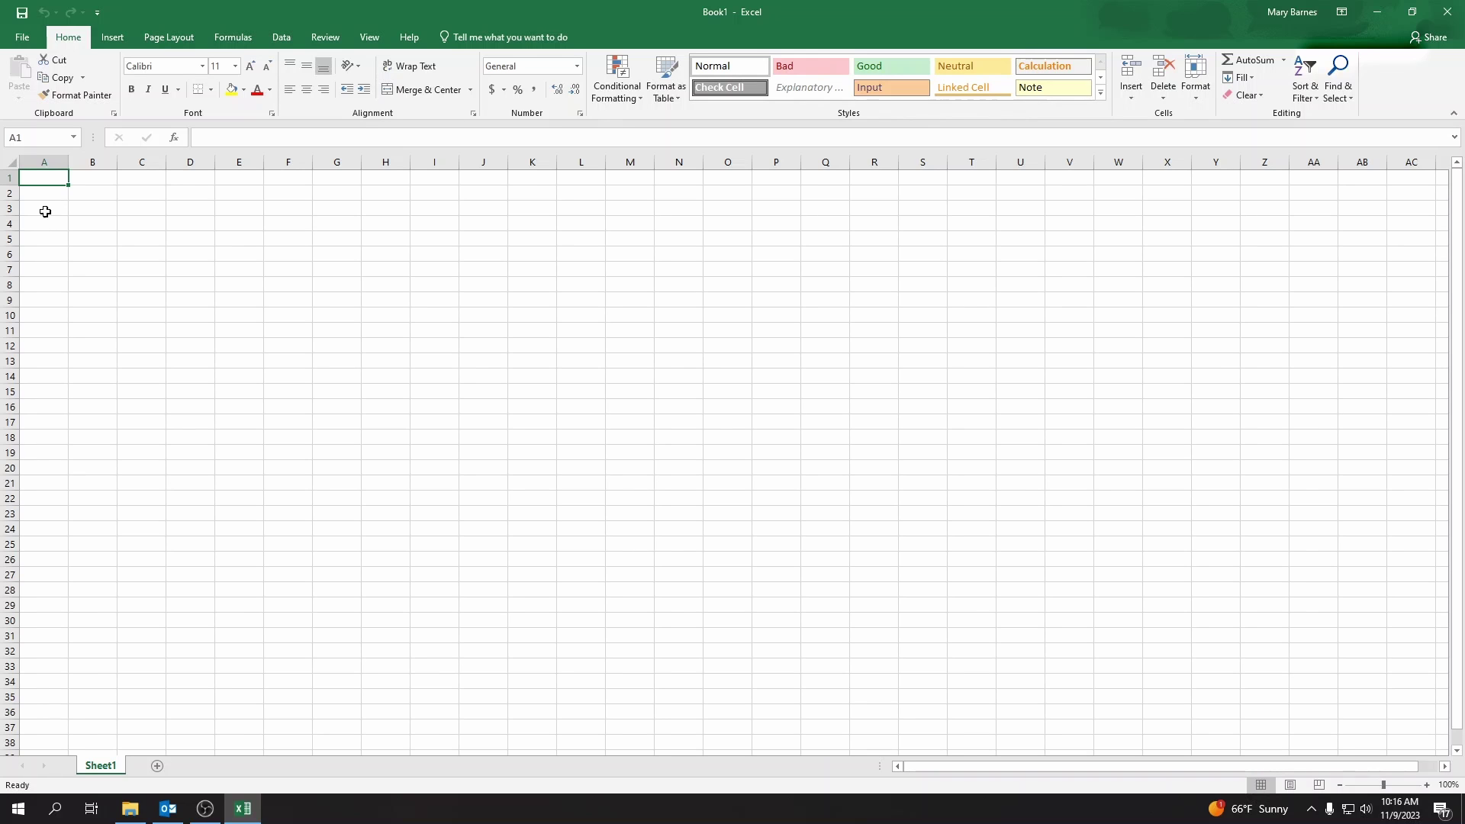
Step: Fill cell A1 with yellow and clear its fill again
left_click(231, 89)
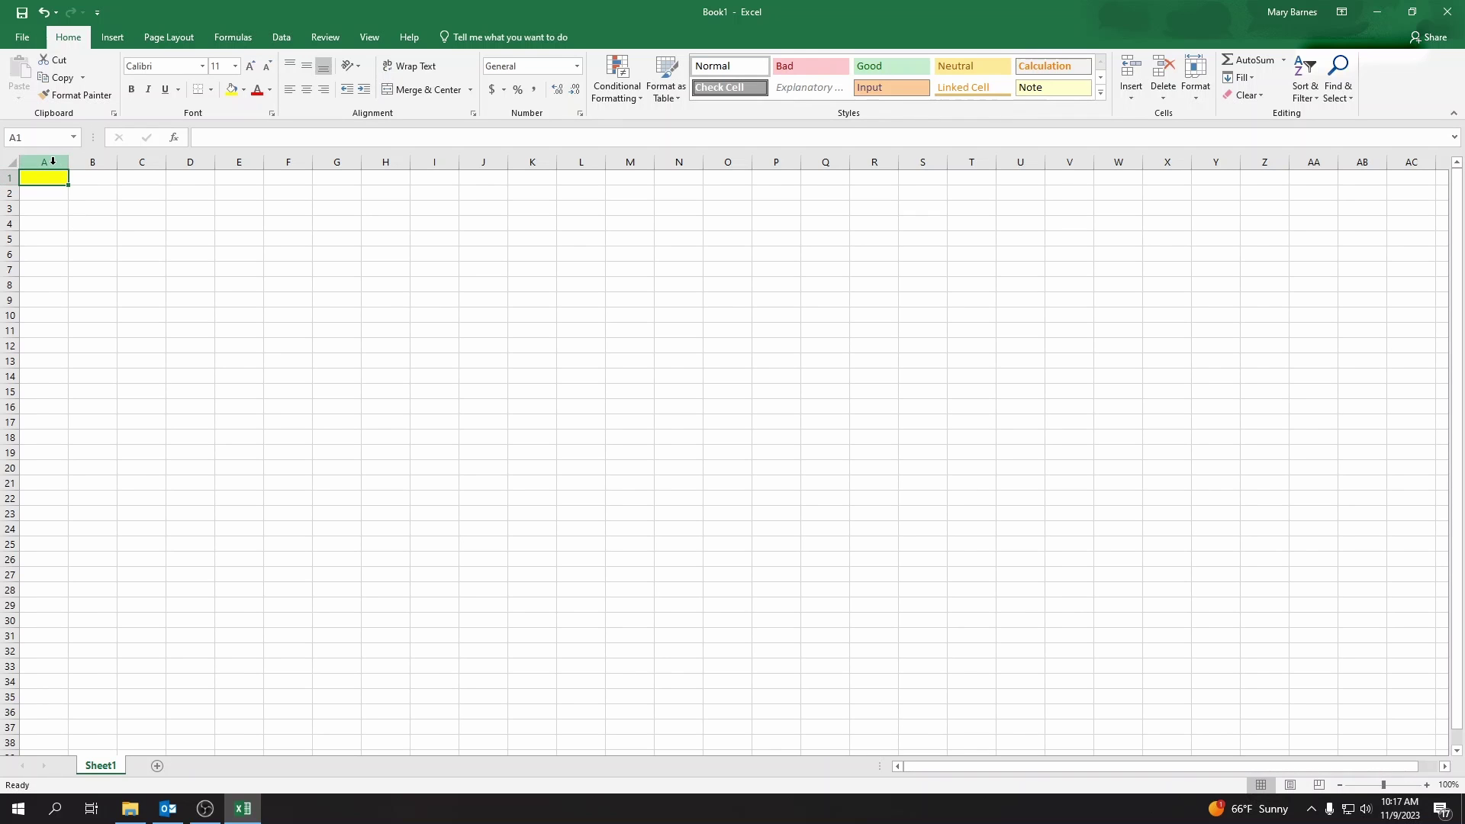
left_click(243, 89)
left_click(259, 220)
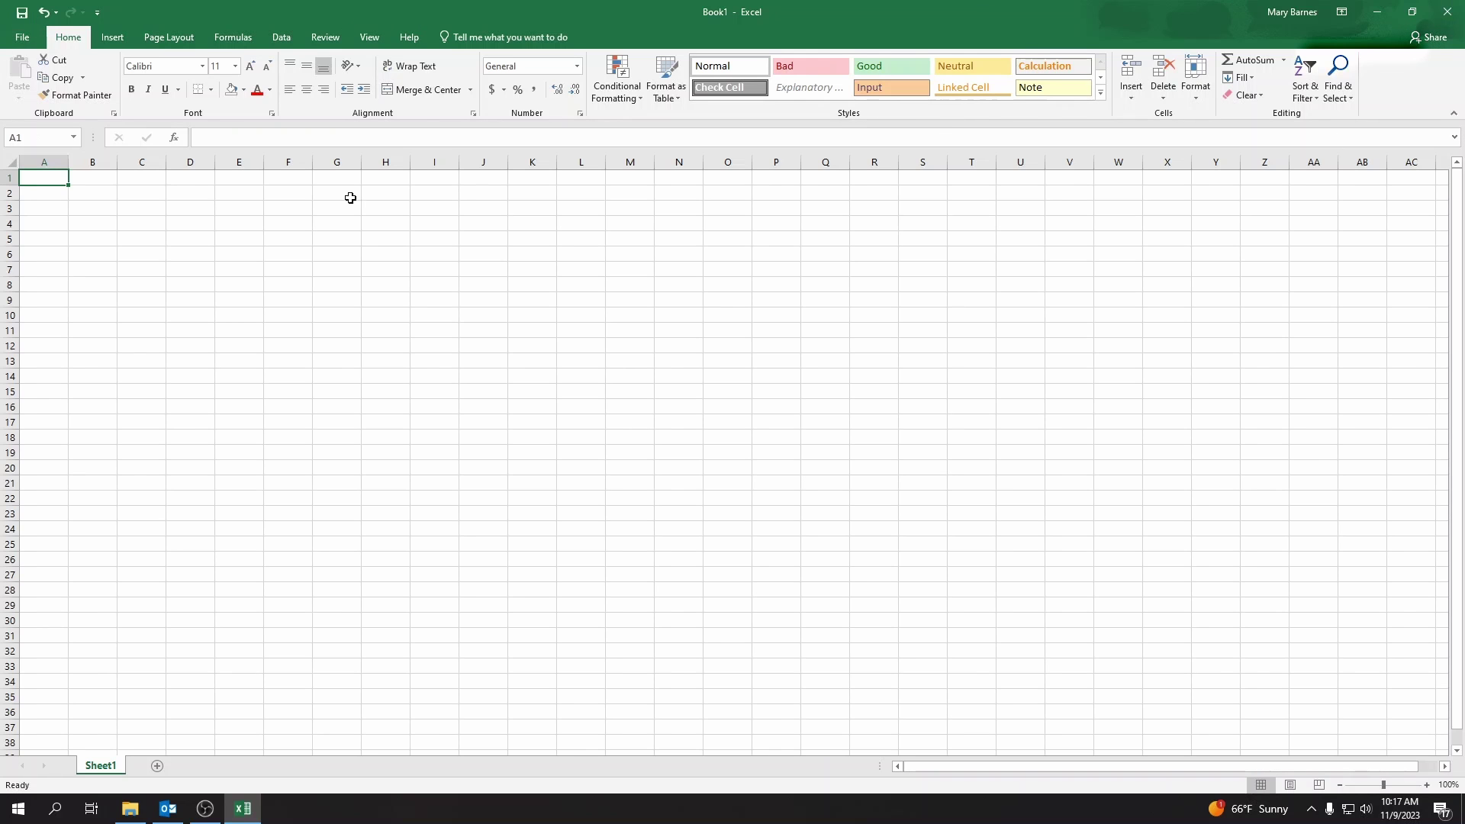
Step: Fill the whole of column A with yellow and remove the fill from it
left_click(28, 163)
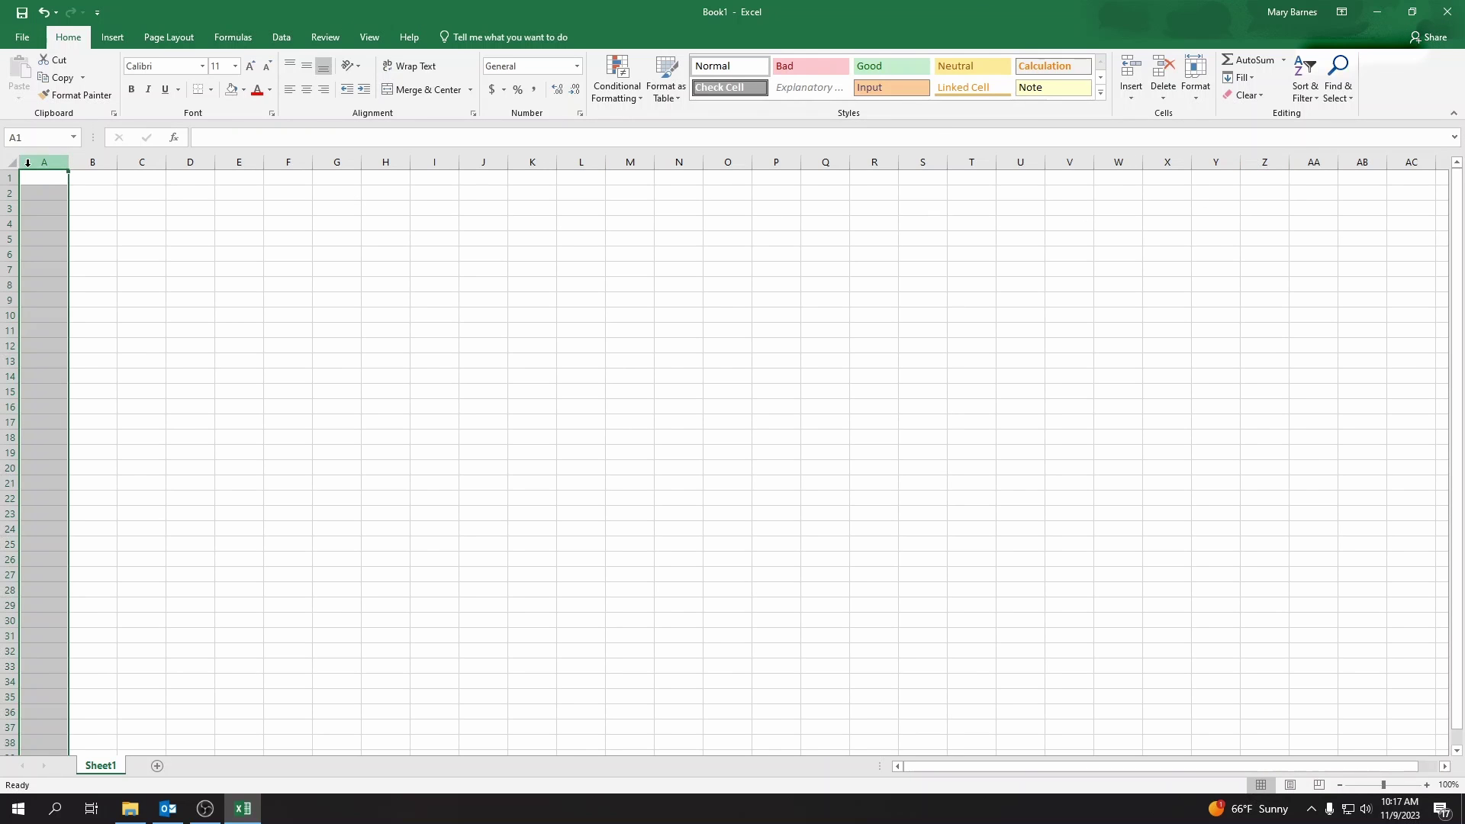
left_click(243, 89)
left_click(271, 210)
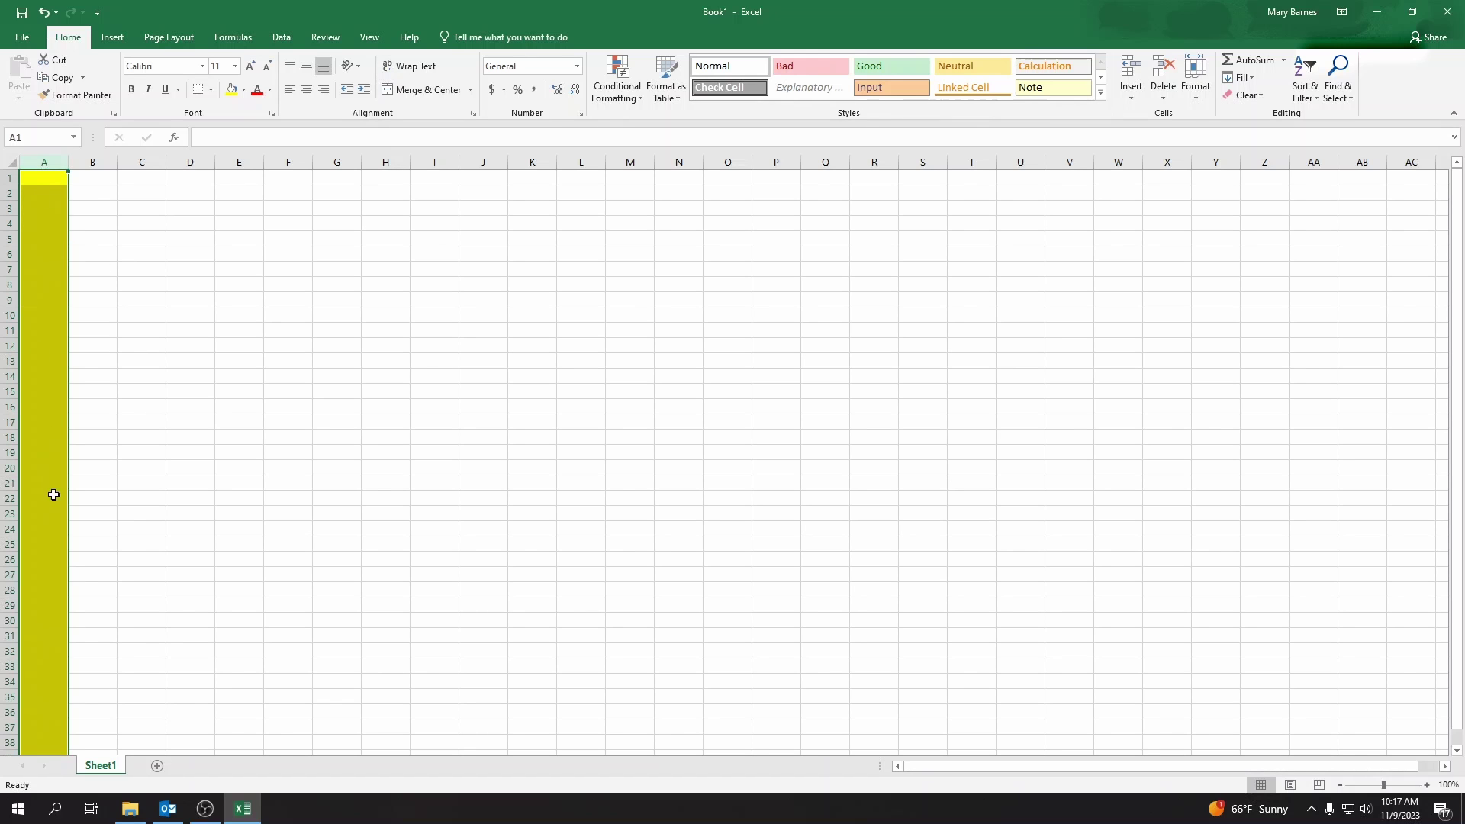
left_click(245, 90)
left_click(241, 225)
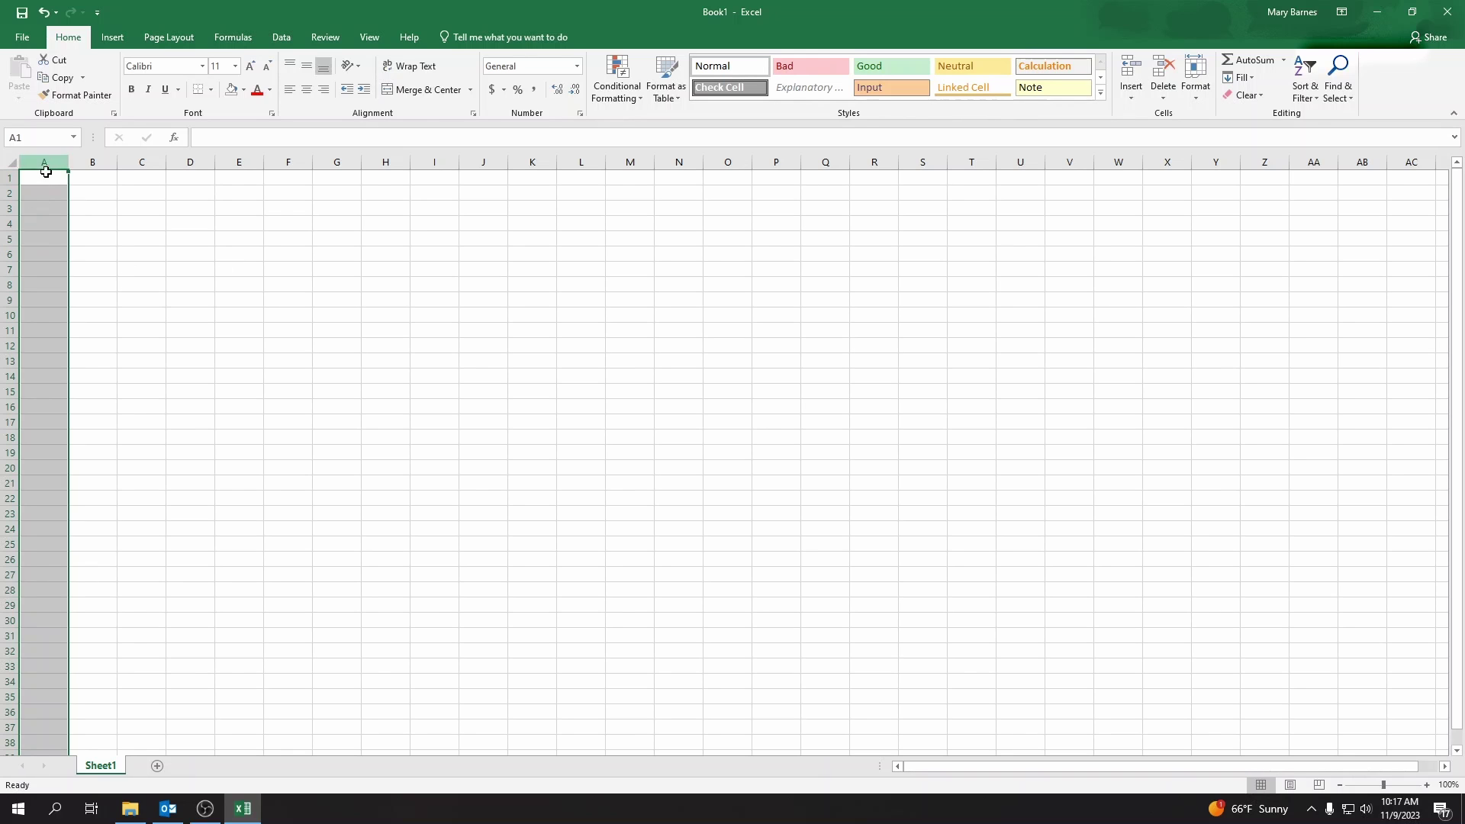
Step: Fill the whole of row 1 with yellow, clear the fill, and reselect cell A1
left_click(10, 178)
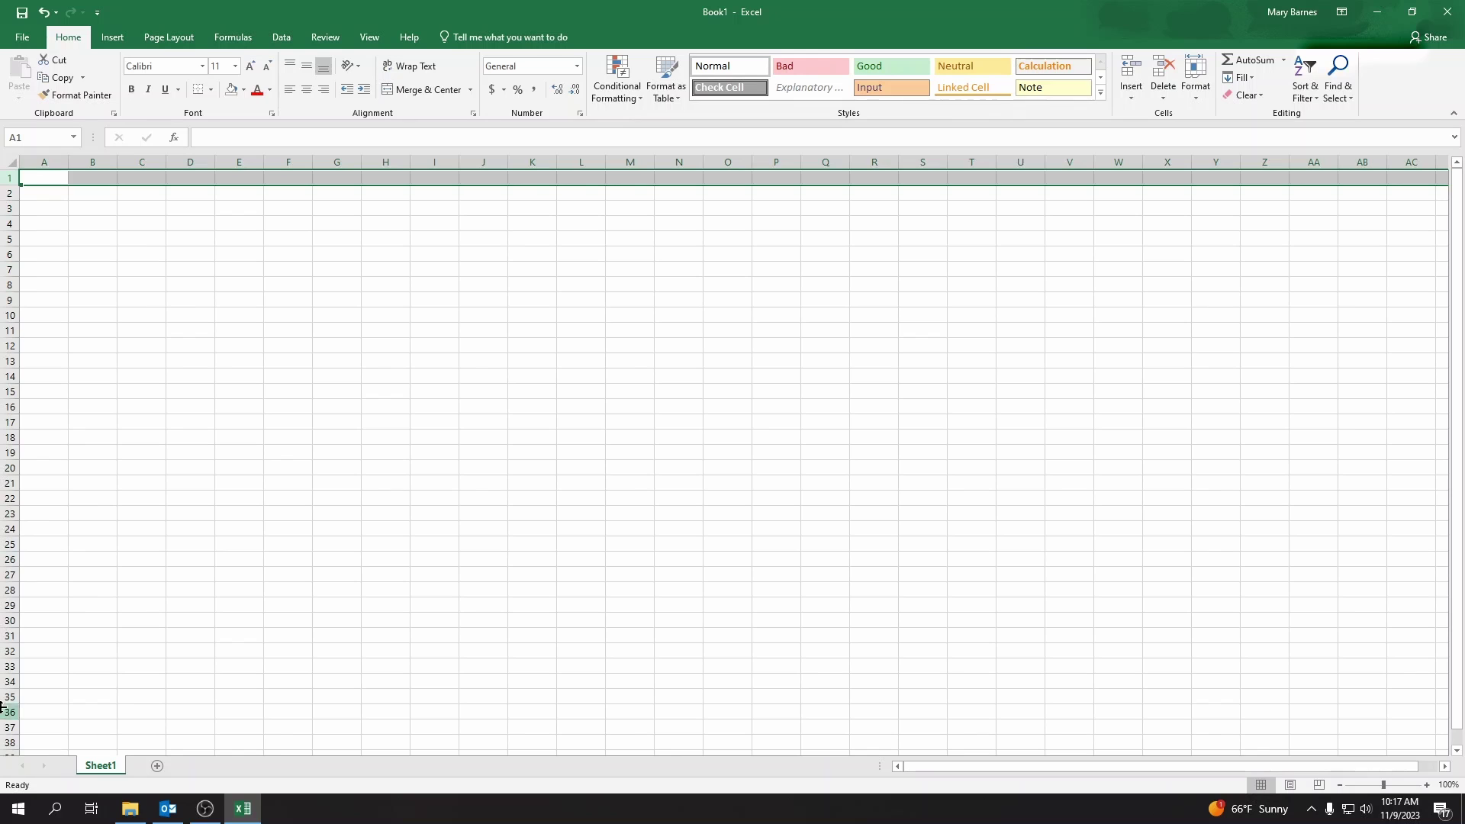
left_click(245, 90)
left_click(270, 209)
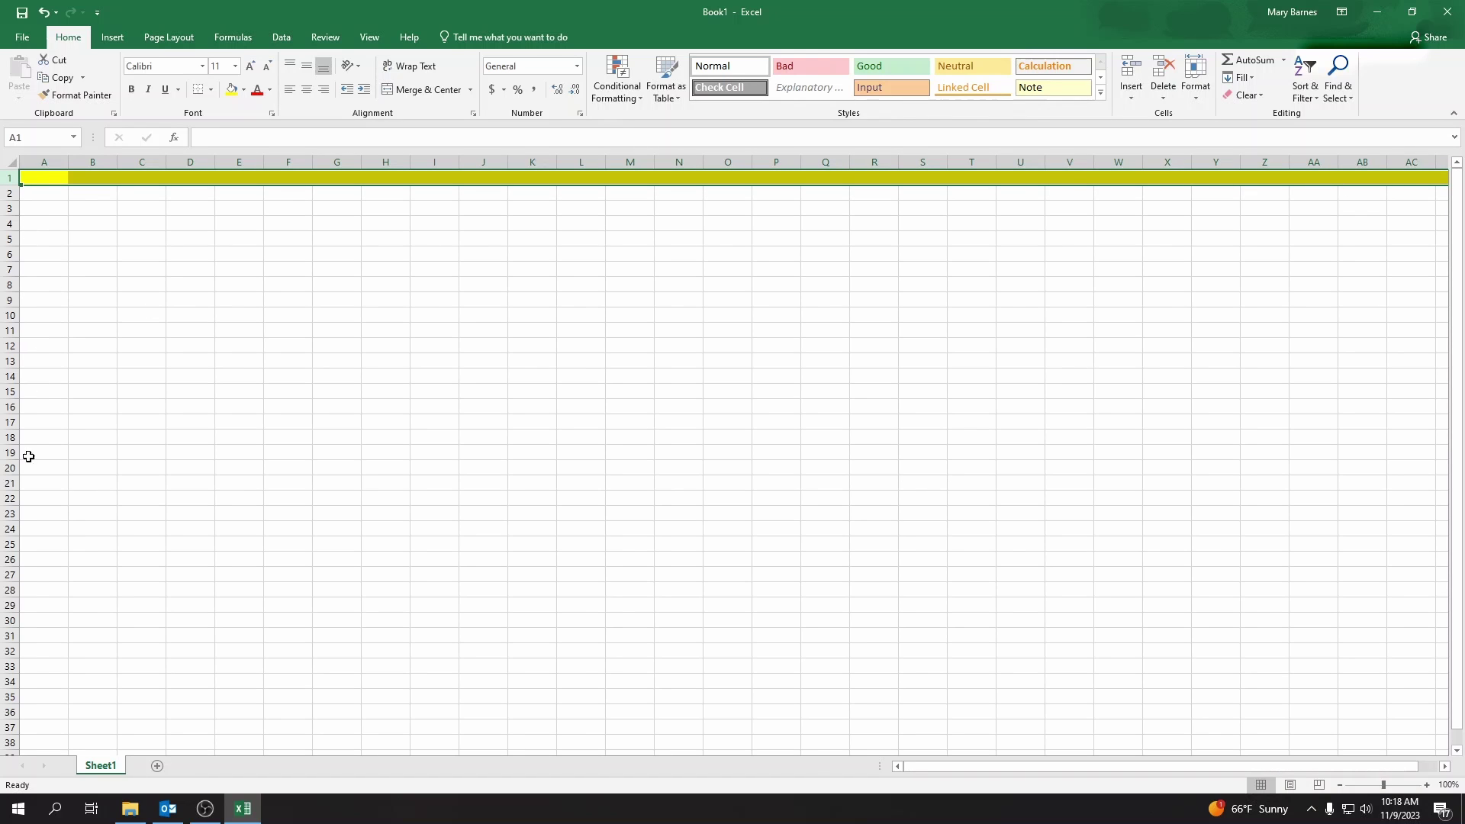
left_click(243, 90)
left_click(265, 227)
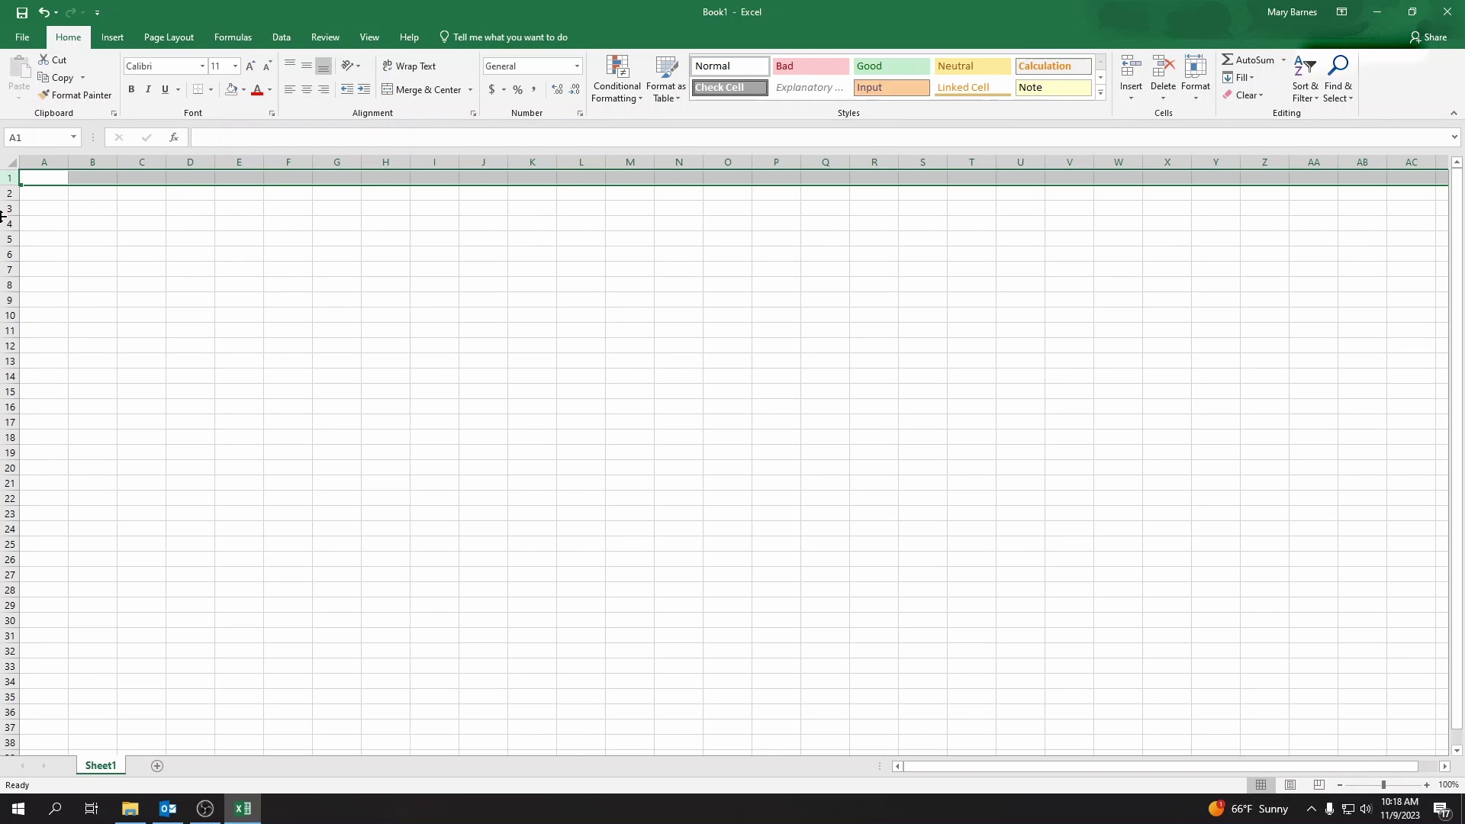
left_click(46, 178)
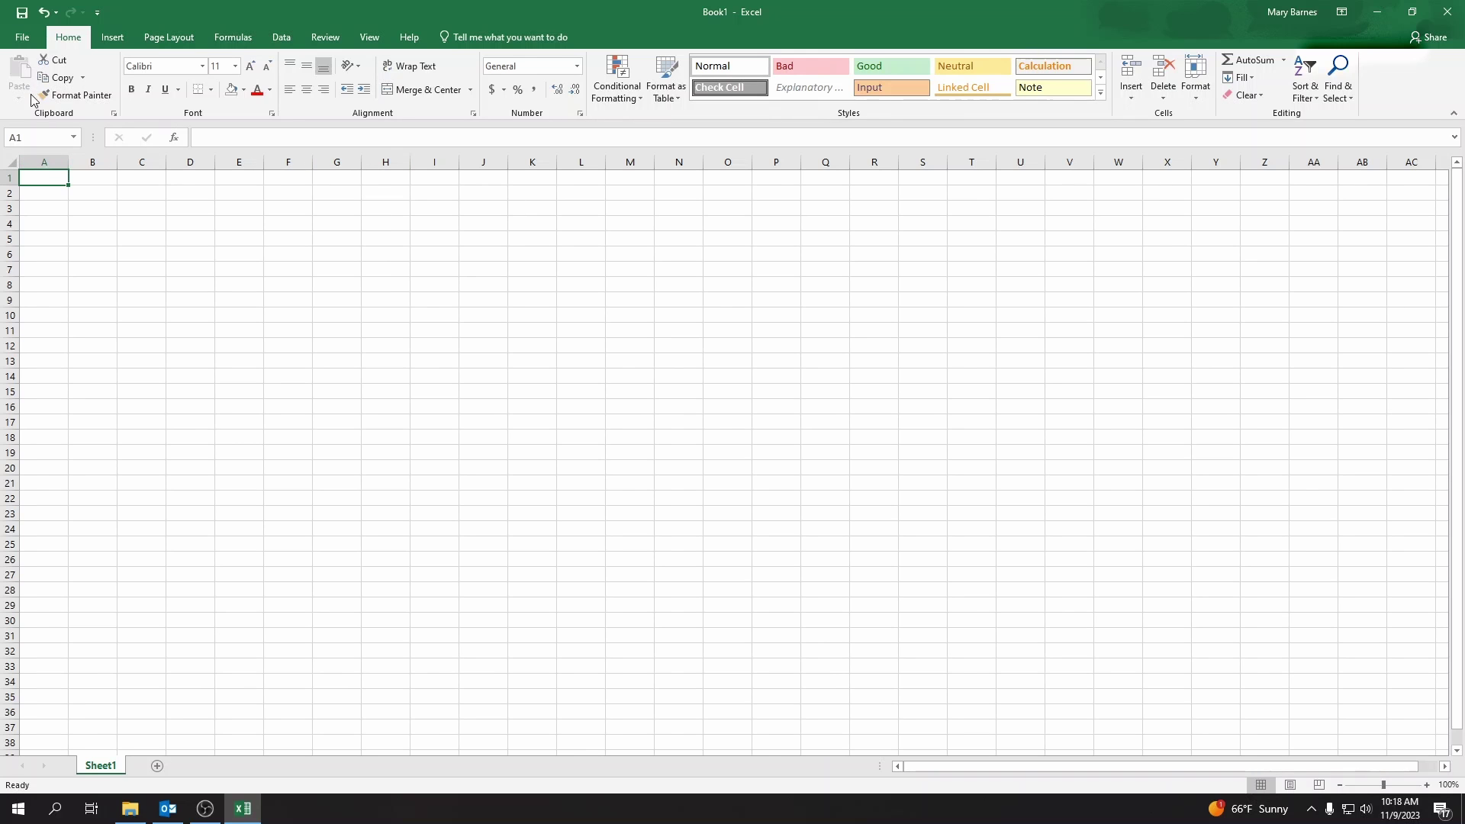
Step: Examine the workbook's file information and export options, and return to the sheet
left_click(21, 38)
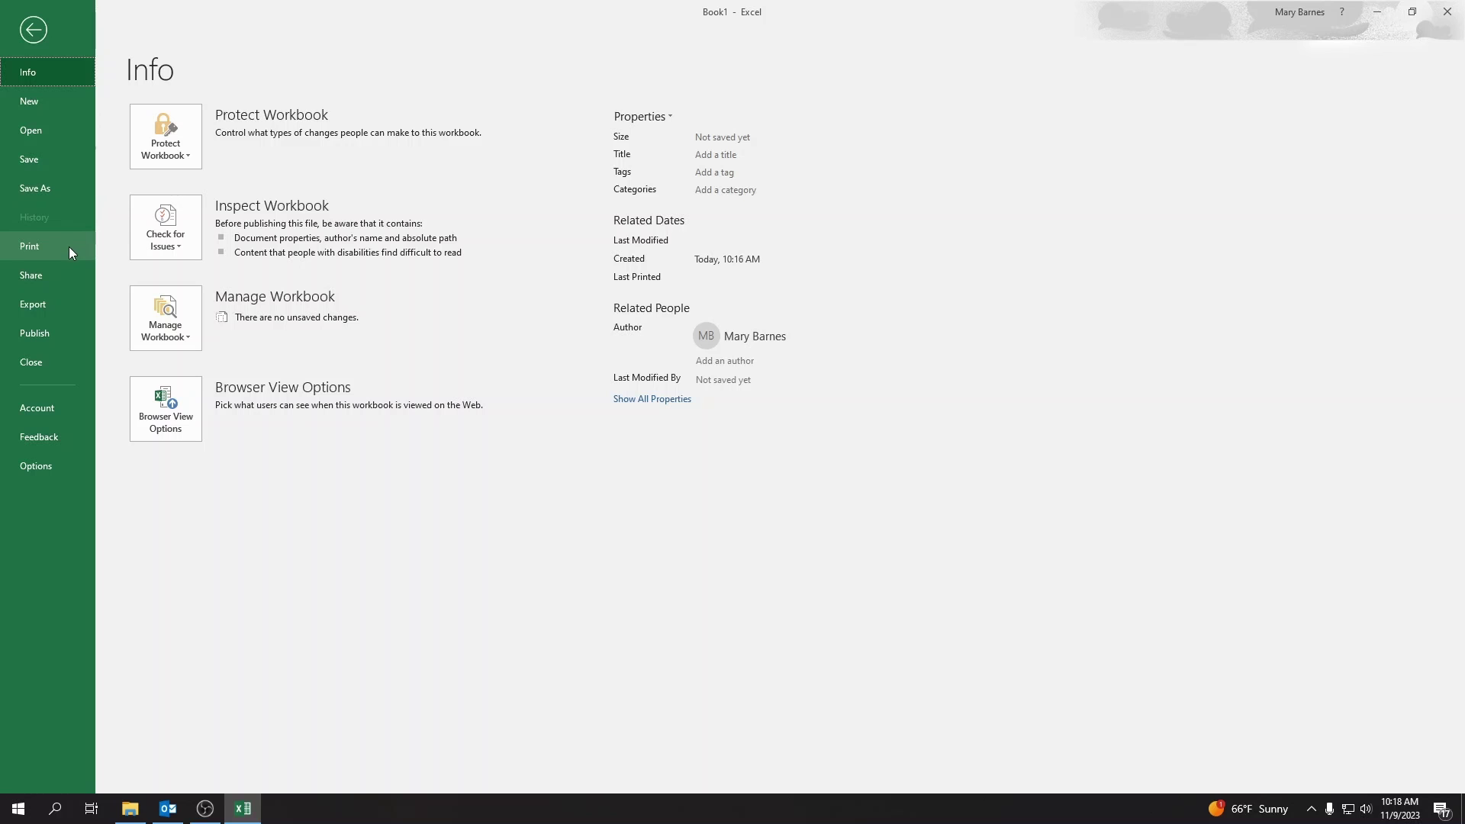
left_click(80, 303)
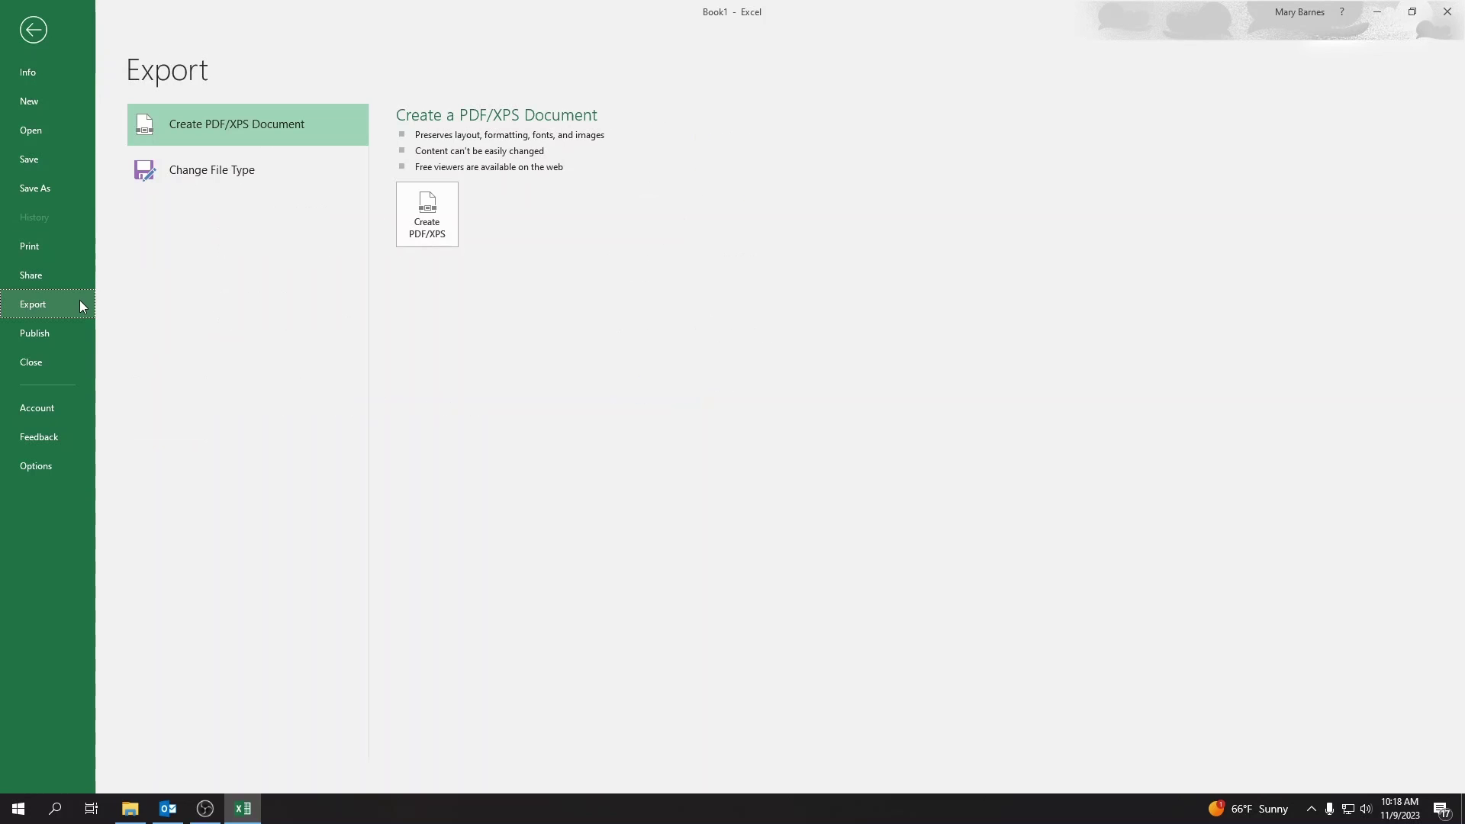
left_click(32, 31)
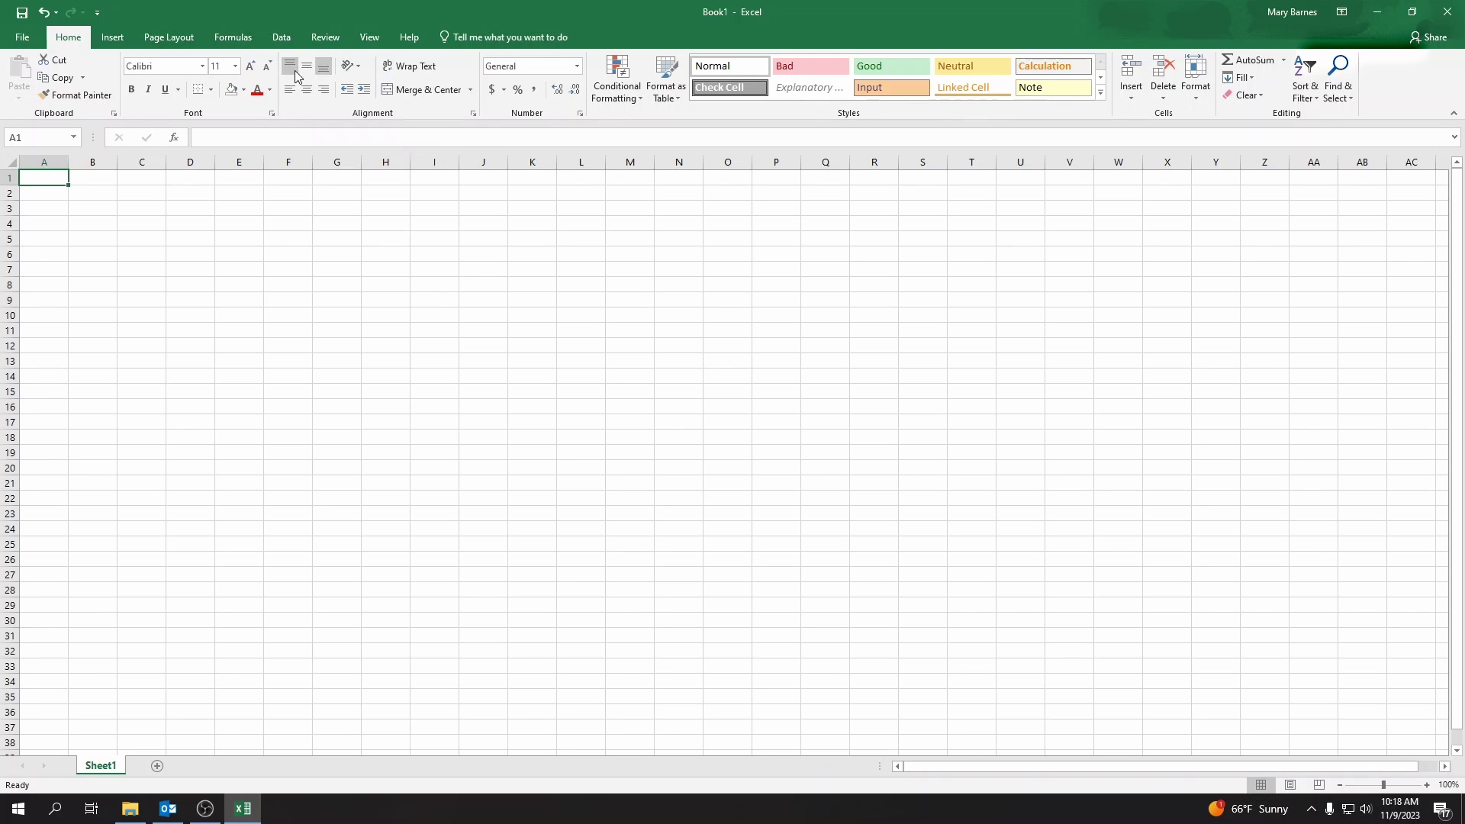
Step: Examine the Number category of the cell formats for A1 without applying it
left_click(577, 114)
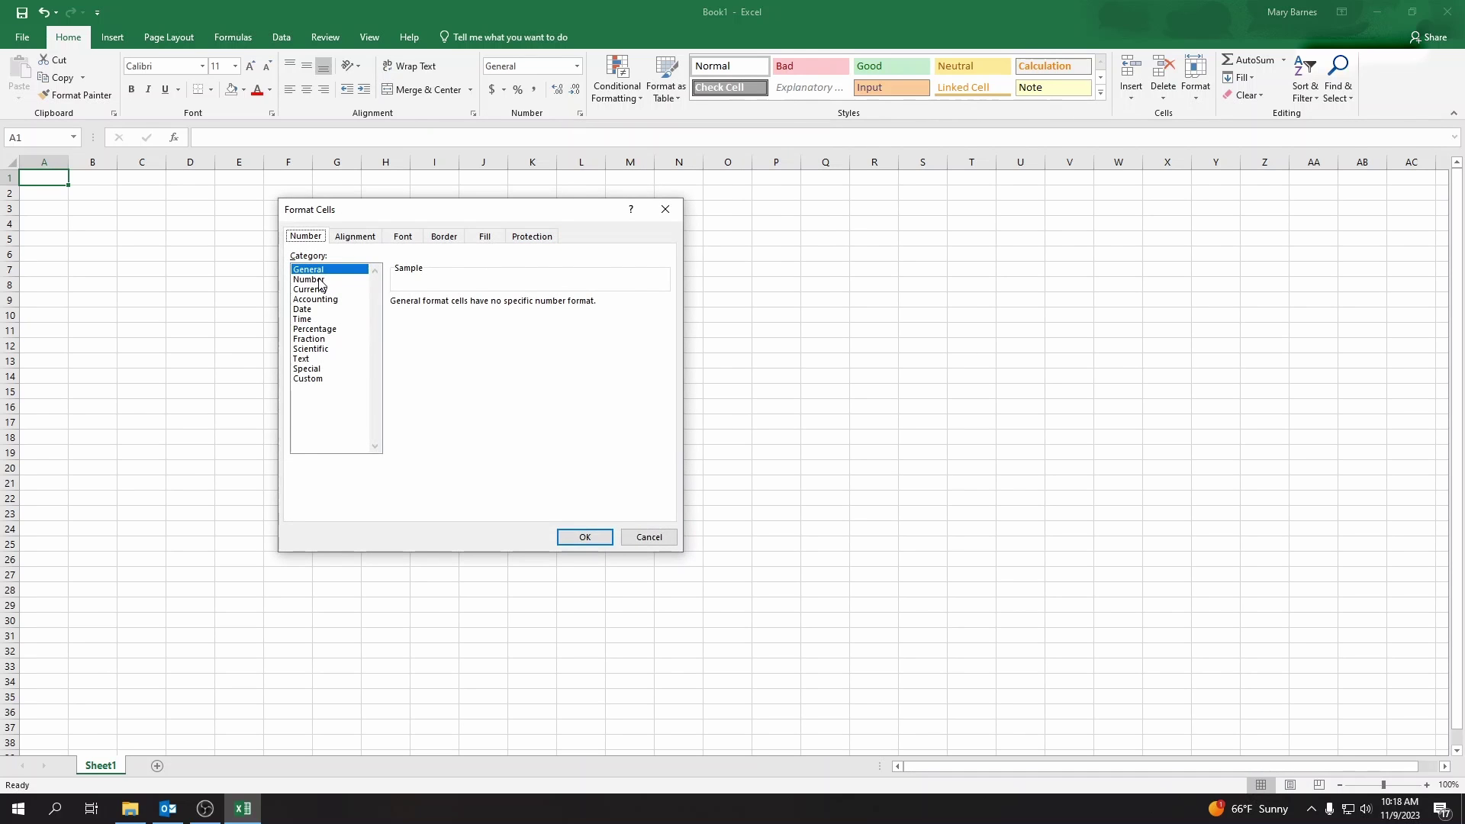
left_click(309, 279)
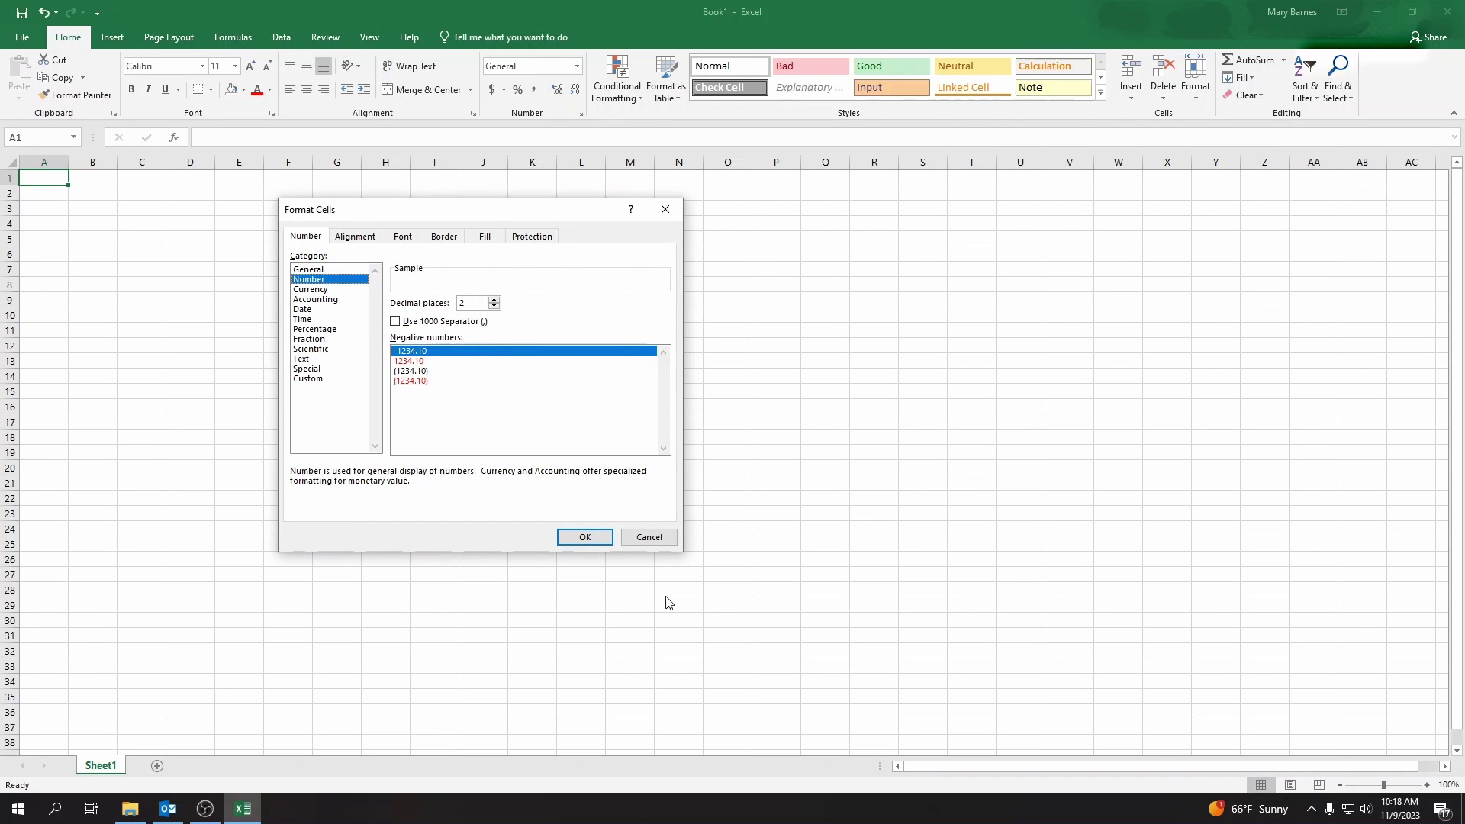
left_click(661, 539)
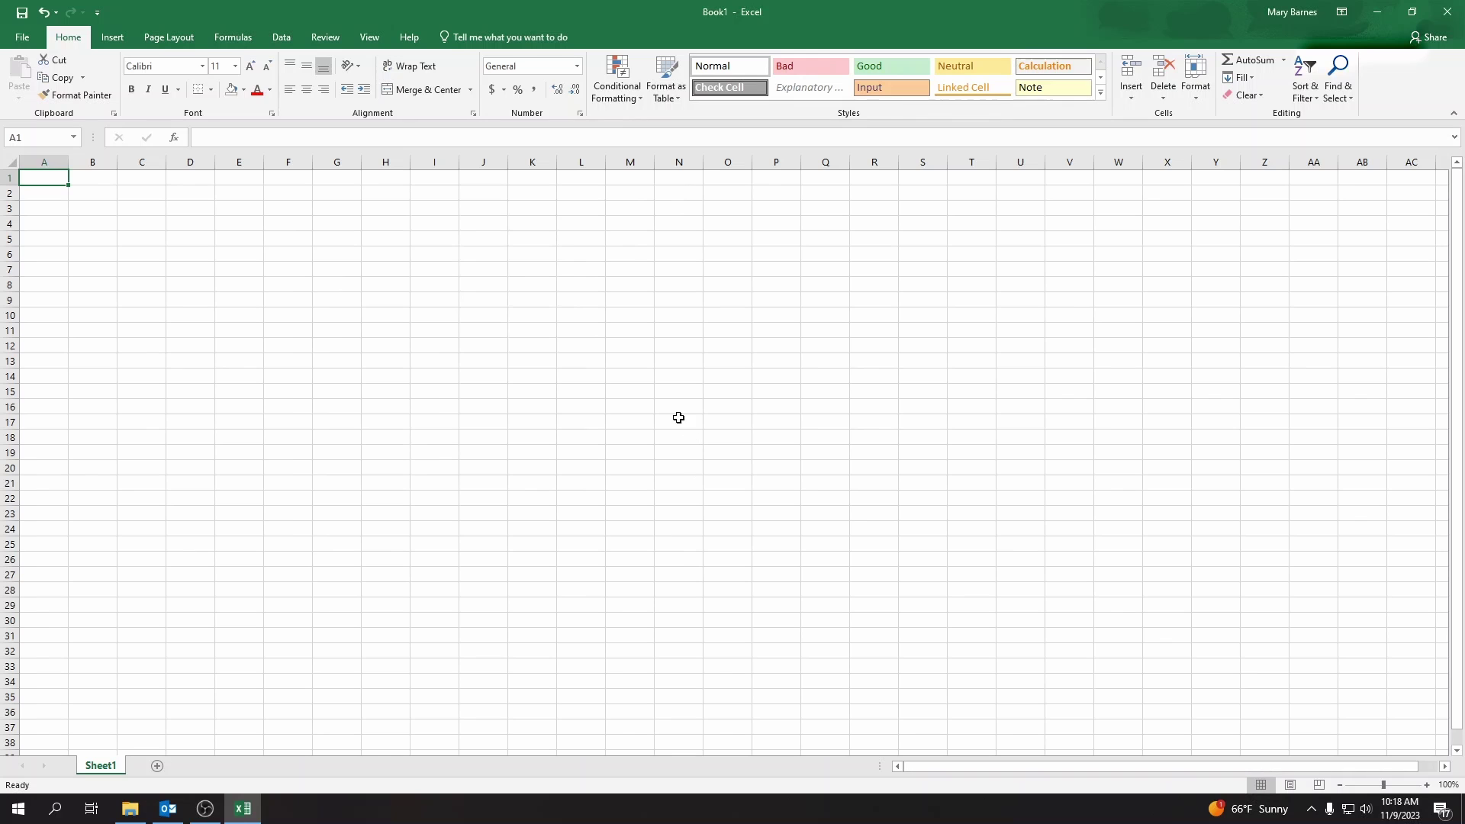
Step: Examine the conditional formatting options, including the color scales, without applying a rule
left_click(635, 99)
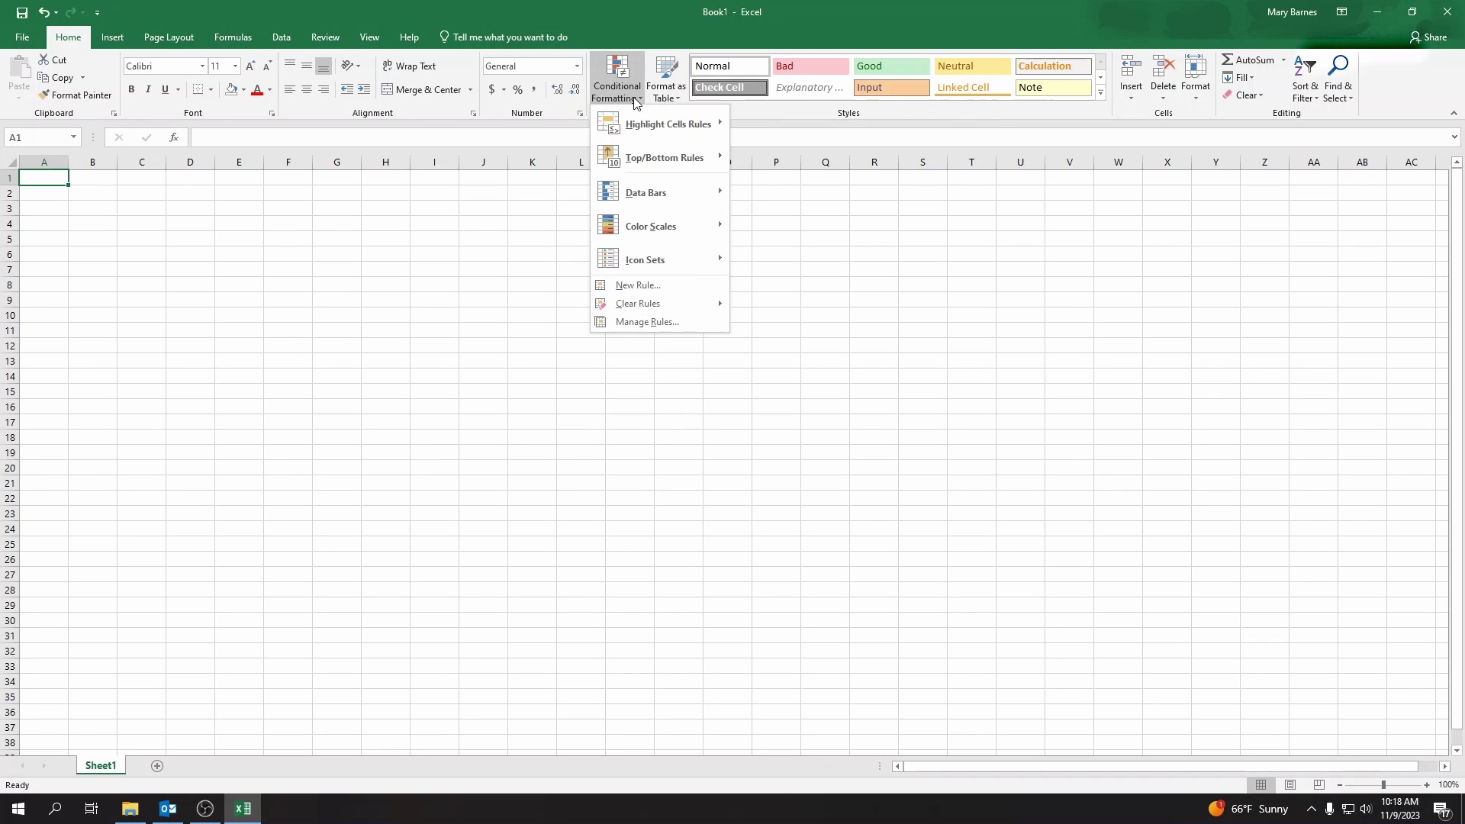
mouse_move(638, 228)
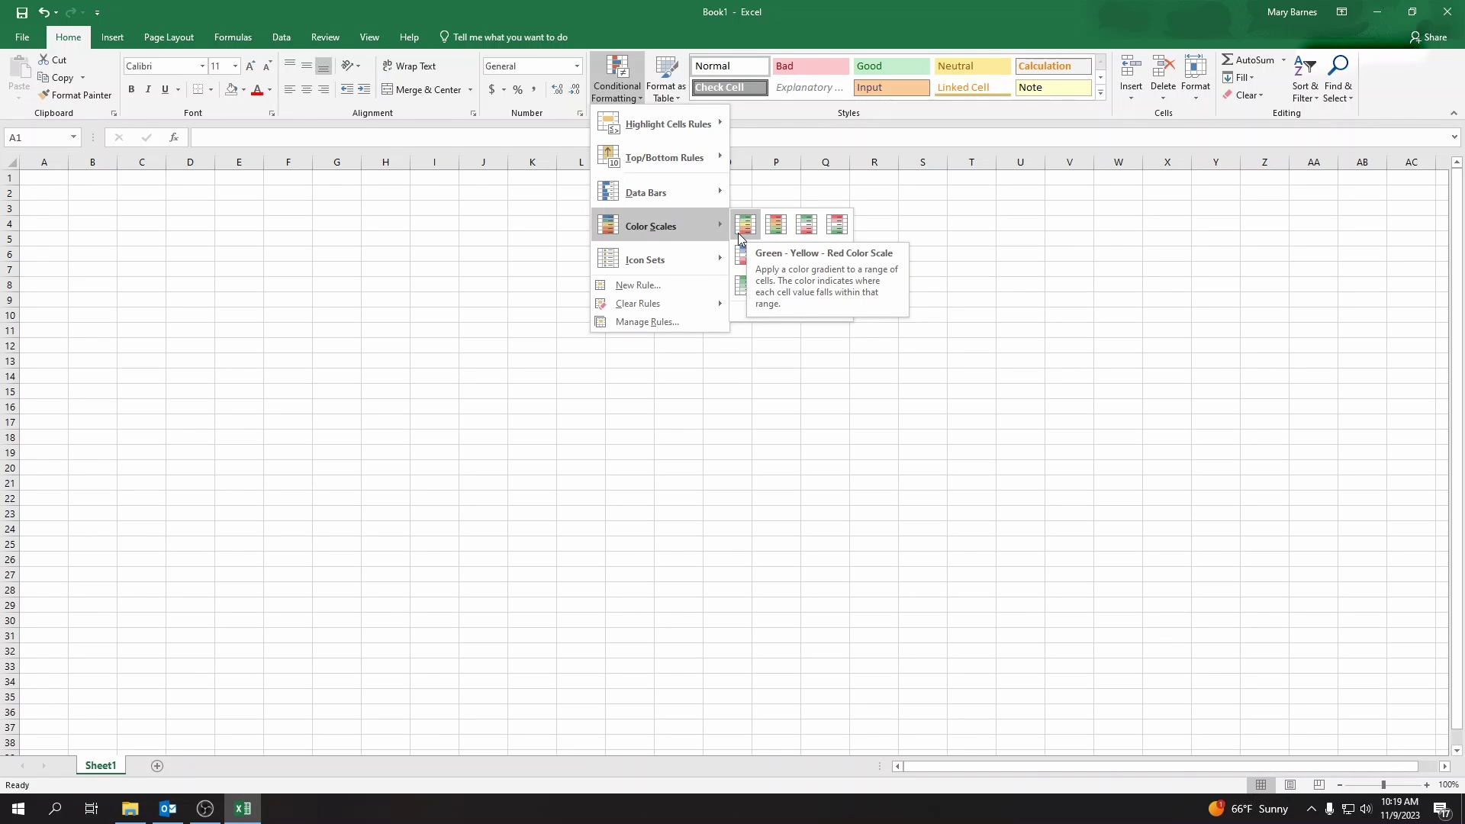
left_click(753, 20)
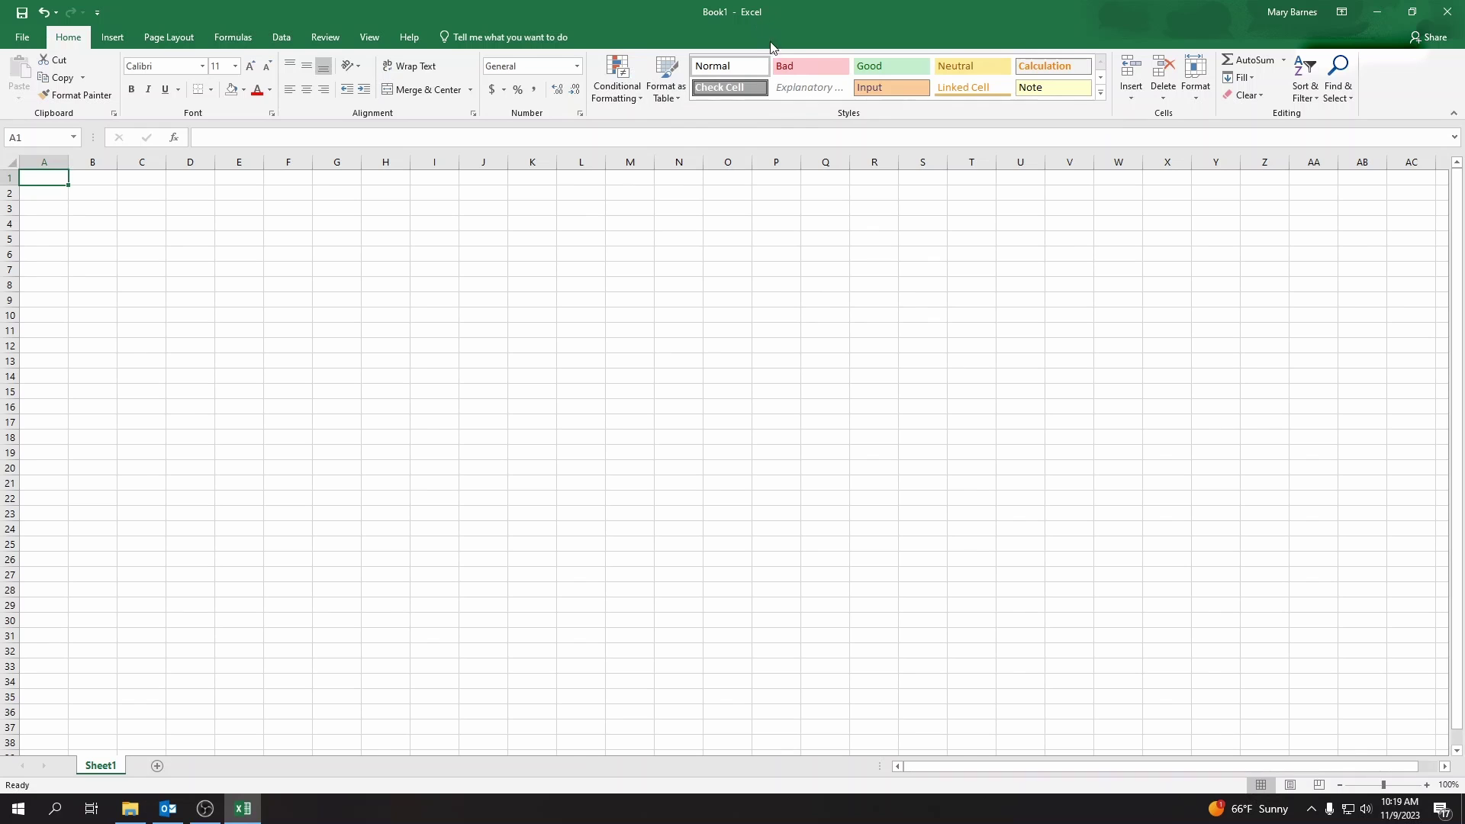
Step: Examine the cell size and format options and the sort and filter options without applying any
left_click(1195, 86)
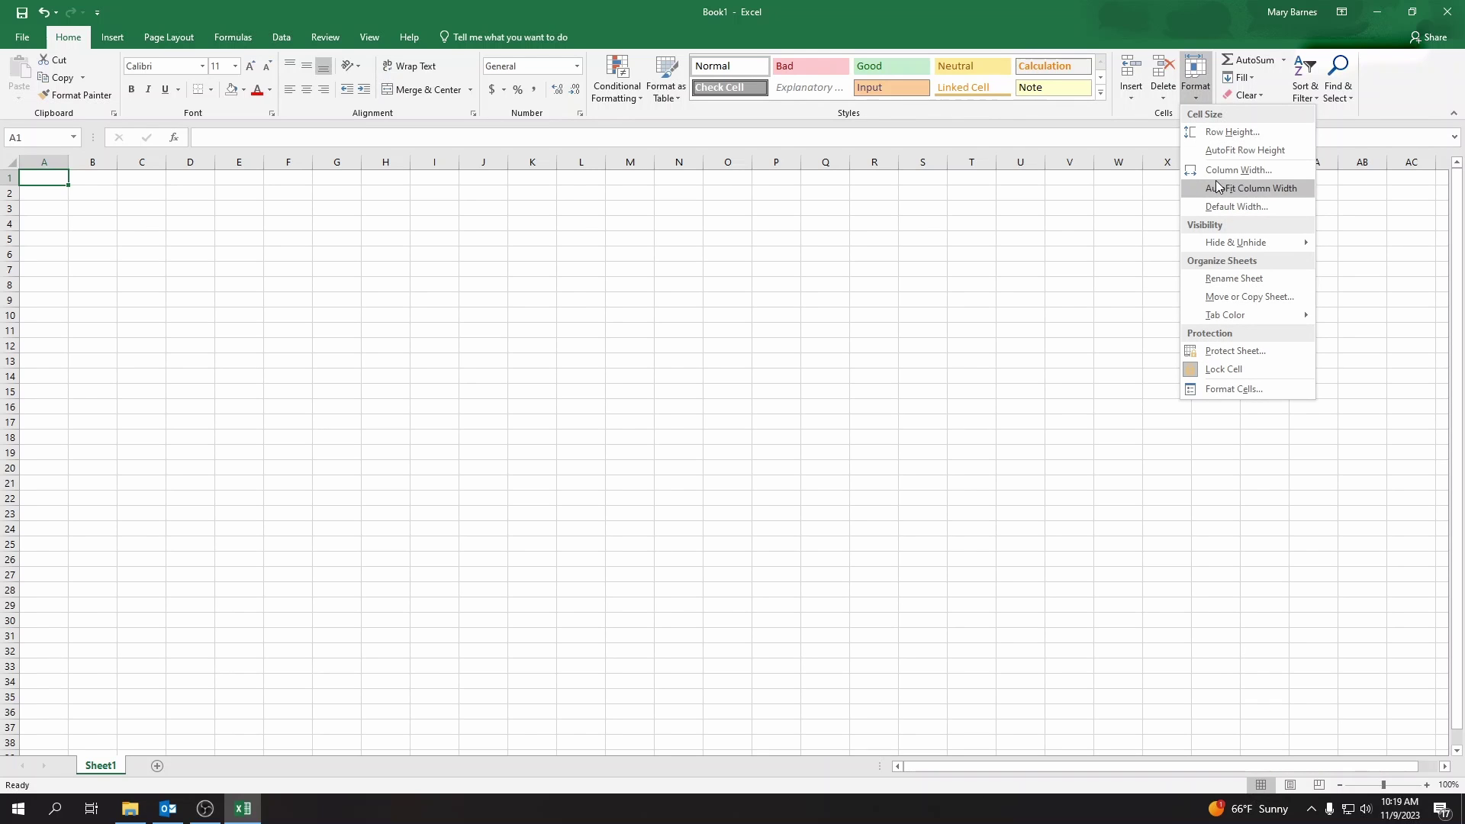
left_click(1258, 46)
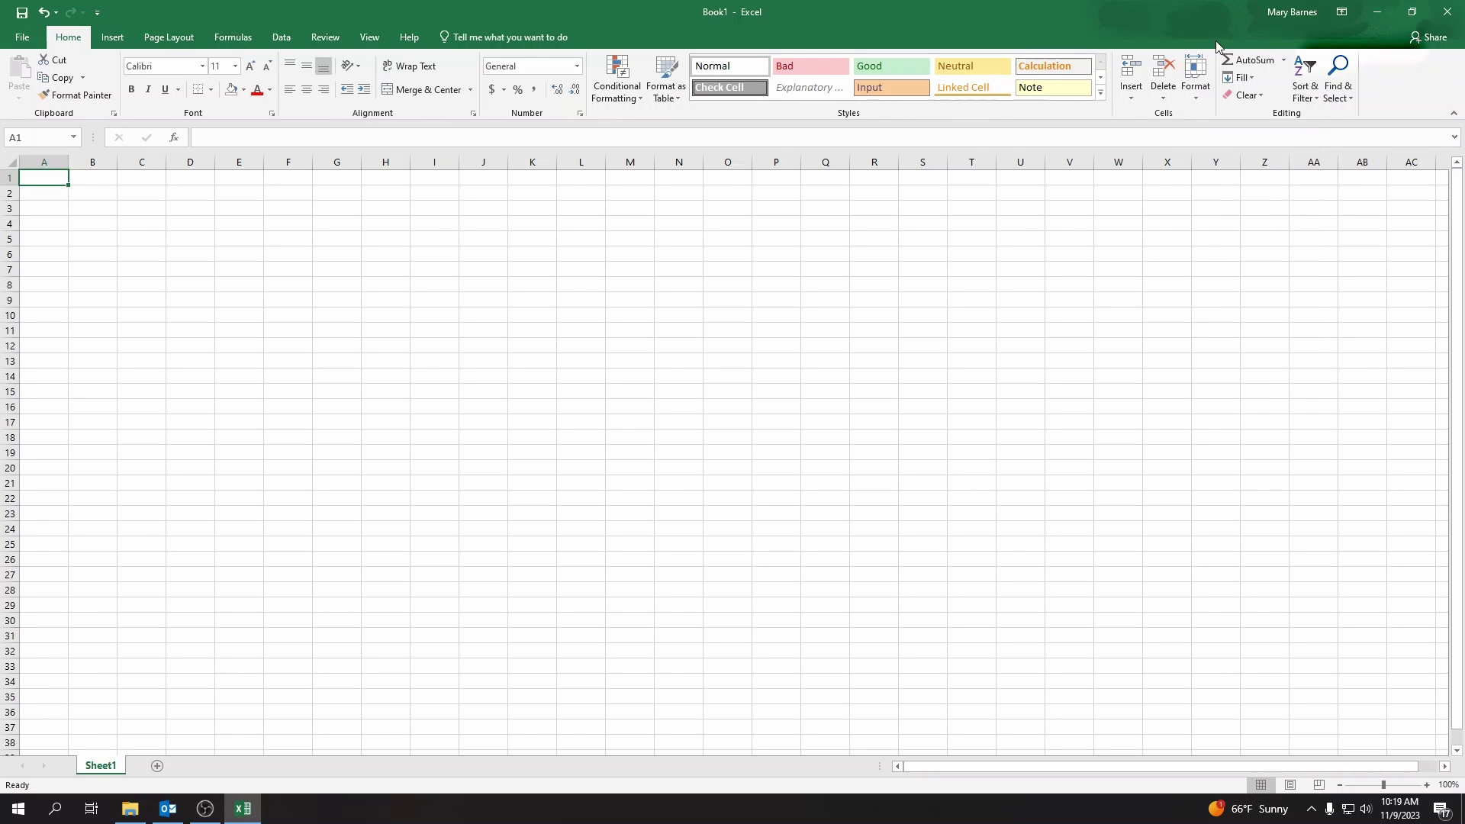
left_click(1301, 91)
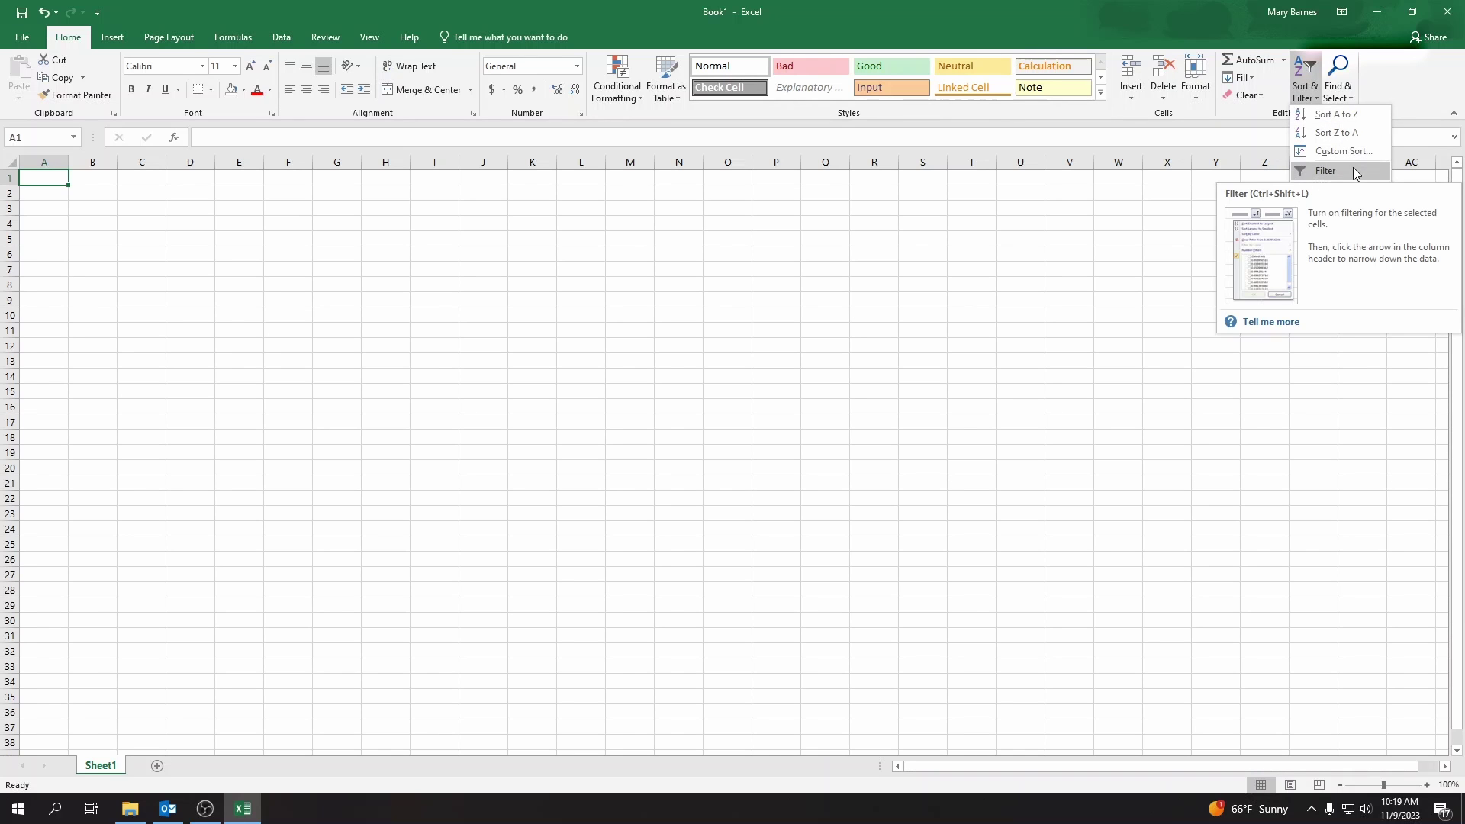
left_click(1420, 98)
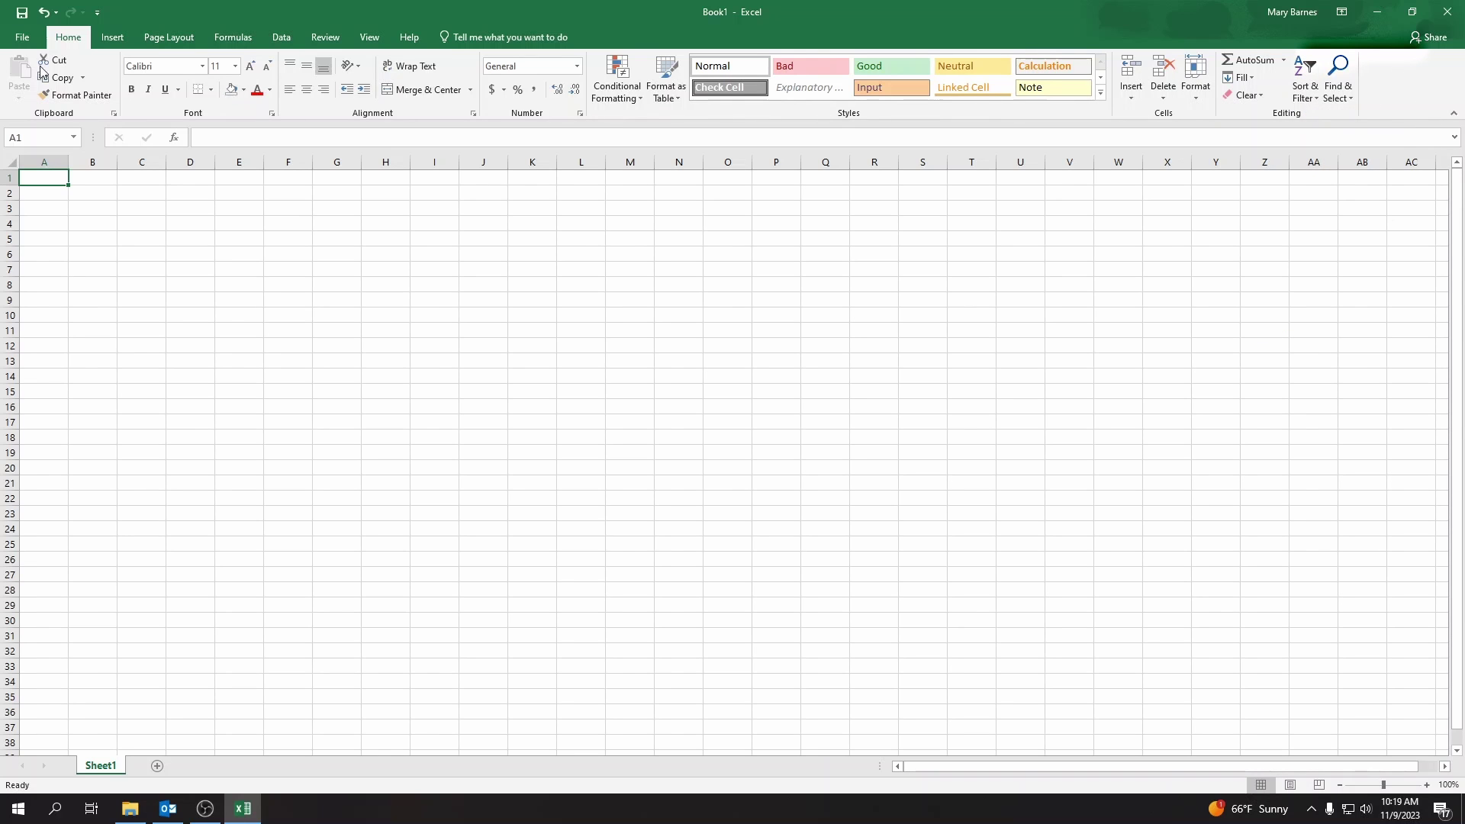
Step: Review the insert and page layout commands, including the alignment options with range F5:P14 selected
left_click(112, 36)
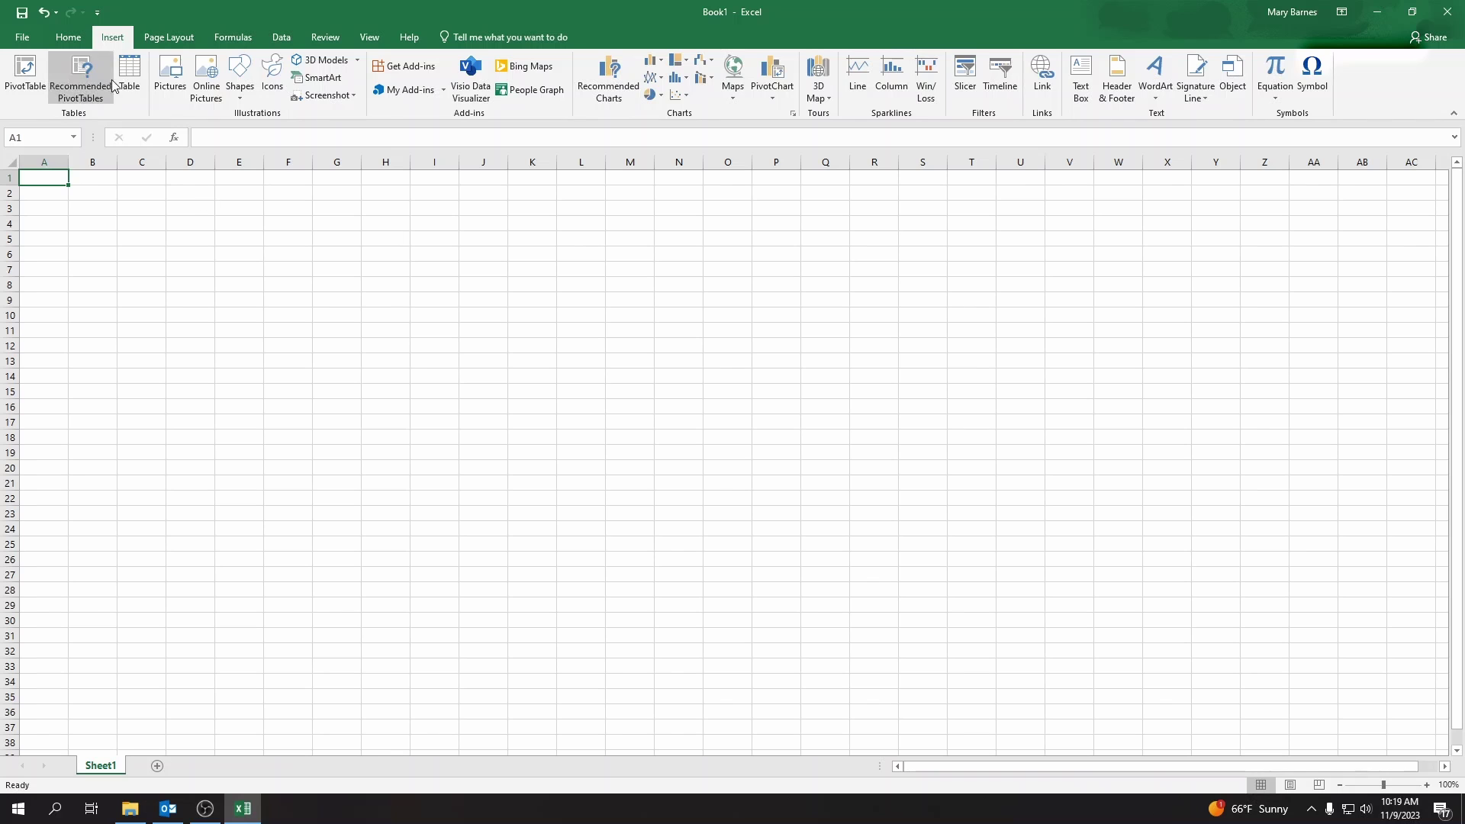
left_click(152, 42)
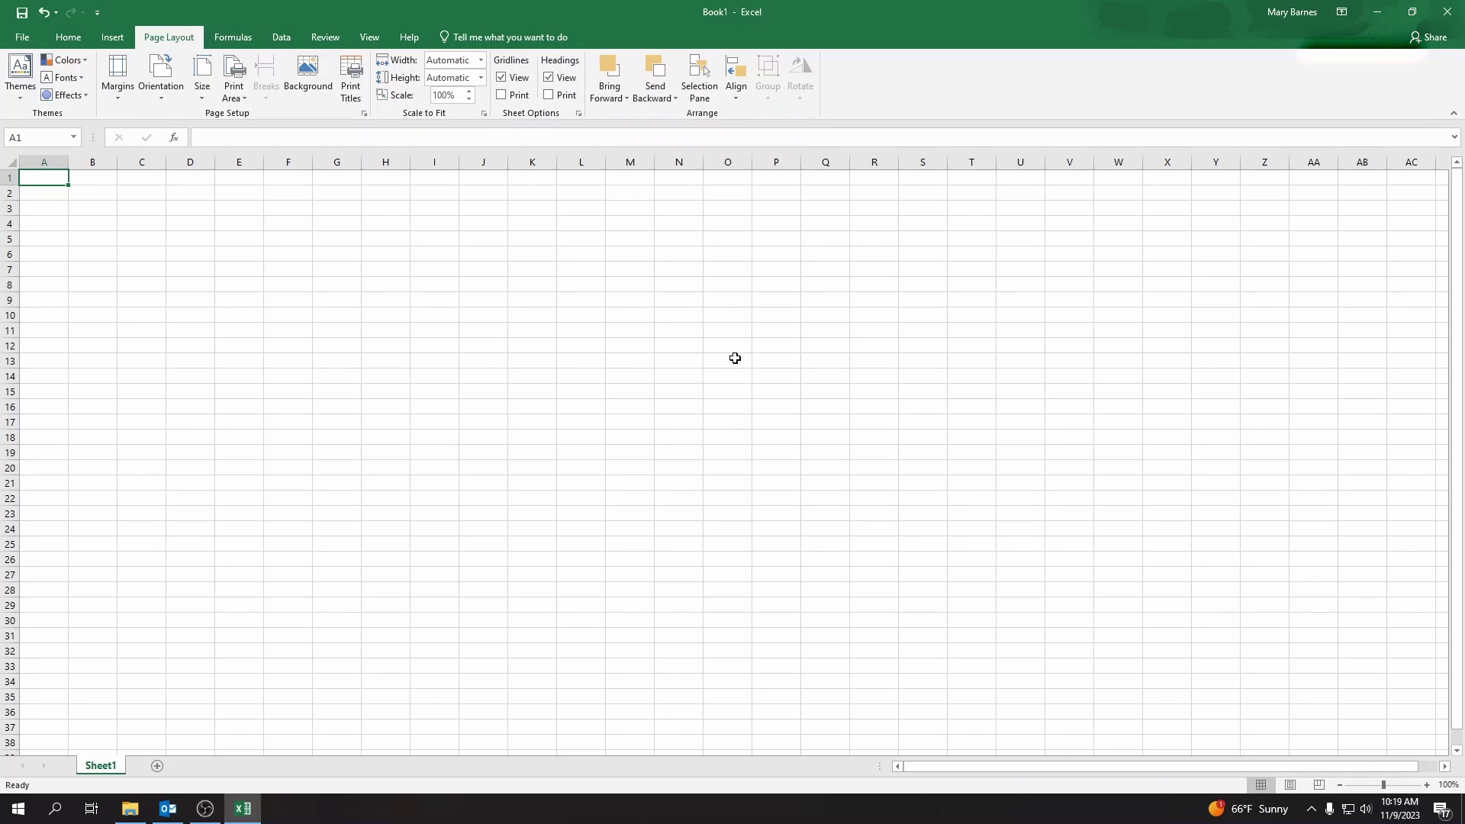
left_click_drag(776, 375, 277, 238)
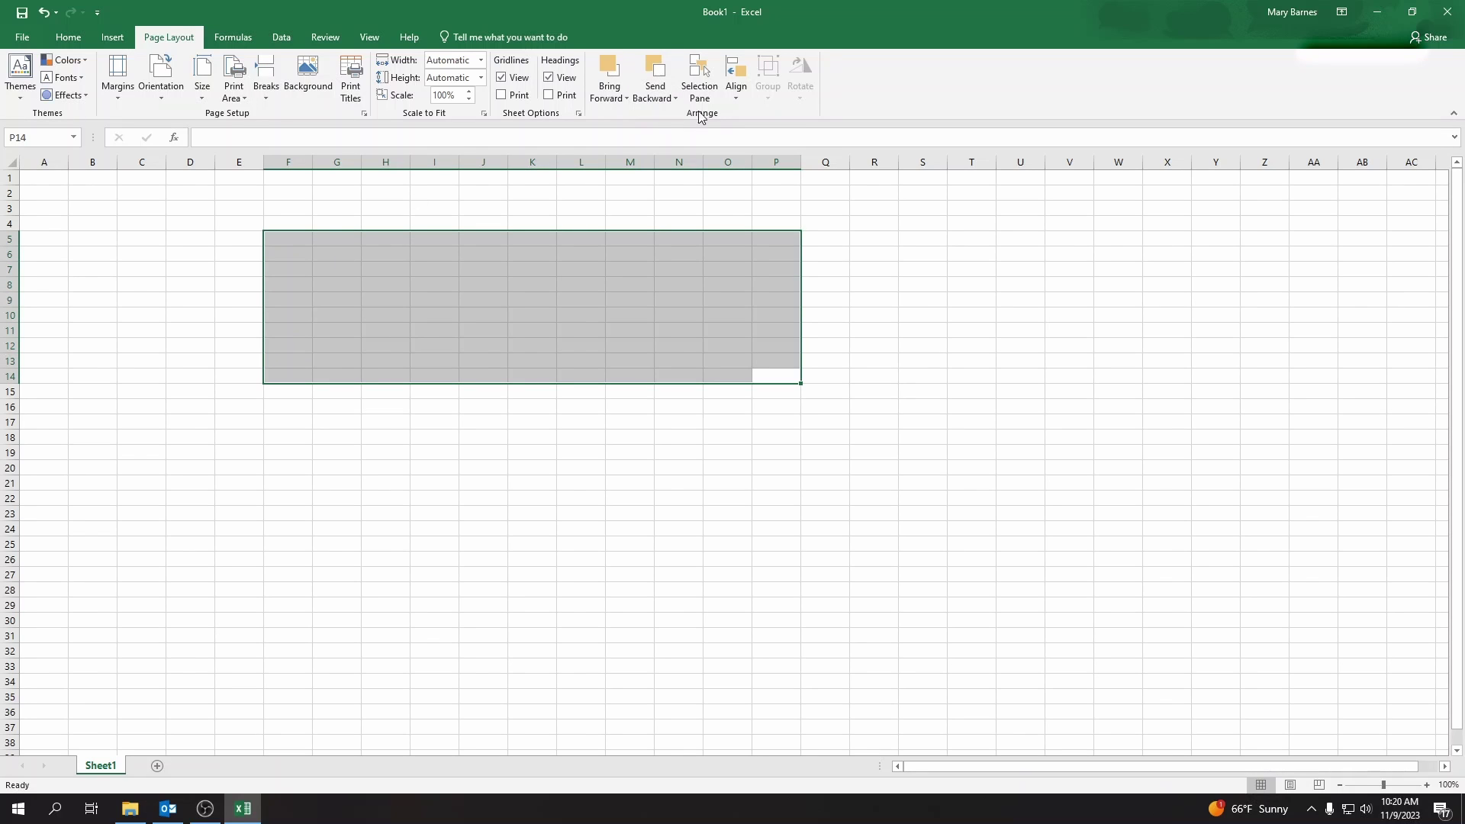
left_click(735, 95)
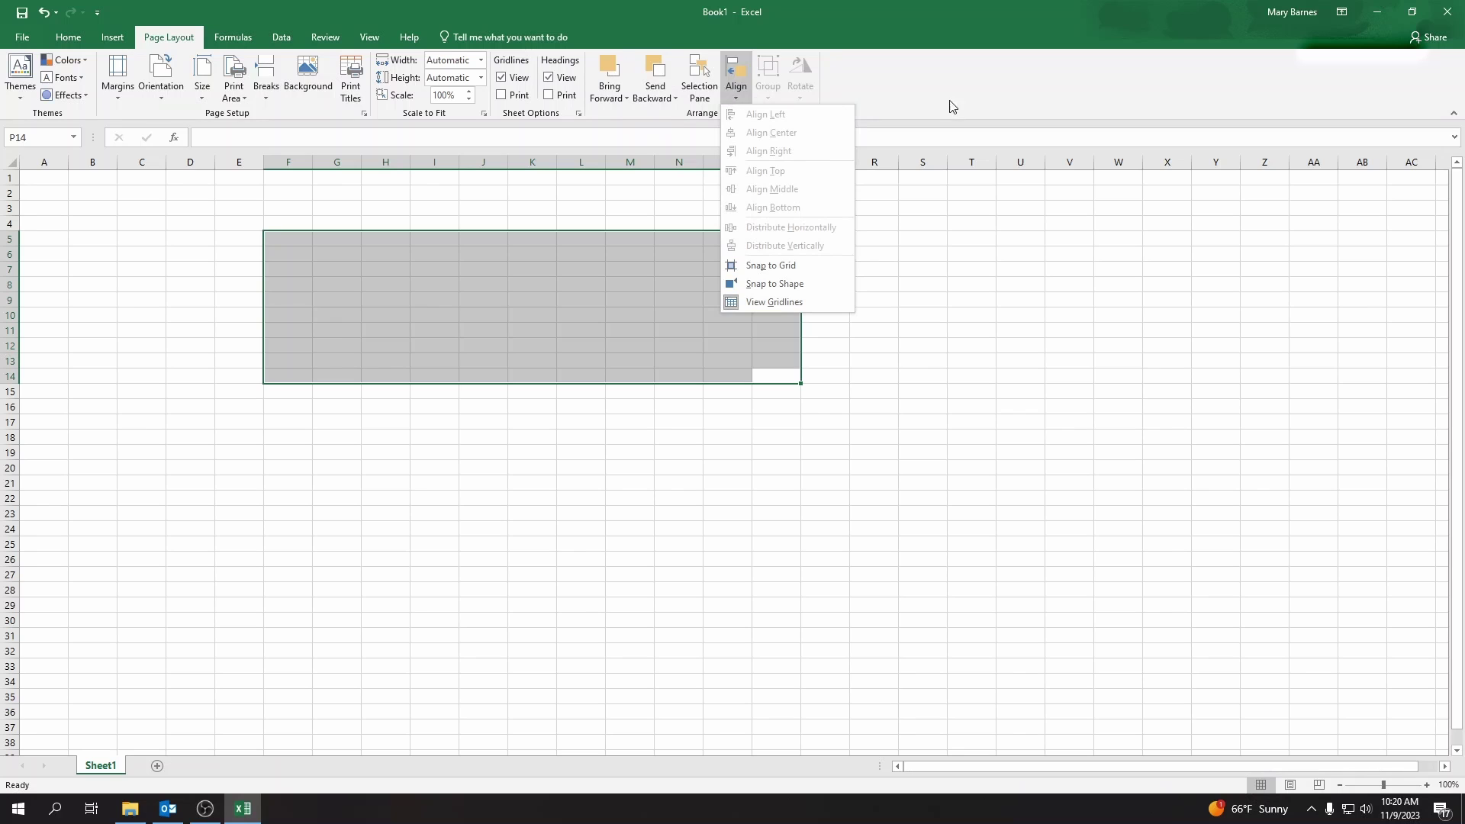
left_click(970, 74)
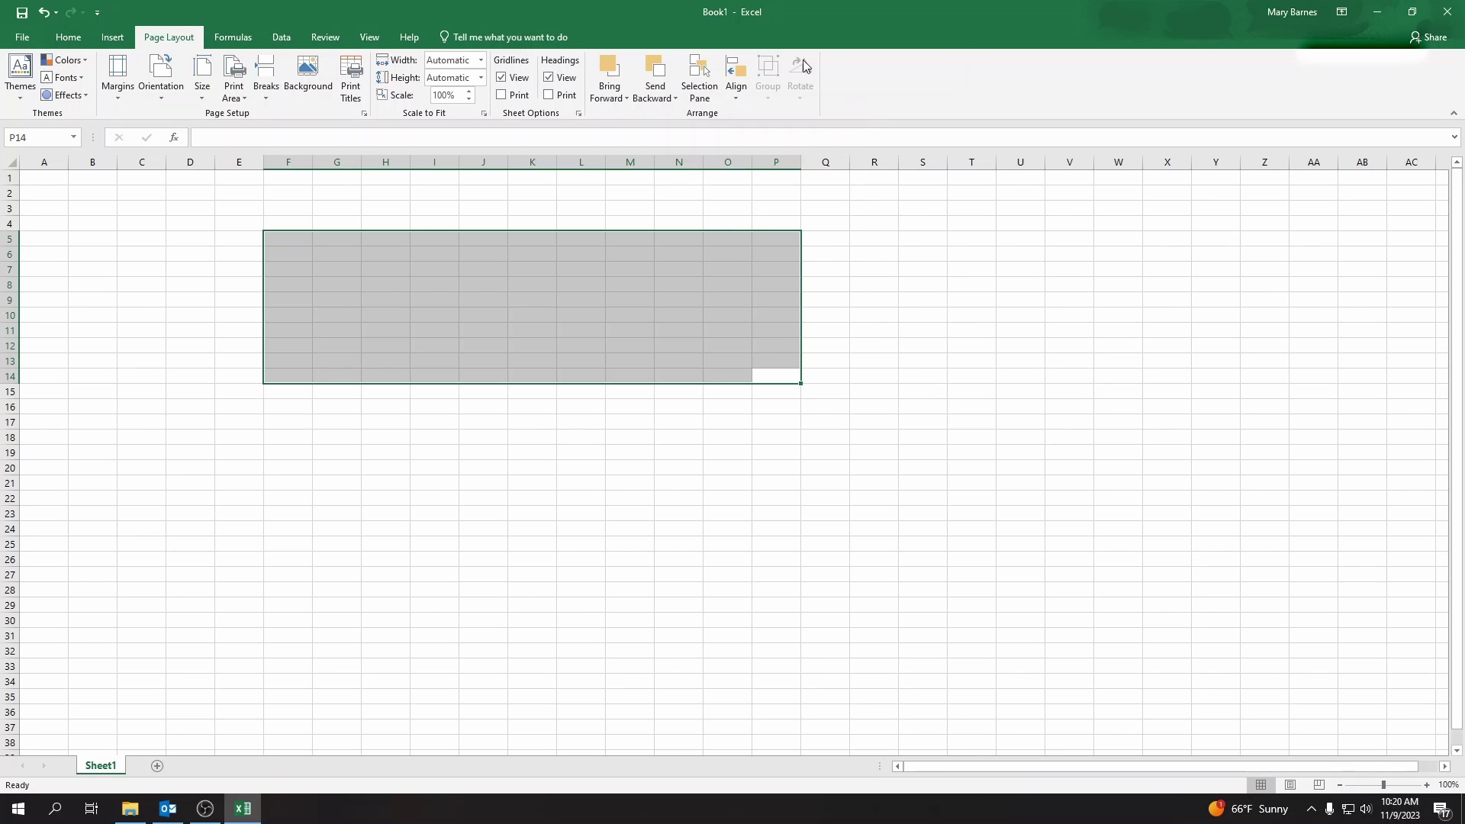
Step: Review the formula library's text functions and the data tools, such as Remove Duplicates
left_click(250, 39)
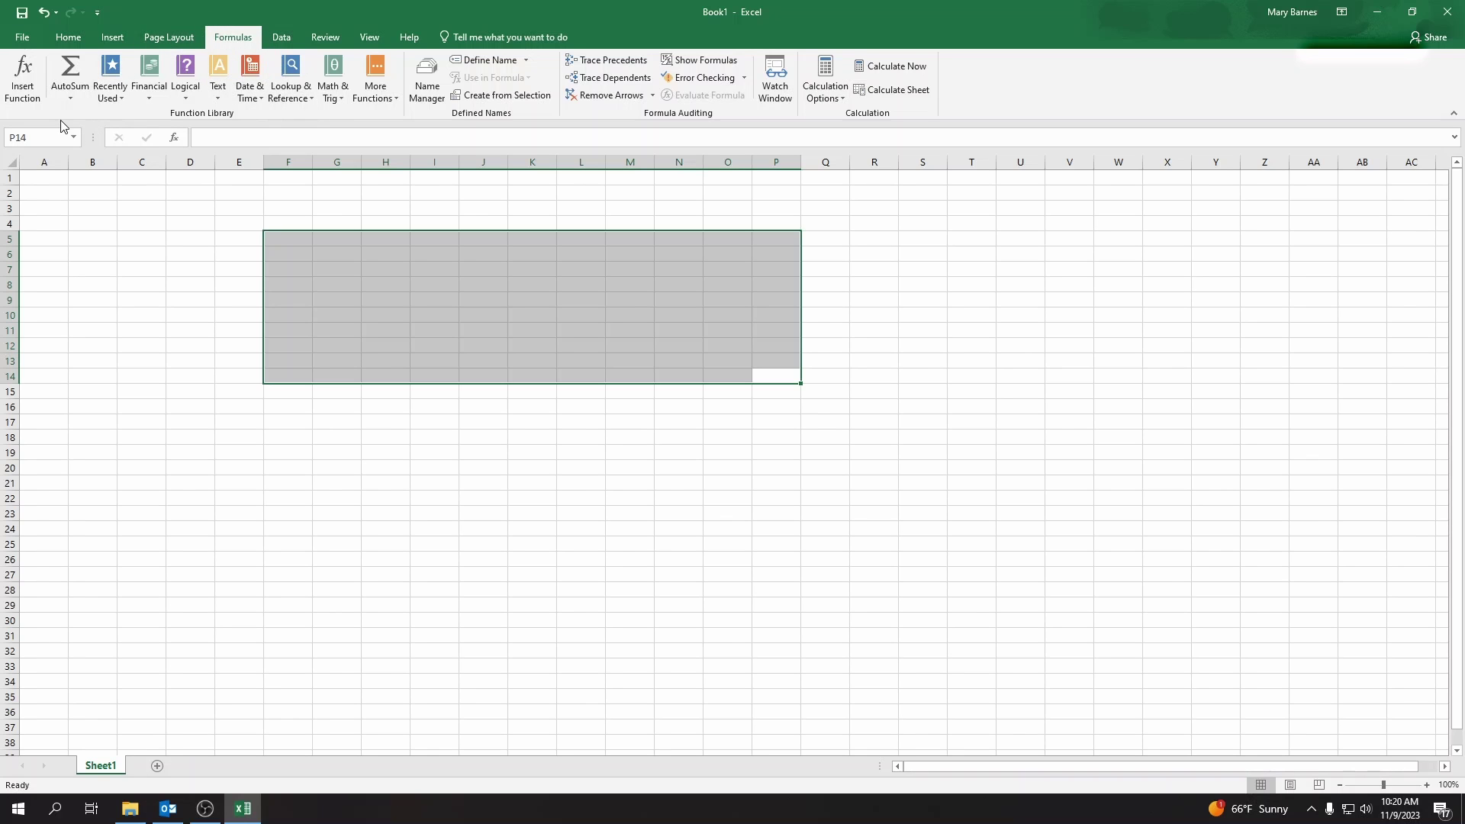
left_click(225, 93)
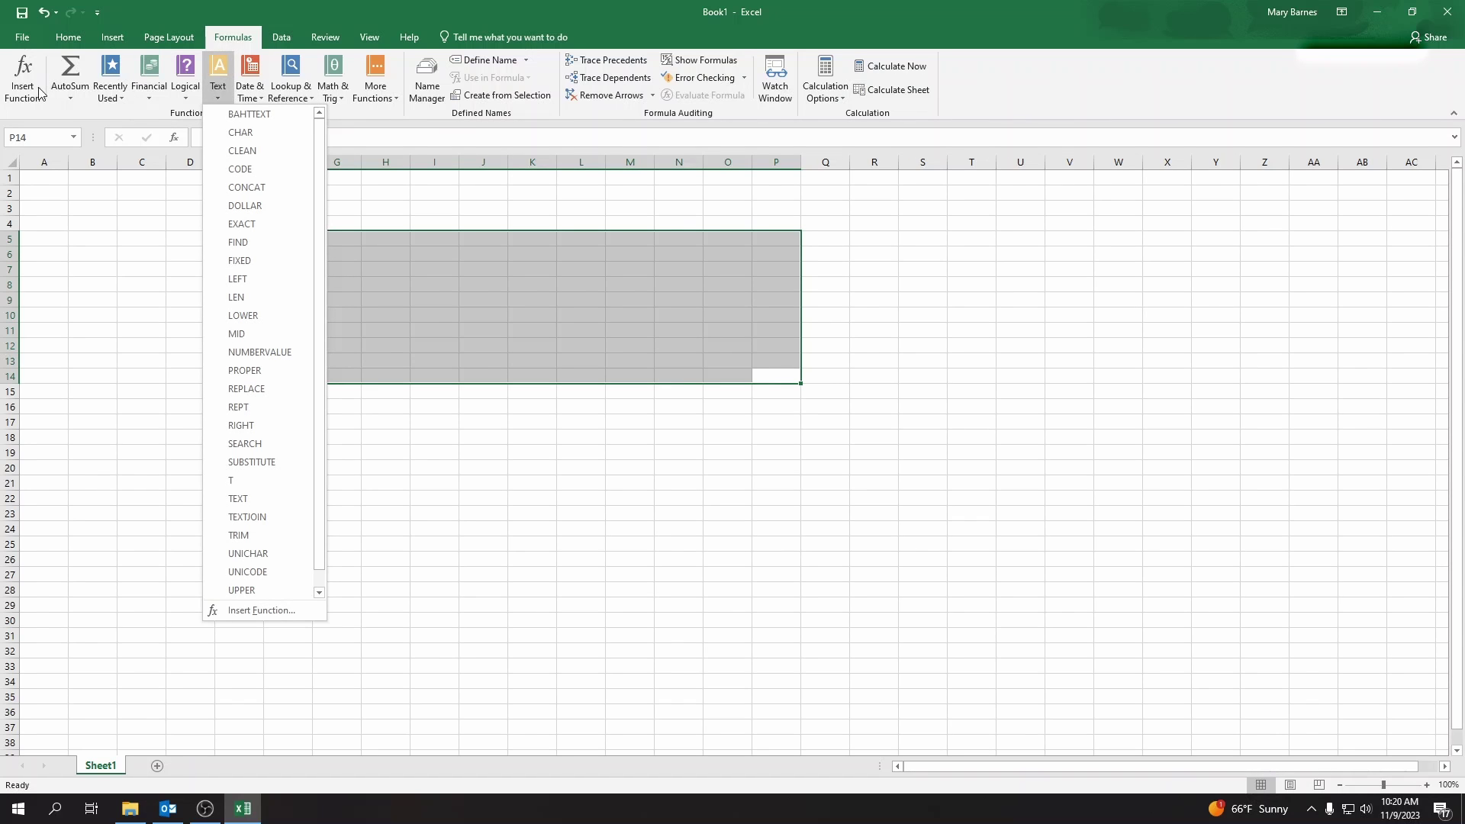
left_click(488, 9)
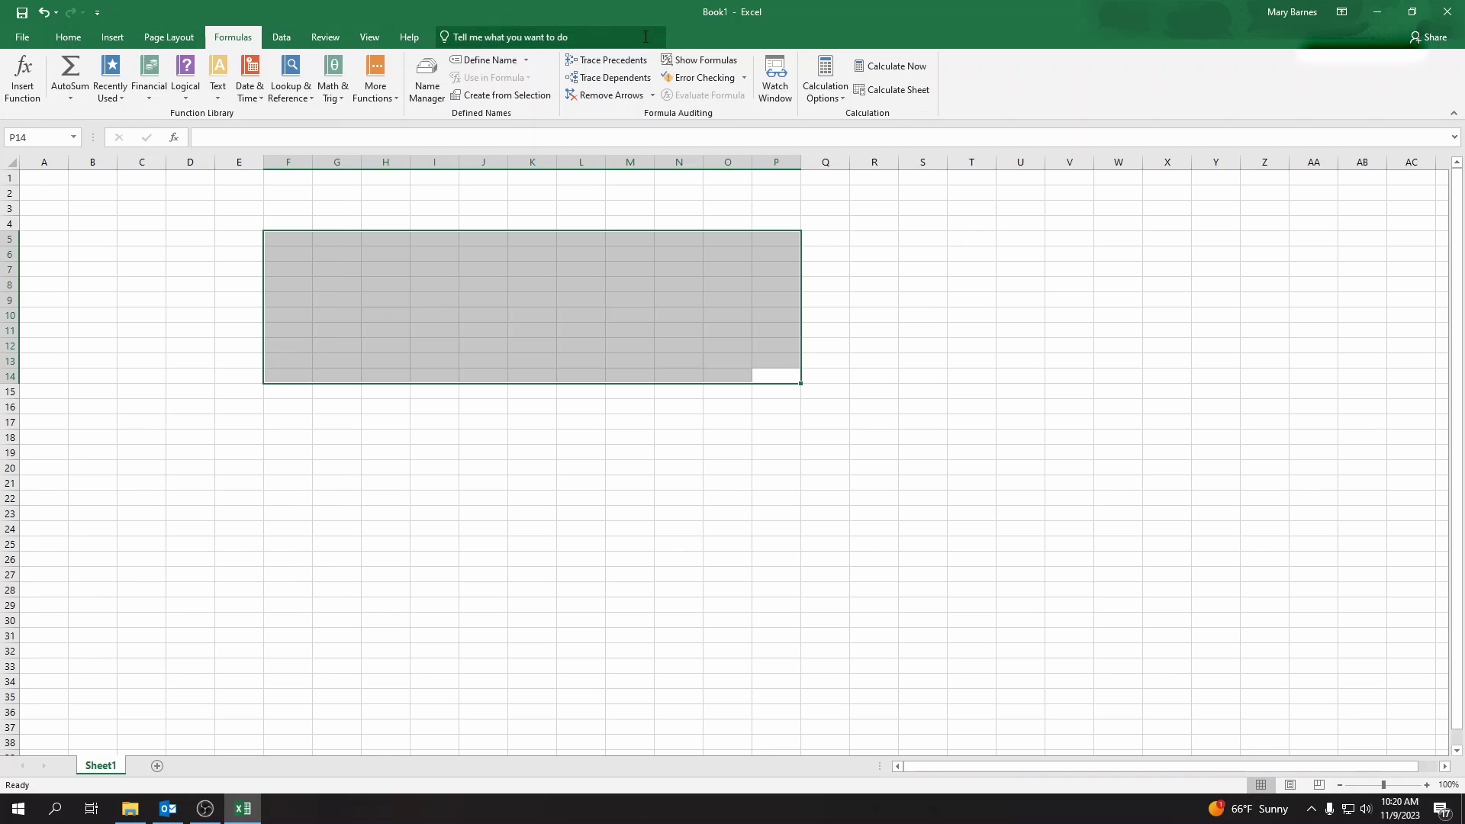
left_click(281, 38)
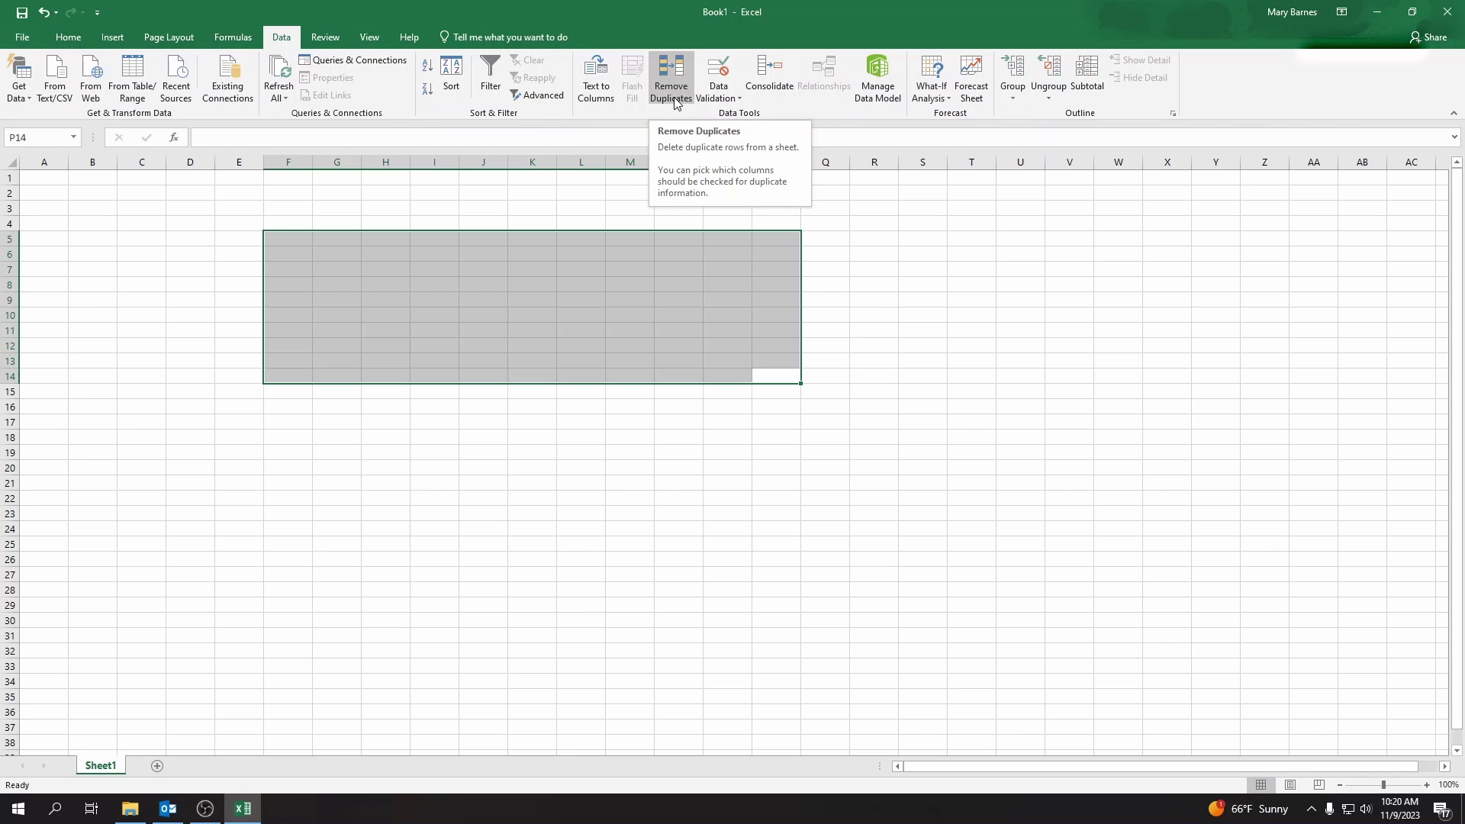
Step: Review the proofing and change-tracking options with cell B9 selected, and bring up the workbook view settings
left_click(325, 37)
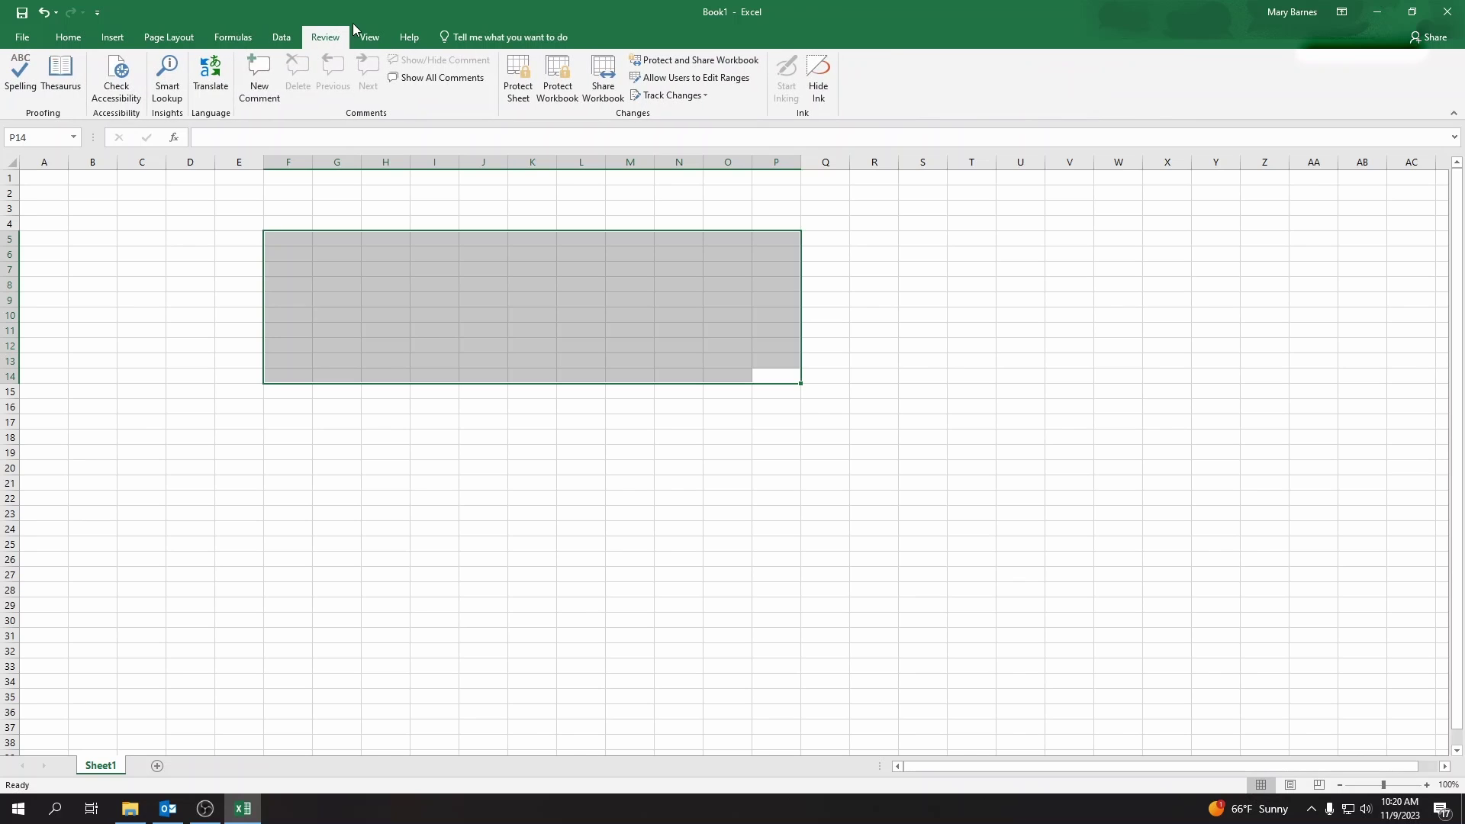
left_click(105, 294)
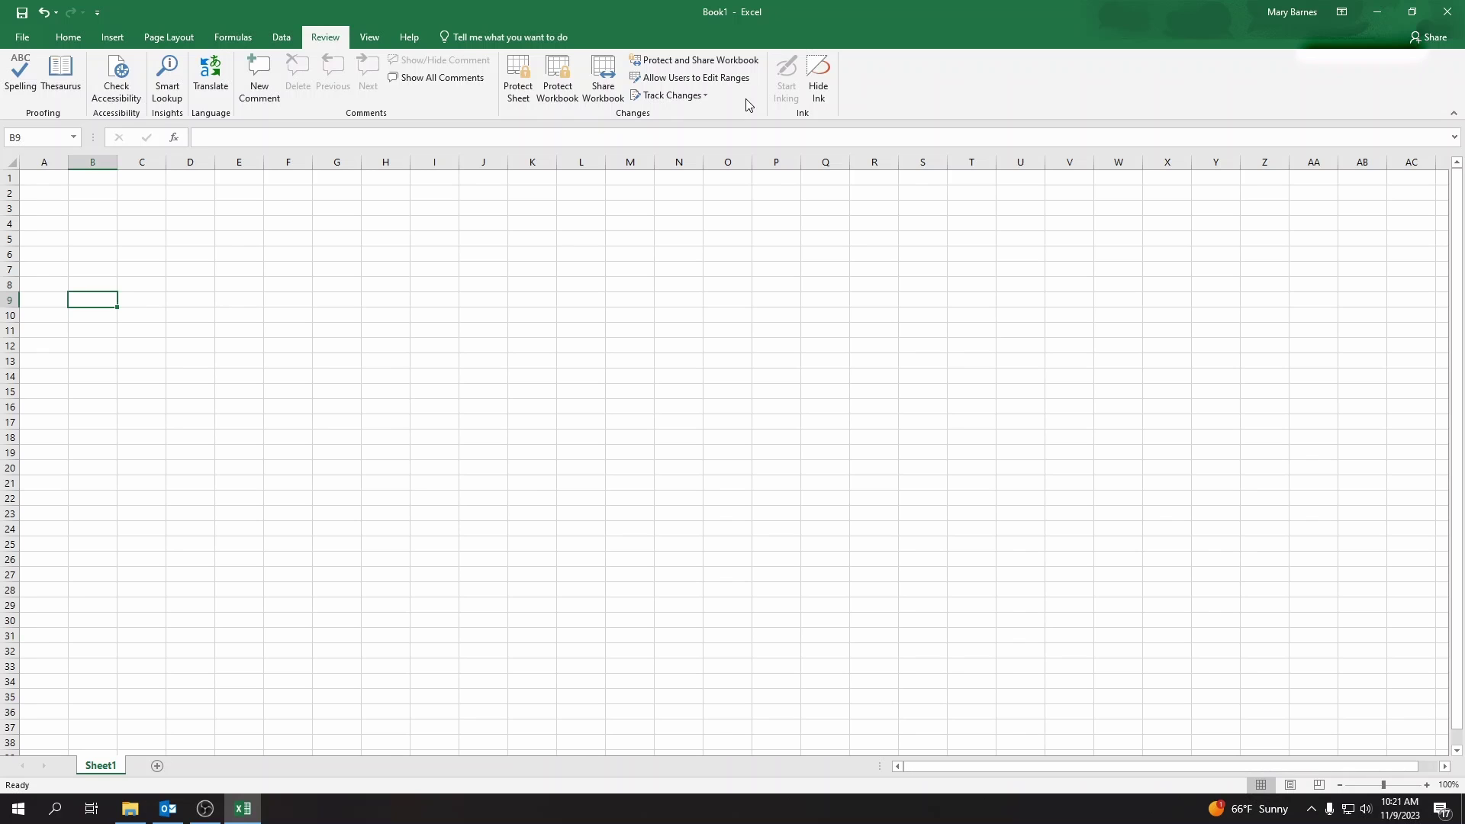
left_click(705, 96)
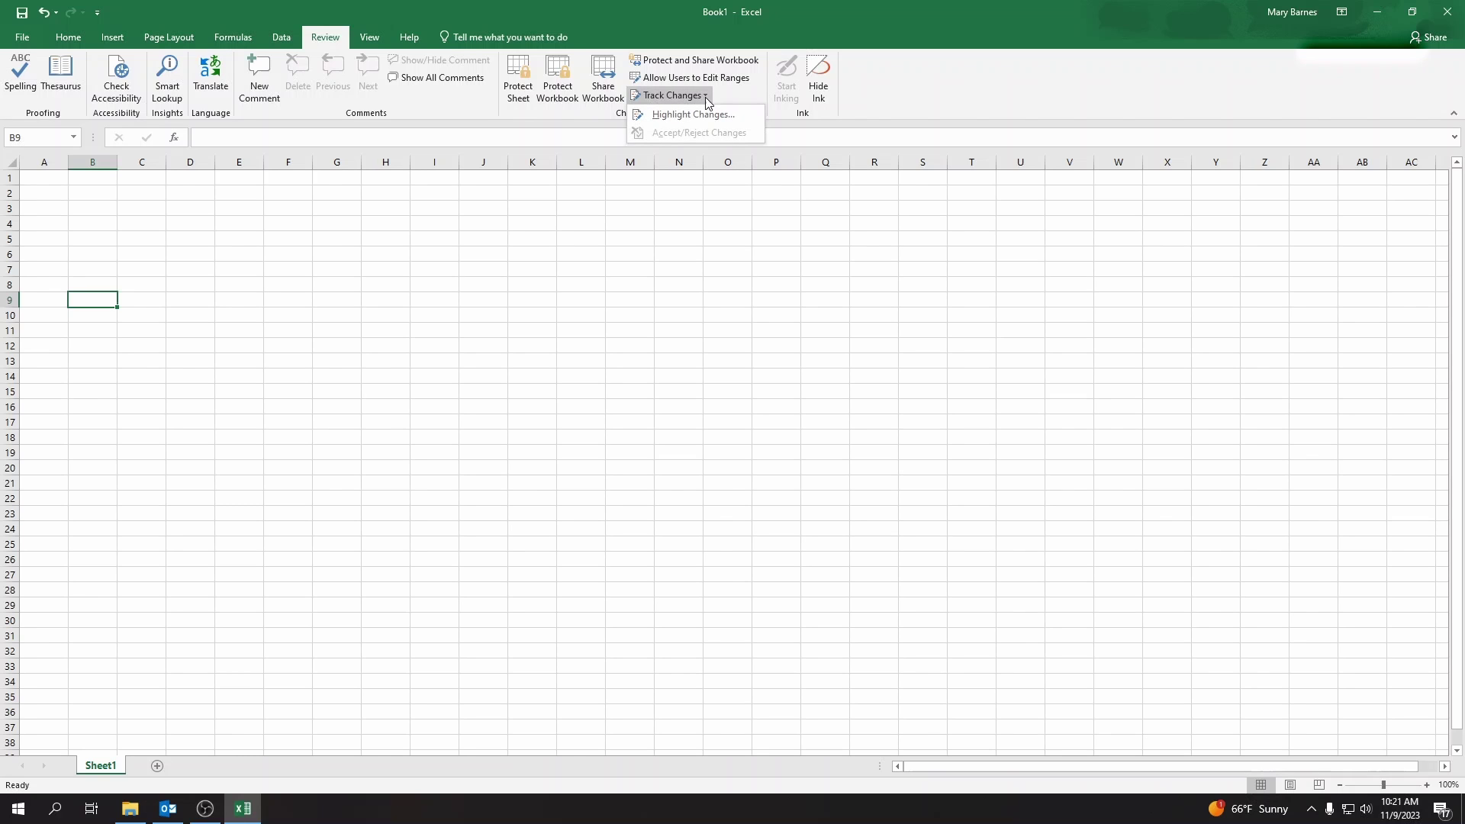
left_click(974, 82)
left_click(368, 38)
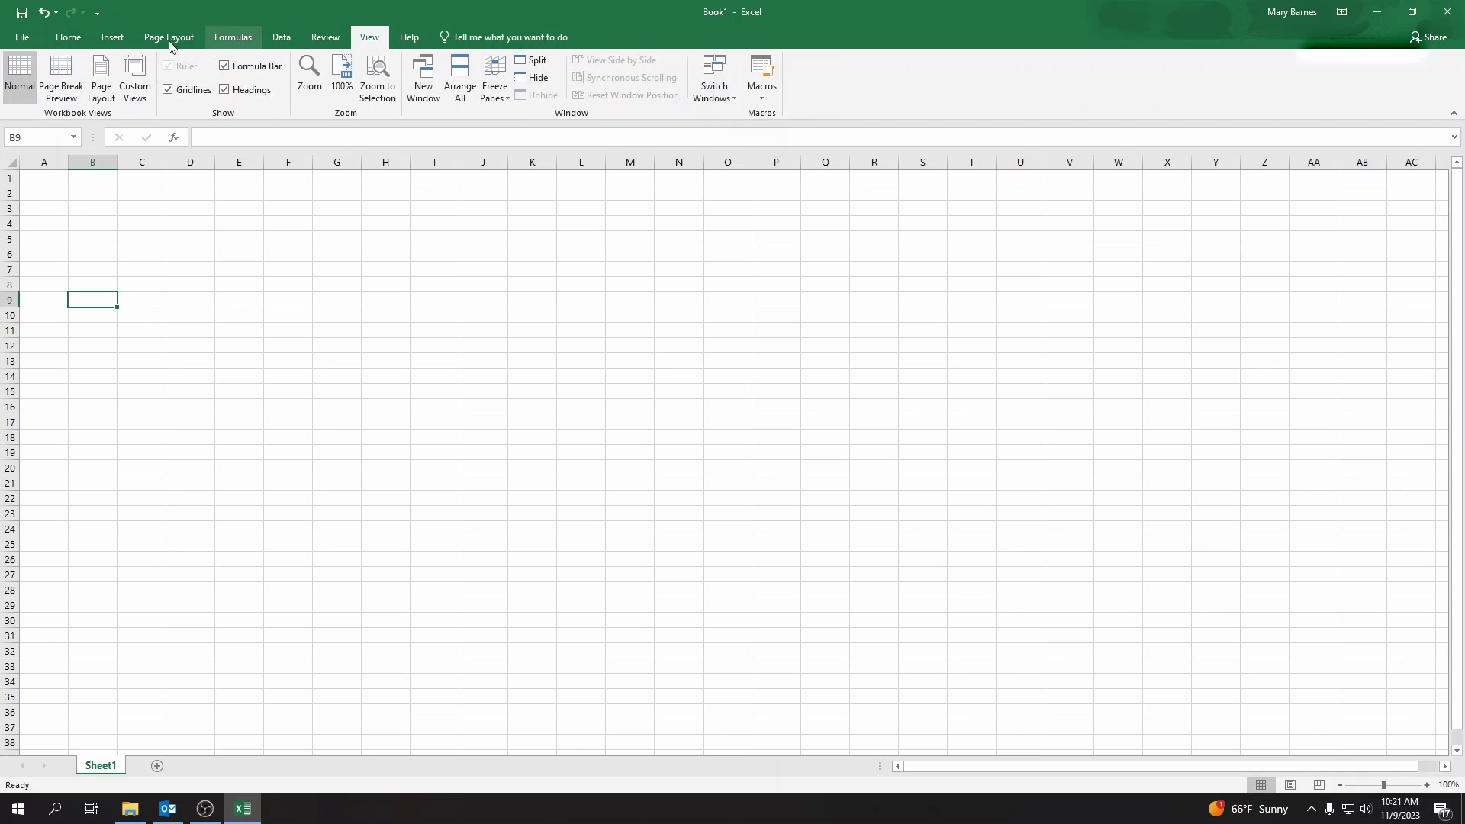
Step: Review the Freeze Panes command, using range A1:P1 and cells A1 and B1 to indicate the header row
left_click(505, 97)
left_click(23, 177)
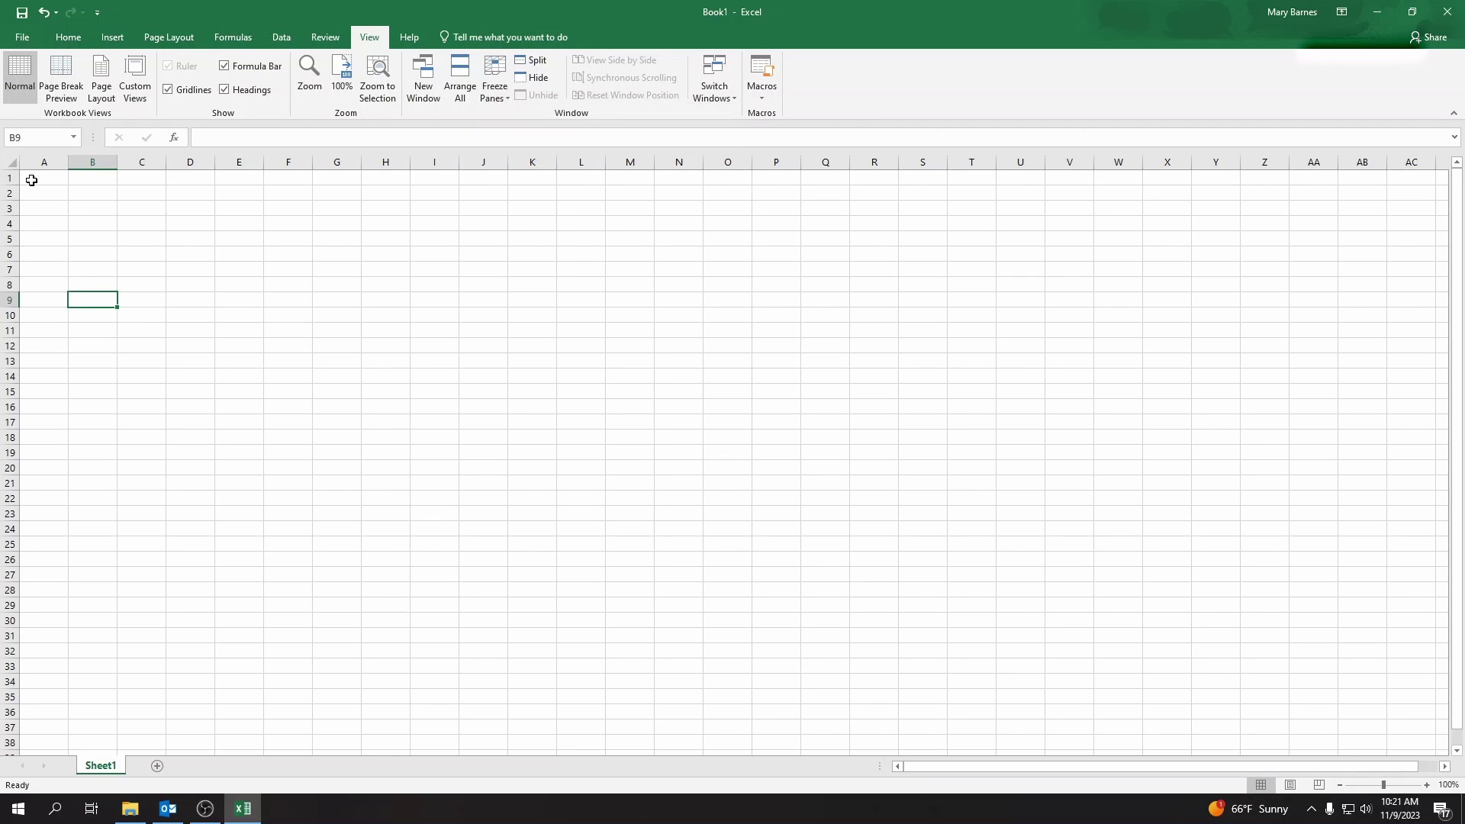
left_click(31, 178)
left_click_drag(89, 163, 785, 167)
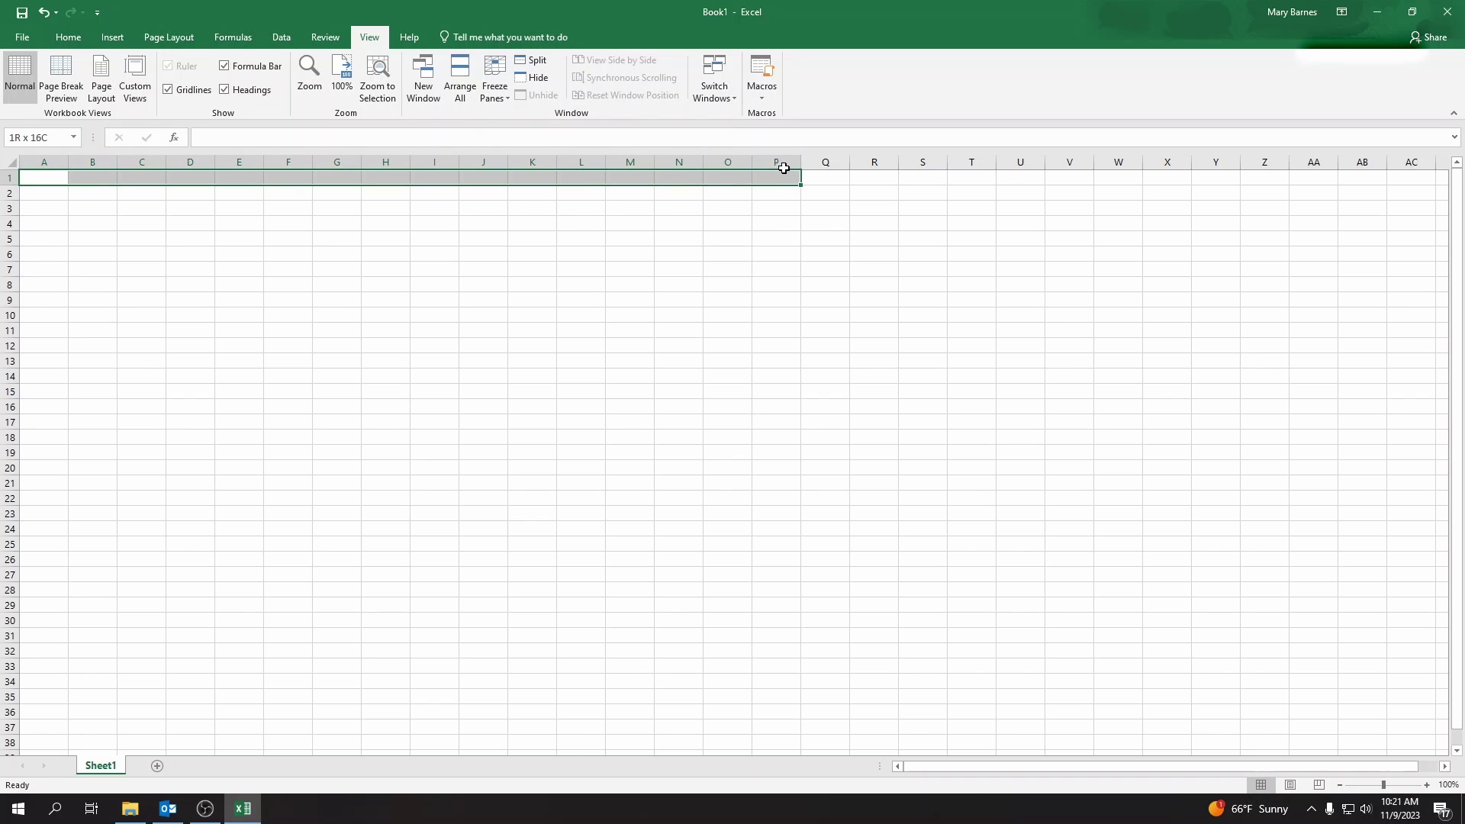
left_click(53, 180)
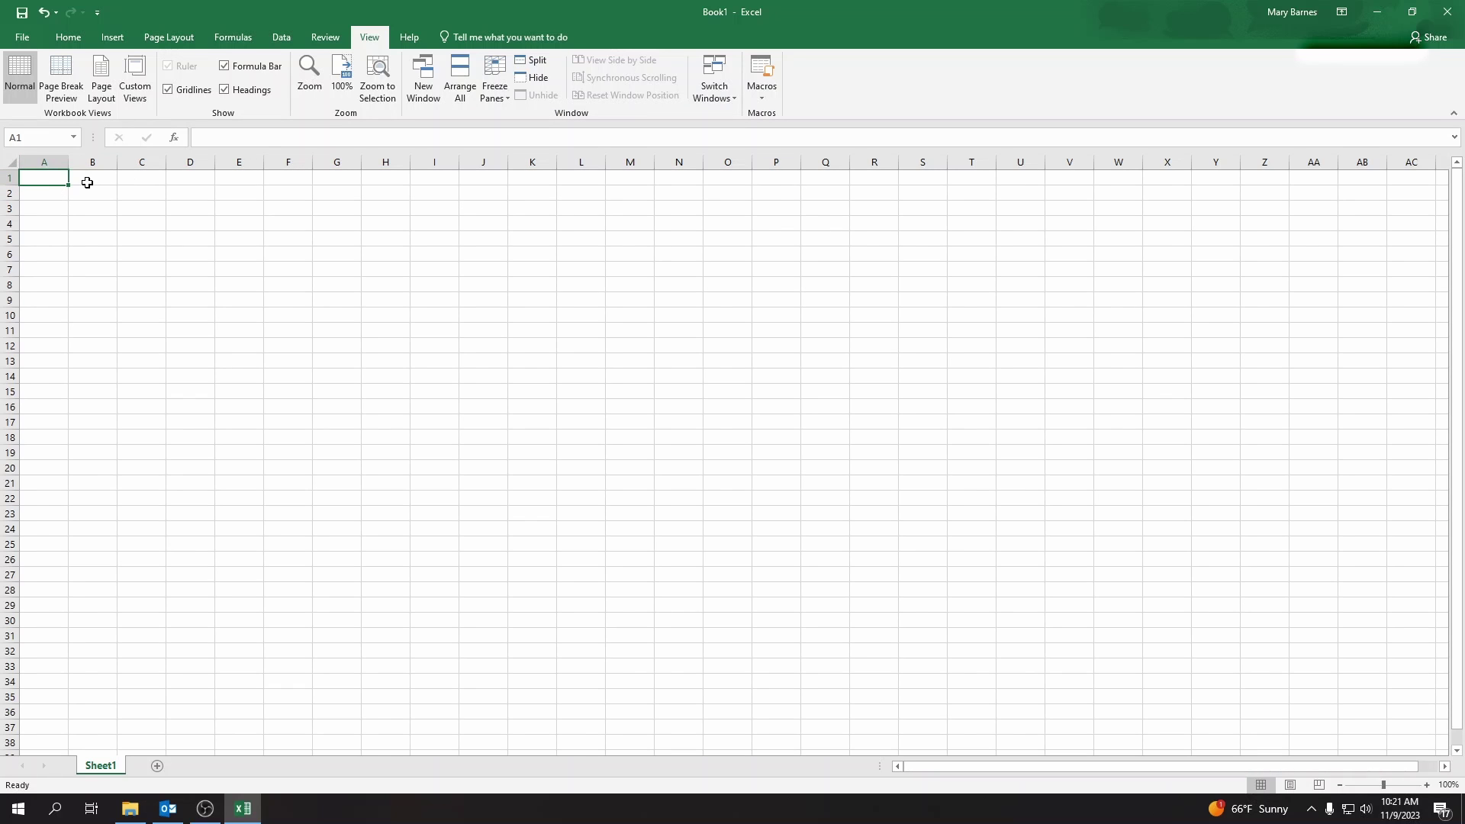
left_click(96, 182)
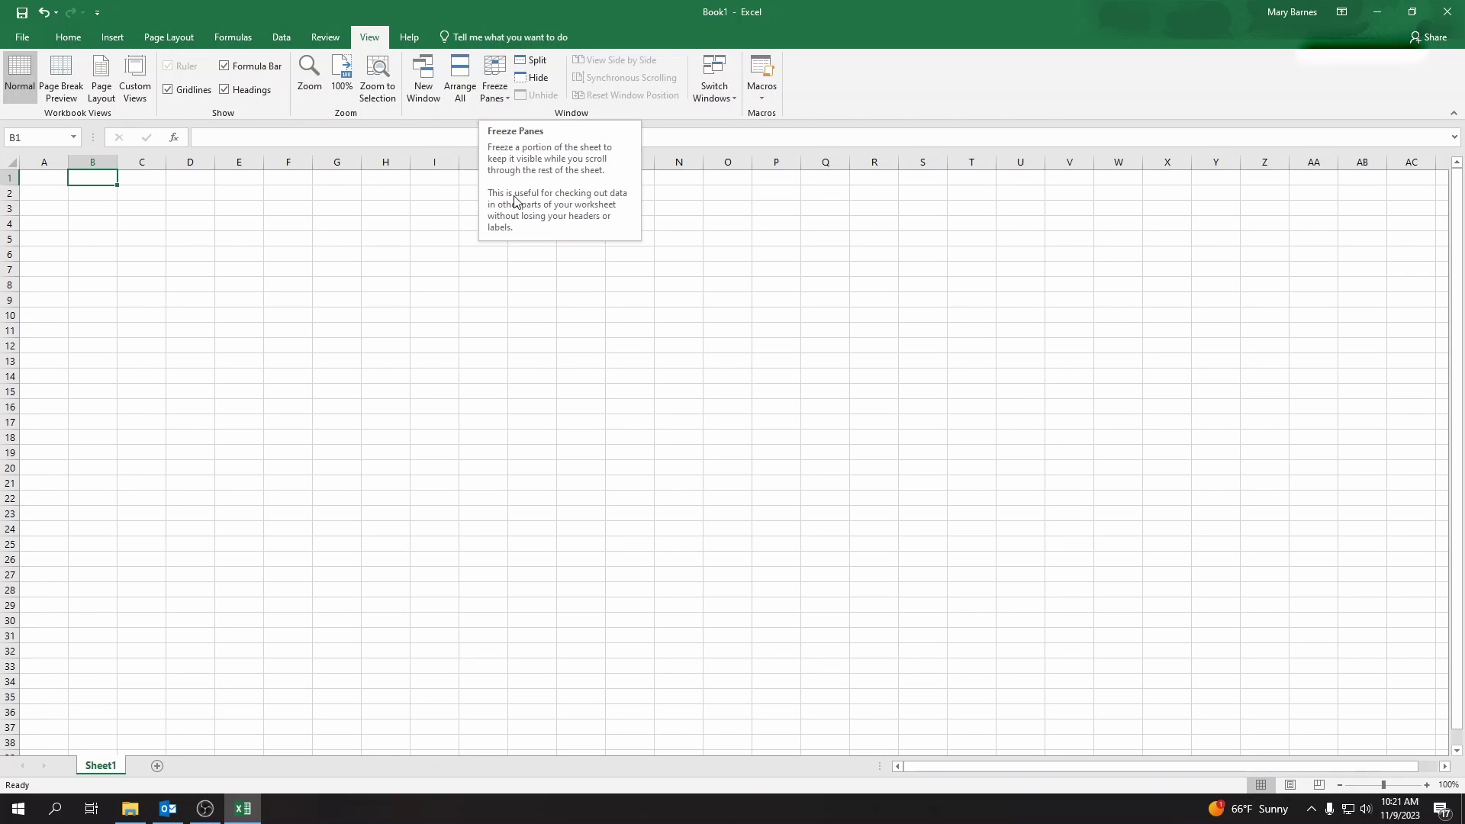
Step: Examine how row 1 leaves view further down the sheet, highlight A2:K2 and A1:P1 as header examples, and return to the basic formatting commands
scroll(239, 340, "down", 9)
scroll(240, 482, "down", 12)
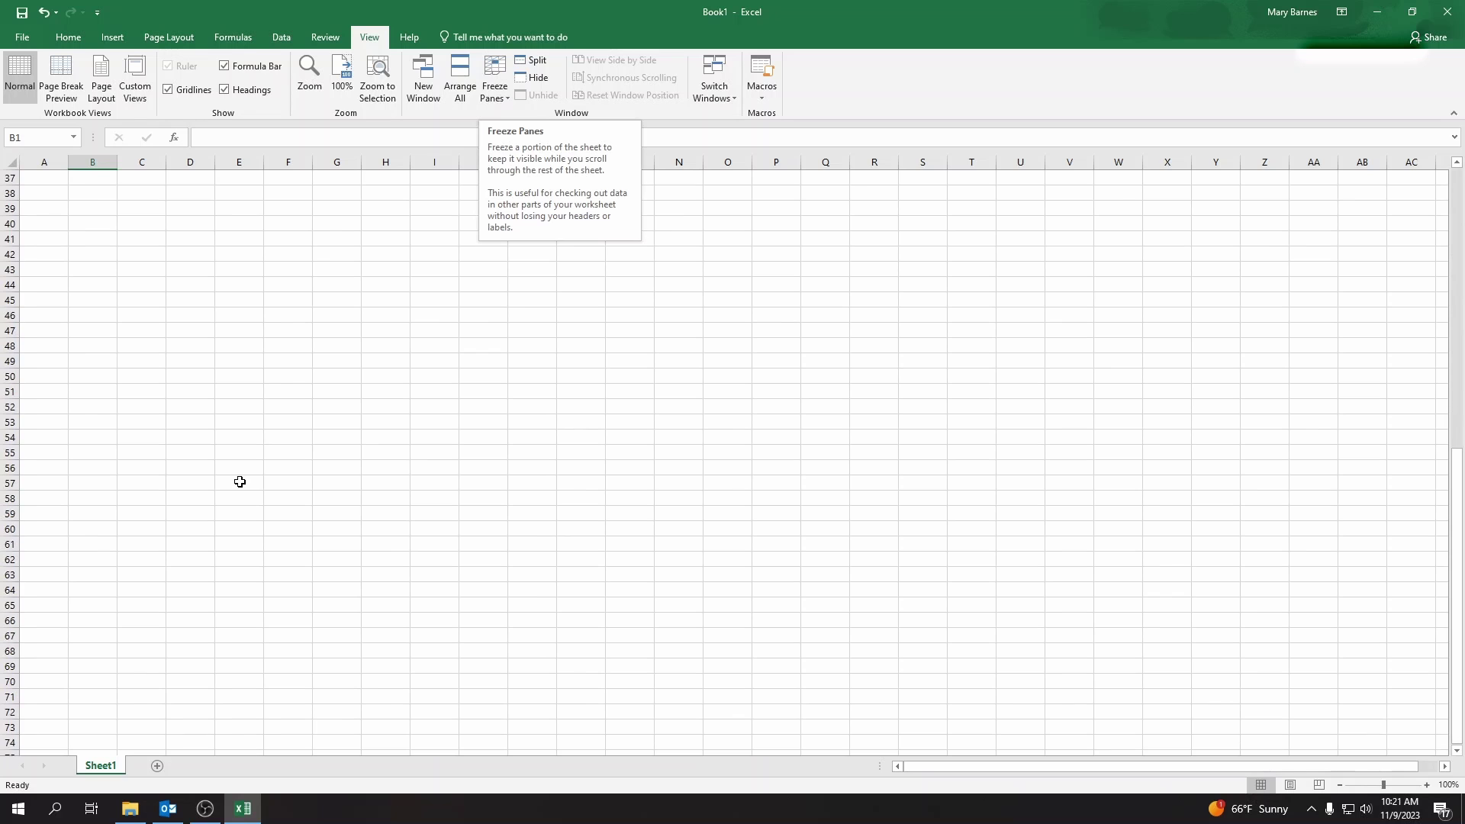
scroll(123, 604, "down", 1)
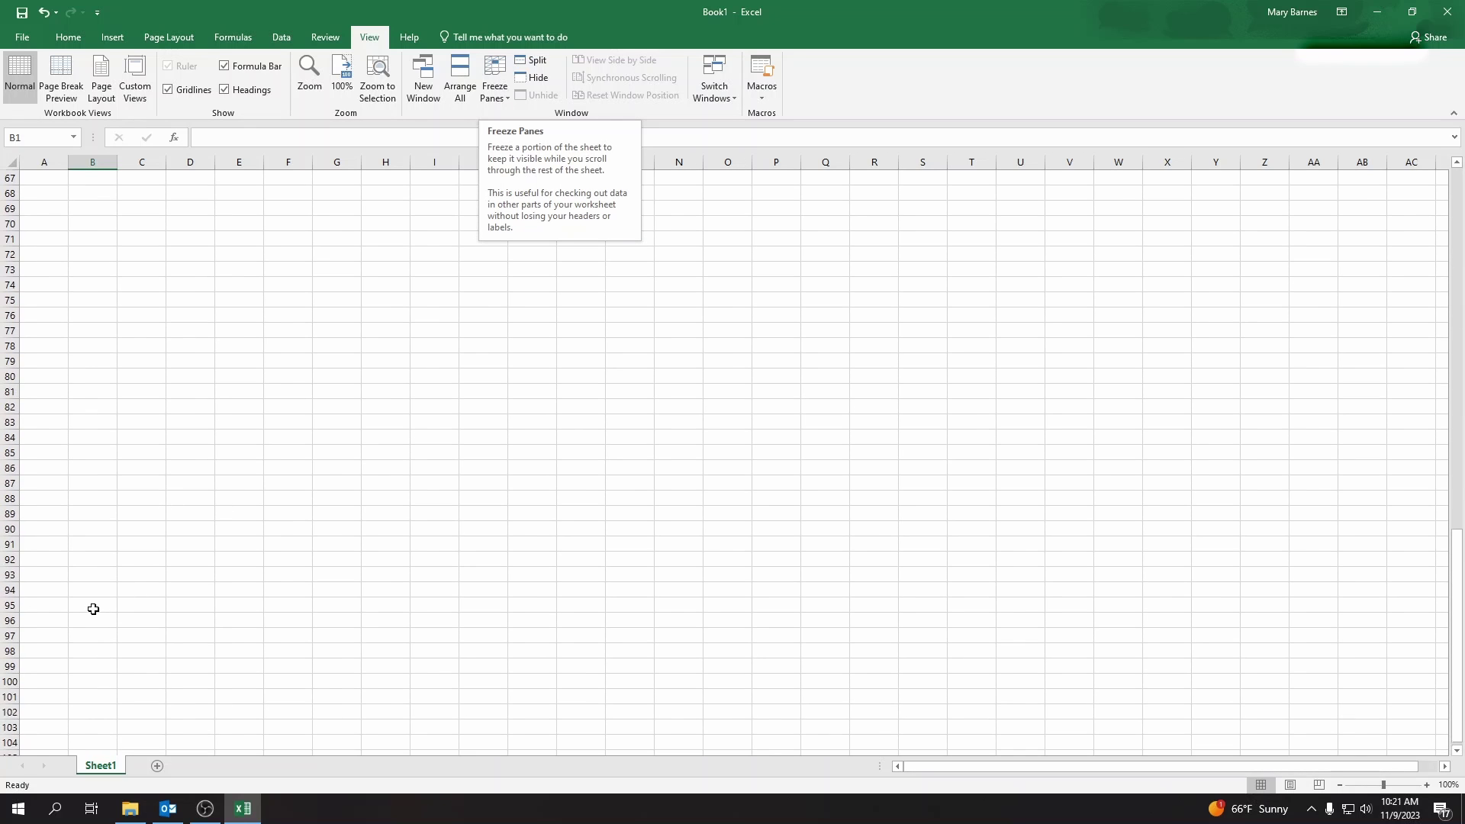
scroll(323, 288, "up", 4)
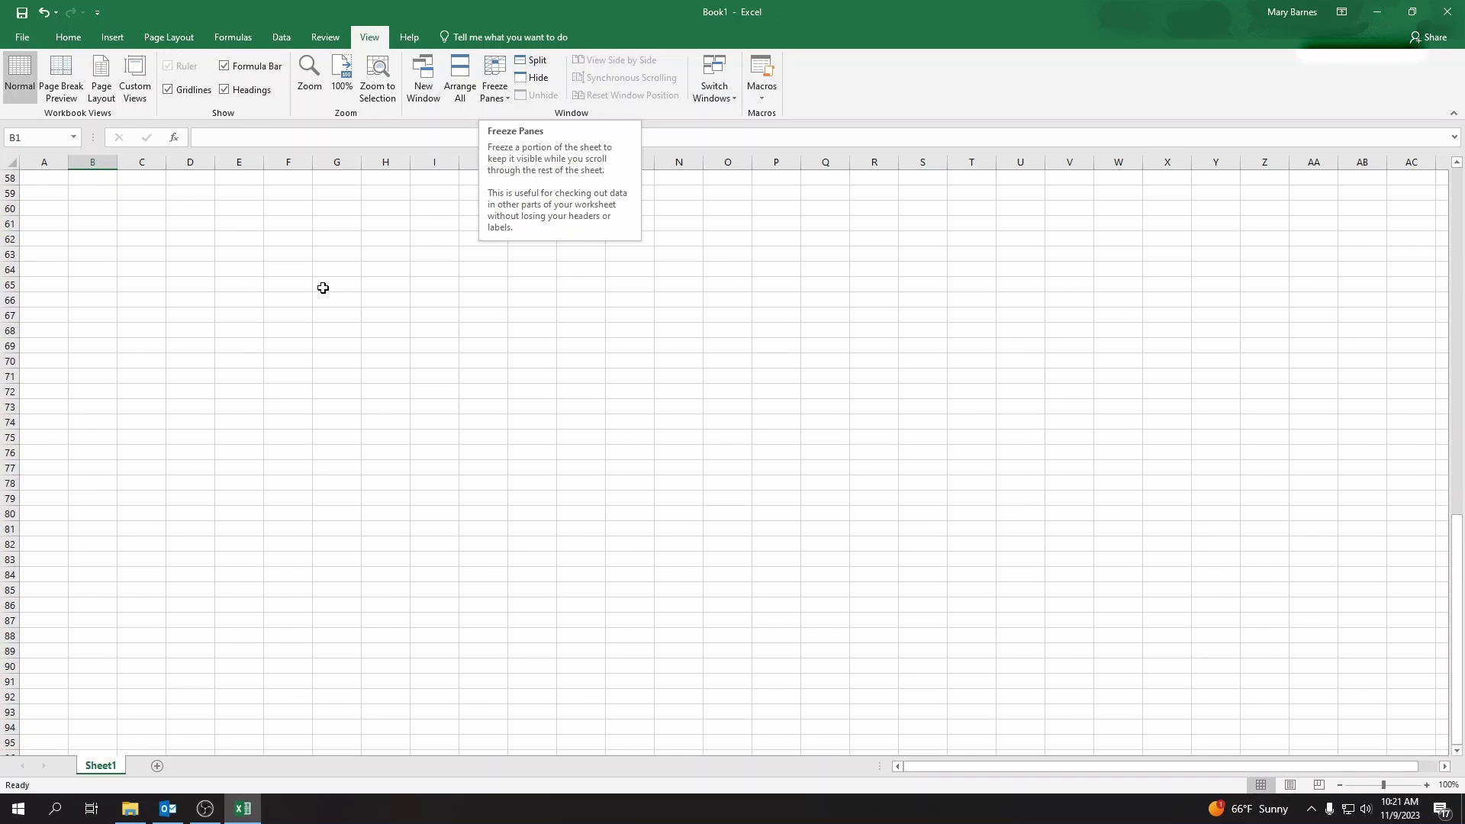
scroll(305, 252, "up", 4)
scroll(300, 251, "up", 12)
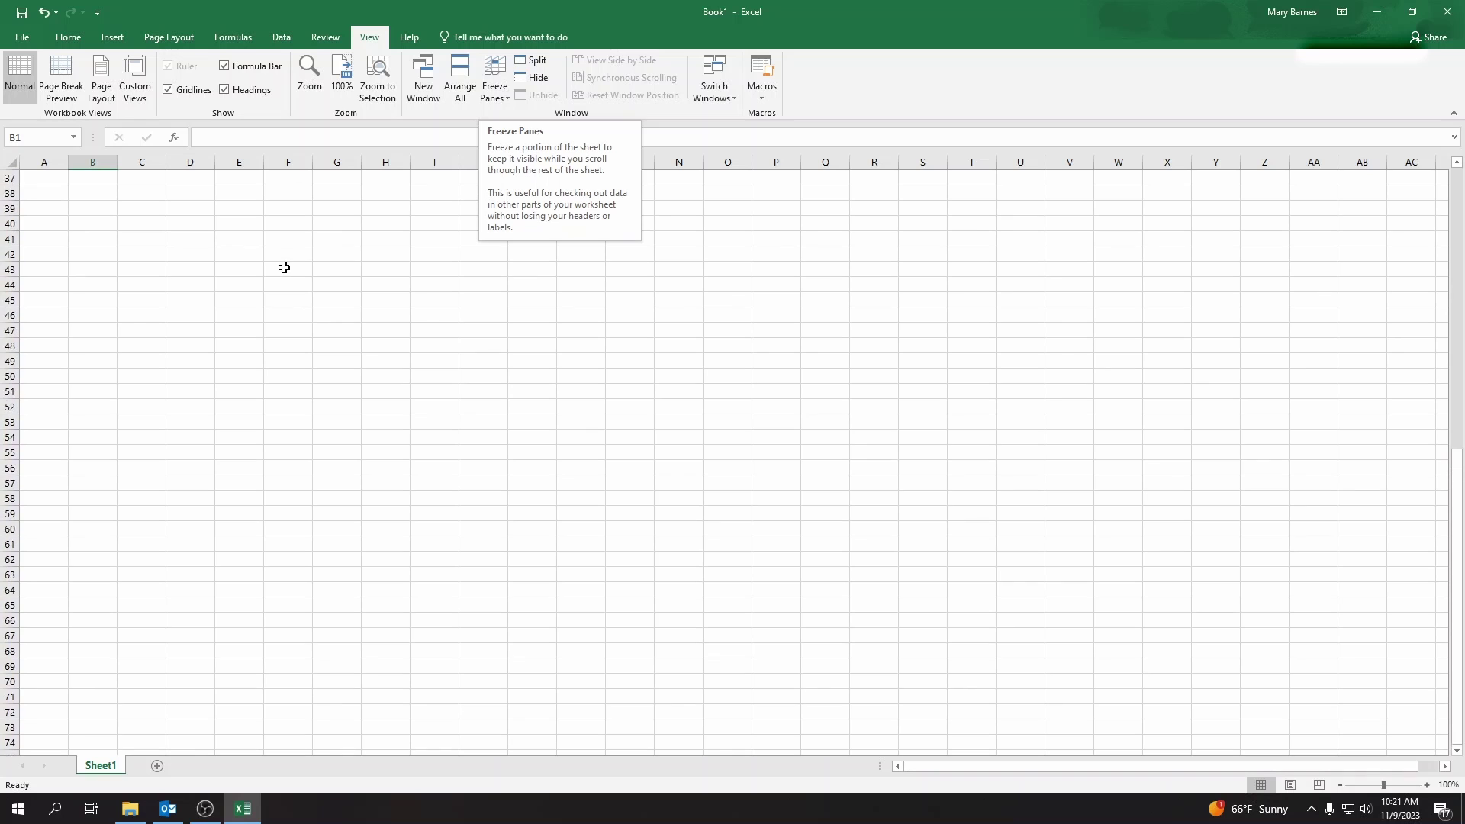
scroll(88, 290, "up", 1)
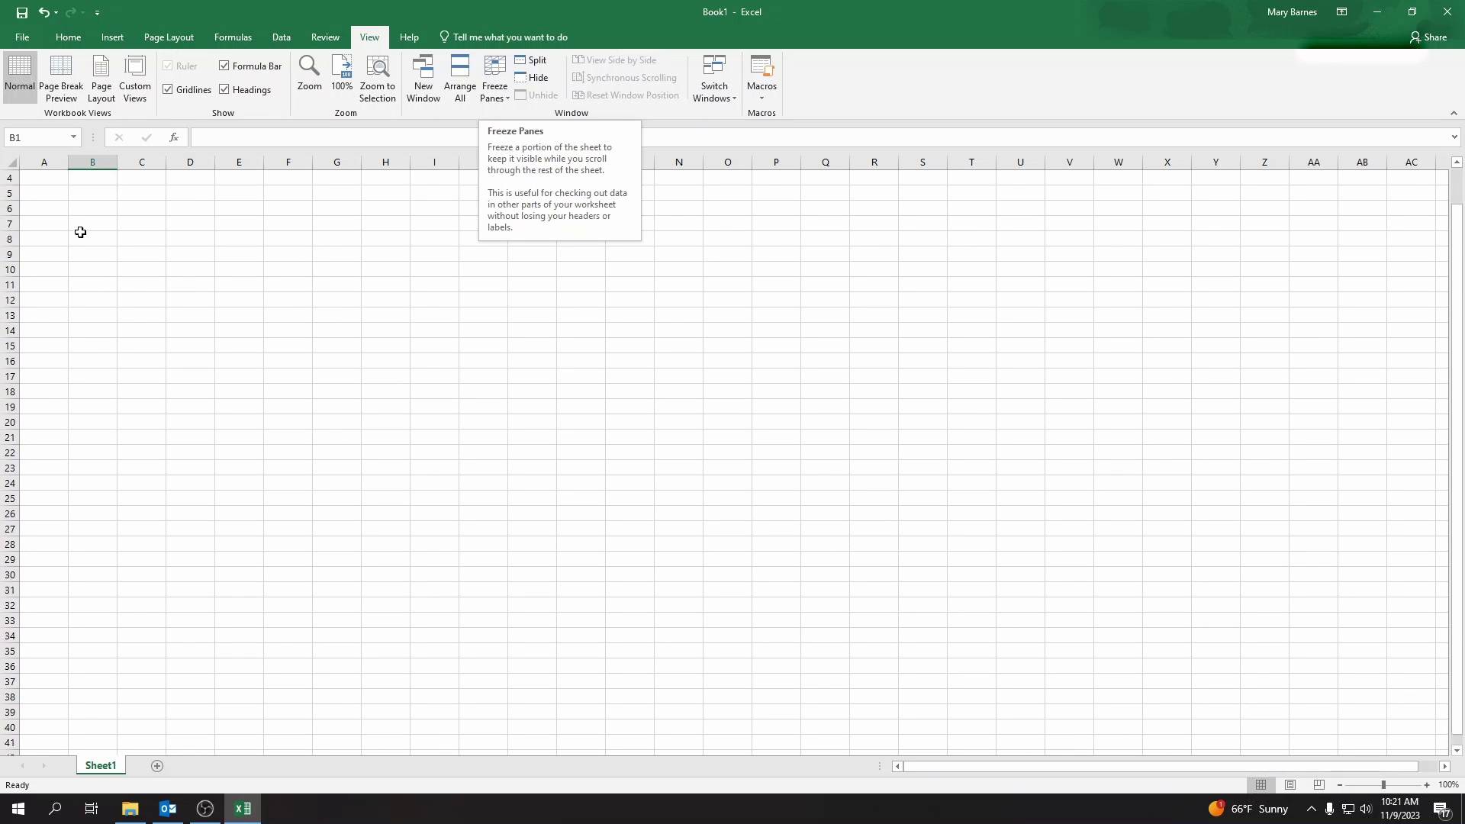
left_click_drag(47, 191, 529, 186)
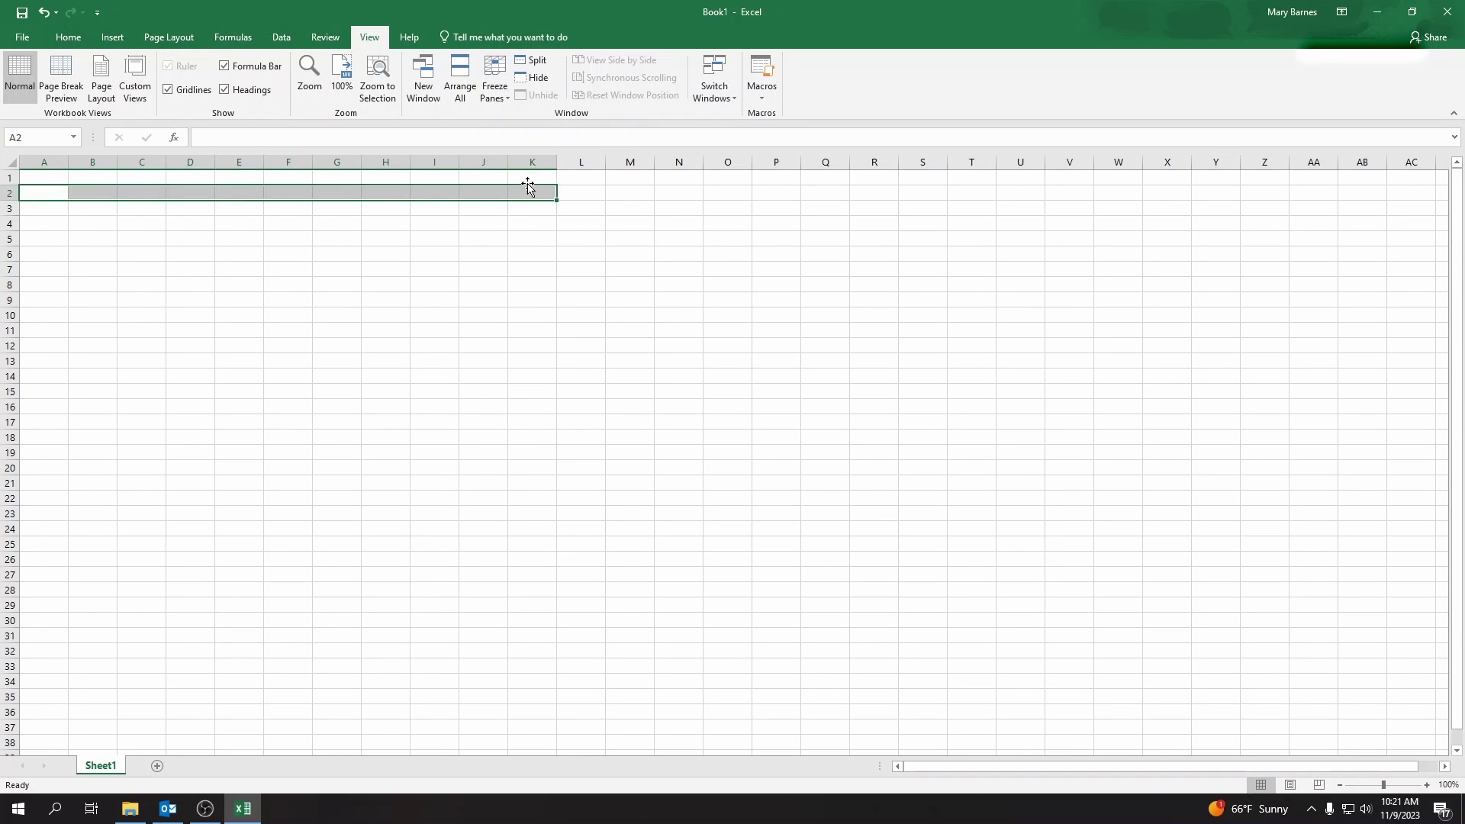
left_click_drag(43, 175, 794, 178)
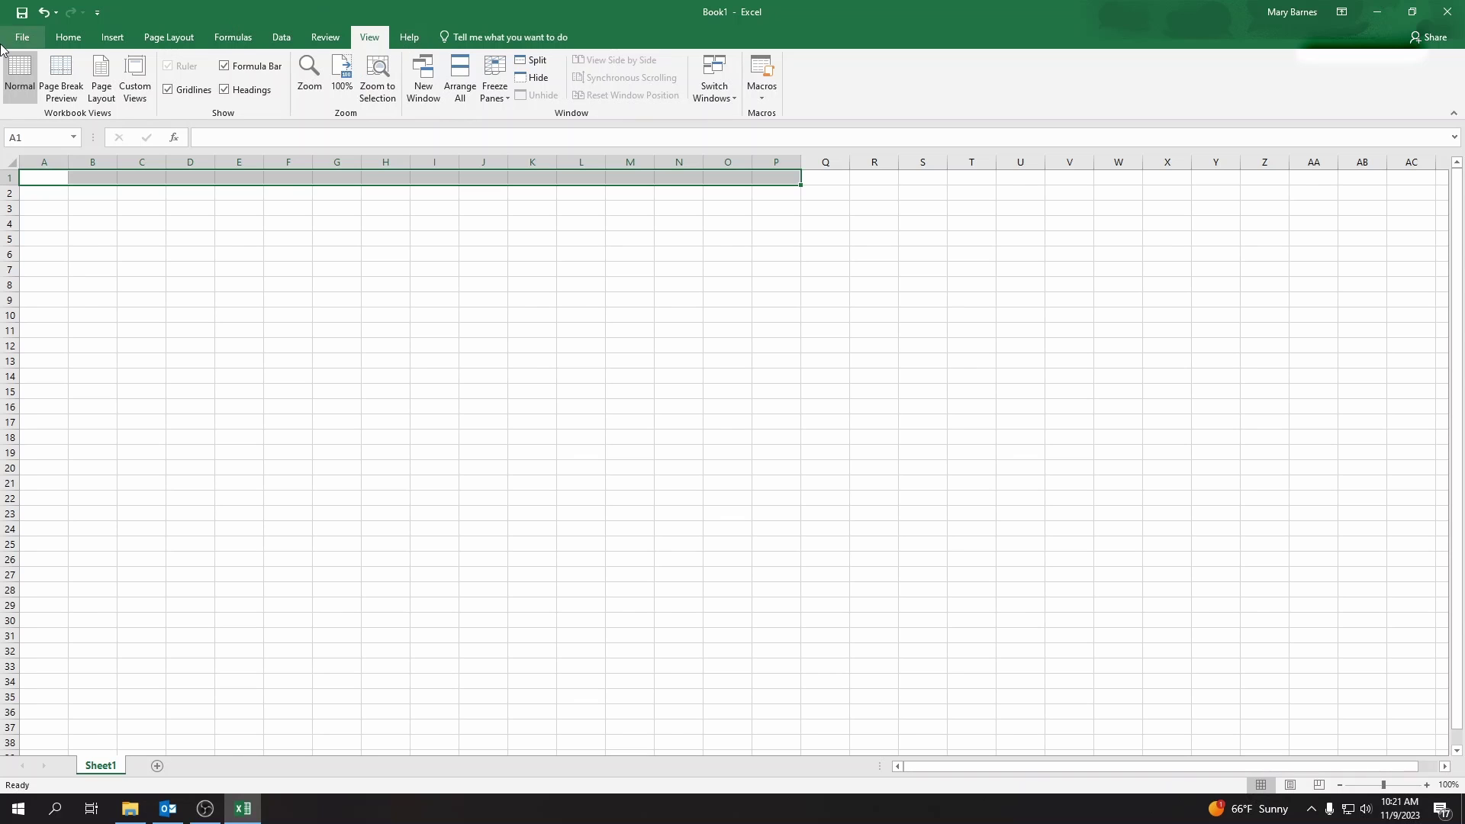
left_click(65, 39)
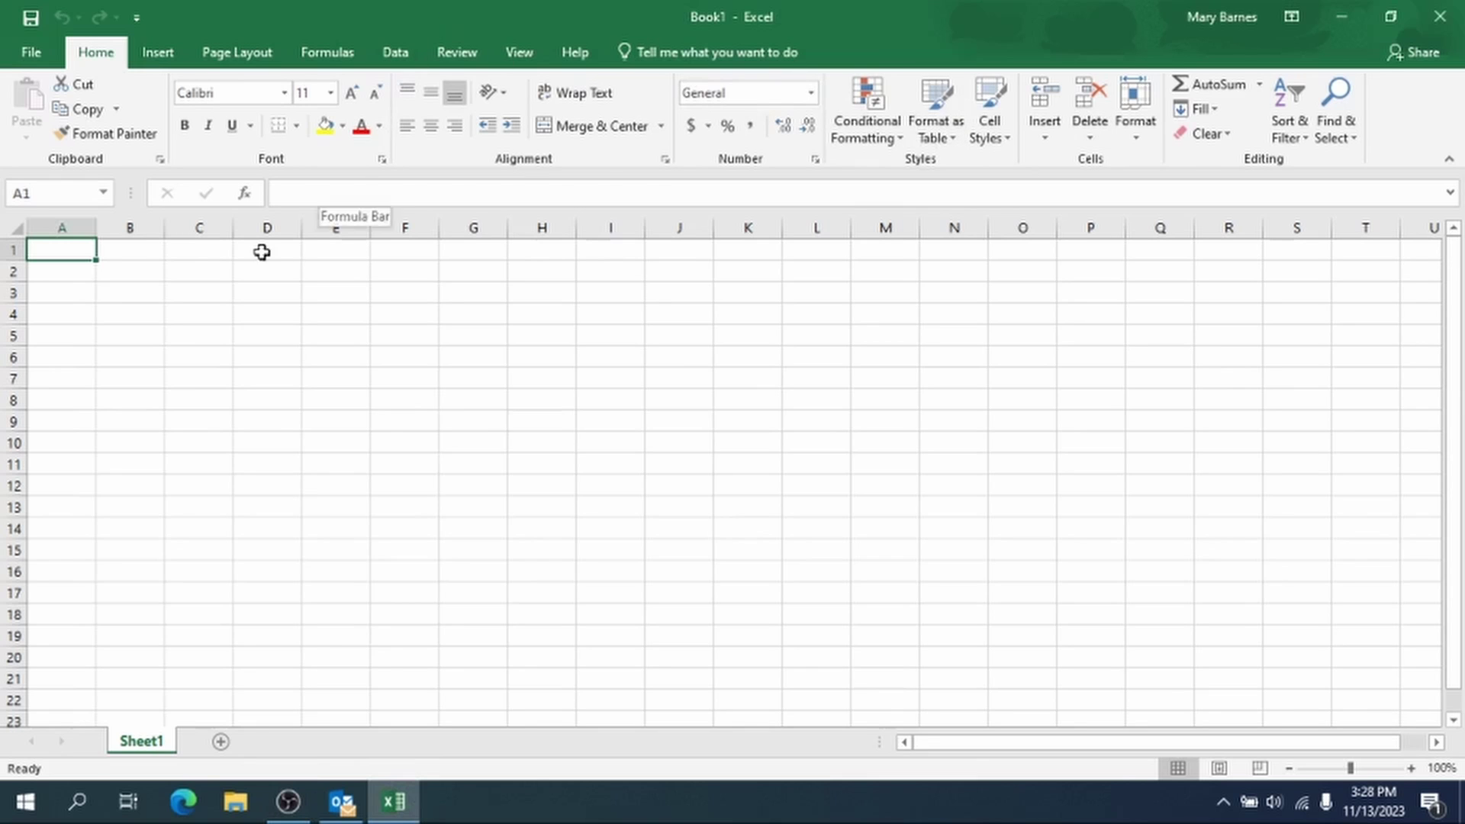
Step: Save the blank workbook to the Desktop folder as Book Tracker 2024
left_click(40, 59)
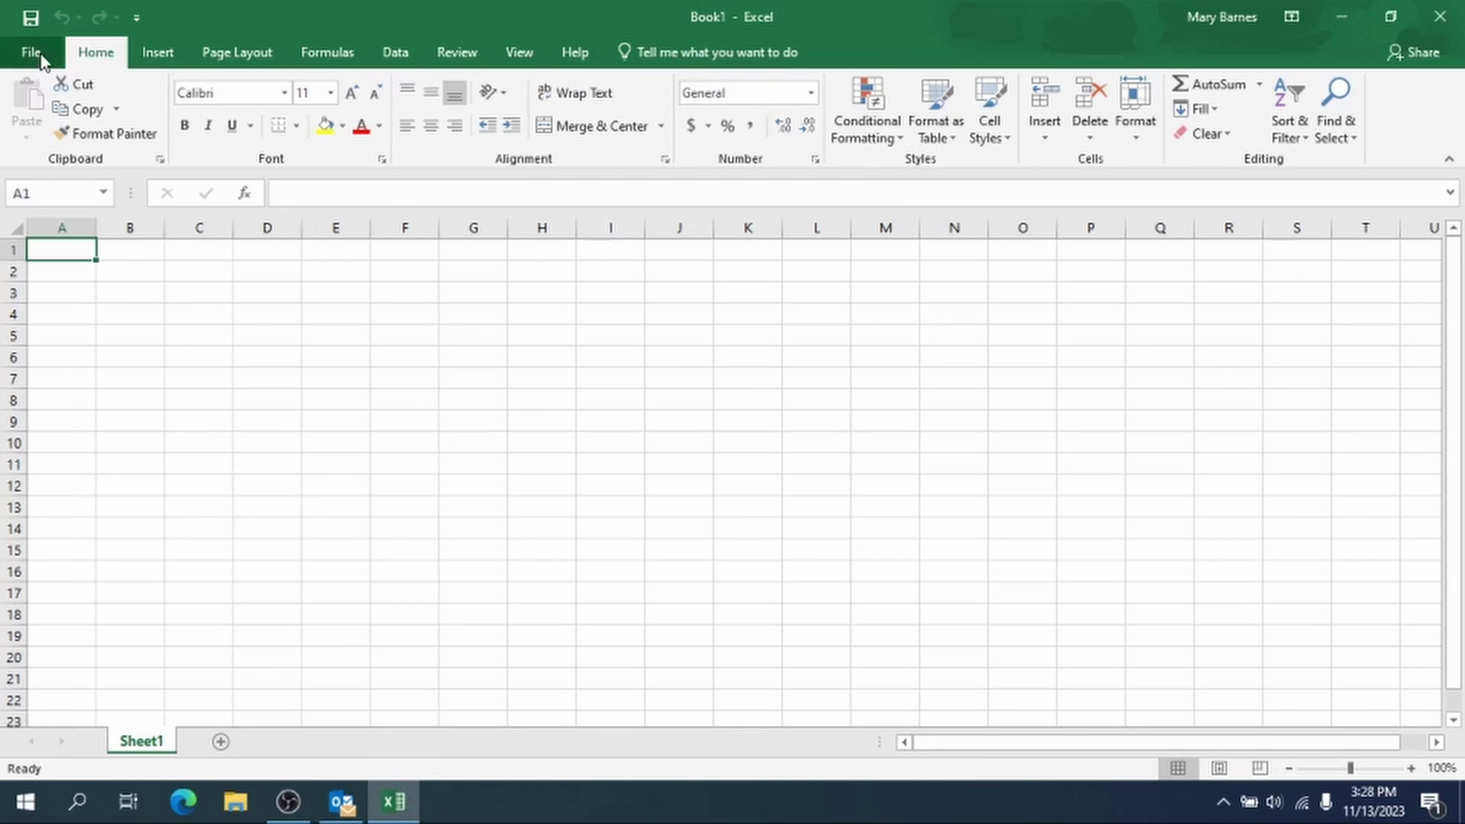
left_click(62, 267)
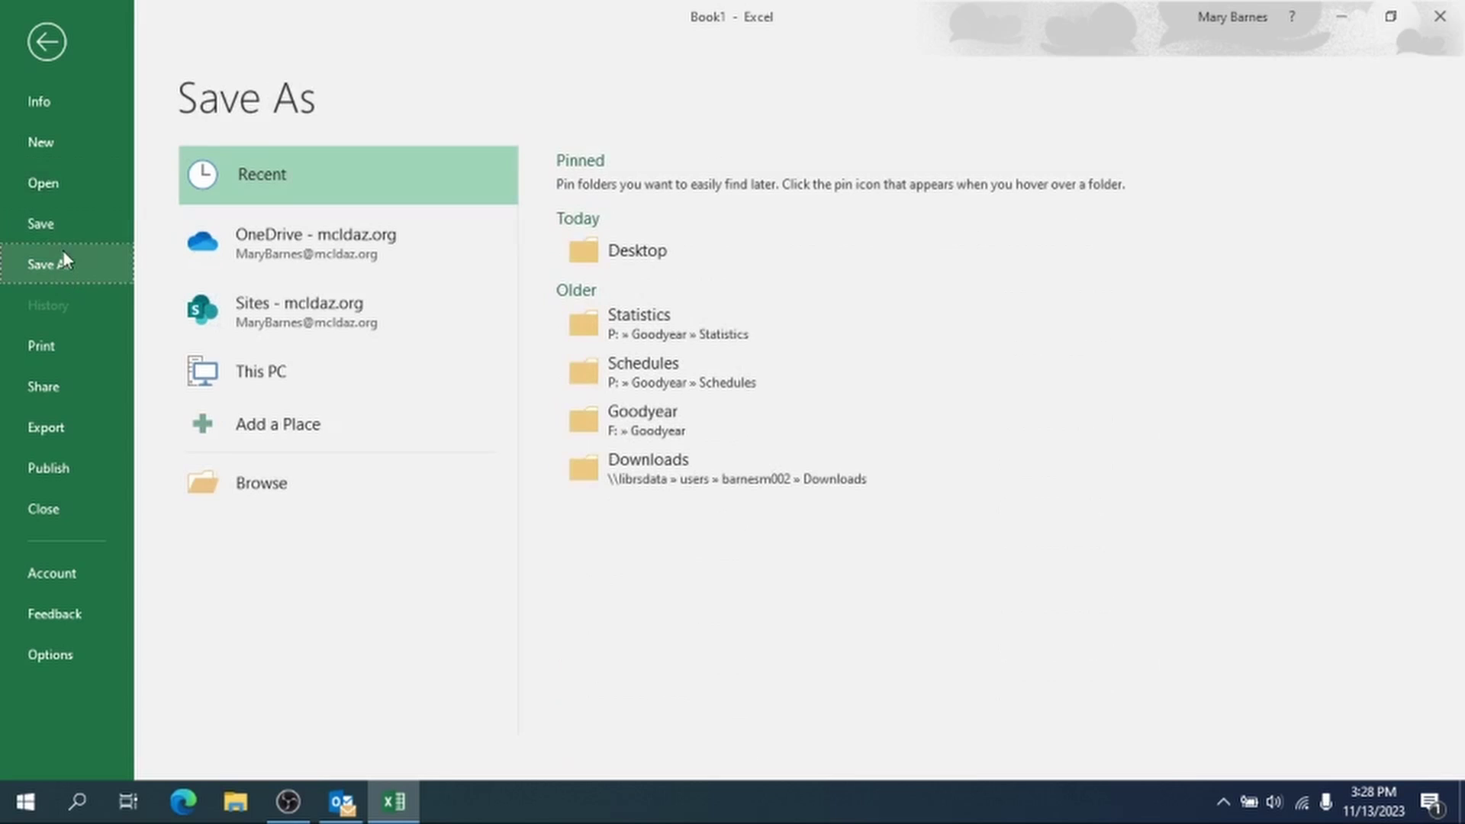
left_click(684, 263)
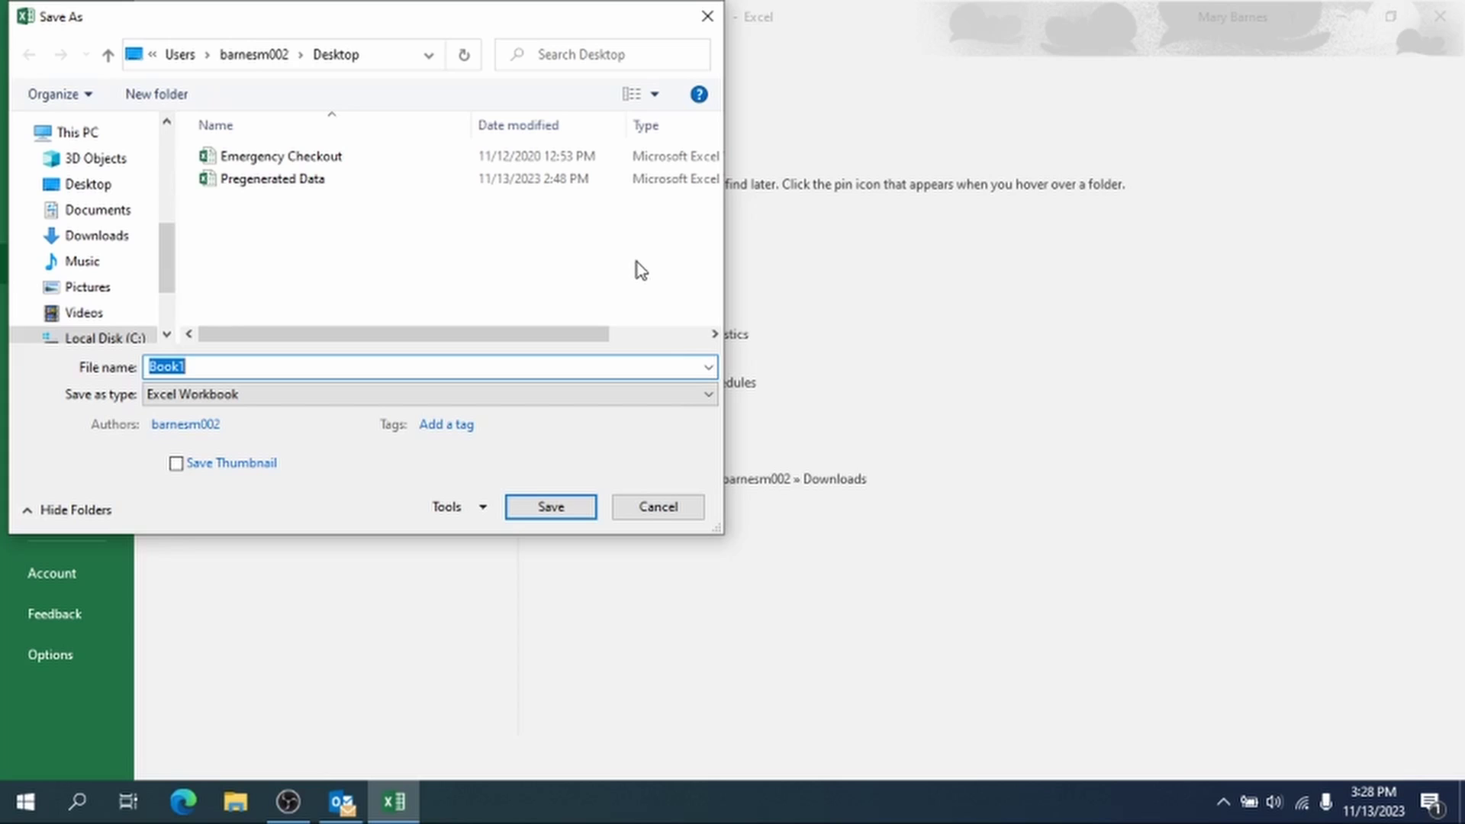
type("Book Tracker 2024")
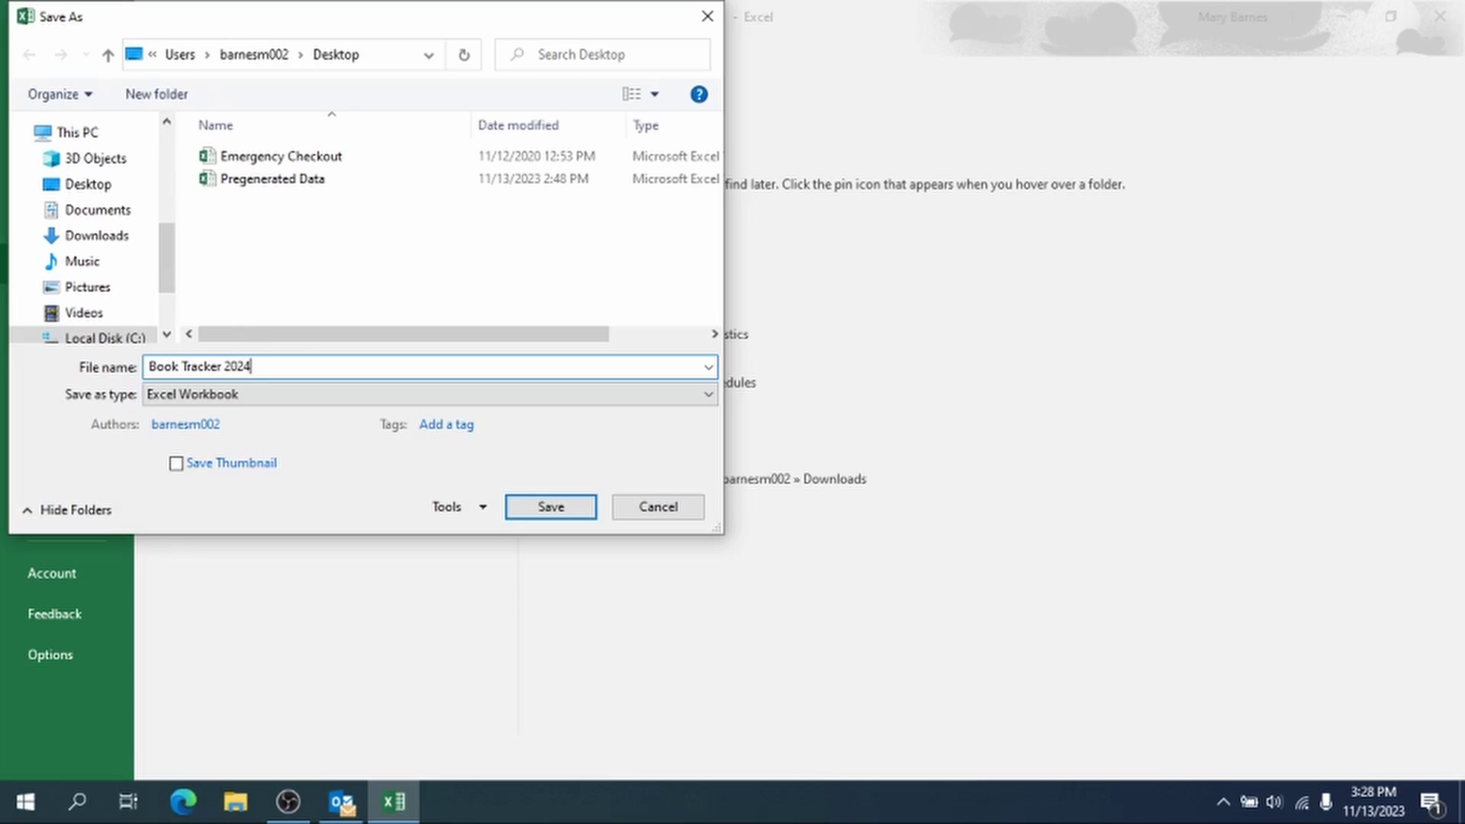
left_click(572, 508)
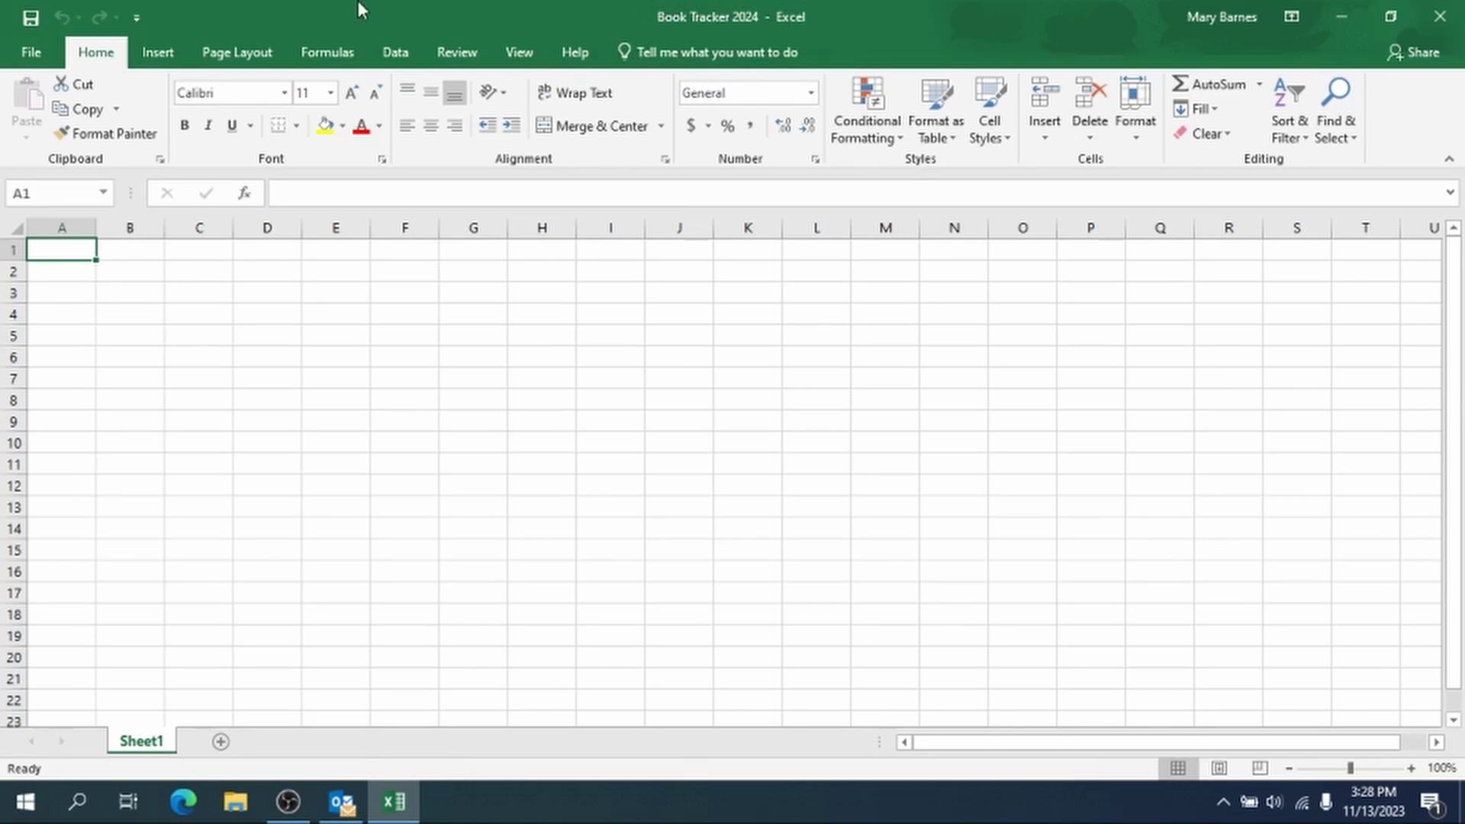
left_click(23, 25)
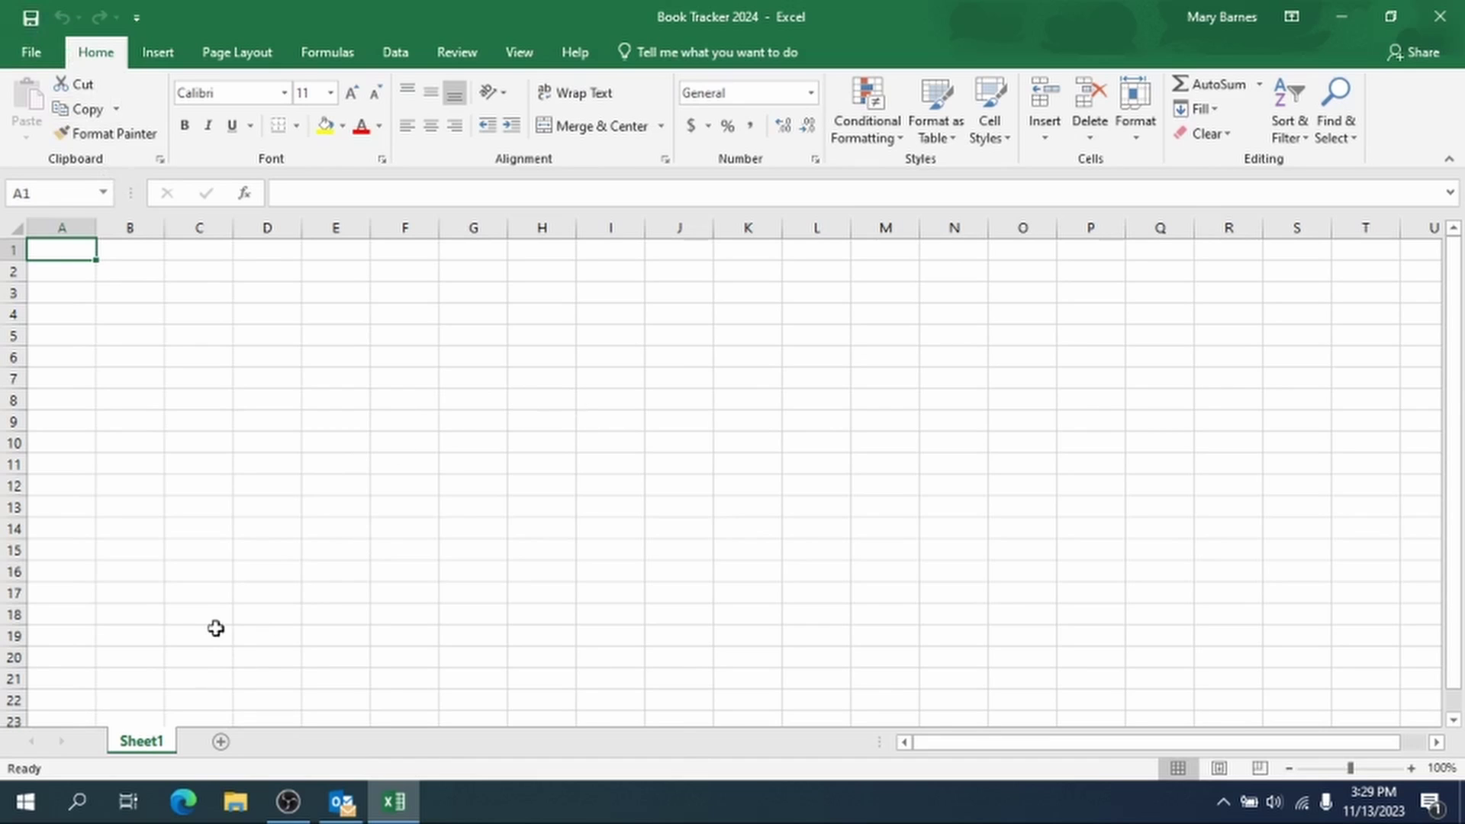
Step: Rename the Sheet1 worksheet as Data
double_click(145, 742)
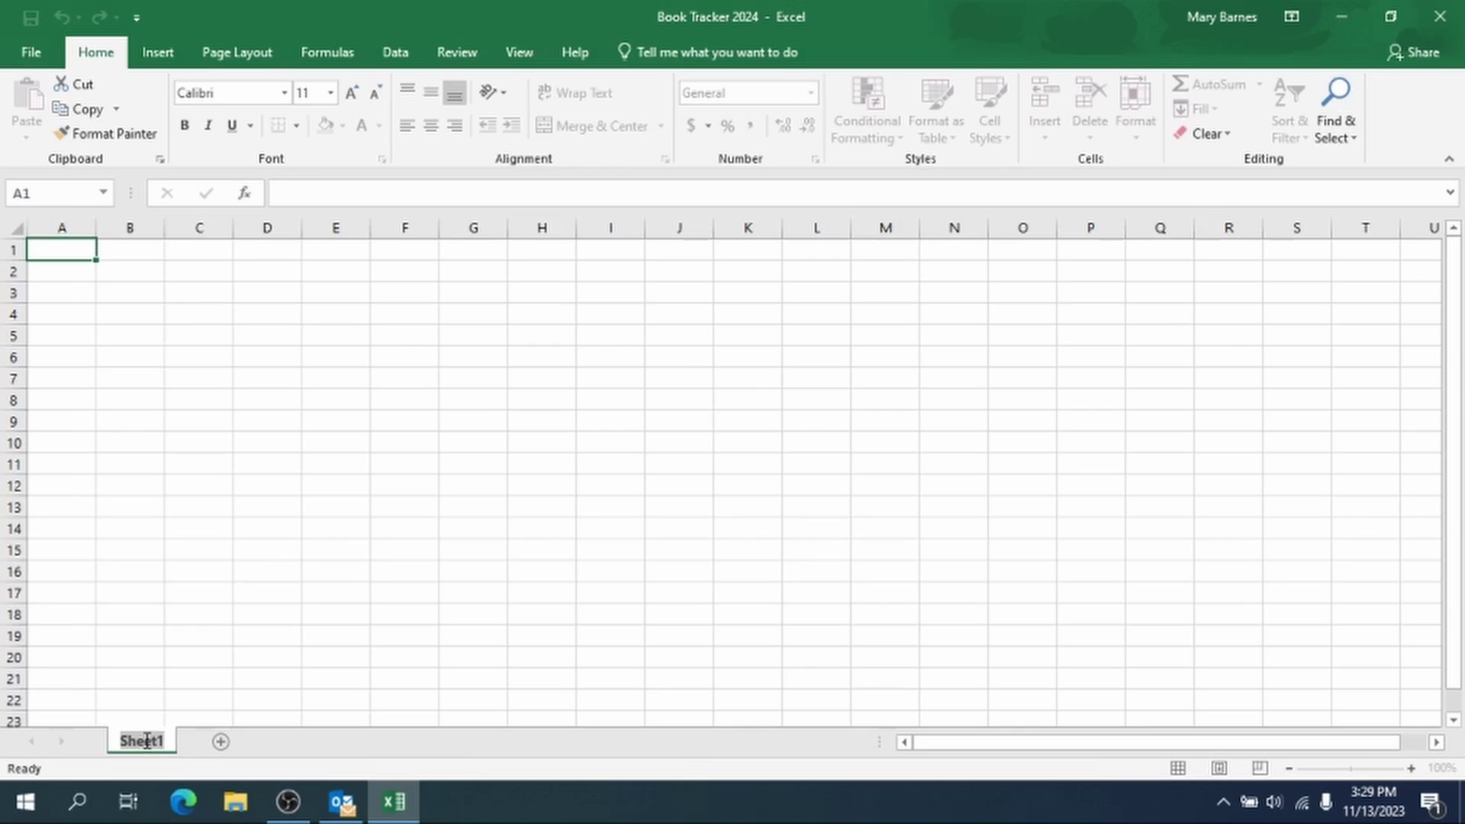
type("Data")
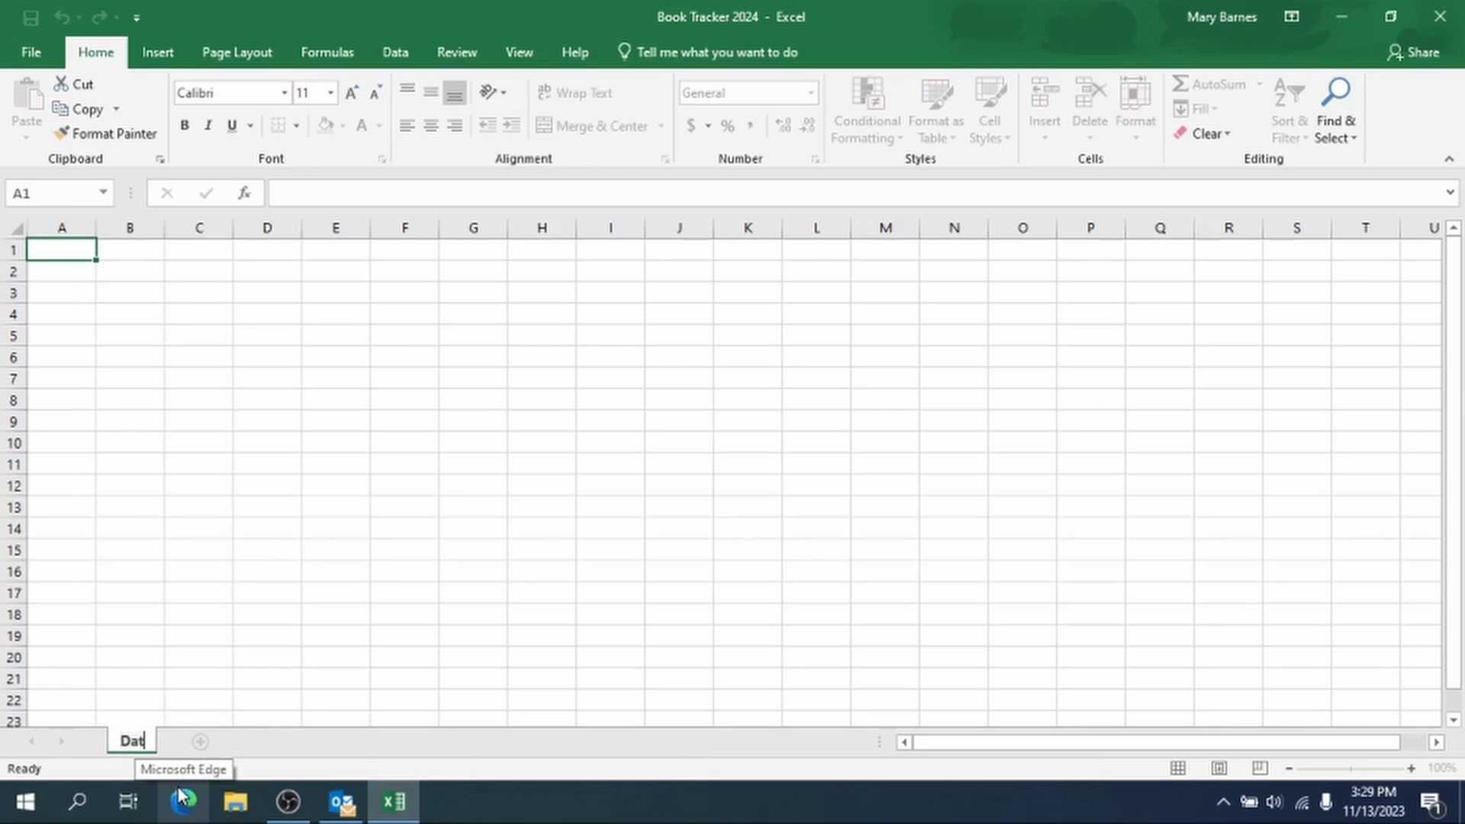
left_click(373, 740)
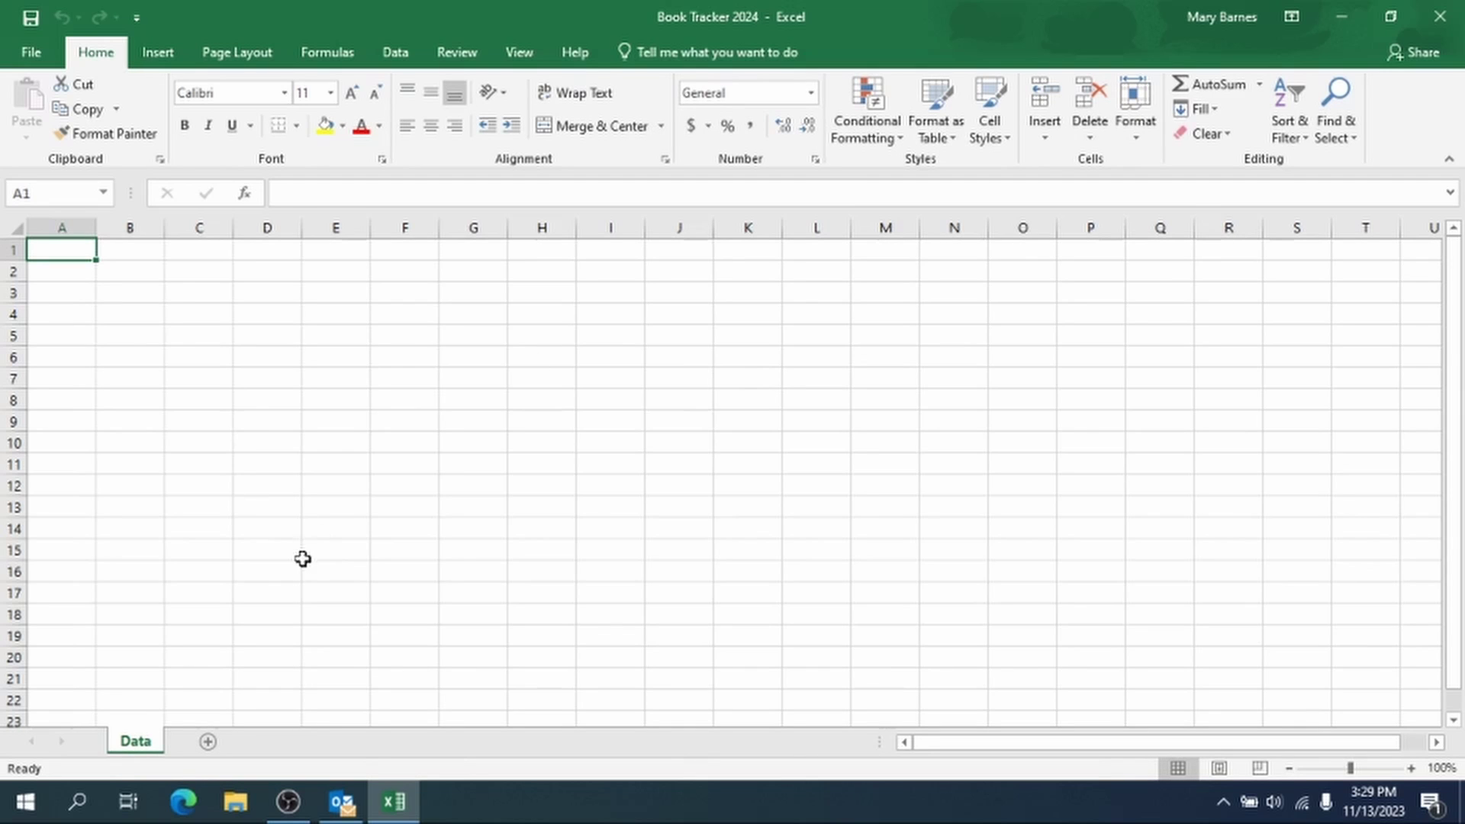
Step: Add a second worksheet and name it Dropdowns
left_click(212, 744)
double_click(213, 746)
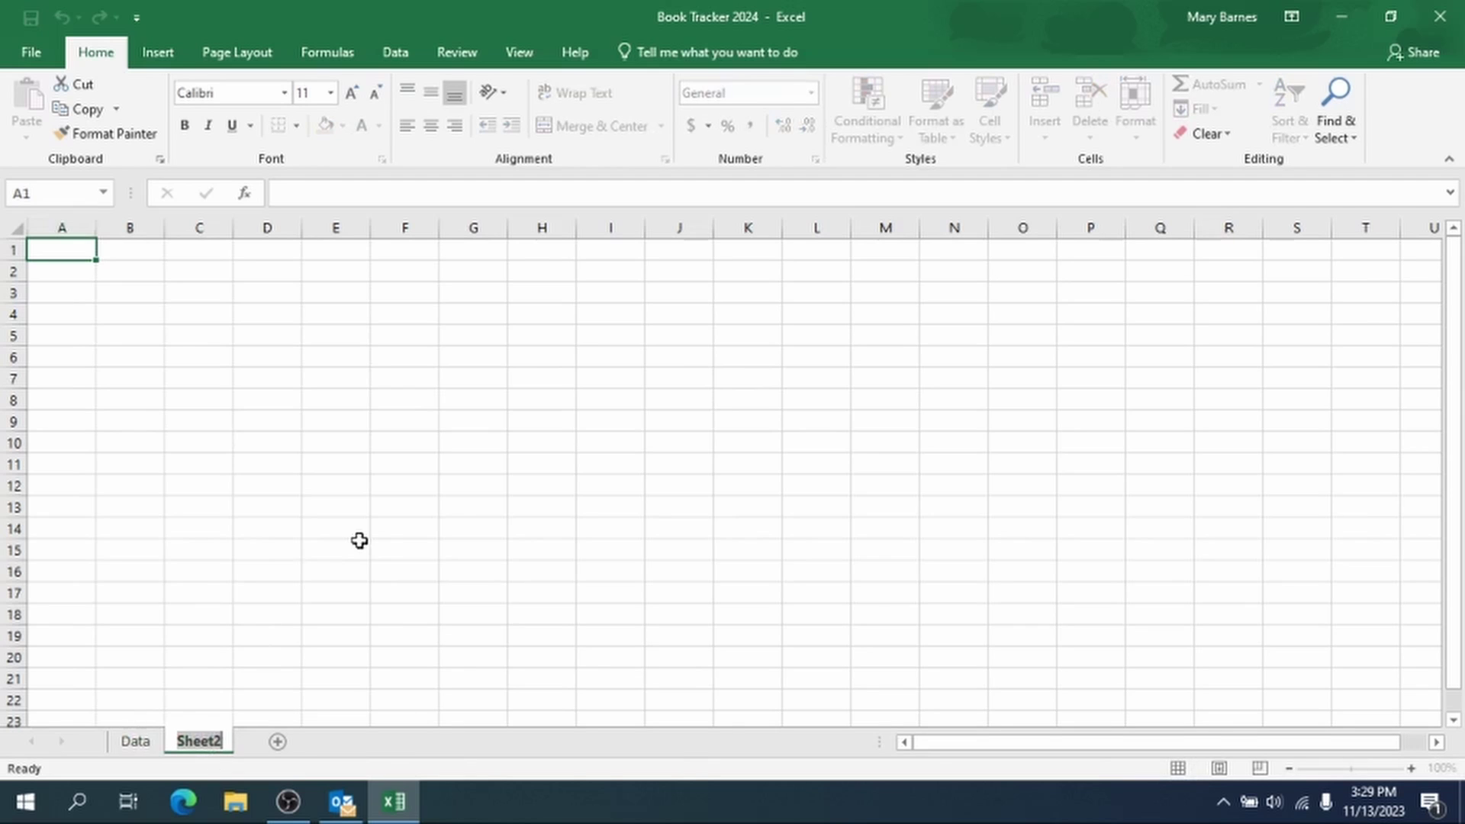
type("Dropdown")
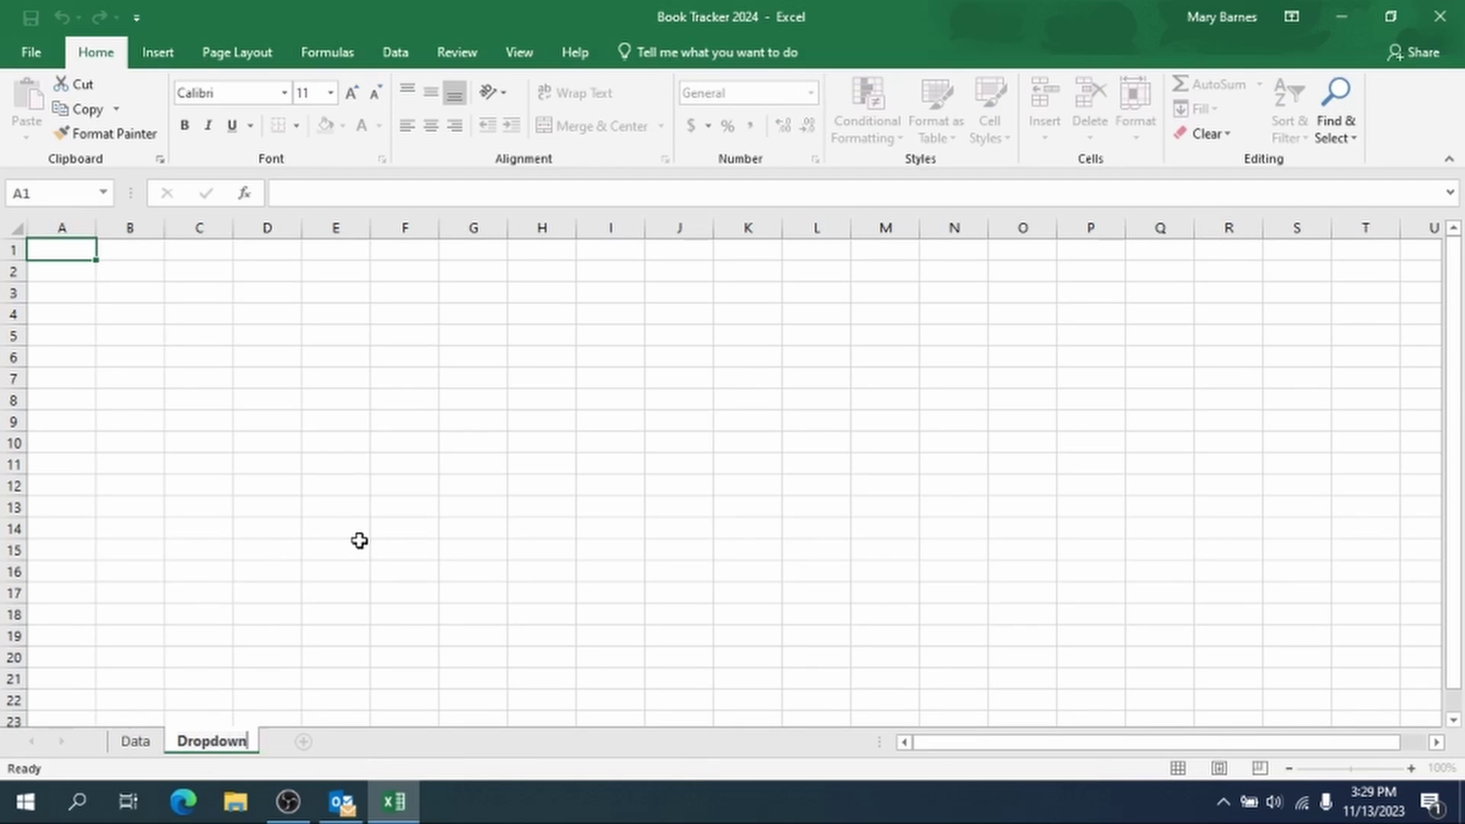
type("s")
key("Return")
left_click(199, 424)
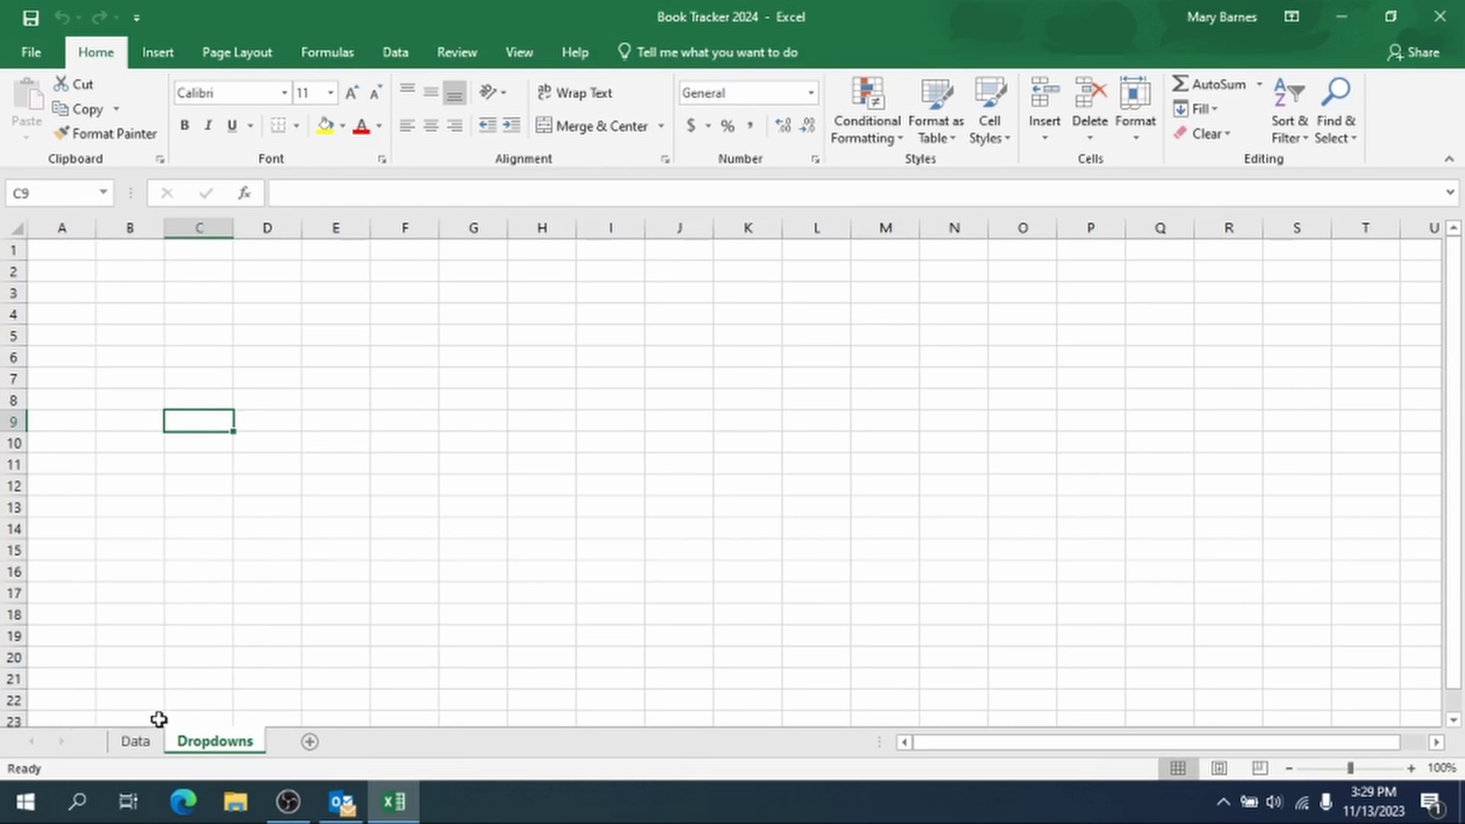
Step: Enter the column headers Title in A1 and Author in B1 of the Data sheet
left_click(149, 743)
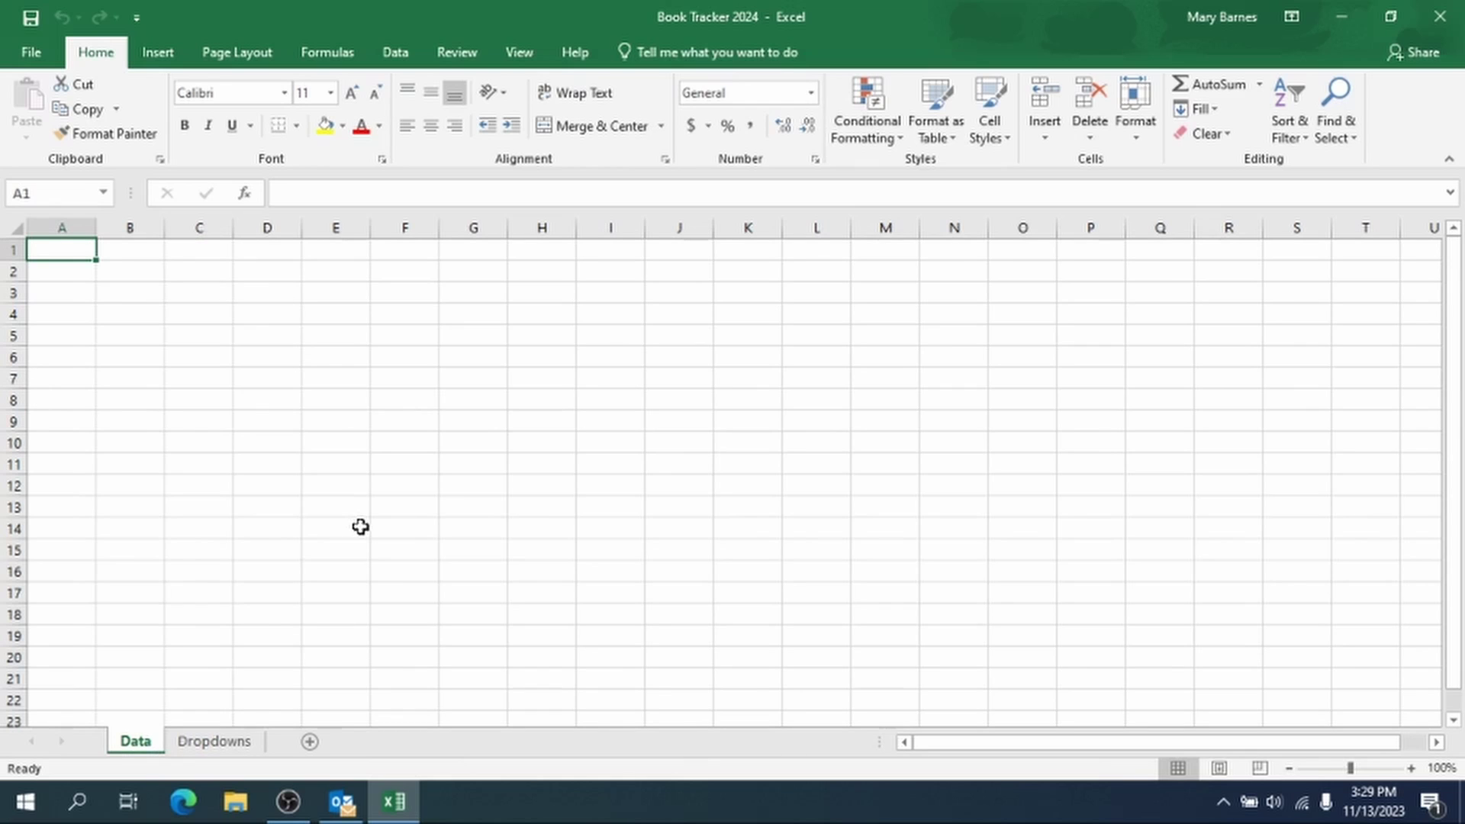
type("Tit")
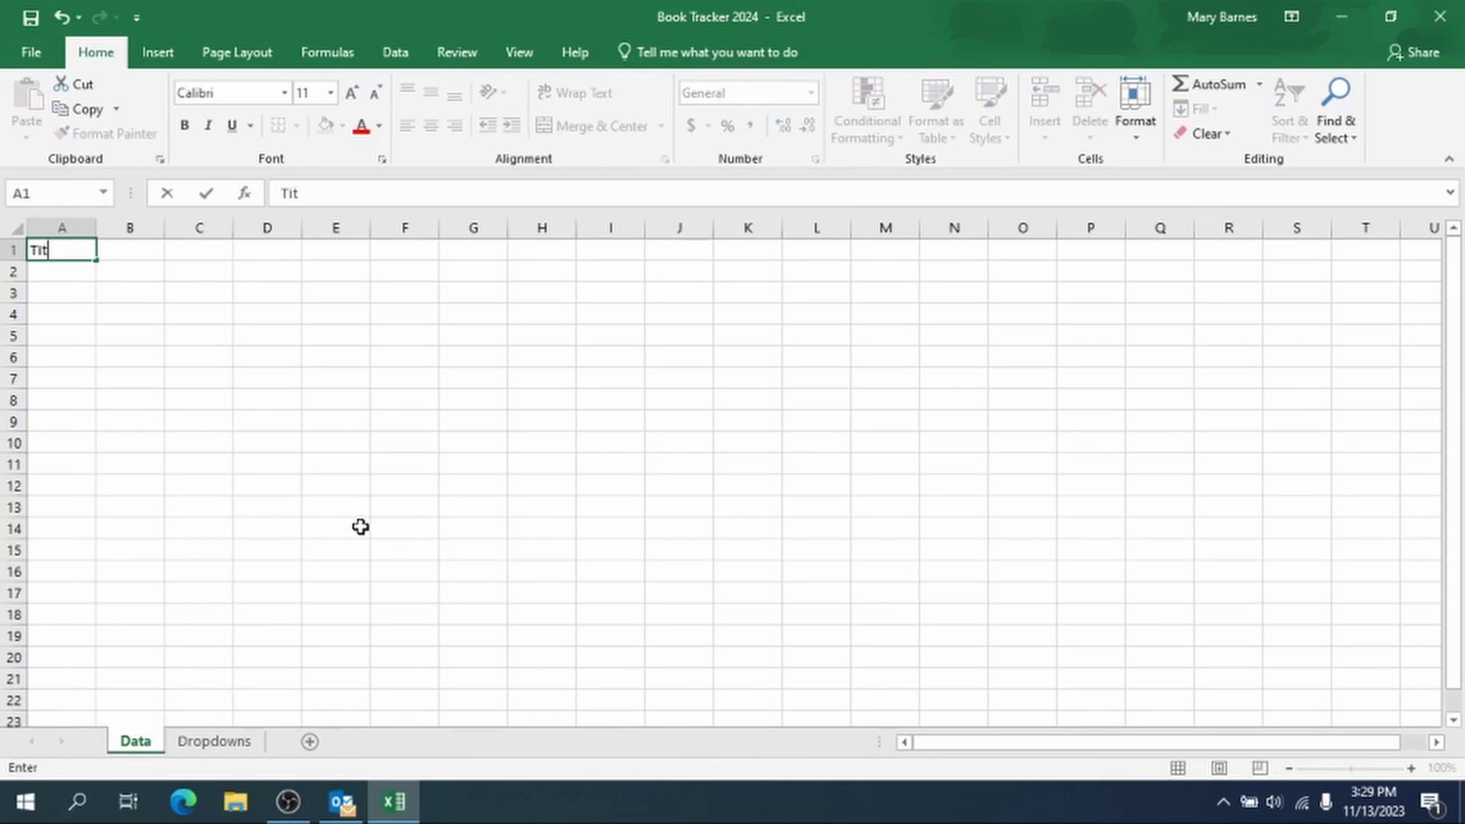
type("le")
key("Tab")
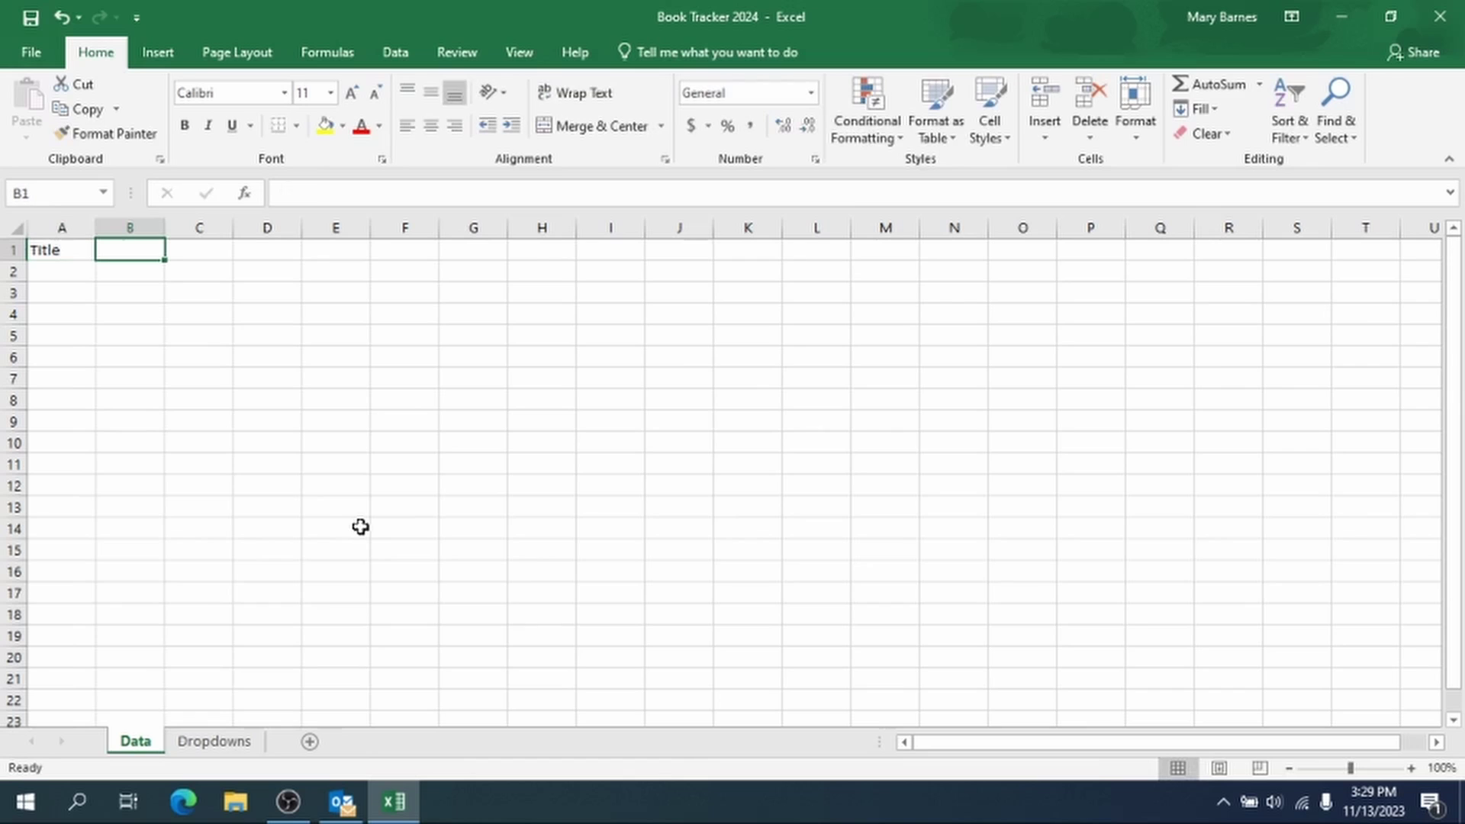
type("Author")
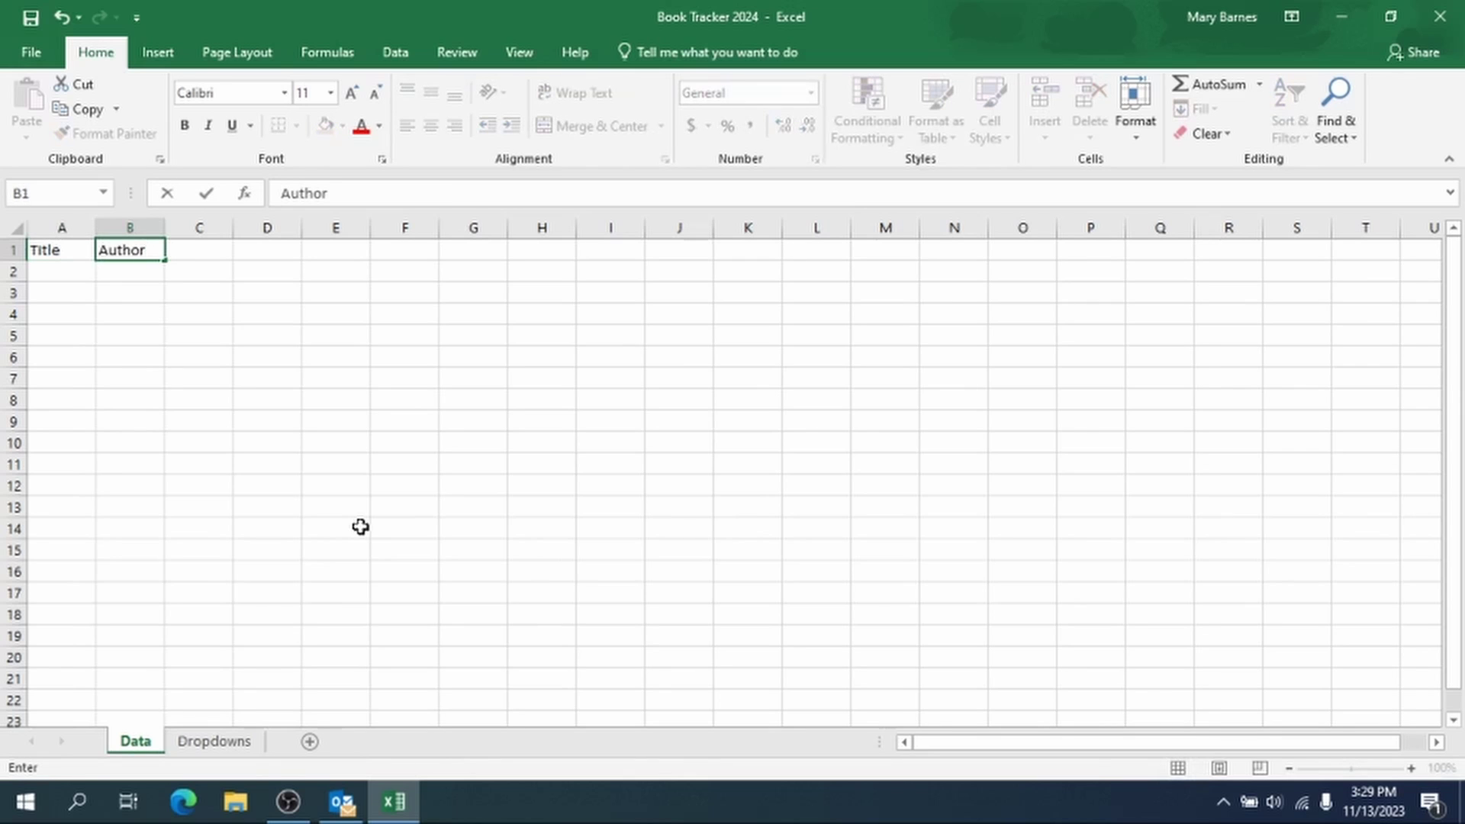
key("Tab")
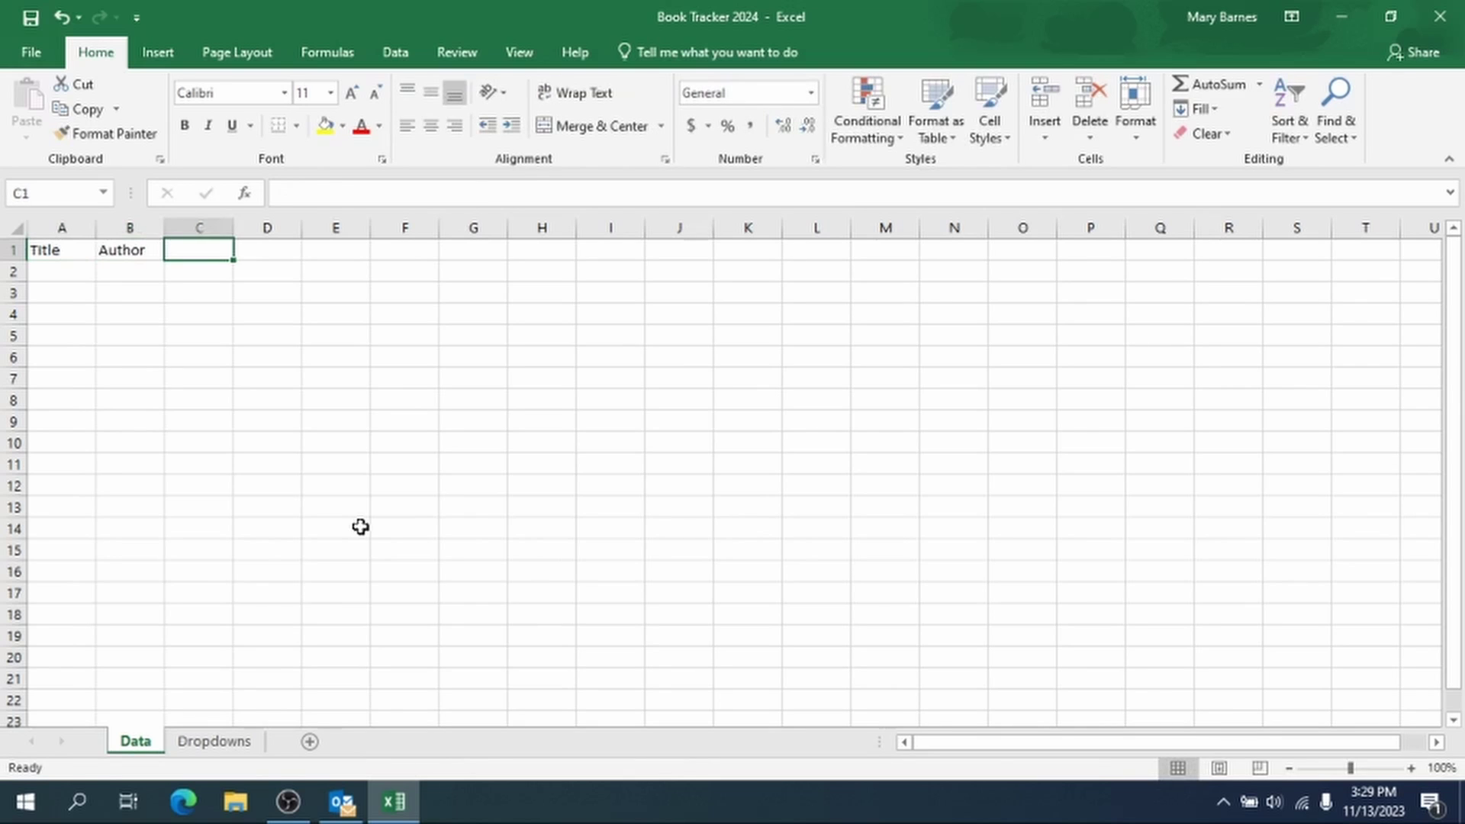
Step: Enter # Pages as the column header in cell C1
type("3 Page")
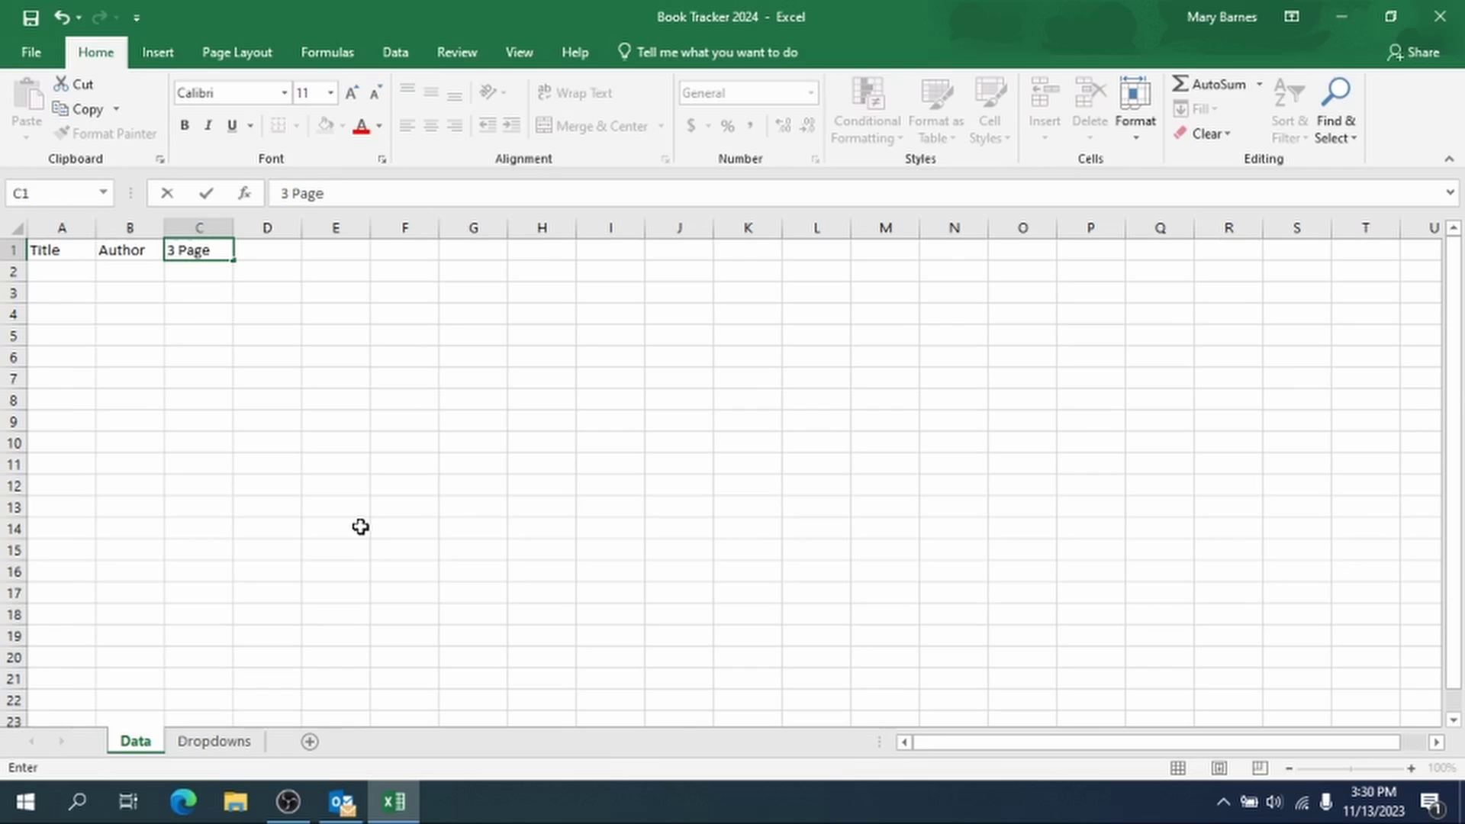
key("BackSpace")
key("BackSpace")
key("BackSpace")
key("BackSpace")
key("BackSpace")
key("BackSpace")
type("# Page")
key("BackSpace")
key("BackSpace")
key("BackSpace")
key("BackSpace")
type("Pages")
key("Return")
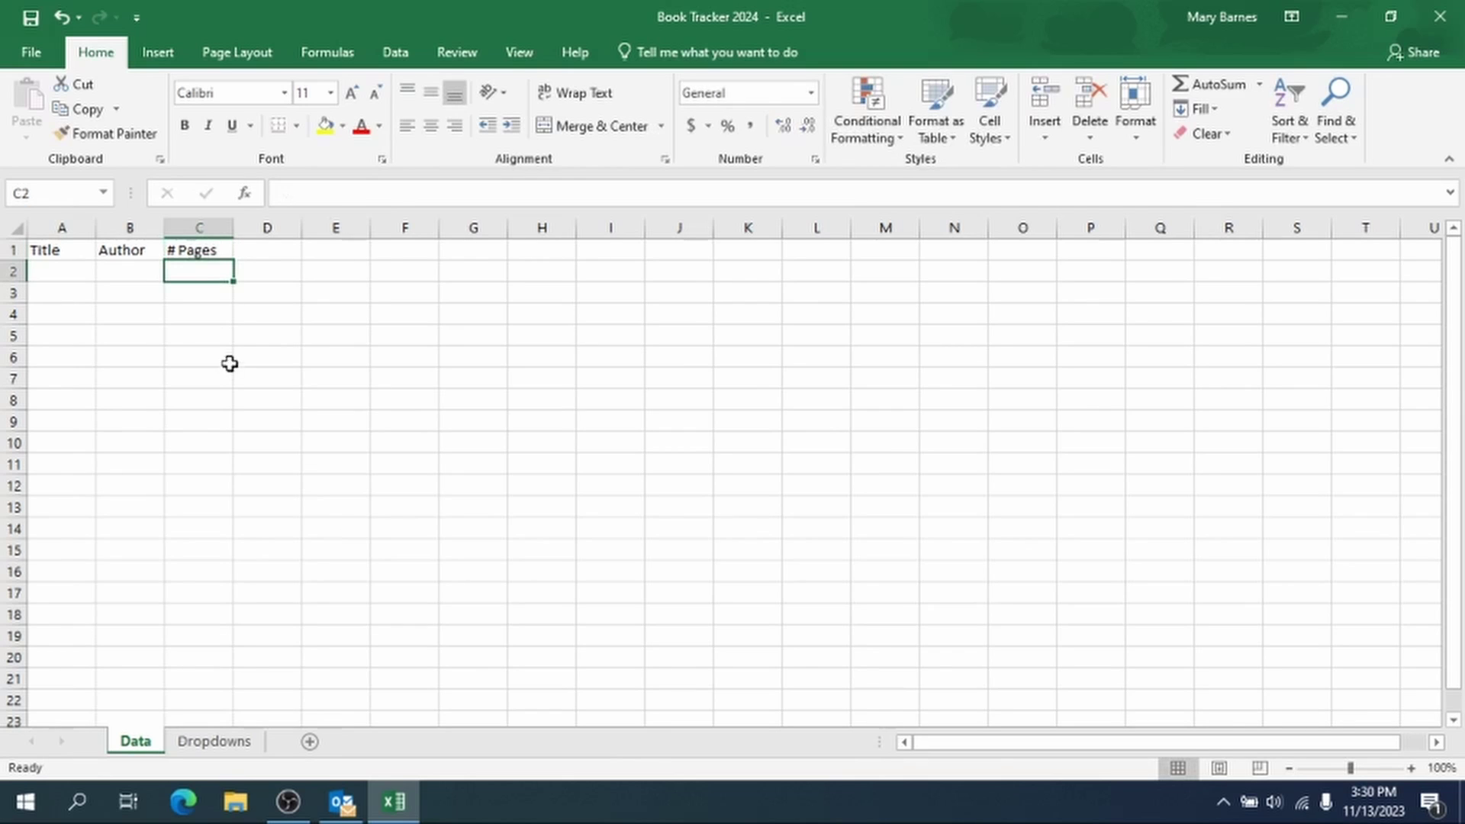
Step: Re-enter the C1 header as # Pages and add Read as the column header in D1
left_click(213, 253)
key("BackSpace")
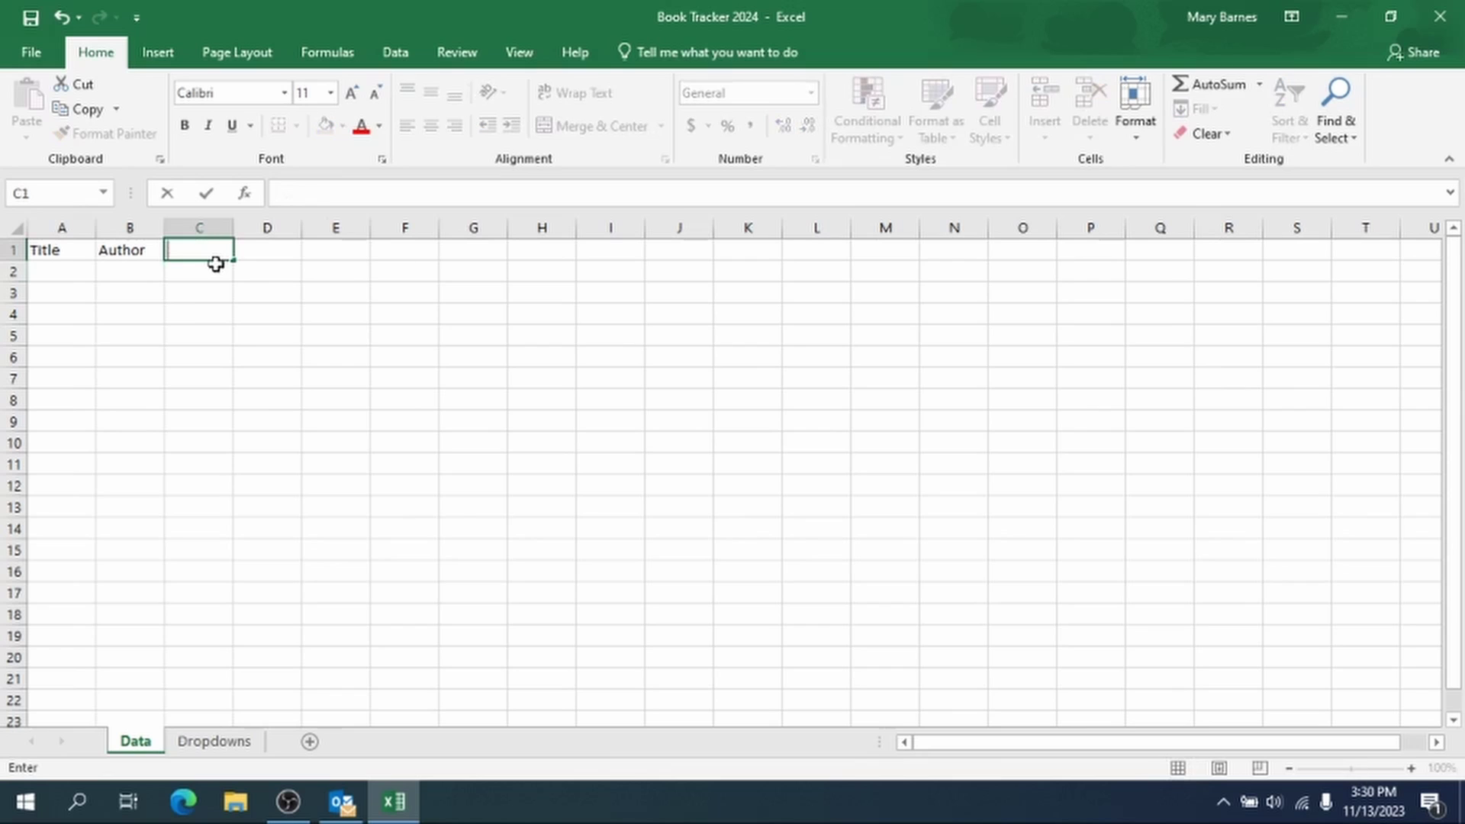
type("# Pages")
key("Tab")
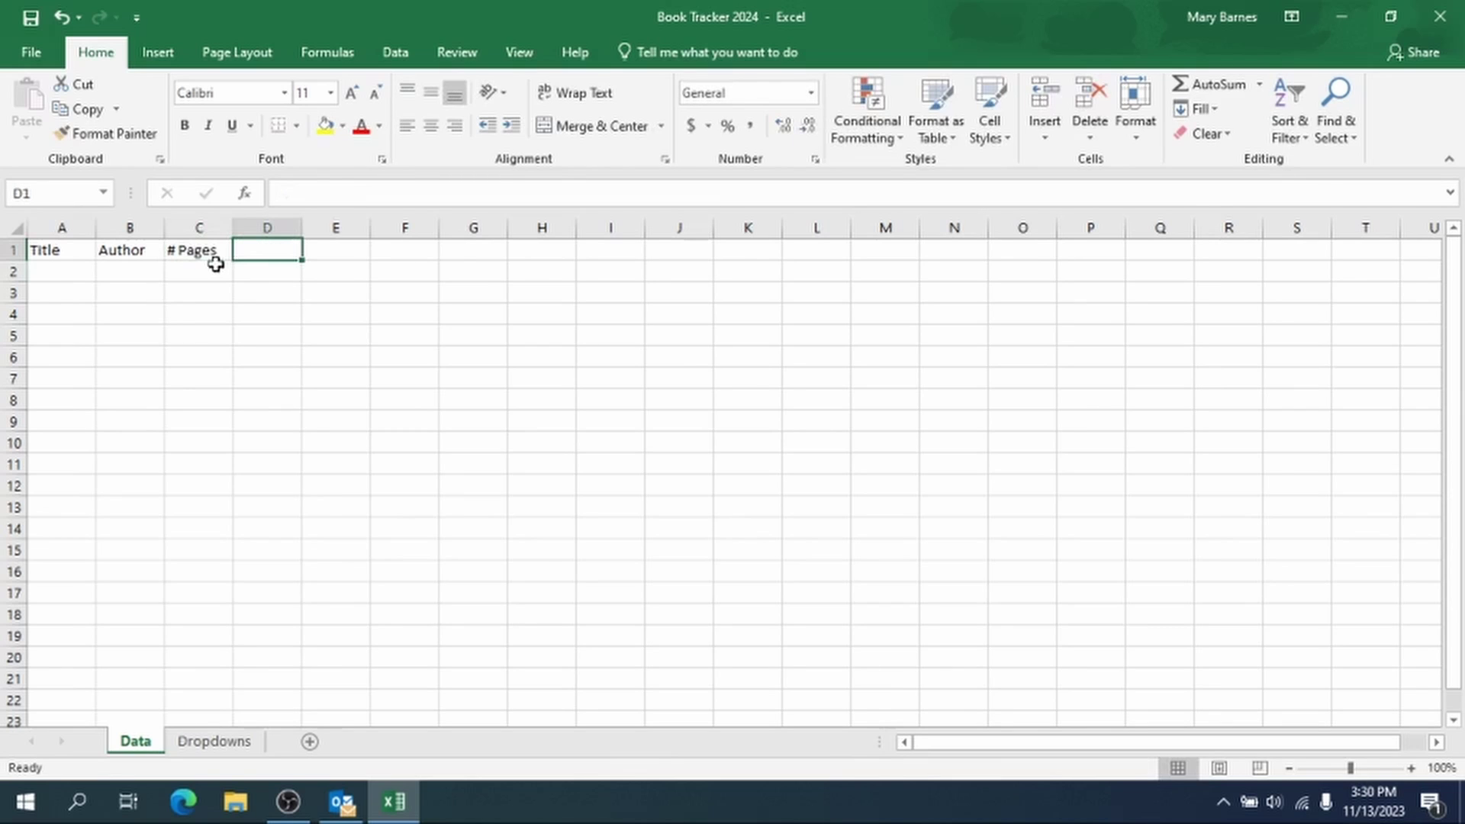
type("Read")
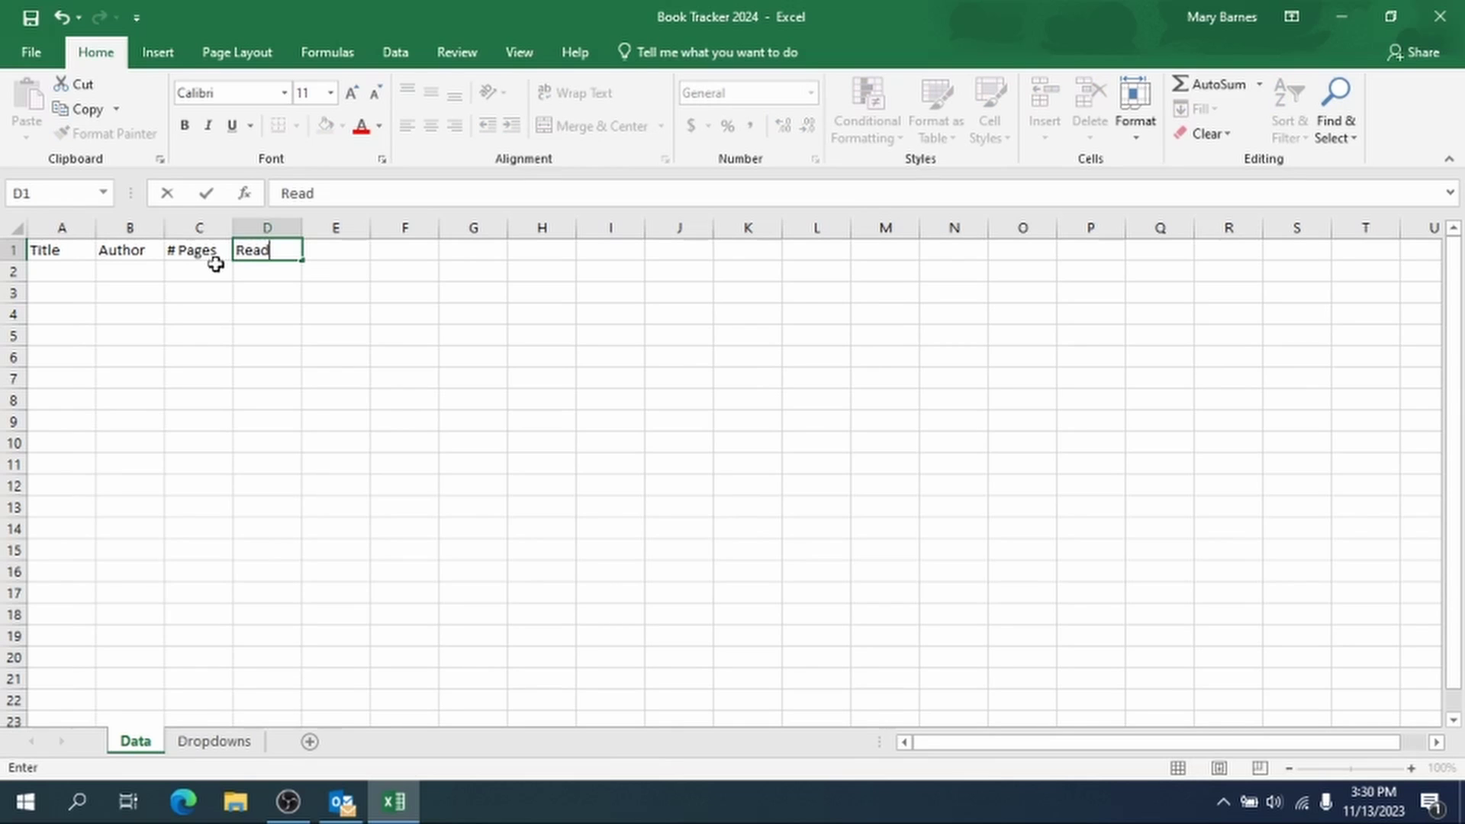
key("Tab")
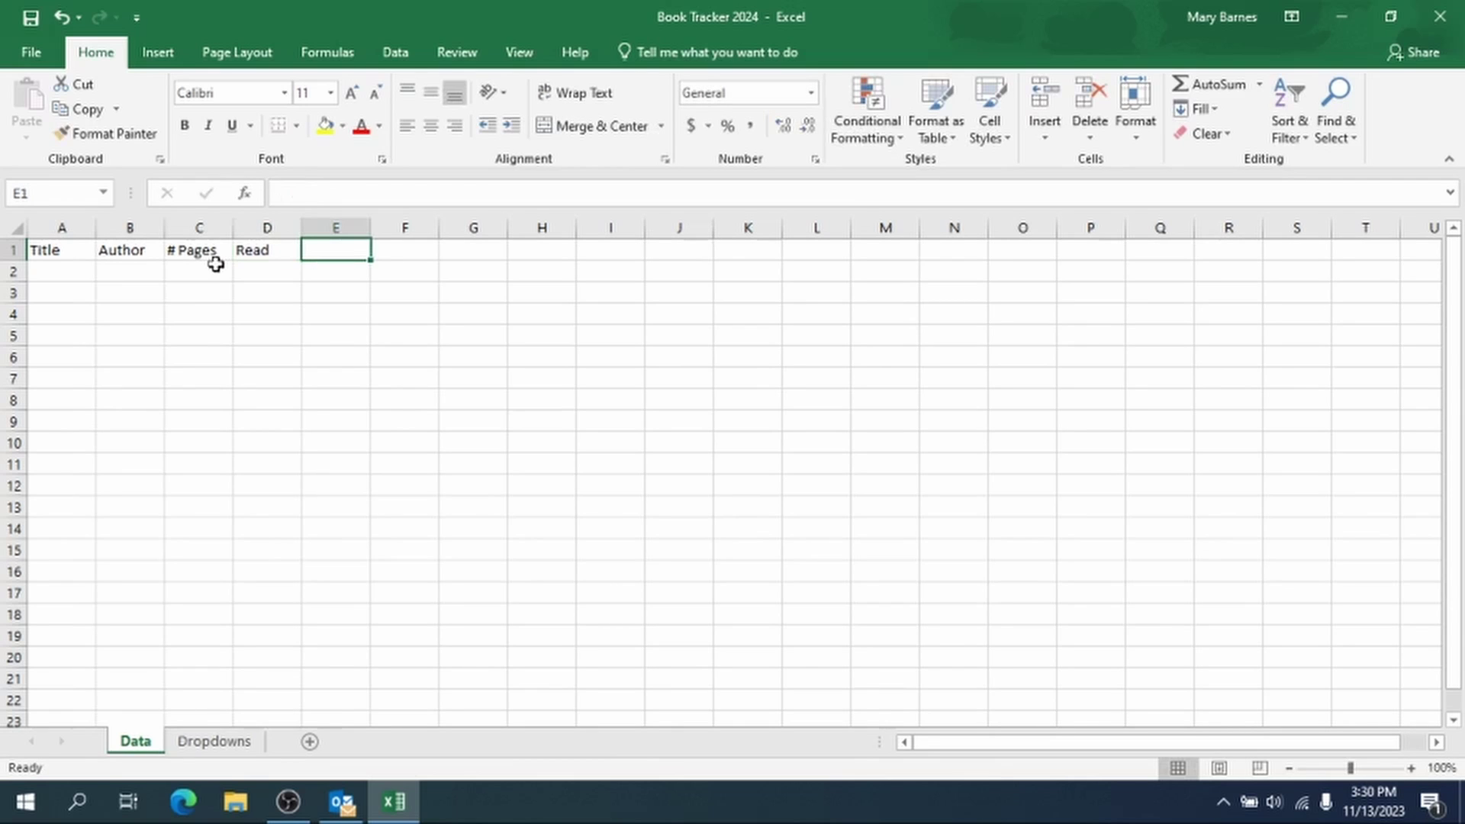
Step: Enter the column headers Adult/Teen/Juvenile in E1 and Fiction/Non-Fiction in F1 of the Data sheet
type("Adult")
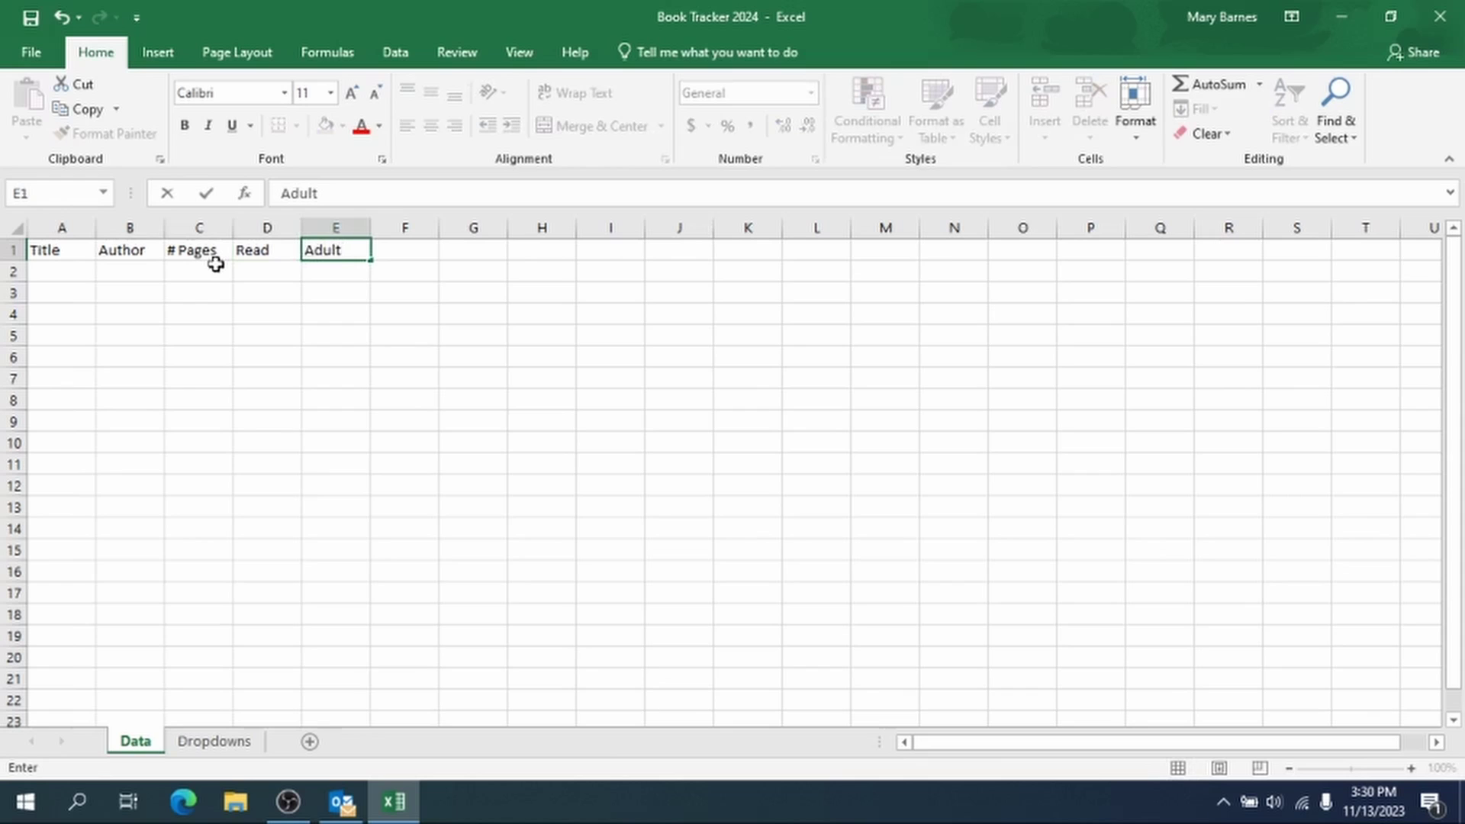
type("/Teen/Ju")
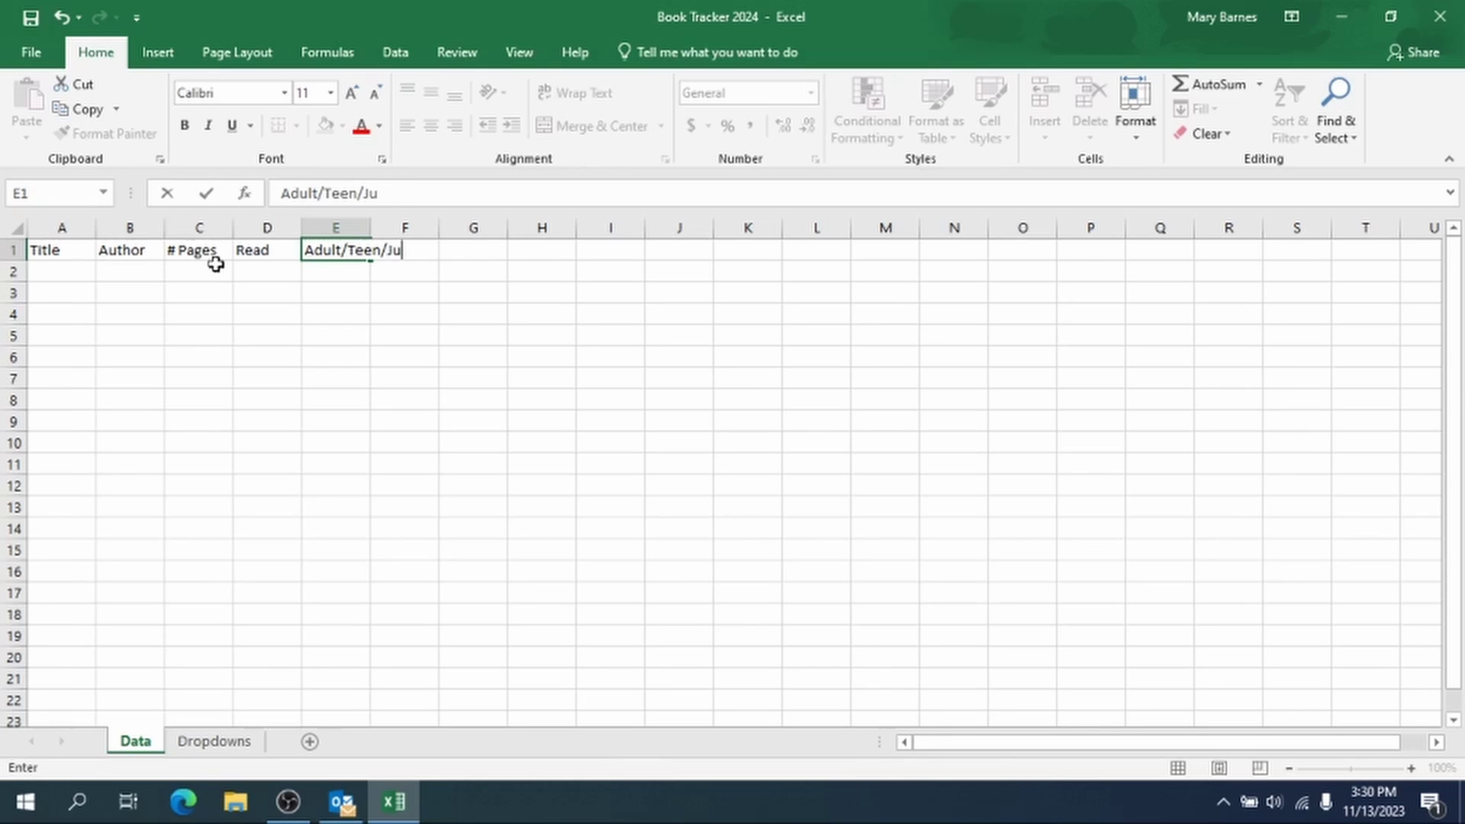
type("venile")
key("ctrl+Return")
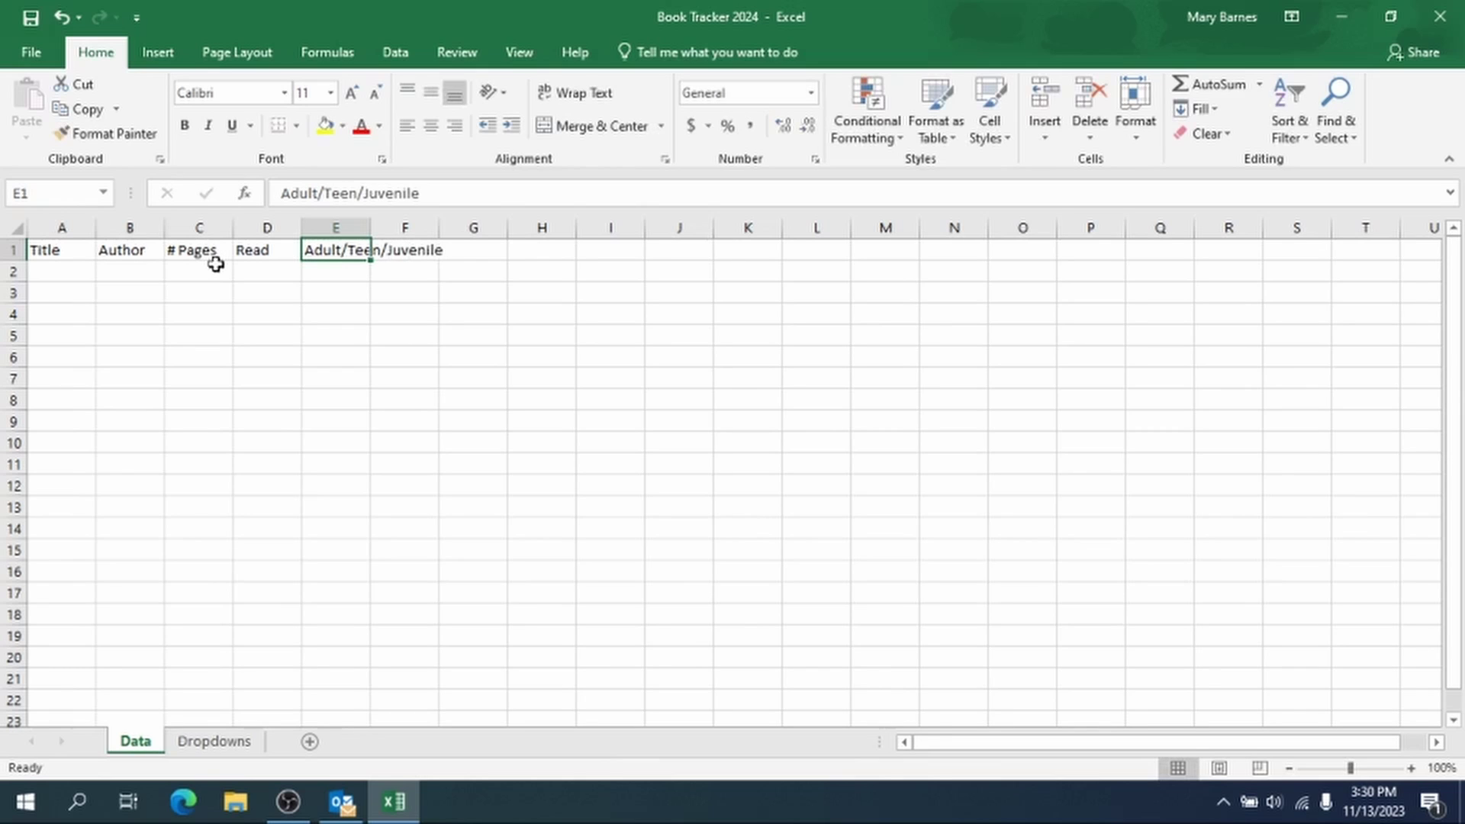
key("Tab")
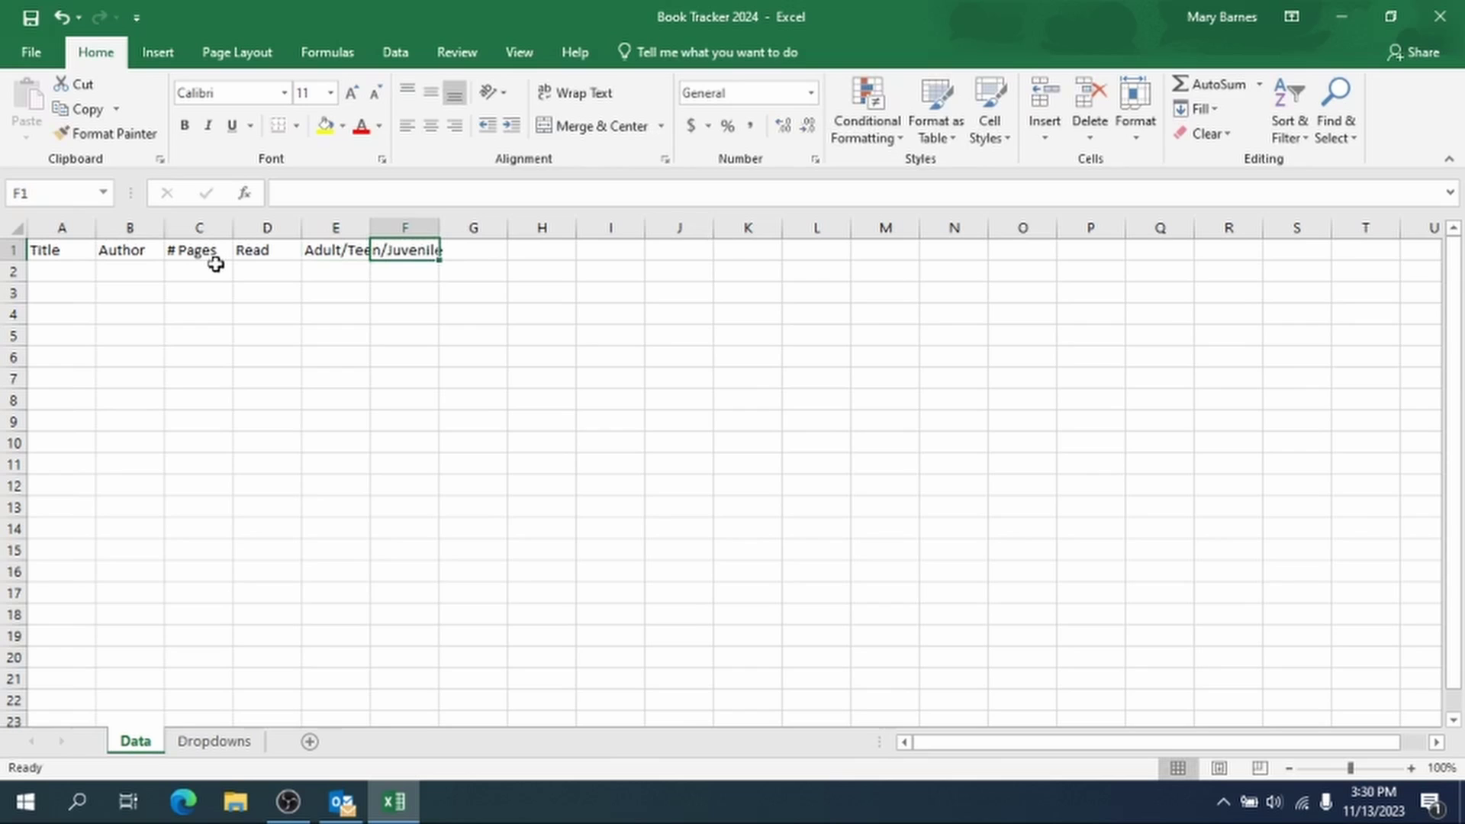
type("F")
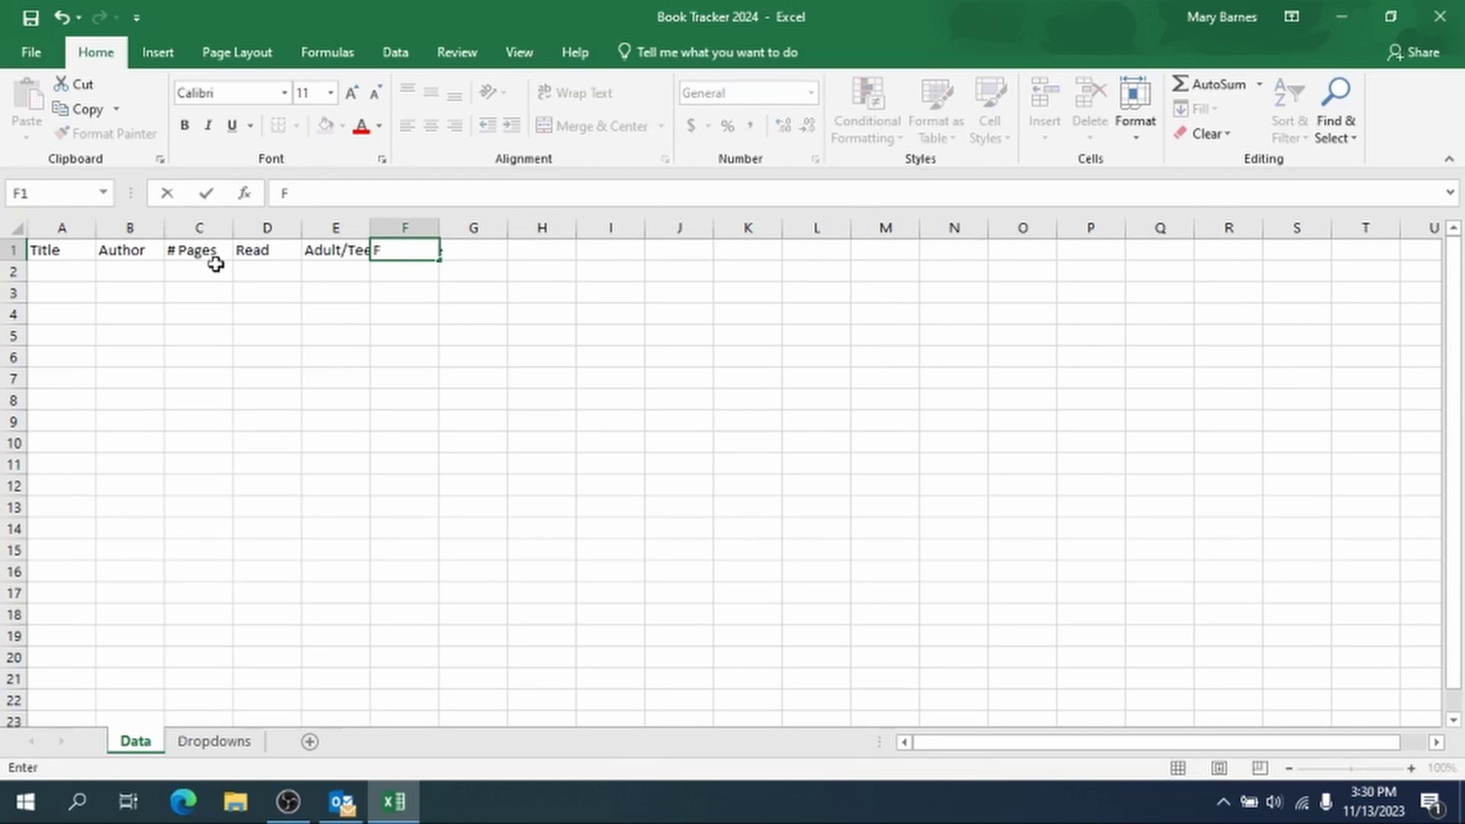
type("iction/Non")
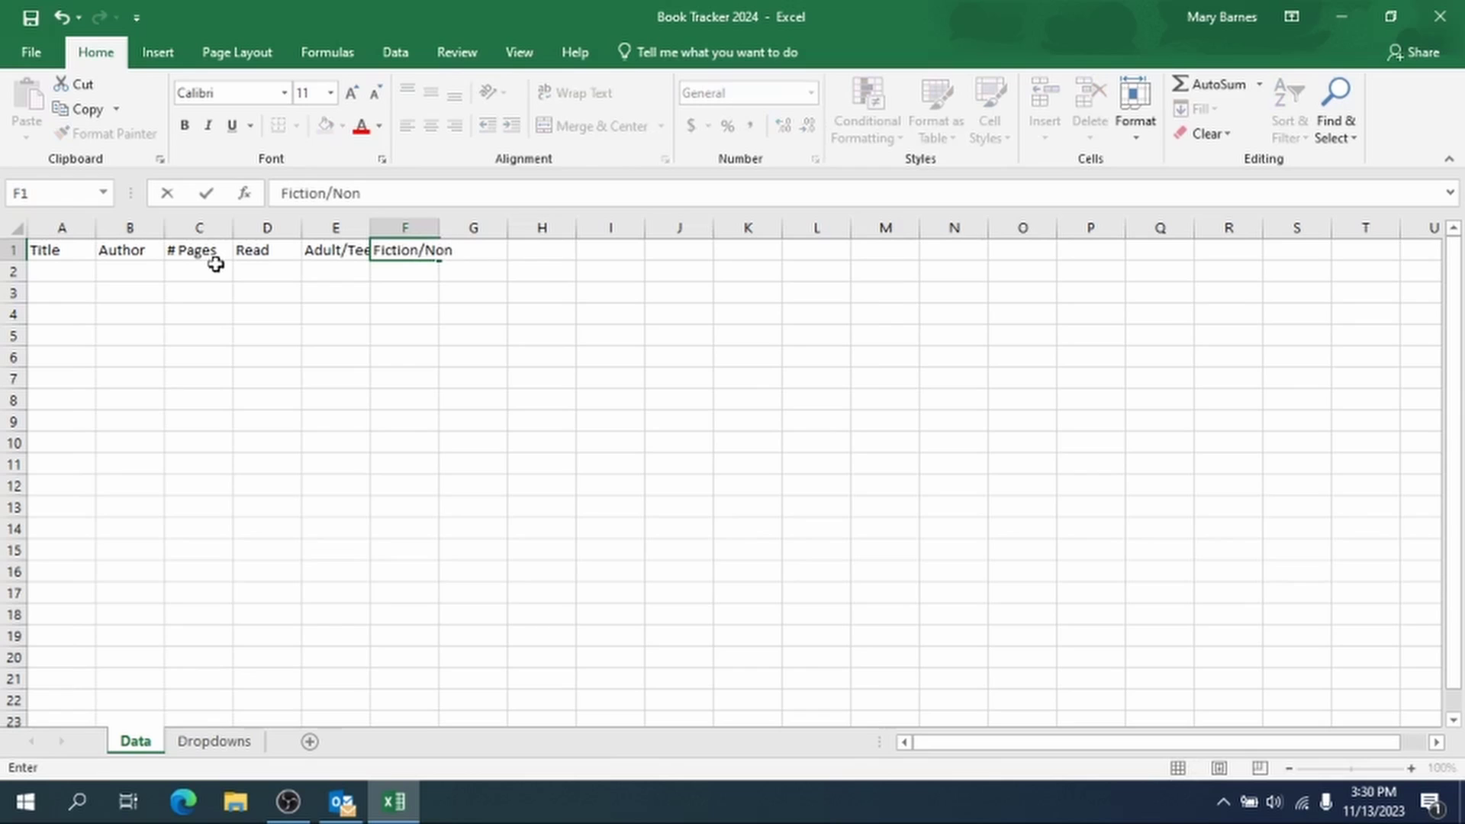
type("-Fiction")
key("Tab")
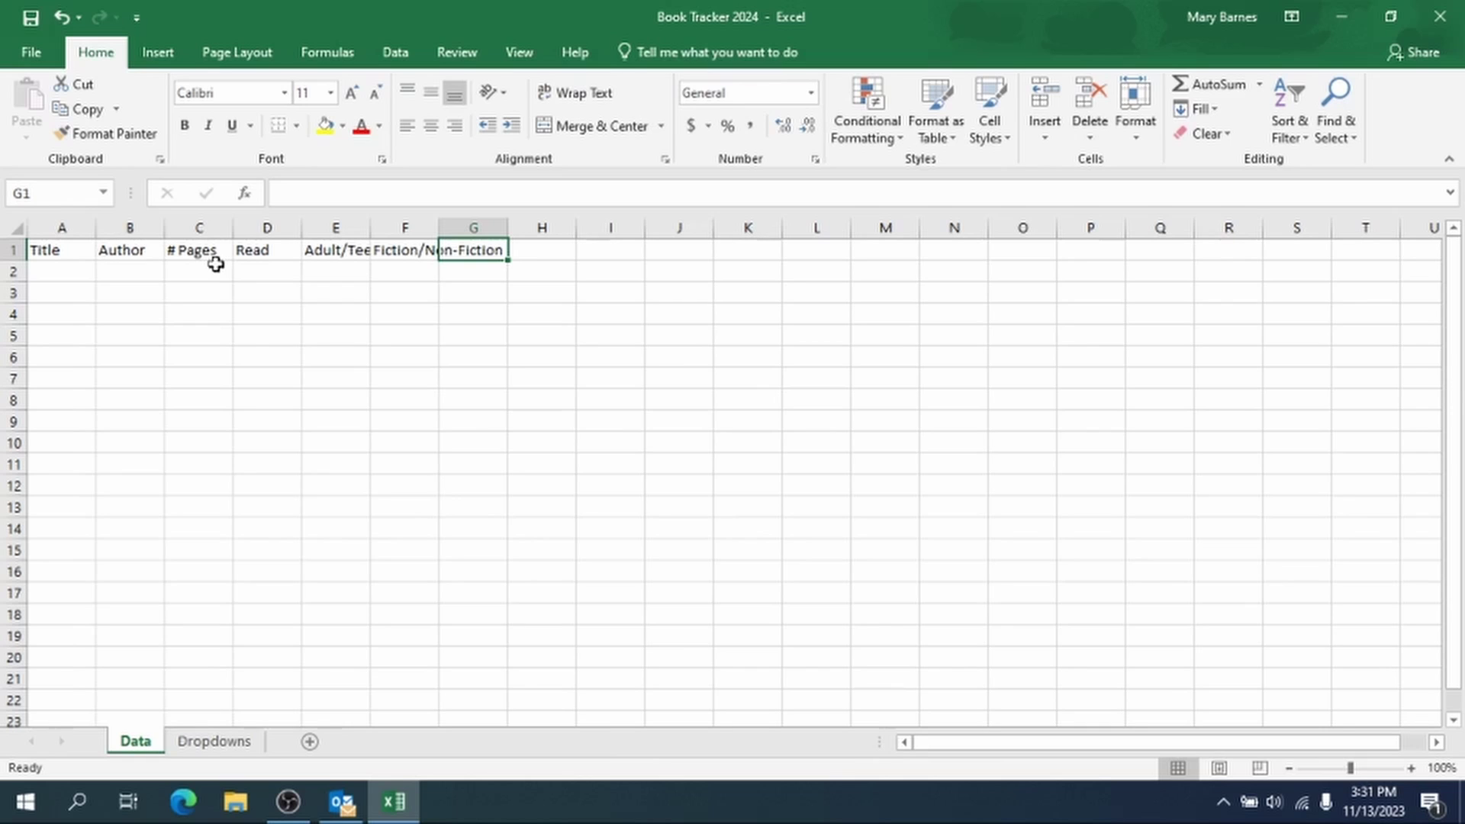
Step: Enter Genre/Subject 1 as the column header in cell G1
type("Genre")
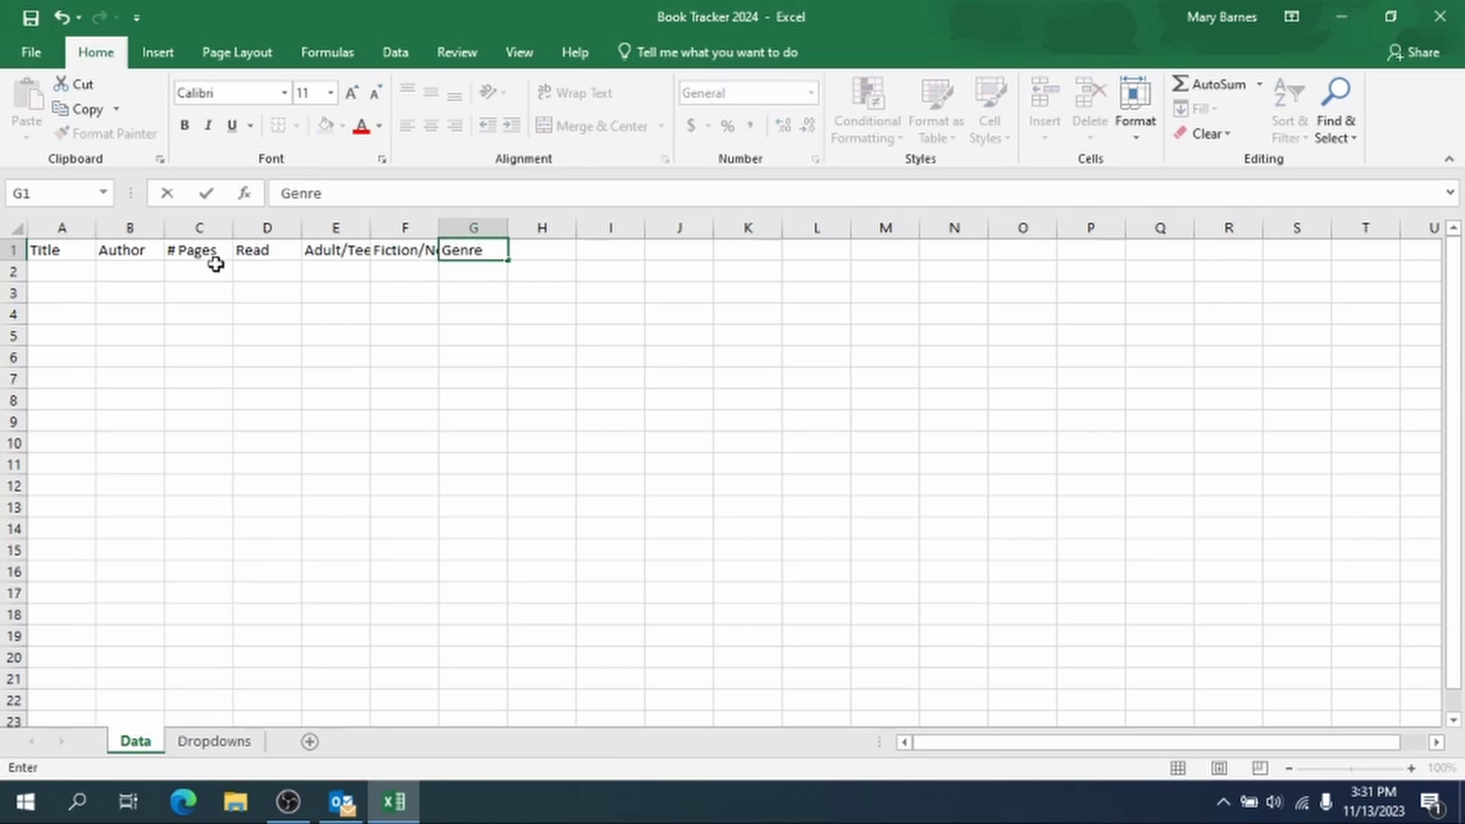
type("/Subject 1")
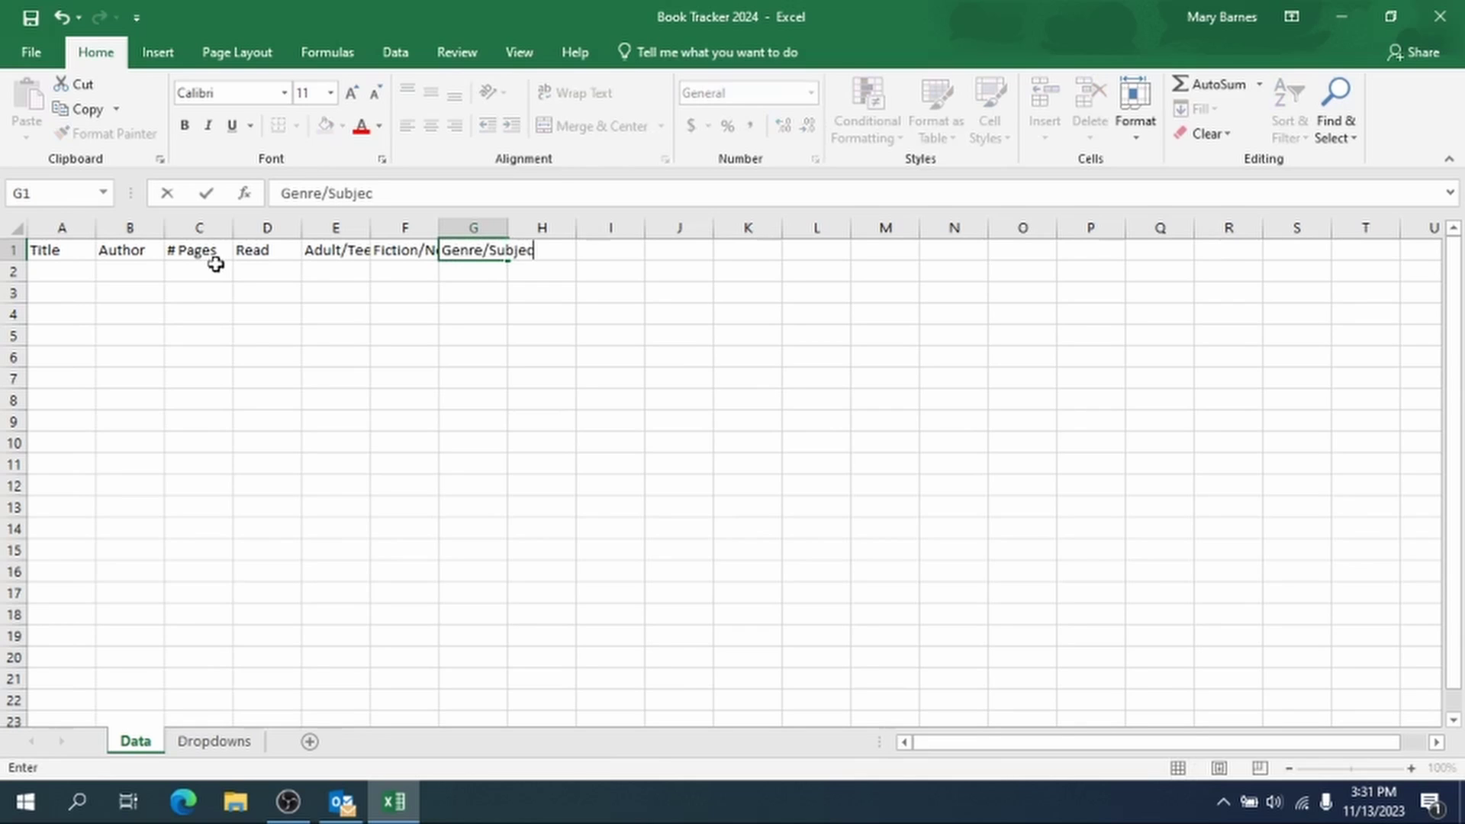
key("Return")
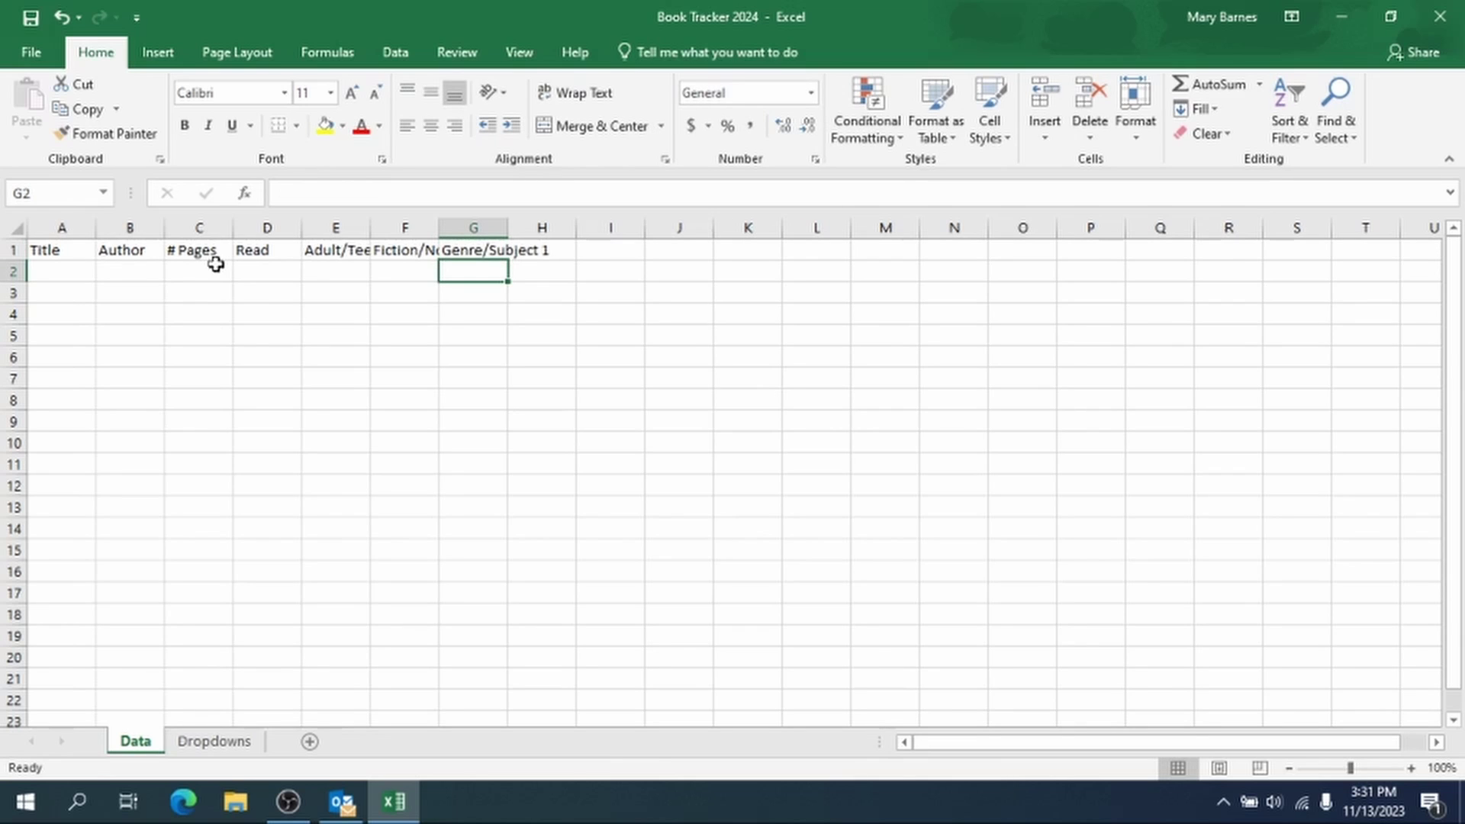
key("Up")
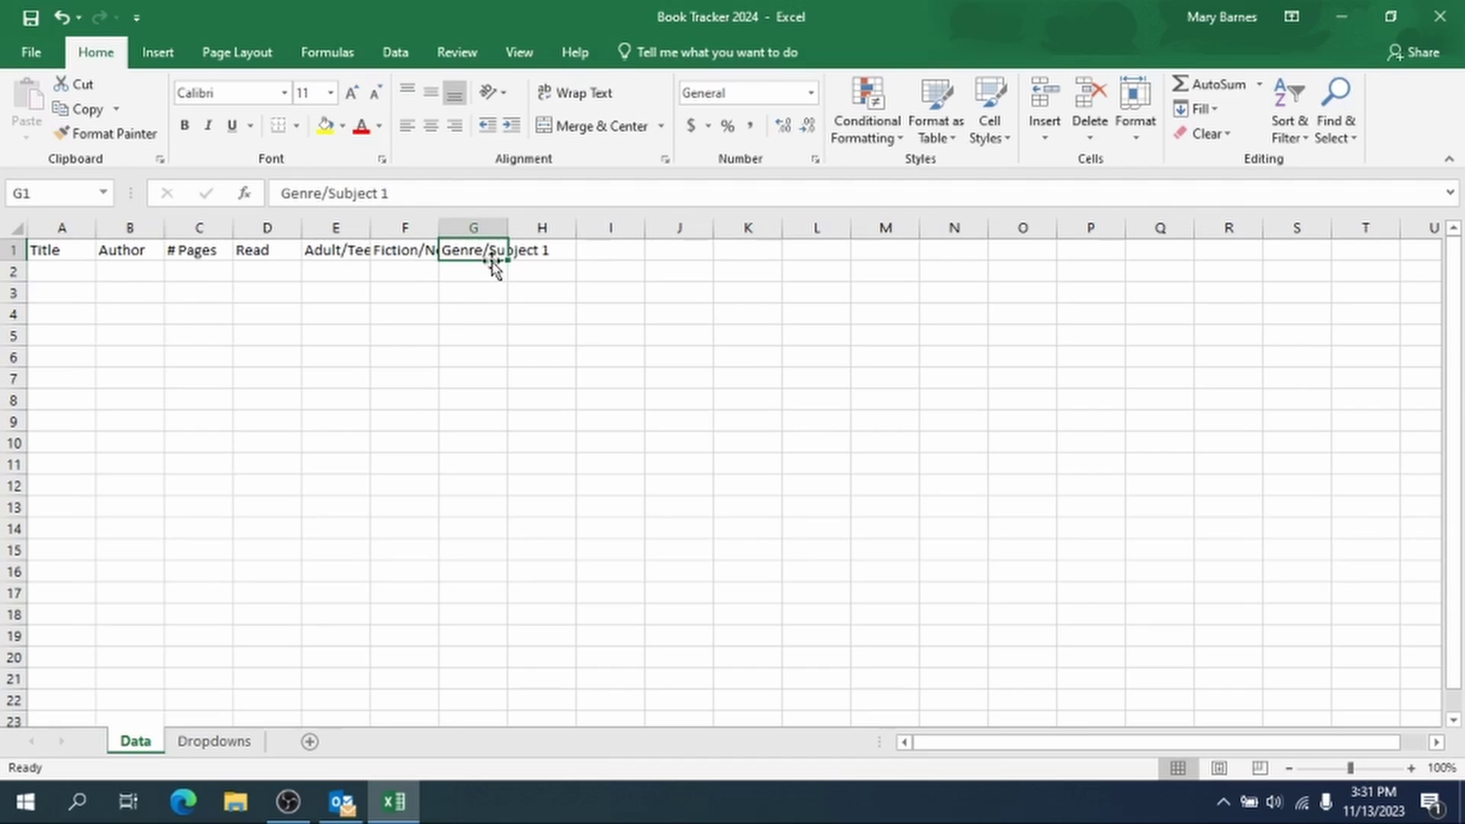
Step: Fill the numbered Genre/Subject header series from G1 across to I1 and fit columns G to I to their text
left_click_drag(507, 260, 557, 264)
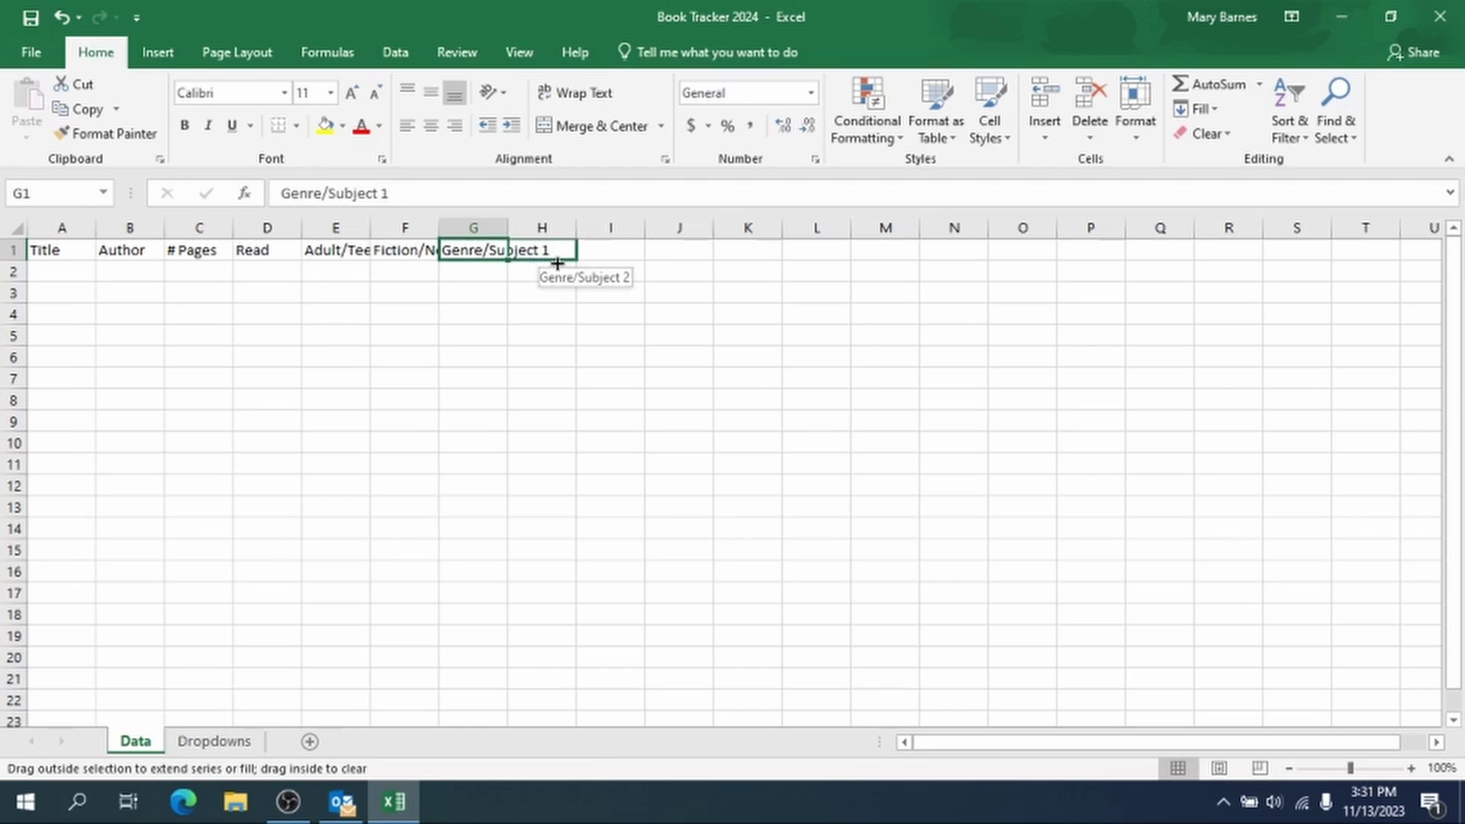
left_click_drag(557, 263, 574, 262)
left_click_drag(573, 262, 628, 258)
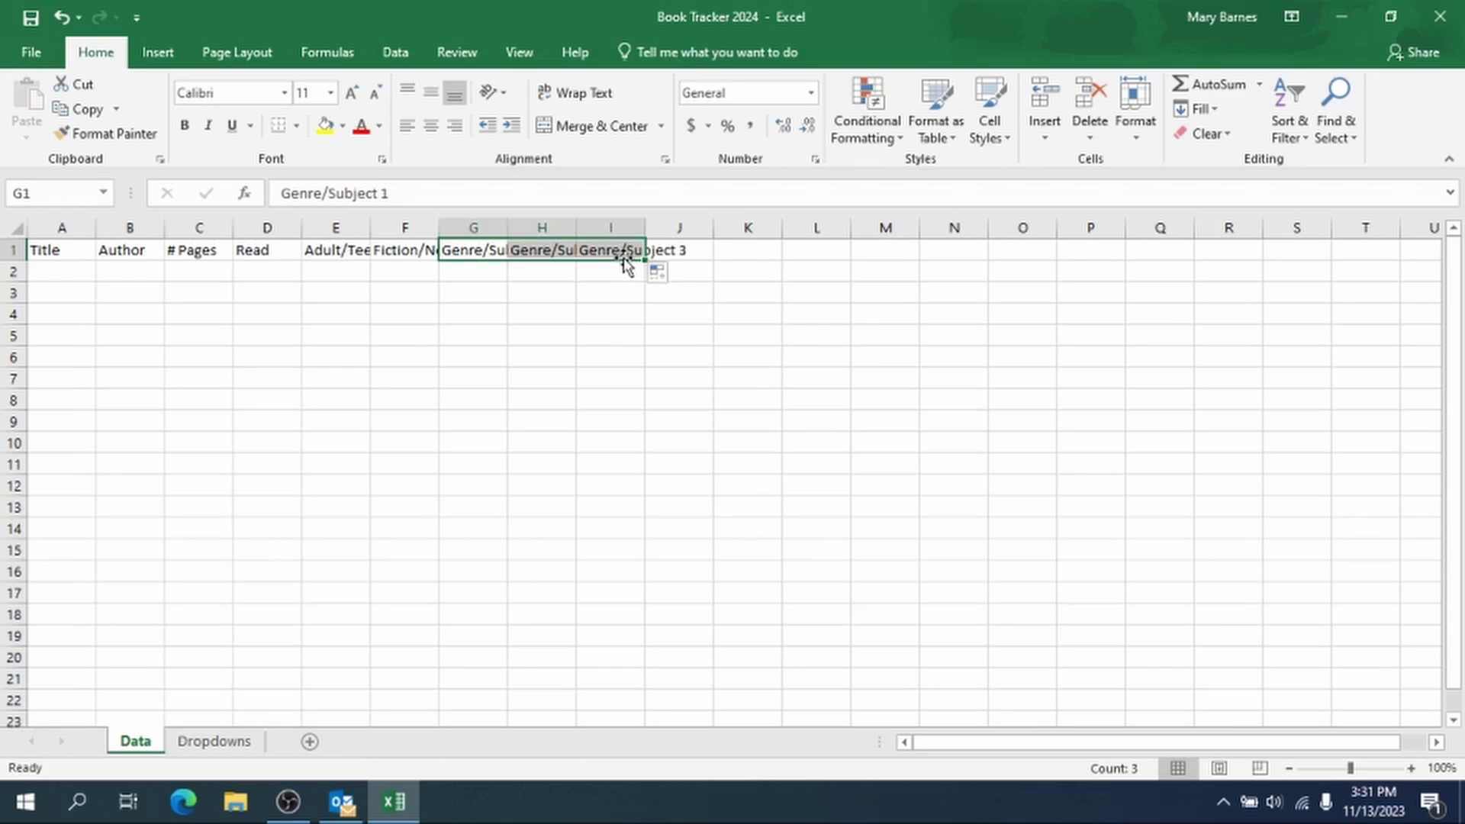
left_click_drag(511, 231, 671, 229)
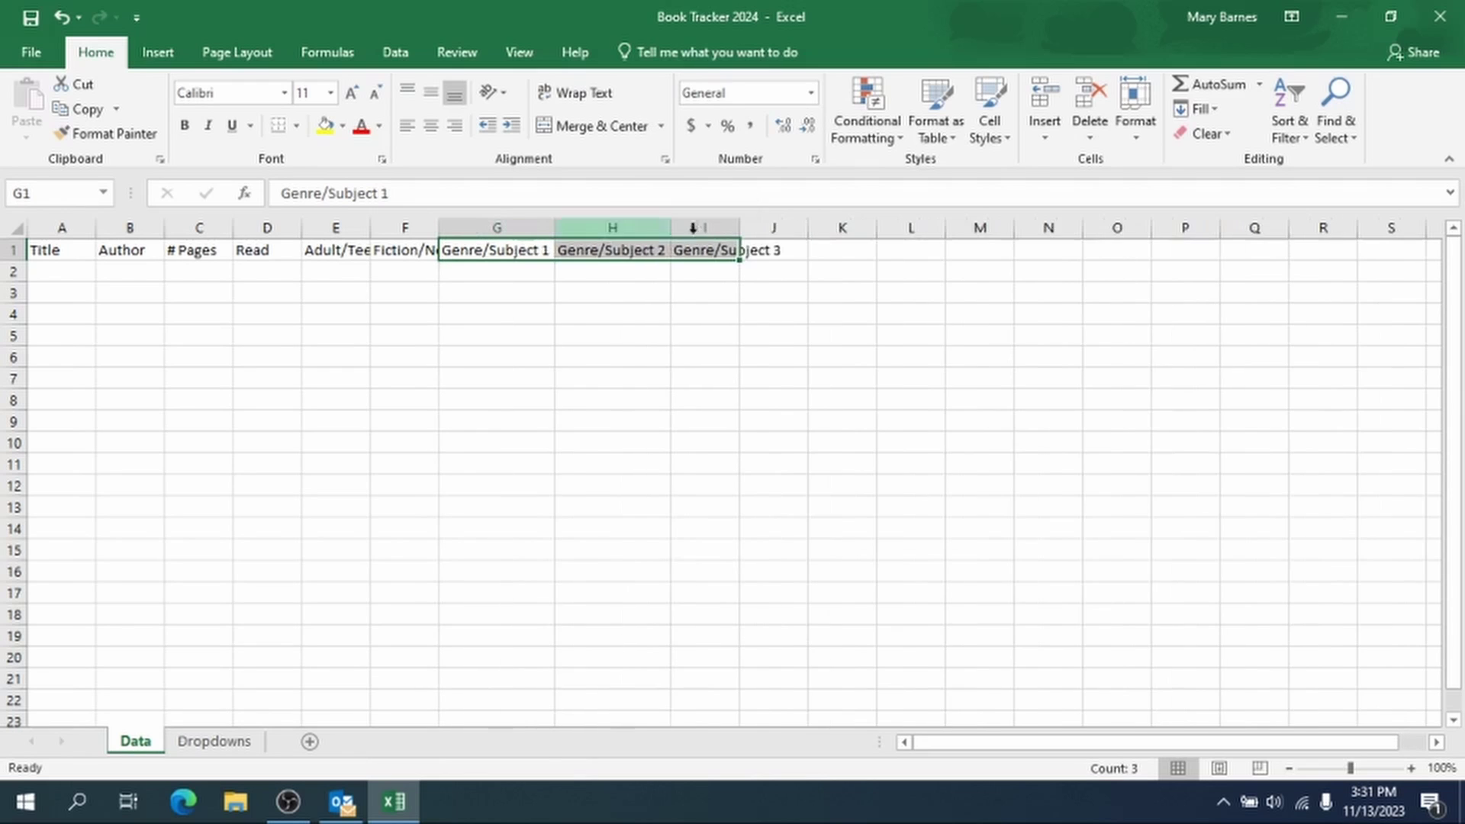
double_click(739, 229)
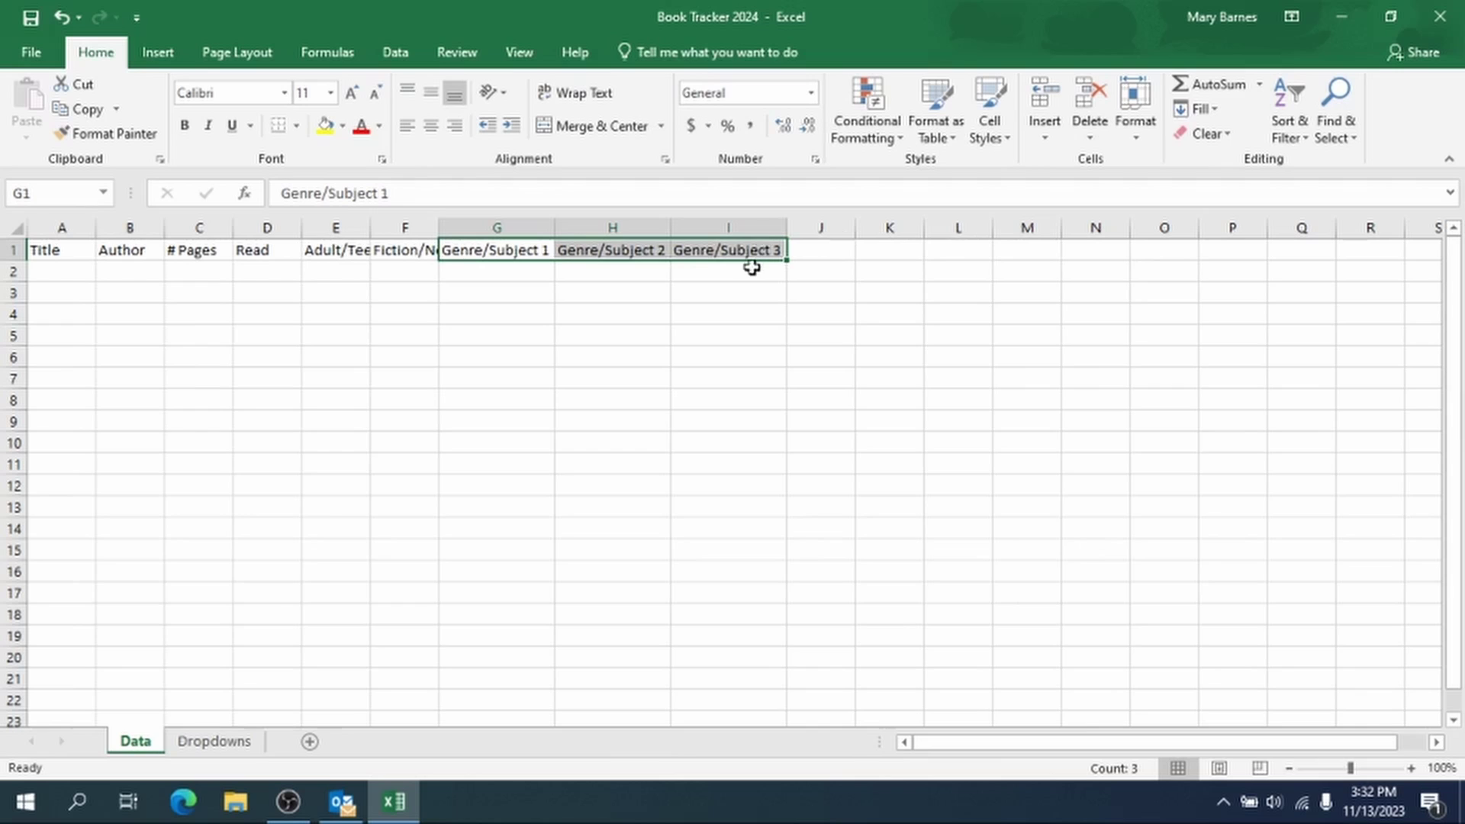
Step: Enter the column headers Date Started in J1 and Date Ended in K1
left_click(826, 249)
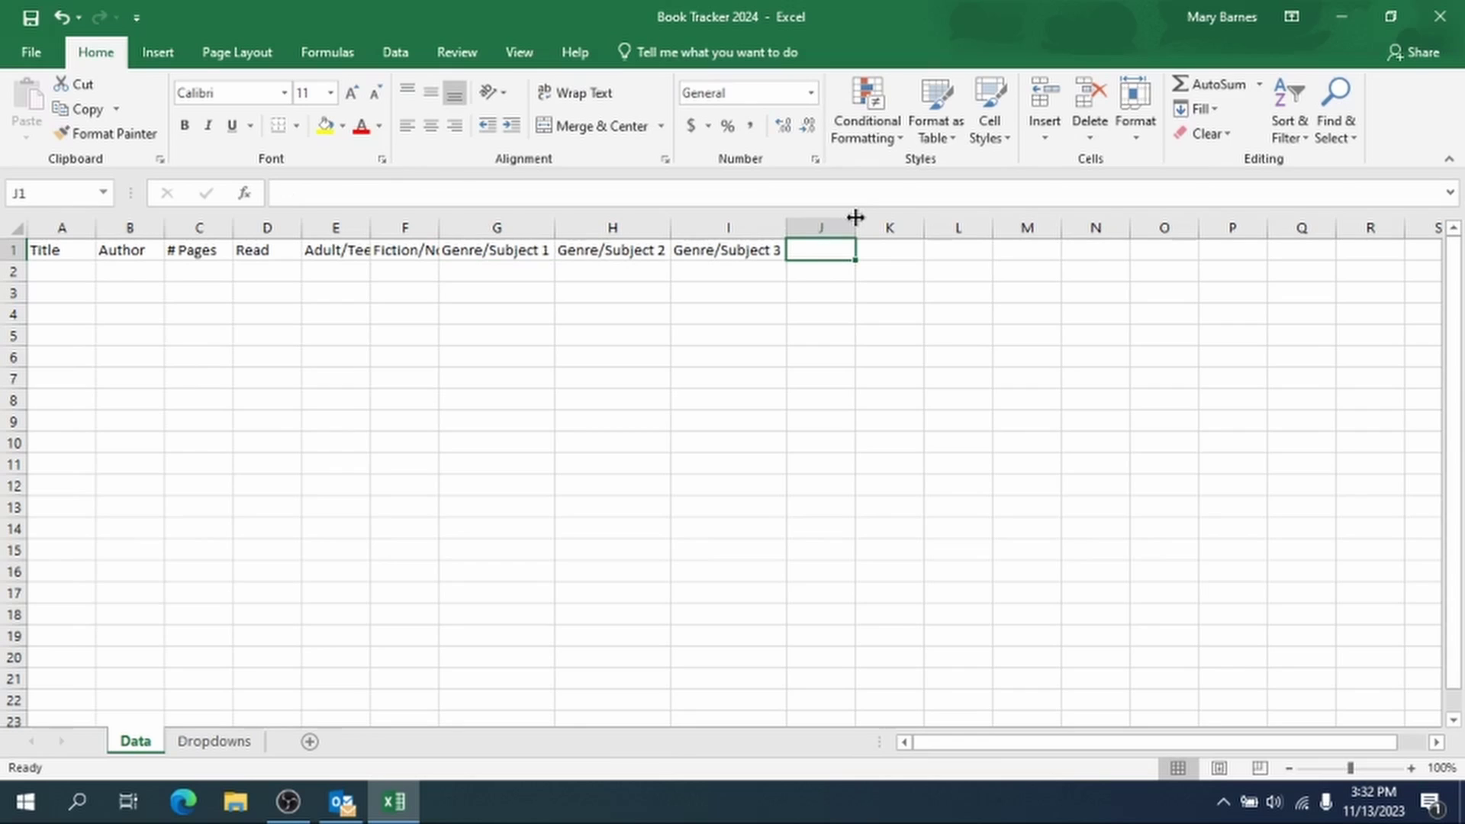
type("Date")
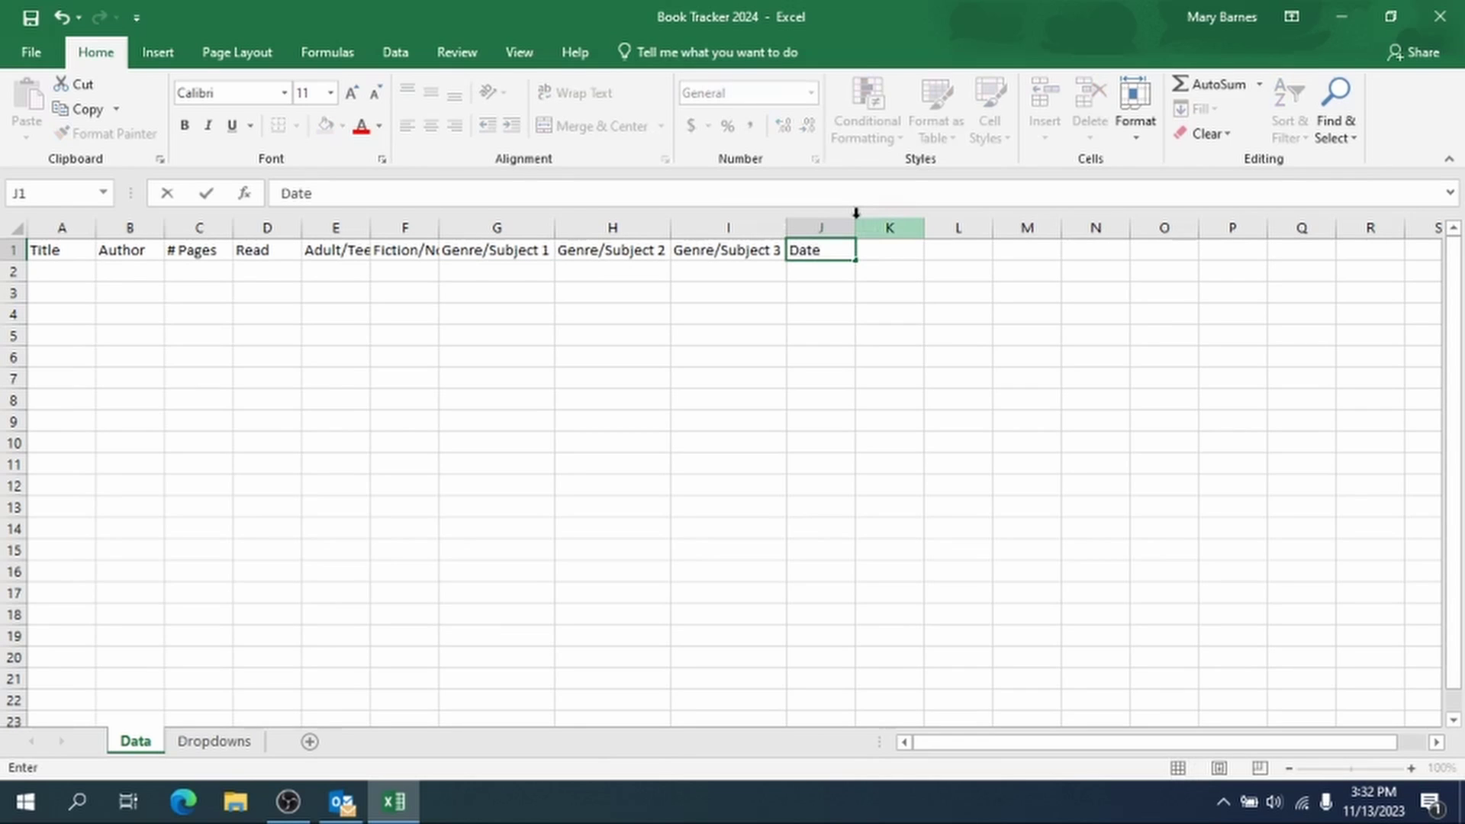
type(" Stat")
key("BackSpace")
type("rted")
key("Tab")
type("Date")
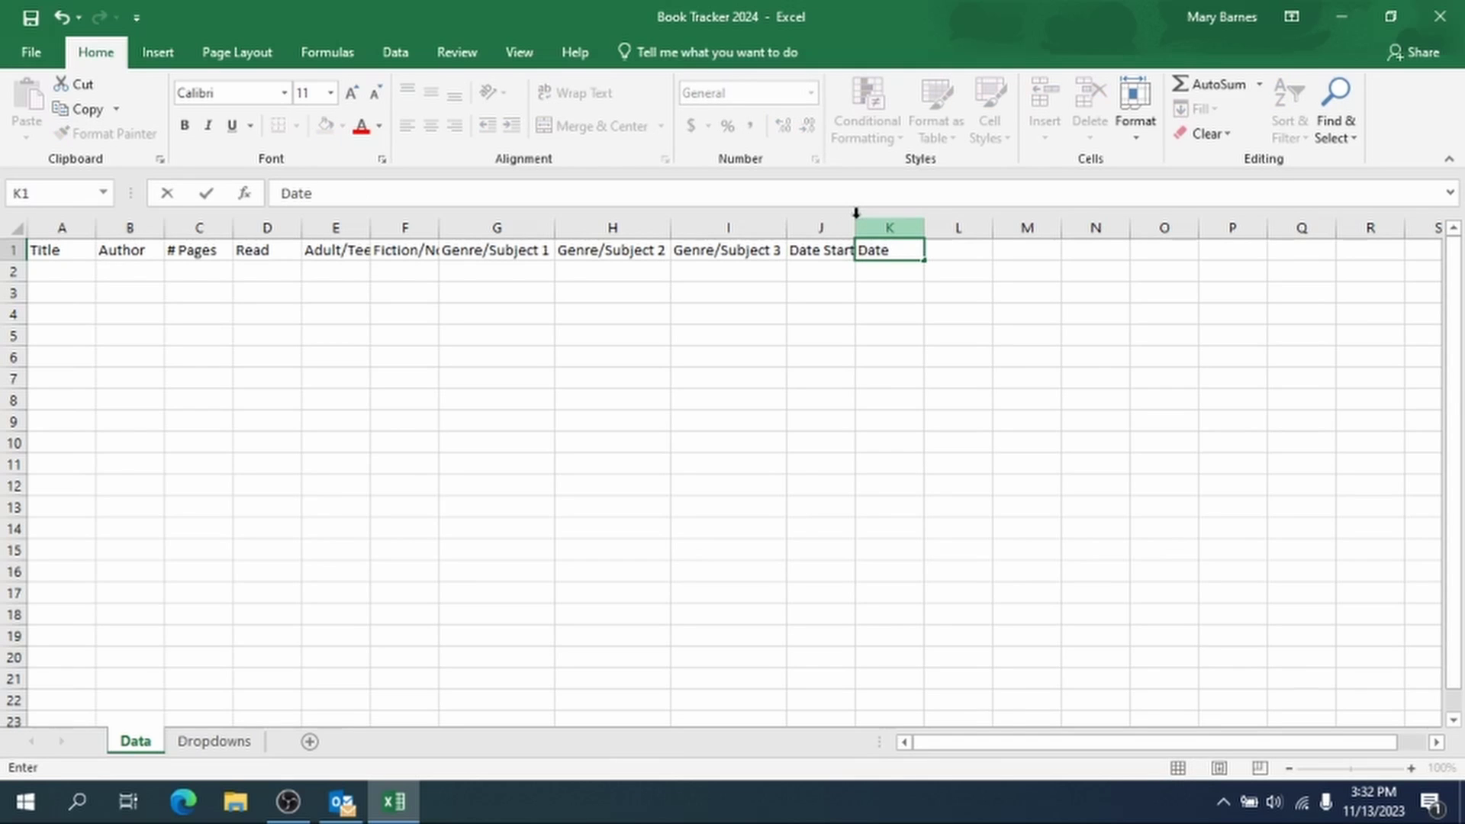
type(" Ended")
key("Tab")
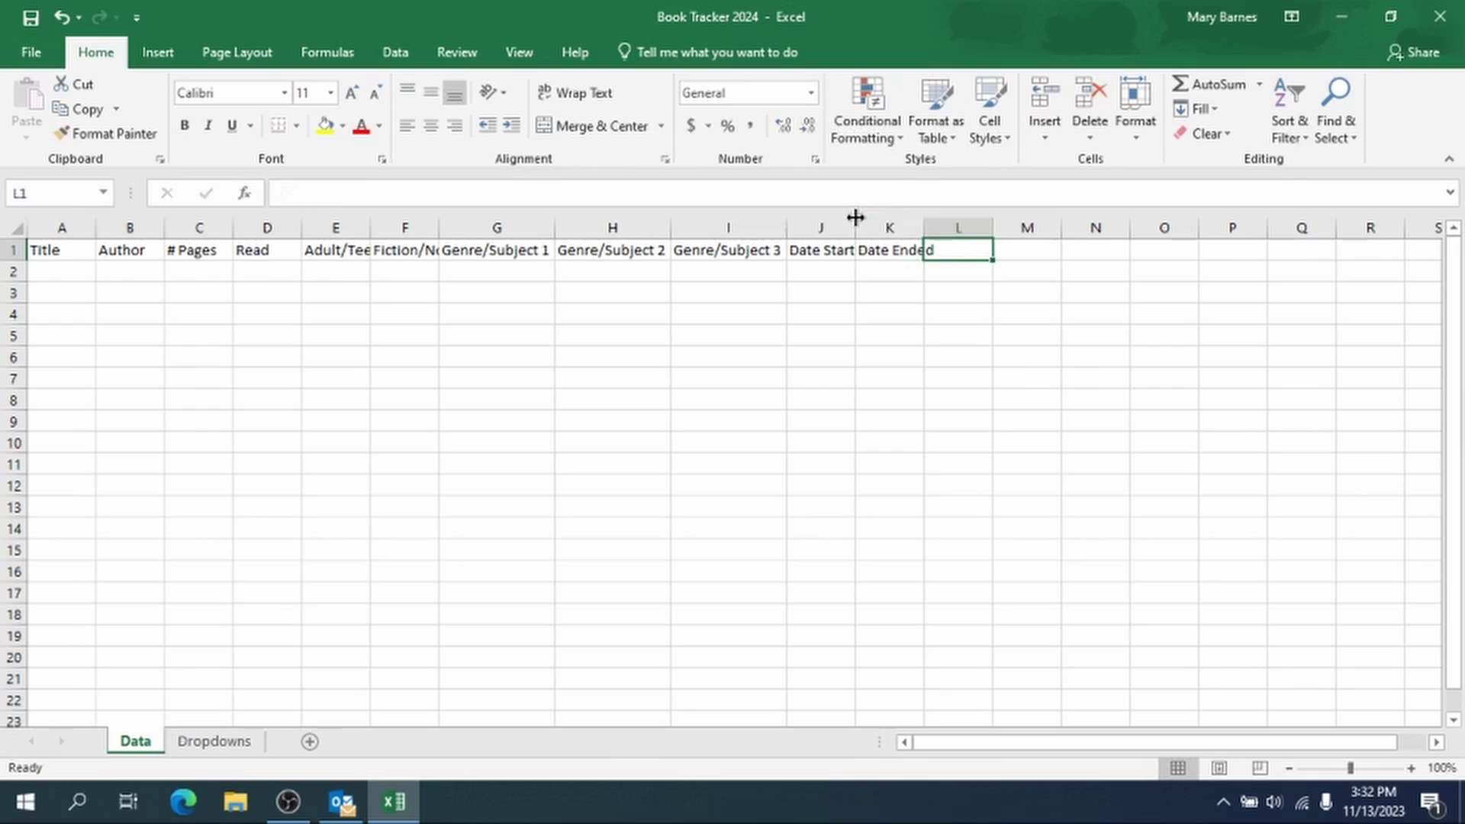
Step: Enter the column headers Days Read in L1 and Library Systems in M1
type("Days")
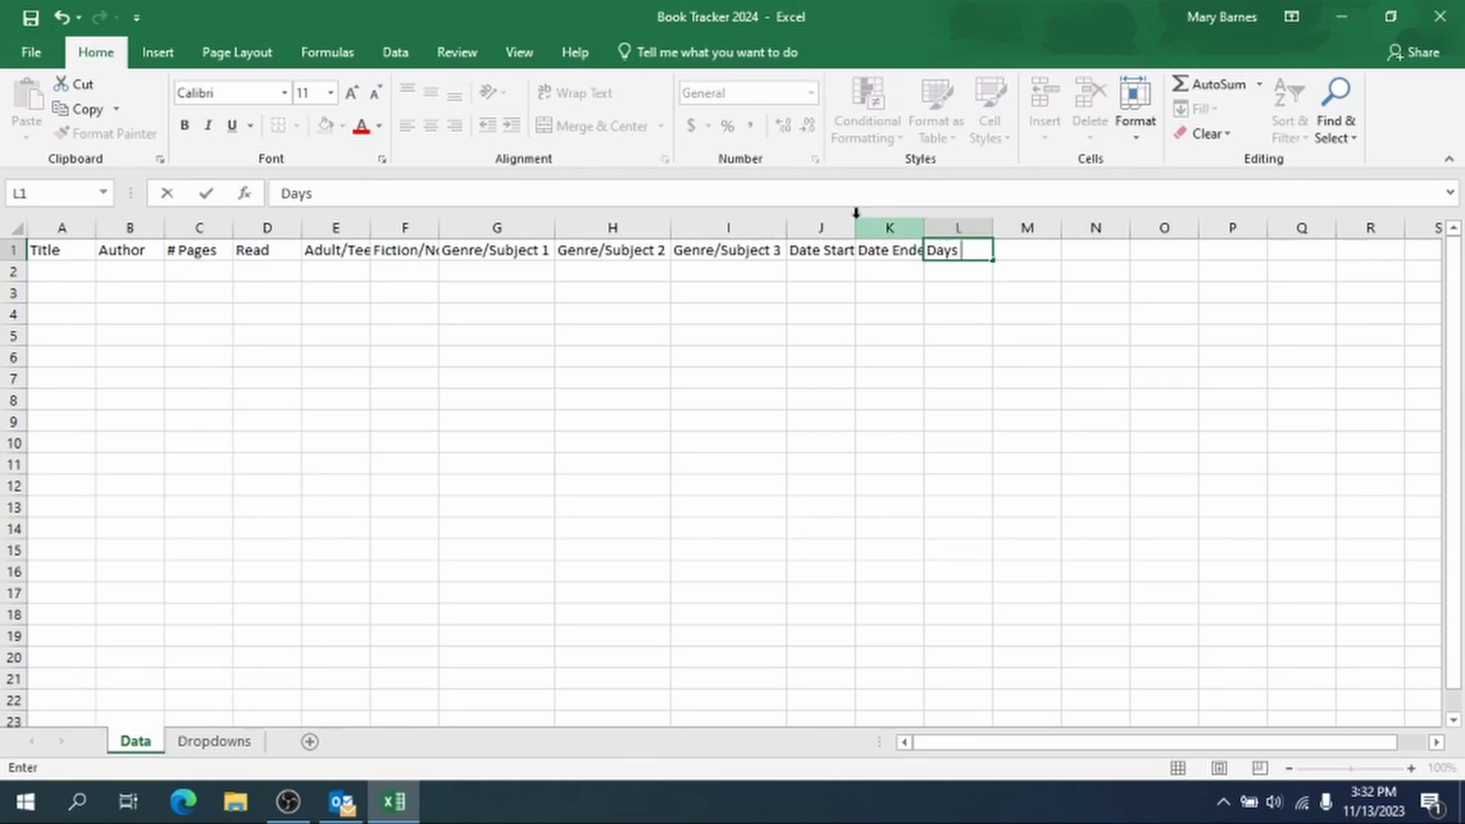
type(" Read")
key("Tab")
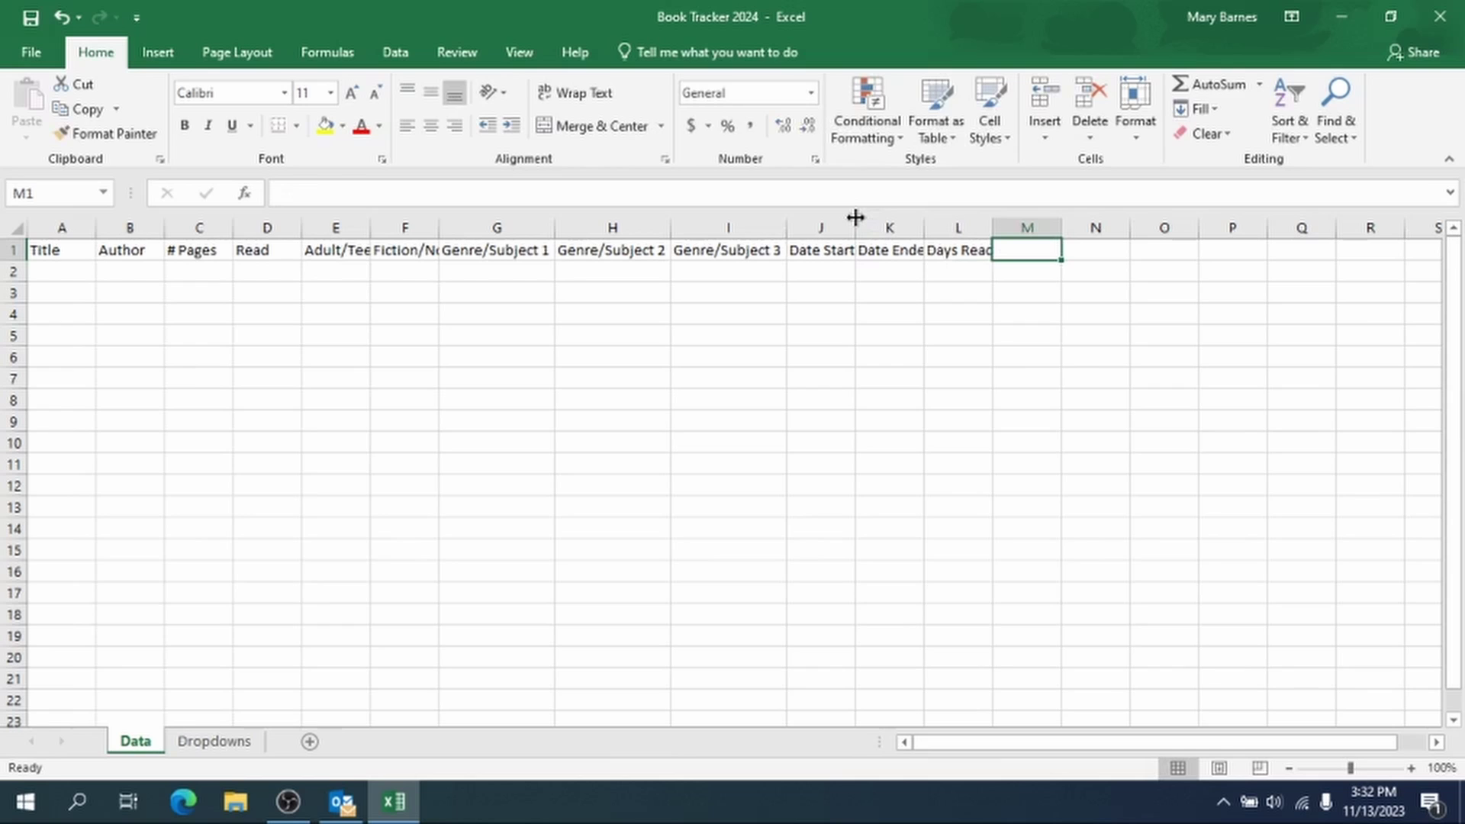
type("Library")
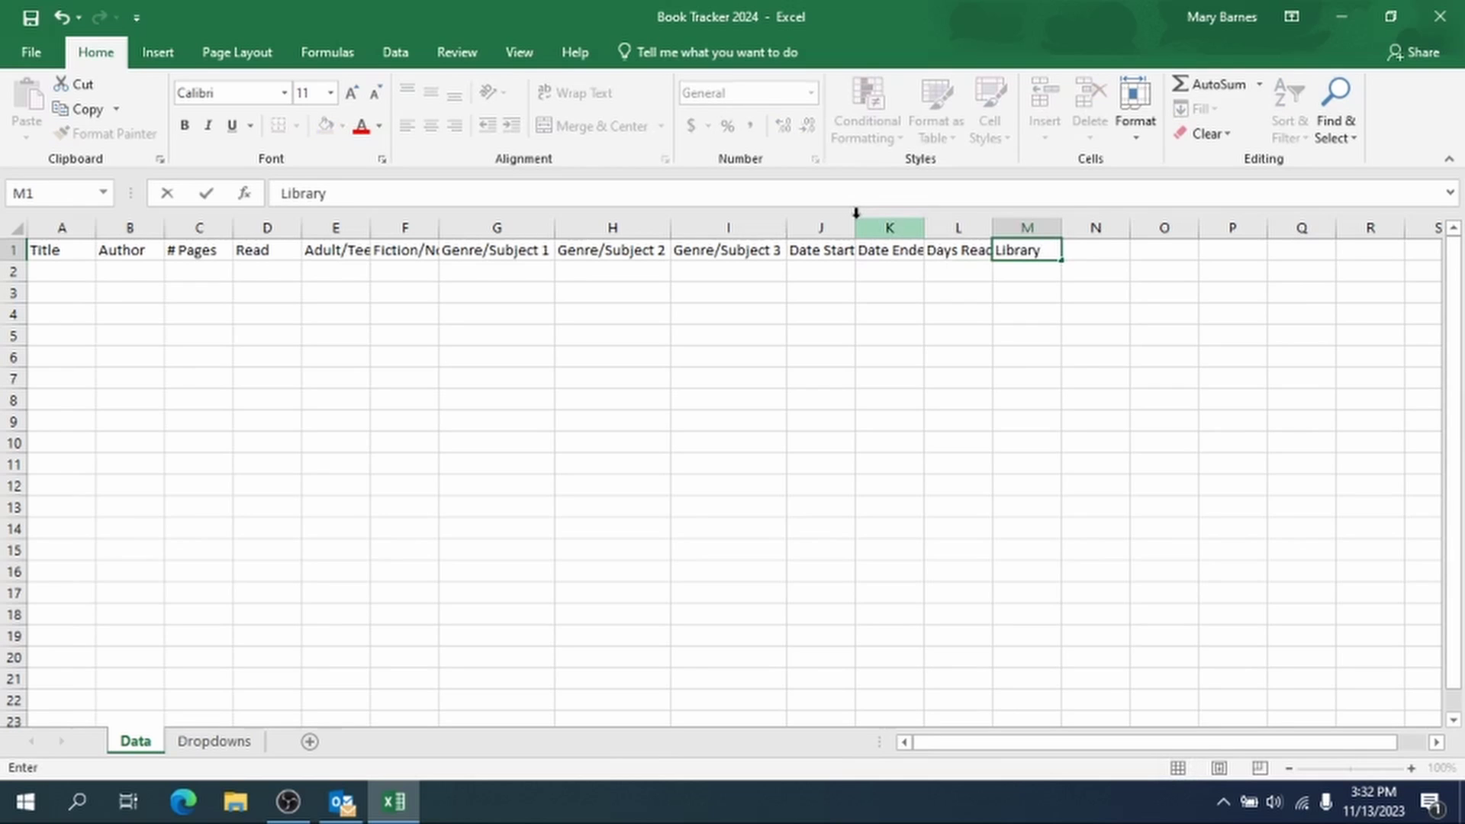
type(" Systems")
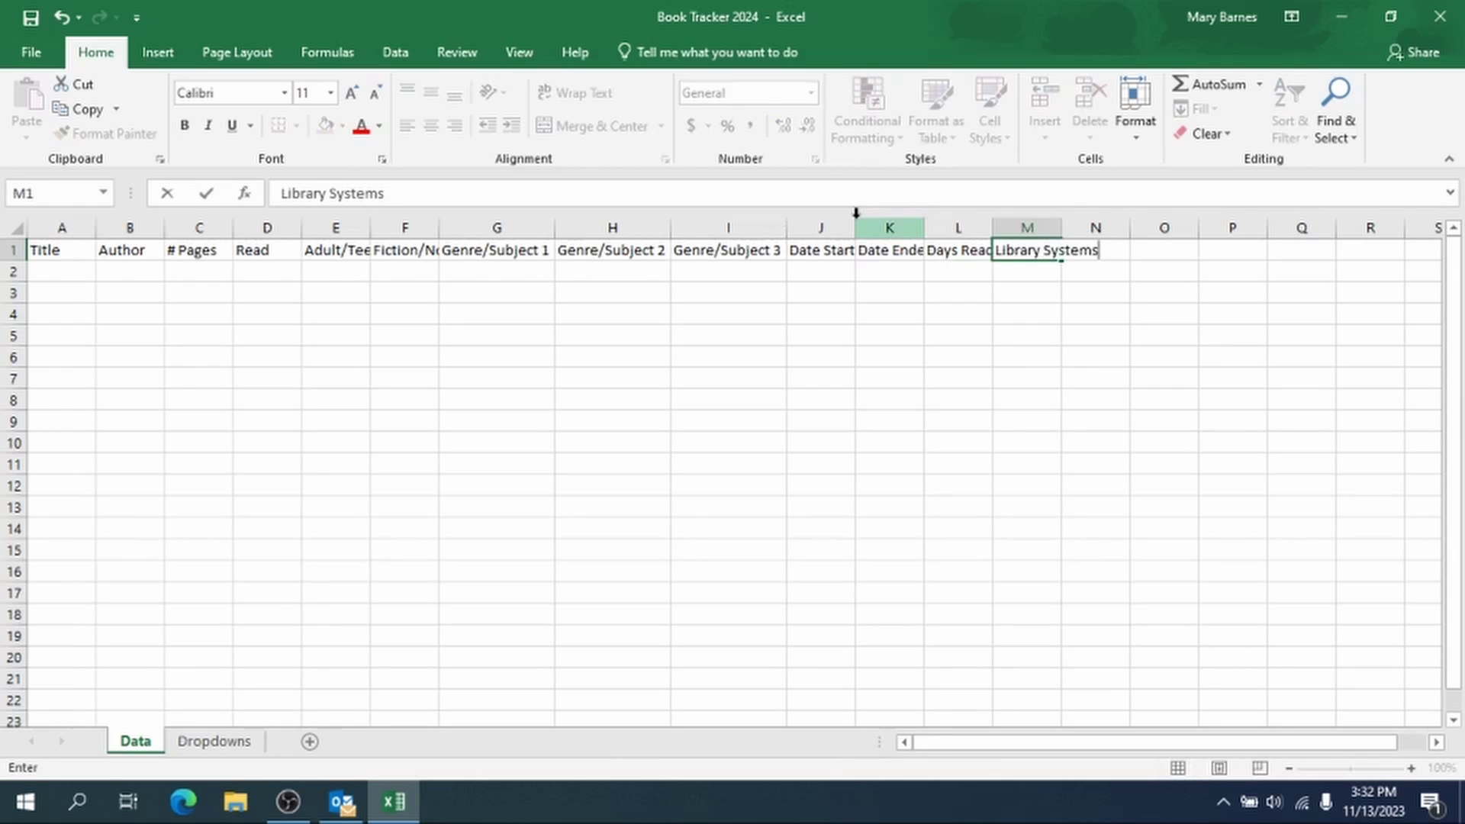
key("Tab")
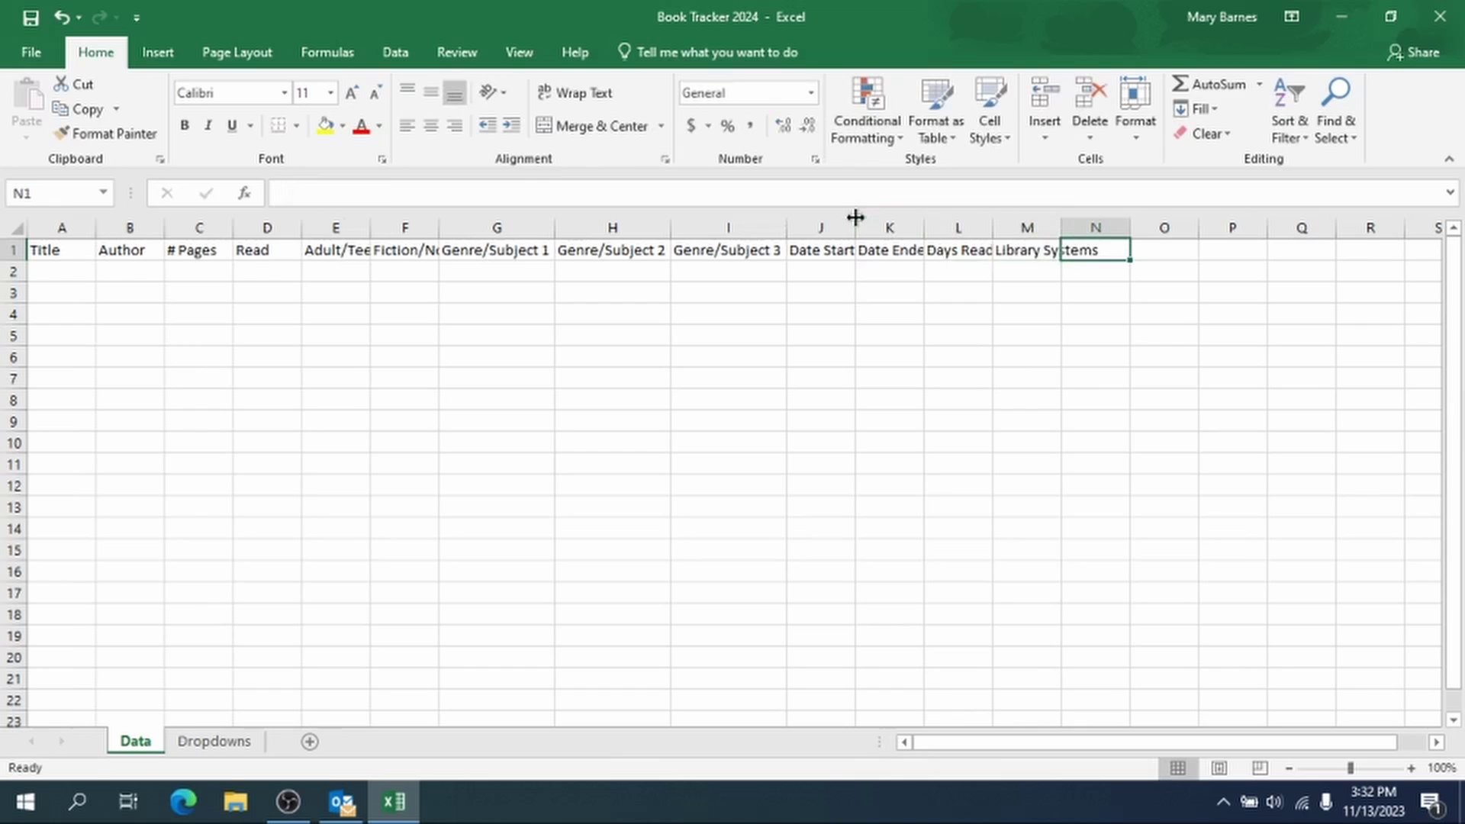
Step: Enter the column headers Reading Format in N1 and Service in O1
type("Read")
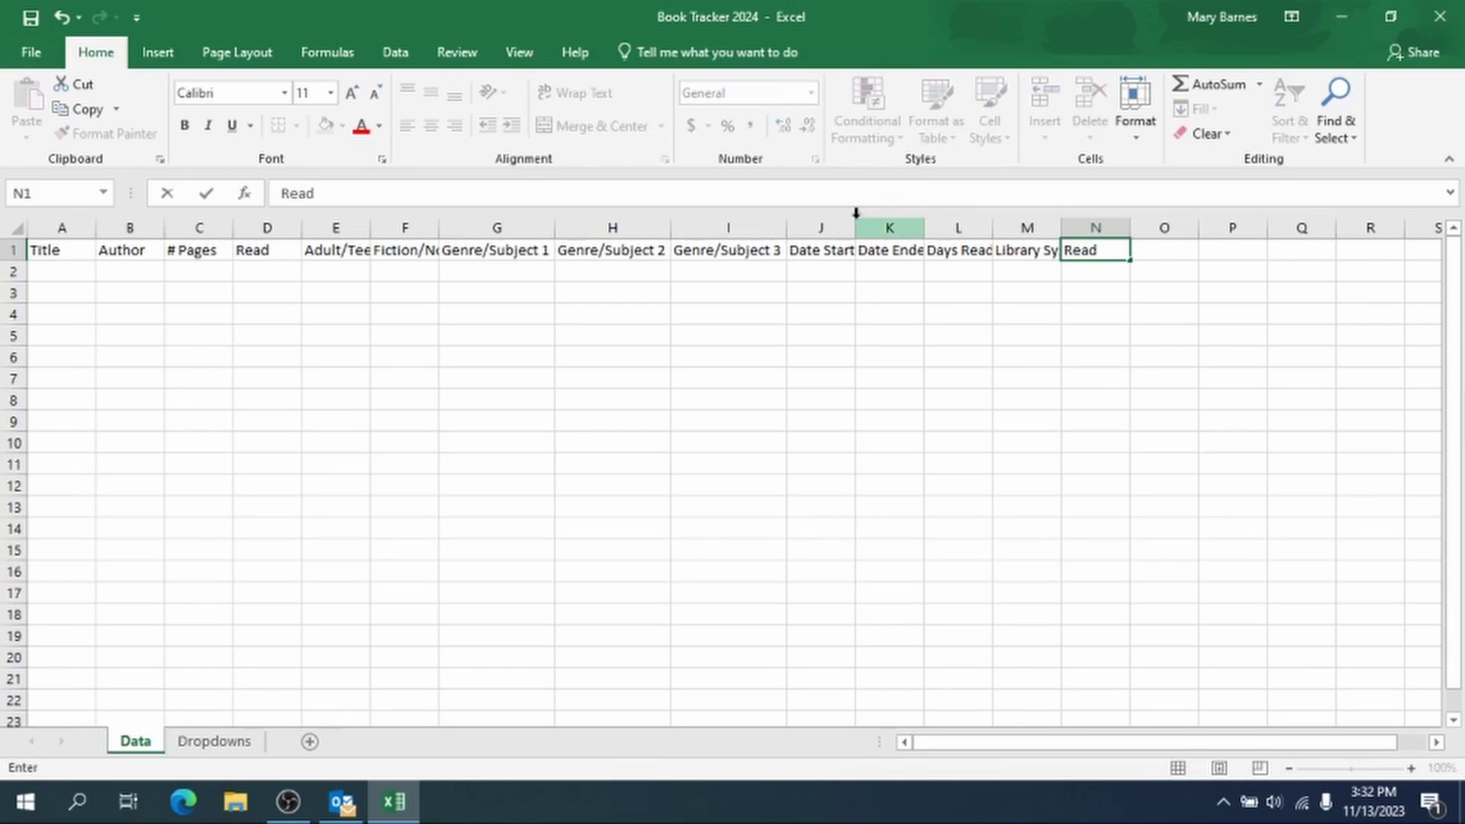
type("ing Format")
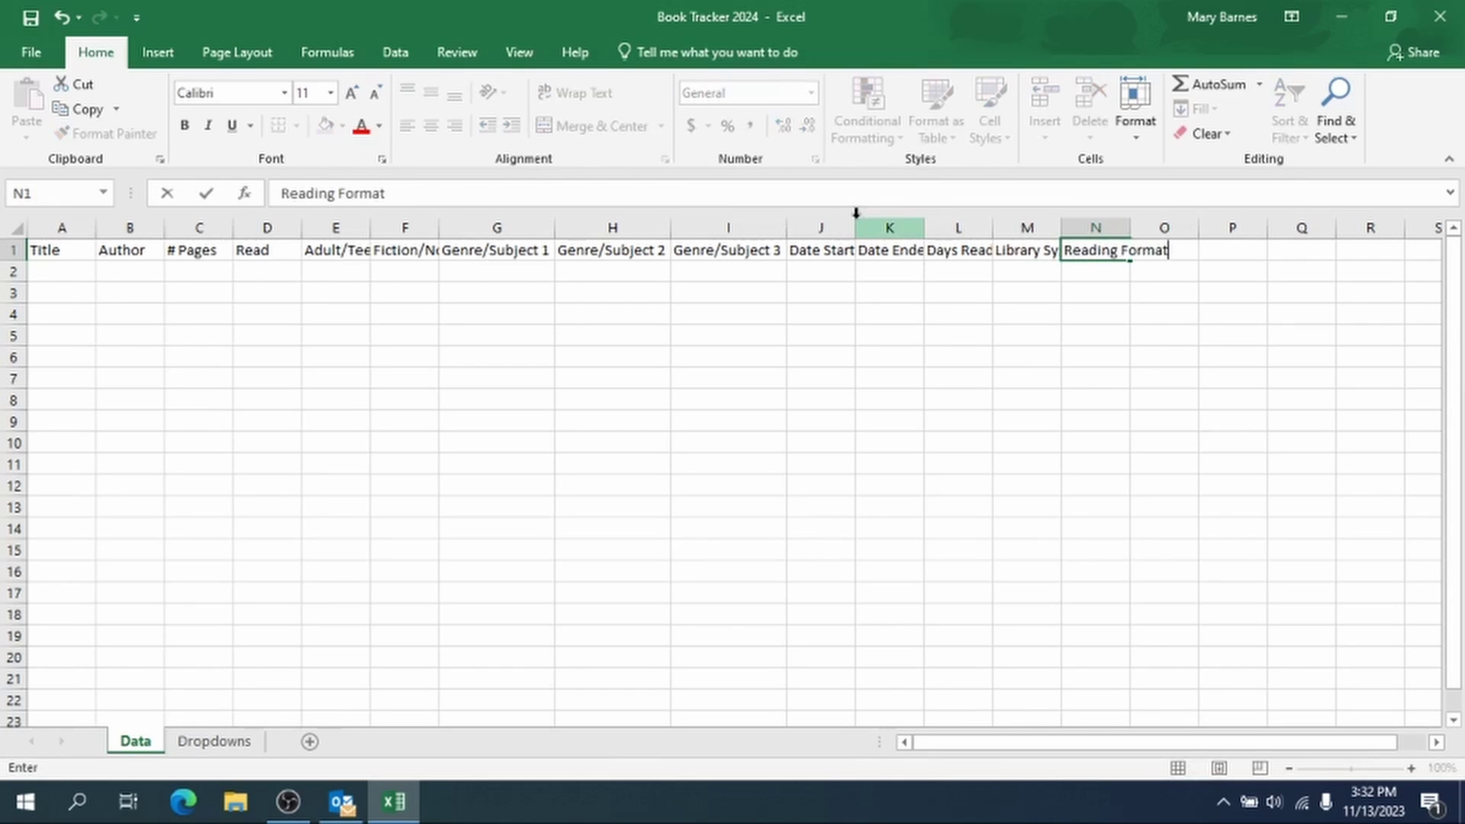
key("Tab")
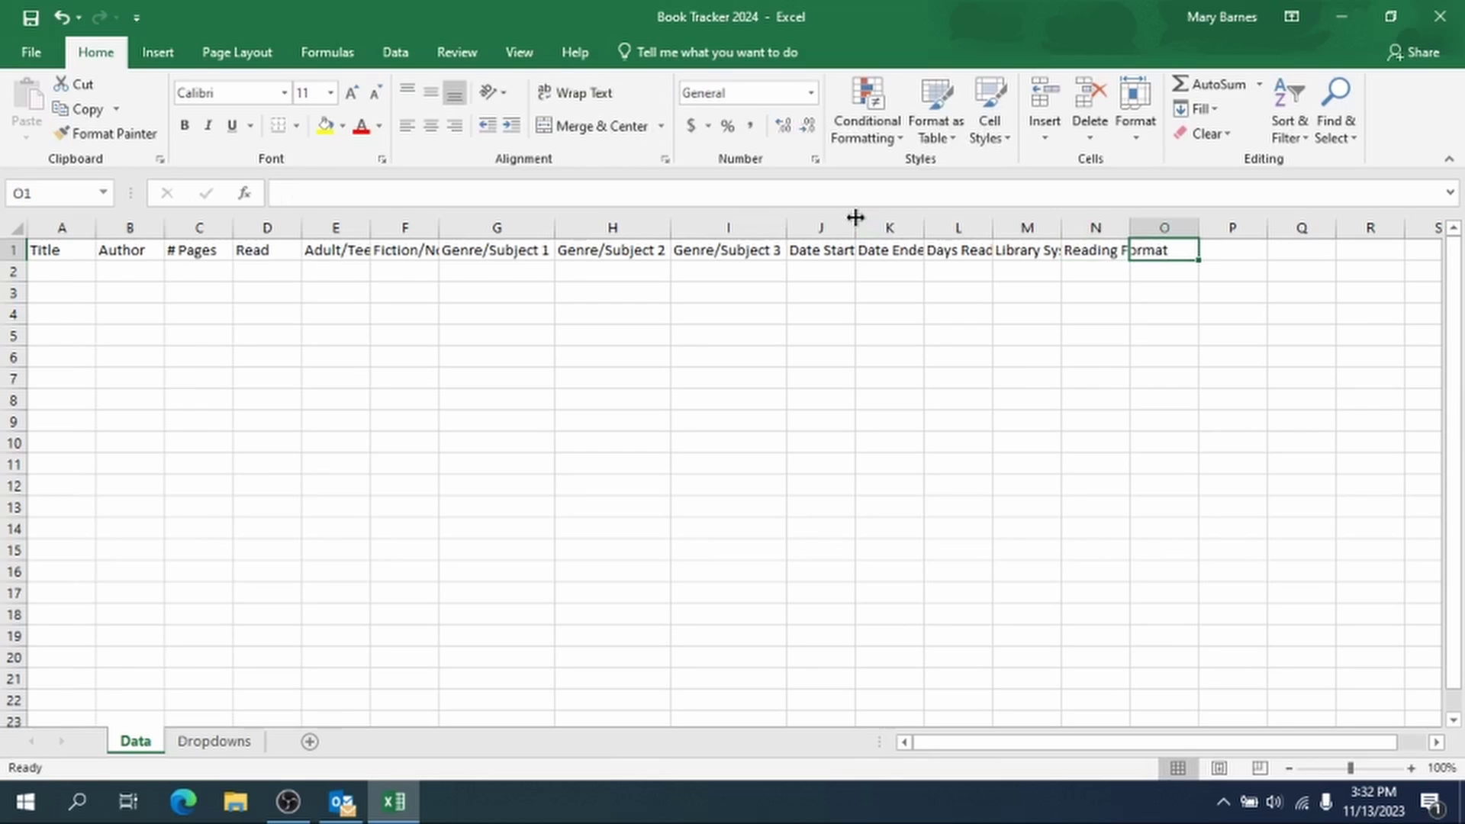
type("Ser")
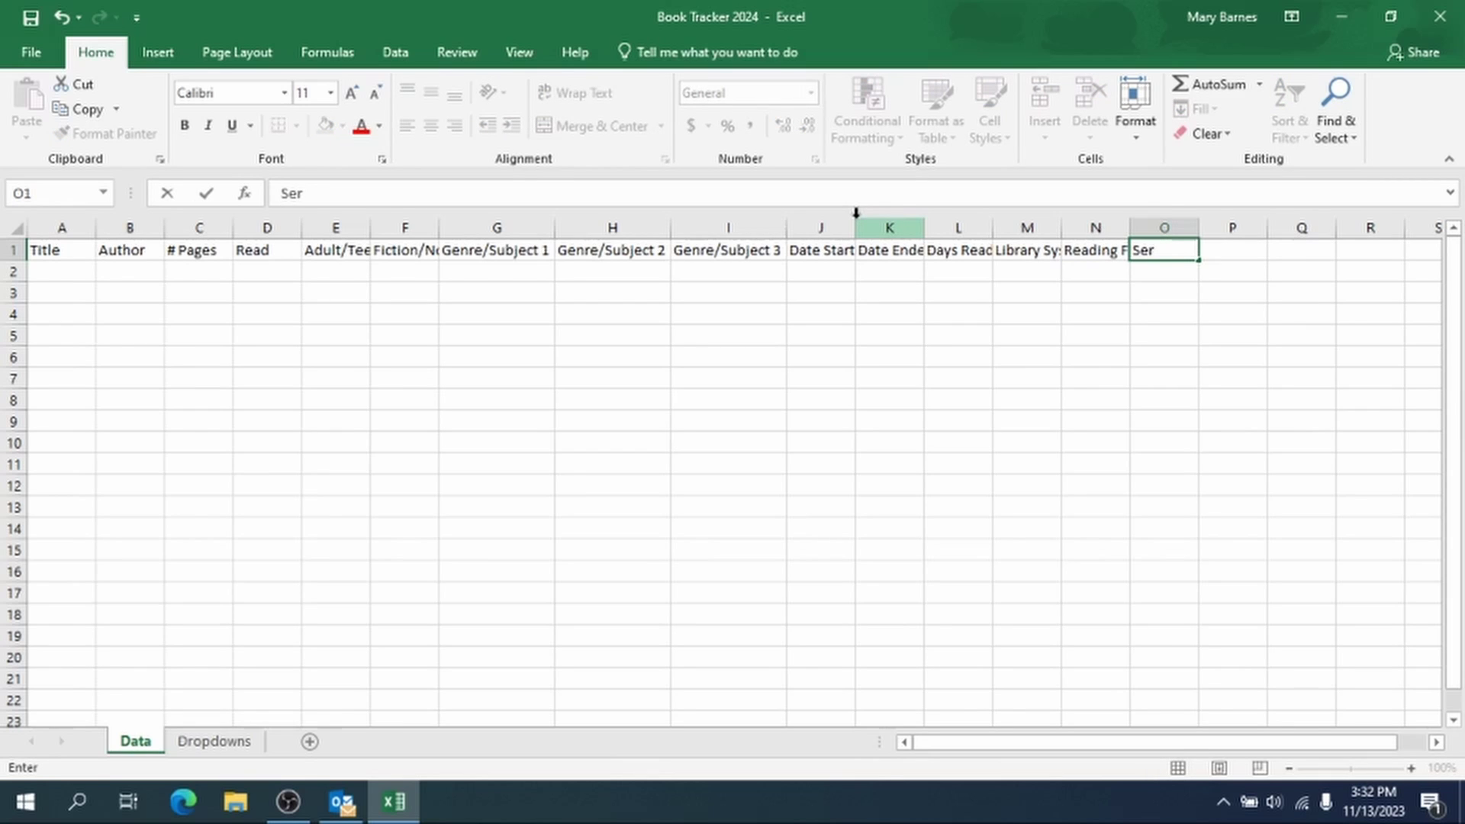
type("vice")
key("Return")
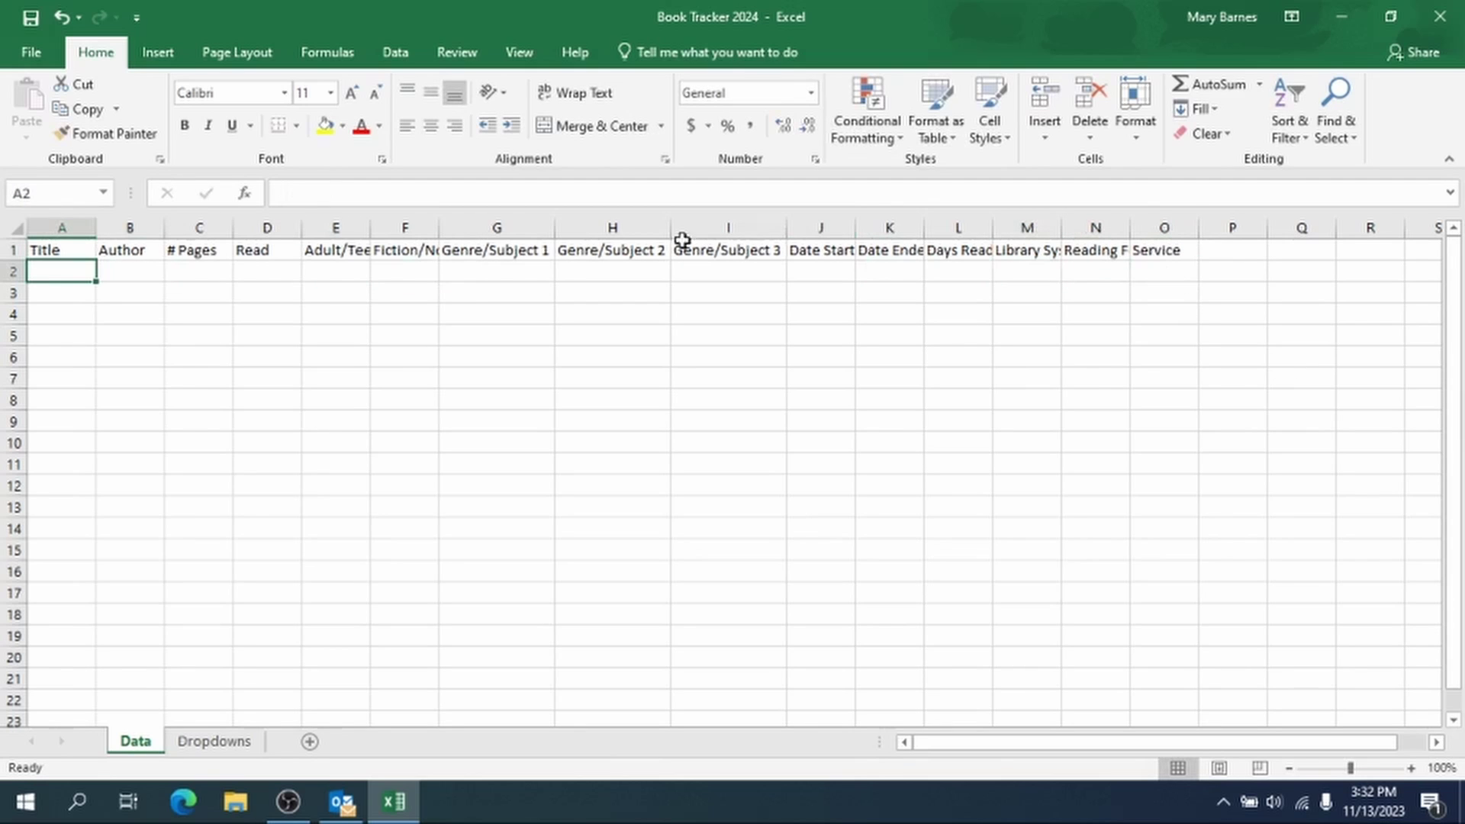
Step: Fit the widths of columns E, F and J through N to their header text
double_click(370, 228)
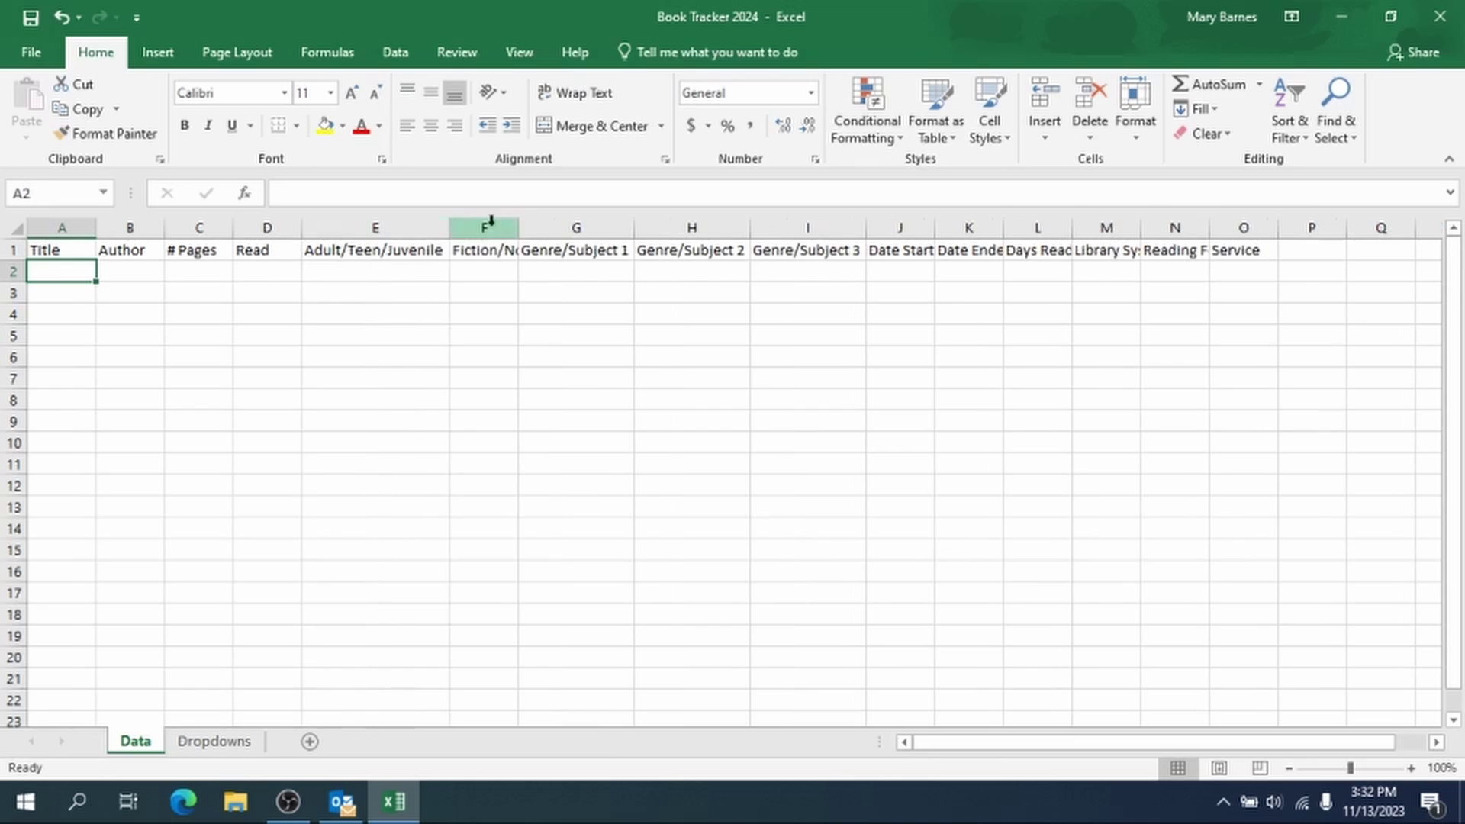
double_click(519, 228)
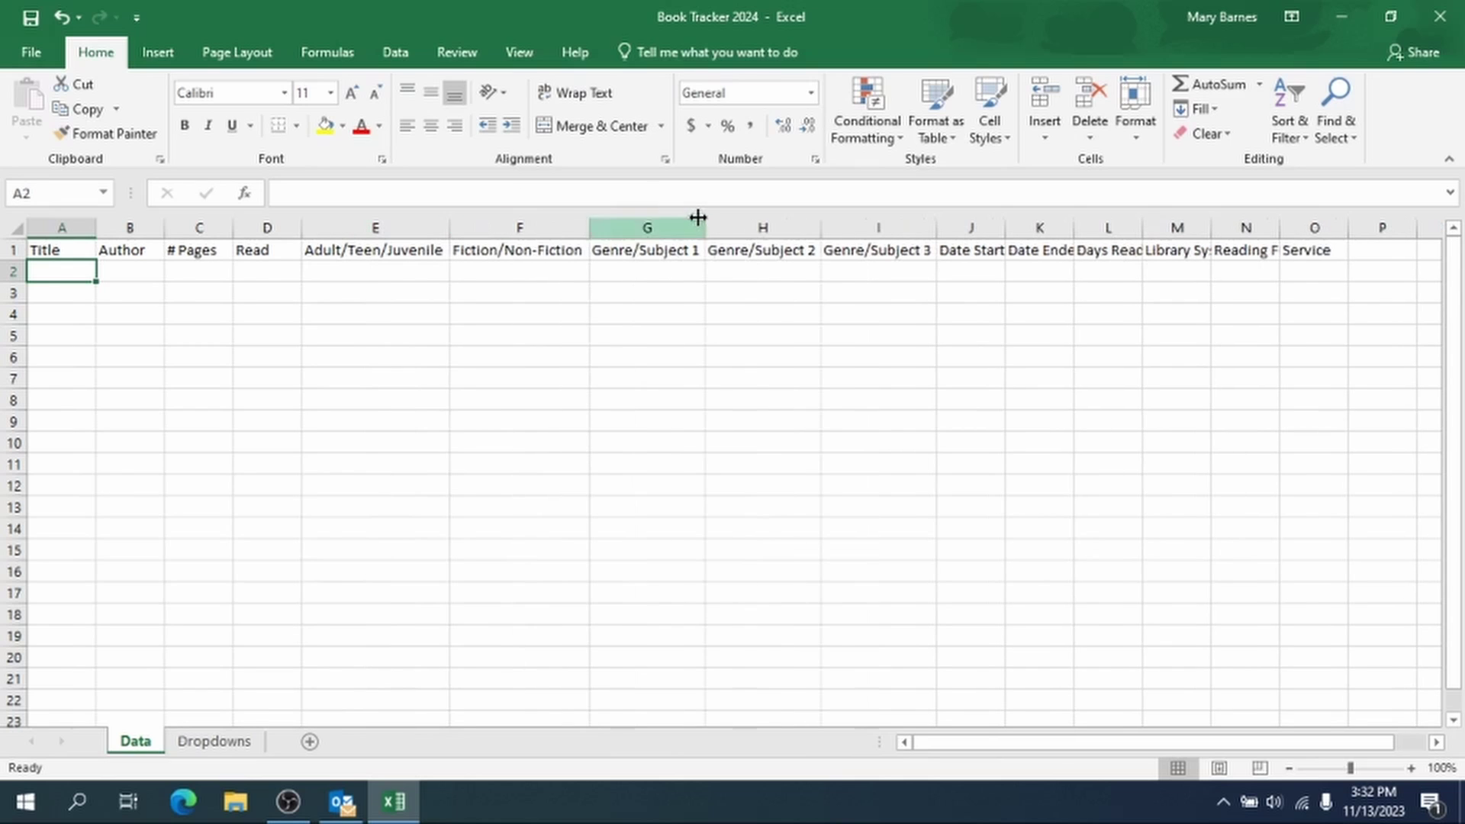
double_click(1006, 228)
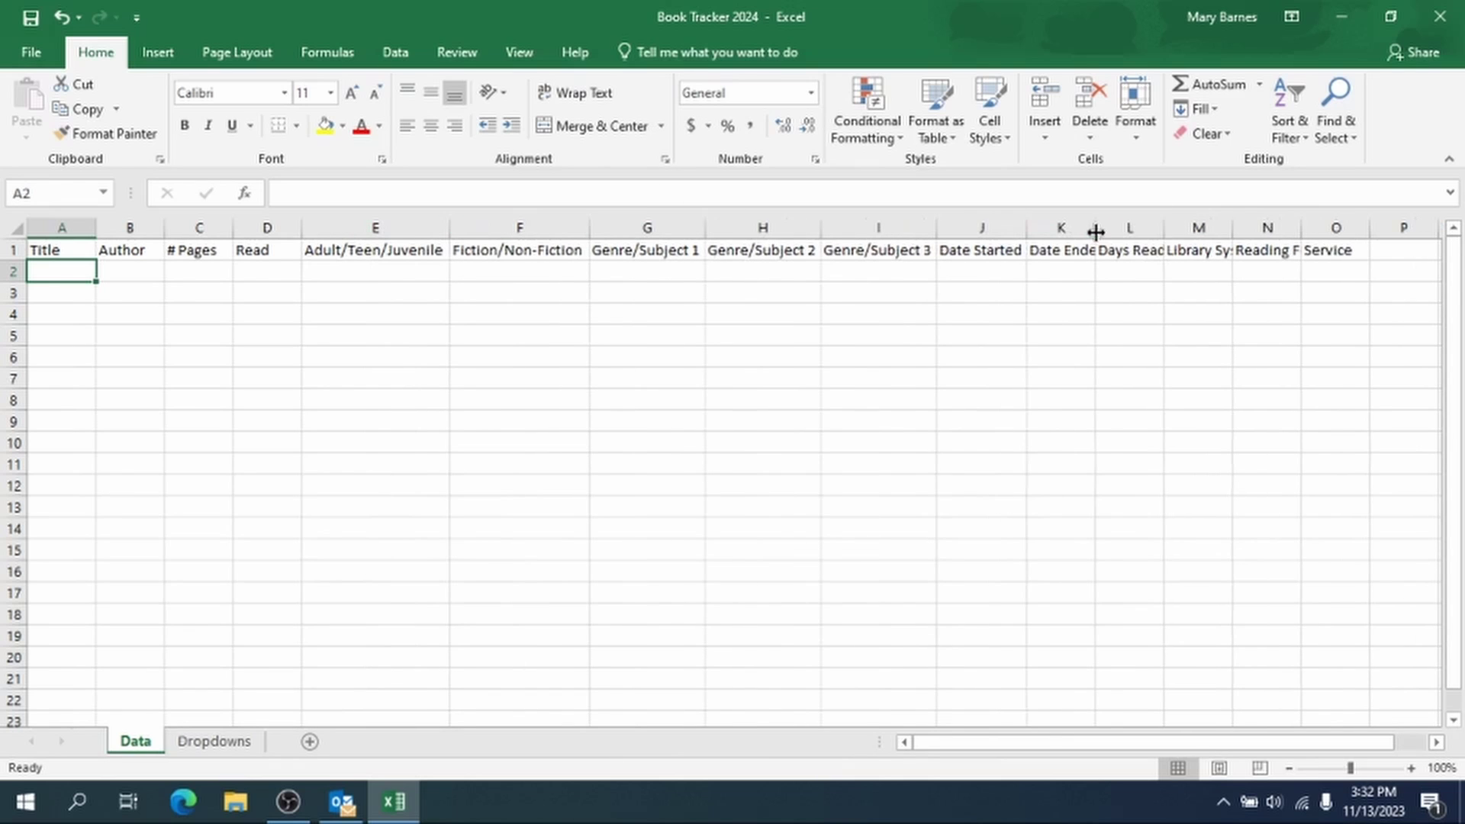
double_click(1095, 230)
left_click_drag(1183, 235, 1181, 233)
double_click(1256, 224)
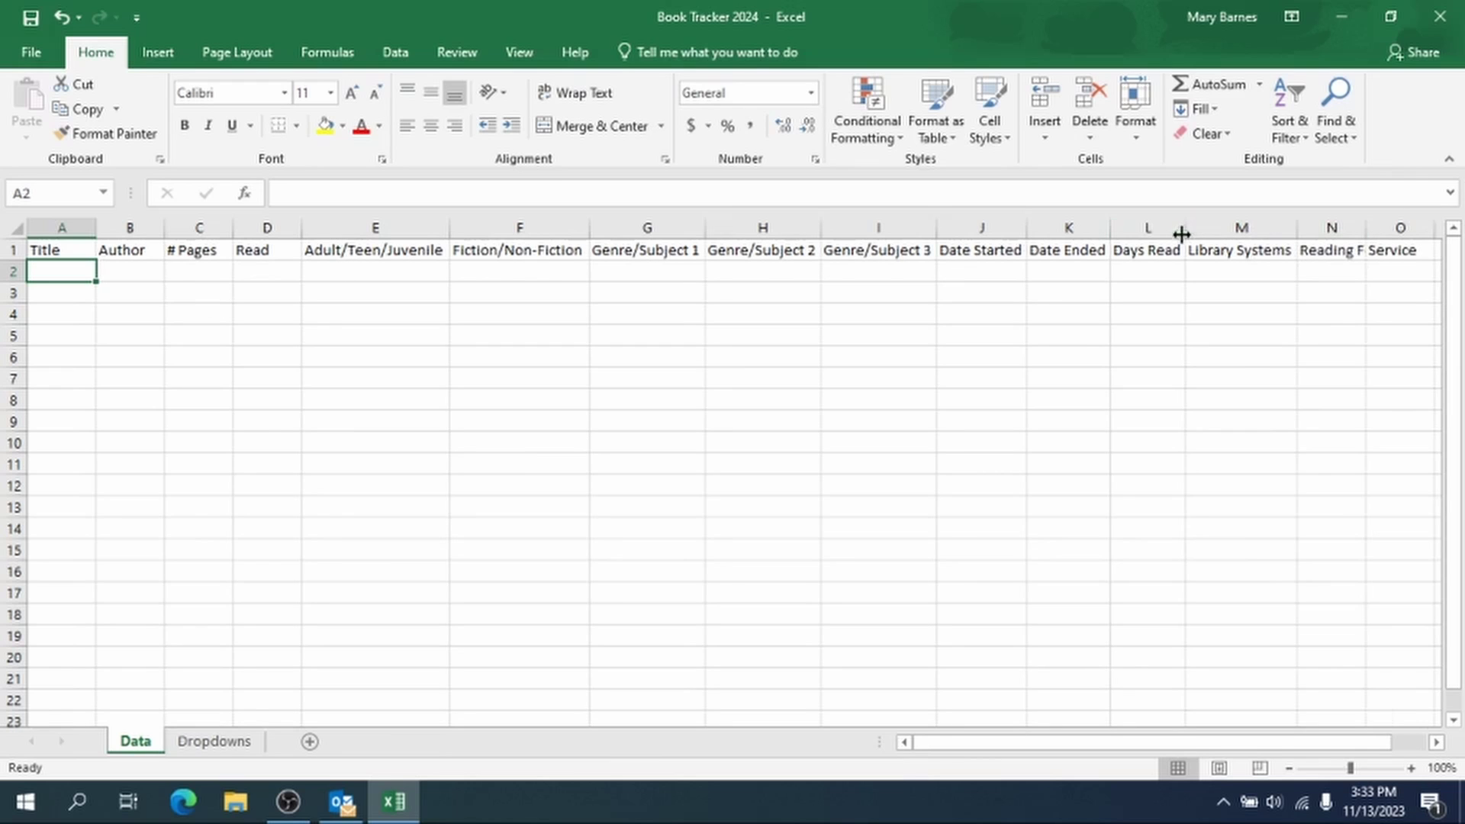
double_click(1365, 227)
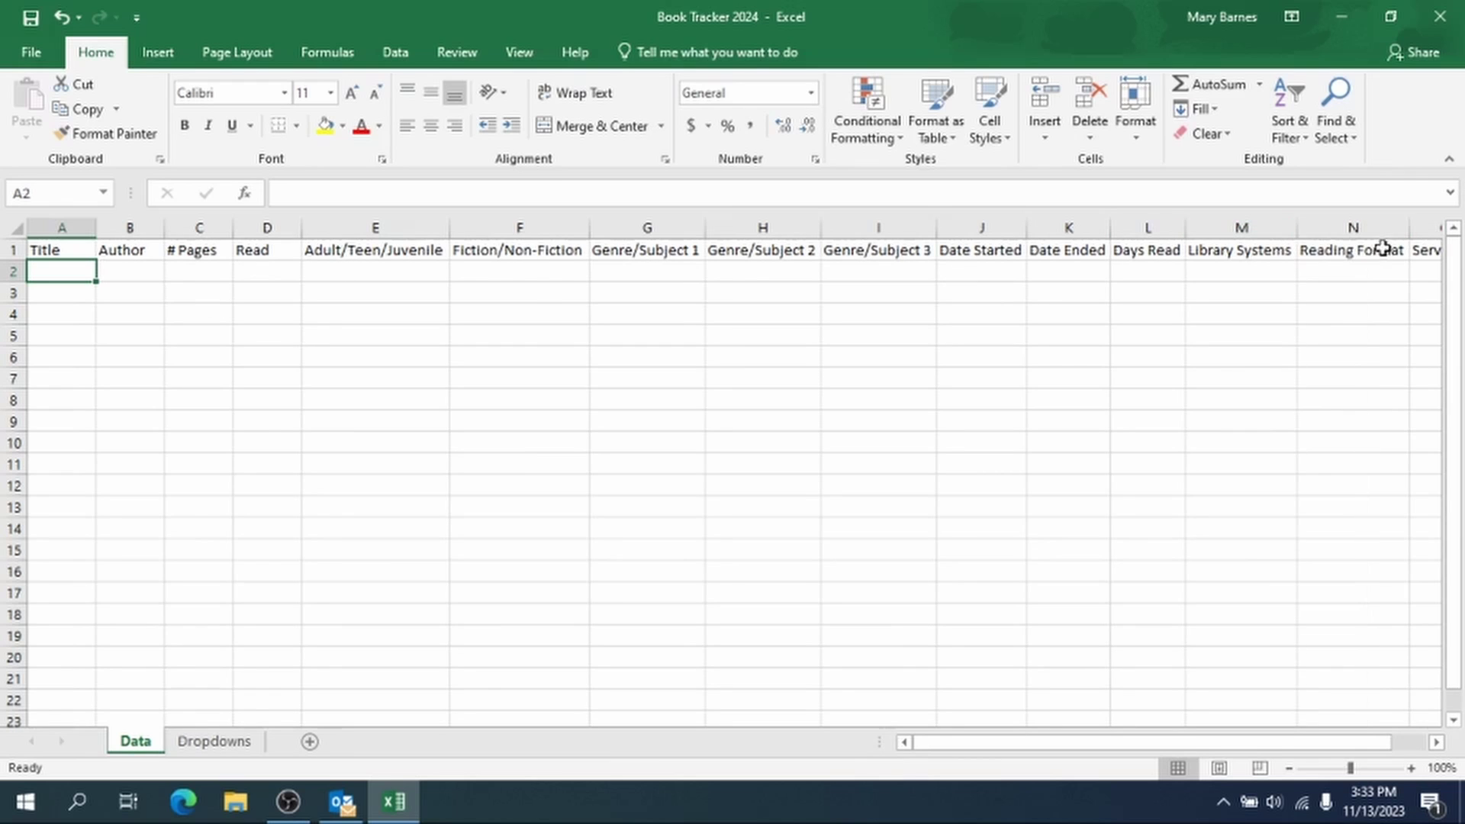
Step: Select the Library Systems header in cell M1
left_click_drag(1013, 743, 869, 714)
left_click_drag(978, 752, 1121, 703)
left_click(1212, 255)
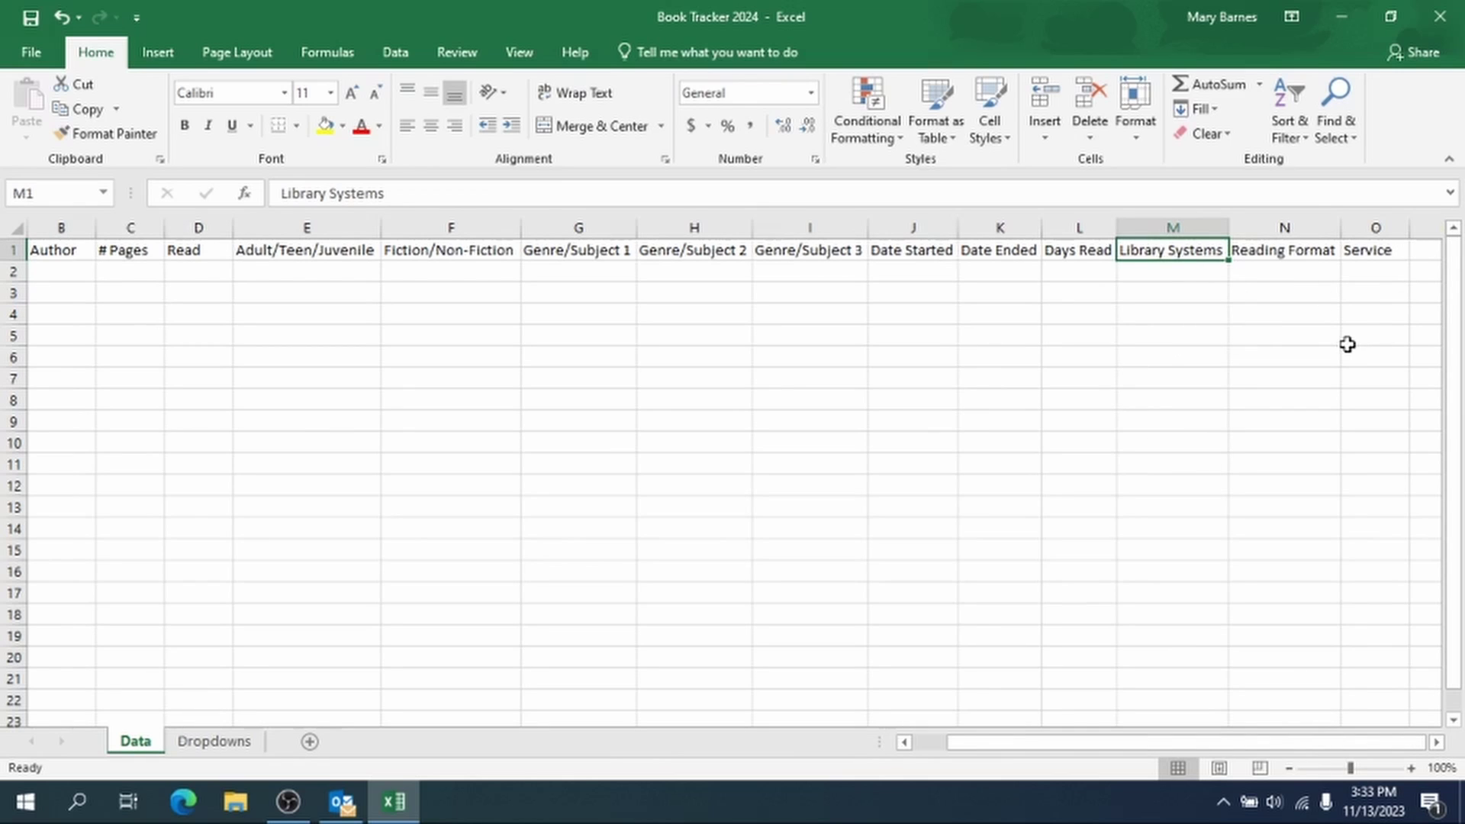
Step: Copy the Library Systems, Reading Format and Service headers from the Data sheet into A1:C1 of the Dropdowns sheet
left_click(1385, 249, "shift")
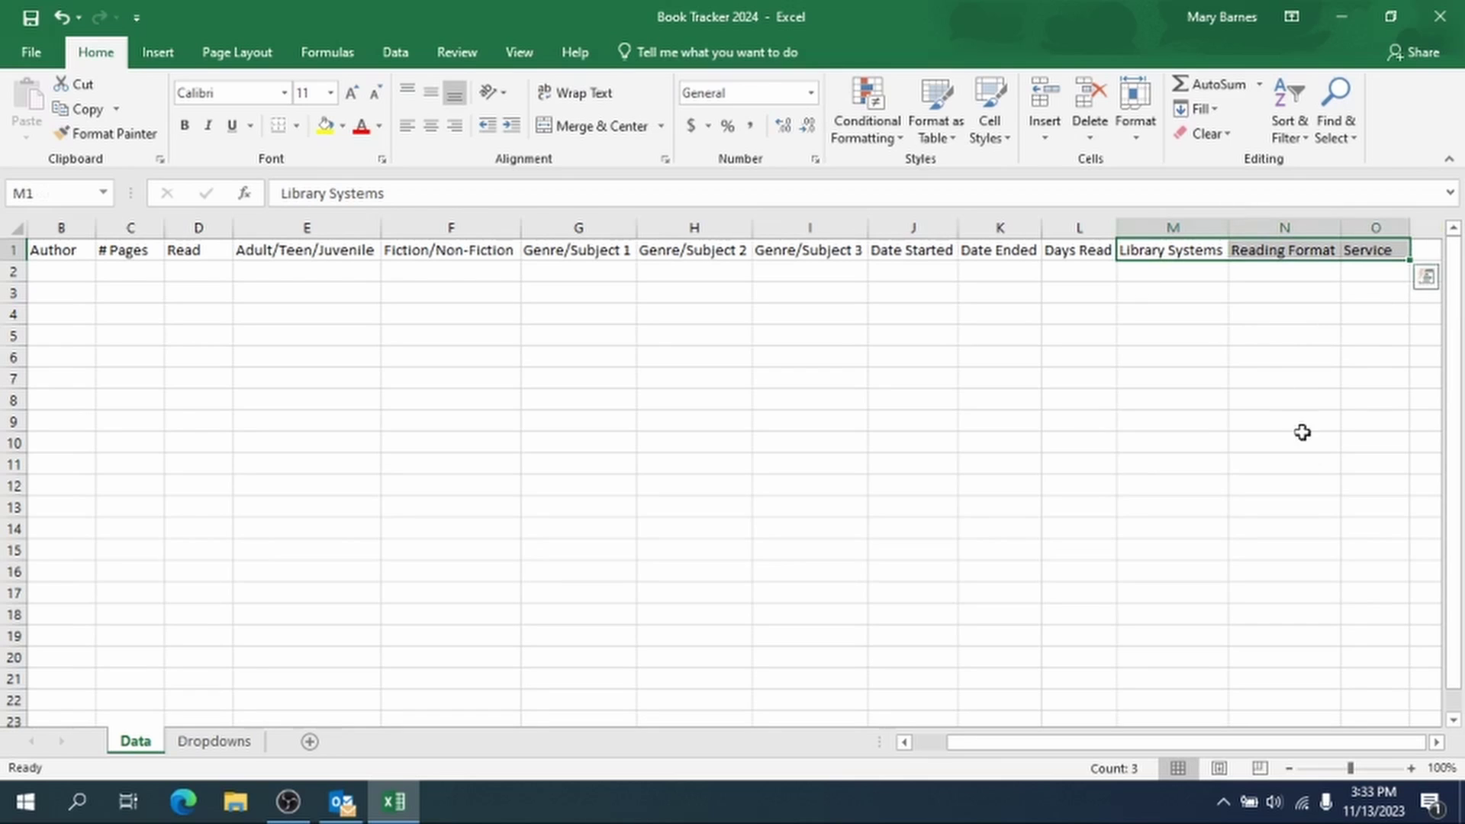
right_click(1285, 250)
left_click(1206, 291)
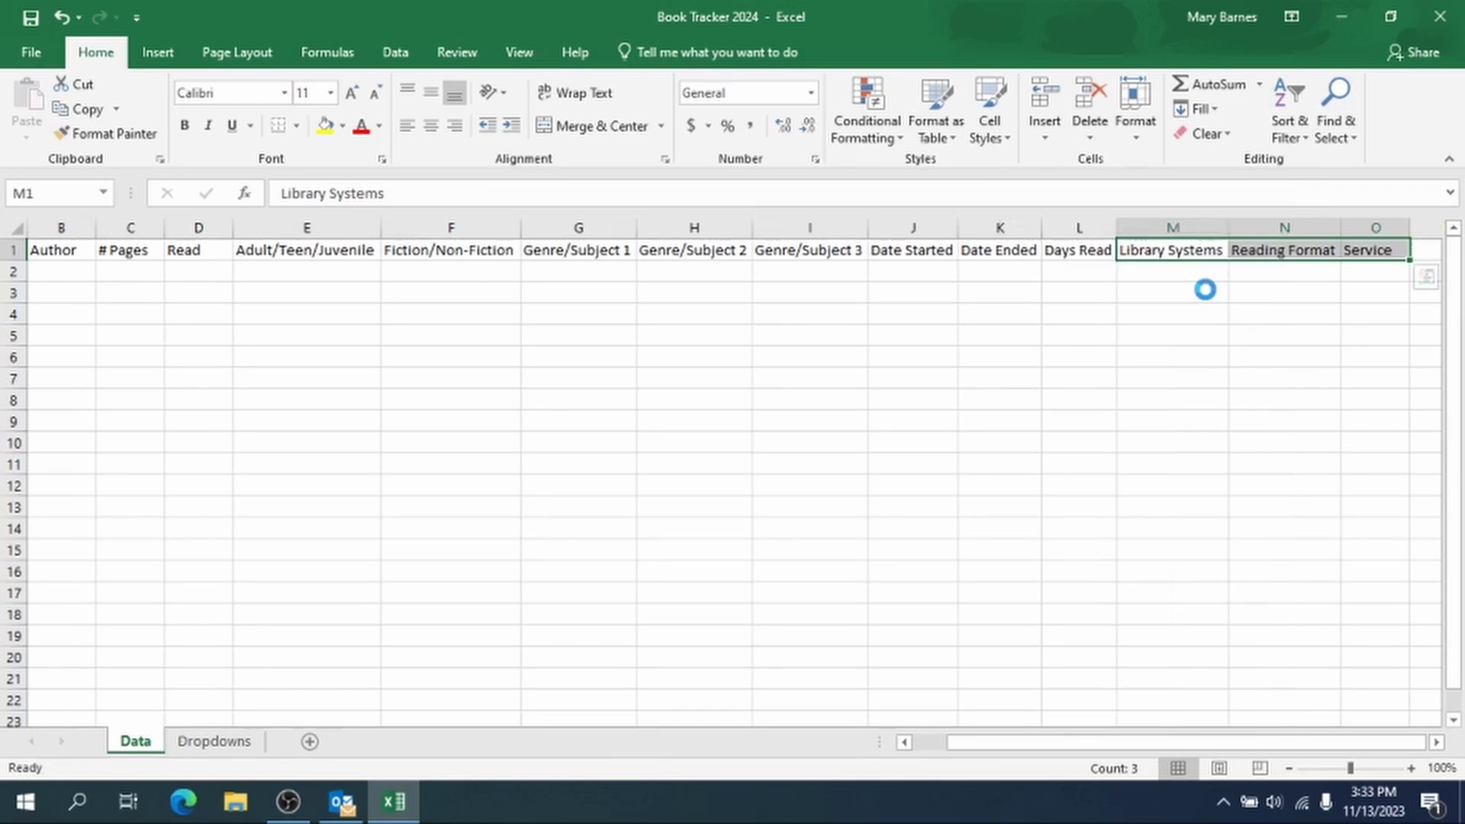
left_click(238, 746)
left_click(75, 250)
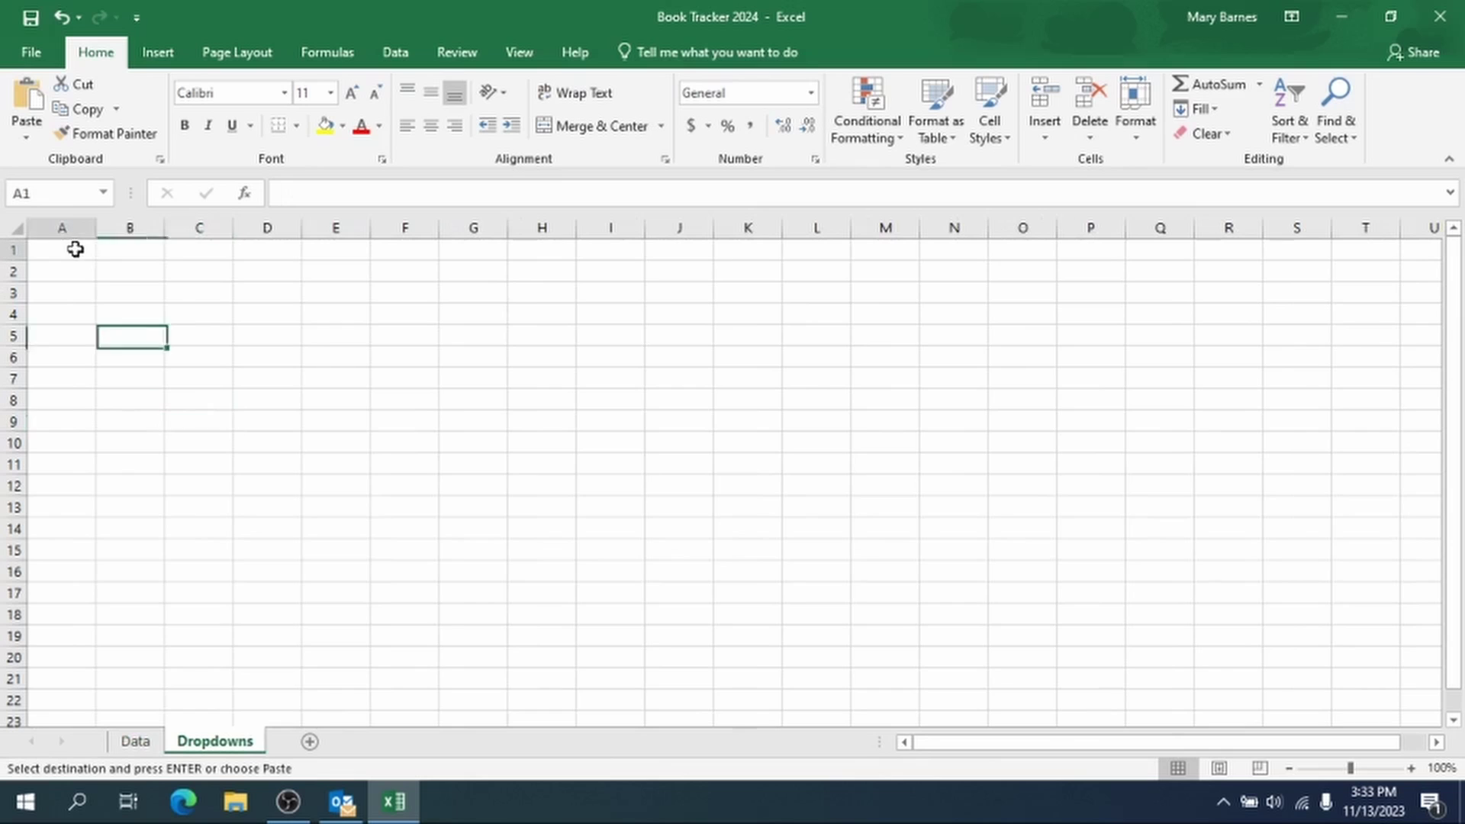
right_click(74, 250)
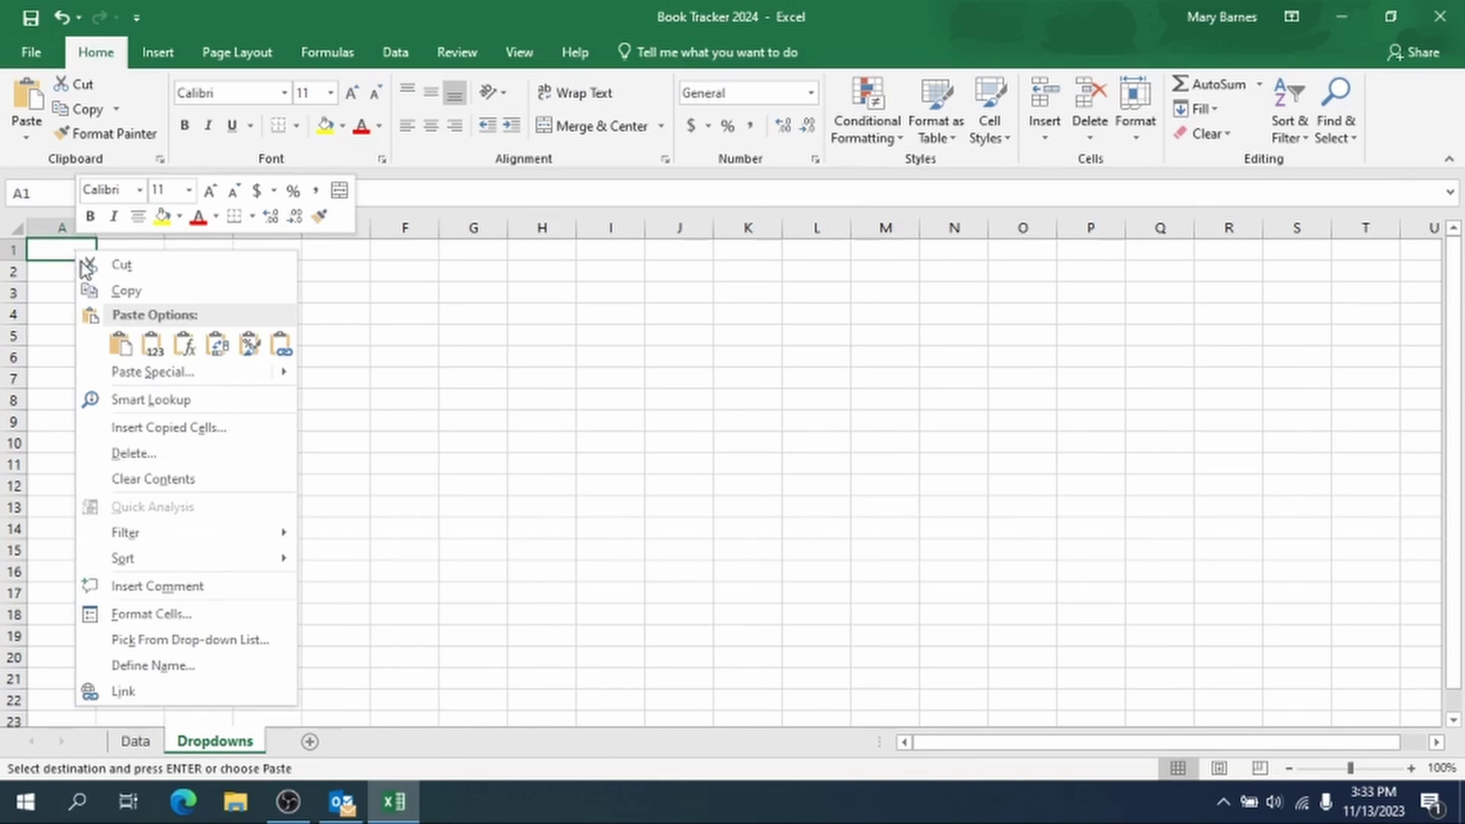
left_click(122, 345)
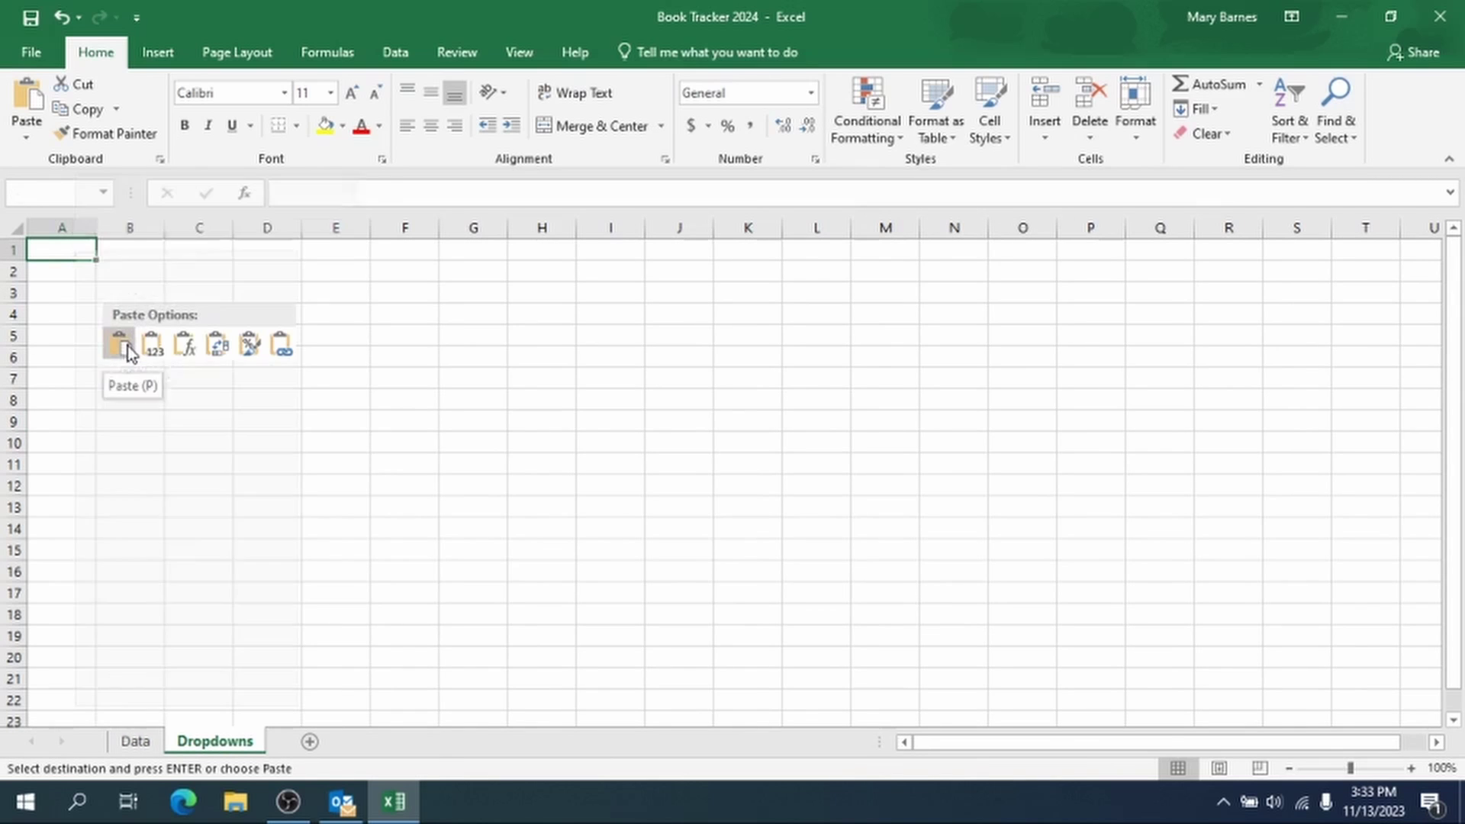
Step: Fit the widths of columns A and B on the Dropdowns sheet to their header text
double_click(96, 227)
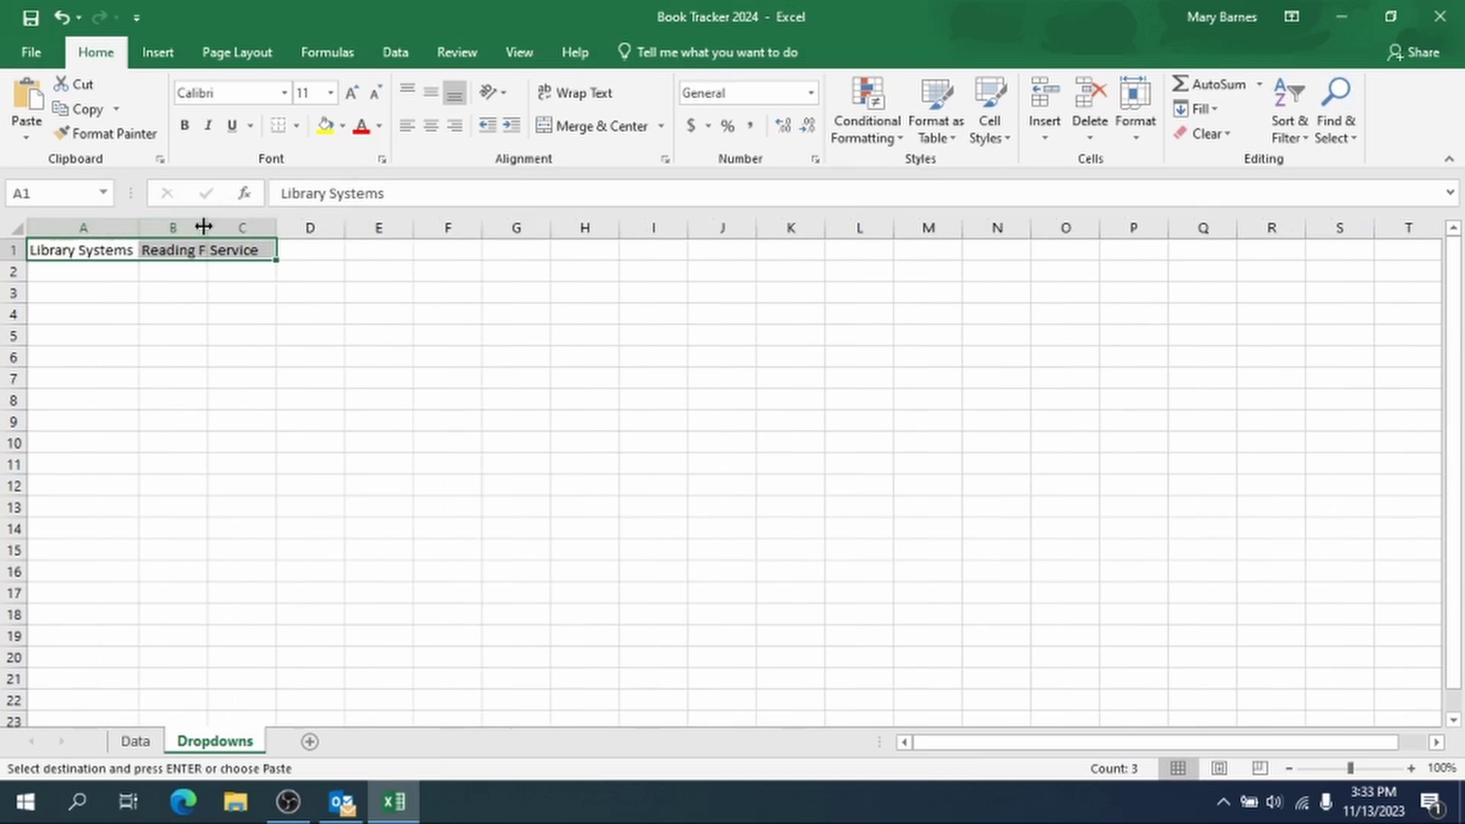
double_click(207, 228)
left_click(353, 271)
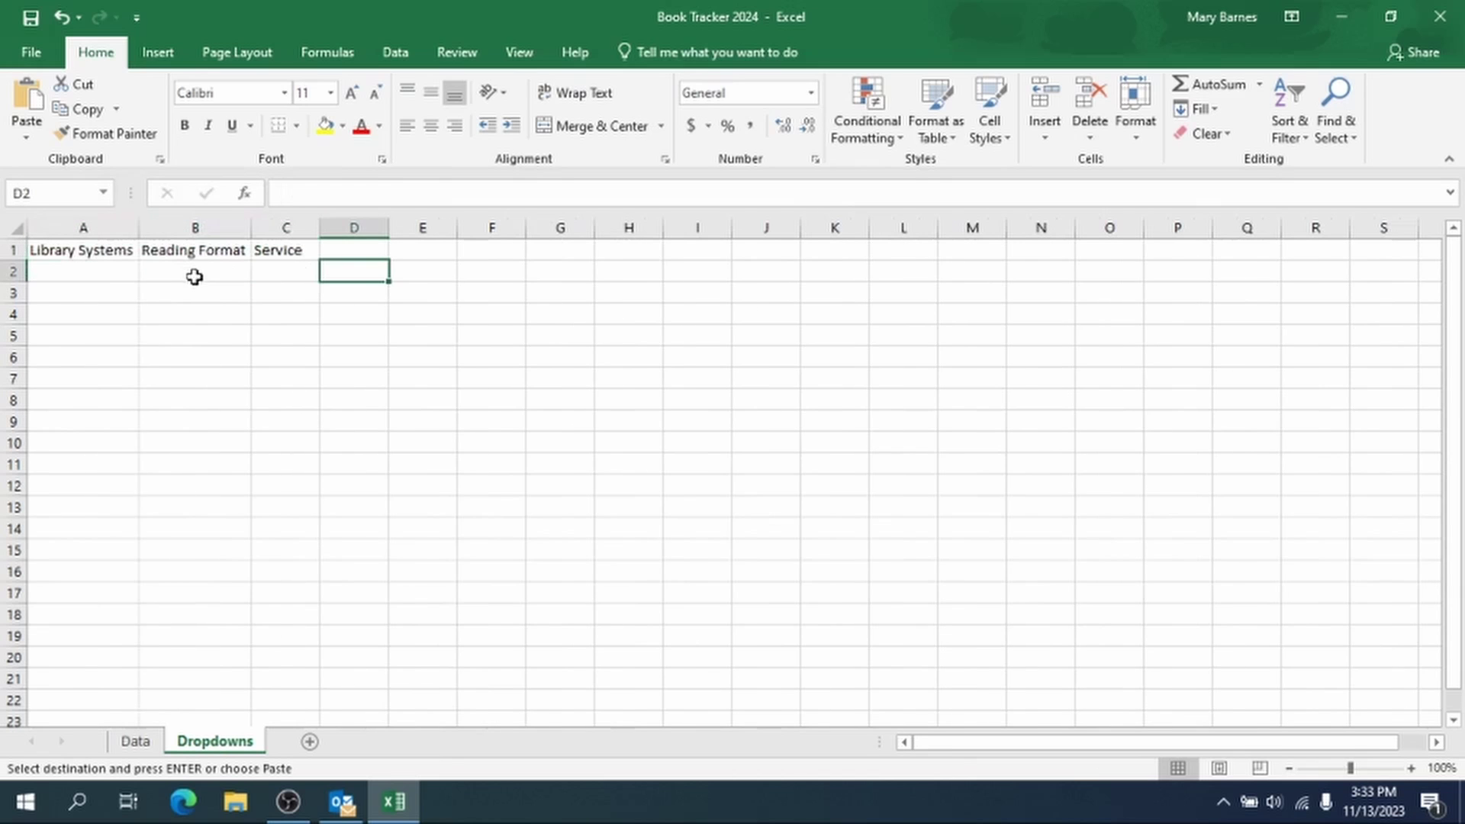
Step: Save the workbook, return to the Data sheet and save again
left_click(29, 19)
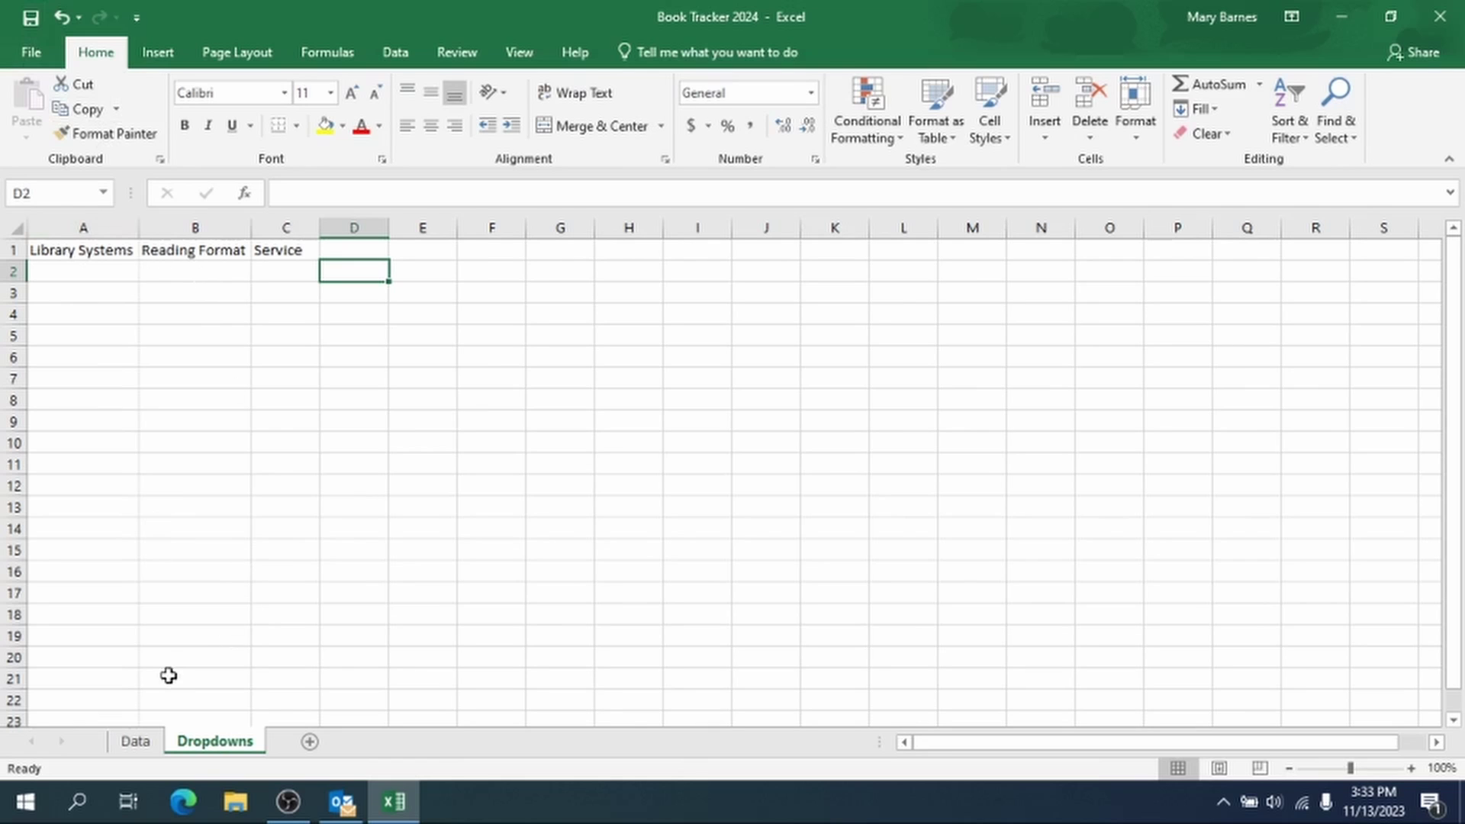
left_click(137, 741)
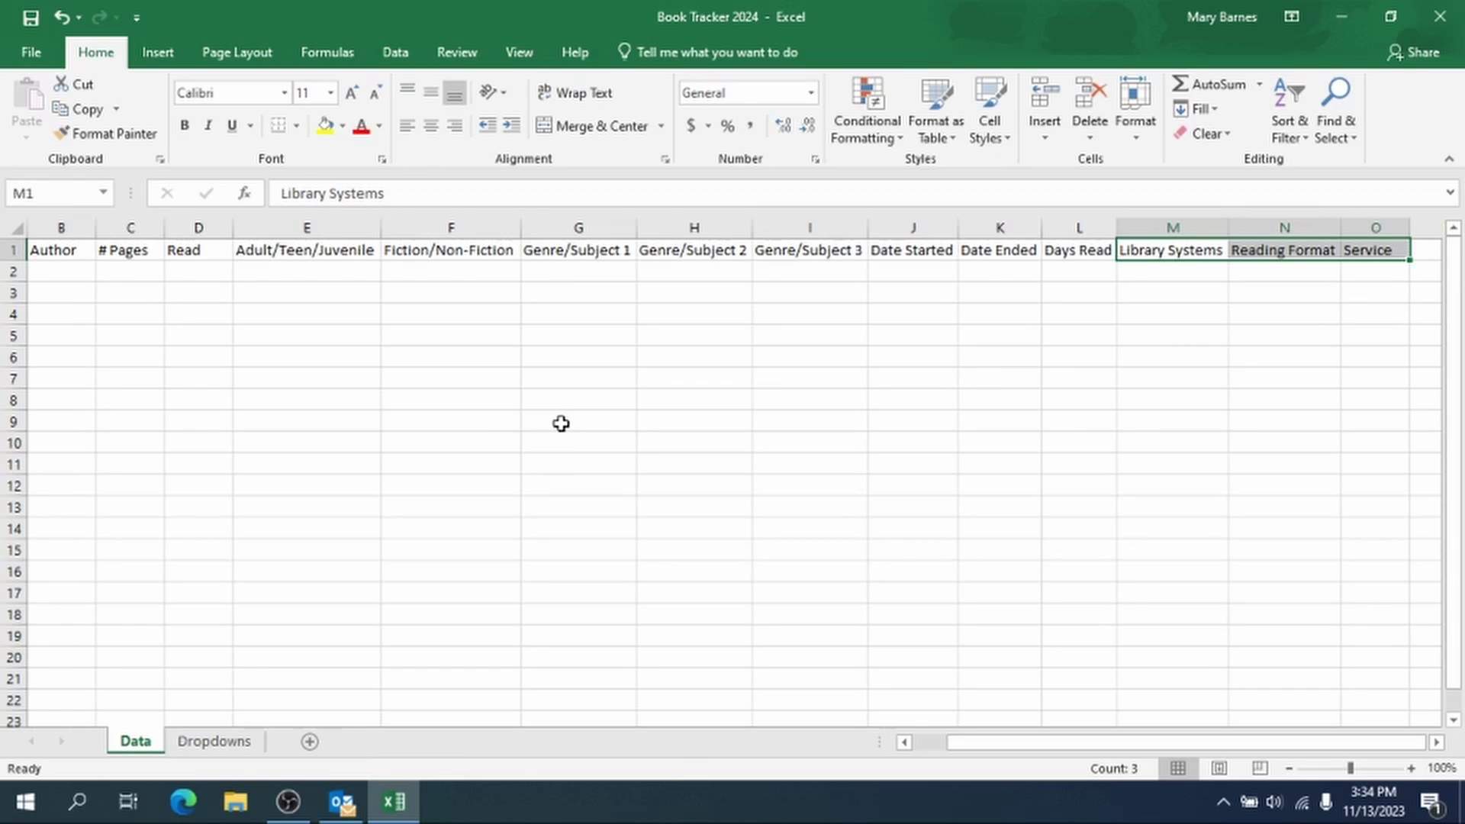
left_click(27, 17)
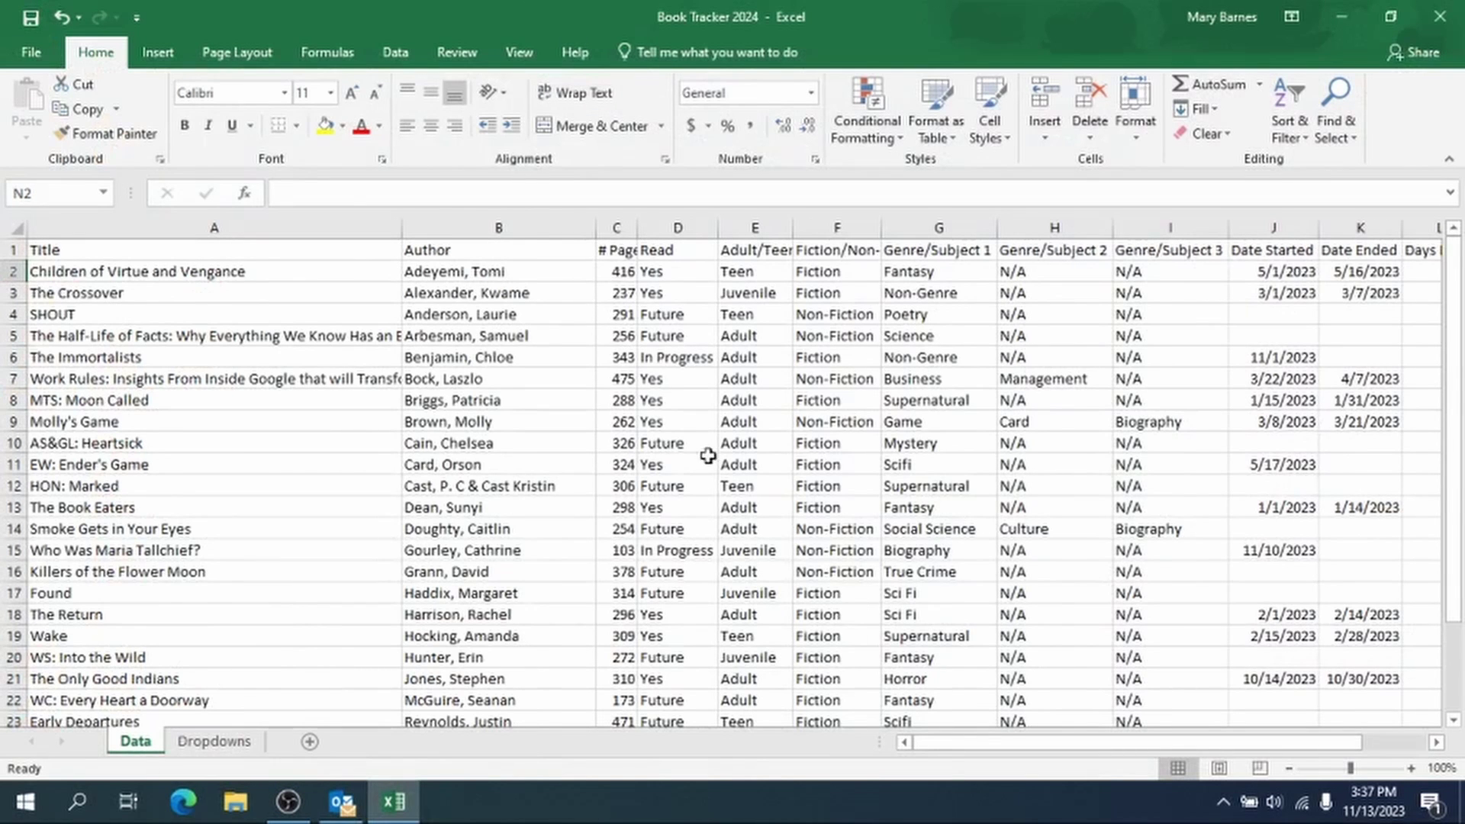
Step: Review the book entries on the Data sheet and the full option lists on the Dropdowns sheet
scroll(656, 421, "down", 2)
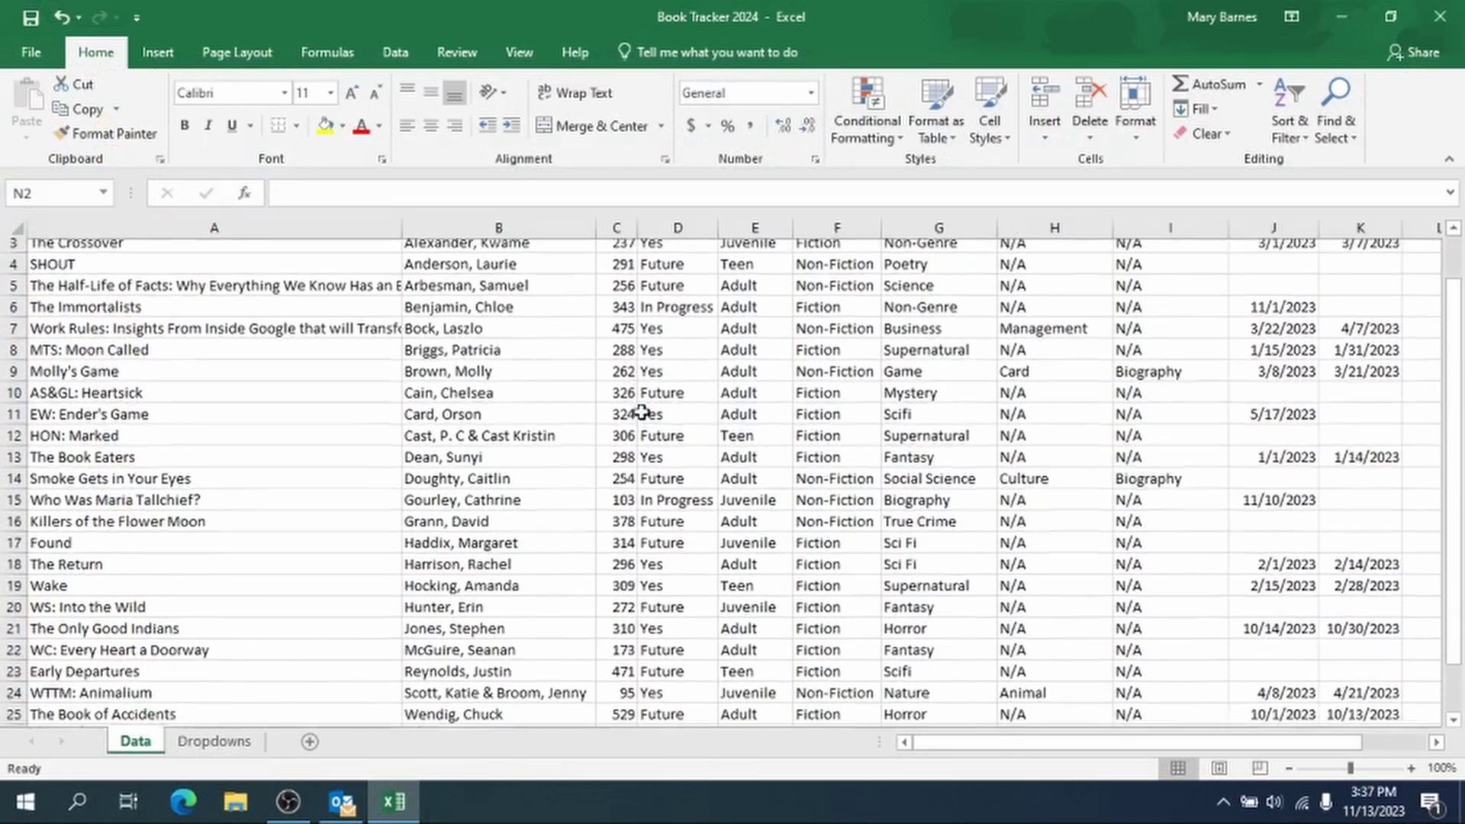
scroll(450, 533, "up", 2)
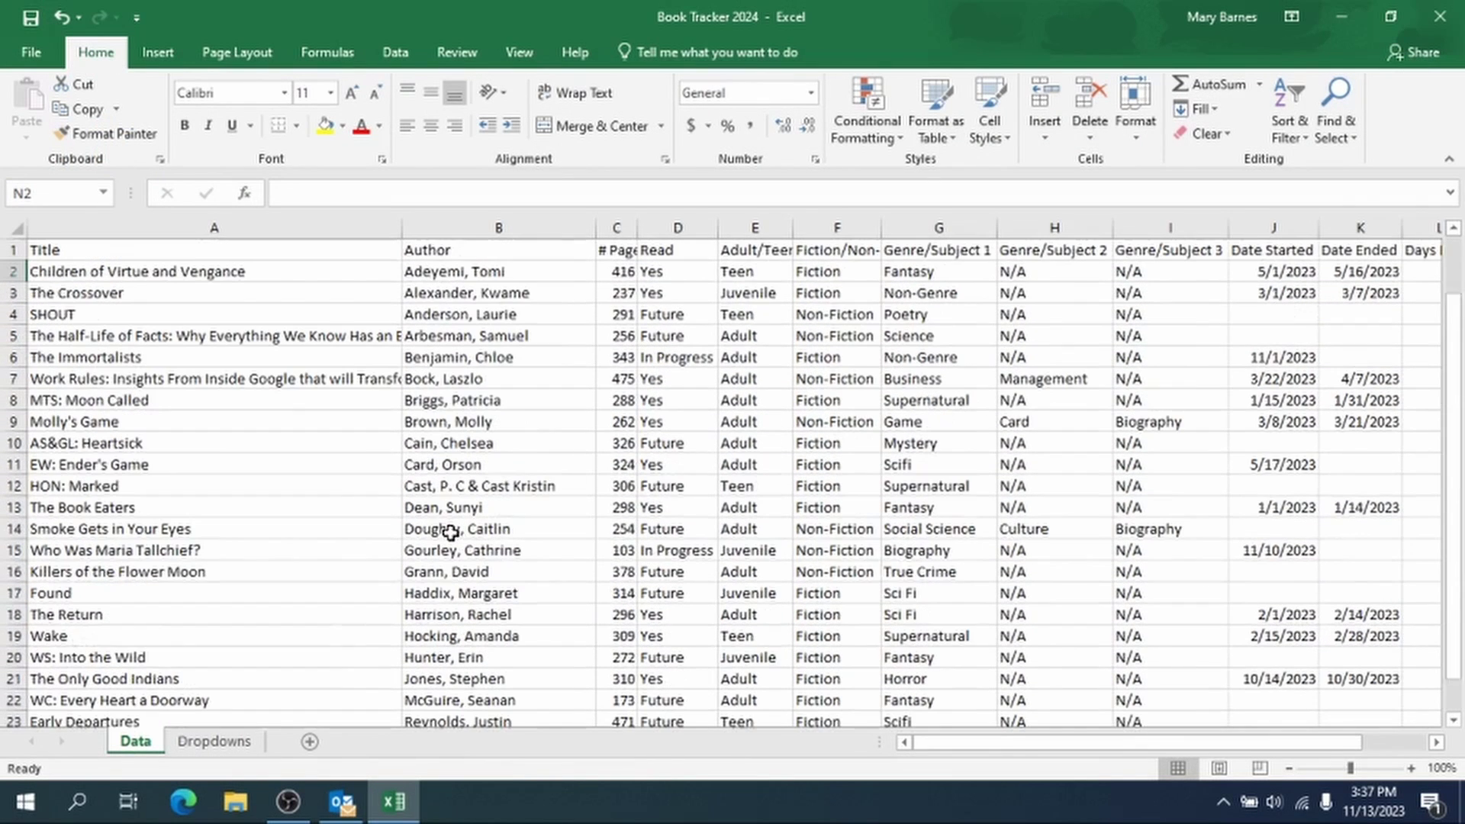
left_click(213, 741)
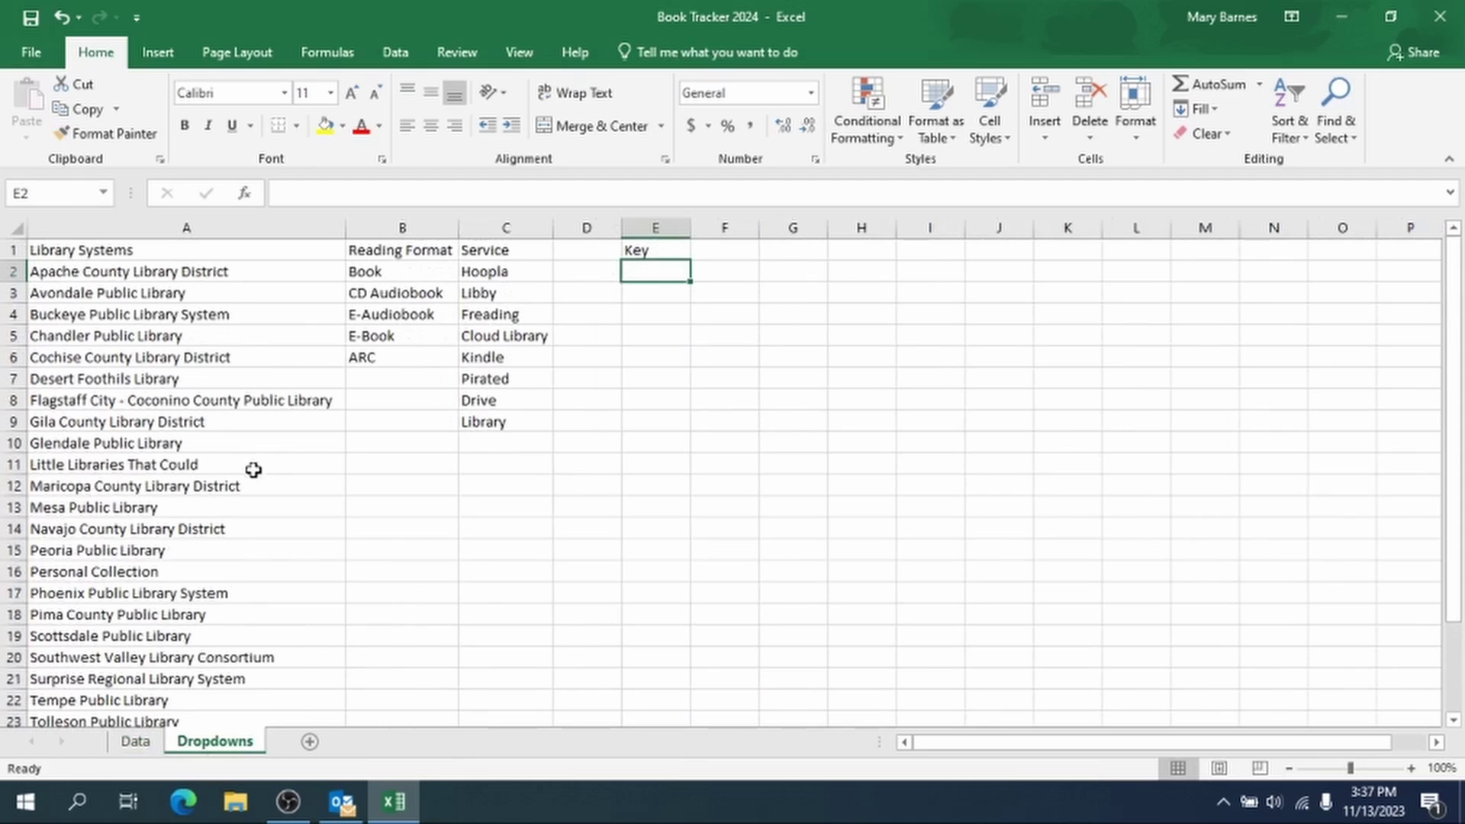
scroll(256, 469, "down", 1)
scroll(259, 467, "down", 2)
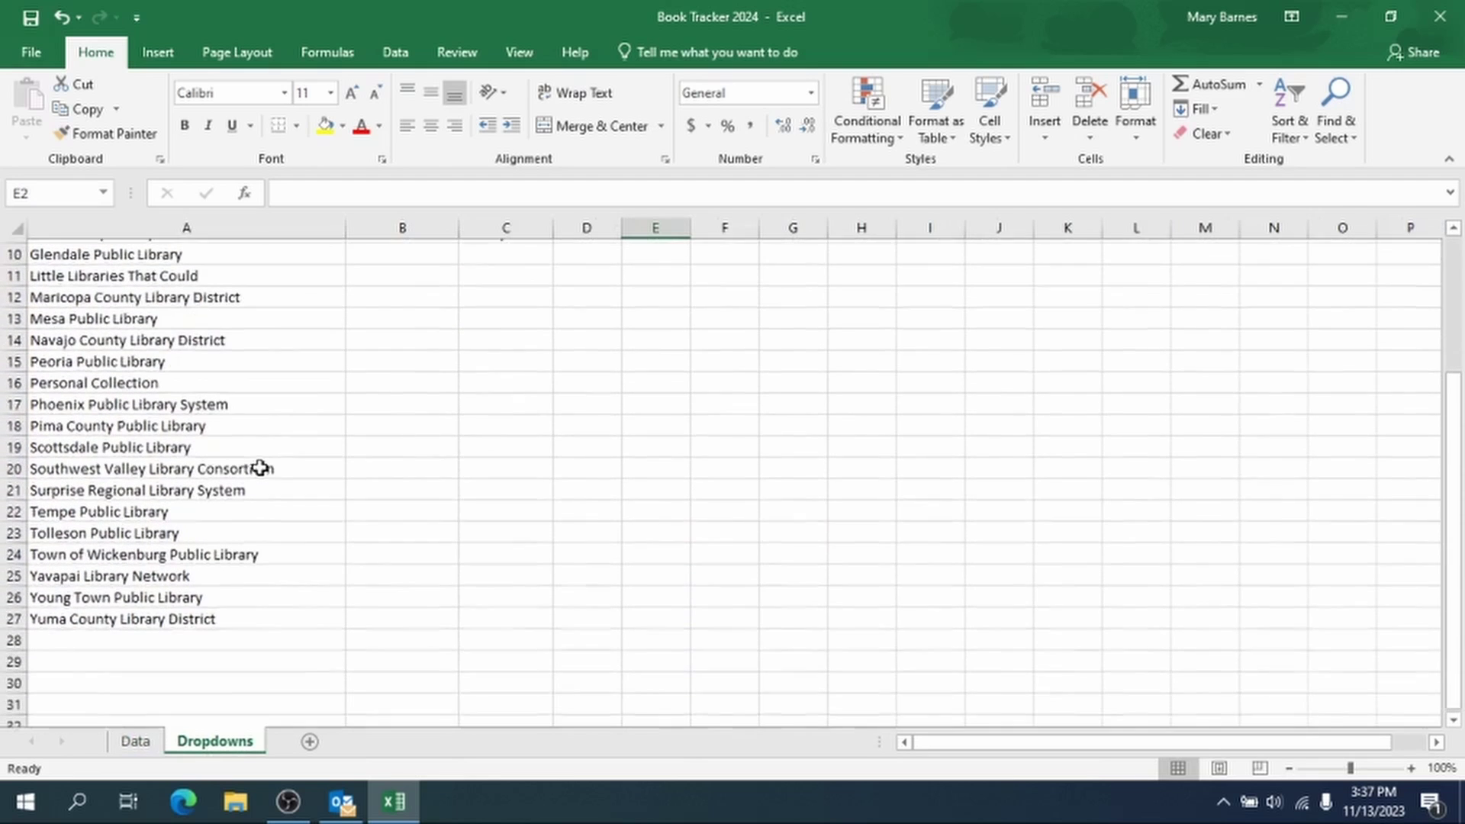
scroll(259, 468, "up", 1)
scroll(260, 467, "up", 3)
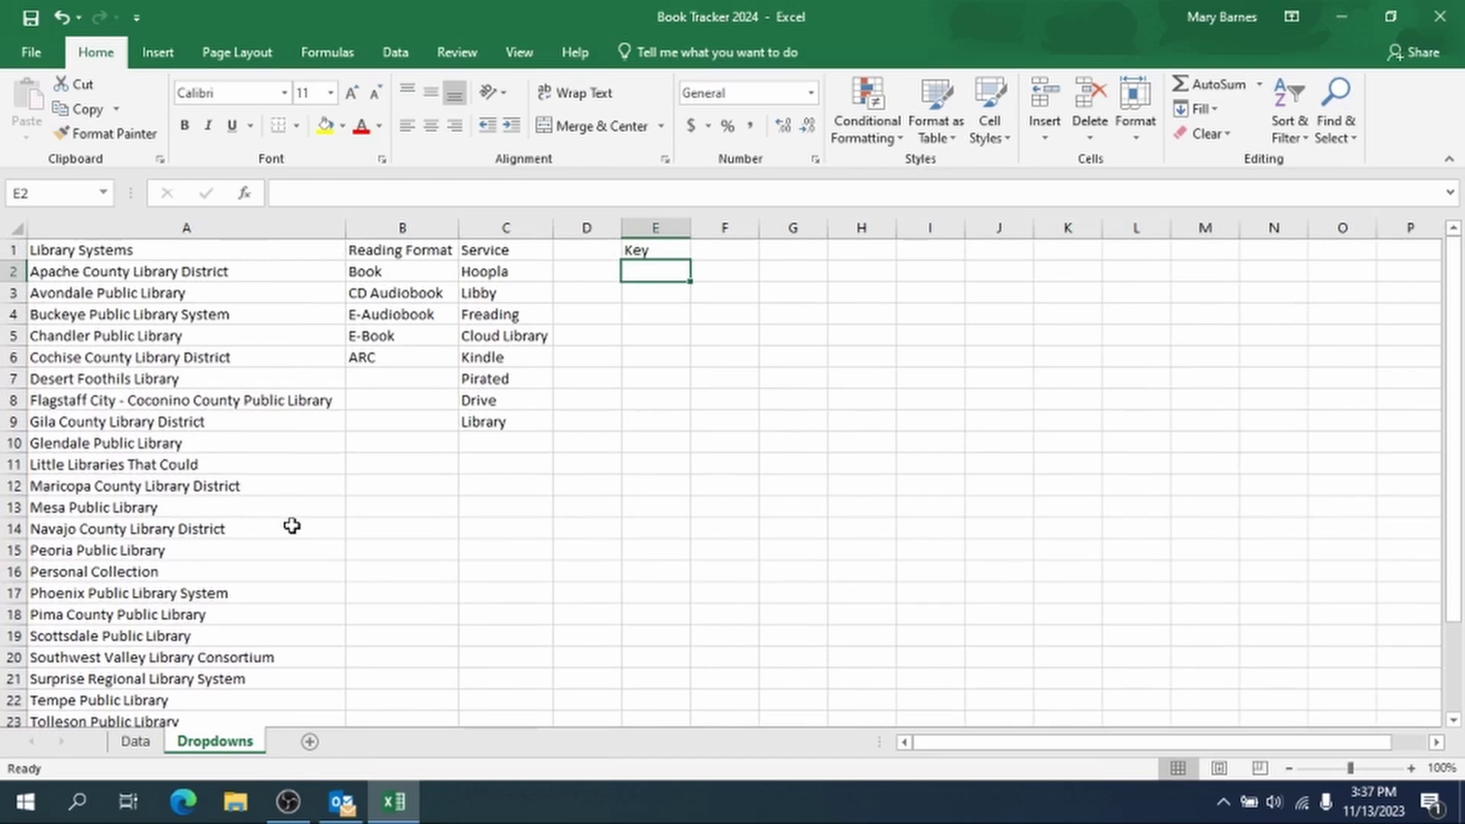
Step: Make the header cells A1 through E1 on the Dropdowns sheet bold
left_click(175, 255)
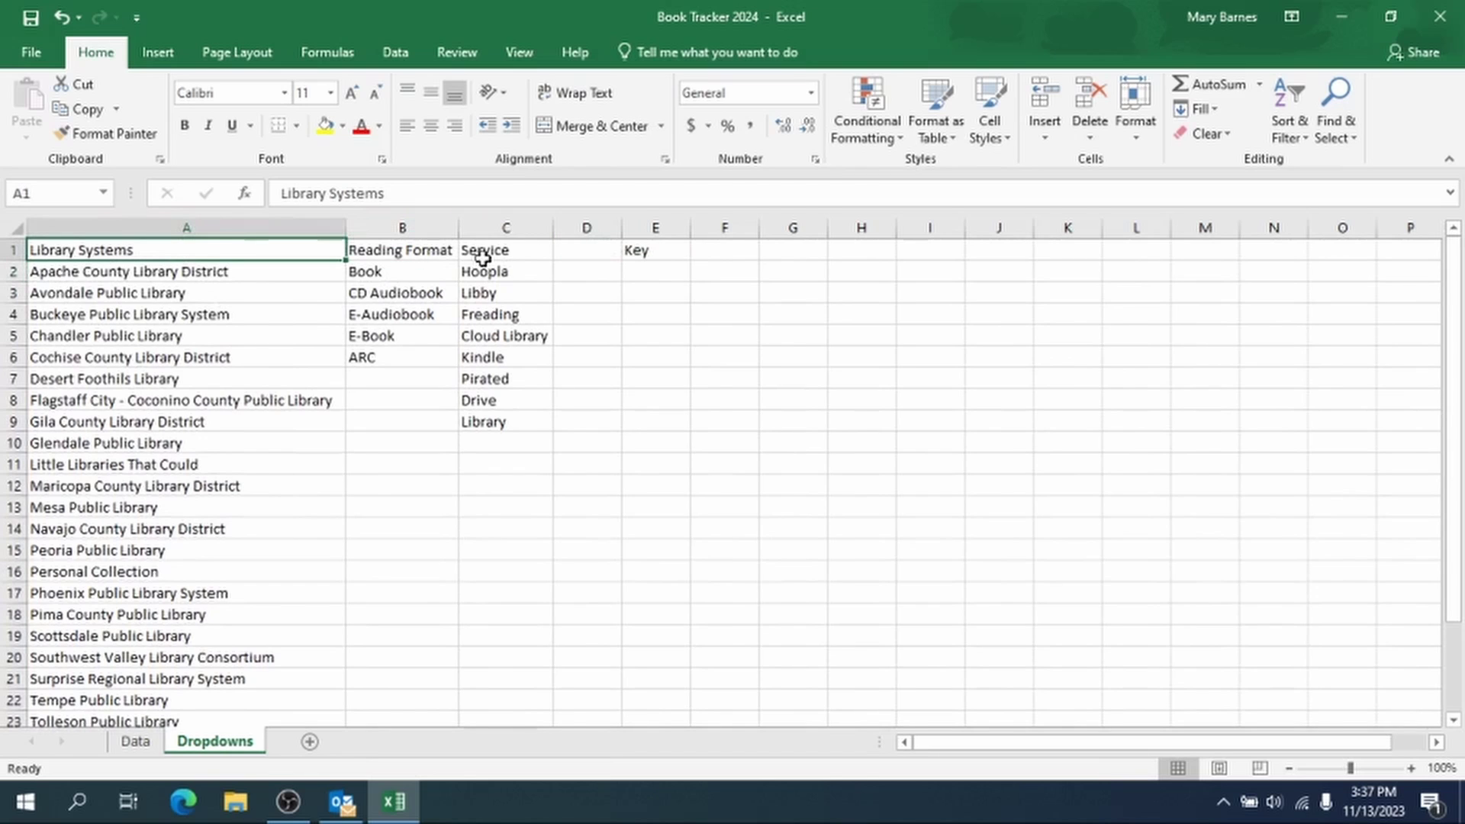
left_click(631, 254, "shift")
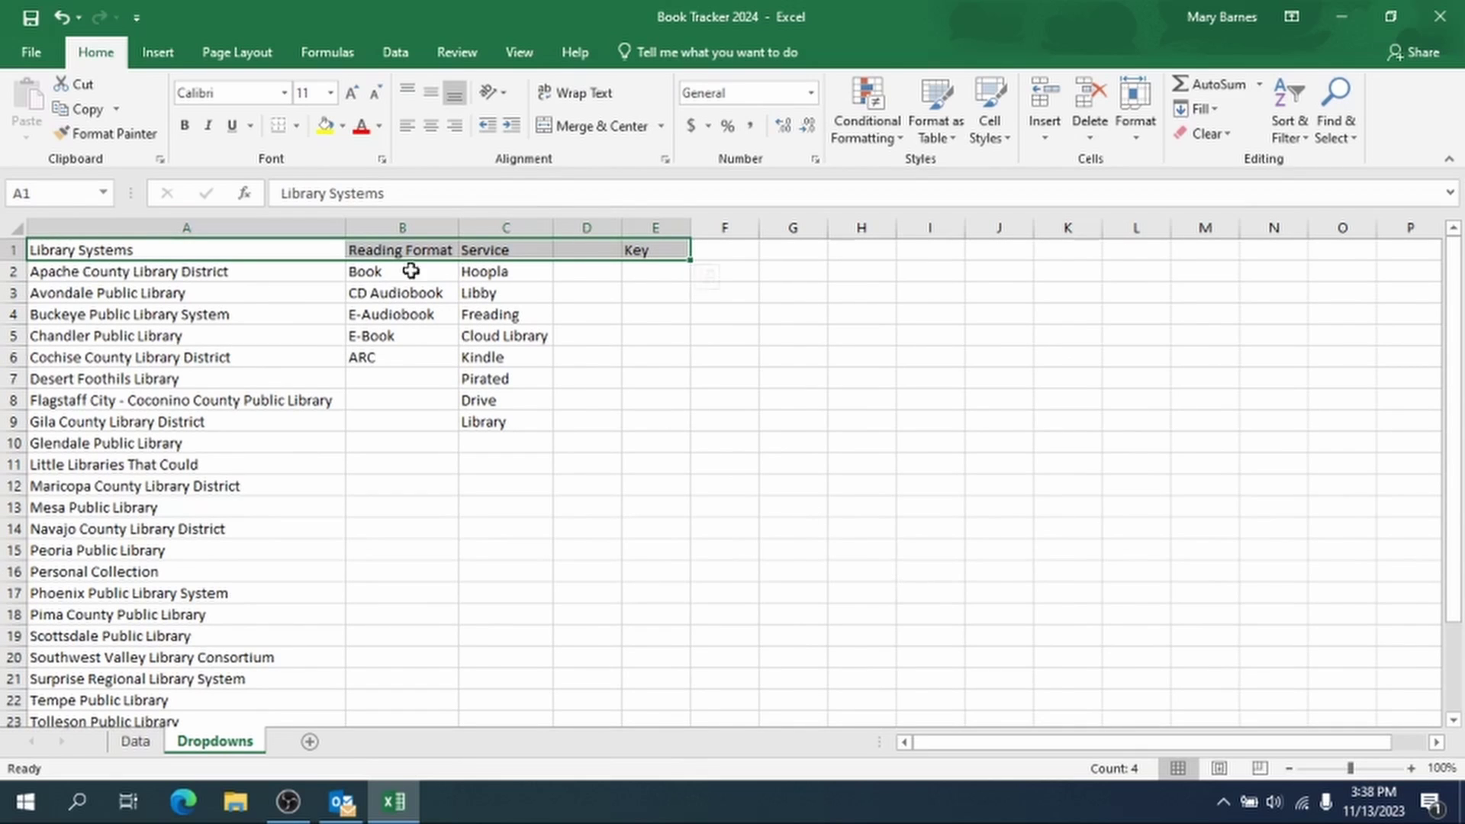
left_click(185, 126)
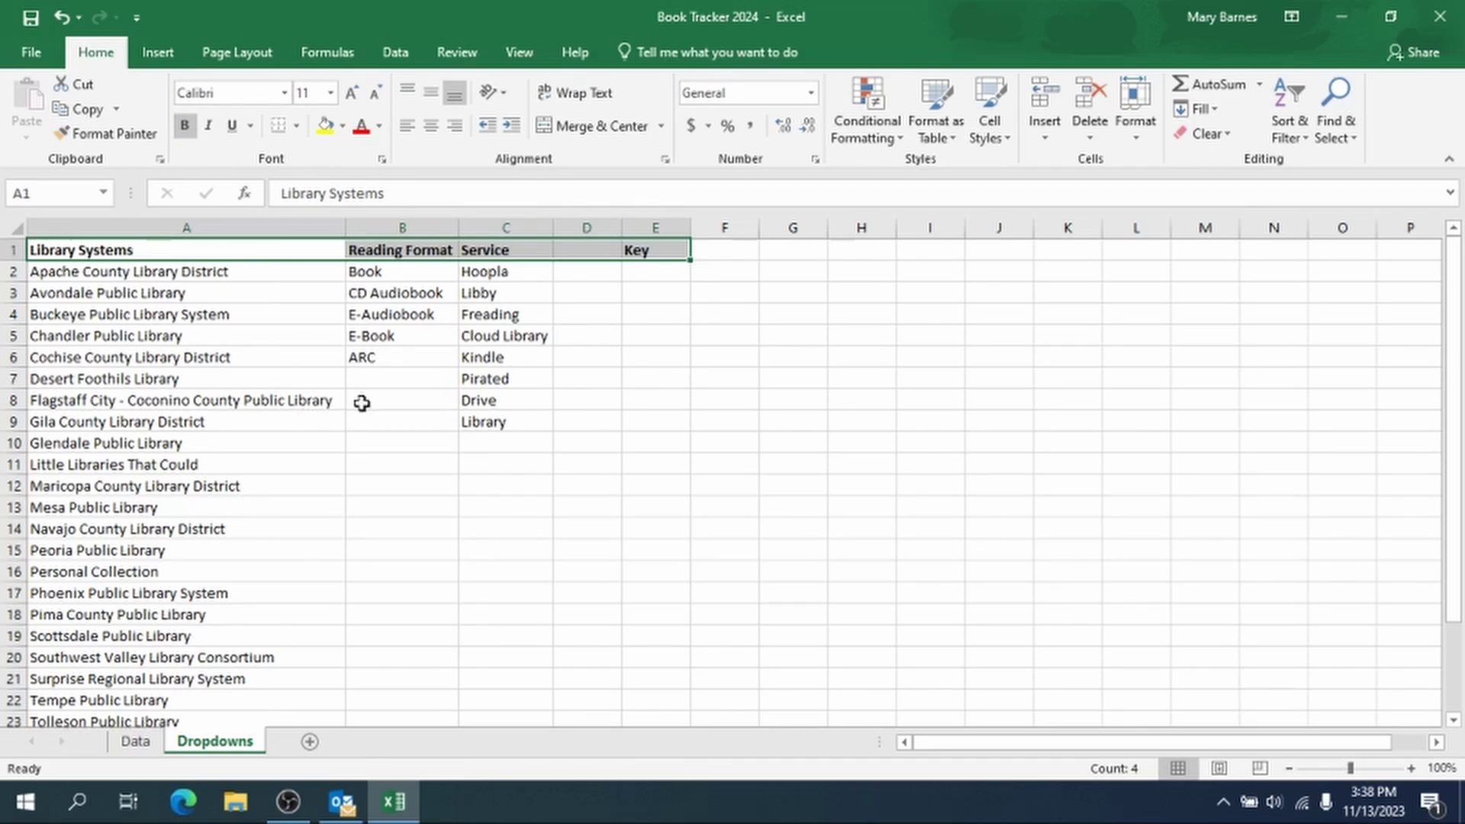
left_click(299, 506)
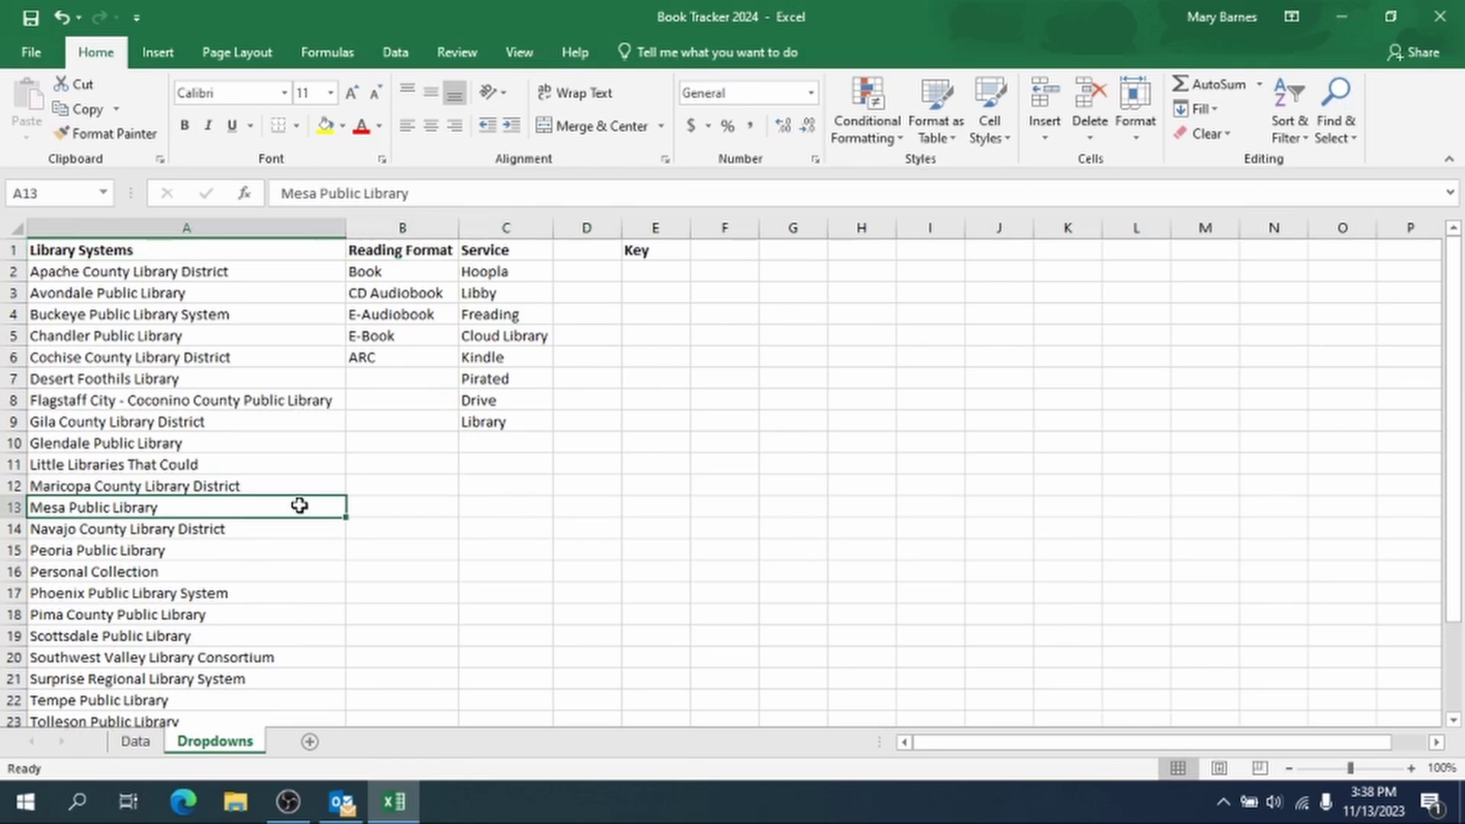
Step: Start a data validation rule for cell N2 under Library Systems on the Data sheet, allowing a List
left_click(136, 741)
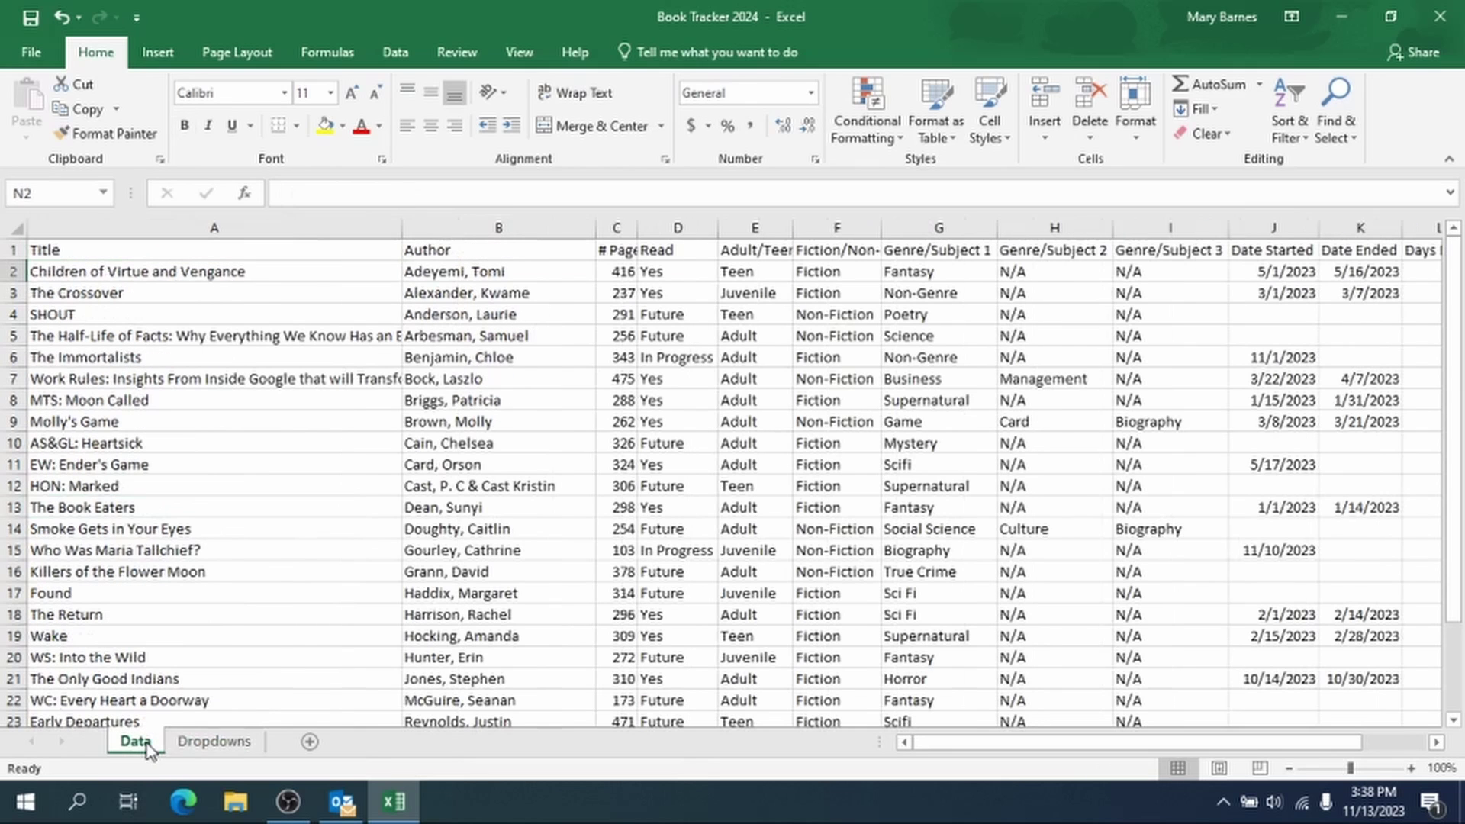
left_click_drag(1055, 743, 1144, 732)
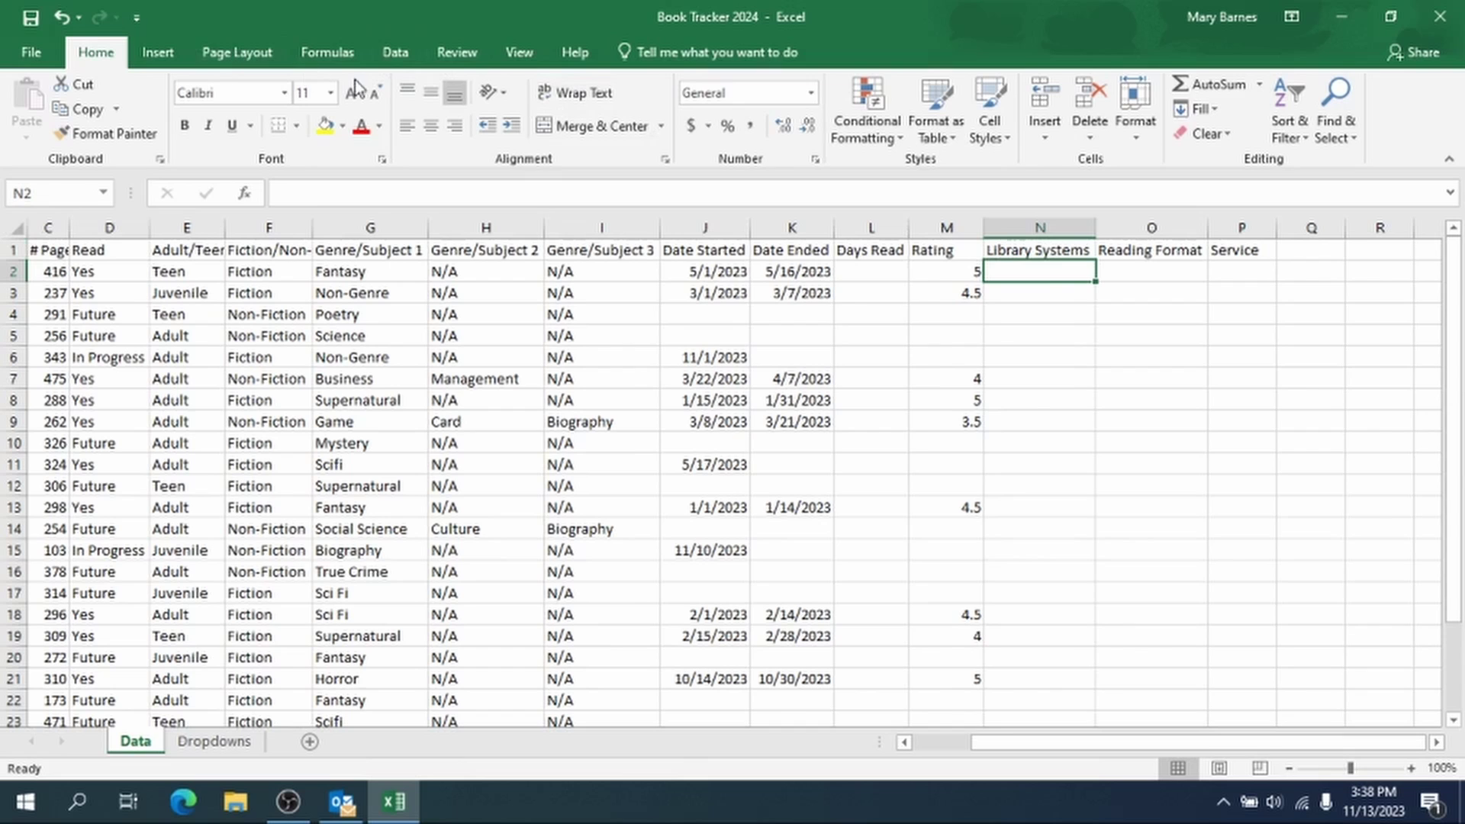
left_click(400, 58)
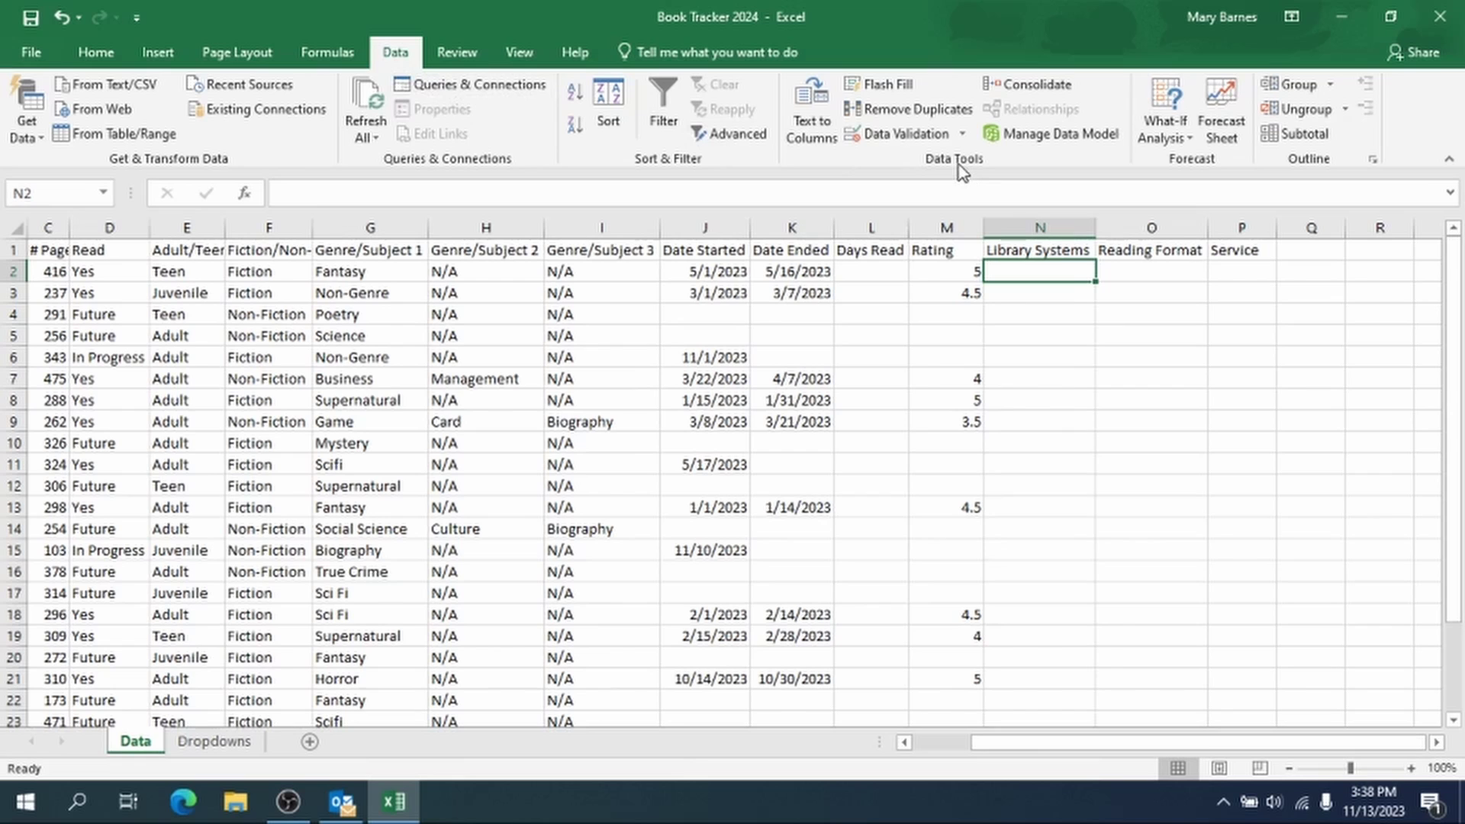
left_click(922, 139)
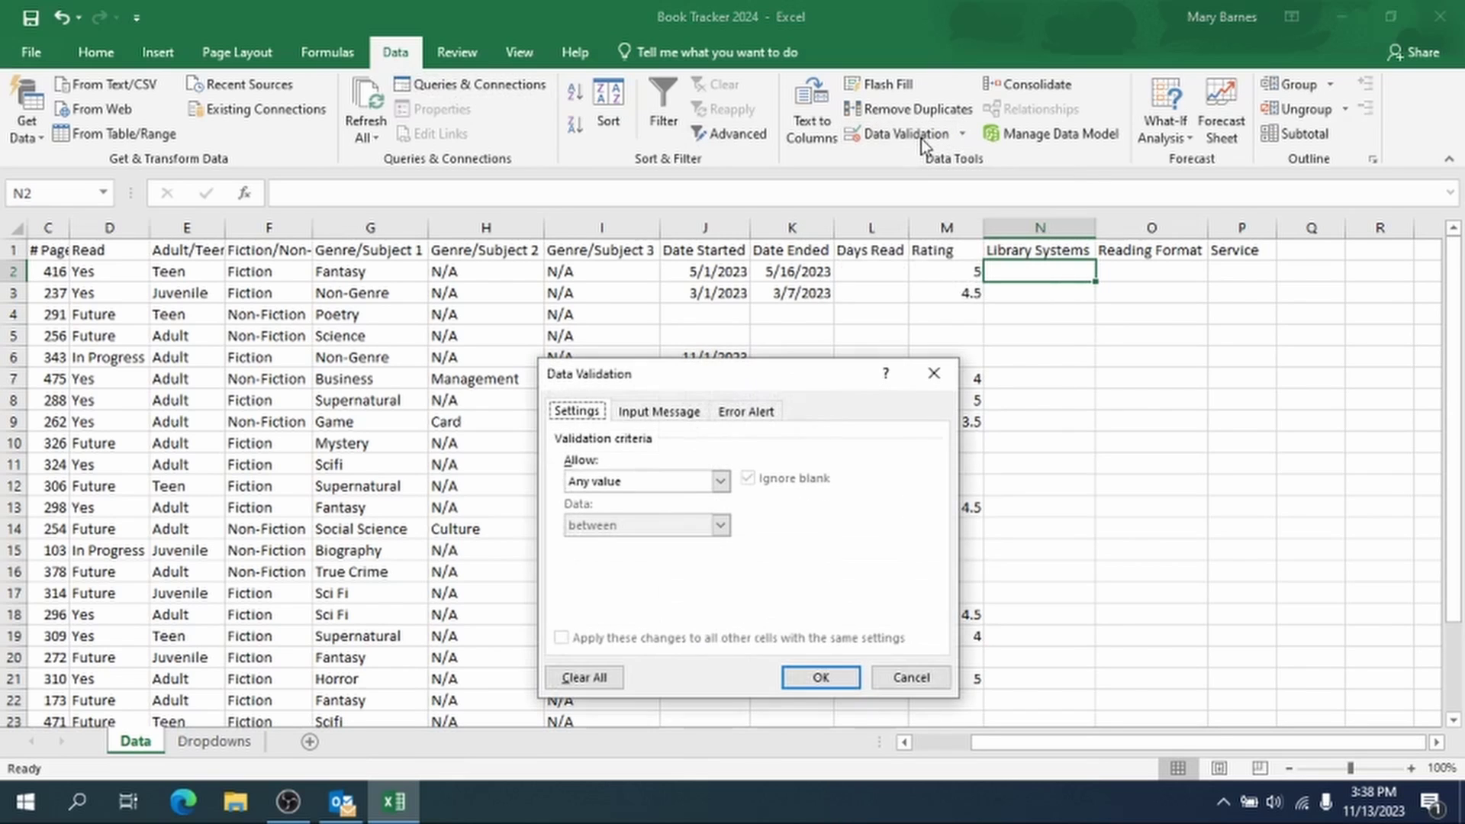
left_click_drag(767, 374, 760, 155)
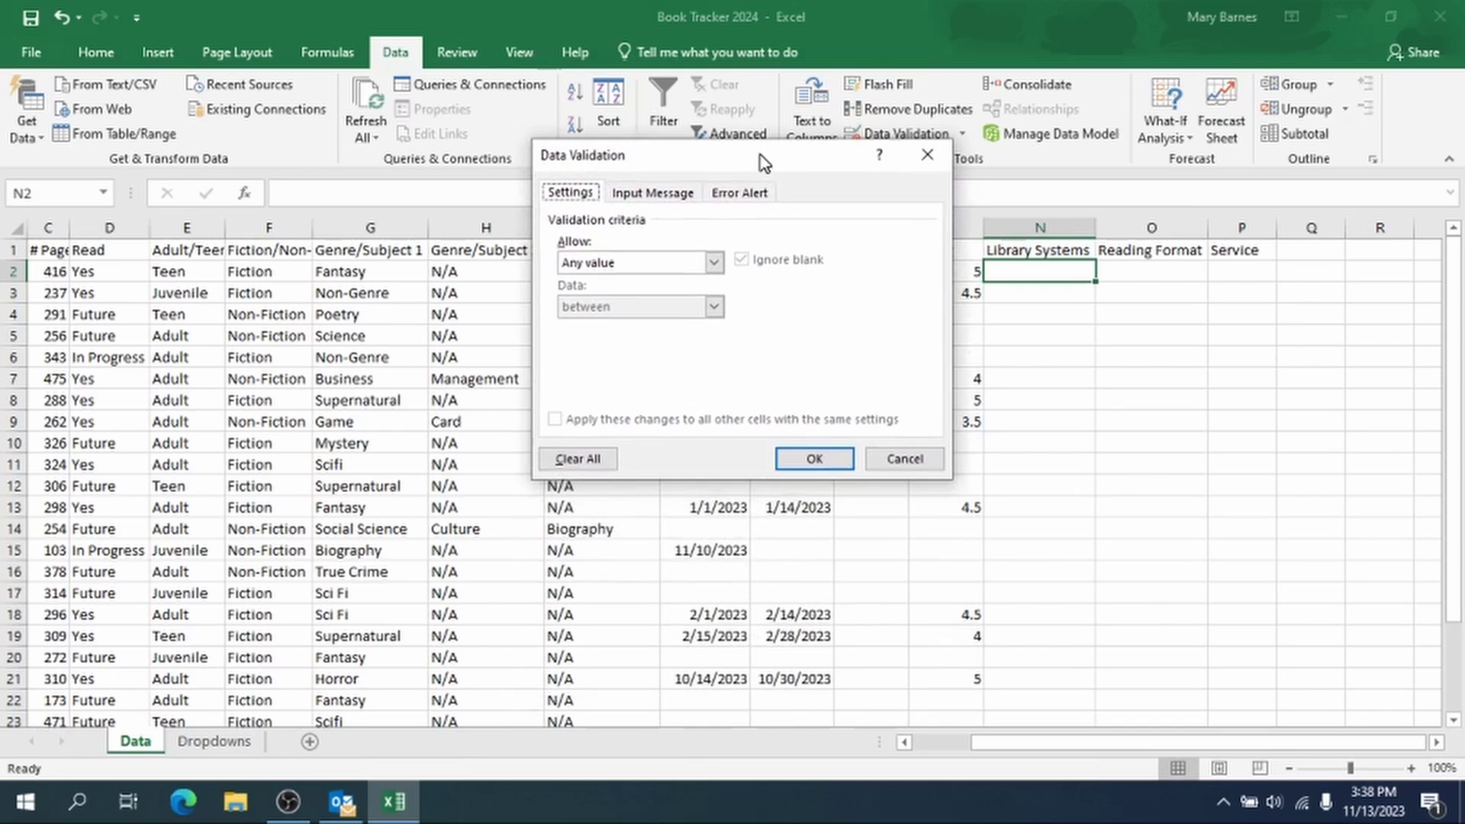
left_click(713, 265)
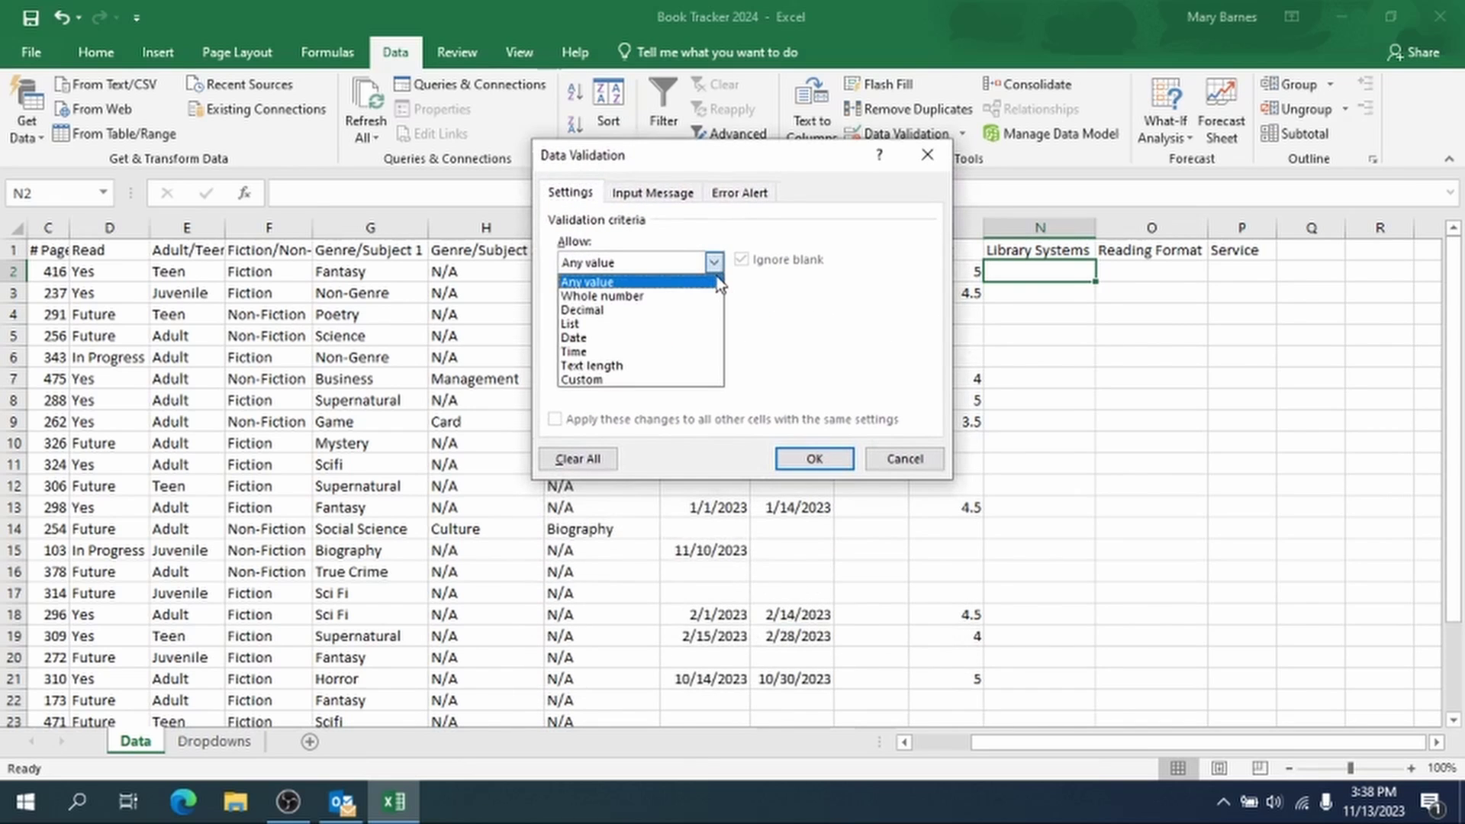
left_click(717, 325)
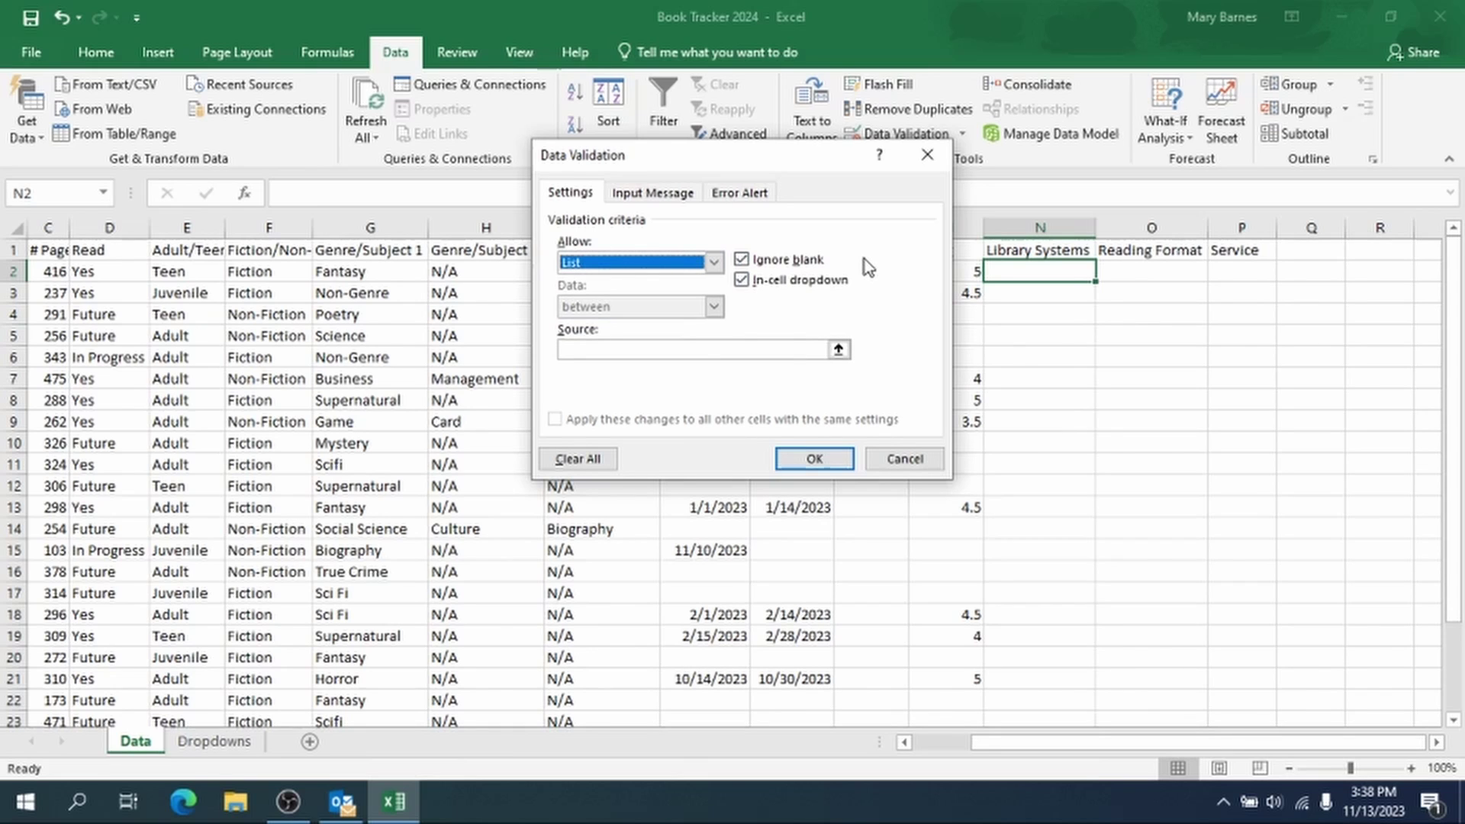
Step: Set the validation list's source to the library names in Dropdowns!$A$2:$A$27
left_click(680, 349)
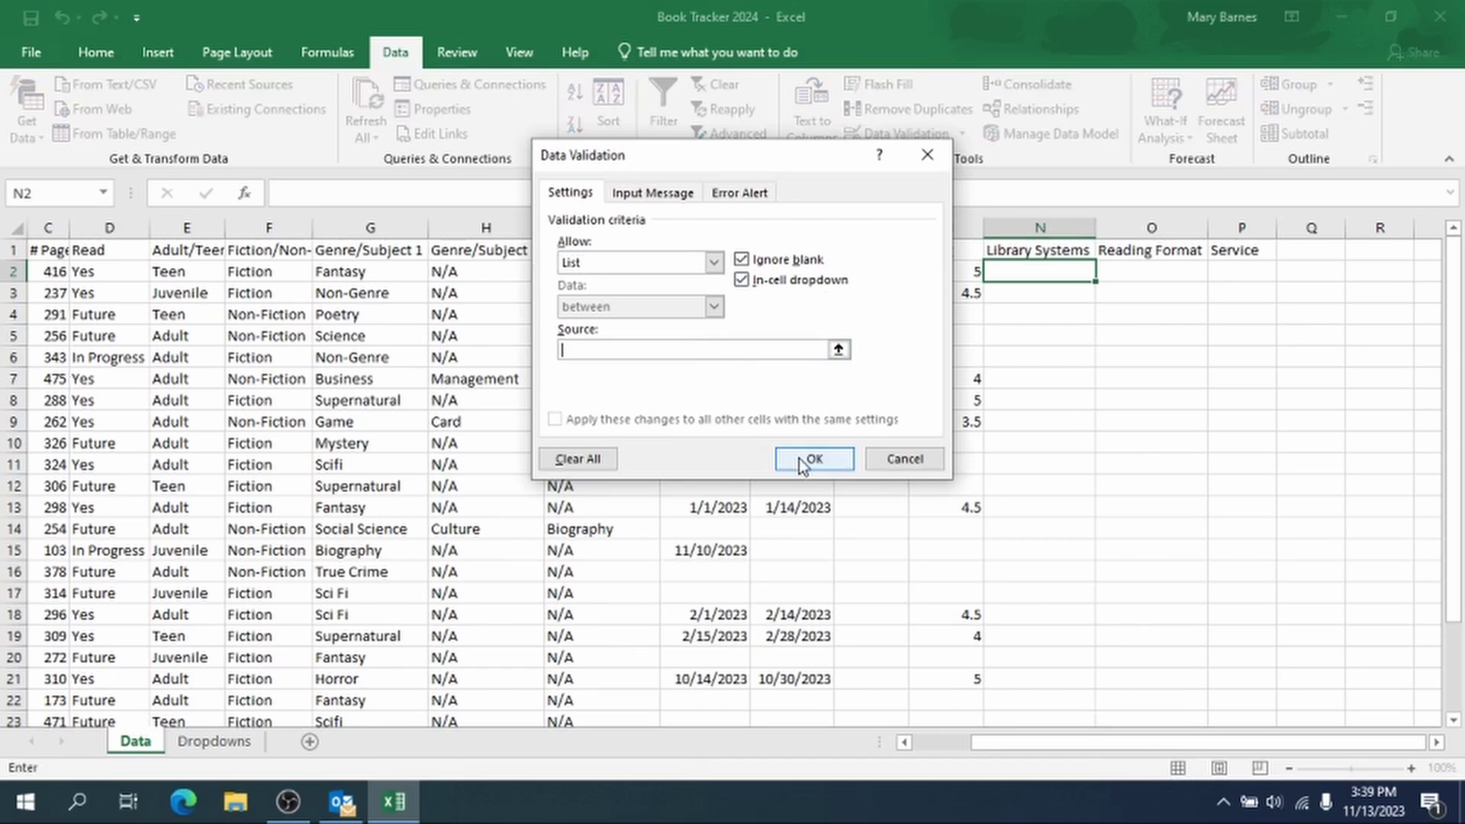
left_click(206, 744)
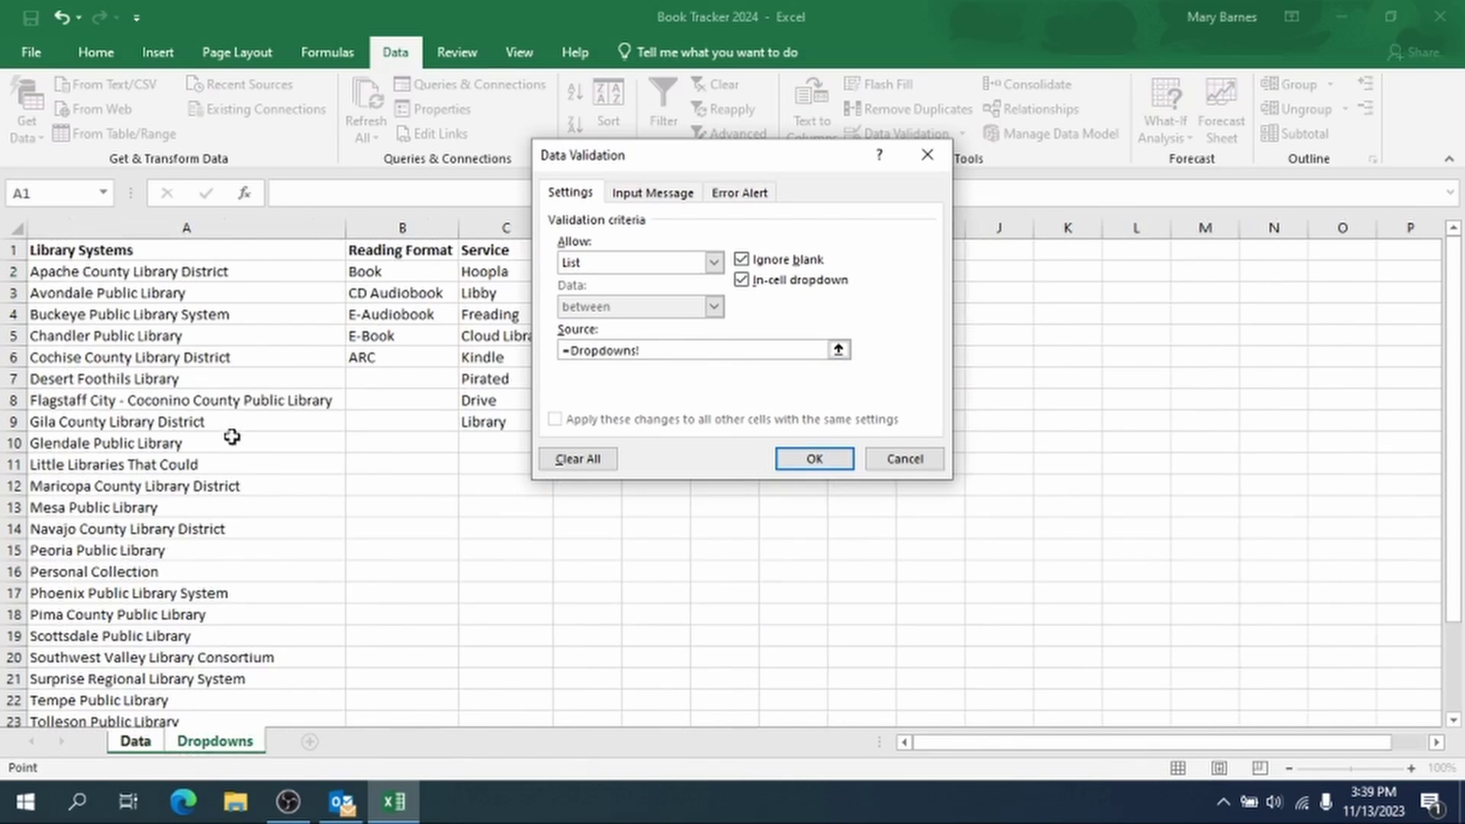
left_click(128, 273)
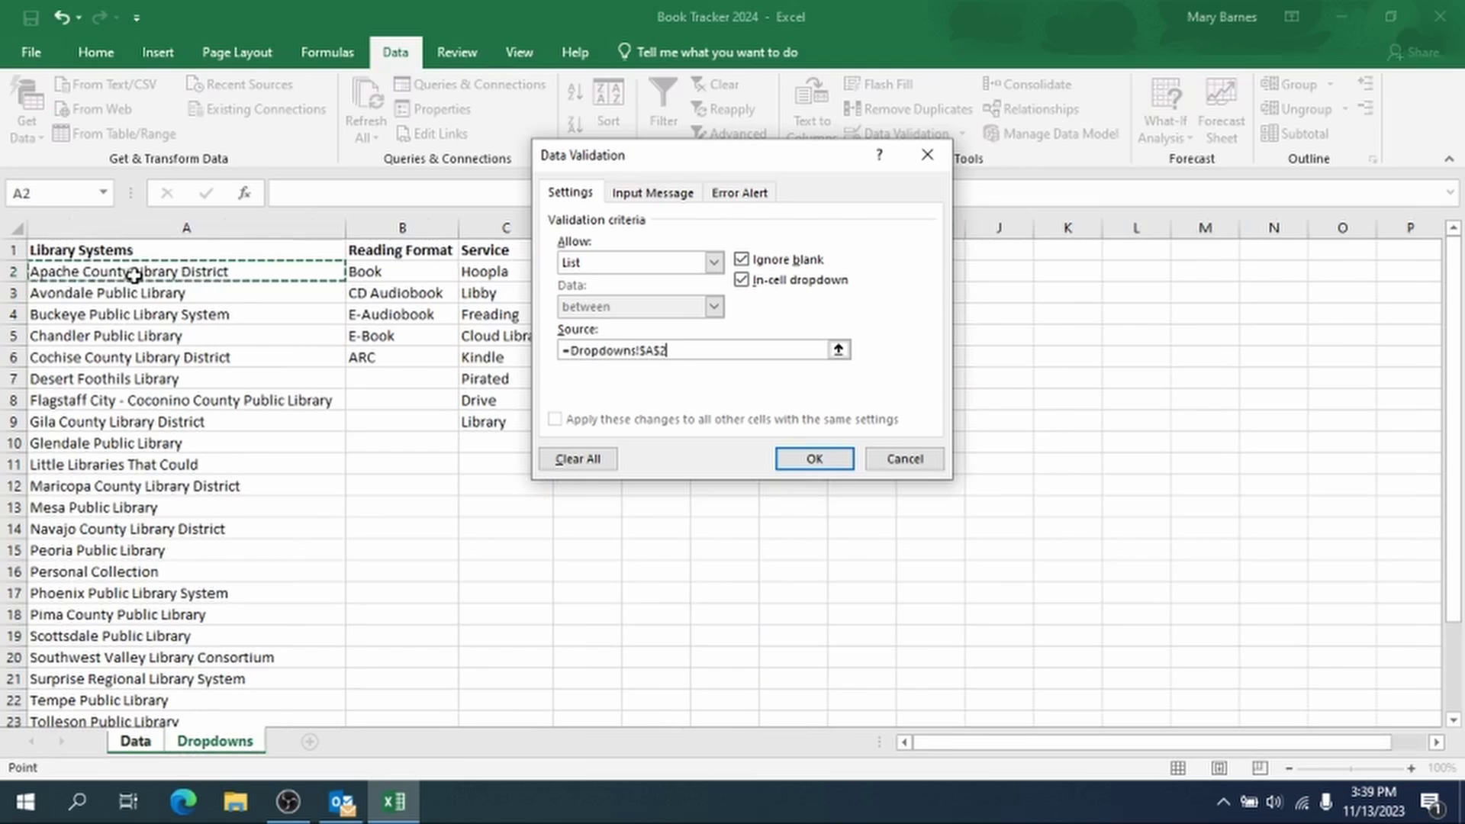
scroll(225, 435, "down", 3)
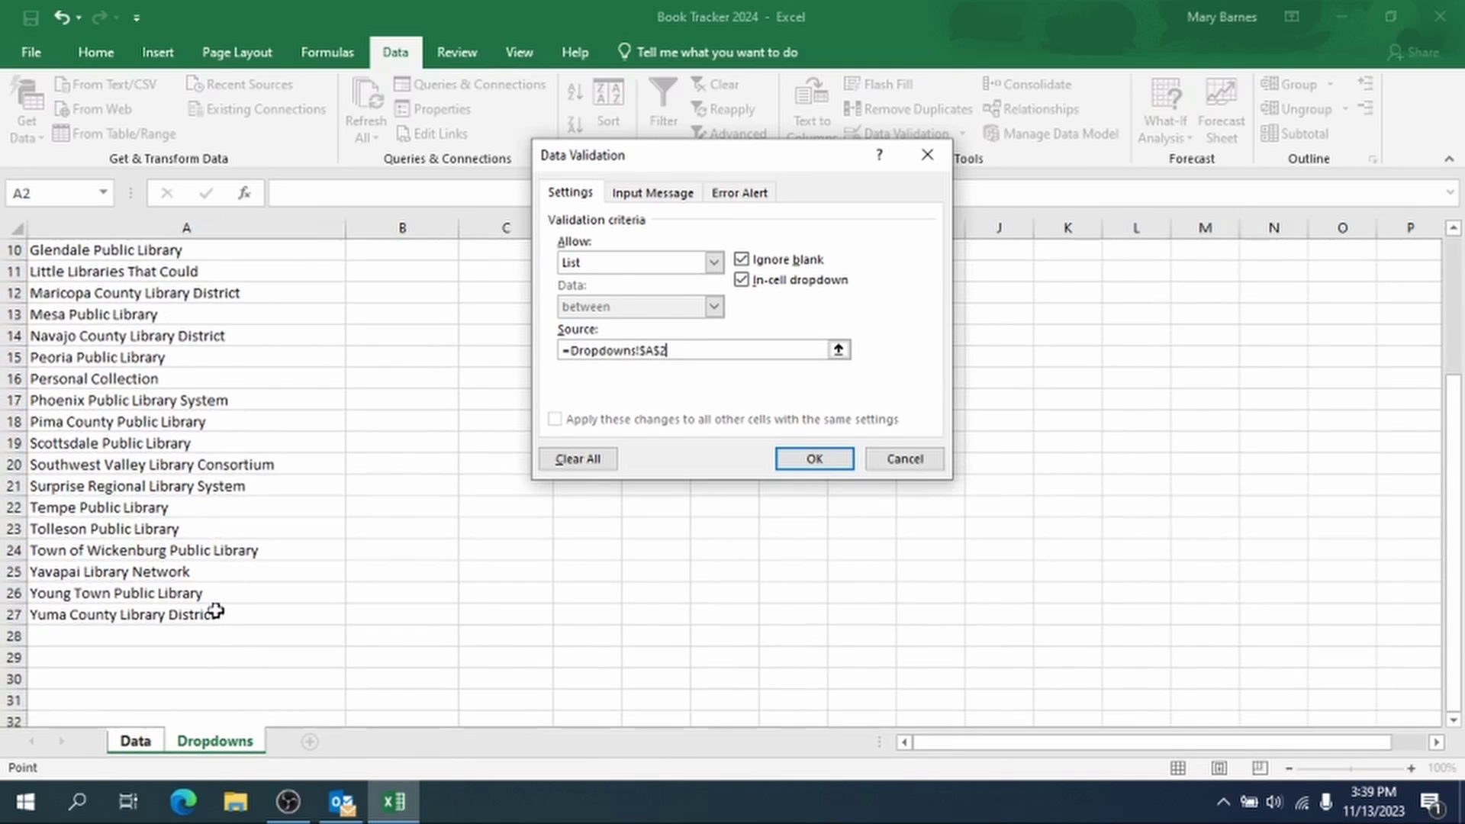
left_click(216, 610, "shift")
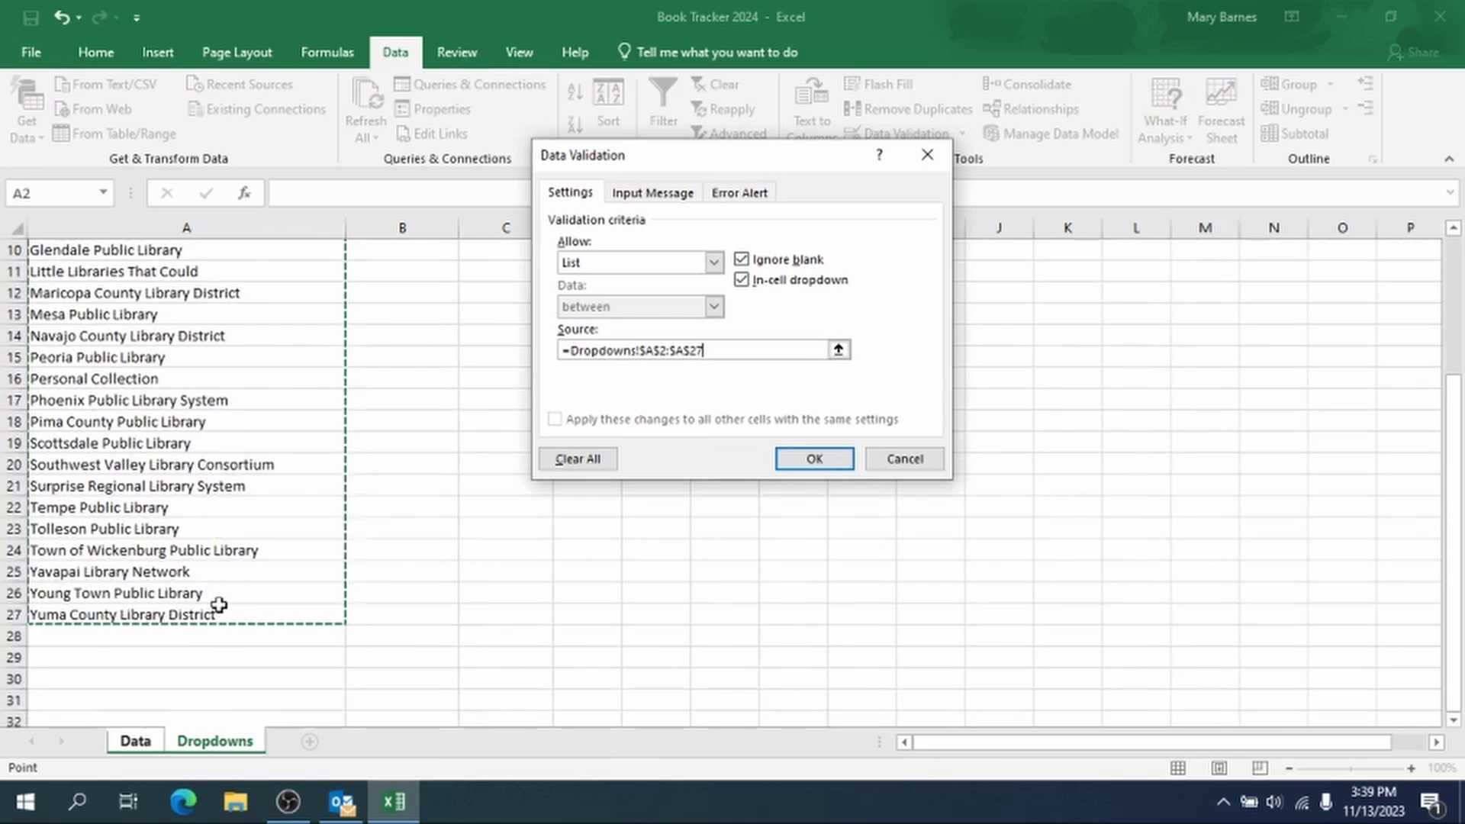
scroll(225, 611, "up", 3)
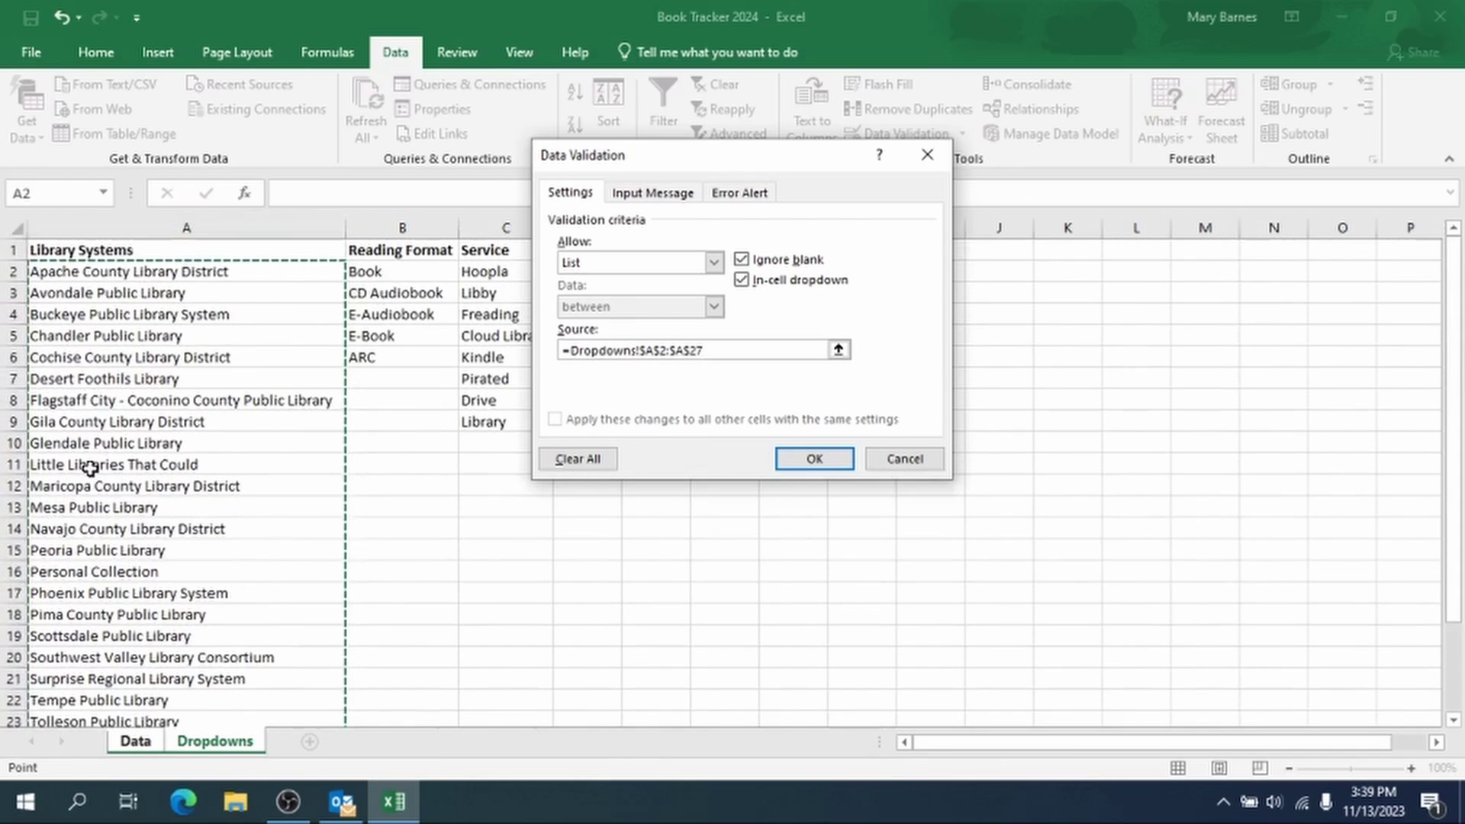
scroll(328, 621, "down", 1)
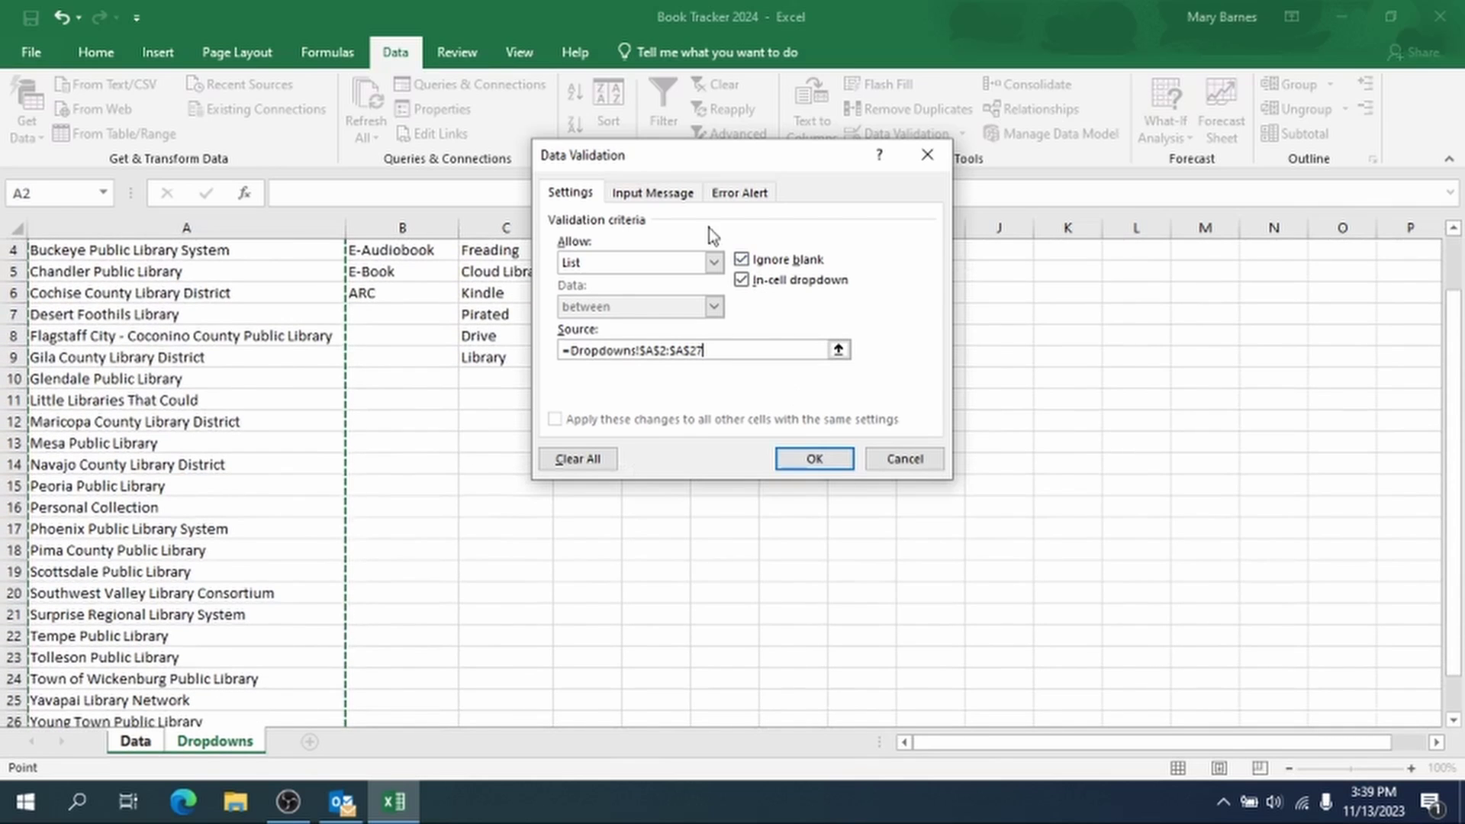
Step: Give the N2 validation an input message titled Library Systems reading "Select a Library System" and apply the rule
left_click(675, 200)
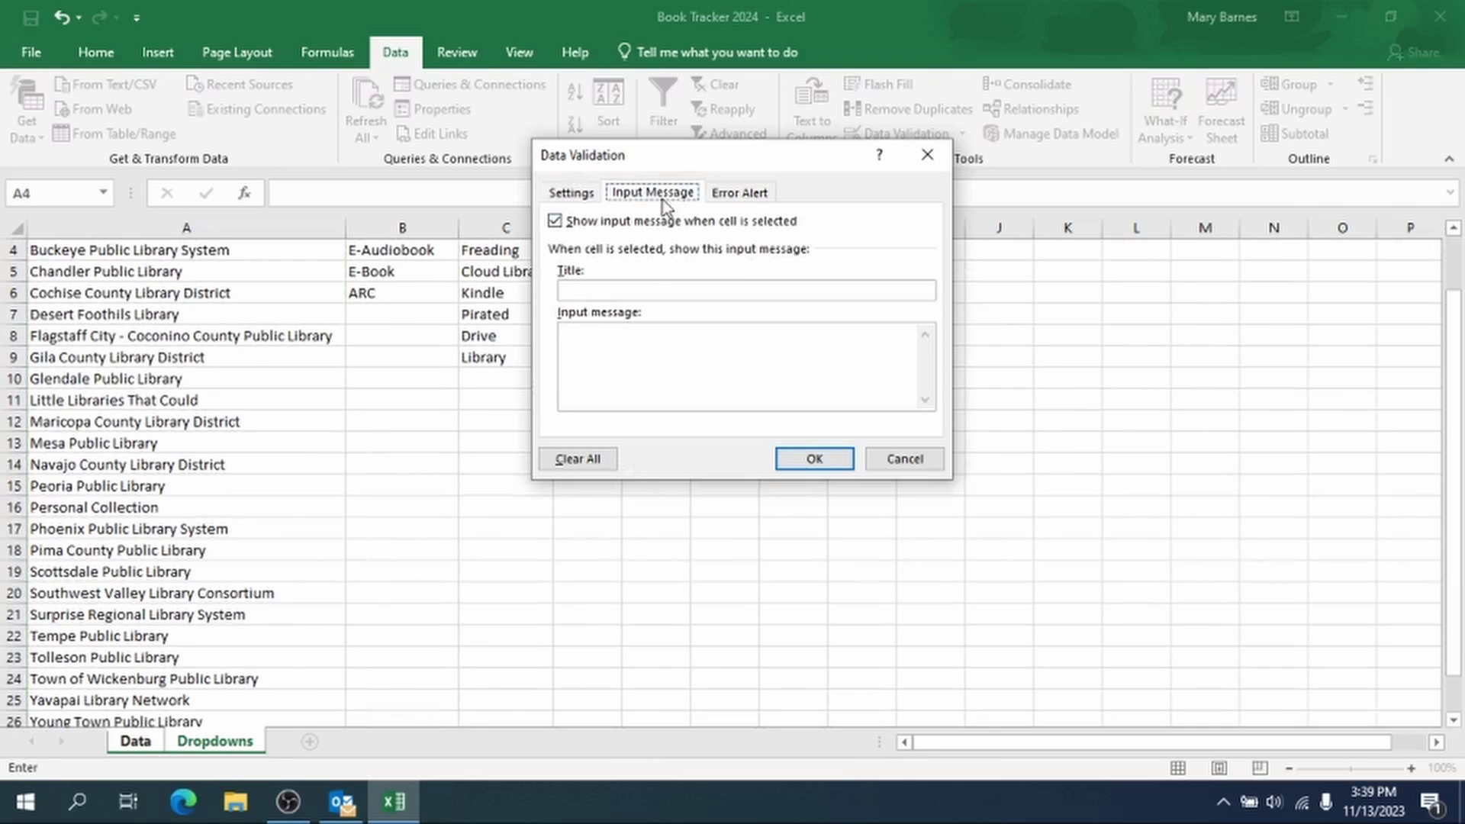
left_click(651, 288)
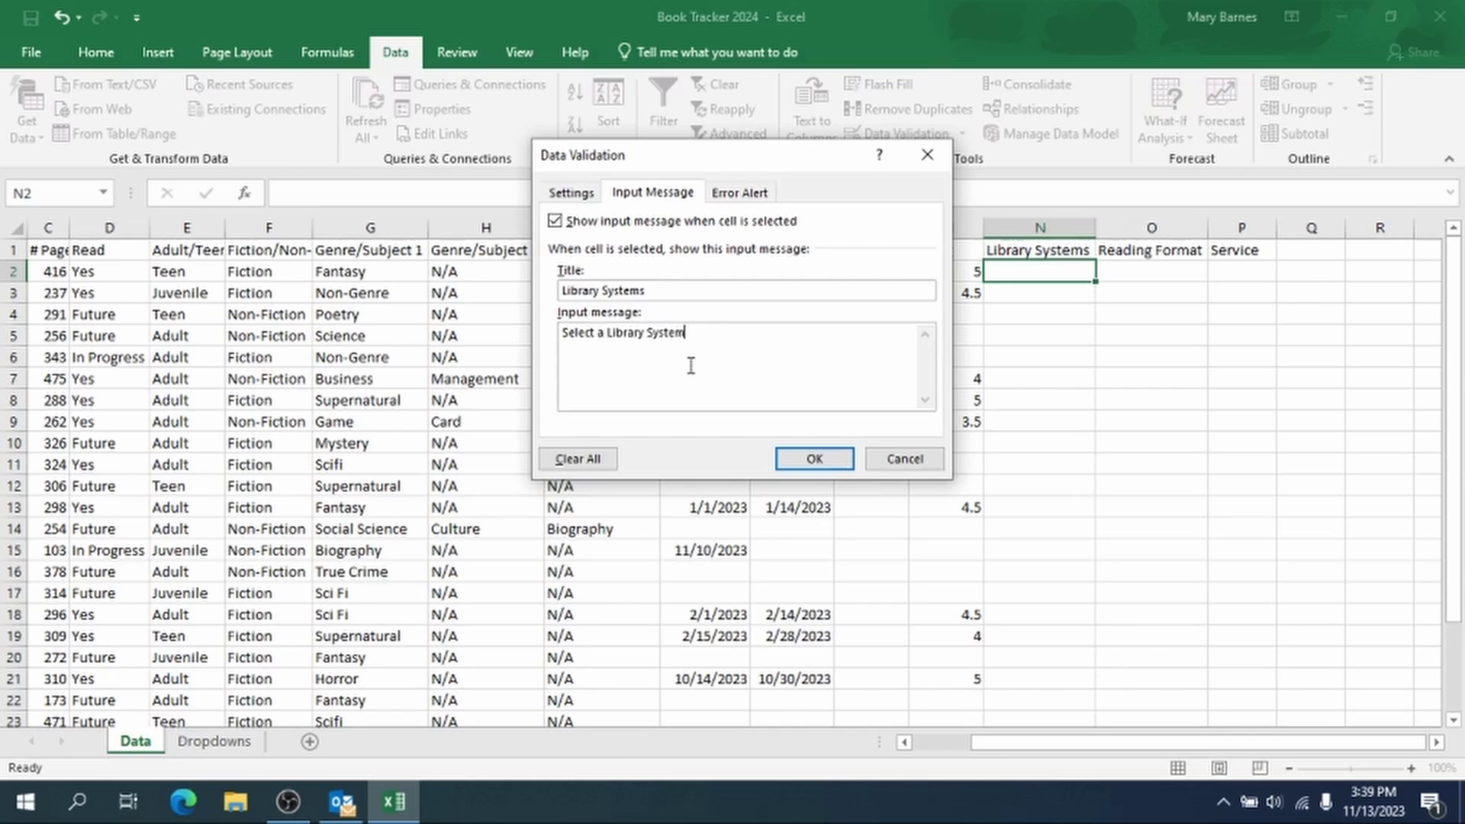
left_click(815, 458)
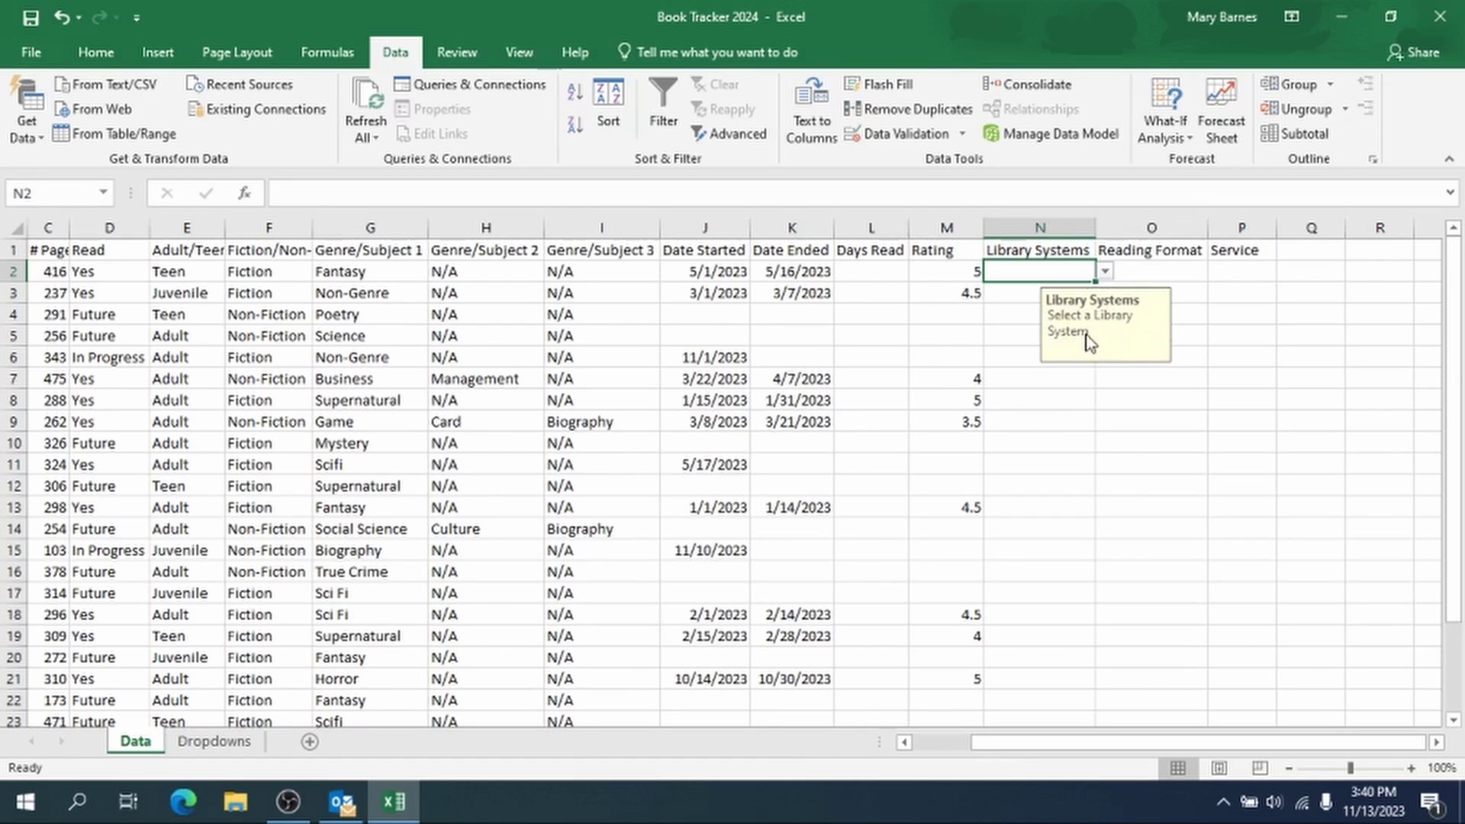
Step: Test the Library Systems dropdown in N2 by choosing Avondale Public Library, look through its options, and undo the entry
left_click(1105, 273)
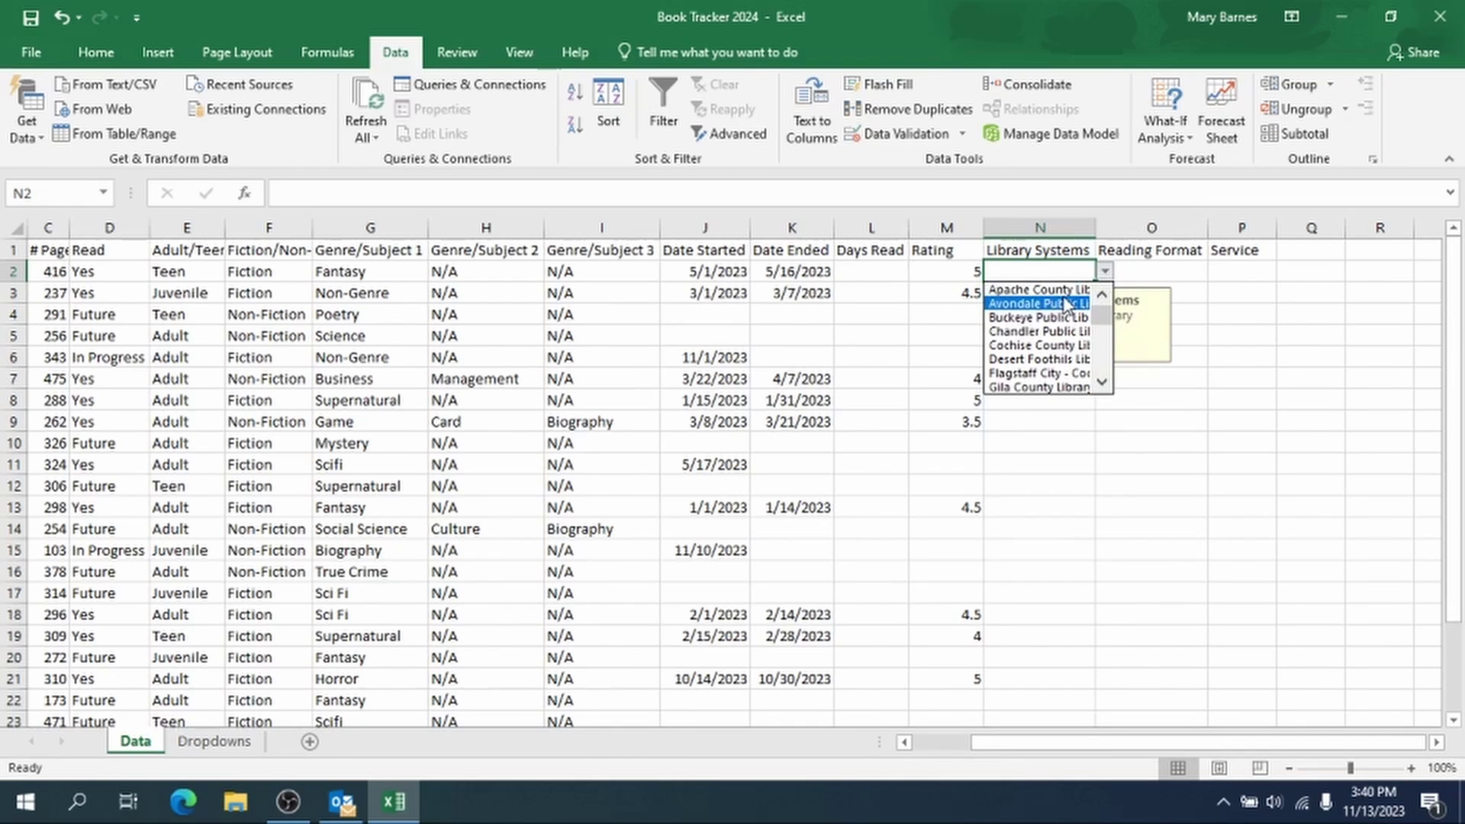
left_click(1066, 303)
left_click(1105, 272)
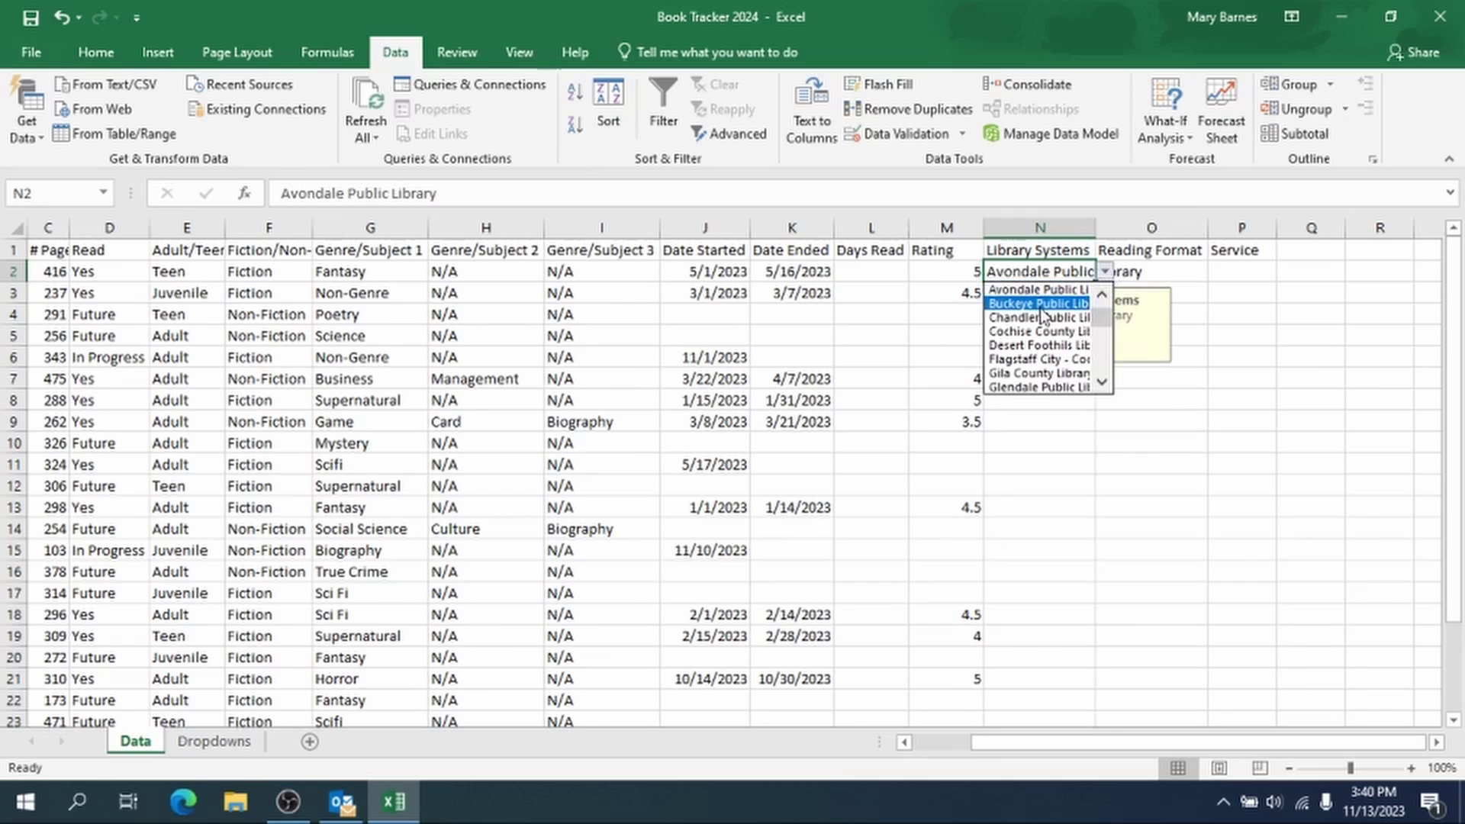
scroll(1098, 370, "down", 10)
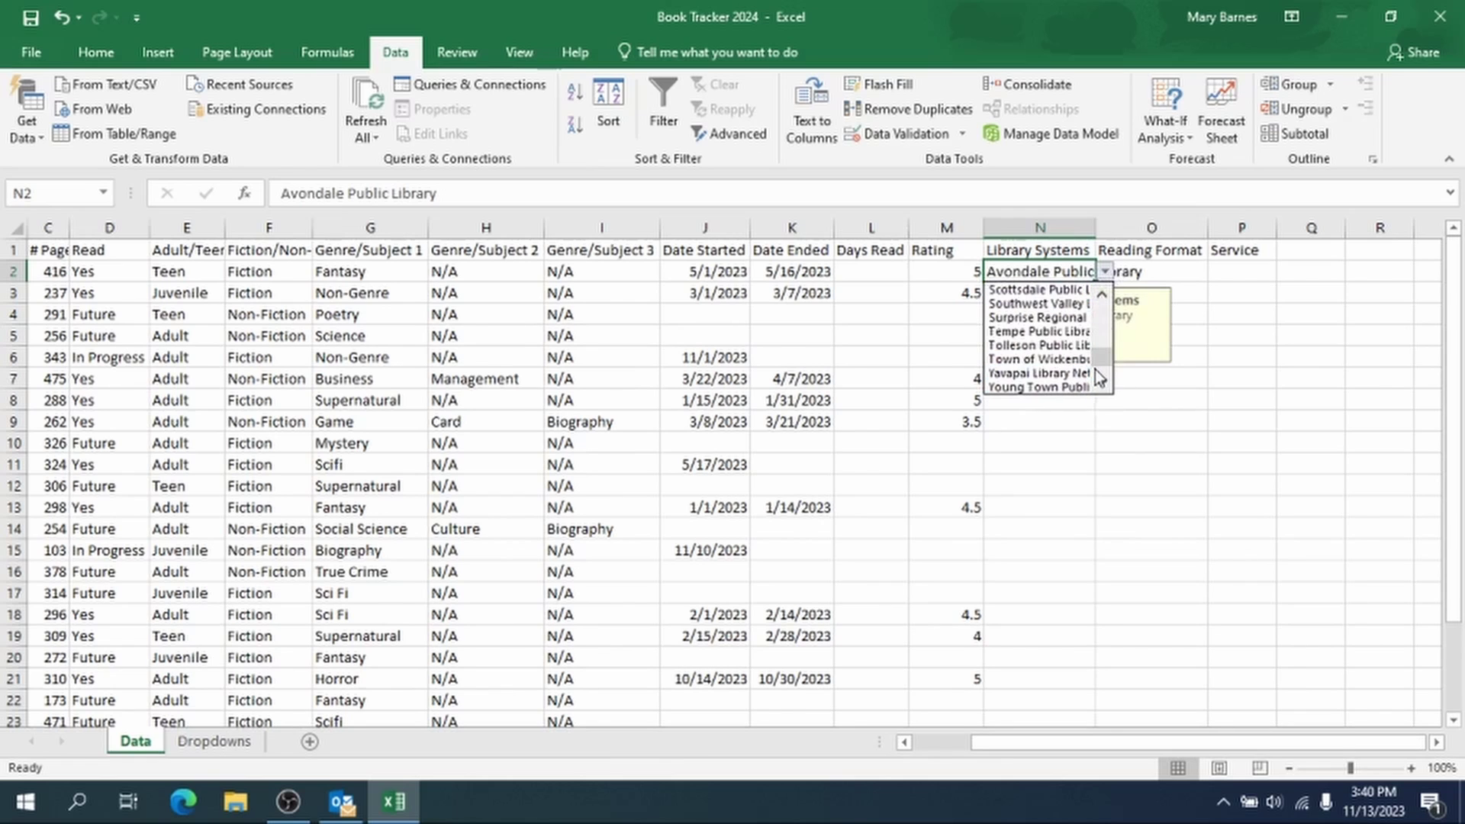
key("Escape")
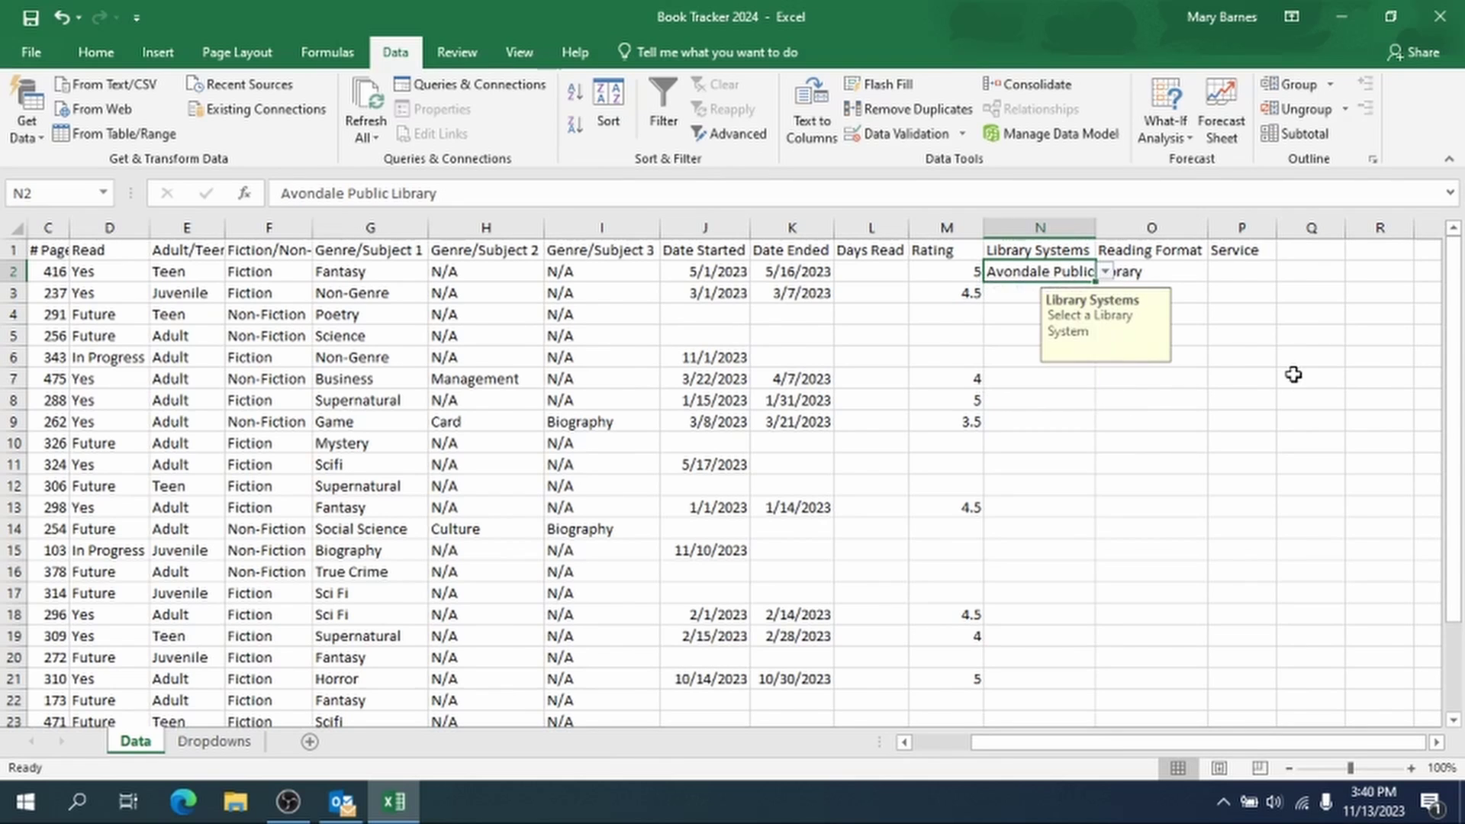
left_click(1251, 353)
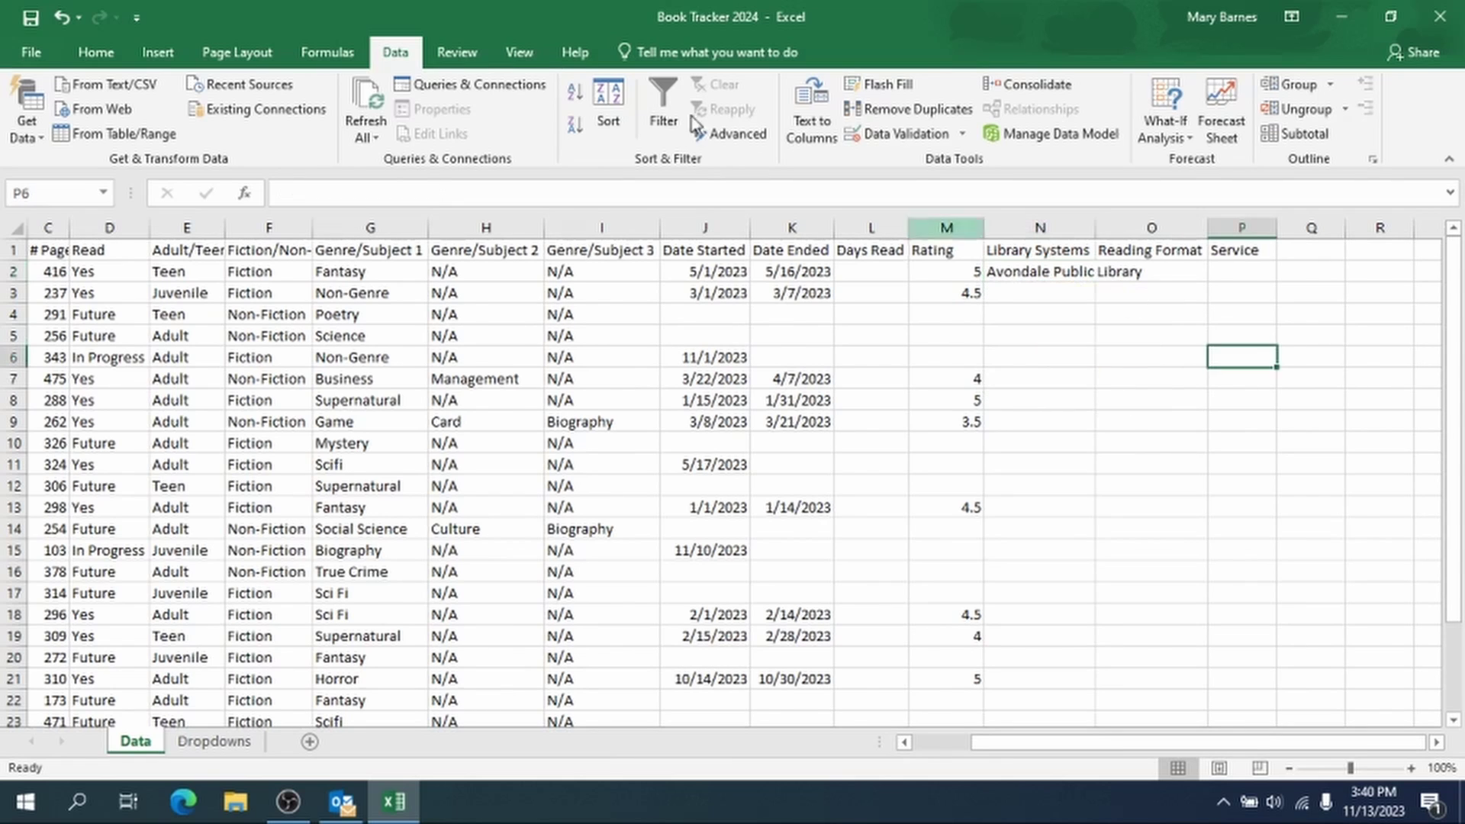
left_click(62, 18)
Step: Copy the Library Systems dropdown from N2 down the column to N25
left_click(1086, 276)
scroll(1157, 247, "down", 1)
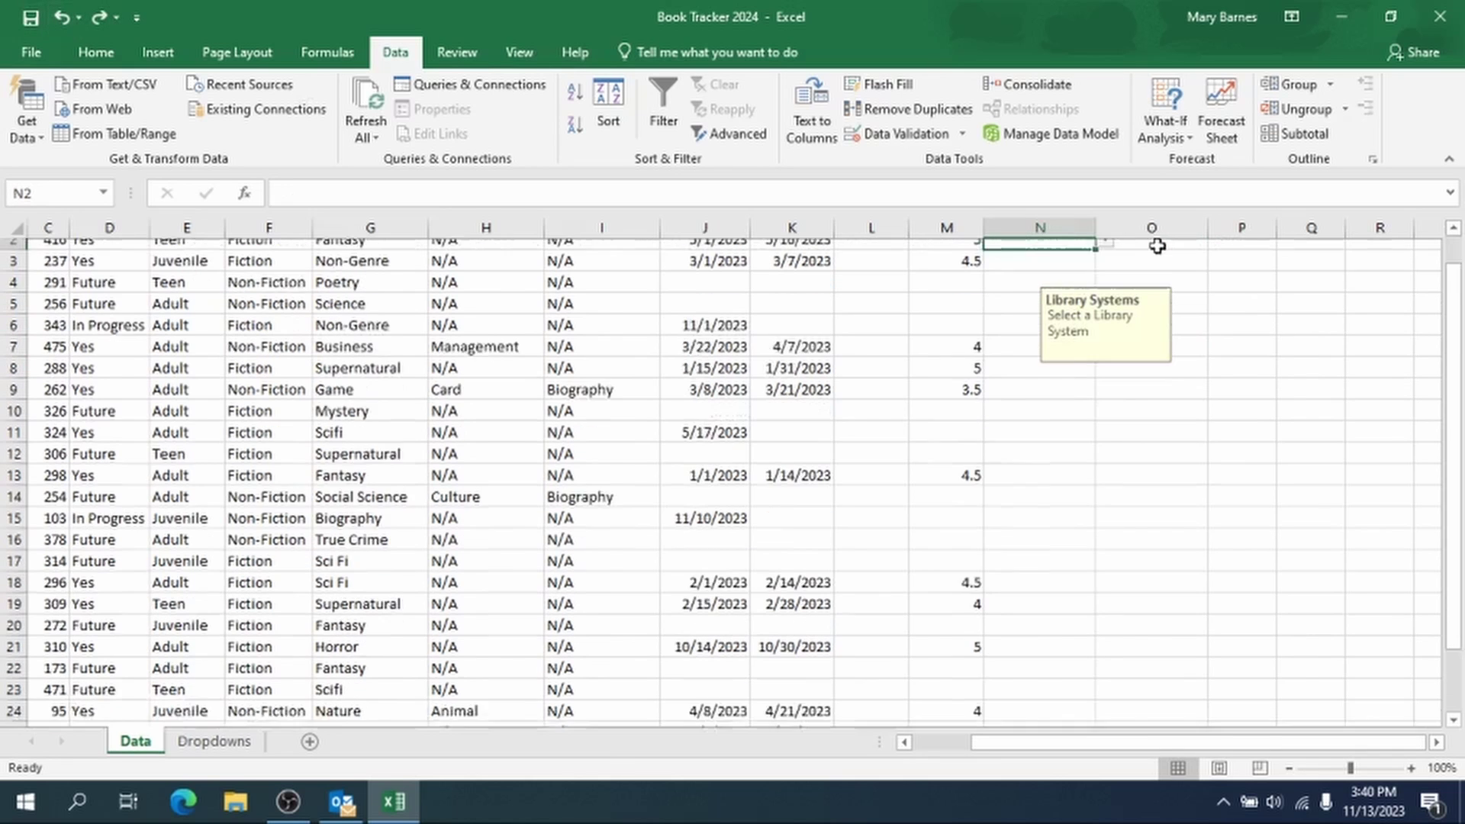
scroll(1157, 247, "down", 2)
scroll(1142, 285, "up", 3)
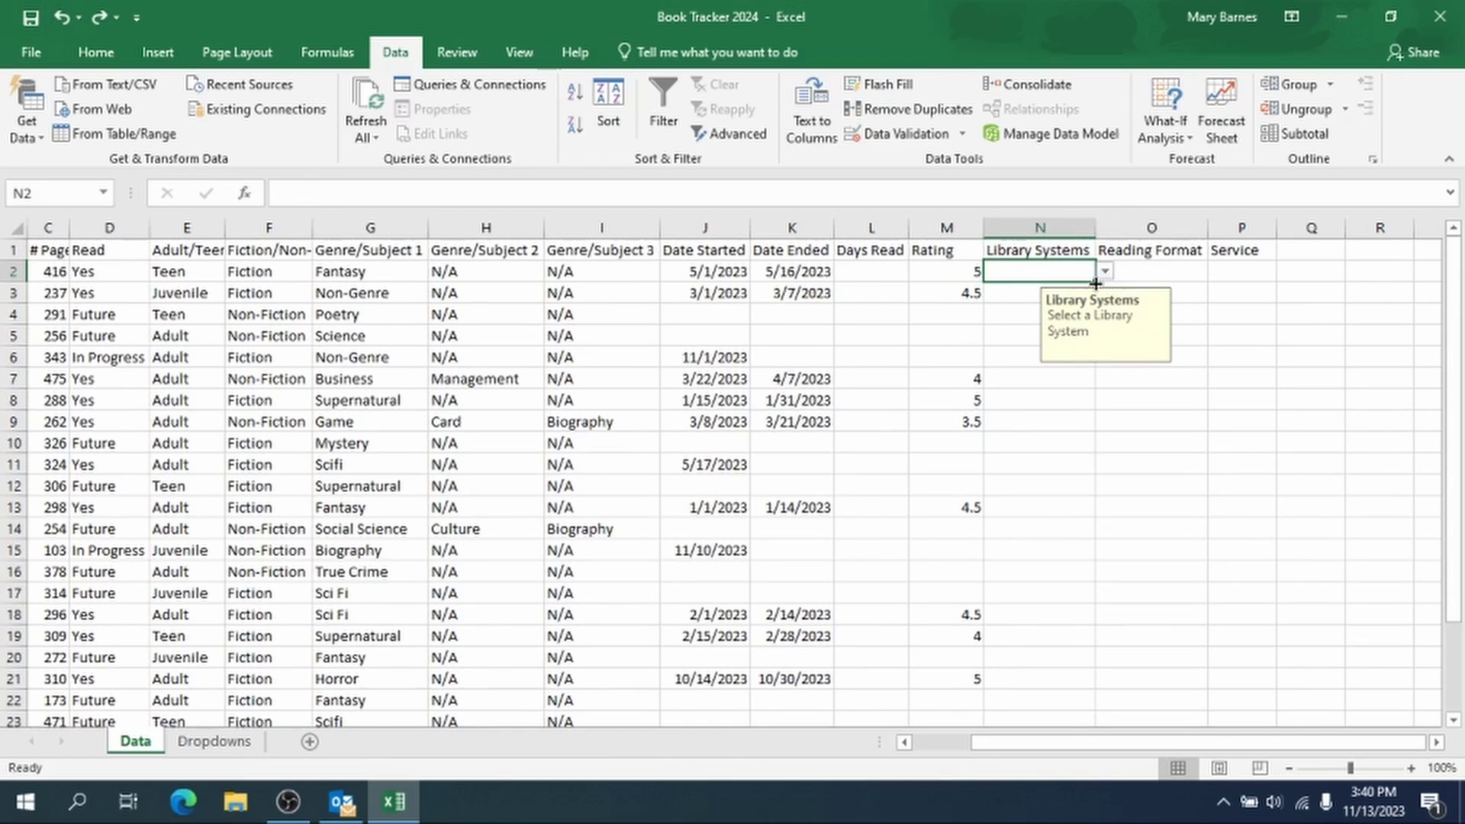
left_click(1046, 415)
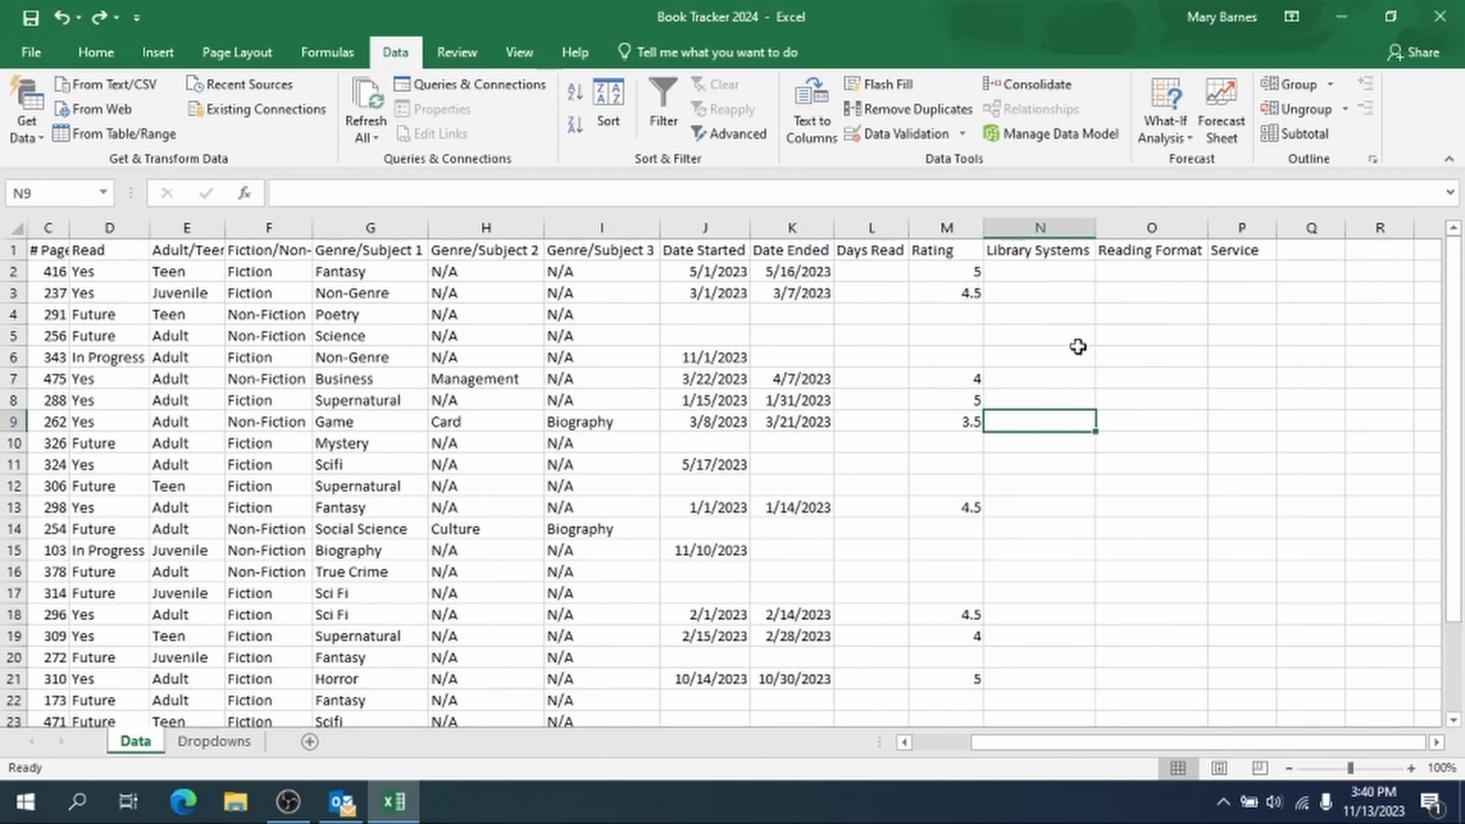
left_click(1073, 276)
scroll(1167, 317, "down", 1)
scroll(1098, 285, "up", 1)
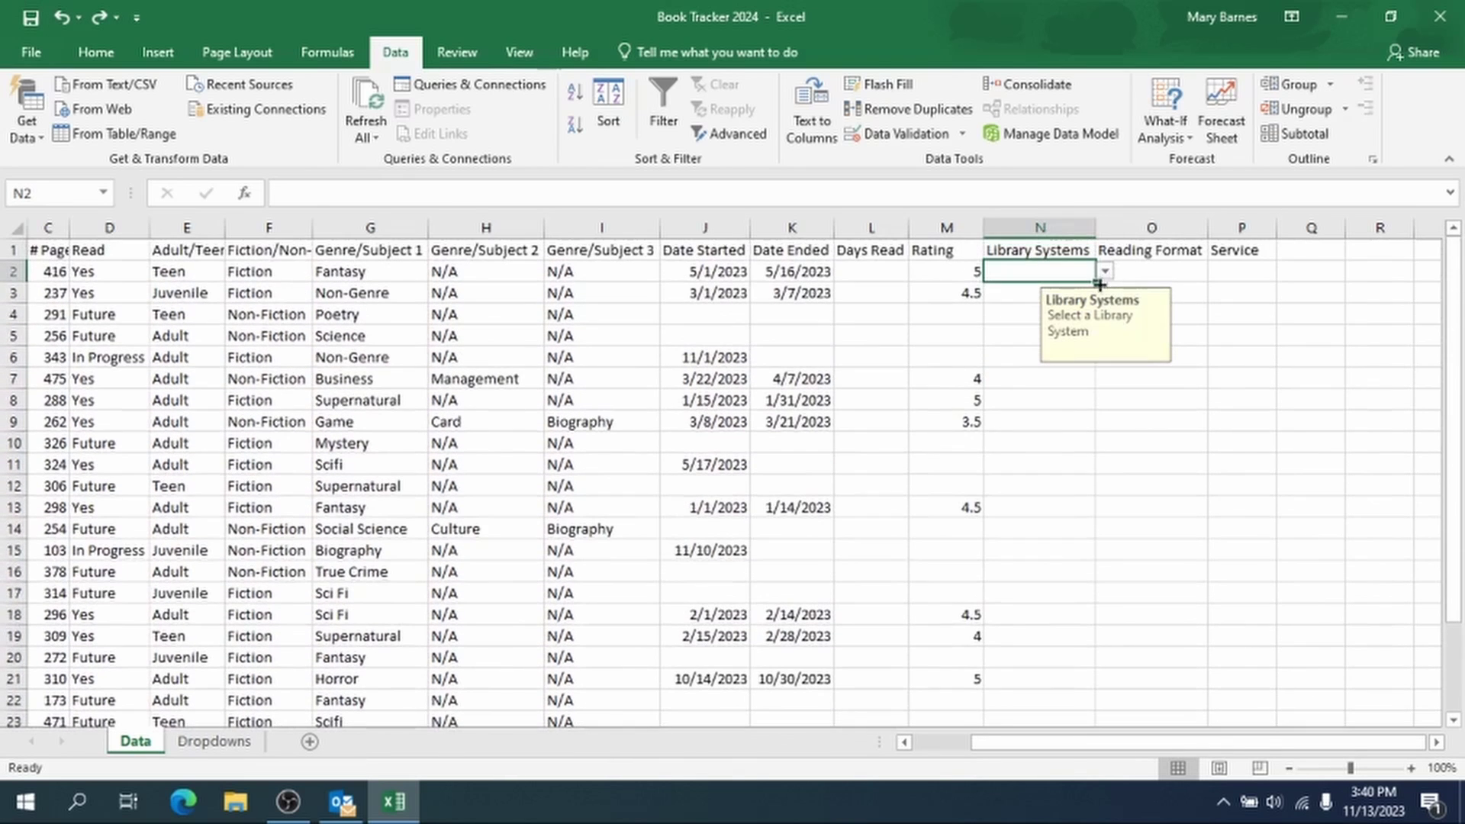
left_click_drag(1095, 280, 1110, 557)
left_click(1190, 485)
Step: Check the copied dropdown's list of libraries in cell N25
left_click(1049, 571)
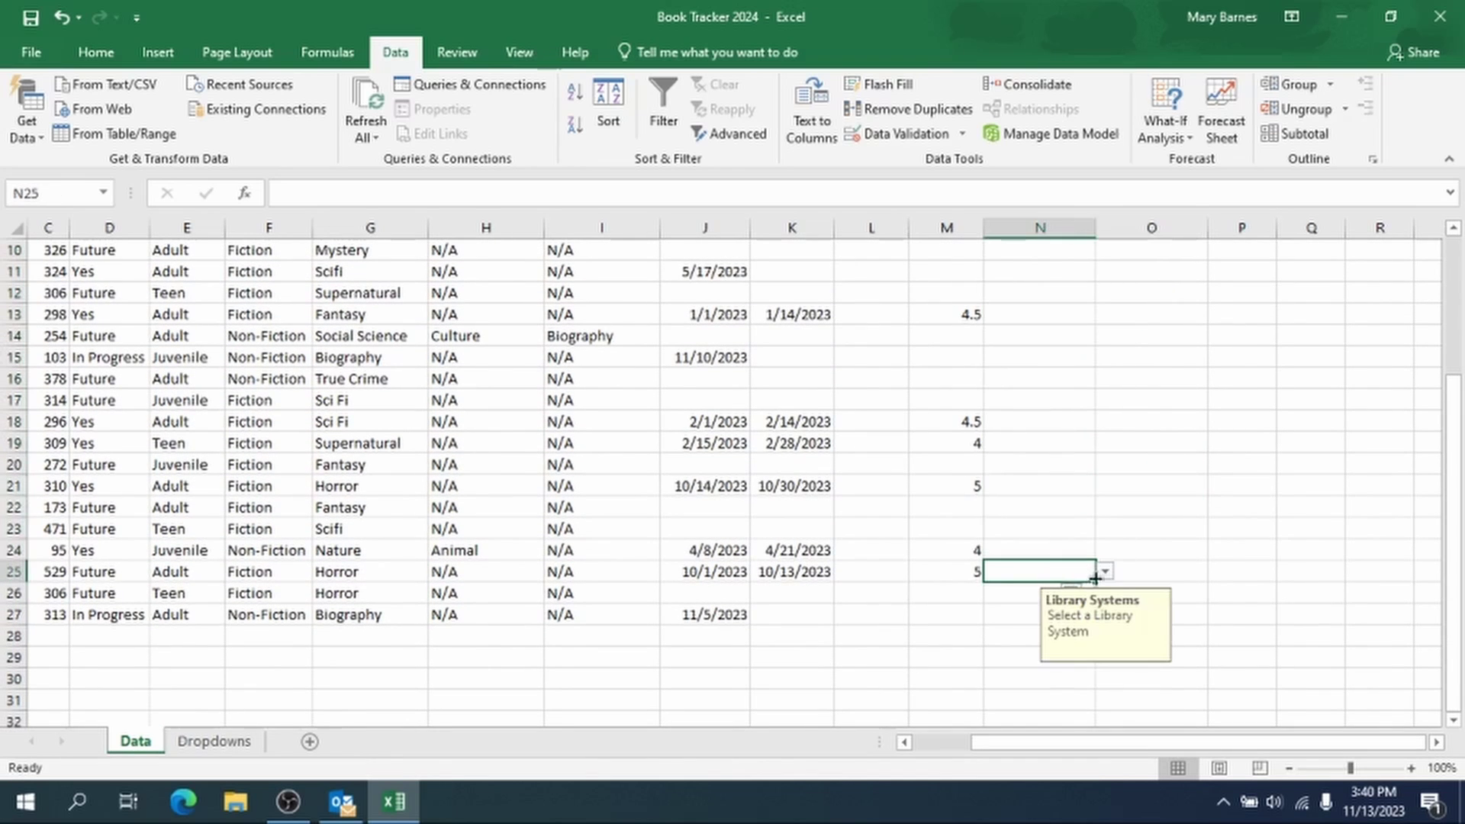
left_click(1104, 572)
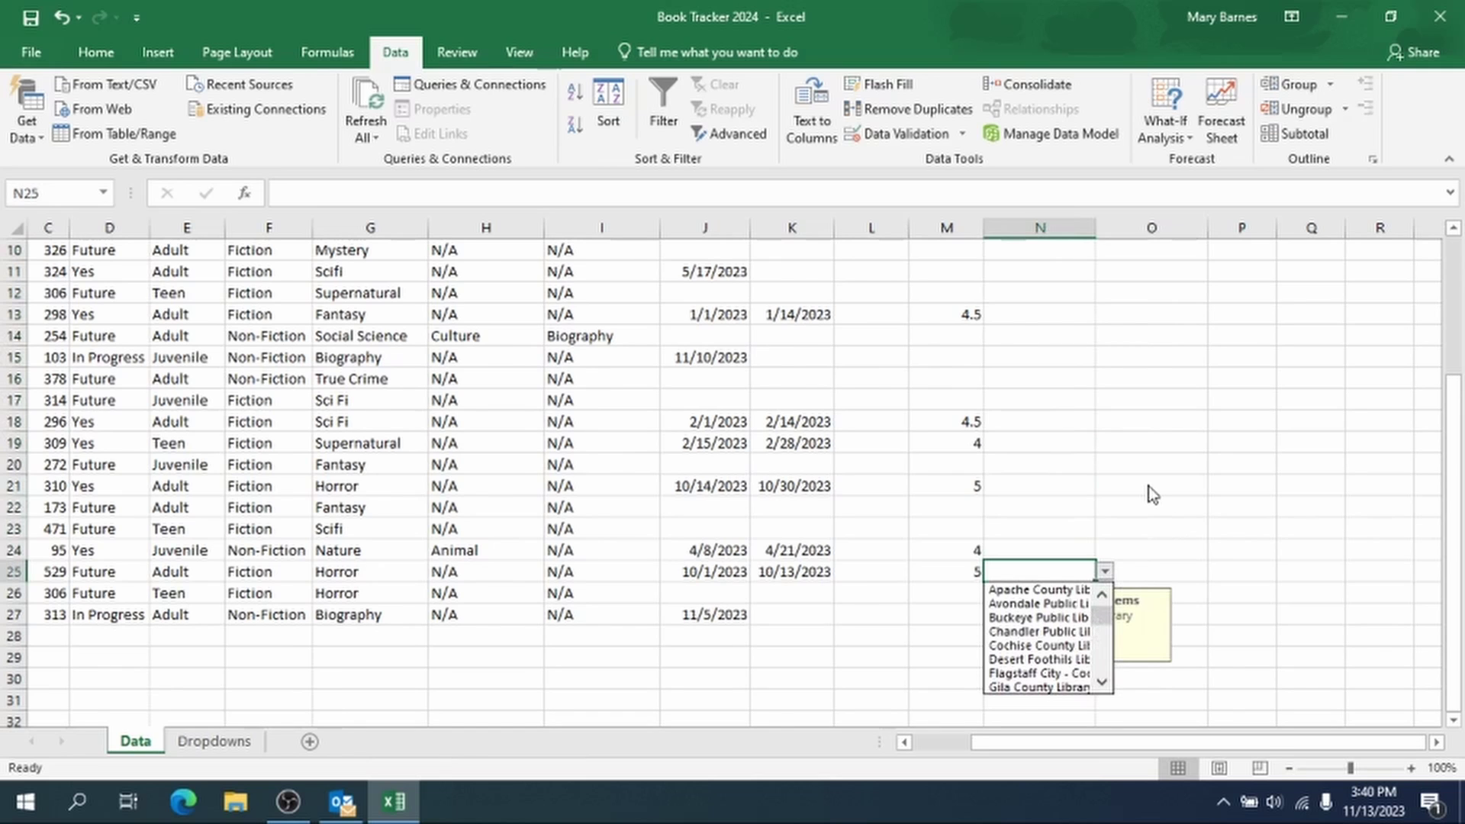
key("Escape")
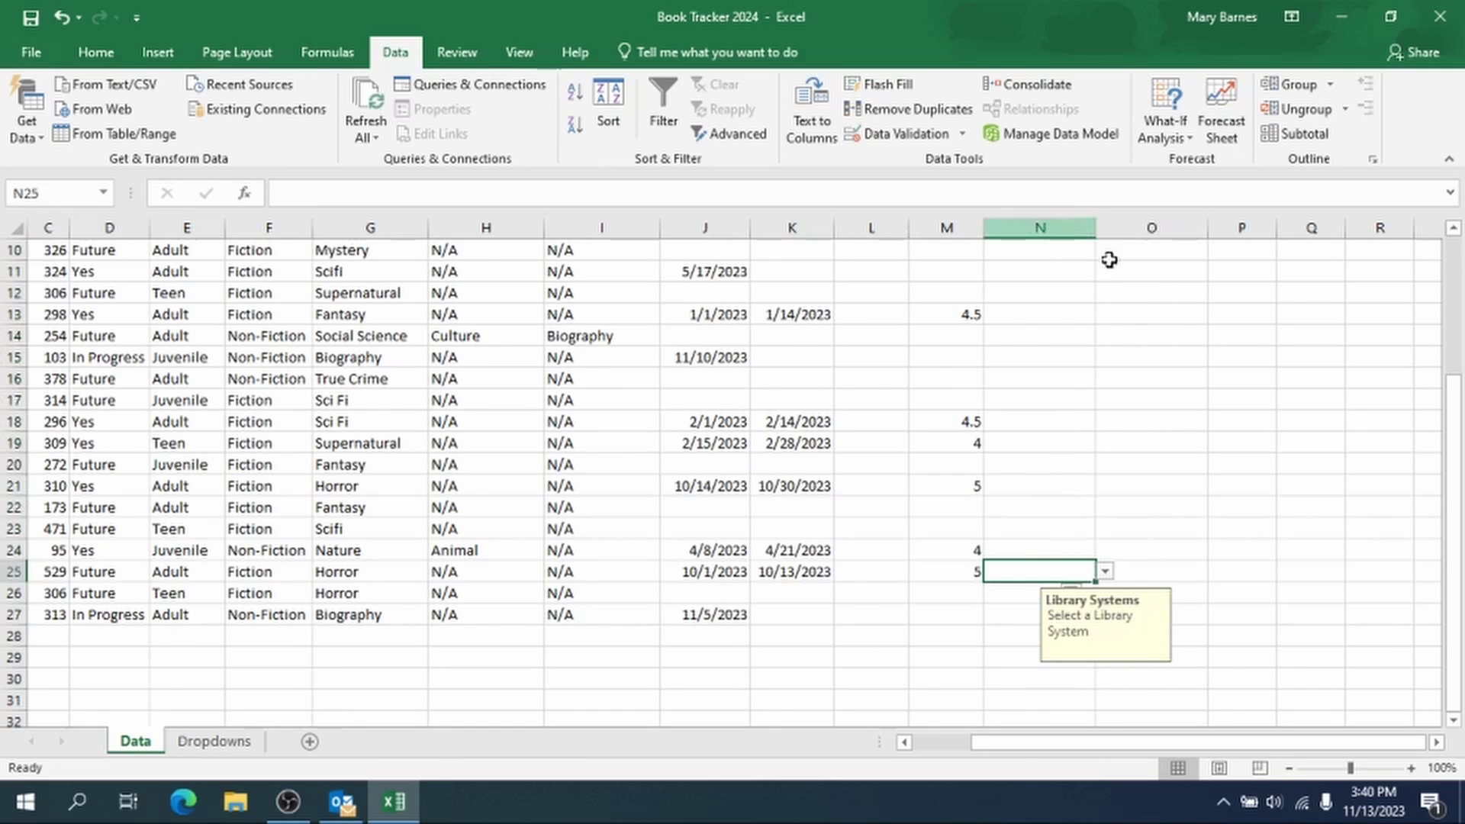
Step: Start a data validation rule for cell O2 under Reading Format, allowing a List
left_click(1136, 293)
scroll(1131, 334, "up", 3)
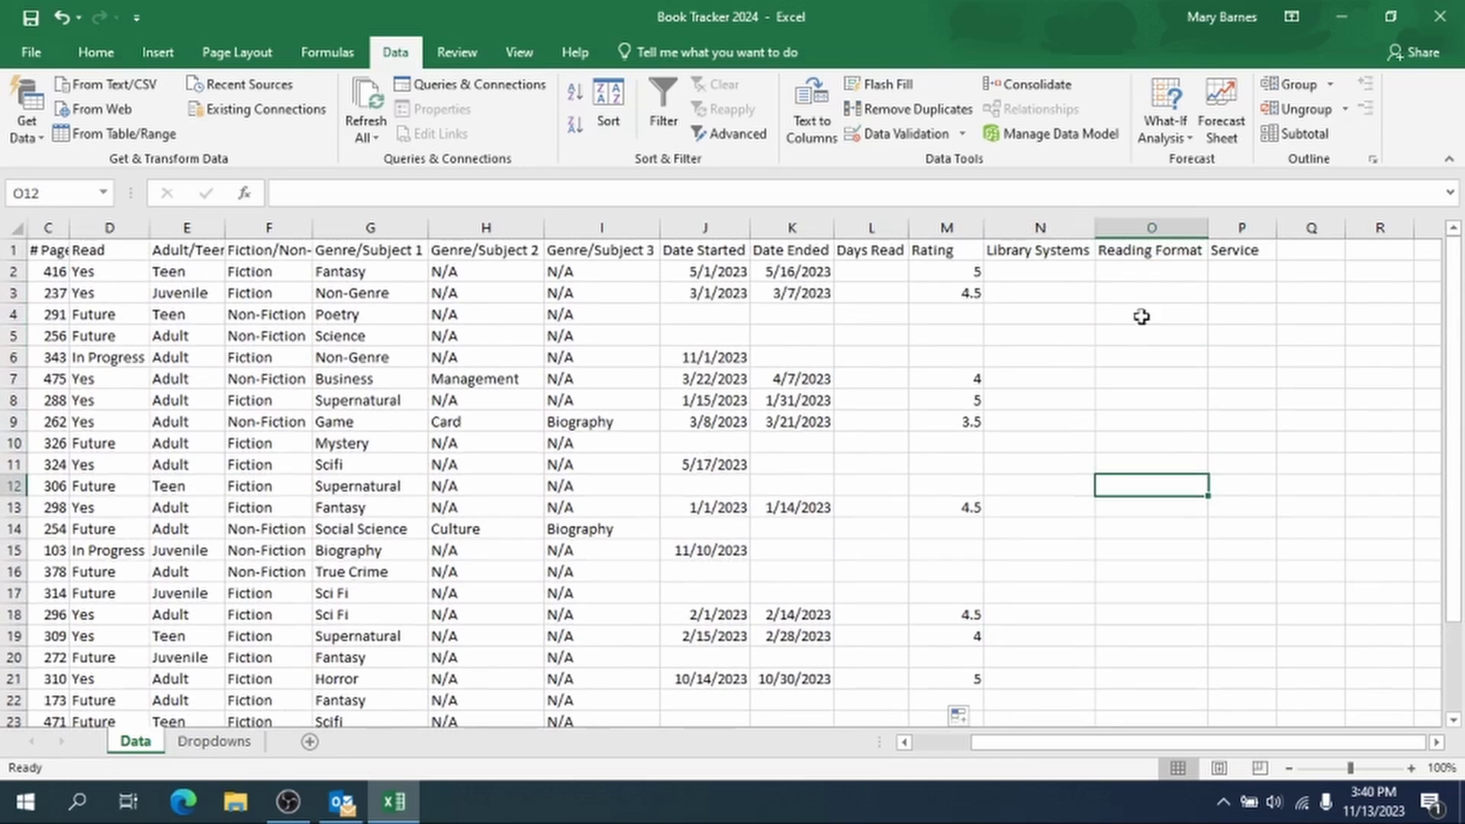
left_click(1160, 277)
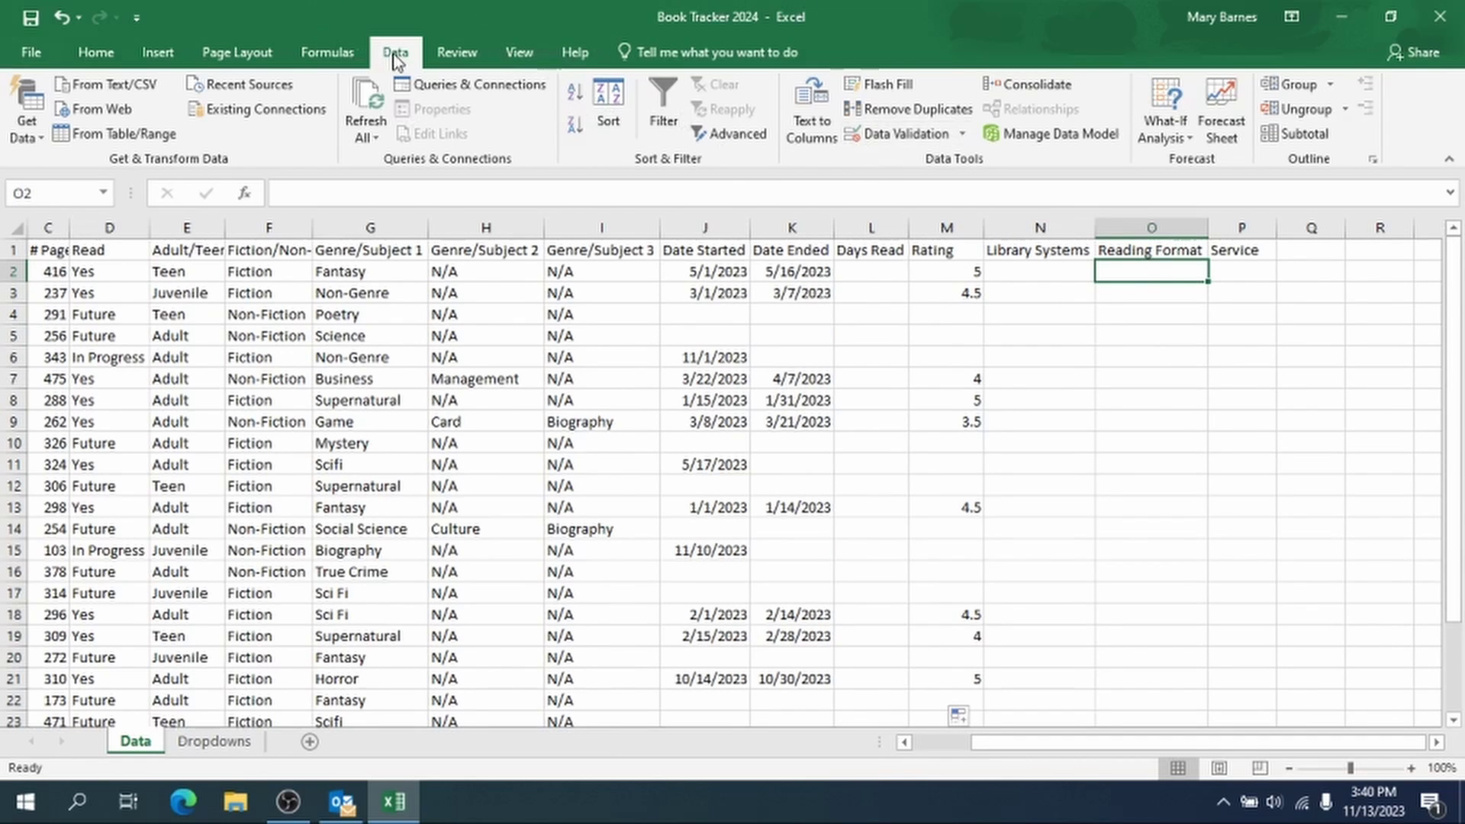
left_click(908, 135)
left_click(569, 195)
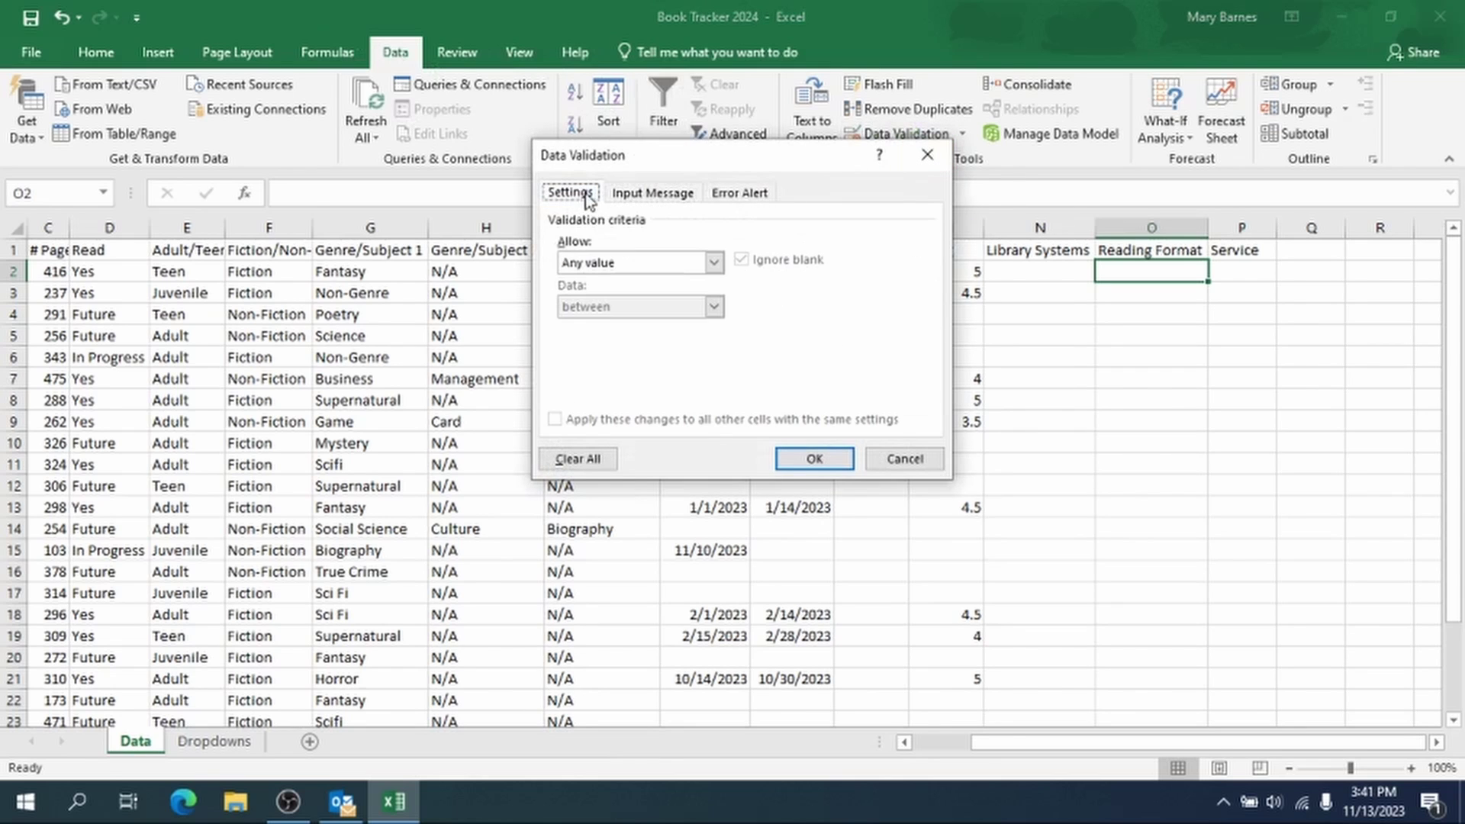
left_click(648, 264)
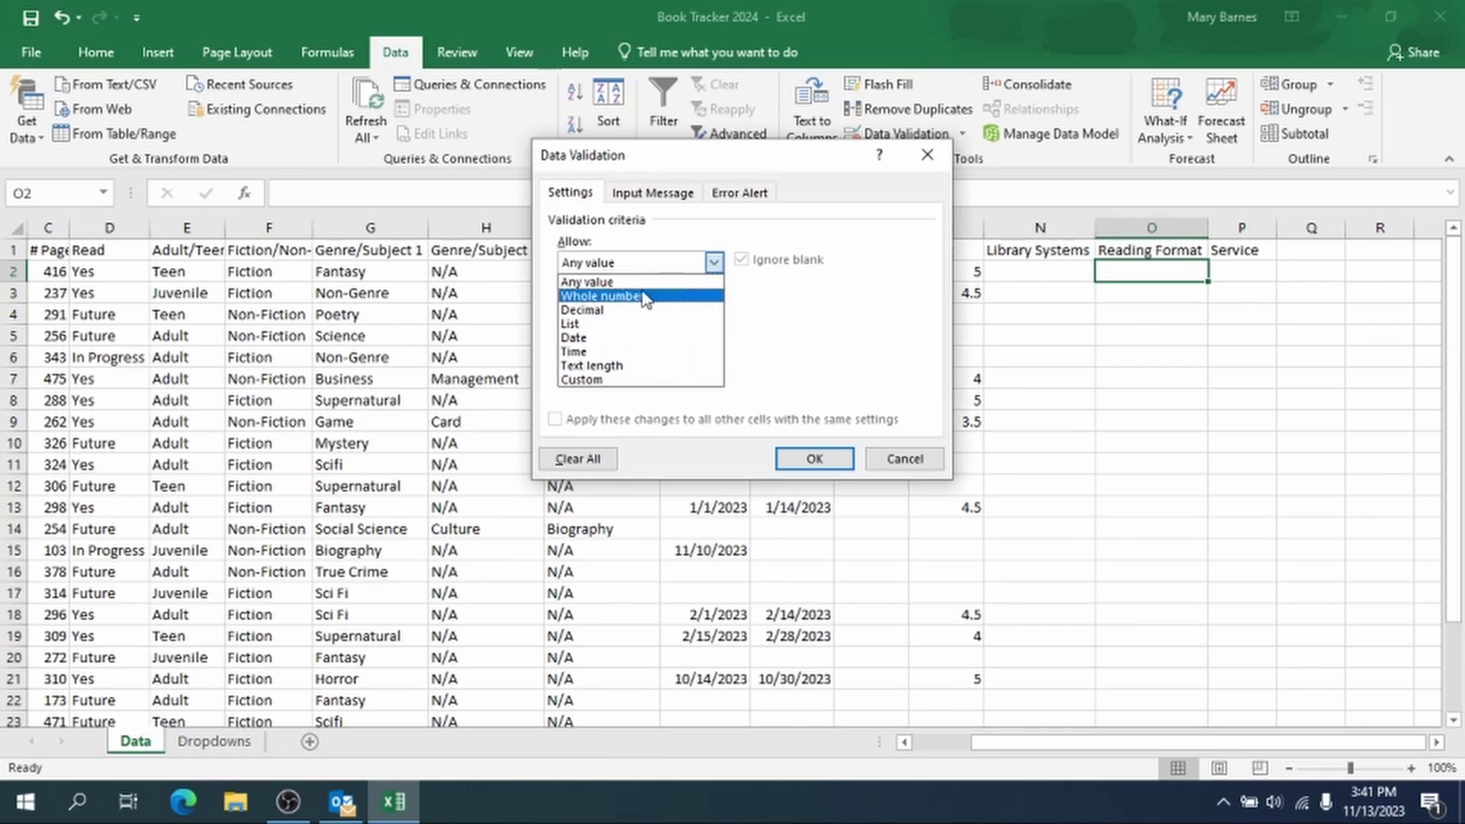
left_click(633, 323)
Step: Set the validation list's source to the reading formats in Dropdowns!$B$2:$B$6
left_click(708, 348)
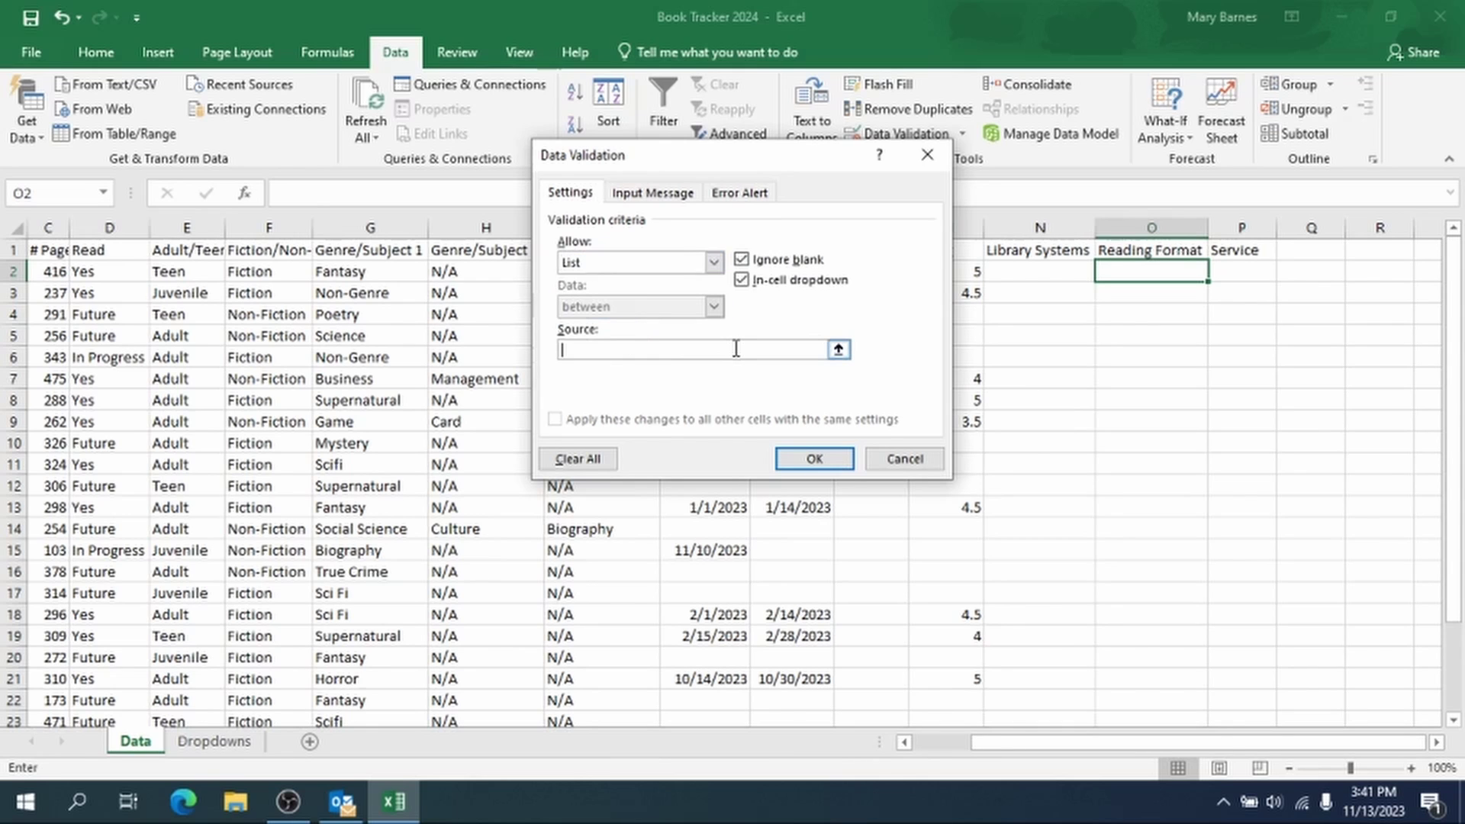
left_click(222, 747)
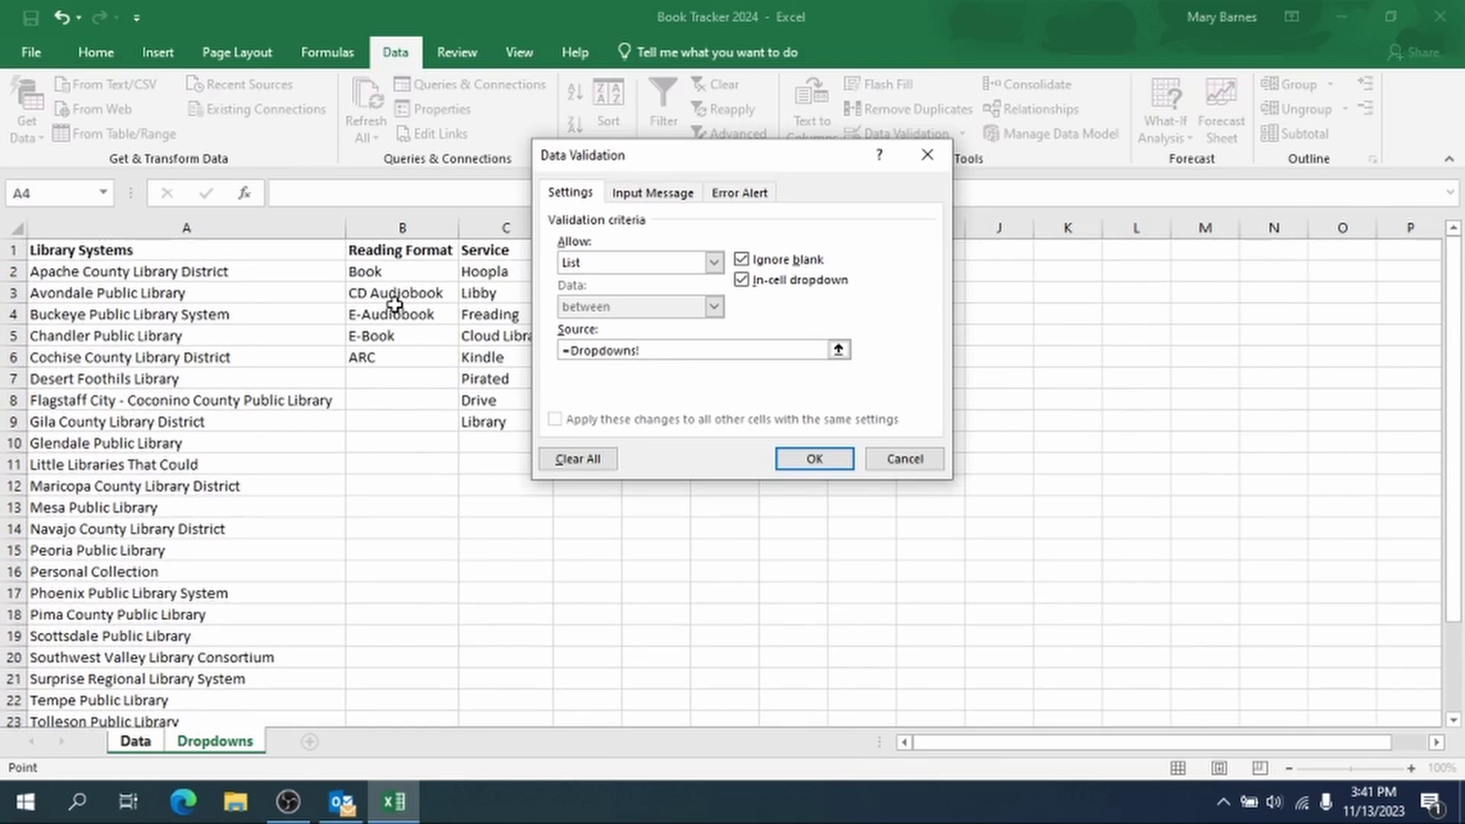
left_click(388, 270)
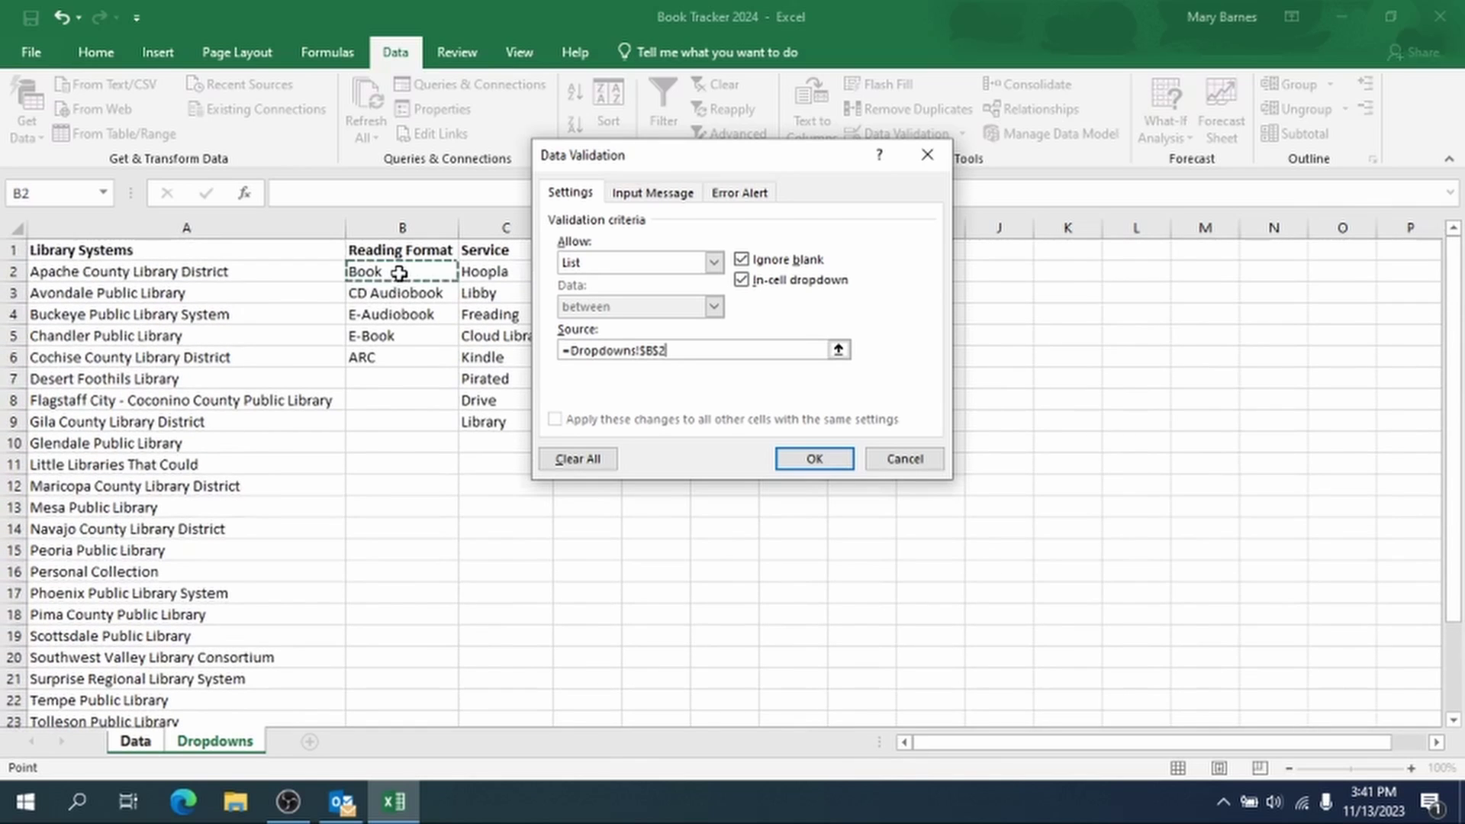
left_click(413, 360, "shift")
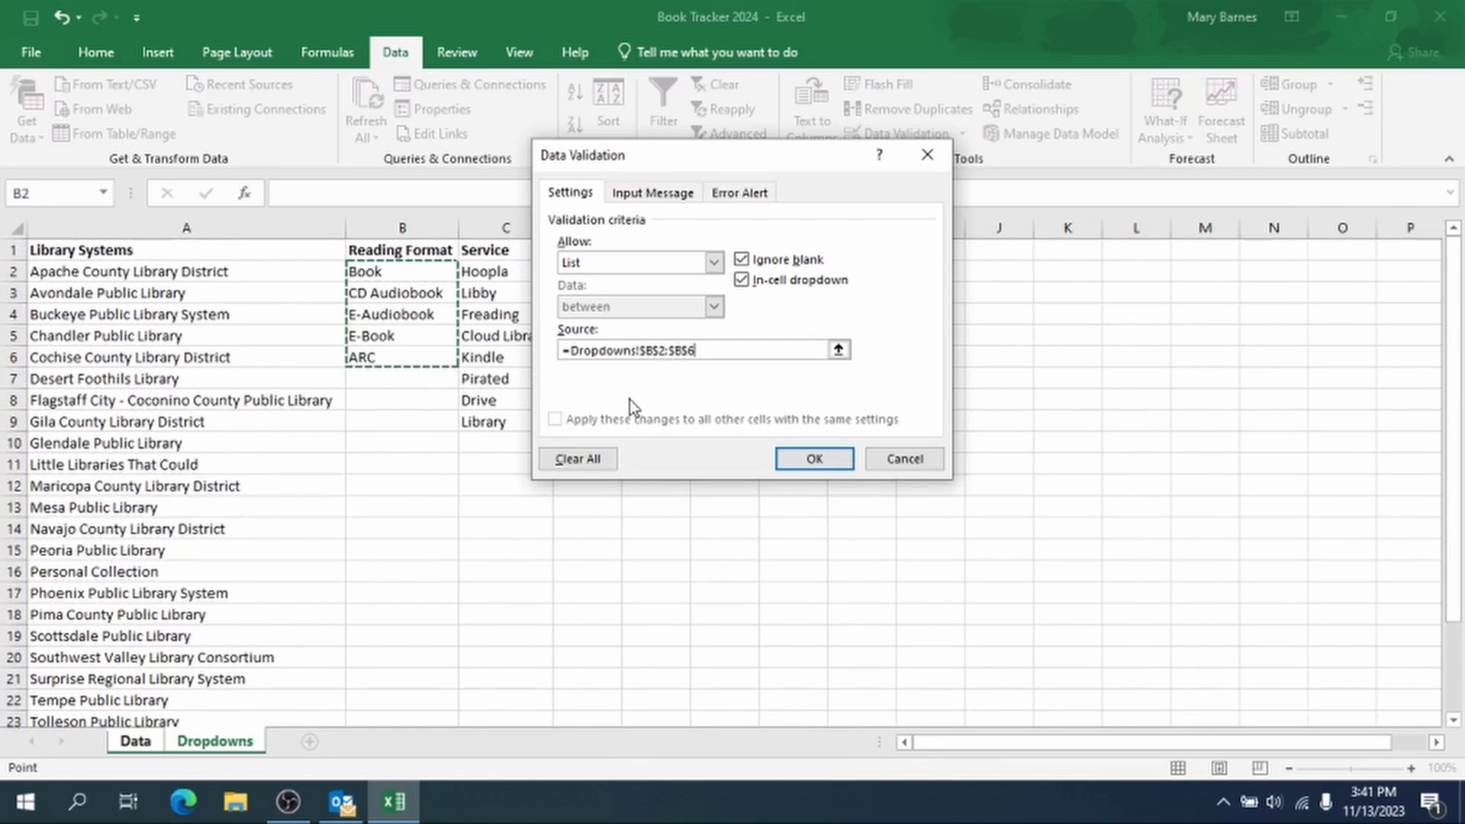
Step: Give the O2 validation an input message titled Reading Format reading "Select Reading Format" and apply the rule
left_click(655, 193)
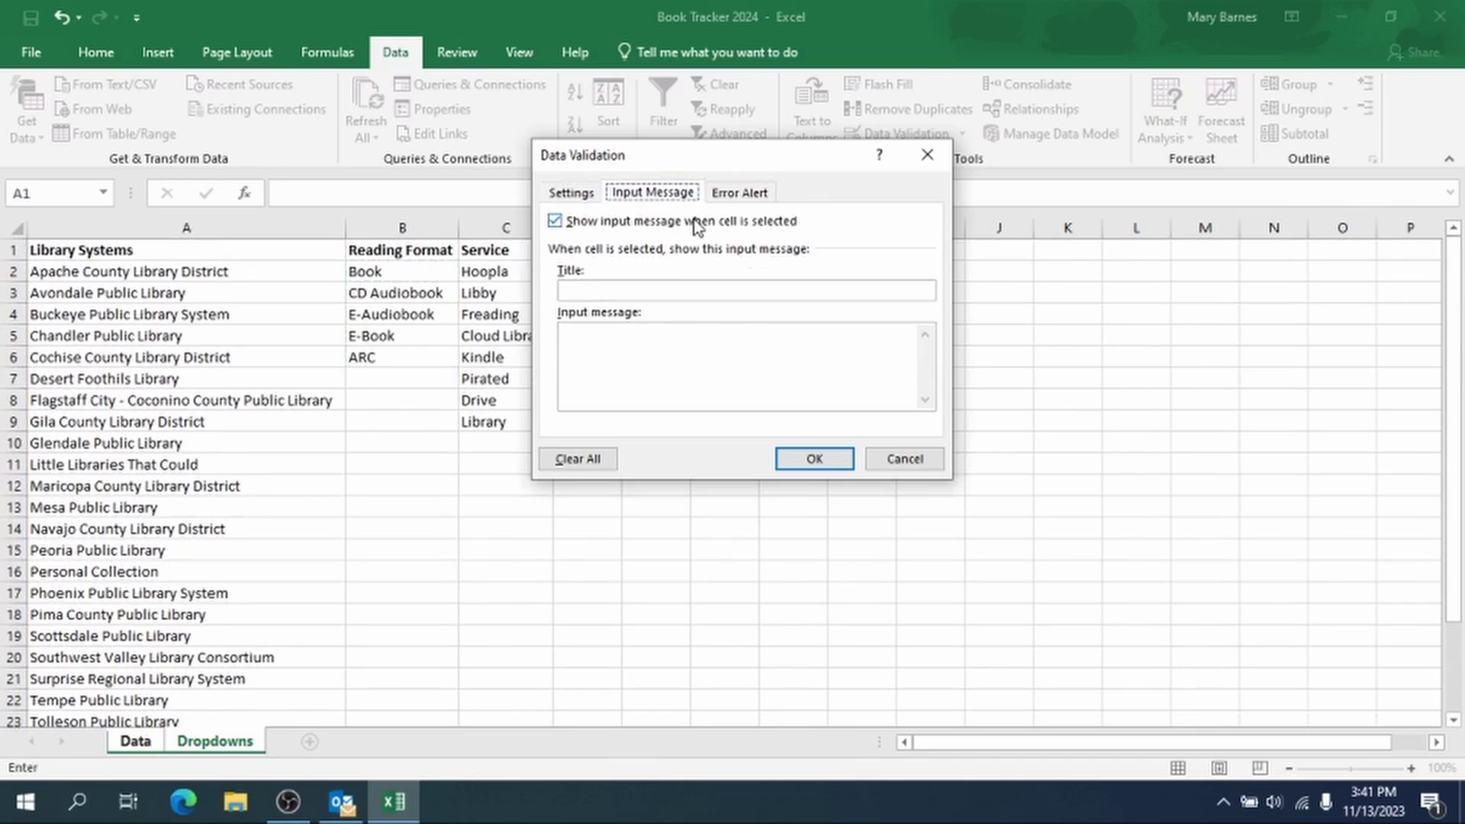
left_click(671, 290)
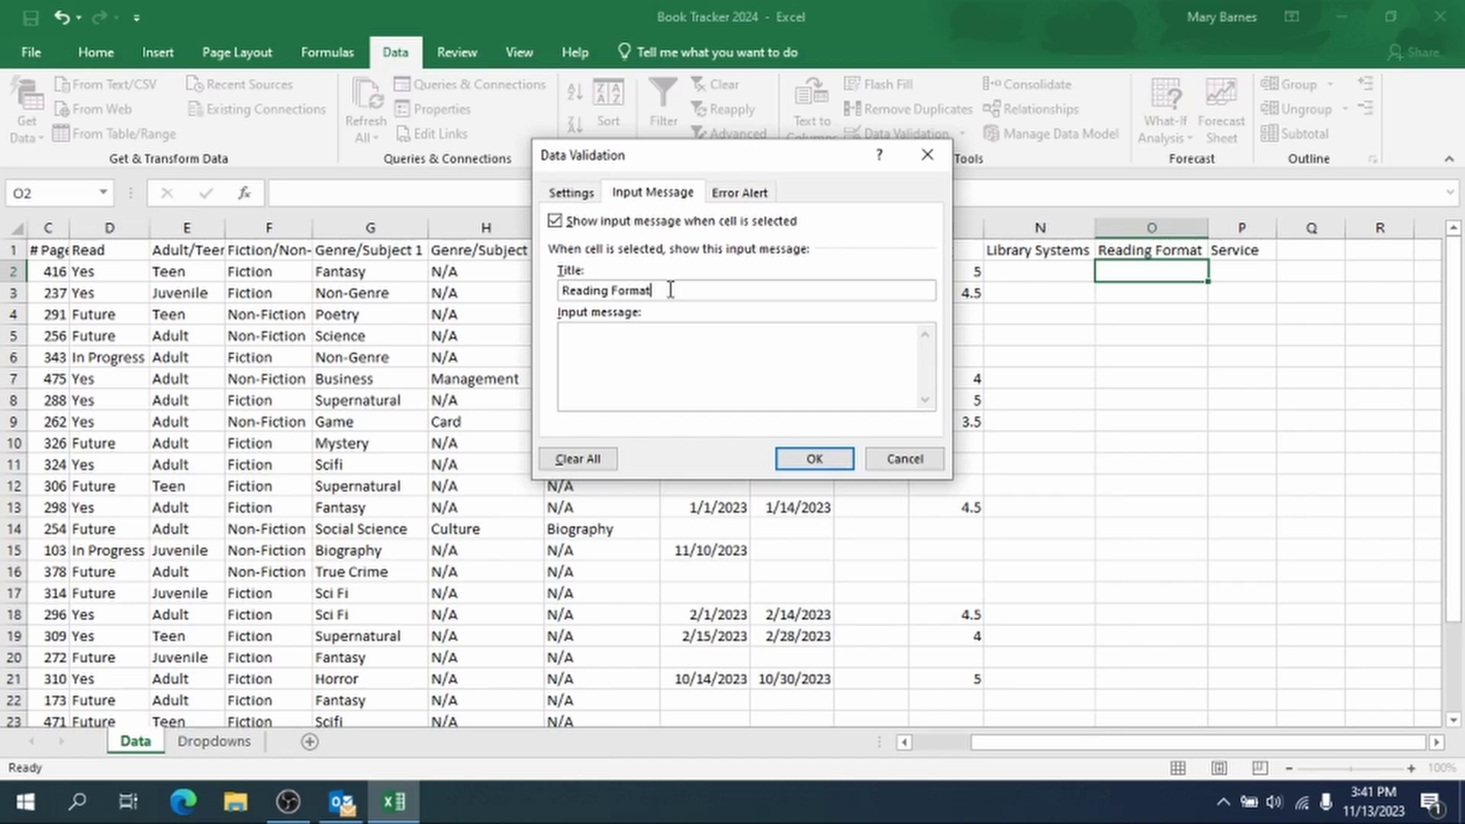
left_click(729, 392)
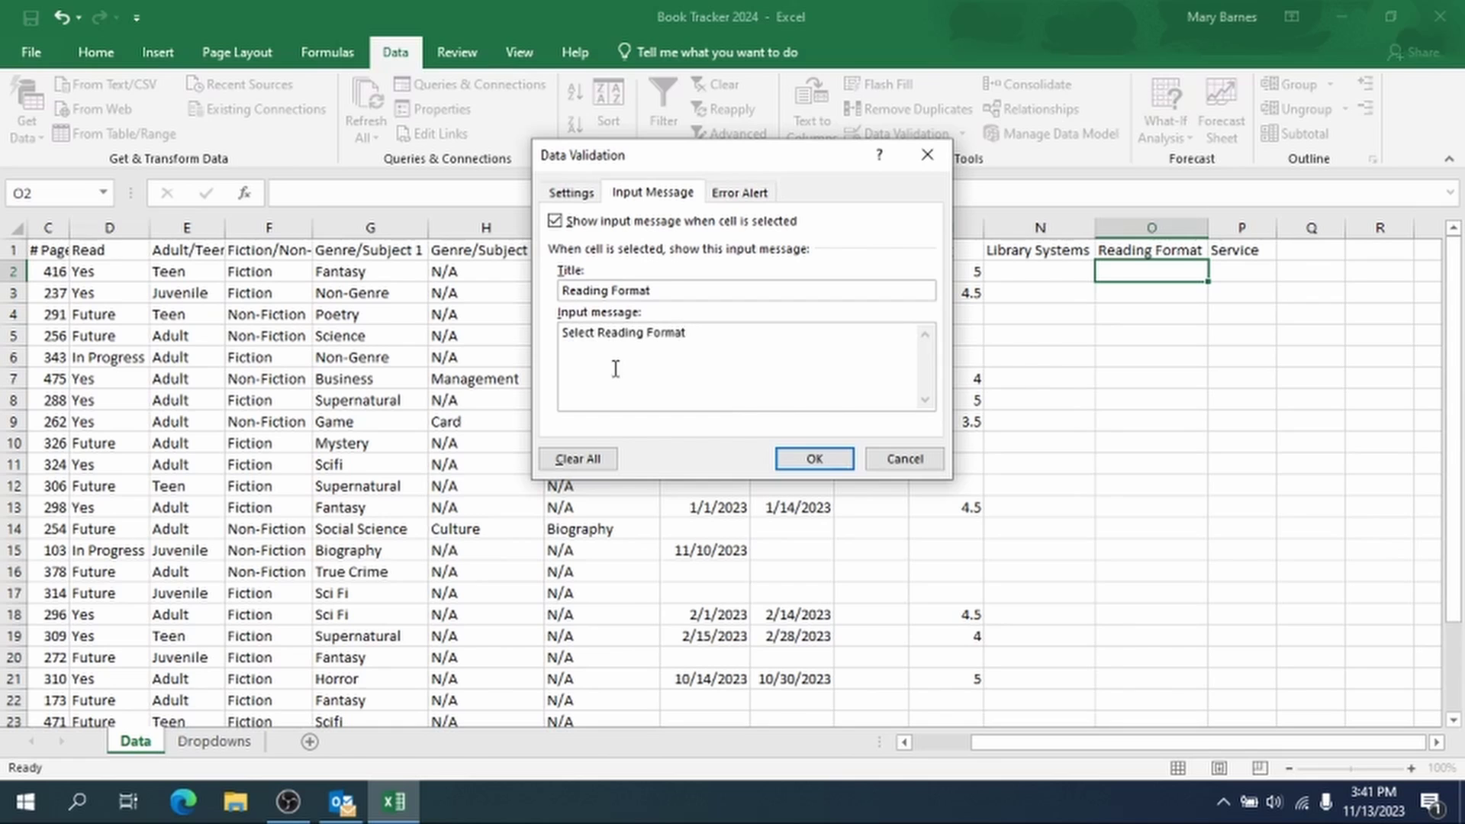
left_click(809, 453)
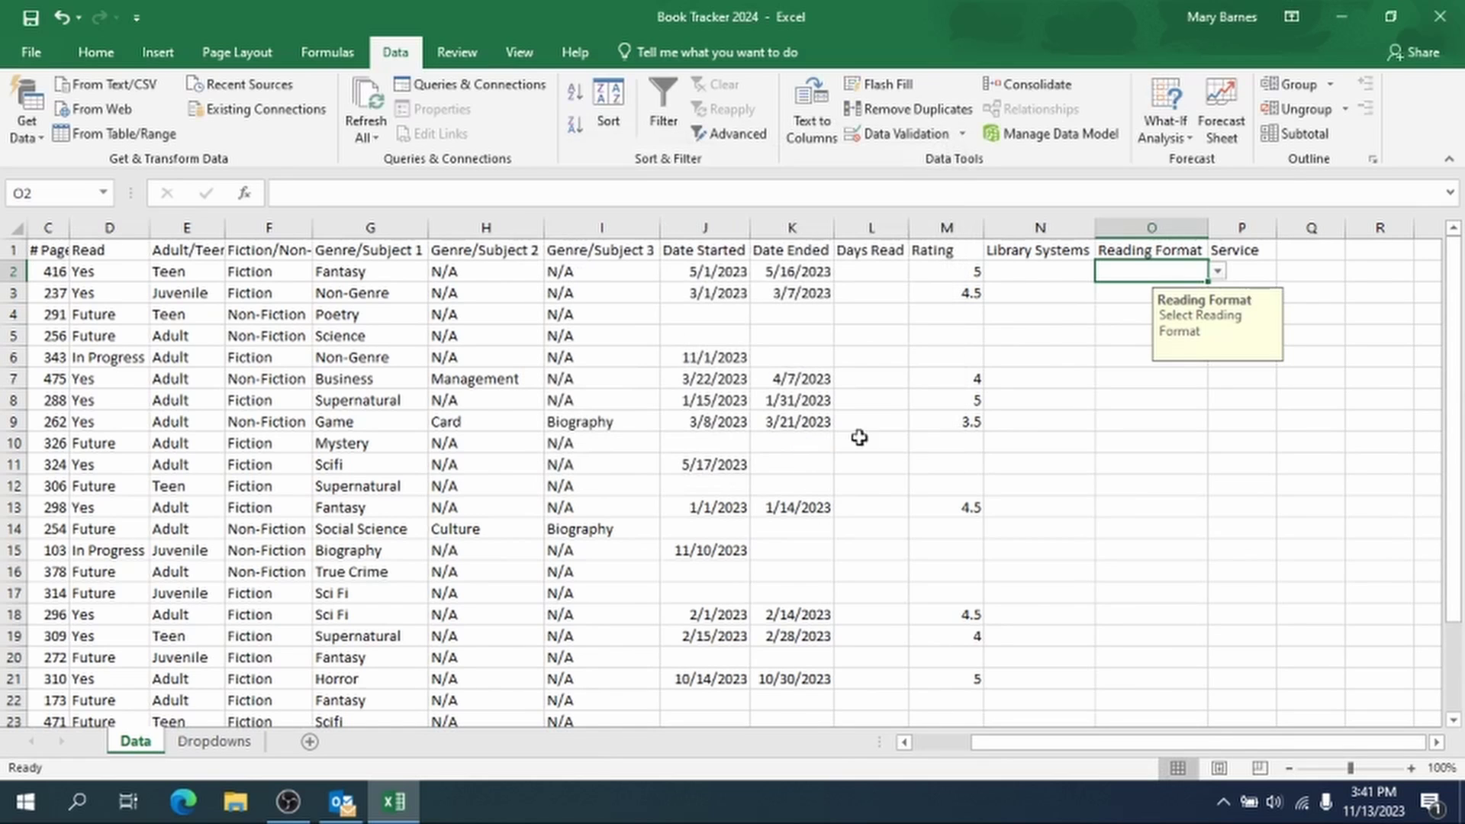
Step: Copy the Reading Format dropdown from O2 down to O27, checking its options in the first and last cells
left_click(1218, 272)
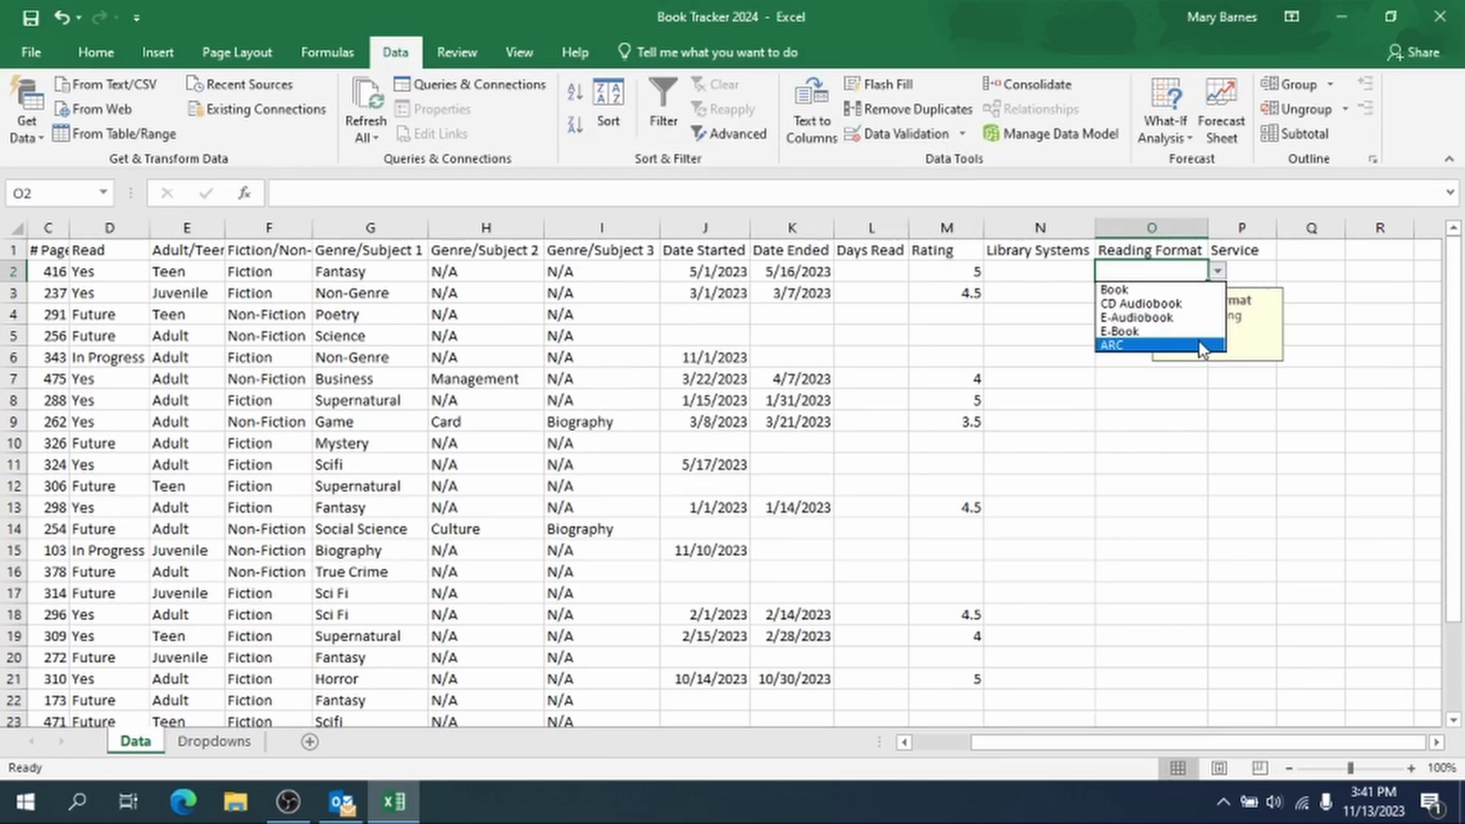
left_click(1218, 272)
scroll(1297, 286, "down", 2)
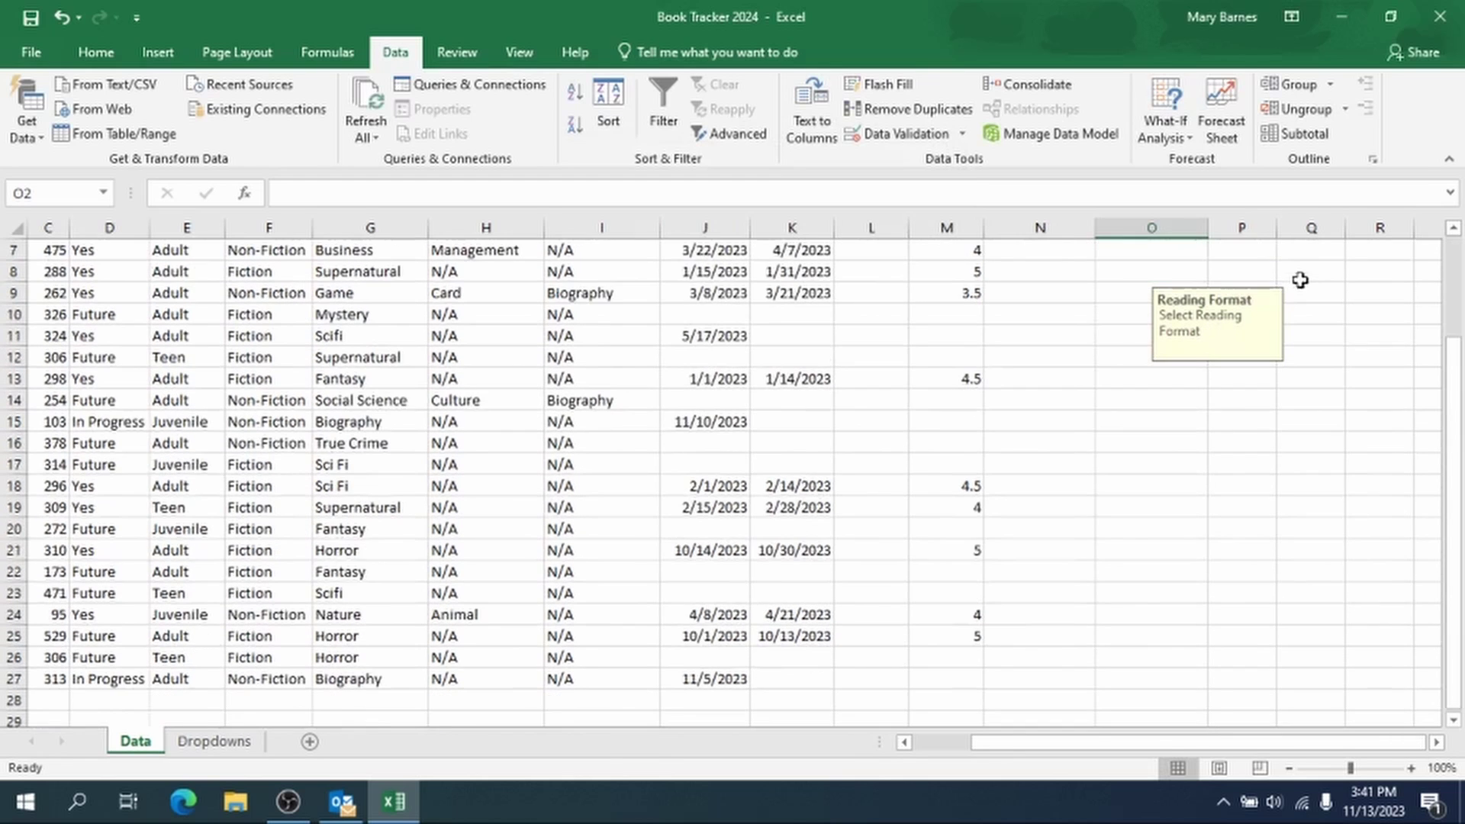
scroll(1297, 283, "up", 2)
left_click_drag(1207, 281, 1144, 685)
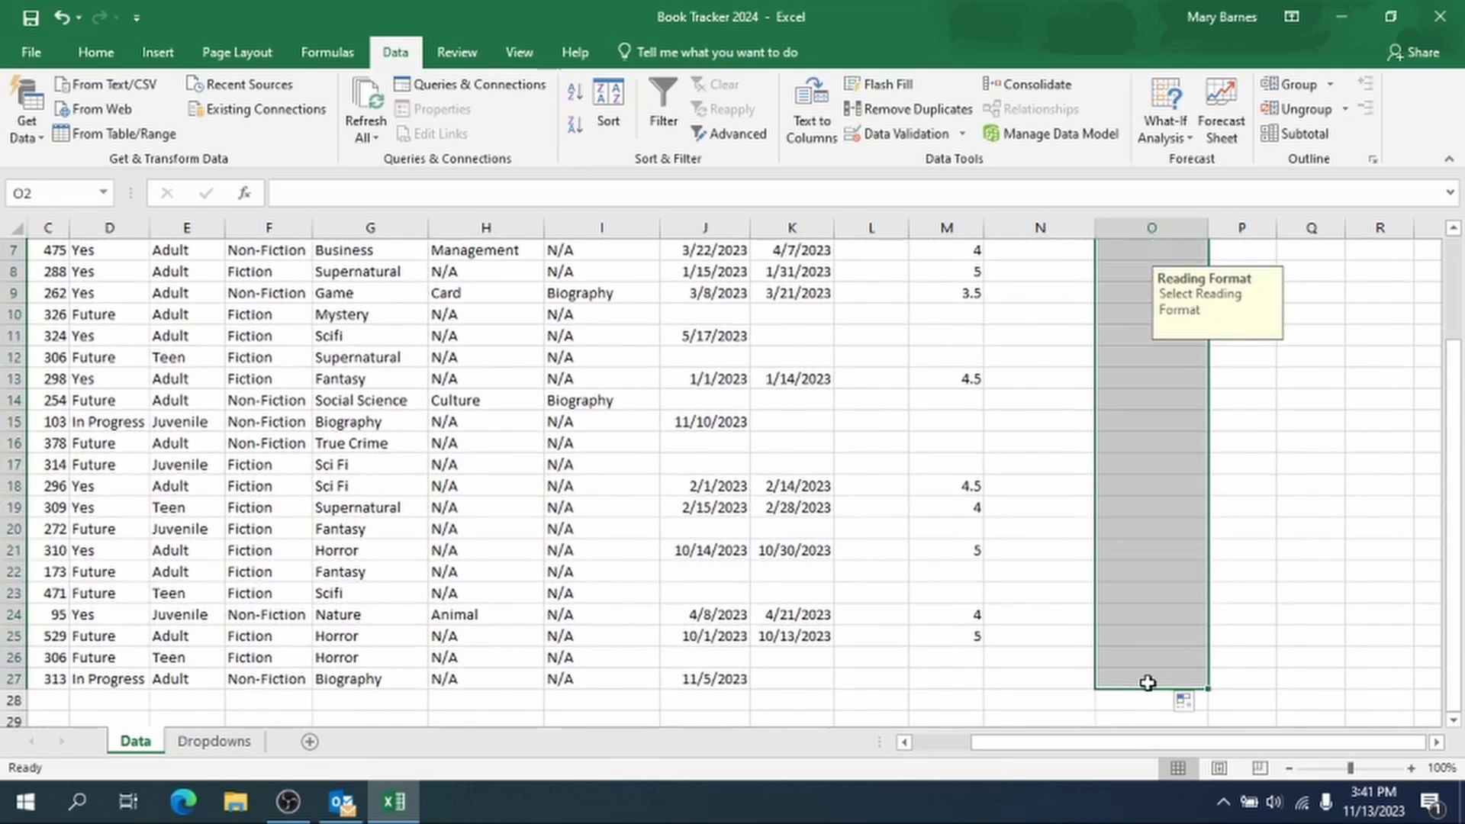
left_click(1179, 677)
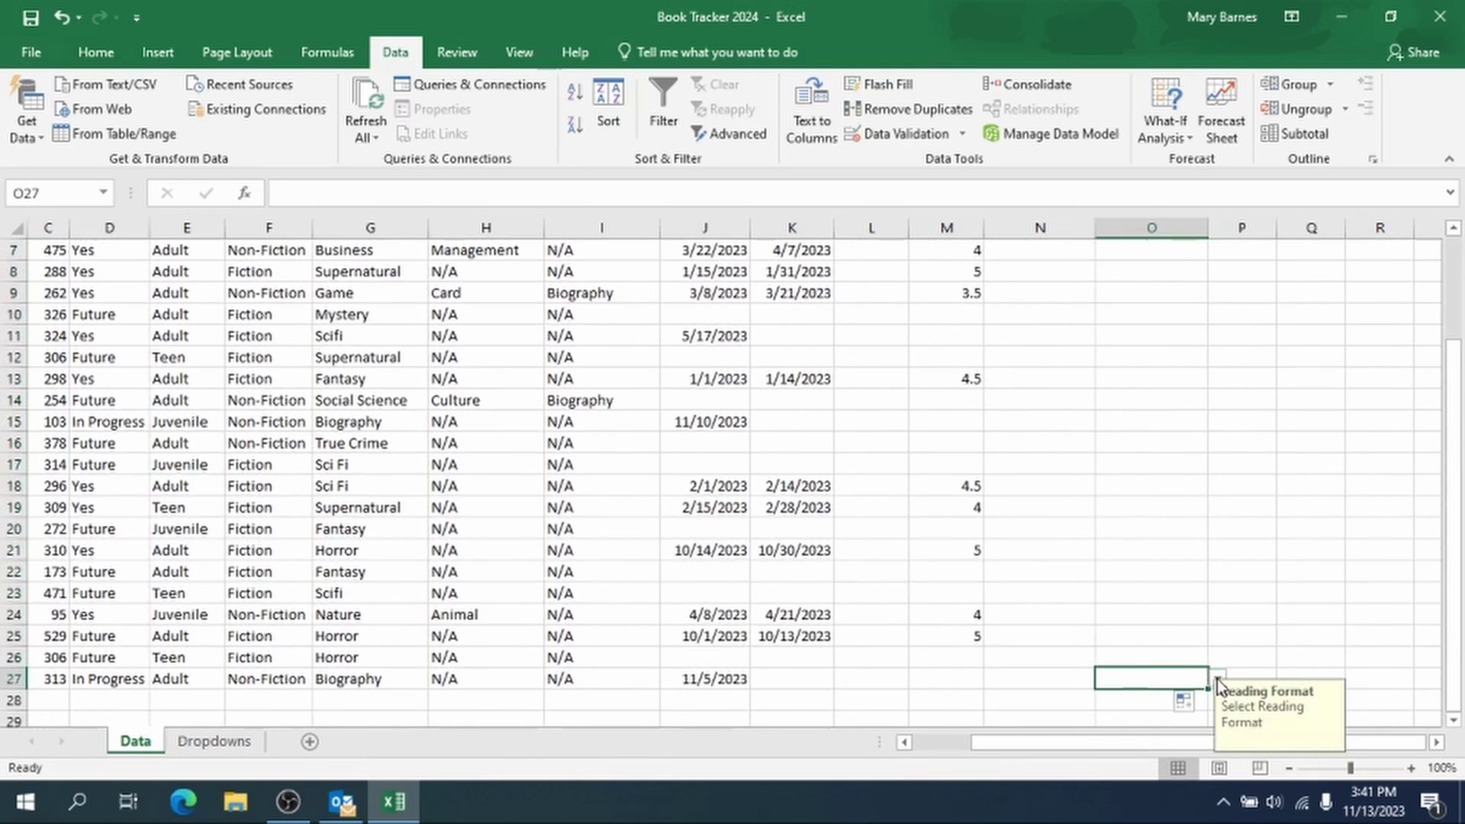
left_click(1216, 679)
left_click(1216, 679)
Step: Extend the Library Systems dropdown from N25 down over the remaining book rows
scroll(1272, 610, "down", 1)
scroll(1183, 523, "down", 4)
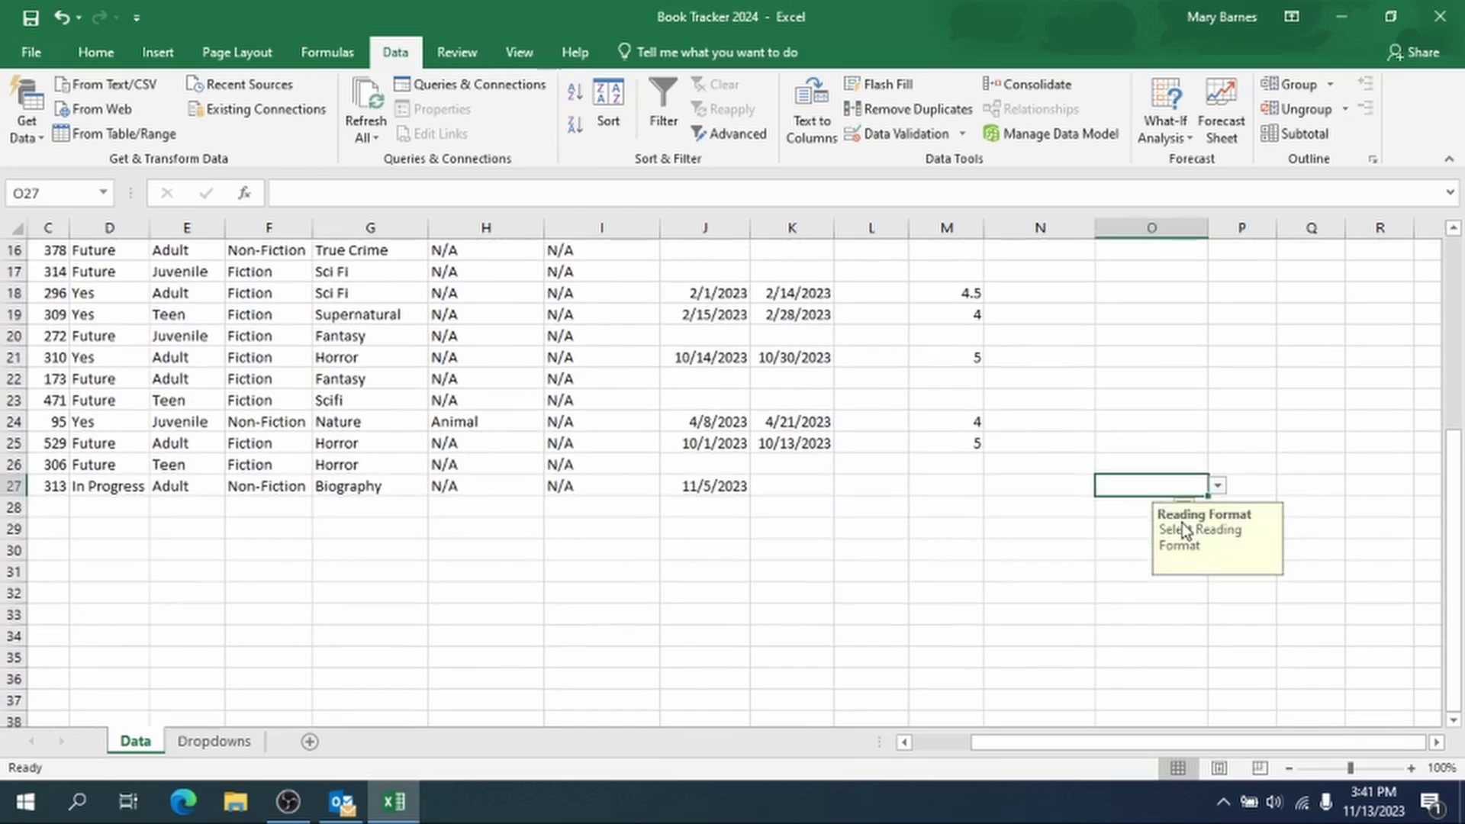
left_click(1054, 401)
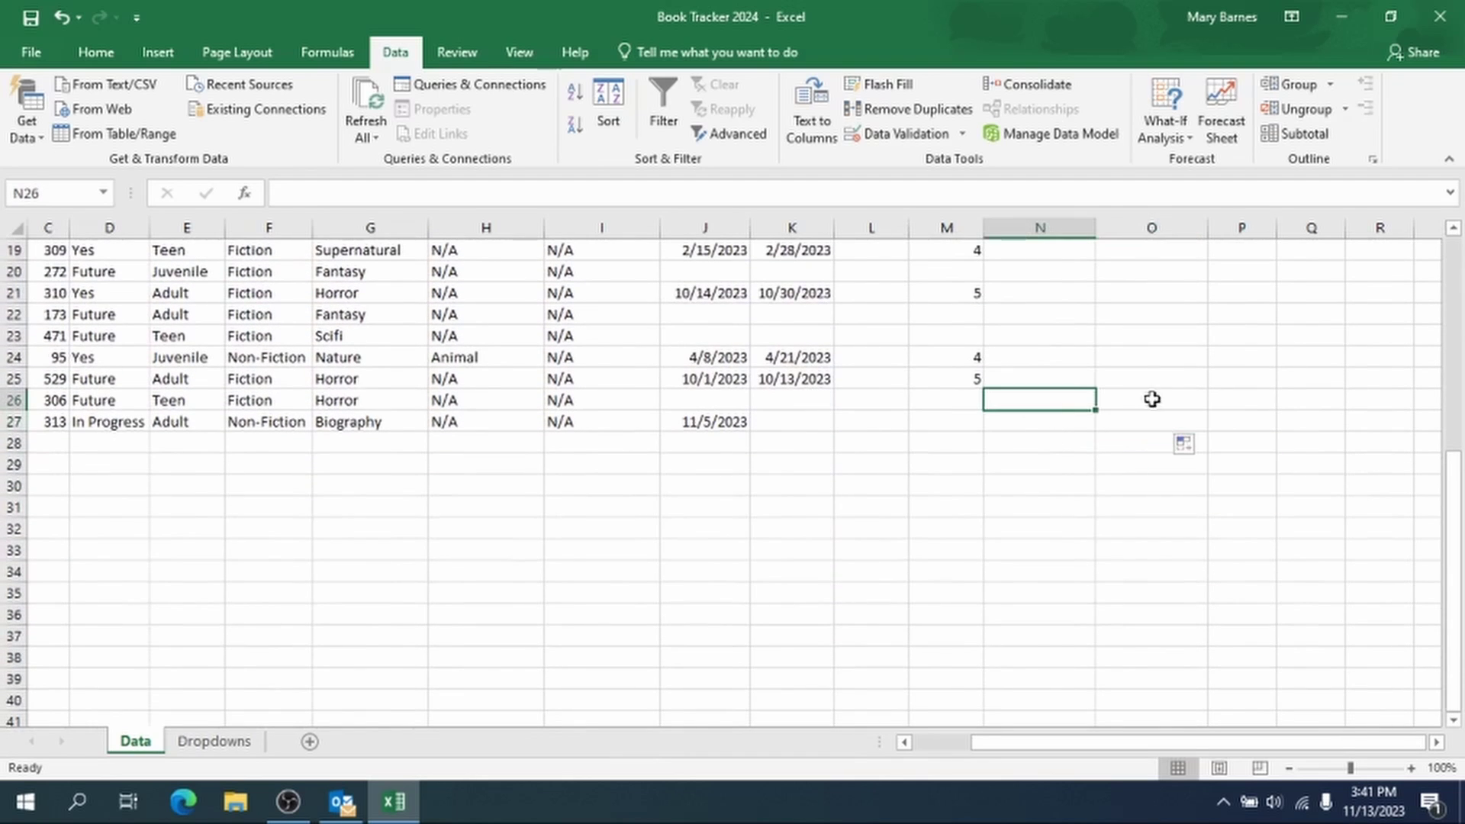
left_click(1080, 381)
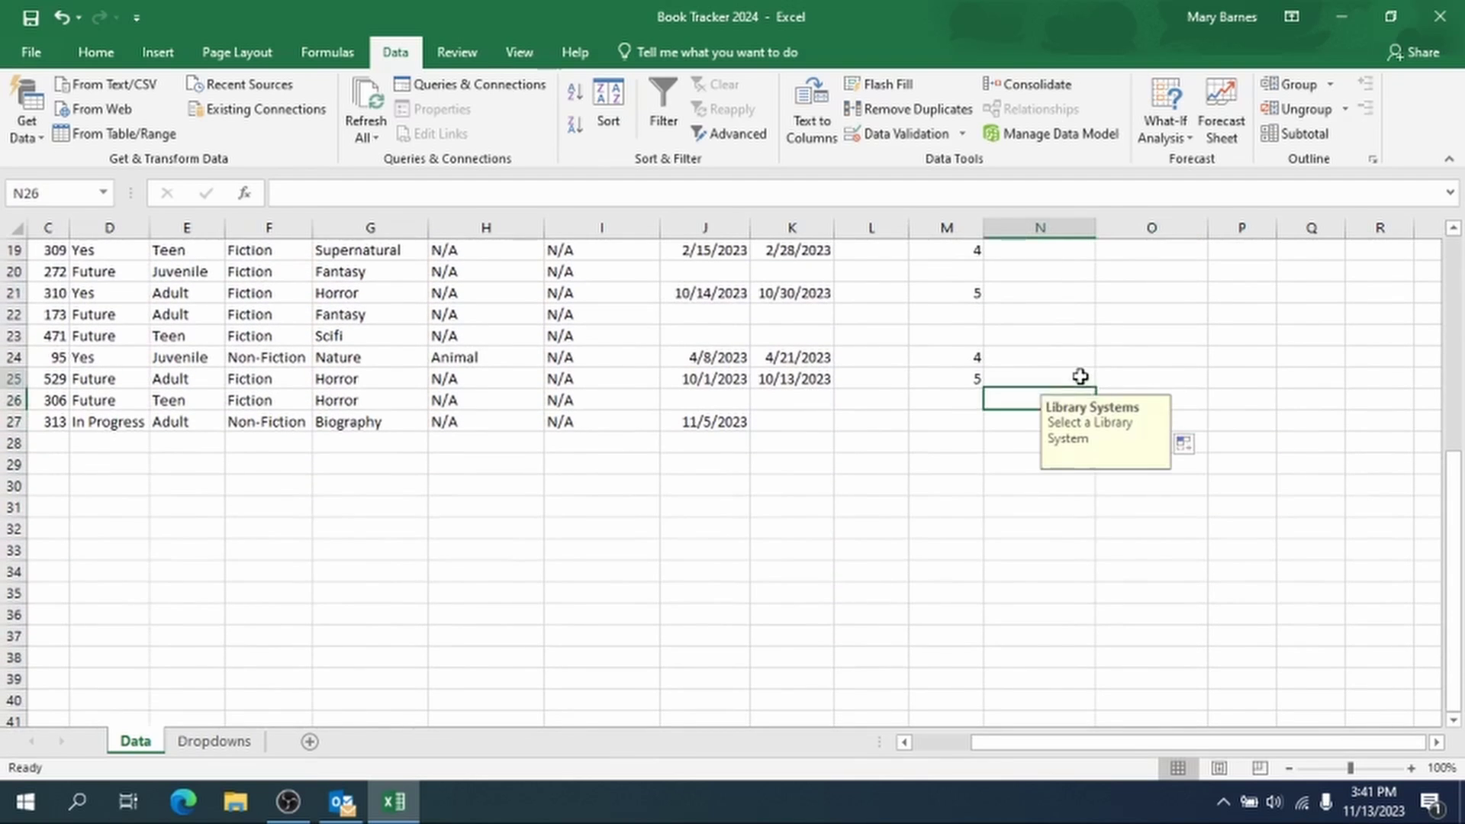
left_click_drag(1096, 392, 1096, 410)
left_click(1240, 376)
scroll(1239, 376, "up", 6)
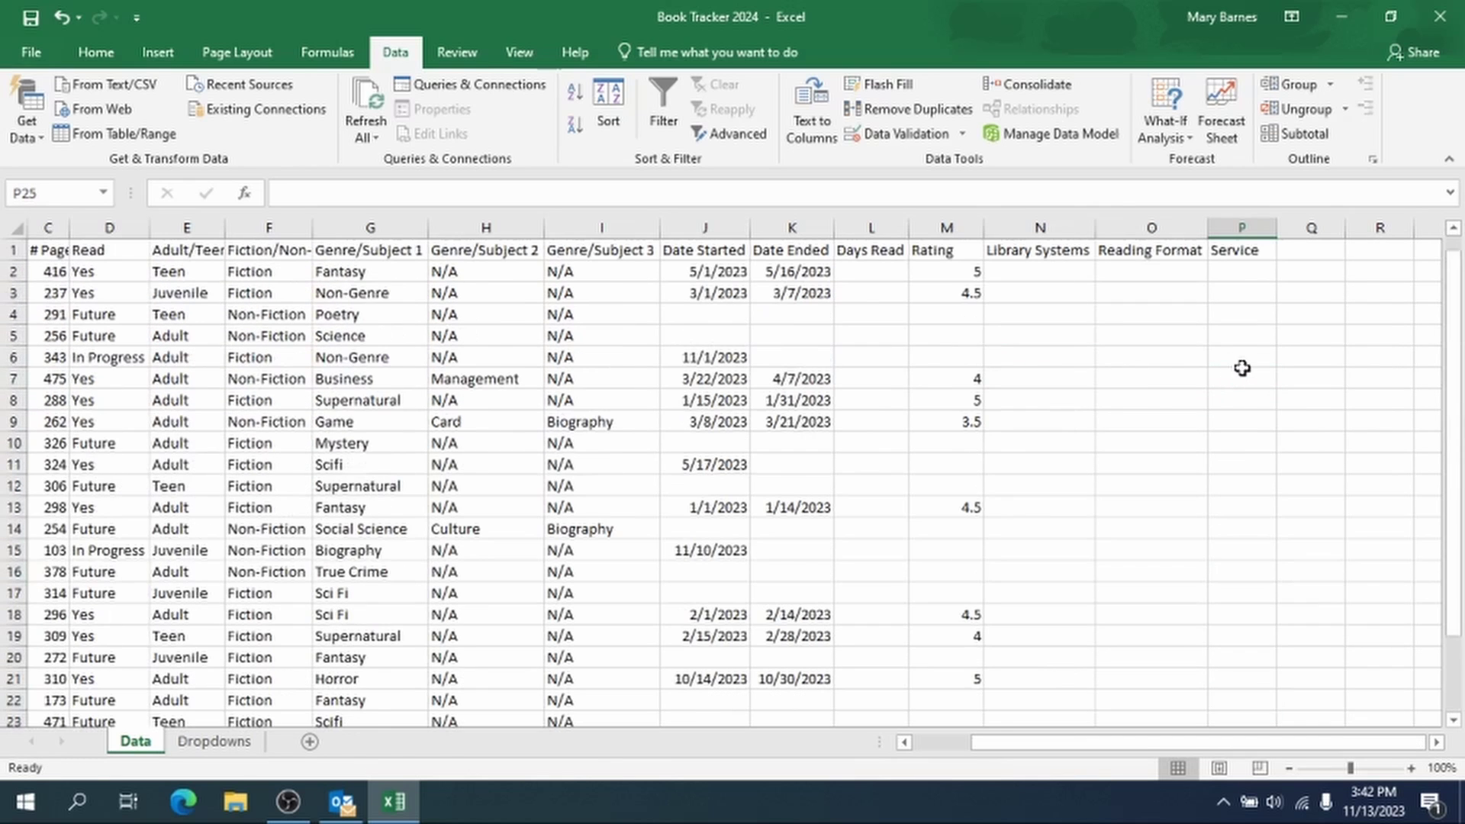
Step: Give cell P2 a validation input message titled Service reading "Please Select a Service"
left_click(1248, 272)
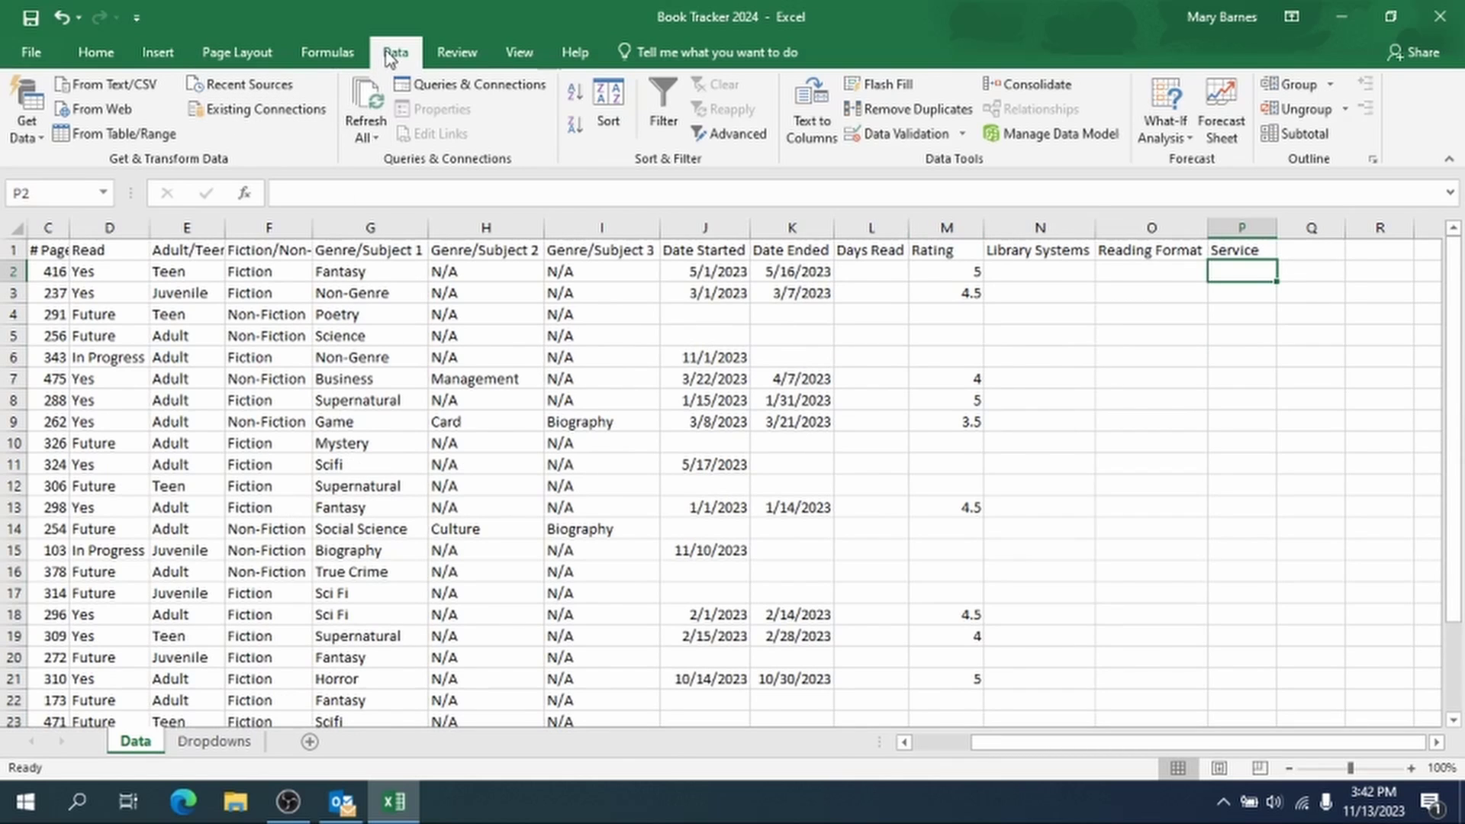
left_click(900, 134)
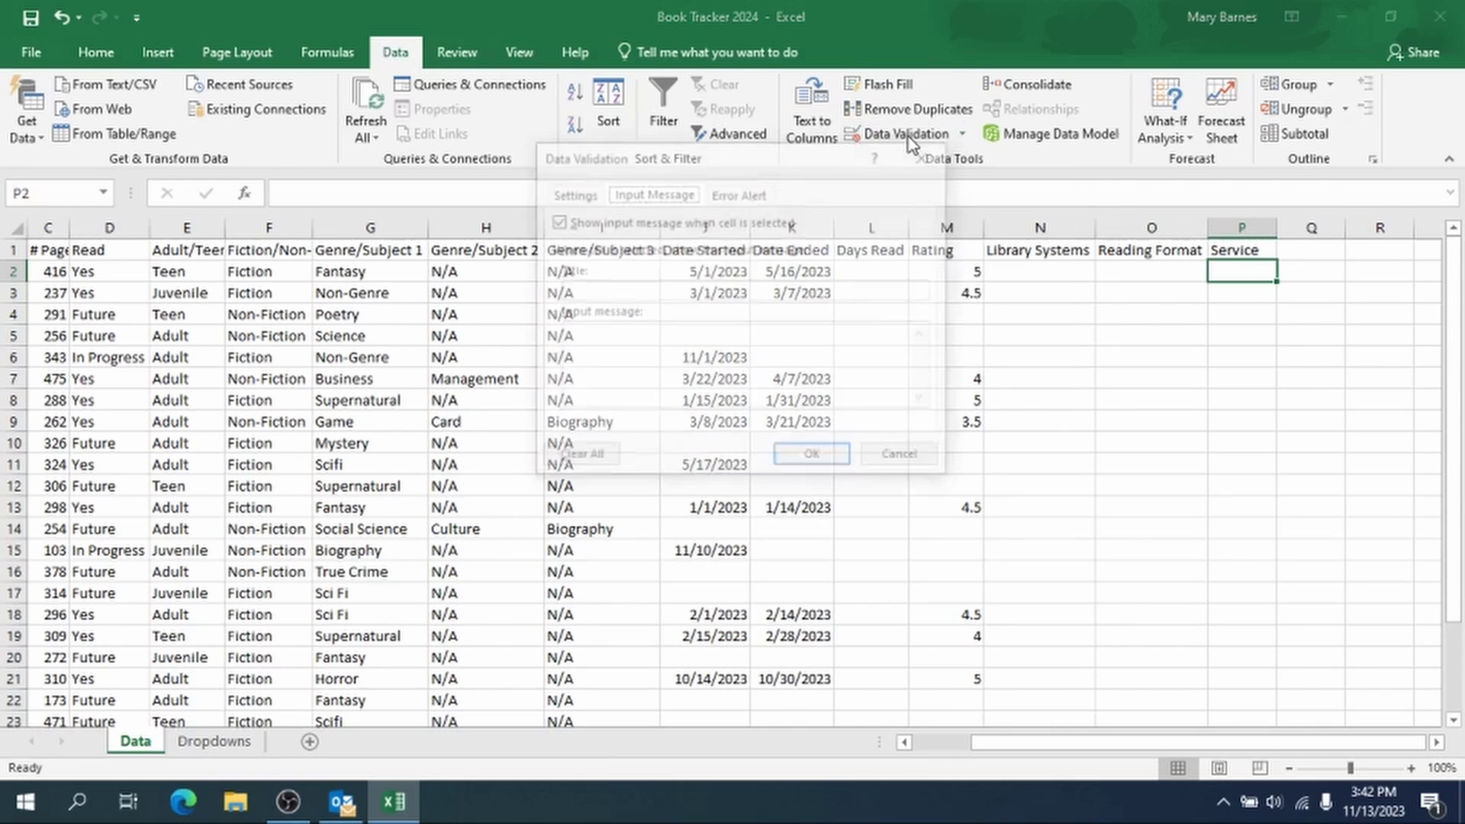
left_click(618, 293)
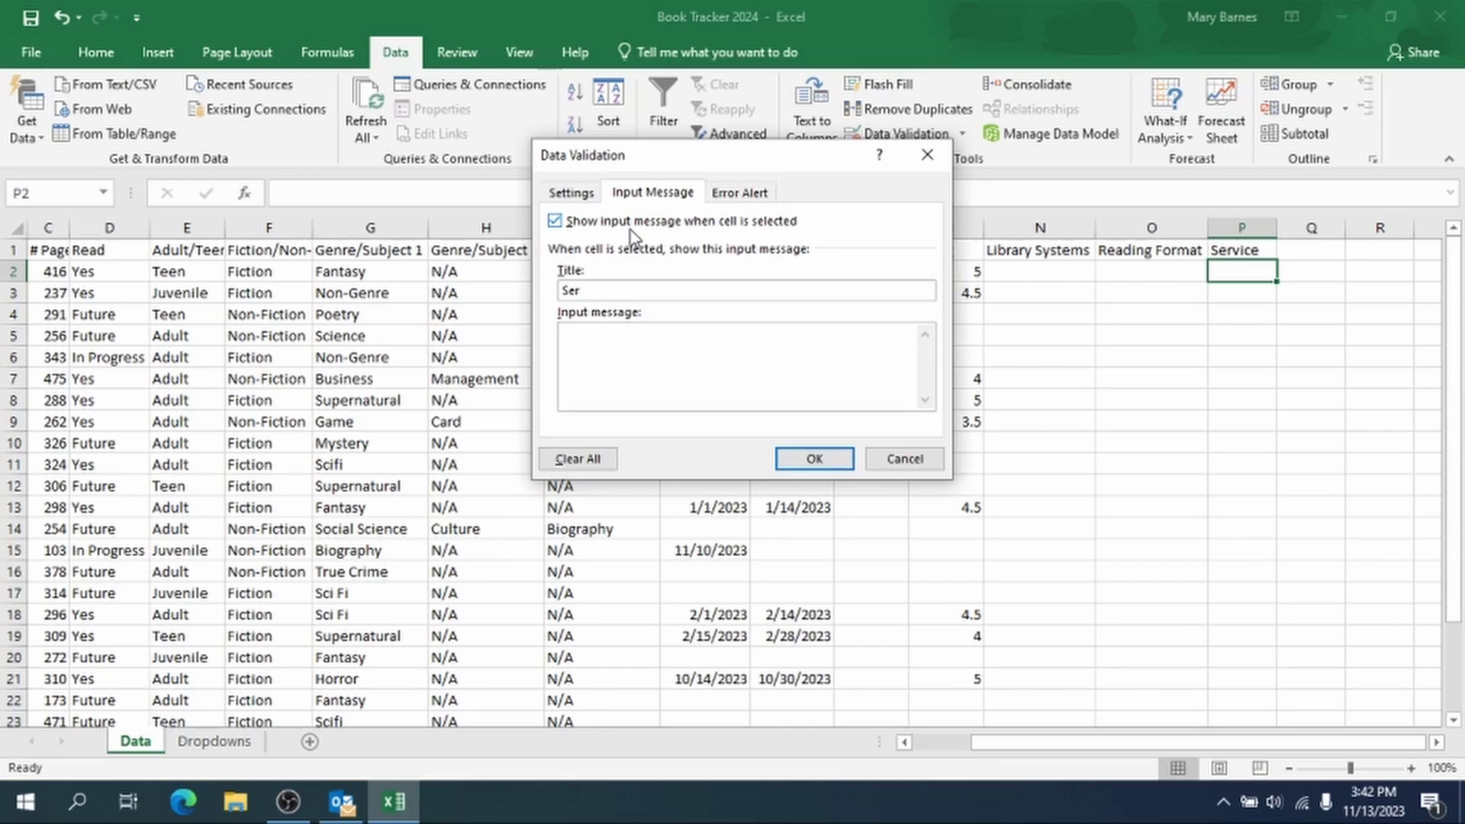
left_click(709, 373)
Step: Restrict P2 to a list sourced from the services in Dropdowns!$C$2:$C$9 and apply the validation rule
left_click(580, 193)
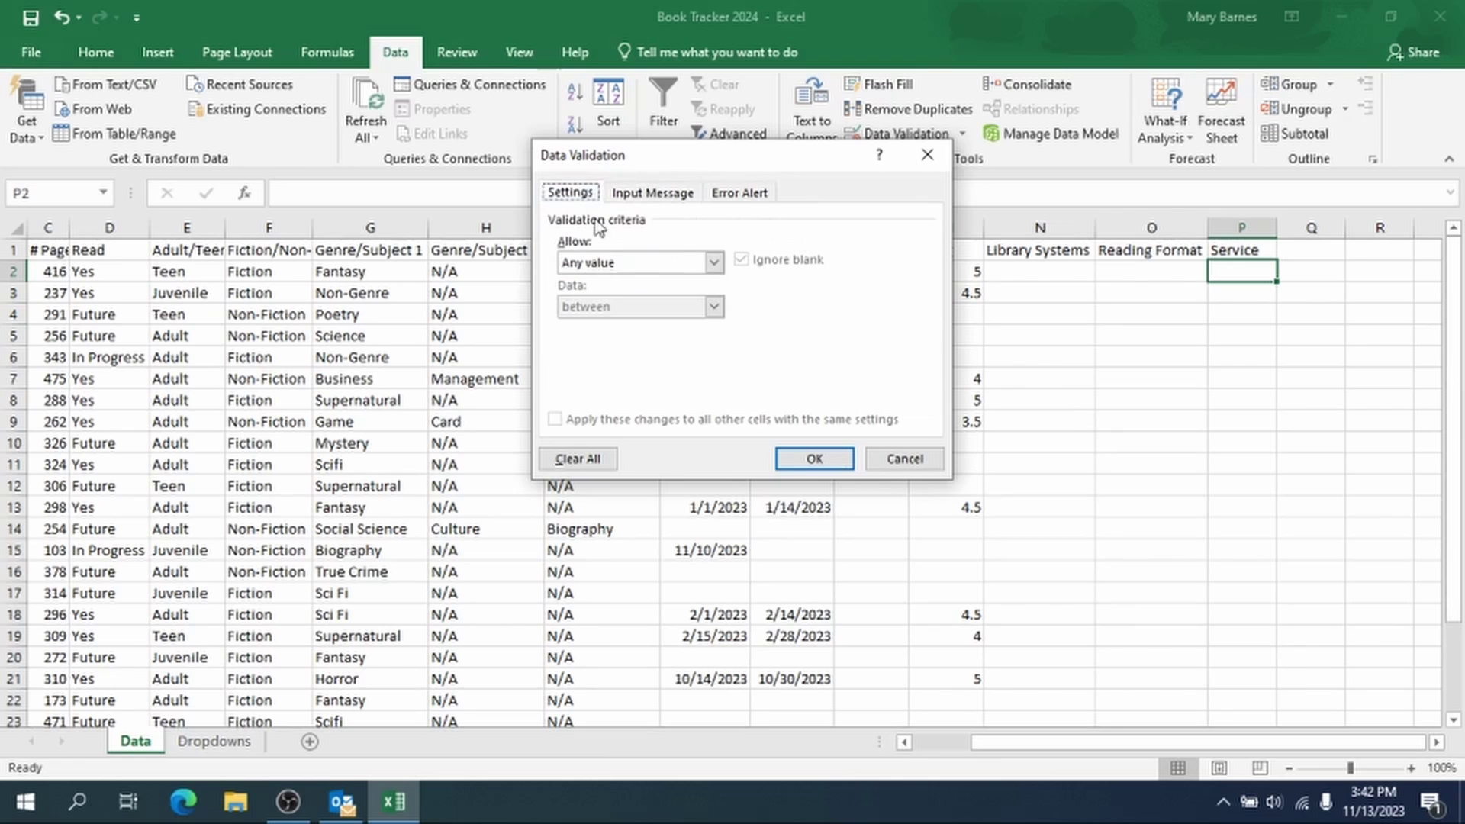
left_click(603, 260)
left_click(599, 330)
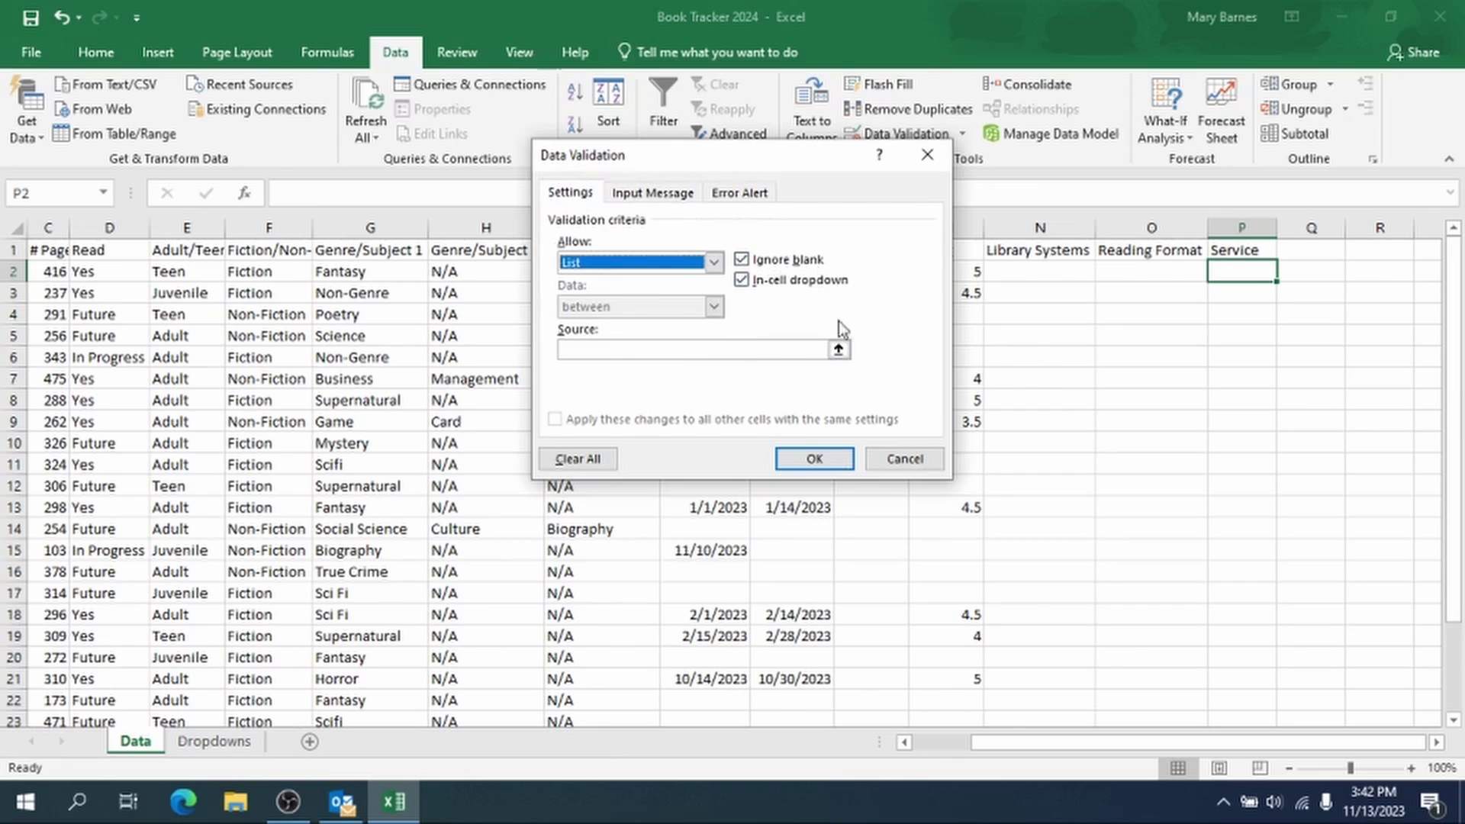
left_click(785, 348)
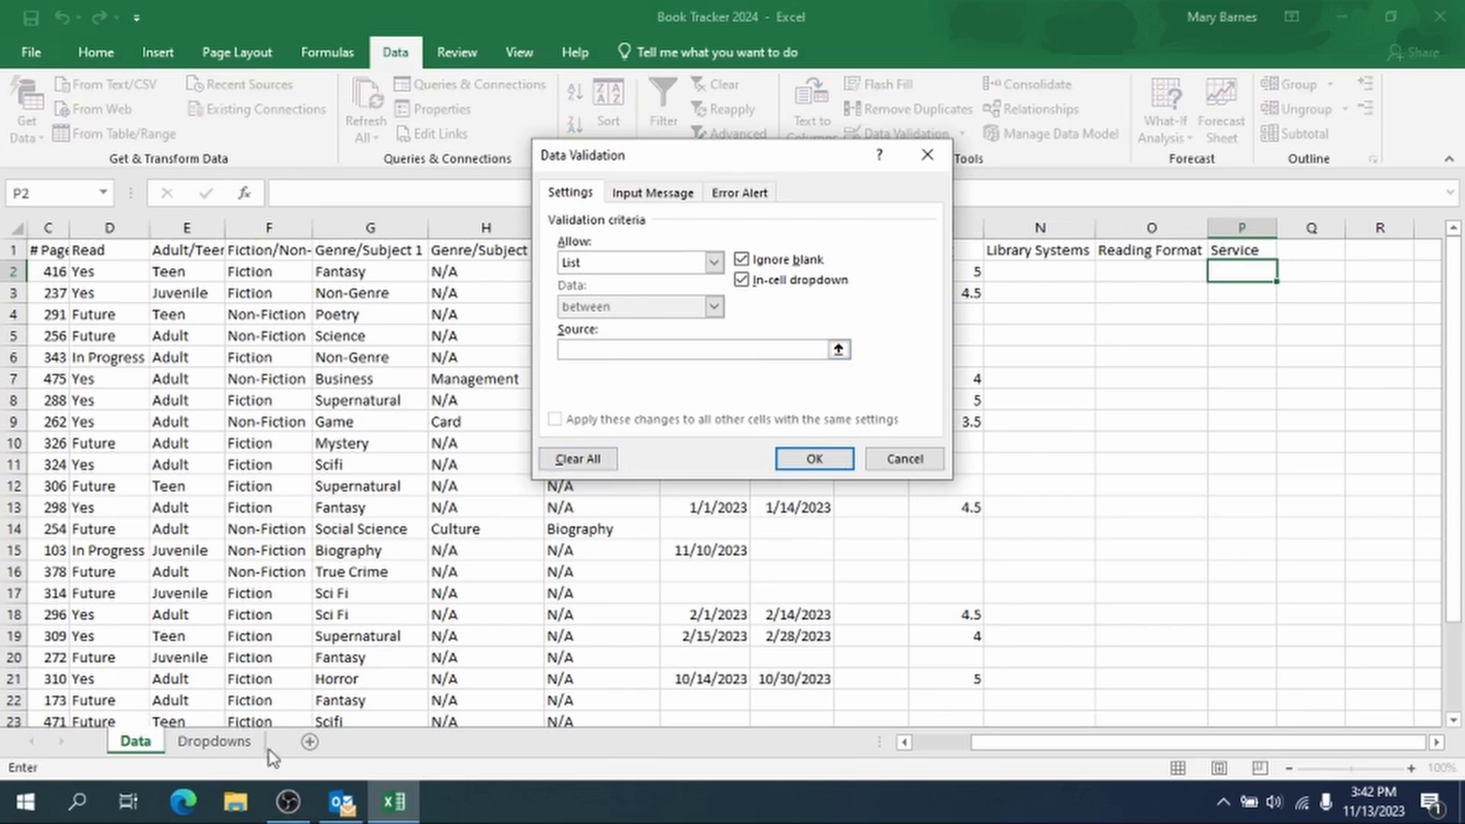
left_click(212, 741)
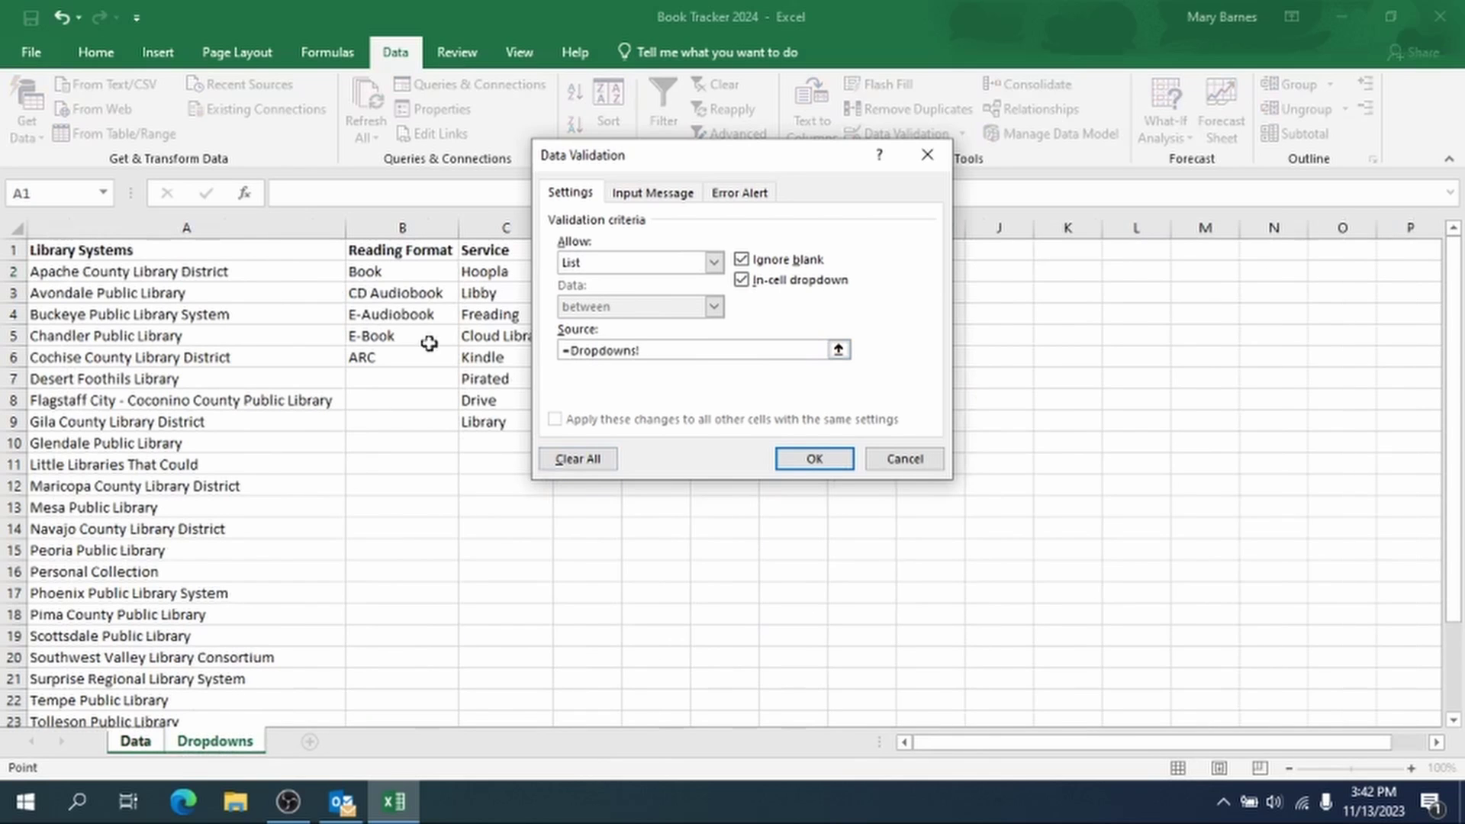
left_click_drag(483, 273, 478, 425)
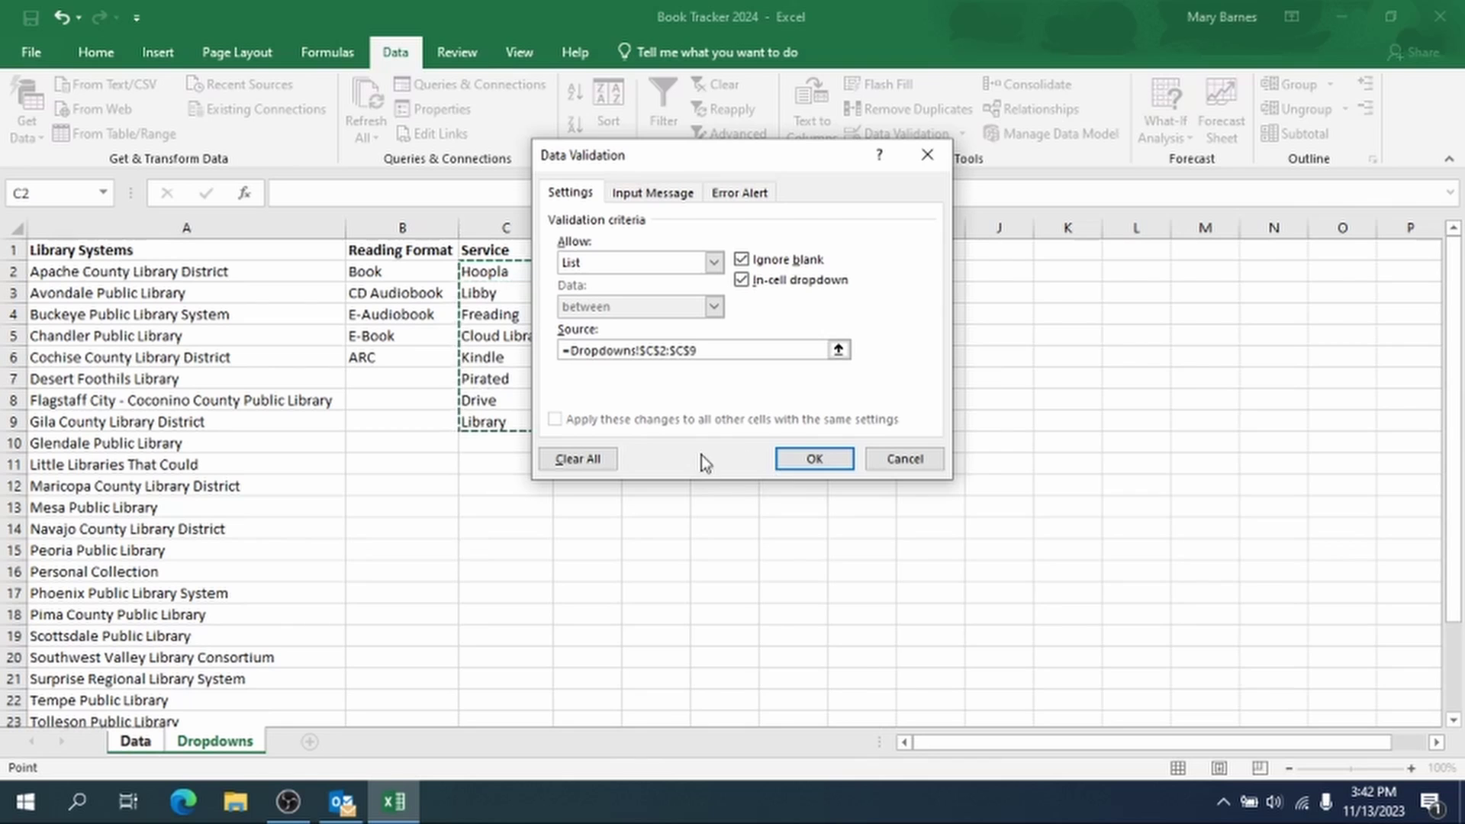
left_click(813, 458)
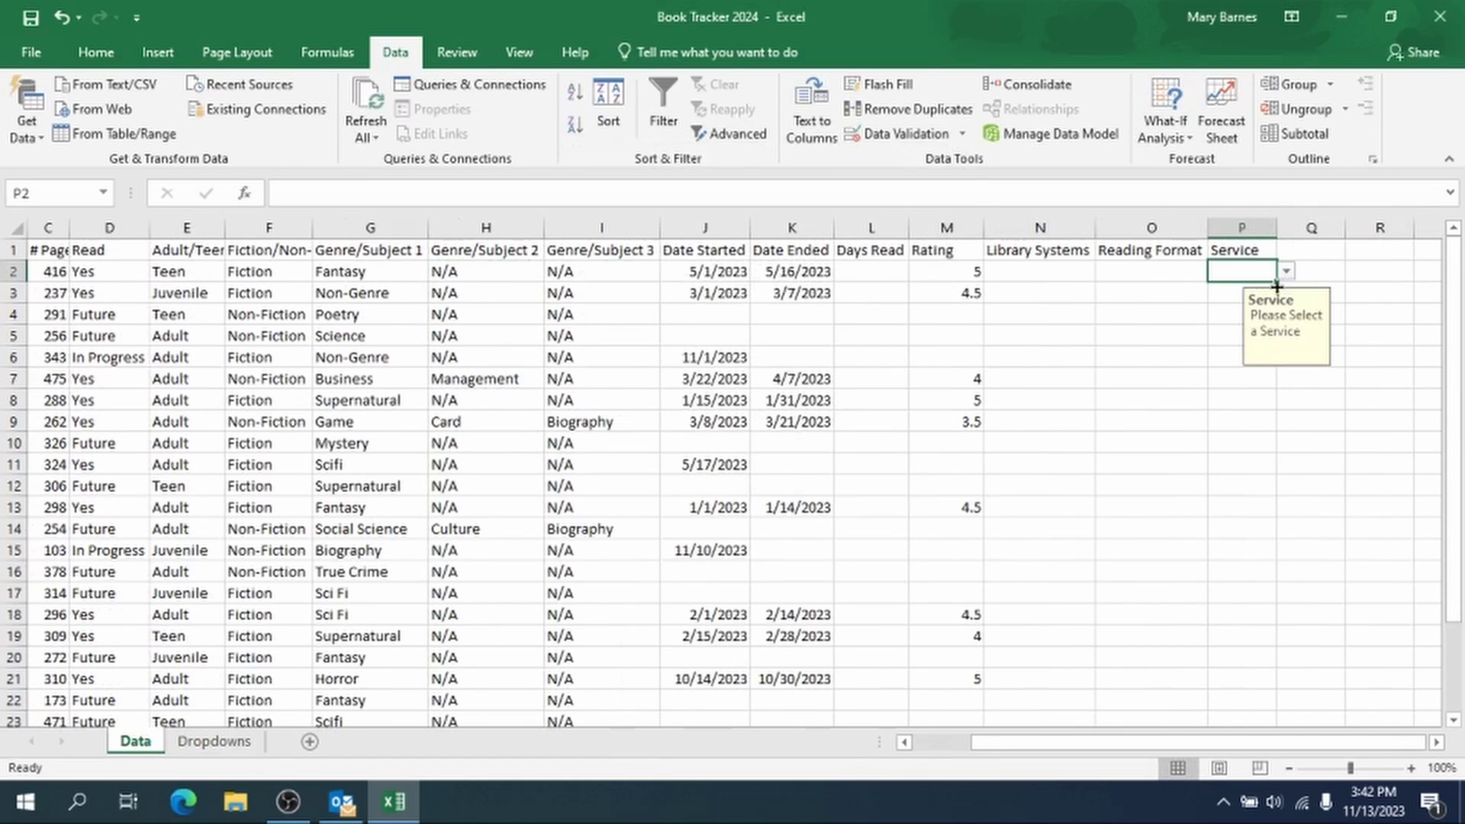
Step: Copy the Service dropdown from P2 down to P27 and check that it works in the last cell
scroll(1275, 286, "down", 1)
scroll(1307, 291, "up", 1)
left_click_drag(1275, 281, 1236, 717)
left_click_drag(1238, 741, 1252, 605)
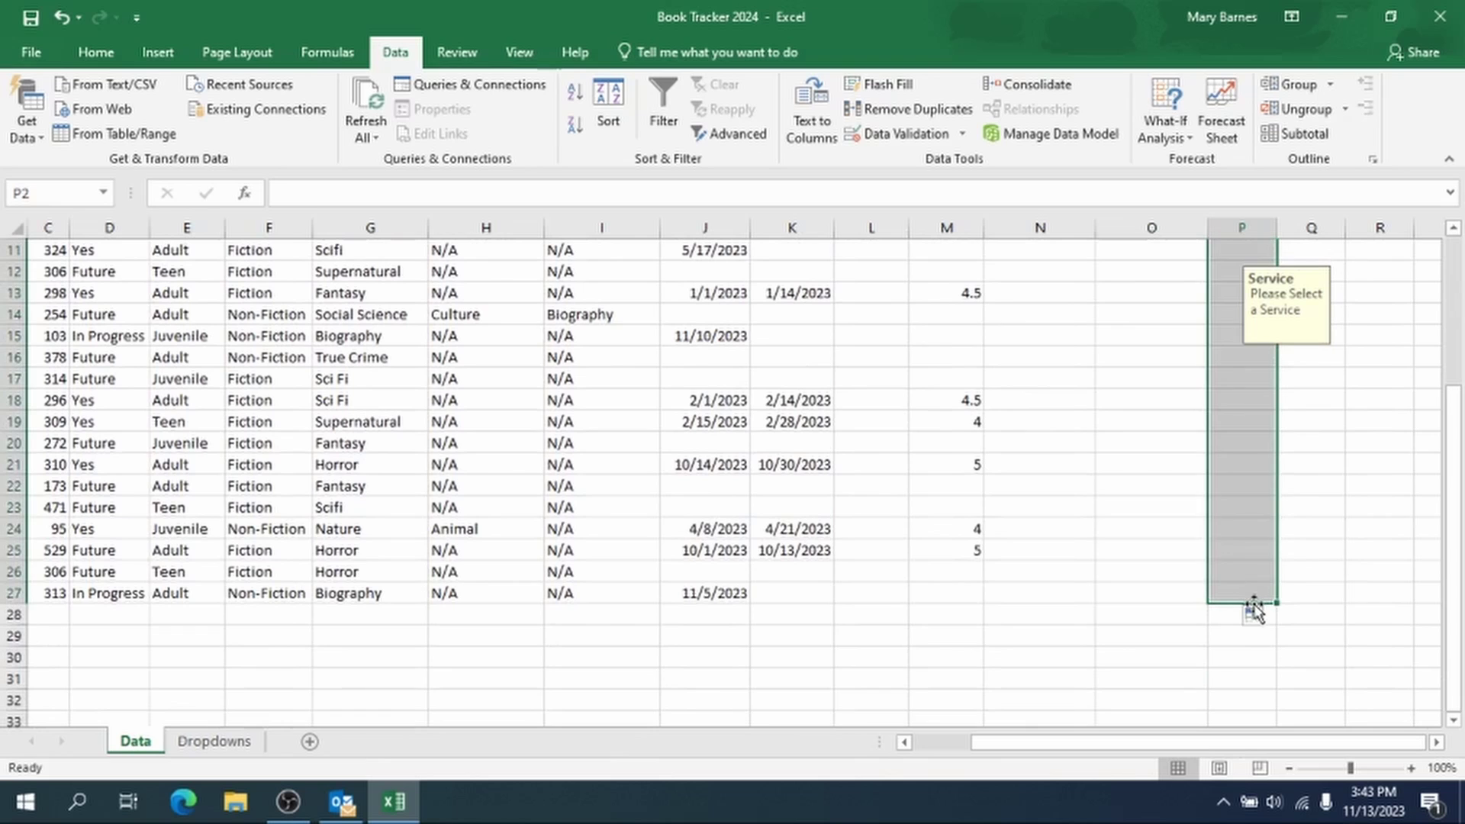
left_click(1294, 592)
left_click(1266, 596)
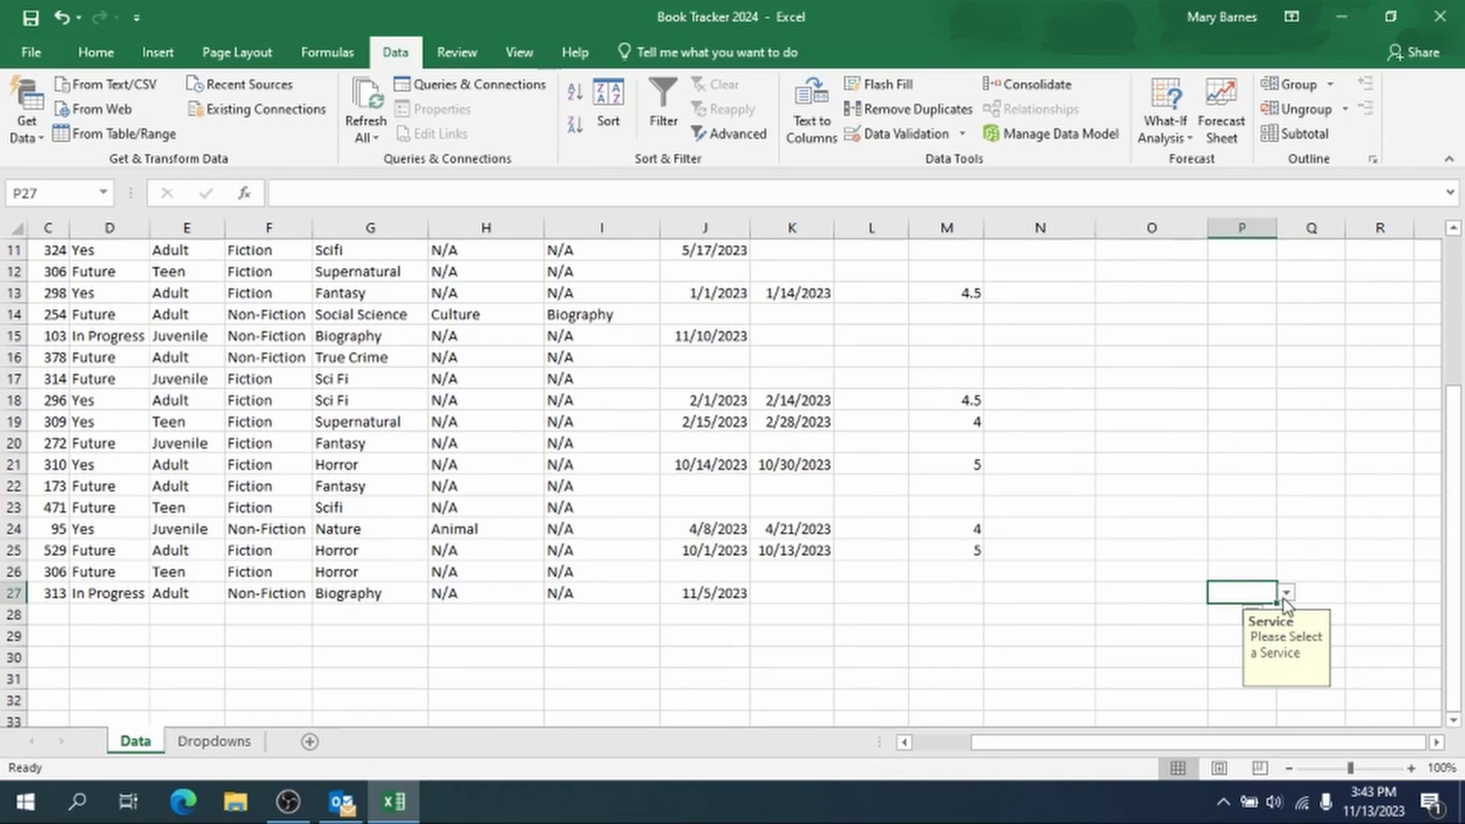
left_click(1288, 596)
left_click(1288, 596)
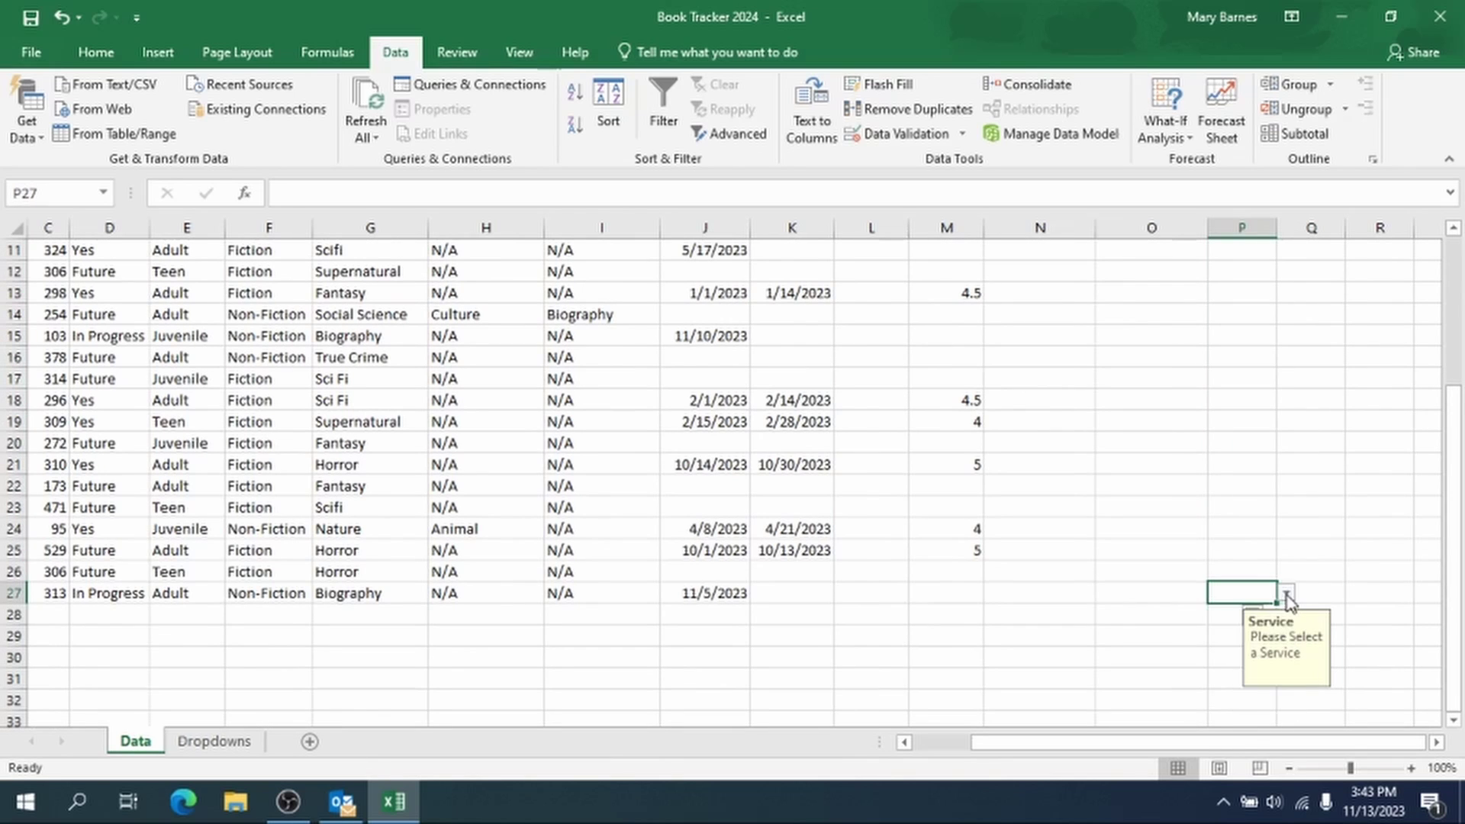
Step: Extend the Library Systems dropdown from N26 to N27
left_click(1059, 597)
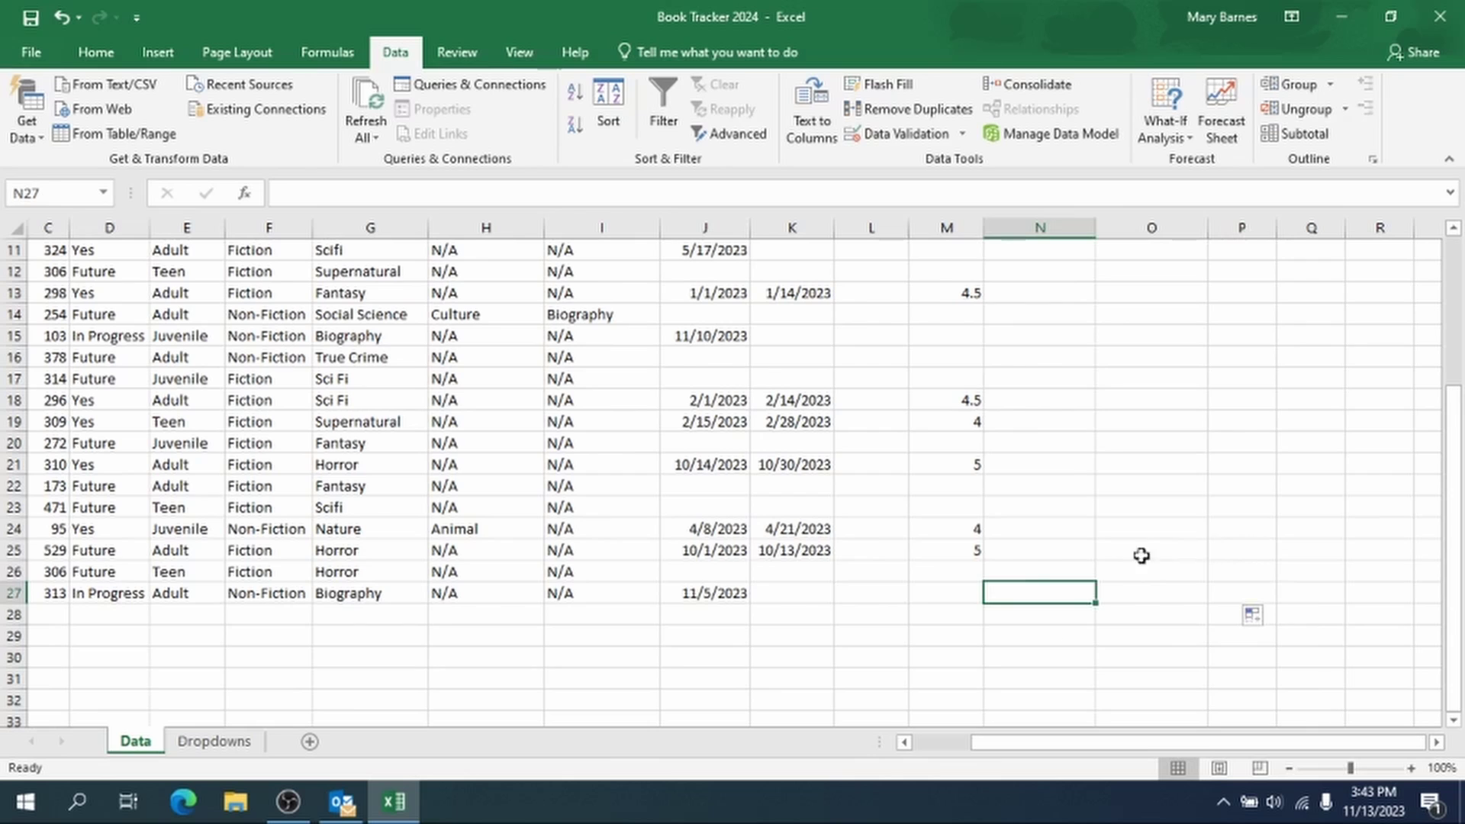
left_click(1069, 572)
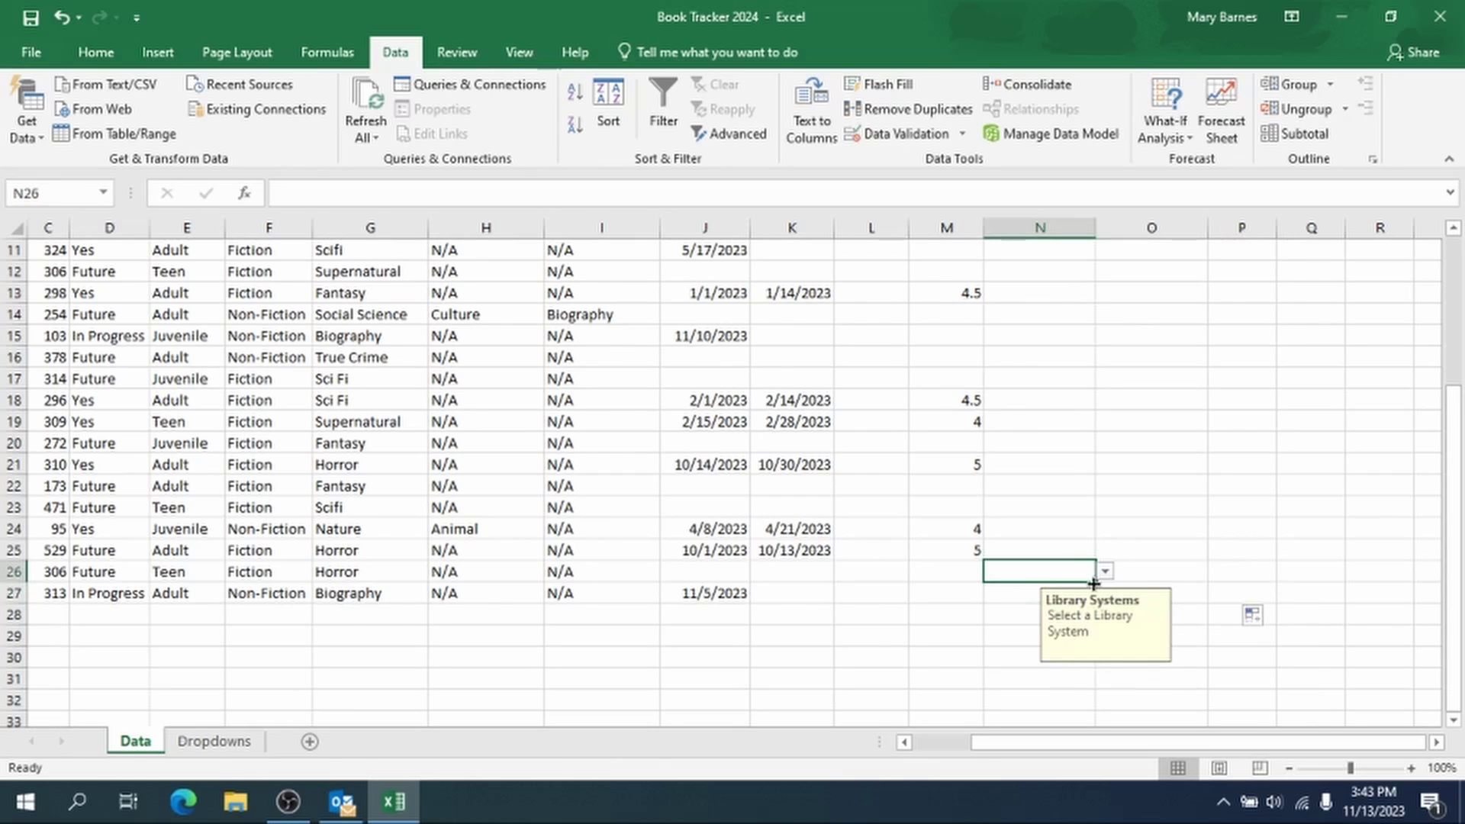
left_click_drag(1096, 582, 1068, 599)
left_click(1014, 596)
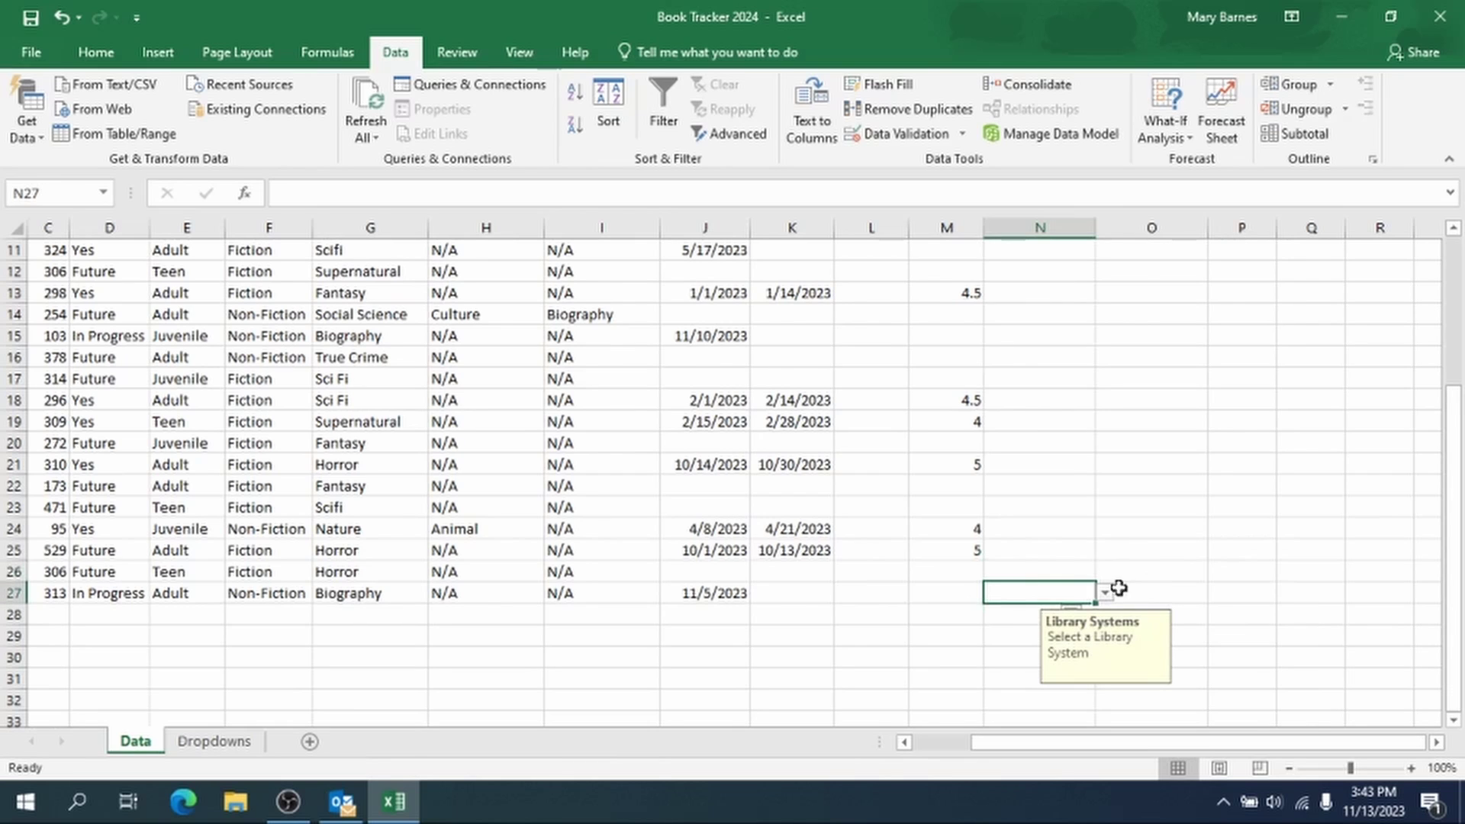
Step: Fill the three dropdowns in N27:P27 down through row 44 and check a Reading Format cell in the new rows
left_click(1251, 592, "shift")
scroll(1259, 580, "down", 4)
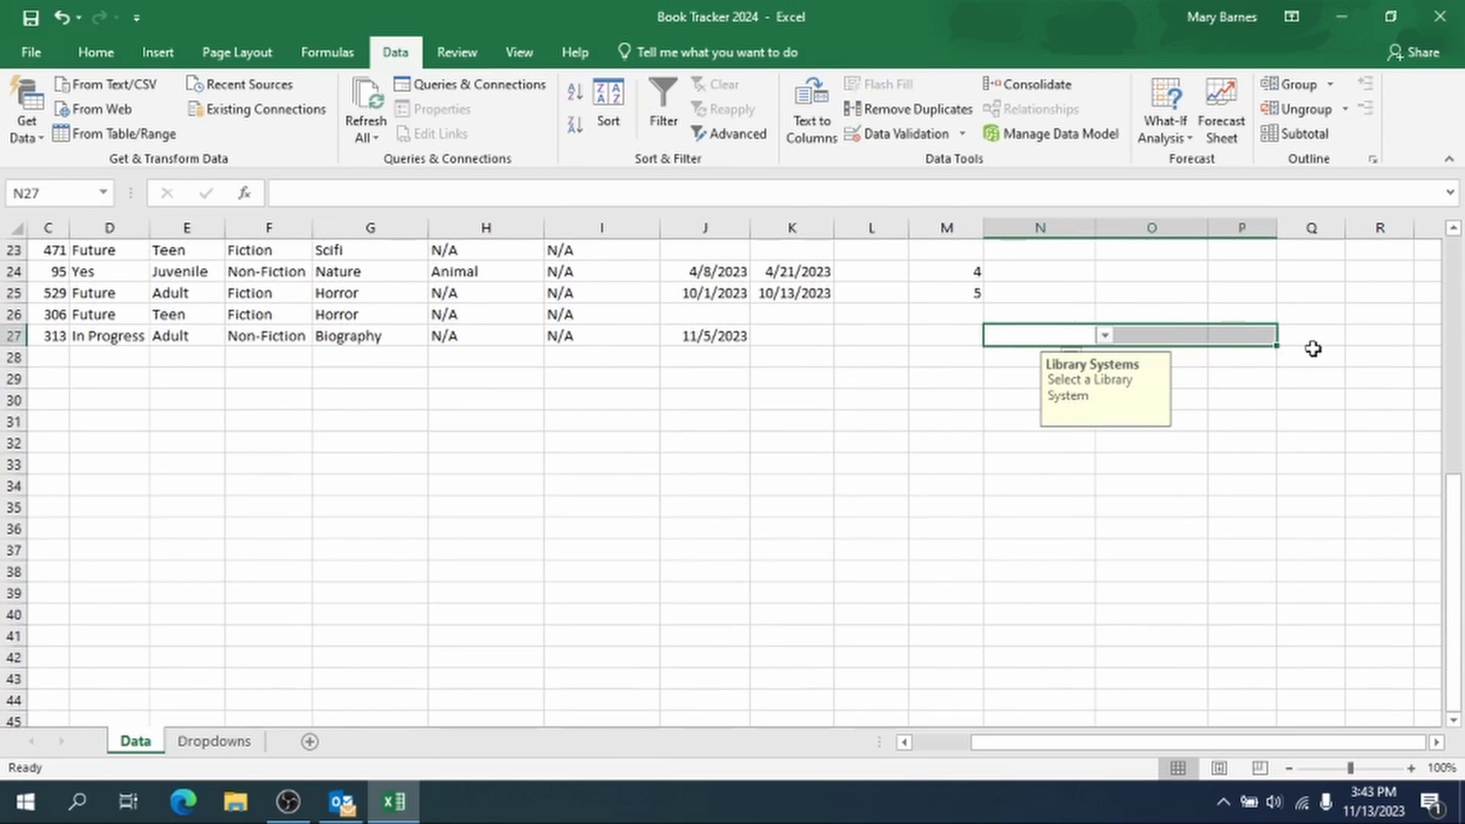
left_click_drag(1281, 347, 1282, 702)
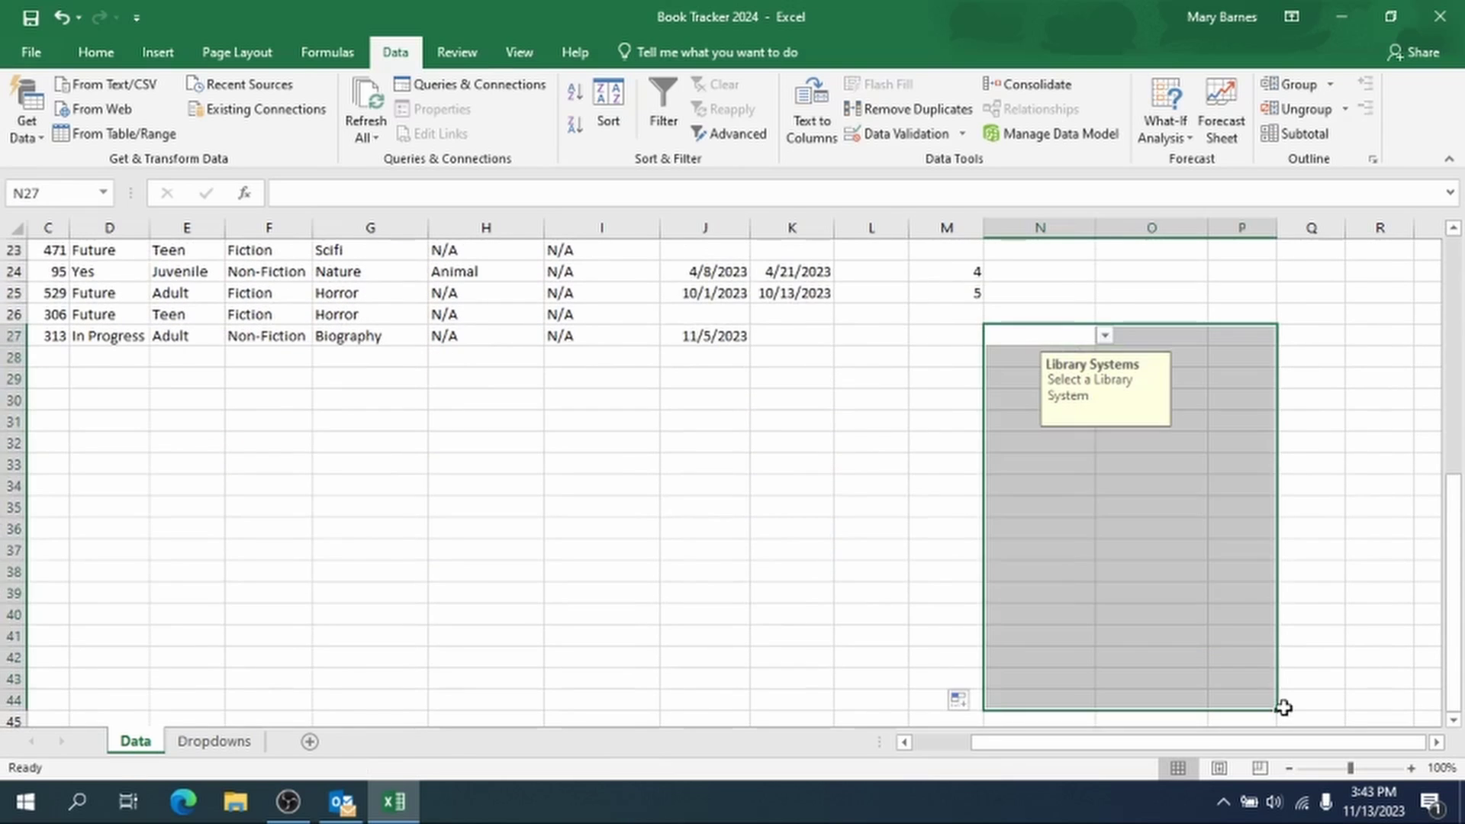
left_click(1241, 592)
left_click(1156, 573)
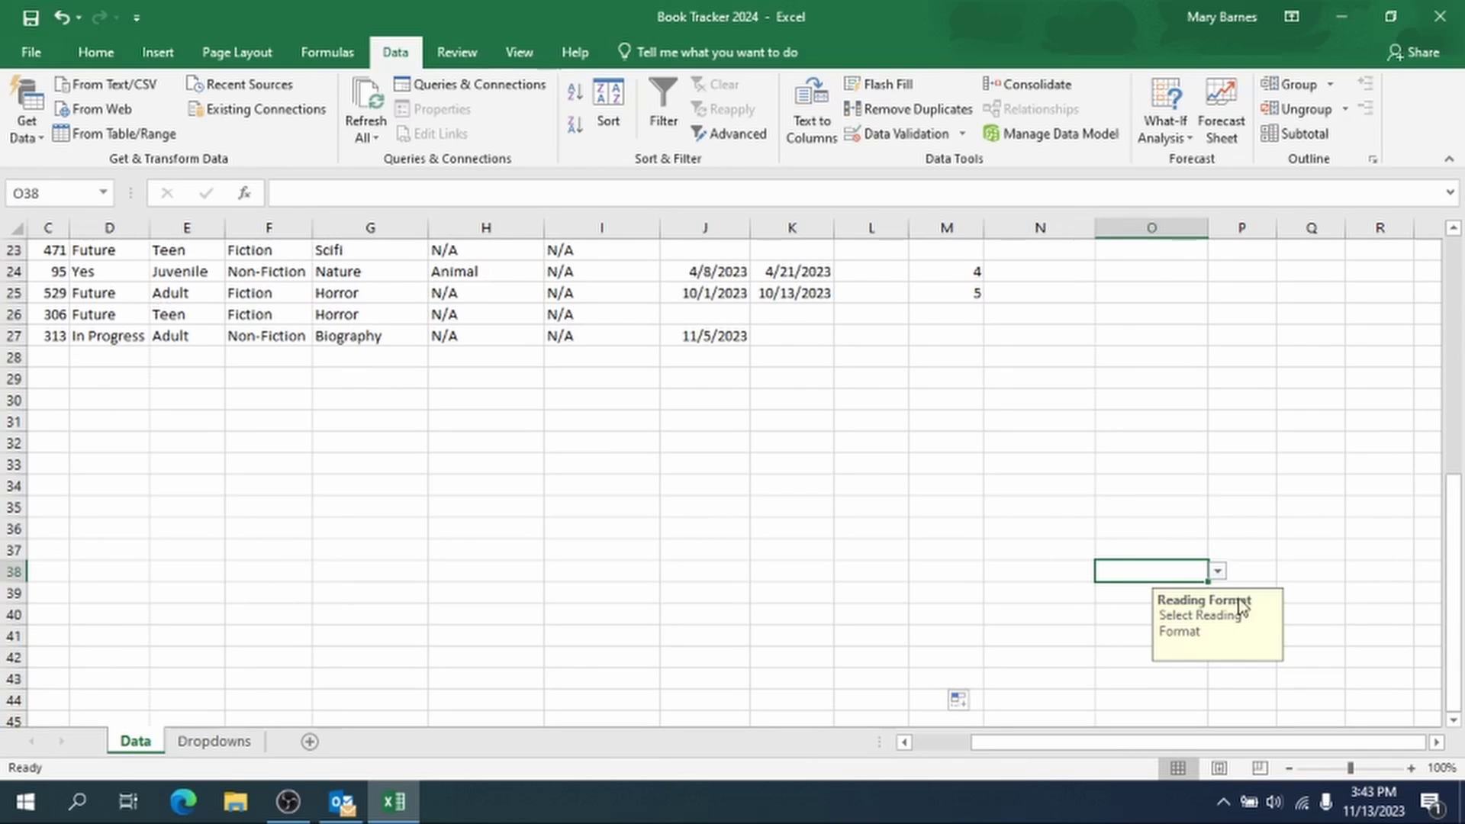
Step: Enter the formula =DATEDIF(J2, K2, "D") in L2 to count the days between Date Started and Date Ended
scroll(1036, 437, "up", 7)
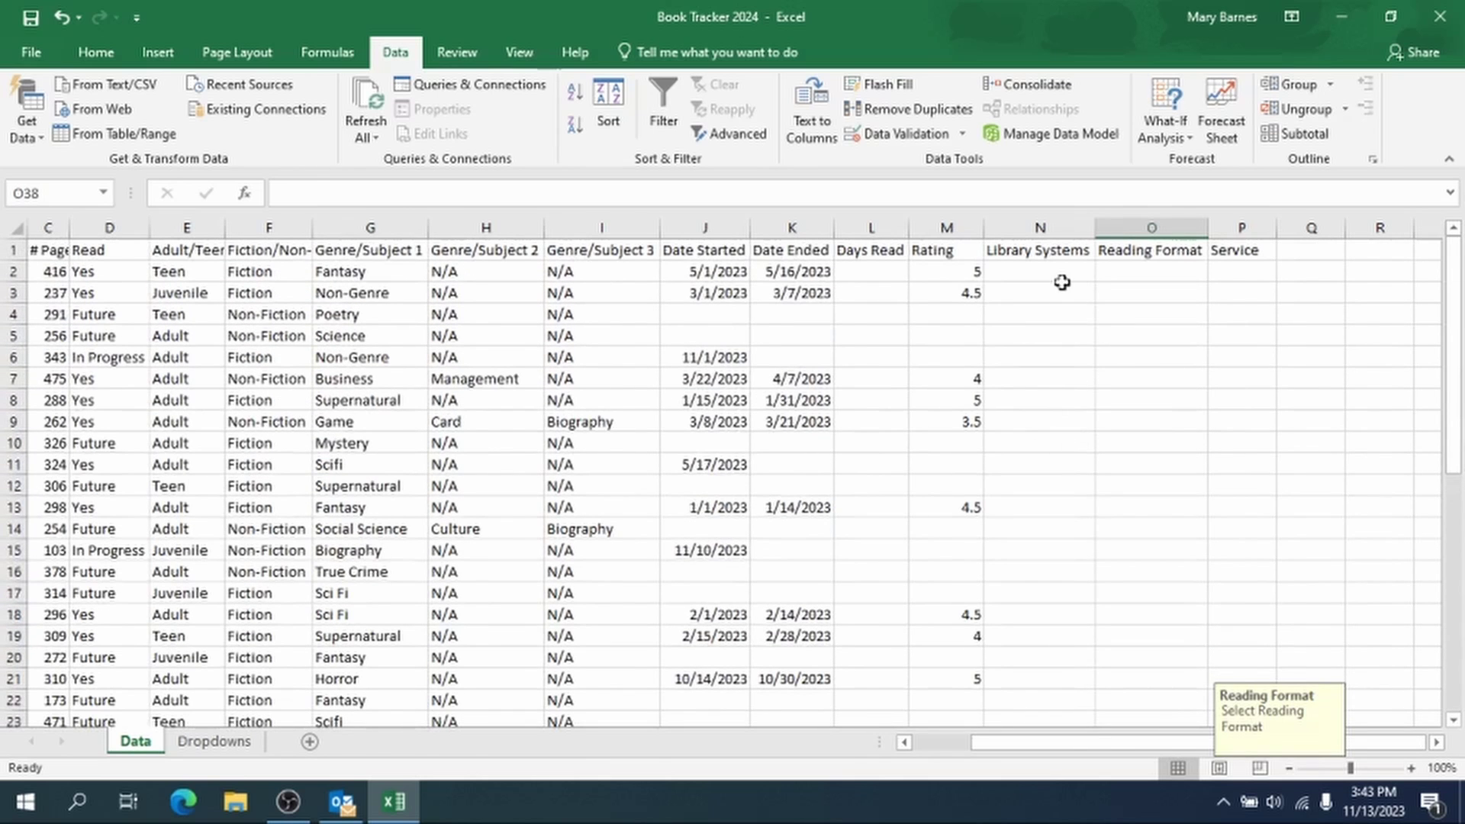
left_click(94, 52)
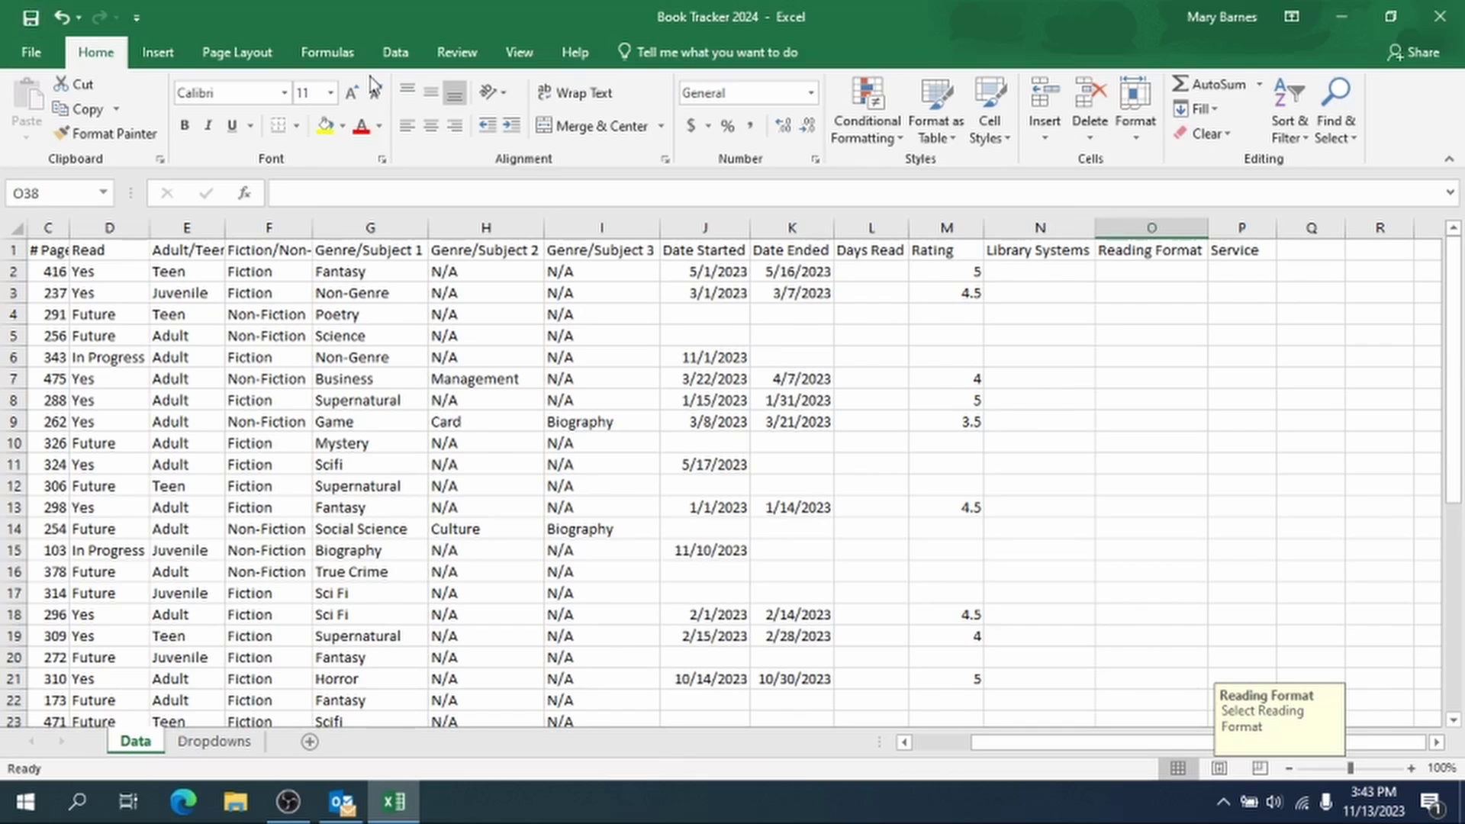
left_click_drag(1073, 739, 1039, 723)
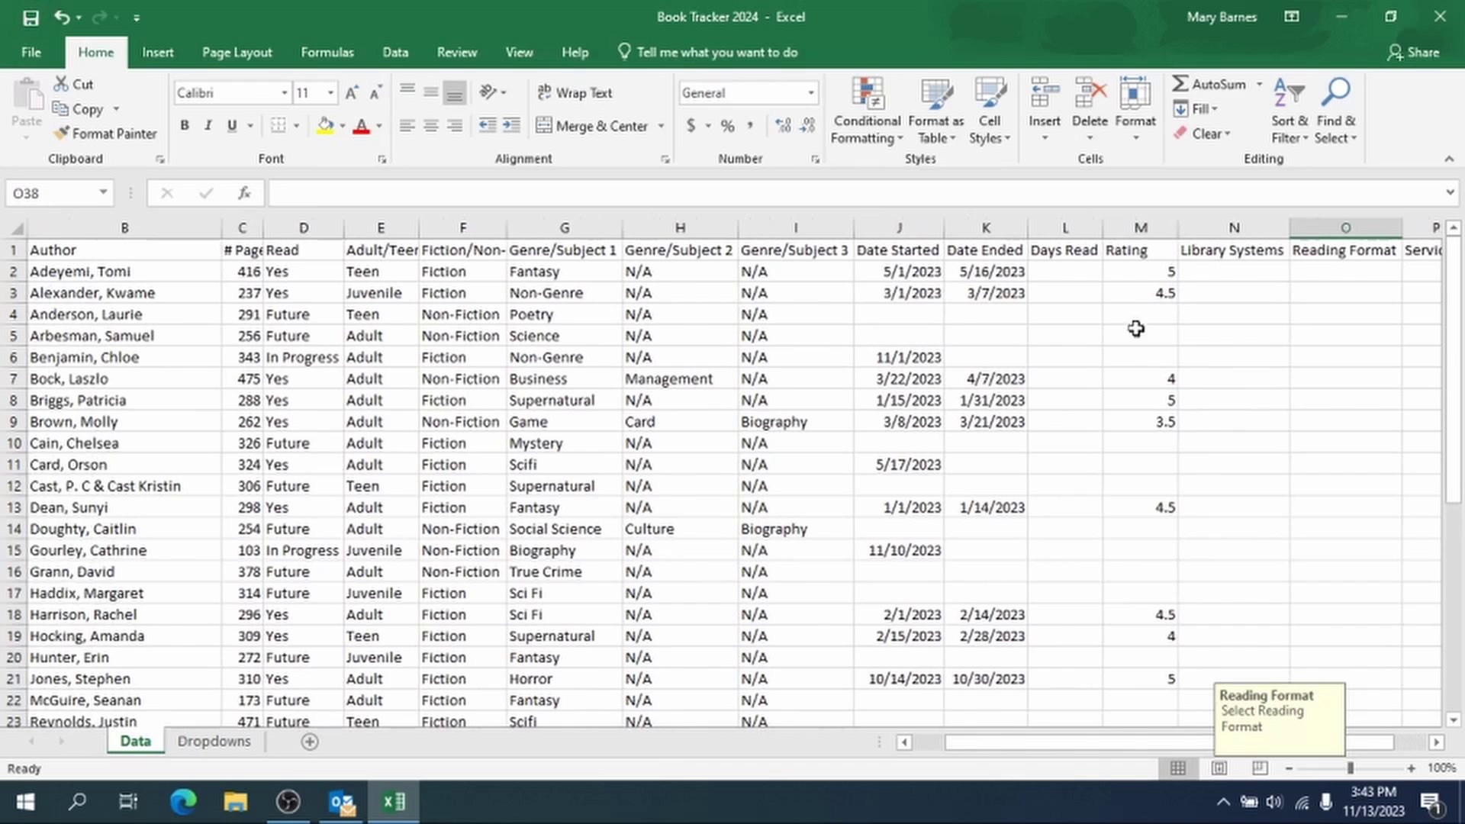
left_click(1080, 267)
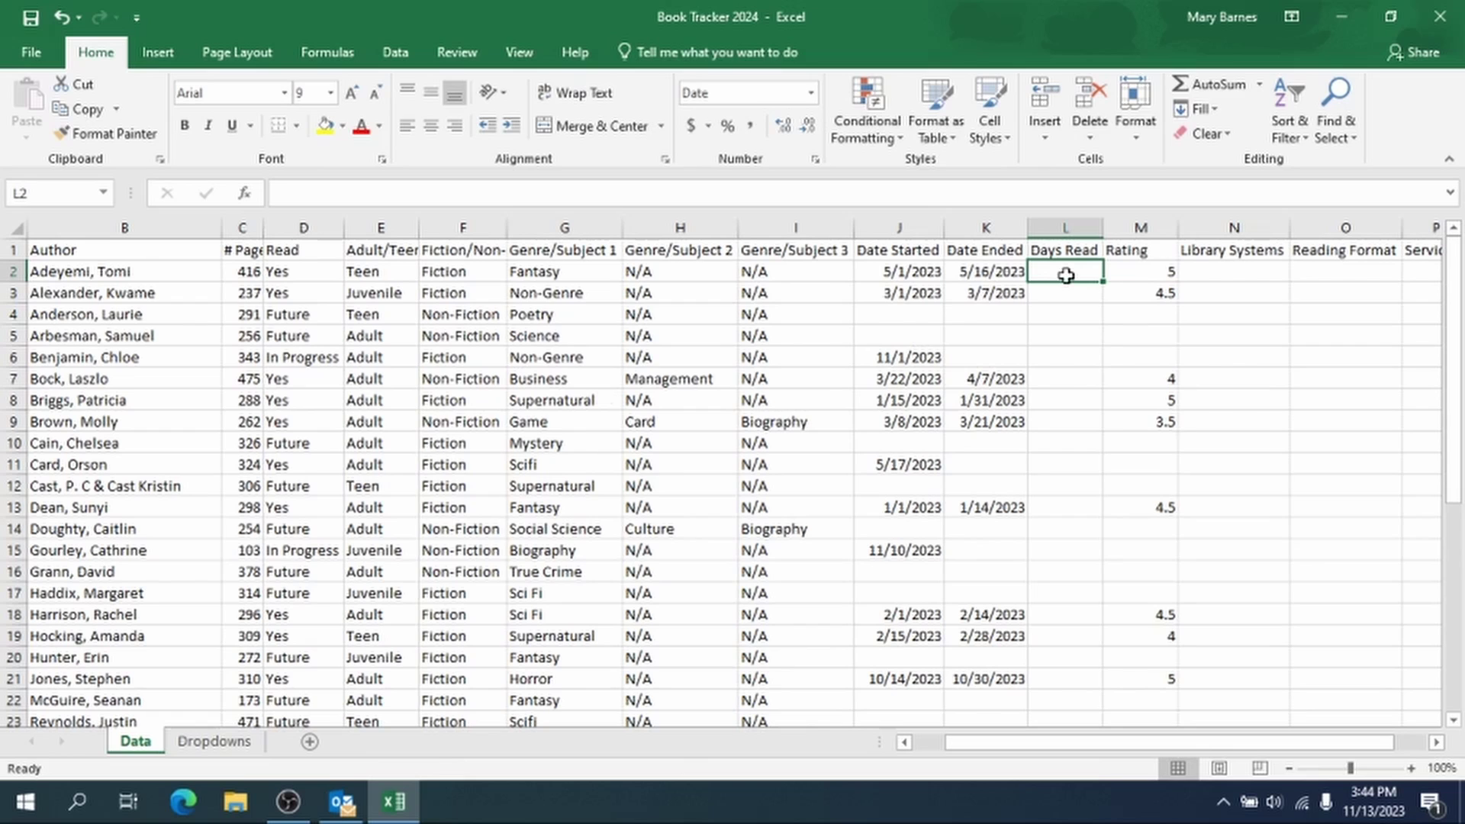
type("=")
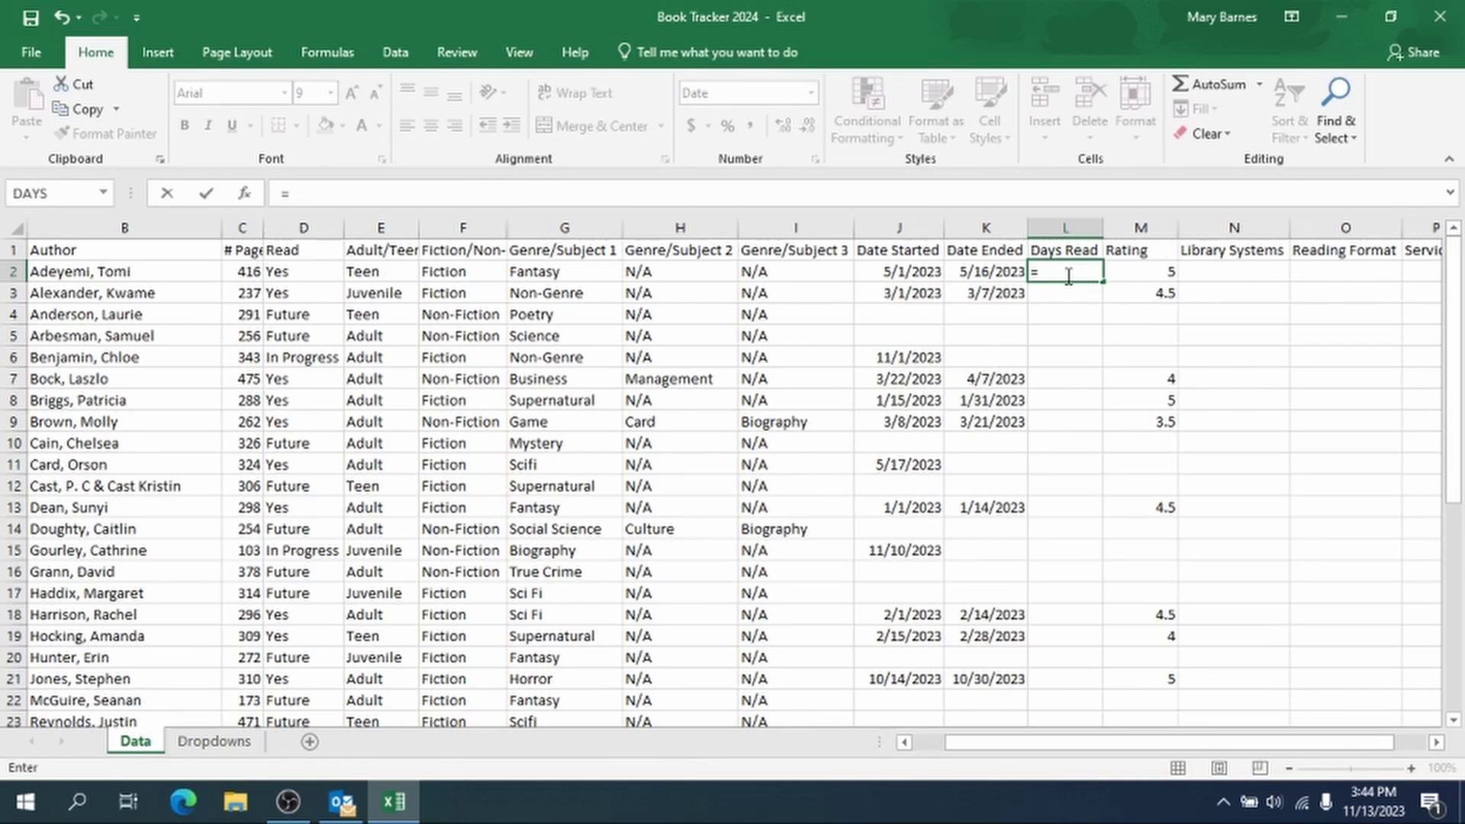
type("DAT")
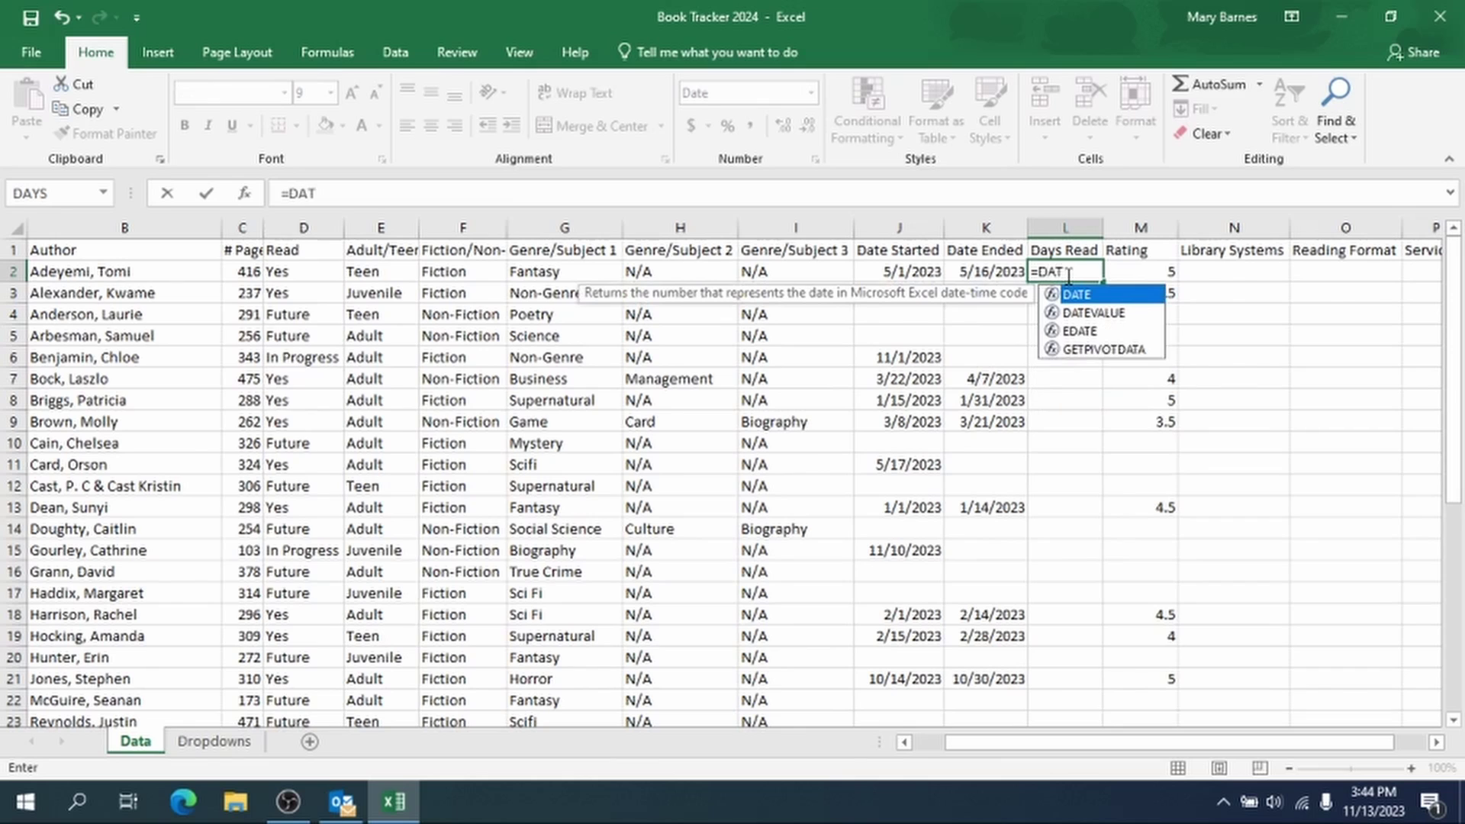
type("EDI")
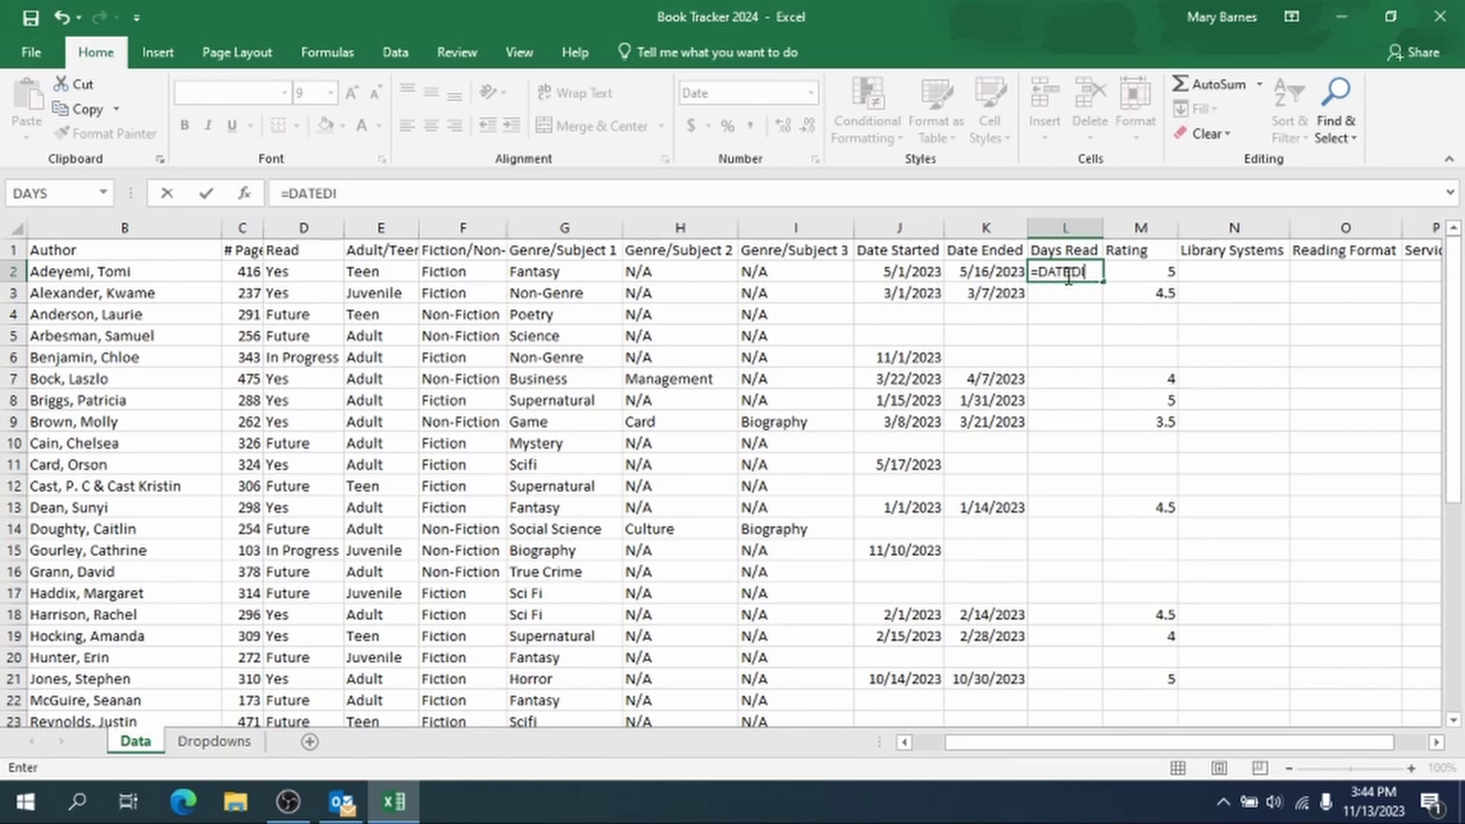
type("F(")
left_click(898, 272)
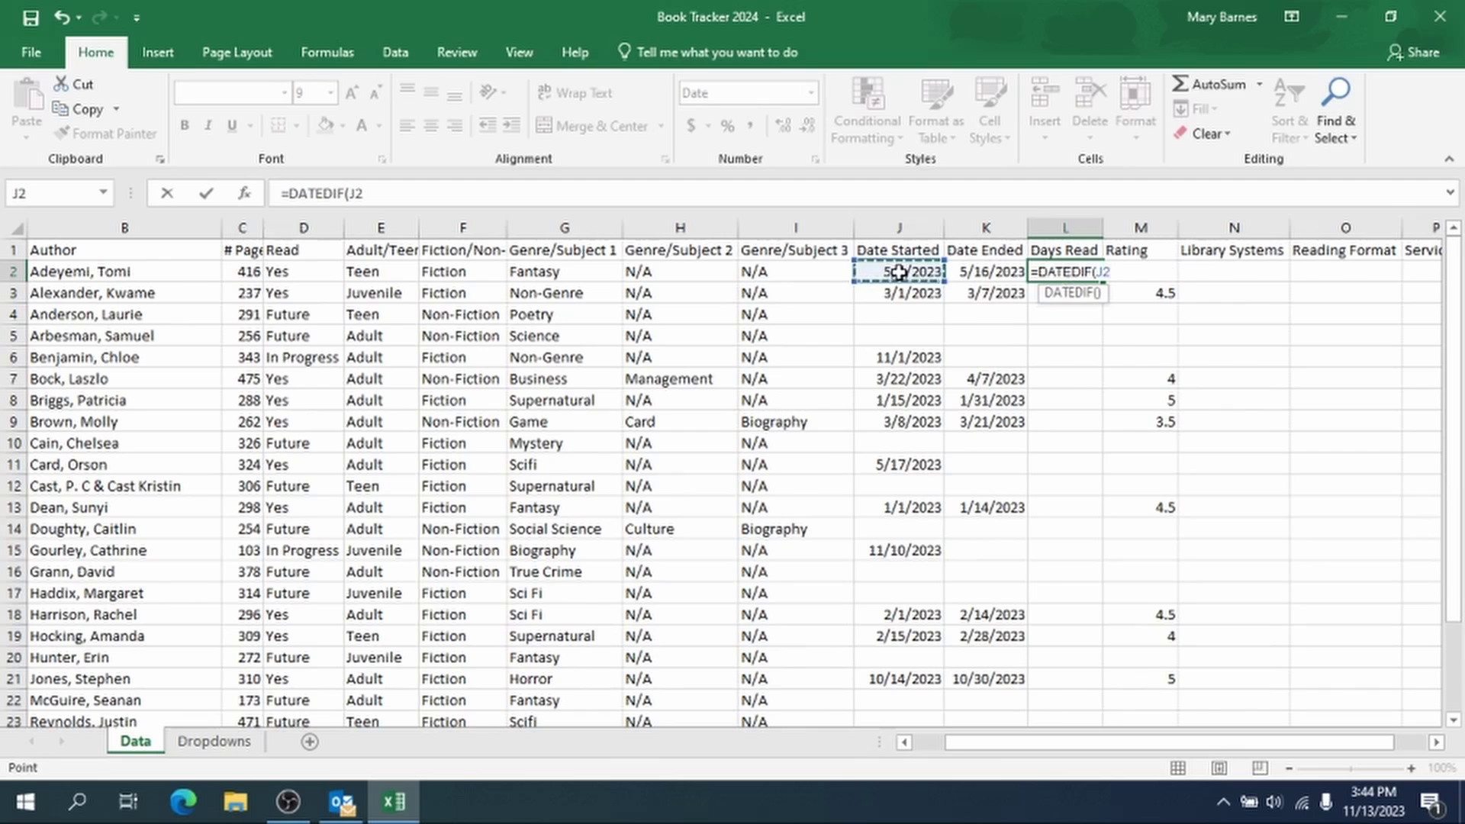
type(",")
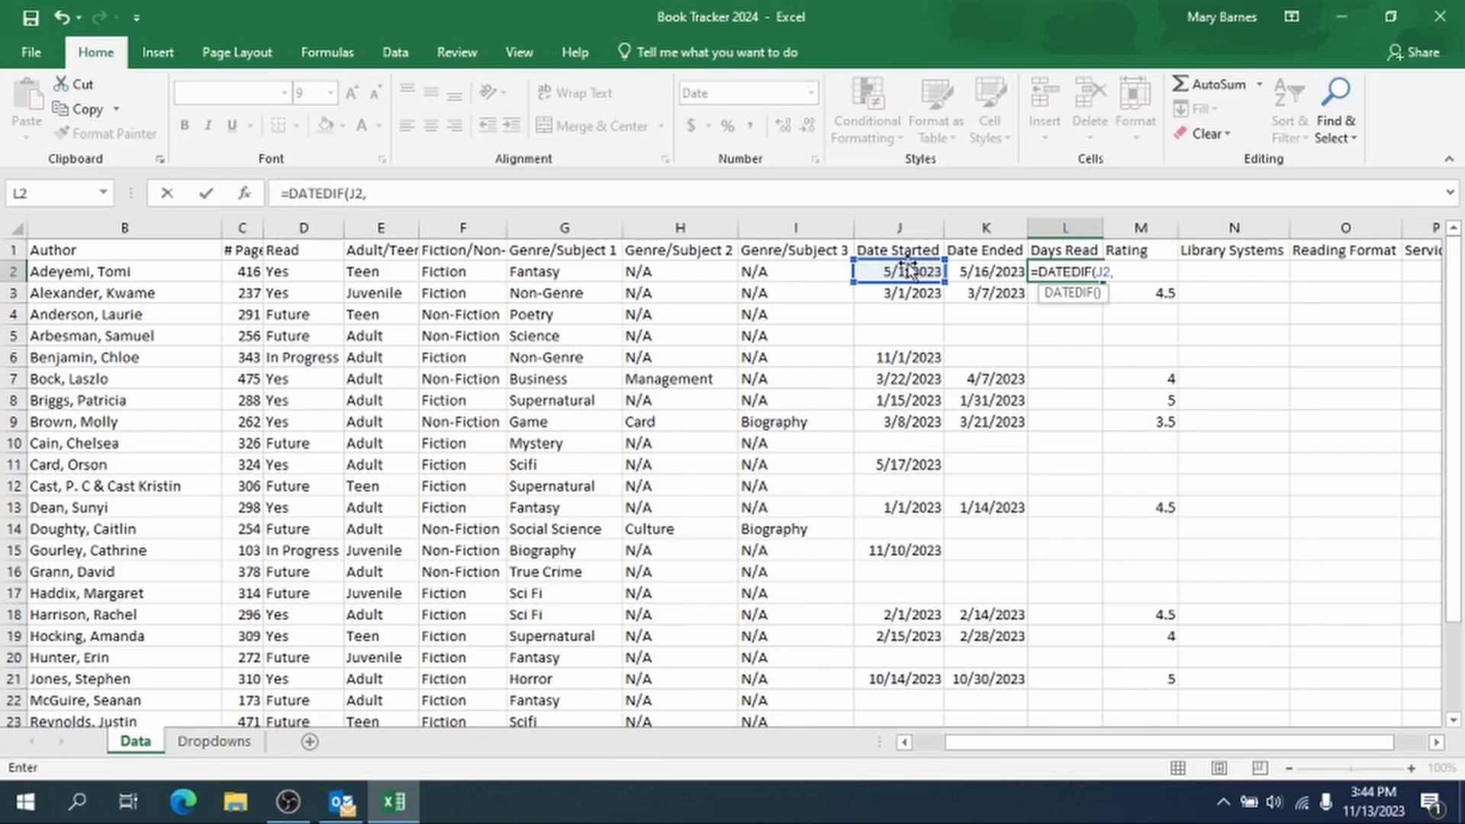
left_click(1009, 274)
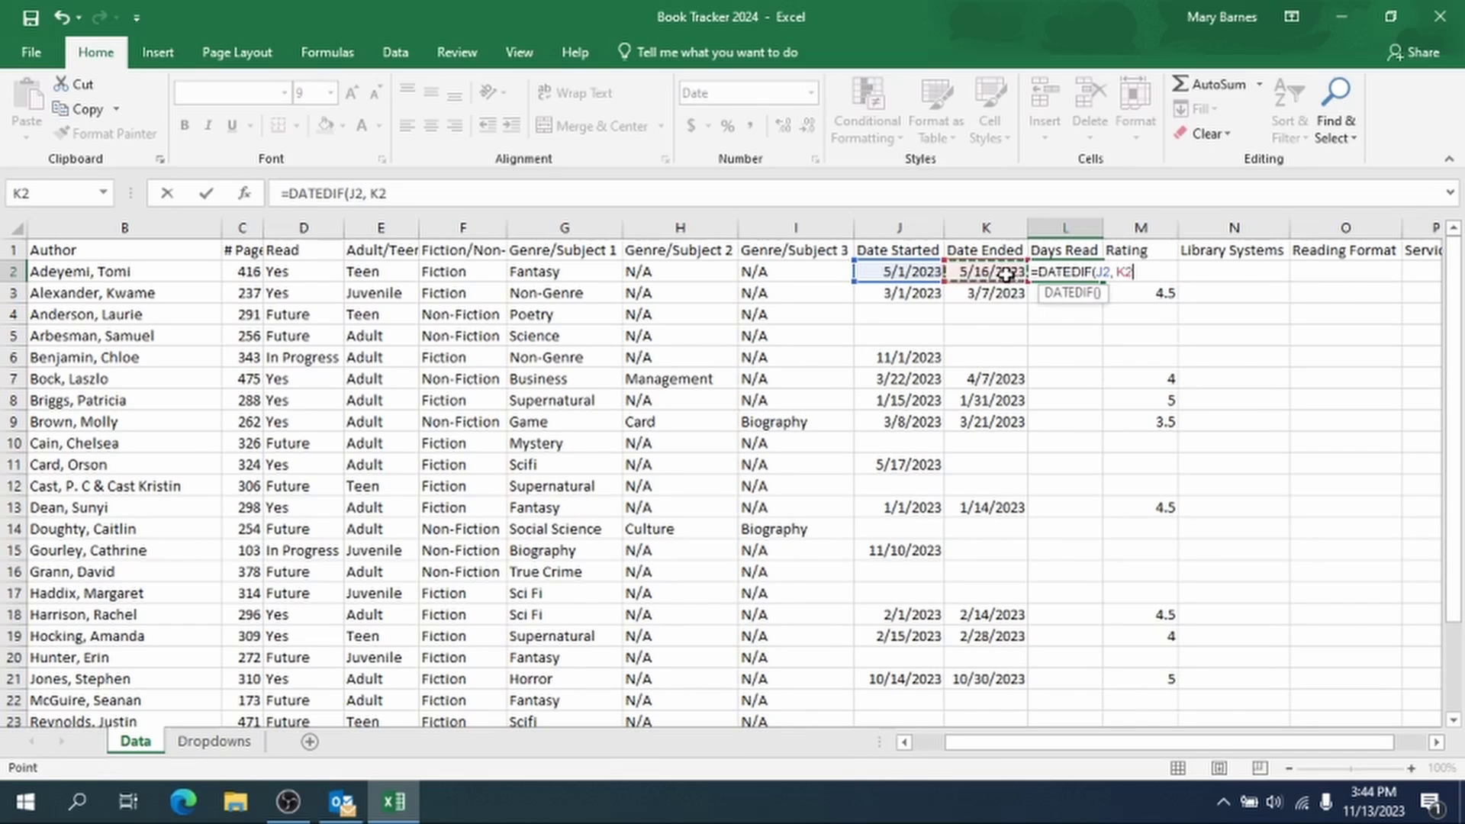
type(",")
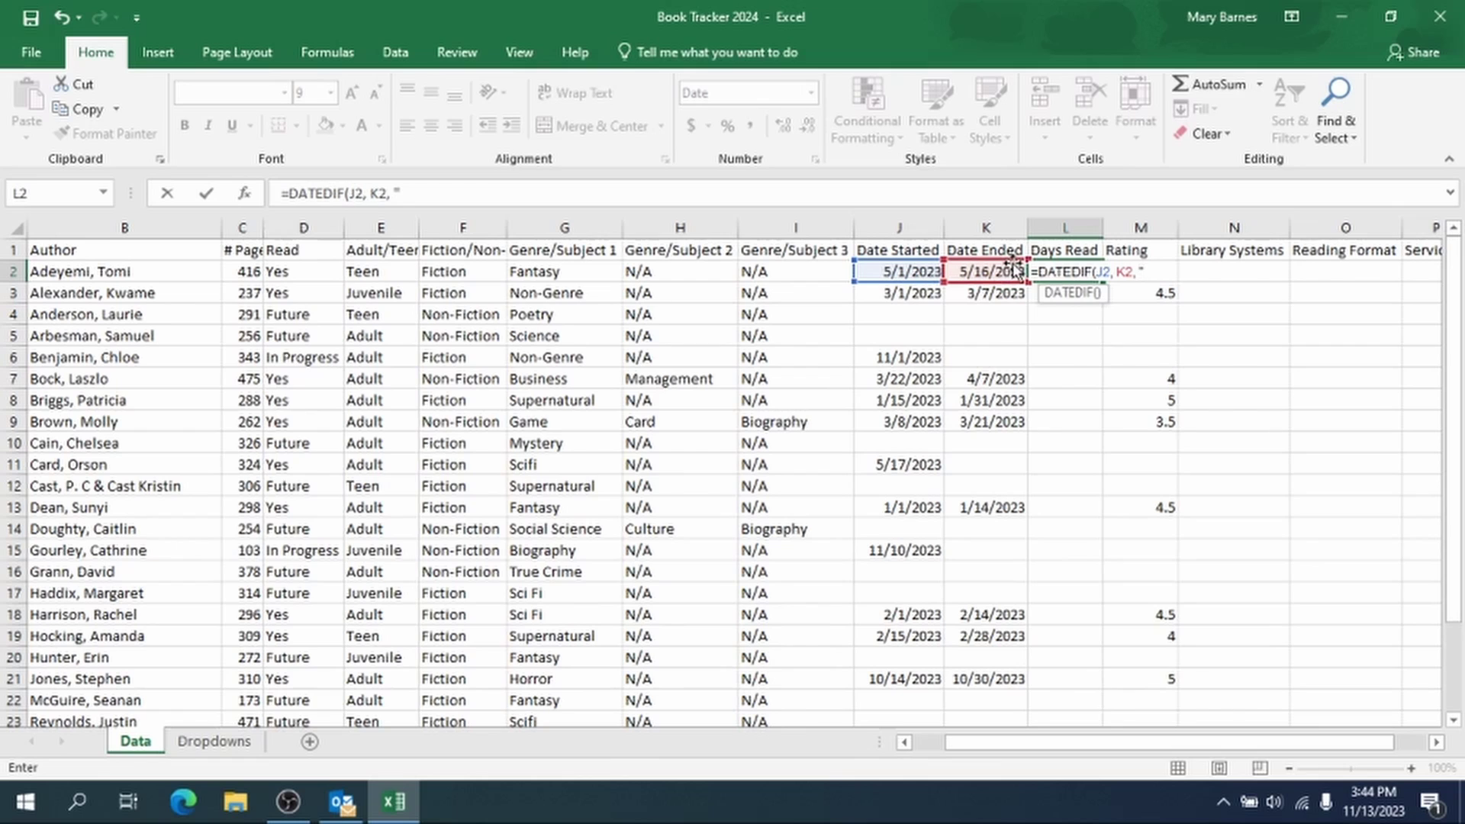
type(" \"D\"")
type(")")
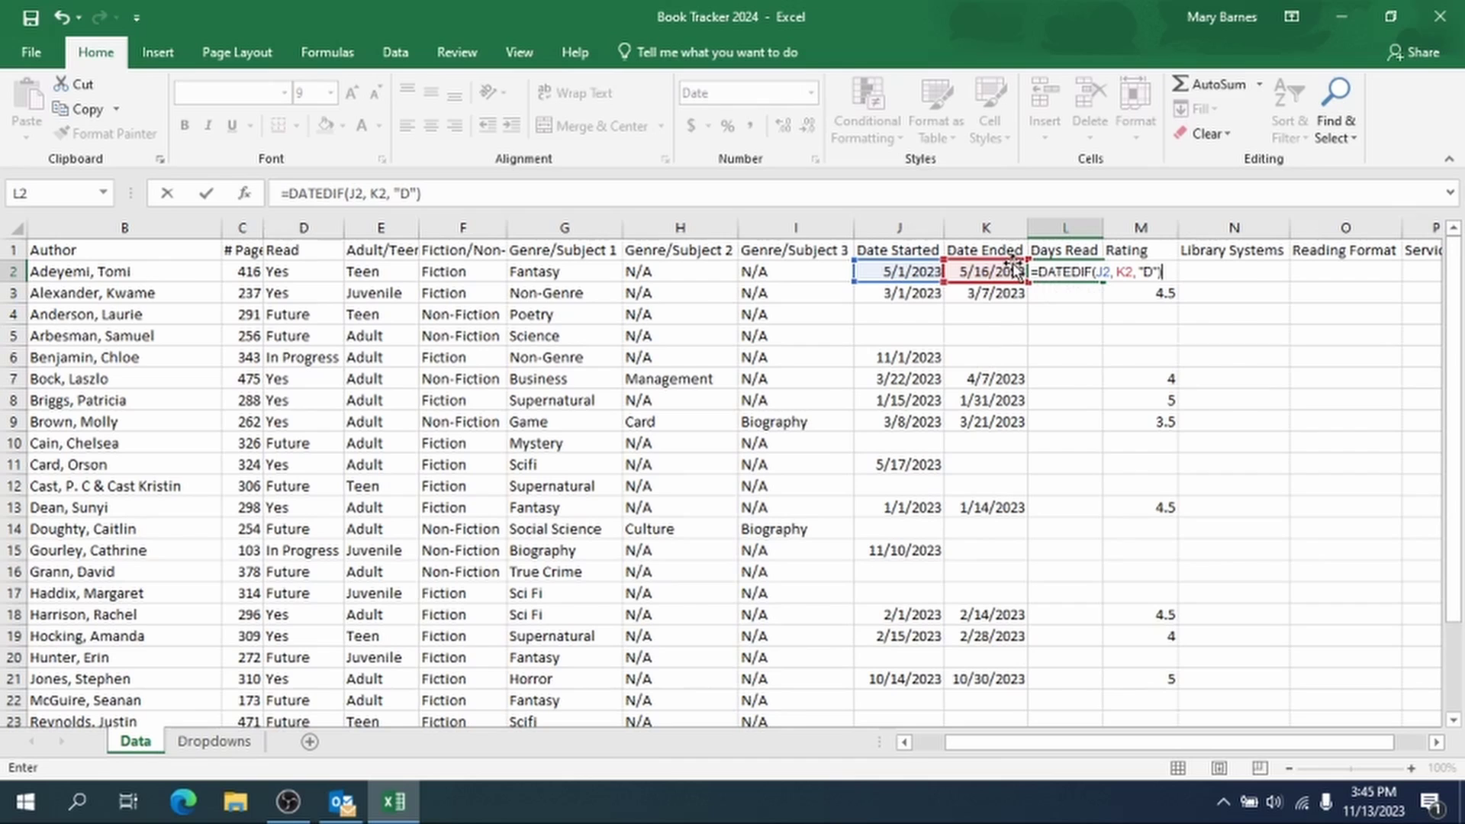
key("Return")
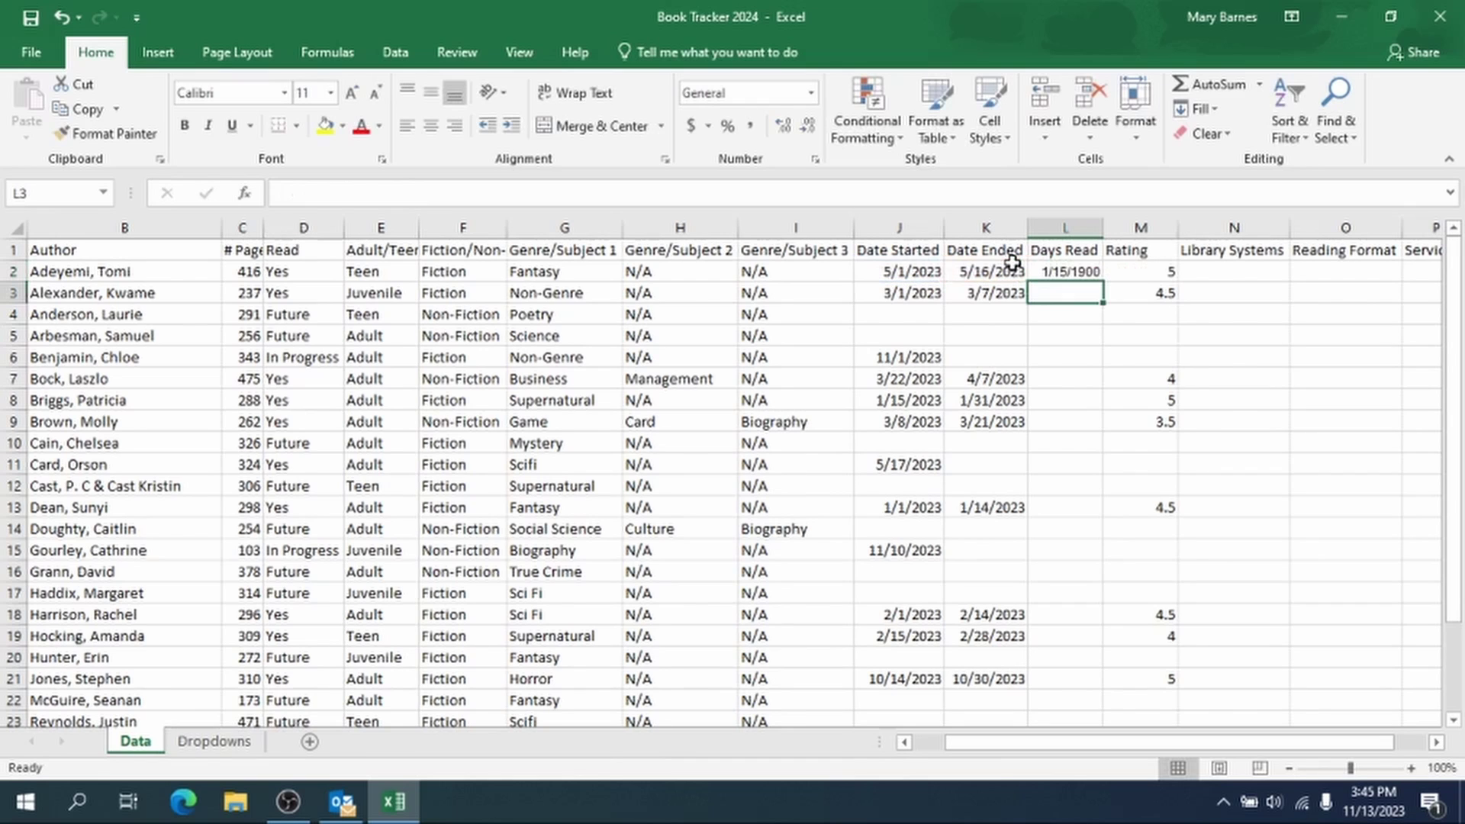
Step: Format the Days Read column L as Number with 0 decimal places
left_click(1059, 273)
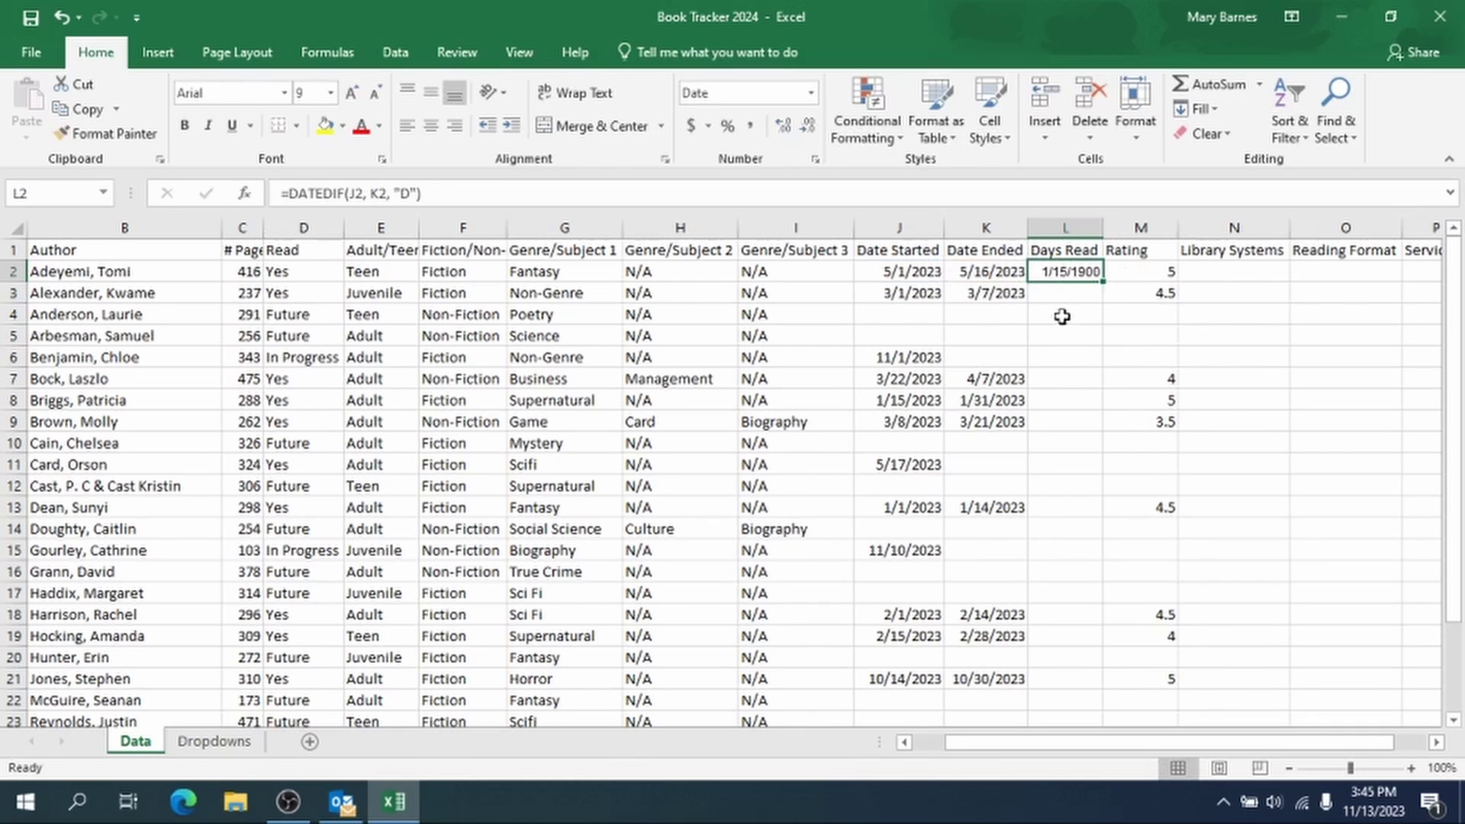
left_click(1053, 227)
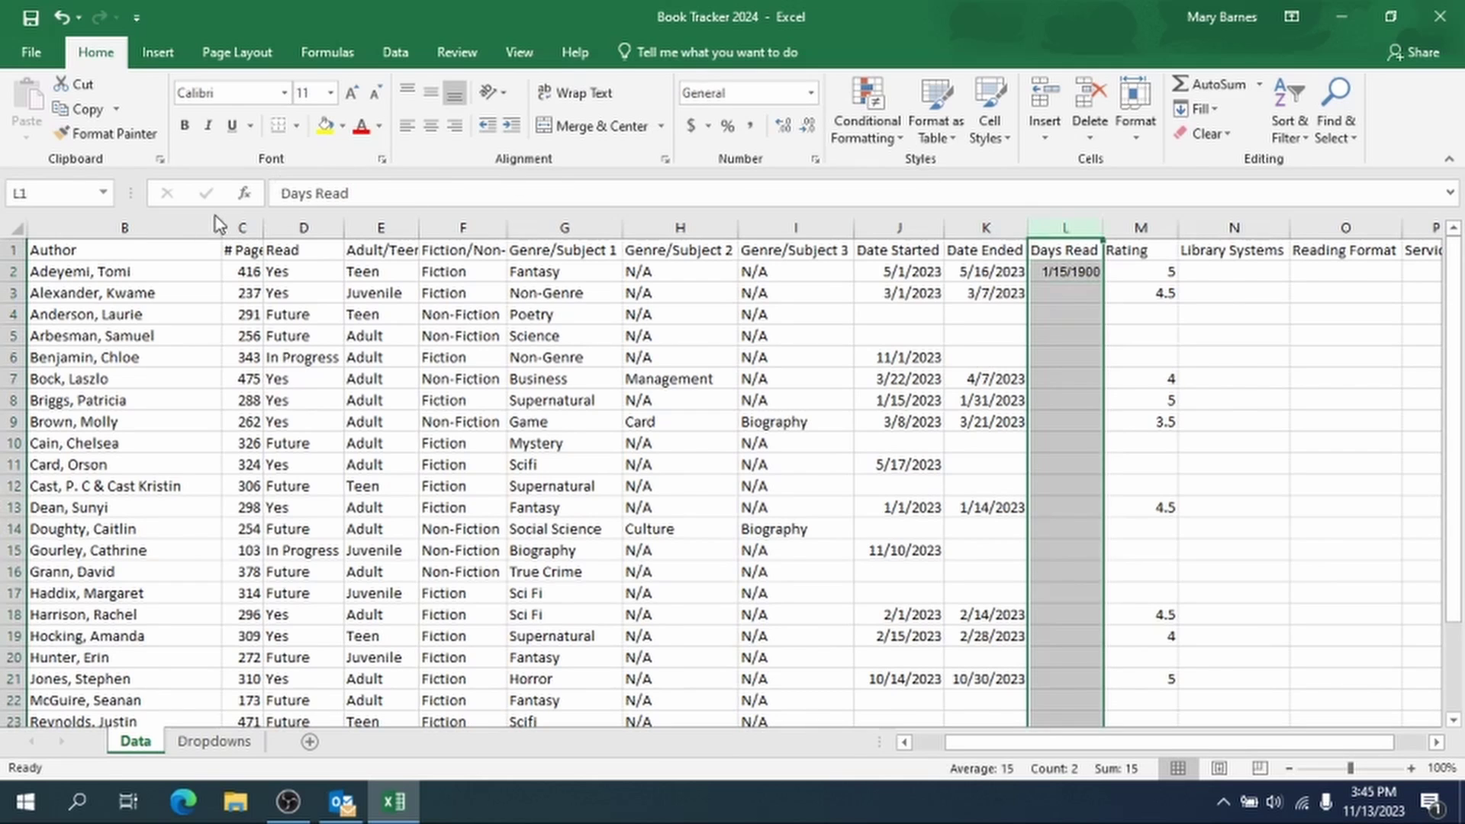
right_click(1057, 317)
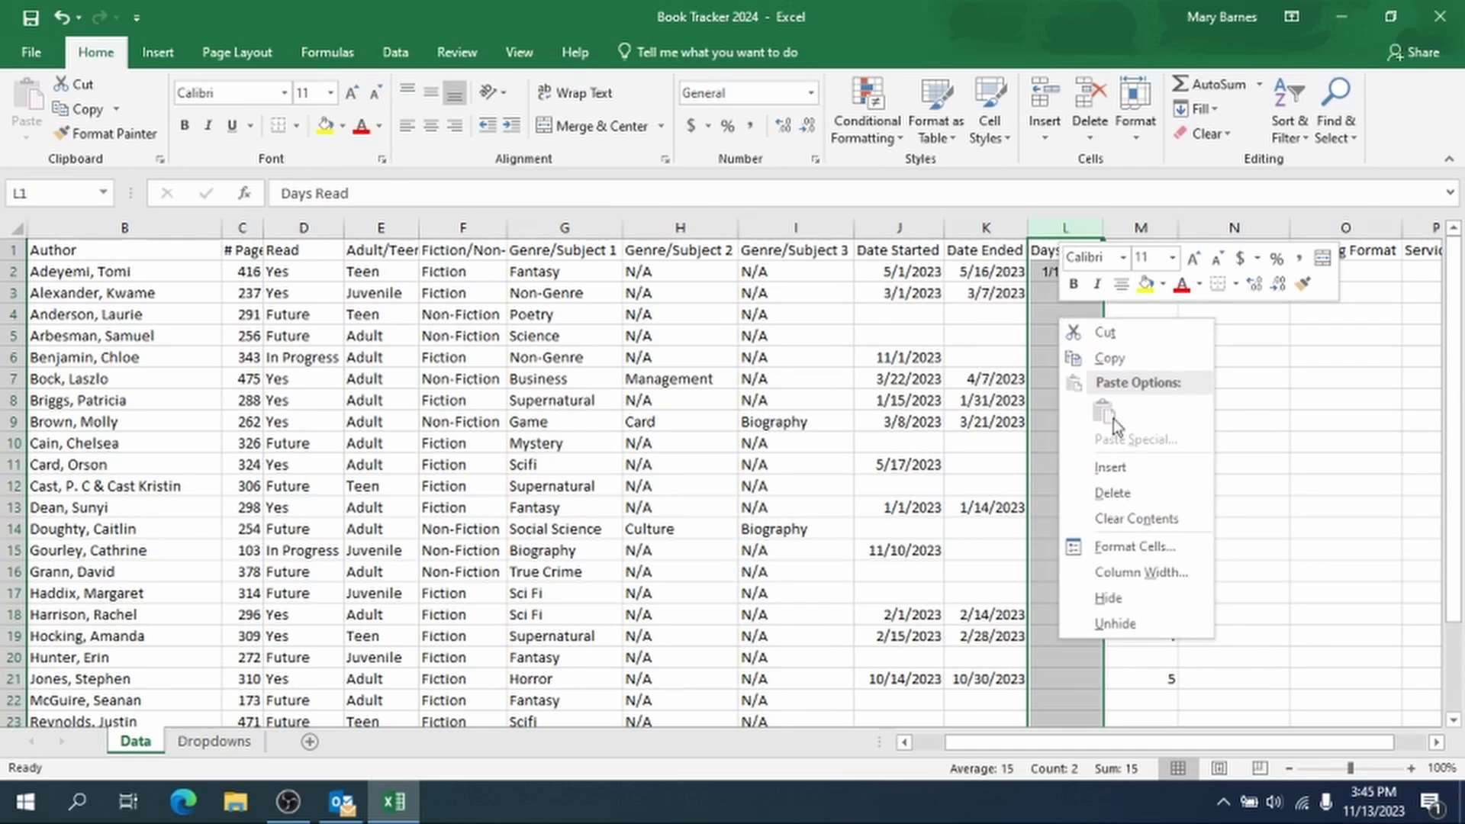
left_click(1150, 549)
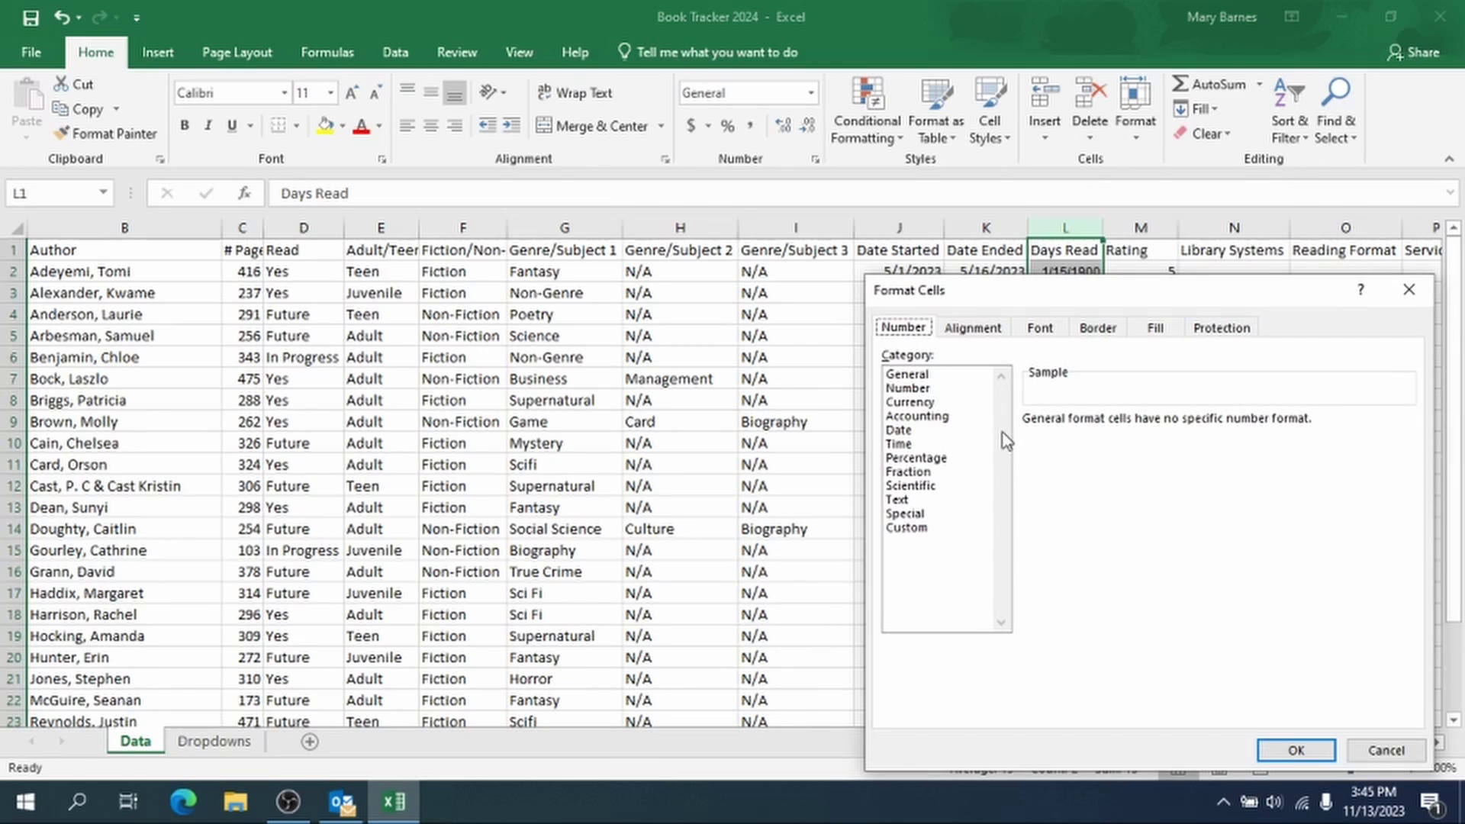
left_click(921, 391)
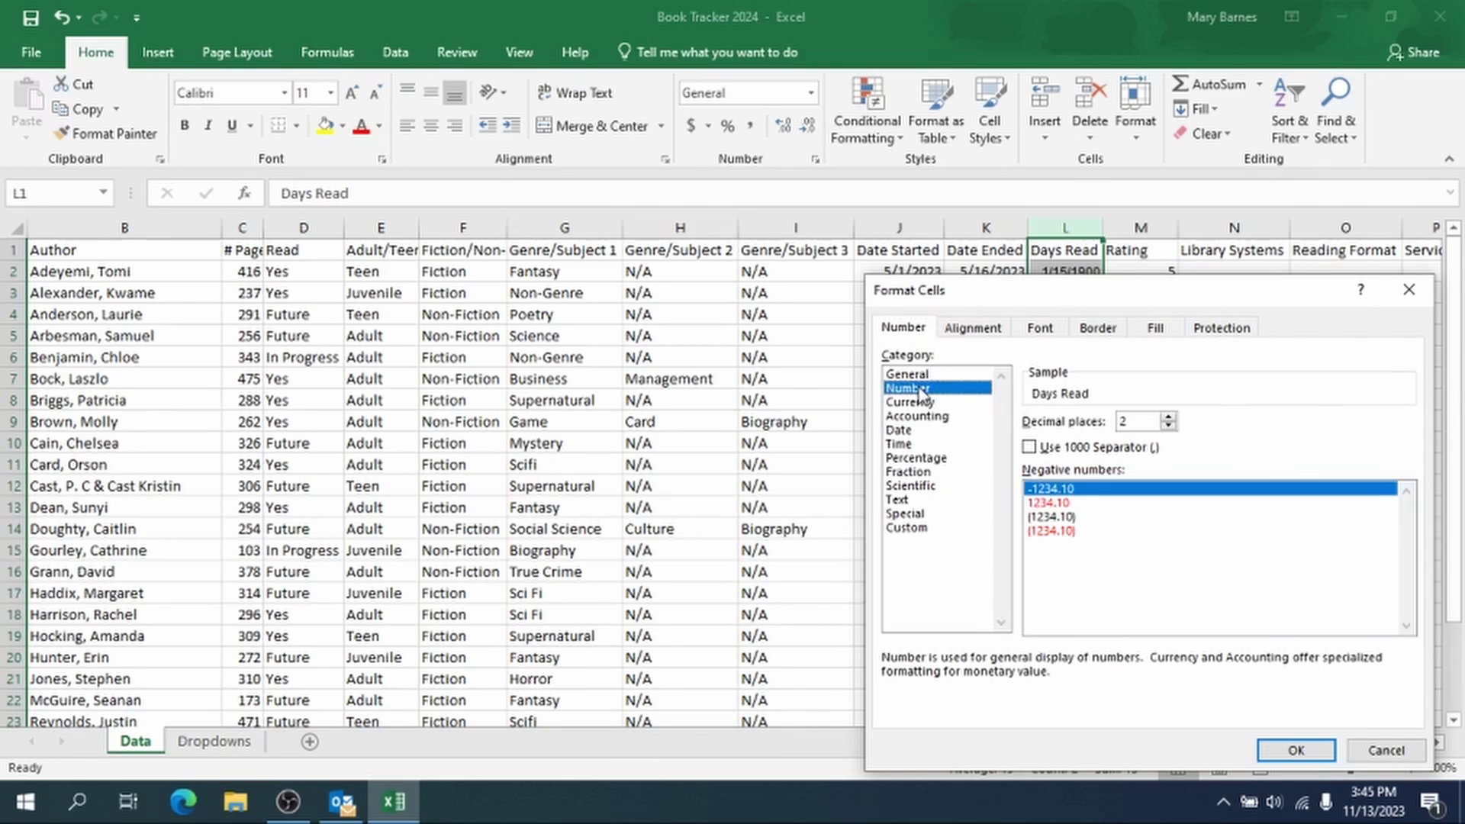
left_click(1174, 425)
left_click(1174, 425)
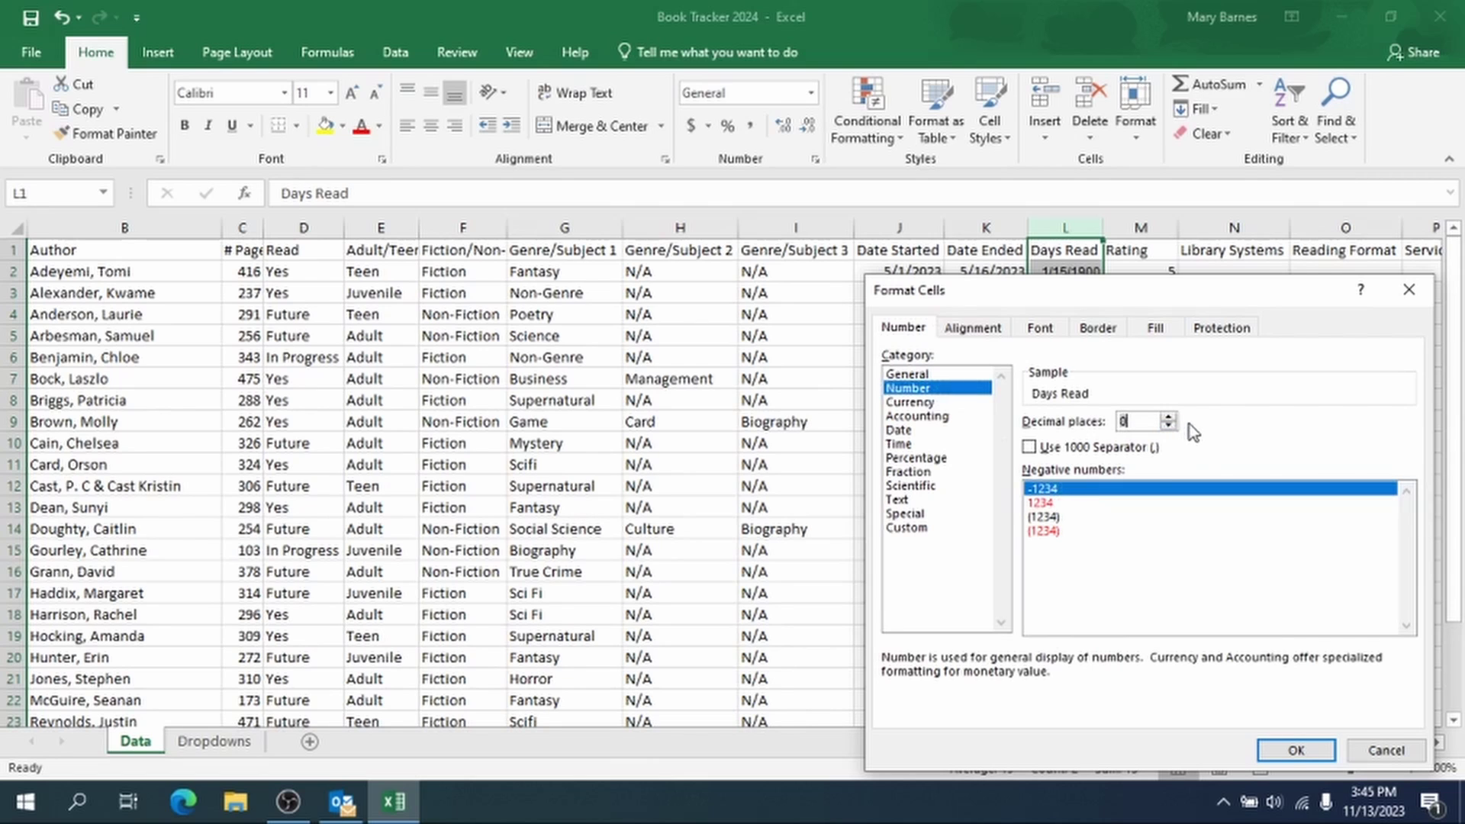
left_click(1295, 750)
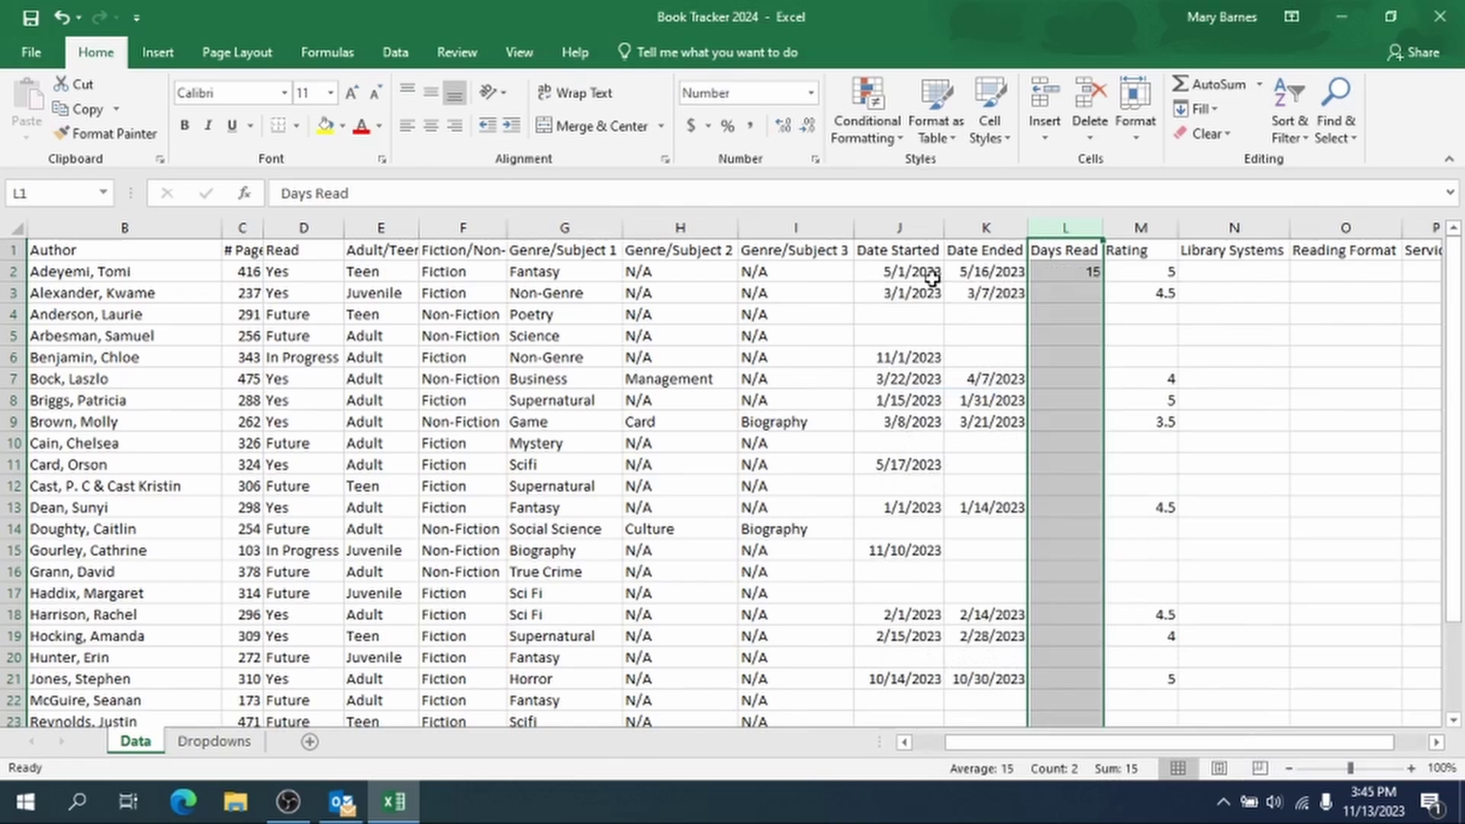
Step: Fill the DATEDIF formula from L2 down through L27 and check the filled rows
left_click(1058, 269)
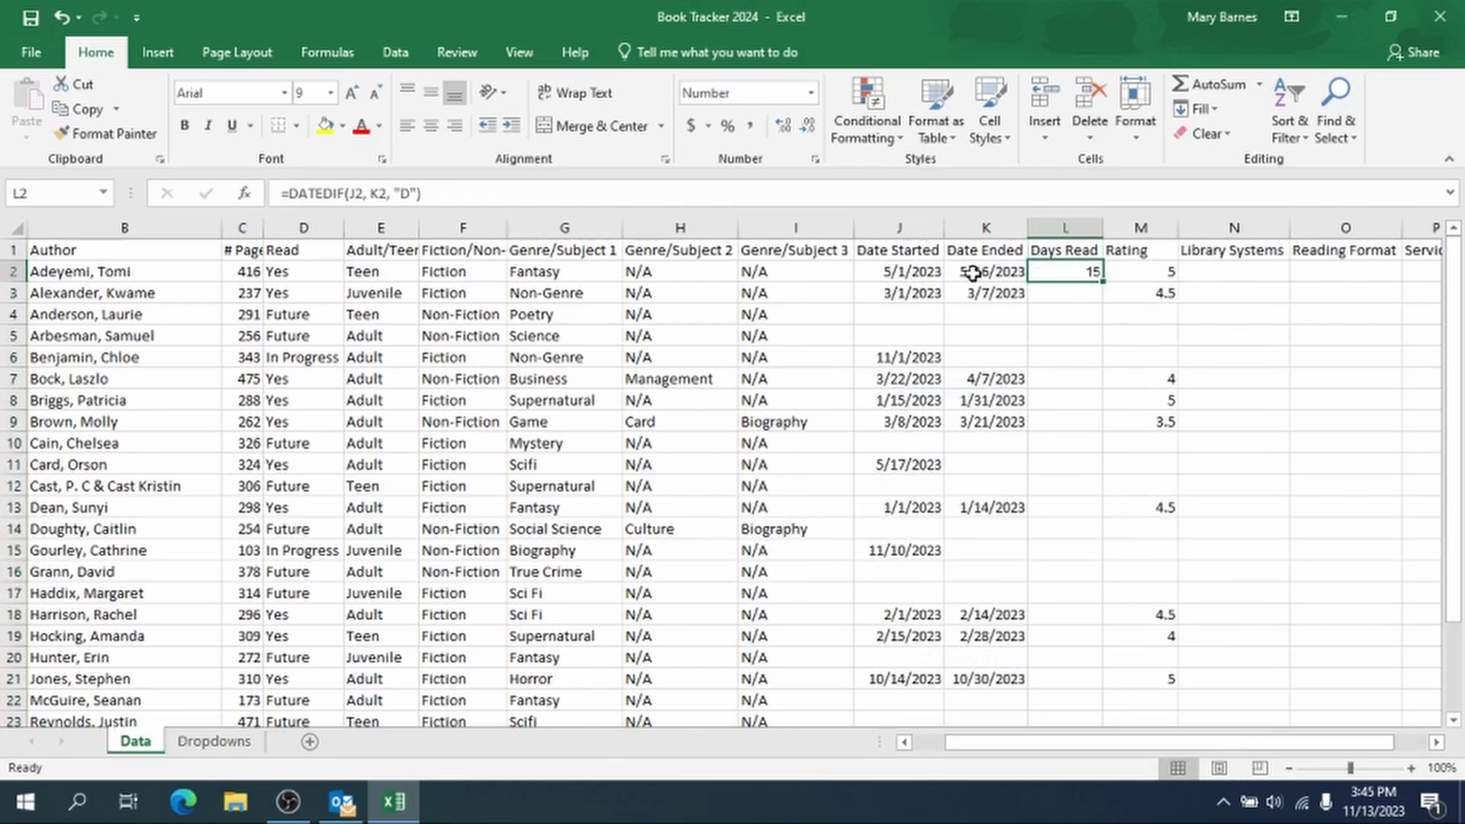
double_click(1104, 281)
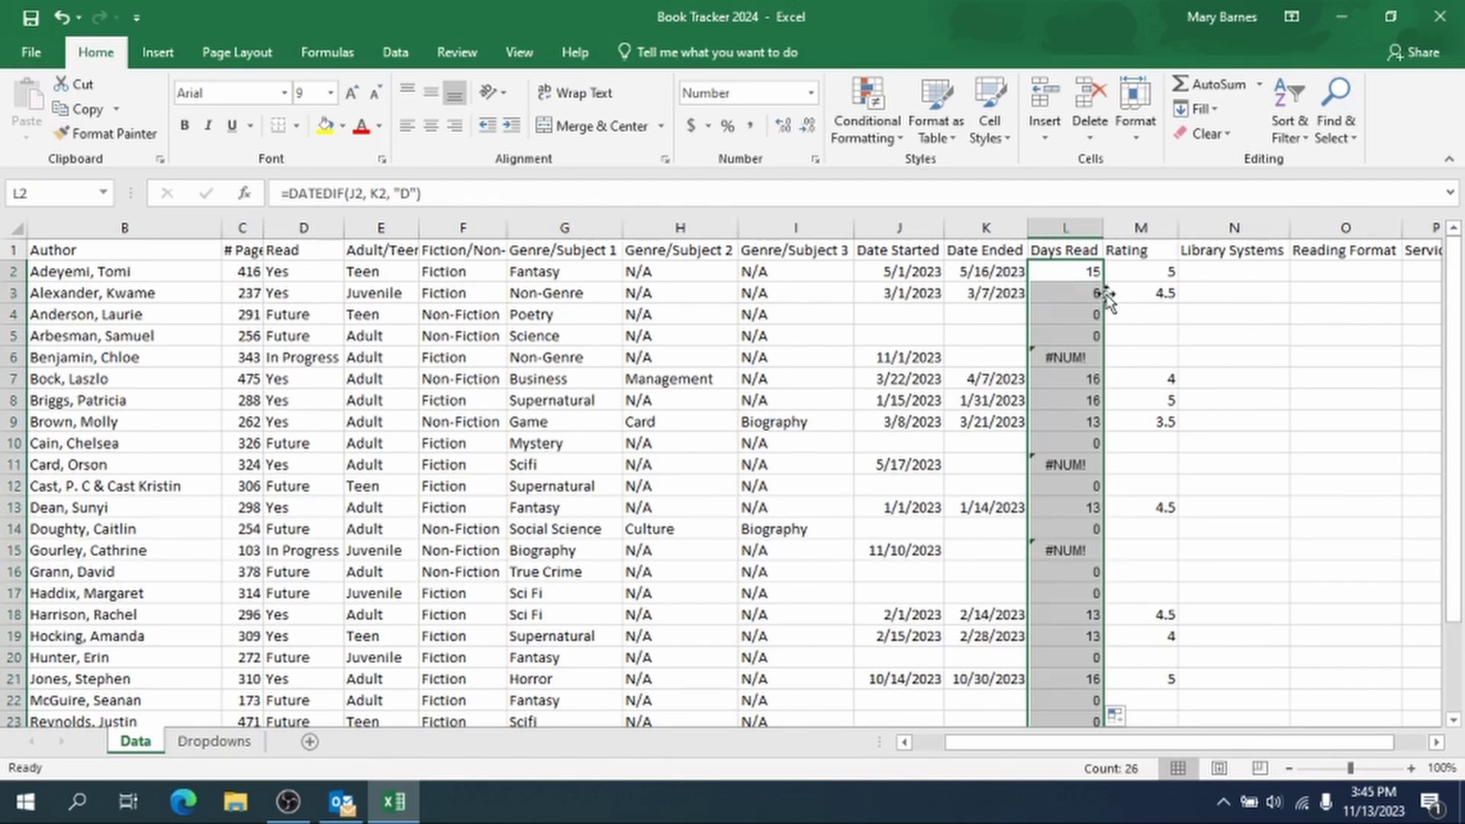
scroll(1095, 296, "down", 1)
scroll(1095, 296, "down", 2)
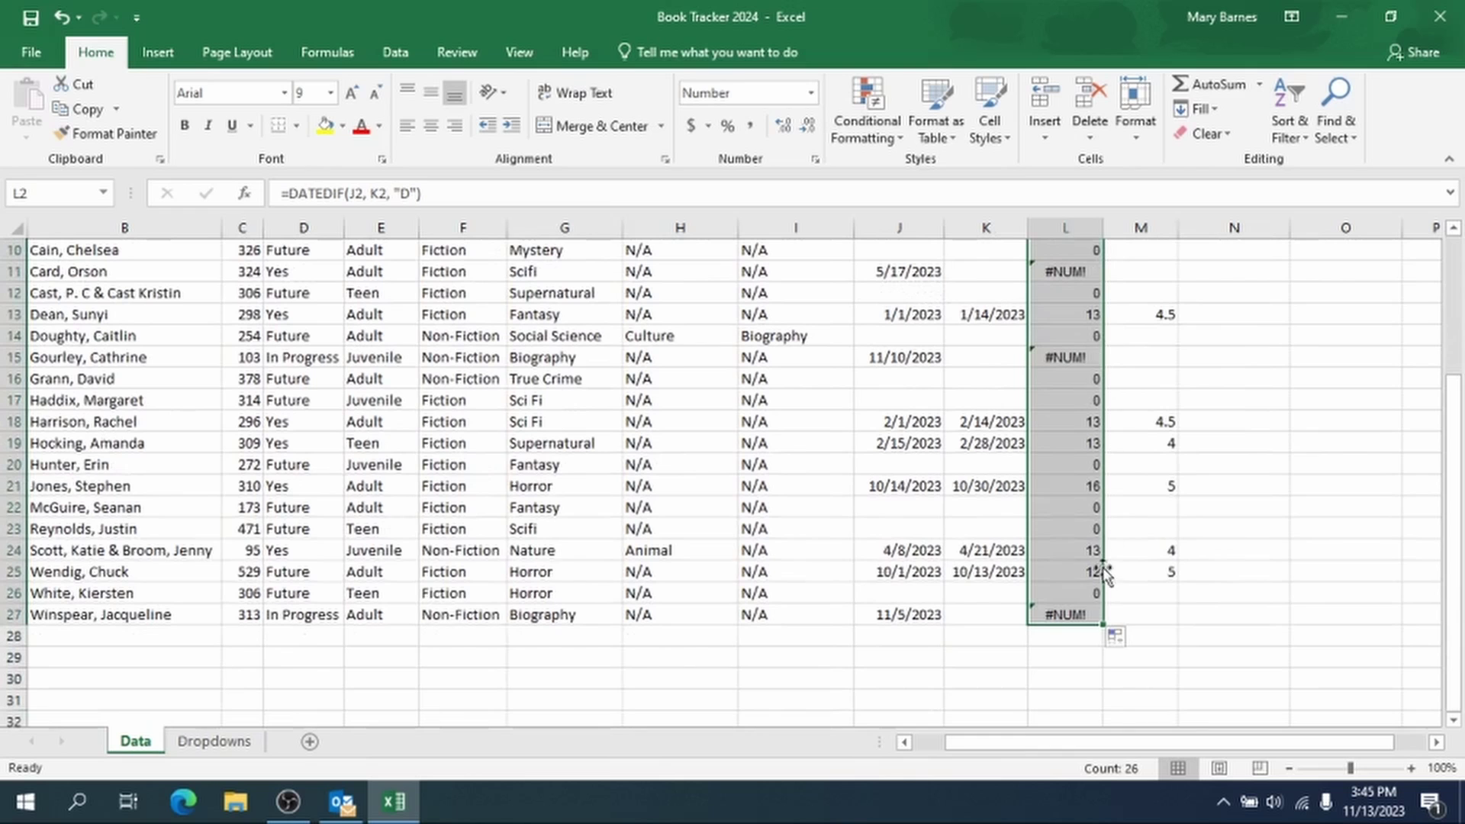
scroll(1079, 358, "up", 3)
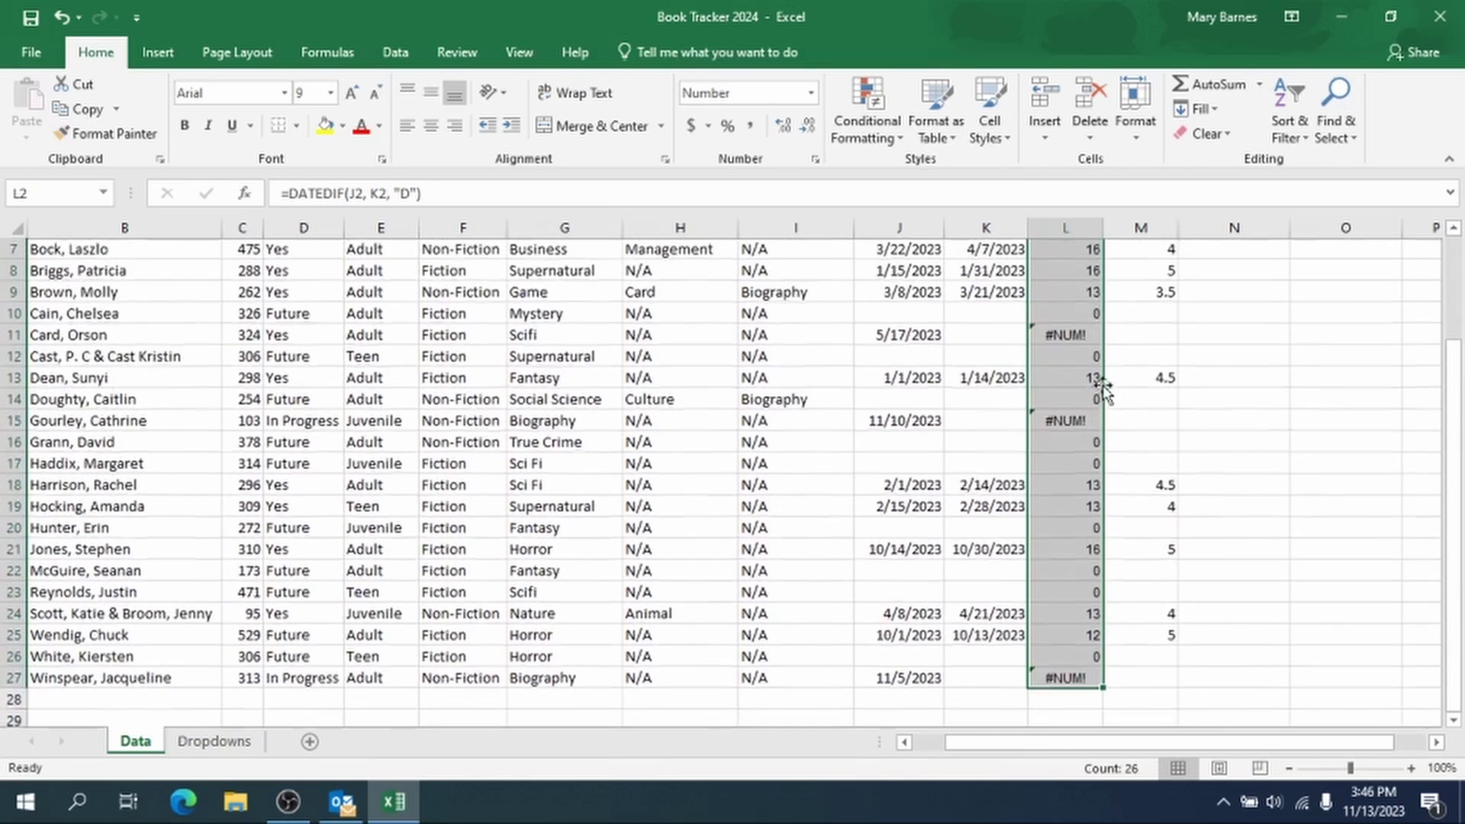
Step: Try 11/13/2023 as the Date Ended in K6 to test the Days Read formula, and undo the entry
left_click(1083, 358)
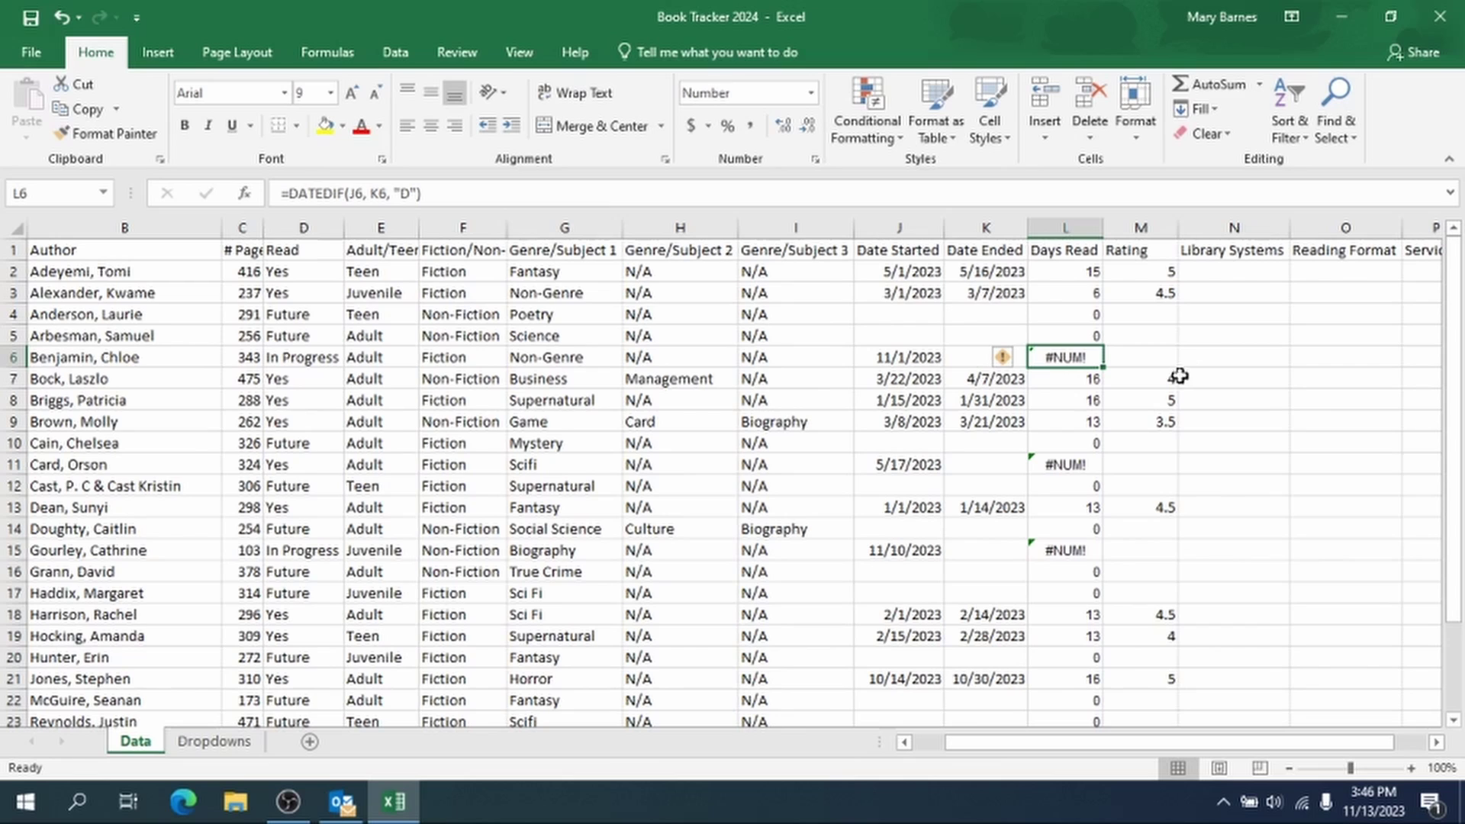
left_click(962, 362)
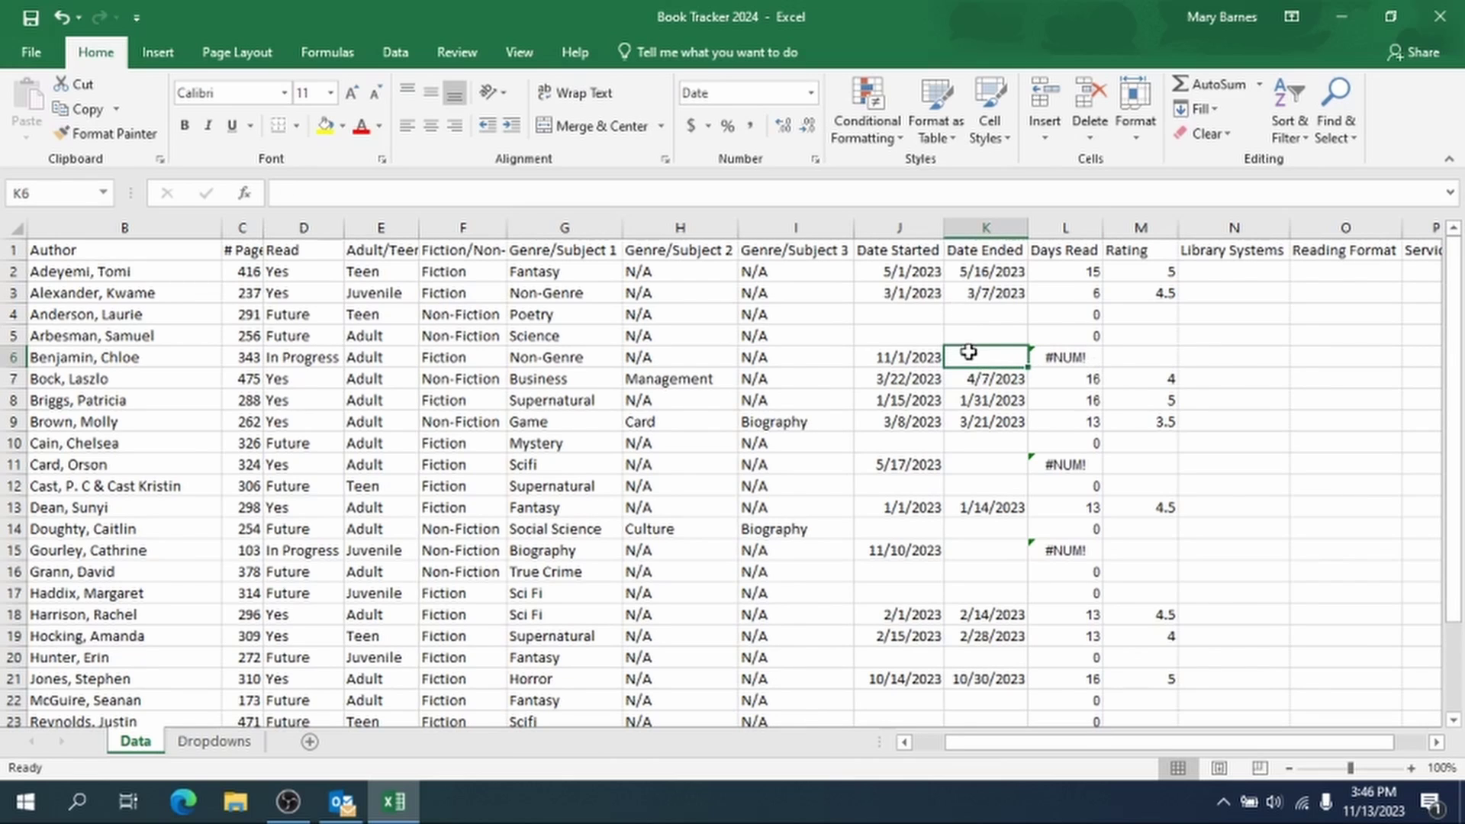
type("11")
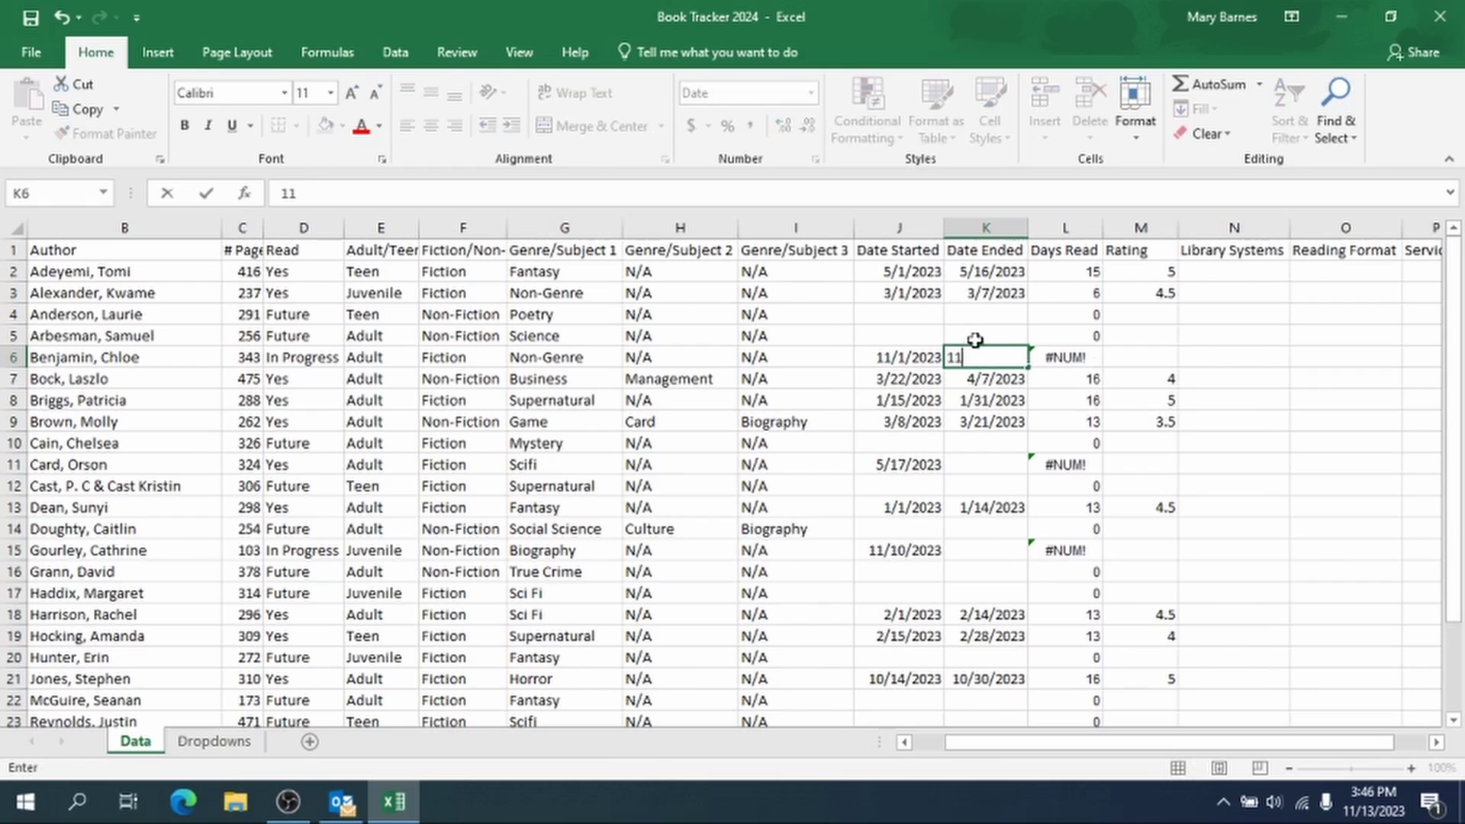
type("/13/2023")
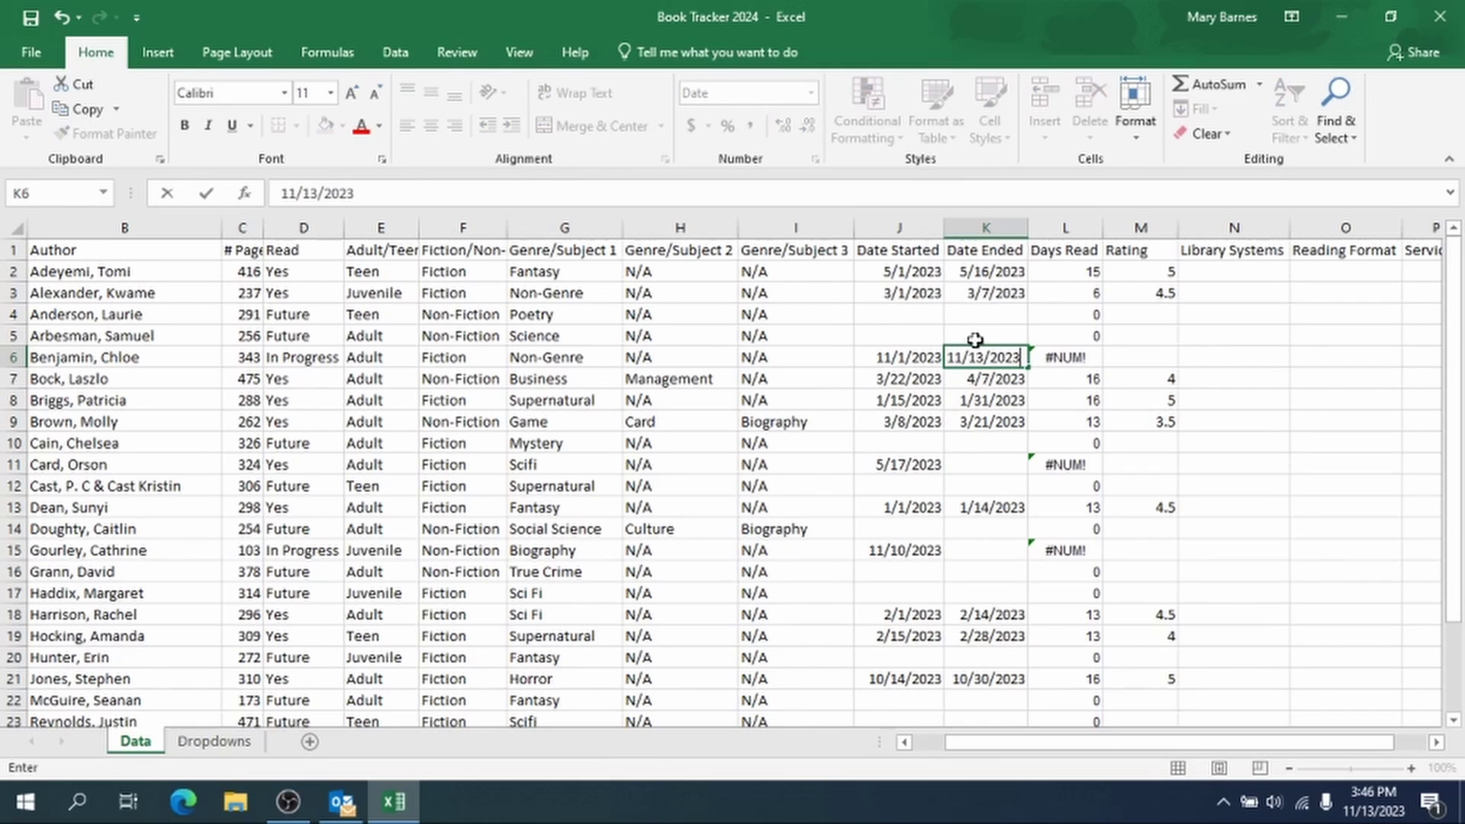
key("Return")
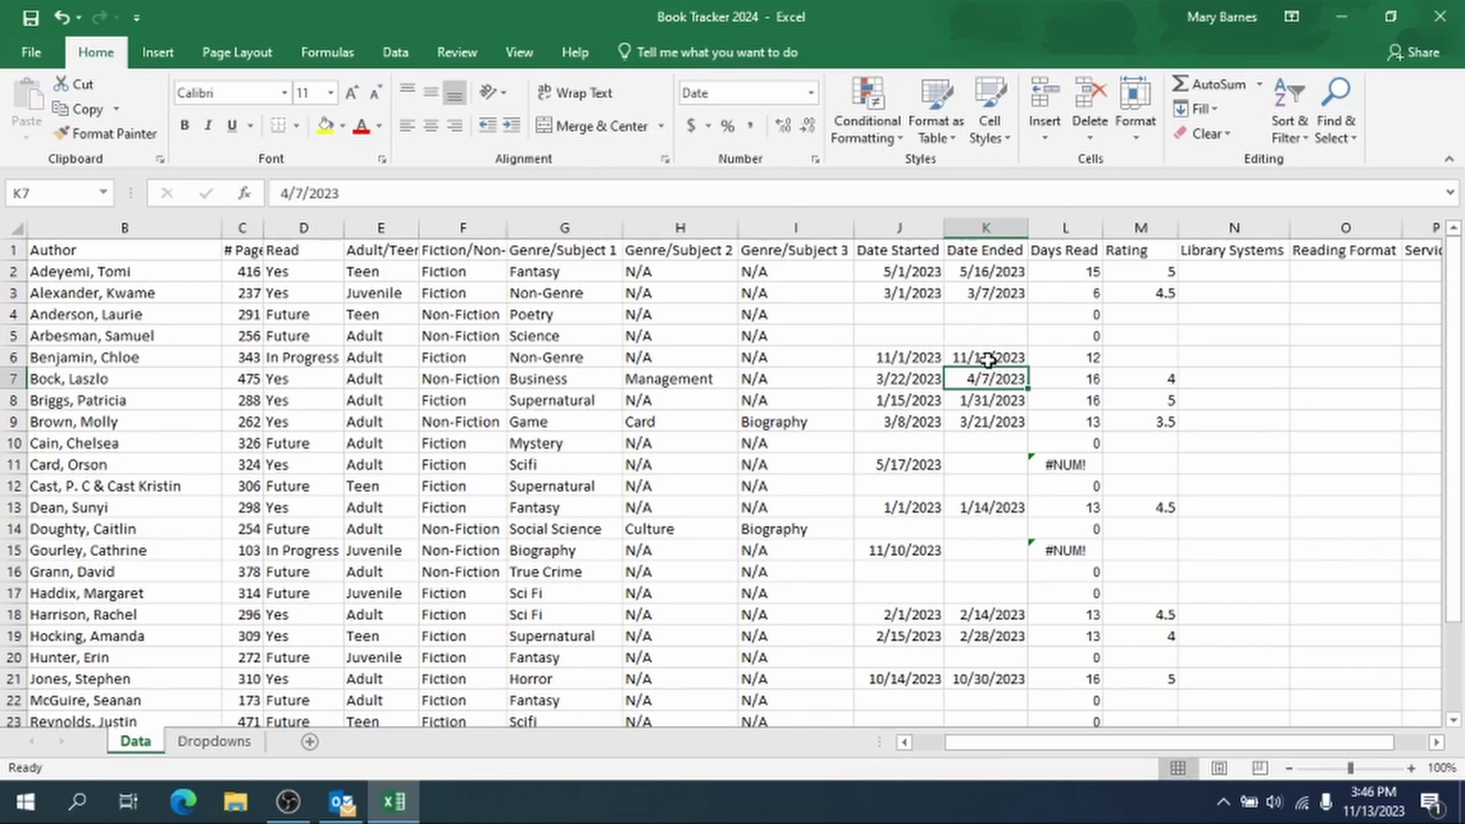
left_click(987, 359)
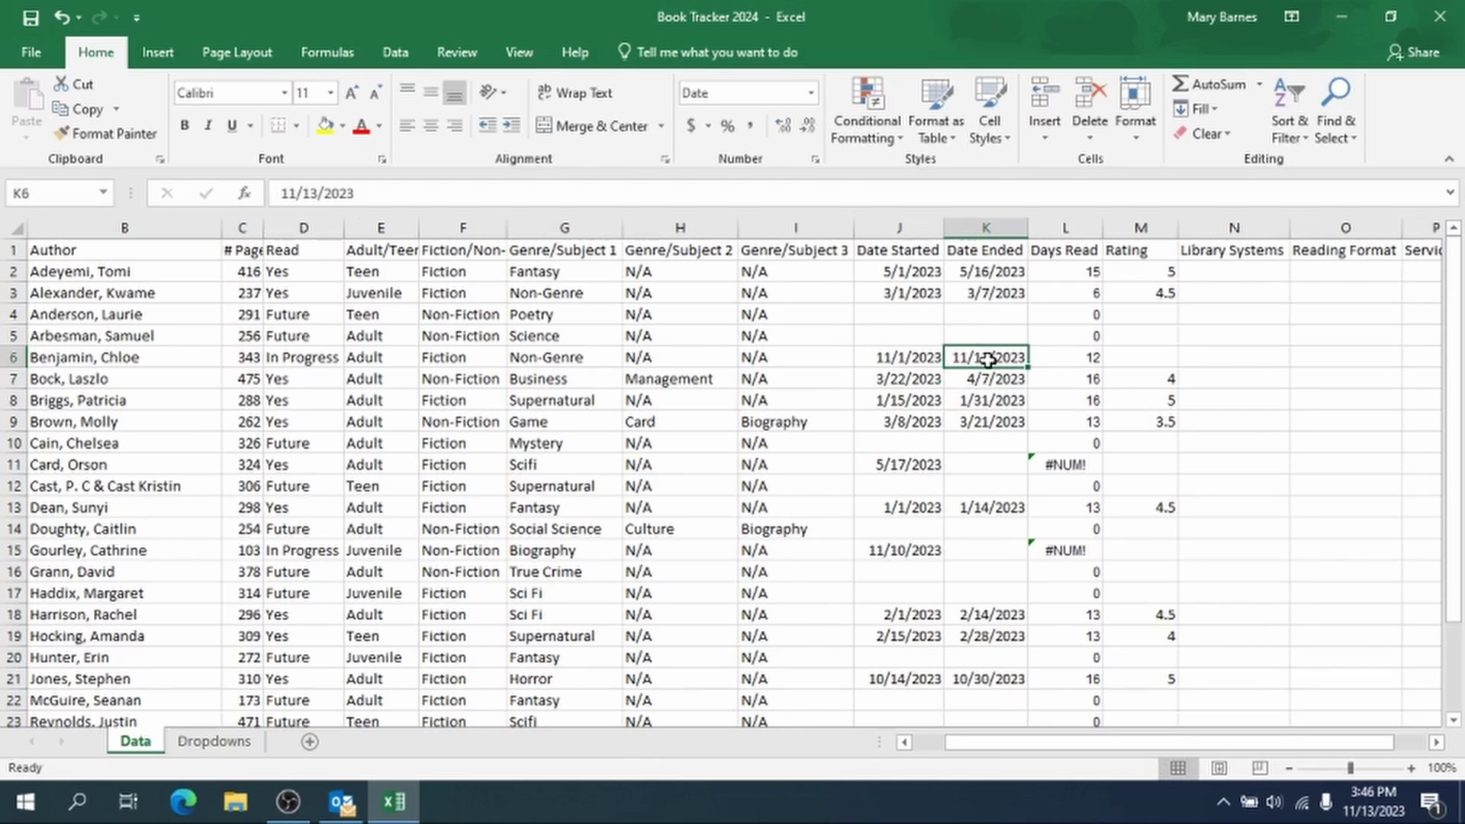
left_click(63, 18)
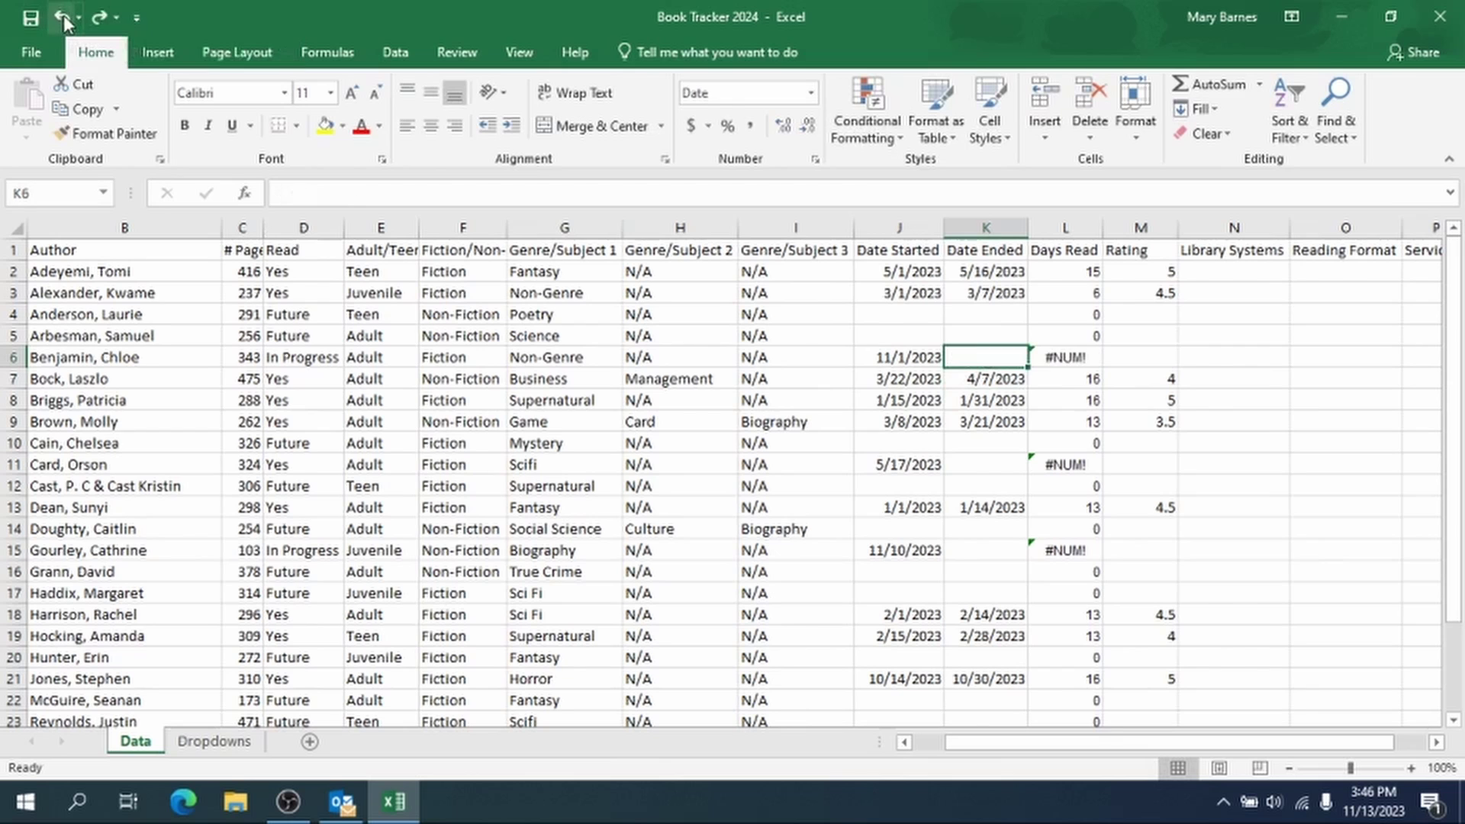
Step: Review the Days Read cells down to row 27 and the Library Systems cells N6 and N4
left_click(1090, 341)
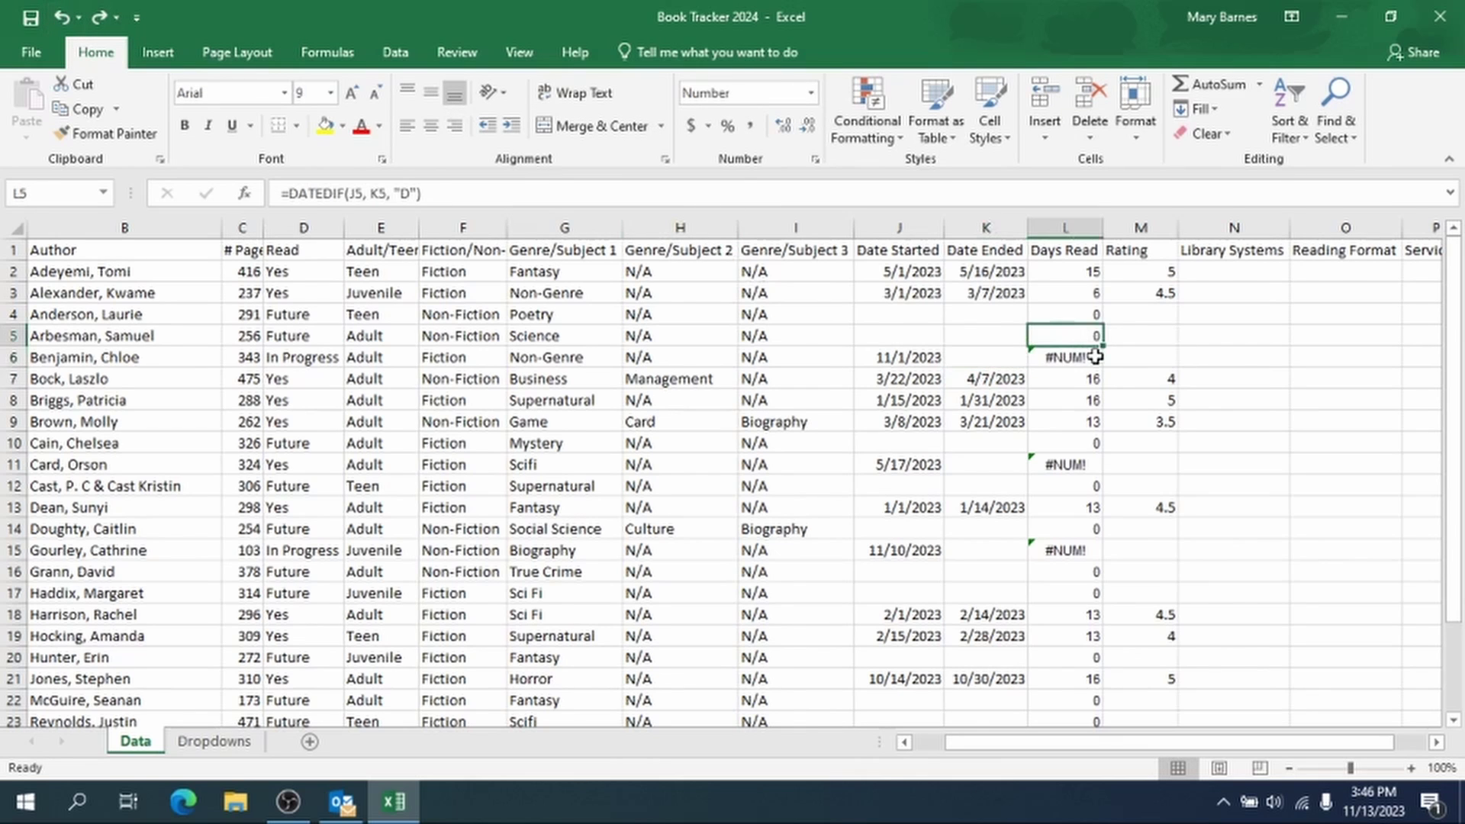
left_click(1093, 356)
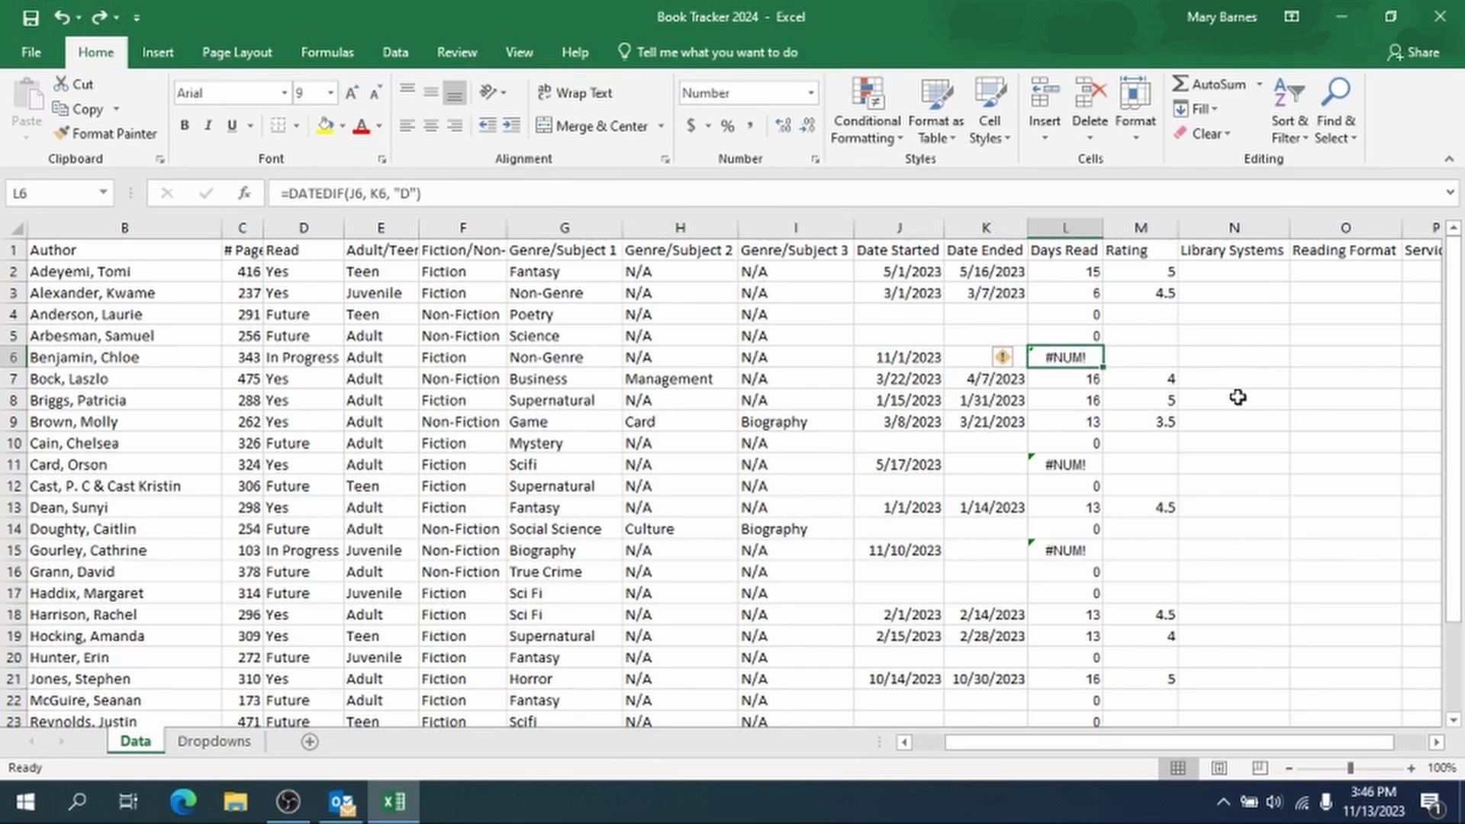
scroll(1236, 401, "down", 5)
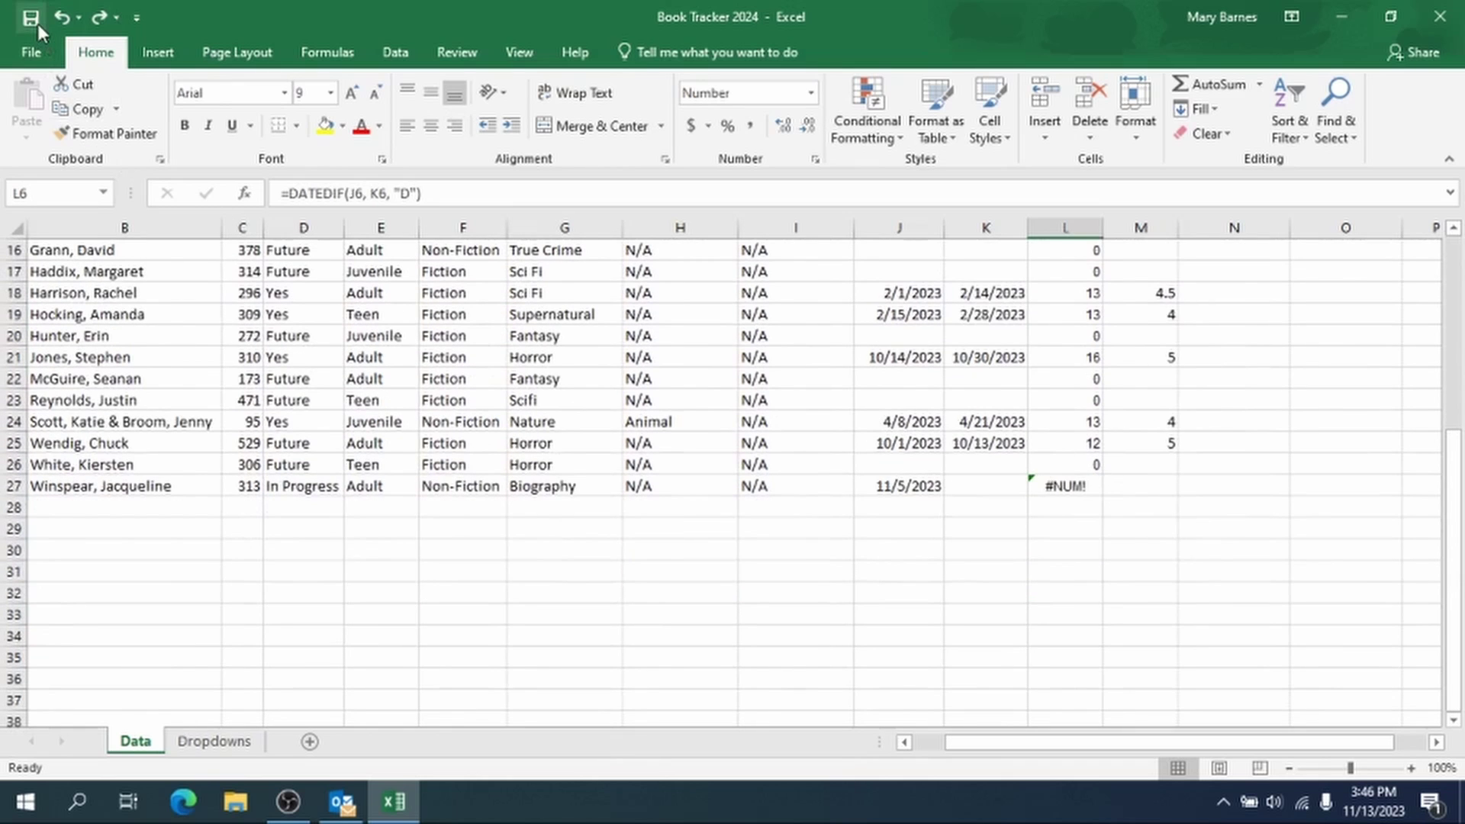
scroll(755, 451, "up", 5)
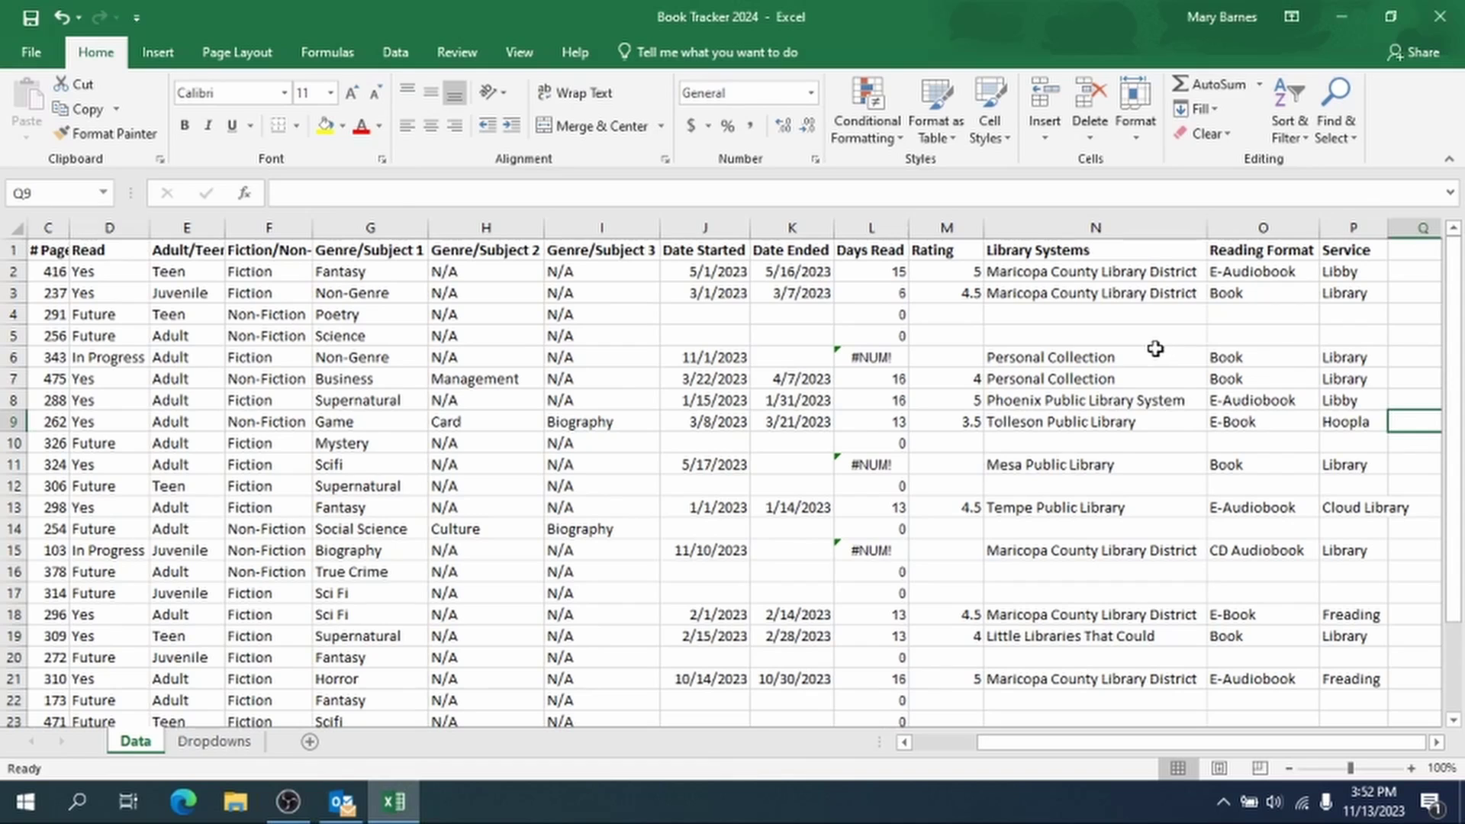
left_click(1154, 354)
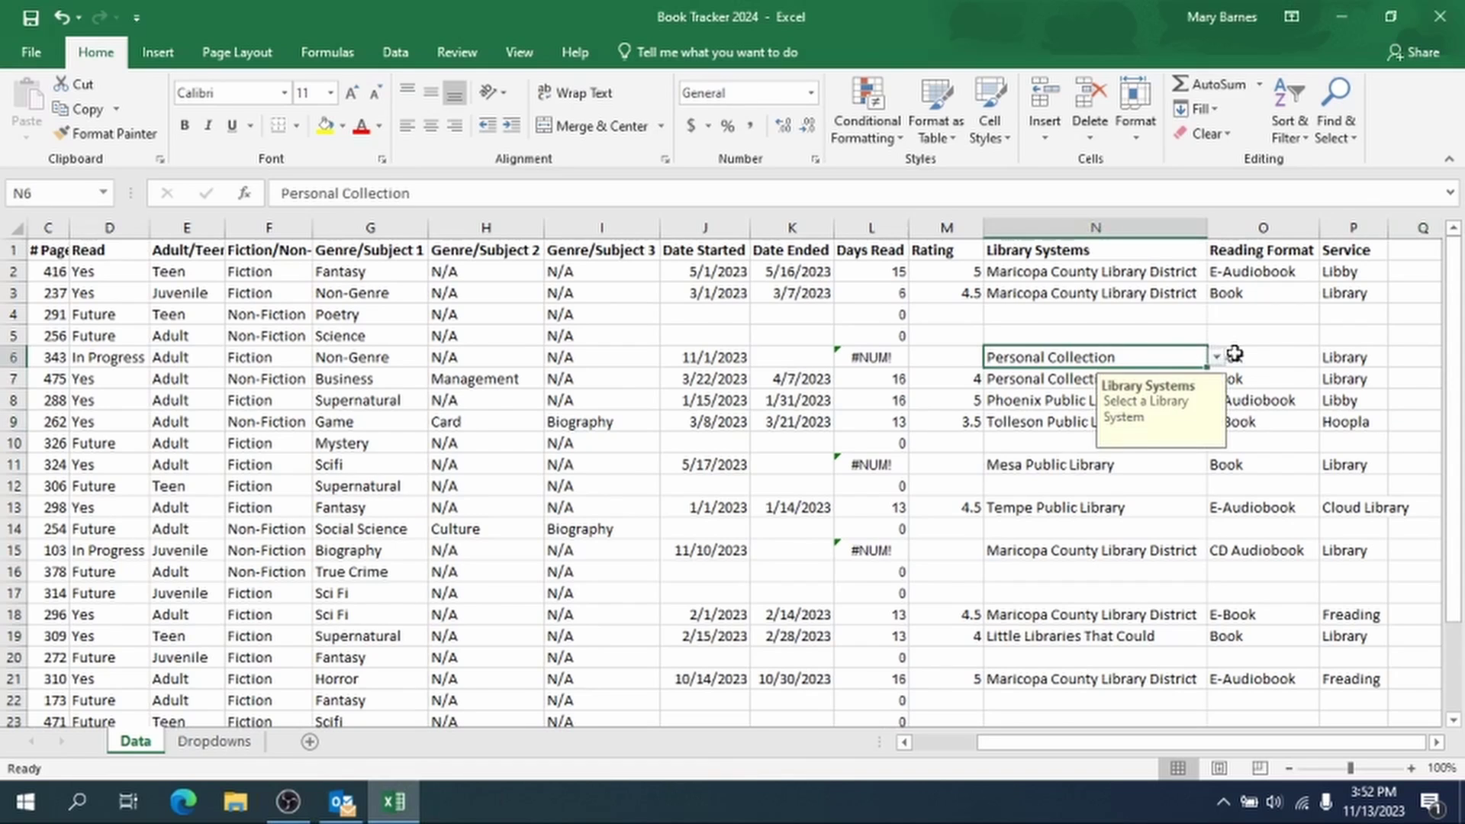
left_click(1133, 317)
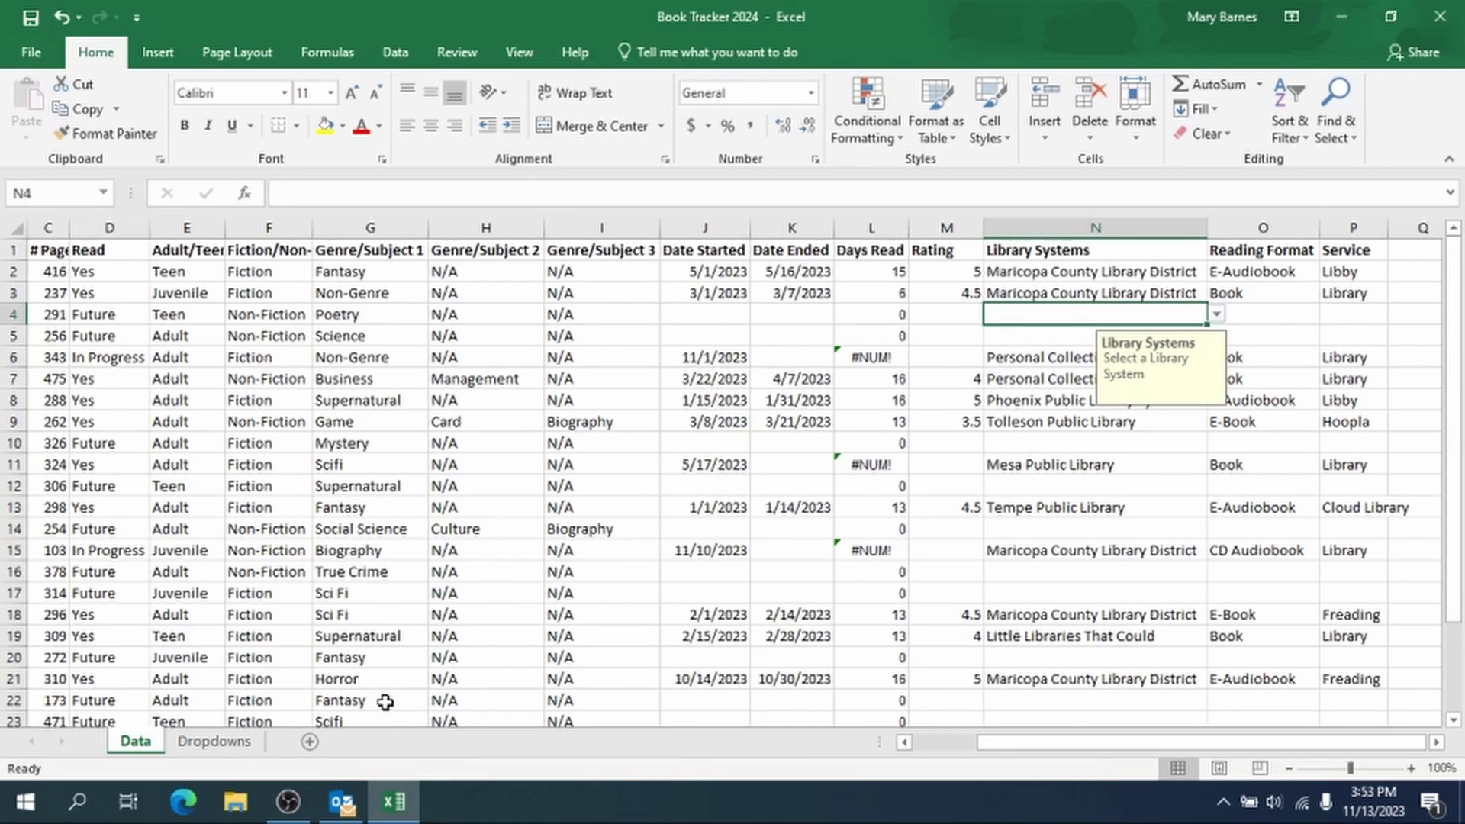
Step: Add a new worksheet after Dropdowns and rename it Analysis
left_click(310, 743)
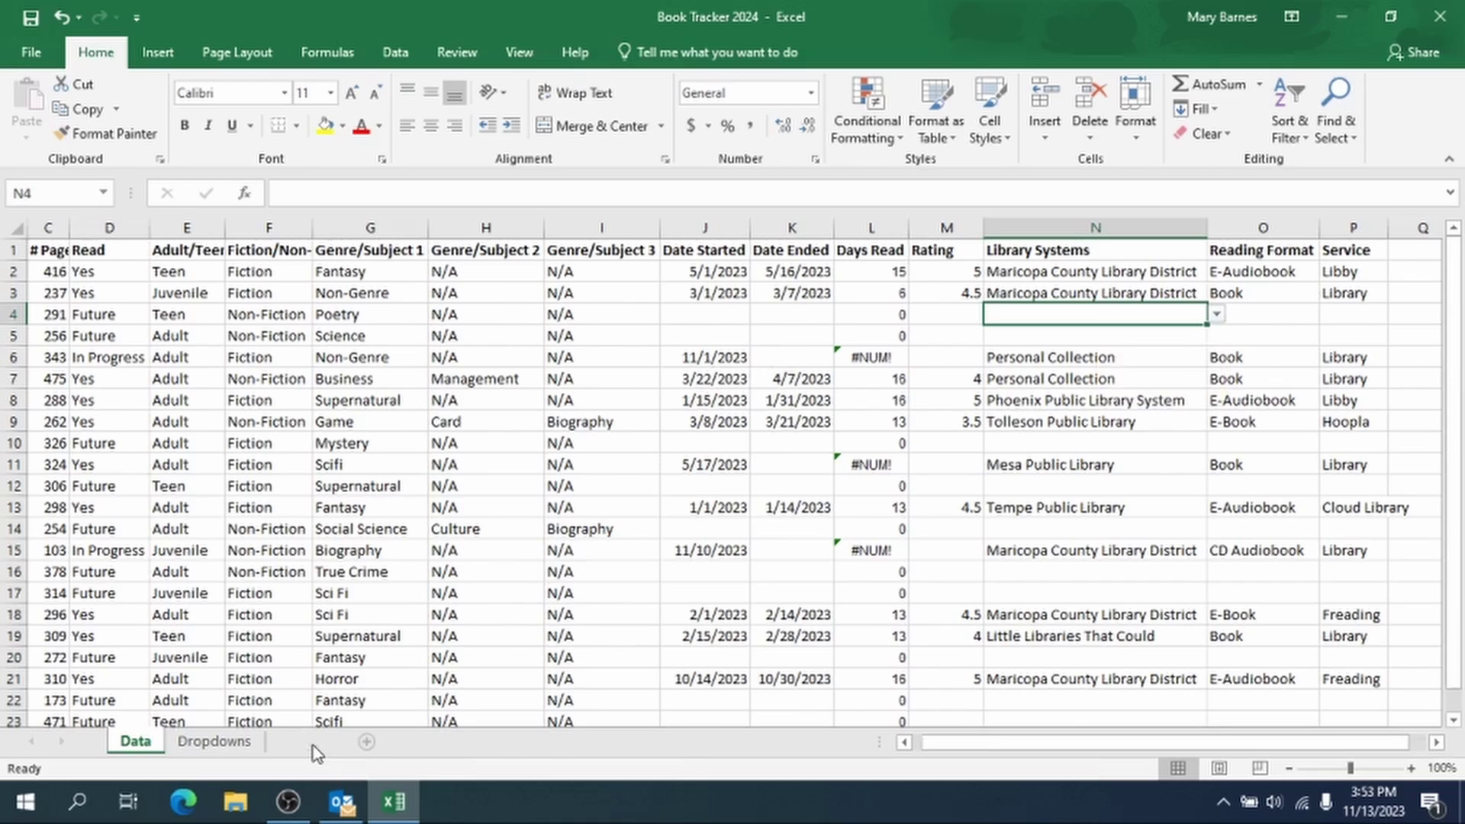
left_click_drag(229, 742, 349, 756)
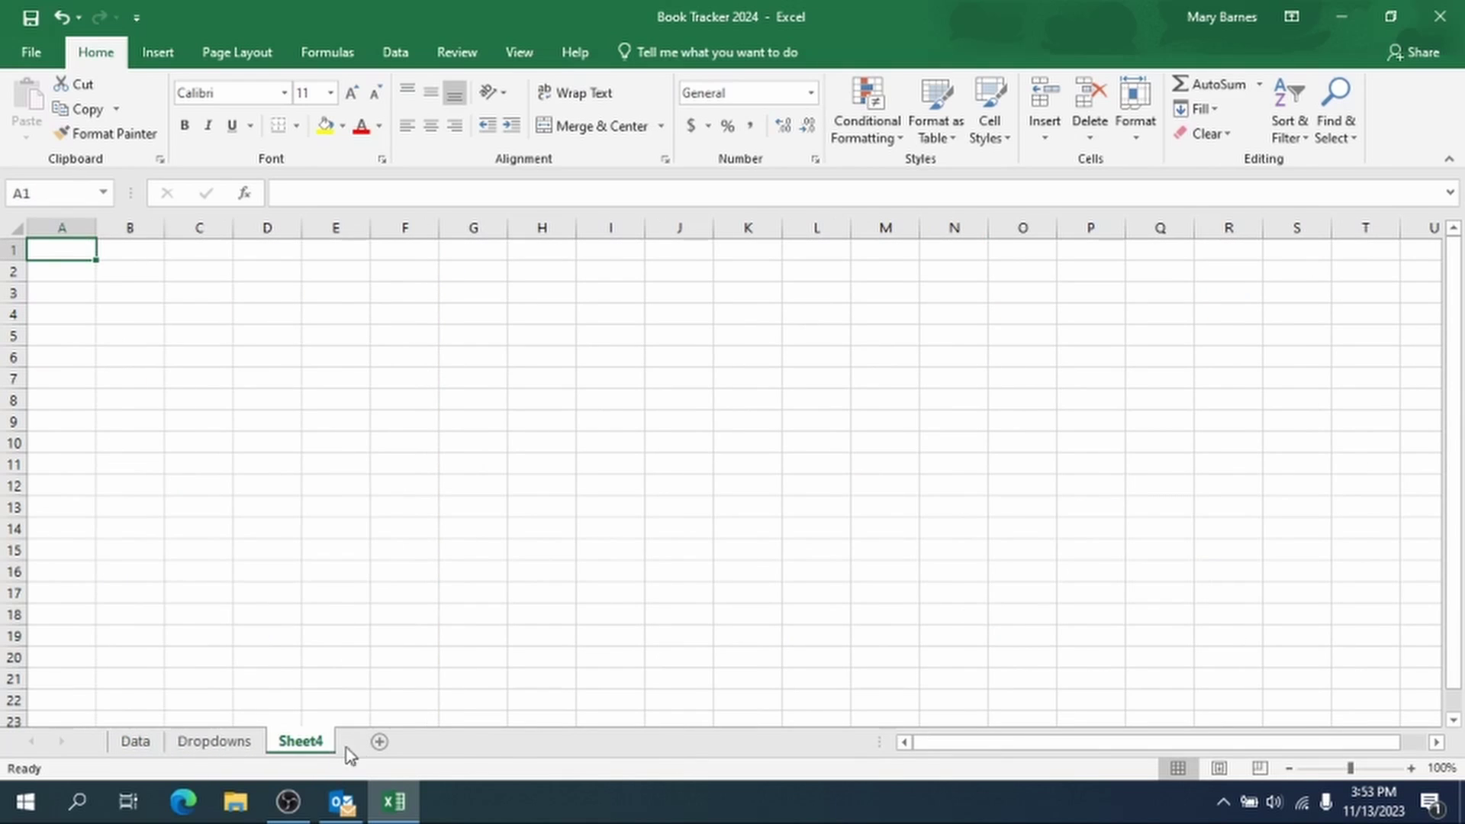
double_click(301, 741)
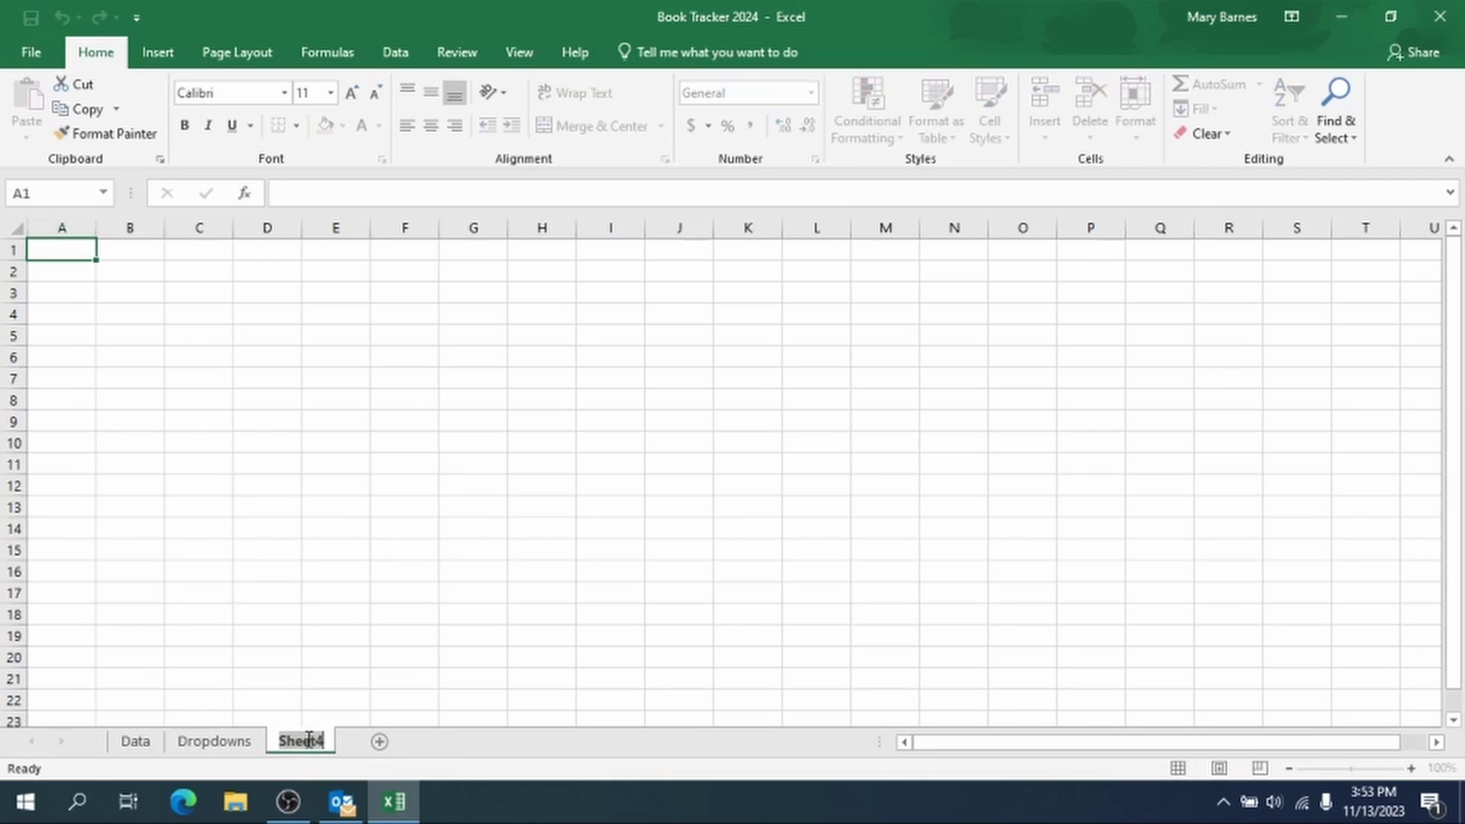
type("Analysis")
left_click(313, 510)
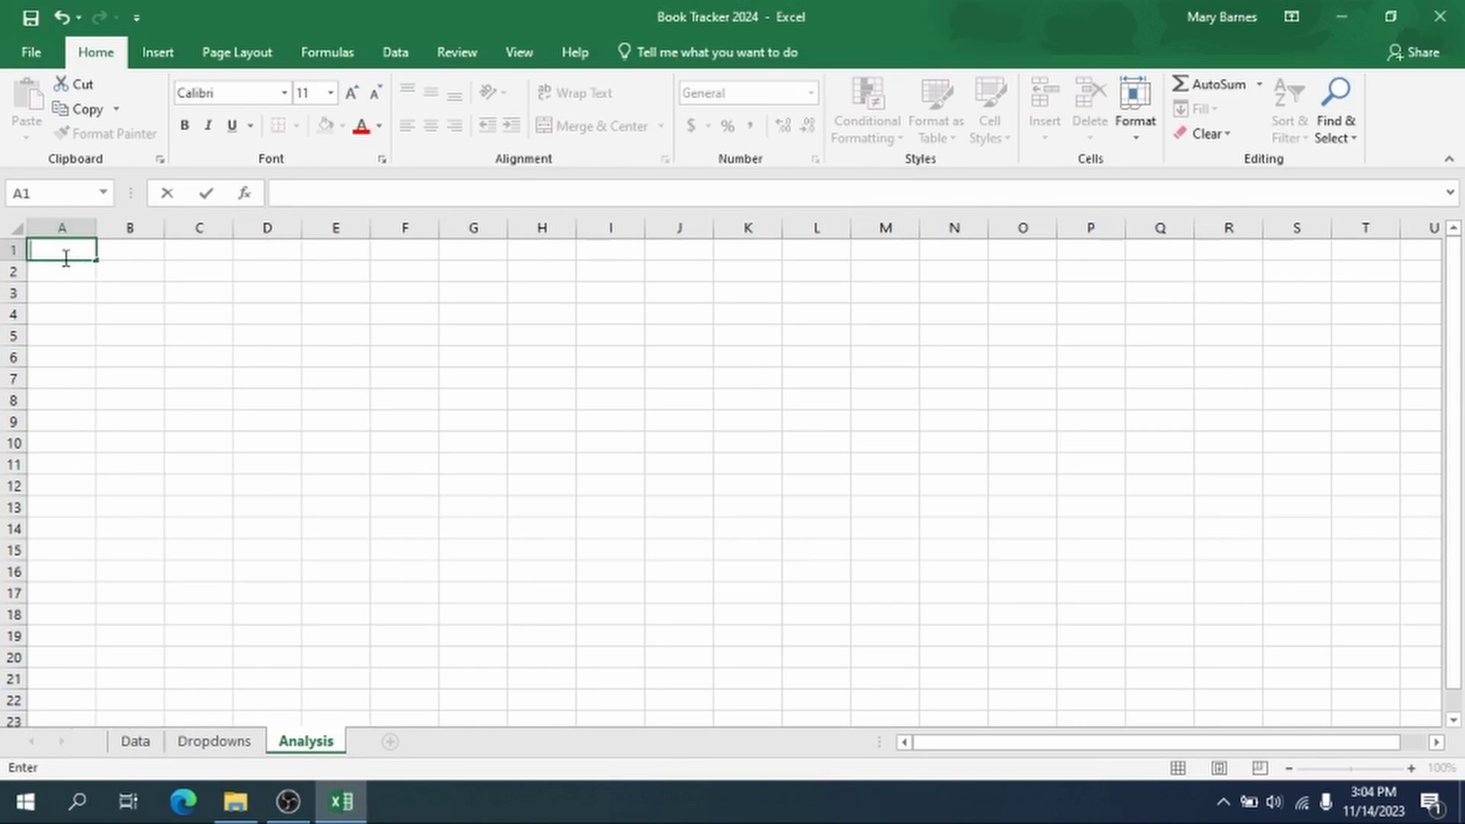
Step: Enter the heading Read in A1 and the label # books in A2 of the Analysis sheet
type("Read")
key("Return")
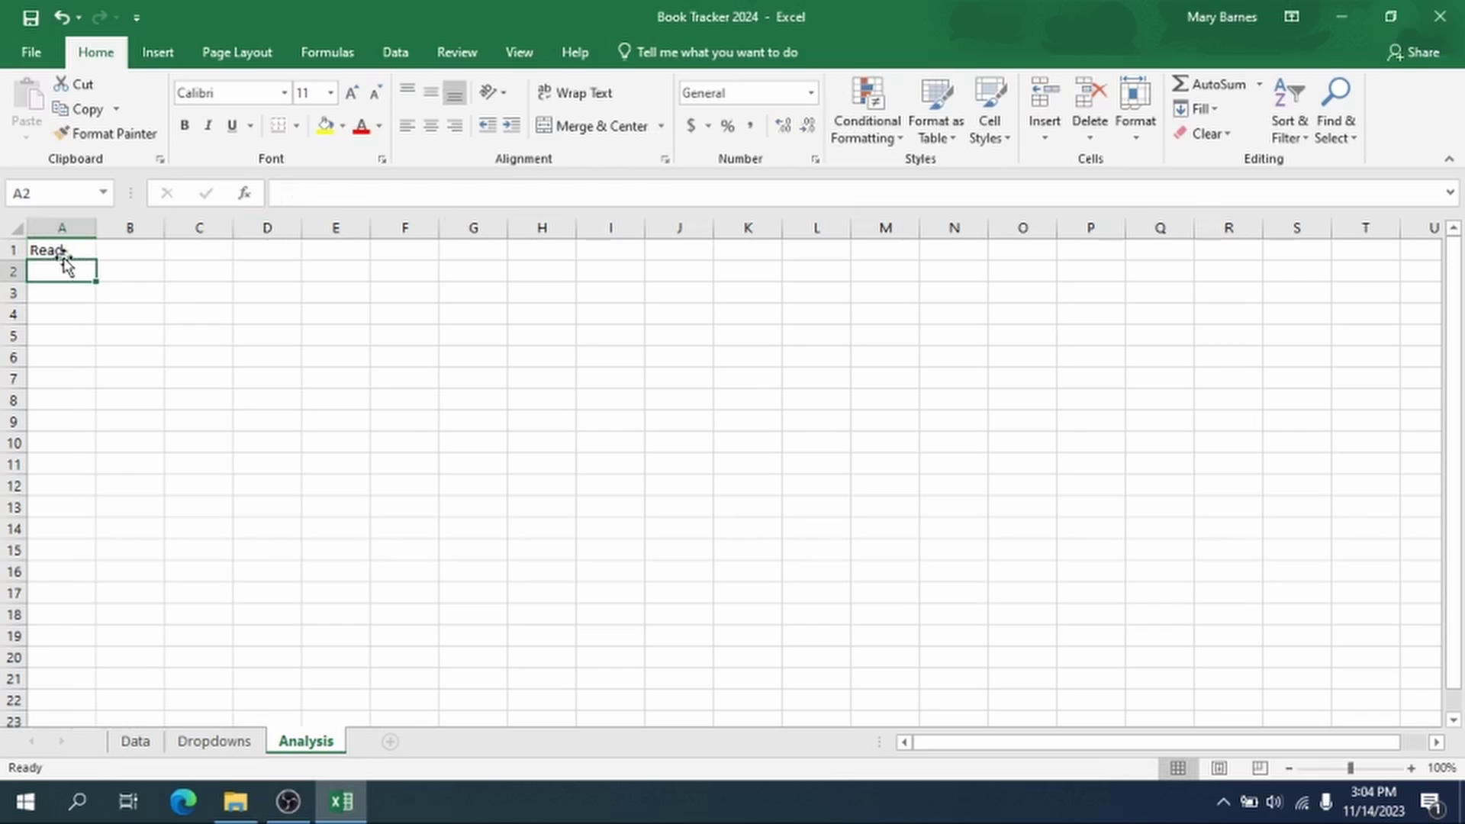
left_click(54, 245)
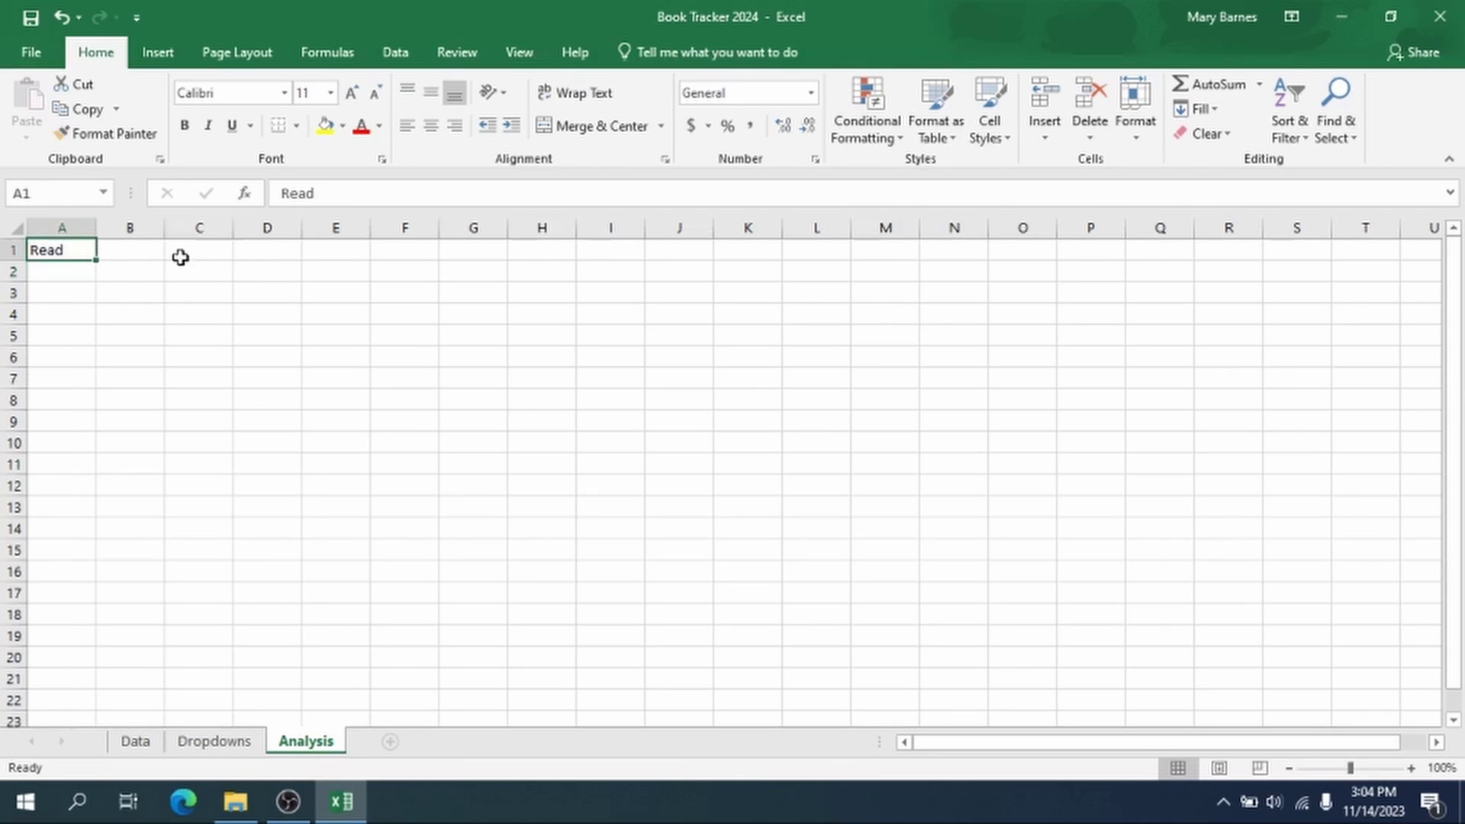
left_click(70, 273)
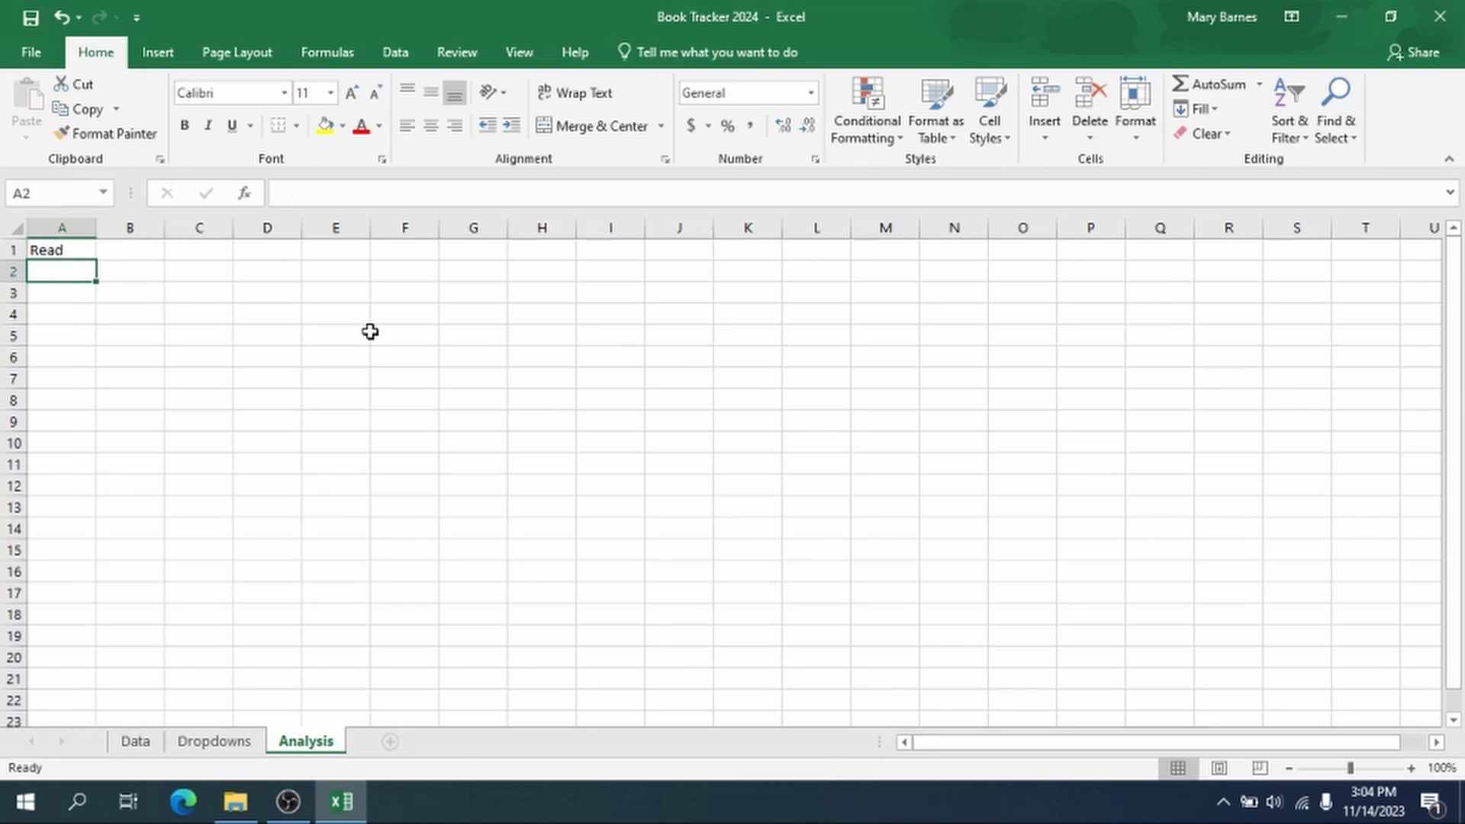
type("# books")
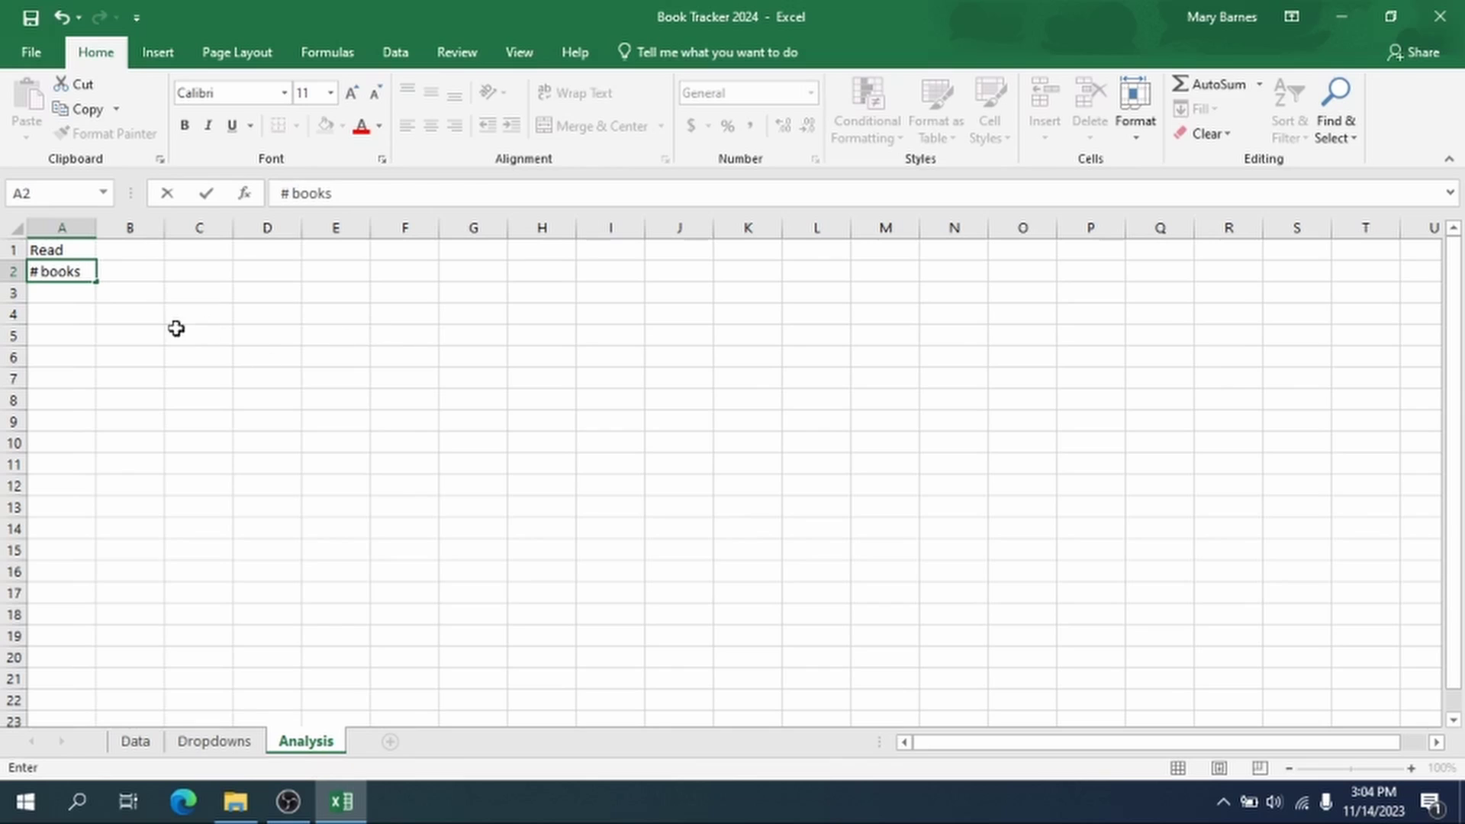
Step: Add the labels # pages in A3 and Avg # pages in A4
left_click(74, 295)
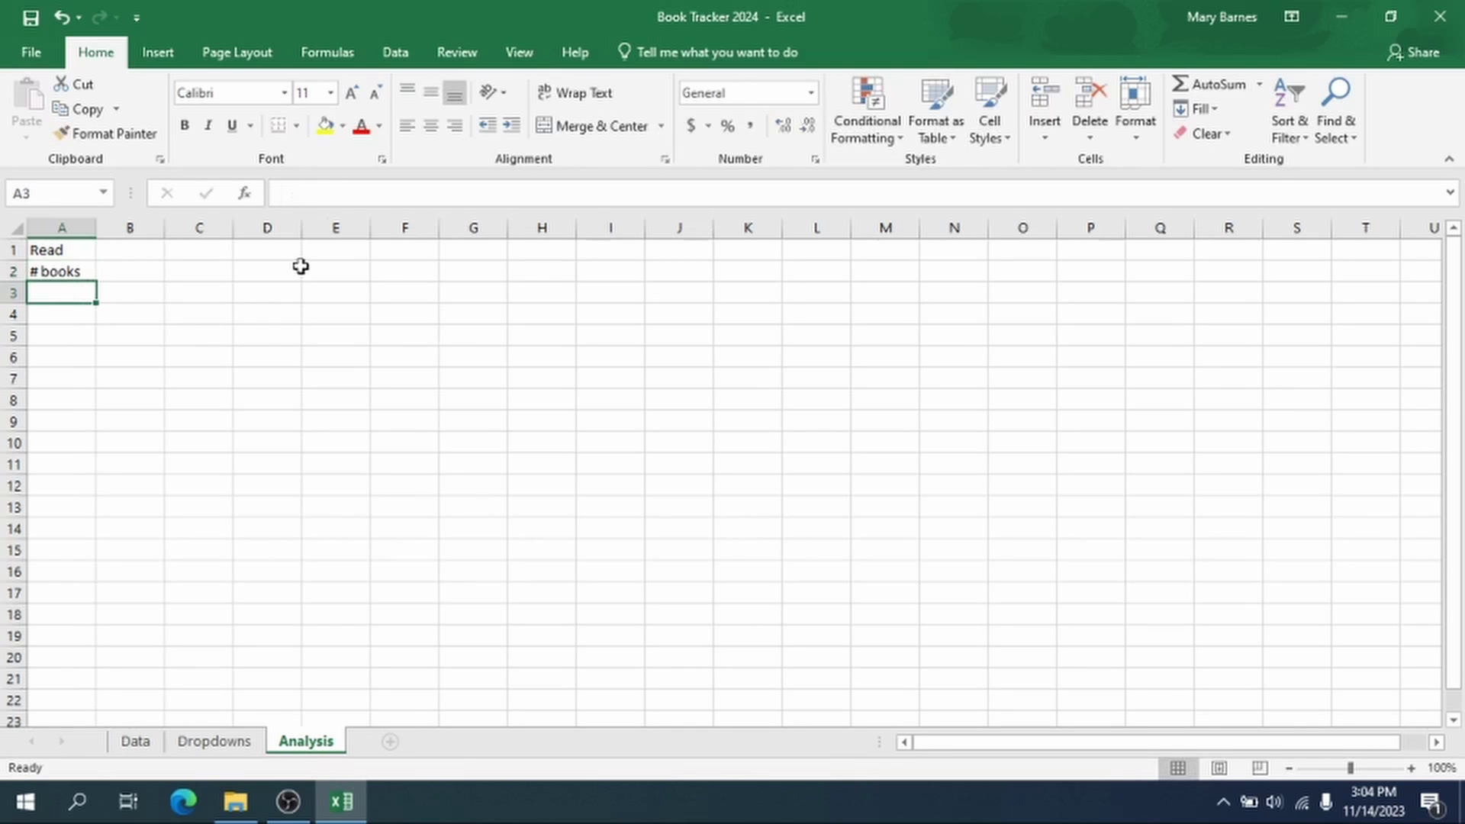
type("#")
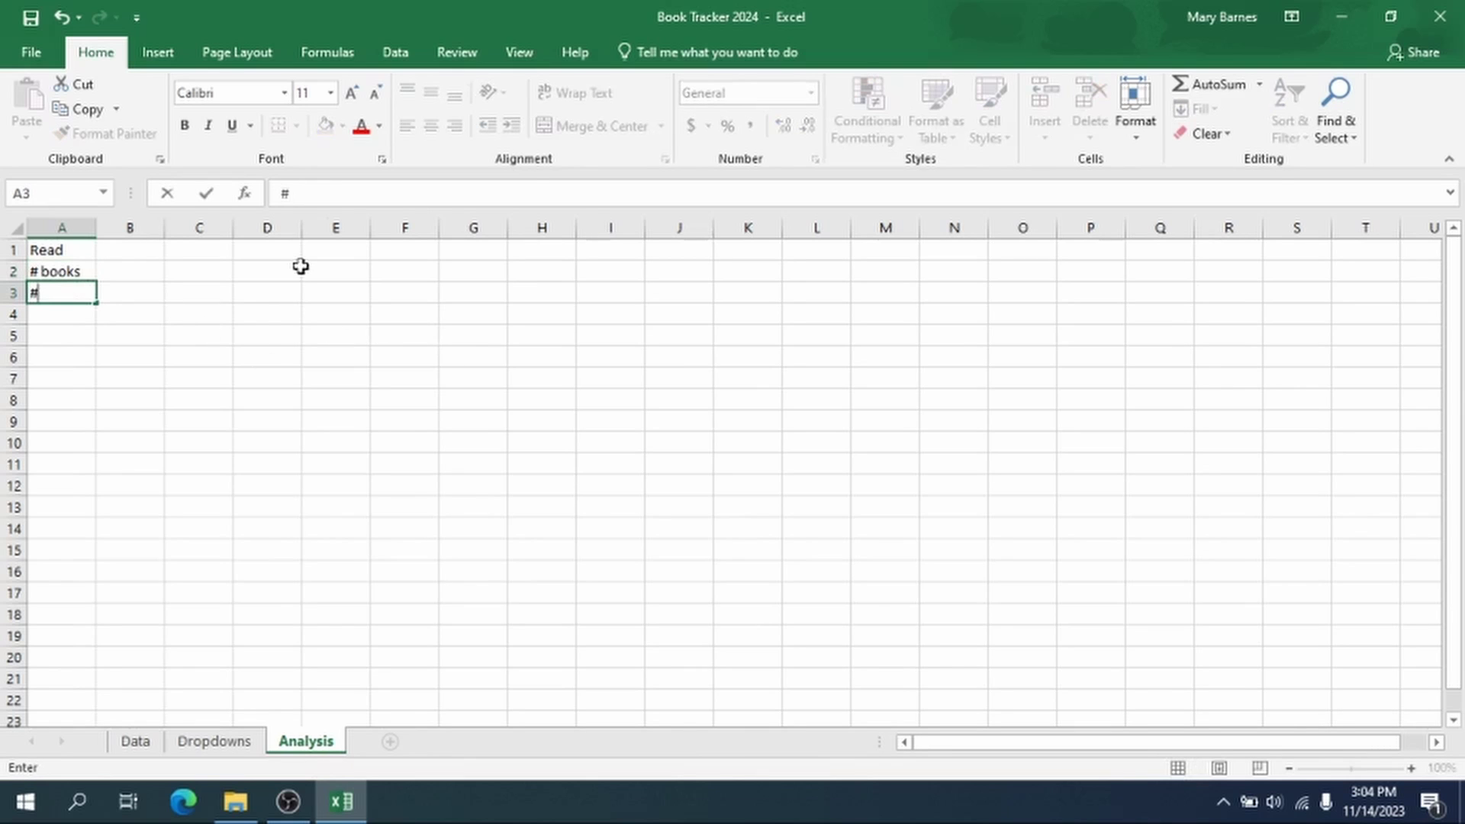
type(" pages")
key("Return")
type("A")
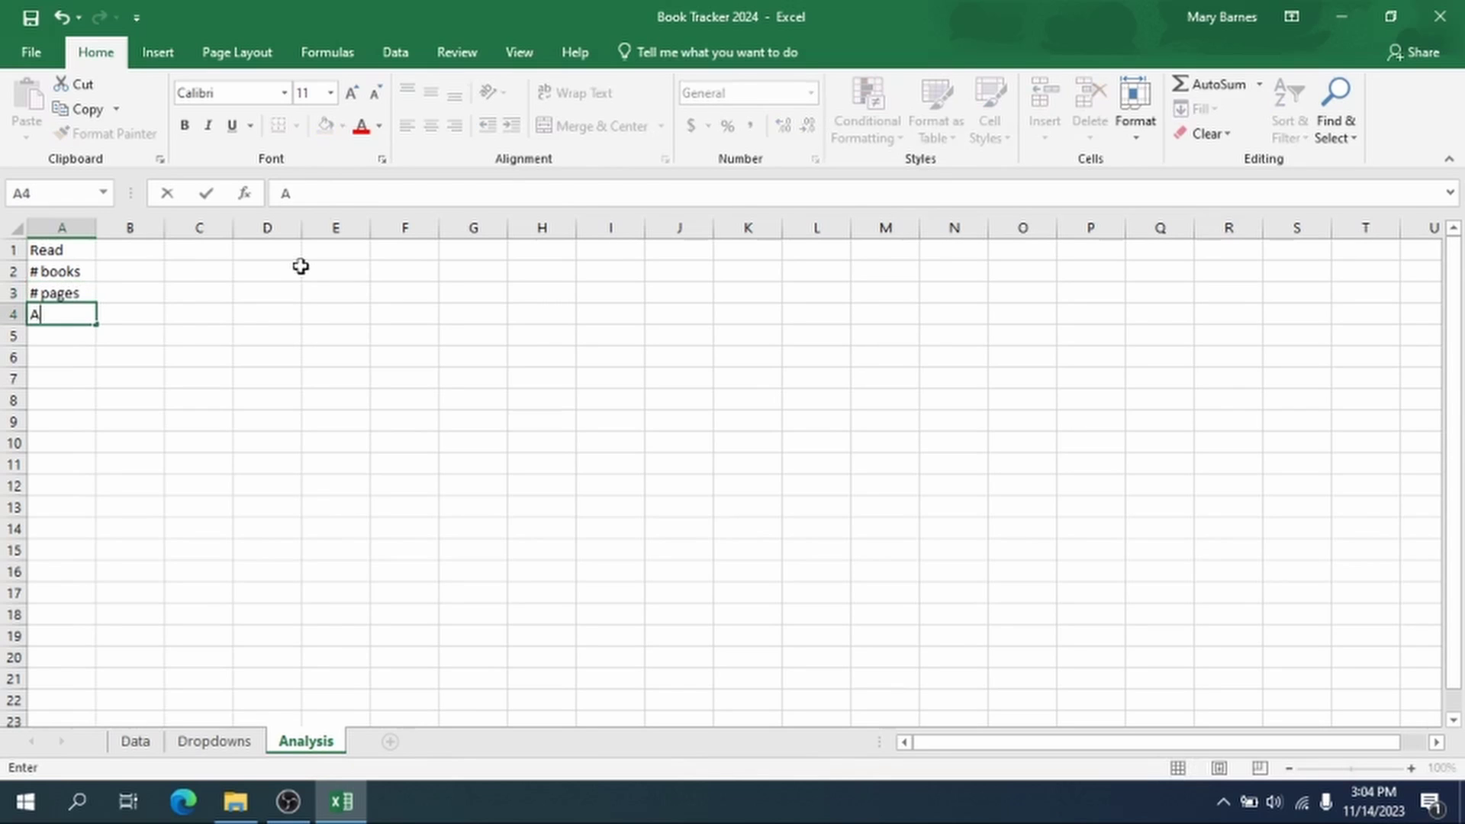
type("vg # pages")
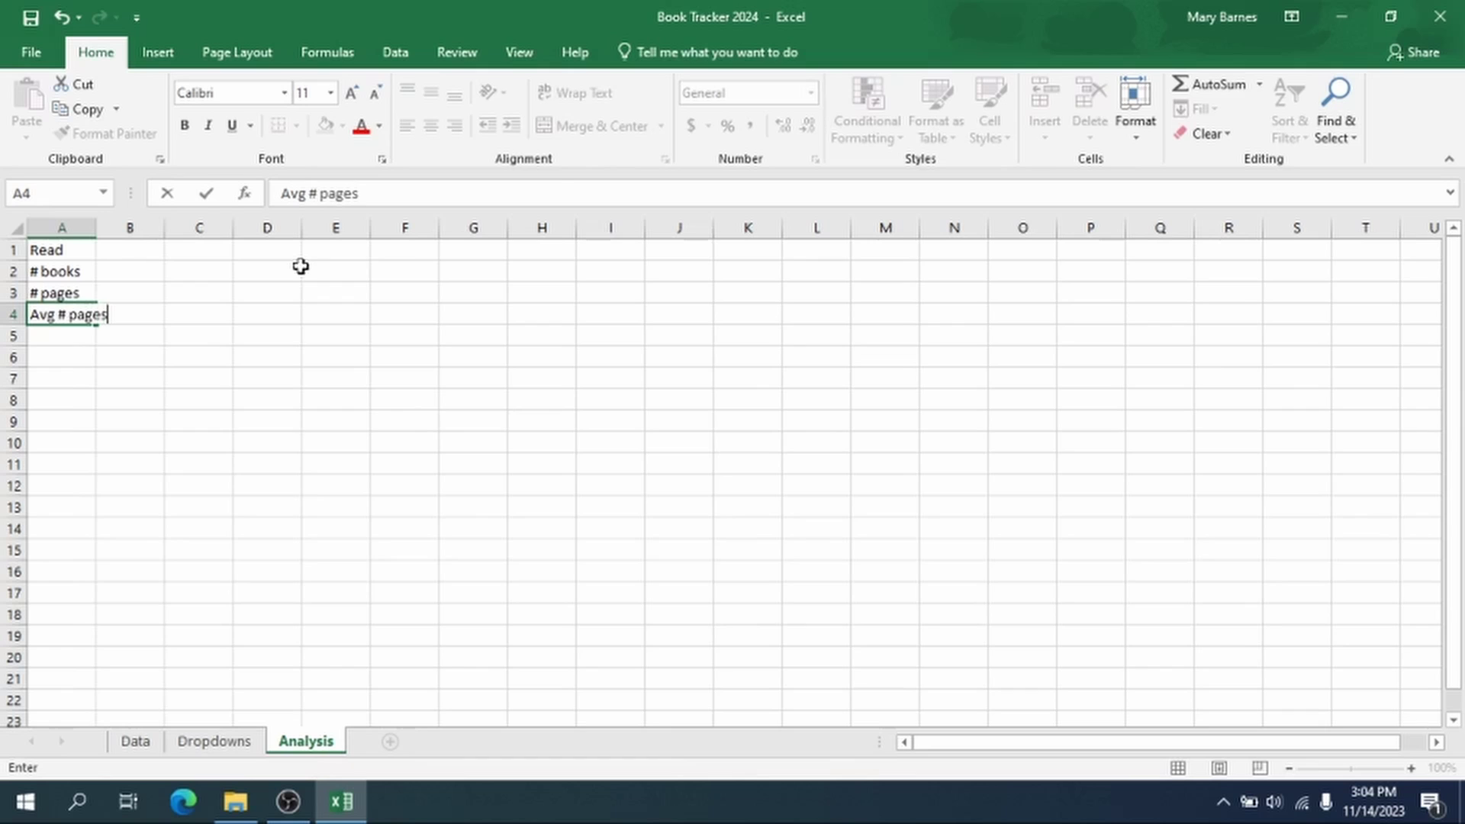
key("Return")
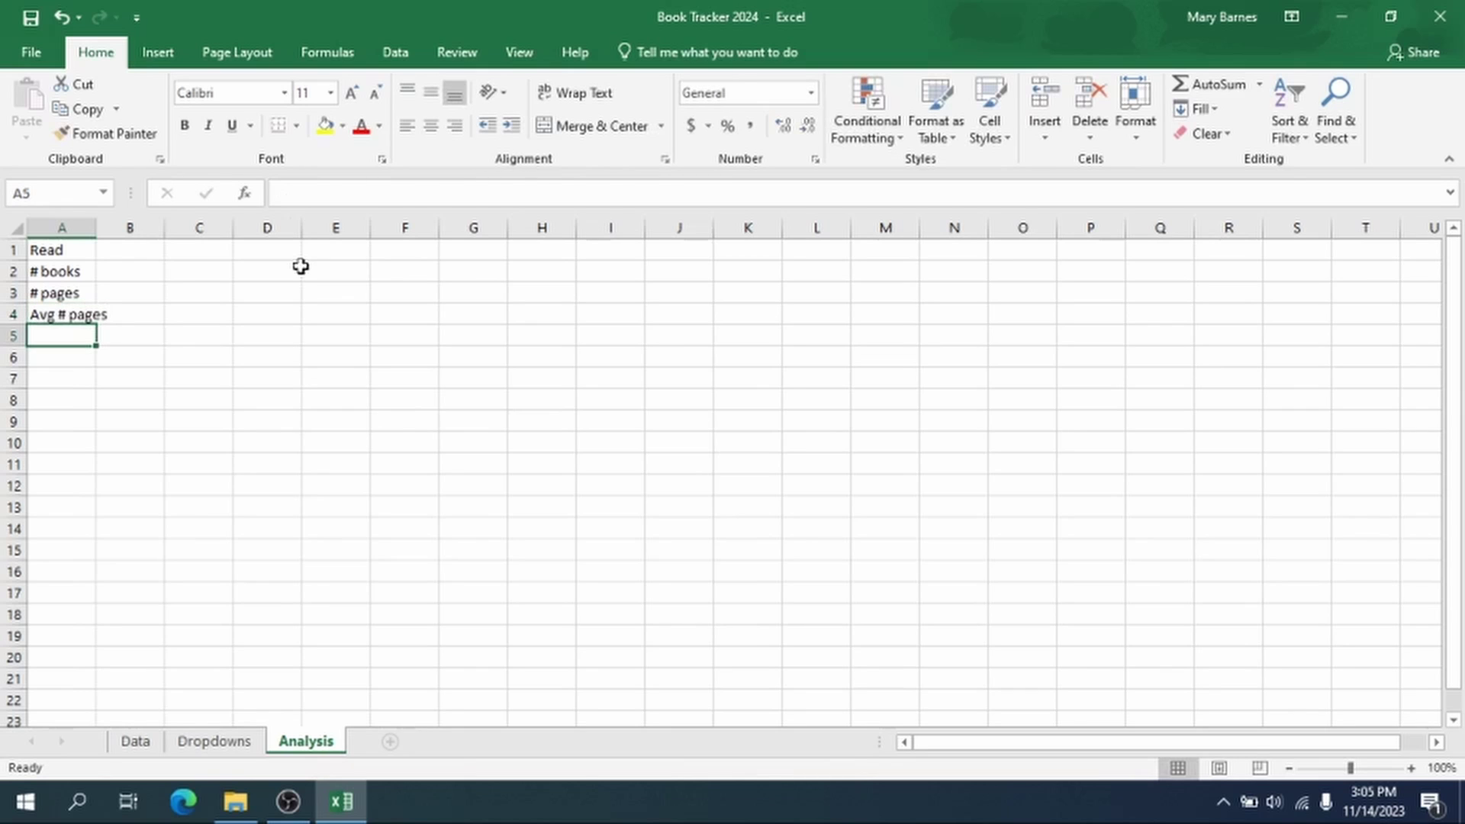
key("Return")
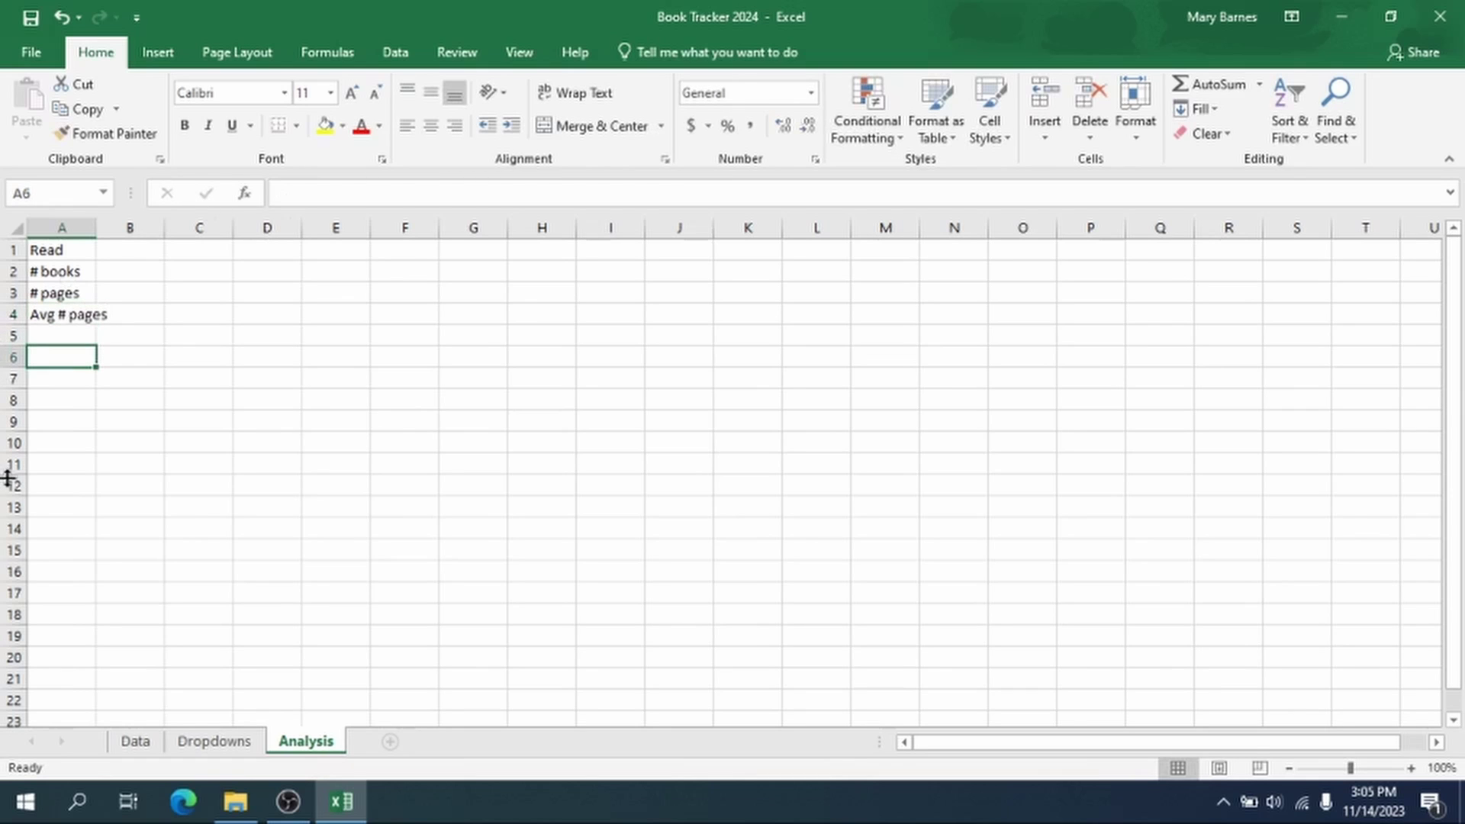
Step: Enter Fiction in D2 and Non-fiction in D3
left_click(251, 276)
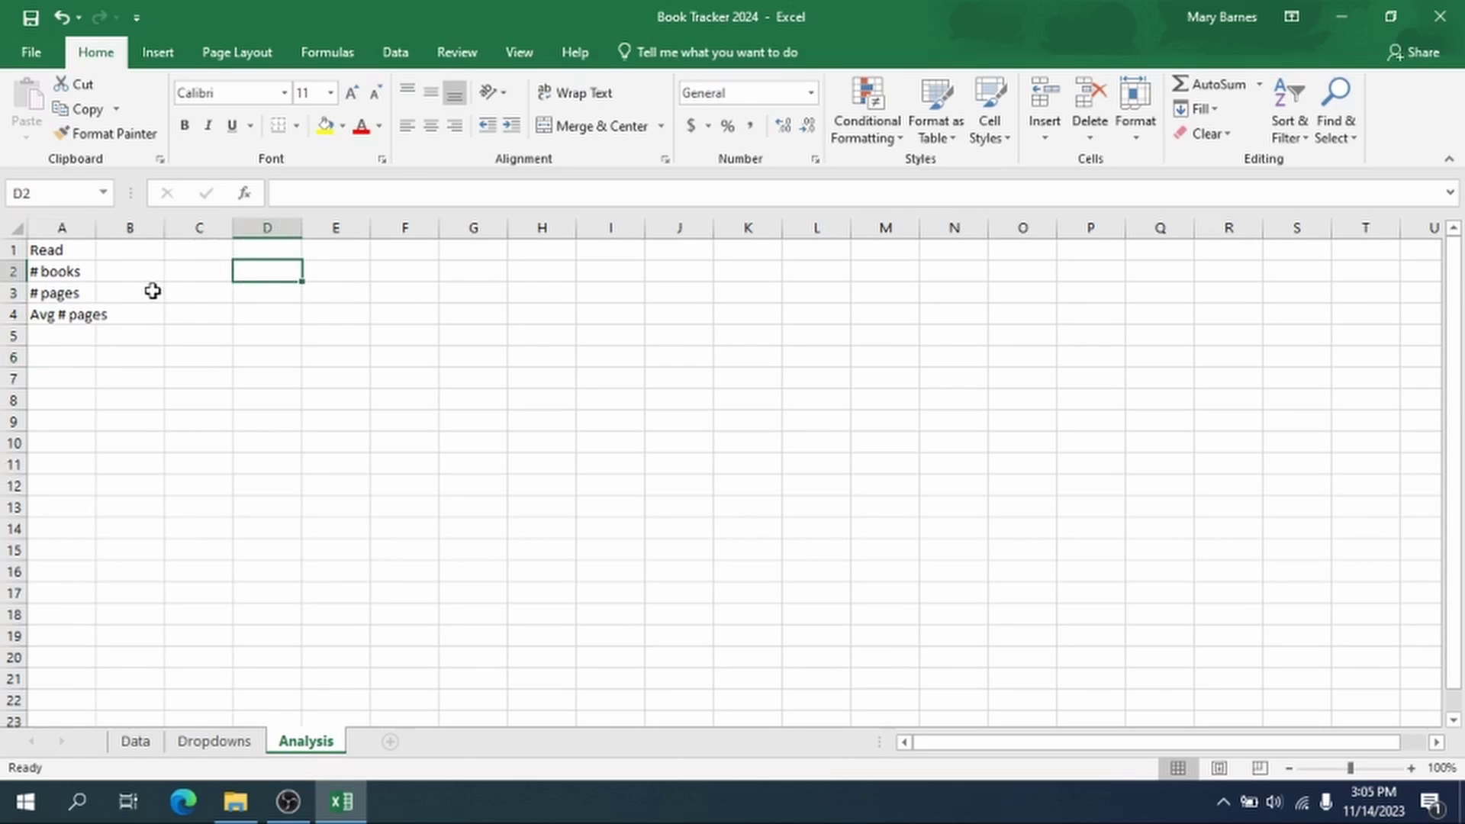
type("Fiction")
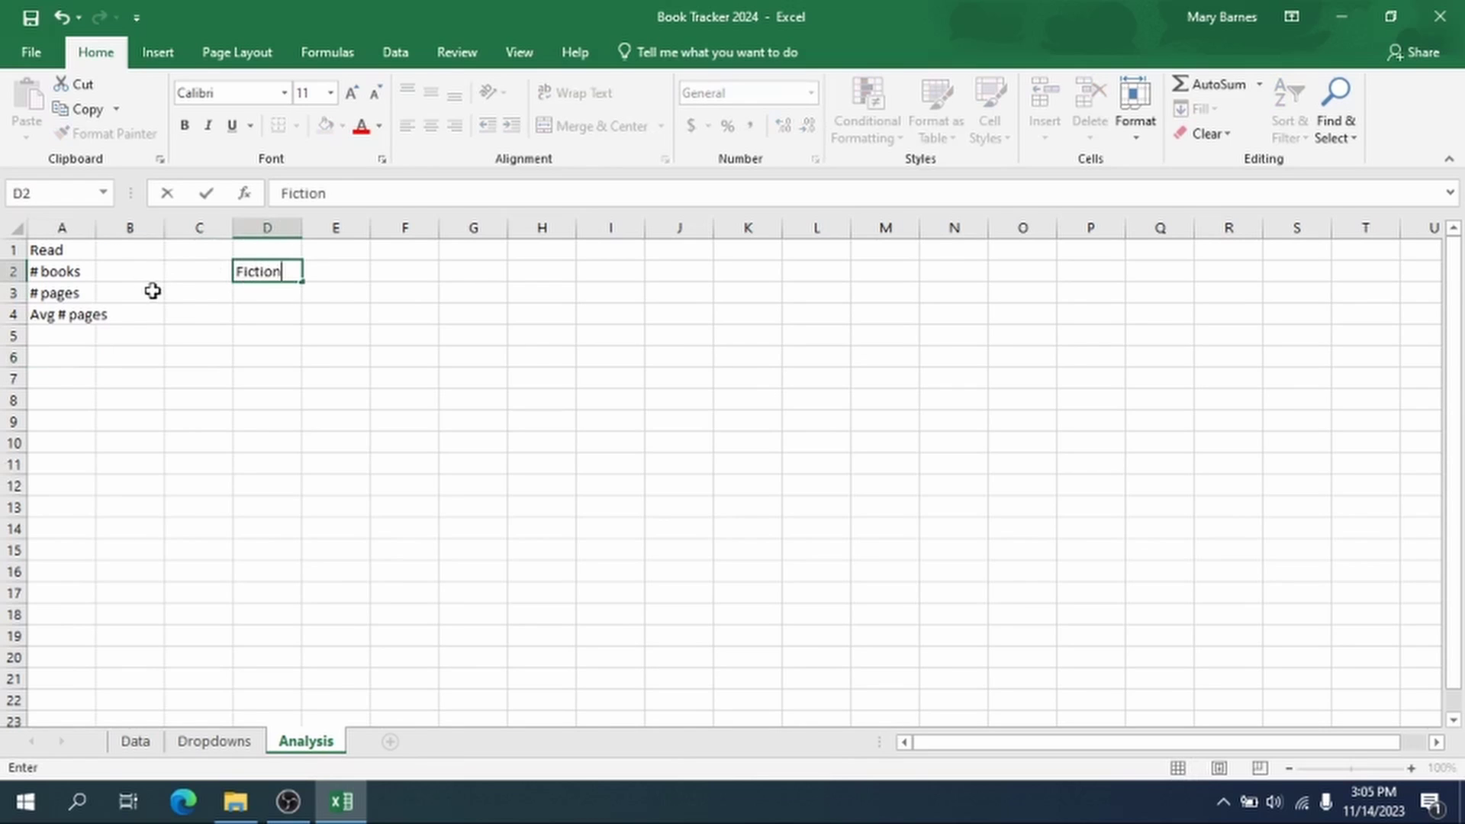
key("Return")
type("No")
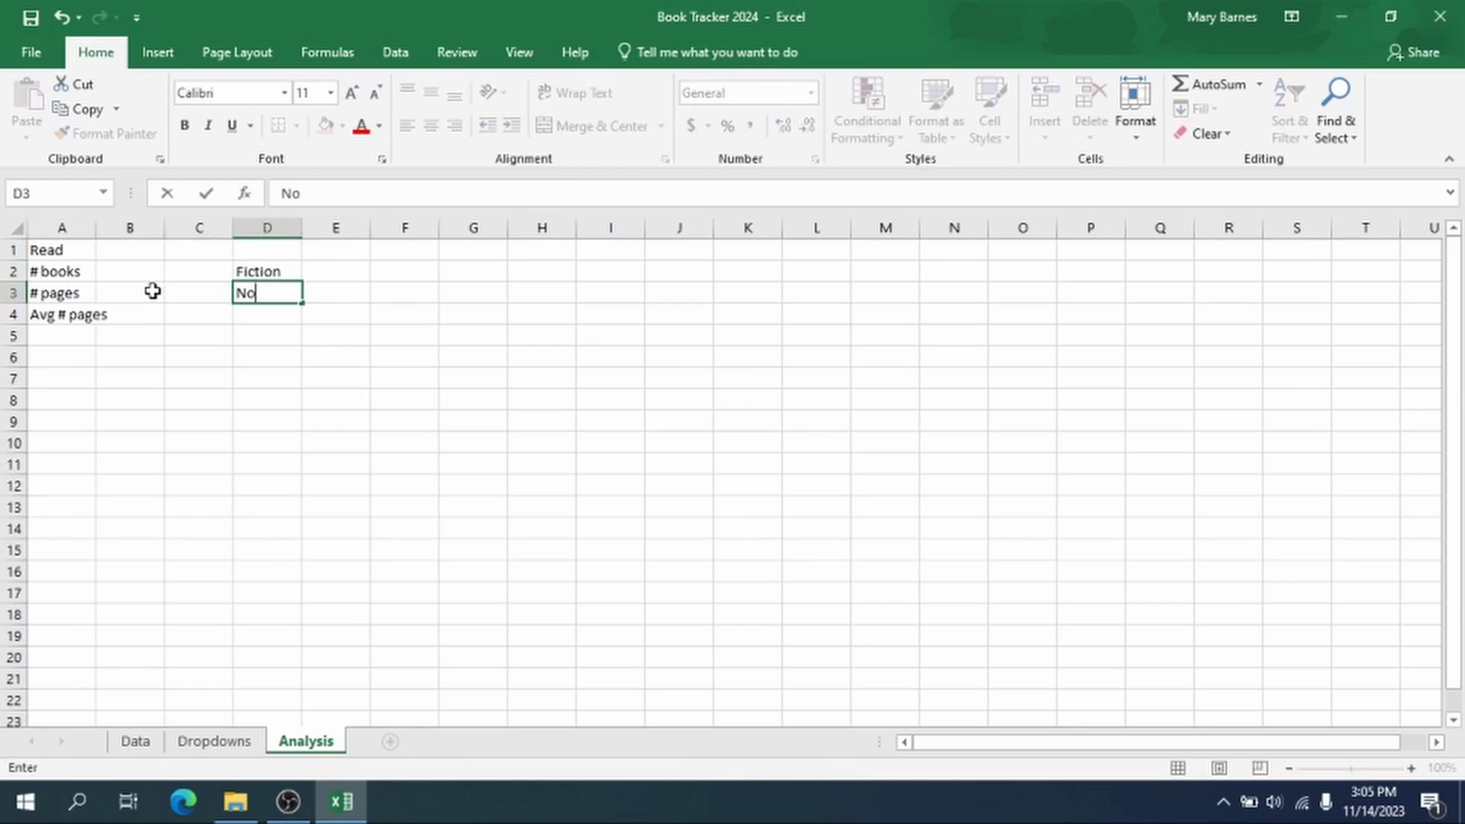
type("n-fictyion")
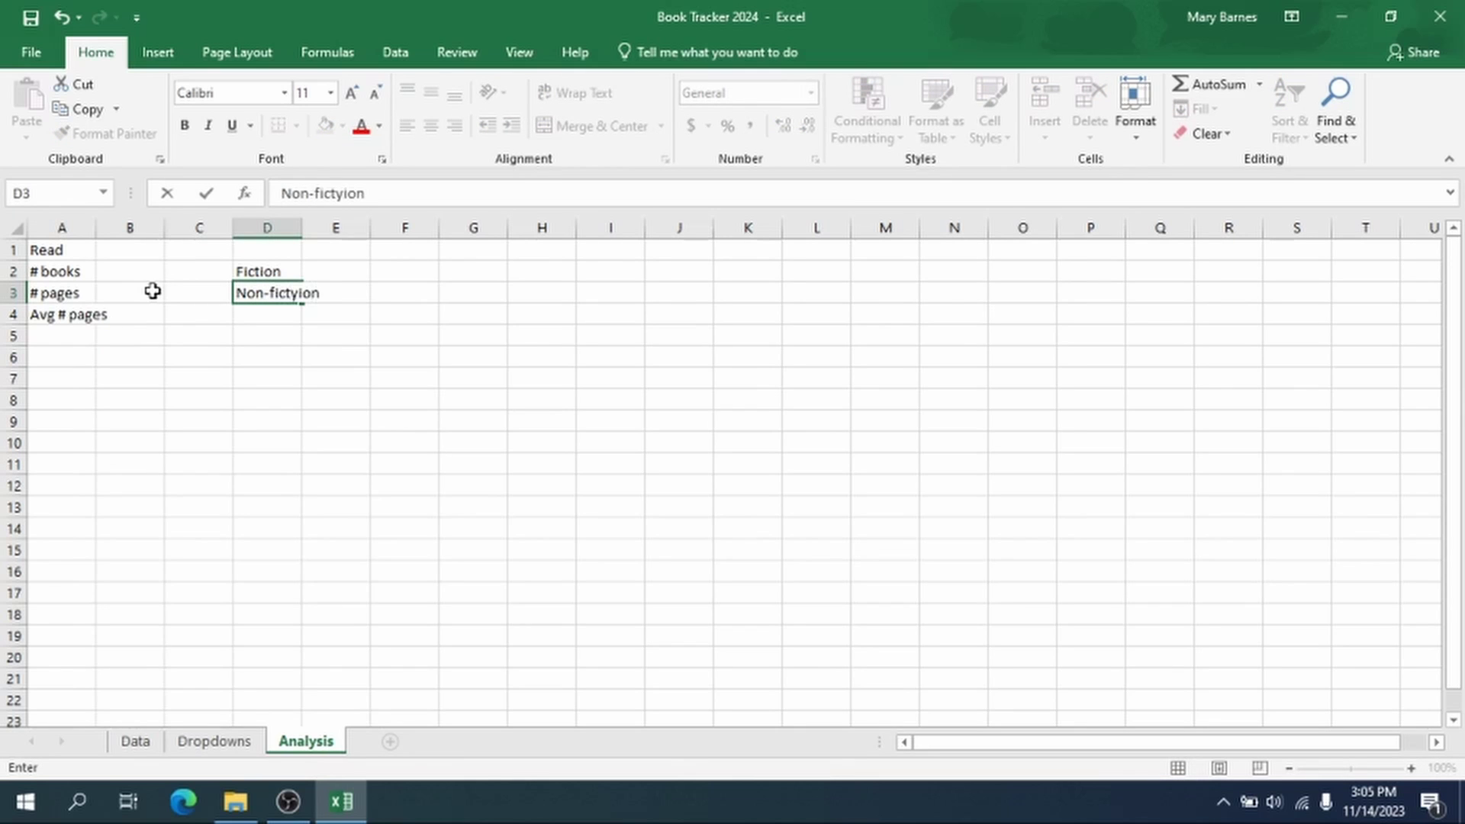
key("BackSpace")
key("BackSpace")
key("BackSpace")
key("BackSpace")
type("ion")
key("Return")
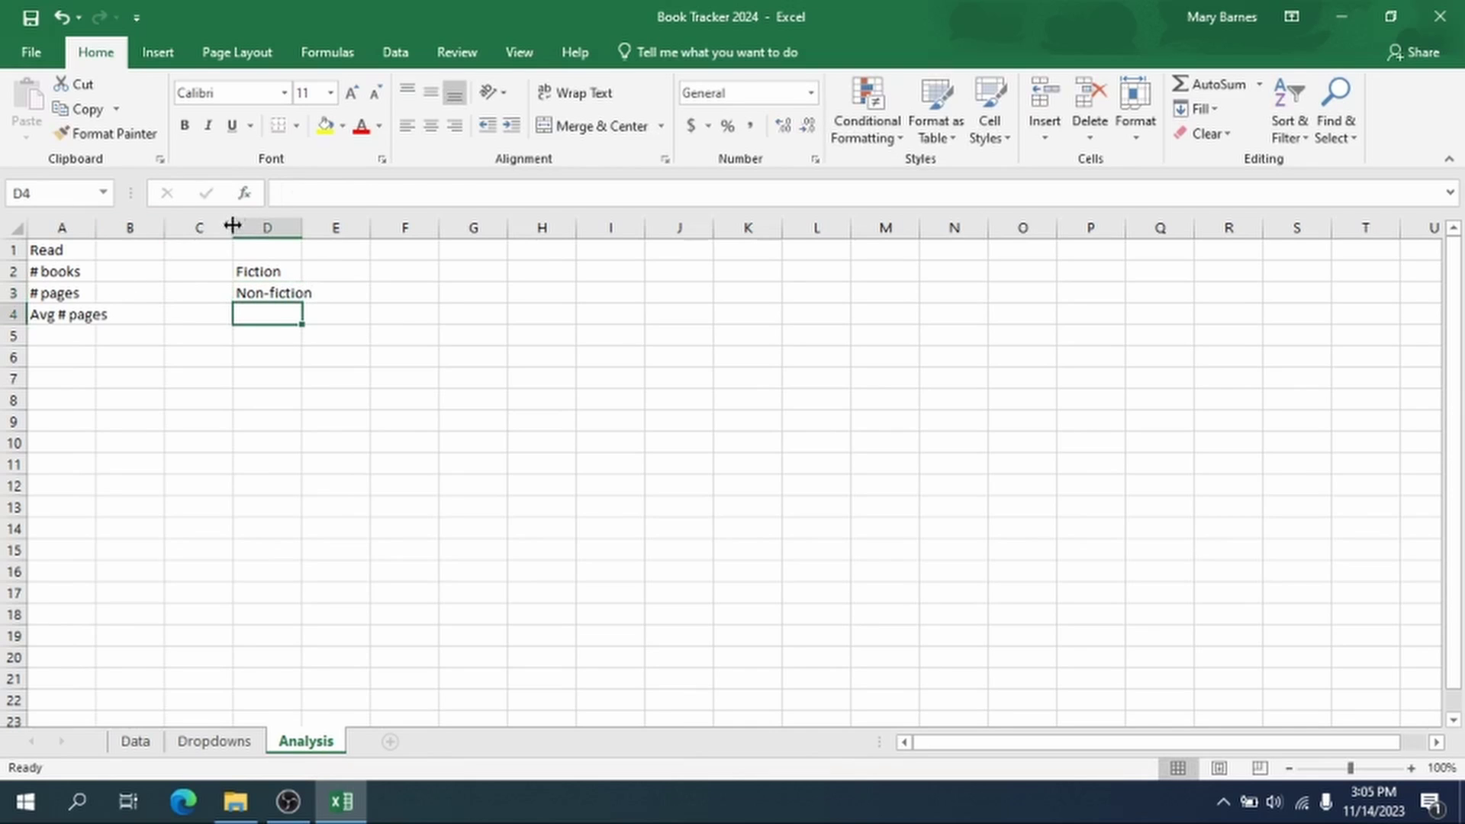
Step: Move Fiction and Non-fiction to A5:A6, widening column A to fit its labels and narrowing column C to a thin spacer
left_click_drag(233, 227, 185, 228)
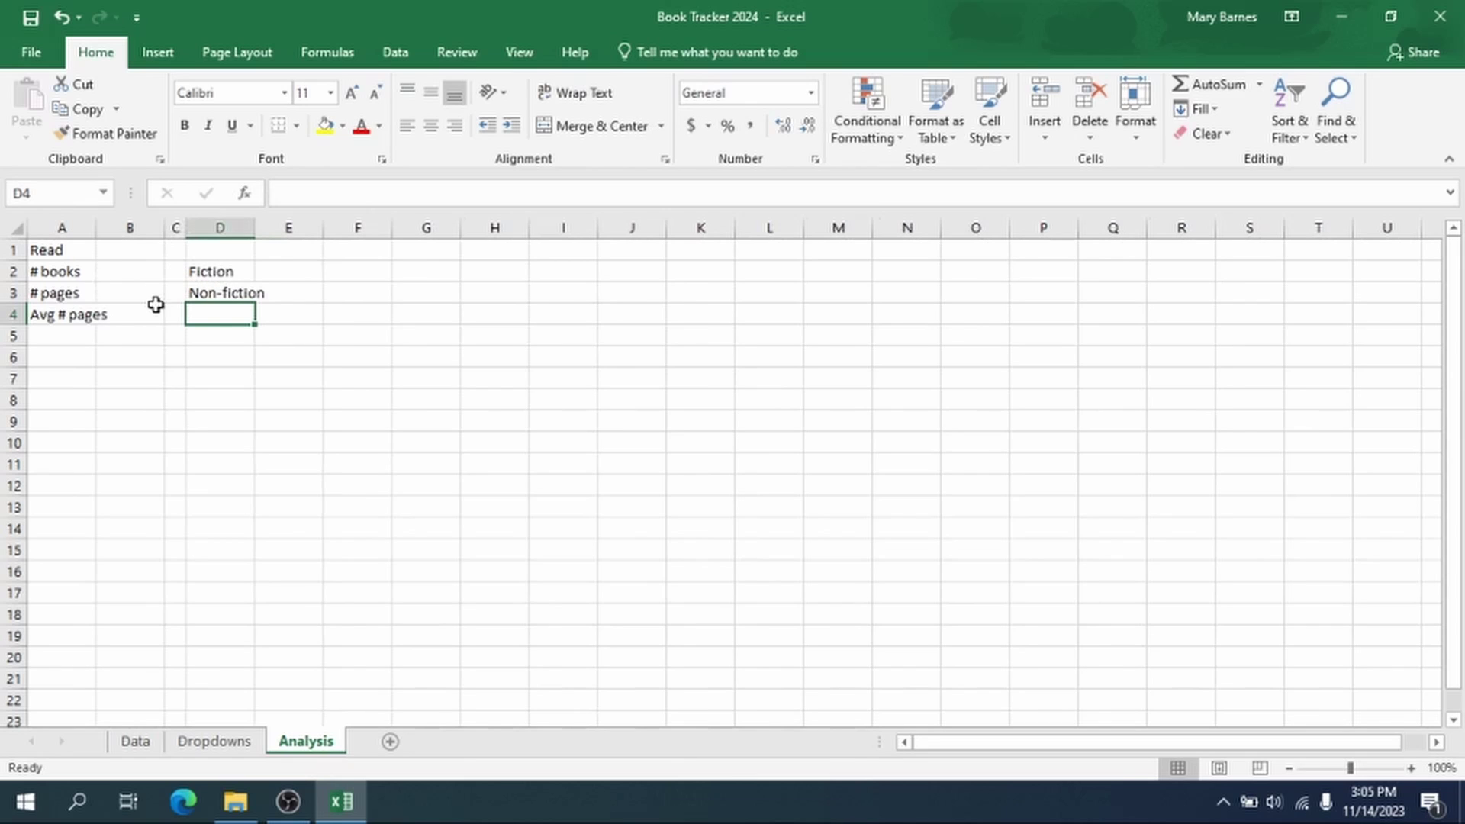
left_click_drag(96, 230, 112, 236)
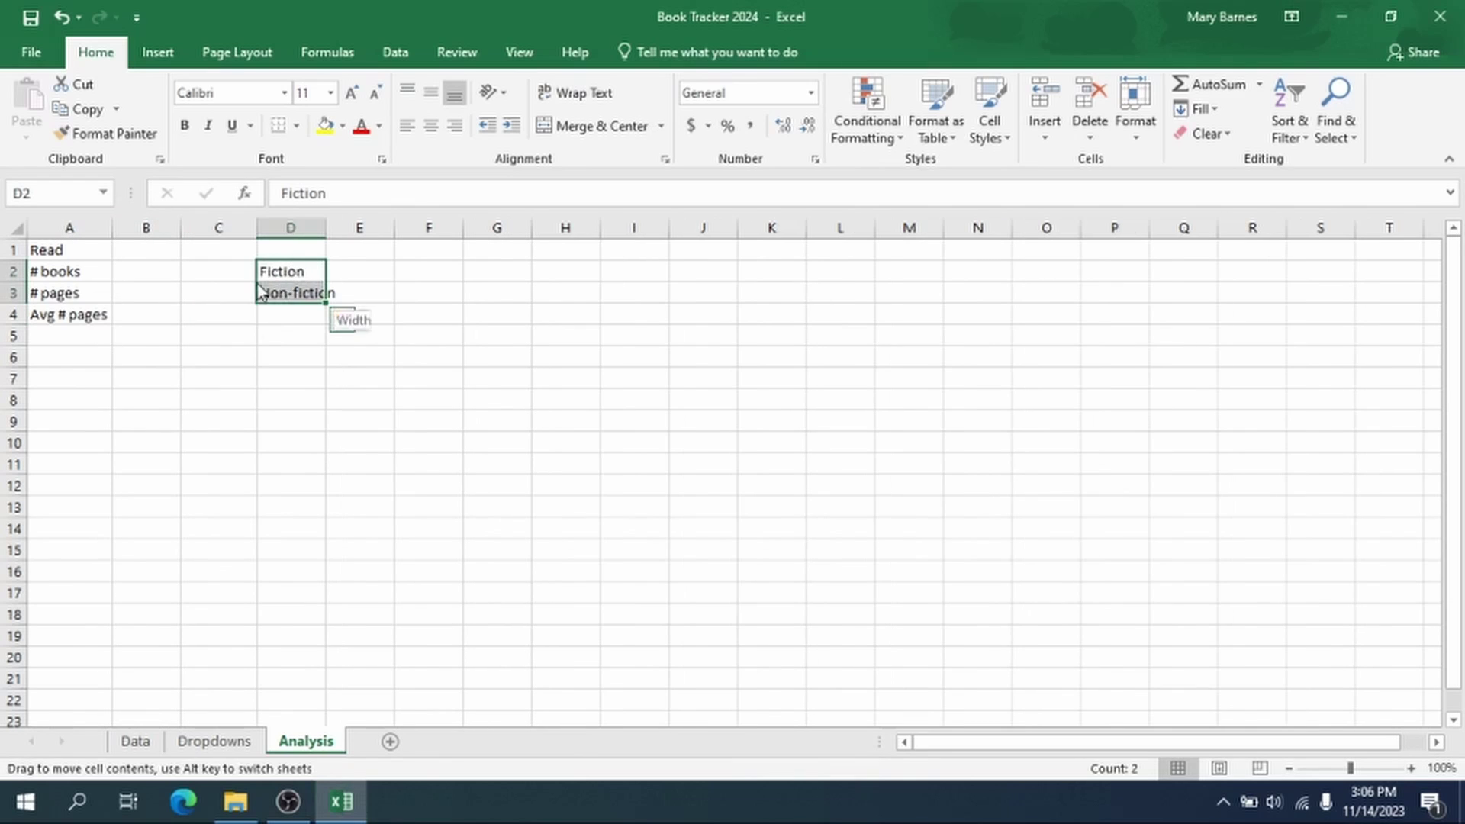
left_click_drag(261, 291, 89, 344)
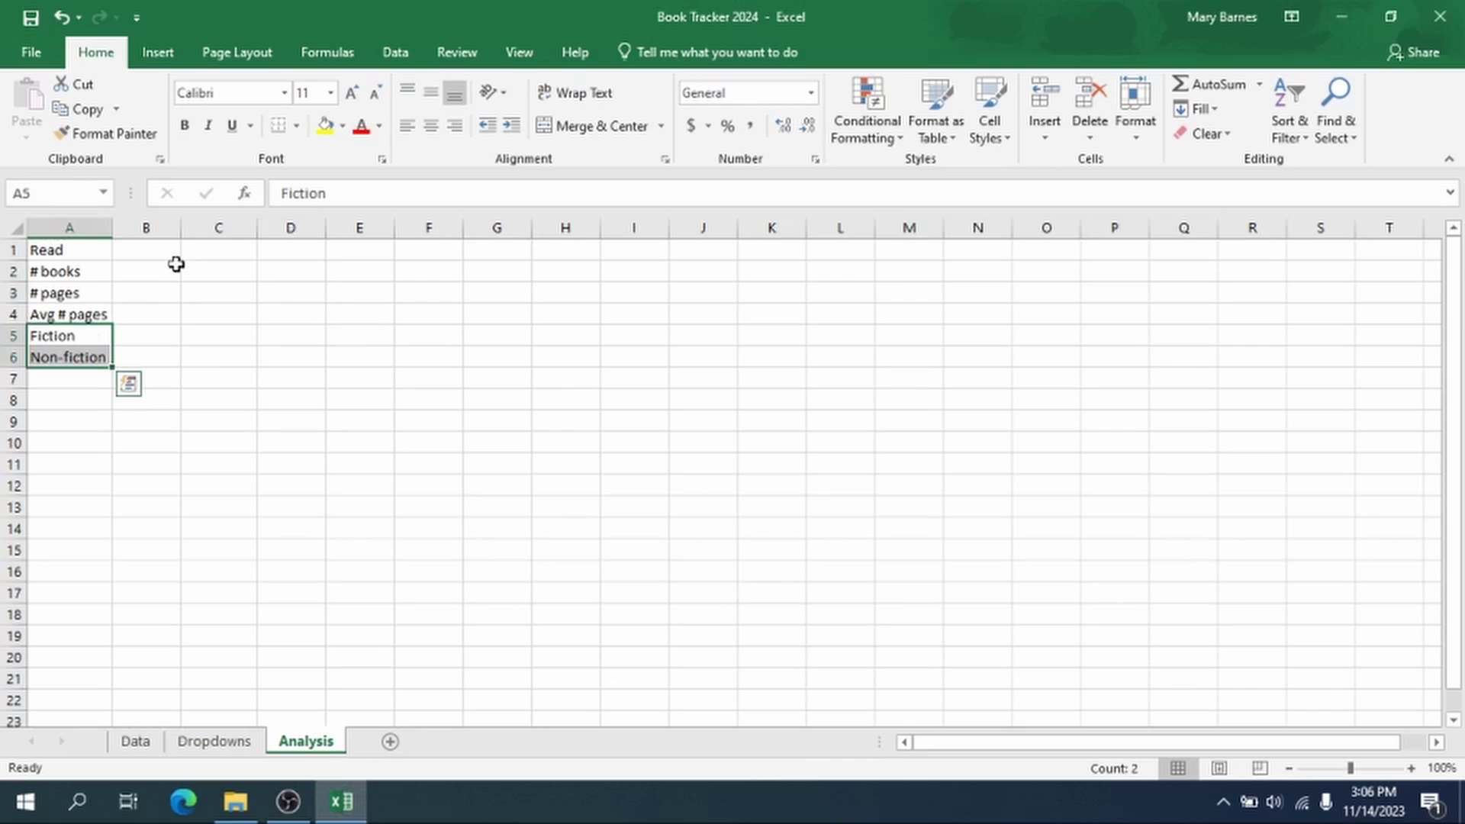
left_click_drag(257, 227, 203, 232)
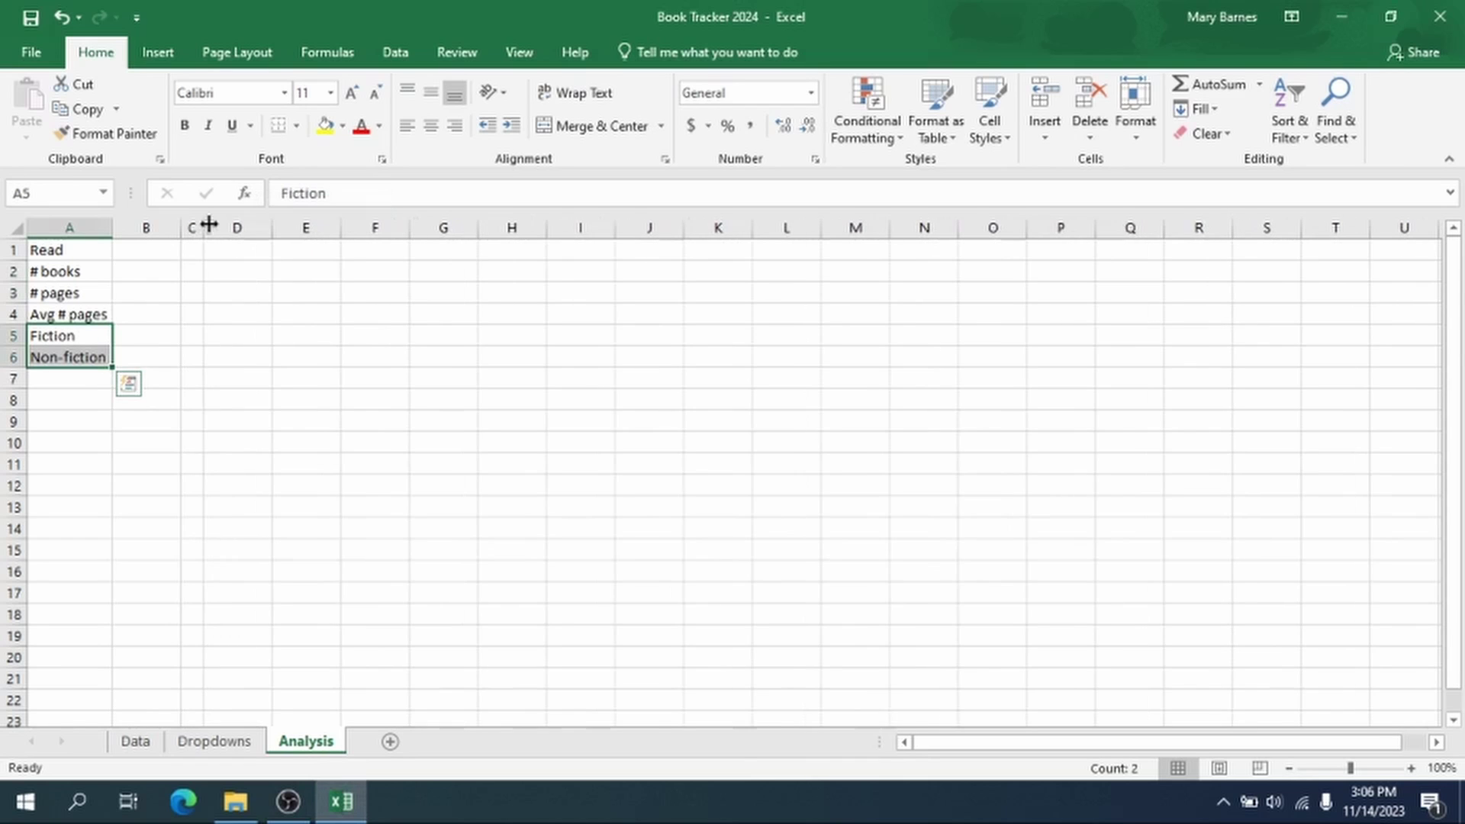
Step: Enter the column headings Adult, Teen and Juvenile in E2, F2 and G2
left_click(237, 273)
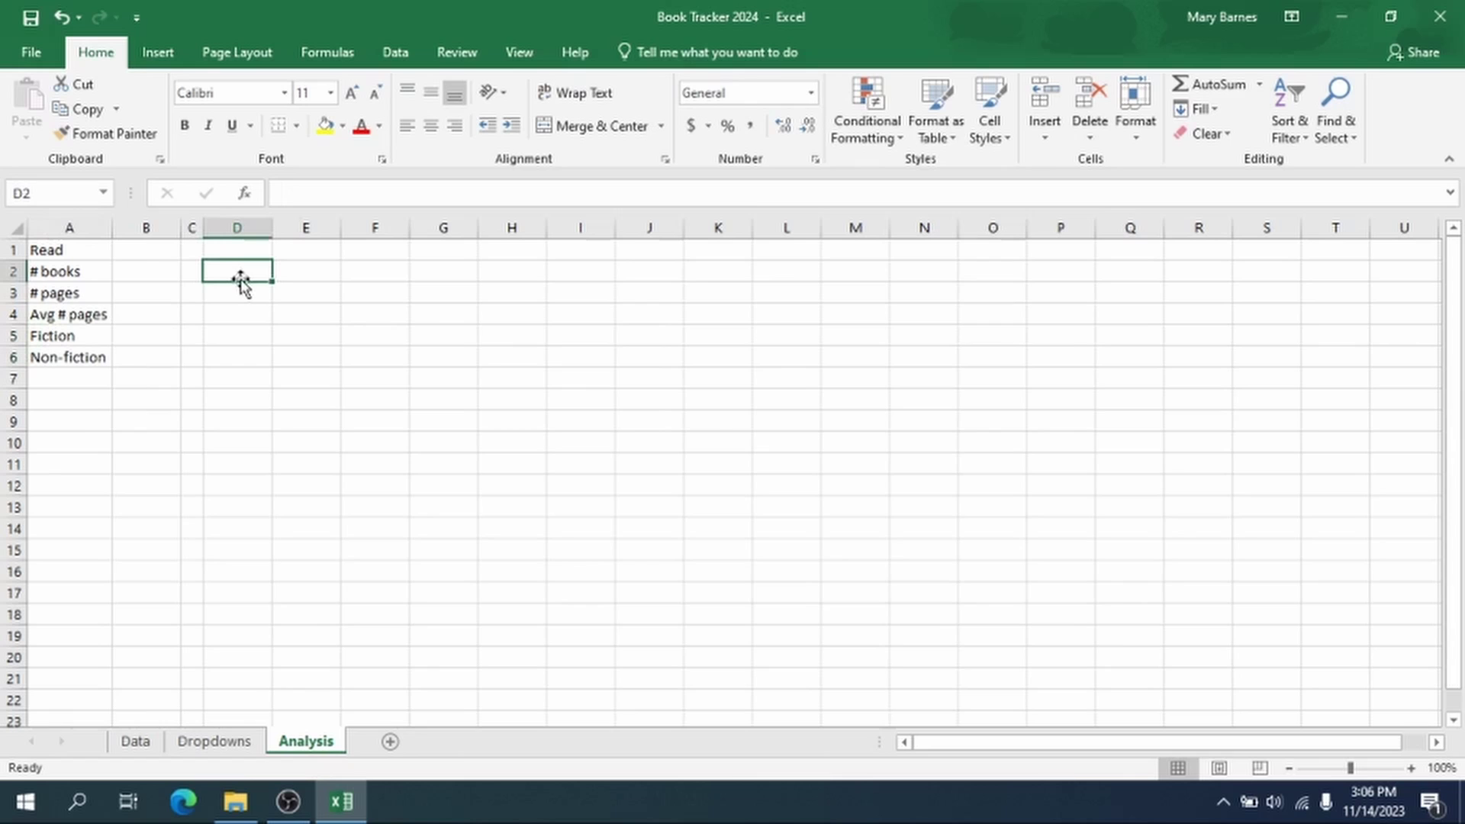
key("Right")
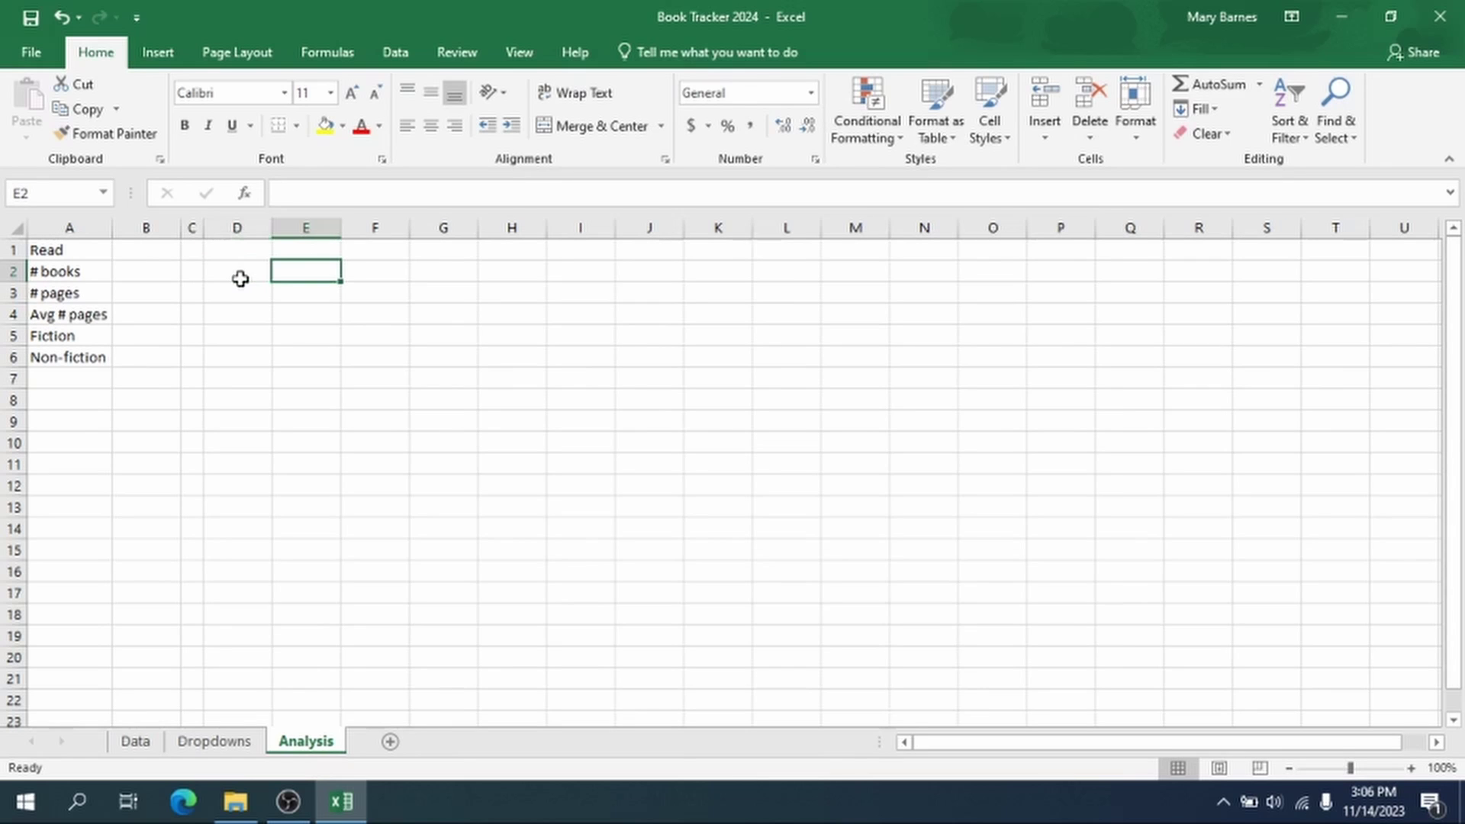
type("Adult")
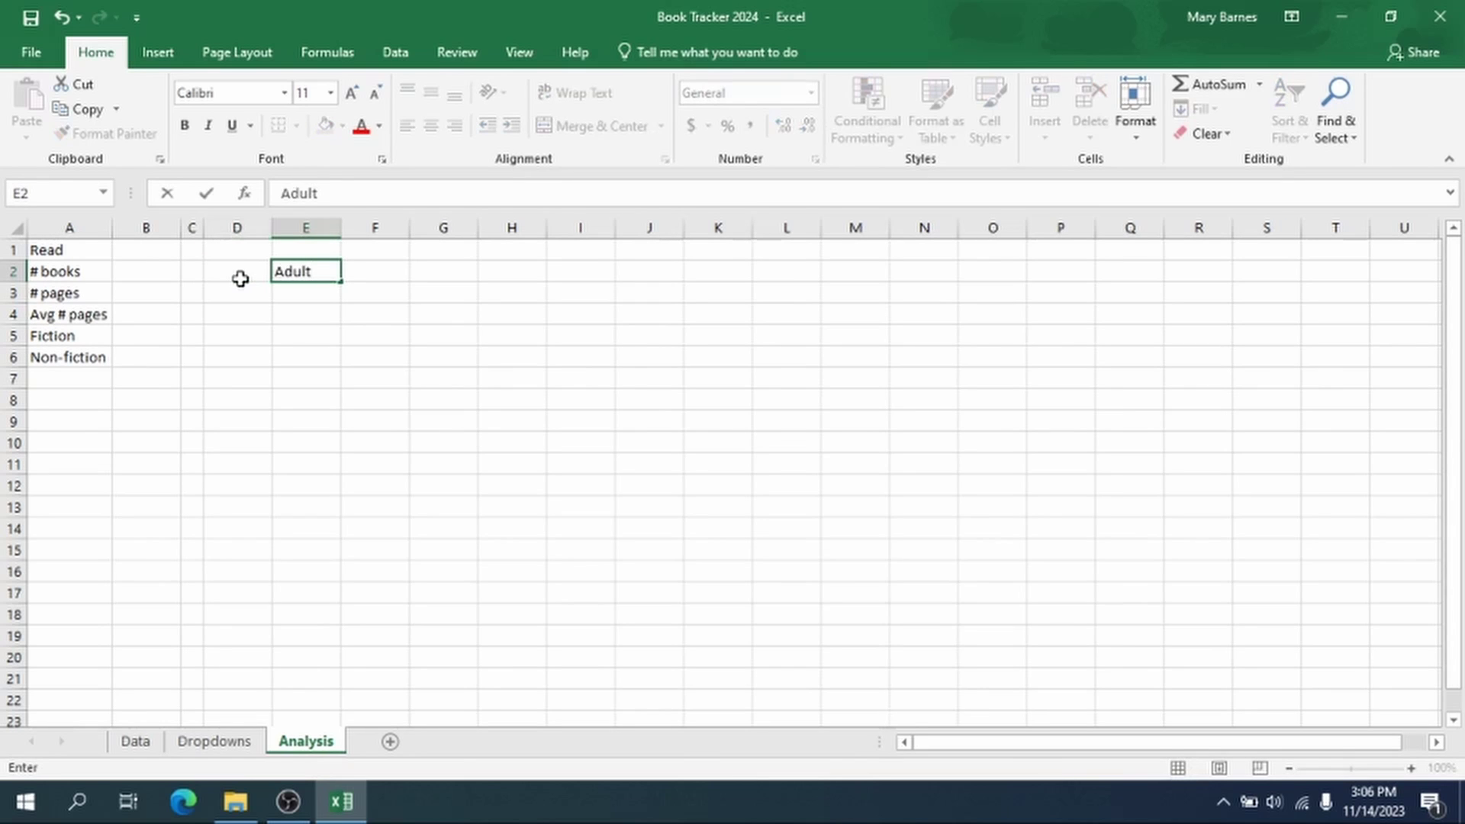
key("Tab")
type("Teen")
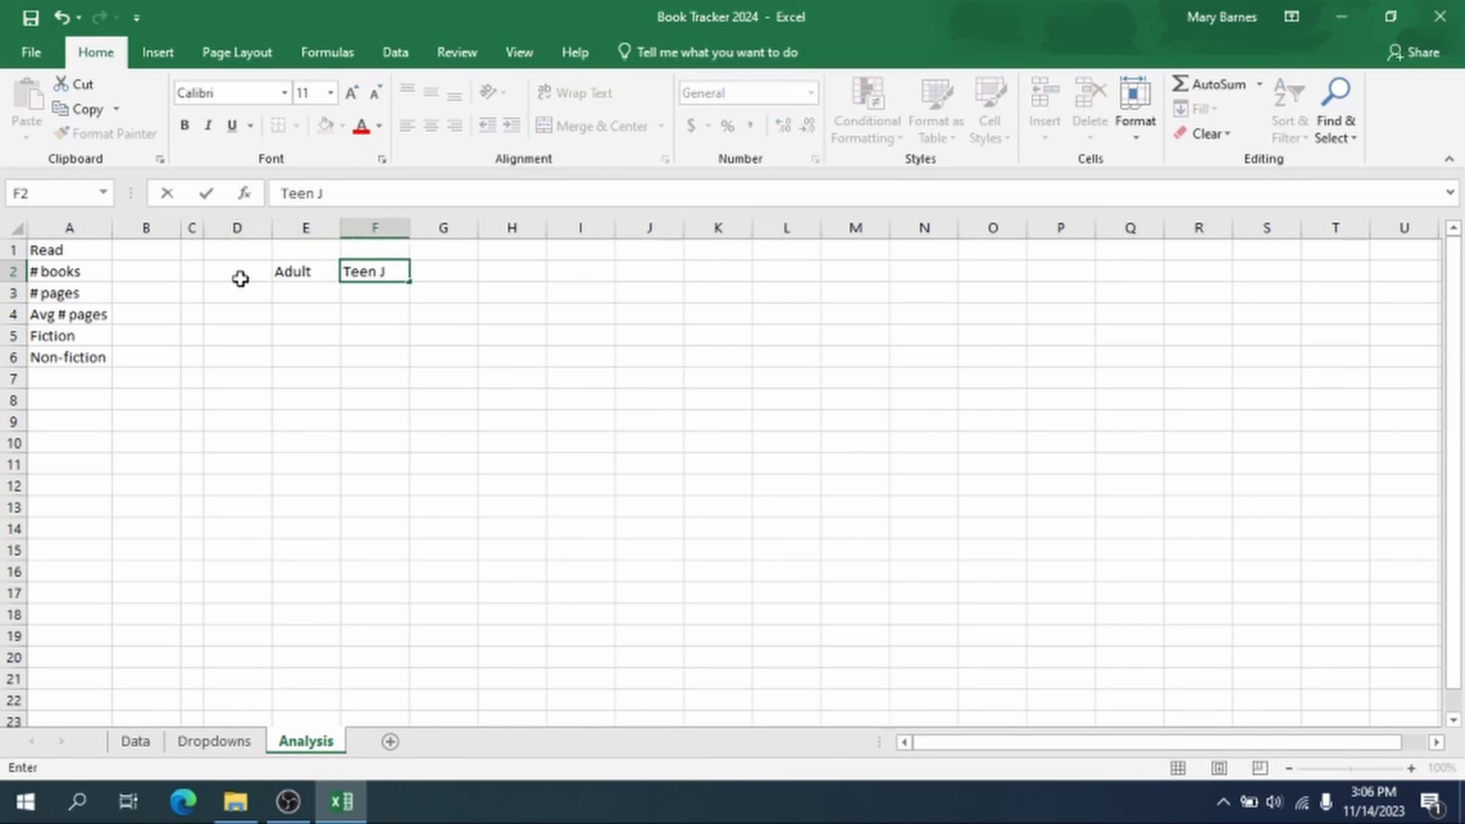
key("Tab")
type("Juv")
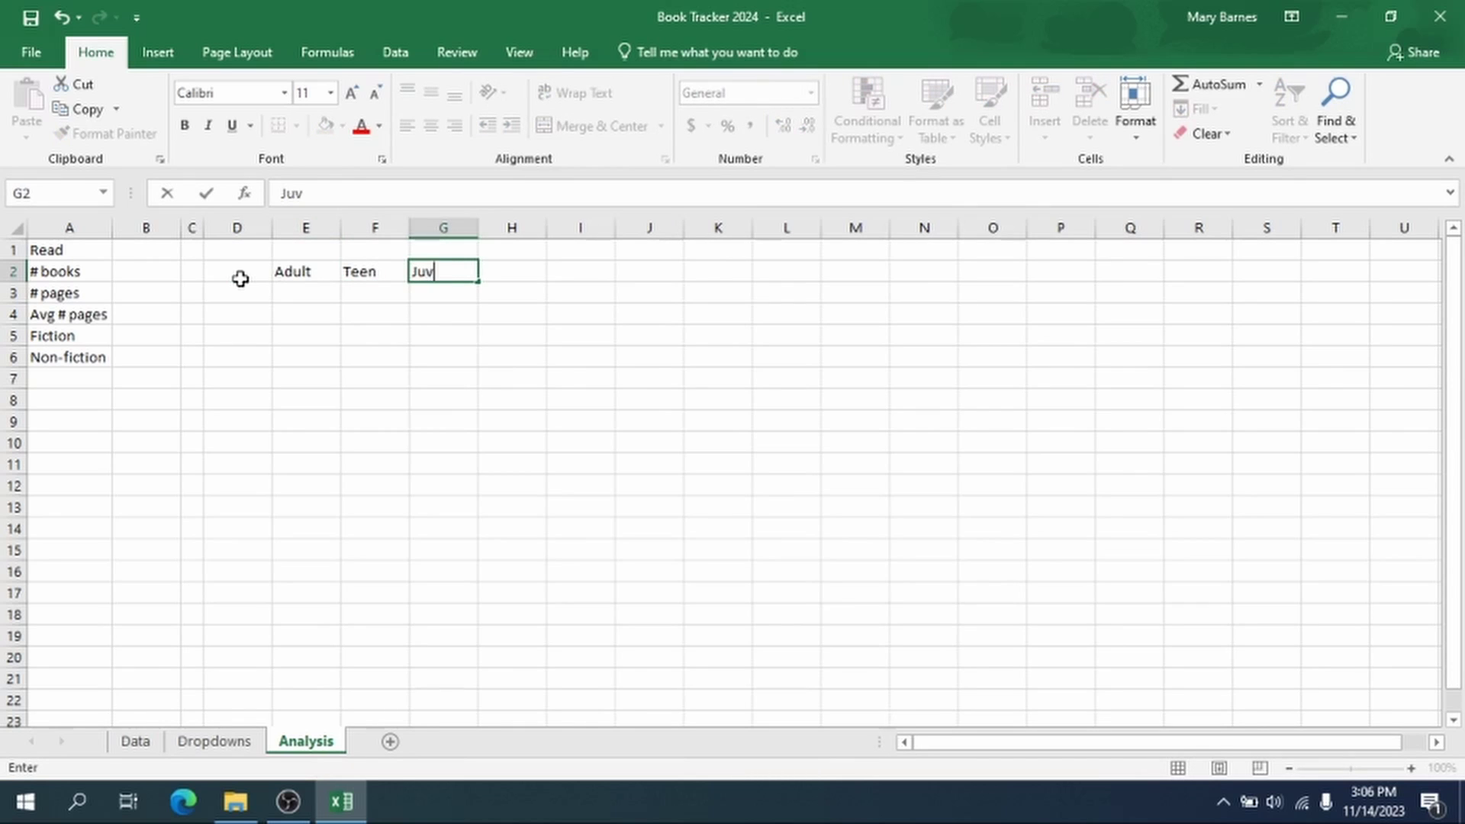
type("enile")
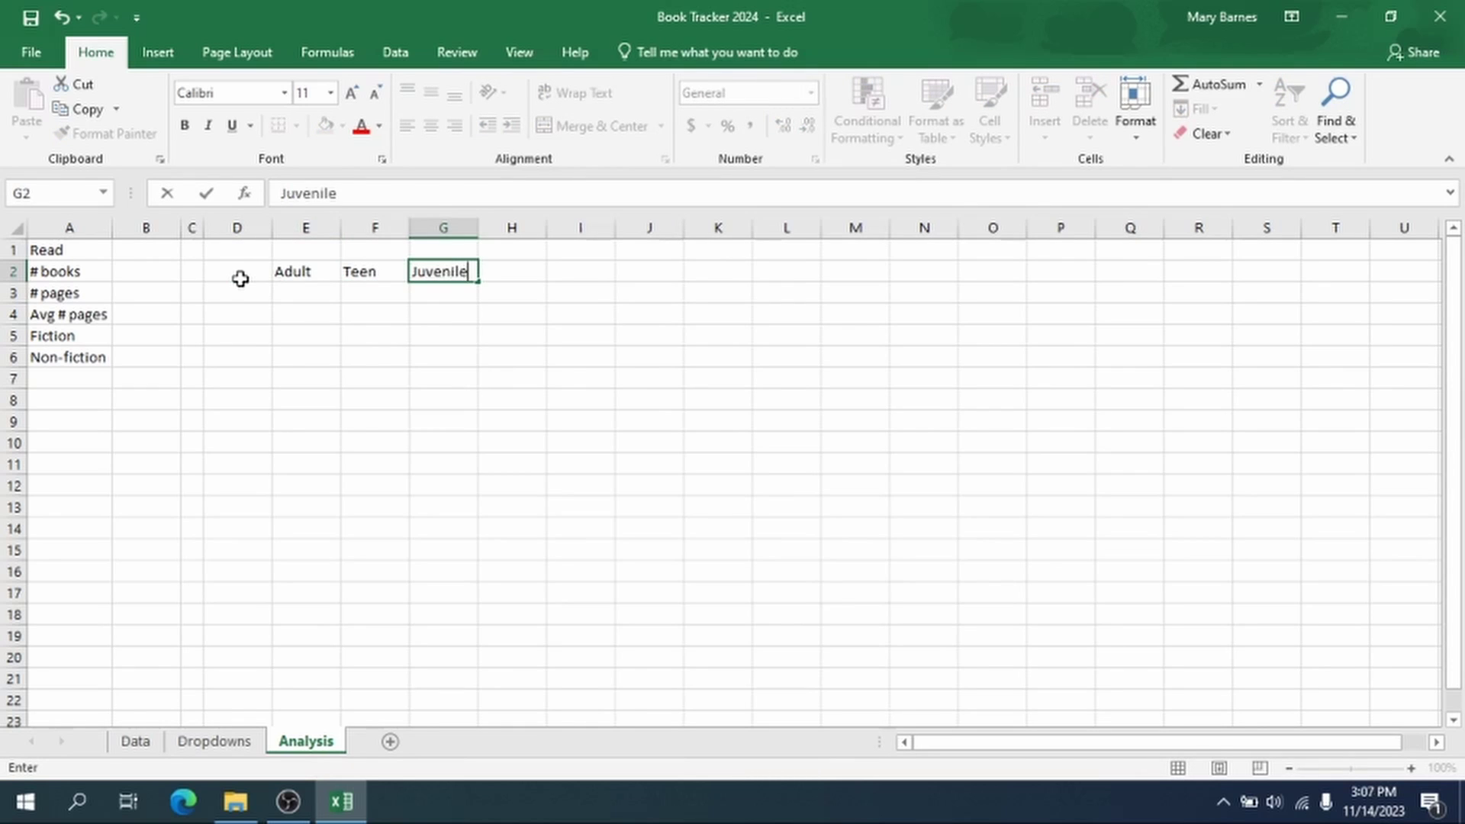
Step: Move the Adult, Teen and Juvenile headings up one row to E1:G1 and select D2
left_click(319, 268)
left_click(424, 268, "shift")
left_click_drag(432, 260, 438, 247)
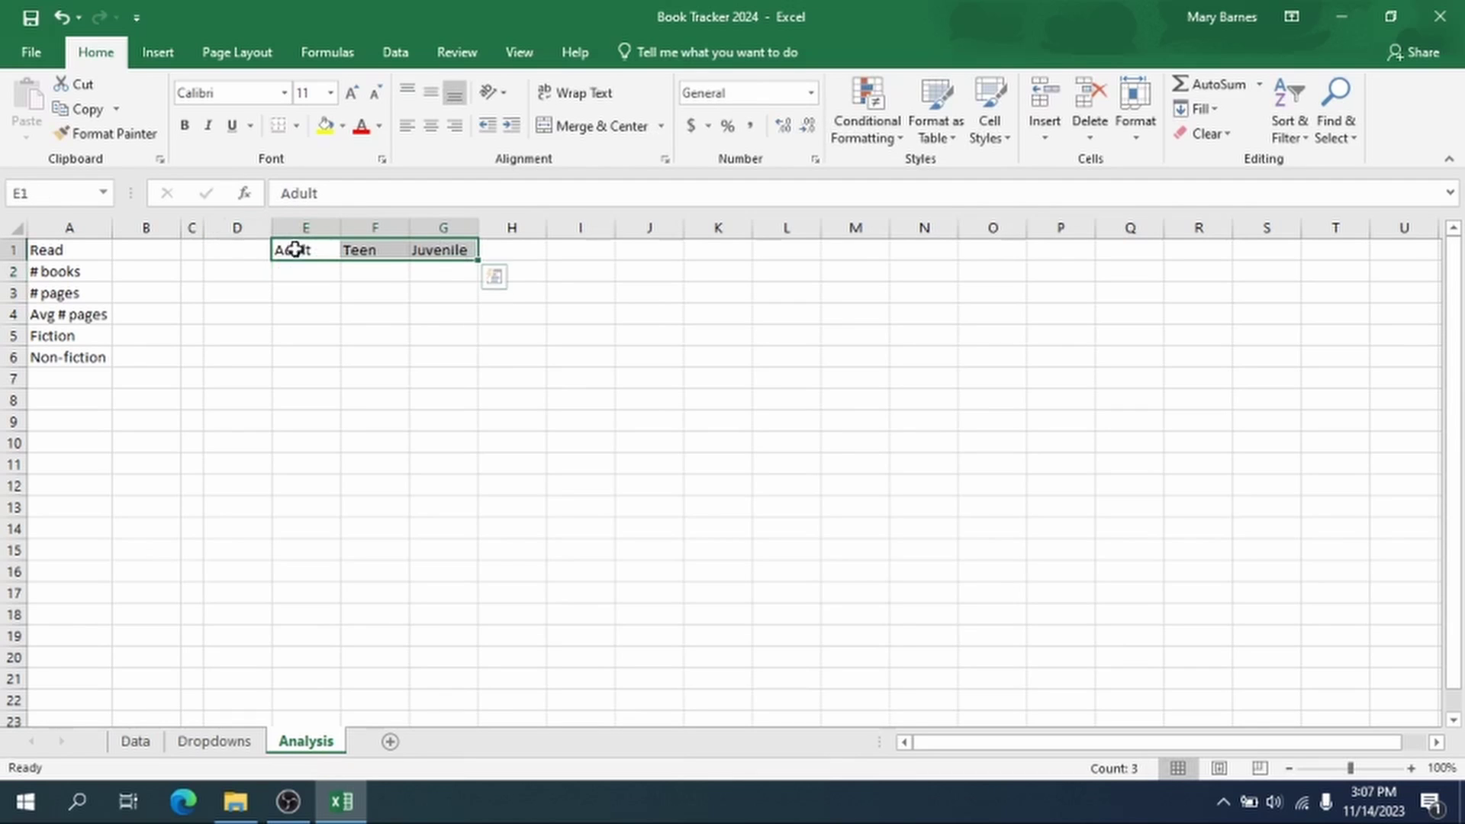
left_click(238, 269)
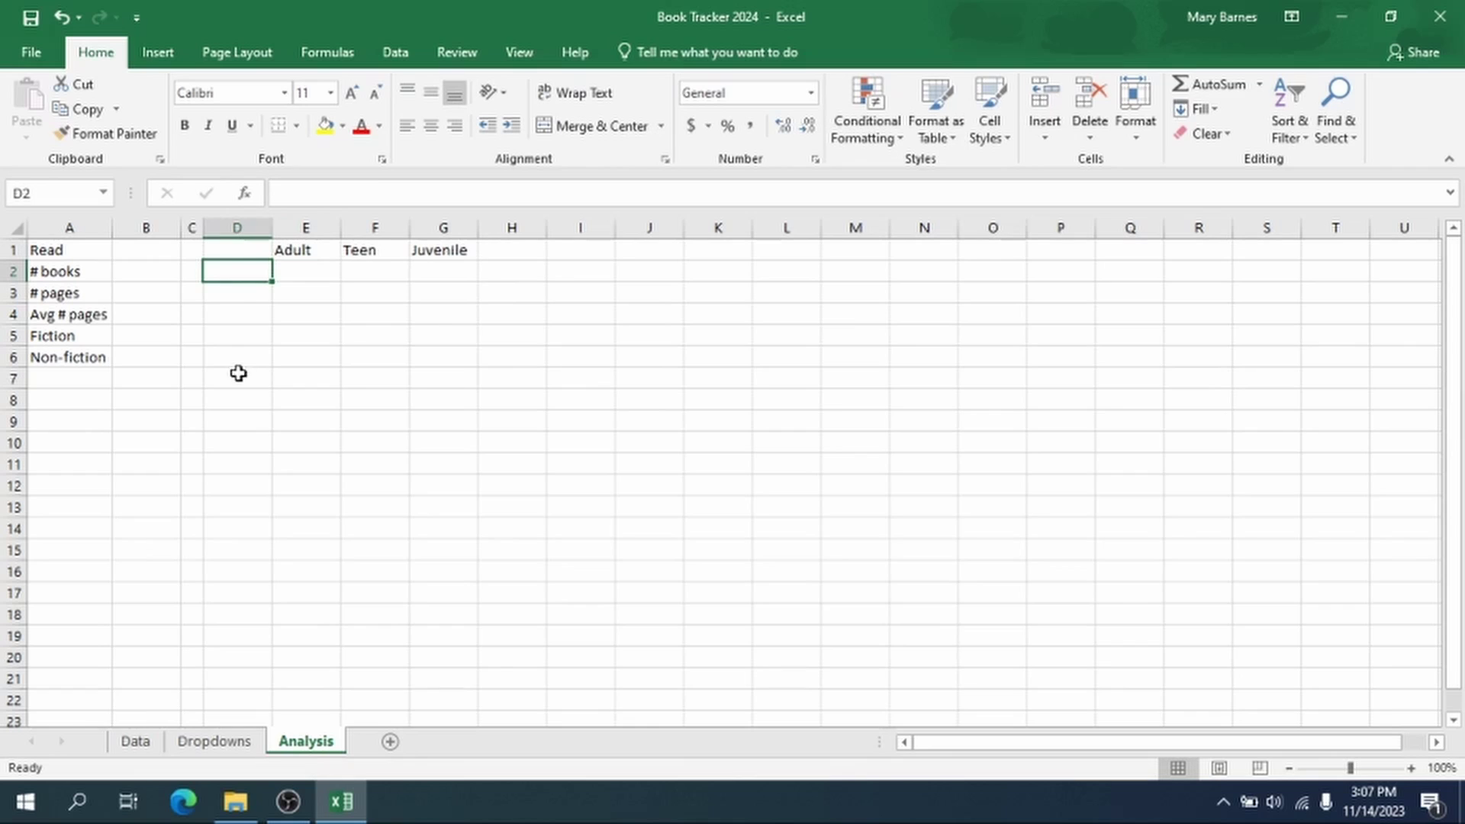
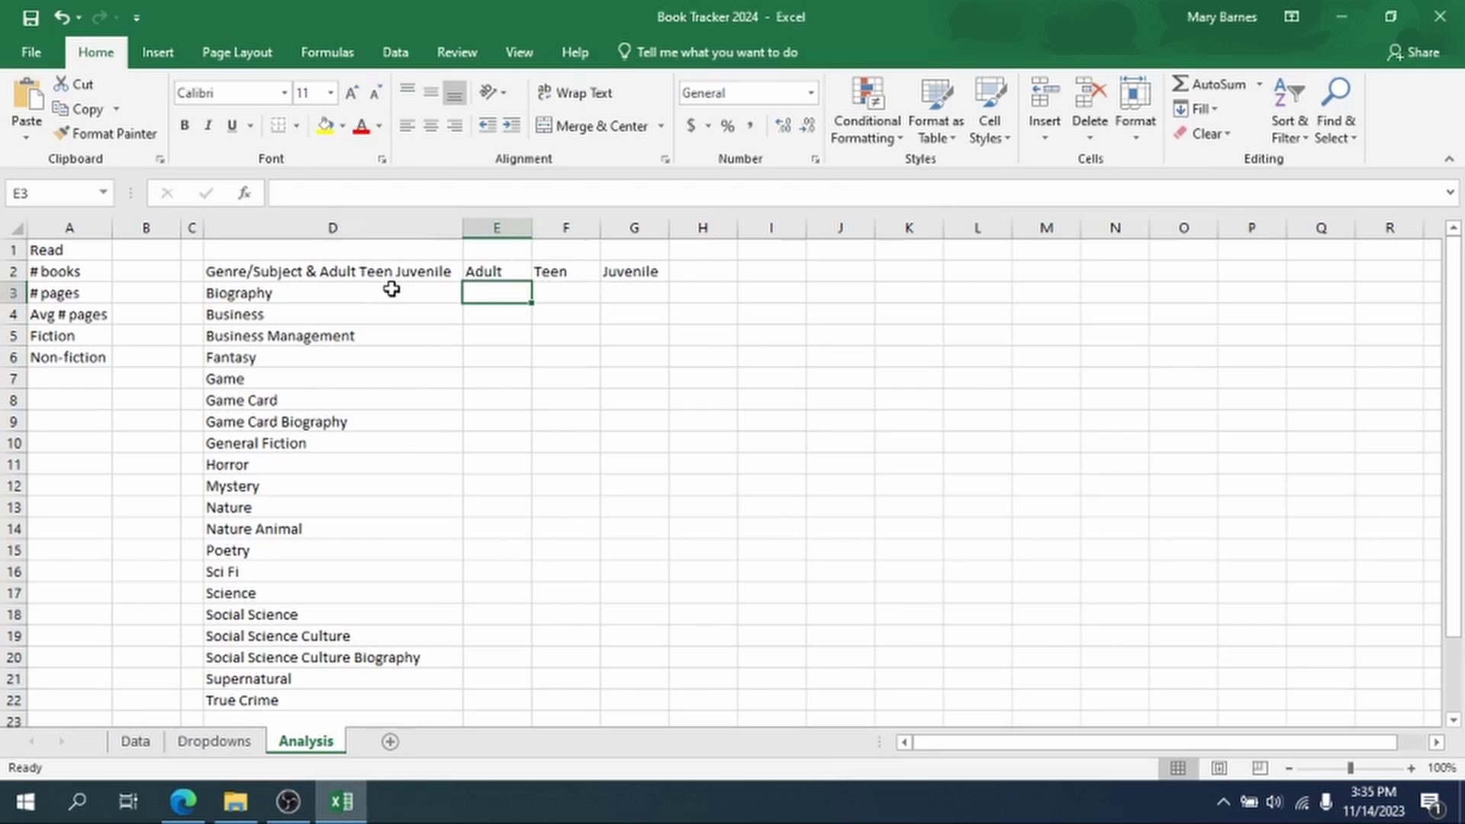
Step: Make the genre list with its heading in D2:D22 and the Adult, Teen and Juvenile headings in E2:G2 bold
left_click(392, 289)
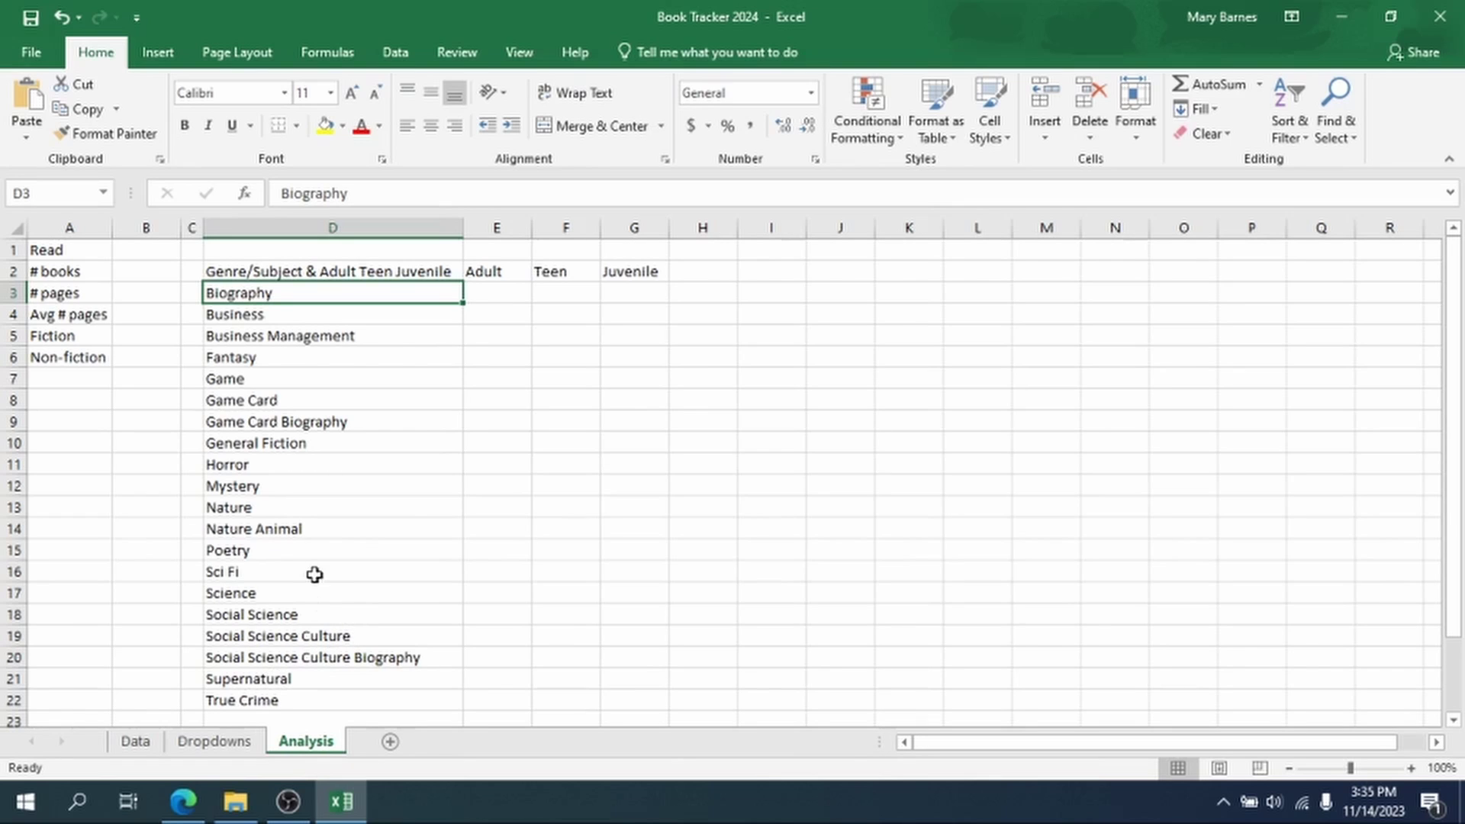
left_click(317, 273)
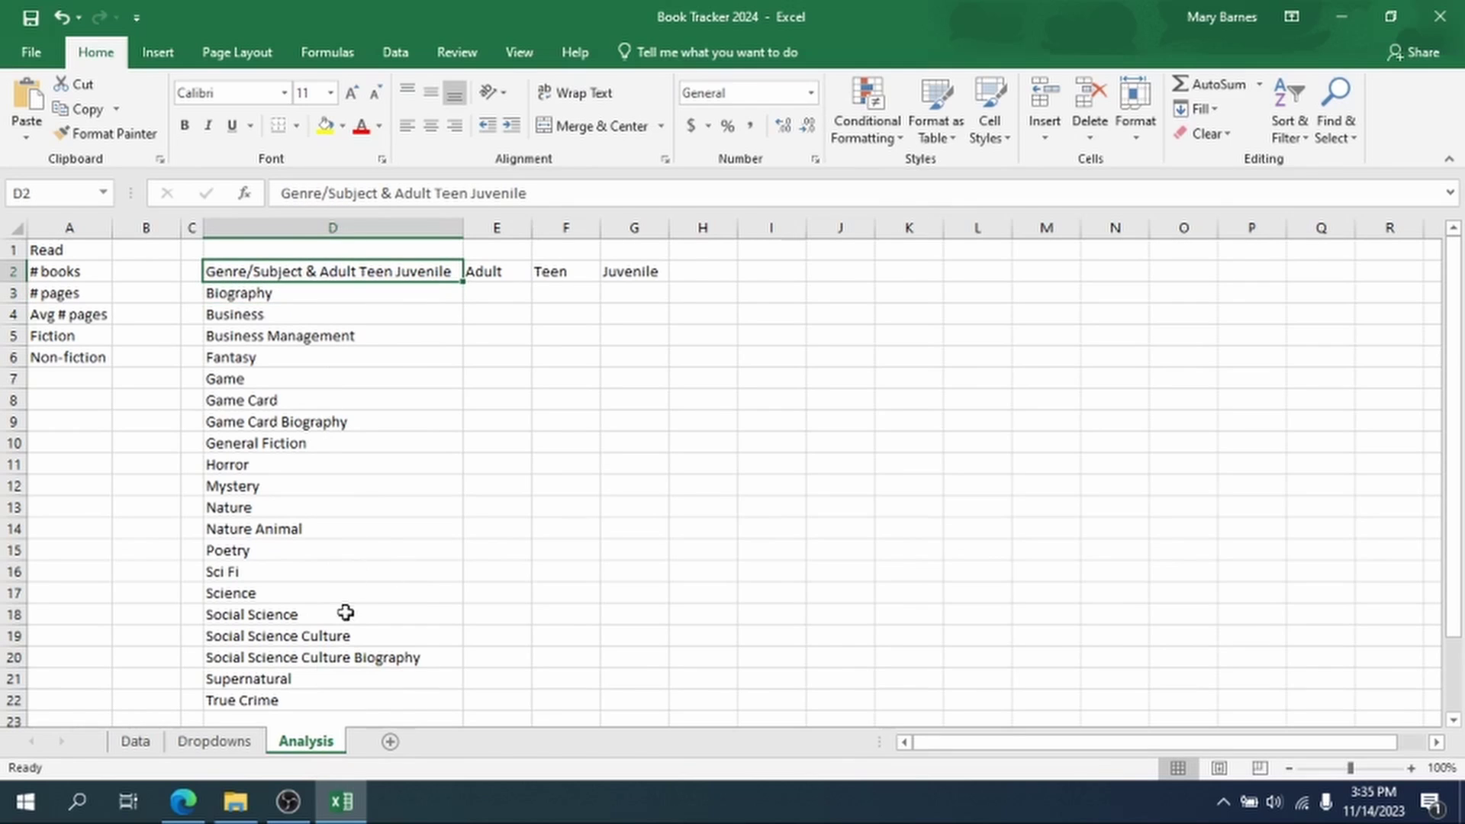
left_click(317, 691, "shift")
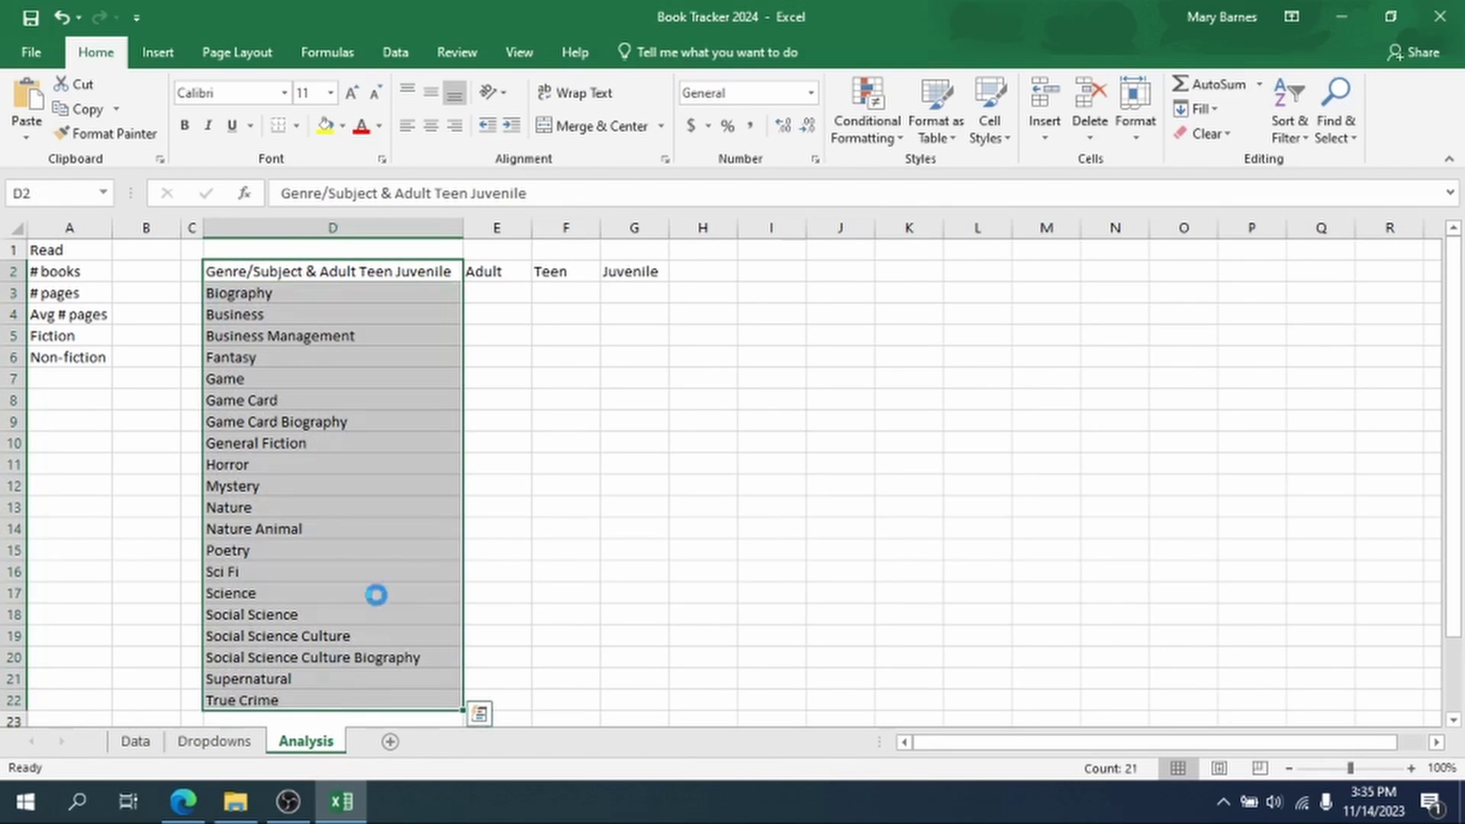
key("ctrl+b")
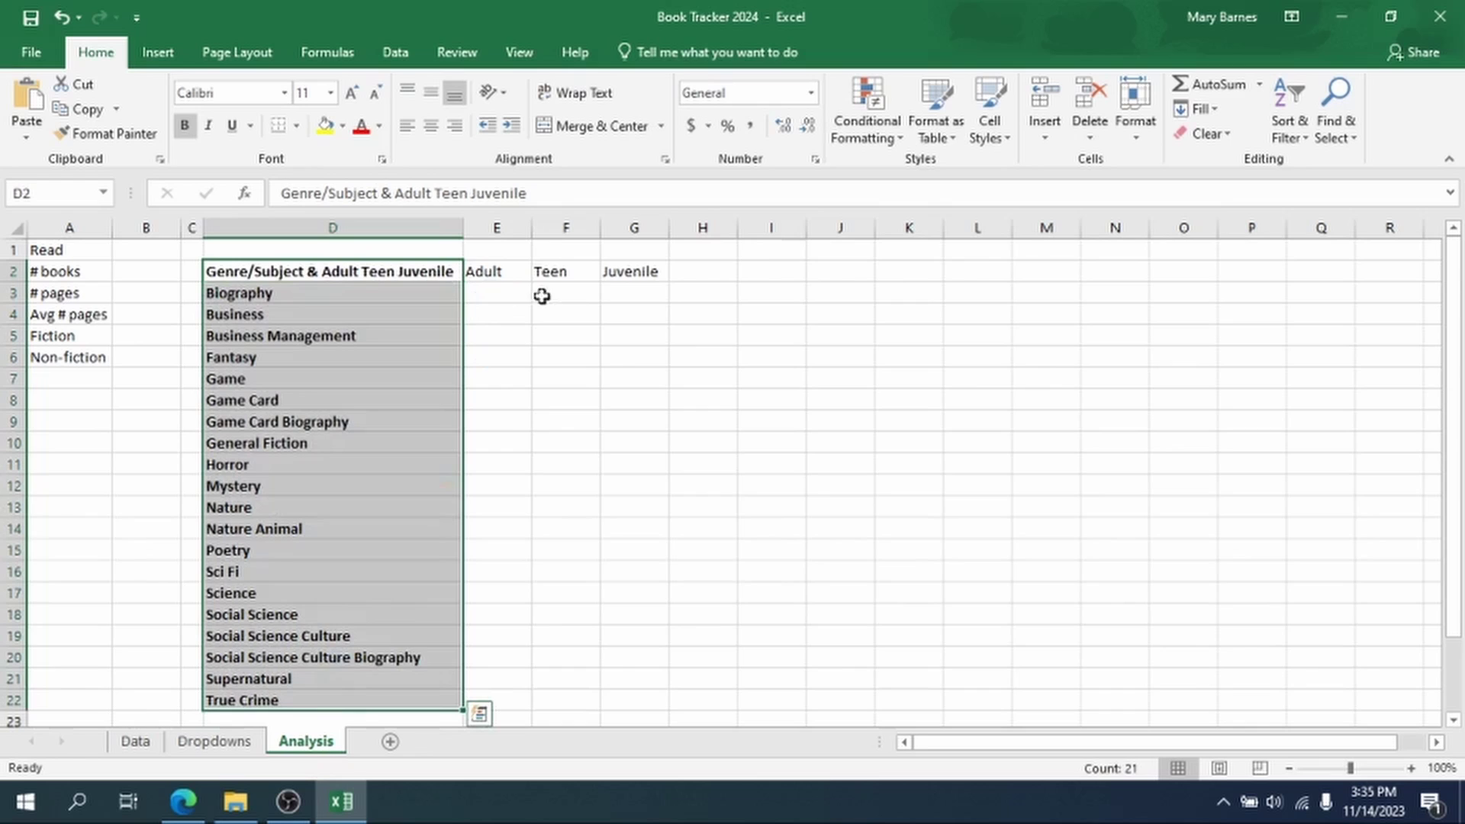
left_click_drag(495, 272, 657, 272)
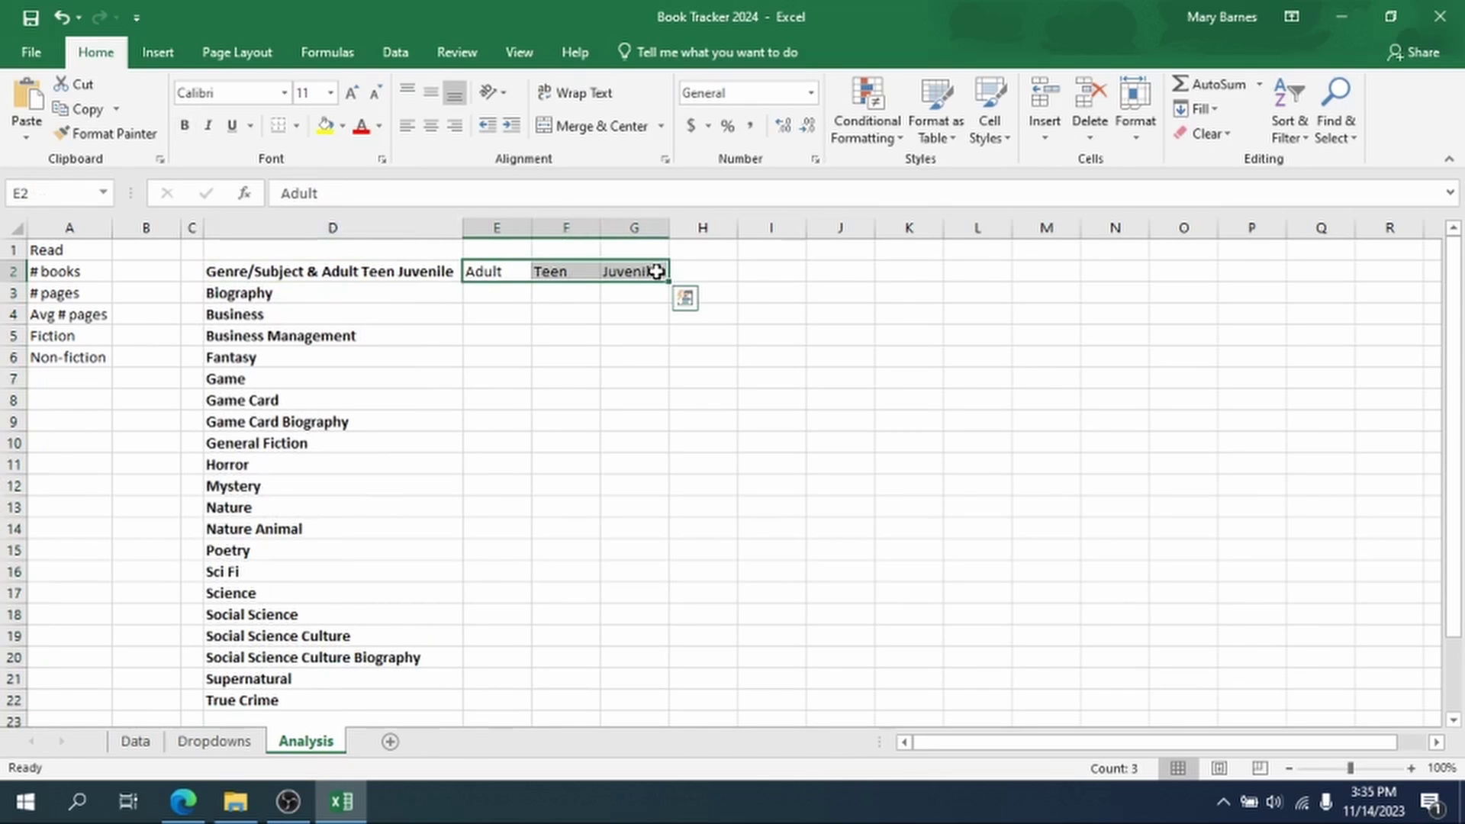
key("ctrl+b")
Step: Make the reading statistic labels in A2:A6 bold
left_click(90, 273)
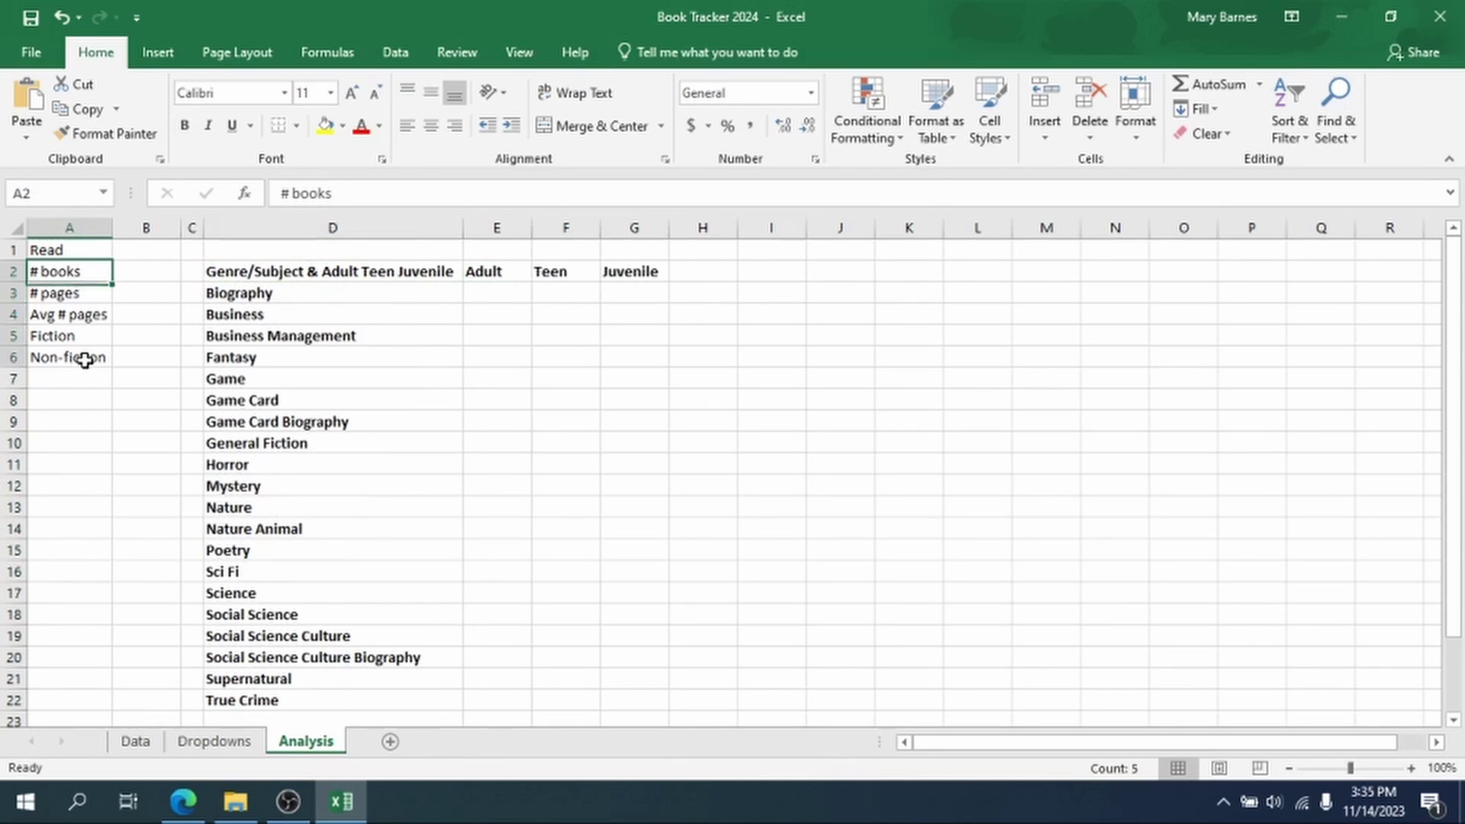
left_click_drag(85, 360, 85, 357)
key("ctrl+b")
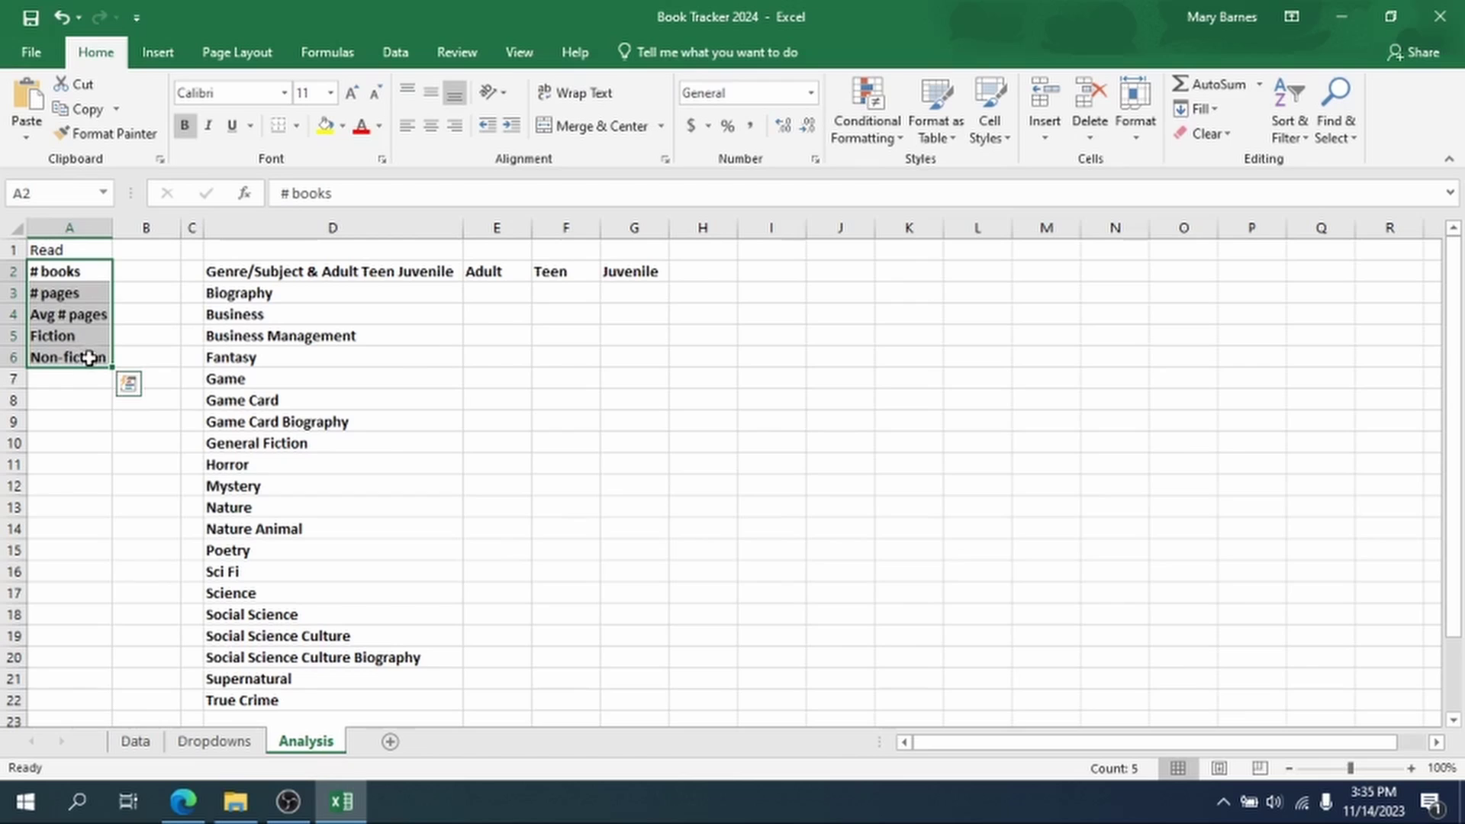
Step: Enter the heading Ratings in A8 and the values 0, 0.5, 1 and 1.5 below it in A9:A12
left_click(90, 399)
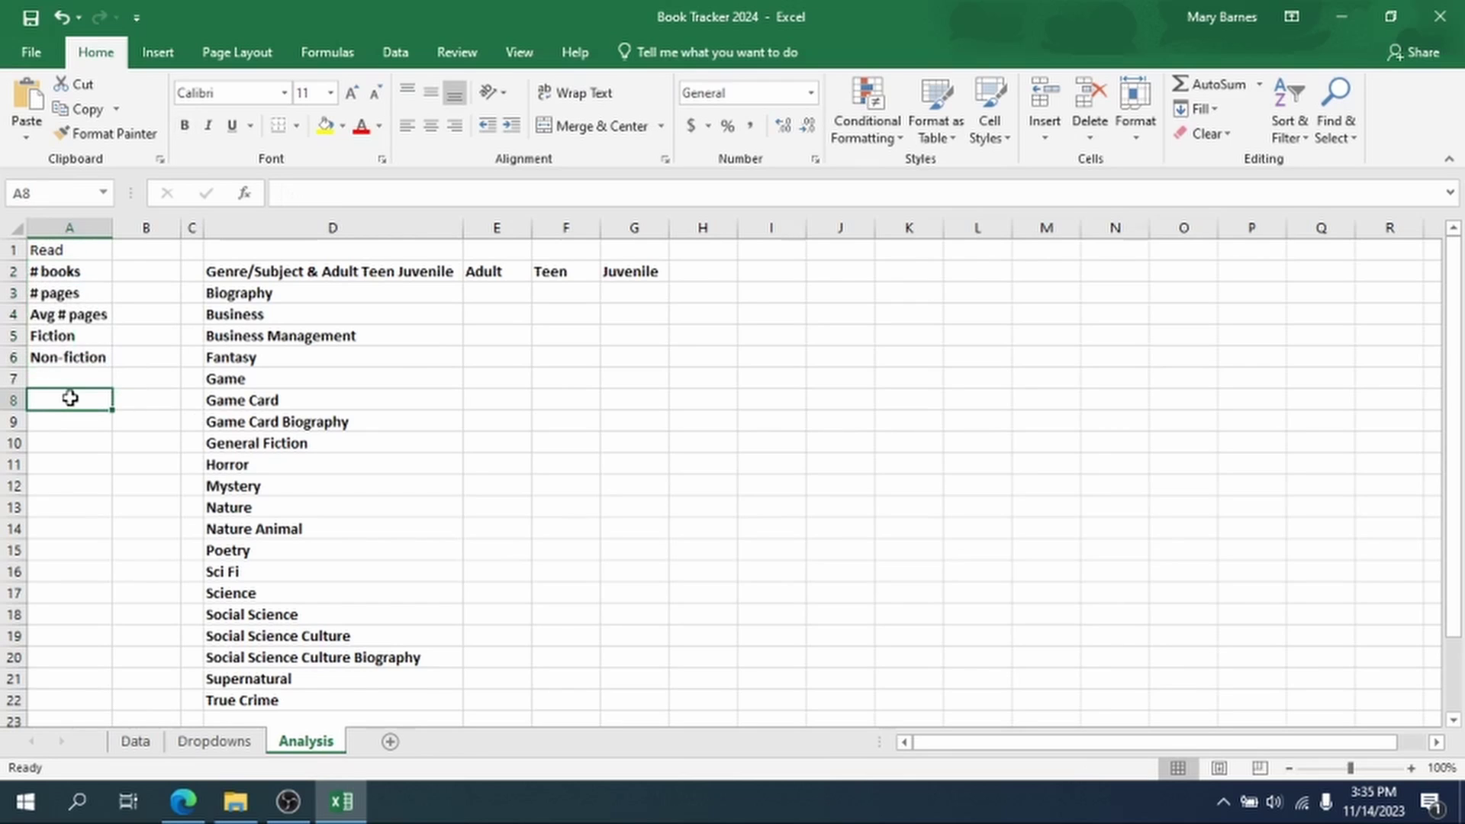
type("Rat")
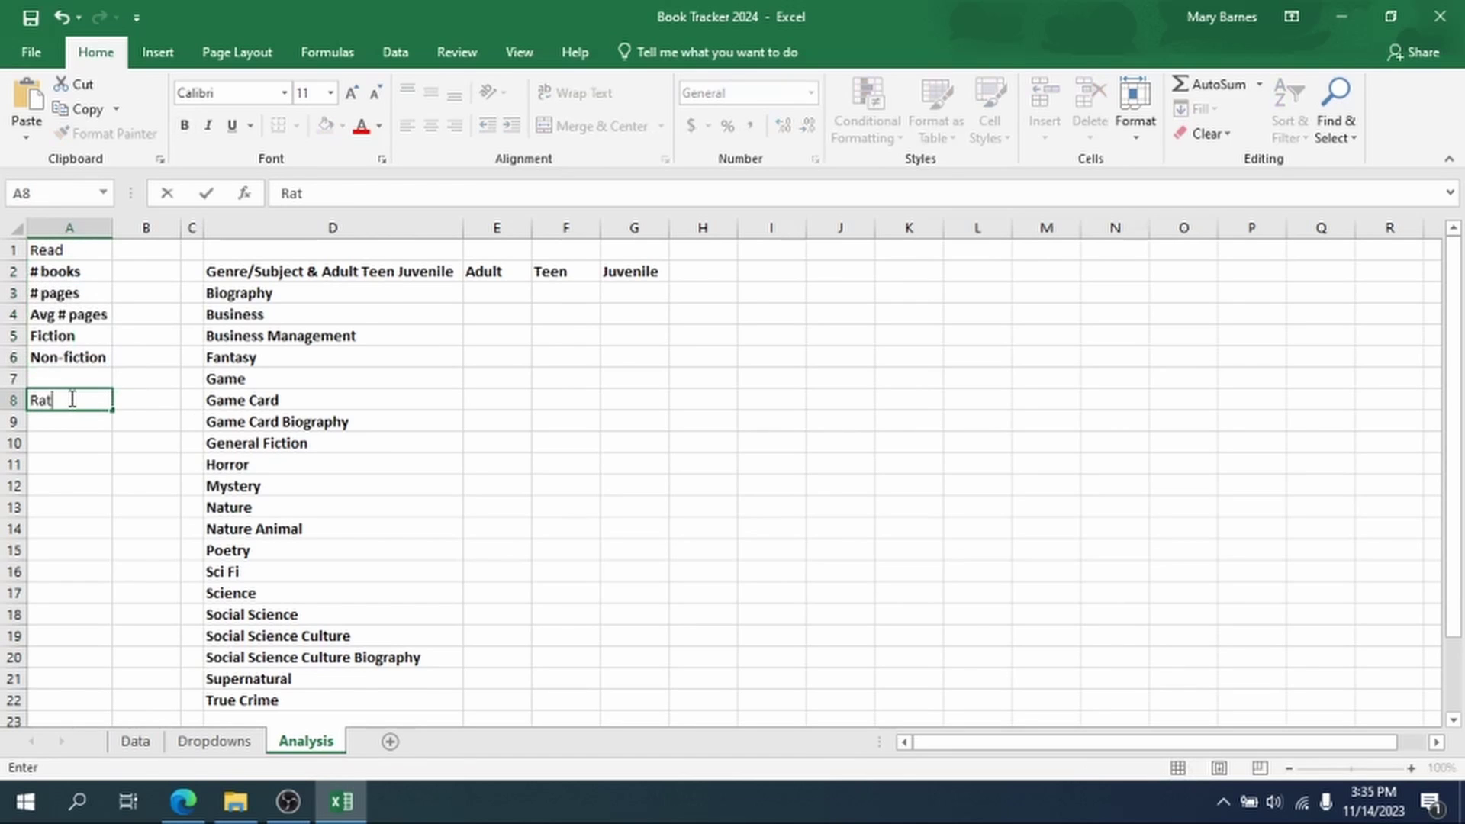
type("ings")
key("Return")
type("0")
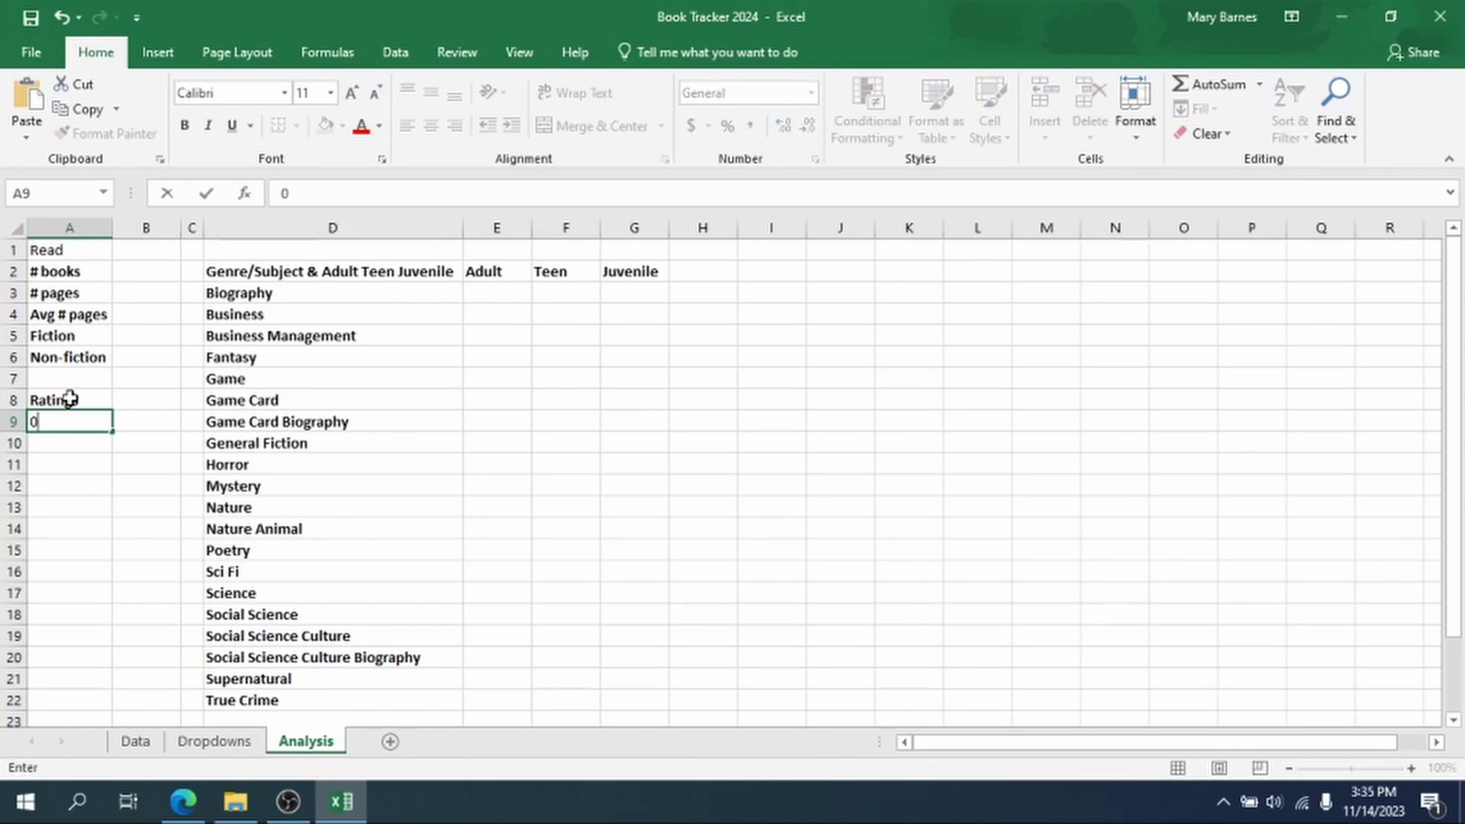
key("Return")
type("0.5")
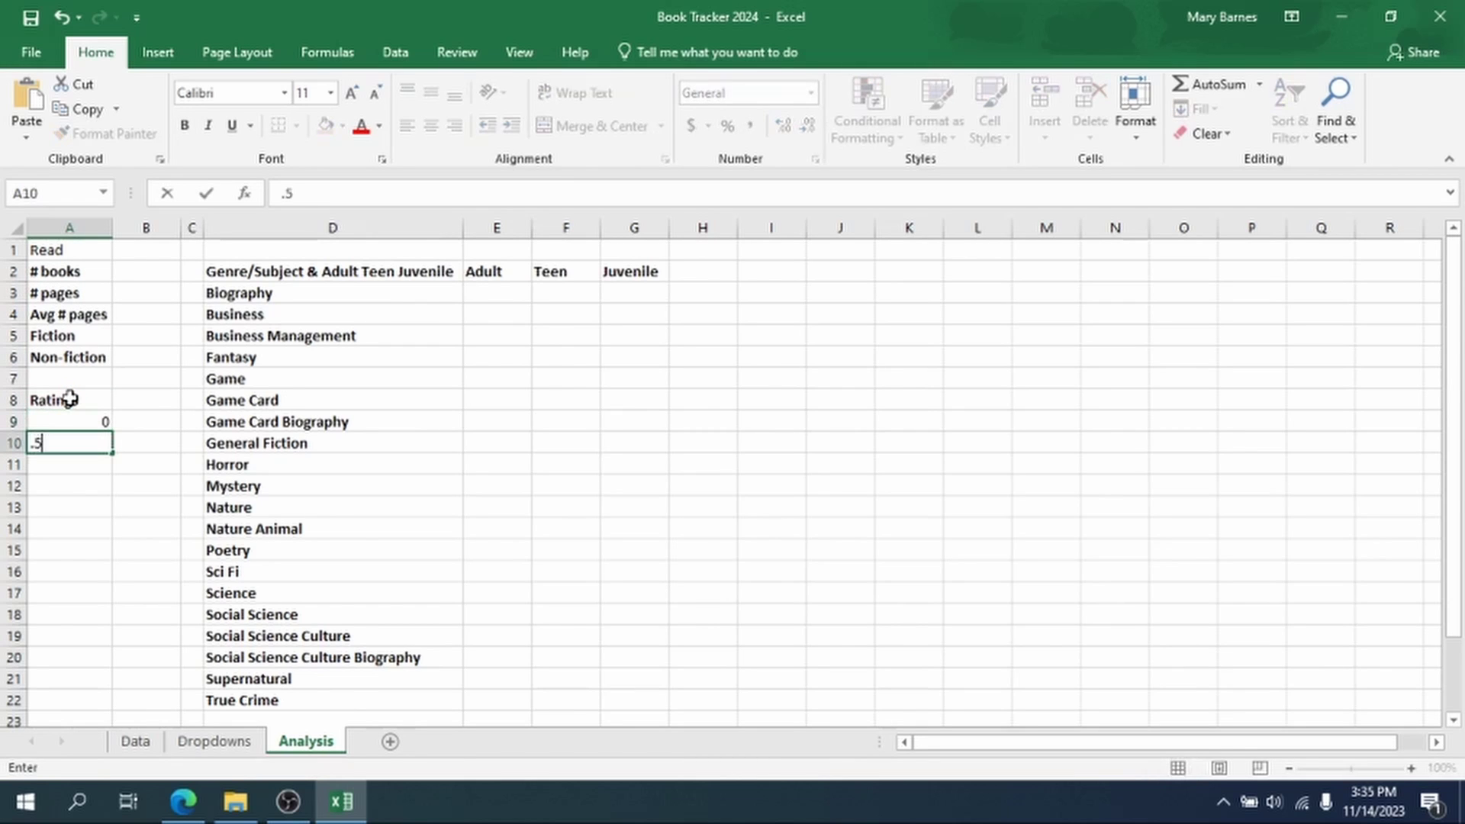
key("Return")
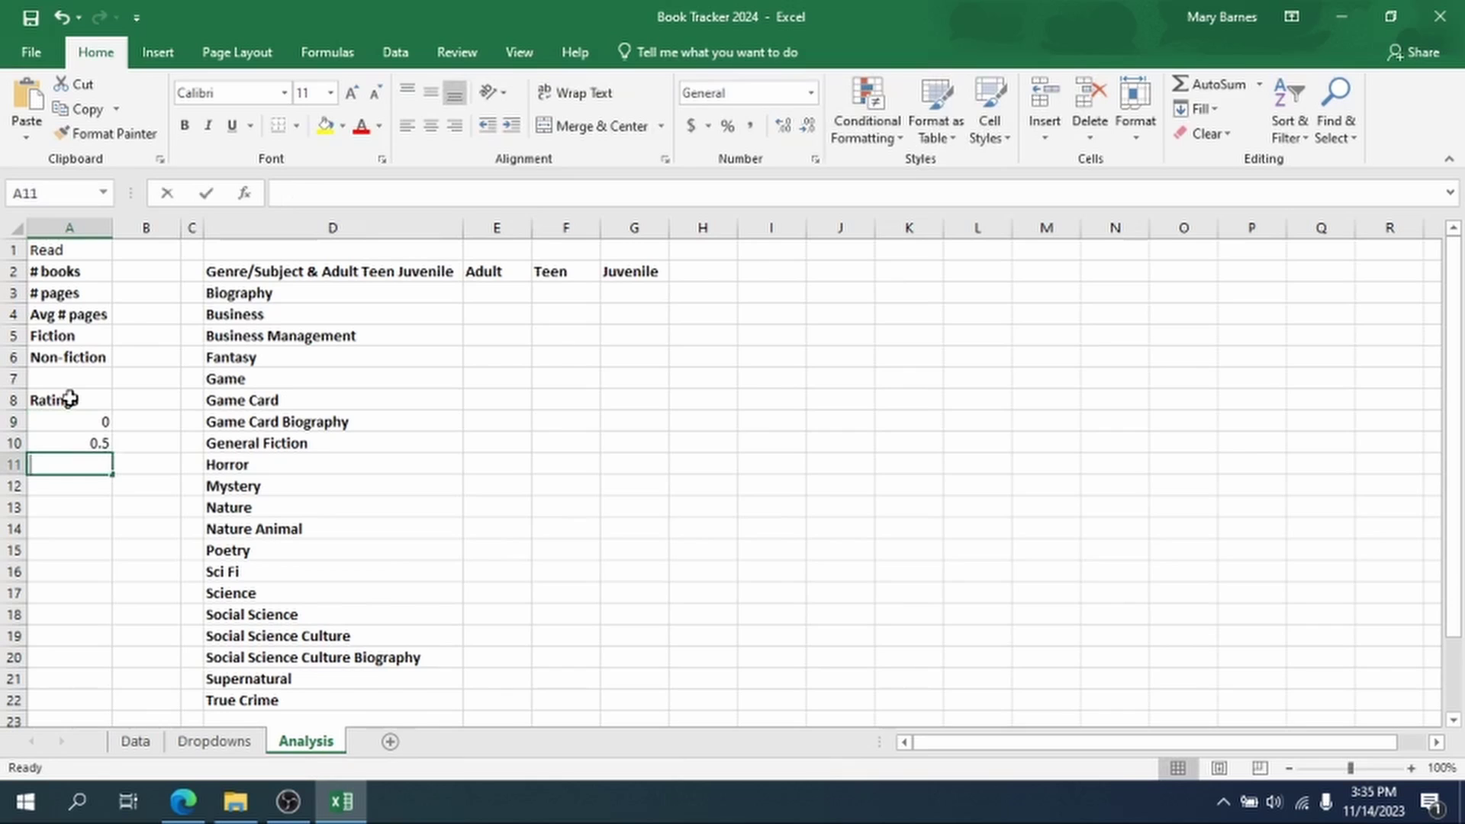
type("1")
key("Return")
type("1.")
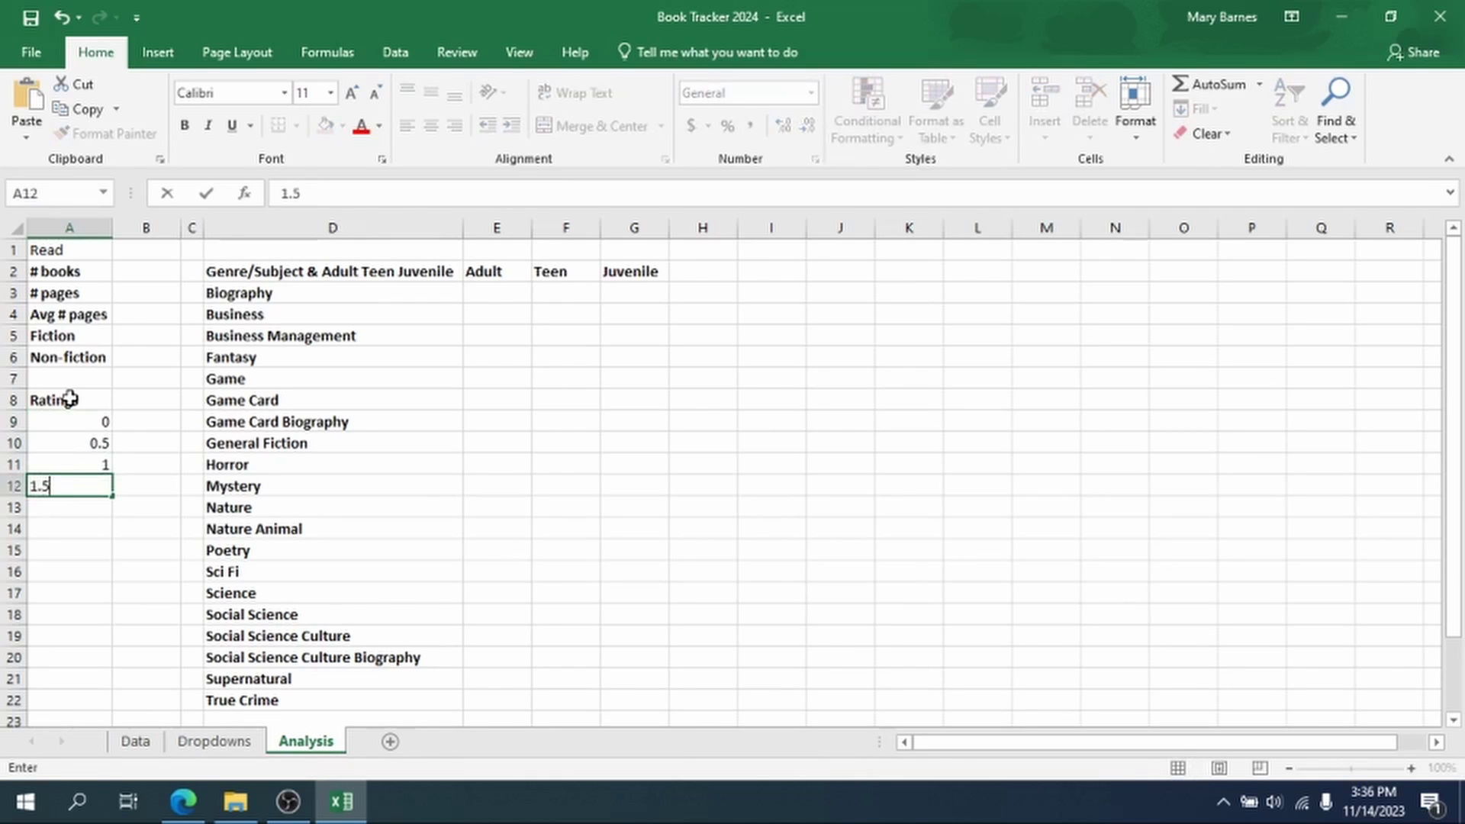
type("5")
key("Return")
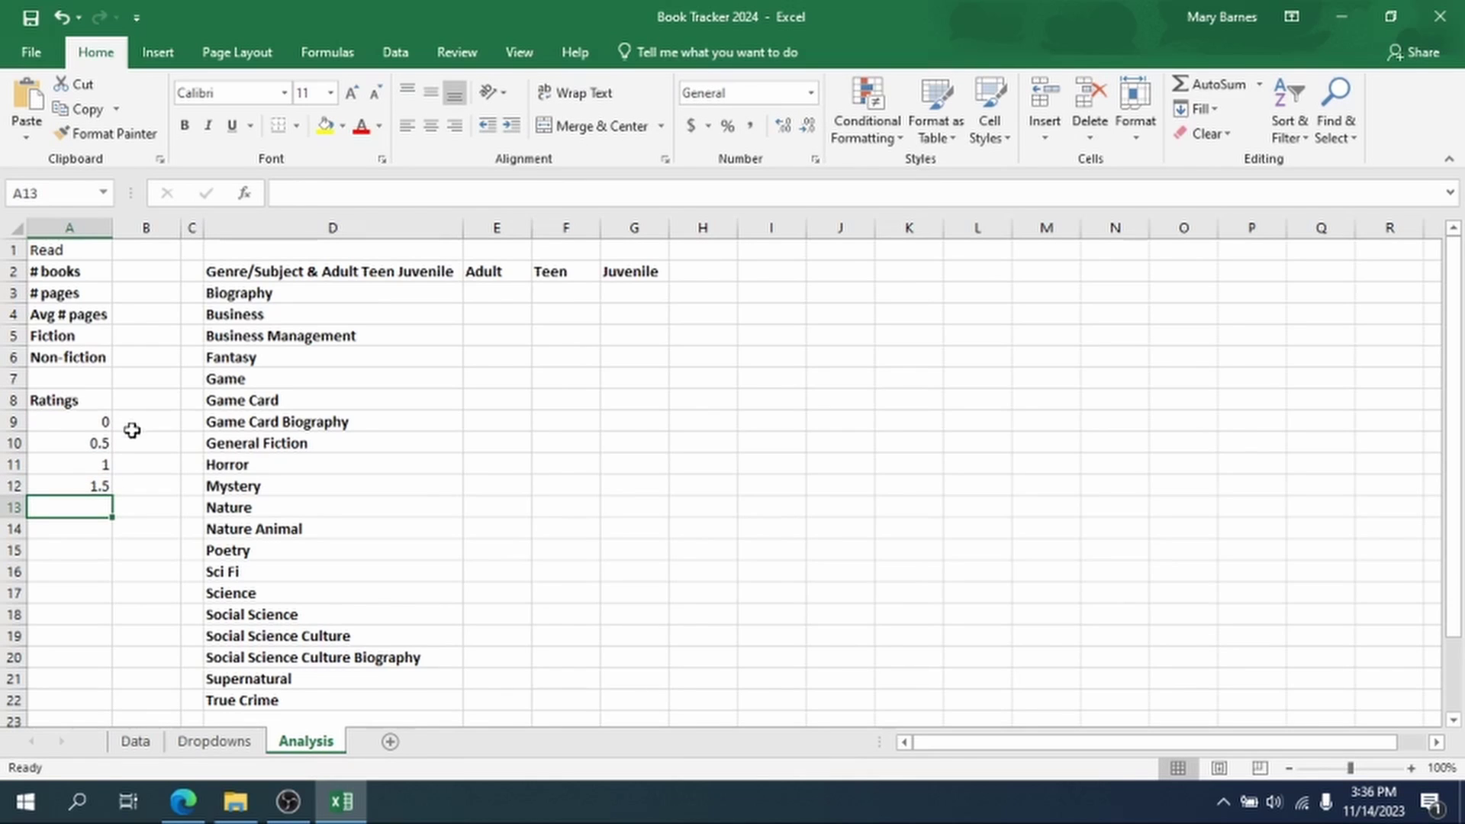
Step: Extend the rating series from A9:A12 down to 5 in A19
left_click(103, 421)
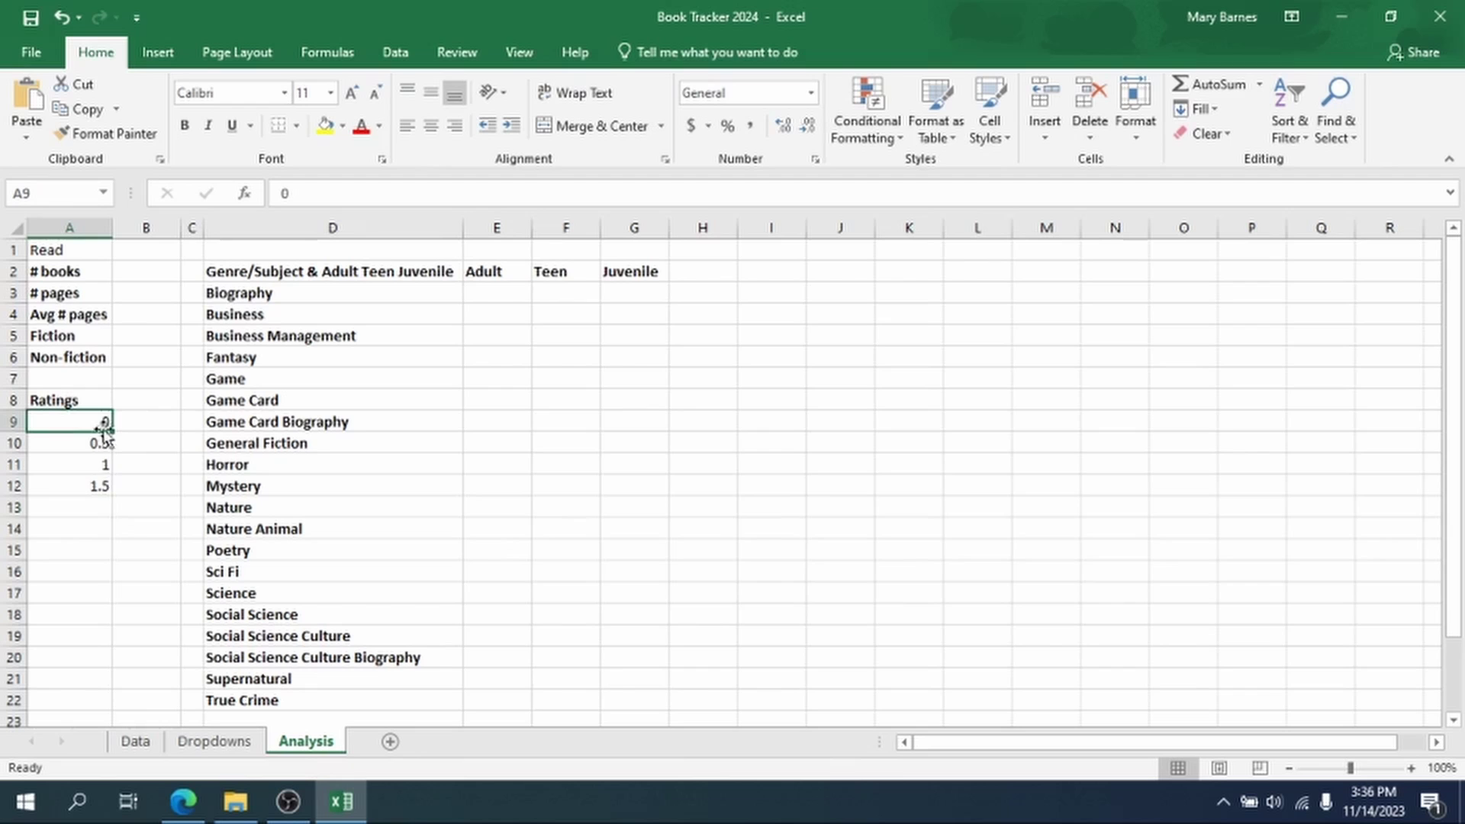
left_click(98, 483, "shift")
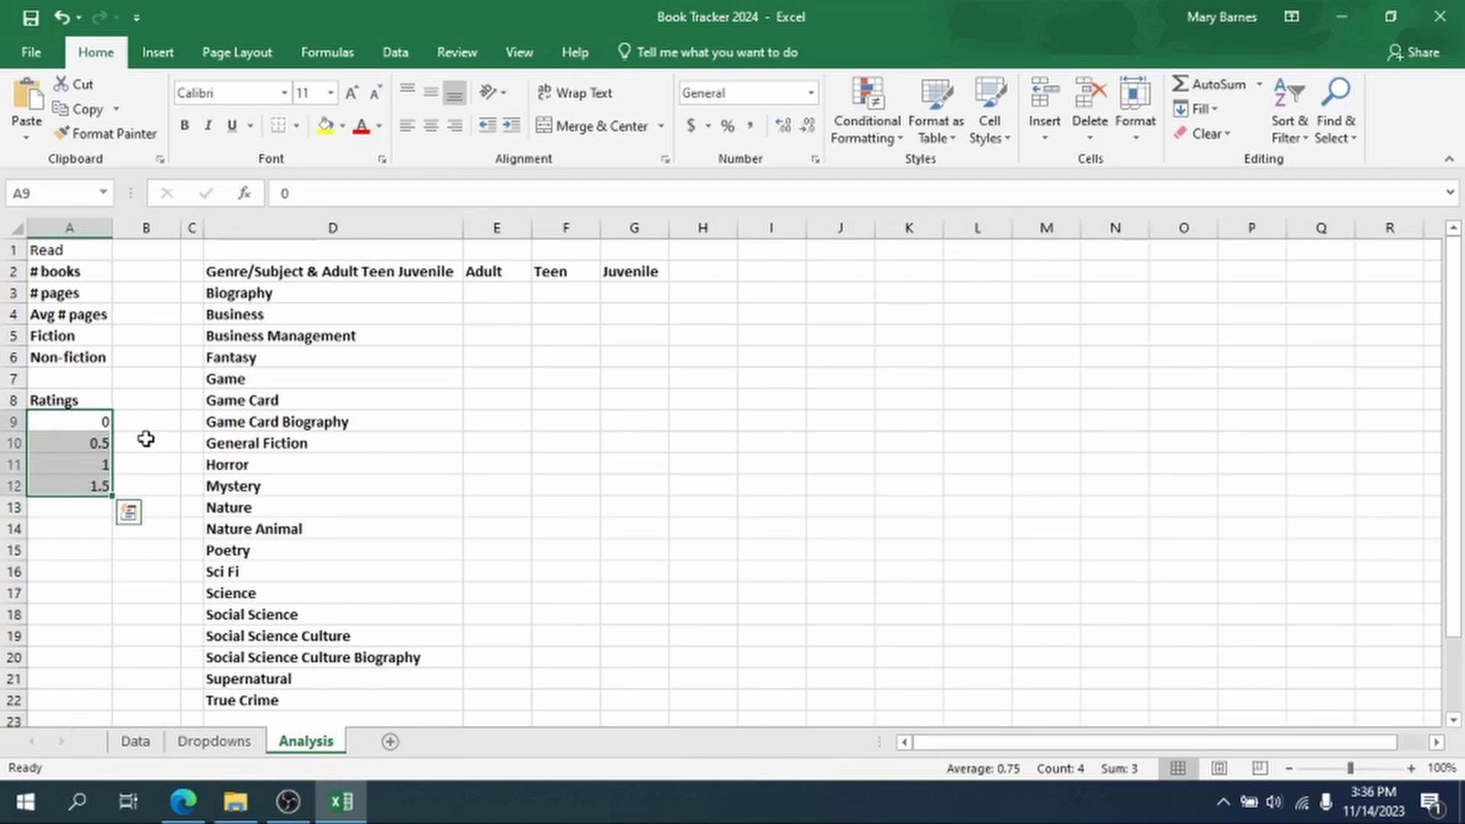
scroll(136, 446, "down", 1)
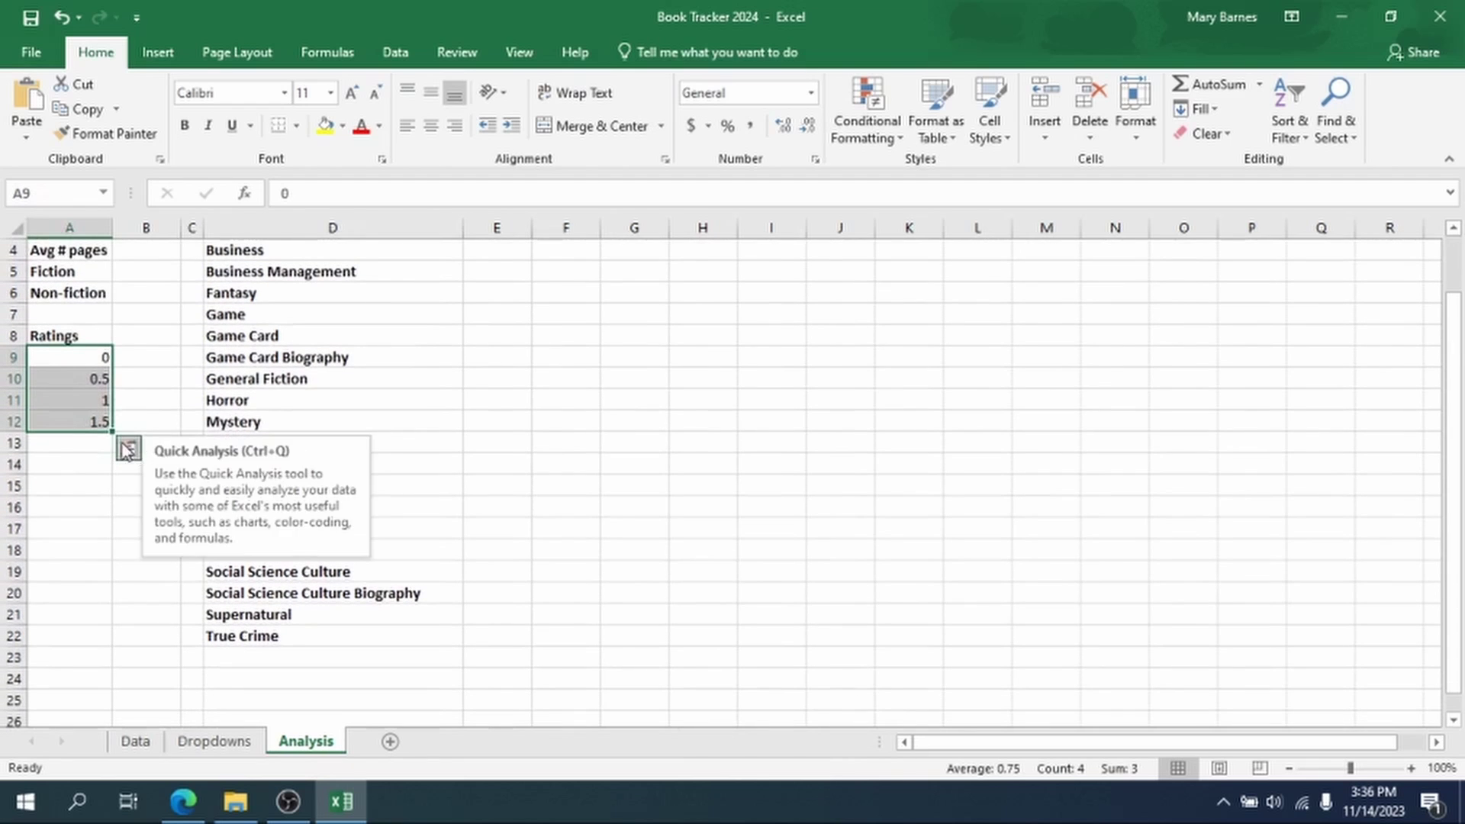
left_click_drag(113, 434, 106, 577)
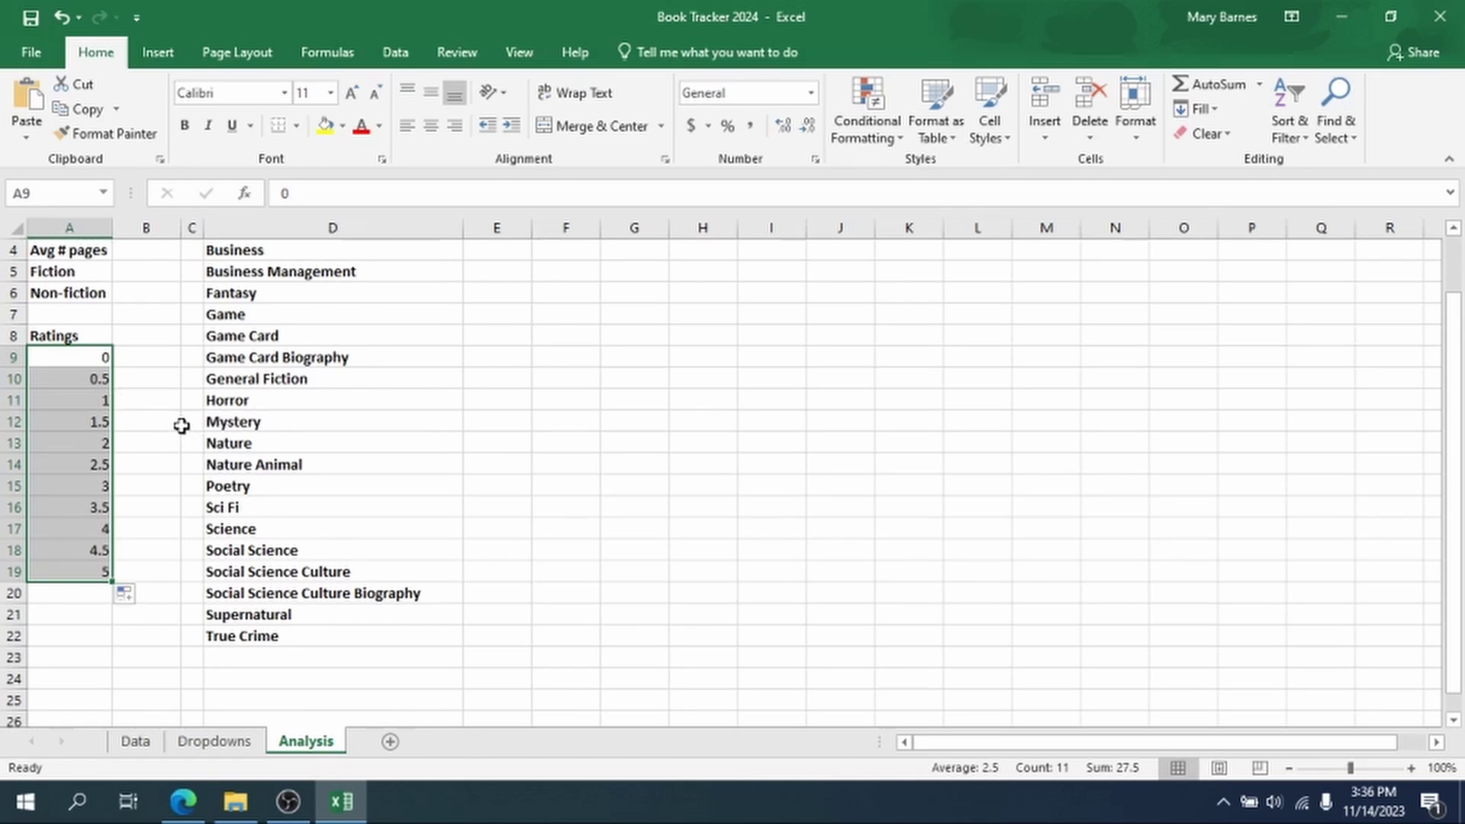
left_click(159, 363)
scroll(209, 374, "up", 1)
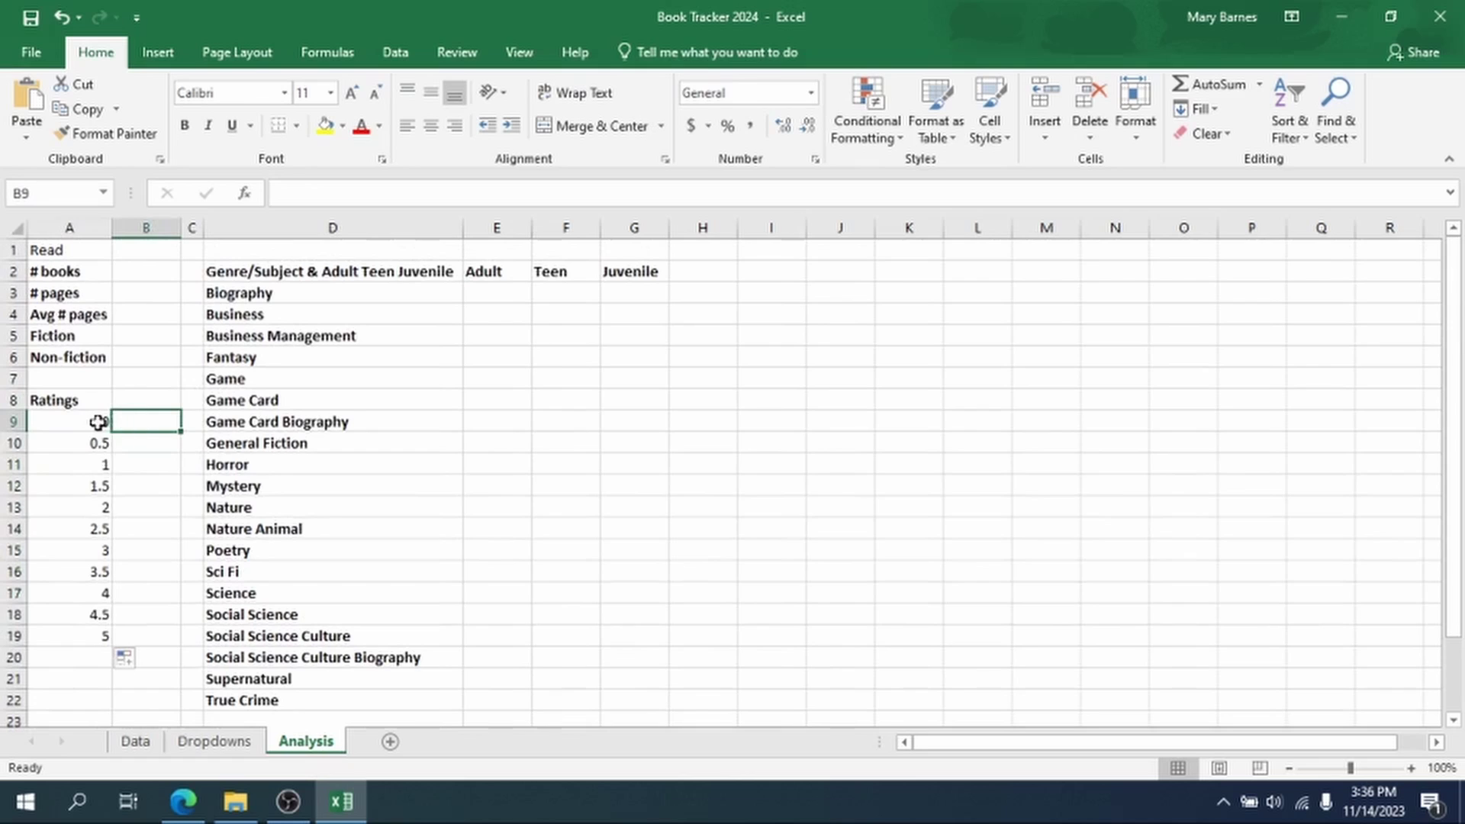
Step: Make the rating values in A9:A19 bold and left-aligned
left_click(97, 422)
left_click(102, 637, "shift")
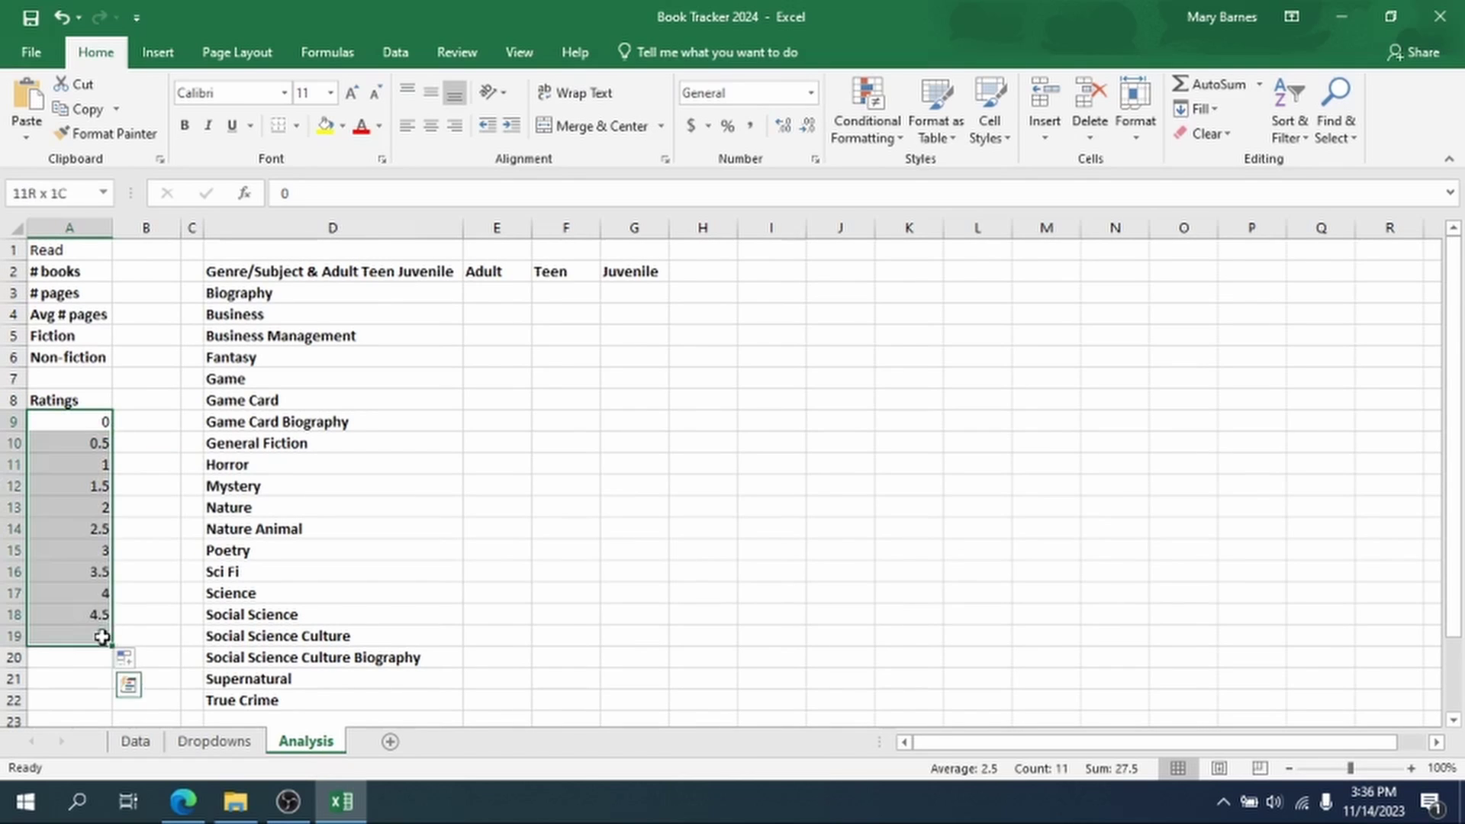
left_click(184, 125)
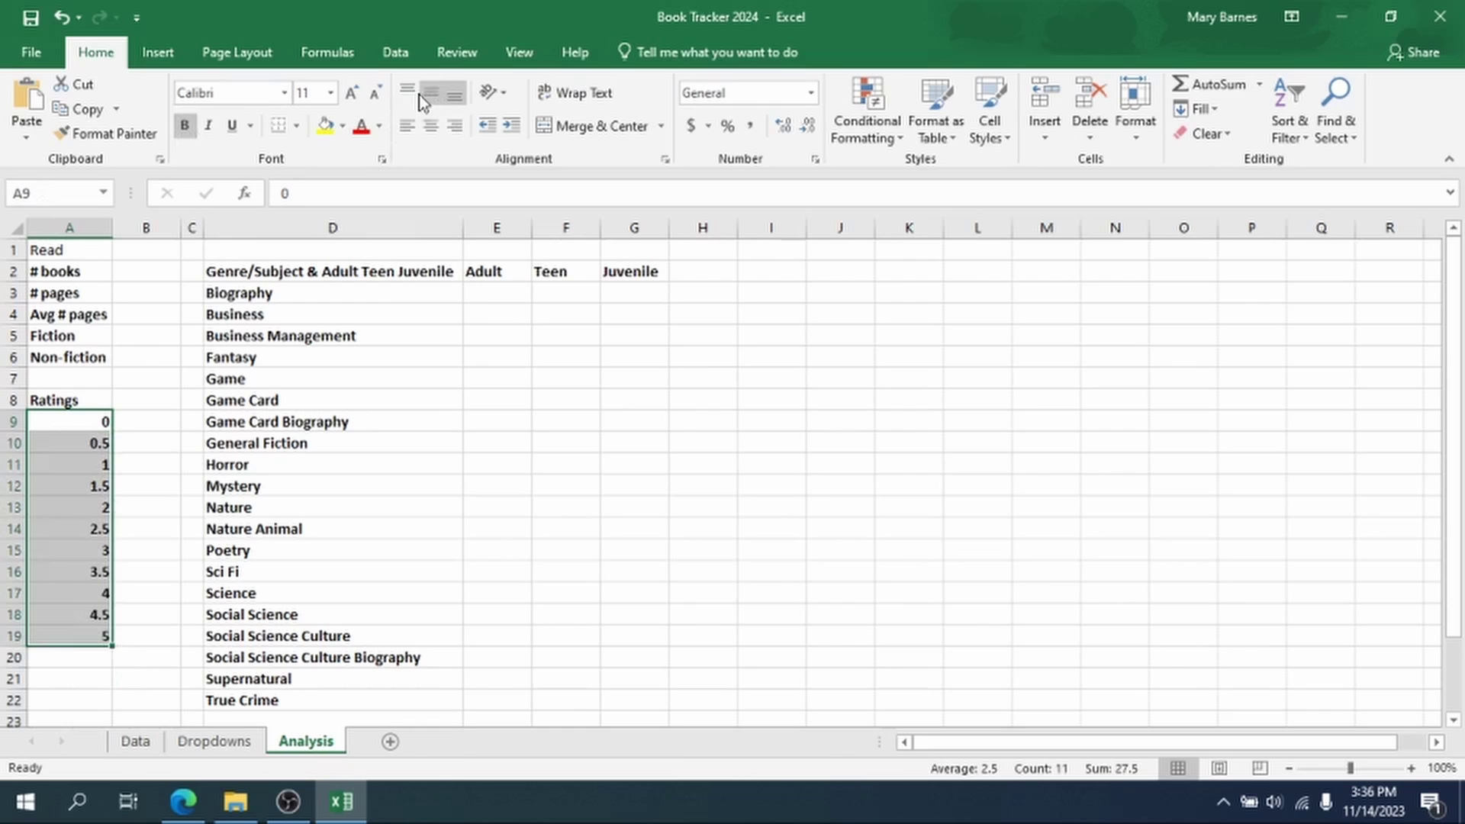
left_click(405, 126)
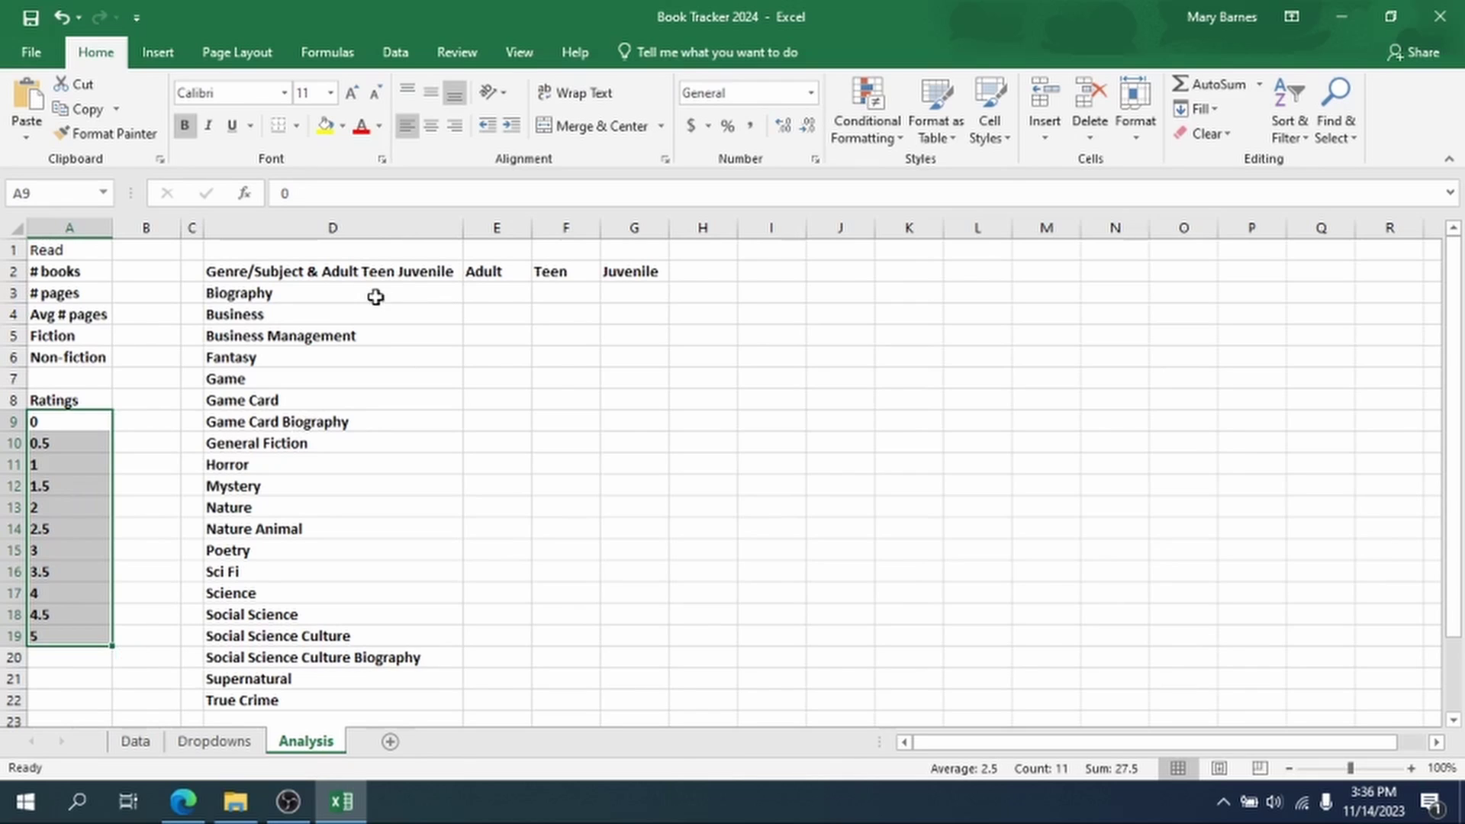
Step: Make the Read heading in A1 bold
left_click(496, 294)
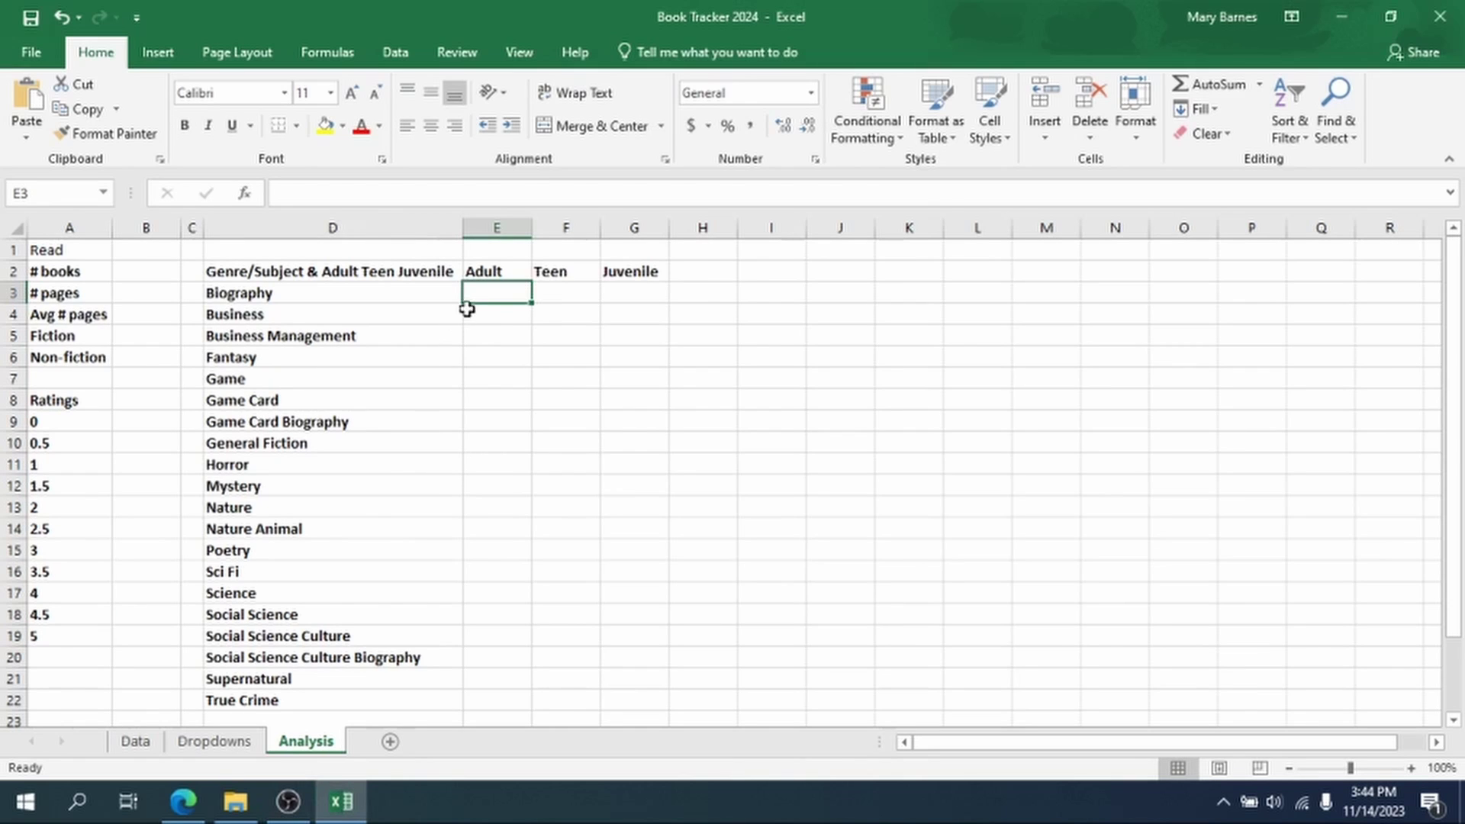
left_click(92, 250)
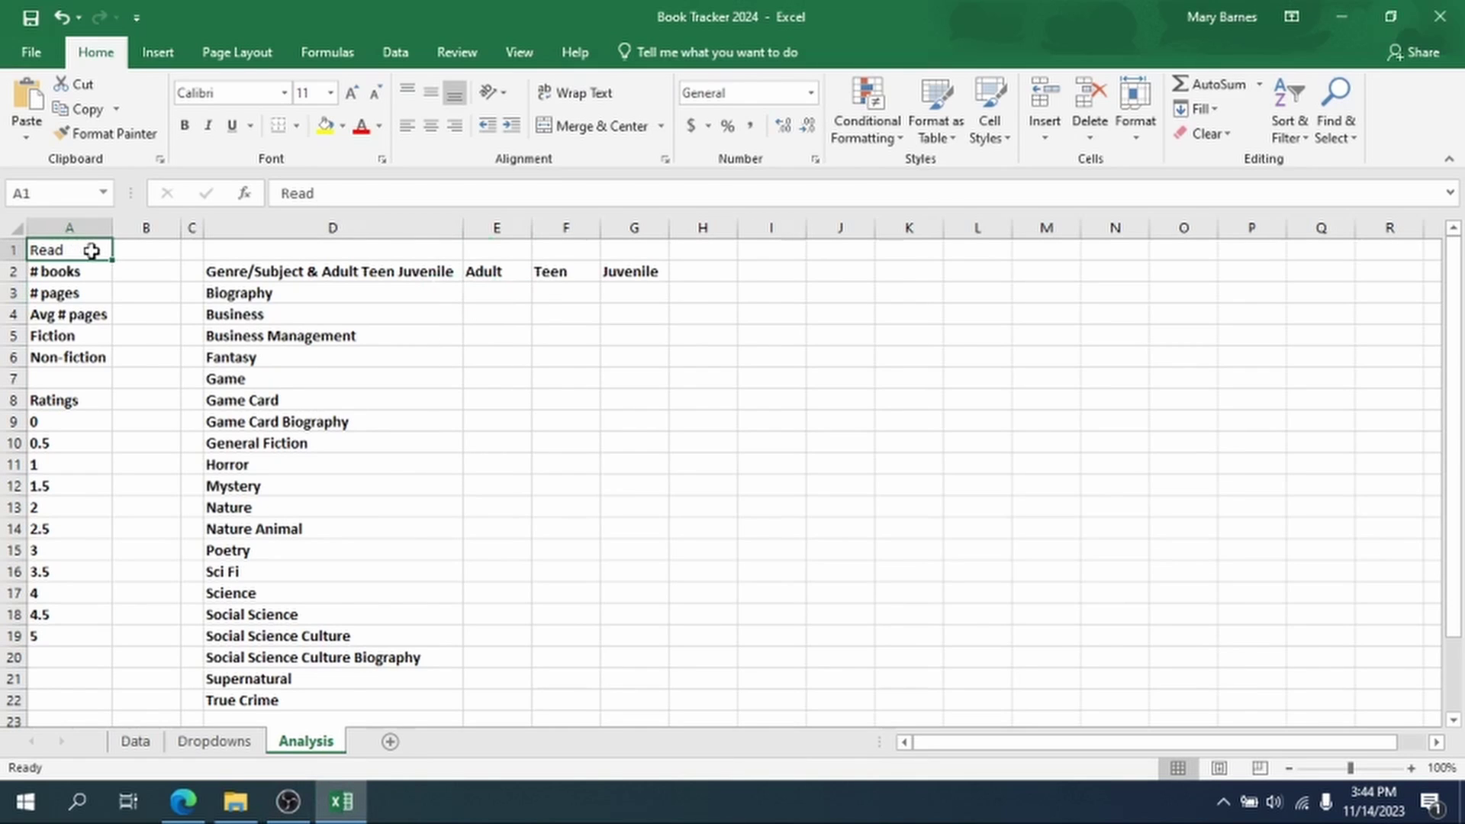
left_click(505, 289)
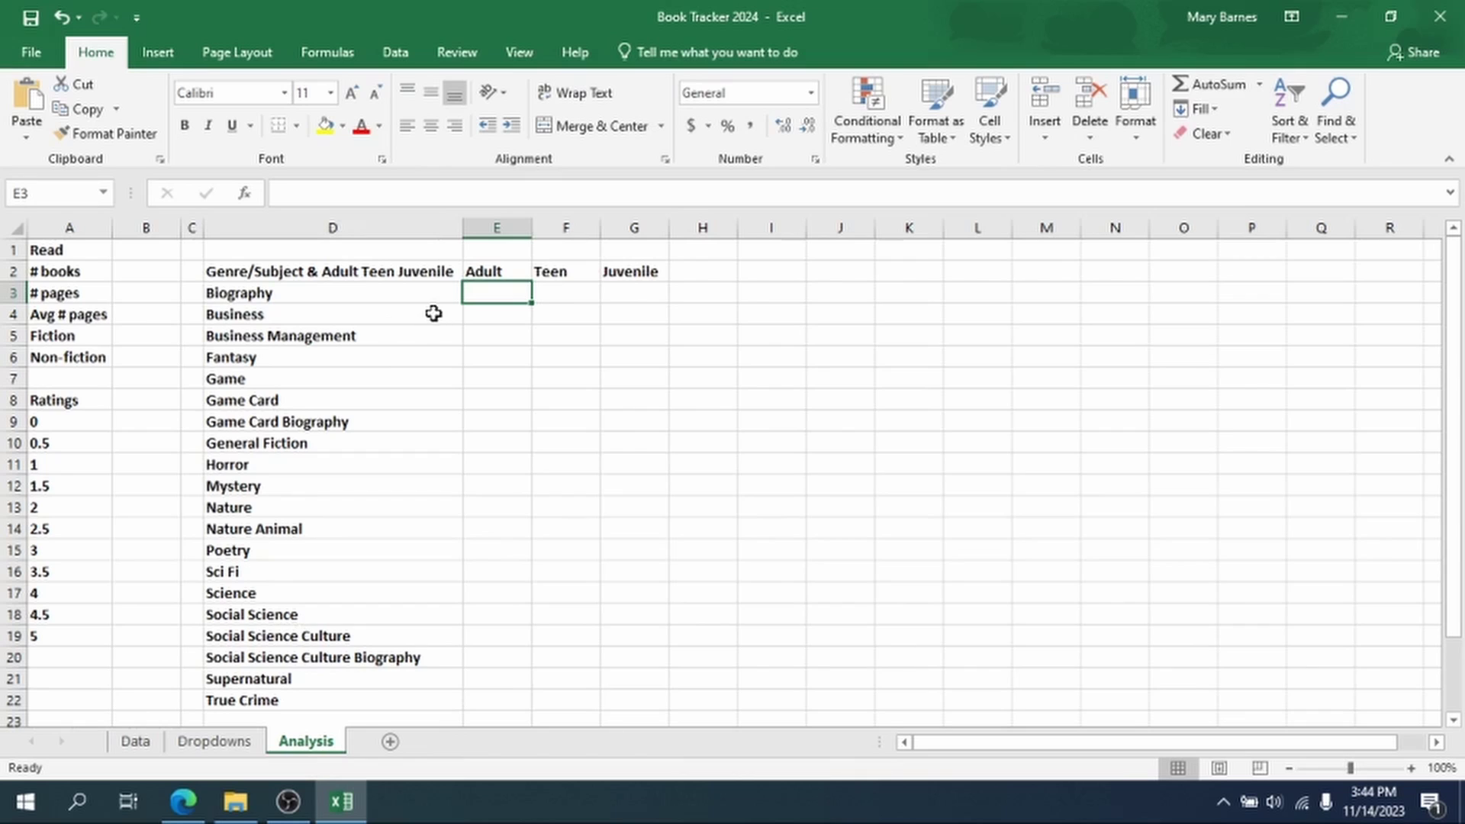
Step: Start a COUNTIFS formula in E3 for Adult Biography books
left_click(507, 272)
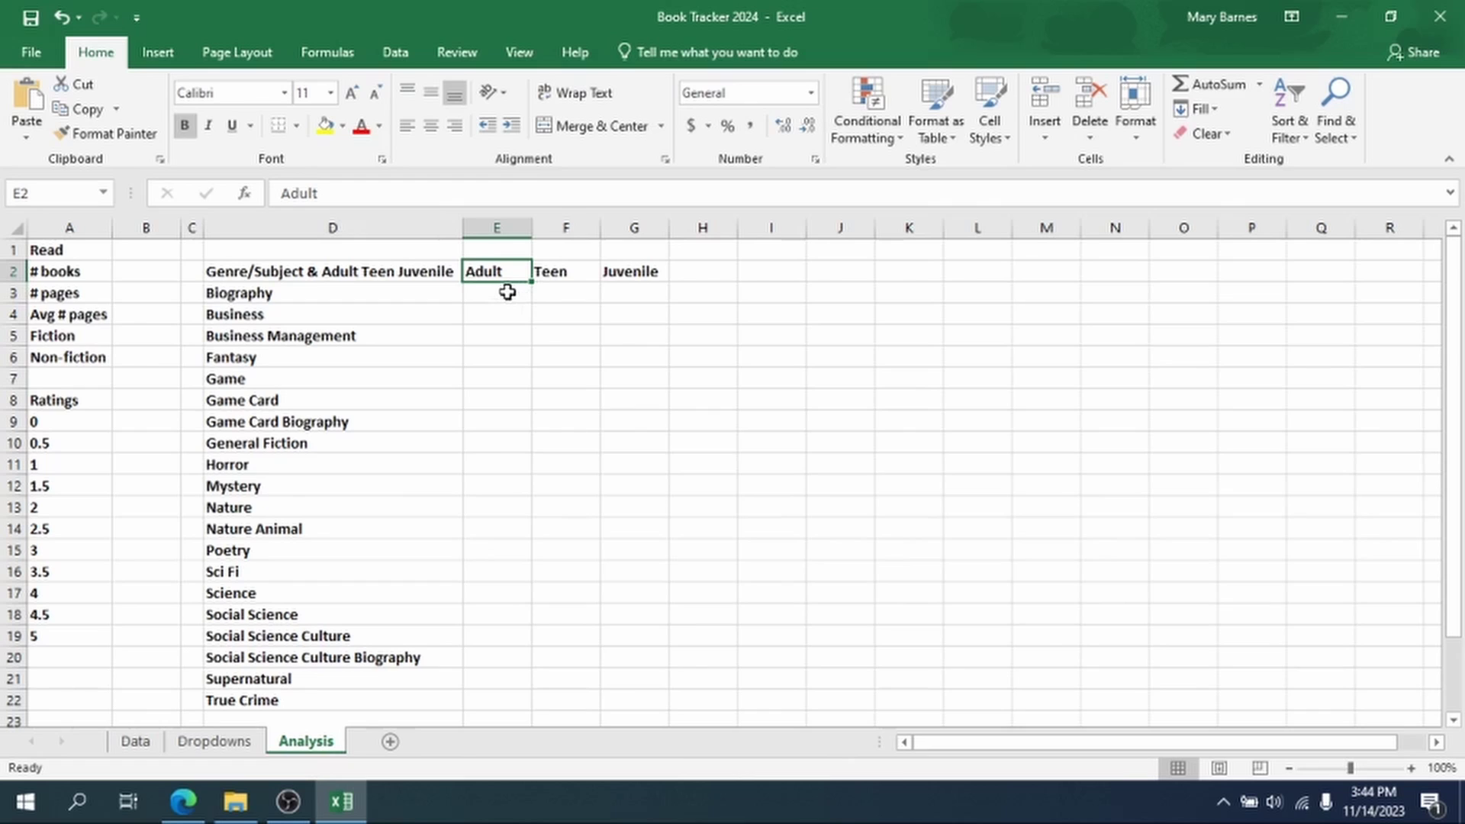
left_click(507, 292)
left_click(418, 291)
left_click(487, 293)
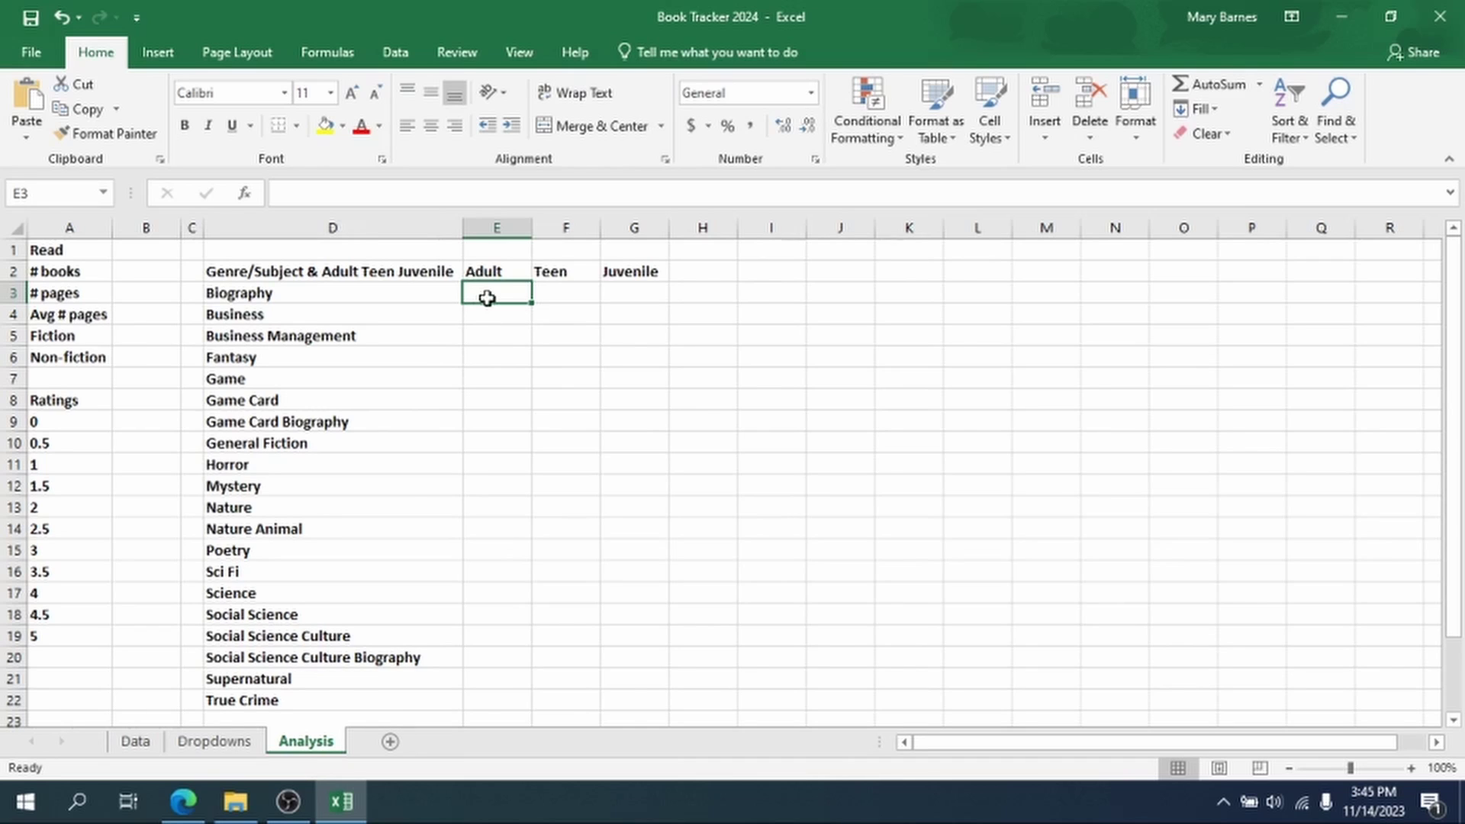
type("=")
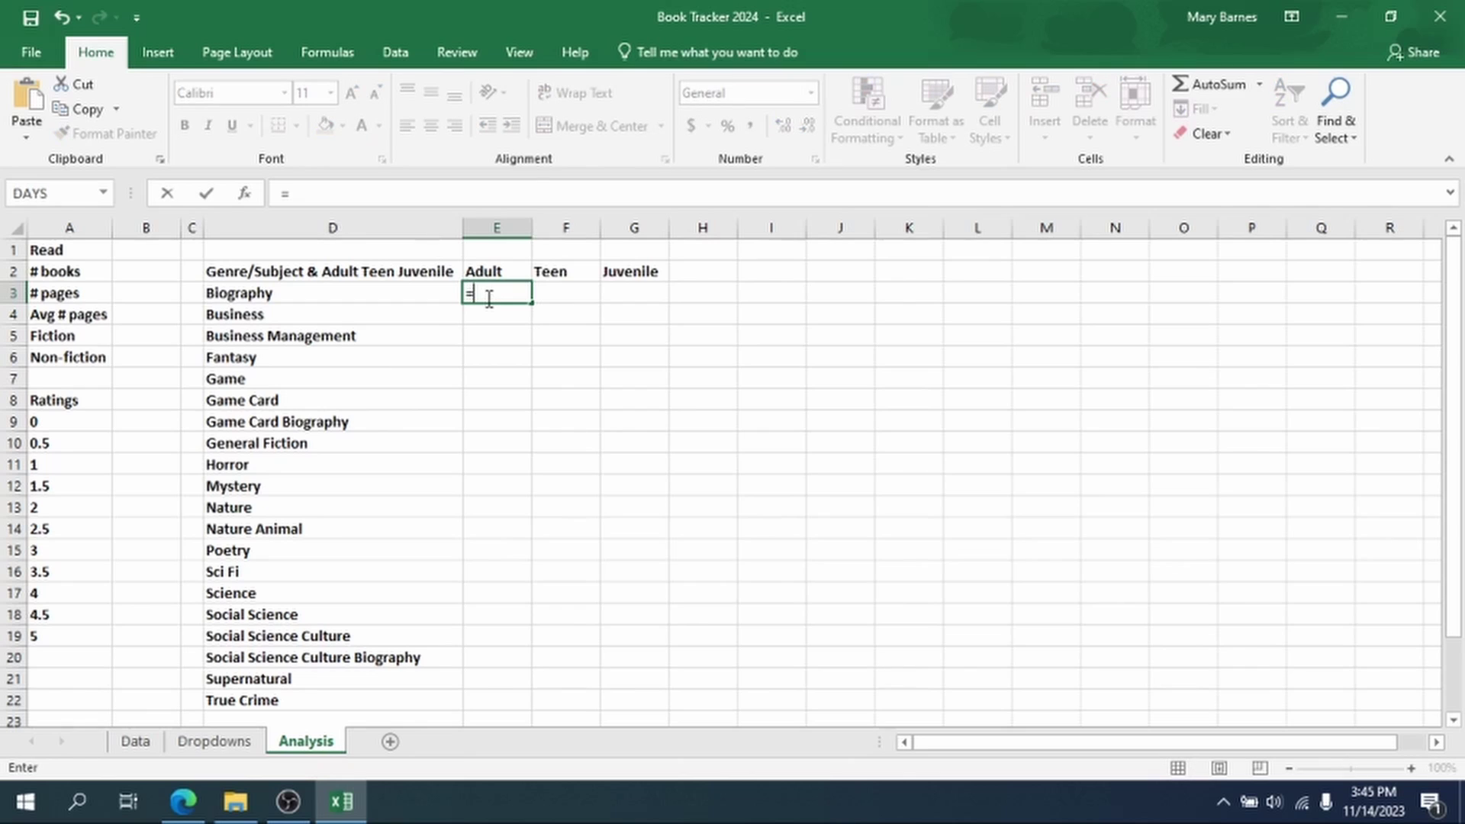
type("Count")
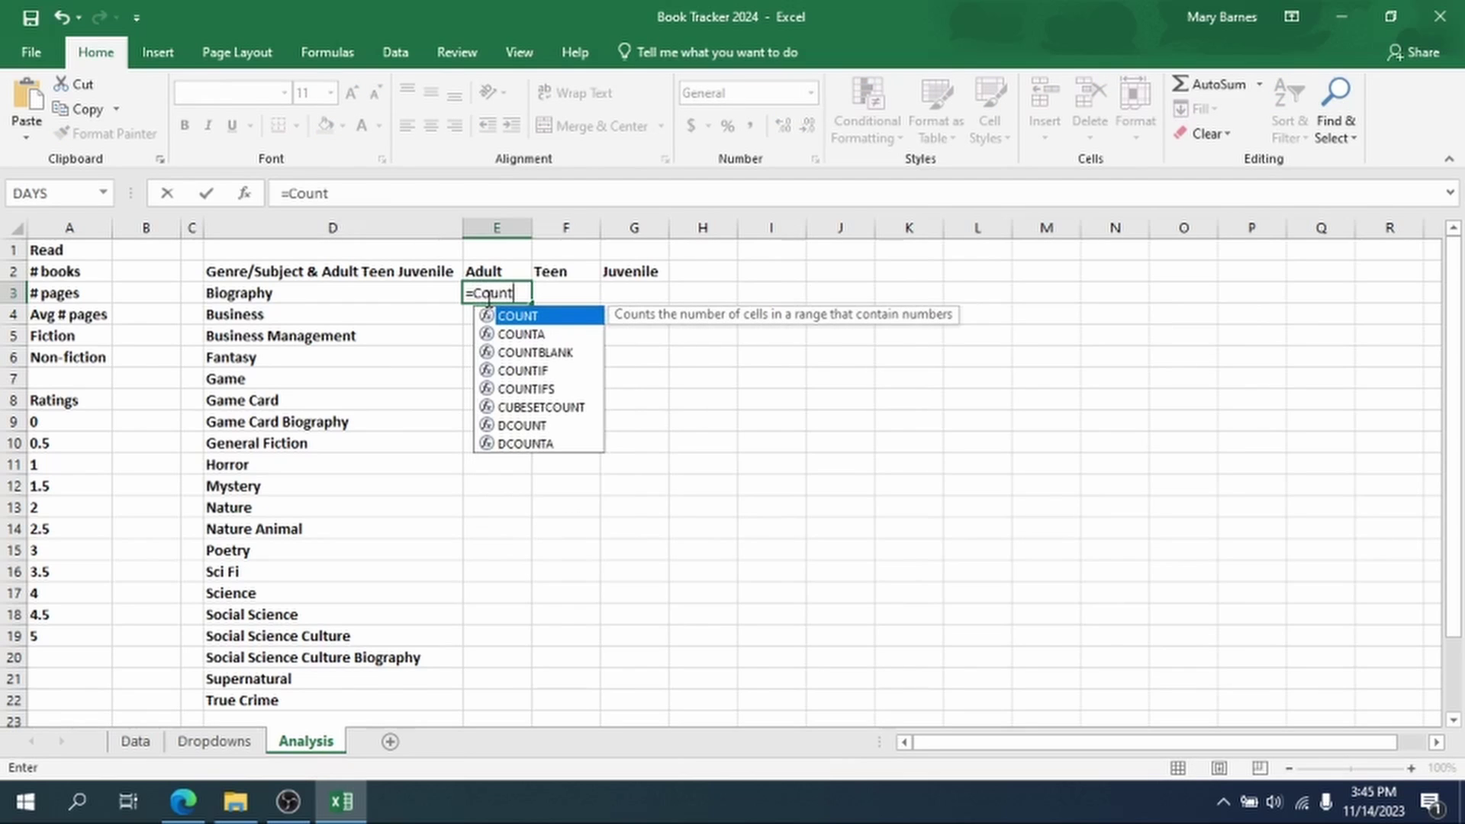
type("ifs")
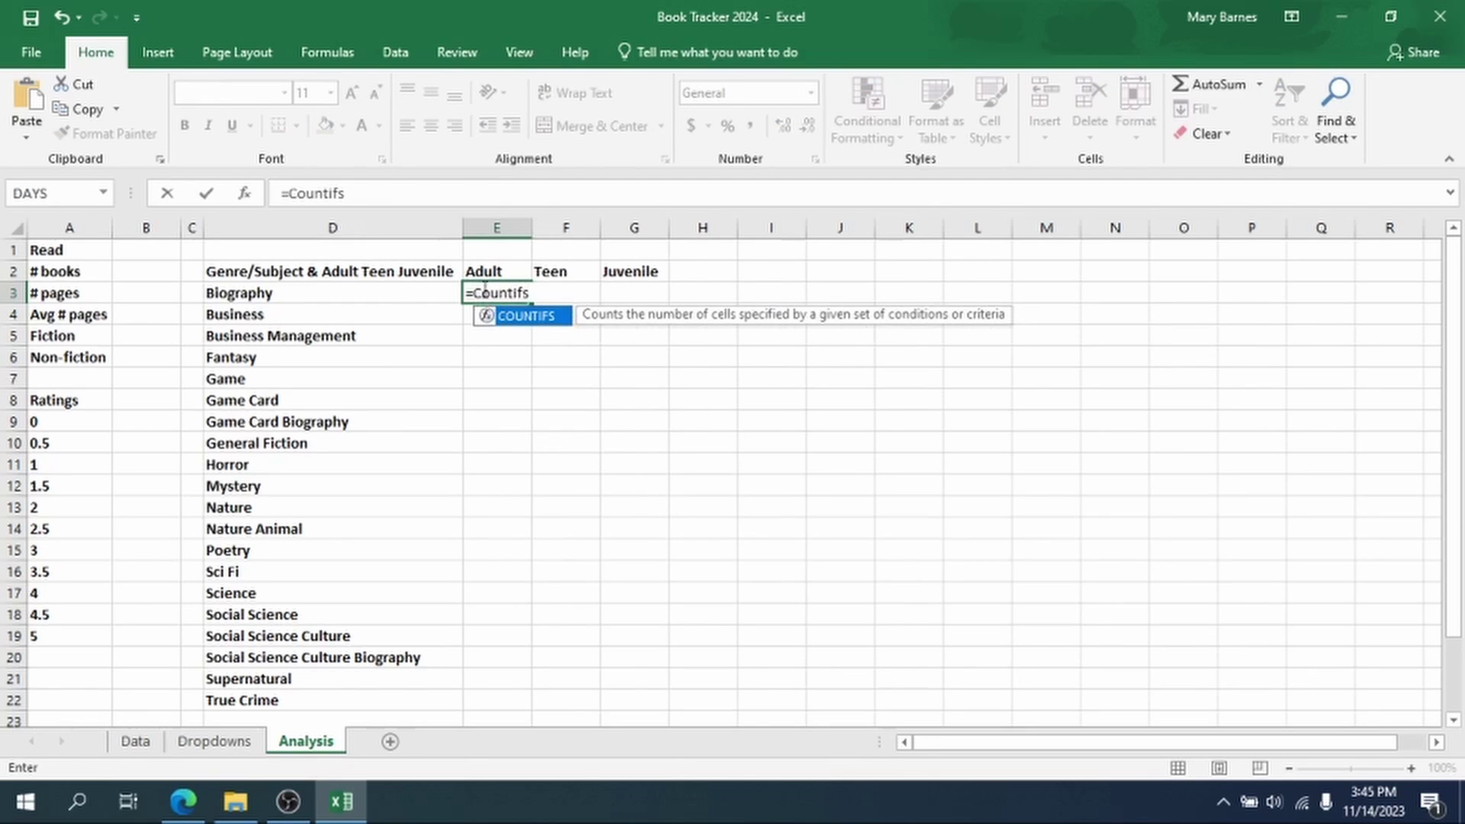
double_click(532, 321)
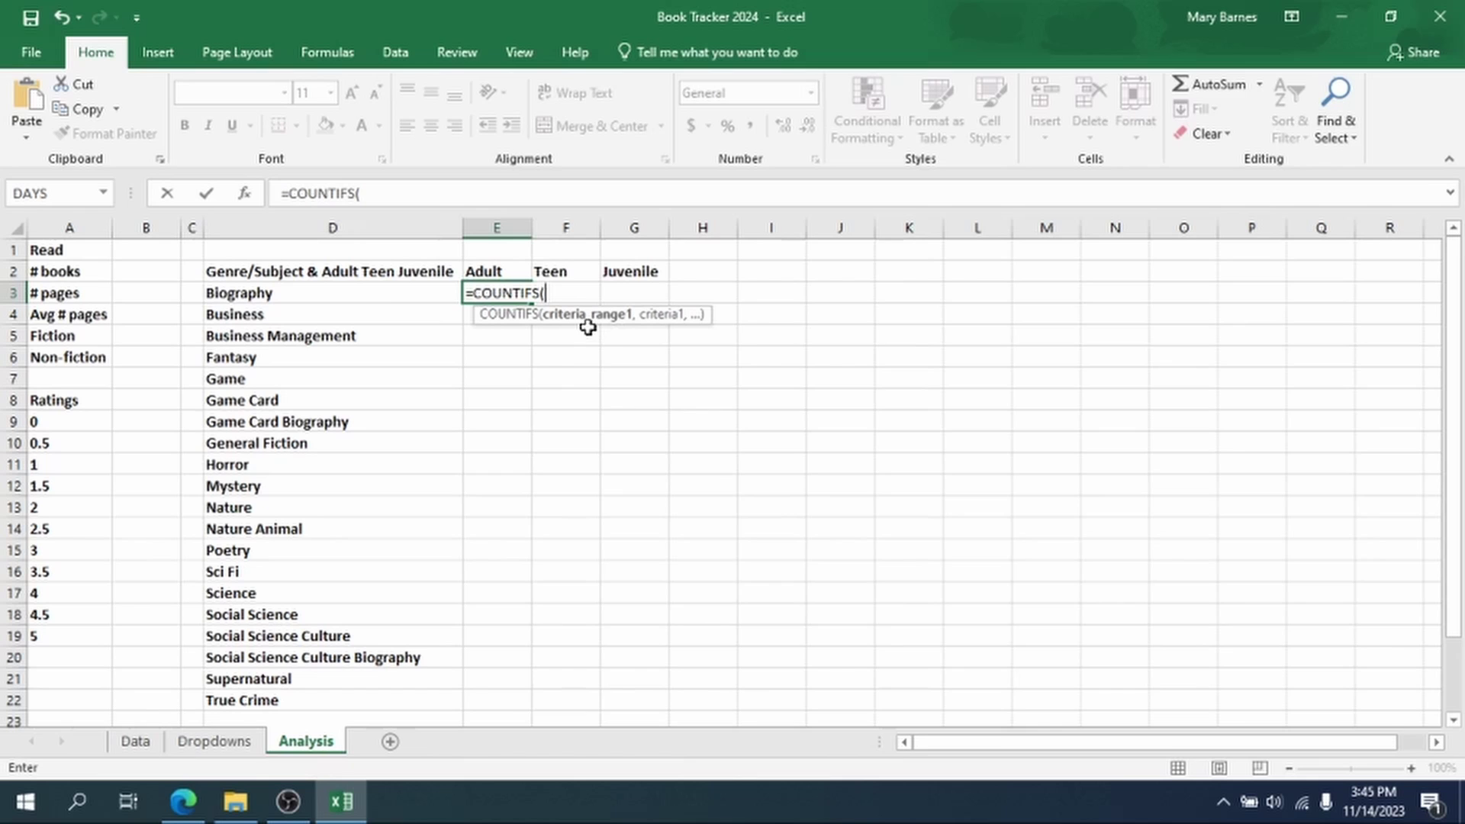
Step: Reference cell D2 of the Data sheet's Read column as the start of the formula's first criteria range
left_click(134, 742)
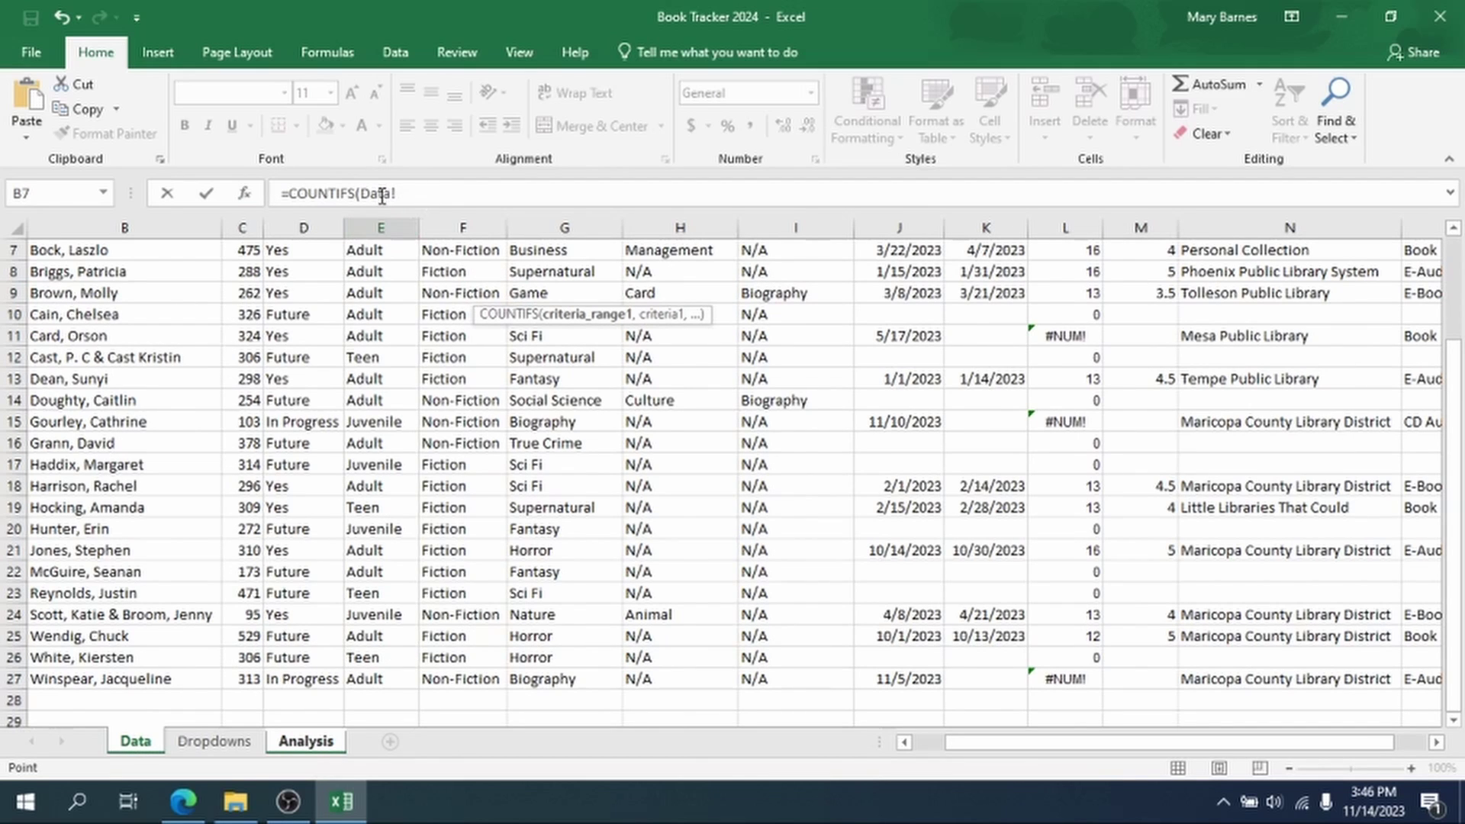
left_click_drag(390, 194, 360, 195)
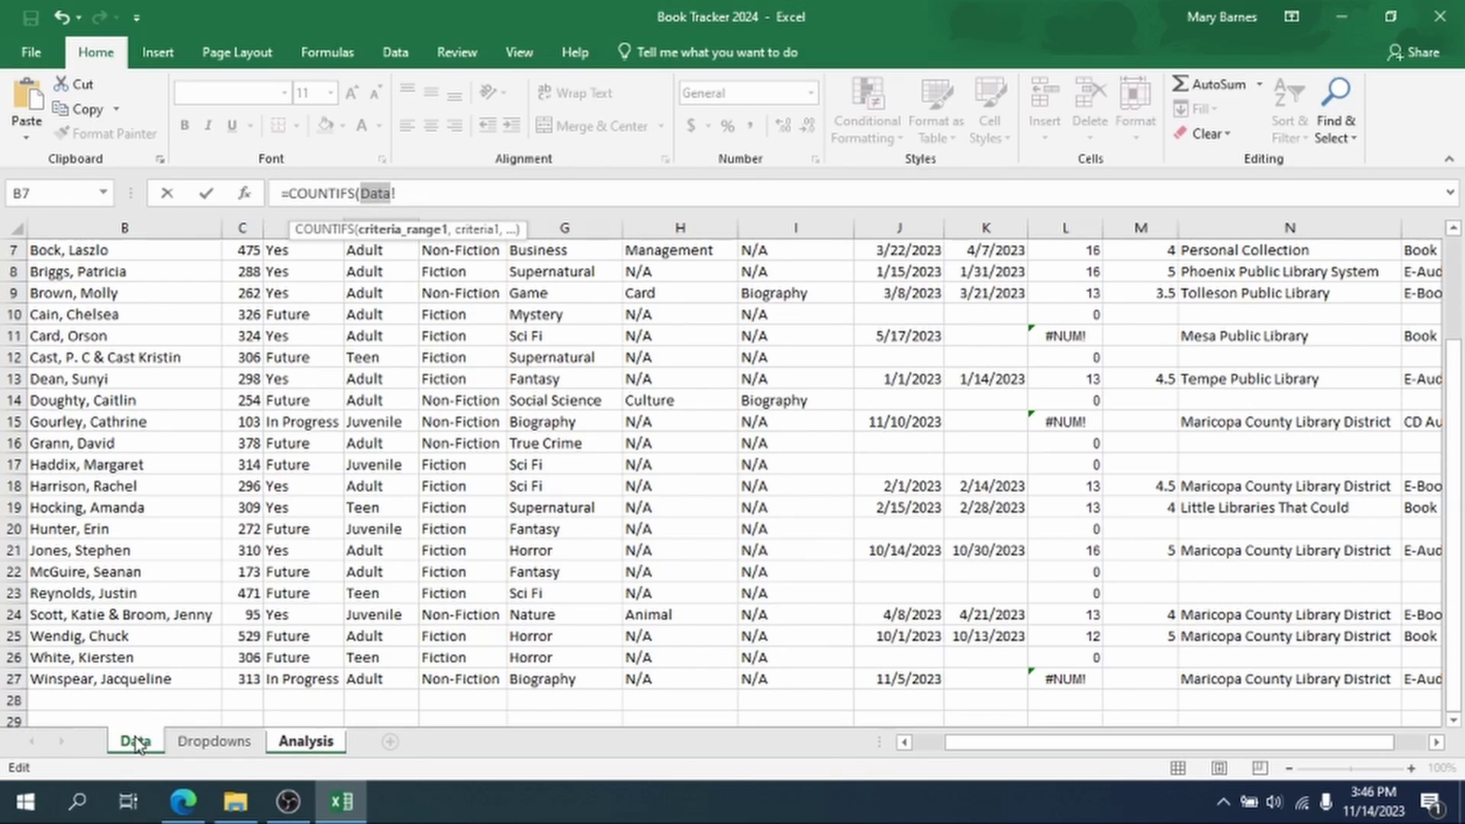
left_click(407, 186)
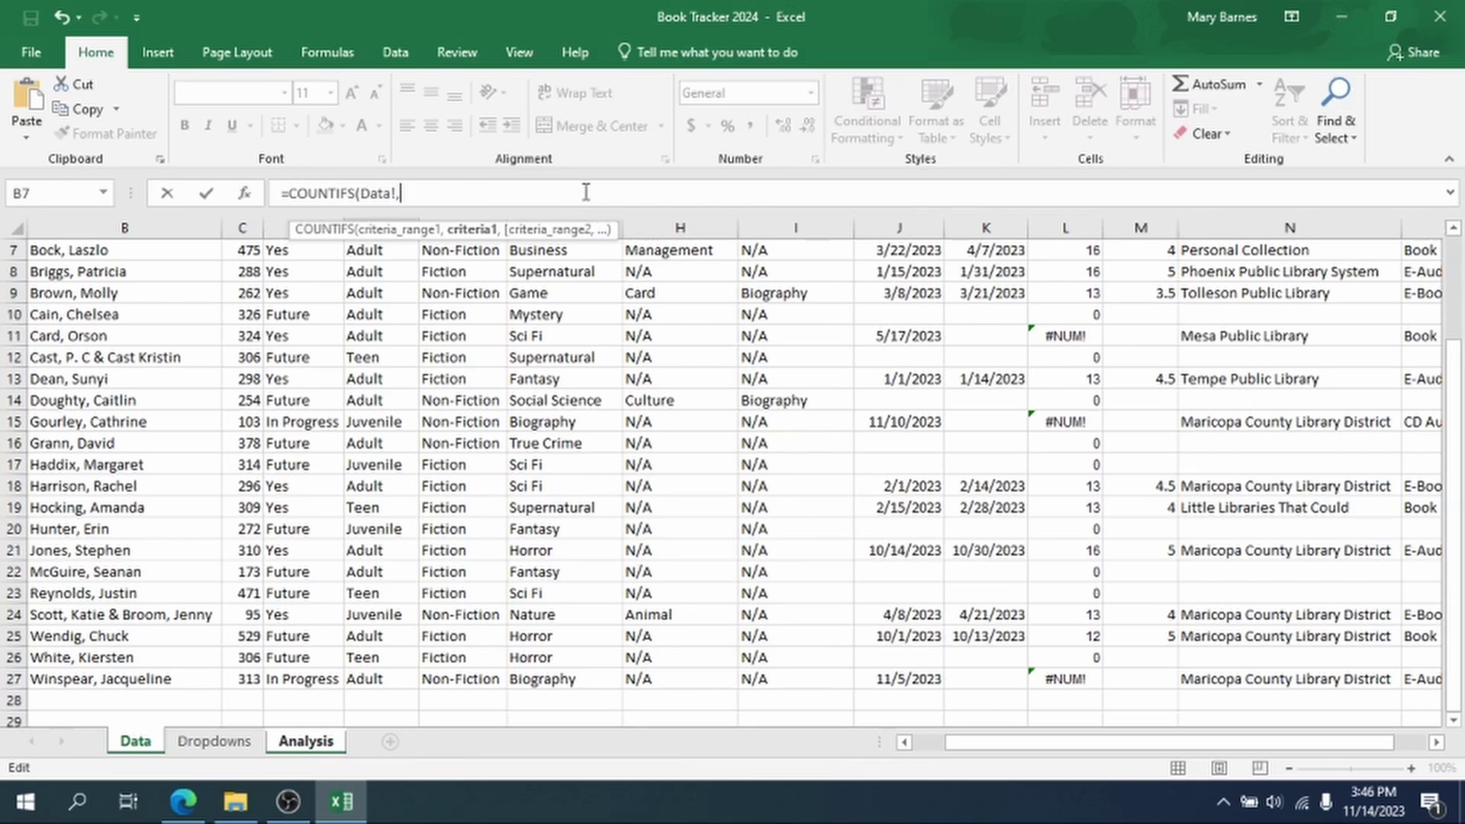
key("BackSpace")
scroll(428, 337, "up", 2)
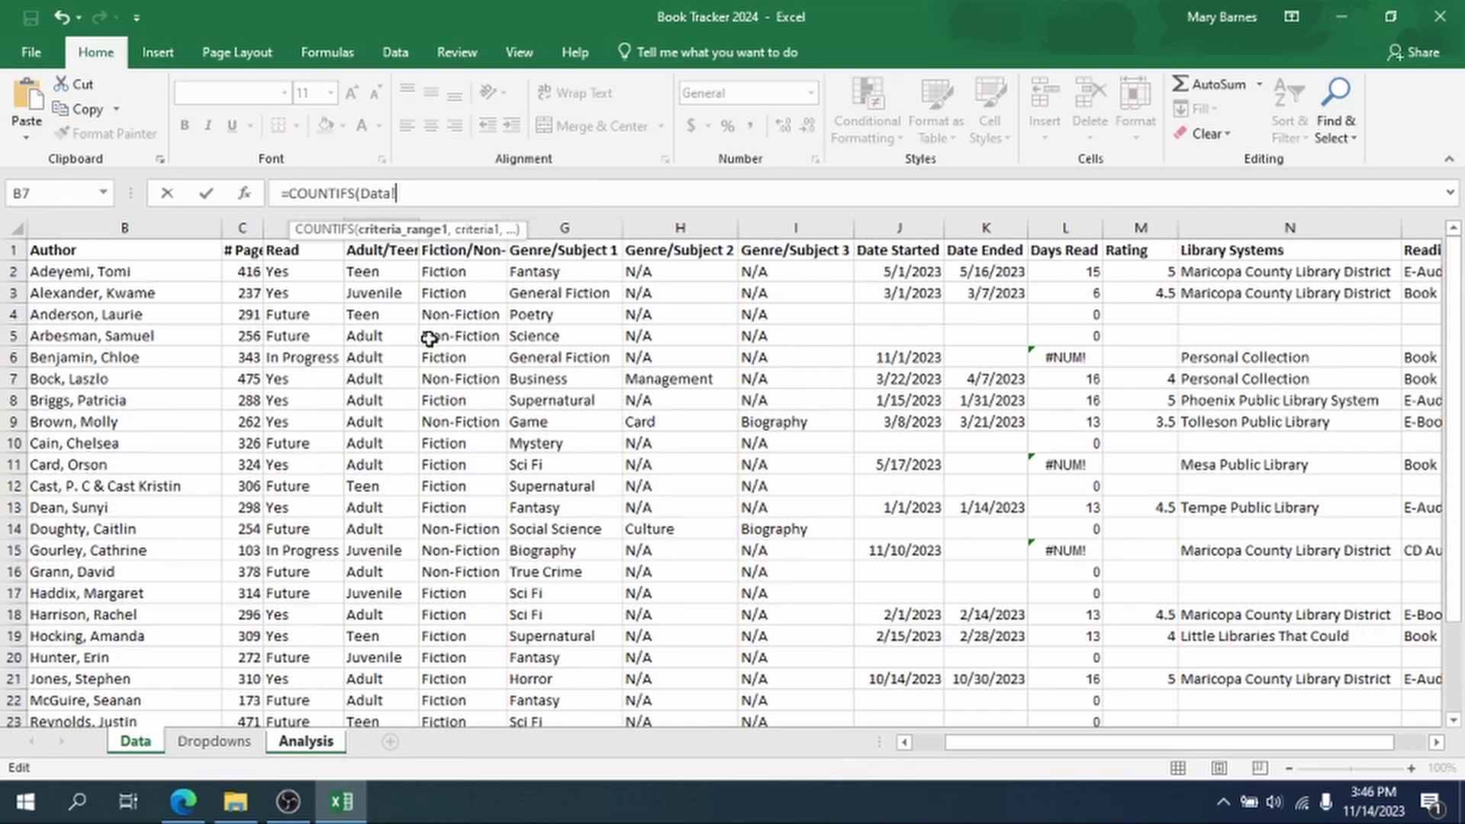
left_click(314, 271)
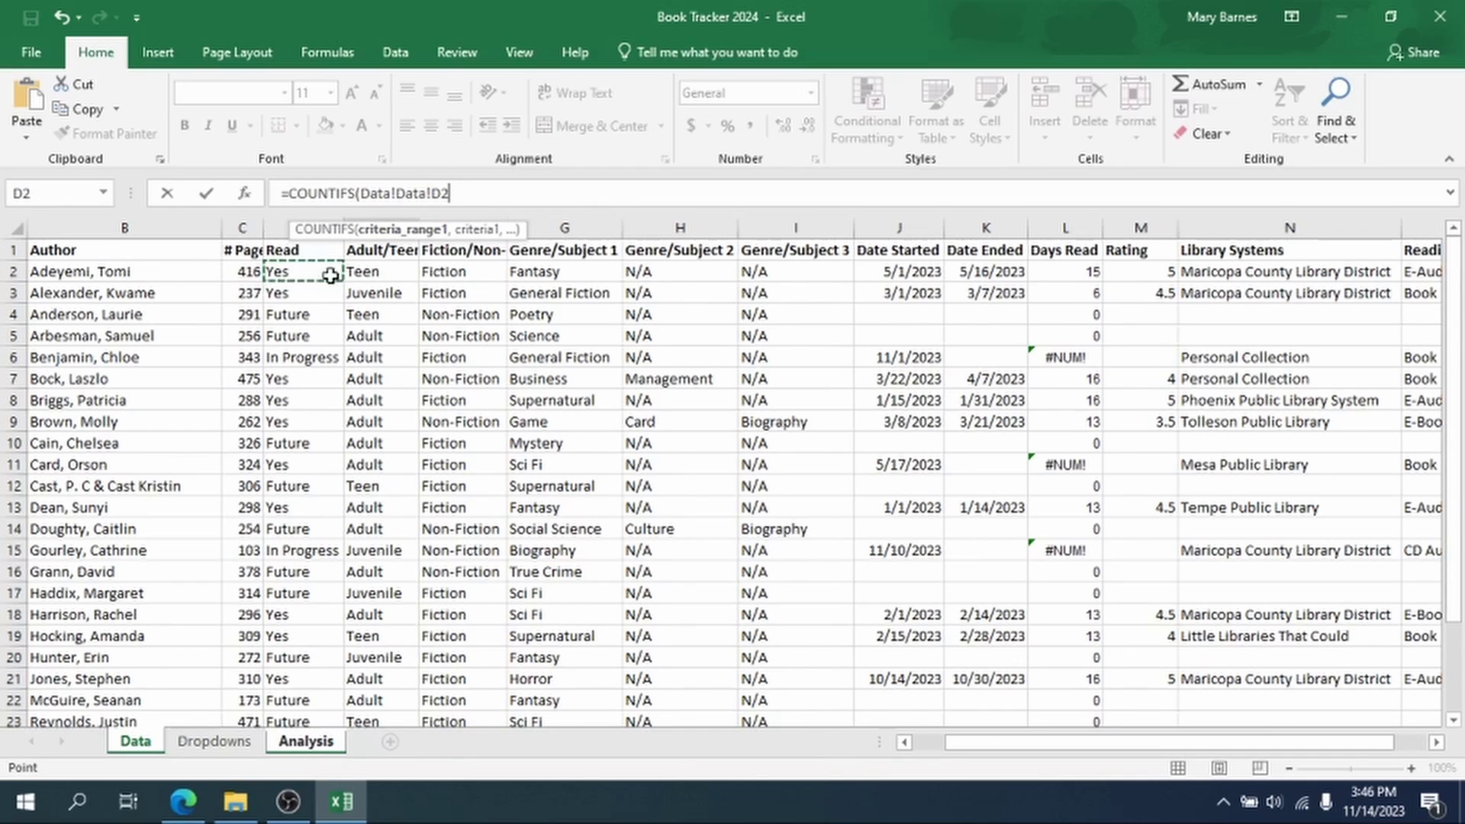
Step: Turn the first criteria range into the absolute range Data!$D$2:$D$100, removing the duplicate sheet reference
left_click(435, 194)
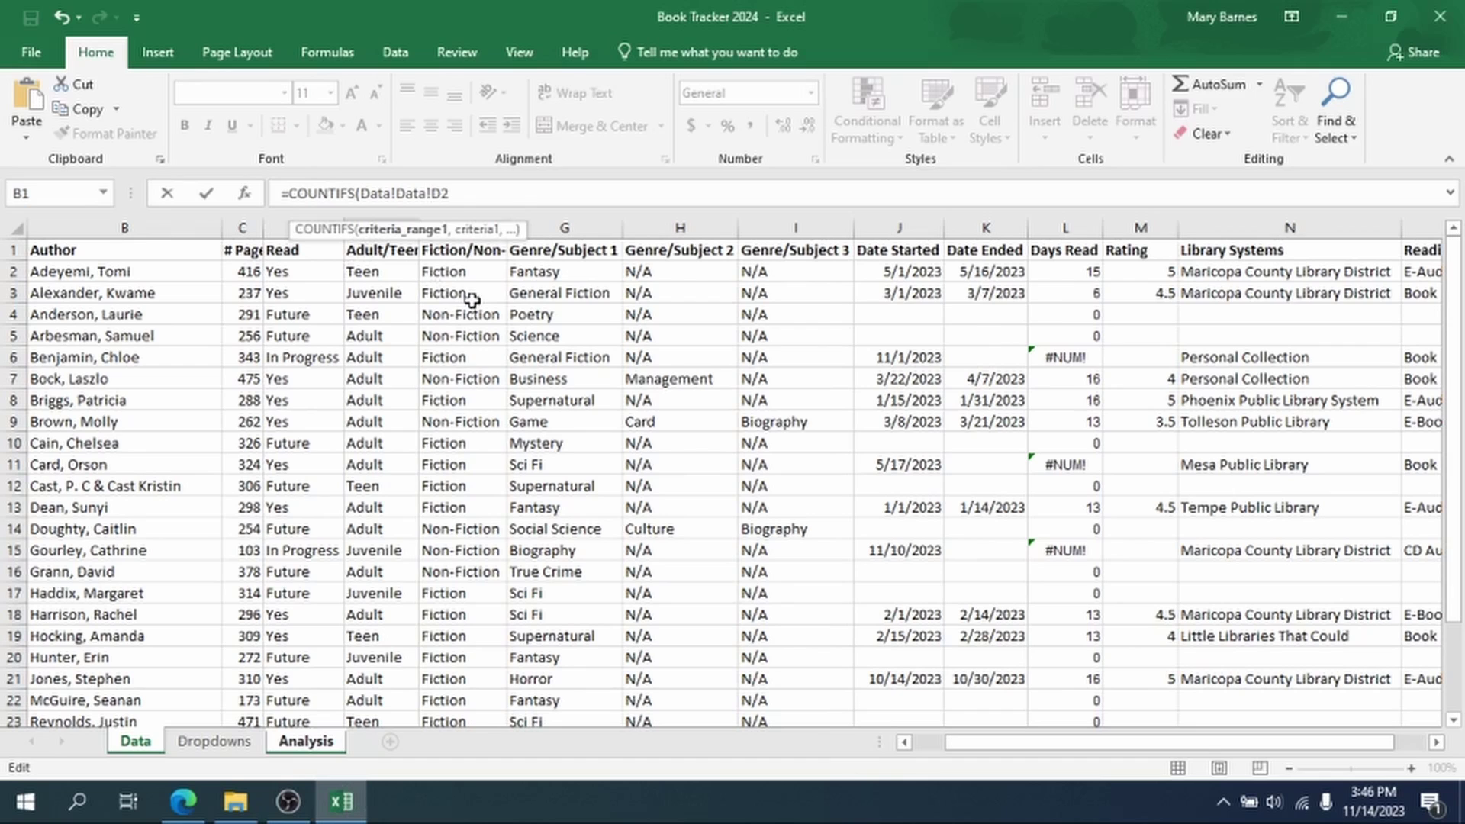
type("$")
key("Right")
type("$")
left_click(441, 194)
left_click(468, 190)
left_click(429, 192)
key("BackSpace")
key("BackSpace")
key("BackSpace")
key("BackSpace")
left_click(468, 193)
type(":")
type("$D$")
type("100")
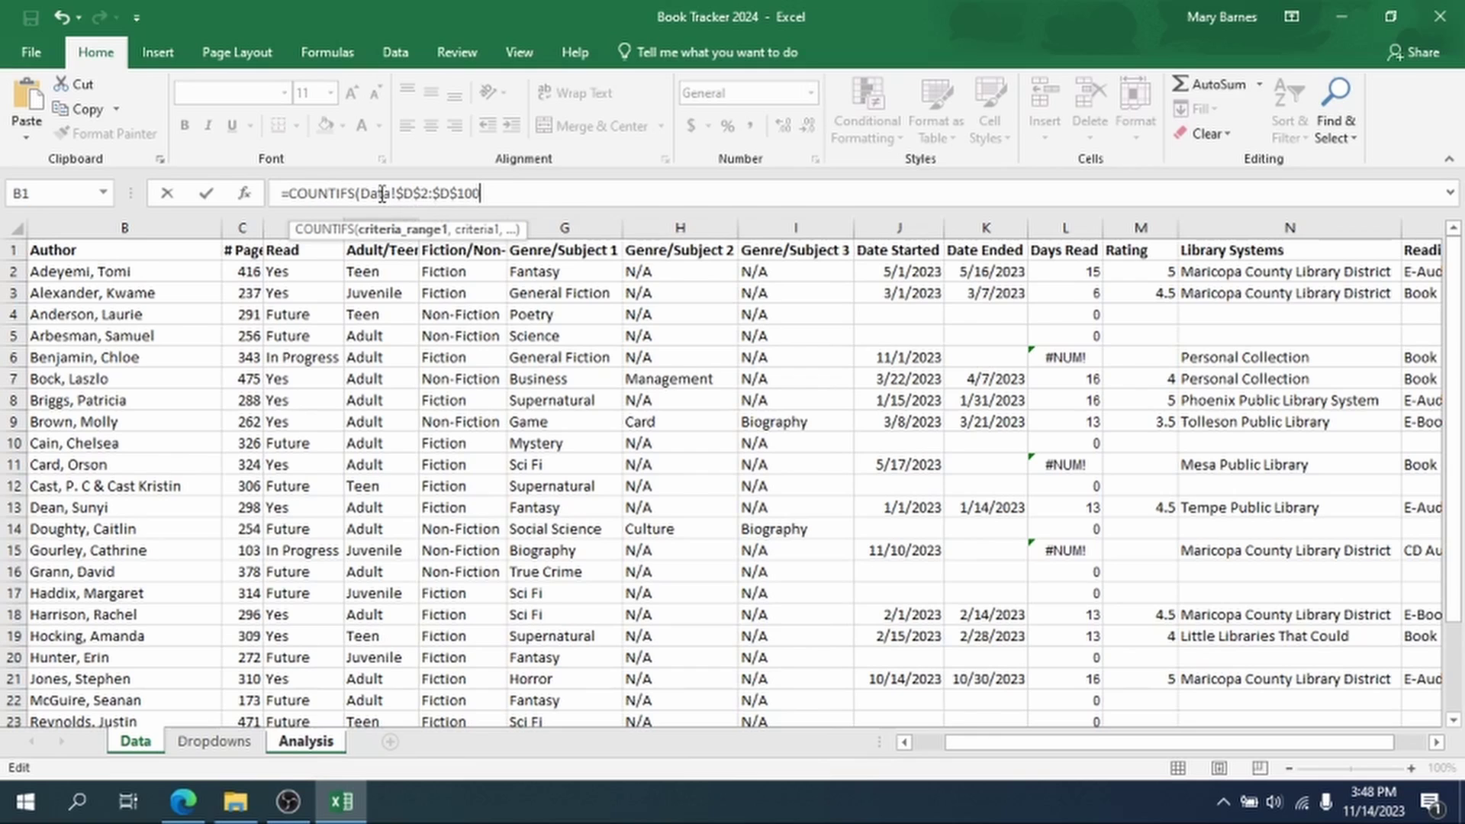
Step: Add "Yes" as the criterion for the Read column range in the COUNTIFS formula
left_click(428, 193)
type(",")
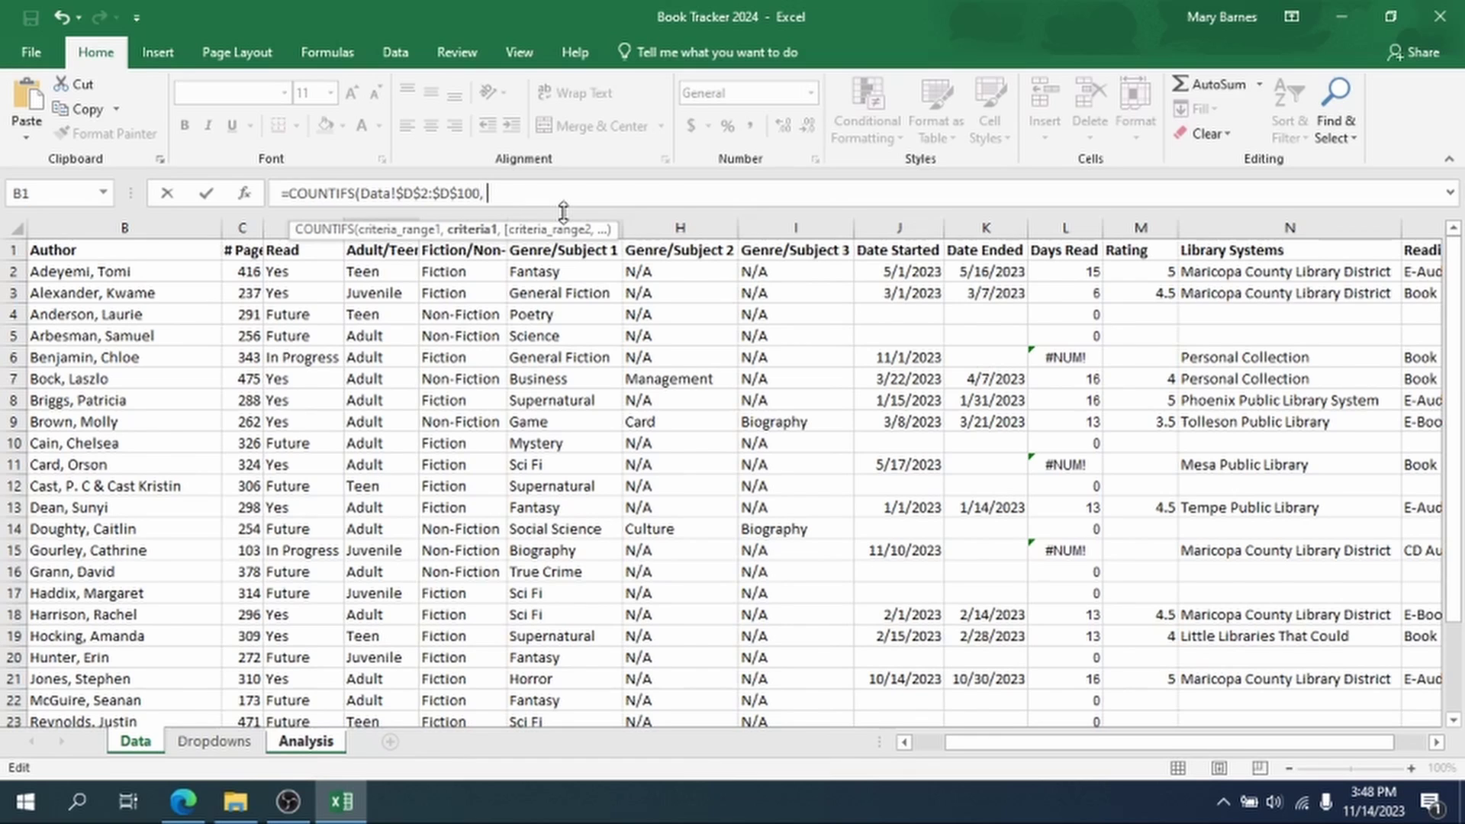
type("\"")
type("Yes\"")
type(",")
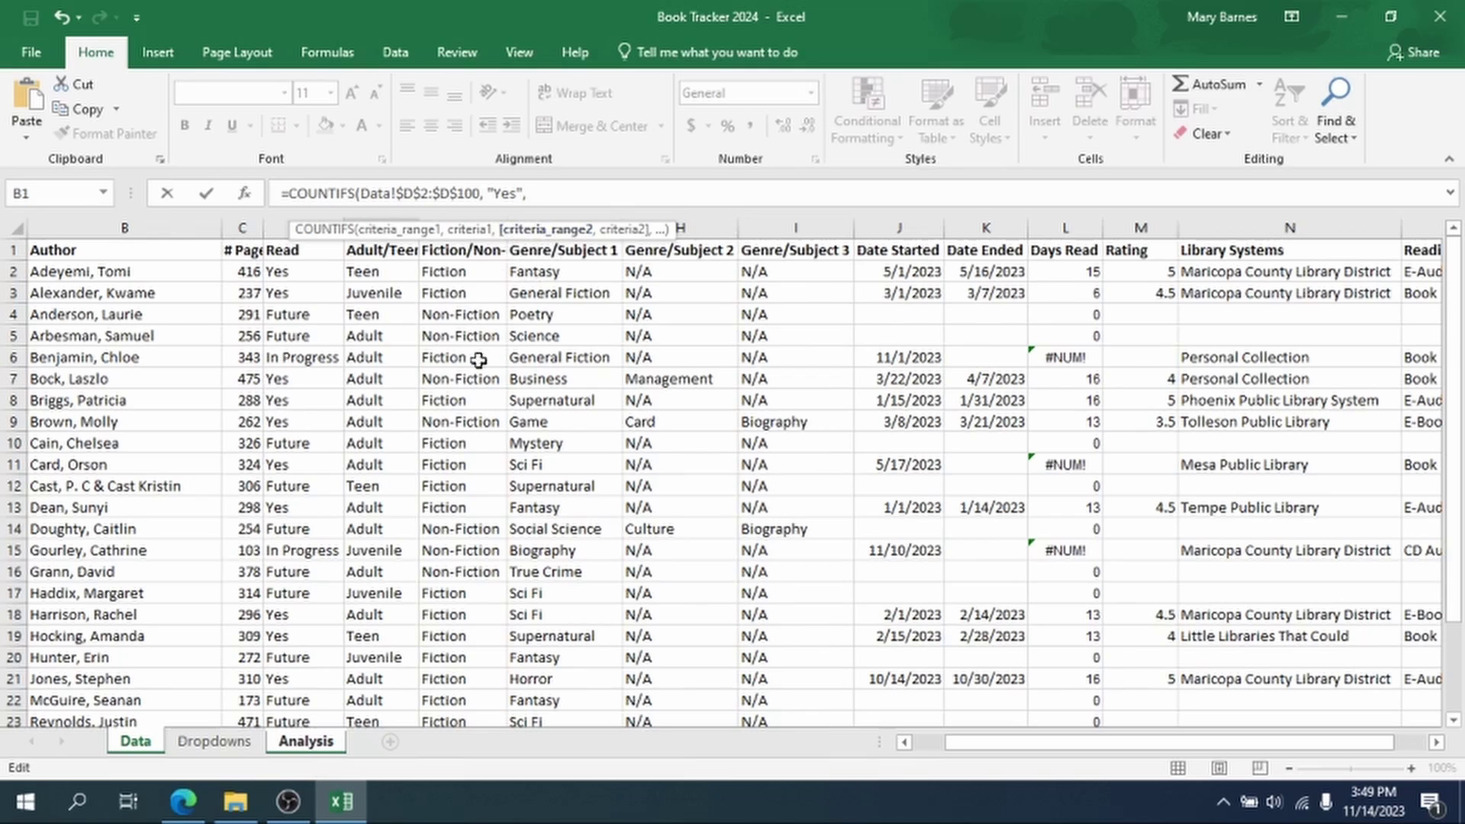
Step: Add the Data sheet's Adult/Teen column as the second criteria range, written as the absolute range Data!$E$2:$E$100
left_click(388, 275)
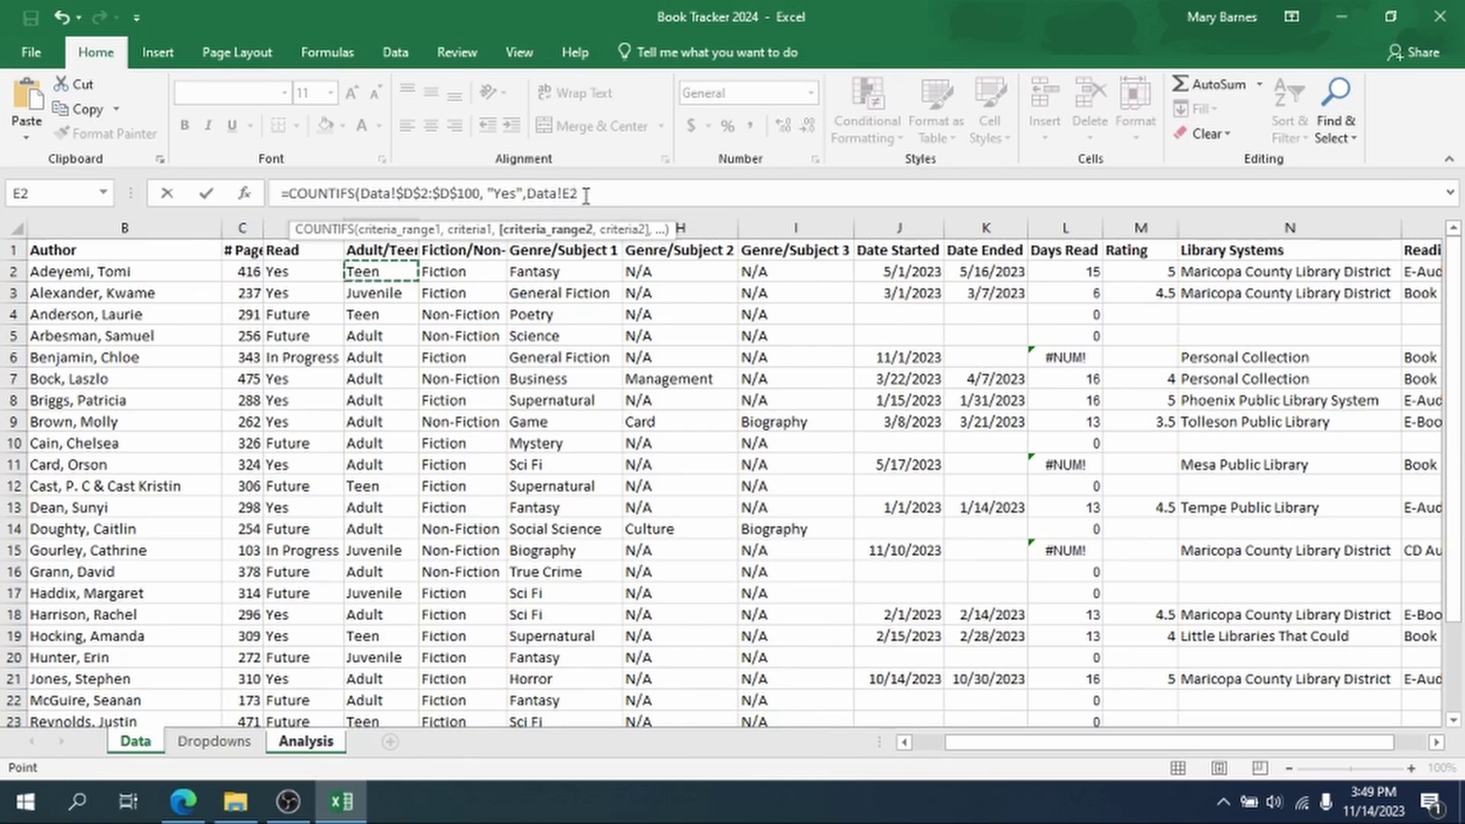
left_click(562, 193)
type("$")
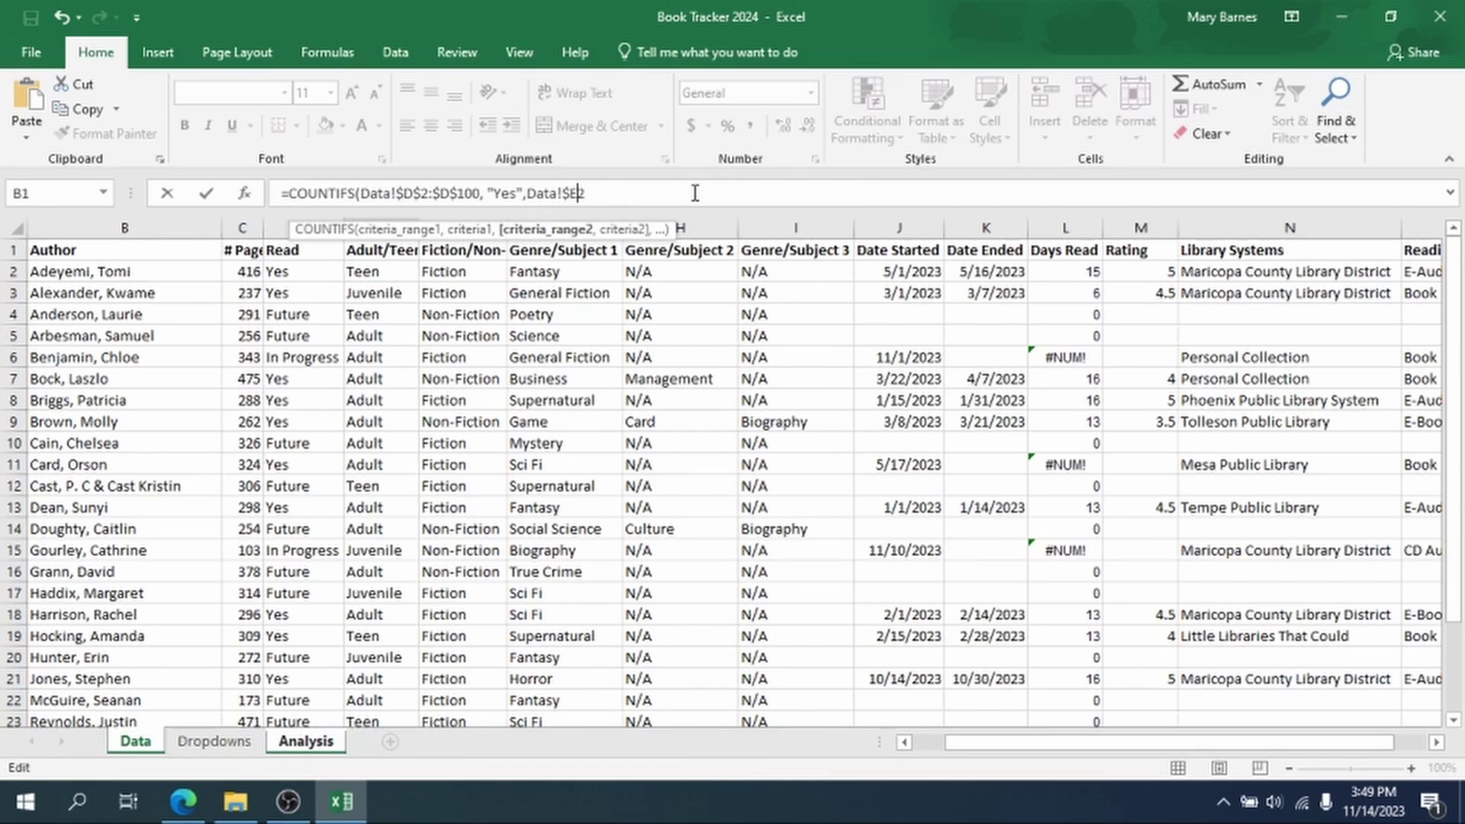
key("Right")
type("$")
key("Right")
type(":")
type("$E")
type("$100,")
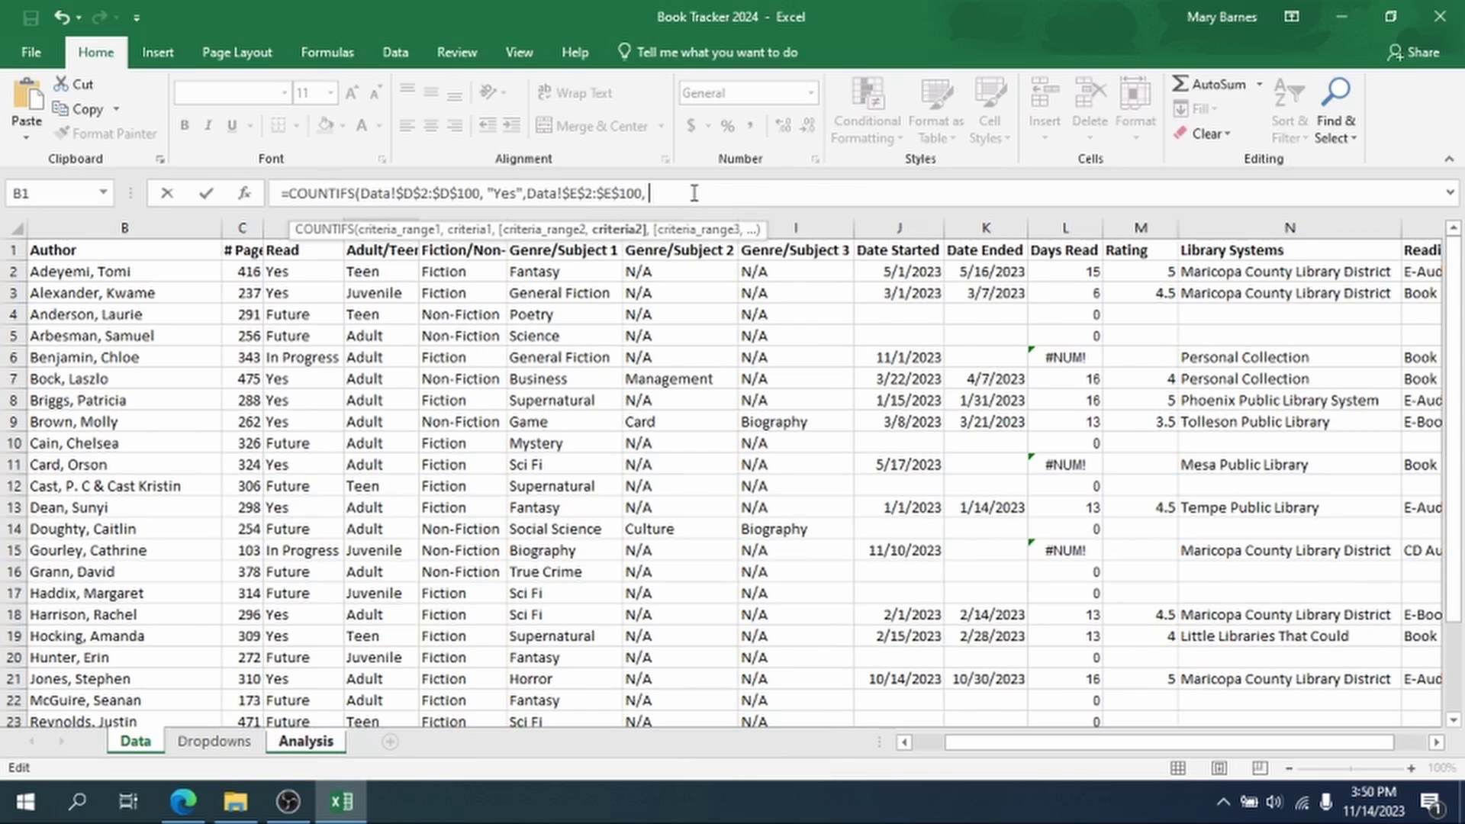
Step: Enter "Adult" as the criterion for the second criteria range in the COUNTIFS formula
type("\"")
type("Au")
type("ult\",")
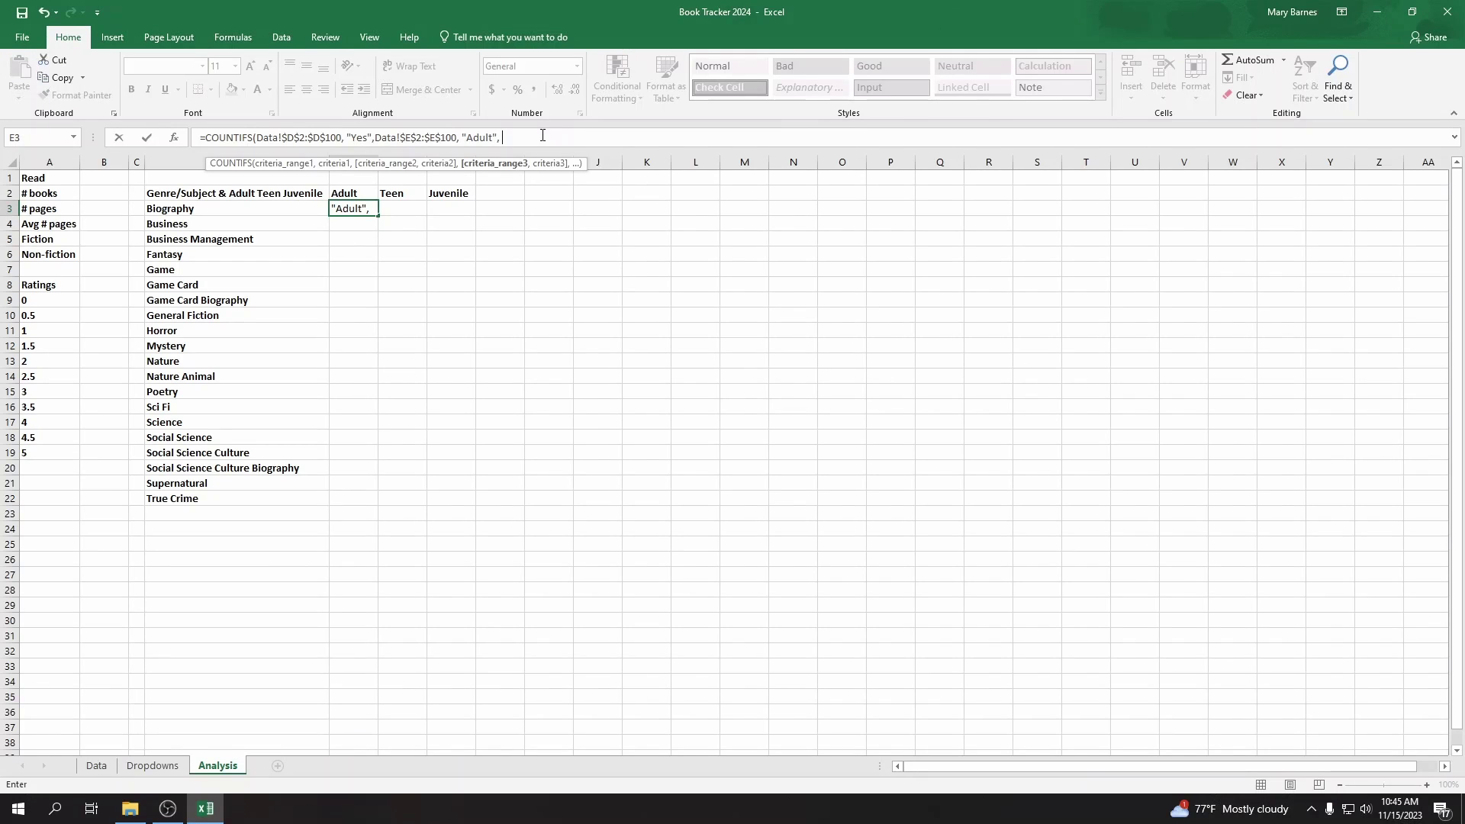
Step: Add the Genre/Subject 1 range Data!$G$2:$G100 as the third criteria range, with "Biography" as its criterion
left_click(542, 135)
left_click(96, 766)
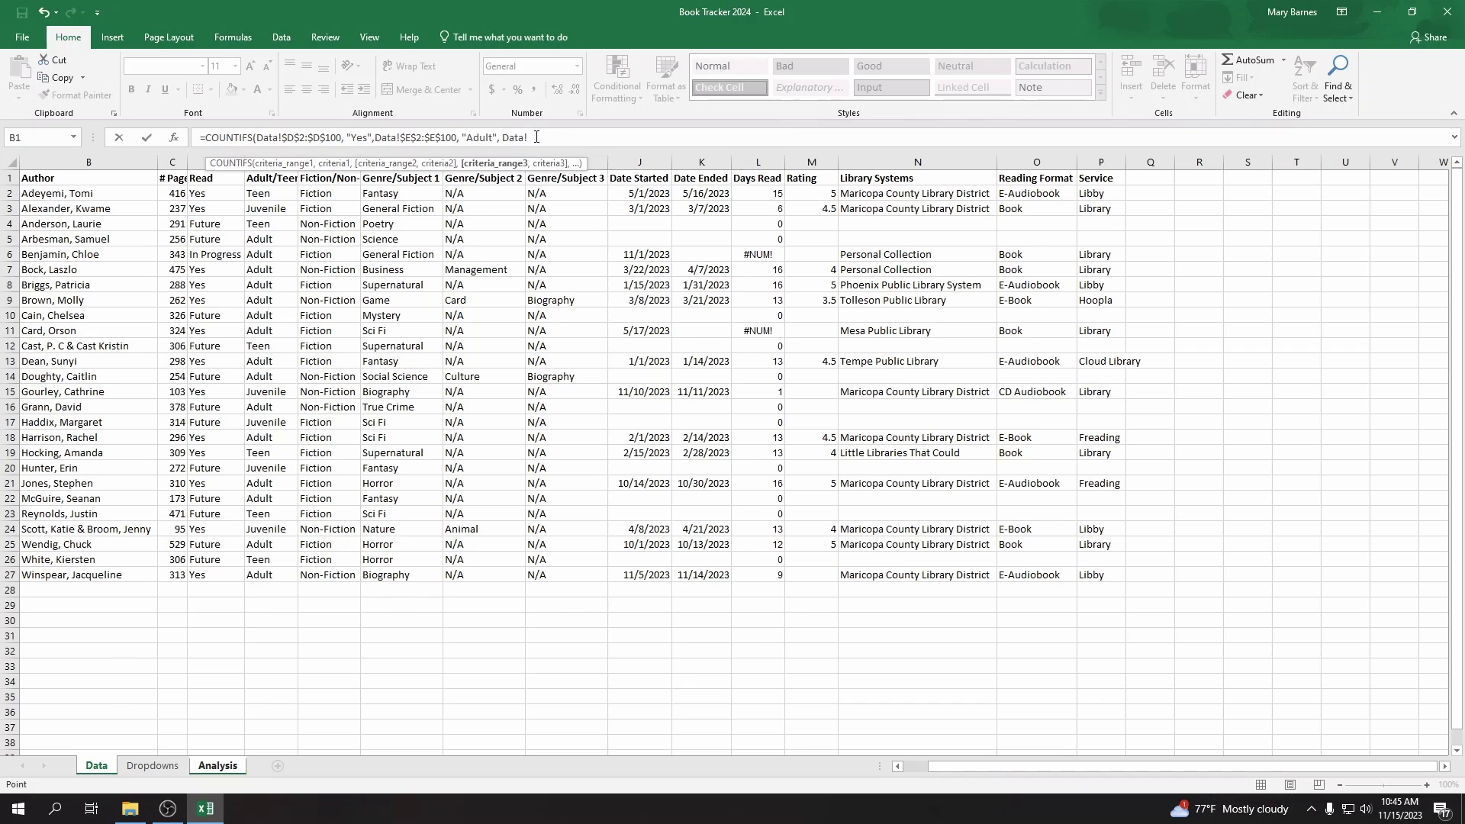
left_click(410, 195)
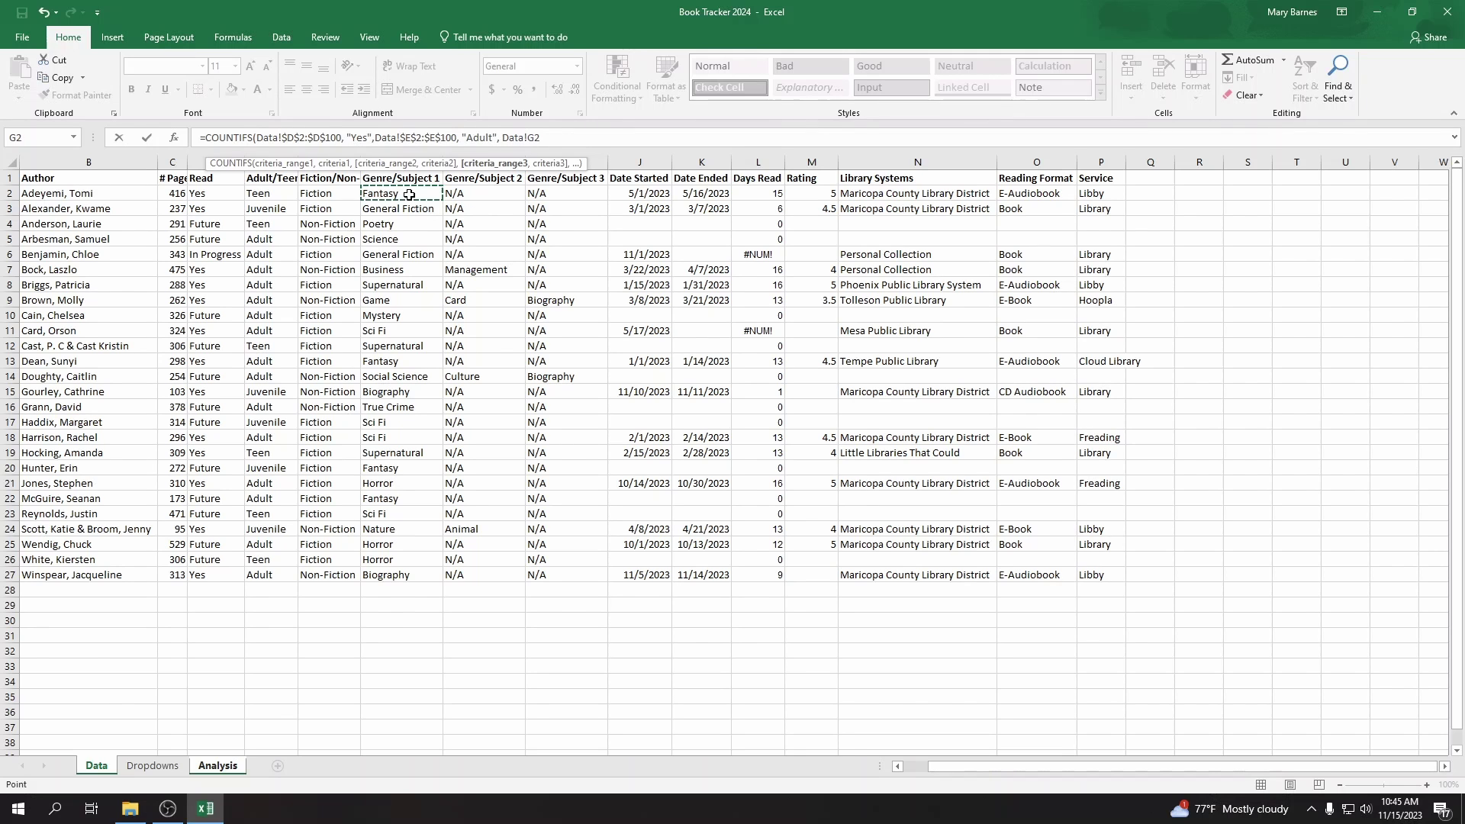
left_click(529, 138)
type("$D$")
type(":$")
type("G")
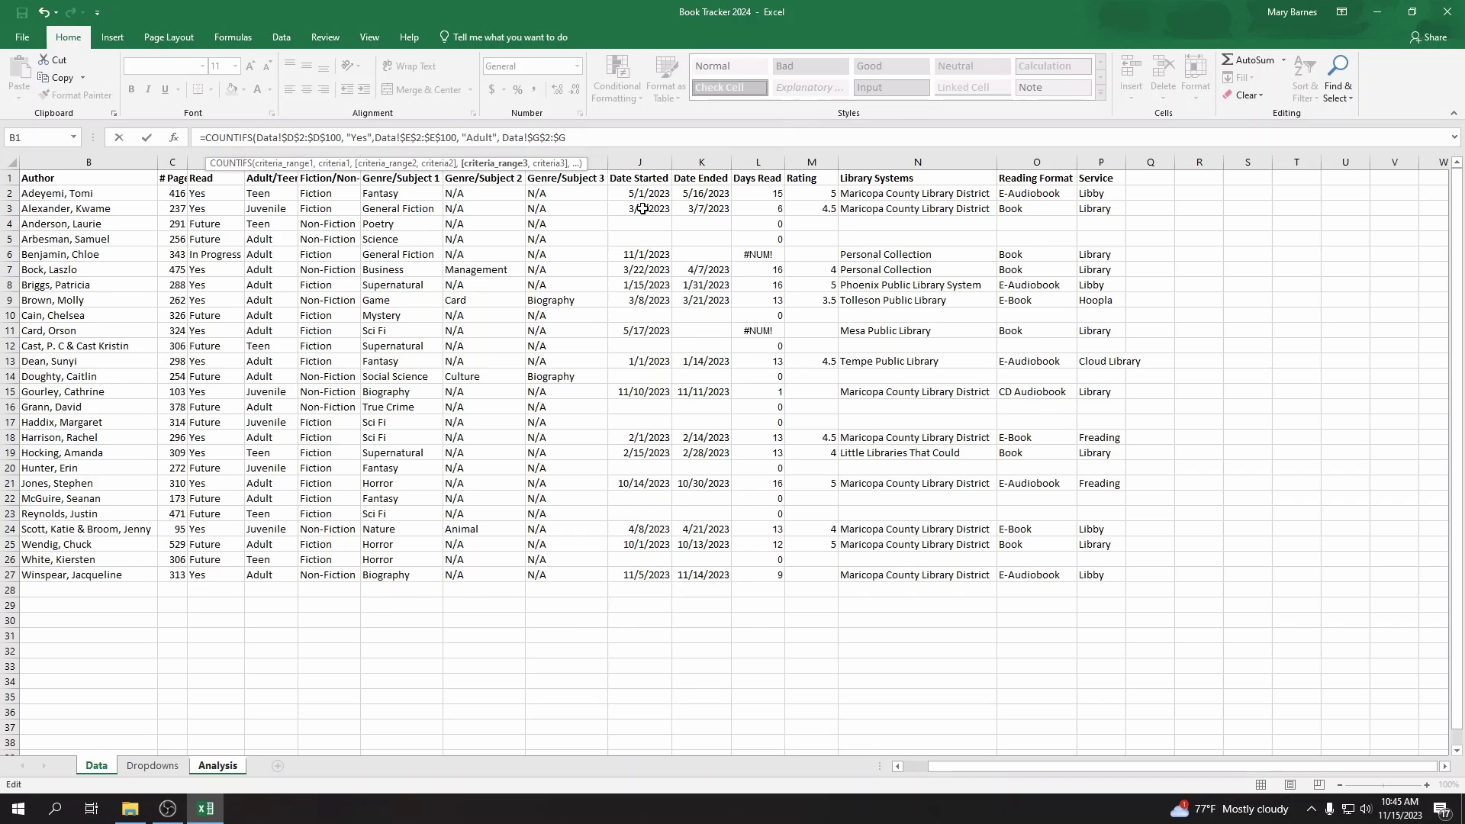
type("100,")
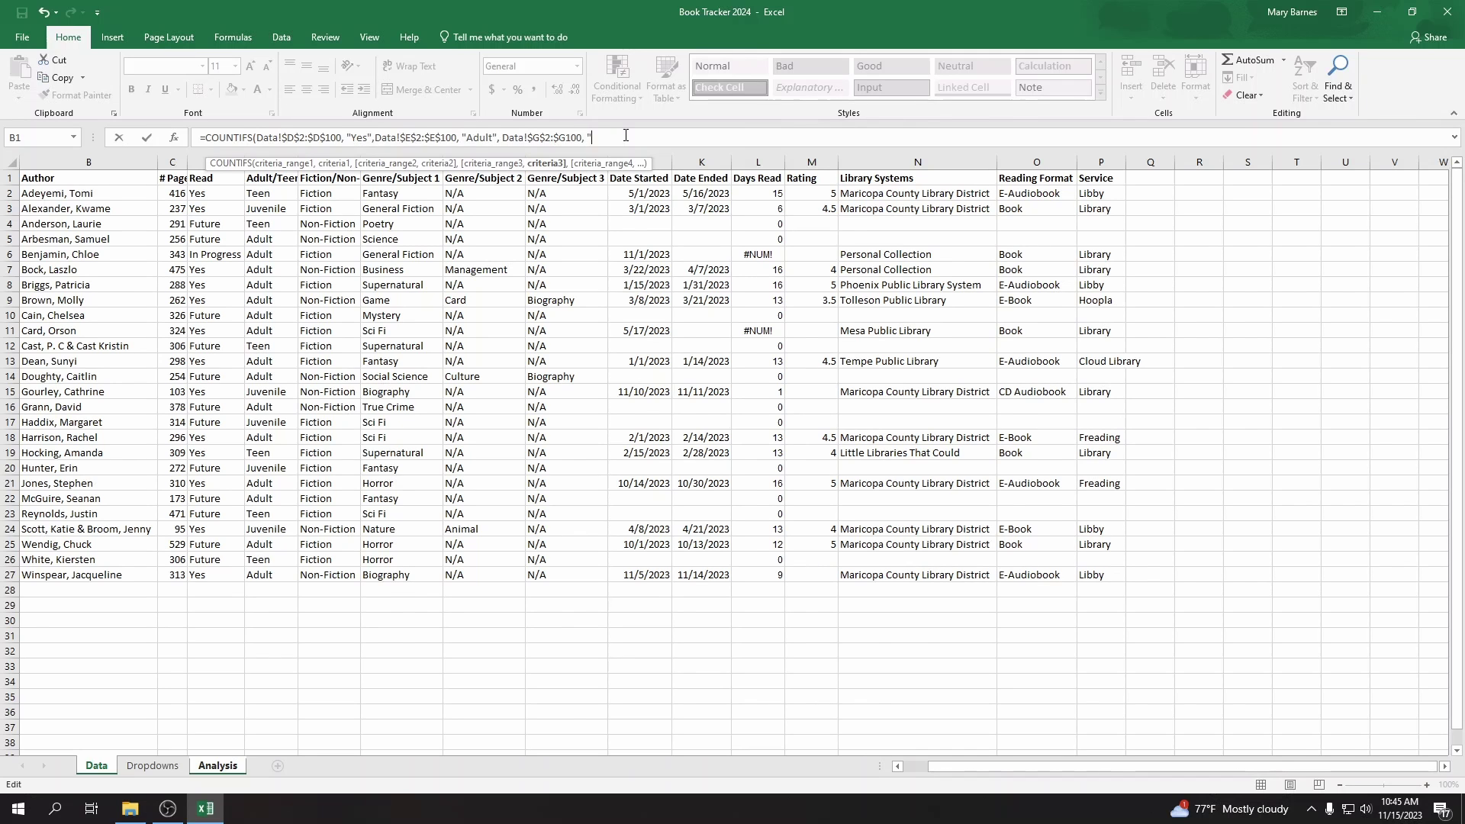
type(" \"Biography\"")
type(",")
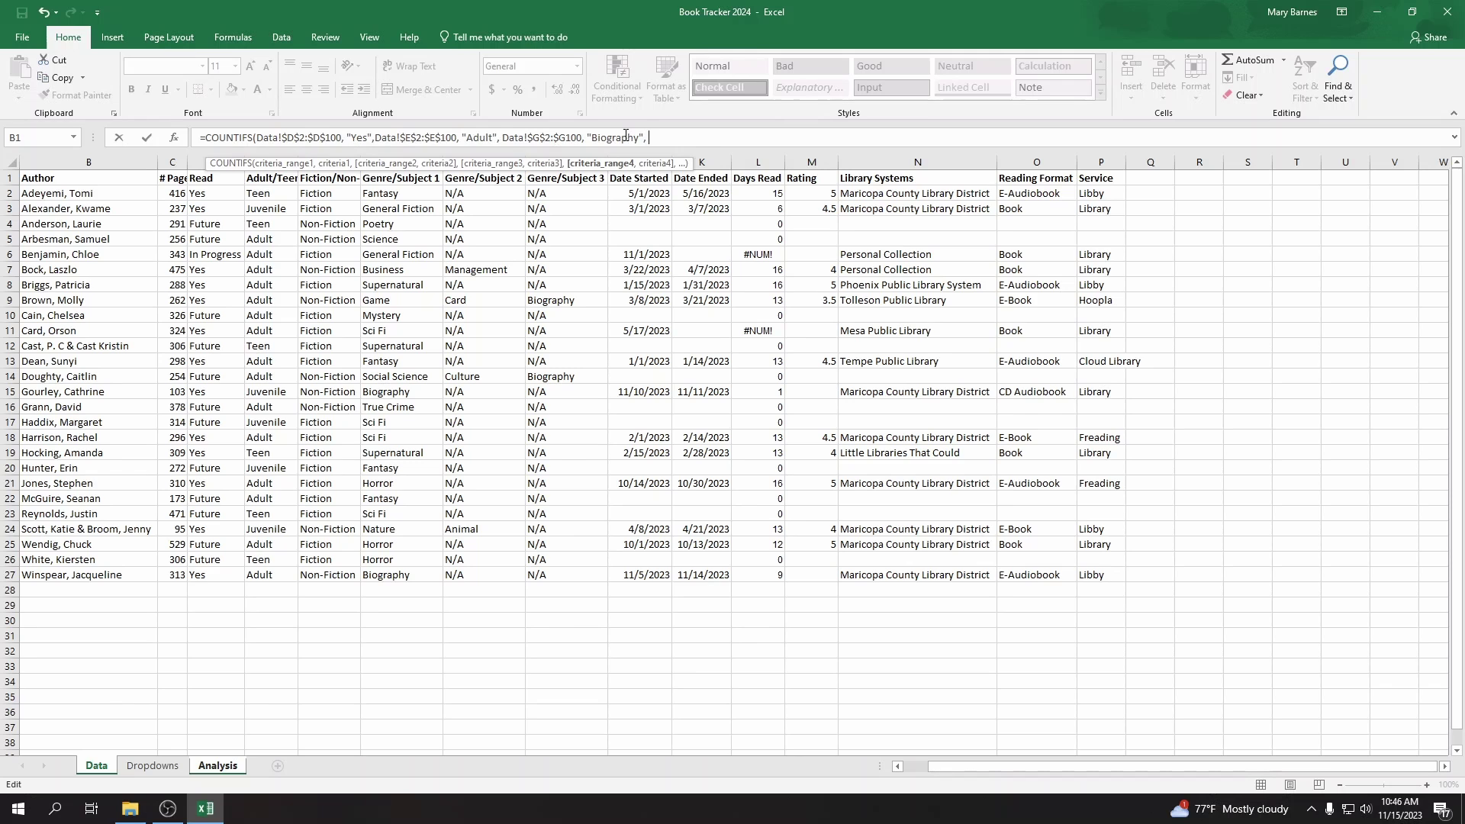
Step: Add the Genre/Subject 2 range Data!$H$2:$H100 as the fourth criteria range
left_click(487, 194)
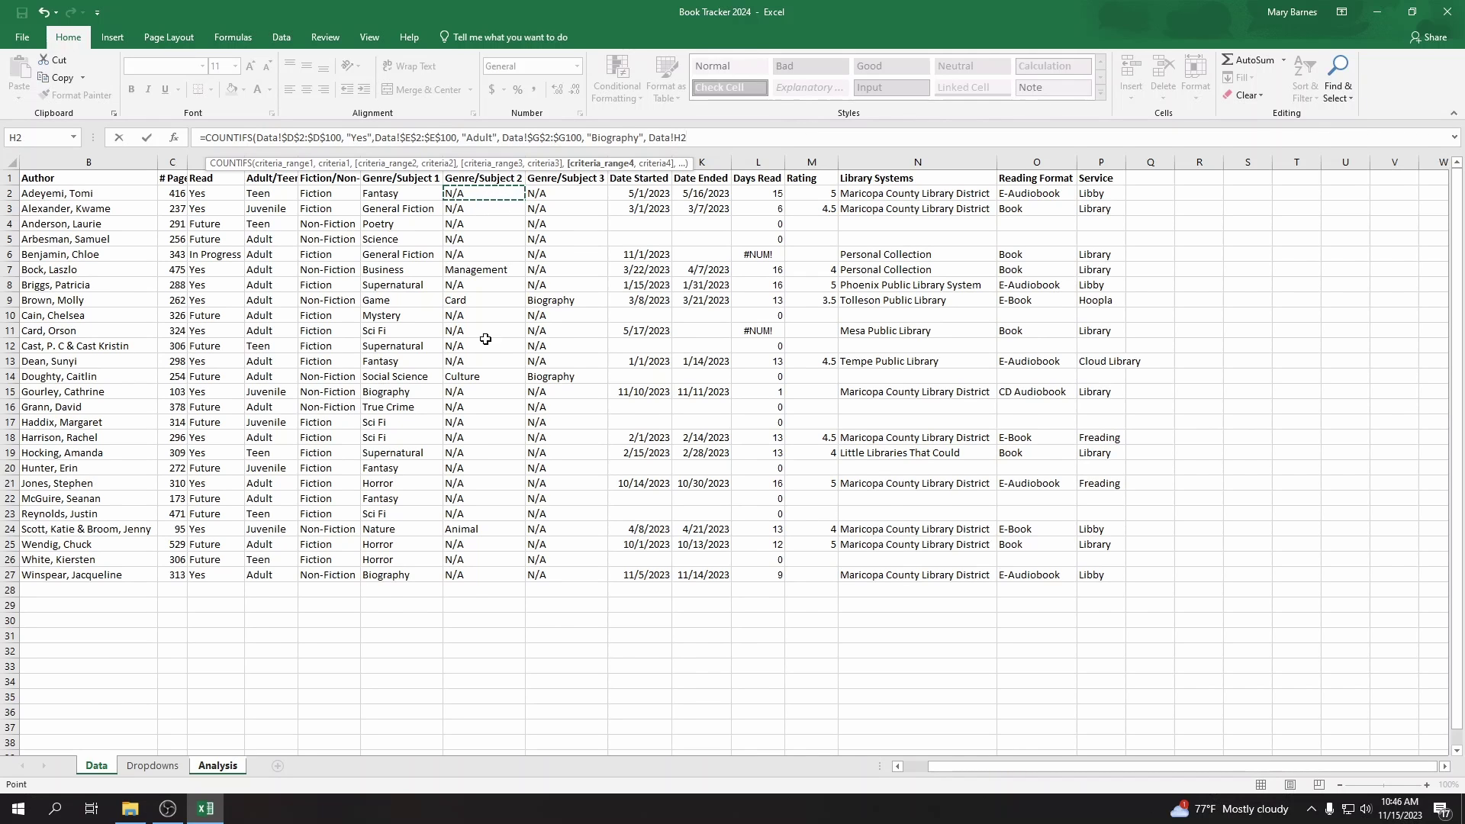
left_click(673, 139)
type("$D$")
type(":$H100")
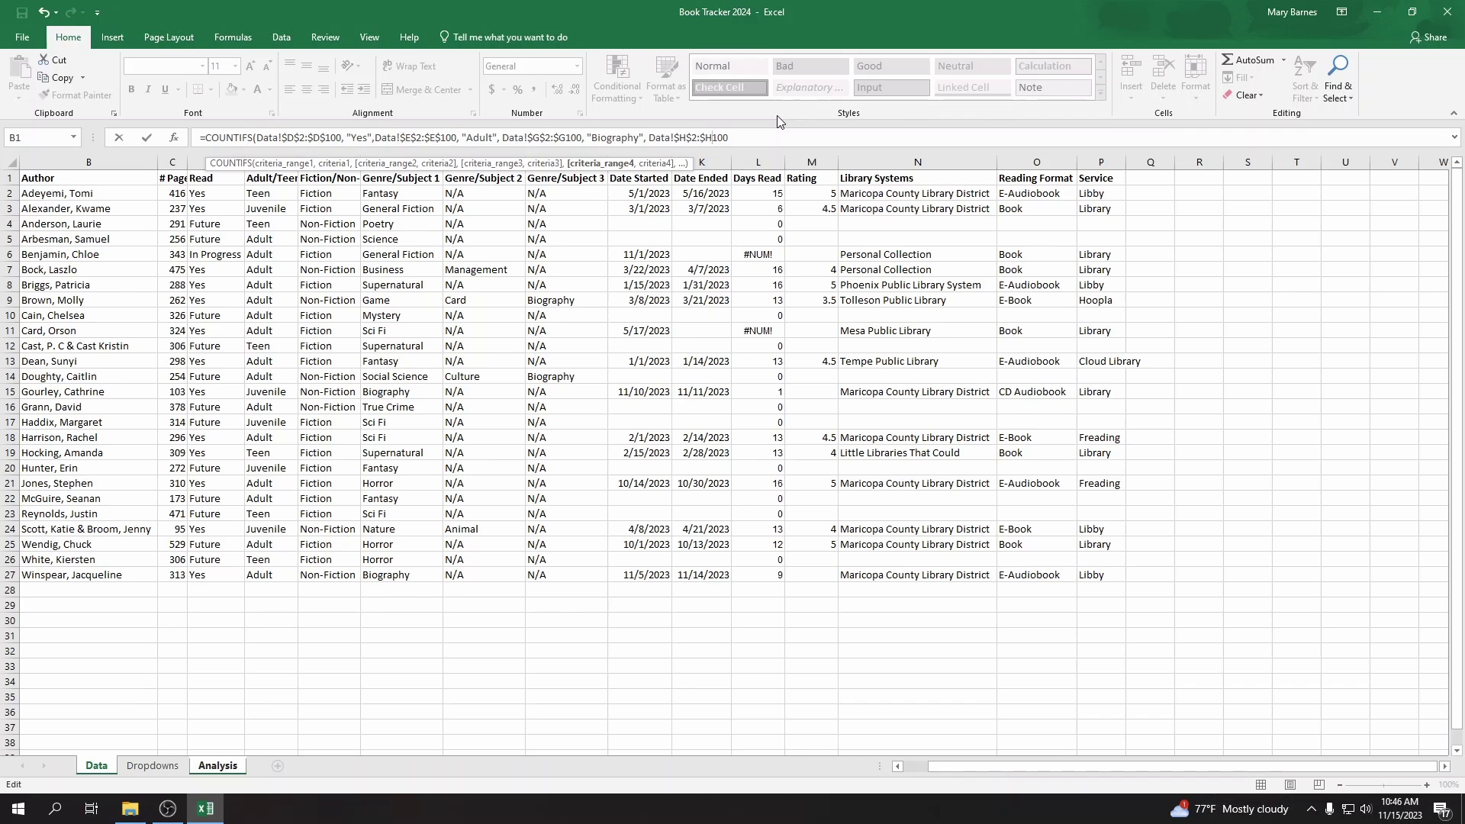
Step: Make the end rows of the G and H criteria ranges absolute, giving $G$100 and $H$100
type("$")
key("Left")
key("Left")
key("Left")
key("Left")
key("Left")
key("Left")
key("Left")
key("Left")
key("Left")
key("Left")
key("Left")
key("Left")
key("Left")
key("Left")
key("Left")
key("Left")
type("$")
key("Right")
key("Right")
key("Right")
key("Right")
key("Right")
key("Right")
key("Right")
key("Right")
key("Right")
key("Right")
key("Right")
key("Right")
key("Right")
key("Right")
key("Right")
key("Right")
key("Right")
key("Right")
key("Right")
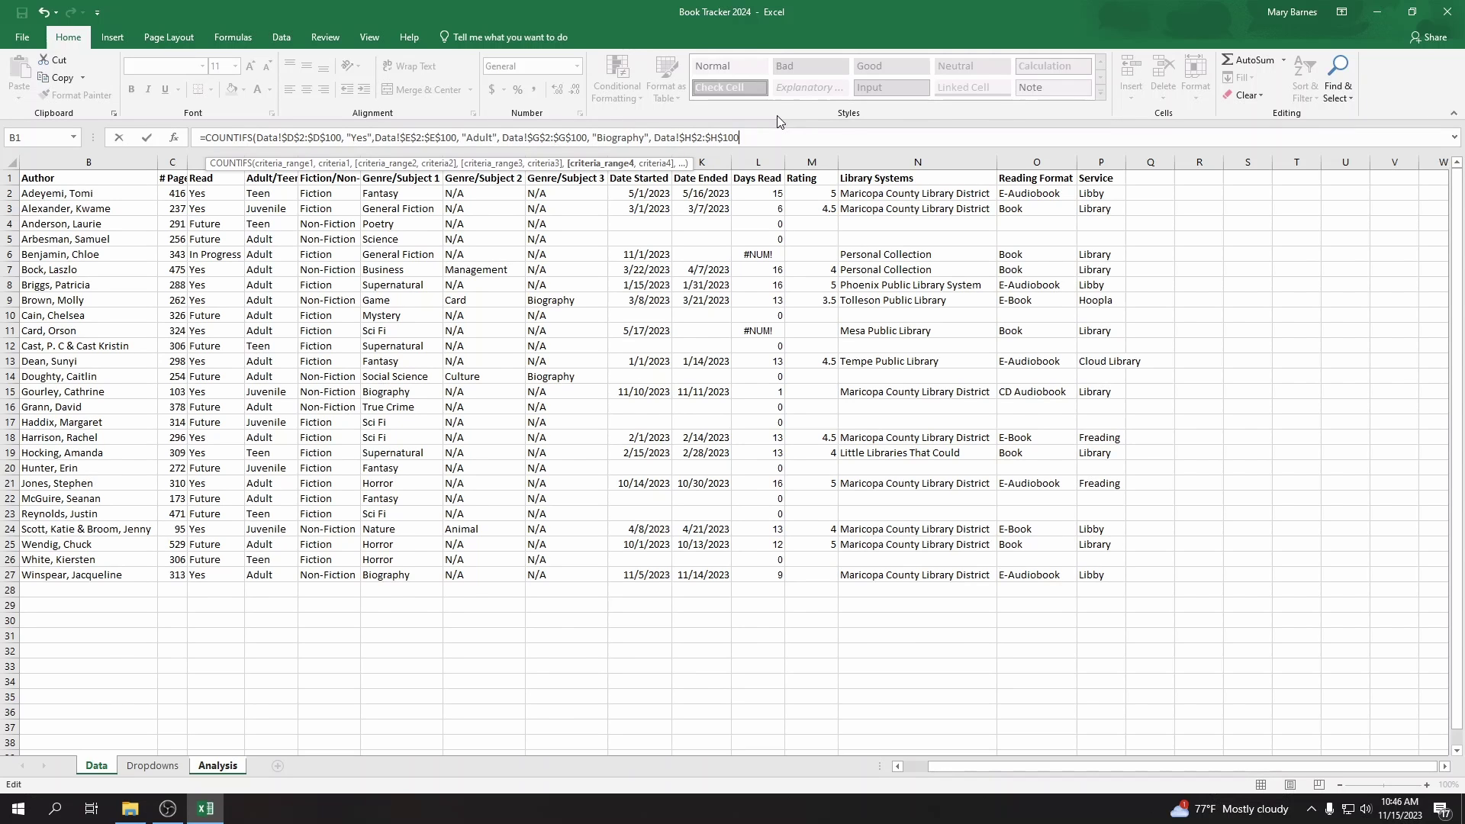
Step: Enter "N/A" as the Genre/Subject 2 criterion and add Data!$I$2:$I$100 as the fifth criteria range
type(",")
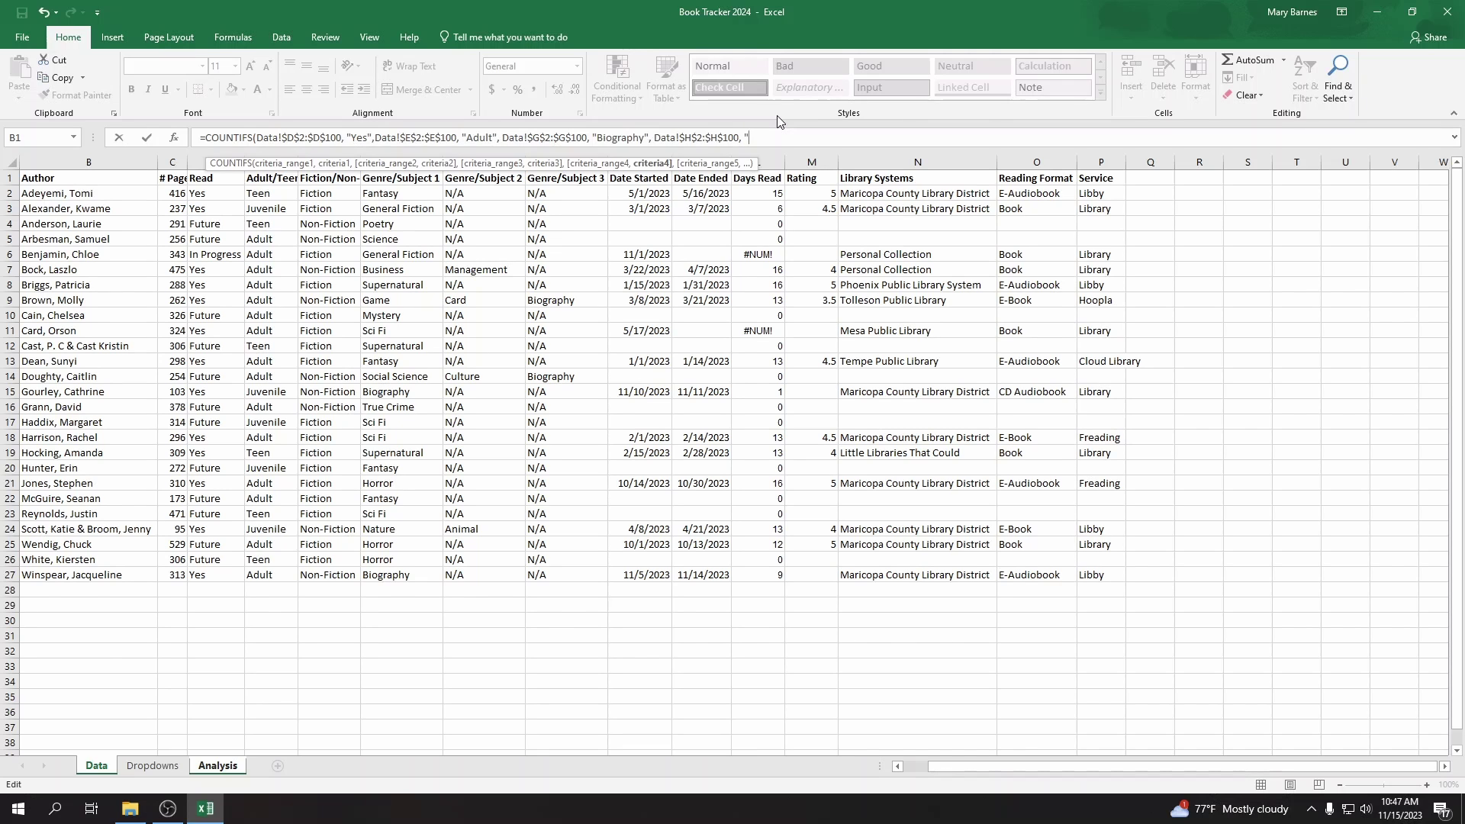
type(" \"N/A\",")
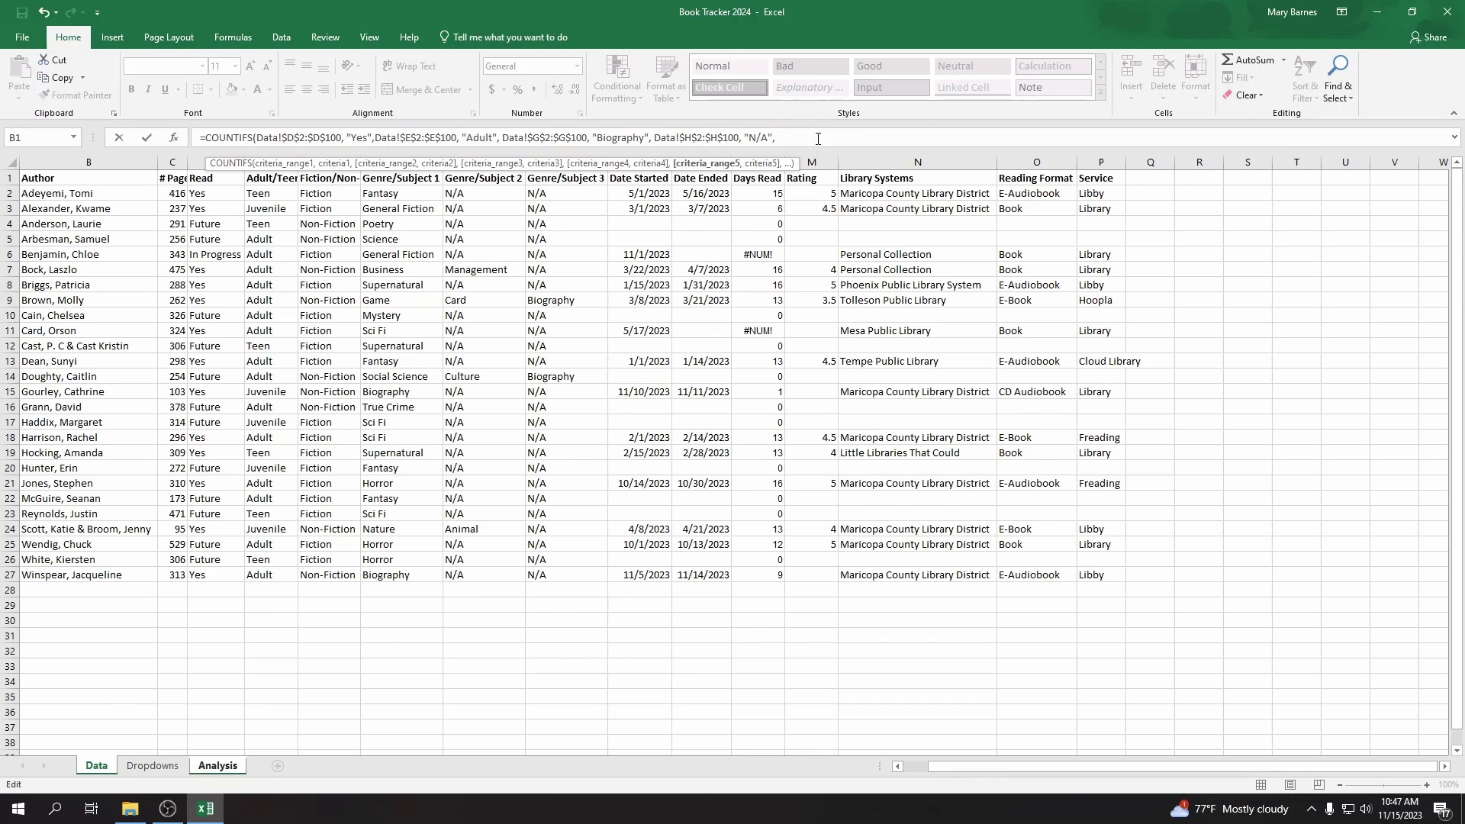
left_click(570, 195)
left_click(780, 137)
type("$I")
type("$100,")
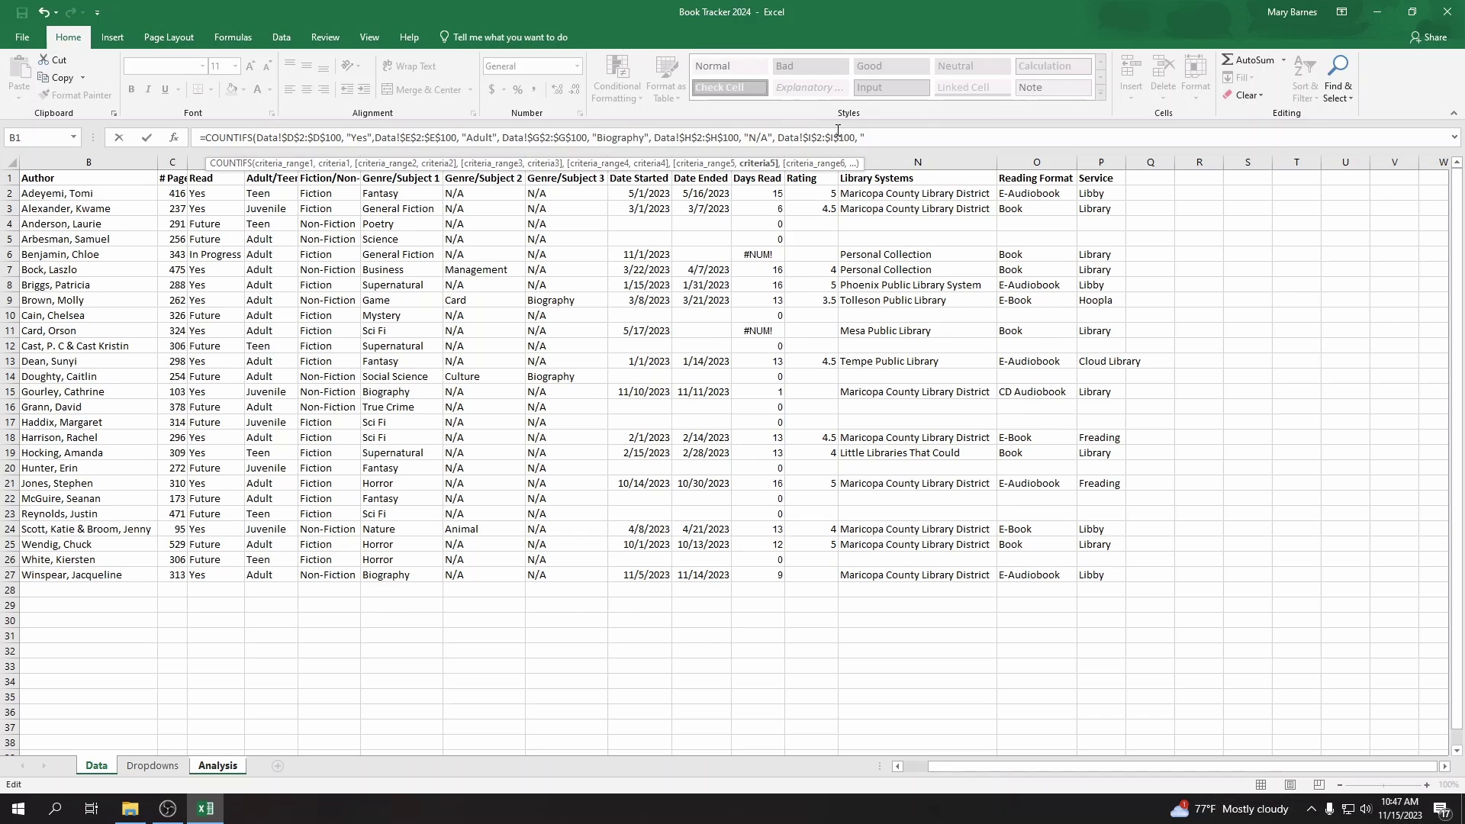
Step: Enter "N/A" as the Genre/Subject 3 criterion and complete the COUNTIFS formula in E3
type("\"N?")
type("A")
key("BackSpace")
key("BackSpace")
type("/A\"")
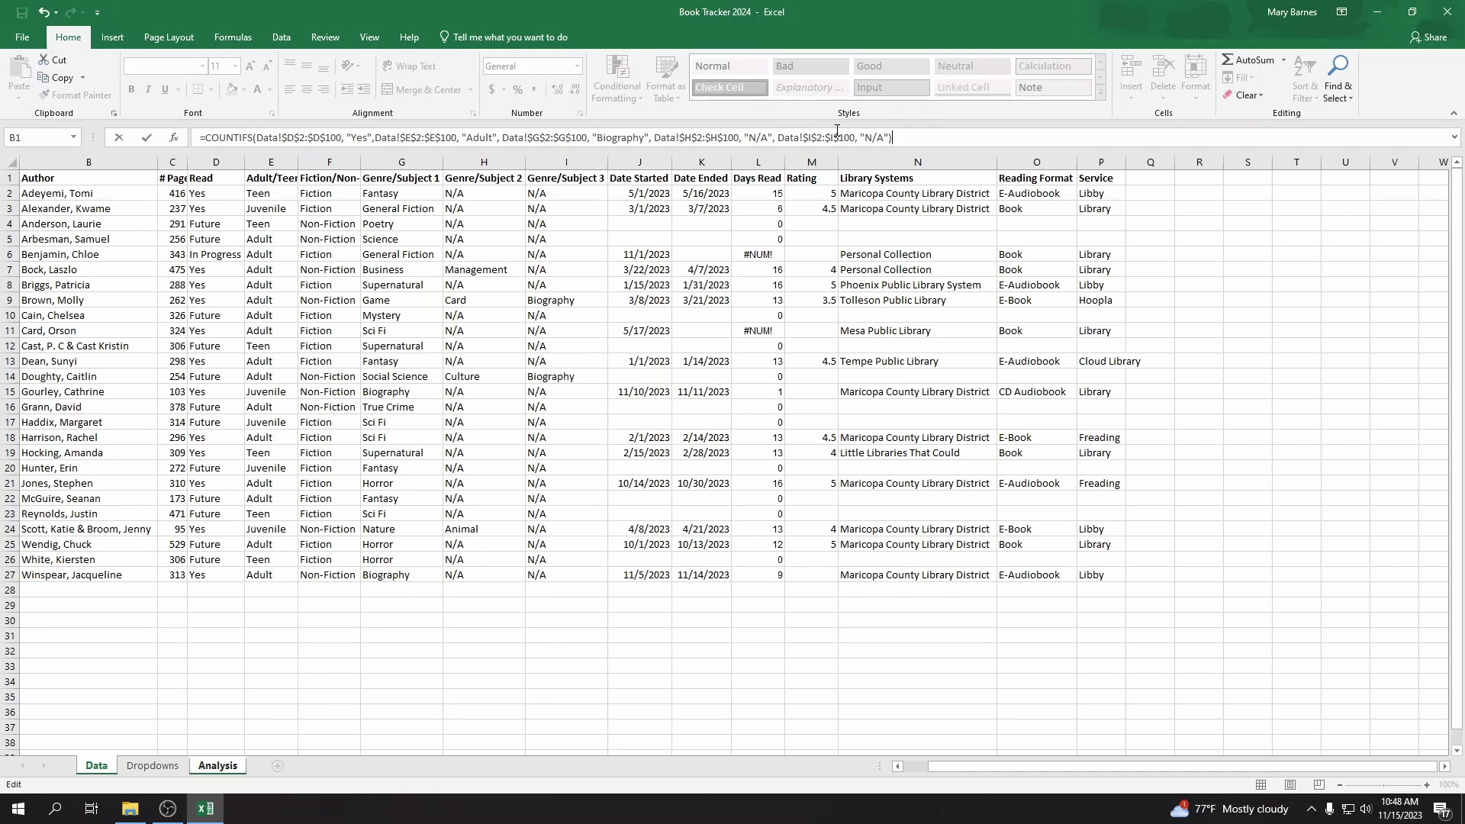
left_click(761, 137)
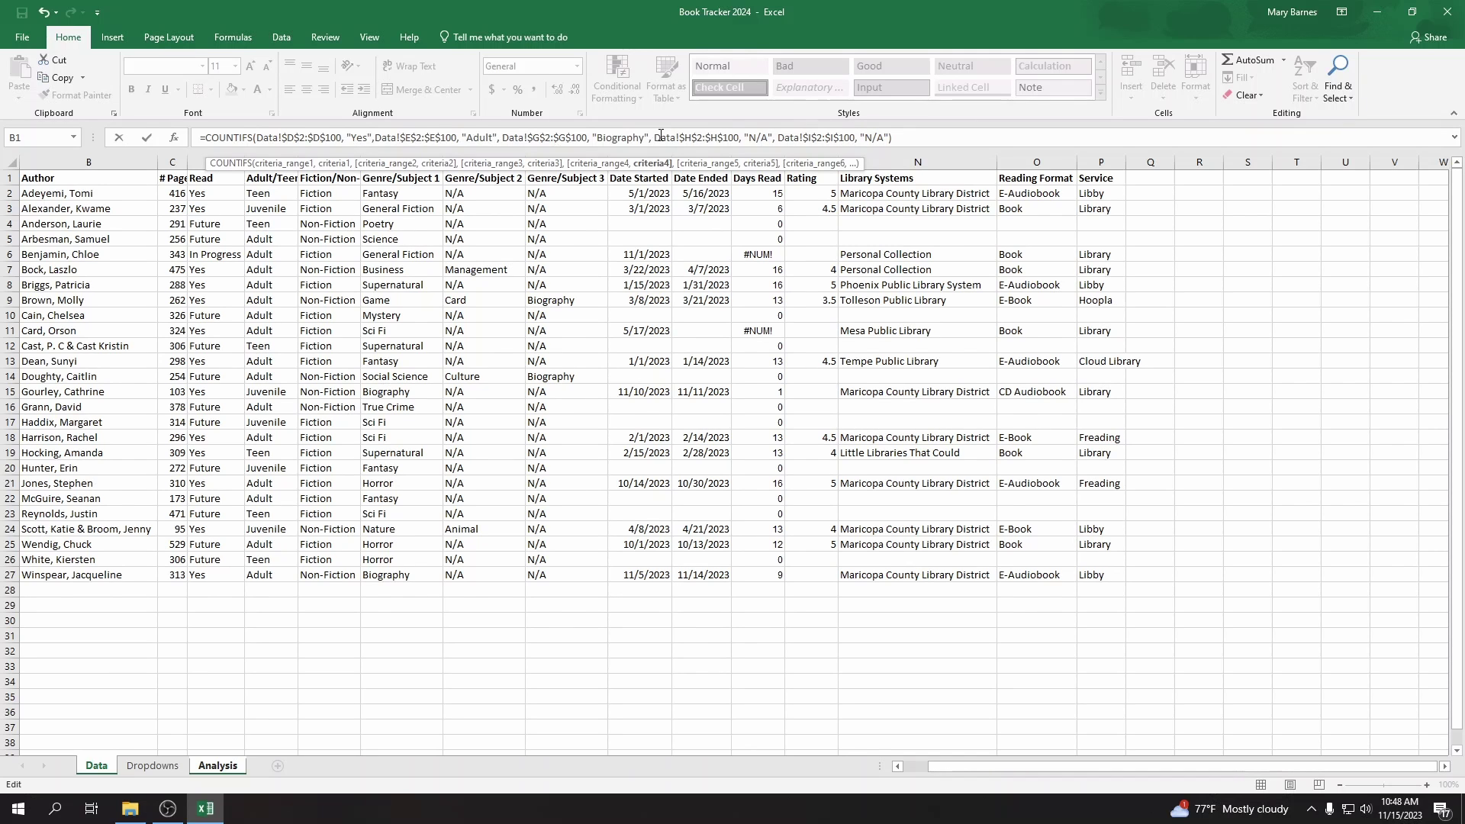
left_click_drag(653, 137, 881, 135)
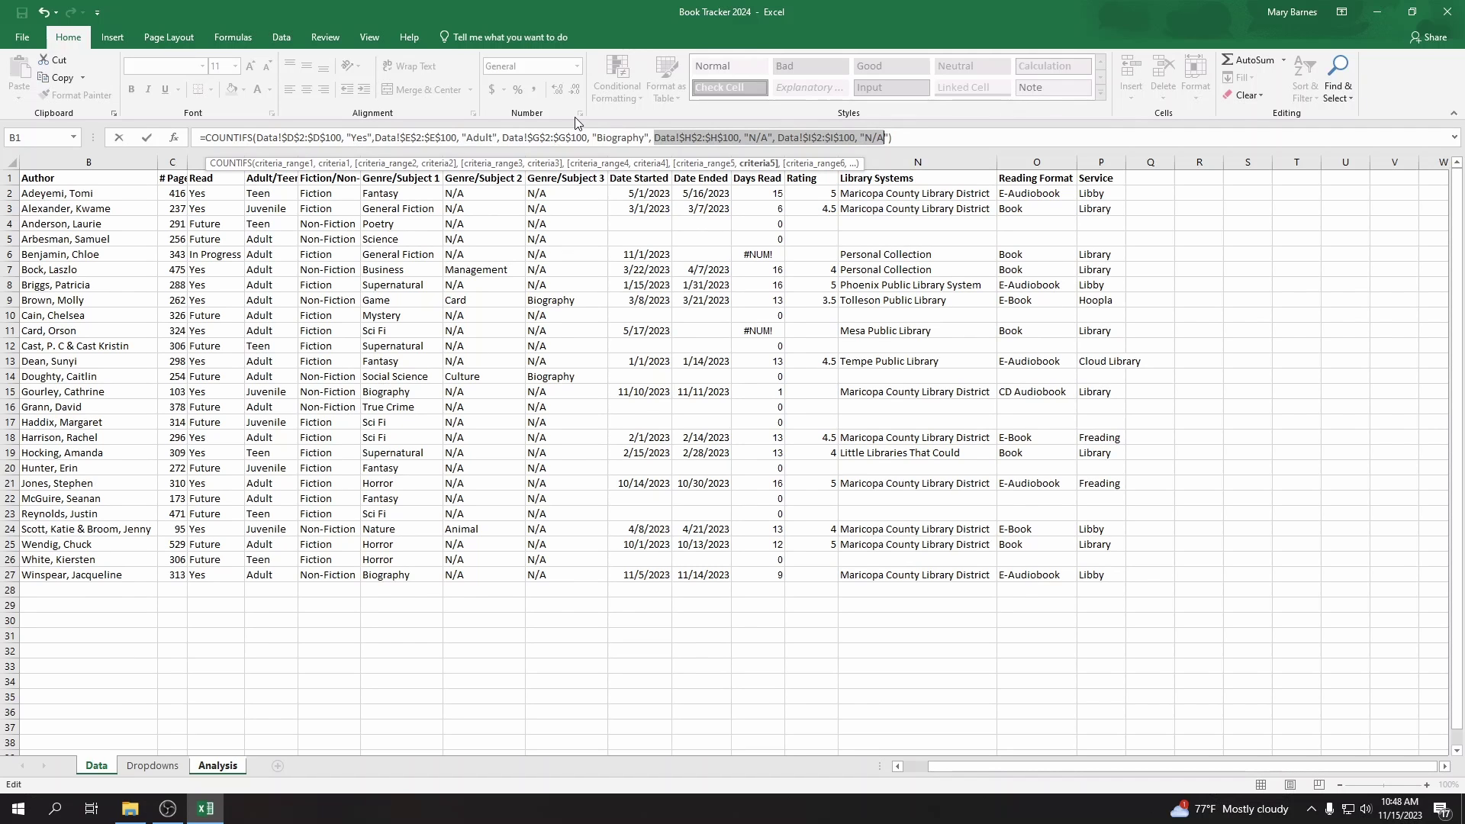
left_click(466, 136)
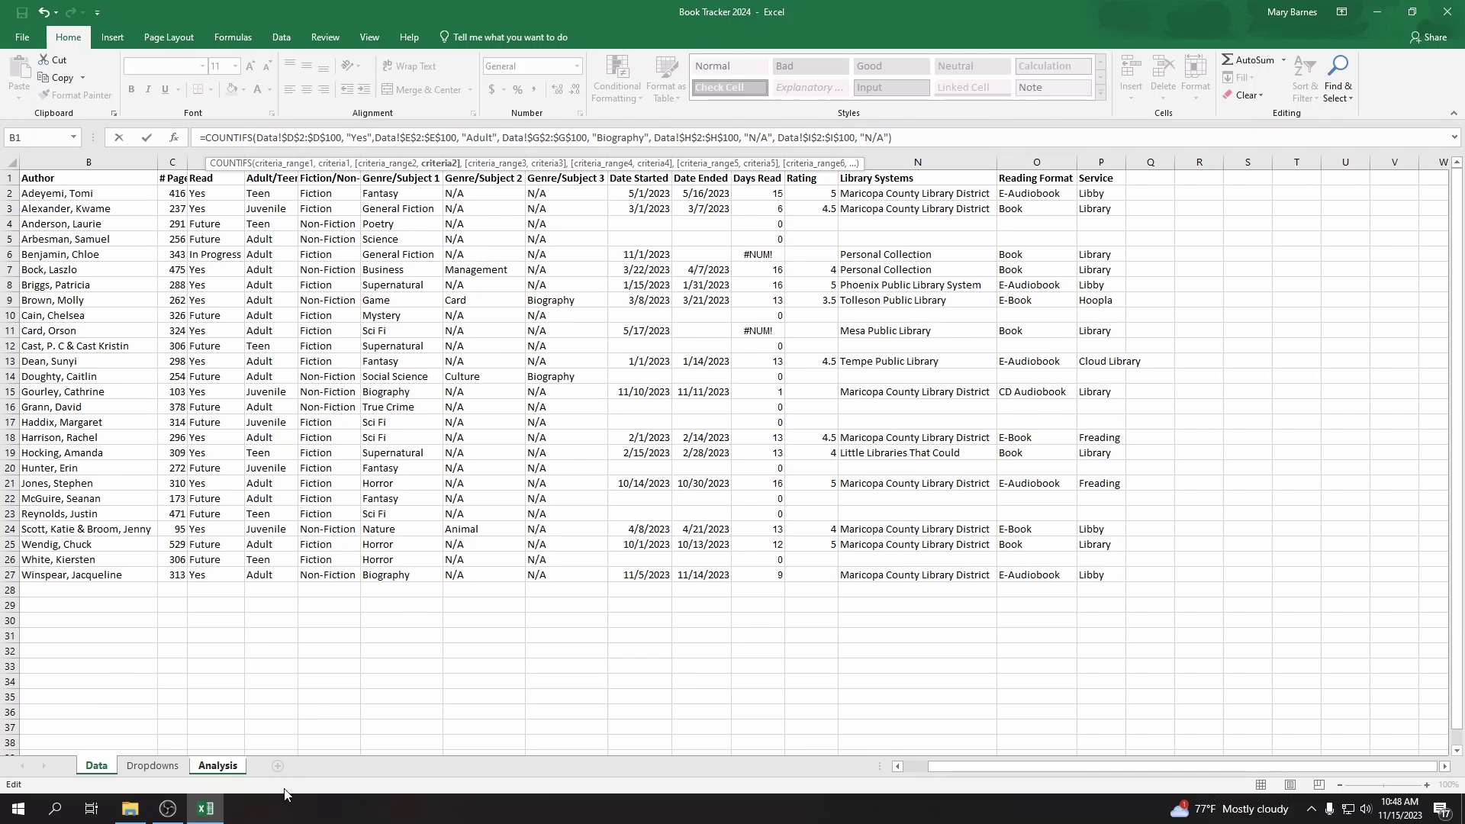
left_click(925, 138)
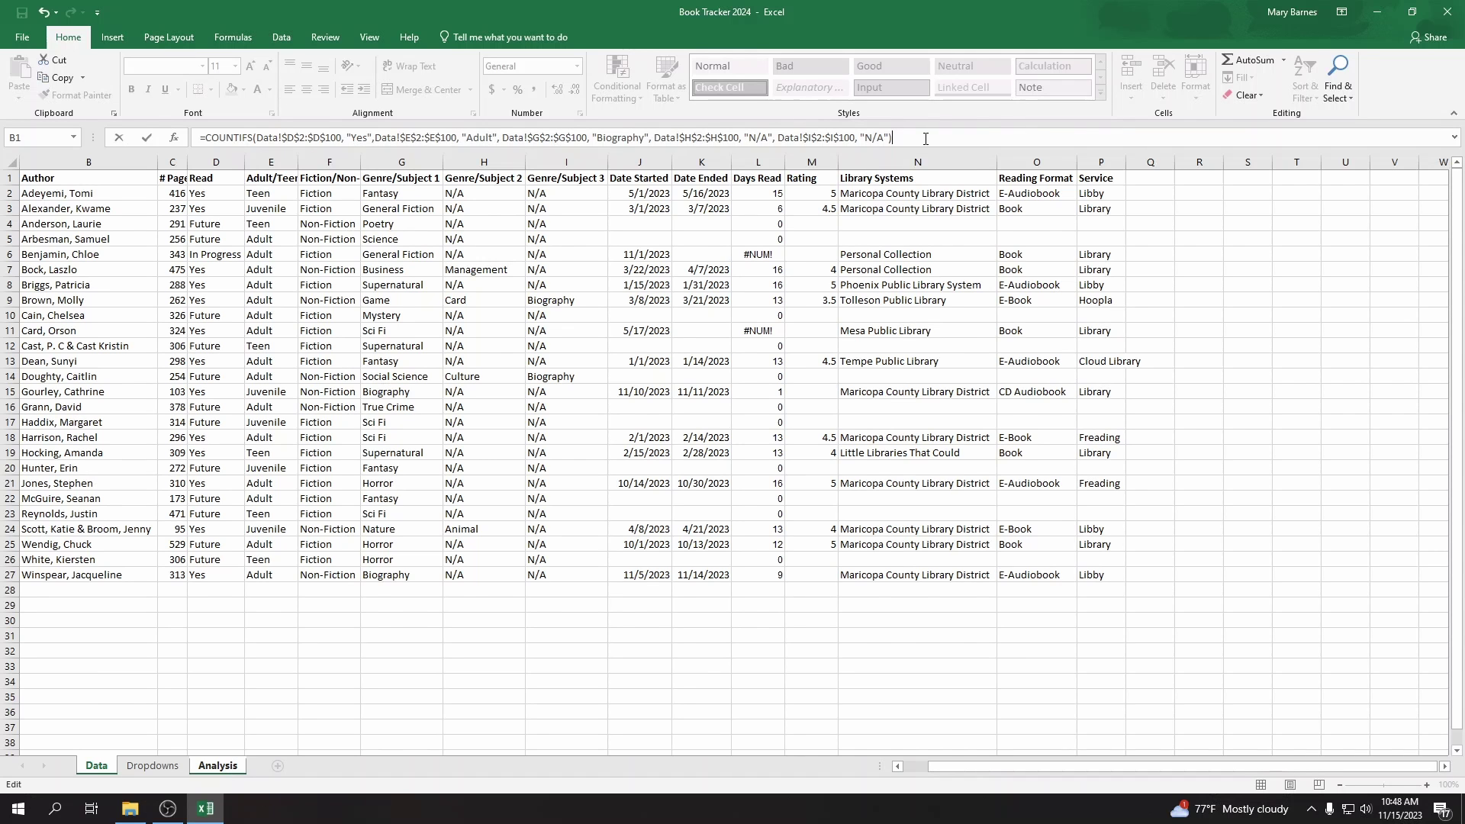
key("Return")
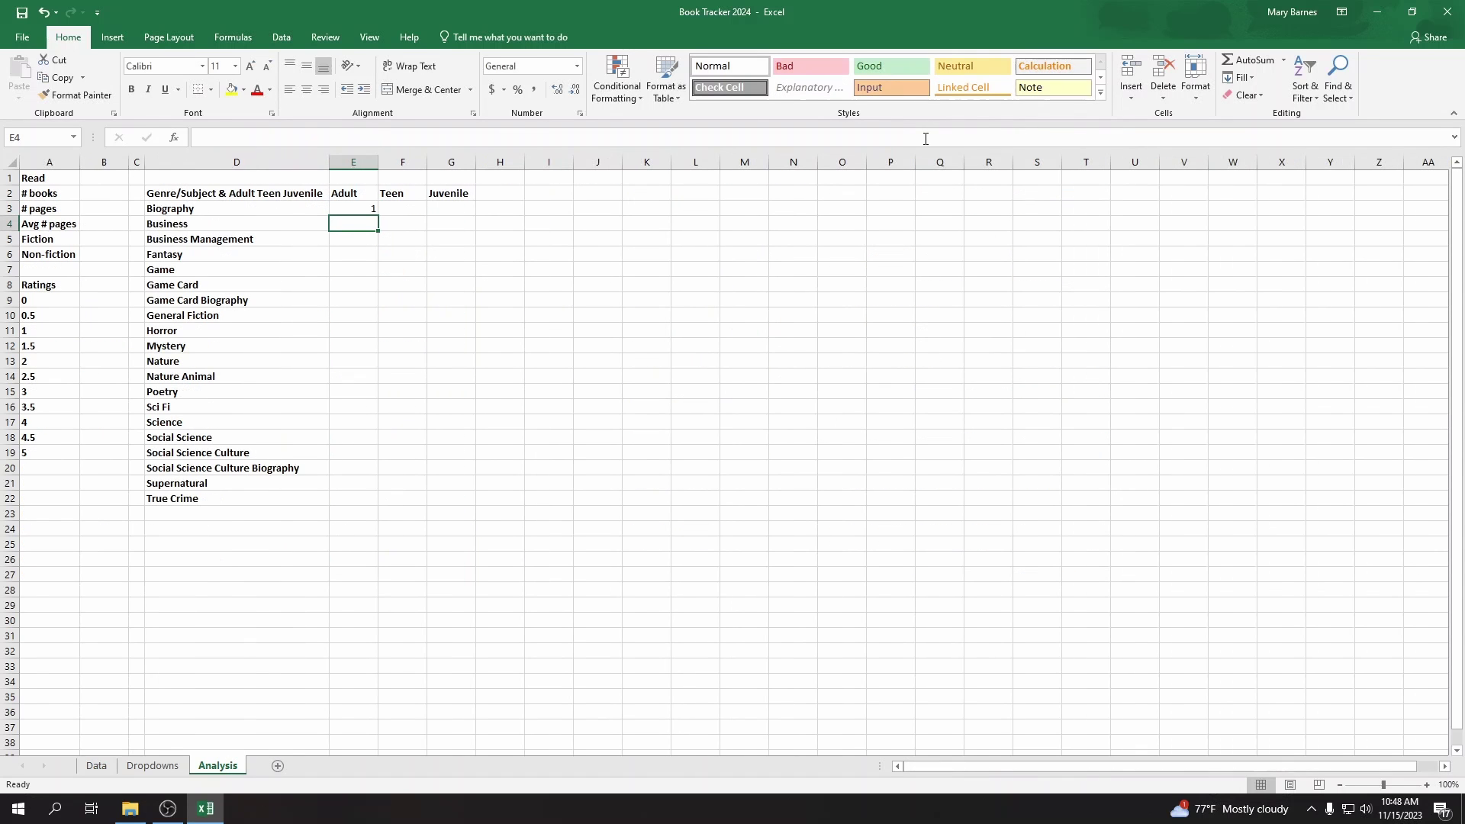
Step: Check the E3 result against the Read, age group and genre values of the Biography books on the Data sheet
left_click(359, 209)
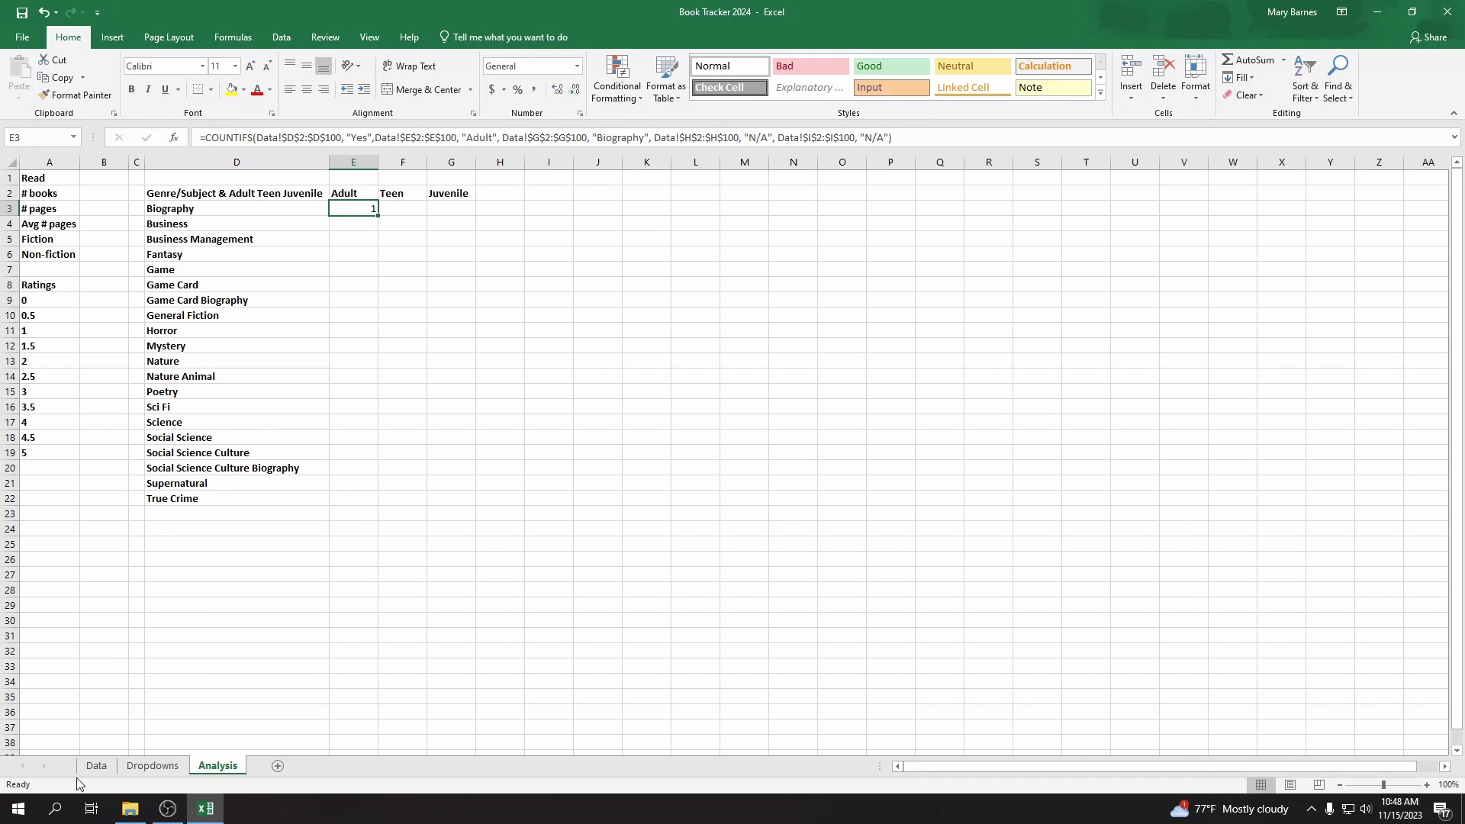
left_click(96, 766)
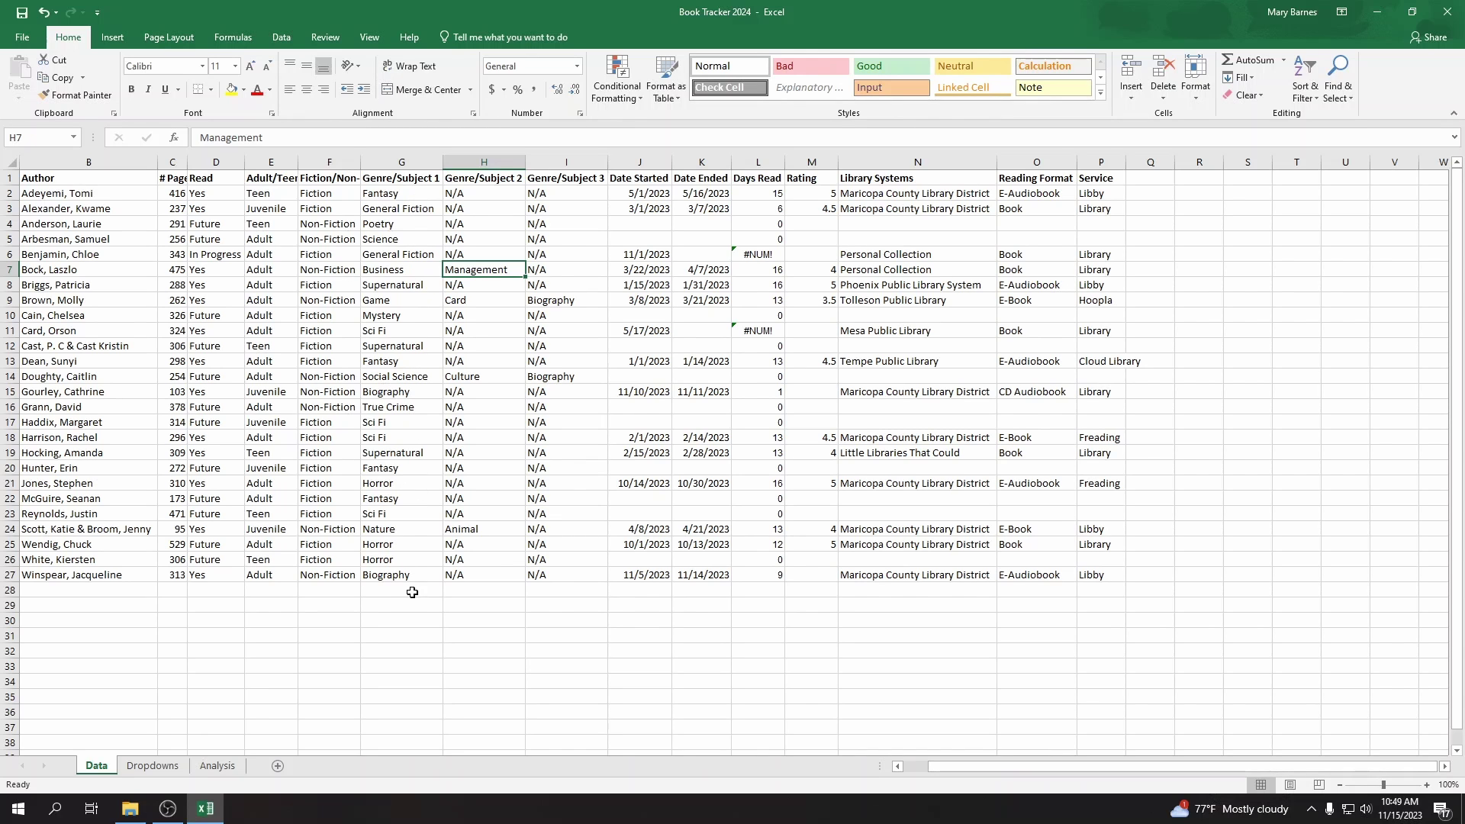
left_click(267, 390)
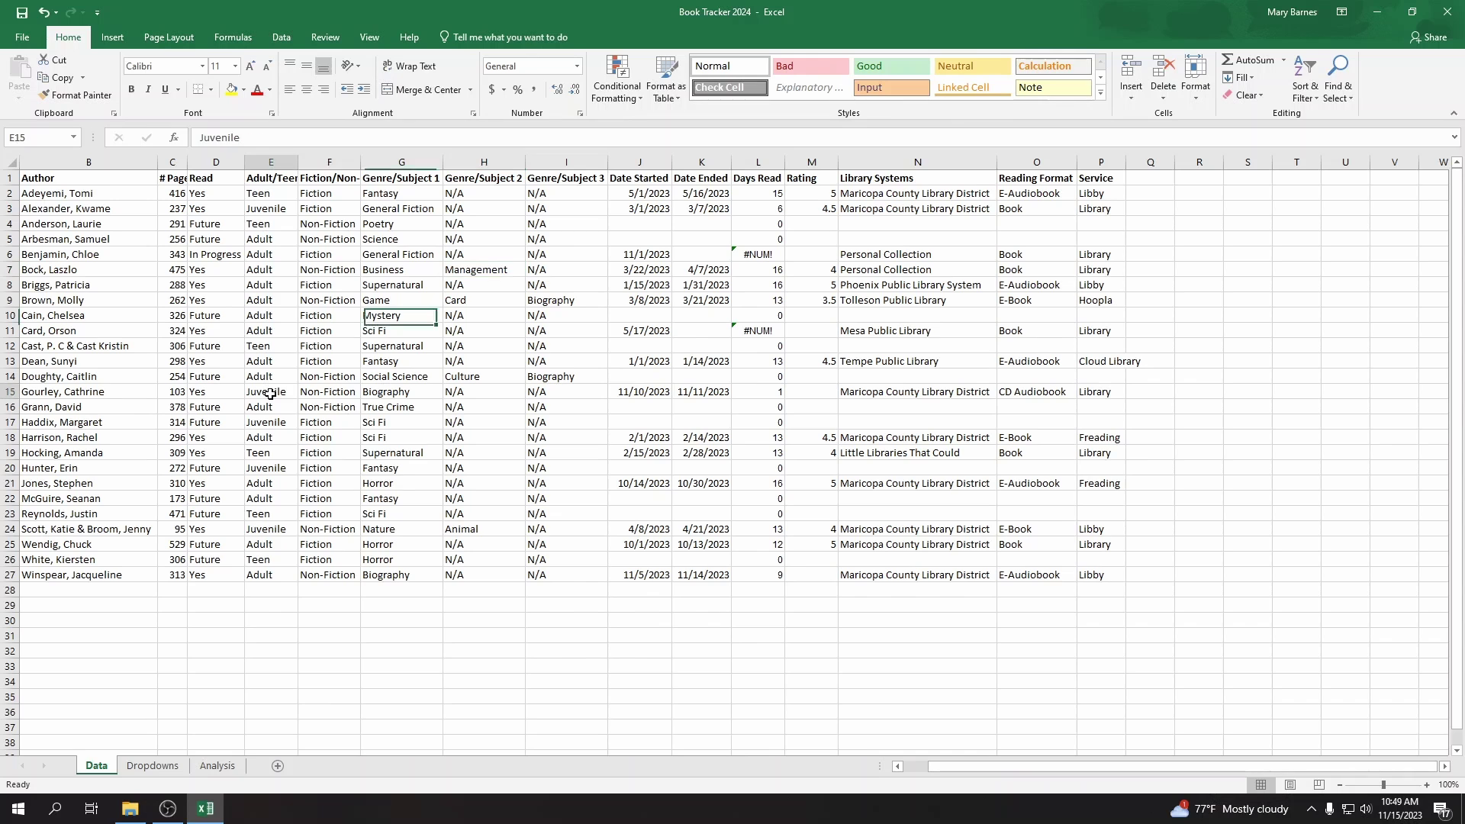
left_click(215, 392)
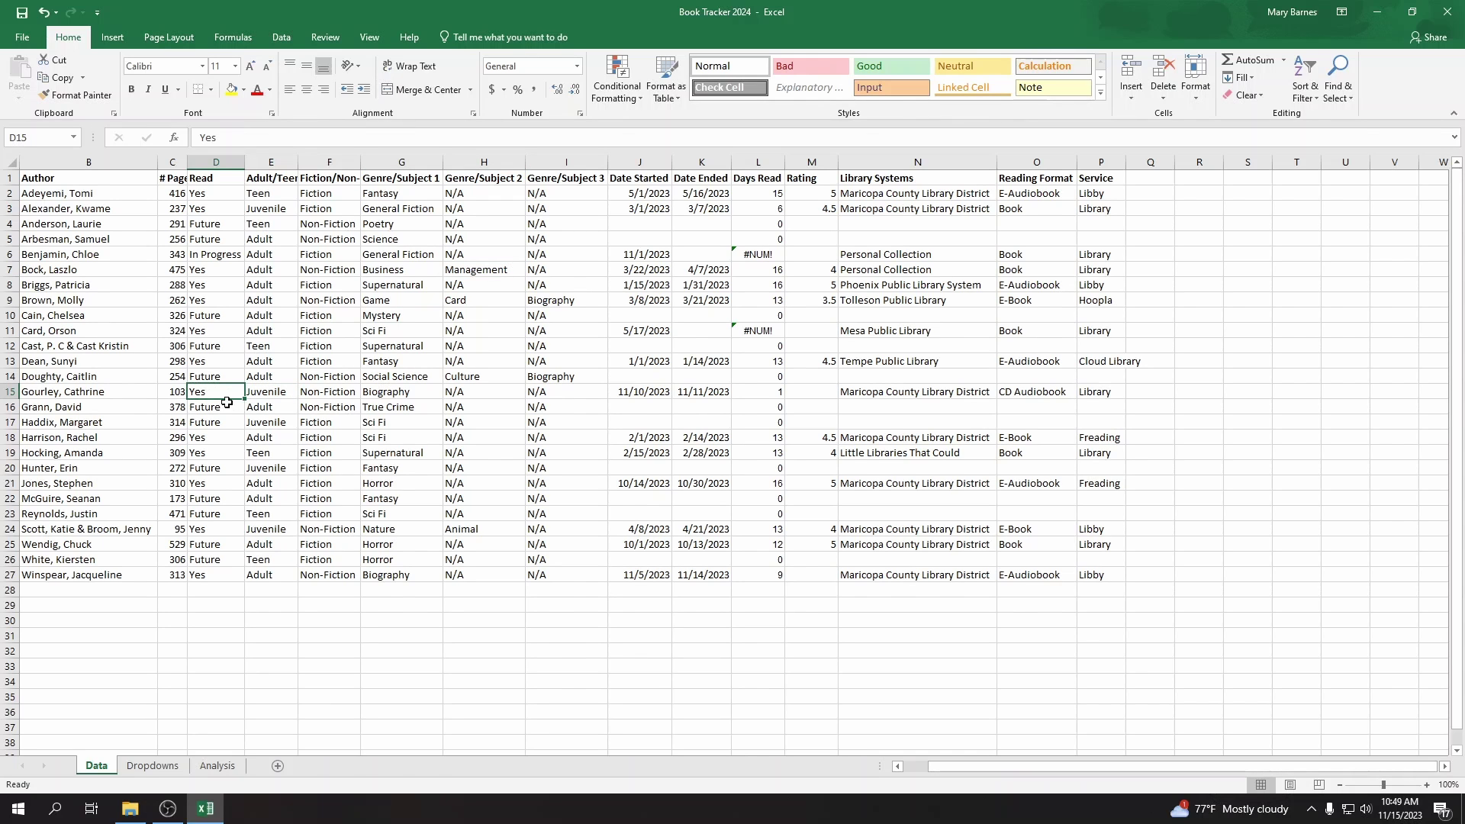
left_click(225, 527)
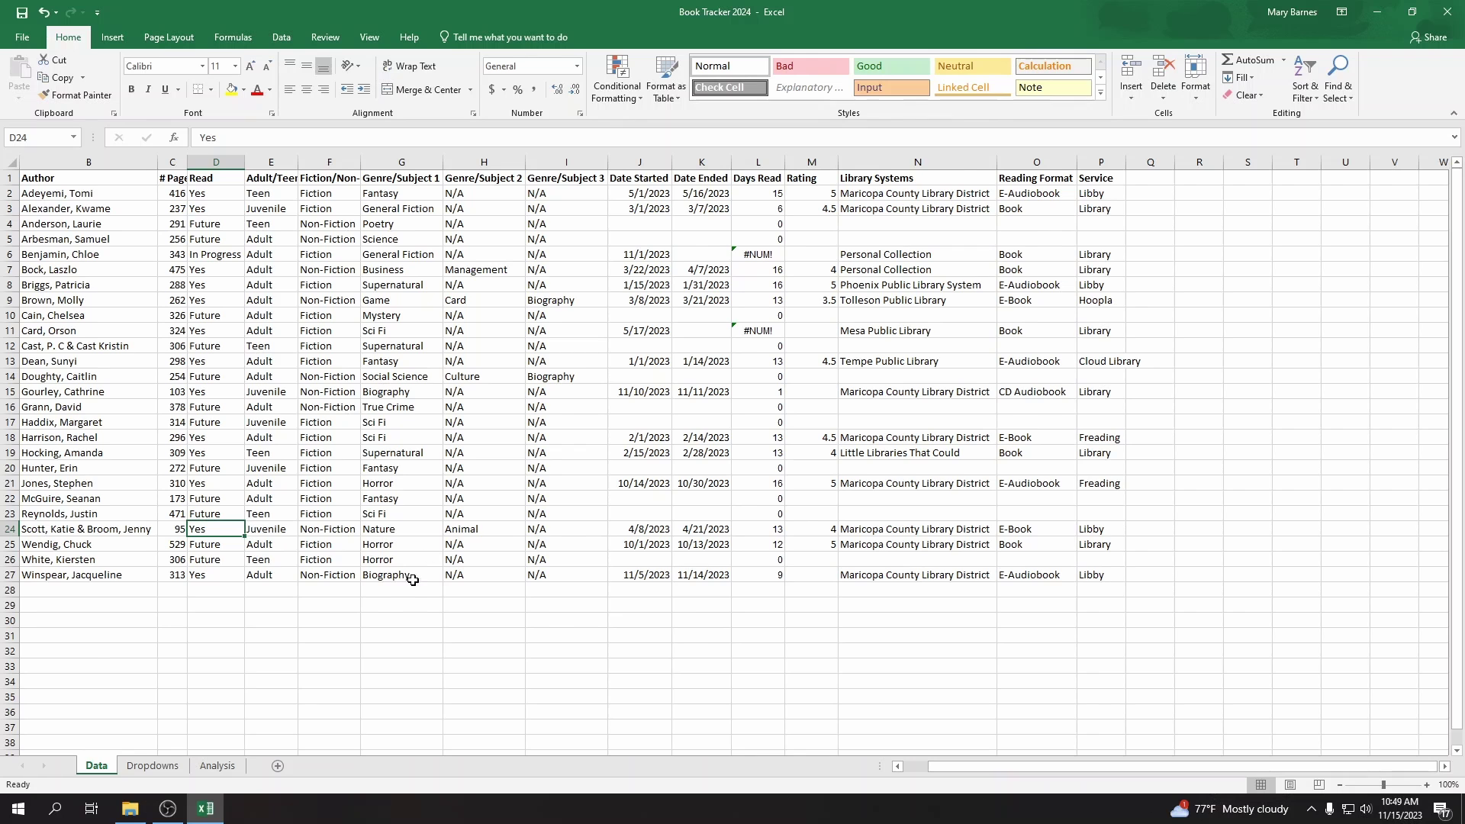
Step: Copy the full COUNTIFS formula text from E3 on the Analysis sheet and leave the cell as it is
left_click(218, 765)
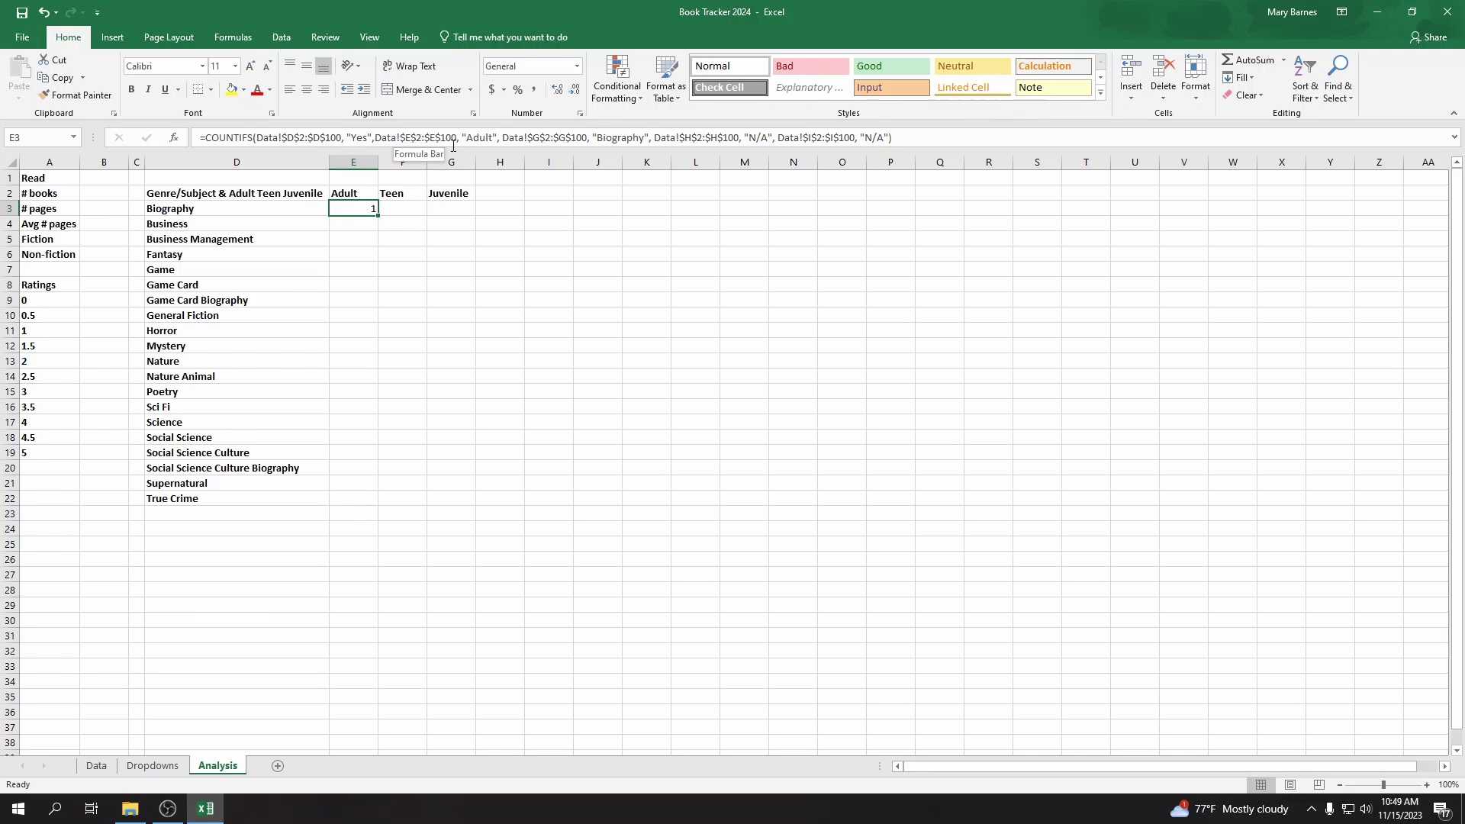
left_click(481, 136)
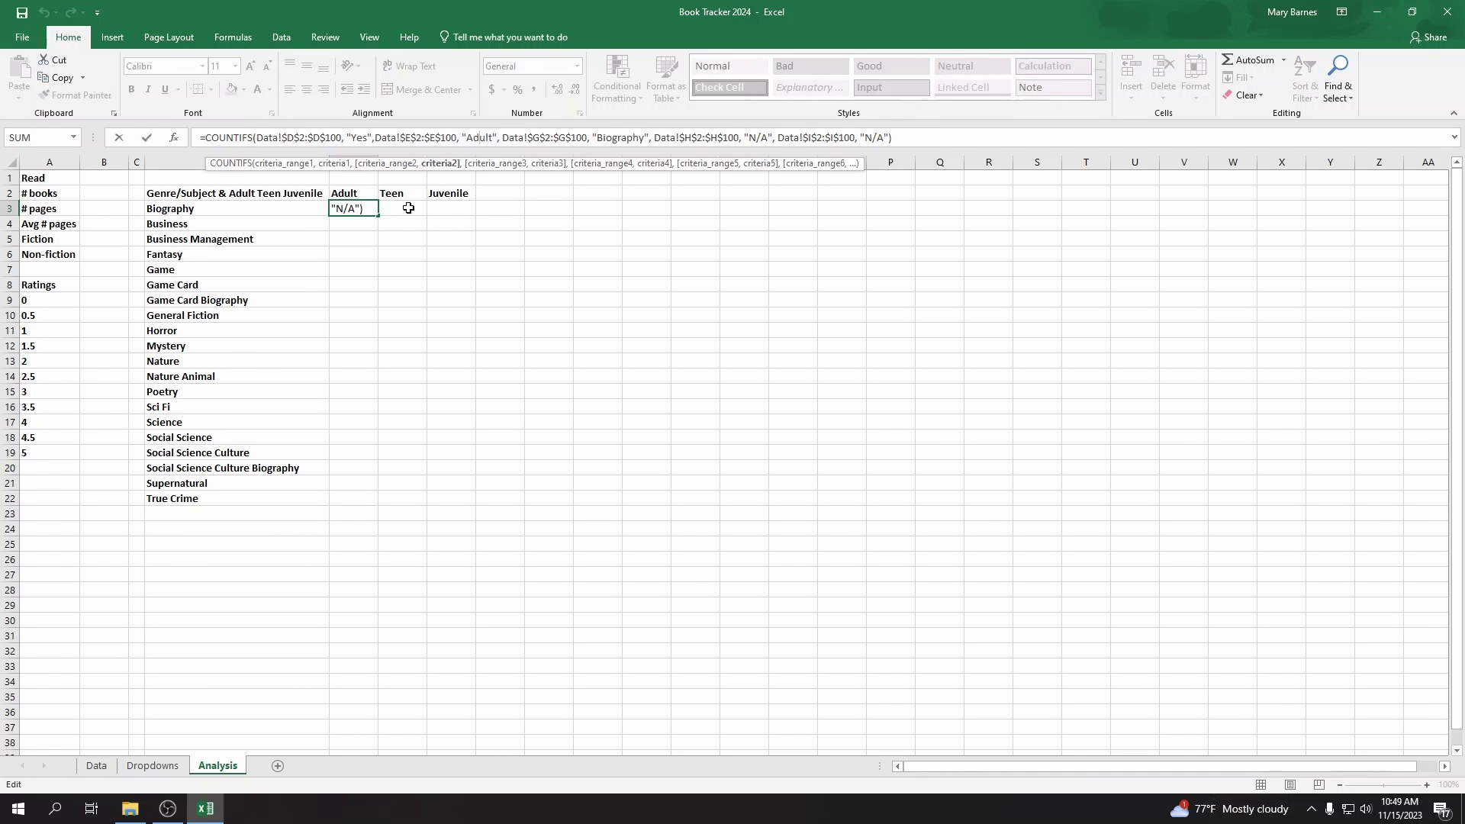
left_click(950, 133)
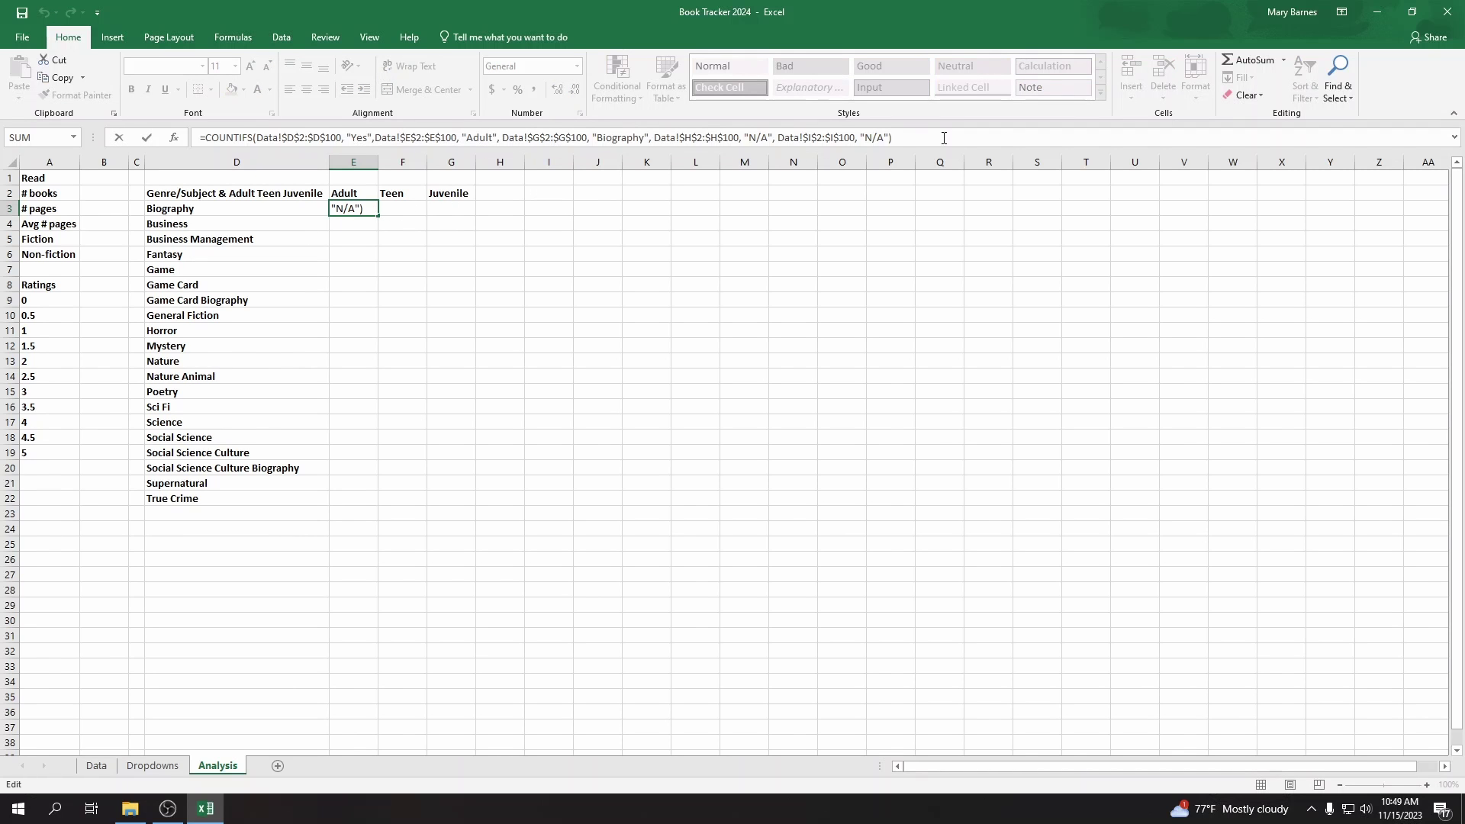
left_click_drag(944, 138, 179, 125)
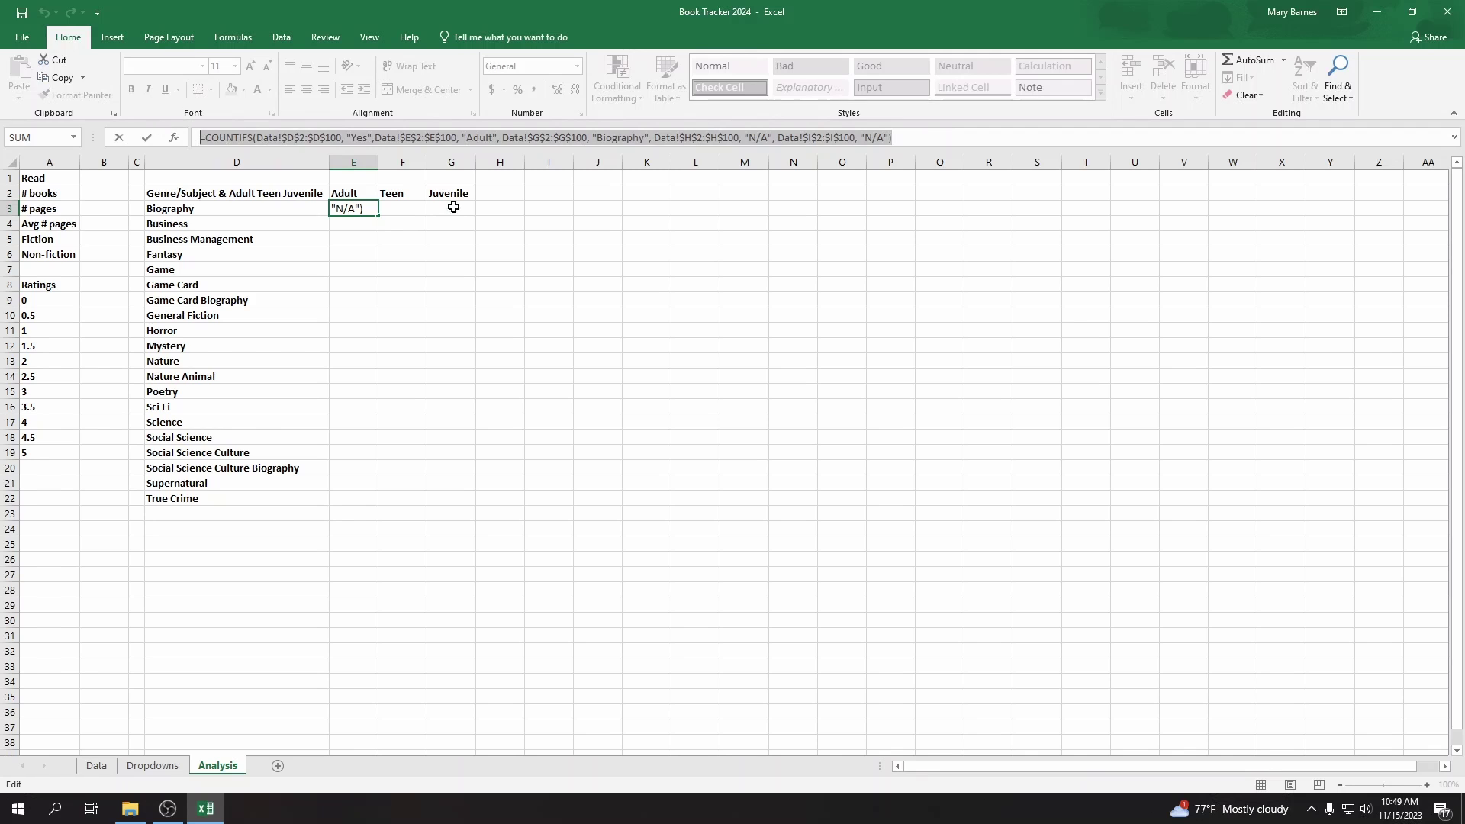
left_click(975, 139)
left_click_drag(976, 140, 148, 128)
key("ctrl+c")
left_click(935, 136)
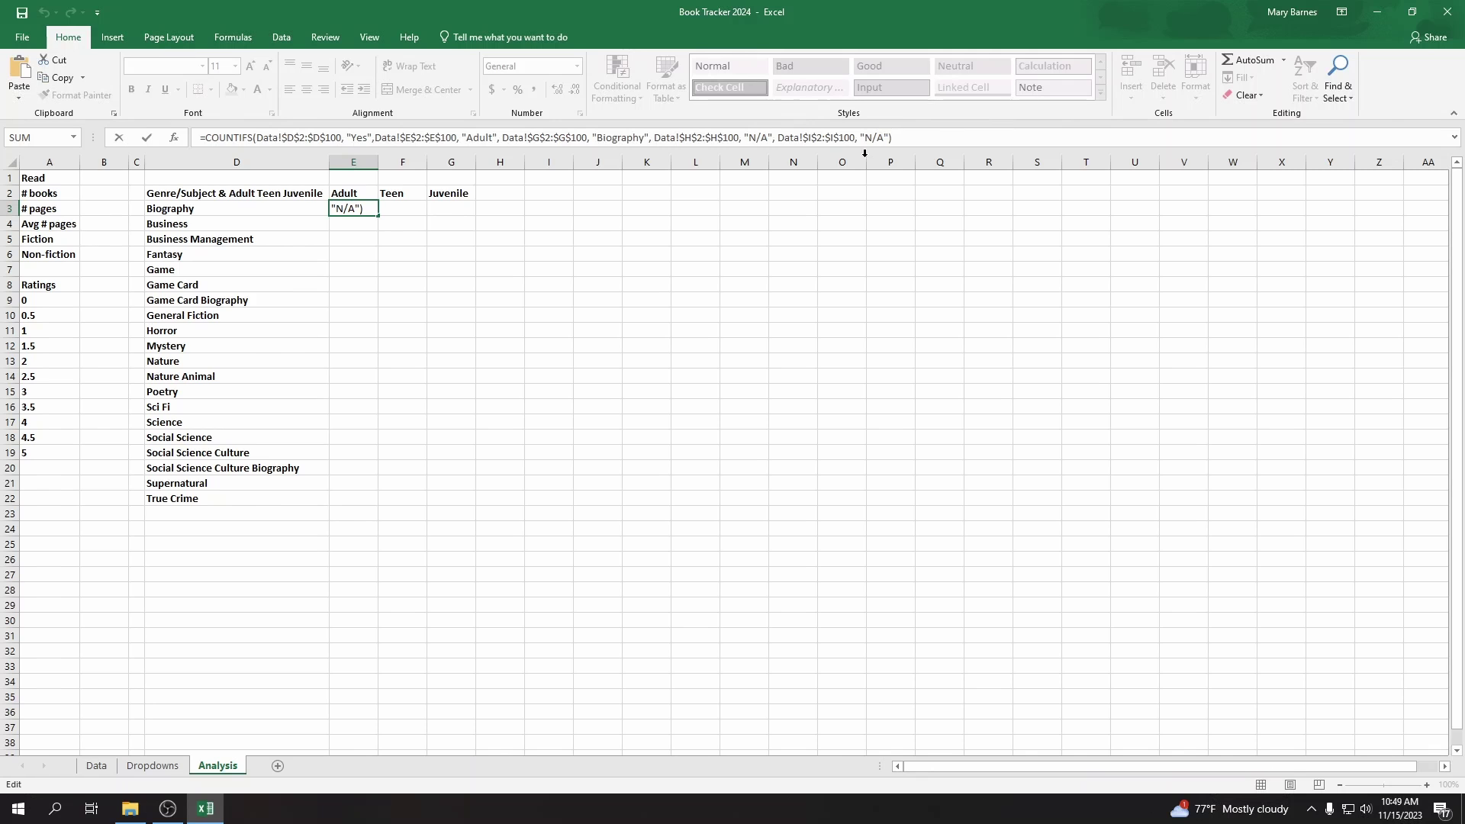
key("Return")
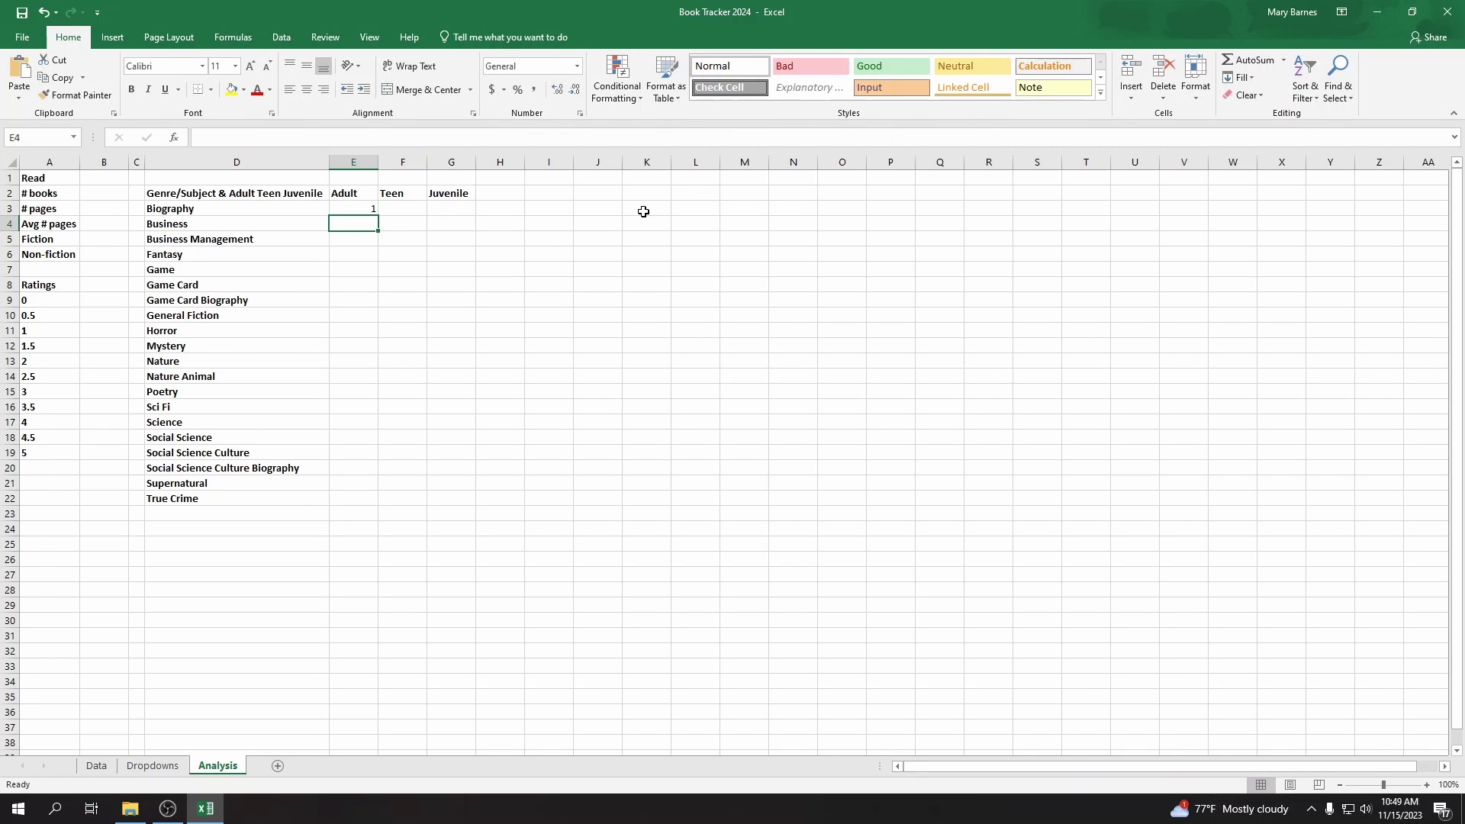
Step: Paste the copied COUNTIFS formula into F3 on the Analysis sheet and change its age group criterion to "Teen"
left_click(398, 211)
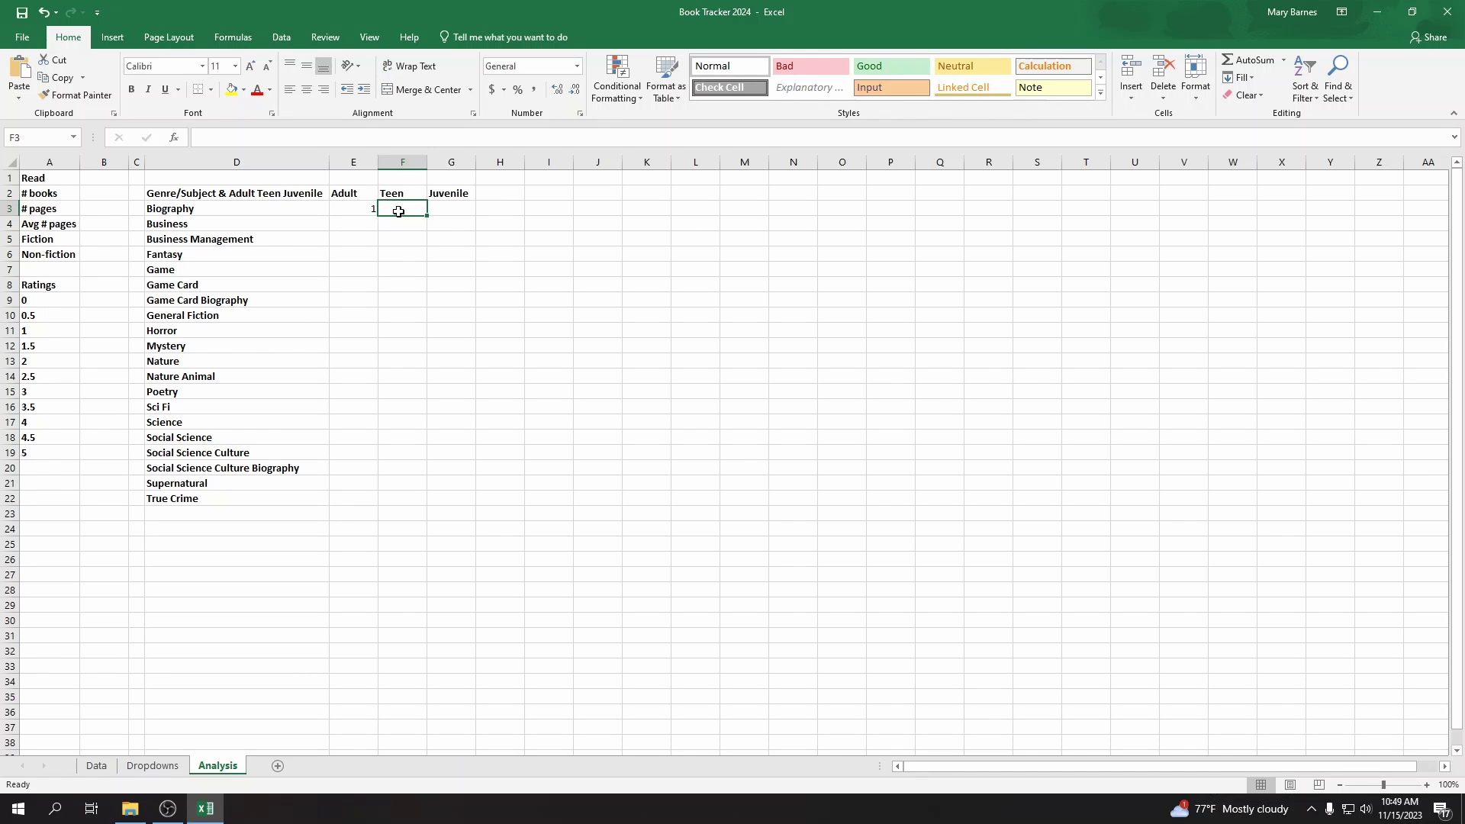
left_click(453, 134)
key("ctrl+v")
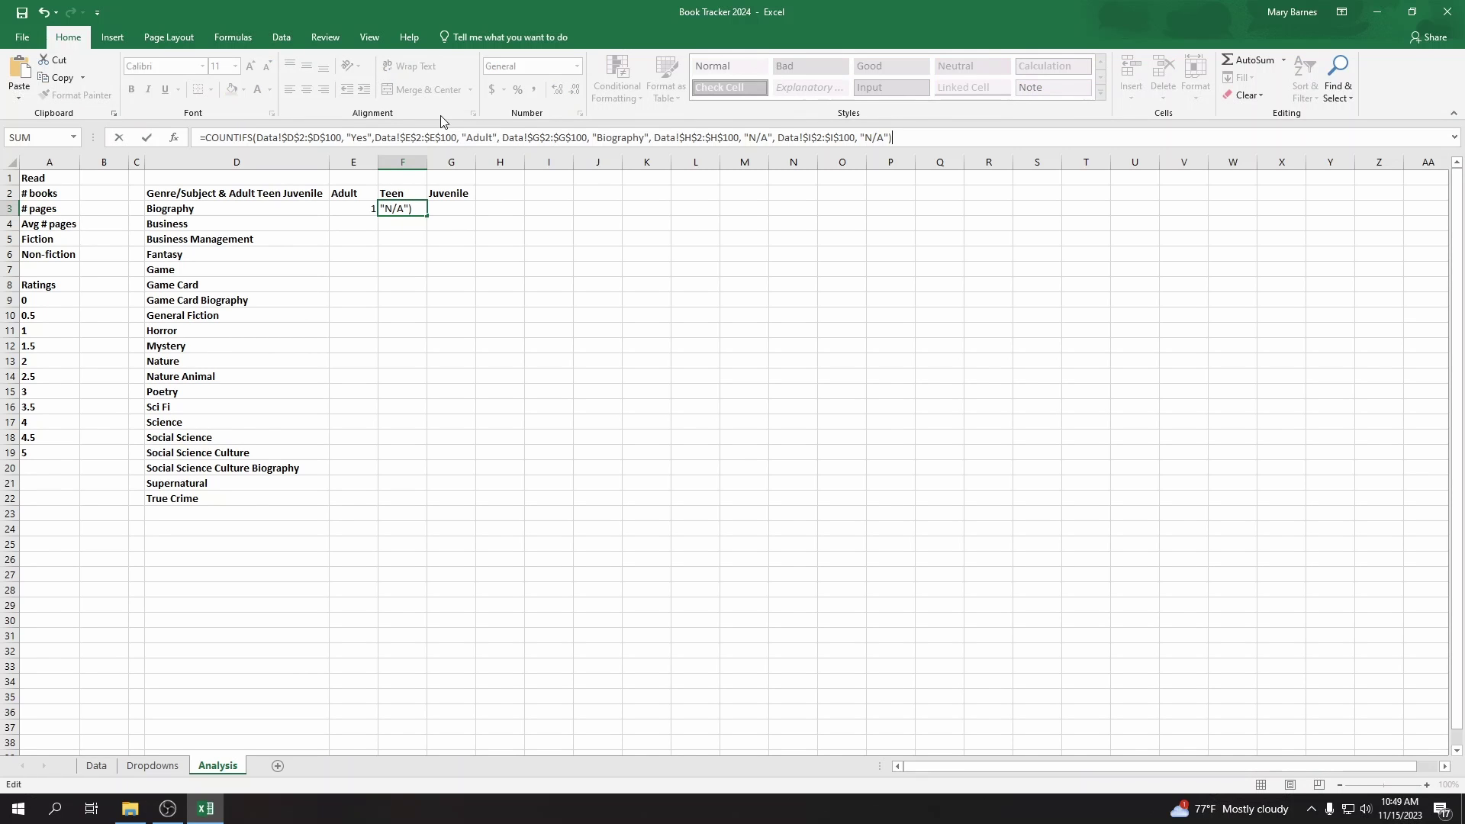
left_click(490, 138)
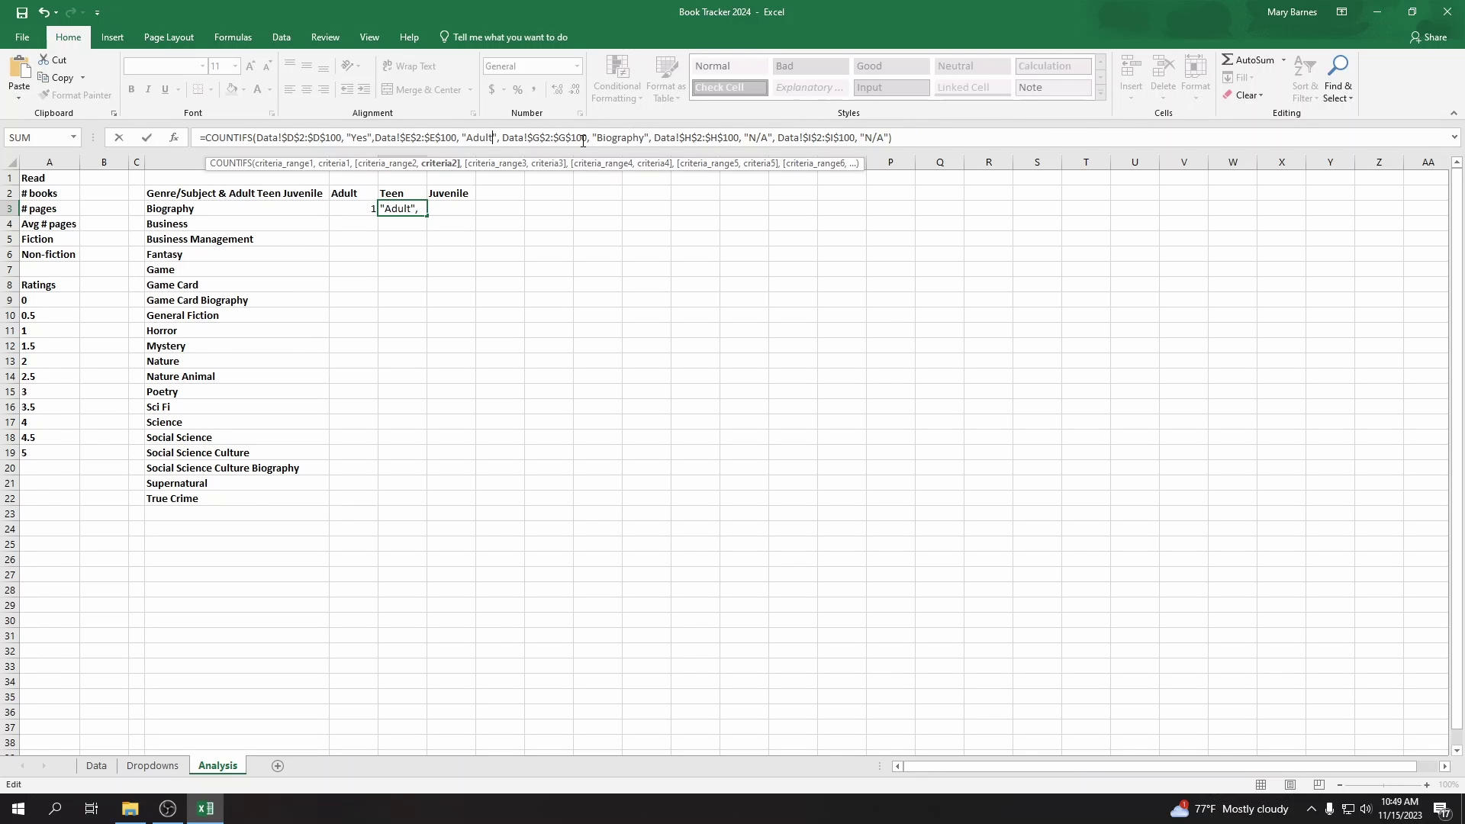
key("BackSpace")
key("BackSpace")
key("BackSpace")
key("BackSpace")
key("BackSpace")
type("Teen")
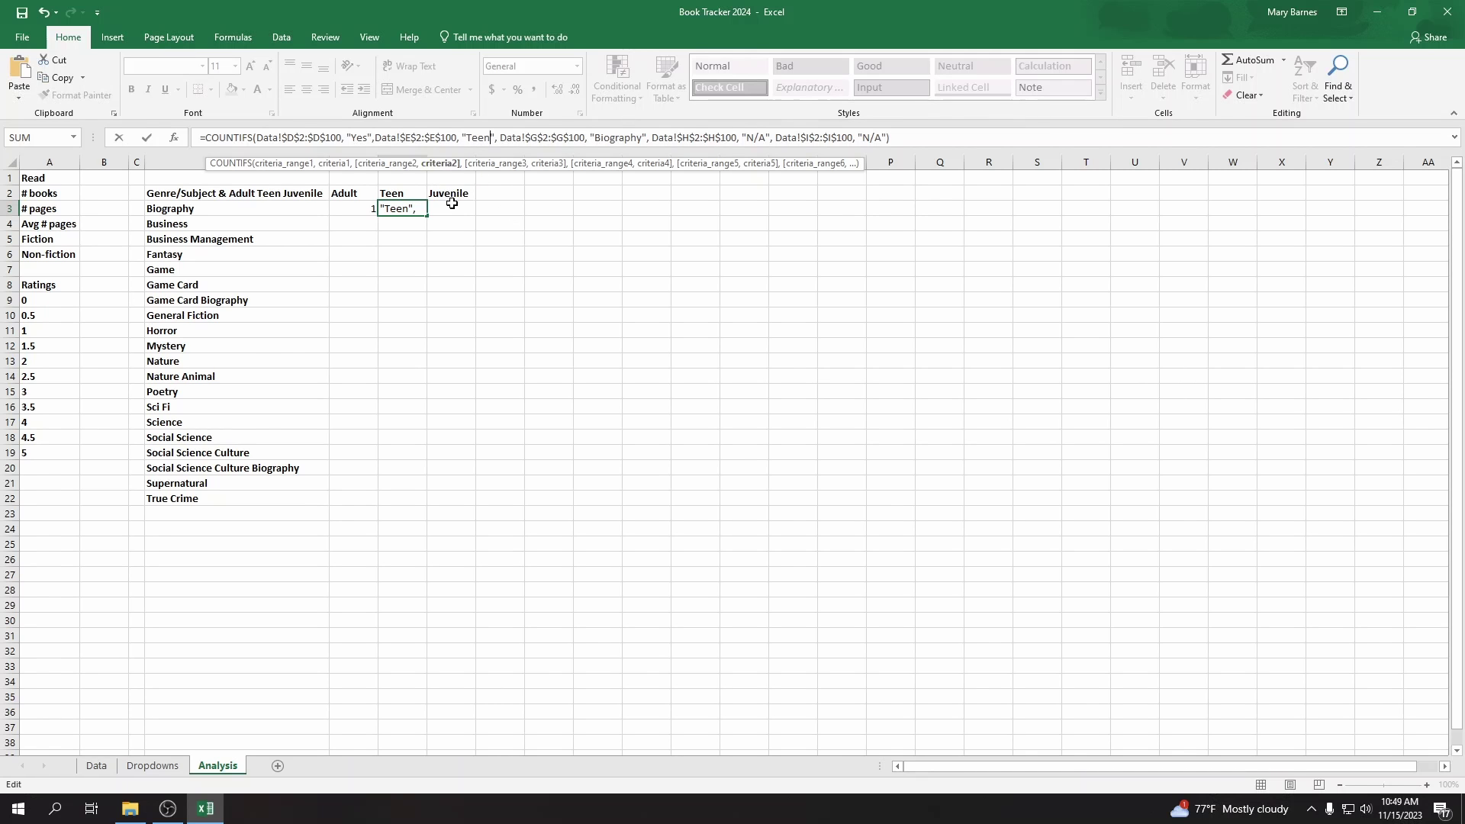
key("Return")
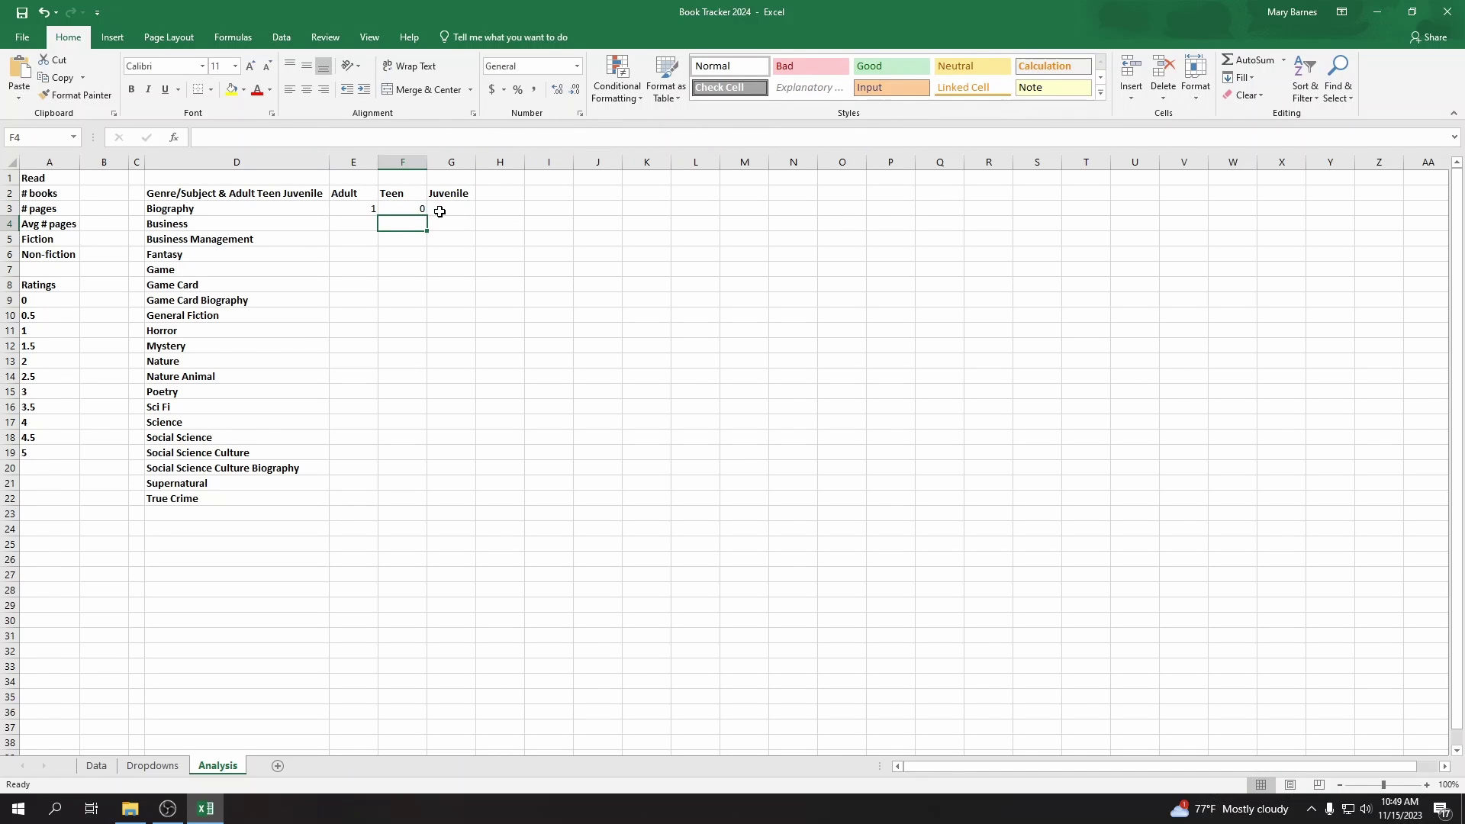
Step: Copy the full COUNTIFS formula text from the Biography row's Teen cell, F3, and leave the cell as it is
left_click(410, 208)
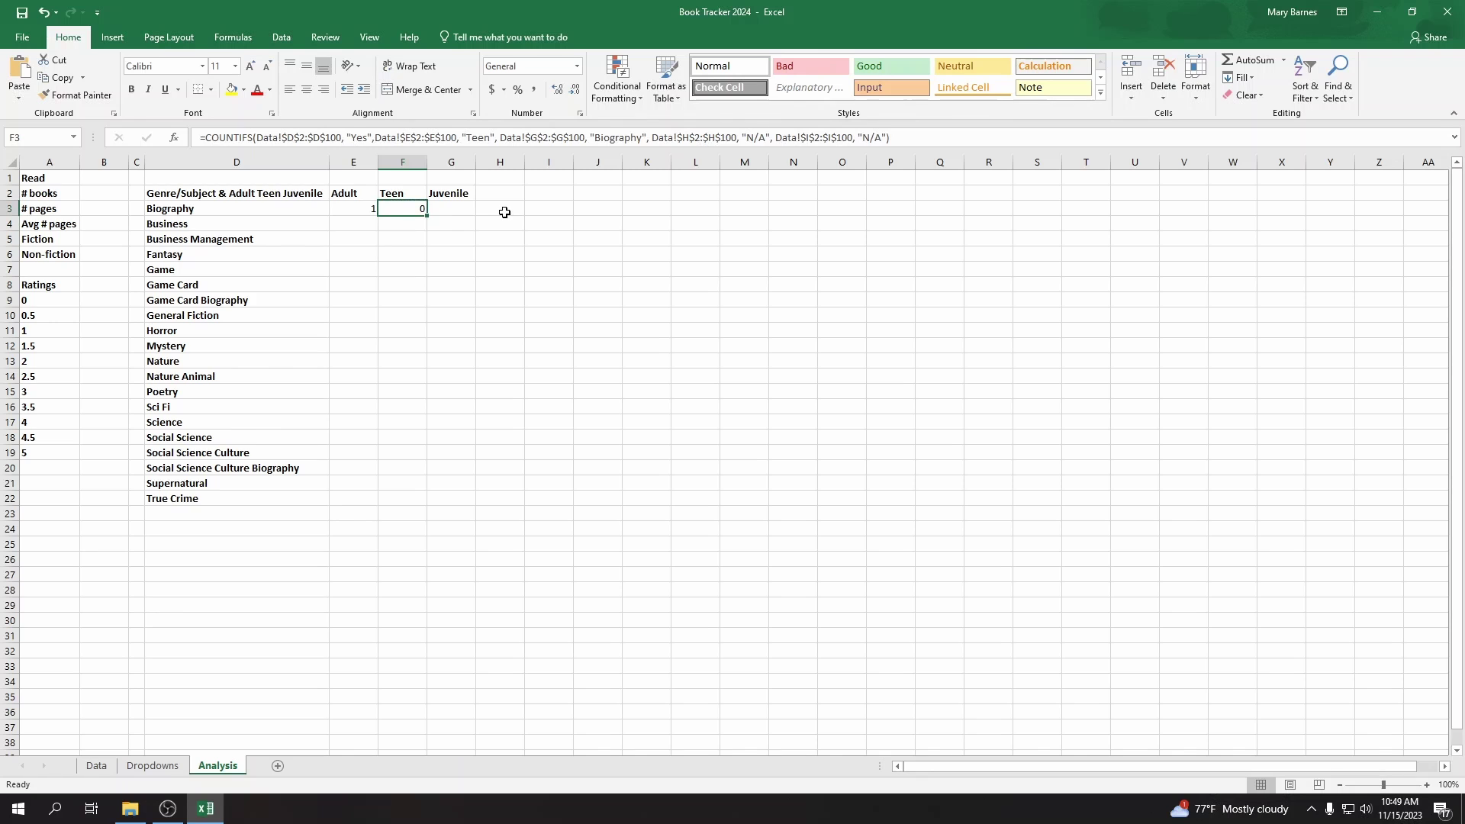
left_click(450, 208)
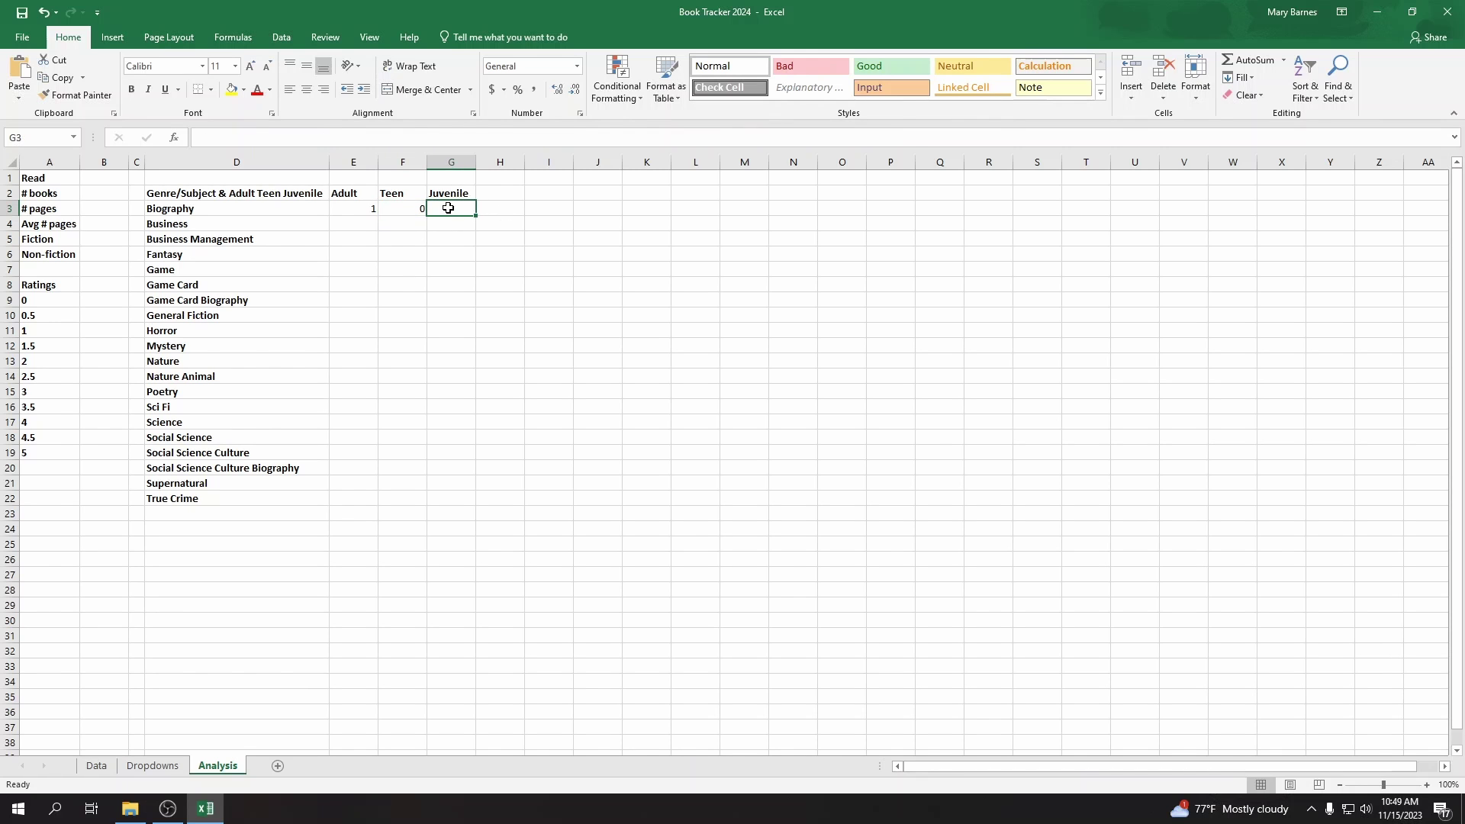
left_click(406, 218)
left_click(409, 210)
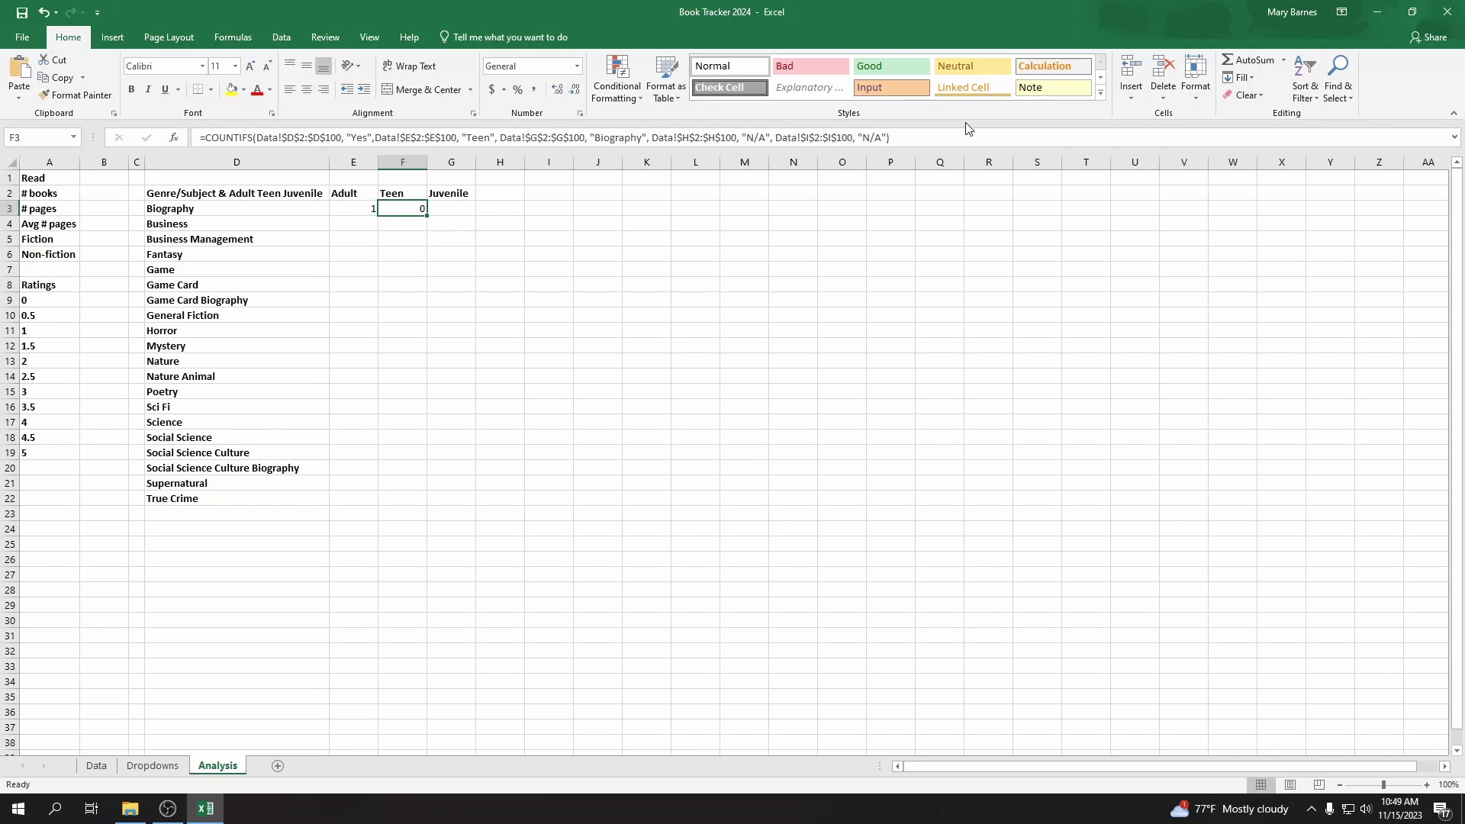
left_click_drag(967, 136, 200, 138)
key("ctrl+c")
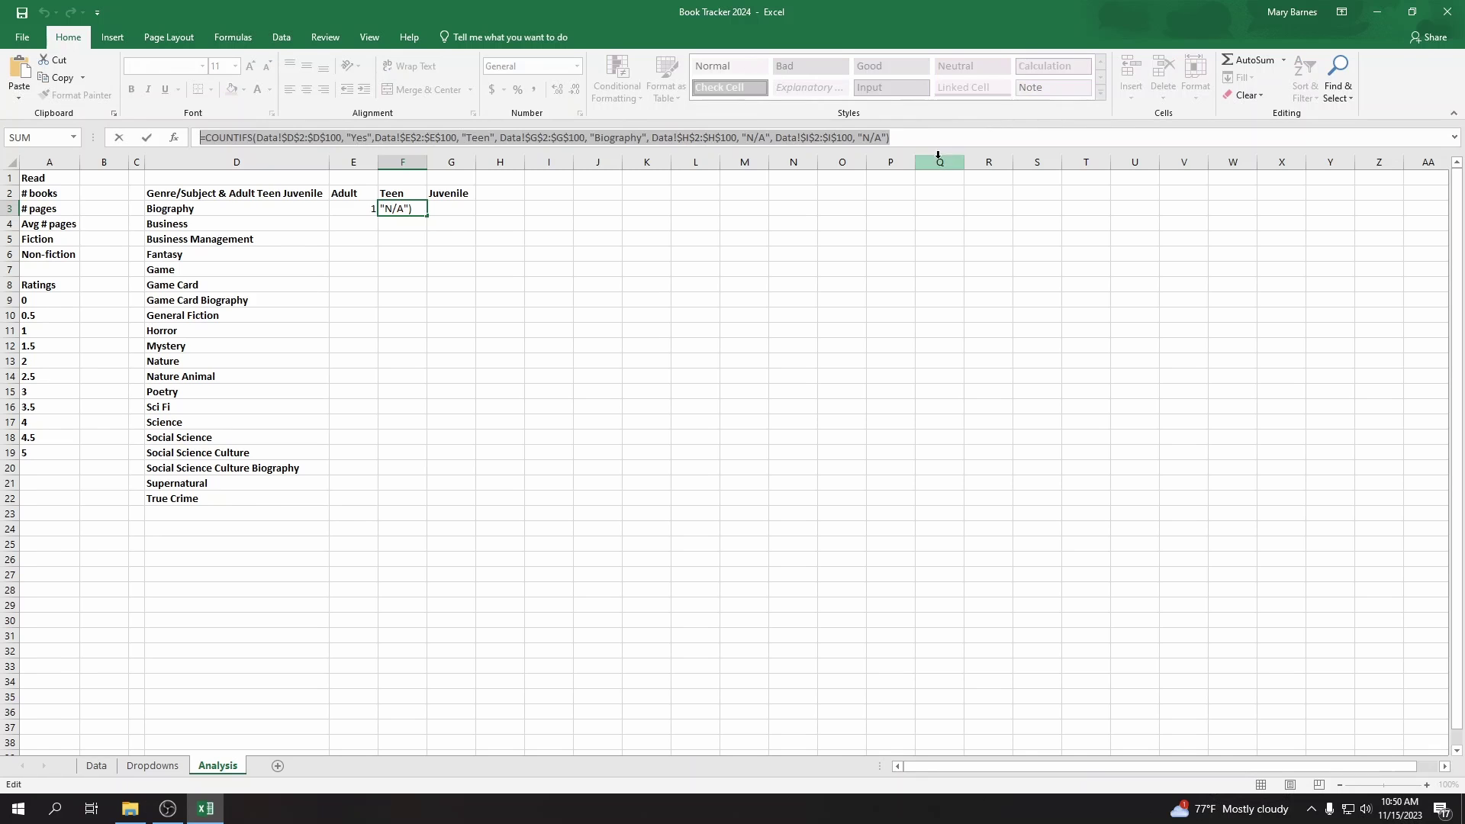
left_click(944, 141)
key("Return")
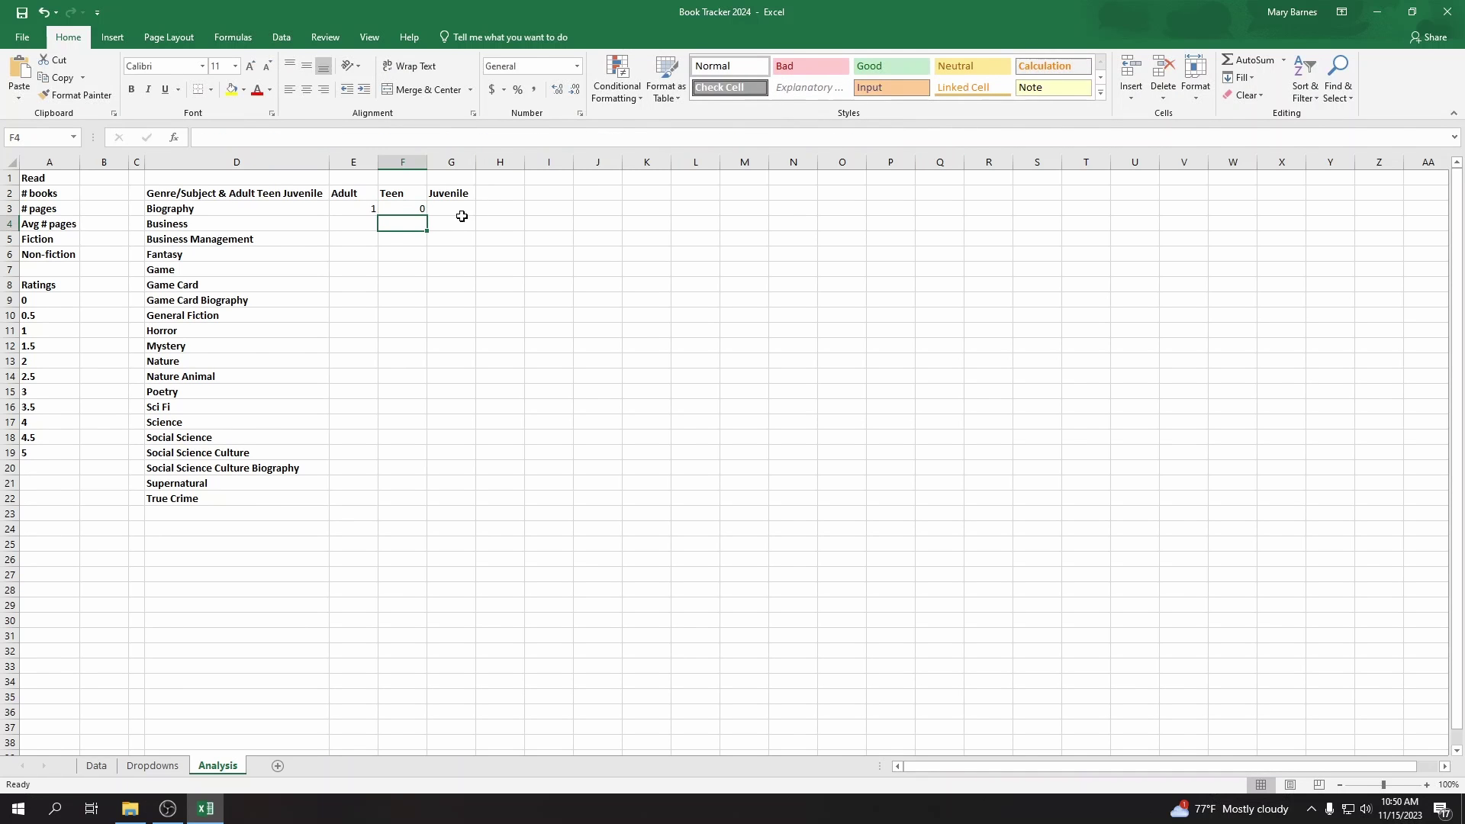
Step: Paste the formula into G3 and replace its age group criterion with "Juvenile"
left_click(460, 220)
left_click(461, 210)
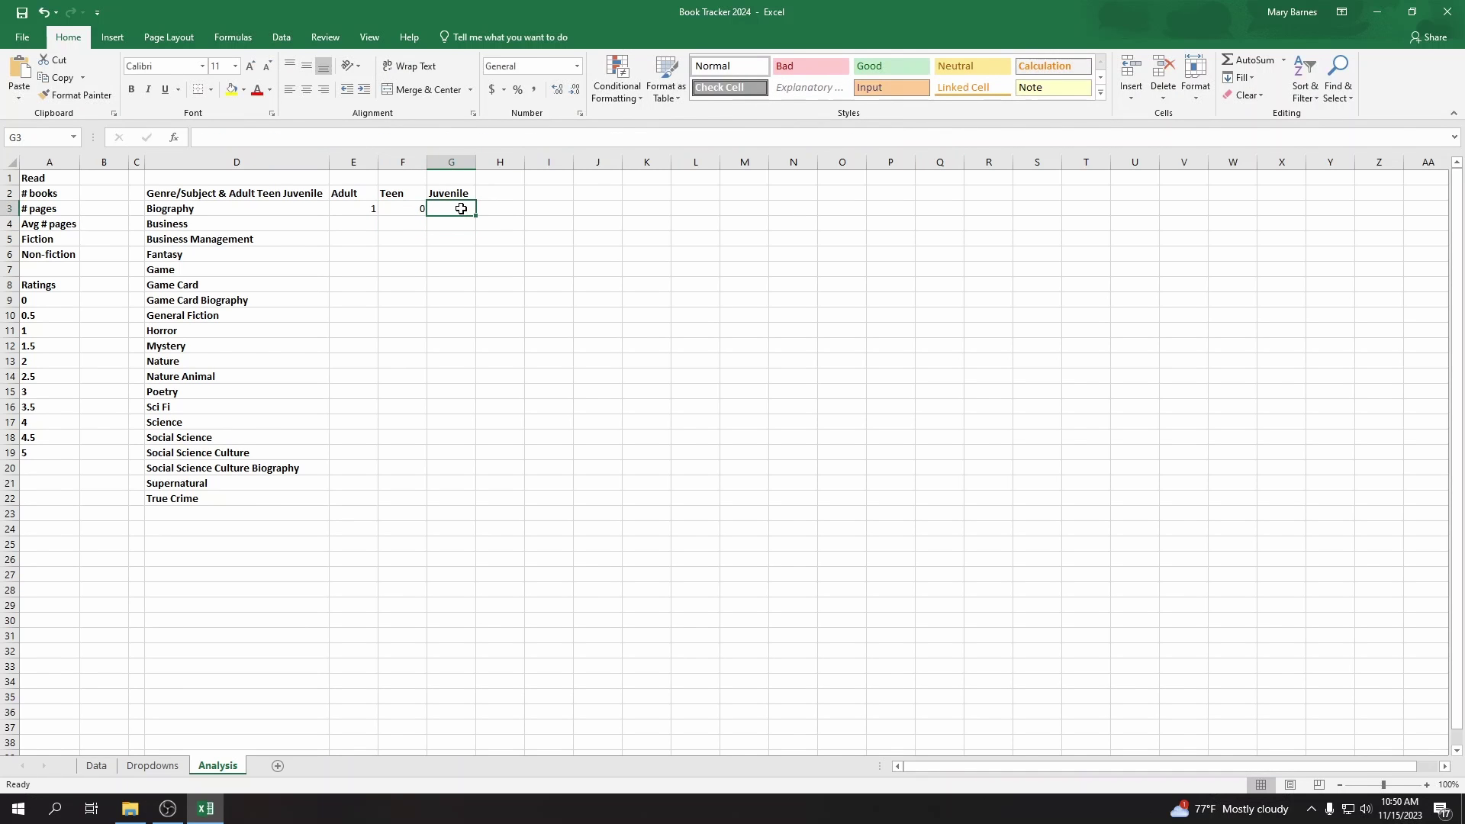
left_click(255, 137)
key("ctrl+v")
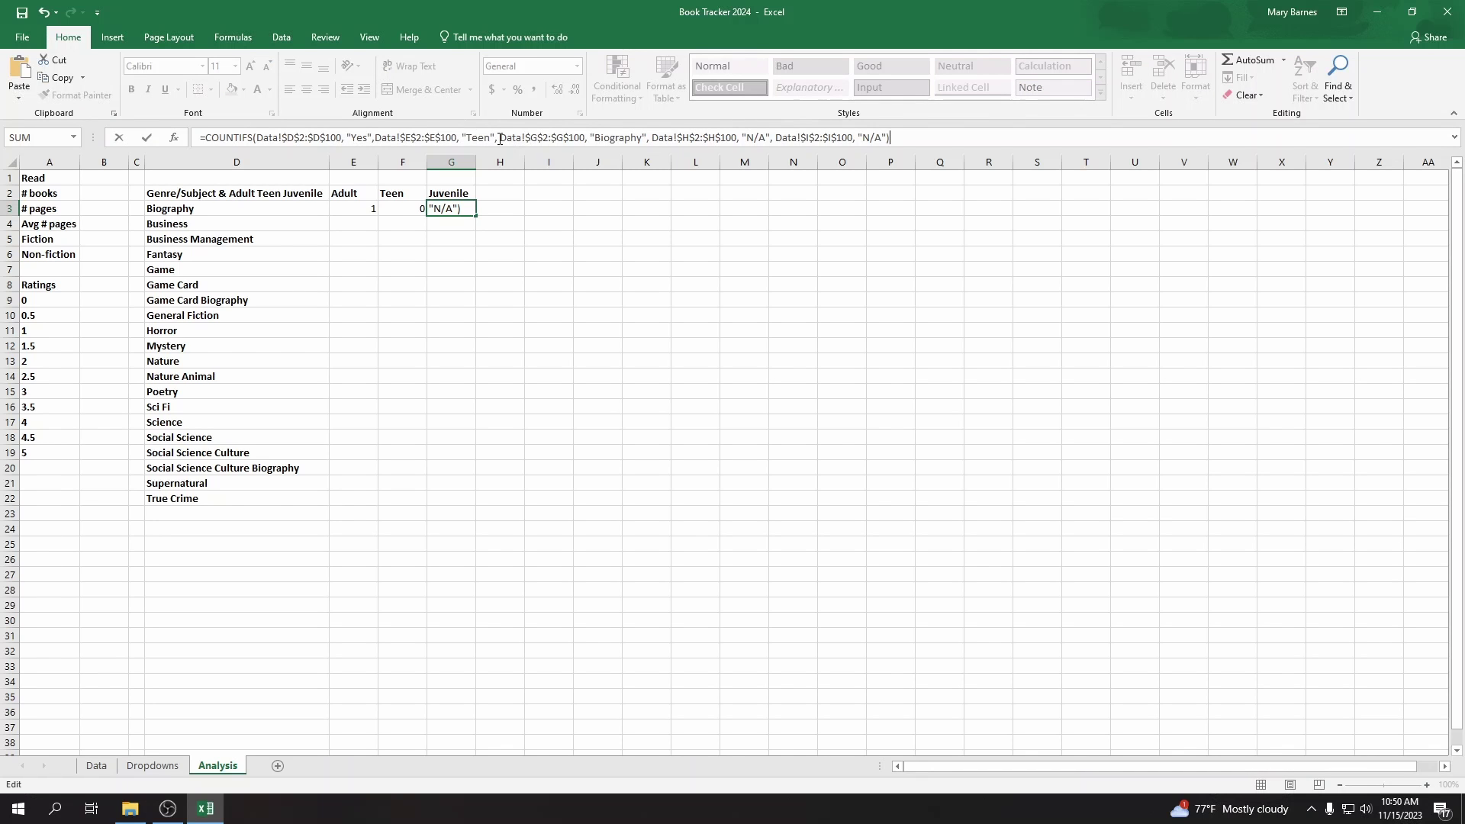
left_click_drag(488, 140, 463, 140)
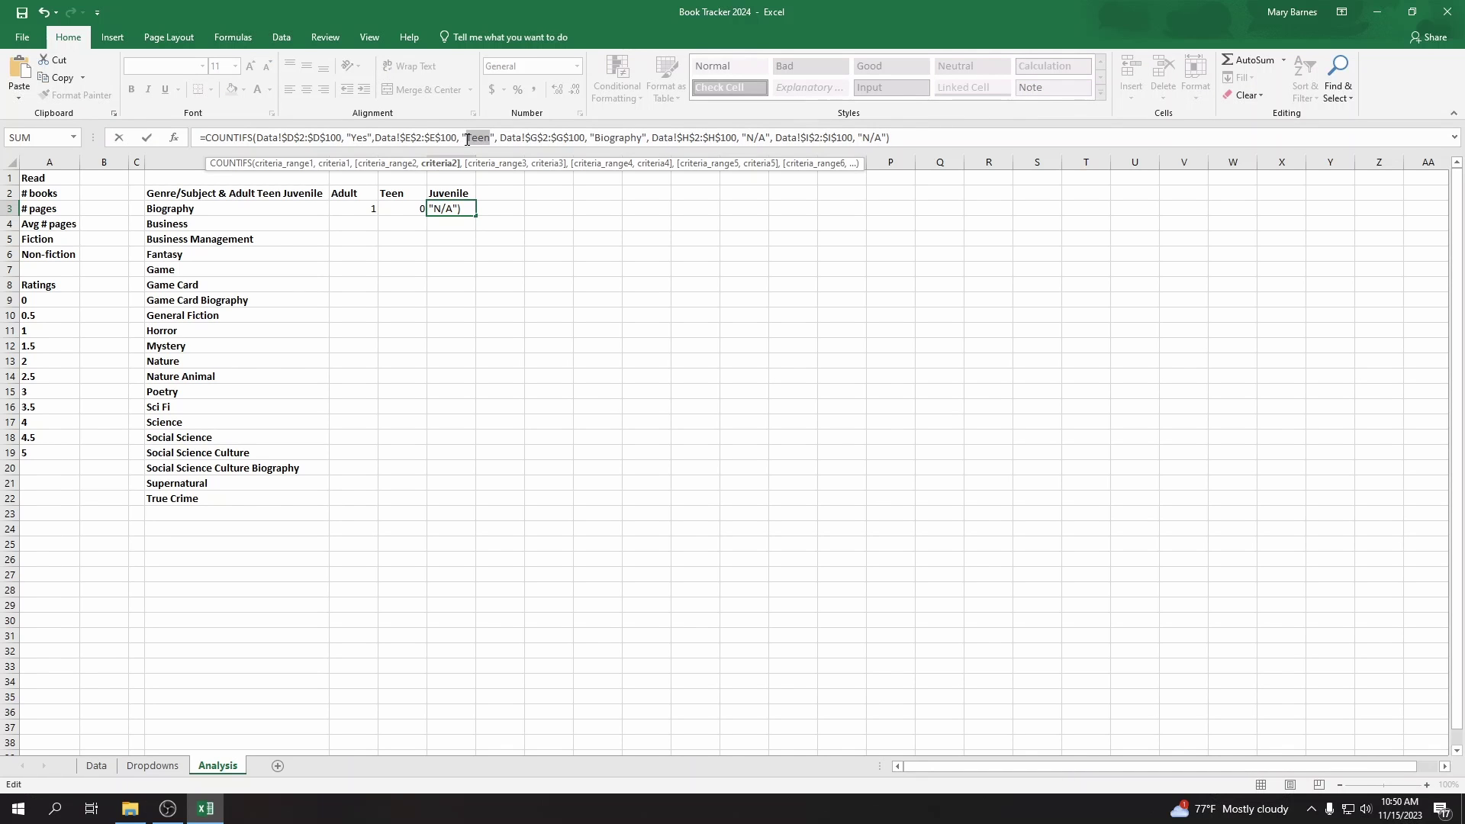
type("Juv")
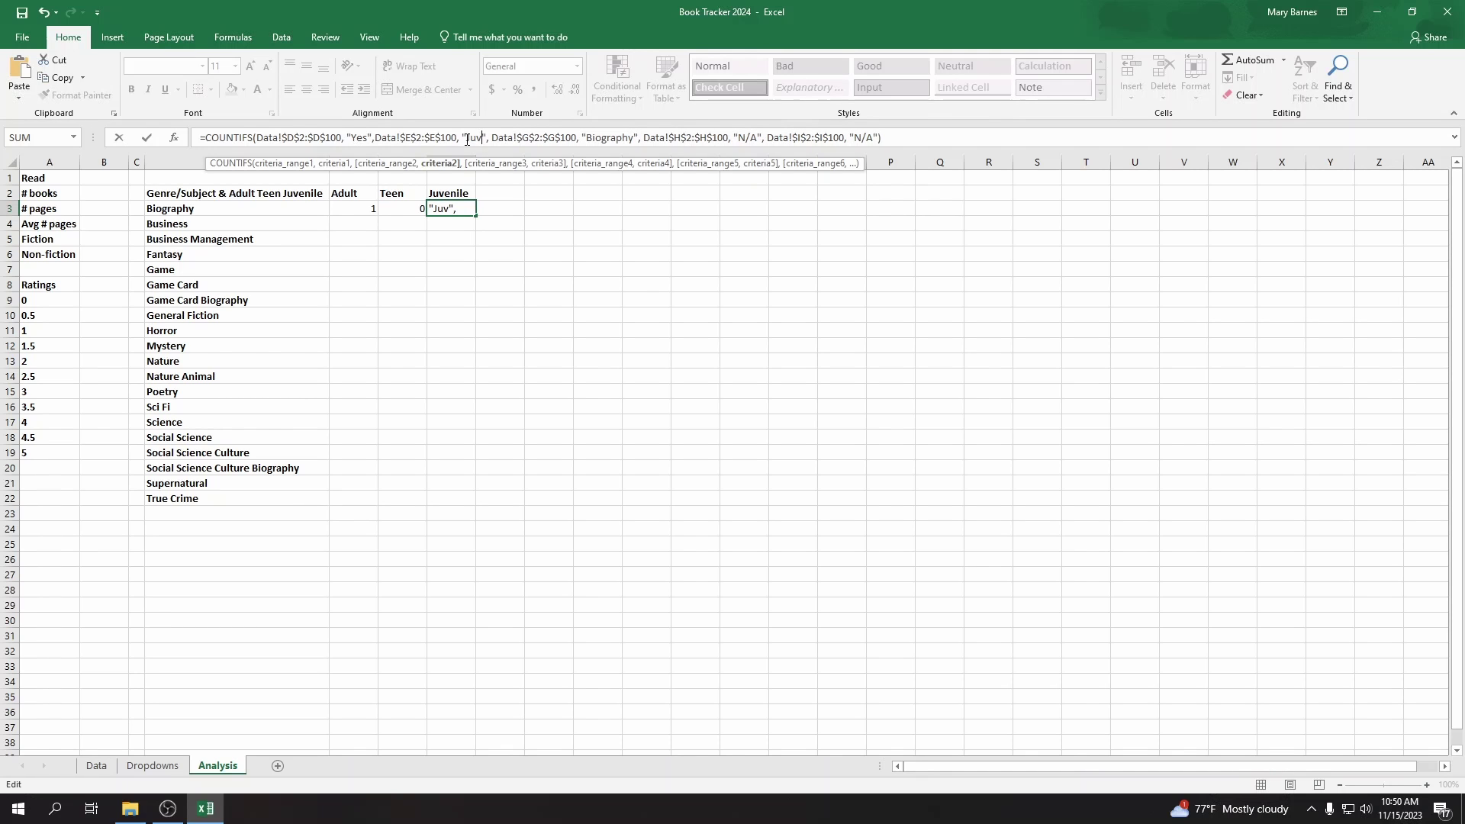
type("enile")
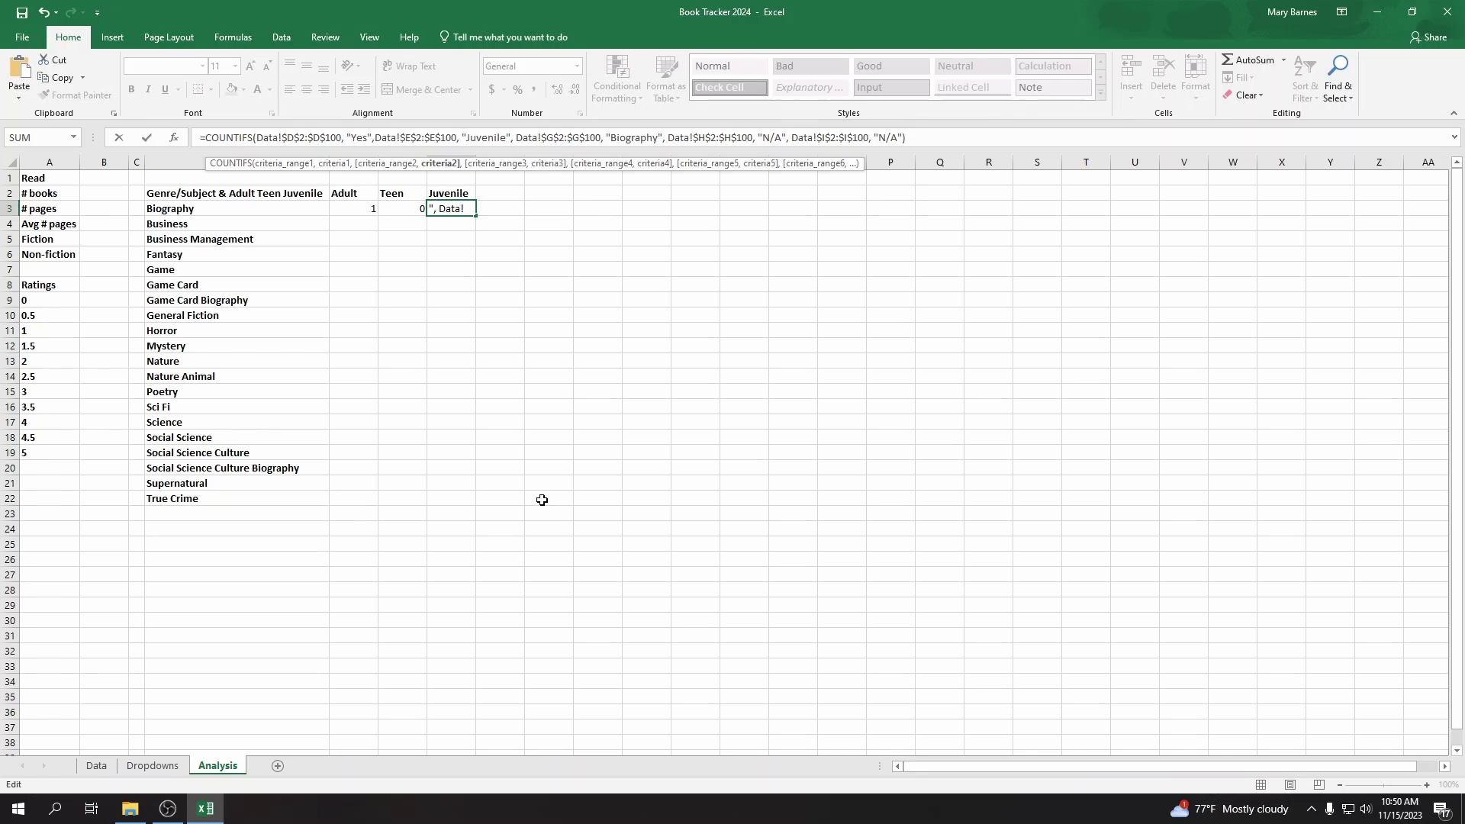
key("Return")
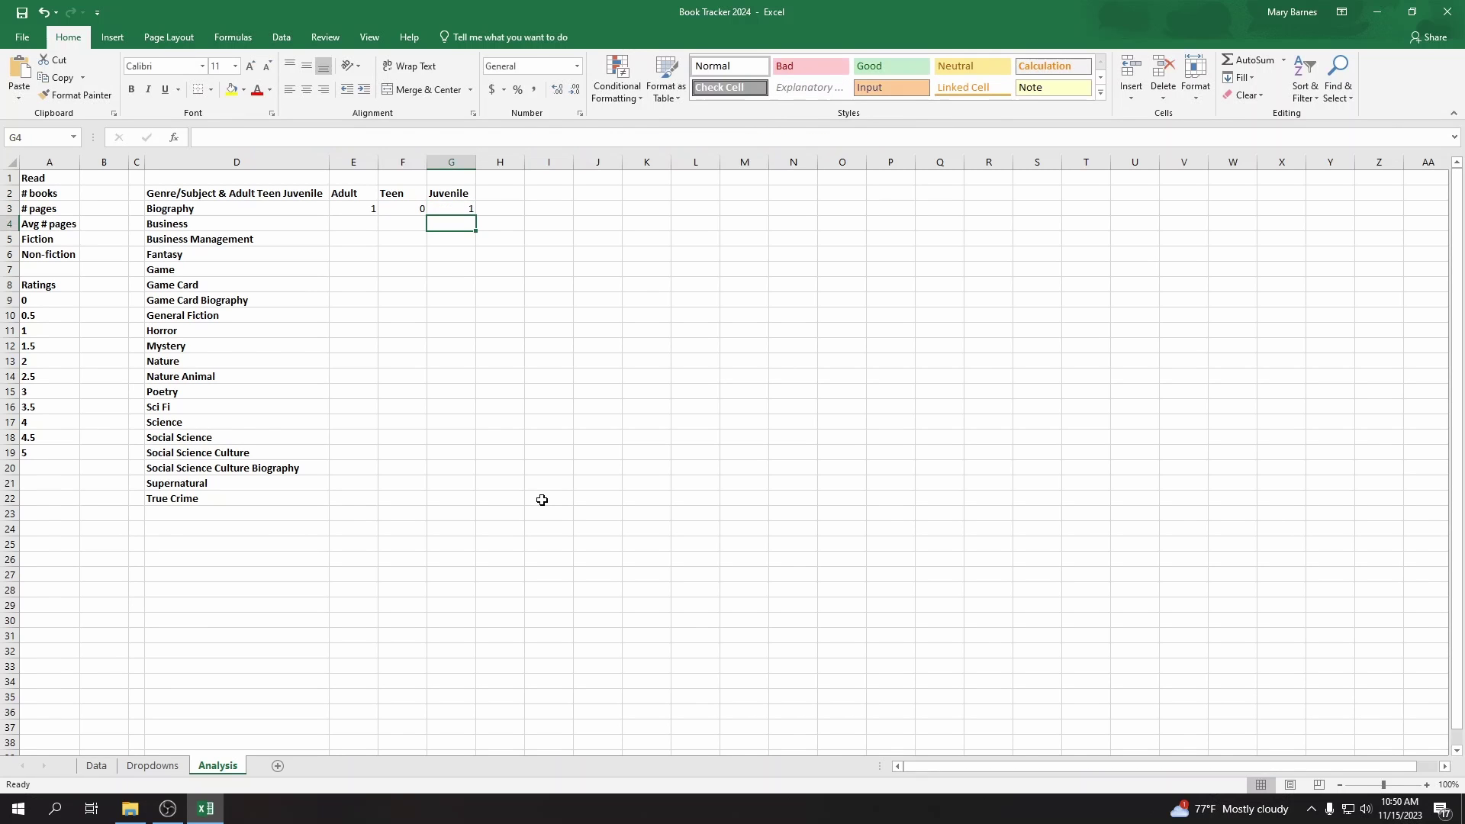
key("Up")
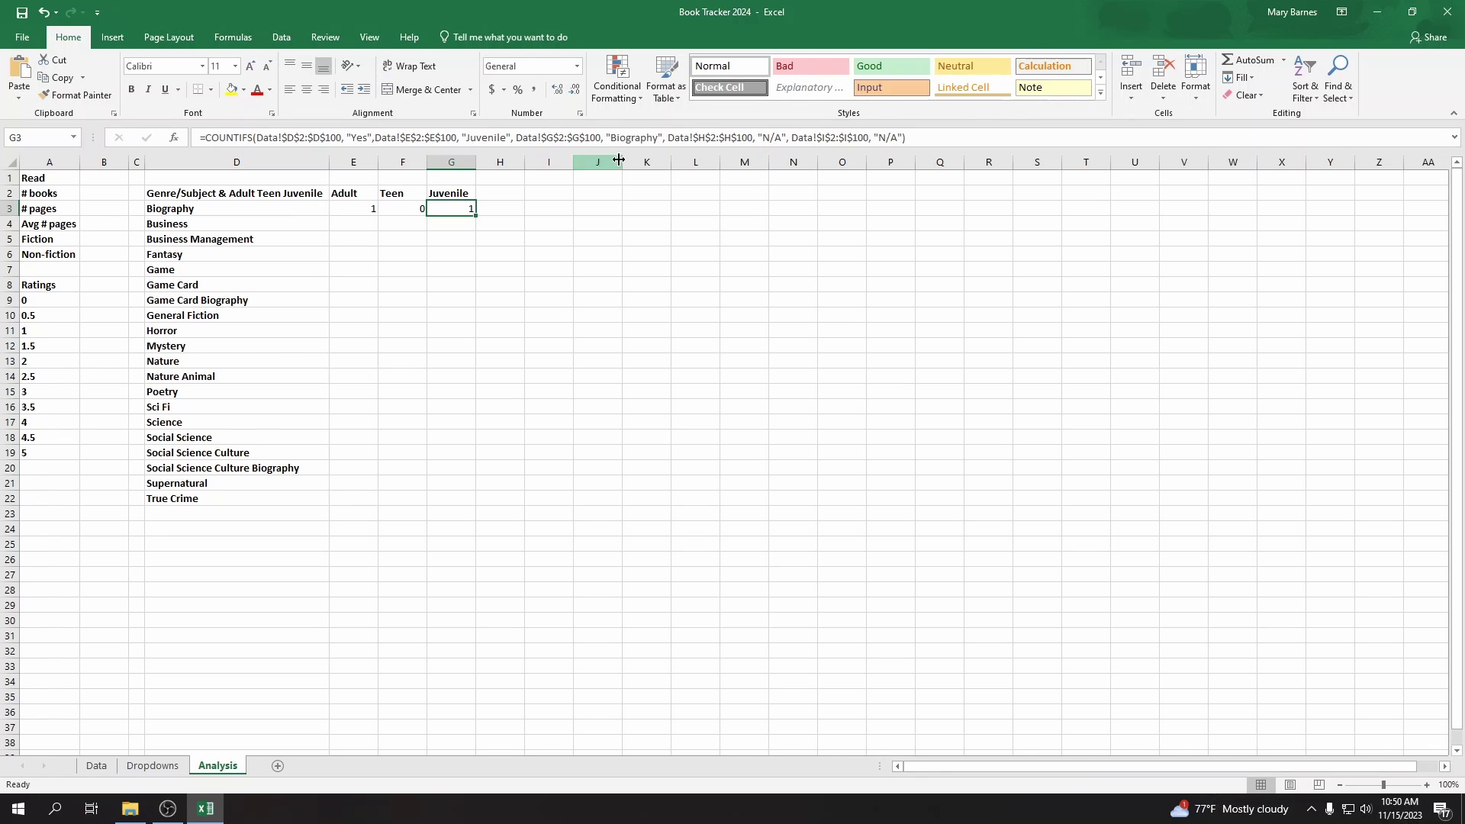
Step: Copy the full COUNTIFS formula text from the Biography row's Adult cell, E3
left_click(362, 211)
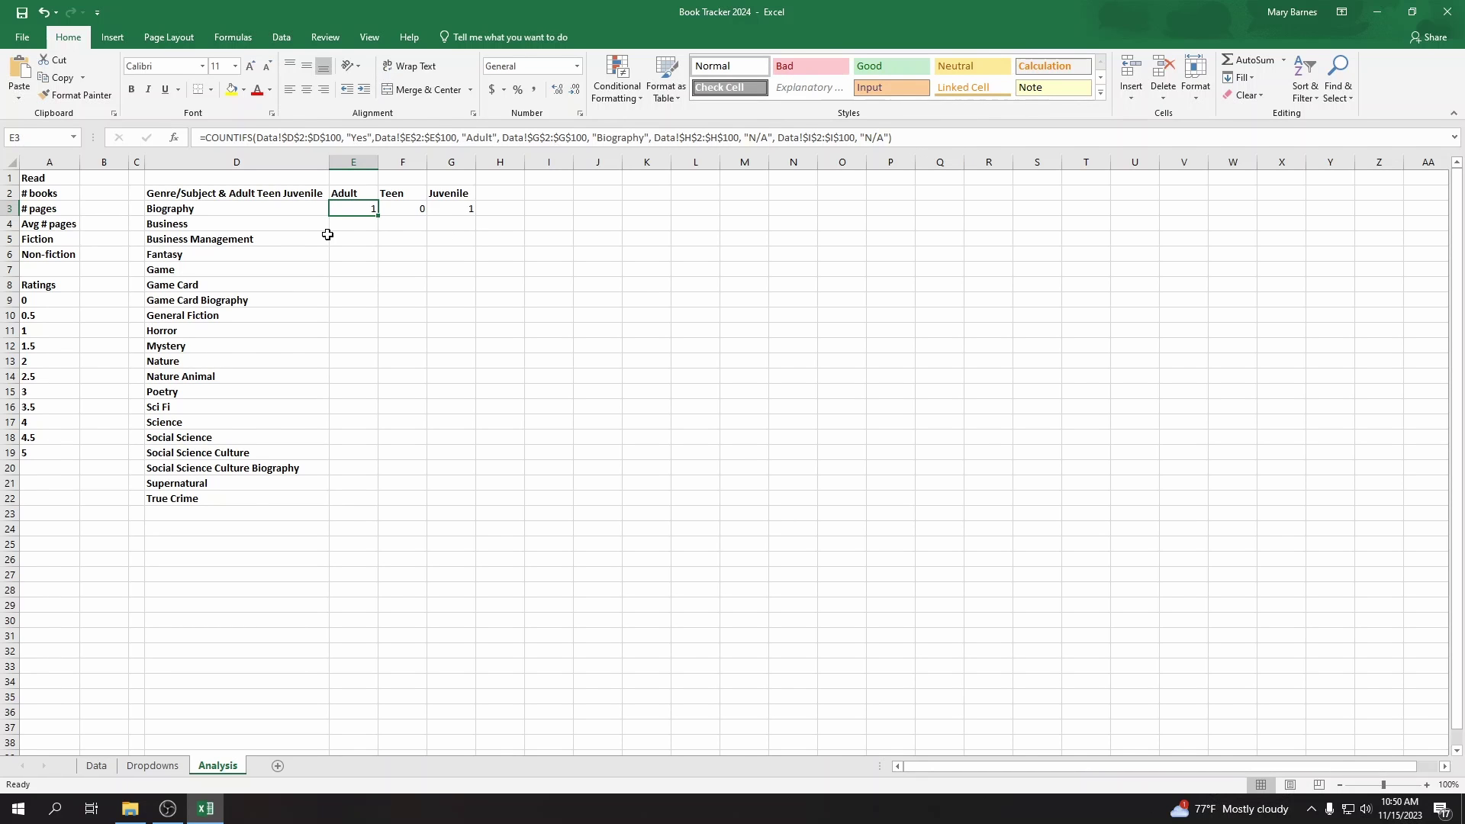
left_click(363, 222)
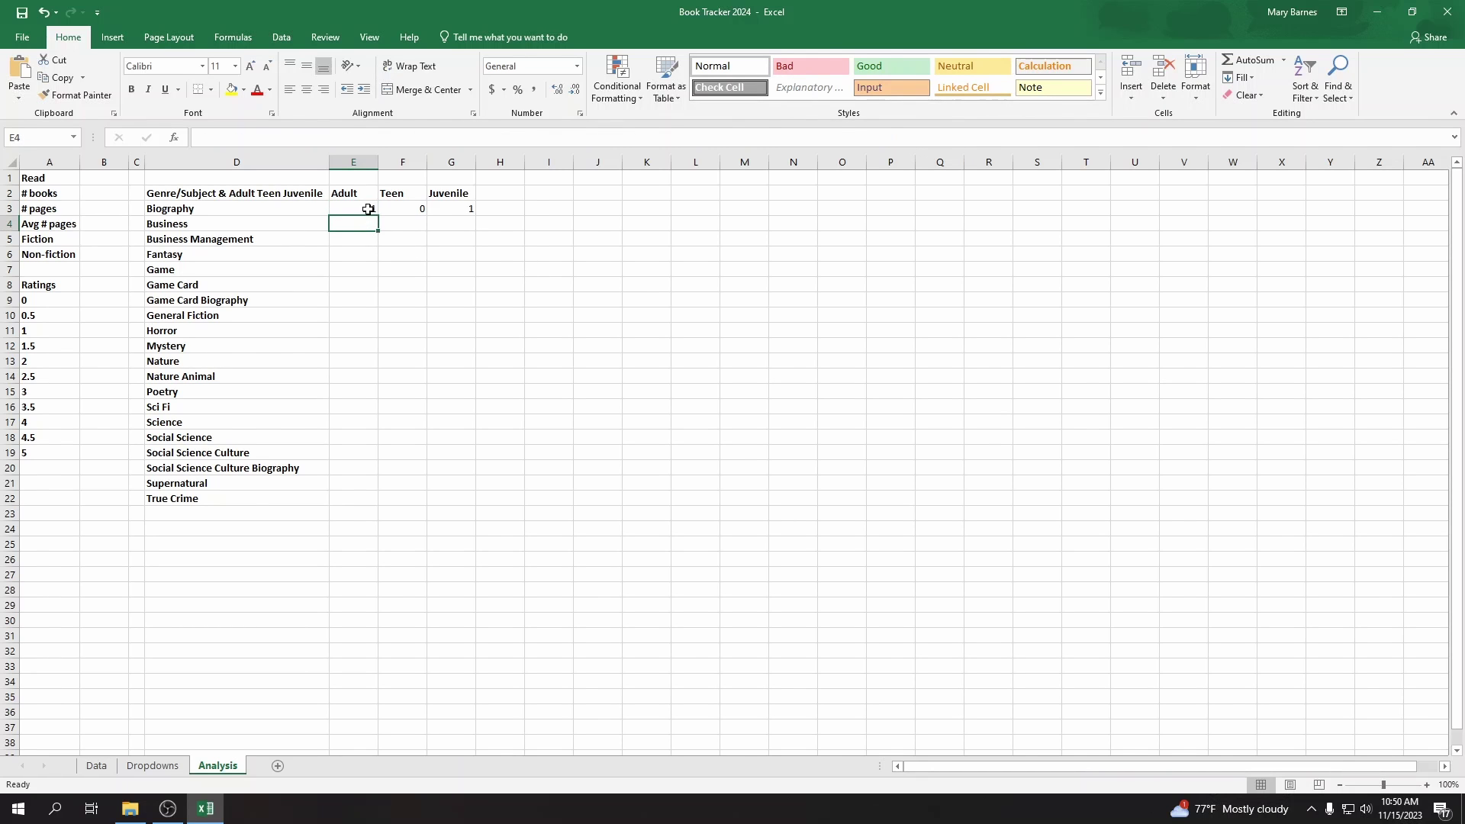
left_click(368, 209)
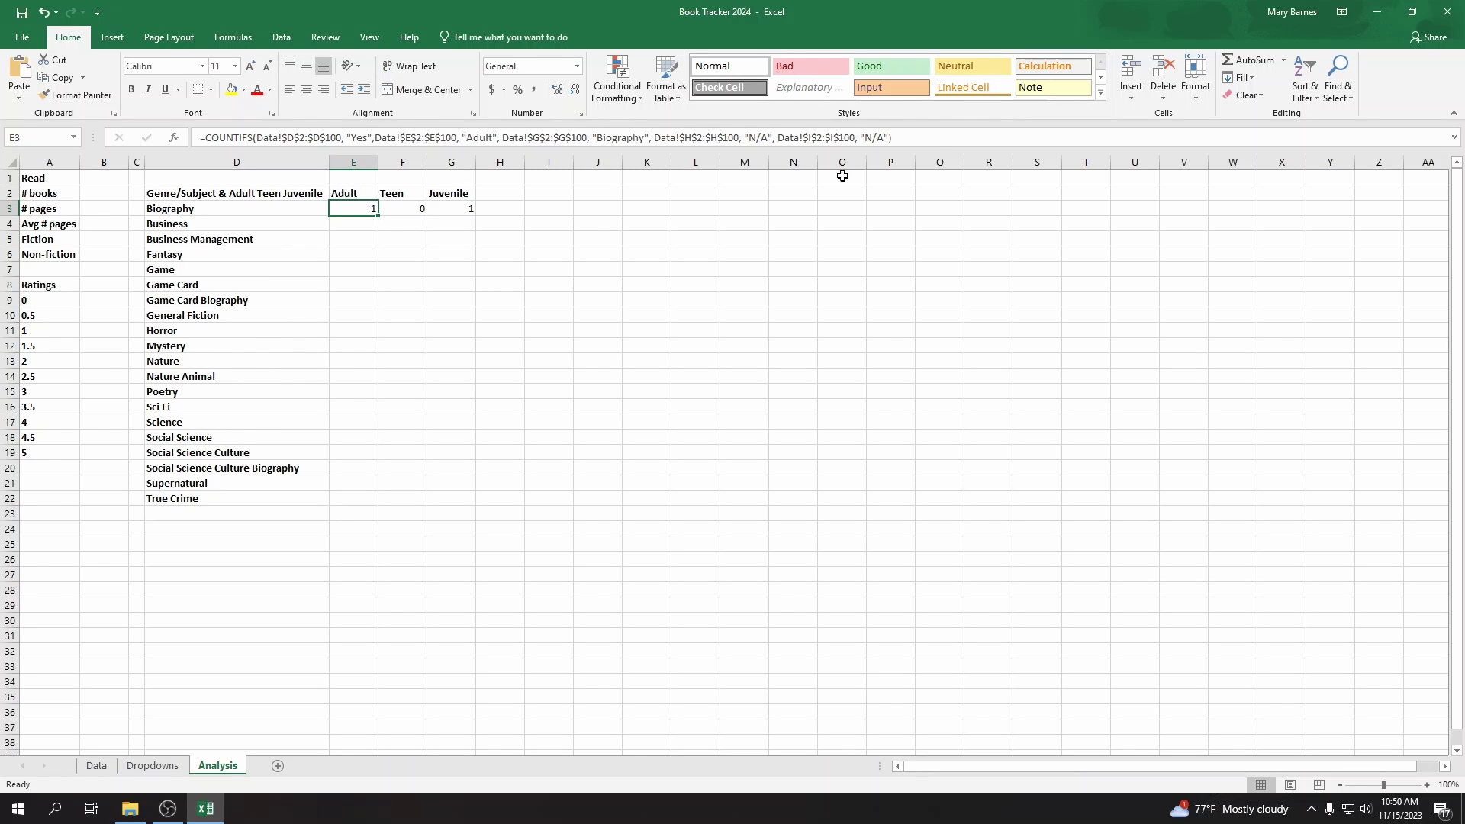
left_click_drag(933, 138, 61, 113)
key("ctrl+c")
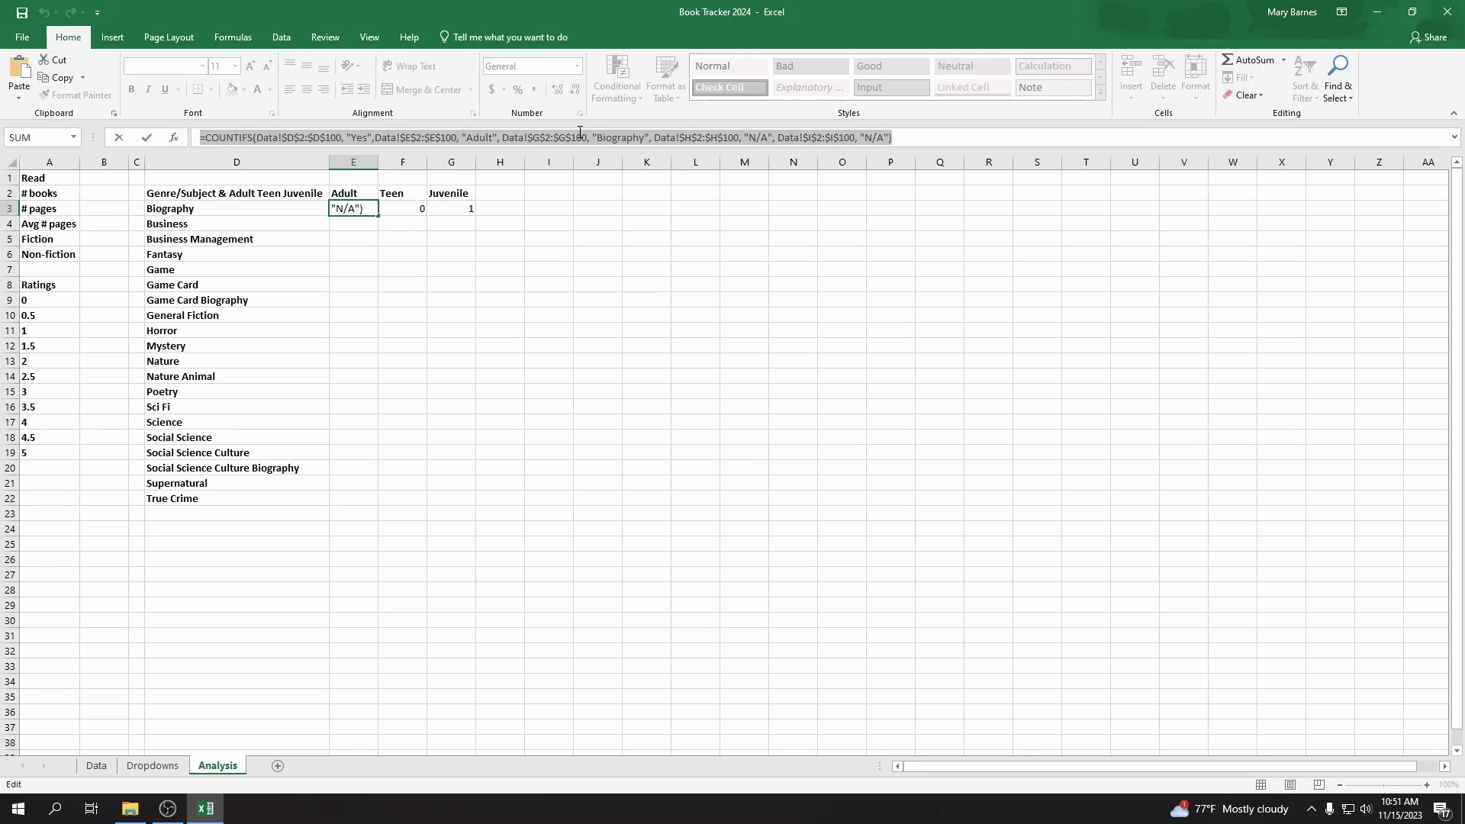
Step: Copy the Adult Biography COUNTIFS formula from E3 into cell E7, the Adult count for Game
left_click(890, 141)
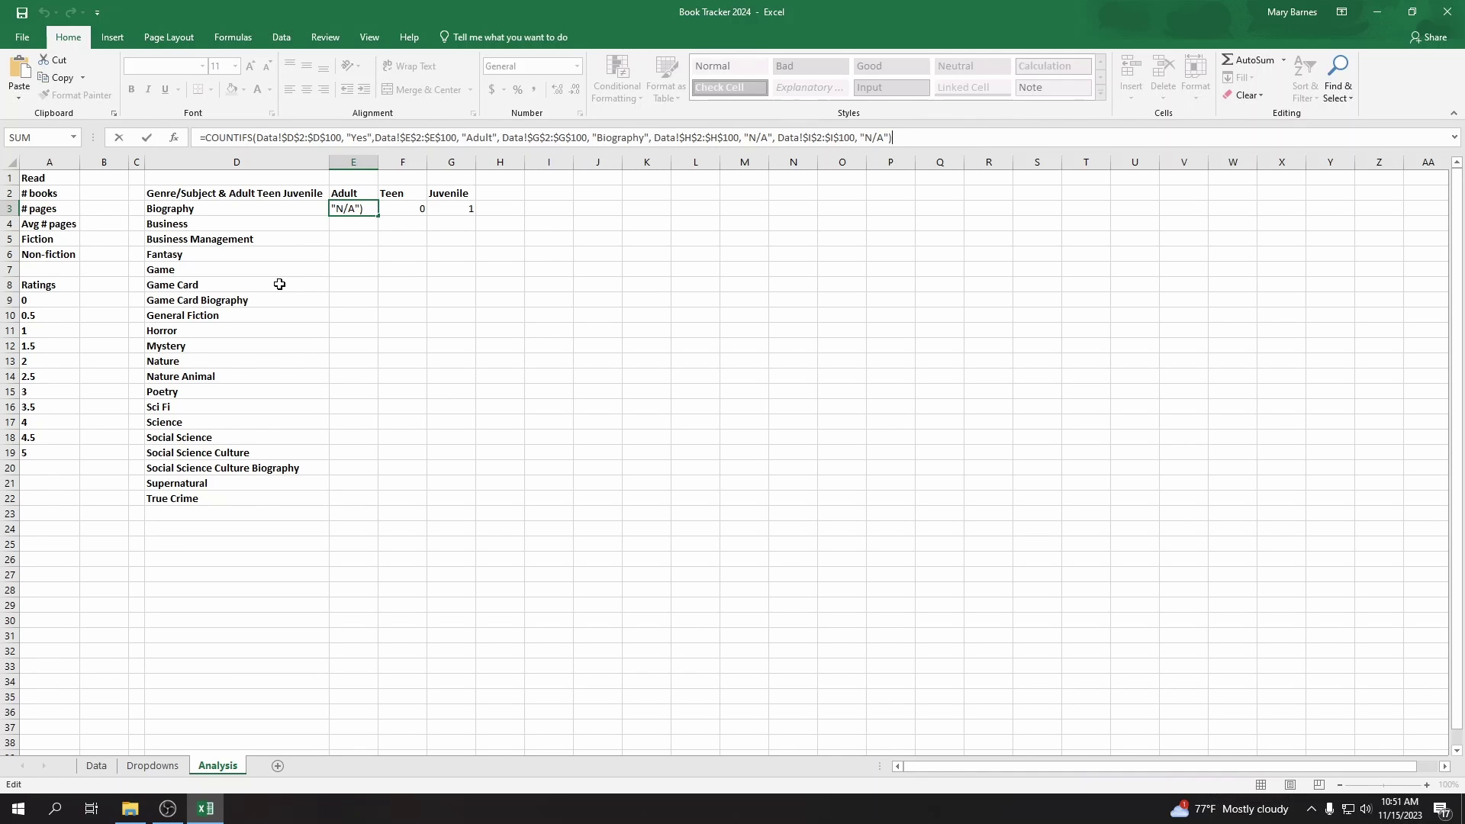
key("Return")
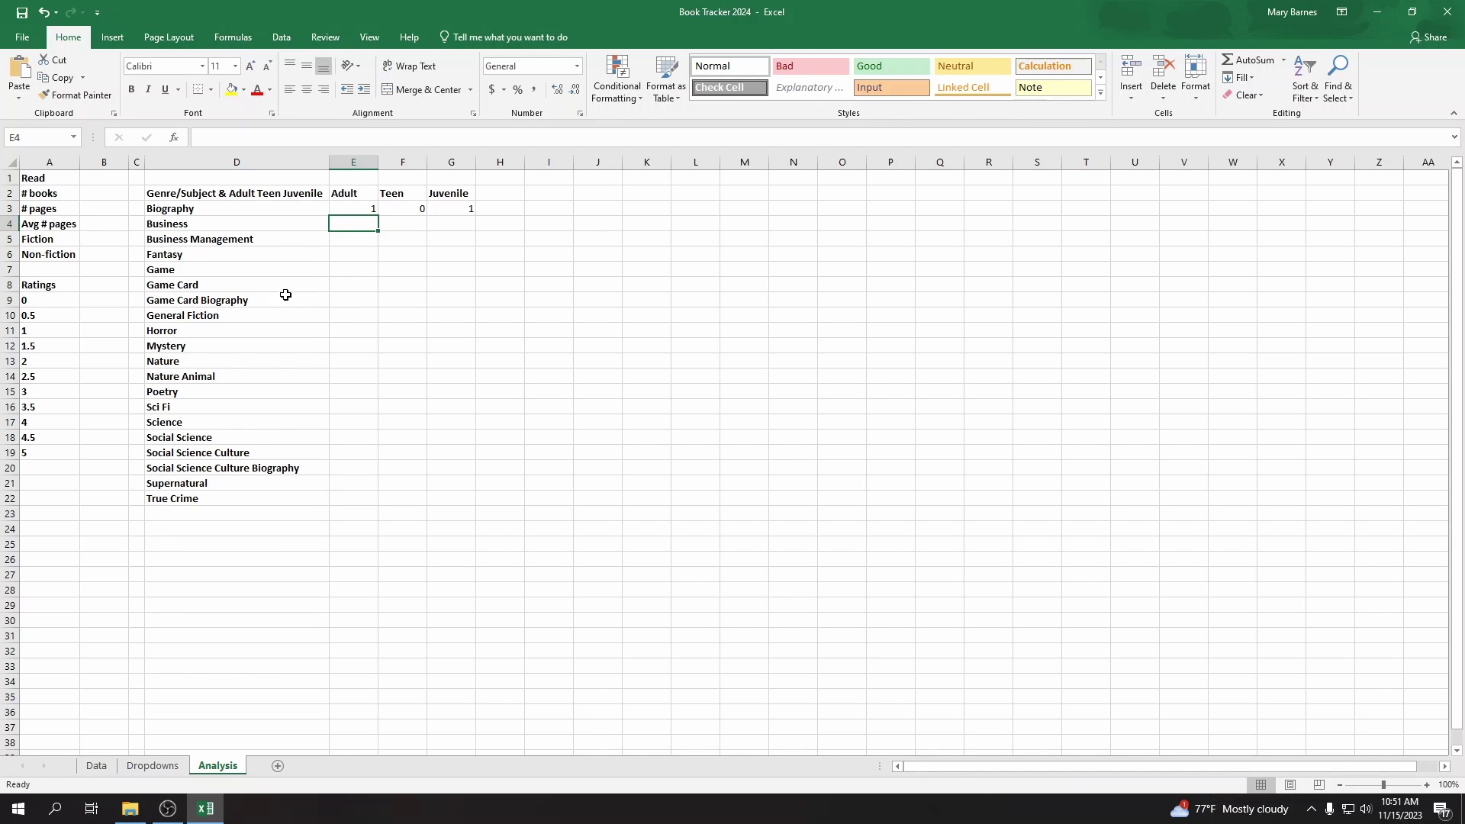
left_click(360, 269)
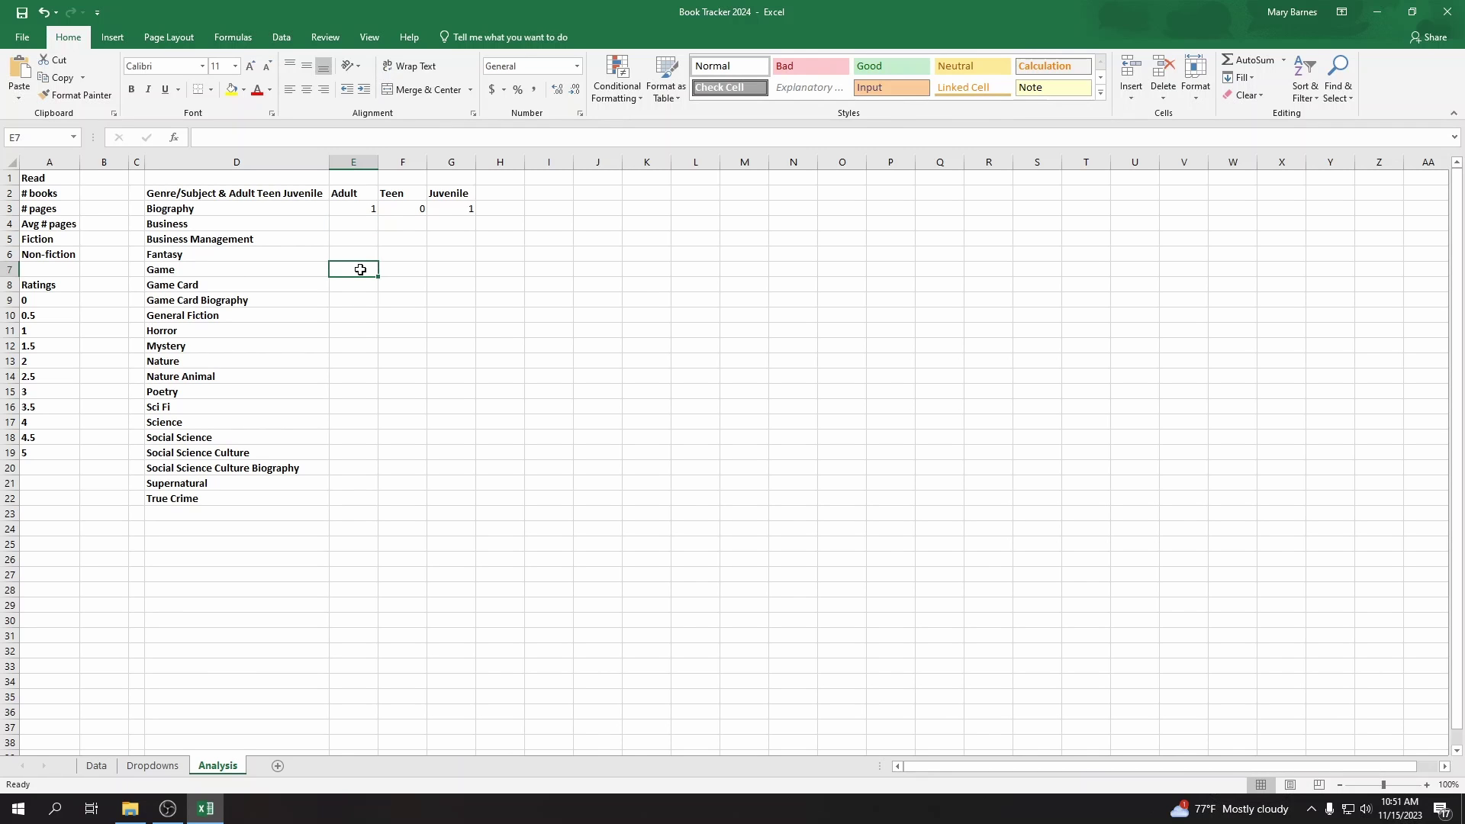
left_click(363, 283)
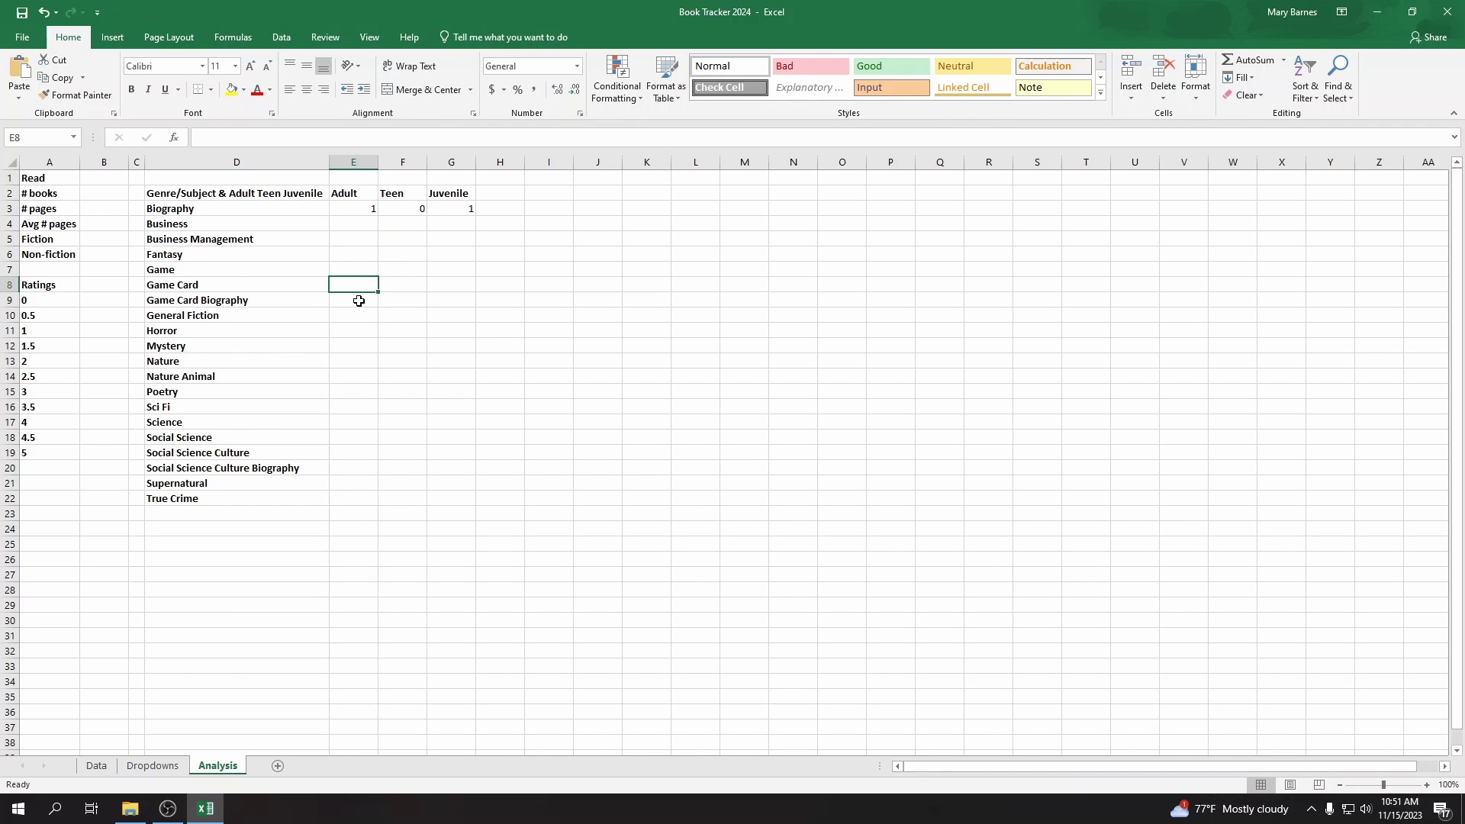
left_click(359, 300)
left_click(353, 273)
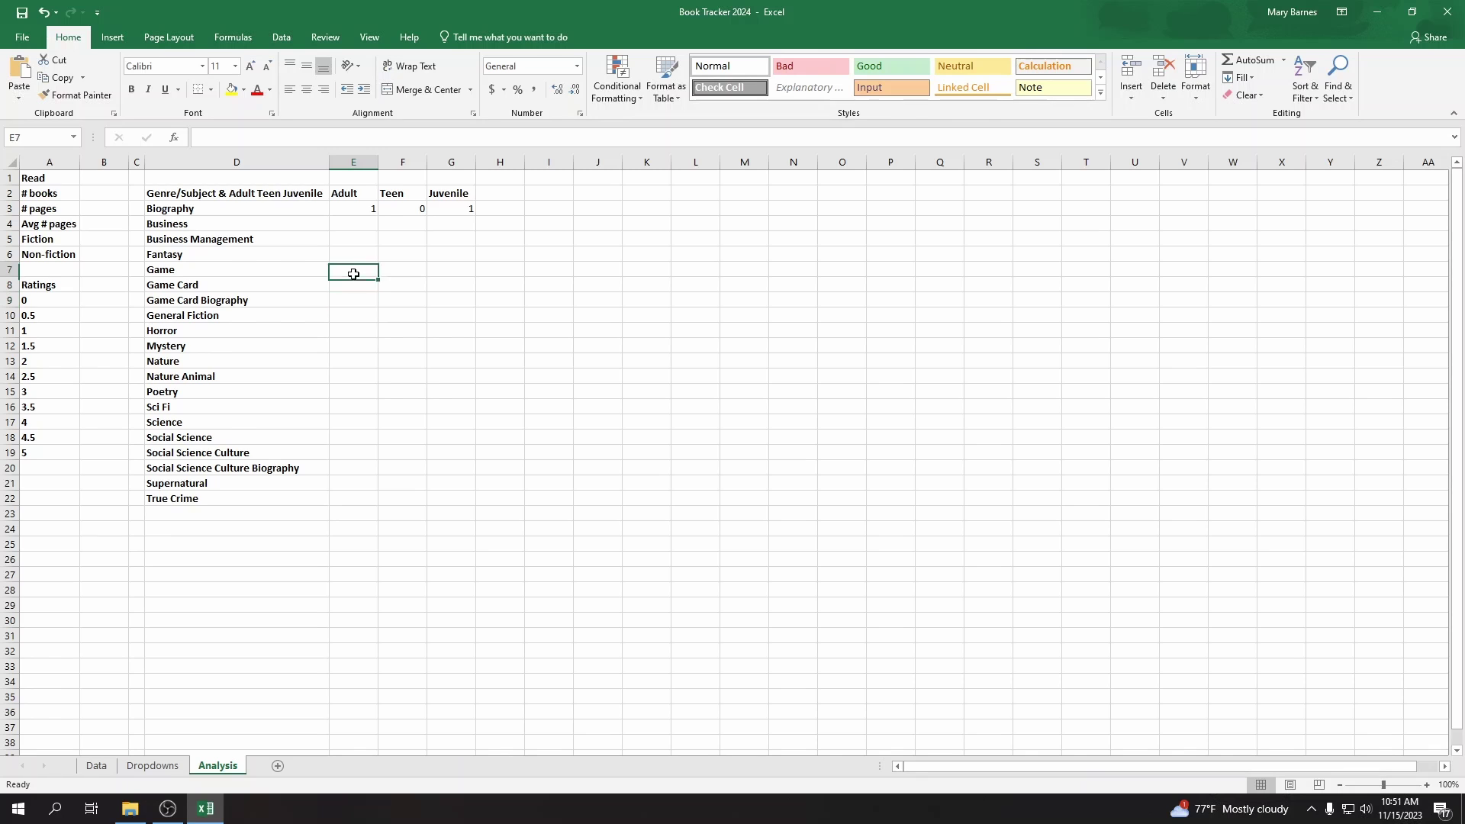
left_click(286, 139)
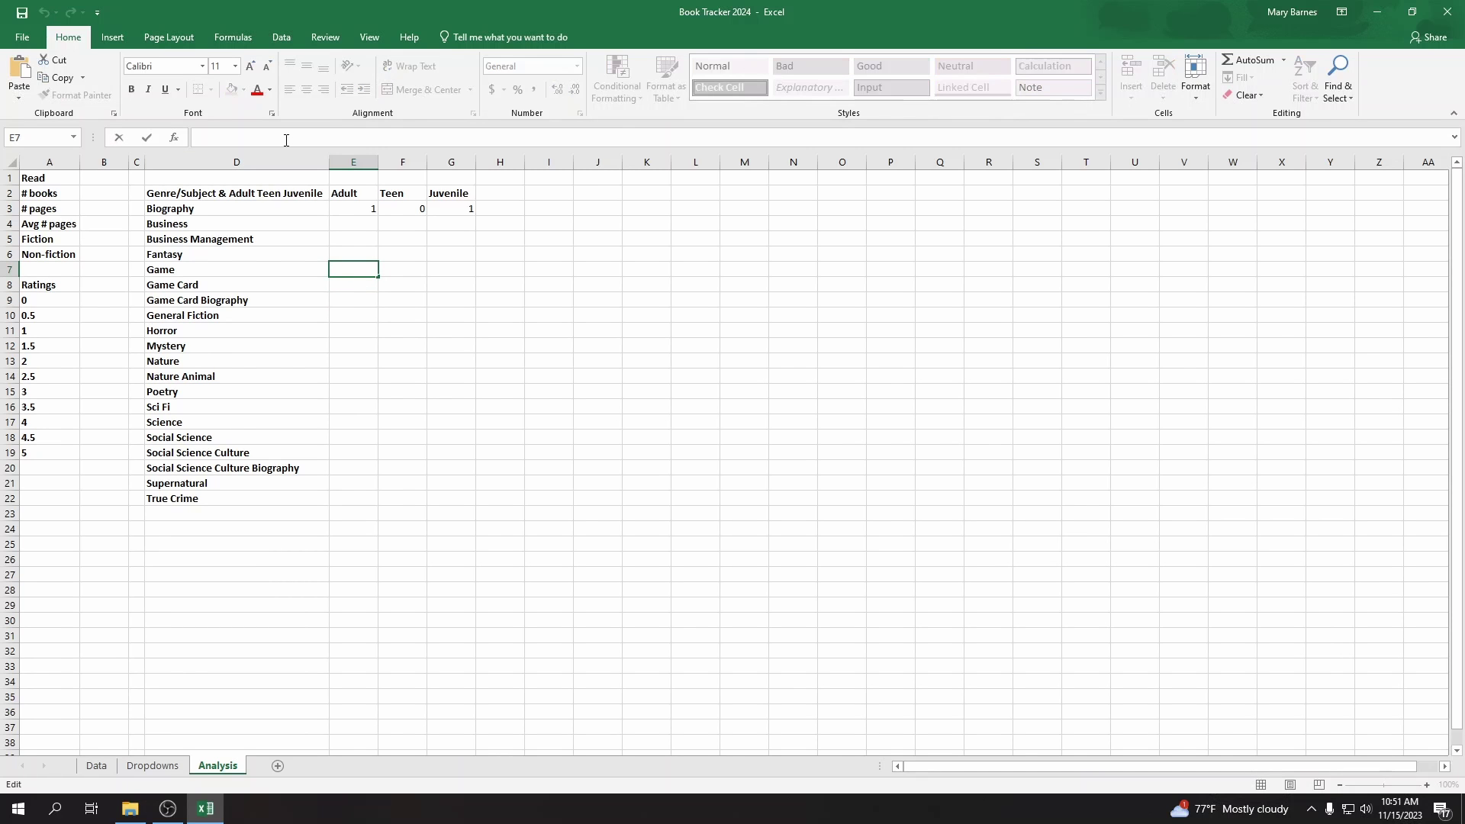
key("ctrl+v")
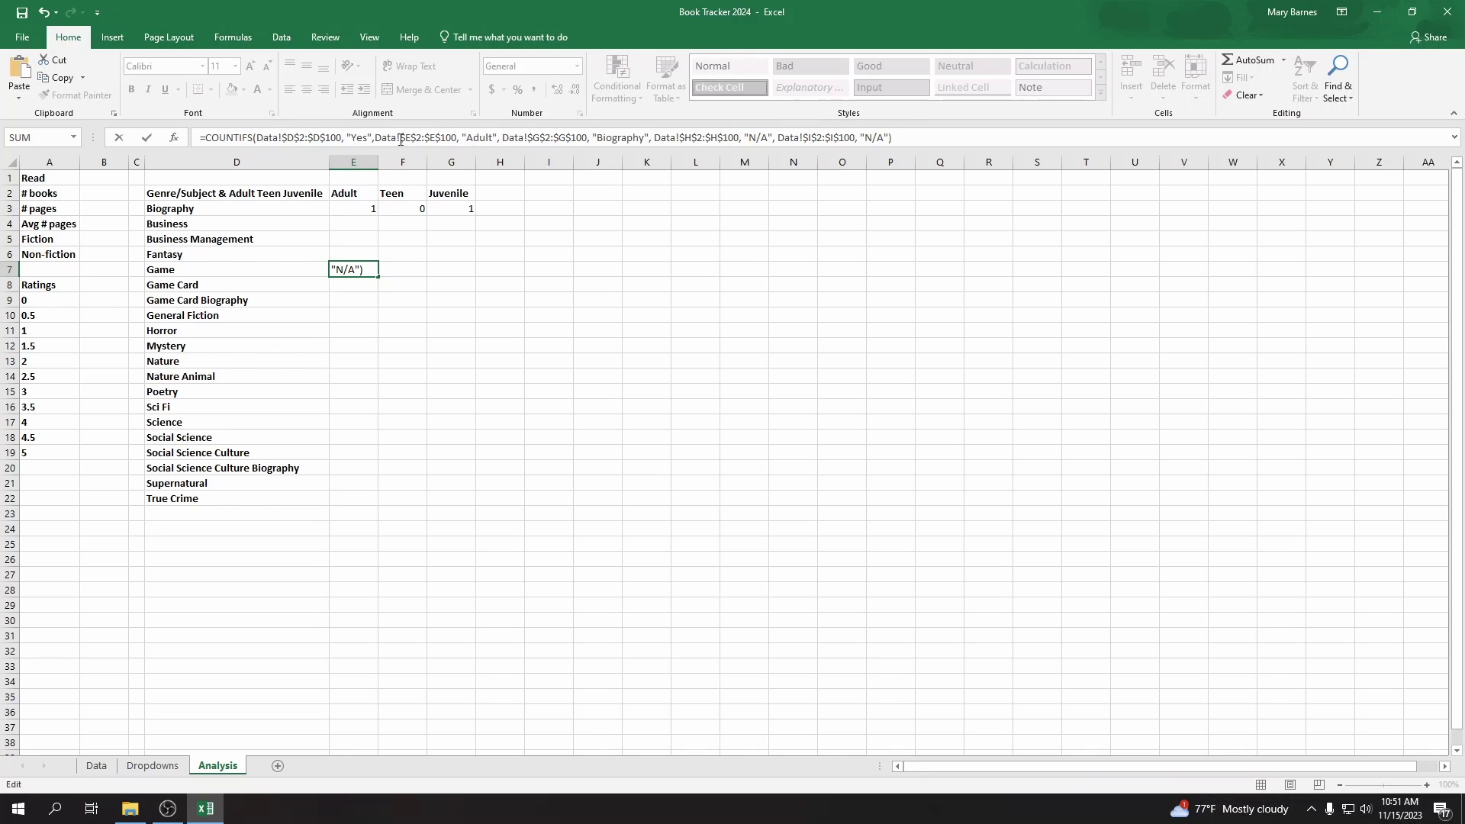
Step: Change the Data!$G$2:$G$100 criterion in E7's formula to "Game"
left_click(490, 138)
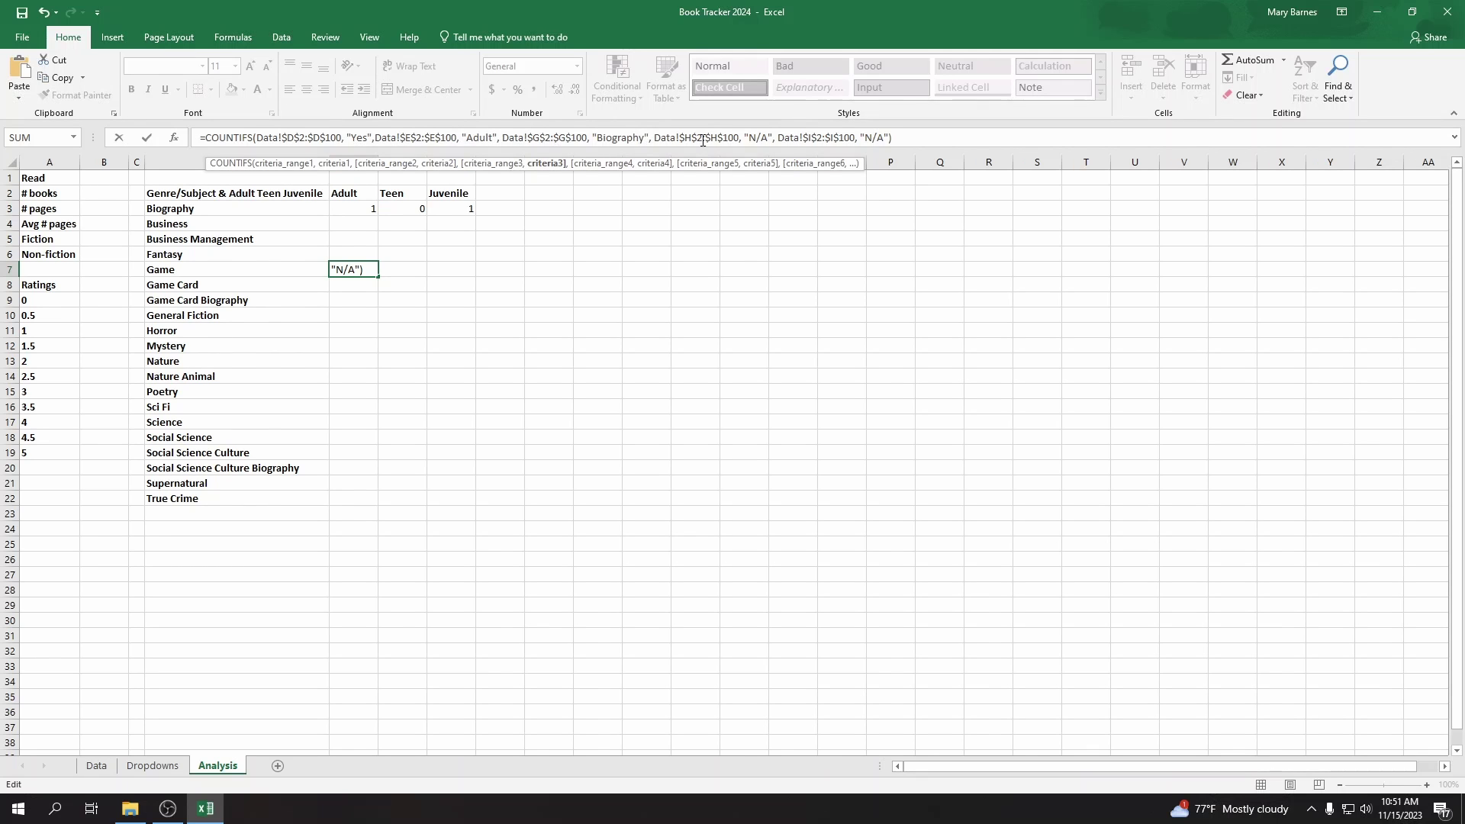
key("Left")
key("Left")
key("Left")
key("Left")
key("Left")
key("Left")
key("Left")
key("Left")
key("Left")
key("Left")
key("Left")
key("Left")
key("Left")
key("Left")
key("Left")
key("Left")
key("Left")
key("Left")
key("Left")
key("Left")
key("BackSpace")
key("BackSpace")
key("BackSpace")
key("BackSpace")
key("BackSpace")
key("BackSpace")
key("BackSpace")
key("BackSpace")
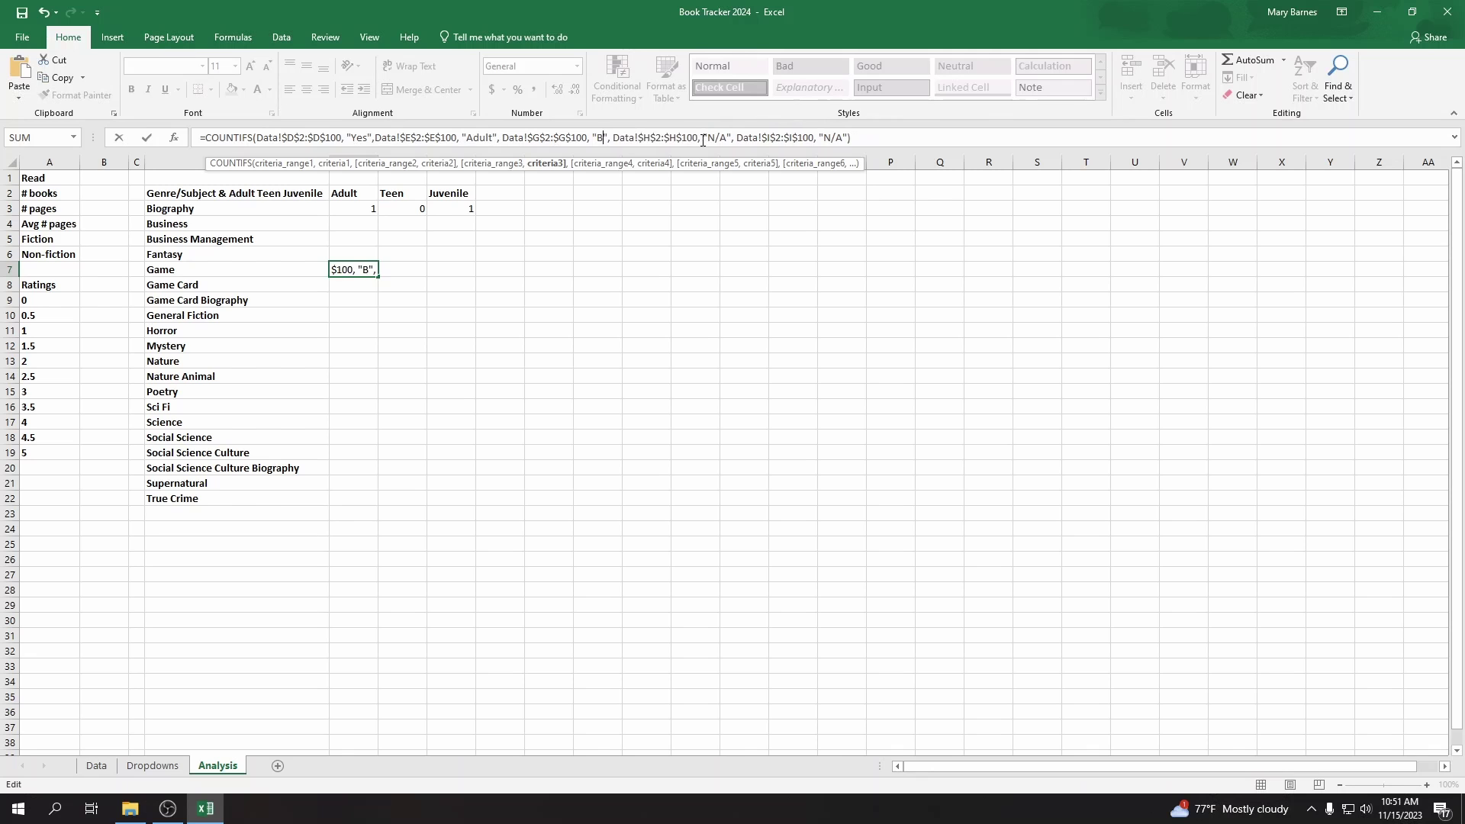
key("BackSpace")
type("Game")
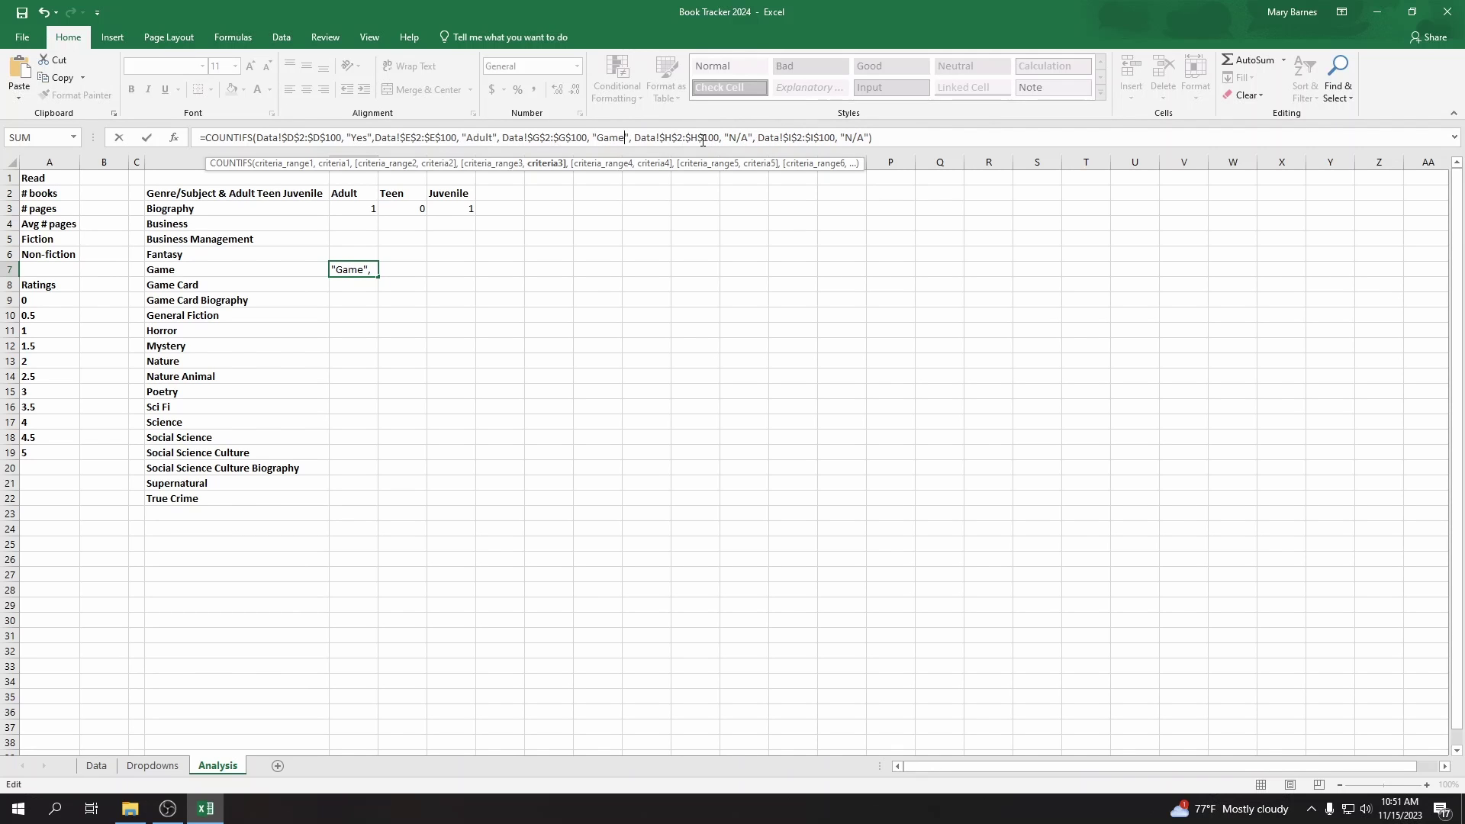
key("Return")
key("Up")
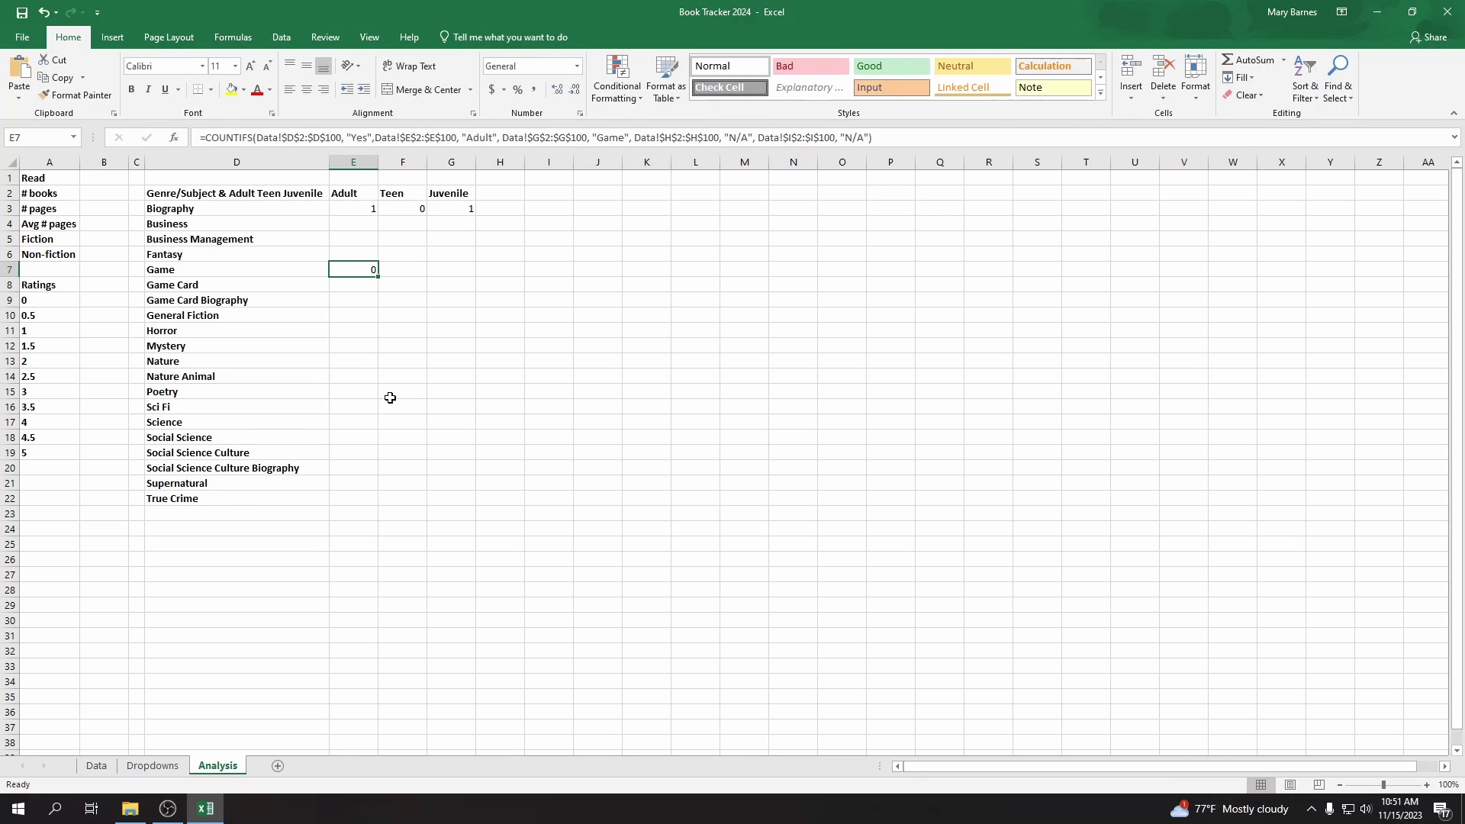
Step: Check the Data and Dropdowns sheets, and return to the Analysis sheet
left_click(96, 765)
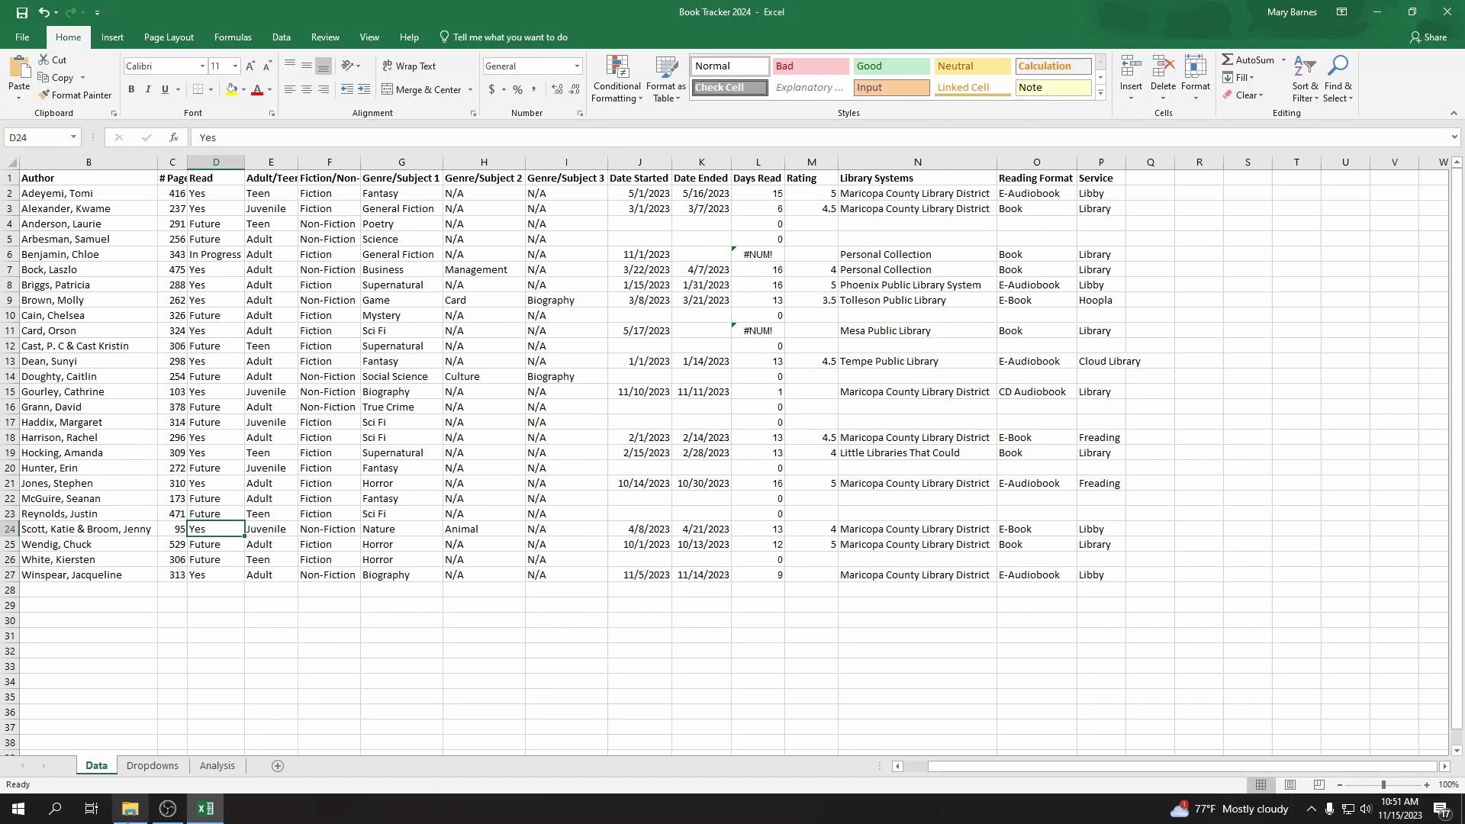
left_click(152, 765)
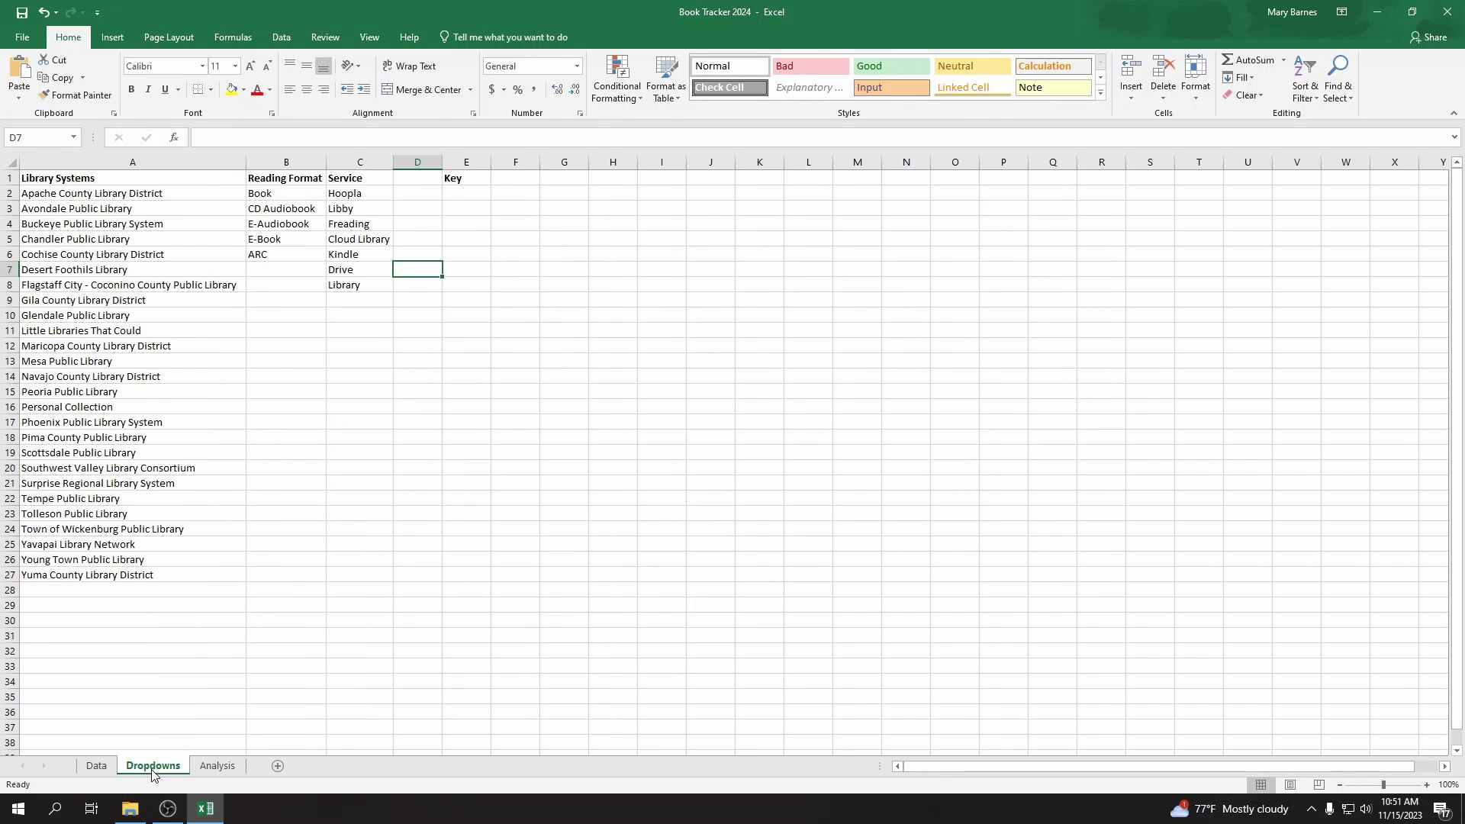
left_click(218, 765)
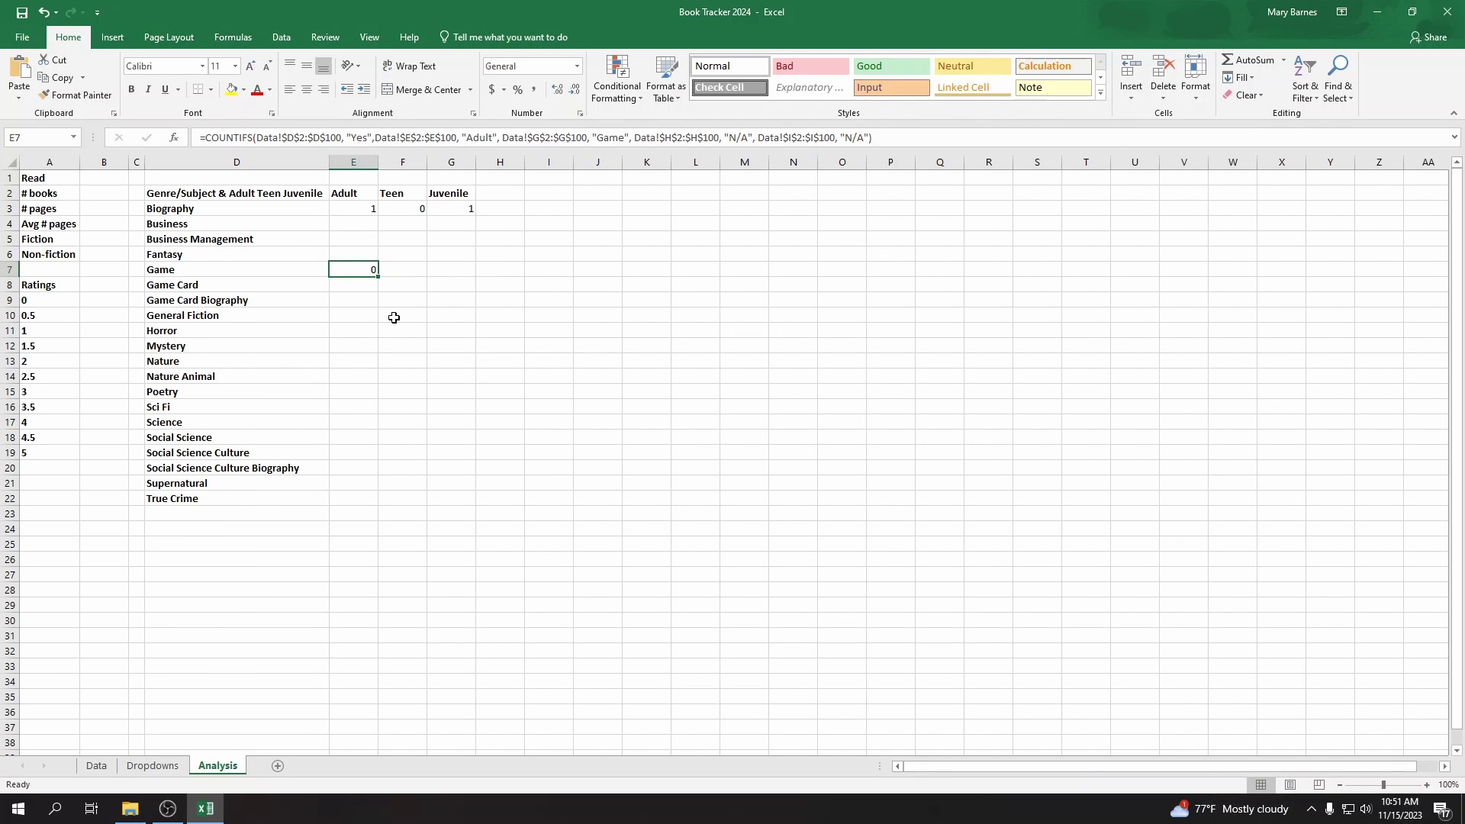
Step: Copy the Adult Game formula from E7 into cell E8, the Adult count for Game Card
double_click(364, 271)
left_click_drag(874, 138, 157, 145)
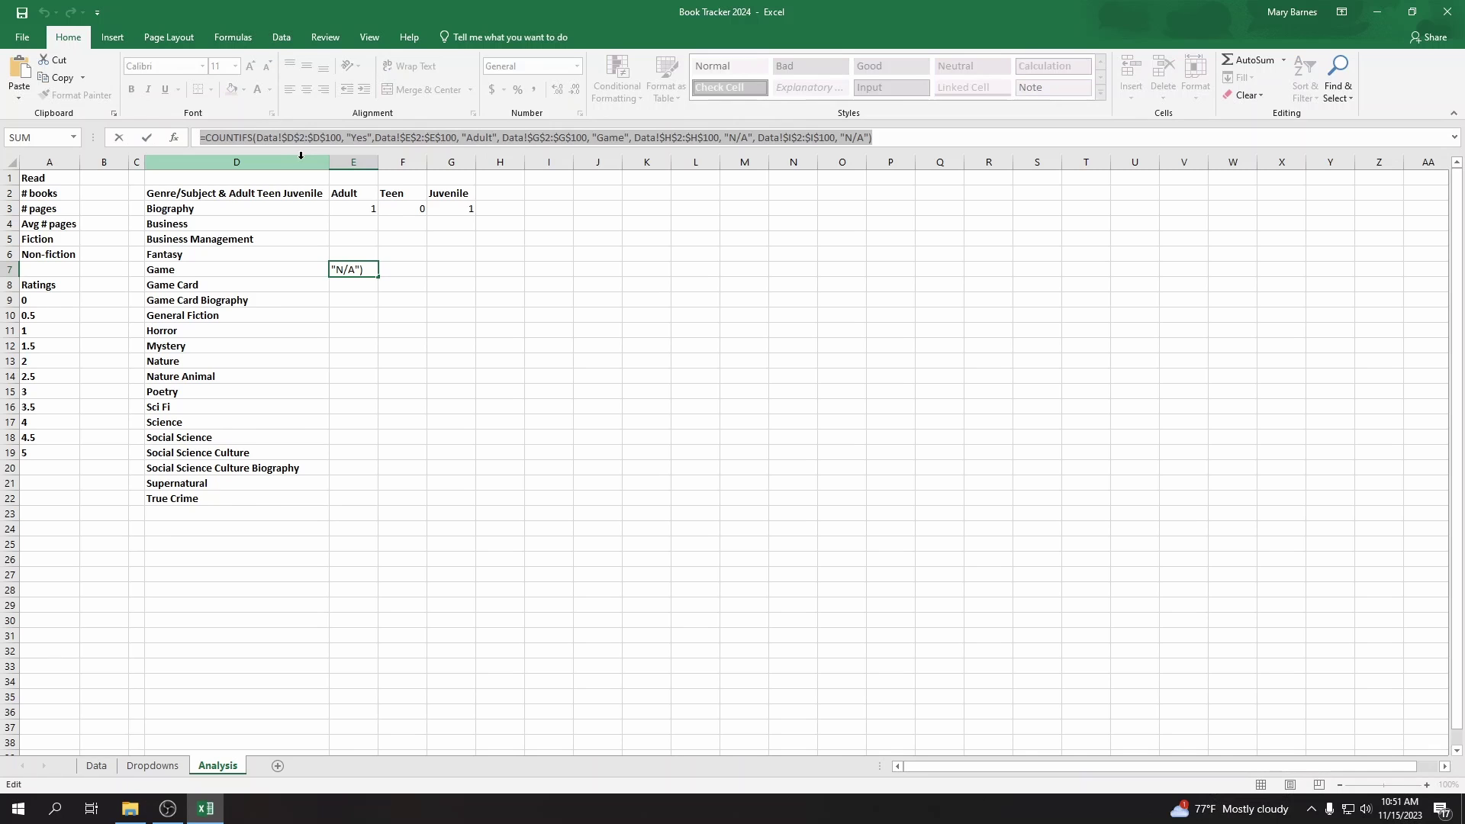
left_click(932, 138)
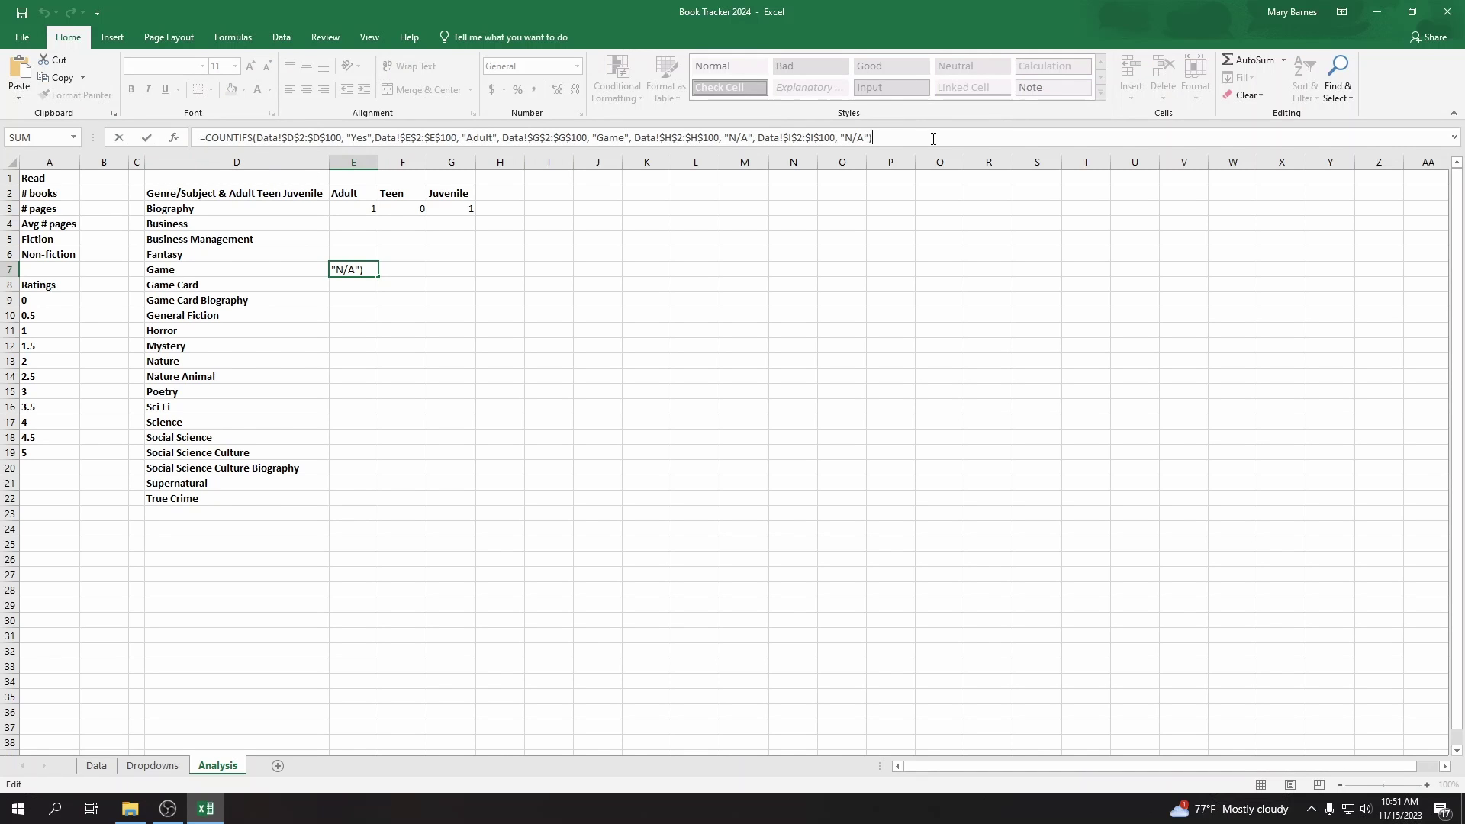
key("Return")
key("ctrl+v")
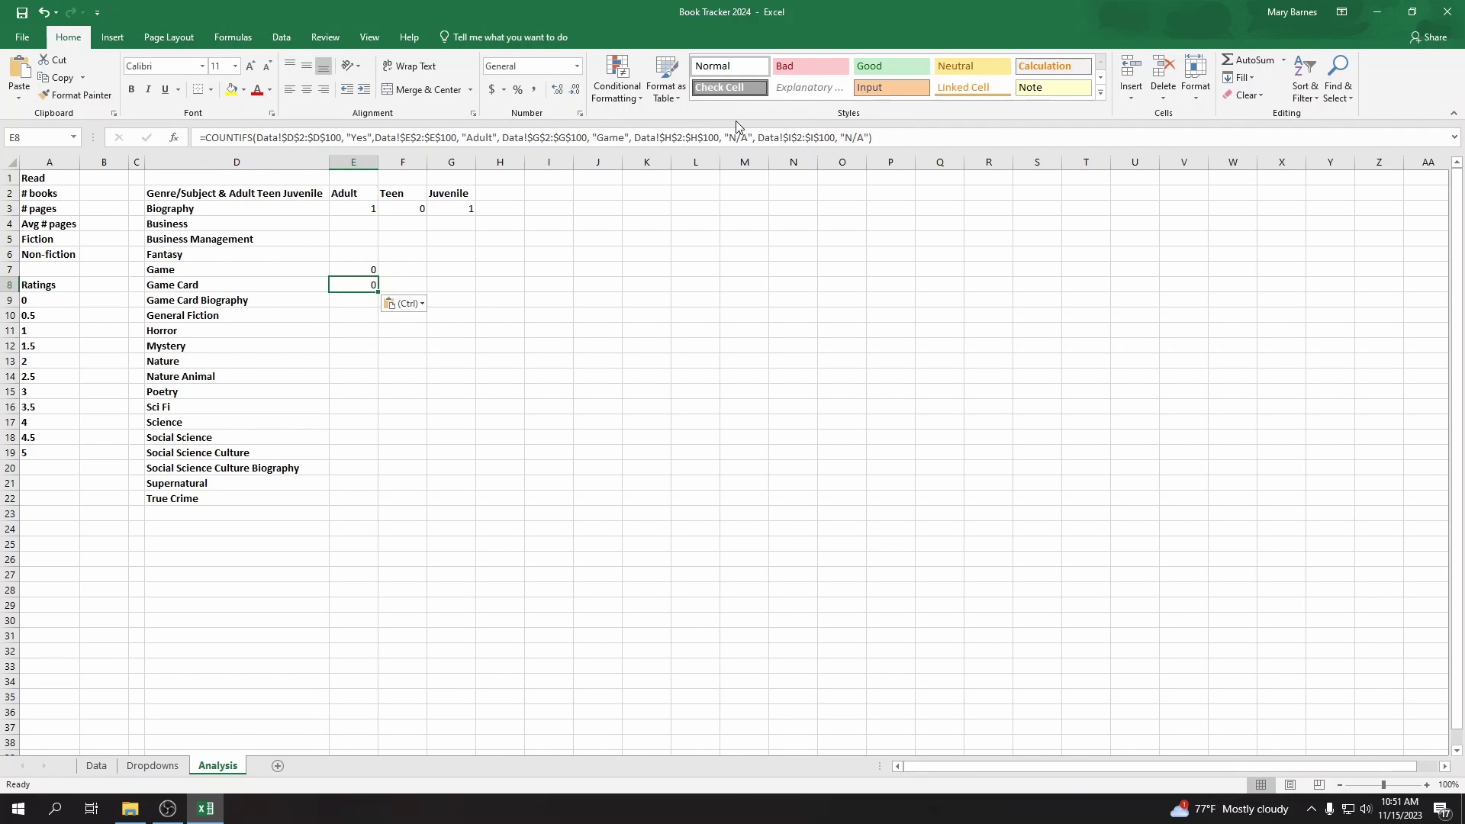
Step: Change the Data!$H$2:$H$100 criterion in E8's formula to "Card"
left_click(626, 140)
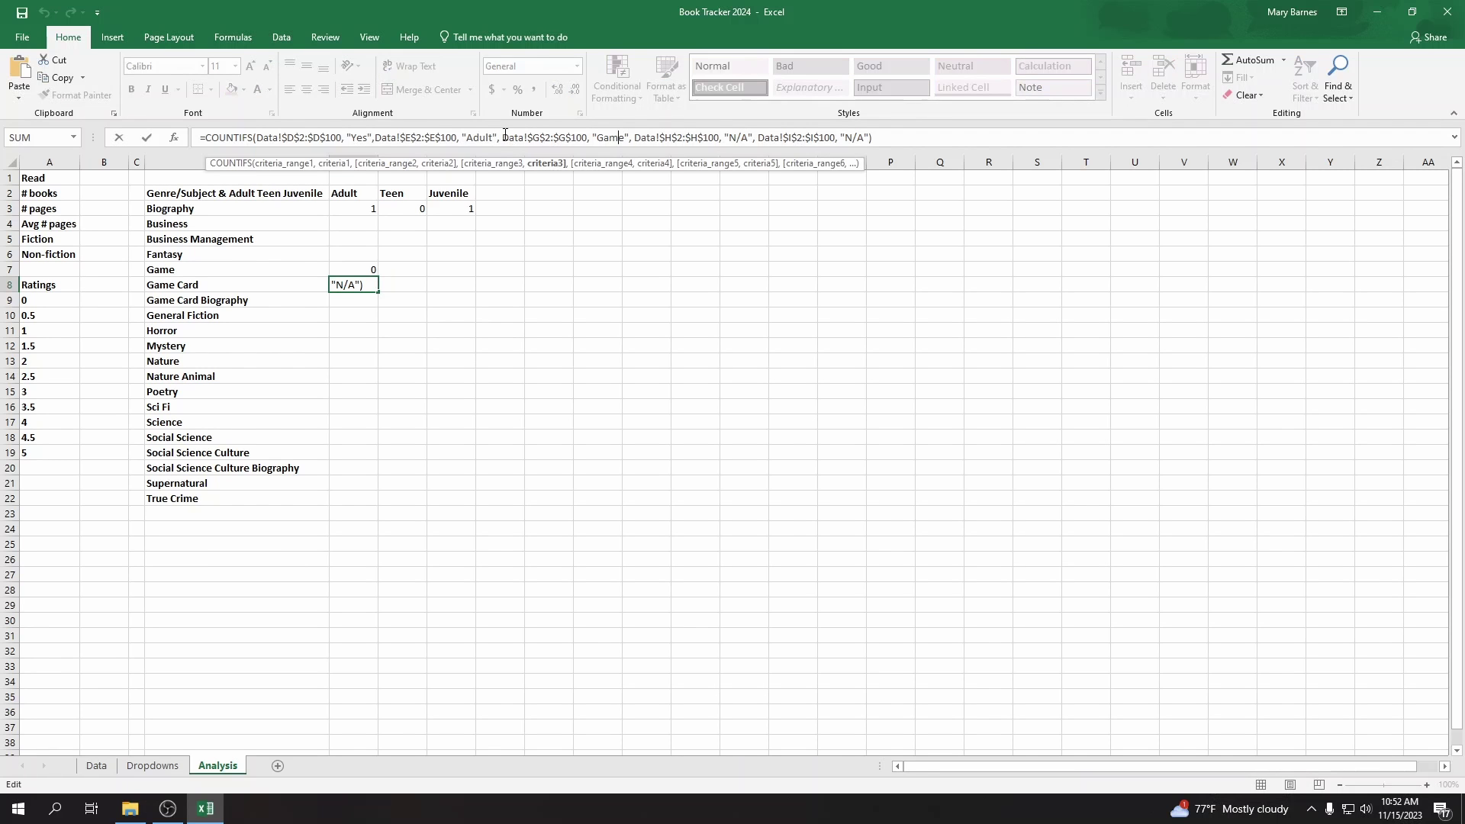
left_click_drag(506, 135, 626, 136)
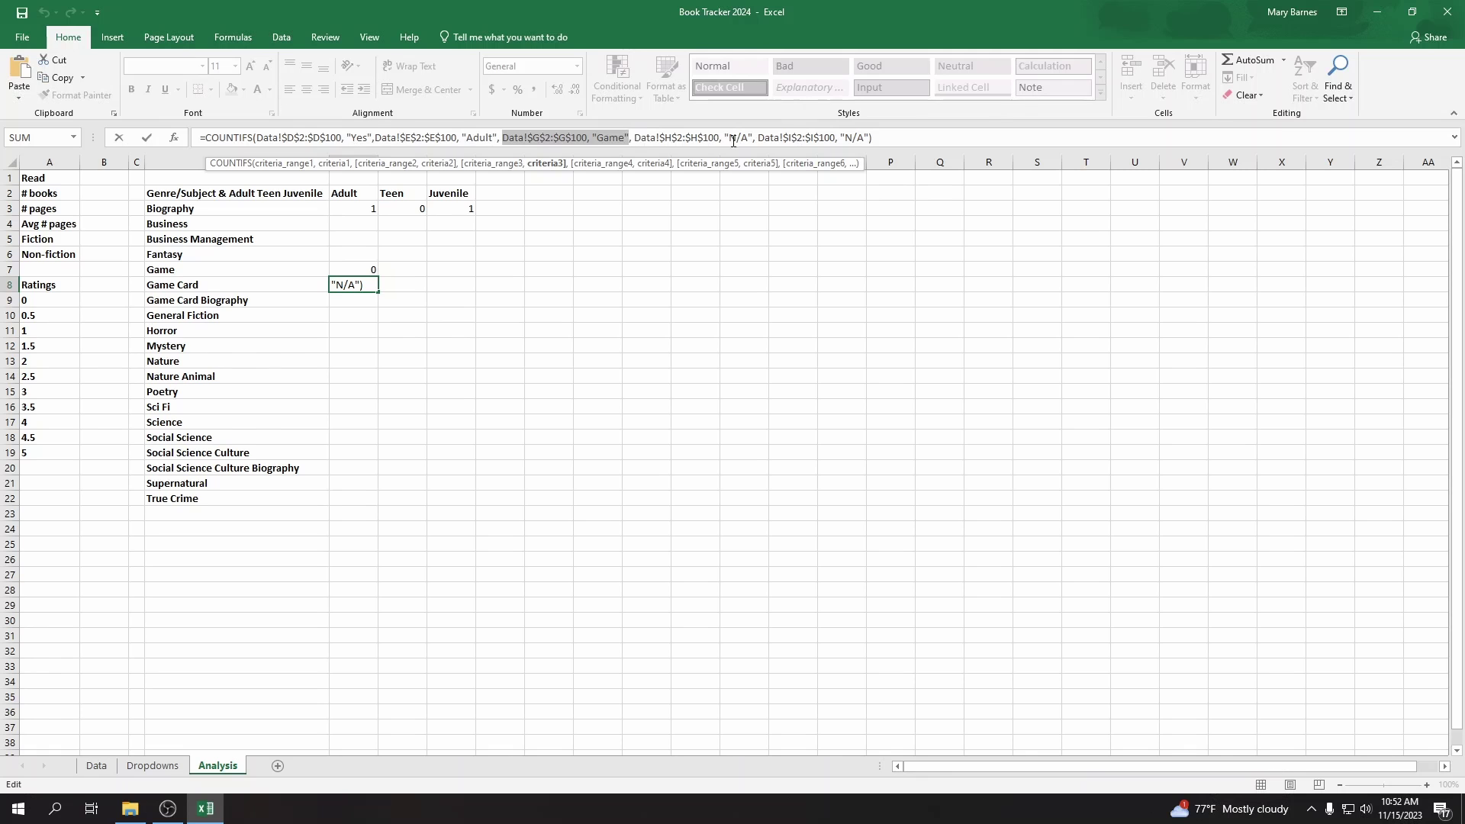
left_click_drag(636, 137, 744, 136)
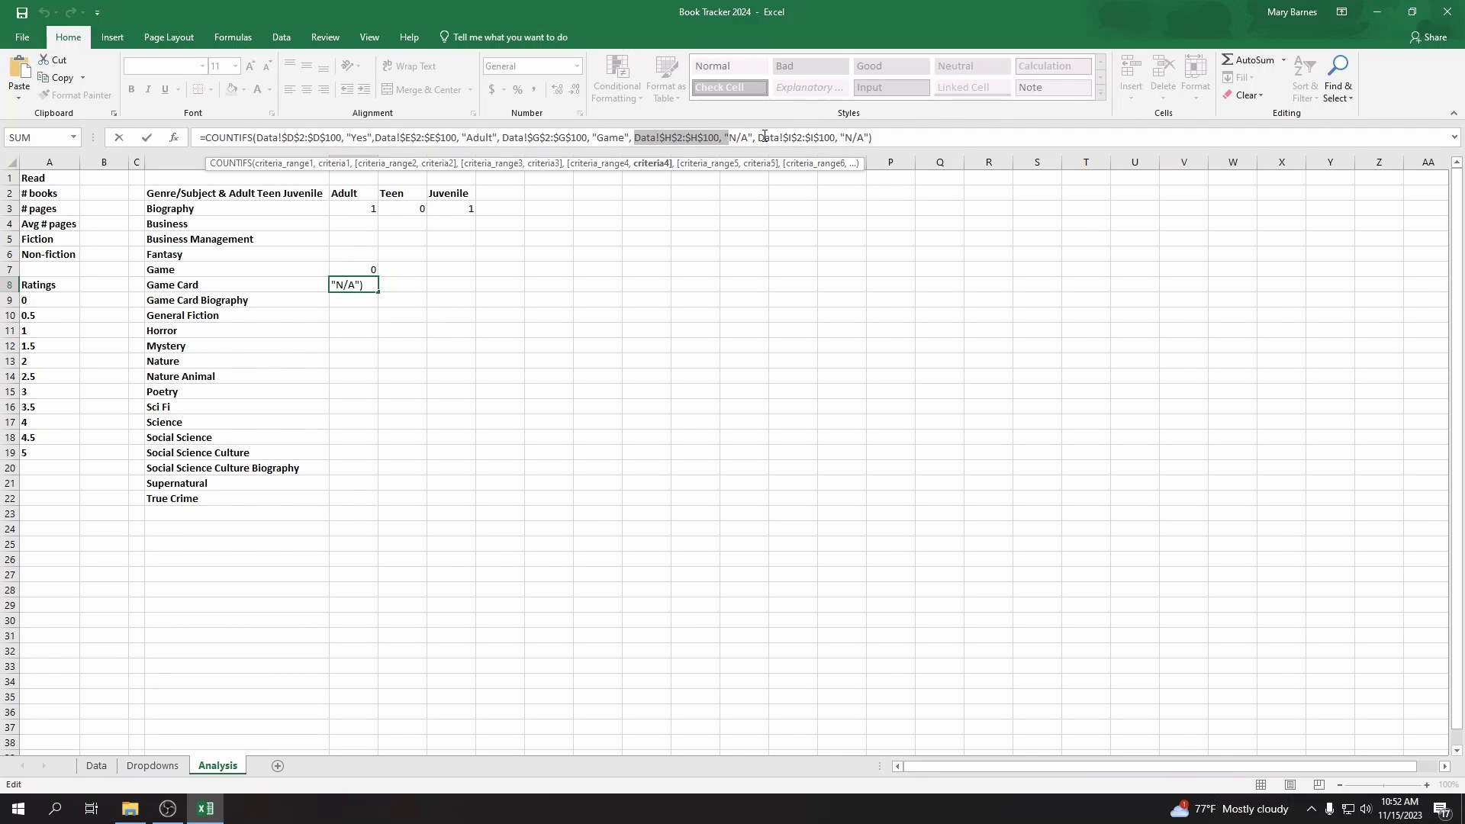
left_click(746, 134)
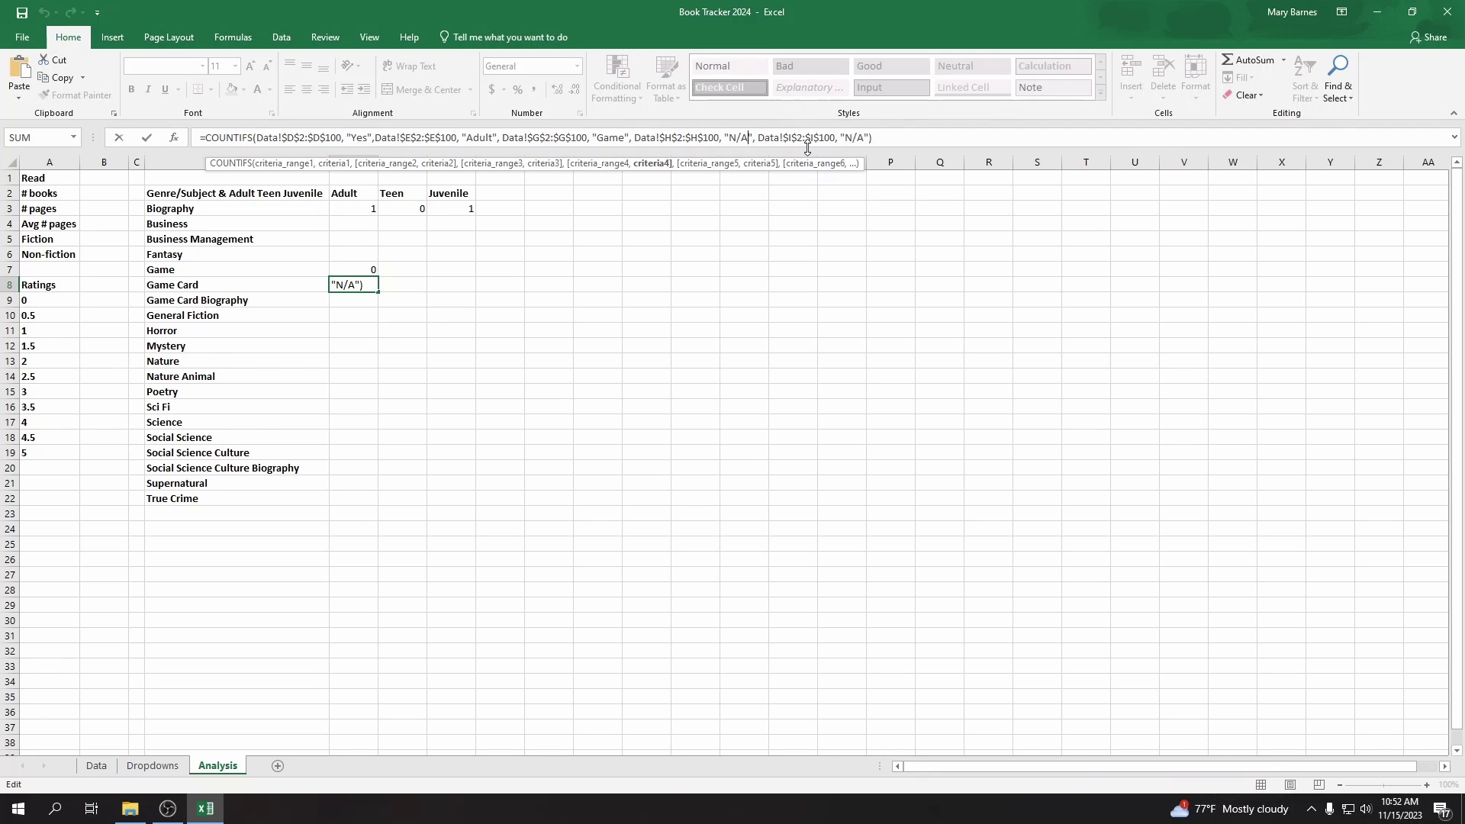
key("BackSpace")
key("BackSpace")
key("BackSpace")
type("Card")
key("Return")
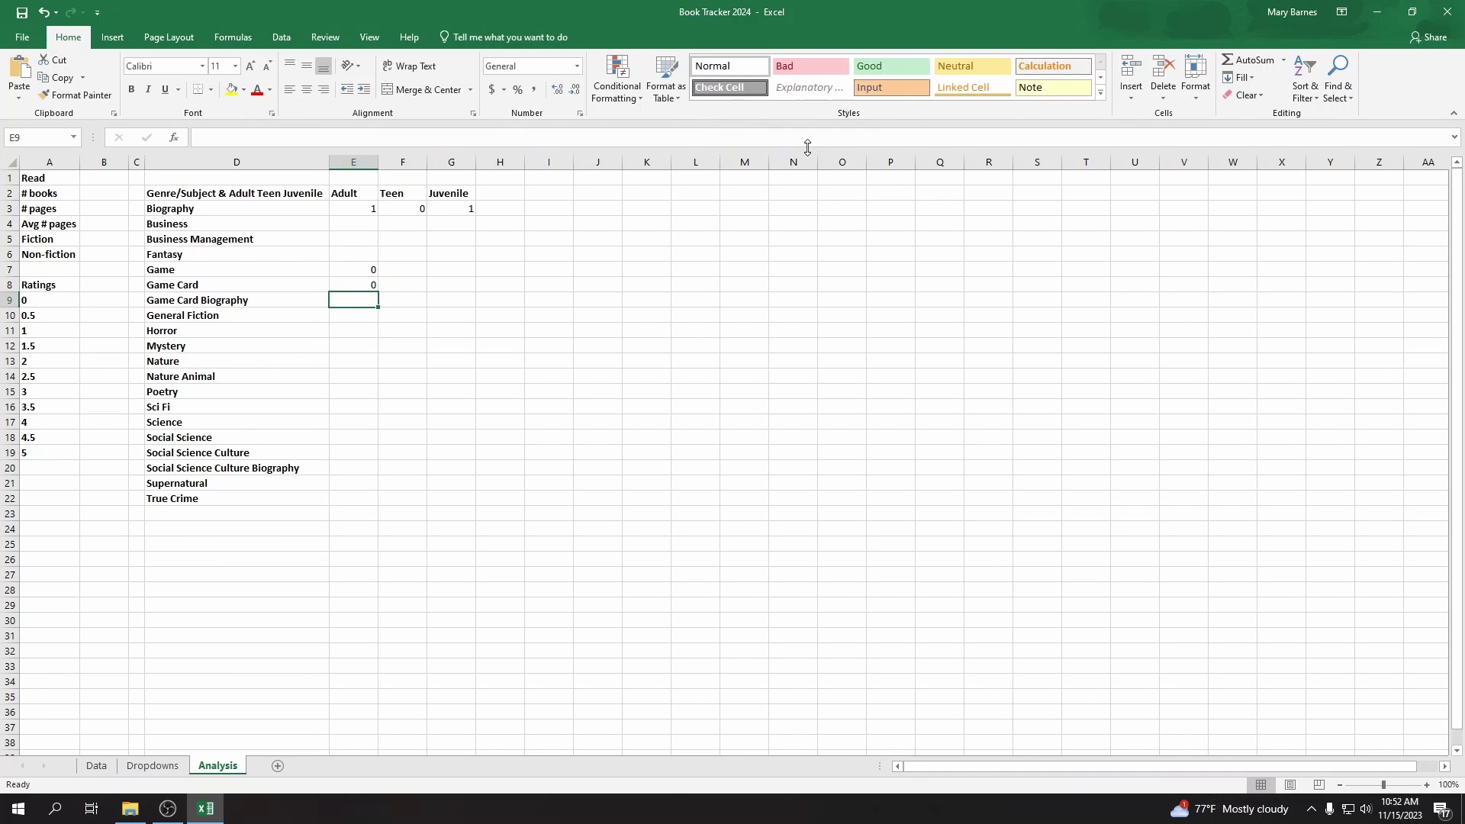
key("Up")
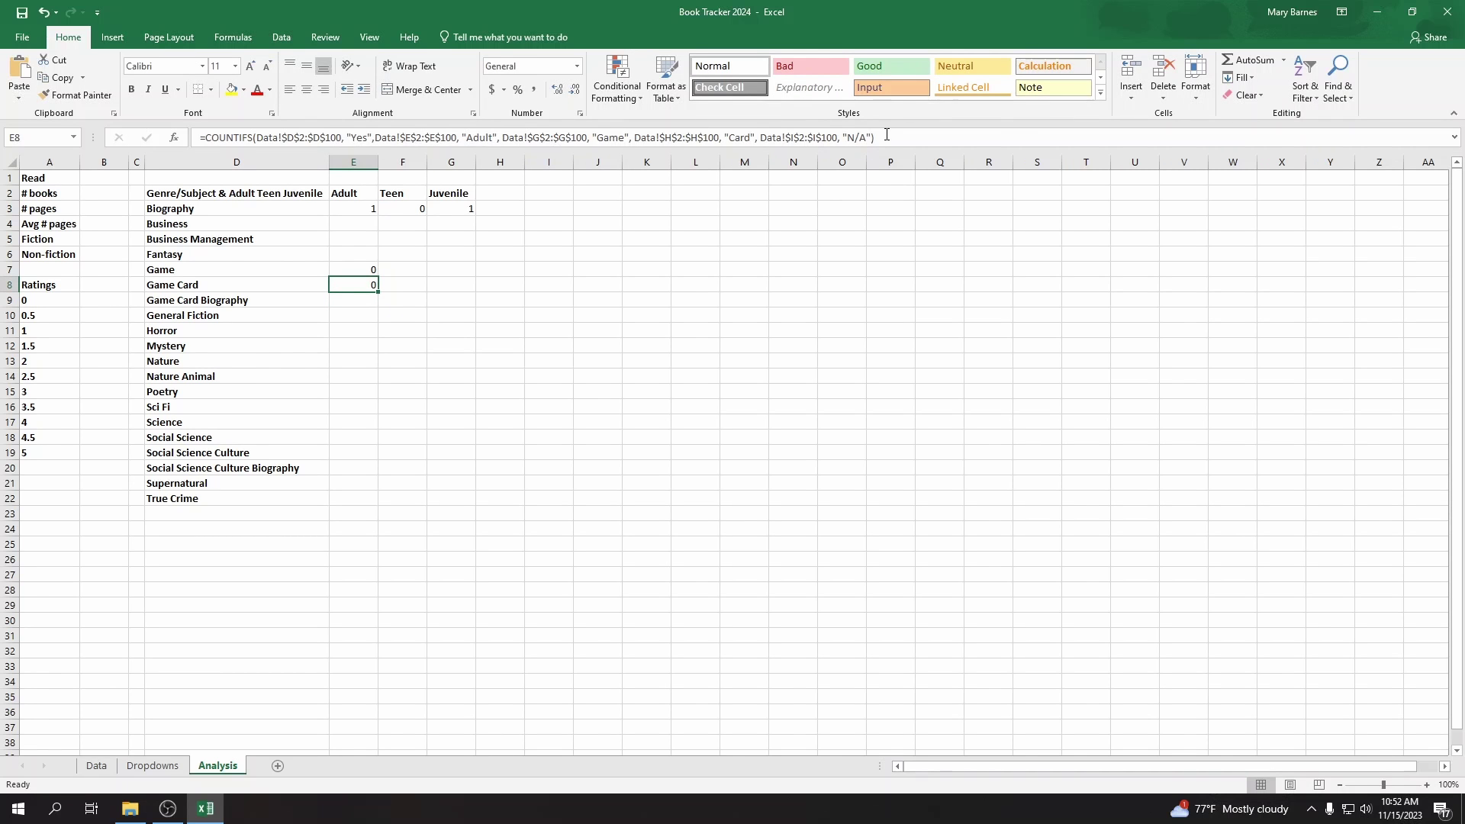
Step: Copy the Adult Game Card formula from E8 into cell E9, the Adult count for Game Card Biography
left_click(887, 139)
left_click_drag(887, 139, 2, 128)
key("ctrl+c")
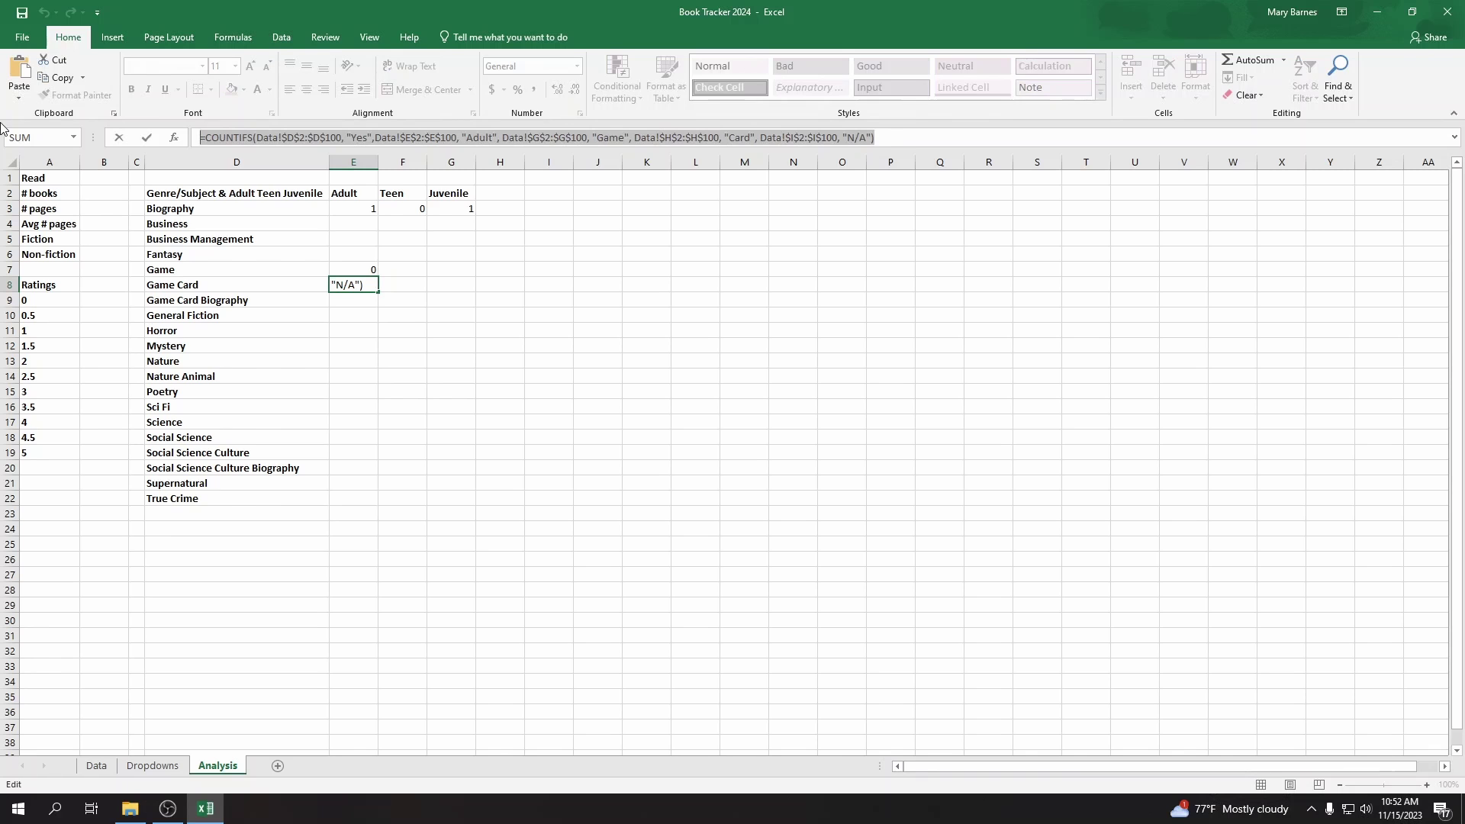
left_click(923, 139)
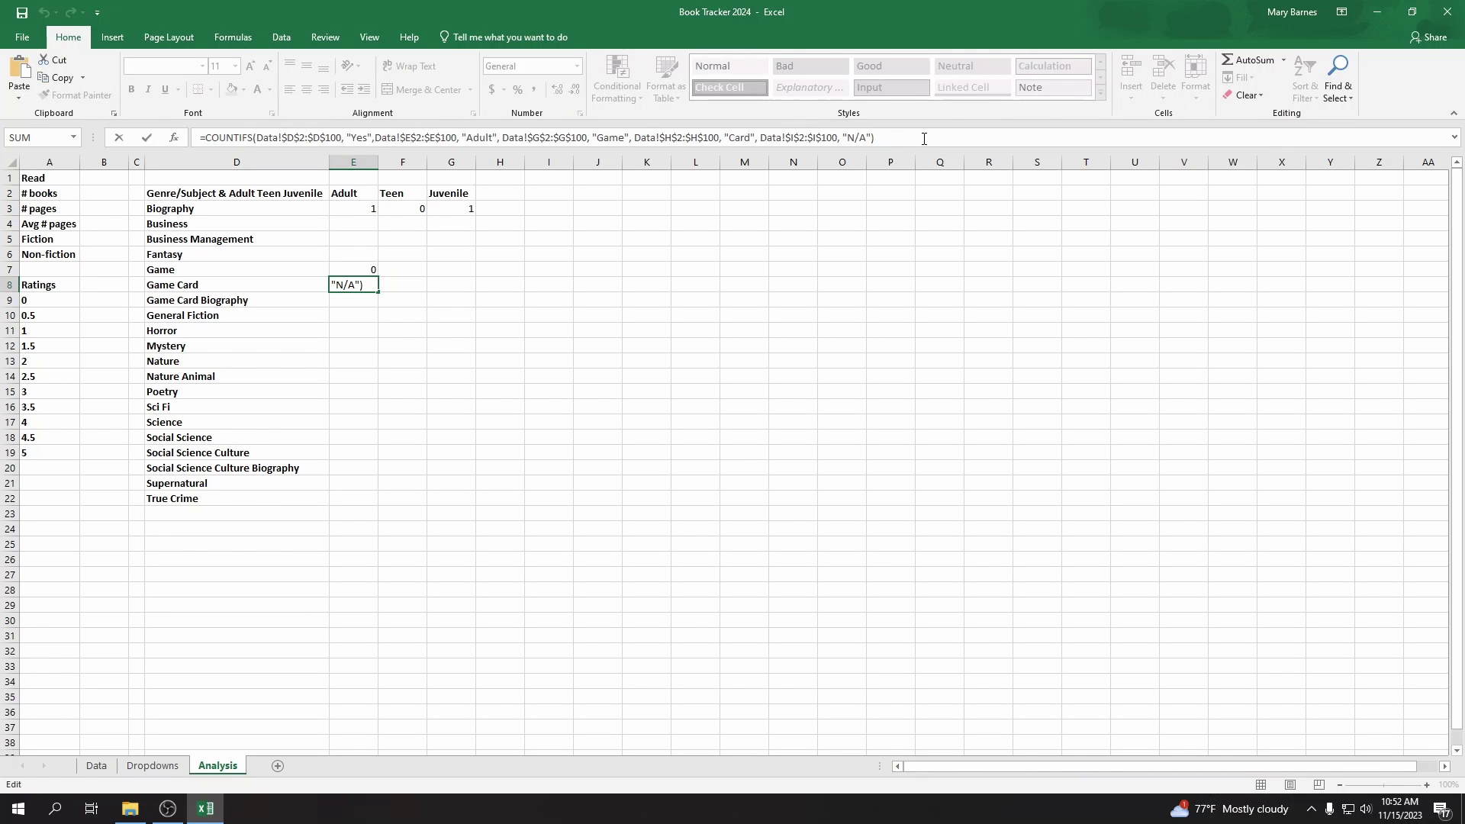
key("Return")
left_click(779, 135)
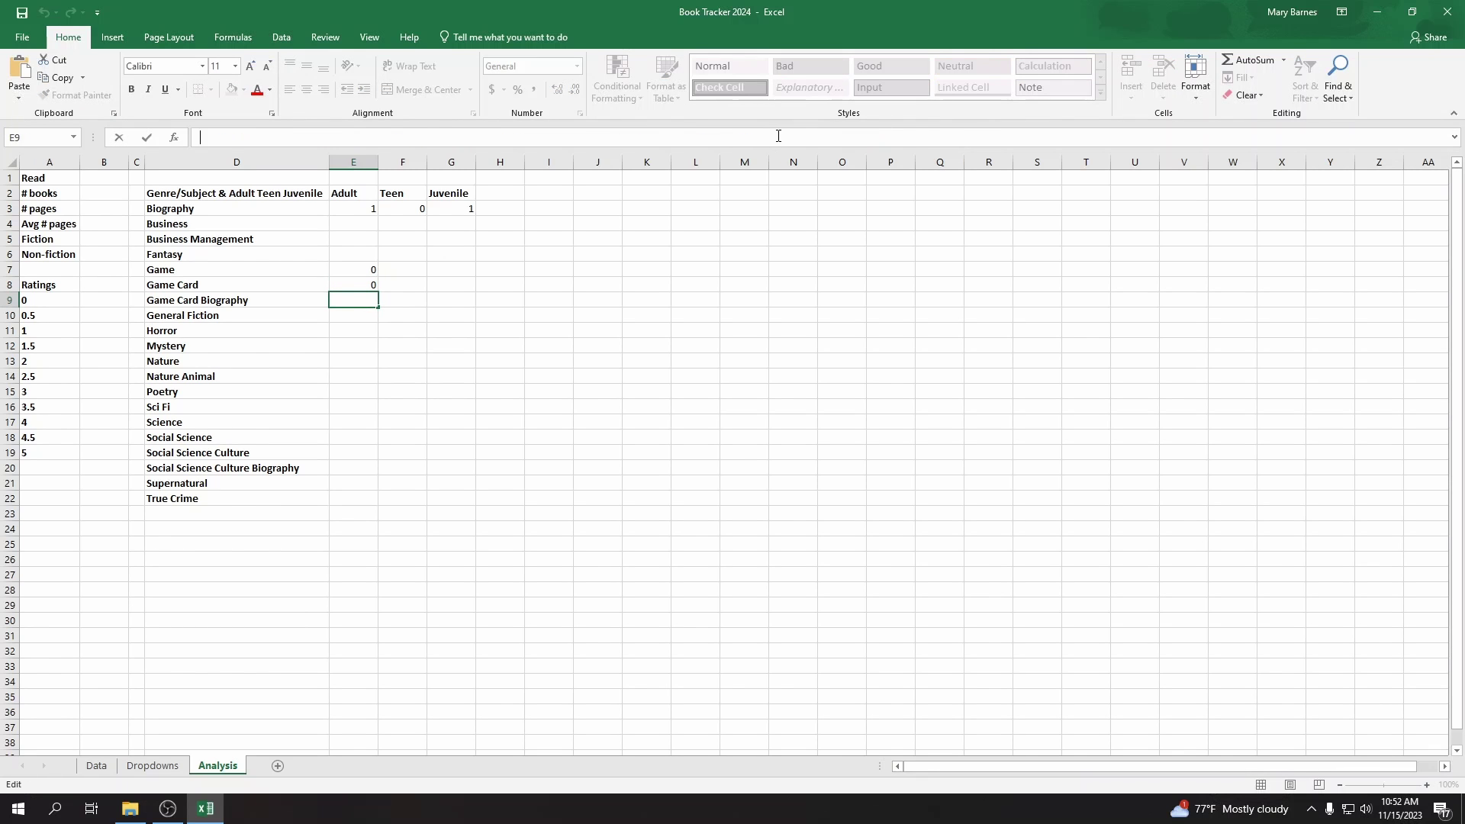
key("ctrl+v")
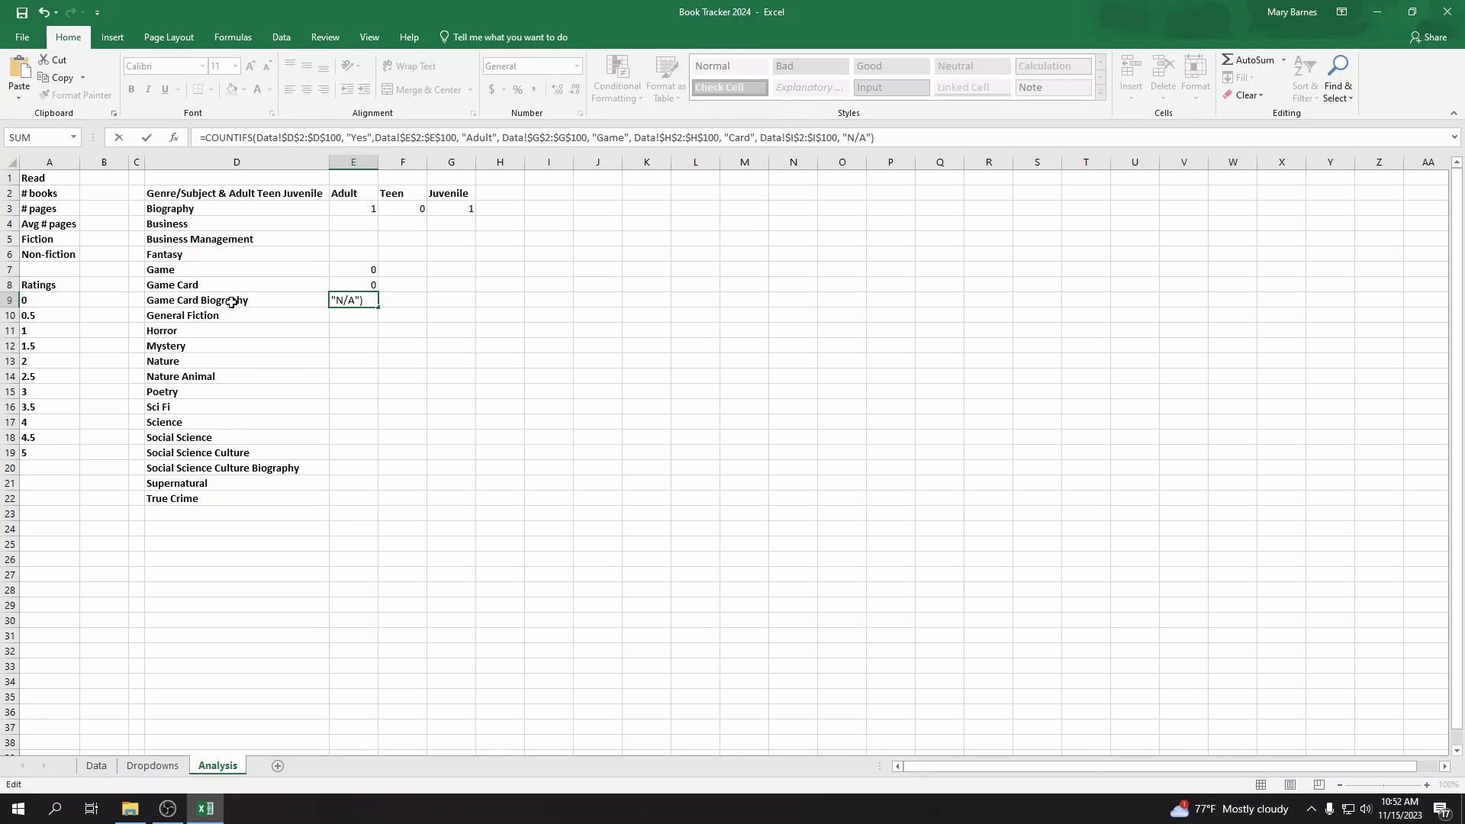
Step: Change the Data!$I$2:$I$100 criterion in E9's formula to "Biography"
left_click(868, 137)
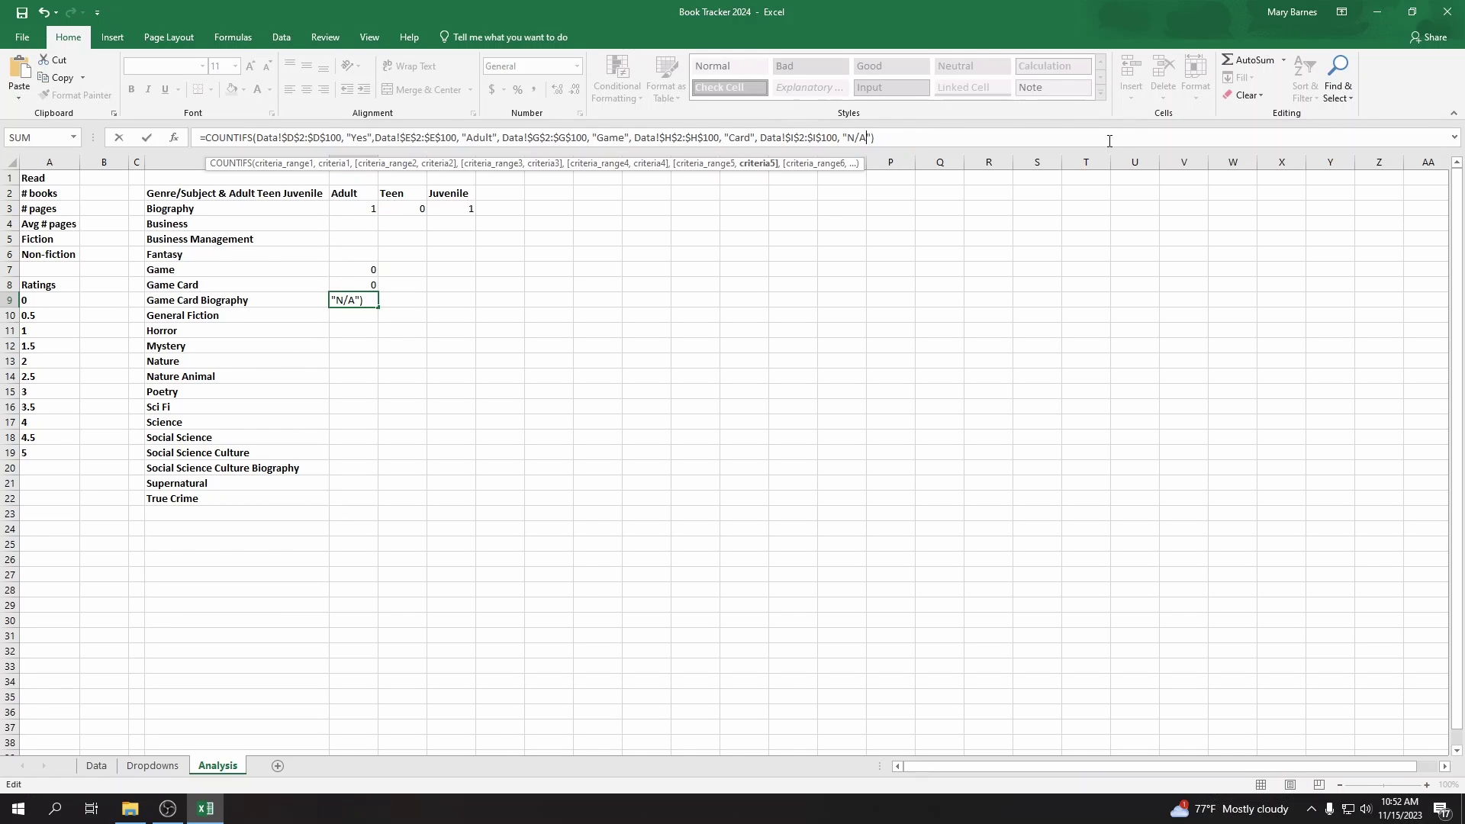
key("BackSpace")
key("BackSpace")
key("BackSpace")
type("Biography")
key("ctrl+Return")
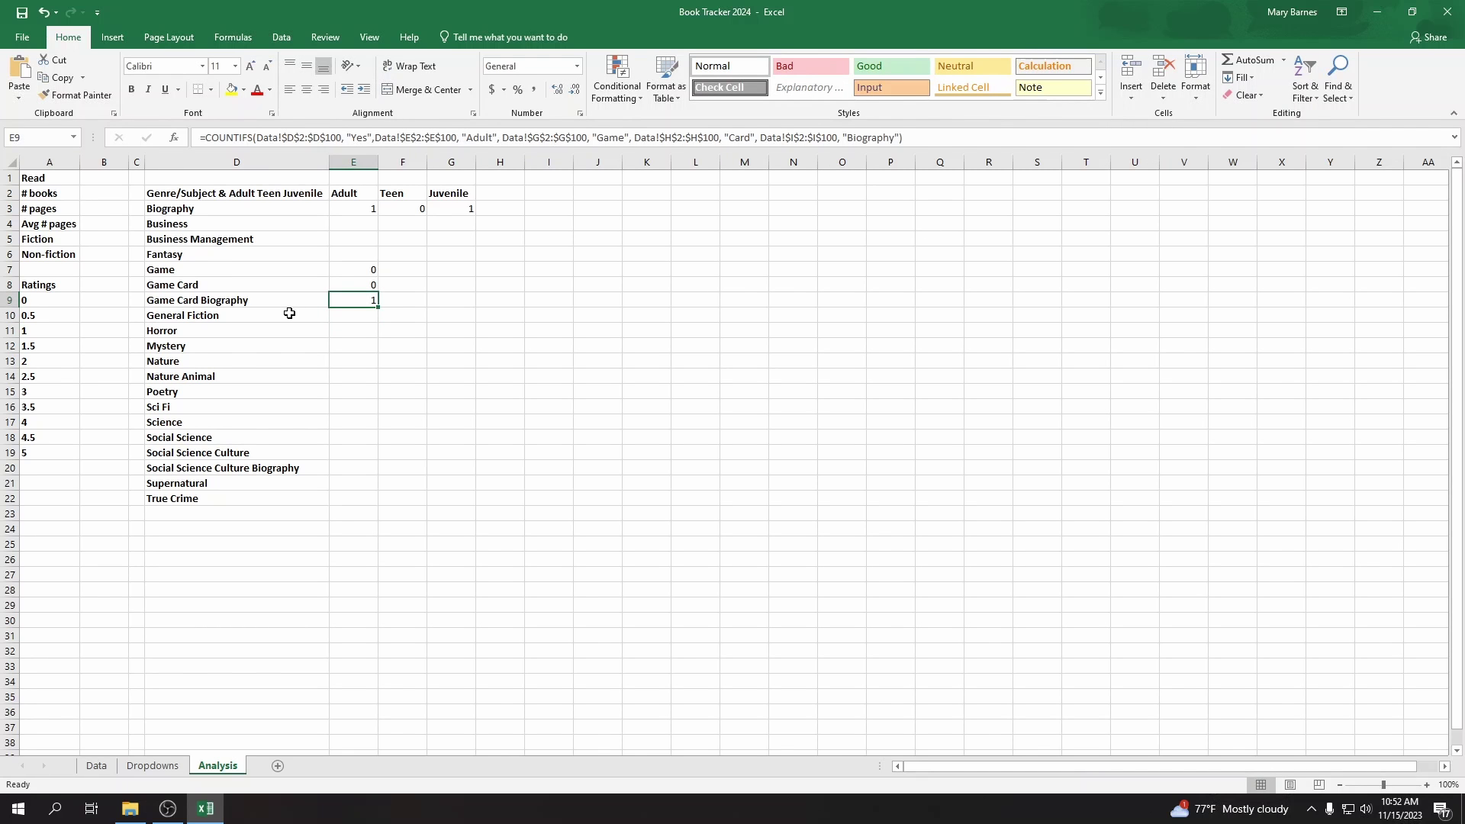
Step: Review the formulas in the Biography row and in the Adult cells for Game, Game Card and Game Card Biography
left_click(345, 514)
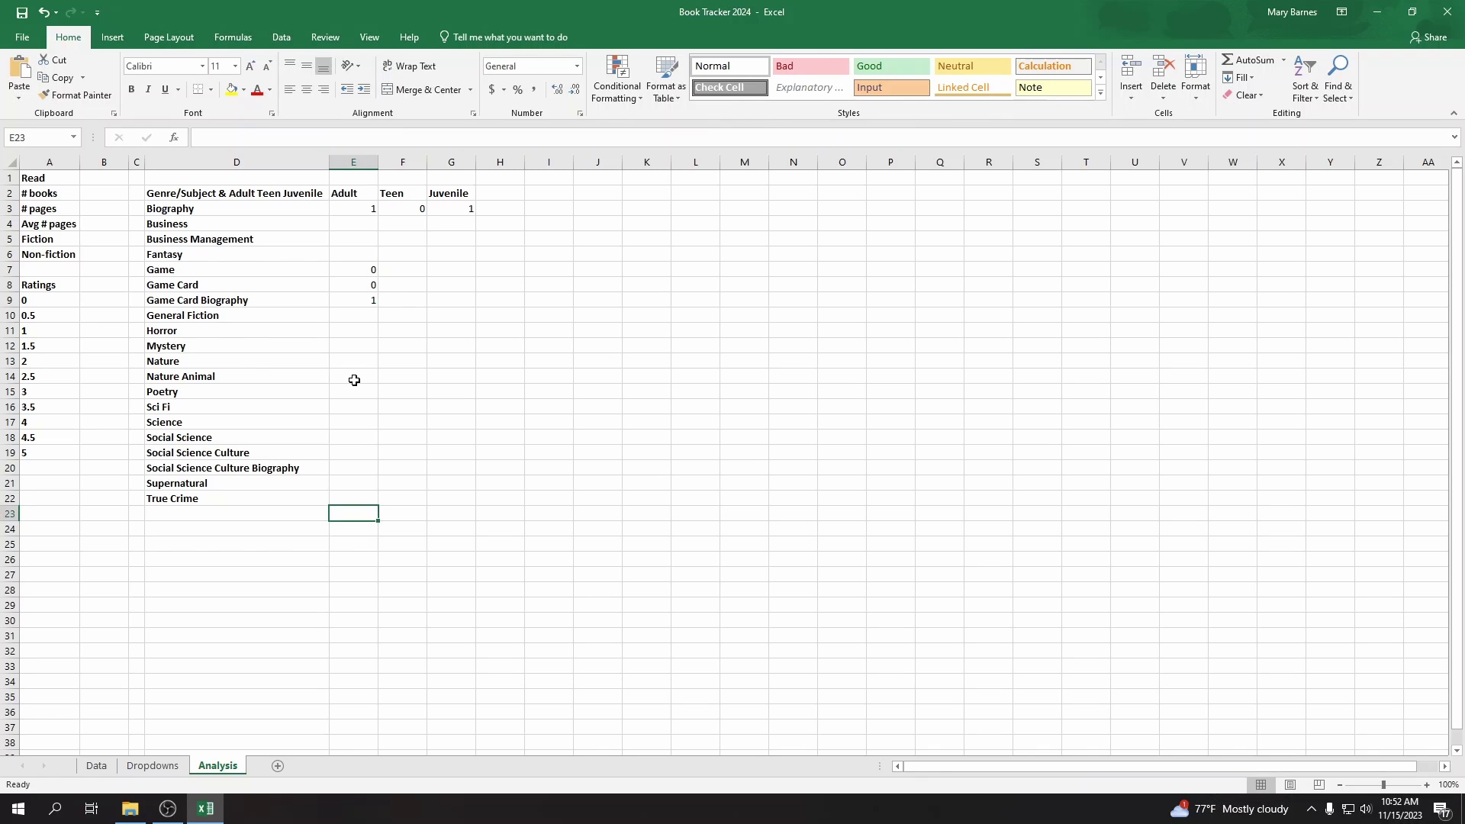
left_click(362, 530)
left_click(375, 304)
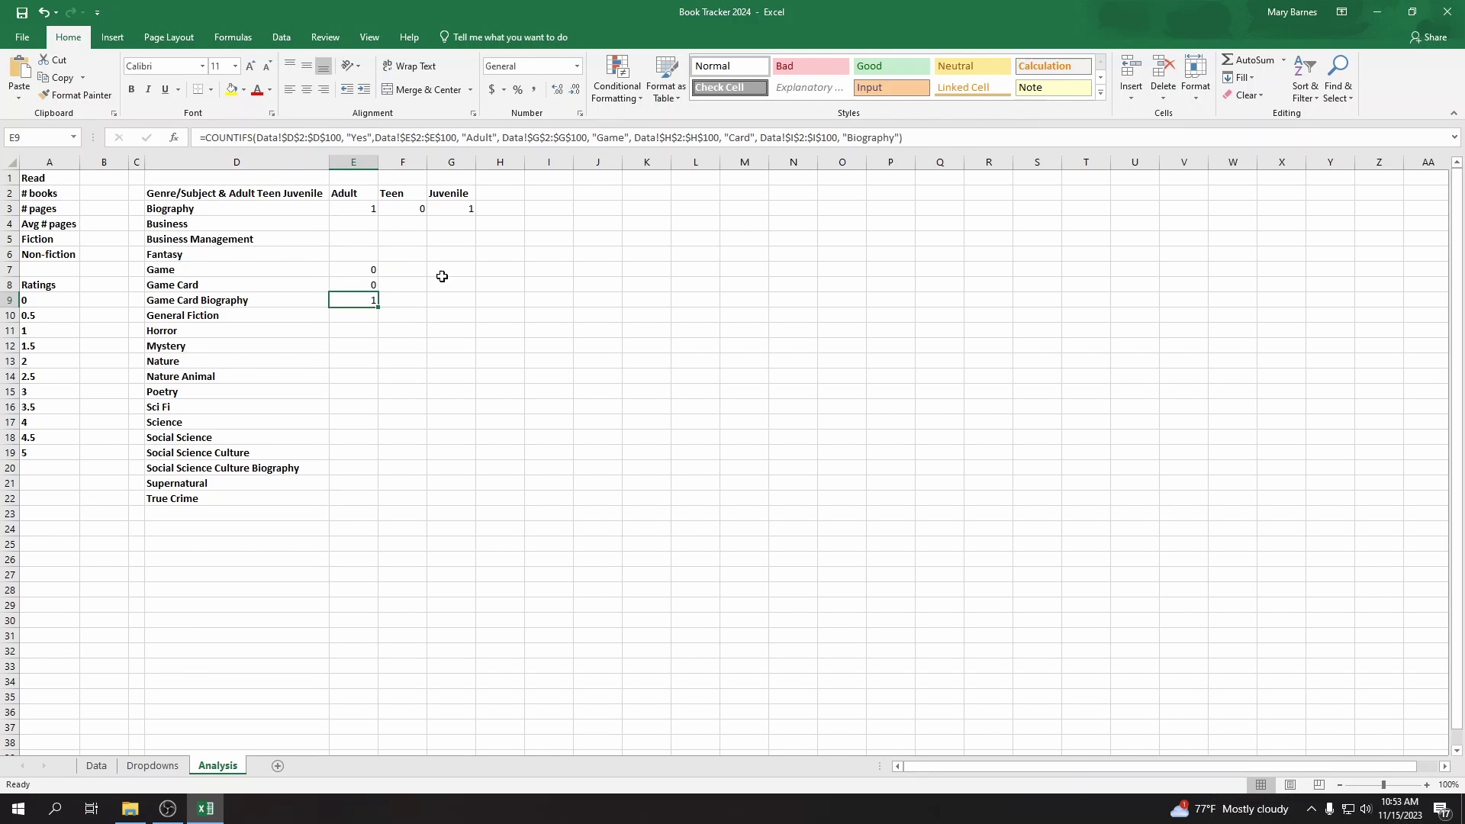
left_click(352, 211)
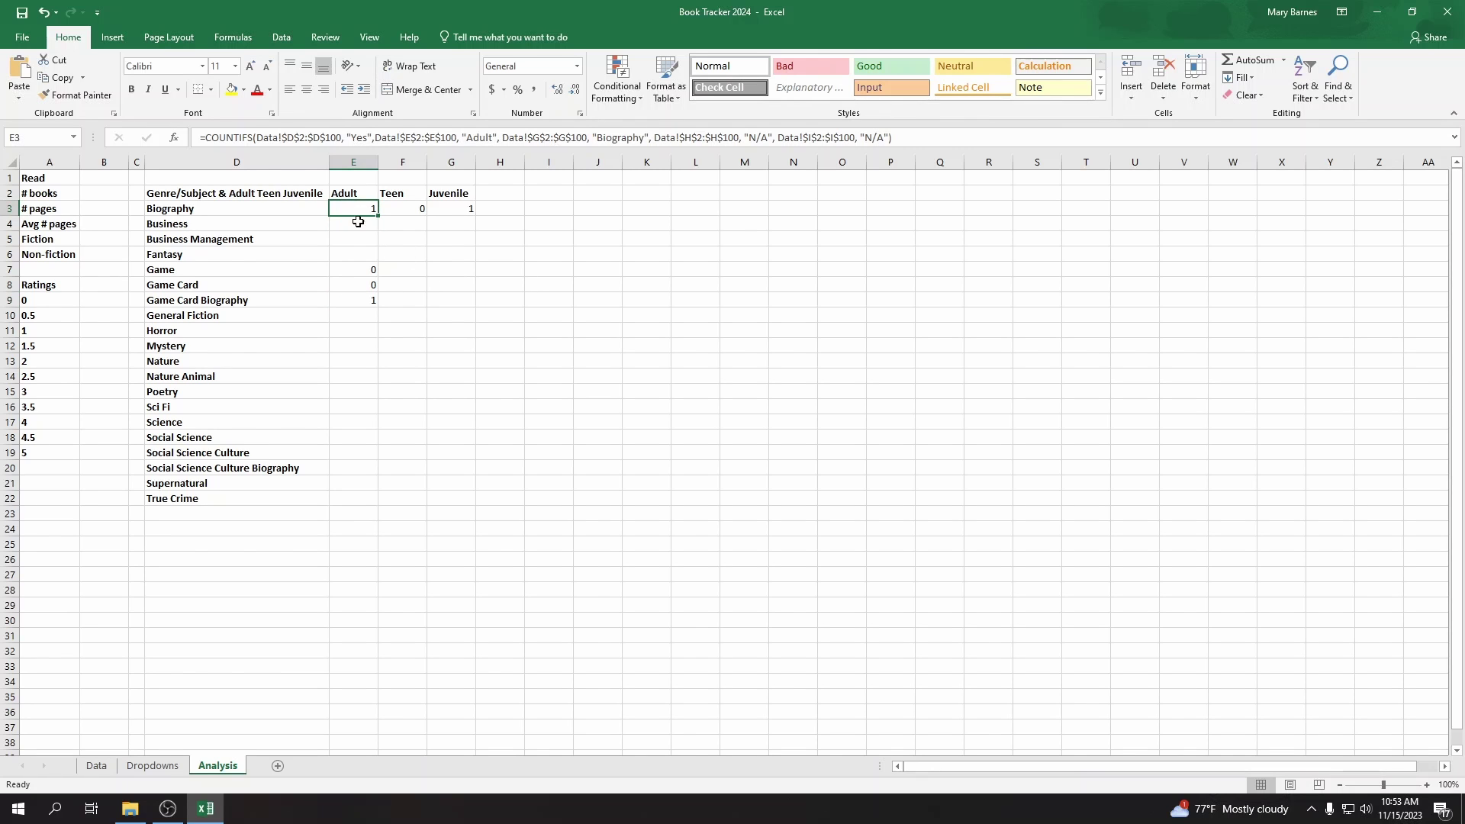
left_click(404, 210)
left_click(468, 208)
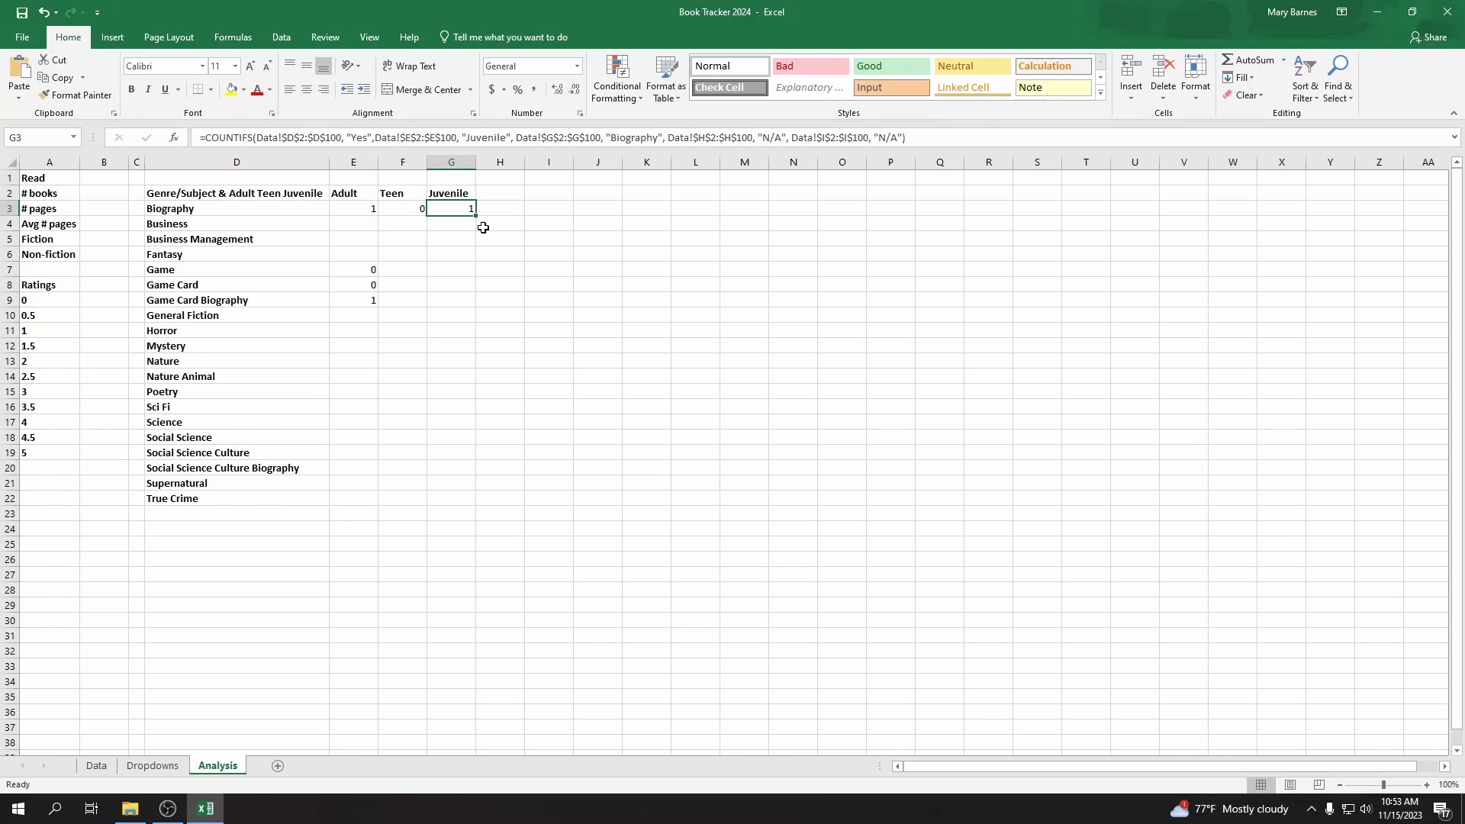
left_click(351, 271)
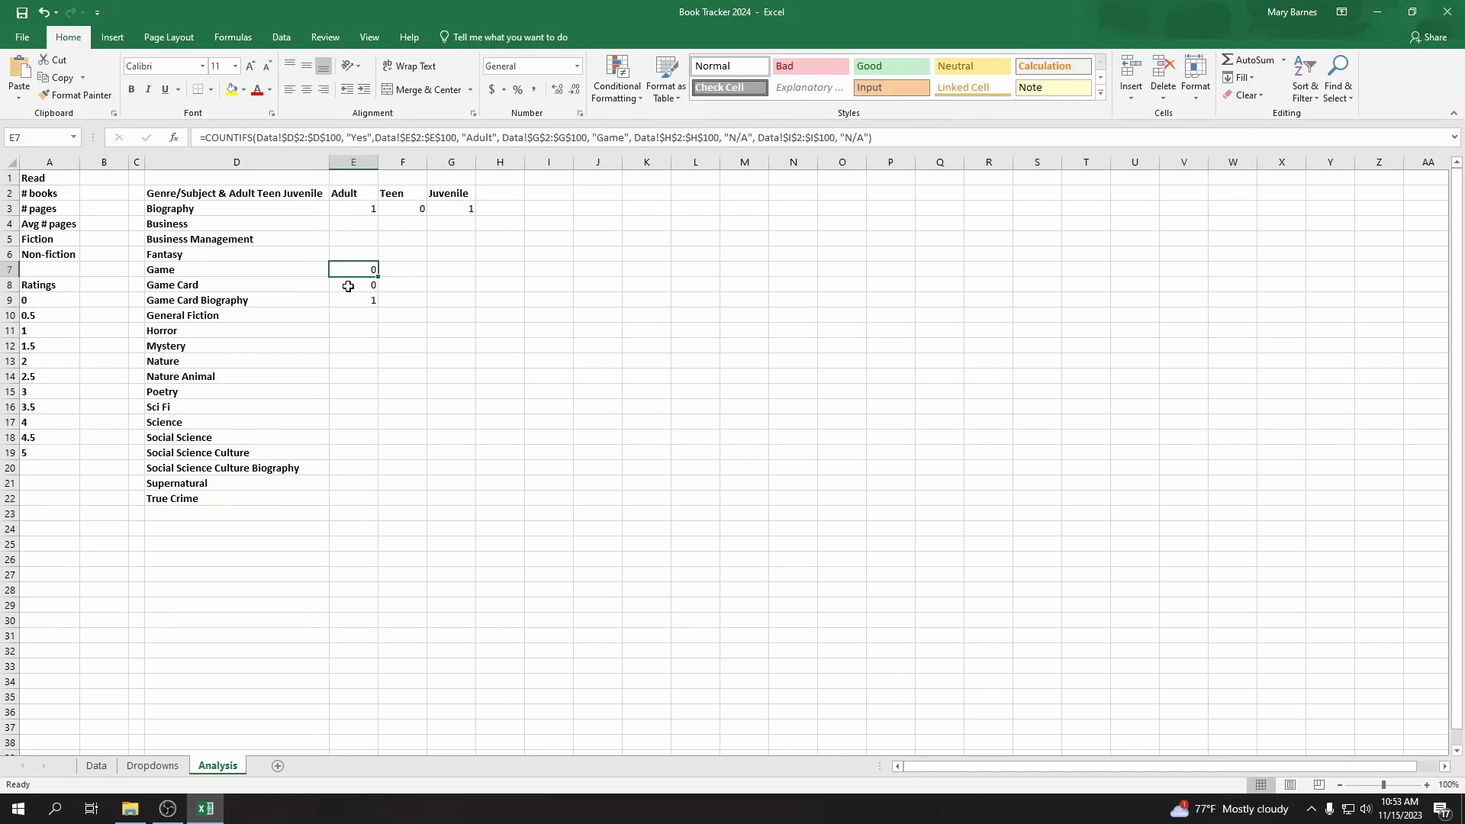
left_click(346, 285)
left_click(348, 302)
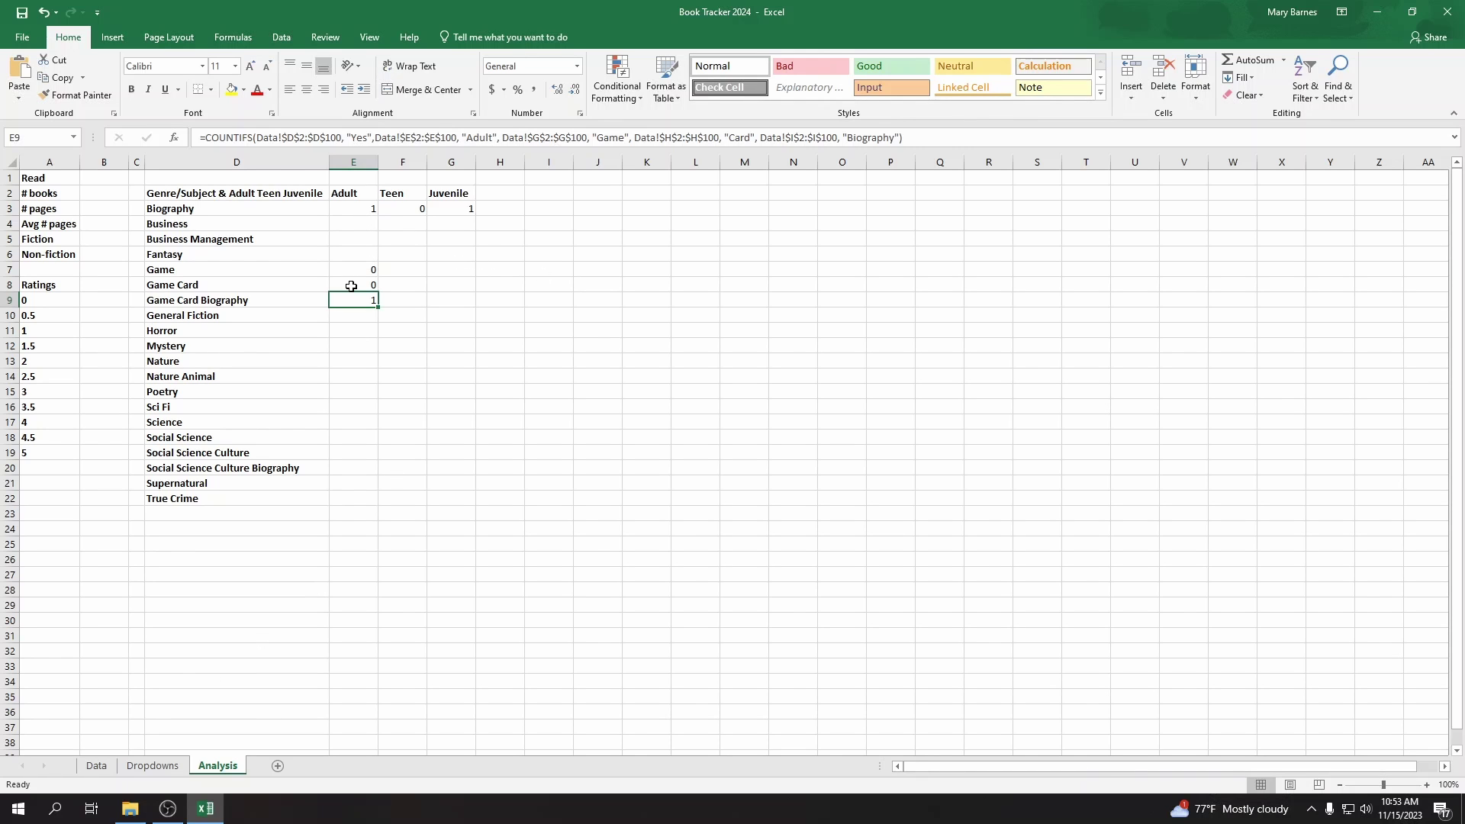
Step: Copy the Adult Biography formula from E3 into E4 and change its Data!$G$2:$G$100 criterion to "Business"
left_click(368, 211)
left_click(919, 133)
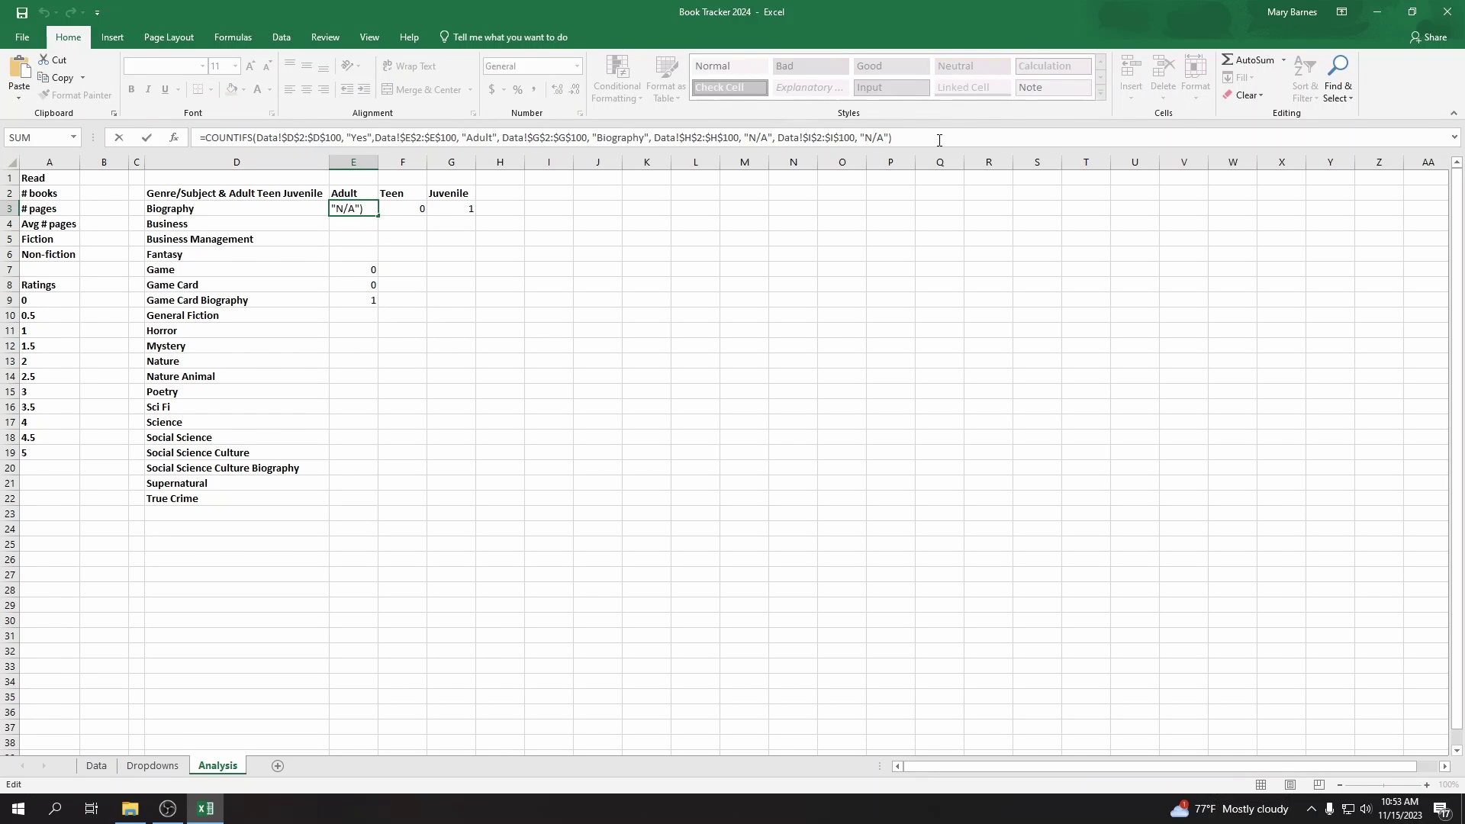
key("Return")
left_click(296, 140)
type("=COUNTIFS(Data!$D$2:$D$100, \"Yes\",Data!$E$2:$E$100, \"Adult\", Data!$G$2:$G$100, \"Biography\", Data!$H$2:$H$100, \"N/A\", Data!$I$2:$I$100, \"N/A\")")
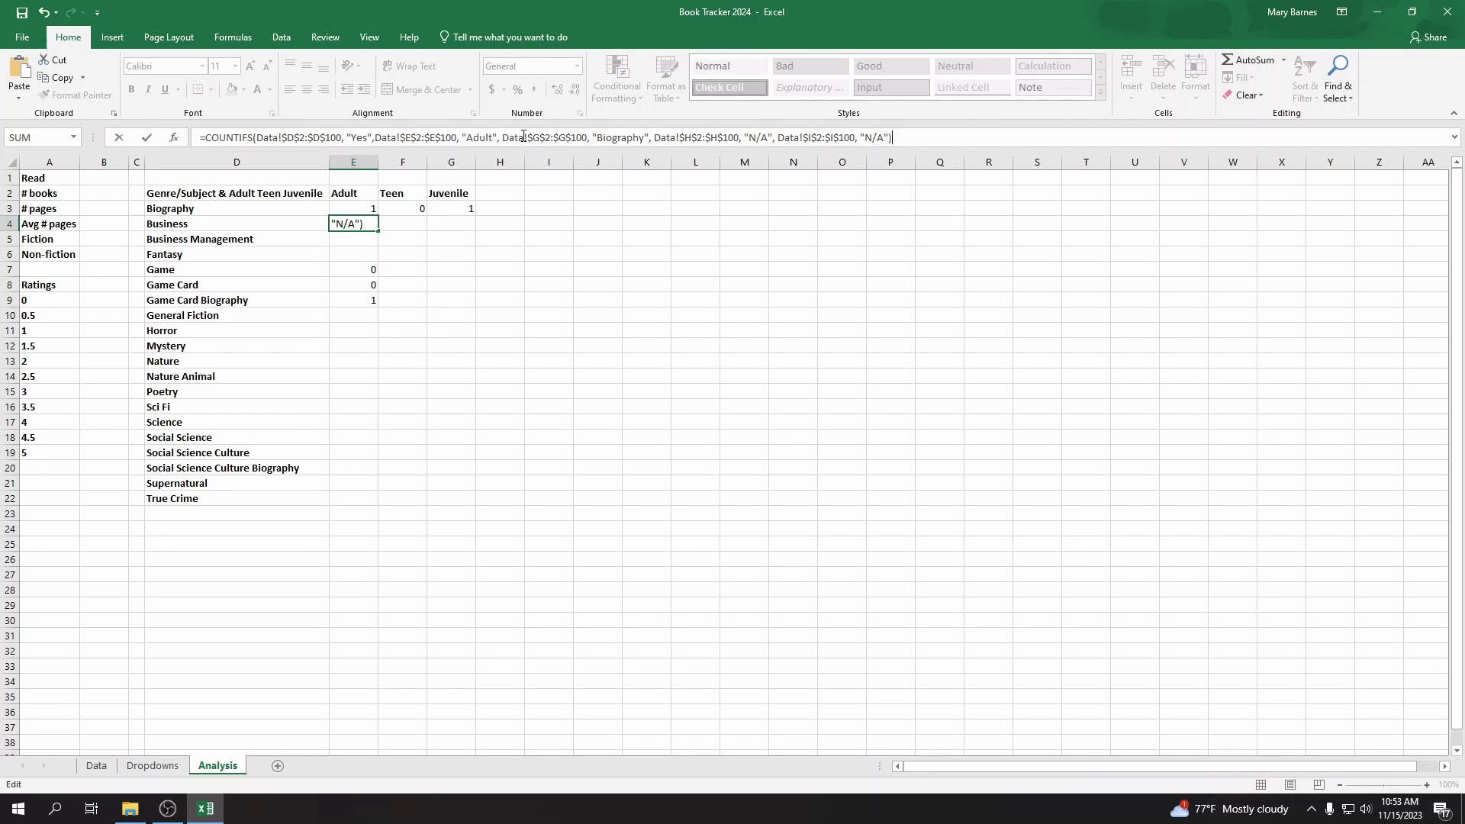
double_click(626, 138)
type("Business")
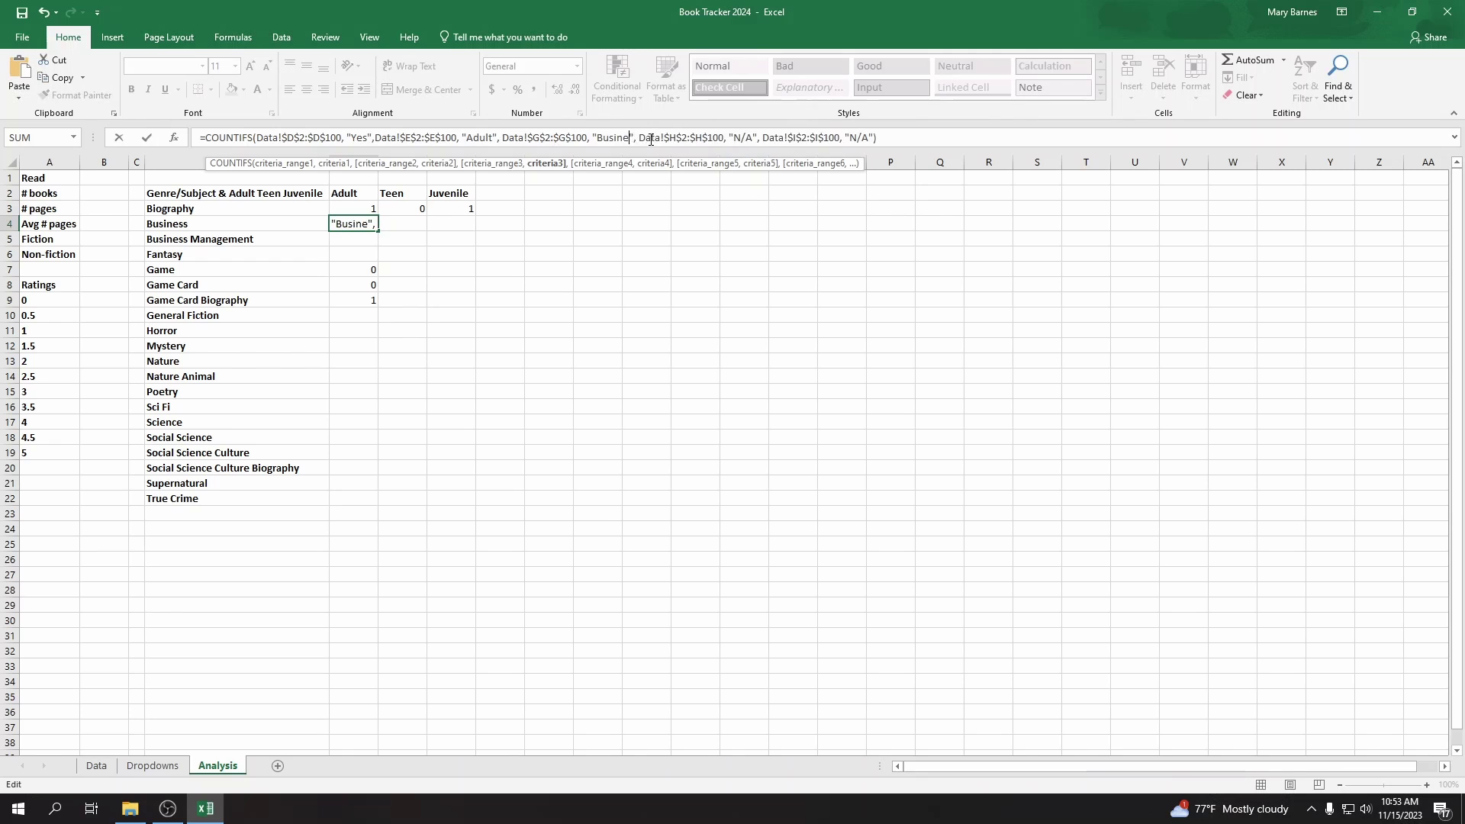
key("Return")
Step: Leave E5 empty and paste the Adult Biography formula into E6, changing its Data!$G$2:$G$100 criterion to "Fantasy"
left_click(651, 138)
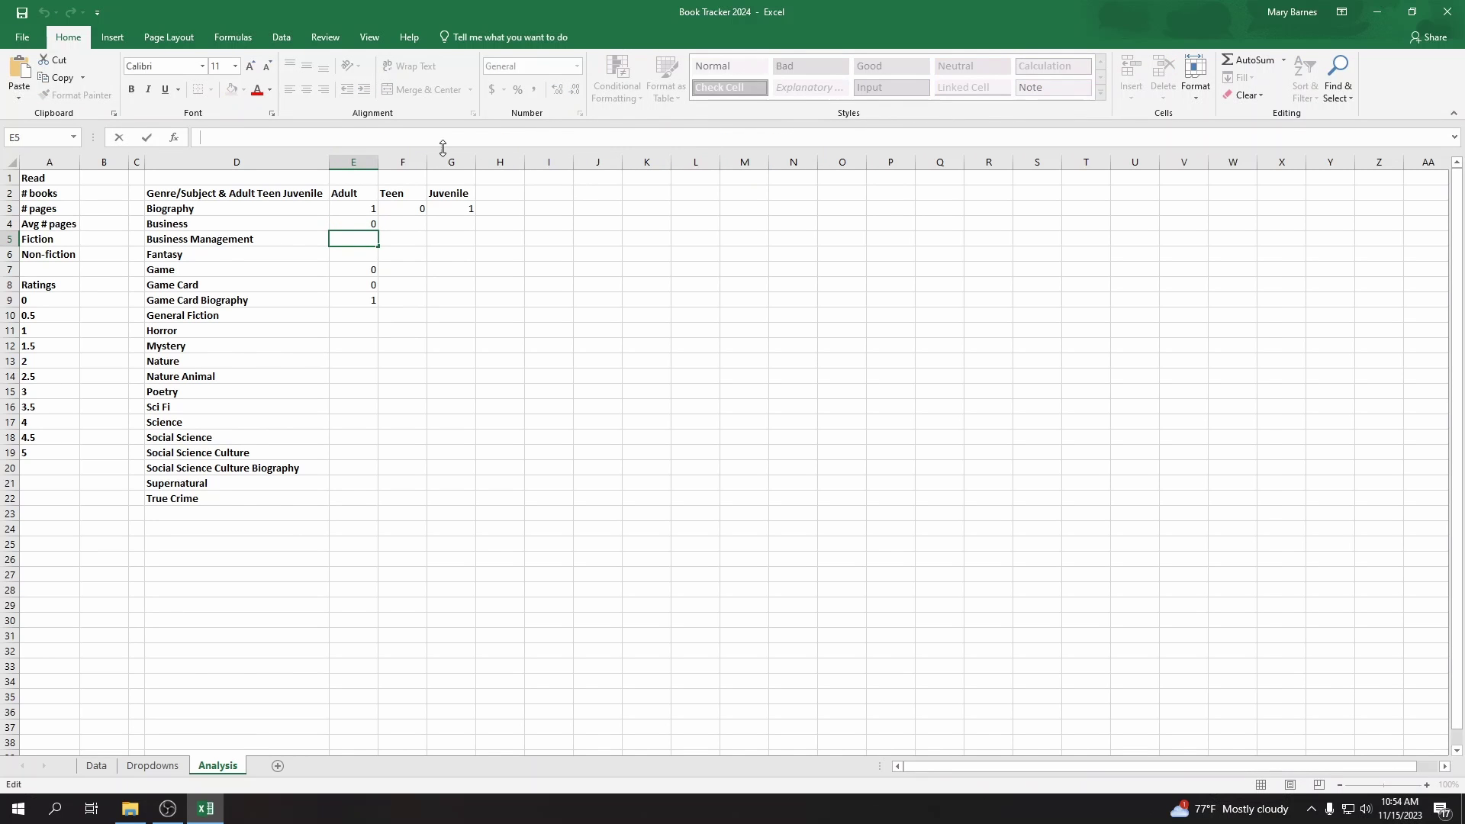
key("Return")
type("=COUNTIFS(Data!$D$2:$D$100, \"Yes\",Data!$E$2:$E$100, \"Adult\", Data!$G$2:$G$100, \"Biography\", Data!$H$2:$H$100, \"N/A\", Data!$I$2:$I$100, \"N/A\")")
double_click(610, 138)
type("Fan")
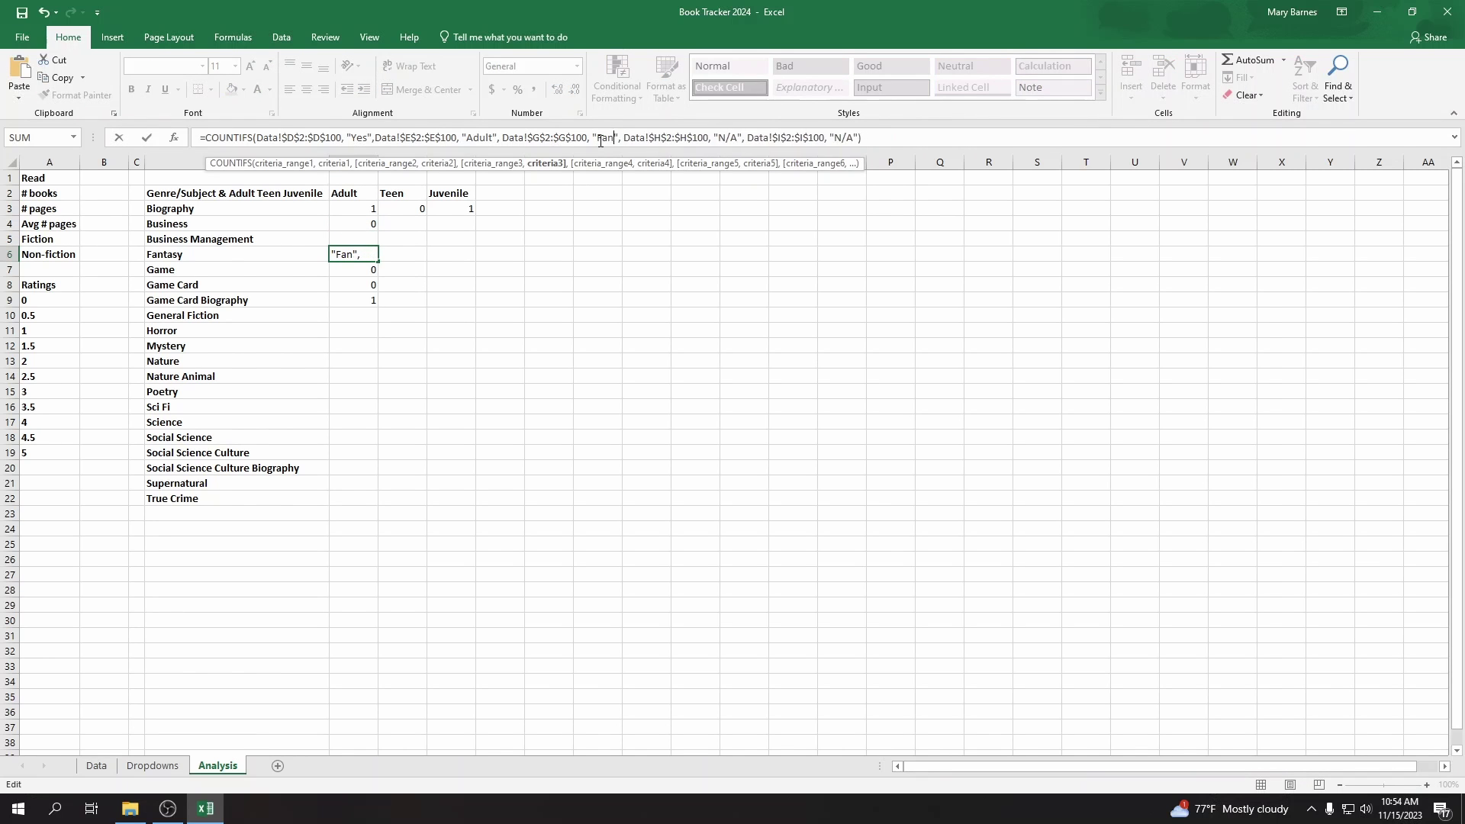
type("tasy")
key("Return")
Step: Paste the Adult Biography formula into E10 and change its Data!$G$2:$G$100 criterion to "General Fiction"
key("Down")
key("Down")
key("Down")
type("=COUNTIFS(Data!$D$2:$D$100, \"Yes\",Data!$E$2:$E$100, \"Adult\", Data!$G$2:$G$100, \"Biography\", Data!$H$2:$H$100, \"N/A\", Data!$I$2:$I$100, \"N/A\")")
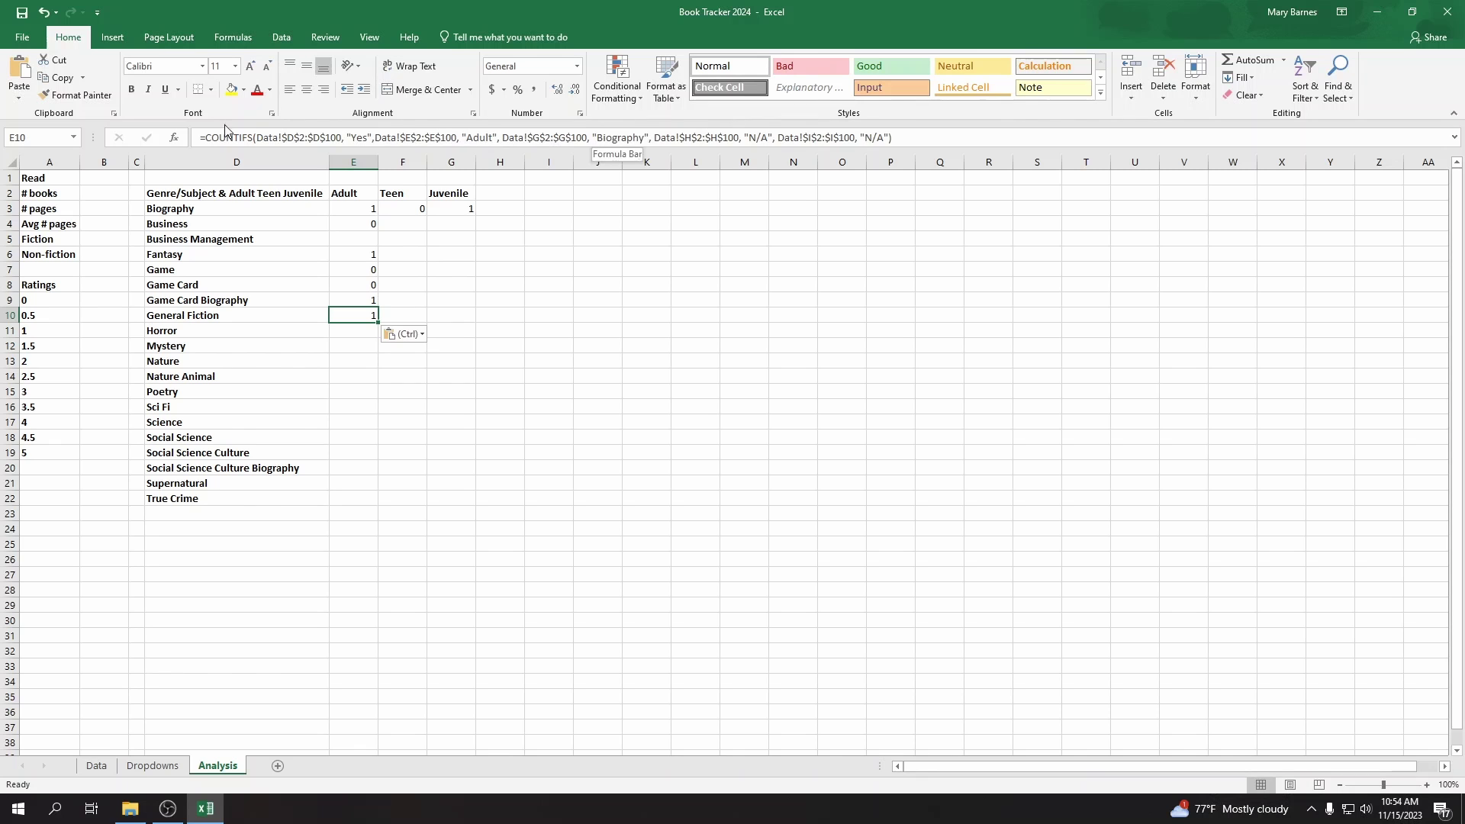
double_click(615, 138)
type("General Fiction")
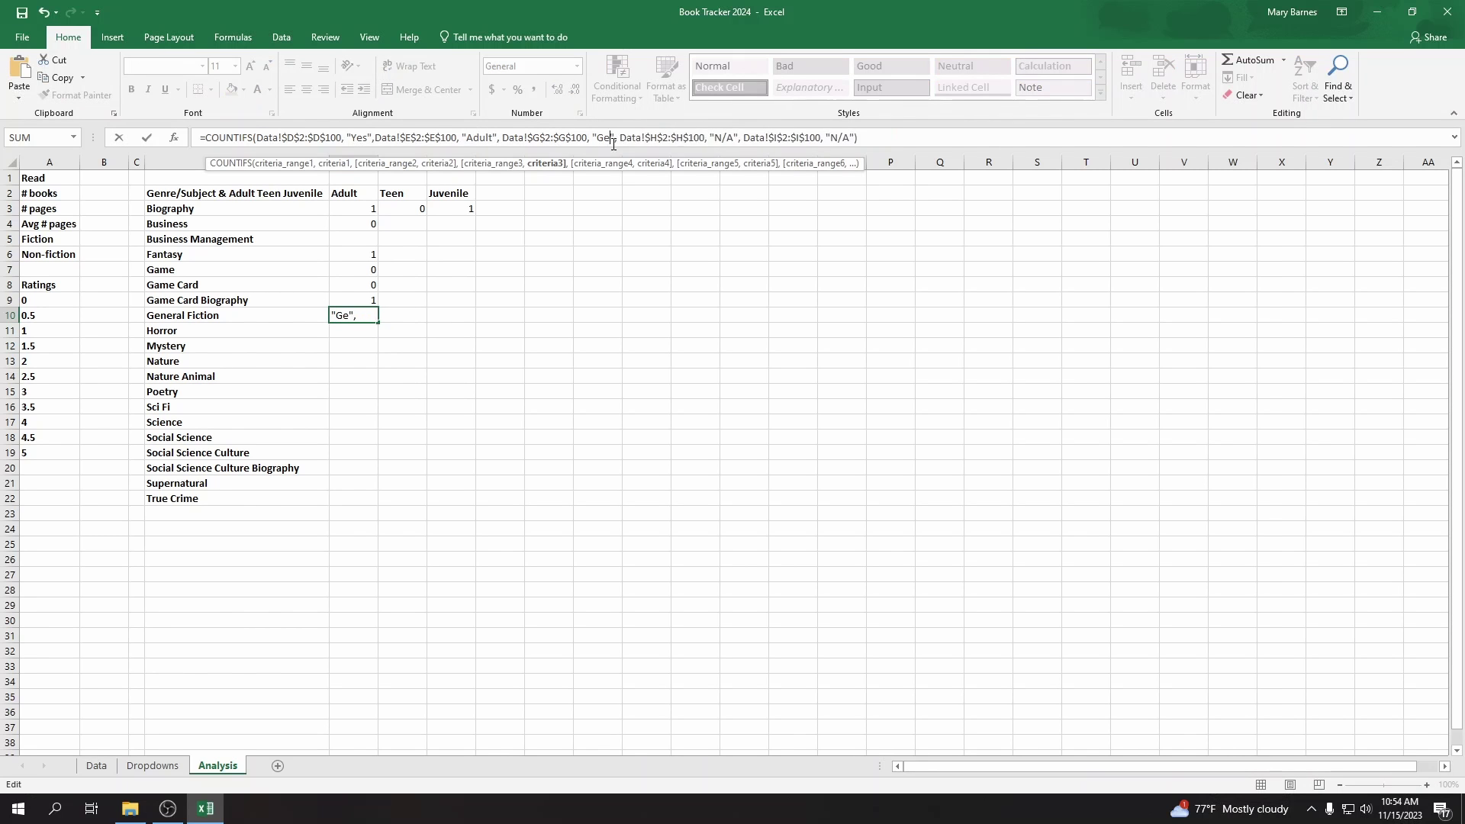
key("Return")
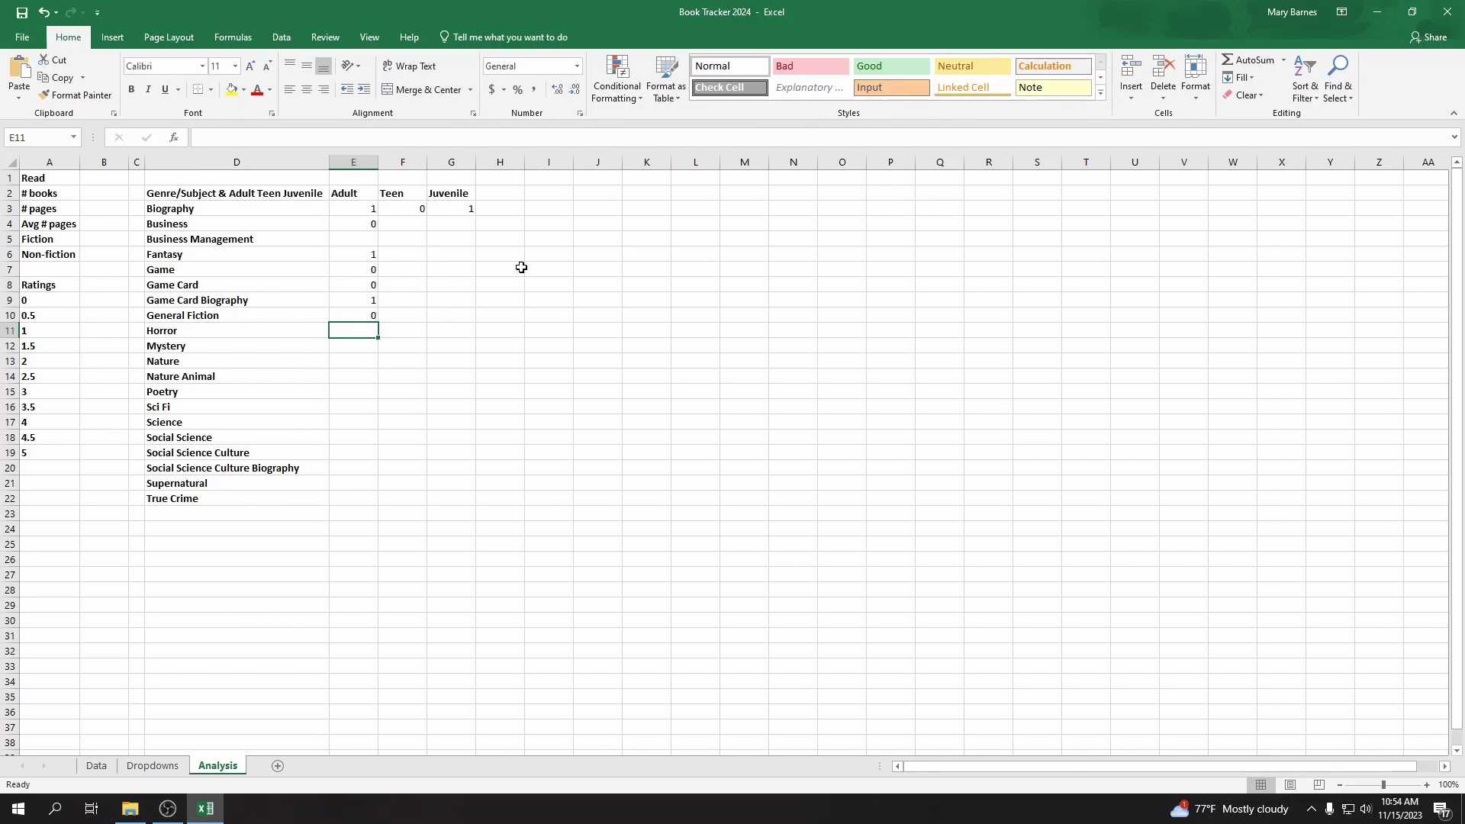
Step: Paste the Adult Biography formula into E11 and change its Data!$G$2:$G$100 criterion to "Horror"
left_click(177, 811)
left_click(205, 809)
type("=COUNTIFS(Data!$D$2:$D$100, \"Yes\",Data!$E$2:$E$100, \"Adult\", Data!$G$2:$G$100, \"Biography\", Data!$H$2:$H$100, \"N/A\", Data!$I$2:$I$100, \"N/A\")")
double_click(641, 139)
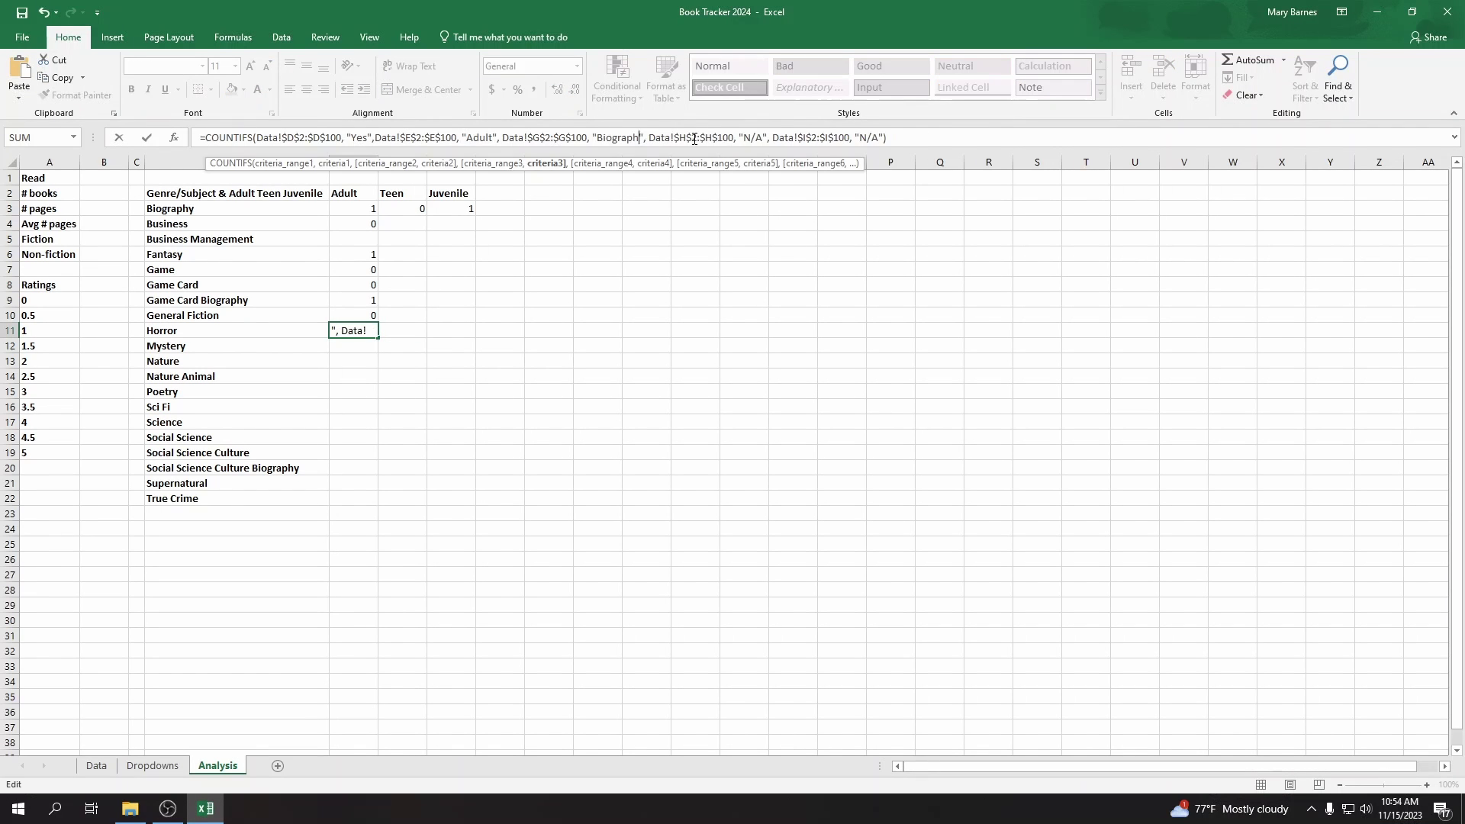
key("BackSpace")
type("Horror")
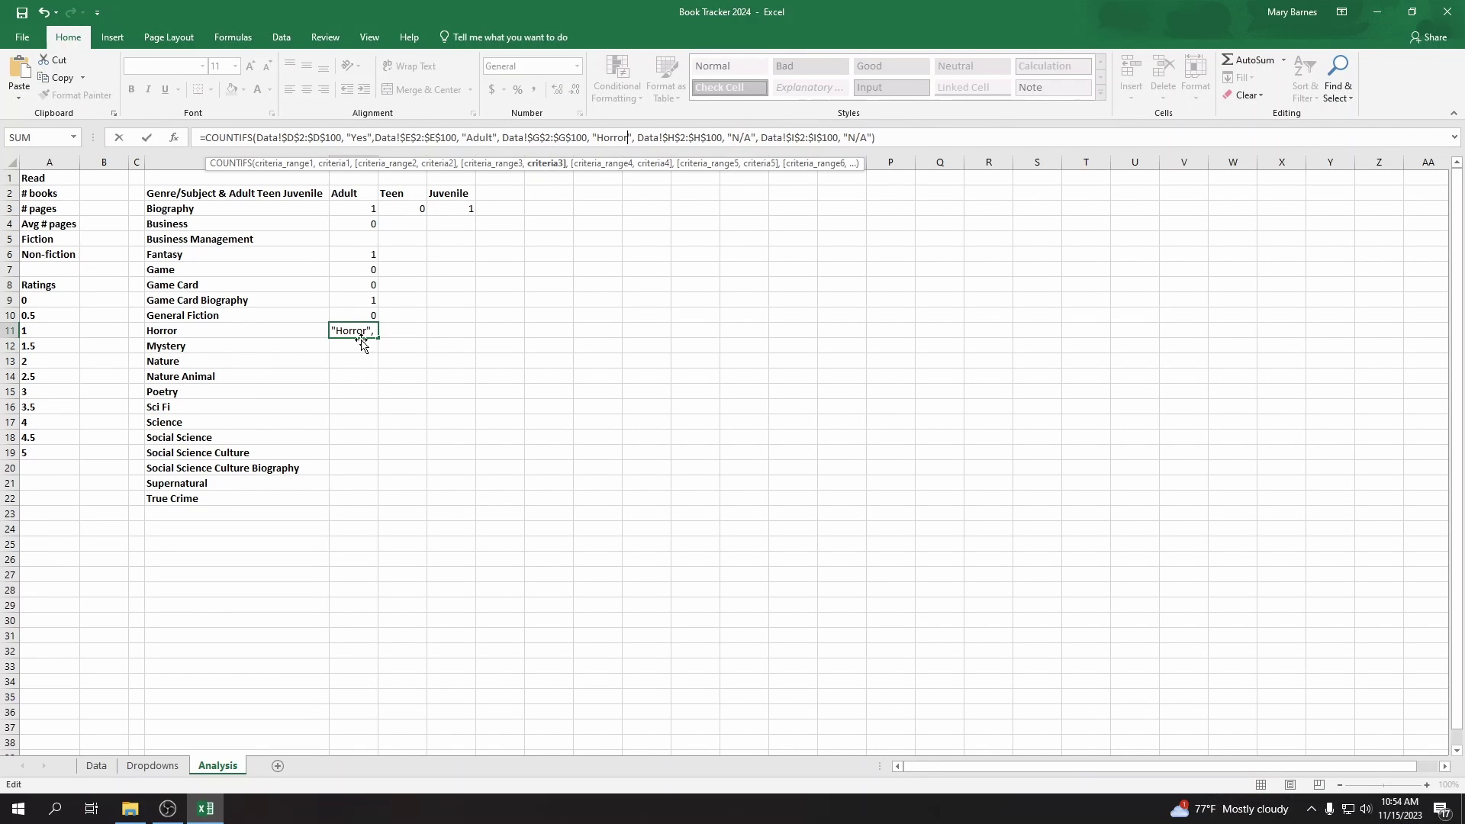
key("Return")
Step: Paste the Adult Biography formula into E12 and change its Data!$G$2:$G$100 criterion to "Mystery"
left_click(397, 140)
type("=COUNTIFS(Data!$D$2:$D$100, \"Yes\",Data!$E$2:$E$100, \"Adult\", Data!$G$2:$G$100, \"Biography\", Data!$H$2:$H$100, \"N/A\", Data!$I$2:$I$100, \"N/A\")")
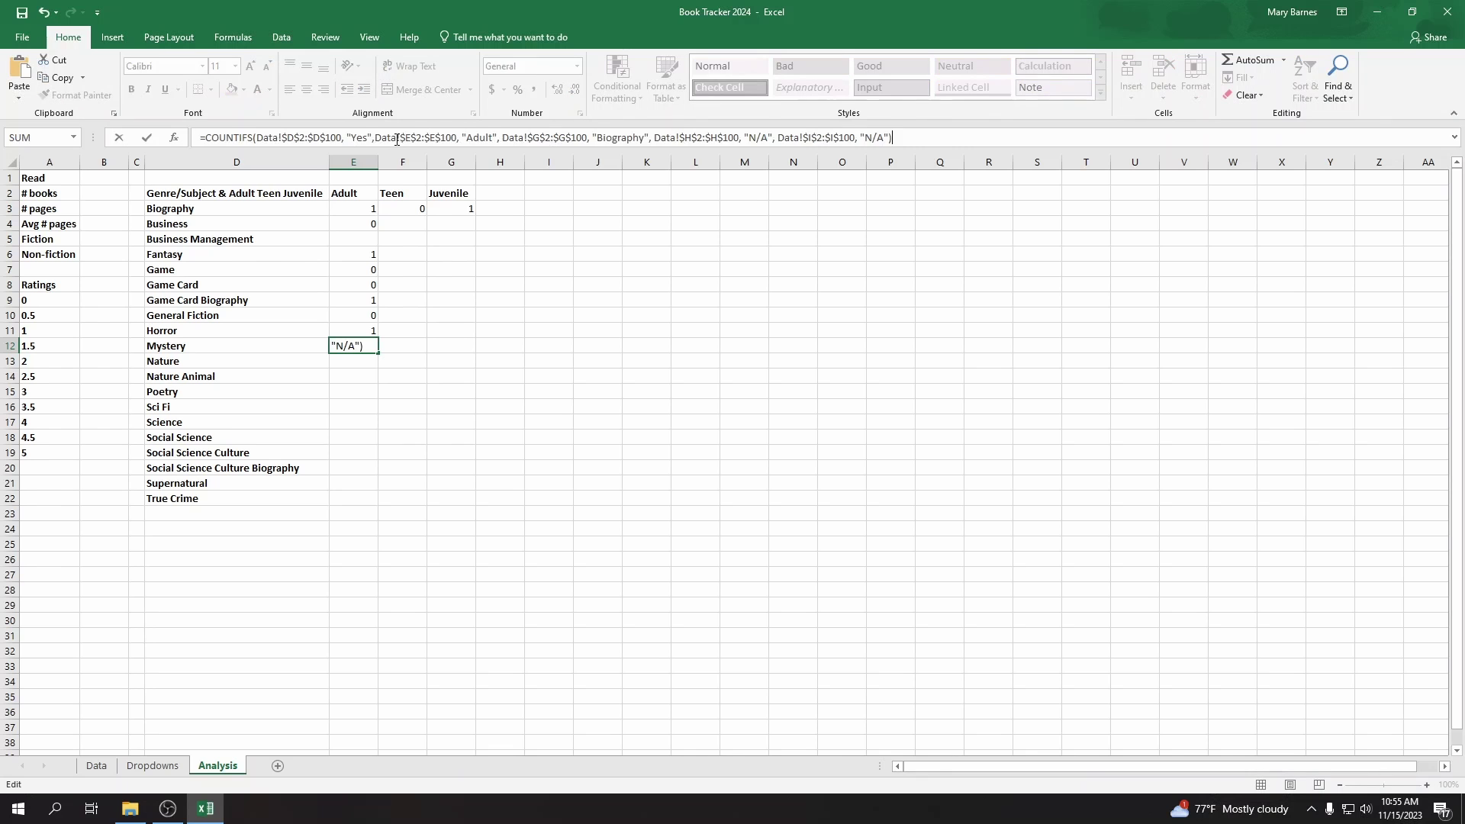
double_click(642, 138)
type("Mystery")
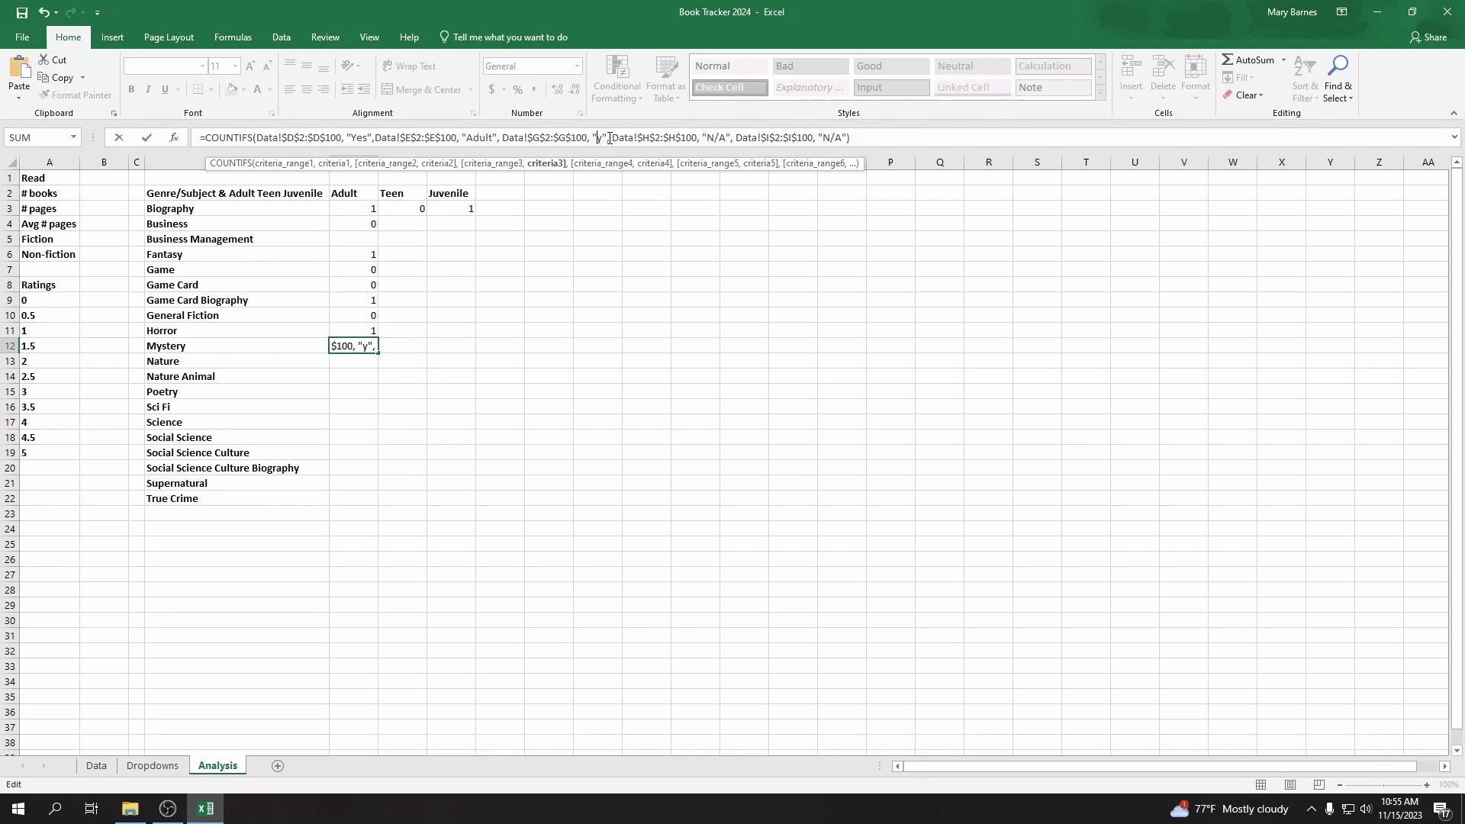
key("Return")
Step: Check the Adult Mystery formula in E12 against the Mystery entry on the Data sheet, and return to the Analysis sheet
key("Up")
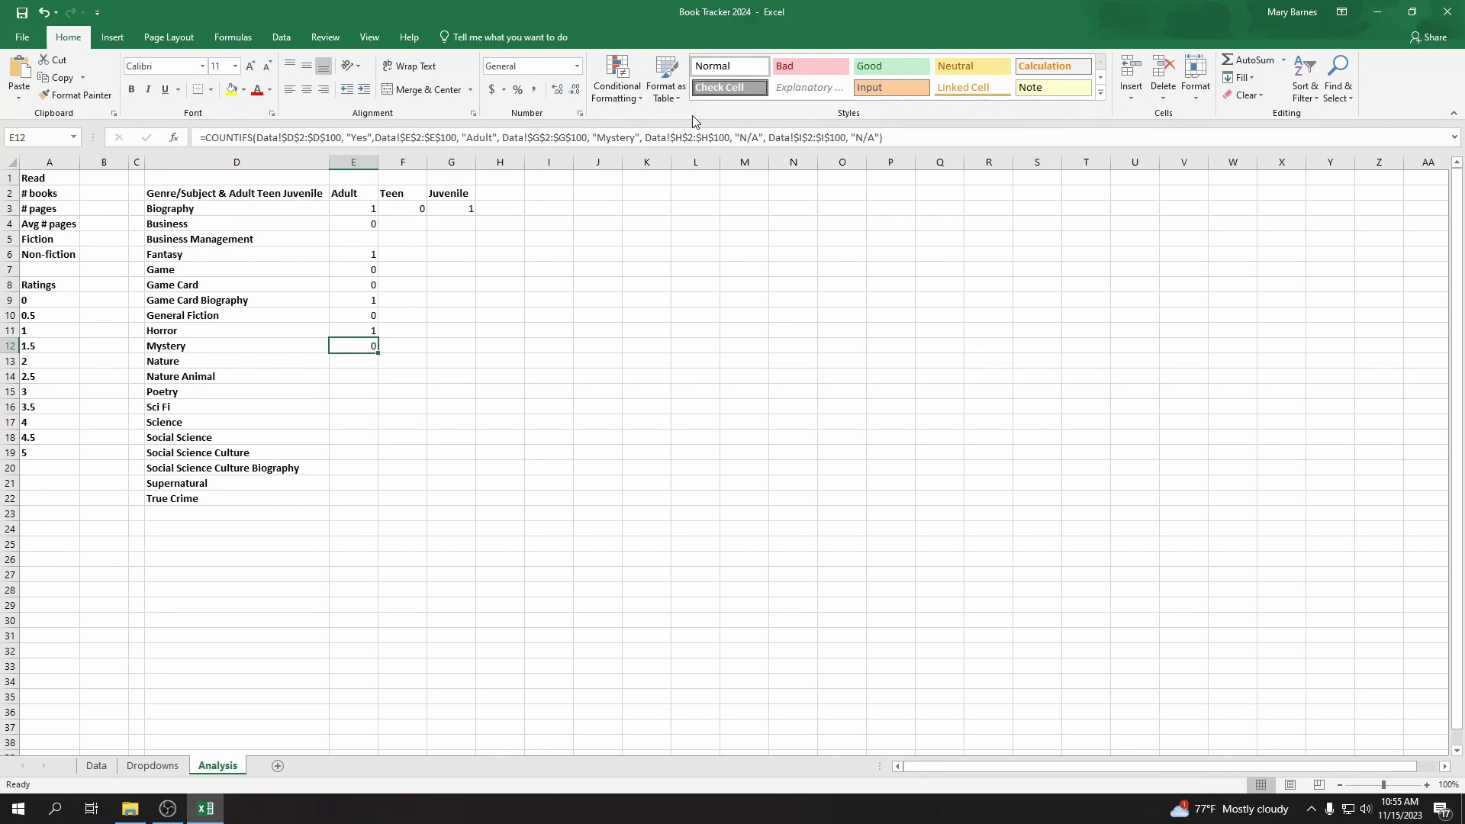
left_click(96, 766)
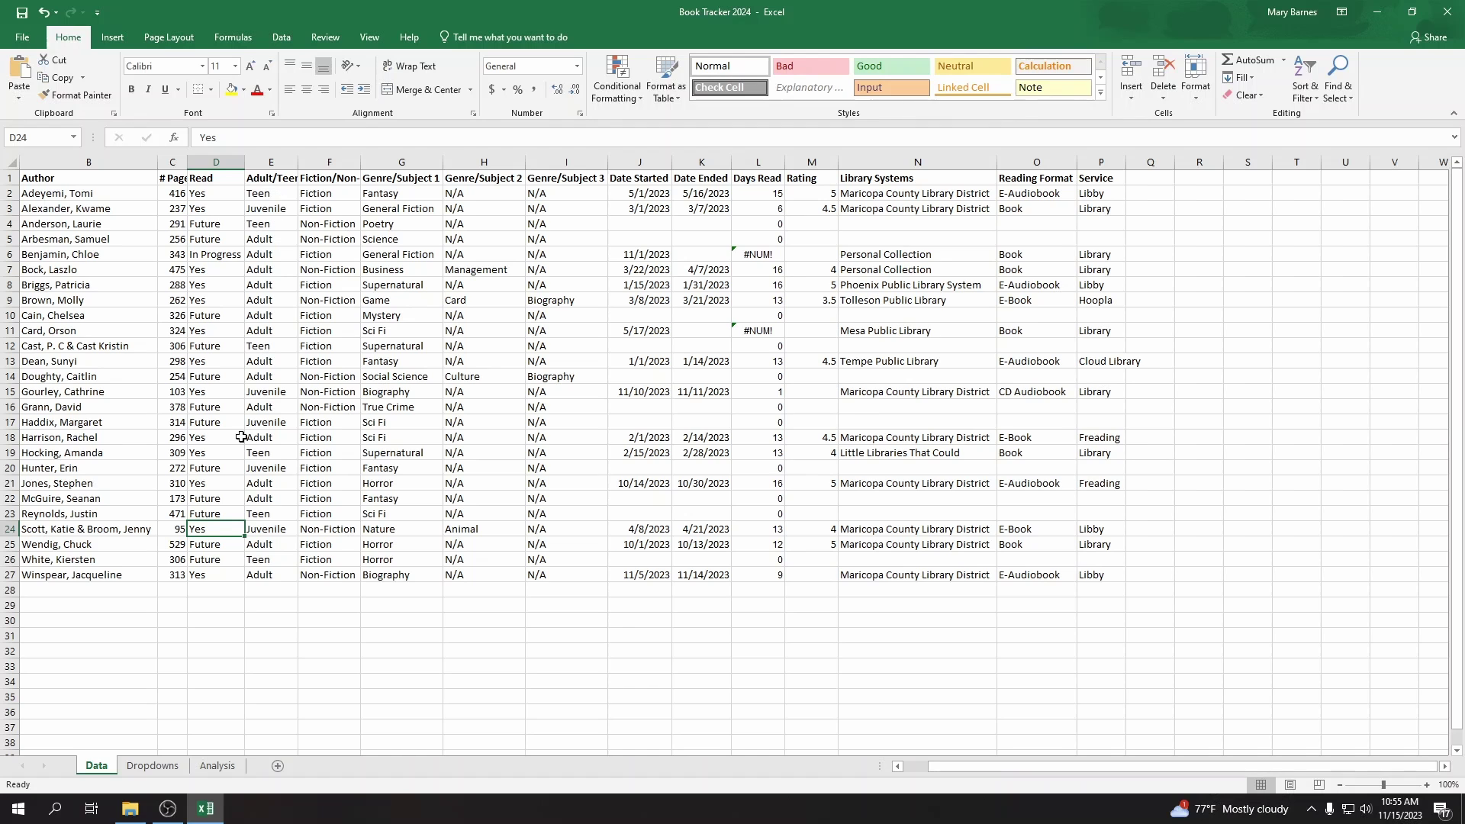
left_click(396, 314)
left_click(217, 765)
Step: Paste the Adult Biography formula into E13 and change its Data!$G$2:$G$100 criterion to "Nature"
double_click(352, 362)
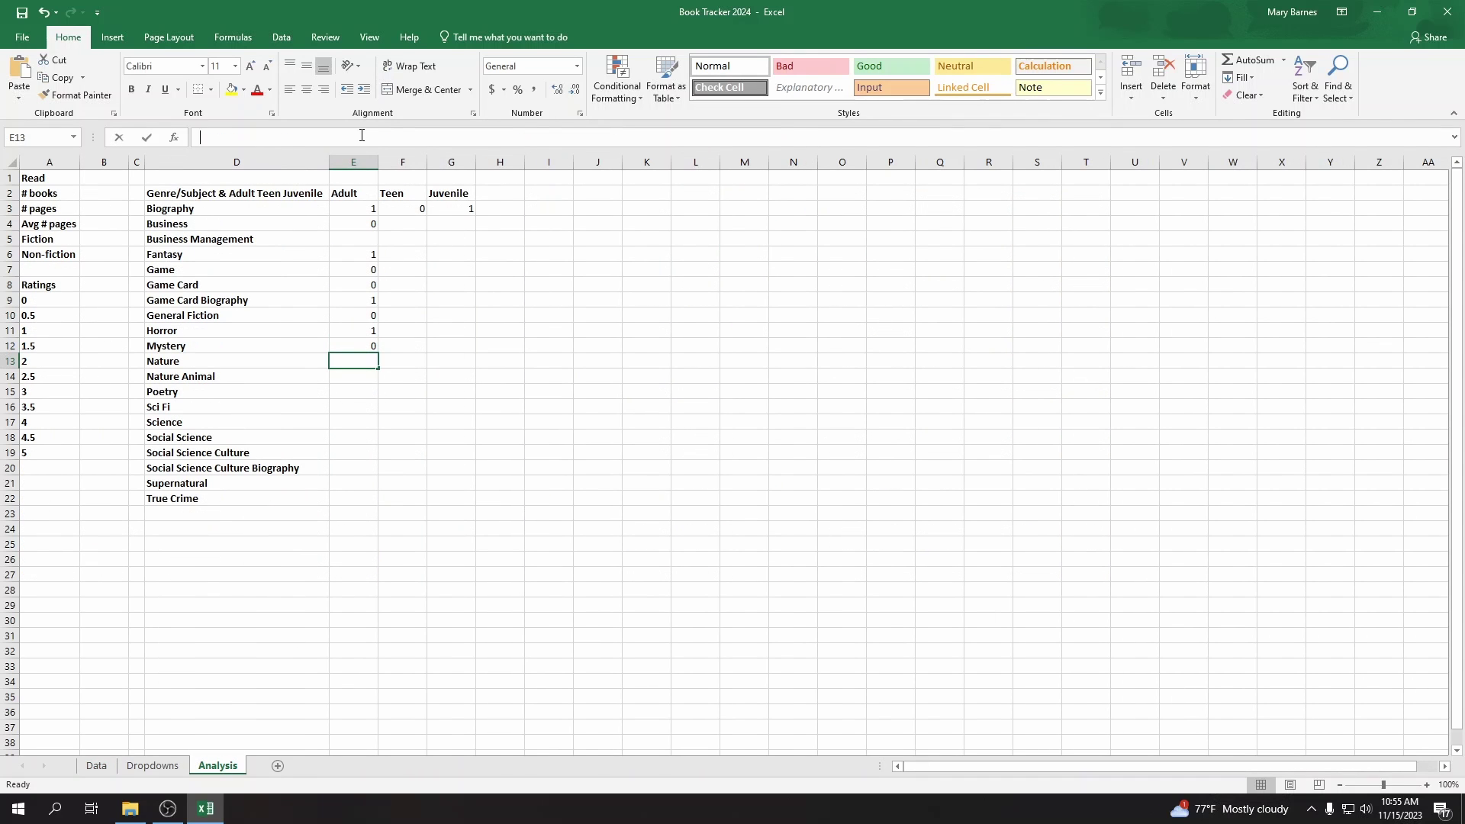
type("=COUNTIFS(Data!$D$2:$D$100, \"Yes\",Data!$E$2:$E$100, \"Adult\", Data!$G$2:$G$100, \"Biography\", Data!$H$2:$H$100, \"N/A\", Data!$I$2:$I$100, \"N/A\")")
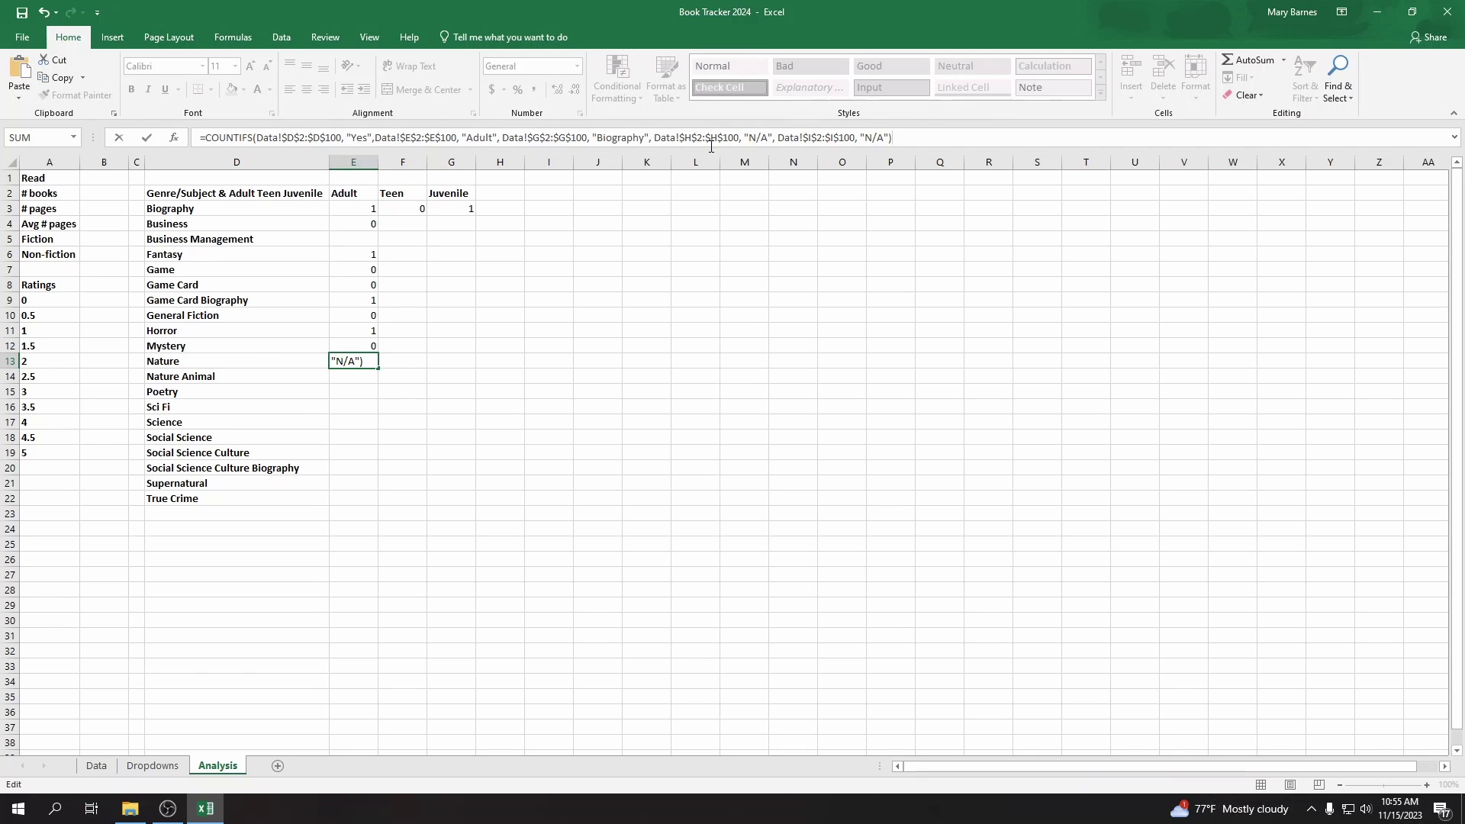
double_click(615, 137)
type("Nature")
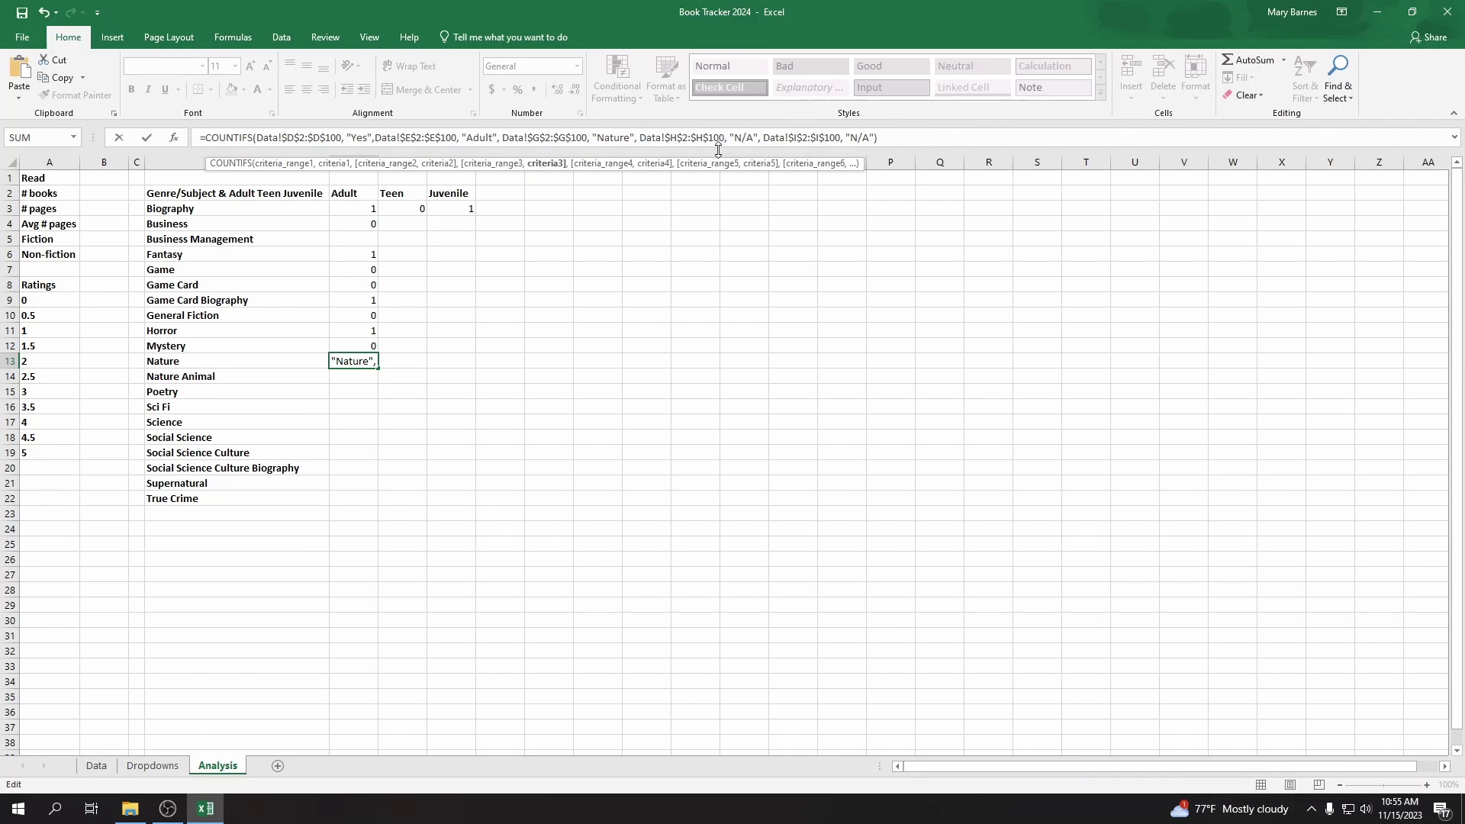
key("Return")
Step: Leave E14 empty and paste the Adult Biography formula into E15, changing its Data!$G$2:$G$100 criterion to "Poetry"
key("Down")
type("=COUNTIFS(Data!$D$2:$D$100, \"Yes\",Data!$E$2:$E$100, \"Adult\", Data!$G$2:$G$100, \"Biography\", Data!$H$2:$H$100, \"N/A\", Data!$I$2:$I$100, \"N/A\")")
double_click(599, 138)
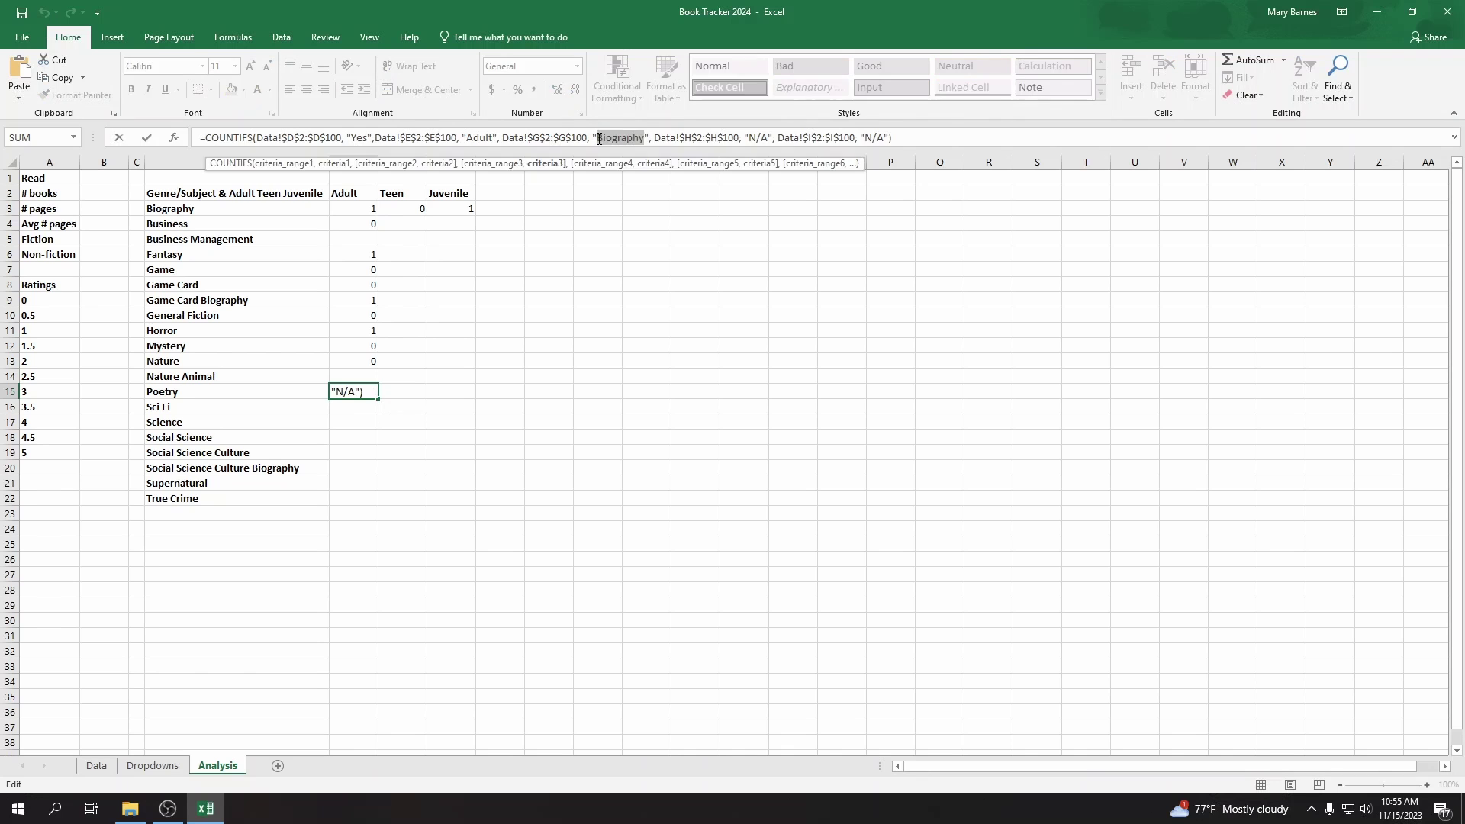
type("Poetry")
key("Return")
Step: Paste the Adult Biography formula into E16 and change its Data!$G$2:$G$100 criterion to "Sci Fi"
left_click(385, 141)
type("=COUNTIFS(Data!$D$2:$D$100, \"Yes\",Data!$E$2:$E$100, \"Adult\", Data!$G$2:$G$100, \"Biography\", Data!$H$2:$H$100, \"N/A\", Data!$I$2:$I$100, \"N/A\")")
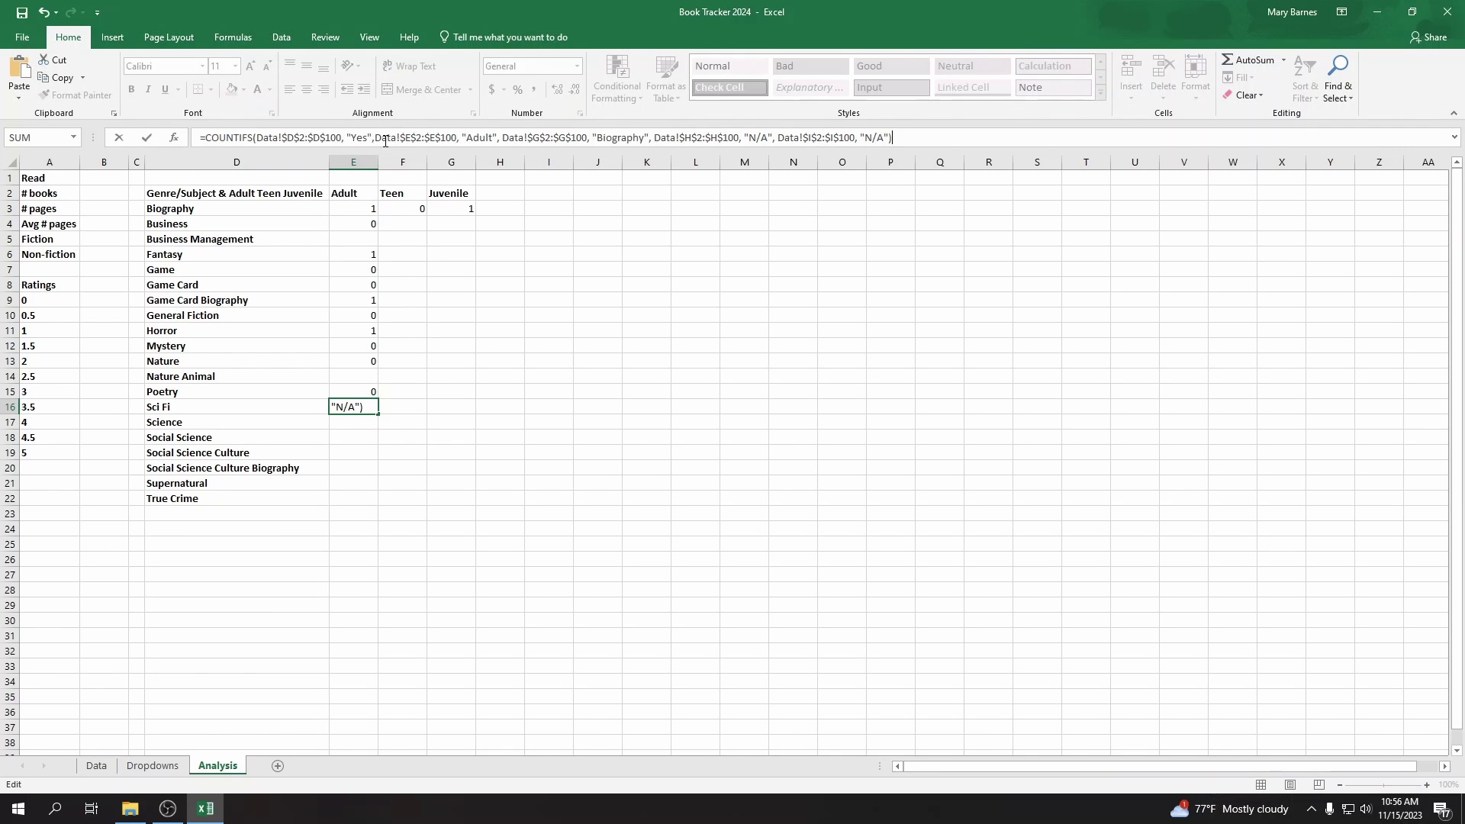
double_click(641, 138)
type("Sci Fi")
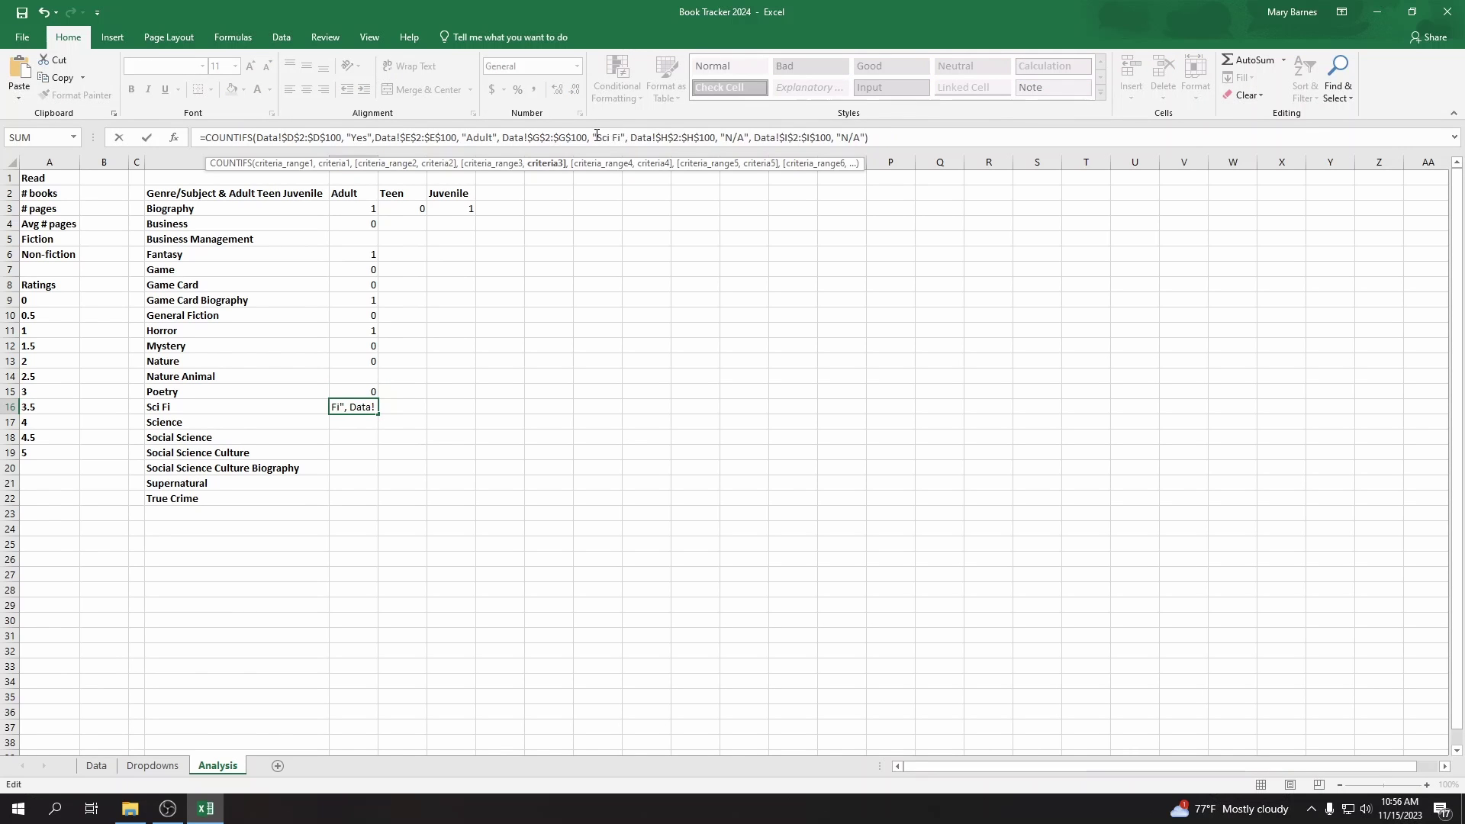
key("Return")
Step: Paste the Adult Biography formula into E17 and change its Data!$G$2:$G$100 criterion to "Science"
key("Down")
key("Up")
left_click(597, 135)
type("=COUNTIFS(Data!$D$2:$D$100, \"Yes\",Data!$E$2:$E$100, \"Adult\", Data!$G$2:$G$100, \"Biography\", Data!$H$2:$H$100, \"N/A\", Data!$I$2:$I$100, \"N/A\")")
double_click(621, 138)
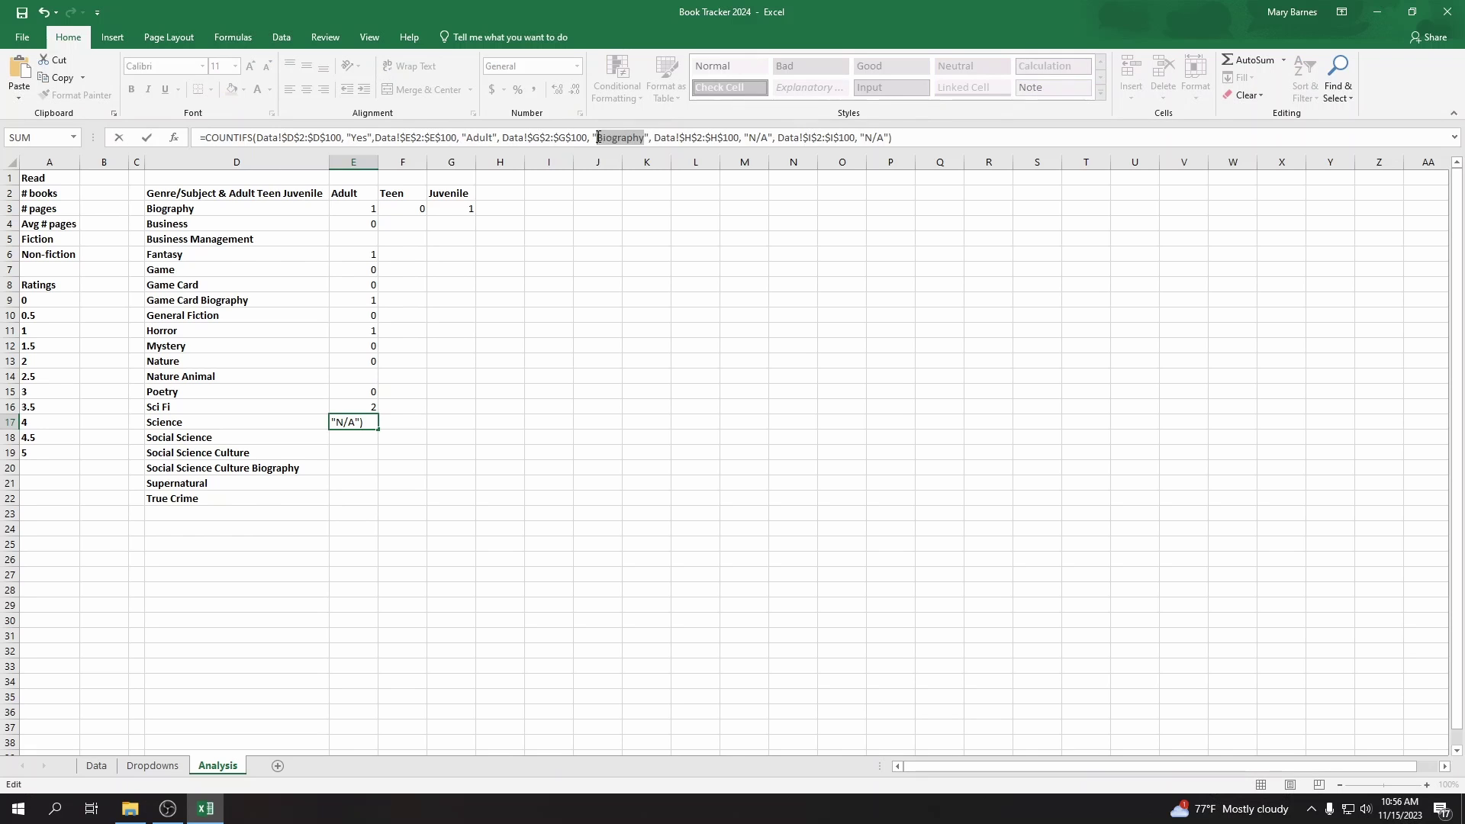
type("Science")
key("Return")
Step: Paste the Adult Biography formula into E18 and change its Data!$G$2:$G$100 criterion to "Social Science"
left_click(642, 137)
type("=COUNTIFS(Data!$D$2:$D$100, \"Yes\",Data!$E$2:$E$100, \"Adult\", Data!$G$2:$G$100, \"Biography\", Data!$H$2:$H$100, \"N/A\", Data!$I$2:$I$100, \"N/A\")")
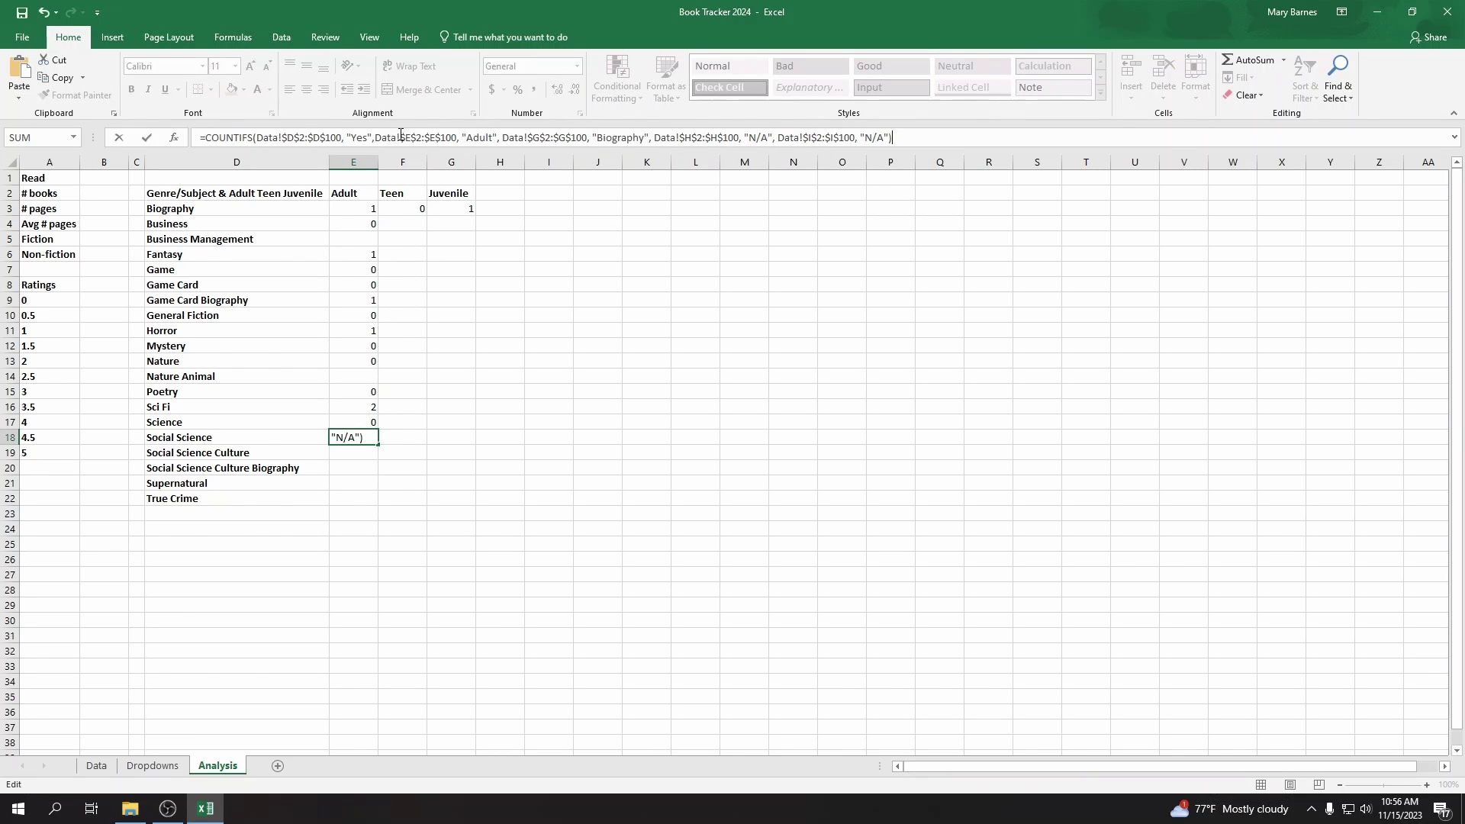
double_click(640, 138)
type("Social Science")
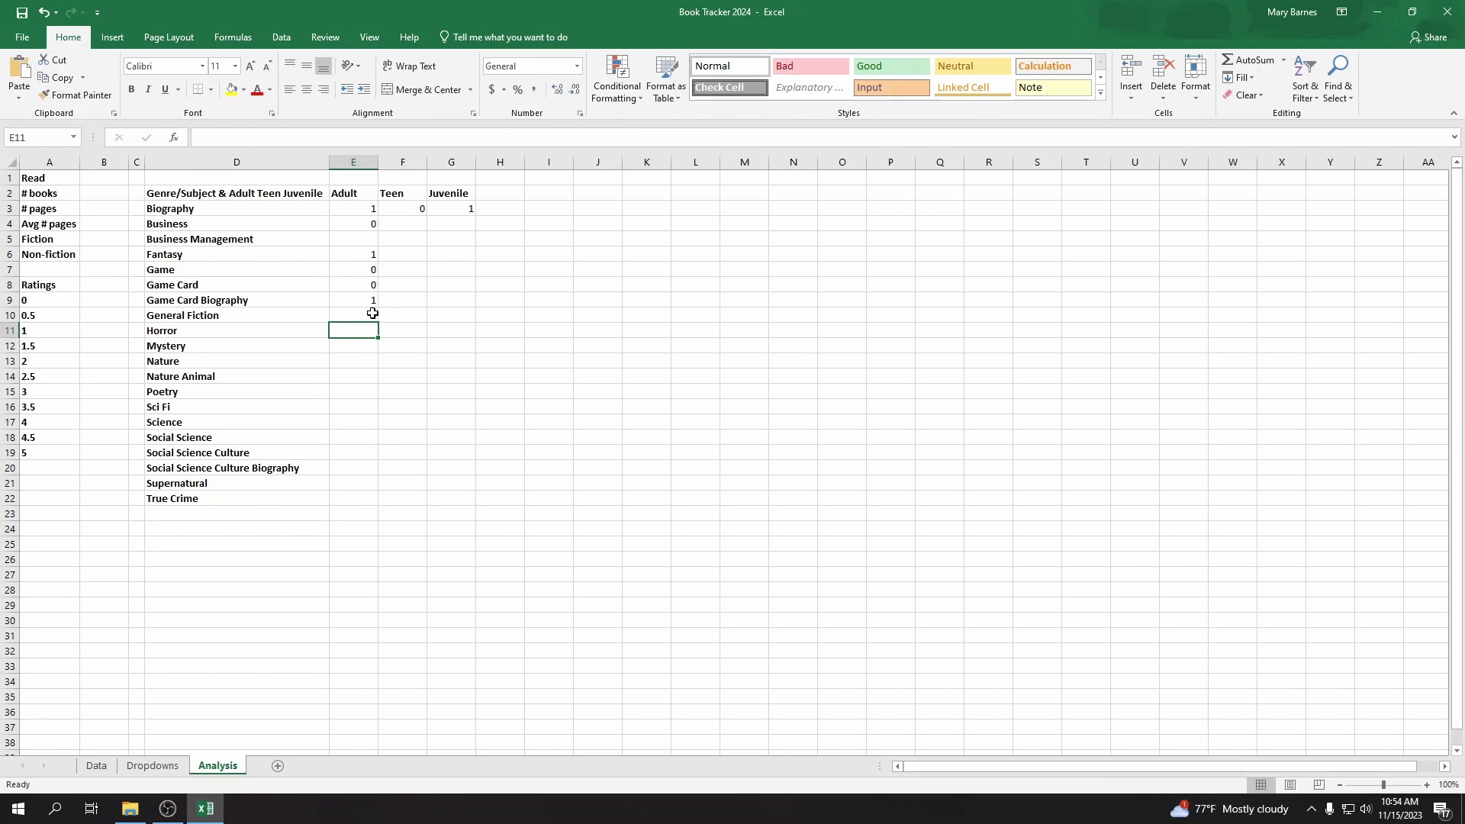
Step: Fill the empty Adult Horror cell E11 with the Biography COUNTIFS formula, replacing the "Biography" criterion with "Horror"
key("ctrl+v")
double_click(619, 138)
type("Ho")
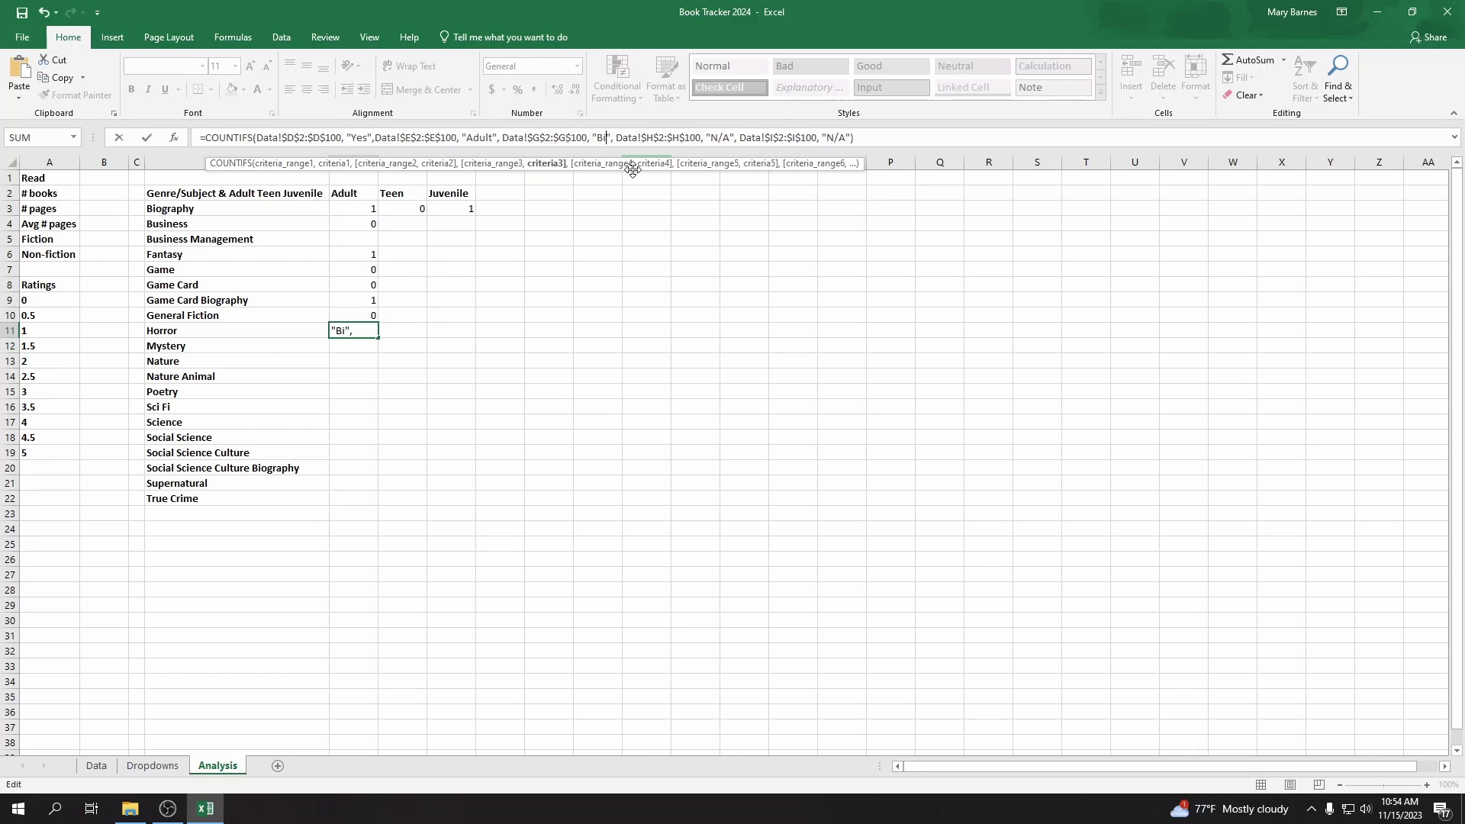
key("BackSpace")
key("BackSpace")
type("Horror")
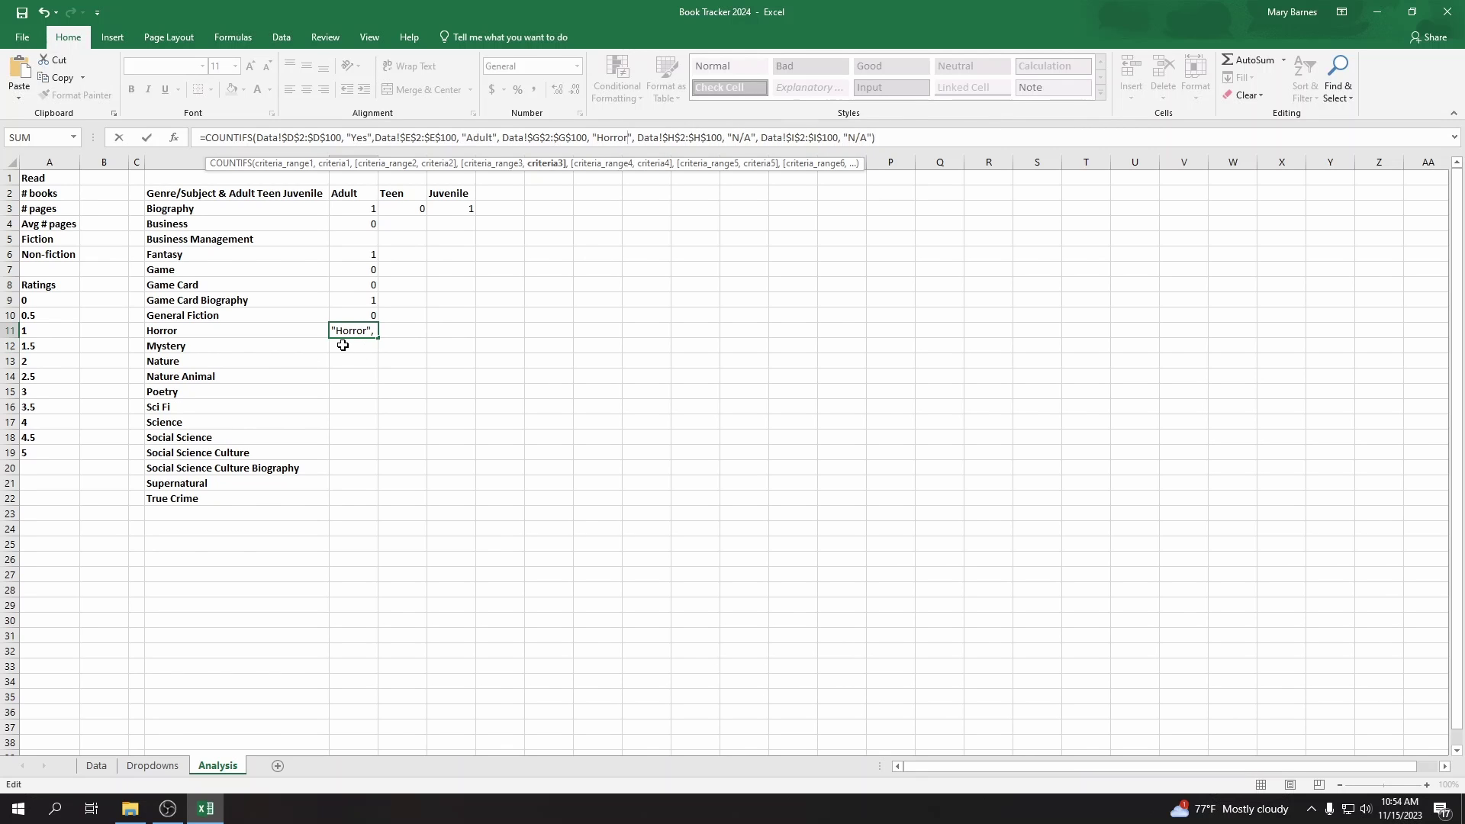
key("Return")
Step: Fill the Adult Mystery cell E12 with the Biography COUNTIFS formula, replacing the "Biography" criterion with "Mystery"
left_click(393, 138)
type("=COUNTIFS(Data!$D$2:$D$100, \"Yes\",Data!$E$2:$E$100, \"Adult\", Data!$G$2:$G$100, \"Biography\", Data!$H$2:$H$100, \"N/A\", Data!$I$2:$I$100, \"N/A\")")
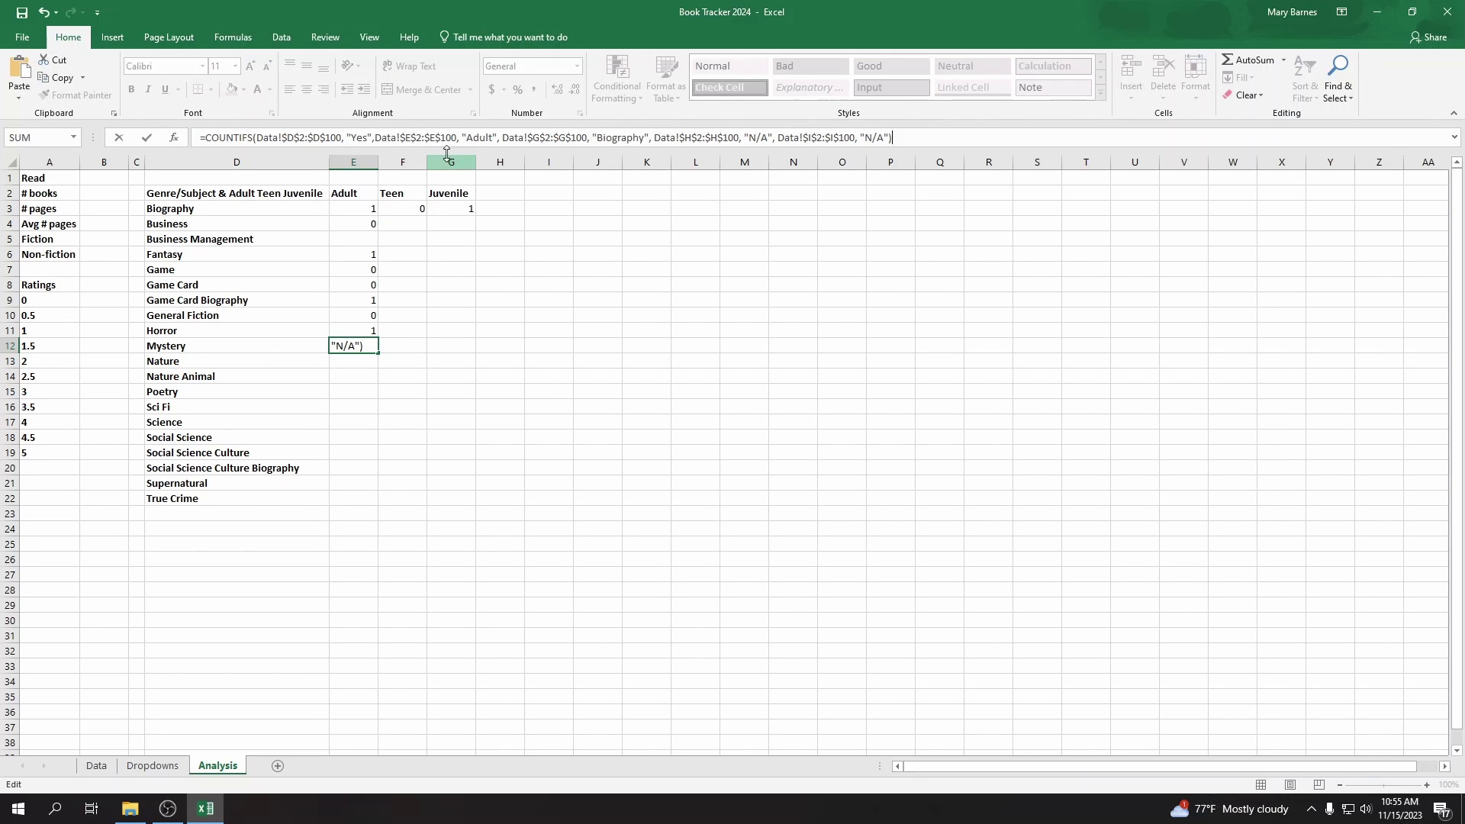
double_click(634, 138)
type("Mystery")
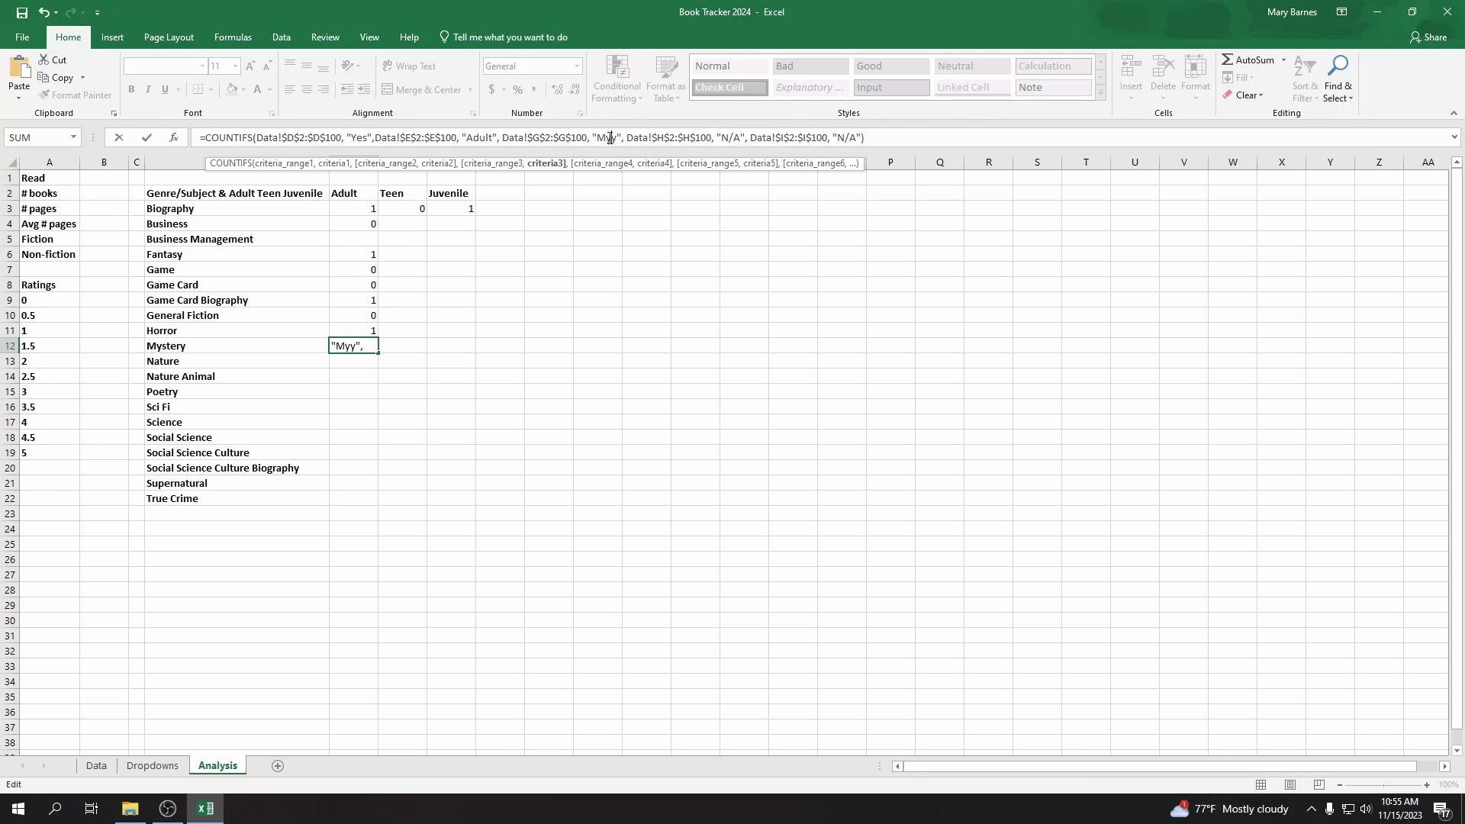
key("Return")
Step: Review E12's formula and the Mystery book's row on the Data sheet, and return to the Analysis sheet
key("Up")
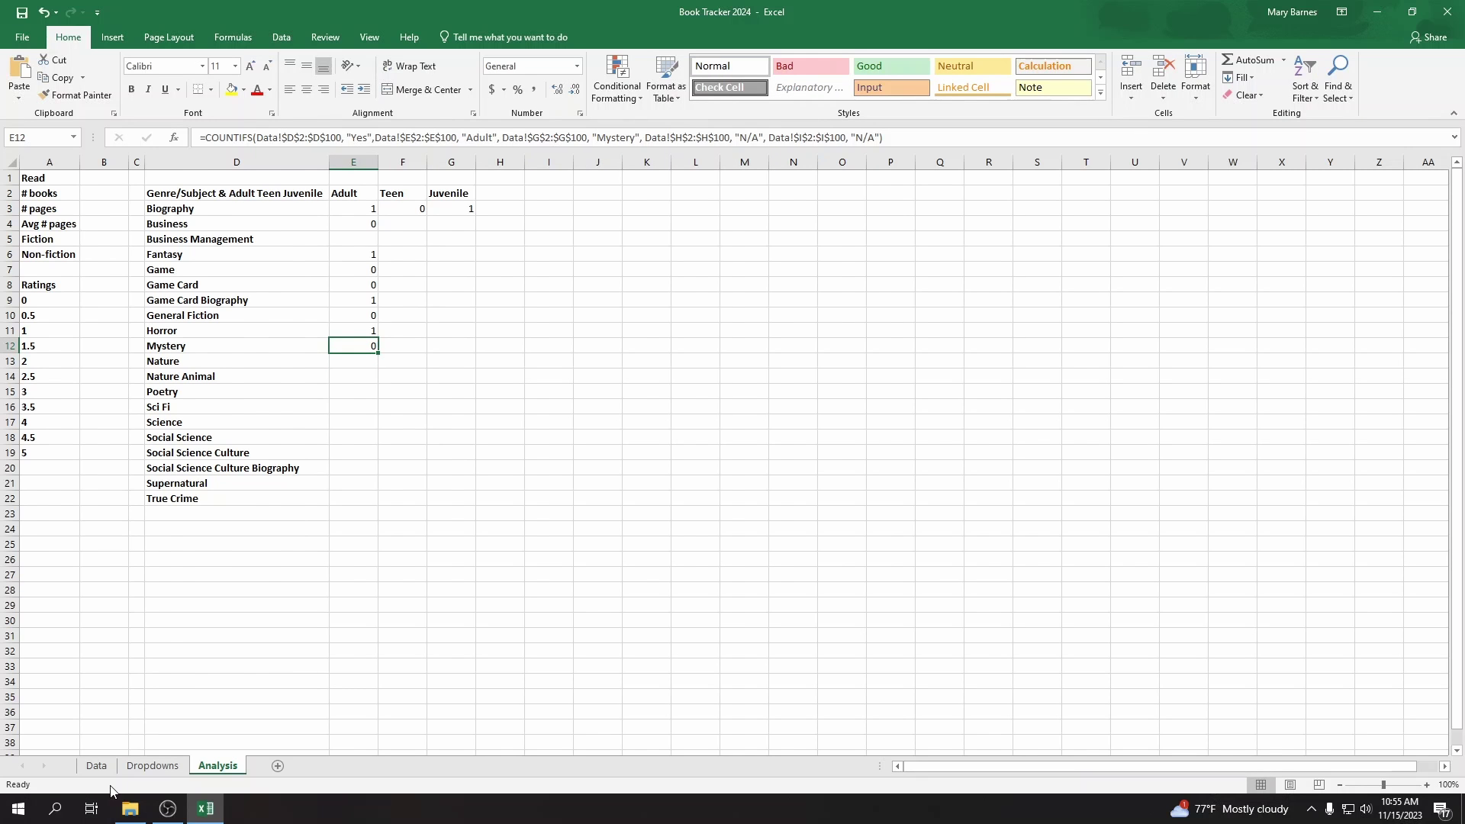
left_click(97, 766)
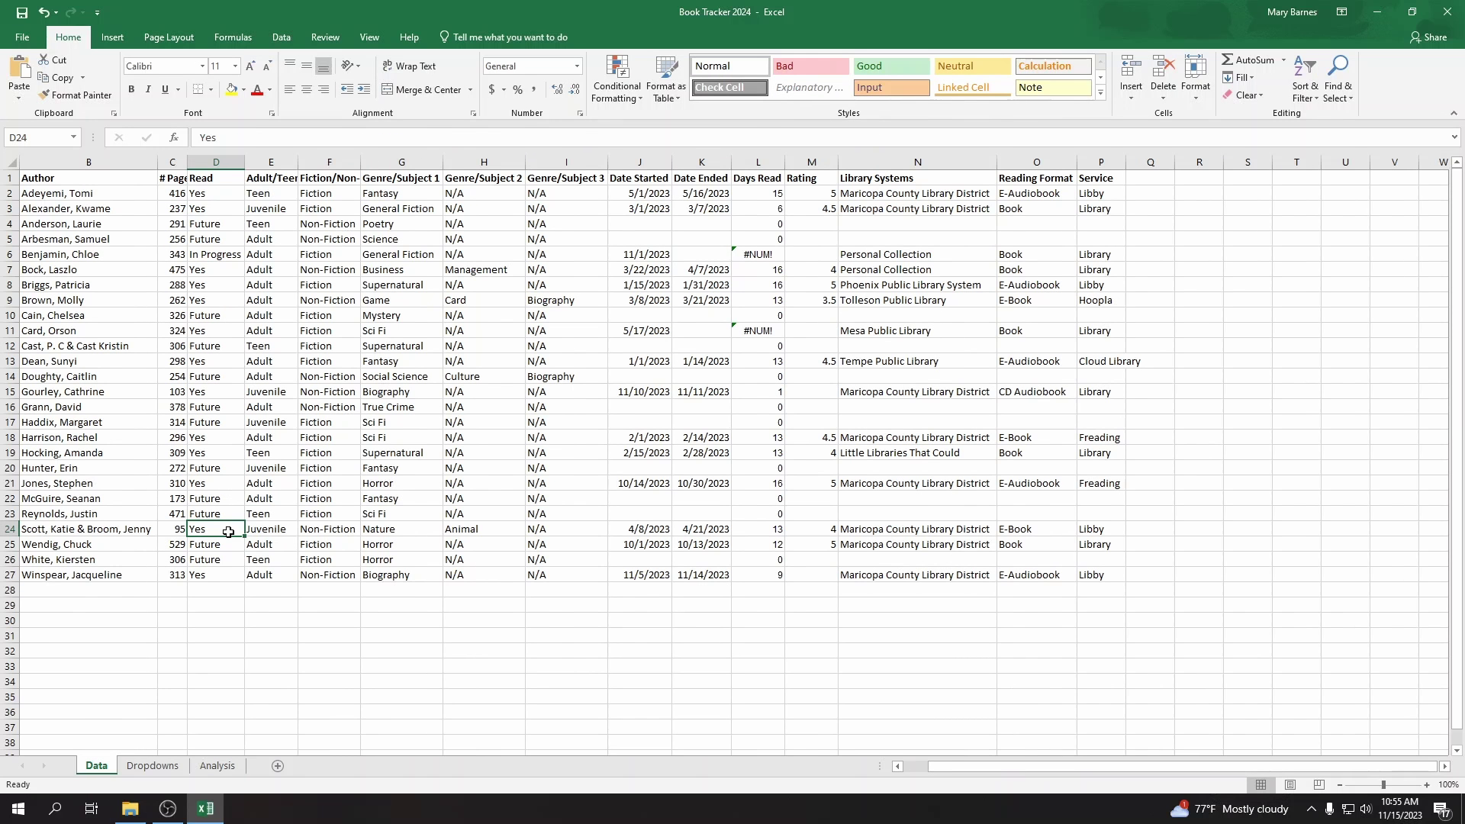
left_click(396, 315)
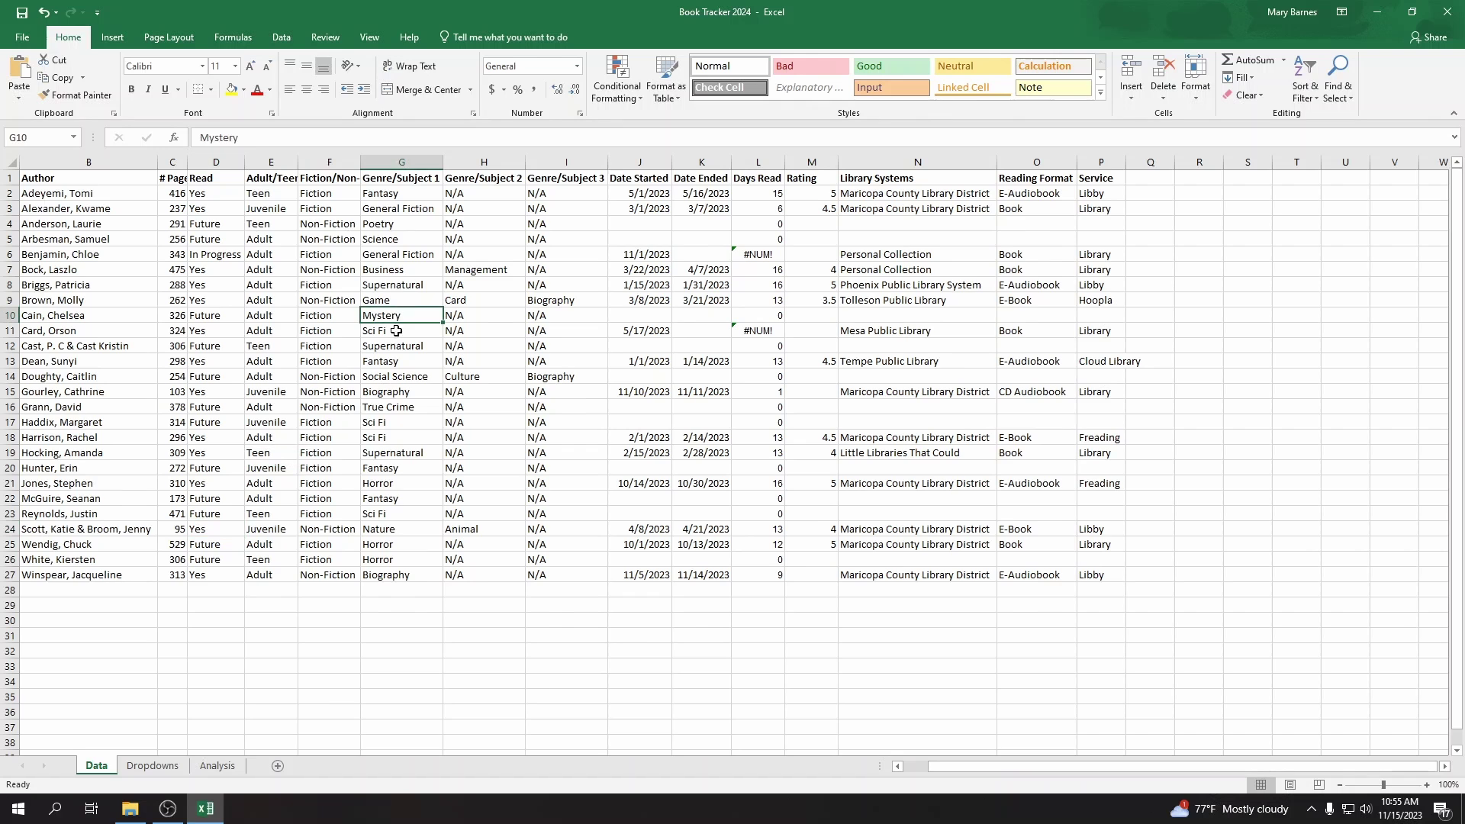
left_click(218, 765)
Step: Fill the Adult Nature cell E13 with the Biography COUNTIFS formula, replacing the "Biography" criterion with "Nature"
double_click(353, 361)
type("=COUNTIFS(Data!$D$2:$D$100, \"Yes\",Data!$E$2:$E$100, \"Adult\", Data!$G$2:$G$100, \"Biography\", Data!$H$2:$H$100, \"N/A\", Data!$I$2:$I$100, \"N/A\")")
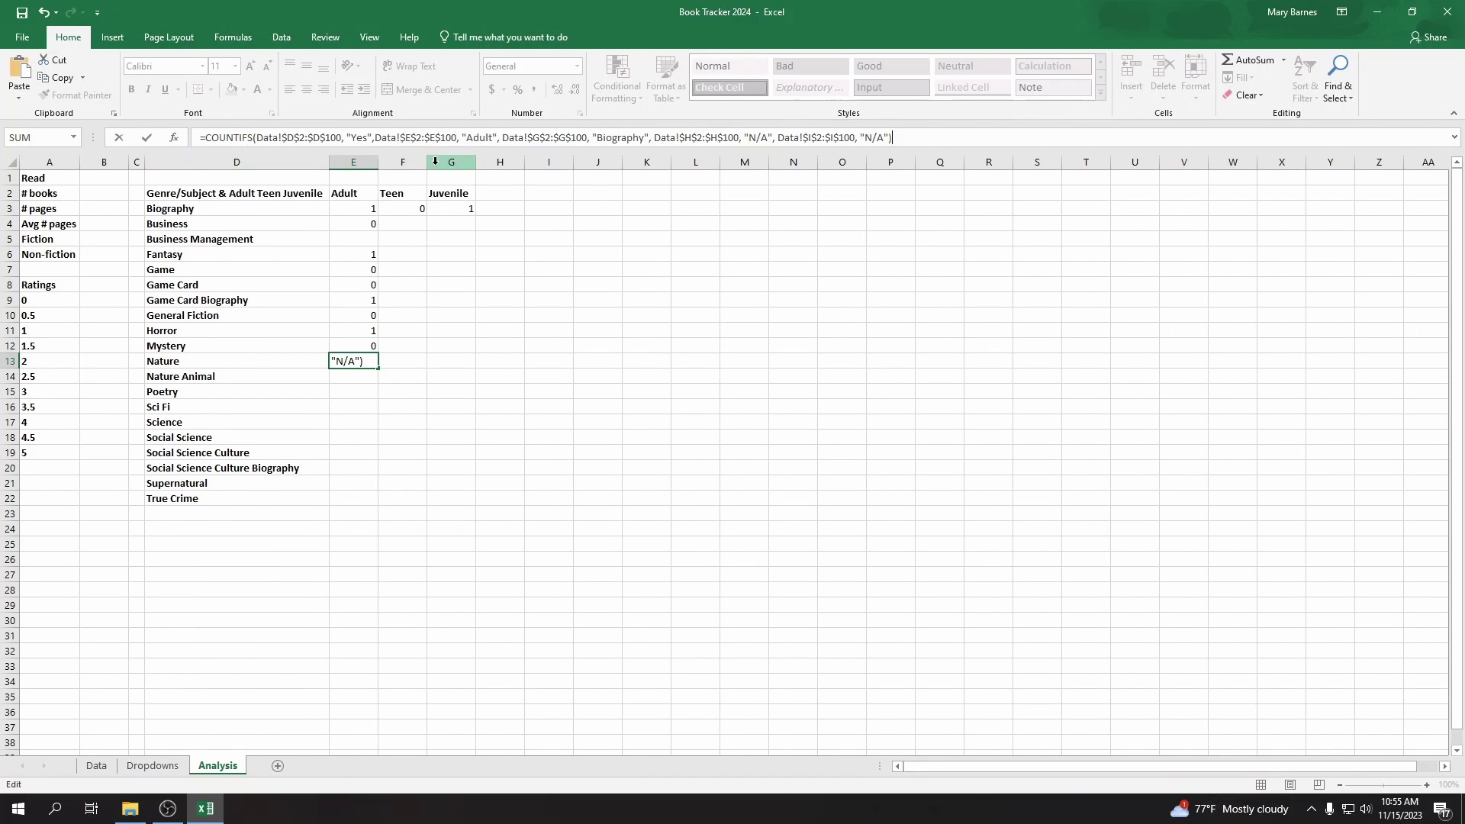
left_click(646, 138)
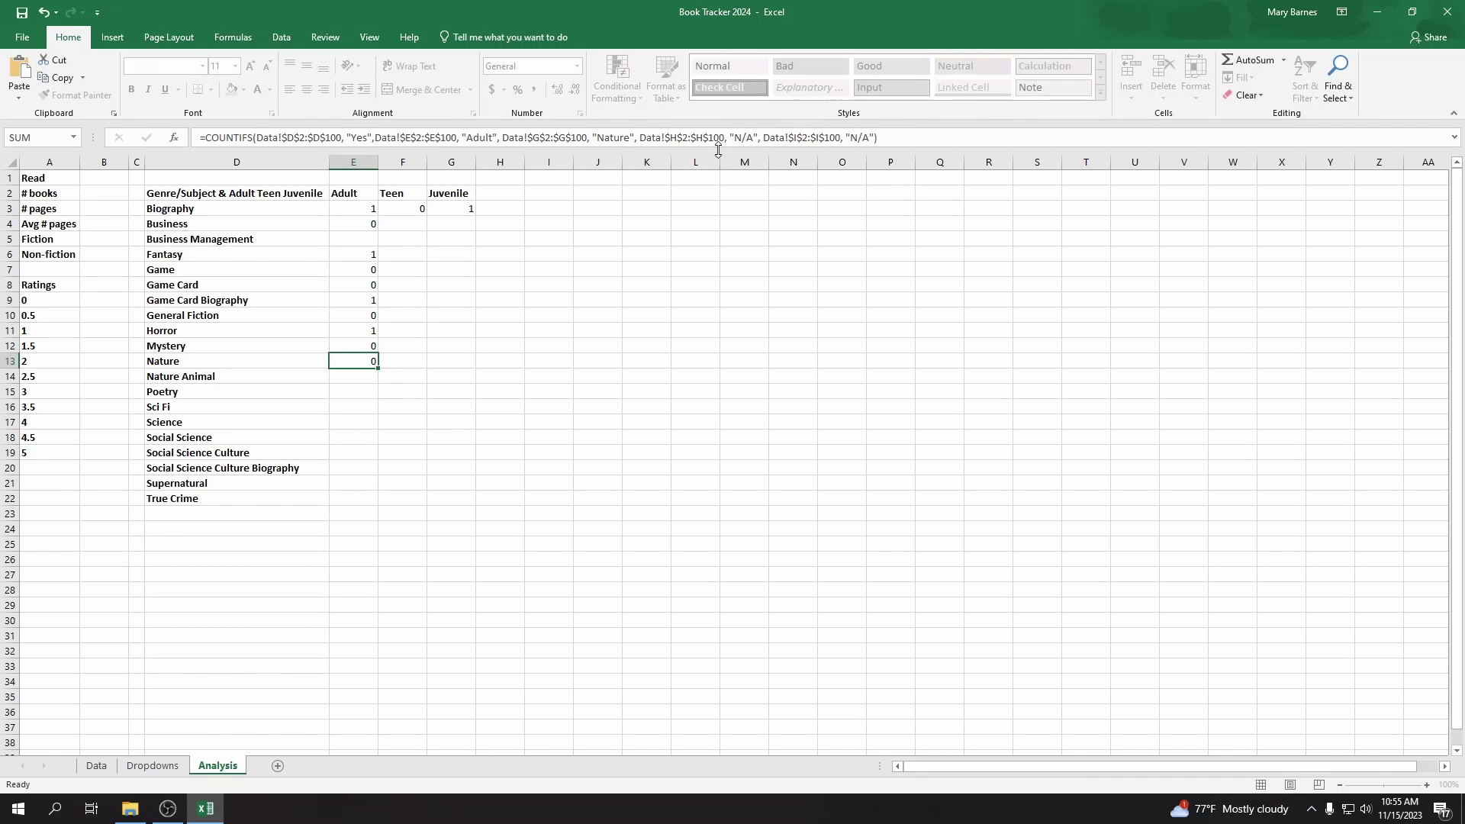
key("Return")
Step: Skip Nature Animal and fill the Adult Poetry cell E15 with the Biography COUNTIFS formula, replacing the "Biography" criterion with "Poetry"
key("Down")
key("ctrl+v")
double_click(620, 138)
type("Poetry")
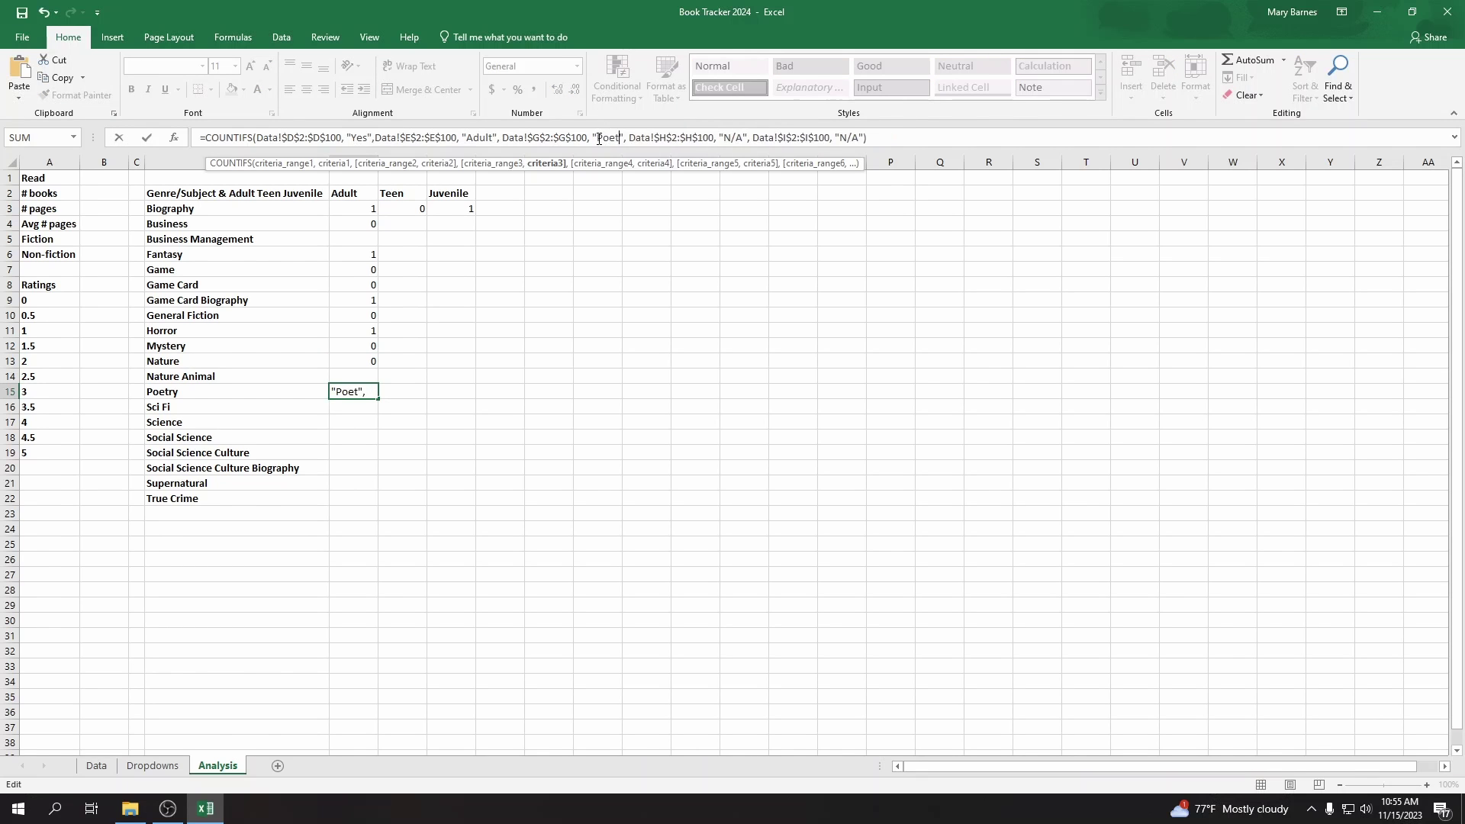
key("Return")
Step: Fill the Adult Sci Fi cell E16 with the Biography COUNTIFS formula, replacing the "Biography" criterion with "Sci Fi"
left_click(391, 145)
type("=COUNTIFS(Data!$D$2:$D$100, \"Yes\",Data!$E$2:$E$100, \"Adult\", Data!$G$2:$G$100, \"Biography\", Data!$H$2:$H$100, \"N/A\", Data!$I$2:$I$100, \"N/A\")")
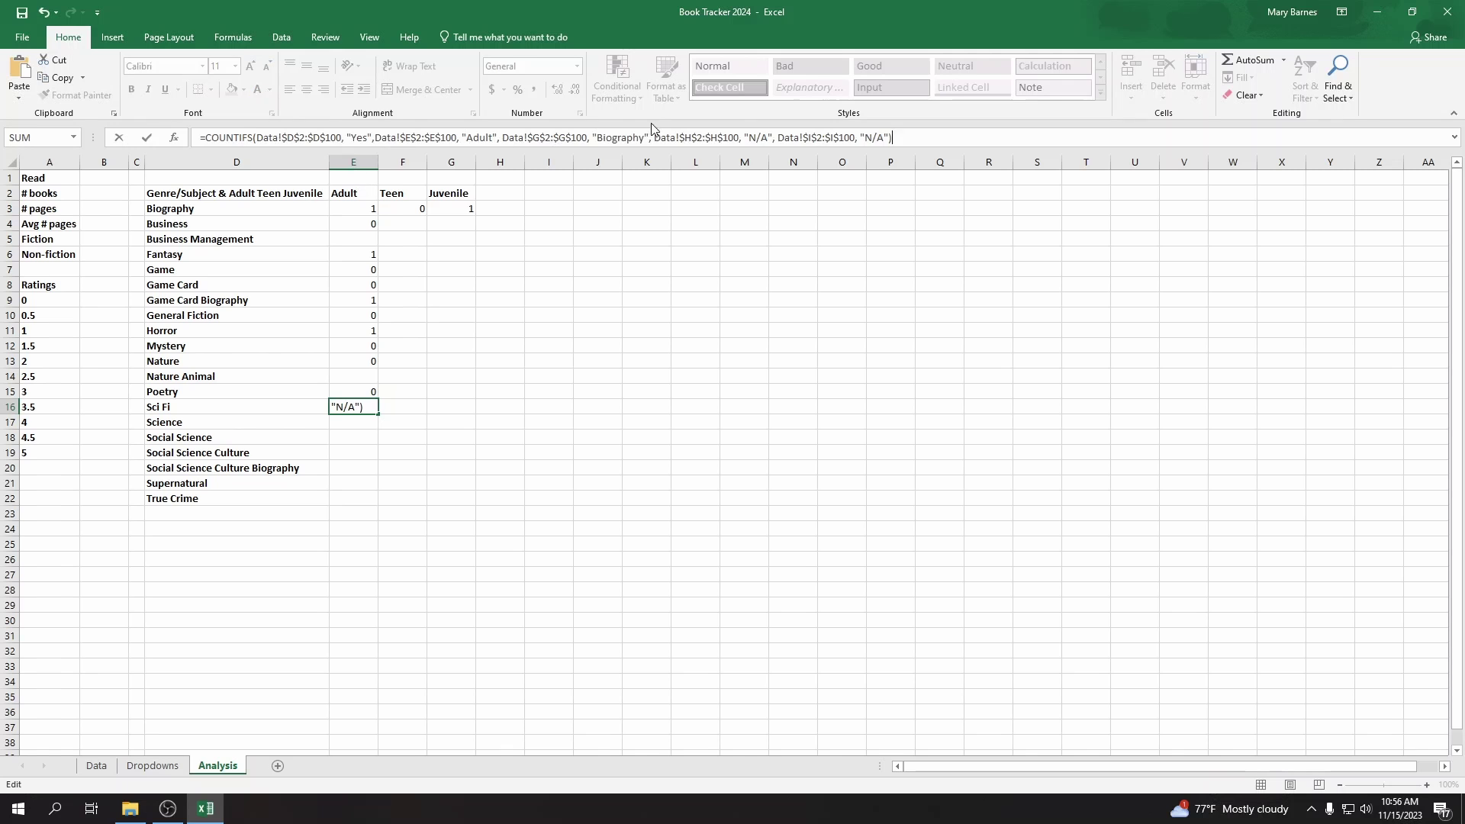
double_click(636, 137)
type("Sci Fi")
key("Return")
key("Return")
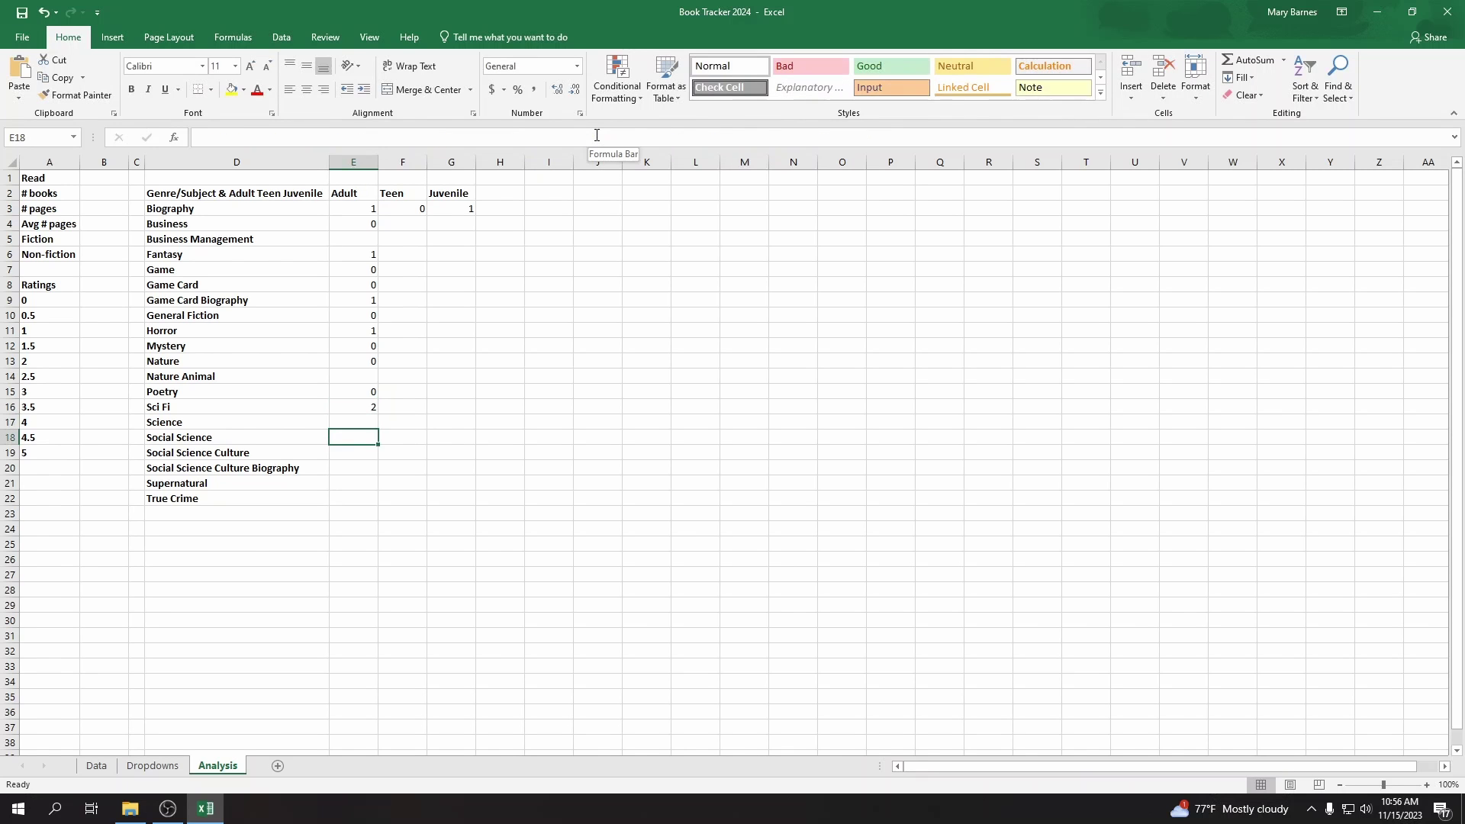
Step: Fill the Adult Science cell E17 with the Biography COUNTIFS formula, replacing the "Biography" criterion with "Science"
left_click(553, 143)
type("=COUNTIFS(Data!$D$2:$D$100, \"Yes\",Data!$E$2:$E$100, \"Adult\", Data!$G$2:$G$100, \"Biography\", Data!$H$2:$H$100, \"N/A\", Data!$I$2:$I$100, \"N/A\")")
type("S")
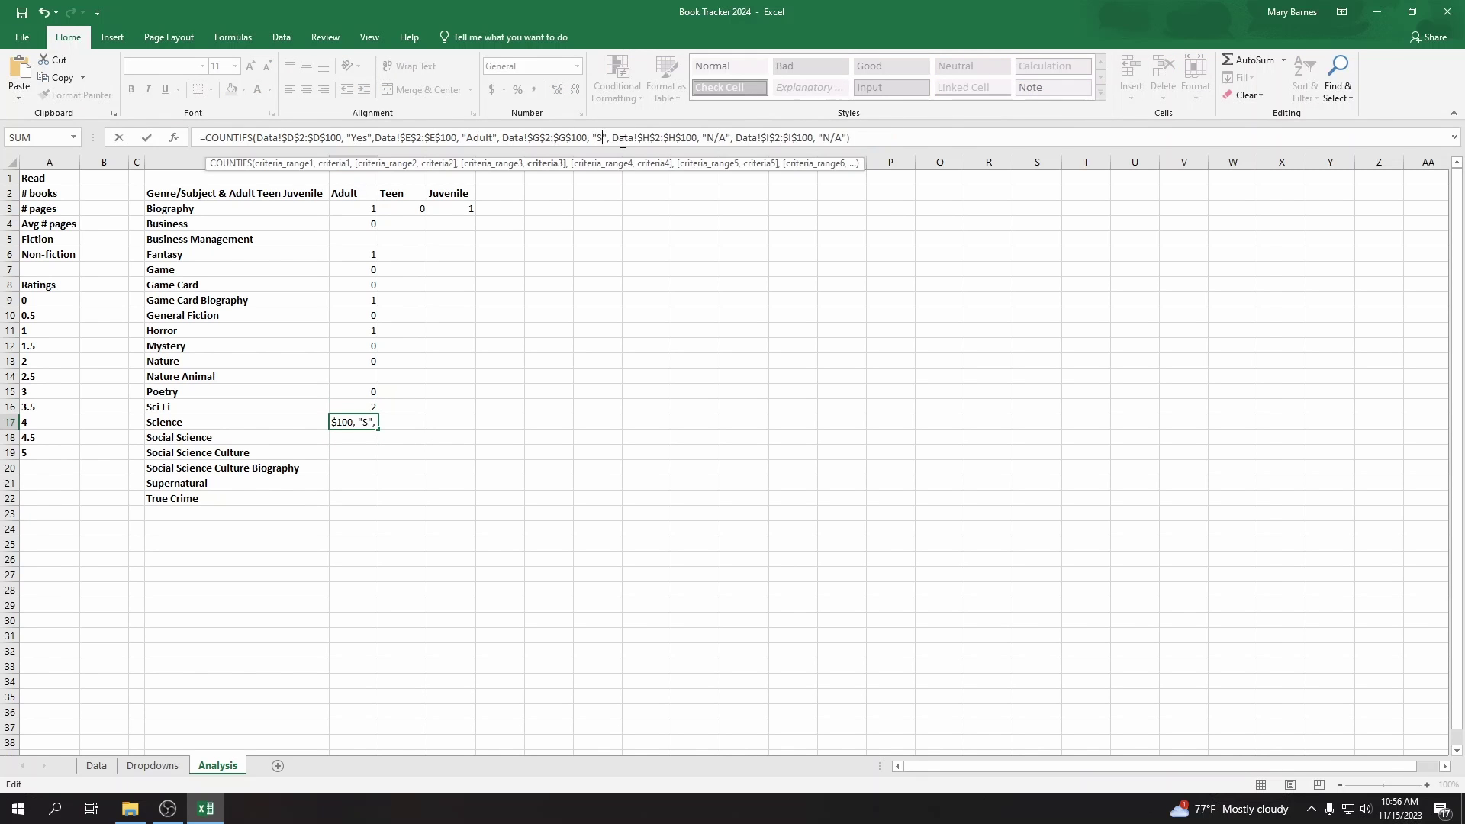
type("cience")
key("Return")
Step: Fill the Adult Social Science cell E18 with the Biography COUNTIFS formula, replacing the "Biography" criterion with "Social Science"
left_click(601, 137)
type("=COUNTIFS(Data!$D$2:$D$100, \"Yes\",Data!$E$2:$E$100, \"Adult\", Data!$G$2:$G$100, \"Biography\", Data!$H$2:$H$100, \"N/A\", Data!$I$2:$I$100, \"N/A\")")
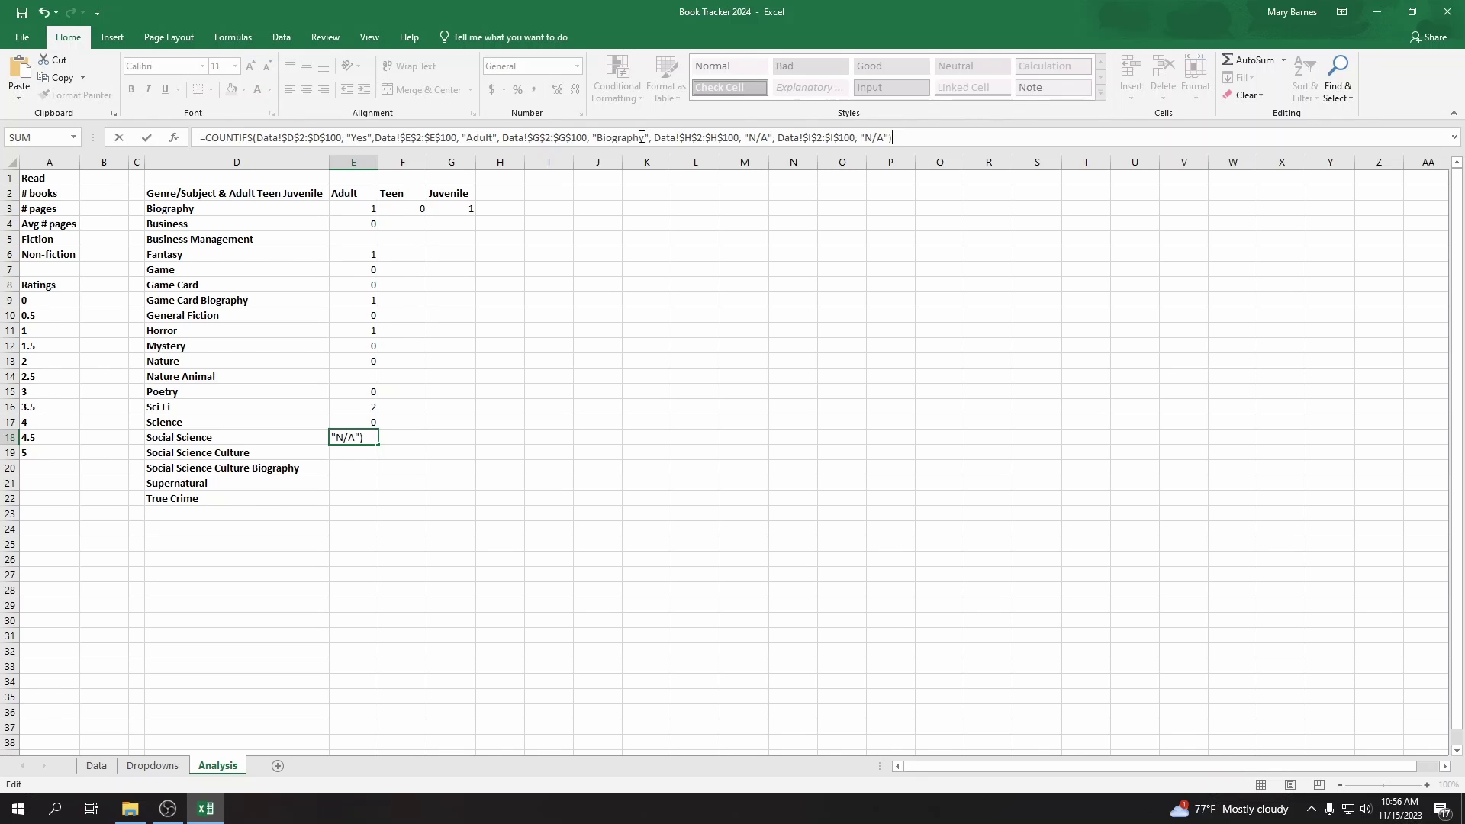
double_click(601, 134)
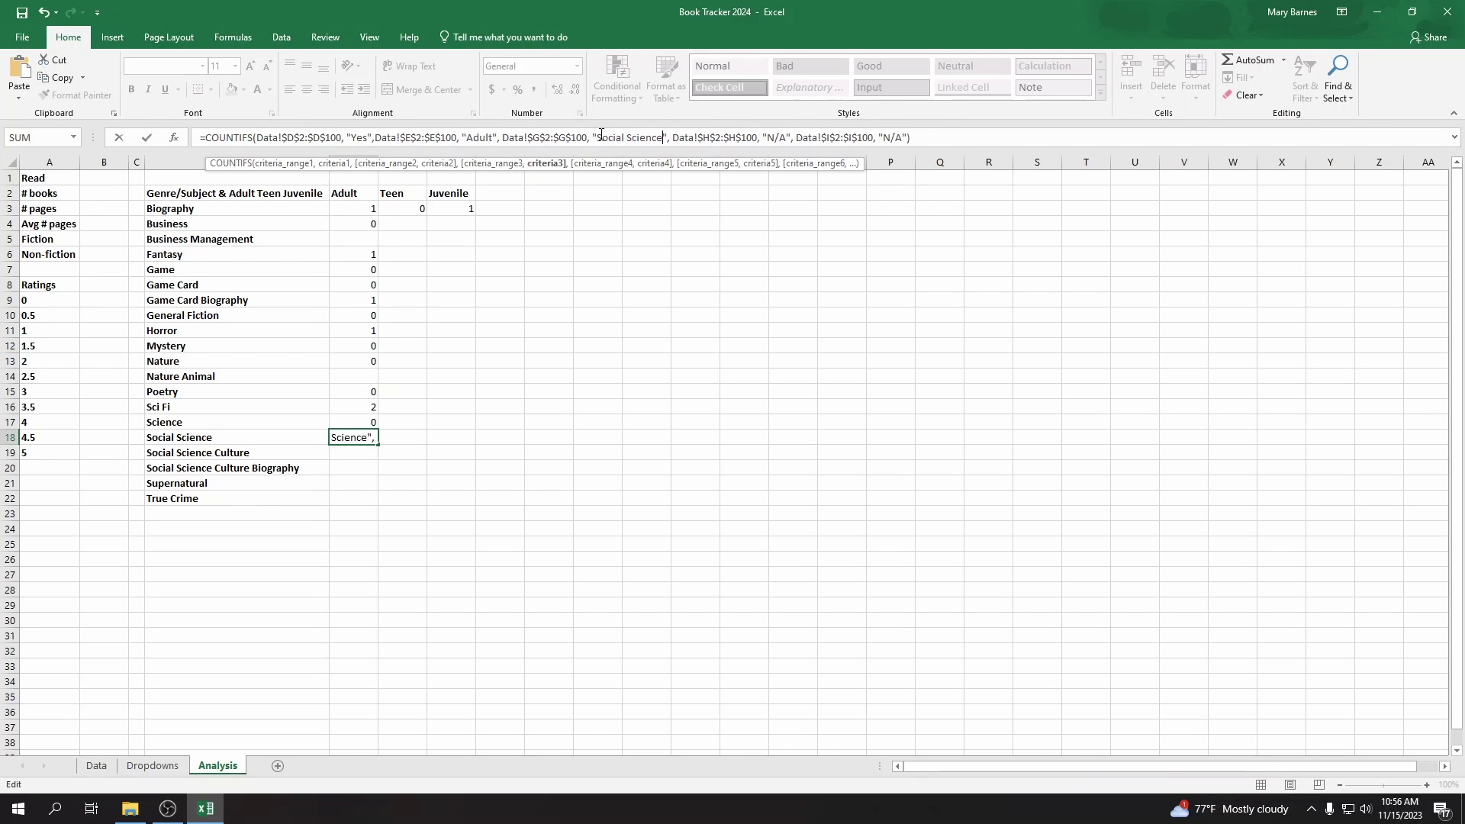
type("Social Science")
key("Return")
Step: Fill the Adult Supernatural cell E21 with the Biography COUNTIFS formula, replacing the "Biography" criterion with "Supernatural"
left_click(601, 134)
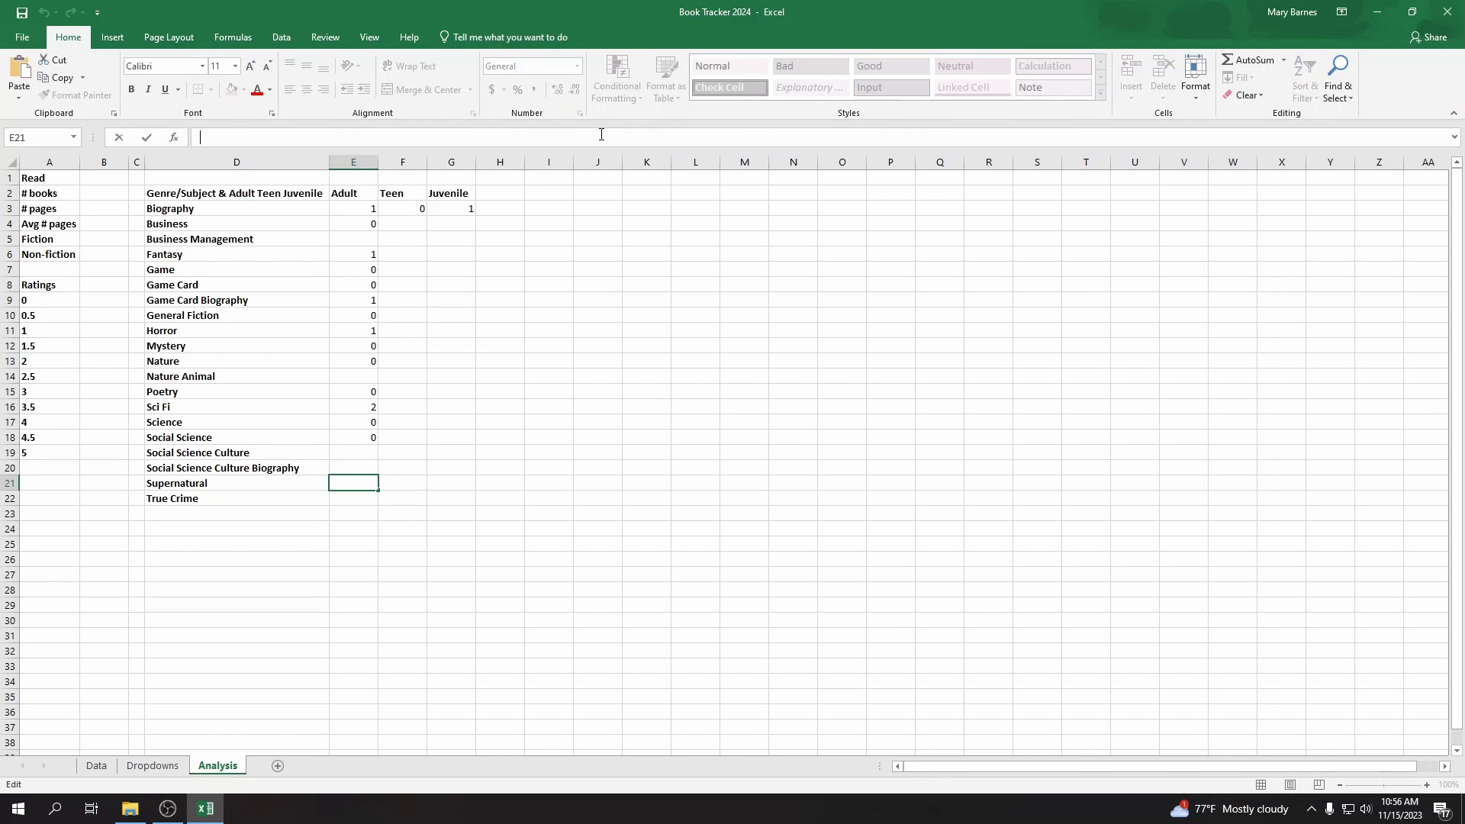
type("=COUNTIFS(Data!$D$2:$D$100, \"Yes\",Data!$E$2:$E$100, \"Adult\", Data!$G$2:$G$100, \"Biography\", Data!$H$2:$H$100, \"N/A\", Data!$I$2:$I$100, \"N/A\")")
left_click_drag(618, 137, 596, 137)
type("Supernatural")
key("Return")
Step: Fill the Adult True Crime cell E22 with the Biography COUNTIFS formula, replacing the "Biography" criterion with "True Crime"
left_click(600, 137)
type("=COUNTIFS(Data!$D$2:$D$100, \"Yes\",Data!$E$2:$E$100, \"Adult\", Data!$G$2:$G$100, \"Biography\", Data!$H$2:$H$100, \"N/A\", Data!$I$2:$I$100, \"N/A\")")
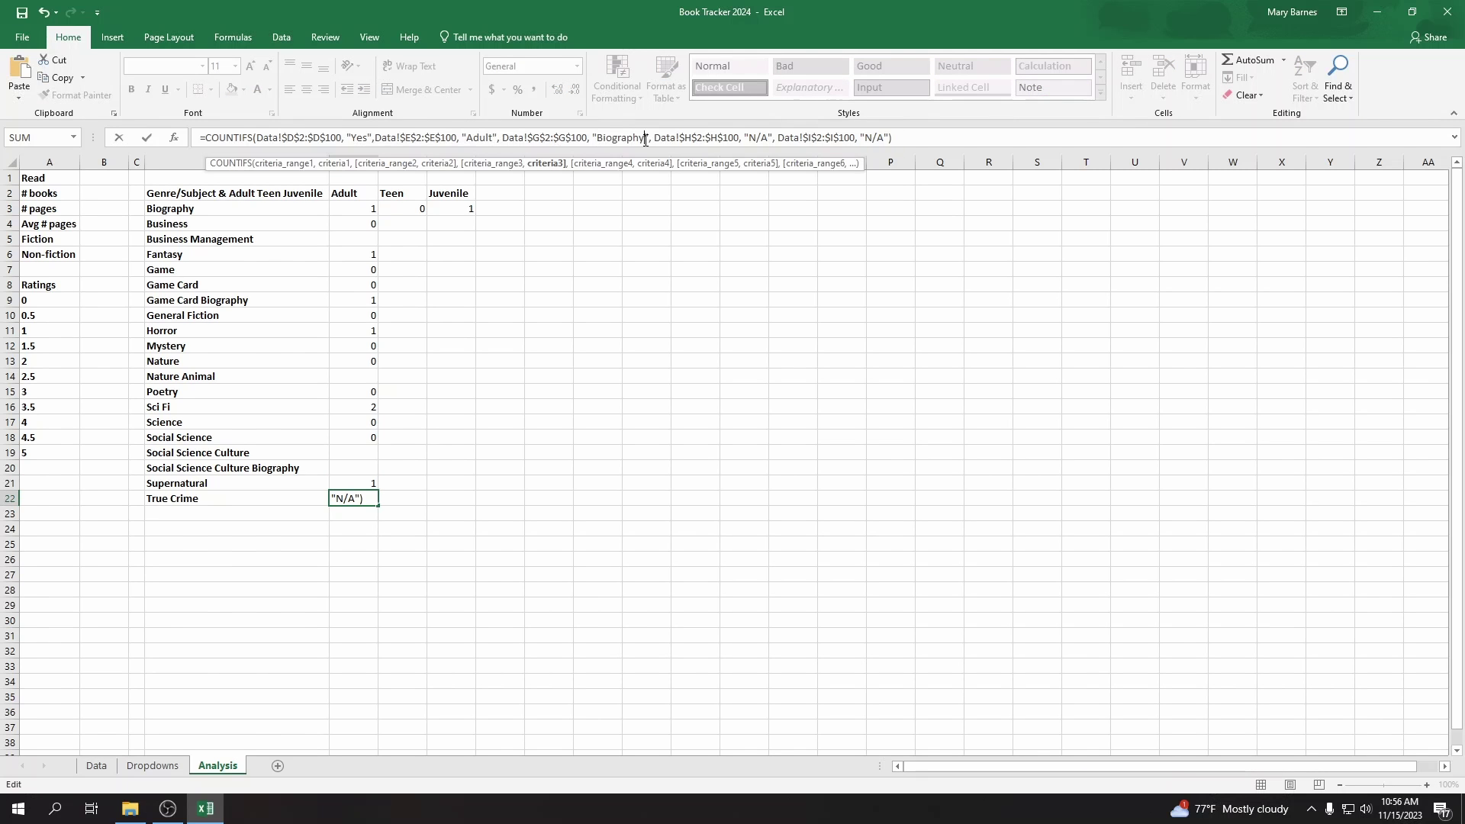
type("True Crime")
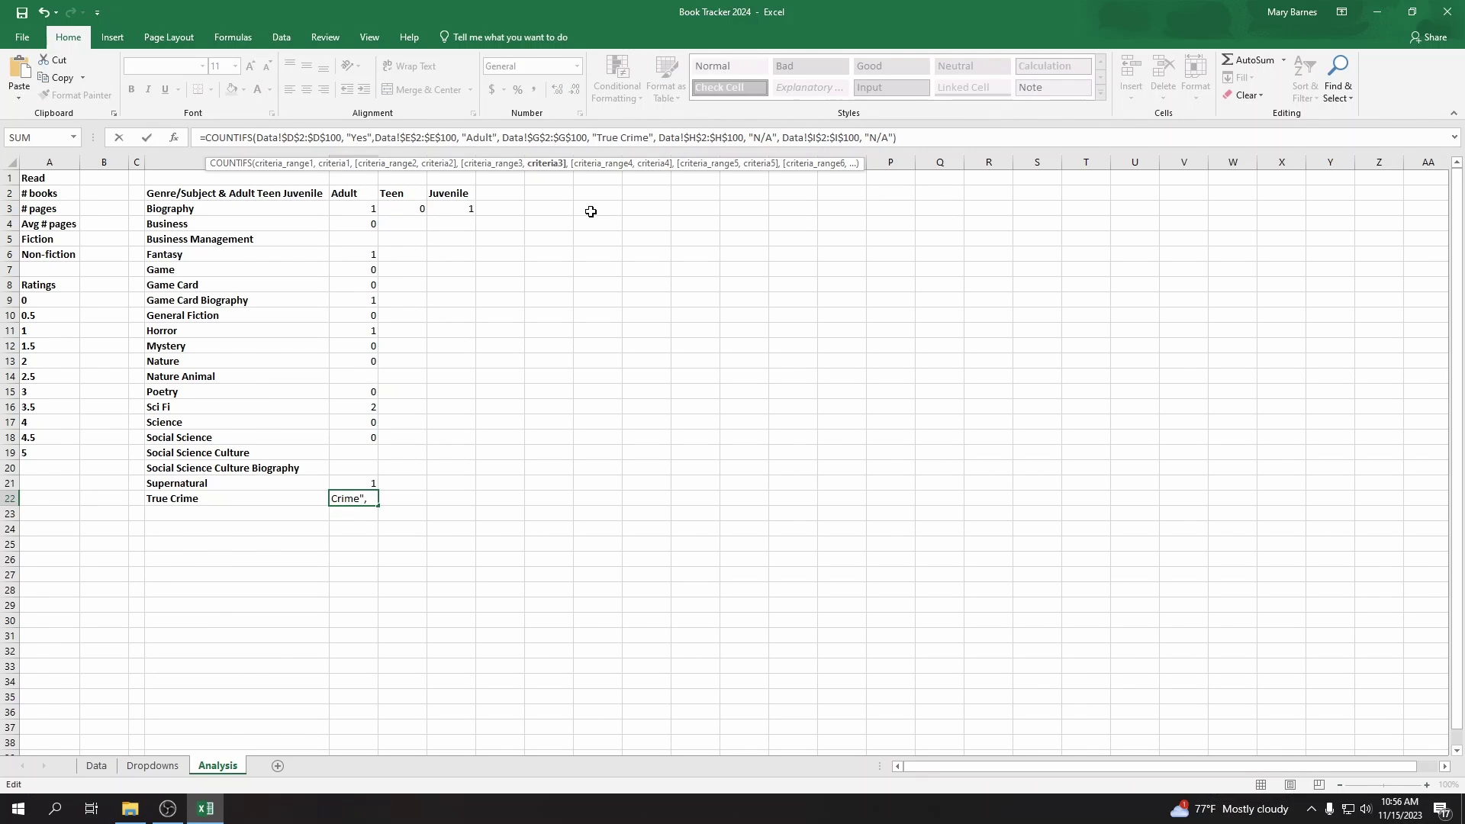
key("Return")
Step: Copy E18's Social Science formula into the Adult Social Science Culture cell E19, replacing the Genre/Subject 2 criterion "N/A" with "Culture"
key("Up")
key("Up")
key("Up")
key("Up")
type("=COUNTIFS(Data!$D$2:$D$100, \"Yes\",Data!$E$2:$E$100, \"Adult\", Data!$G$2:$G$100, \"Social Science\", Data!$H$2:$H$100, \"N/A\", Data!$I$2:$I$100, \"N/A\")")
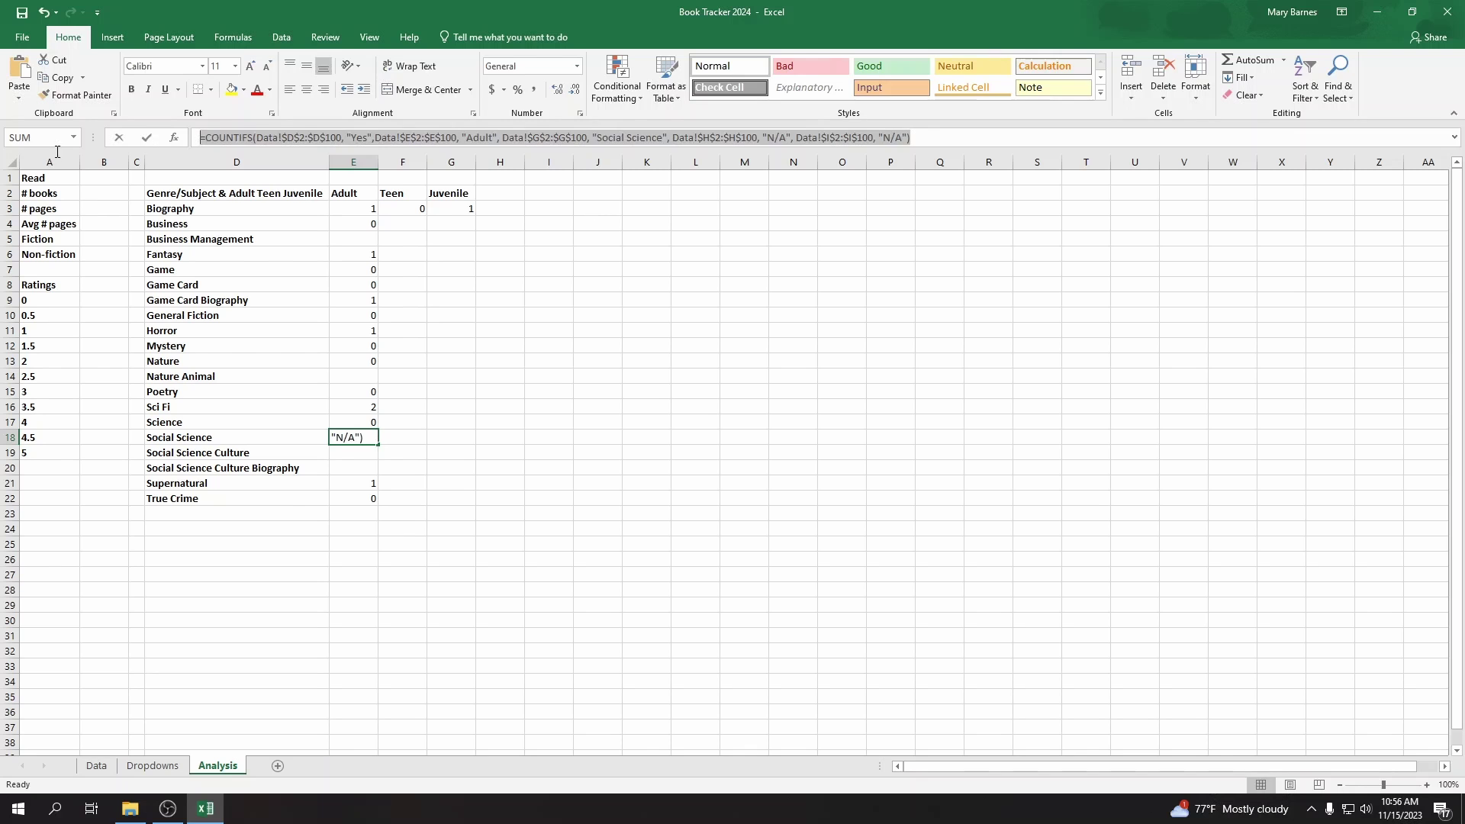
left_click_drag(785, 137, 771, 138)
type("C")
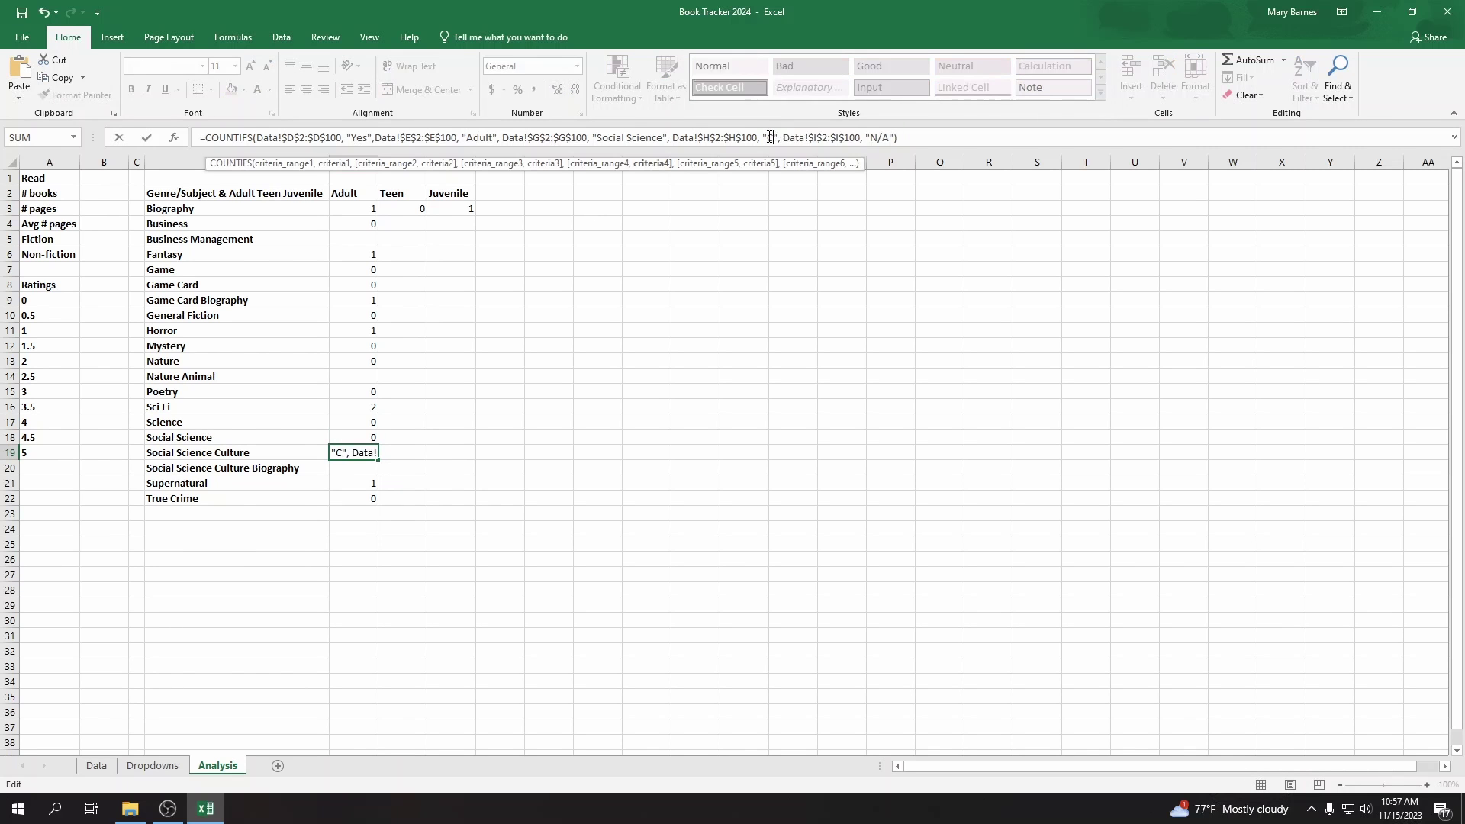
key("Return")
Step: Fill the Adult Social Science Culture Biography cell E20 with the Social Science formula, setting the second and third subject criteria to "Culture" and "Biography"
type("=COUNTIFS(Data!$D$2:$D$100, \"Yes\",Data!$E$2:$E$100, \"Adult\", Data!$G$2:$G$100, \"Social Science\", Data!$H$2:$H$100, \"N/A\", Data!$I$2:$I$100, \"N/A\")")
key("F2")
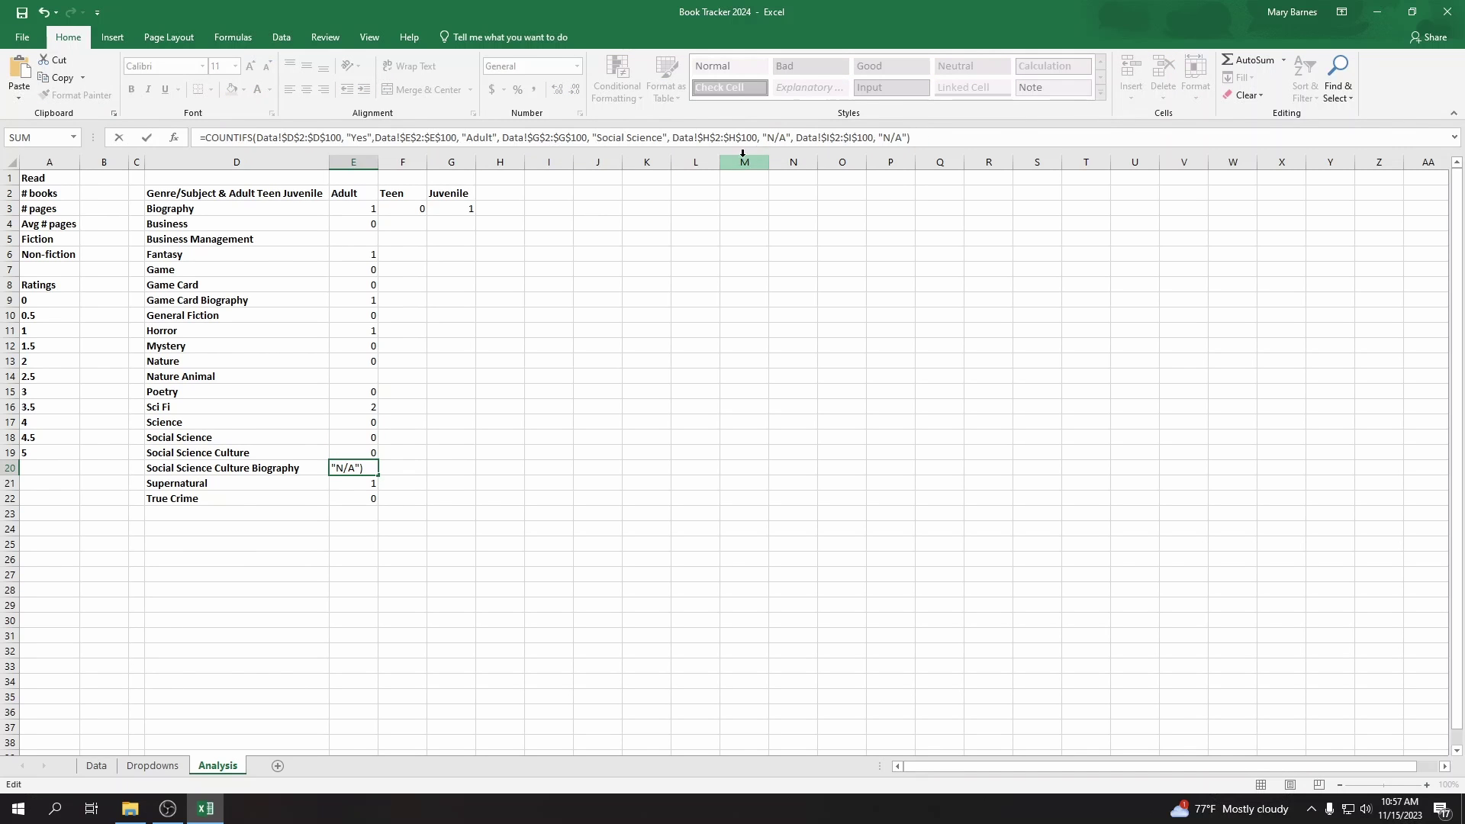
left_click(785, 137)
key("BackSpace")
key("BackSpace")
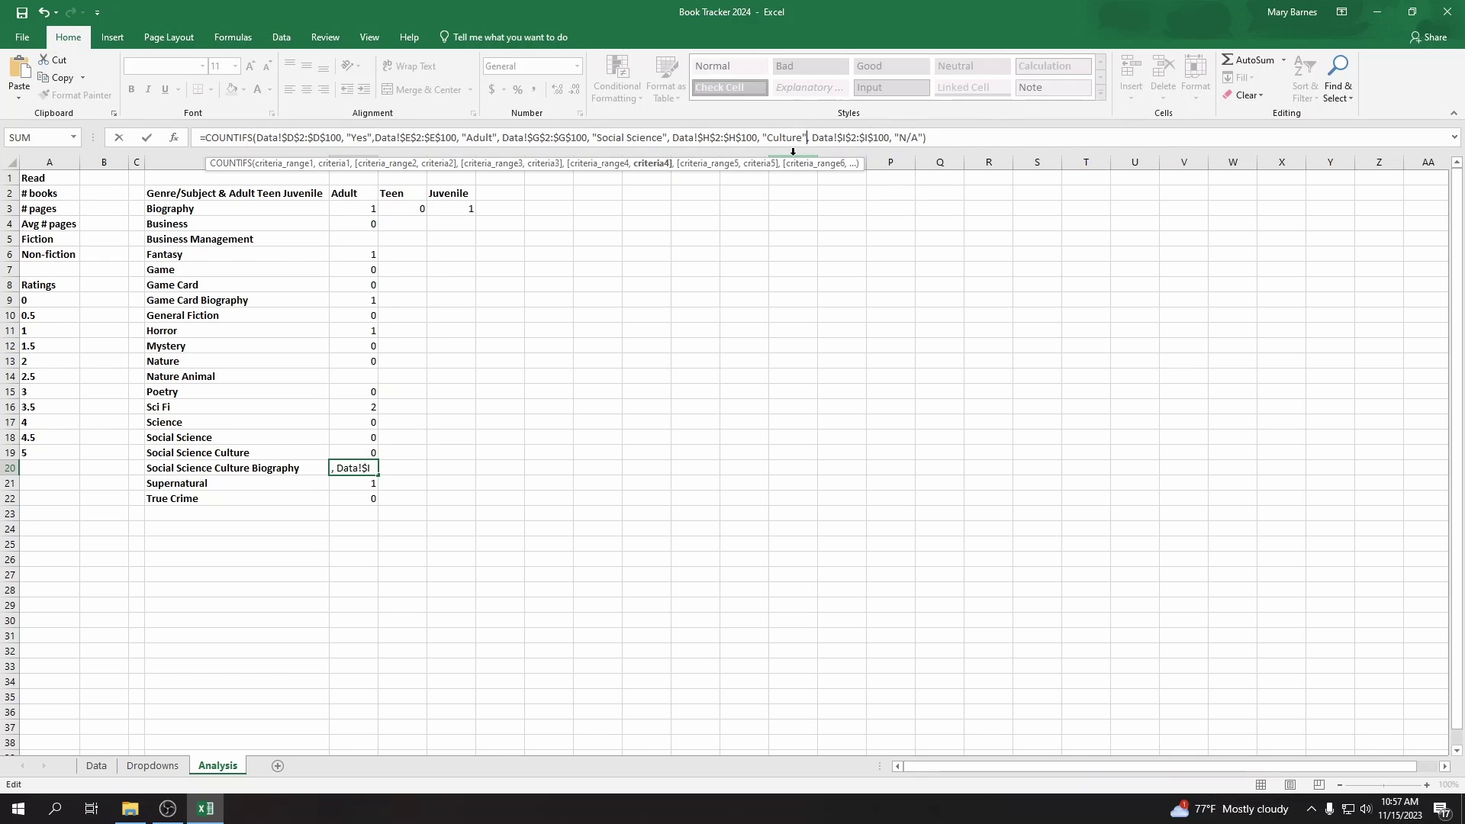
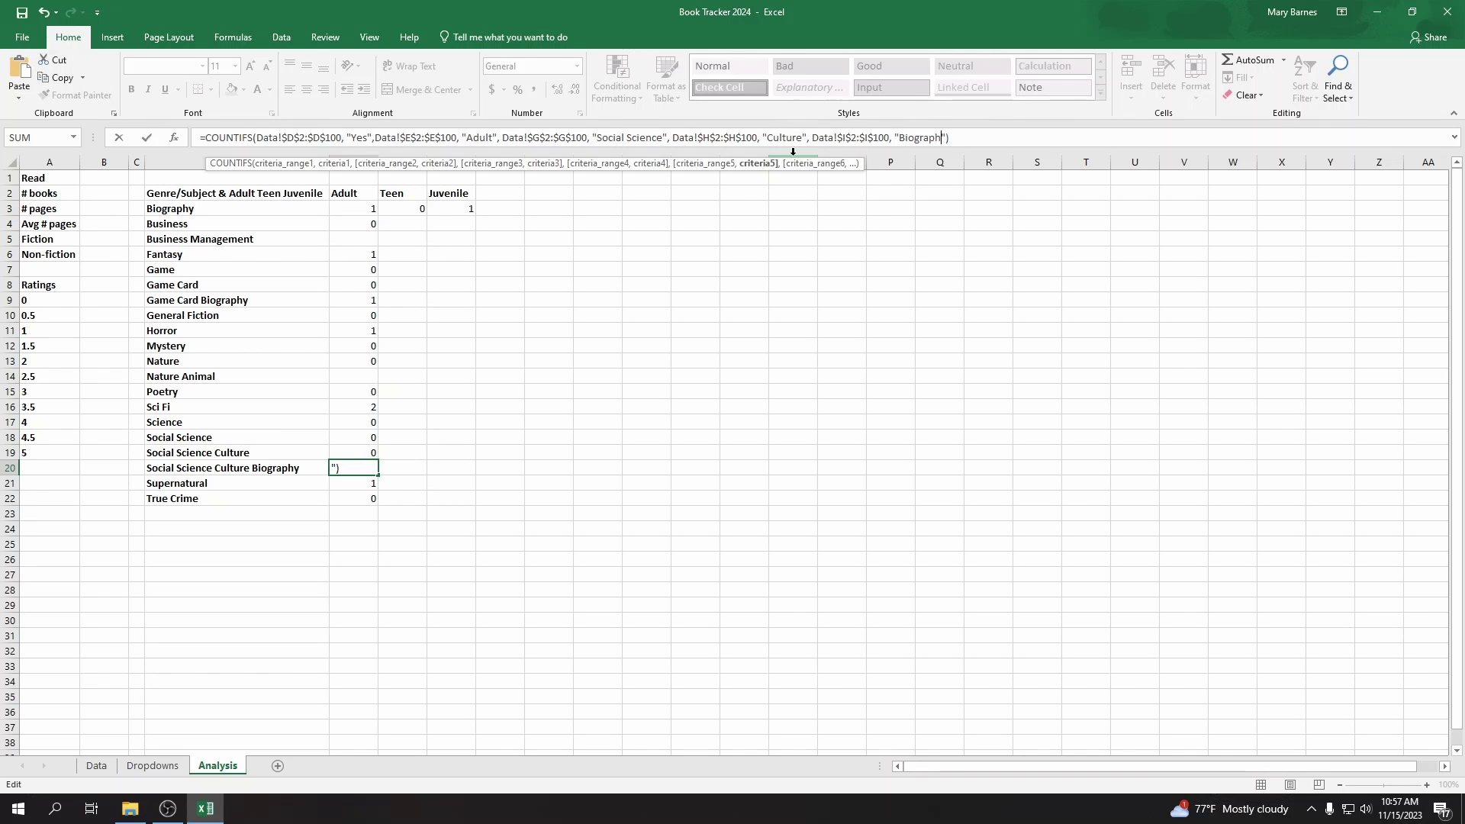
type("y")
key("ctrl+Return")
Step: Check the Social Science Culture Biography book's row on the Data sheet and return to the Analysis sheet
left_click(107, 769)
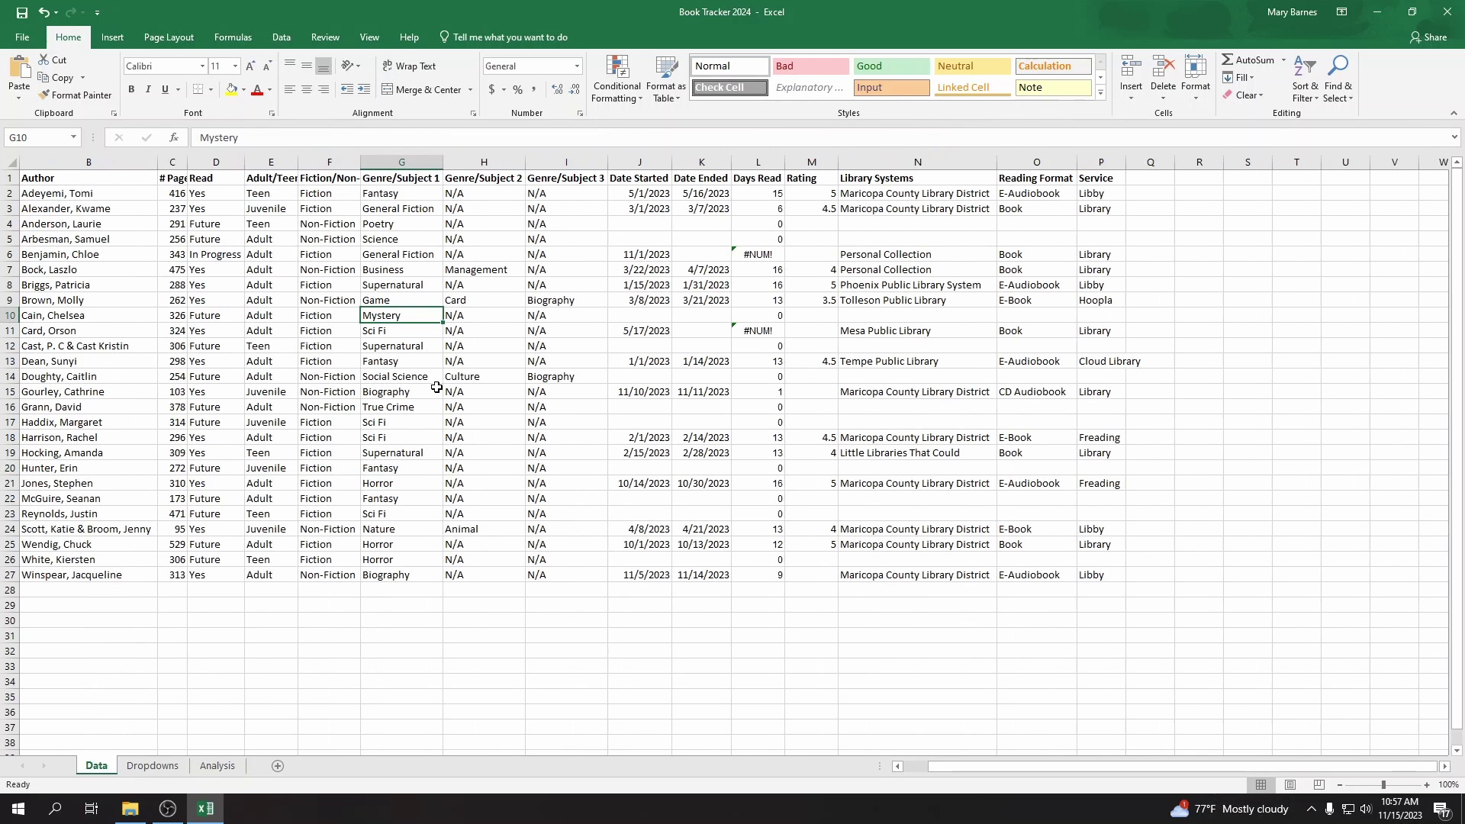
left_click(561, 377)
left_click(215, 765)
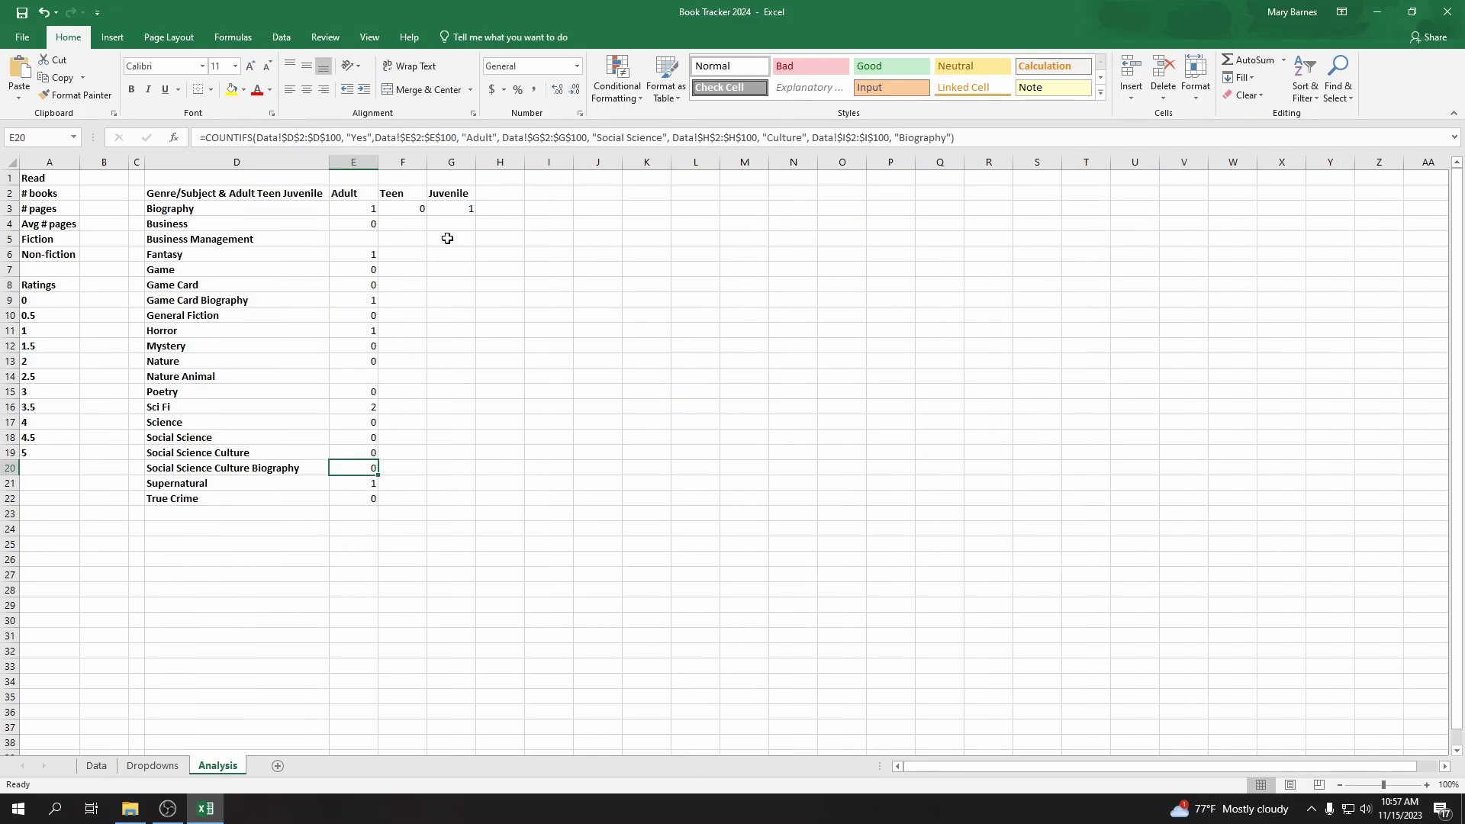
Step: Copy E13's Nature formula into the Adult Nature Animal cell E14, replacing the Genre/Subject 2 criterion "N/A" with "Animal"
left_click(357, 360)
double_click(357, 360)
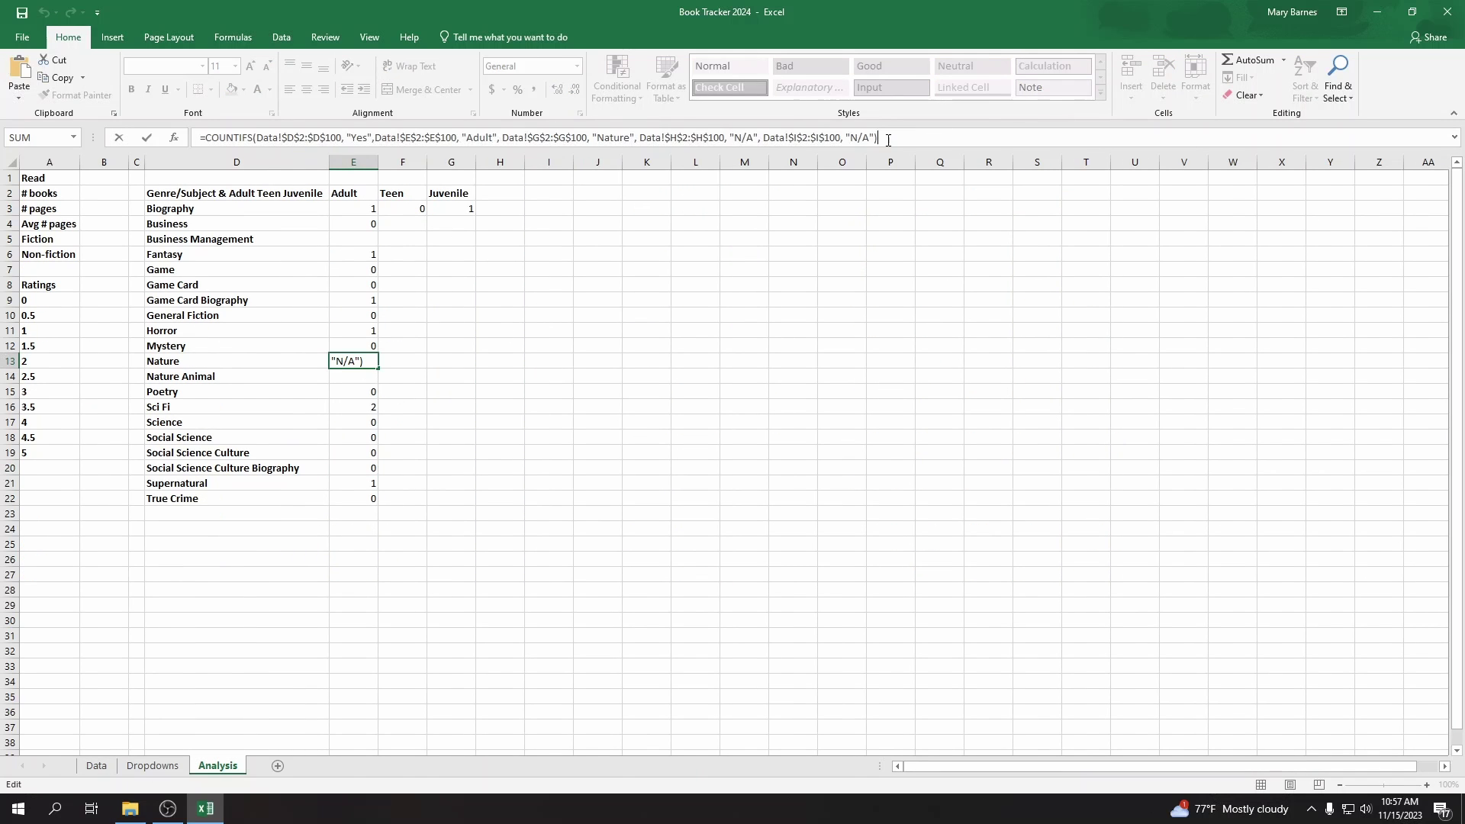
key("Return")
left_click(615, 141)
type("=COUNTIFS(Data!$D$2:$D$100, \"Yes\",Data!$E$2:$E$100, \"Adult\", Data!$G$2:$G$100, \"Nature\", Data!$H$2:$H$100, \"N/A\", Data!$I$2:$I$100, \"N/A\")")
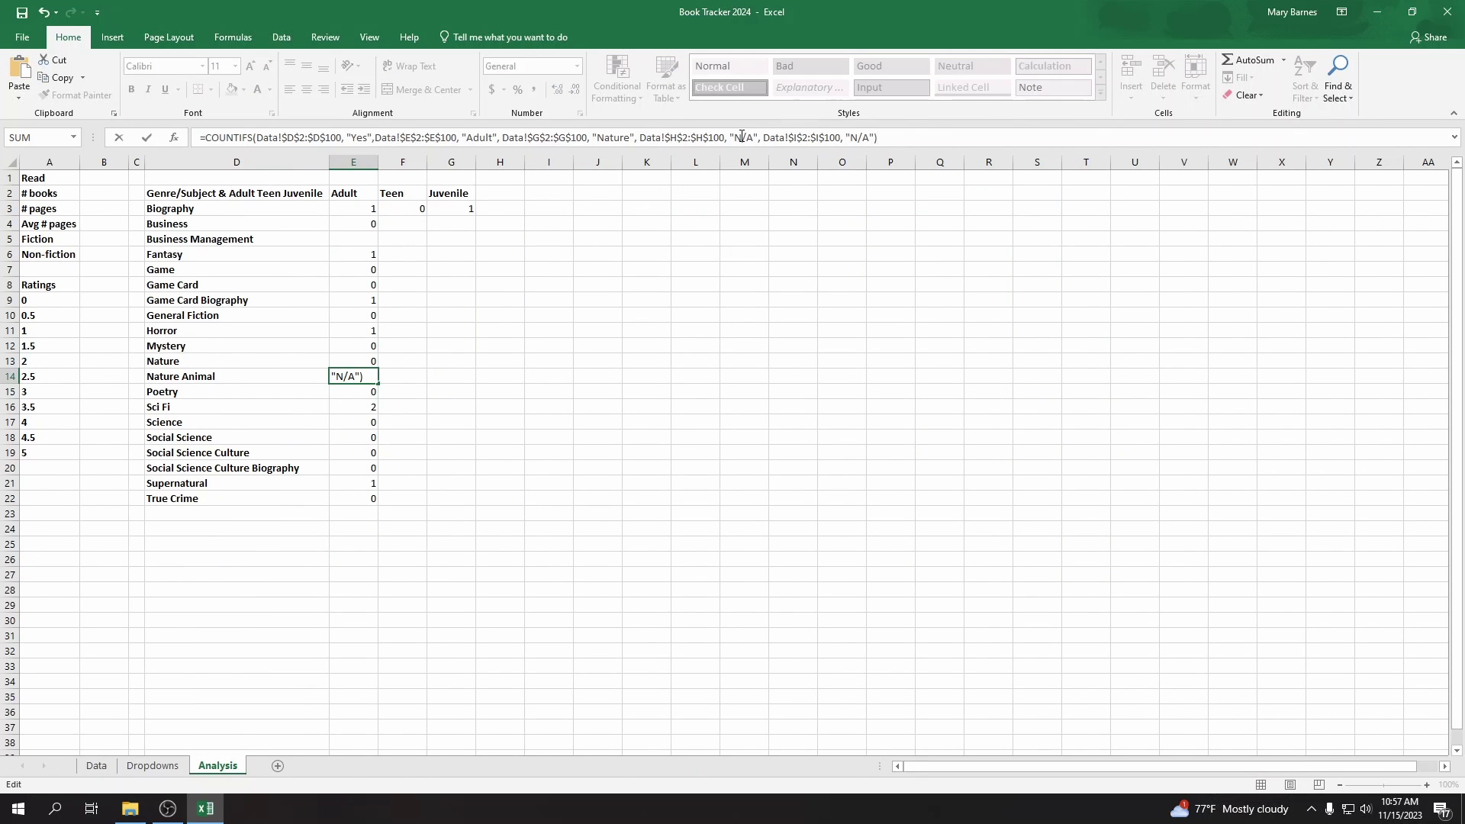
left_click_drag(754, 137, 735, 138)
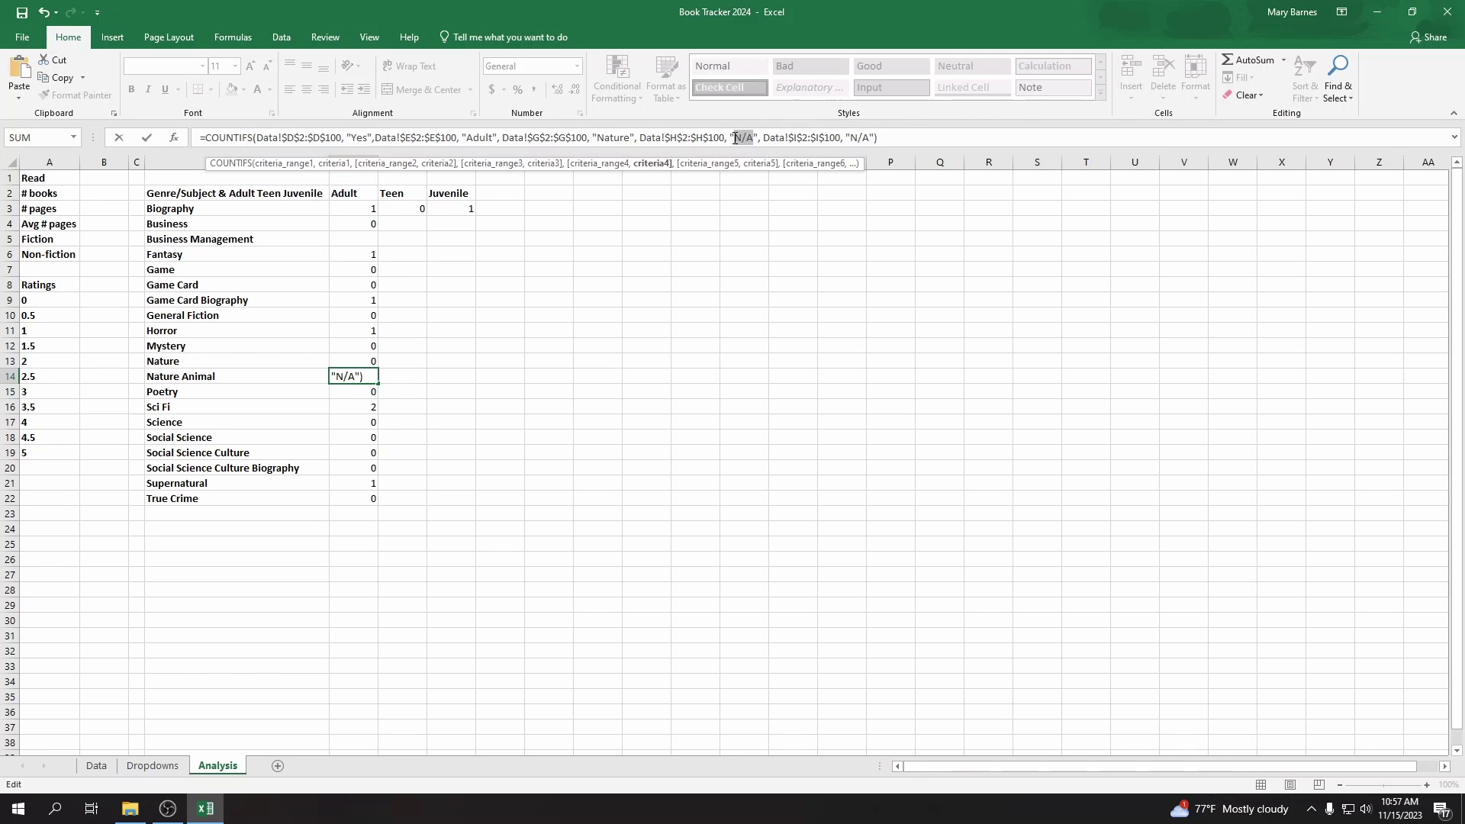
type("Animal")
key("Return")
Step: Copy E4's Business formula into the Adult Business Management cell E5, replacing the Genre/Subject 2 criterion "N/A" with "Management"
key("Up")
key("Up")
key("Up")
key("Up")
key("Up")
key("Up")
key("Up")
key("Up")
key("Up")
key("Up")
key("Up")
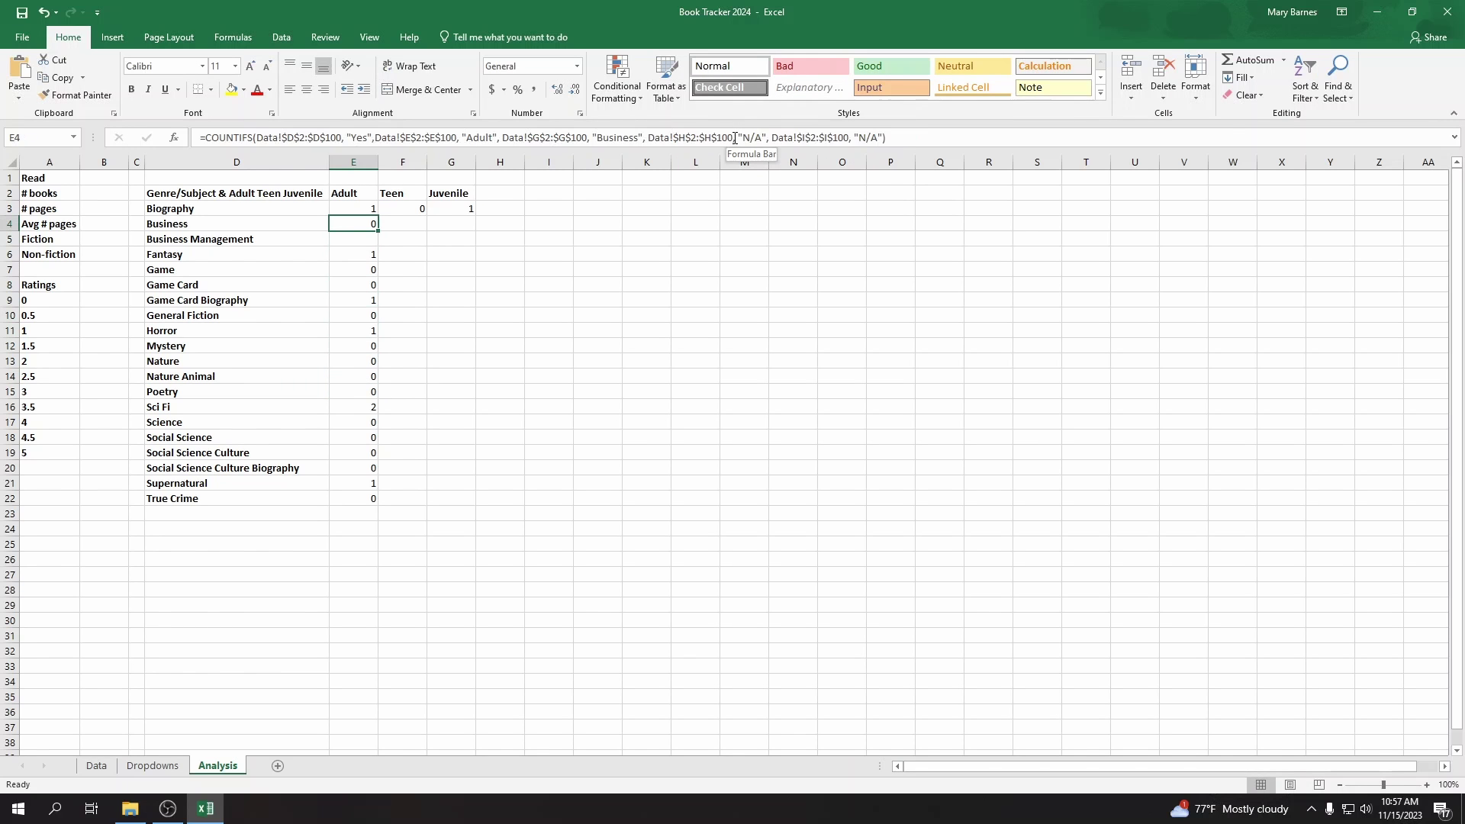
left_click_drag(887, 137, 2, 116)
key("ctrl+c")
key("Return")
left_click(935, 143)
key("ctrl+v")
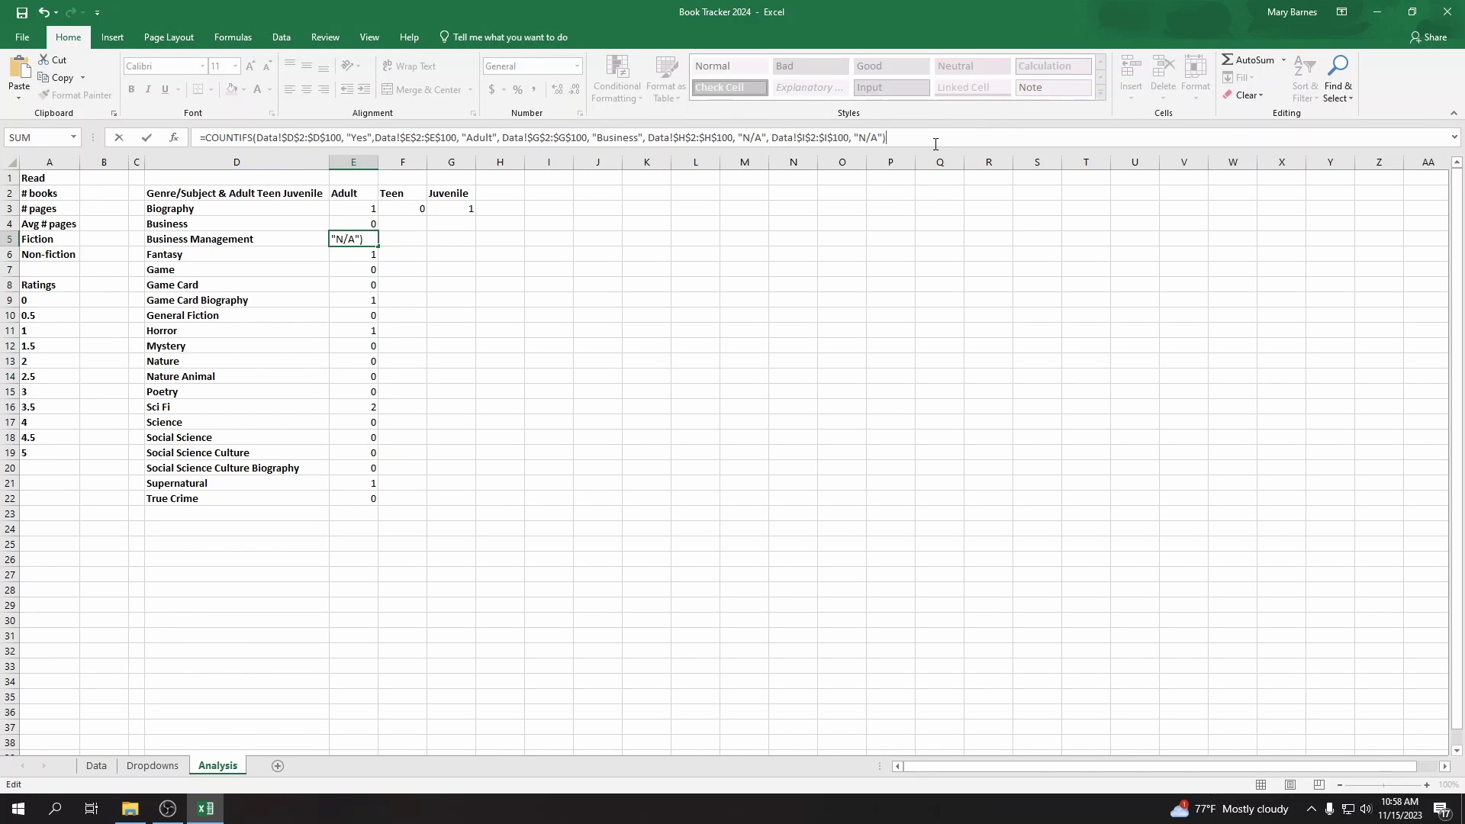
type("Management")
key("ctrl+Return")
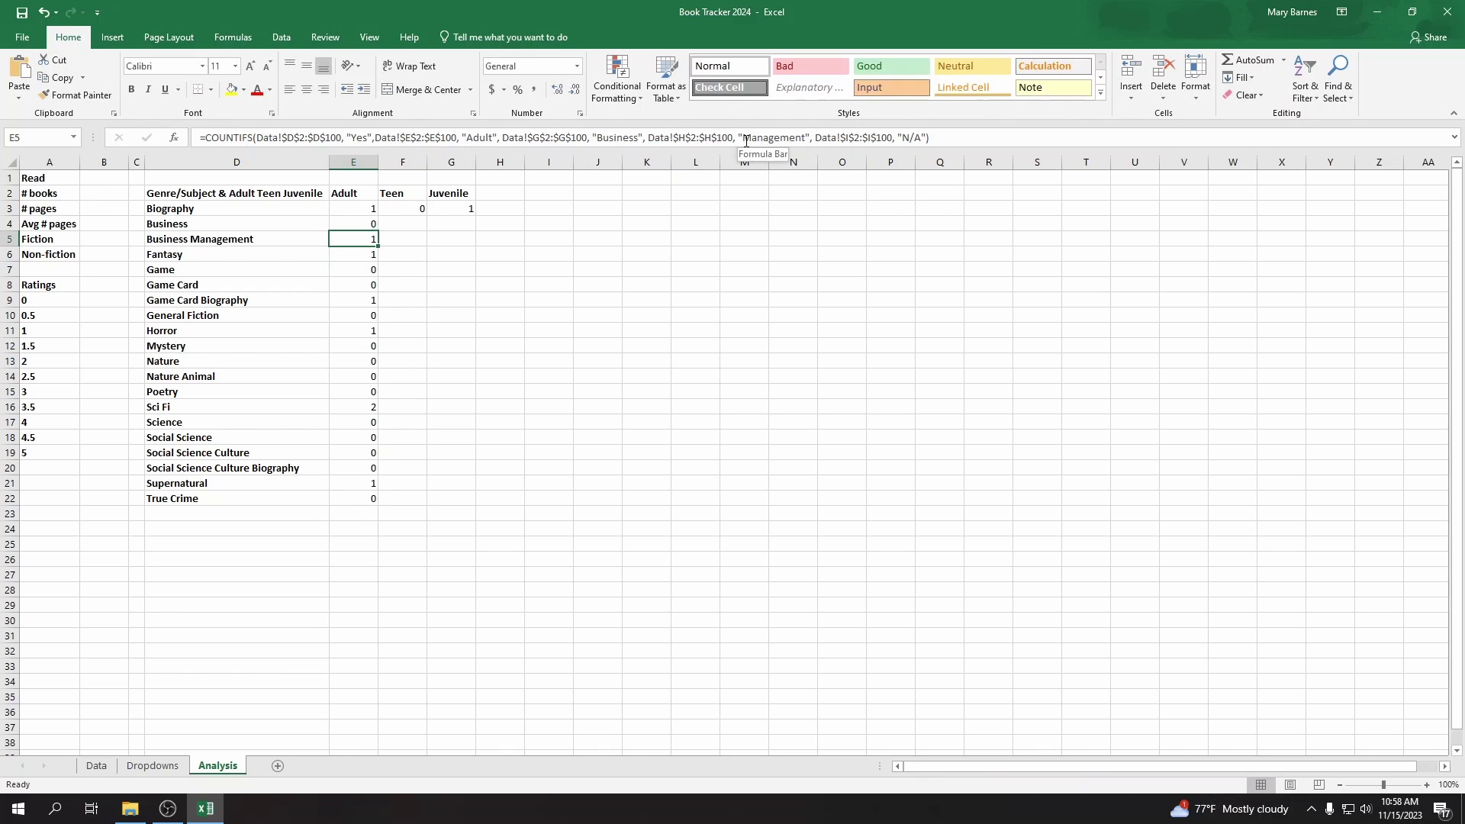
Step: Copy E4's Business formula into the Teen Business cell F4, replacing the "Adult" criterion with "Teen"
key("Up")
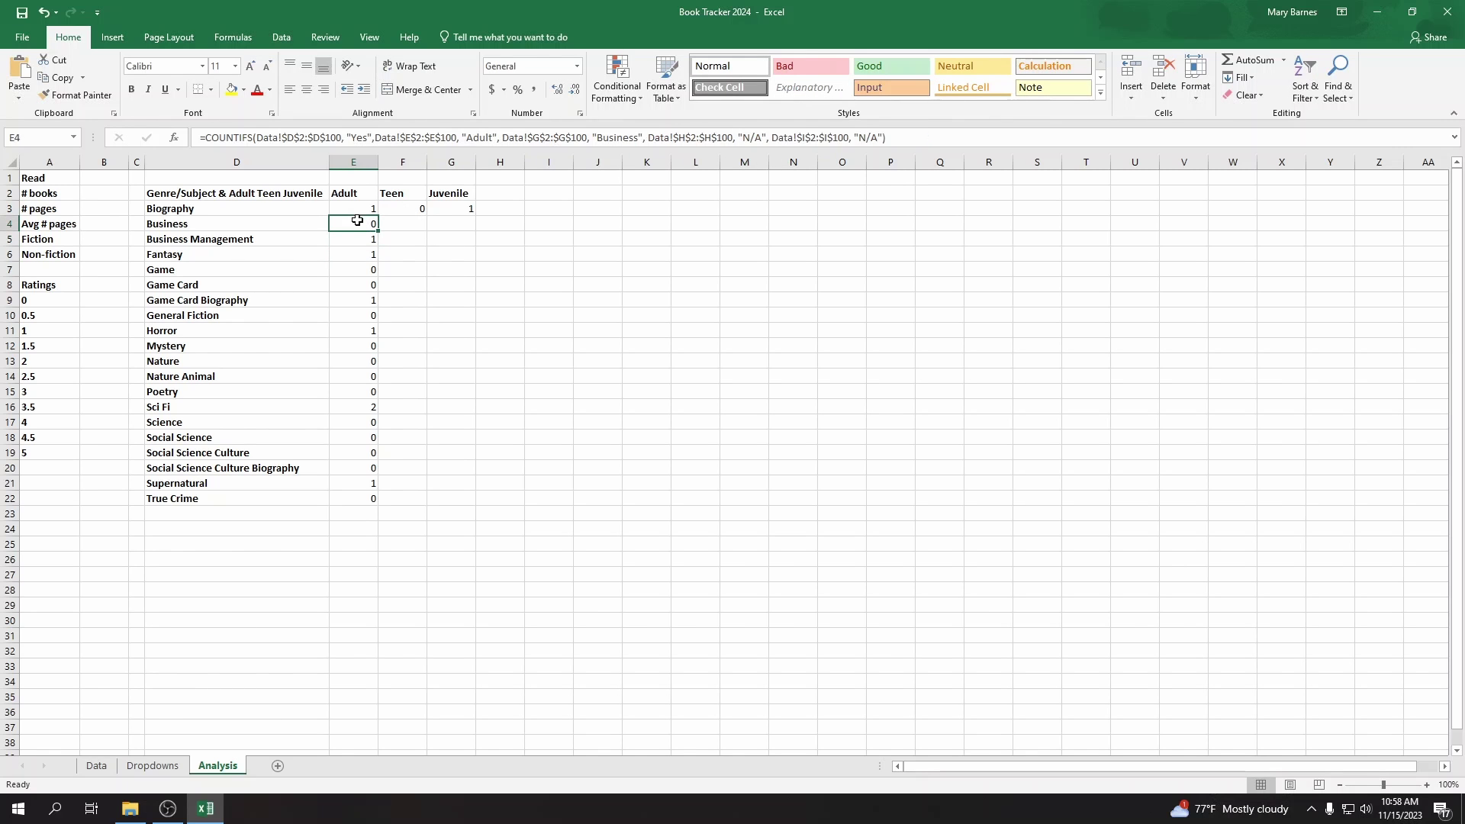
key("F2")
key("Return")
left_click(416, 226)
key("ctrl+v")
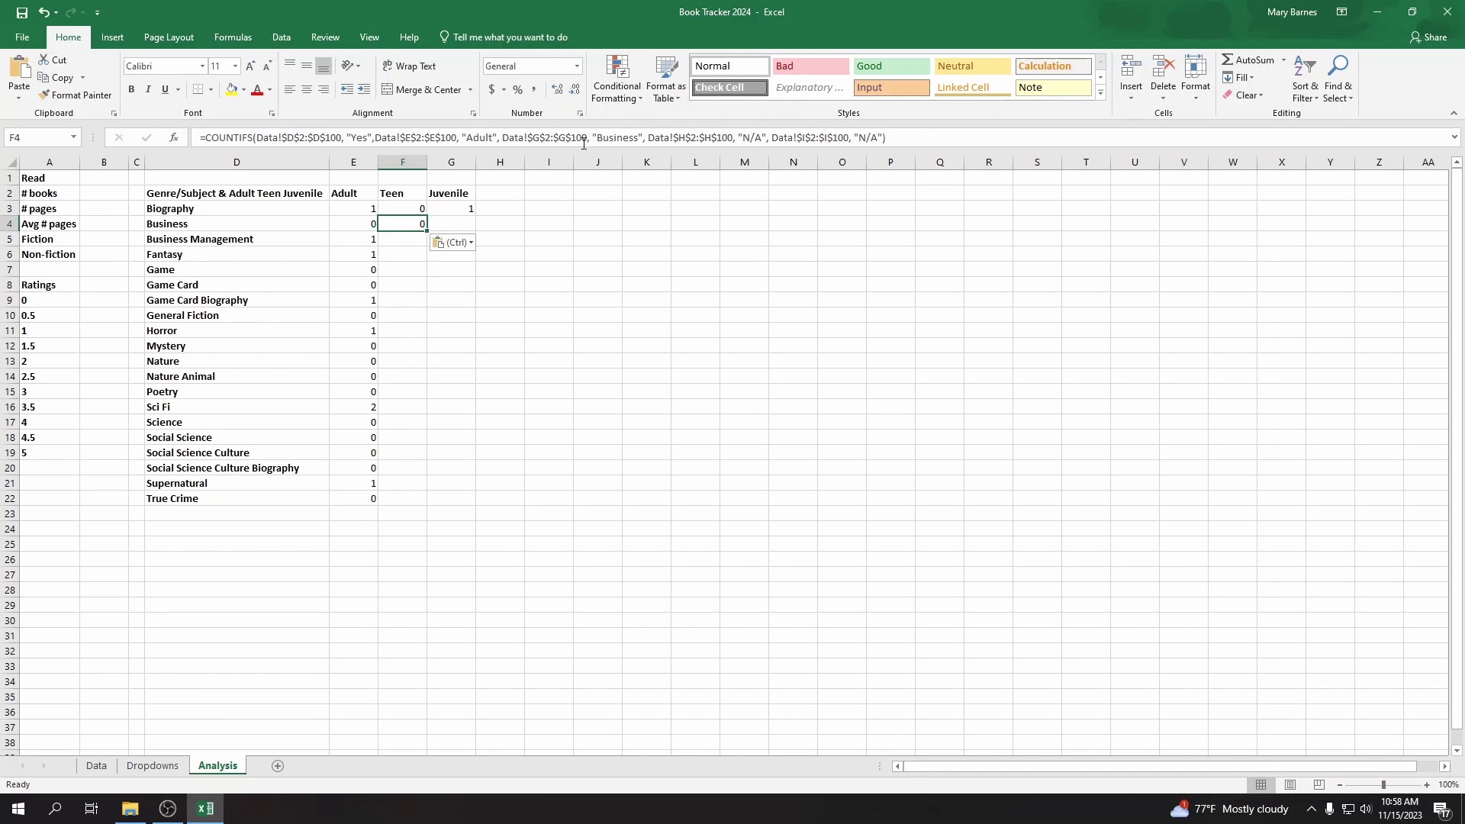
left_click(494, 138)
key("BackSpace")
key("BackSpace")
key("BackSpace")
key("BackSpace")
key("BackSpace")
type("Teen")
key("Tab")
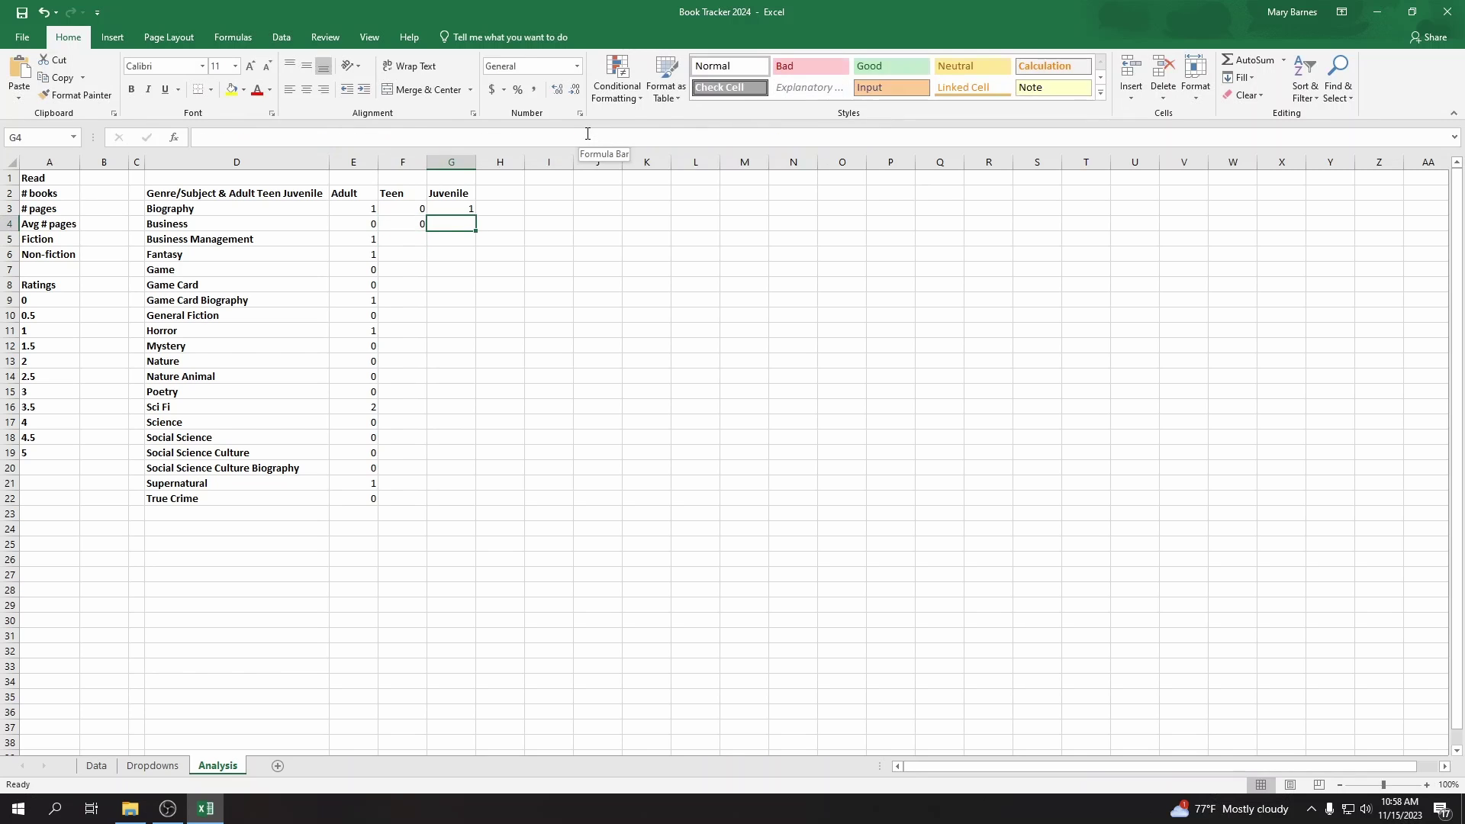
Step: Fill the Juvenile Business cell G4 with the copied Business formula, replacing the "Adult" criterion with "Juvenile"
key("ctrl+v")
left_click(496, 138)
key("BackSpace")
key("BackSpace")
key("BackSpace")
key("BackSpace")
key("BackSpace")
type("Juvenile")
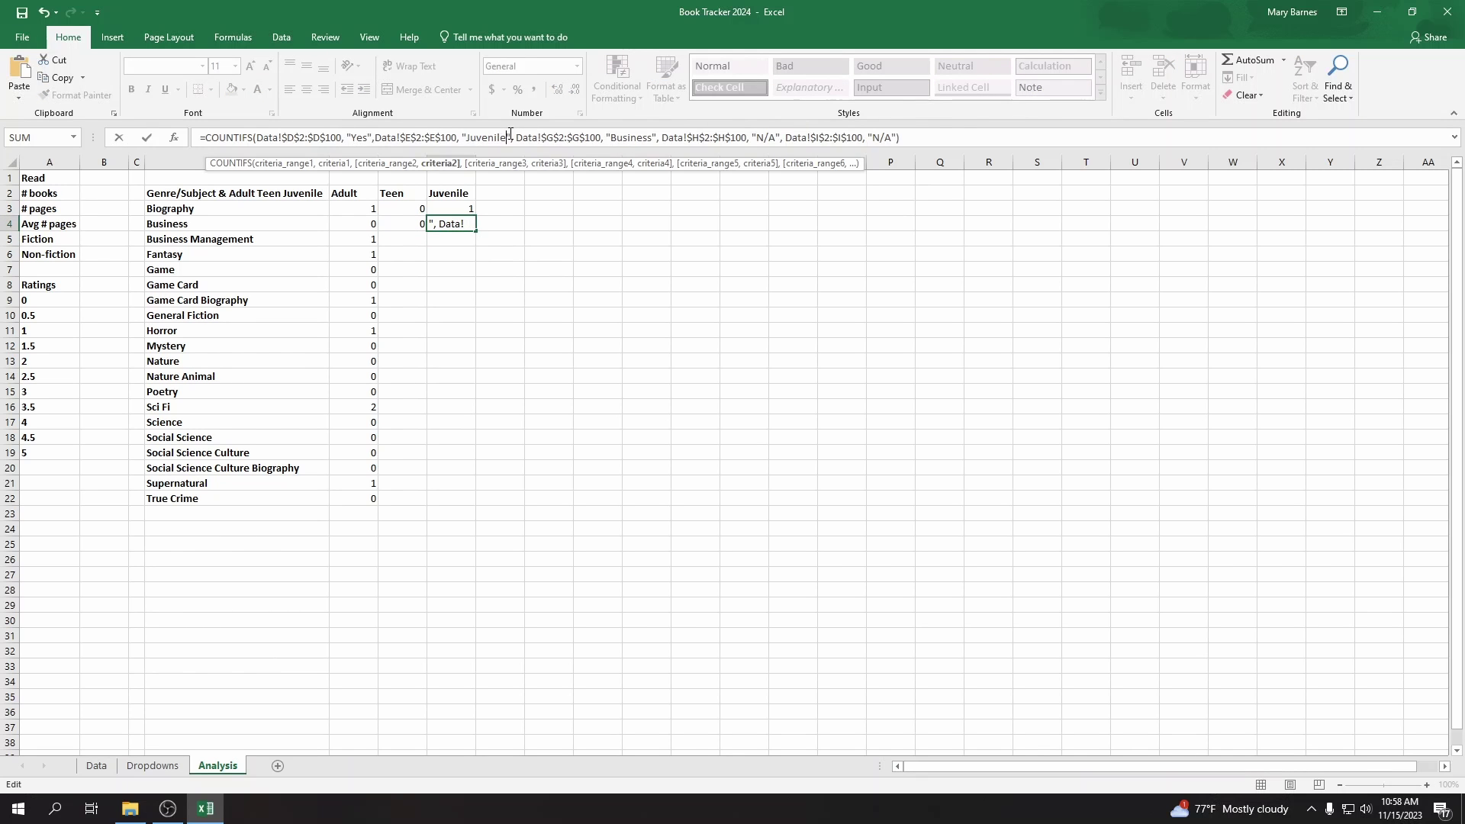
key("Return")
Step: Copy E5's Business Management formula into the Teen cell F5, replacing the "Adult" criterion with "Teen"
left_click(937, 134)
key("ctrl+a")
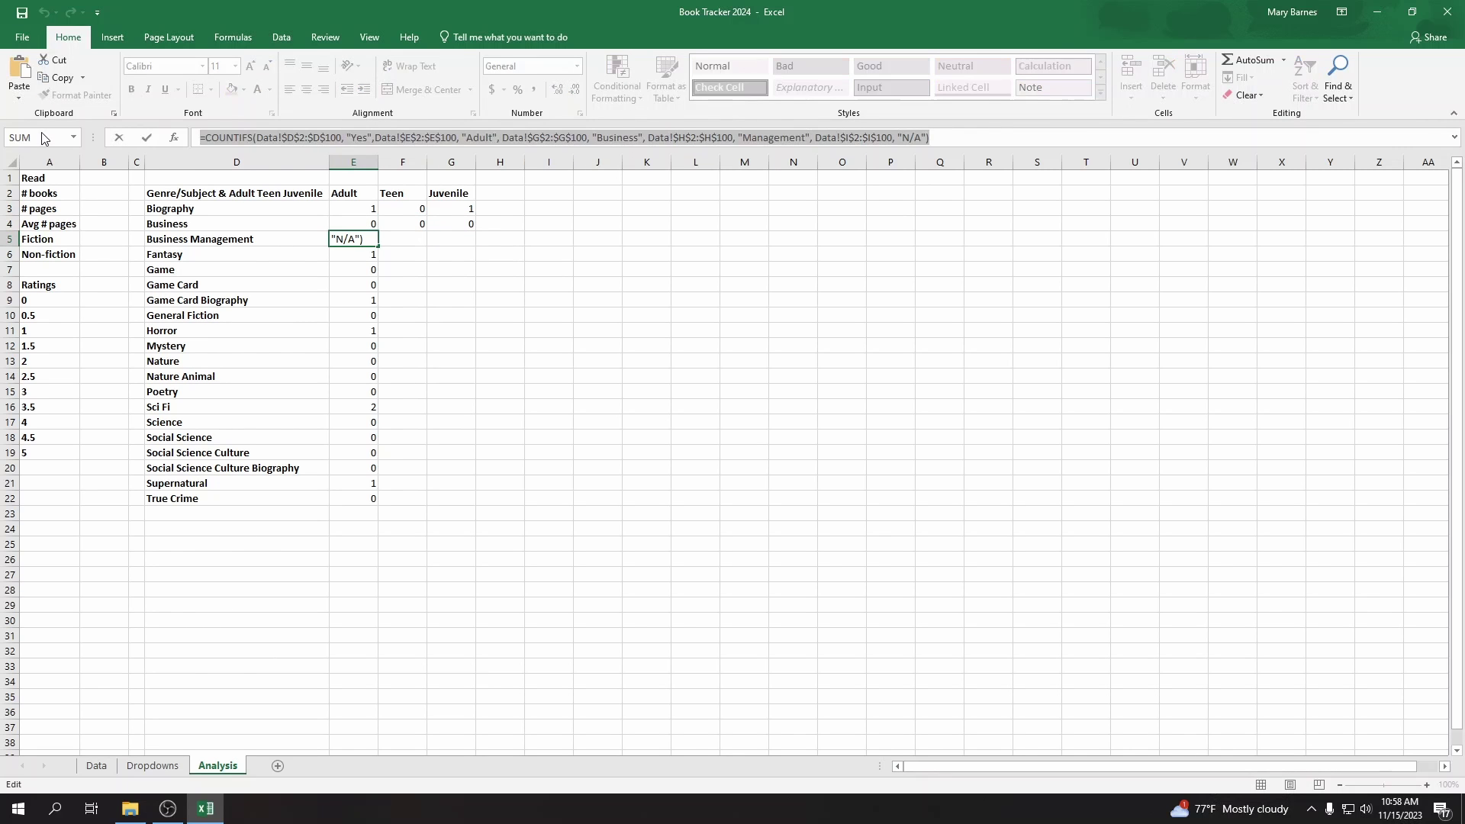
key("ctrl+c")
key("Tab")
left_click(991, 135)
key("ctrl+v")
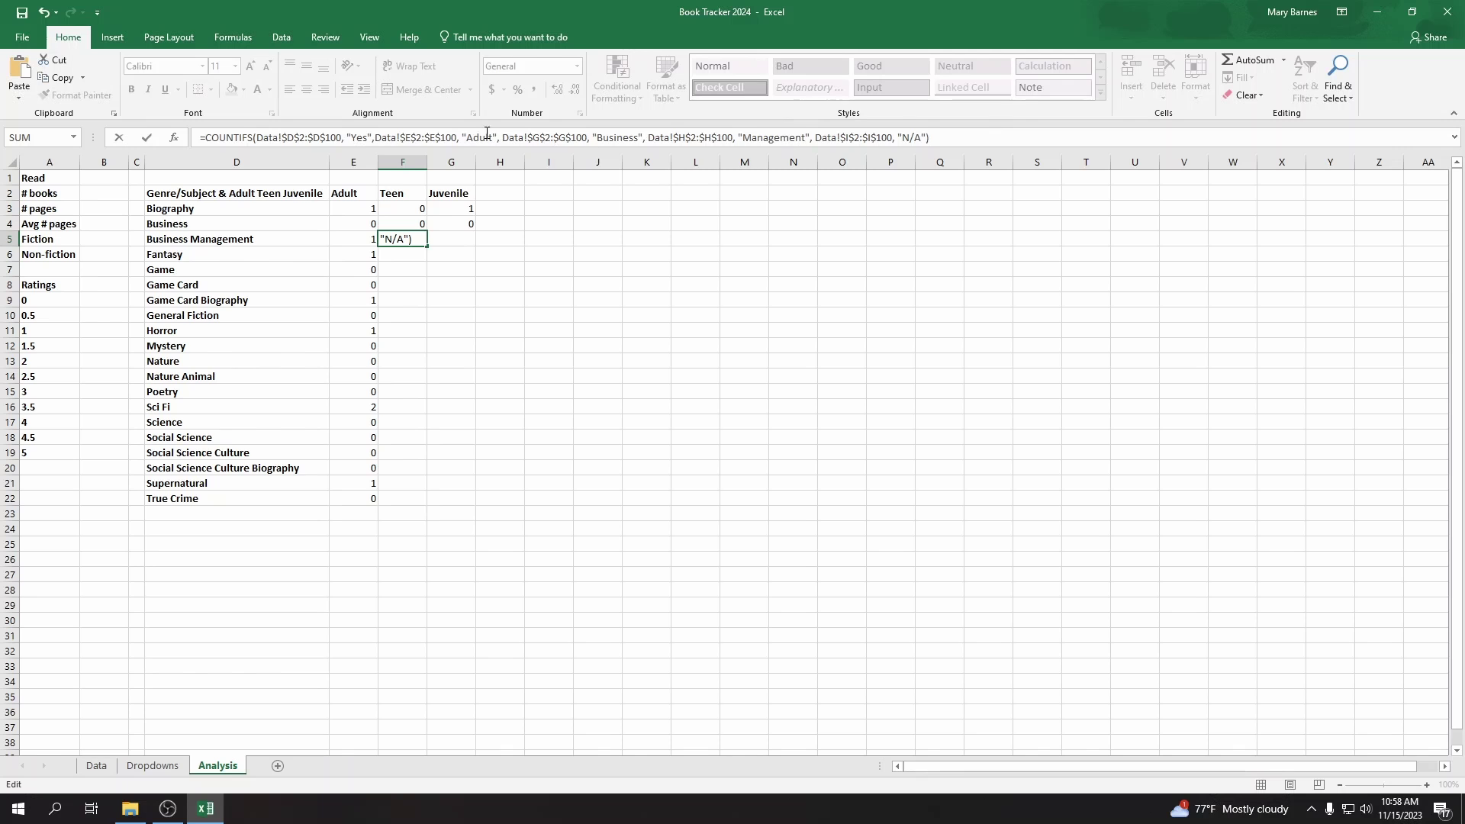
double_click(487, 133)
type("Teen")
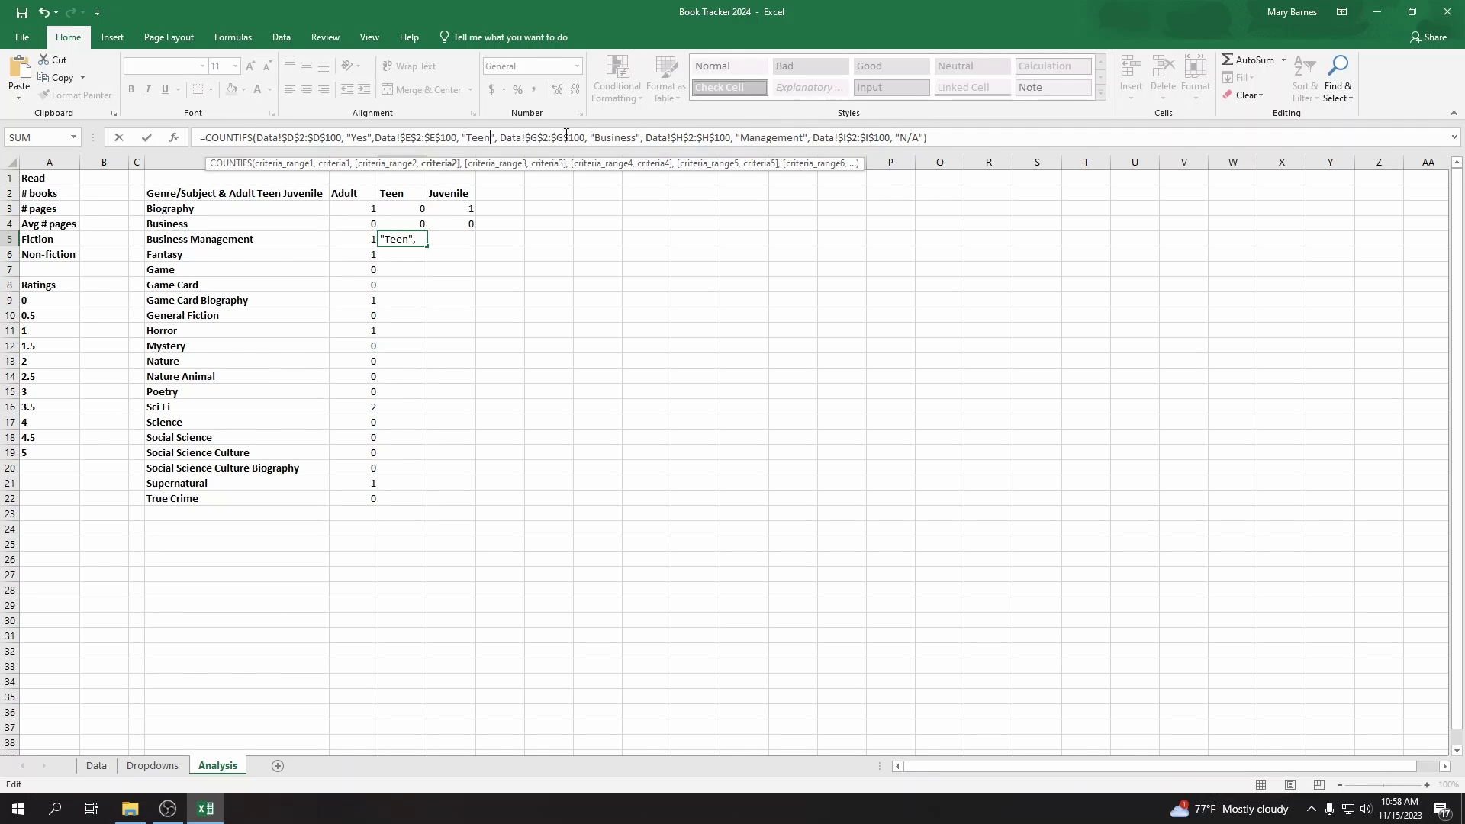
key("Return")
Step: Fill the Juvenile Business Management cell G5 with the copied formula, replacing the "Adult" criterion with "Juvenile"
key("Up")
key("Right")
left_click(566, 135)
key("ctrl+v")
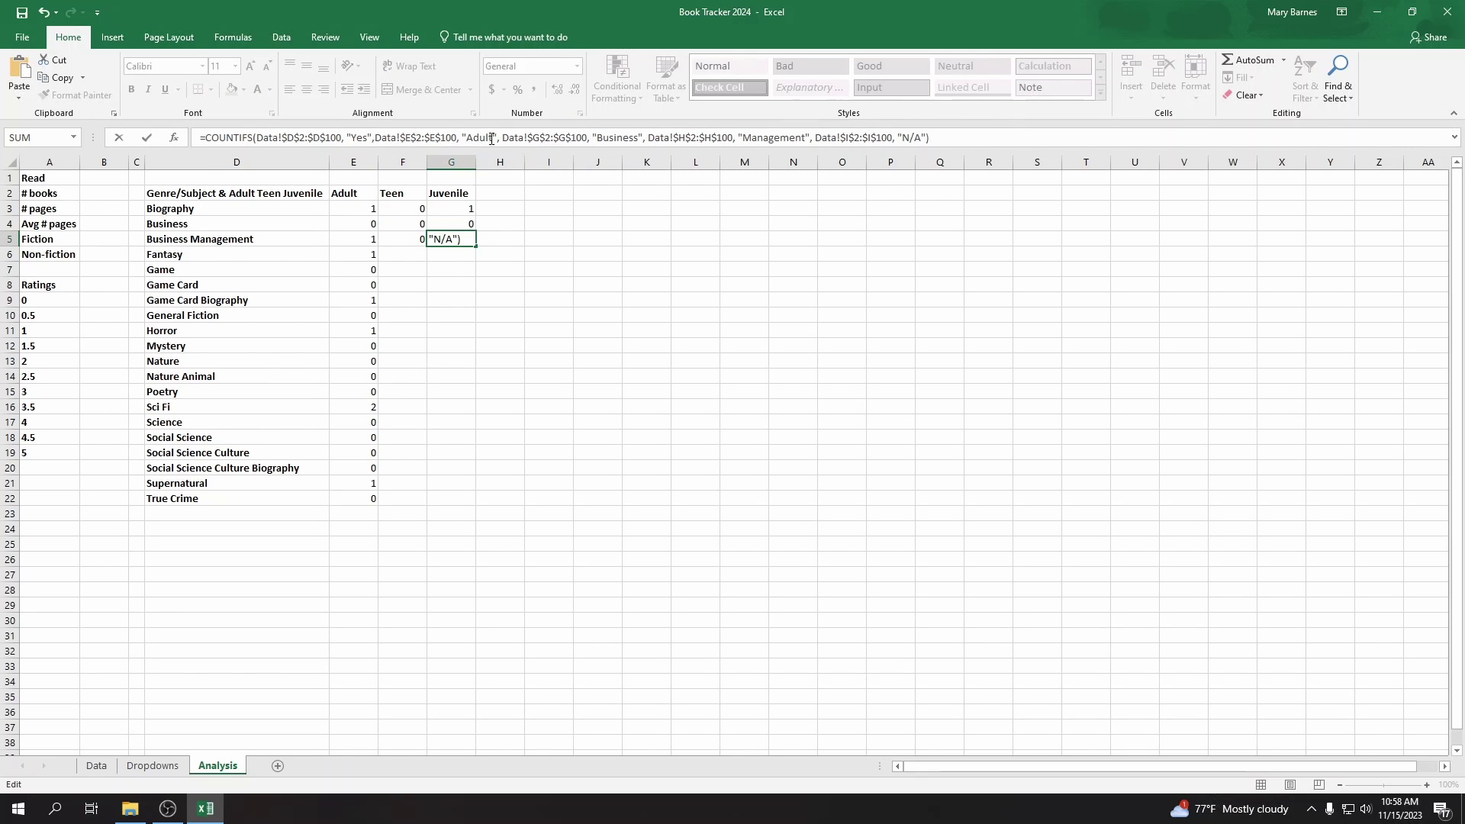
type("Juvenile")
key("Return")
Step: Copy E6's Fantasy formula into the Teen Fantasy cell F6, replacing the "Adult" criterion with "Teen"
key("Left")
key("Left")
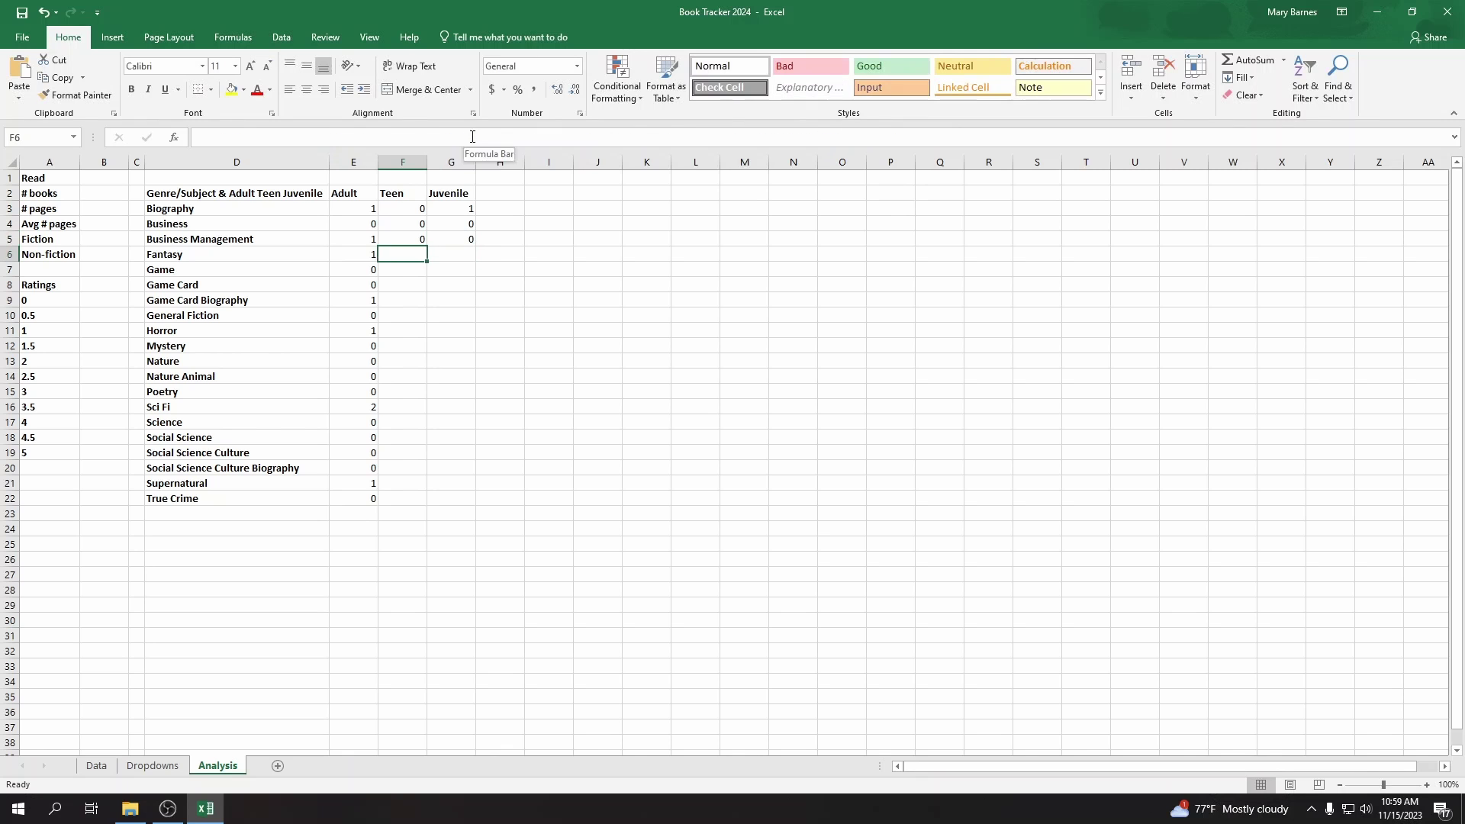
left_click(929, 131)
key("ctrl+a")
key("ctrl+c")
key("Escape")
key("Right")
left_click(492, 143)
key("ctrl+v")
double_click(485, 137)
type("Teen")
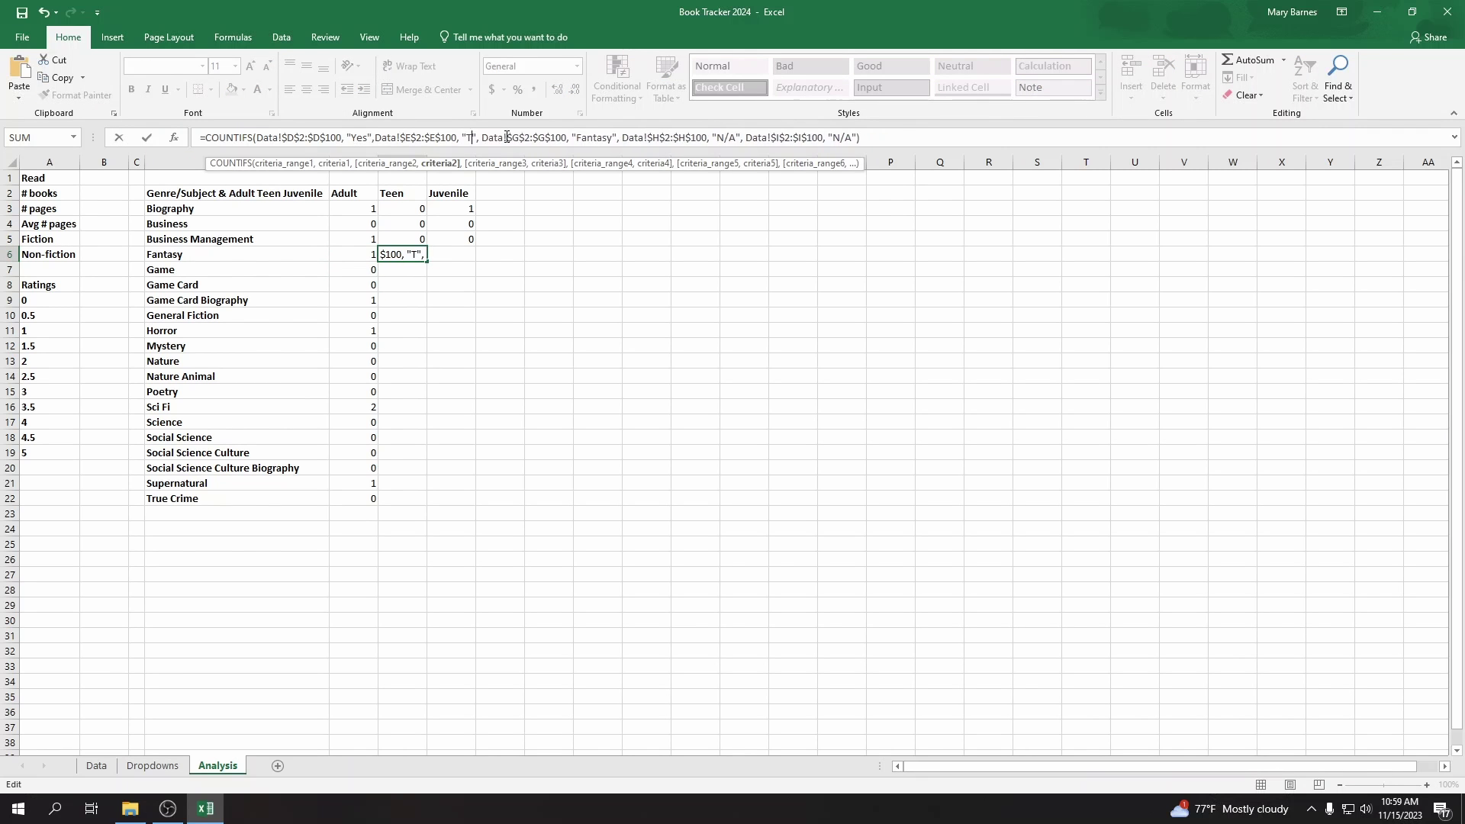
key("Return")
Step: Fill the Juvenile Fantasy cell G6 with the copied Fantasy formula, replacing the "Adult" criterion with "Juvenile"
key("Up")
key("Right")
left_click(506, 136)
key("ctrl+v")
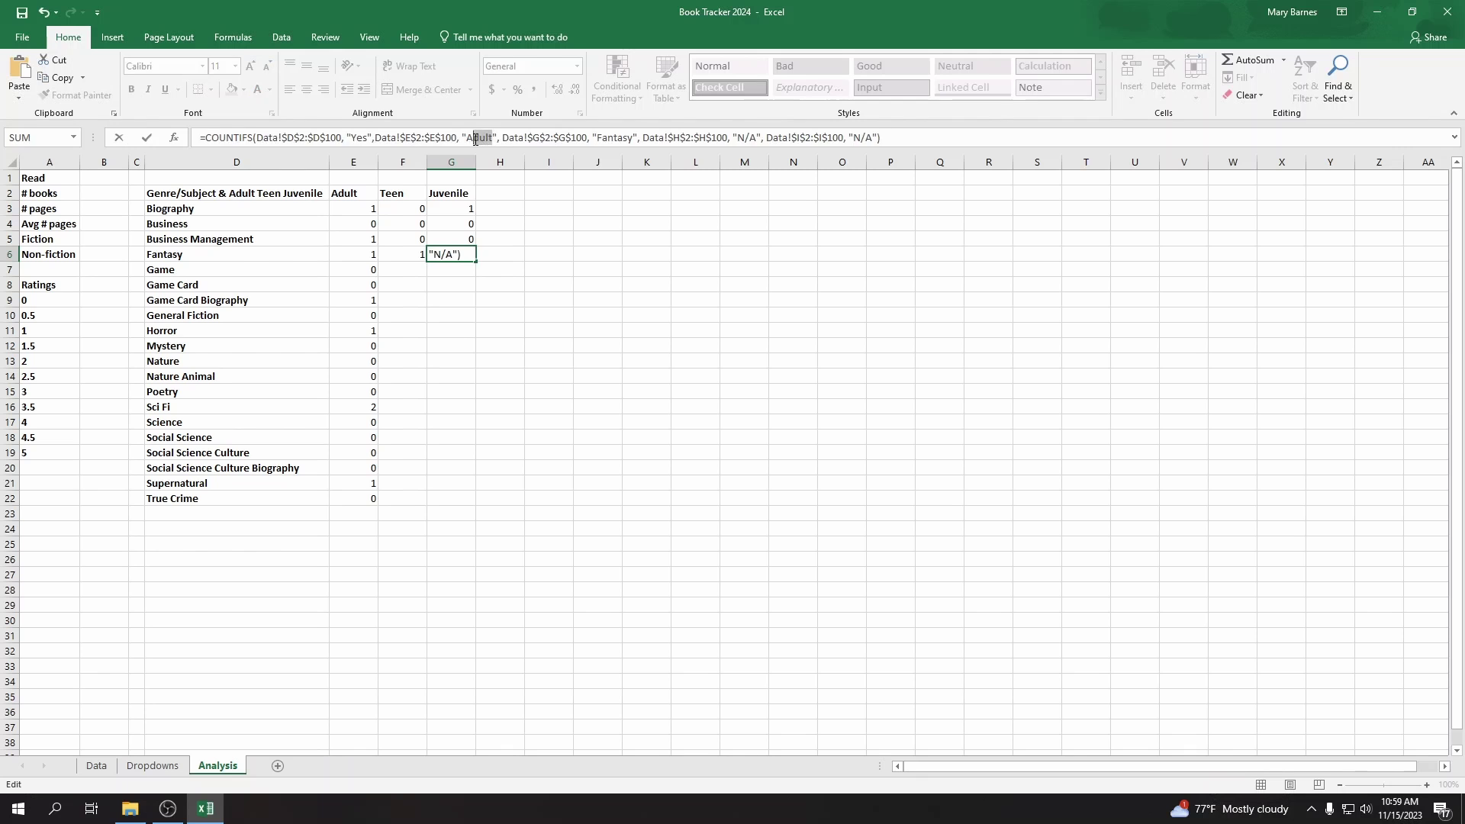
double_click(480, 137)
type("Juvenile")
key("Return")
Step: Copy E7's Game formula into the Teen Game cell F7, replacing the "Adult" criterion with "Teen"
key("Left")
key("Left")
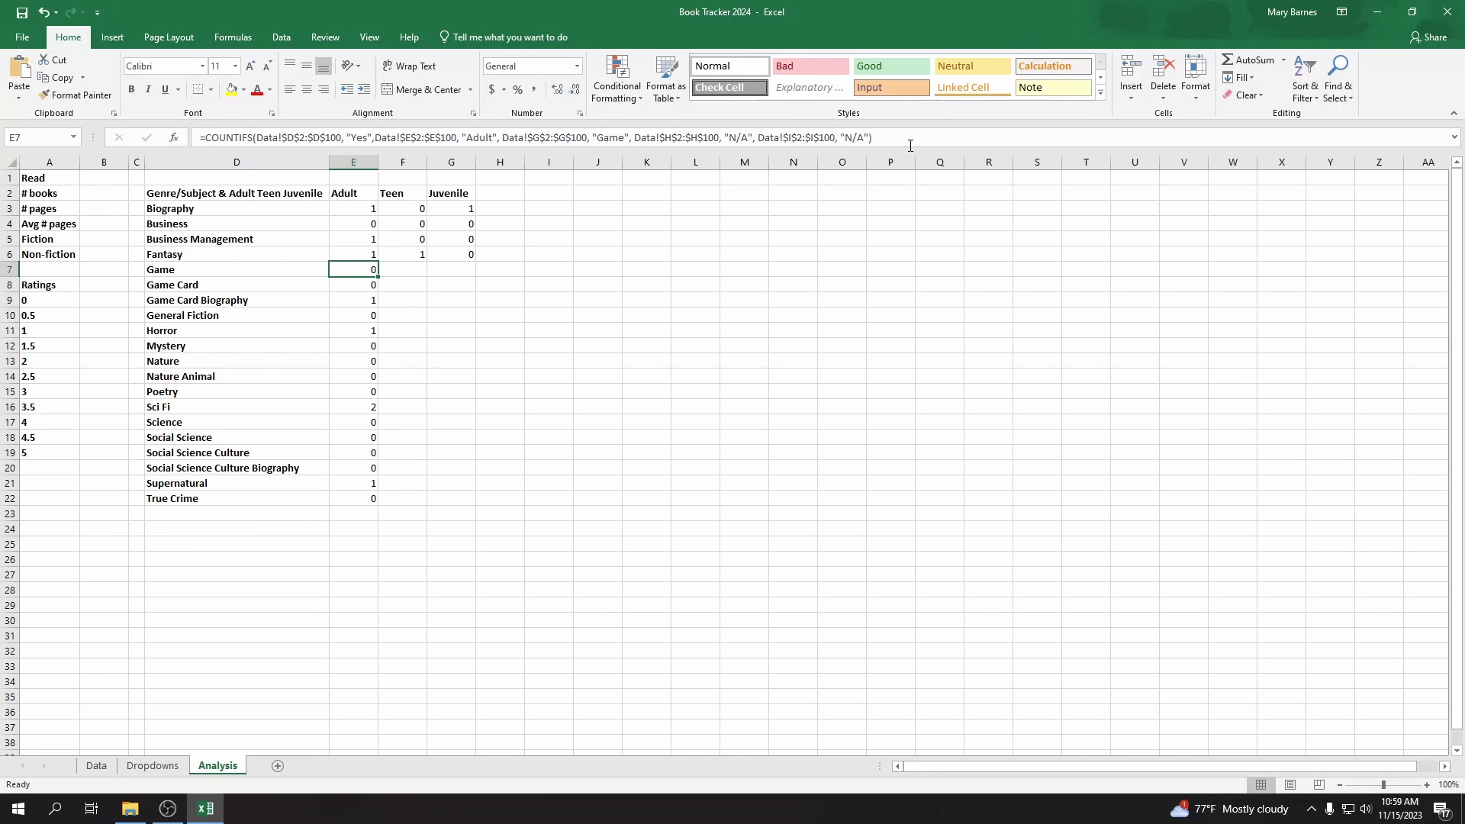
left_click(961, 137)
key("Return")
key("Up")
key("Right")
left_click(555, 141)
key("ctrl+v")
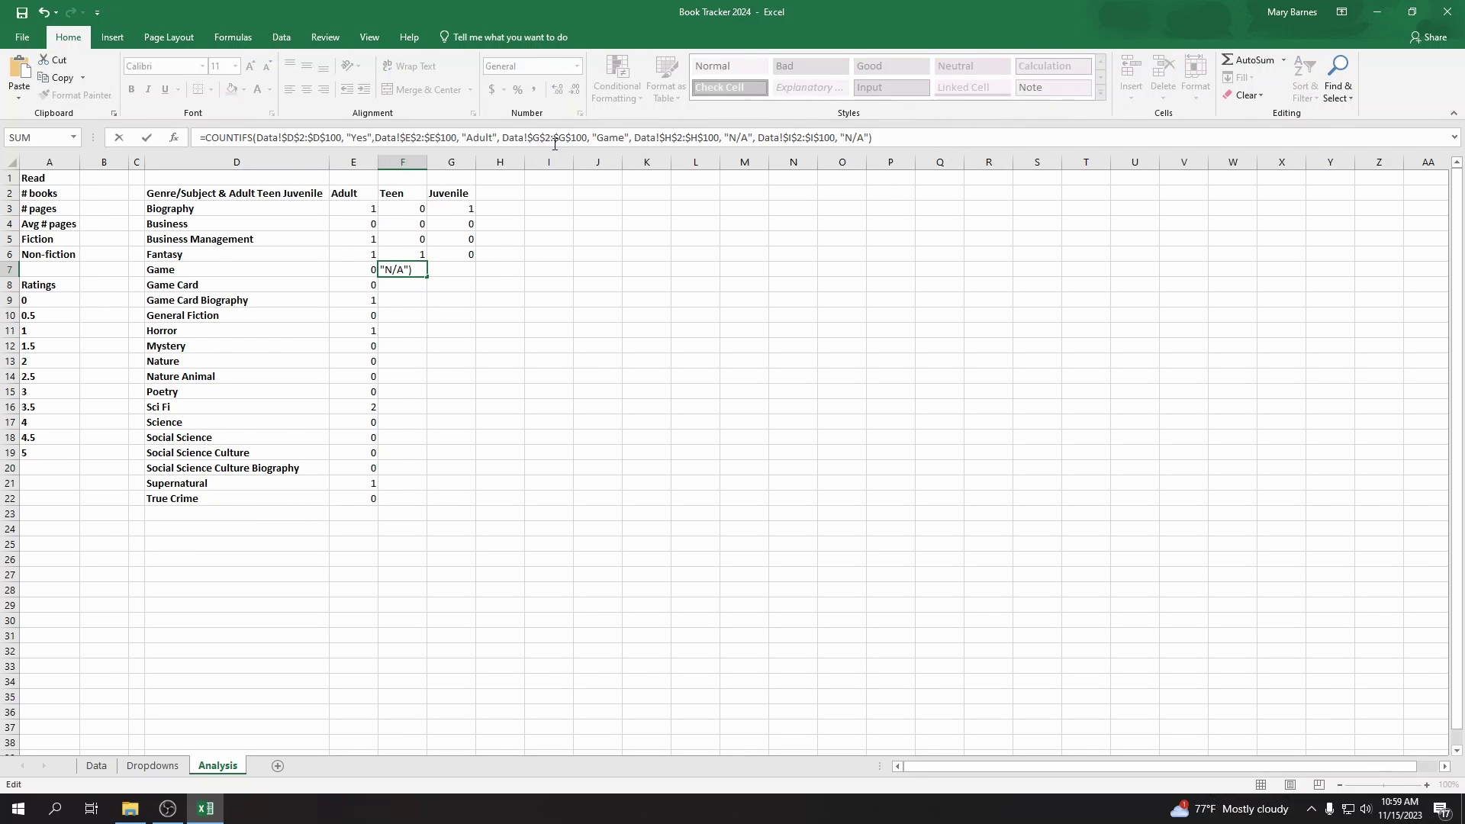
double_click(494, 139)
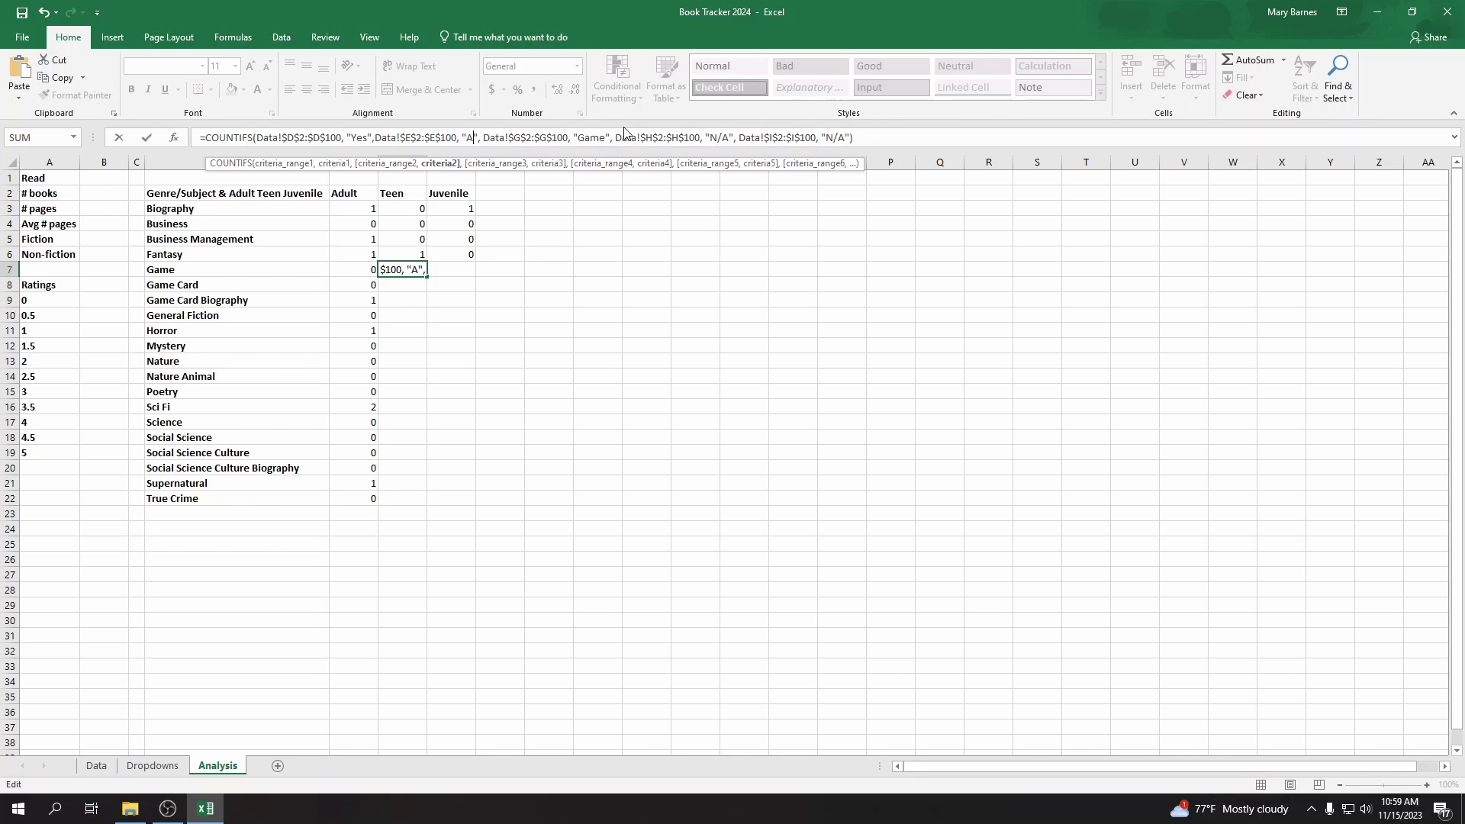
type("Teen")
key("Return")
Step: Fill the Juvenile Game cell G7 with the copied Game formula, replacing the "Adult" criterion with "Juvenile"
left_click(616, 138)
key("ctrl+v")
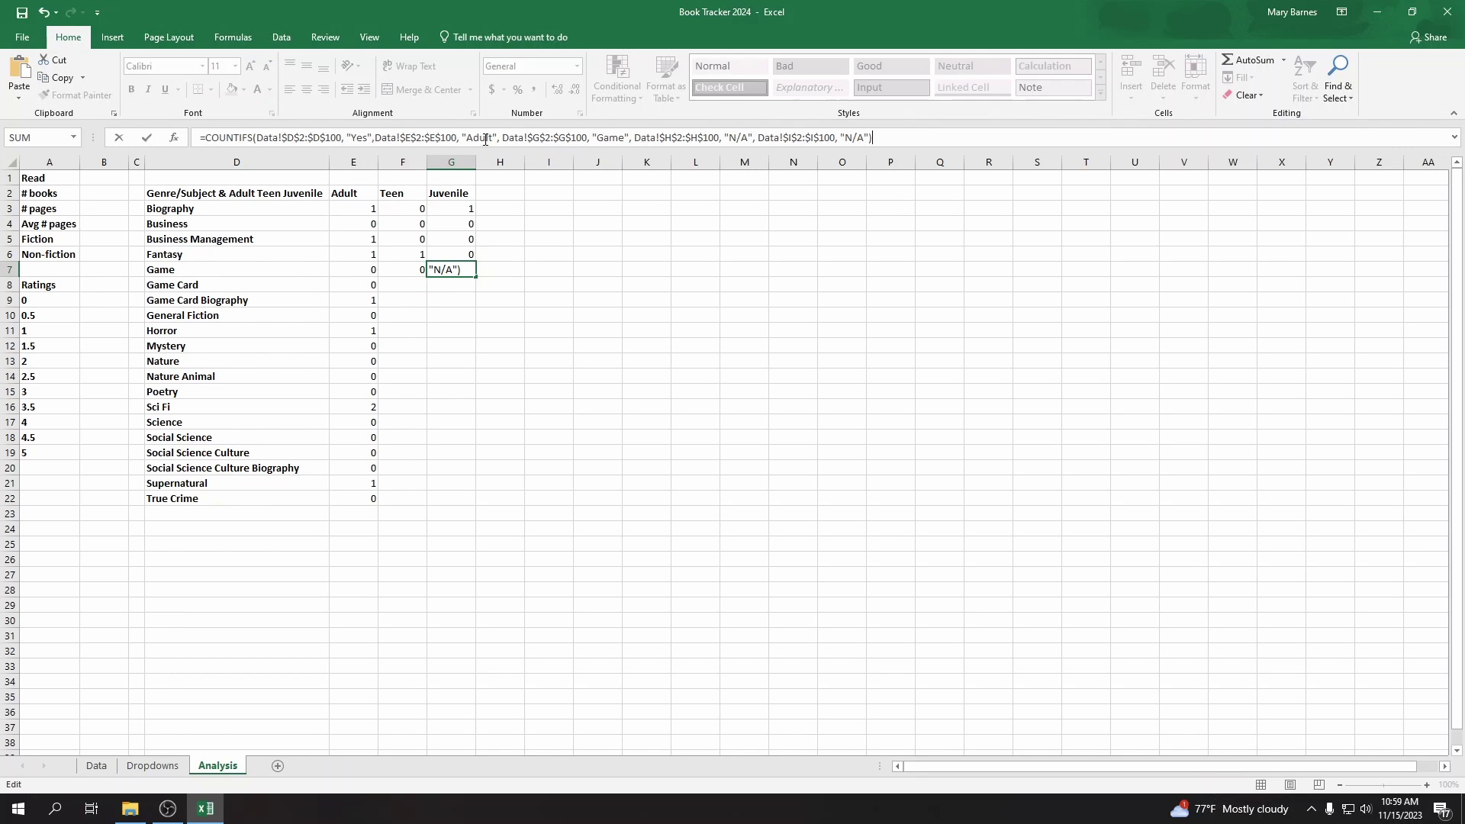
type("Juvenile")
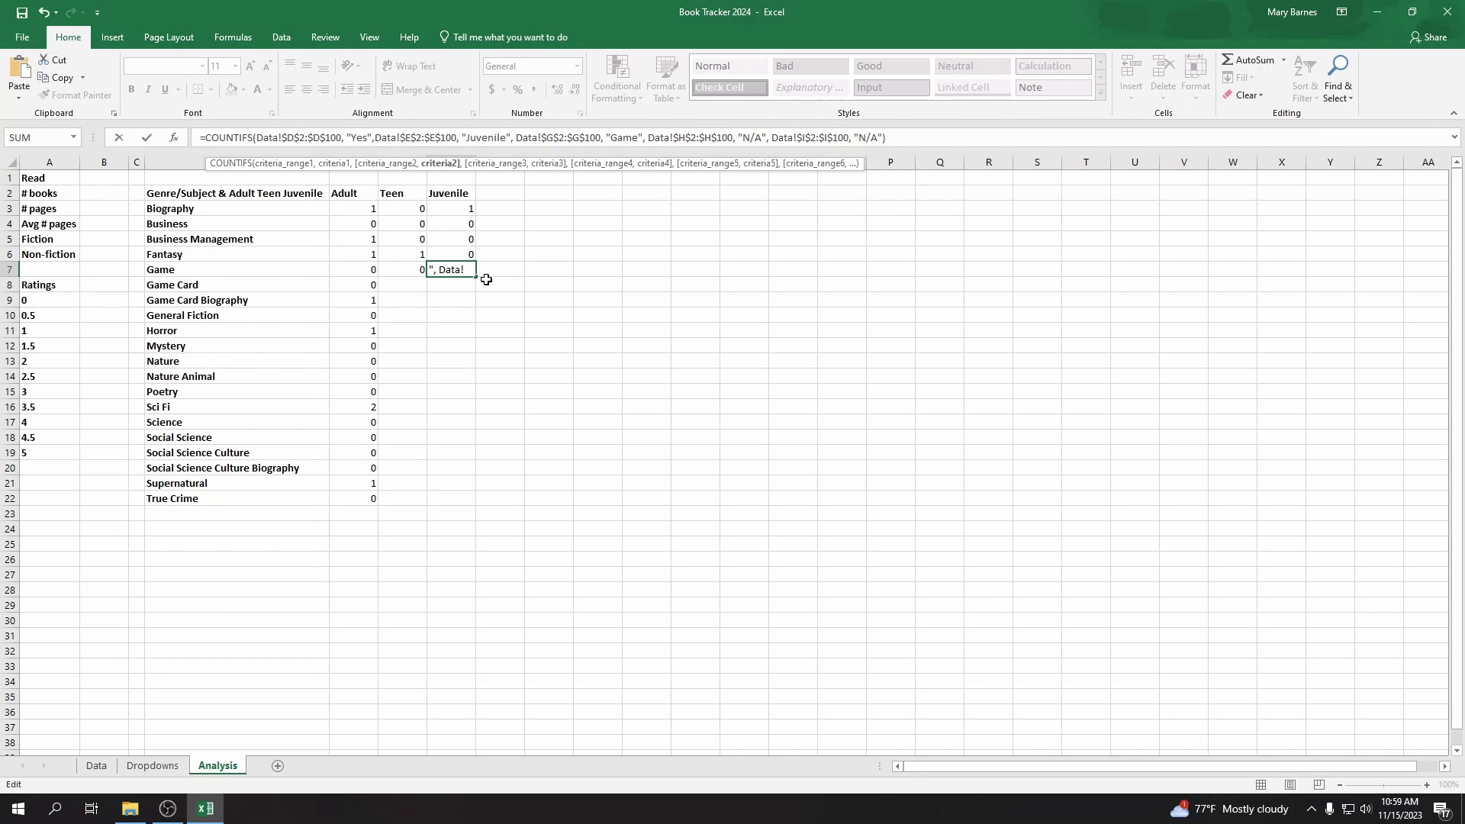
key("Return")
Step: Copy E8's Game Card formula into the Teen Game Card cell F8, replacing the "Adult" criterion with "Teen"
left_click(353, 284)
left_click(972, 130)
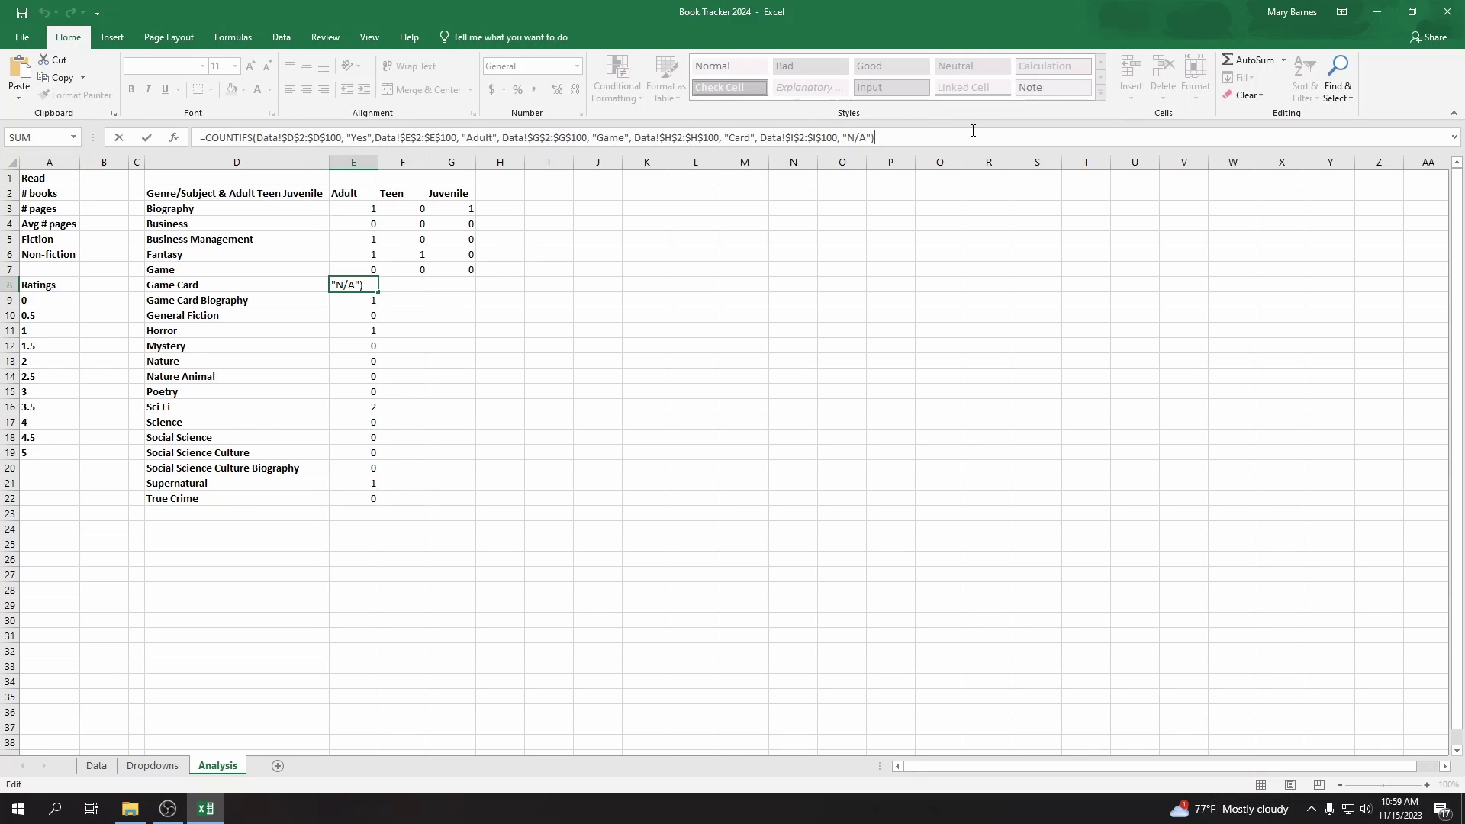
key("Tab")
type("=COUNTIFS(Data!$D$2:$D$100, \"Yes\",Data!$E$2:$E$100, \"Adult\", Data!$G$2:$G$100, \"Game\", Data!$H$2:$H$100, \"Card\", Data!$I$2:$I$100, \"N/A\")")
double_click(494, 138)
type("Te")
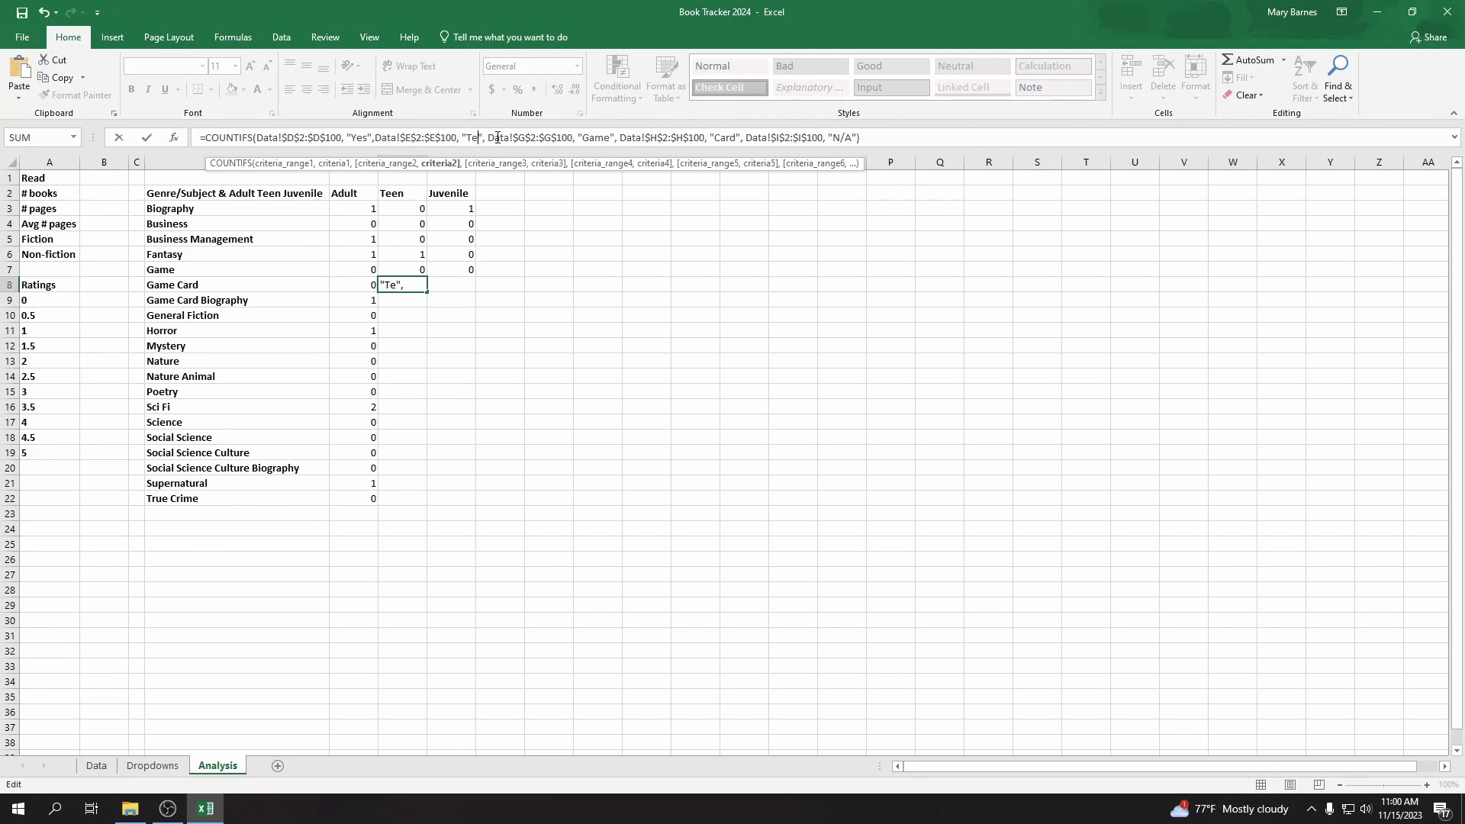
type("en")
key("Tab")
Step: Fill the Juvenile column's Game Card cell G8 with the copied formula, replacing the "Adult" criterion with "Teen"
type("=COUNTIFS(Data!$D$2:$D$100, \"Yes\",Data!$E$2:$E$100, \"Adult\", Data!$G$2:$G$100, \"Game\", Data!$H$2:$H$100, \"Card\", Data!$I$2:$I$100, \"N/A\")")
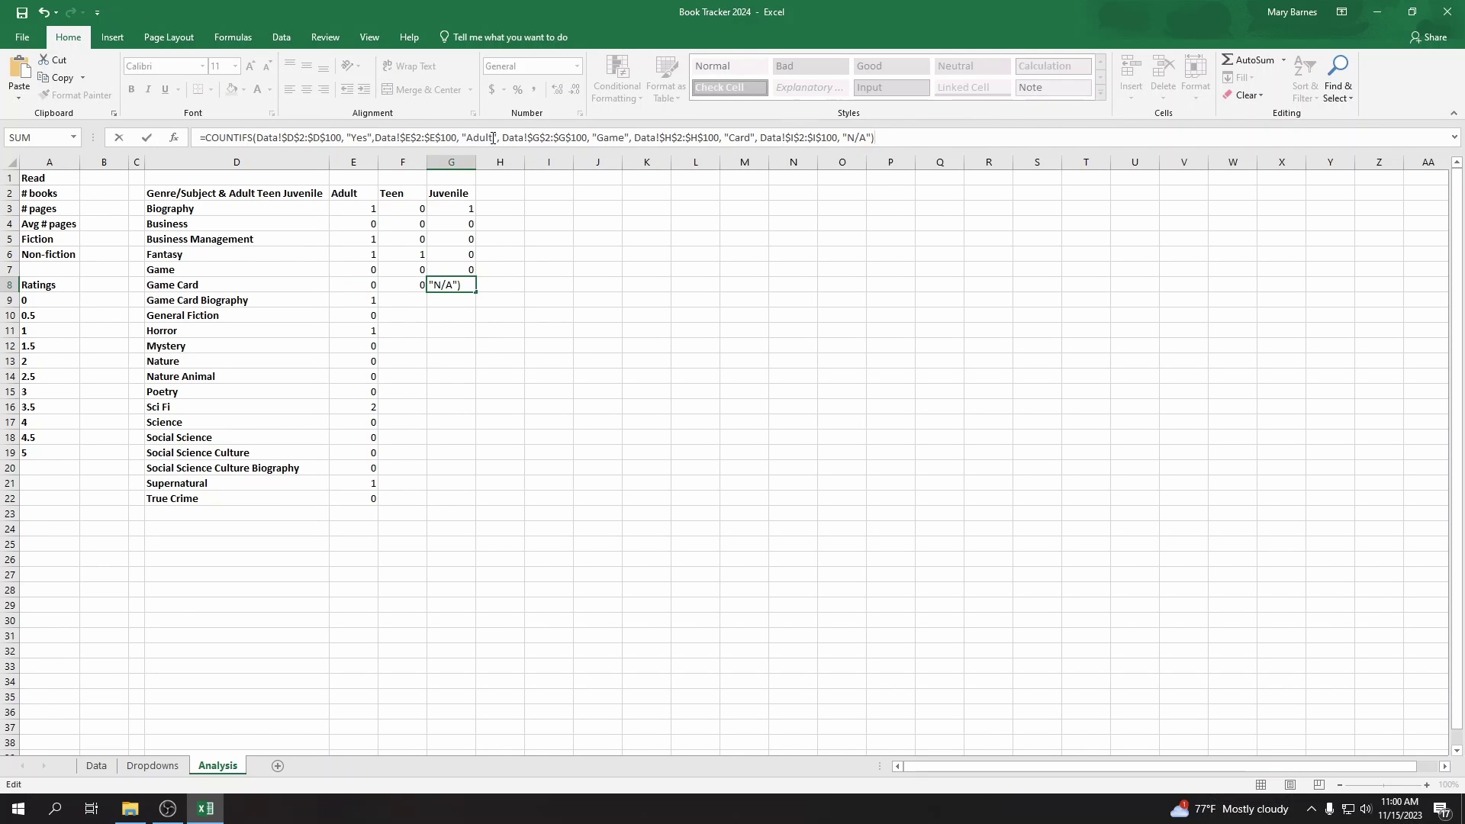
double_click(481, 137)
type("Teen")
key("Return")
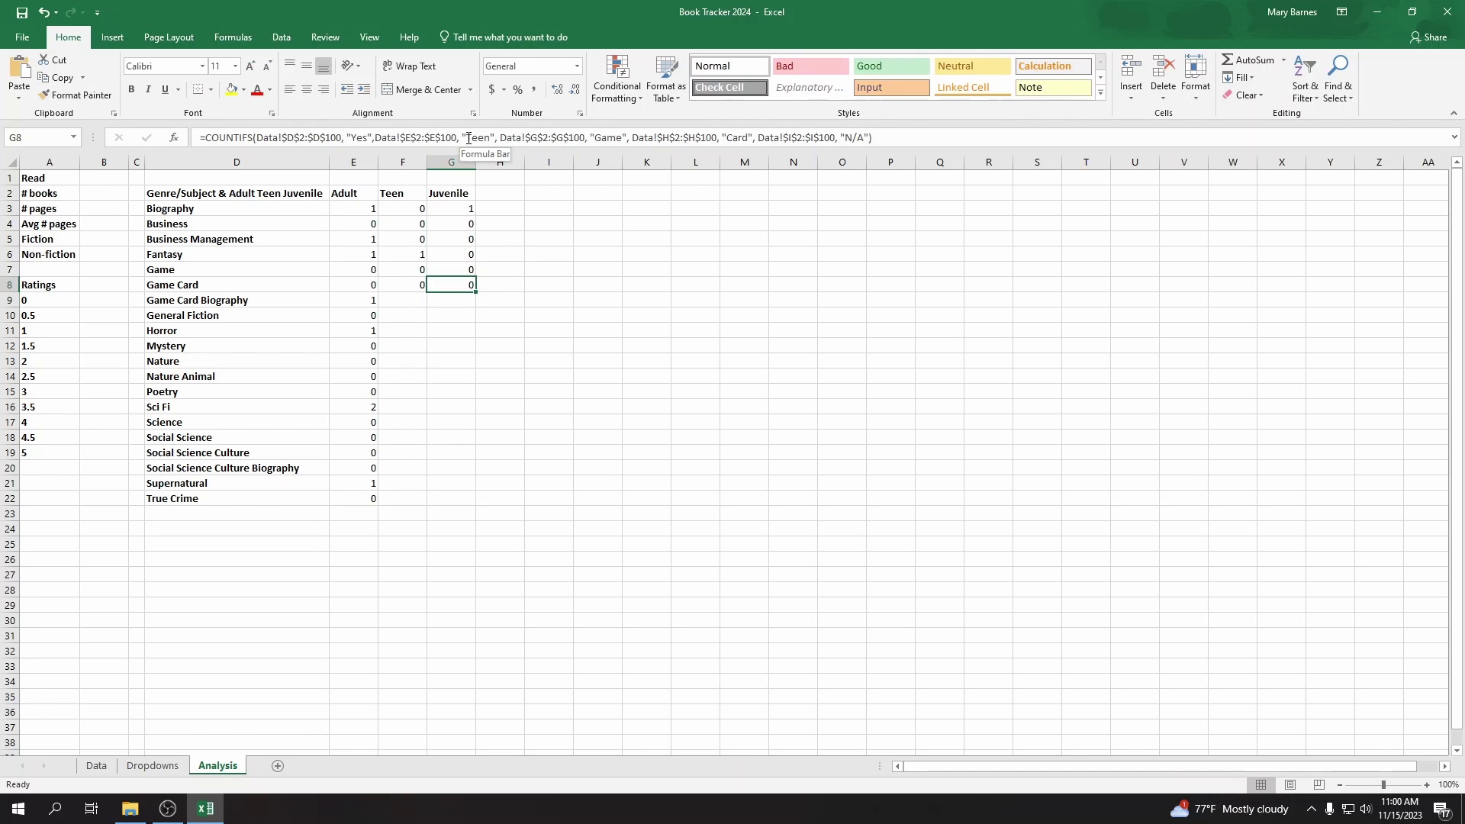
Step: Copy E9's Game Card Biography formula into the Teen cell F9, replacing the "Adult" criterion with "Teen"
triple_click(992, 138)
key("Return")
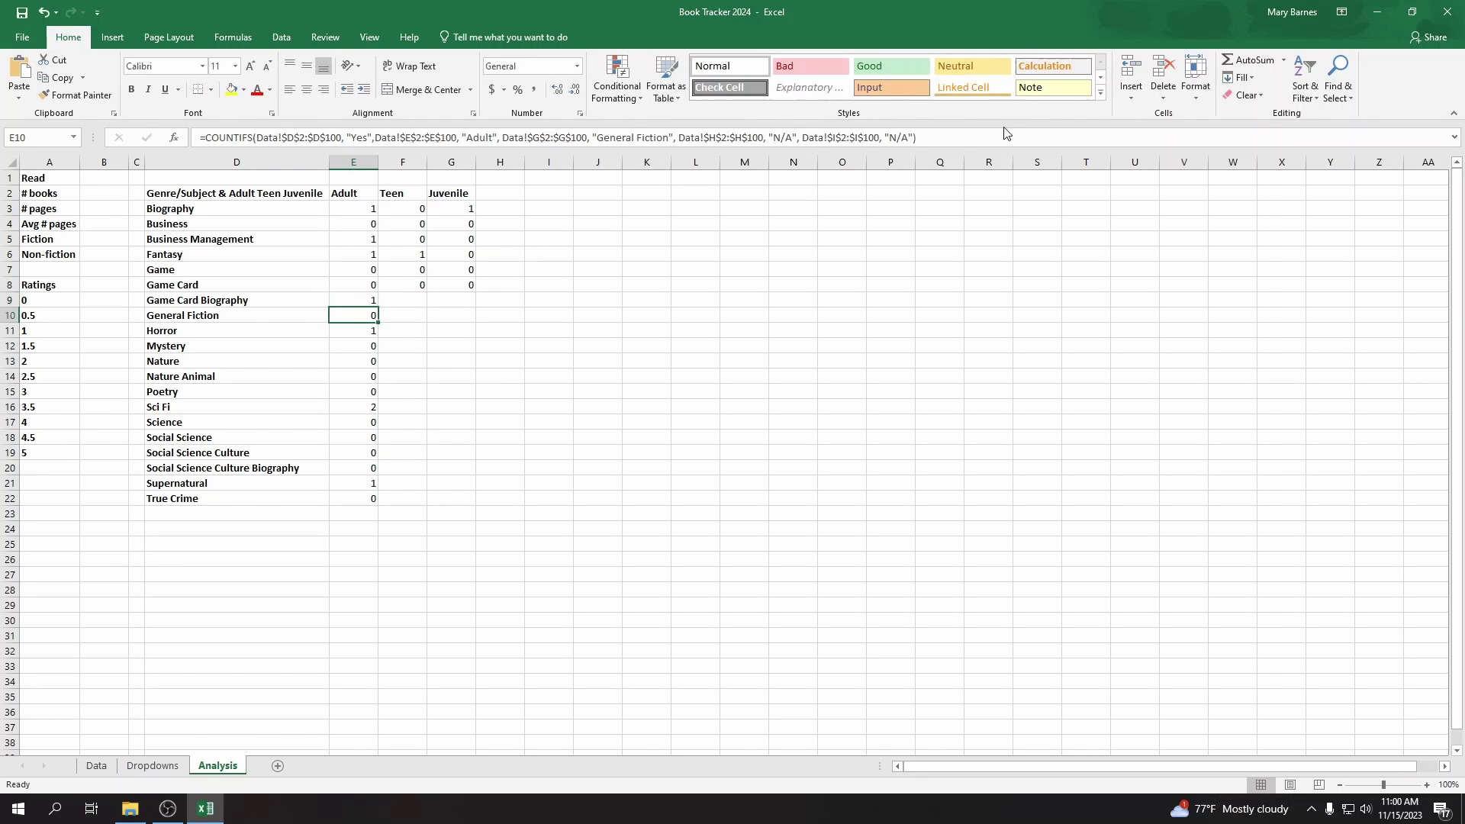
key("Up")
key("Right")
left_click(929, 138)
key("Up")
double_click(604, 138)
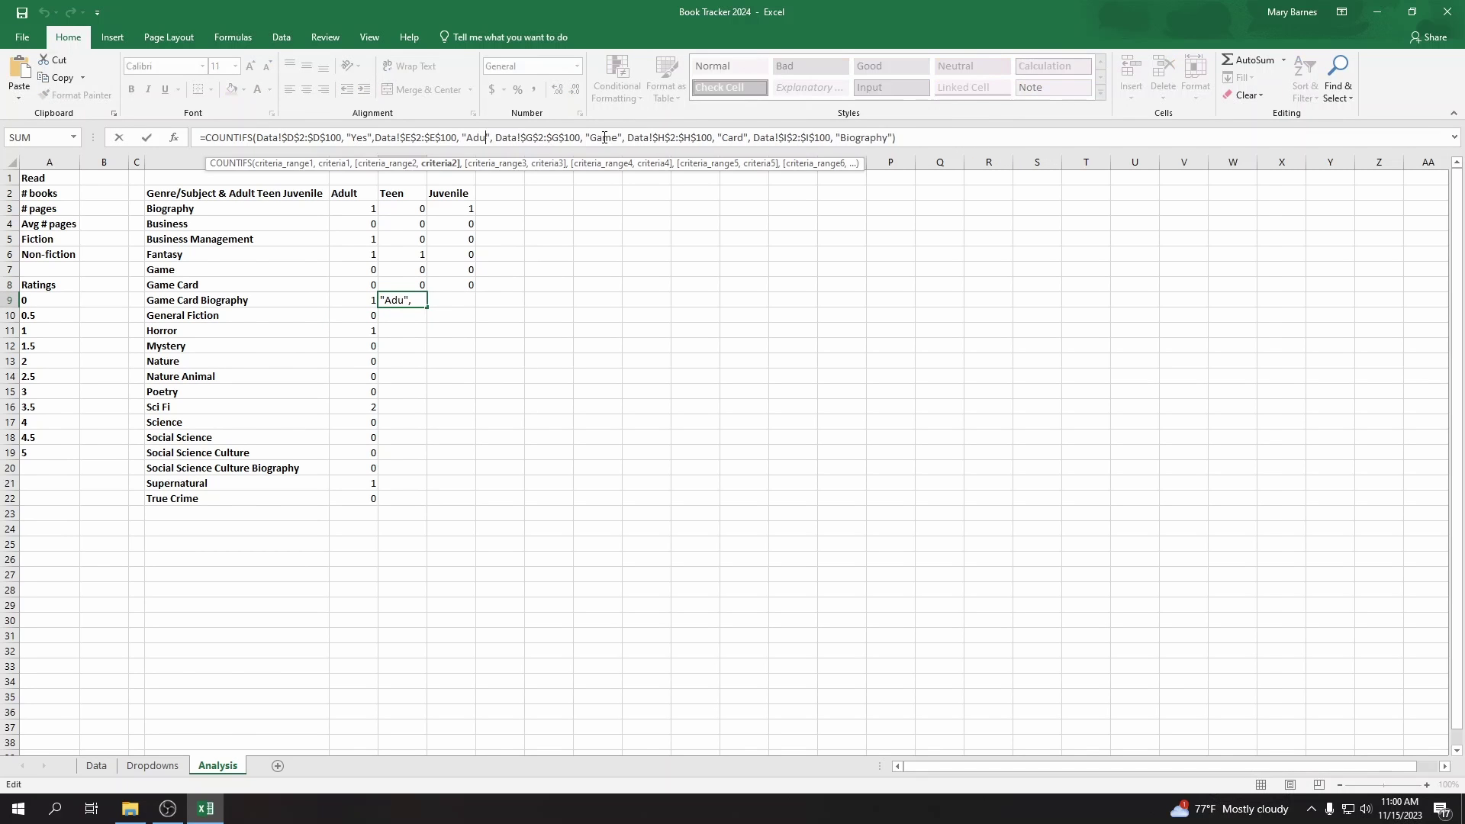
type("Teen")
key("Tab")
Step: Fill the Juvenile Game Card Biography cell G9 with the copied formula, replacing the "Adult" criterion with "Juvenile"
left_click(604, 137)
type("=COUNTIFS(Data!$D$2:$D$100, \"Yes\",Data!$E$2:$E$100, \"Adult\", Data!$G$2:$G$100, \"Game\", Data!$H$2:$H$100, \"Card\", Data!$I$2:$I$100, \"Biography\")")
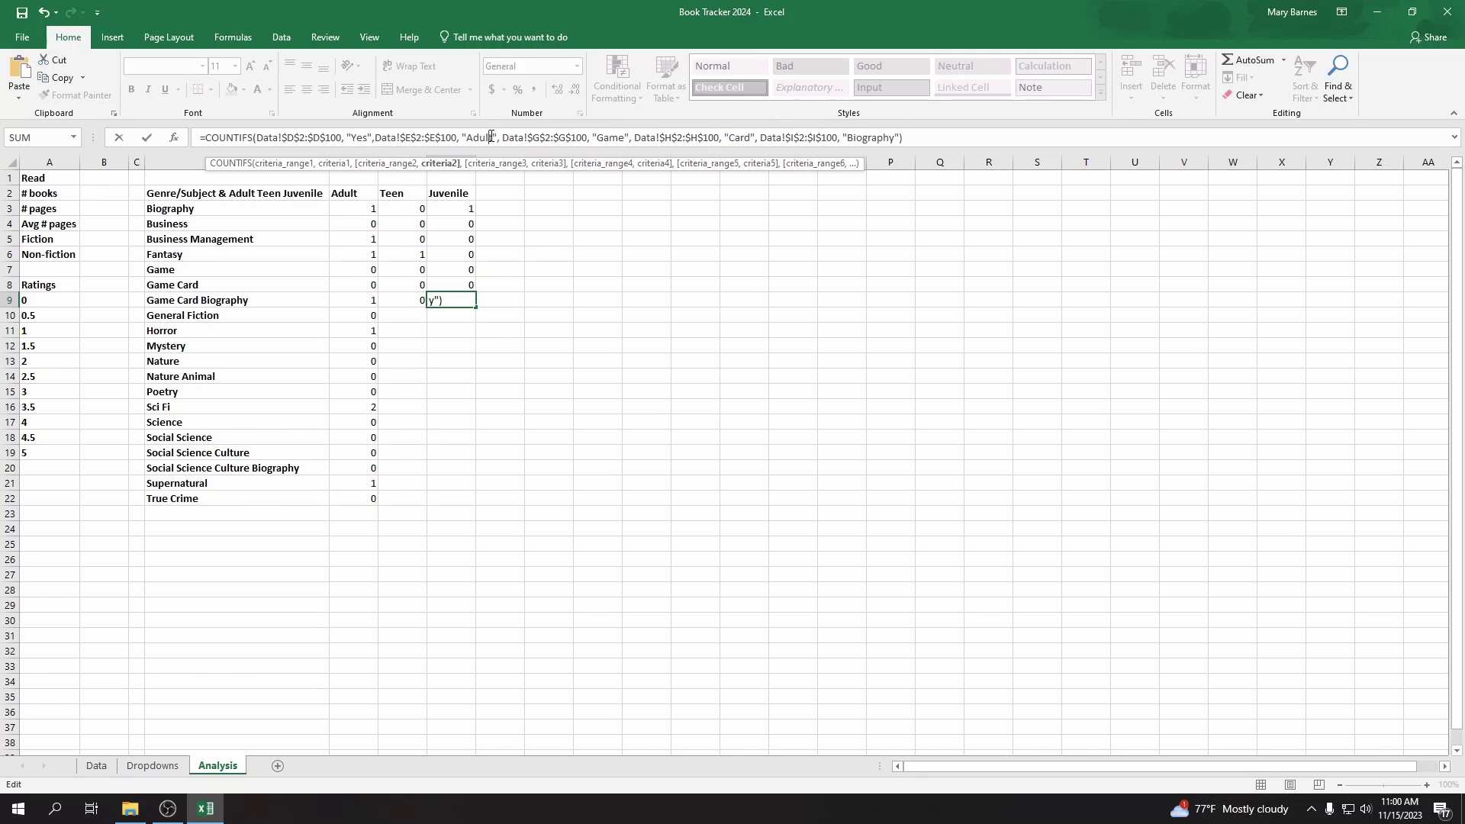
type("Juvenile")
key("Return")
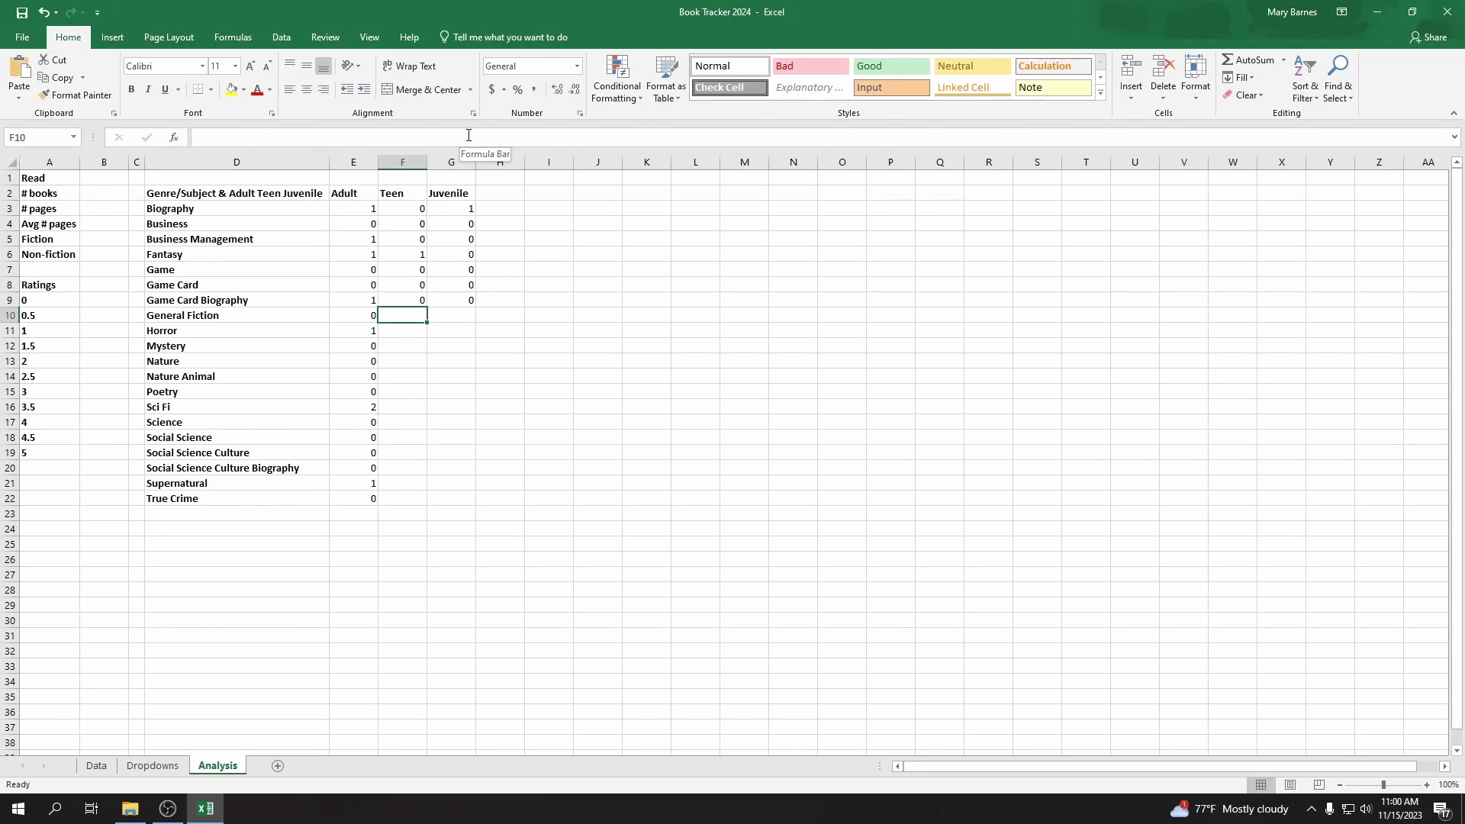
left_click(468, 135)
type("=COUNTIFS(Data!$D$2:$D$100, \"Yes\",Data!$E$2:$E$100, \"Adult\", Data!$G$2:$G$100, \"Game\", Data!$H$2:$H$100, \"Card\", Data!$I$2:$I$100, \"Biography\")")
key("ctrl+a")
key("Delete")
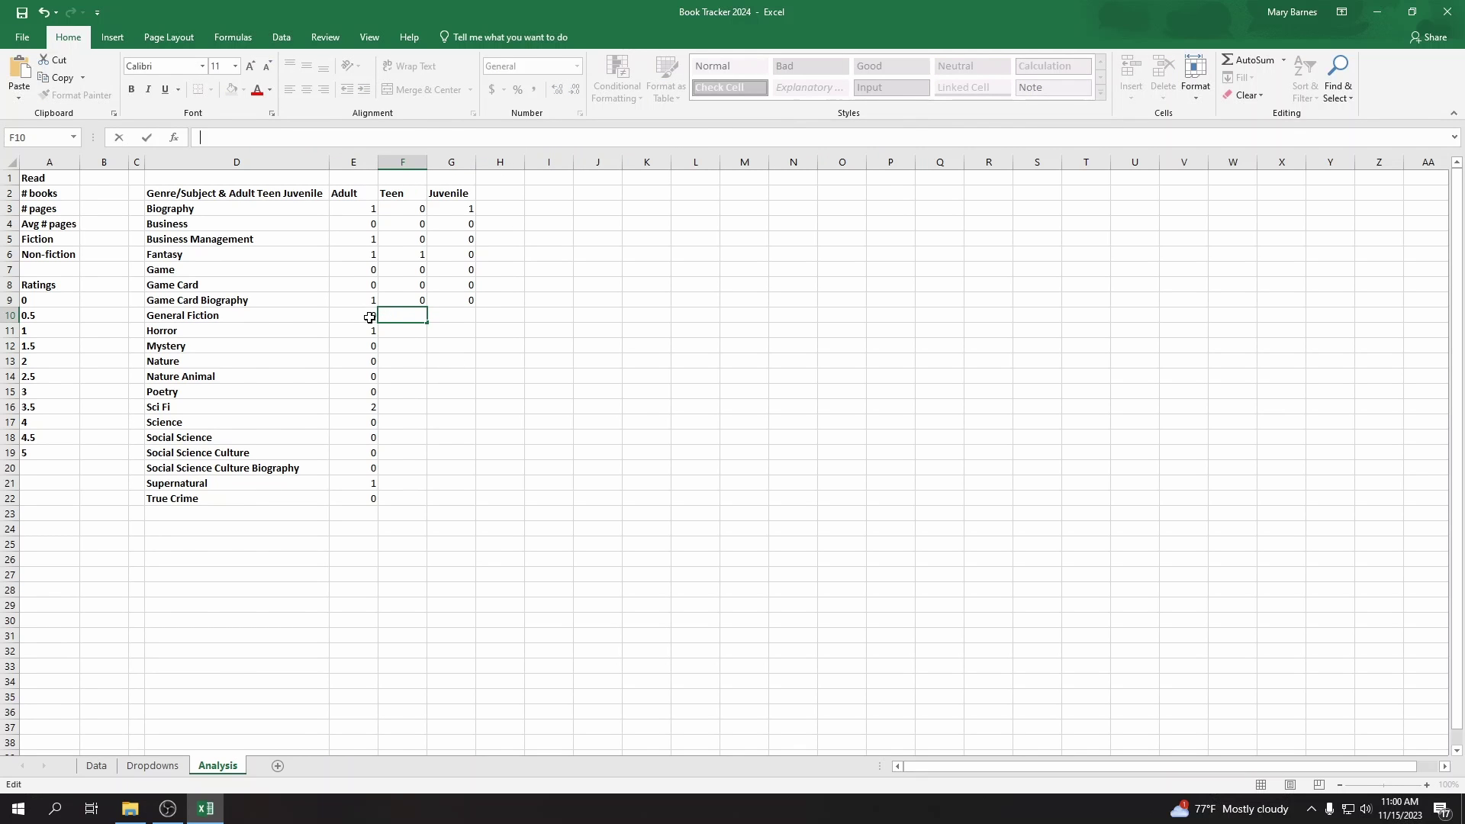
Step: Copy E10's General Fiction formula into the Teen General Fiction cell F10, replacing the "Adult" criterion with "Teen"
left_click(353, 315)
left_click_drag(915, 138, 2, 155)
key("ctrl+c")
key("Return")
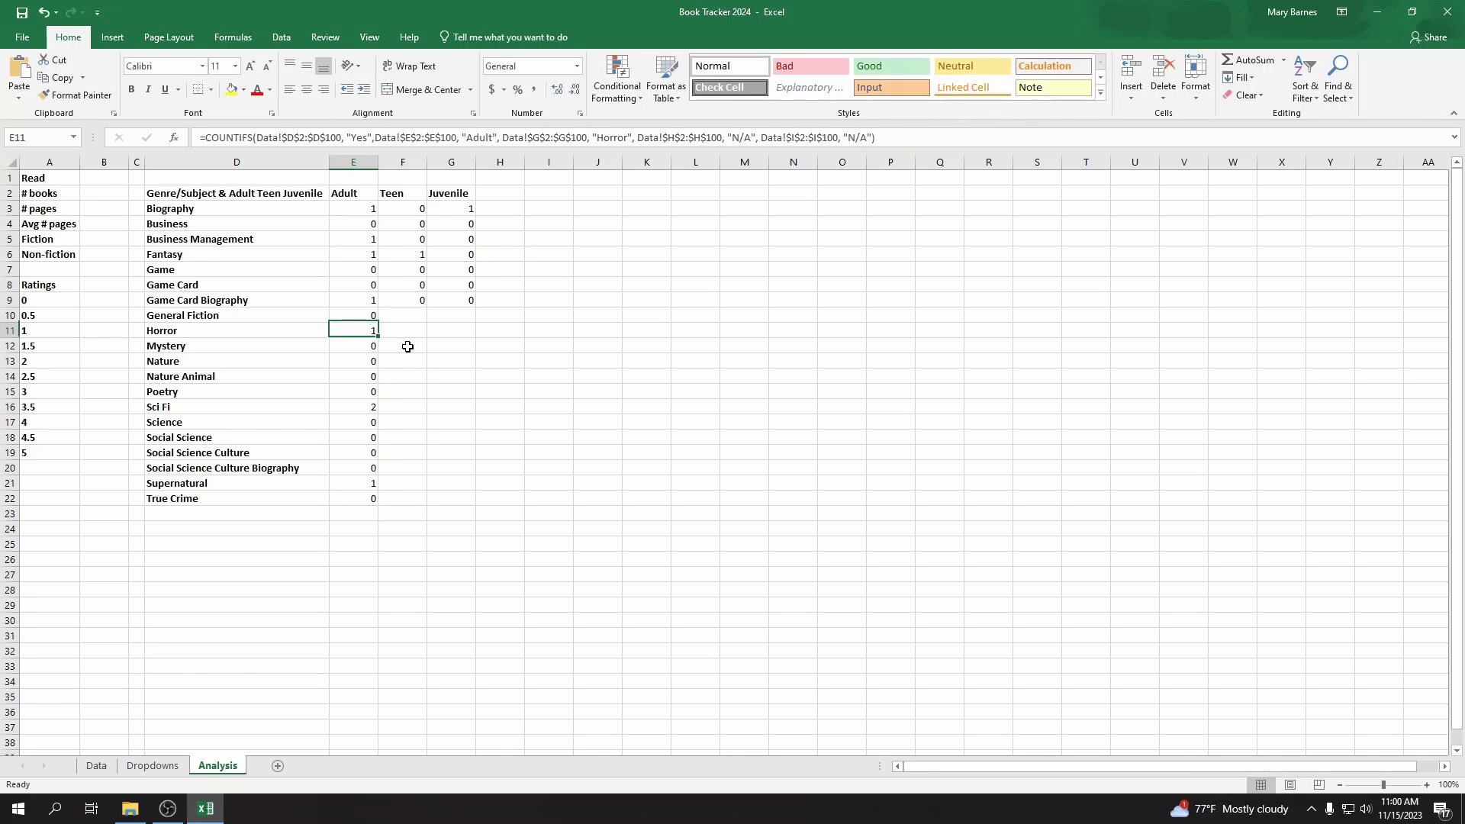
left_click(402, 315)
left_click(636, 137)
key("ctrl+v")
left_click(495, 138)
key("BackSpace")
key("BackSpace")
key("BackSpace")
key("BackSpace")
key("BackSpace")
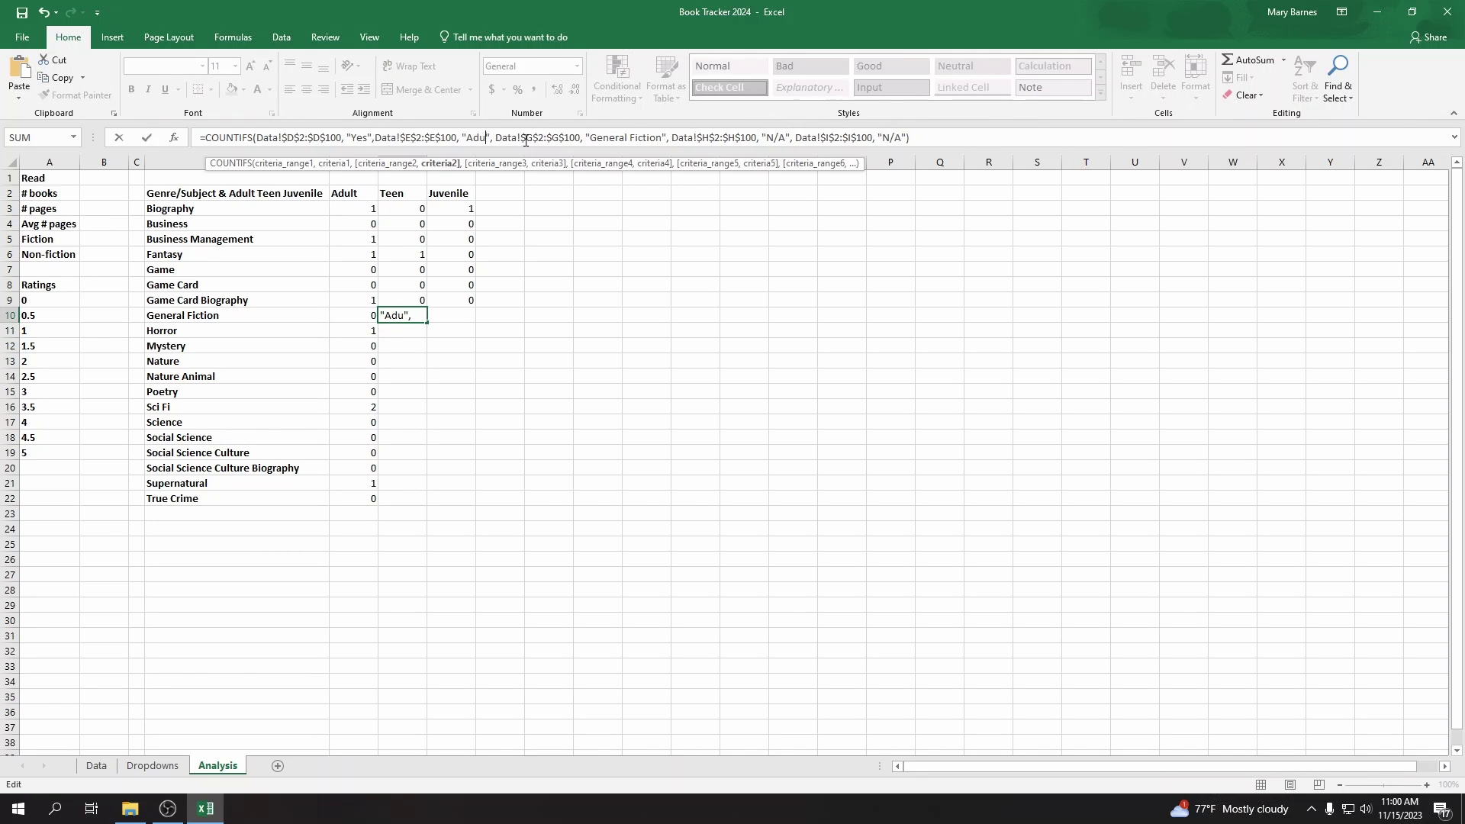
type("Teen")
key("Tab")
Step: Fill the Juvenile General Fiction cell G10 with the copied formula, replacing the "Adult" criterion with "Juvenile"
left_click(502, 135)
key("ctrl+v")
left_click(502, 135)
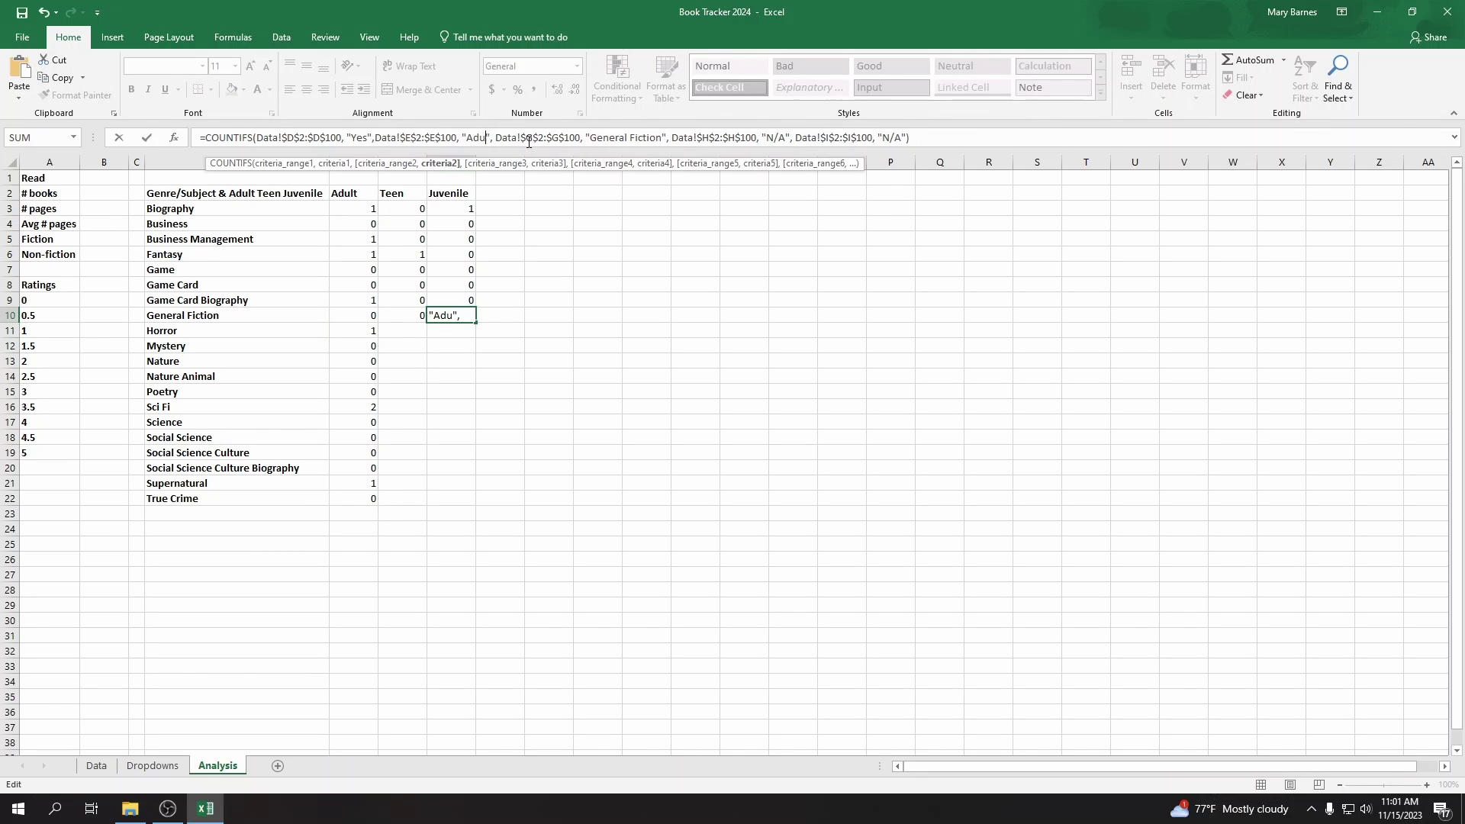
key("BackSpace")
key("BackSpace")
key("BackSpace")
key("BackSpace")
key("BackSpace")
type("Juvenile")
key("Return")
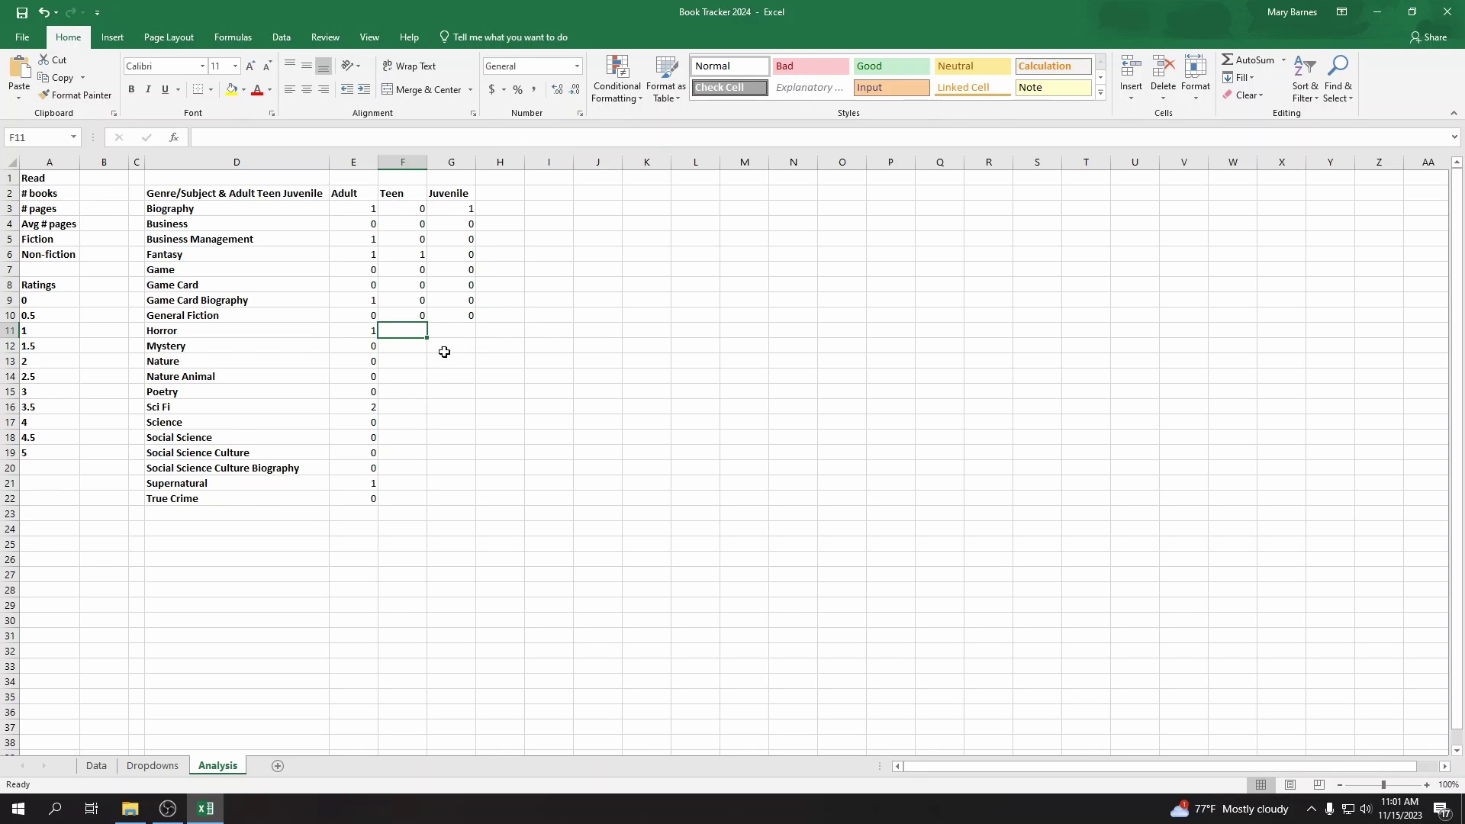
Step: Copy E11's Horror formula into the Teen Horror cell F11, replacing the "Adult" criterion with "Teen"
left_click(364, 331)
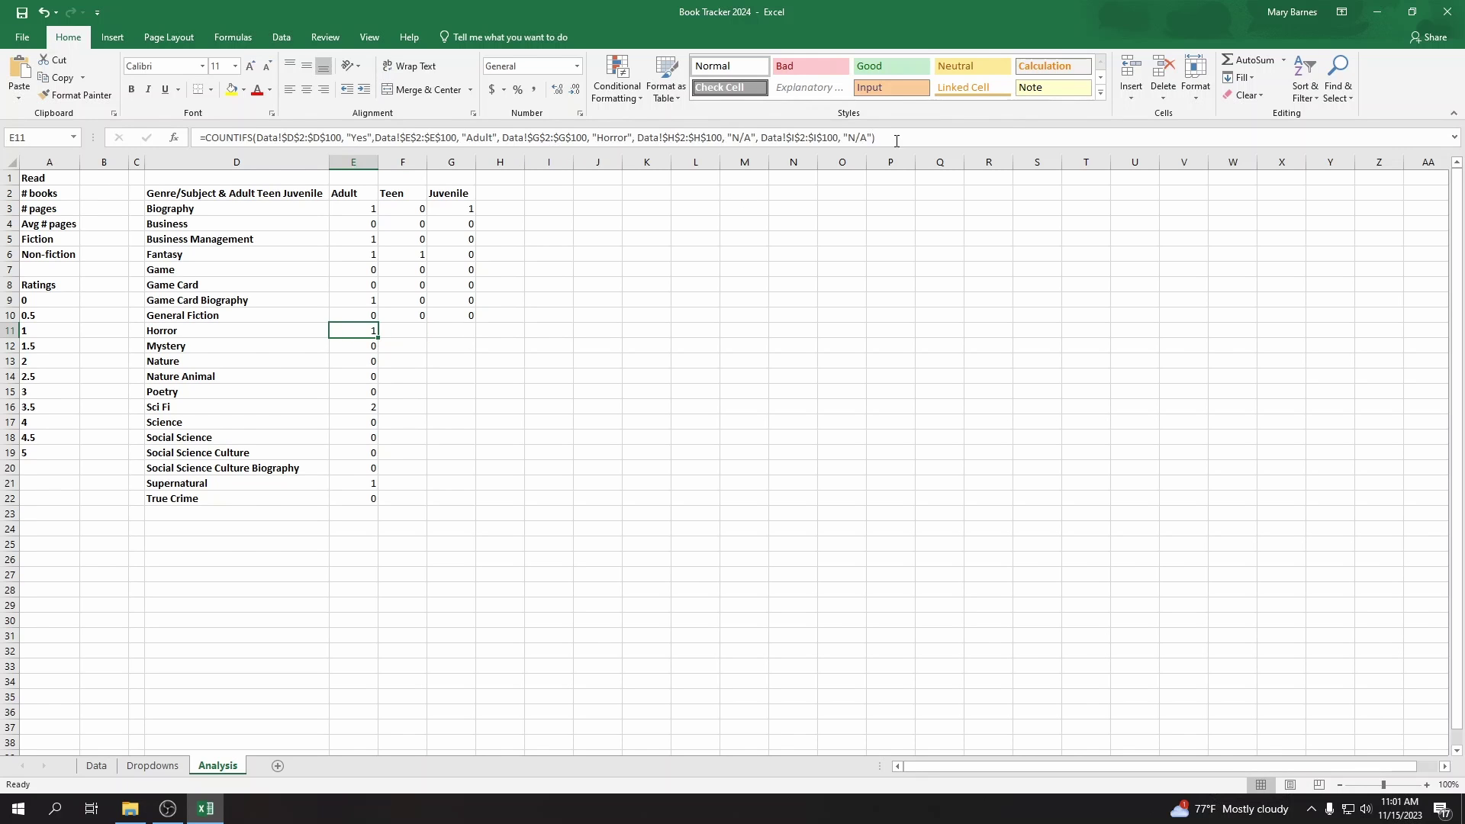
left_click_drag(896, 140, 529, 112)
key("ctrl+c")
left_click(905, 140)
key("Tab")
left_click(905, 141)
key("ctrl+v")
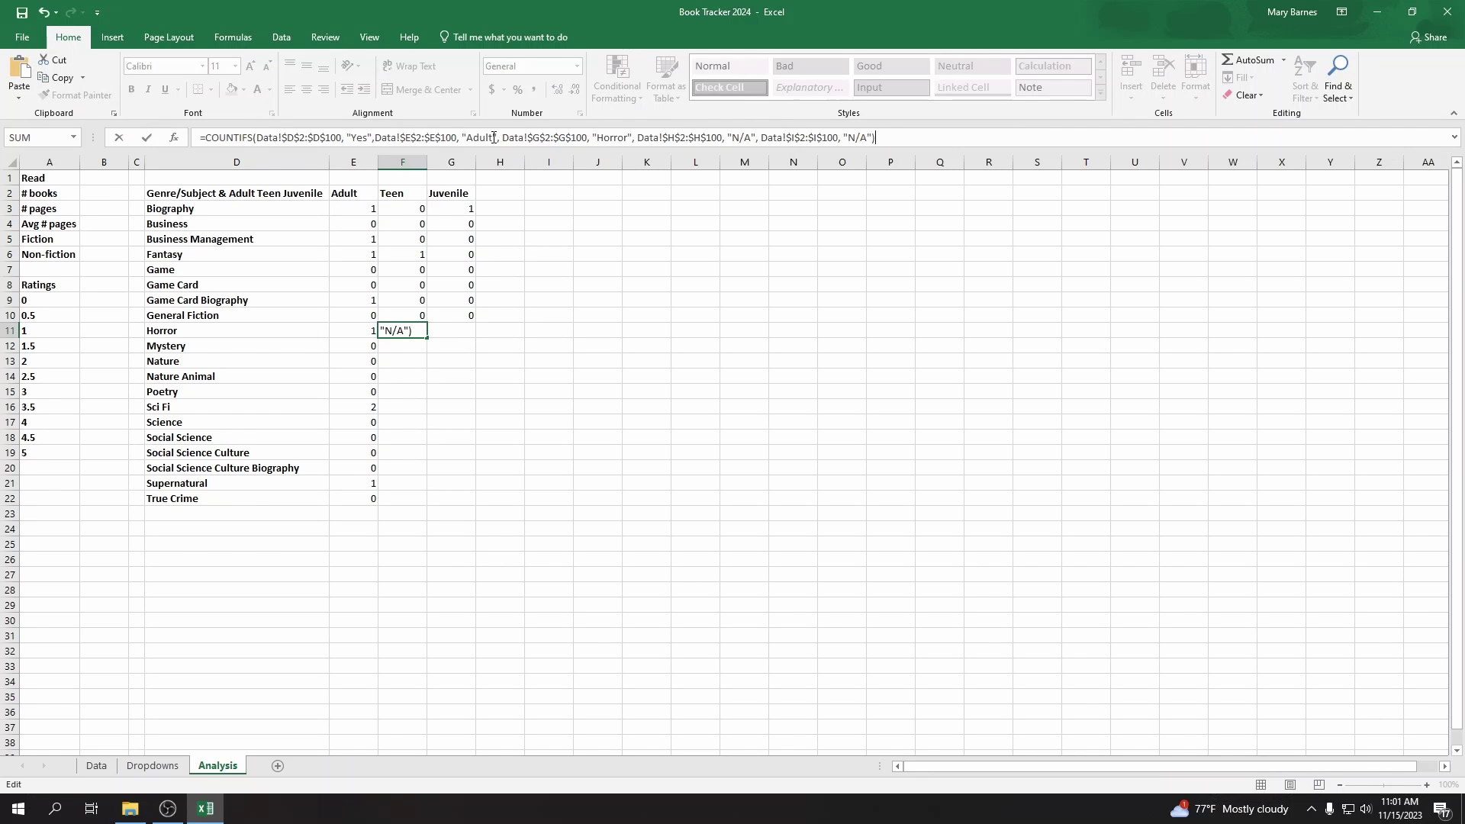
left_click(495, 138)
key("BackSpace")
key("BackSpace")
key("BackSpace")
key("BackSpace")
key("BackSpace")
type("Teen")
key("Tab")
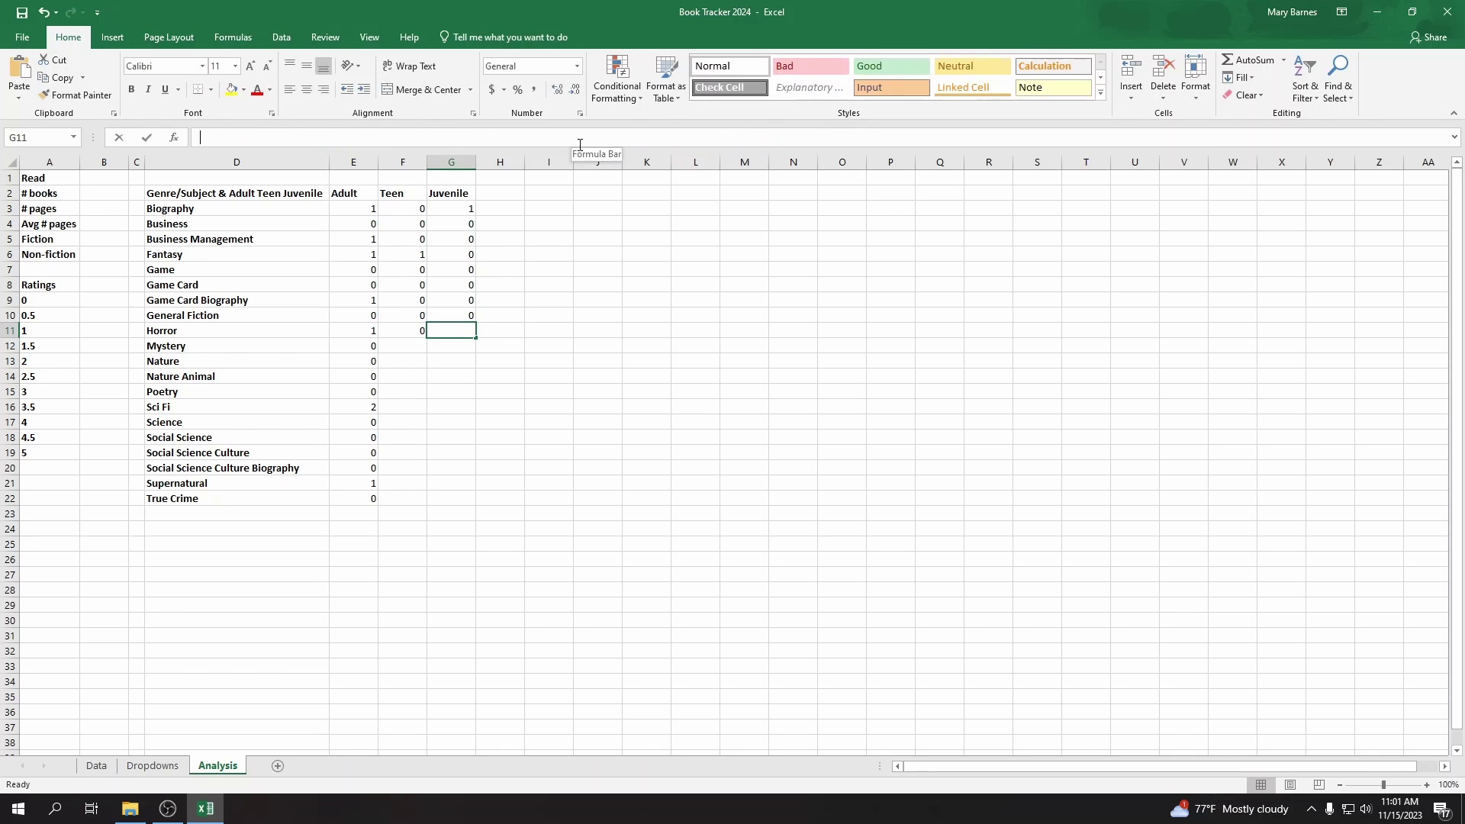
Step: Fill the Juvenile Horror cell G11 with the copied Horror formula, replacing the "Adult" criterion with "Juvenile"
left_click(579, 139)
key("ctrl+v")
left_click(492, 139)
key("BackSpace")
key("BackSpace")
key("BackSpace")
key("BackSpace")
type("Juvenile")
key("Return")
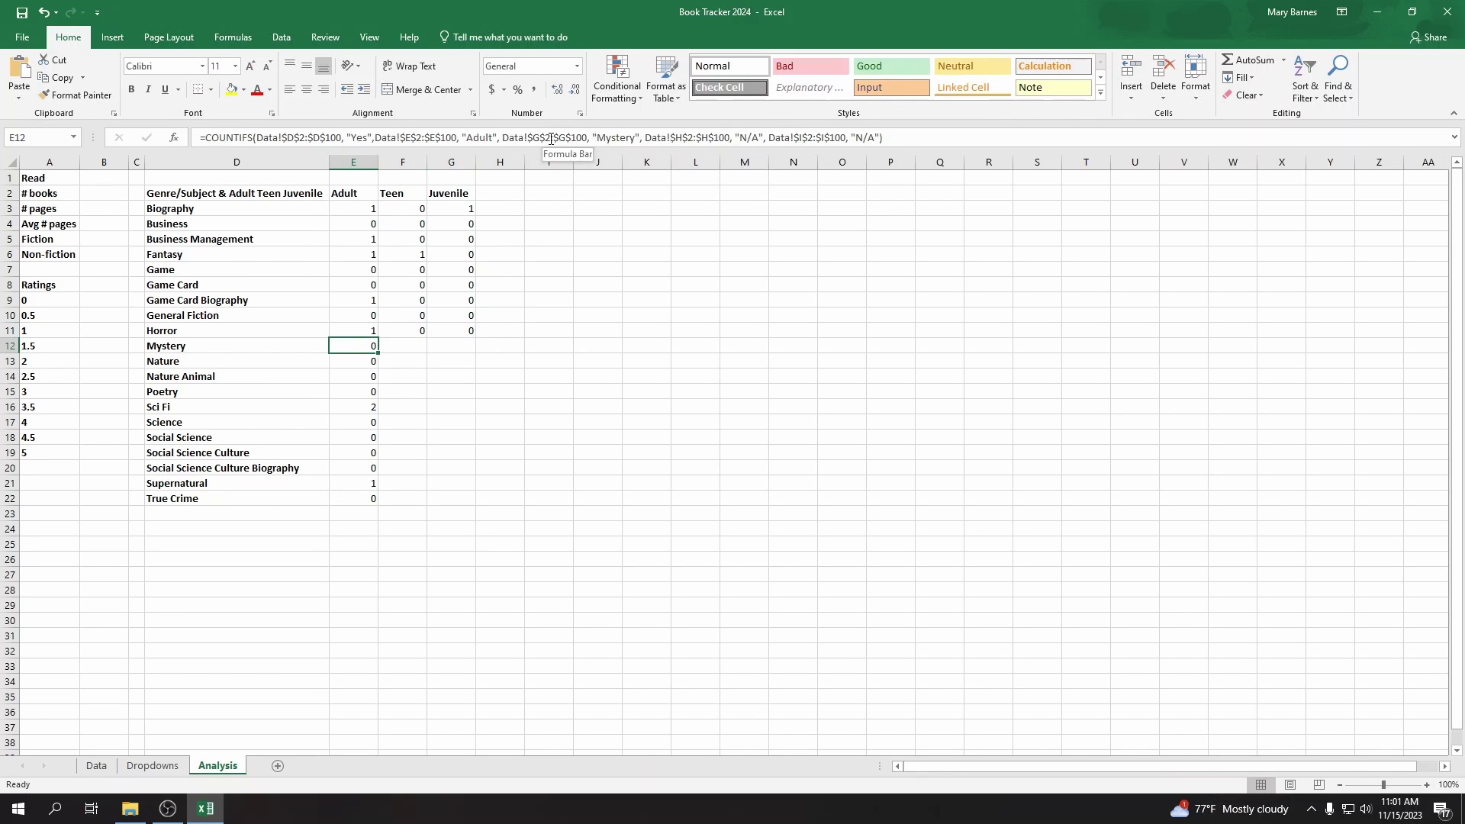
Step: Copy E12's Mystery formula into the Teen Mystery cell F12, replacing the "Adult" criterion with "Teen"
left_click_drag(894, 140, 3, 165)
key("ctrl+c")
left_click(943, 144)
key("Tab")
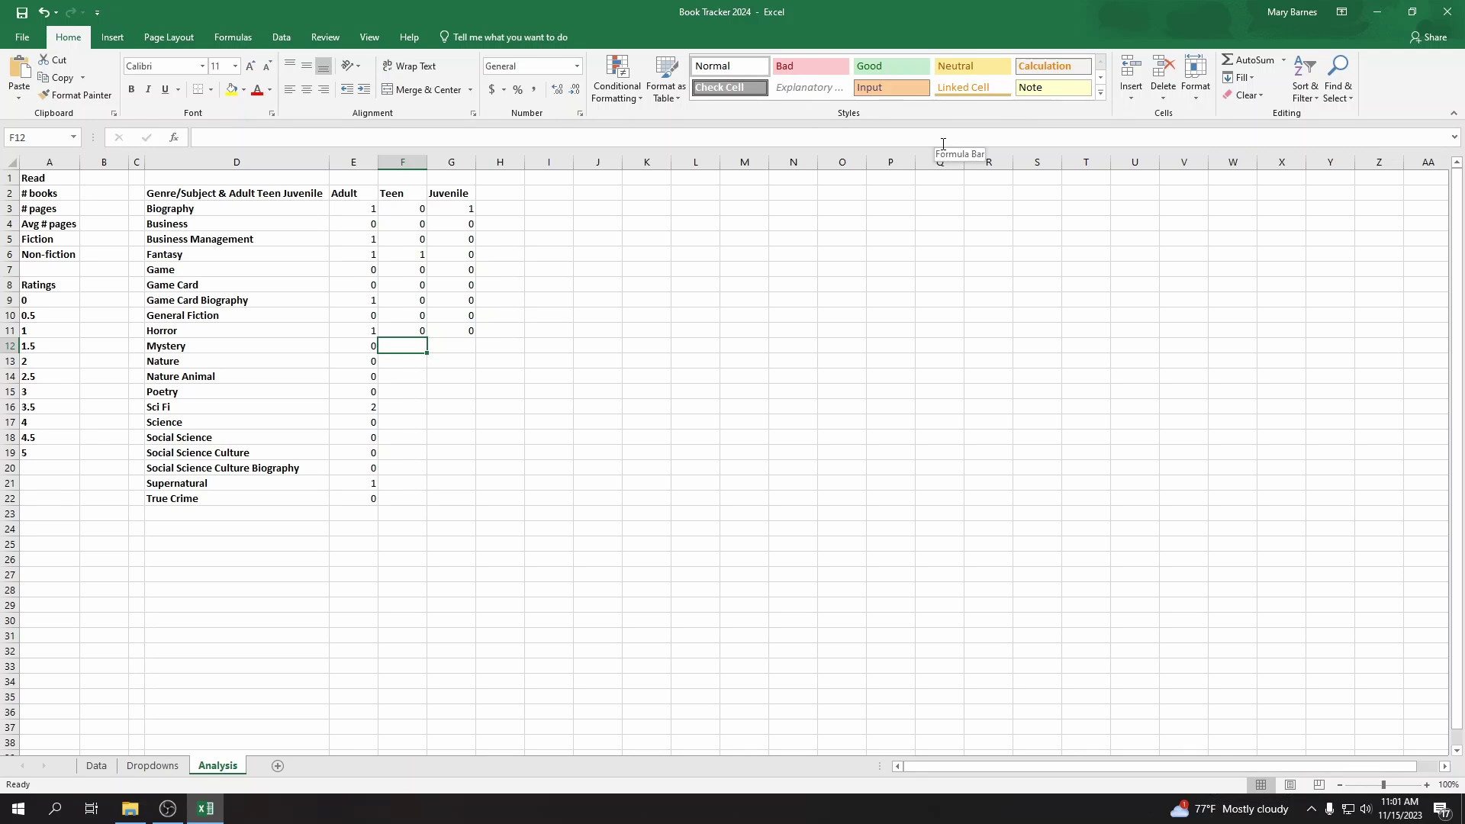
key("ctrl+v")
double_click(479, 138)
type("Teen")
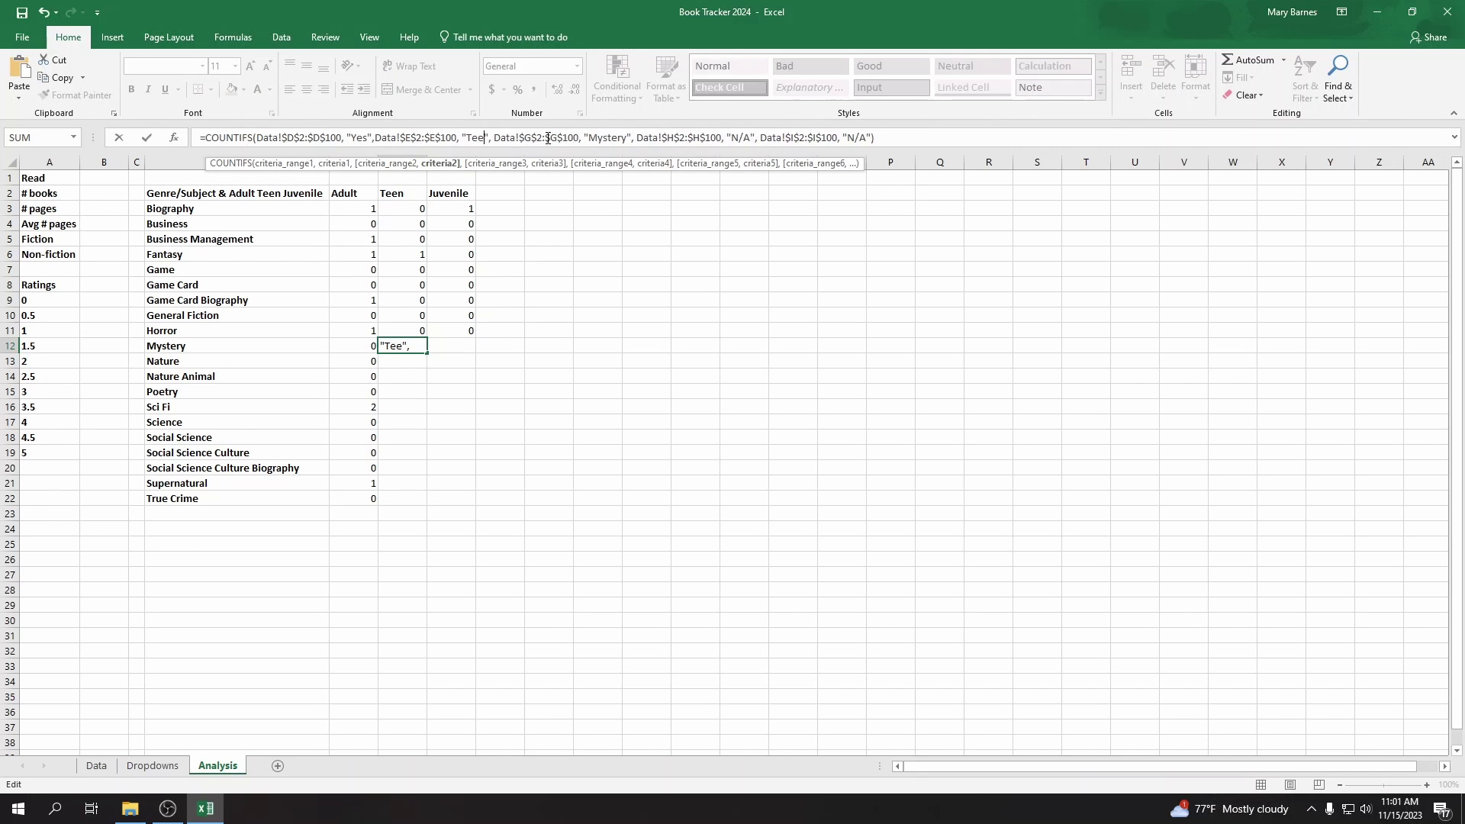
key("Tab")
Step: Fill the Juvenile Mystery cell G12 with the copied Mystery formula, replacing the "Adult" criterion with "Juvenile"
key("ctrl+v")
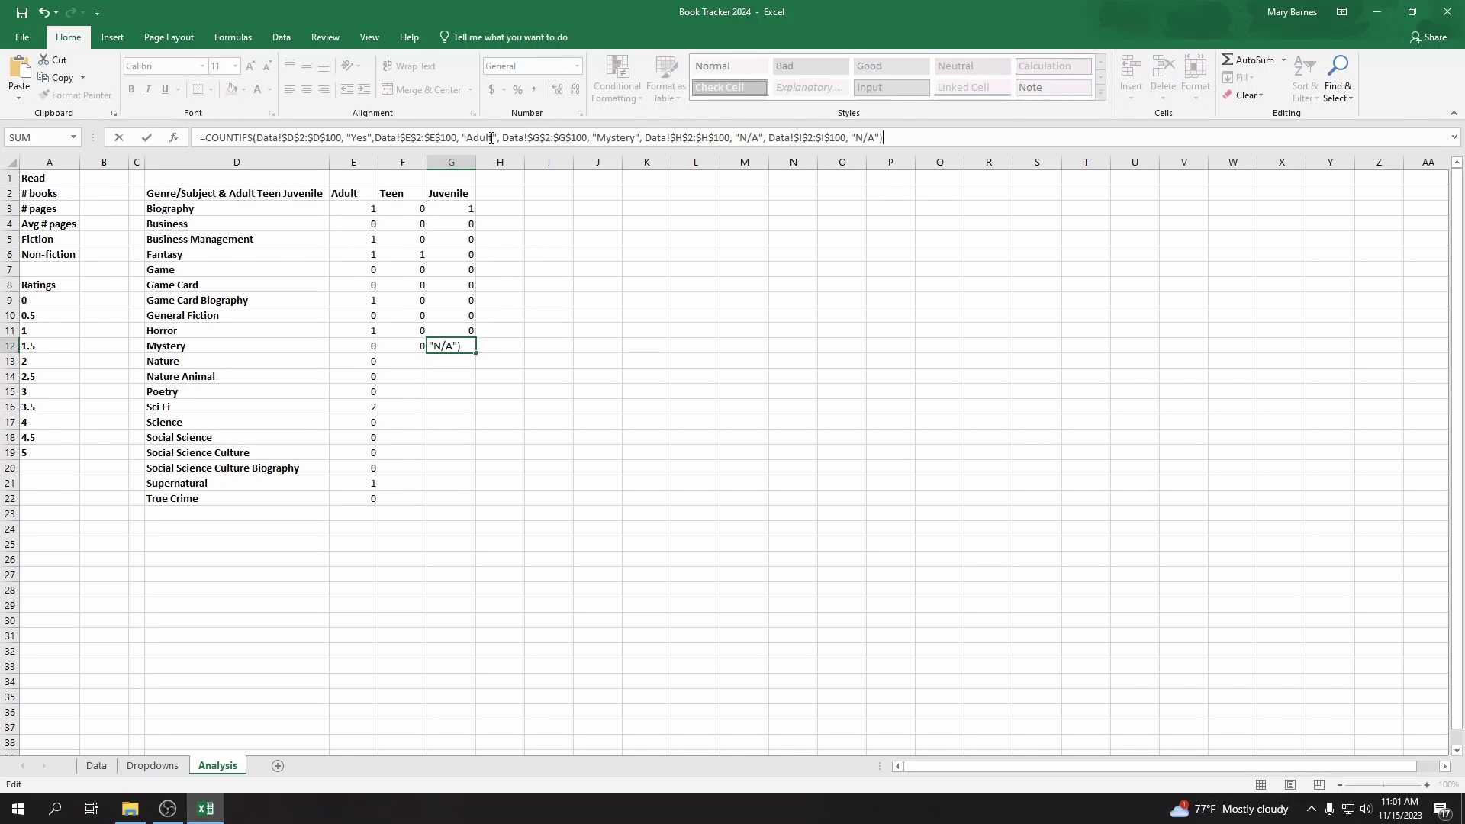
type("Juvenile")
key("Return")
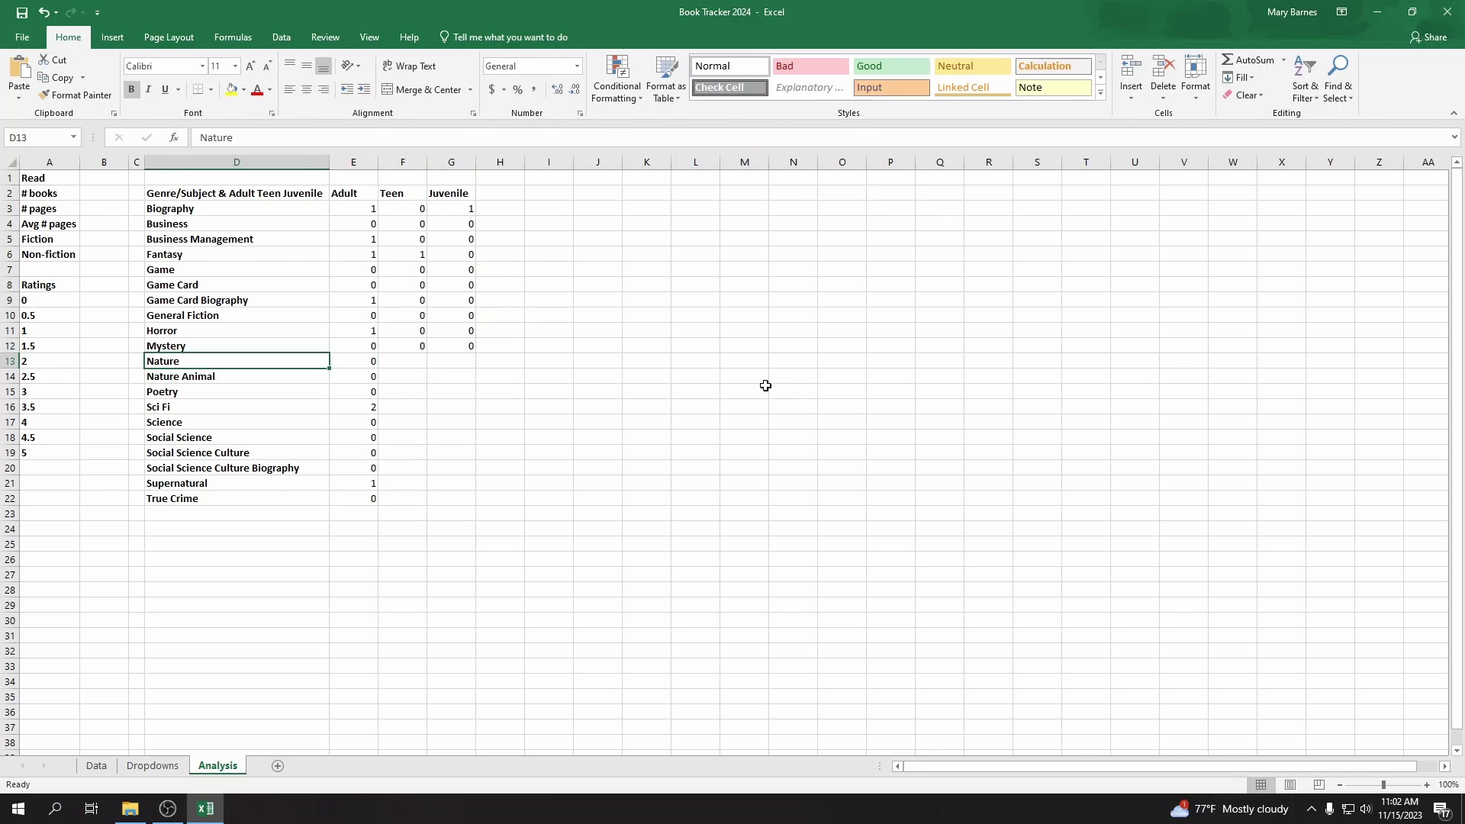
Step: Copy E13's Nature formula into the Teen Nature cell F13, replacing the "Adult" criterion with "Teen"
triple_click(912, 137)
key("ctrl+c")
key("Escape")
key("Tab")
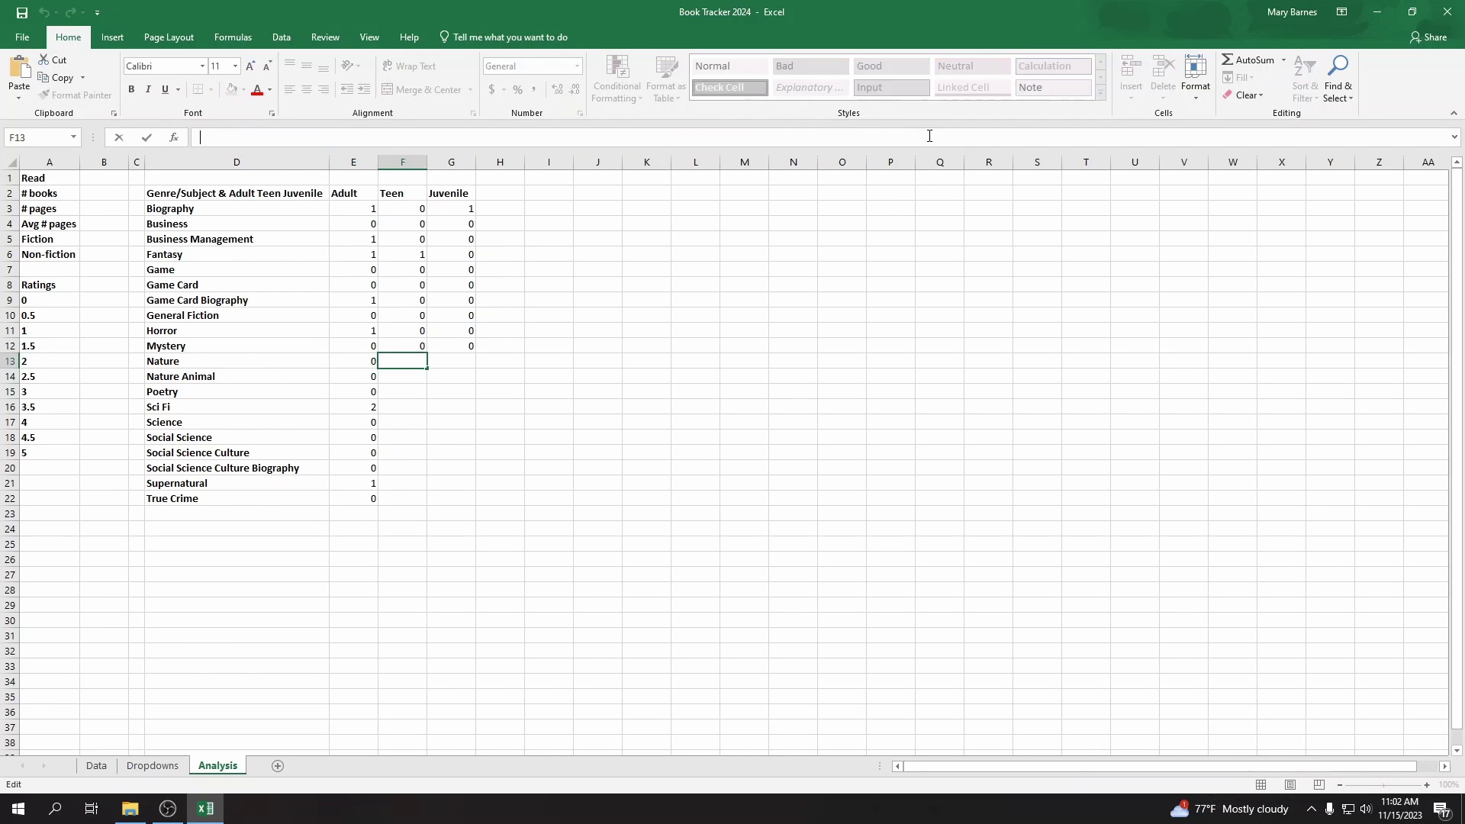
key("ctrl+v")
left_click(491, 137)
key("Delete")
key("BackSpace")
key("BackSpace")
key("BackSpace")
key("BackSpace")
type("Teen")
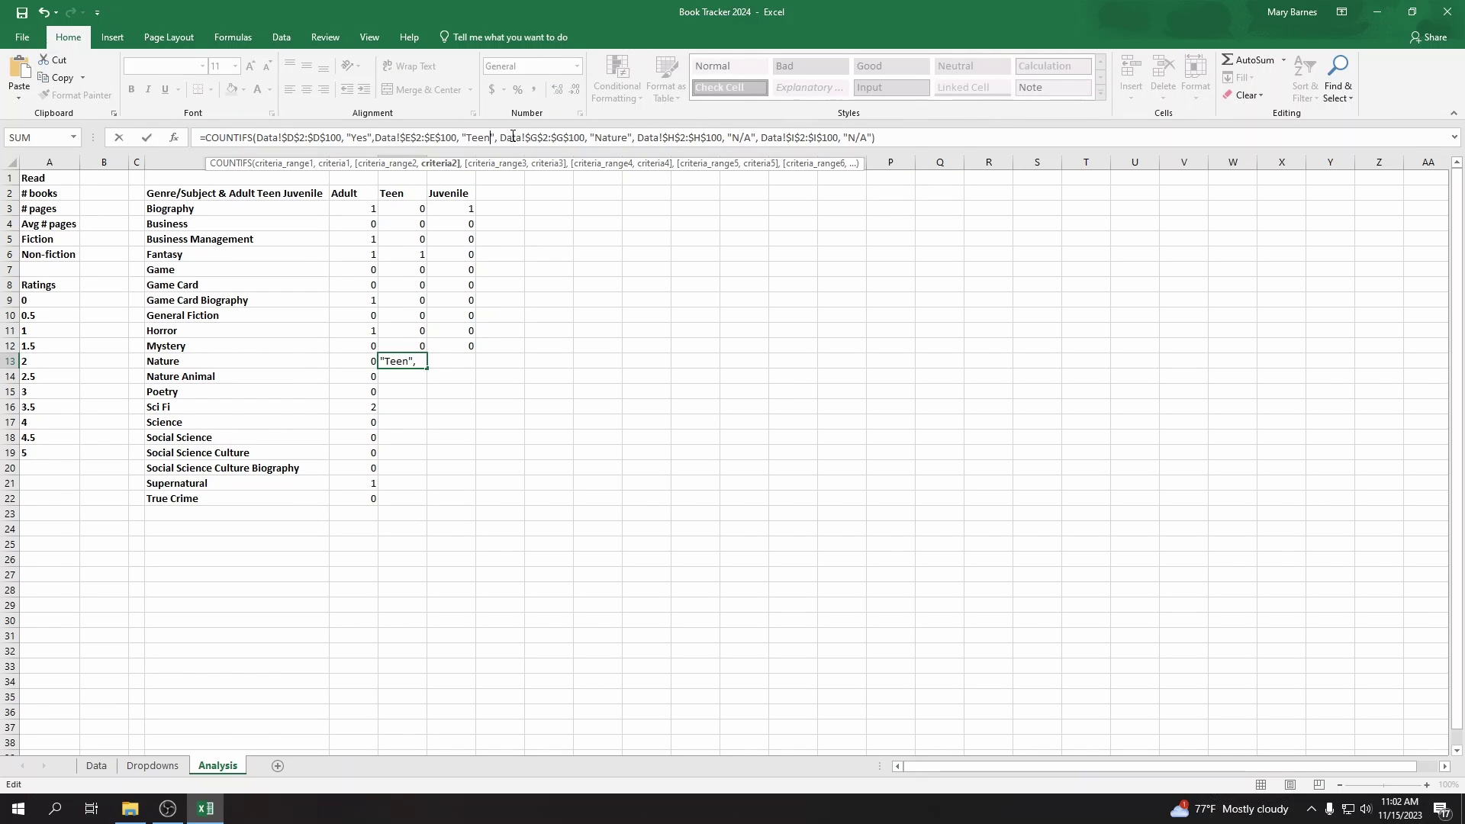
key("Tab")
Step: Fill the Juvenile column's Nature cell G13 with the copied Nature formula, replacing the "Adult" criterion with "Teen"
key("ctrl+v")
left_click(493, 138)
key("BackSpace")
key("BackSpace")
key("BackSpace")
key("BackSpace")
key("BackSpace")
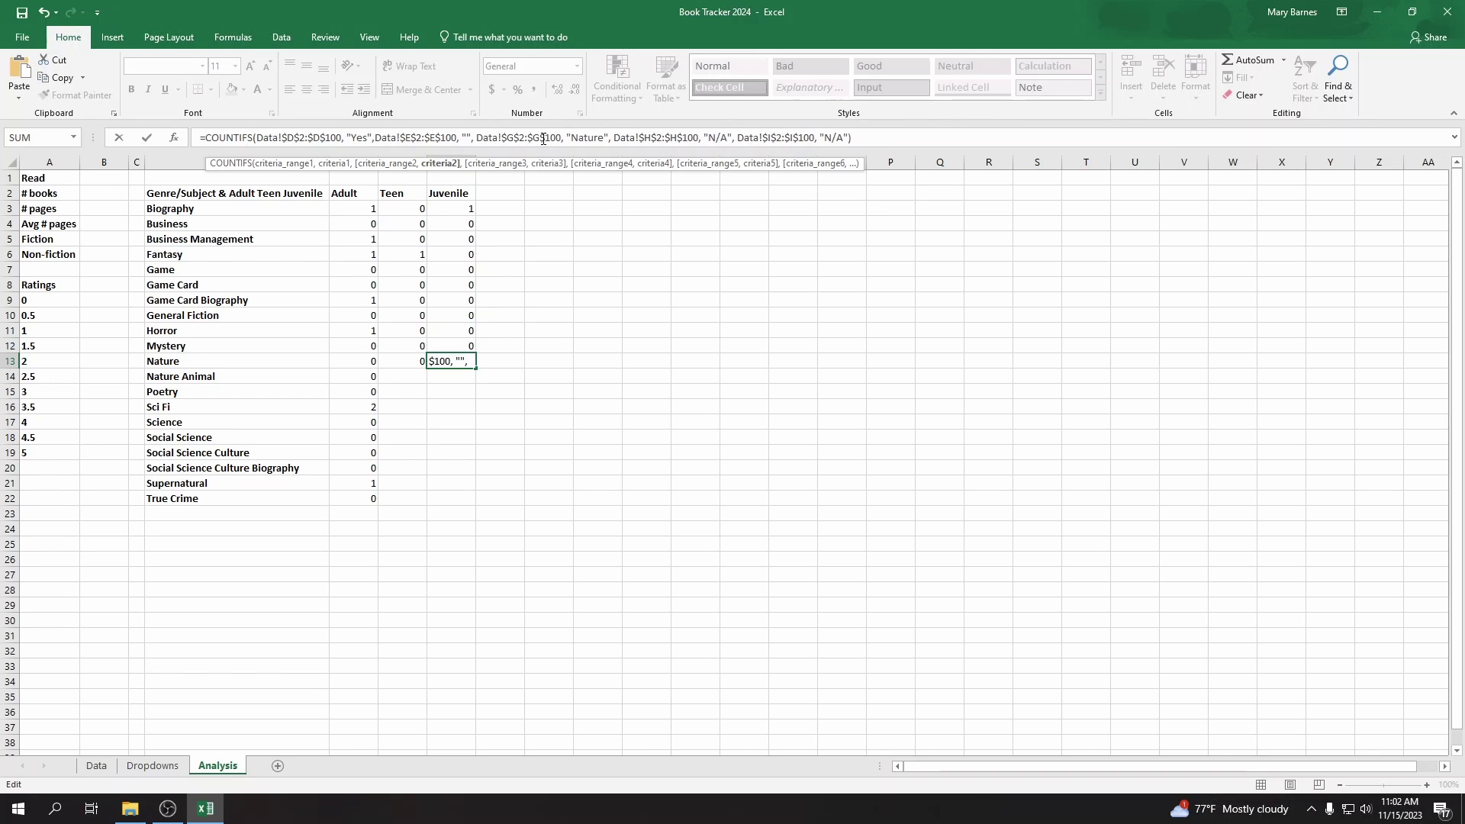
type("Teen")
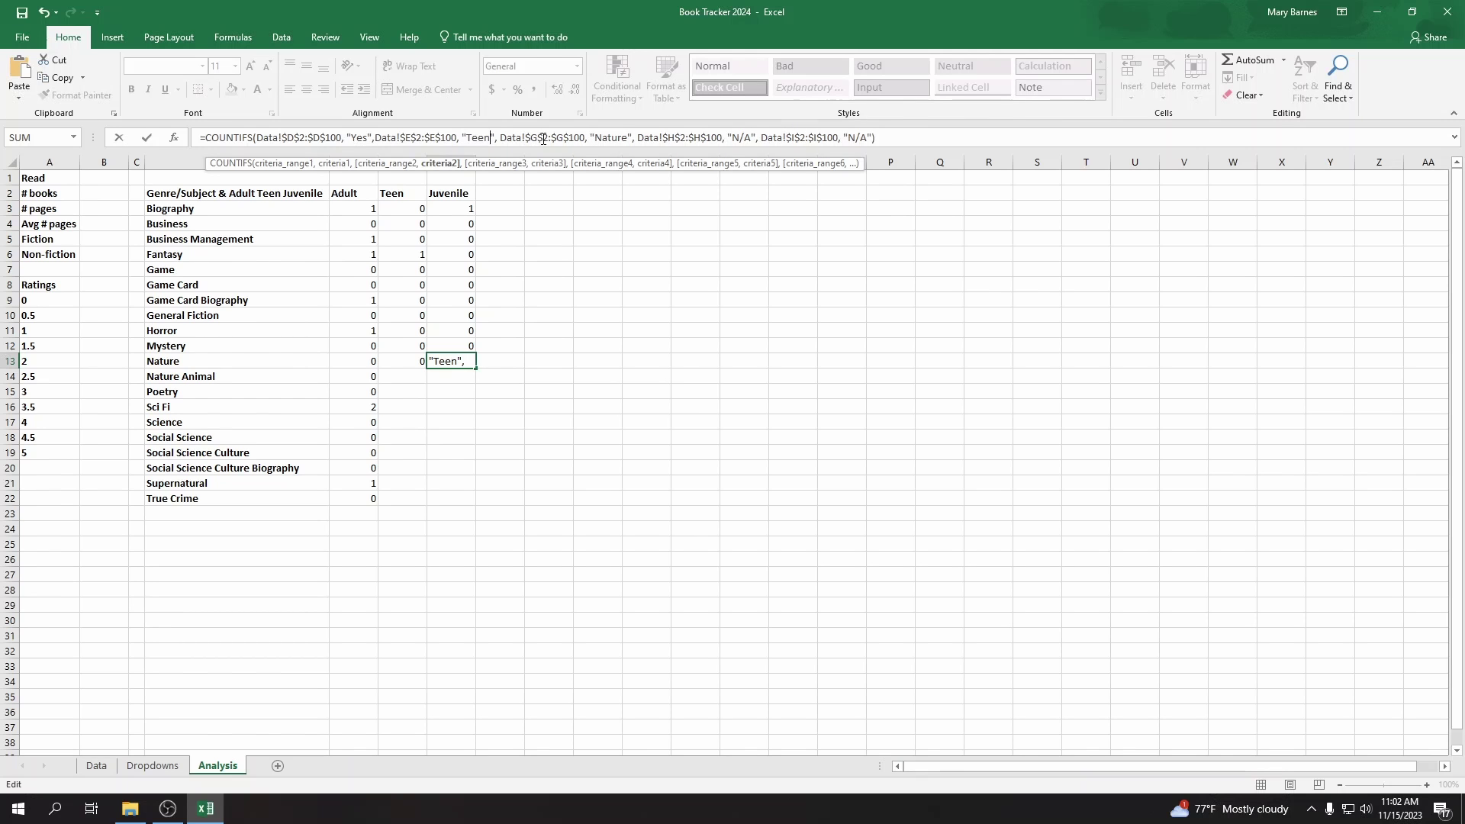
key("Return")
Step: Fill the Teen Nature Animal cell F14 with the Nature Animal formula, using "Teen" as the level criterion
key("Tab")
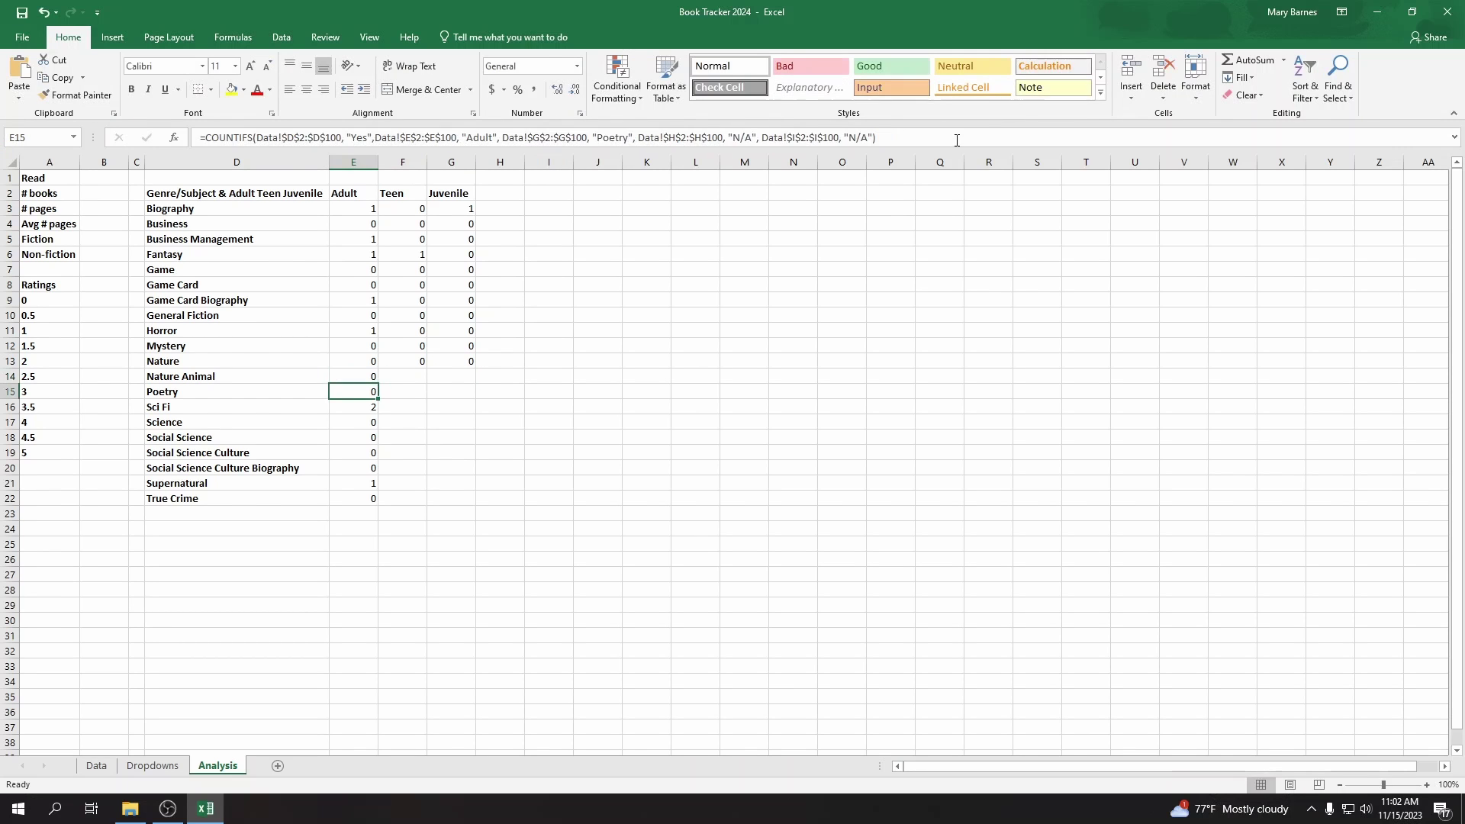
left_click(492, 137)
key("ctrl+v")
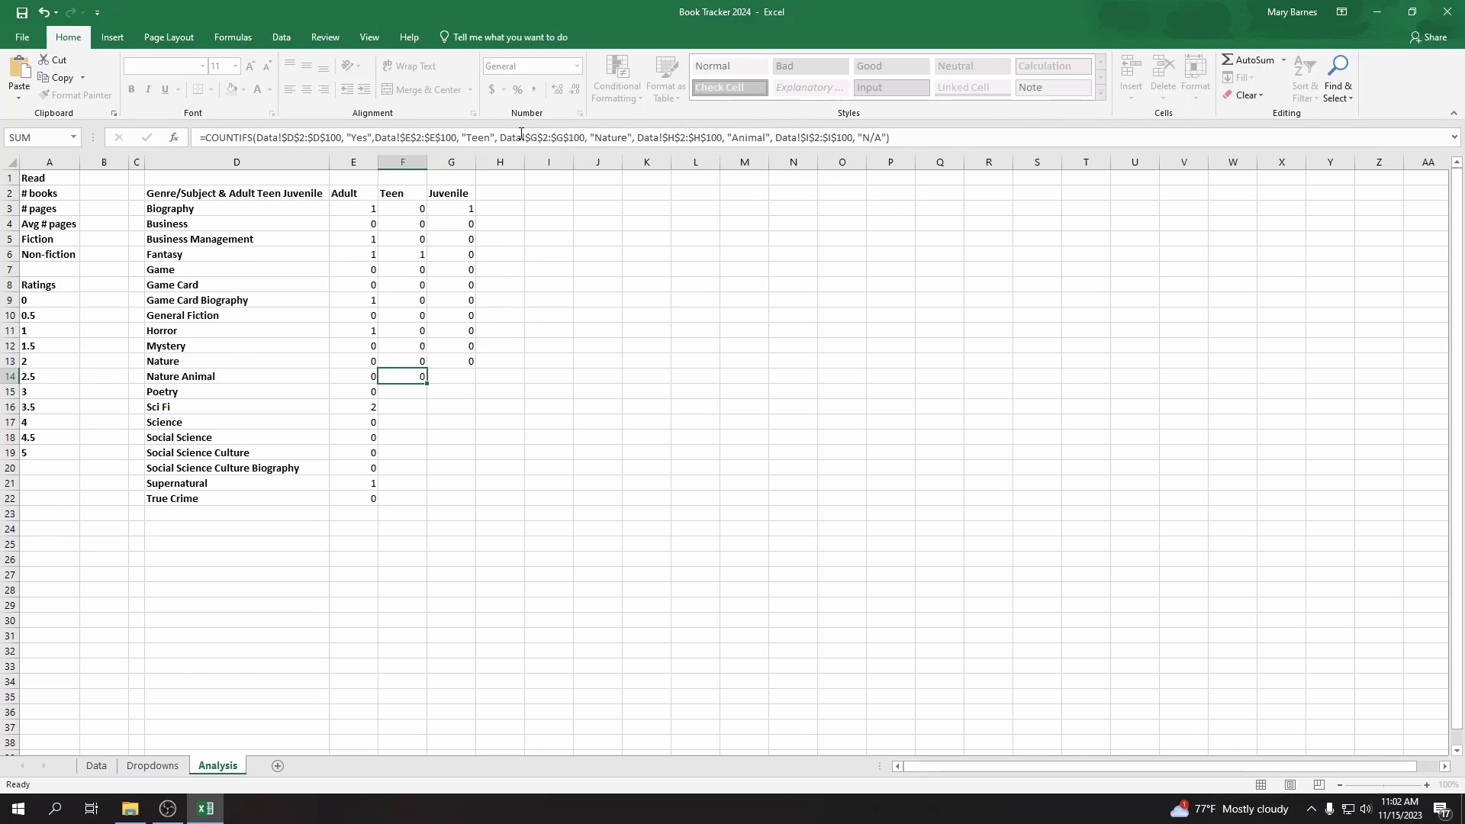
key("Tab")
Step: Fill the Juvenile column's Nature Animal cell G14 with the Nature Animal formula, using "Teen" as the level criterion
left_click(493, 137)
key("ctrl+v")
double_click(491, 137)
key("Delete")
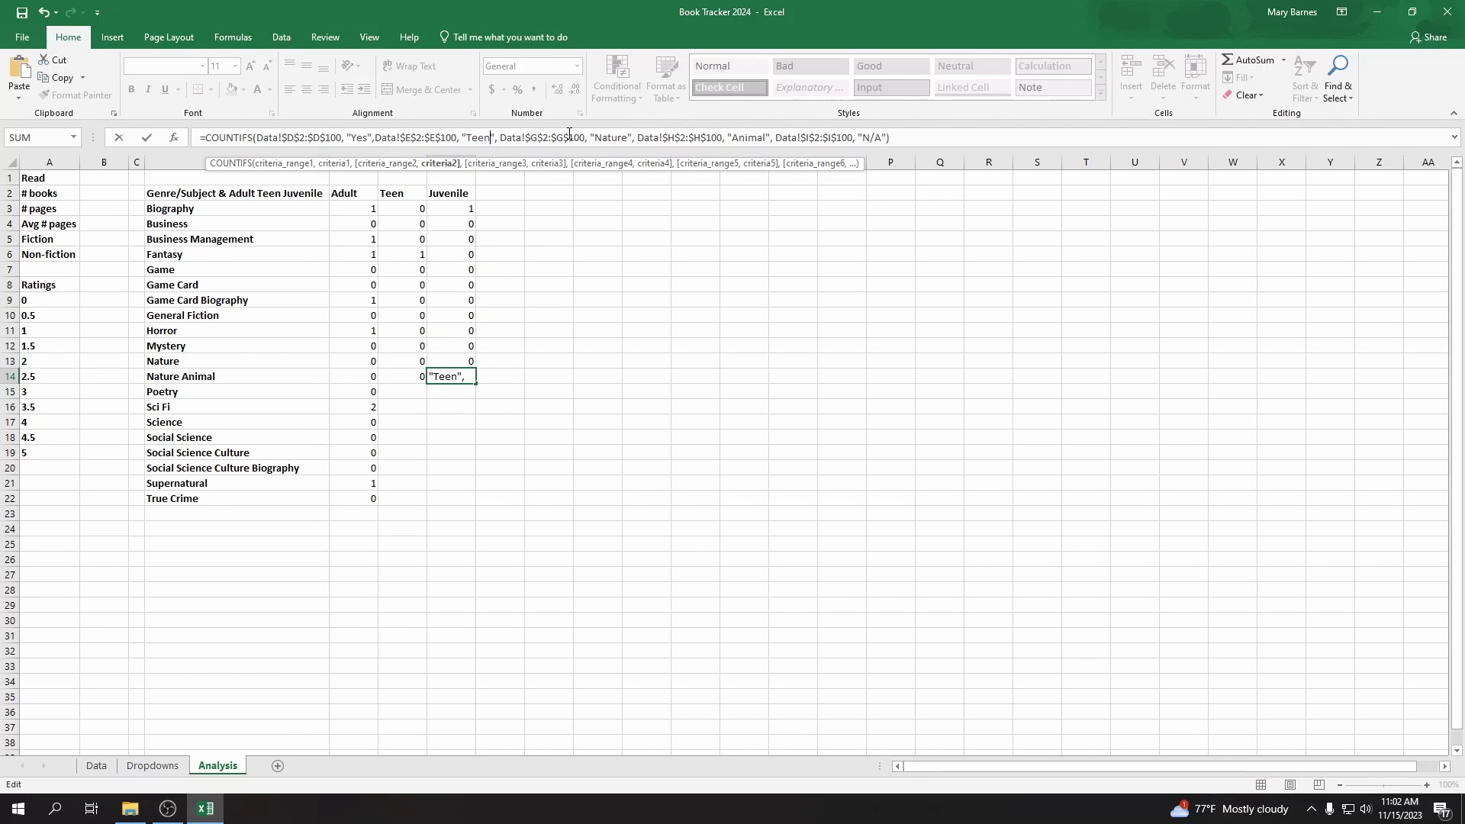
key("Return")
left_click_drag(922, 145, 130, 155)
left_click(404, 391)
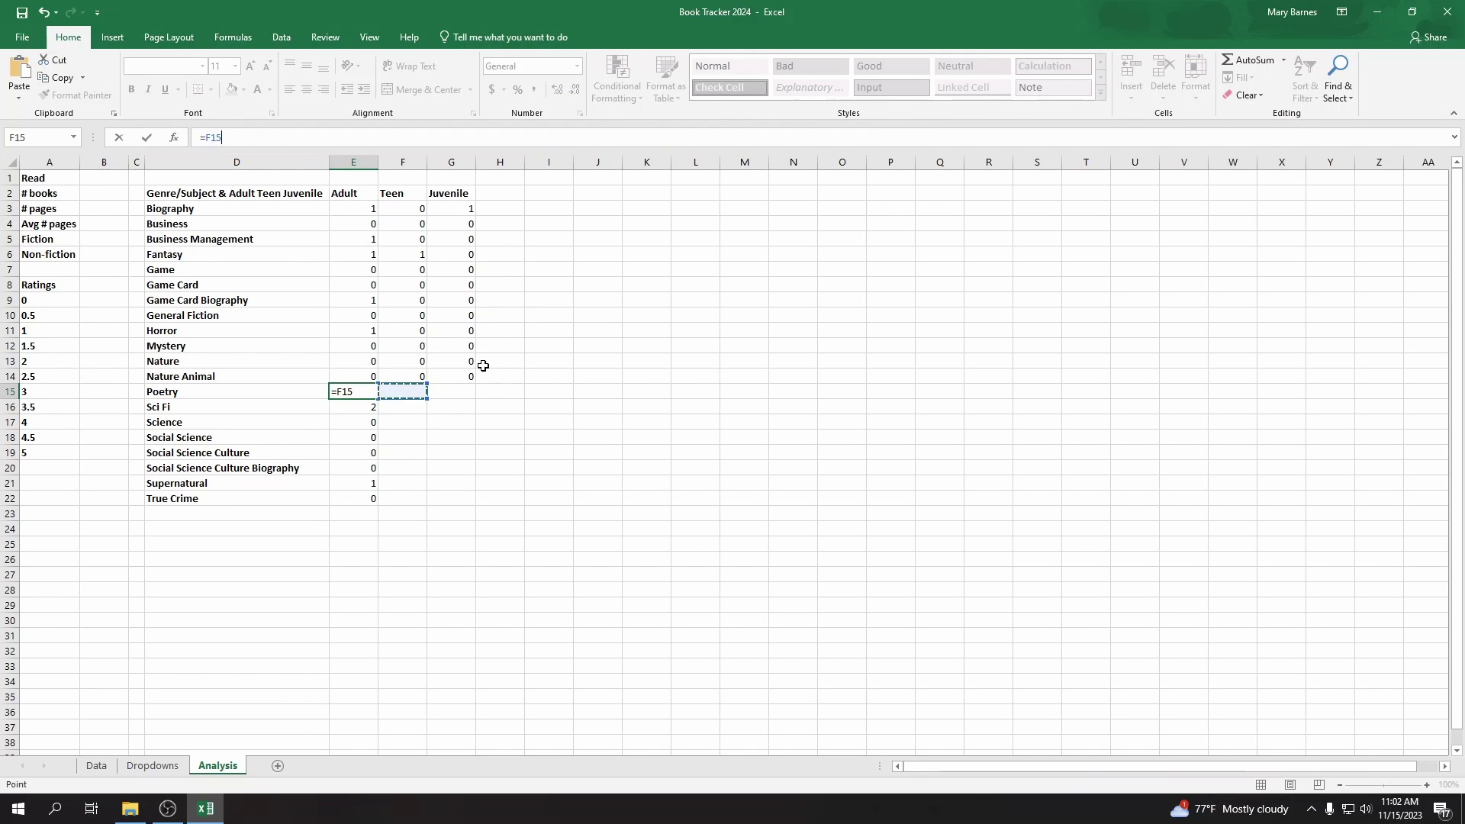
key("Return")
left_click(44, 12)
Step: Fill the Teen Poetry cell F15 with E15's Poetry formula, replacing the "Adult" criterion with "Teen"
key("Tab")
left_click(815, 143)
type("=COUNTIFS(Data!$D$2:$D$100, \"Yes\",Data!$E$2:$E$100, \"Adult\", Data!$G$2:$G$100, \"Poetry\", Data!$H$2:$H$100, \"N/A\", Data!$I$2:$I$100, \"N/A\")")
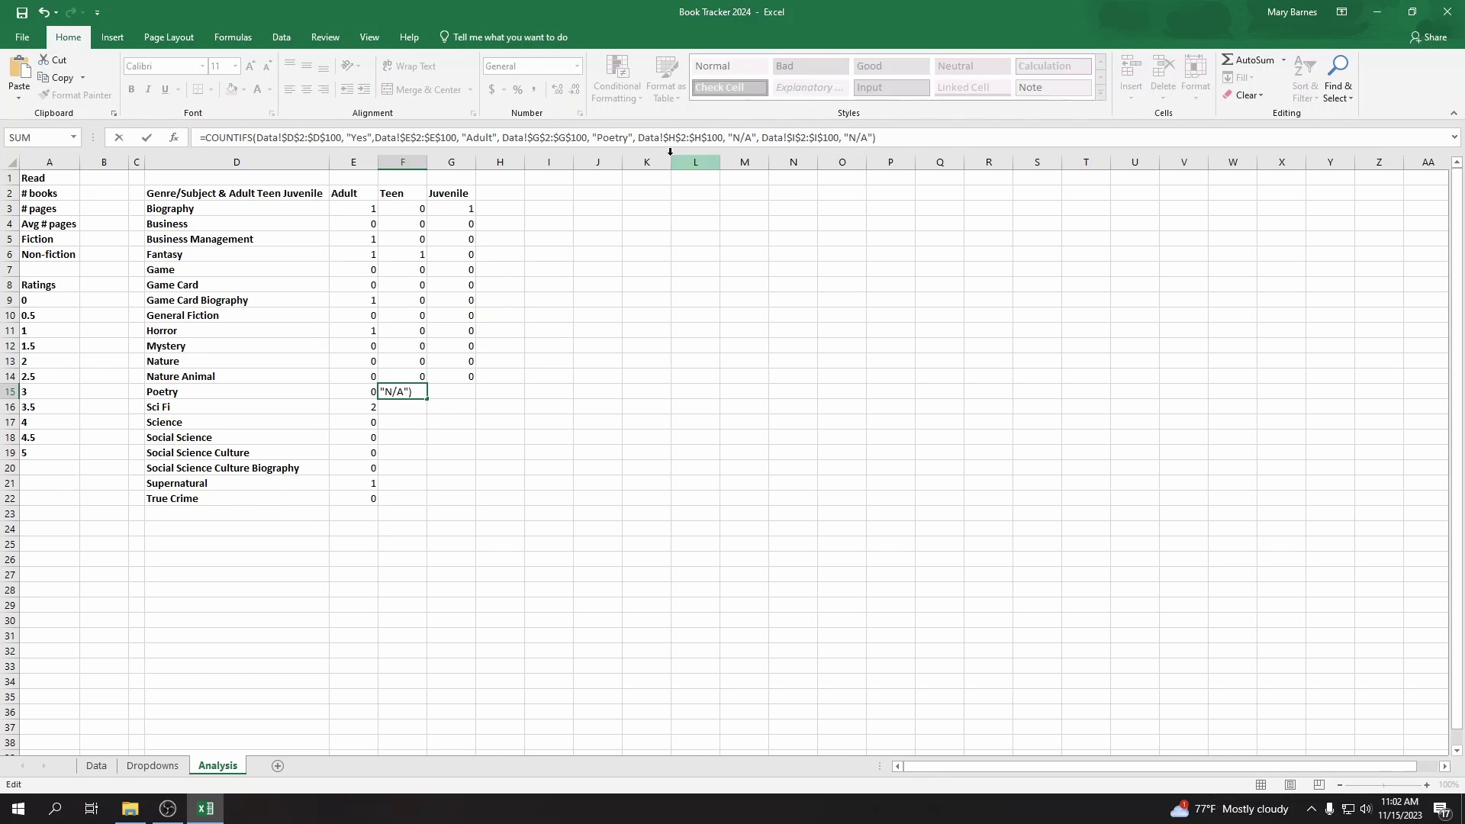
left_click(487, 137)
type("en")
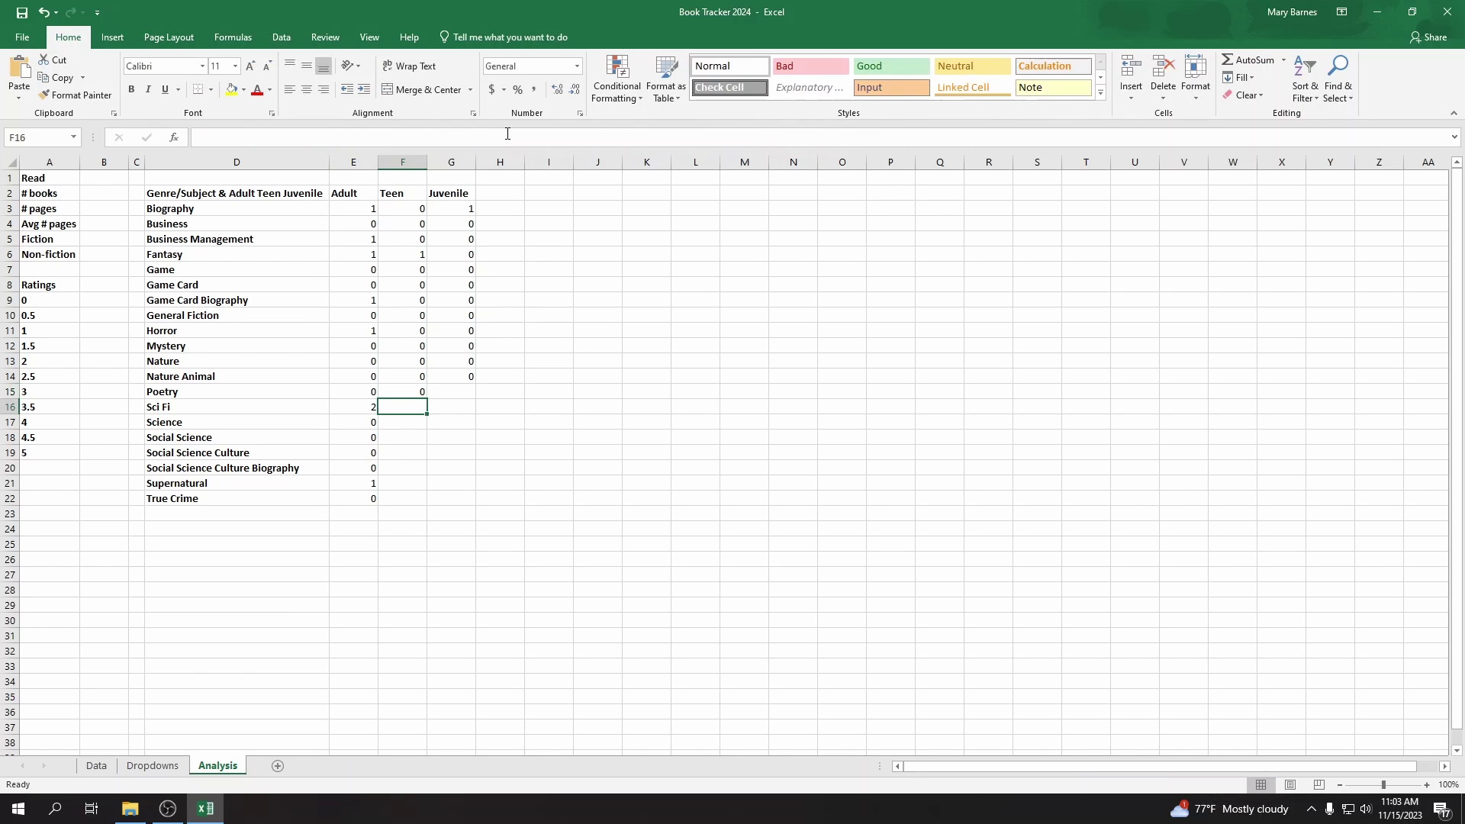
Step: Fill the Juvenile Poetry cell G15 with the copied Poetry formula, replacing the "Adult" criterion with "Juvenile"
key("Tab")
left_click(544, 135)
type("=COUNTIFS(Data!$D$2:$D$100, \"Yes\",Data!$E$2:$E$100, \"Adult\", Data!$G$2:$G$100, \"Poetry\", Data!$H$2:$H$100, \"N/A\", Data!$I$2:$I$100, \"N/A\")")
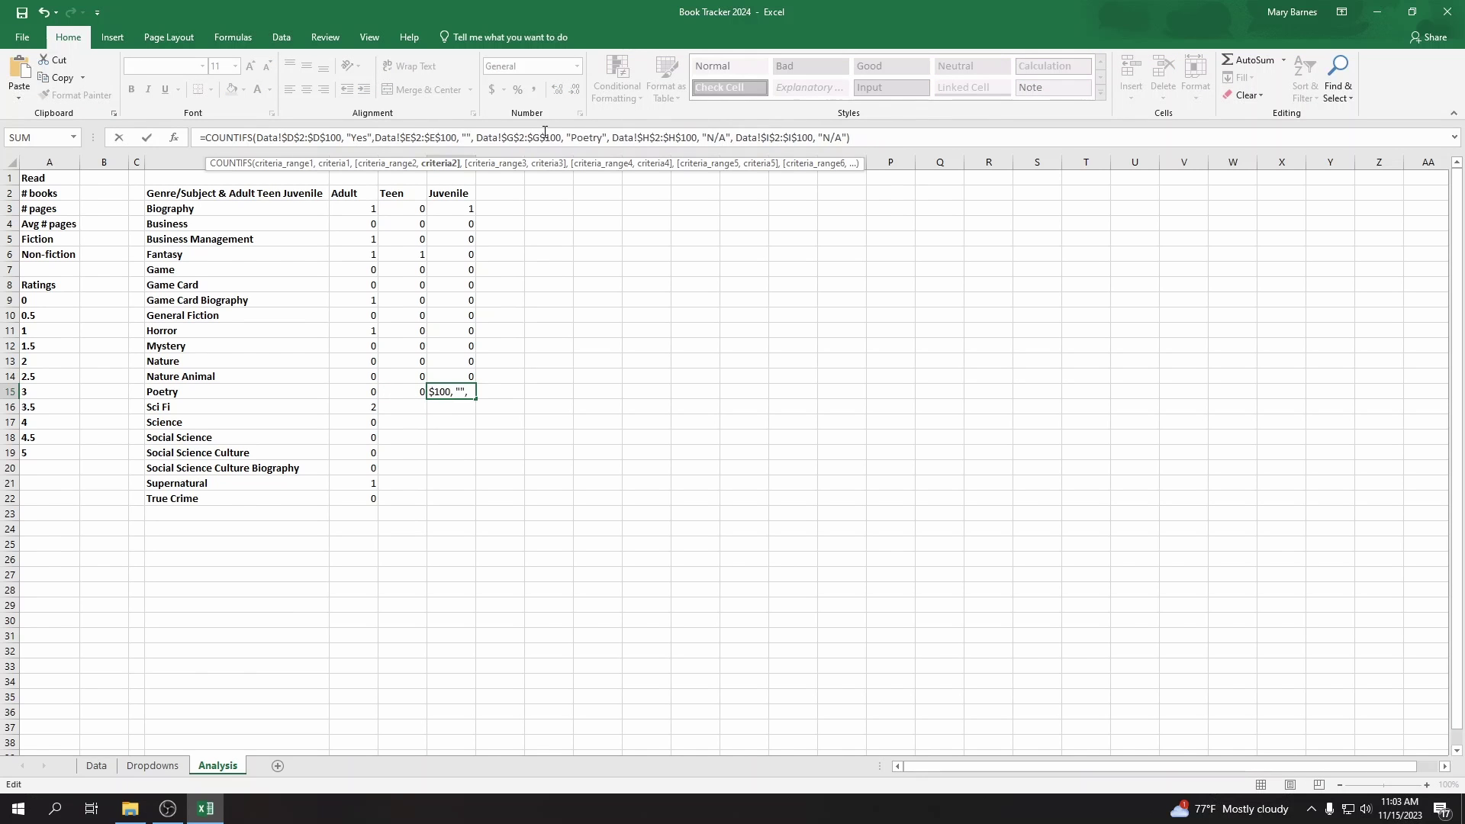
type("Juvenile")
key("Return")
Step: Fill the Teen Sci Fi cell F16 with E16's Sci Fi formula, replacing the "Adult" criterion with "Teen"
key("Left")
key("Left")
triple_click(545, 134)
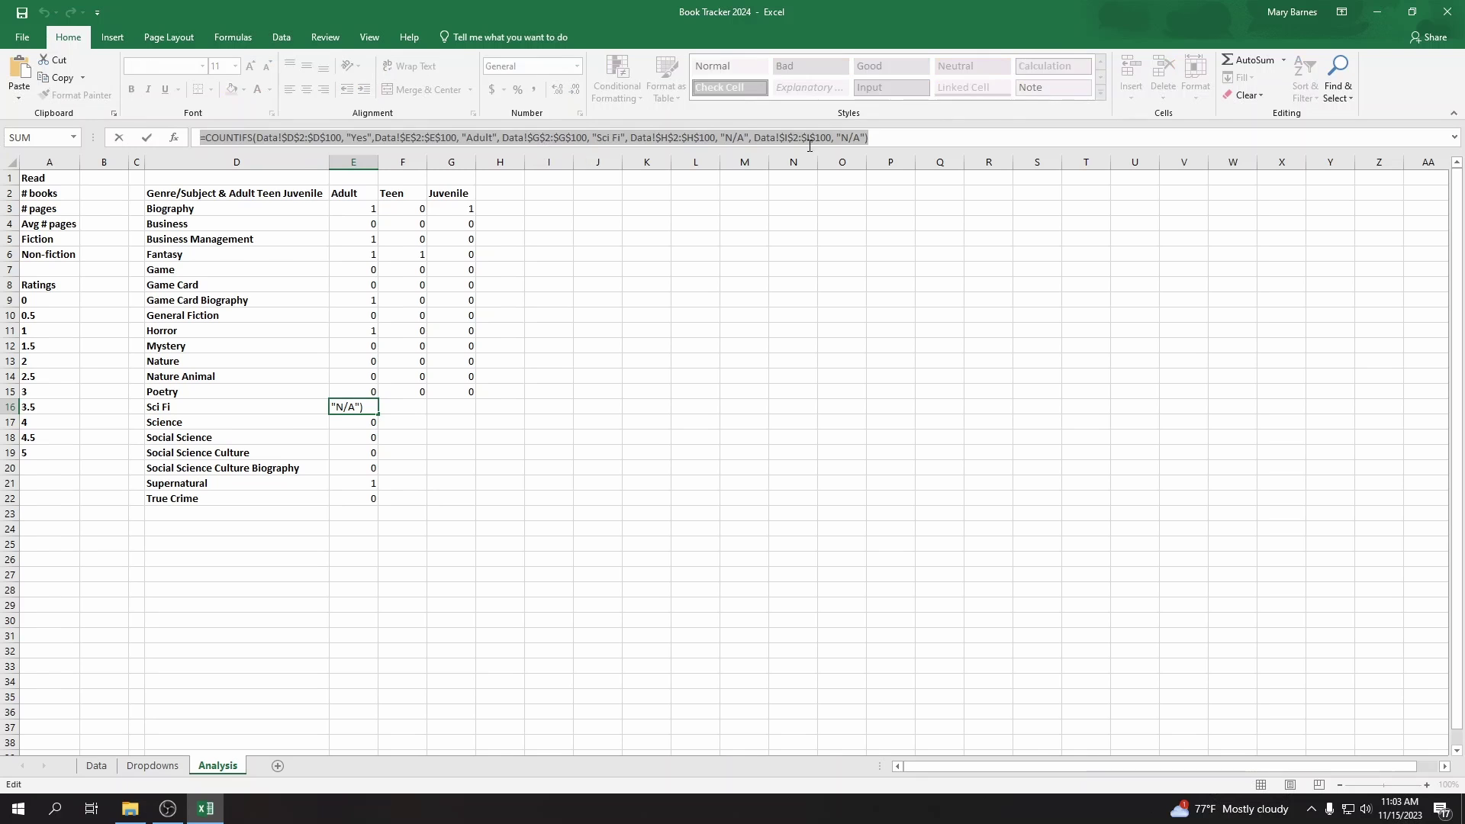
key("ctrl+c")
key("Return")
key("Up")
key("Right")
left_click(755, 140)
key("ctrl+v")
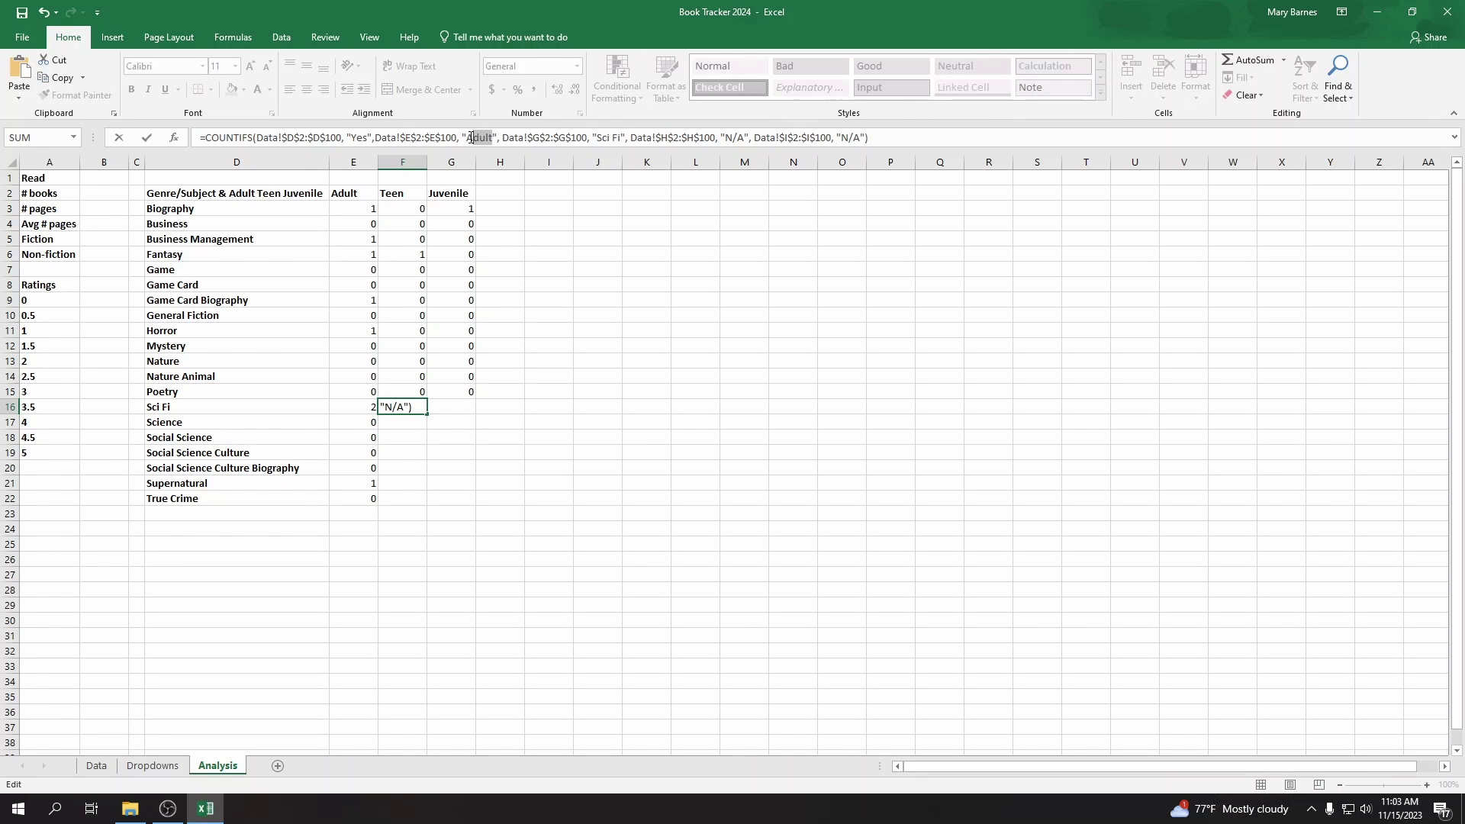
type("Teen")
key("Return")
Step: Fill the Juvenile Sci Fi cell G16 with the copied Sci Fi formula, replacing the "Adult" criterion with "Juvenile"
key("Up")
key("Right")
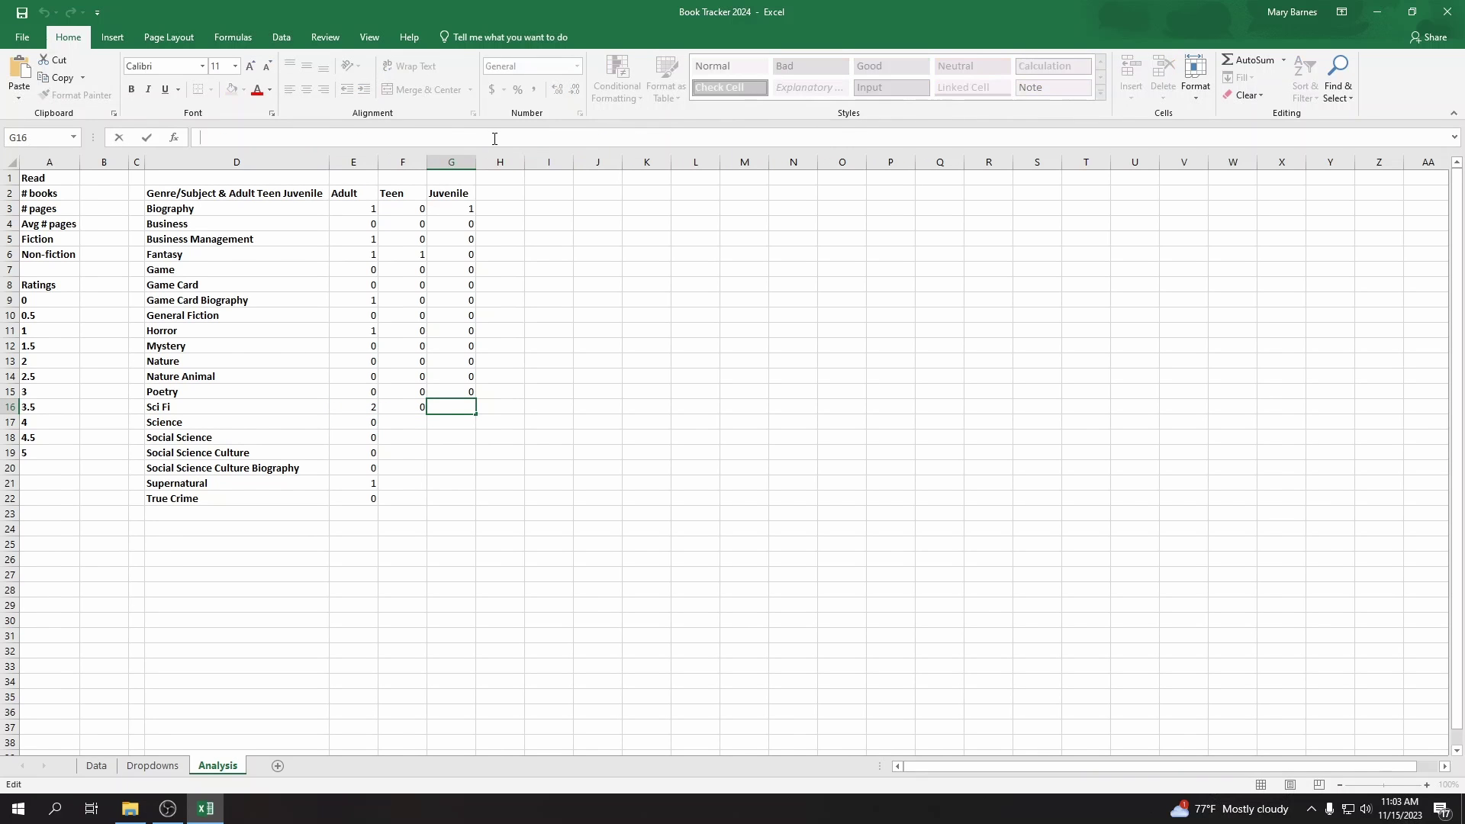
left_click(529, 134)
key("ctrl+v")
double_click(474, 137)
type("Juvenile")
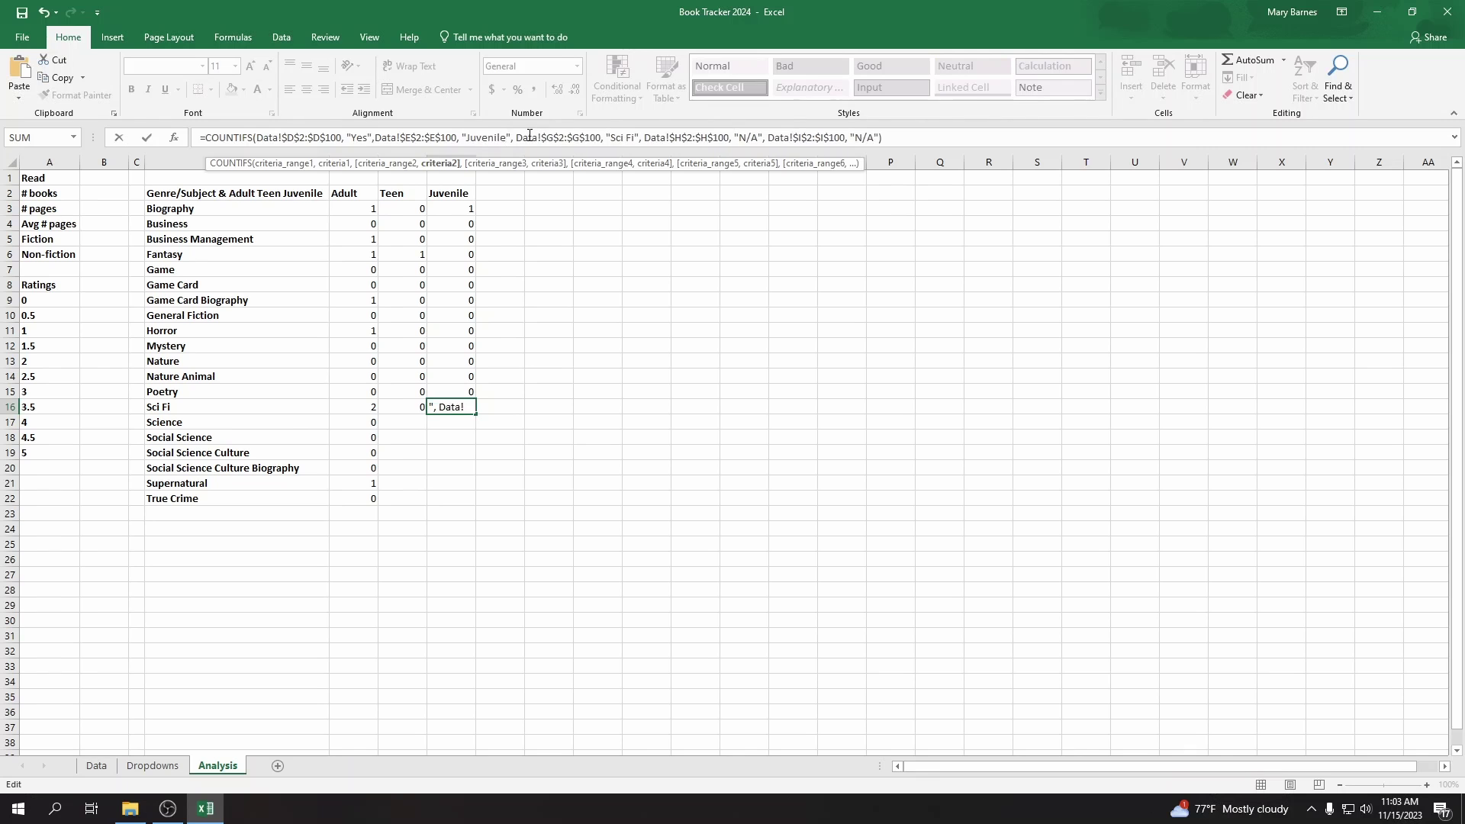
key("Return")
Step: Fill the Teen Science cell F17 with E17's Science formula, replacing the "Adult" criterion with "Teen"
key("Left")
key("Left")
left_click(900, 144)
left_click_drag(900, 145, 167, 148)
key("ctrl+c")
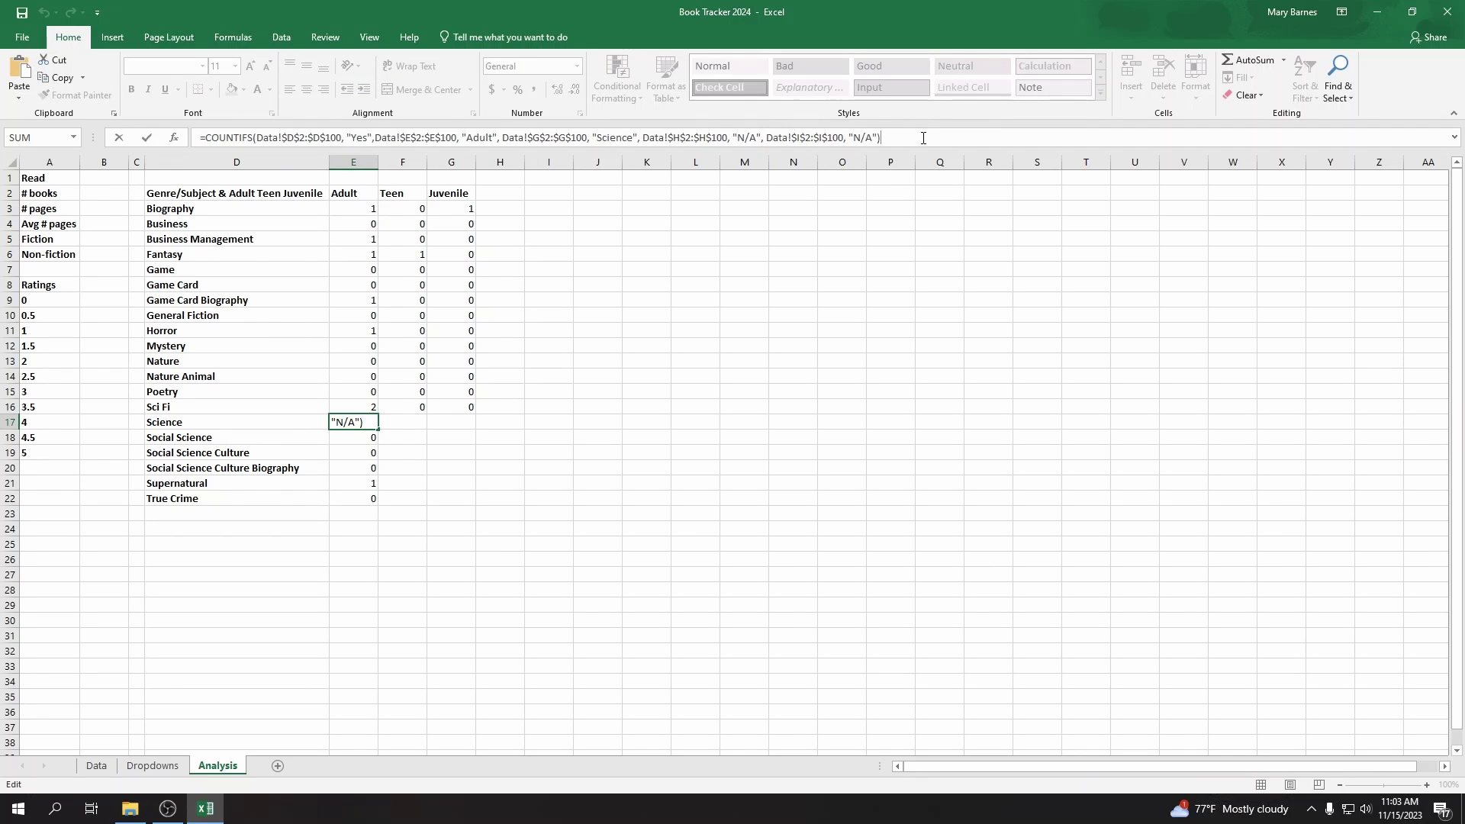
key("Return")
key("Up")
key("Right")
left_click(733, 140)
key("ctrl+v")
double_click(471, 137)
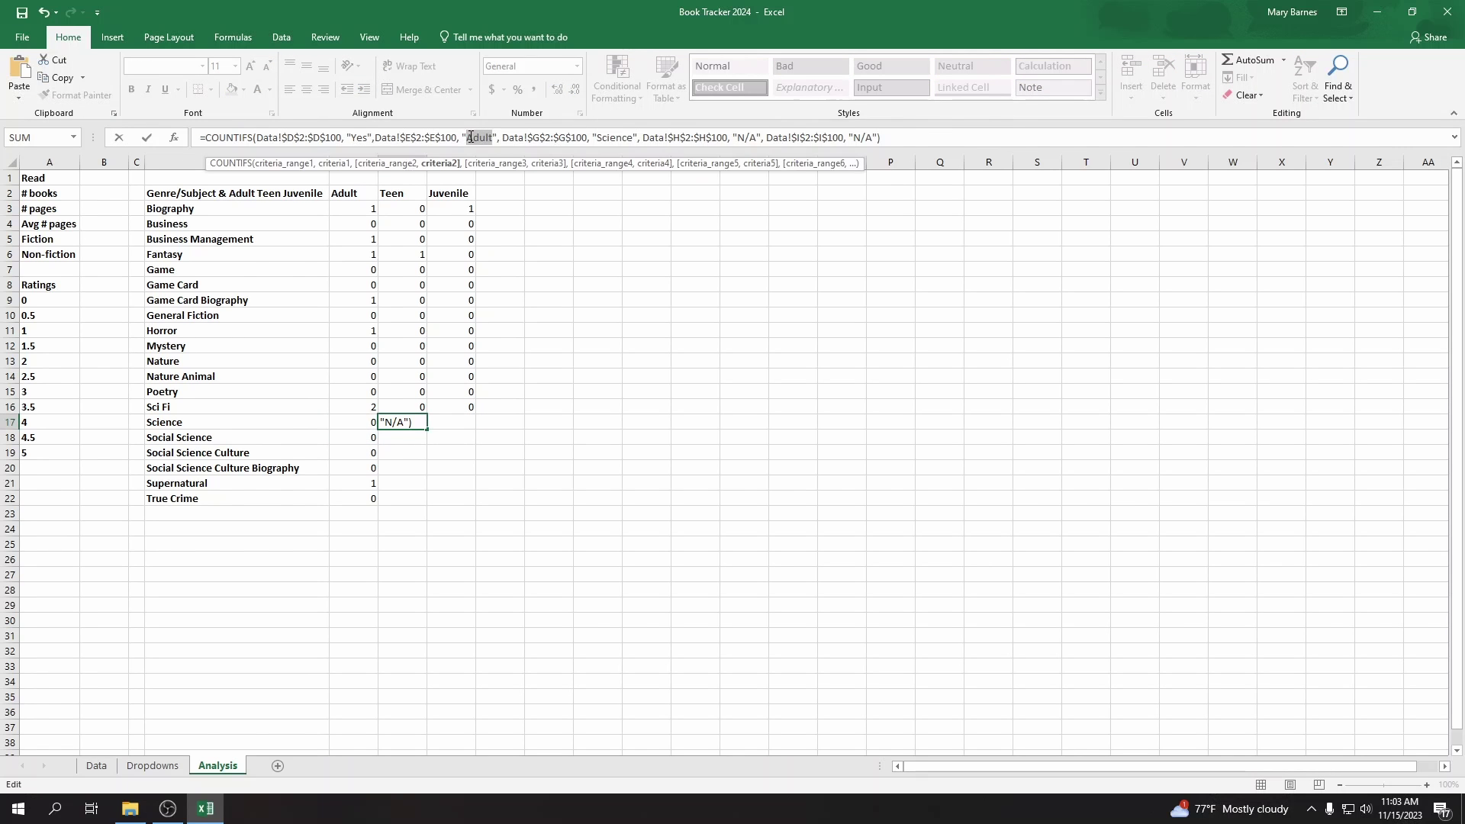
key("Return")
Step: Fill the Juvenile Science cell G17 with the copied Science formula, replacing the "Adult" criterion with "Juvenile"
key("Up")
key("Right")
left_click(471, 137)
key("ctrl+v")
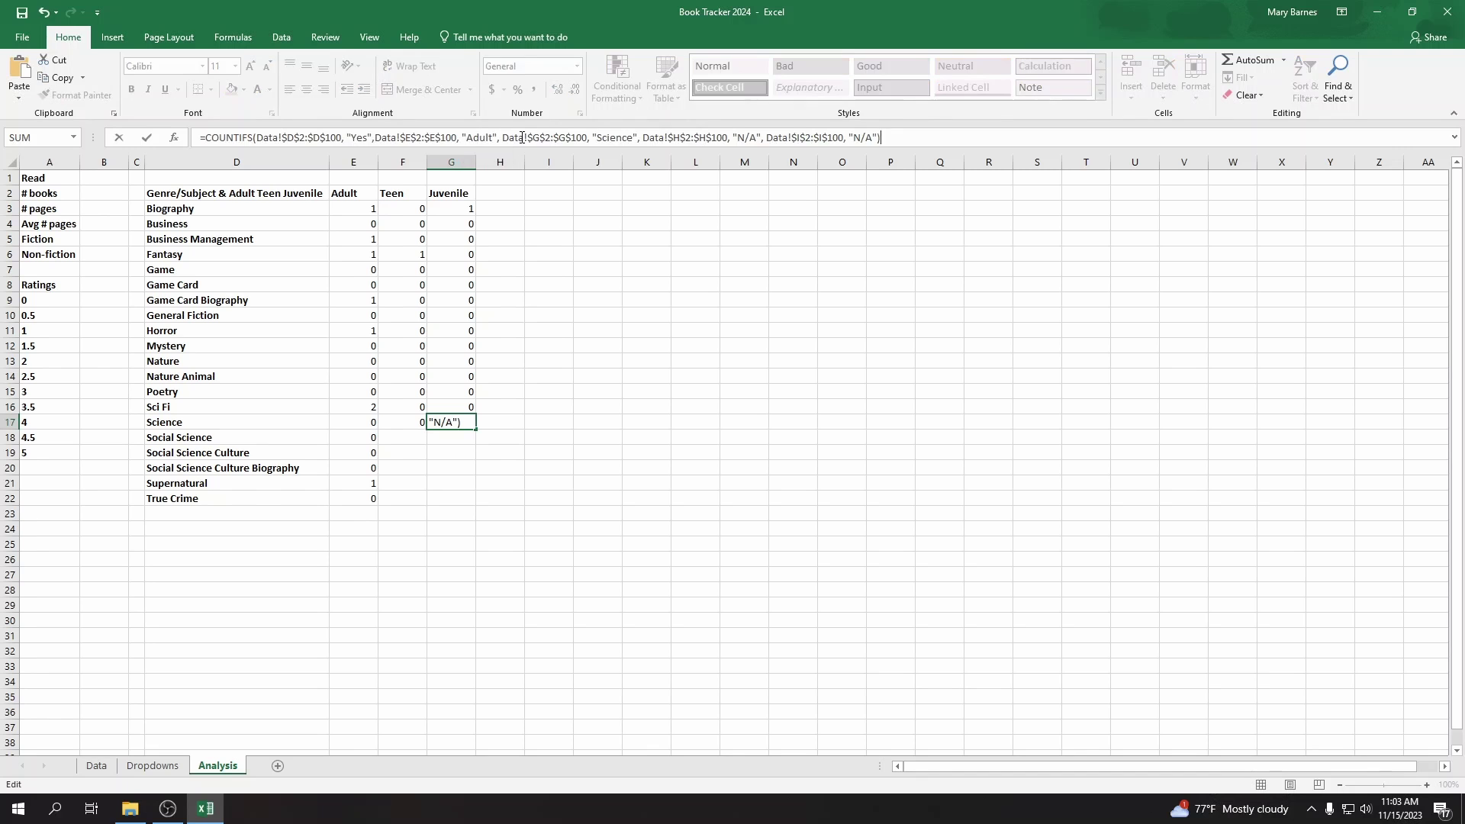
left_click(494, 139)
key("BackSpace")
key("BackSpace")
key("BackSpace")
key("BackSpace")
key("BackSpace")
type("Juvenile")
key("Return")
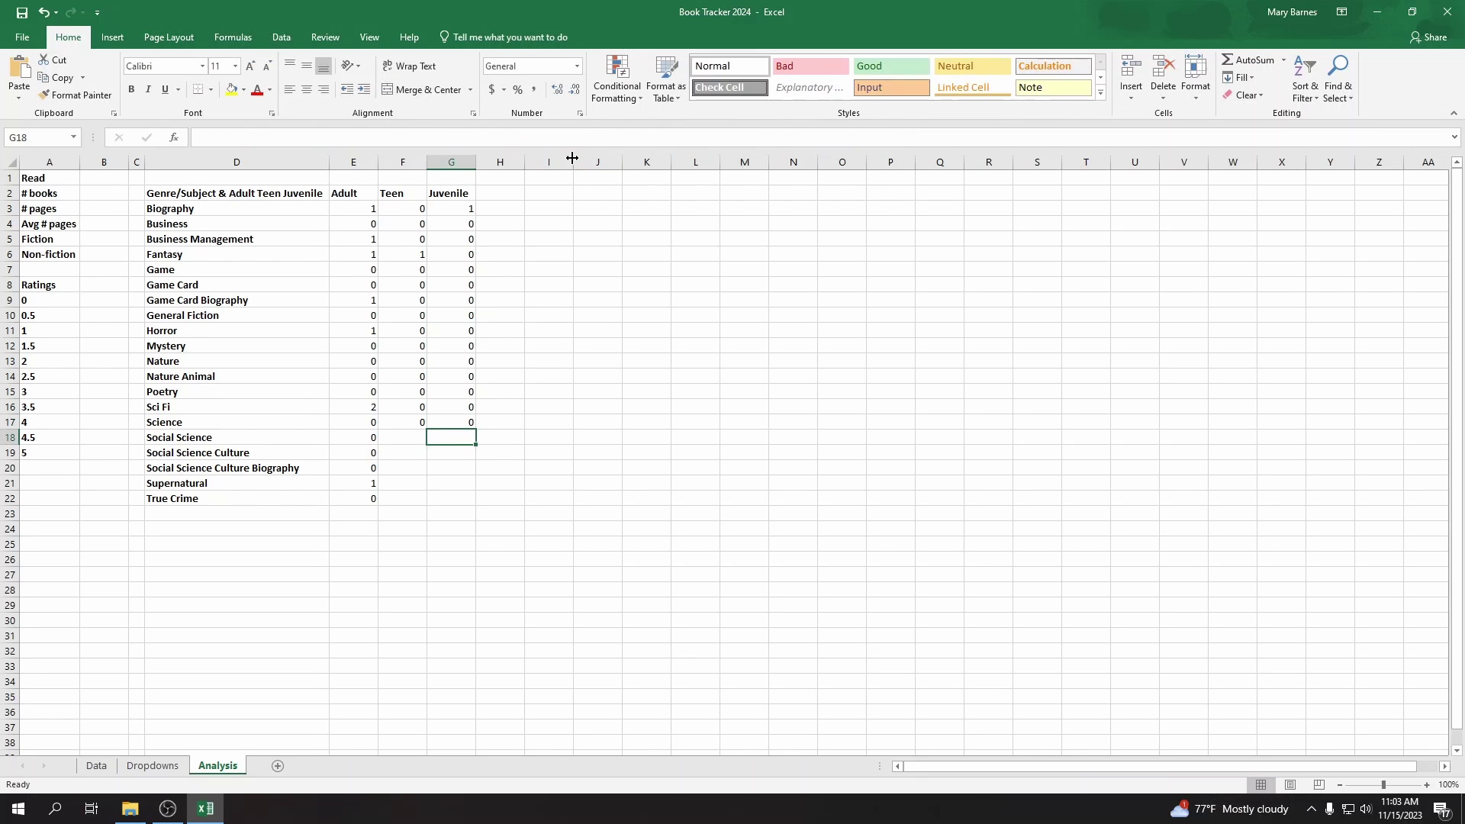
left_click(400, 139)
key("ctrl+v")
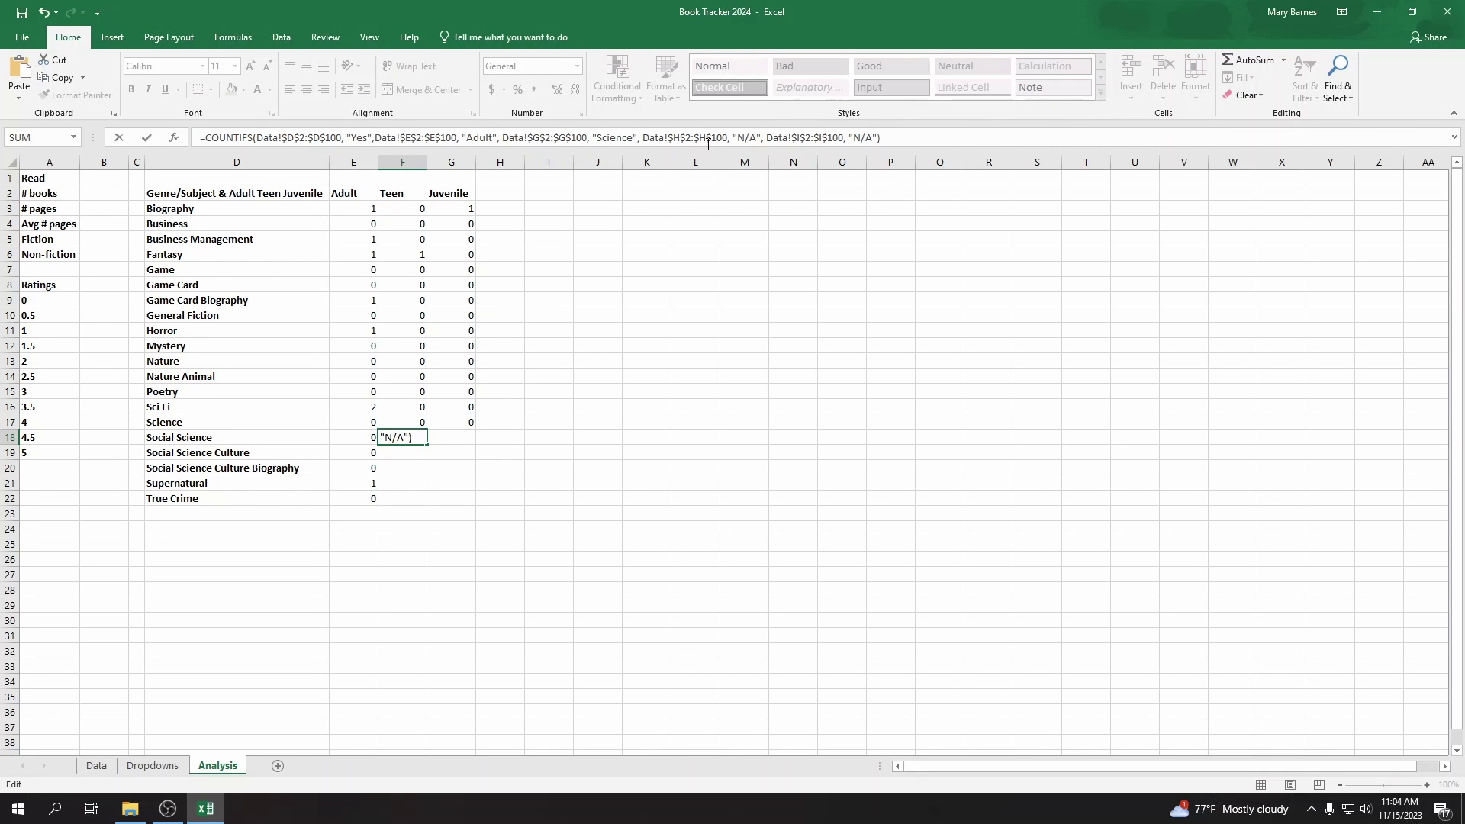
key("Escape")
Step: Fill the Teen Social Science cell F18 with E18's Social Science formula, replacing the "Adult" criterion with "Teen"
left_click(363, 422)
key("ctrl+c")
left_click(367, 436)
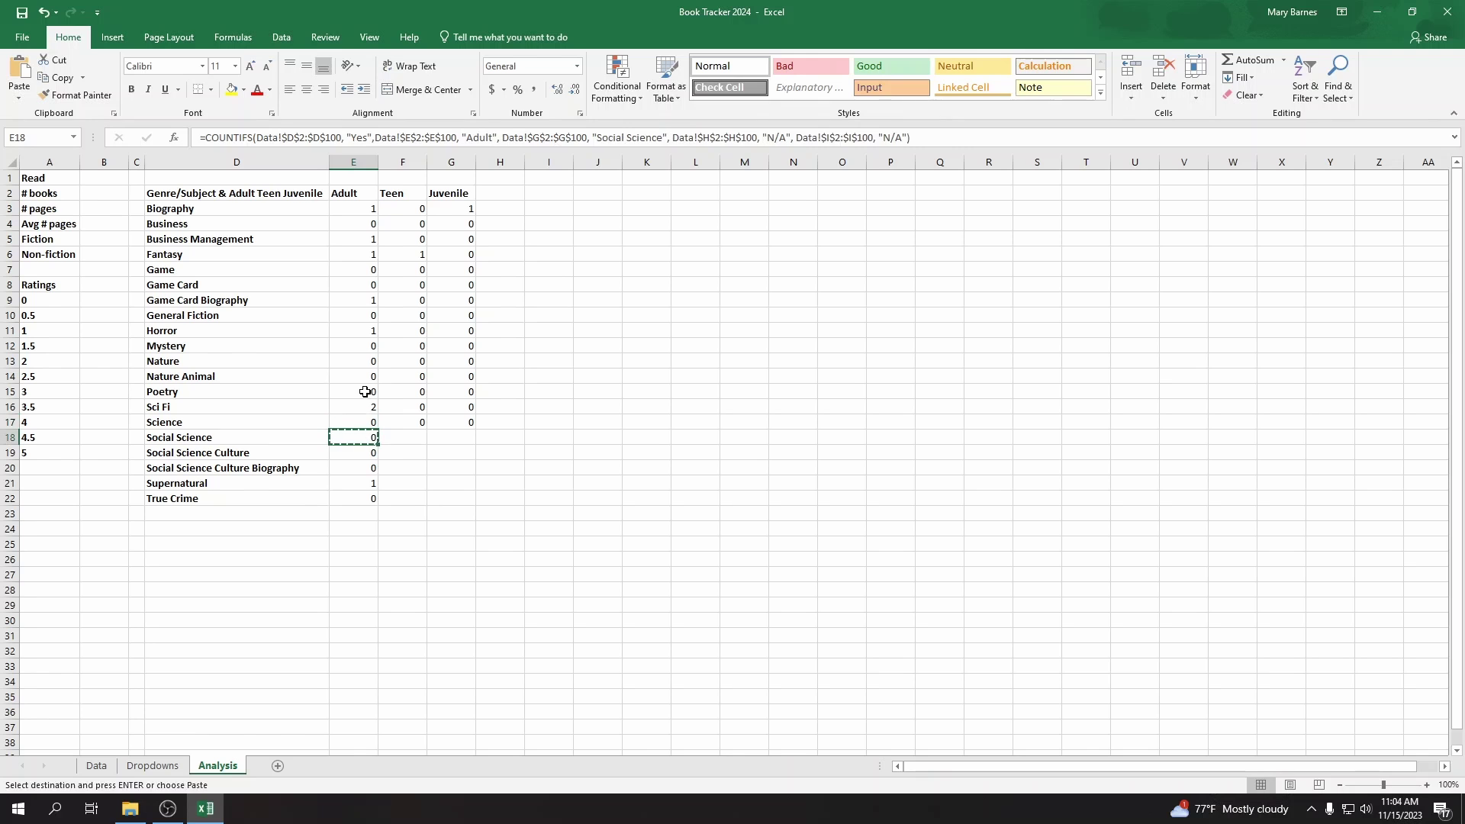
key("ctrl+v")
key("Return")
key("Up")
key("Right")
key("ctrl+v")
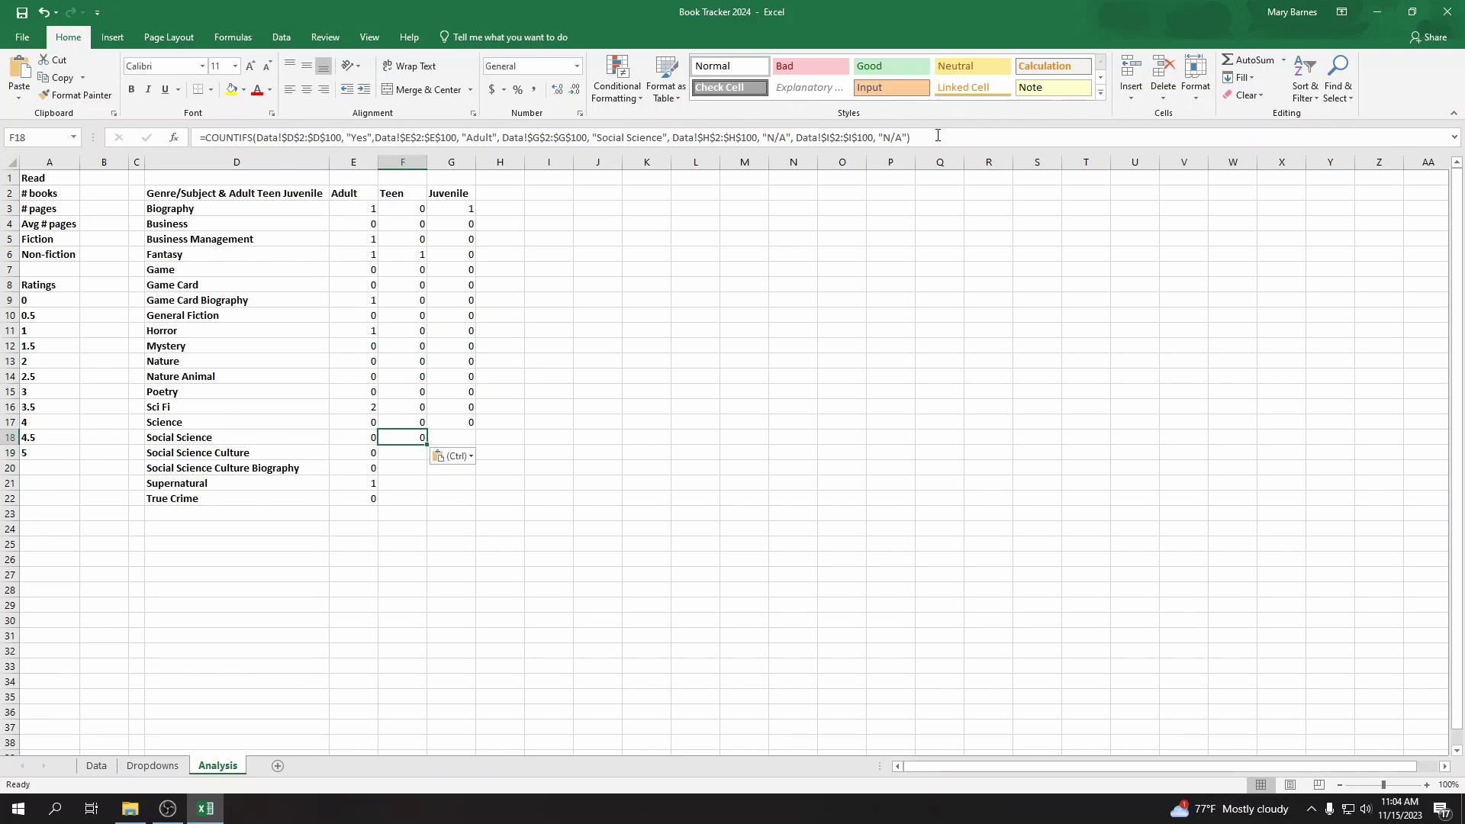
left_click(512, 138)
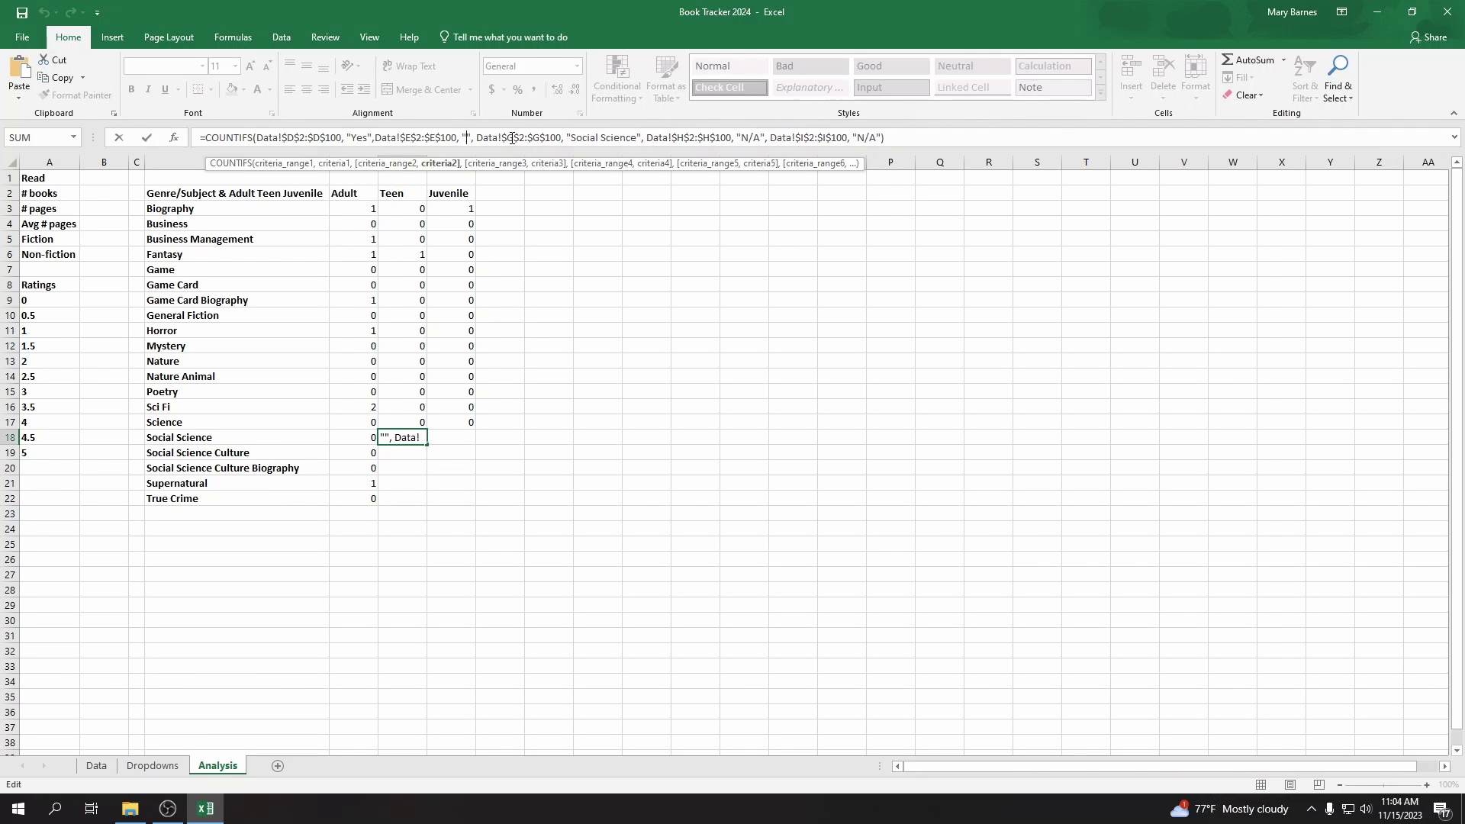
key("Return")
Step: Fill the Juvenile Social Science cell G18 with the copied Social Science formula, replacing the "Adult" criterion with "Juvenile"
key("Up")
key("Right")
key("ctrl+v")
left_click(495, 138)
key("BackSpace")
key("BackSpace")
key("BackSpace")
key("BackSpace")
key("BackSpace")
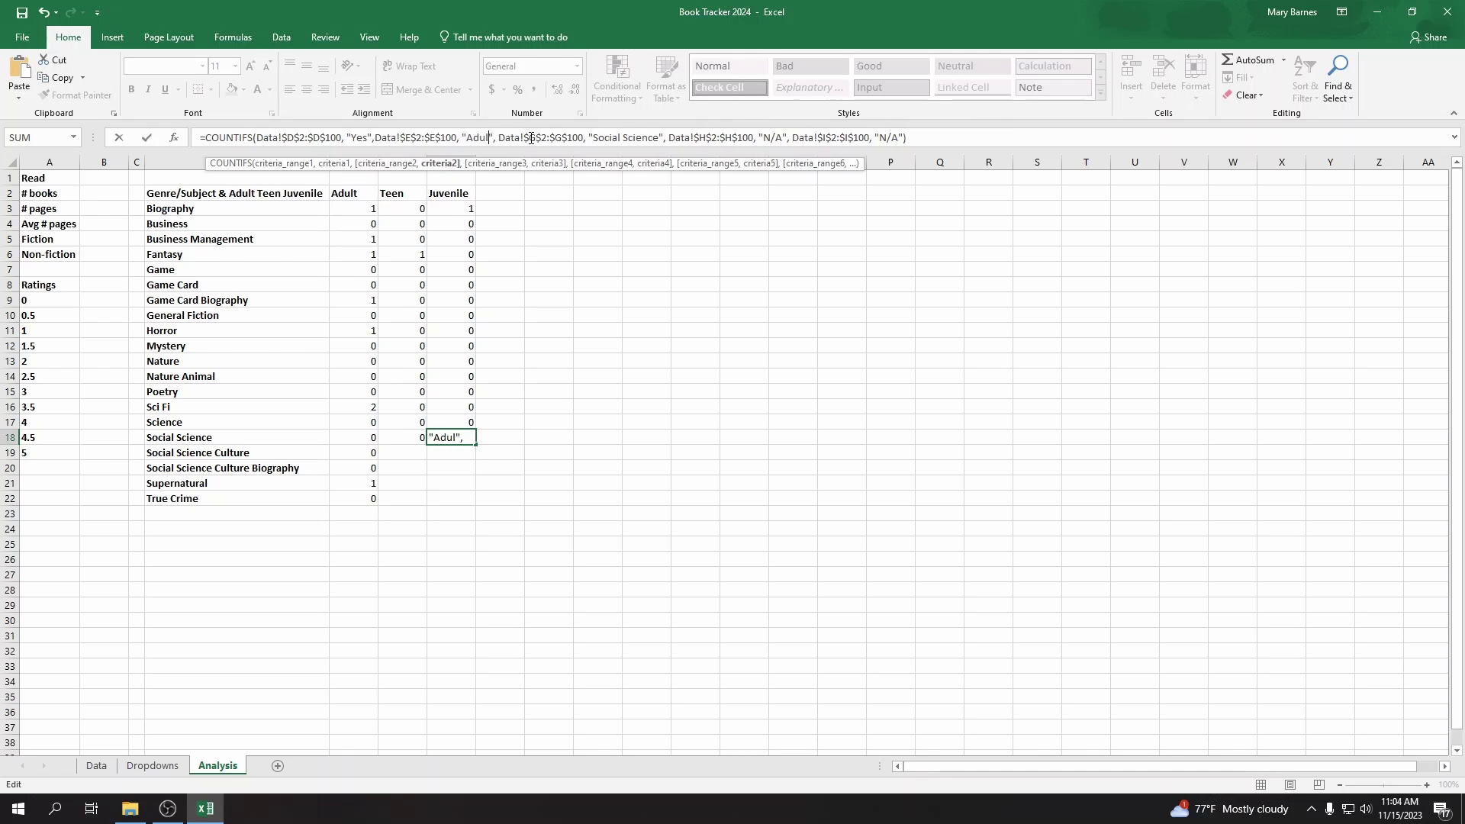
type("Juvenile")
key("Return")
Step: Fill the Teen Social Science Culture cell F19 with E19's formula, replacing the "Adult" criterion with "Teen"
key("Left")
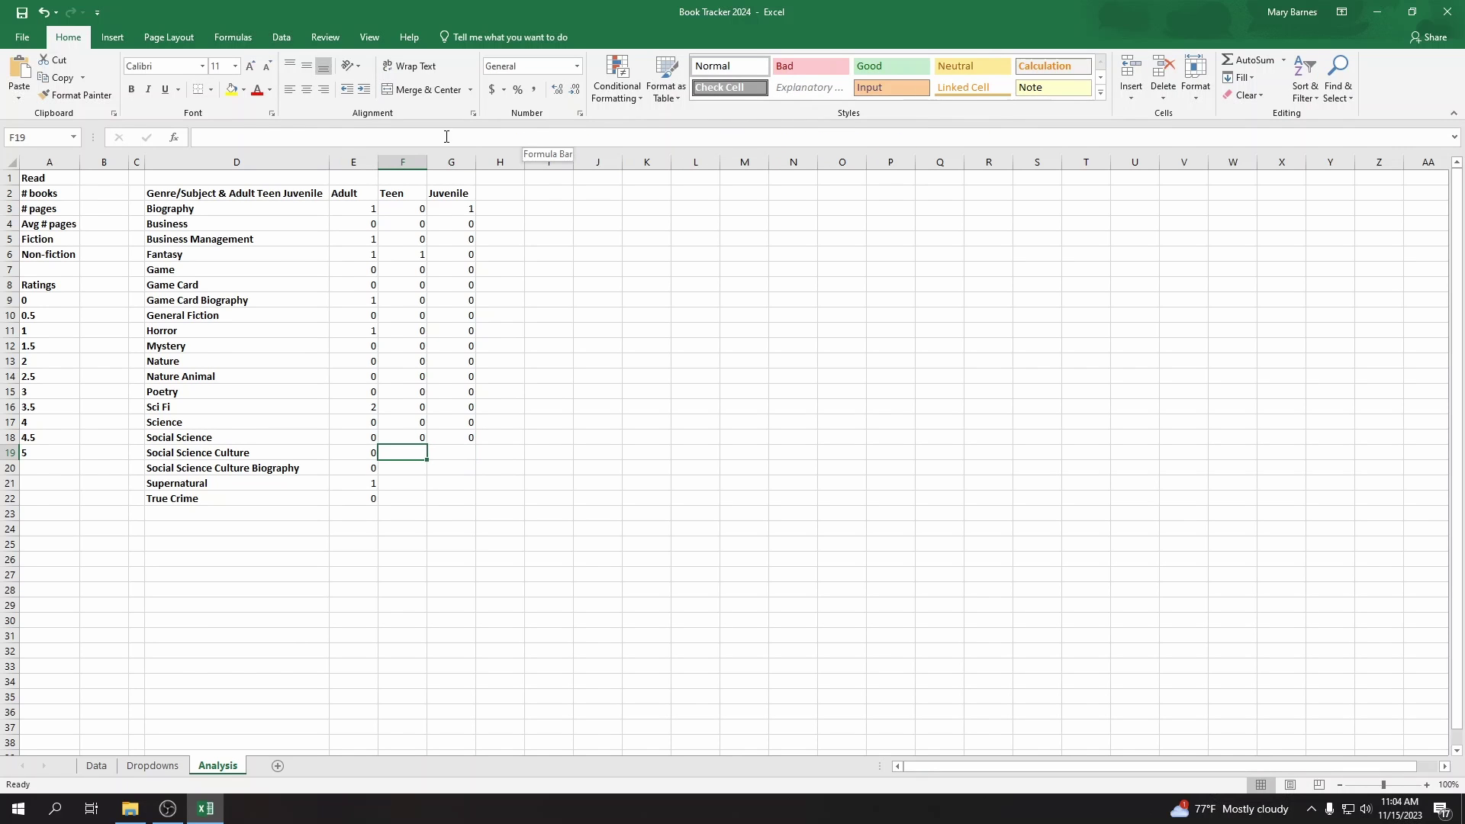
left_click(347, 454)
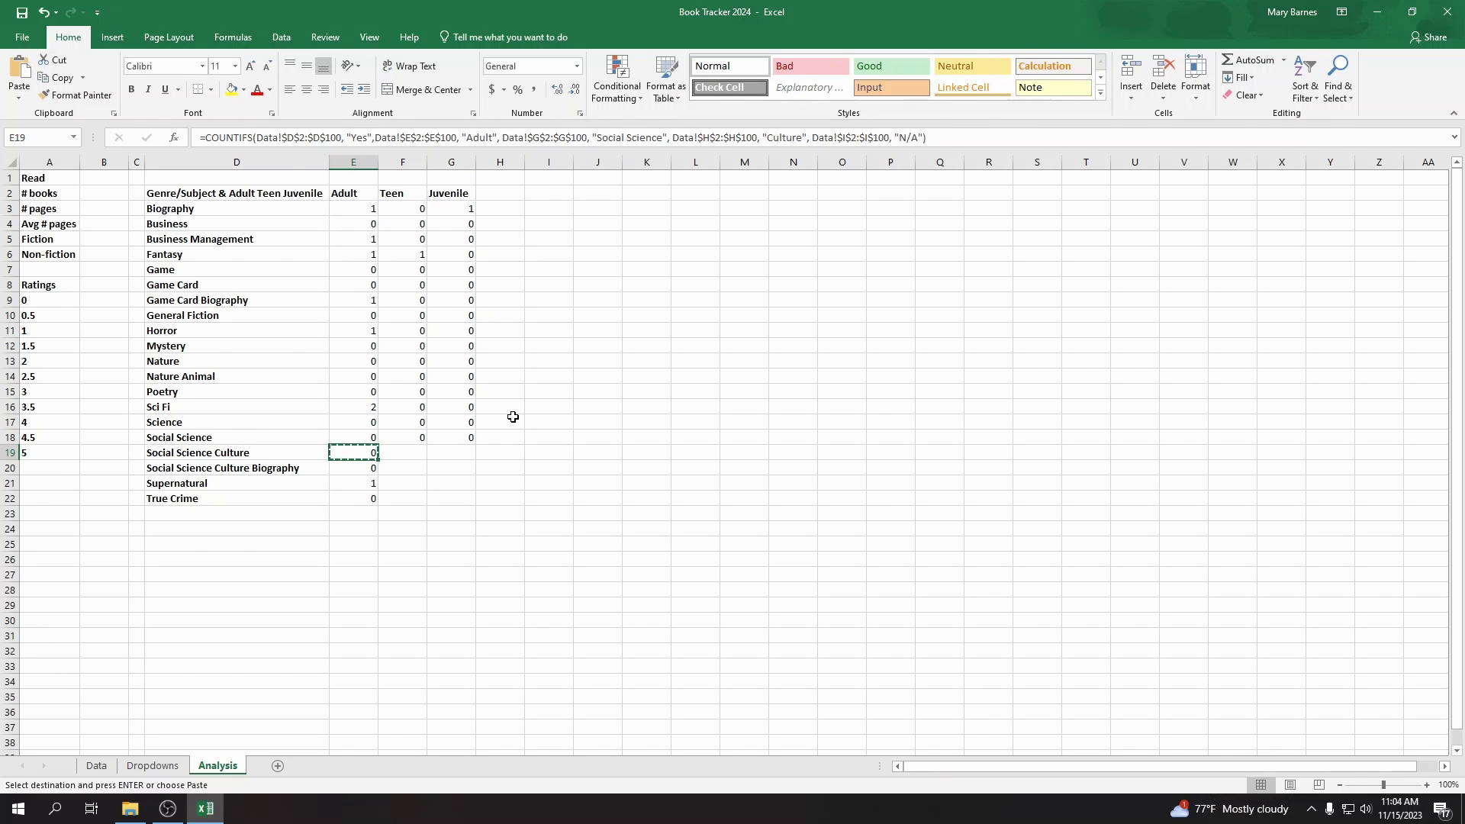
key("Escape")
key("Right")
left_click(366, 451)
left_click_drag(954, 138, 935, 87)
key("ctrl+c")
key("Tab")
key("ctrl+v")
left_click(496, 138)
key("BackSpace")
key("BackSpace")
key("BackSpace")
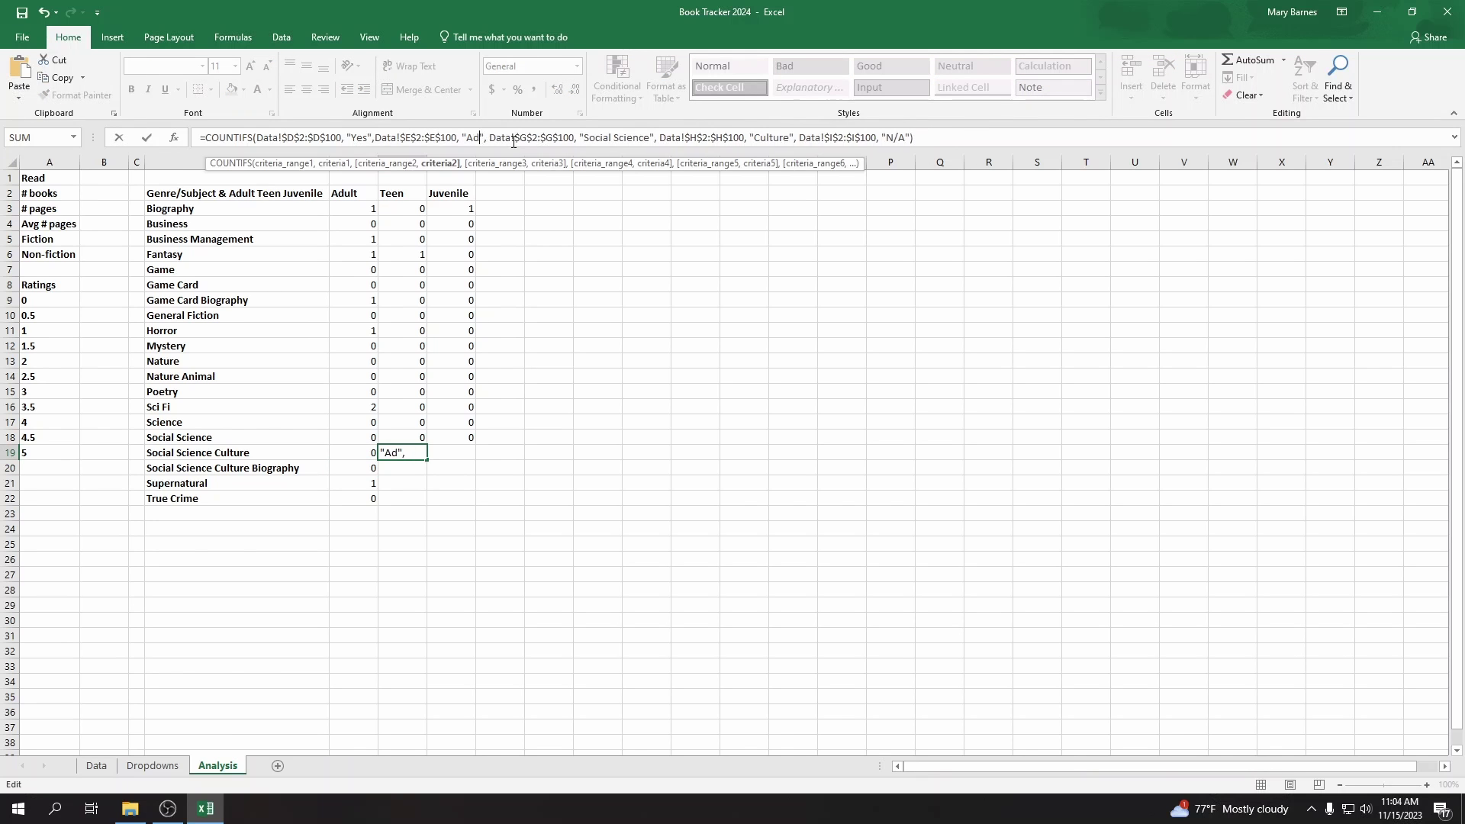
type("en")
key("Tab")
Step: Fill the Juvenile Social Science Culture cell G19 with the copied formula, replacing the "Adult" criterion with "Juvenile"
key("ctrl+v")
left_click(516, 135)
key("BackSpace")
key("BackSpace")
key("BackSpace")
key("BackSpace")
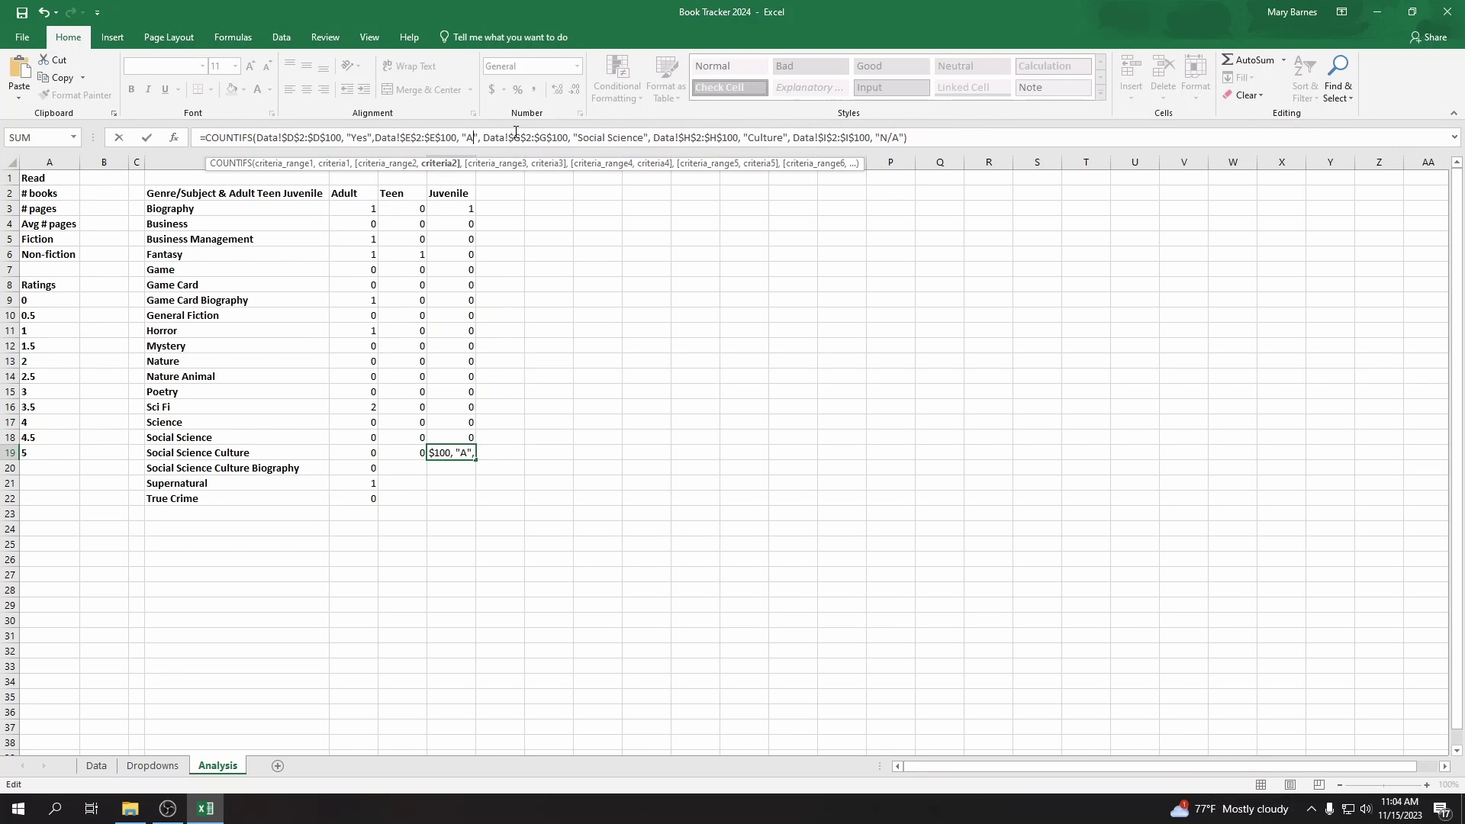
type("Juv")
key("Return")
Step: Fill the Teen Social Science Culture Biography cell F20 with E20's formula, replacing the "Adult" criterion with "Teen"
key("Left")
key("Left")
left_click(1017, 140)
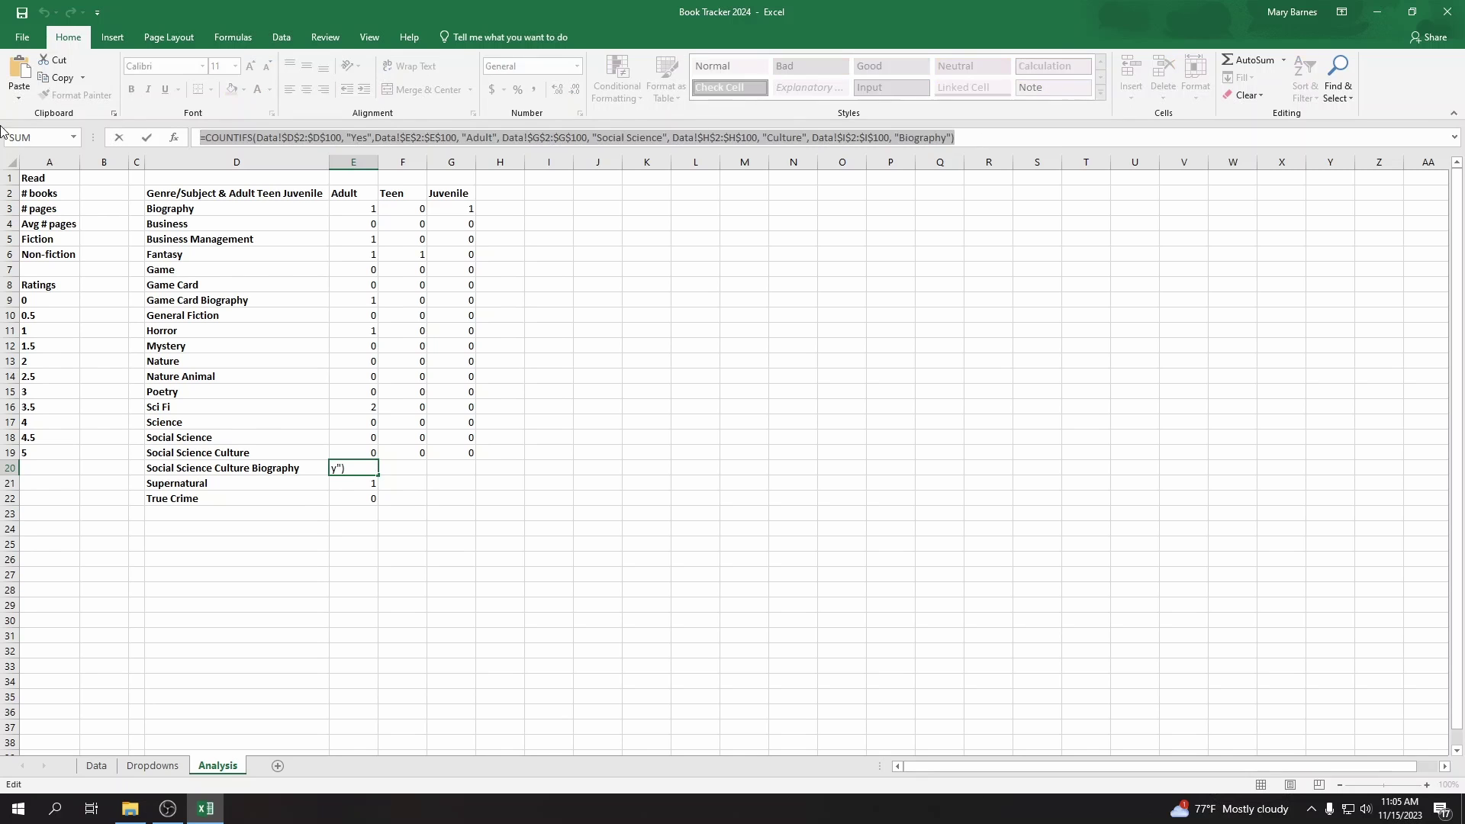
key("Tab")
key("ctrl+v")
left_click(1018, 140)
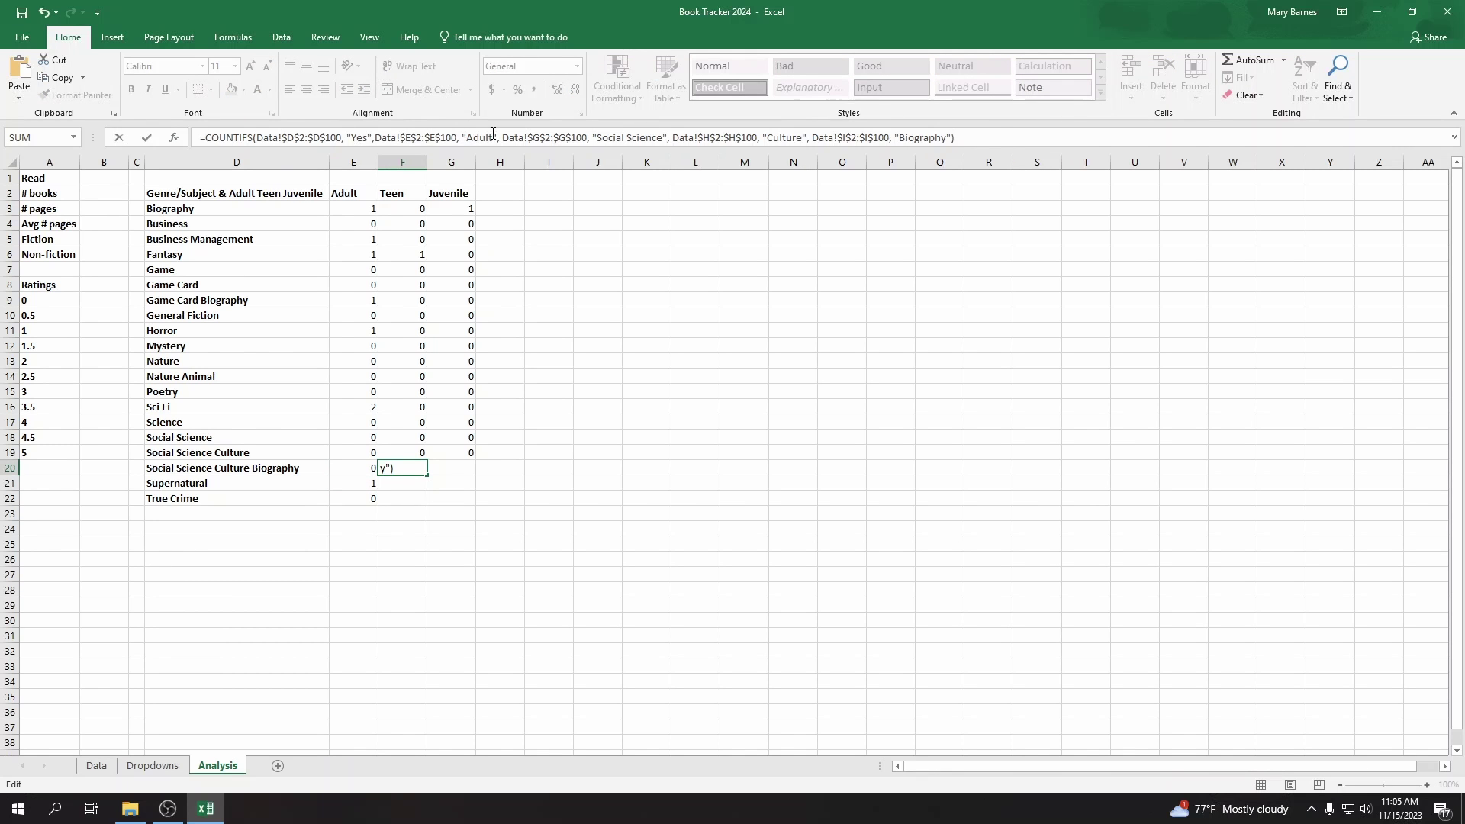
left_click(492, 135)
key("BackSpace")
key("BackSpace")
key("BackSpace")
key("BackSpace")
key("BackSpace")
key("Tab")
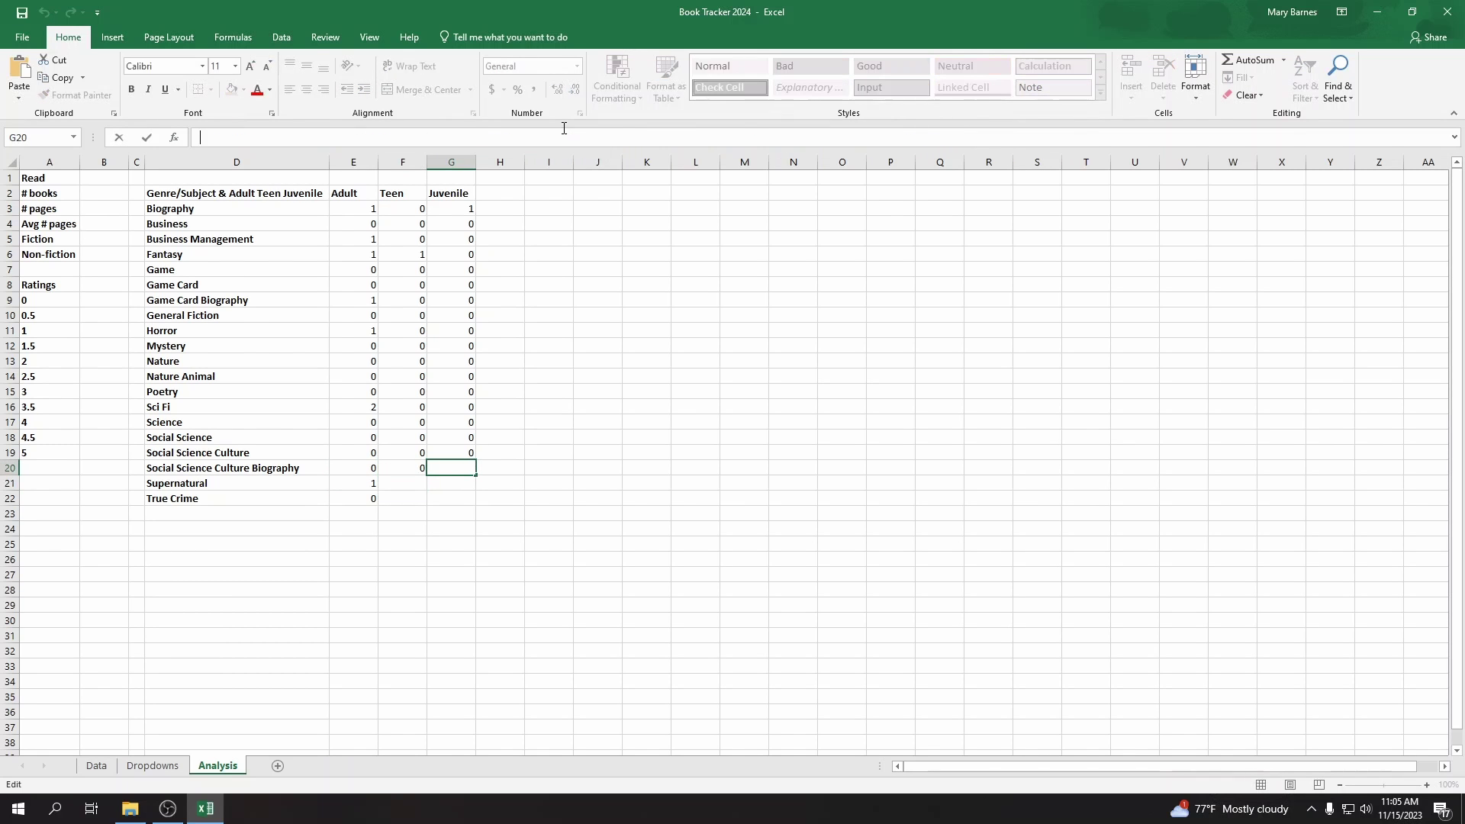
Step: Fill the Juvenile Social Science Culture Biography cell G20 with the copied formula, replacing the "Adult" criterion with "Juvenile"
key("ctrl+v")
left_click(493, 136)
key("BackSpace")
key("BackSpace")
key("BackSpace")
key("BackSpace")
key("BackSpace")
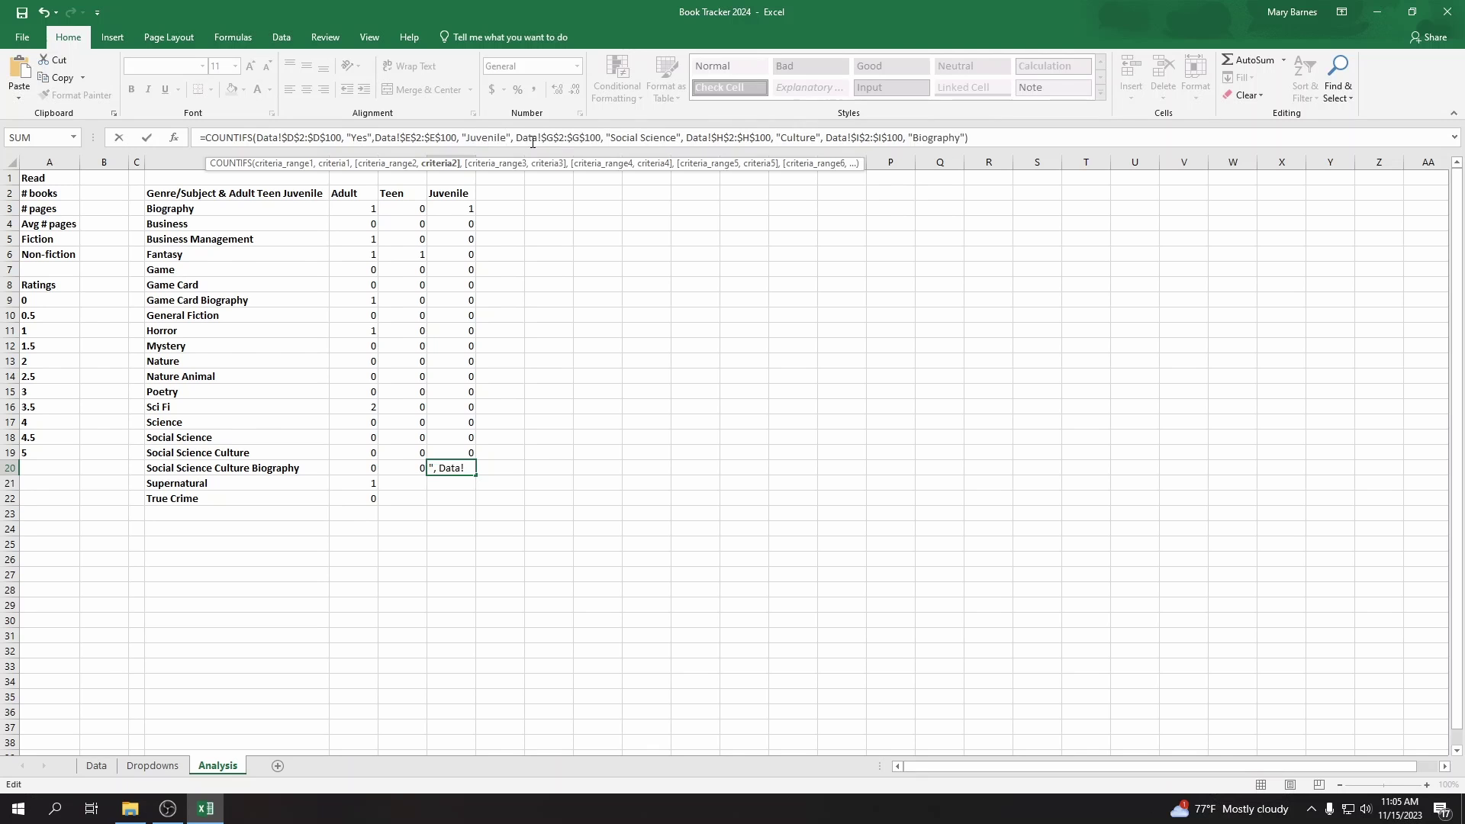
key("Return")
Step: Fill the Teen Supernatural cell F21 with E21's Supernatural formula, replacing the "Adult" criterion with "Teen"
left_click(997, 128)
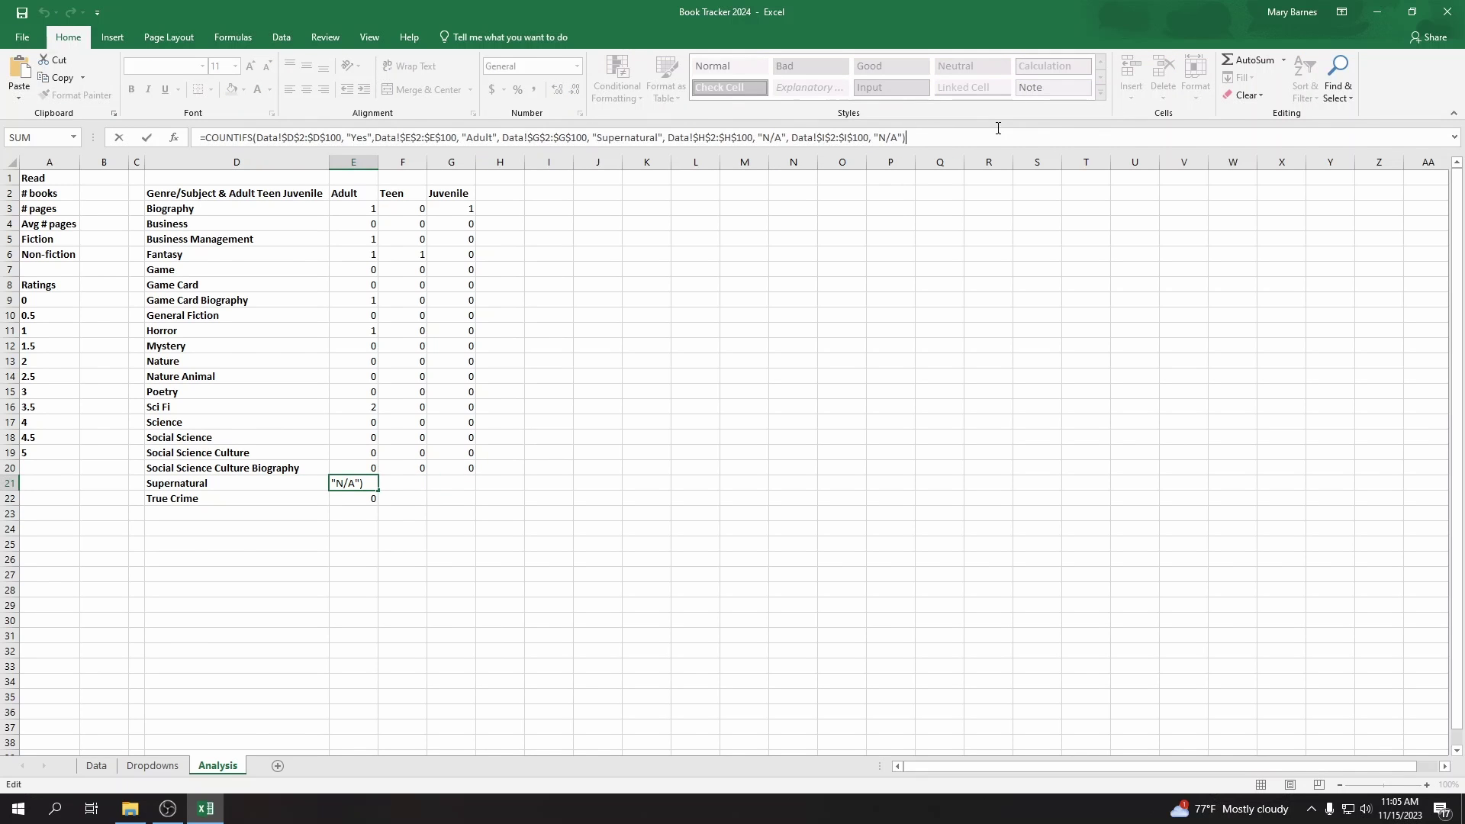
key("Tab")
key("ctrl+v")
left_click(495, 138)
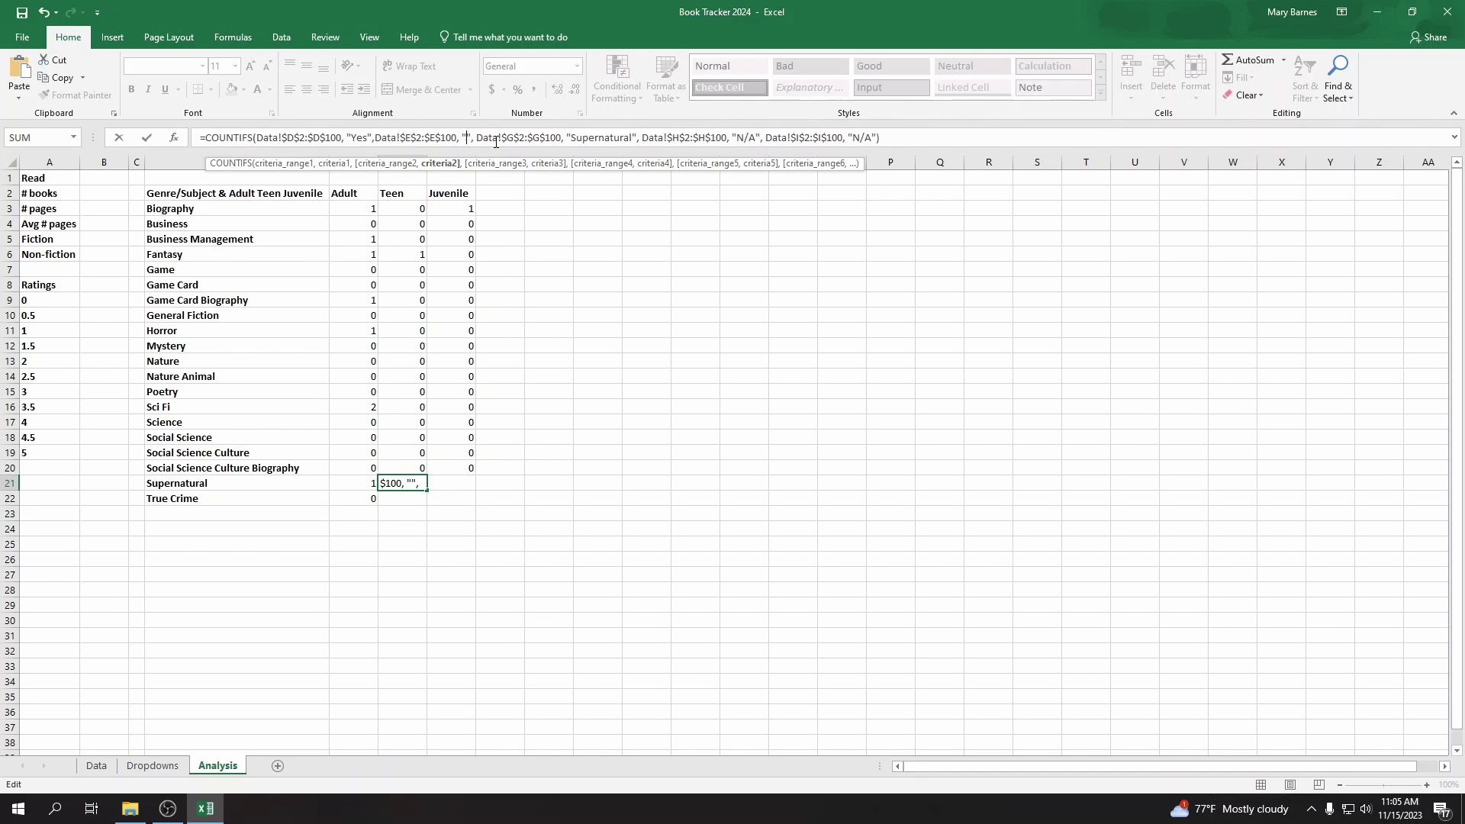
key("Tab")
Step: Fill the Juvenile Supernatural cell G21 with the copied Supernatural formula, replacing the "Adult" criterion with "Juvenile"
type("=COUNTIFS(Data!$D$2:$D$100, \"Yes\",Data!$E$2:$E$100, \"Adult\", Data!$G$2:$G$100, \"Supernatural\", Data!$H$2:$H$100, \"N/A\", Data!$I$2:$I$100, \"N/A\")")
left_click(493, 138)
key("BackSpace")
key("BackSpace")
key("BackSpace")
key("BackSpace")
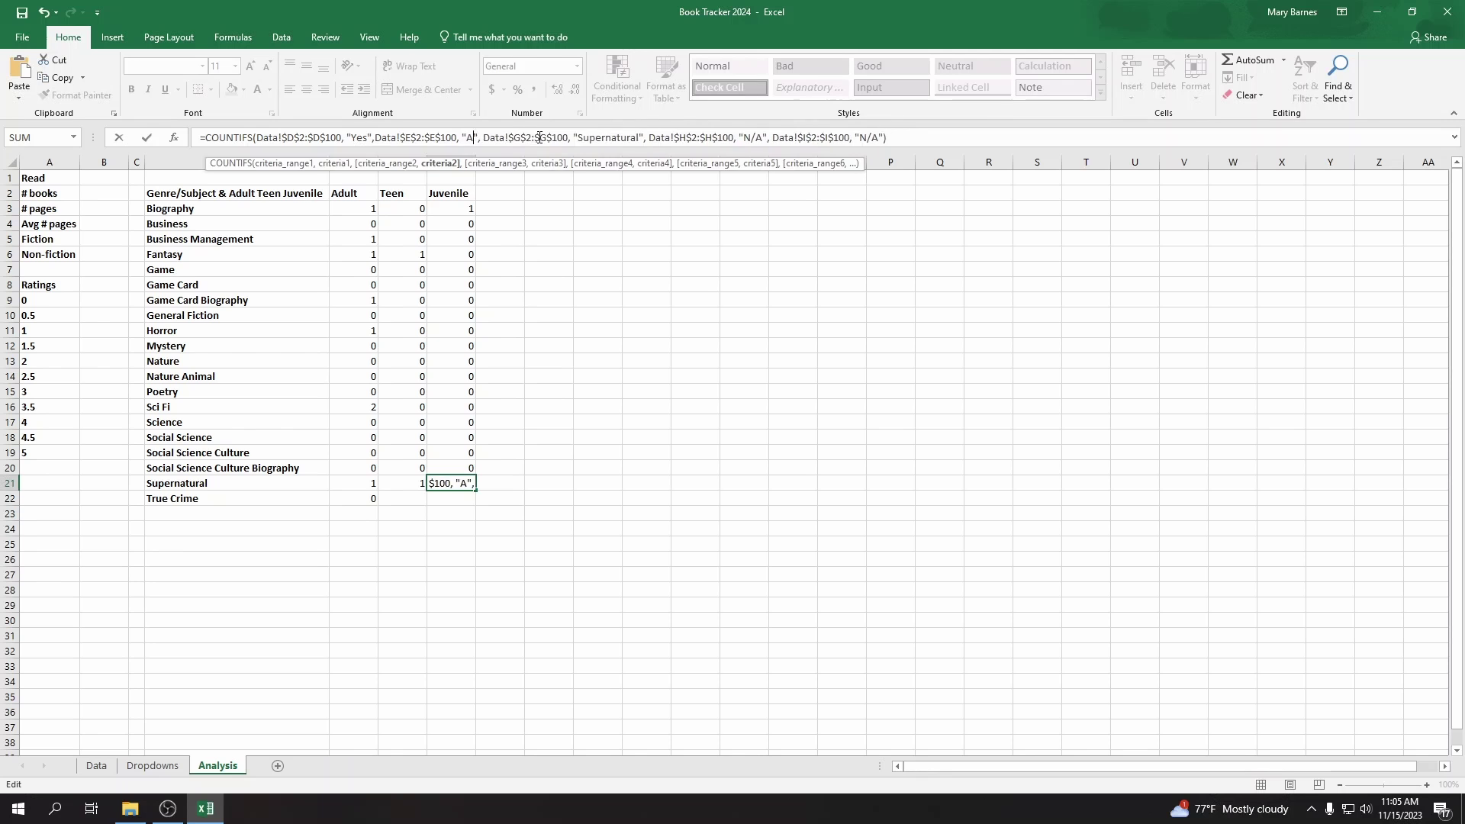
type("Juven")
key("Return")
Step: Fill the Teen True Crime cell F22 with E22's True Crime formula, replacing the "Adult" criterion with "Teen"
key("ctrl+c")
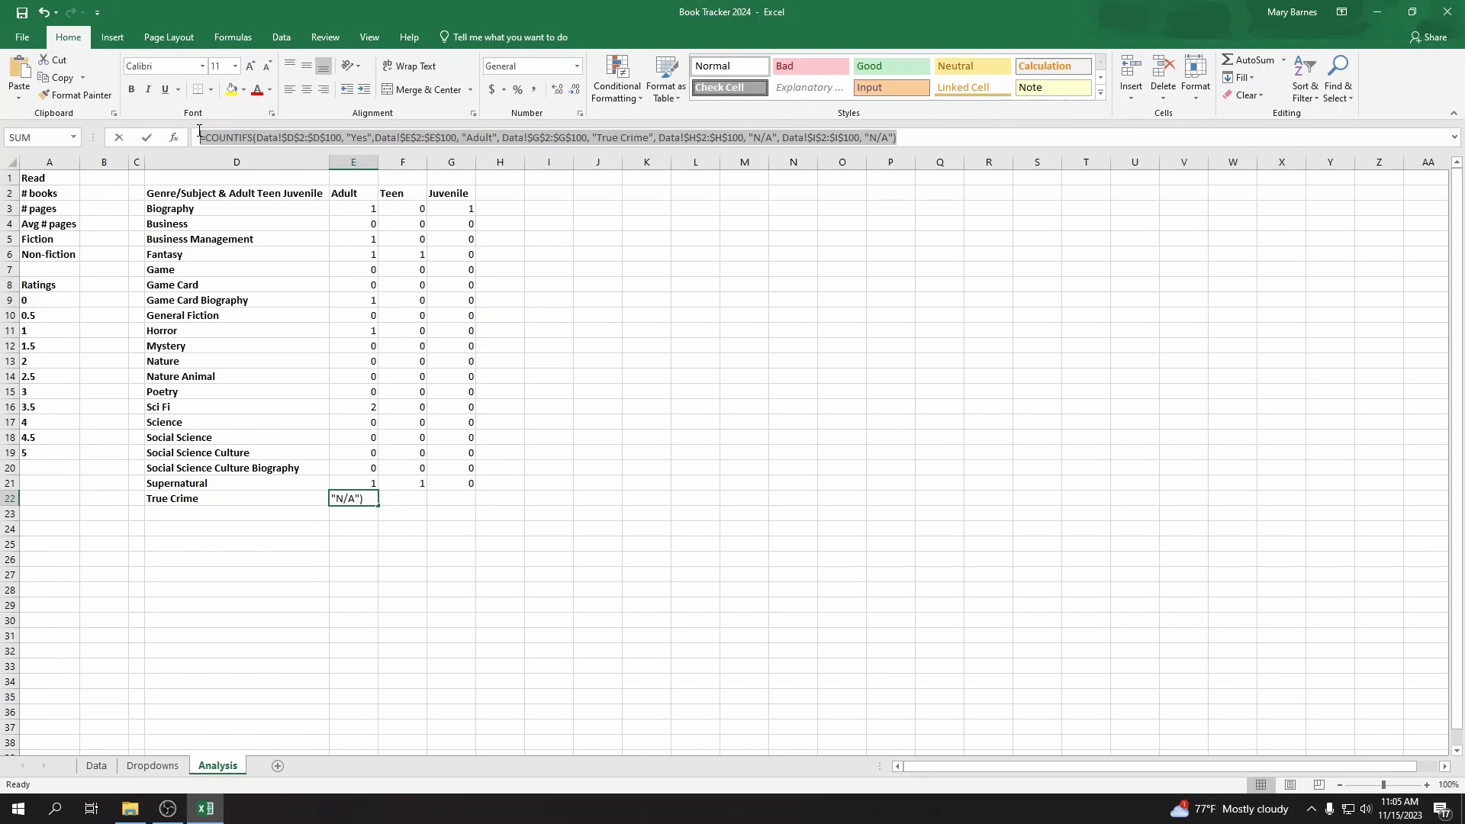
key("Right")
key("ctrl+v")
double_click(492, 138)
key("BackSpace")
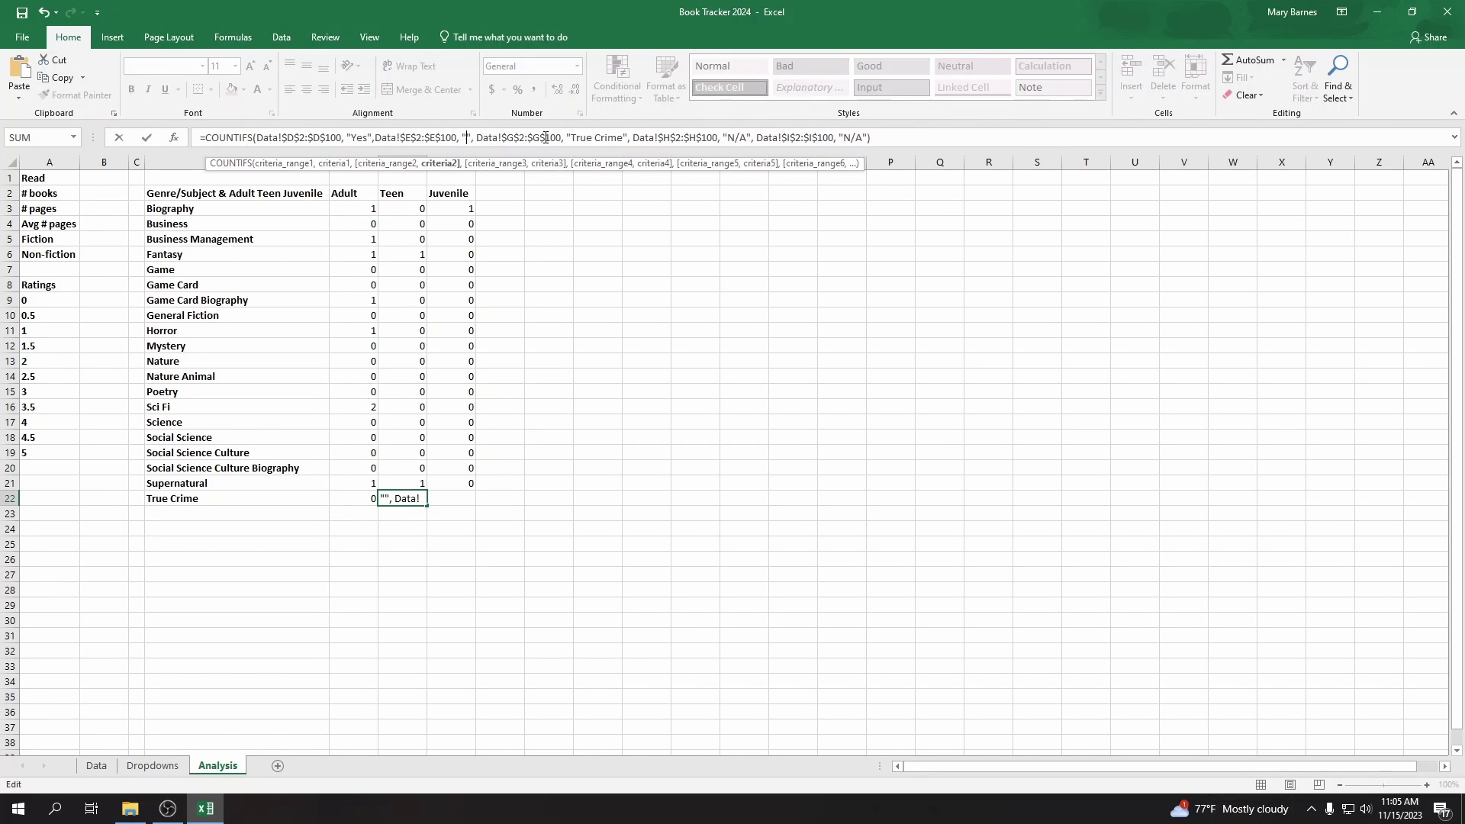
type("Teen")
key("Return")
Step: Fill the Juvenile True Crime cell G22 with the copied True Crime formula, replacing the "Adult" criterion with "Juvenile"
key("Up")
key("Right")
left_click(543, 137)
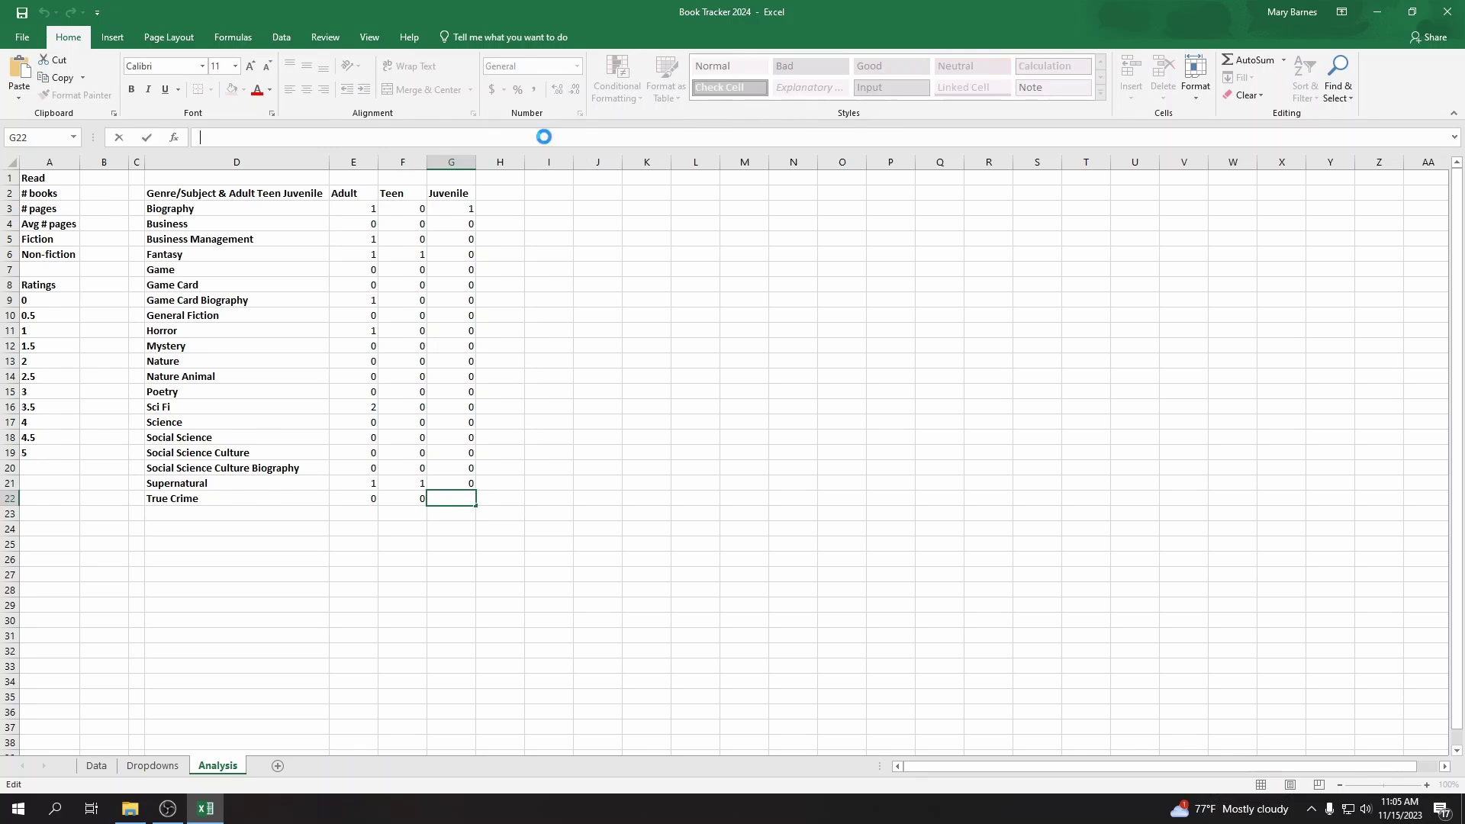
key("ctrl+v")
left_click(494, 137)
key("BackSpace")
key("BackSpace")
key("BackSpace")
key("BackSpace")
key("BackSpace")
type("Juvenile")
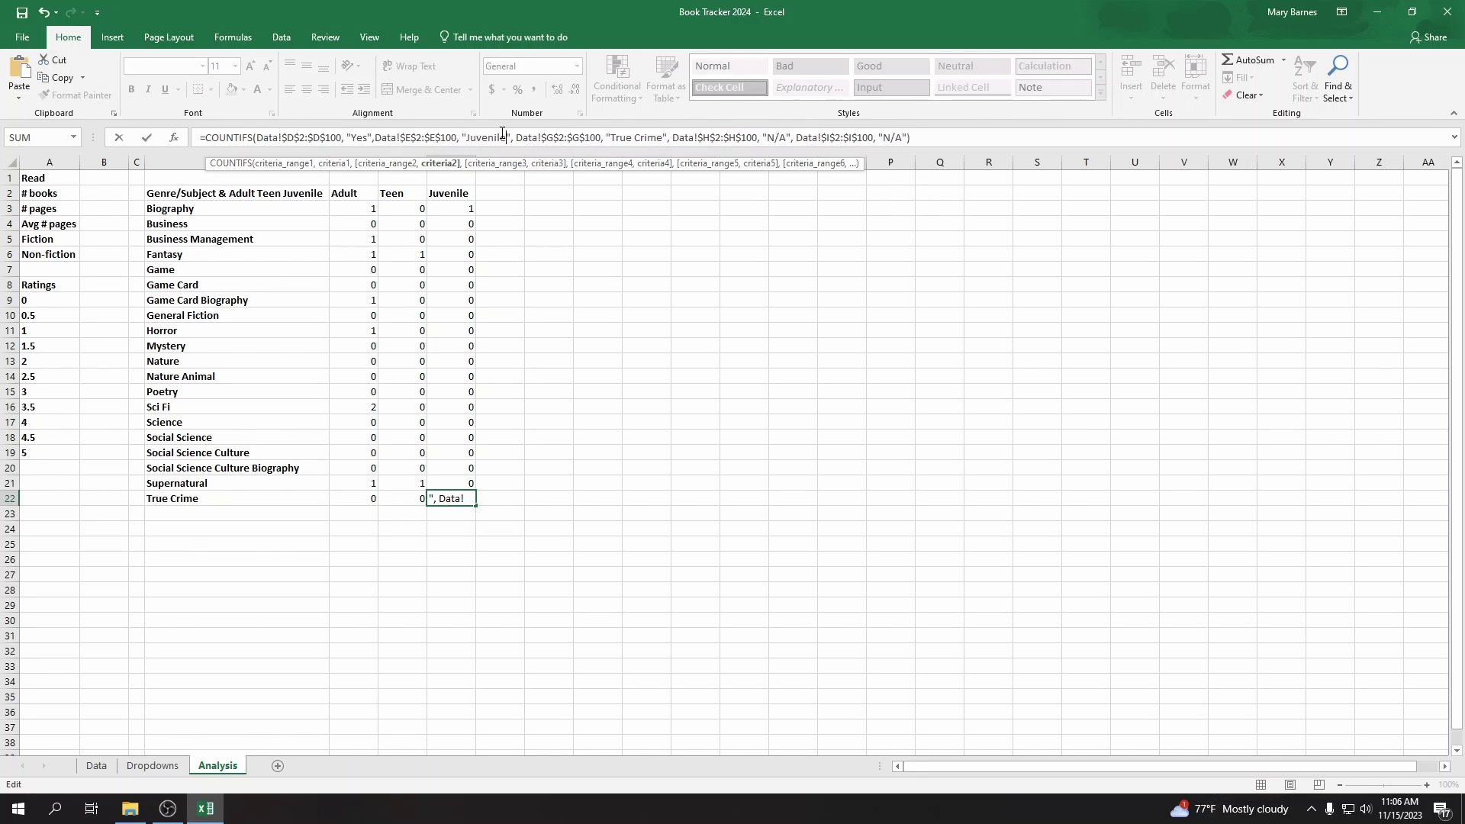
key("Return")
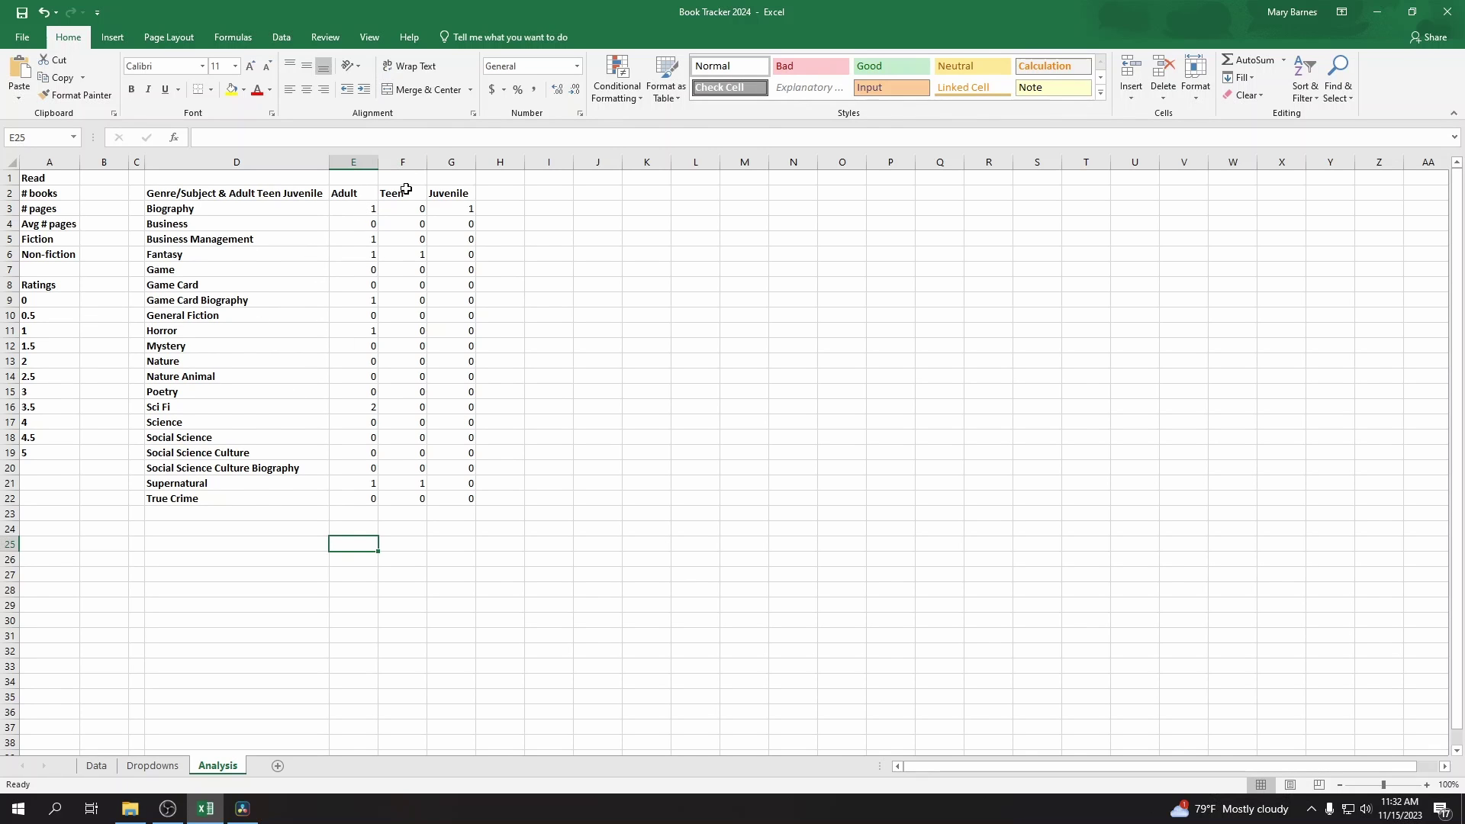
left_click(349, 209)
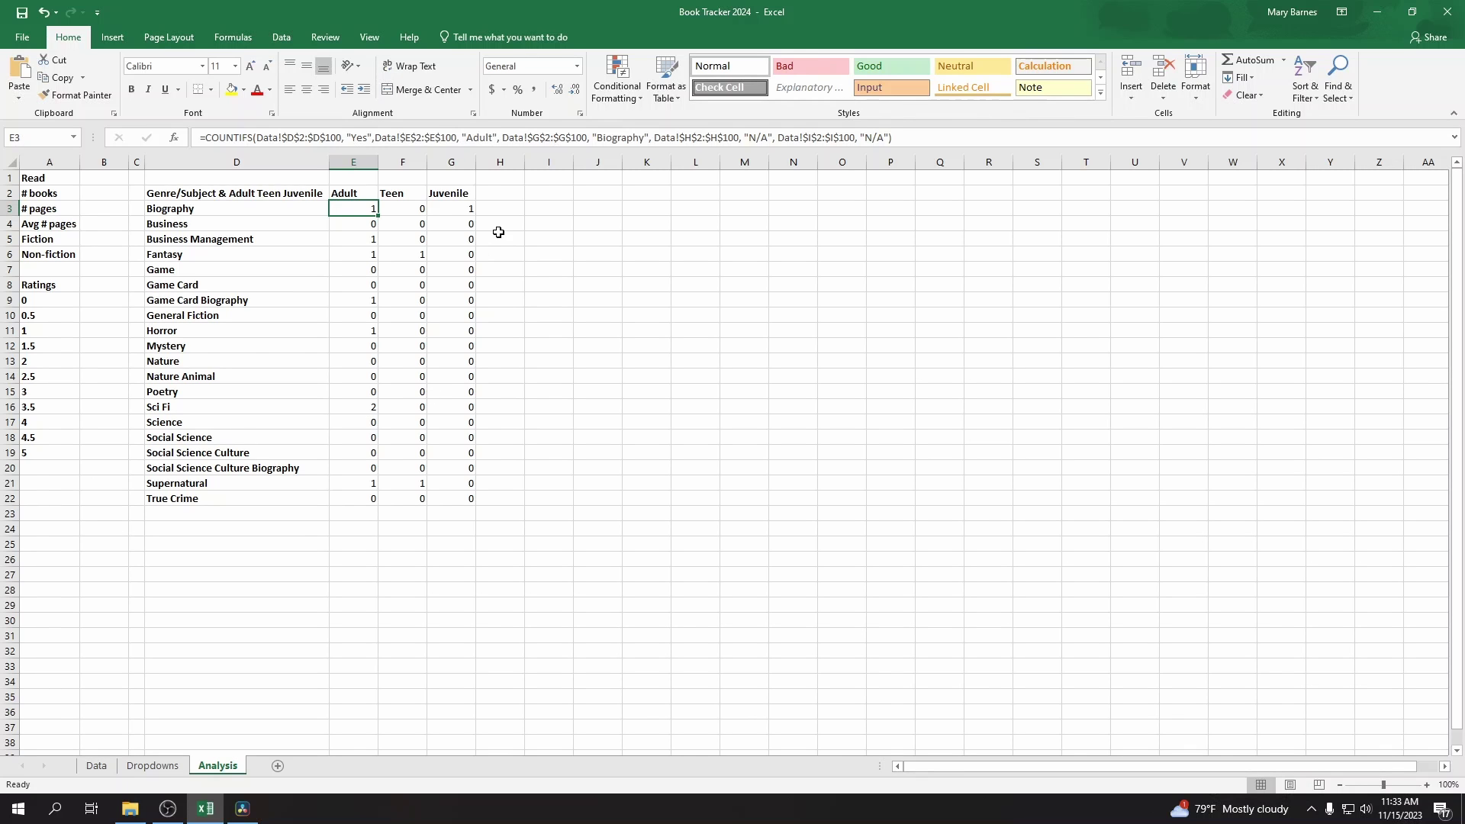
left_click(547, 193)
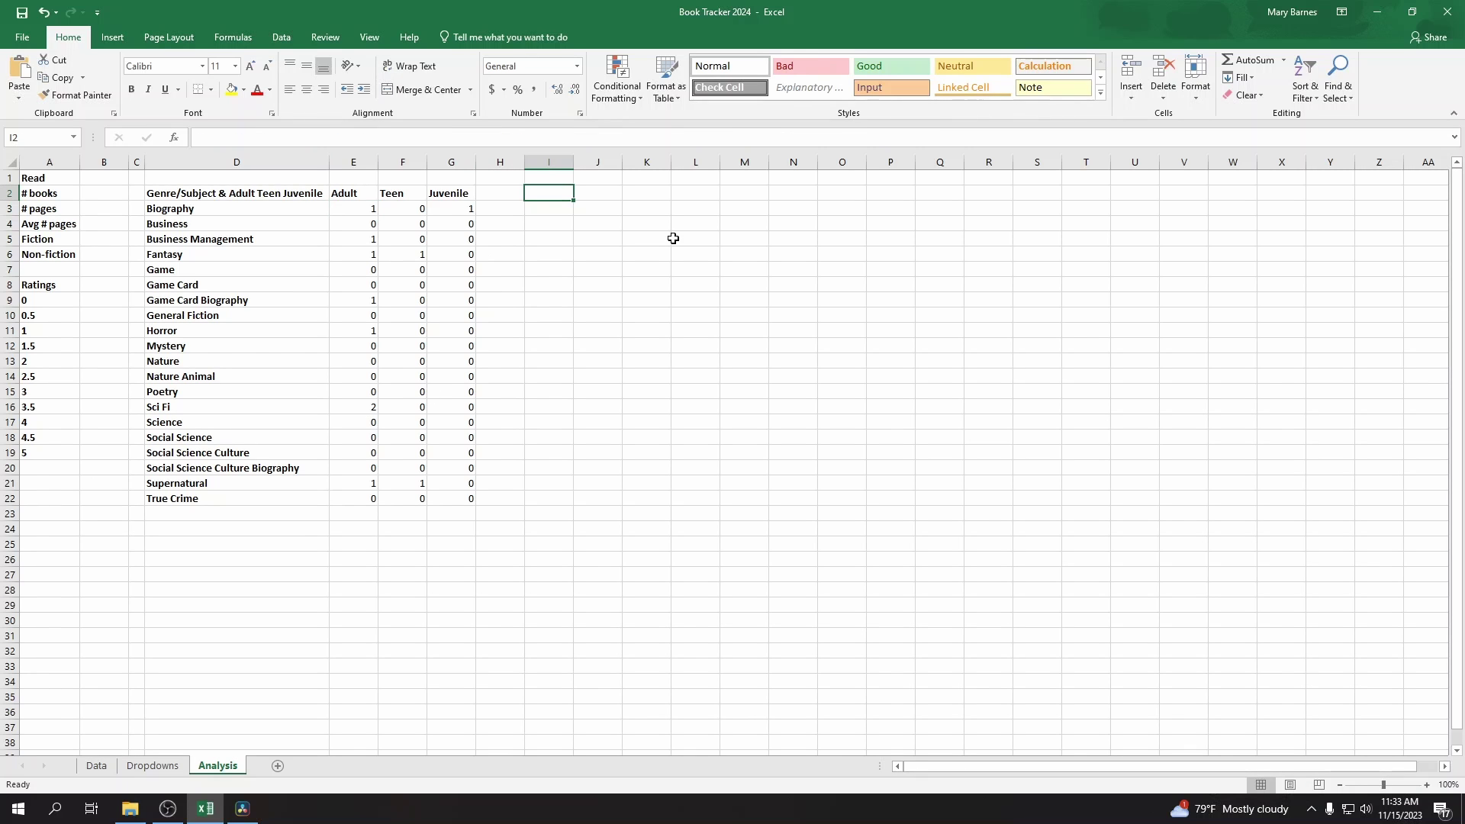
Step: Enter the section label "Age Range" in A21 with the row labels Juvenile, Teen and Adult in A22 to A24
left_click(46, 485)
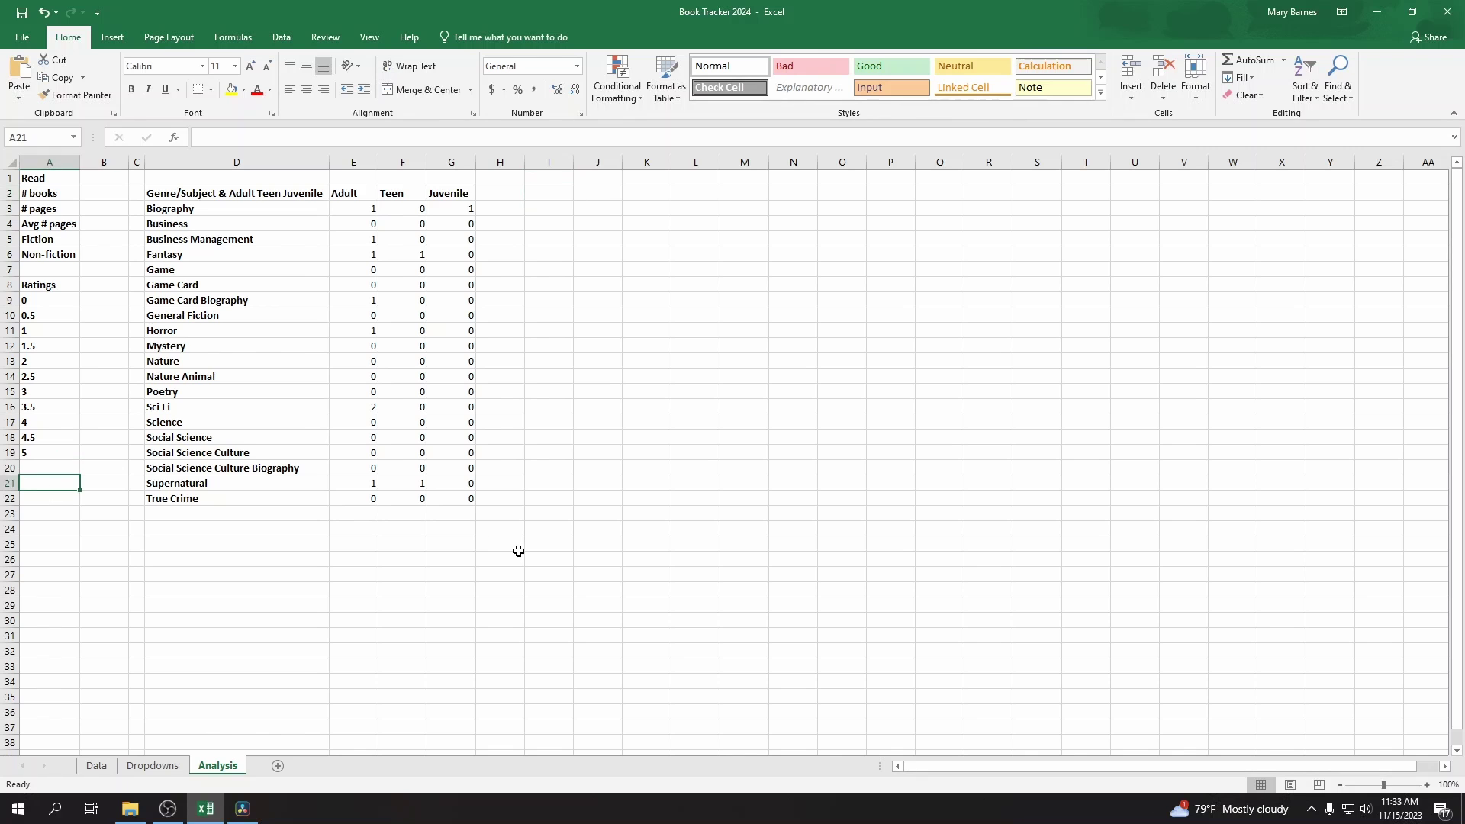
type("A")
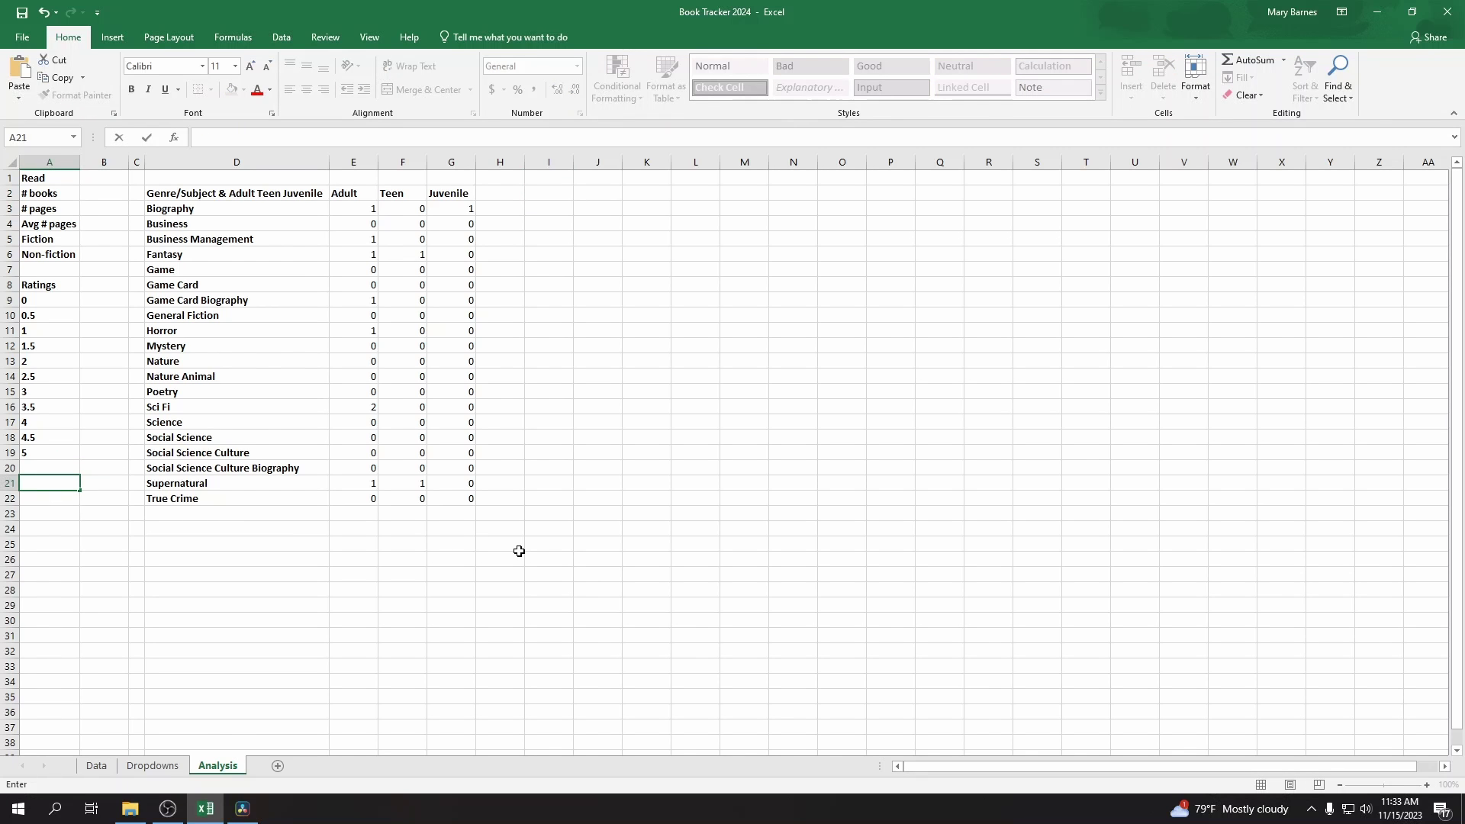
type("Age Range")
key("Return")
type("Ju")
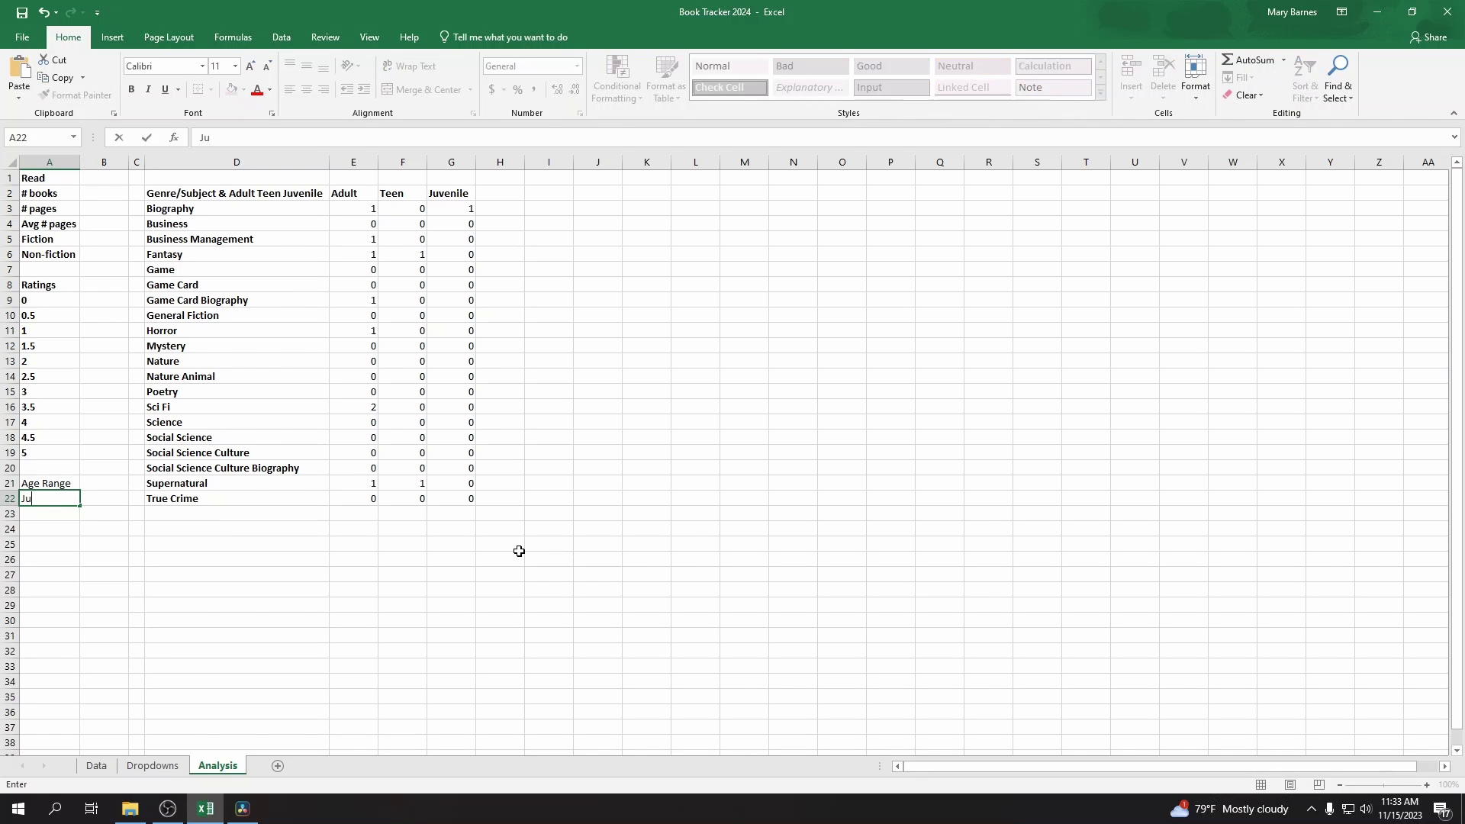
type("venile")
key("Return")
type("Teen")
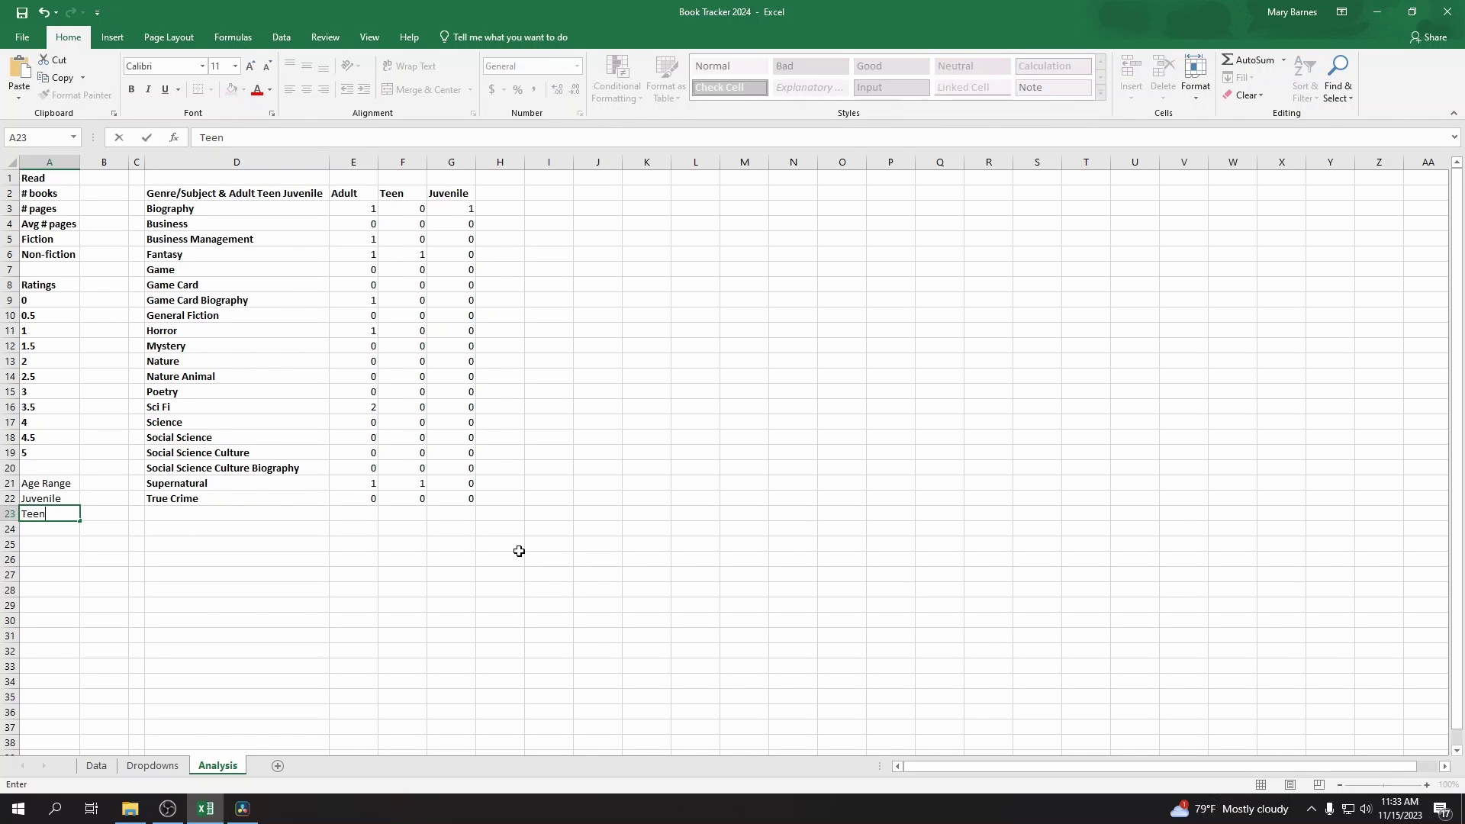
key("Return")
type("Acu")
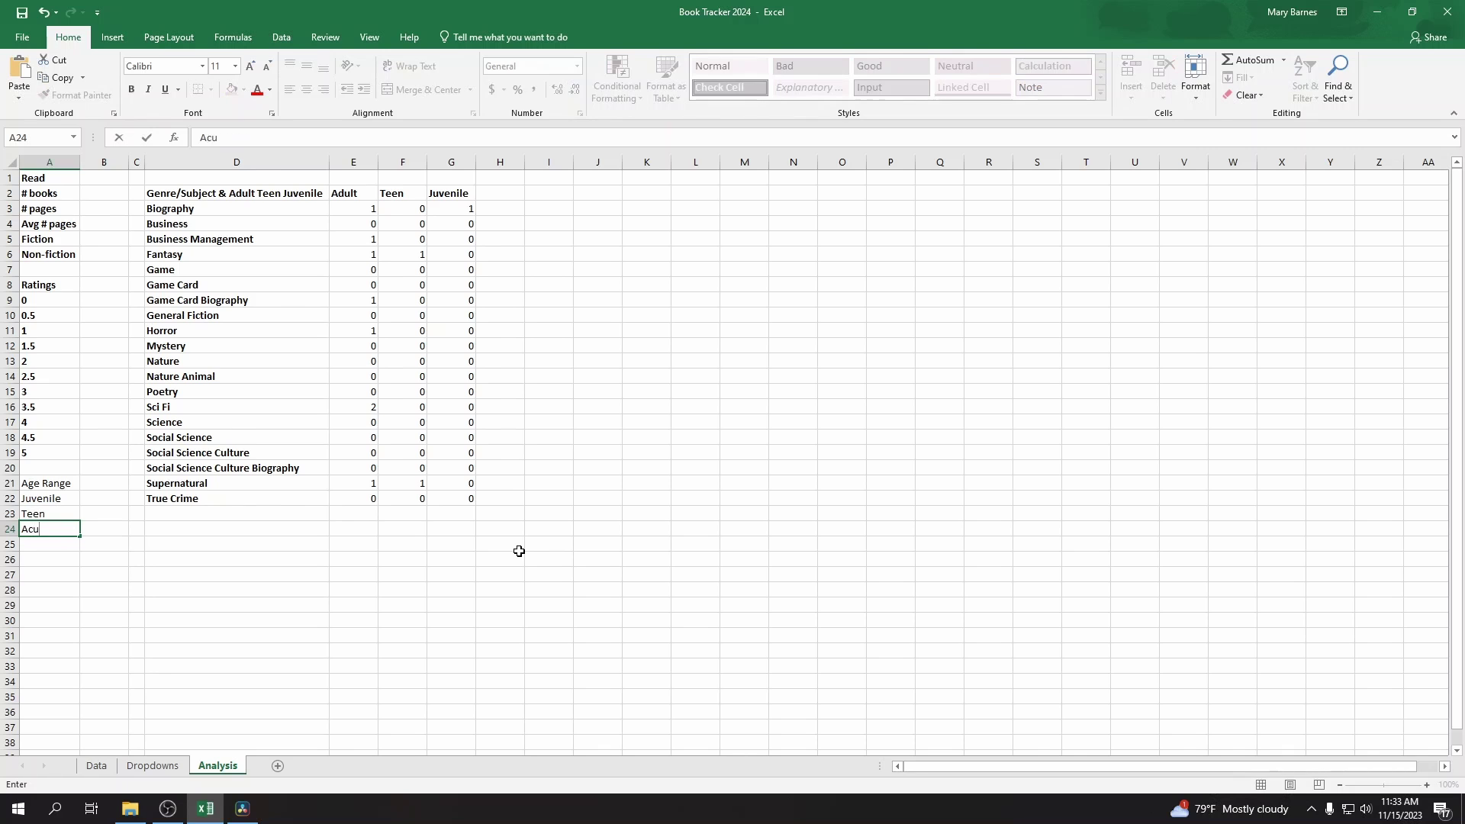
type("dult")
Step: Fill the Age Range Juvenile cell B22 with G3's COUNTIFS formula, keeping only the "Yes" and "Juvenile" criteria
left_click(86, 498)
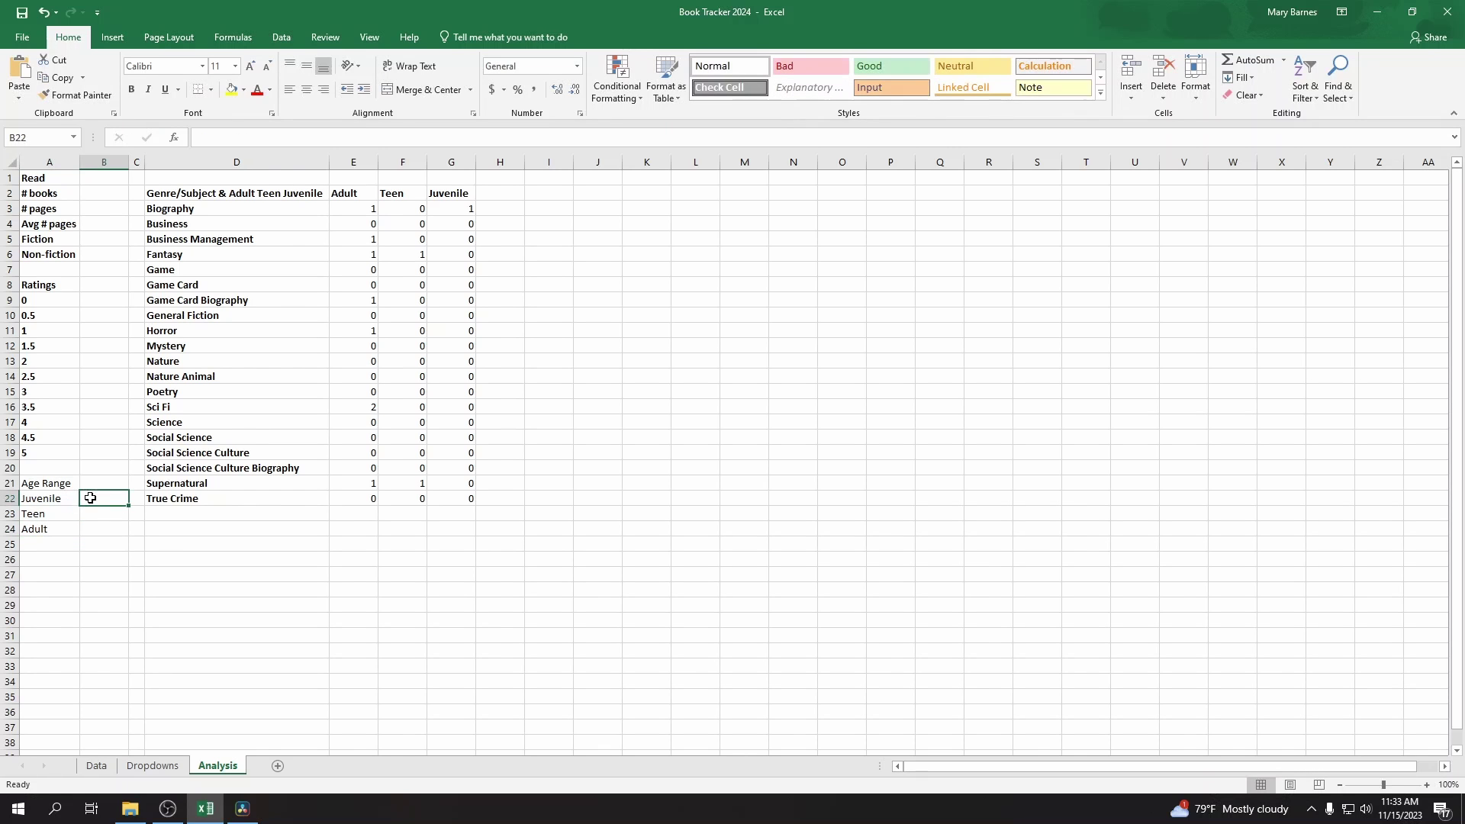
left_click(453, 207)
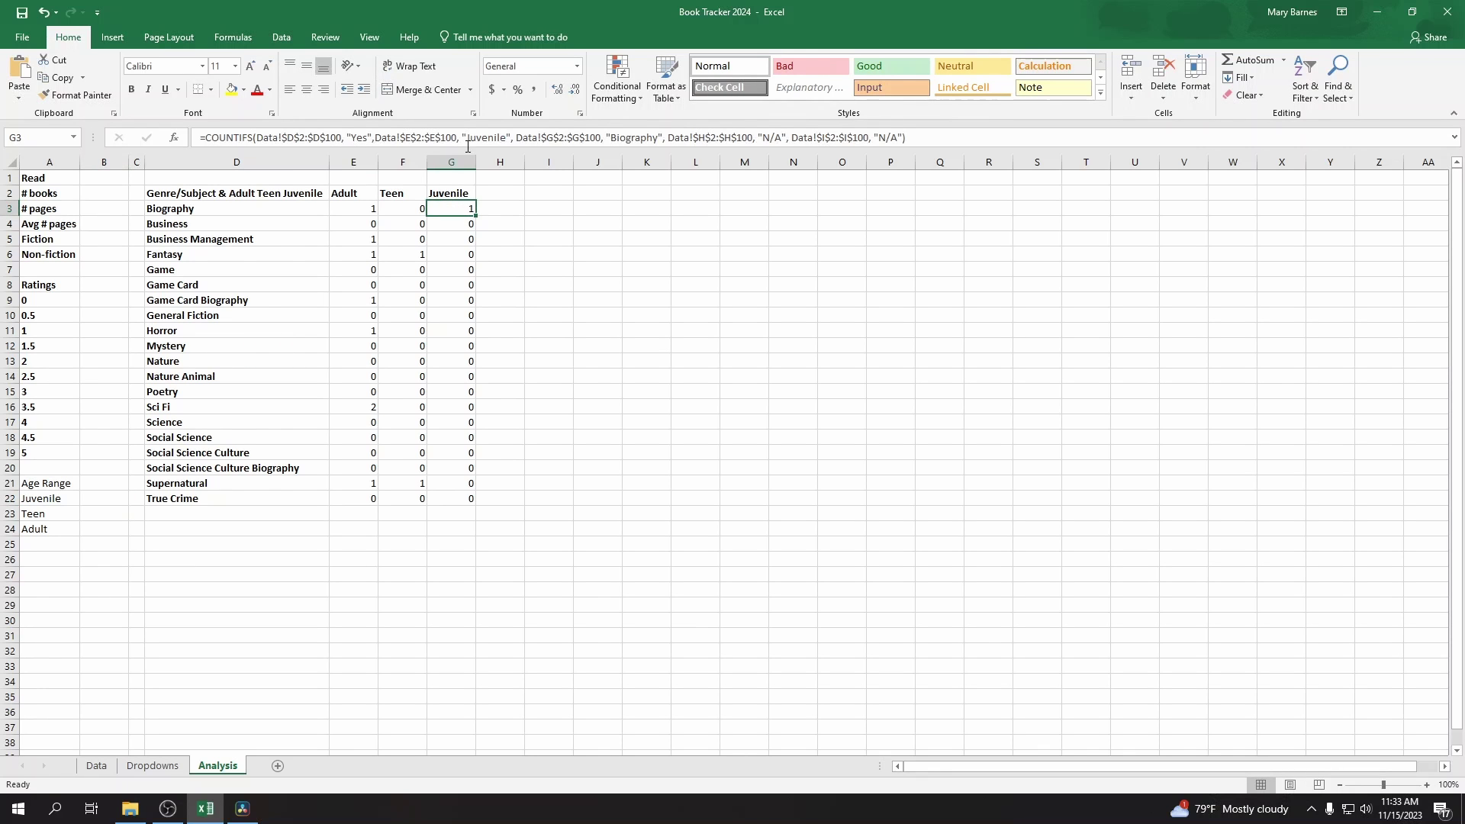
left_click_drag(513, 138, 172, 139)
key("ctrl+c")
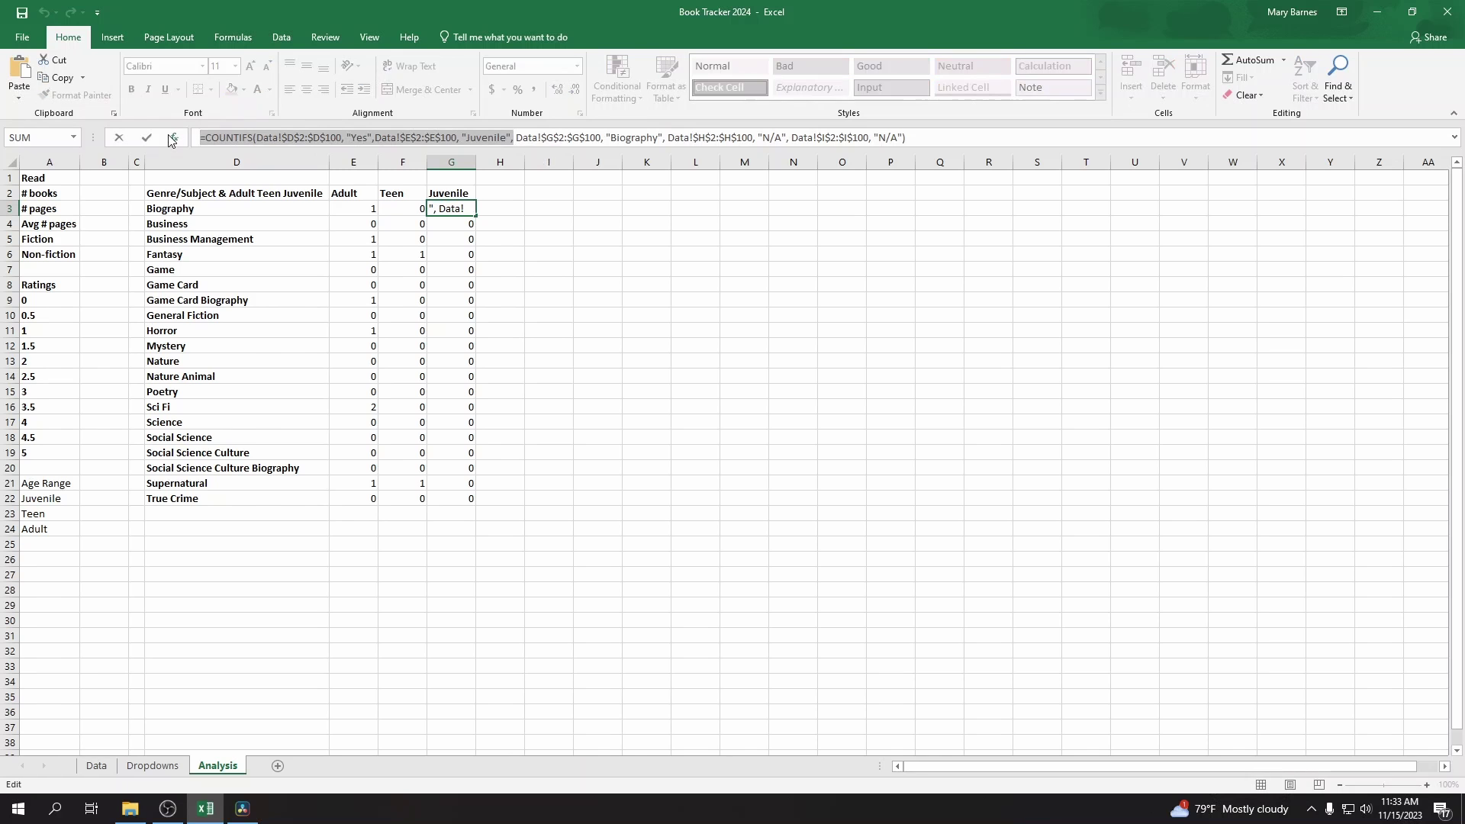
left_click(517, 137)
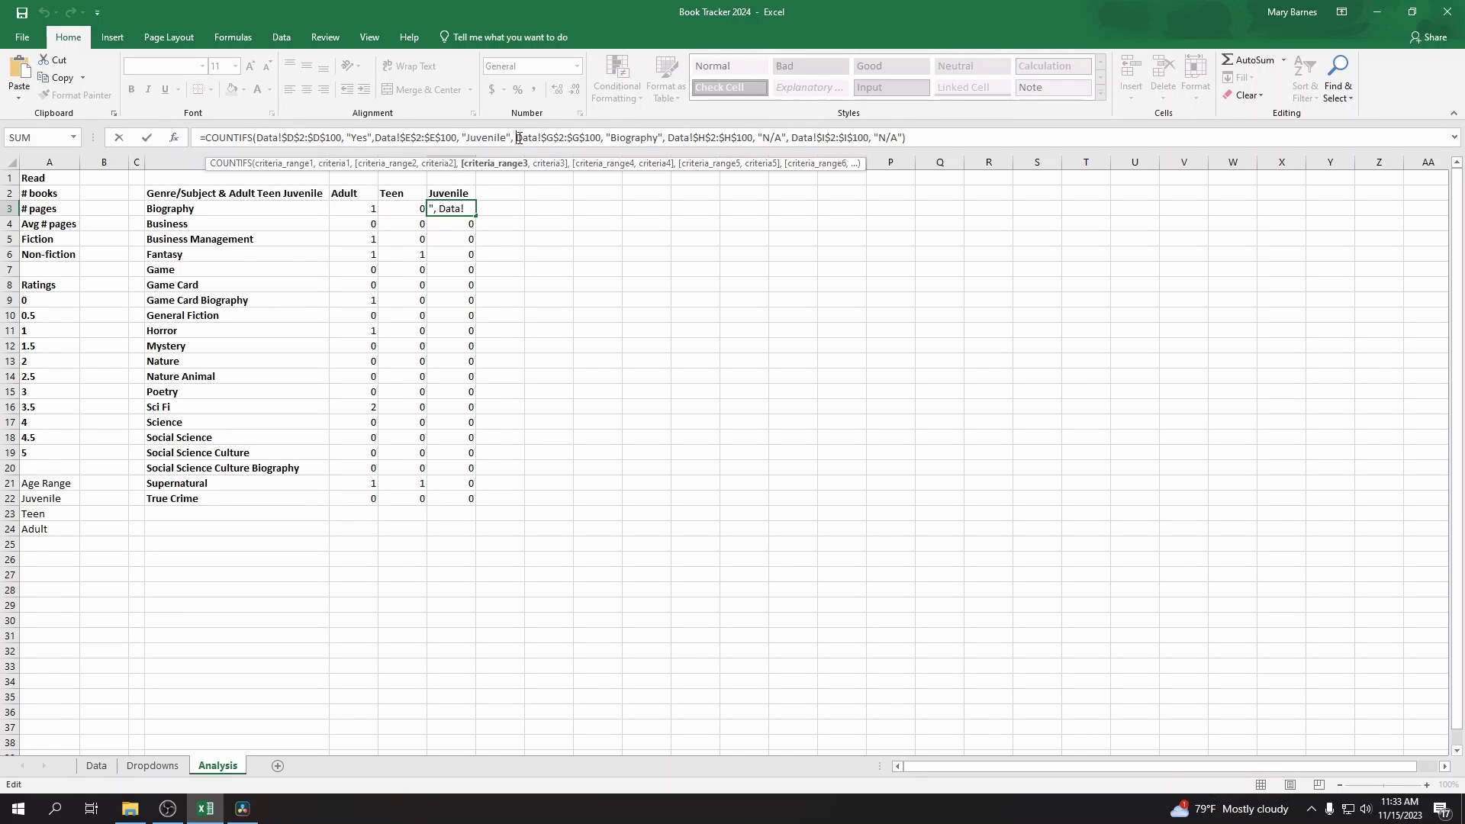
key("Return")
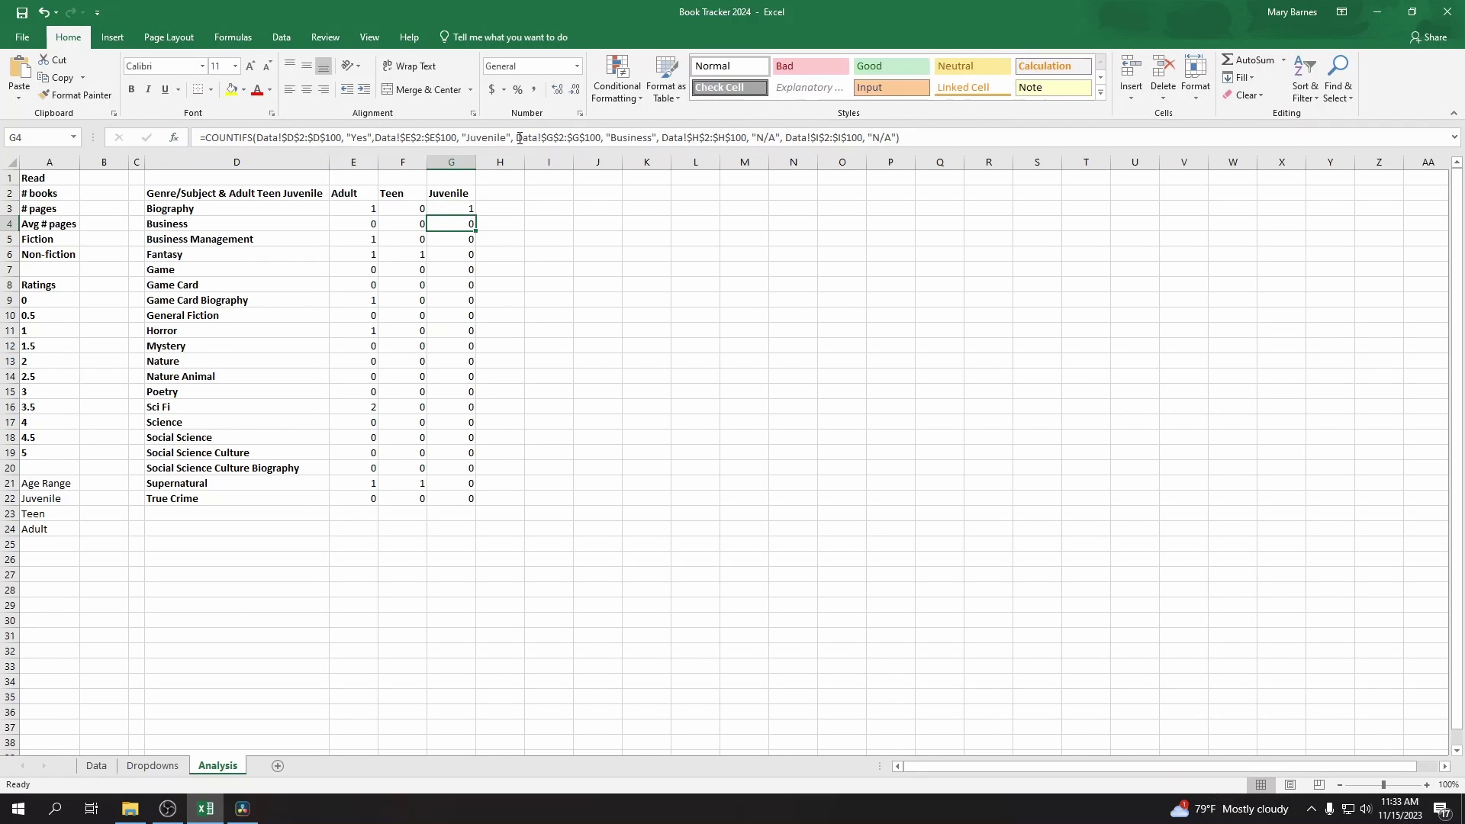
left_click(97, 499)
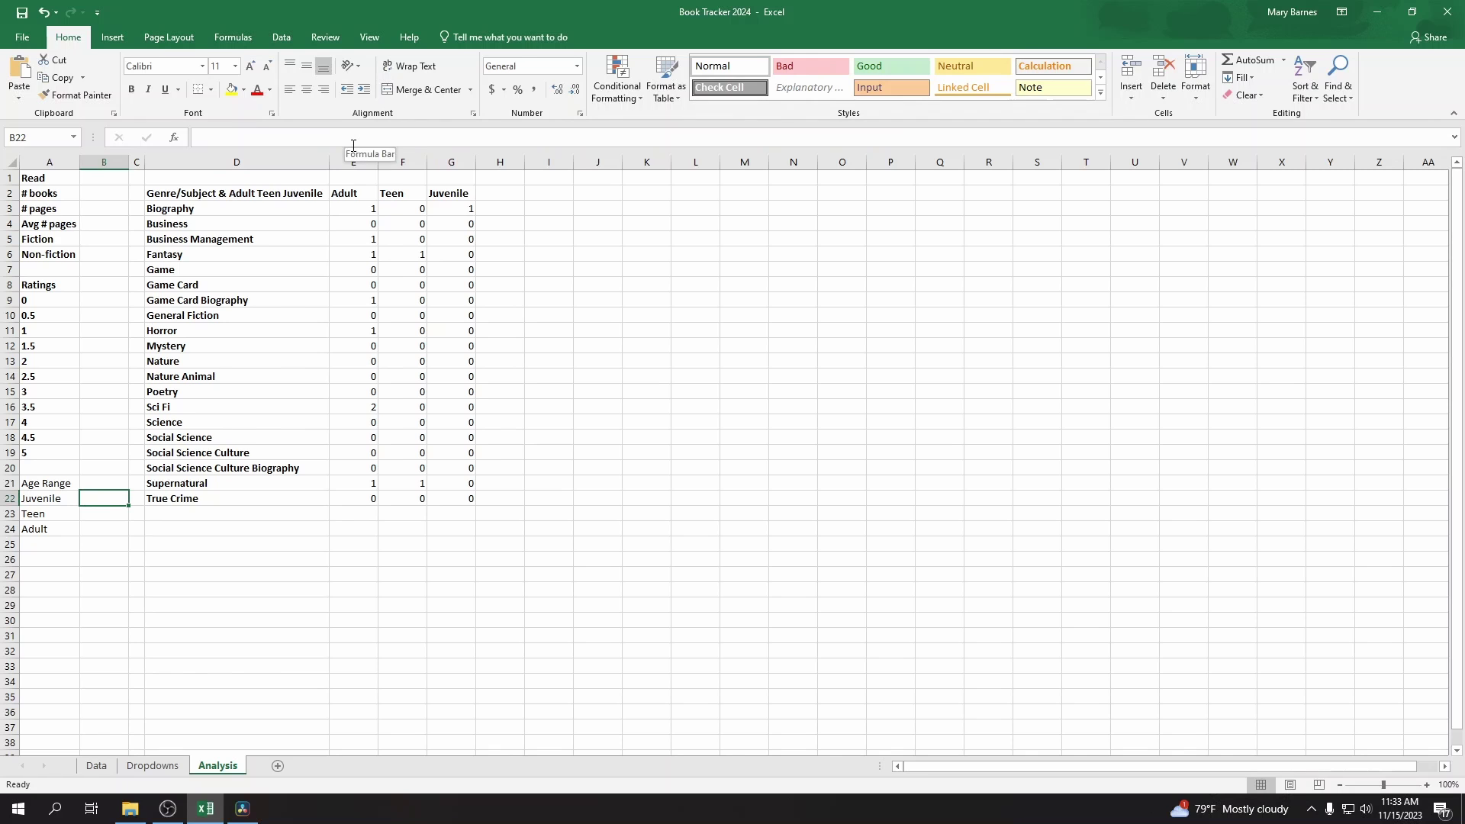
key("ctrl+v")
left_click(540, 137)
key("BackSpace")
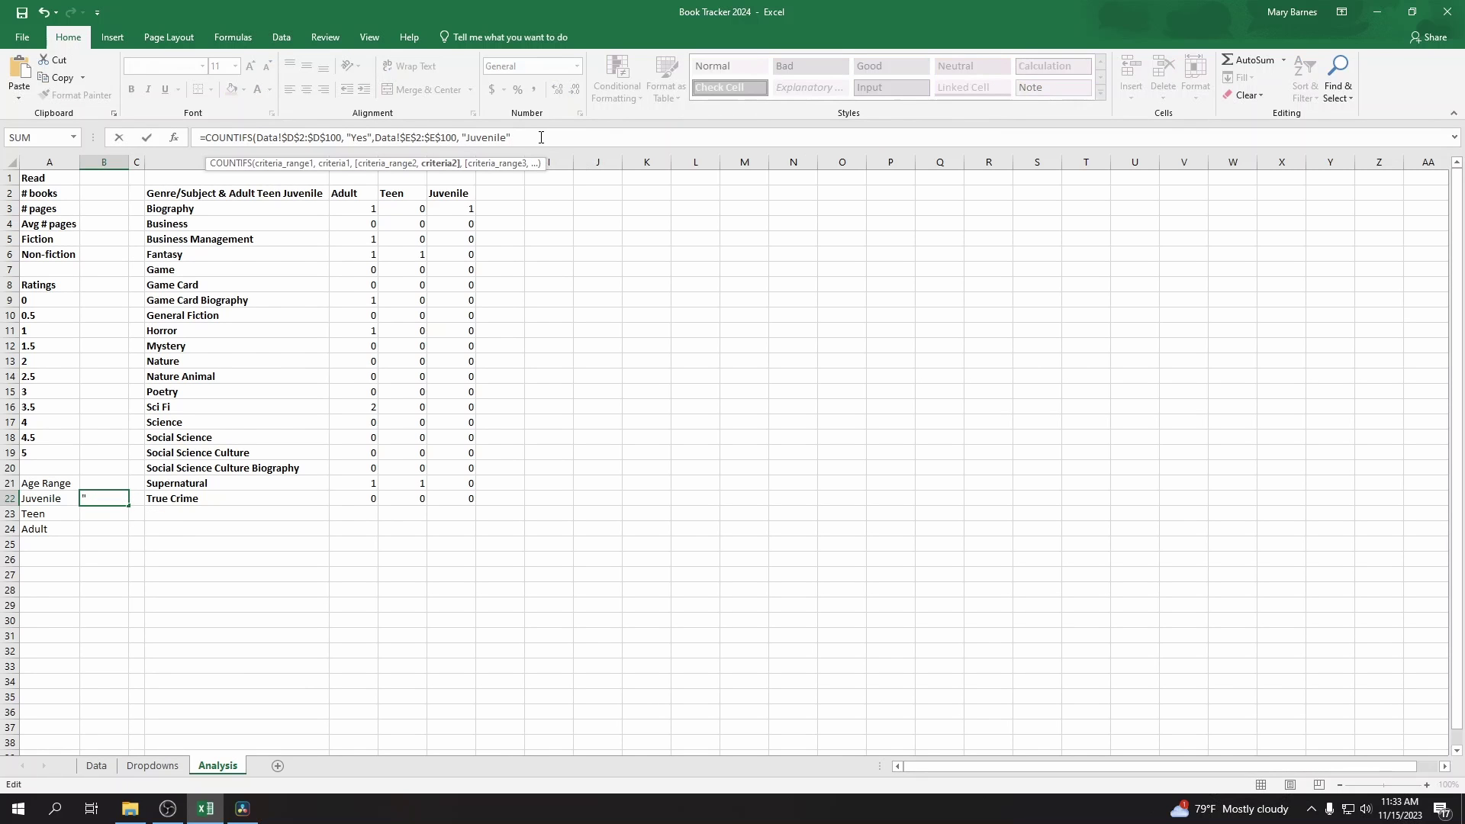
key("Return")
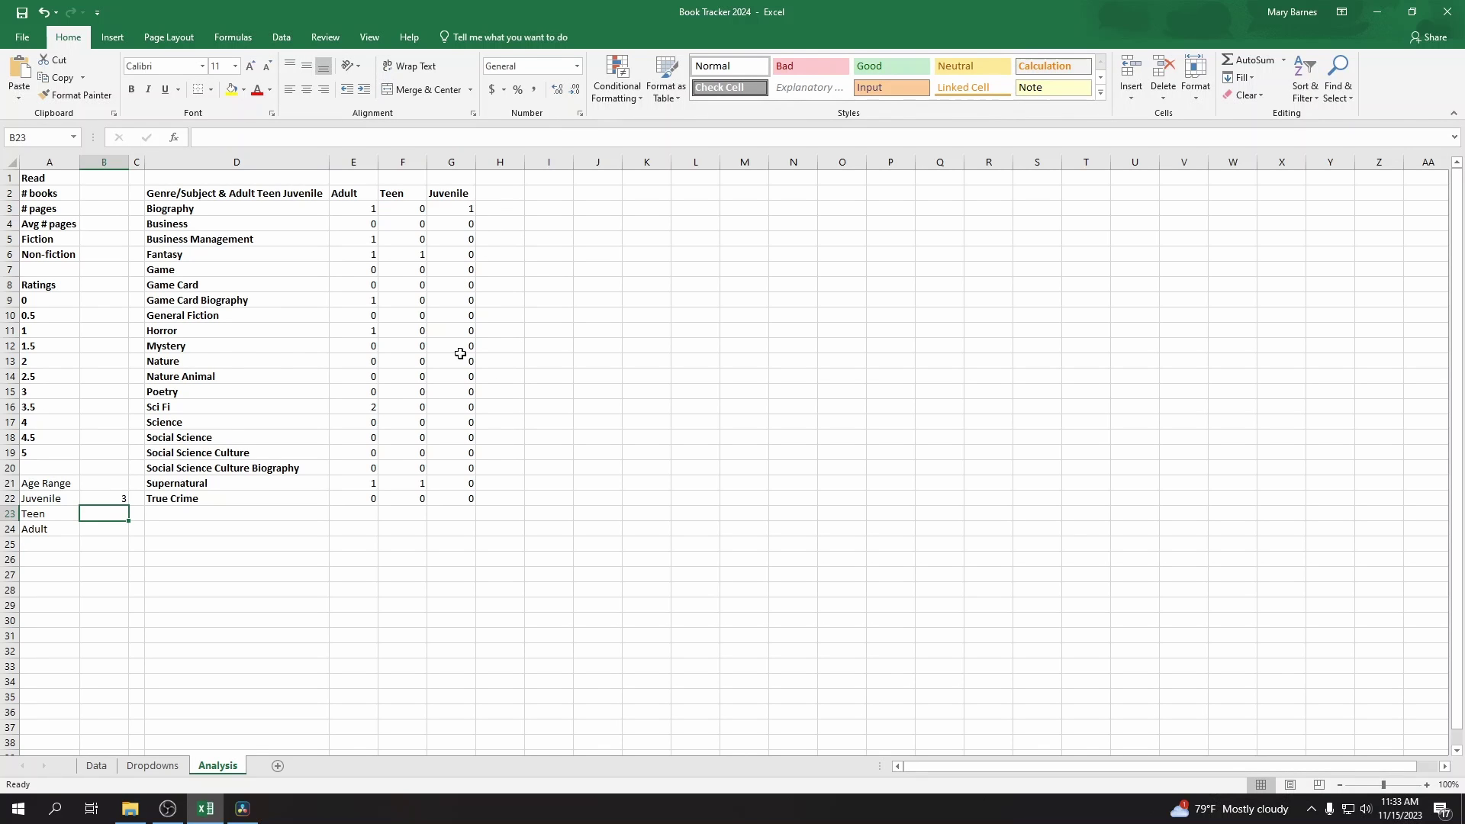
Step: Review the Juvenile column's formulas from G4 down and correct the Game Card formula in G8 from "Teen" to "Juvenile"
left_click(462, 221)
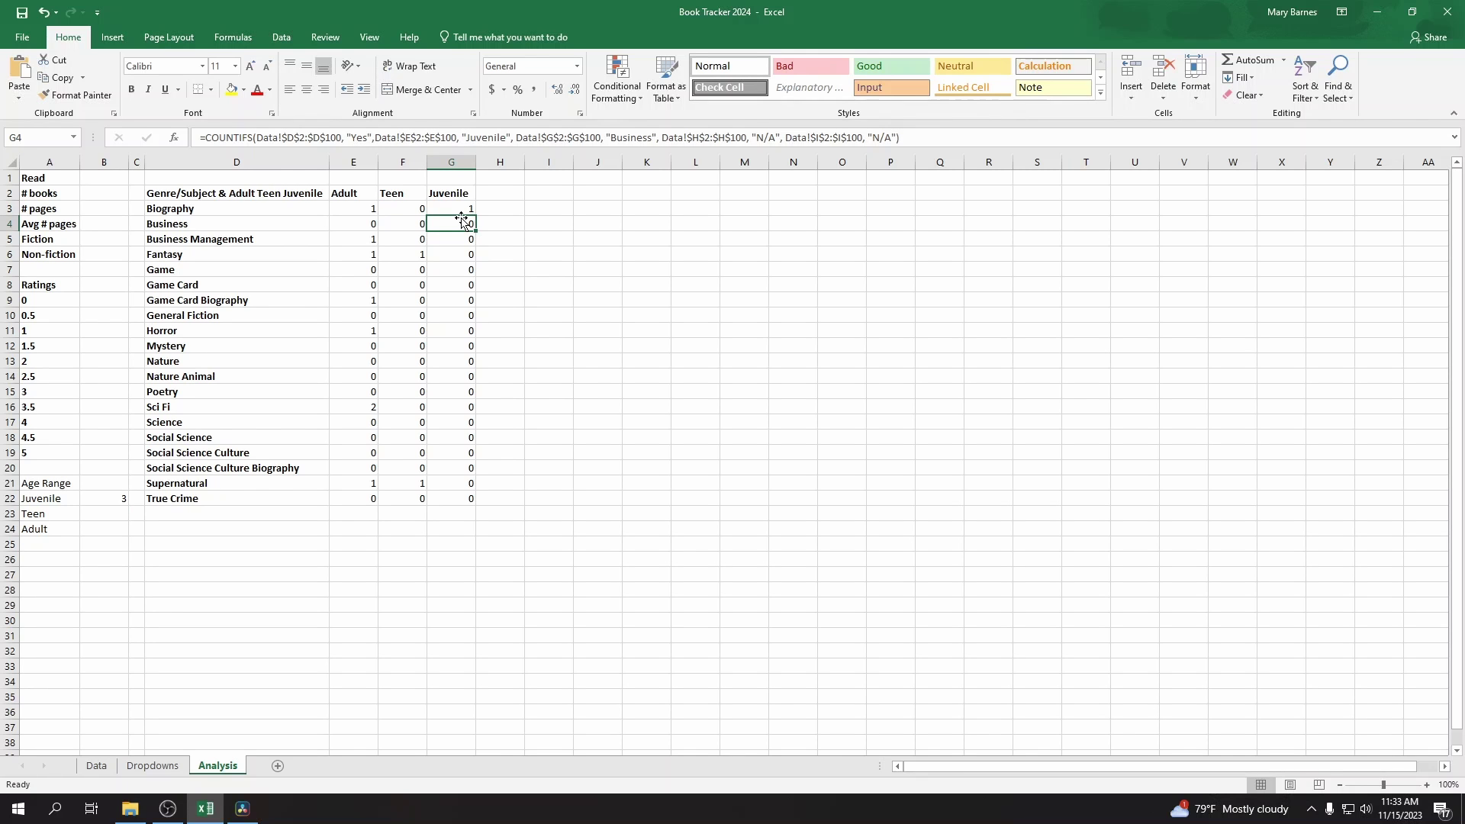
key("Down")
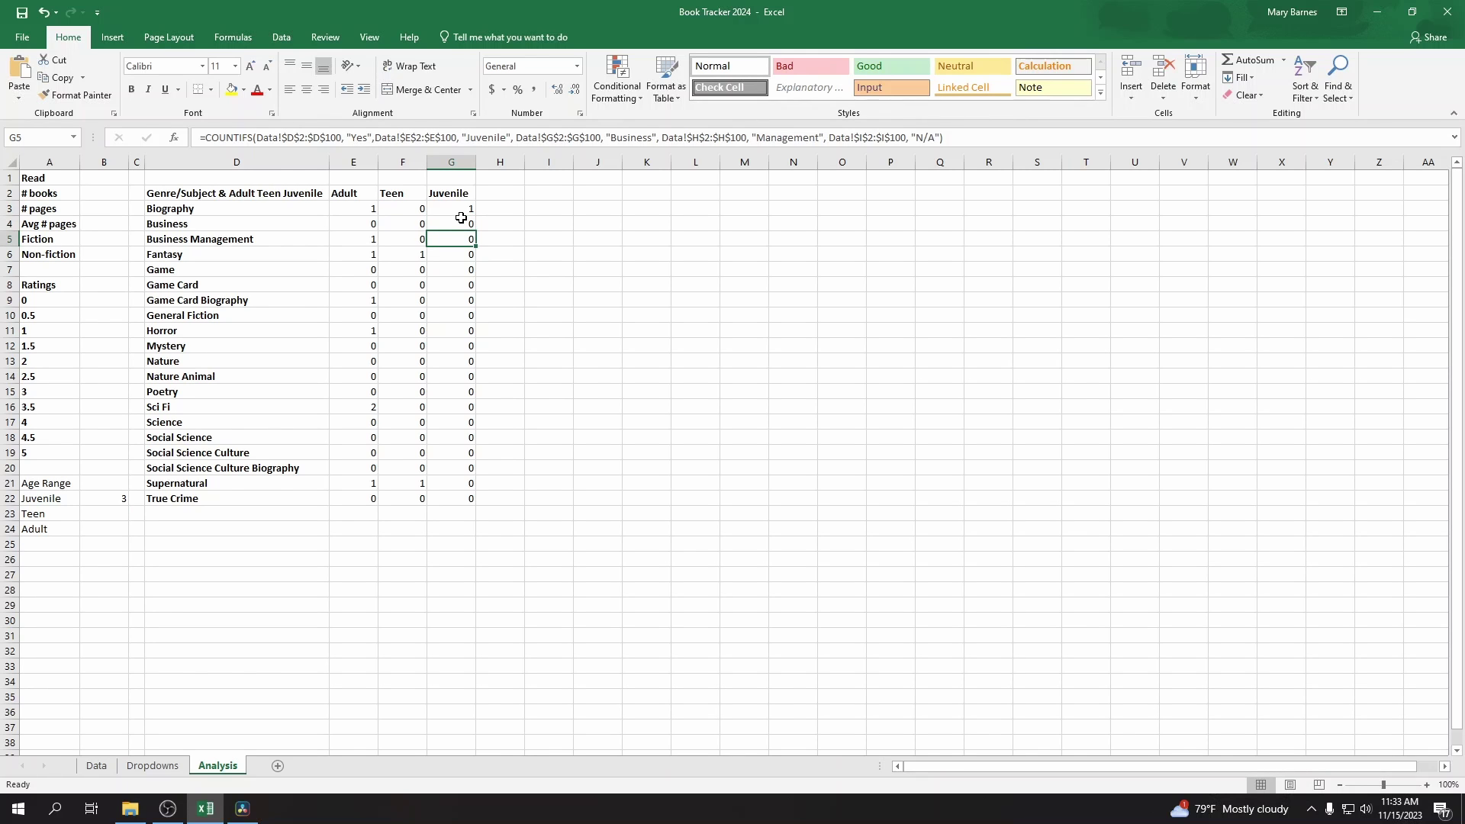
key("Down")
key("Down")
key("Down")
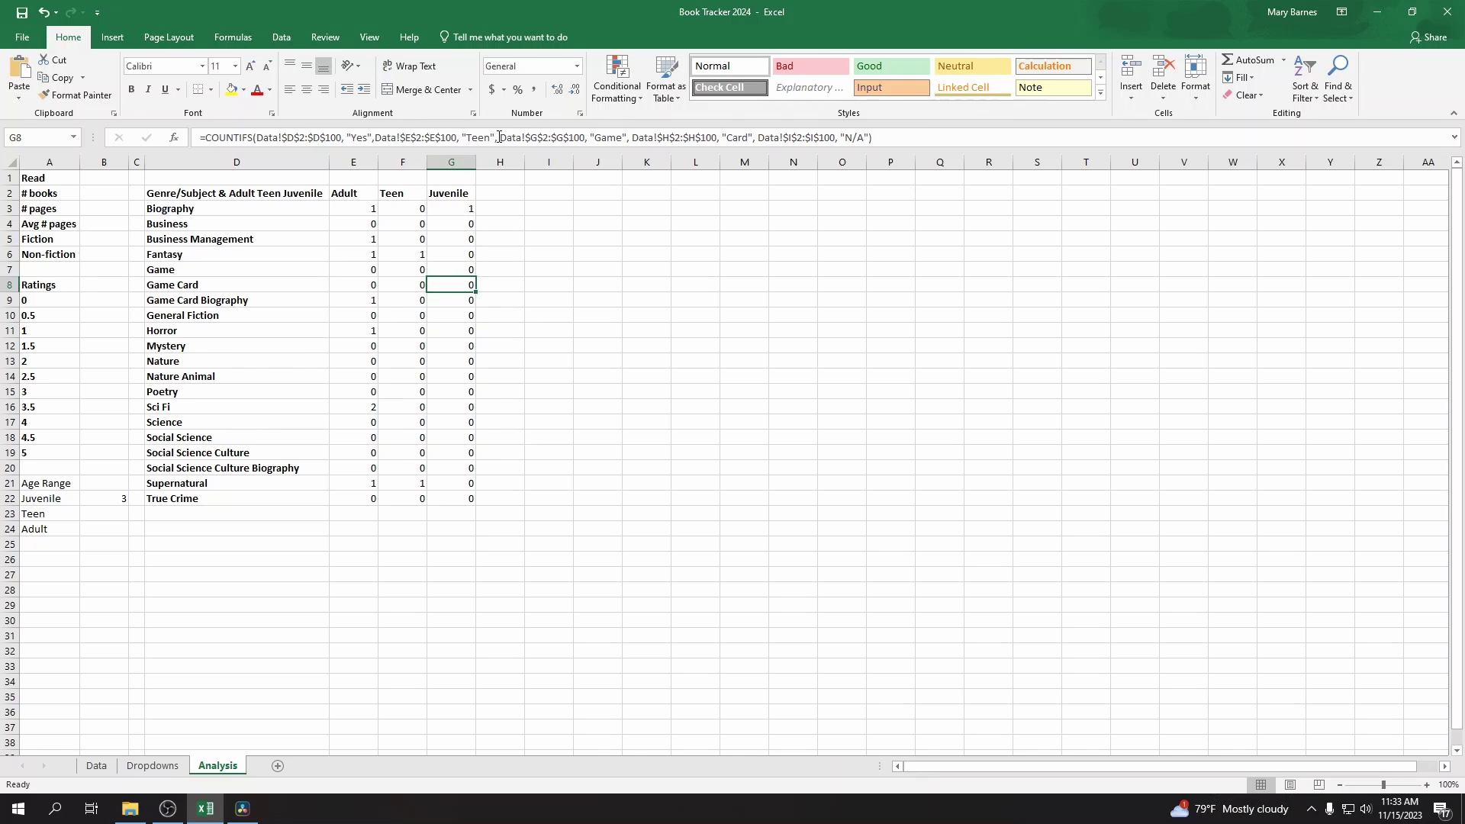
double_click(487, 137)
type("J")
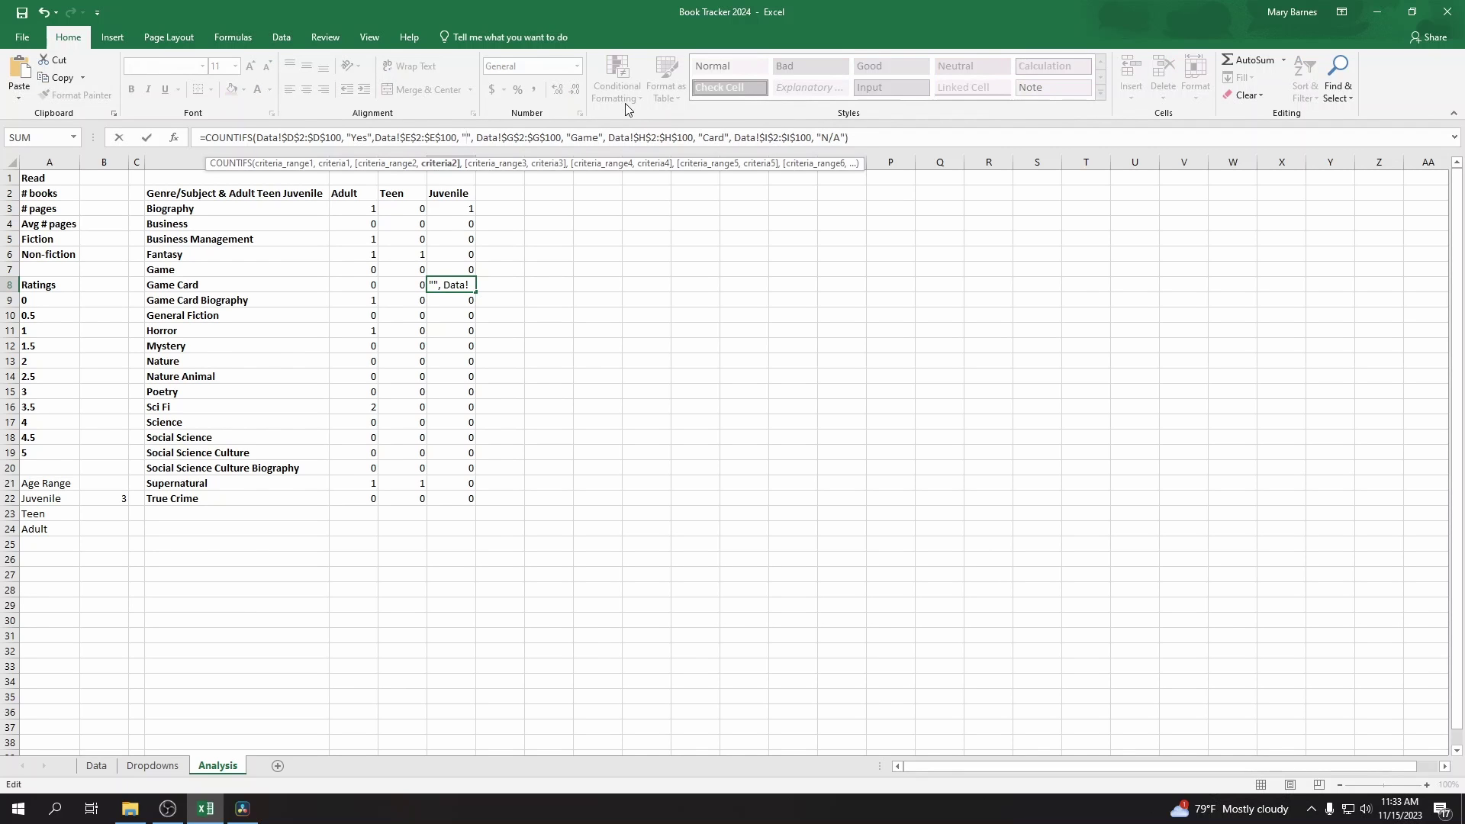
type("uvenile")
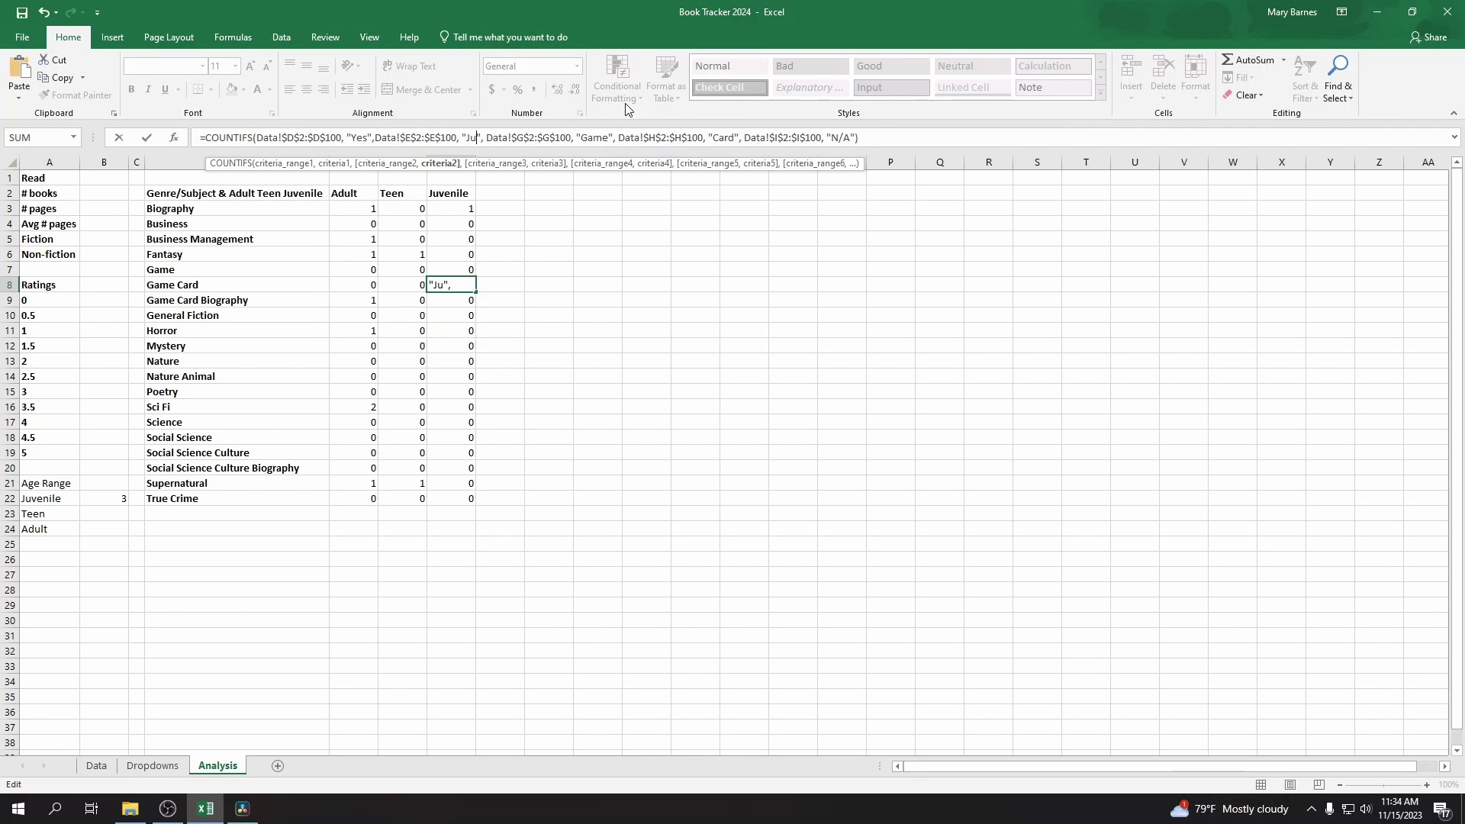
key("Return")
Step: Check the neighbouring Juvenile formulas and change the "Teen" criterion to "Juvenile" in the General Fiction cell G10
key("Down")
key("Down")
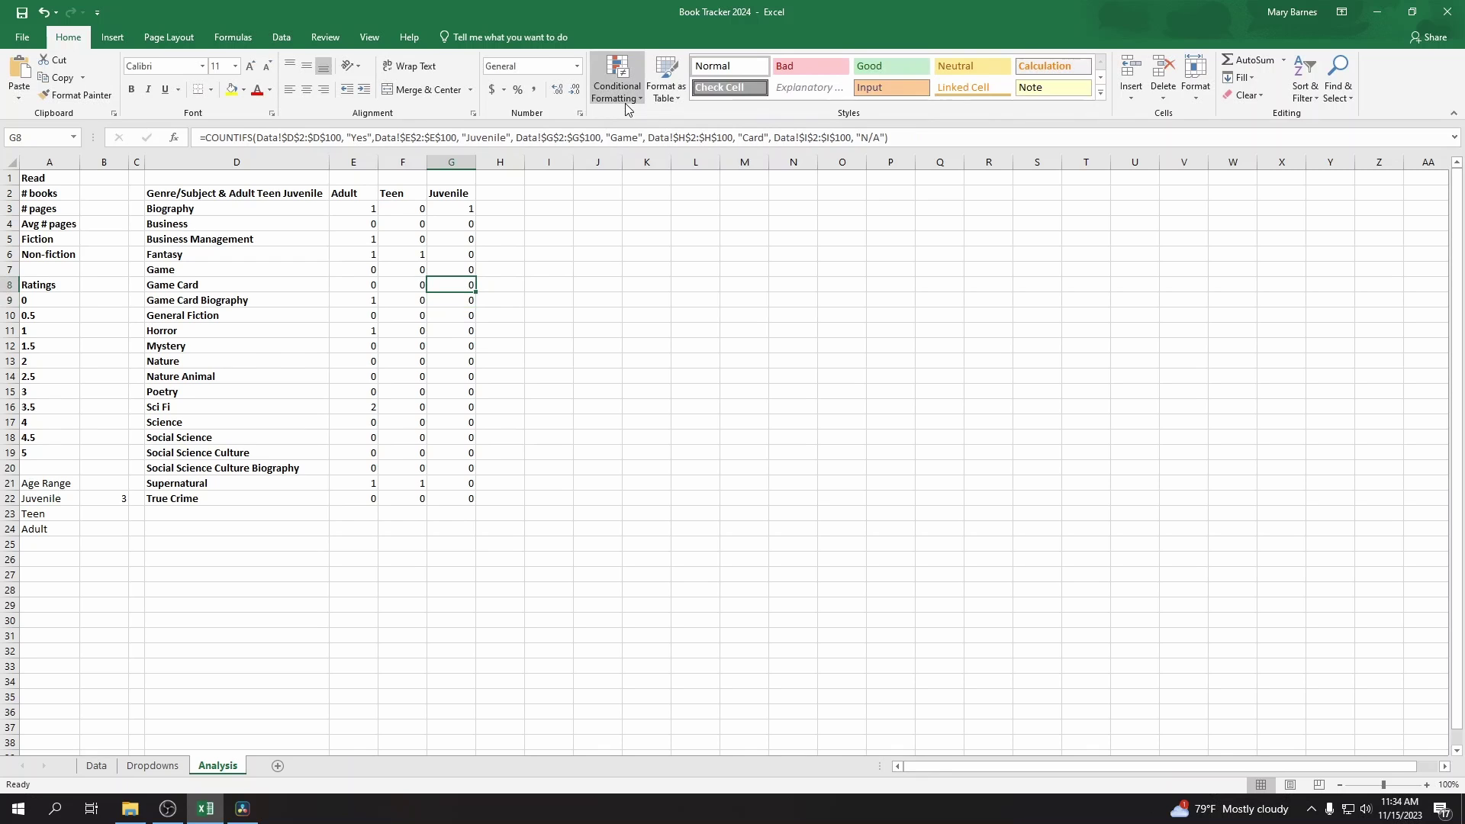
key("Up")
key("Up")
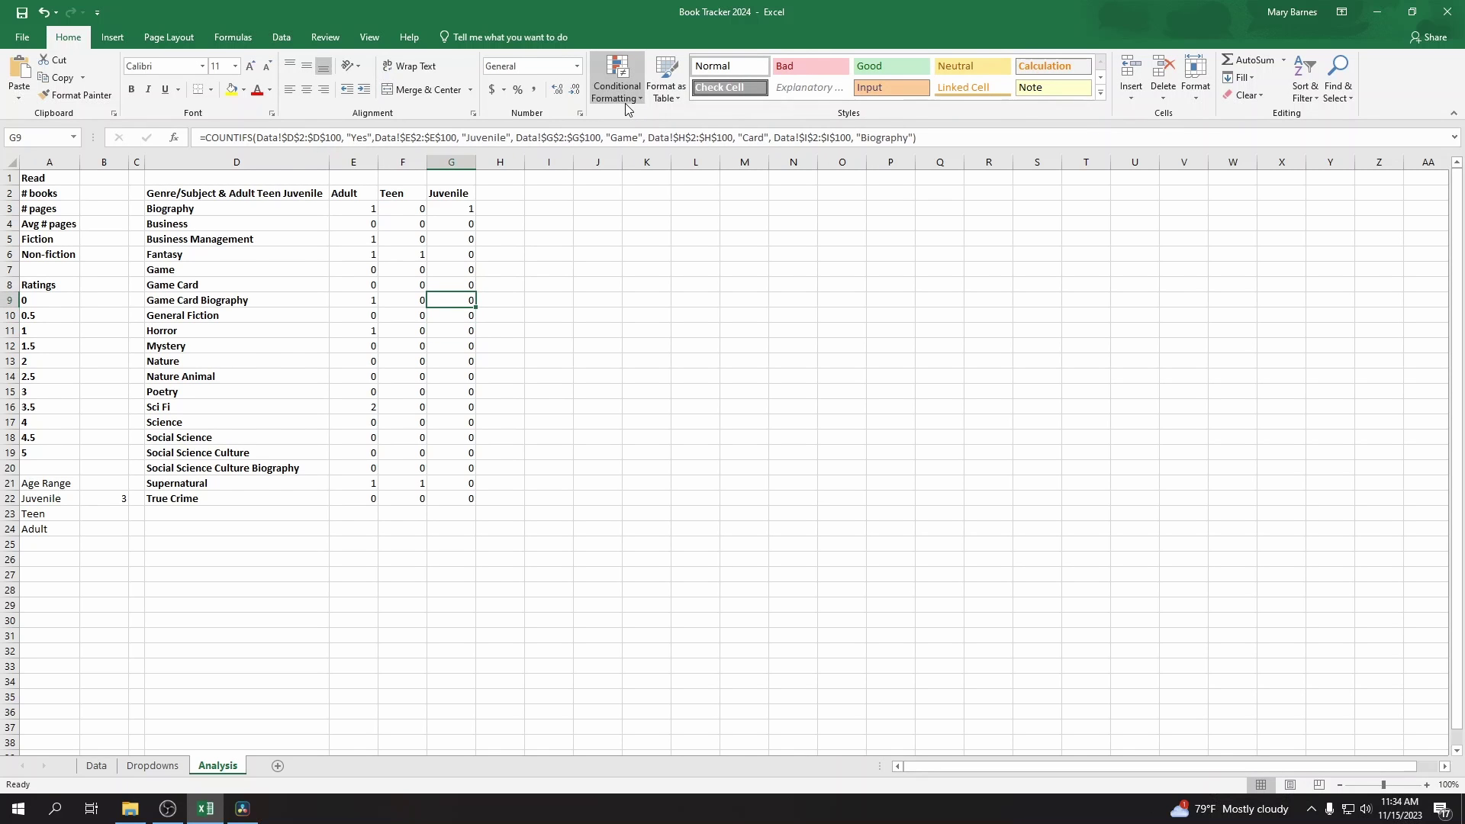
key("Down")
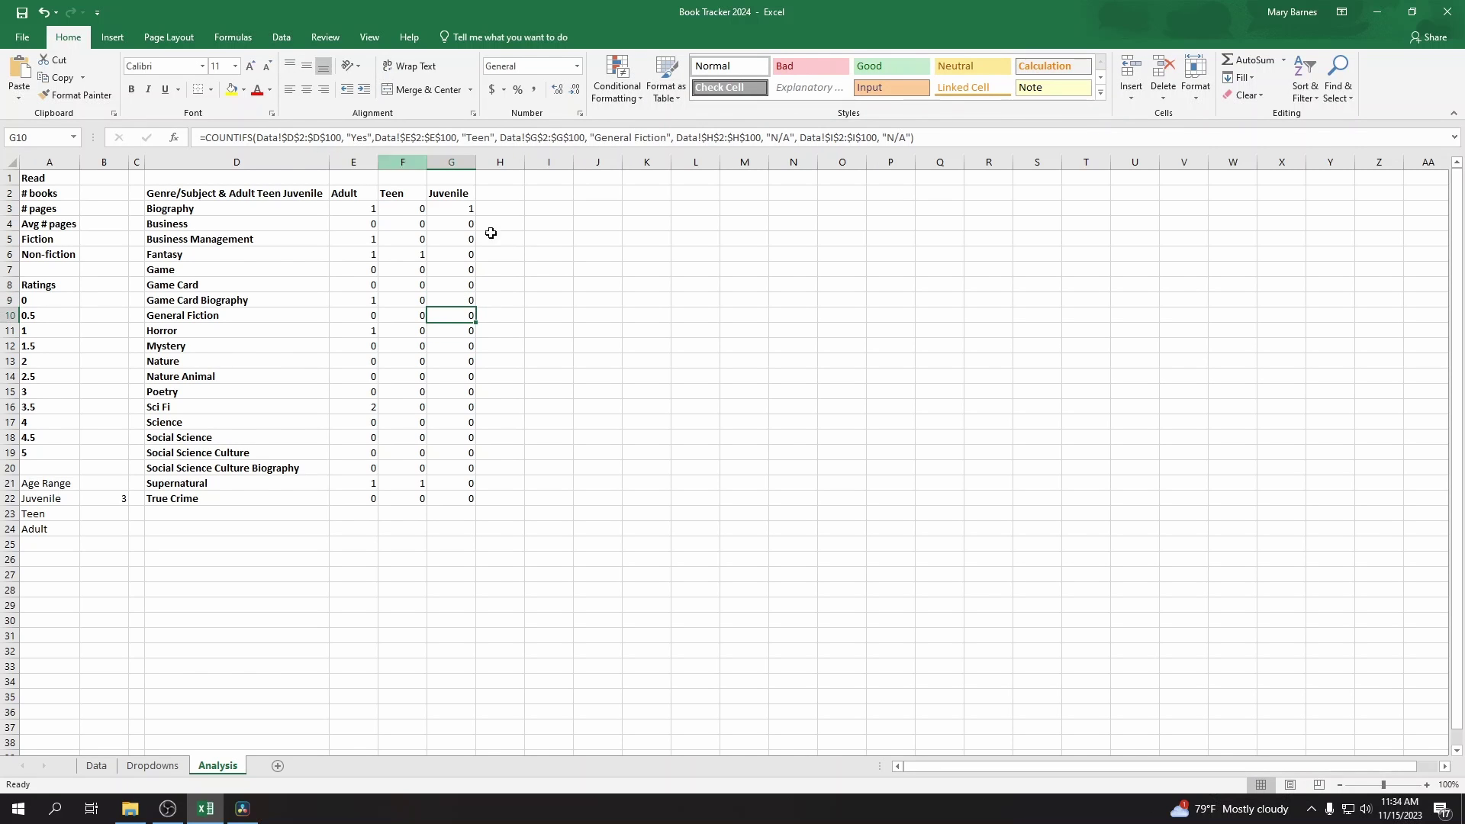
left_click(492, 137)
key("BackSpace")
key("BackSpace")
key("BackSpace")
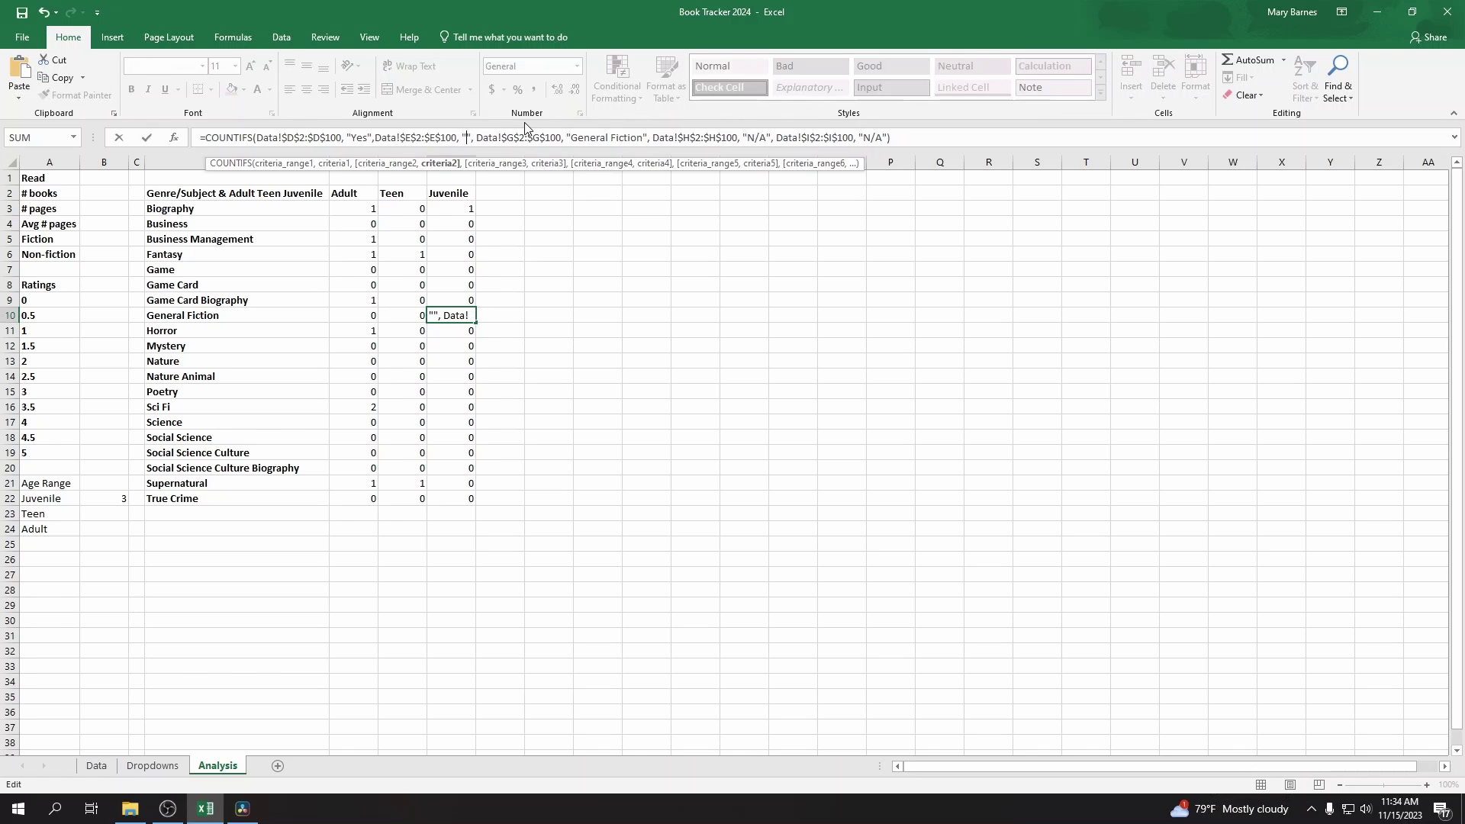
key("BackSpace")
type("Juvenile")
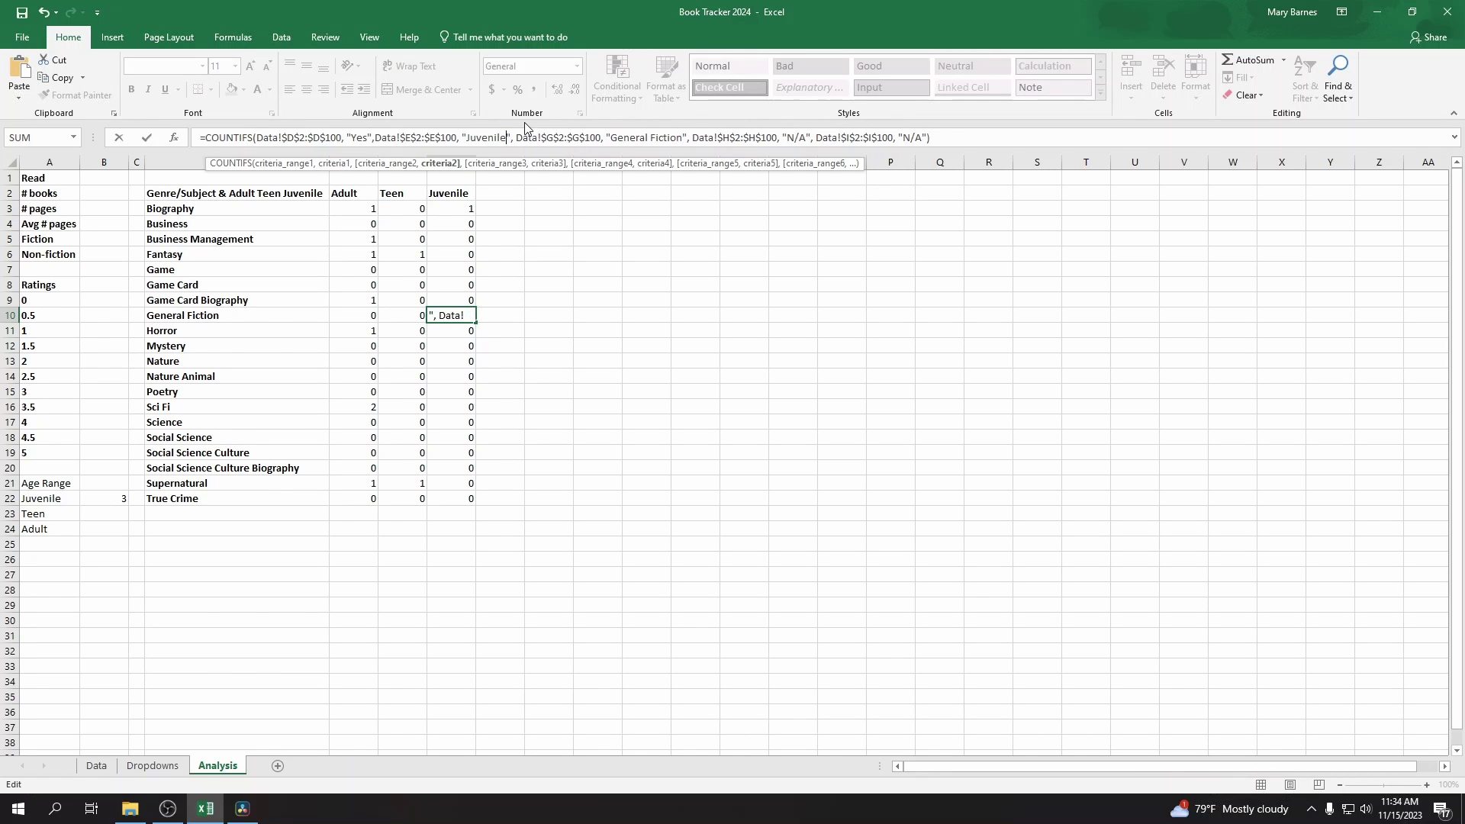
key("Return")
Step: Change the "Teen" criterion to "Juvenile" in the Horror formula in G11
left_click(497, 138)
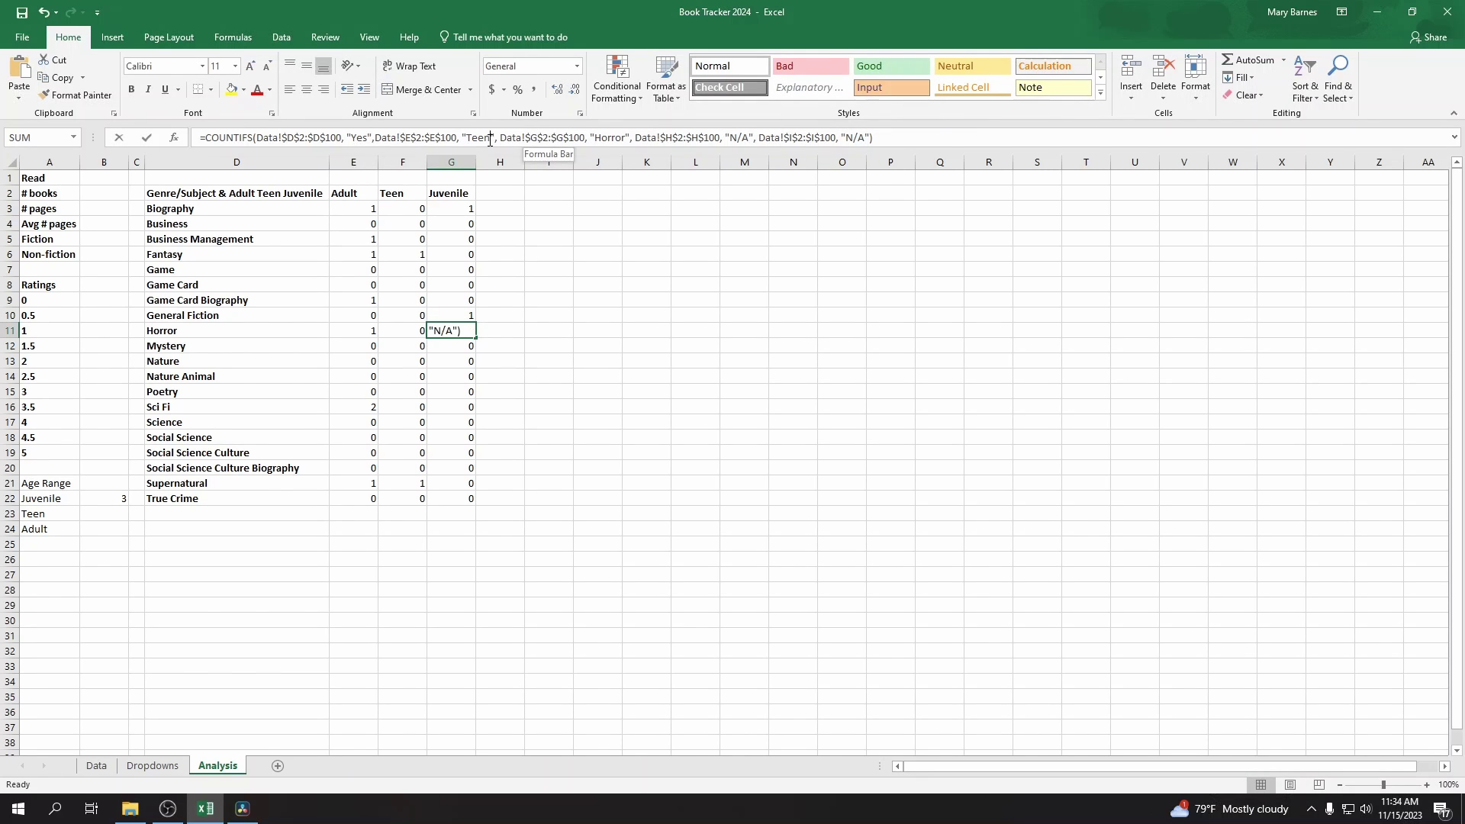
key("BackSpace")
key("BackSpace")
key("BackSpace")
key("BackSpace")
type("Juvenile")
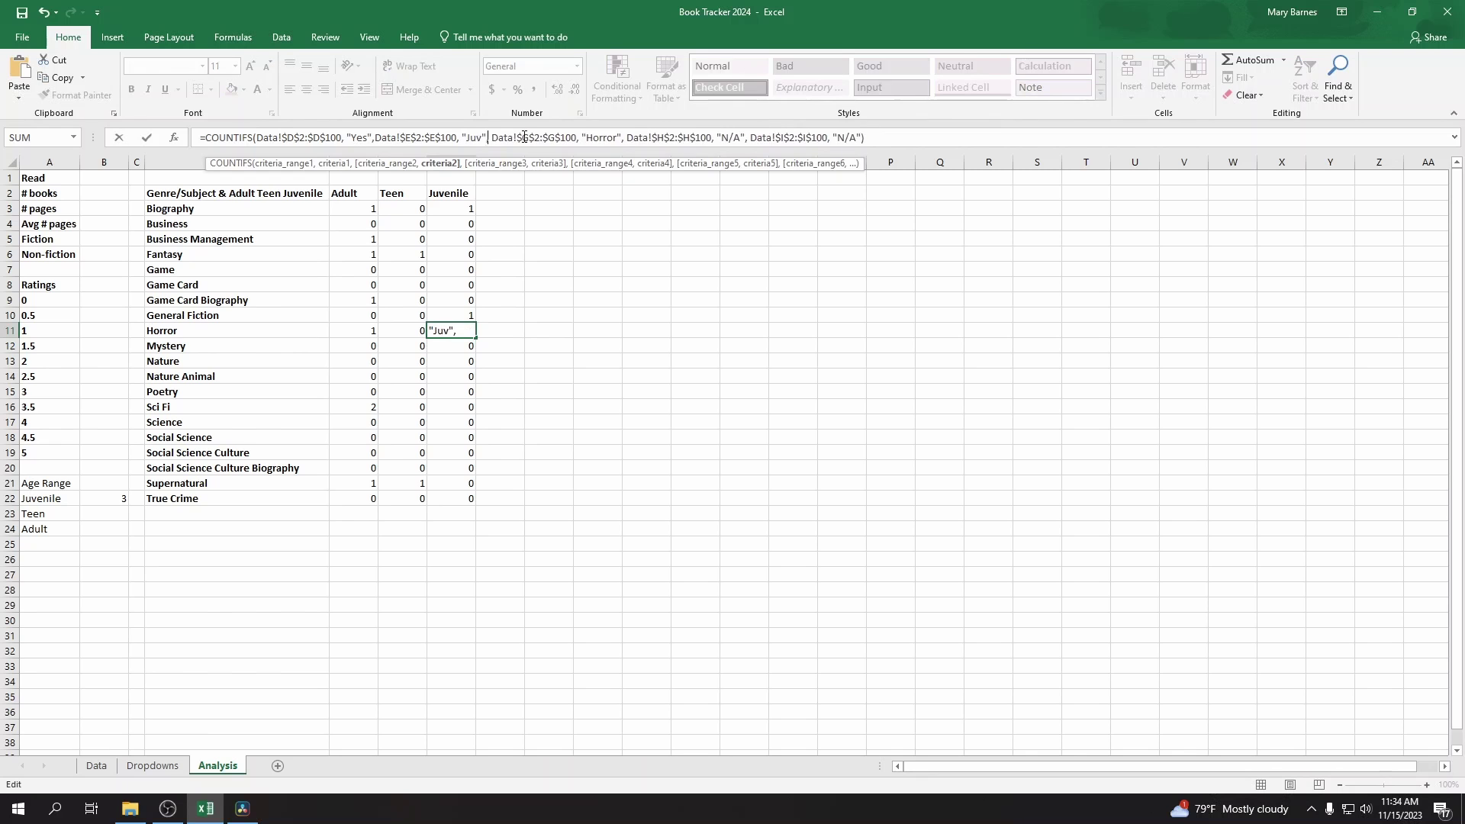
key("Return")
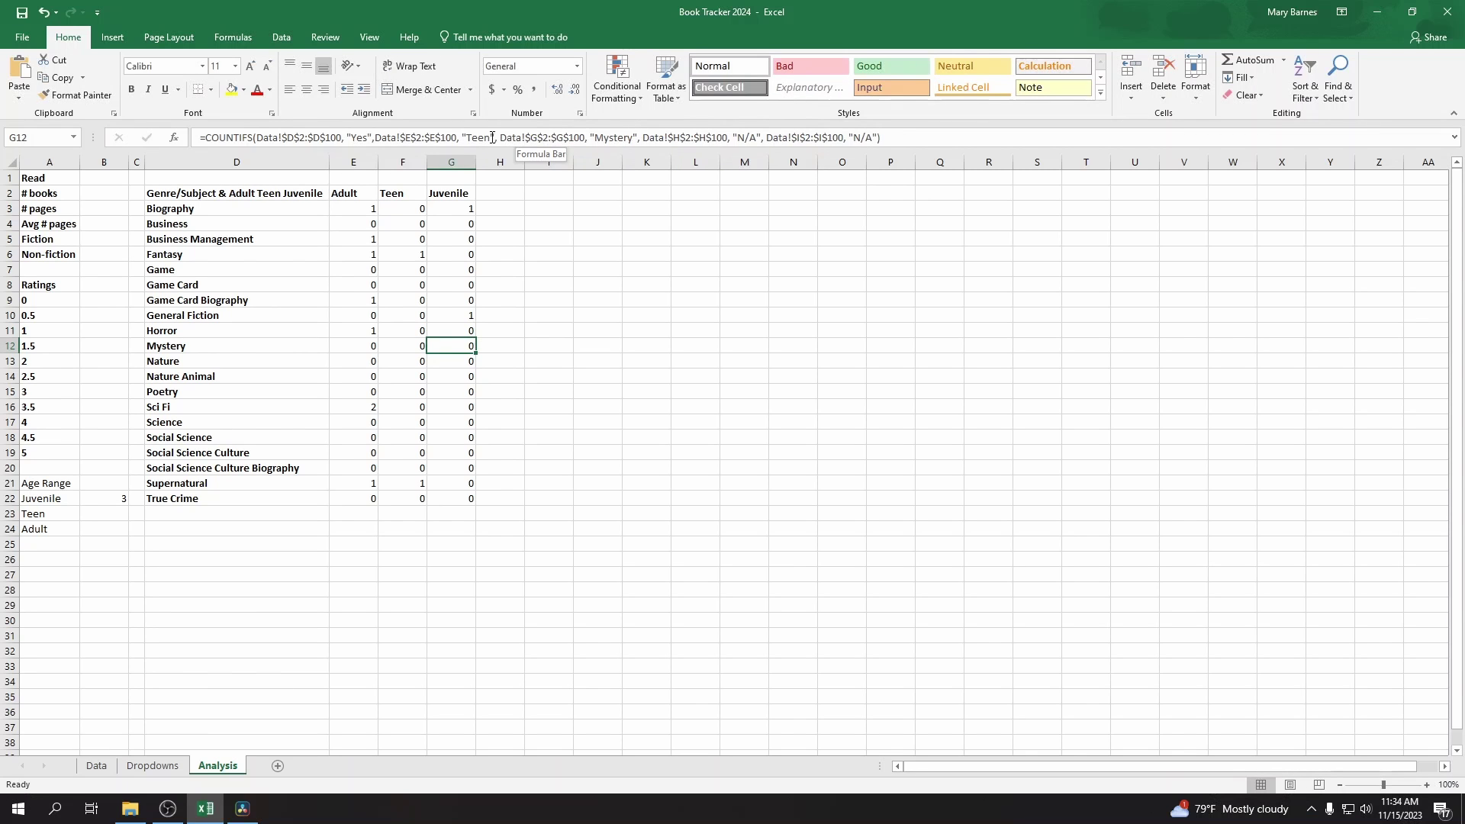
Step: Change the "Teen" criterion to "Juvenile" in the Mystery formula in G12
left_click(492, 137)
key("BackSpace")
key("BackSpace")
key("BackSpace")
key("BackSpace")
type("Juve")
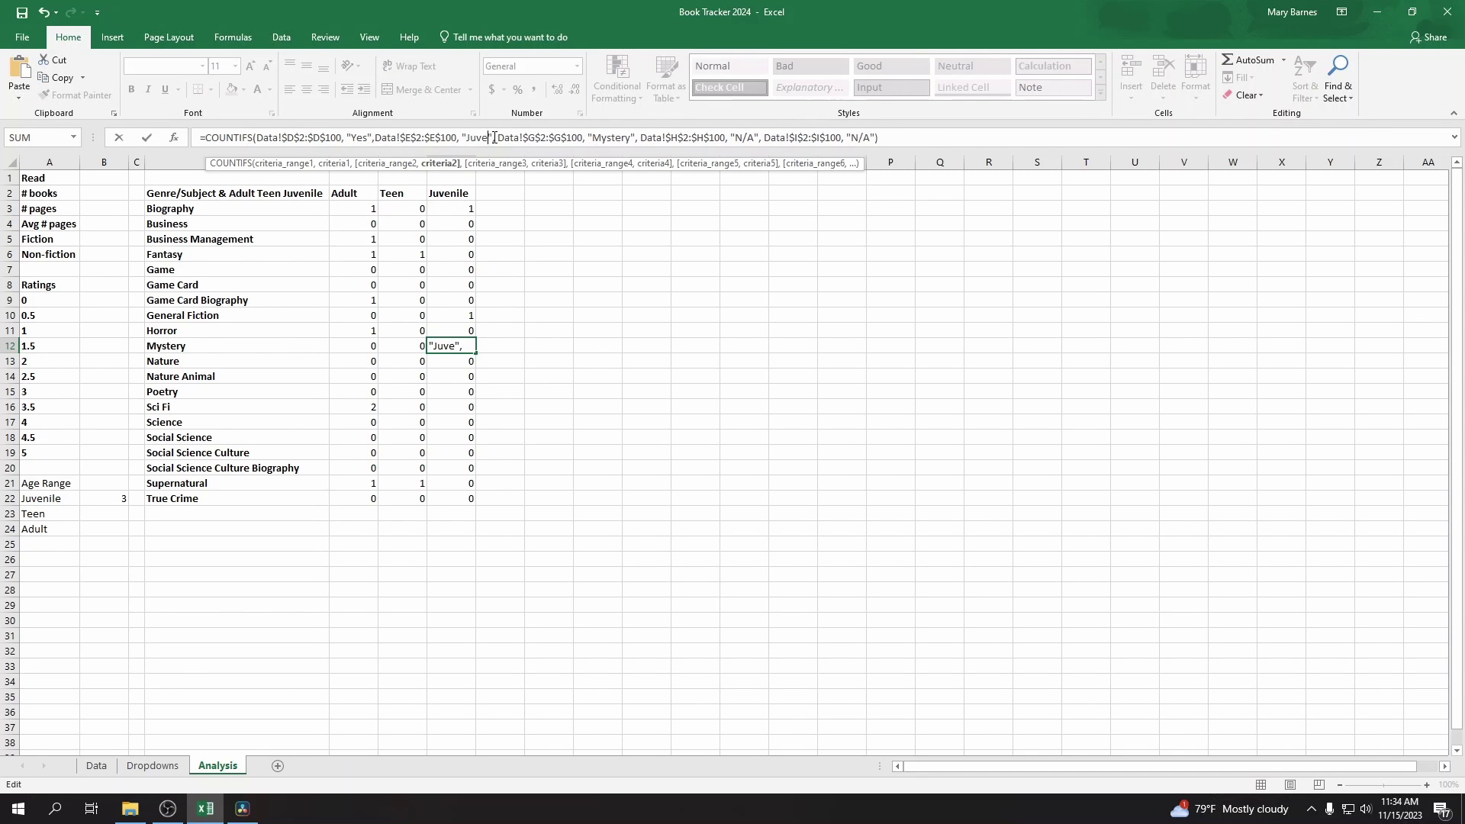
type("nile")
key("Return")
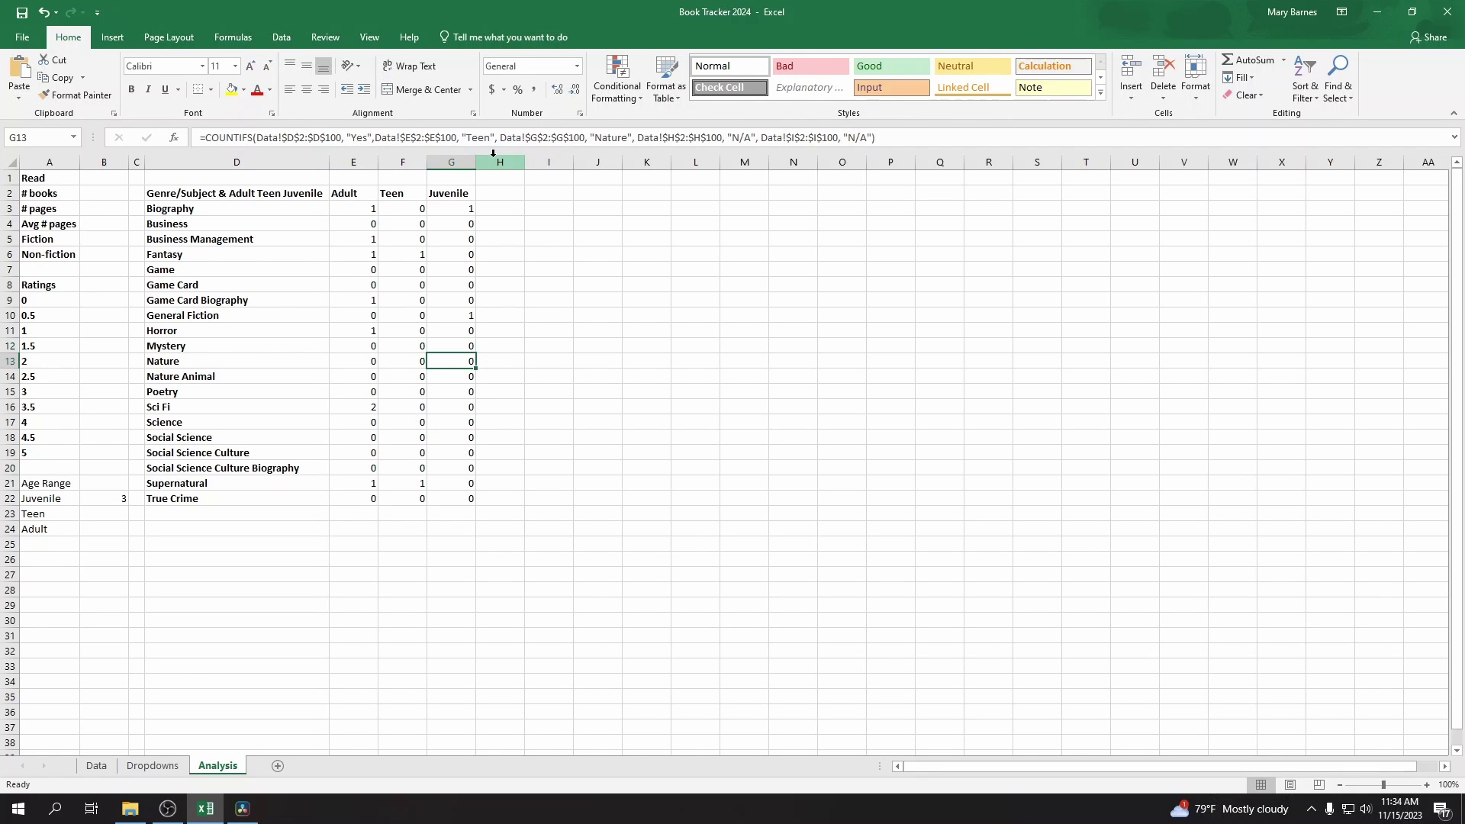
Step: Change the "Teen" criterion to "Juvenile" in the Nature formula in G13
double_click(479, 136)
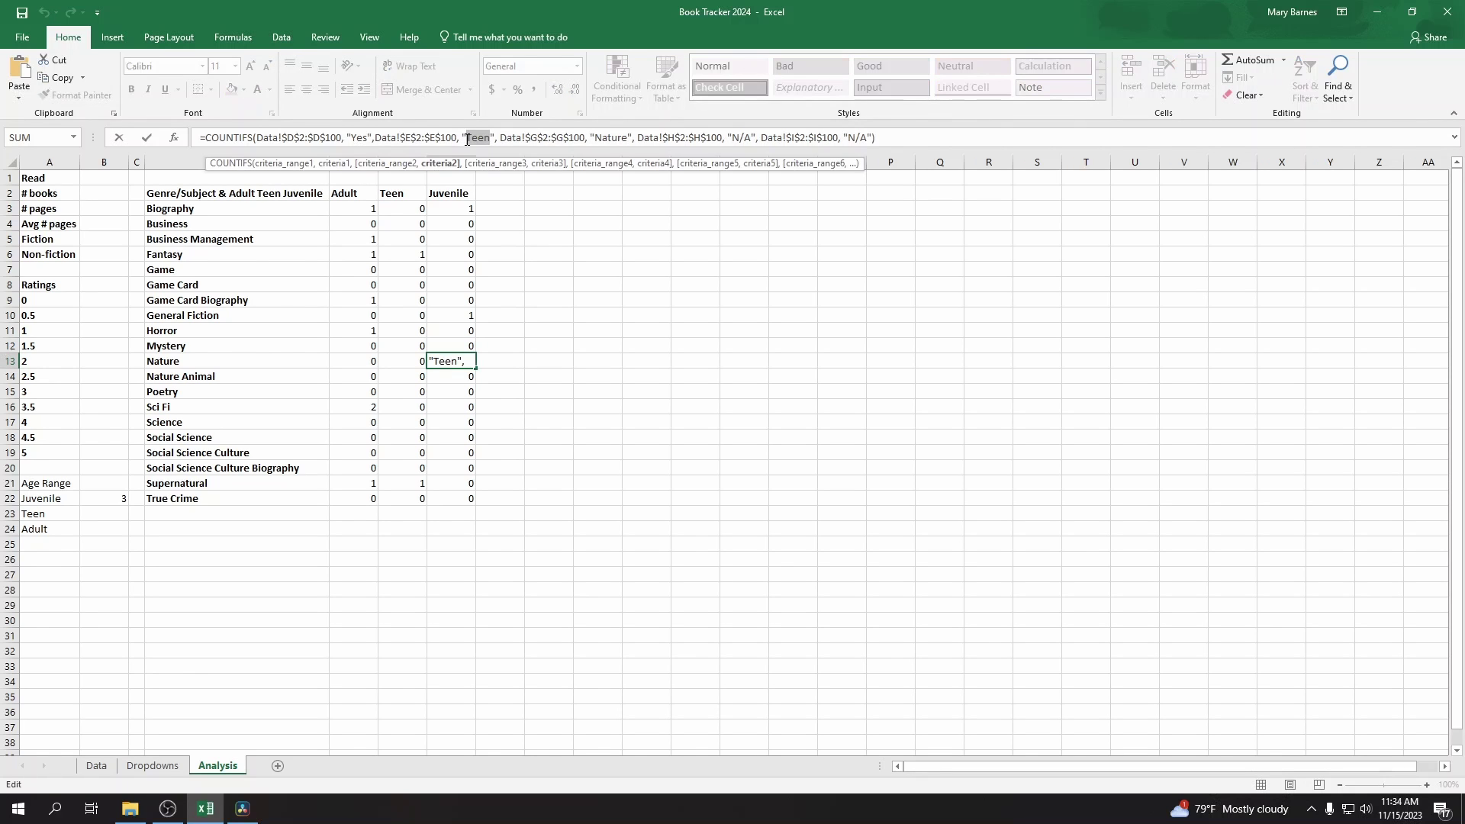
type("Juvenile")
key("Return")
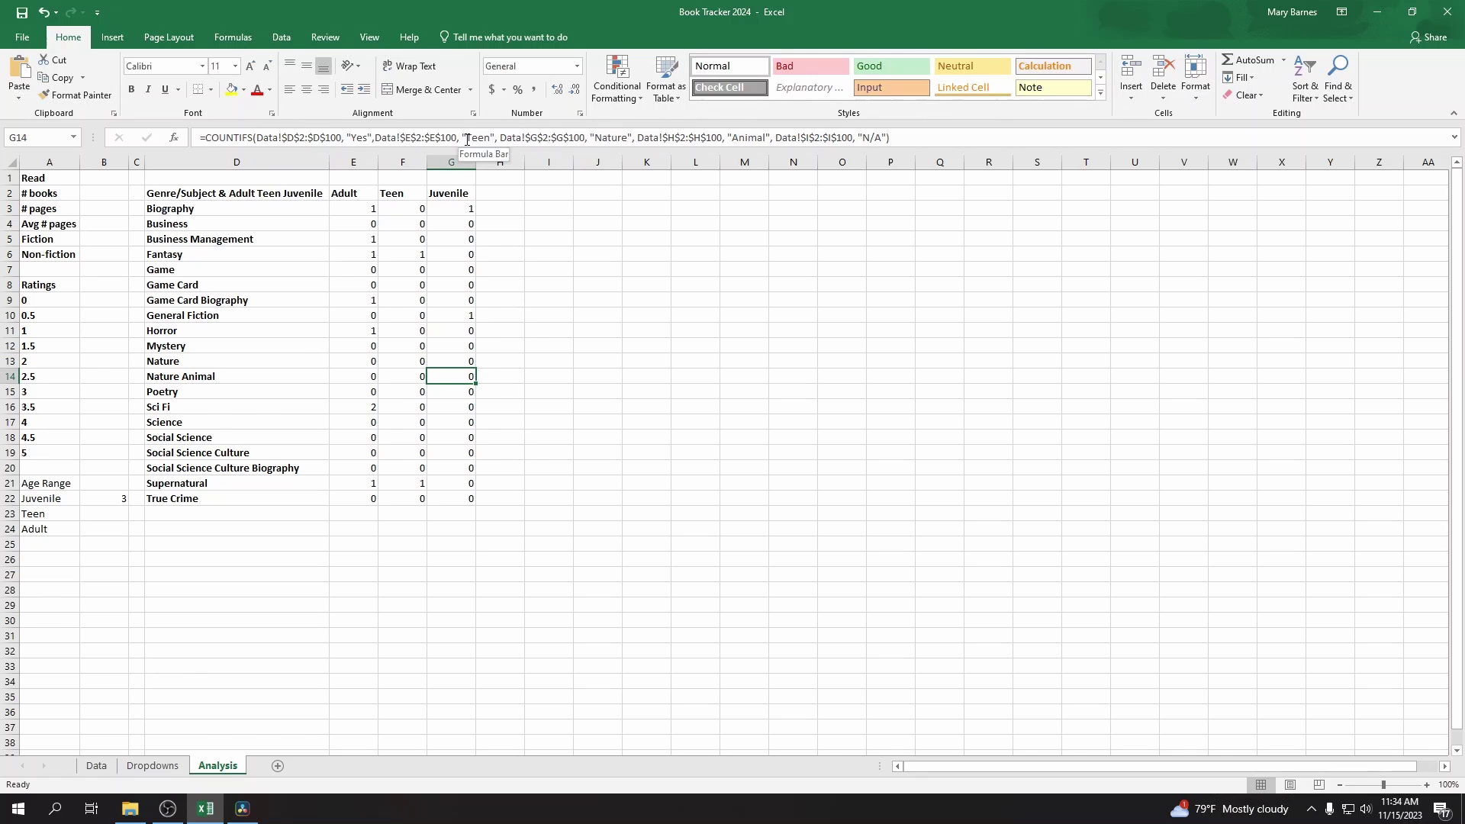
Step: Change the "Teen" criterion to "Juvenile" in the Nature Animal formula in G14
left_click(489, 138)
left_click(473, 140)
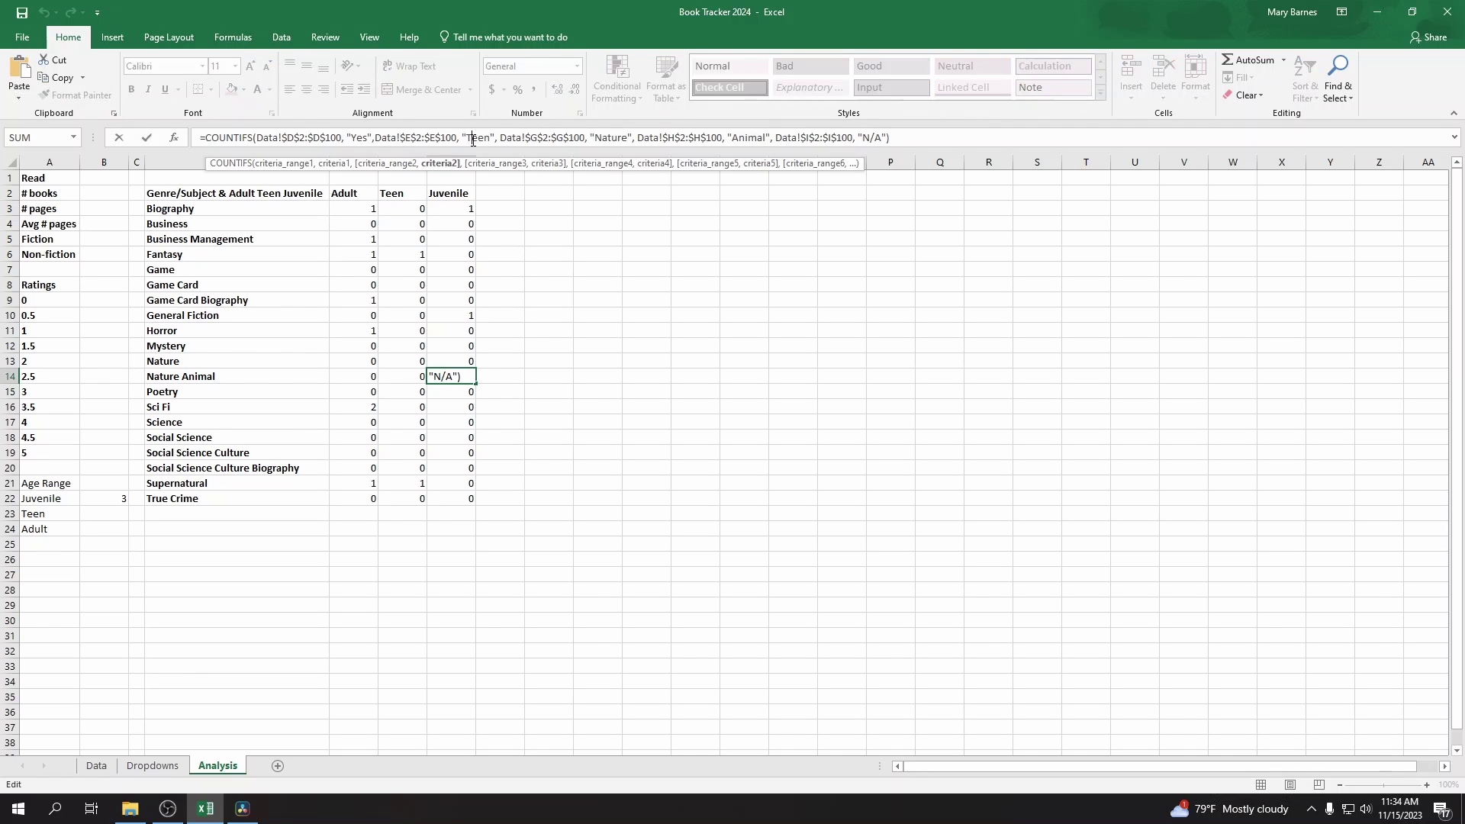
left_click_drag(489, 140, 460, 138)
type("Juvenile")
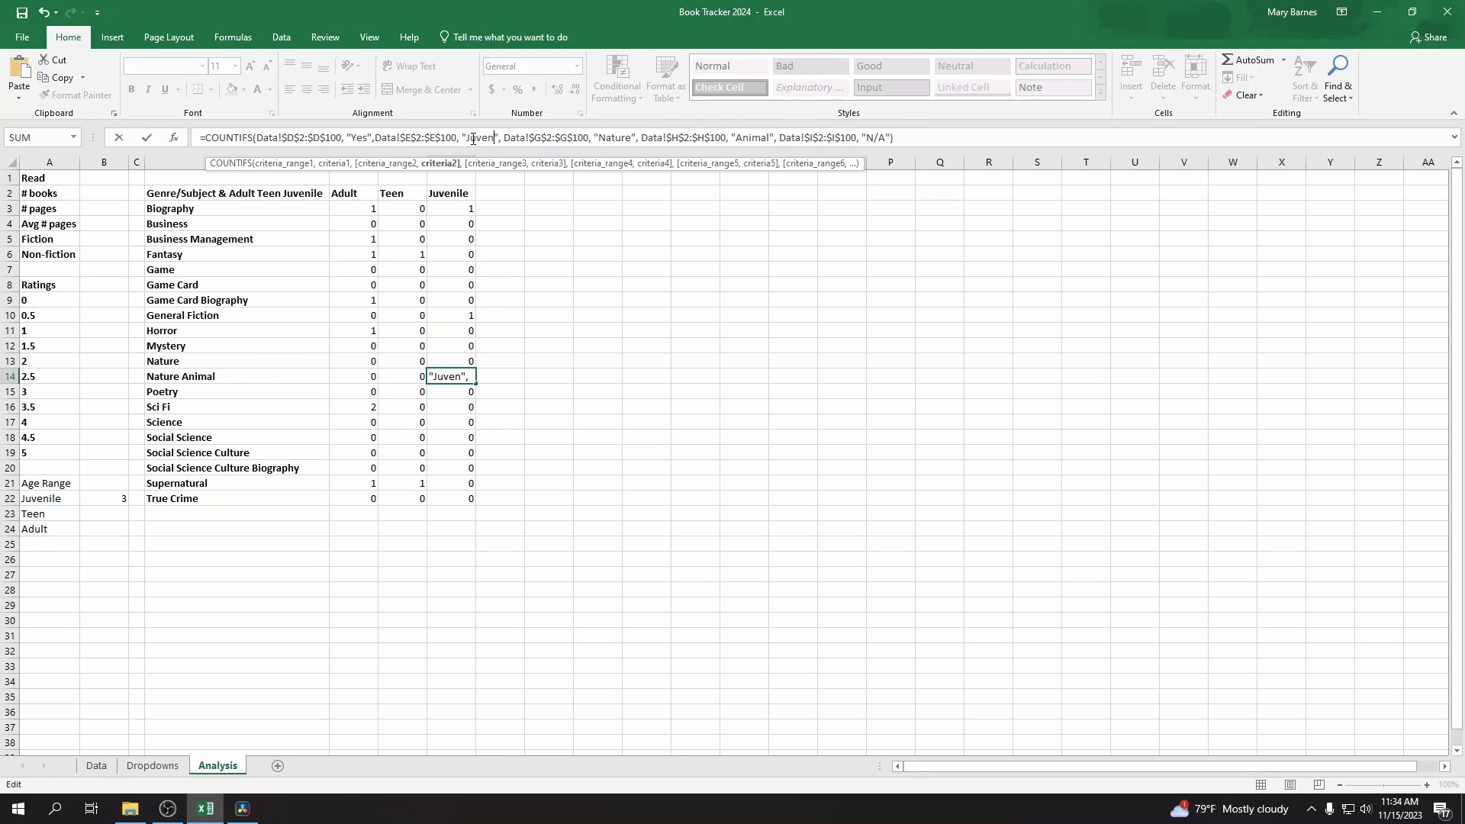
key("Return")
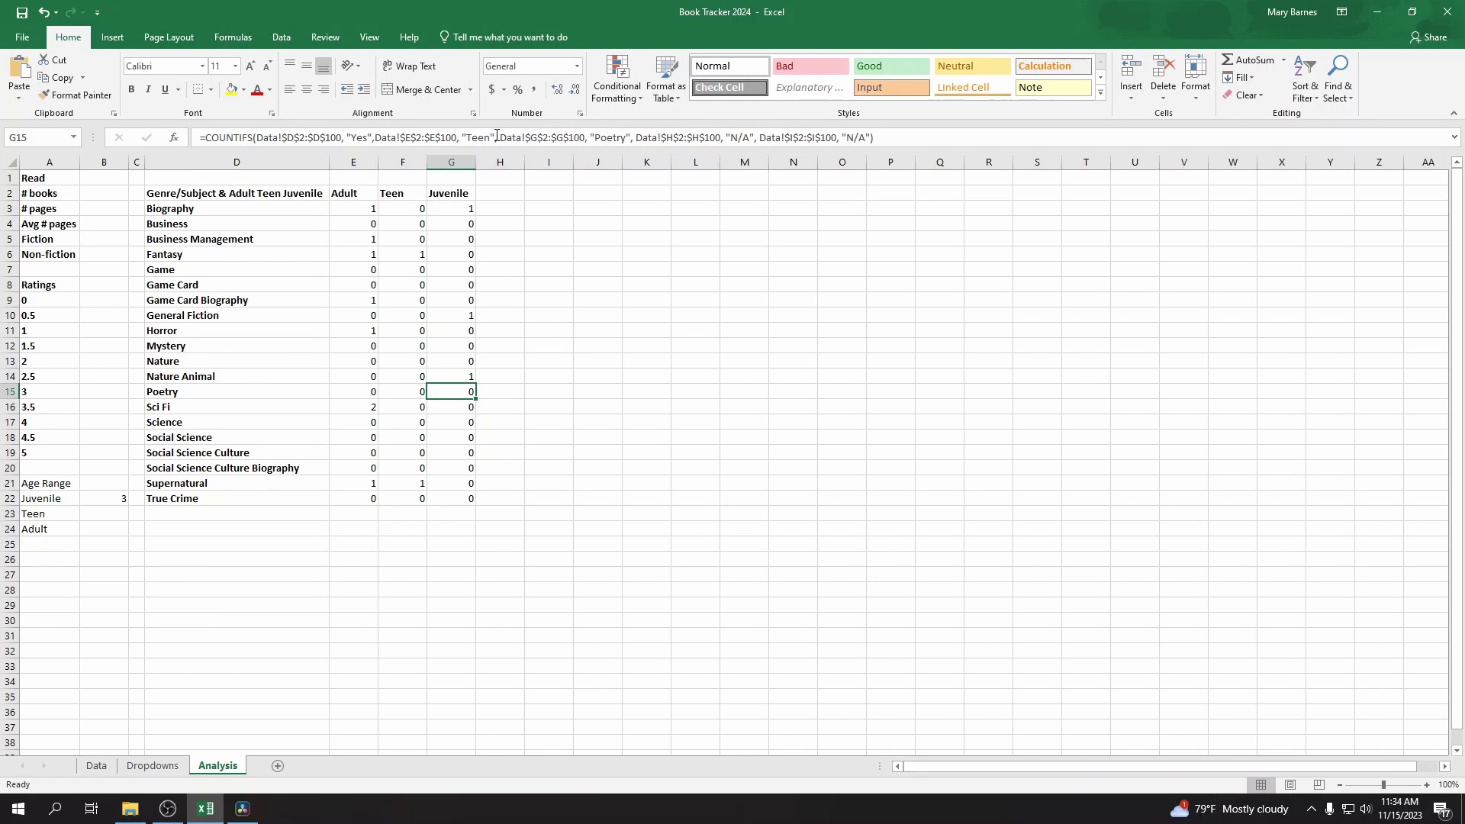
Step: Change the "Teen" criterion to "Juvenile" in the Poetry formula in G15 and check the Juvenile formulas below it
left_click(471, 138)
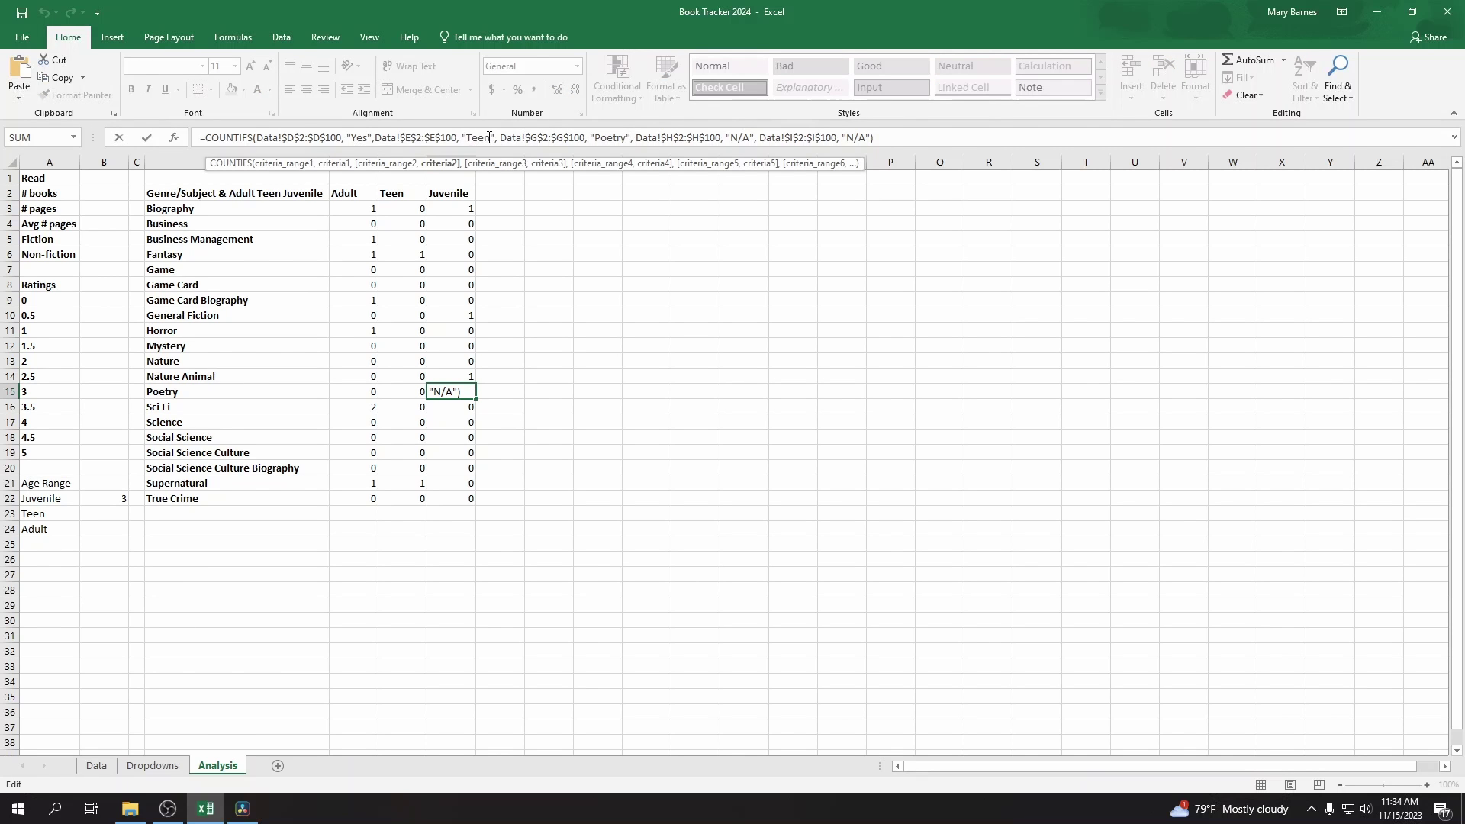
left_click_drag(488, 138, 466, 135)
type("Juvenil")
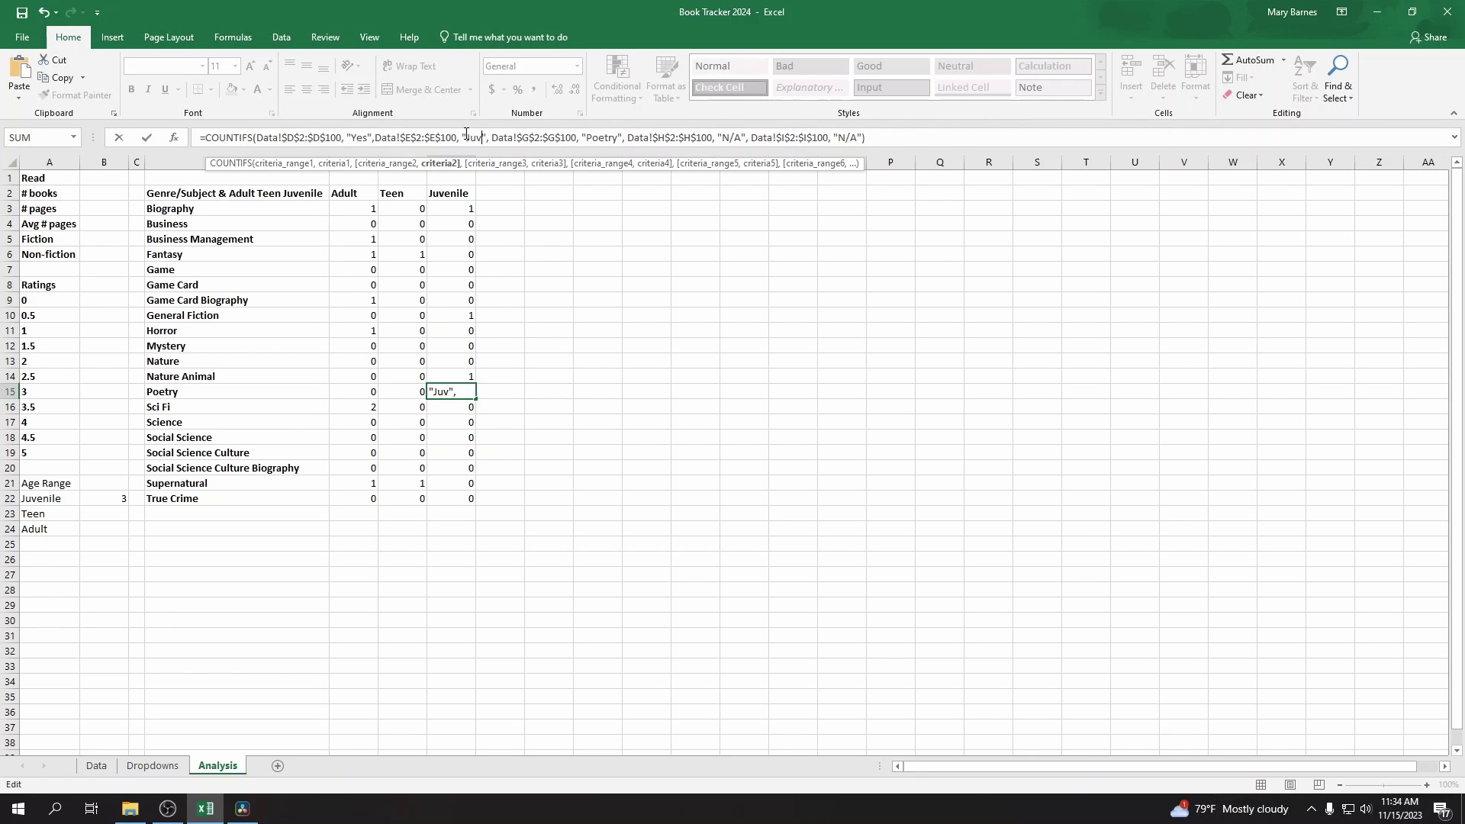
type("e")
key("Return")
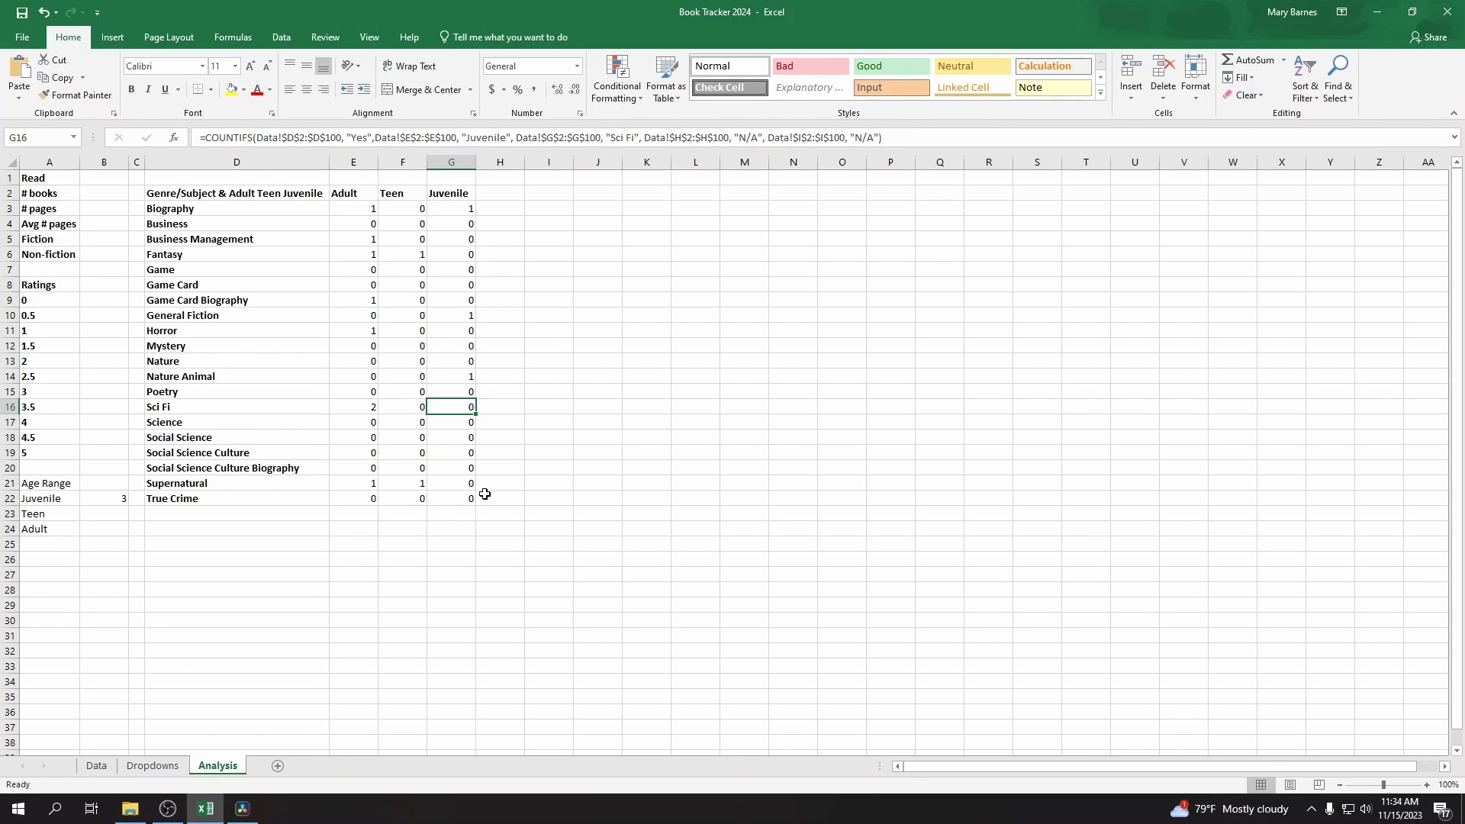
key("Down")
key("Down")
key("Down")
key("Down")
key("Down")
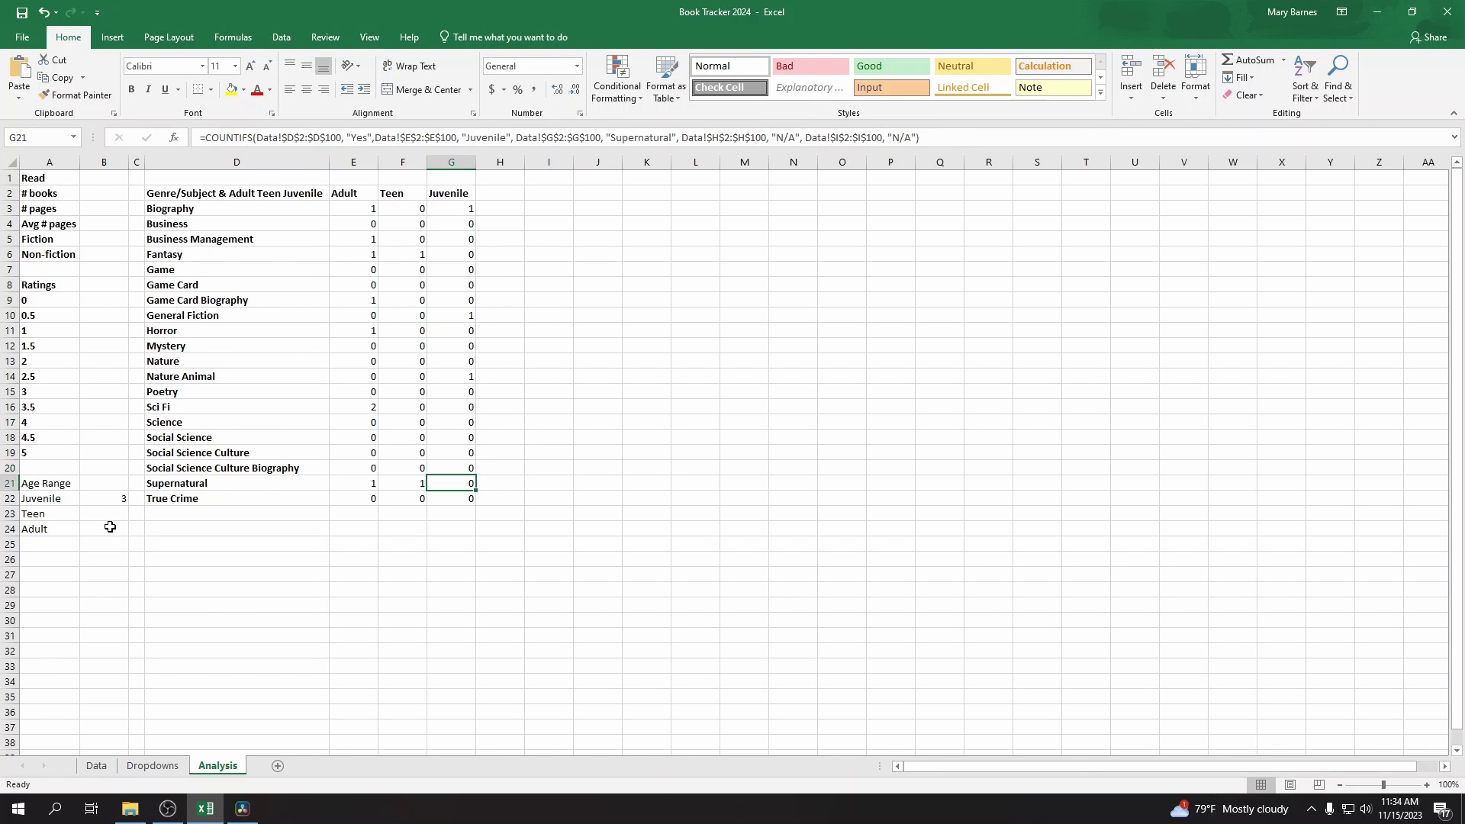
Step: Reuse the opening of the Teen Biography formula to enter =COUNTIFS(Data!$D$2:$D$100, "Yes",Data!$E$2:$E$100, "Teen") in B23, and check it against the Teen column
left_click(115, 502)
left_click(180, 533)
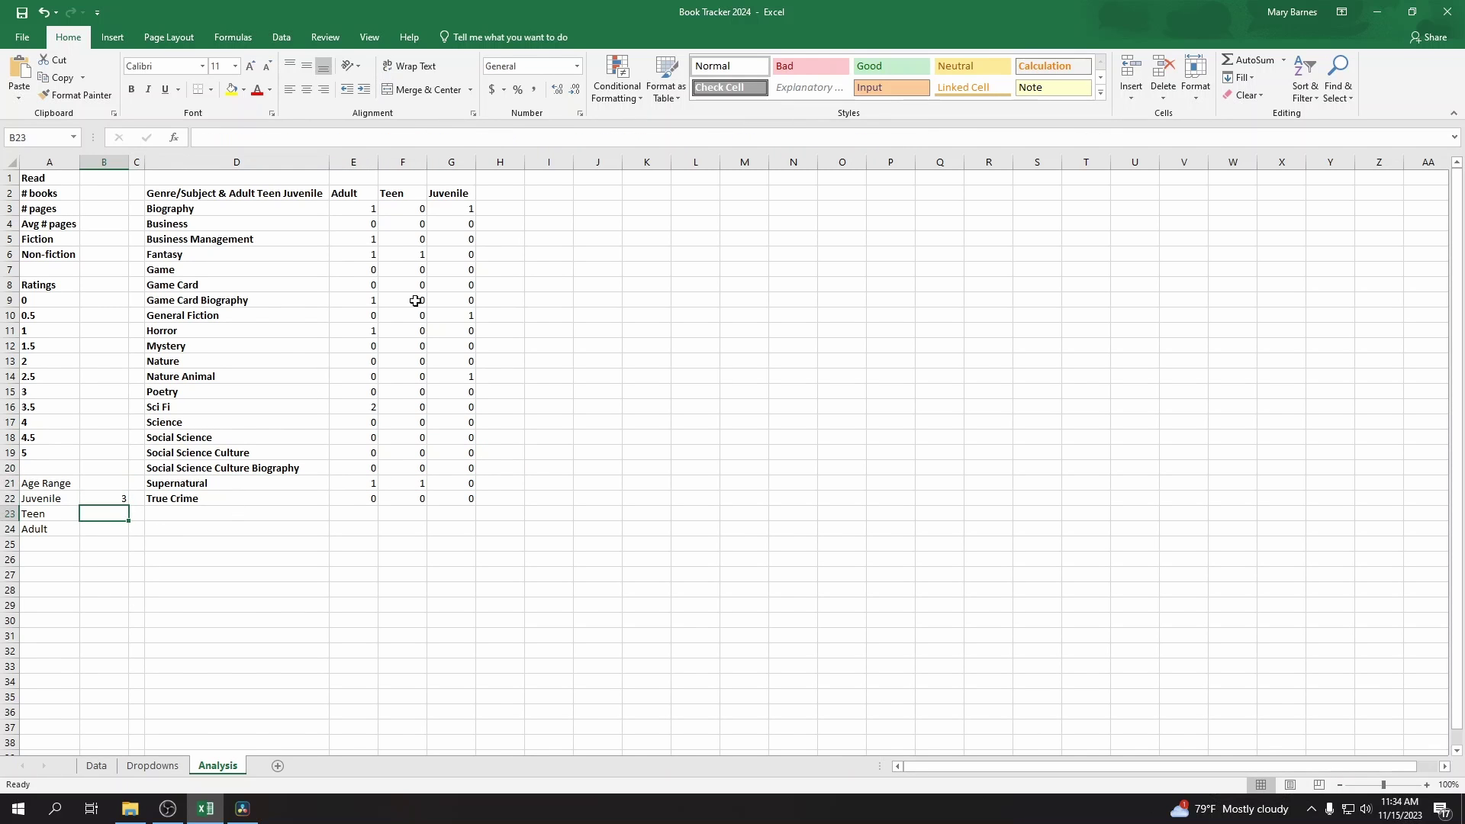
left_click(412, 212)
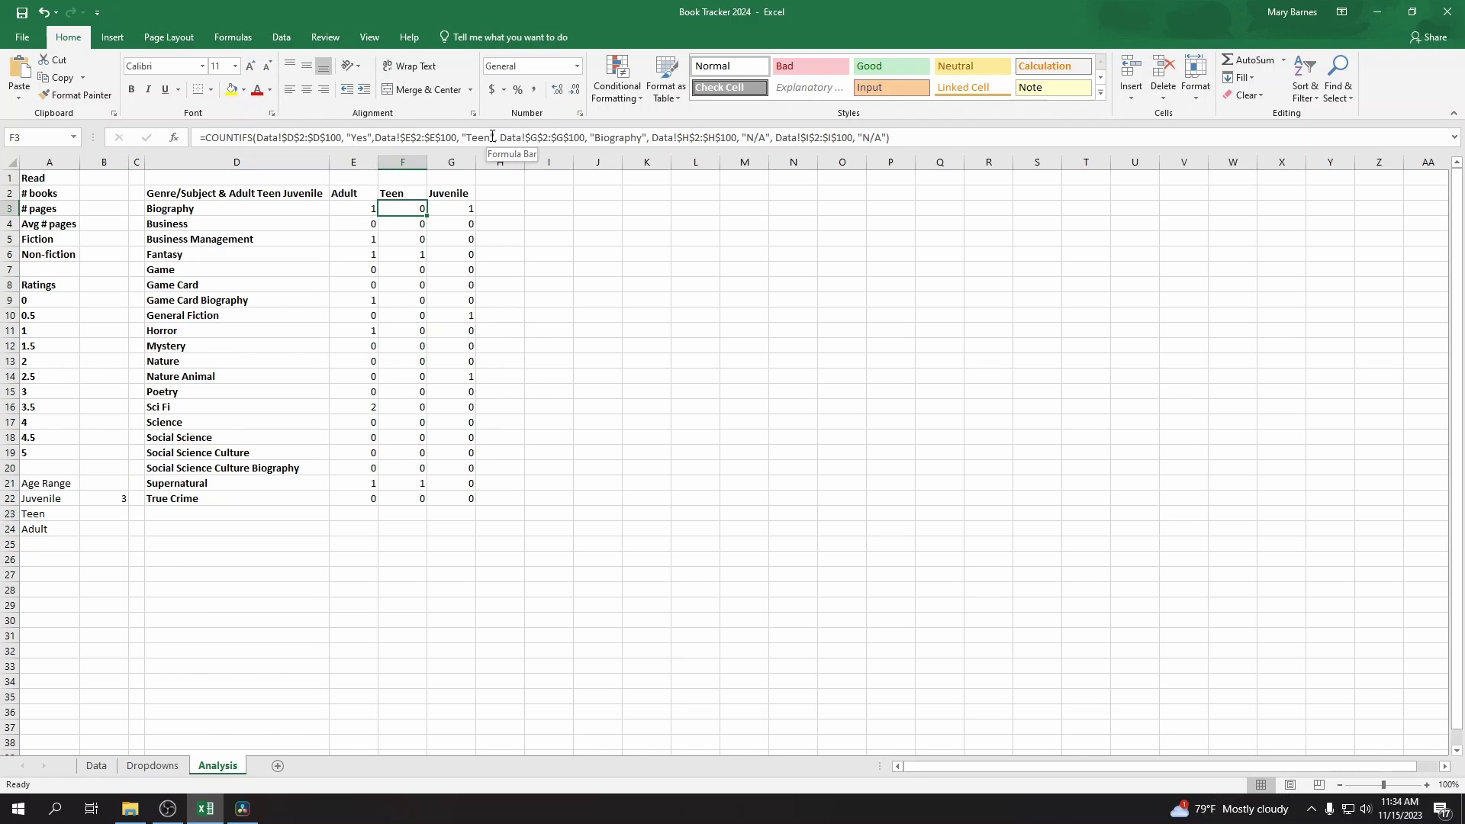
left_click_drag(495, 139, 200, 138)
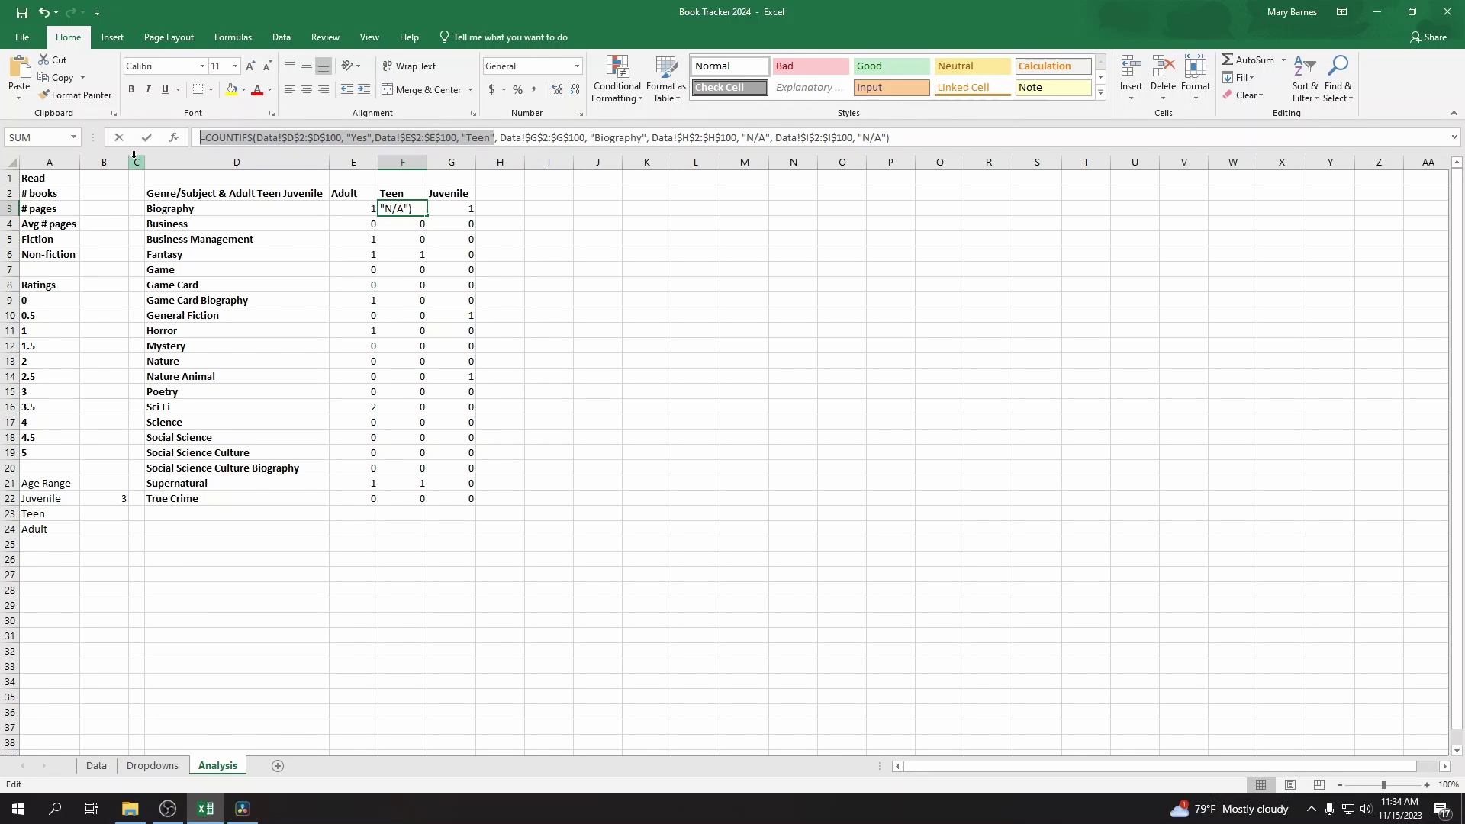
left_click(493, 137)
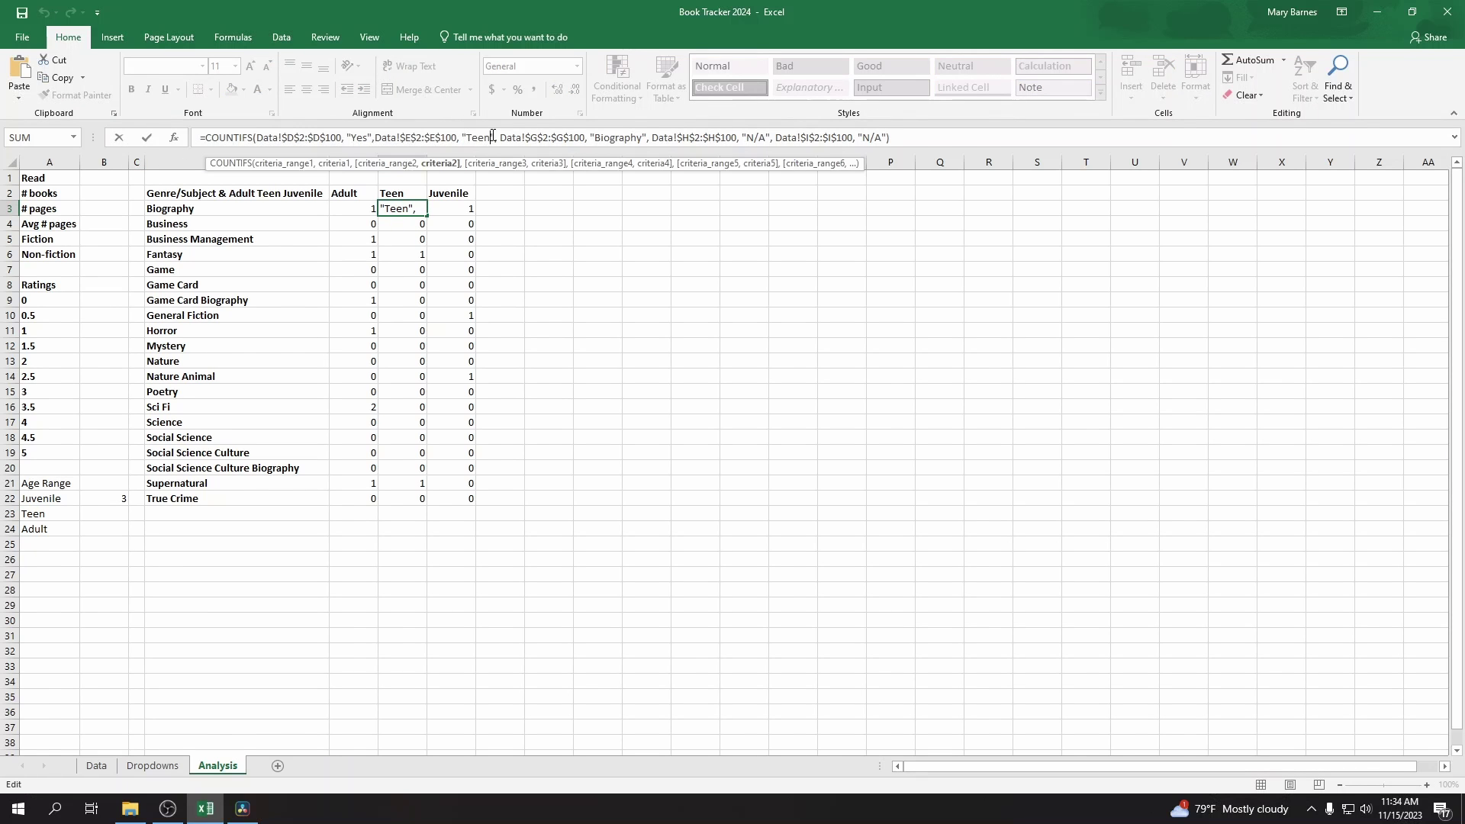
key("Return")
left_click(107, 514)
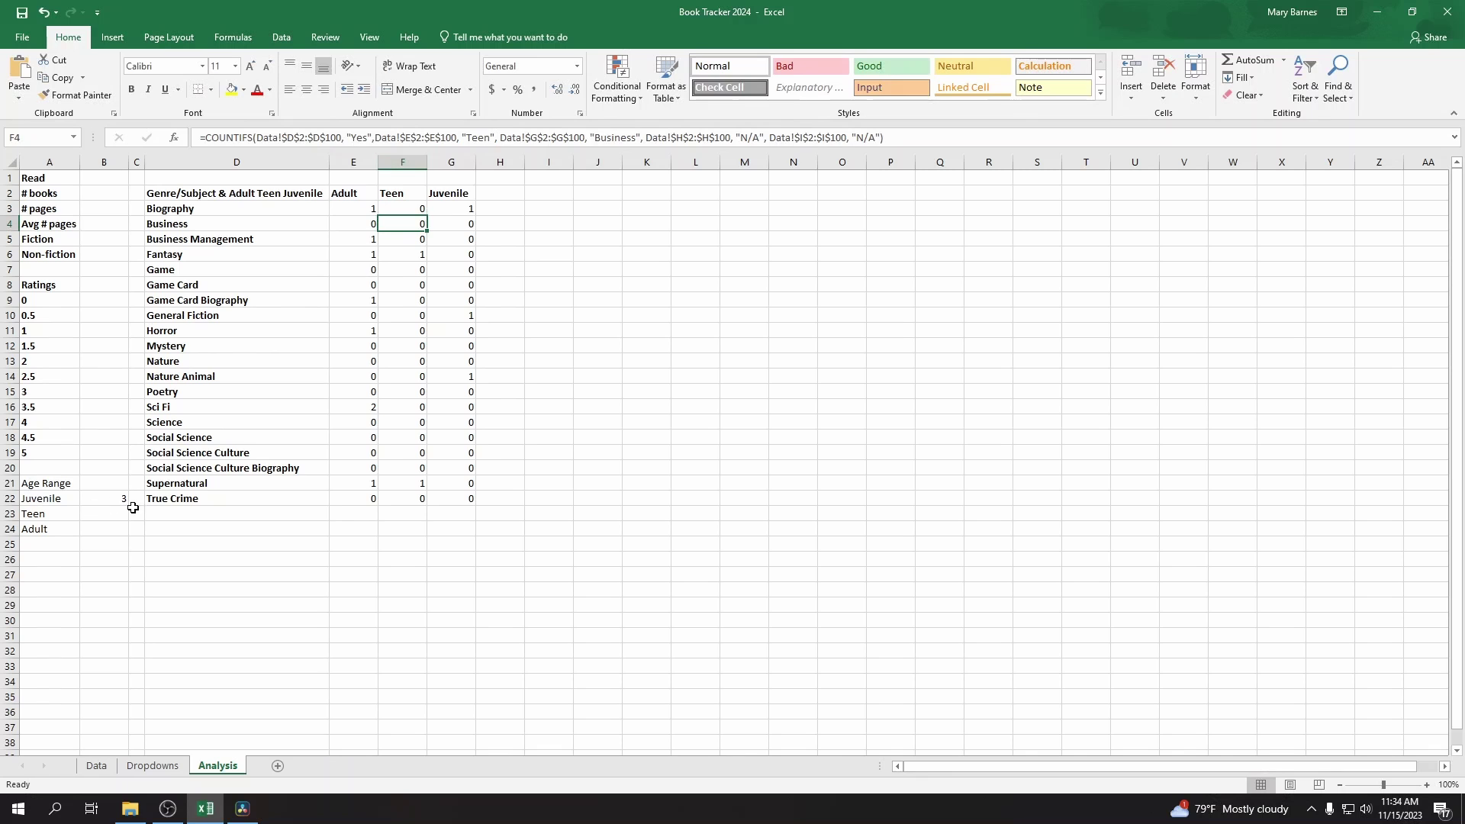
type("=COUNTIFS(Data!$D$2:$D$100, \"Yes\",Data!$E$2:$E$100, \"Teen\")")
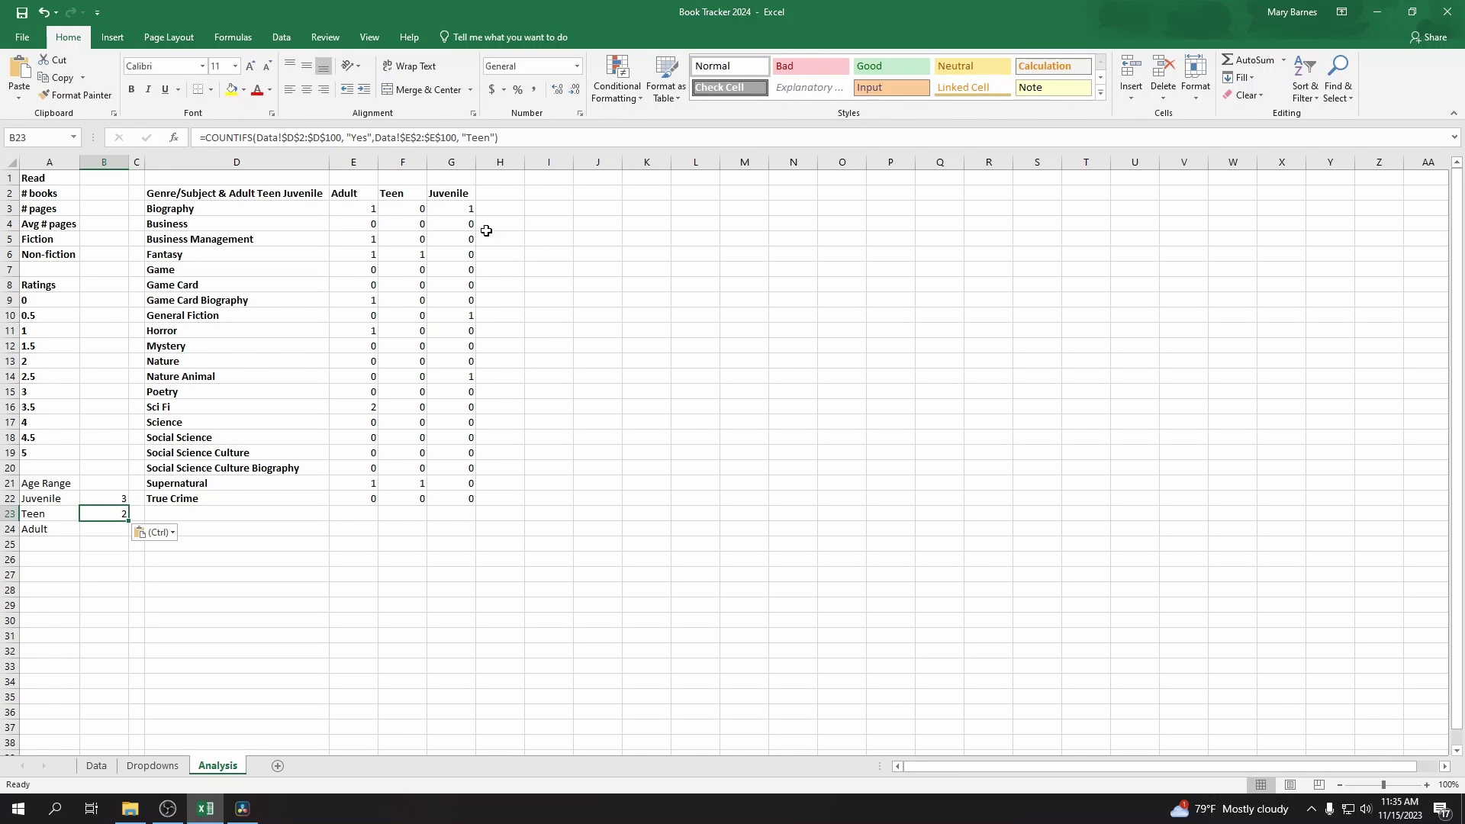
left_click(422, 254)
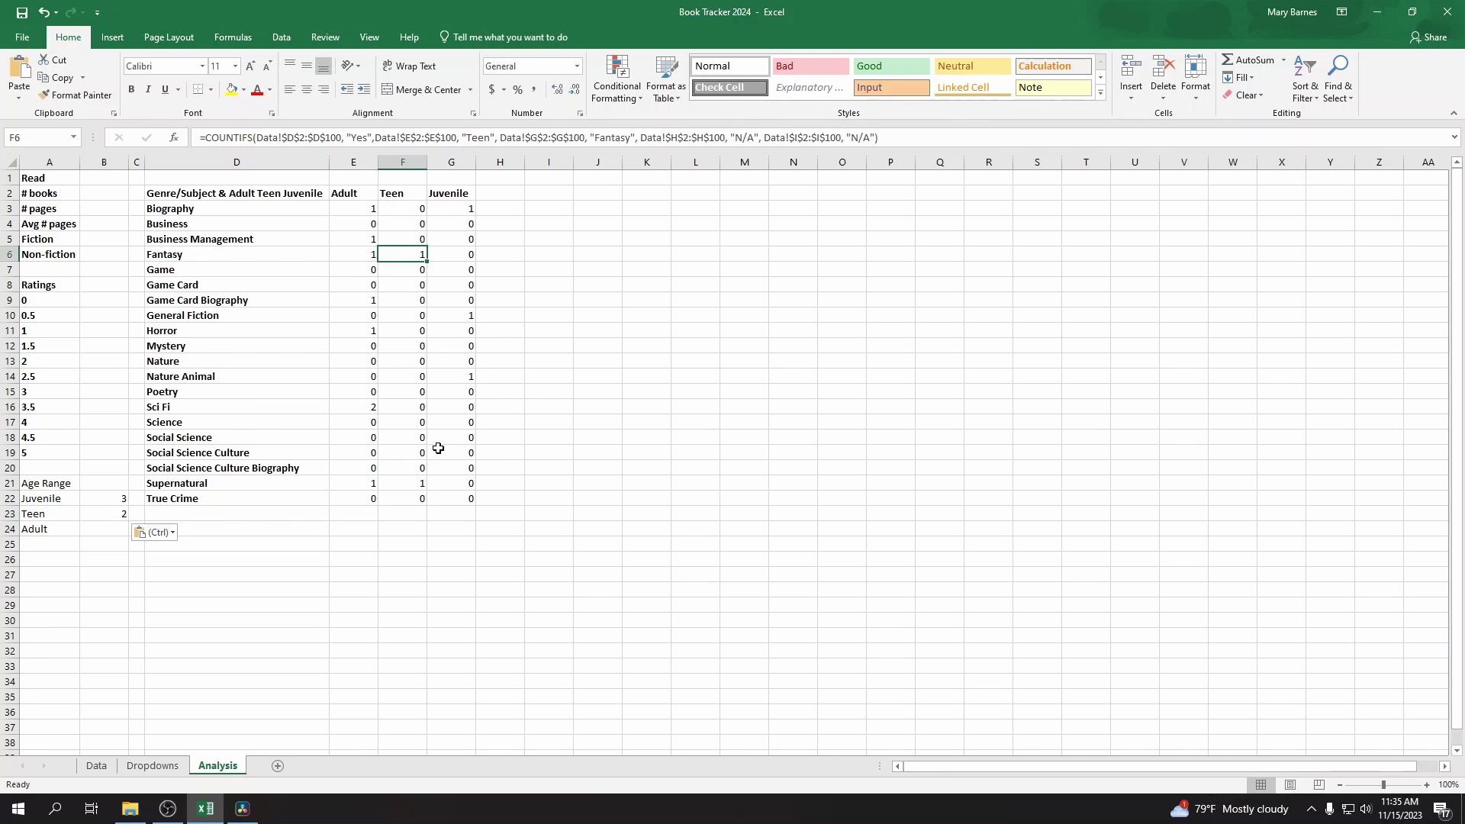
left_click(418, 484)
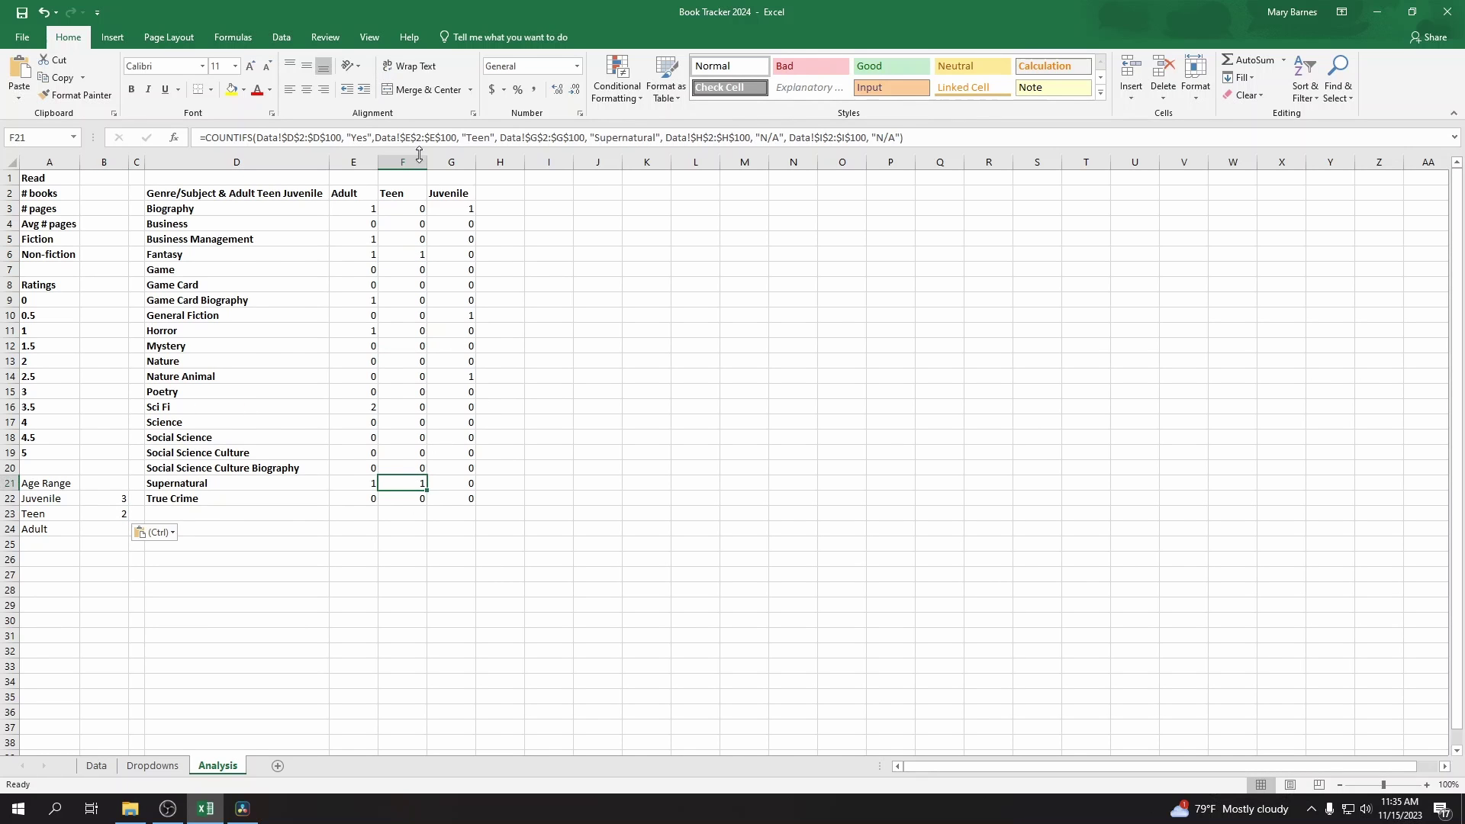
Step: Reuse the opening of the Adult Biography formula to enter =COUNTIFS(Data!$D$2:$D$100, "Yes",Data!$E$2:$E$100, "Adult") in B24
left_click(364, 208)
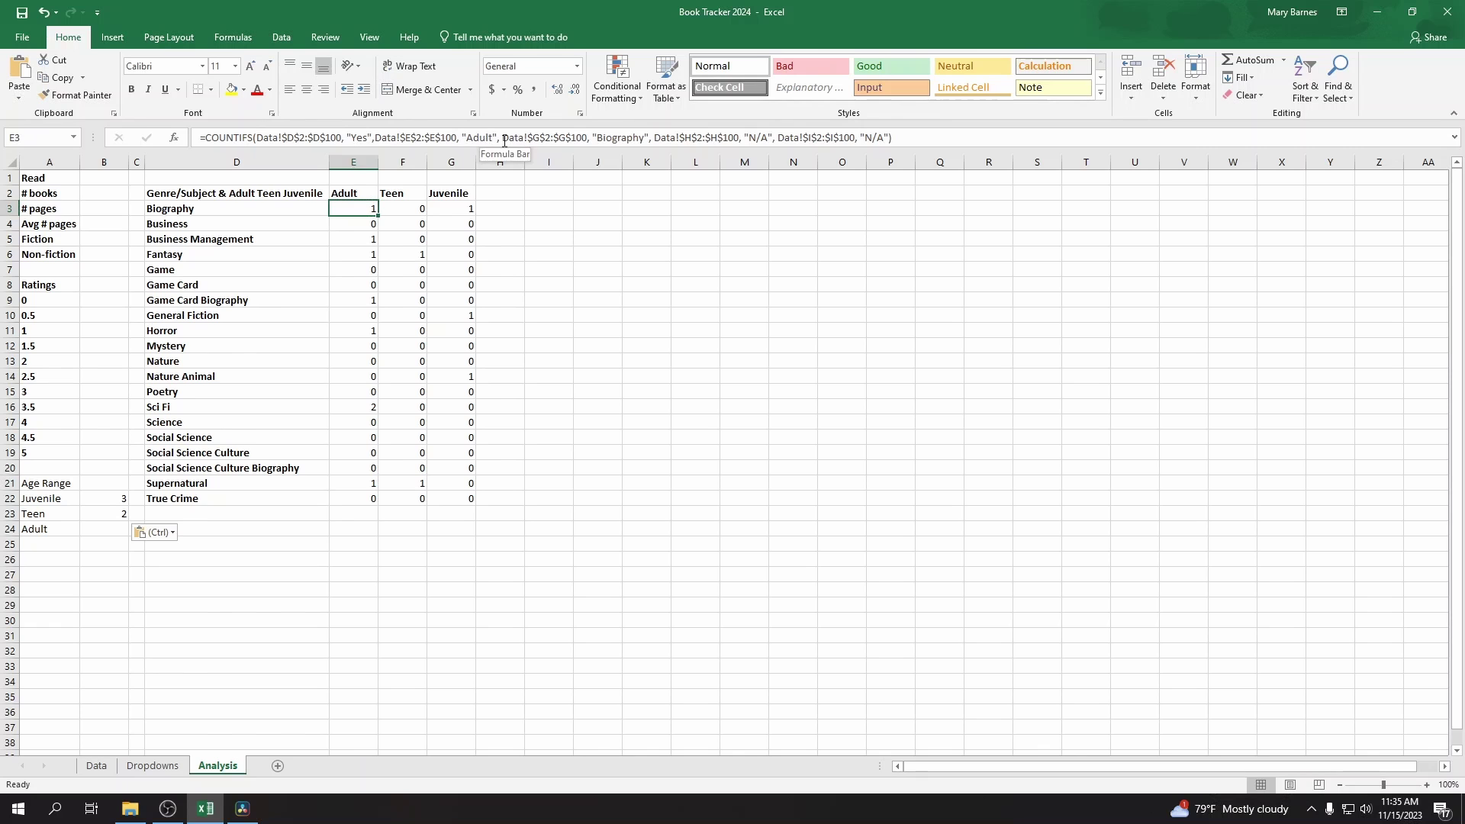
left_click_drag(497, 138, 156, 123)
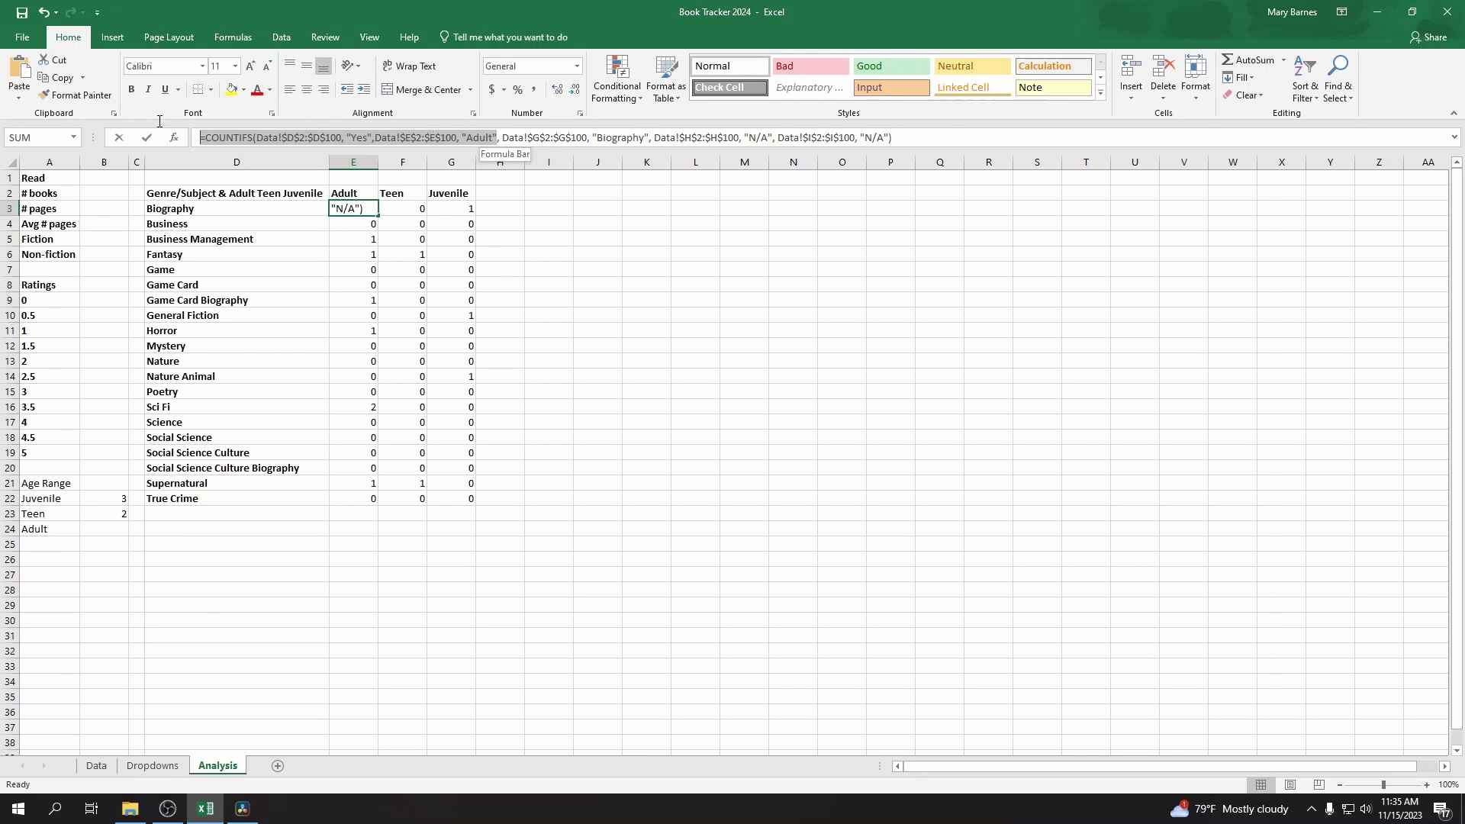
left_click(935, 137)
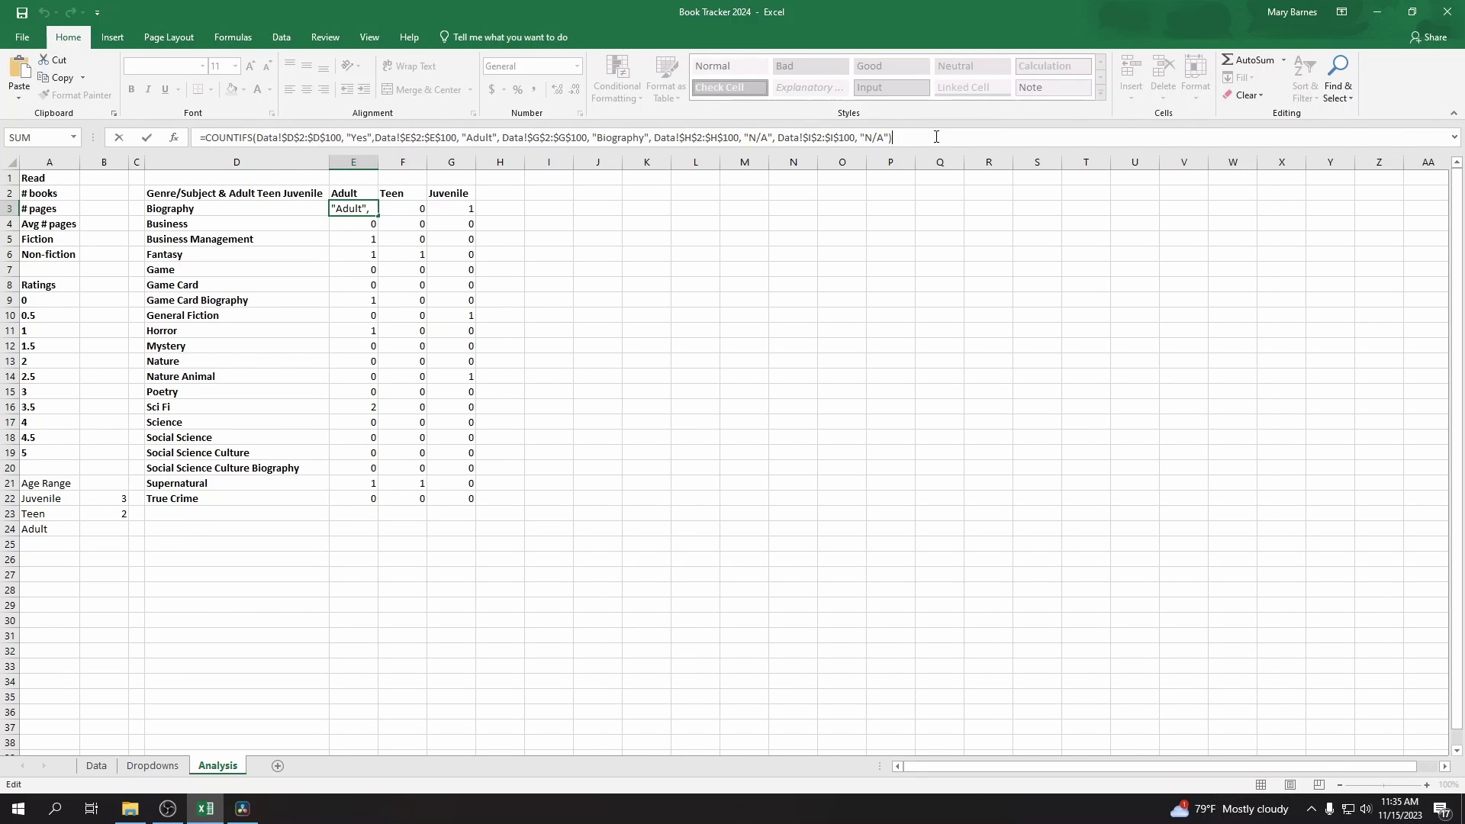
key("Return")
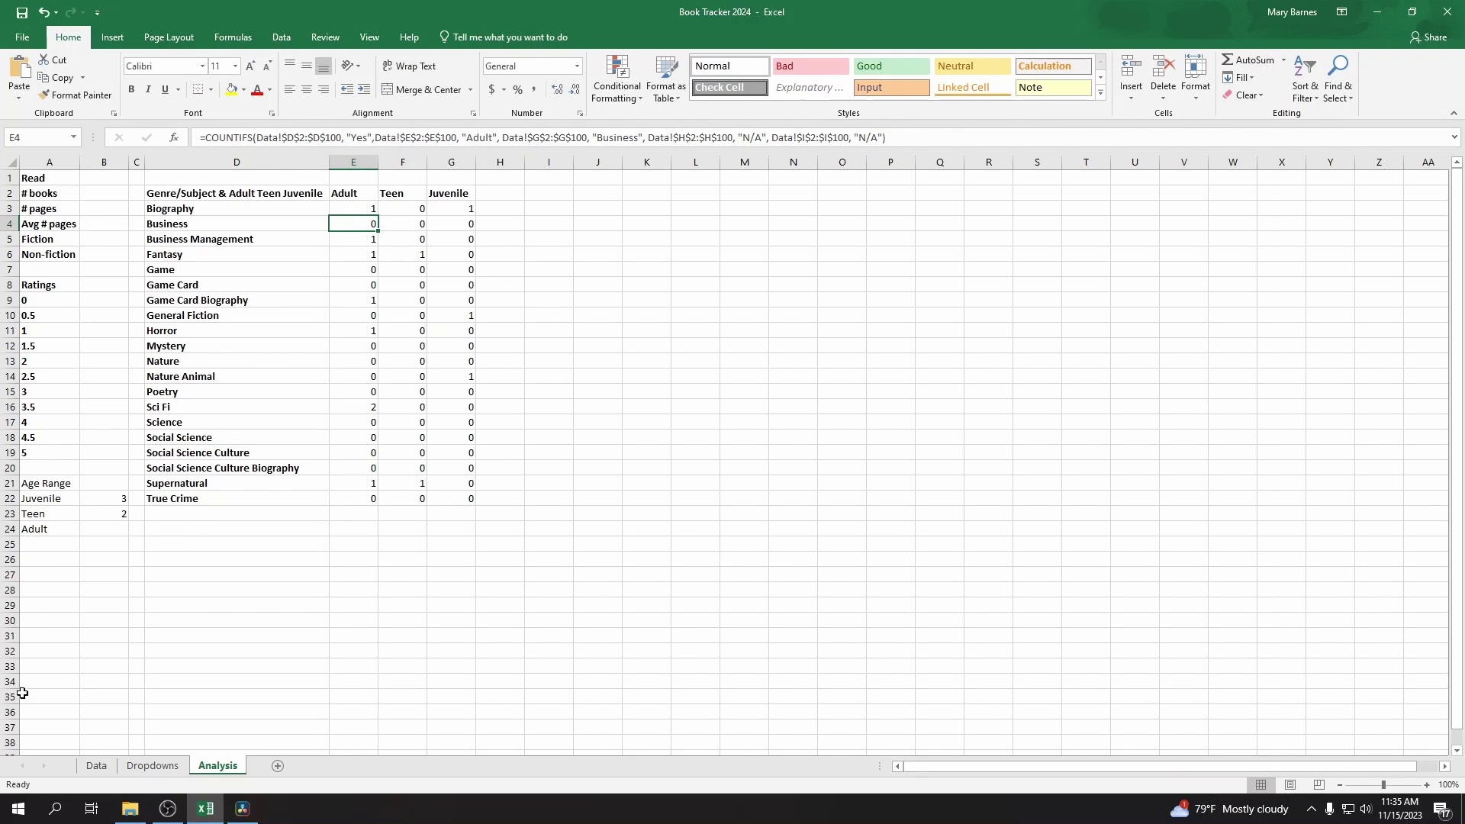
left_click(105, 528)
key("ctrl+v")
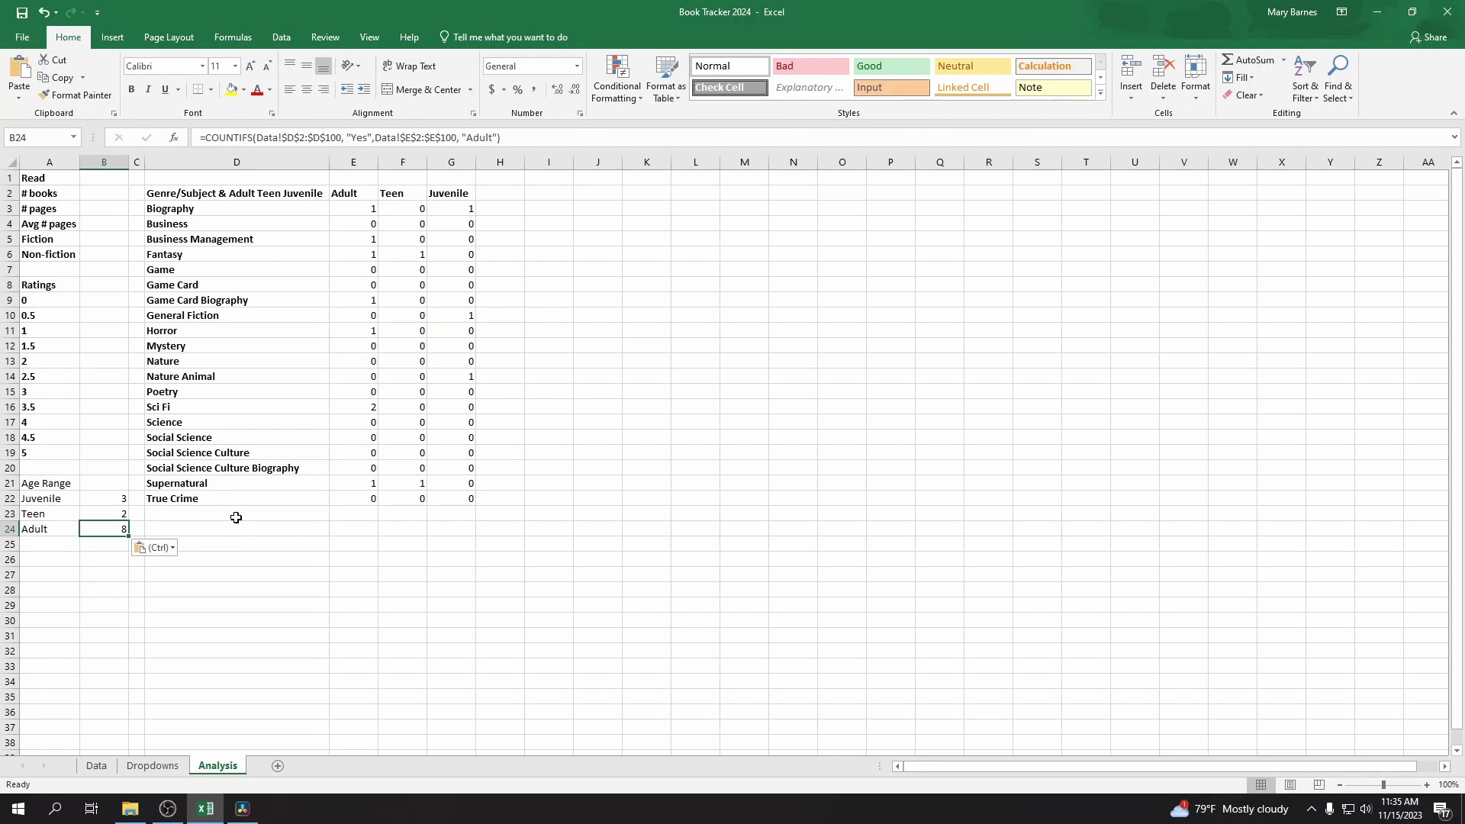
left_click(359, 485)
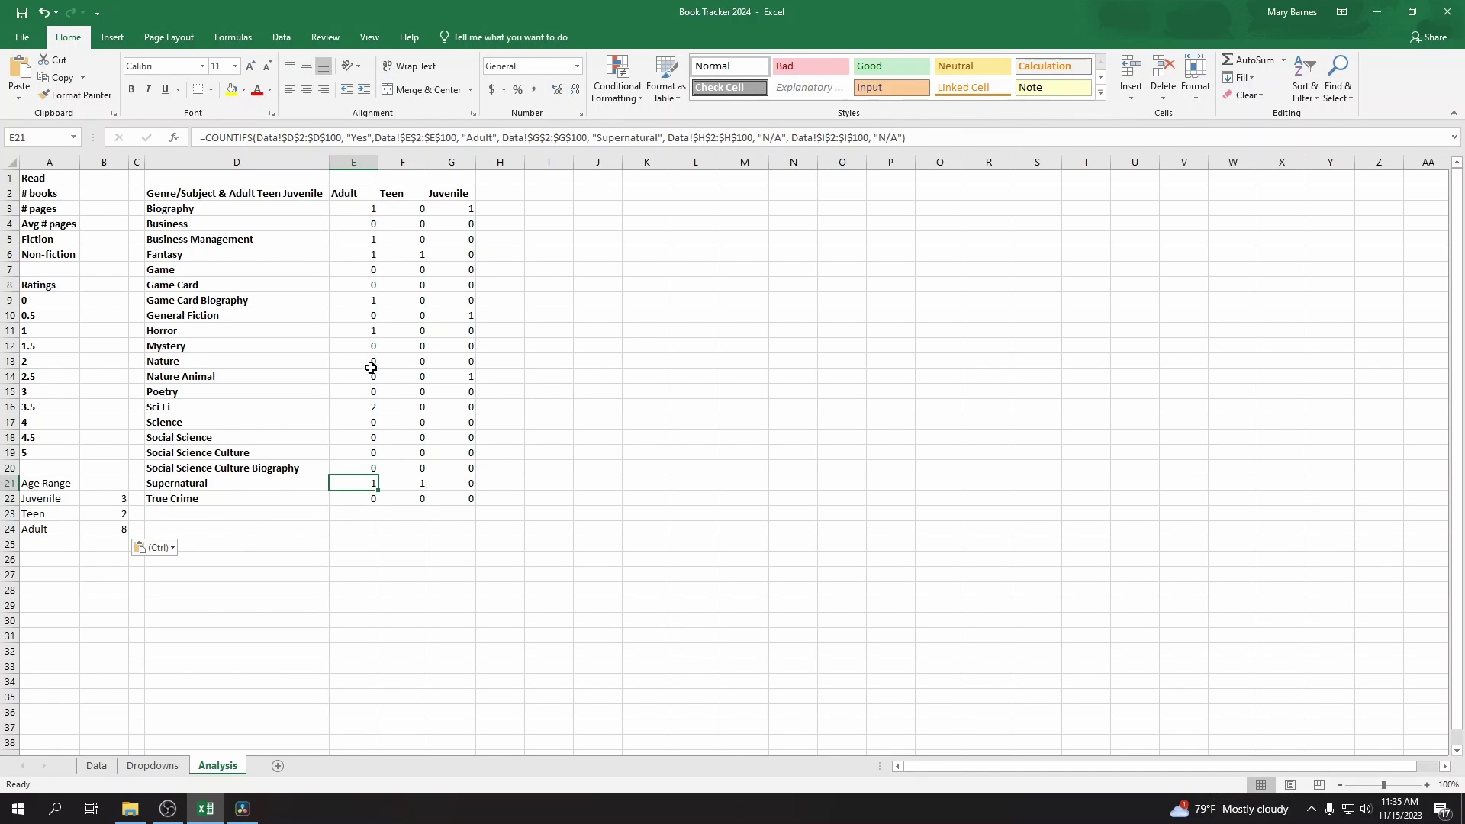
Step: Make the Age Range heading and its Juvenile, Teen and Adult labels in A21:A24 bold
left_click(38, 548)
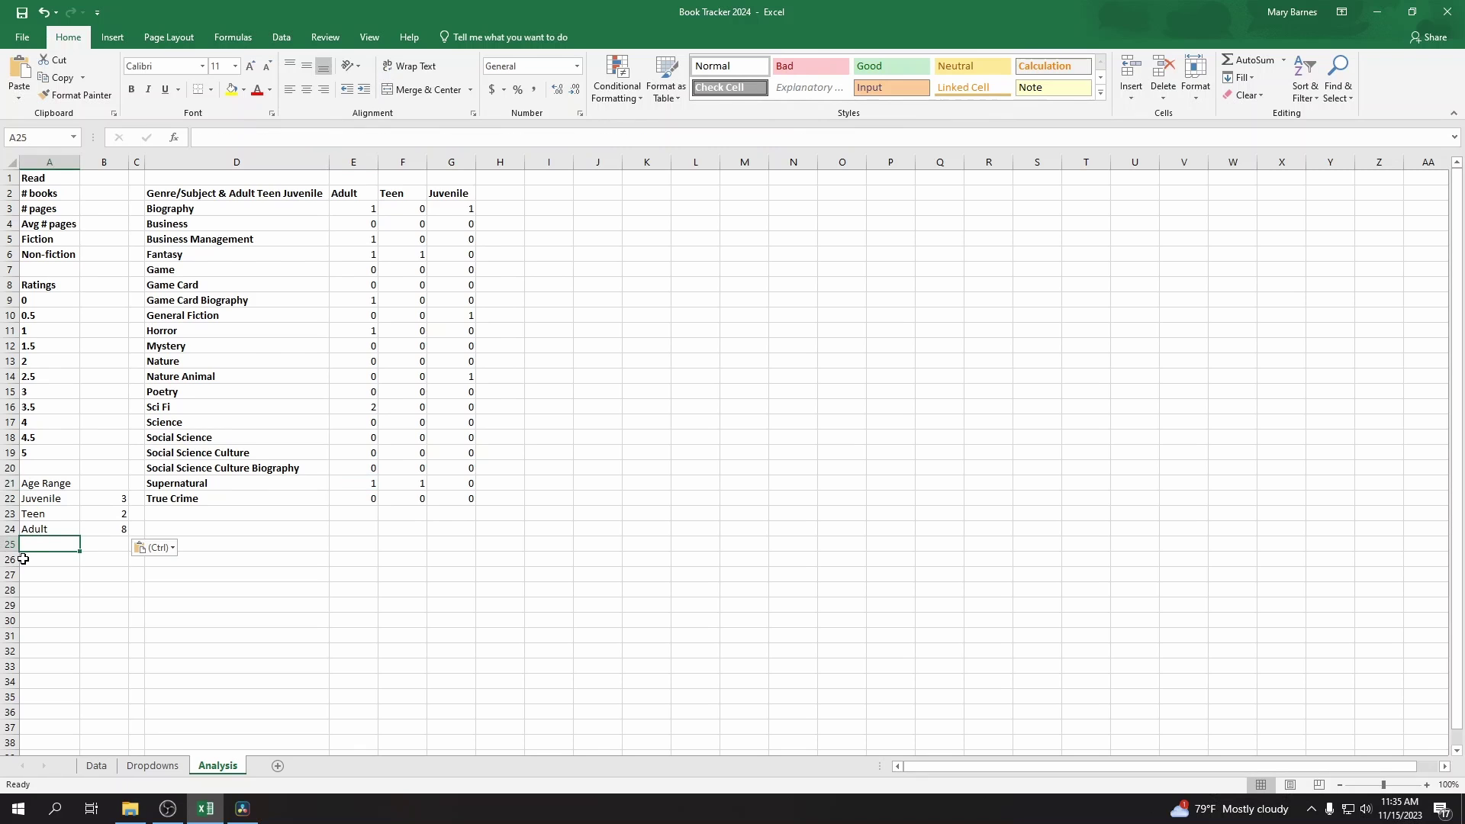
left_click(42, 488)
left_click(52, 525, "shift")
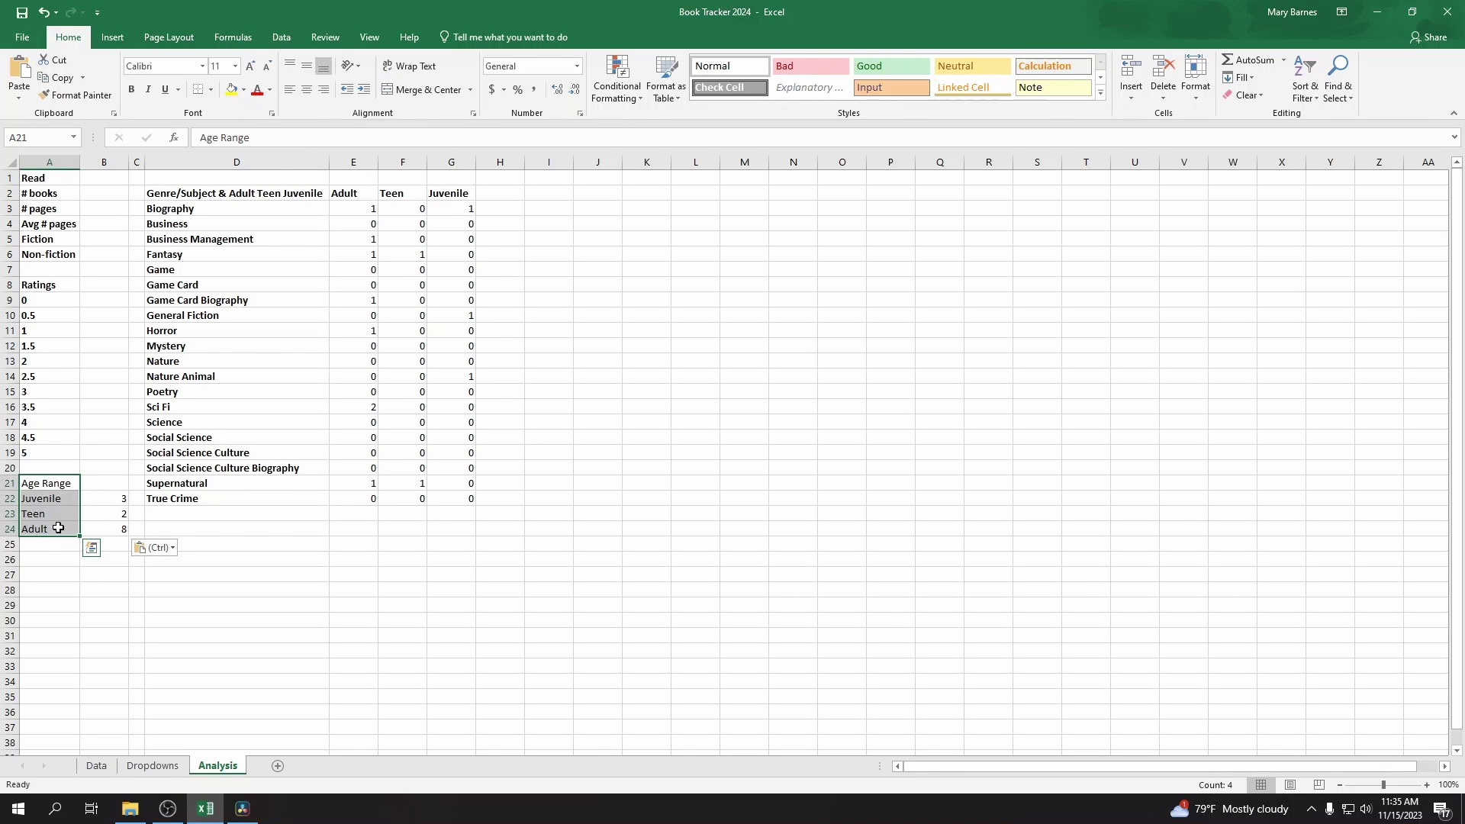
key("ctrl+b")
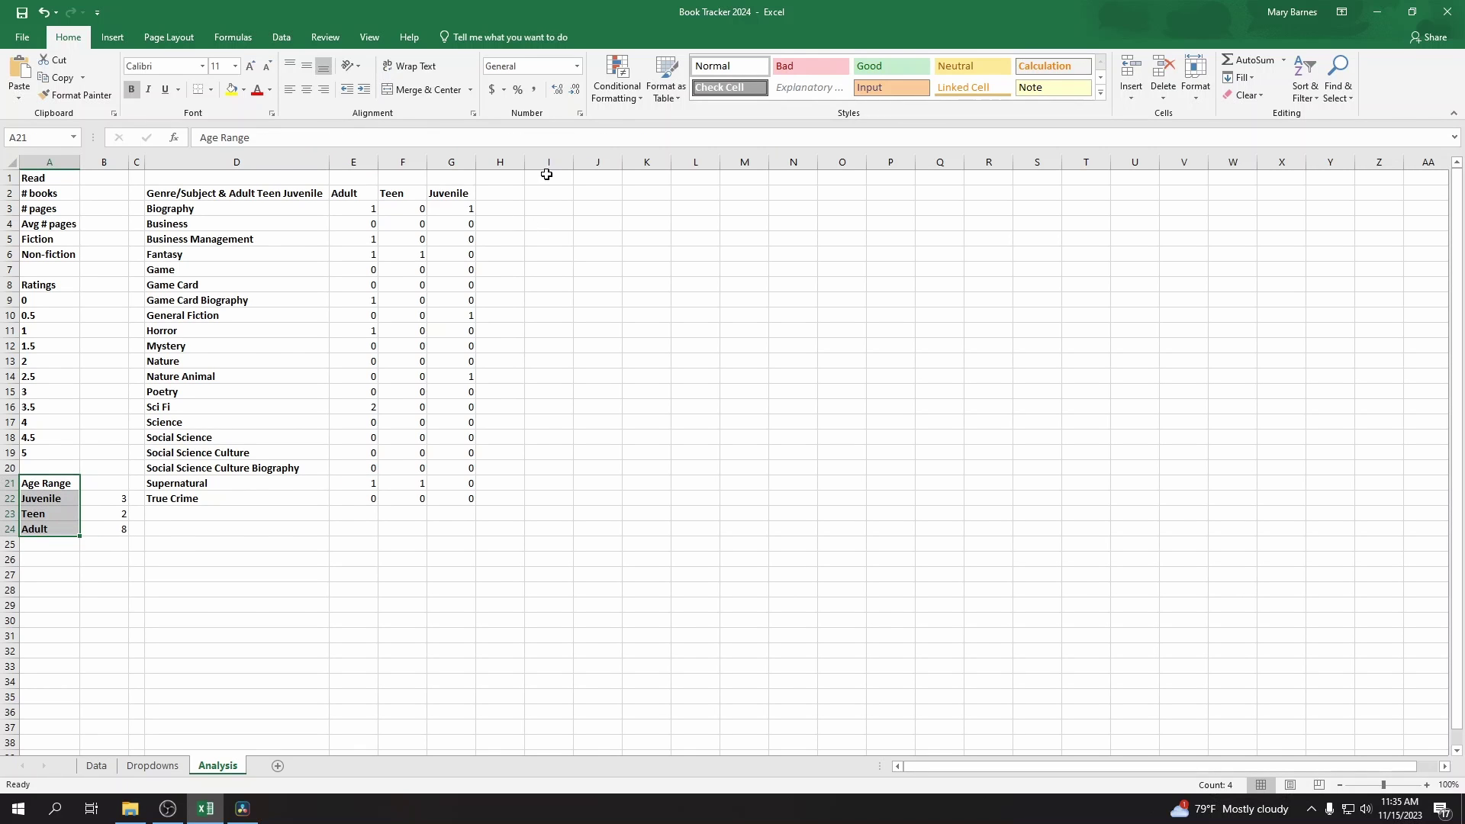
Step: Enter the heading "Library Systems" in I2 and fit column I's width to it
left_click(551, 192)
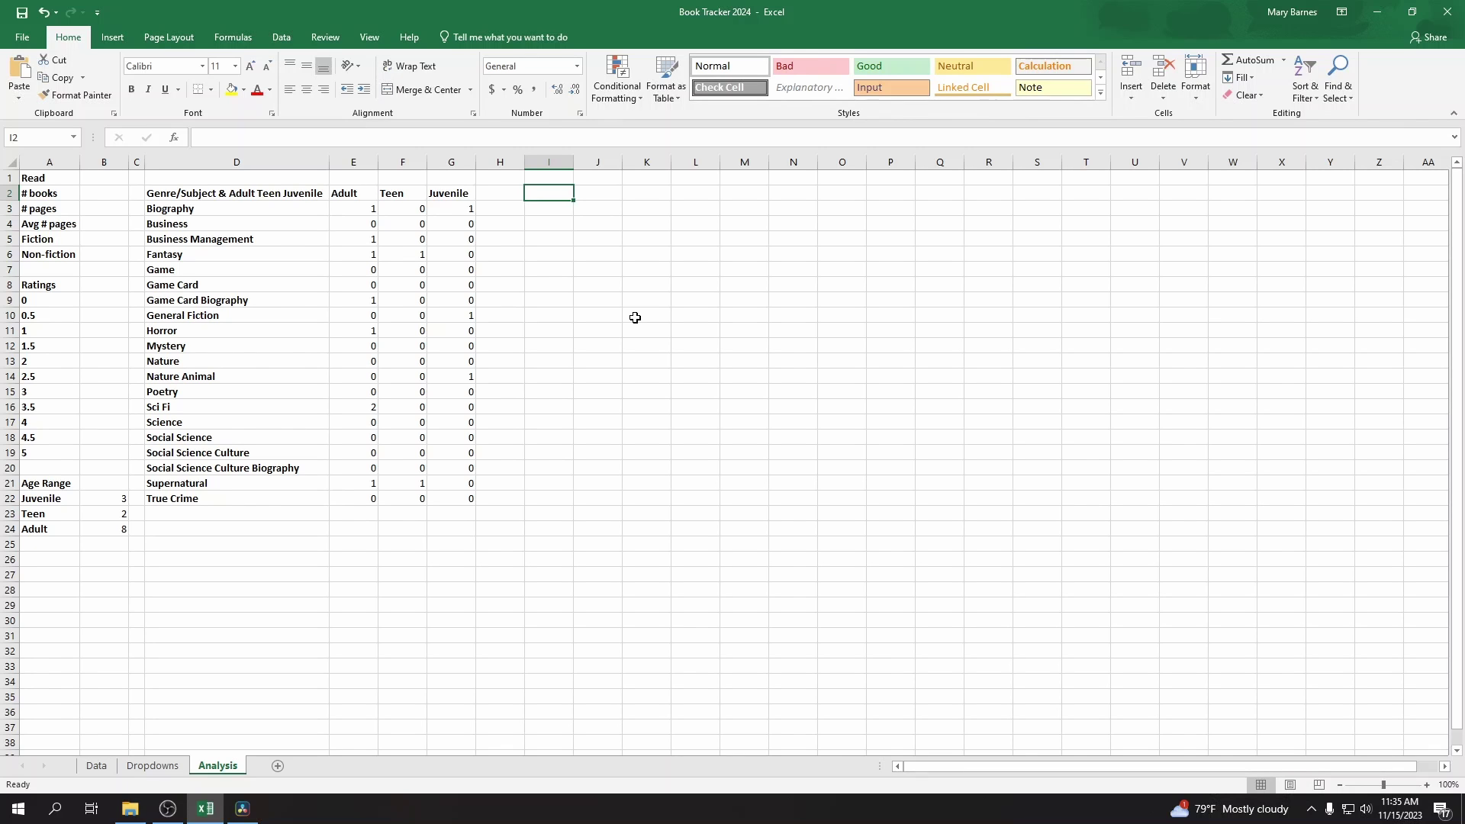
type("Library Systems")
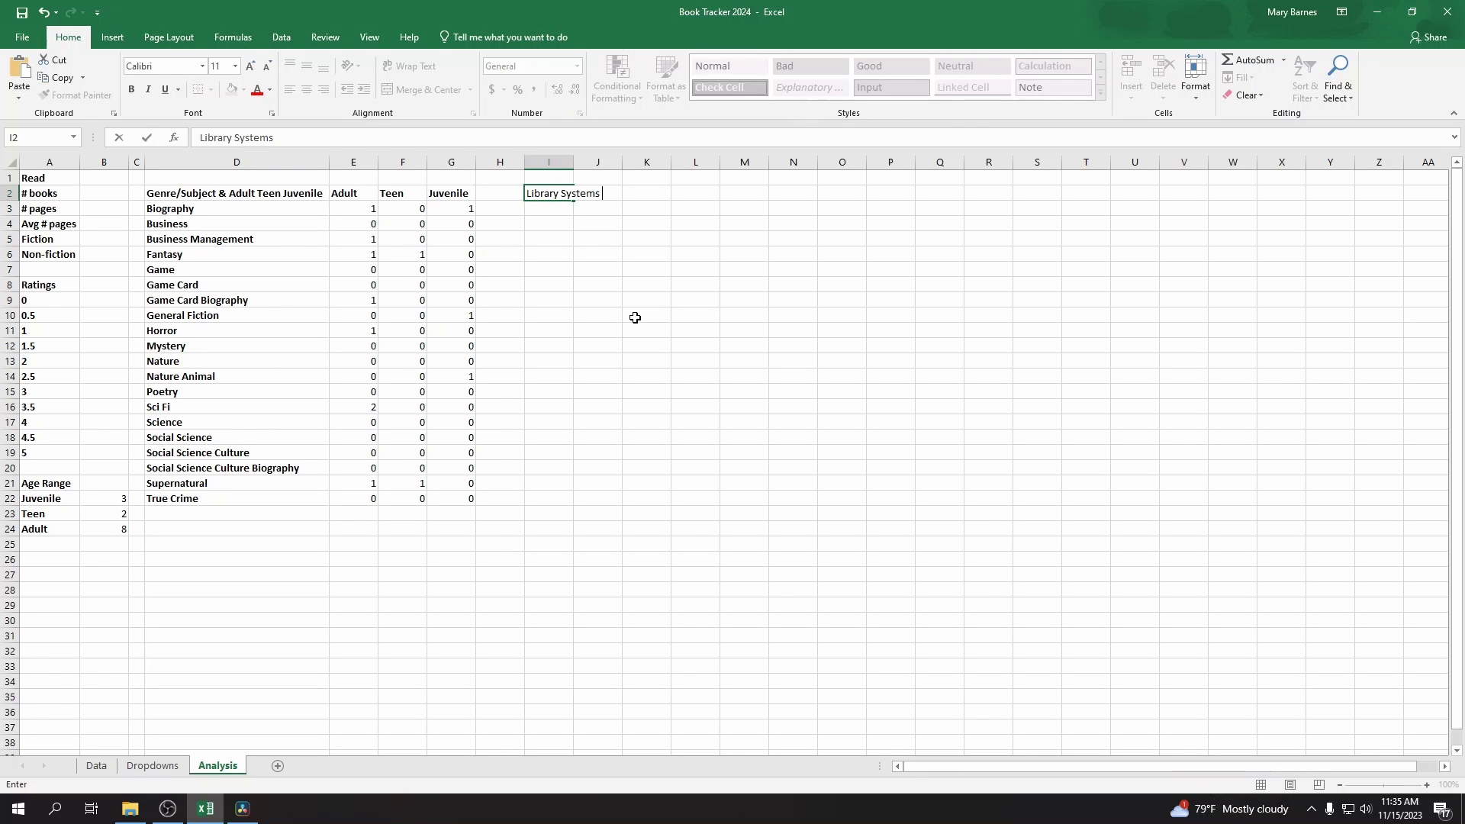
key("Return")
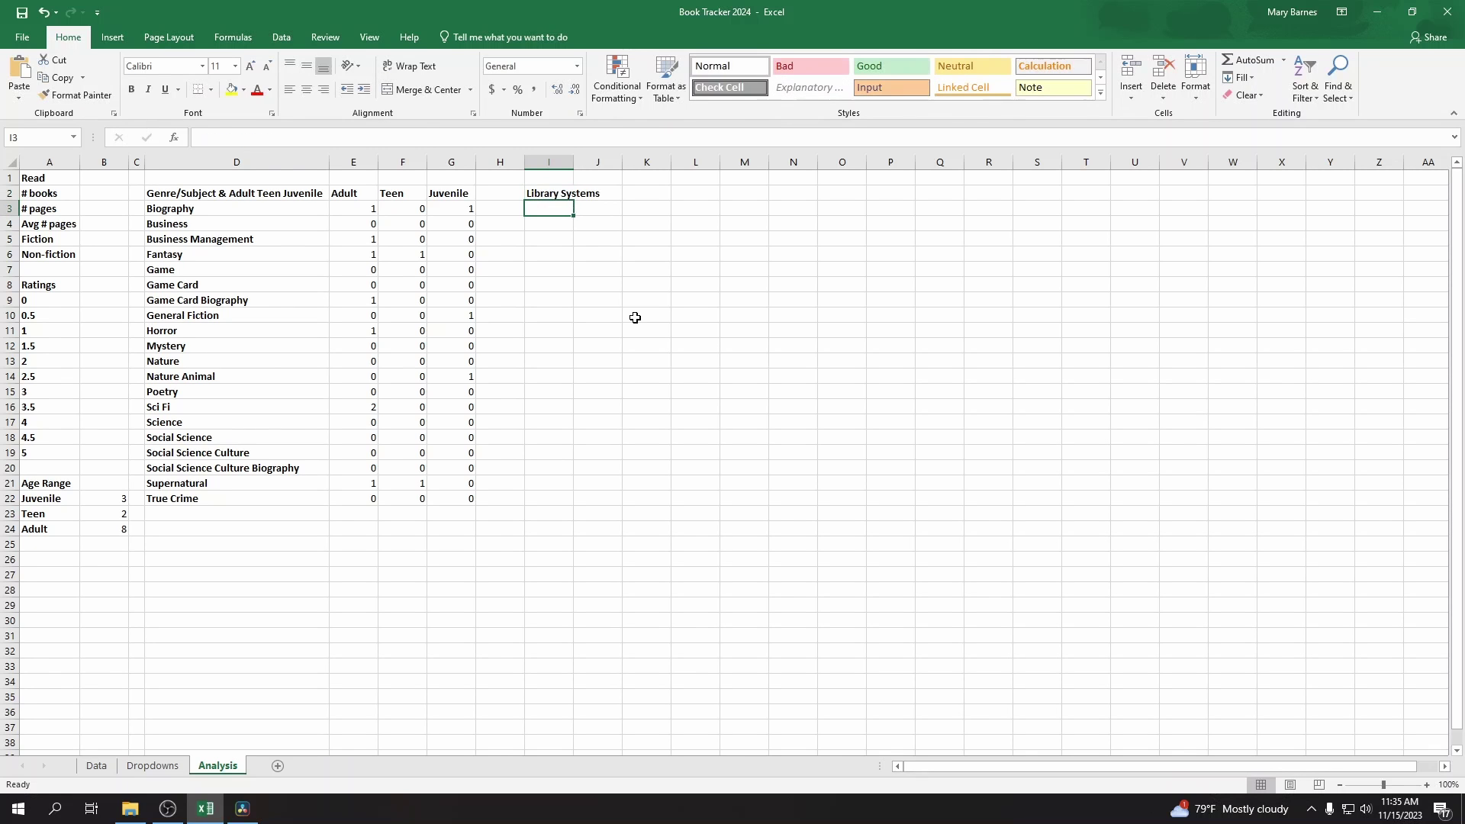
double_click(573, 162)
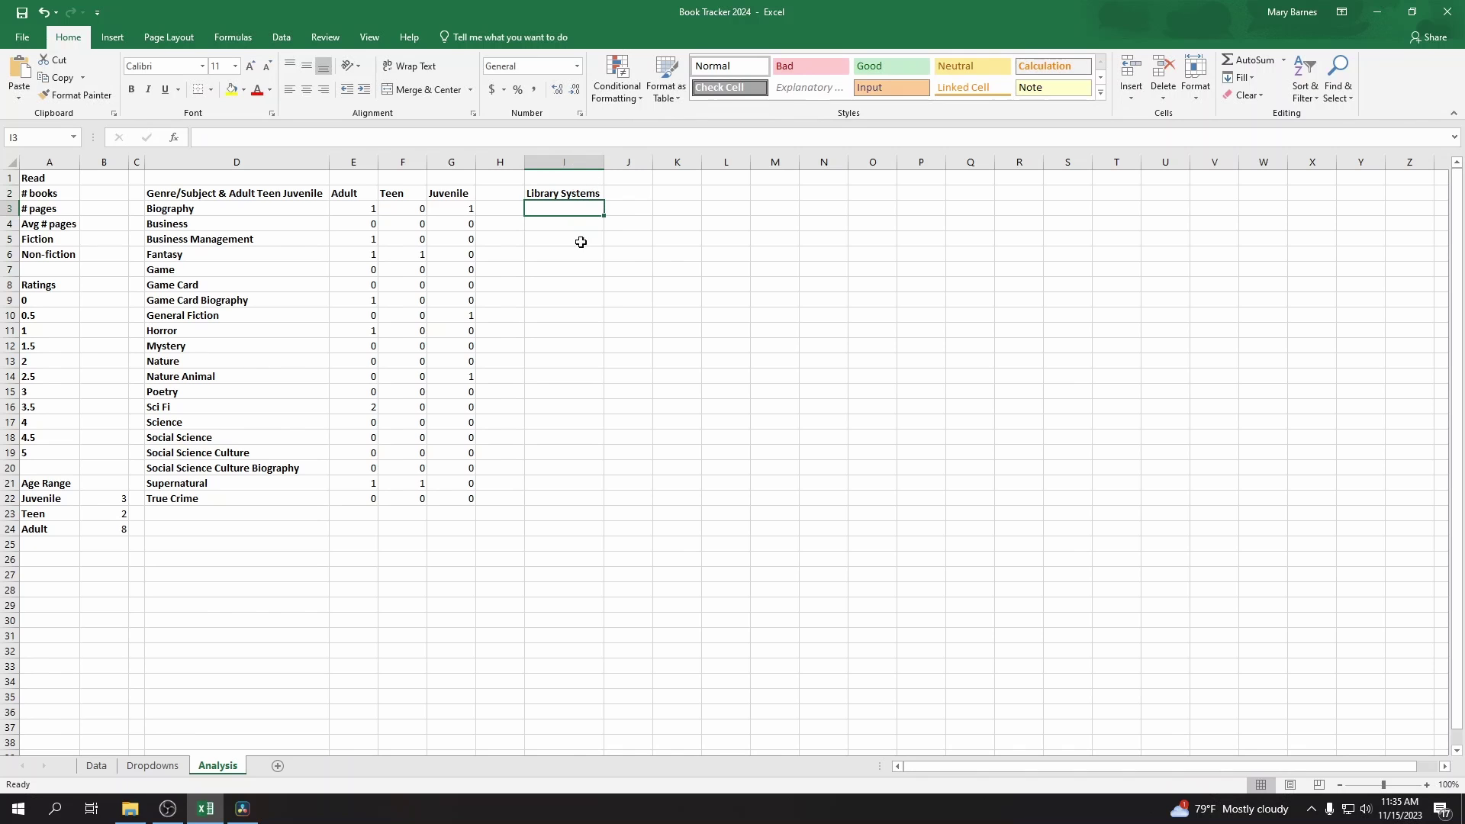
Step: Copy the library names in A2:A27 of the Dropdowns sheet into the Analysis sheet starting at I3
left_click(153, 765)
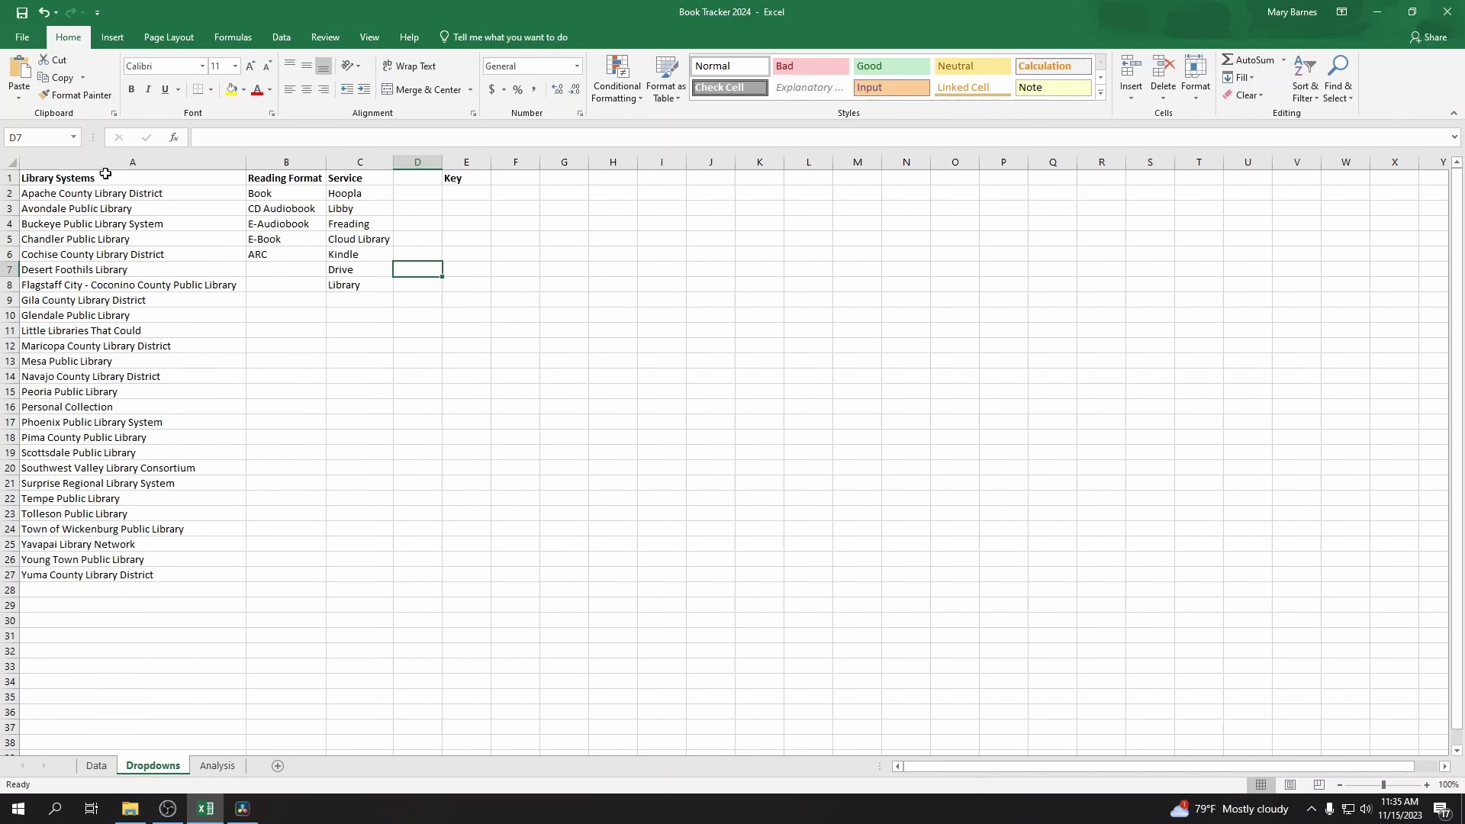
left_click(135, 182)
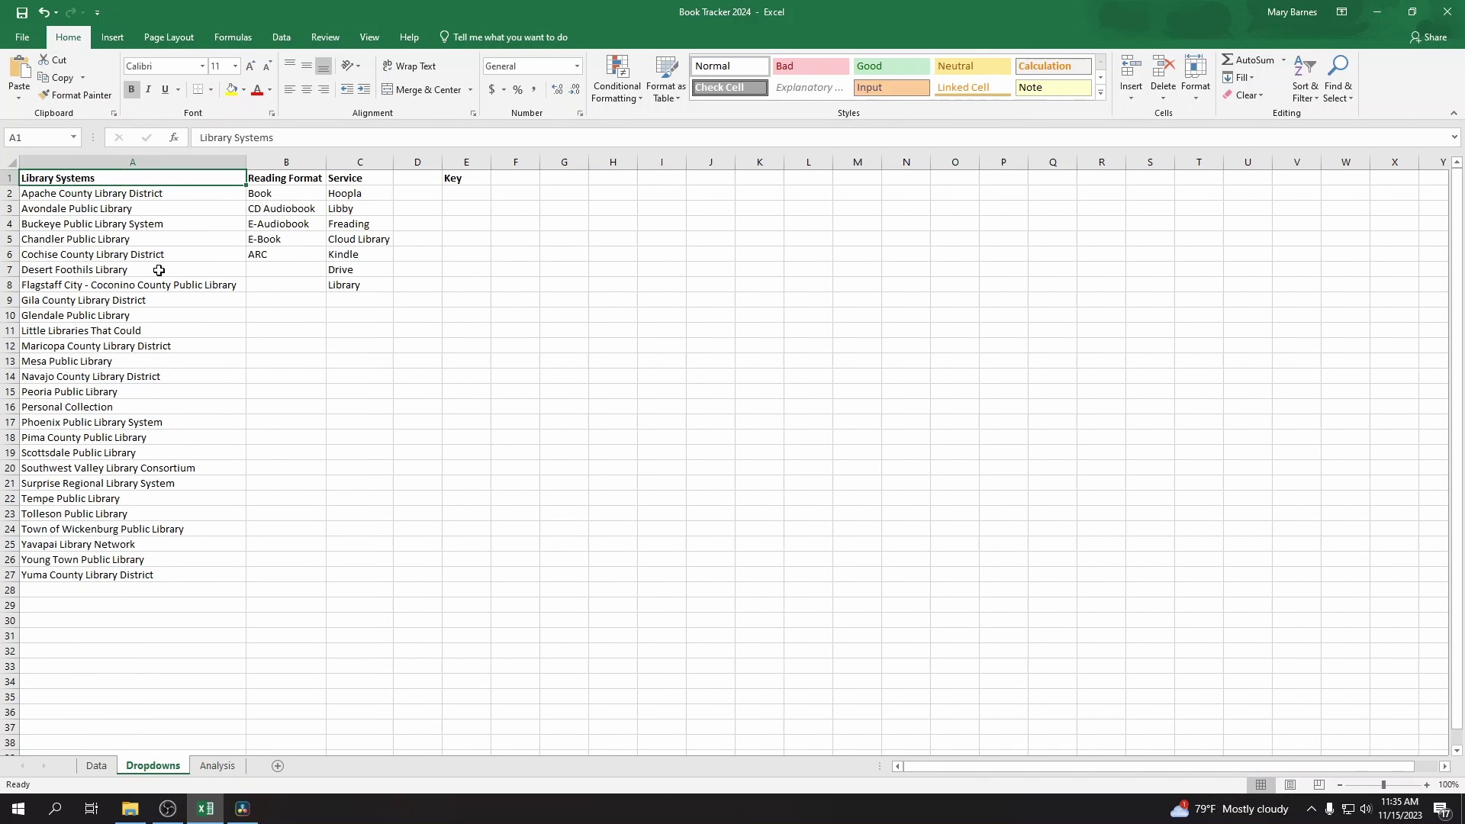
left_click(178, 197)
left_click(107, 577, "shift")
key("ctrl+c")
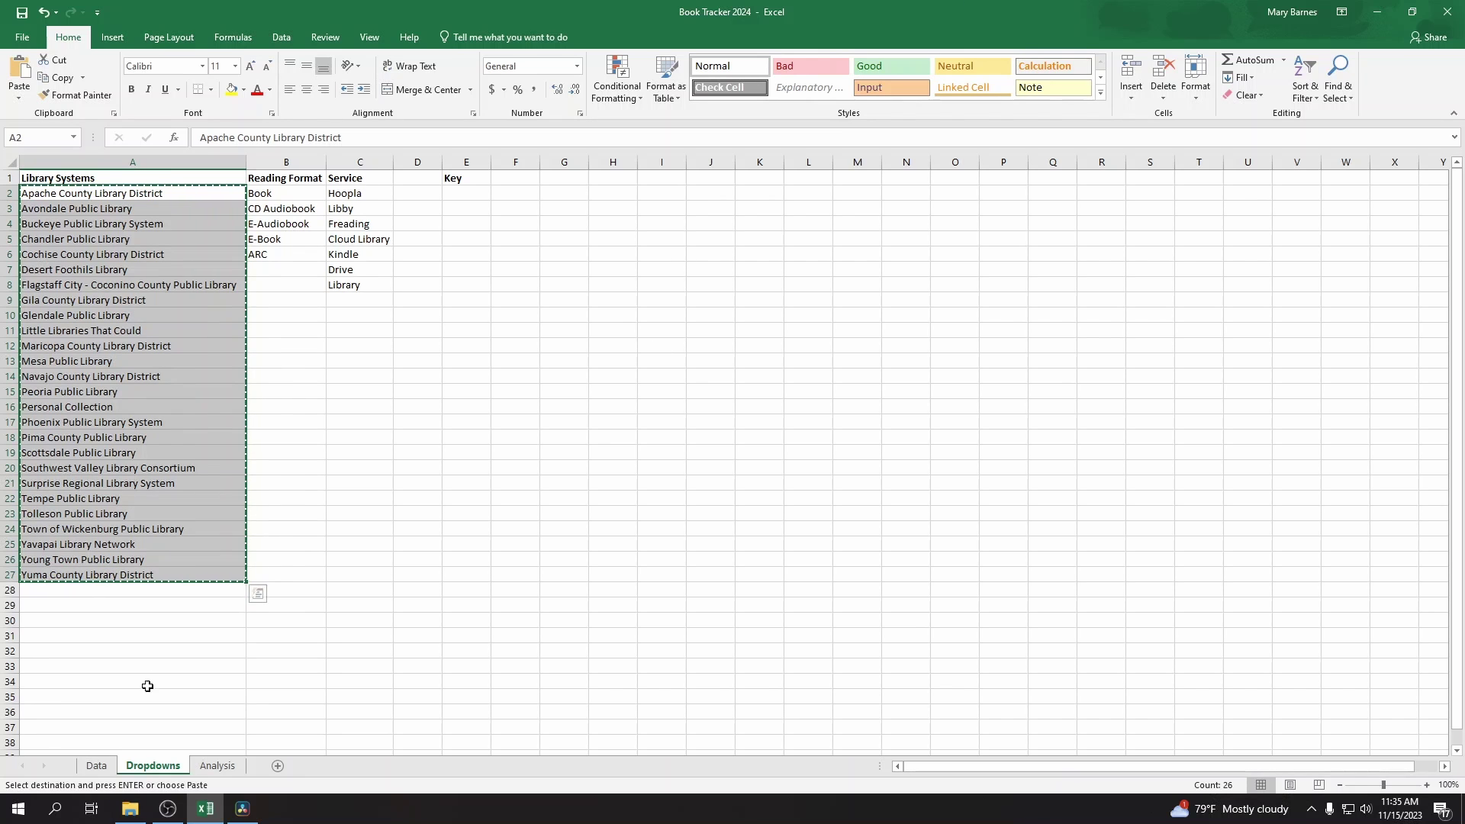
key("Escape")
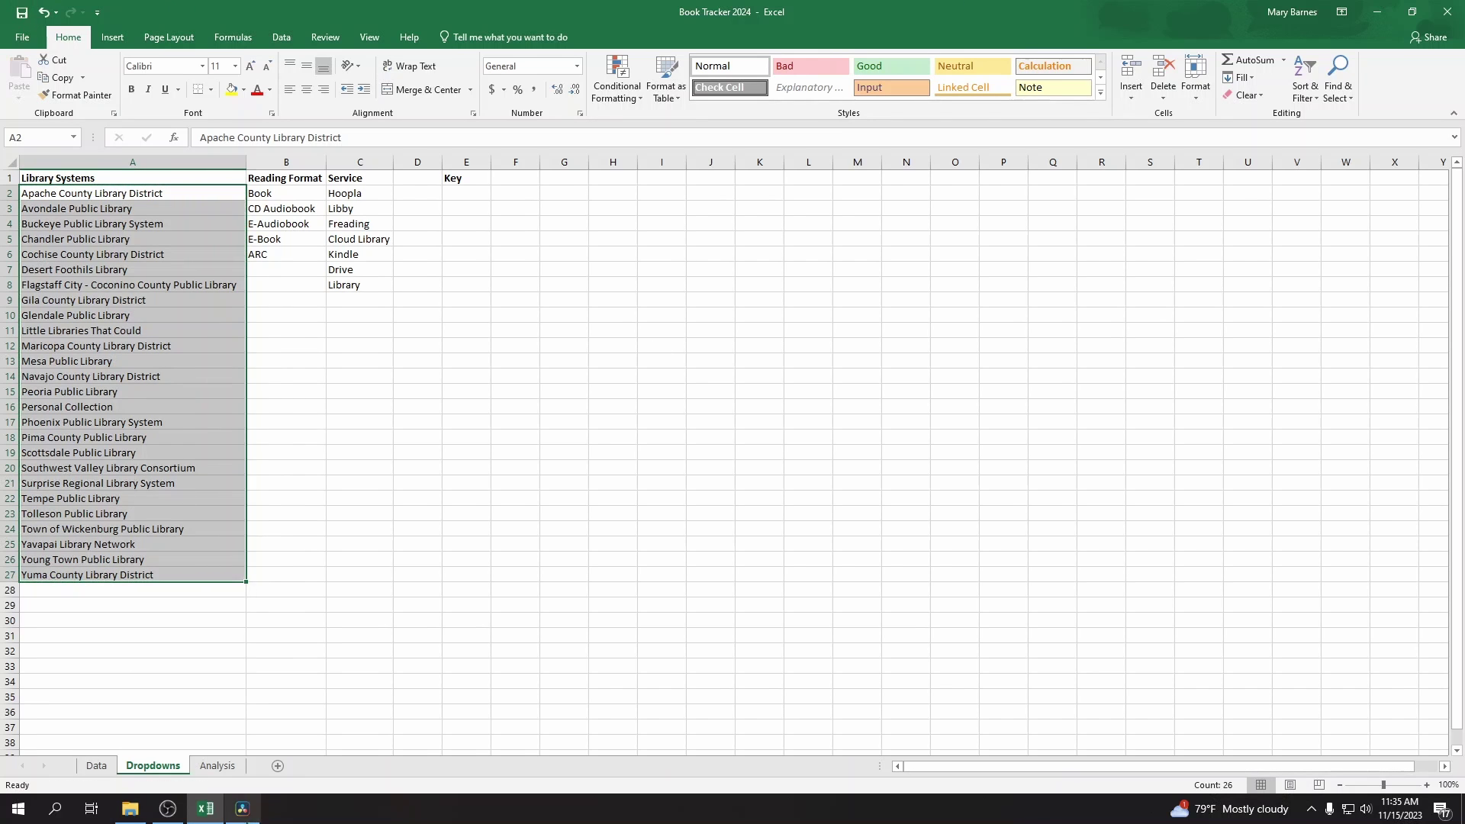
left_click(218, 765)
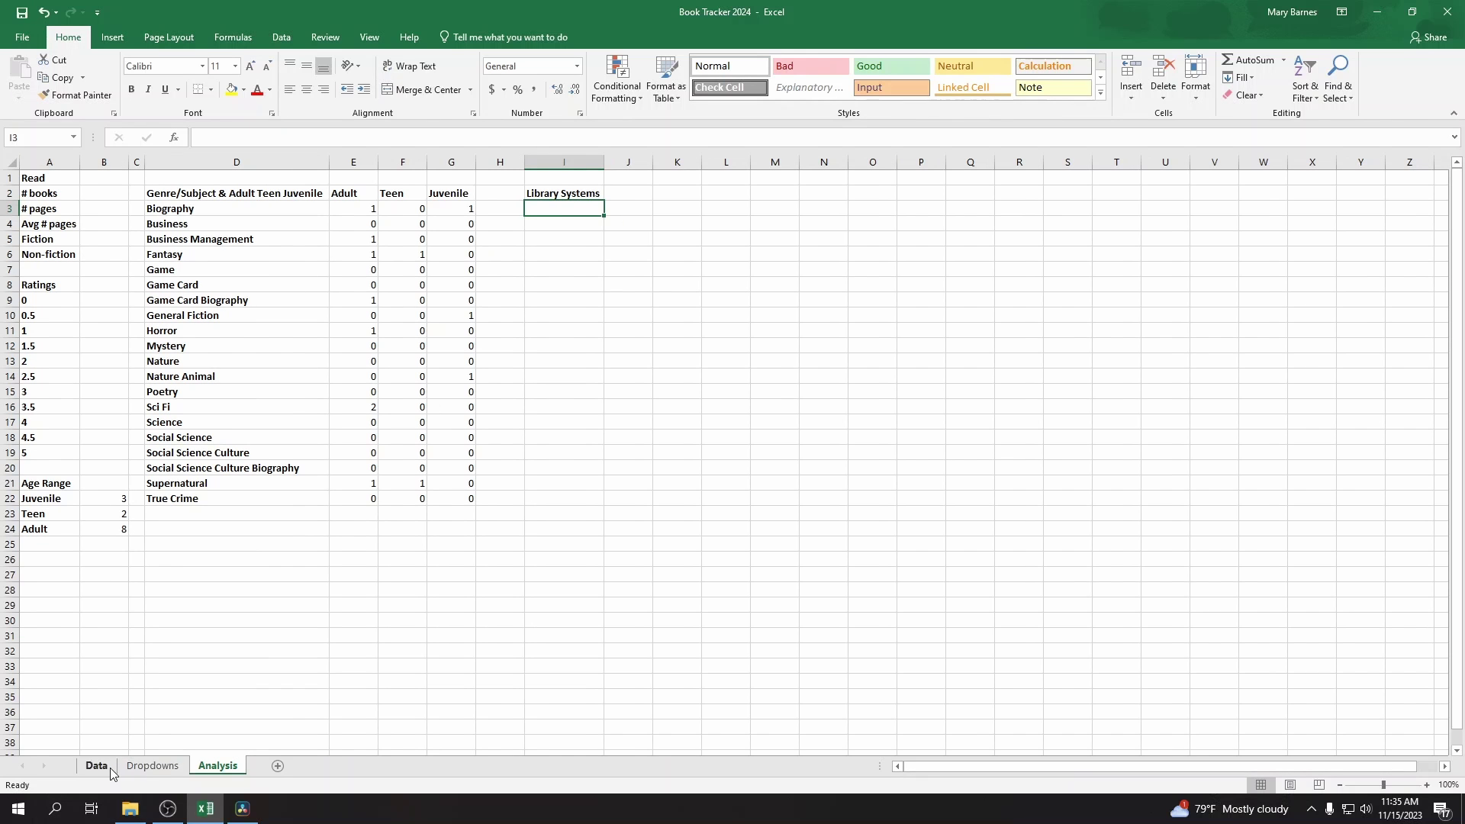
left_click(153, 765)
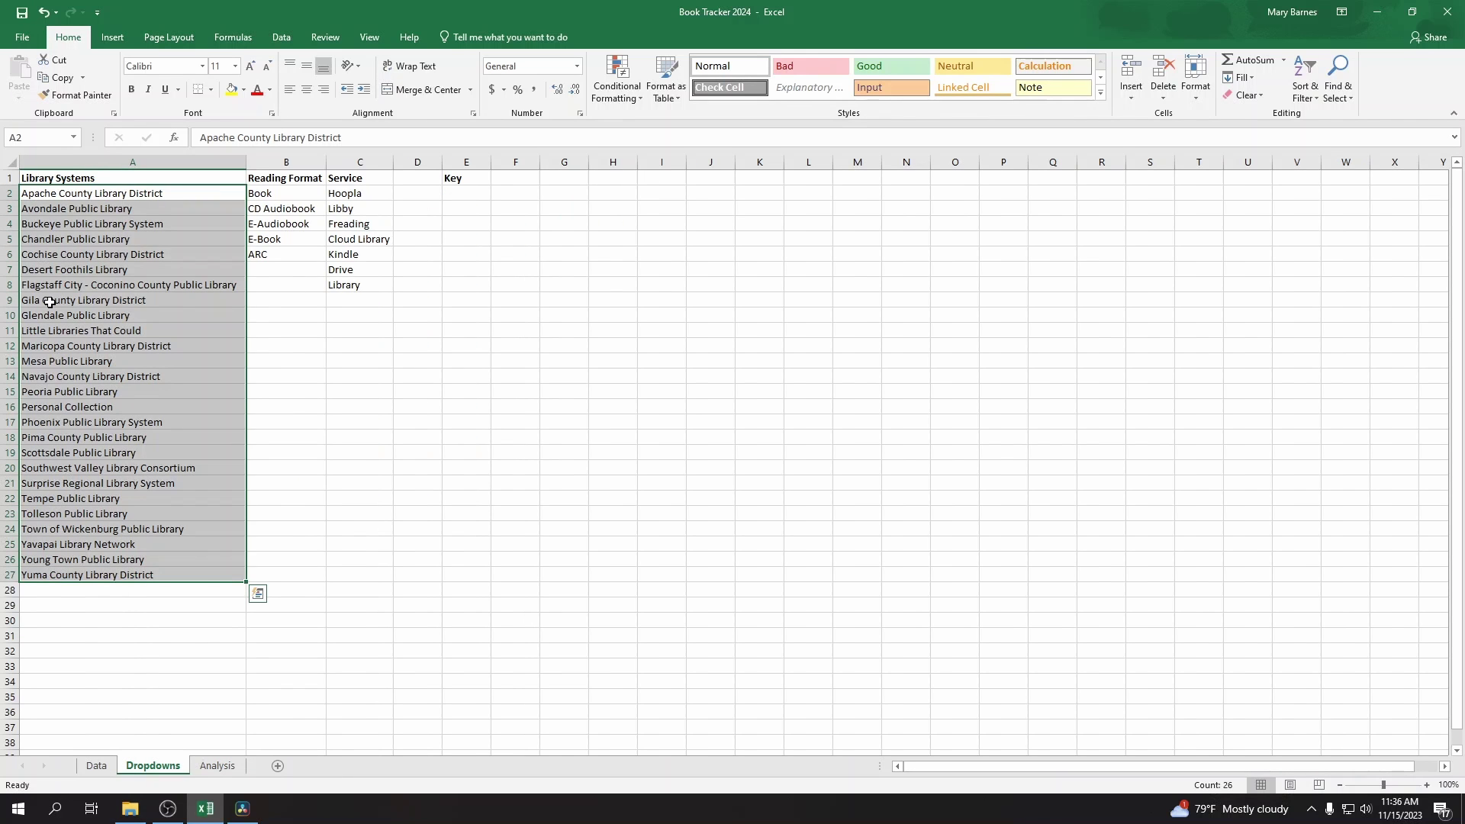
key("ctrl+c")
left_click(217, 765)
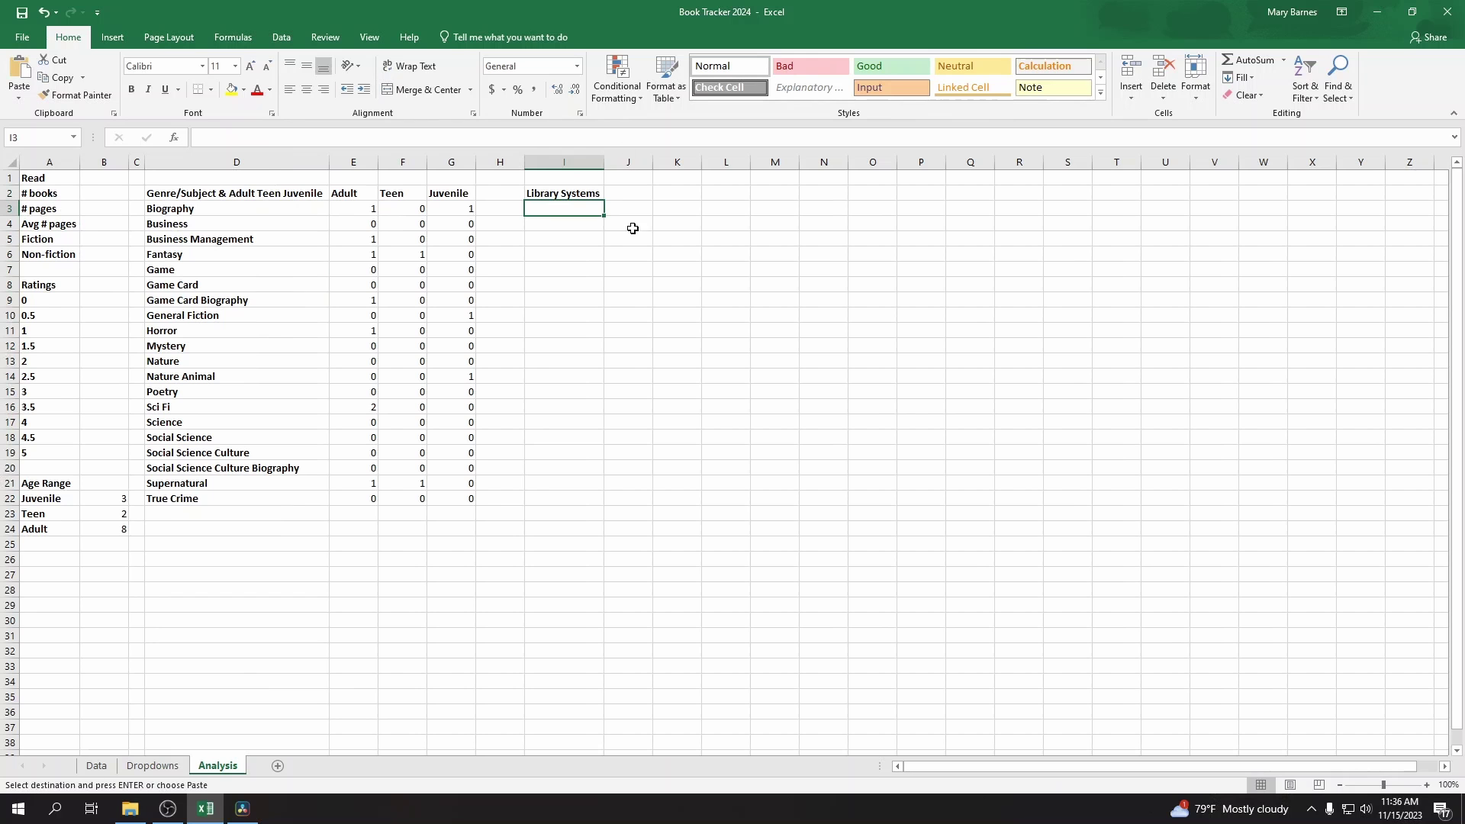
key("ctrl+v")
Step: Save the workbook and fit the Analysis sheet's column I to the library names
left_click(152, 765)
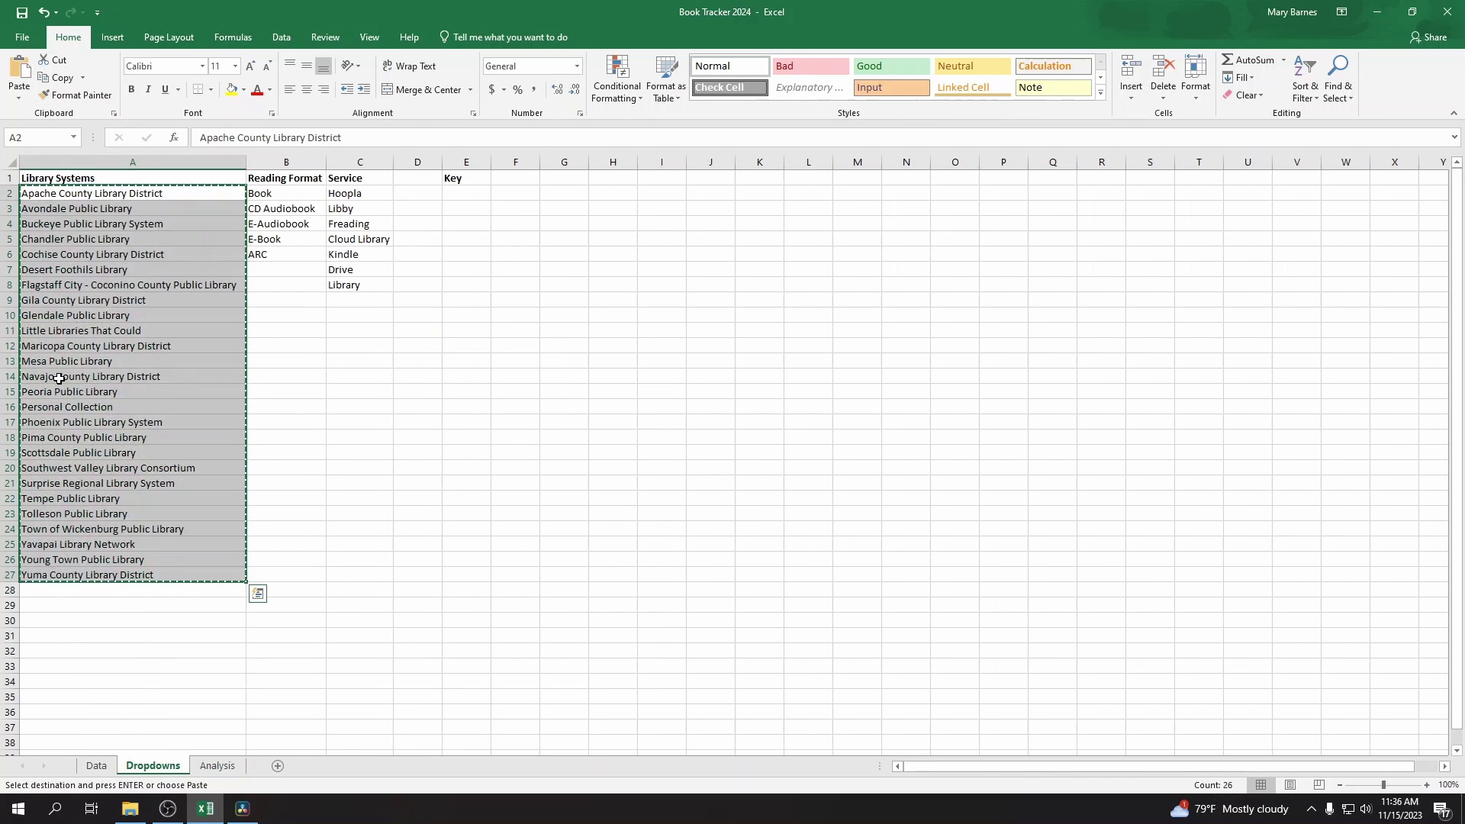
left_click(217, 765)
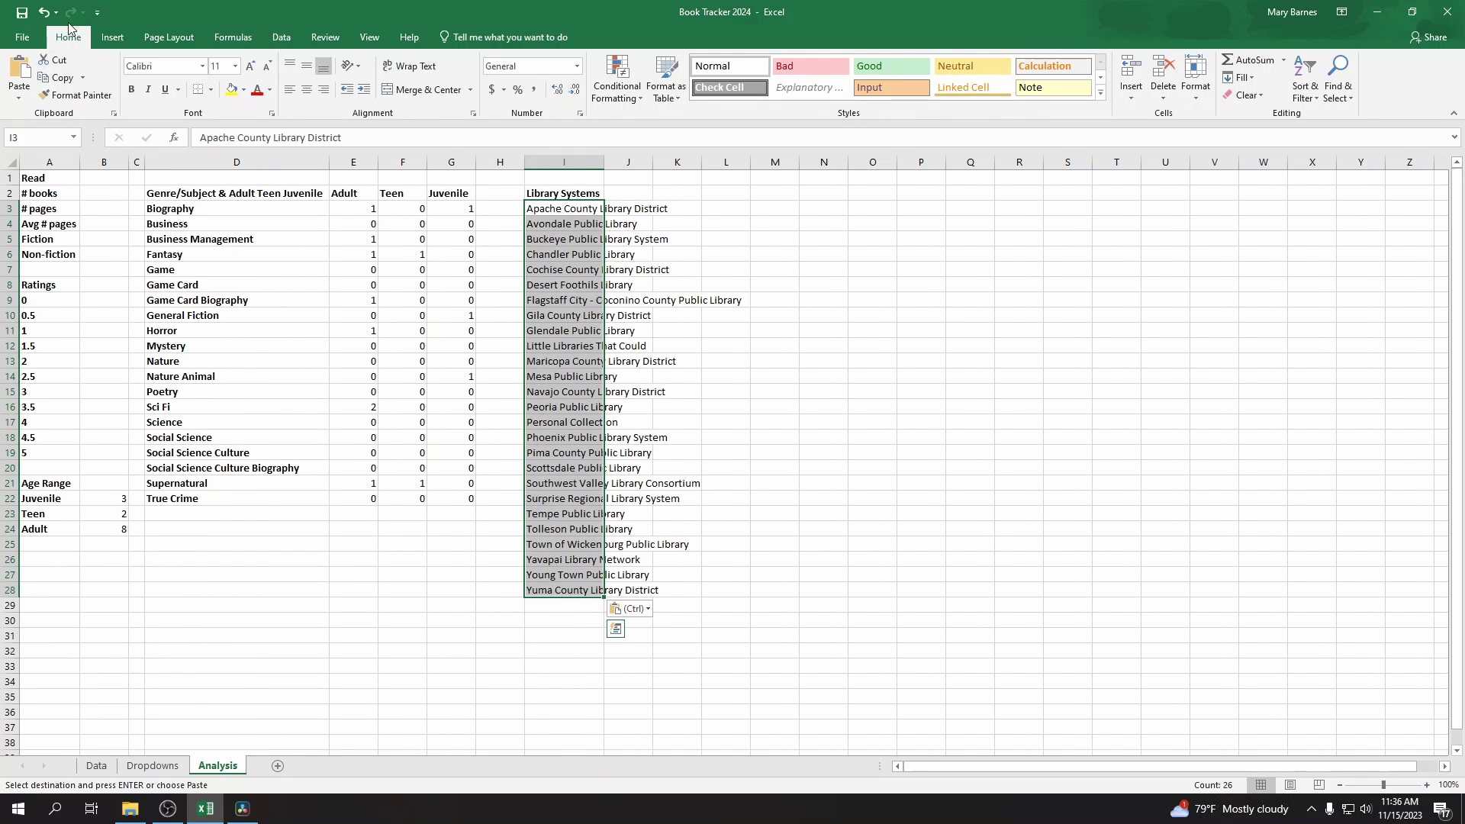
left_click(21, 11)
double_click(603, 162)
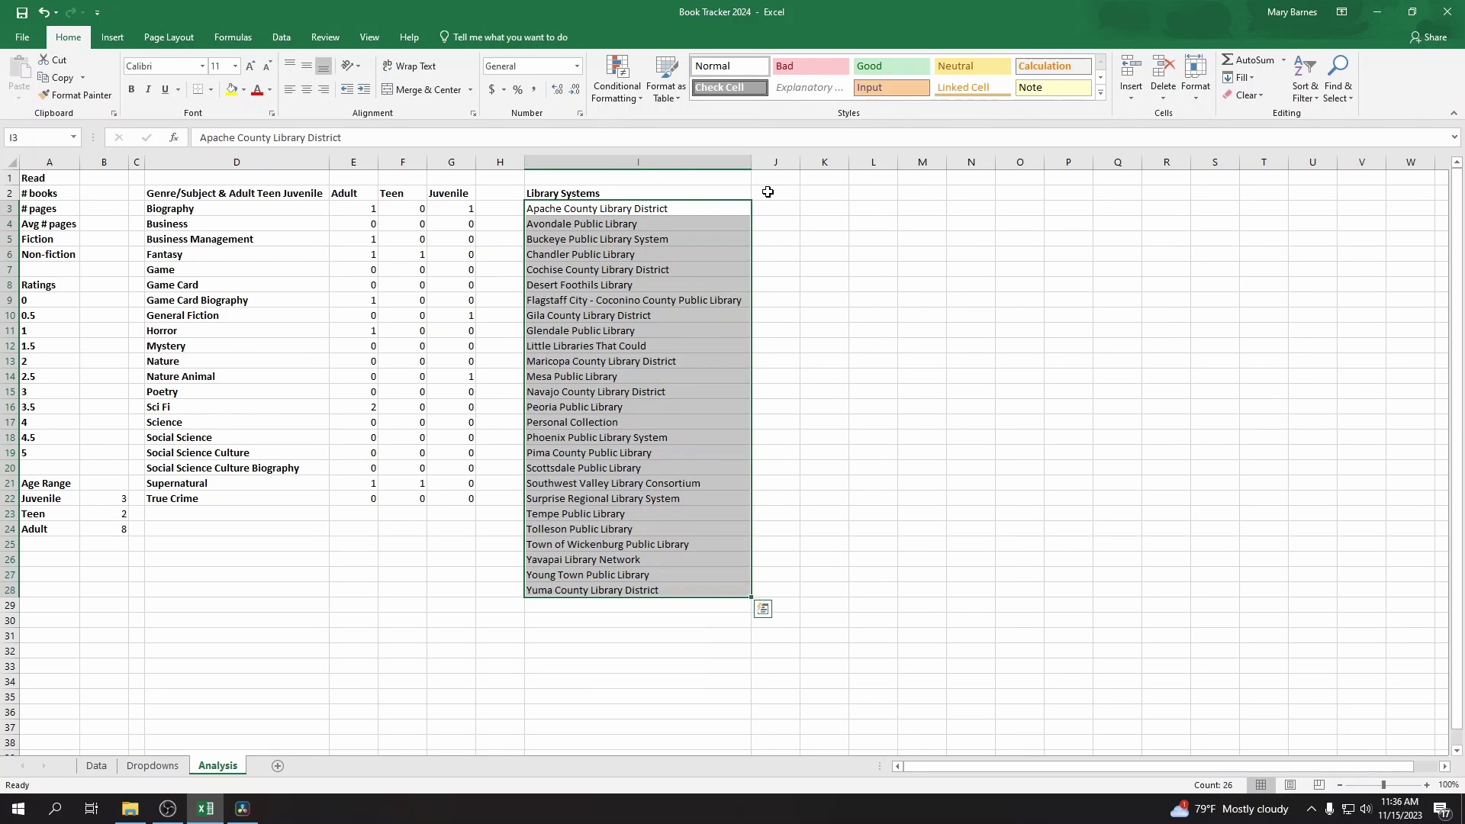
Step: Enter the heading "Services" in L2 of the Analysis sheet and make it bold
left_click(767, 192)
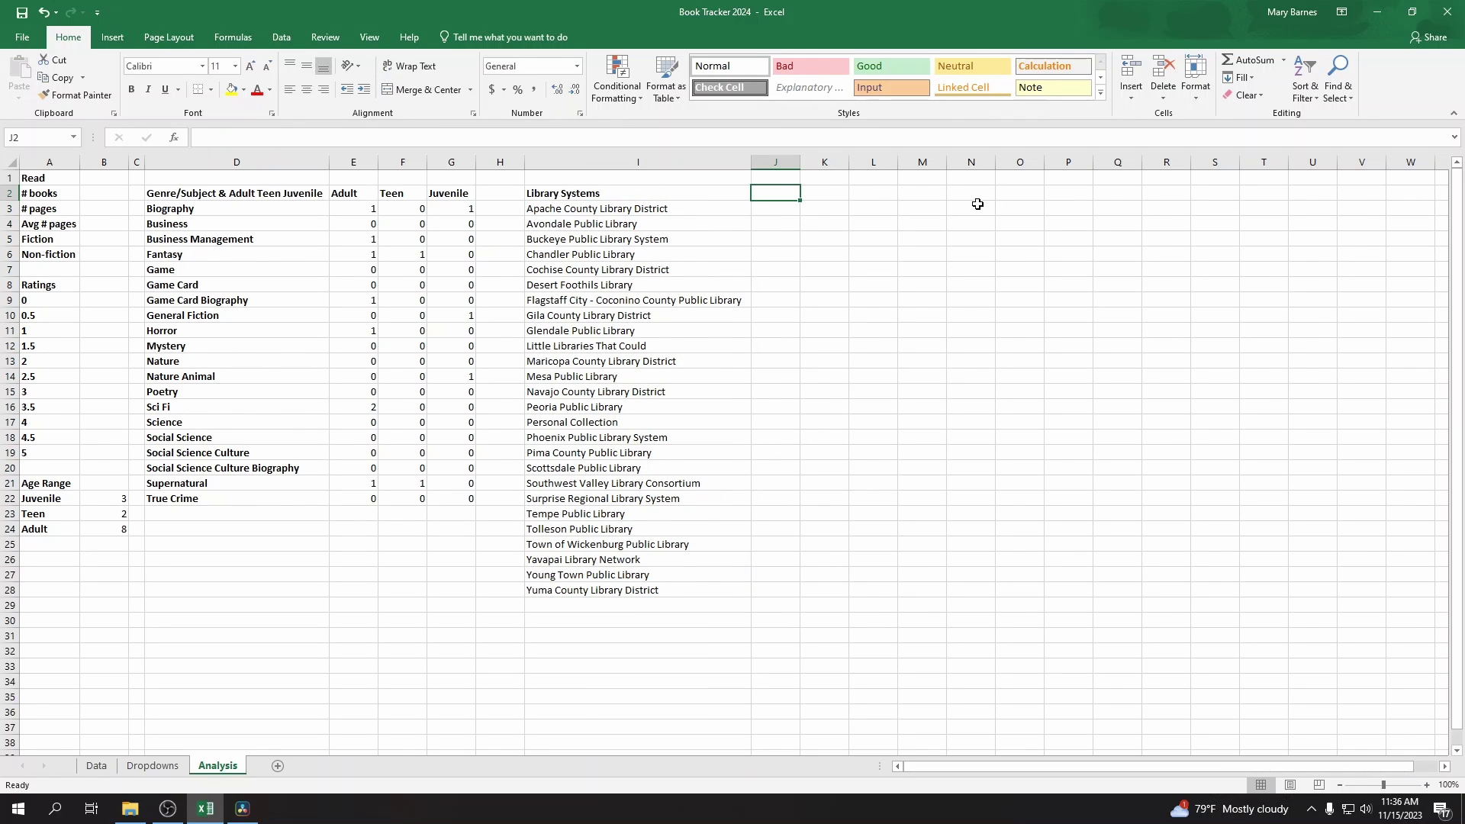
left_click(827, 190)
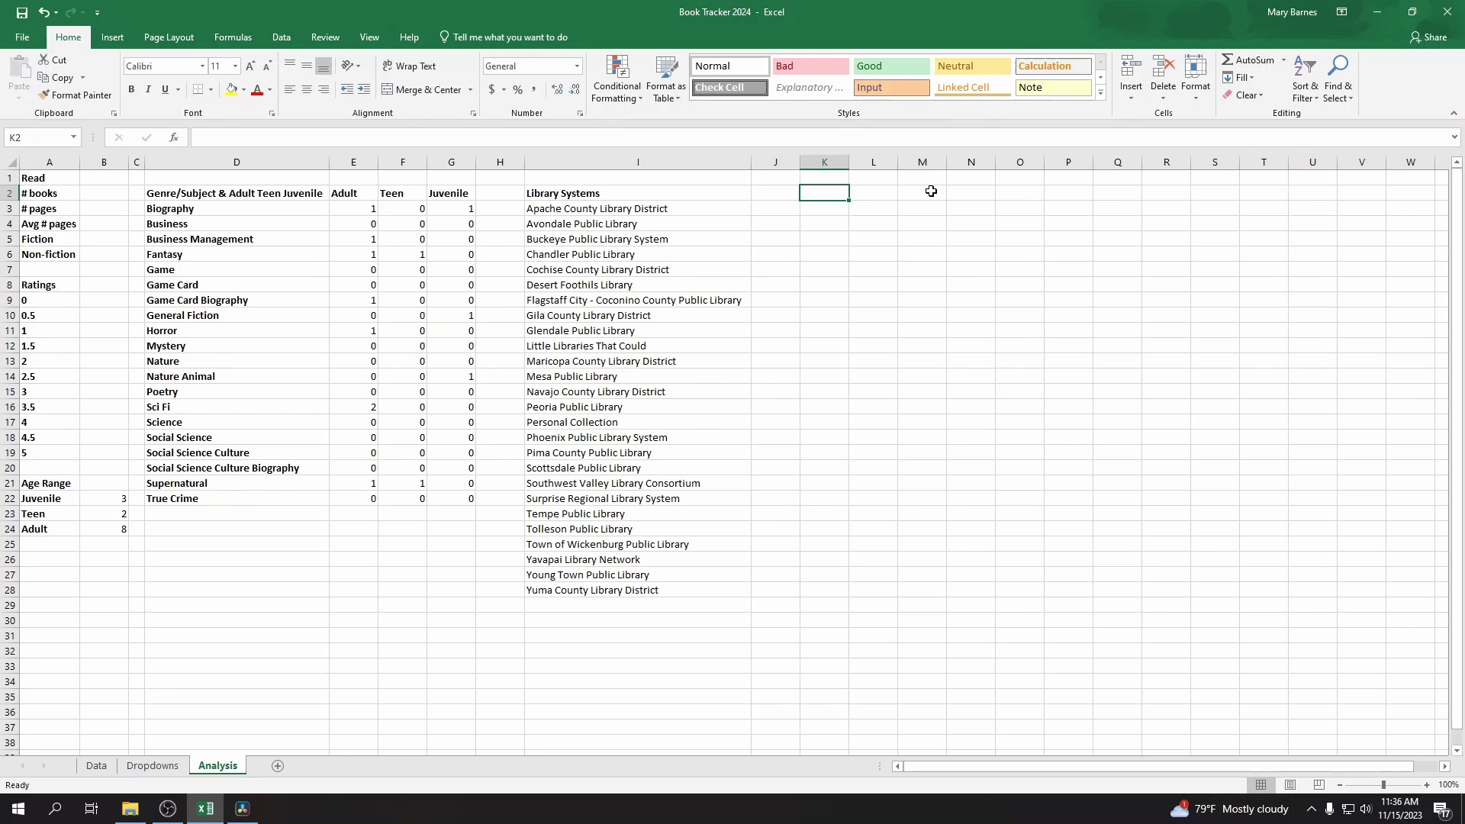
left_click(875, 192)
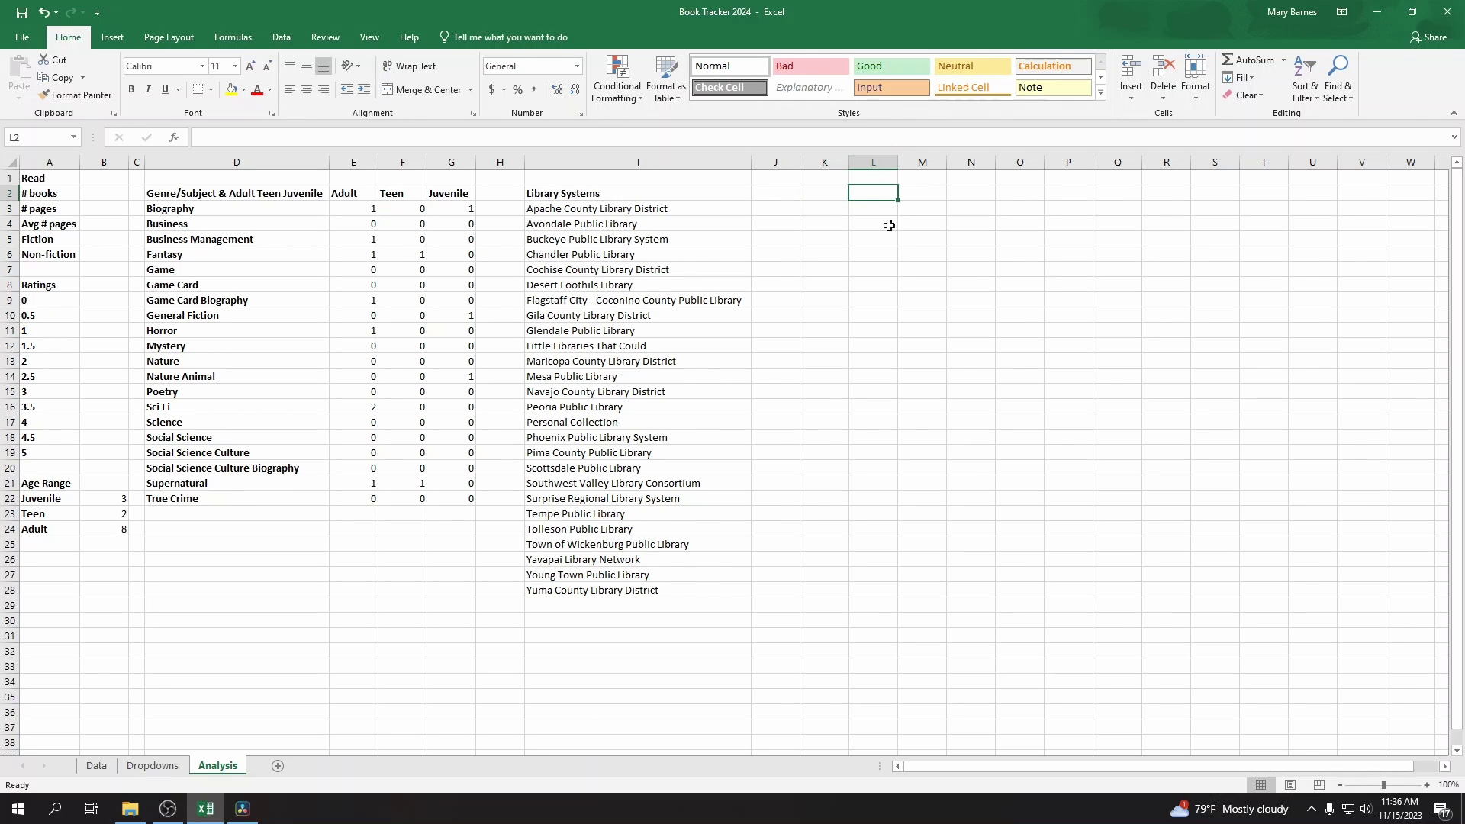
type("Services")
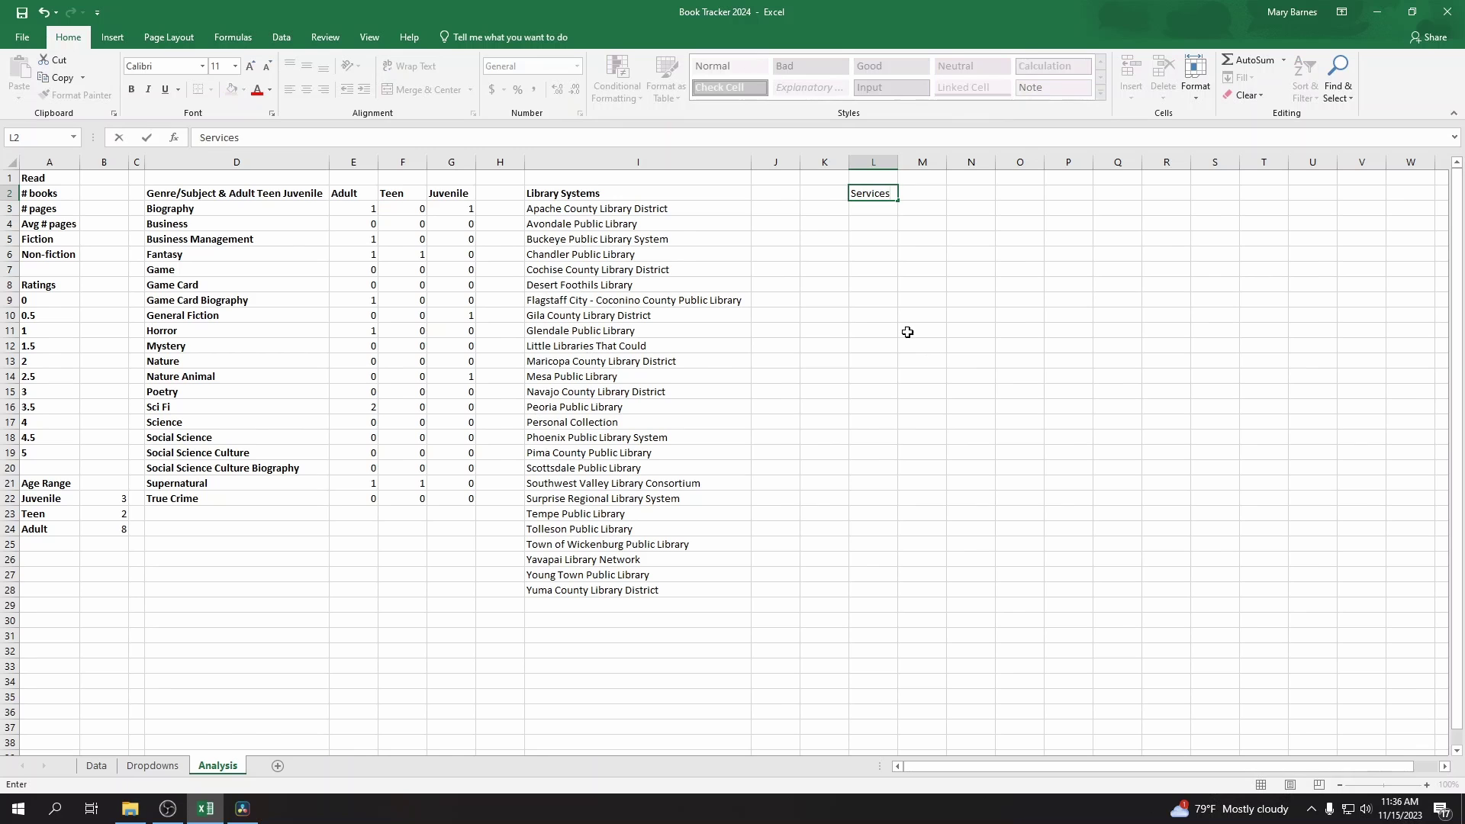
key("Return")
left_click(890, 196)
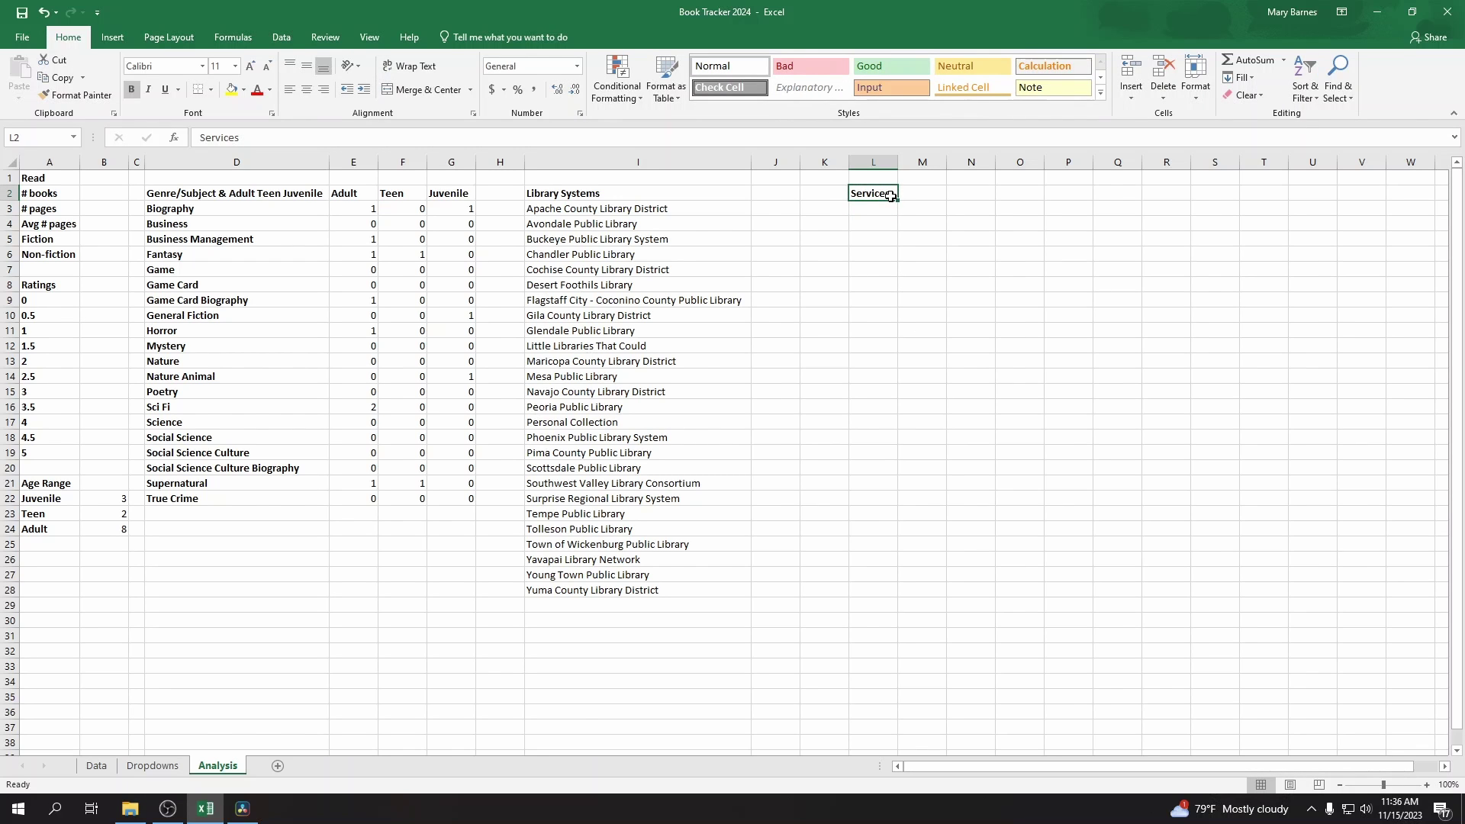
Step: Copy the service names in C2:C8 of the Dropdowns sheet to L3 of the Analysis sheet, then fit column L and narrow column K
left_click(880, 209)
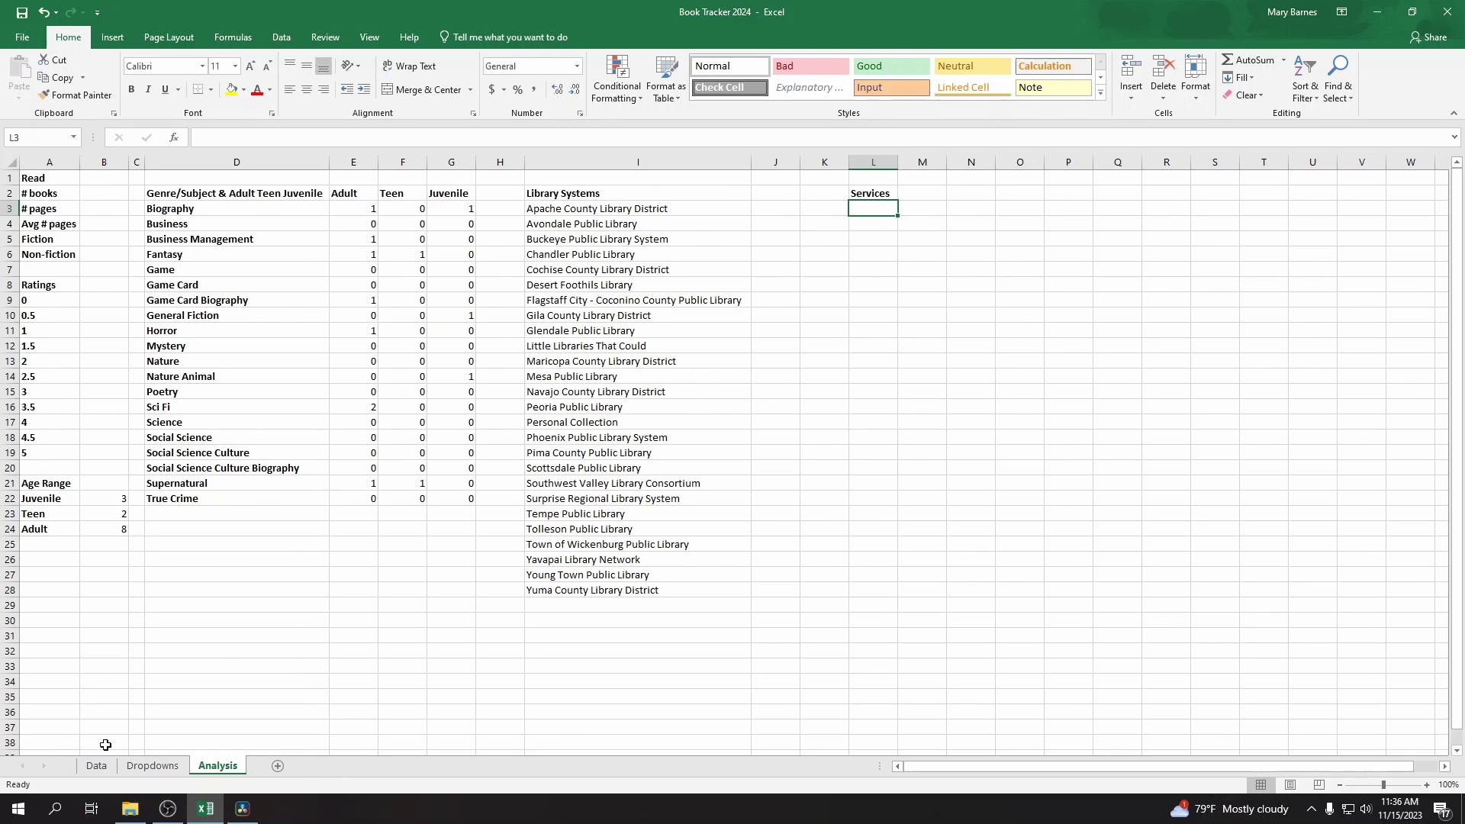
left_click(153, 765)
left_click_drag(350, 195, 359, 288)
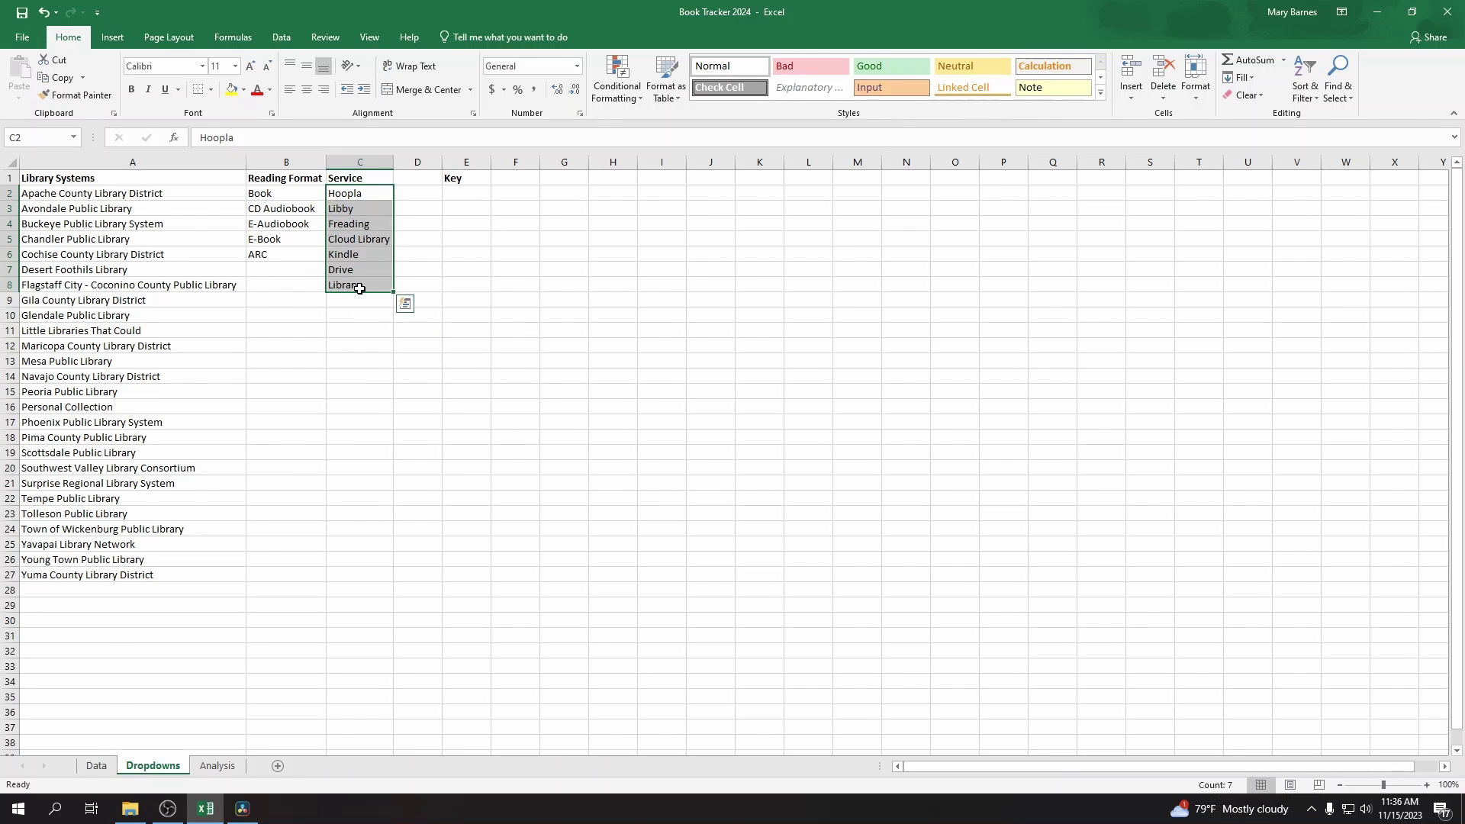
key("ctrl+c")
left_click(217, 765)
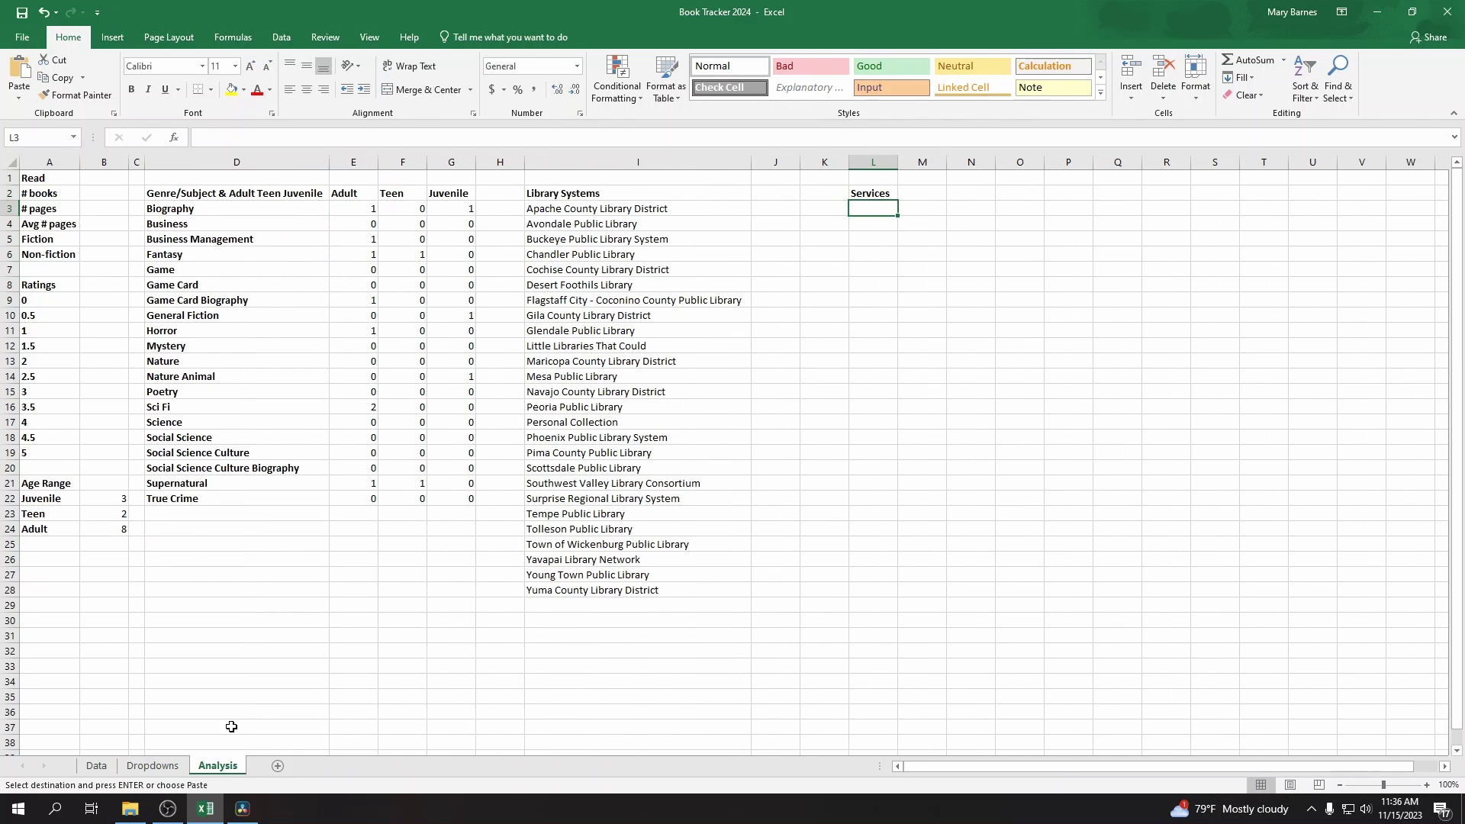
key("ctrl+v")
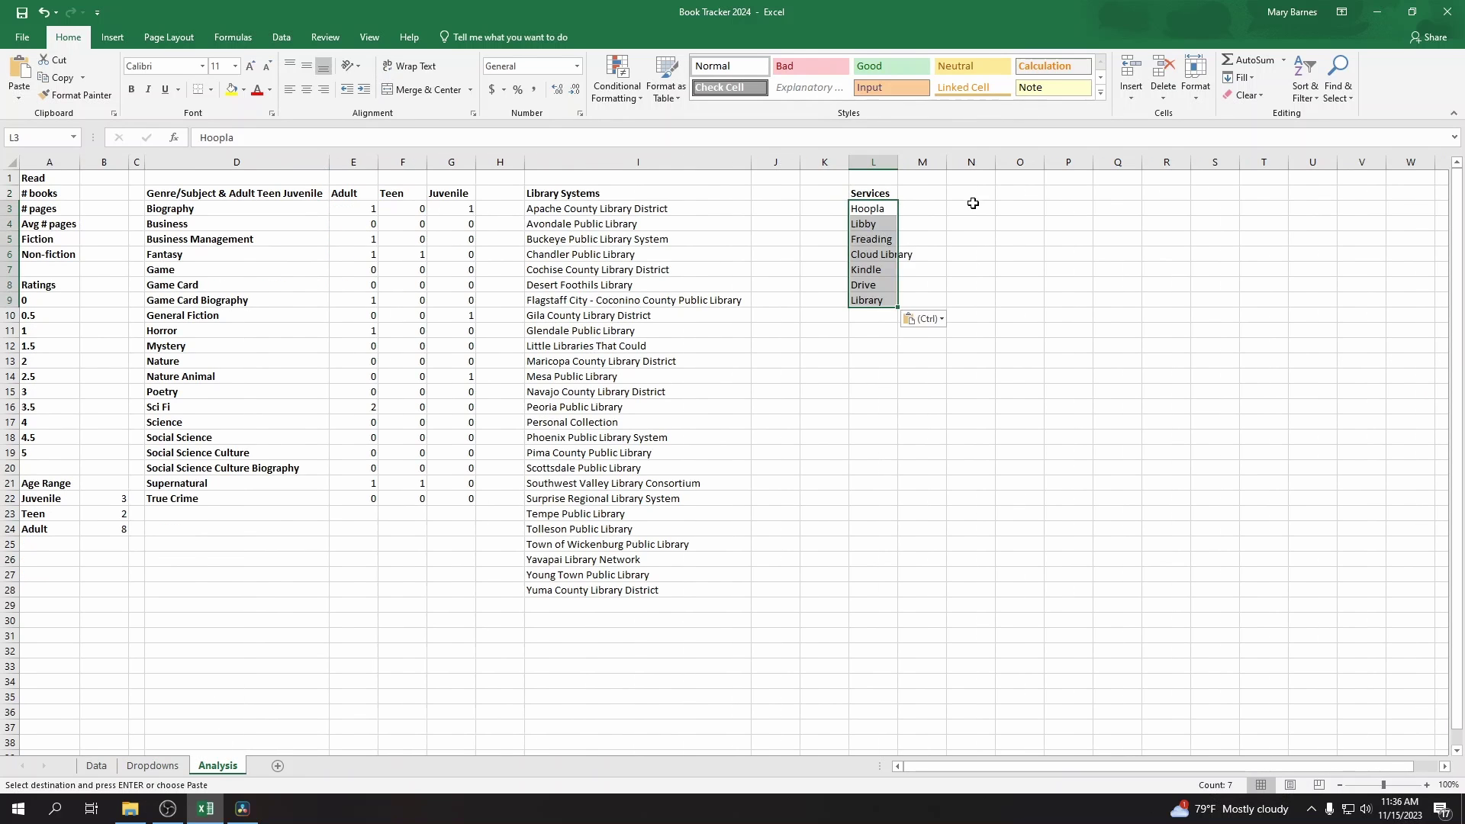
double_click(895, 161)
mouse_move(849, 160)
left_mouse_down()
mouse_move(801, 160)
mouse_move(827, 160)
left_mouse_up()
Step: Start a COUNTIFS formula in J3, beside Apache County Library District
left_click(619, 208)
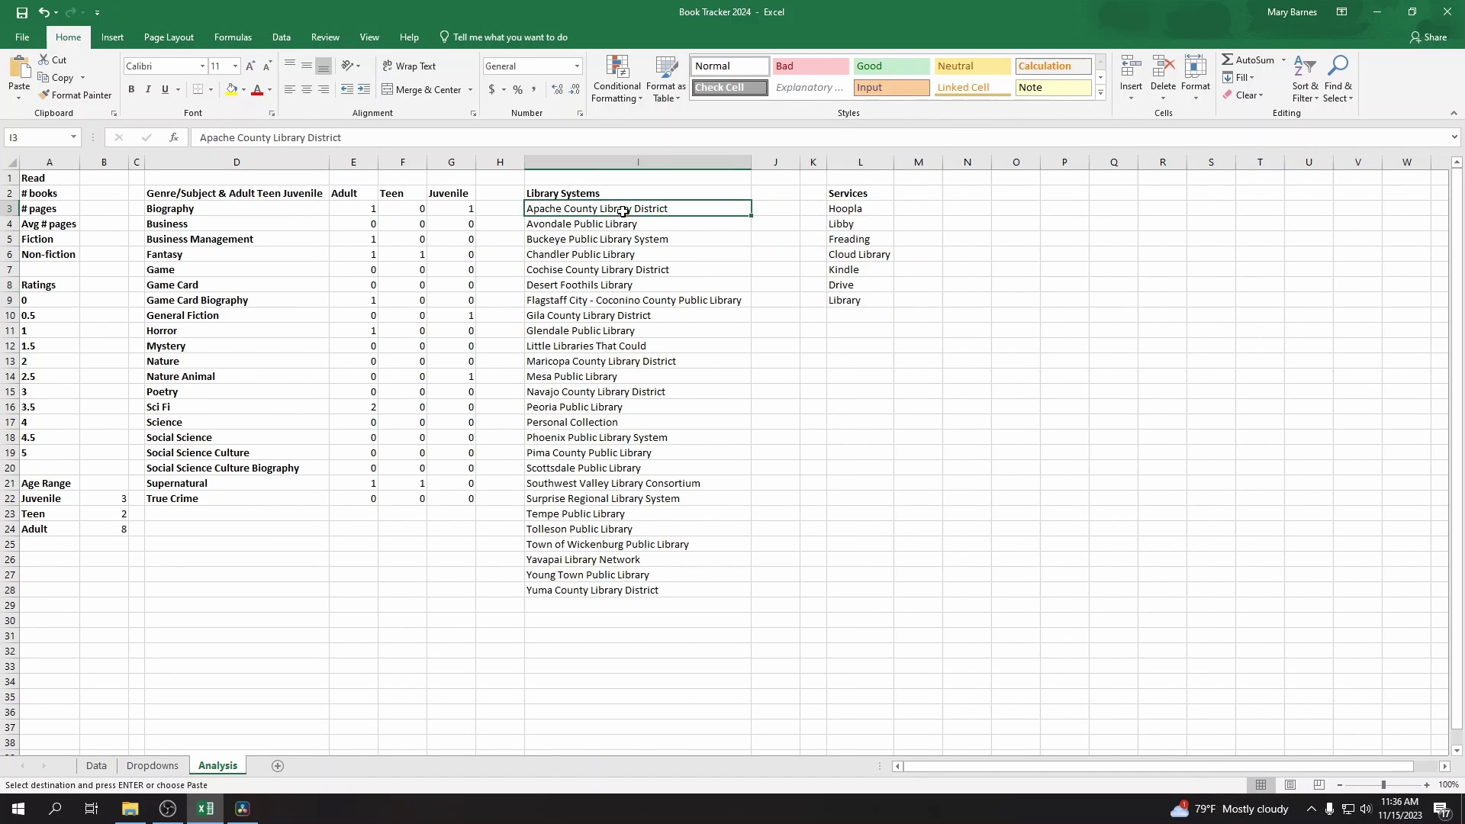
left_click(772, 210)
left_click(460, 135)
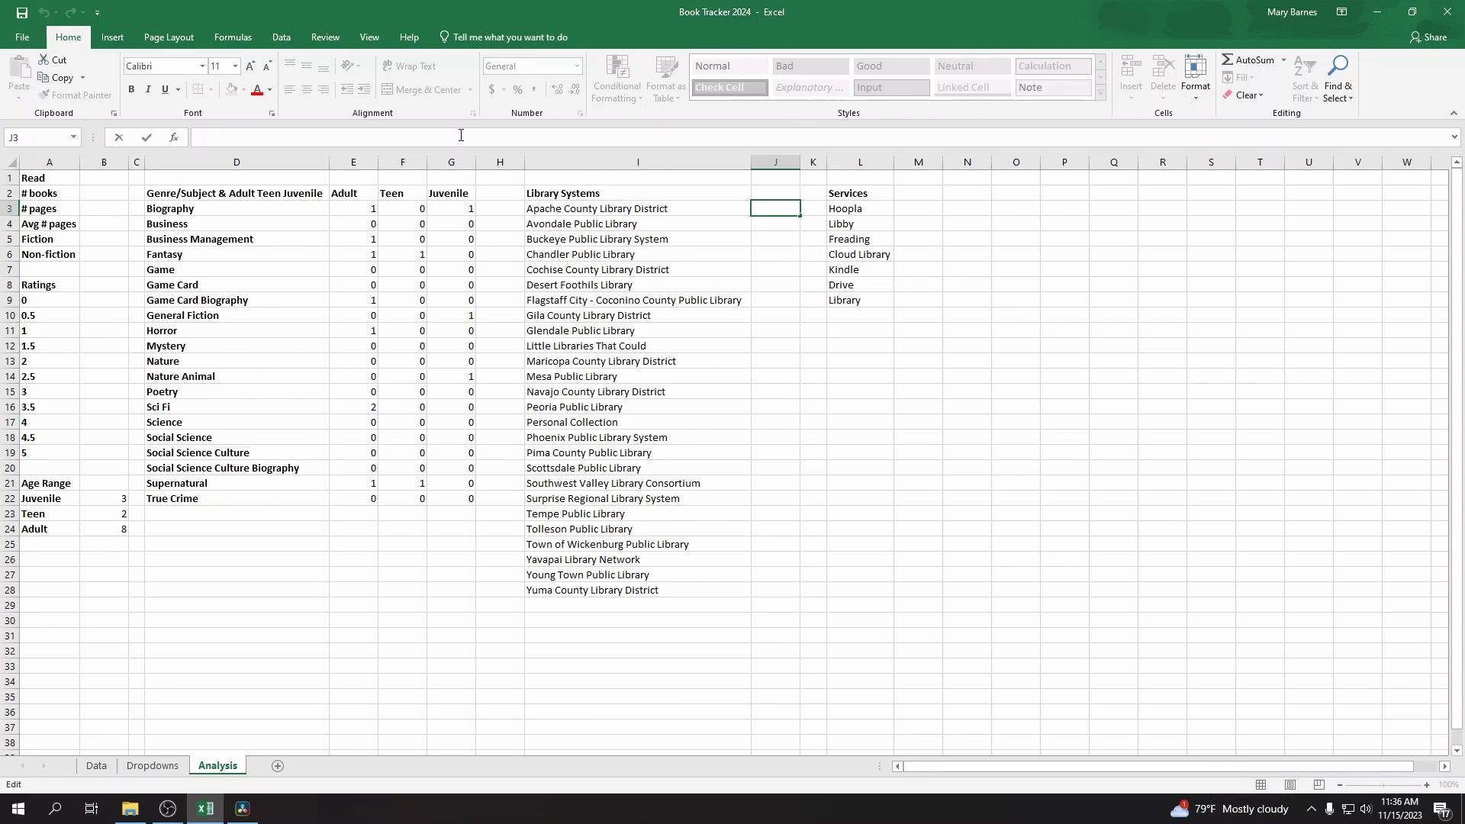
type("=COUNT")
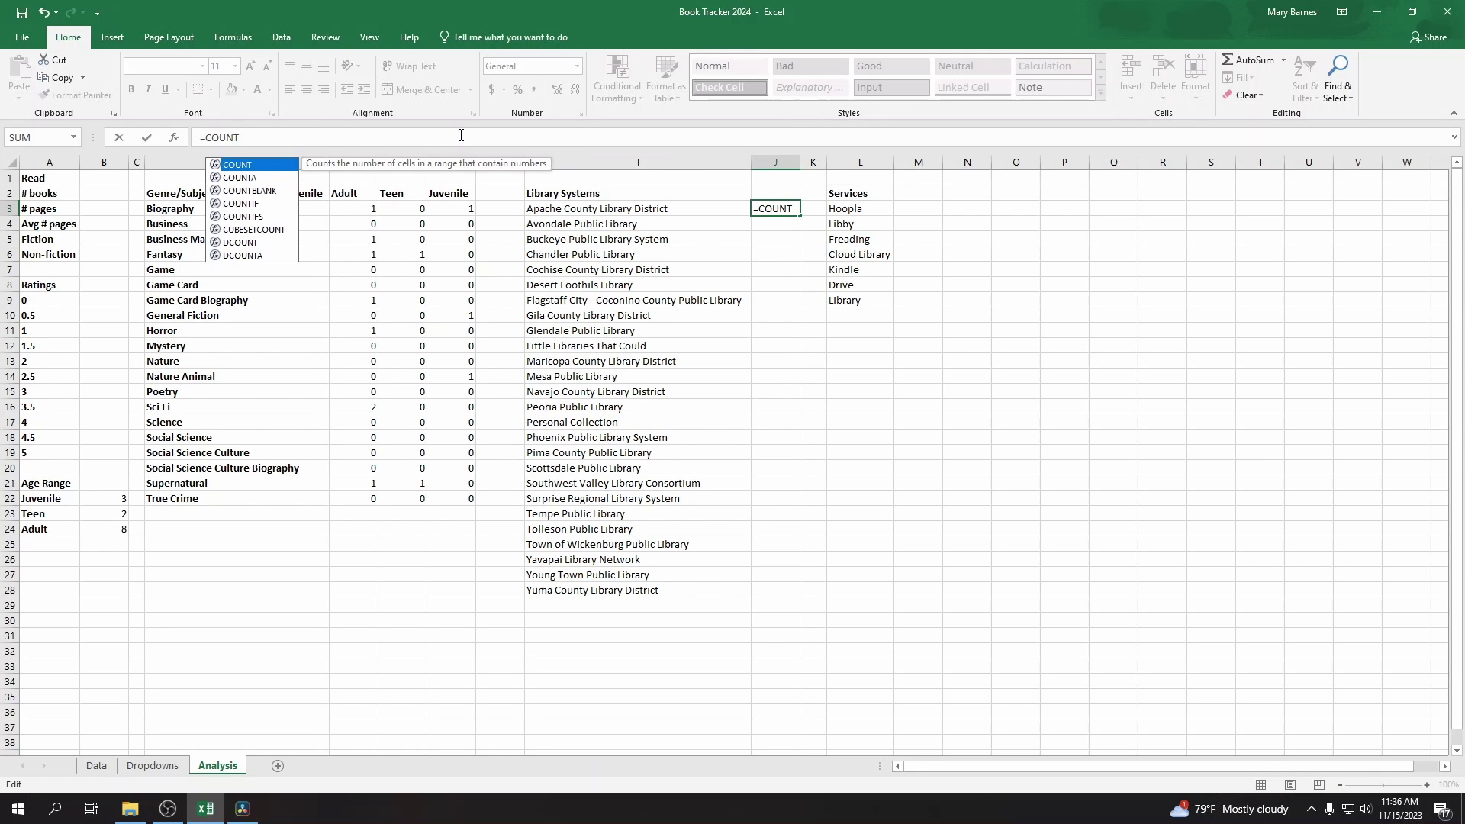
type("IF")
key("Down")
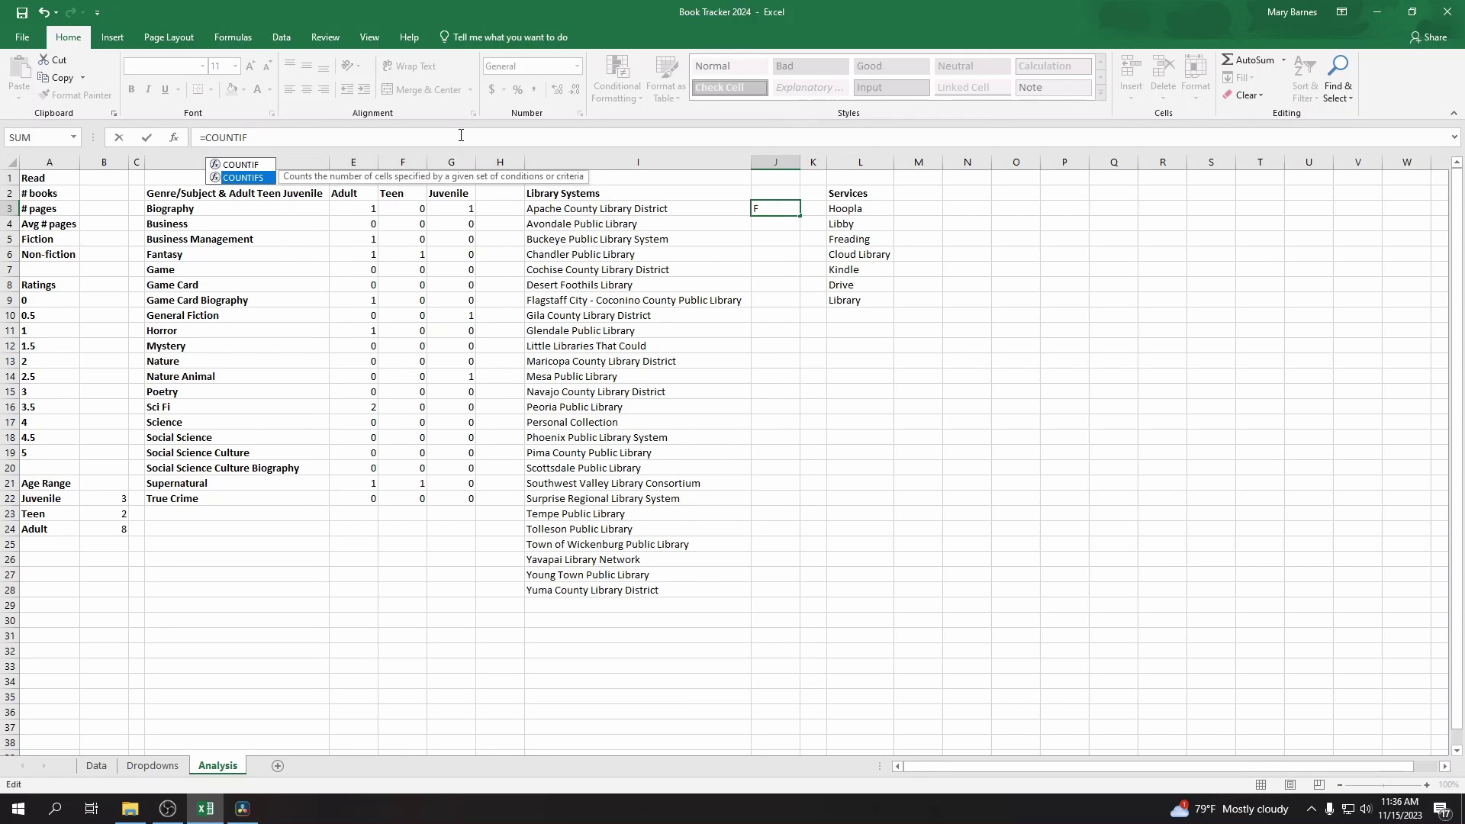
key("Return")
key("Up")
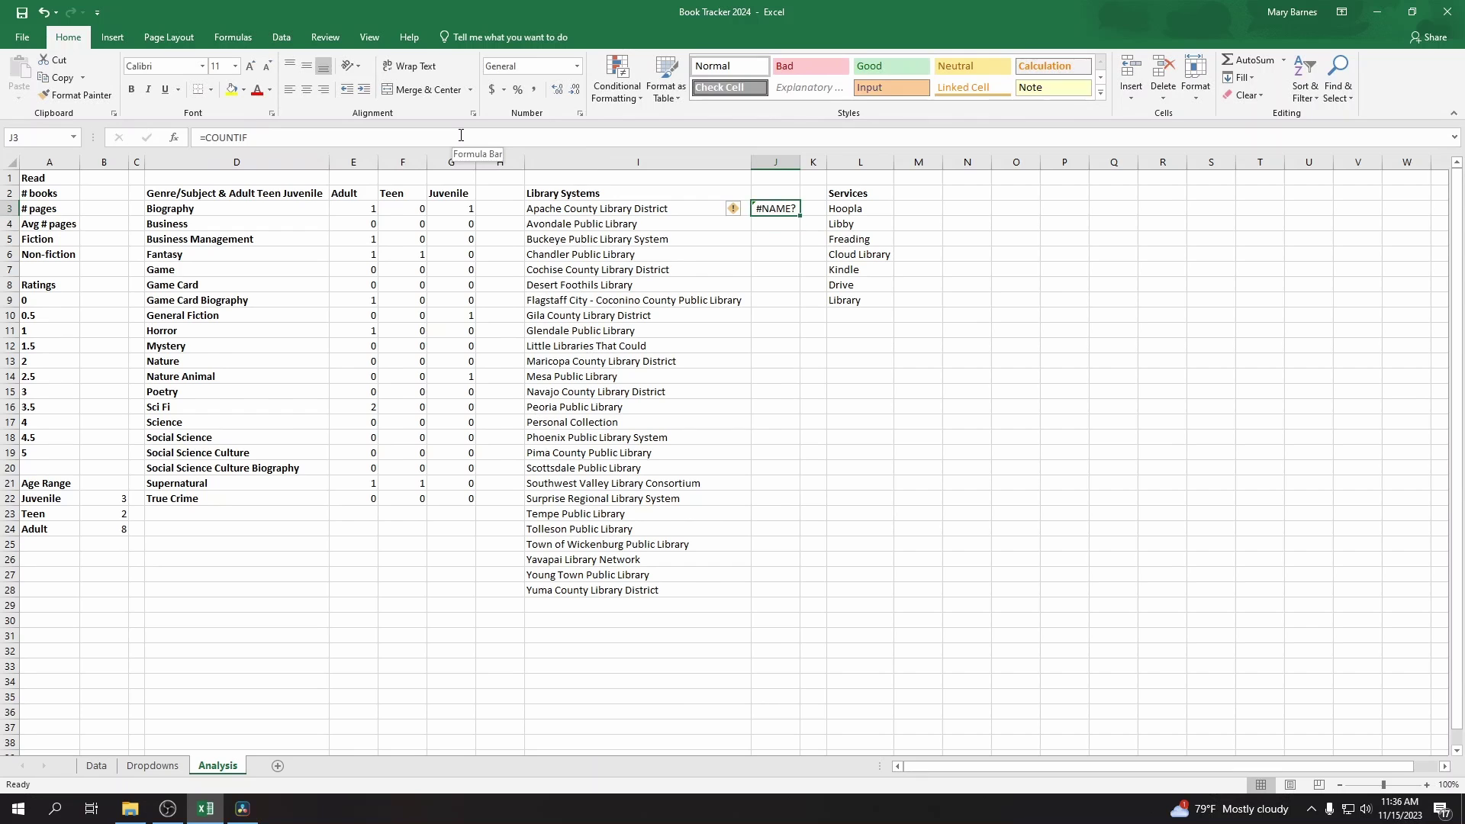
left_click(284, 131)
type("s")
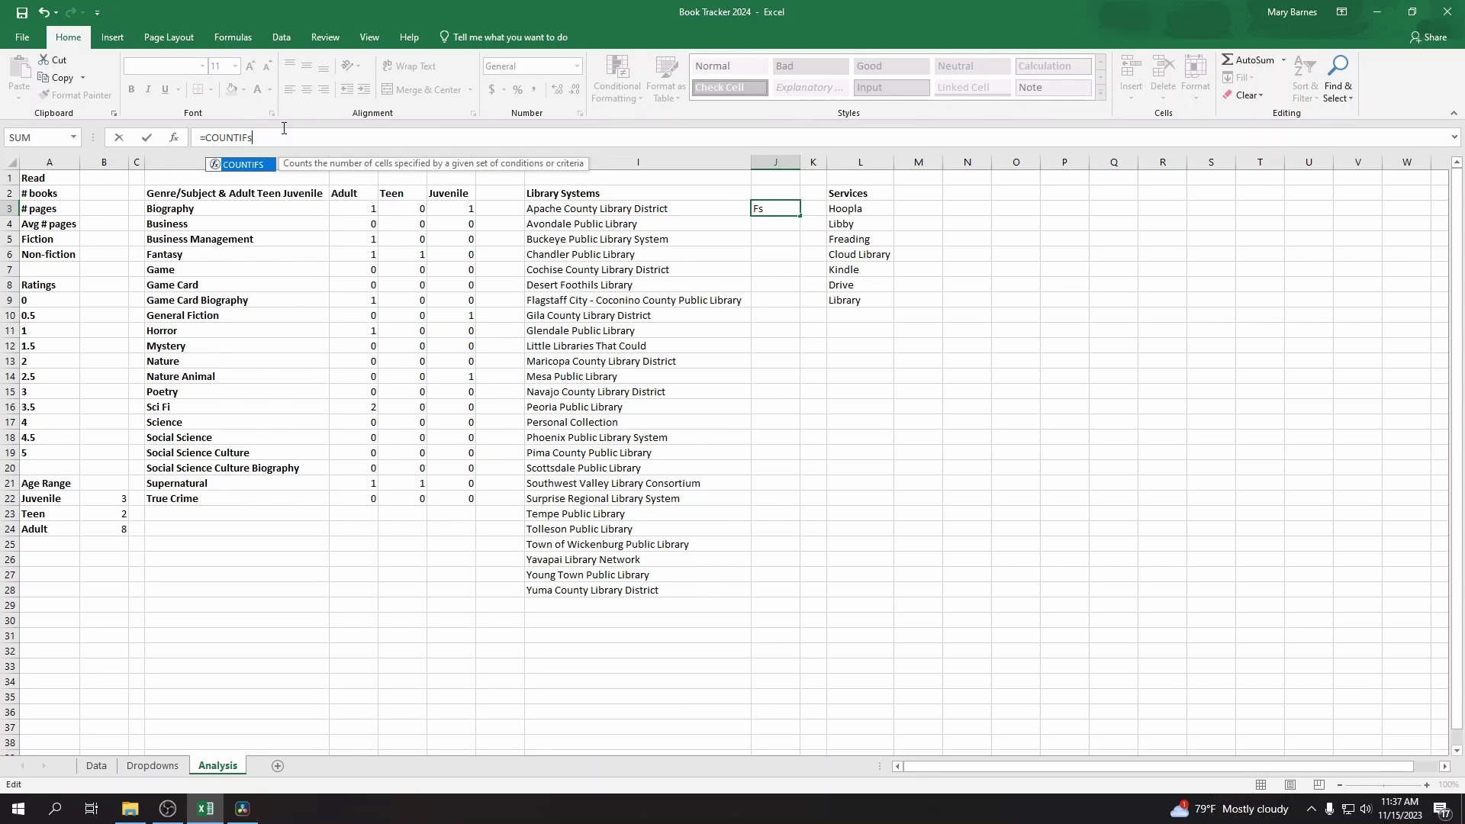
type("(")
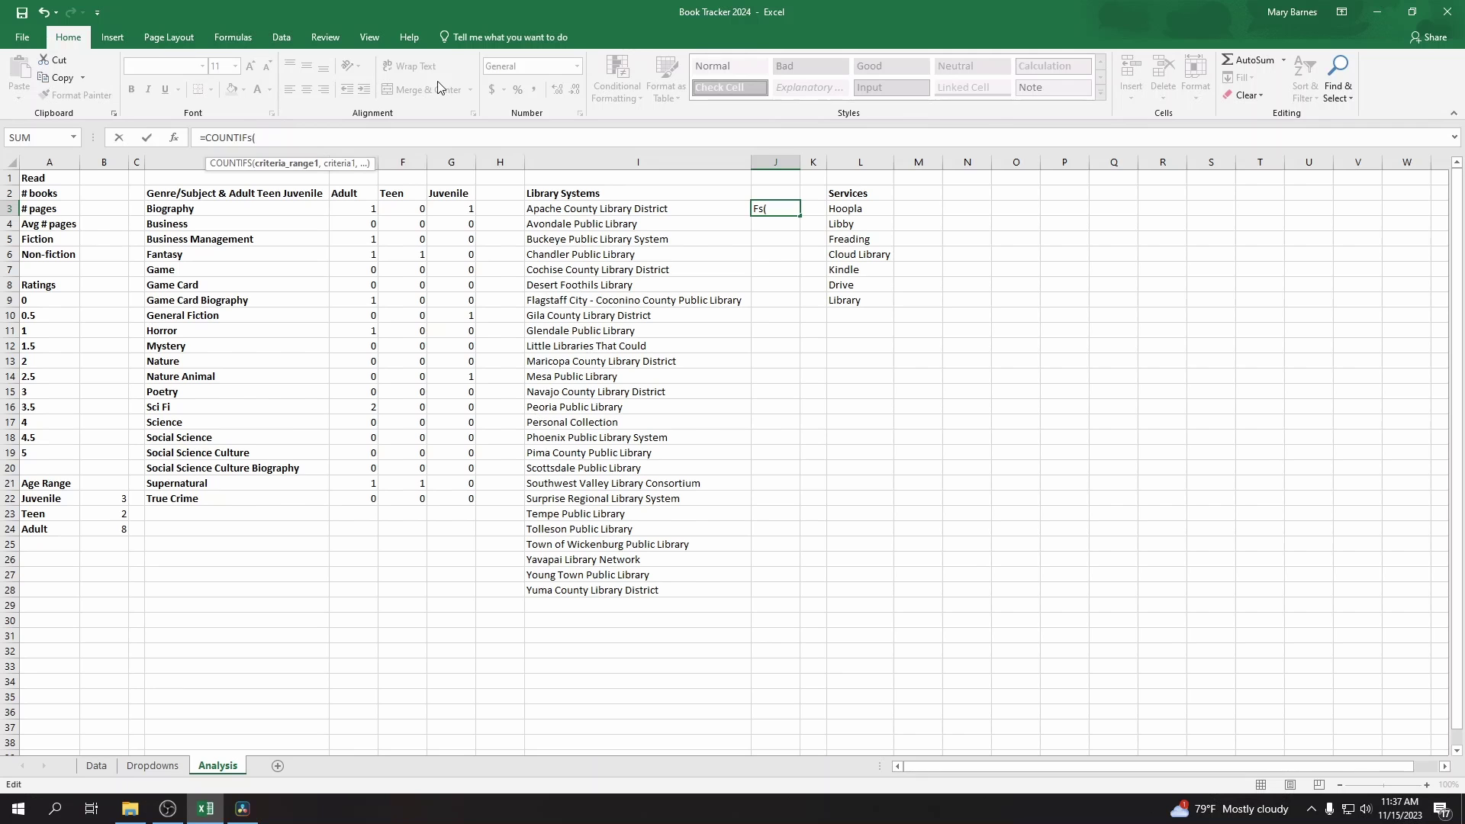
Step: Add the Data sheet's Read column, $D$2:$D$100, as the formula's first criteria range with the criterion "Yes"
left_click(96, 765)
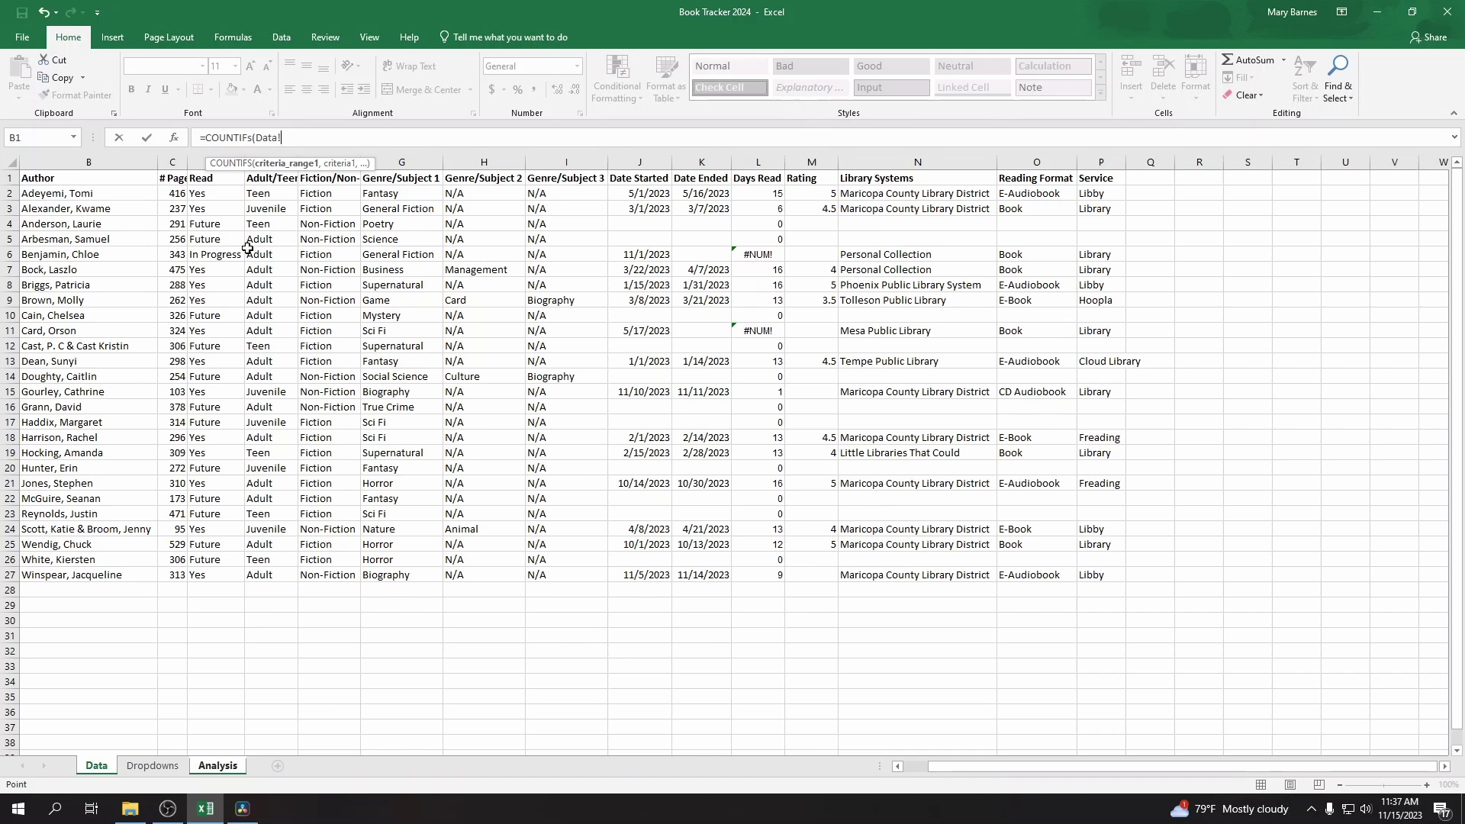
left_click_drag(217, 192, 217, 577)
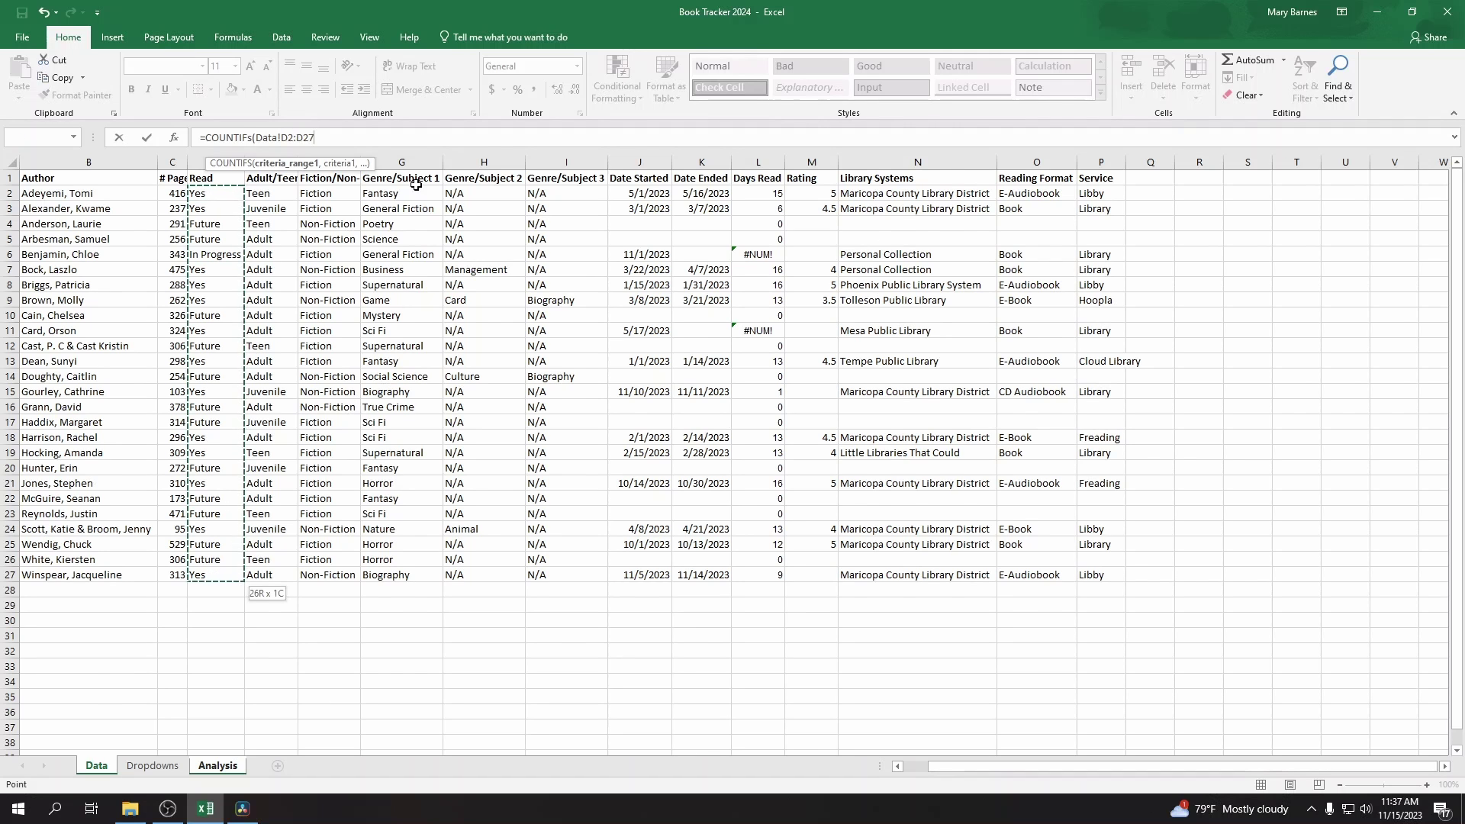
left_click(281, 137)
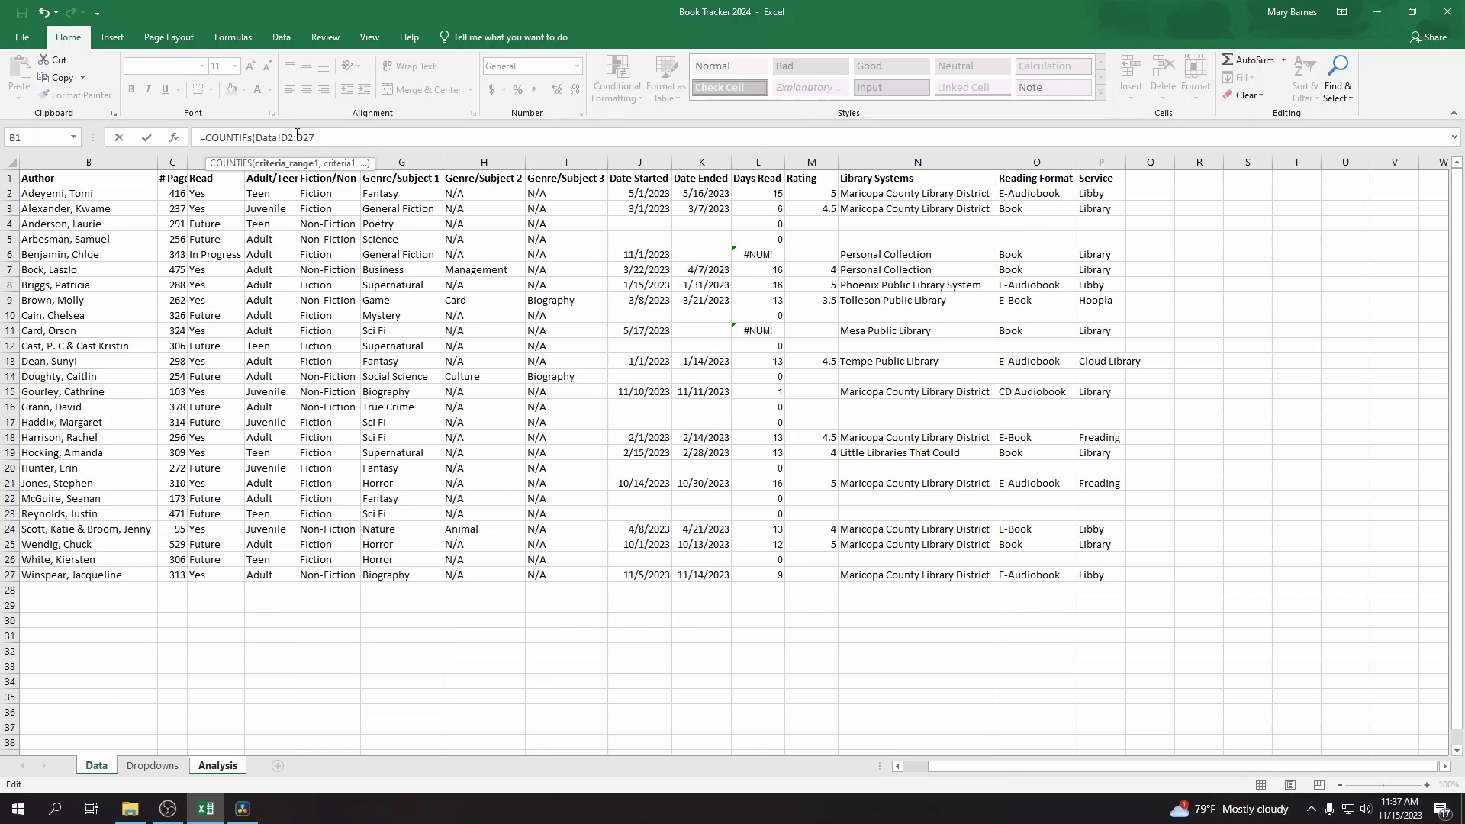
type("$D$")
key("Right")
key("Right")
type("$D$")
type(", ")
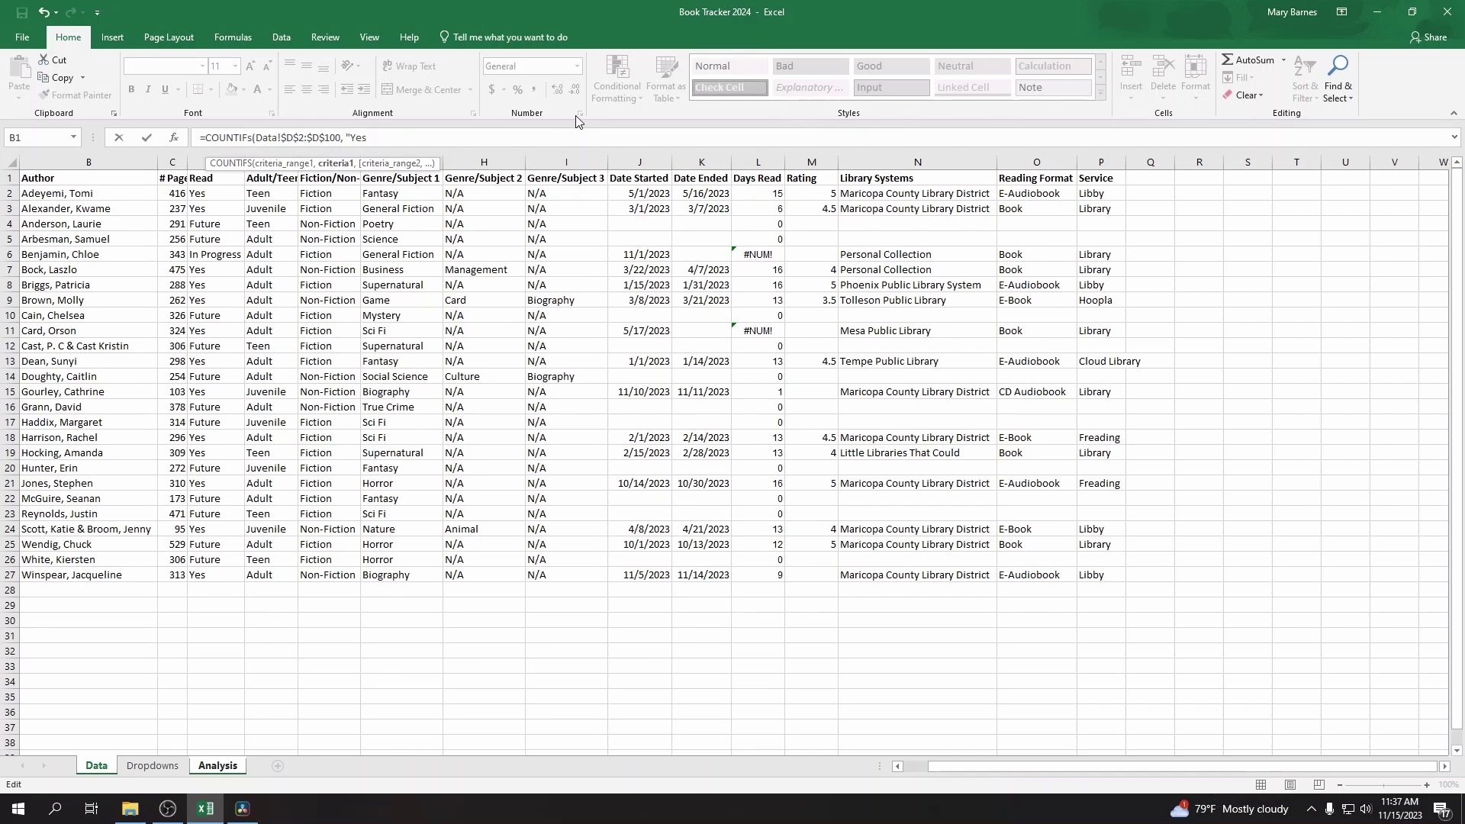
type("\"Yes\",")
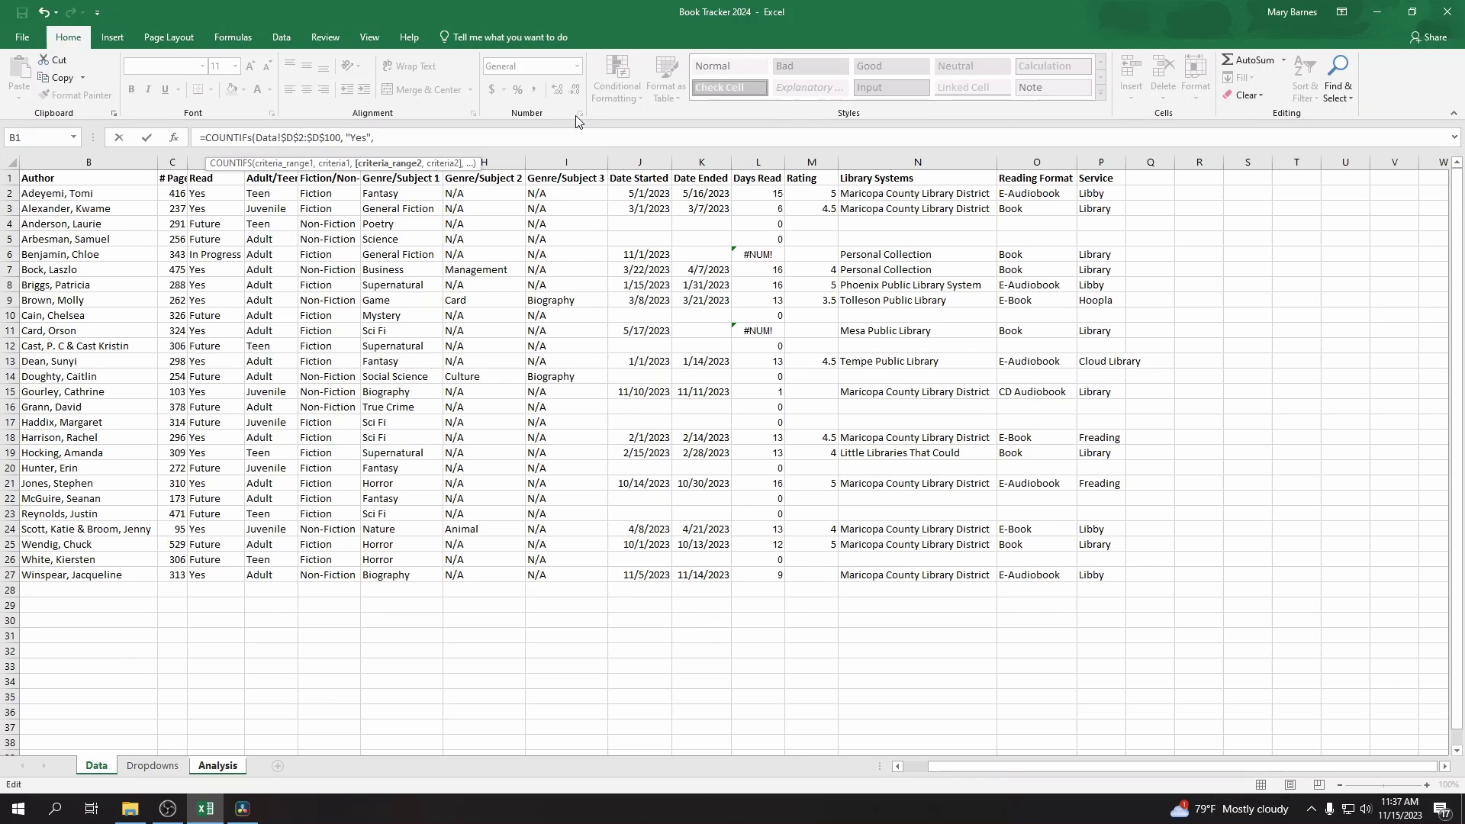
Step: Add the Data sheet's Library Systems column, $N$2:$N$100, as the second criteria range and try to complete the formula
left_click(879, 194)
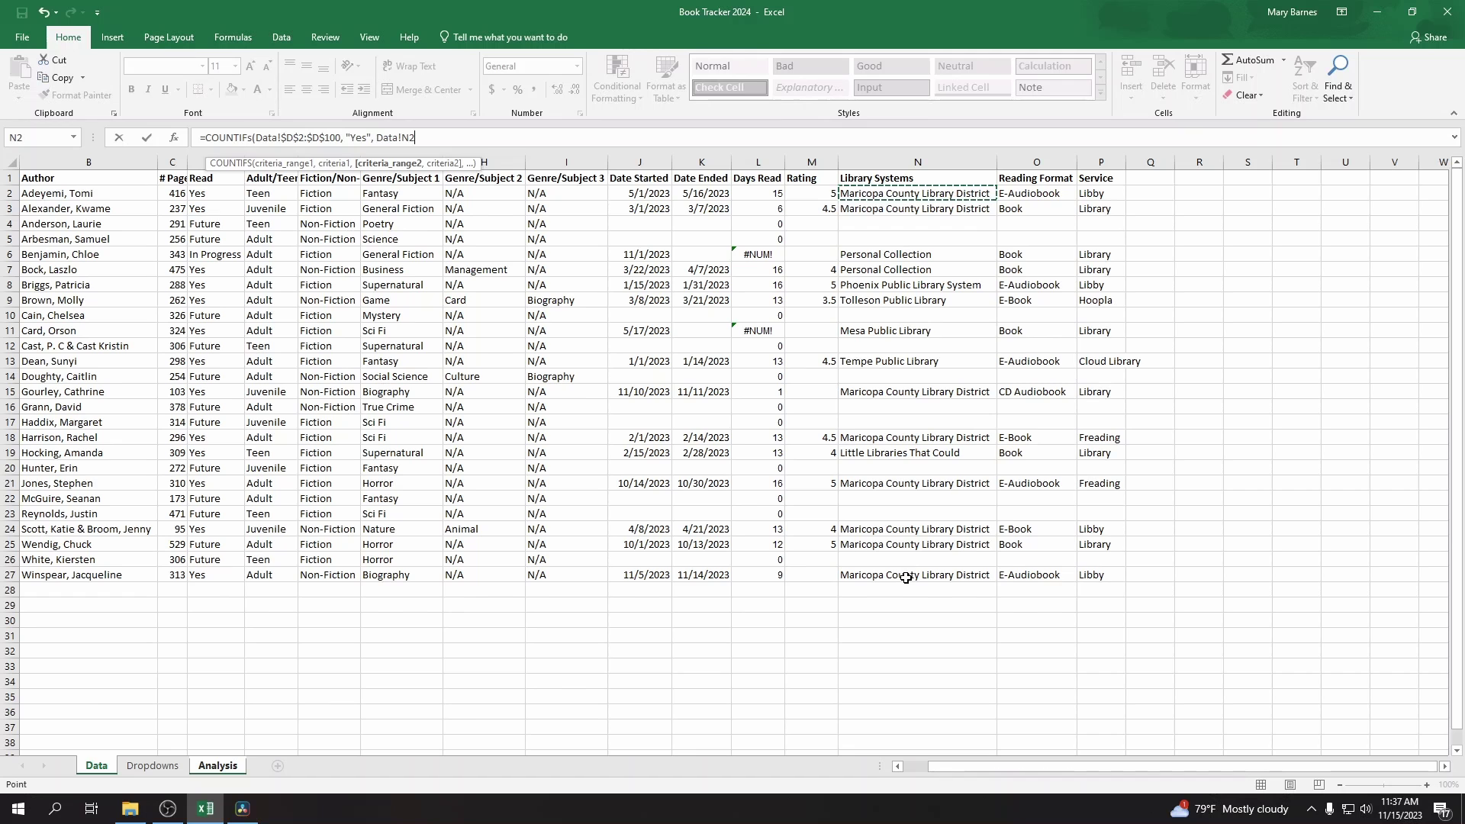
left_click_drag(880, 194, 906, 577)
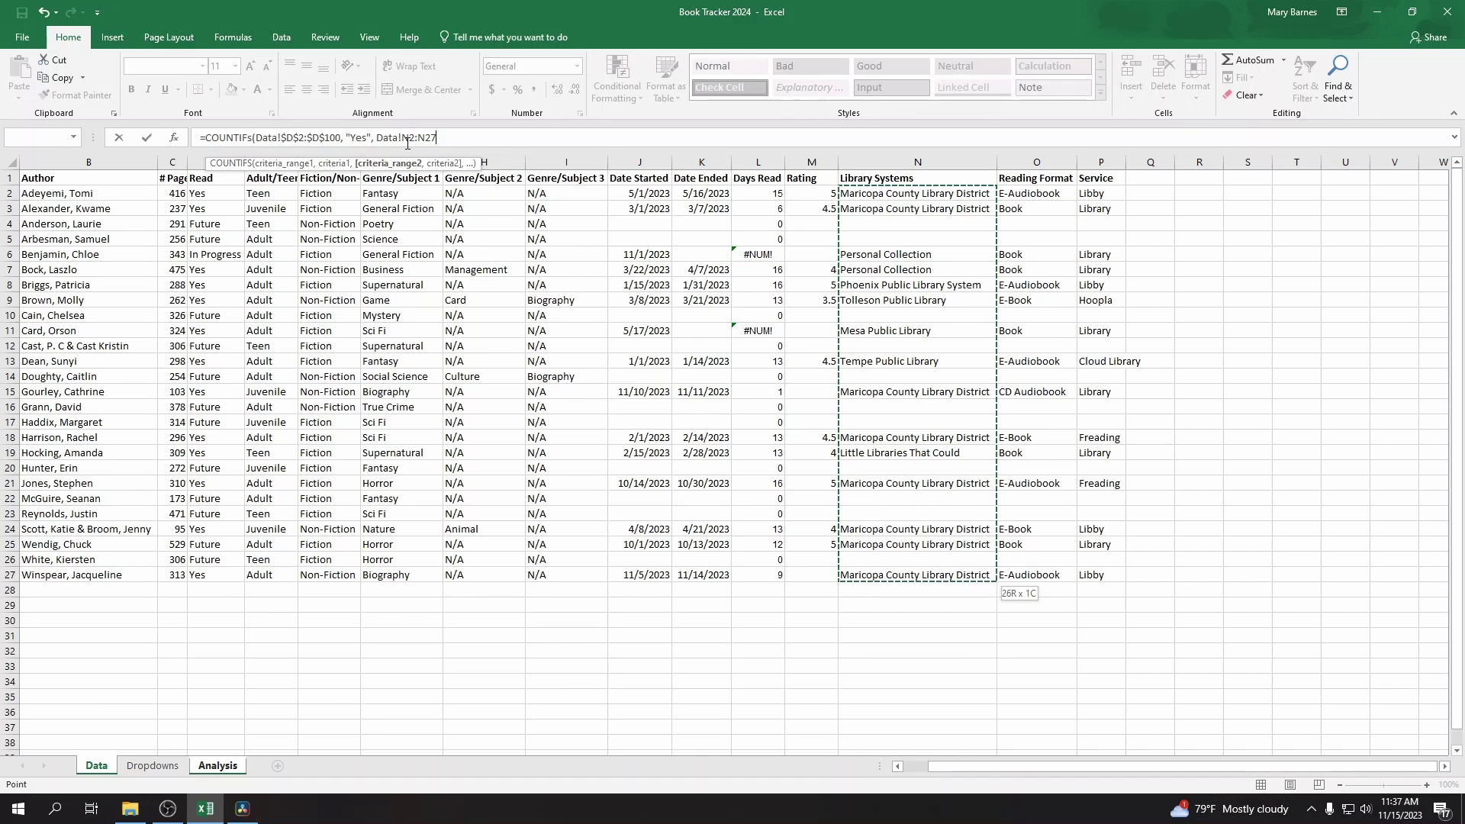
left_click(403, 138)
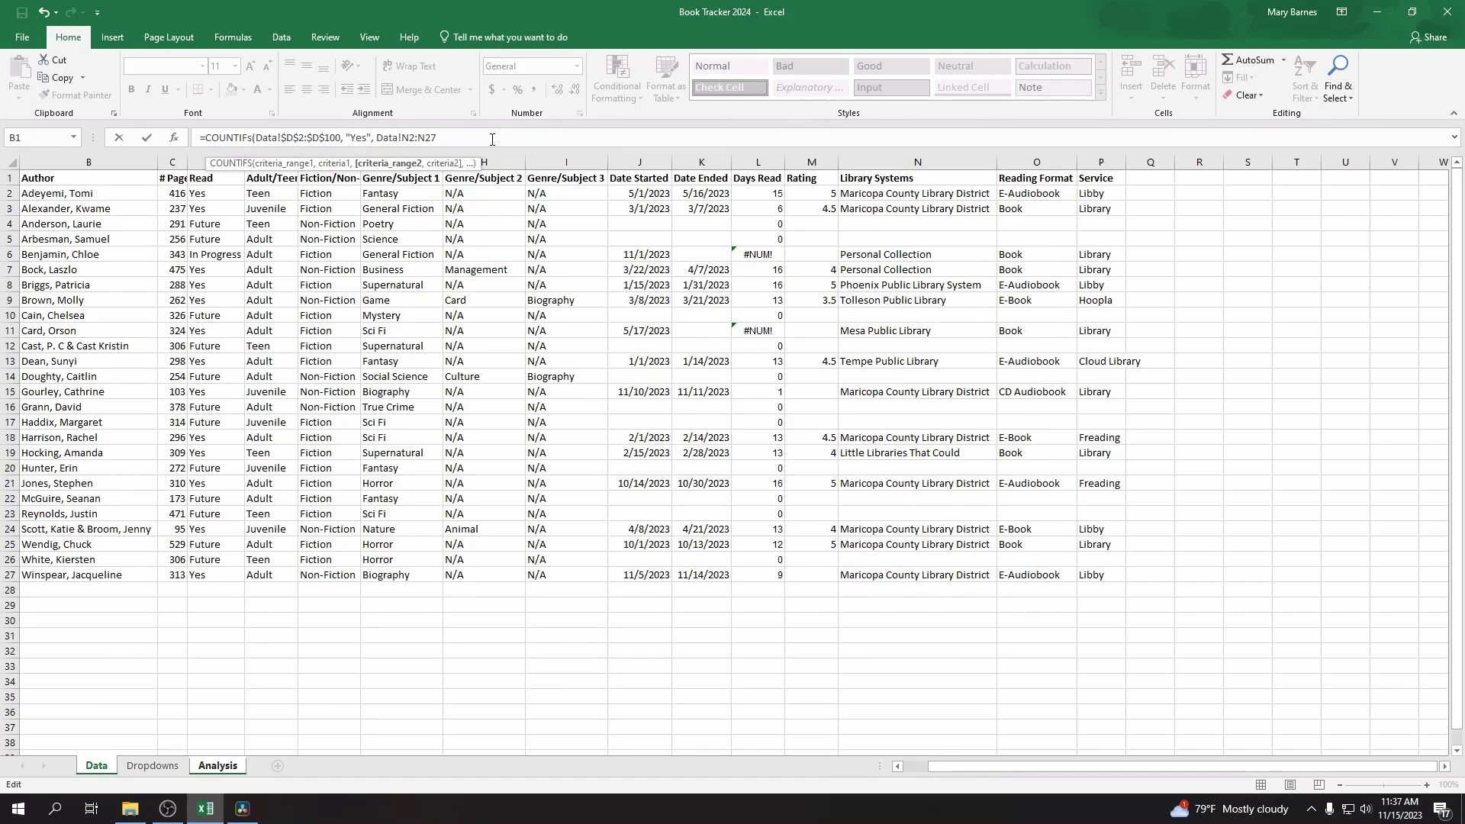
type("$")
key("Right")
type("$D$2:$")
key("End")
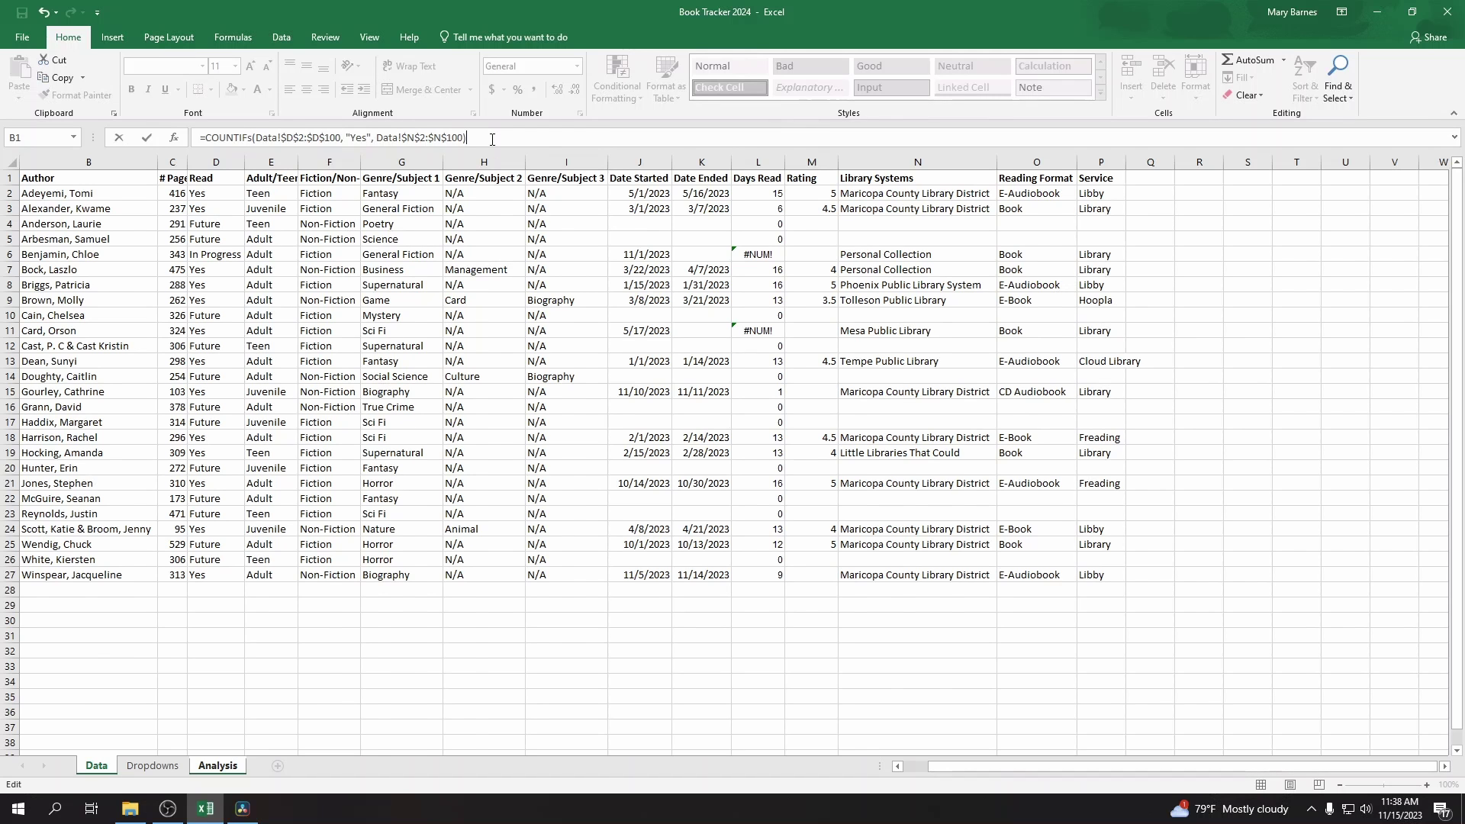
key("Return")
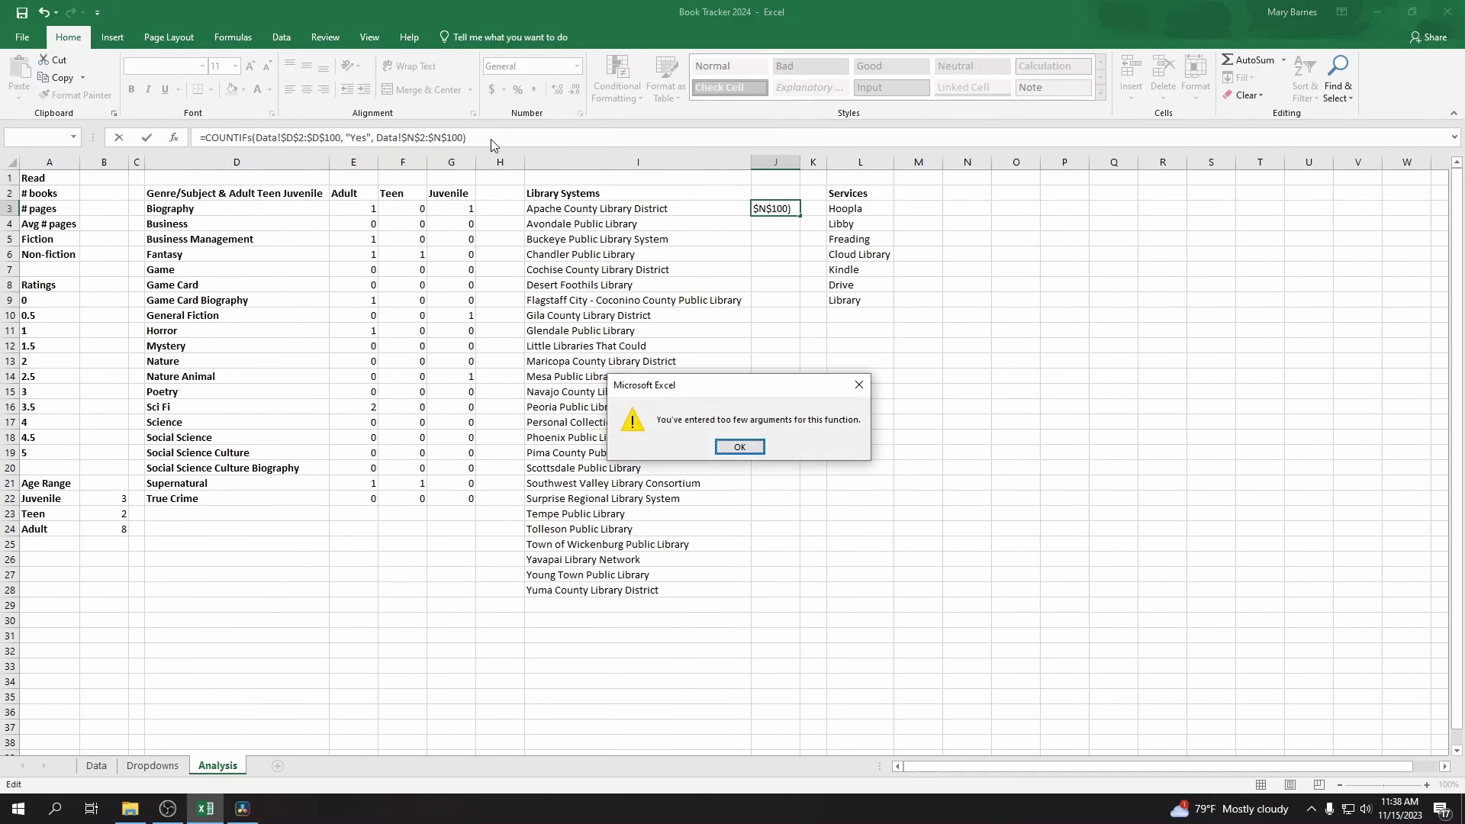
left_click(739, 447)
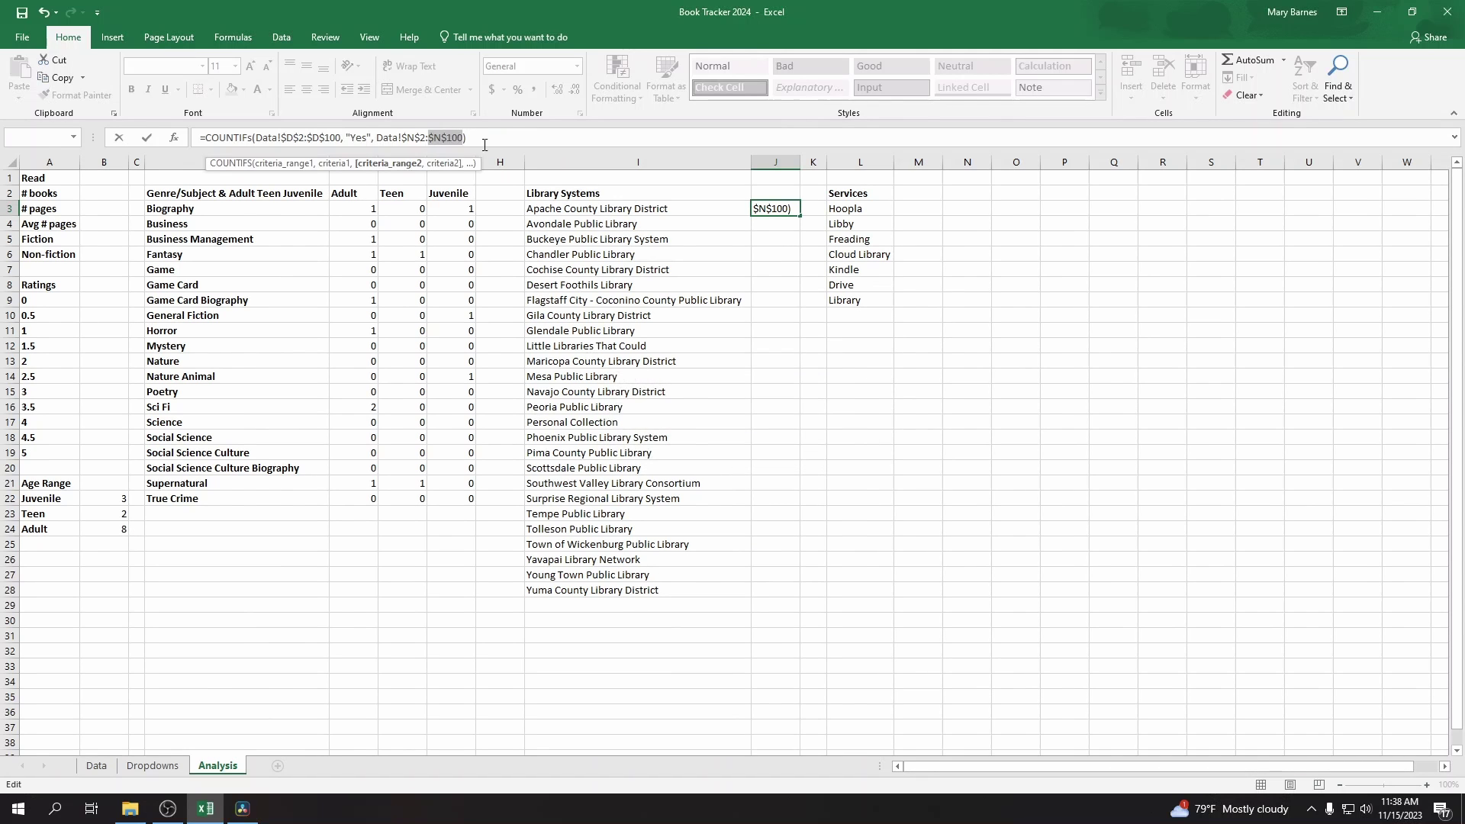
Step: Add "Apache County Library System" as the second criterion and complete the J3 formula
left_click(464, 137)
type("\" , Data!$N$2:$N$100, \" ")
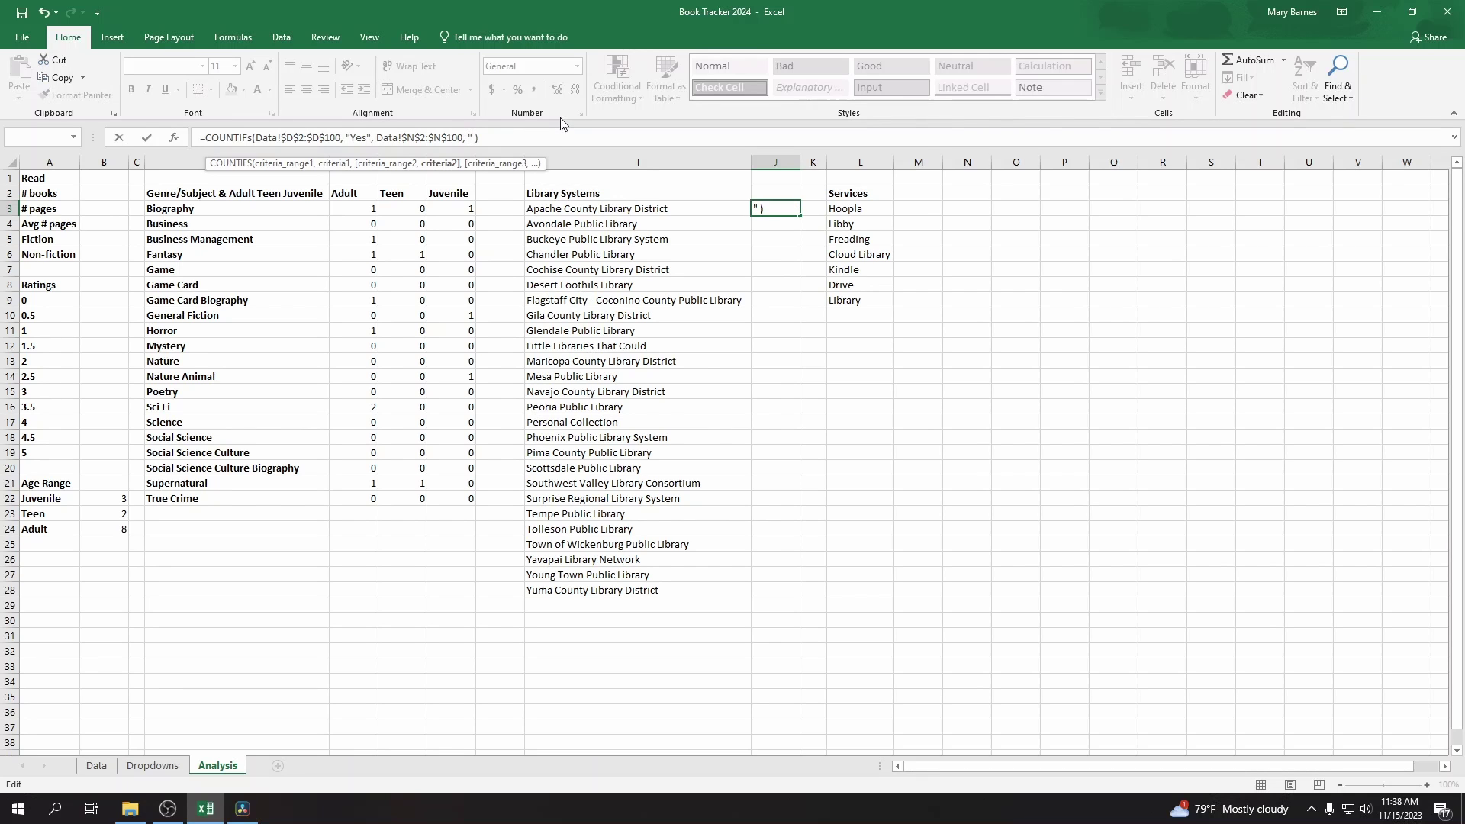
type("Apache County Library System\"")
key("Return")
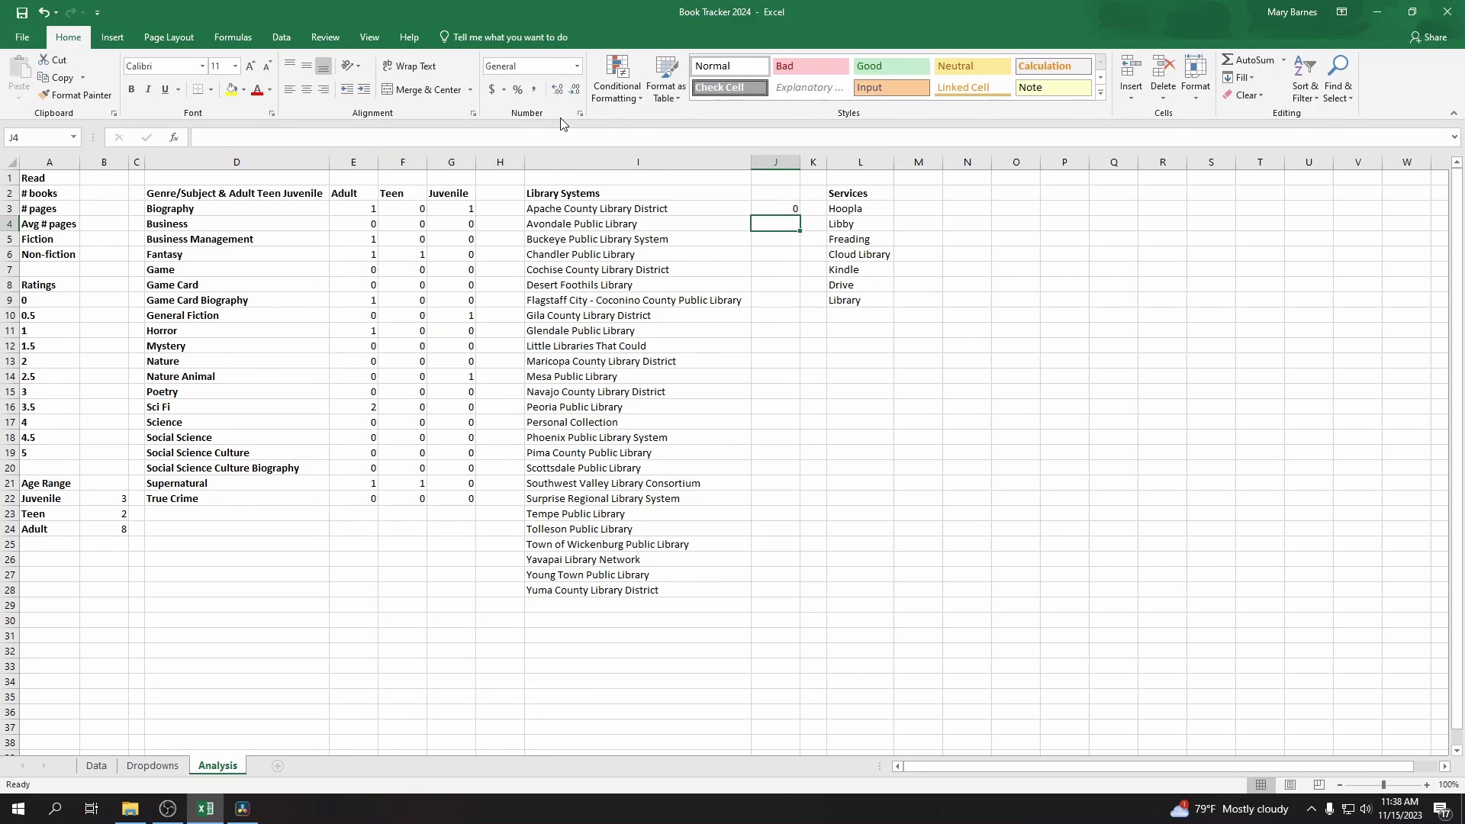
Step: Replace the typed library name in the J3 formula with a reference to cell I3
key("Up")
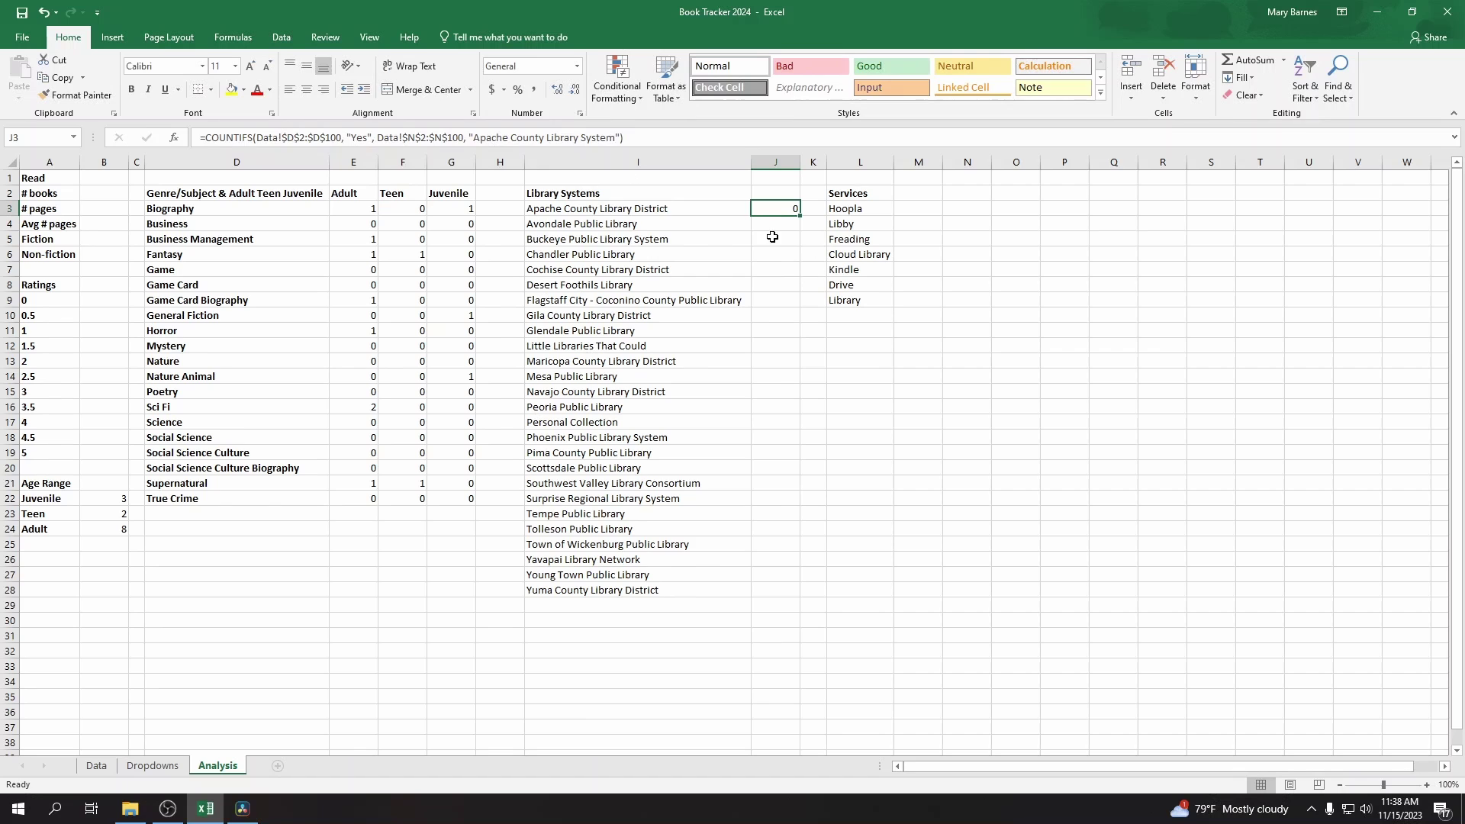
left_click(621, 138)
left_click(619, 138)
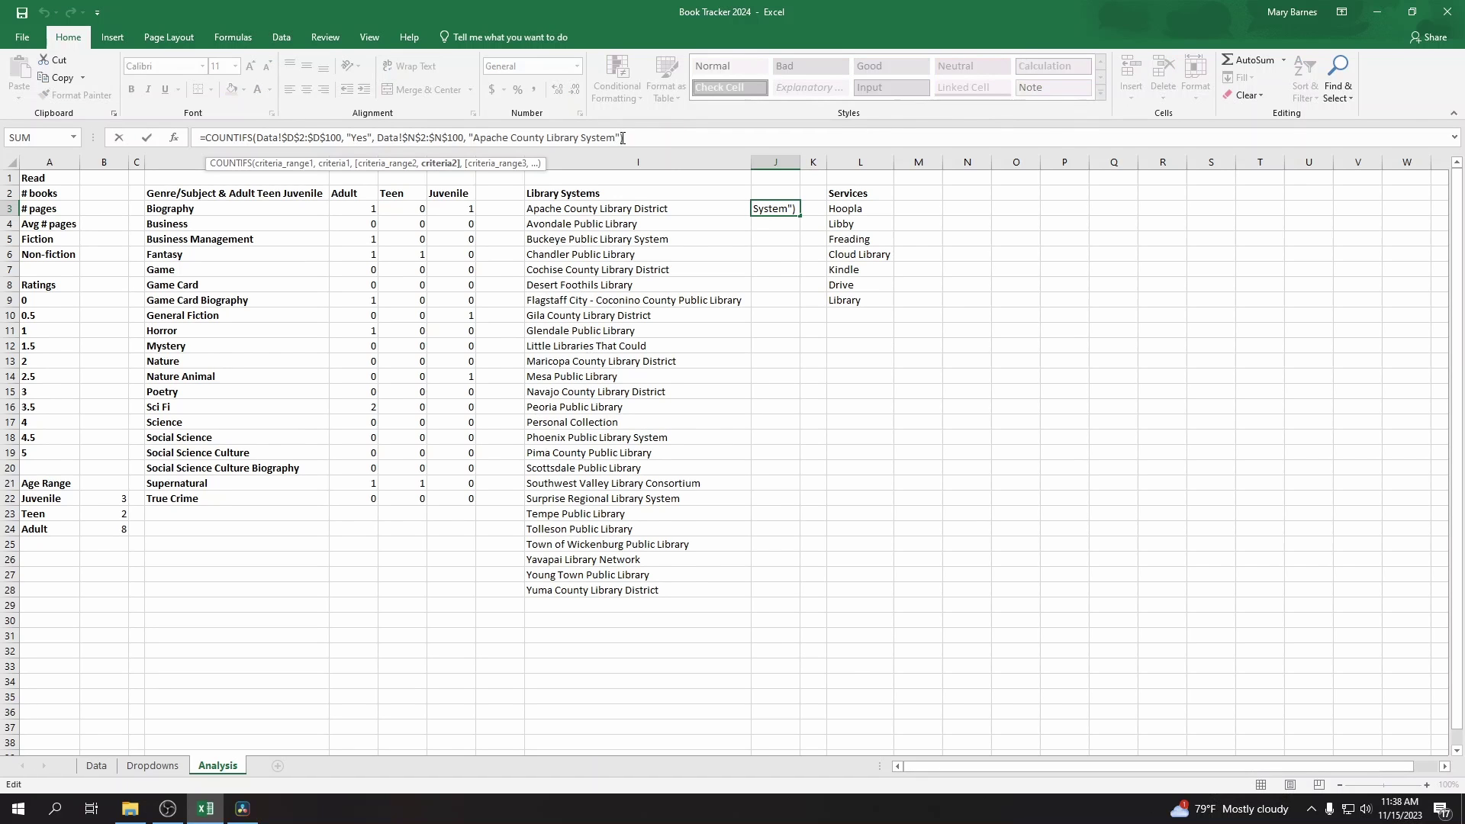
left_click_drag(623, 137, 468, 137)
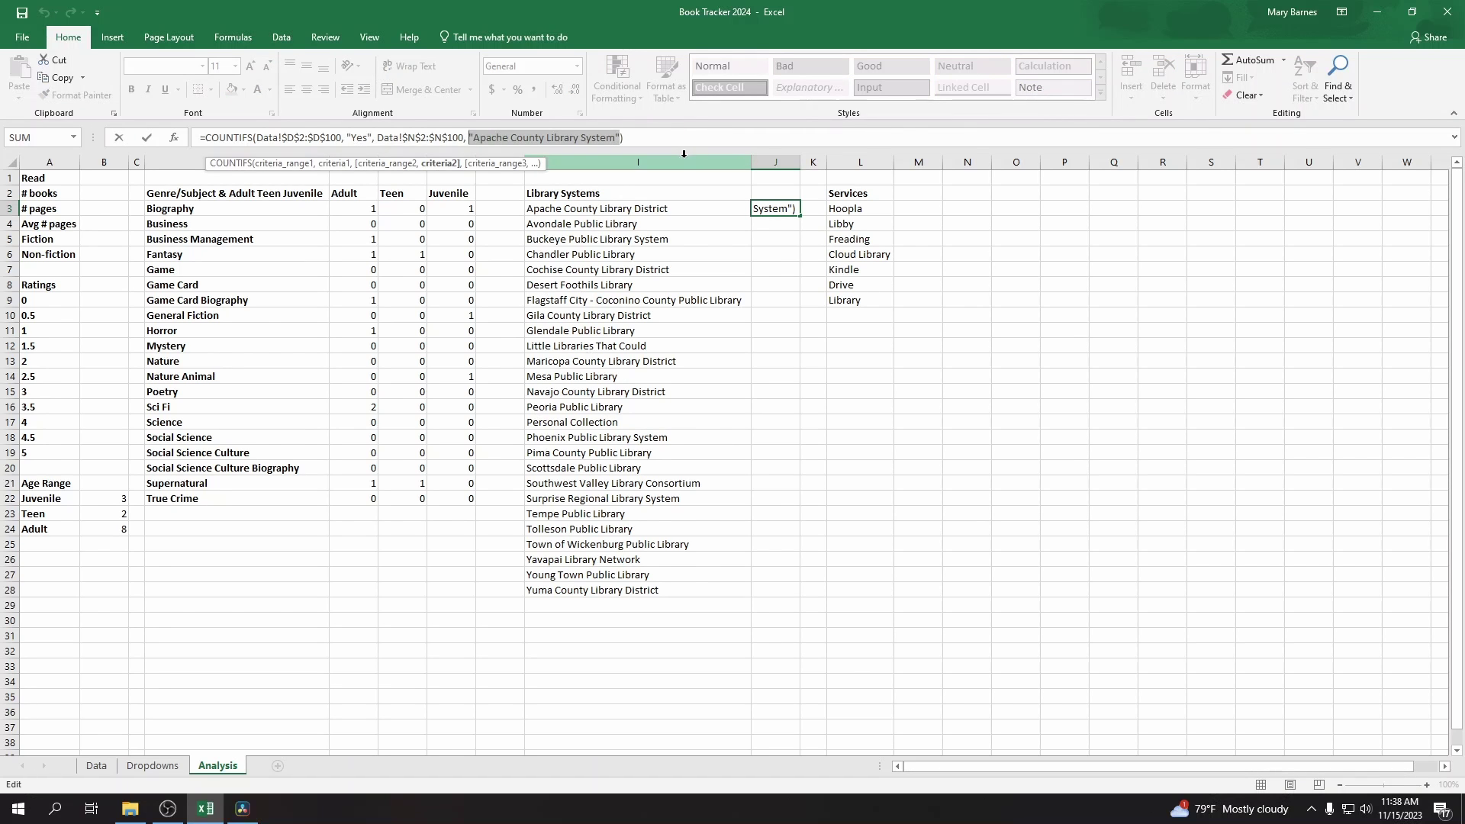
key("BackSpace")
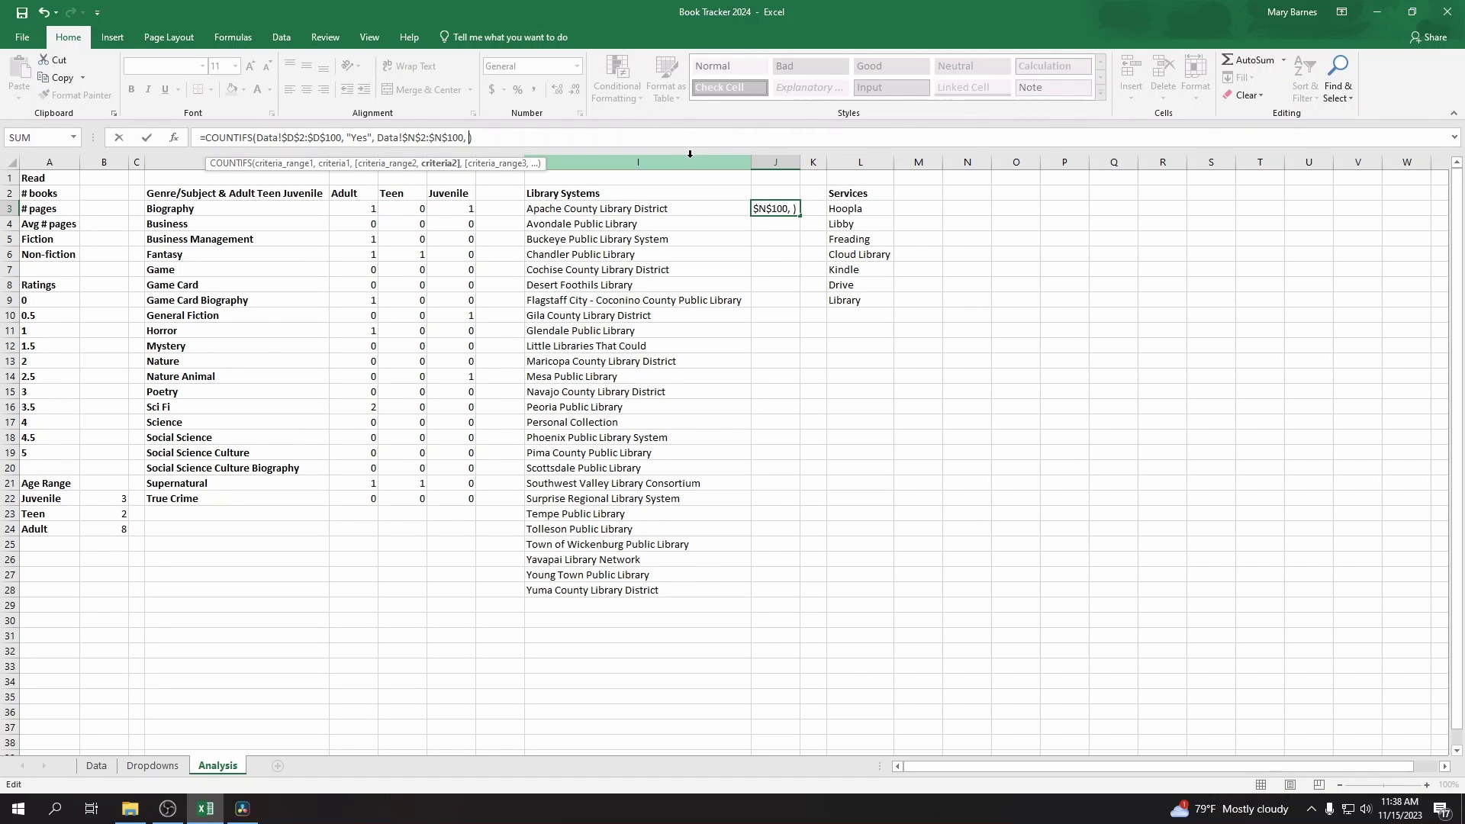
left_click(695, 212)
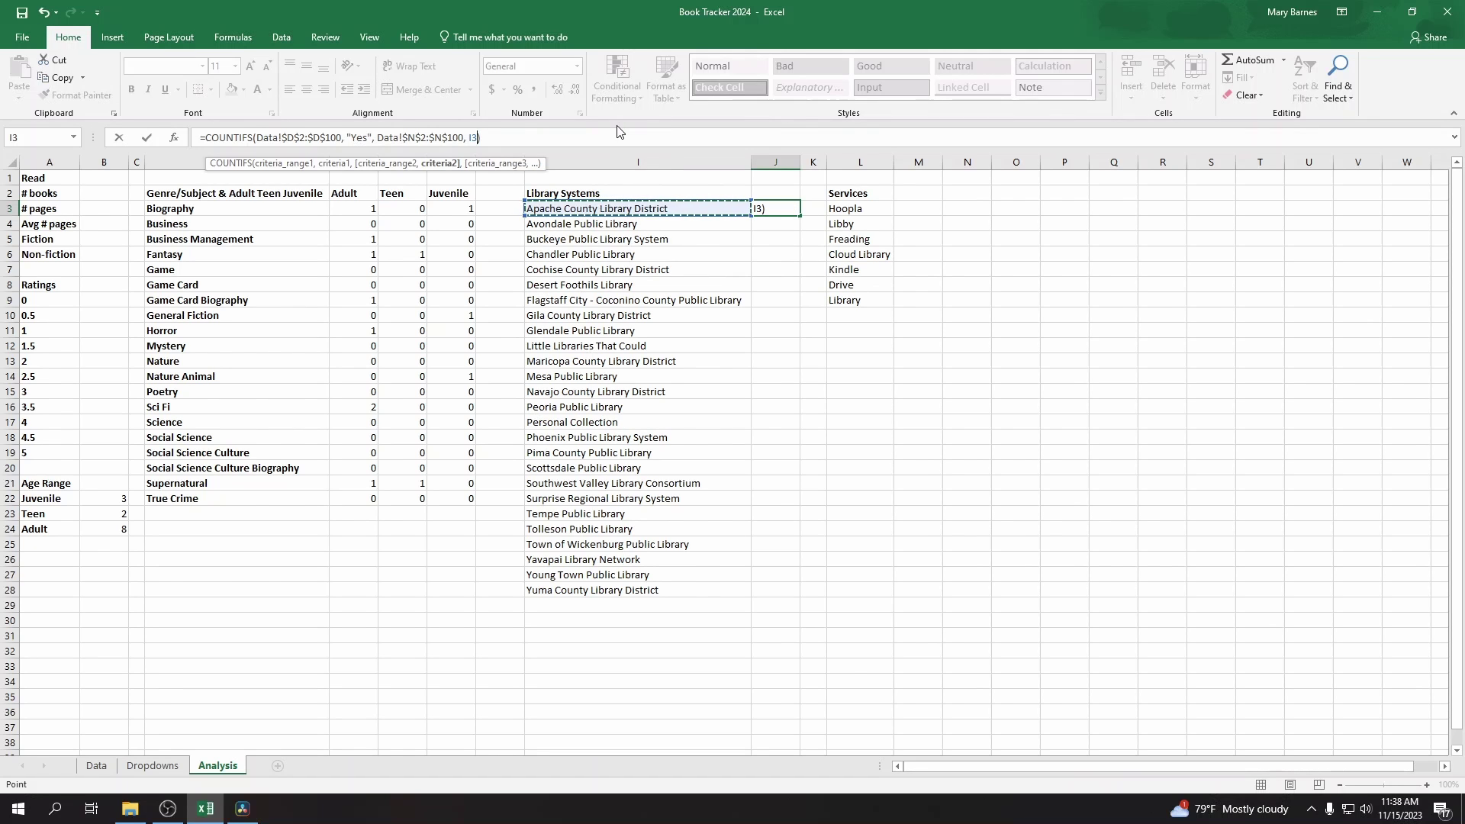
key("Return")
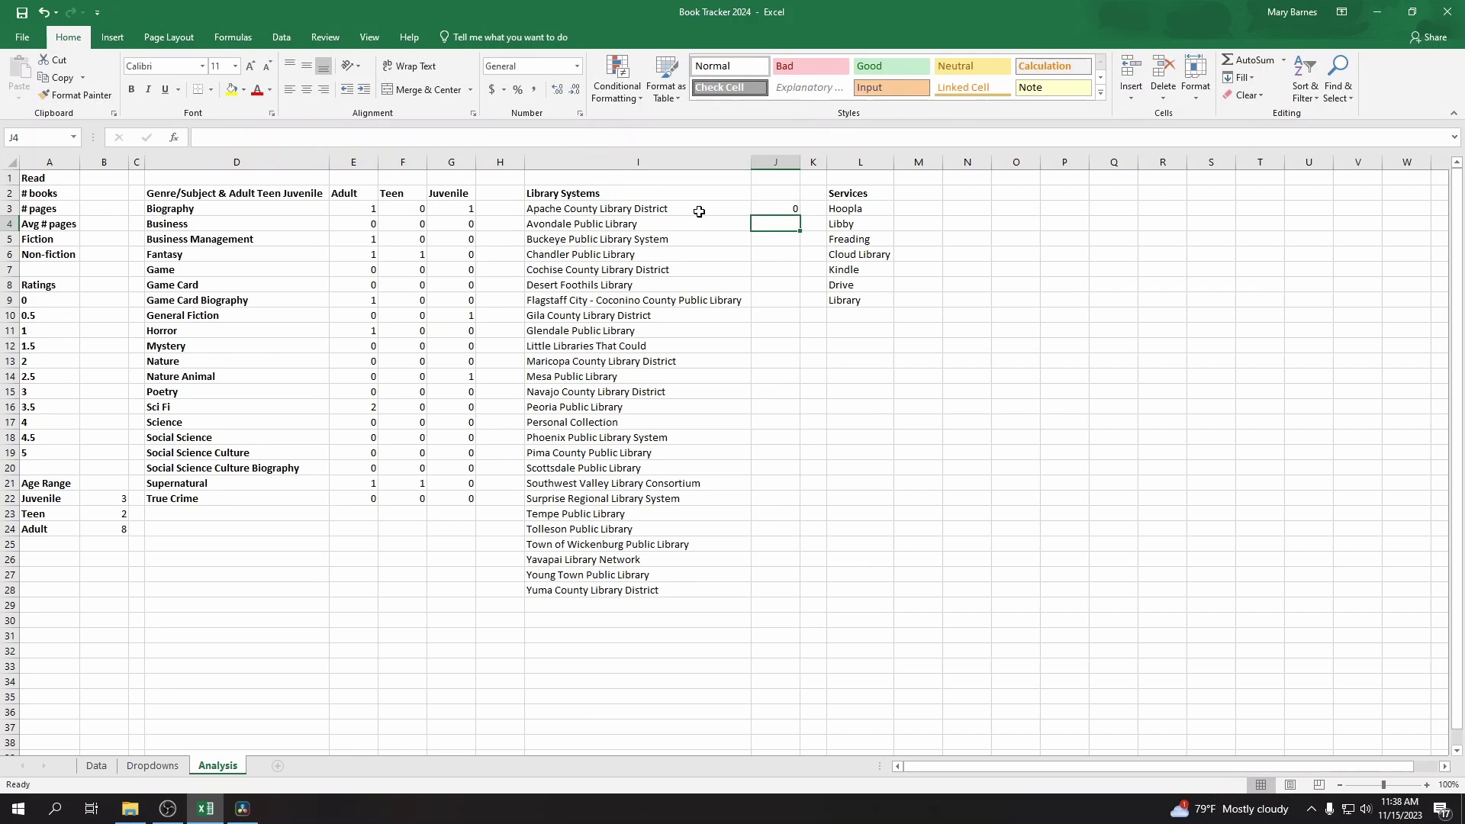
Step: Fill the J3 library count formula down through J28 for all the listed library systems
left_click(762, 206)
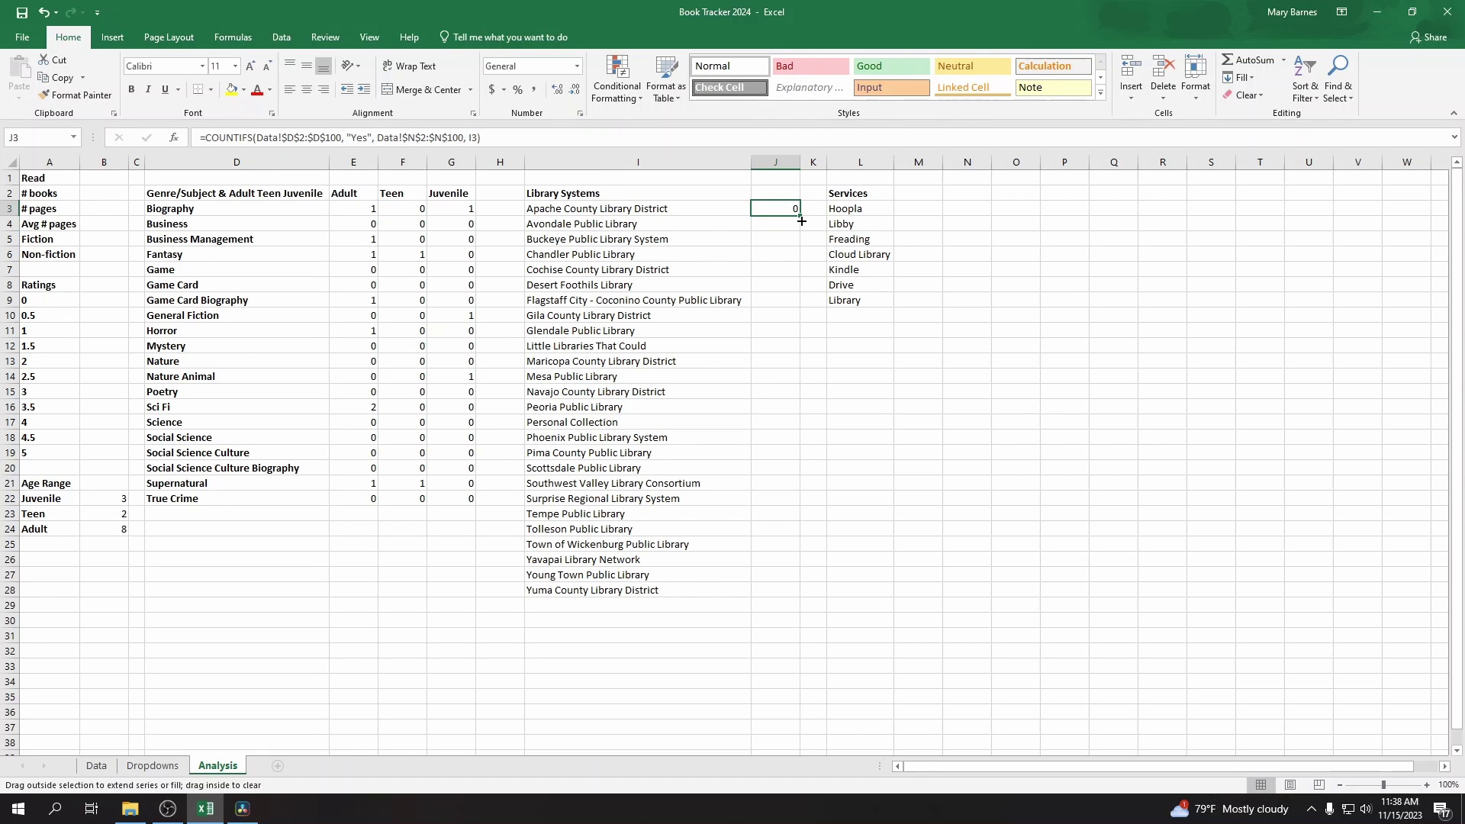
left_click_drag(801, 220, 769, 594)
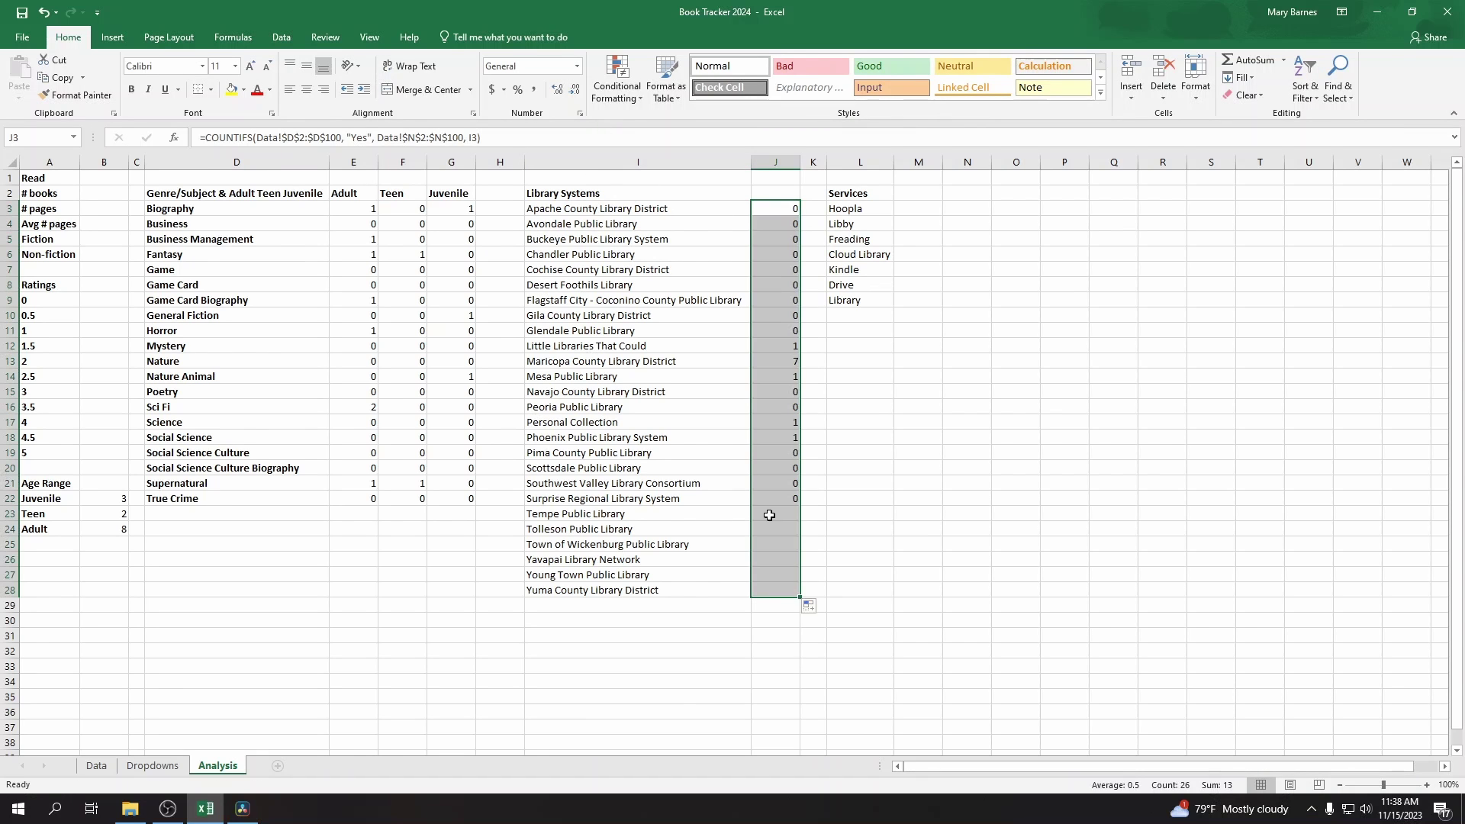
Step: Check the filled count formulas beside several library systems, including Personal Collection, Phoenix Public Library System and Maricopa County Library District
left_click(783, 427)
left_click(665, 420)
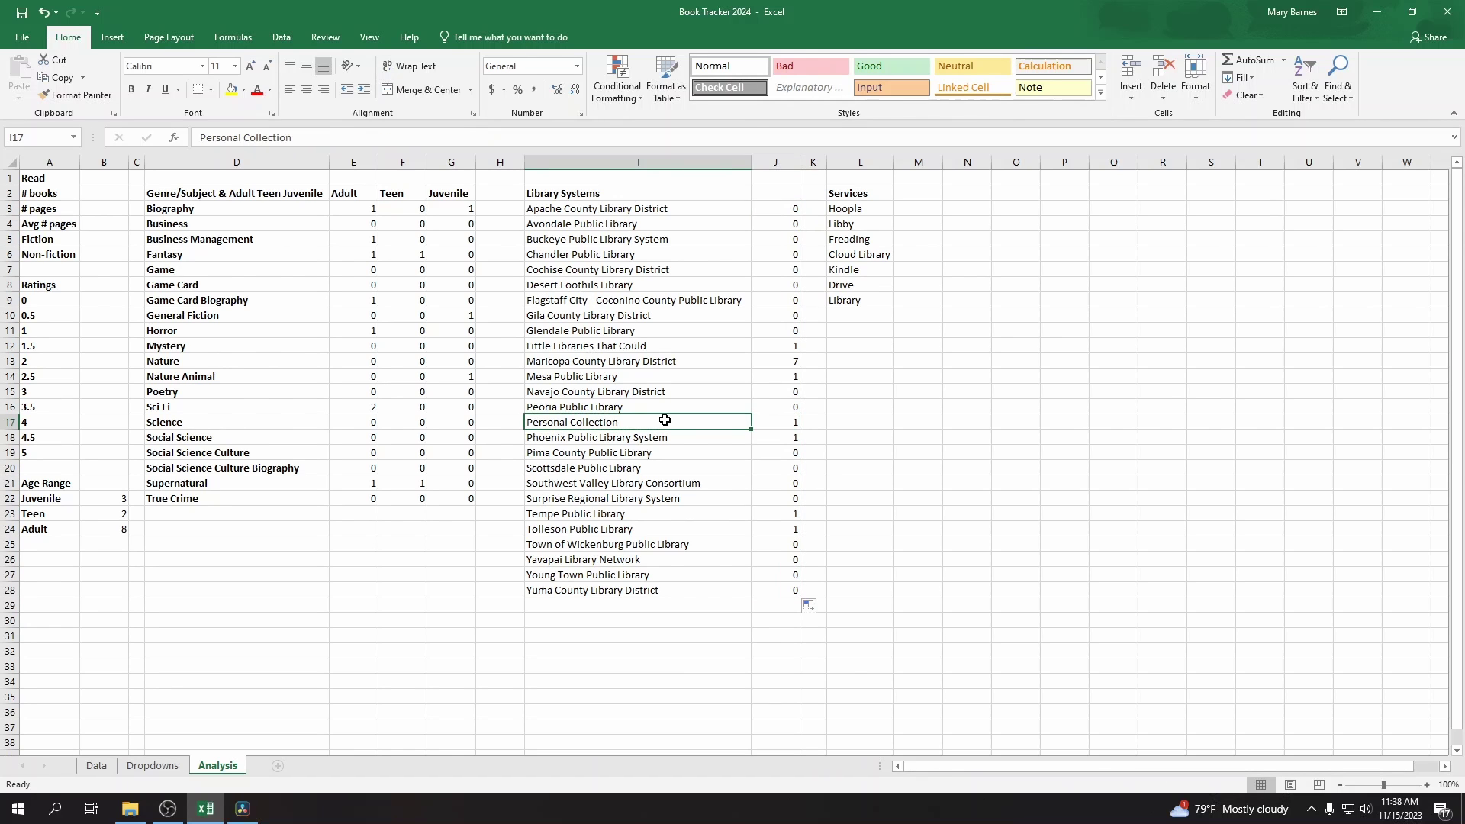
left_click(772, 423)
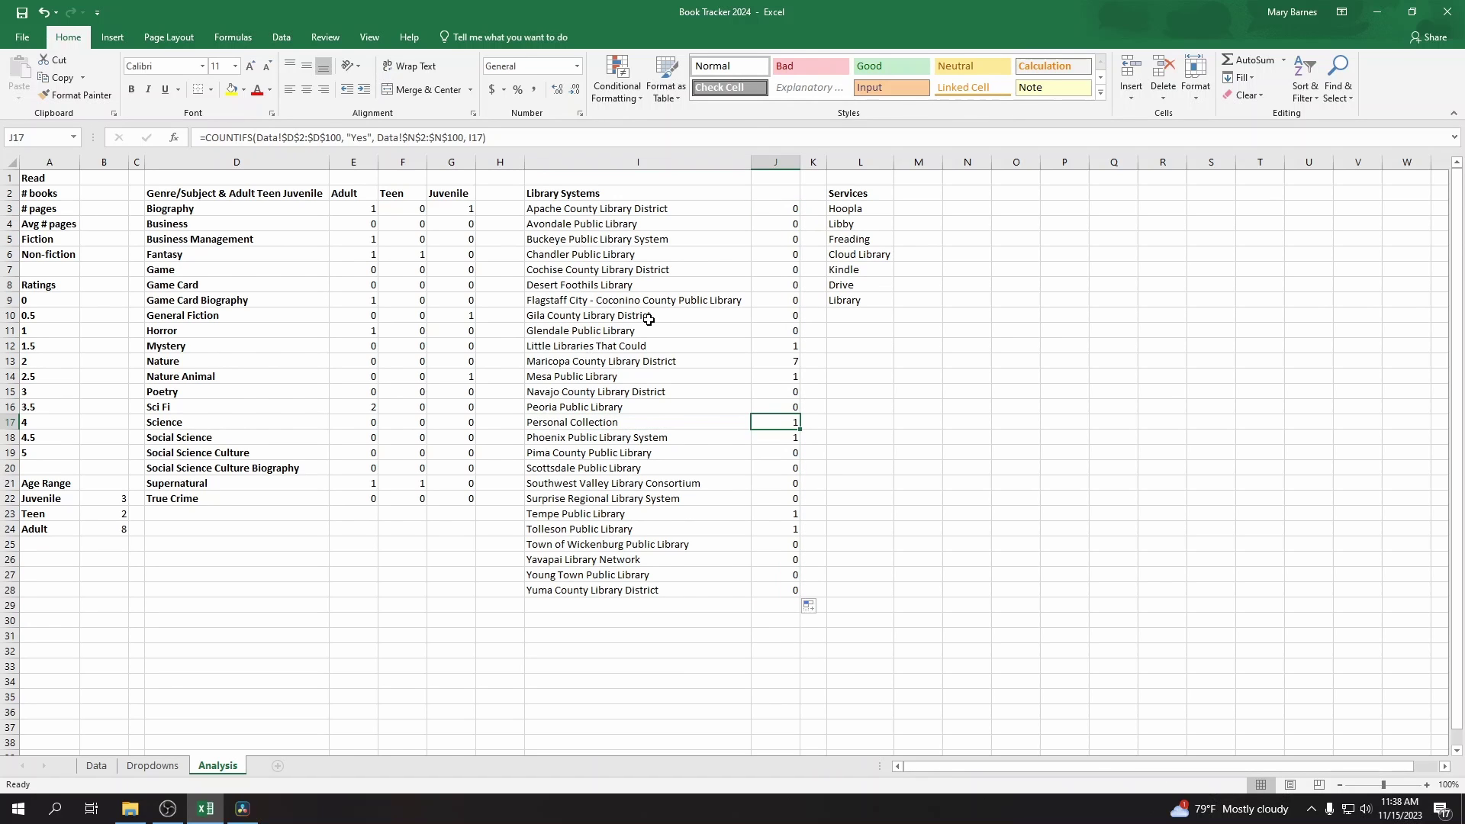
left_click(702, 419)
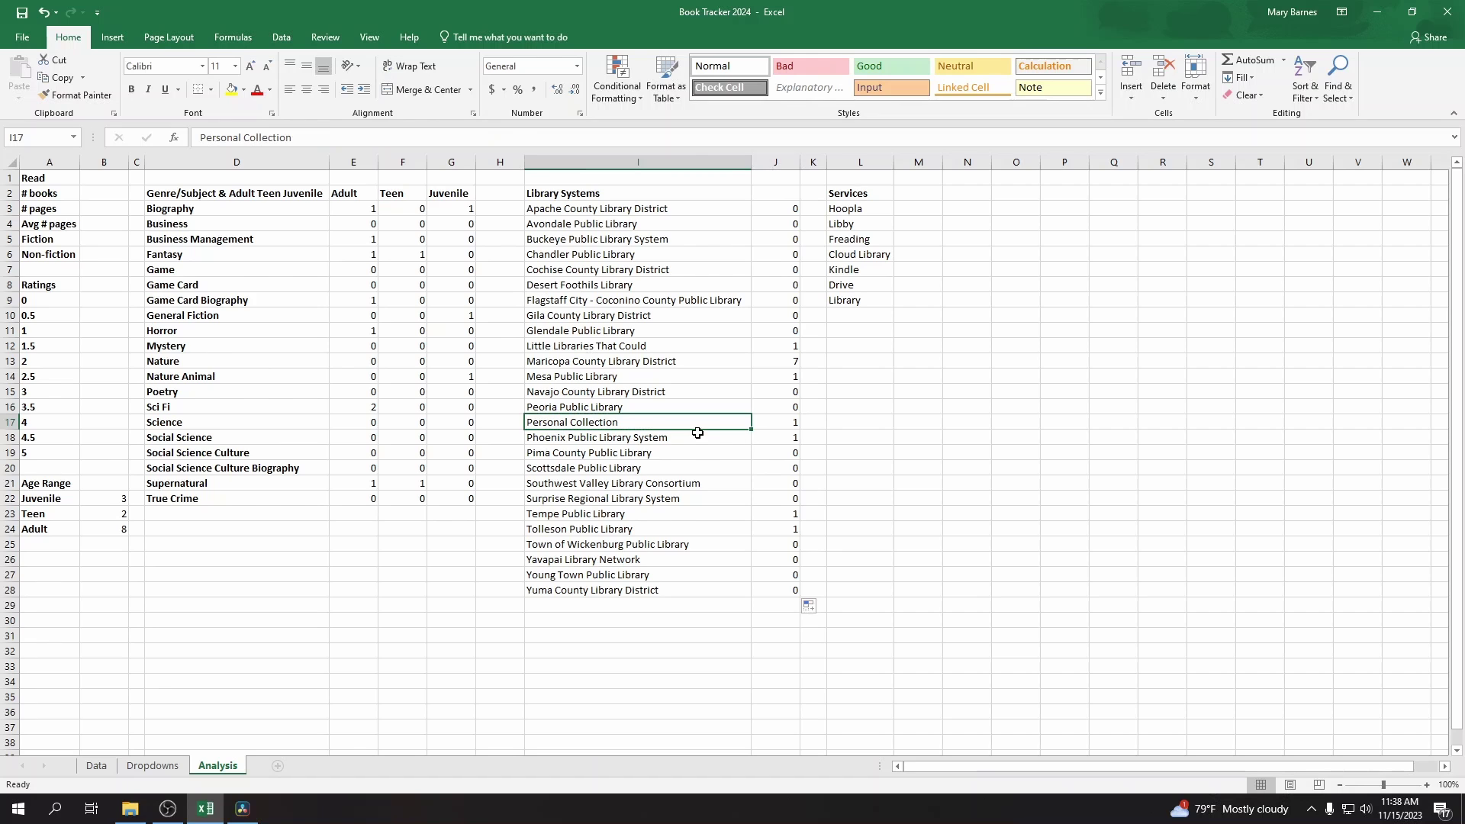
left_click(779, 434)
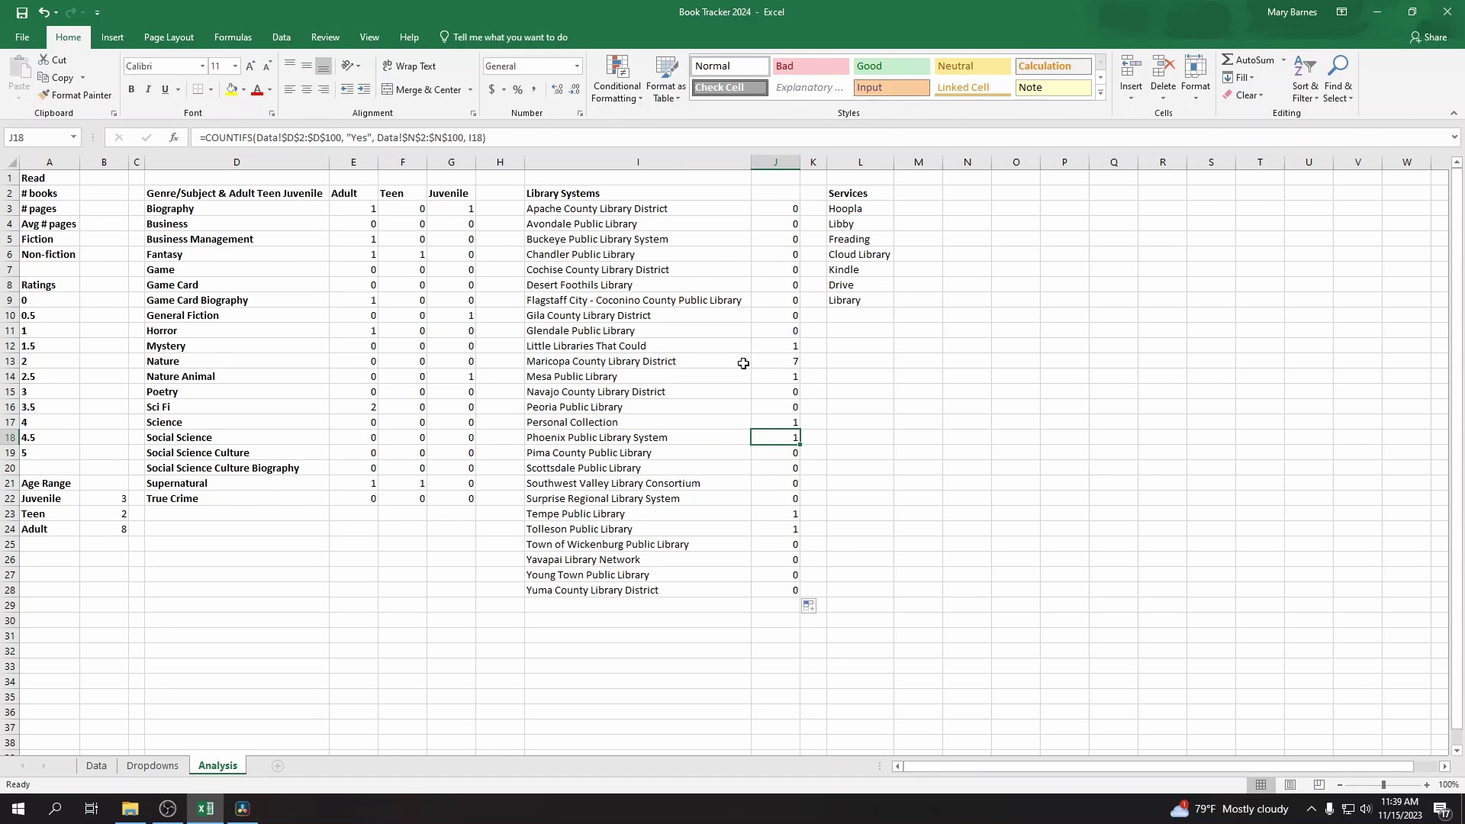
left_click(772, 363)
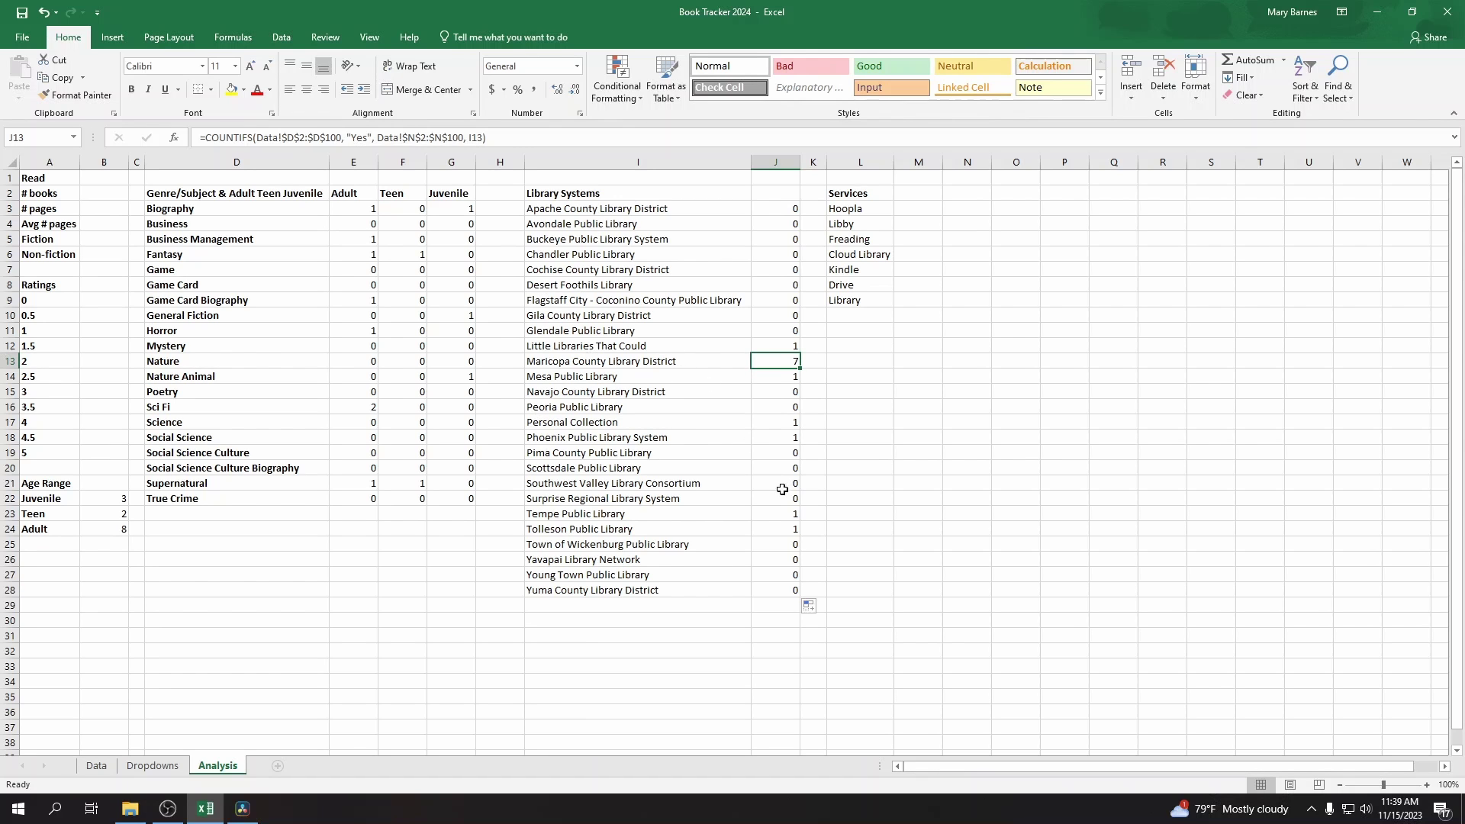
left_click(784, 256)
left_click(793, 495)
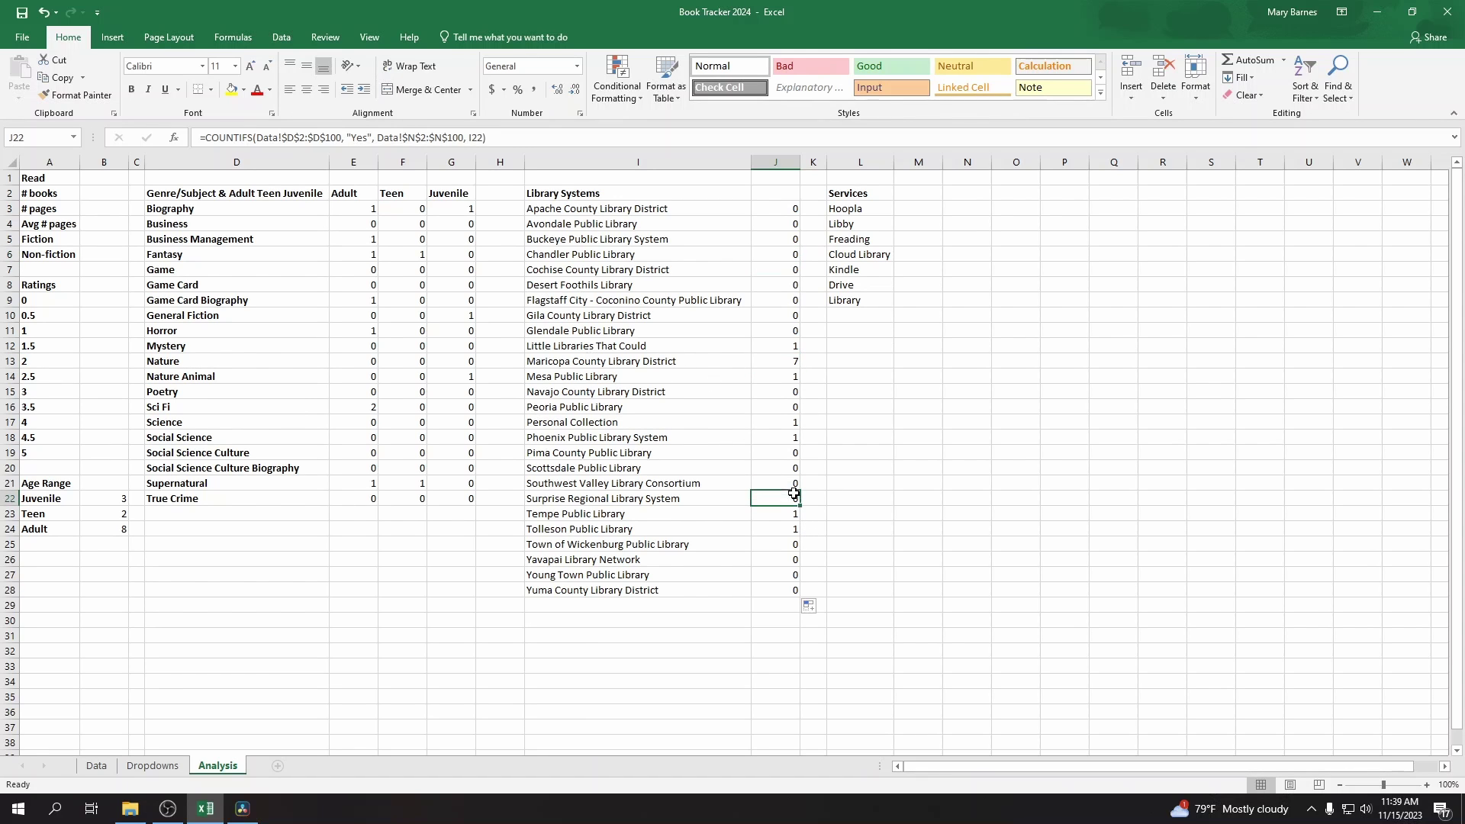
Step: Compare the typed genre criteria in the Adult formulas E3 to E5 with the cell-reference criterion in J3
left_click(356, 209)
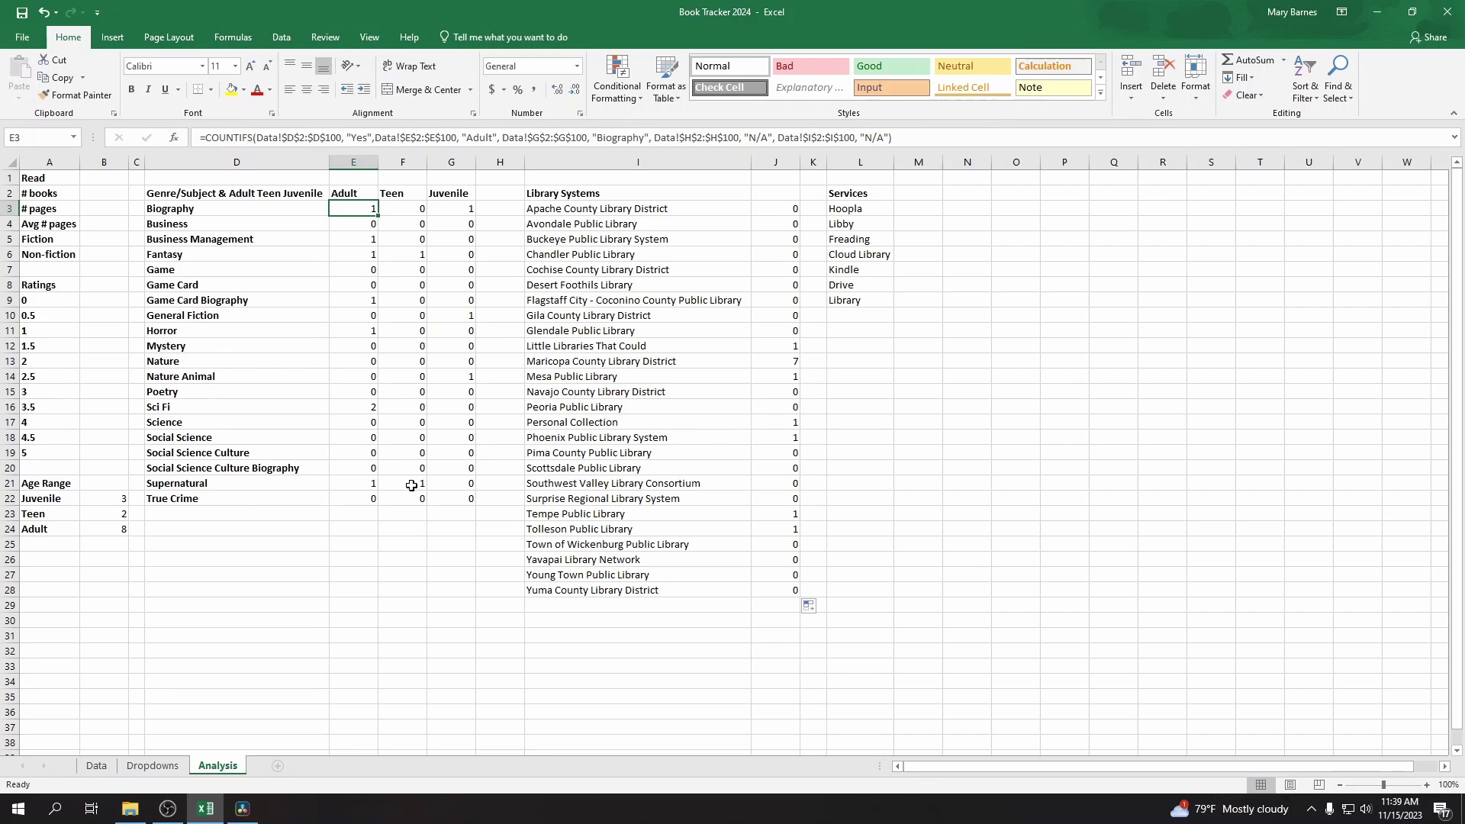
left_click(255, 224)
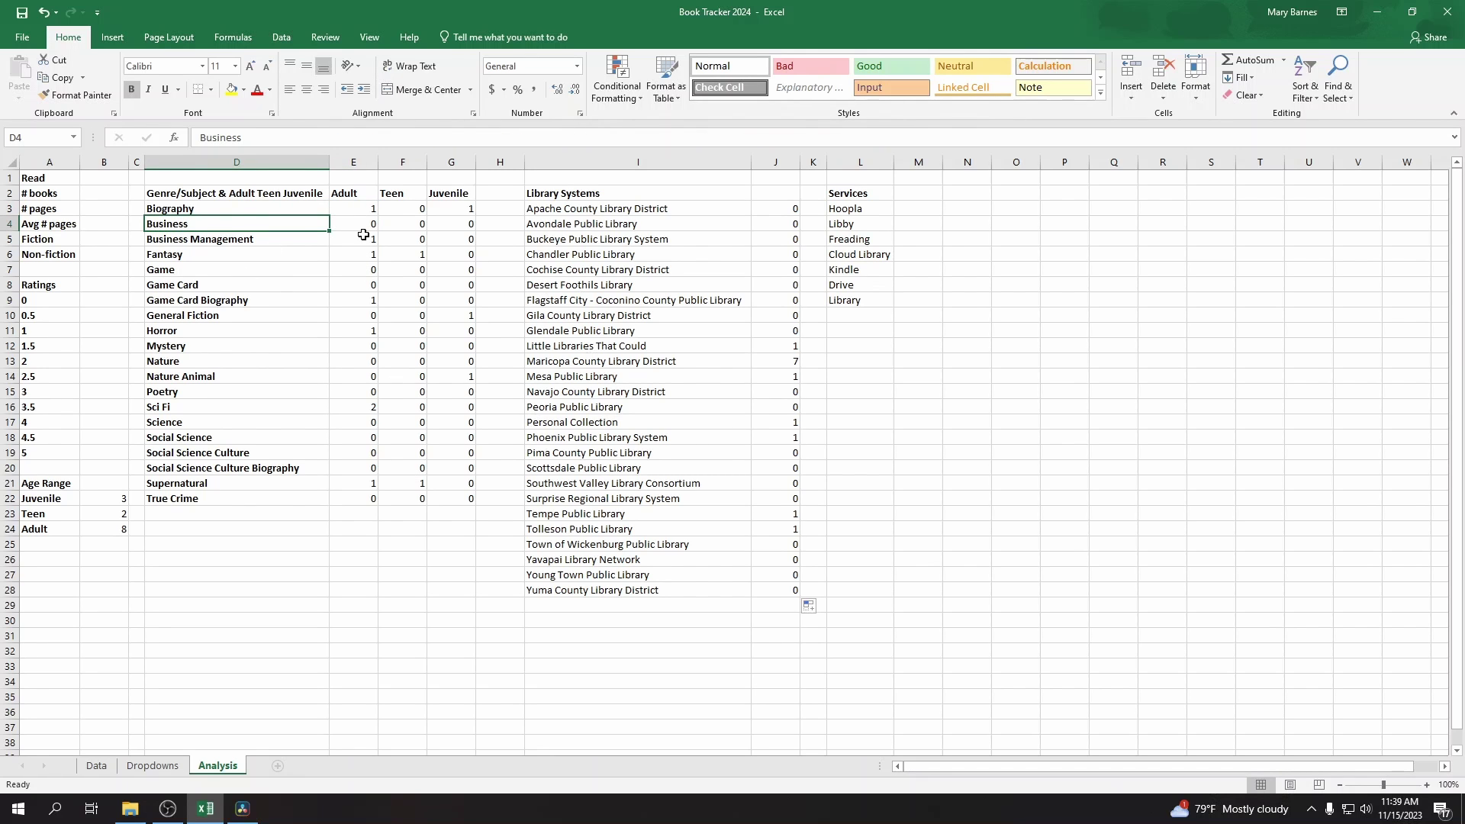
left_click(334, 223)
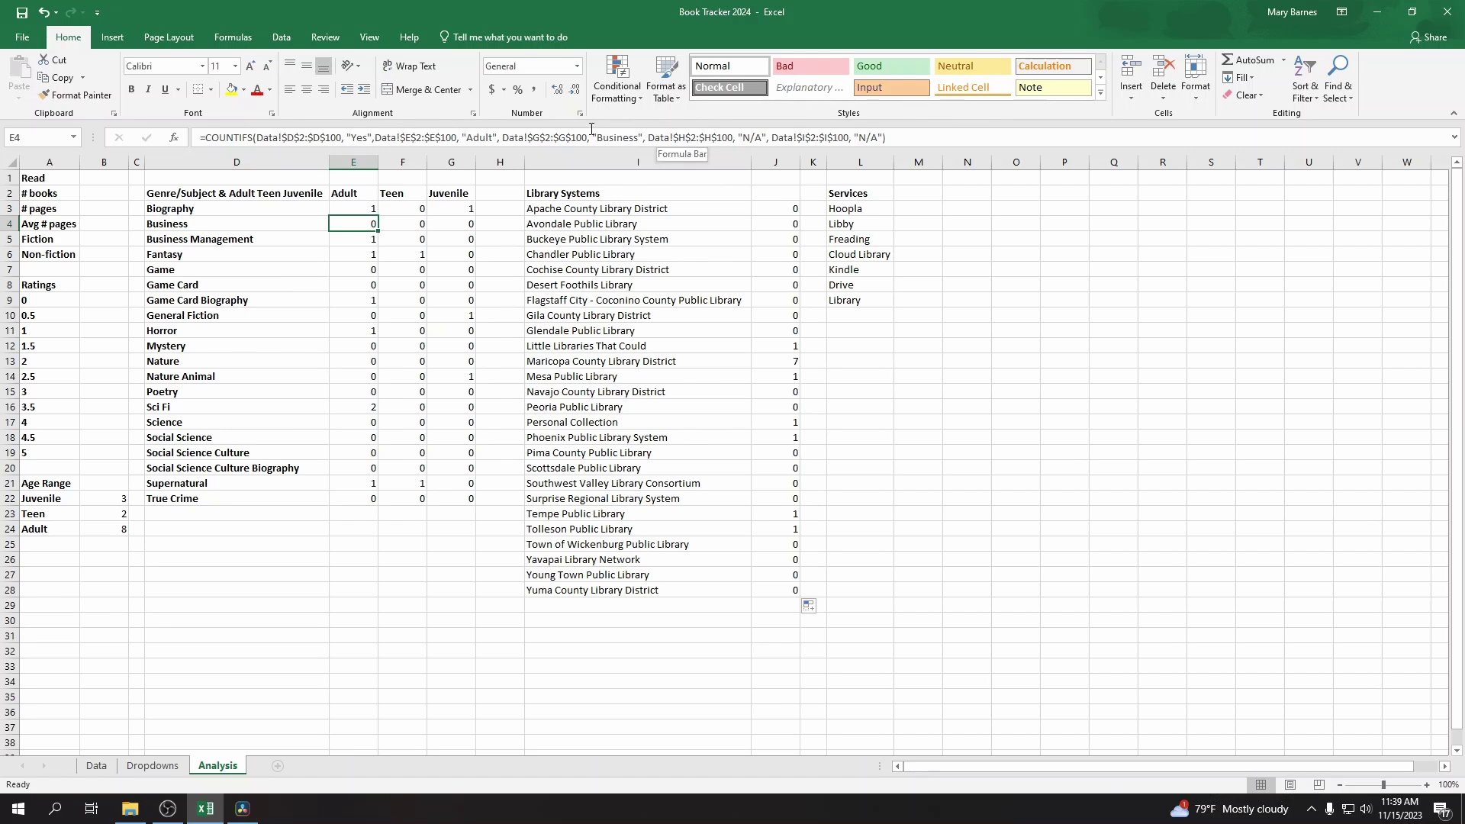
left_click(558, 137)
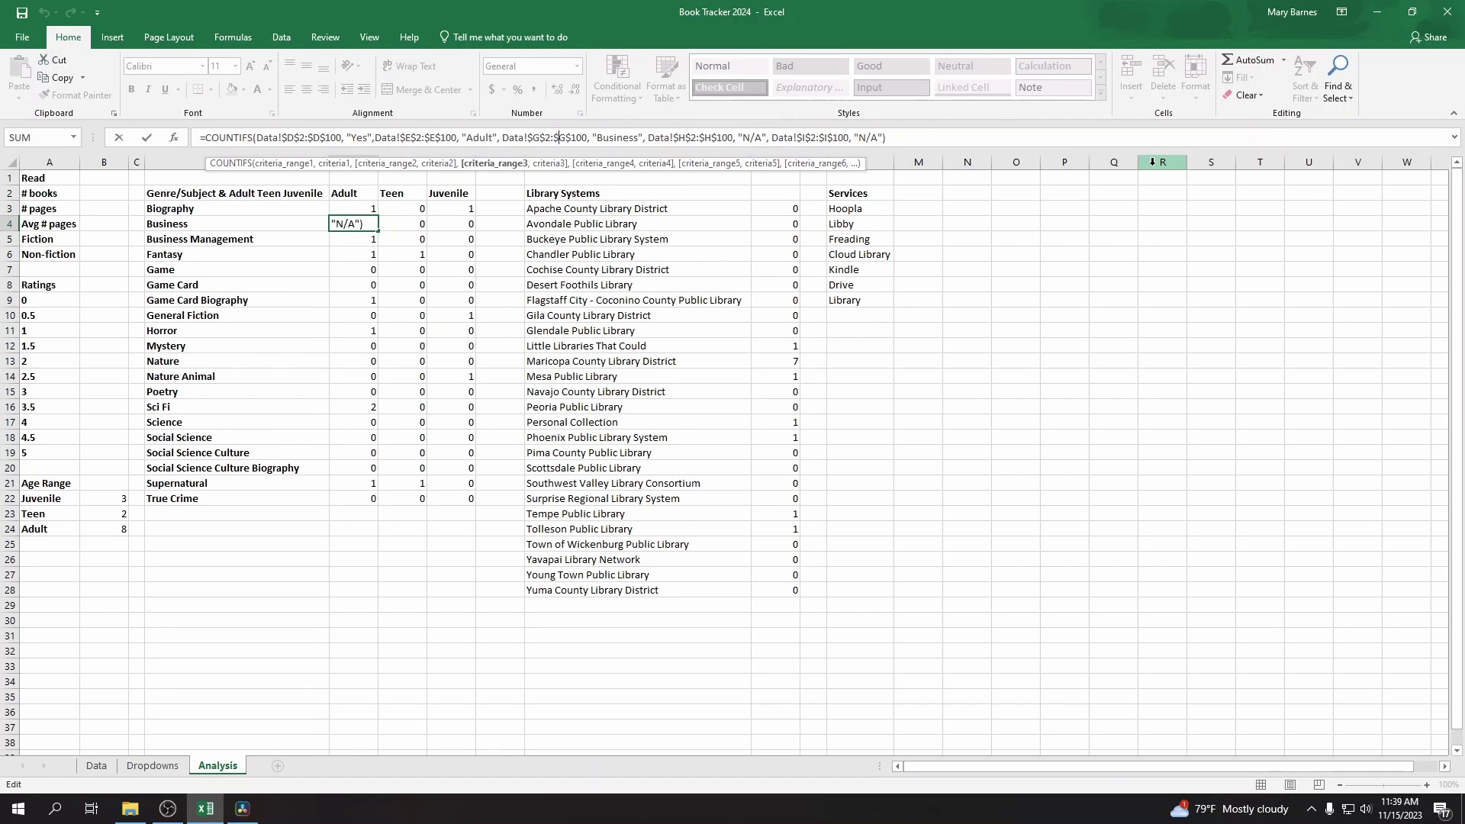
key("Return")
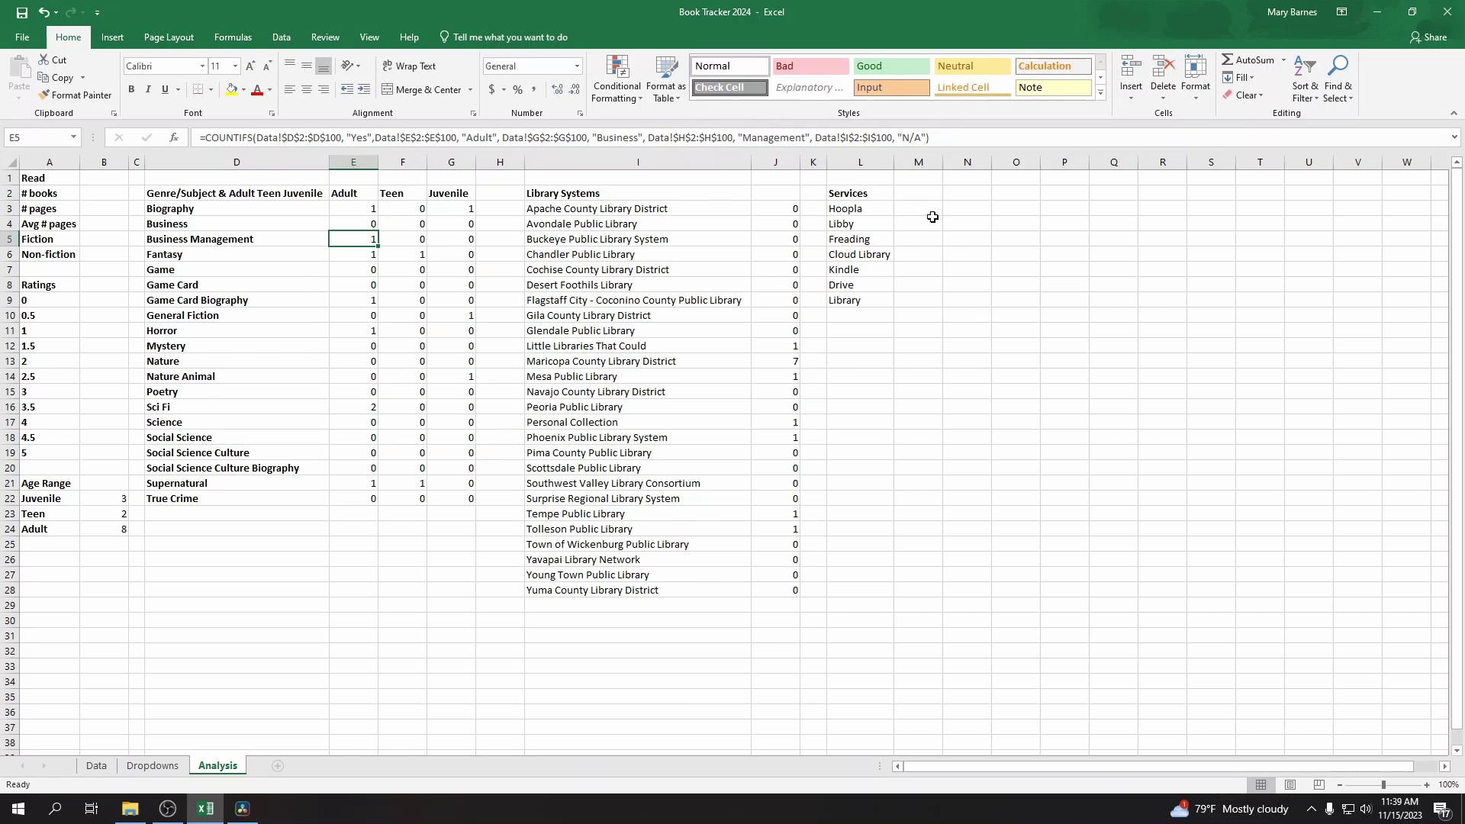
left_click(774, 208)
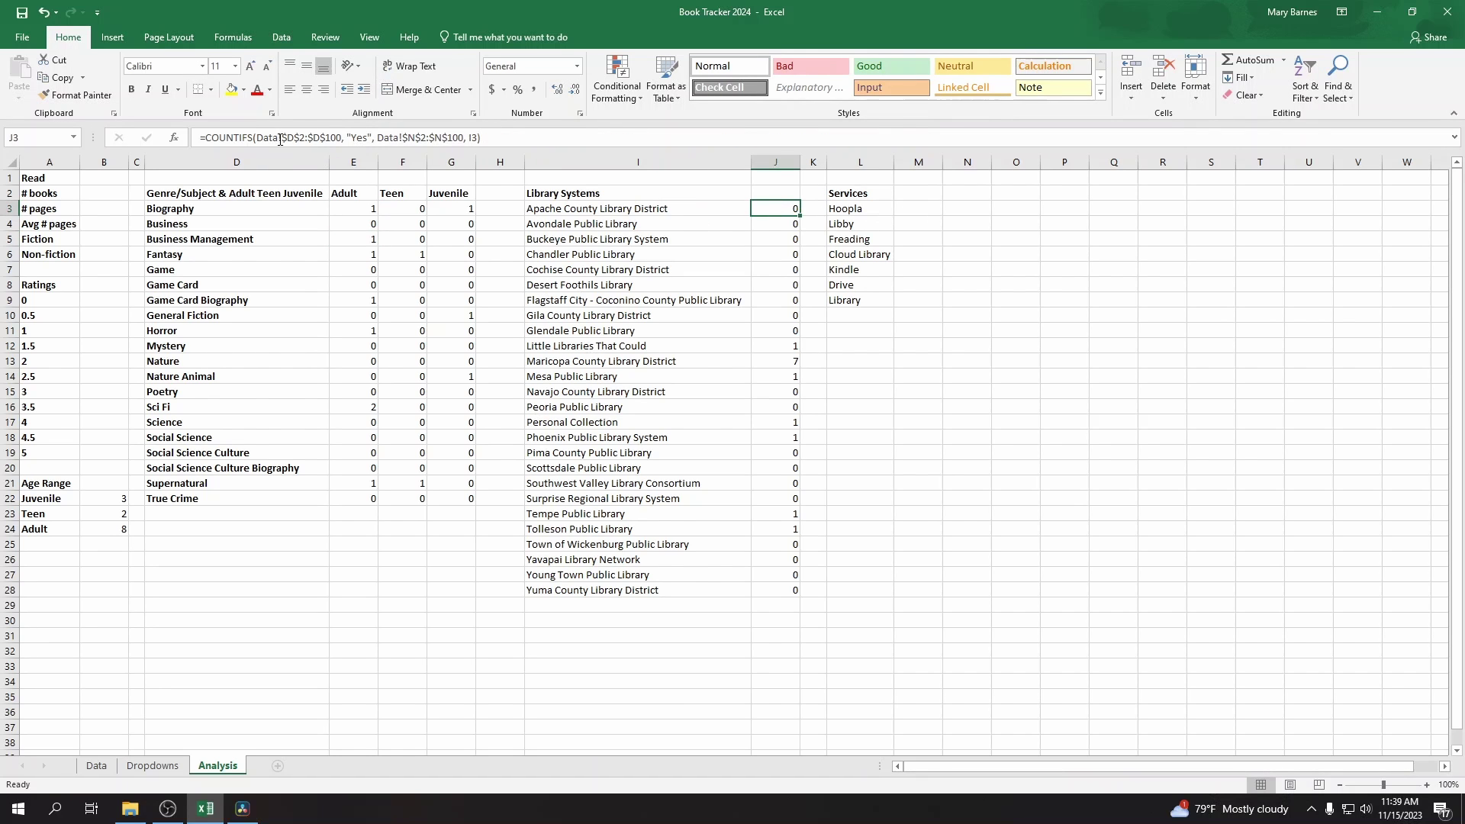
left_click(923, 212)
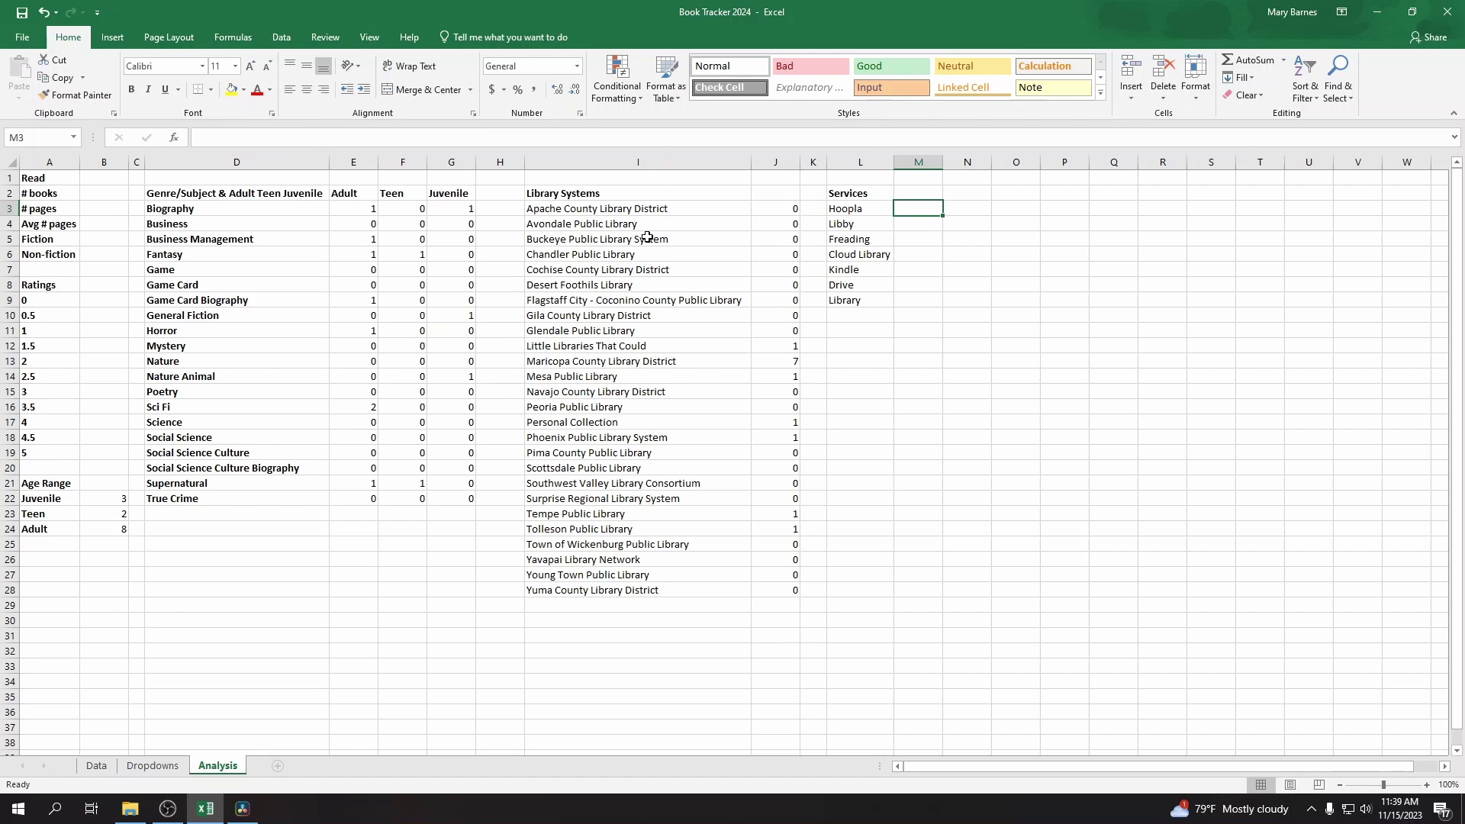
Step: Reuse the opening part of the J3 formula in M3 beside Hoopla as =COUNTIFS(Data!$D$2:$D$100, "Yes")
left_click(797, 211)
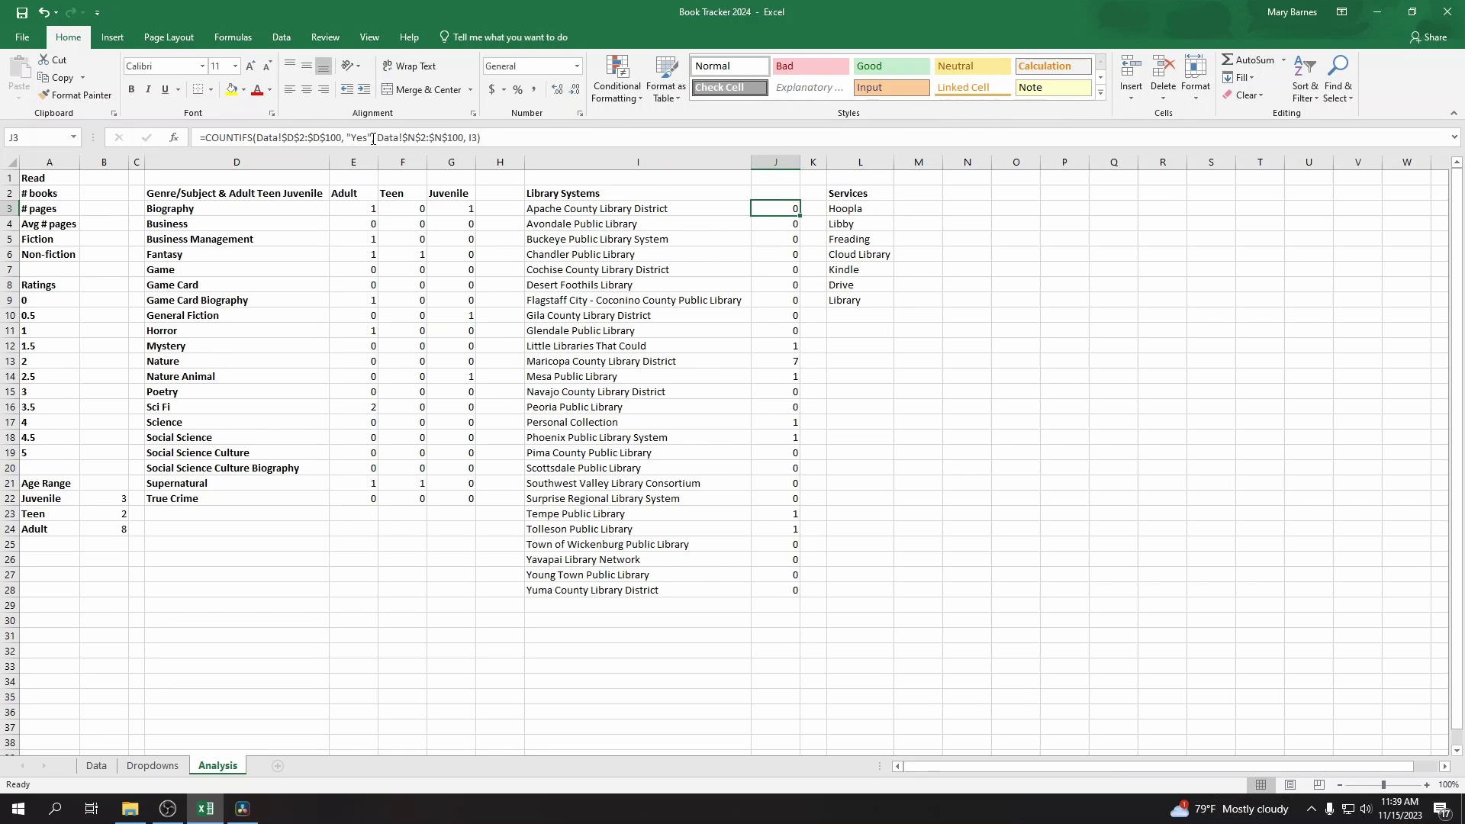
left_click_drag(375, 140, 200, 138)
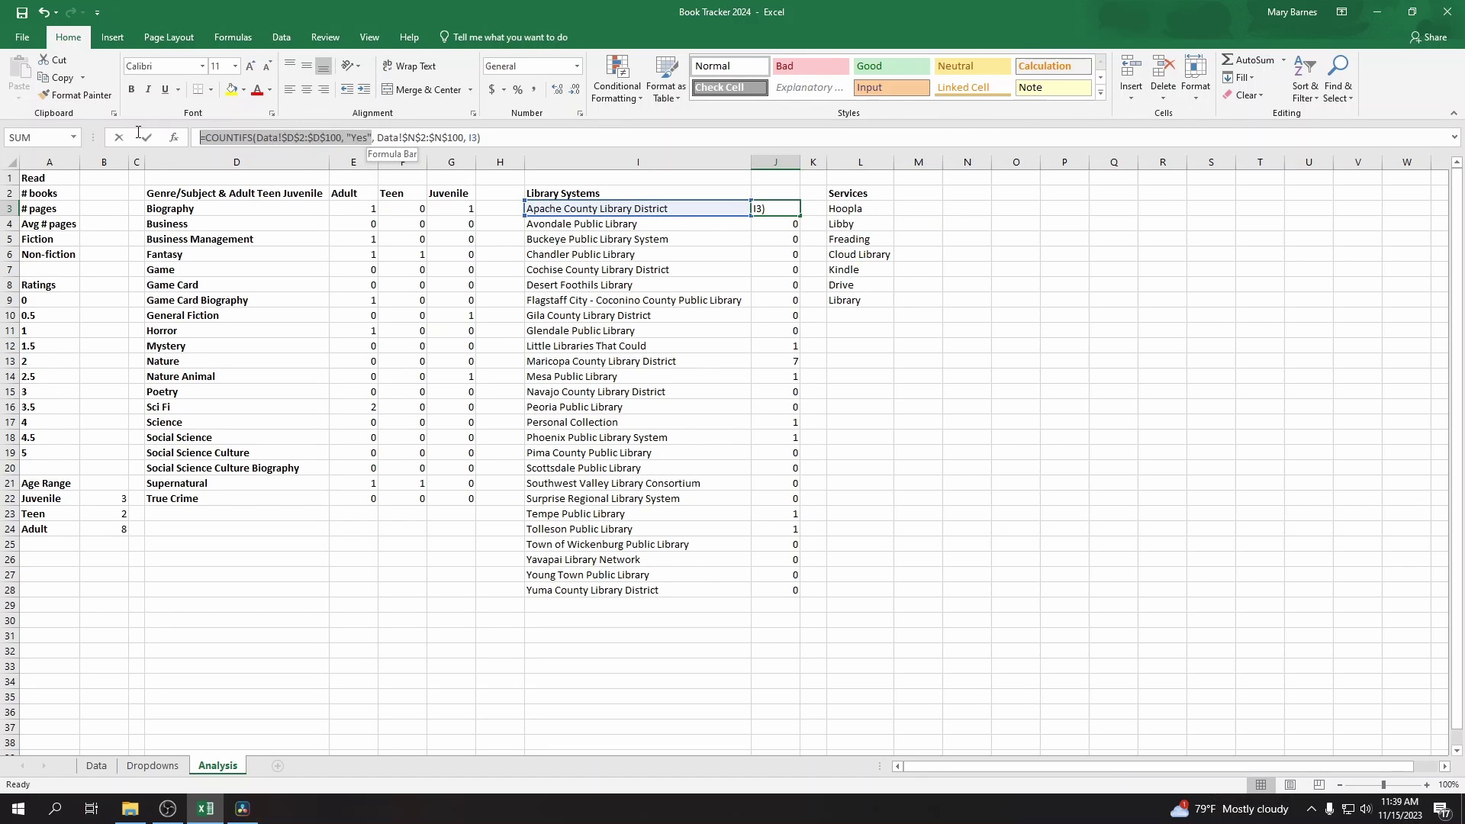
key("Right")
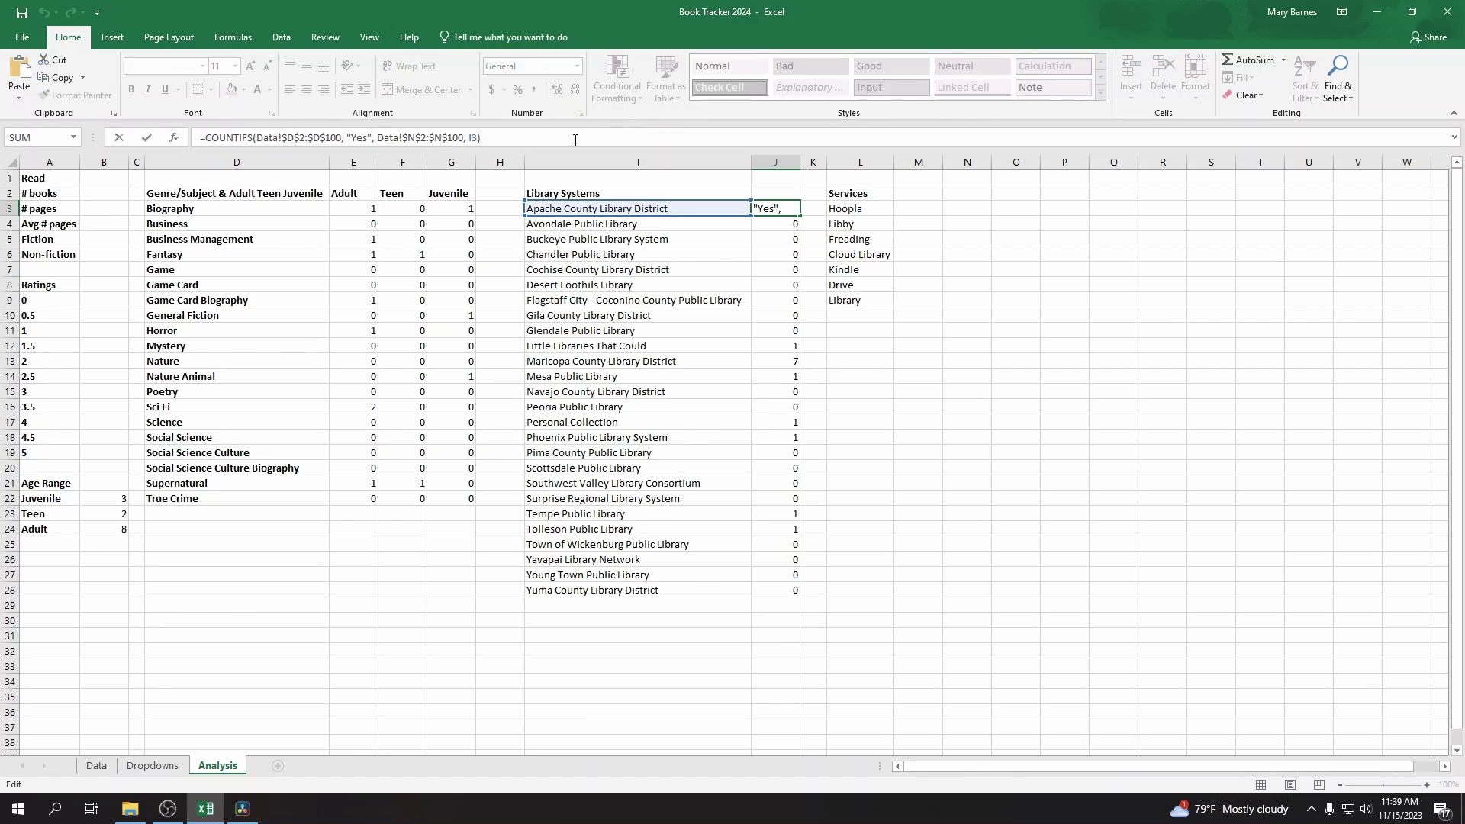
key("Return")
left_click(911, 213)
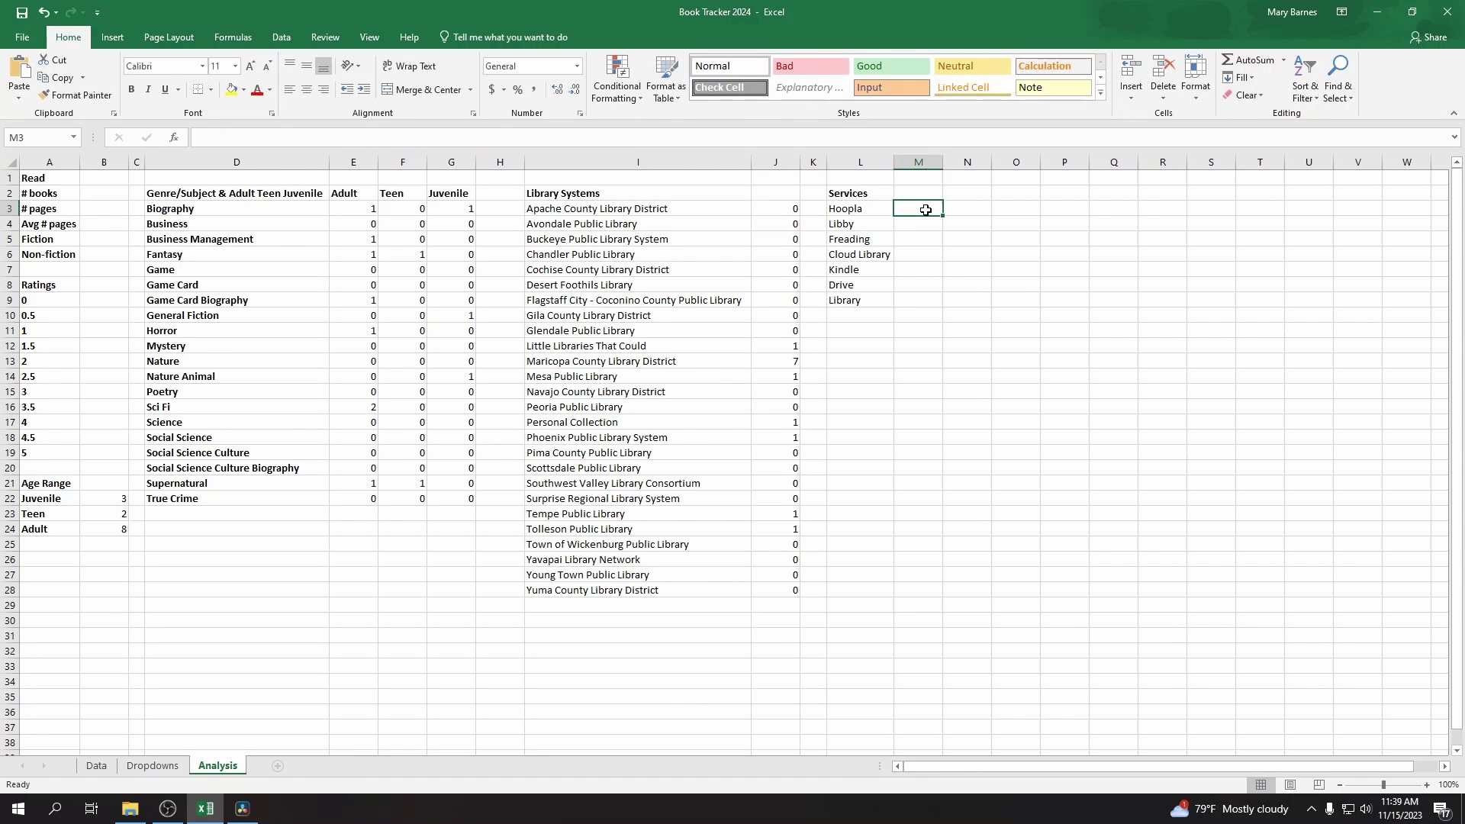
type("=COUNTIFS(Data!$D$2:$D$100, \"Yes\")")
Step: Add the Data sheet's Service column, $P$2:$P$100, as the second criteria range of the M3 formula
left_click(301, 140)
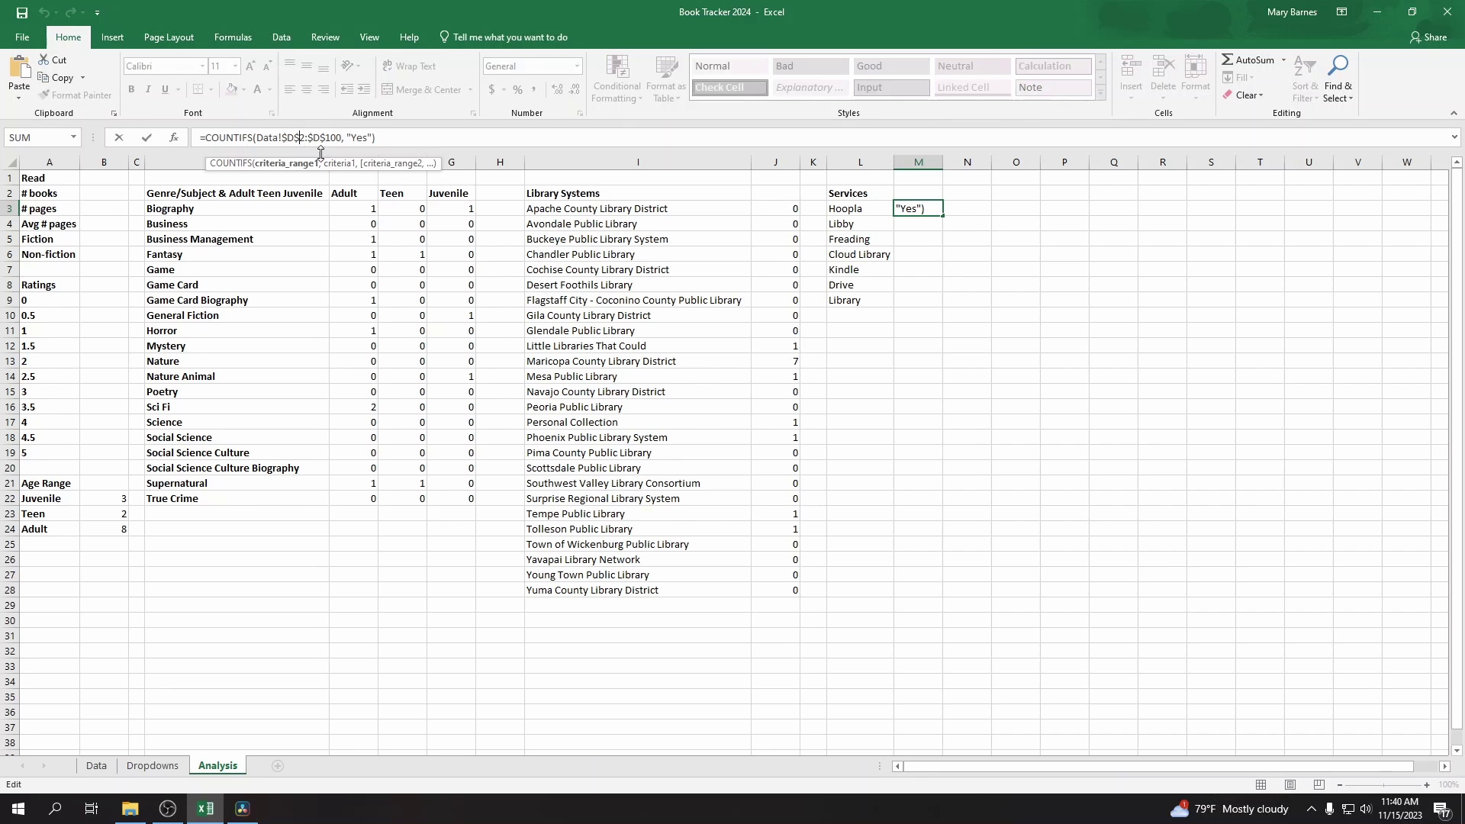
left_click_drag(350, 139, 357, 138)
left_click(374, 138)
type(",")
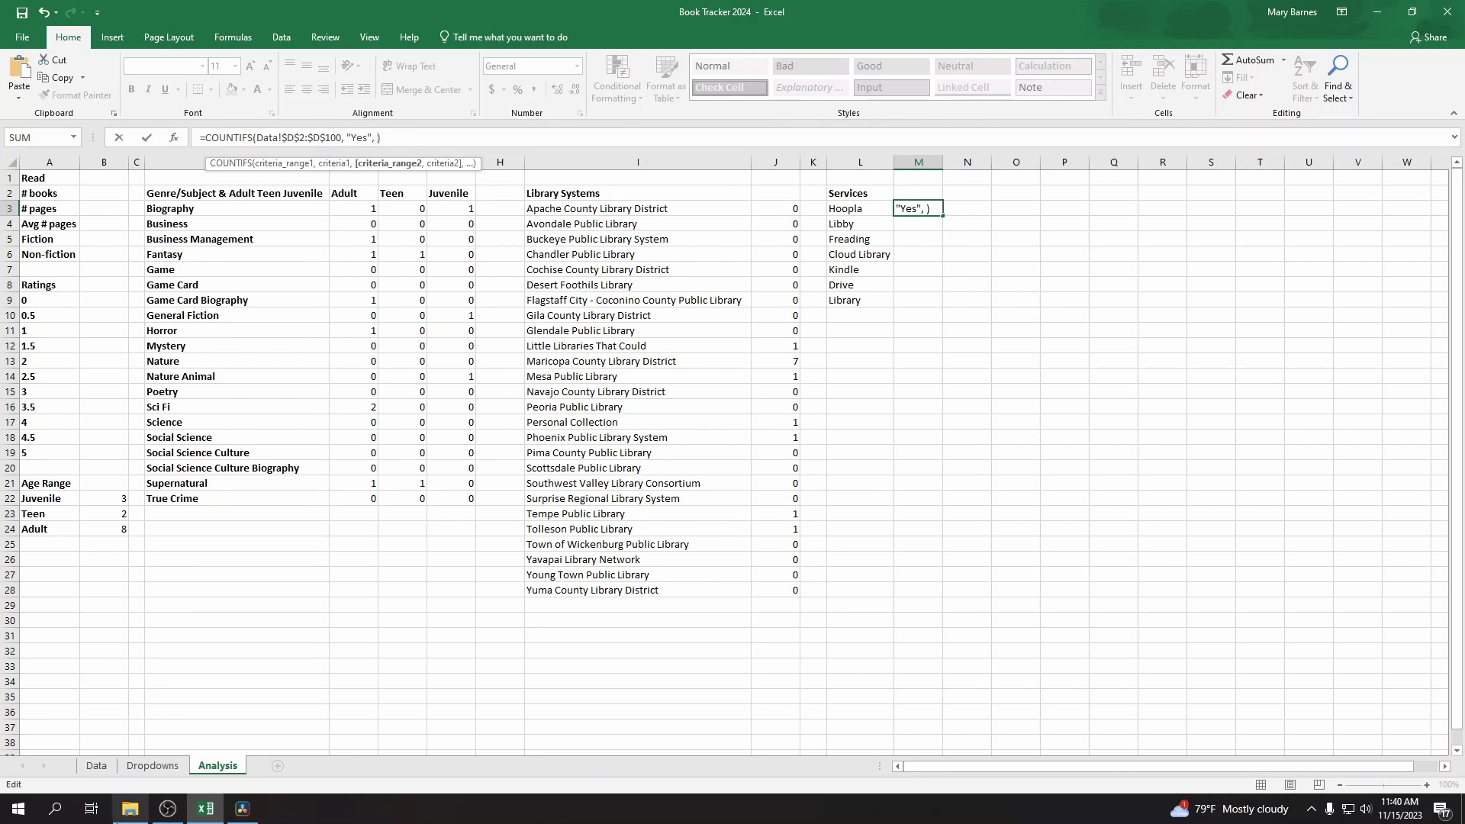
left_click(97, 766)
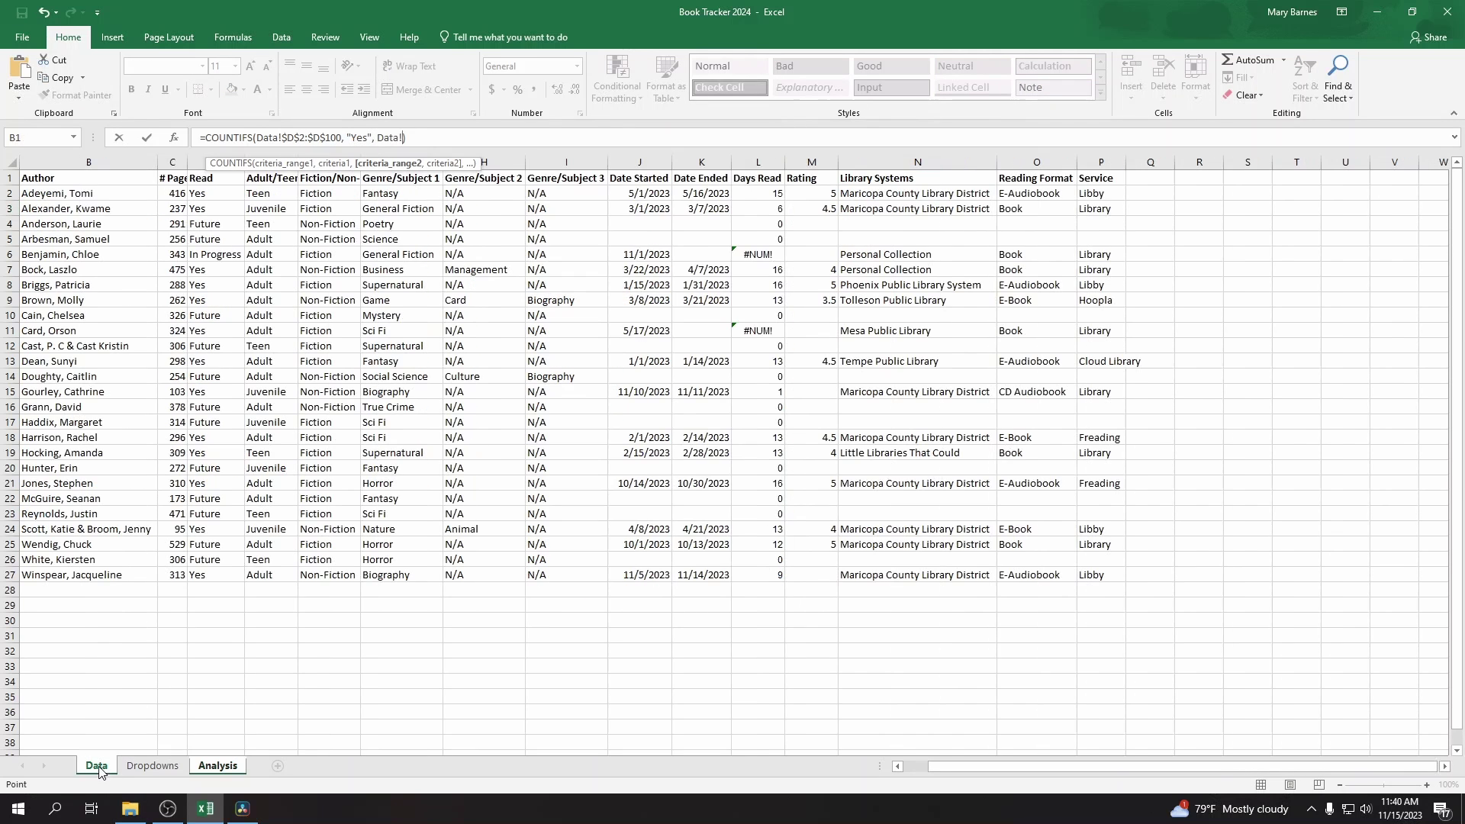
left_click(1103, 193)
key("Left")
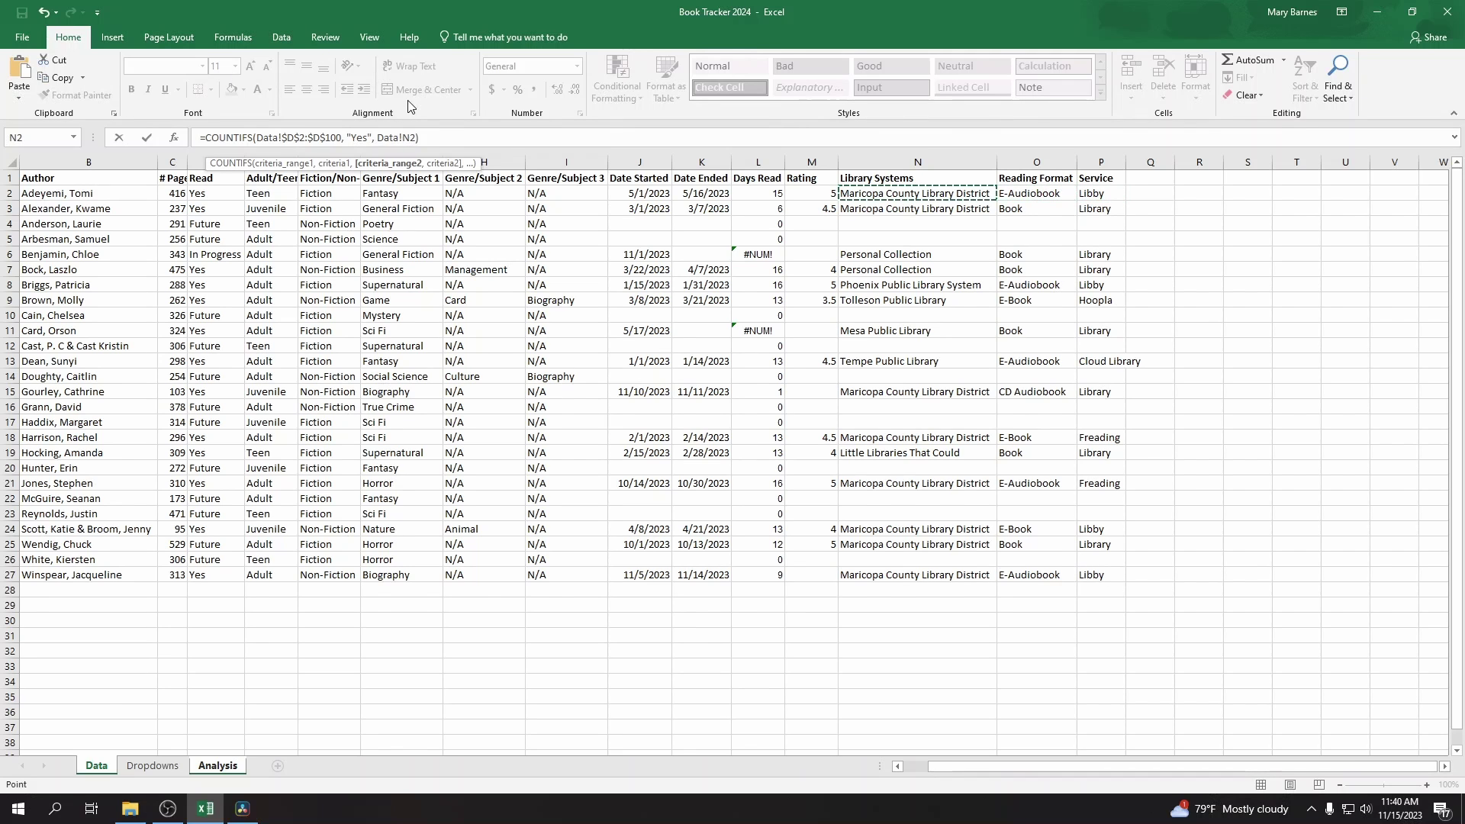
key("Right")
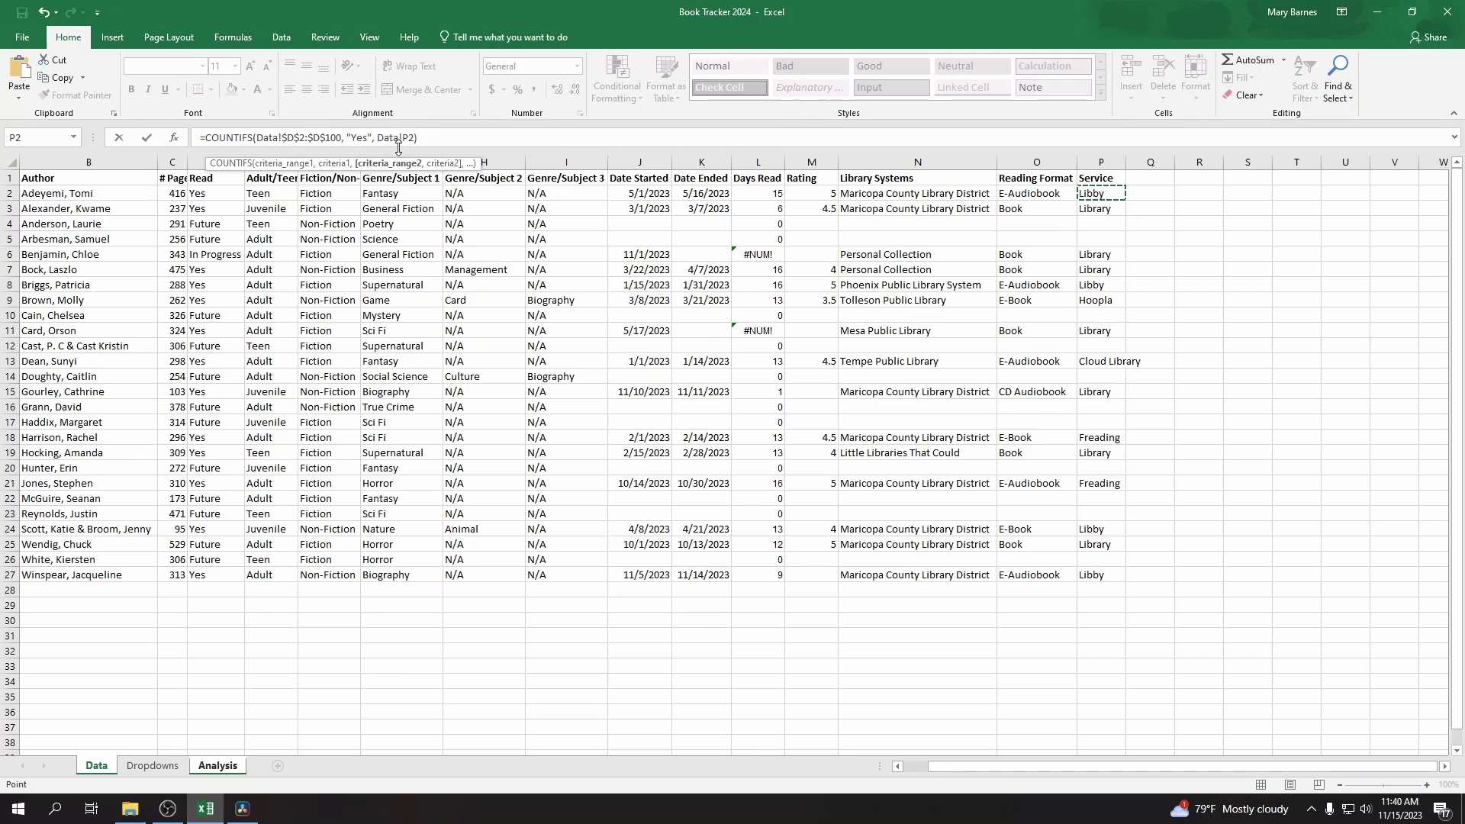
left_click(401, 136)
type("$D")
type("$P$2:$P")
type("$100, ")
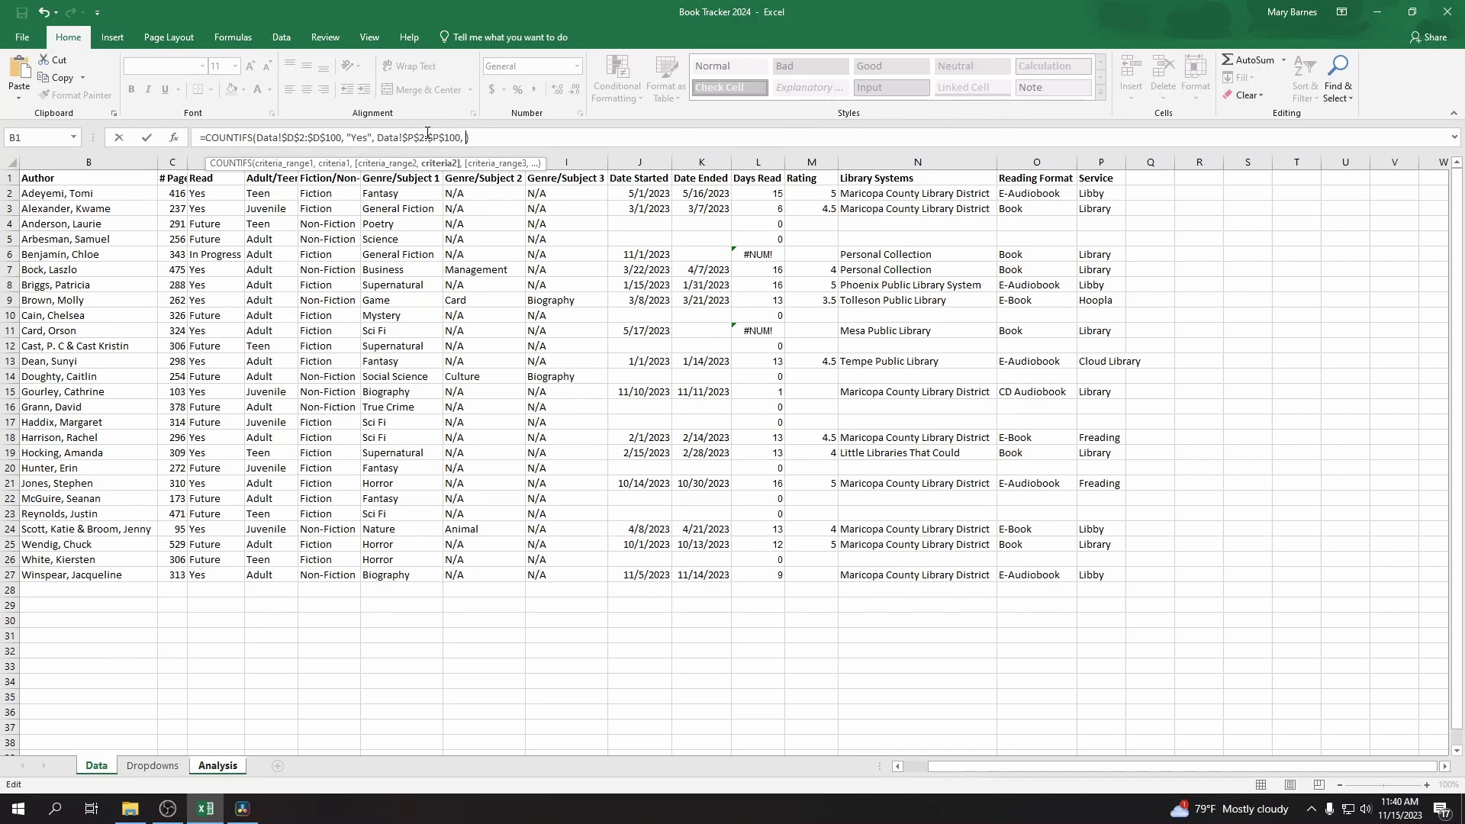
Step: Try to complete the M3 formula on the Analysis sheet with only a quotation mark as the second criterion
type("\"")
left_click(218, 765)
type(")")
key("Return")
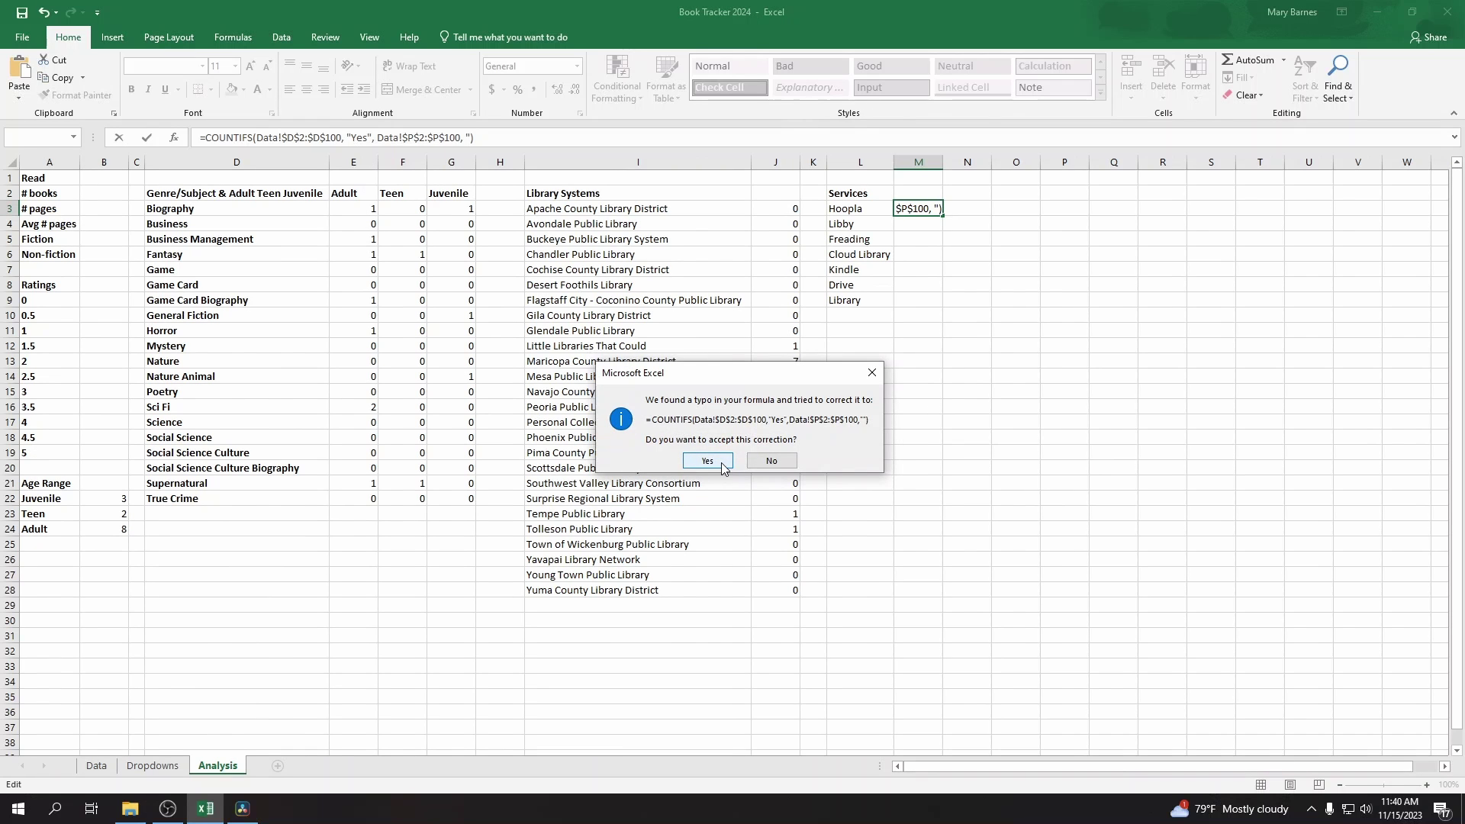
left_click(786, 462)
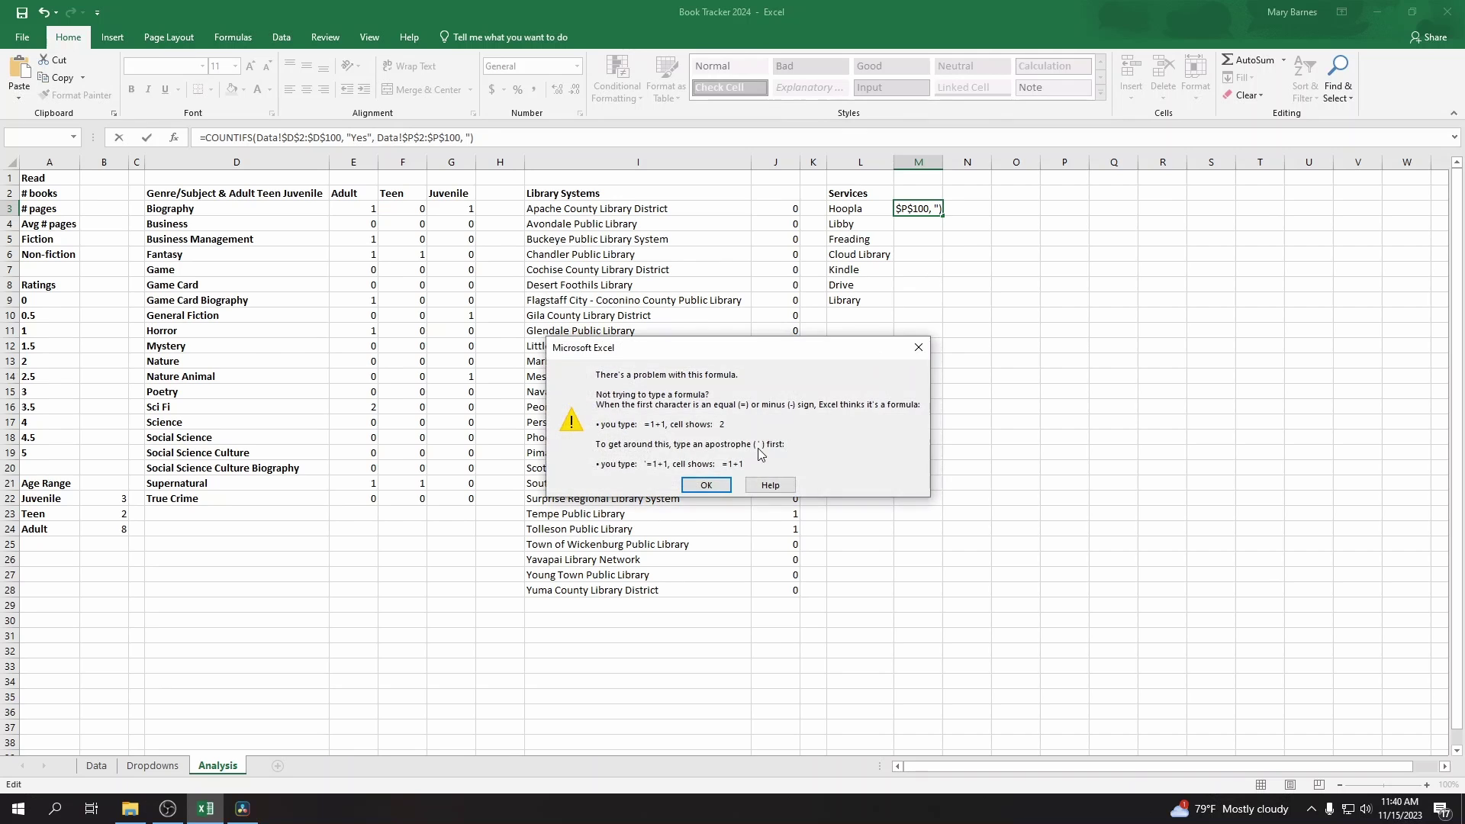
left_click(917, 348)
Step: Replace the stray quotation mark in the M3 formula with a reference to cell L3 and complete the formula
left_click(483, 136)
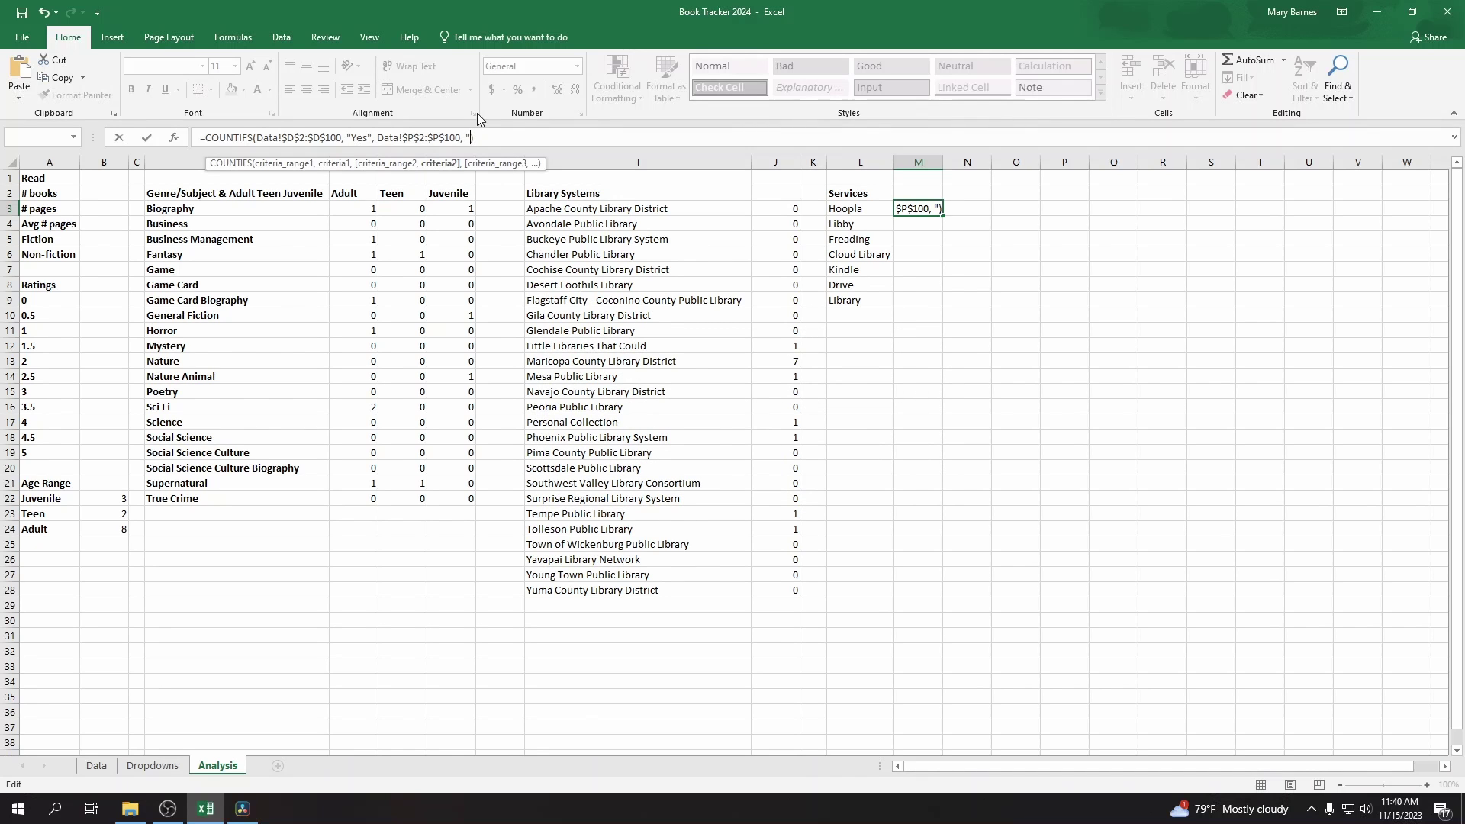
type("H")
key("BackSpace")
left_click(870, 211)
key("Return")
Step: Fill the M3 service count formula down through M9 and check the copied formulas
left_click(937, 208)
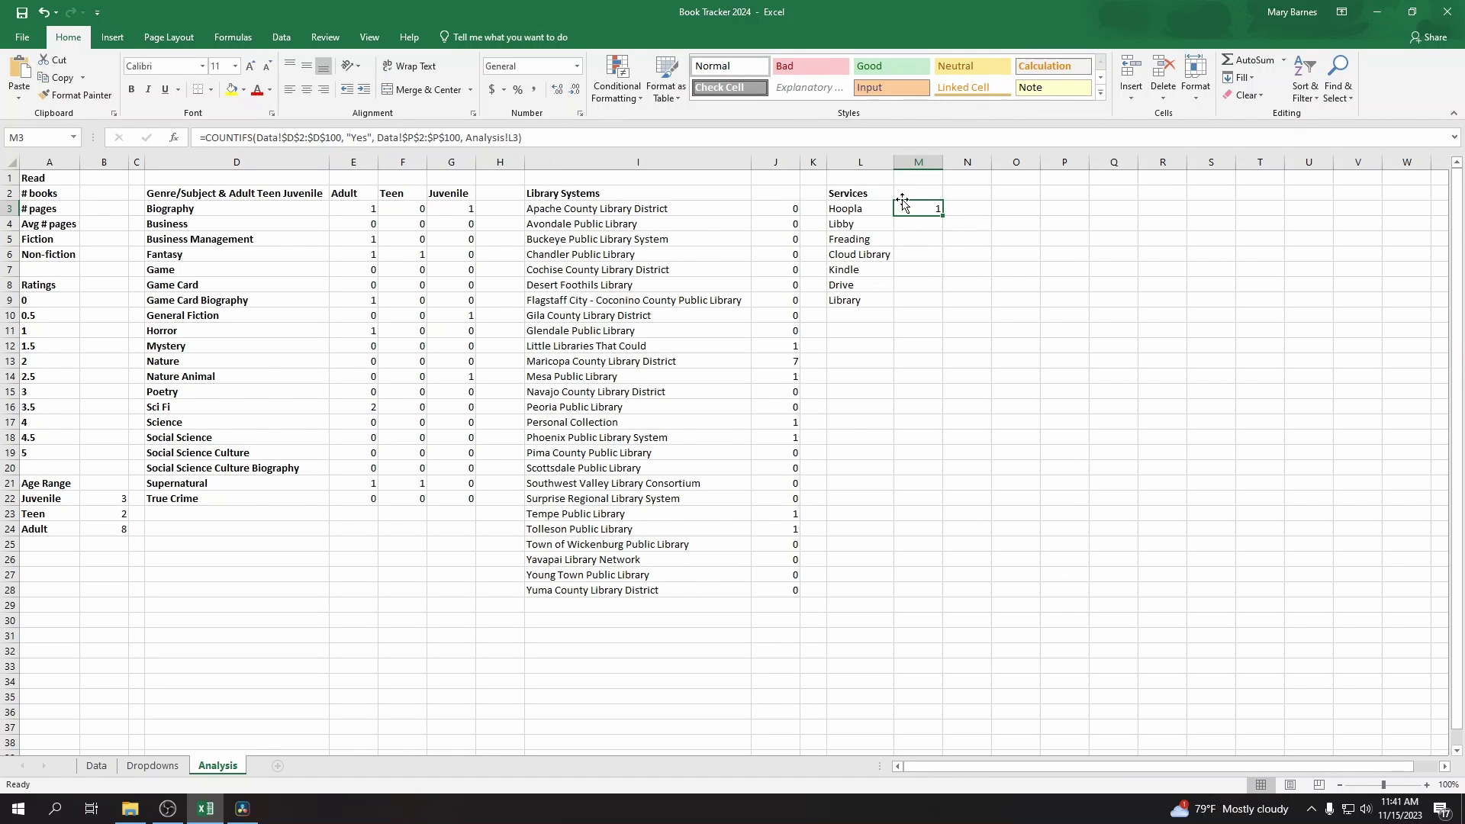
left_click_drag(943, 216, 929, 307)
left_click(932, 232)
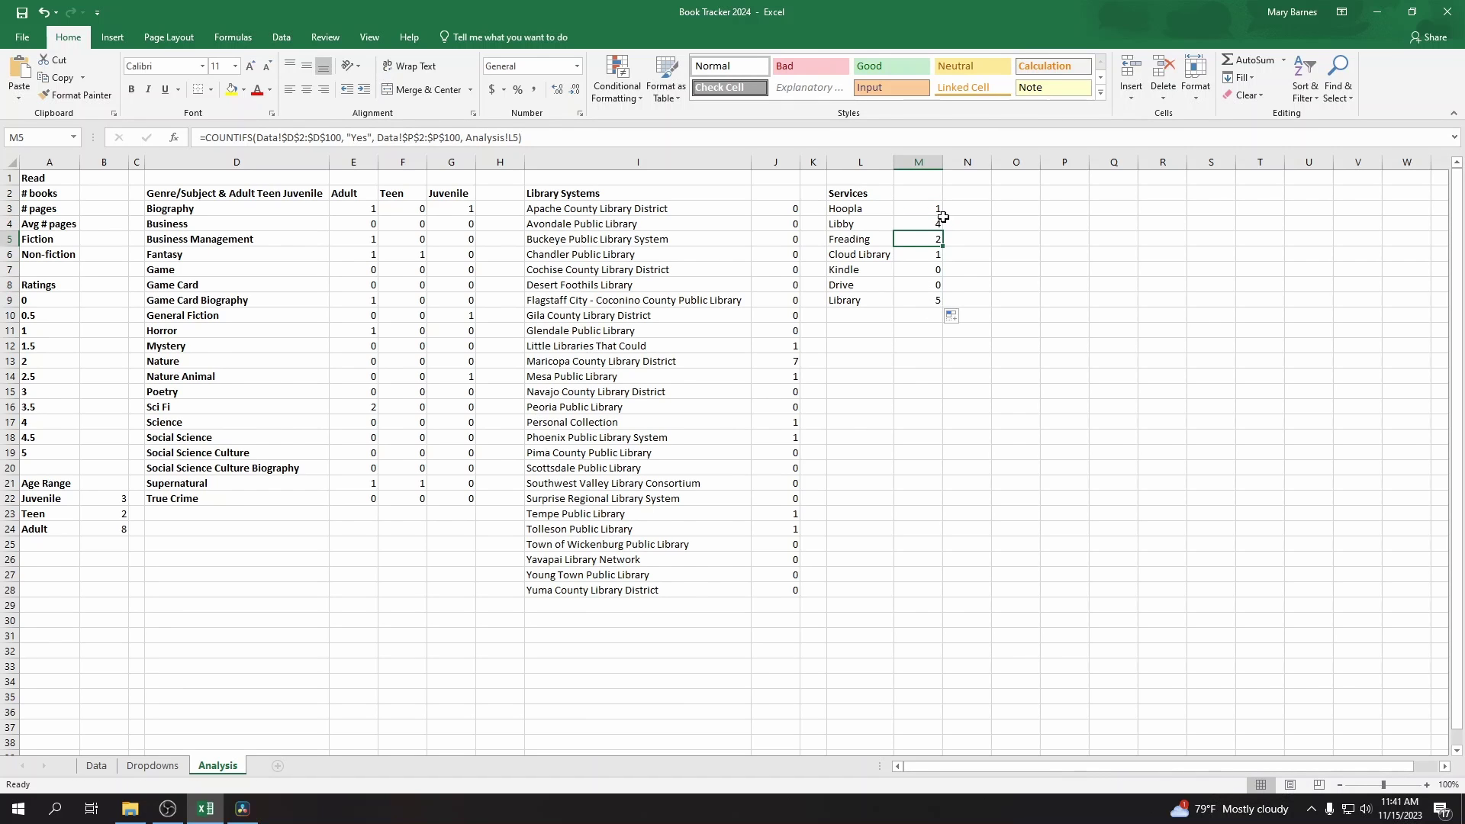
left_click(929, 301)
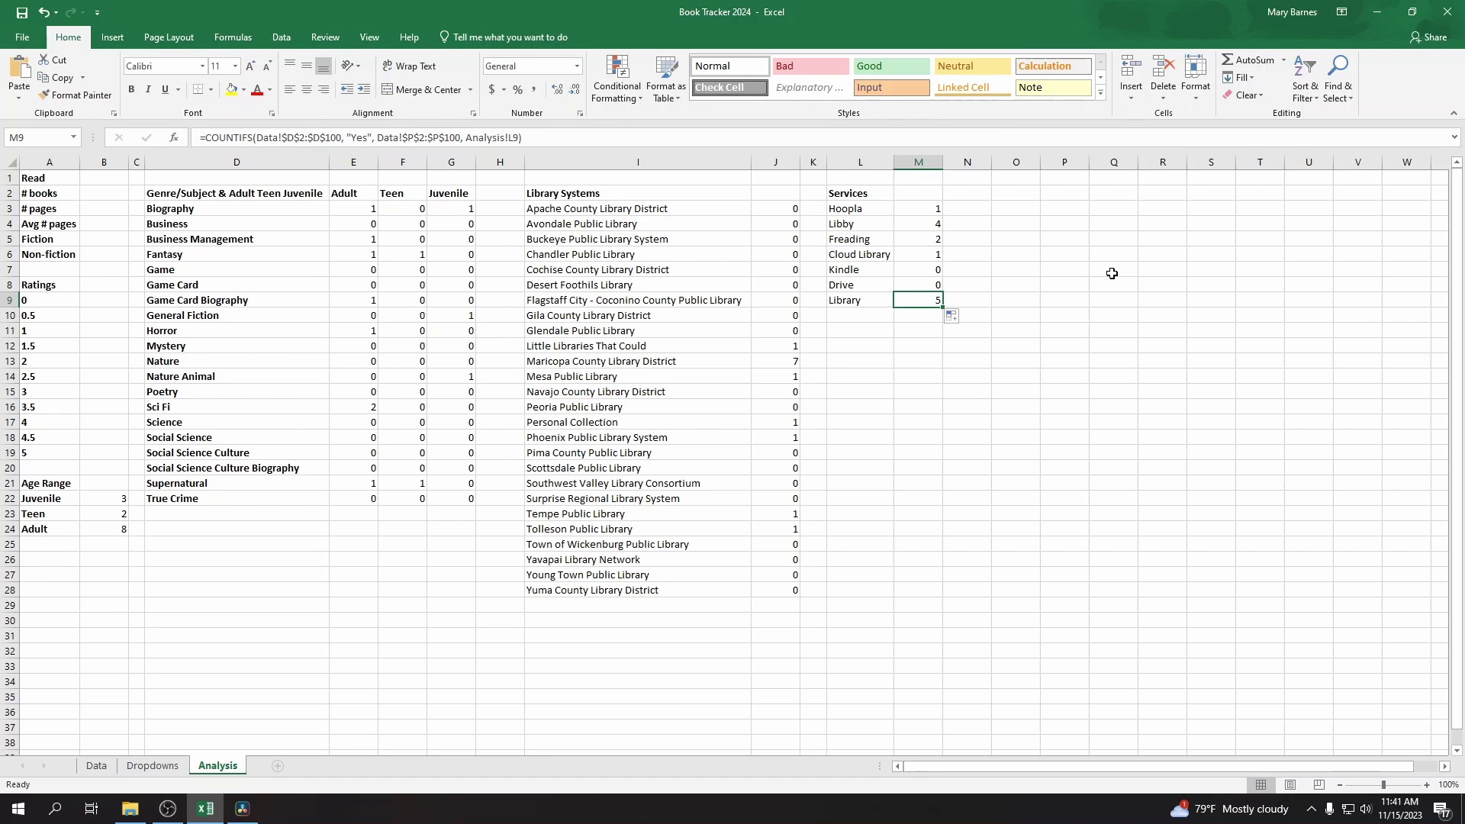
Step: Enter the heading "Format" in cell L11 below the Services list and undo the paste made over it
left_click(876, 330)
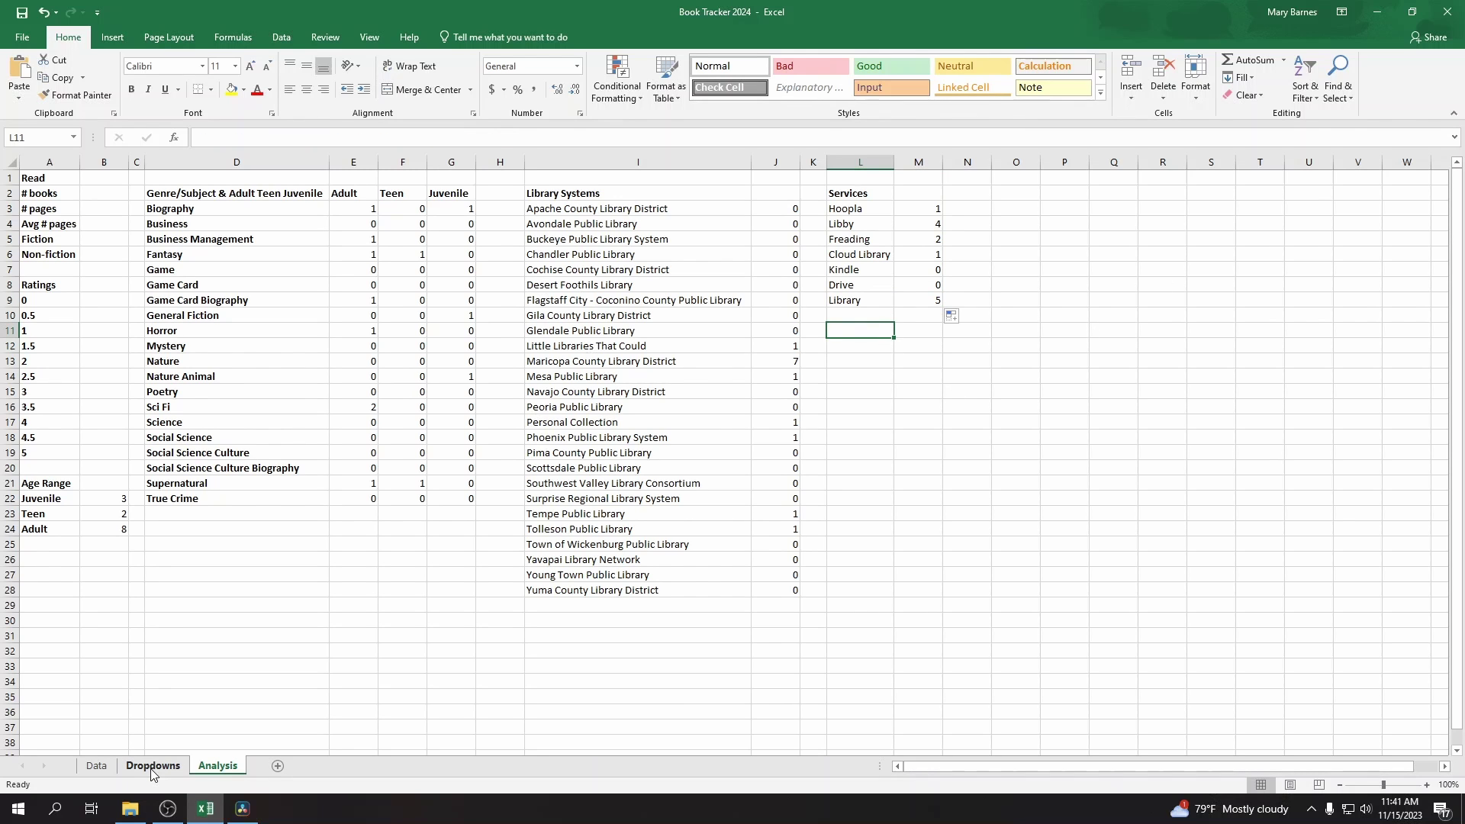
type("Forma")
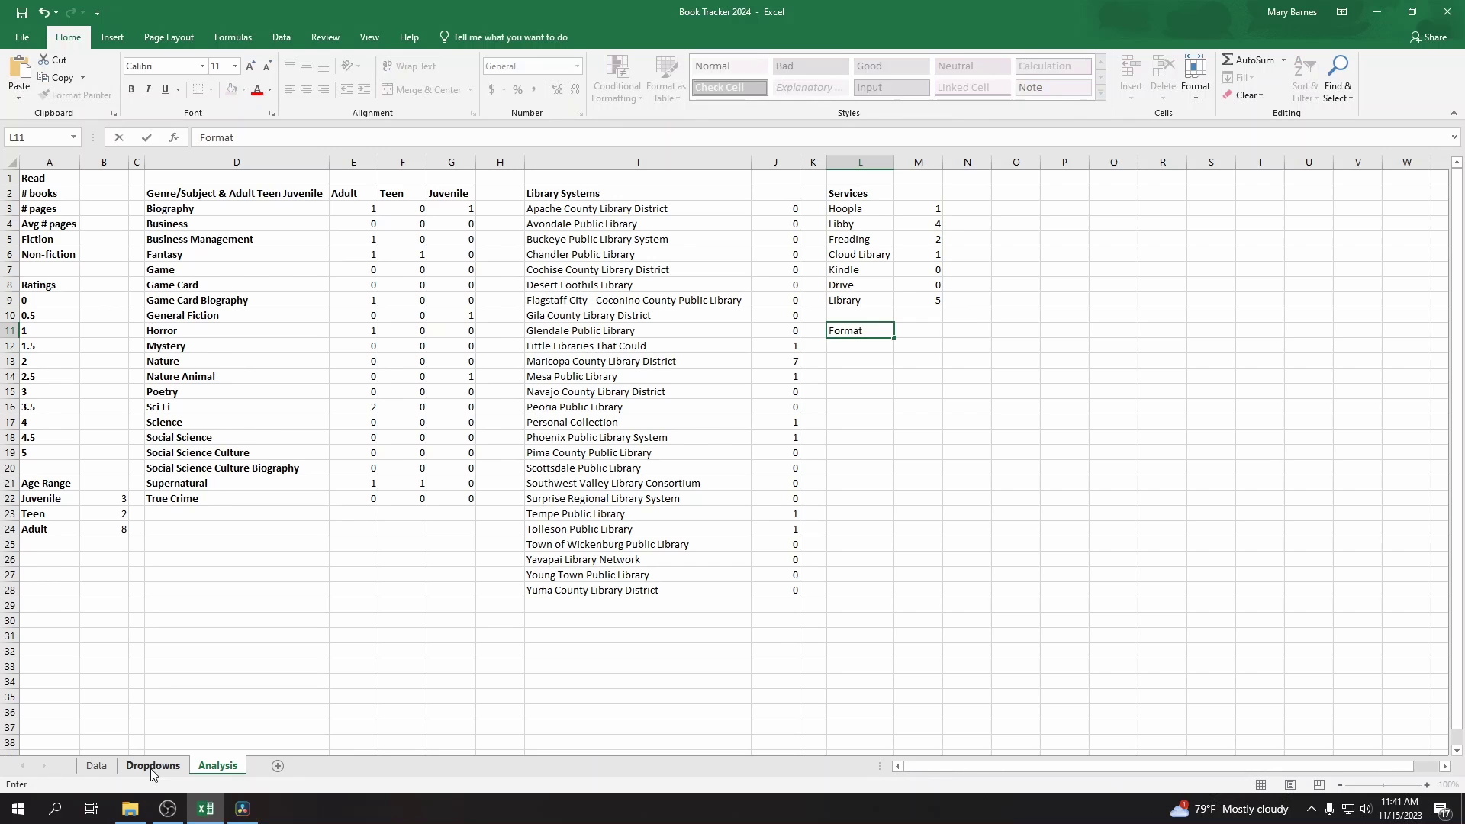
type("t")
key("Escape")
key("ctrl+v")
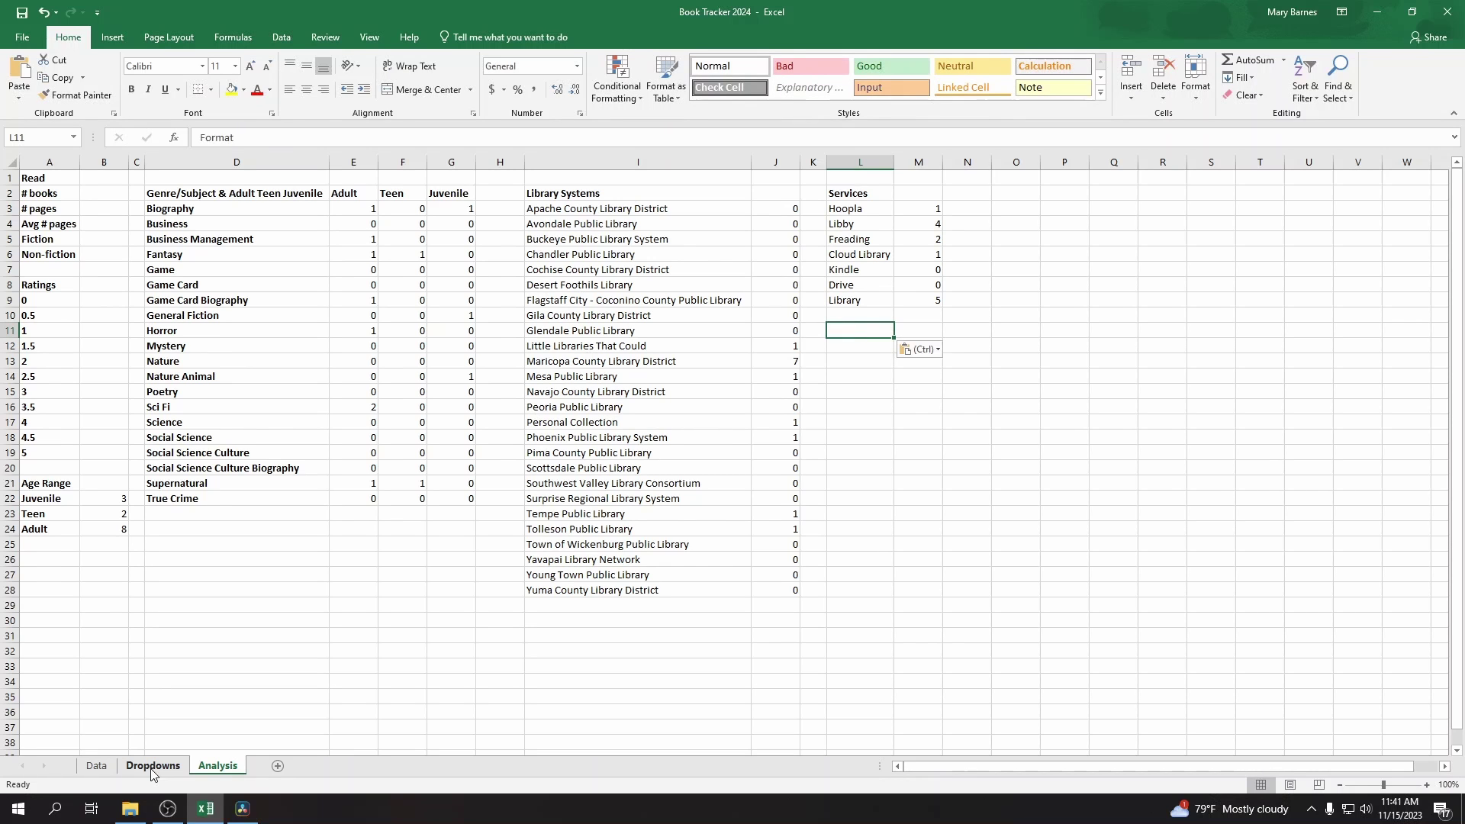
left_click(42, 12)
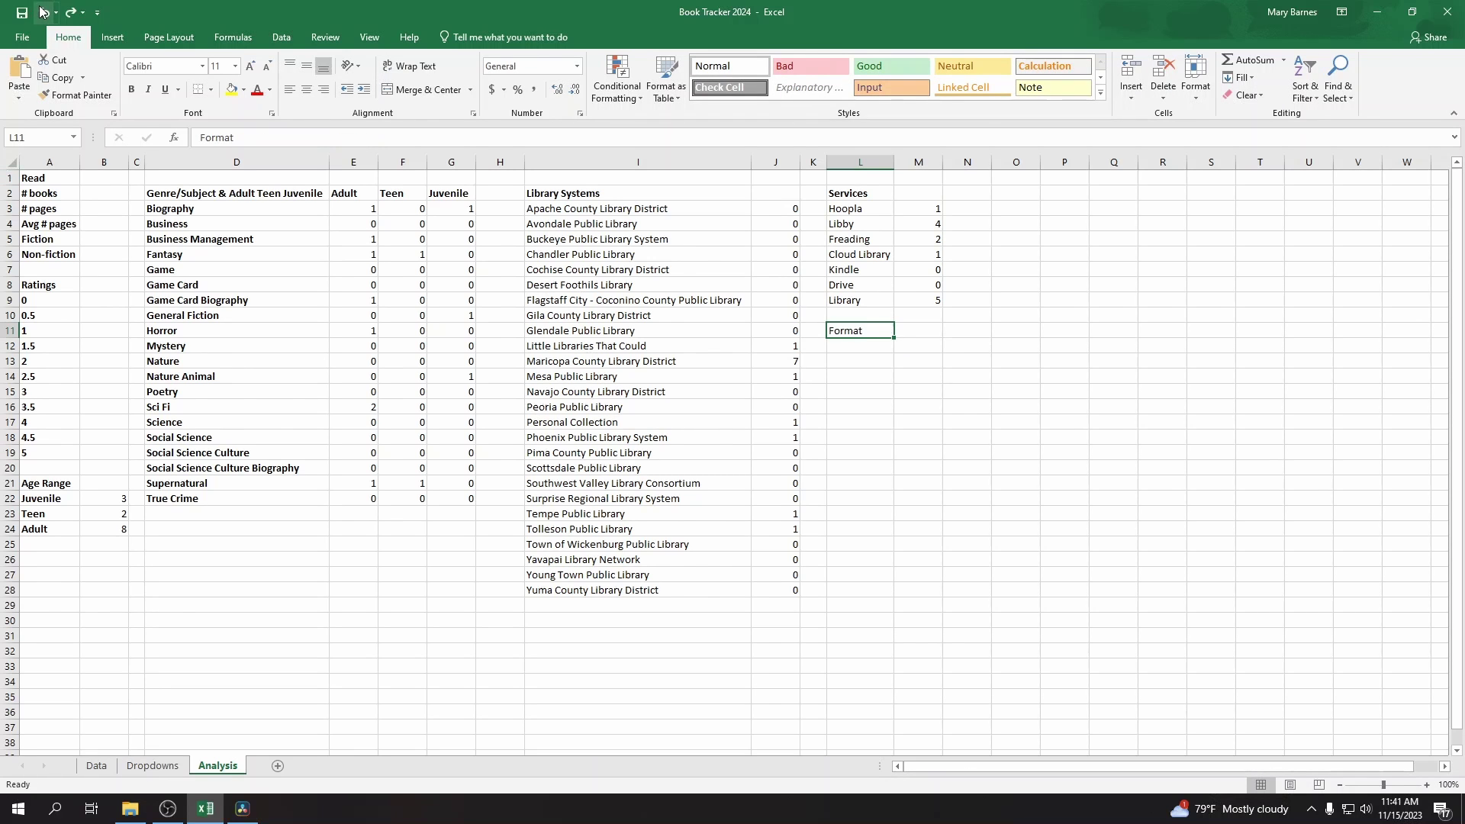
Step: Copy the five reading formats from the Dropdowns sheet into the Analysis sheet, starting at L12 under the Format heading
left_click(862, 347)
left_click(137, 772)
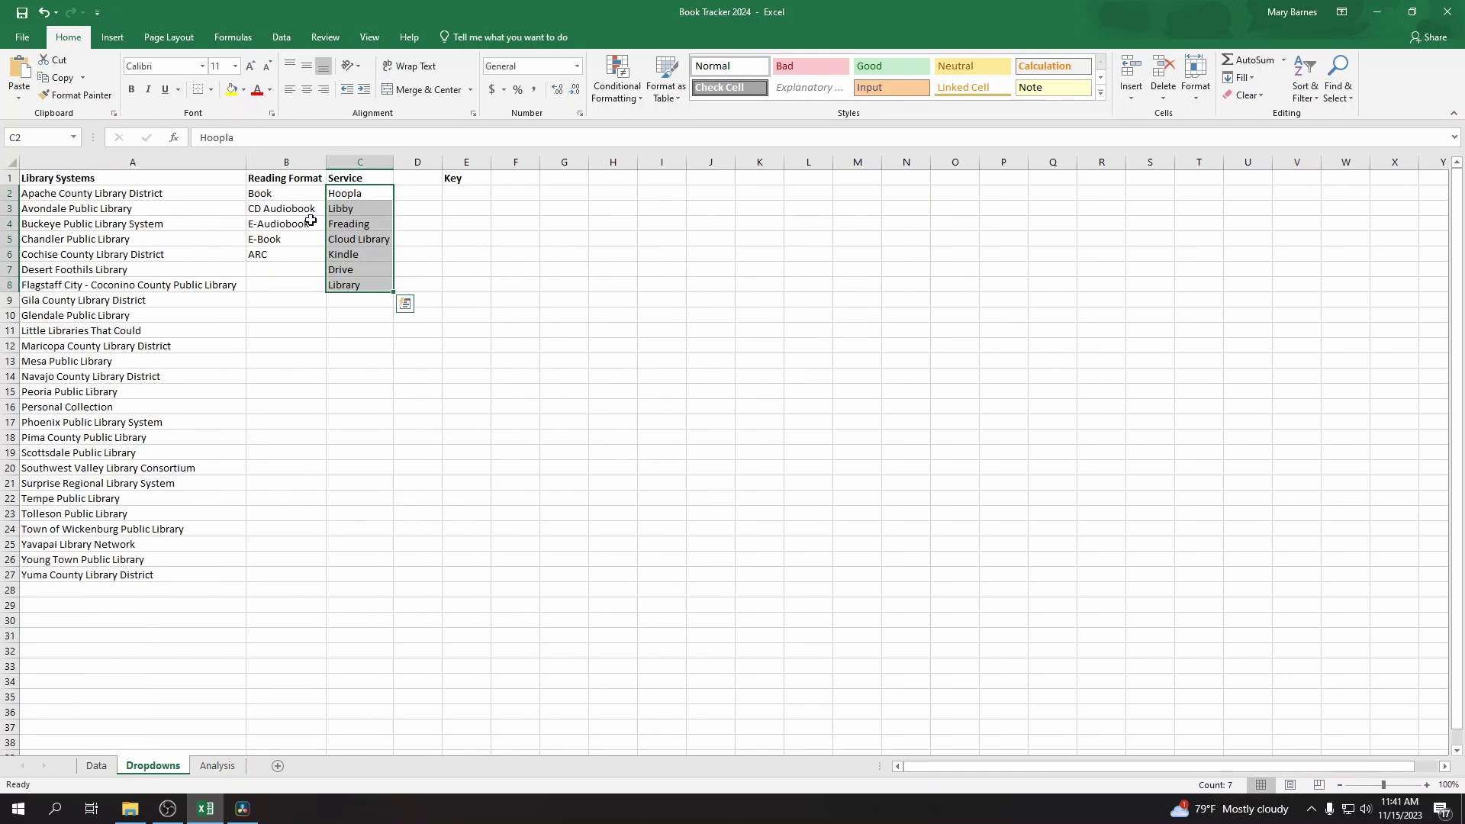
left_click(296, 197)
left_click_drag(284, 256, 284, 256)
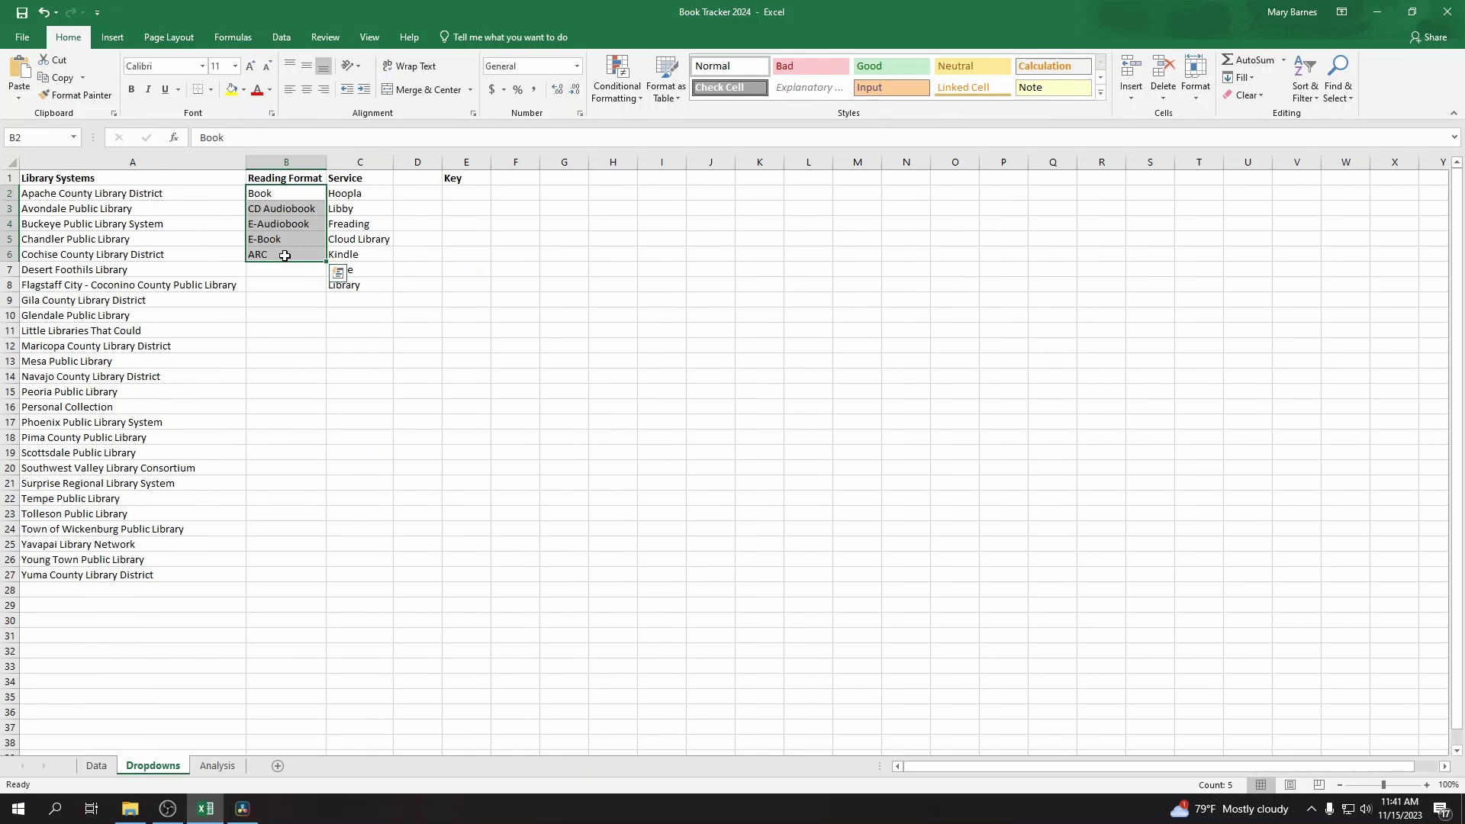
key("ctrl+c")
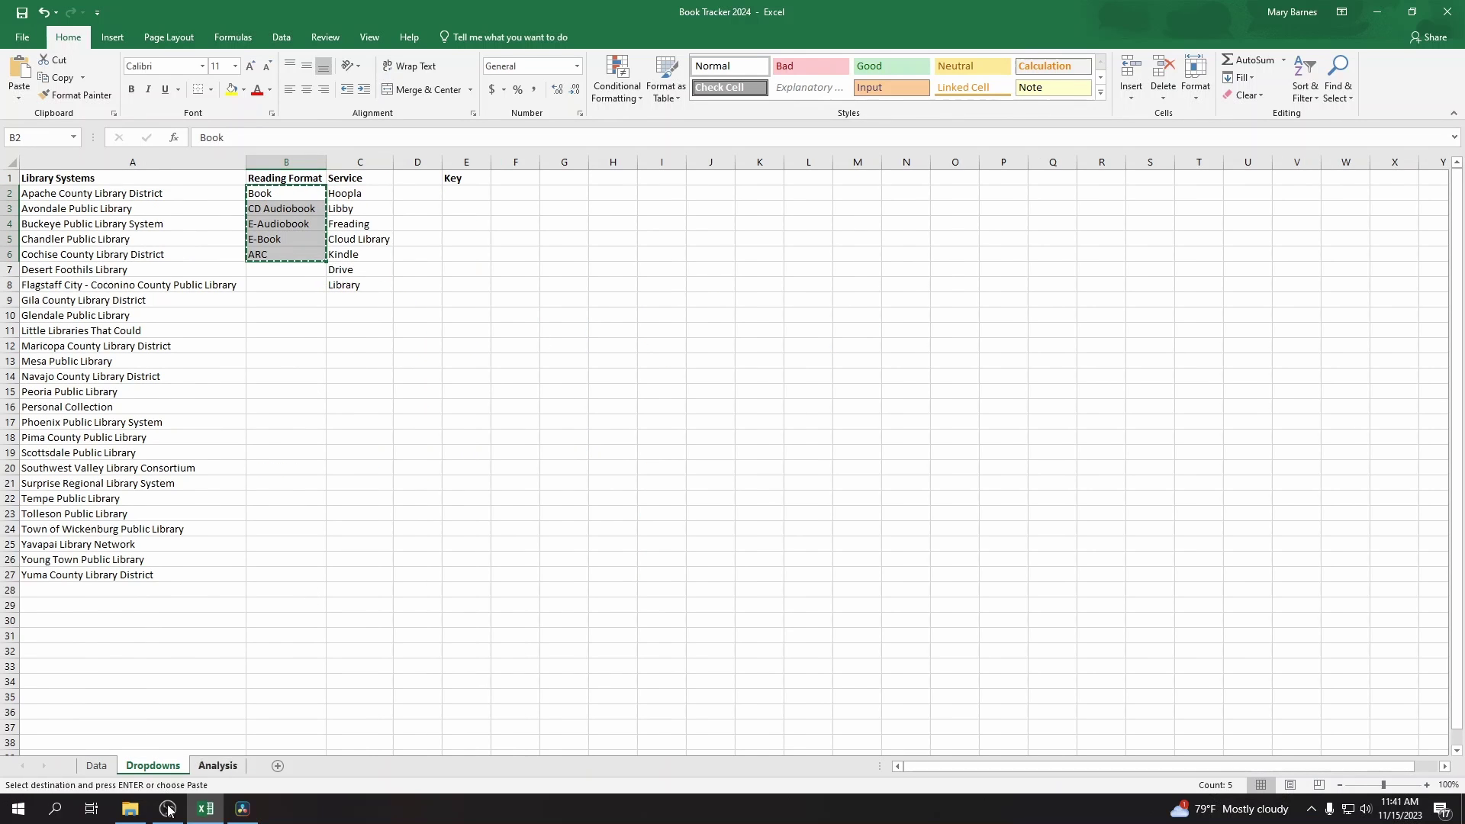
left_click(219, 766)
left_click(870, 345)
key("ctrl+v")
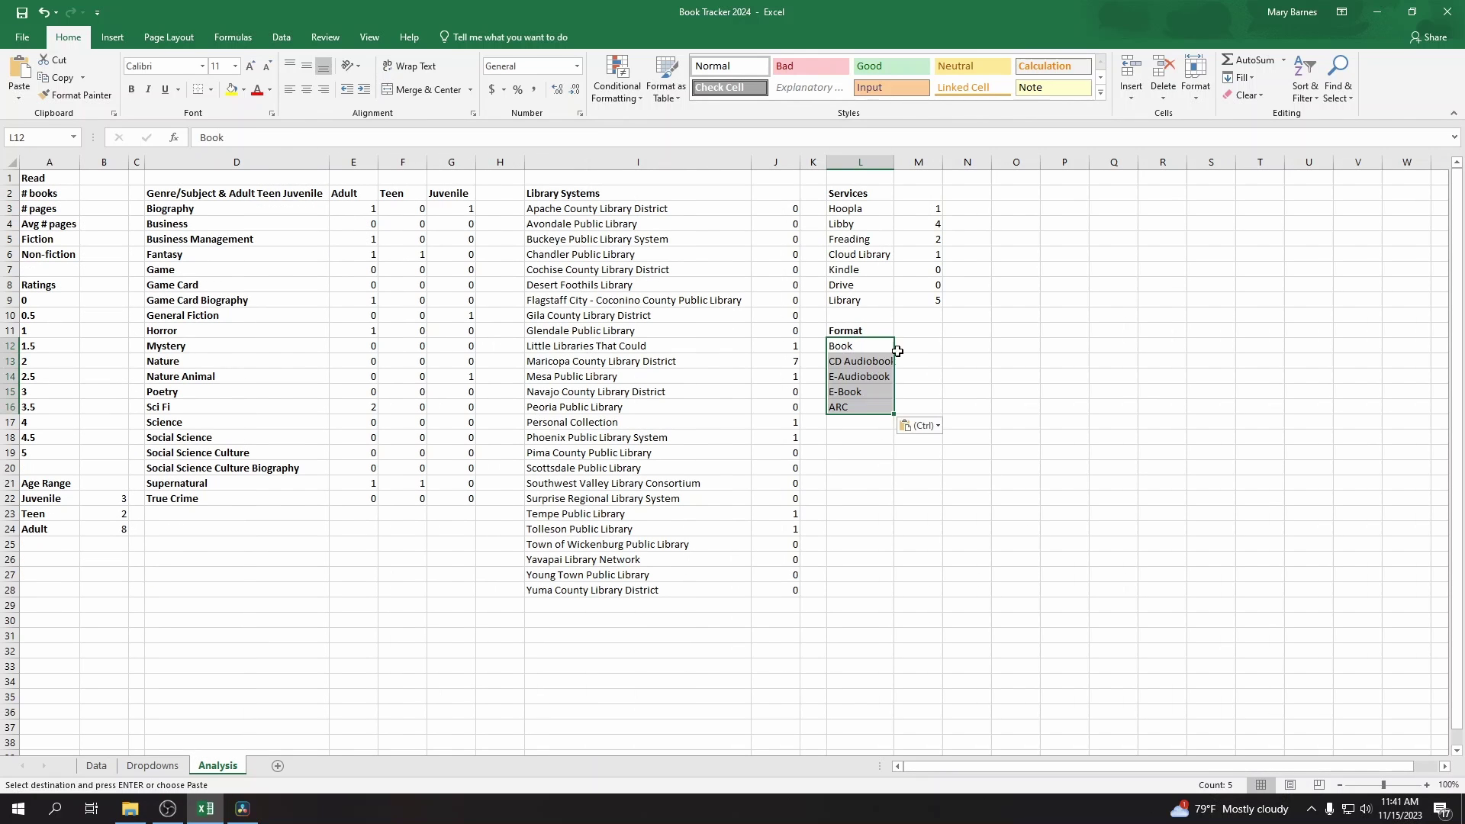
Step: Copy the opening part of the M9 formula, through the "Yes" criterion, into cell M12 beside Book
left_click(924, 304)
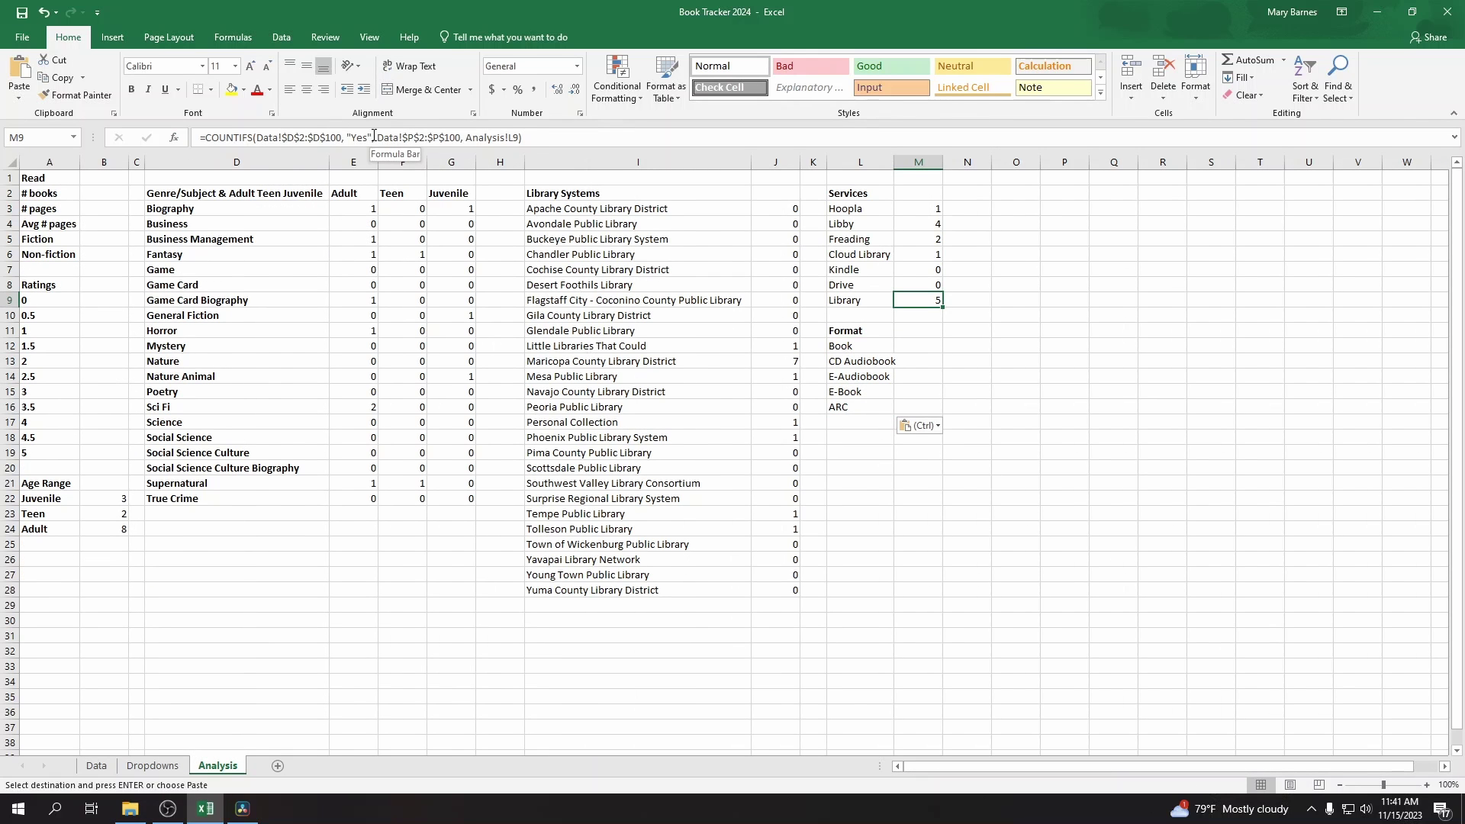
left_click_drag(375, 136, 94, 129)
key("ctrl+c")
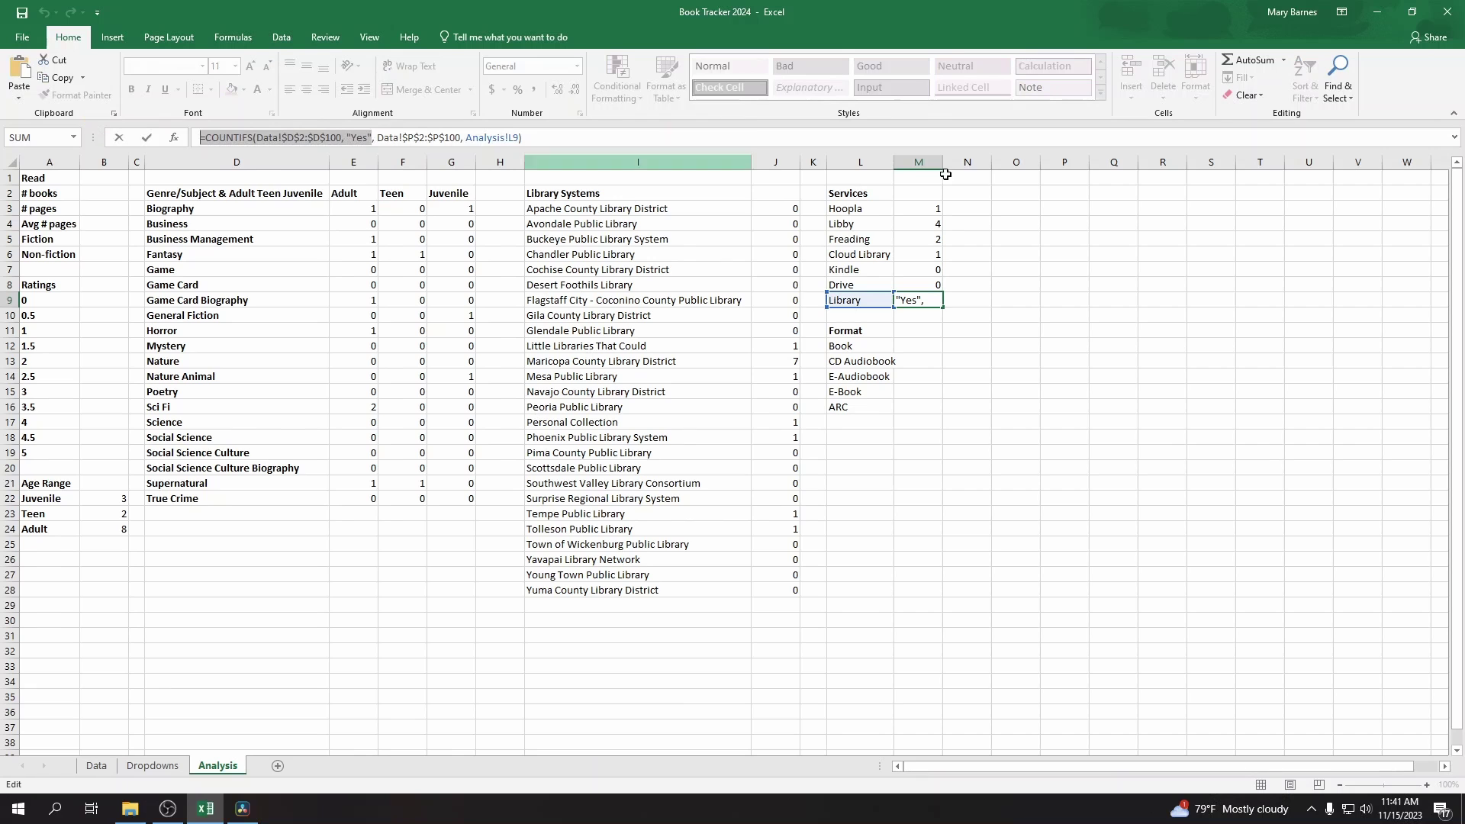
left_click(558, 135)
key("Return")
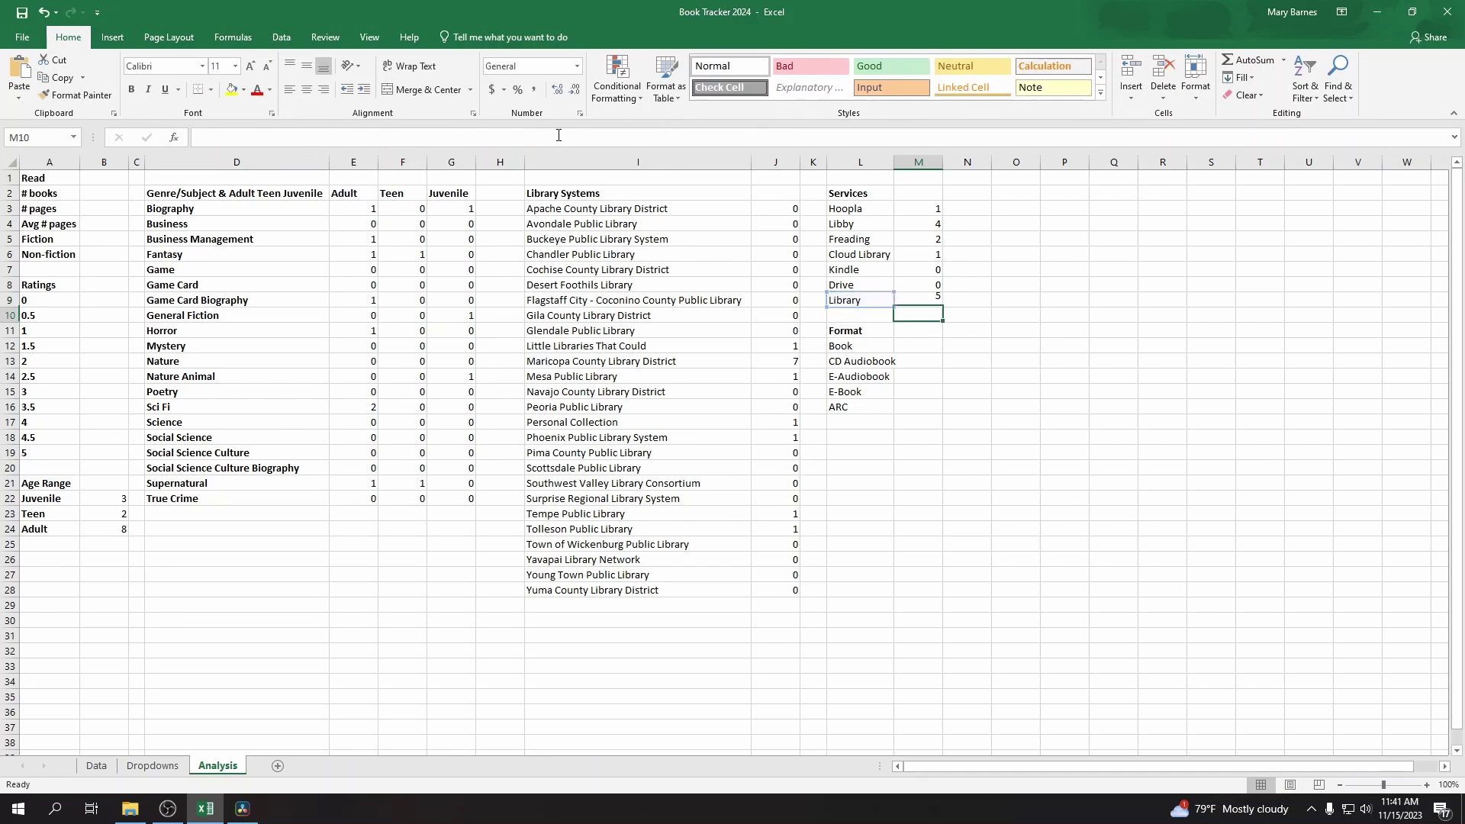
left_click(919, 340)
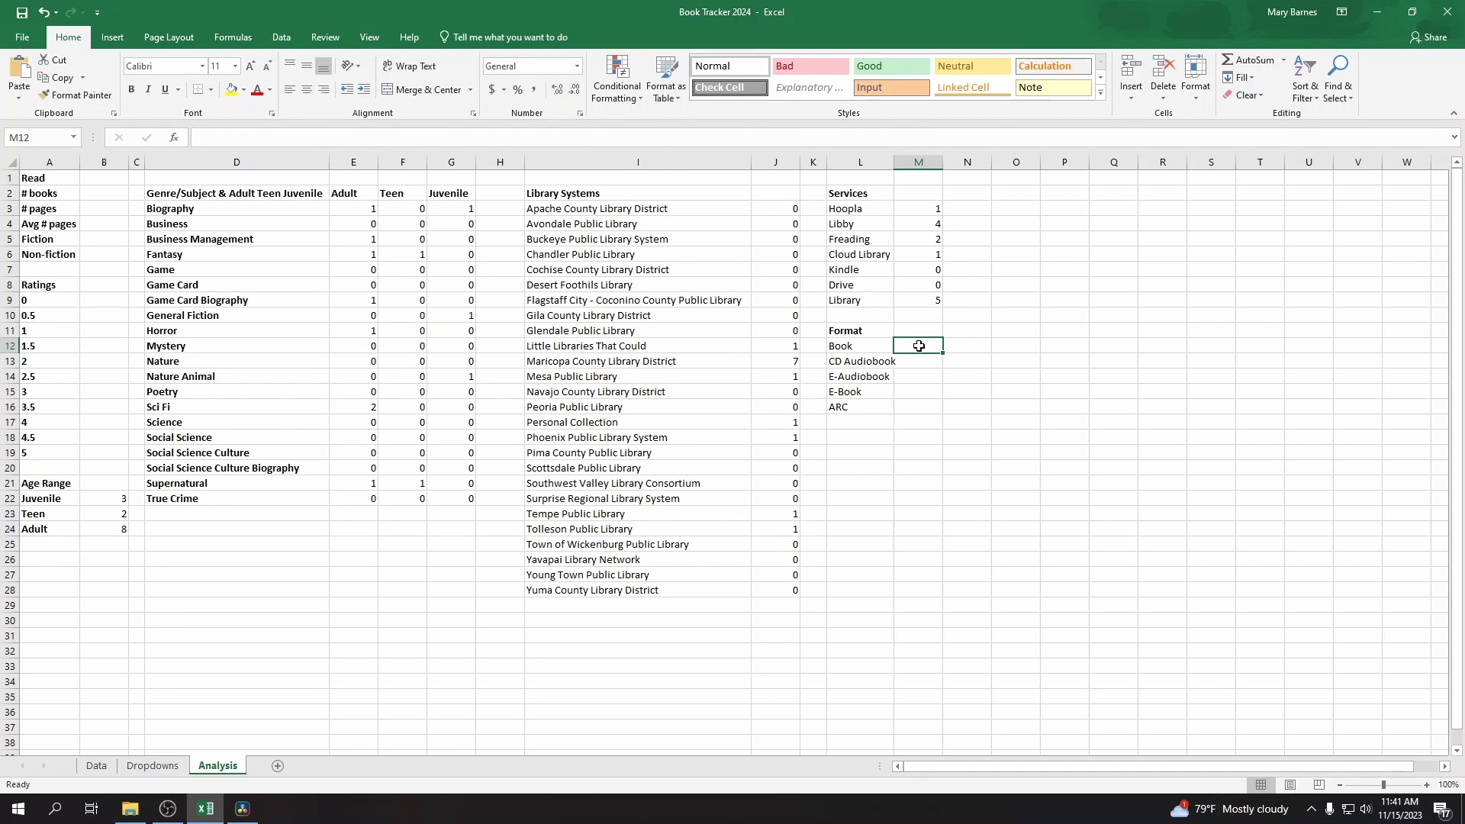
left_click(258, 135)
key("ctrl+v")
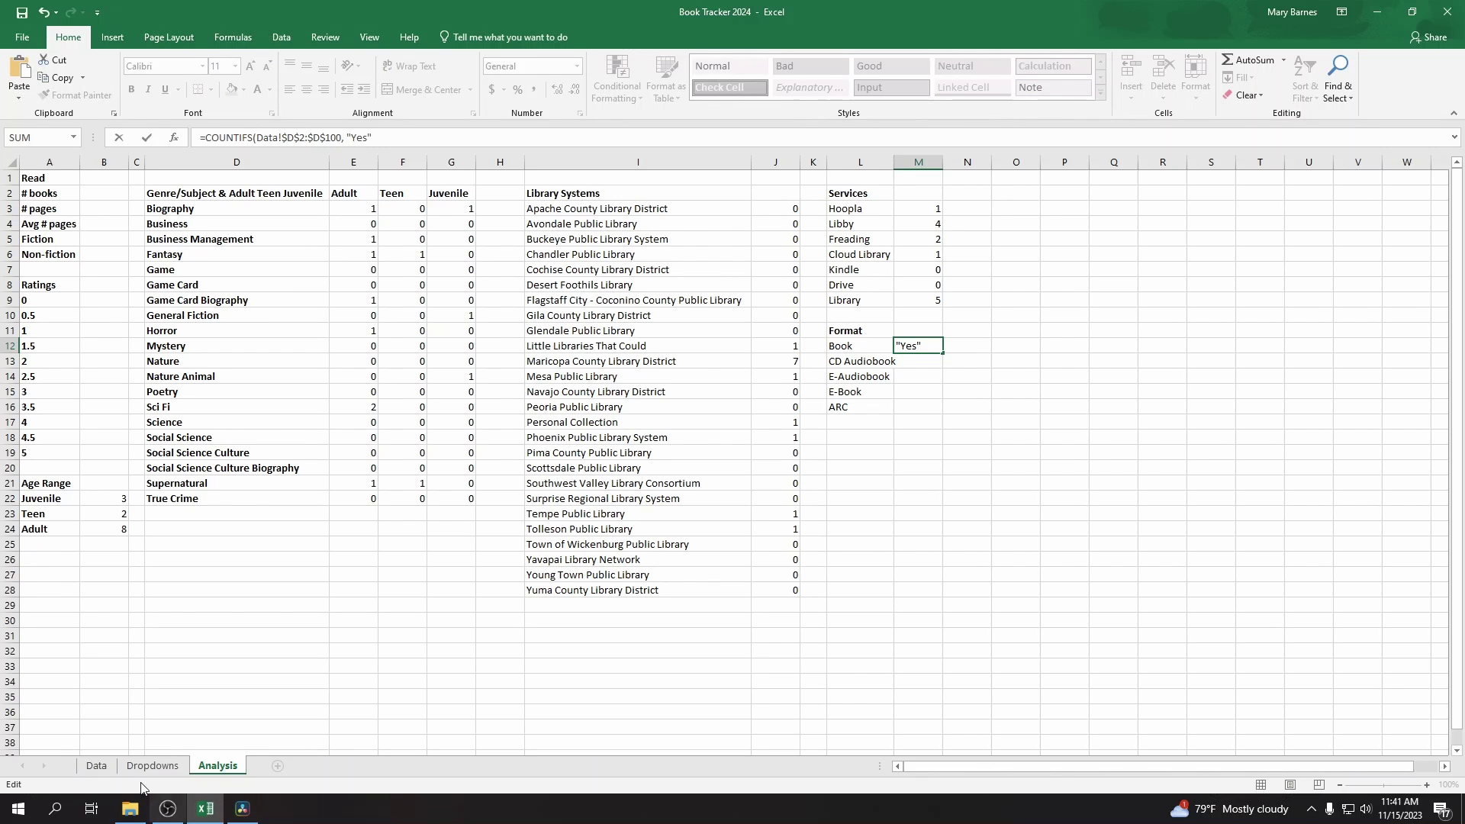
Step: Replace the closing parenthesis of the M12 formula with a comma to make room for a second criteria range
left_click(98, 767)
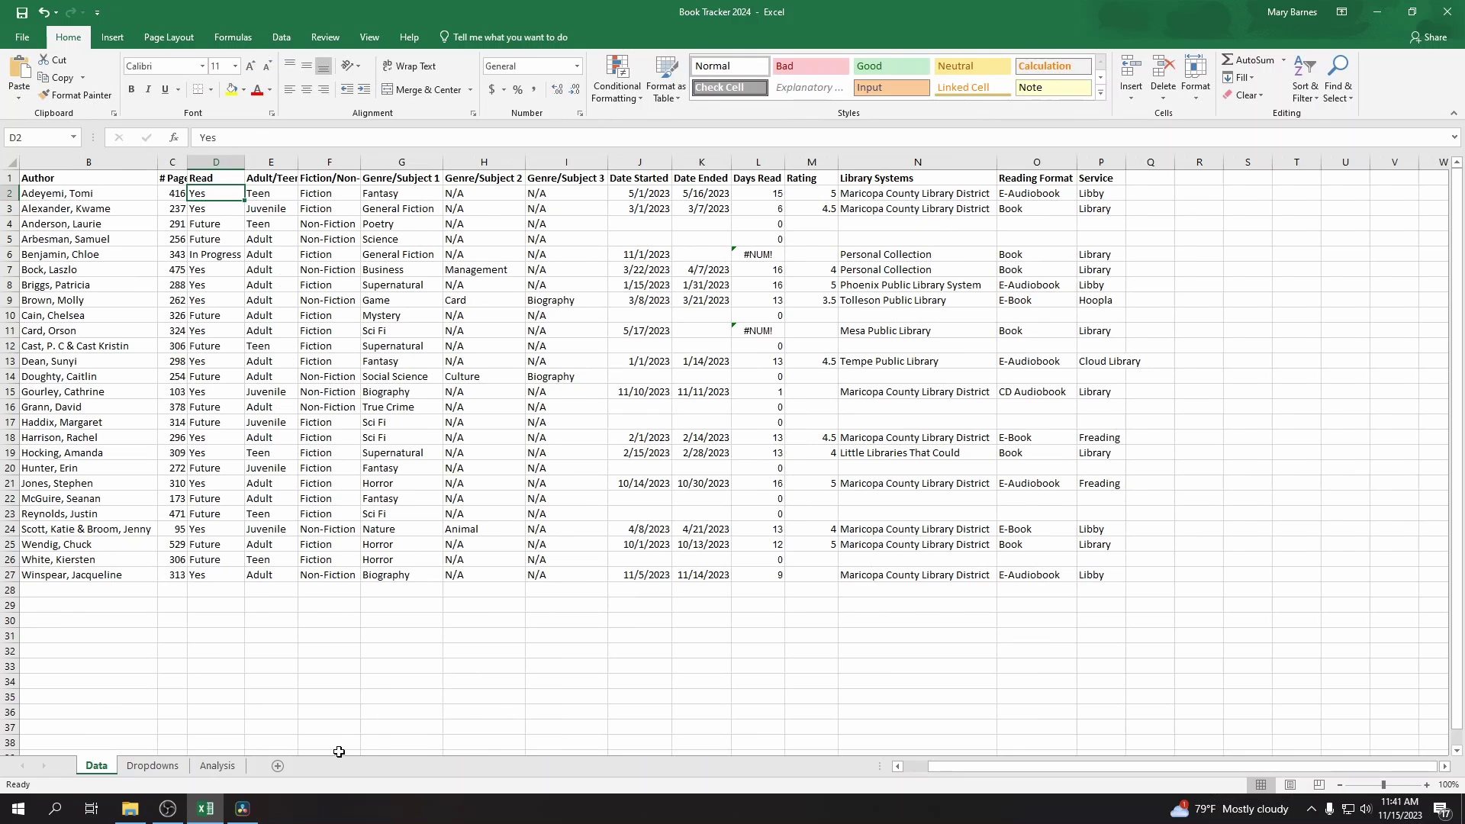
left_click(218, 765)
left_click(419, 135)
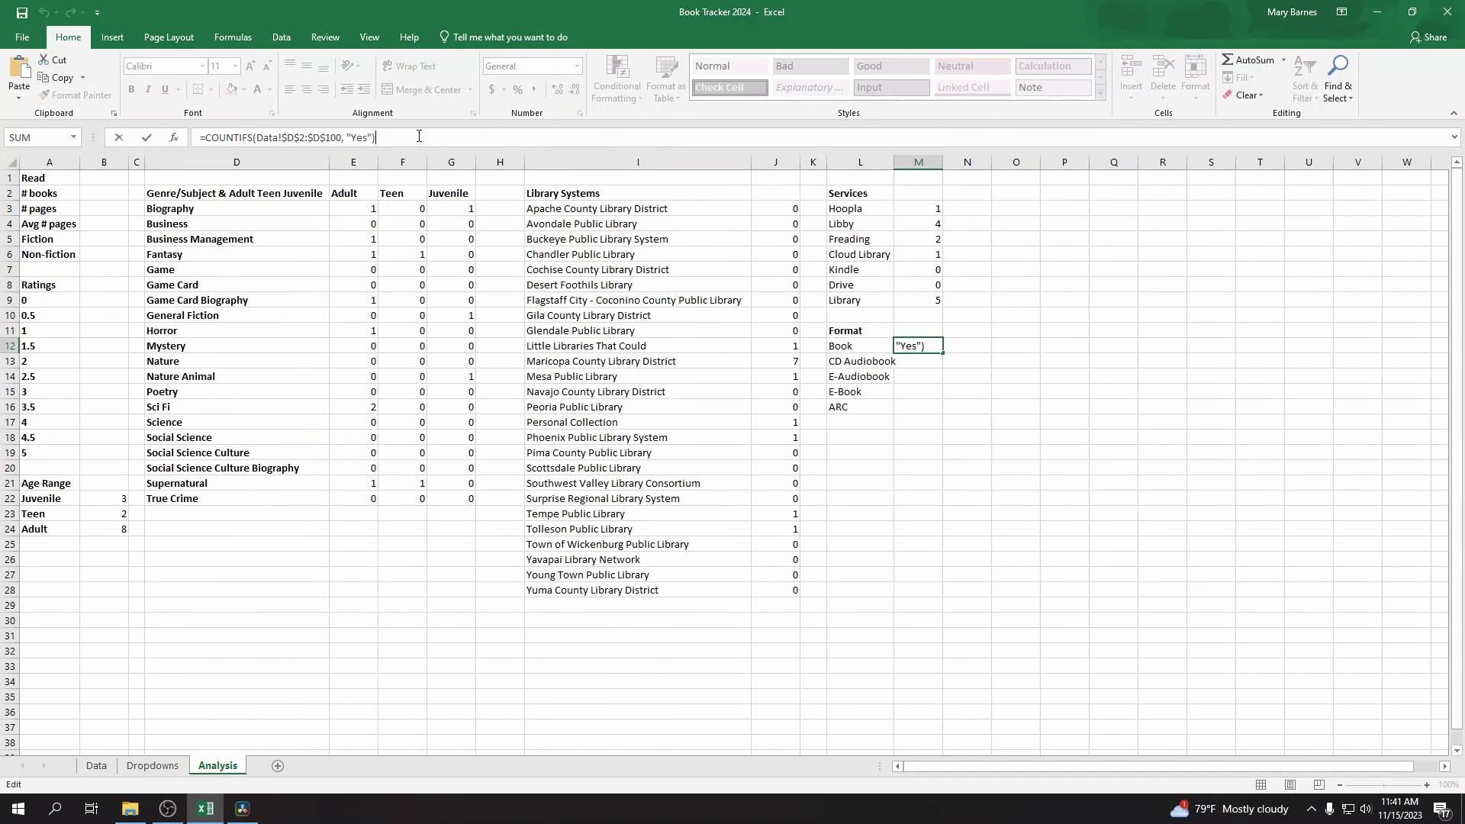
key("BackSpace")
type(",")
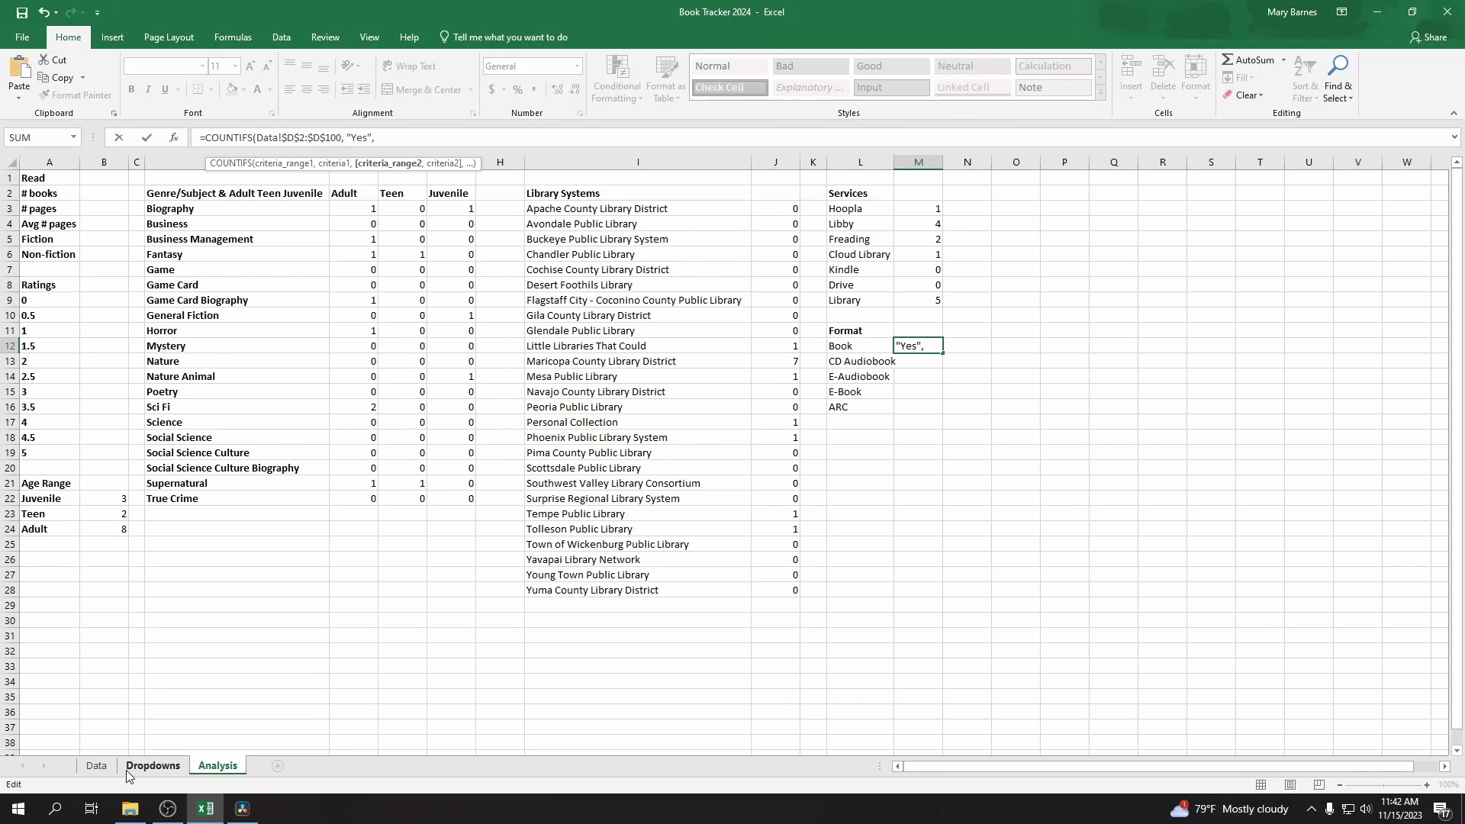
Step: Complete the M12 COUNTIFS formula with the range Data!$O$2:$O$100 and the criterion "Book"
left_click(96, 766)
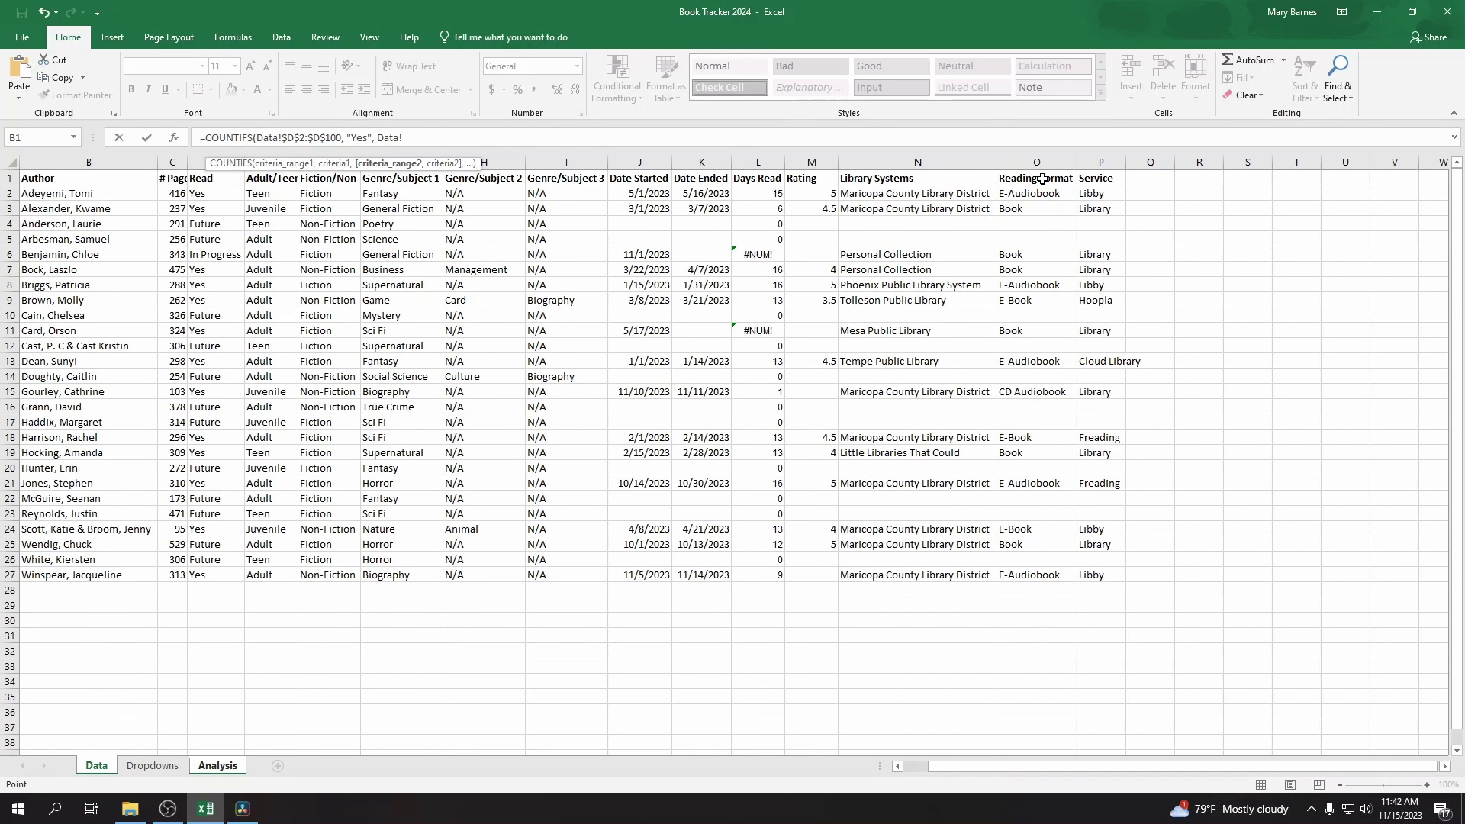
left_click(1023, 196)
left_click(403, 137)
type("$O$2:$O")
type("$100,")
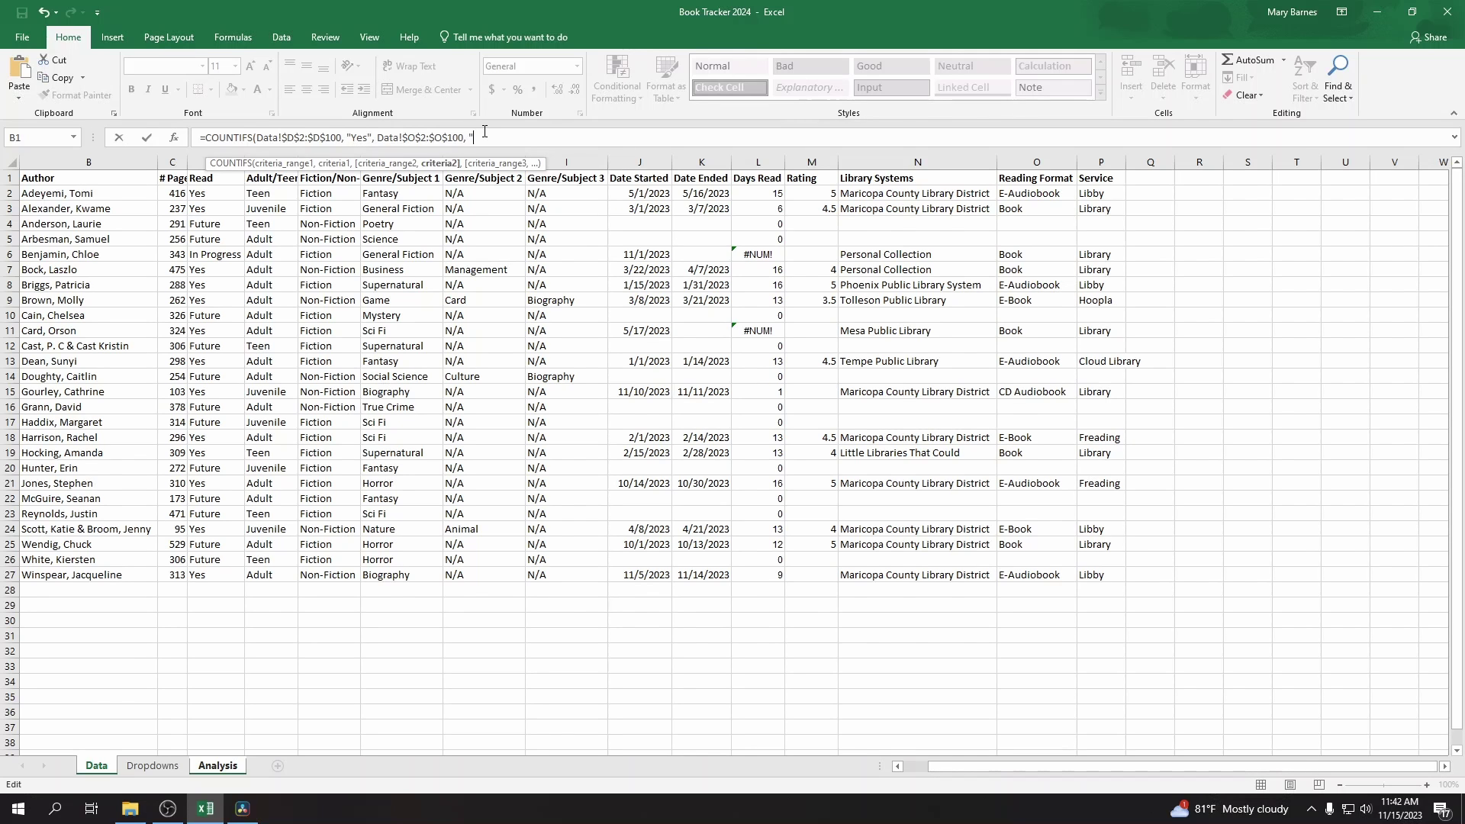
type("\"Book\"")
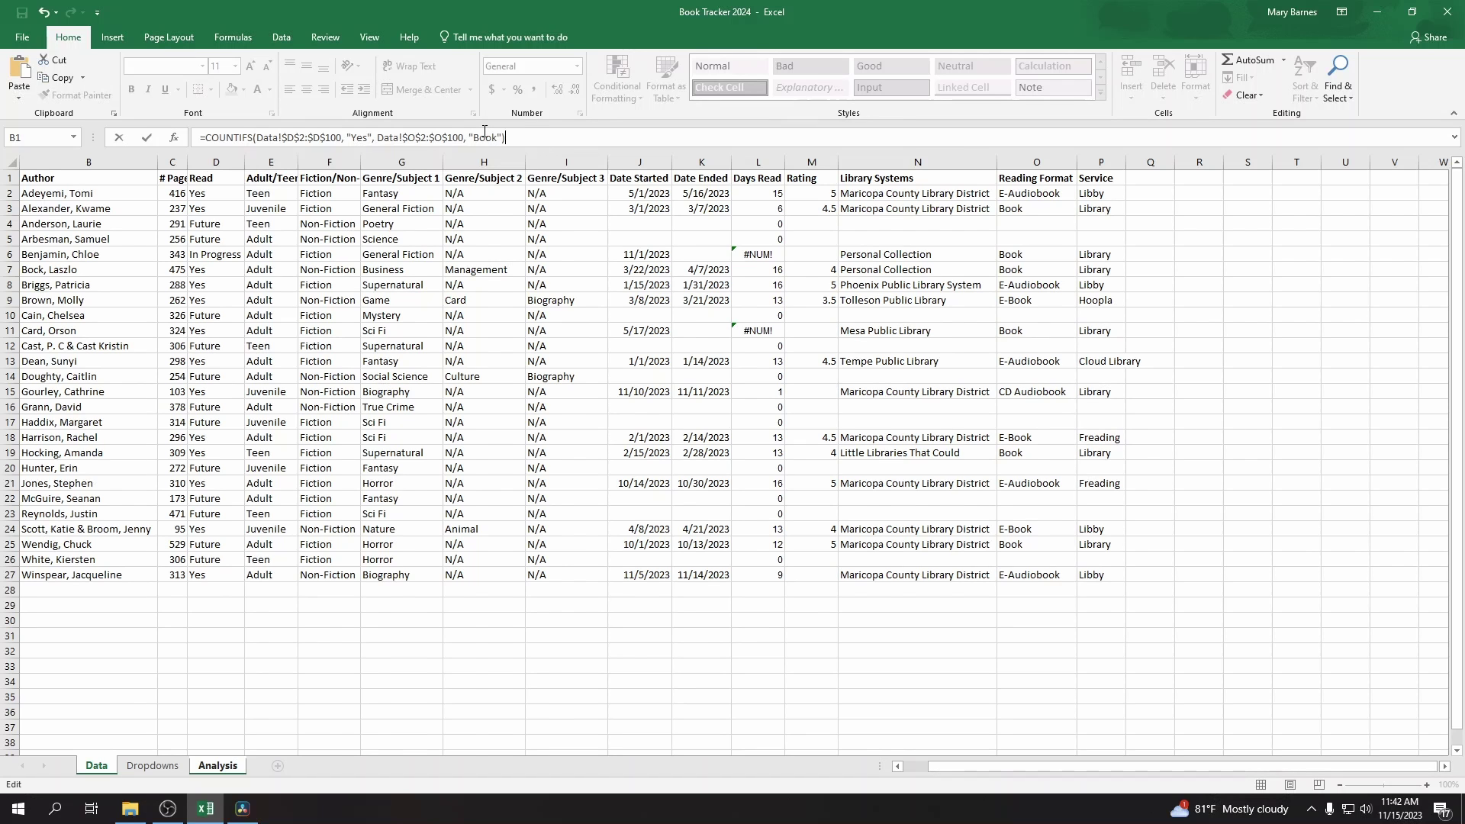
key("Return")
left_click(932, 347)
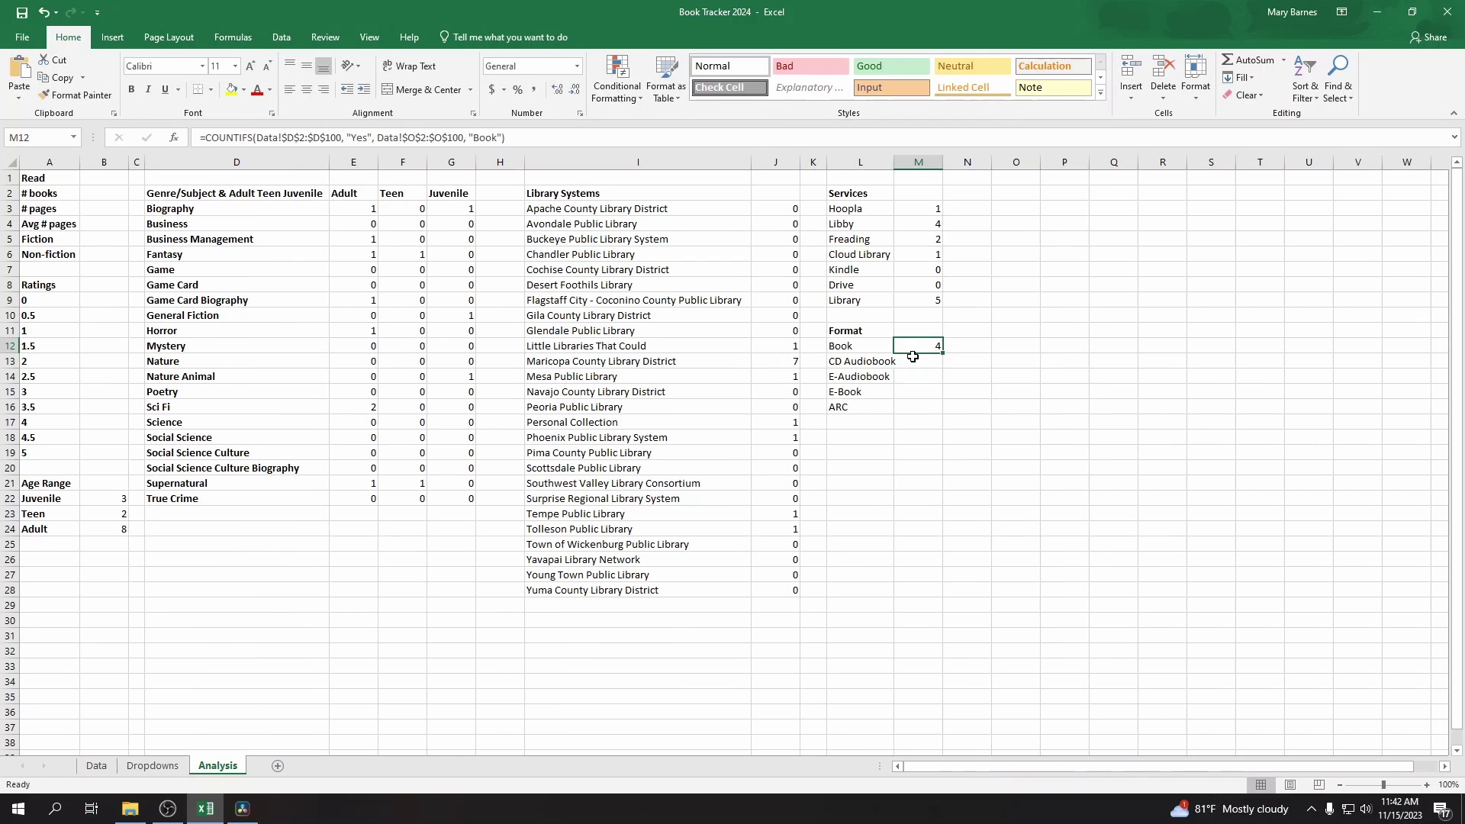
Step: Replace the "Book" criterion in the M12 formula with a reference to cell L12
left_click(498, 140)
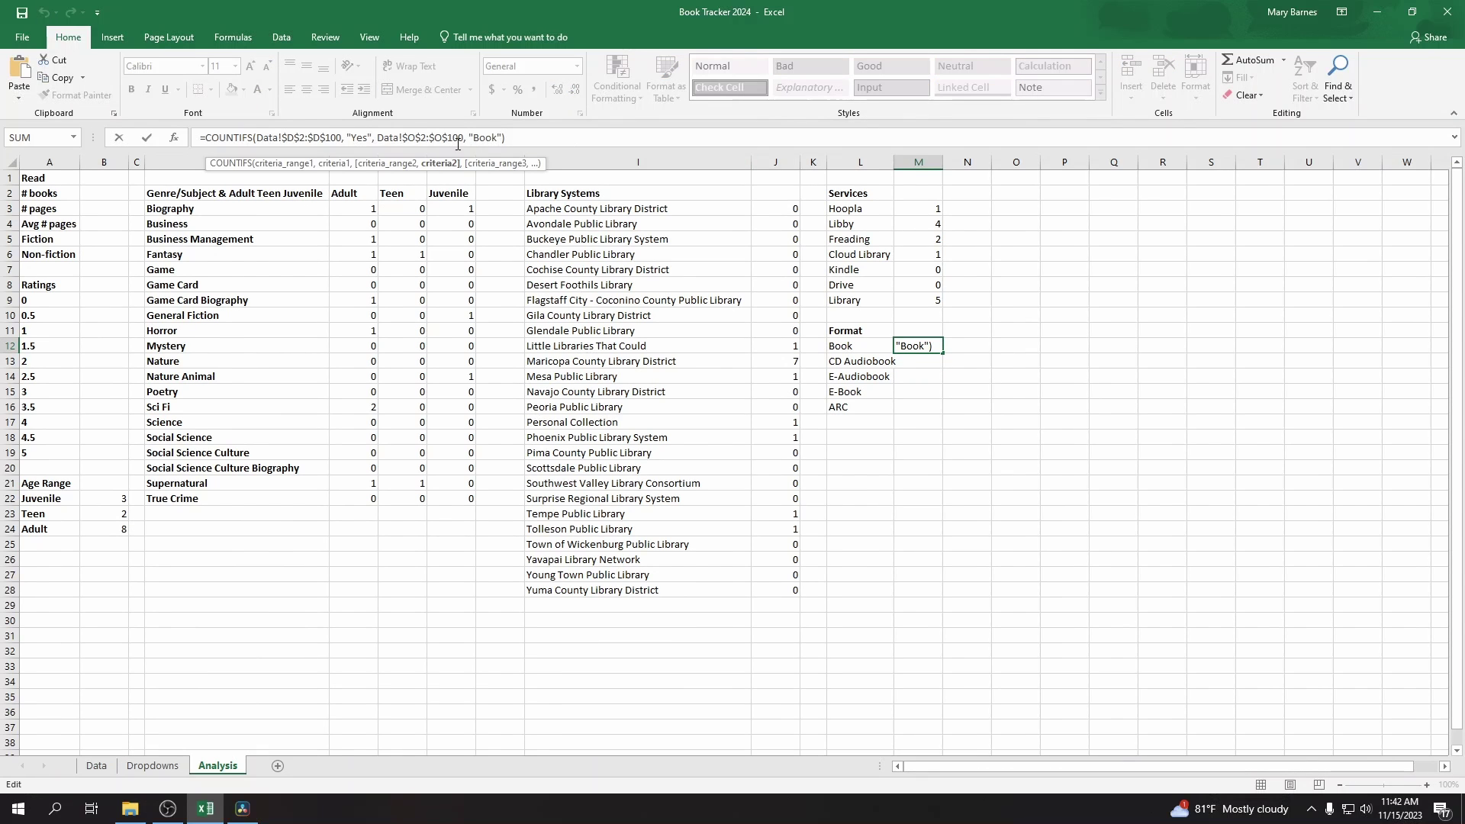
key("BackSpace")
key("BackSpace")
key("BackSpace")
key("BackSpace")
key("BackSpace")
key("BackSpace")
left_click(875, 345)
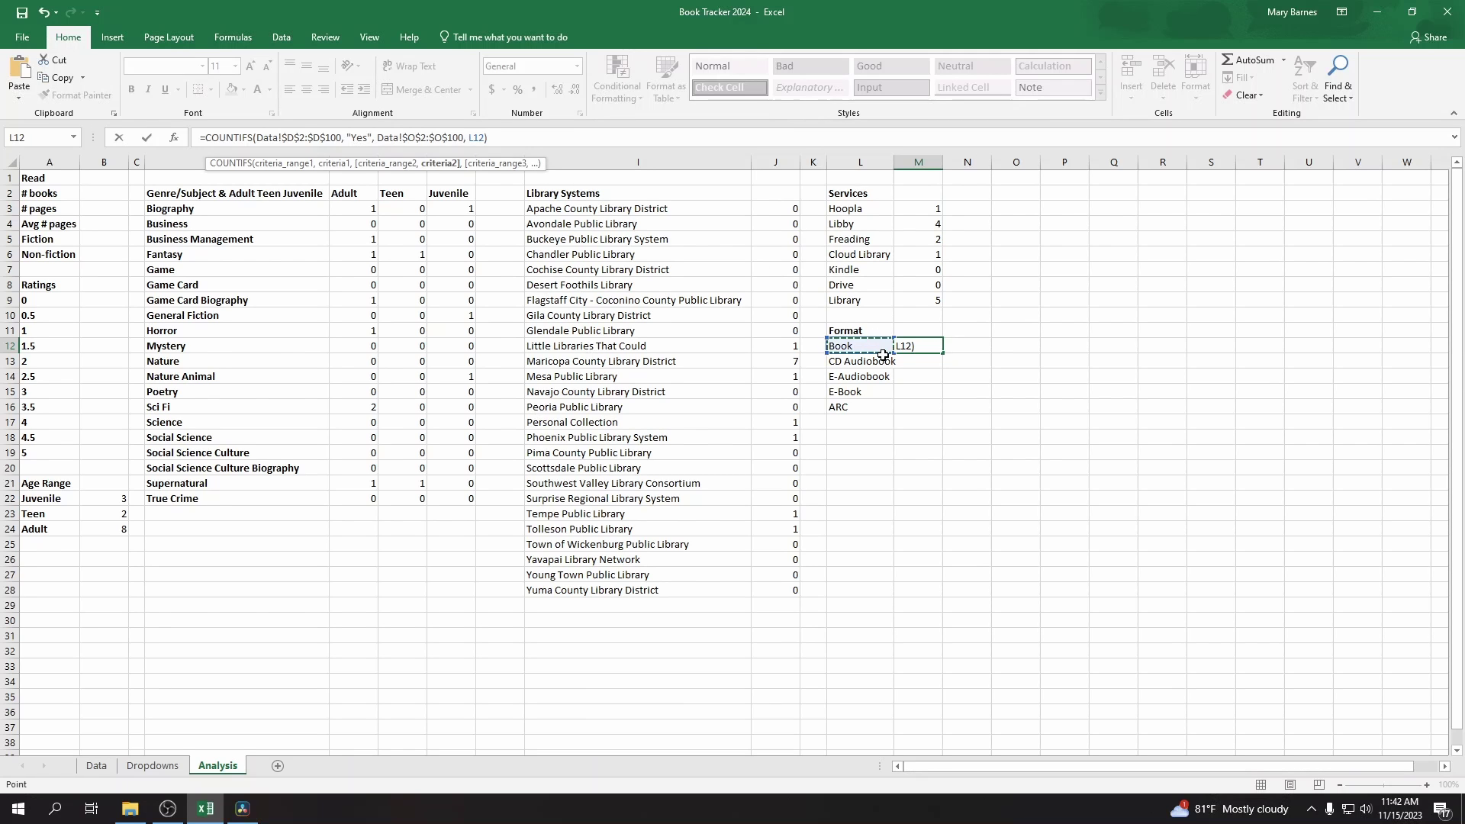
left_click(536, 140)
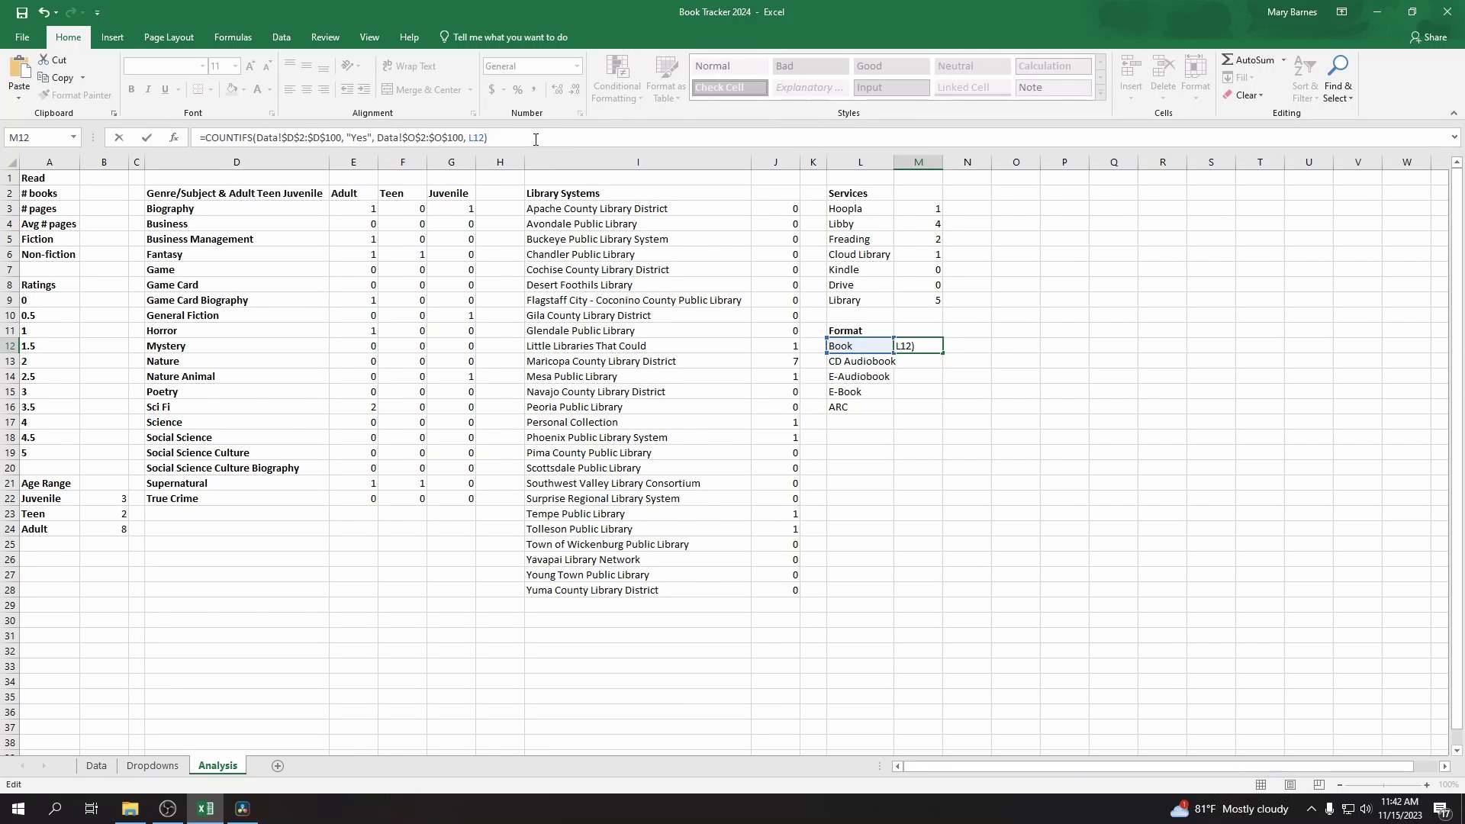
key("Return")
key("Up")
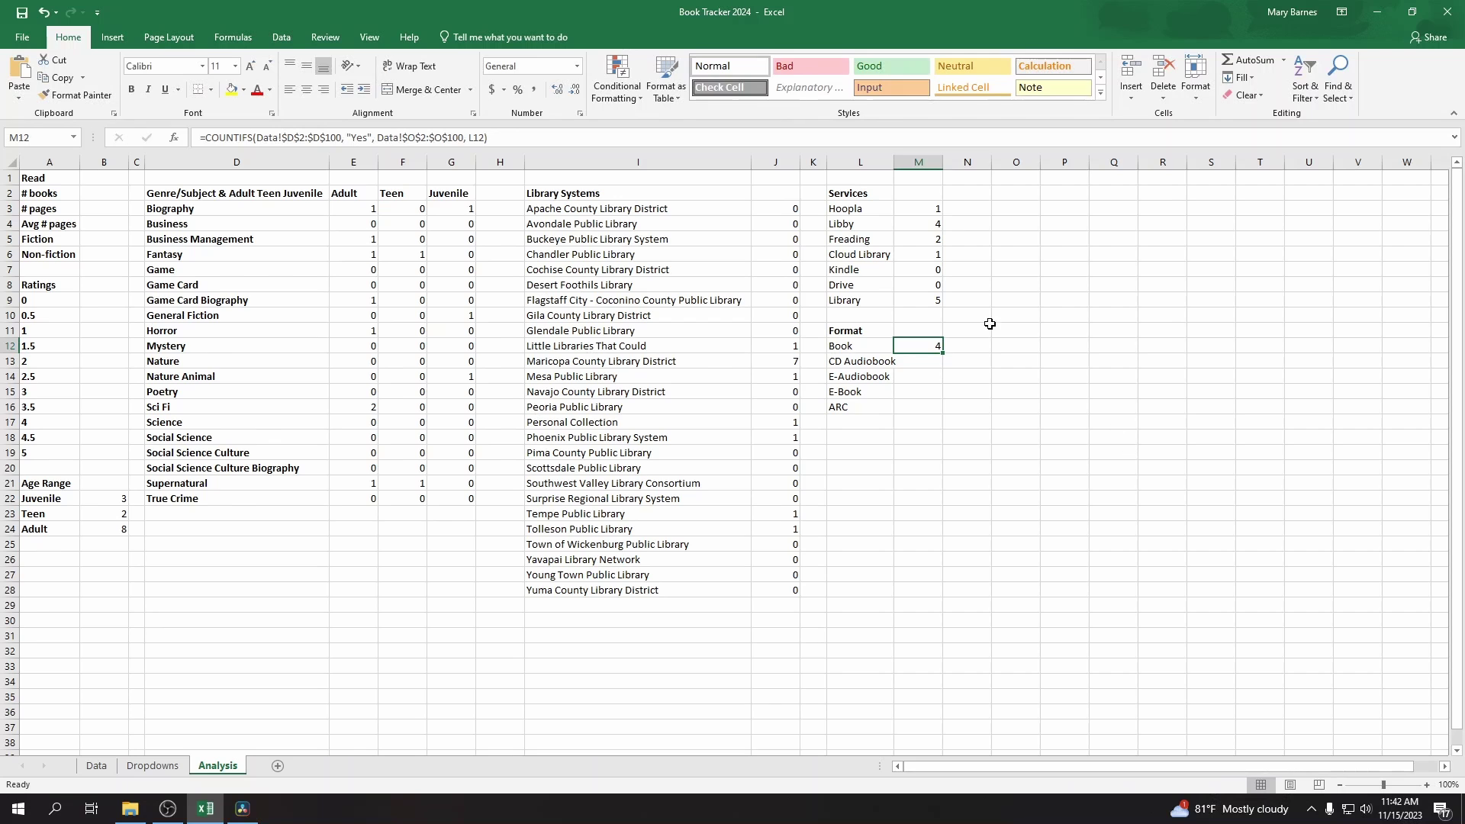
Step: Fill the M12 format count formula down through M16 and save the workbook
left_click_drag(946, 354, 951, 417)
left_click(845, 359)
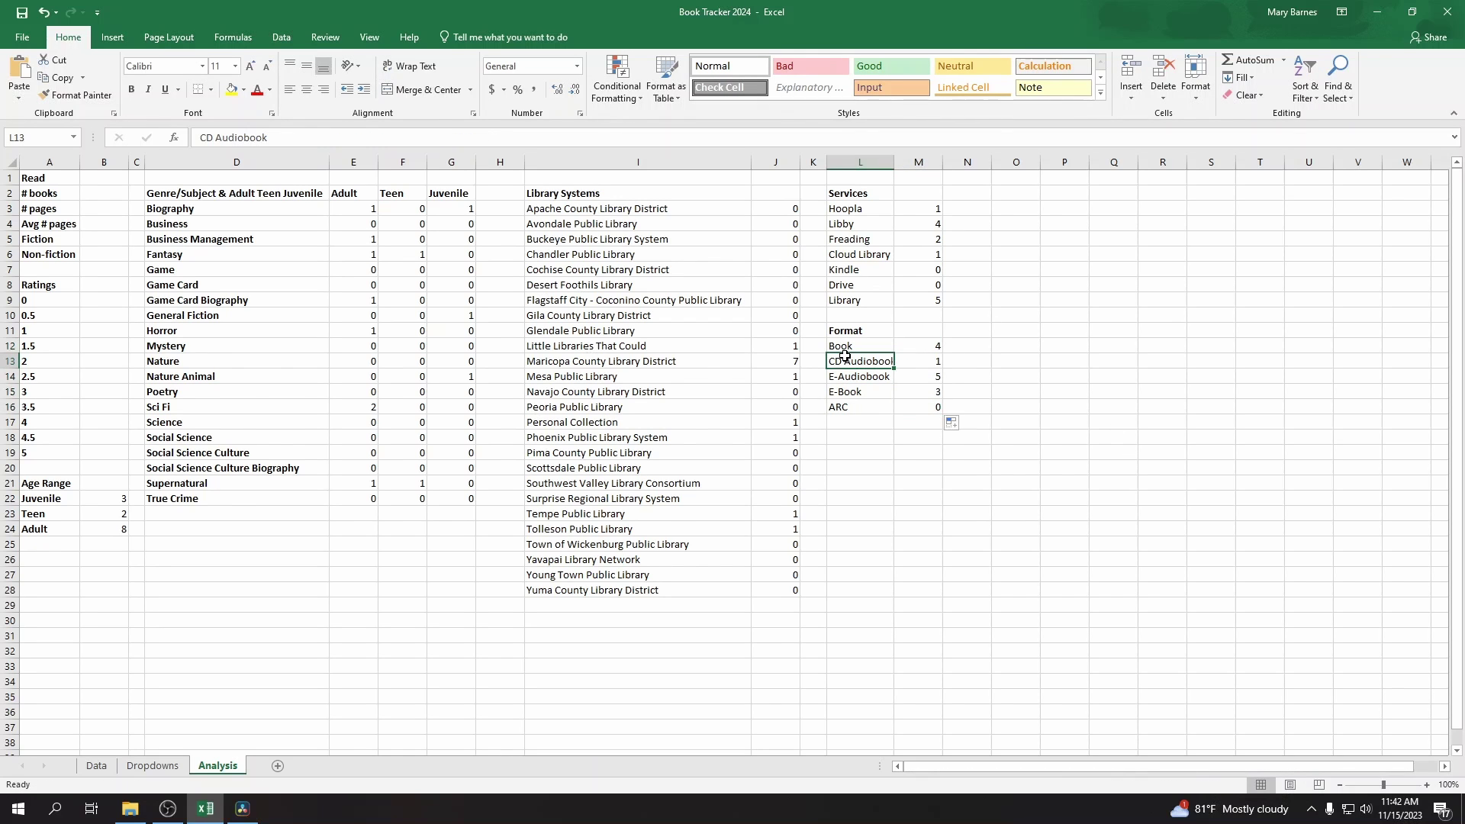
left_click(19, 13)
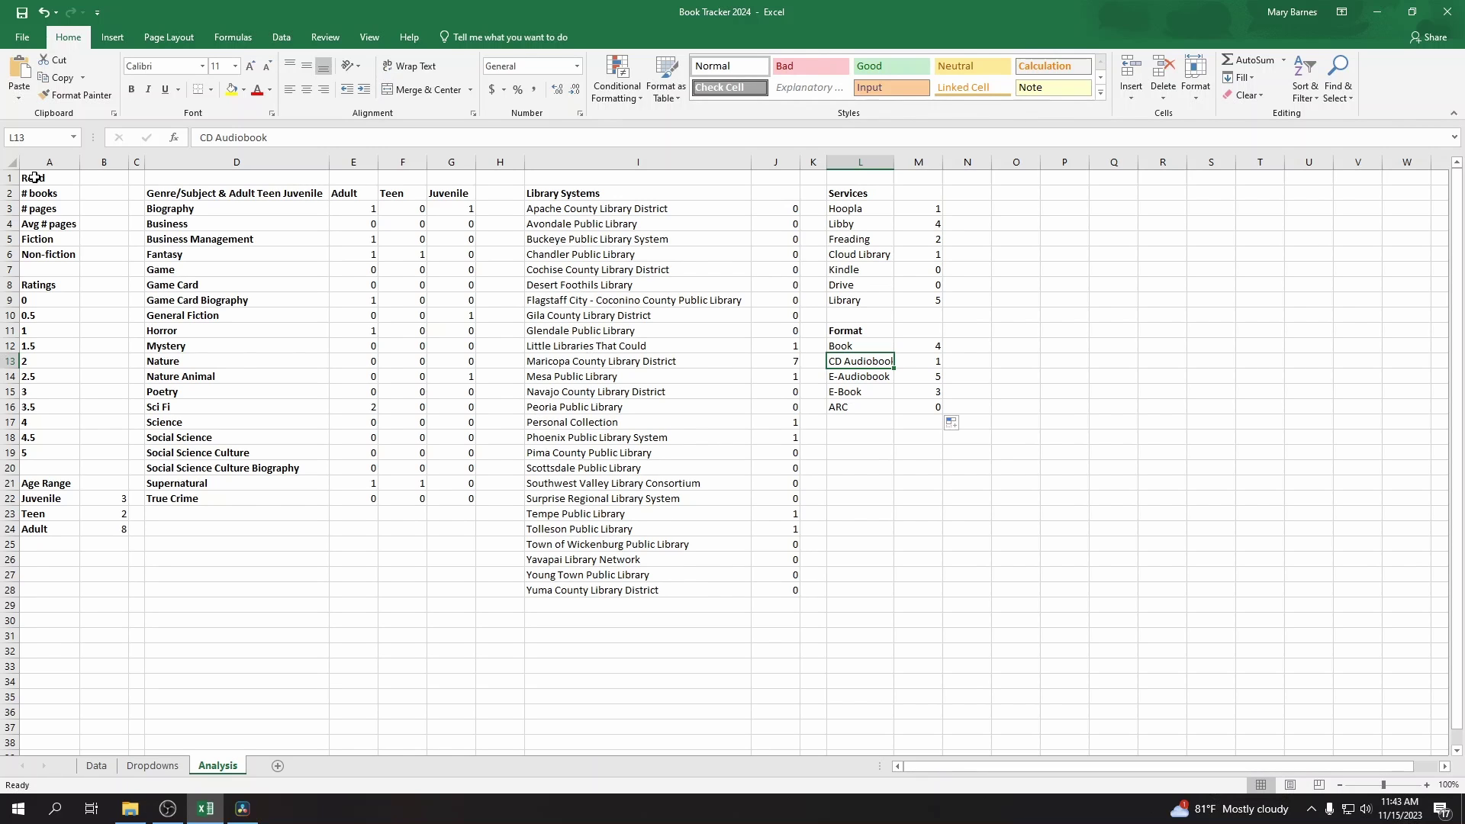
Step: Enter the heading "Days read" in L18, with the labels "Shorest" and "Longest" in the two cells below
left_click(860, 443)
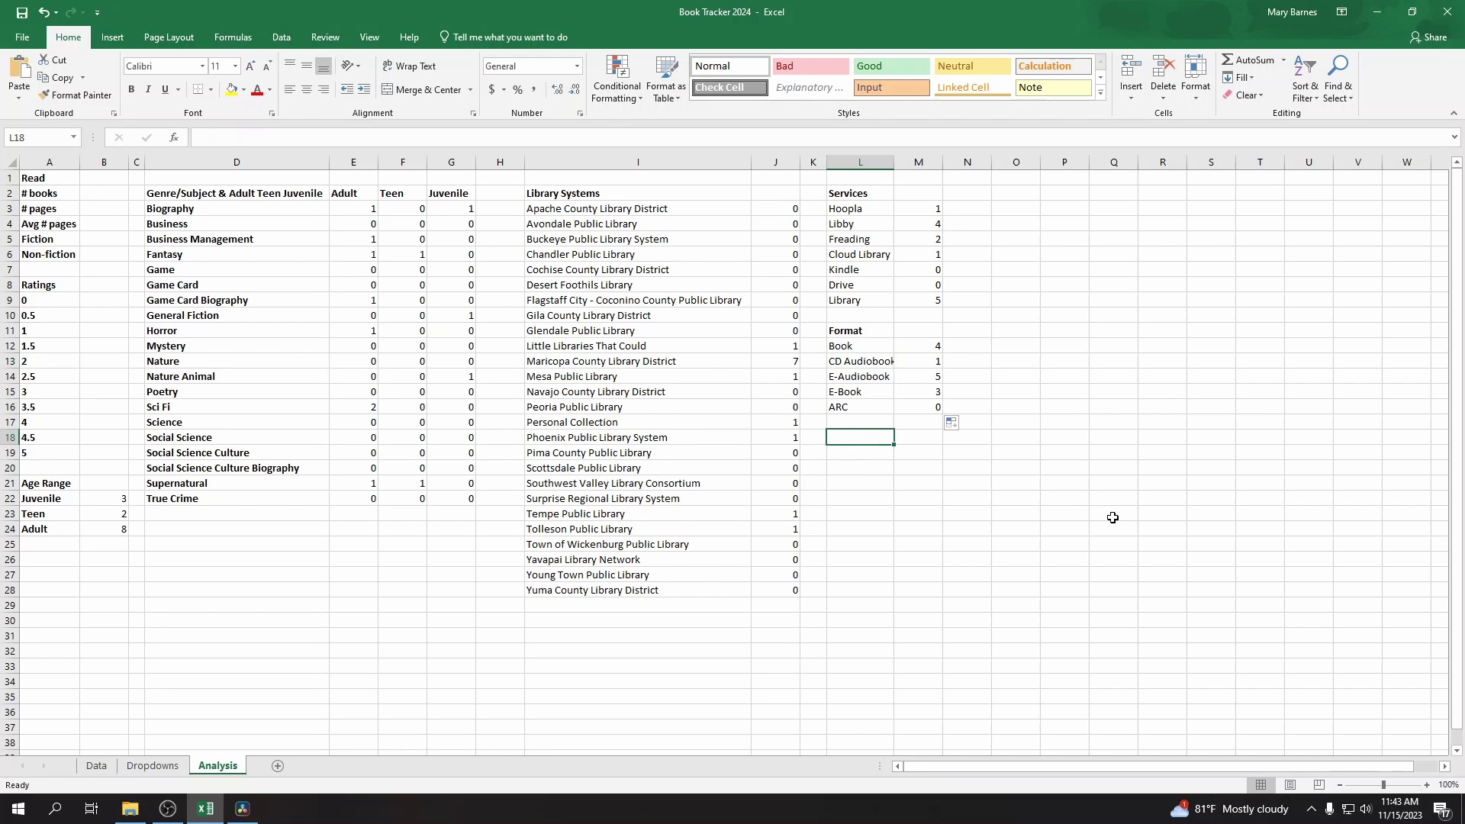
type("Days read")
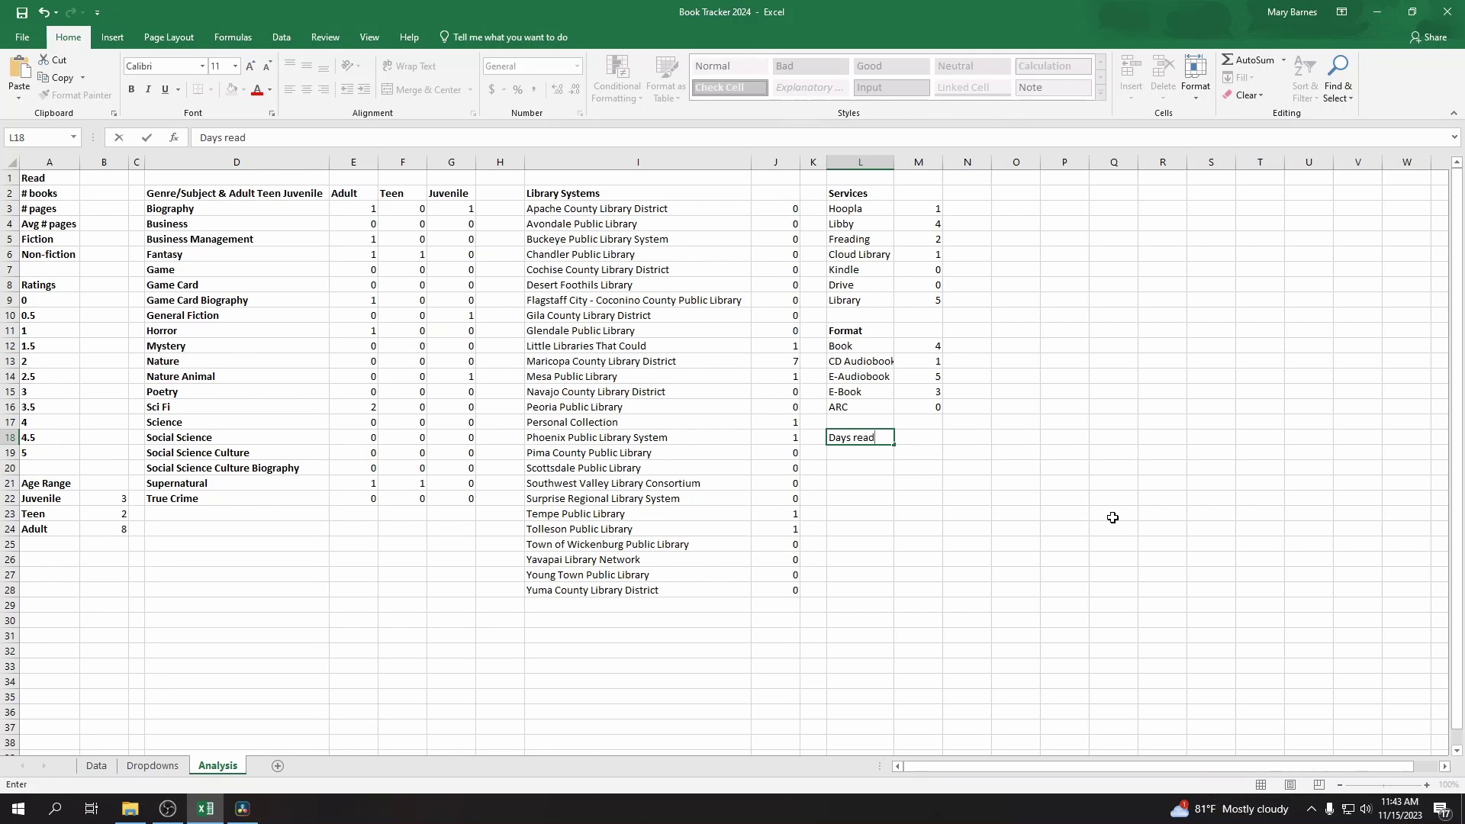
key("Return")
type("Sho")
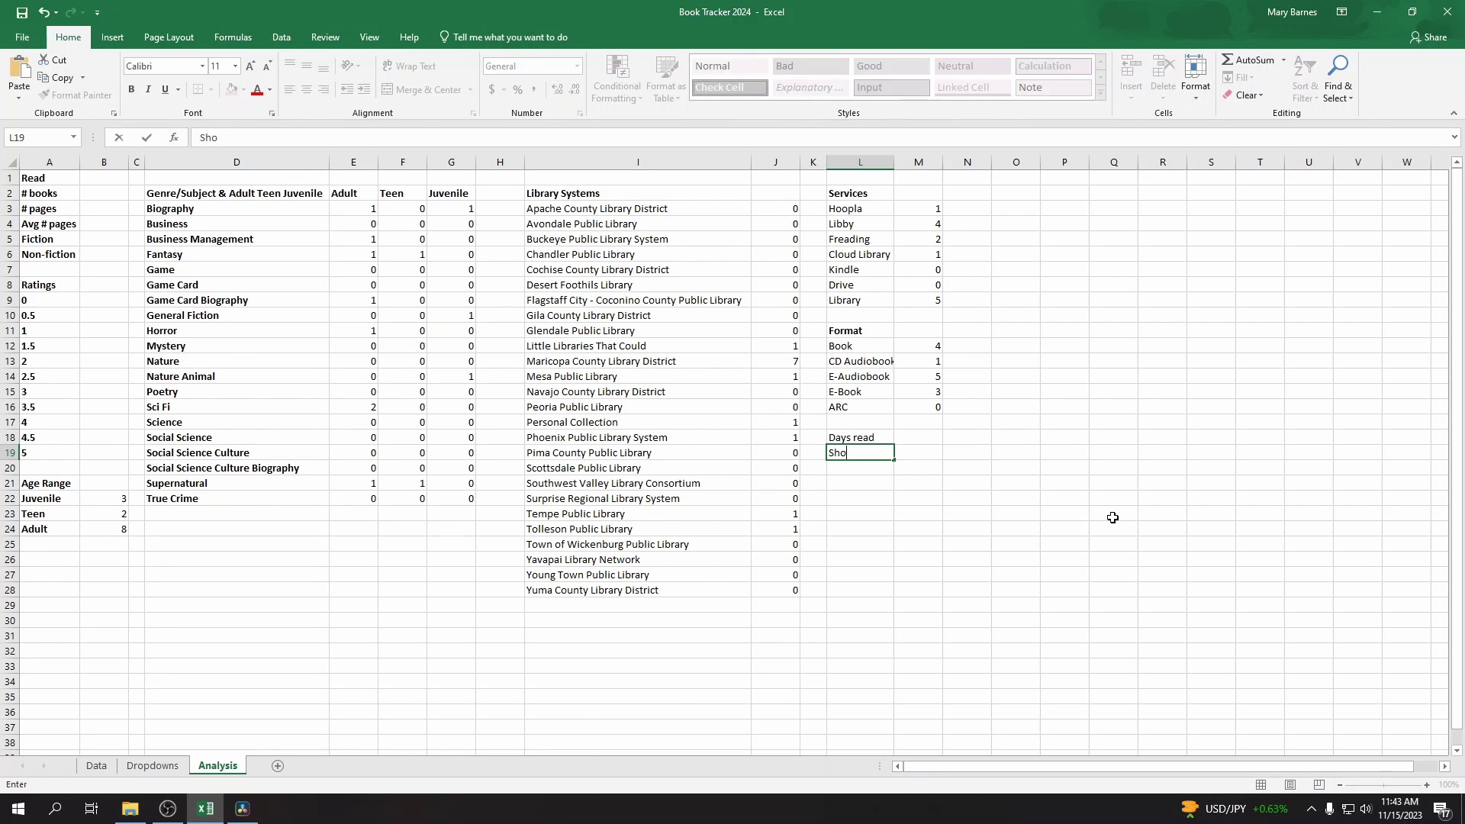
type("rest")
key("Return")
type("Longest")
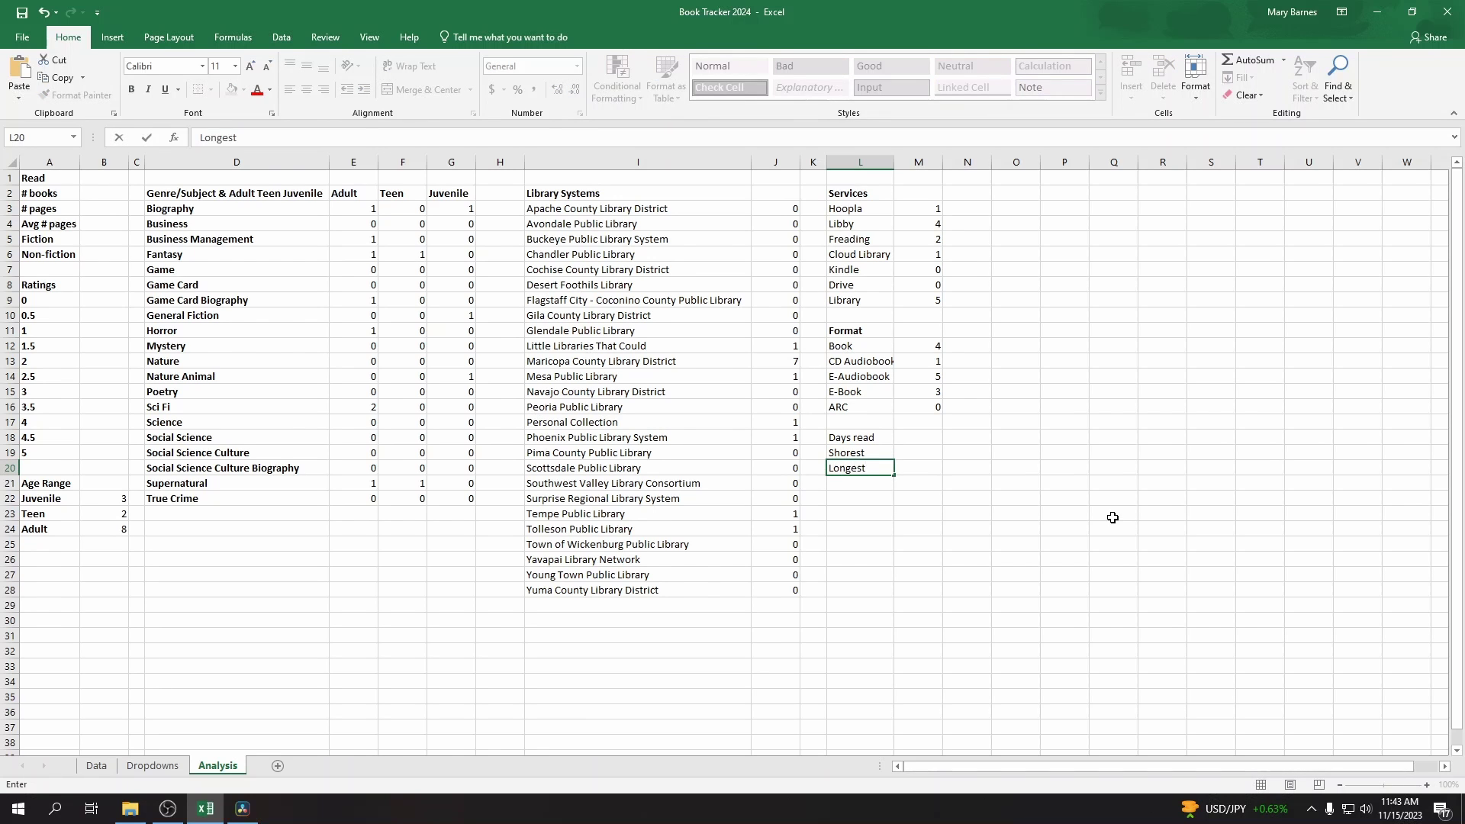
key("Return")
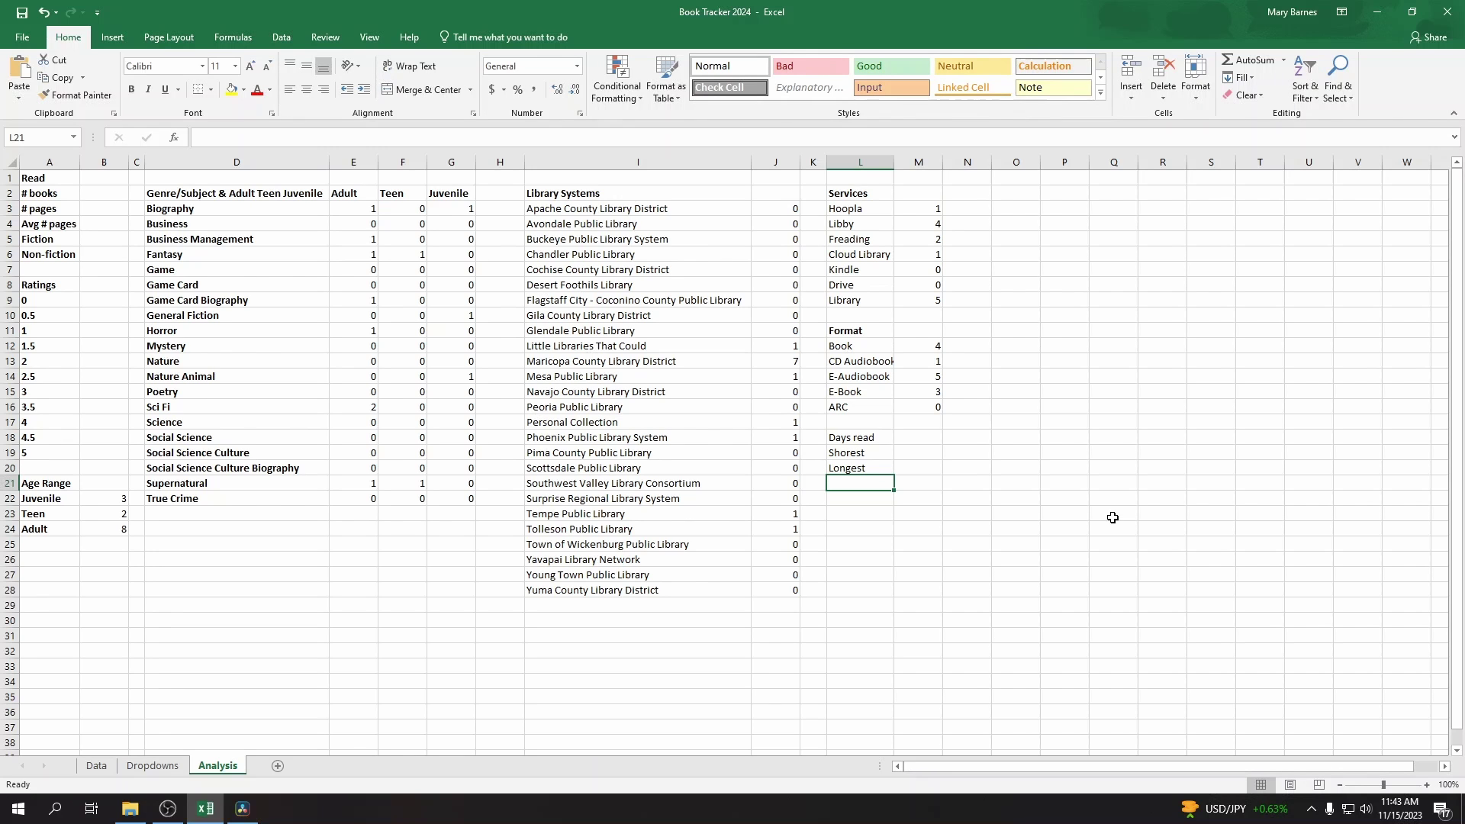
Step: Add the labels "Most often" in L21 and "Average" in L22, correcting the spelling of the latter
type("M")
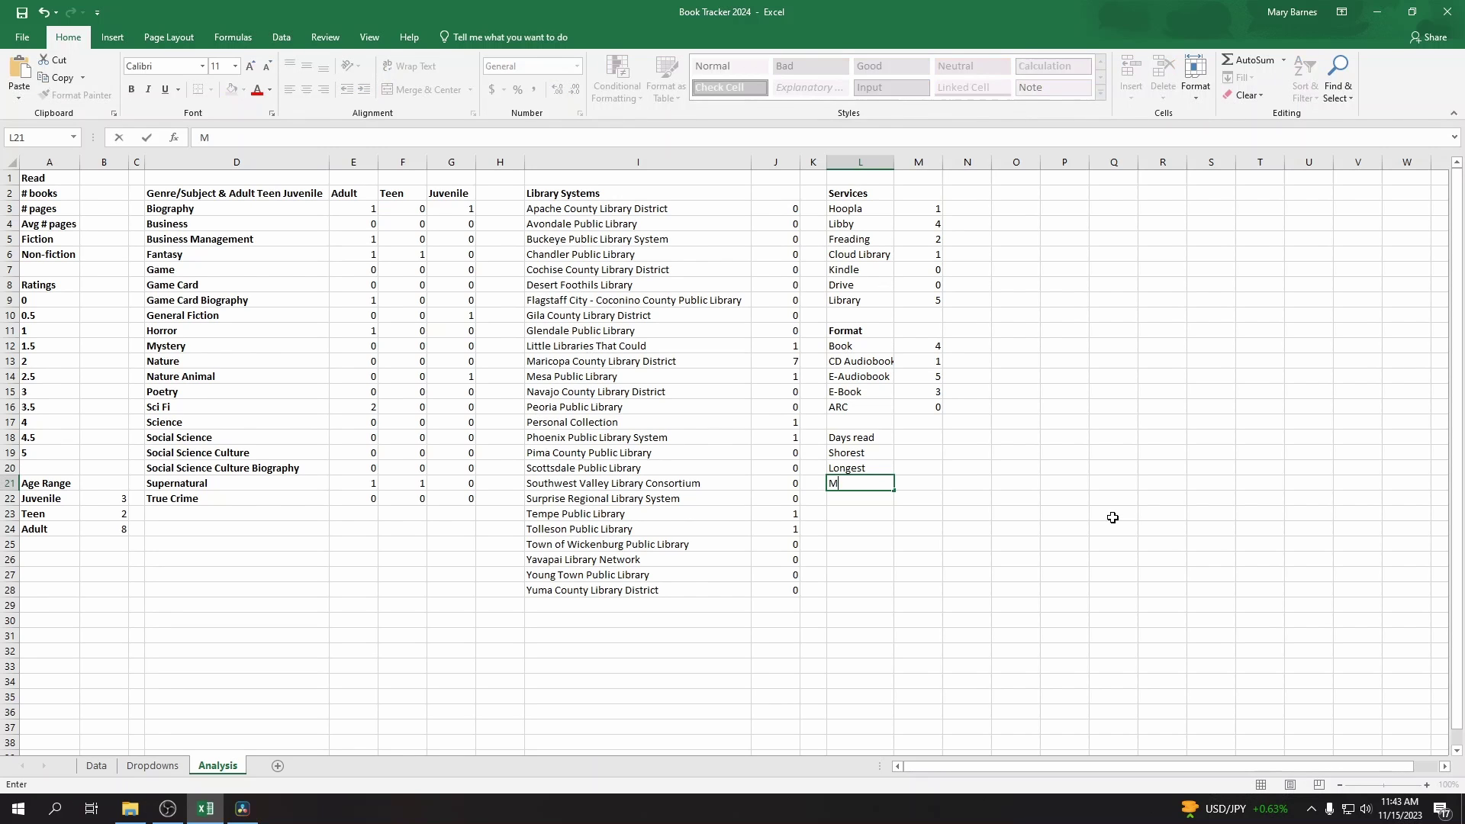
type("ost often")
key("Return")
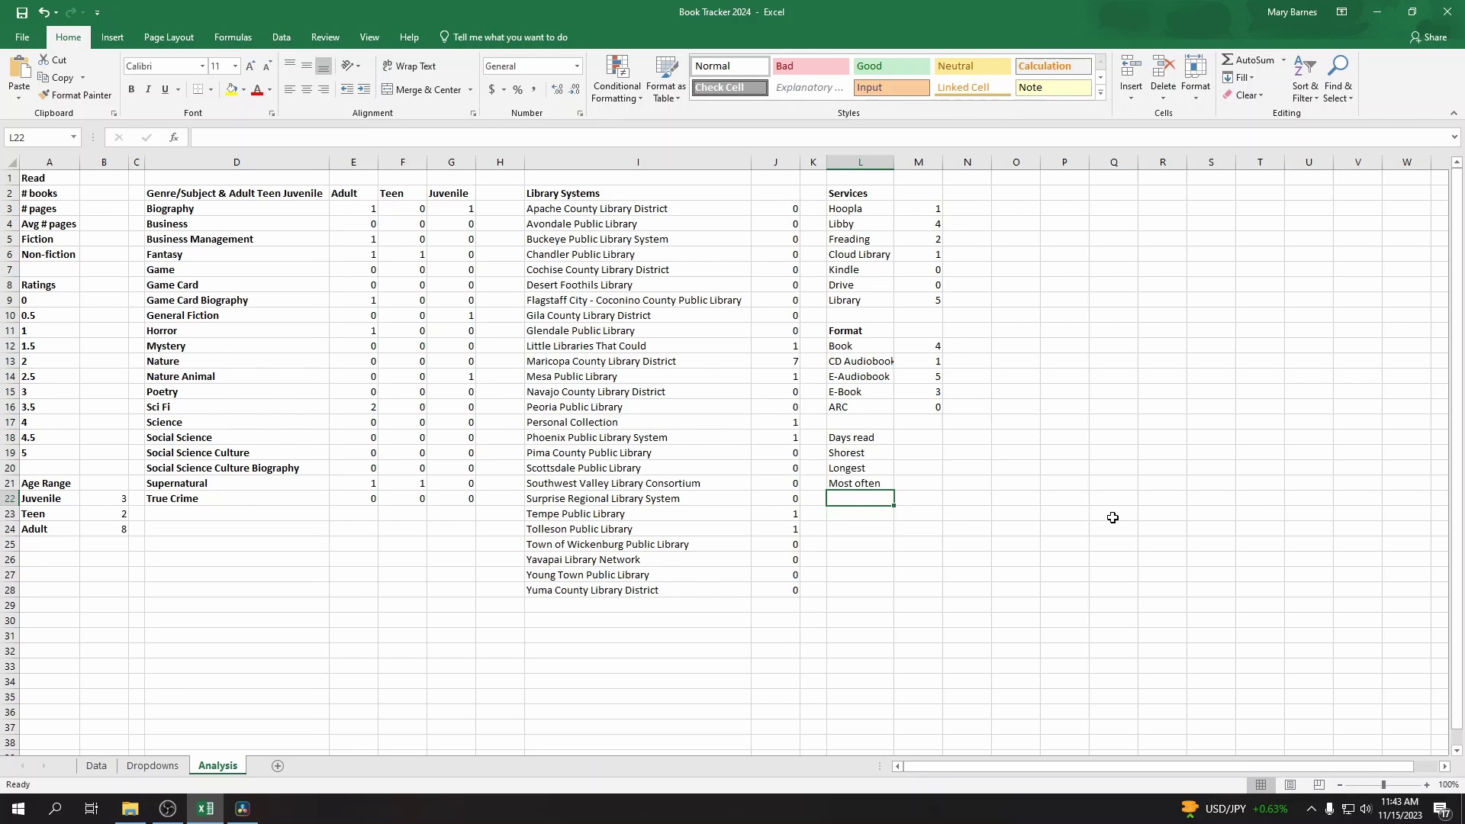
type("Ava")
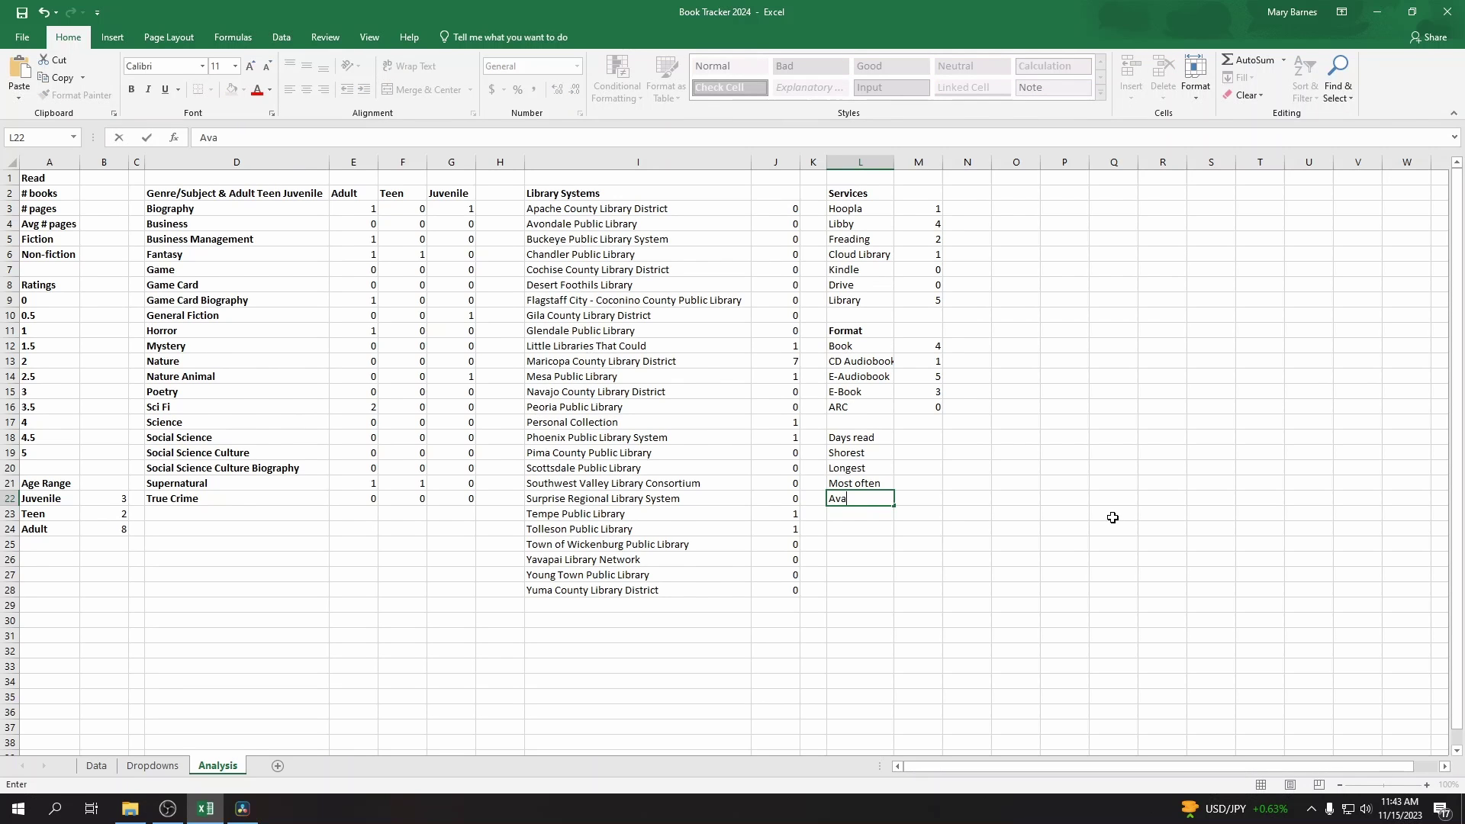
type("erage")
key("ctrl+Return")
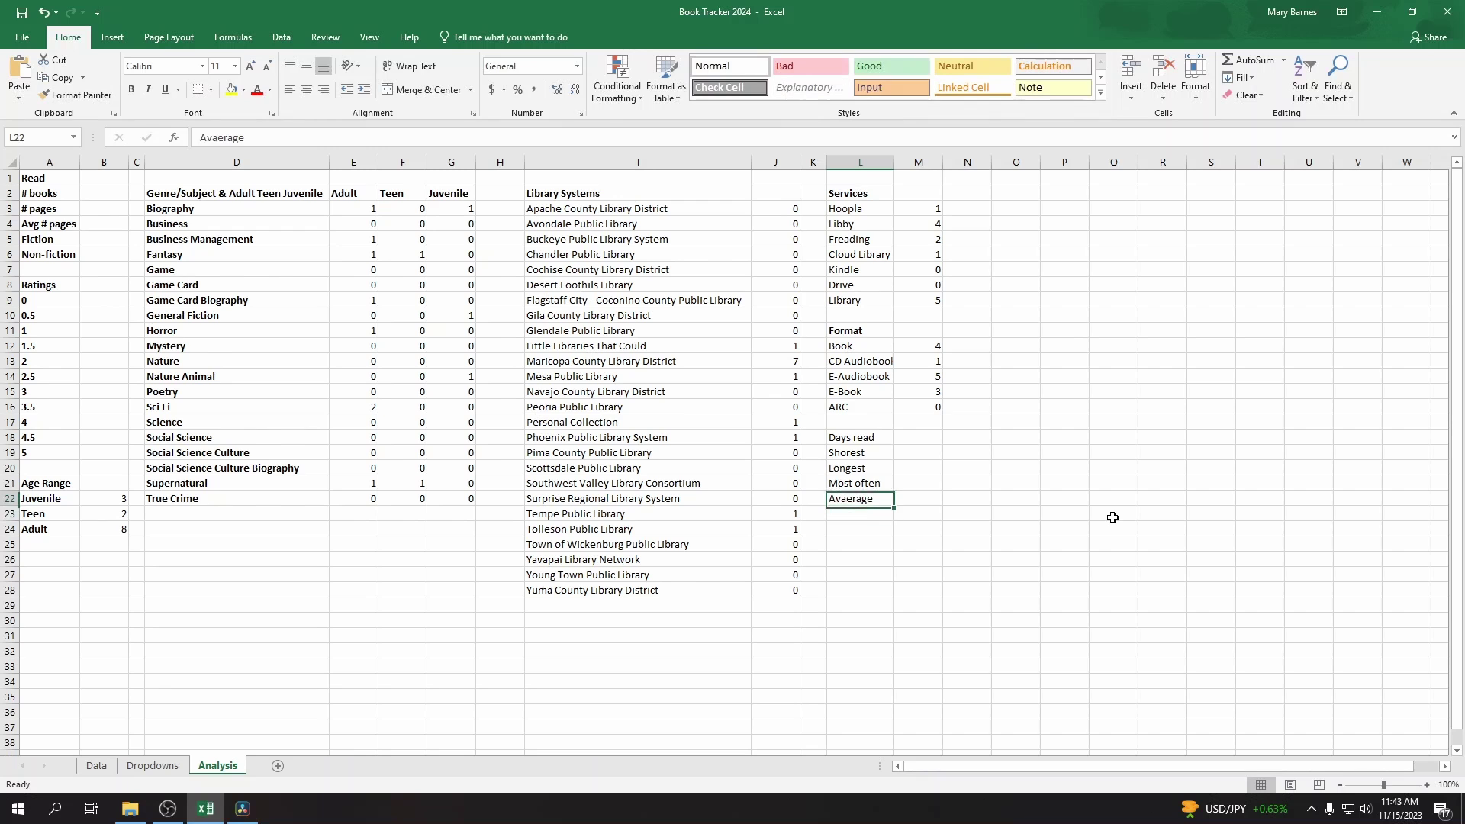
left_click(224, 137)
key("BackSpace")
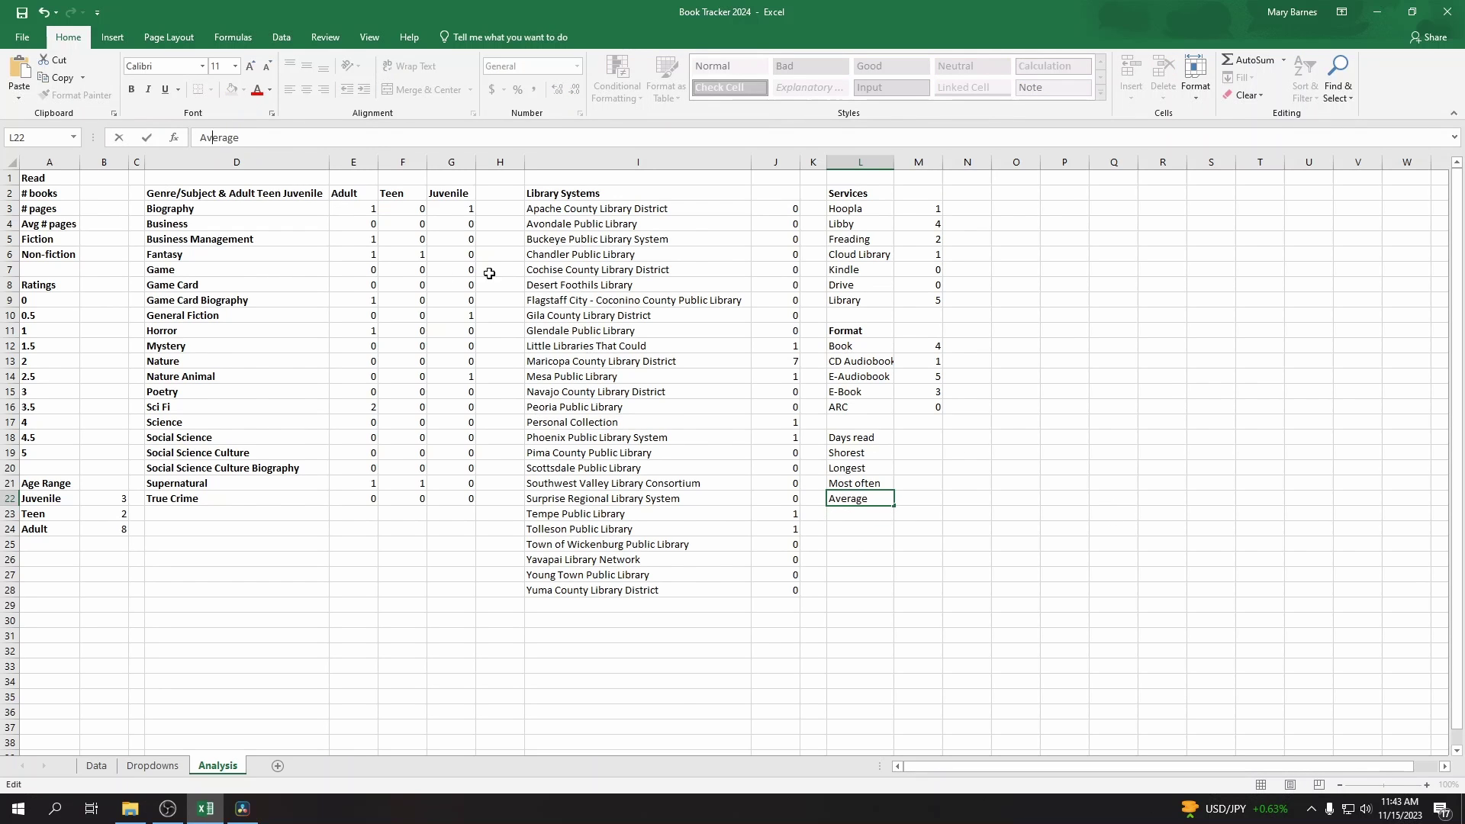
key("ctrl+Return")
Step: Make the Days read heading and its four labels in L18:L22 bold
key("Up")
key("Up")
key("Up")
key("Up")
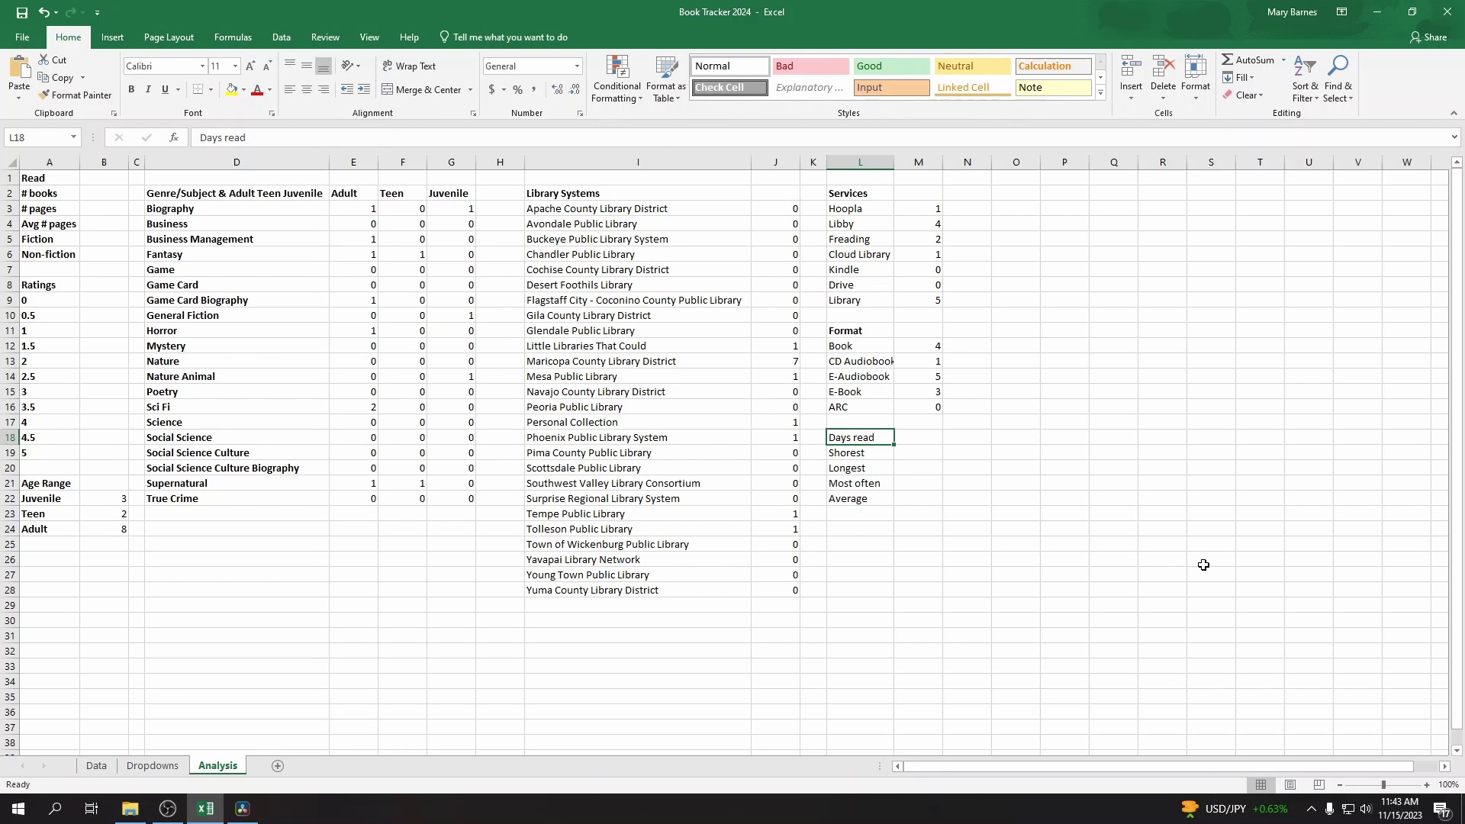
key("shift+Down")
key("shift+Down")
key("shift+Down")
key("shift+Down")
key("ctrl+b")
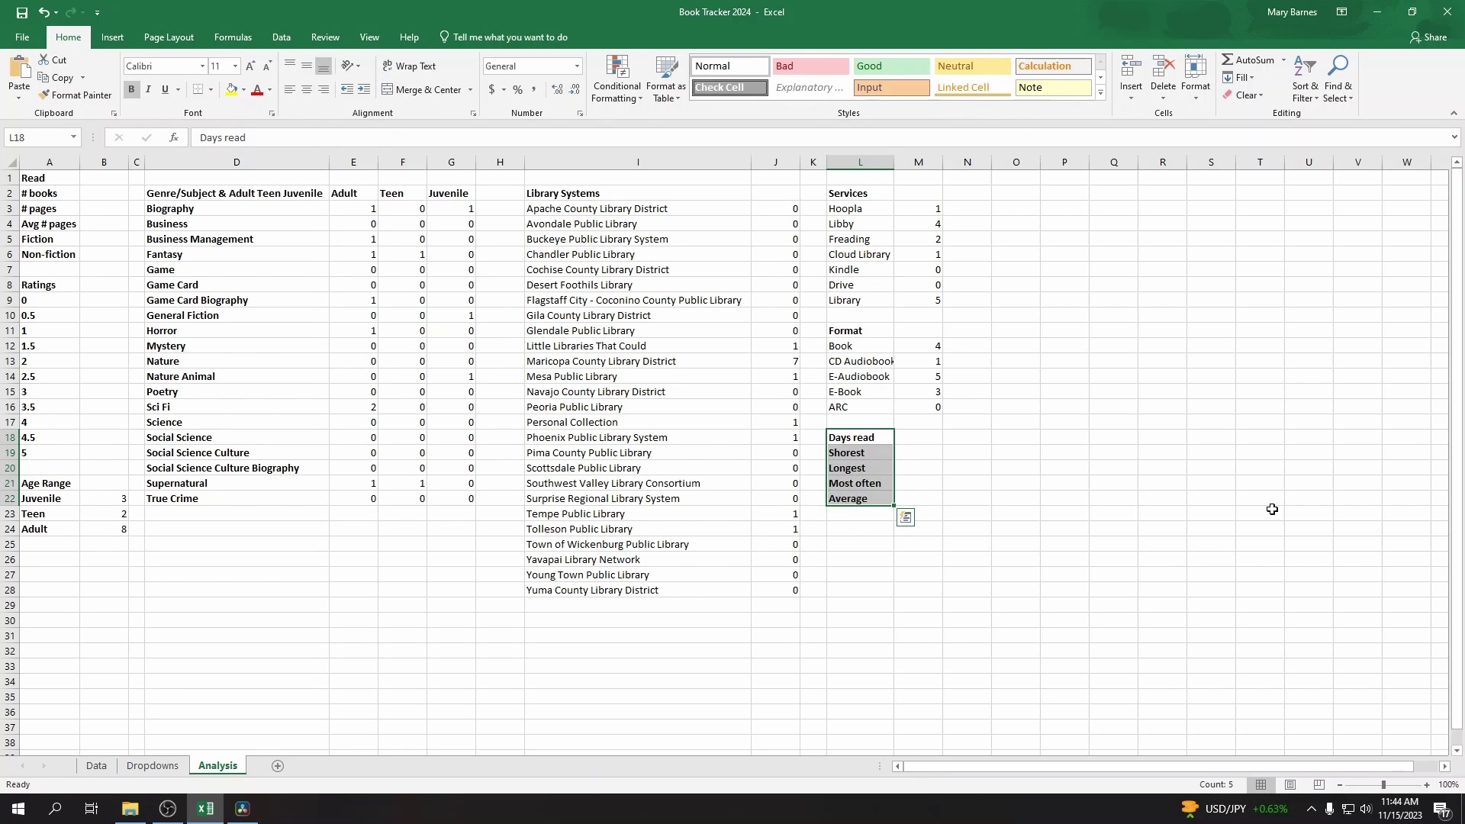
Step: Make the format labels in L12:L16 and the service labels in L3:L9 bold
left_click(883, 406)
left_click(875, 356, "shift")
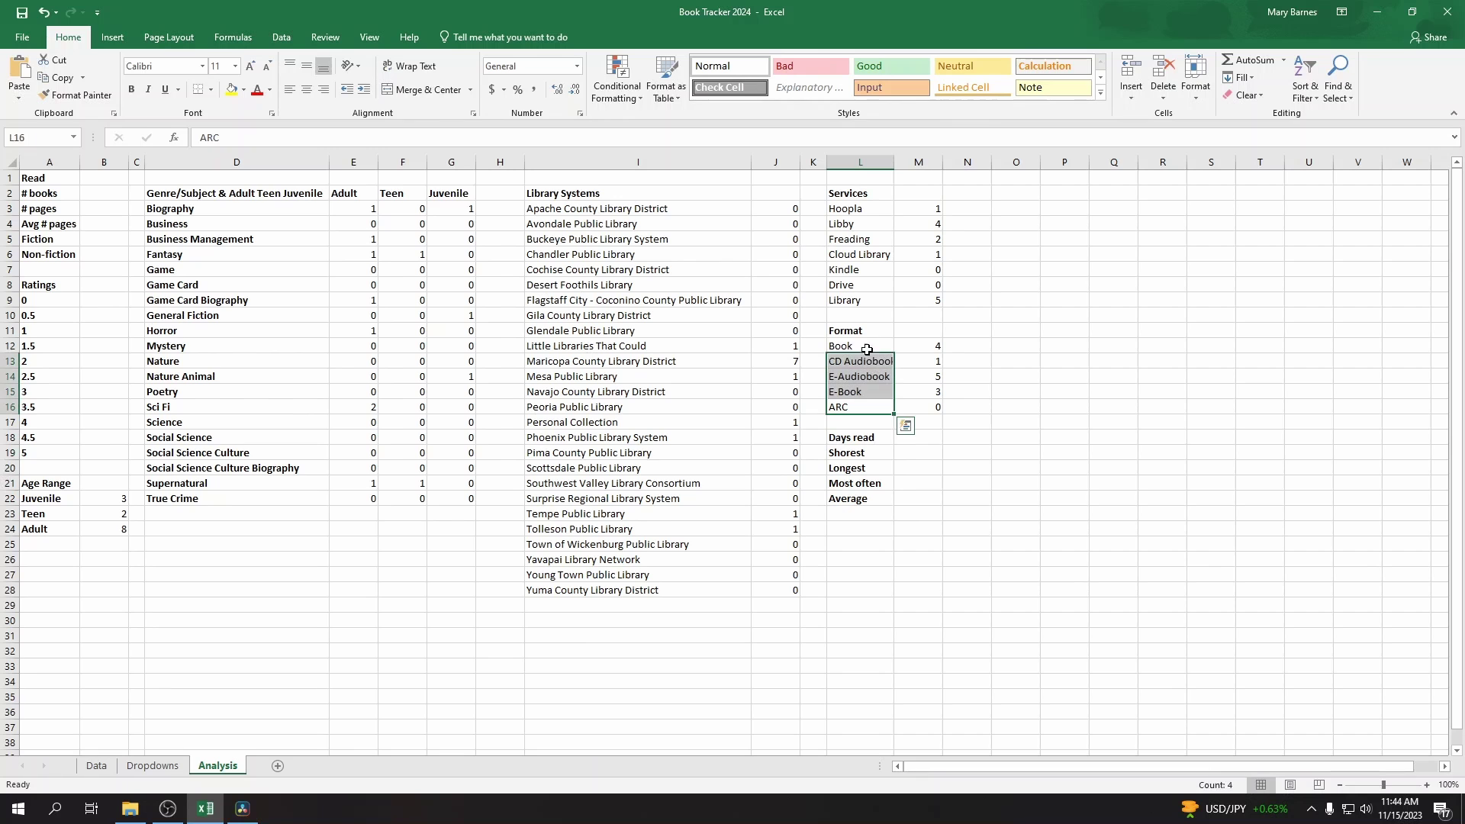
left_click(866, 345, "shift")
key("ctrl+b")
left_click(861, 298)
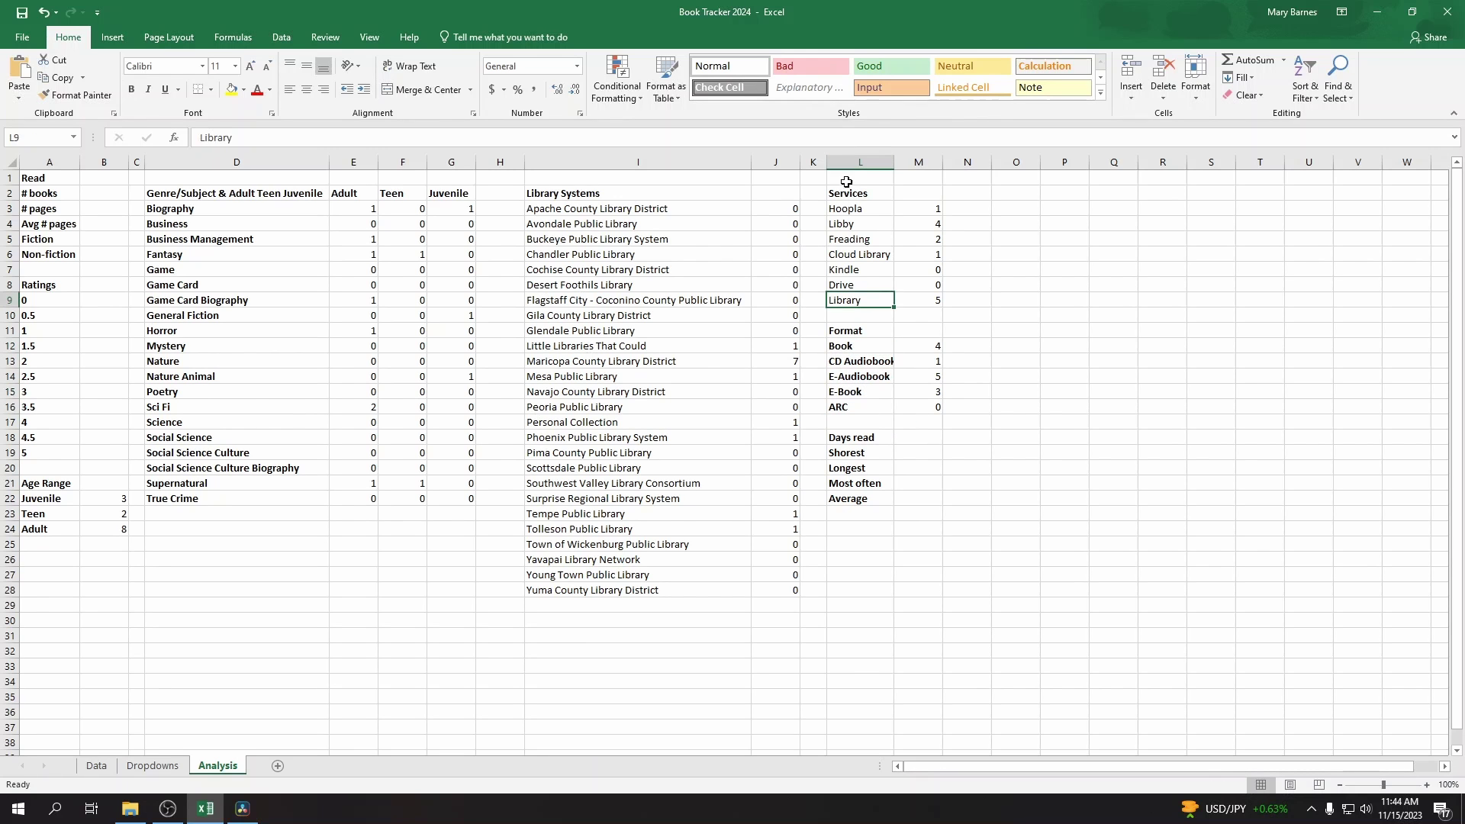
left_click(847, 208, "shift")
key("ctrl+b")
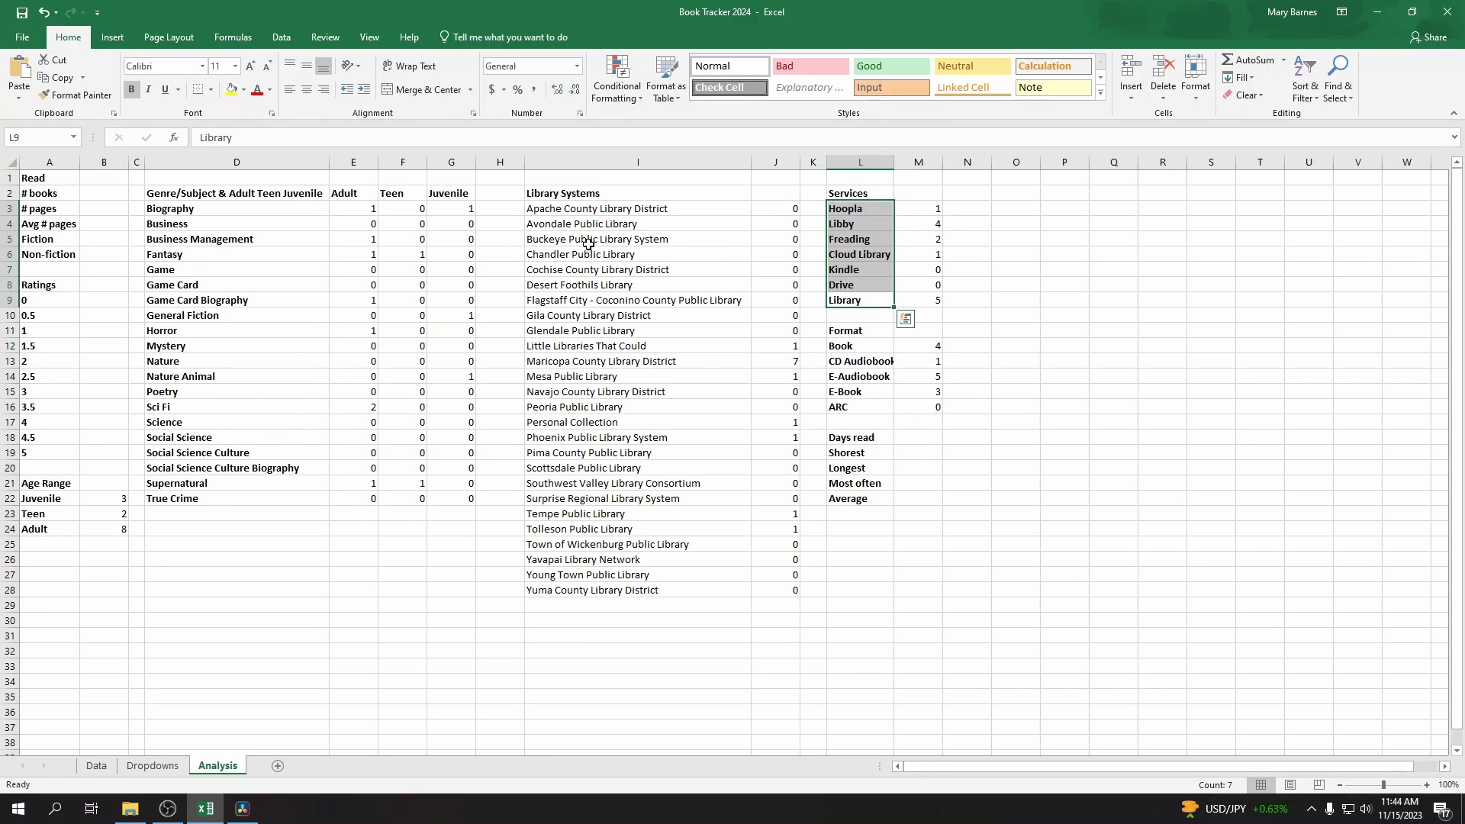
Step: Make the library system names in I3:I28 bold
left_click(590, 213)
left_click(607, 589, "shift")
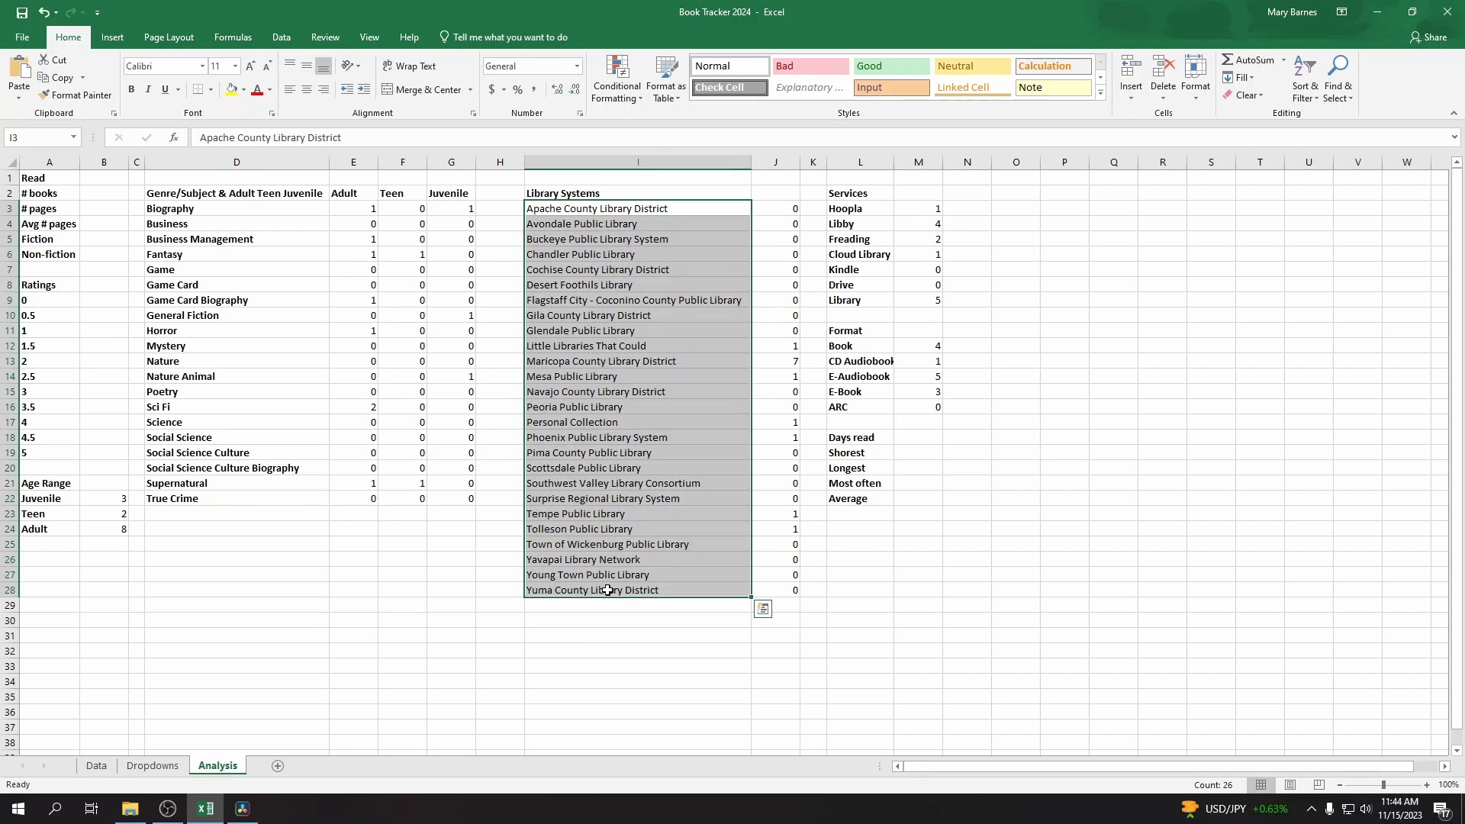
key("ctrl+b")
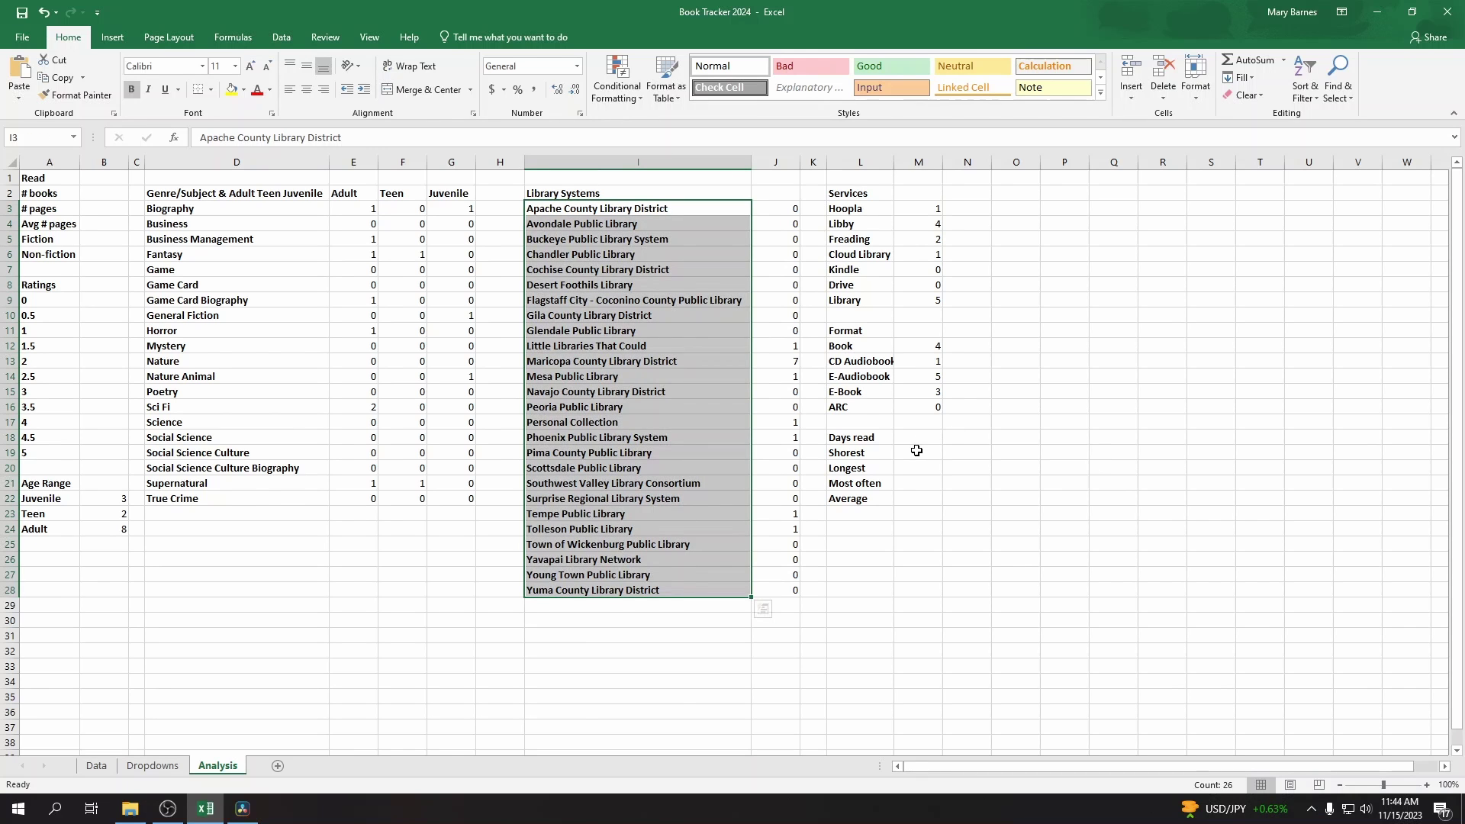
Step: Begin a MIN formula in M19 for the shortest reading time, with its range starting at L2 in the Data sheet's Days Read column
left_click(919, 453)
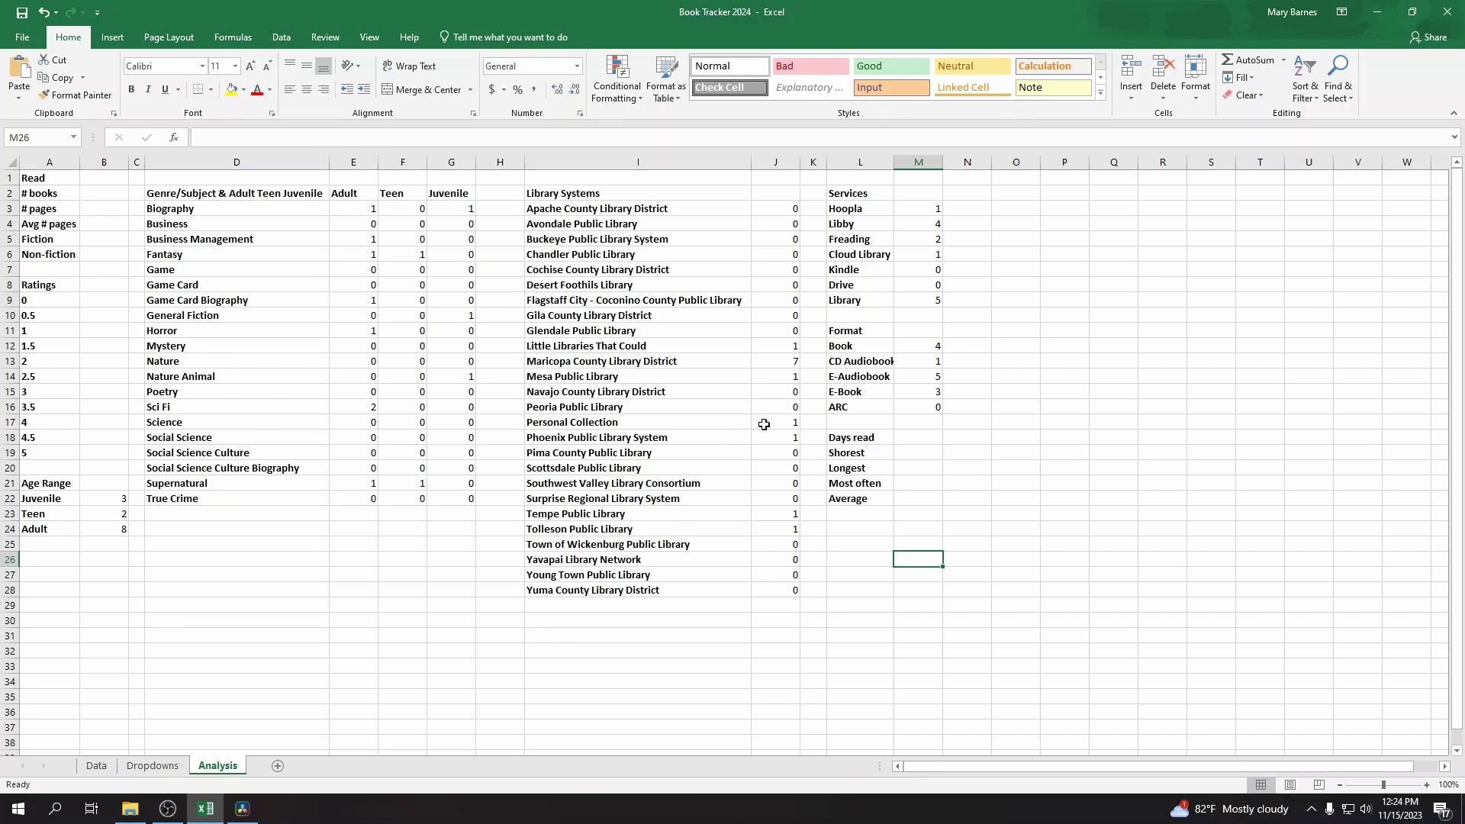
left_click(912, 456)
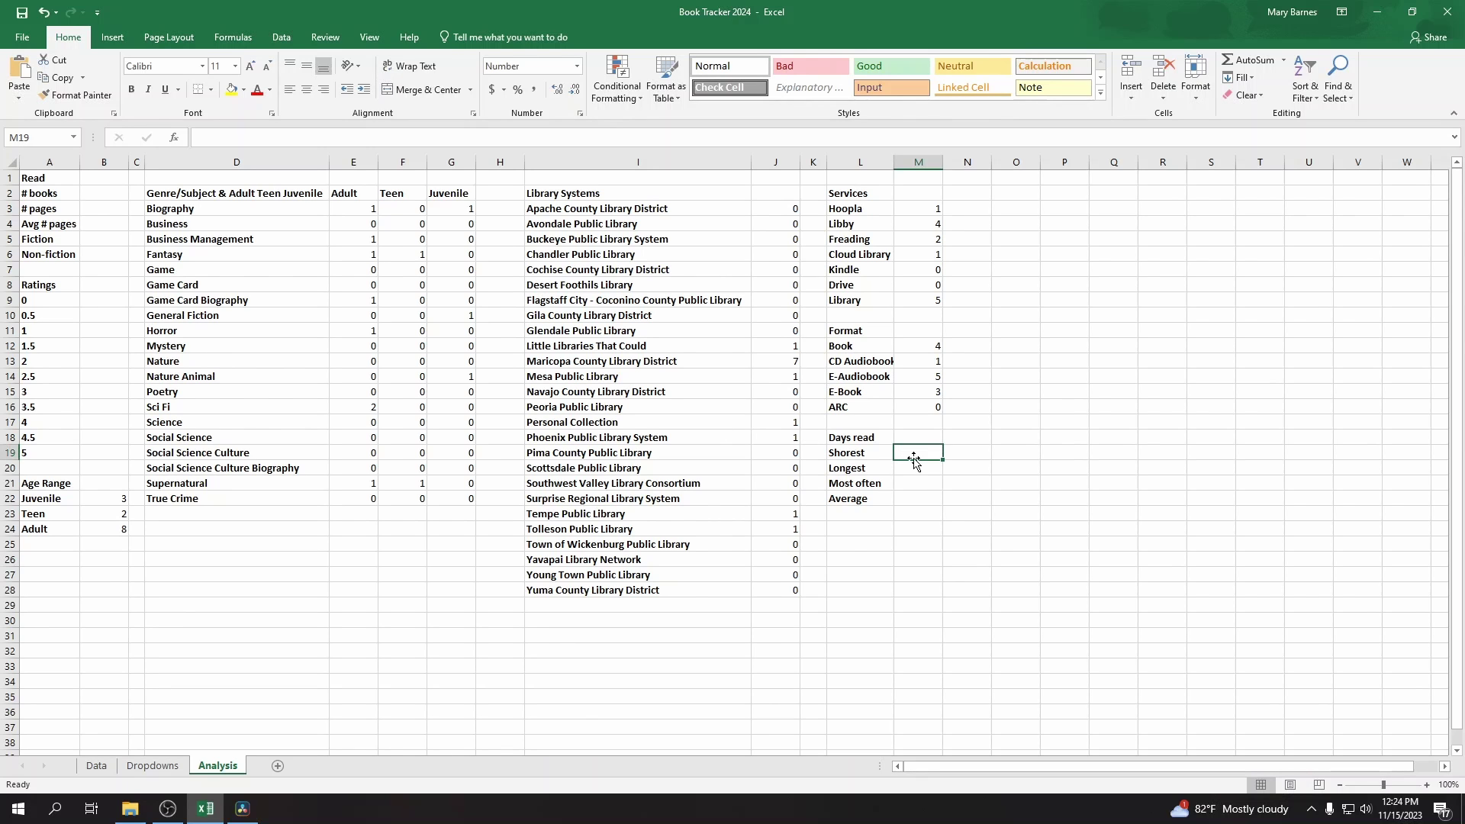
type("=")
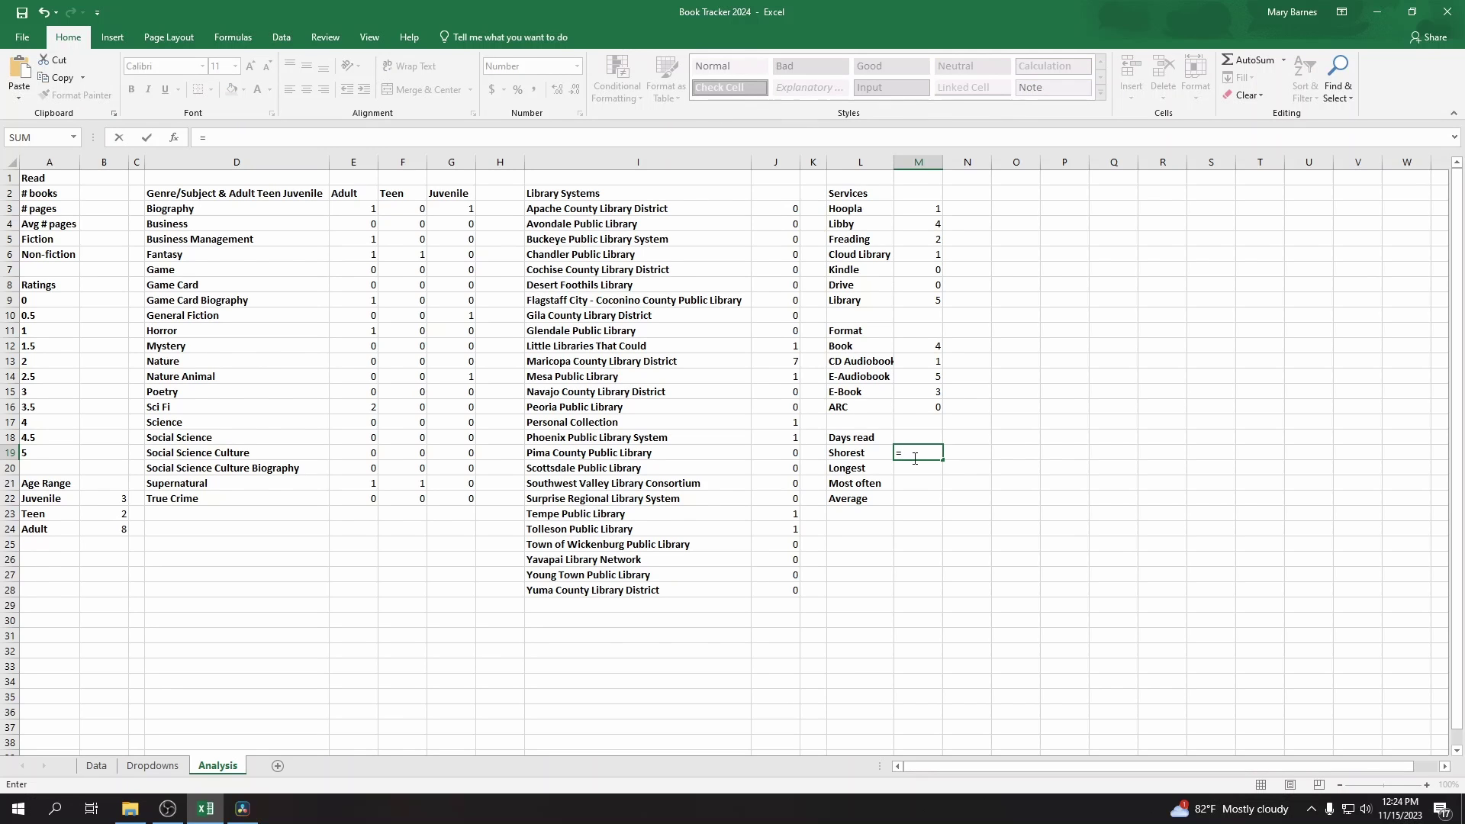
type("Min")
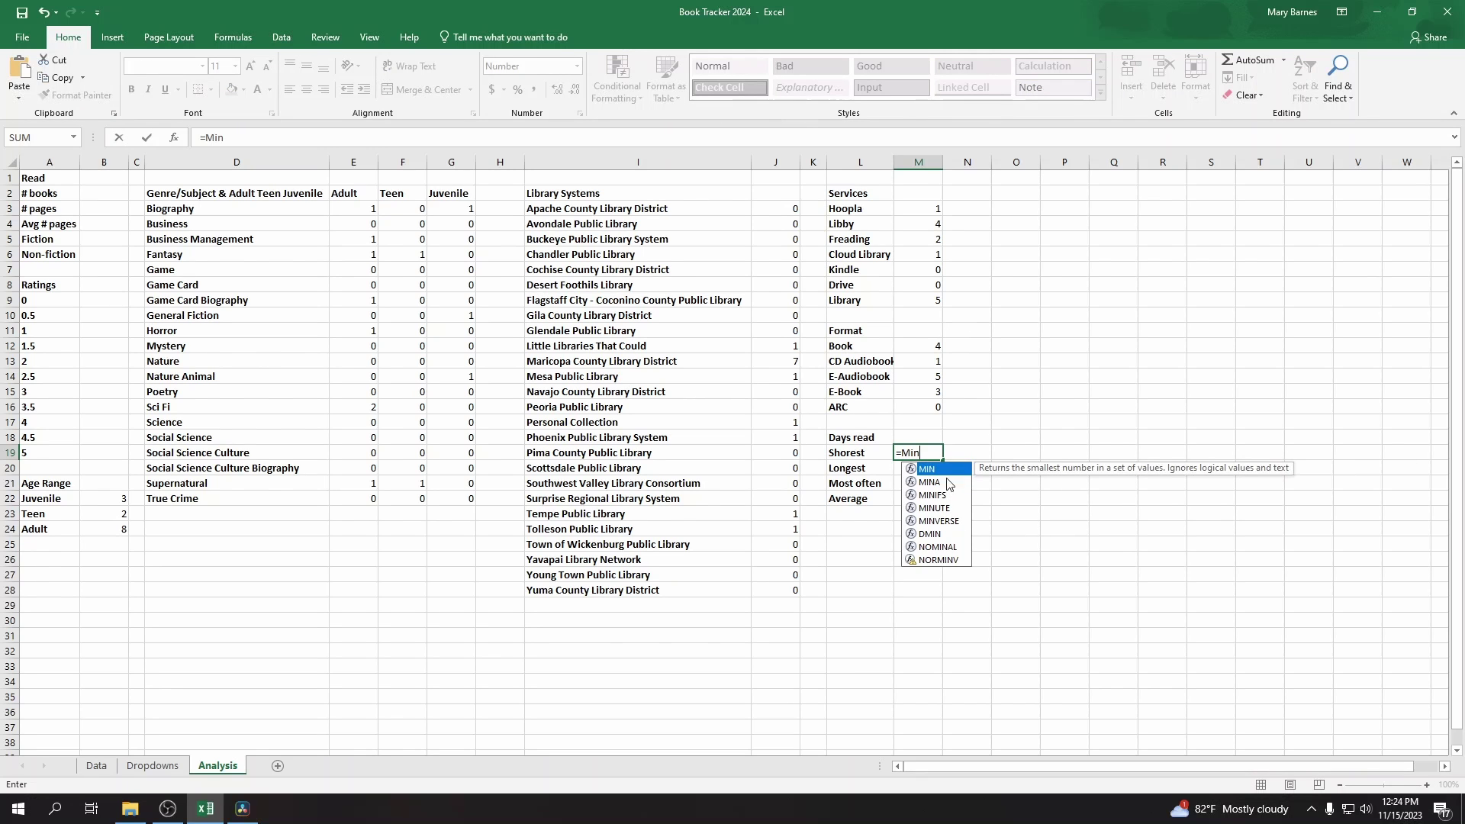
double_click(926, 468)
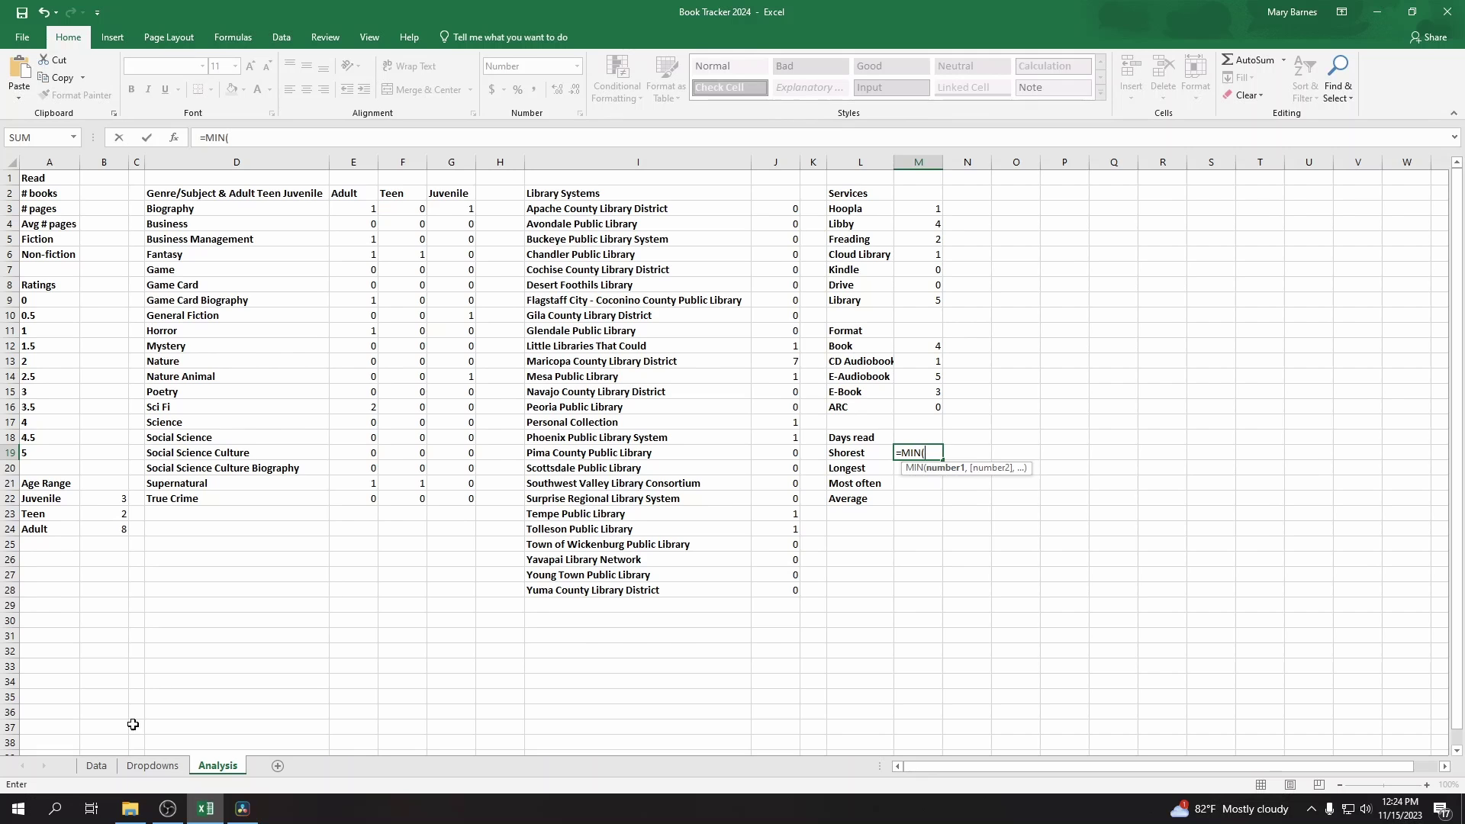
left_click(96, 765)
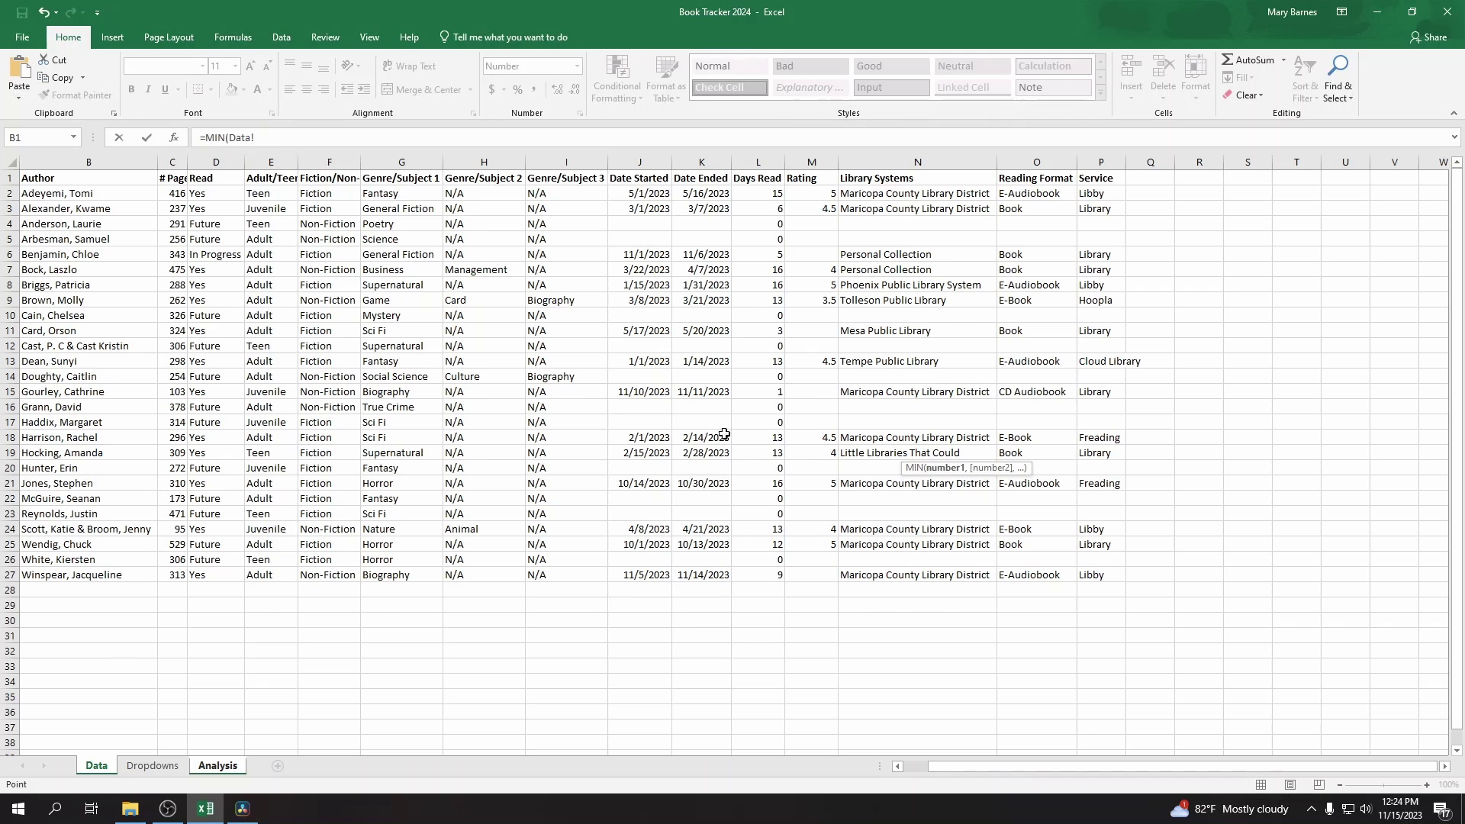
left_click(769, 196)
left_click(292, 138)
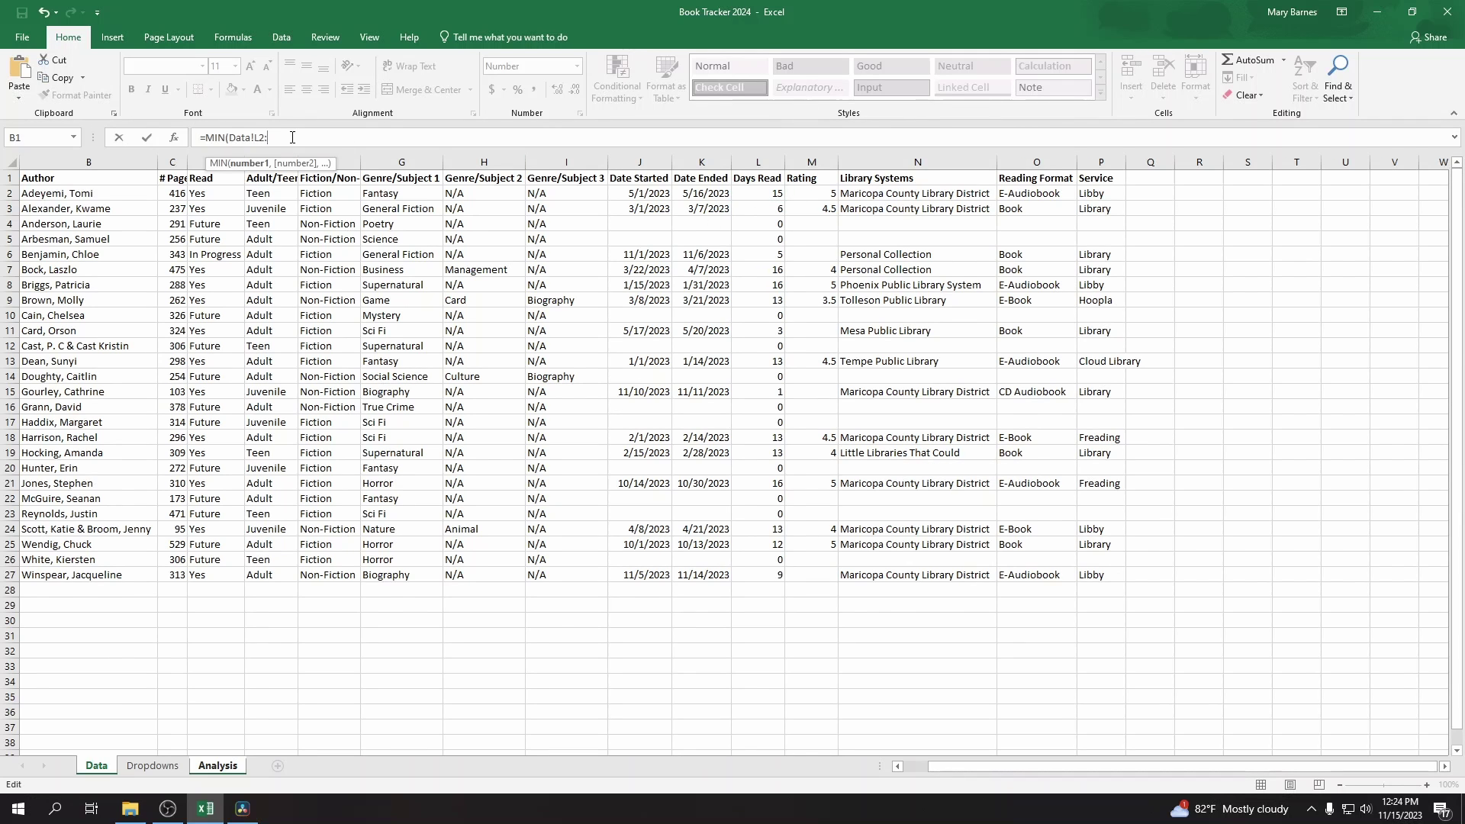
Step: Complete the shortest days-read formula on the Analysis sheet as =MIN(Data!L2:L100)
type(":L")
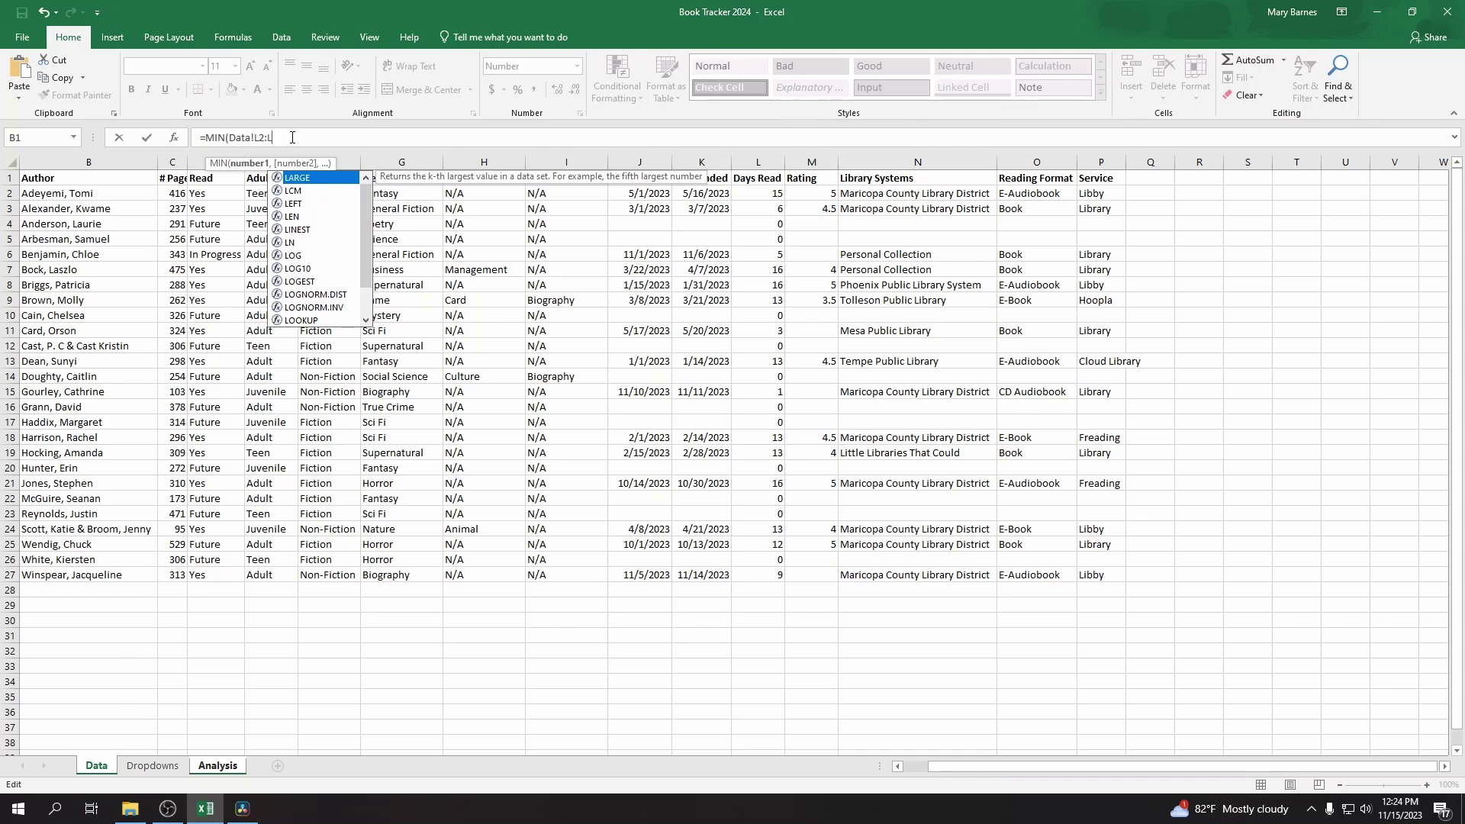
type("100")
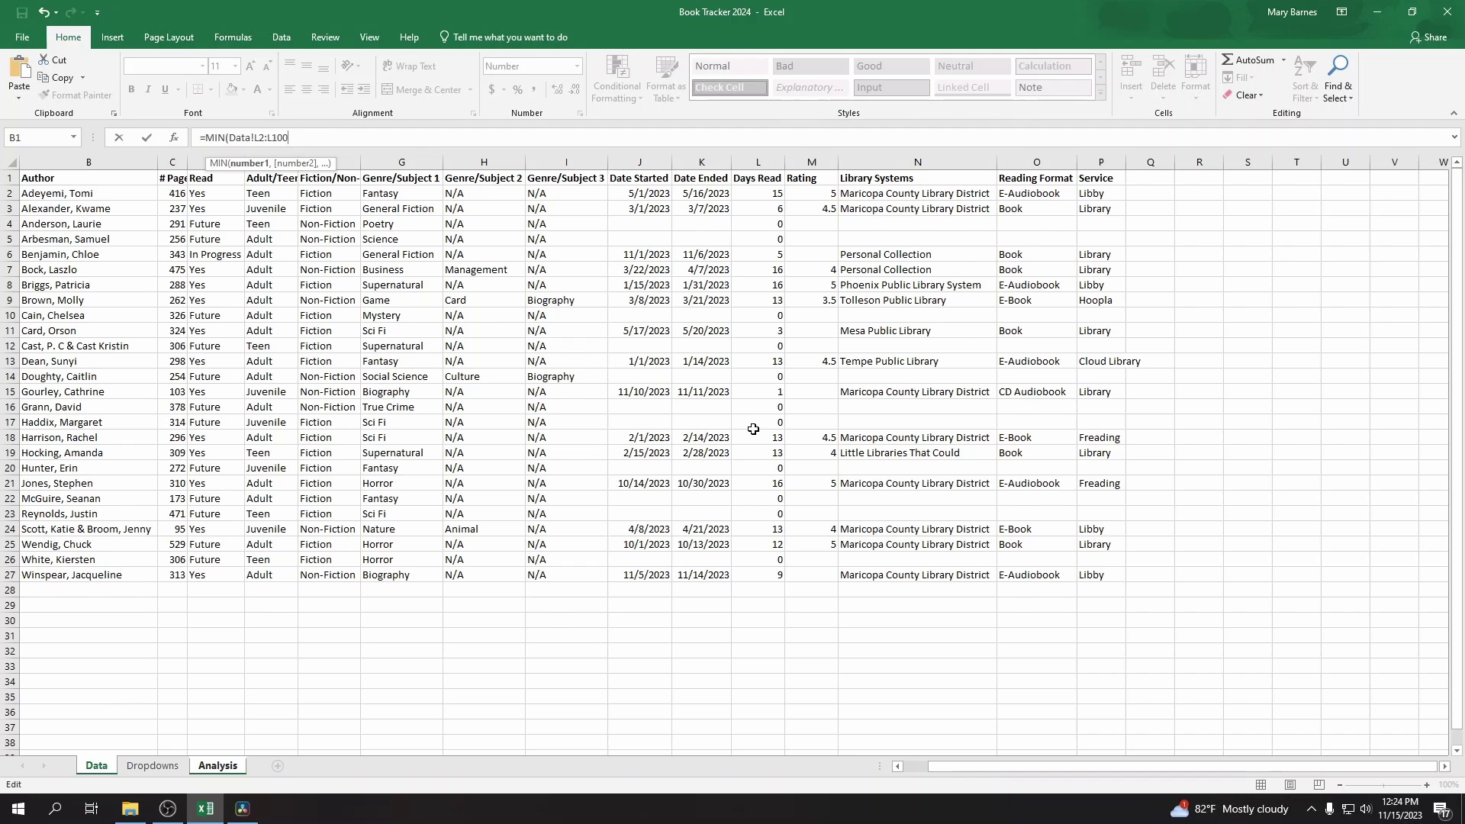
type(")")
key("Return")
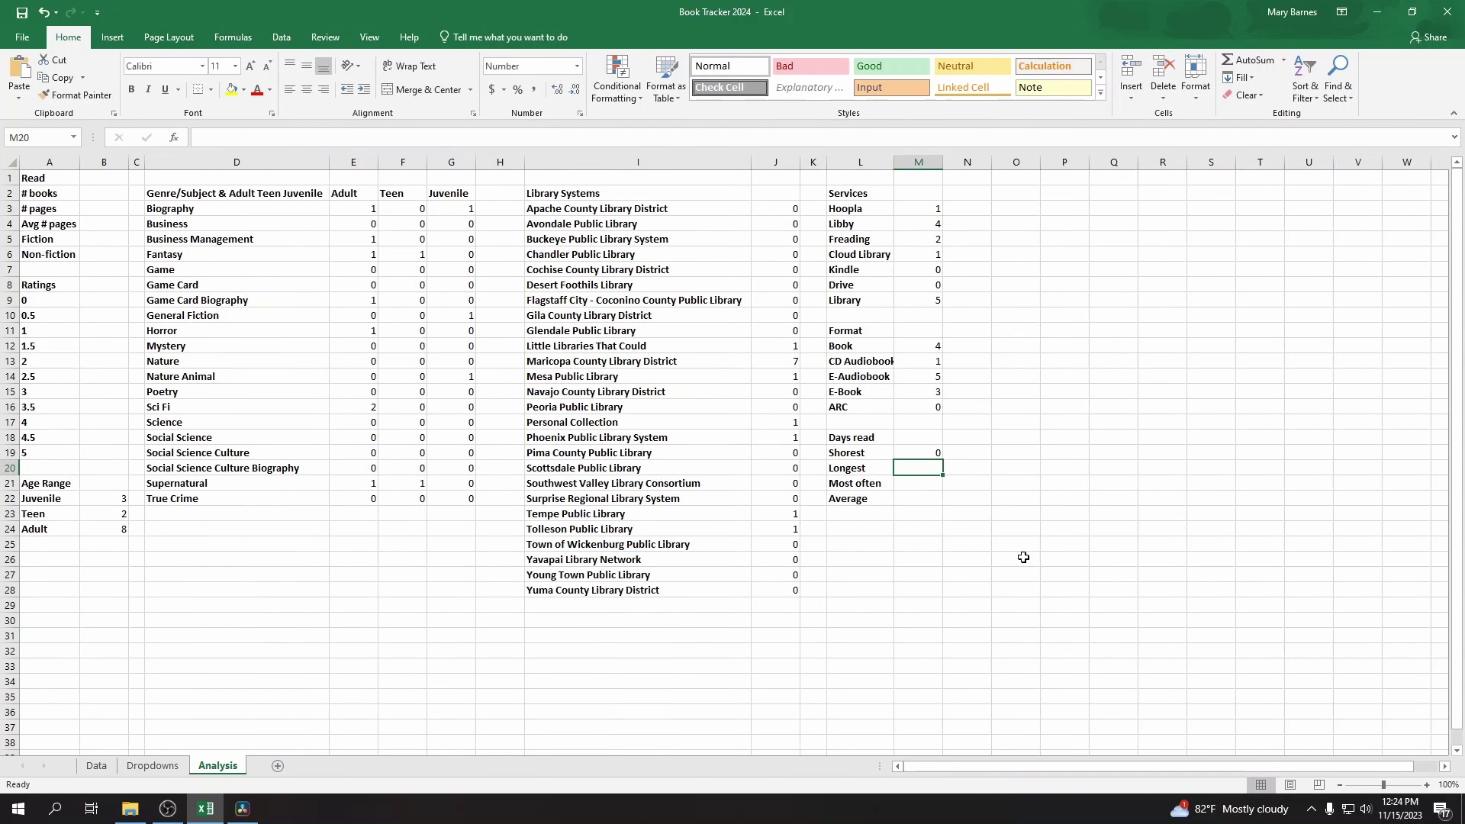
Step: Compare the shortest days-read formula in M19 with the Days Read entries on the Data sheet, including cell L4
left_click(911, 450)
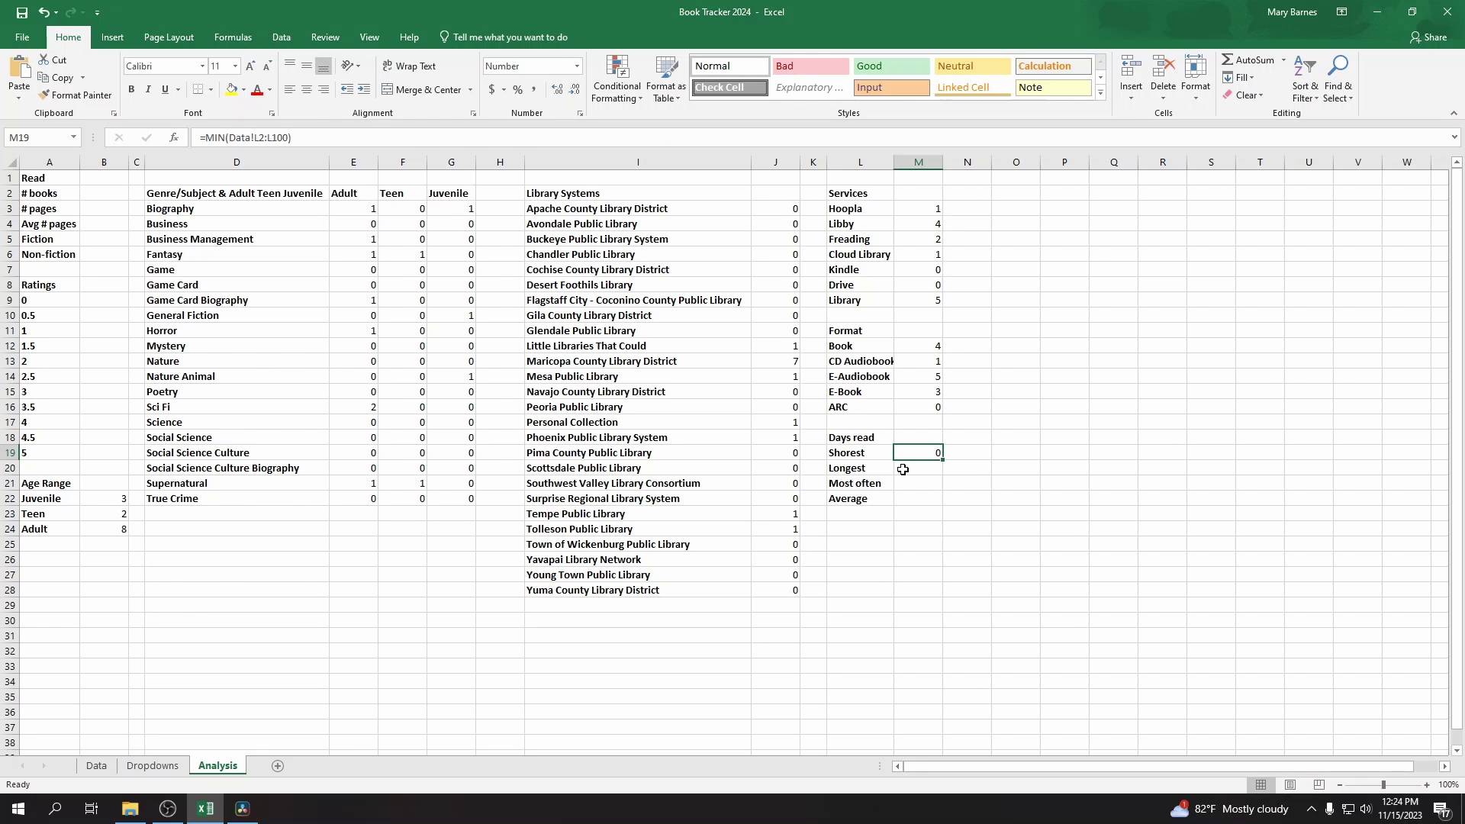
left_click(98, 765)
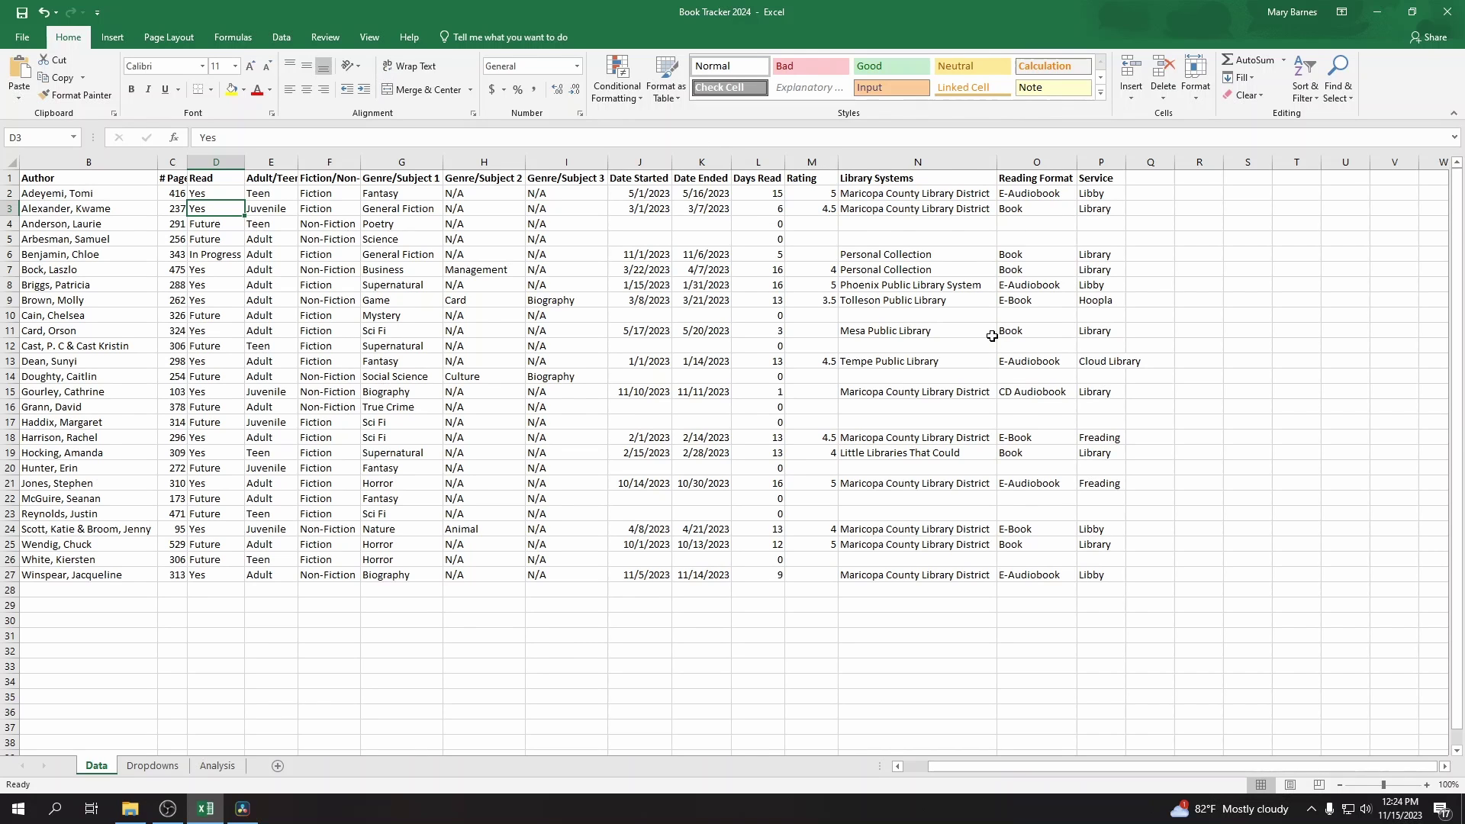
left_click(746, 226)
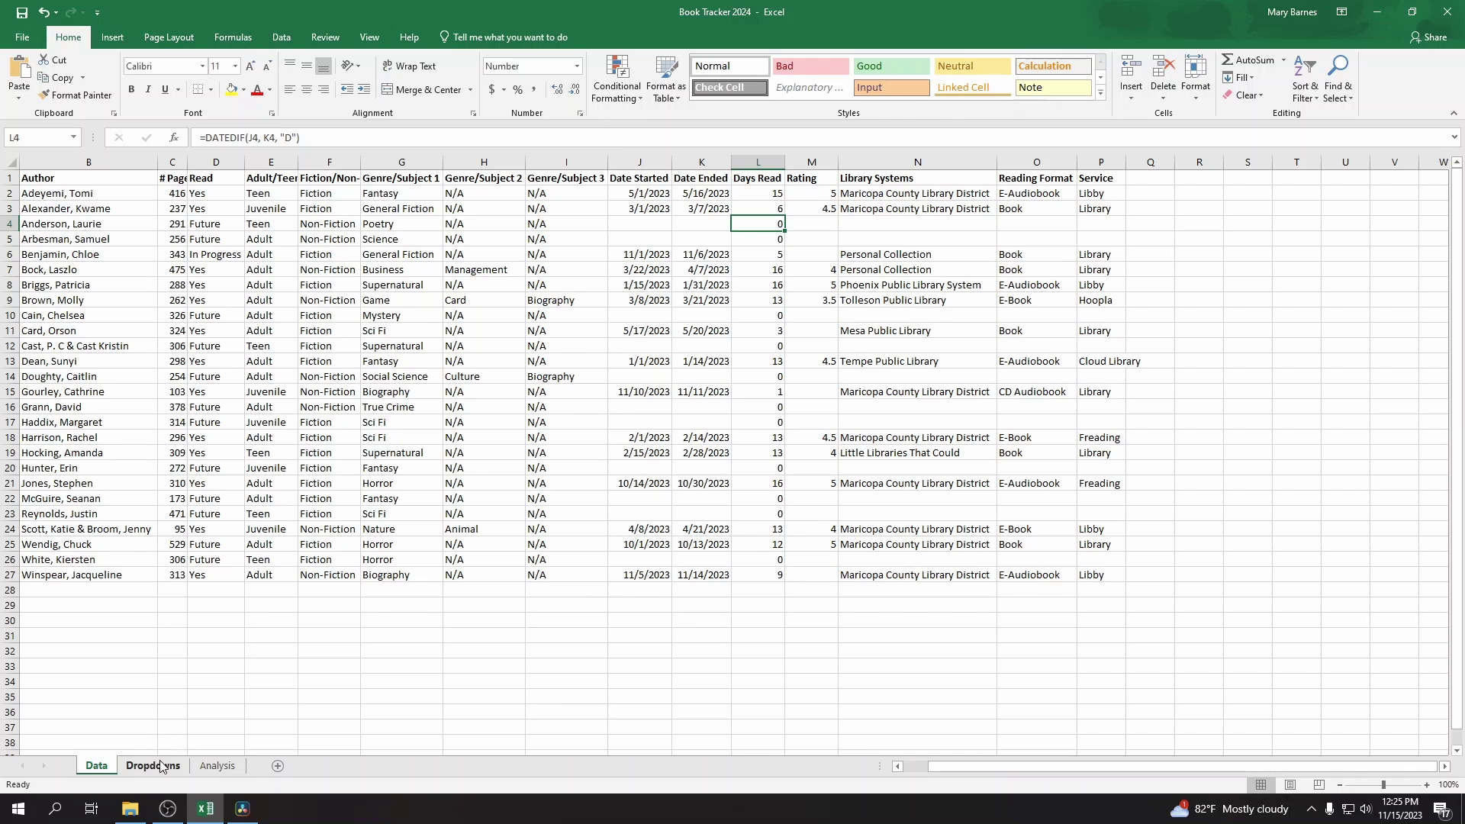
left_click(217, 766)
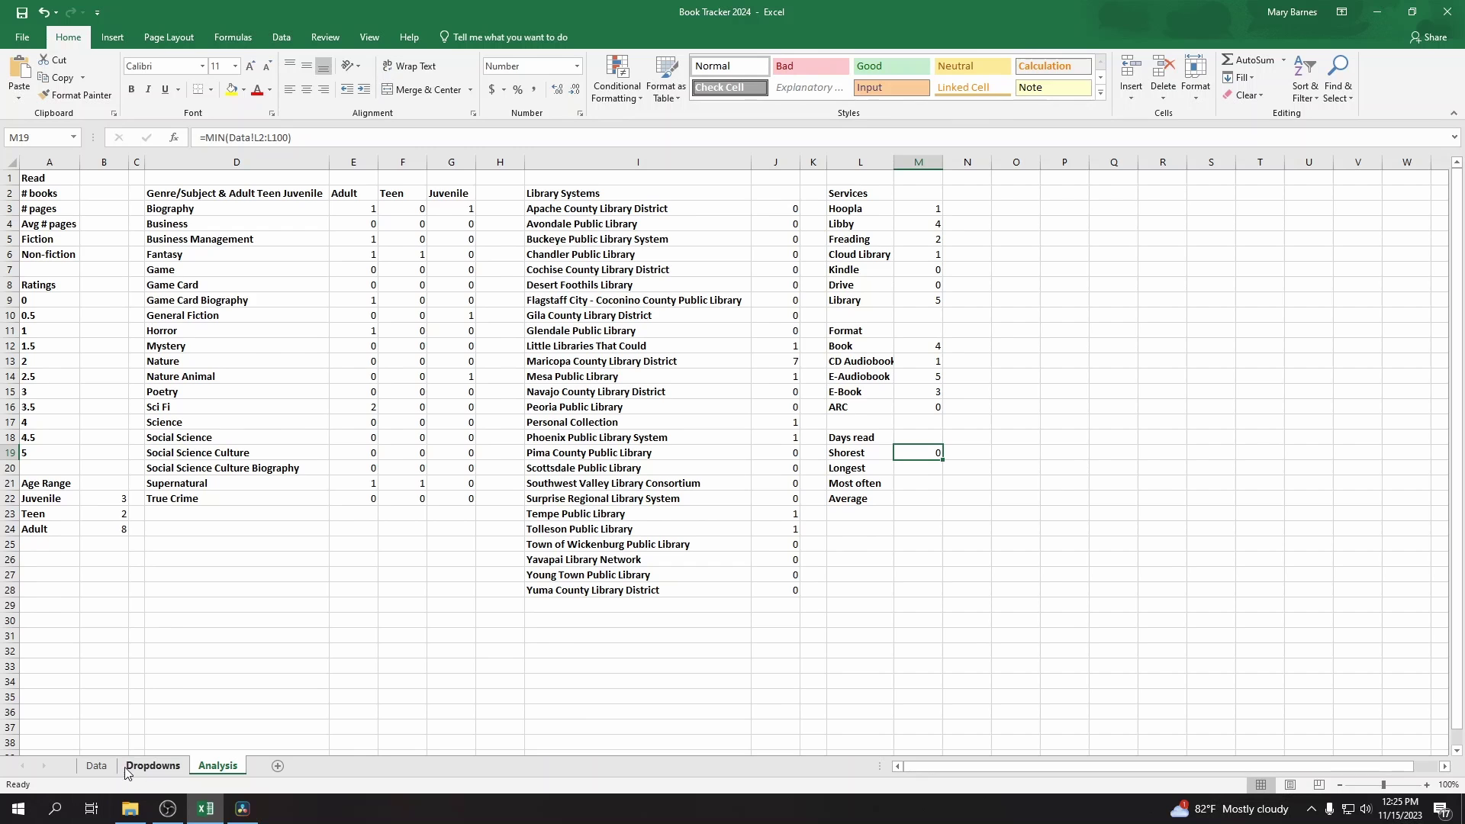
left_click(99, 767)
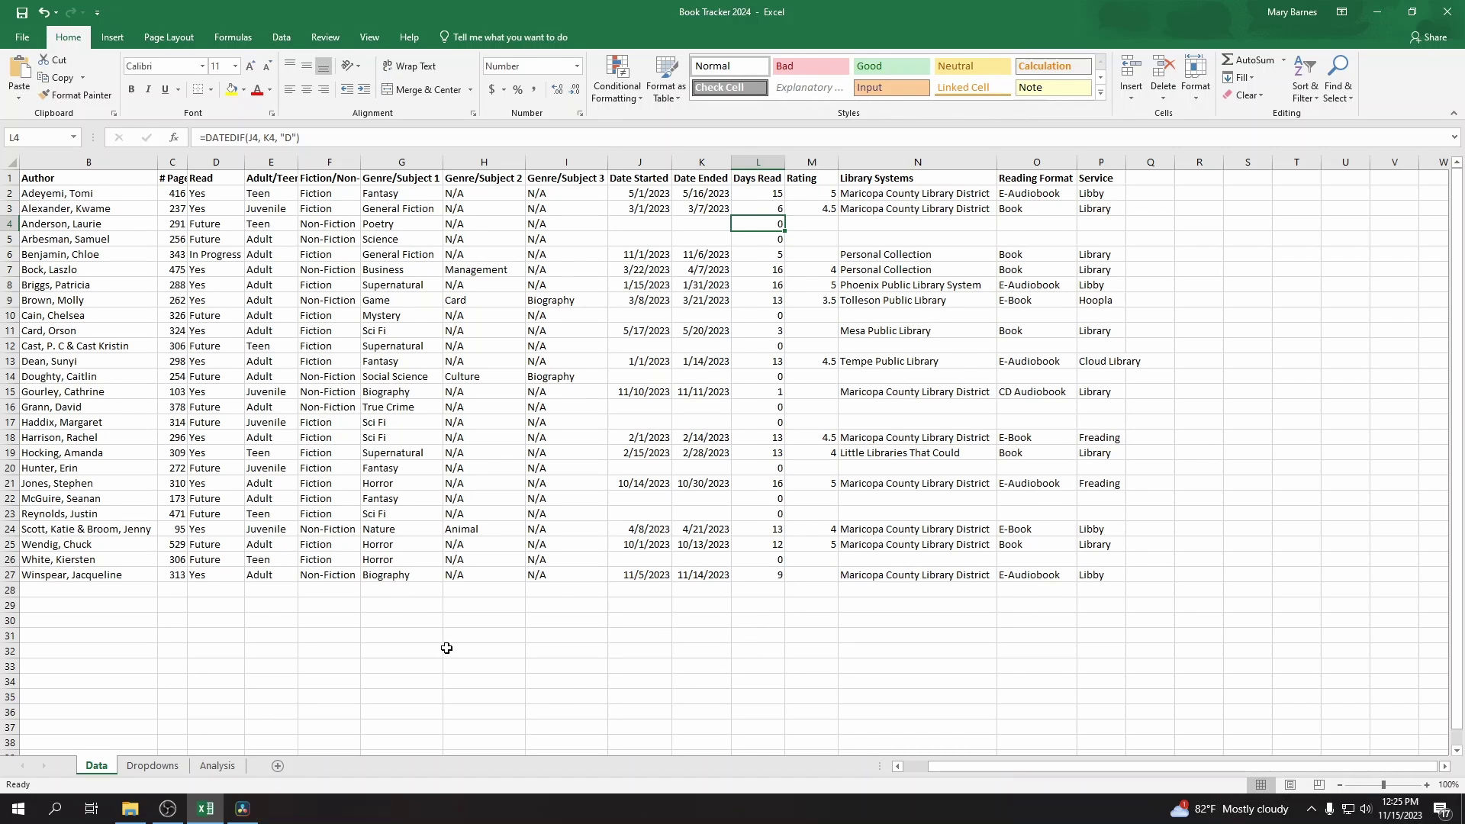
left_click(227, 770)
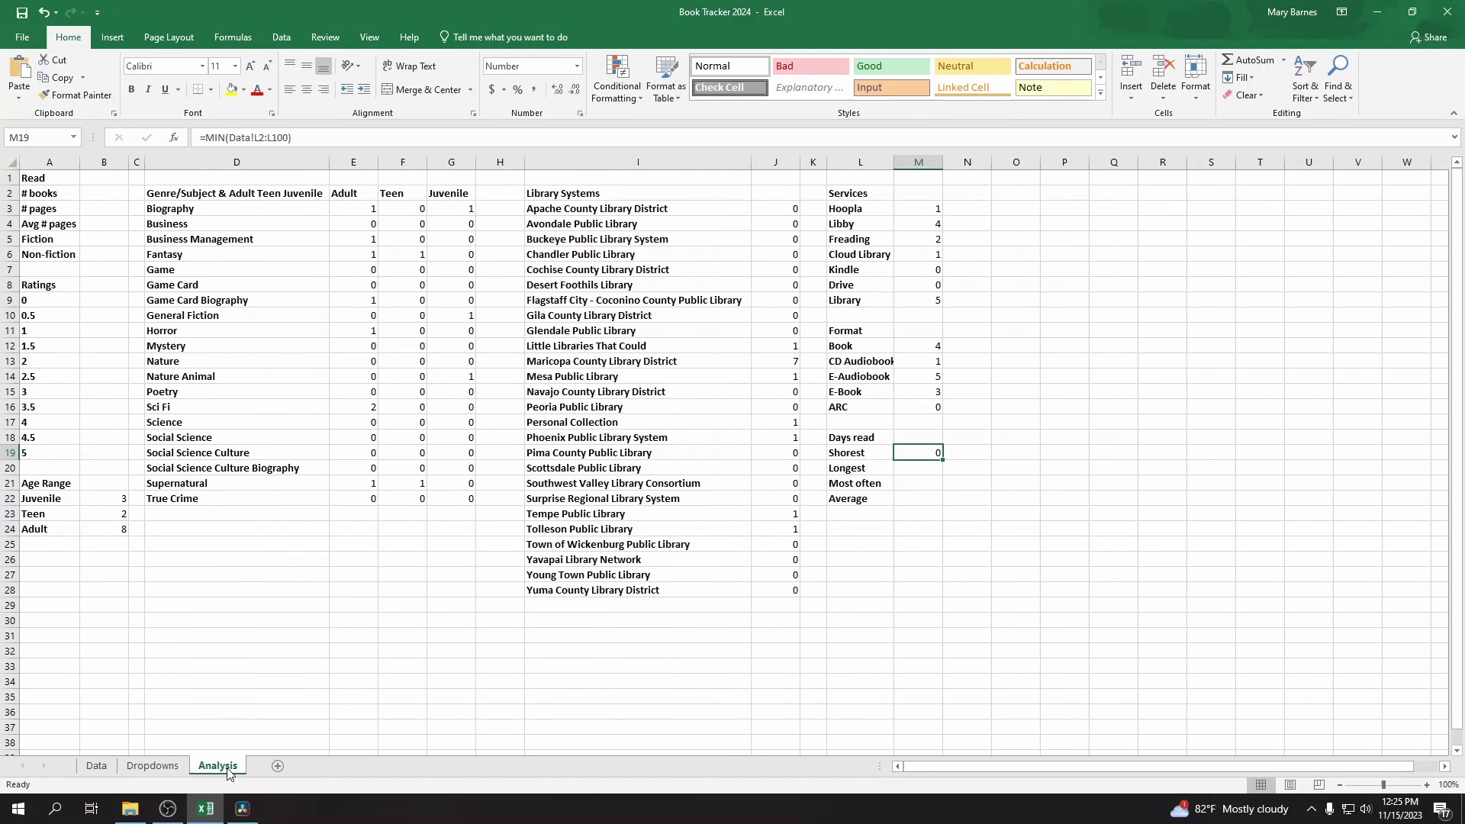
Step: Try to enter a MAX formula in M20 of the Analysis sheet for the longest days read, referencing the Data sheet's Days Read column
left_click(909, 467)
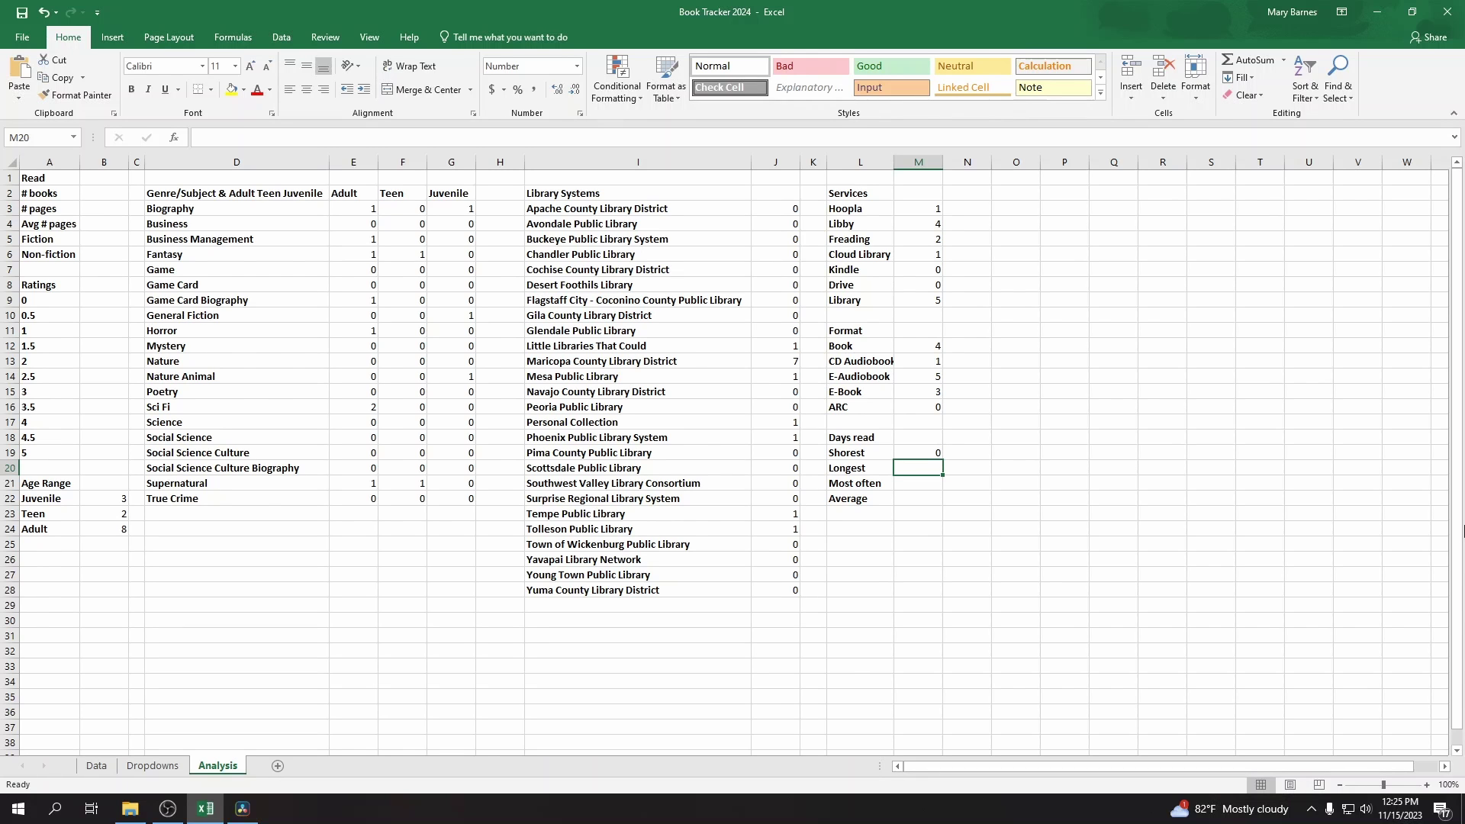
type("=")
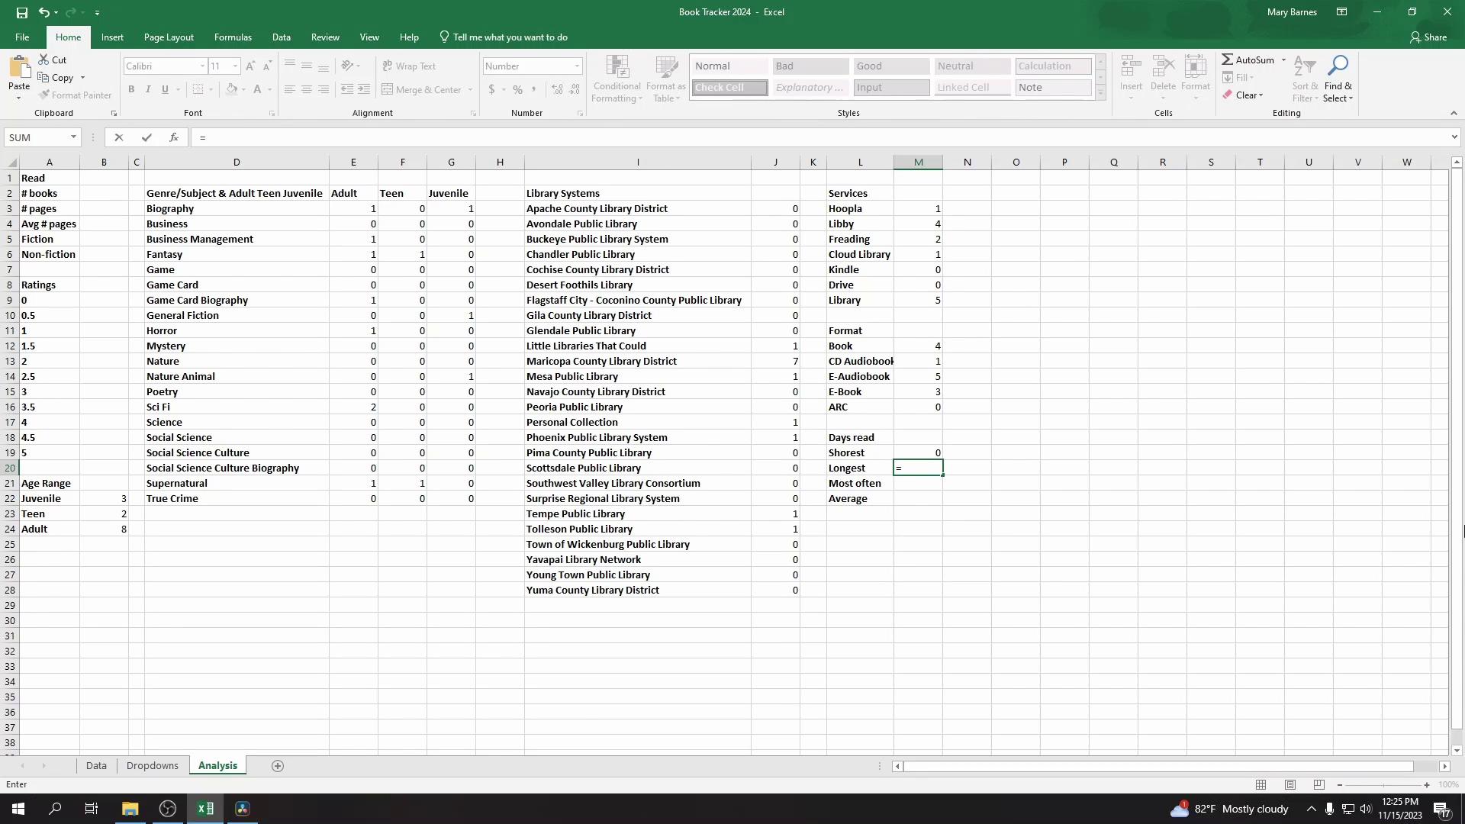
type("MAX")
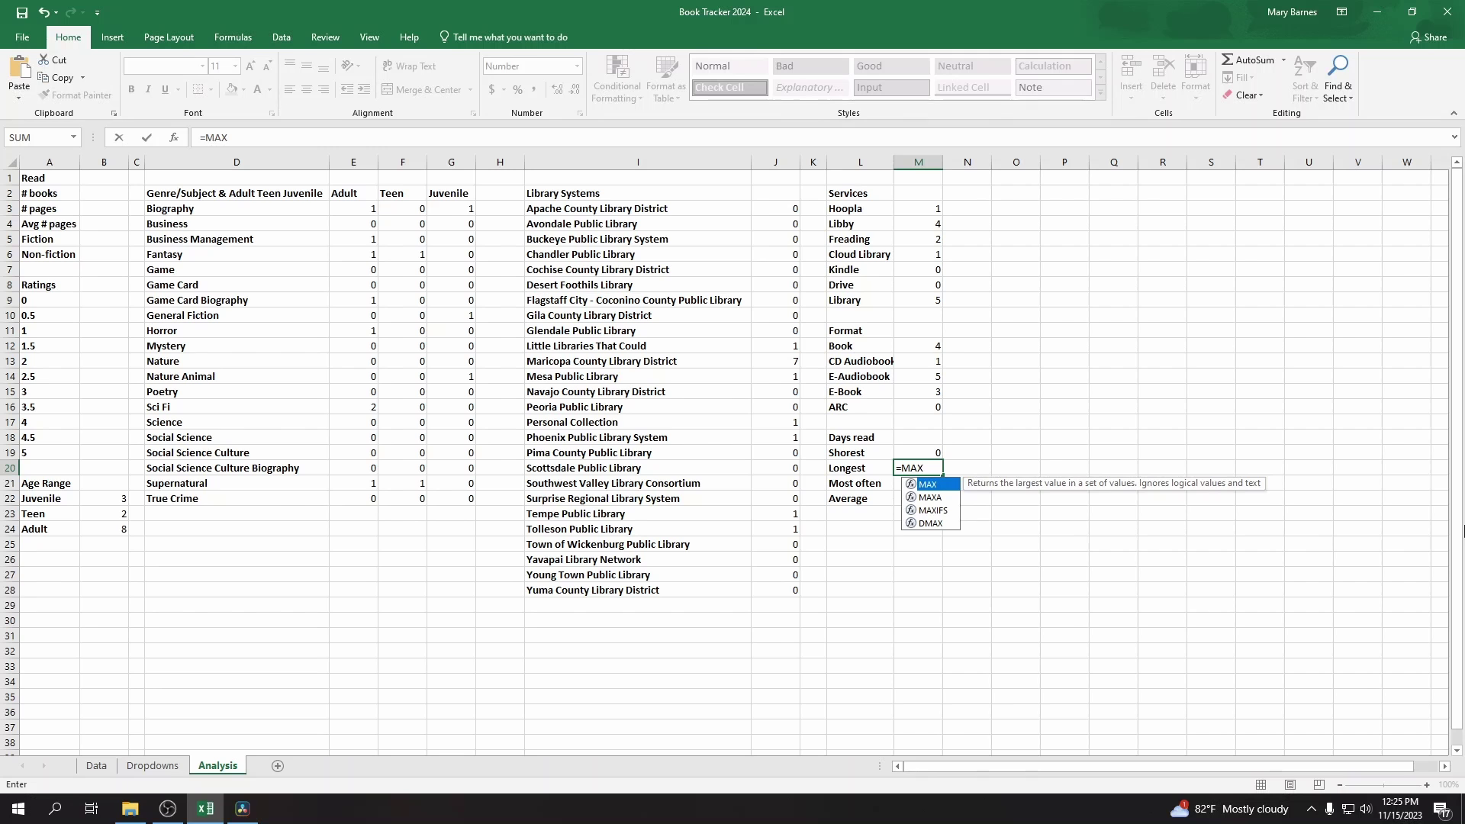
double_click(928, 484)
left_click(85, 769)
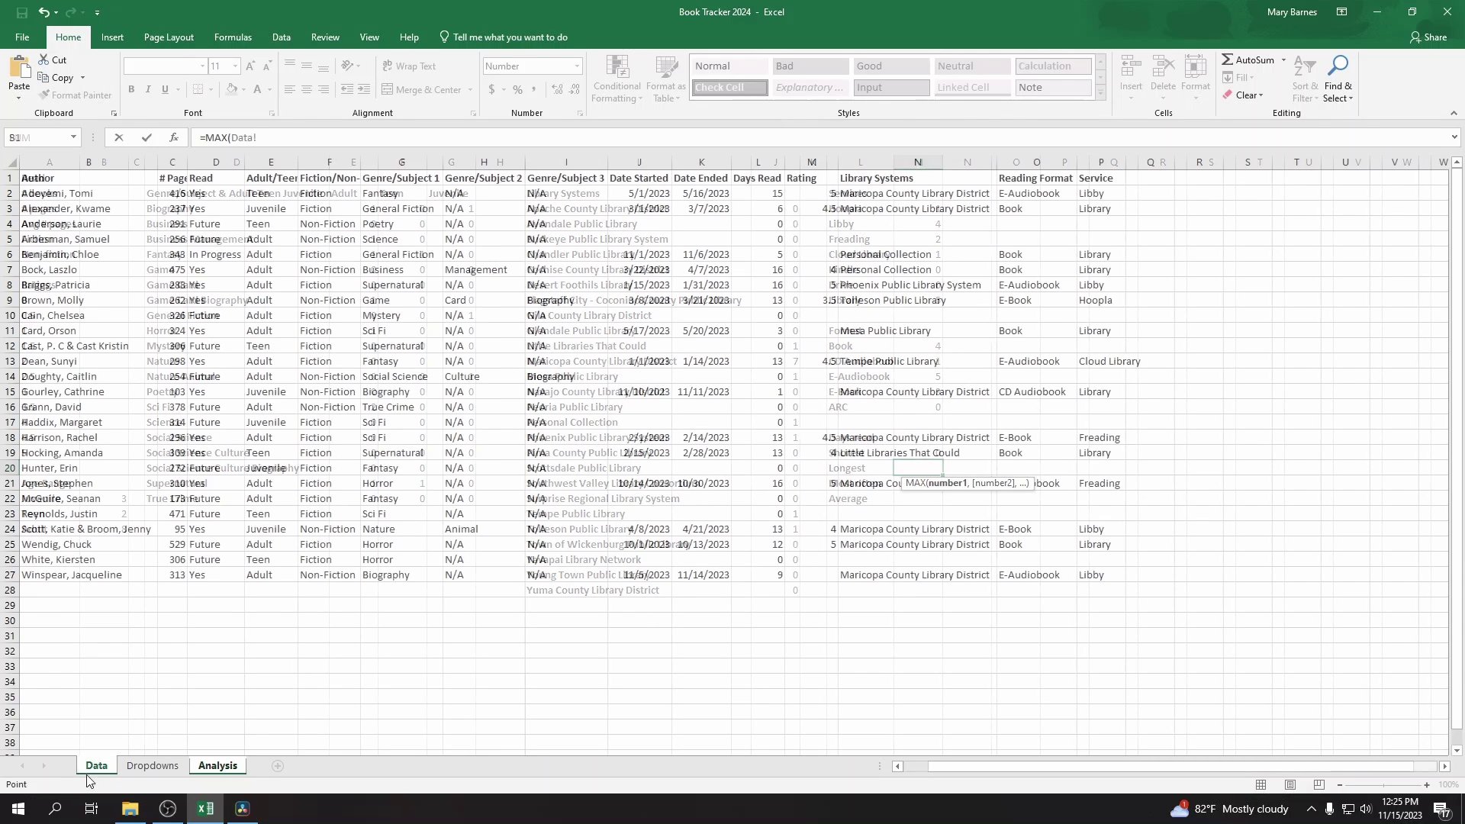
left_click(283, 137)
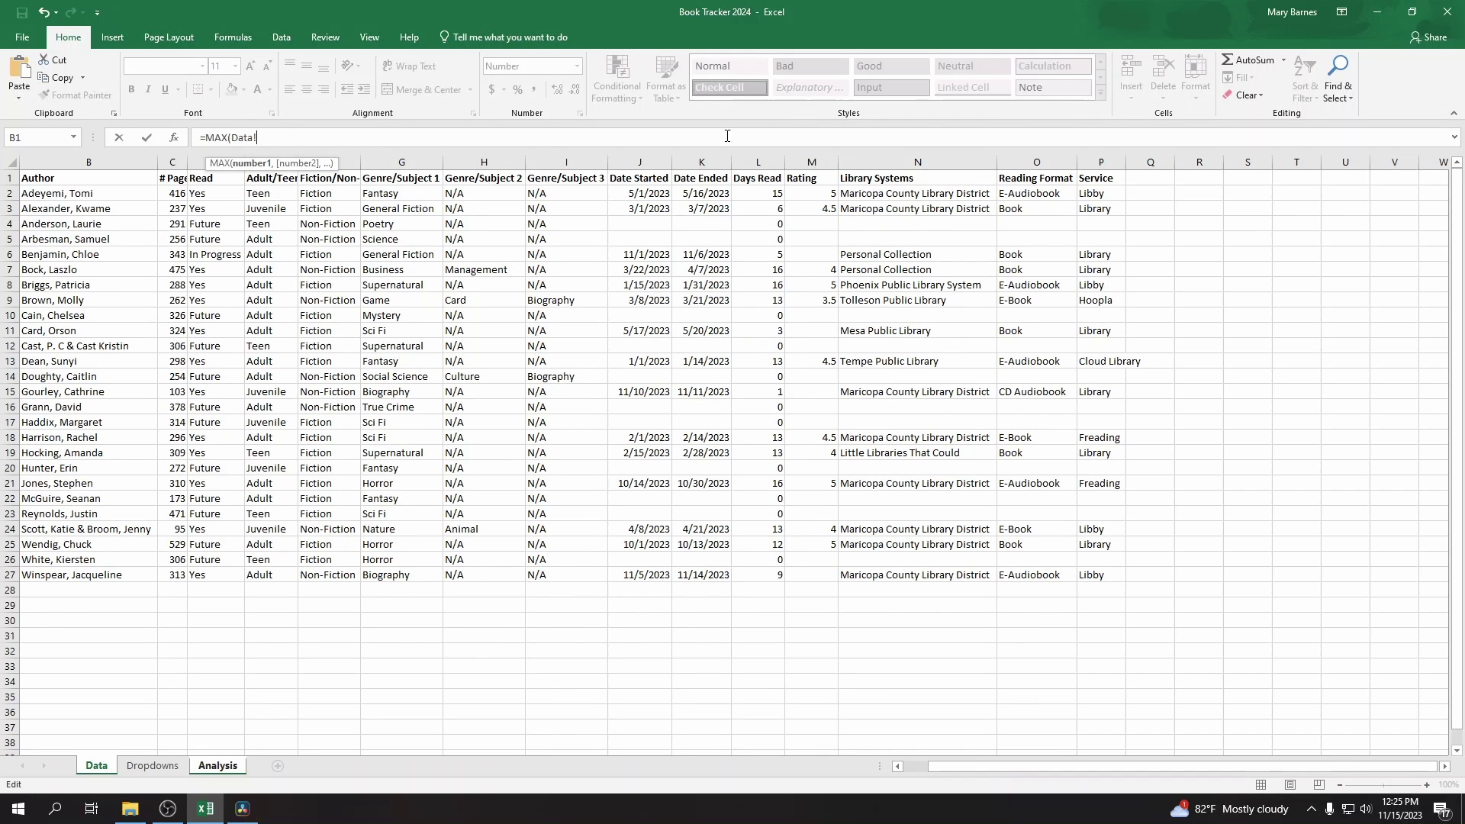
left_click(777, 195)
key("F8")
key("Return")
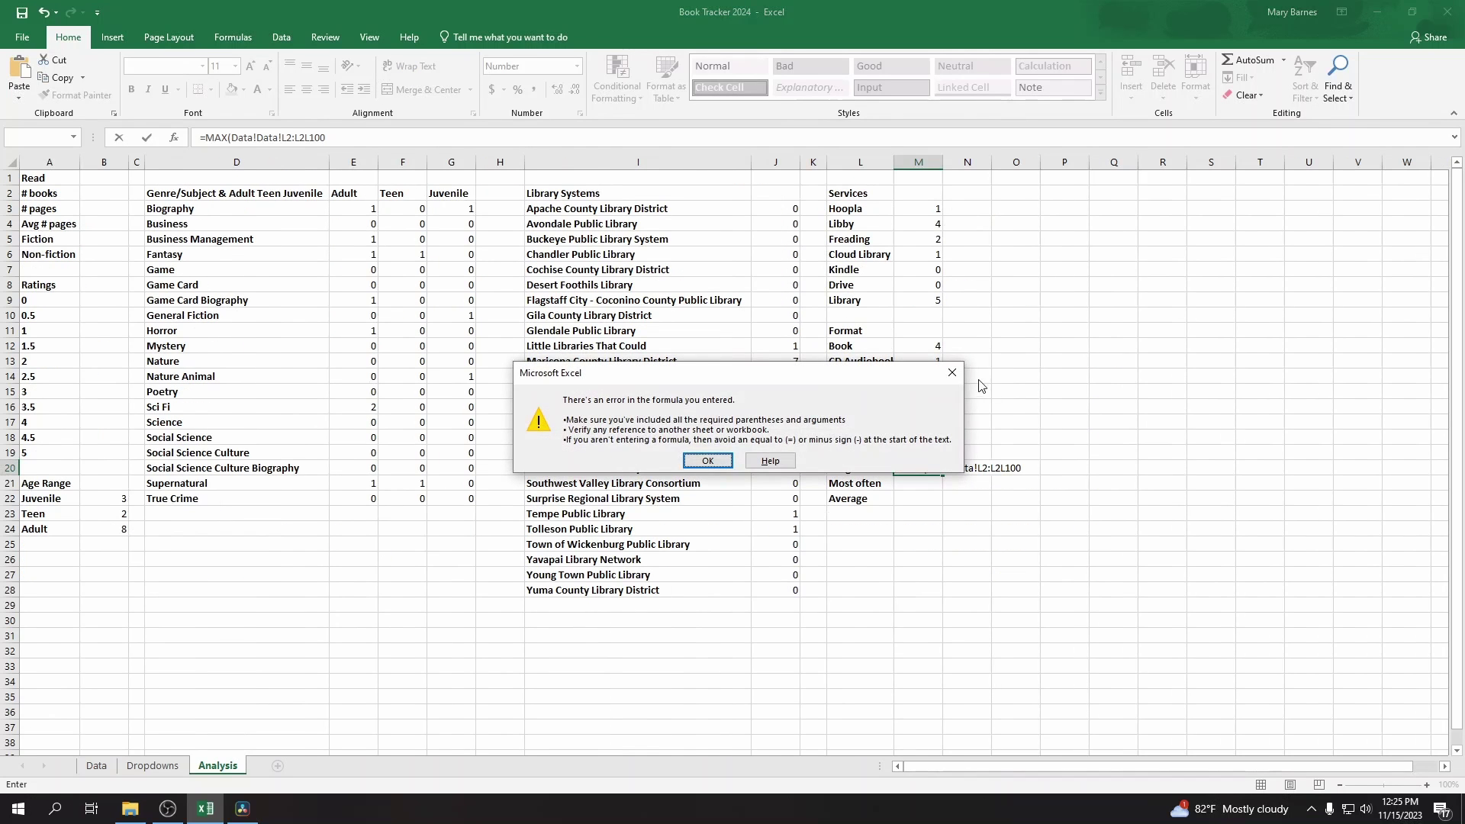
left_click(952, 374)
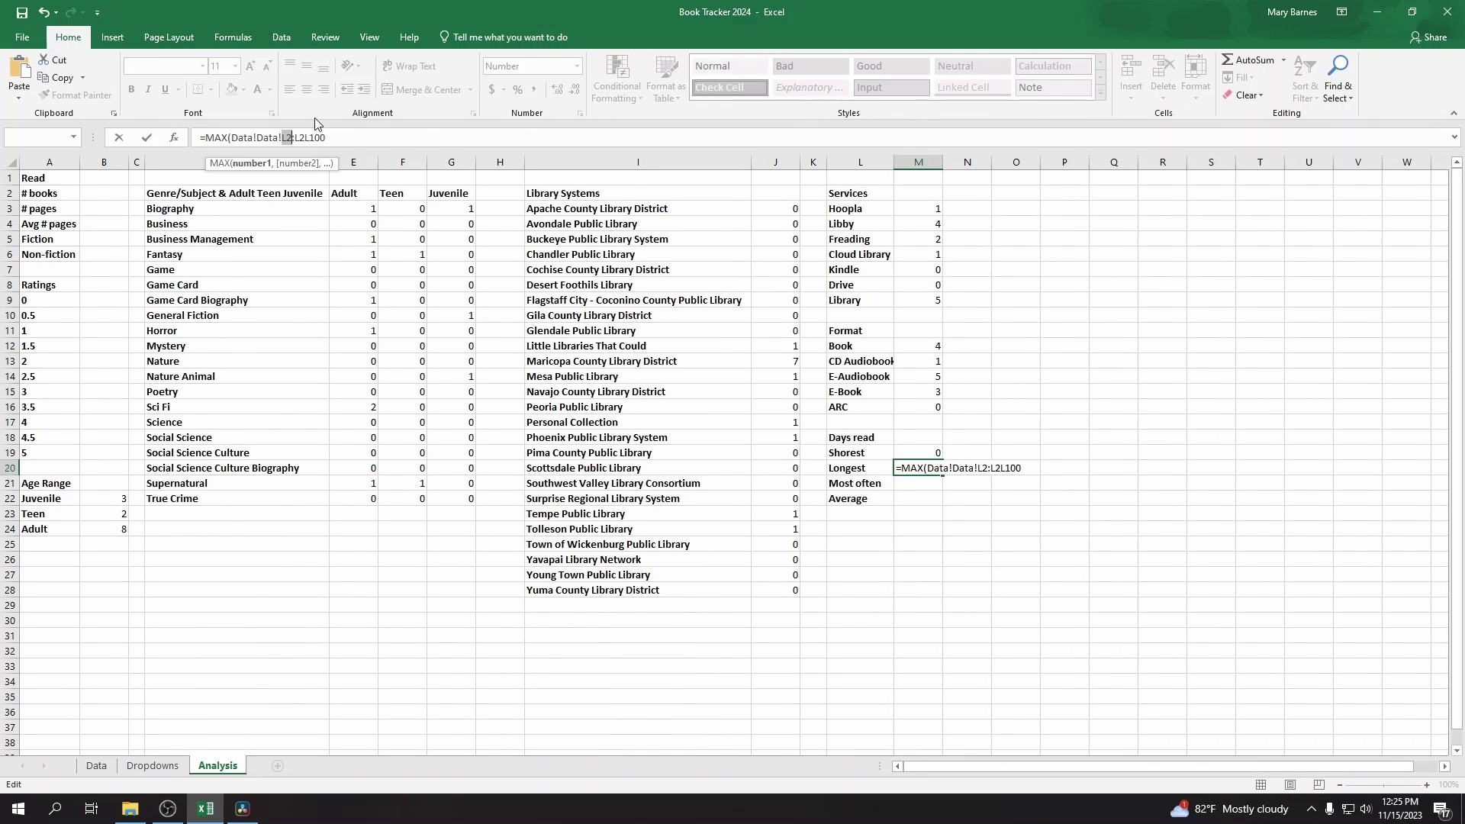
Step: Remove the duplicate Data! reference from the M20 formula and add its closing parenthesis
left_click(283, 137)
key("BackSpace")
key("BackSpace")
key("BackSpace")
key("BackSpace")
key("BackSpace")
key("End")
type(")")
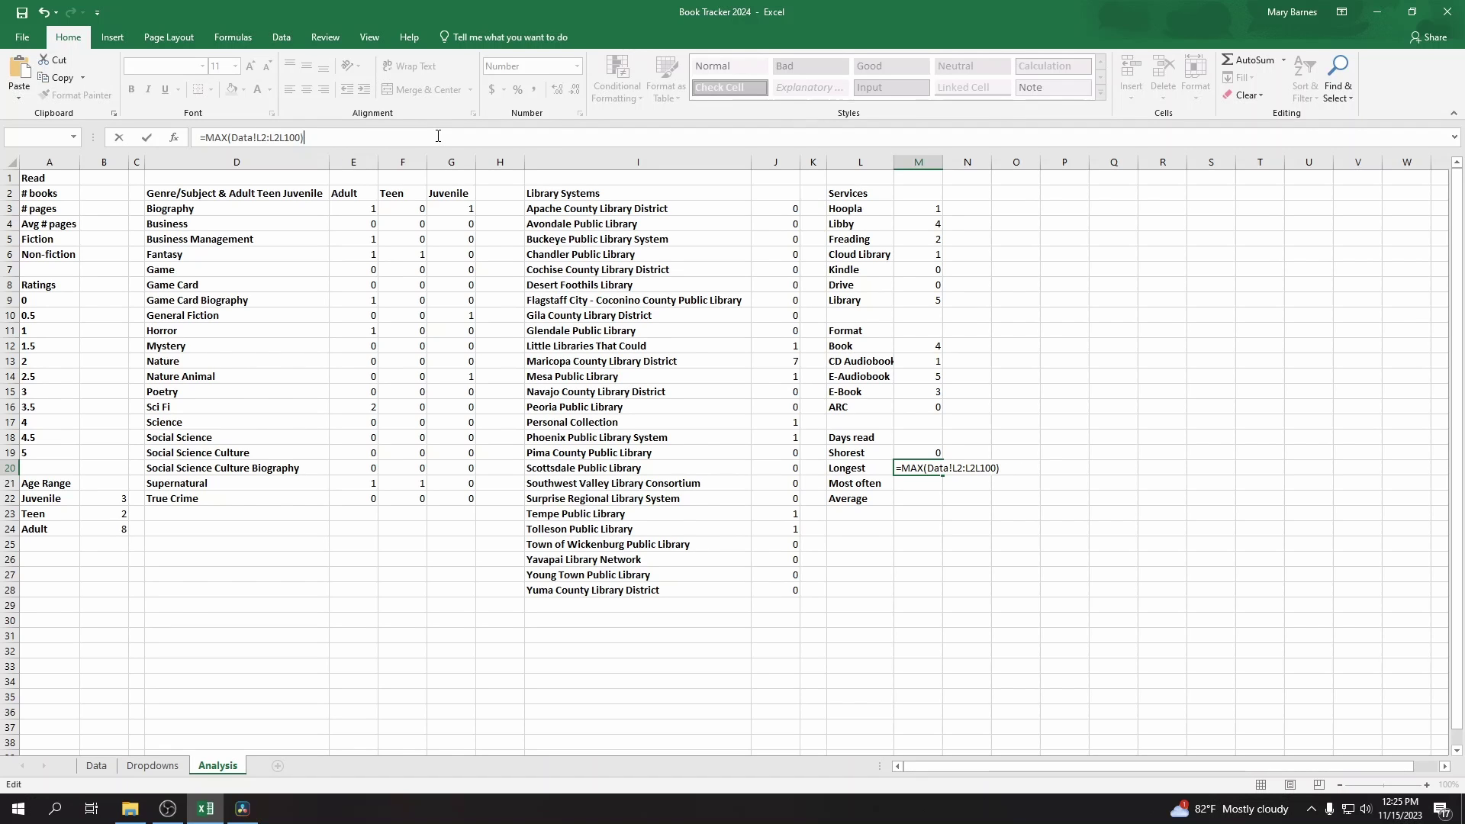
key("Return")
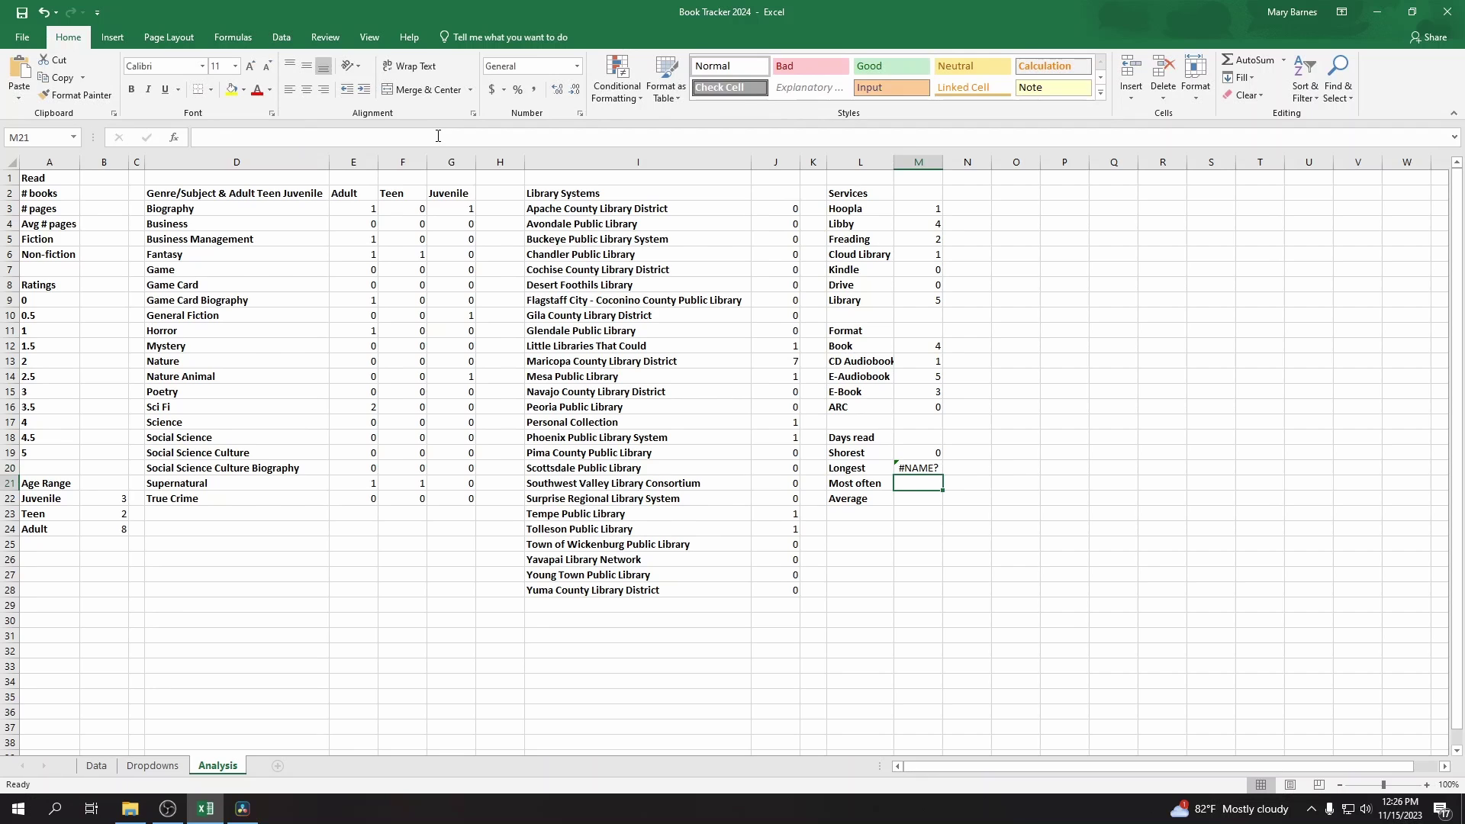
Step: Remove the stray L2 from the range in M20 so the formula reads =MAX(Data!L2:L100)
left_click(917, 468)
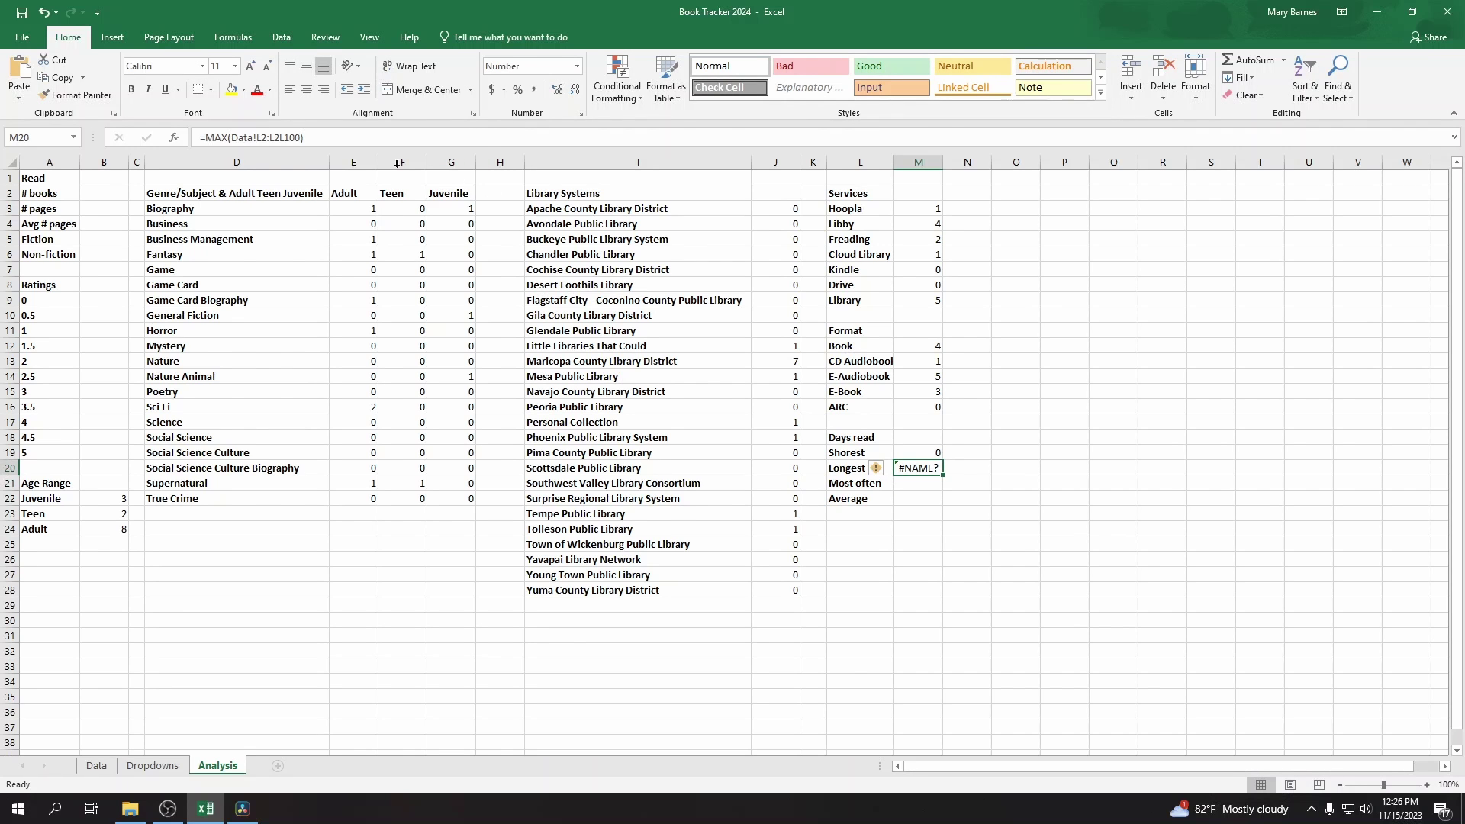
left_click(282, 137)
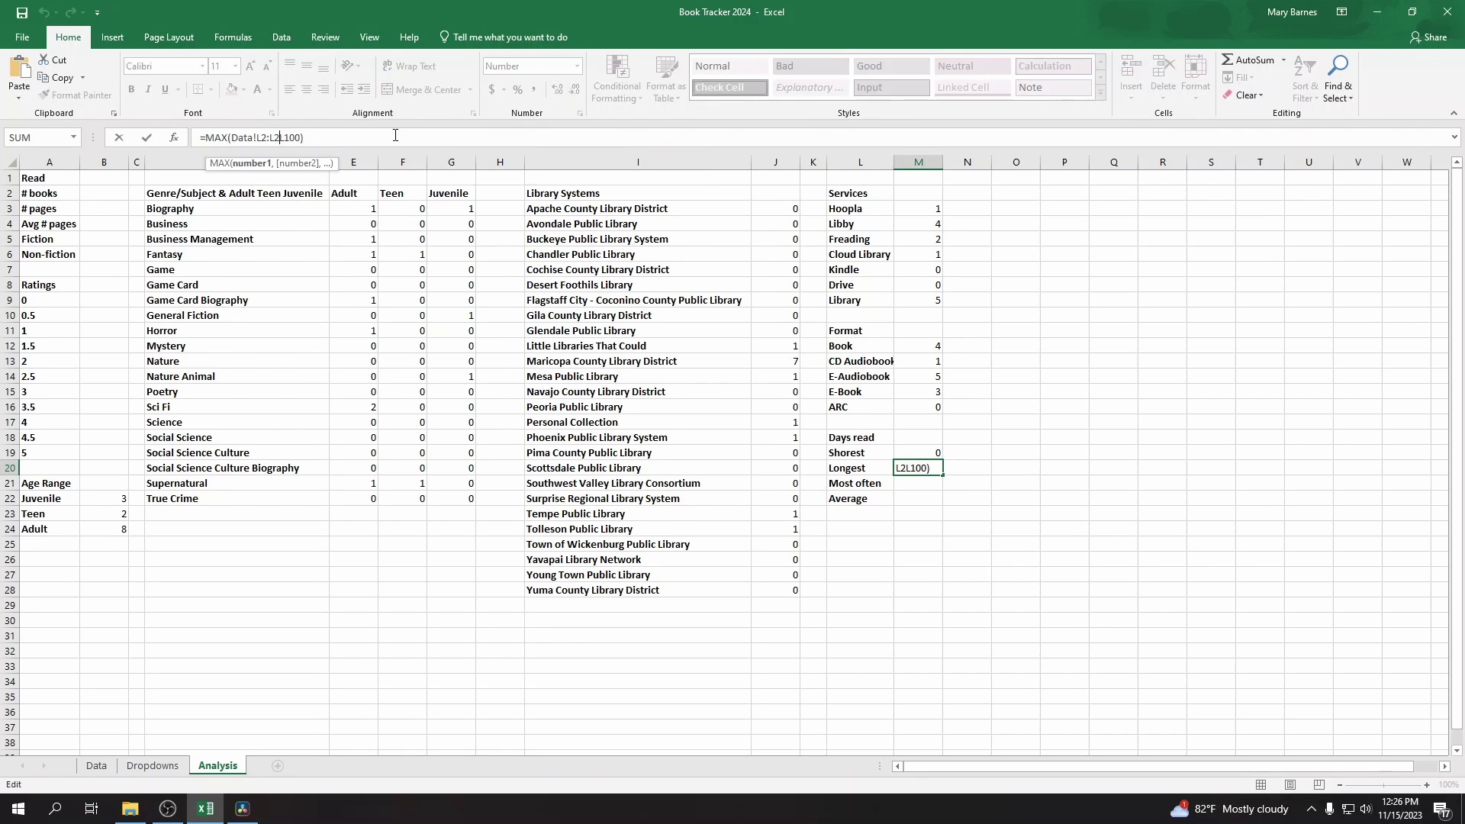
key("BackSpace")
key("BackSpace")
left_click(146, 137)
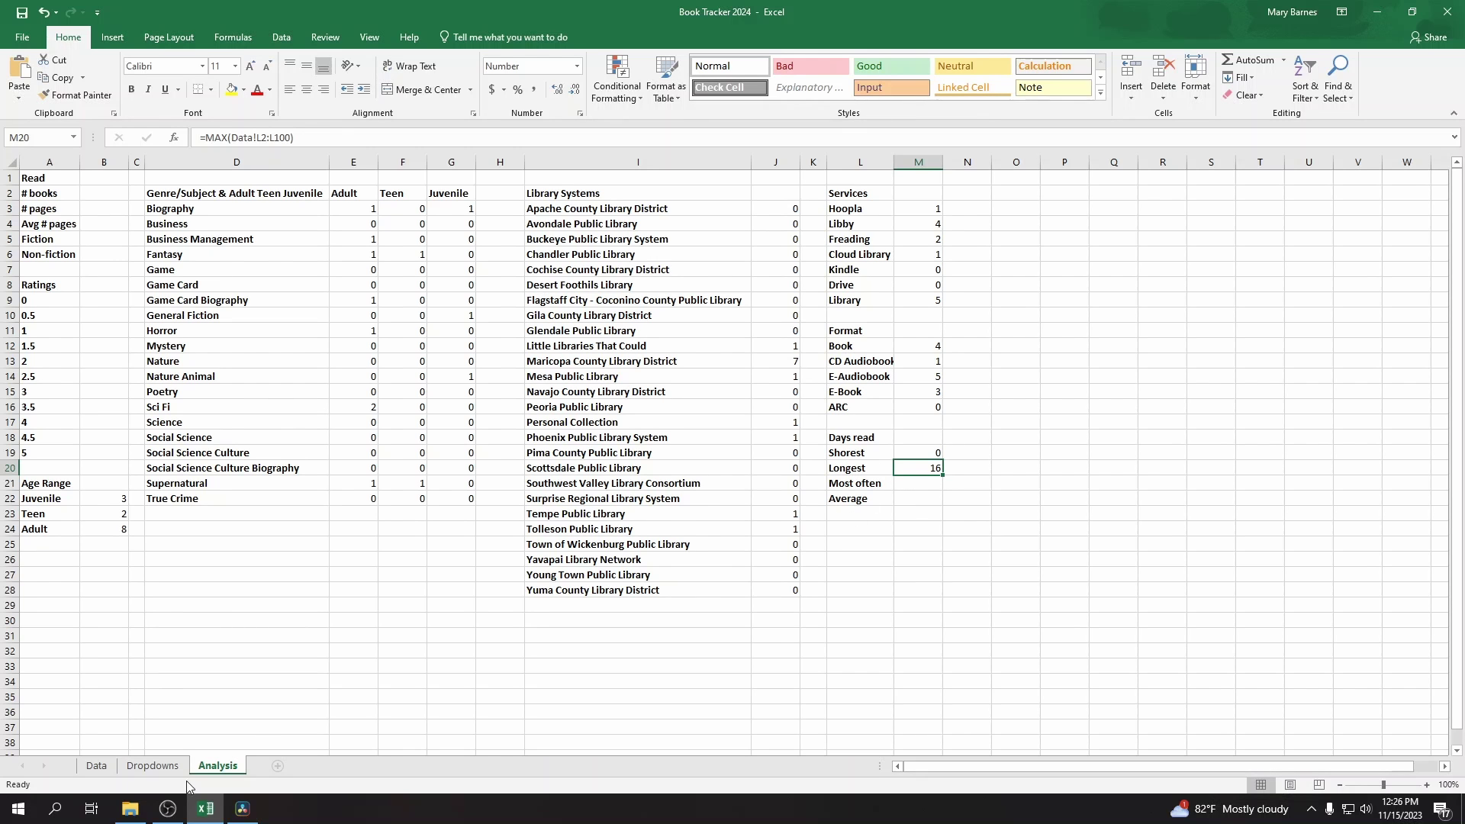
Step: Check the longest days-read result against the highest Days Read entries in L7, L8 and L21 of the Data sheet
left_click(97, 765)
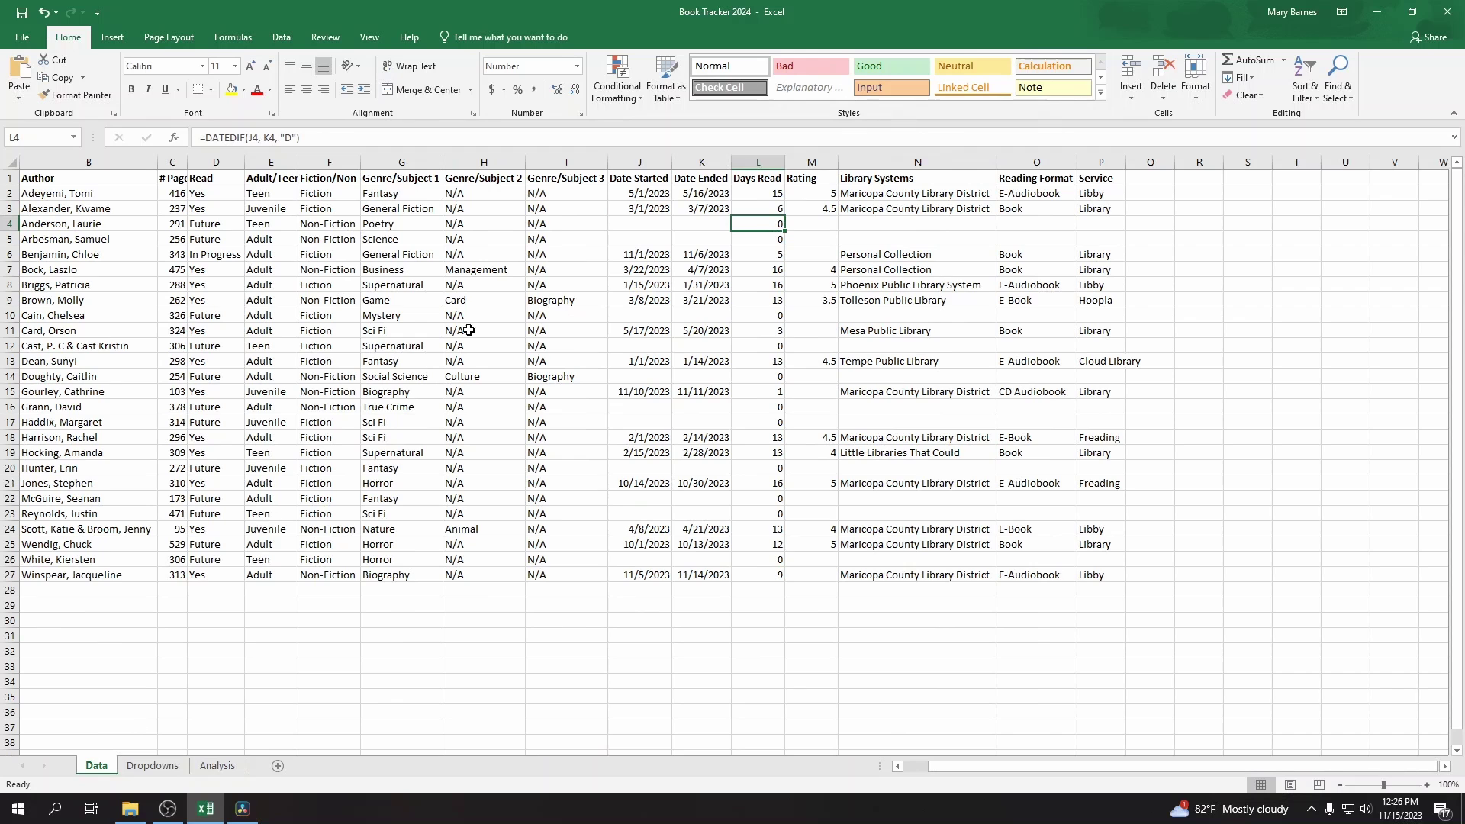
left_click(766, 272)
left_click(764, 288)
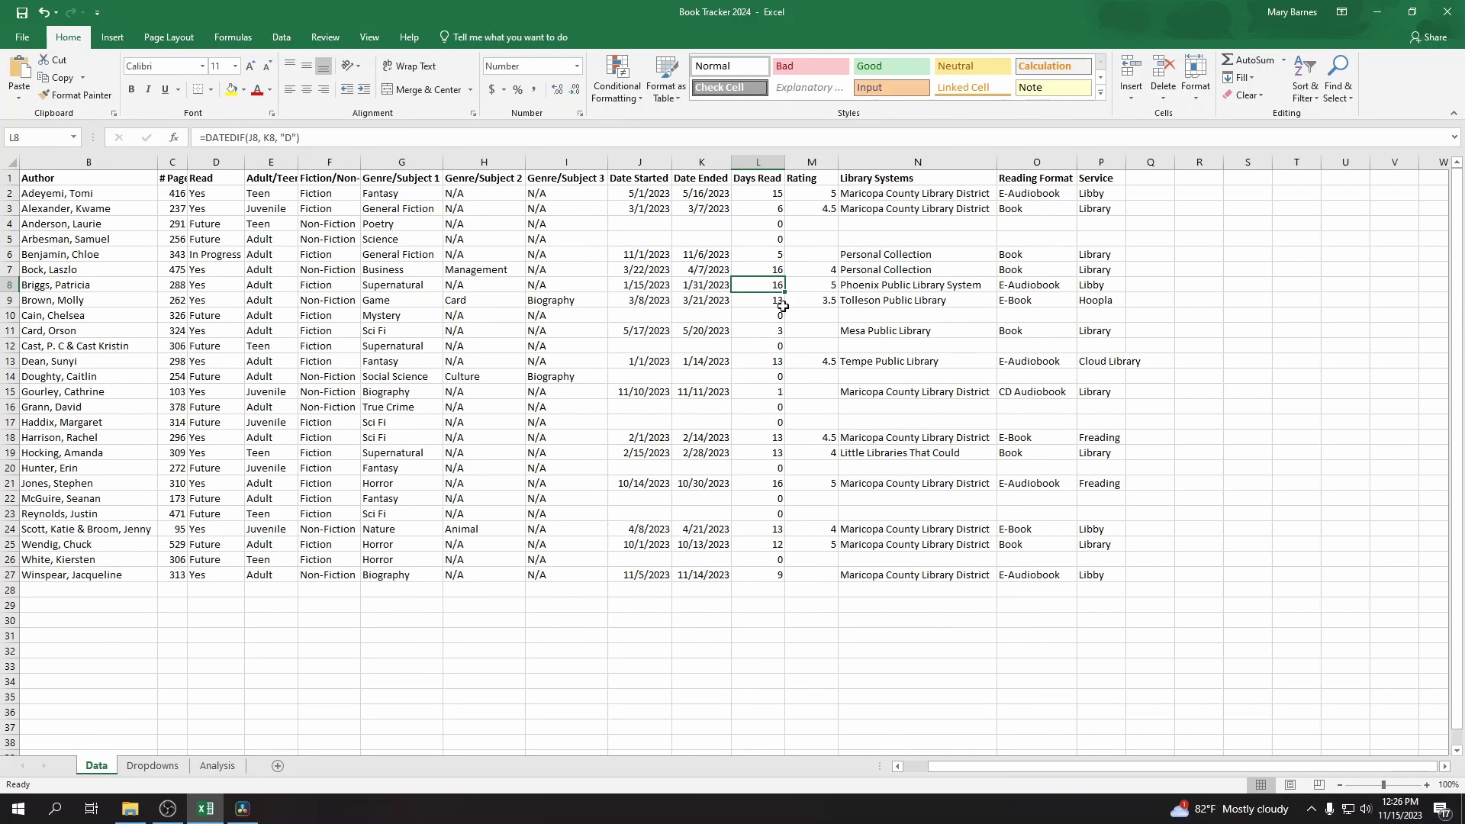
left_click(775, 487)
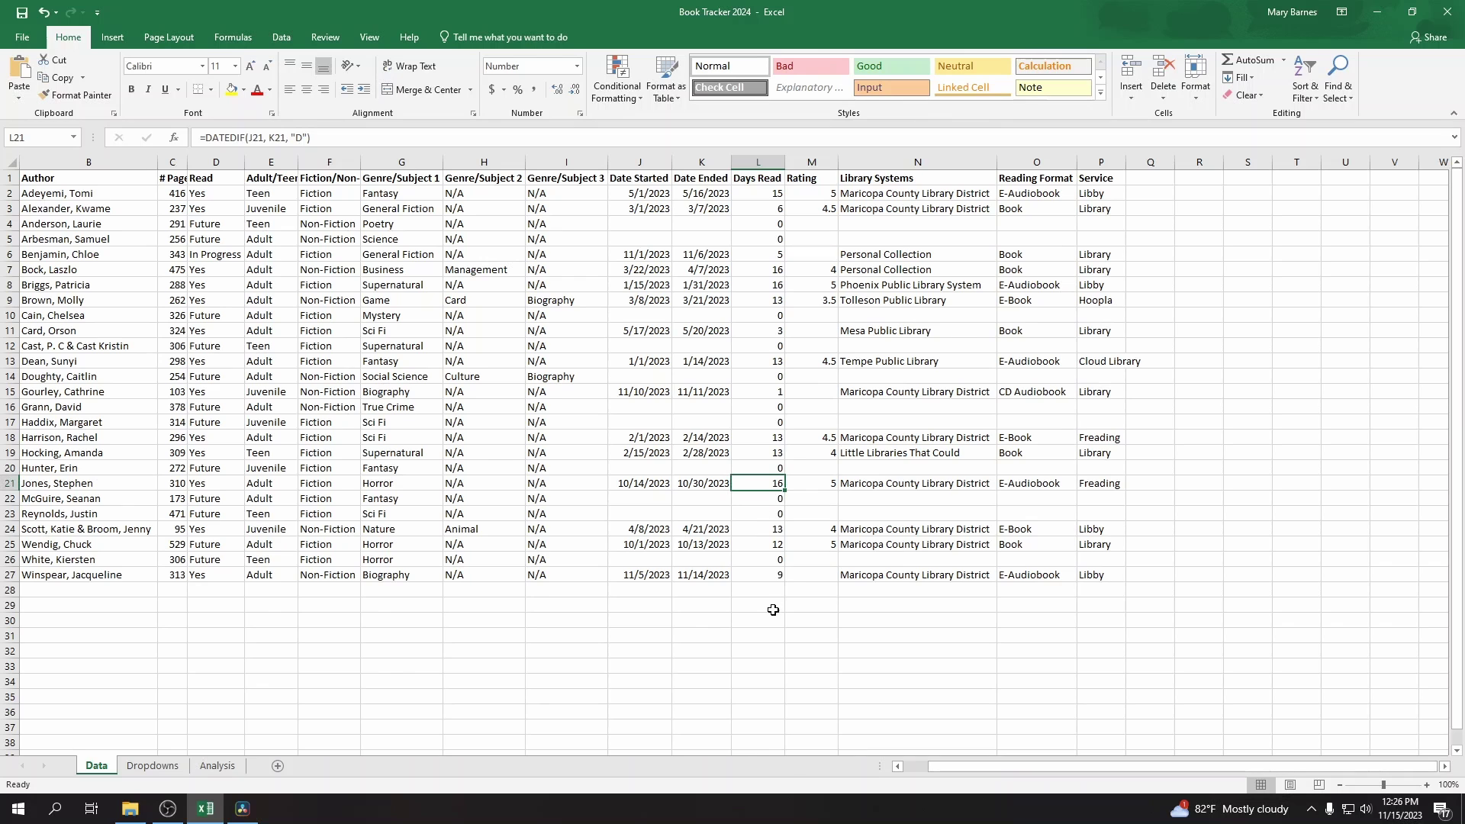
left_click(153, 766)
left_click(218, 766)
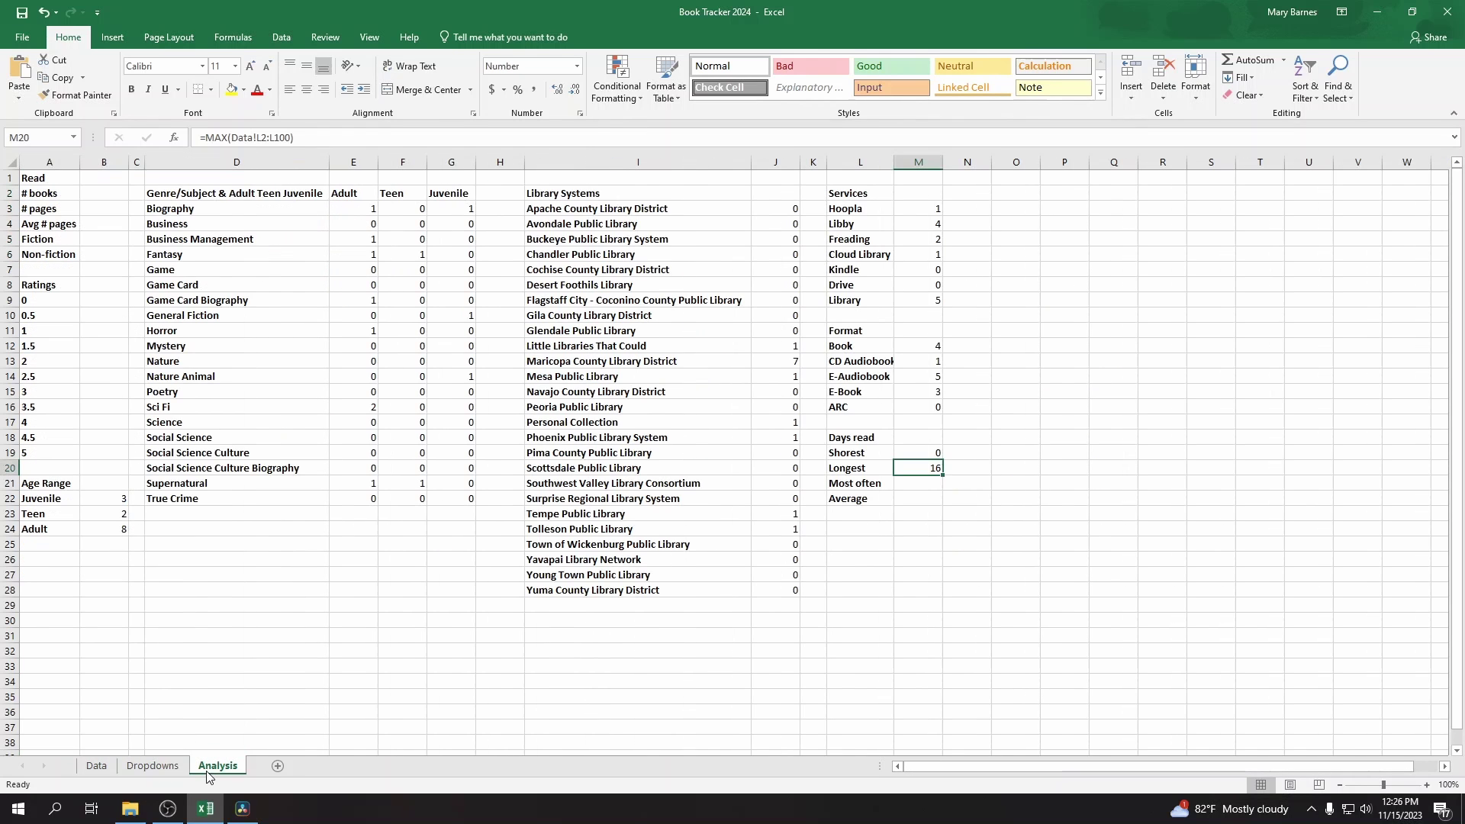
Step: Enter =MODE(Data!L2:L100) in M21 of the Analysis sheet for the most frequent days read
left_click(934, 488)
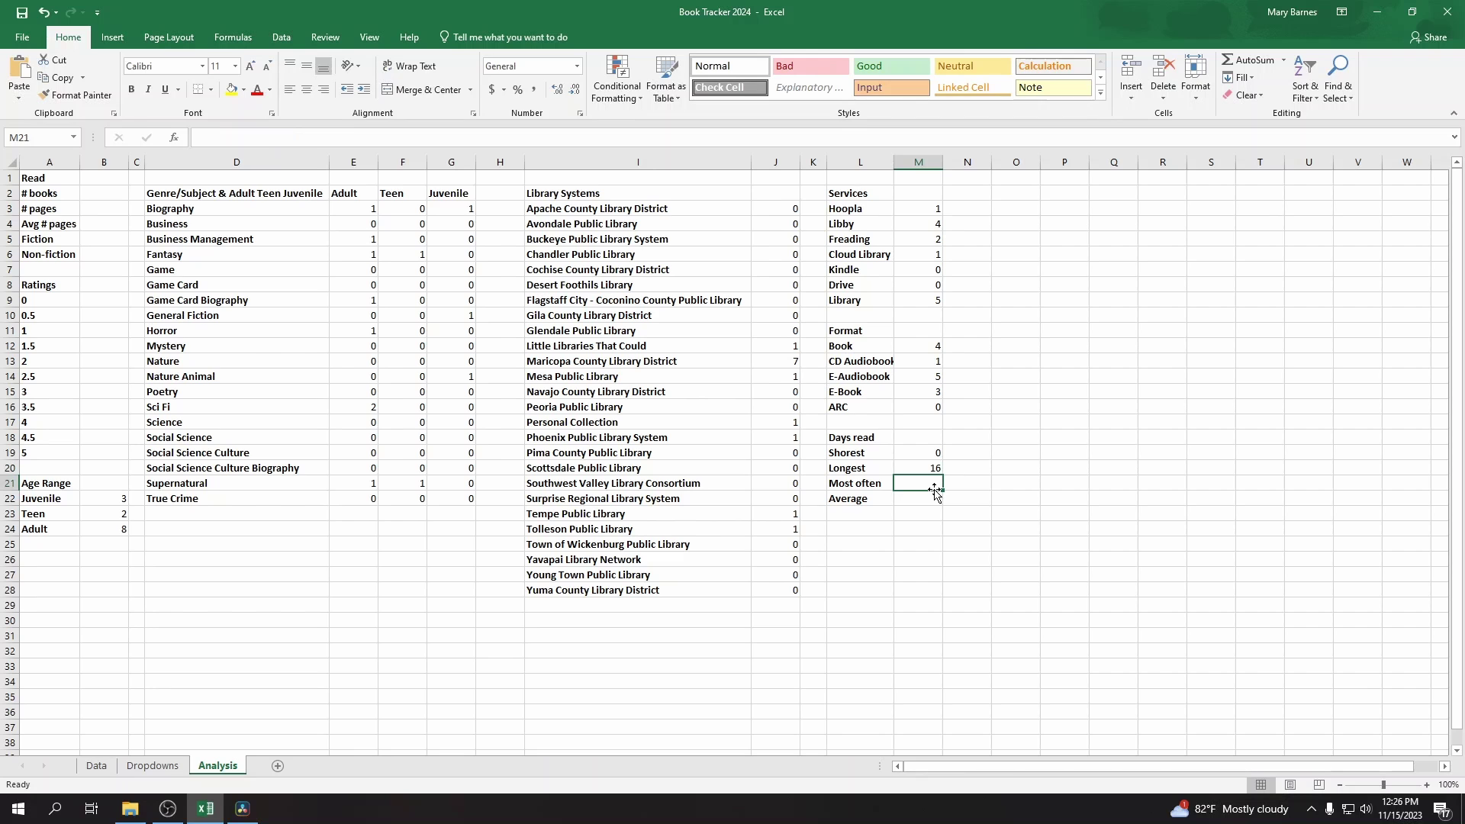
type("=")
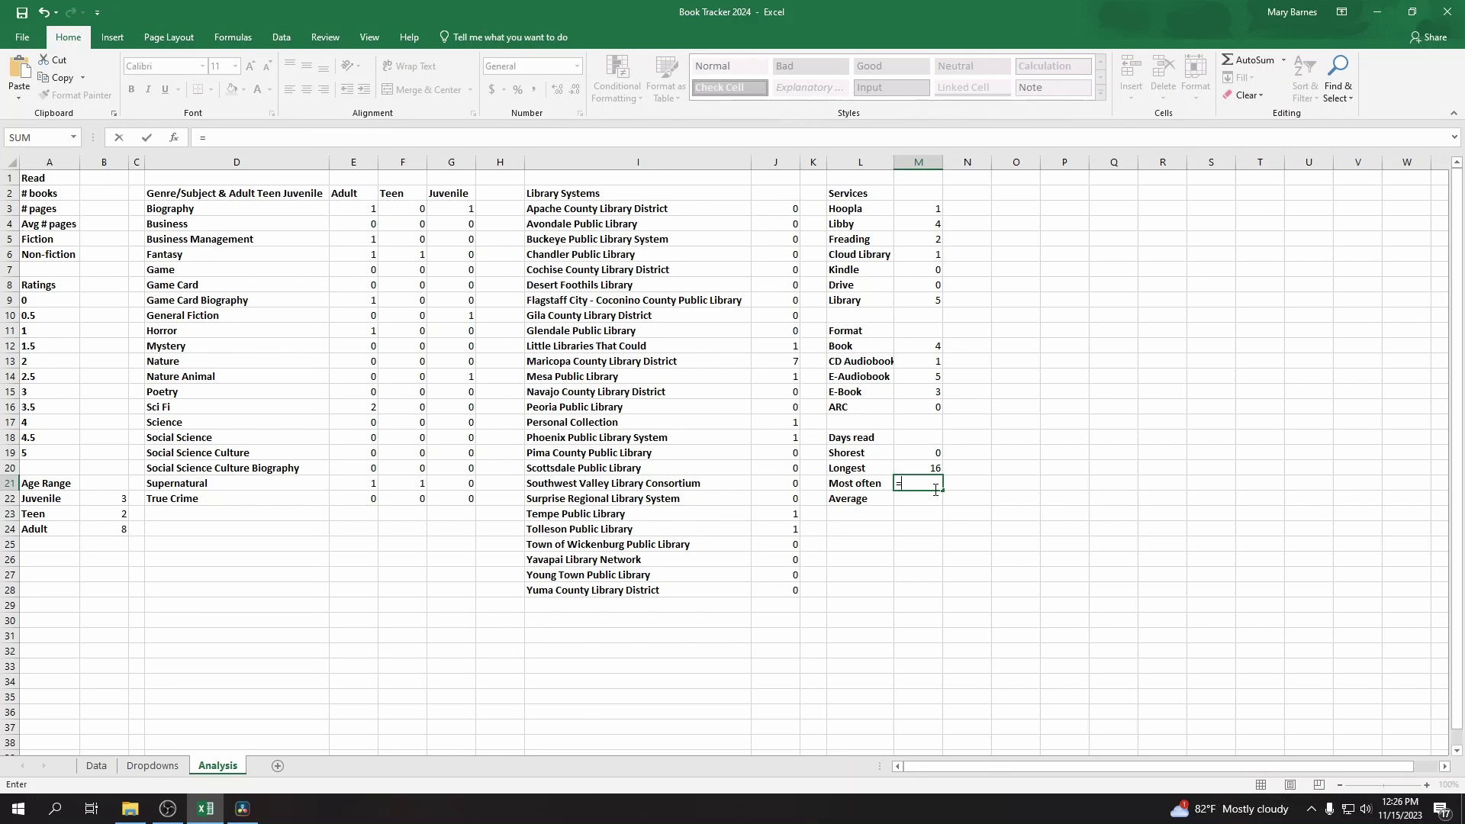
type("MODE")
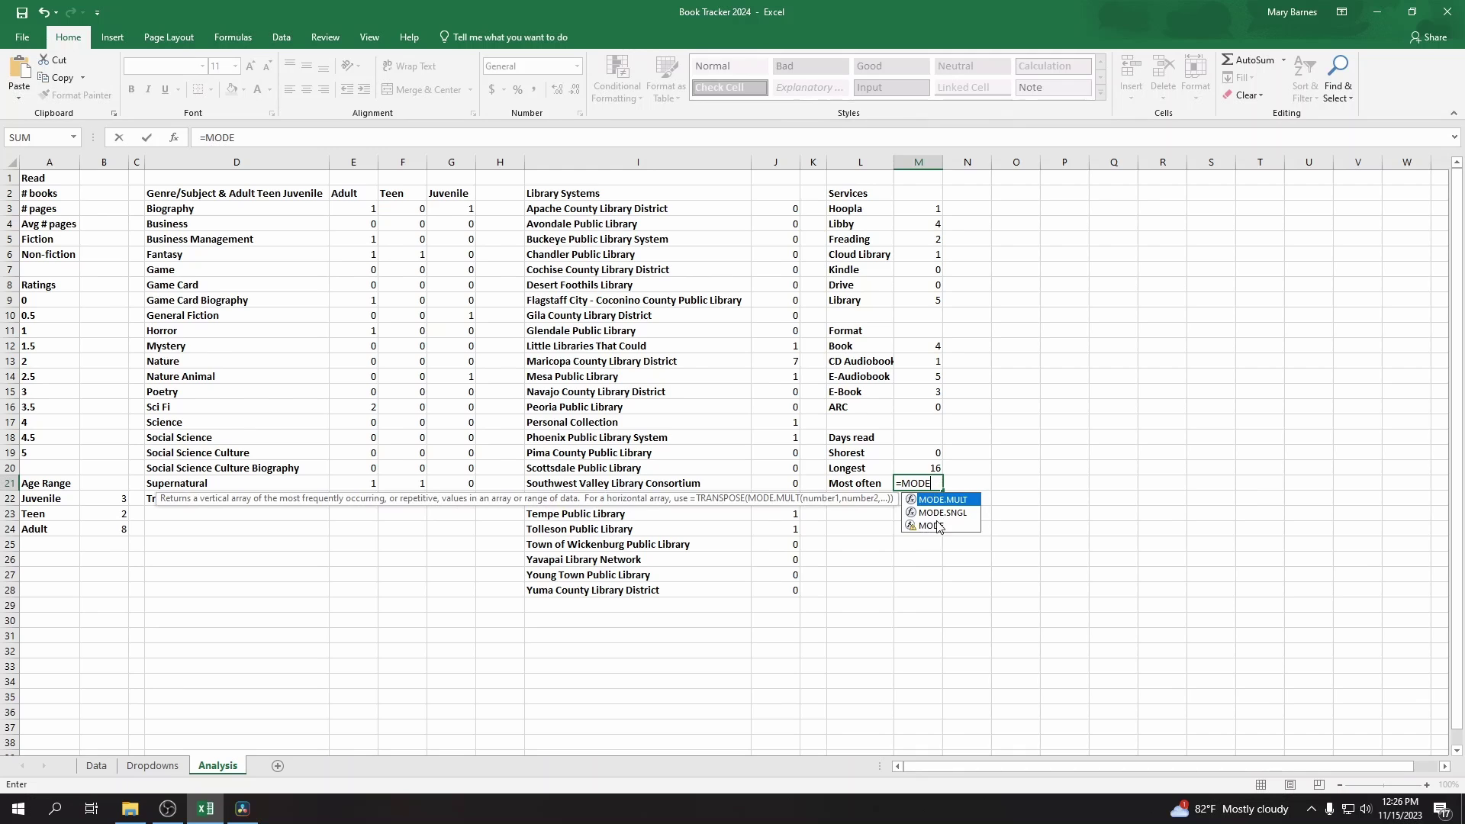
double_click(944, 528)
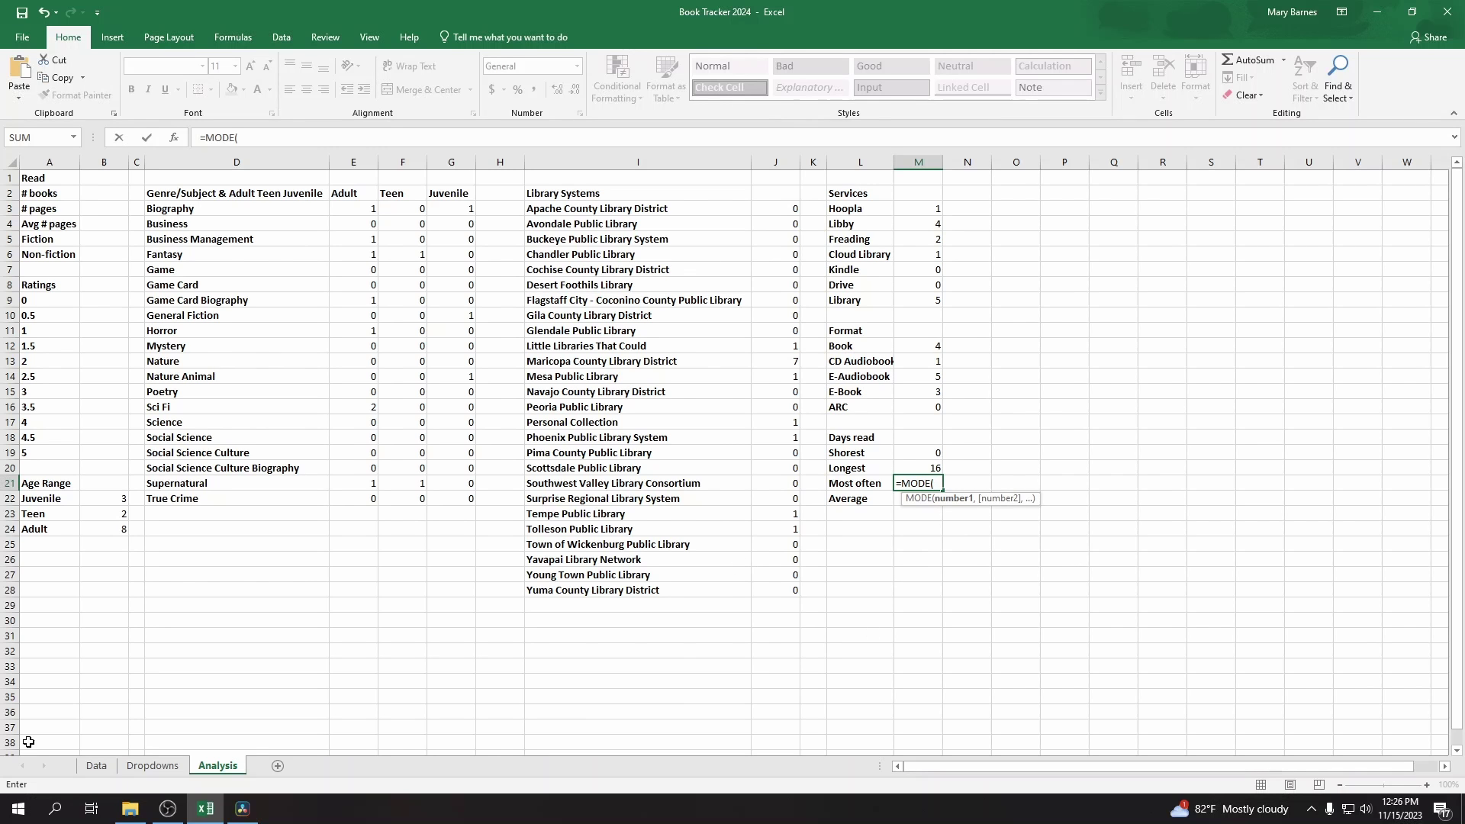
left_click(103, 769)
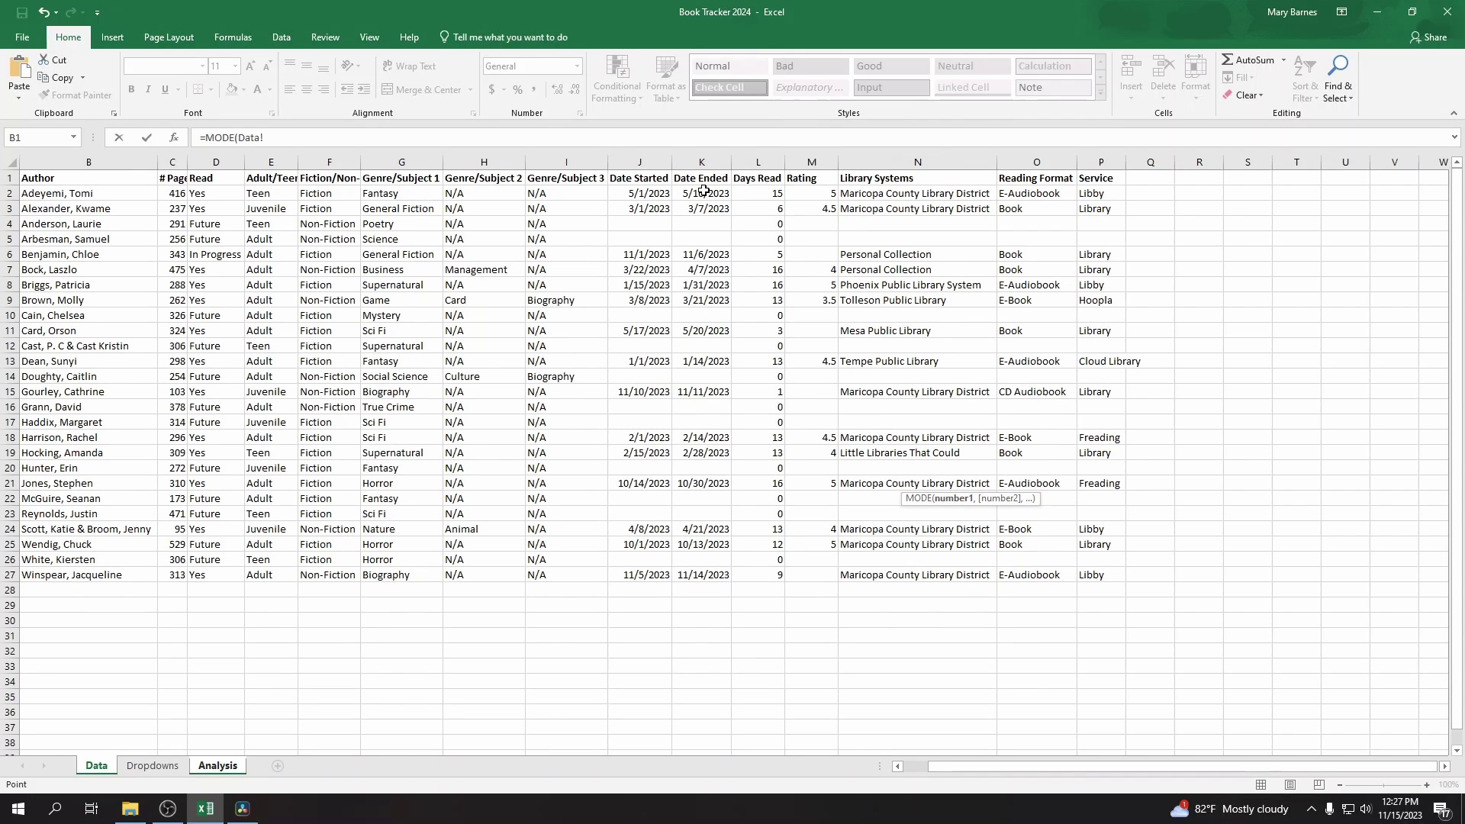
left_click(769, 193)
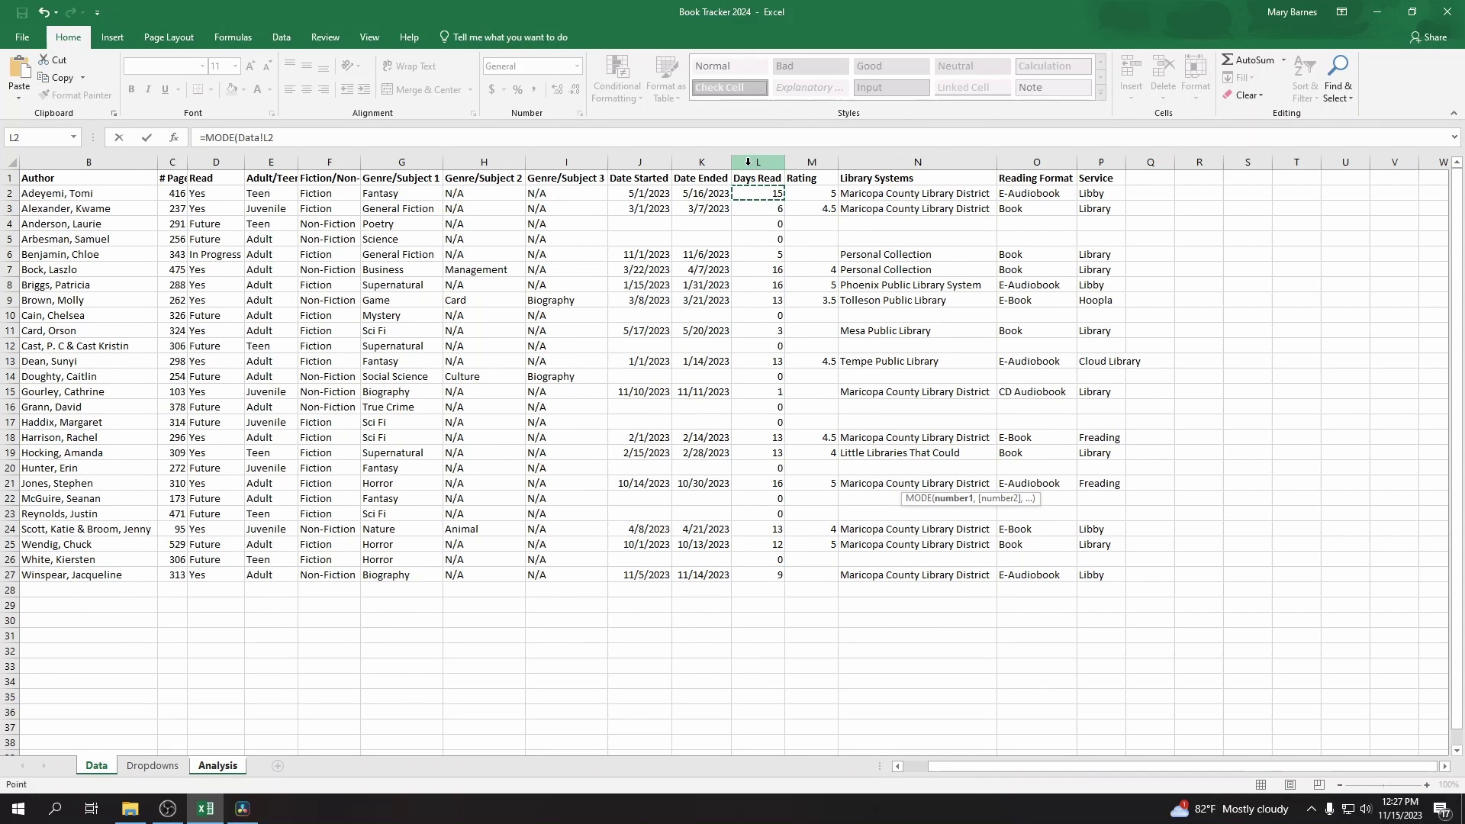
left_click(287, 134)
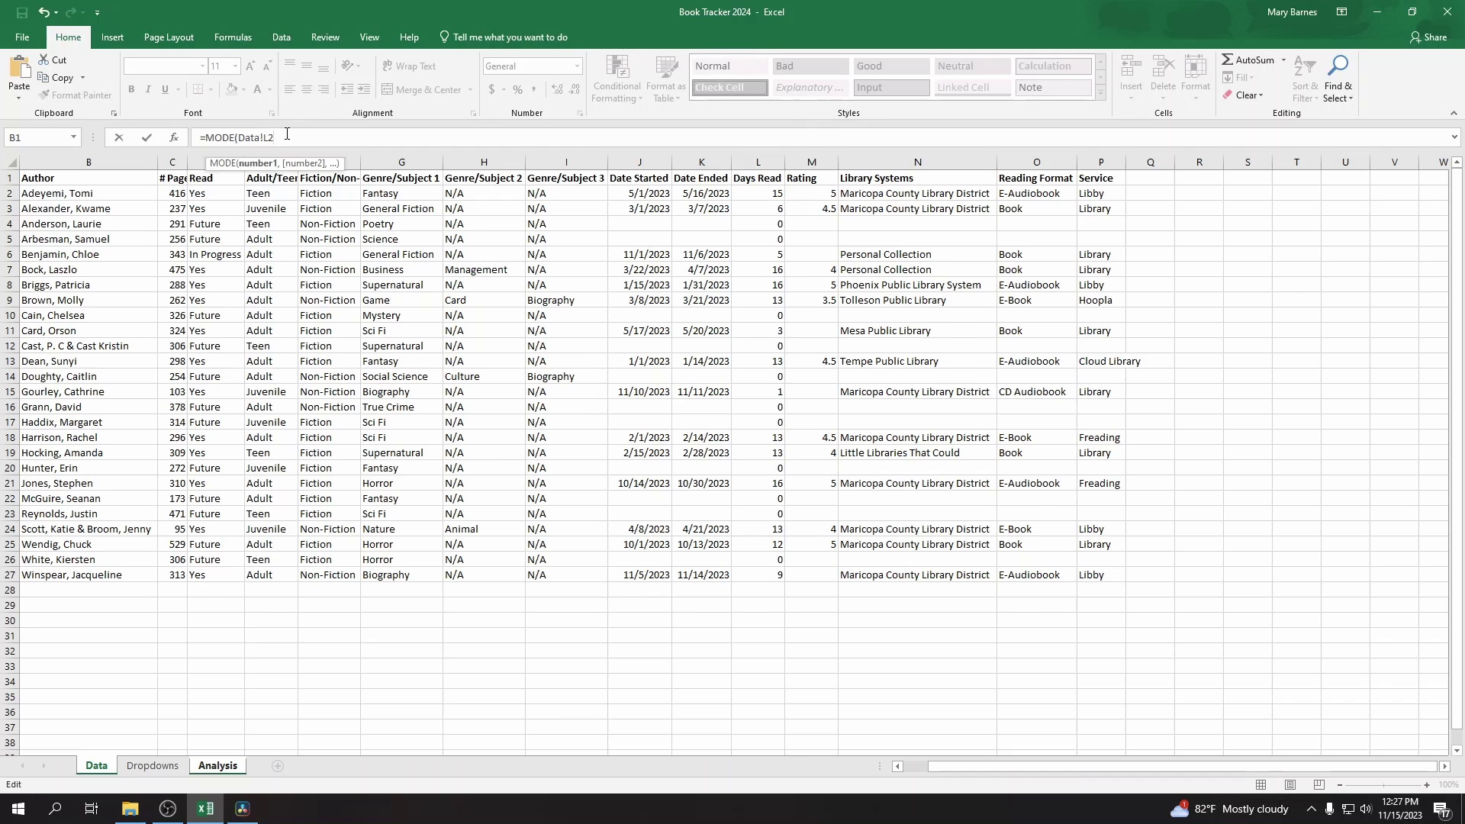
type(":L")
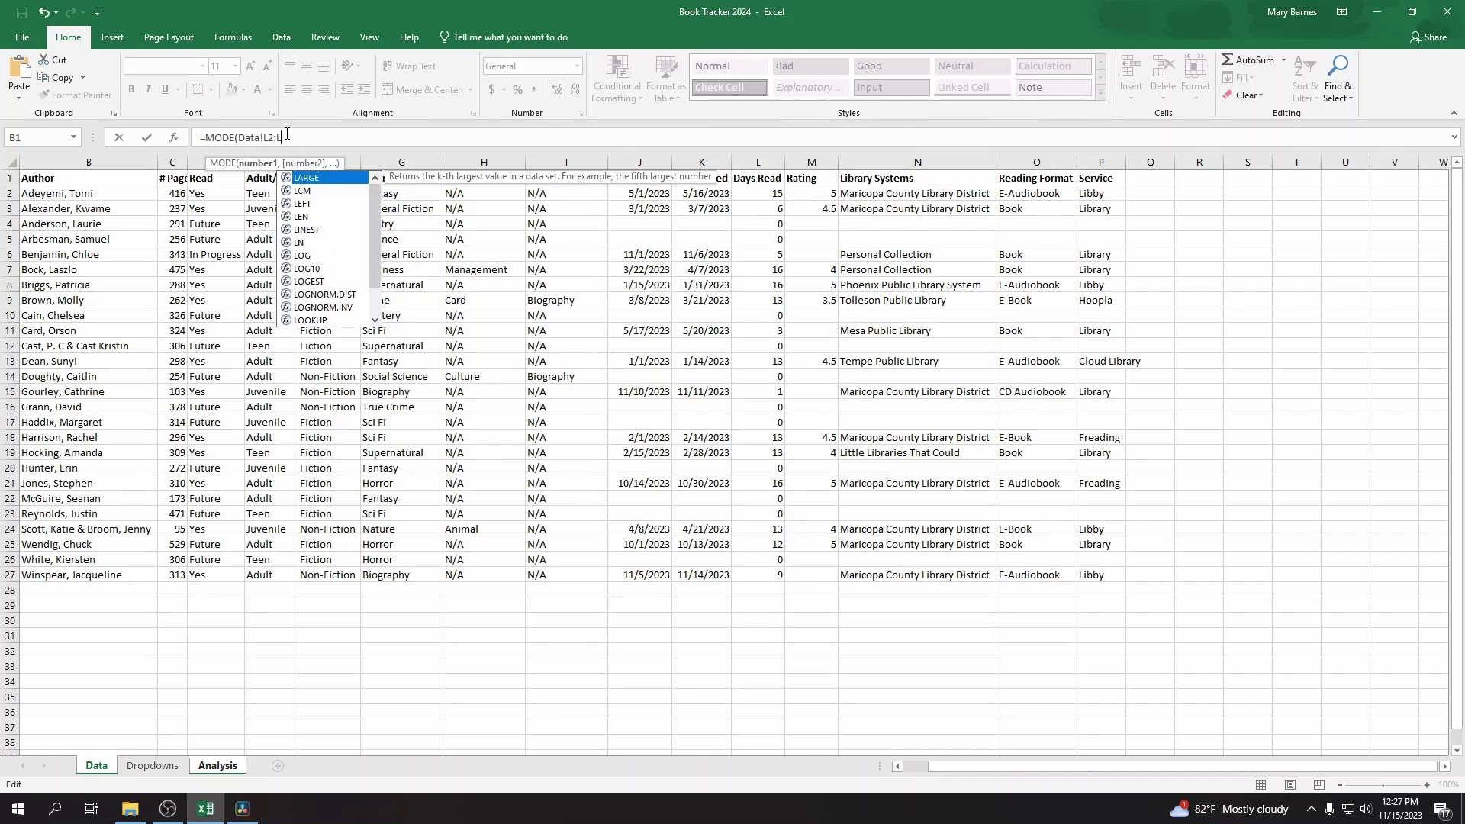
type("100")
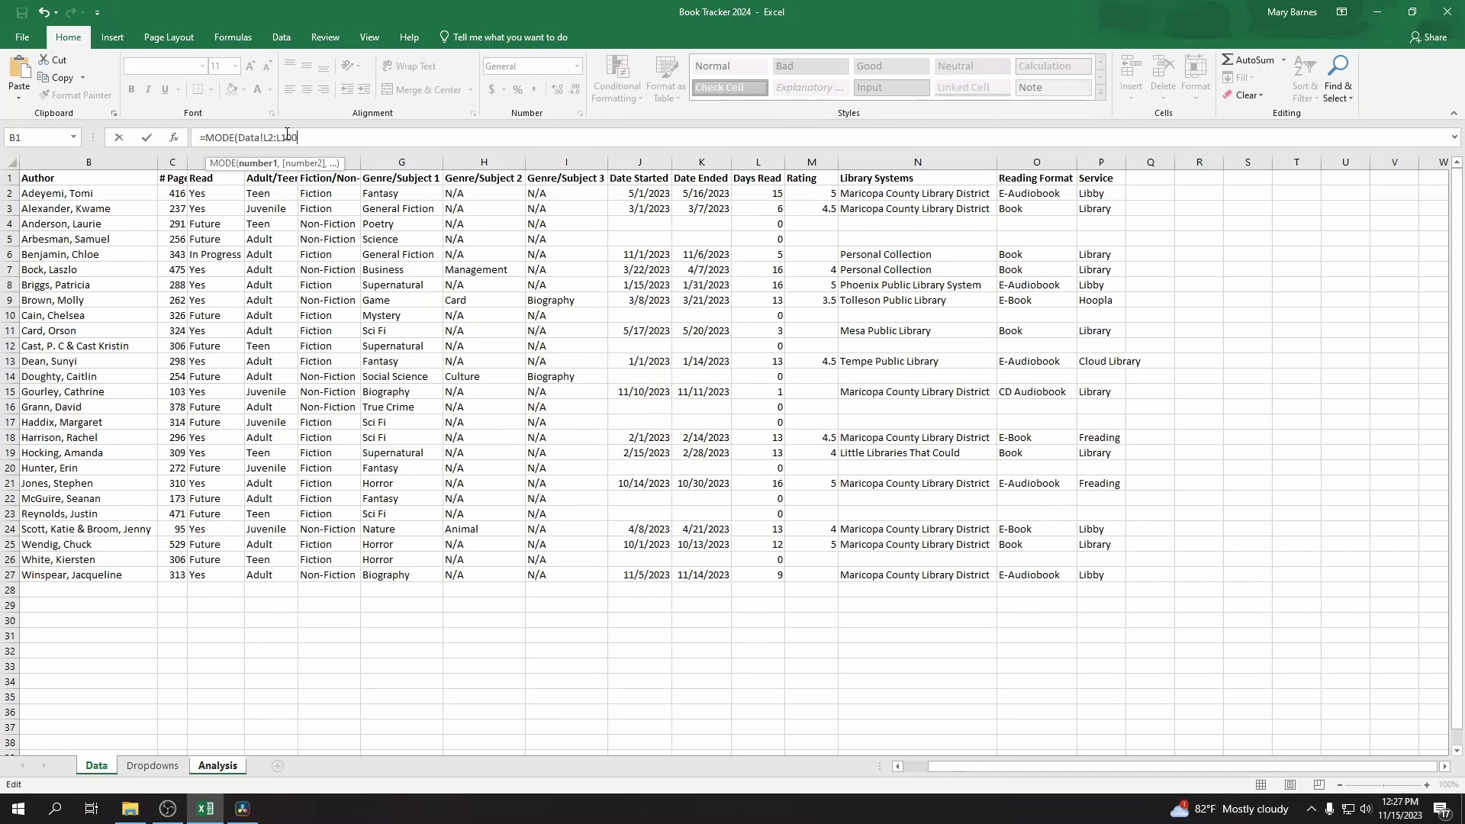
key("Return")
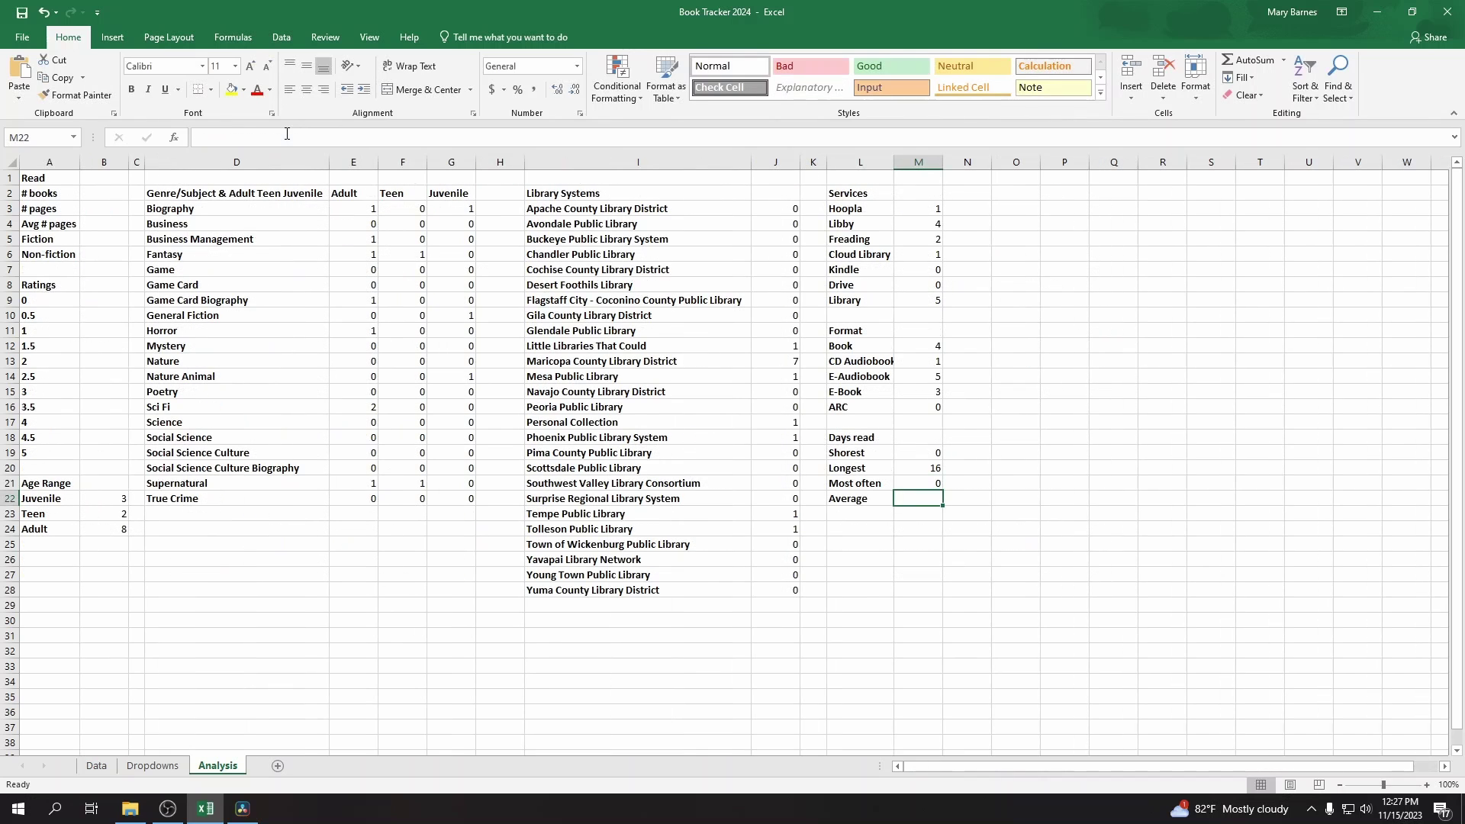
Step: Enter =AVERAGE(Data!L2:L100) in M22 of the Analysis sheet for the average days read
left_click(938, 485)
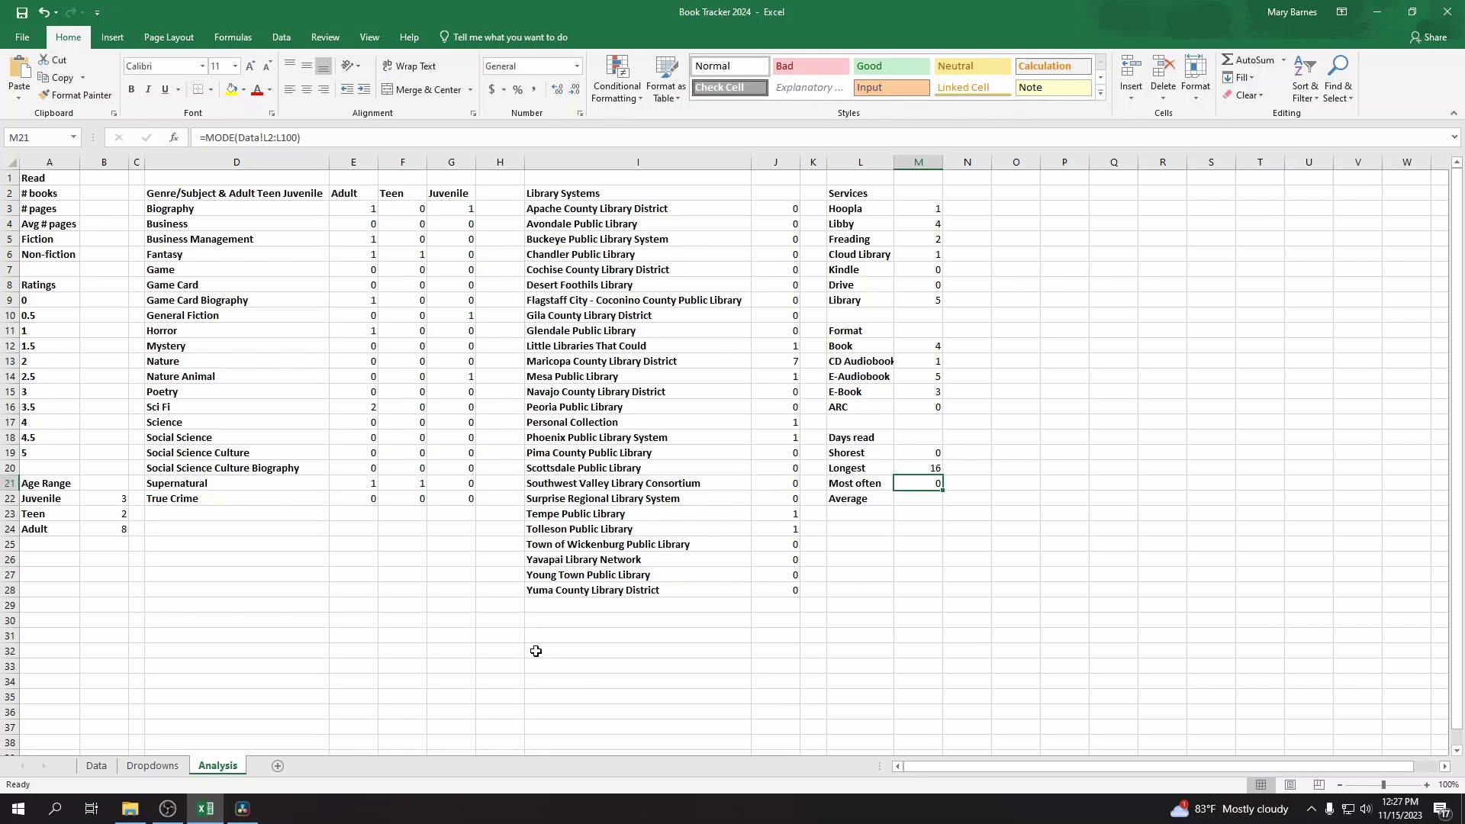
left_click(911, 501)
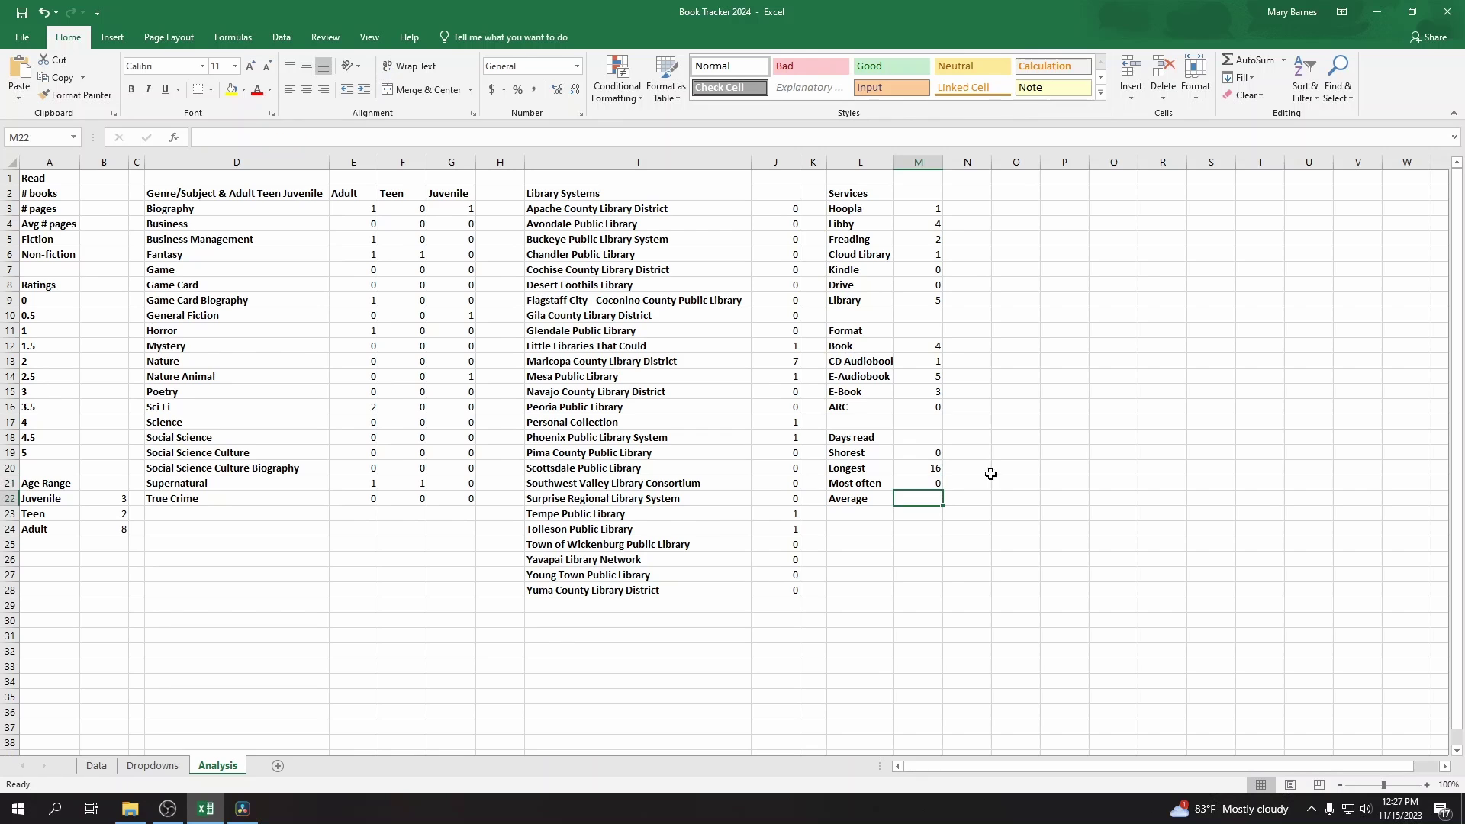
type("=")
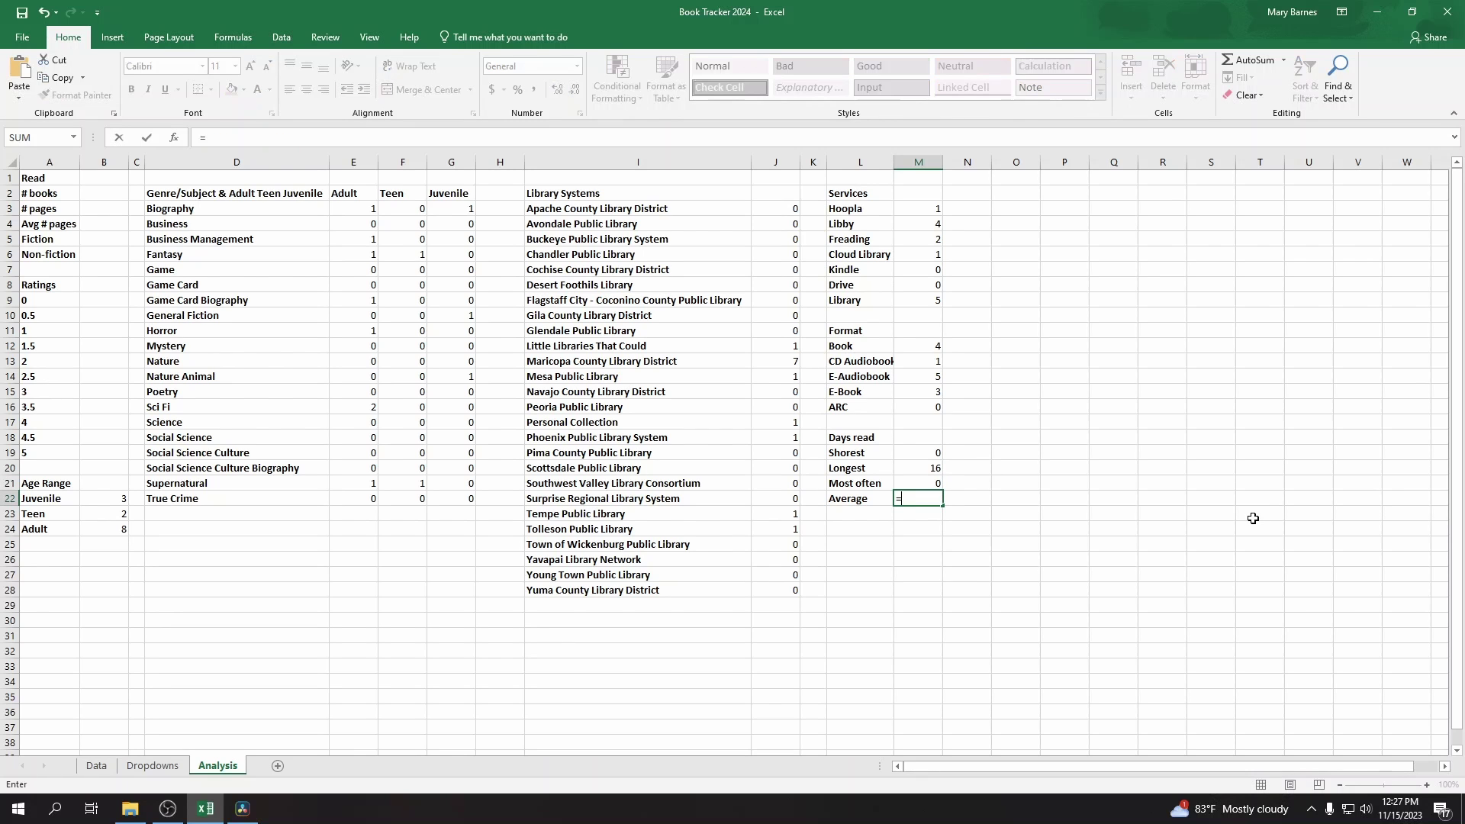
type("A")
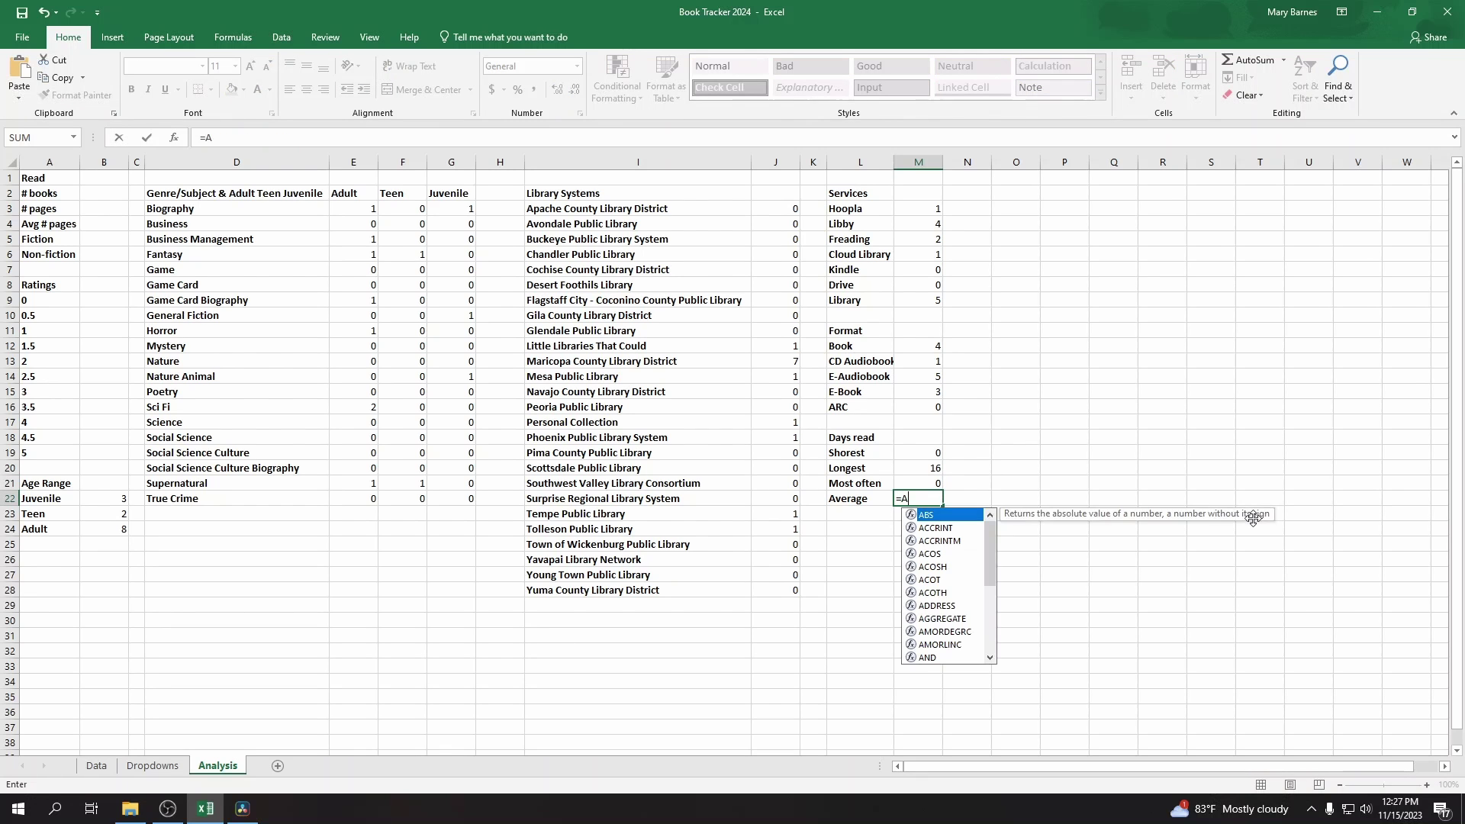
type("vera")
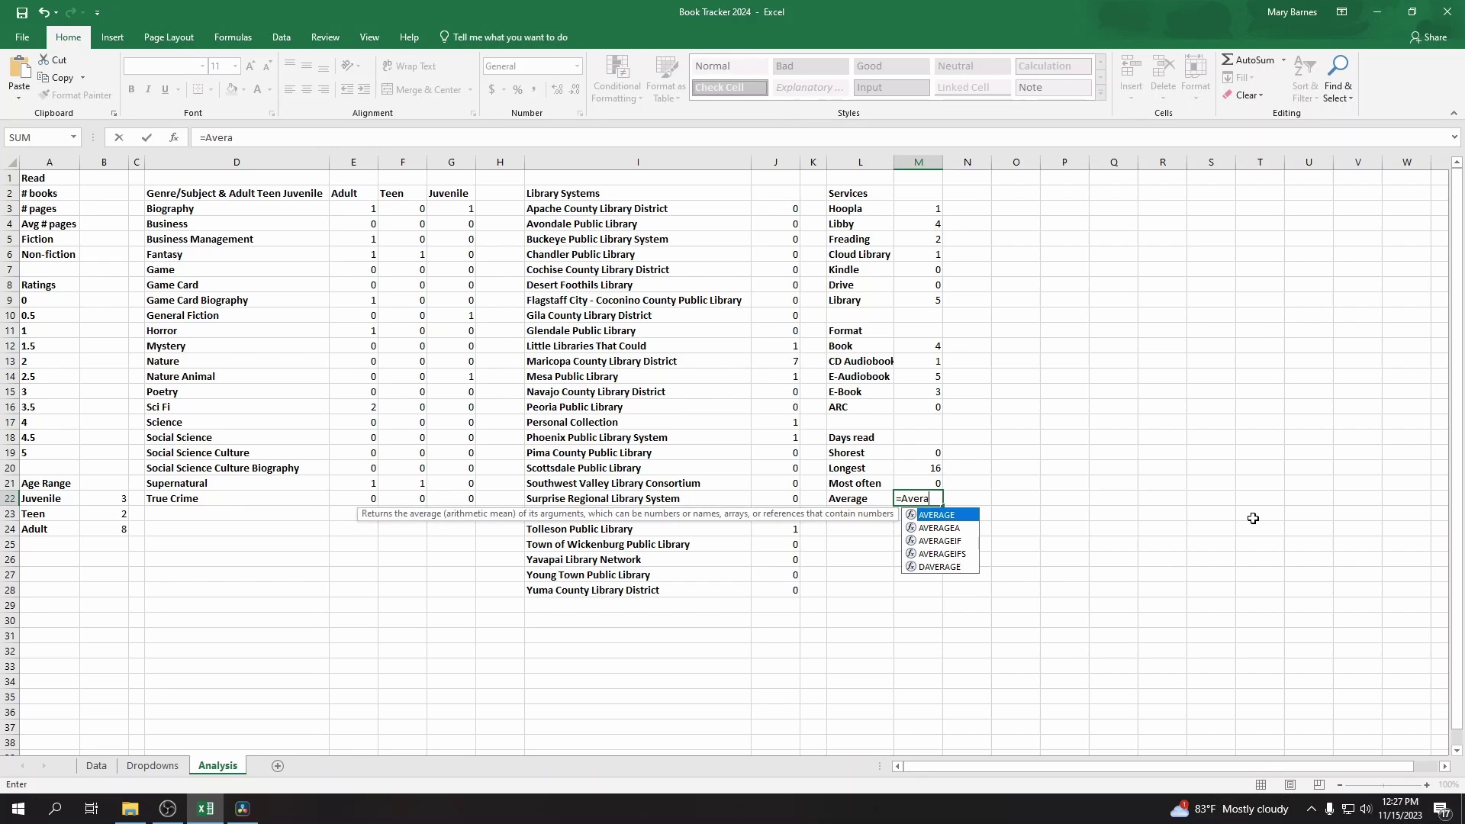
type("ge")
key("Tab")
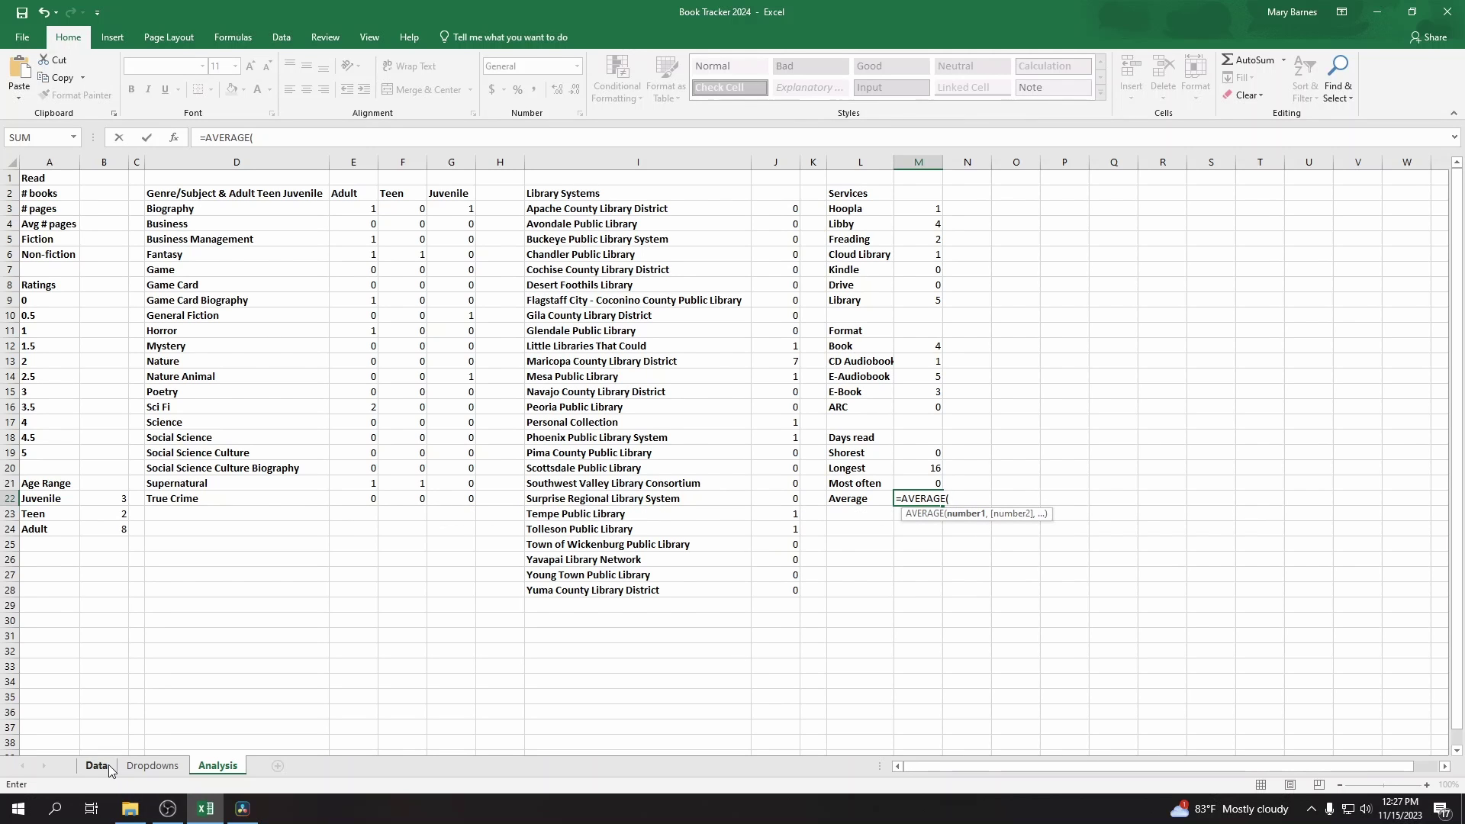
left_click(108, 764)
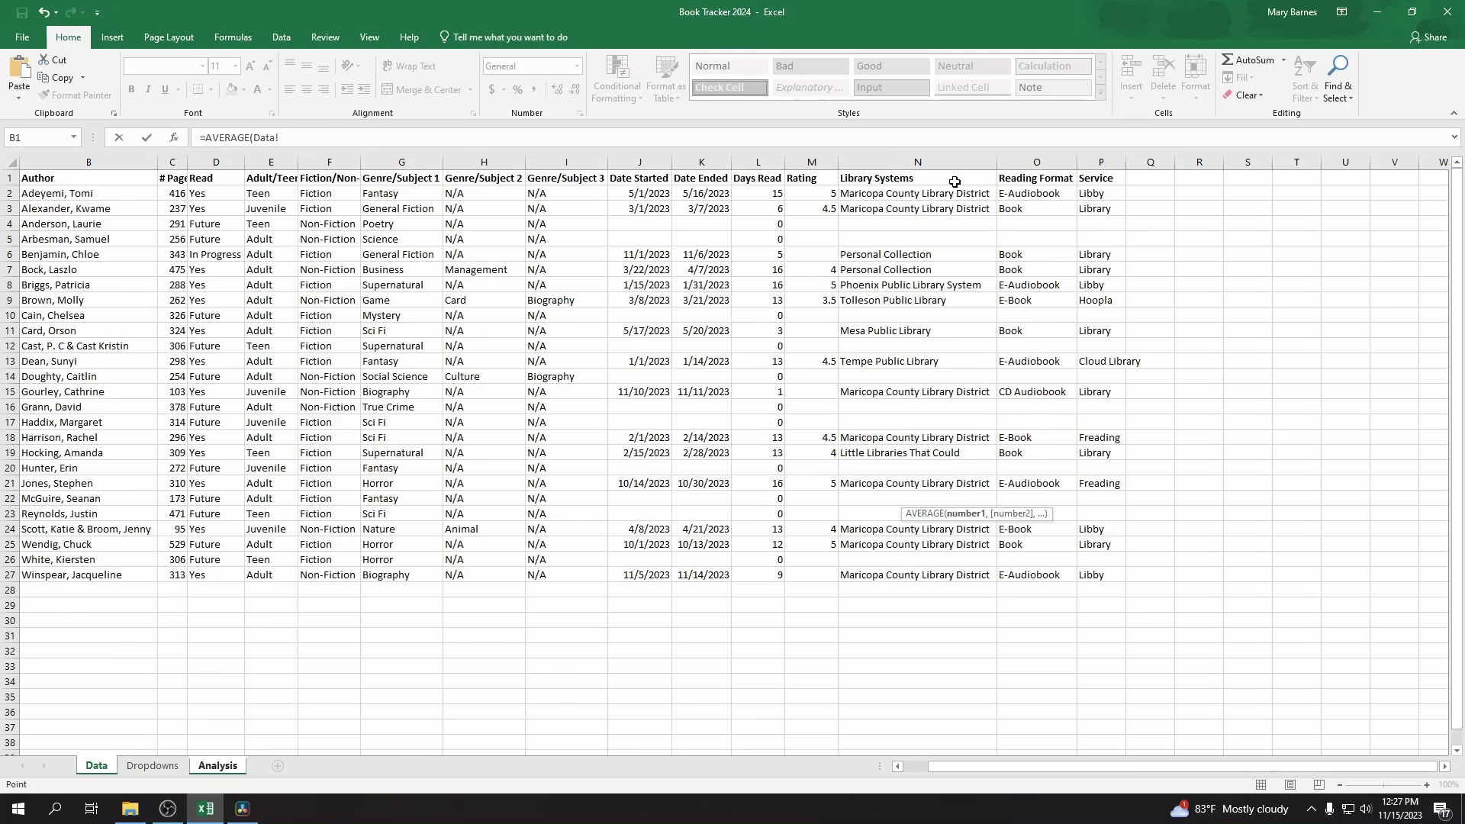
left_click(758, 193)
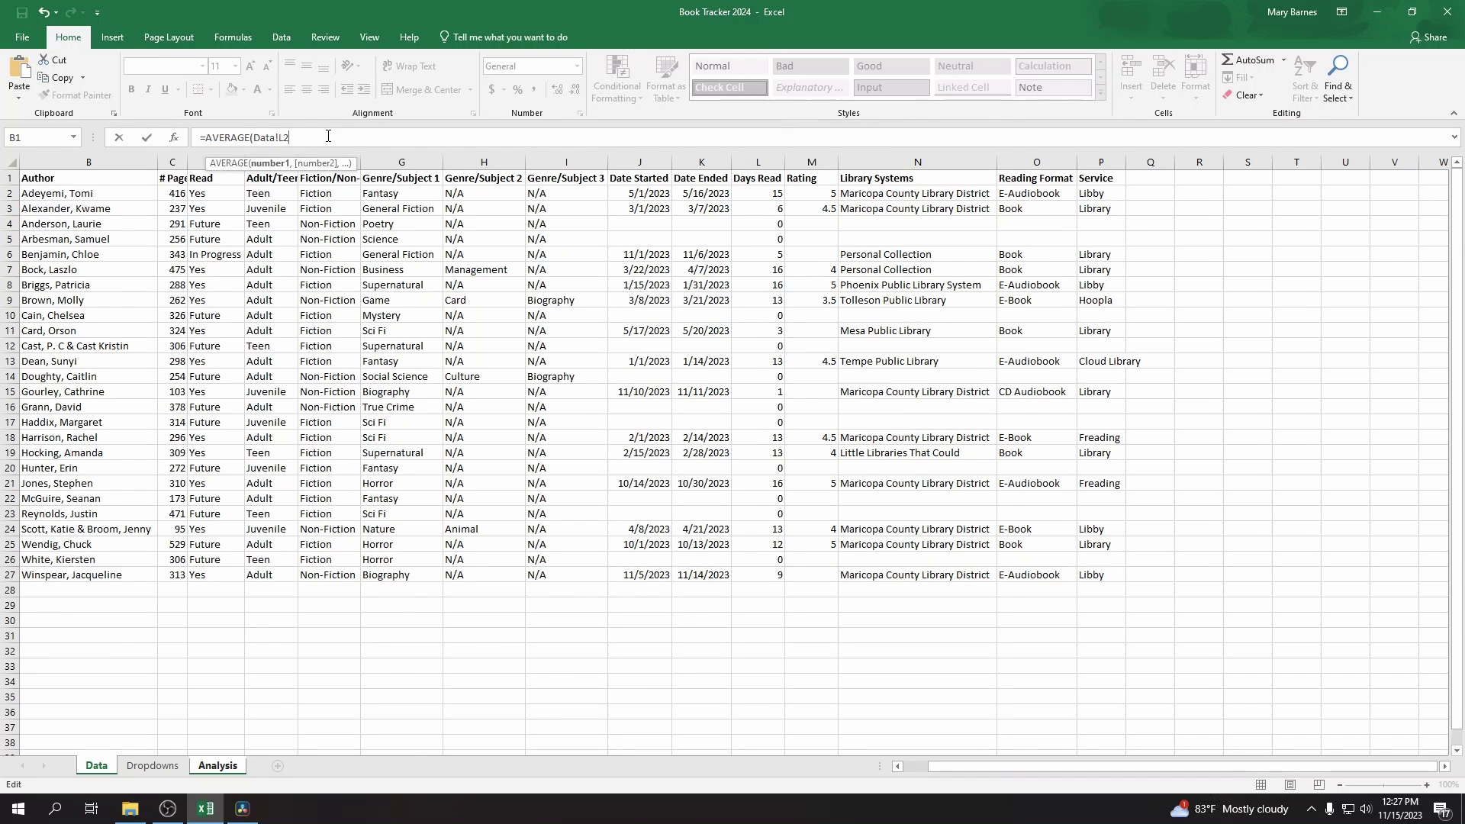
type(":L")
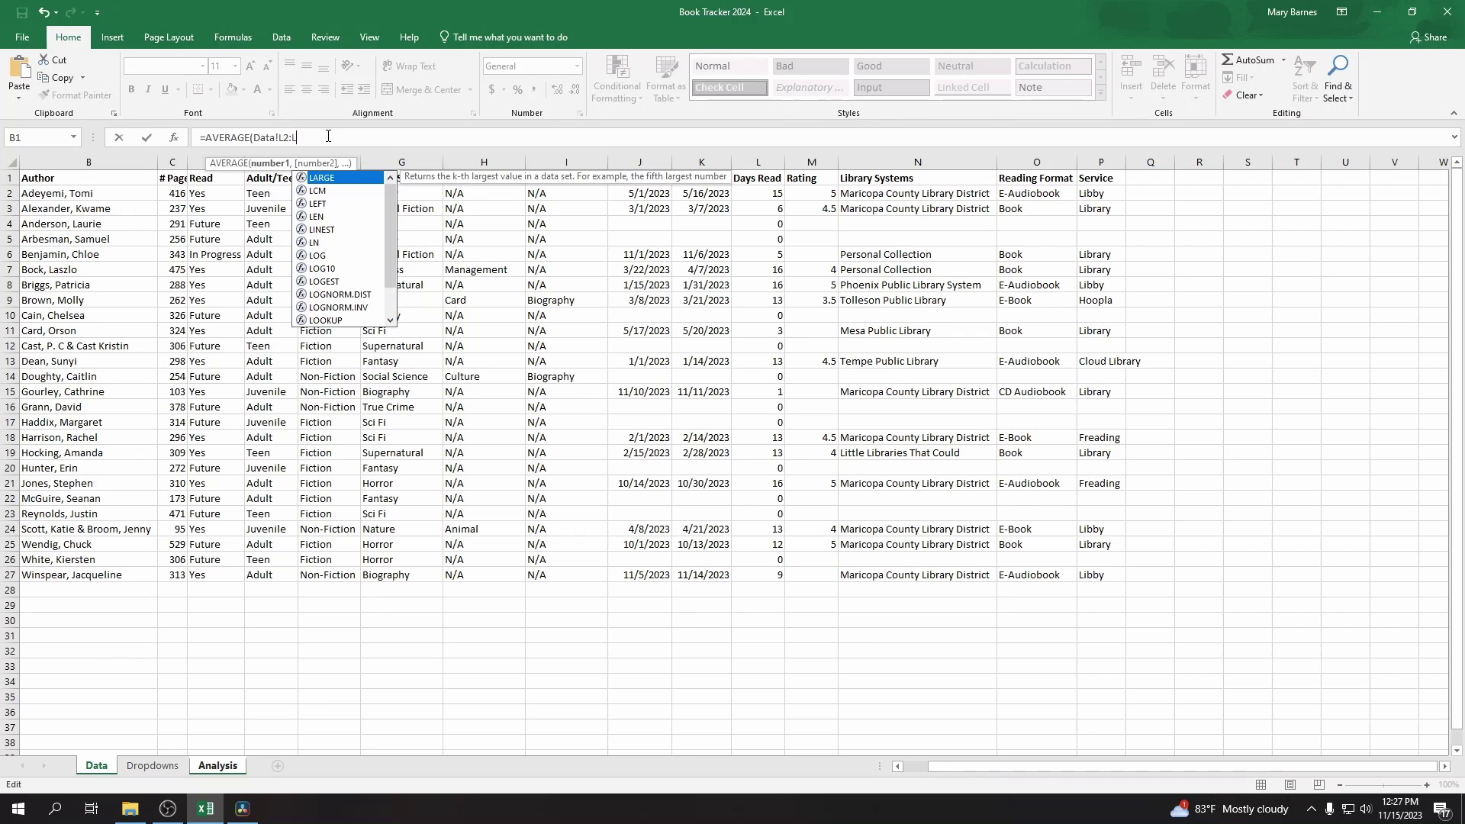
type("100")
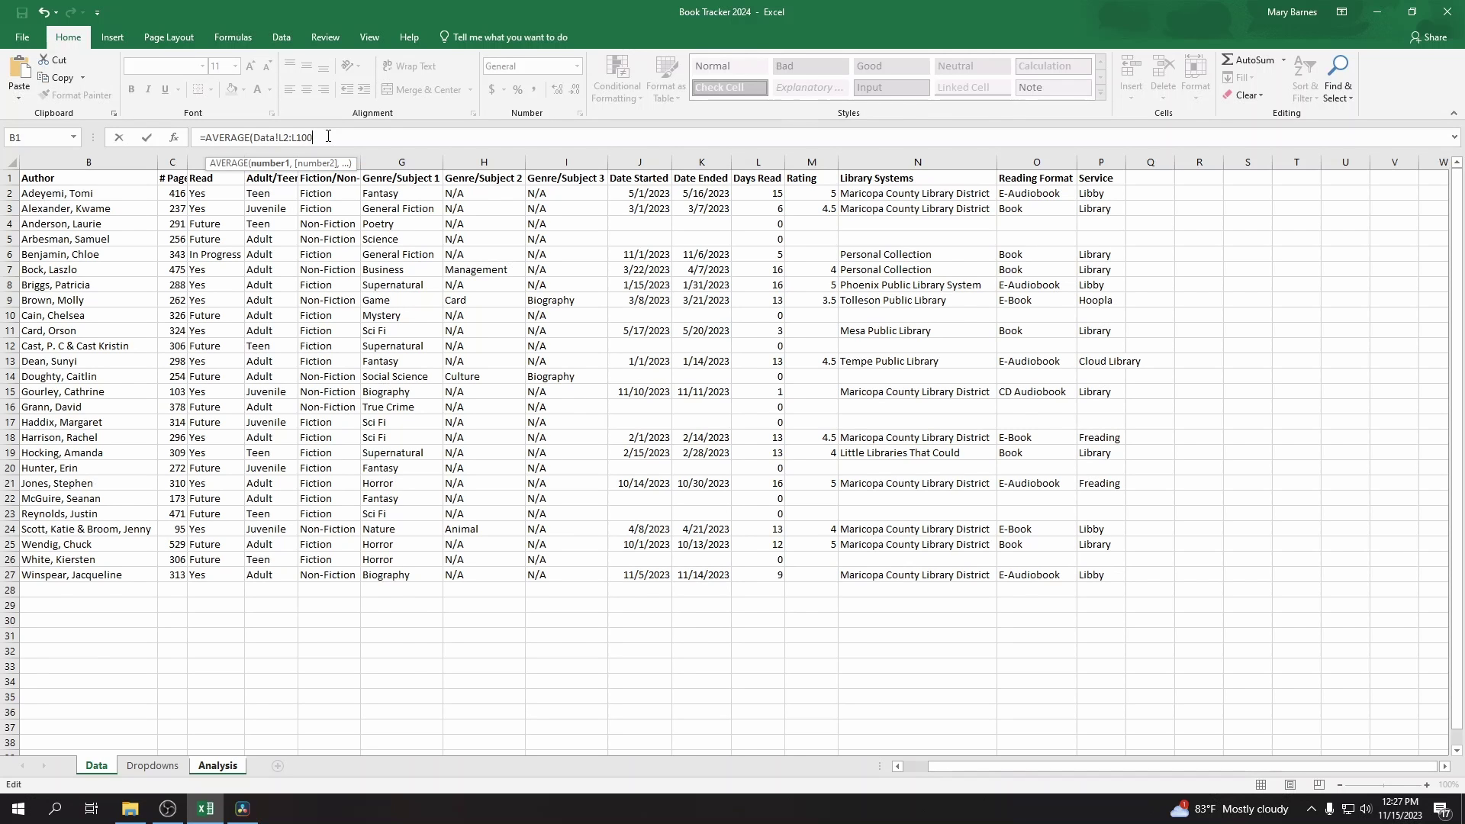
type(")")
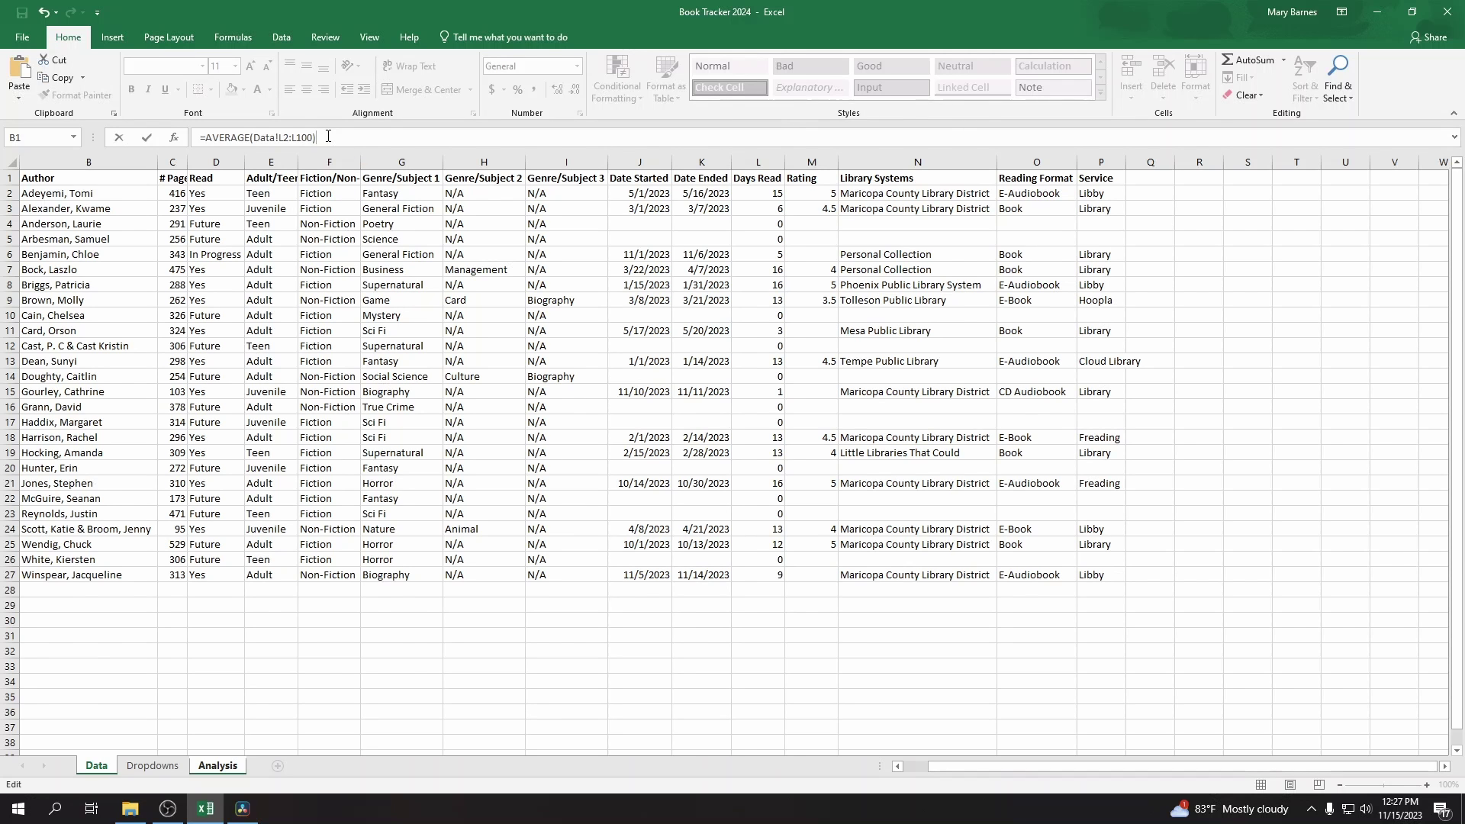
key("Return")
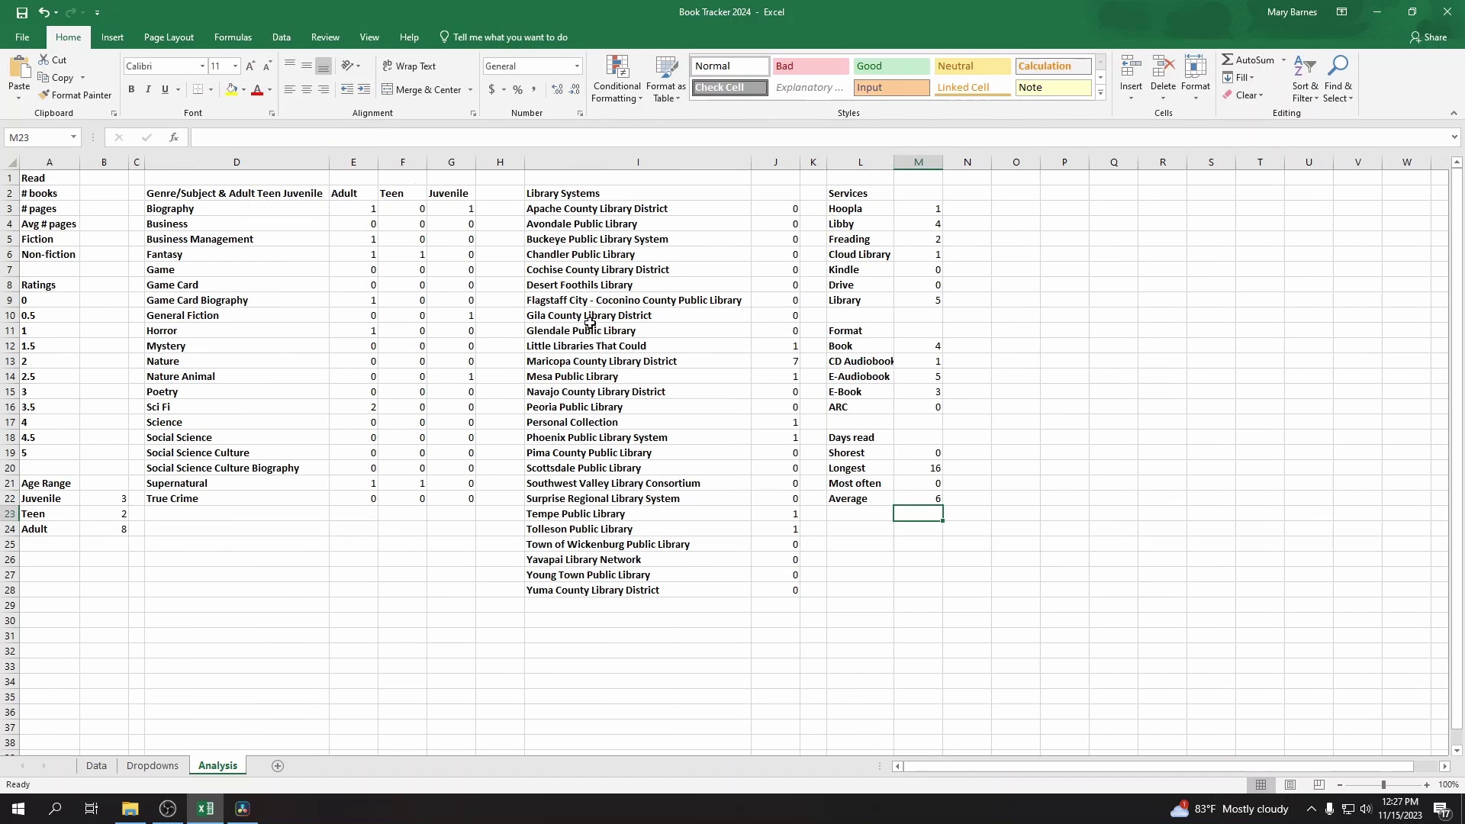
Step: Review the average, shortest and most-often days-read cells on the Analysis sheet against the Data sheet's Days Read column
left_click(908, 500)
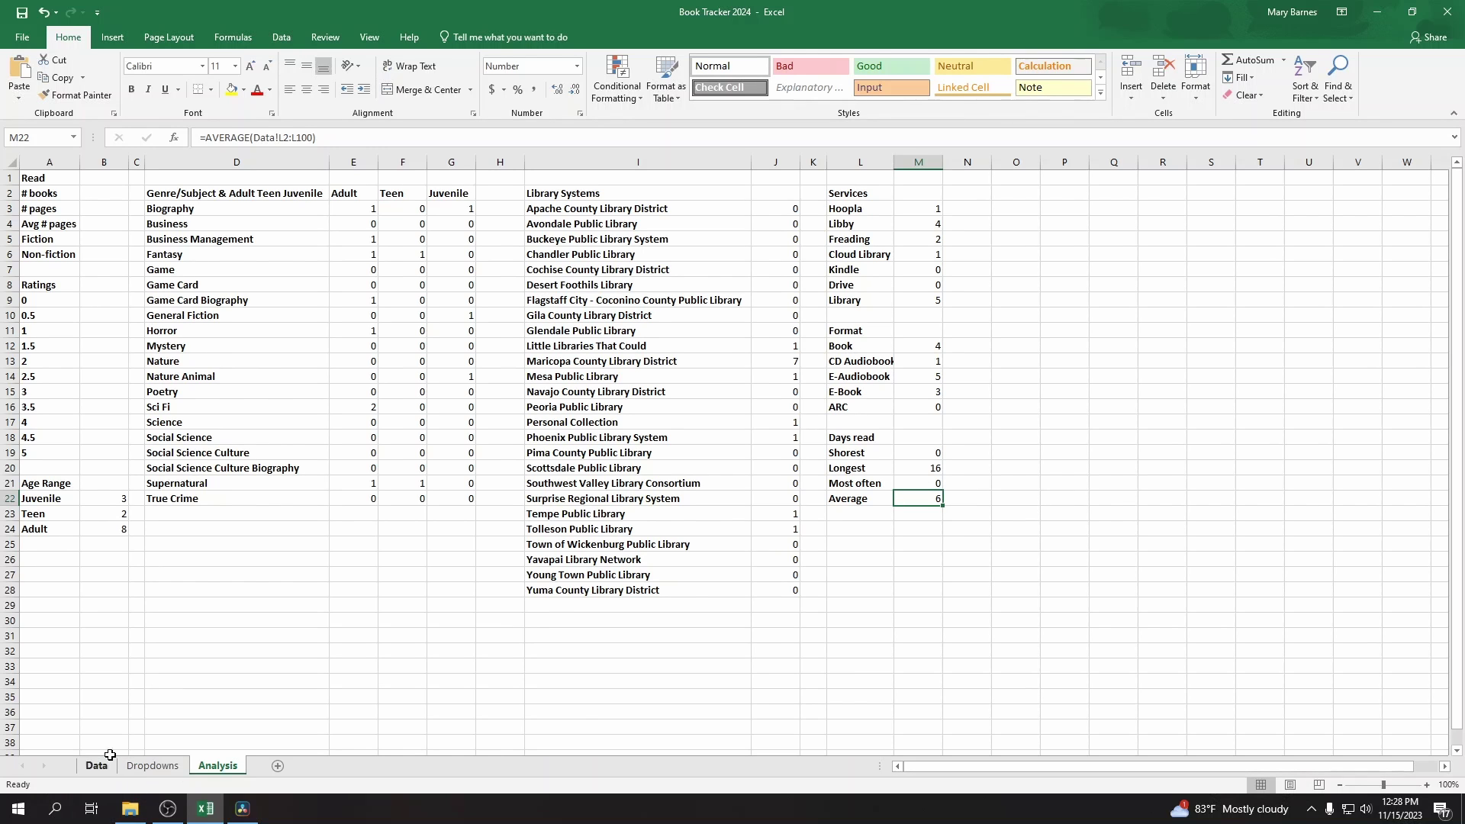
left_click(915, 454)
left_click(935, 481)
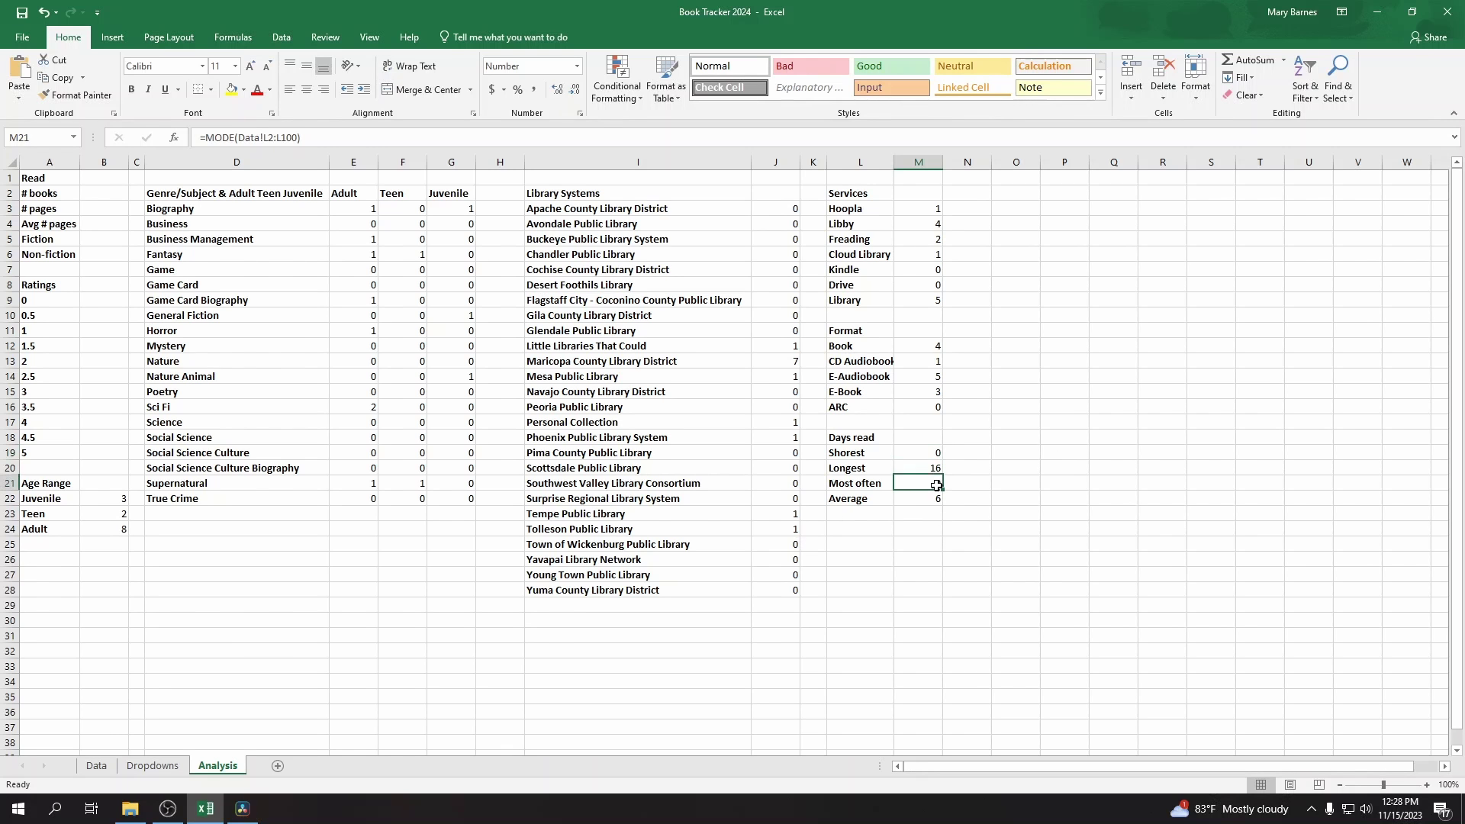
left_click(96, 766)
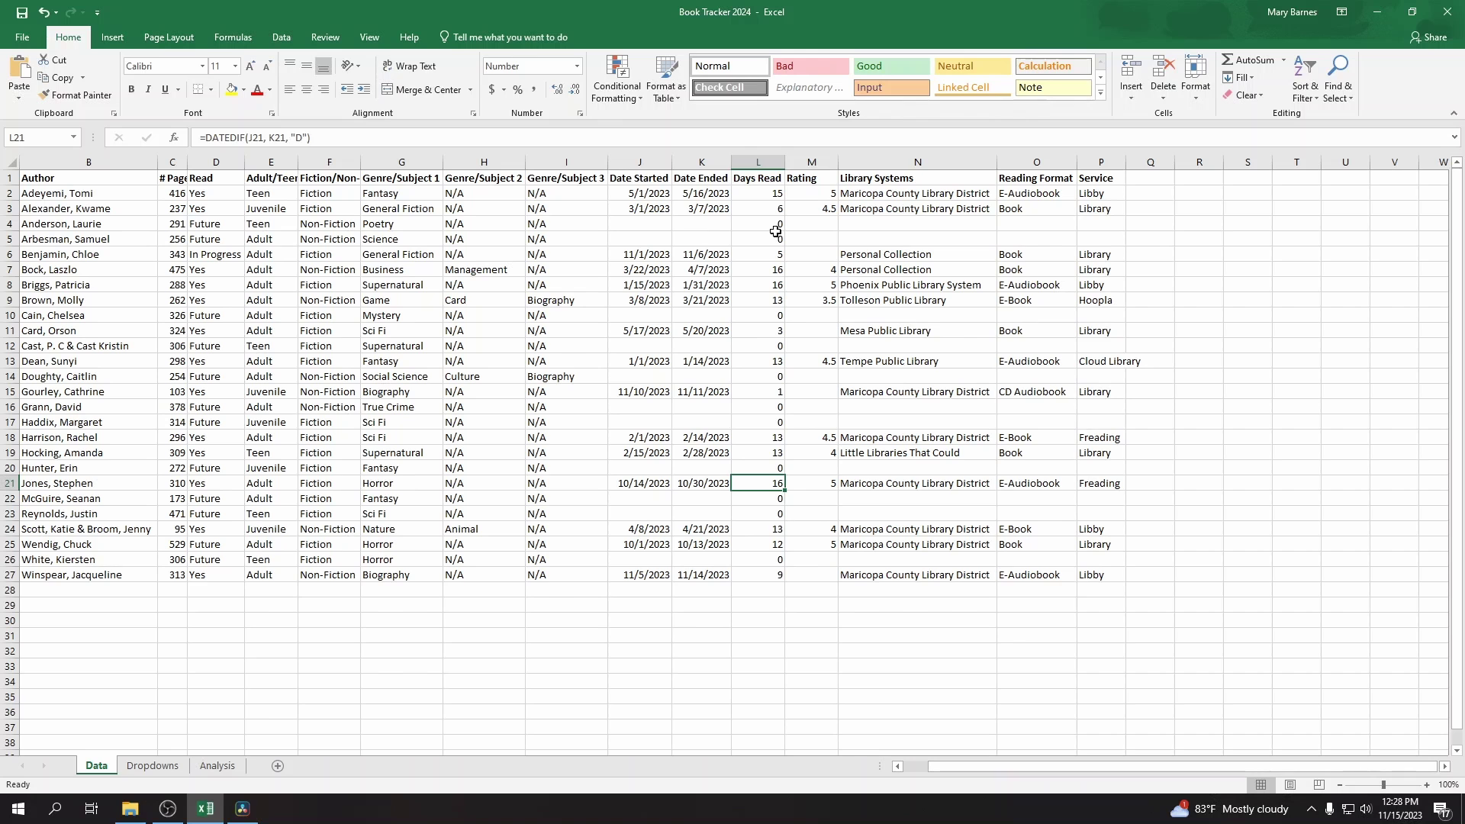
left_click(217, 765)
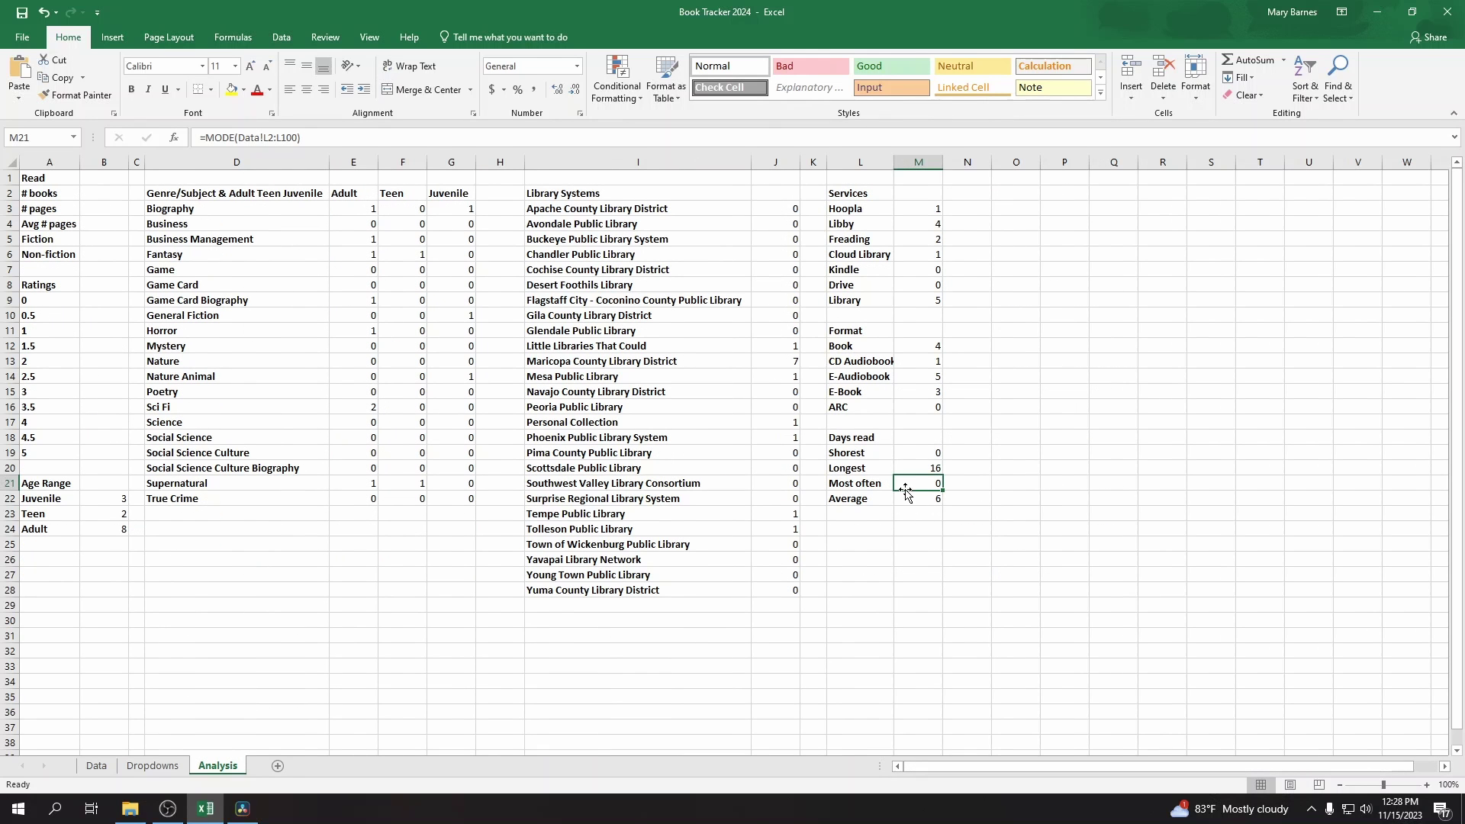
Step: Start a COUNTIF formula in B2 of the Analysis sheet for the number of books read
left_click(115, 197)
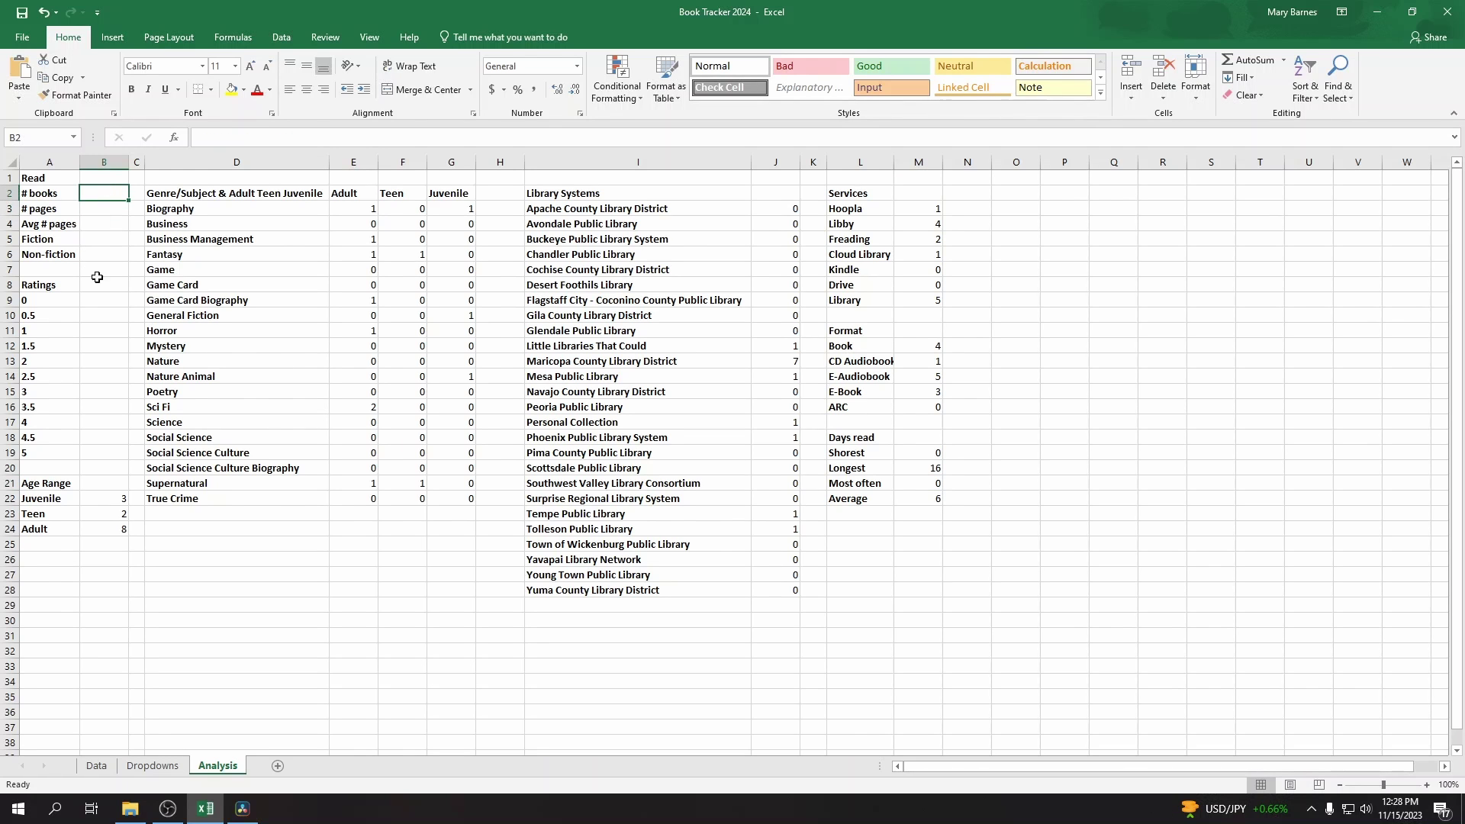
left_click(228, 137)
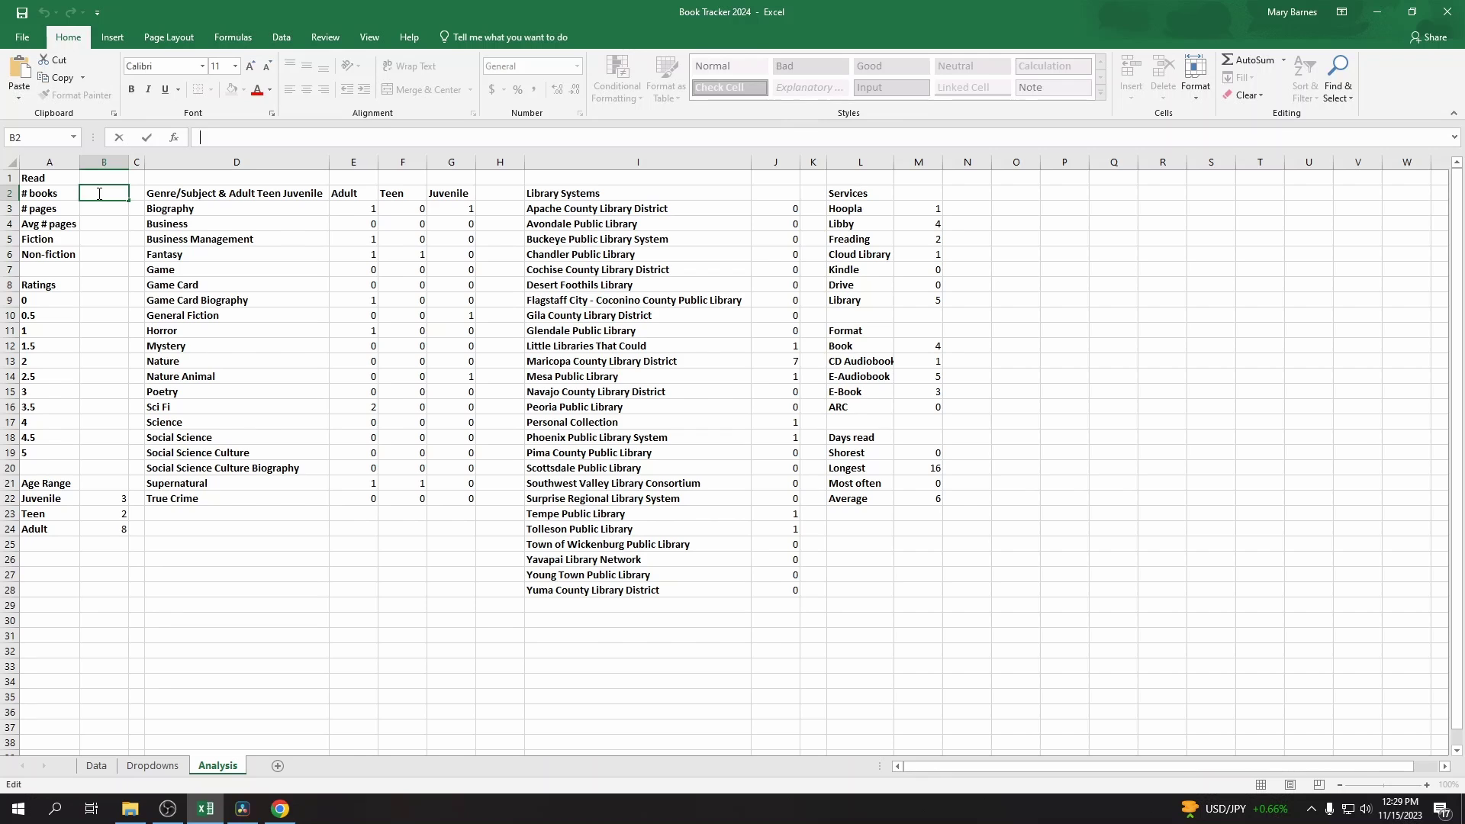
type("=Coutn")
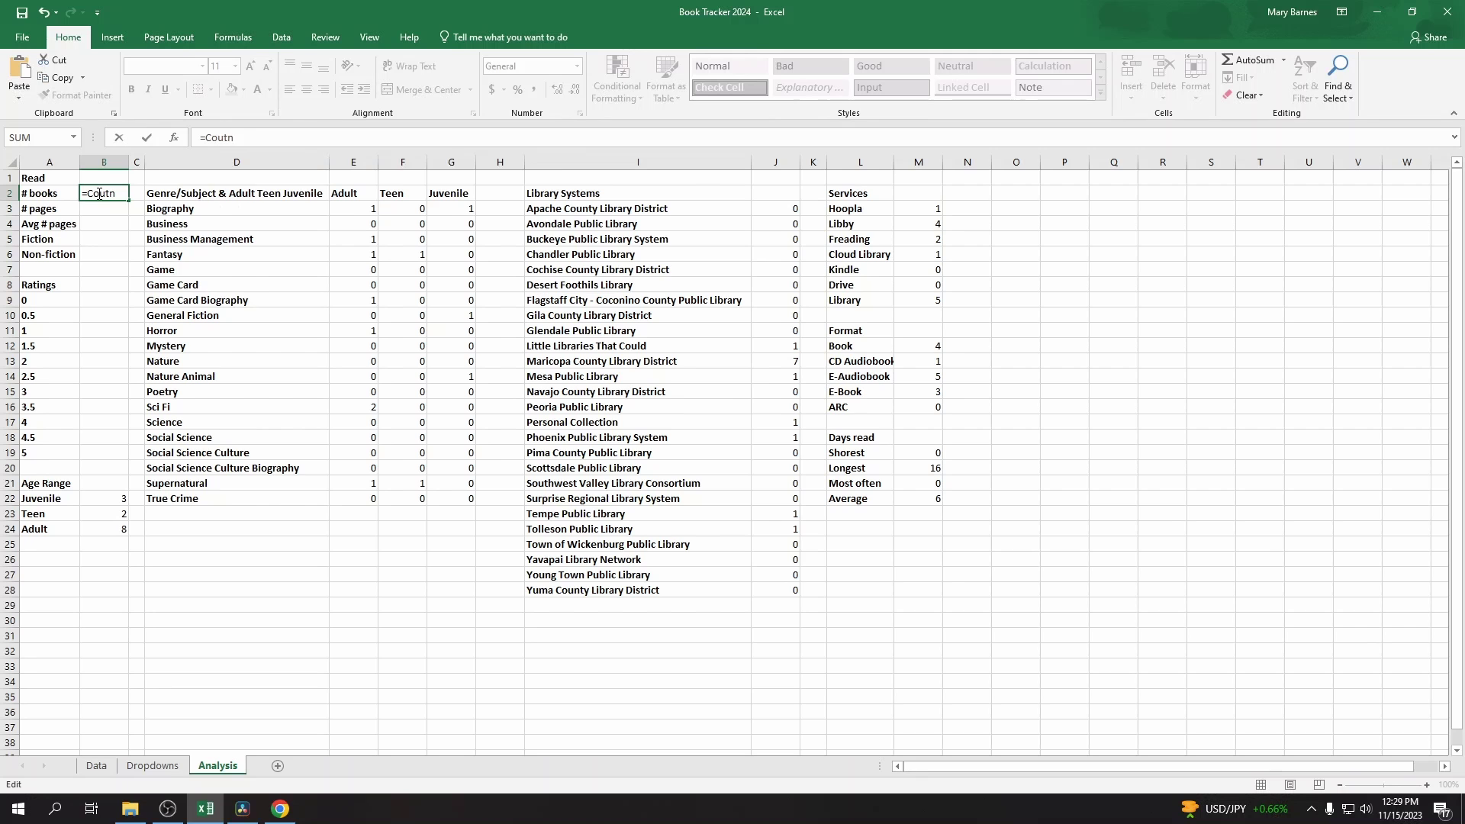
key("BackSpace")
key("BackSpace")
type("ntif")
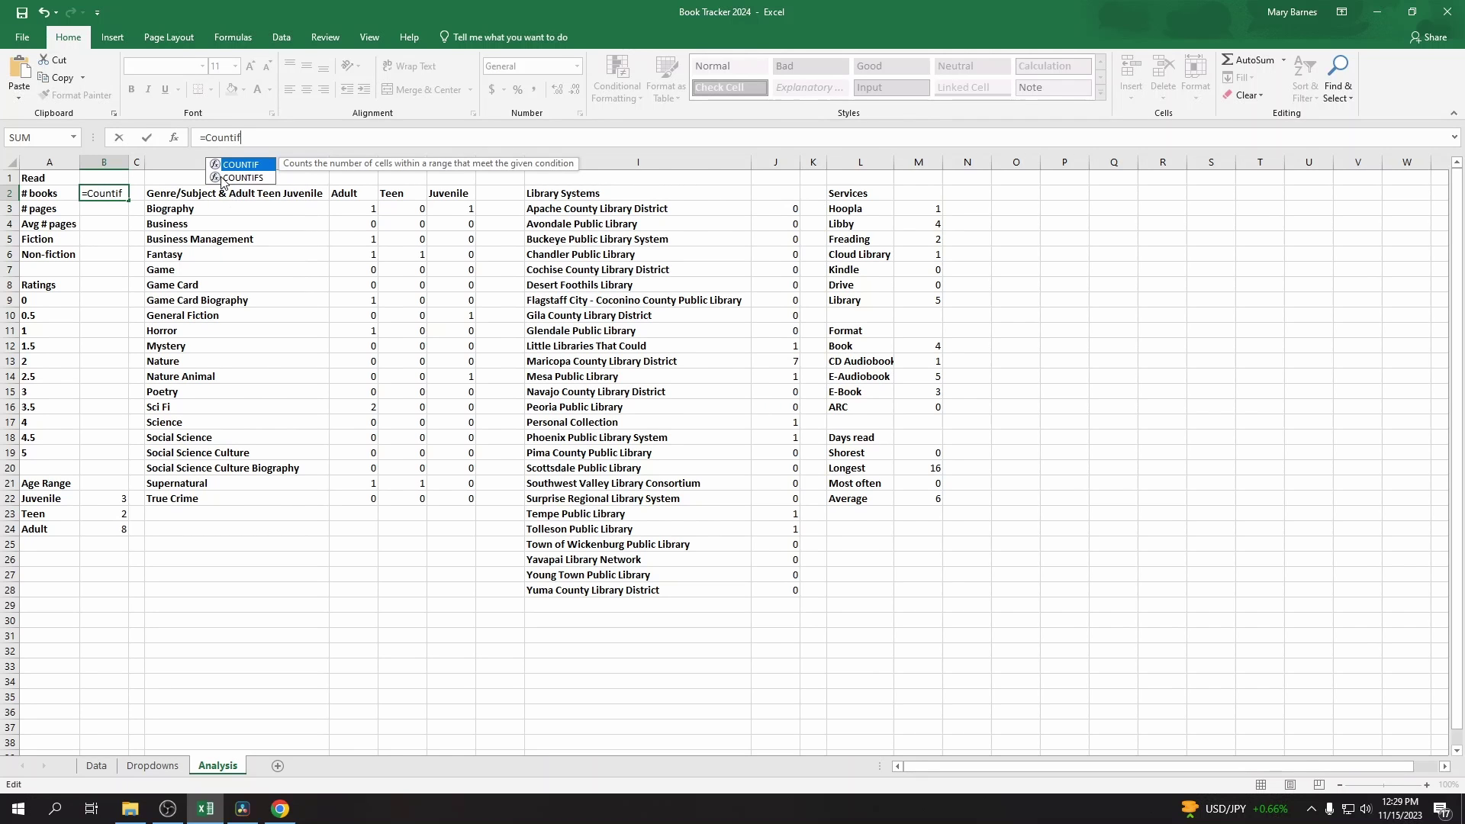
double_click(252, 165)
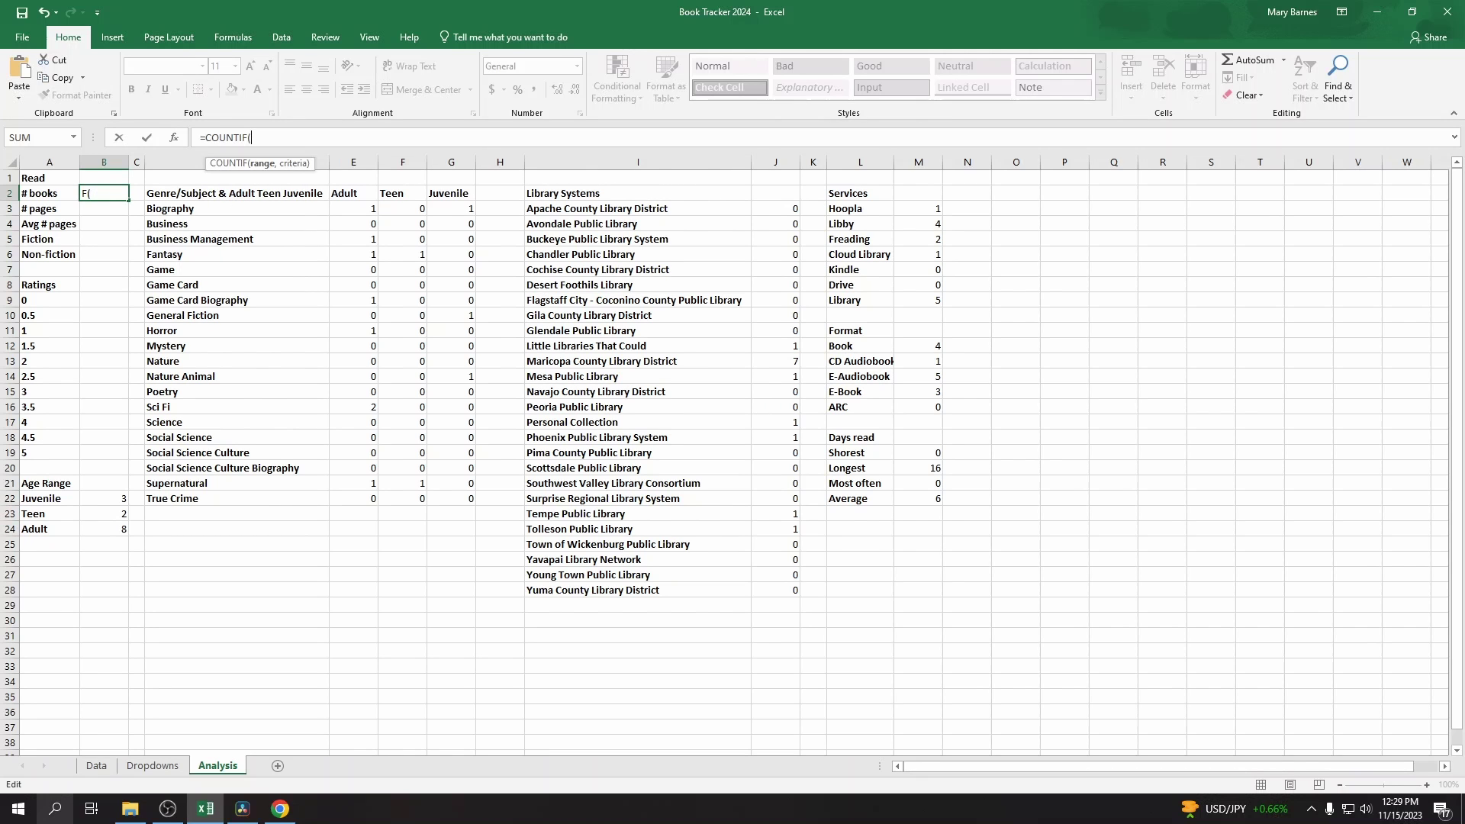
Step: Reference cell D2 in the Data sheet's Read column as the start of the COUNTIF range
left_click(97, 765)
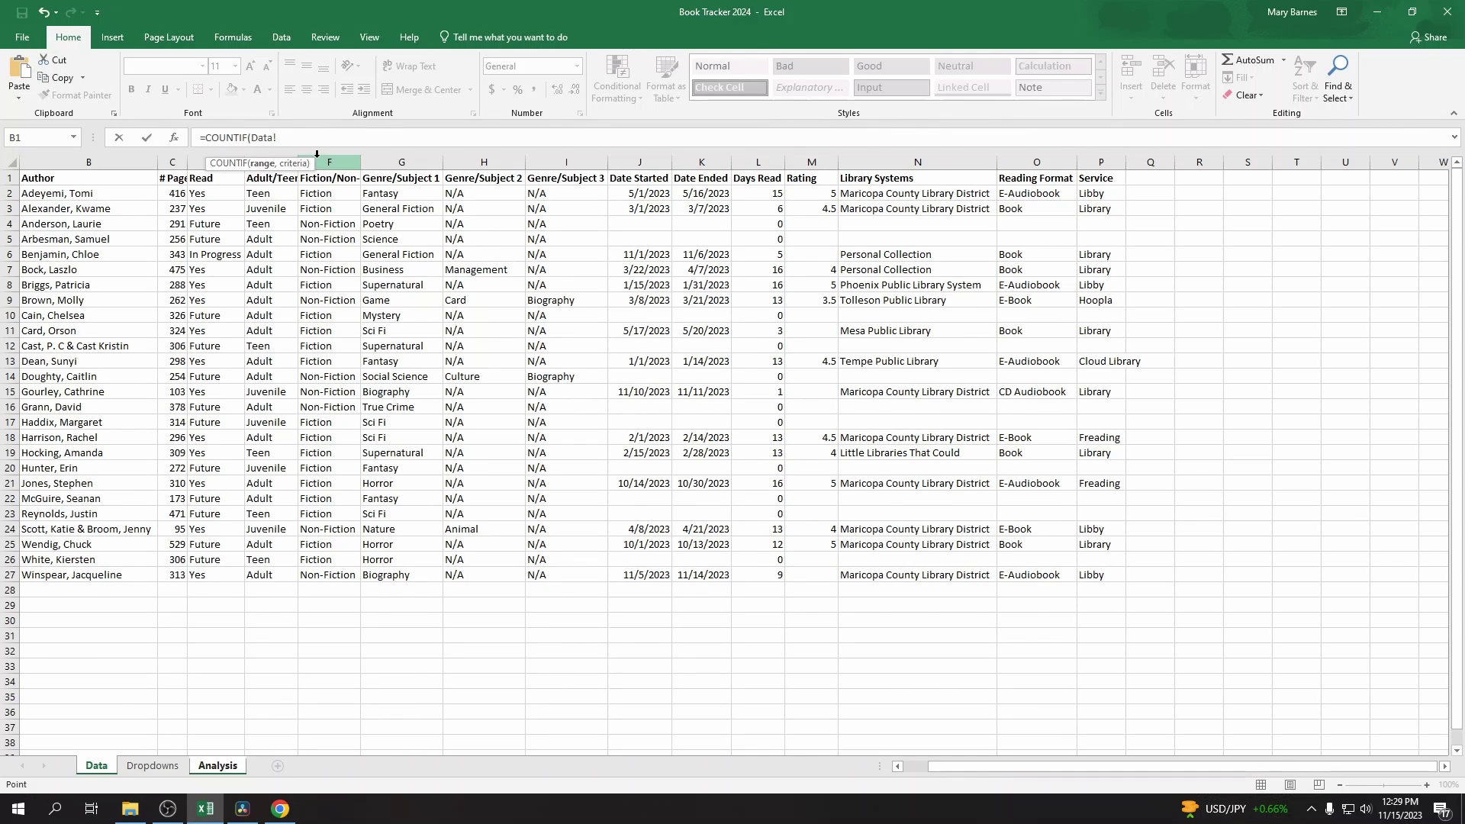
left_click(223, 197)
key("F8")
key("Left")
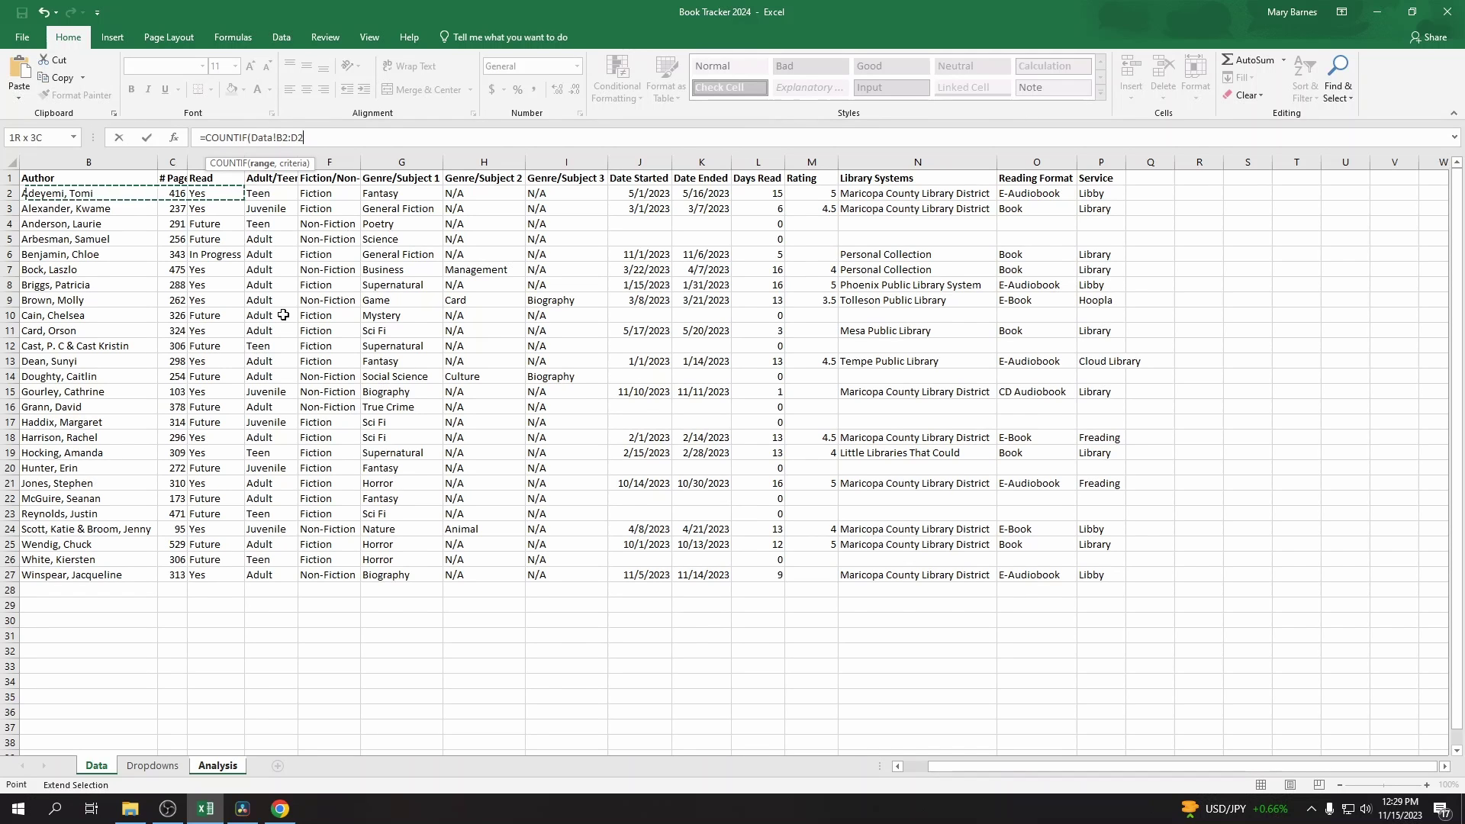
key("Right")
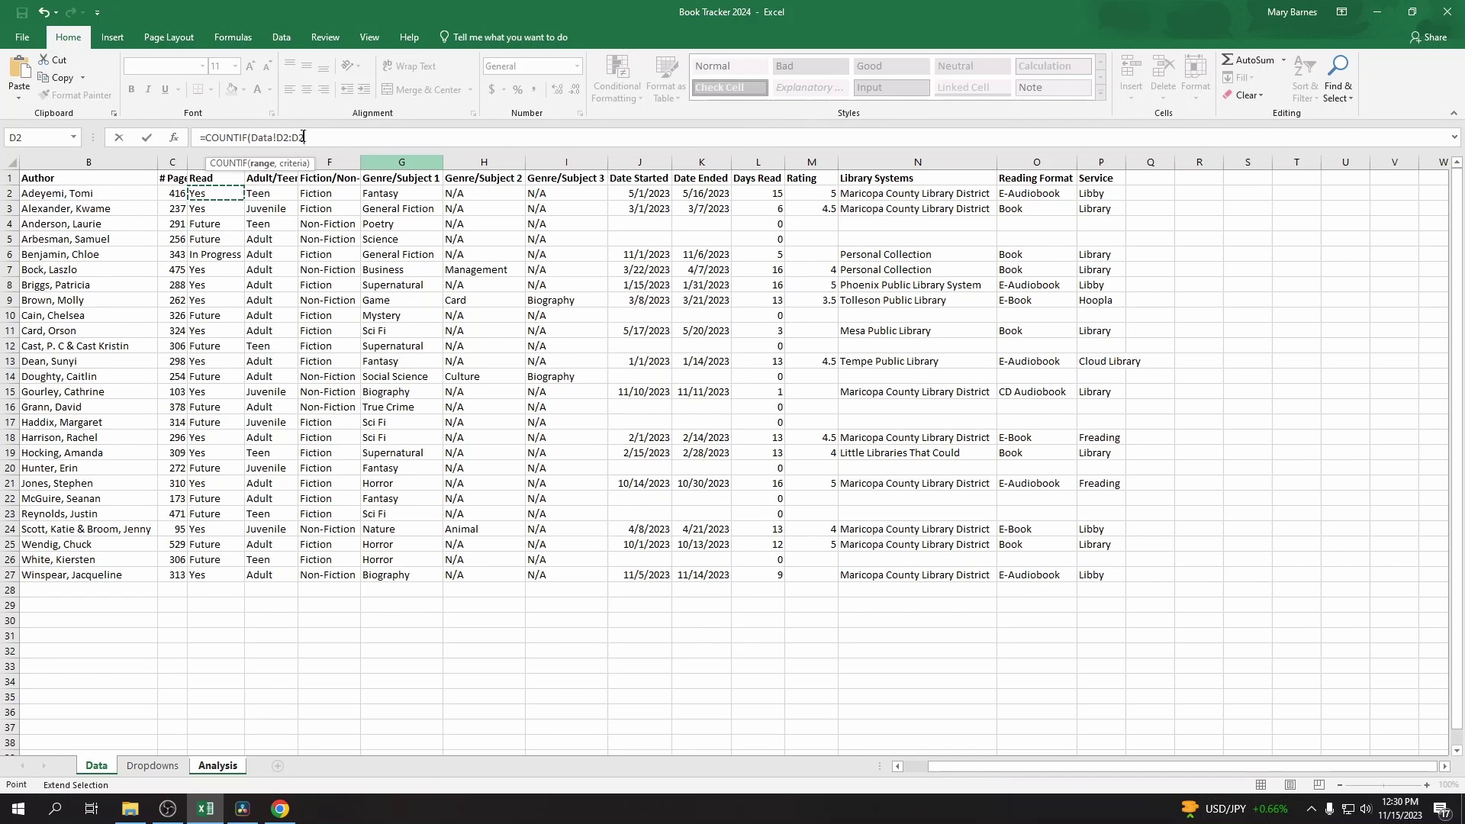
Step: Rewrite the COUNTIF range with absolute references as Data!$D$2:$D$2$100
double_click(281, 138)
key("Left")
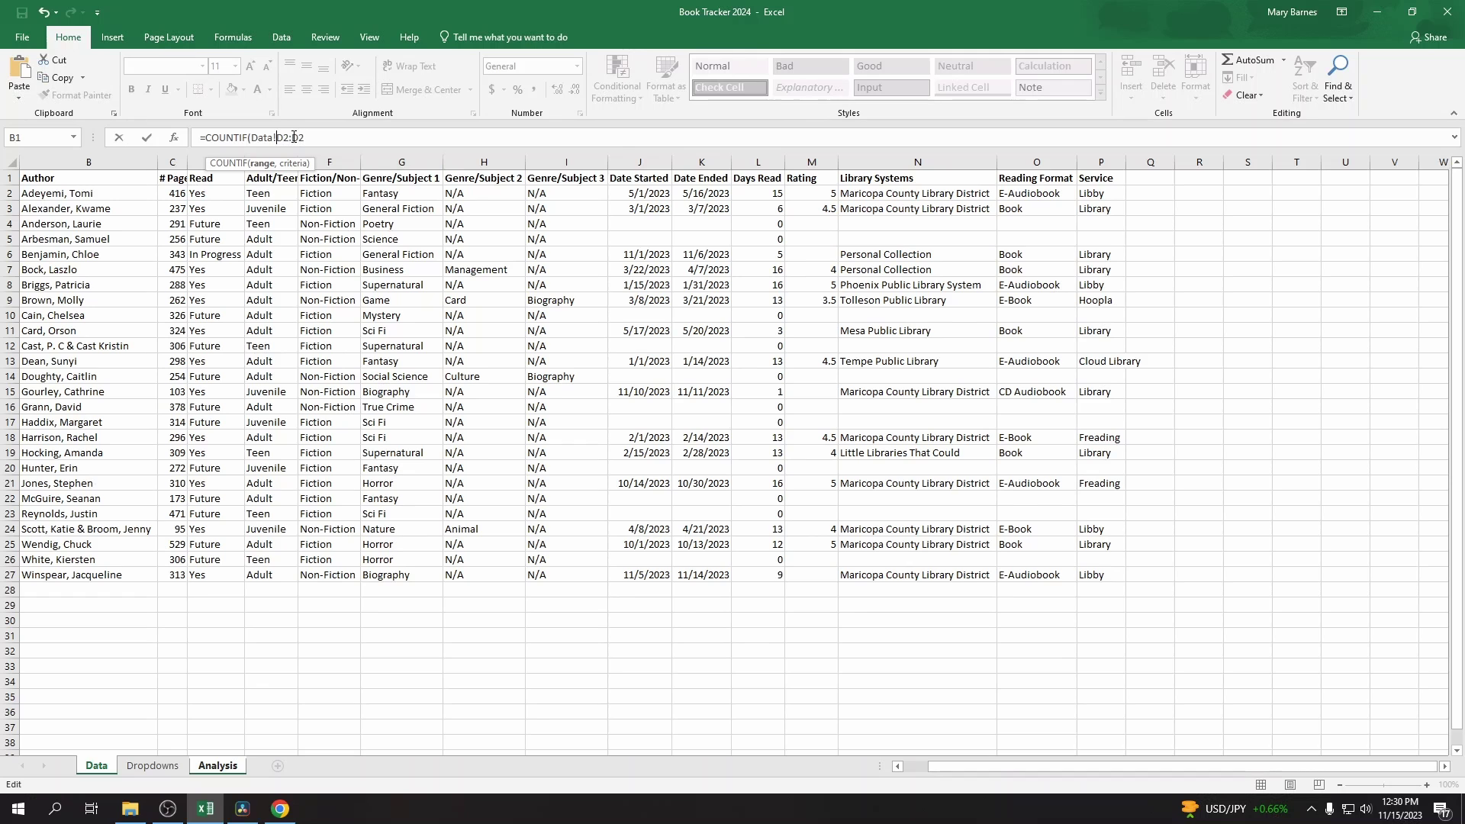
type("$D")
type("$2:")
type("$D")
type("$2")
type("=100")
key("BackSpace")
key("BackSpace")
key("BackSpace")
key("BackSpace")
type("100")
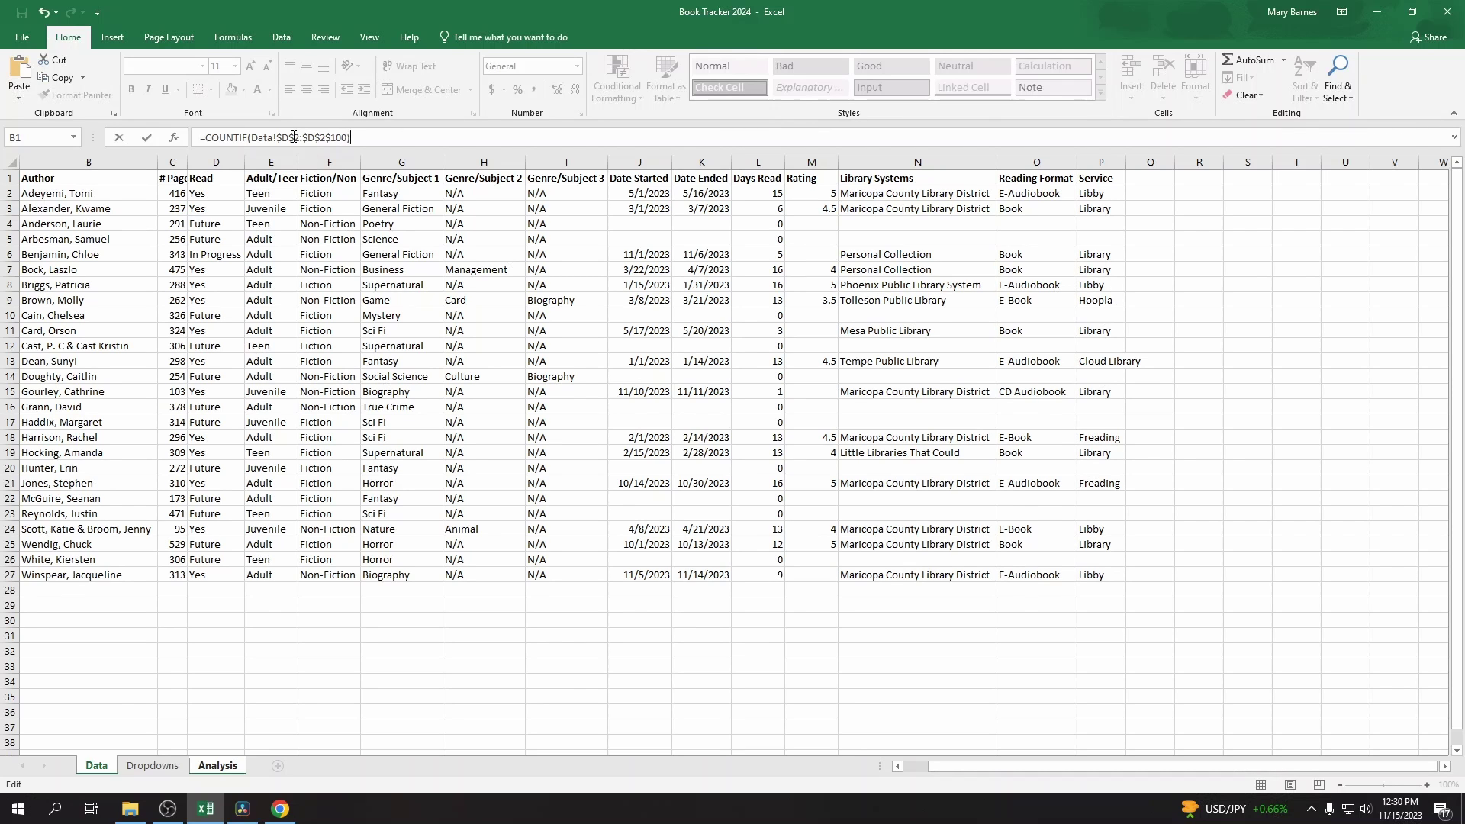
Step: Add "Yes" as the COUNTIF criterion, close the parenthesis and submit the formula
key("BackSpace")
type(",")
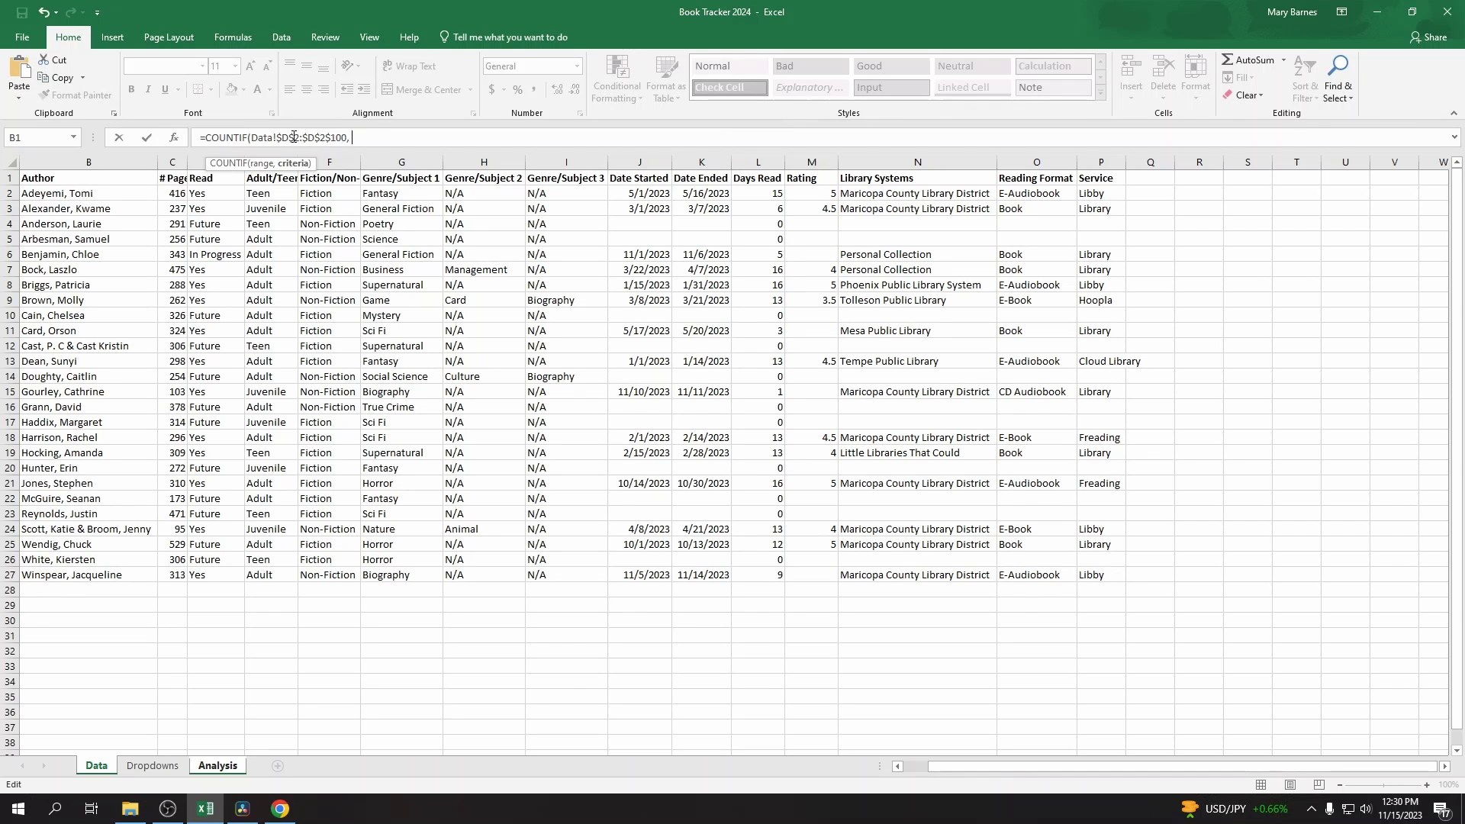
type(" \"")
type("Ys")
type("s")
type("\")")
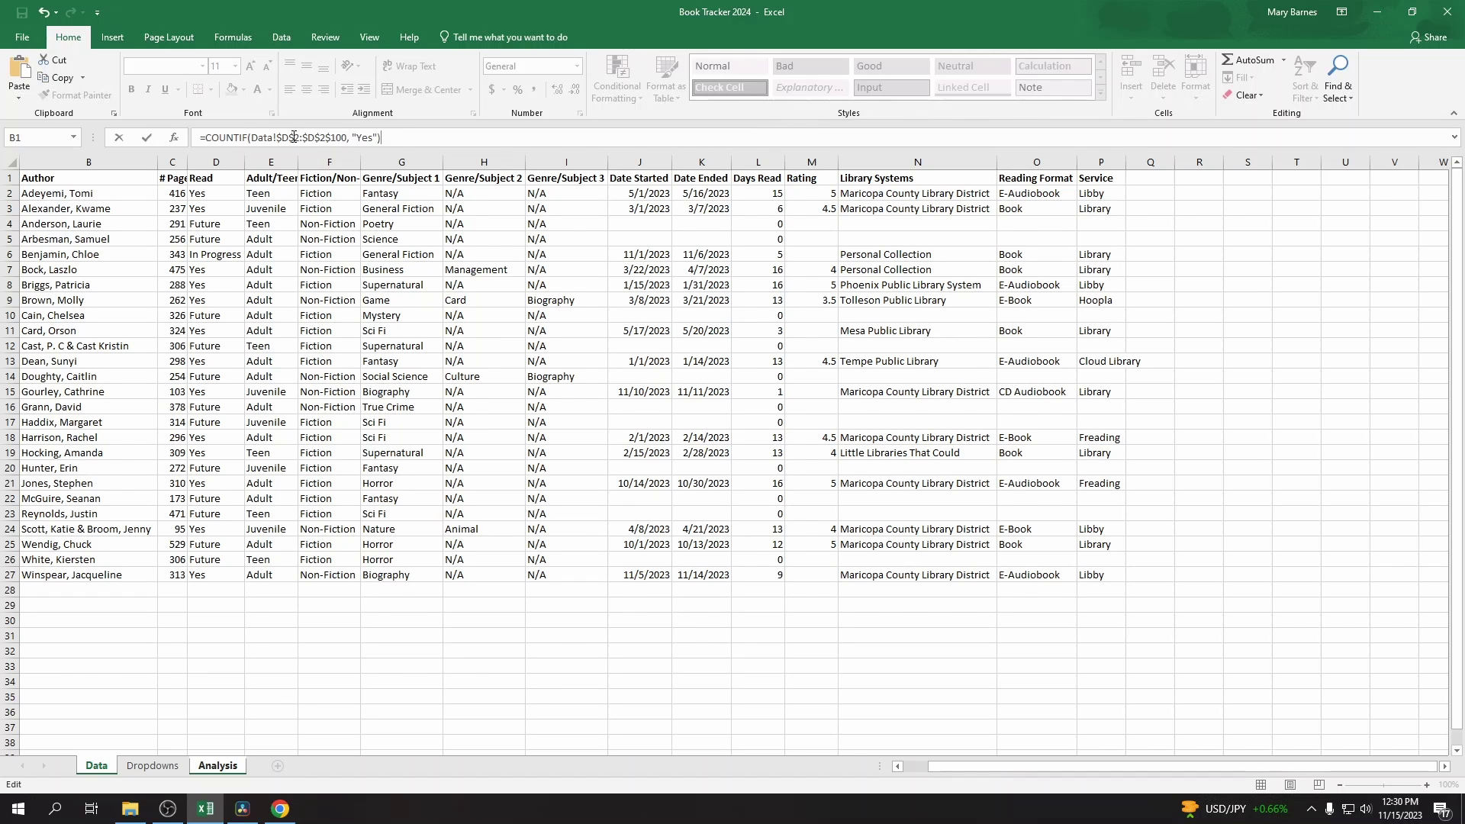
key("Return")
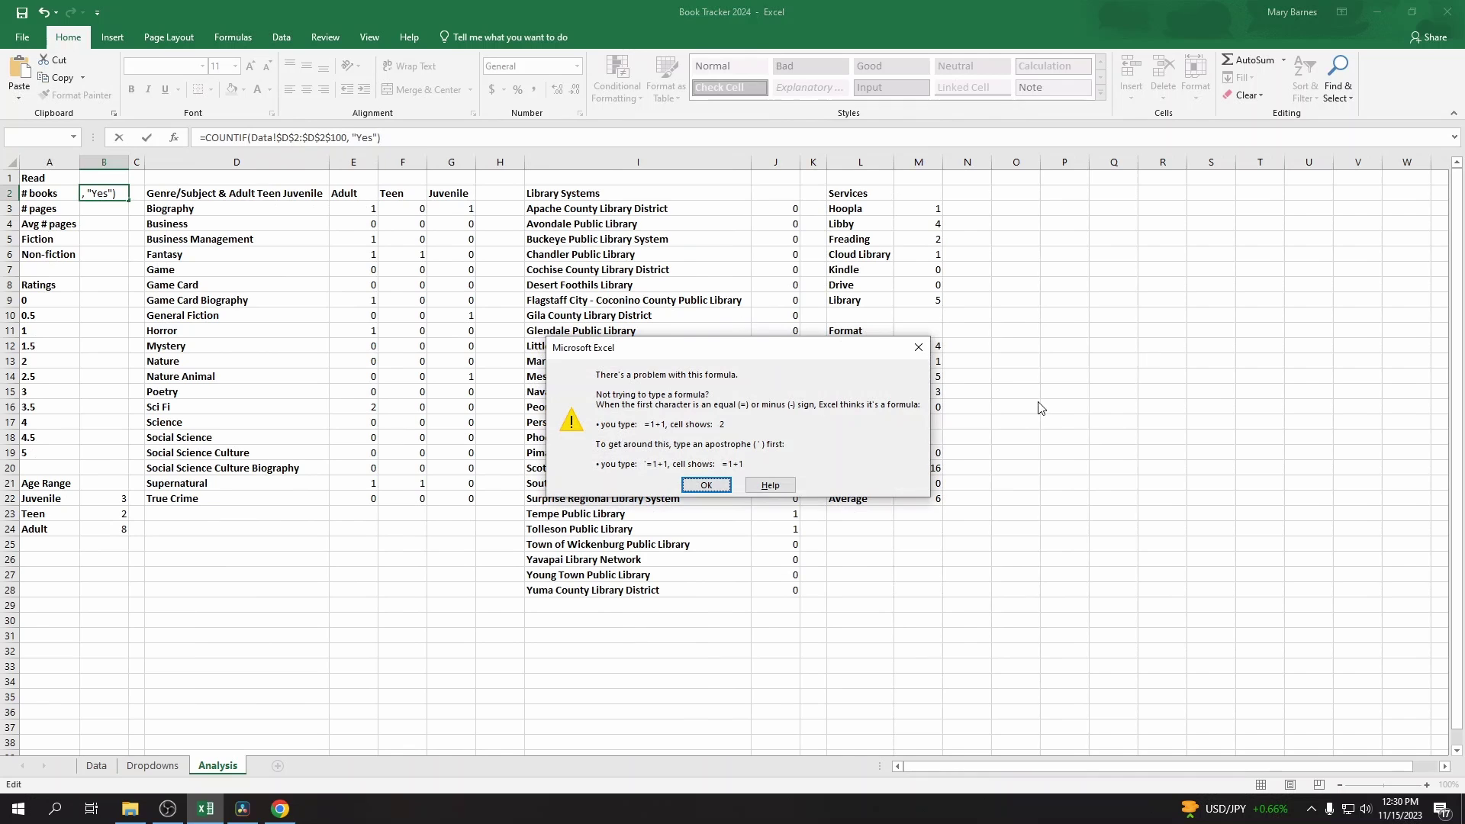
Step: Remove the stray $2 from the range in B2 so the formula reads =COUNTIF(Data!$D$2:$D$100, "Yes")
left_click(917, 349)
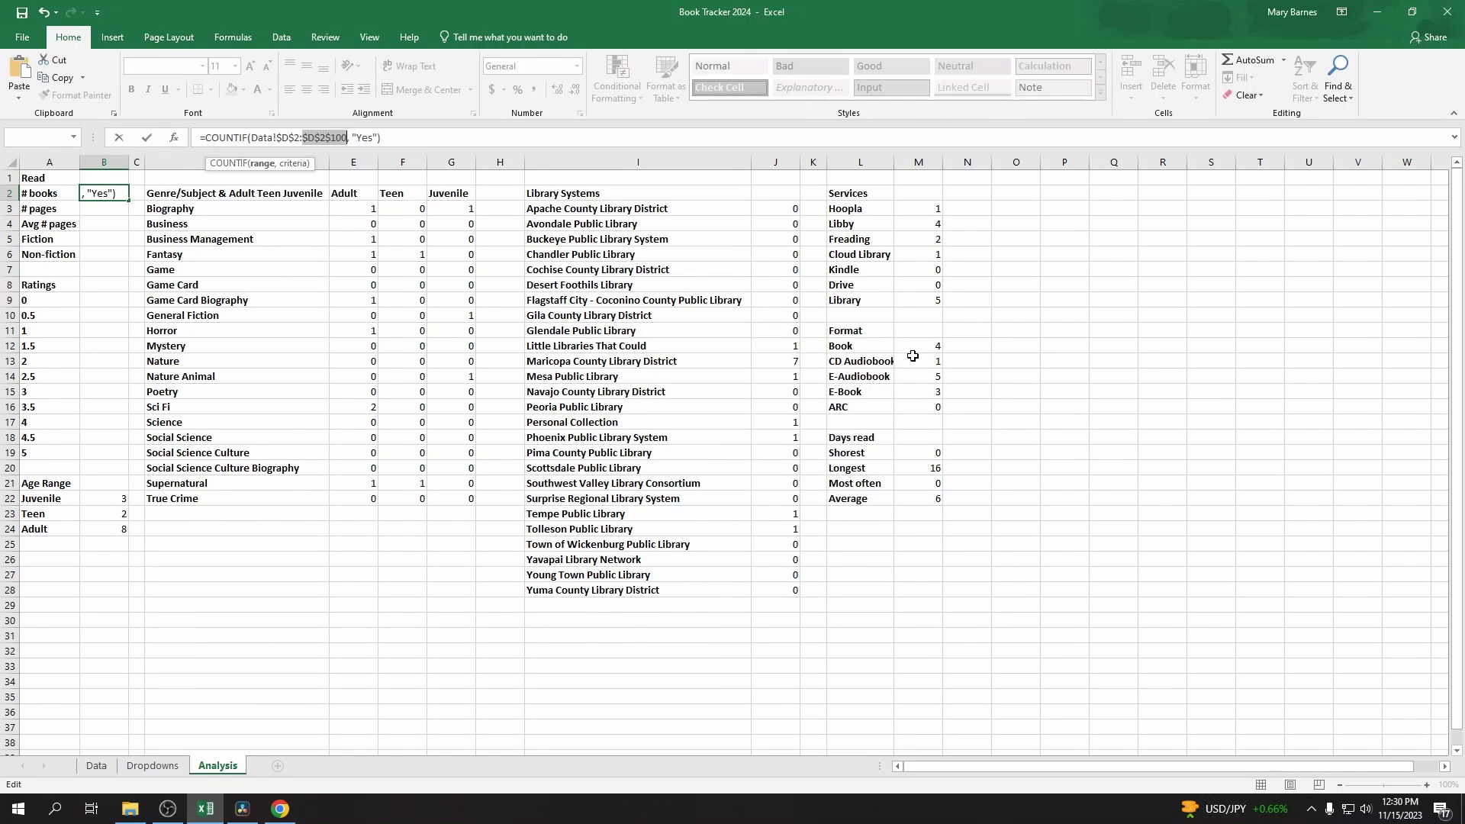
left_click(327, 137)
key("BackSpace")
key("BackSpace")
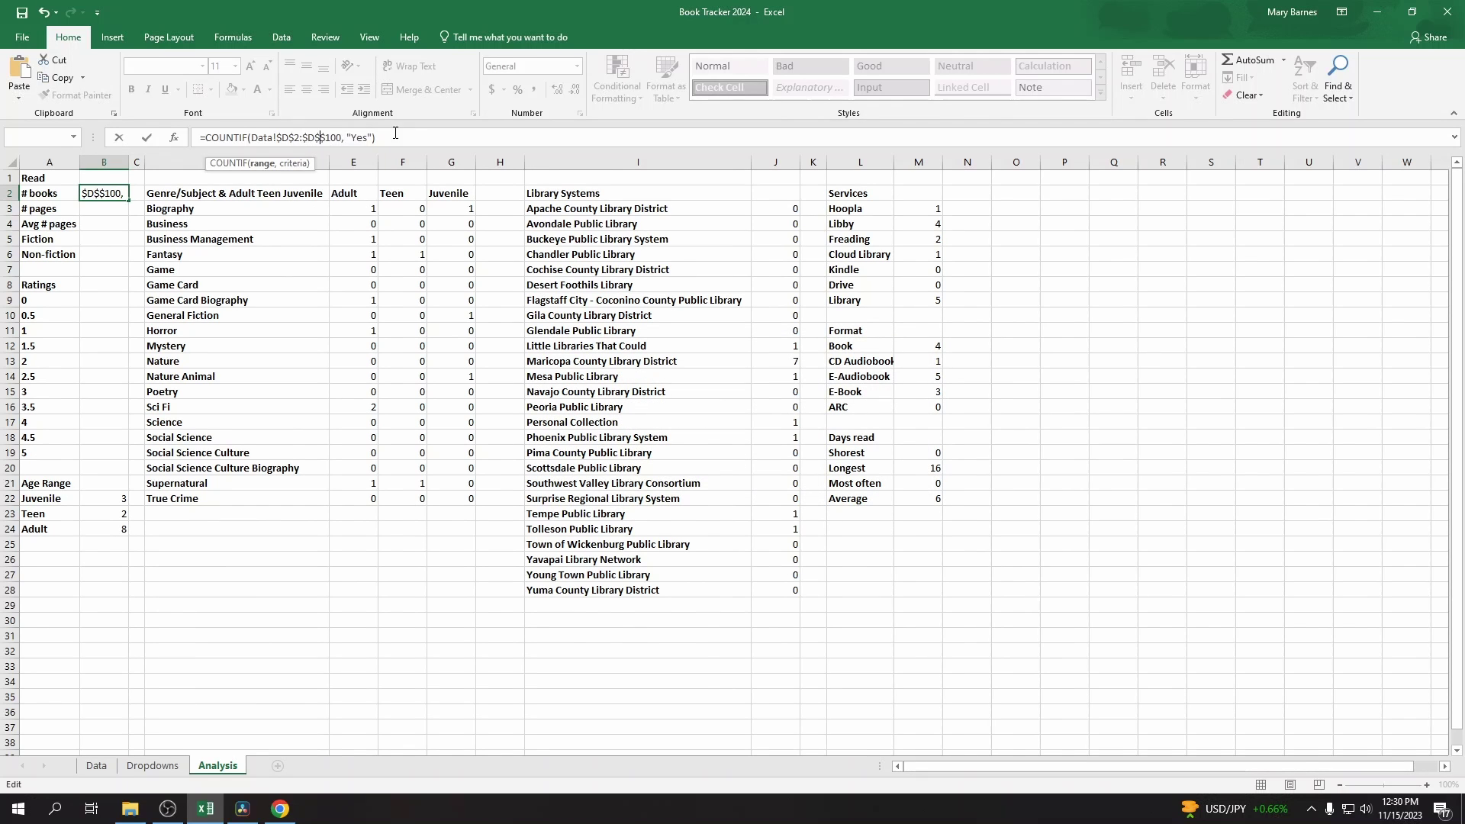
left_click(364, 137)
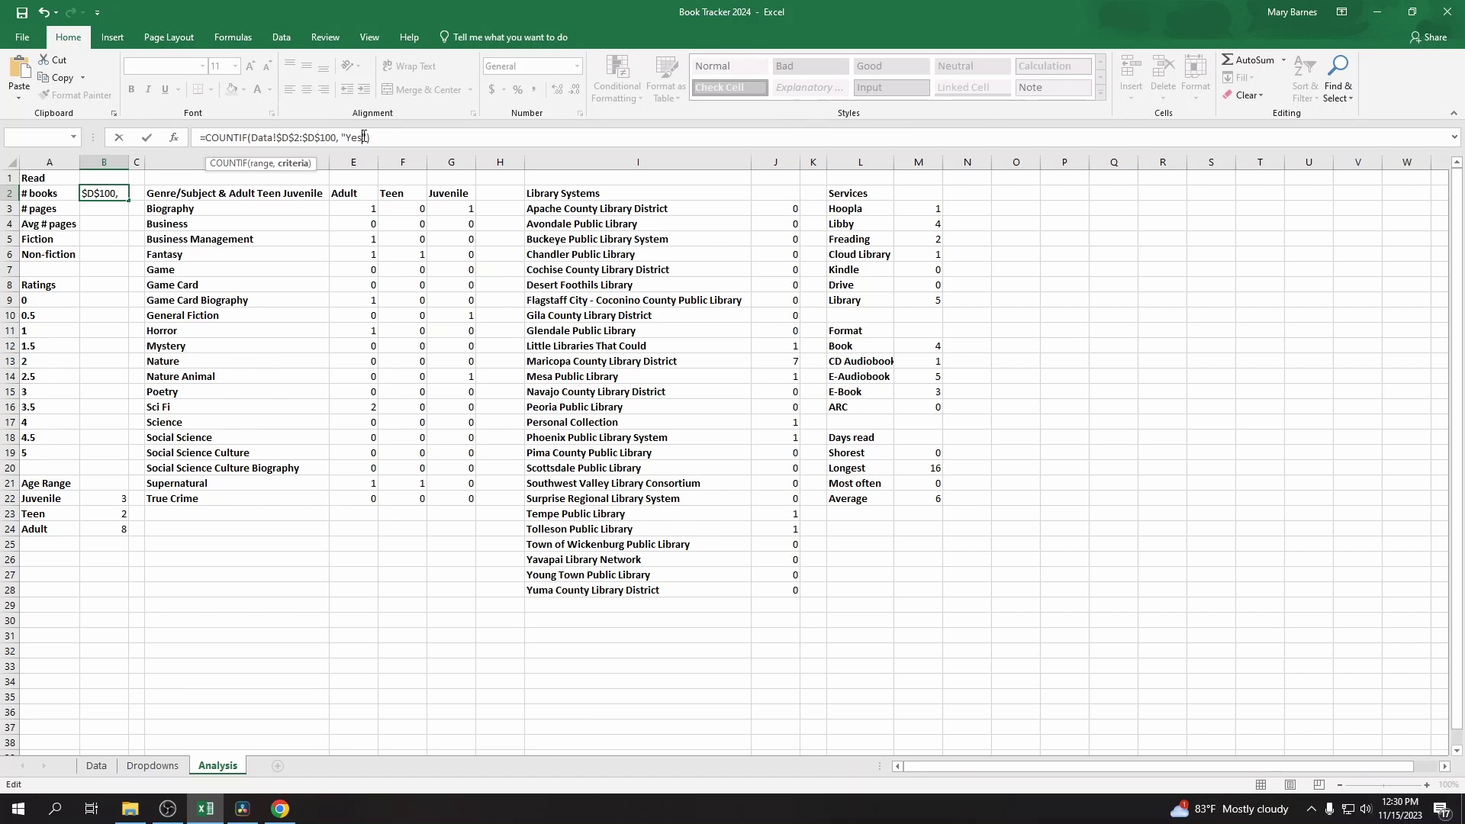
left_click(391, 134)
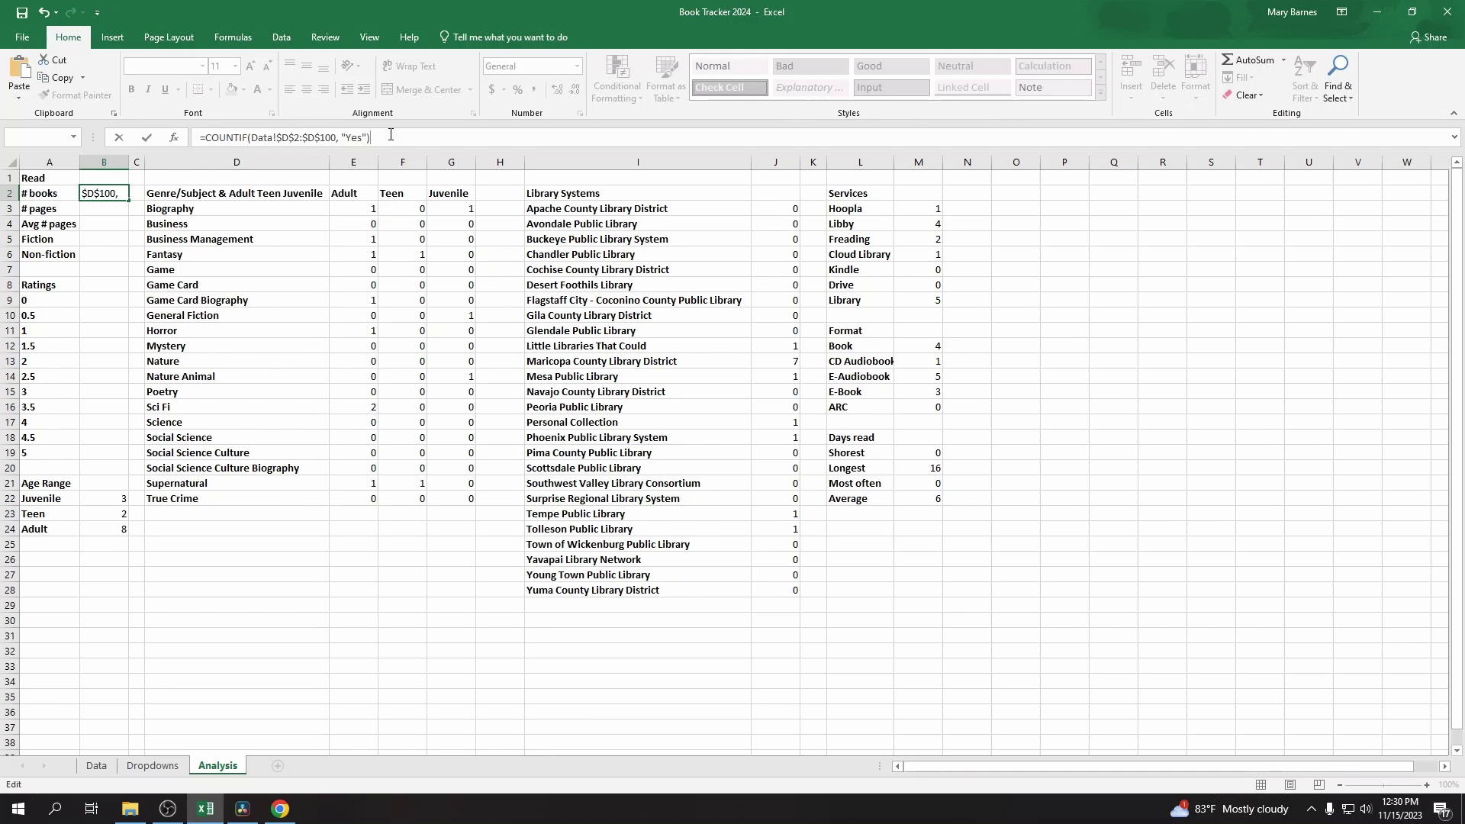
key("Return")
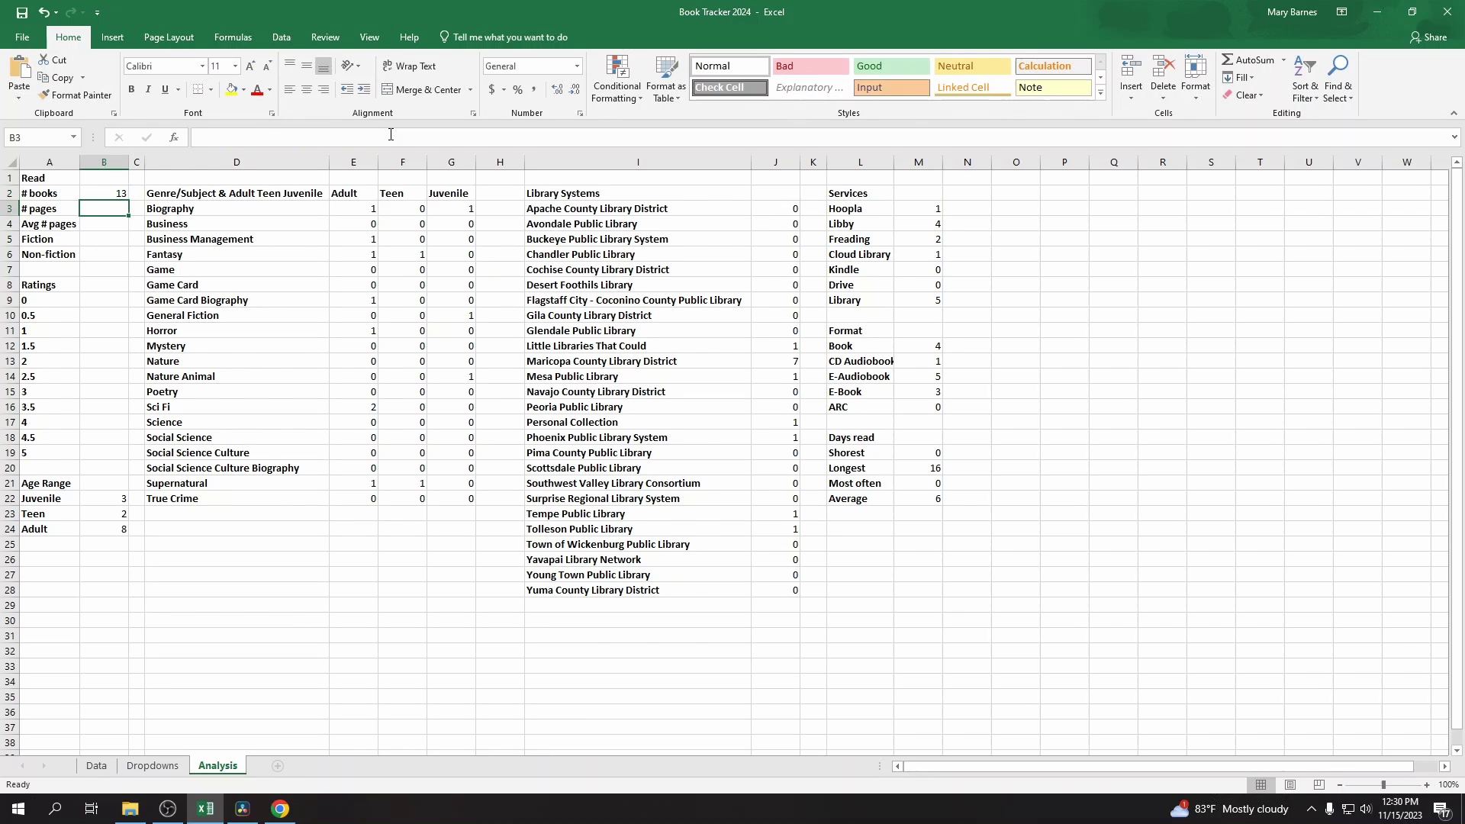
left_click(109, 197)
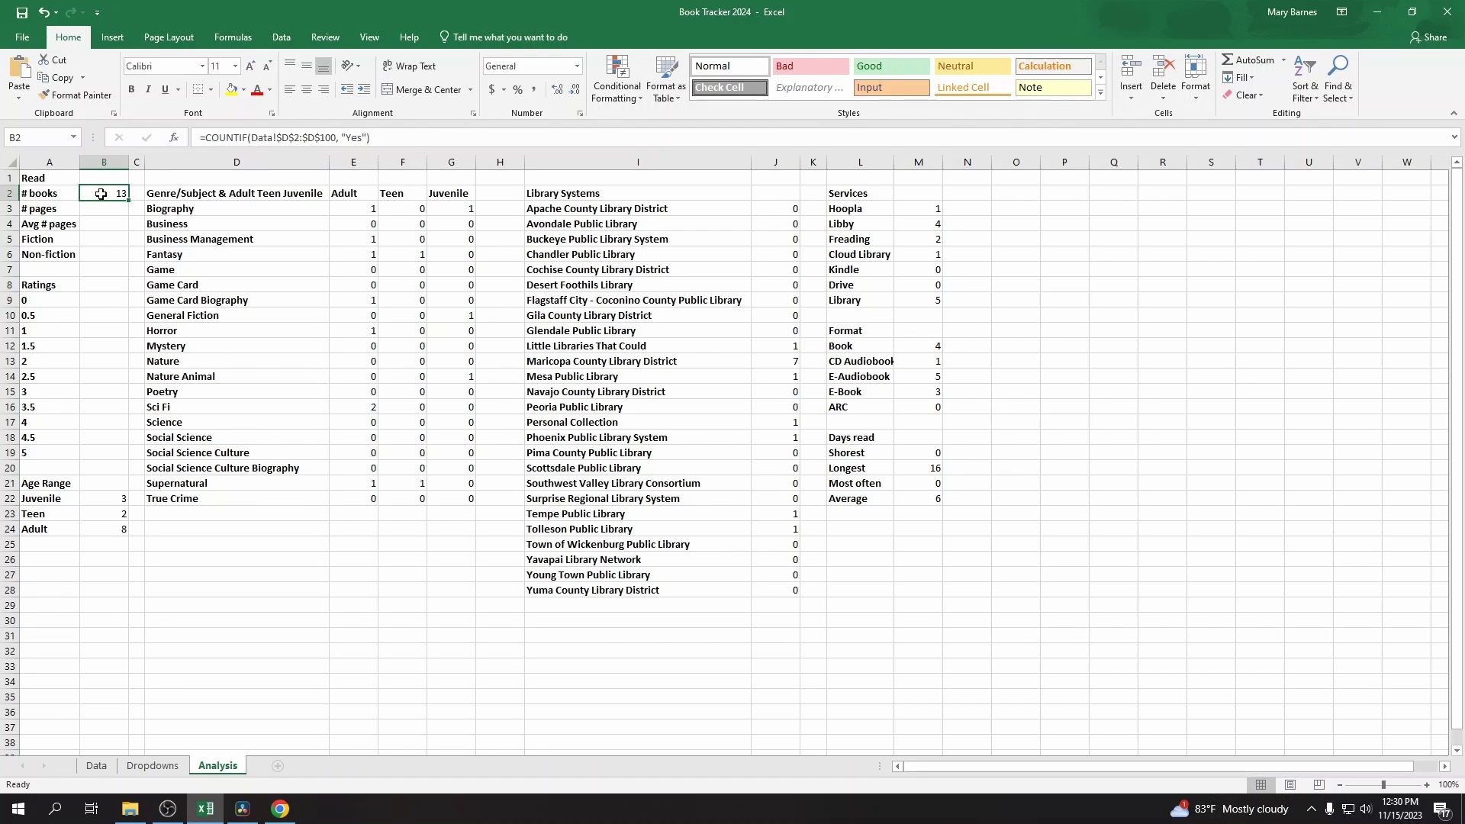
Step: Start a SUMIF formula in B3 for # pages, using the Data sheet's Read cells D2:D27 as the range
left_click(94, 208)
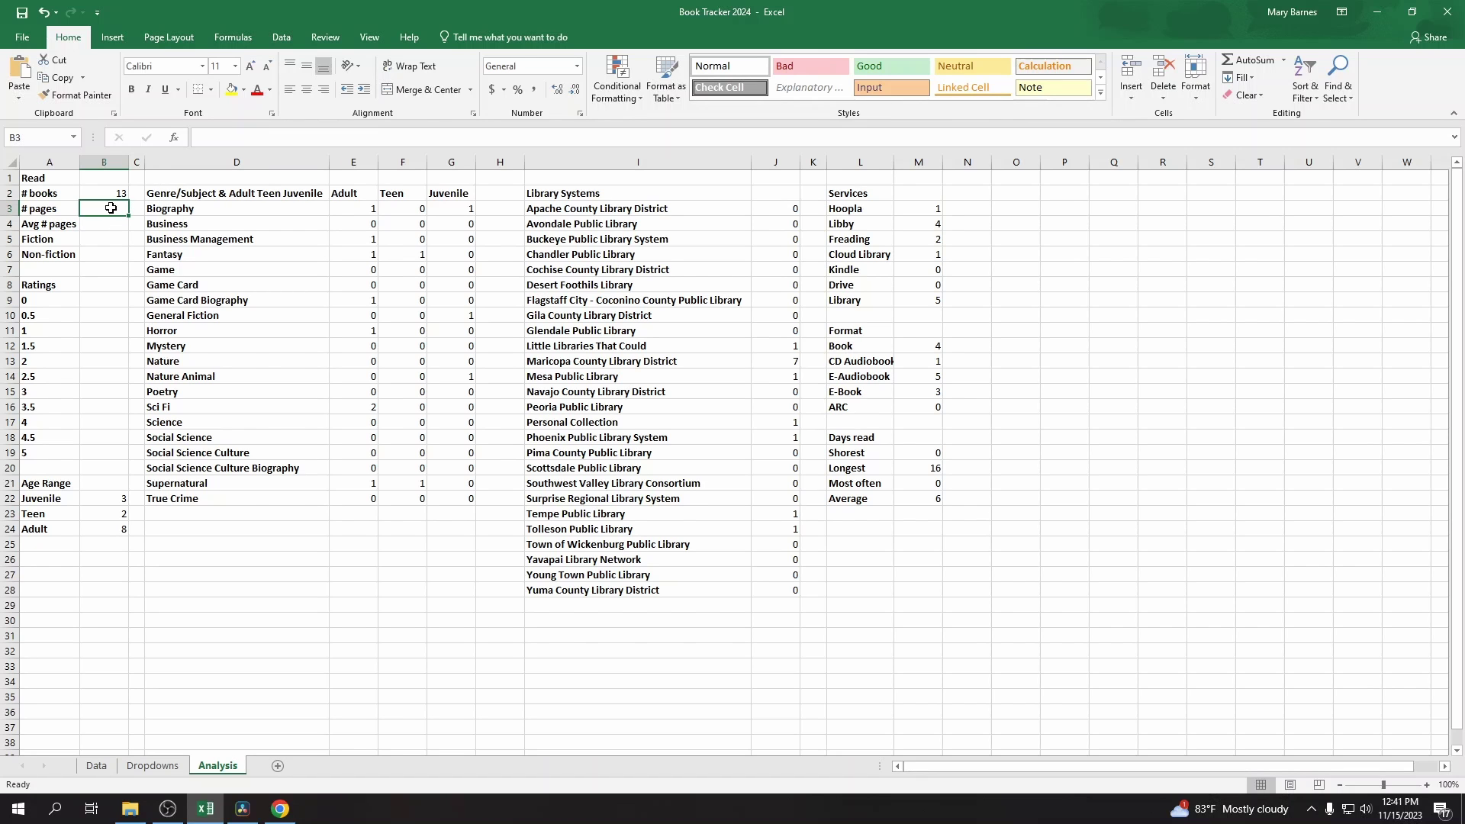
type("=")
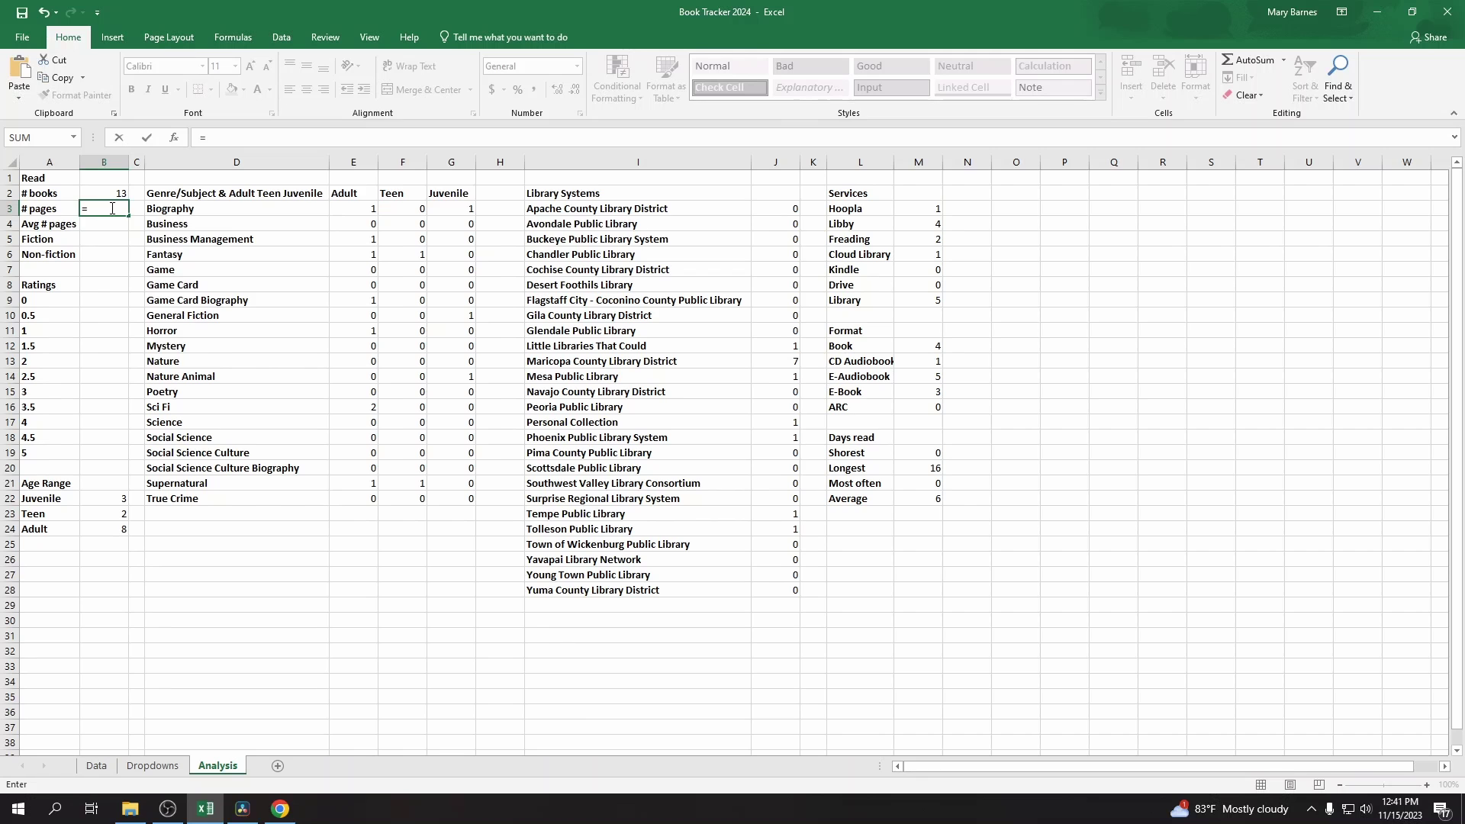
type("Sum")
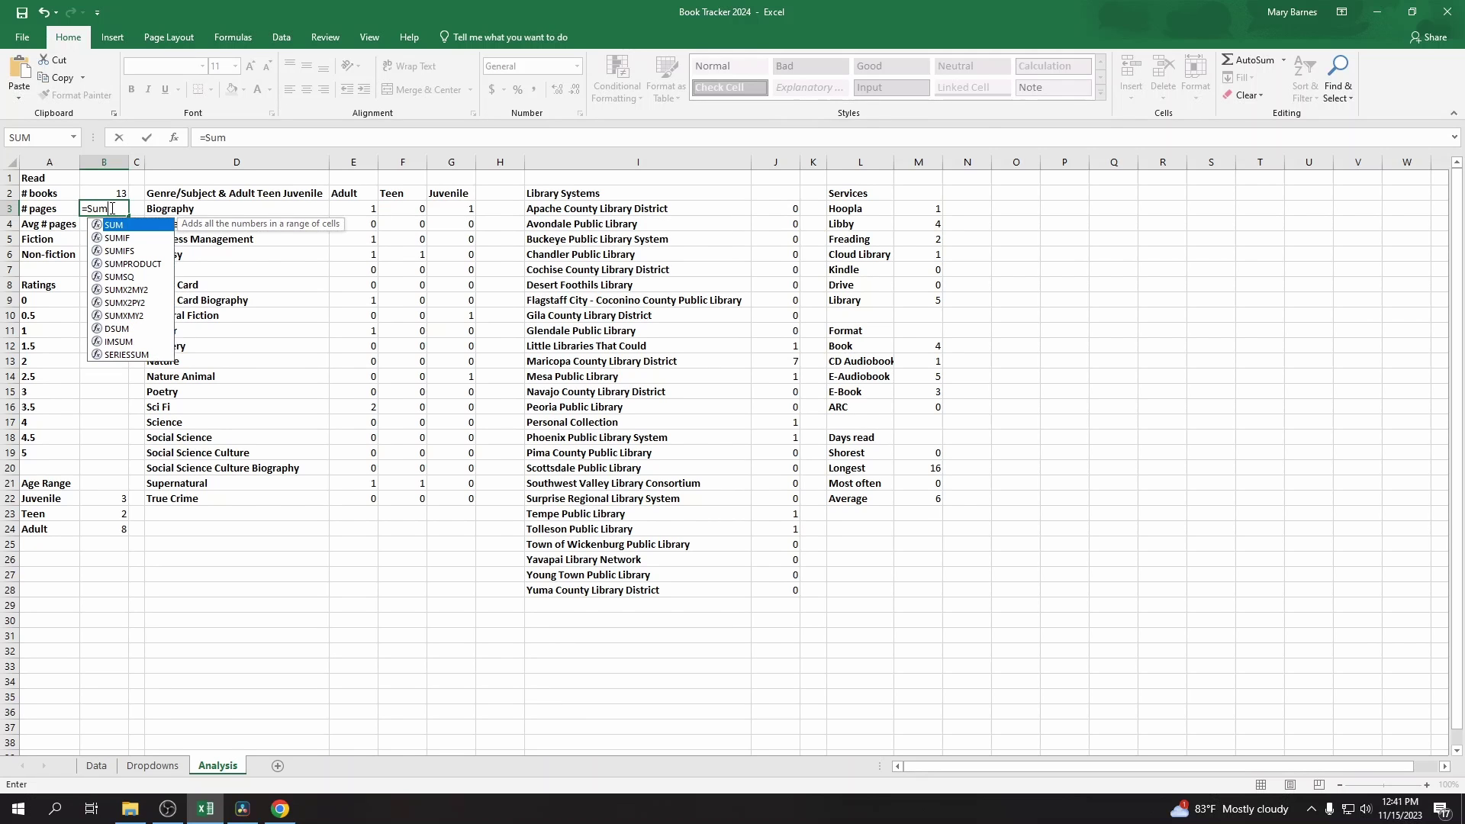
double_click(122, 238)
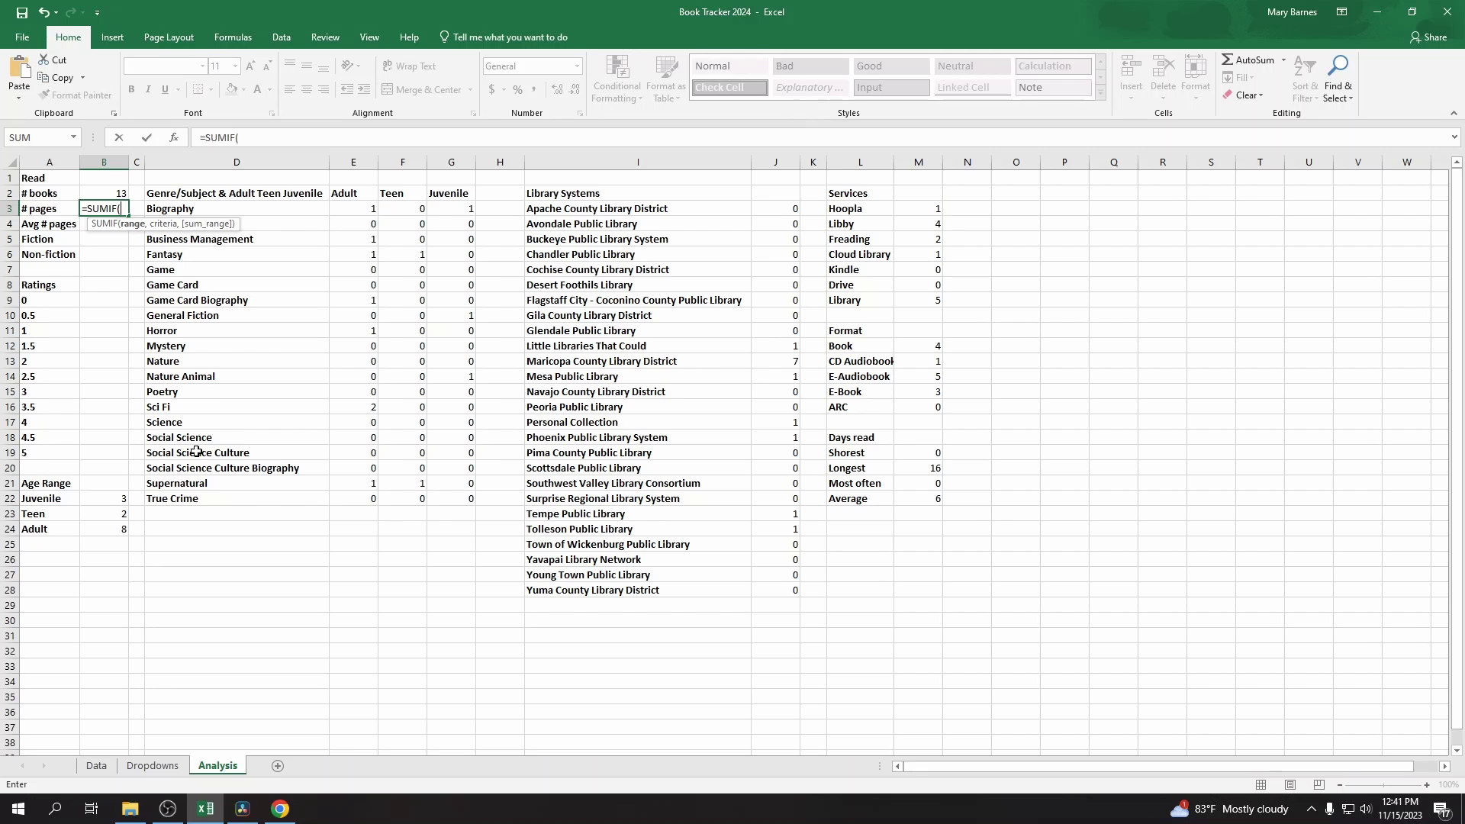
left_click(94, 771)
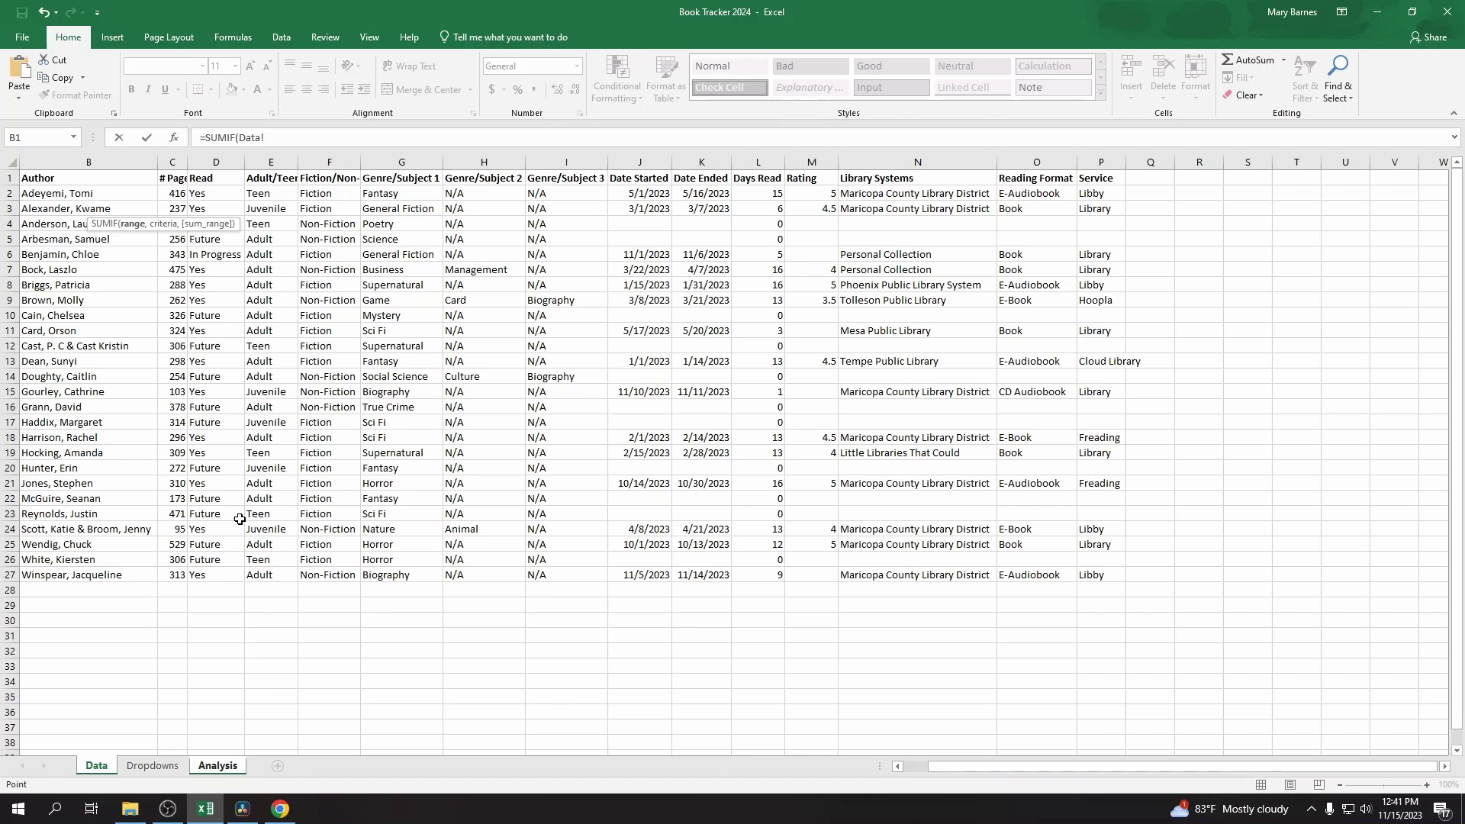
left_click(227, 195)
left_click(227, 574, "shift")
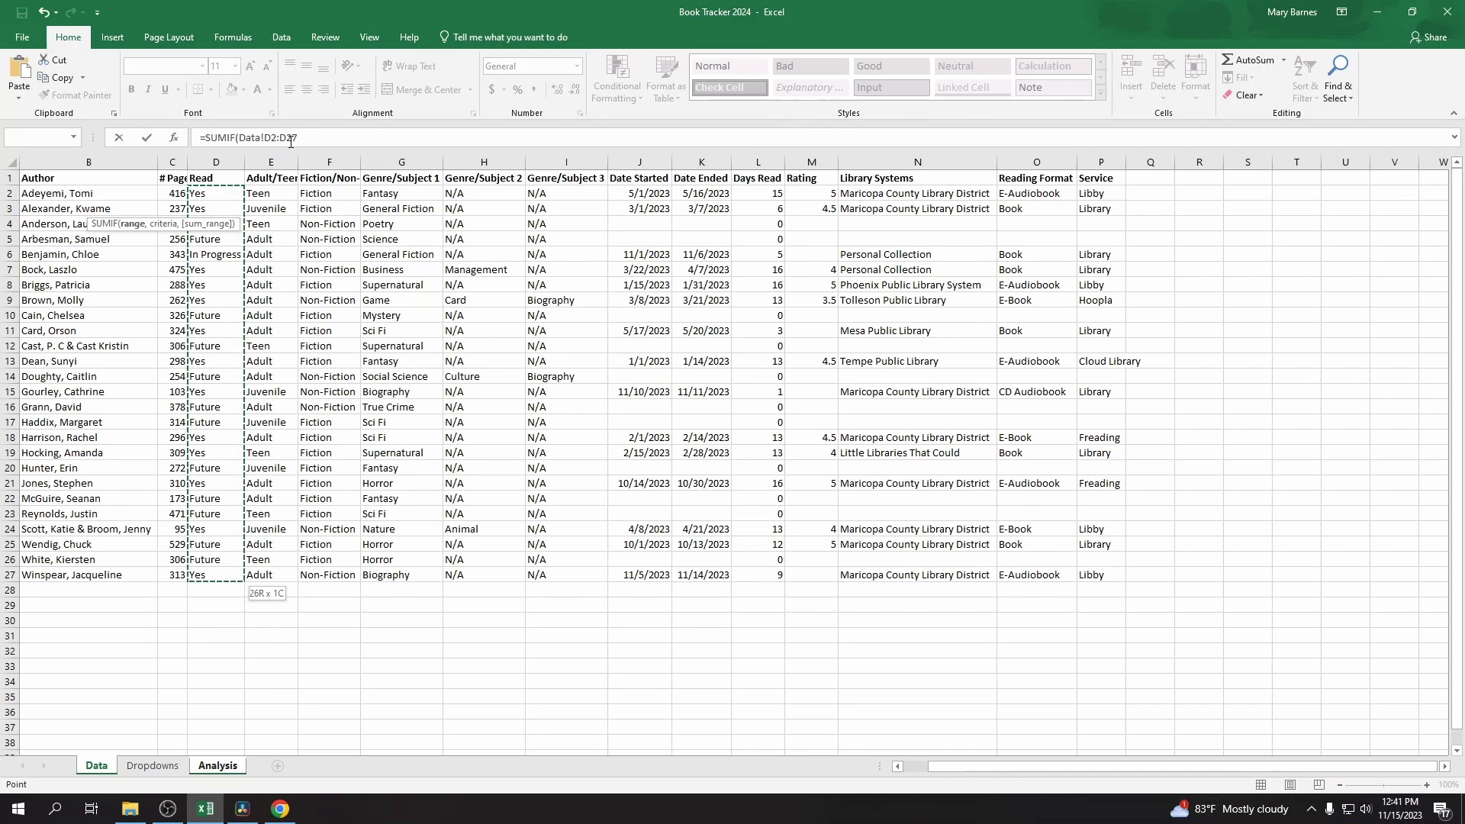
Step: Extend the SUMIF range to row 100 with absolute references, as Data!$D$2:$D$100
key("BackSpace")
key("BackSpace")
type("100")
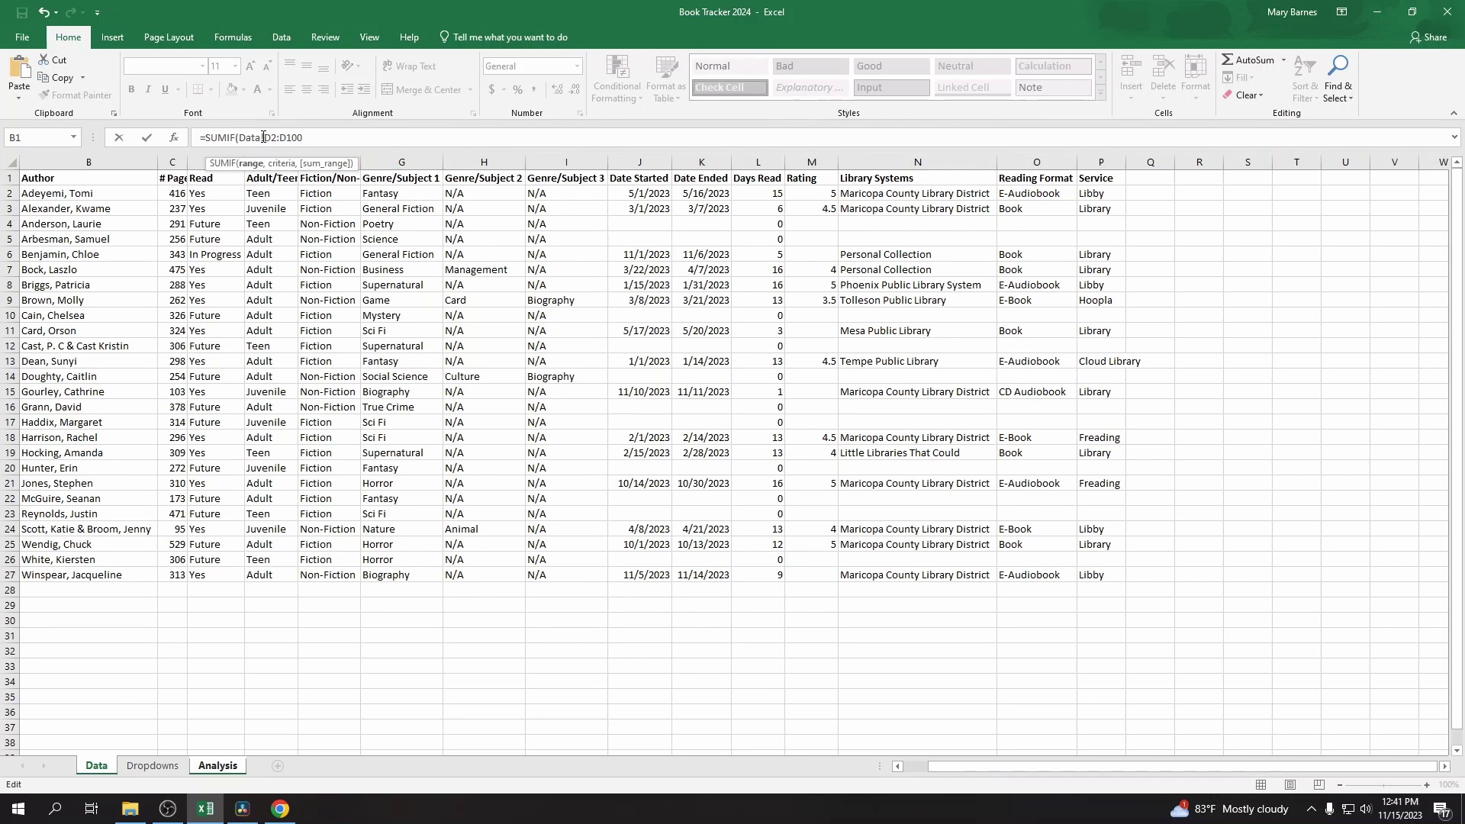
type("$")
key("Left")
type("$")
key("Right")
type("$")
key("Right")
type("$")
Step: Add "Yes" as the SUMIF criterion, followed by a comma for the sum range
left_click(327, 138)
type(", \"")
type("Yes\"")
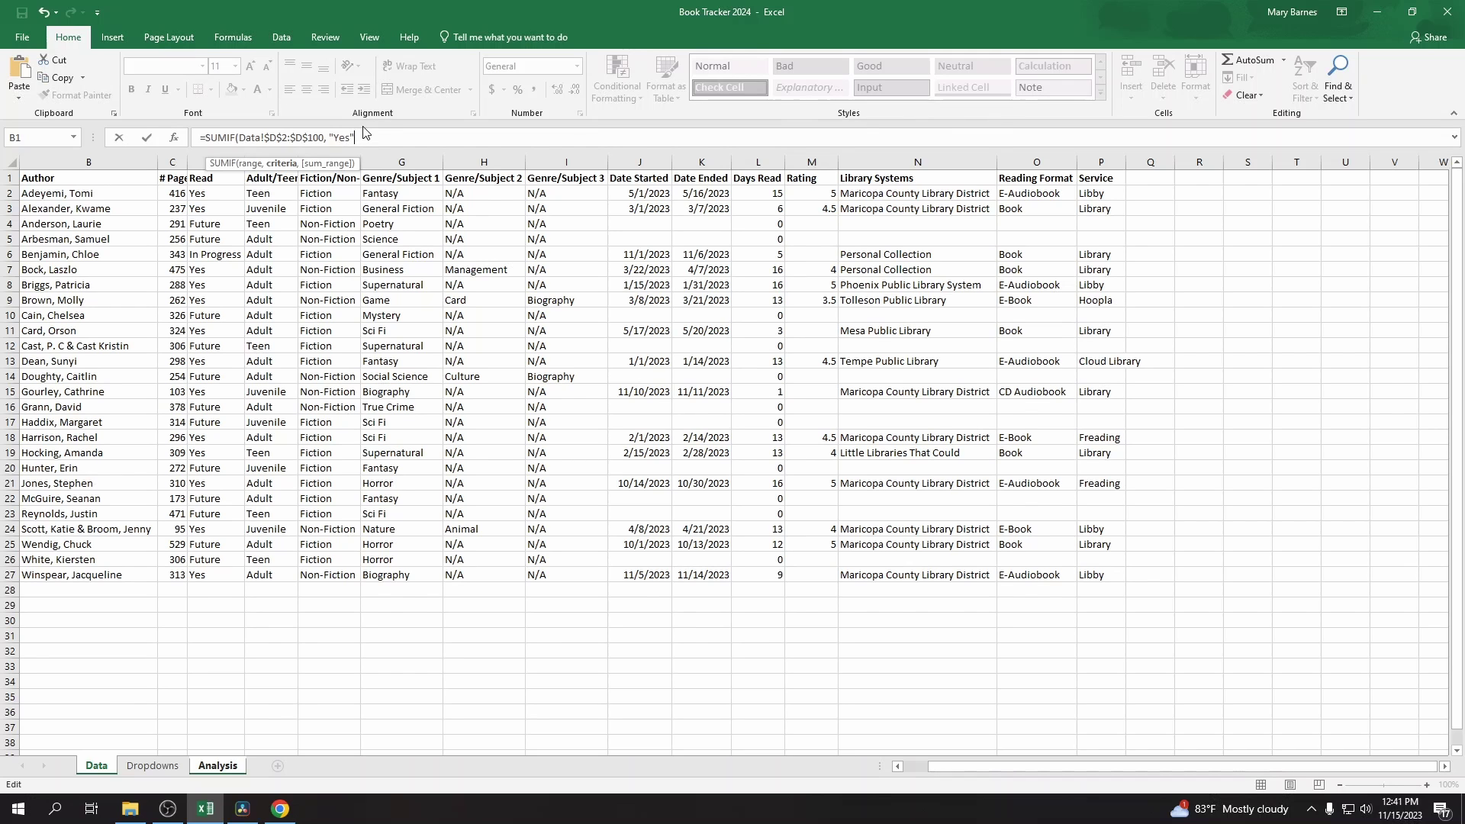
type(",")
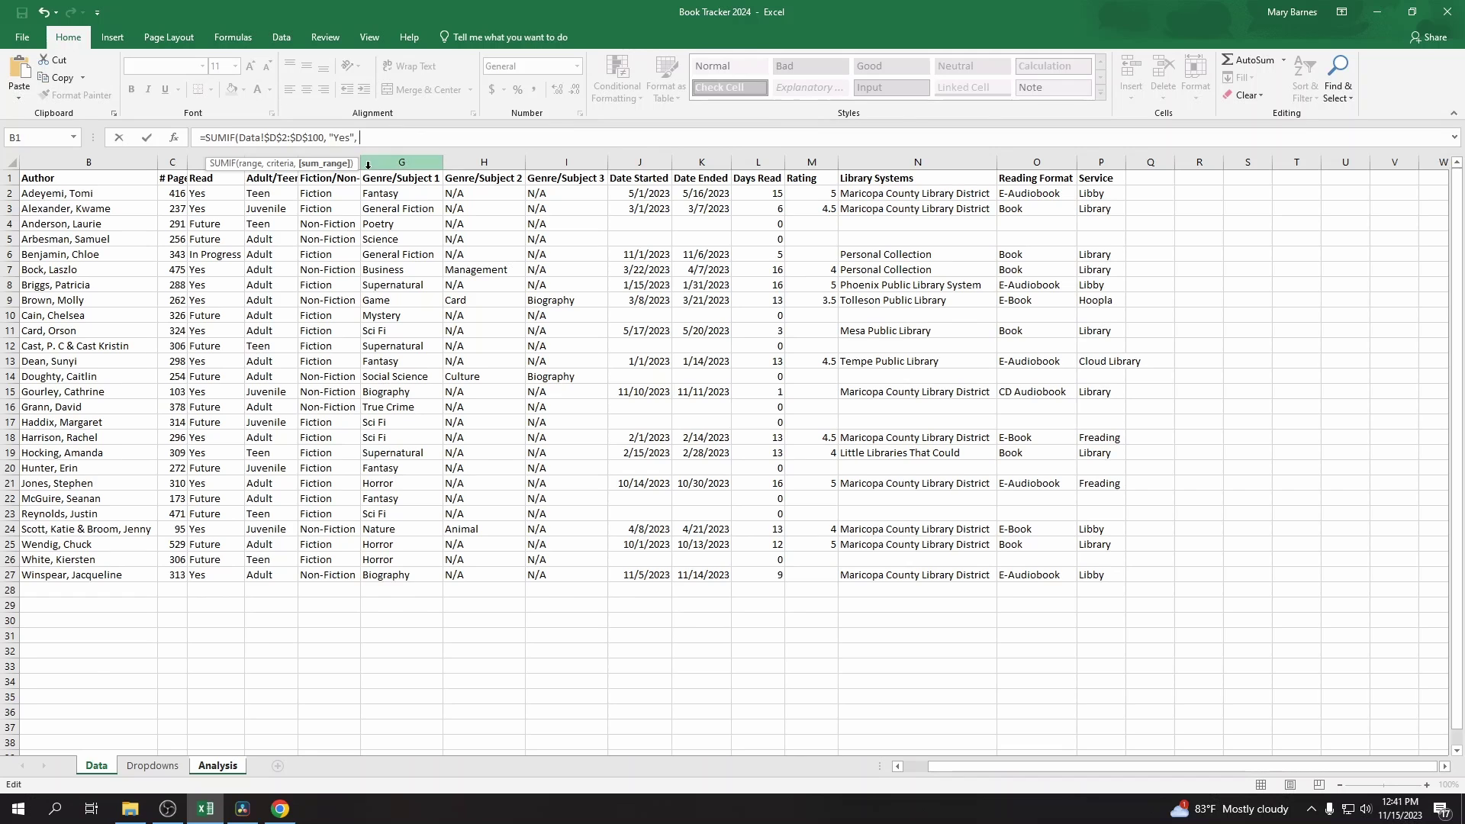
Step: Add the Data sheet's # Pages column as the sum range, ending at row 100 as Data!C2:C100
left_click(174, 193)
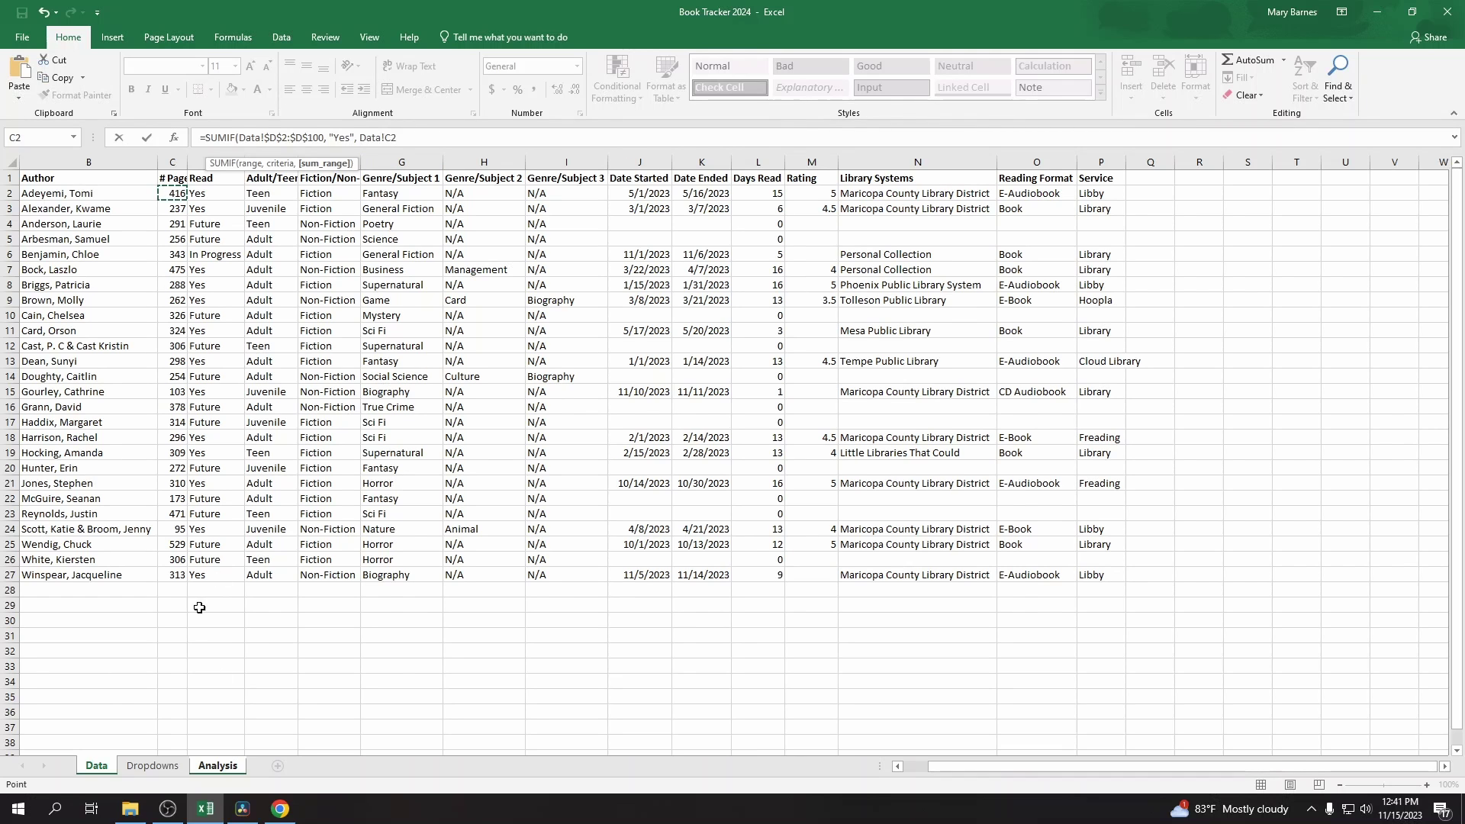
left_click_drag(174, 193, 180, 575)
left_click(446, 138)
key("BackSpace")
key("BackSpace")
type("100")
Step: Make the sum range absolute as Data!$C$2:$C$100, submit the formula and compare it with the # books formula
type("$")
type("$")
type("$")
key("BackSpace")
type("$D$C$100")
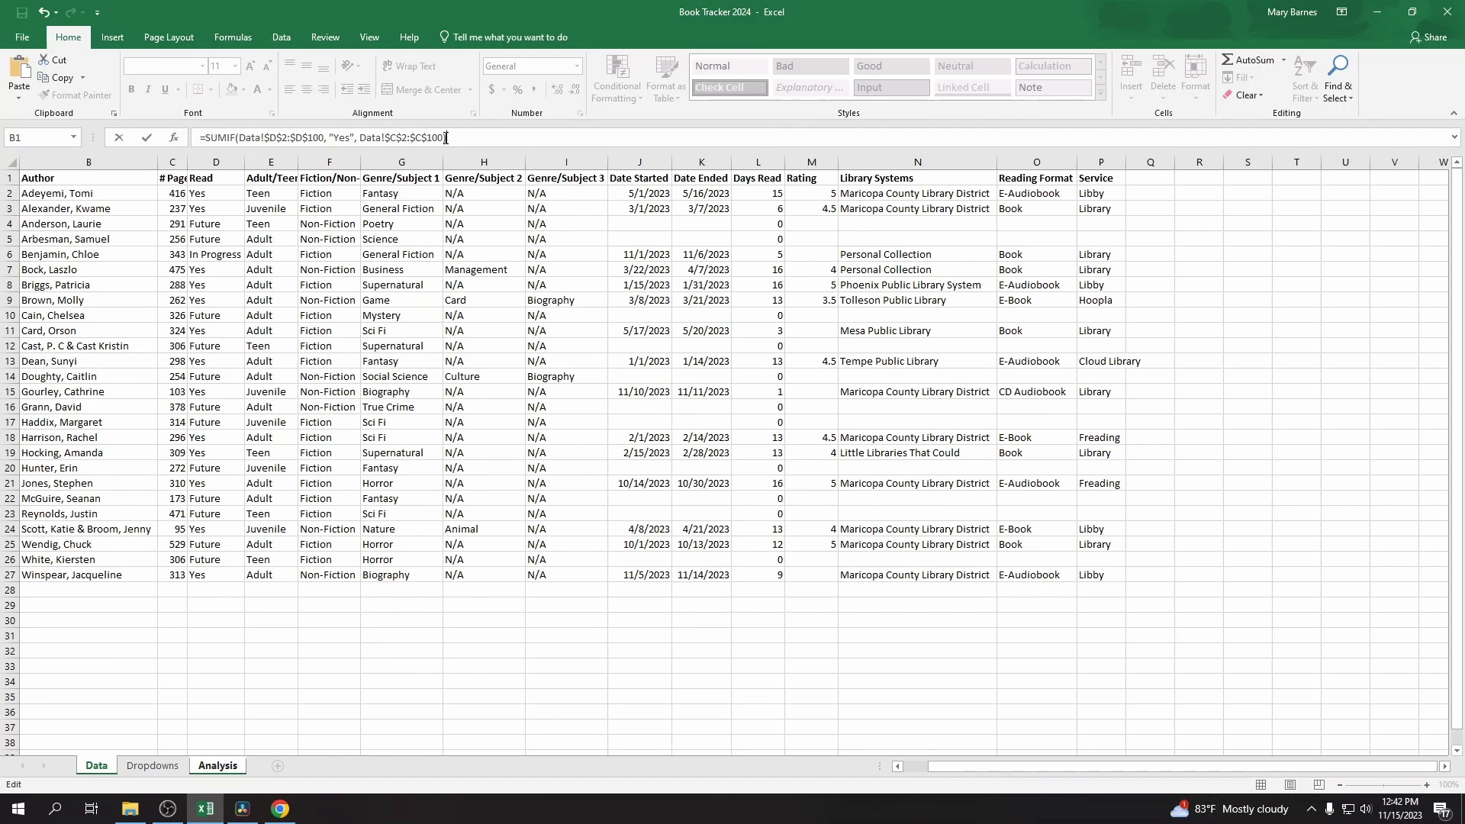
key("Escape")
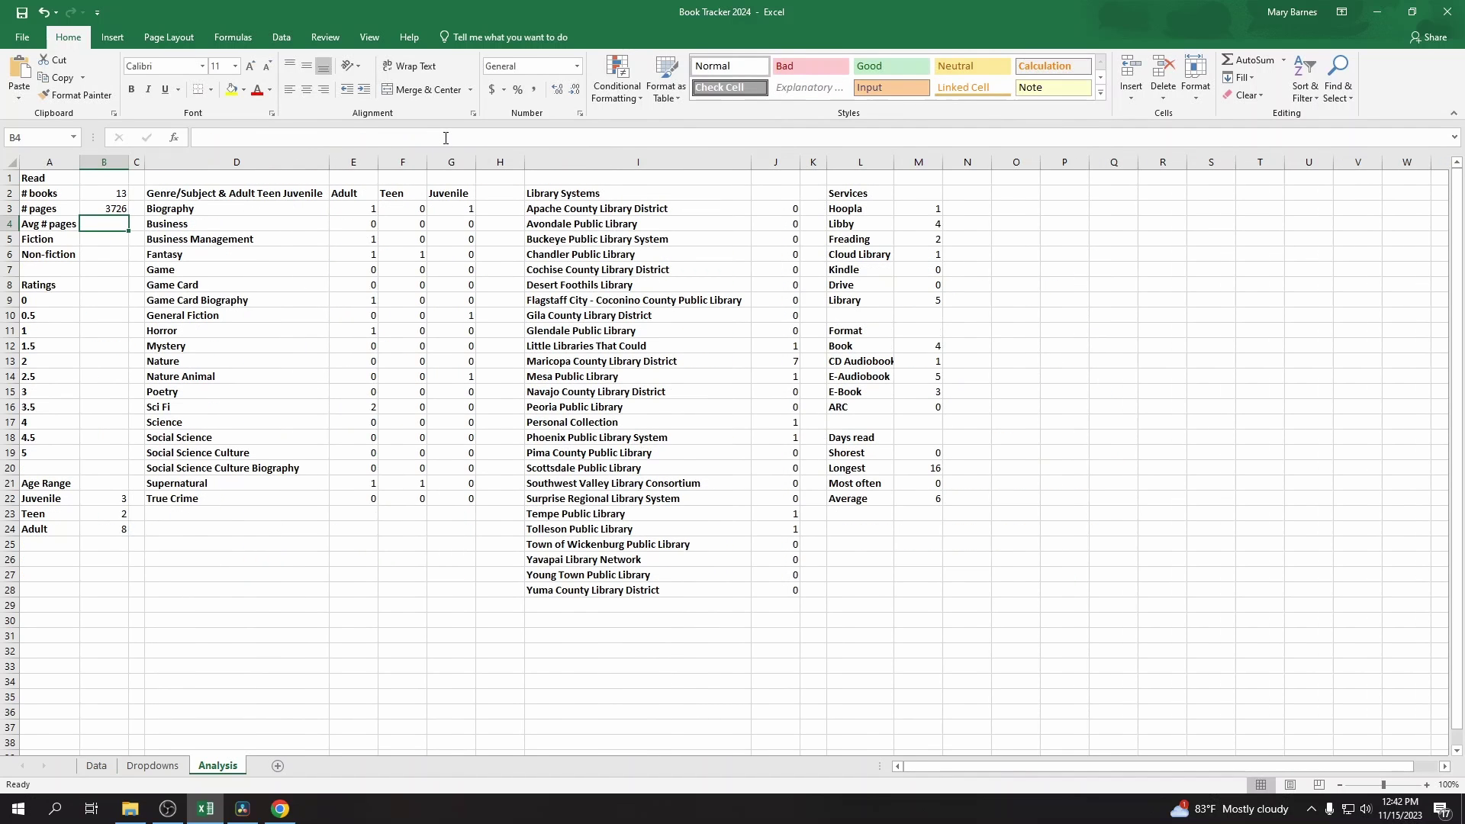
left_click(106, 208)
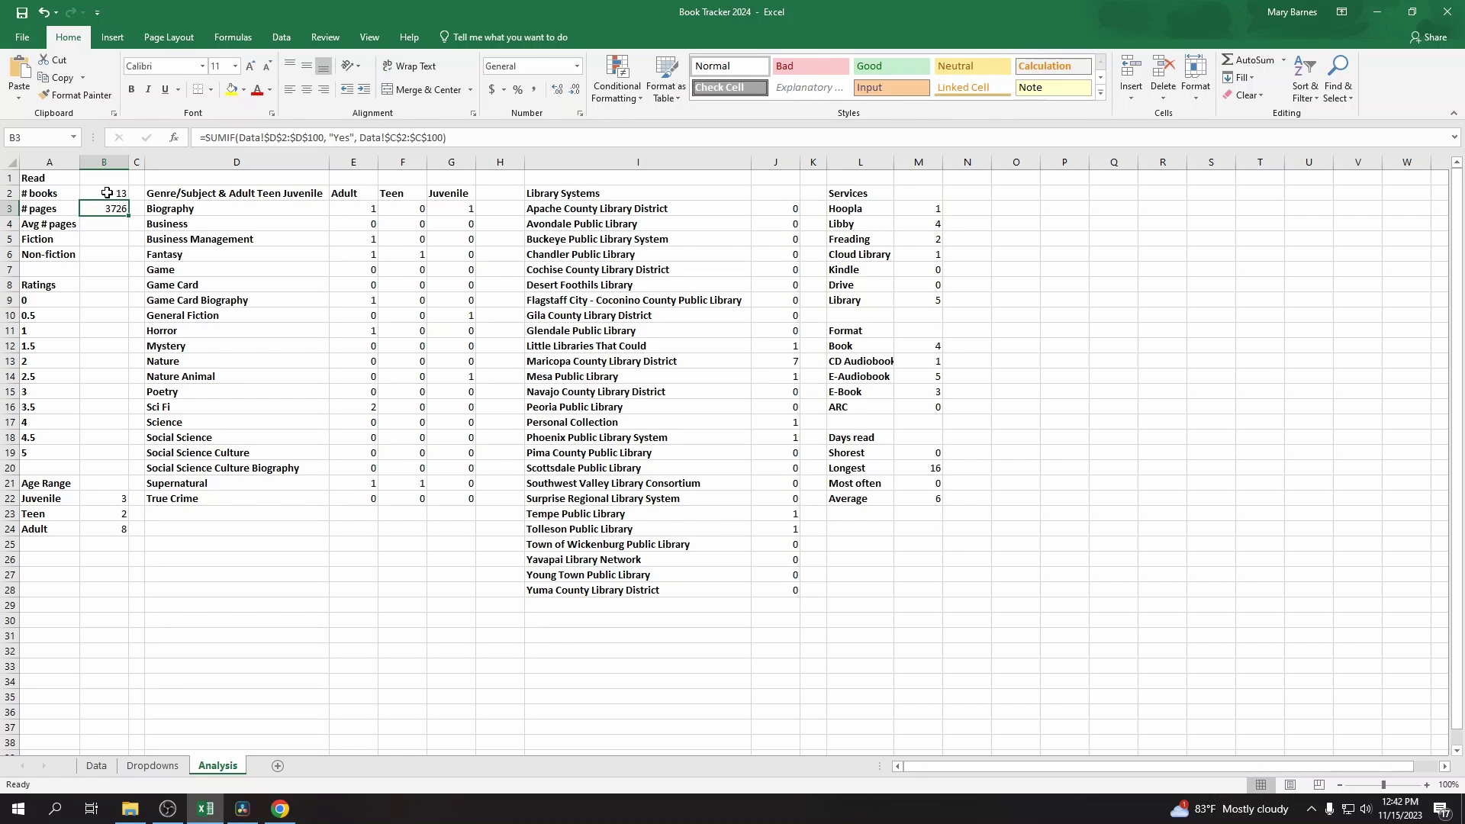
left_click(106, 194)
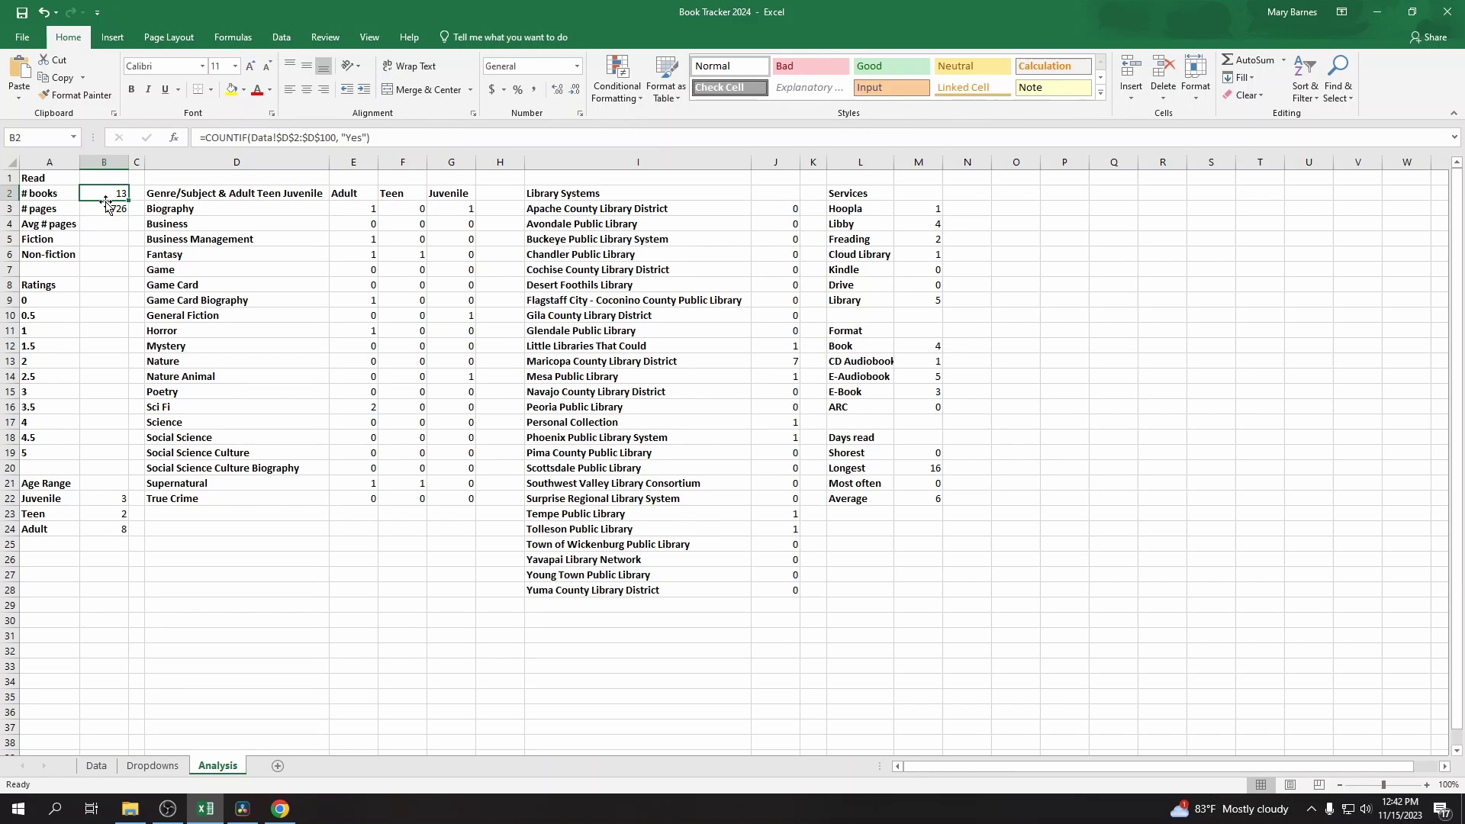
left_click(106, 206)
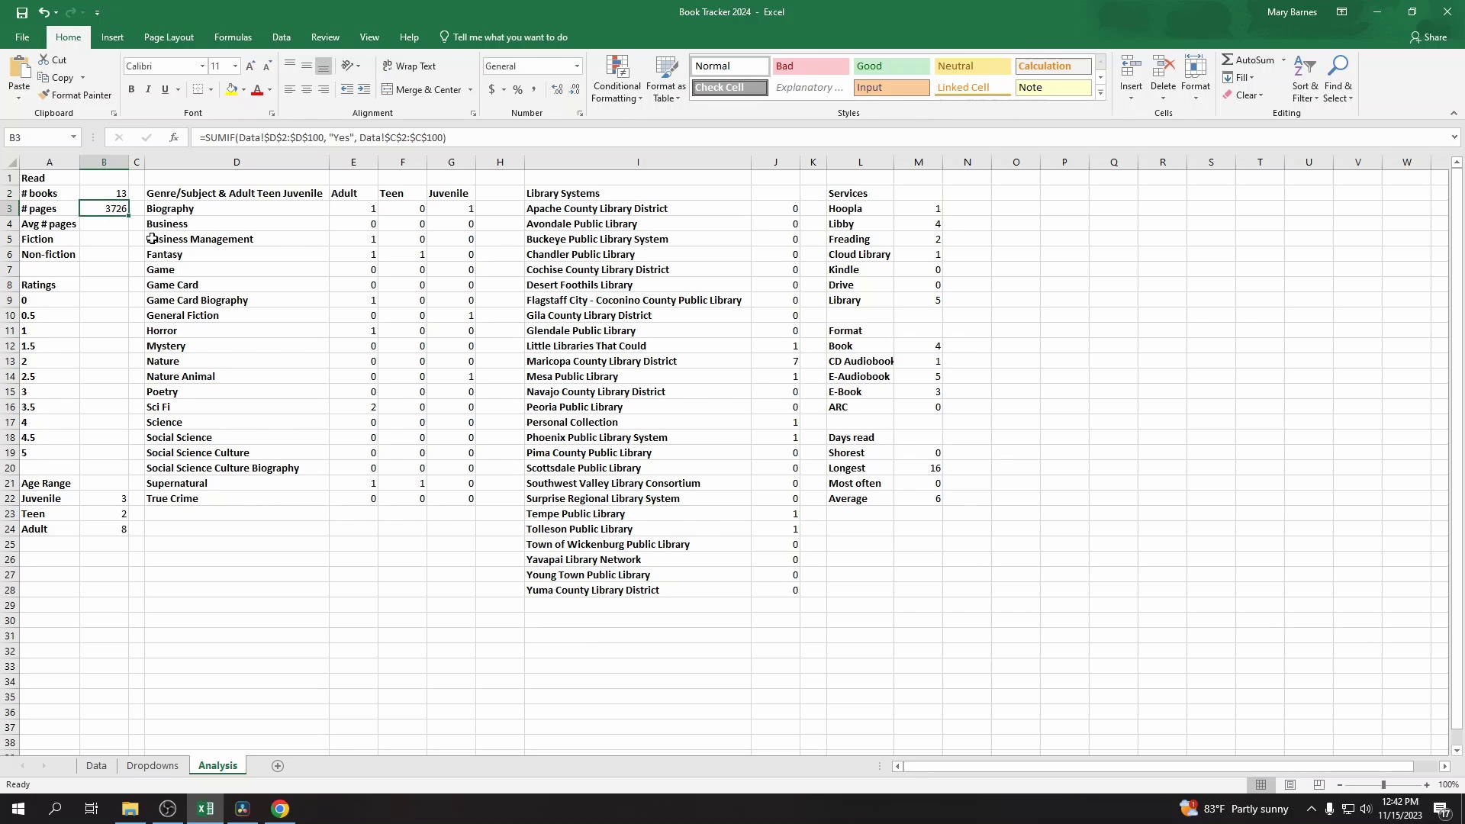
Step: Start an AVERAGEIF formula in B4 for Avg # pages, using the Data sheet's Read cells D2:D27 as the range
left_click(99, 226)
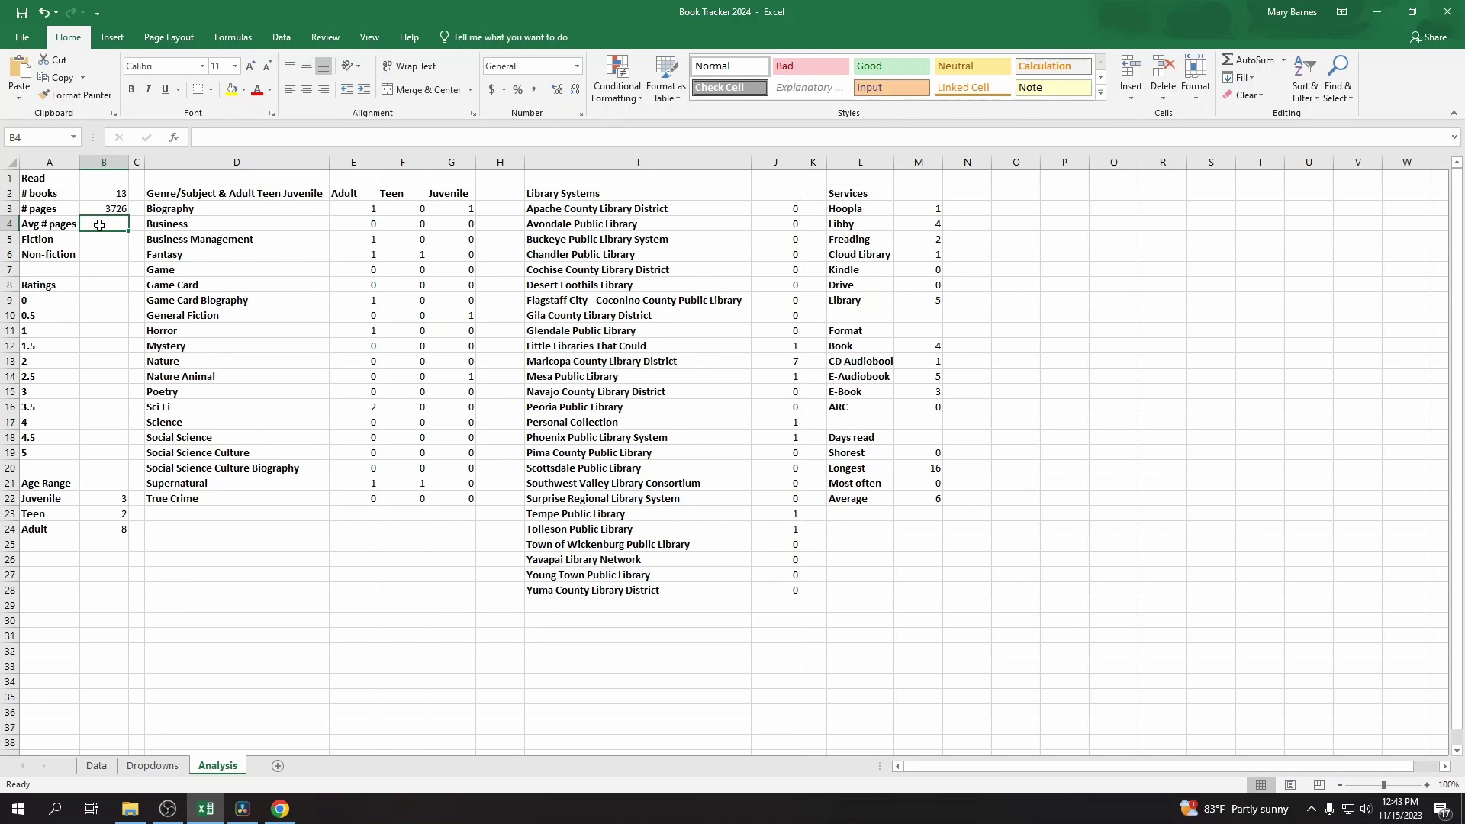
type("=")
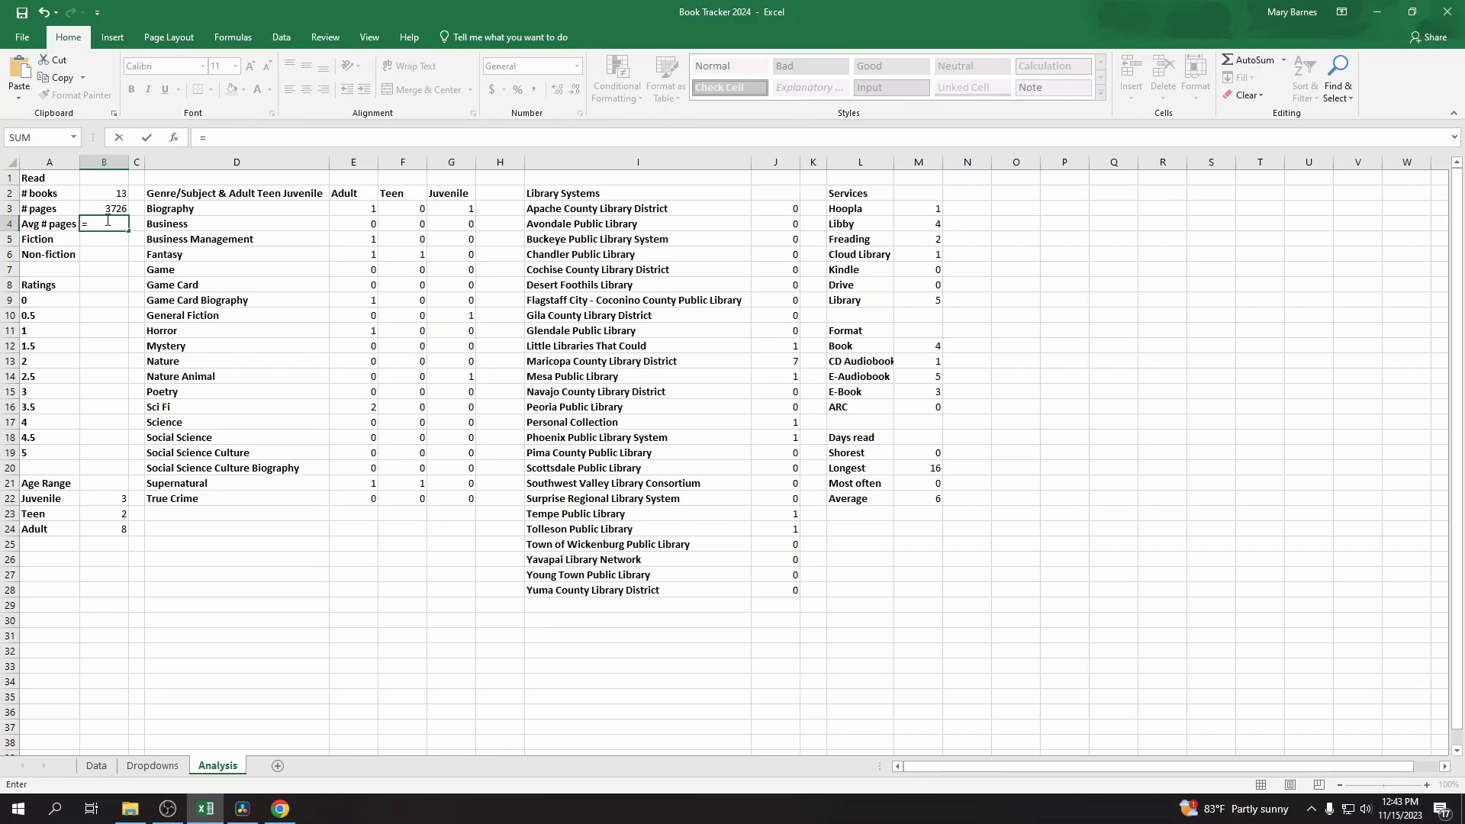
type("ave")
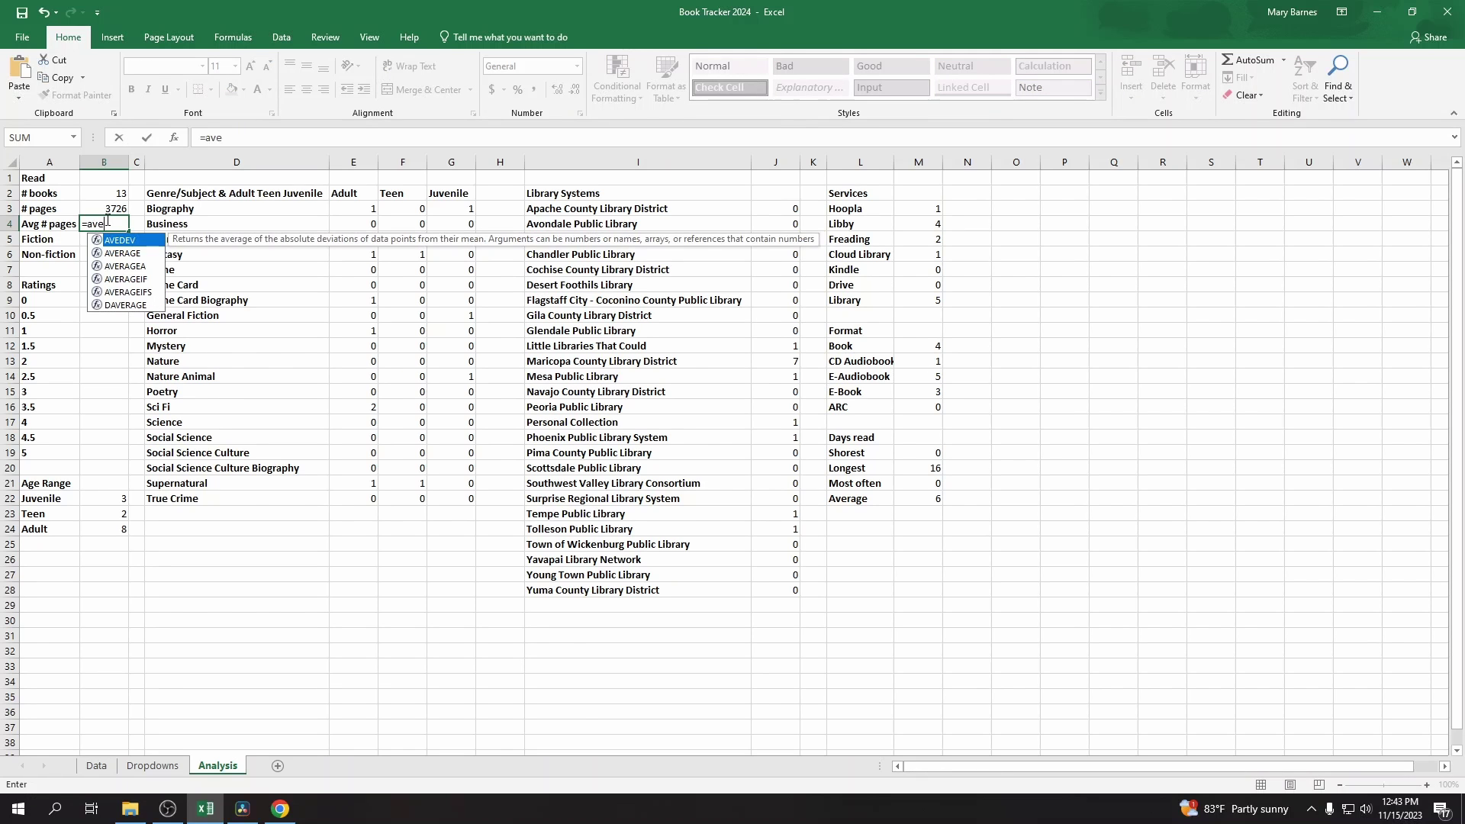
double_click(145, 280)
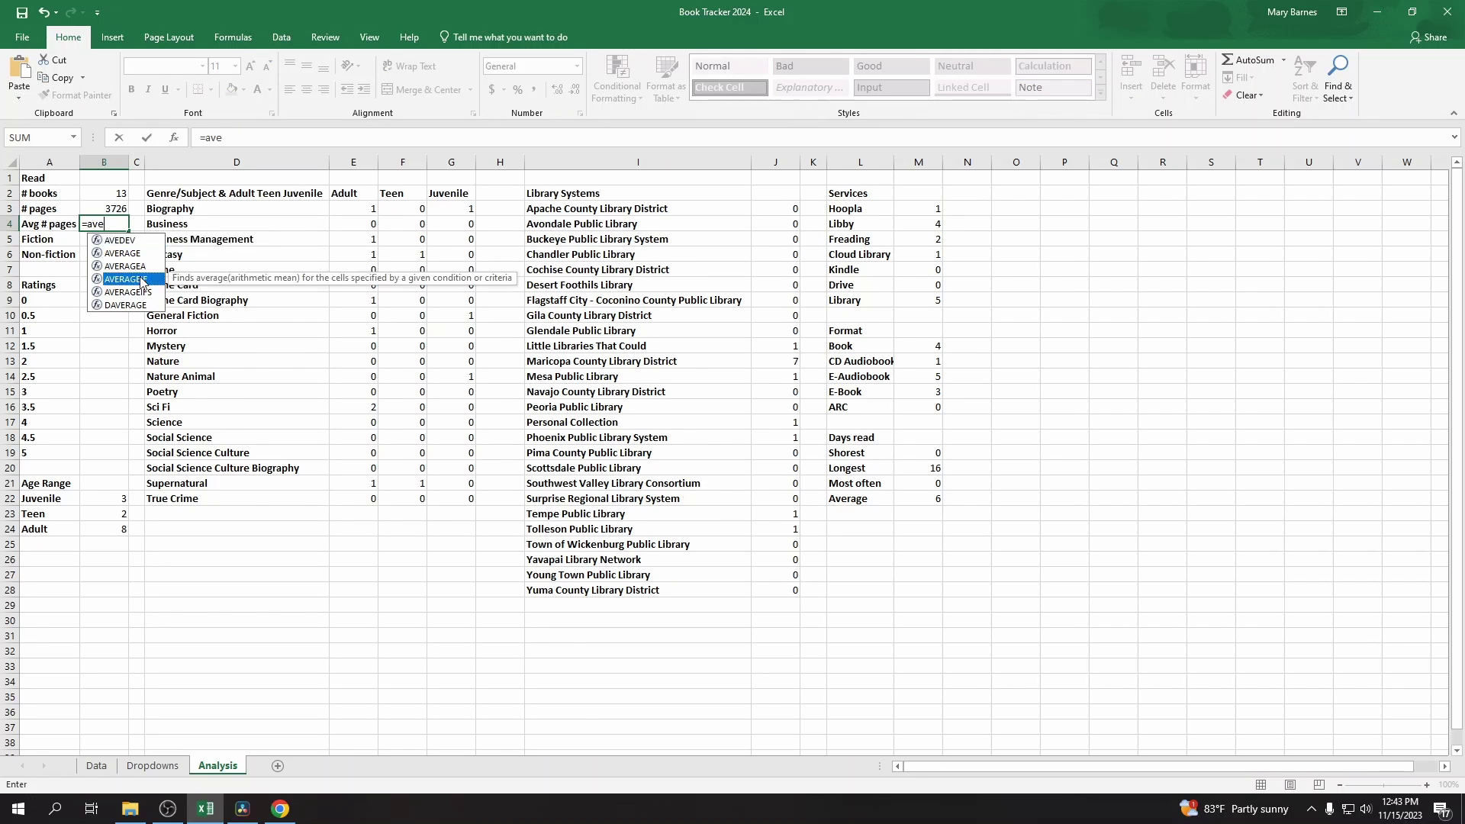
left_click(97, 766)
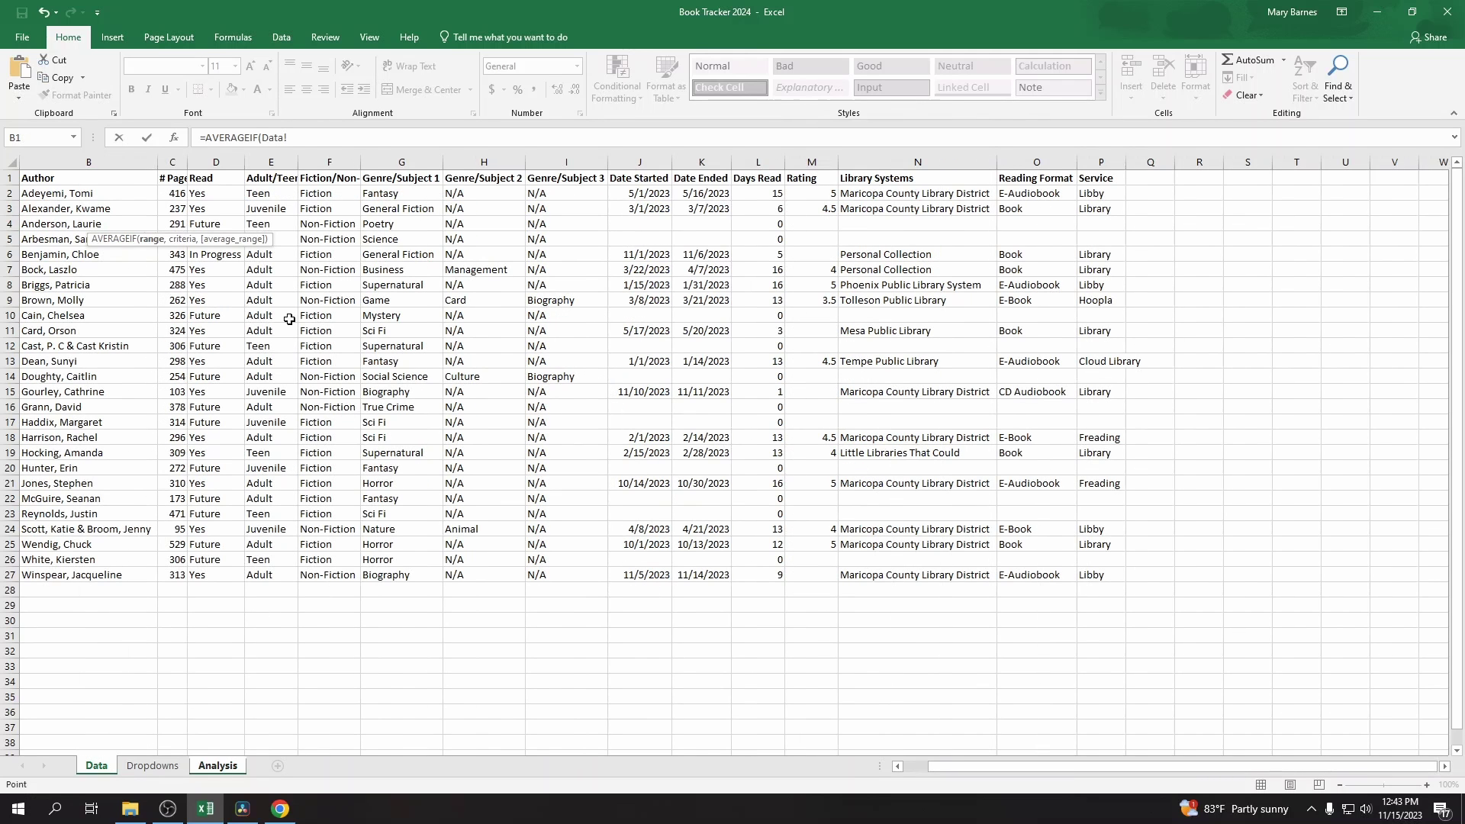
left_click(237, 199)
left_click(227, 578, "shift")
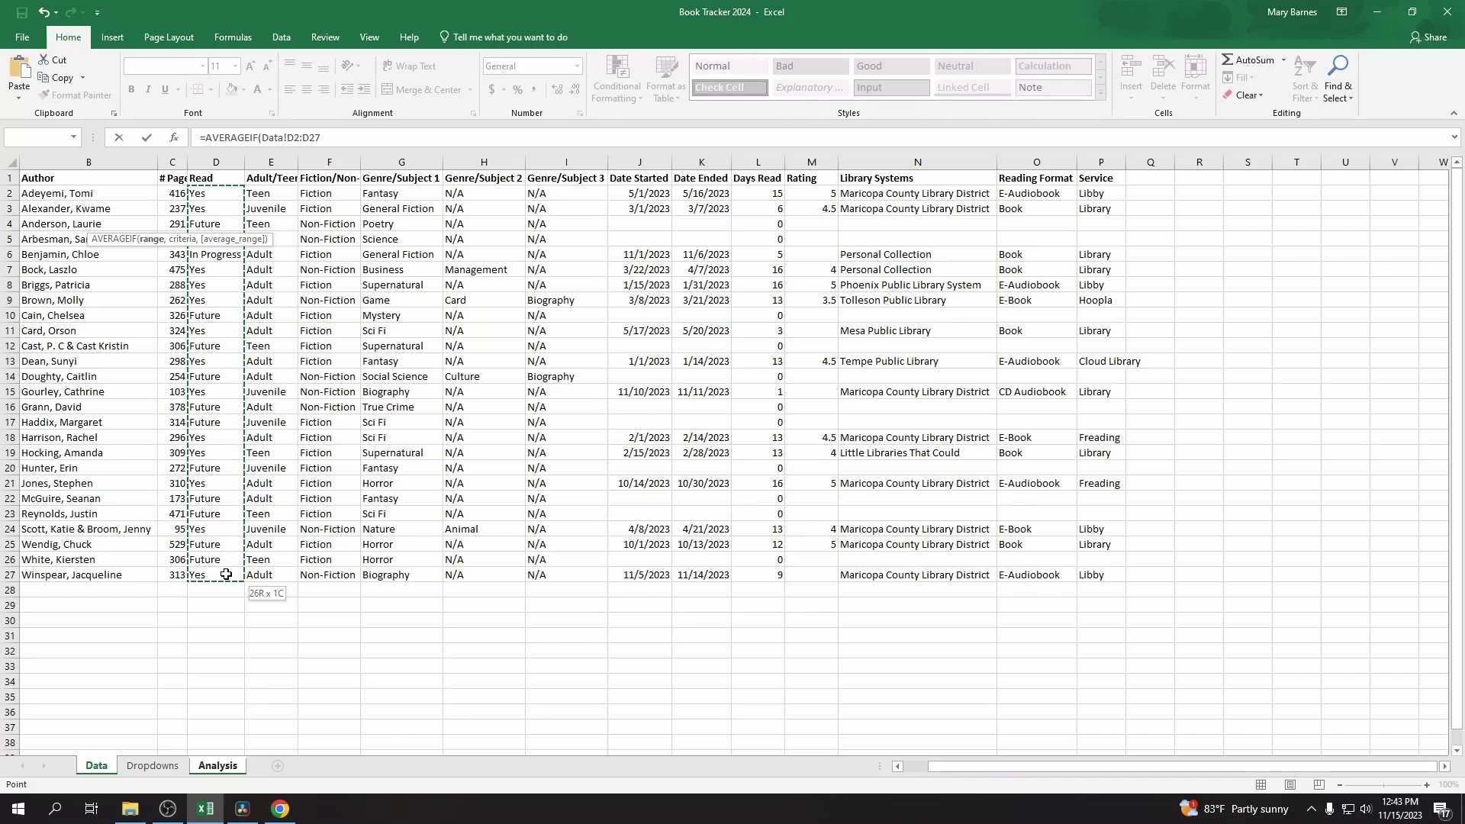
Step: Rewrite the AVERAGEIF range with absolute references as Data!$D$2:$D$100, followed by a comma
left_click(326, 134)
key("BackSpace")
key("BackSpace")
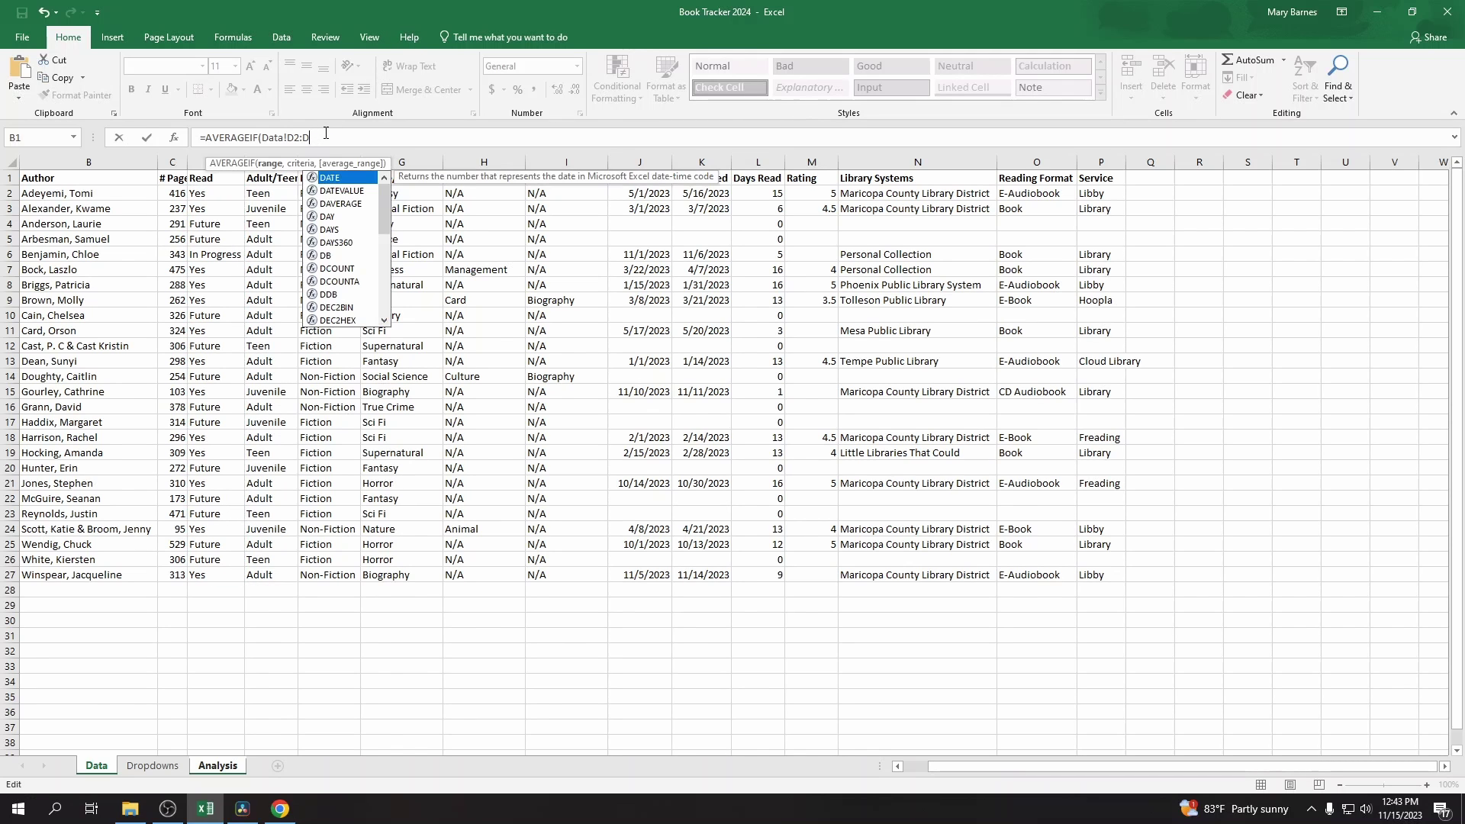
type("100")
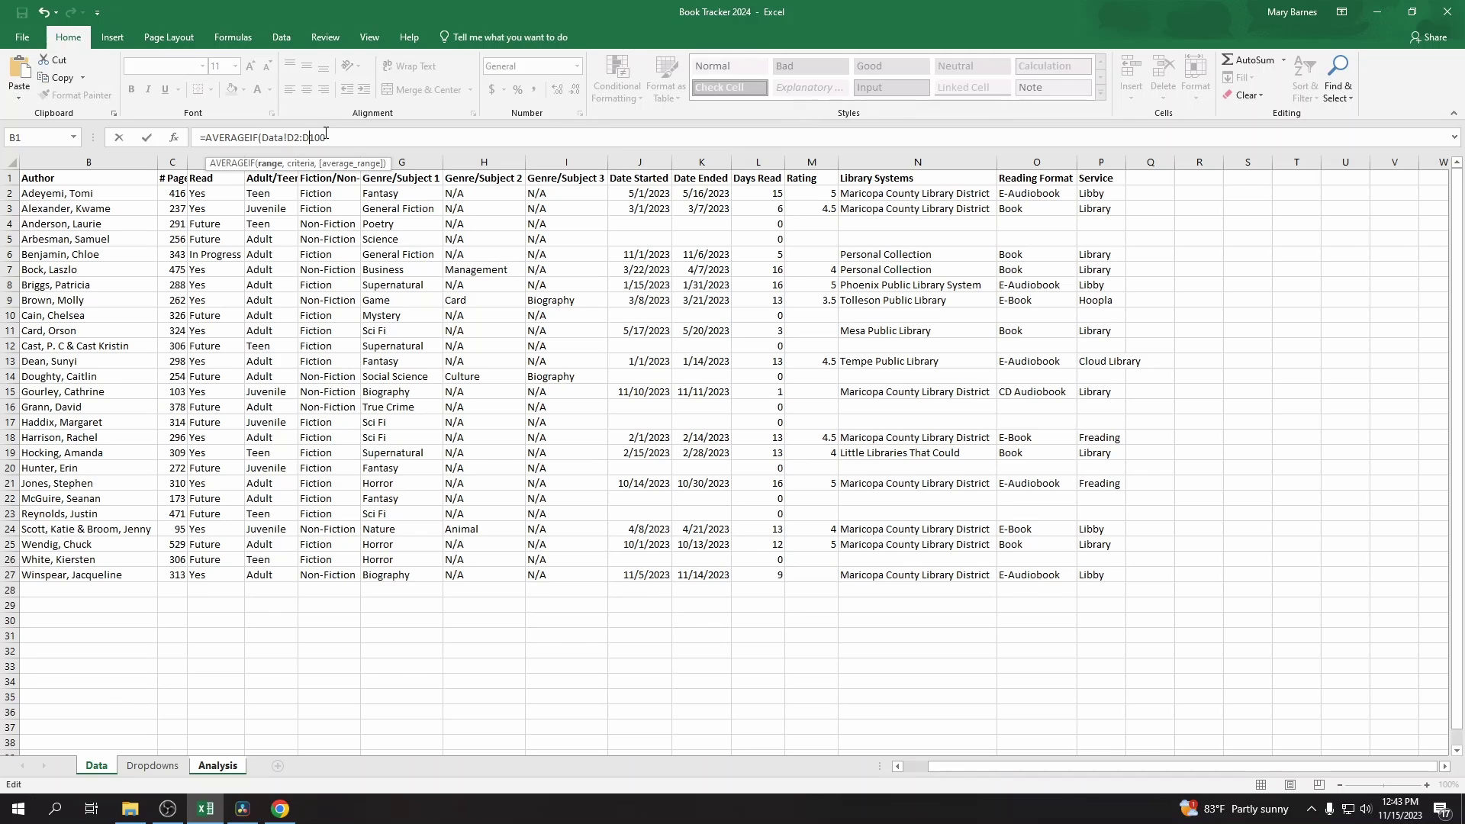
type("$")
type("$")
key("Left")
key("Left")
type("$")
type("$")
type(",")
Step: Enter "Yes" as the AVERAGEIF criterion, replacing the mistakenly selected Read range, and add a comma
left_click(204, 191)
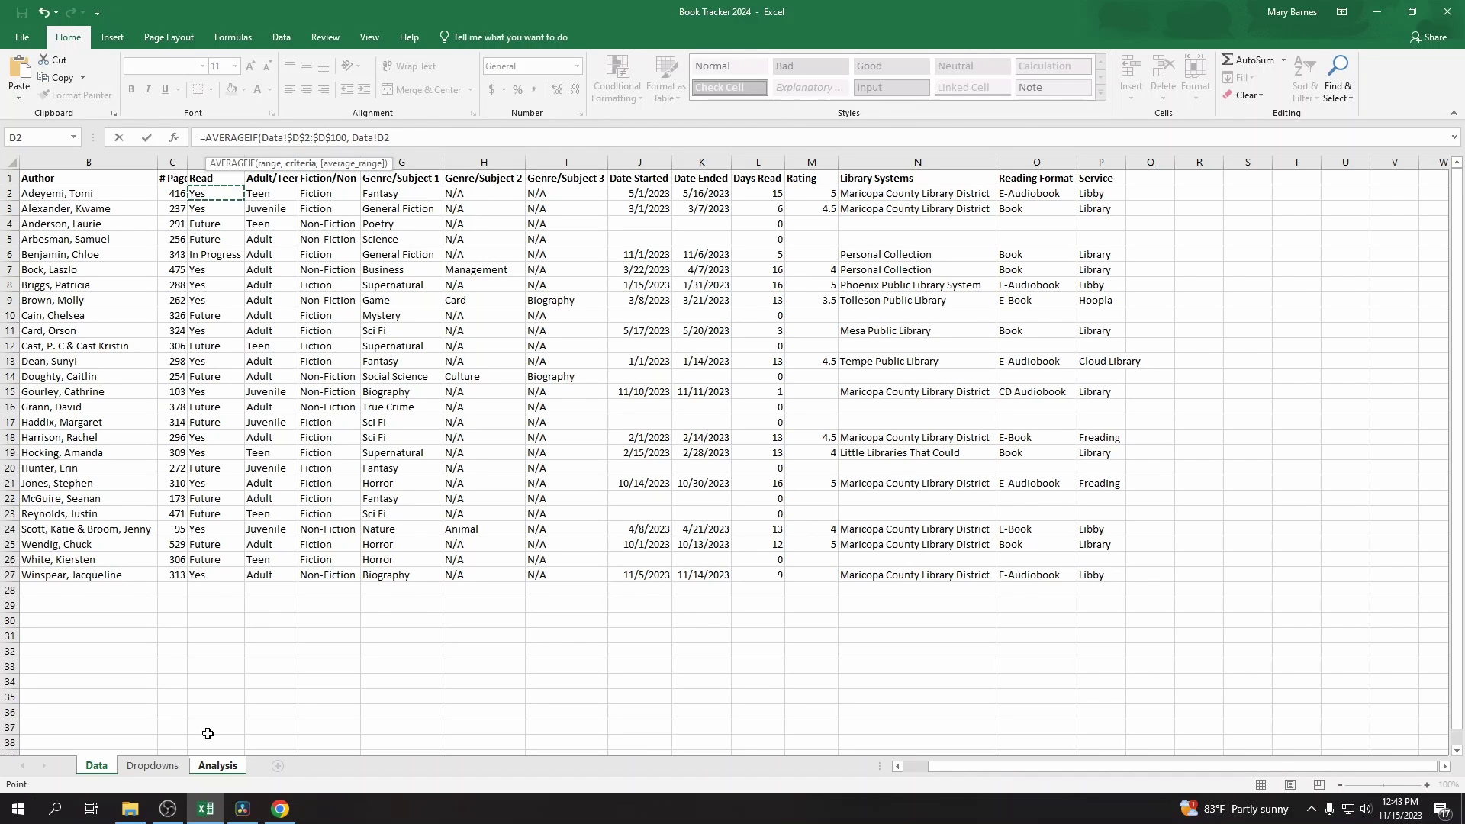
left_click(221, 578, "shift")
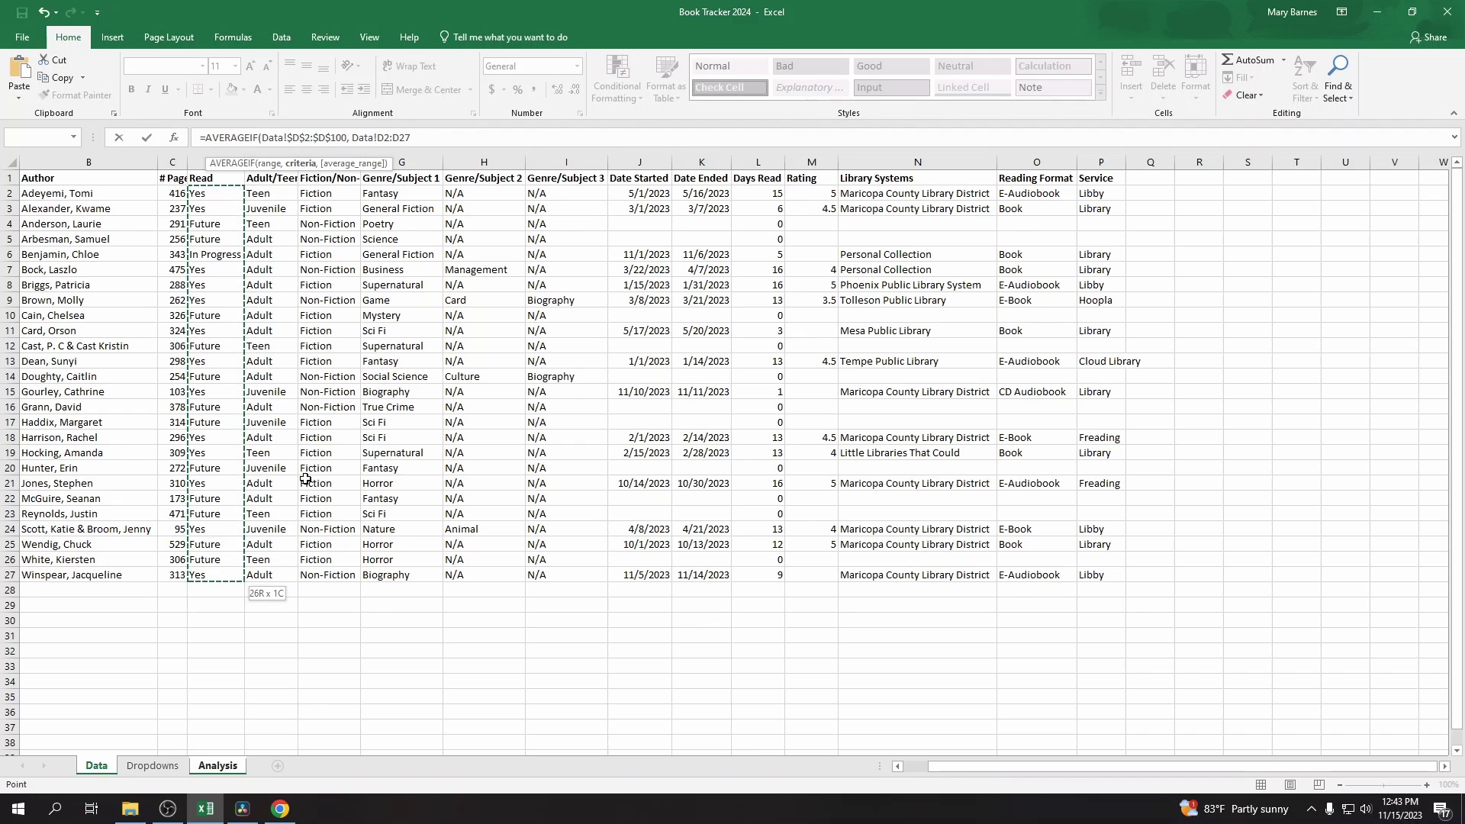
left_click_drag(412, 137, 355, 134)
type("\"")
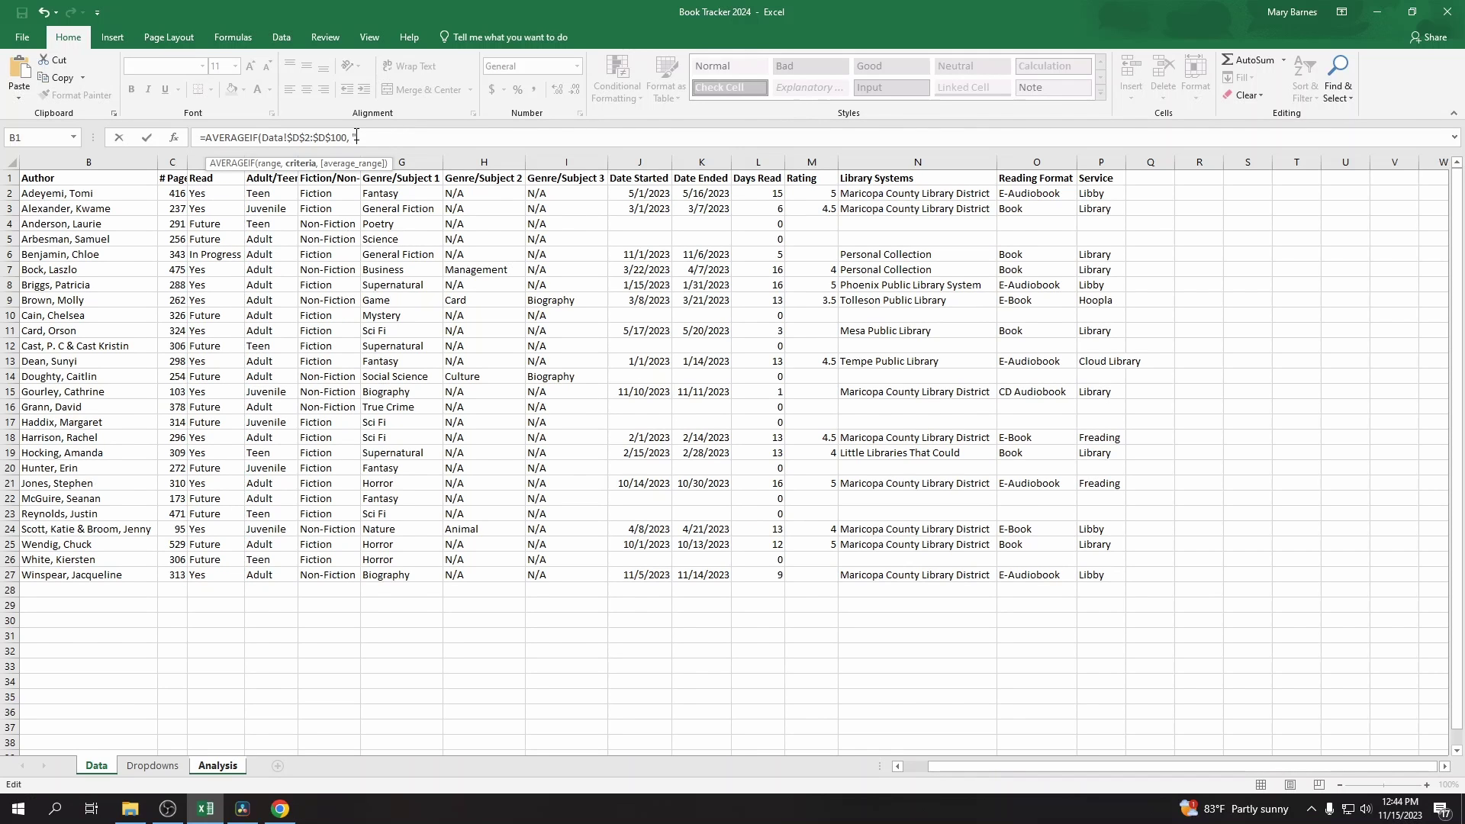
type("Yes\",")
Step: Add the Data sheet's # Pages range as the average range, written as Data!$C$2:$C$100, and submit the formula
left_click(174, 196)
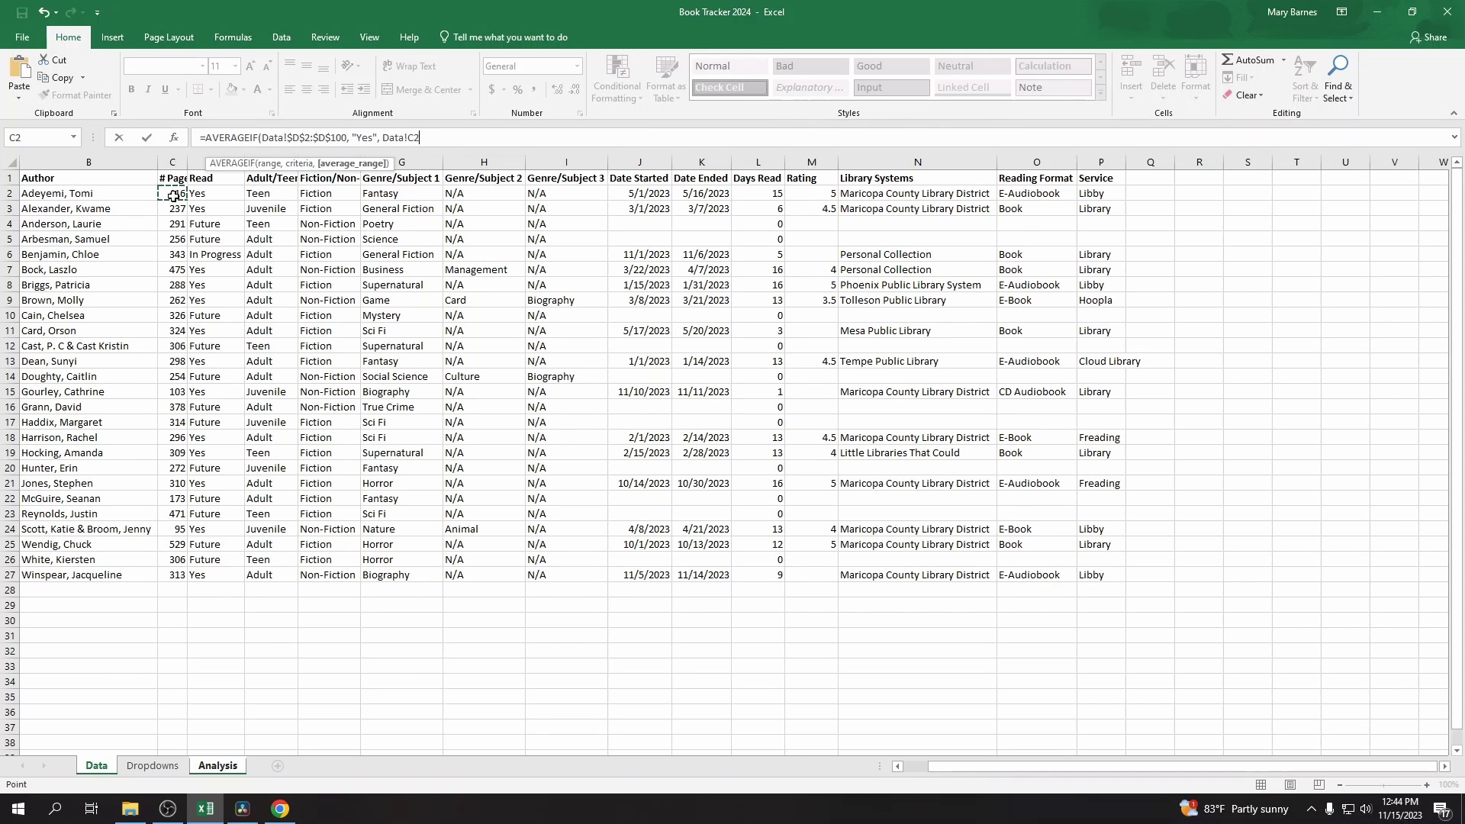
left_click(179, 577, "shift")
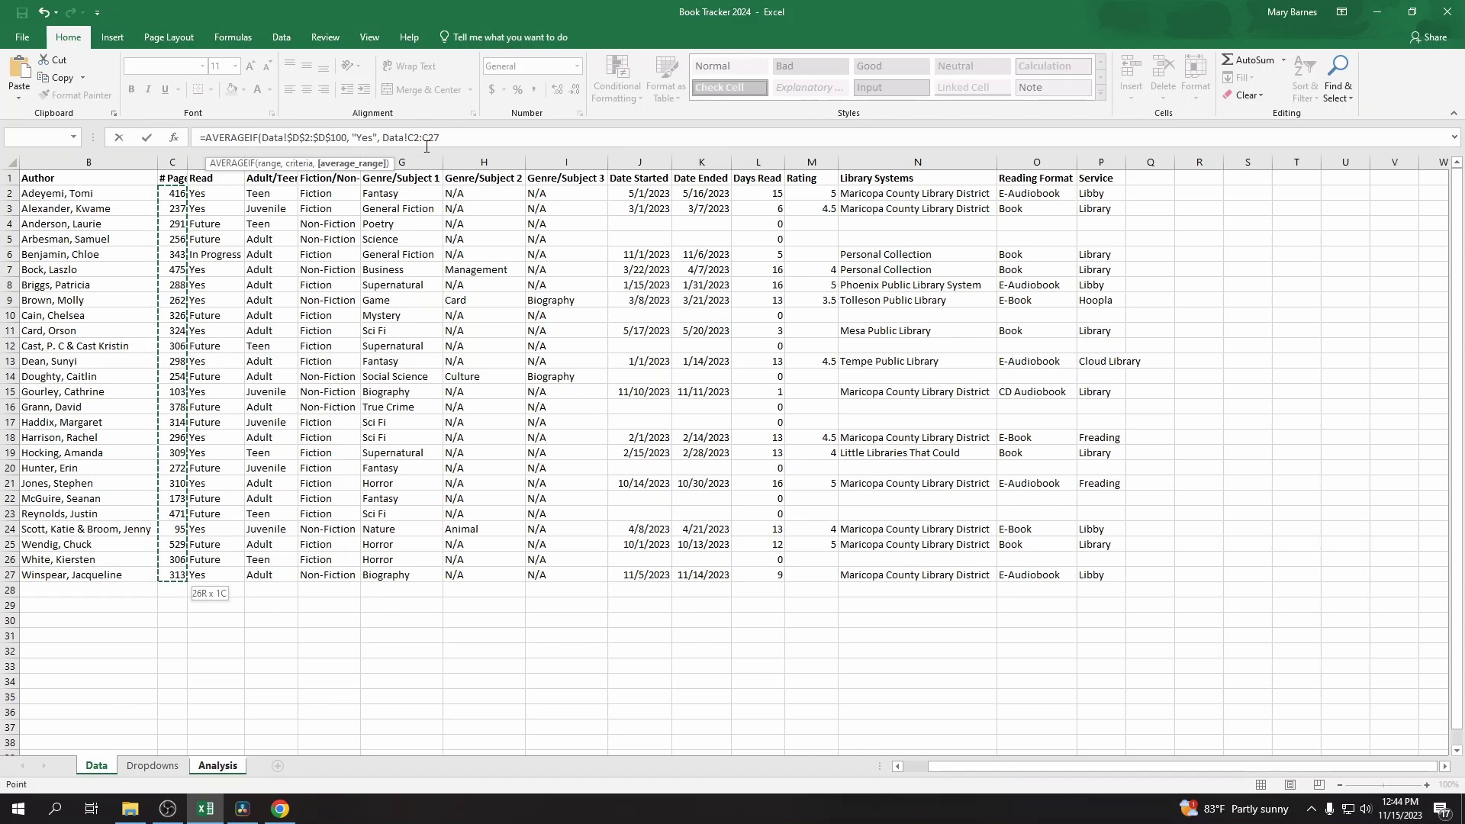
left_click(448, 137)
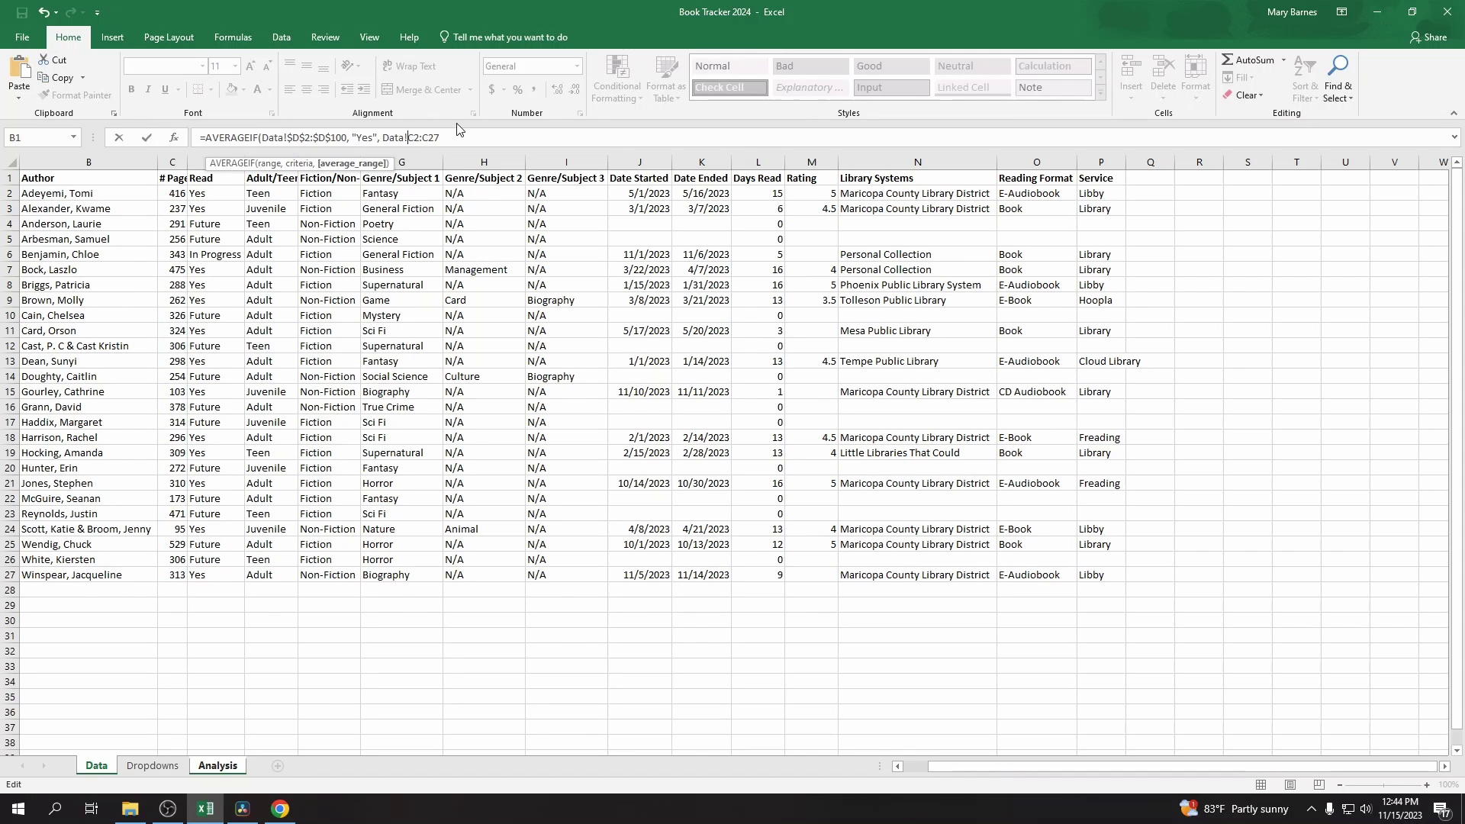
type("$D$2:$D$")
key("Delete")
key("Delete")
type("100")
key("Escape")
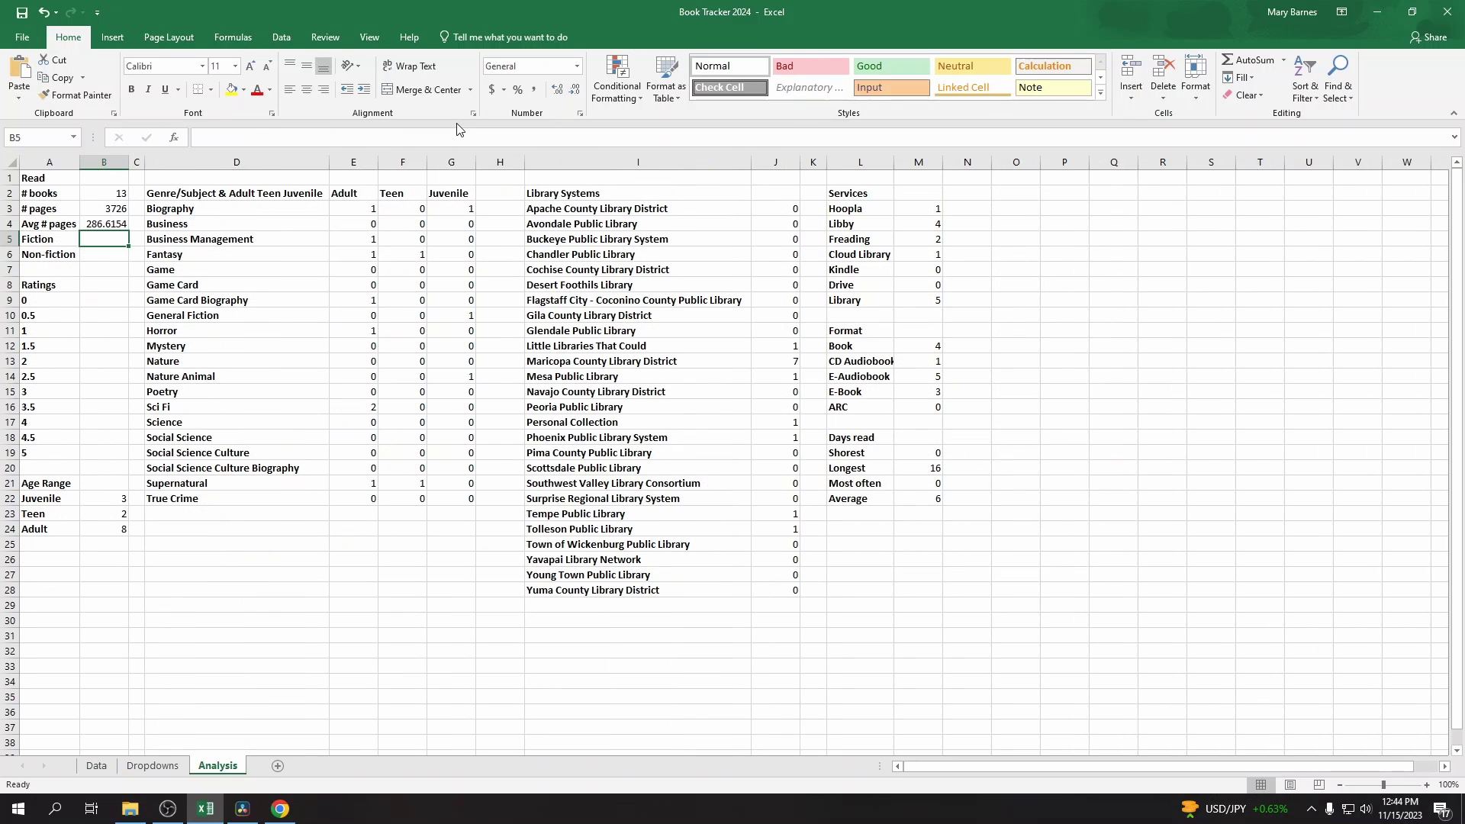
Step: Format the Avg # pages value in B4 as a Number with 2 decimal places
left_click(118, 224)
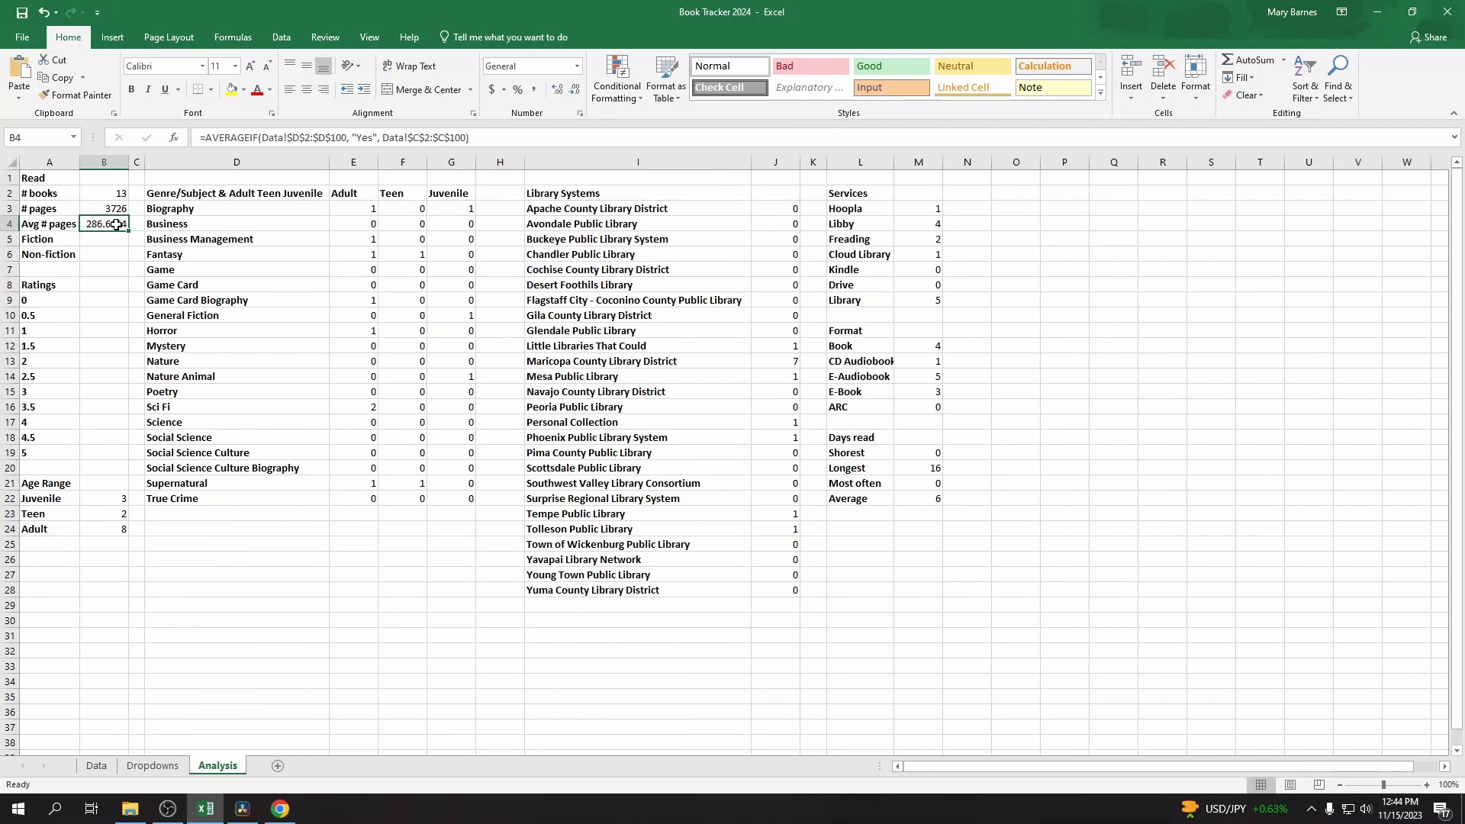
left_click(474, 113)
left_click(665, 209)
right_click(110, 227)
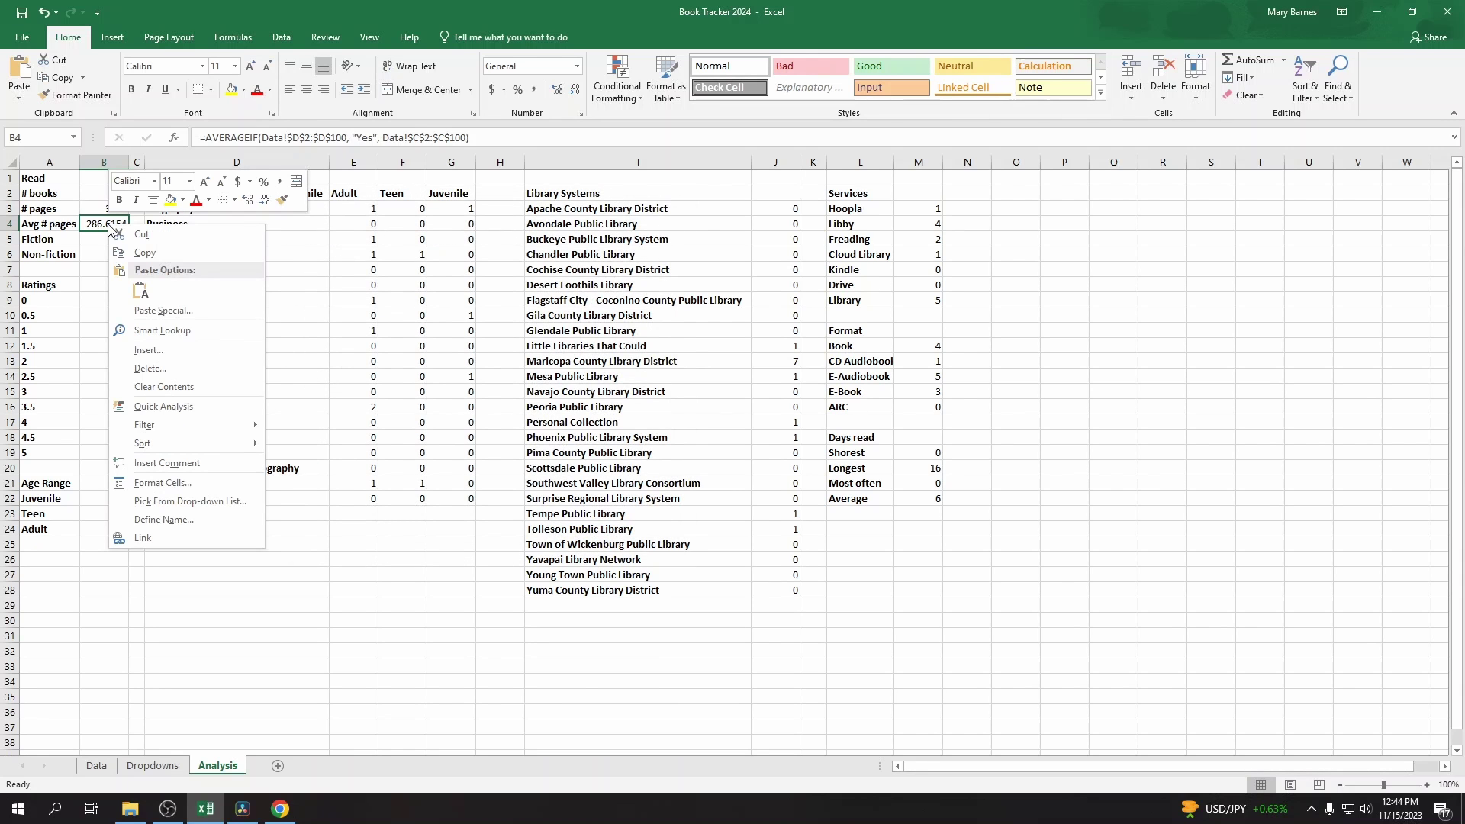
mouse_move(183, 426)
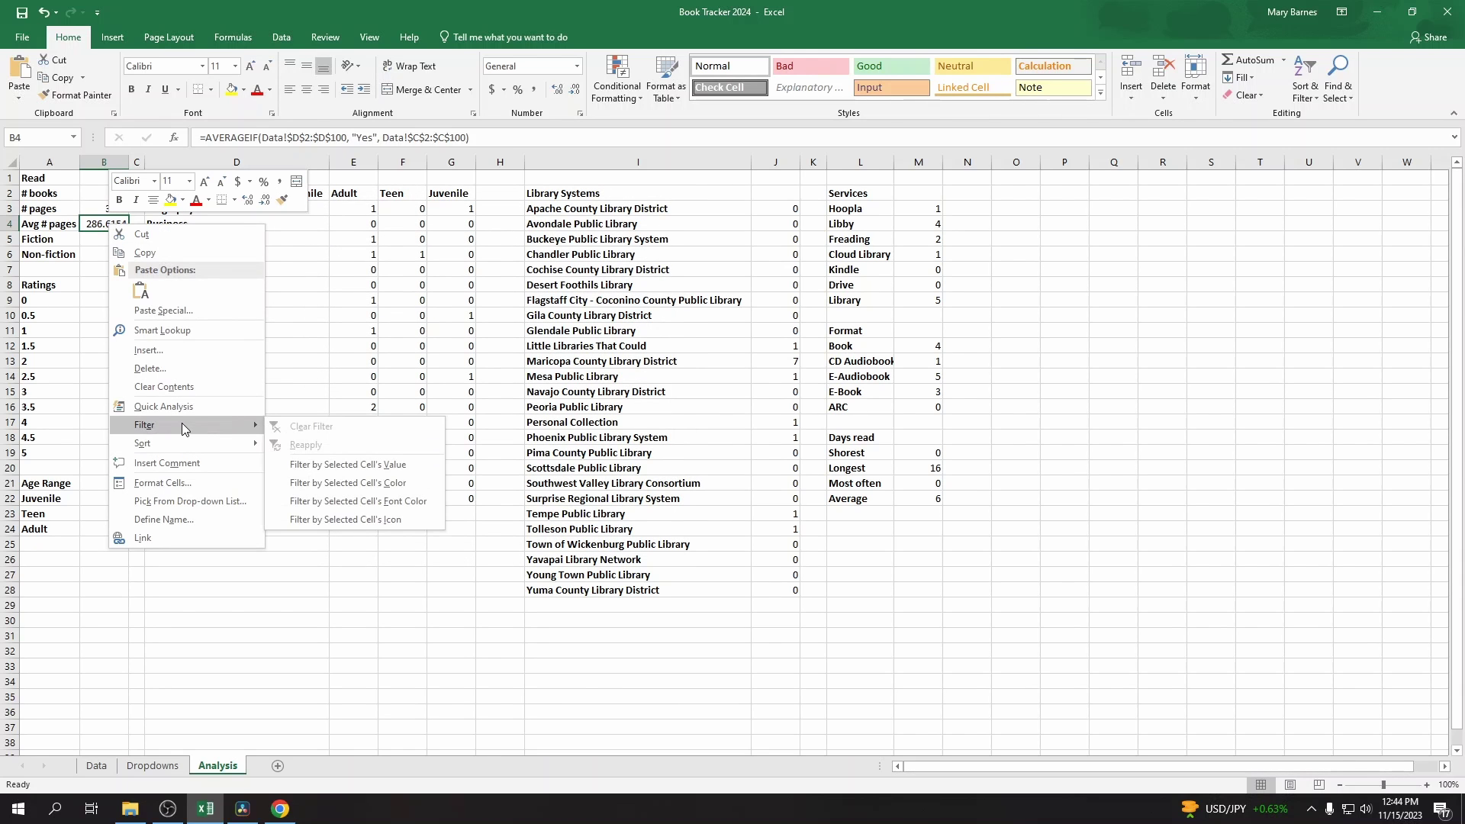
left_click(176, 483)
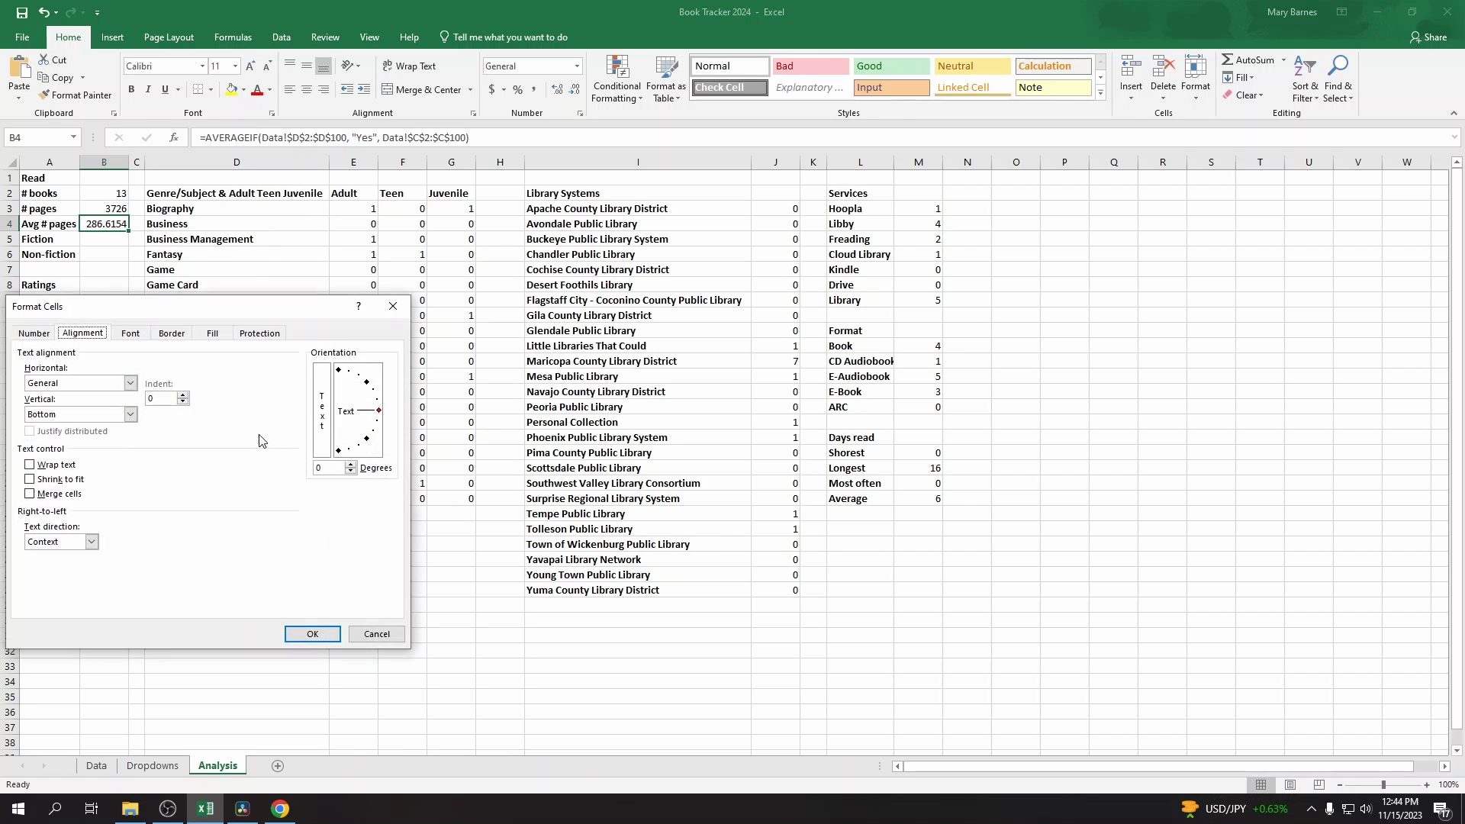
left_click(34, 332)
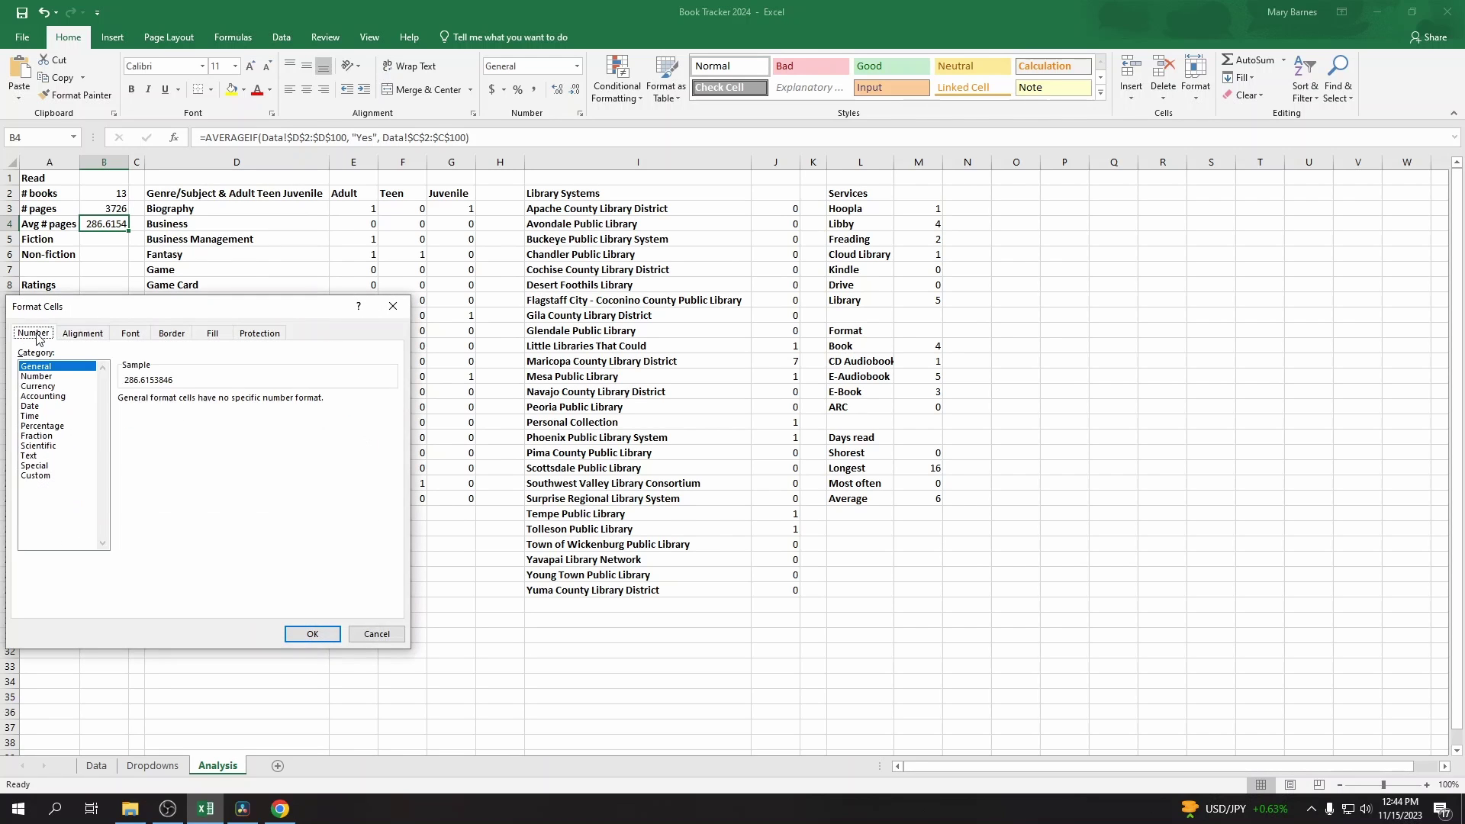
left_click(48, 377)
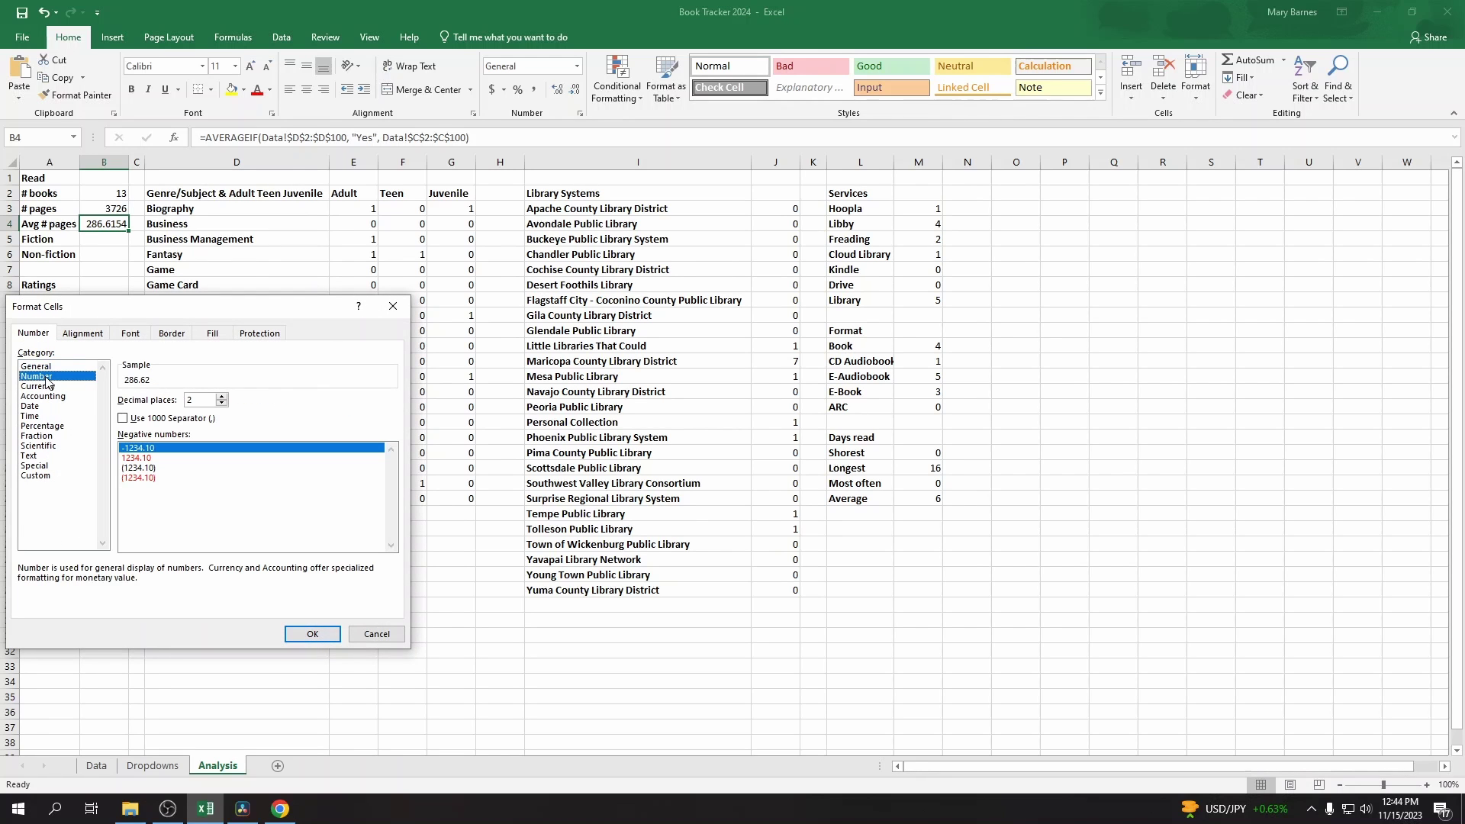
left_click(222, 404)
left_click(222, 403)
left_click(223, 396)
left_click(223, 396)
left_click(306, 632)
Step: Start a COUNTIFS formula in B5 for Fiction, using the Data sheet's Read cells D2:D27 as the first criteria range
left_click(100, 241)
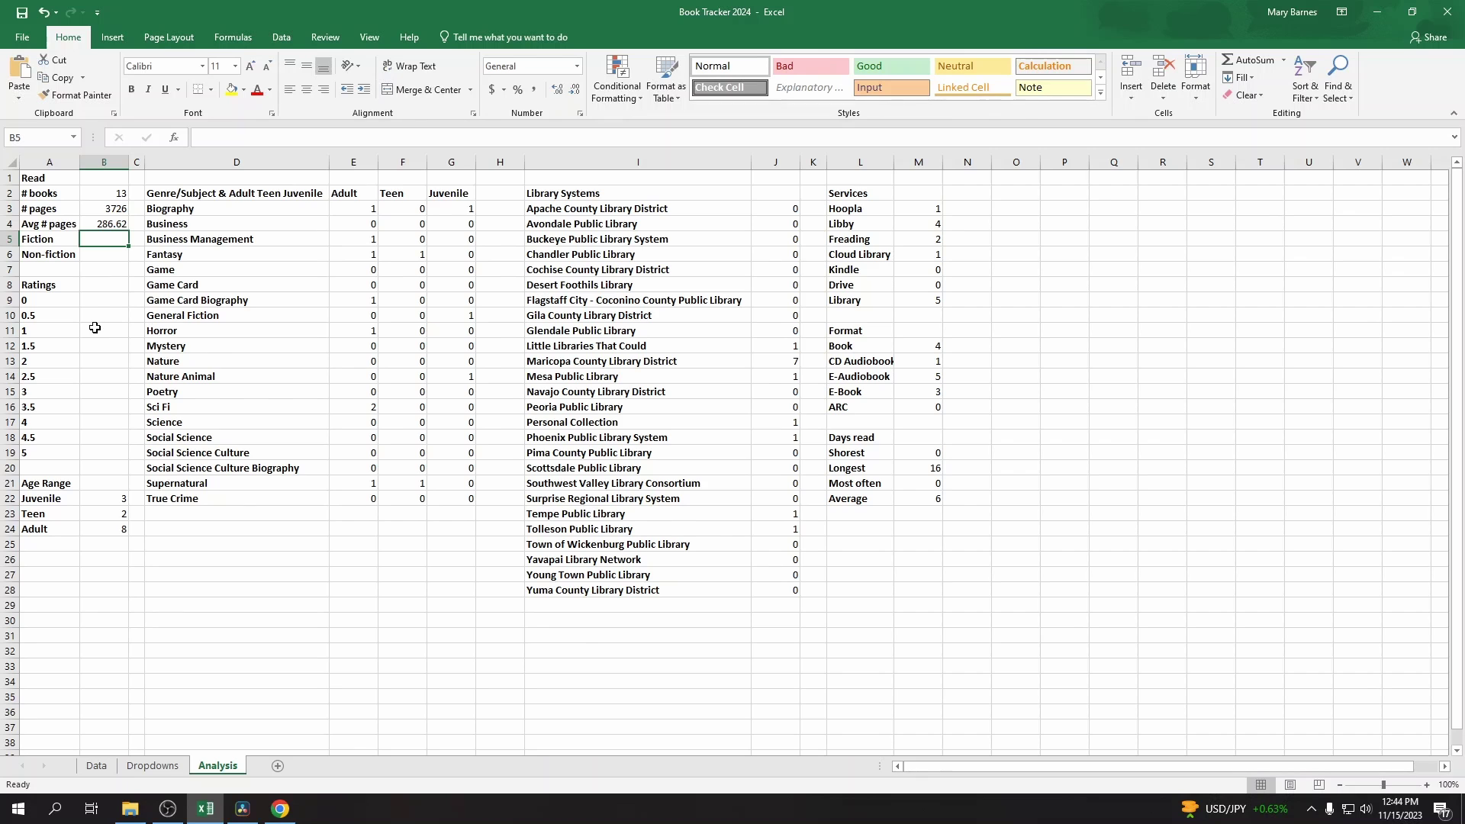
left_click(246, 136)
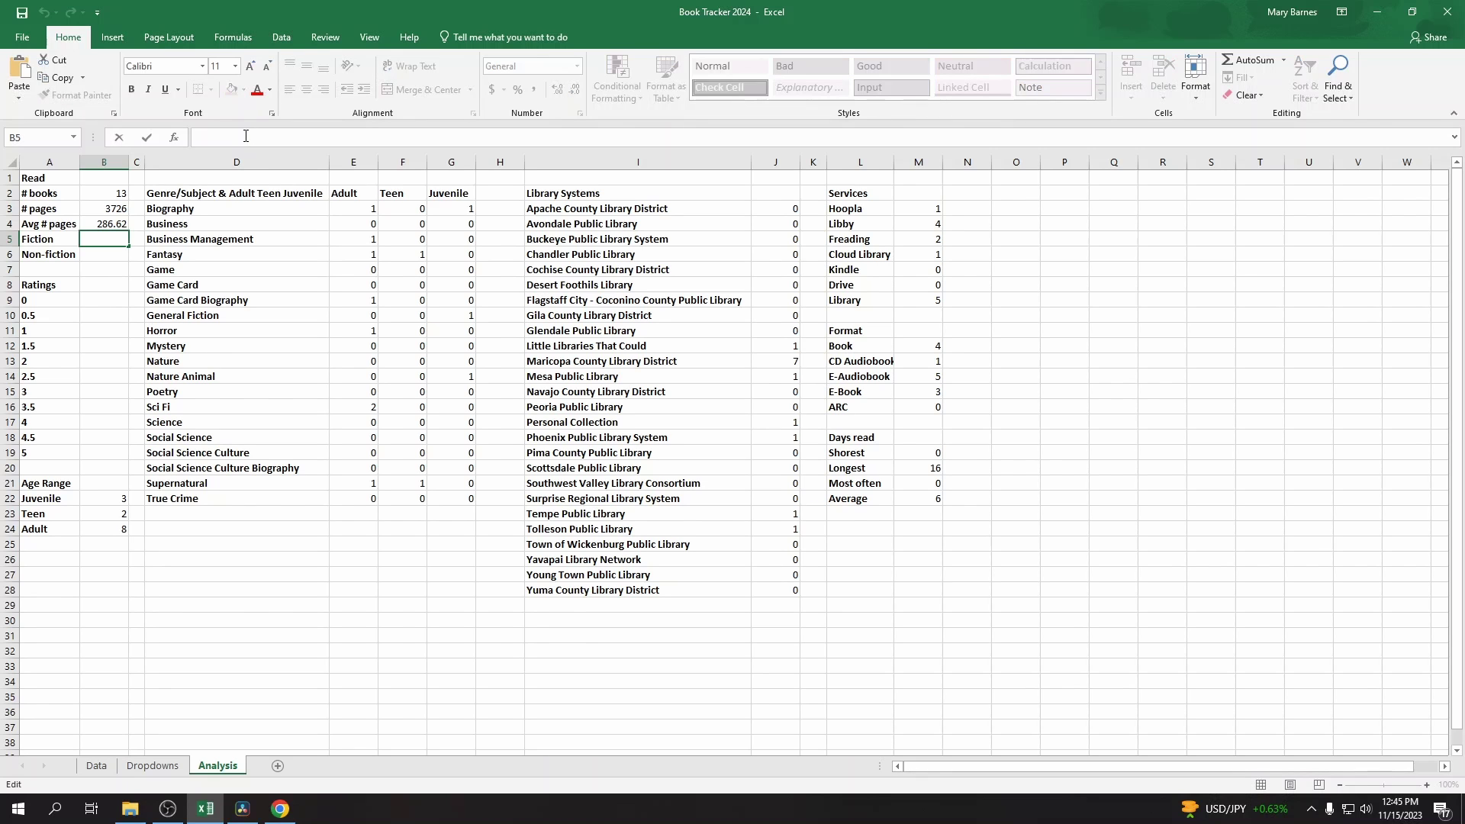
type("=Count")
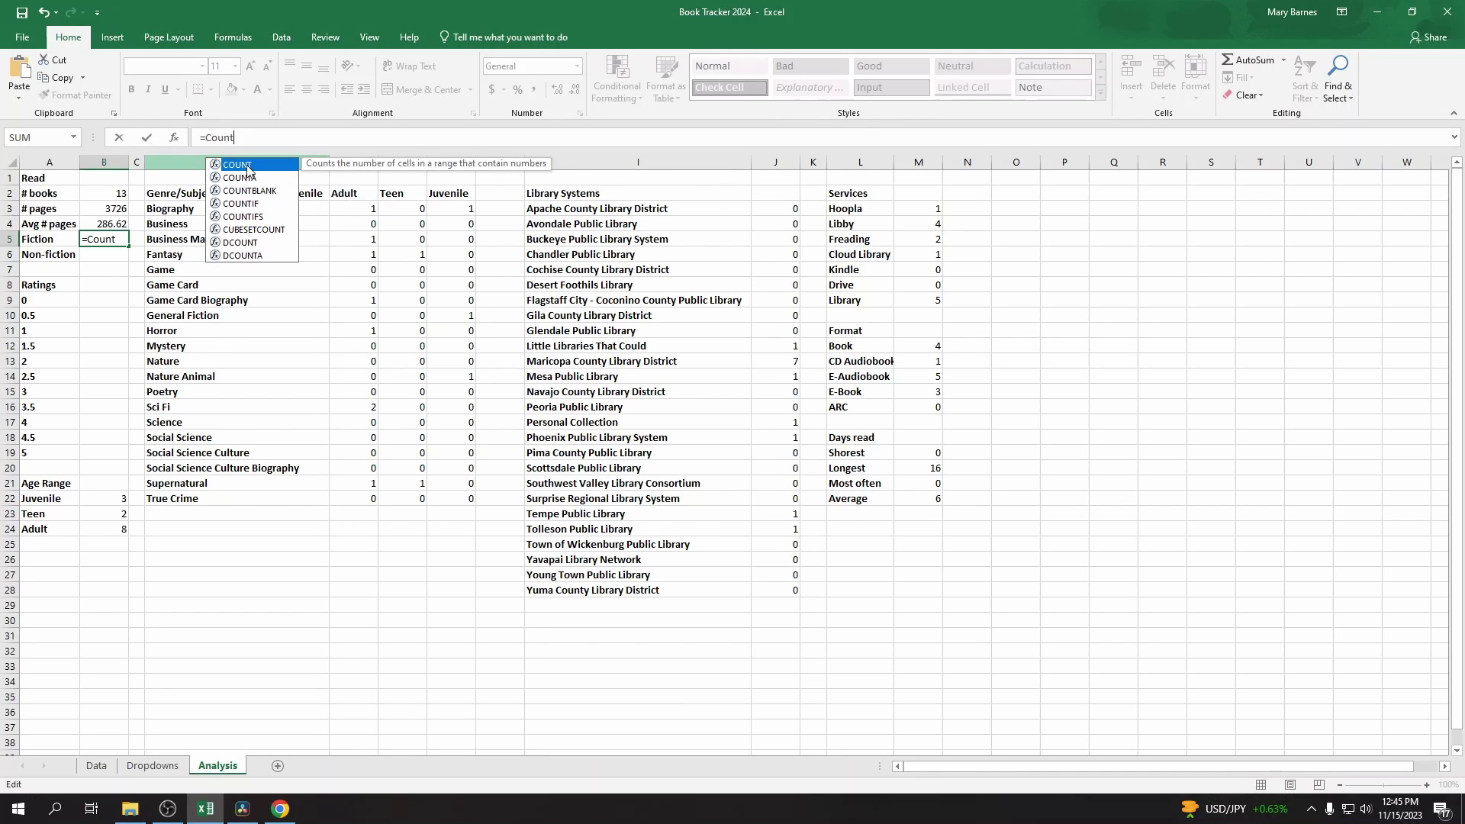
double_click(251, 216)
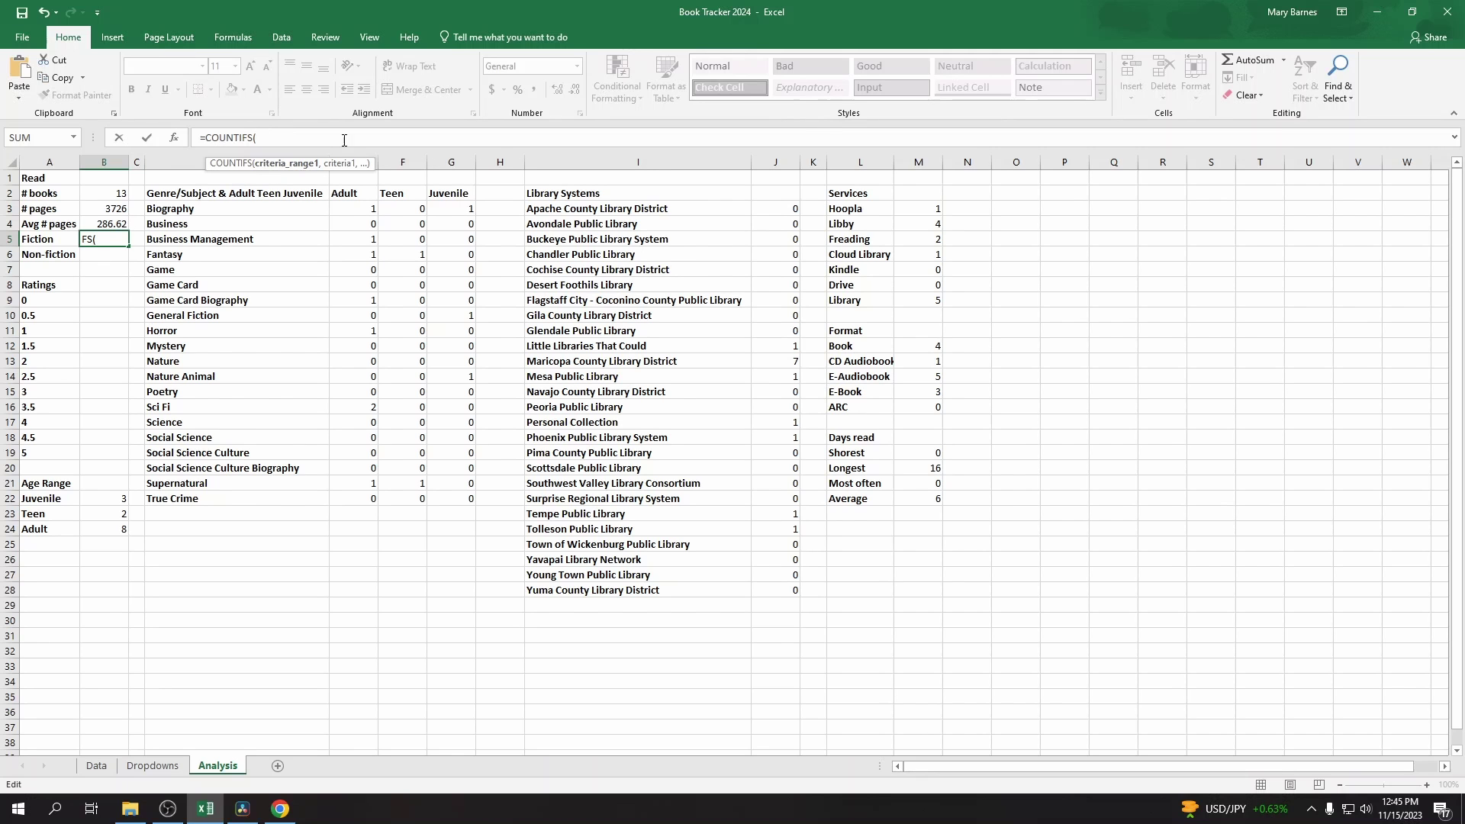
left_click(96, 765)
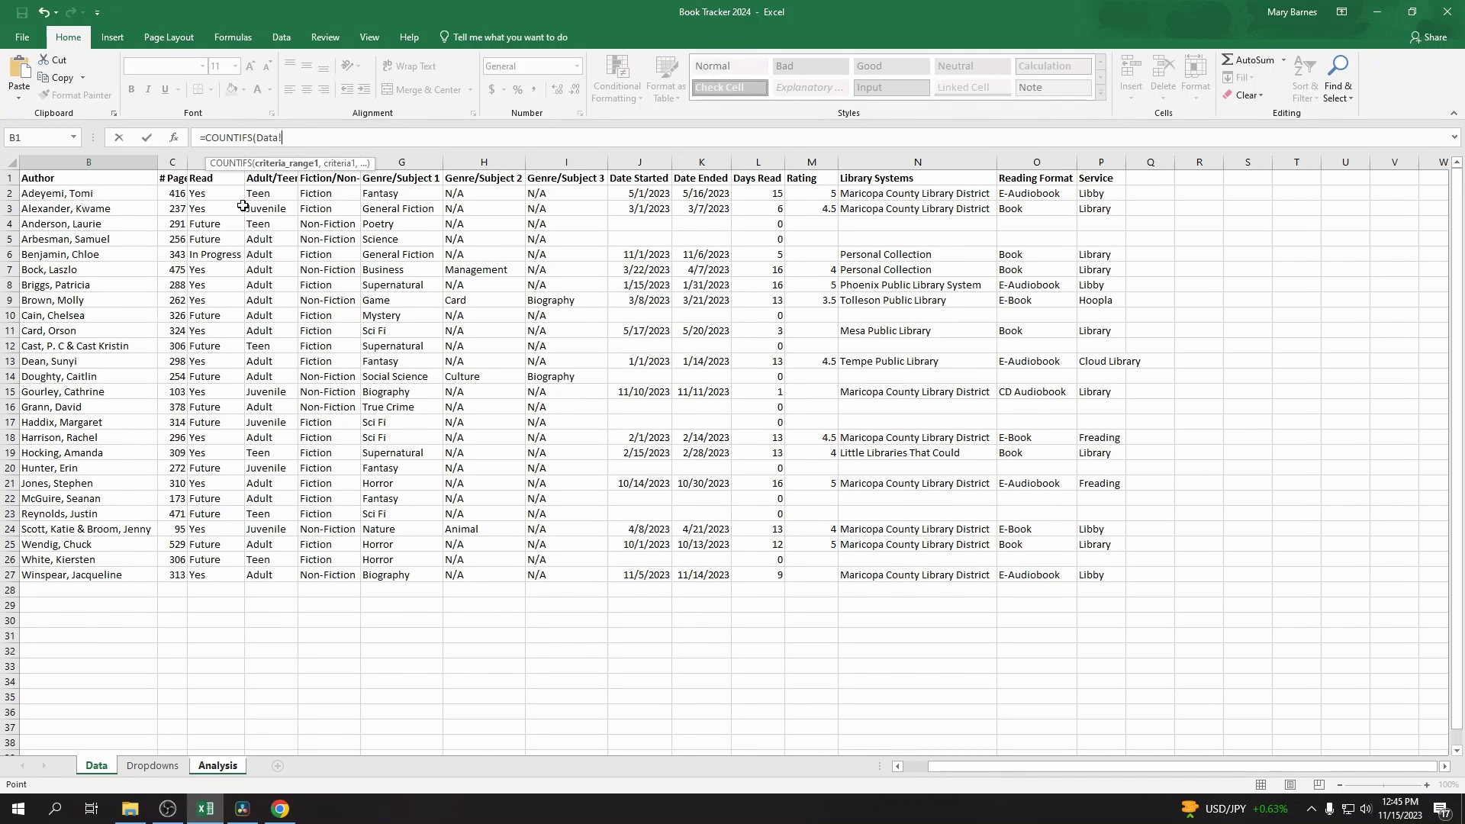
left_click(215, 192)
left_click(233, 578, "shift")
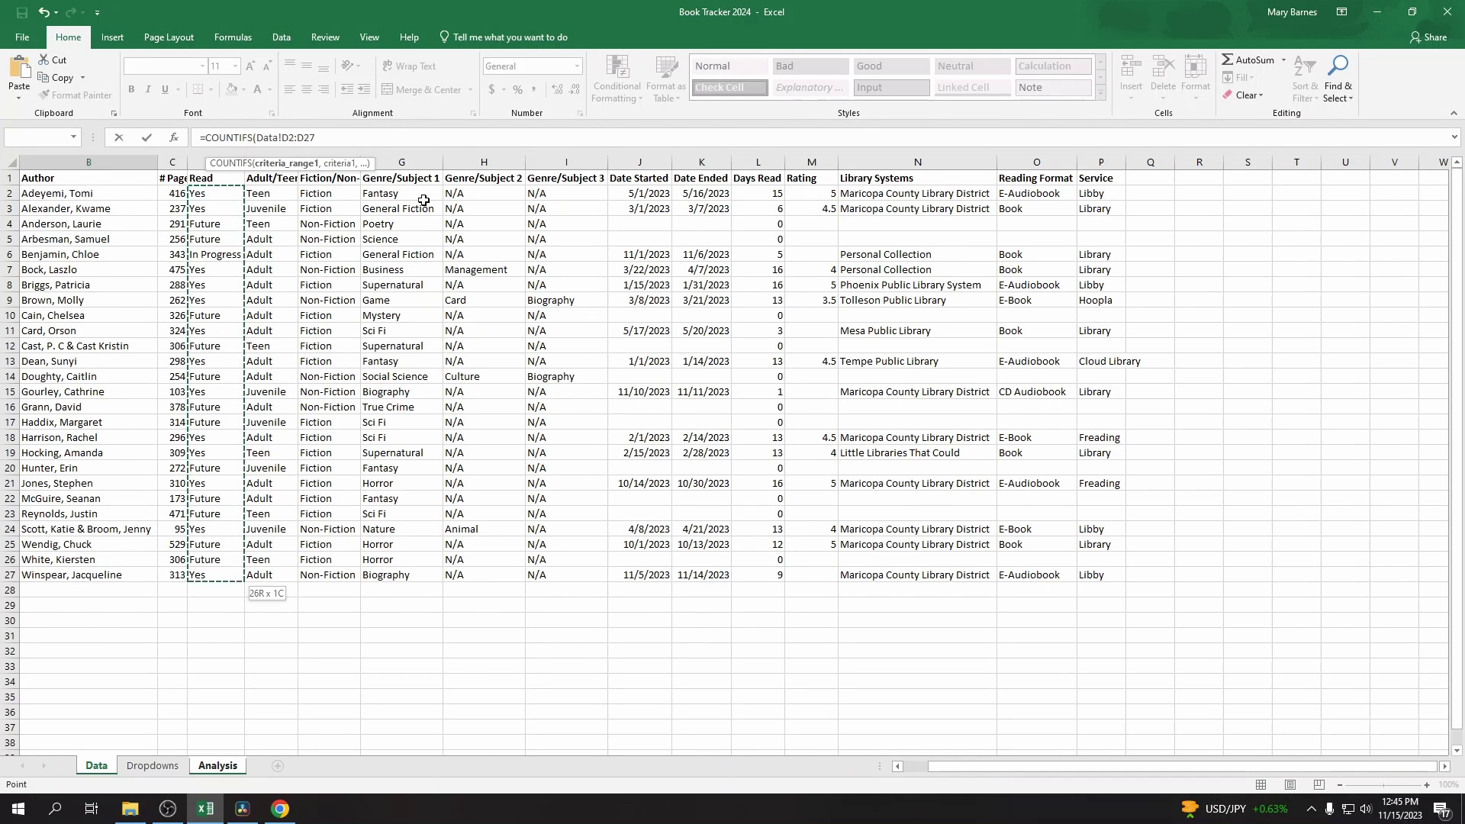
Step: Rewrite the first criteria range as Data!$D$2:$D$100 and add "Yes" as its criterion, followed by a comma
left_click(282, 137)
type("$")
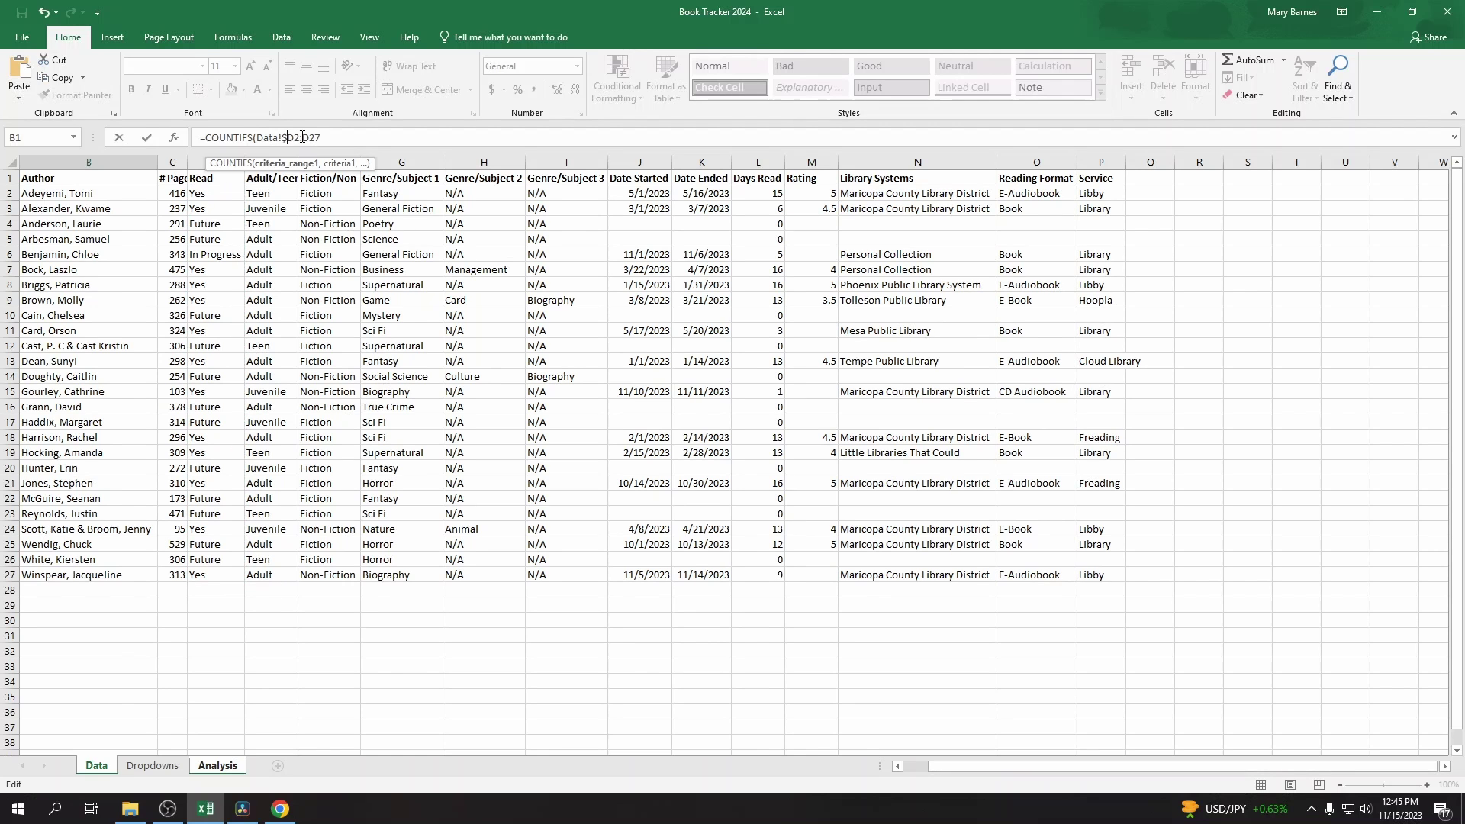
key("Right")
type("$D$2:$")
key("BackSpace")
key("BackSpace")
type("100, ")
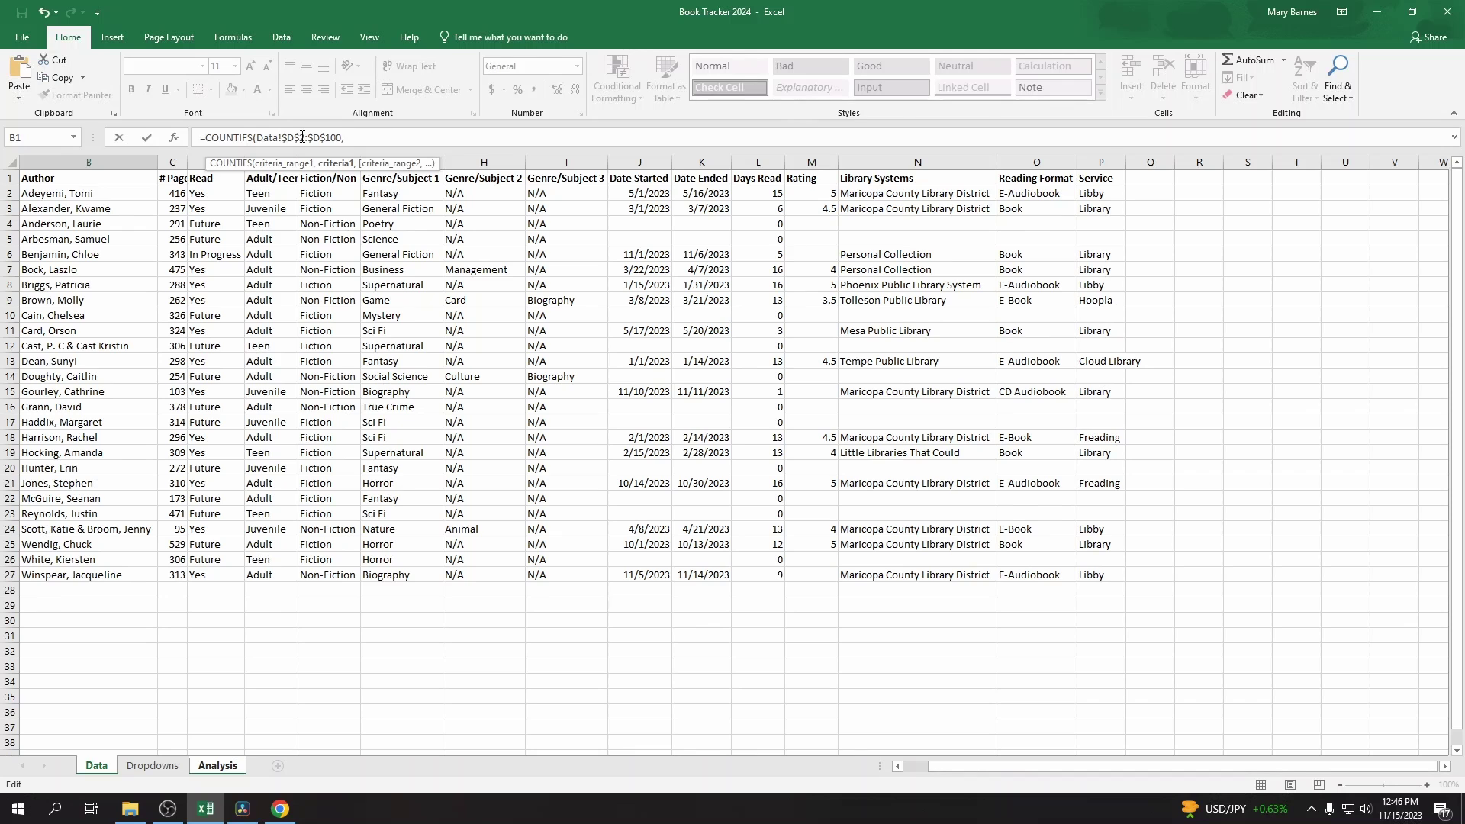
type("\"Yes\",")
Step: Add the Data sheet's Fiction/Non-Fiction column as the second criteria range, written as Data!$F$2:$F$100
left_click(345, 195)
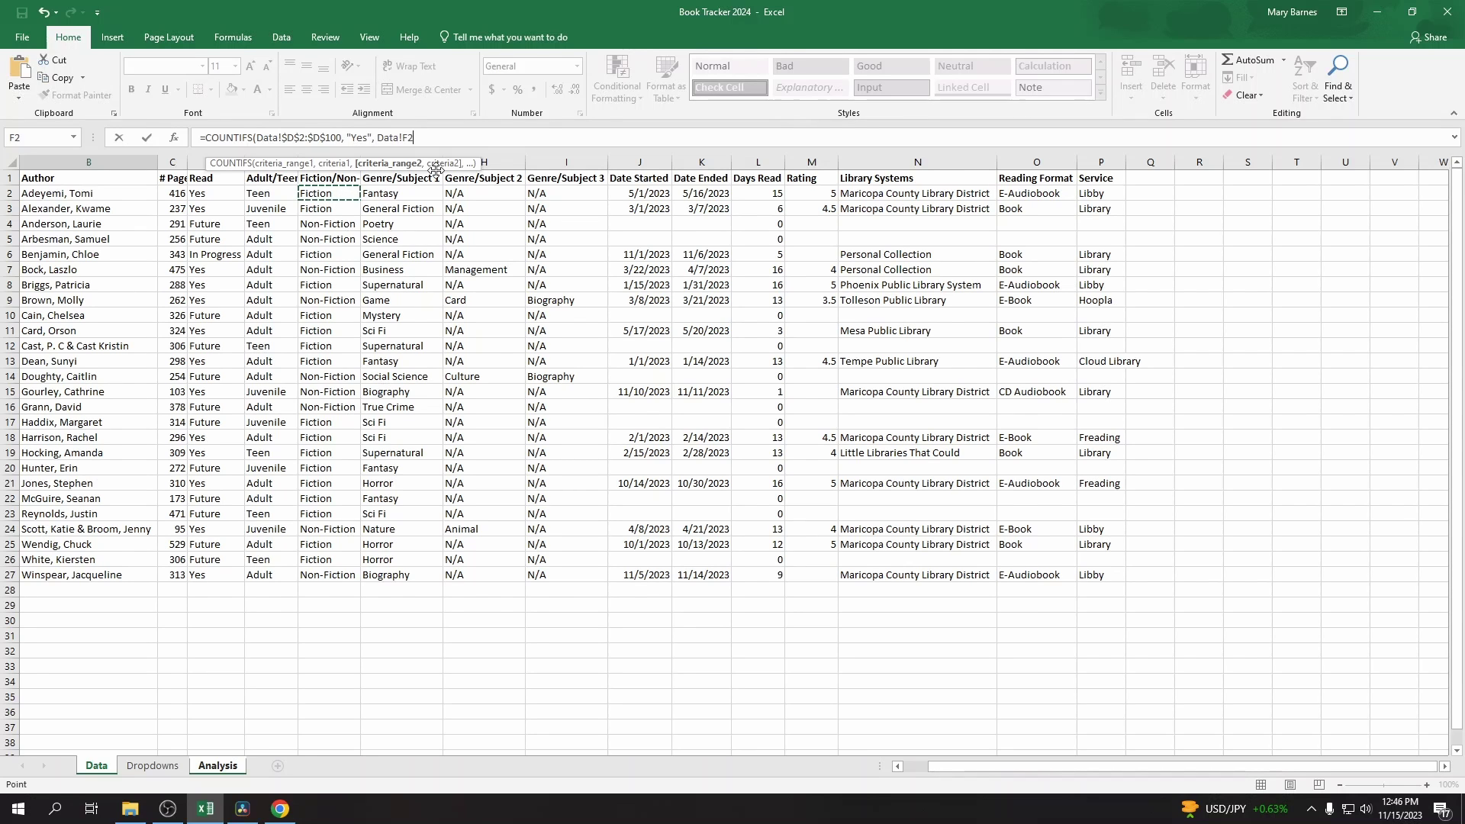
key("Left")
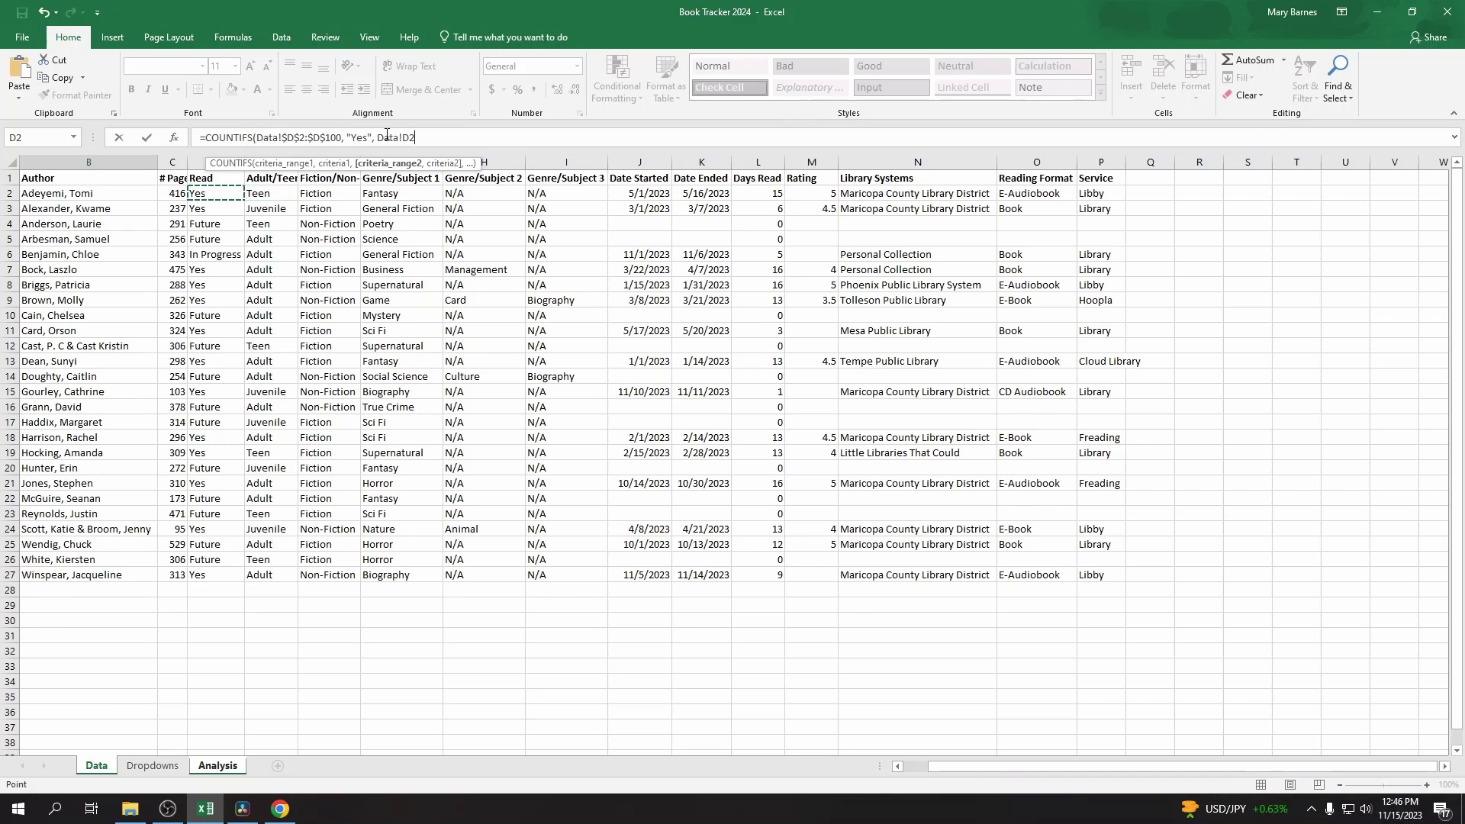
key("Right")
key("Right")
left_click(403, 145)
type("$F$2:$F")
type("100")
key("Left")
key("Left")
key("Left")
type("$")
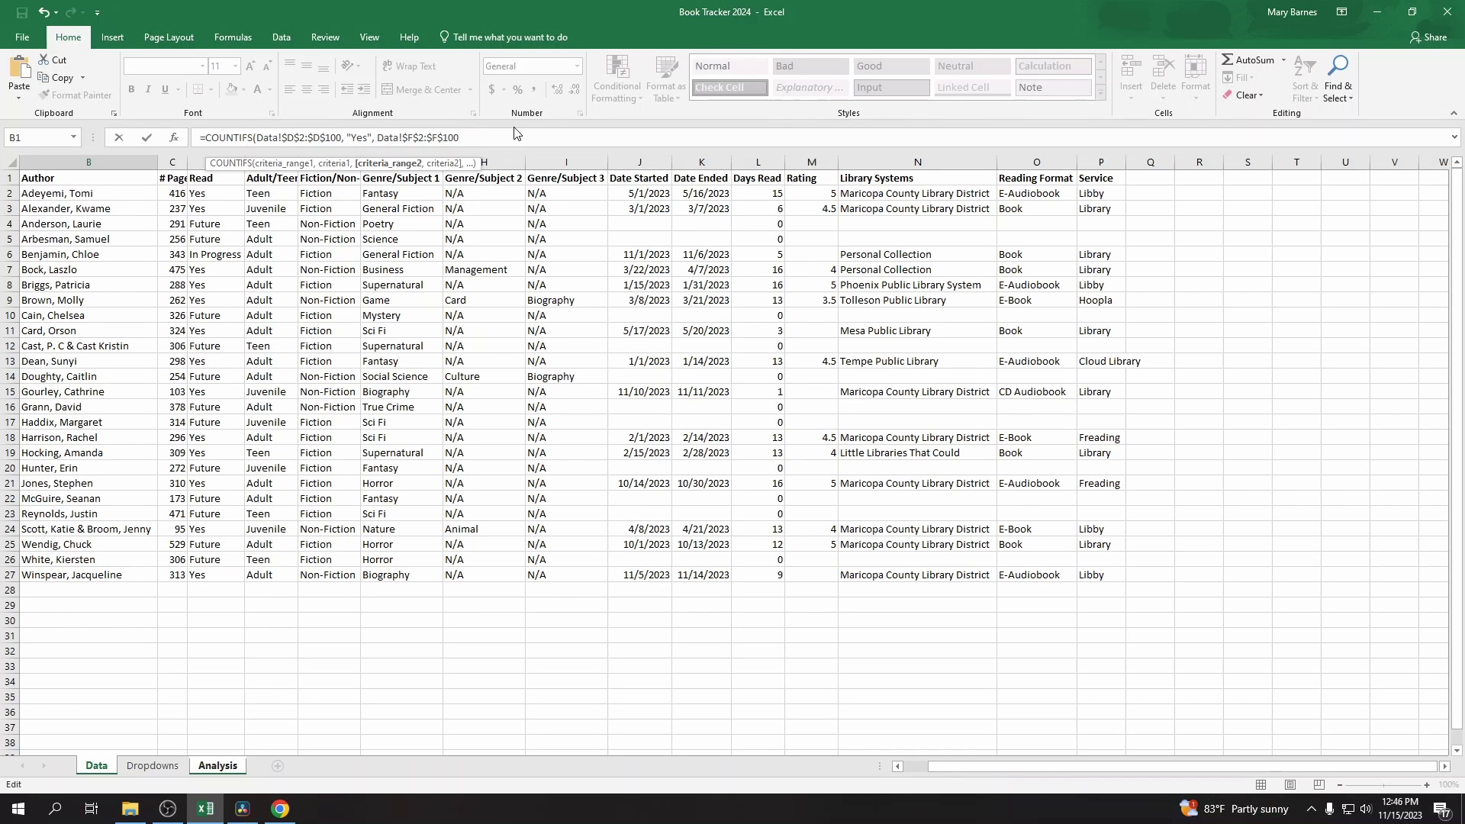
Step: Add "Fiction" as the second COUNTIFS criterion and submit the formula
key("End")
type(", ")
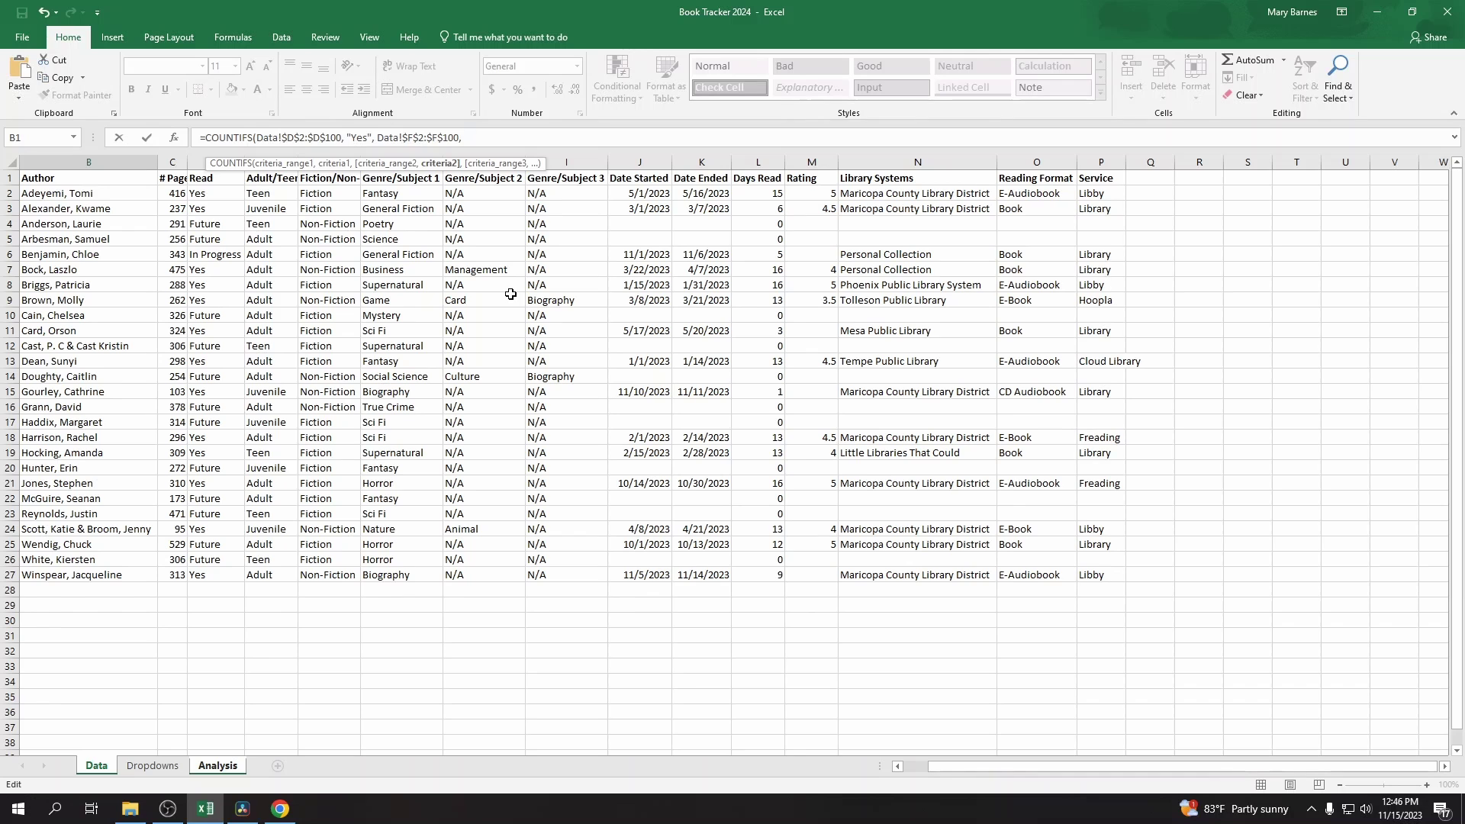
type("\"Fiction")
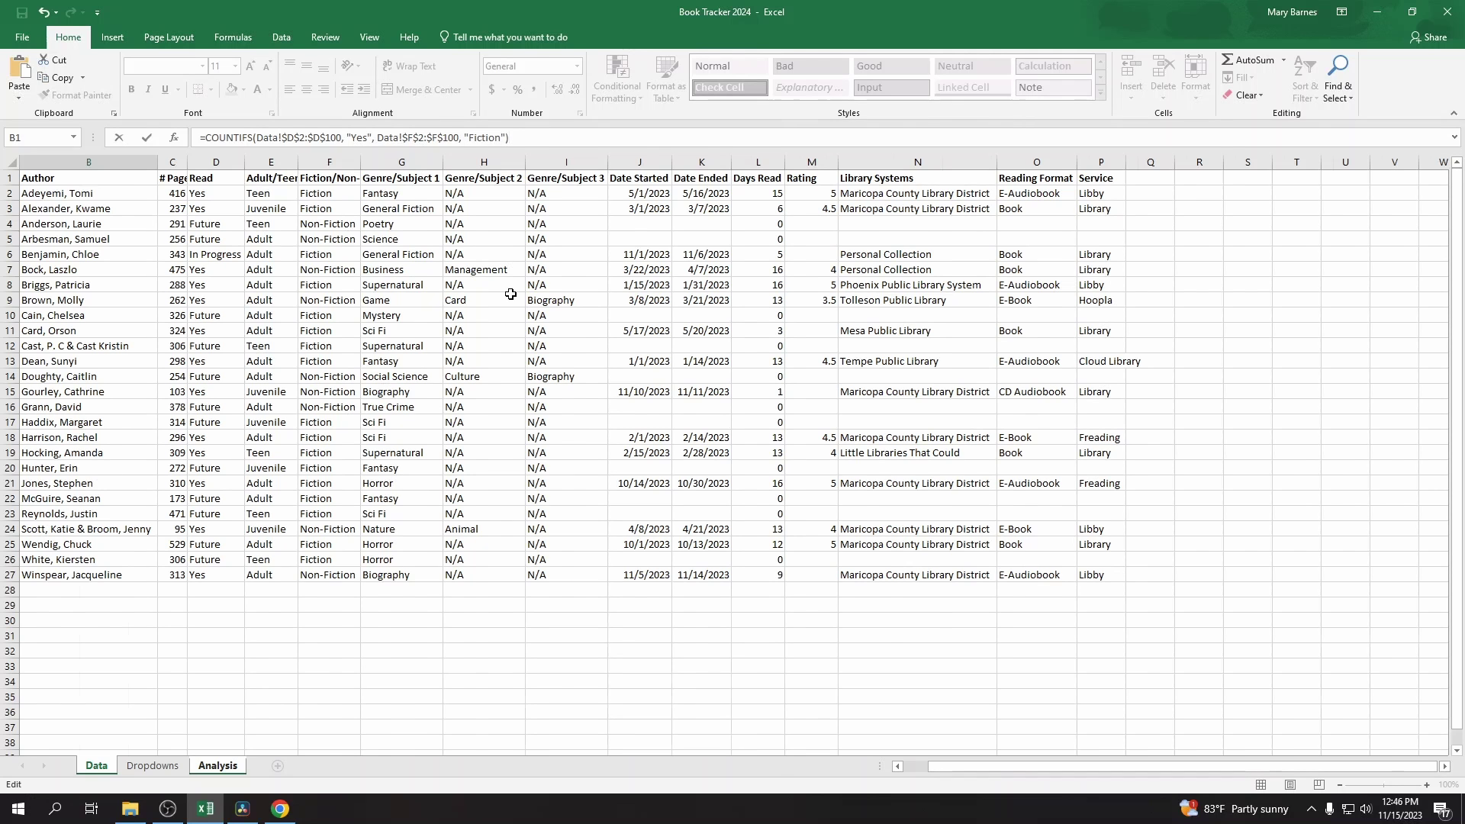
key("Return")
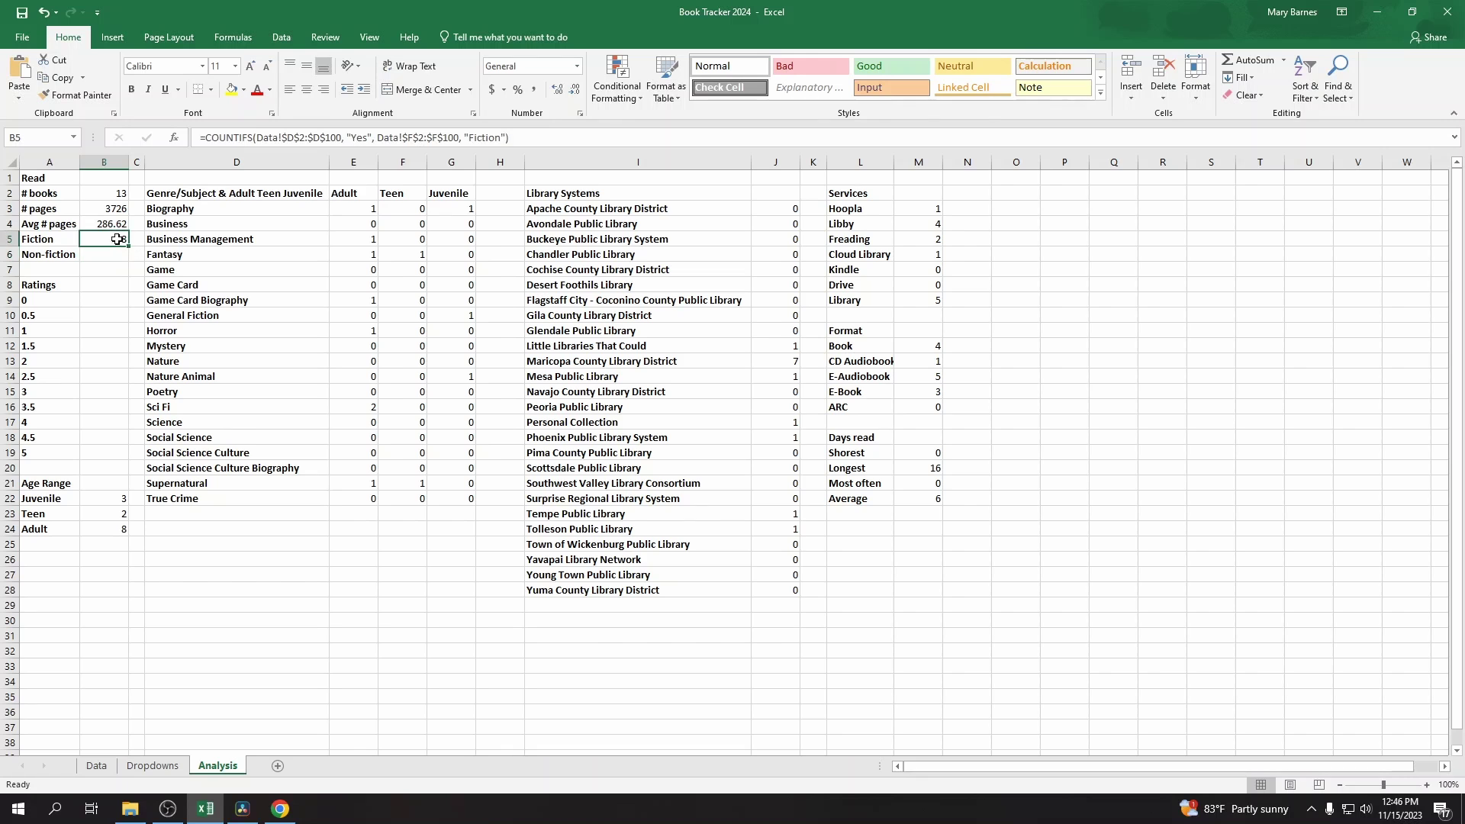
Step: Copy the Fiction COUNTIFS formula text from B5 and paste it into B6 for Non-fiction
left_click_drag(543, 139, 0, 114)
key("ctrl+c")
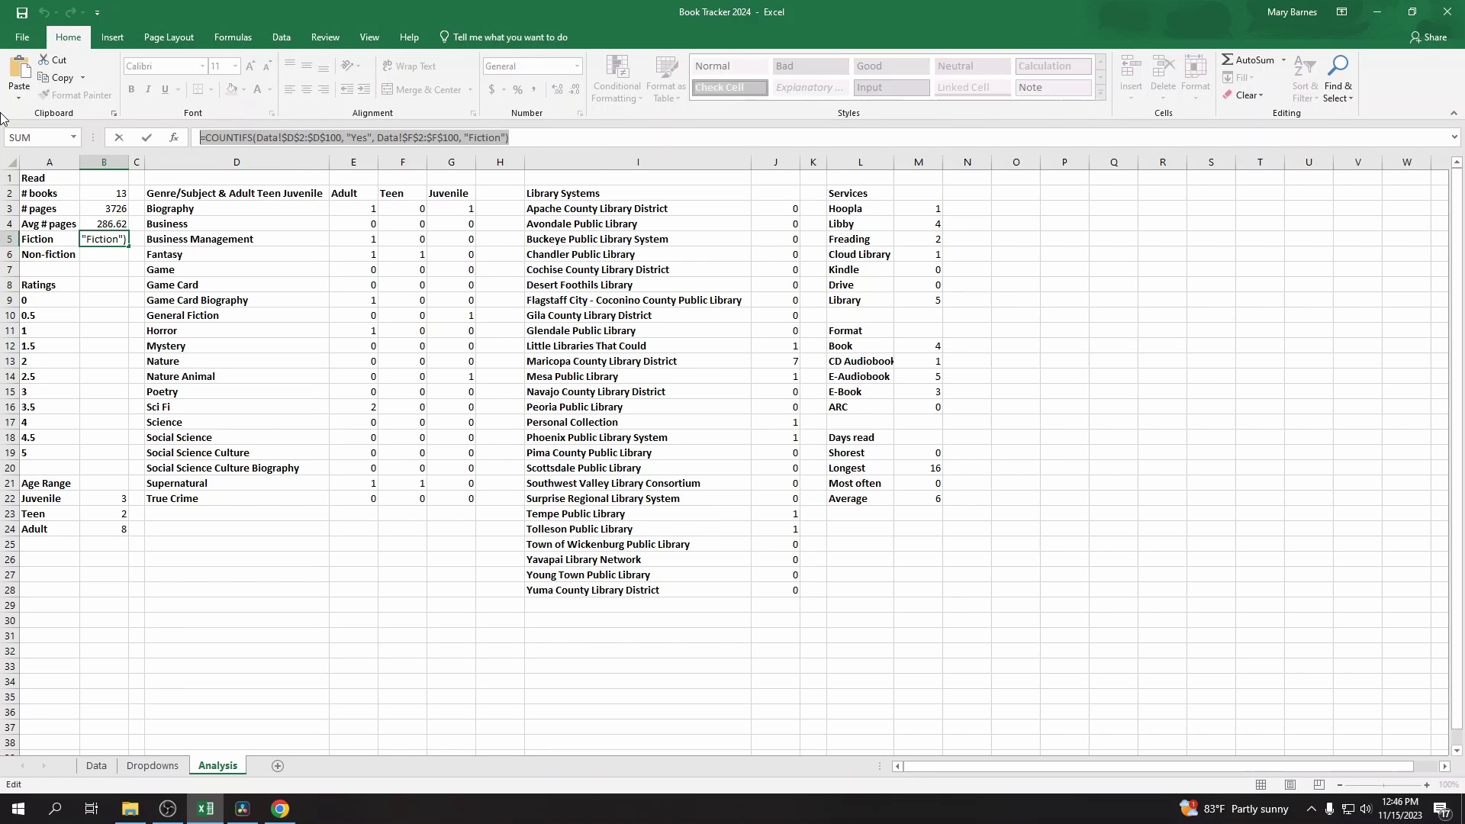
key("End")
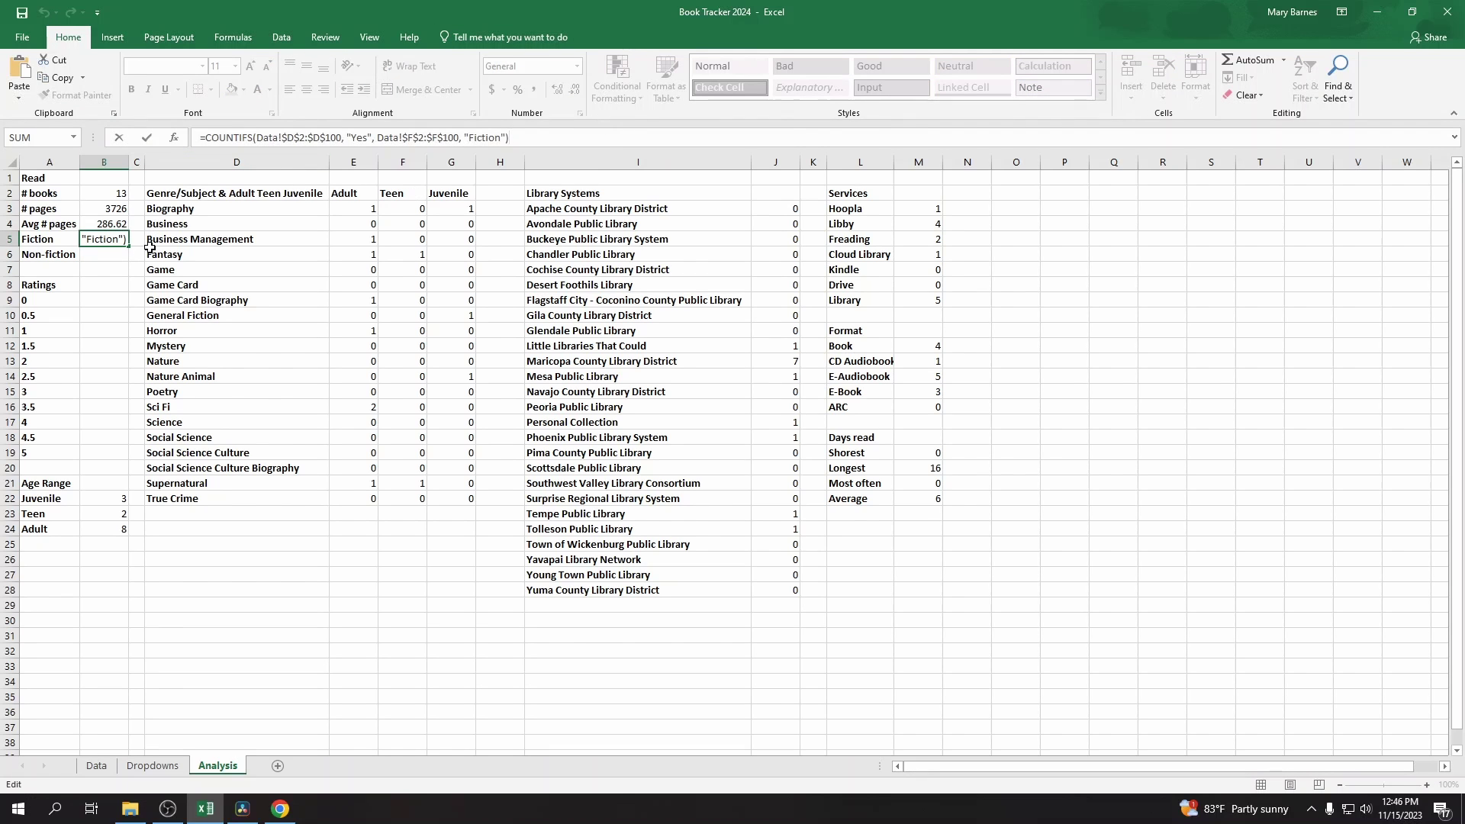
key("Return")
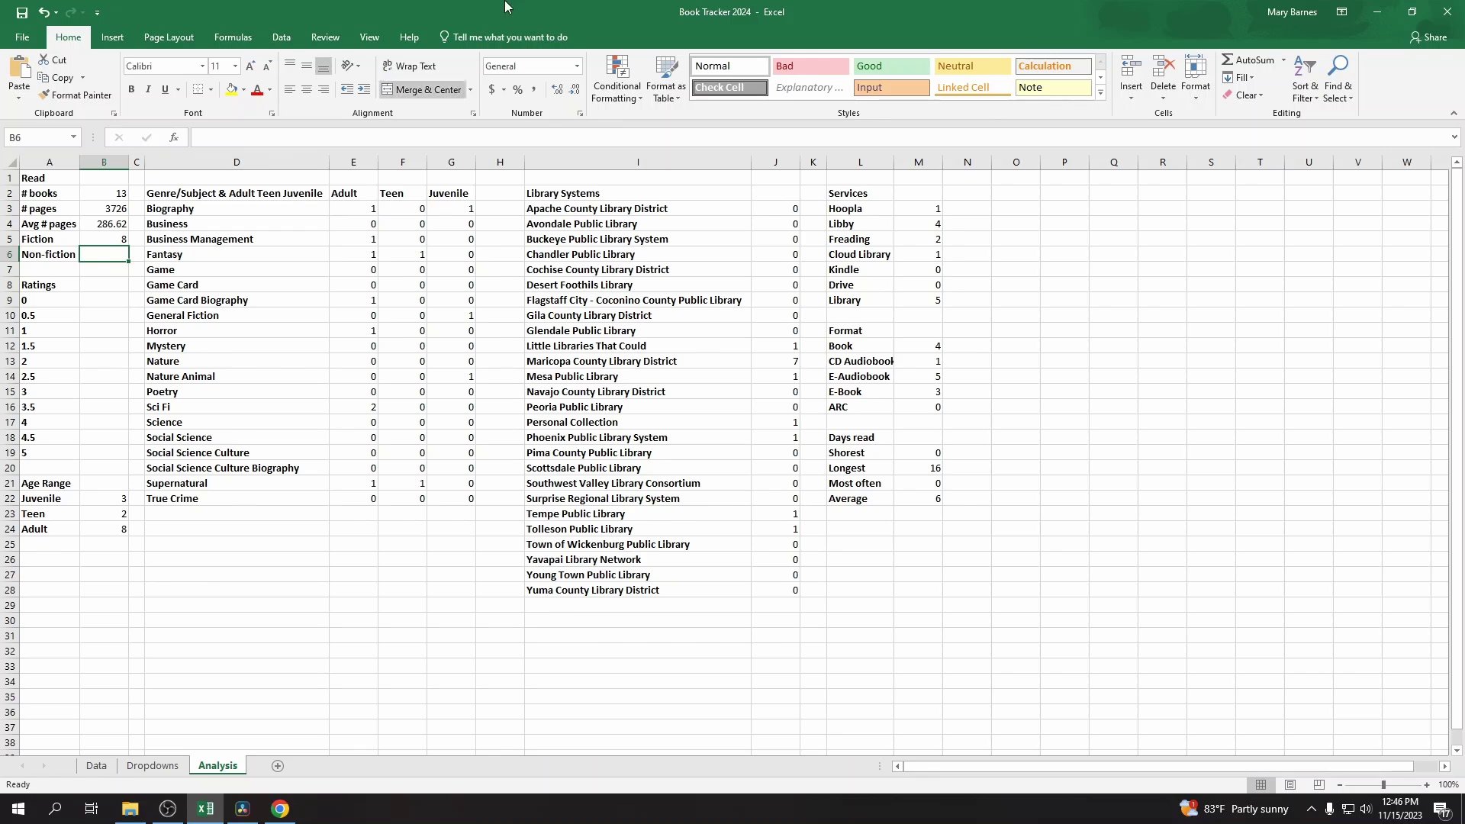
left_click(256, 144)
key("ctrl+v")
Step: Change the second criterion in the B6 formula to "Non-Fiction" and submit it
left_click(467, 137)
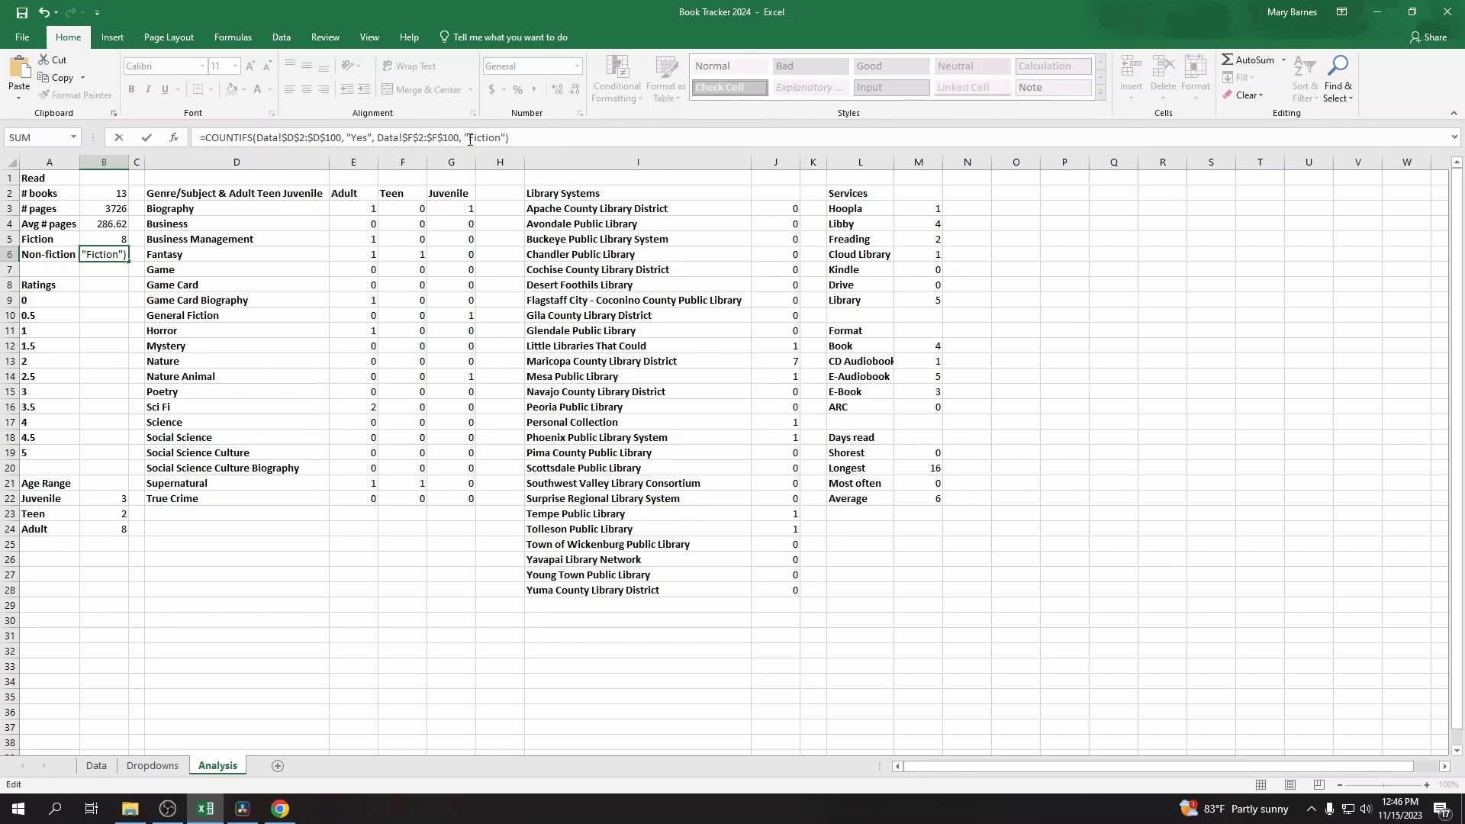
key("BackSpace")
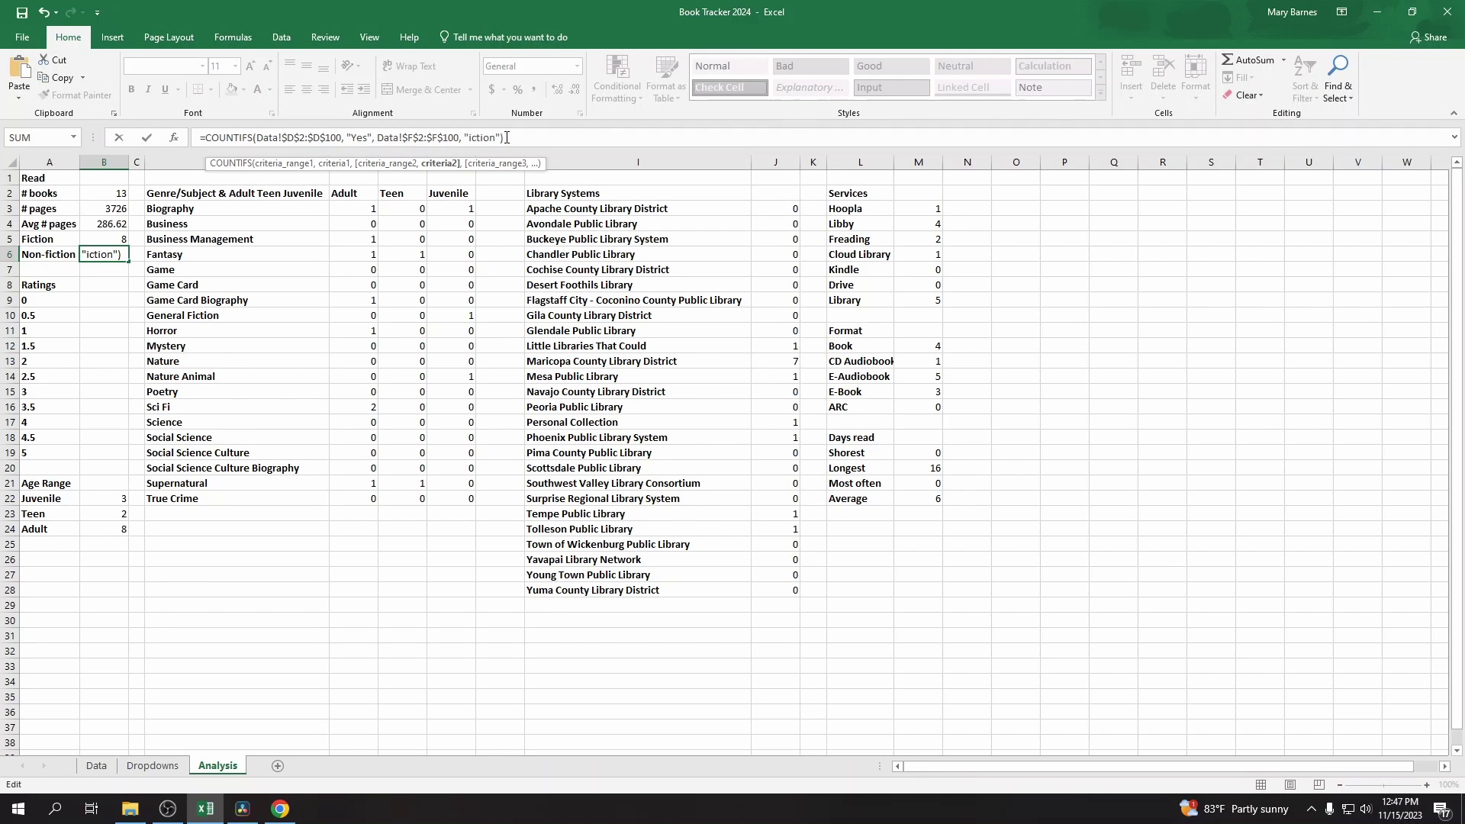
type("Non-F")
key("Return")
left_click(95, 251)
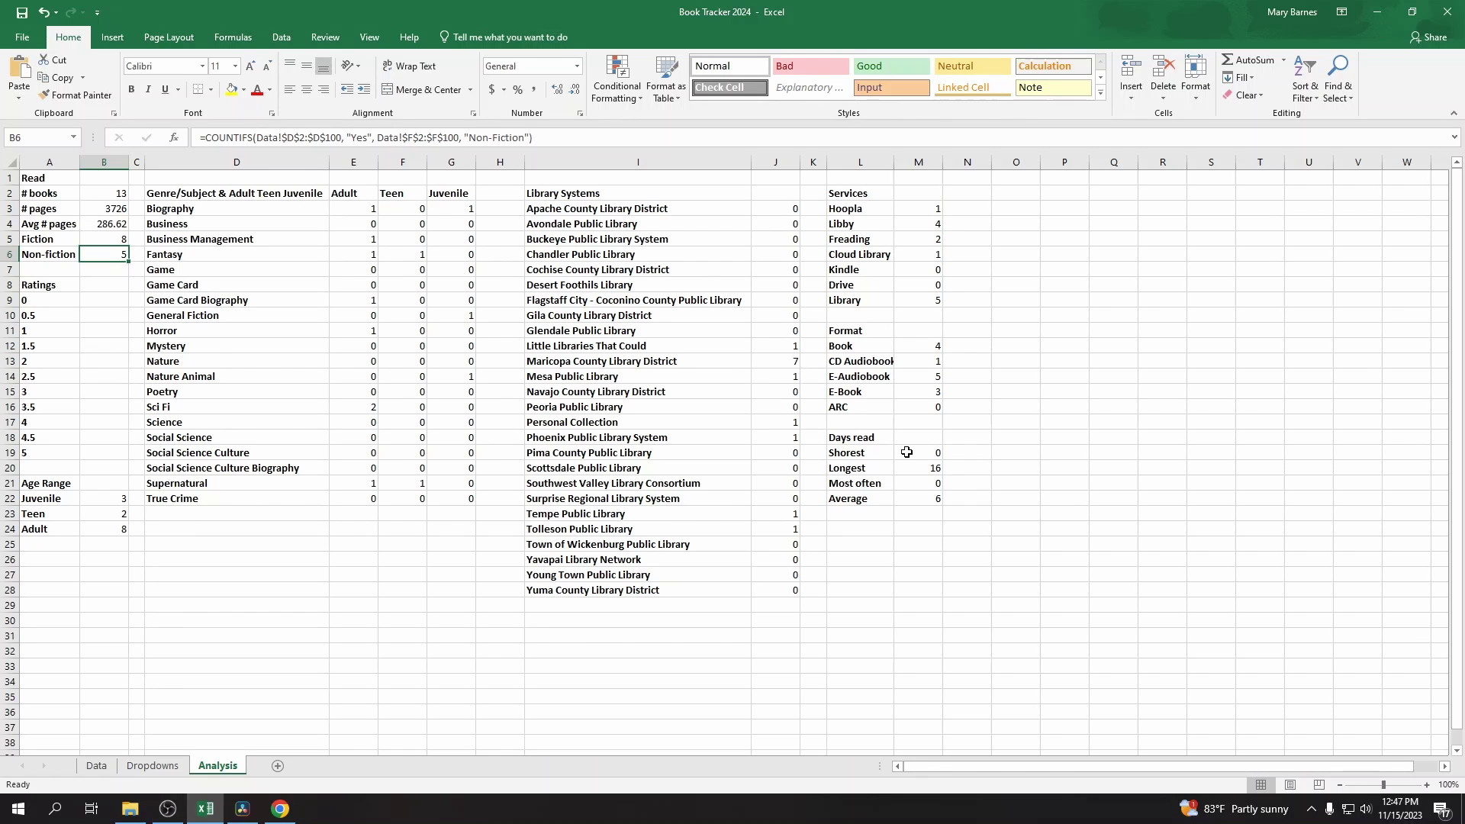
Step: Save the workbook and start a COUNTIF formula in B9 for the 0 rating
left_click(90, 300)
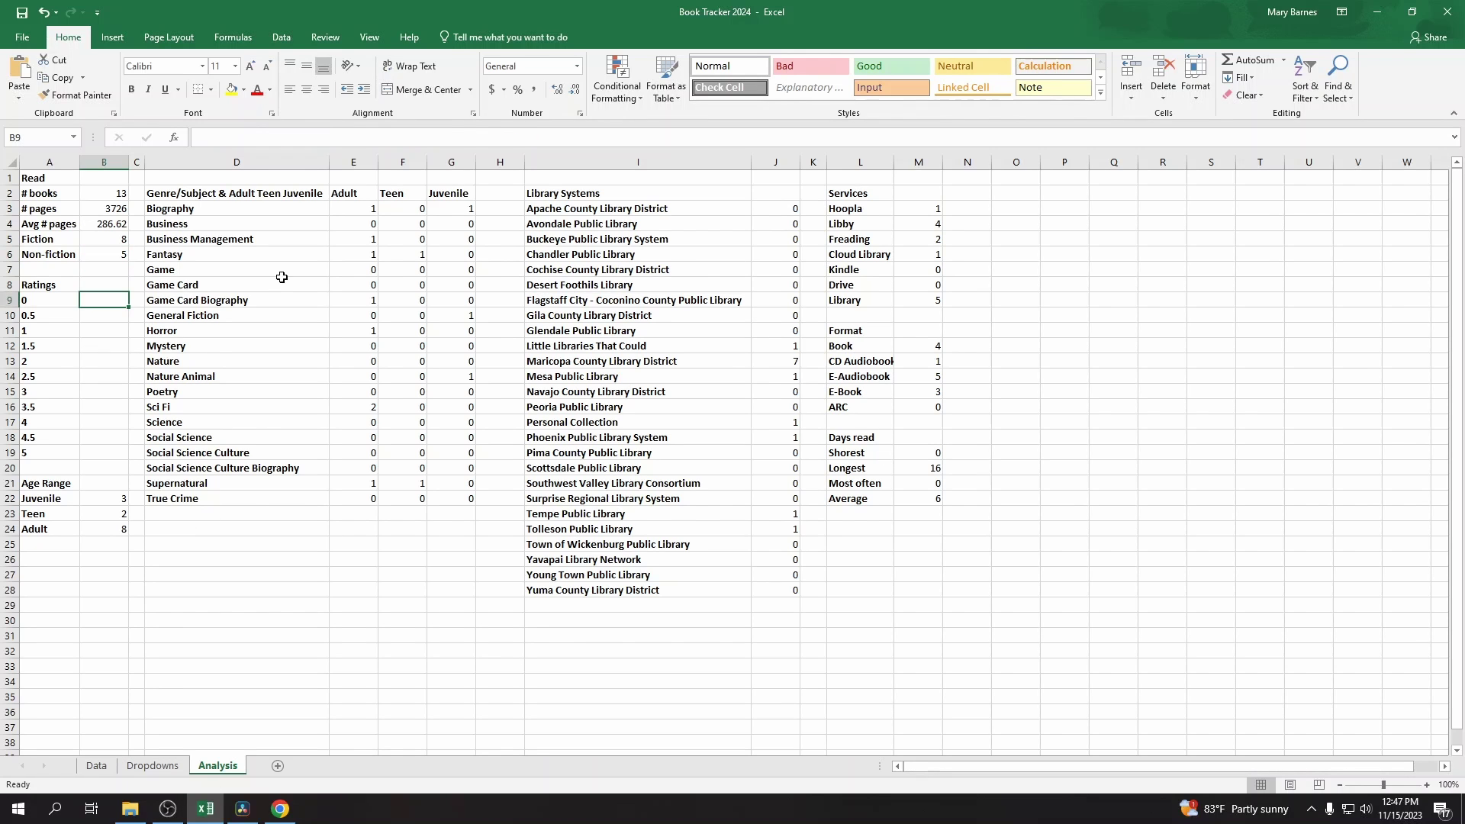
left_click(20, 10)
type("=")
type("co")
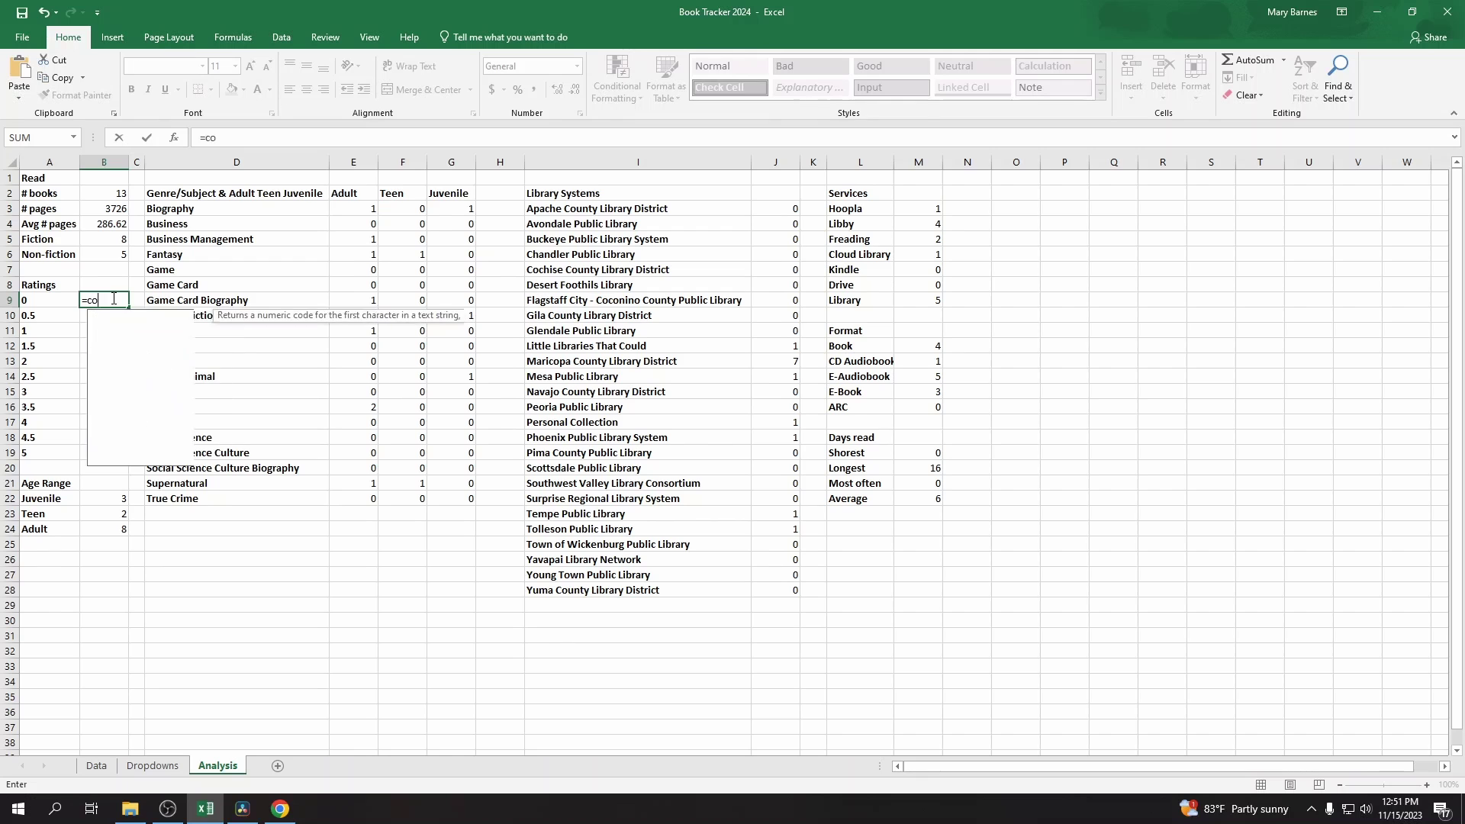
type("untif")
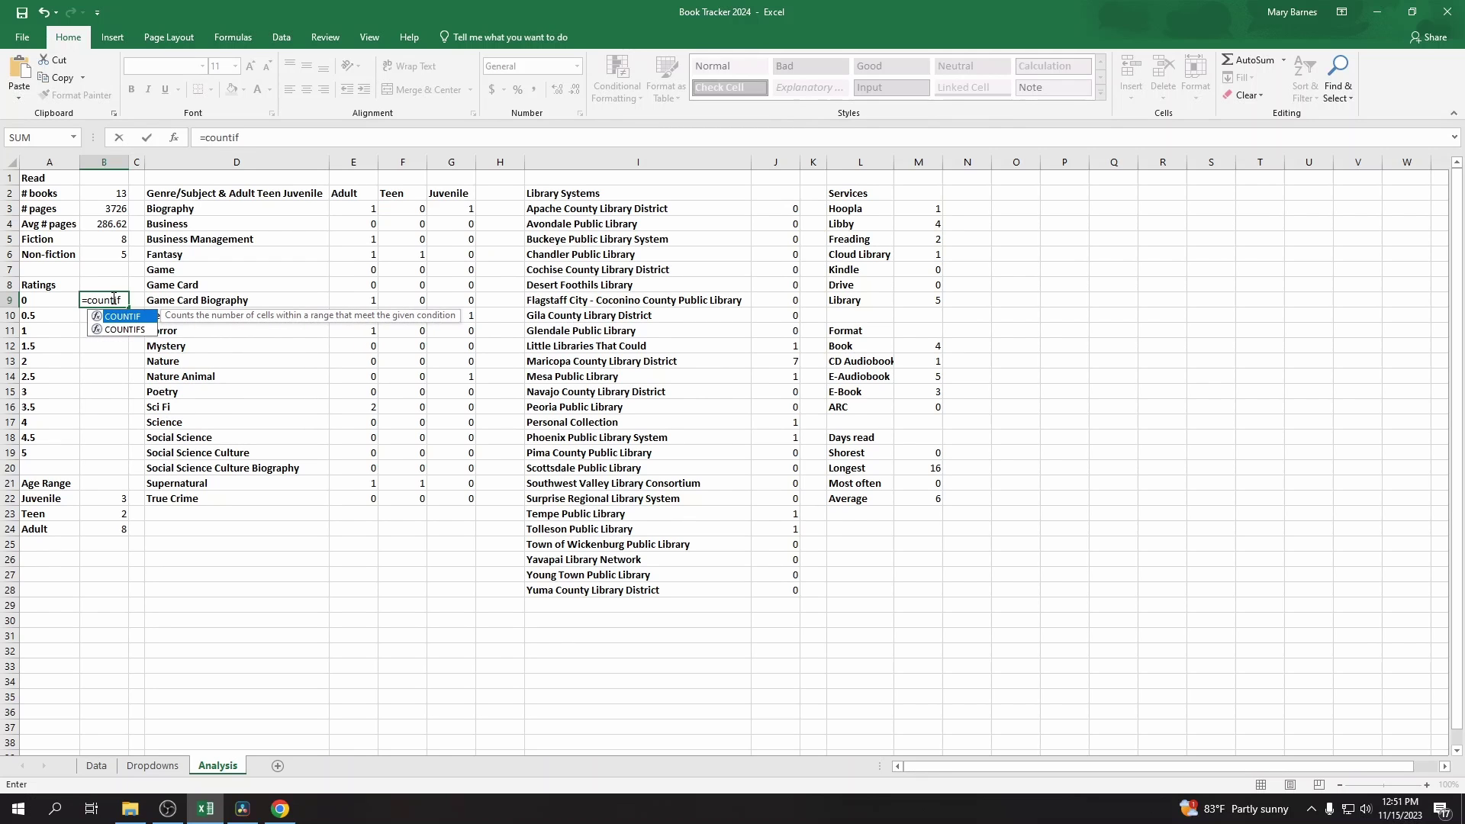
double_click(107, 317)
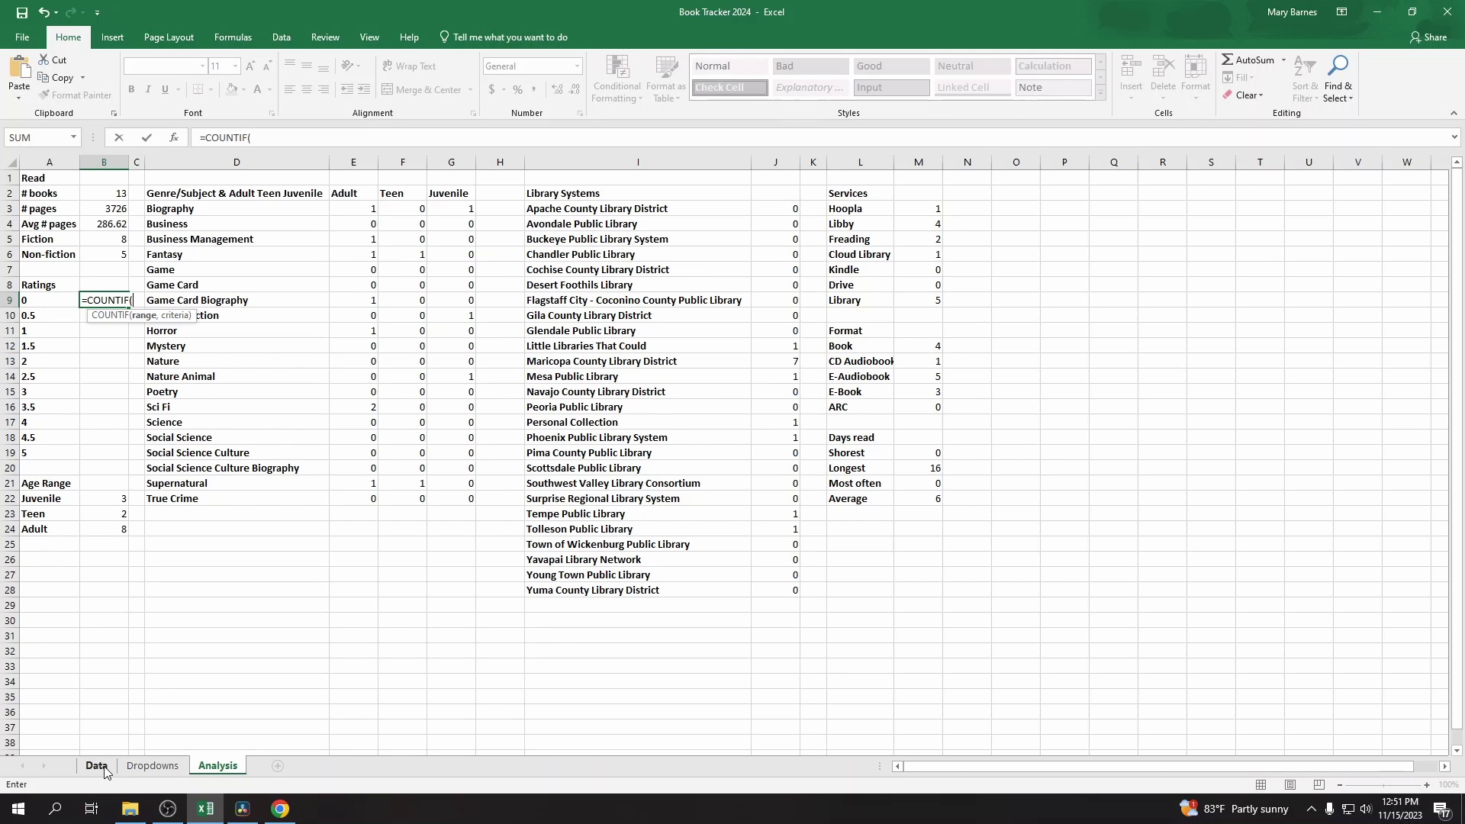
Step: Use the Data sheet's Rating column as the COUNTIF range, extended to M2:M100
left_click(97, 766)
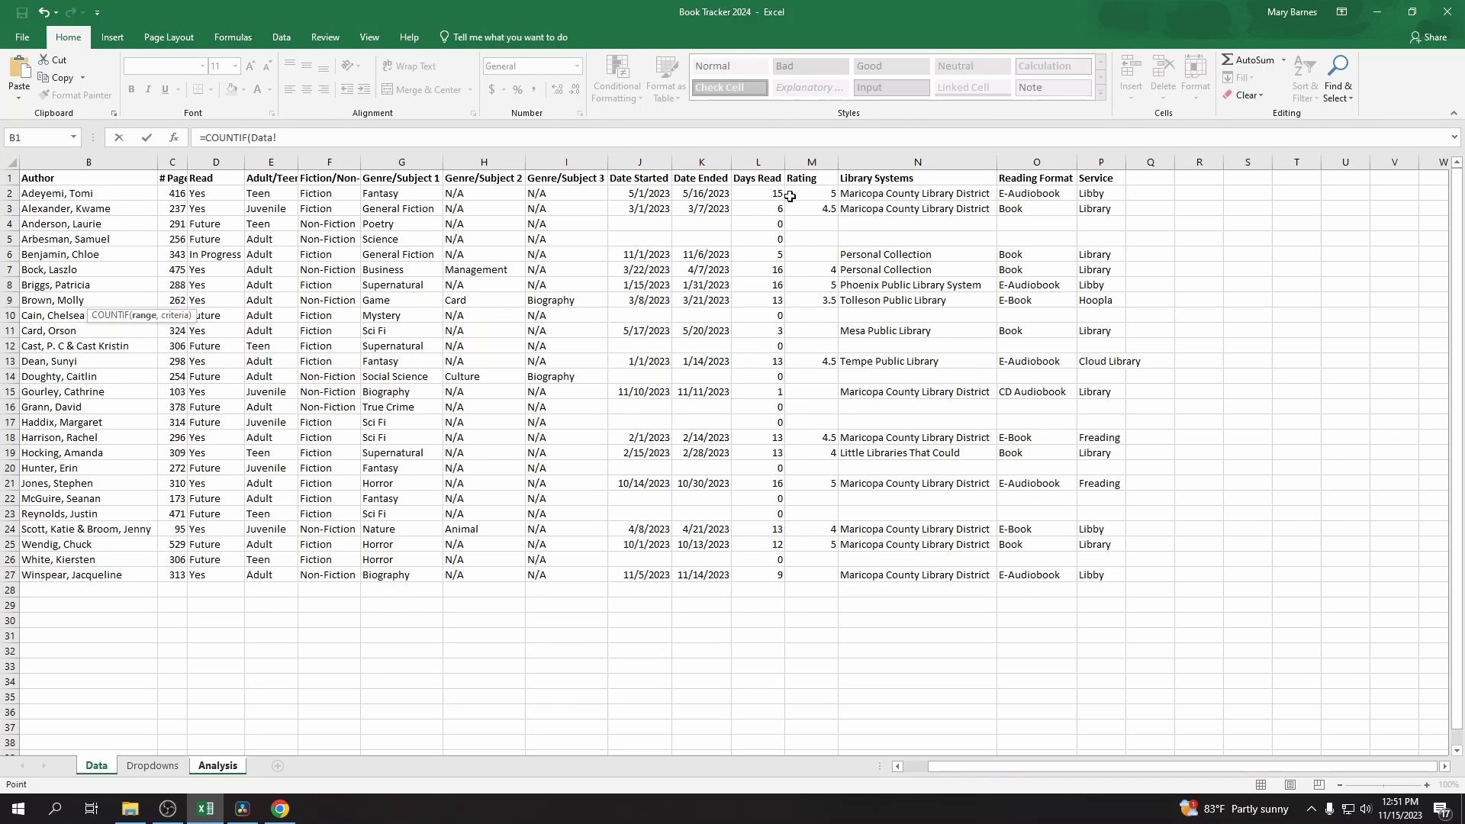
left_click(821, 196)
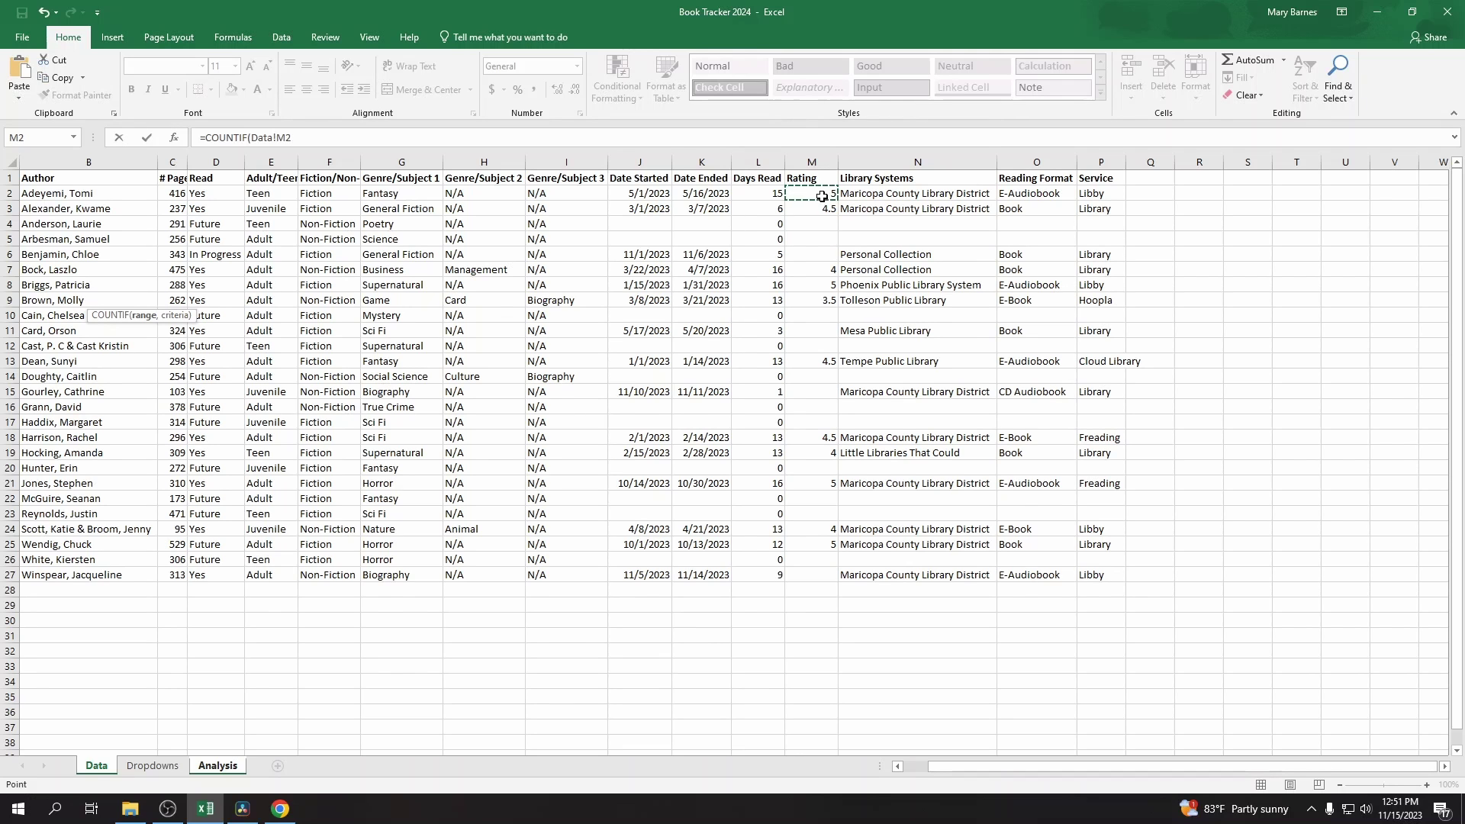
left_click(819, 581, "shift")
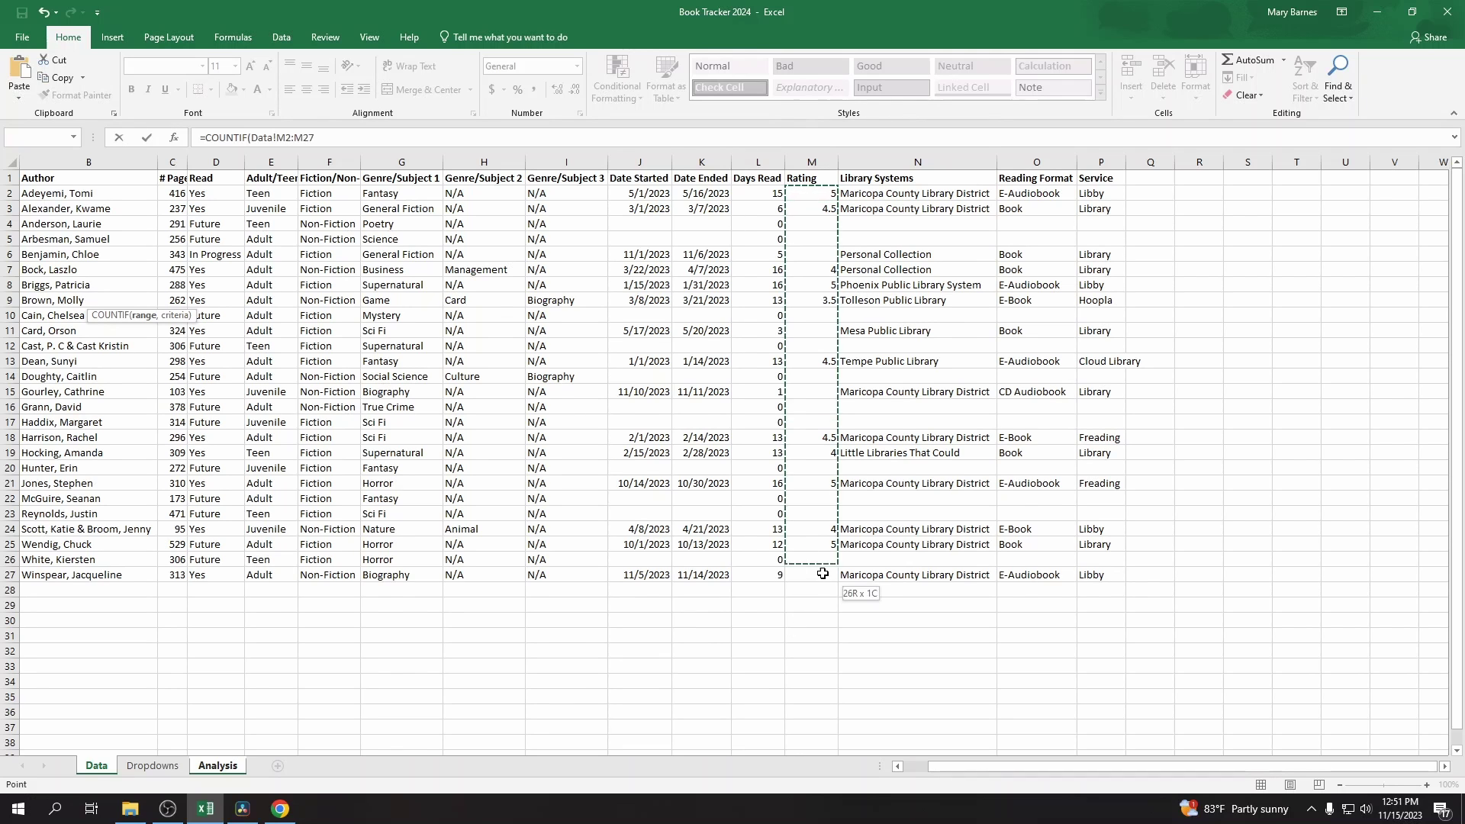
left_click(328, 144)
key("BackSpace")
key("BackSpace")
type("100")
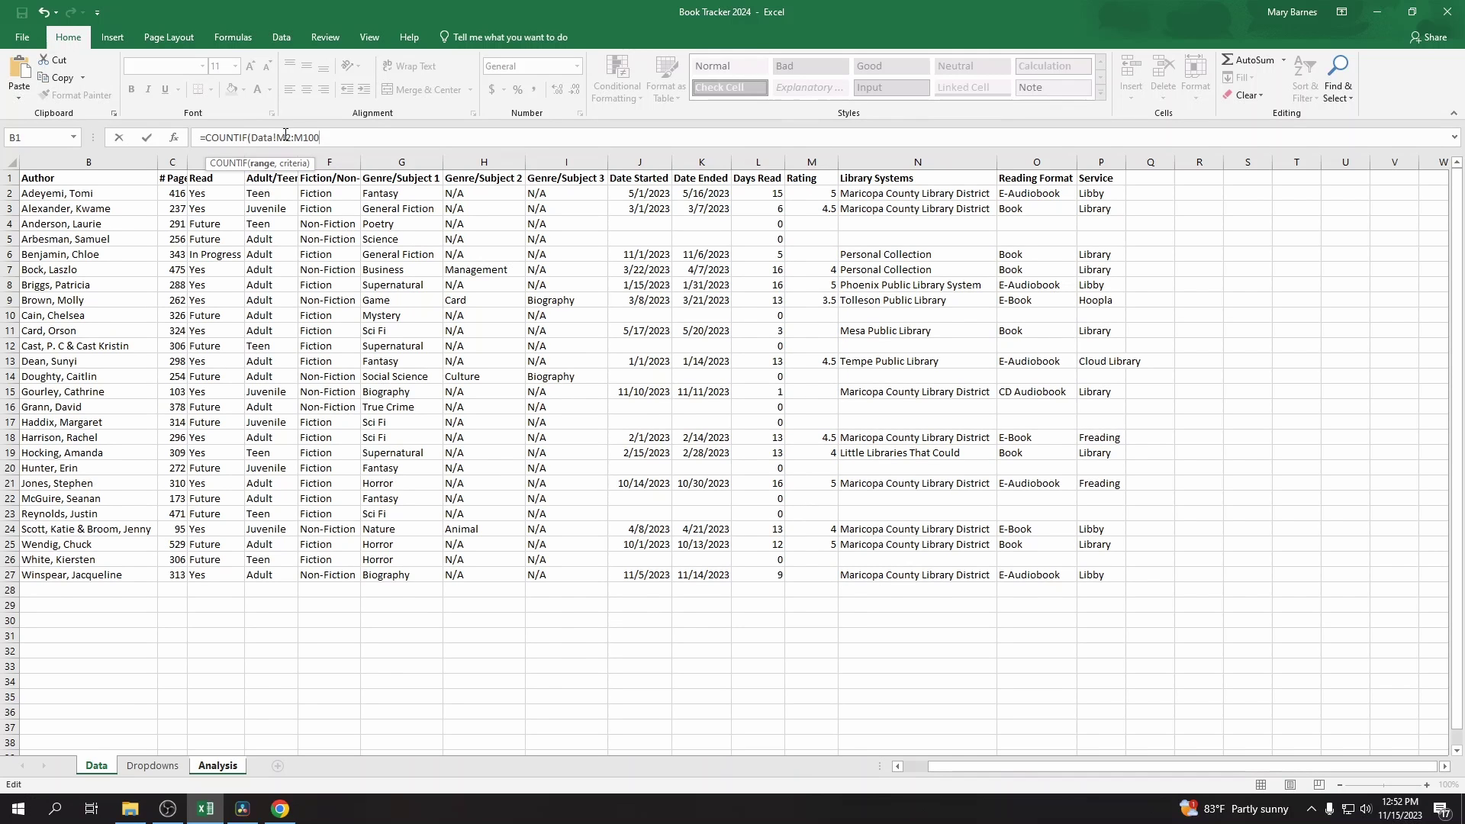
Step: Make the Rating range absolute as Data!$M$2:$M$100 and add "0" as the COUNTIF criterion
left_click(283, 135)
type("$M$")
type("$")
type("$")
type(", \"0")
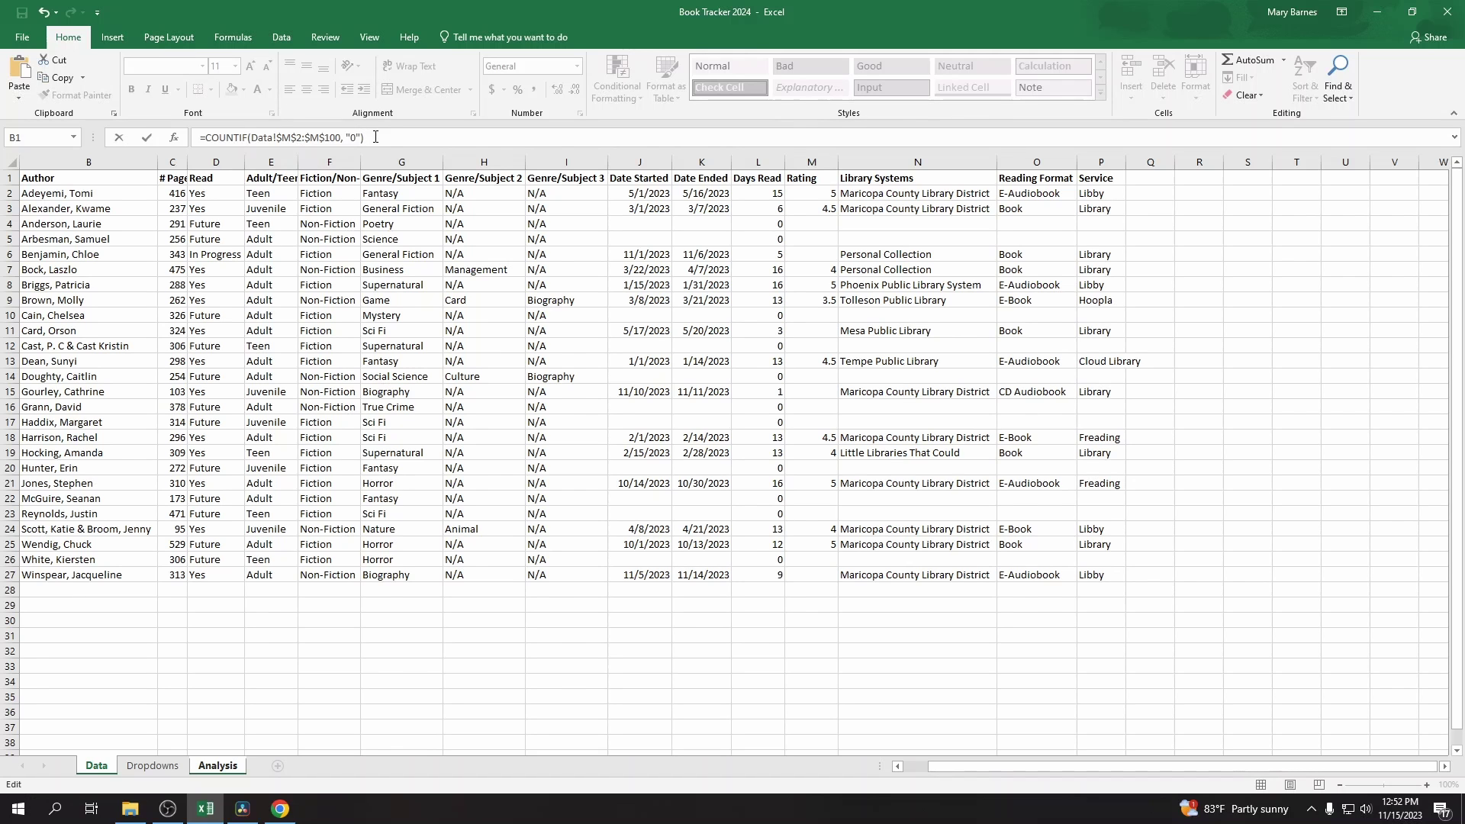
Step: Submit the B9 formula and replace its "0" criterion with a reference to cell A9
key("Return")
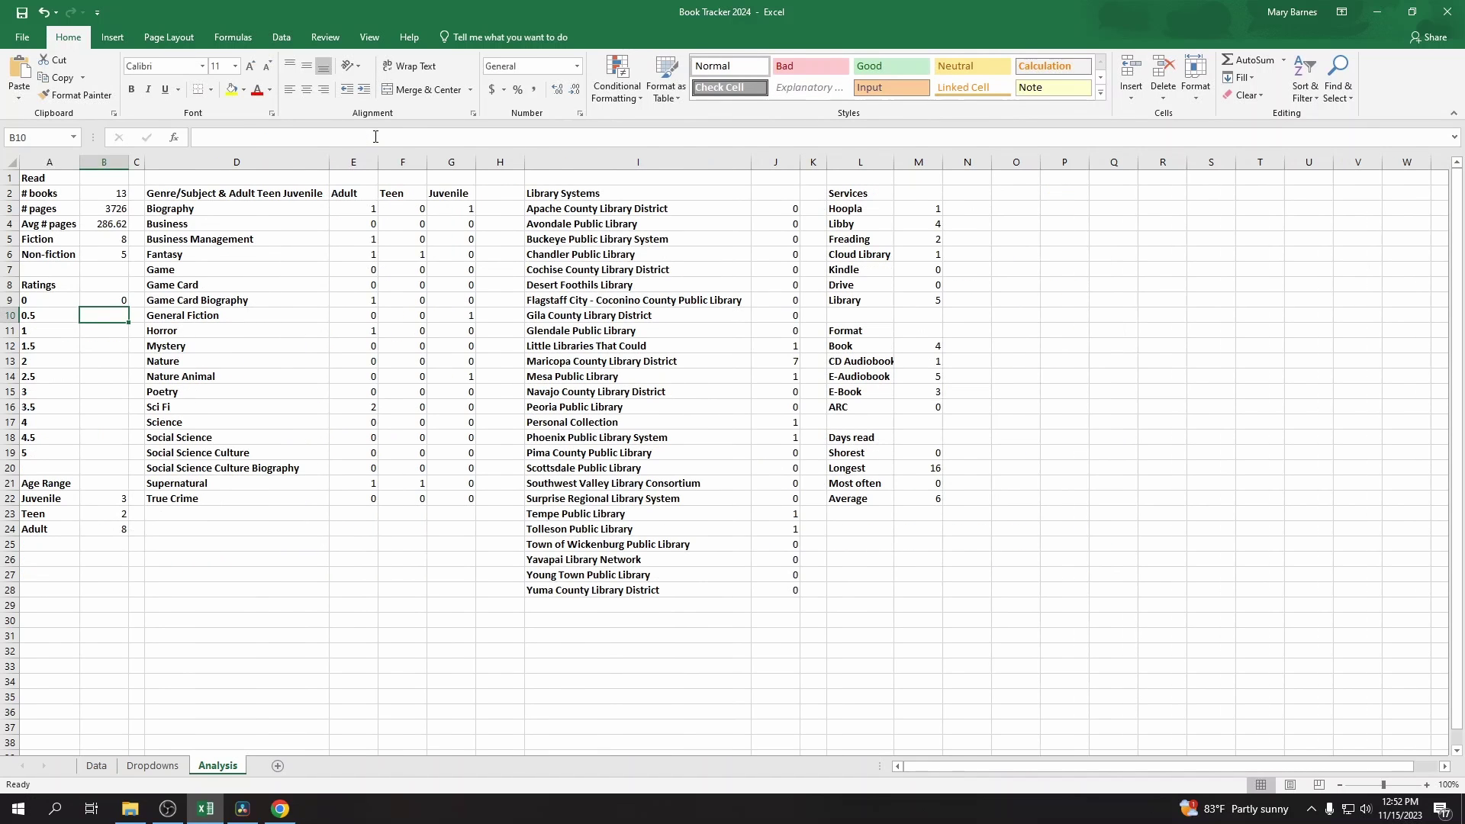
left_click(105, 301)
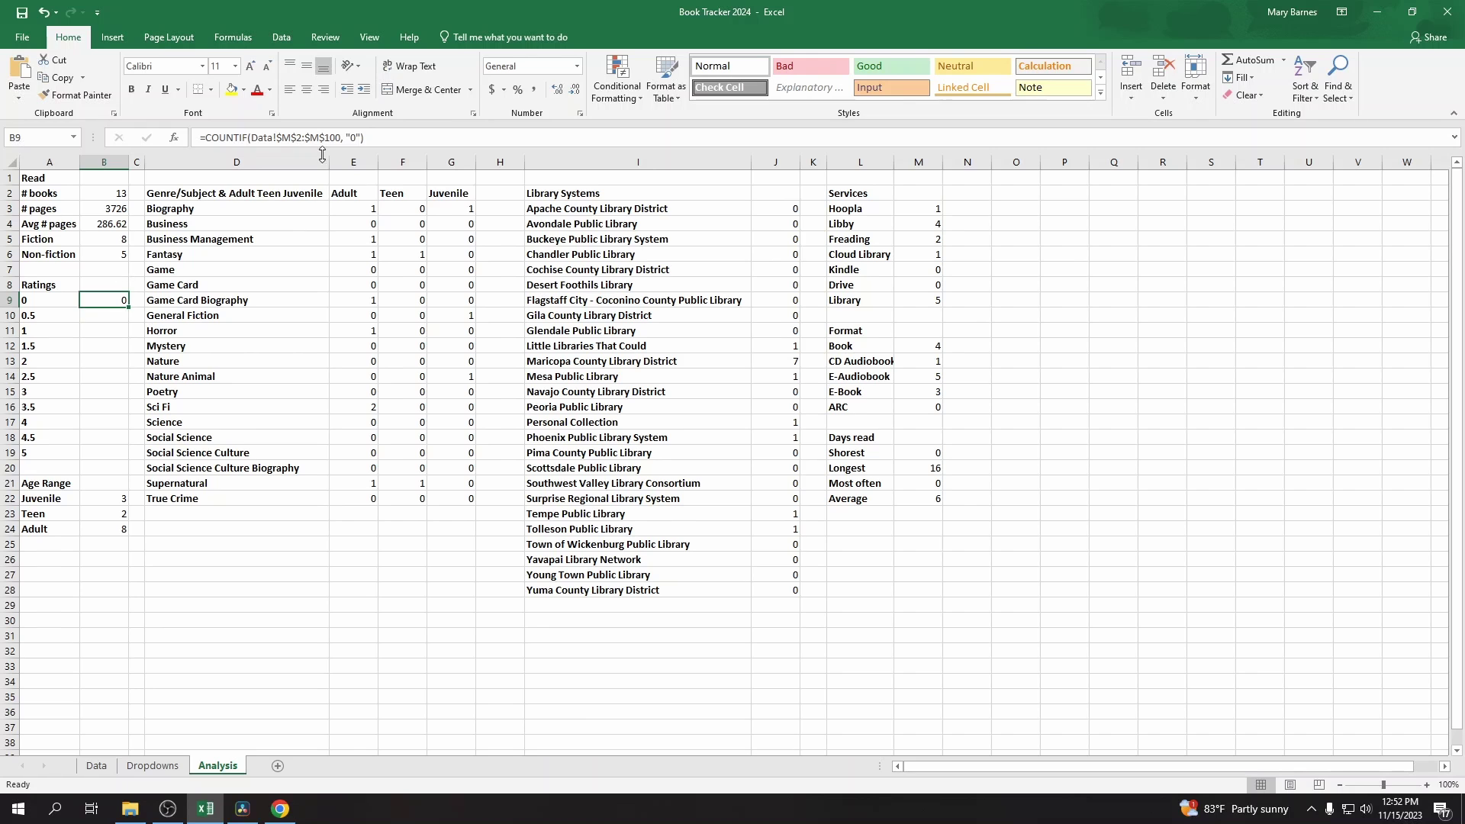
left_click(368, 139)
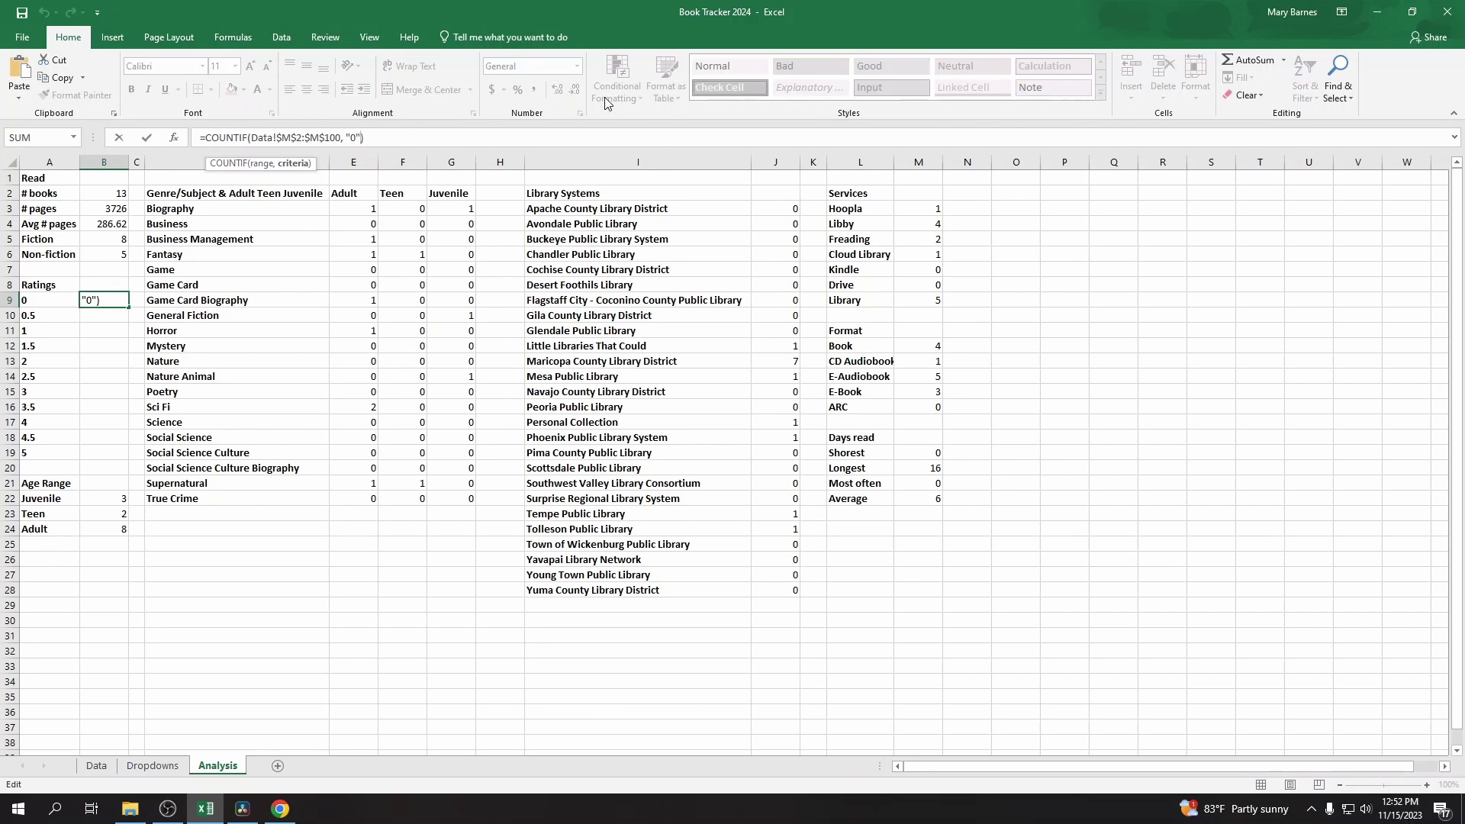
key("BackSpace")
key("BackSpace")
key("BackSpace")
left_click(51, 302)
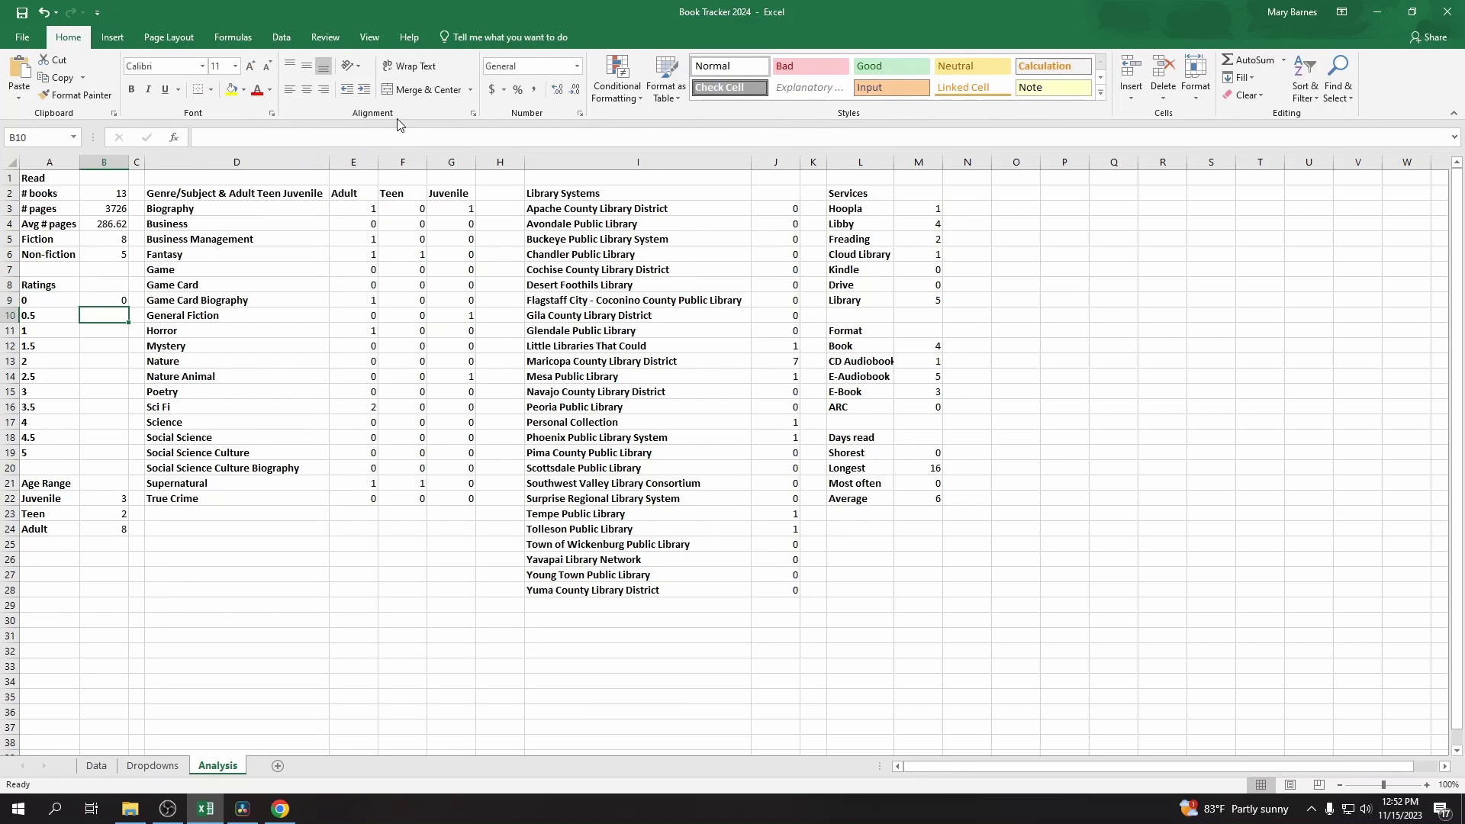
Step: Fill the B9 rating count formula down through B19 and save the workbook
left_click(127, 303)
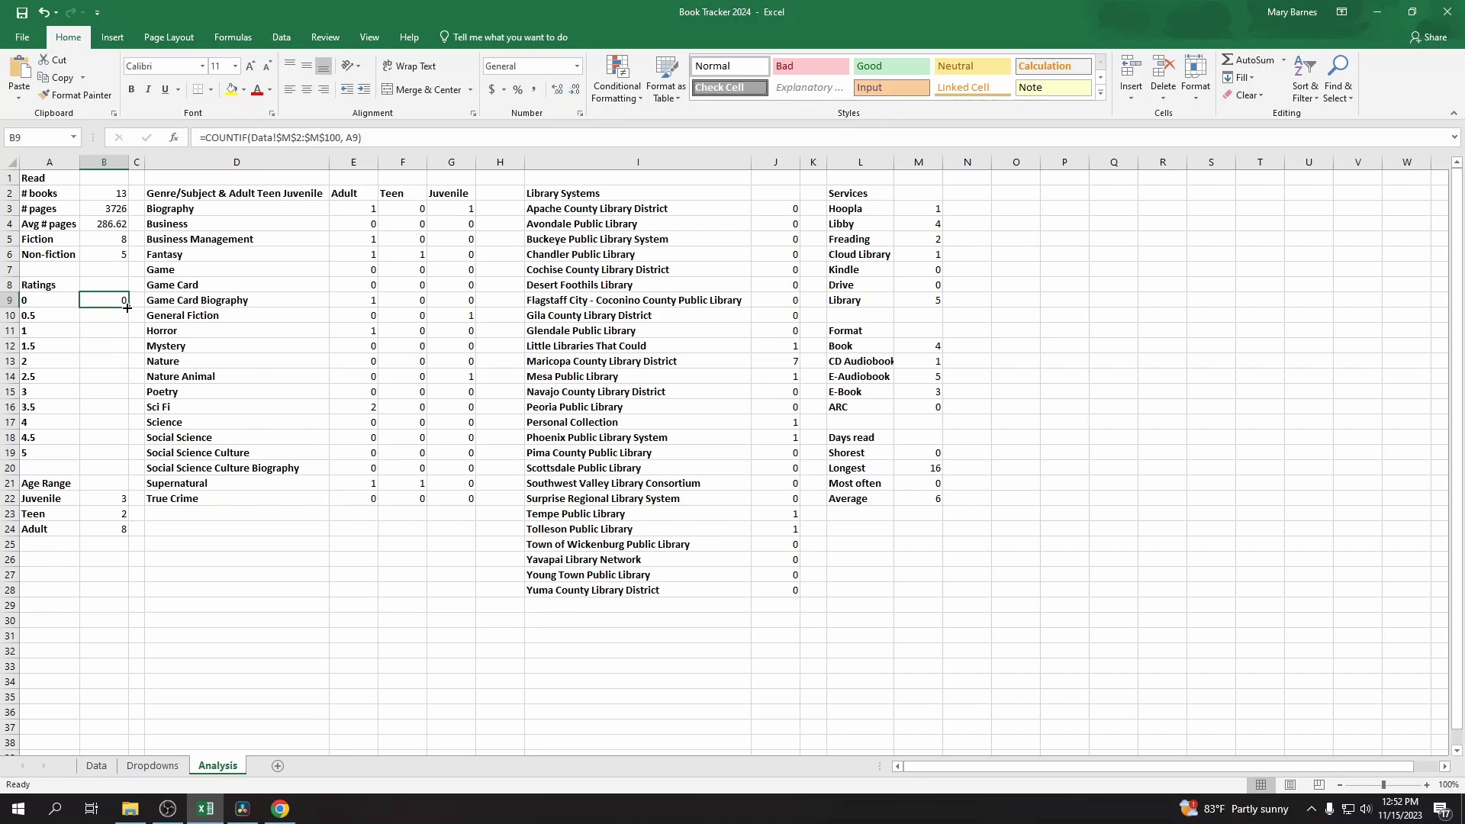
left_click_drag(126, 307, 129, 456)
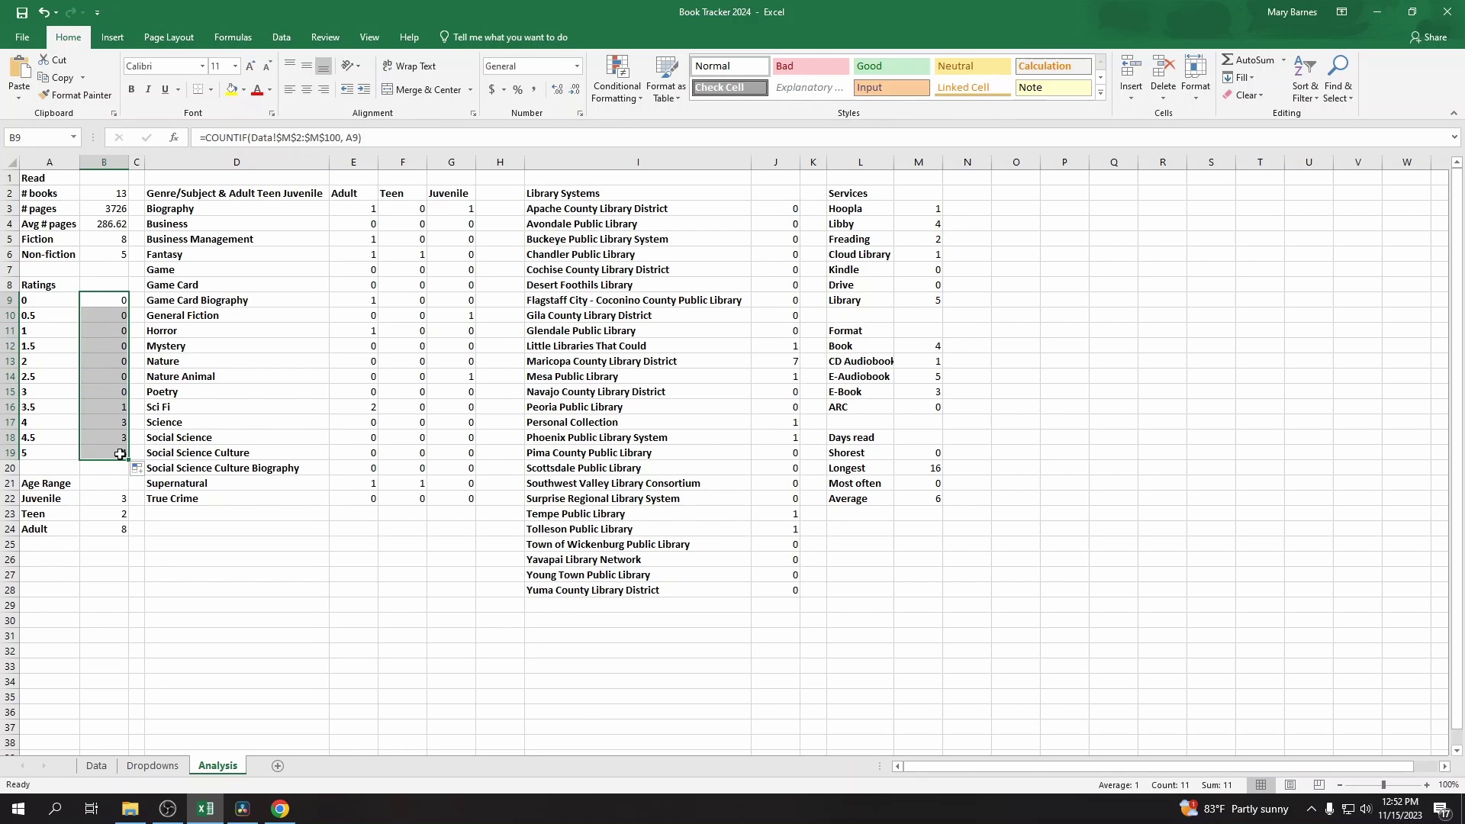
left_click(116, 442)
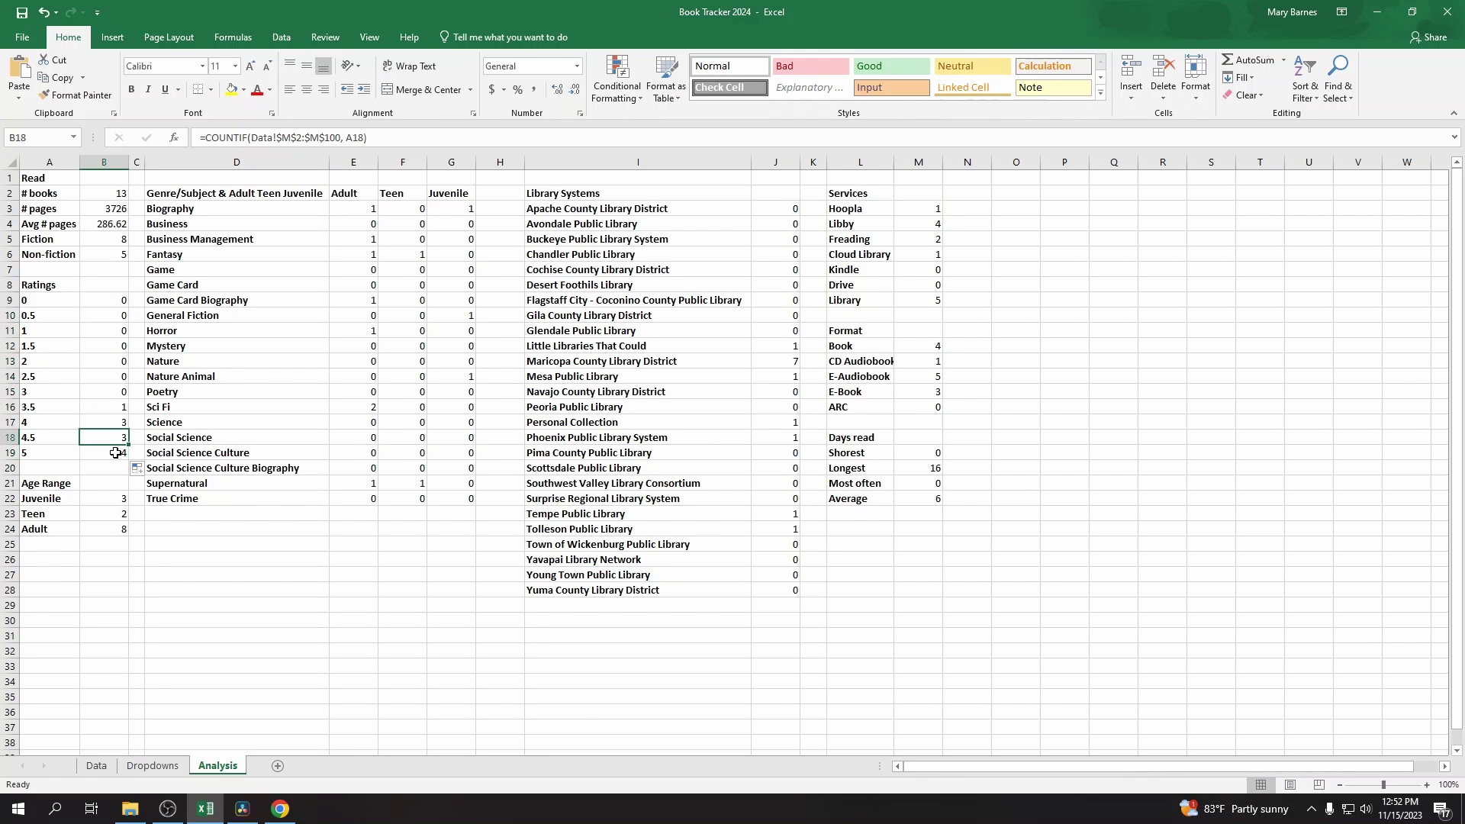
left_click(370, 138)
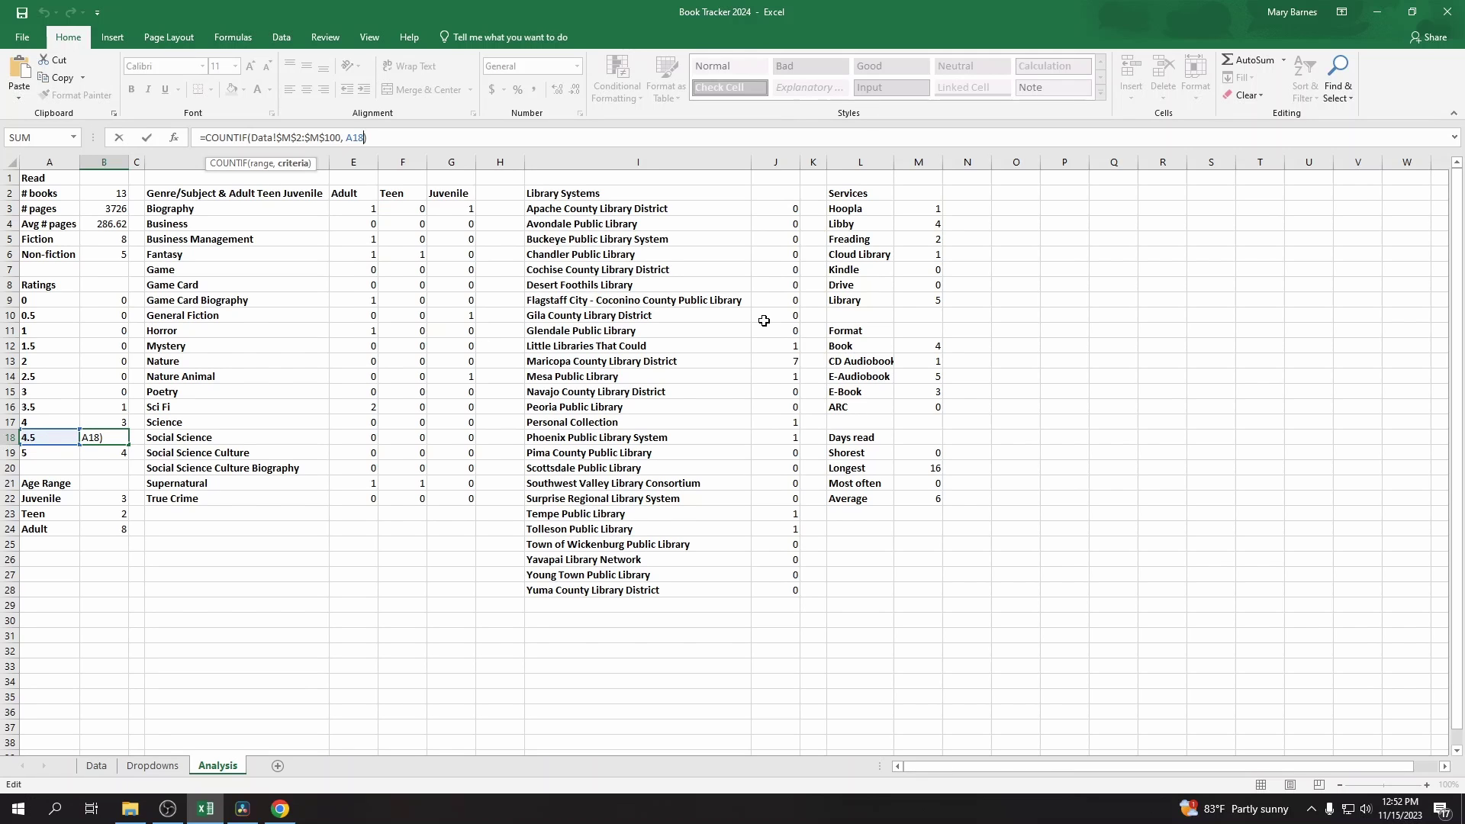
key("Return")
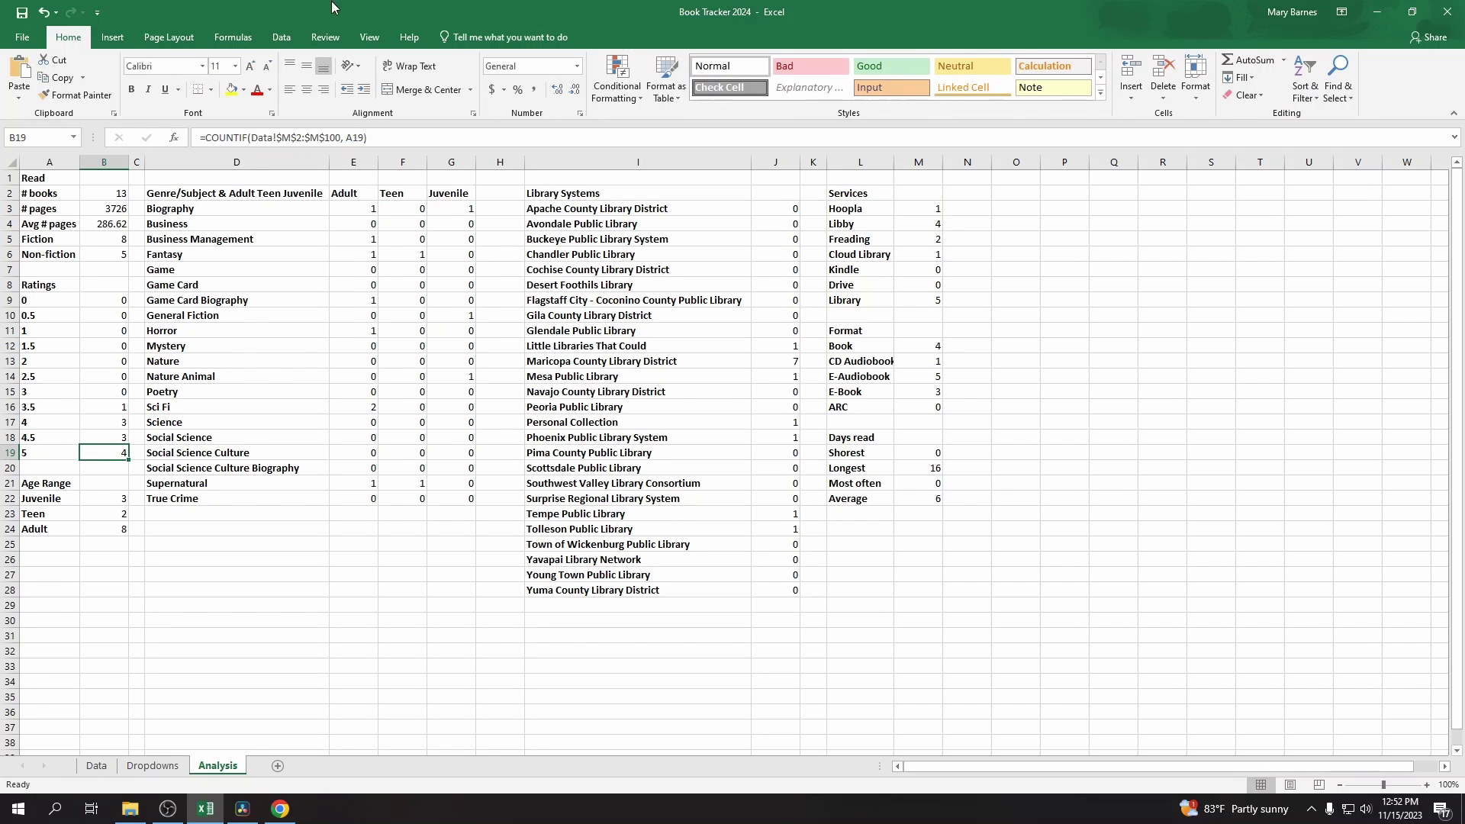
left_click(21, 14)
Step: Enter the section headings "In Progress" in O1 and "Future" in T1
left_click(1036, 178)
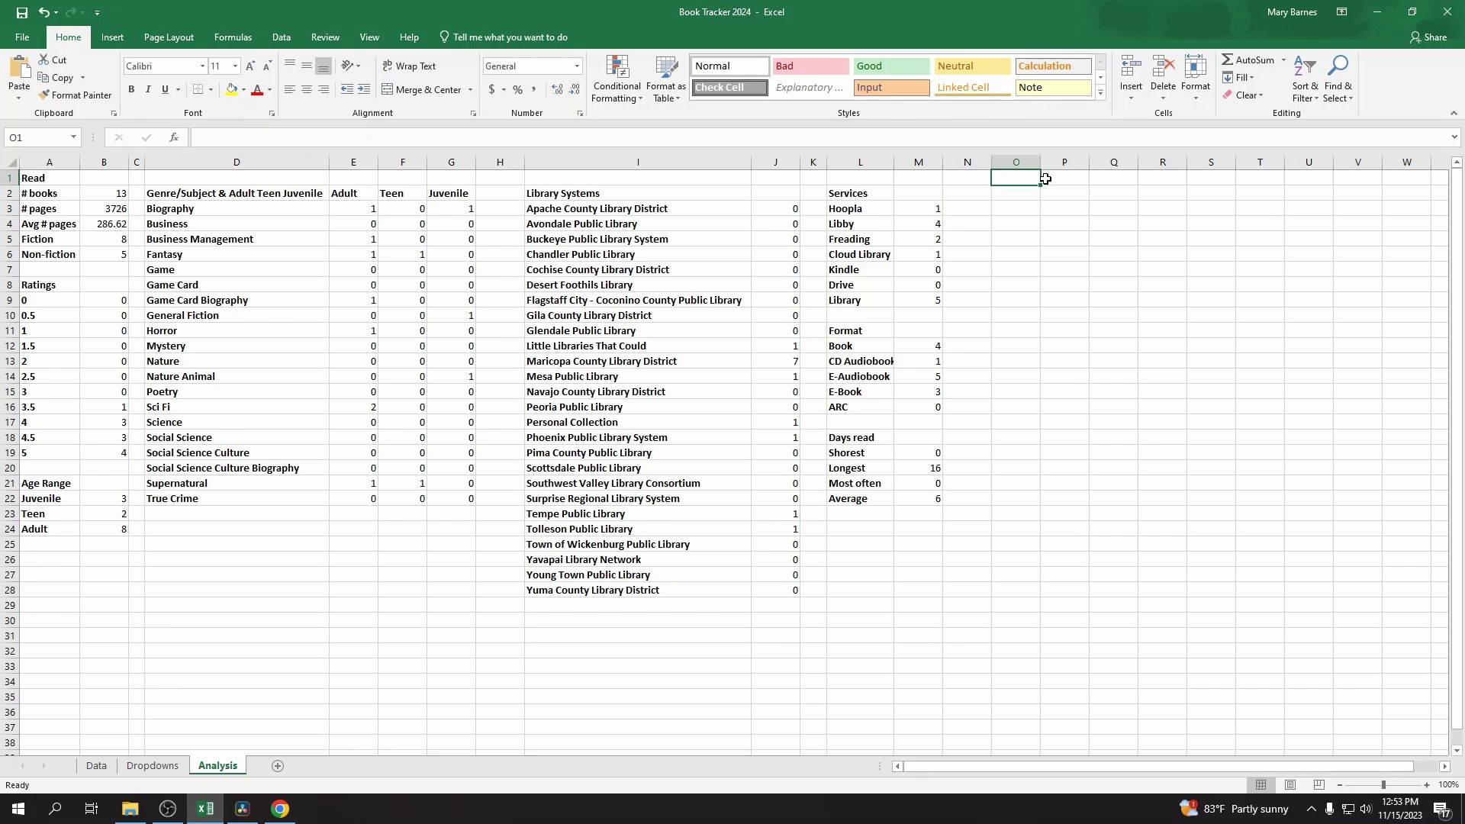
type("In P")
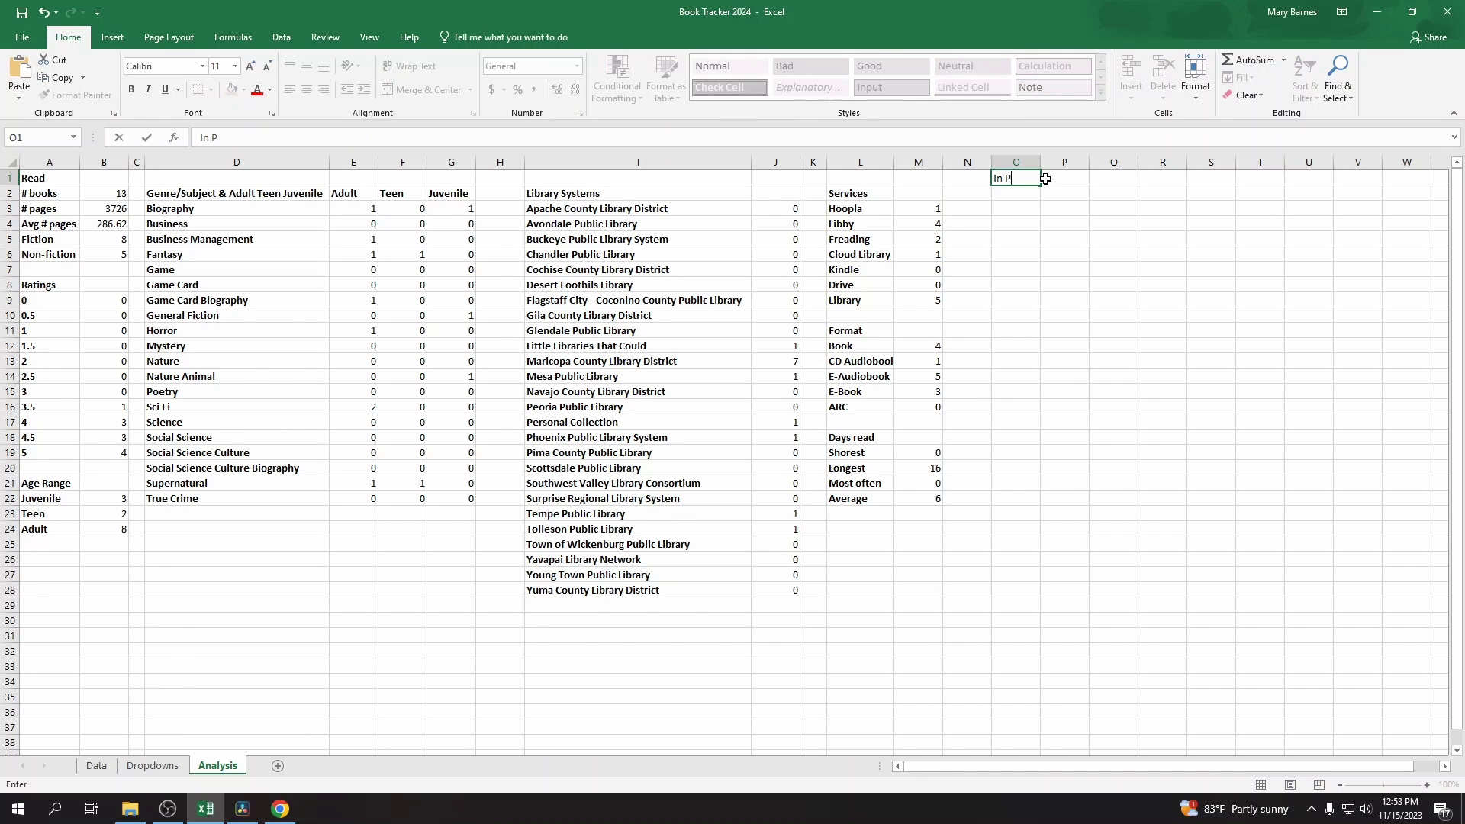
type("rogress")
left_click(1267, 179)
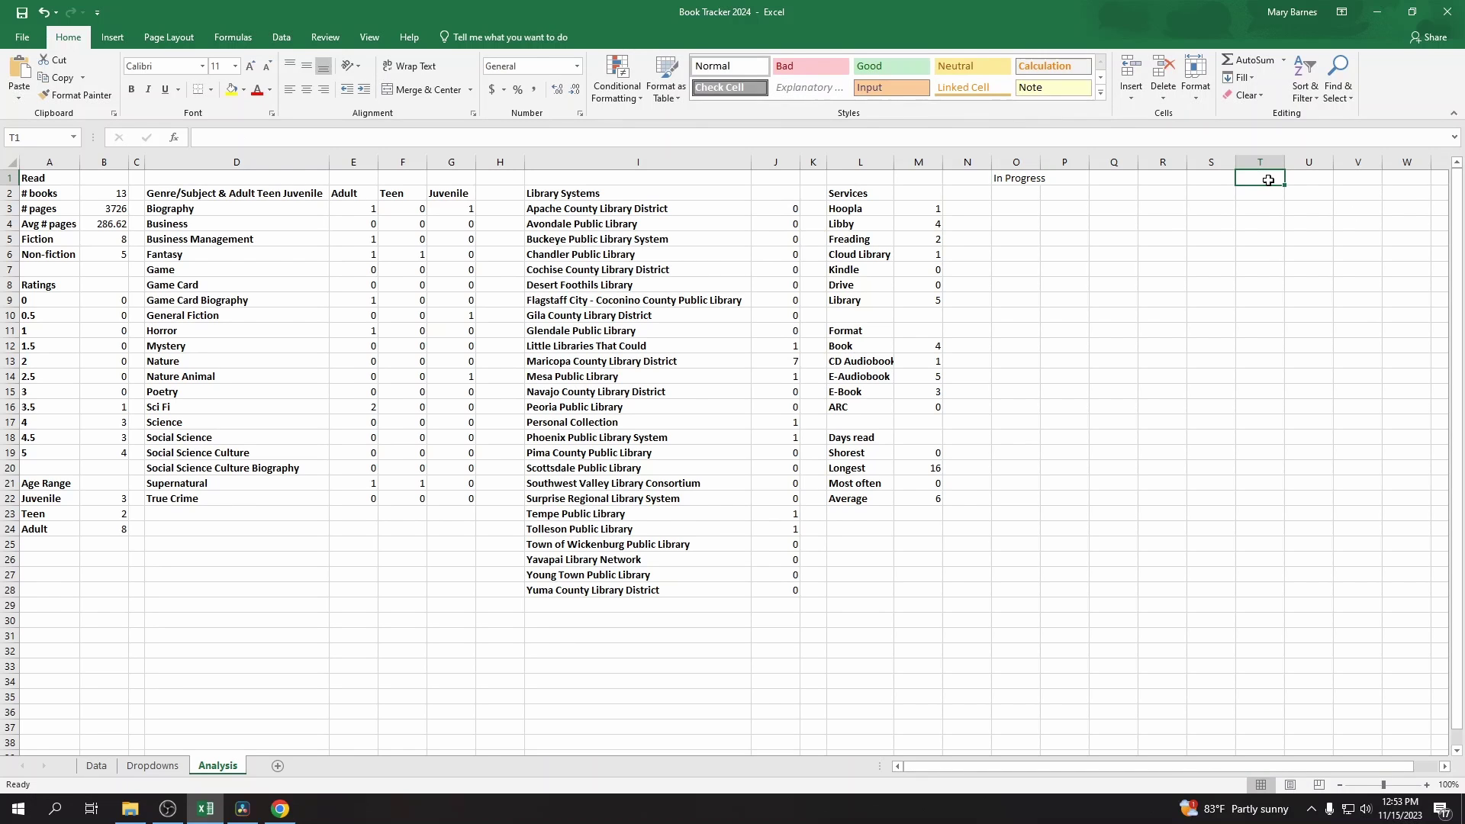
type("Futuer")
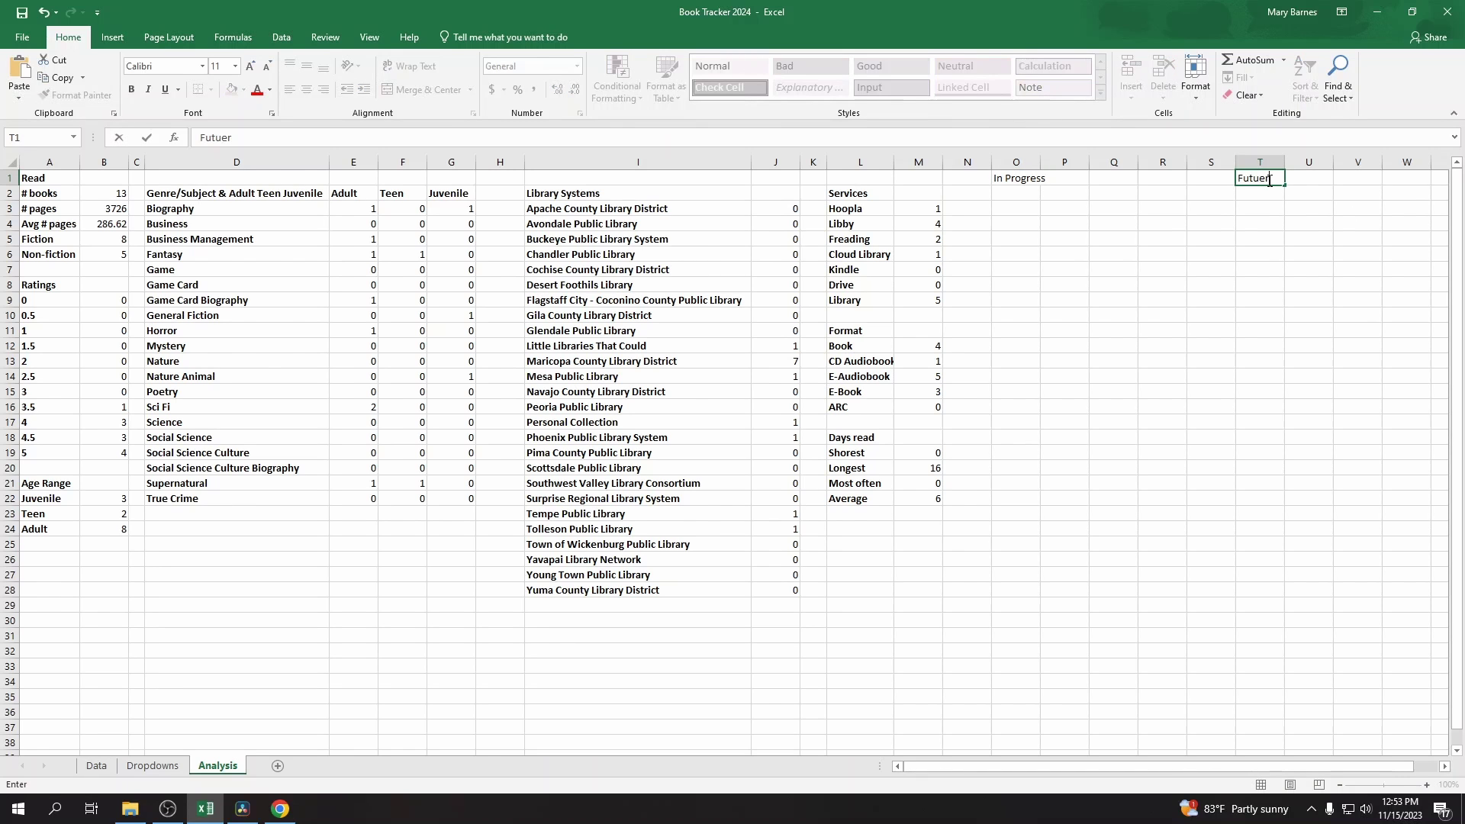
Step: Enter the label "# books" in O2 under the In Progress heading
left_click(1014, 193)
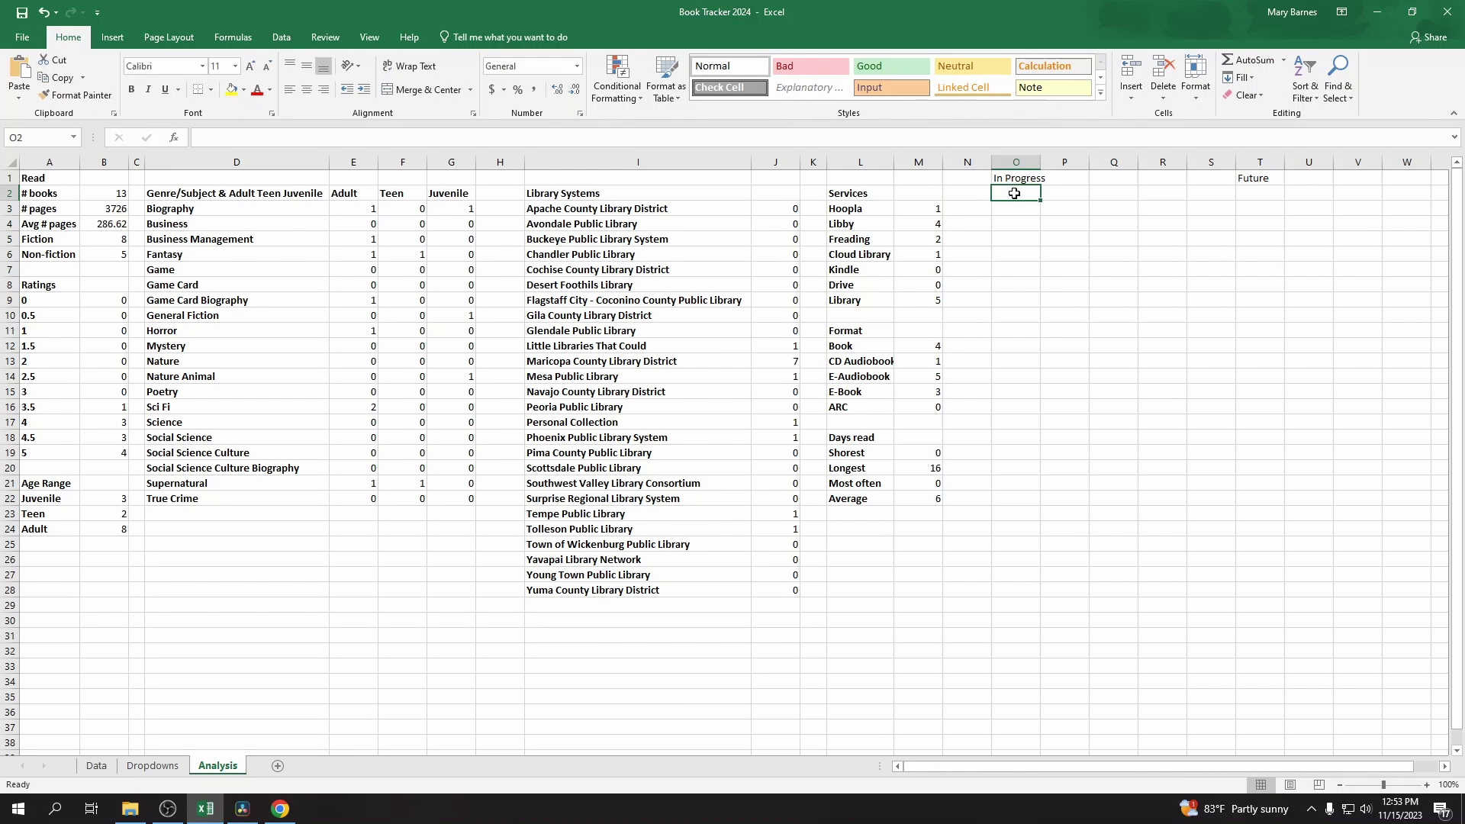
type("#")
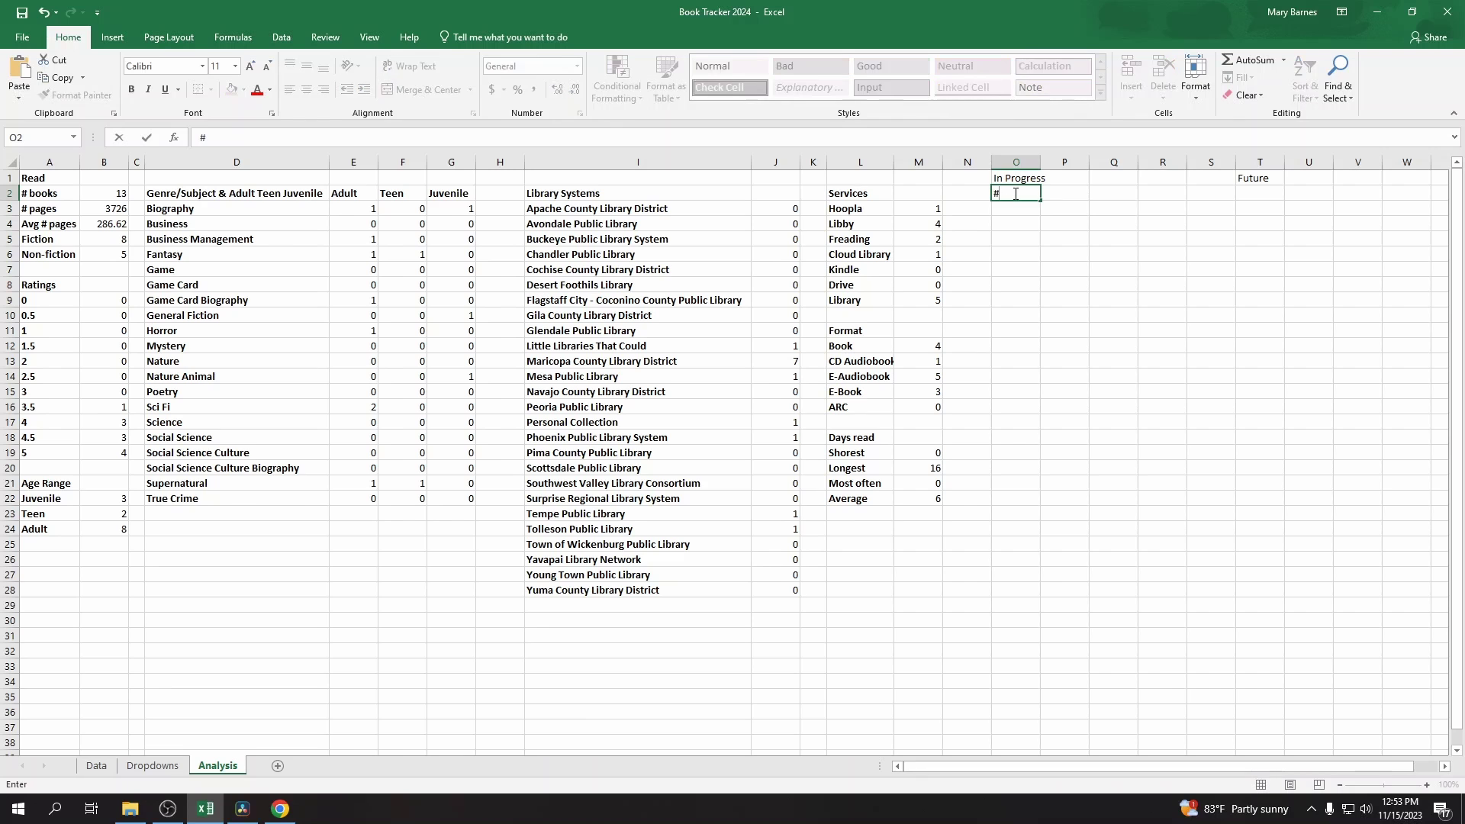
type("book")
key("Left")
key("Left")
key("Left")
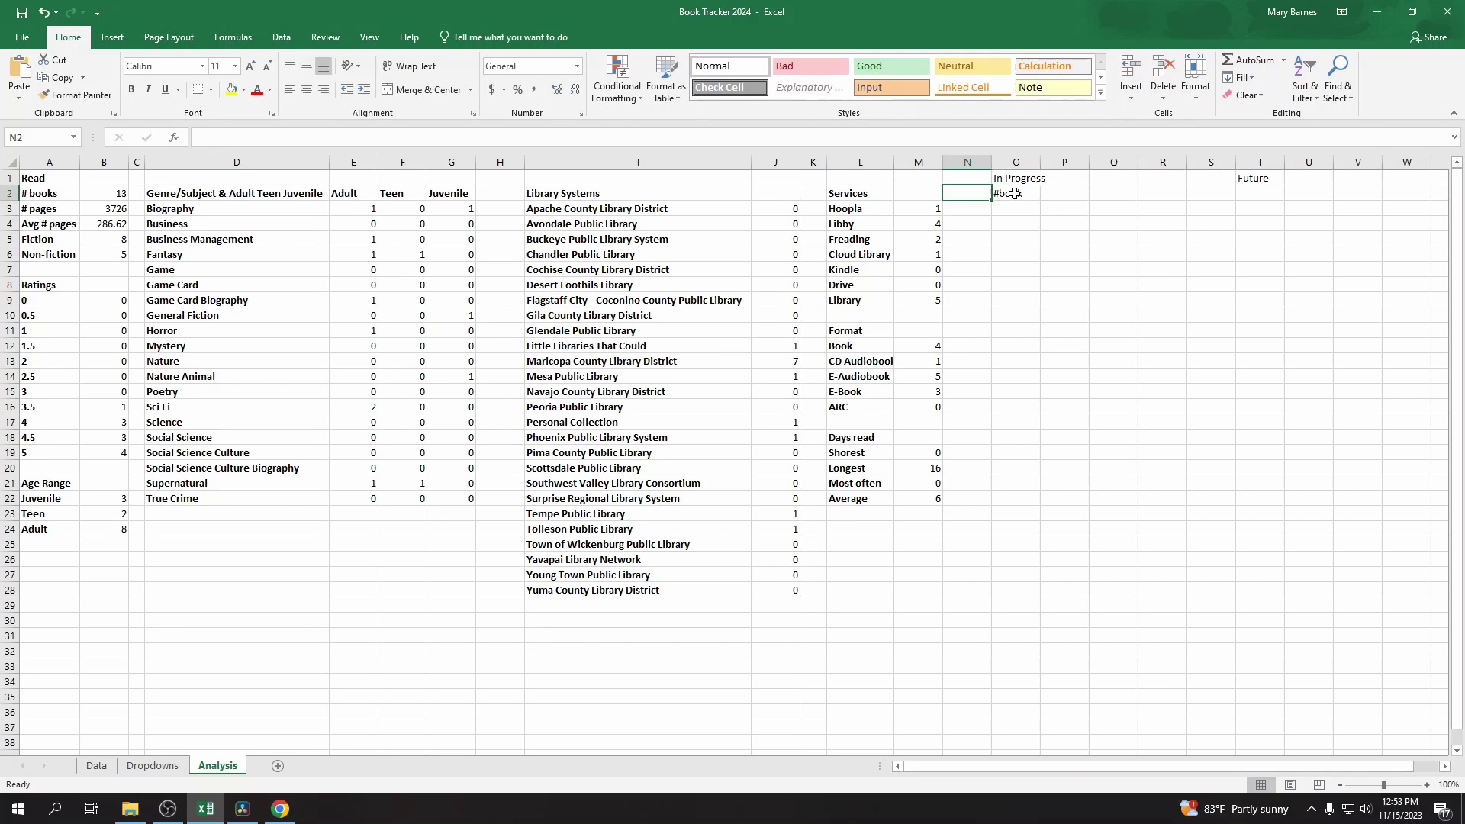
key("Right")
key("Right")
key("Right")
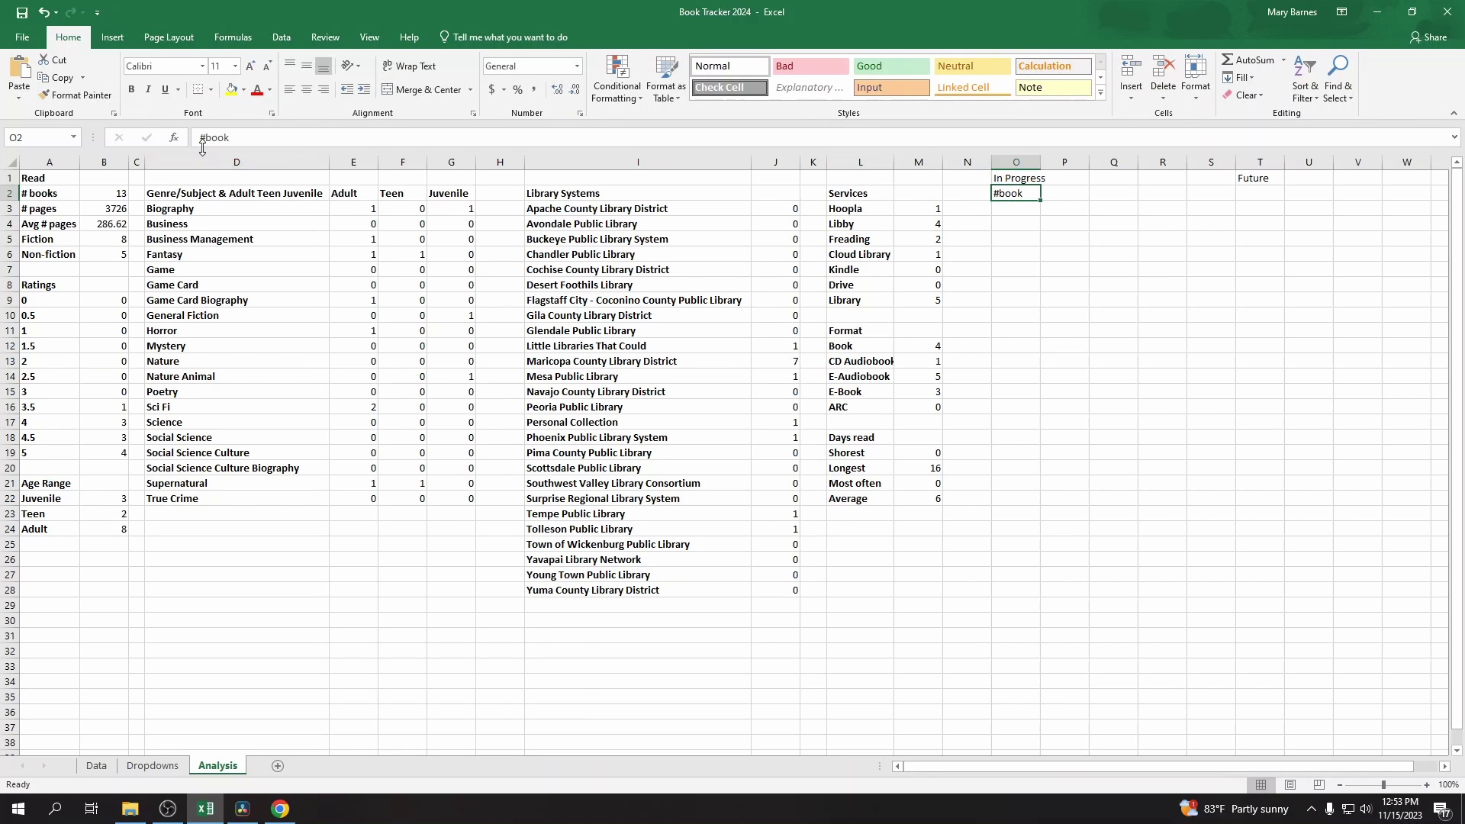
left_click(204, 140)
left_click(244, 136)
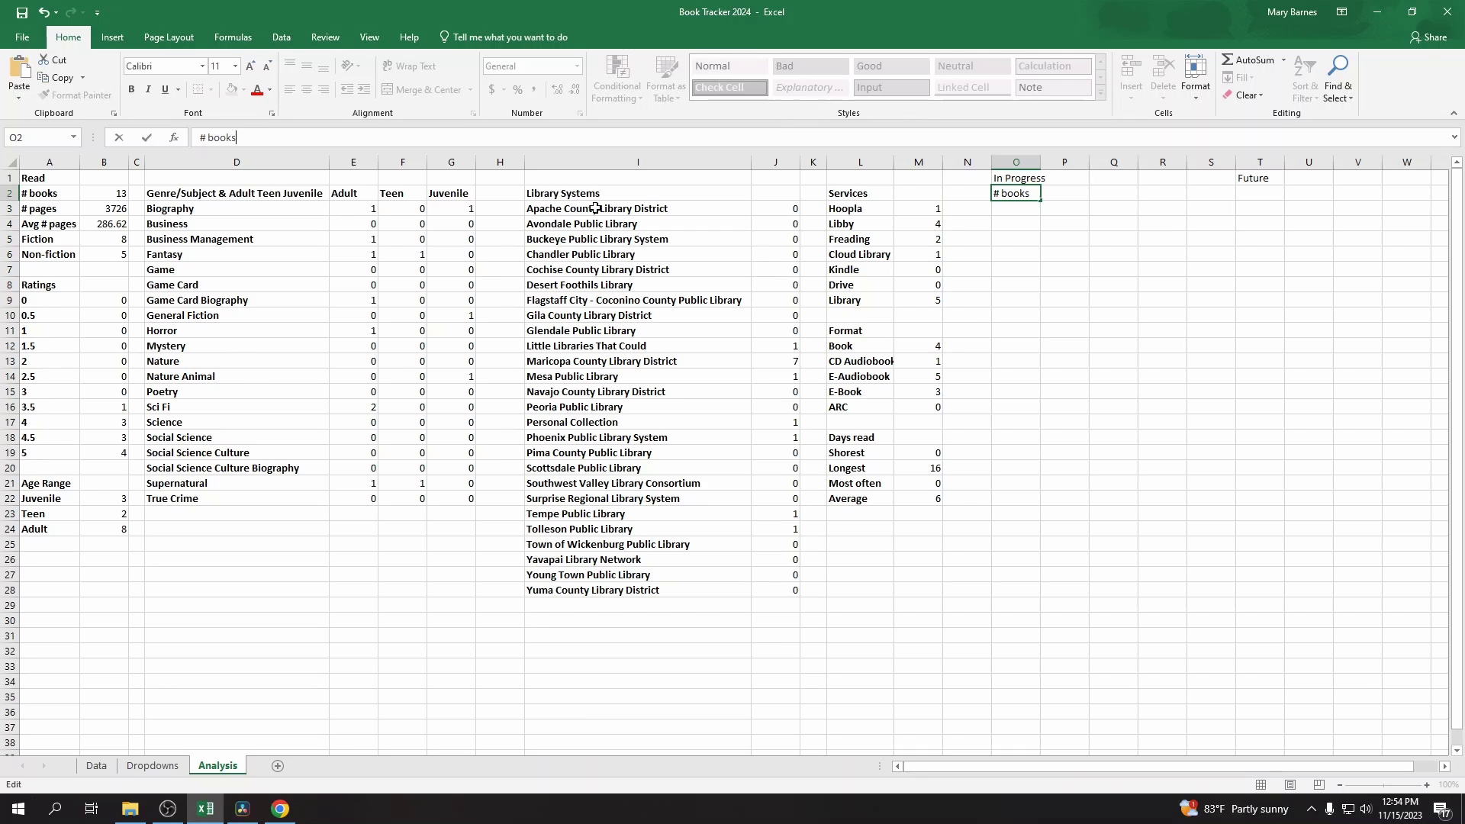
type("s")
key("Return")
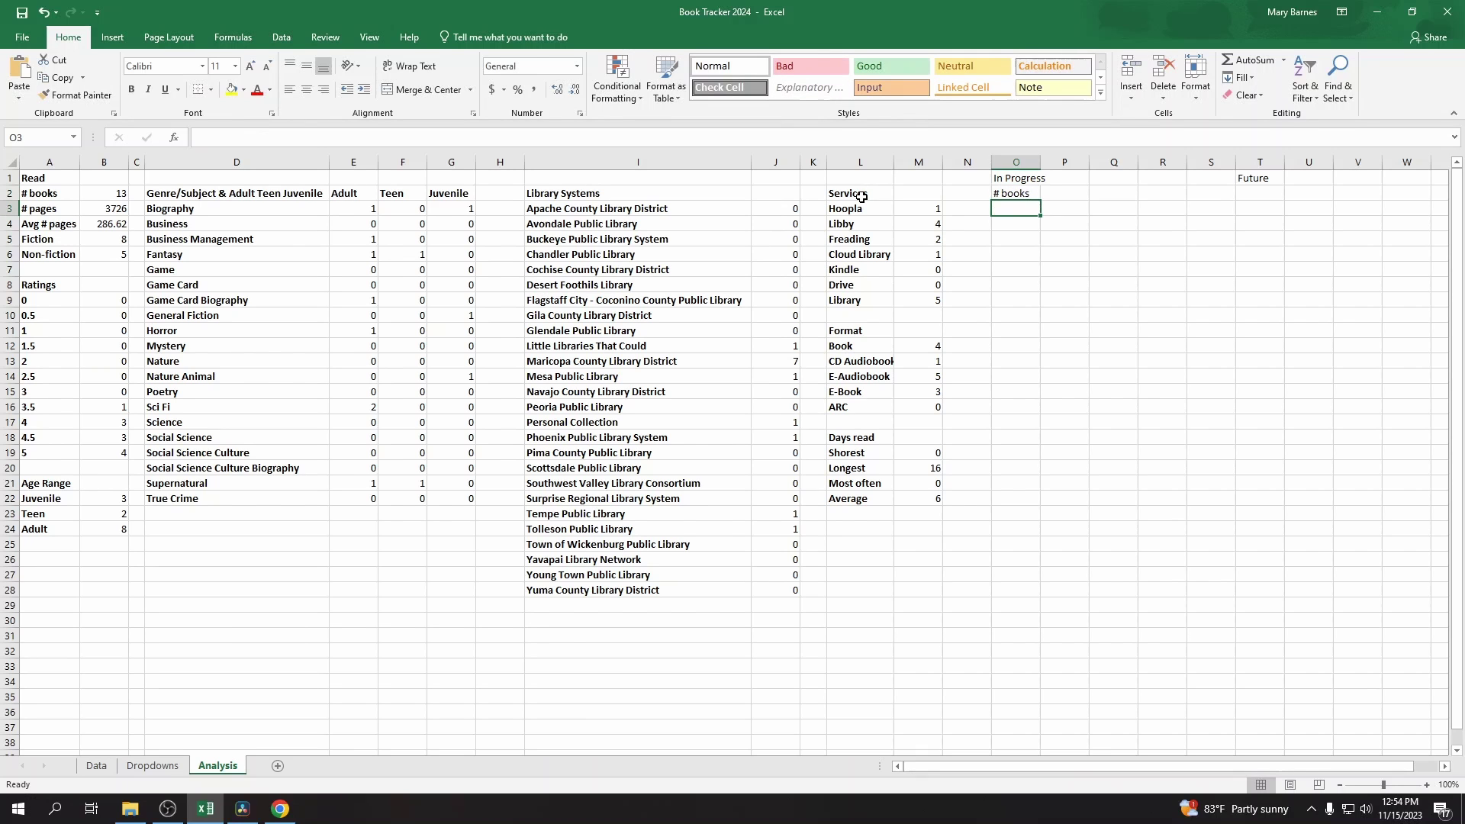
Step: Enter the label "# pages" in O3 and fit column O to its contents
left_click(637, 143)
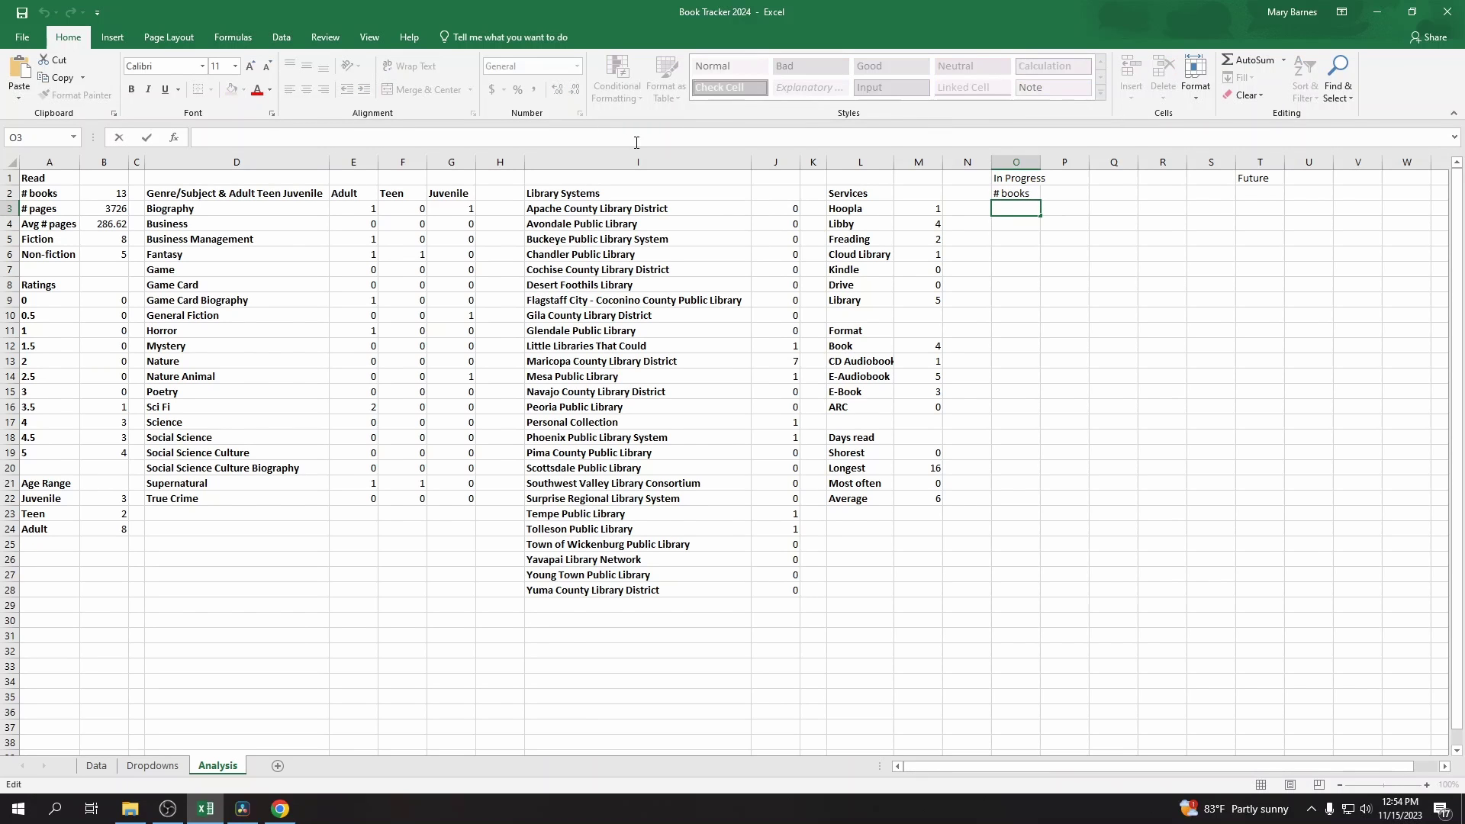
type("# pages")
key("Return")
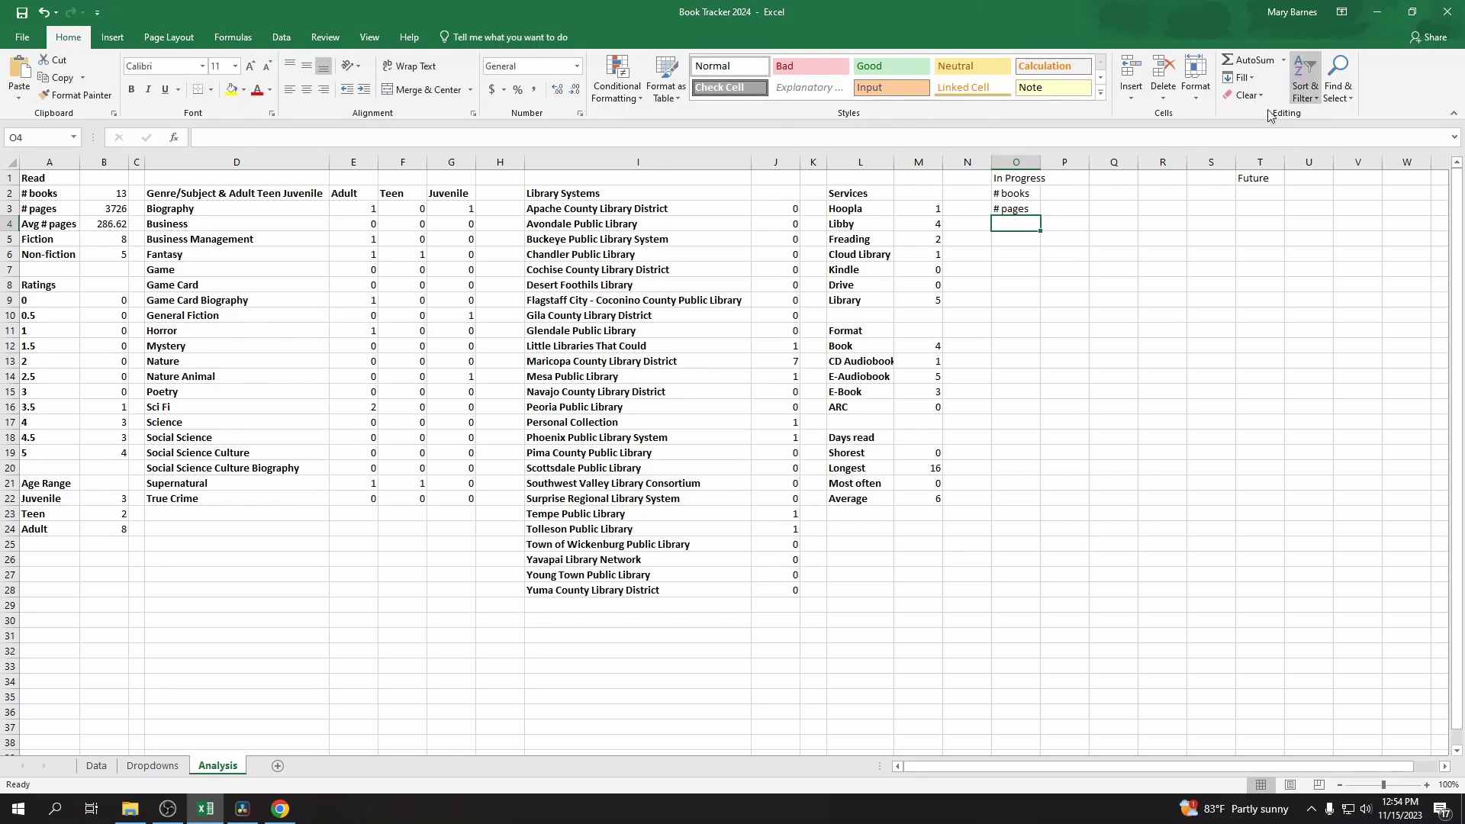
double_click(1038, 164)
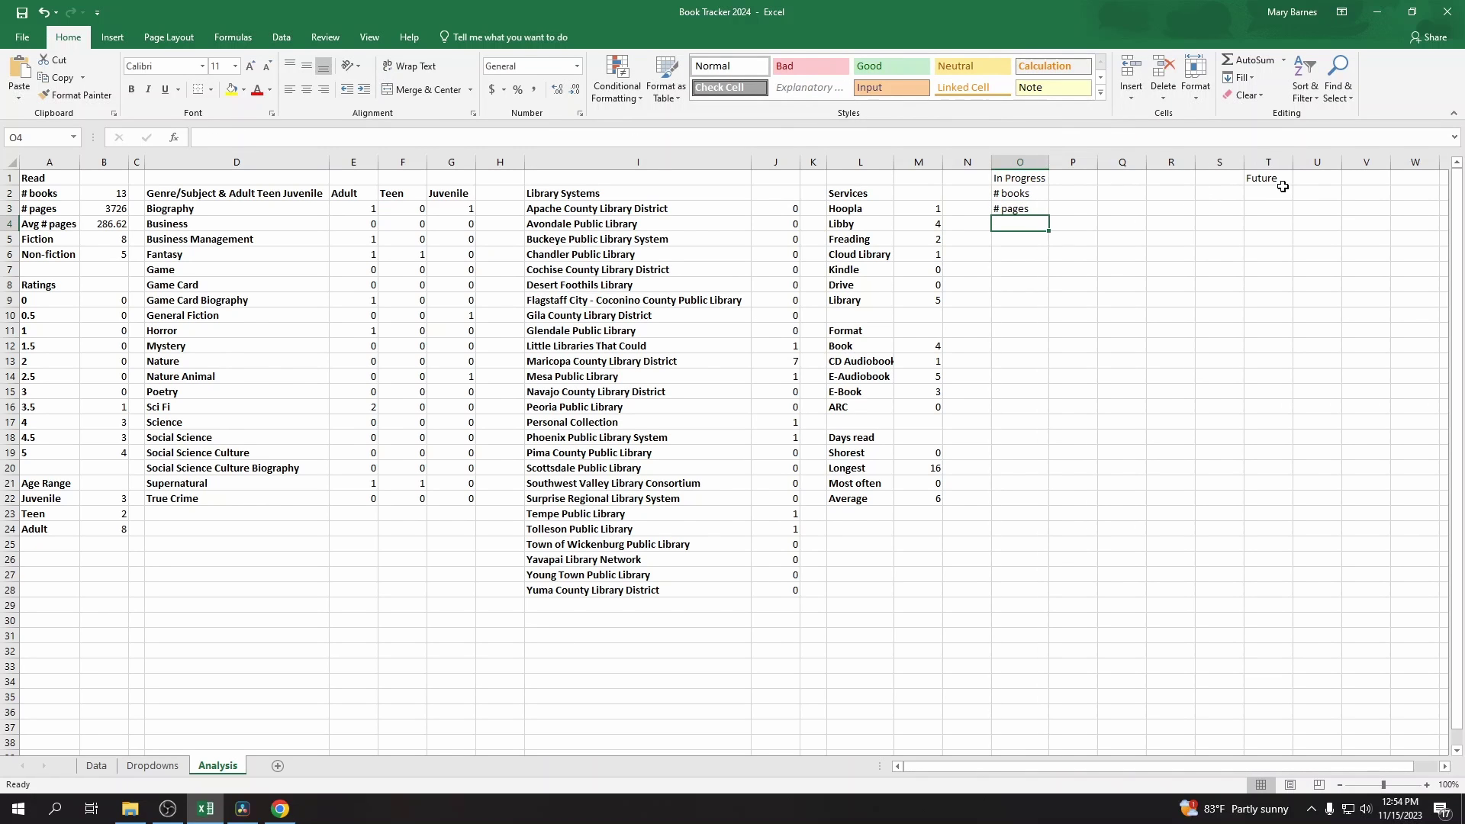
Step: Move the Future heading to R1 and copy the "# books" and "# pages" labels into R2:R3
left_click(1274, 180)
left_click_drag(1275, 180, 1114, 161)
left_click(1022, 188)
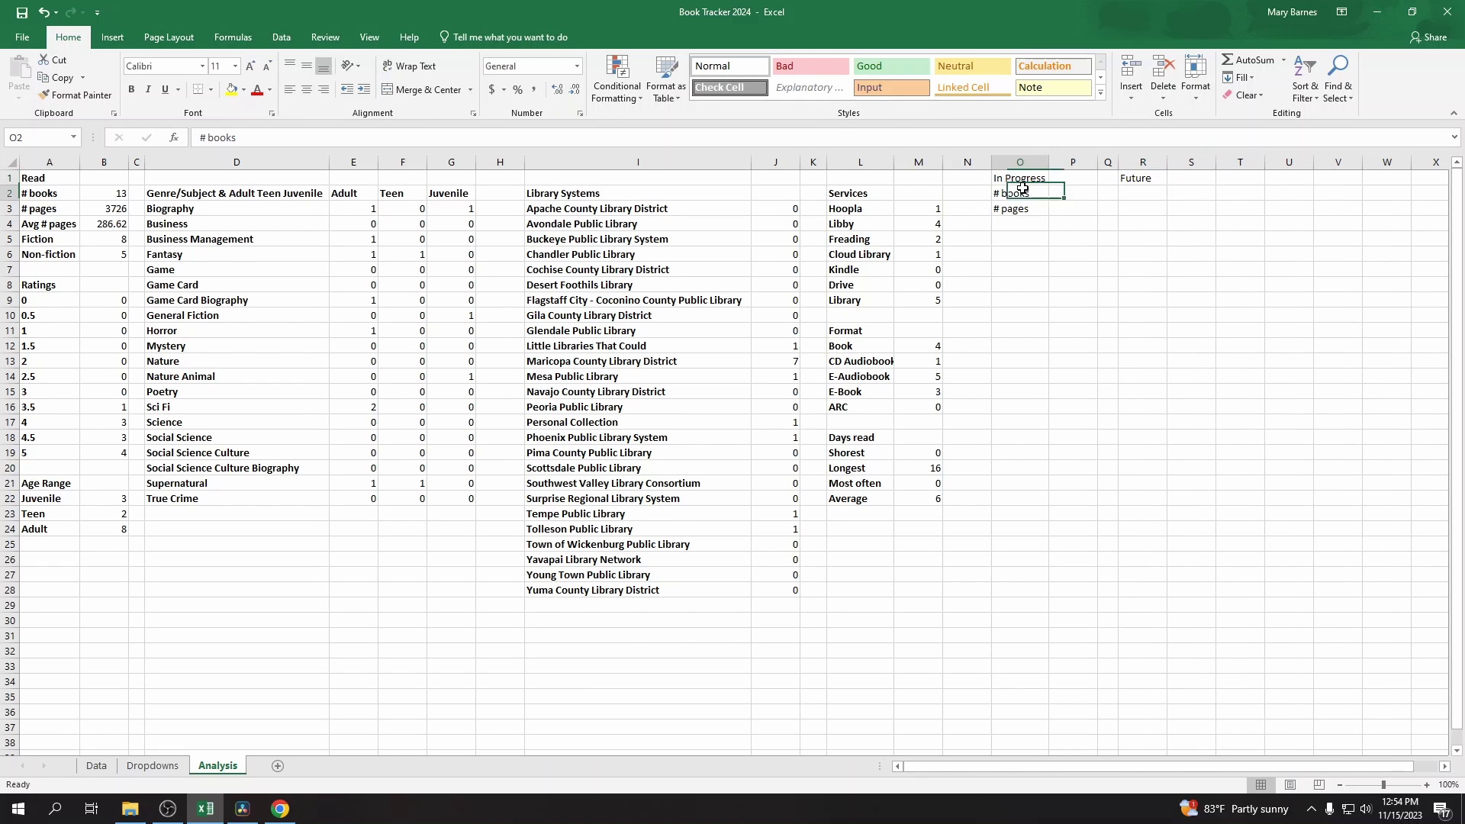
left_click_drag(1023, 188, 1022, 206)
key("ctrl+c")
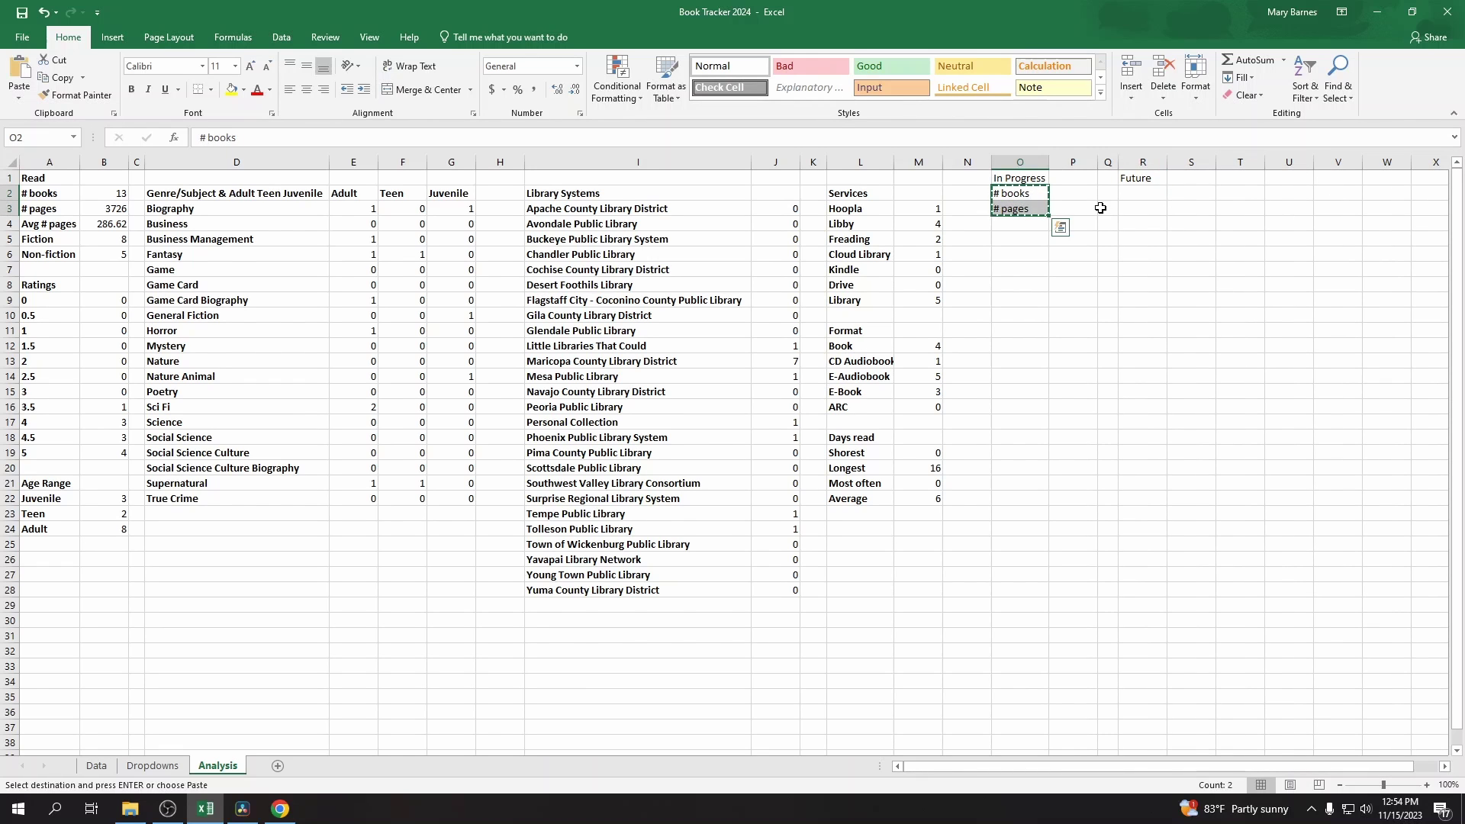
left_click(1143, 195)
key("ctrl+v")
Step: Make the In Progress and Future headings and their labels bold
left_click(1020, 180)
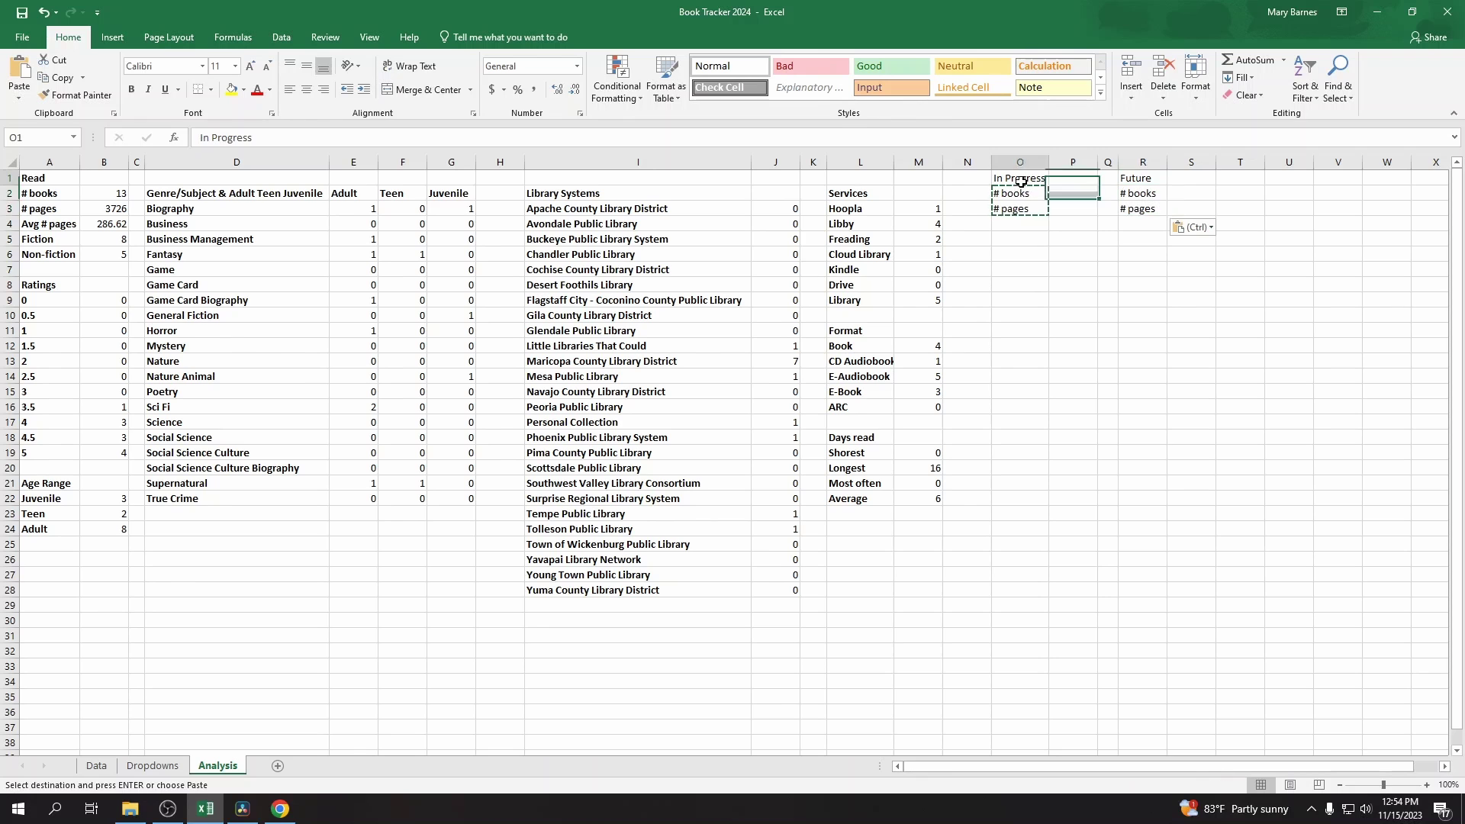
left_click_drag(1020, 181, 1020, 210)
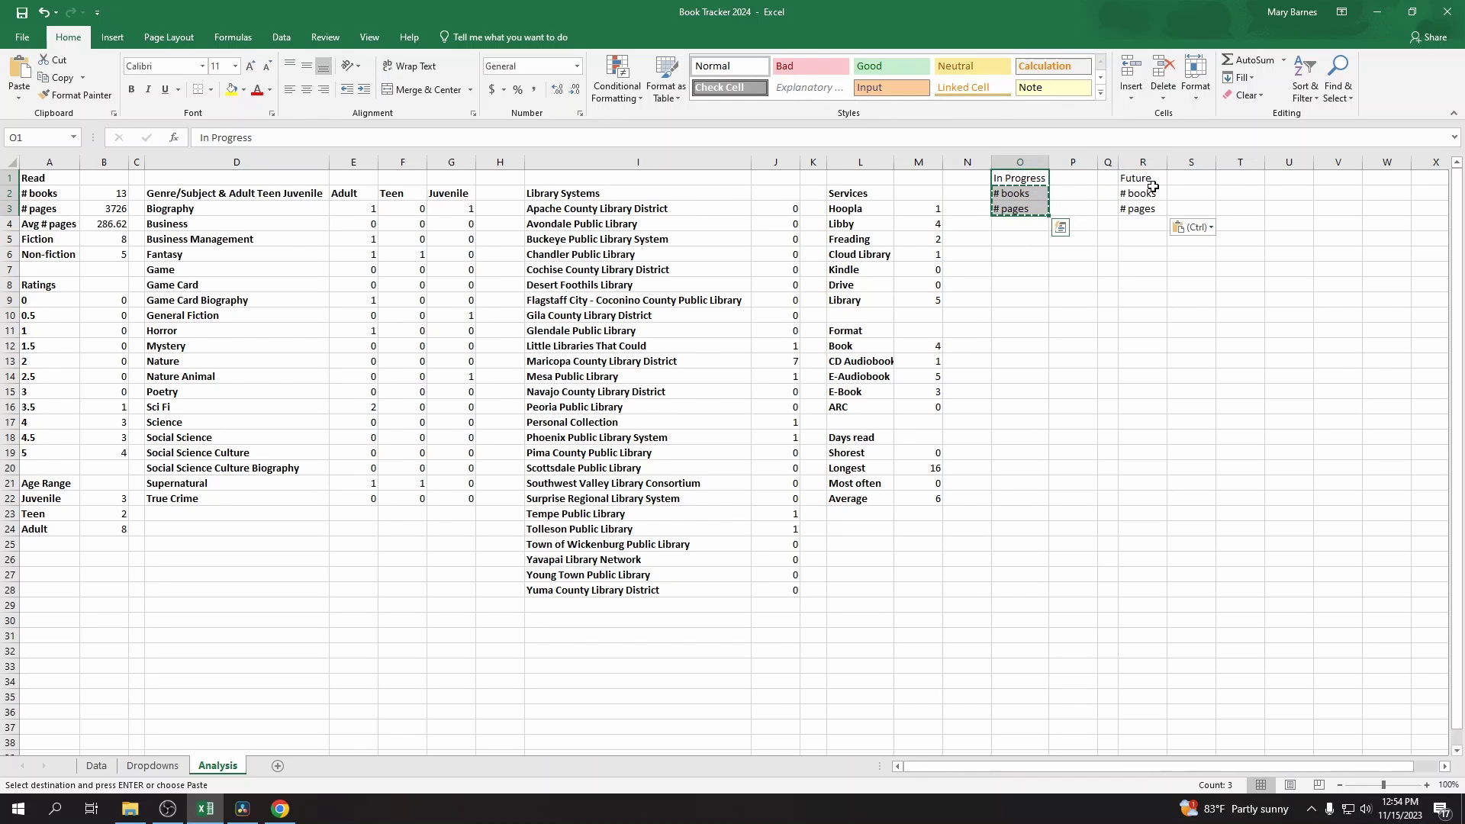
left_click_drag(1151, 186, 1148, 209)
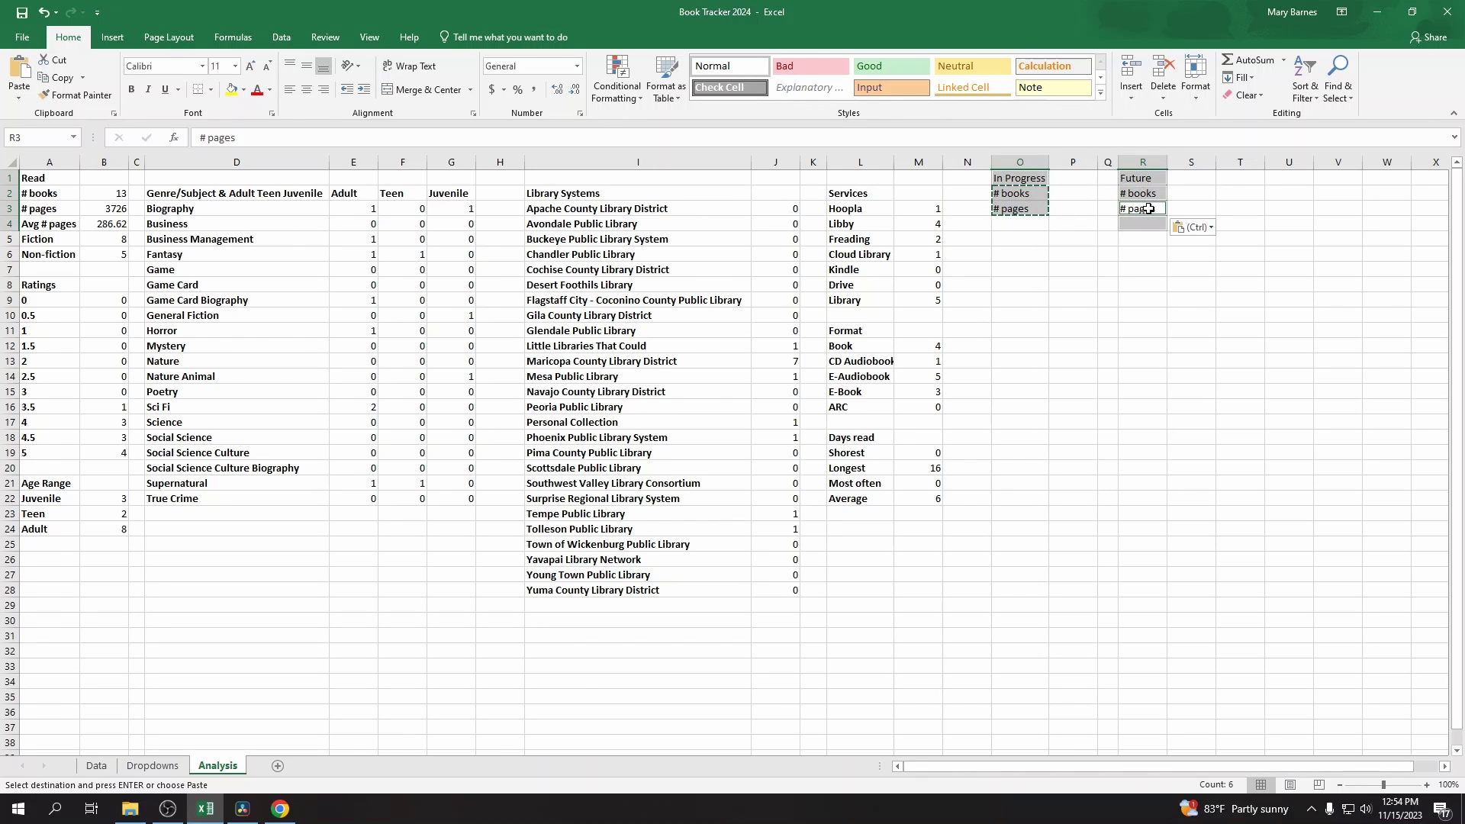
key("ctrl+b")
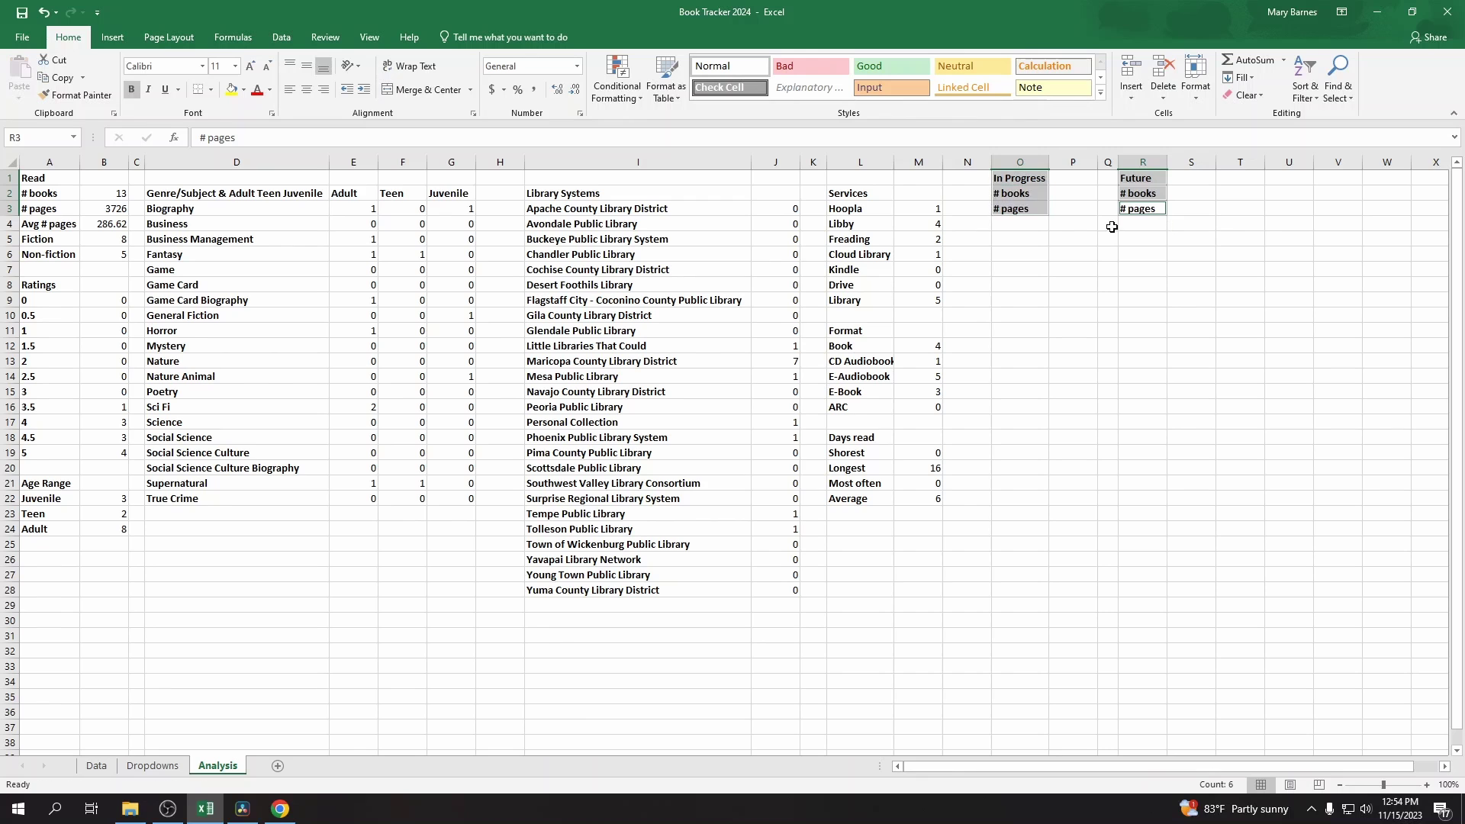
Step: Move the In Progress block to O2:O4 and the Future block to R2:R4
left_click(1022, 226)
left_click(1020, 180)
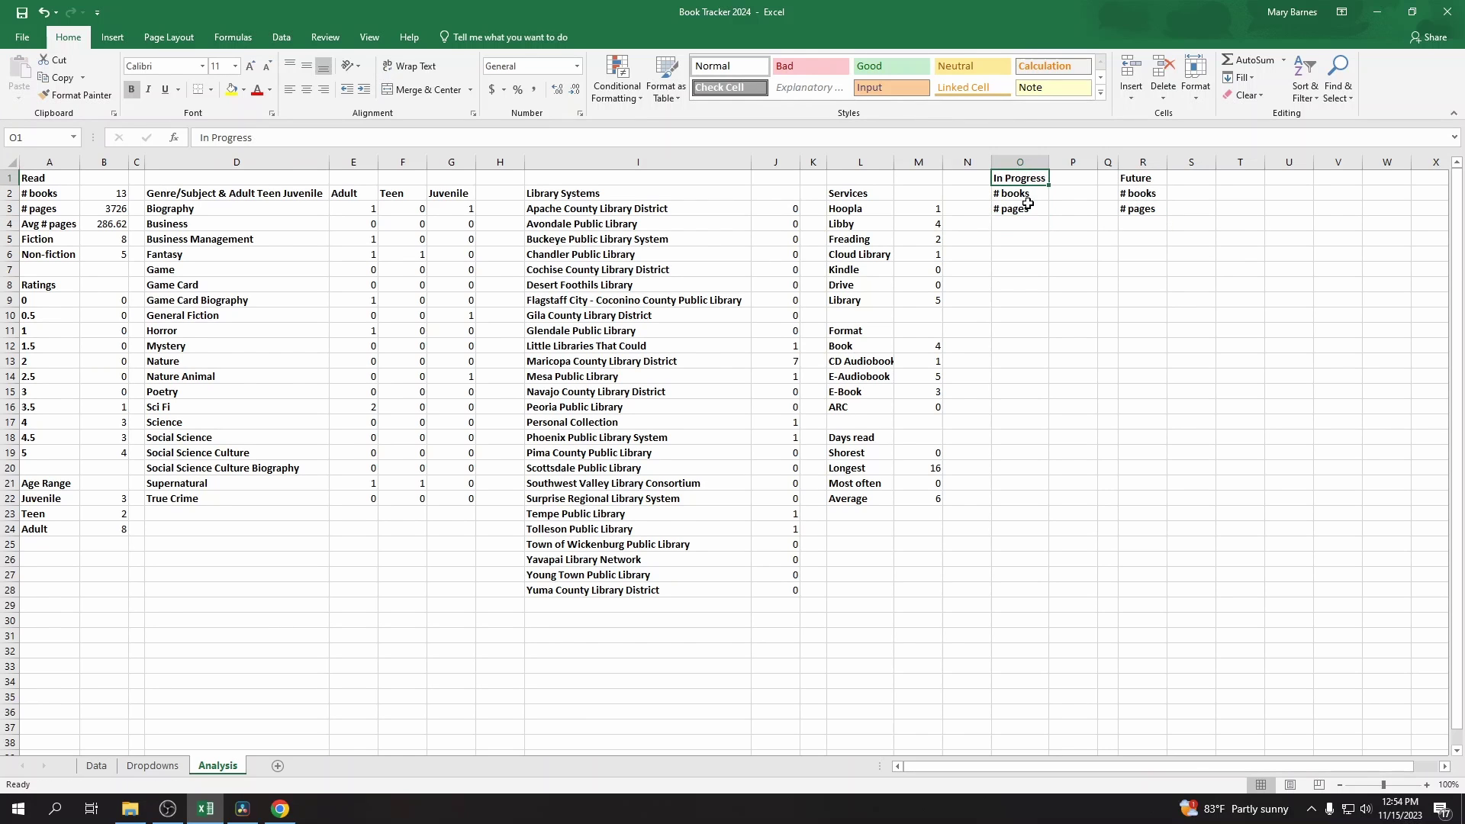
left_click(1020, 210, "shift")
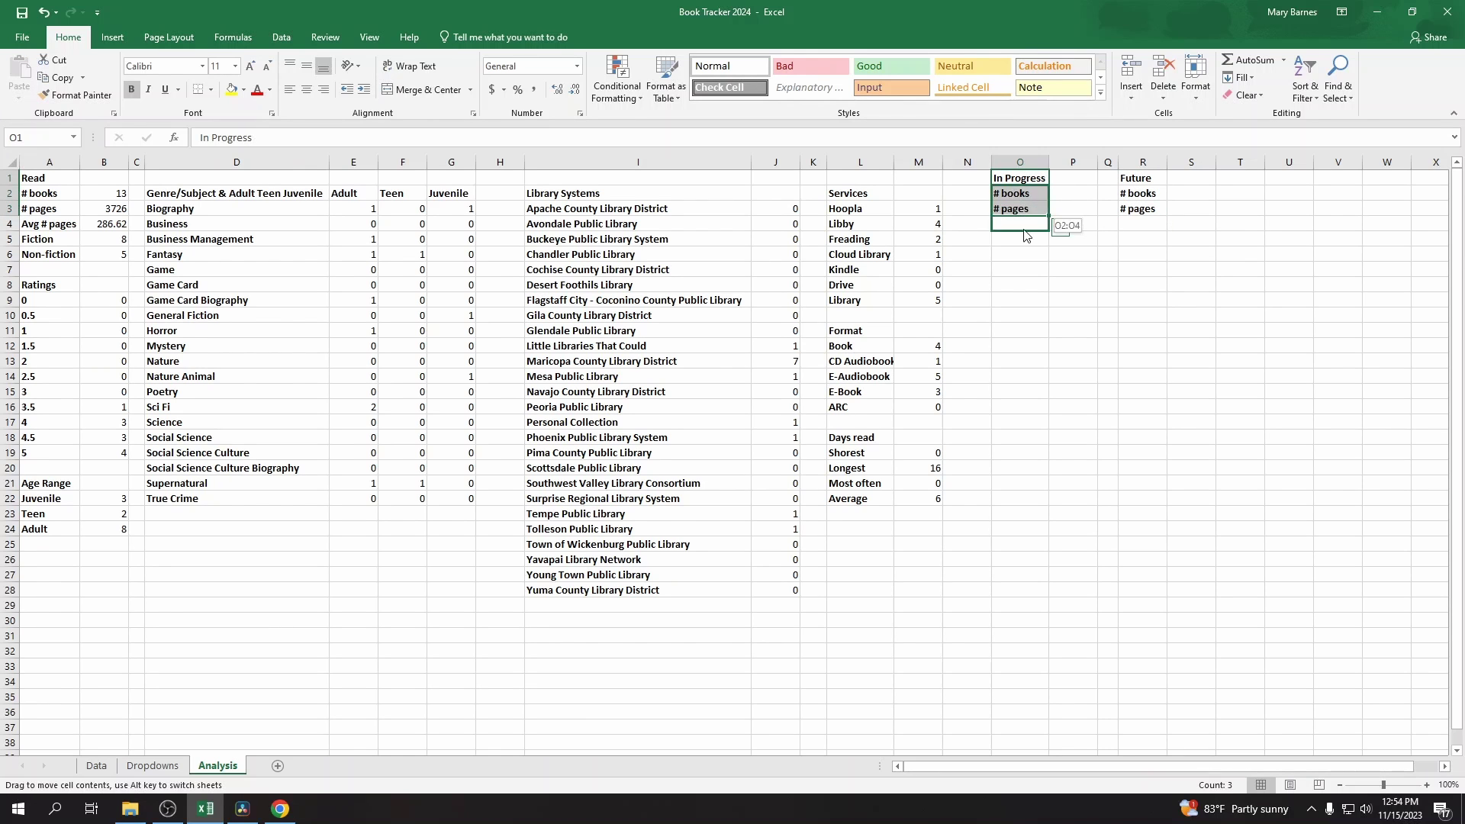
mouse_move(1020, 216)
left_mouse_down()
mouse_move(1024, 231)
mouse_move(1027, 189)
left_mouse_up()
left_click(1152, 193)
left_click(1152, 181)
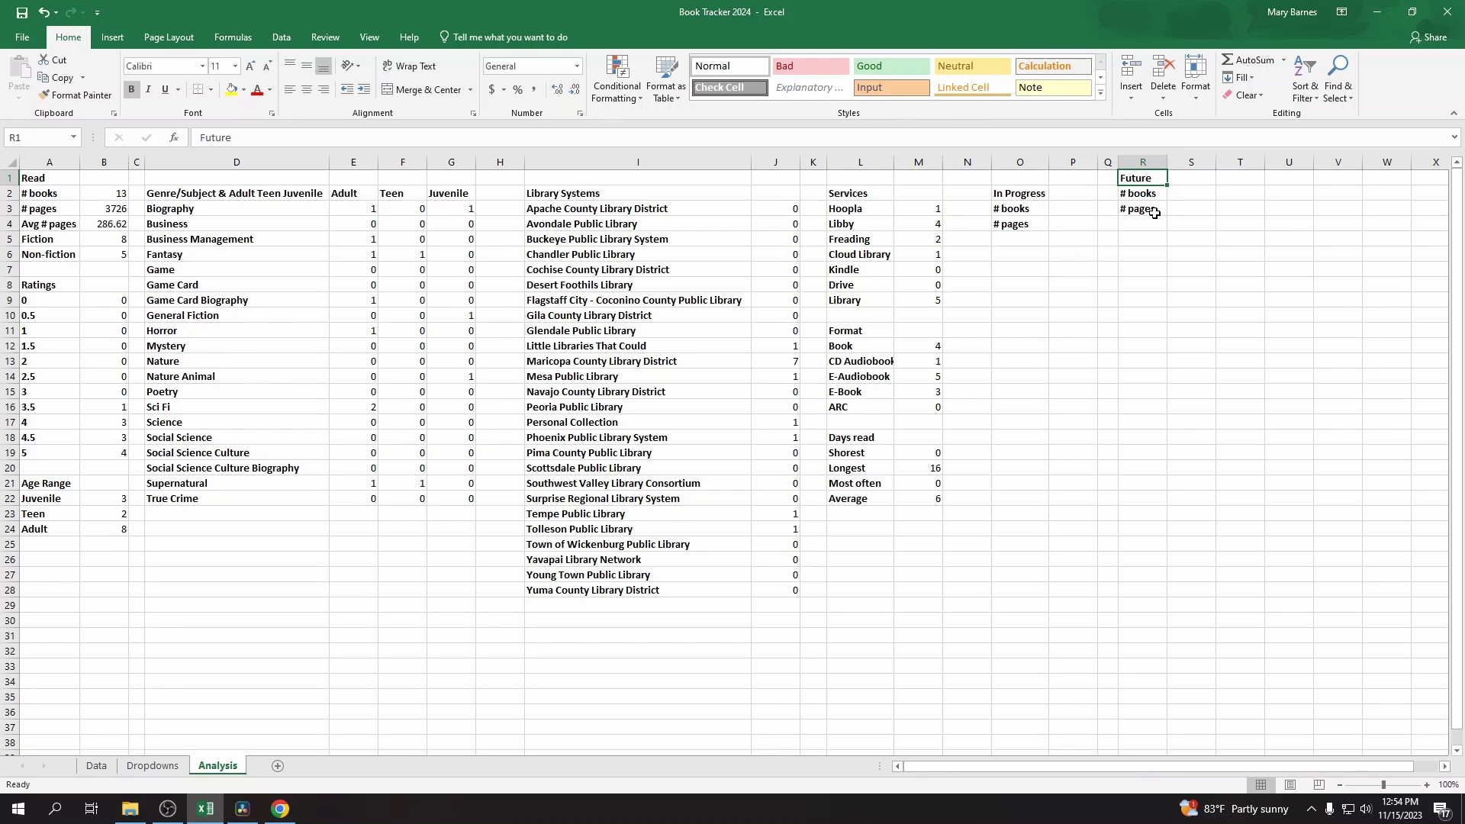
left_click(1154, 213, "shift")
left_click_drag(1154, 172, 1154, 193)
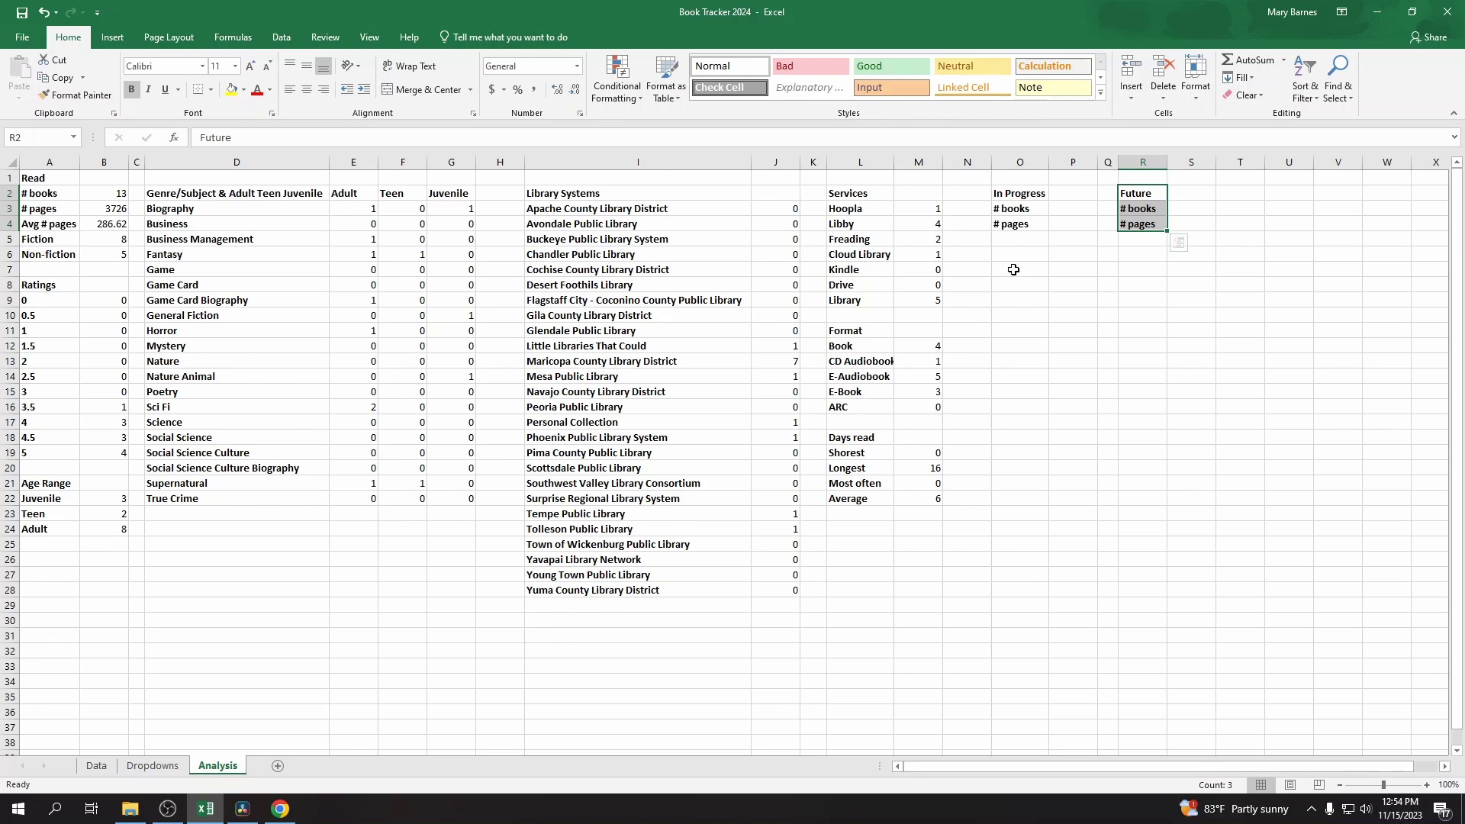
Step: Enter the in-progress book count in P3 by reusing B2's COUNTIF formula with the criterion "In Progress"
left_click(1064, 217)
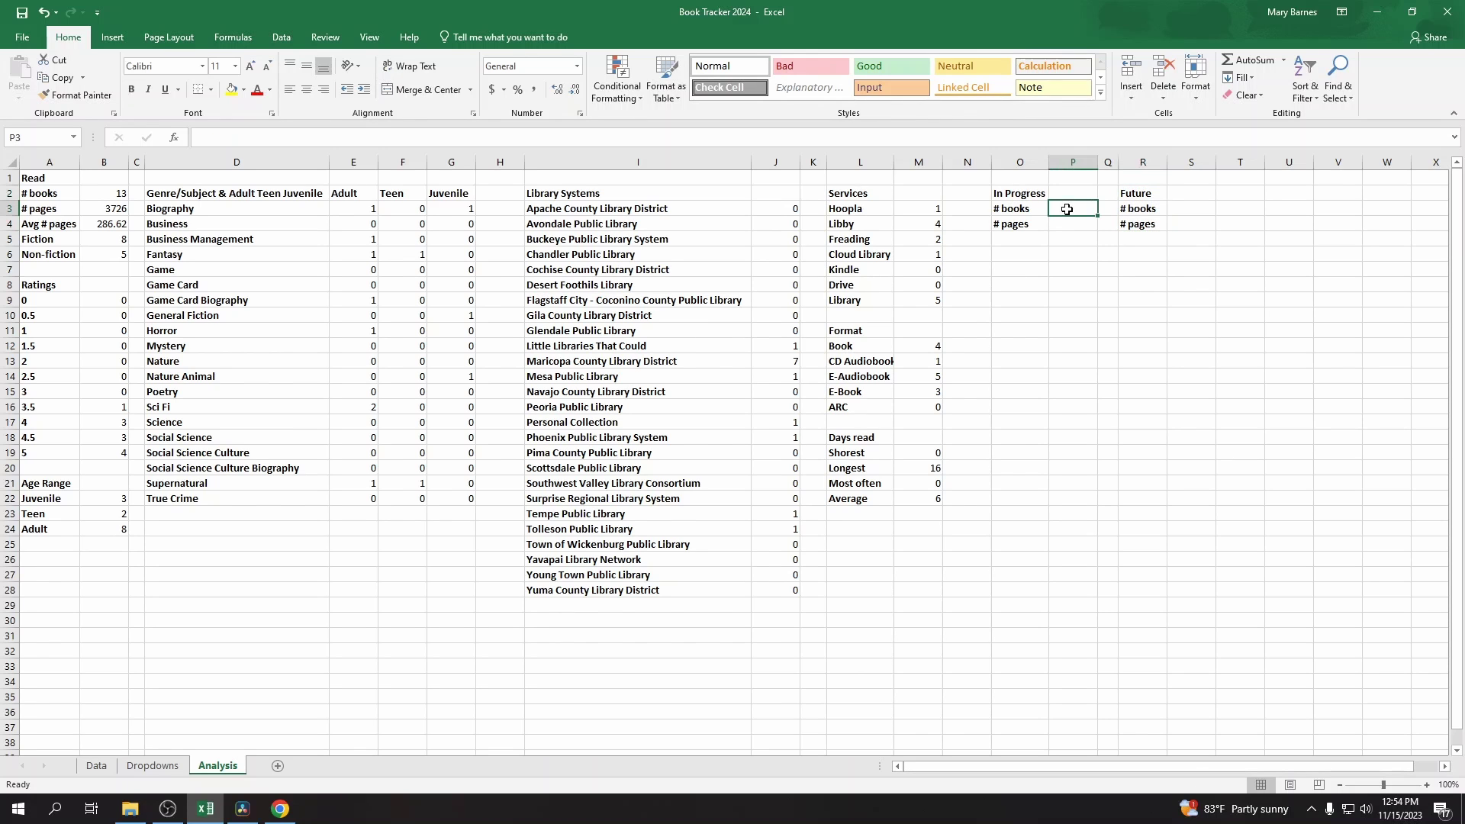
left_click(94, 193)
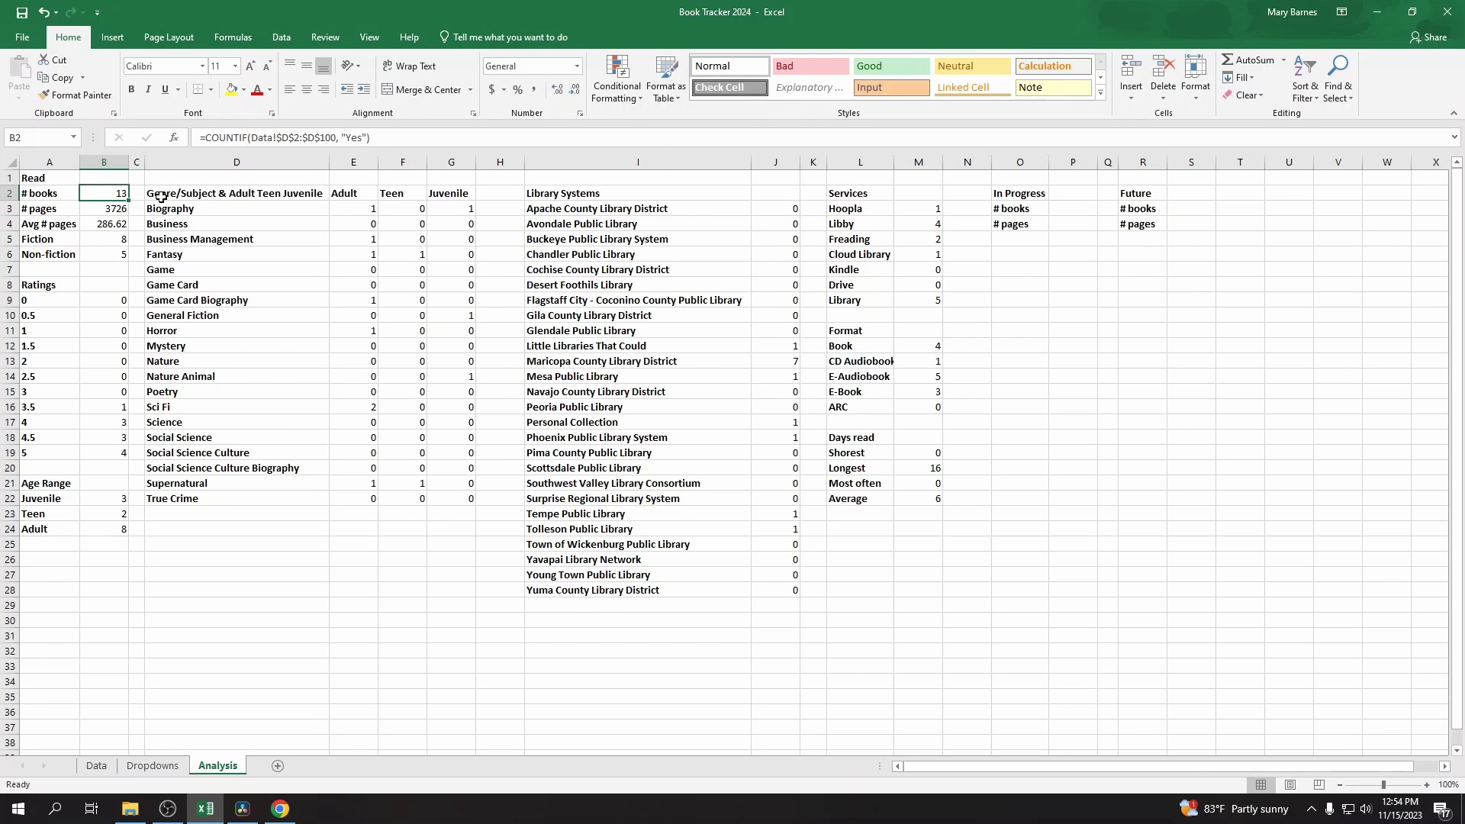
left_click_drag(403, 134, 94, 140)
key("ctrl+c")
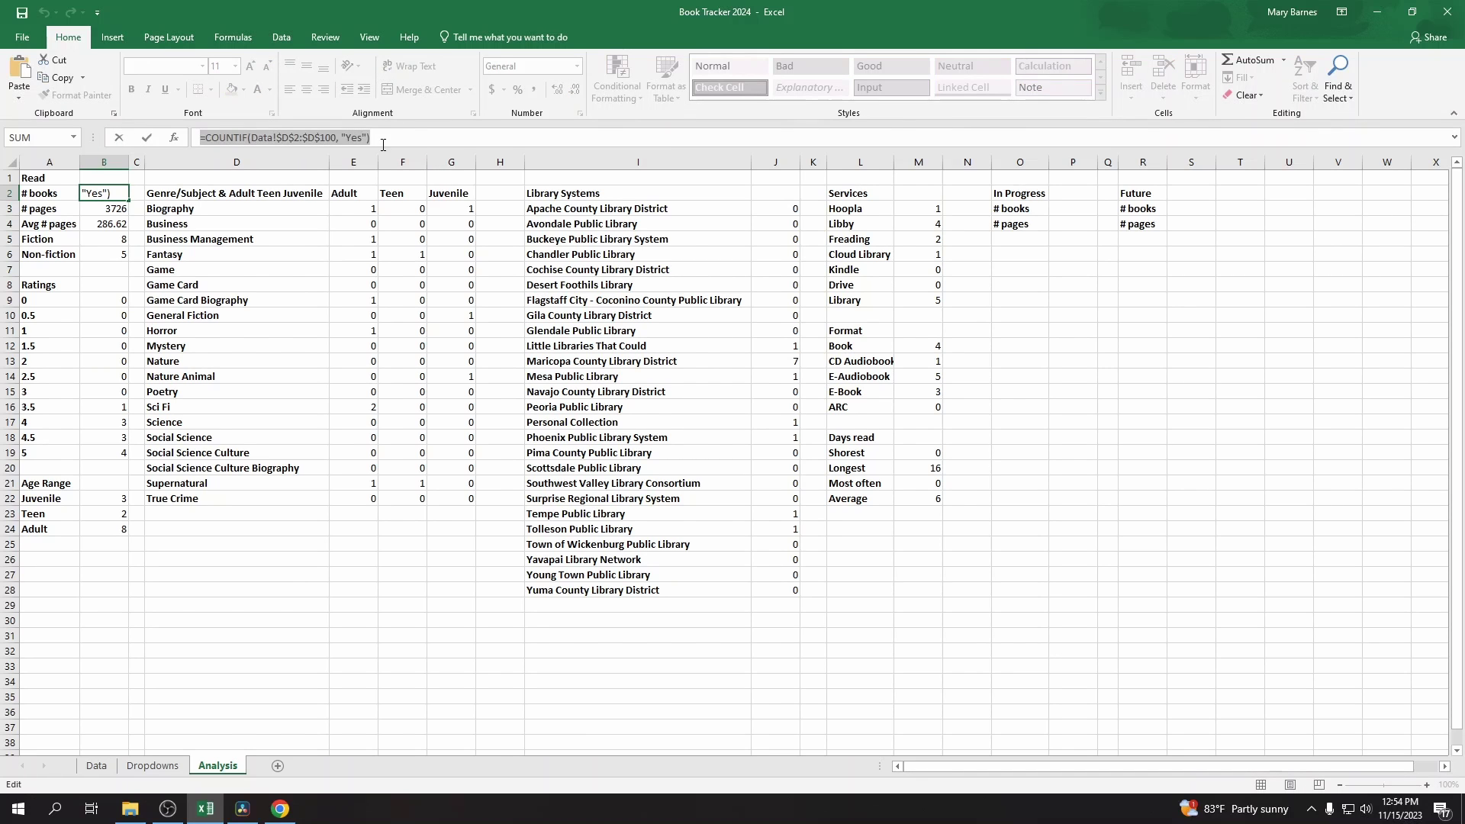
left_click(383, 140)
key("Return")
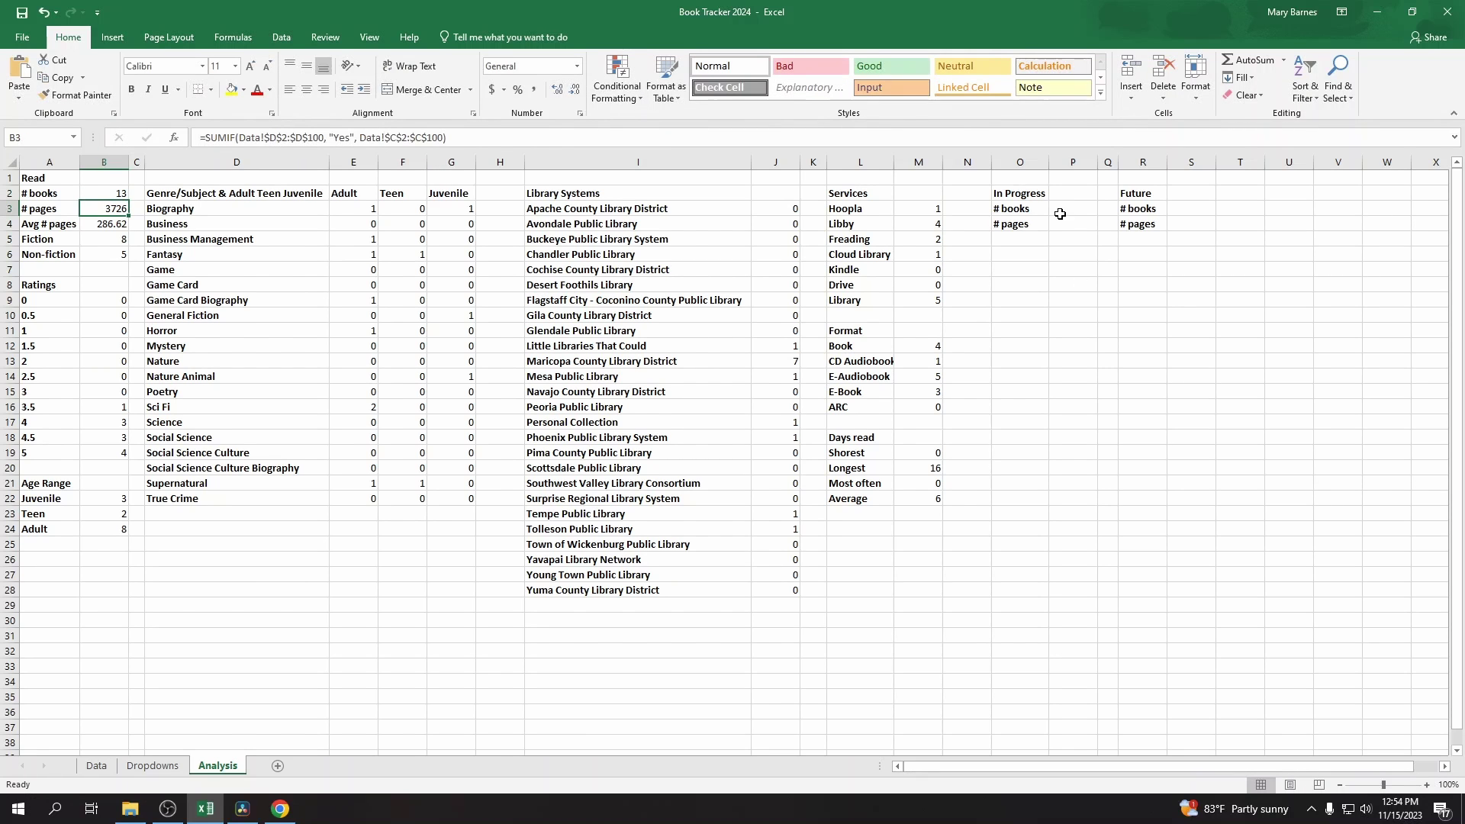
left_click(1060, 213)
key("ctrl+v")
left_click(368, 137)
key("BackSpace")
key("BackSpace")
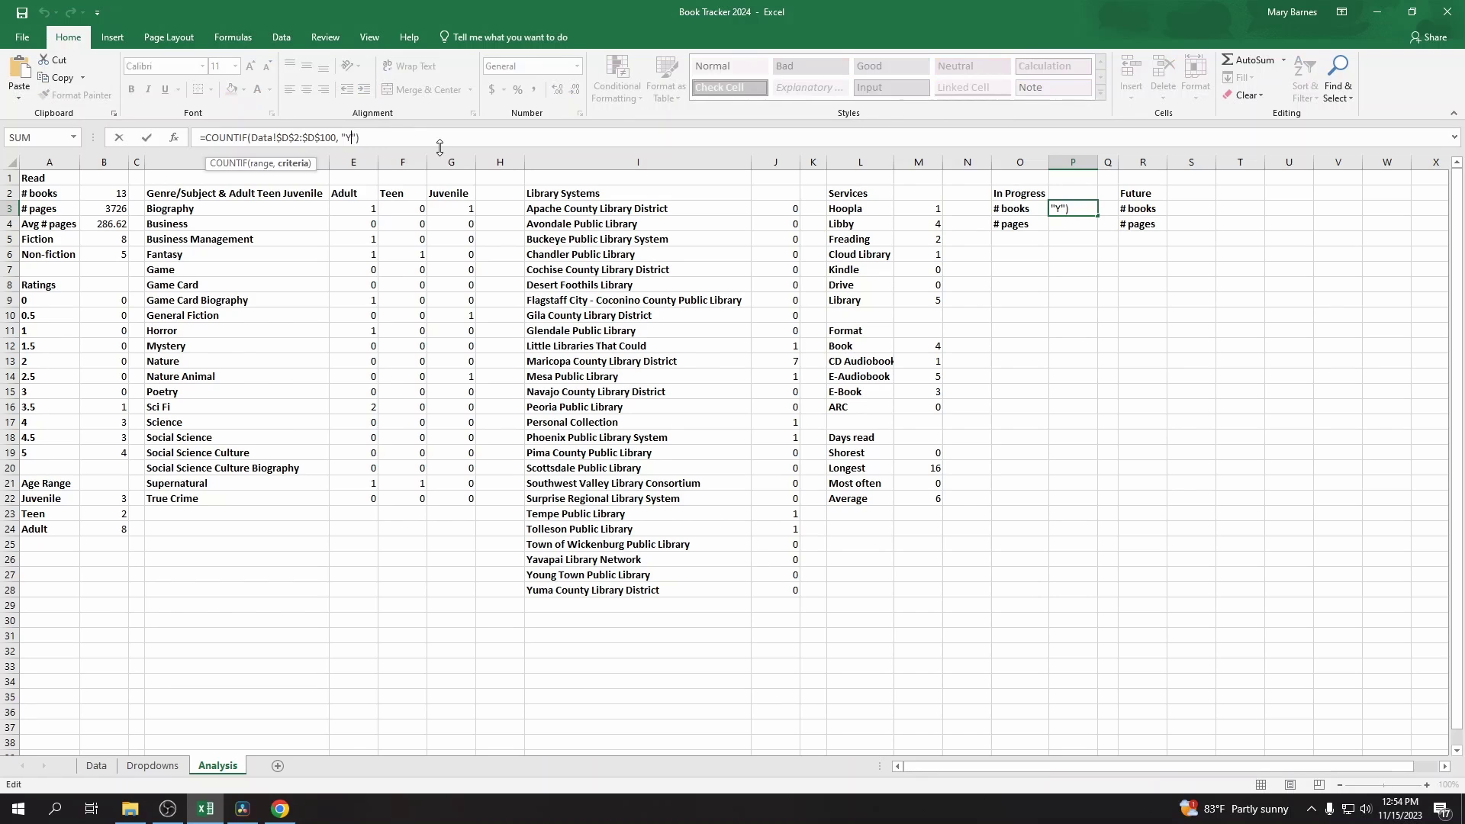
key("BackSpace")
type("In Progress")
key("Return")
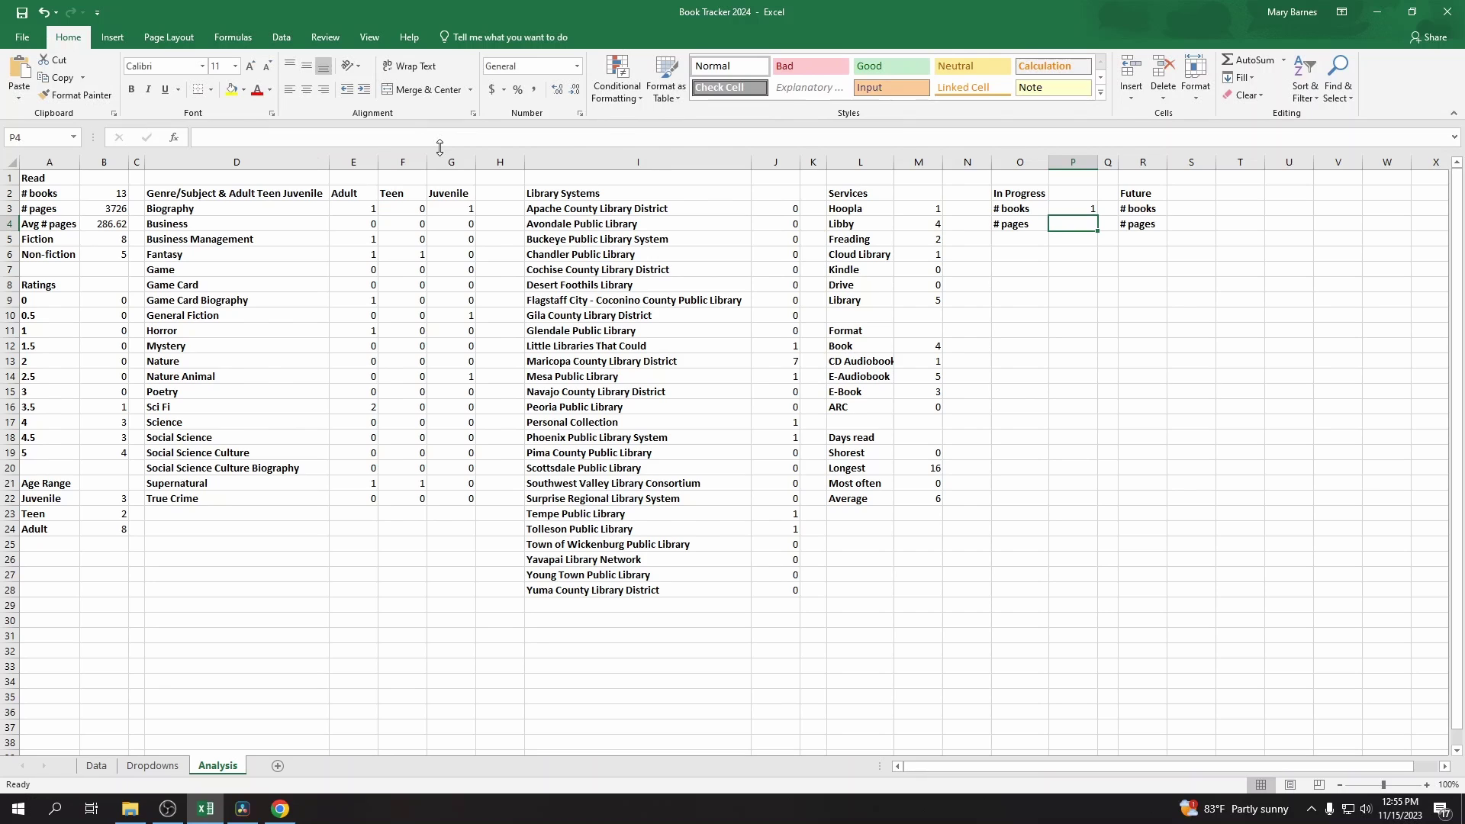
Step: Enter the future book count in S3 by reusing P3's COUNTIF formula with the criterion "Future"
key("Up")
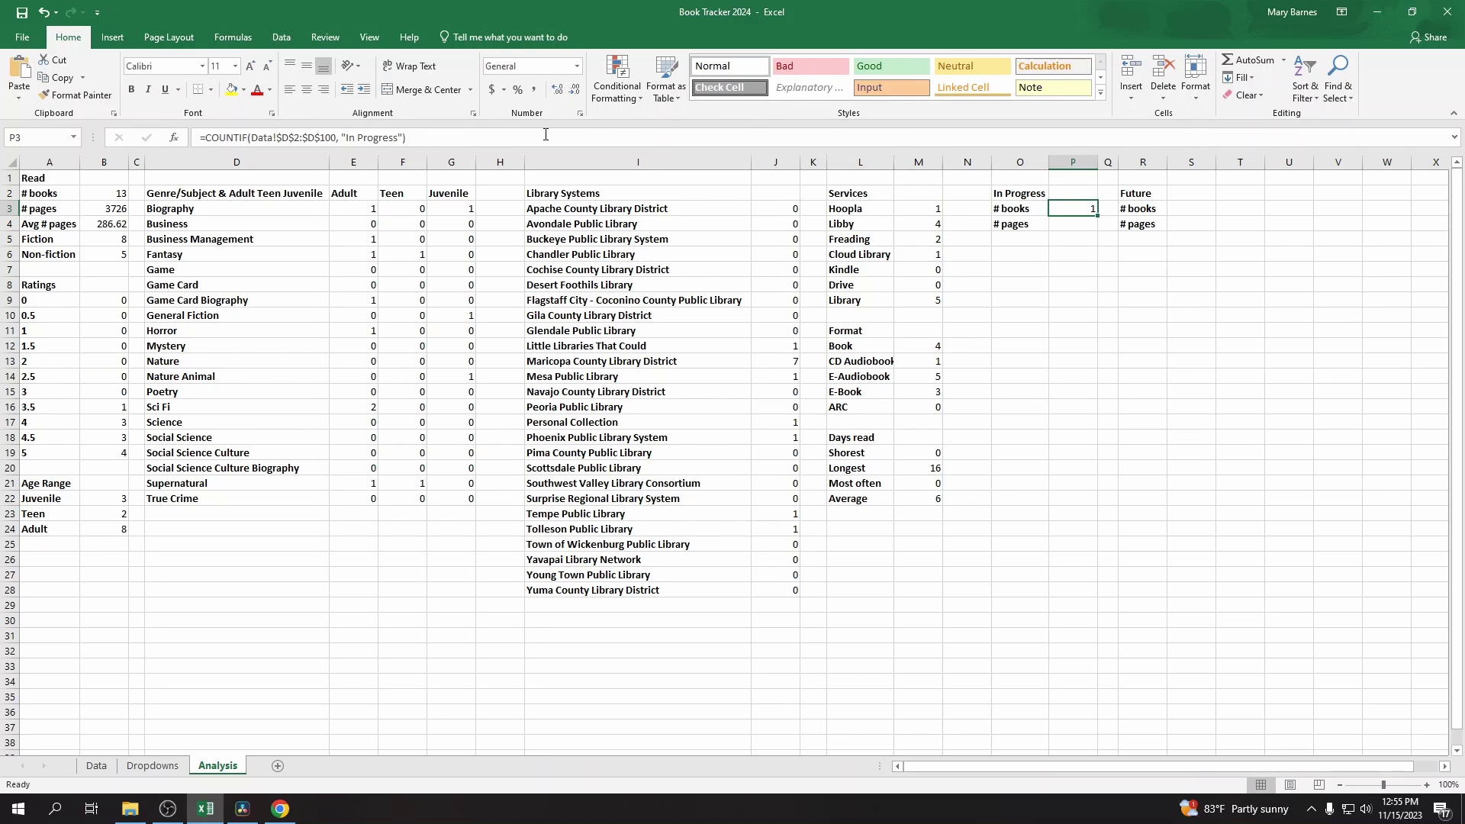
left_click_drag(407, 137, 3, 151)
left_click(552, 142)
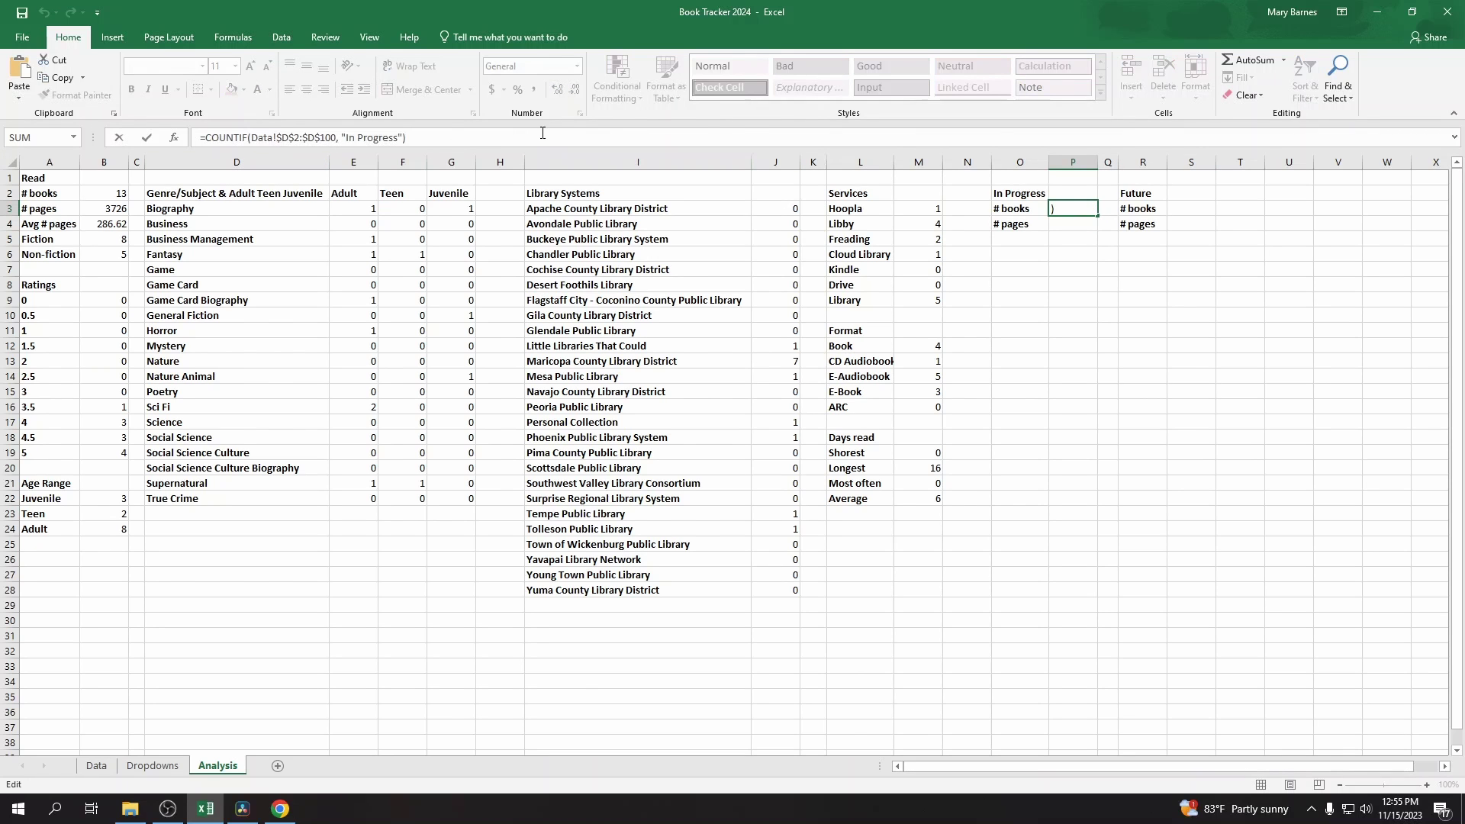
key("Return")
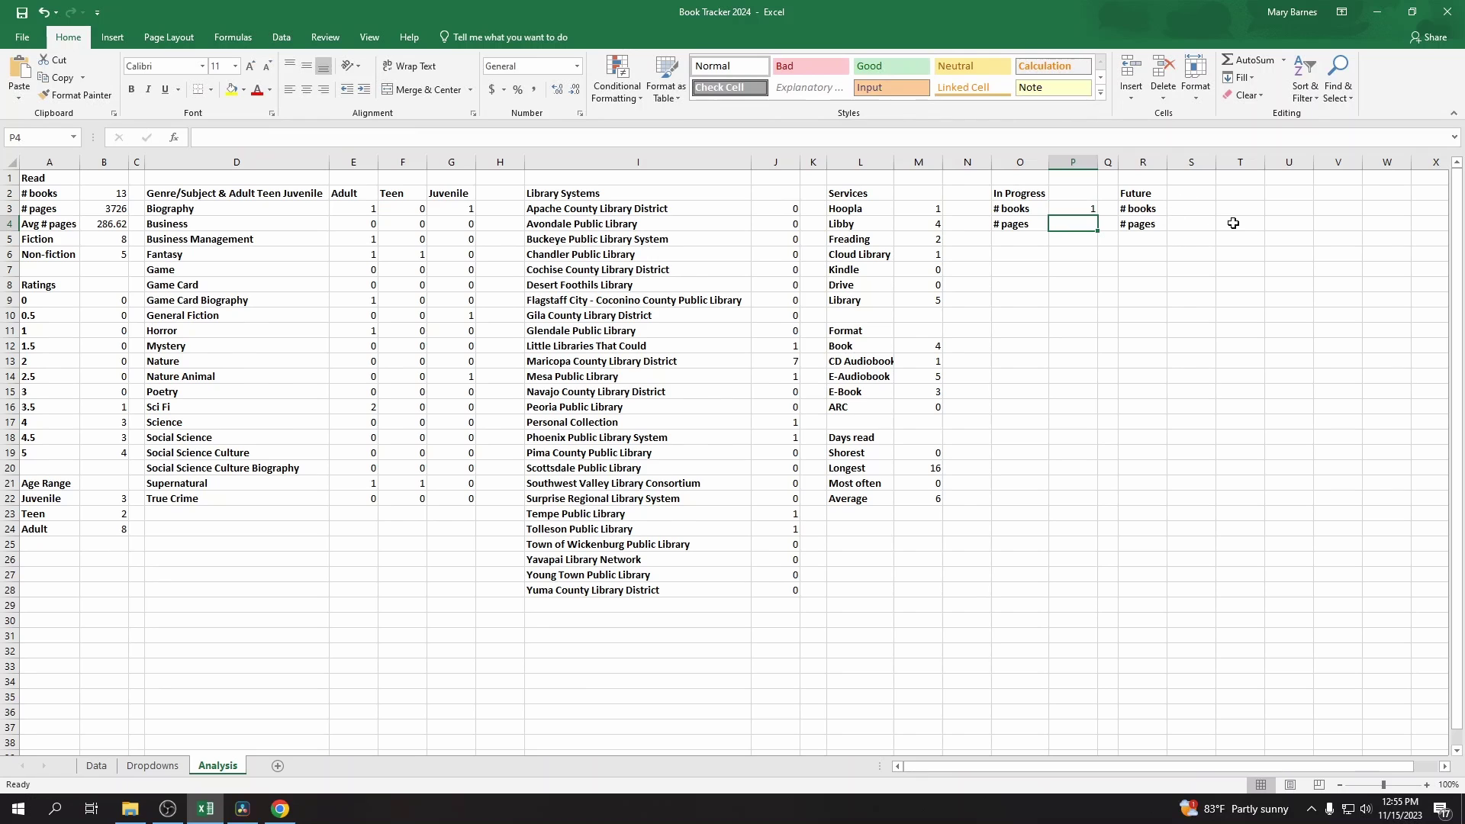
left_click(1209, 206)
left_click(753, 134)
key("ctrl+v")
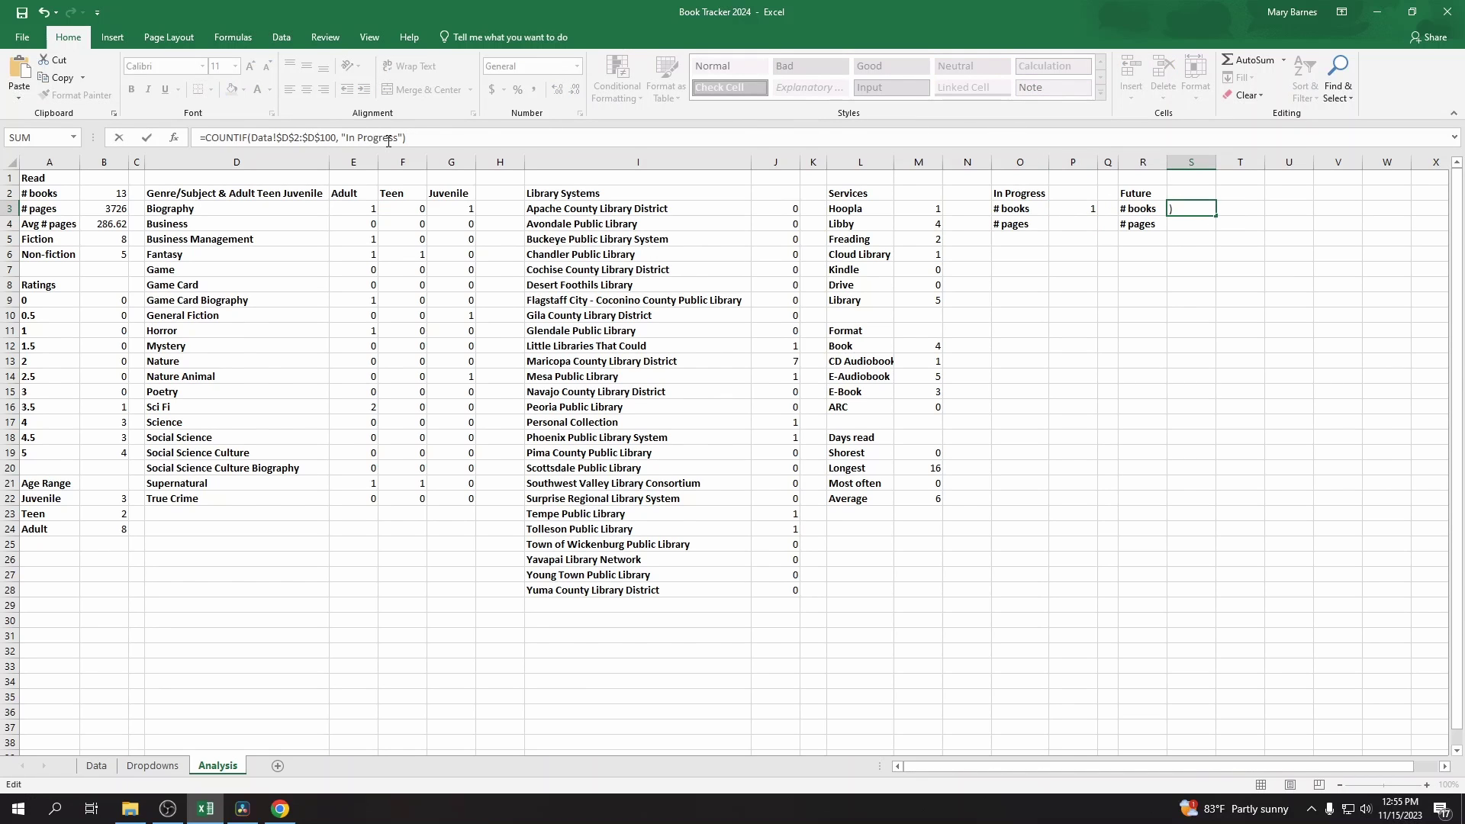
left_click(392, 138)
key("BackSpace")
key("BackSpace")
key("BackSpace")
key("BackSpace")
key("BackSpace")
key("BackSpace")
key("BackSpace")
key("BackSpace")
key("BackSpace")
key("BackSpace")
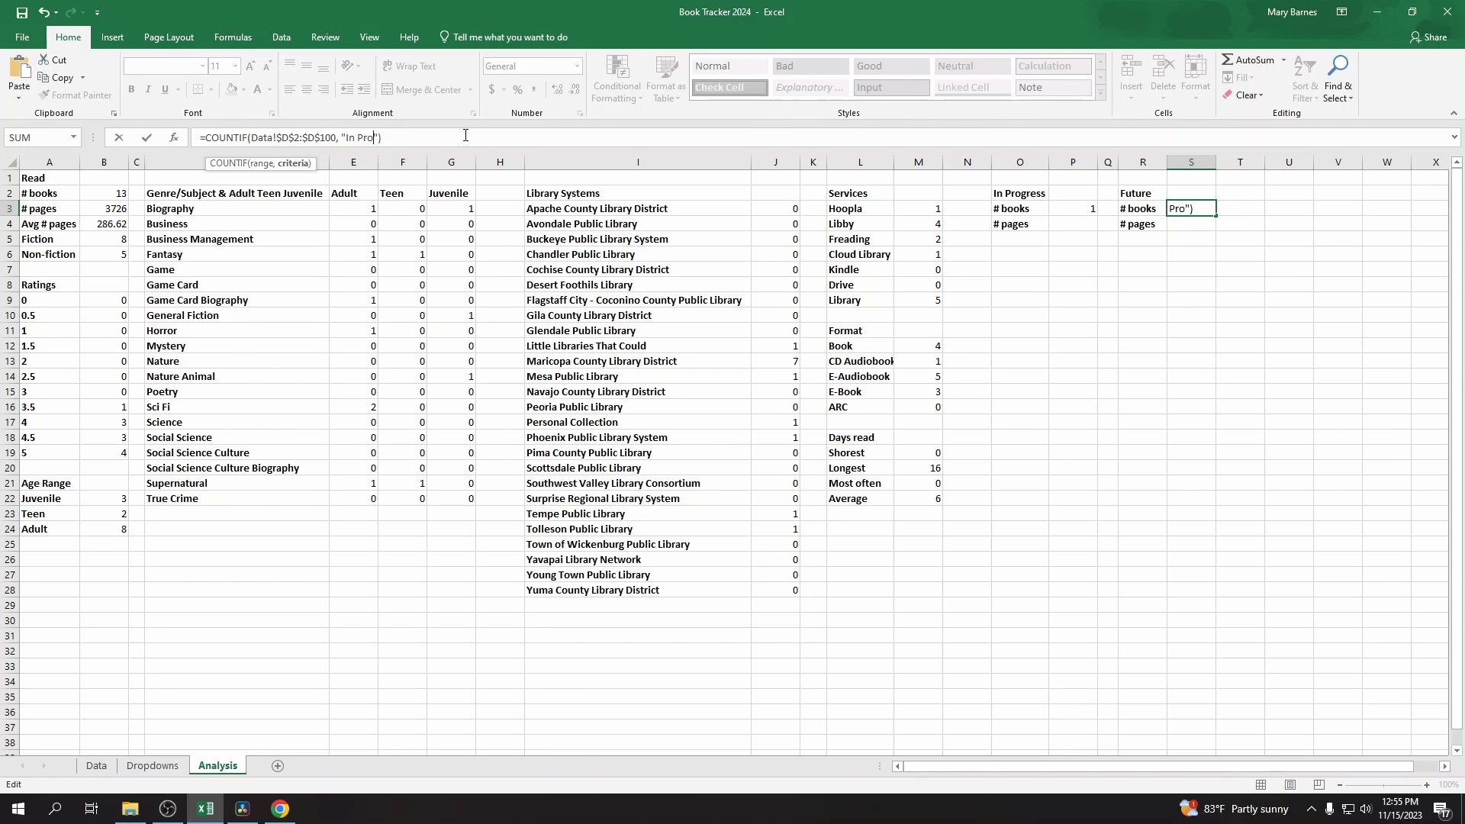
key("BackSpace")
type("Future")
key("Return")
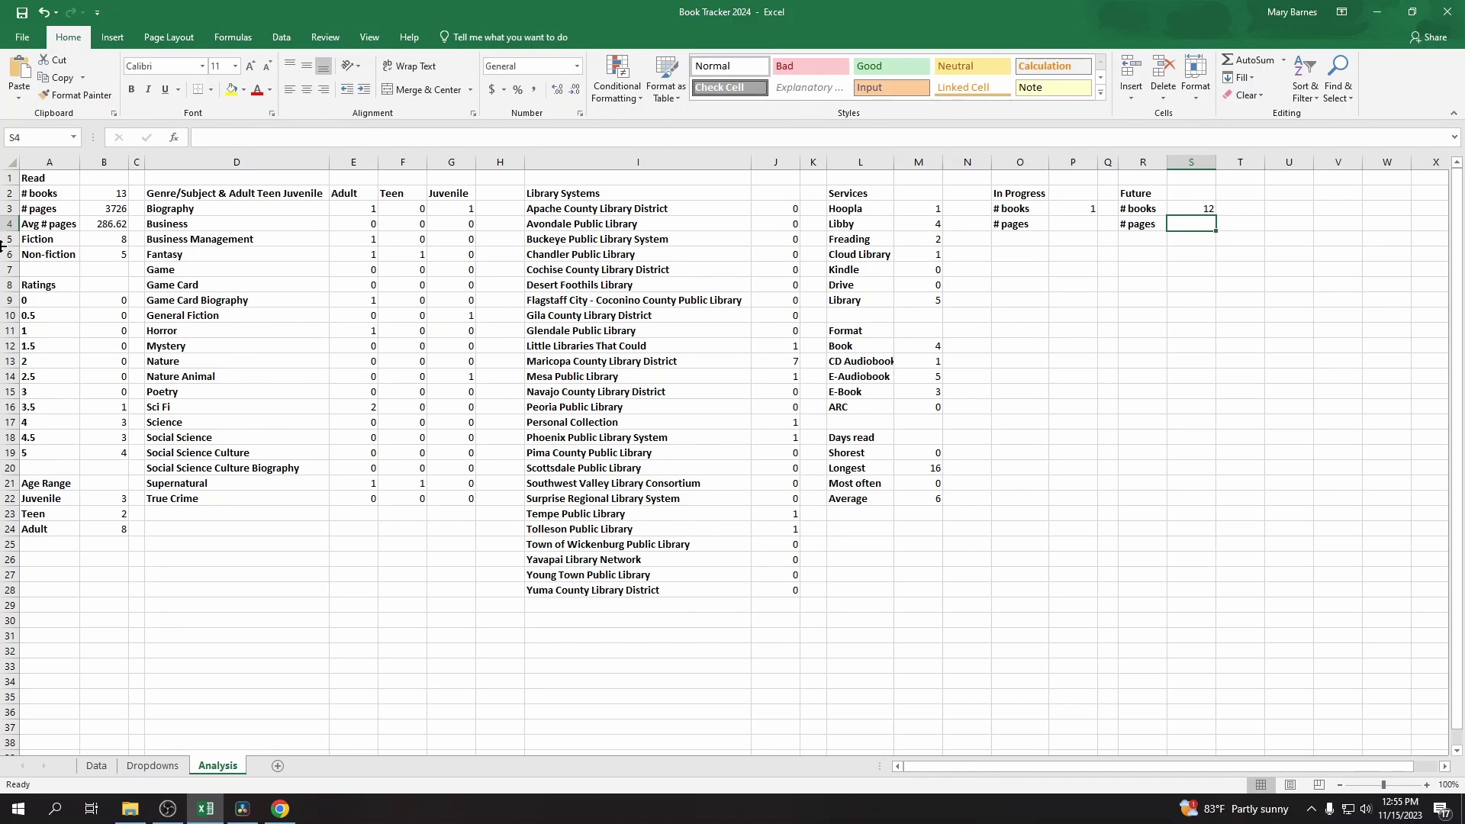
Step: Enter the in-progress page total in P4 by reusing B3's SUMIF formula with the criterion "In Progress"
left_click(112, 211)
key("F2")
key("shift+Home")
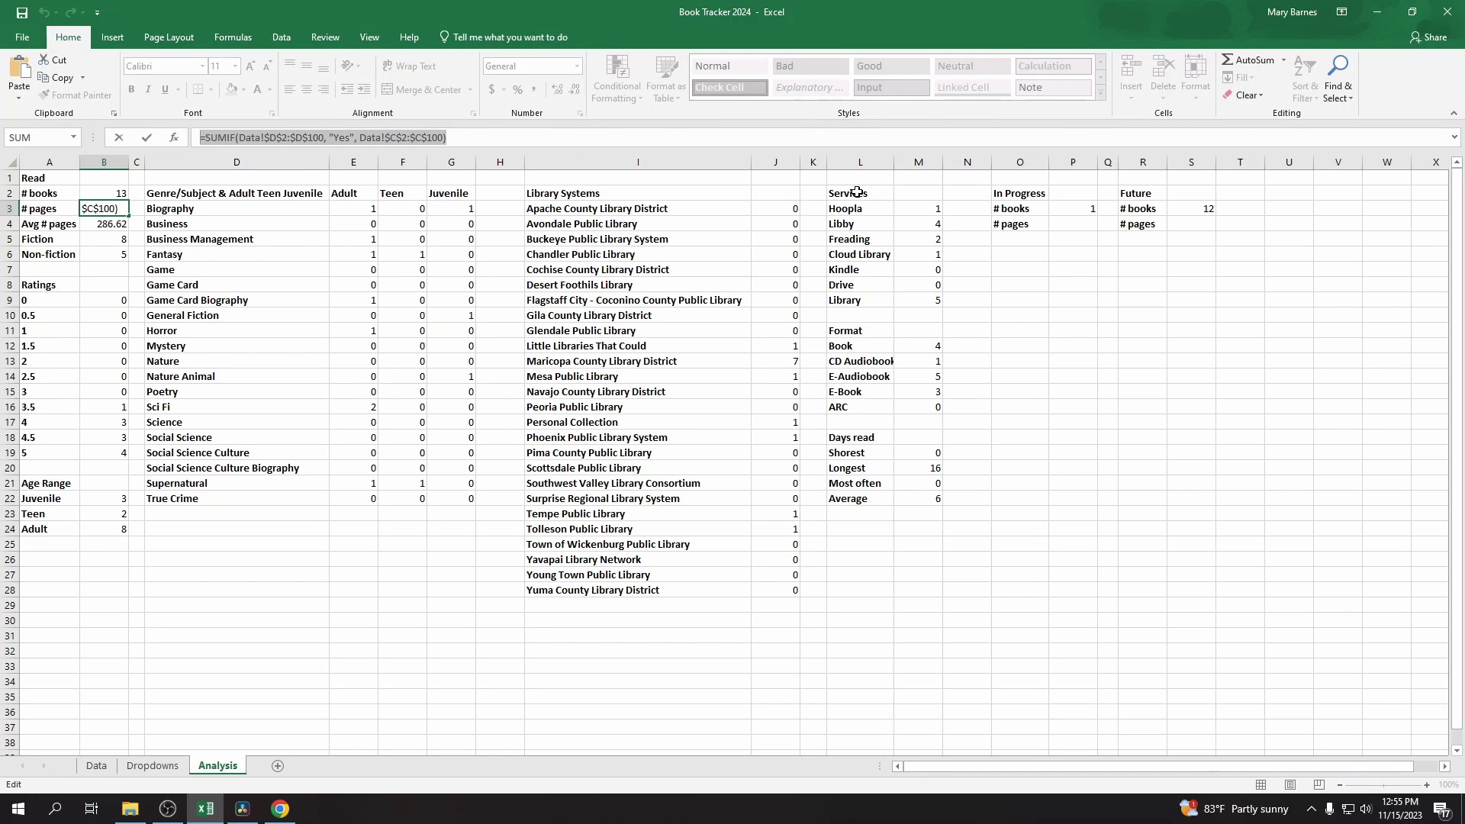
left_click(691, 142)
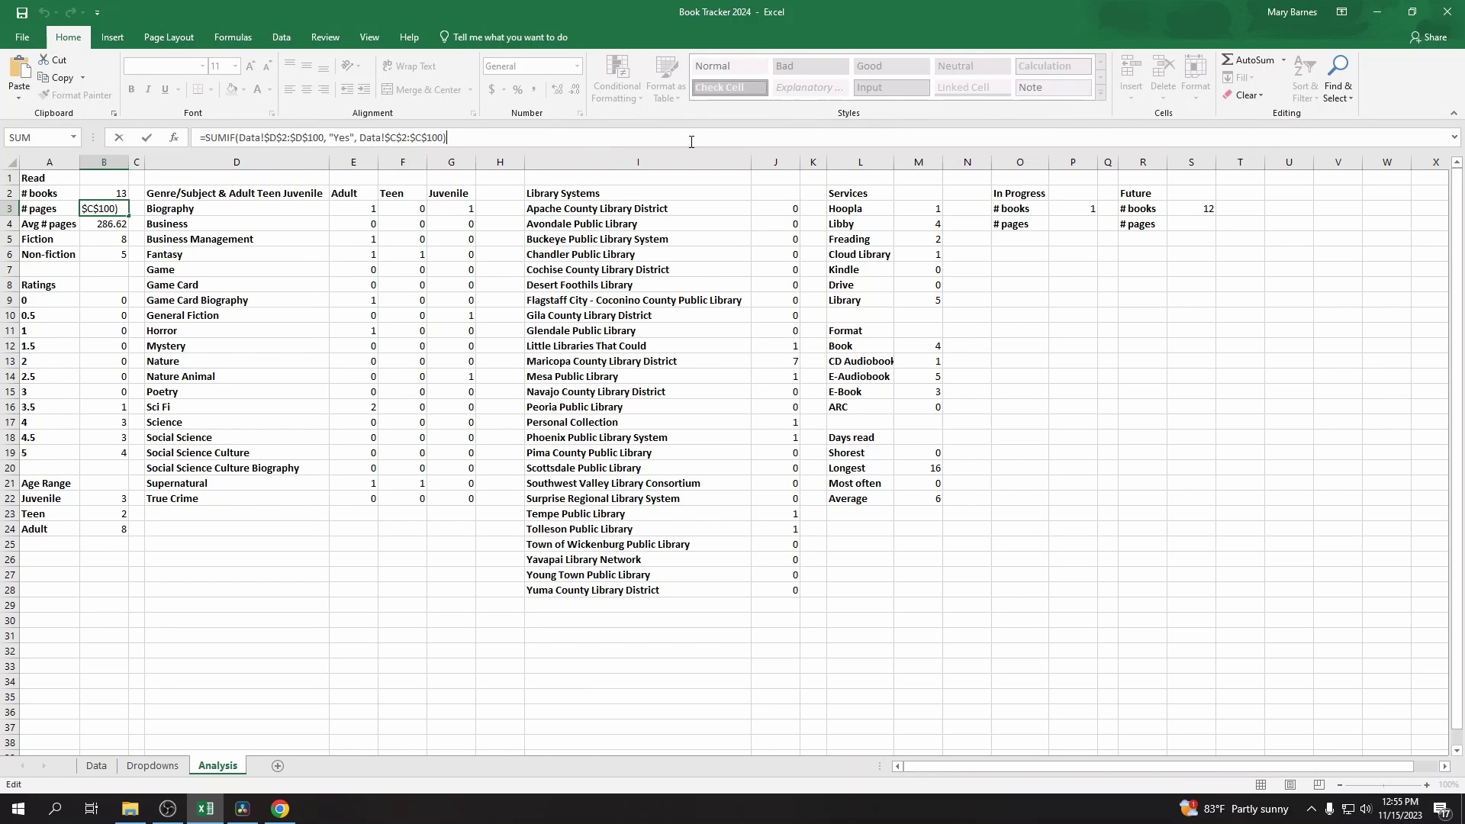
key("Return")
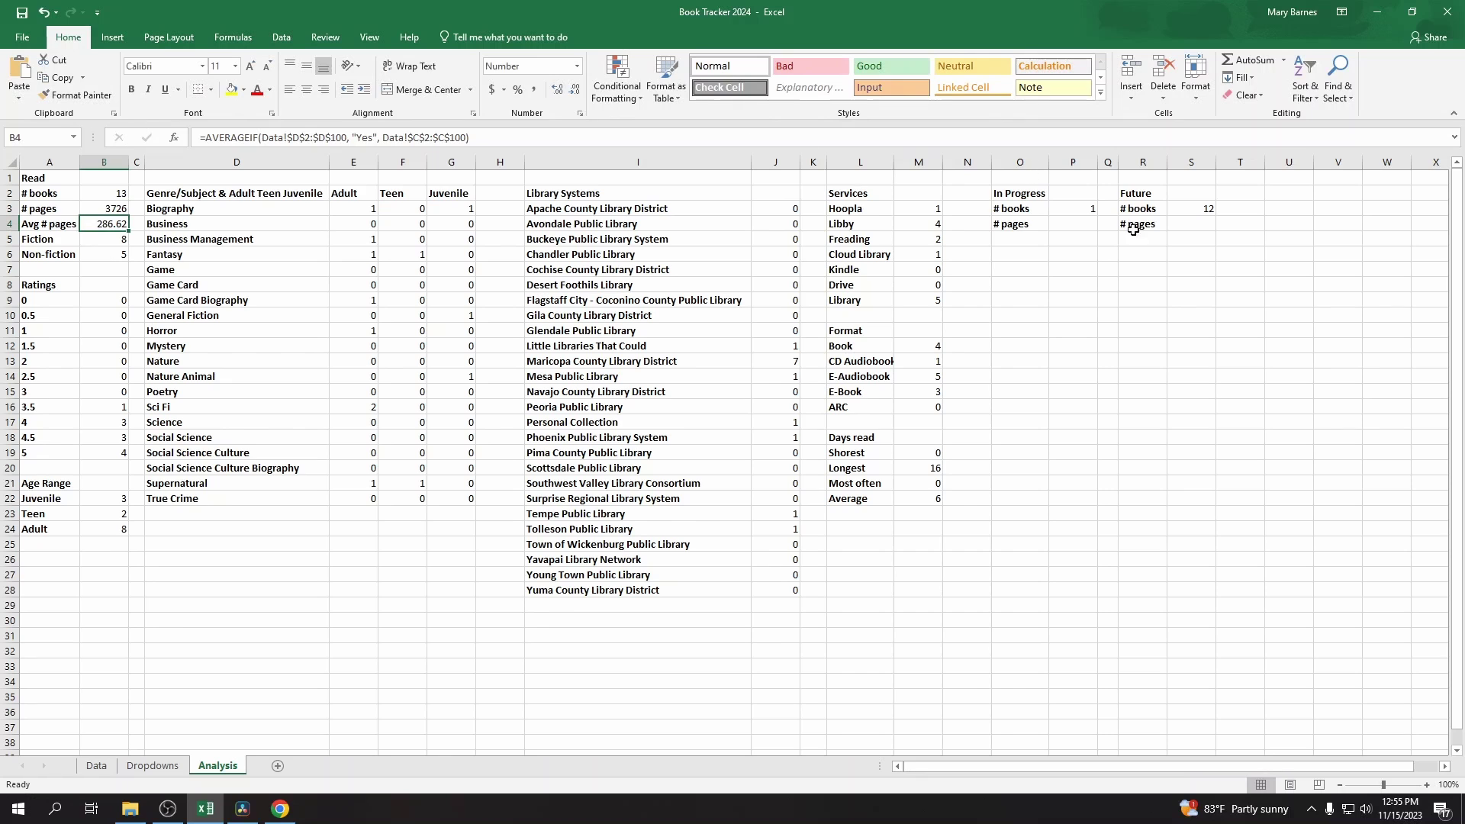
left_click(1074, 224)
key("ctrl+v")
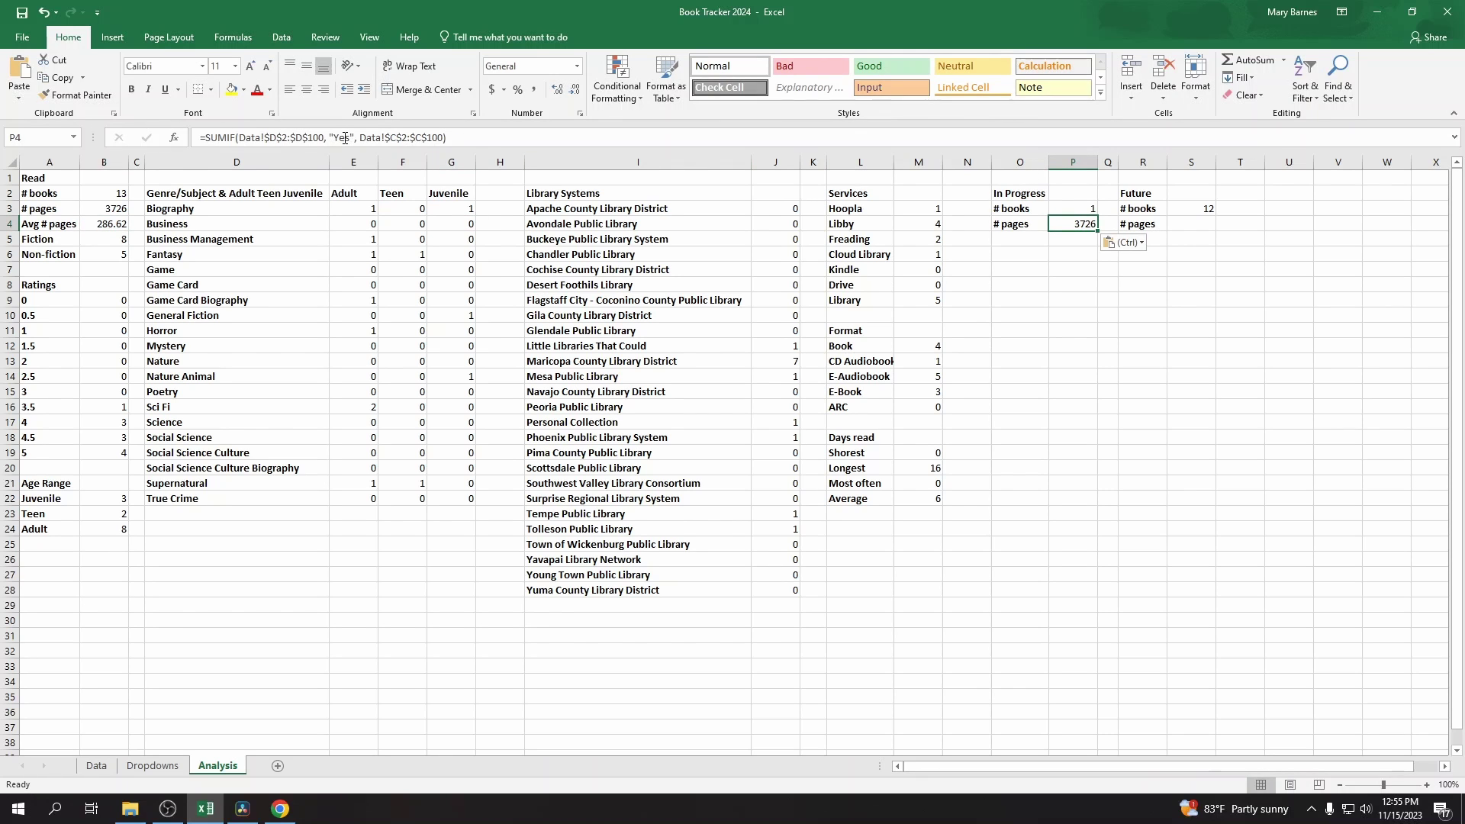
left_click(345, 138)
key("BackSpace")
key("BackSpace")
key("BackSpace")
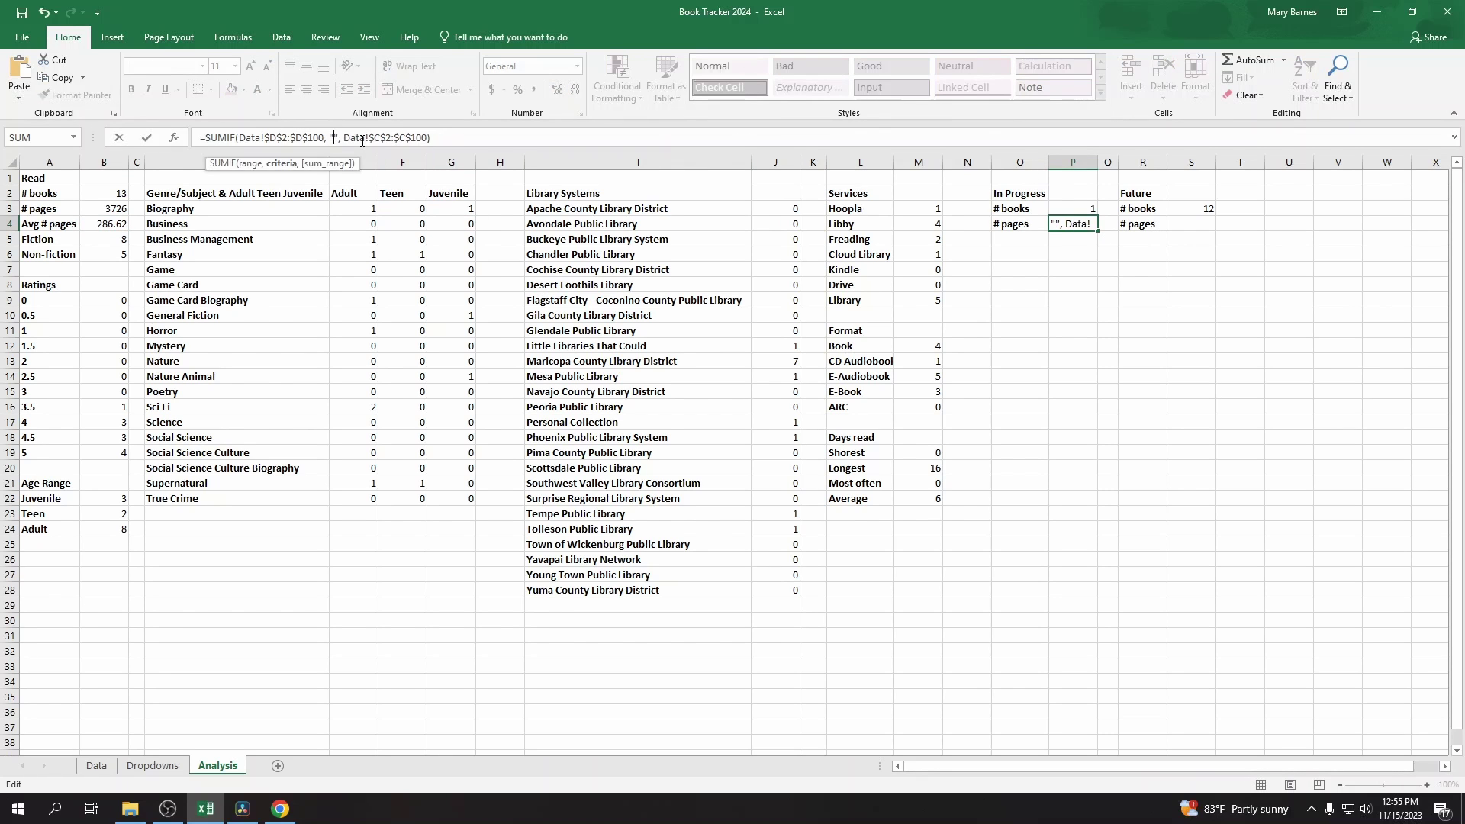
type("In Prog")
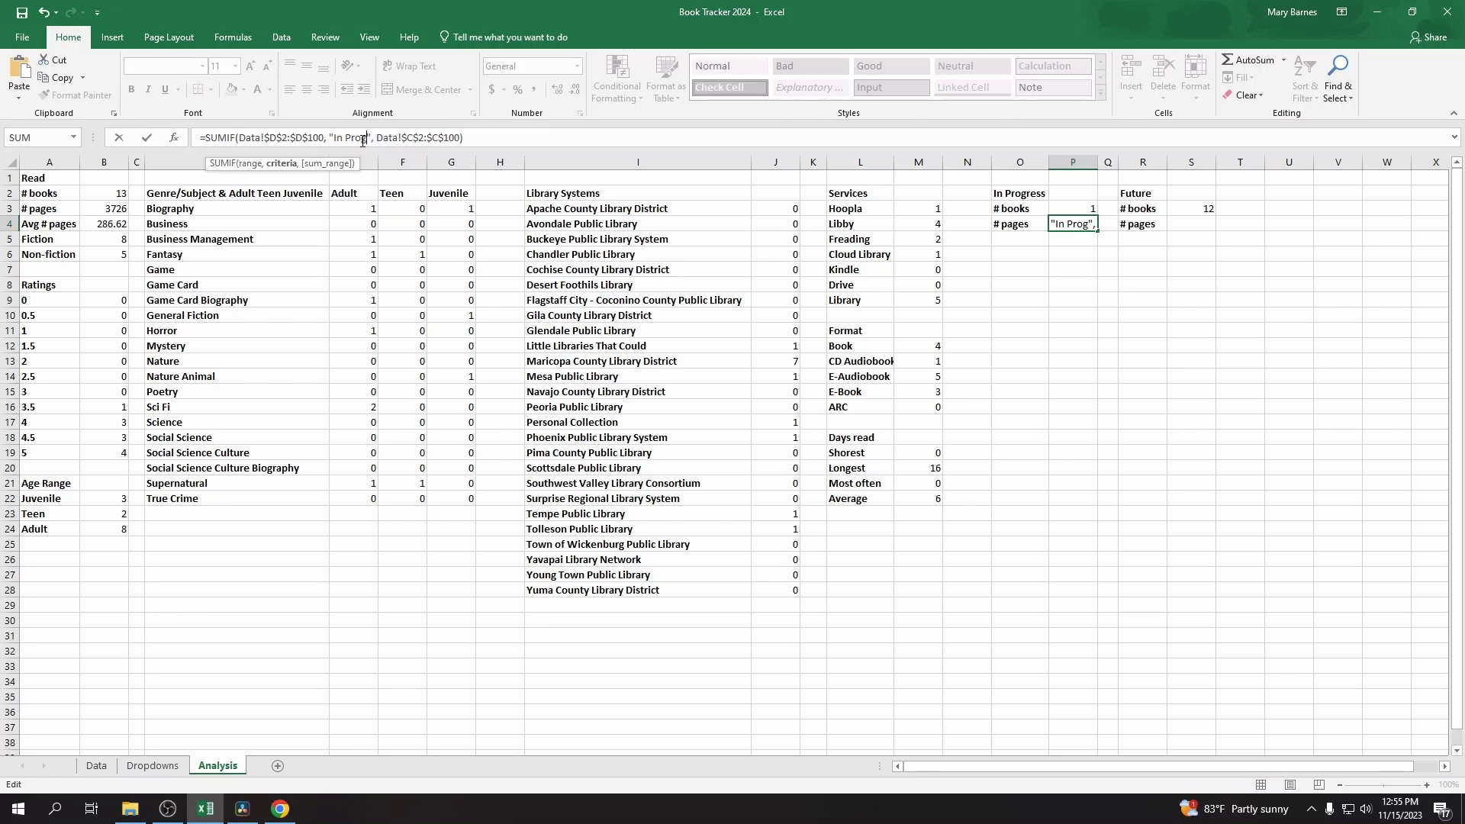
type("ress")
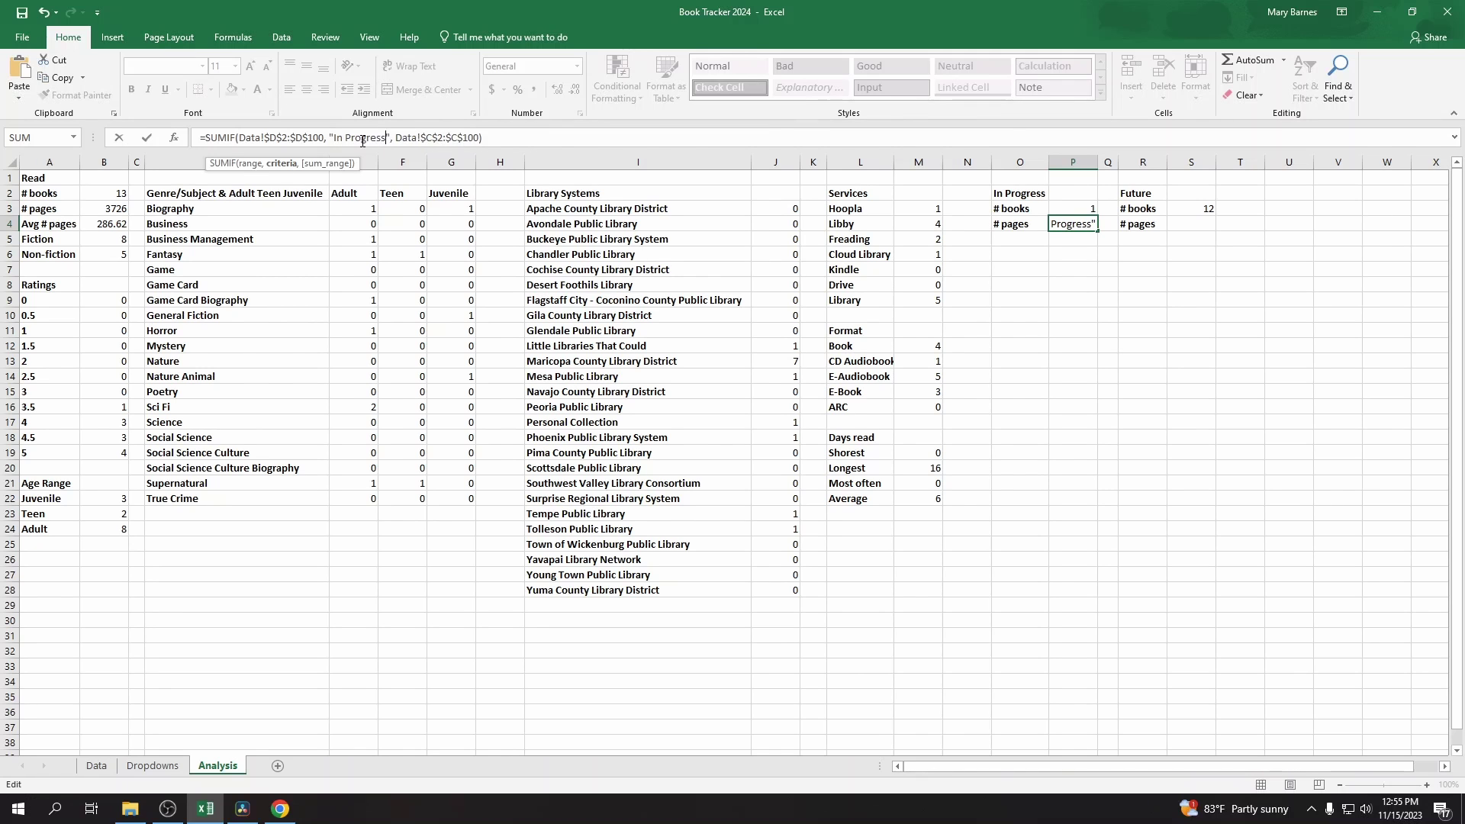
key("Tab")
type("0")
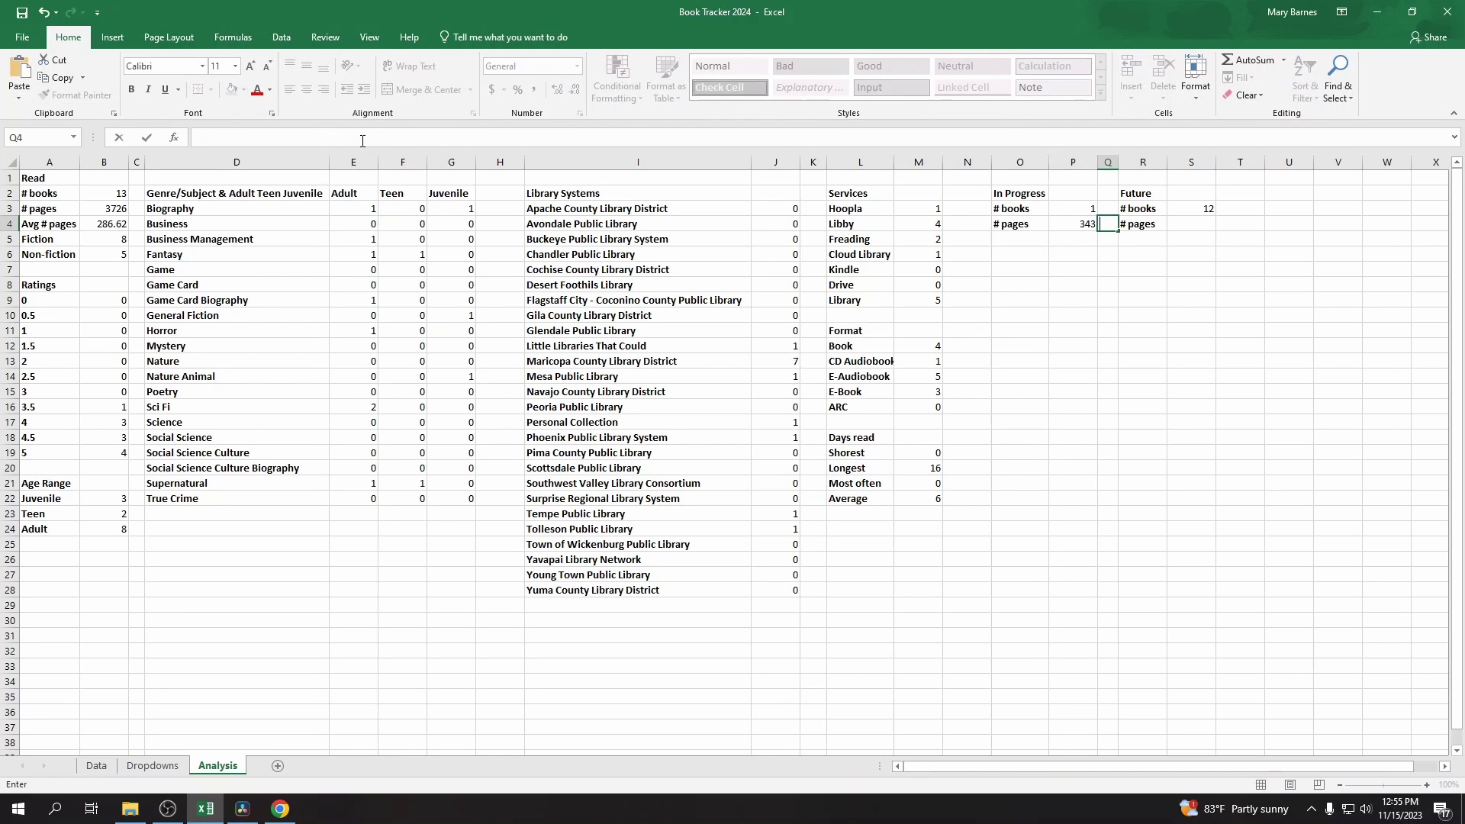
Step: Enter the future page total in S4 by reusing the copied SUMIF formula with the criterion "Future"
key("Right")
key("Right")
key("F2")
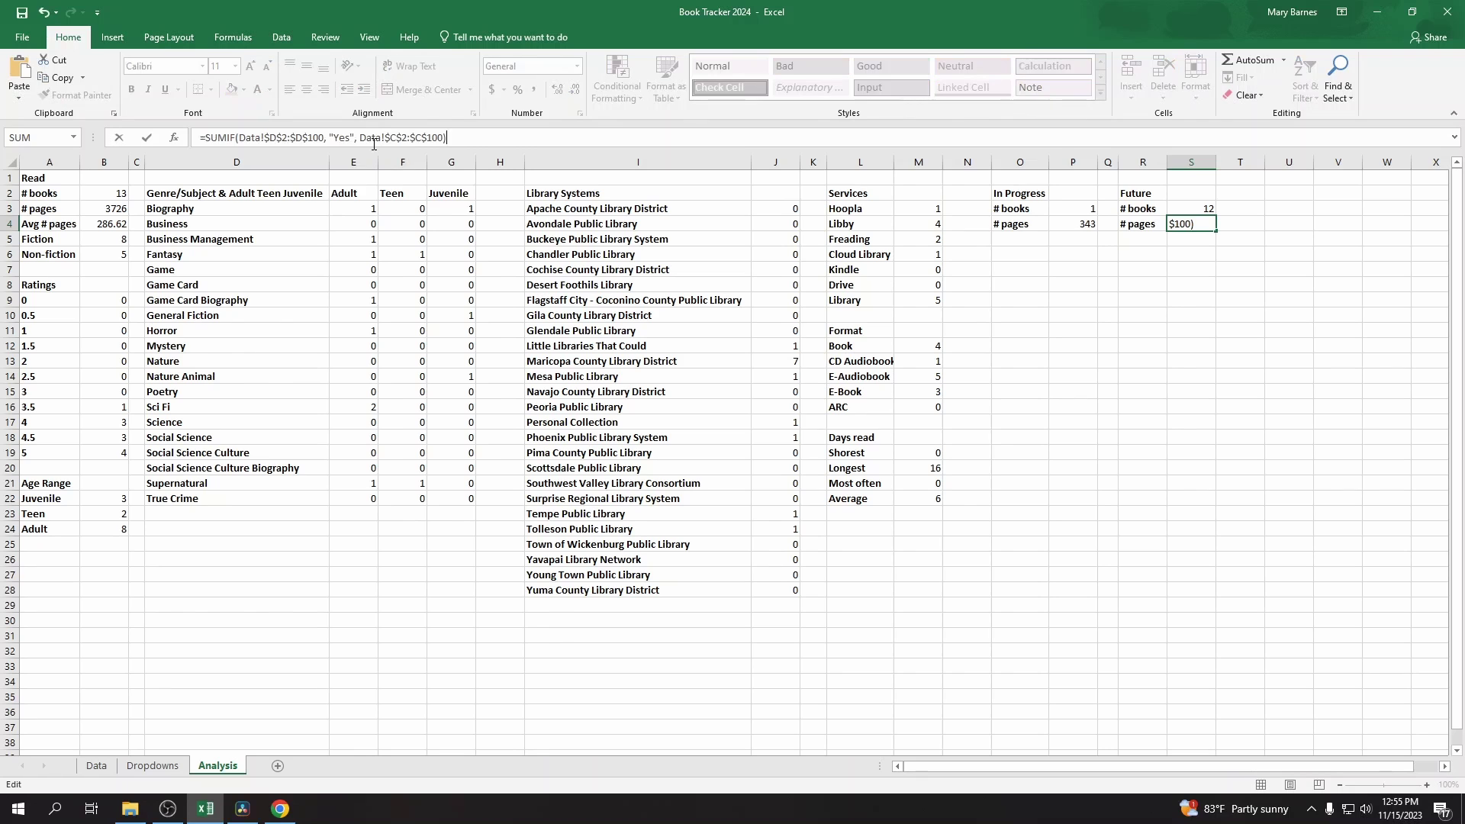
double_click(349, 138)
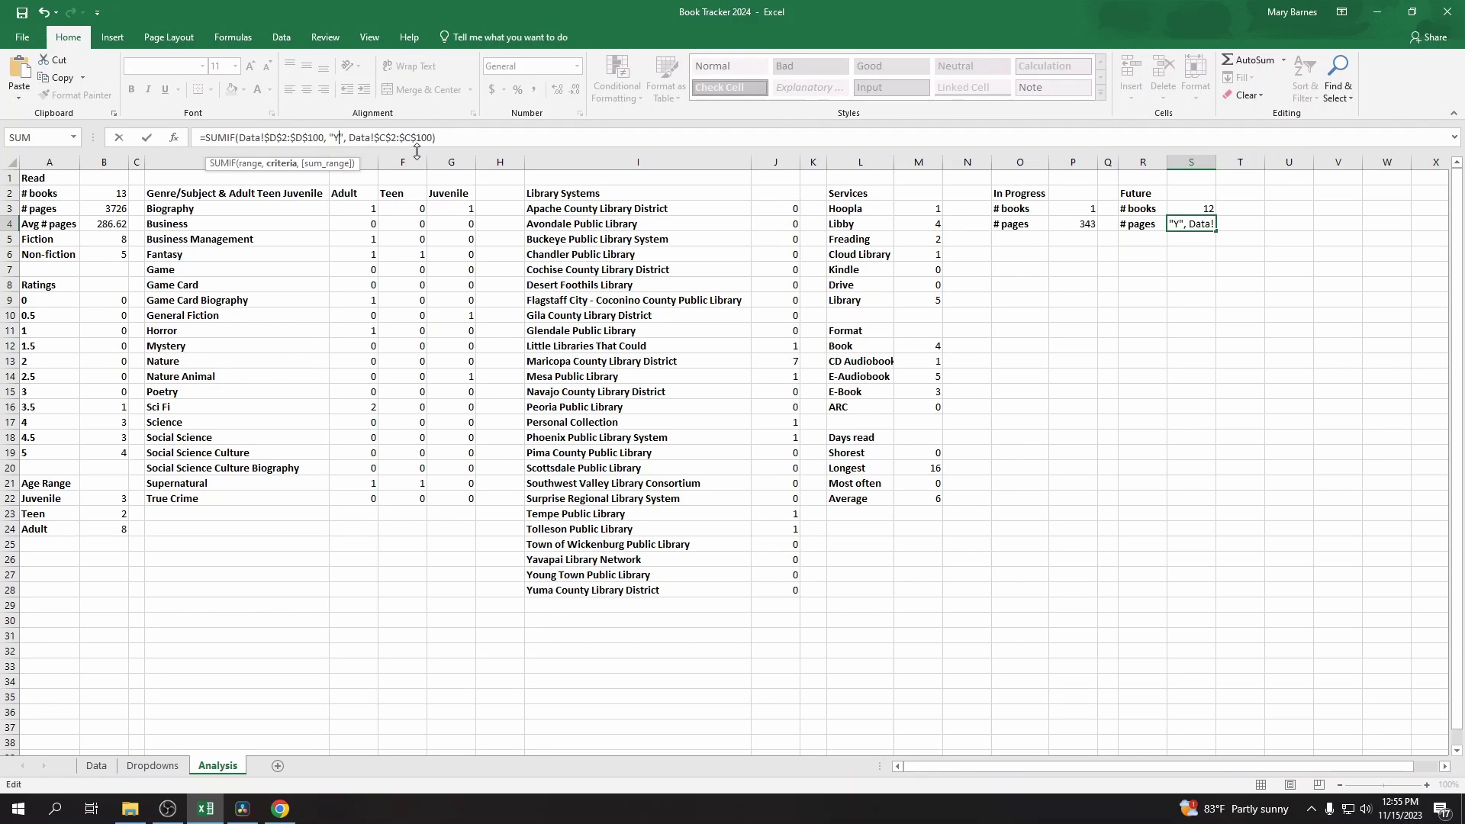
type("Future")
key("Return")
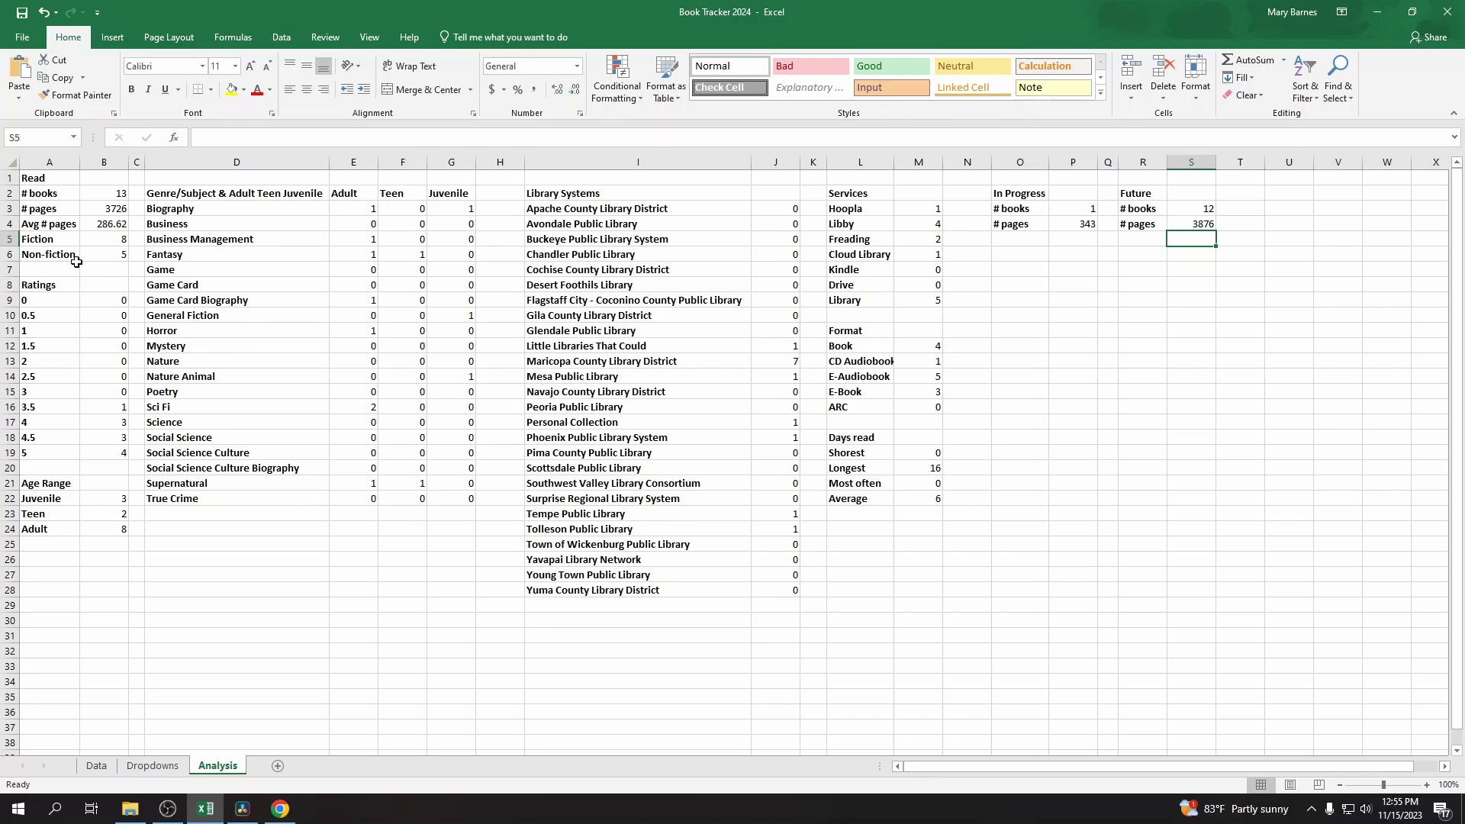
left_click(63, 243)
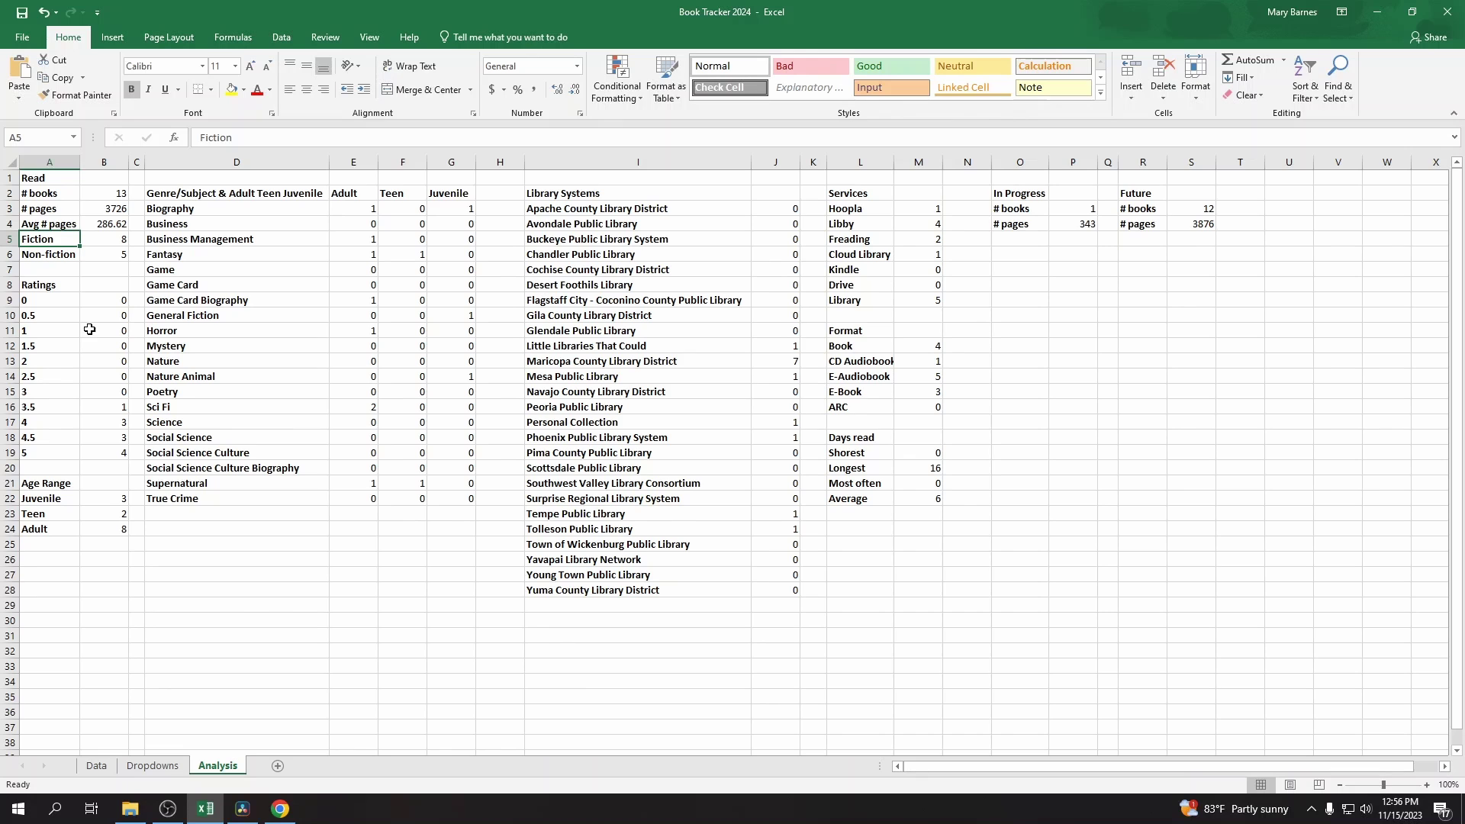
left_click(61, 375)
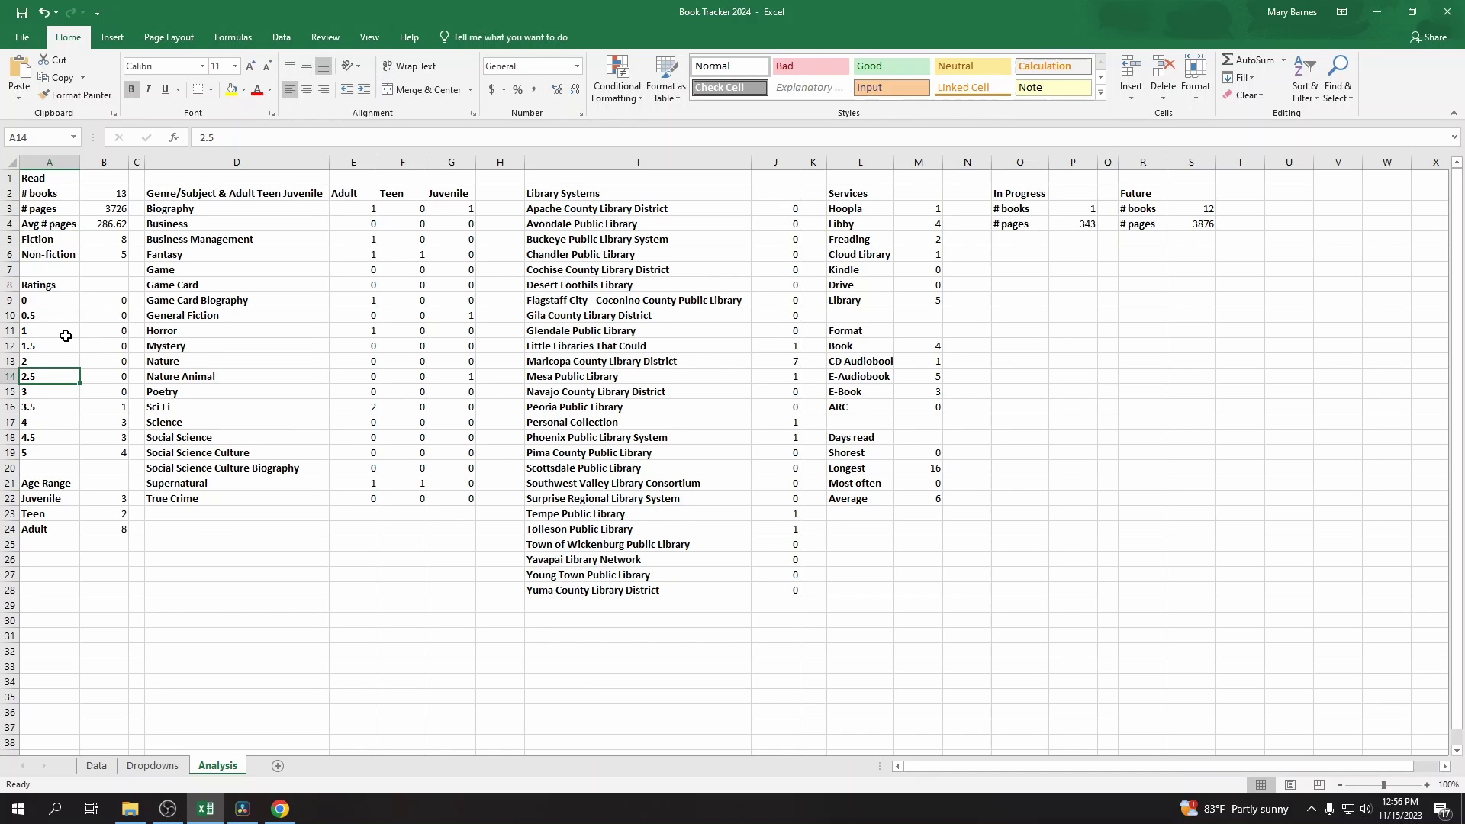
left_click(68, 258)
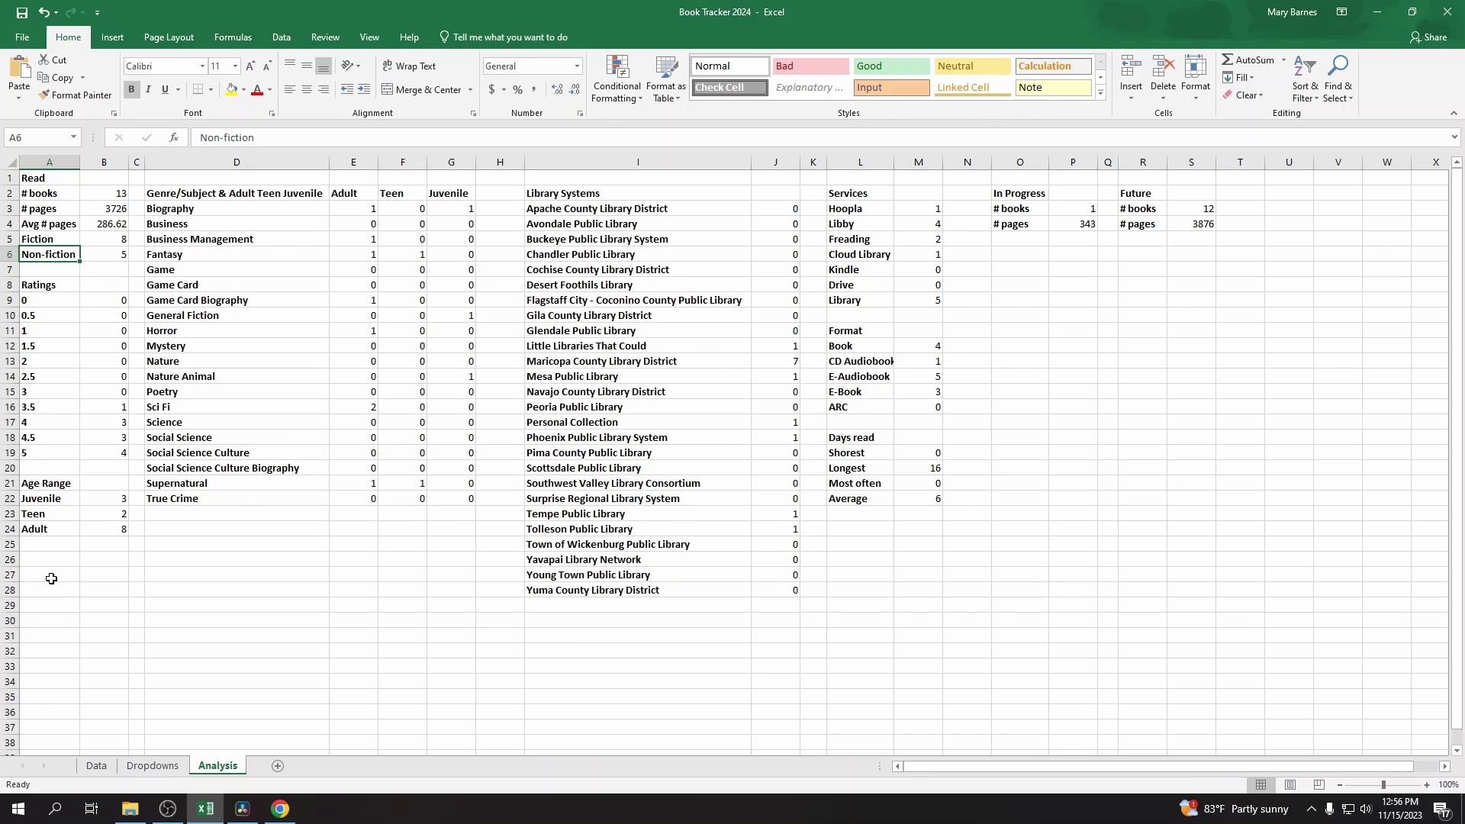
left_click(374, 394)
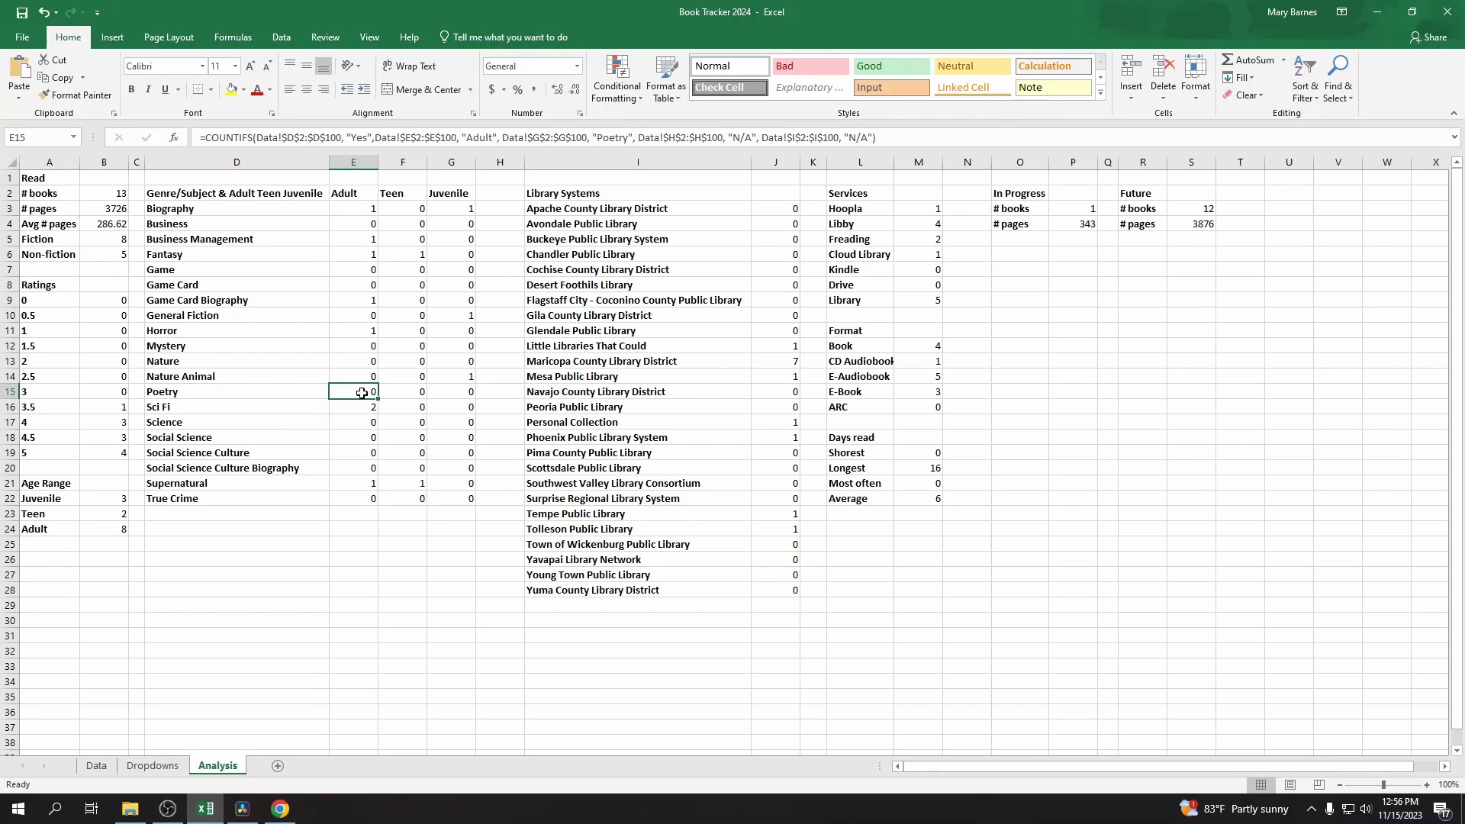
Step: Save the workbook
left_click(23, 16)
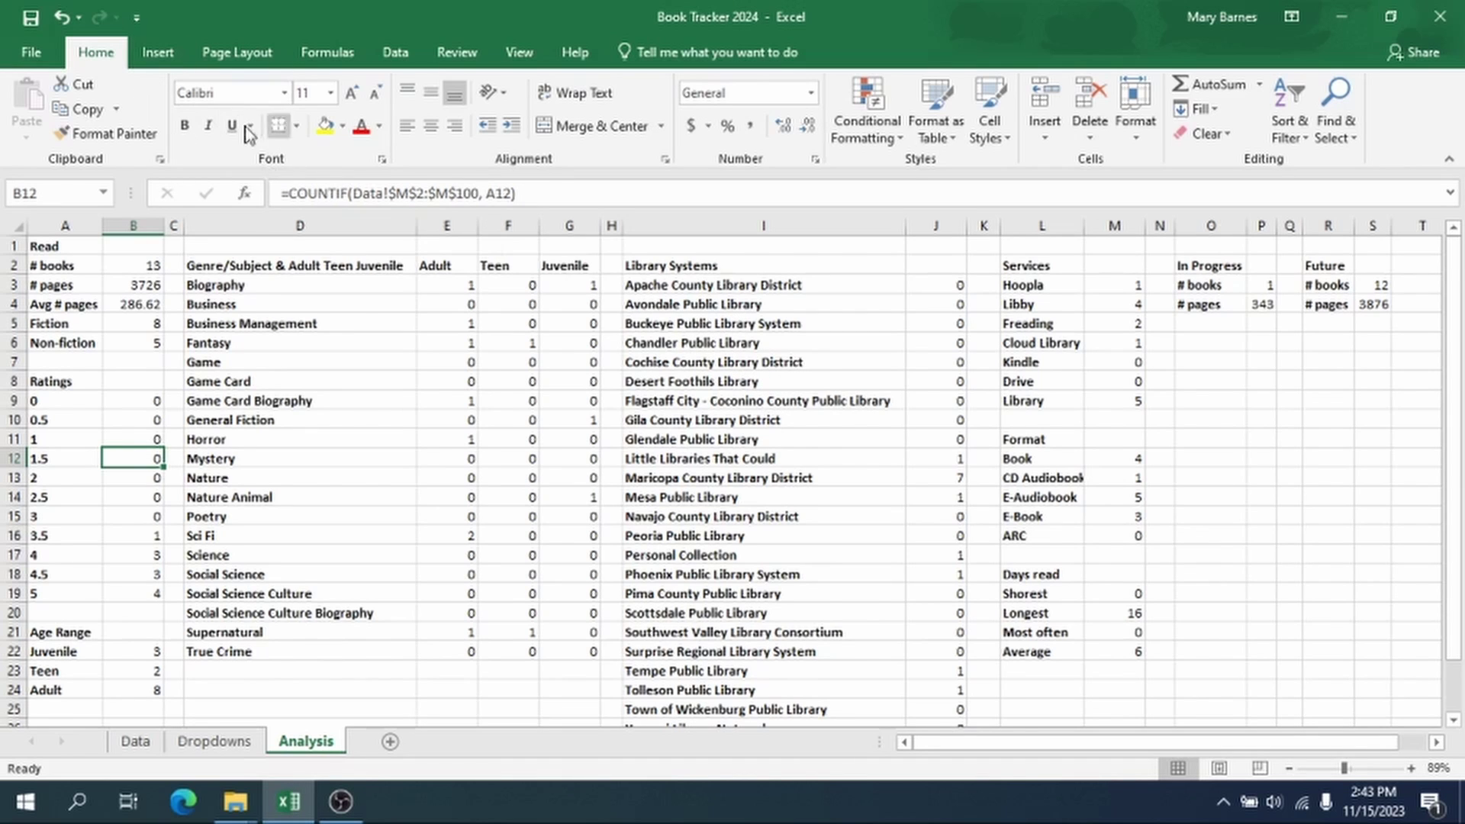
Step: Insert a clustered column chart of the ratings counts in A9:B19
left_click(158, 52)
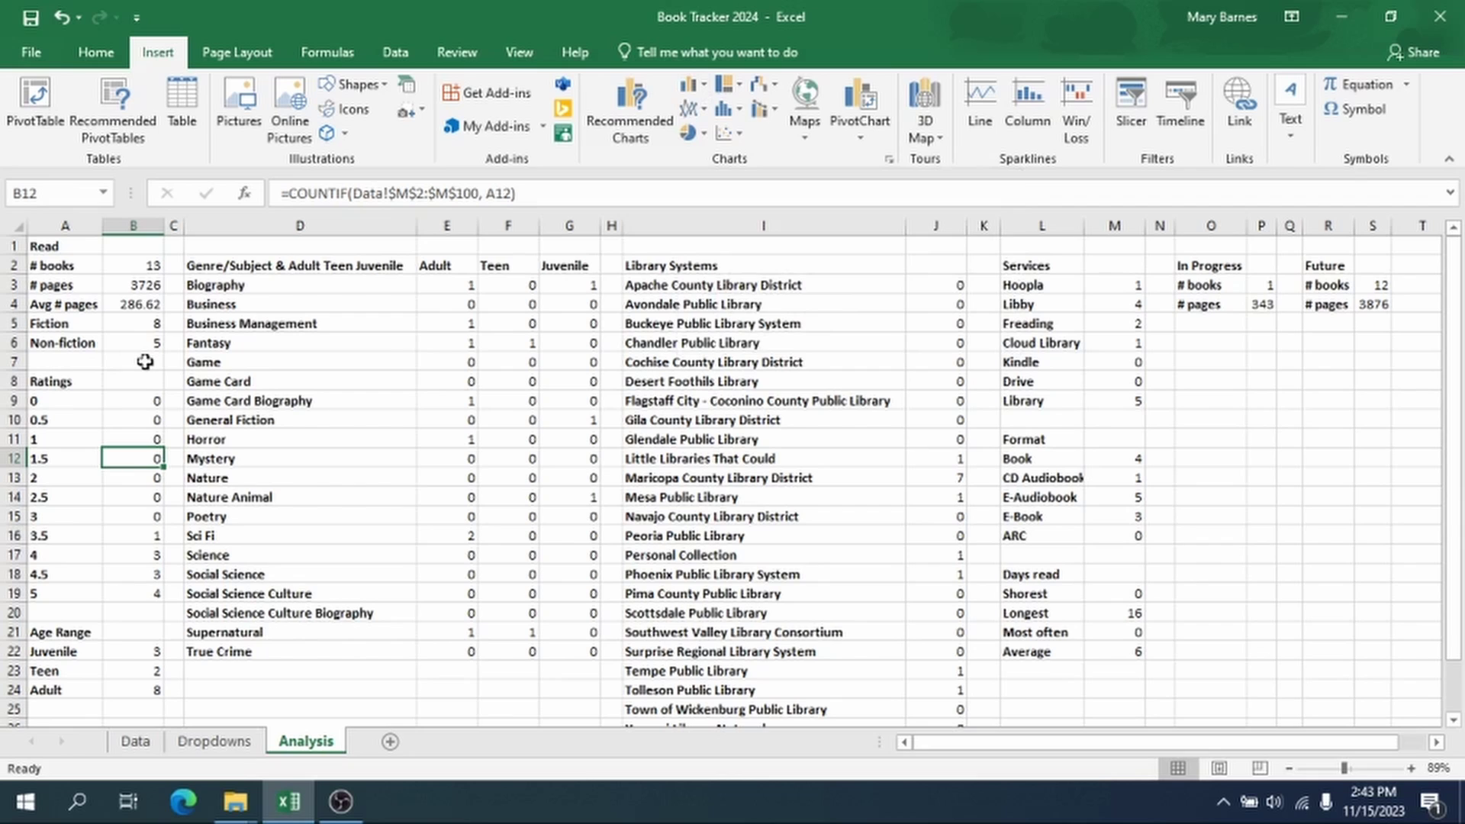
left_click(54, 399)
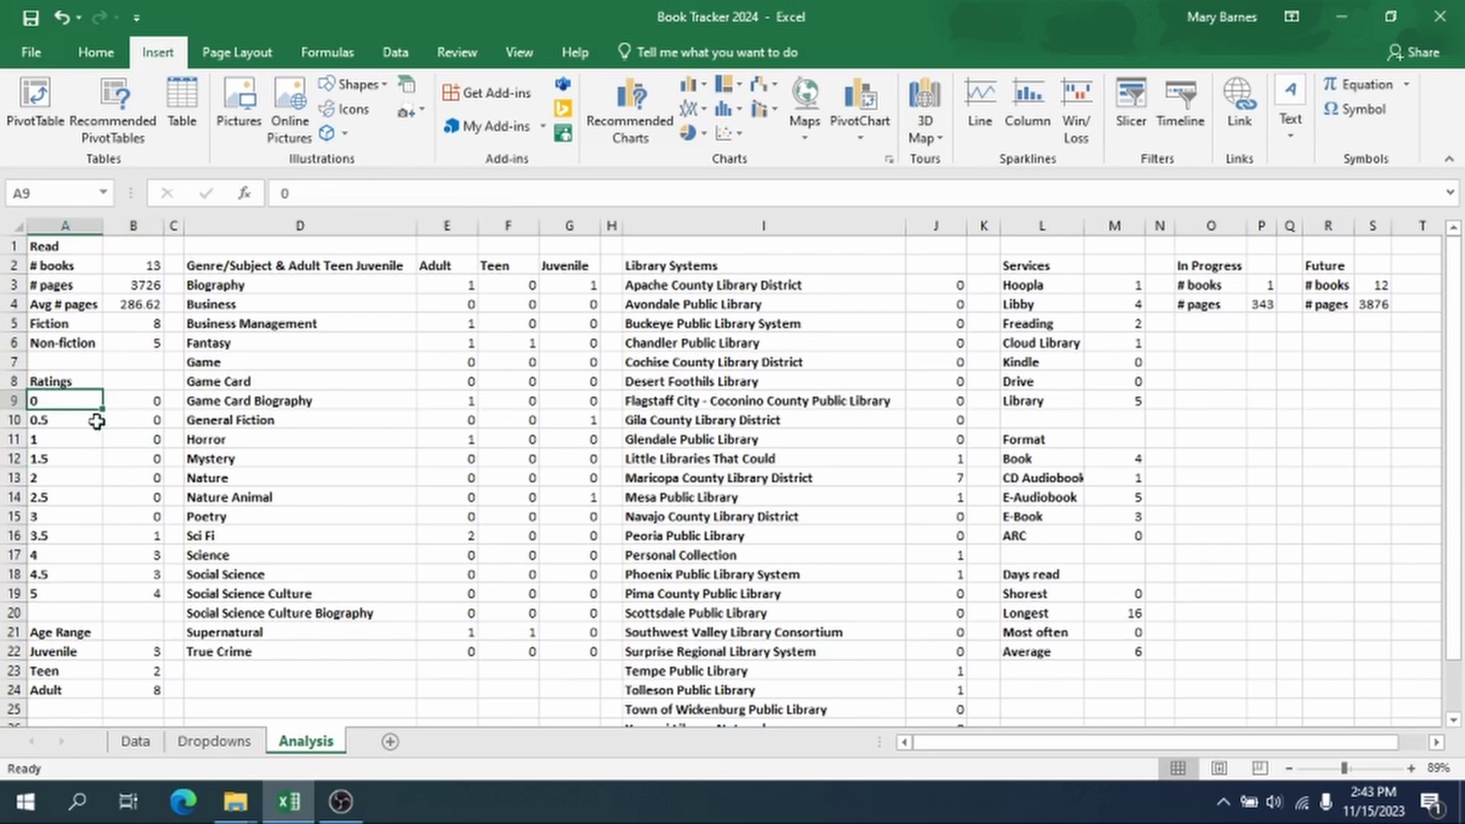
left_click(135, 585, "shift")
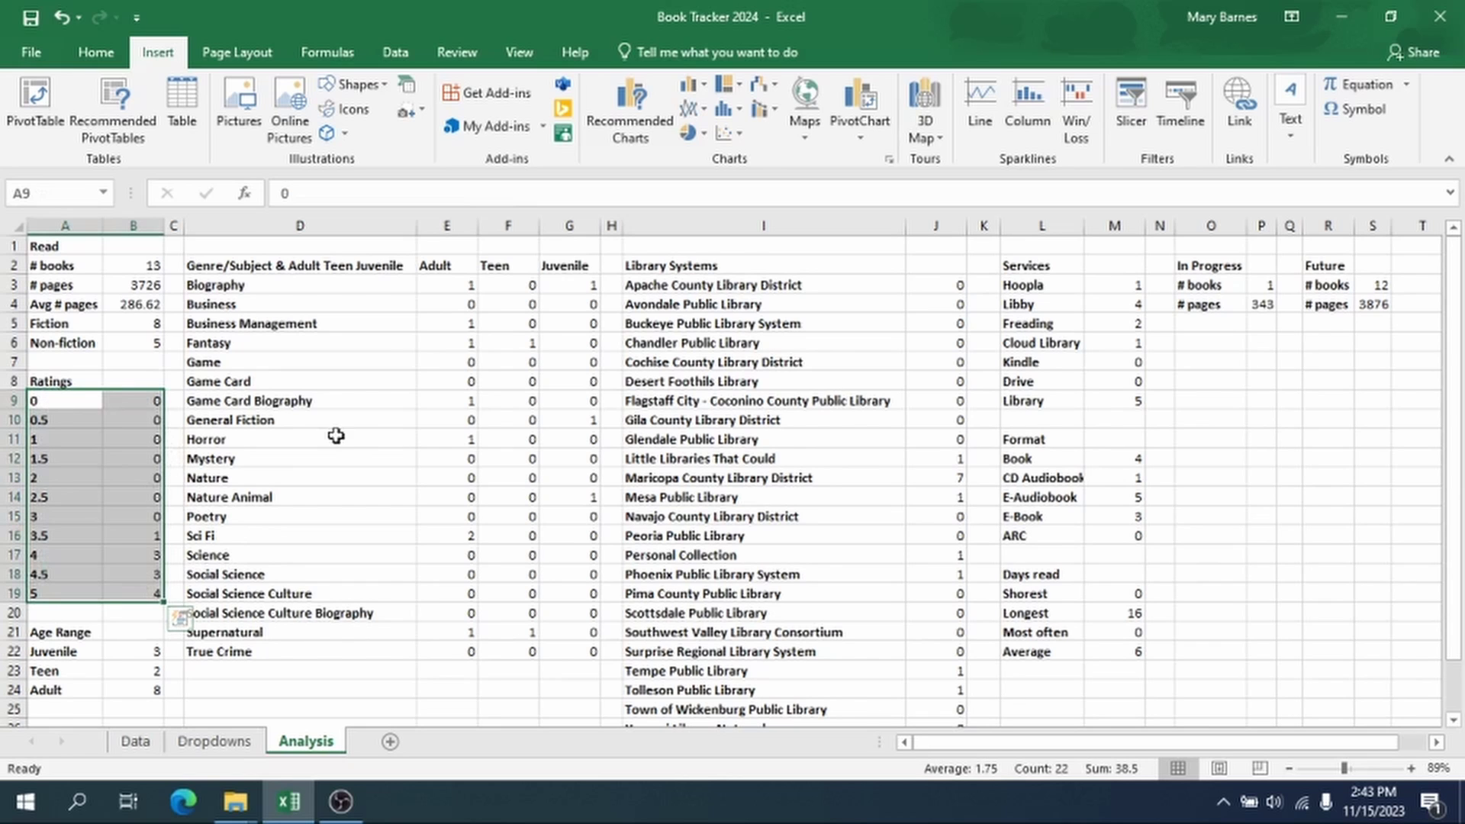
left_click(643, 146)
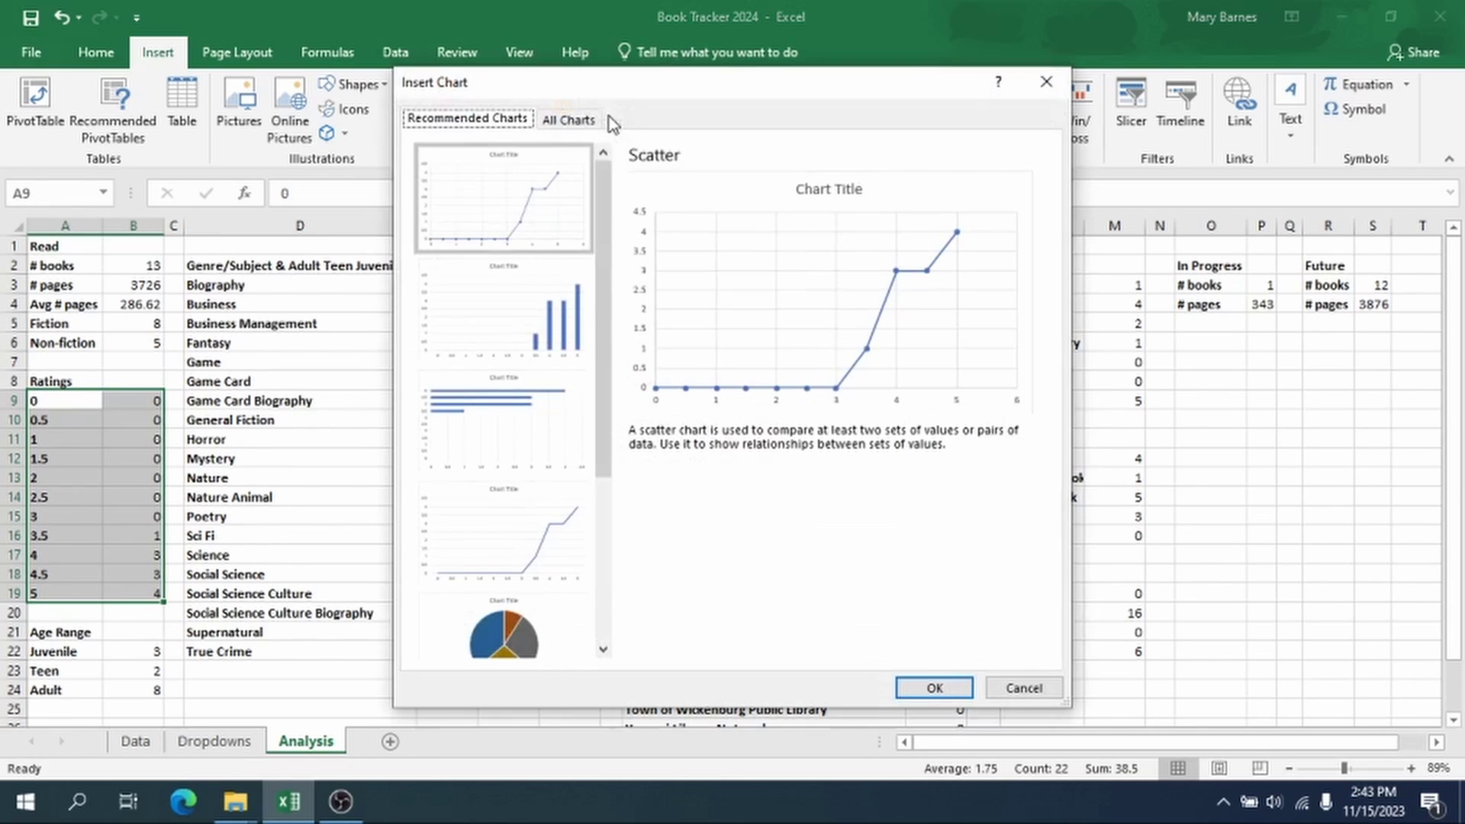
left_click_drag(611, 391, 639, 364)
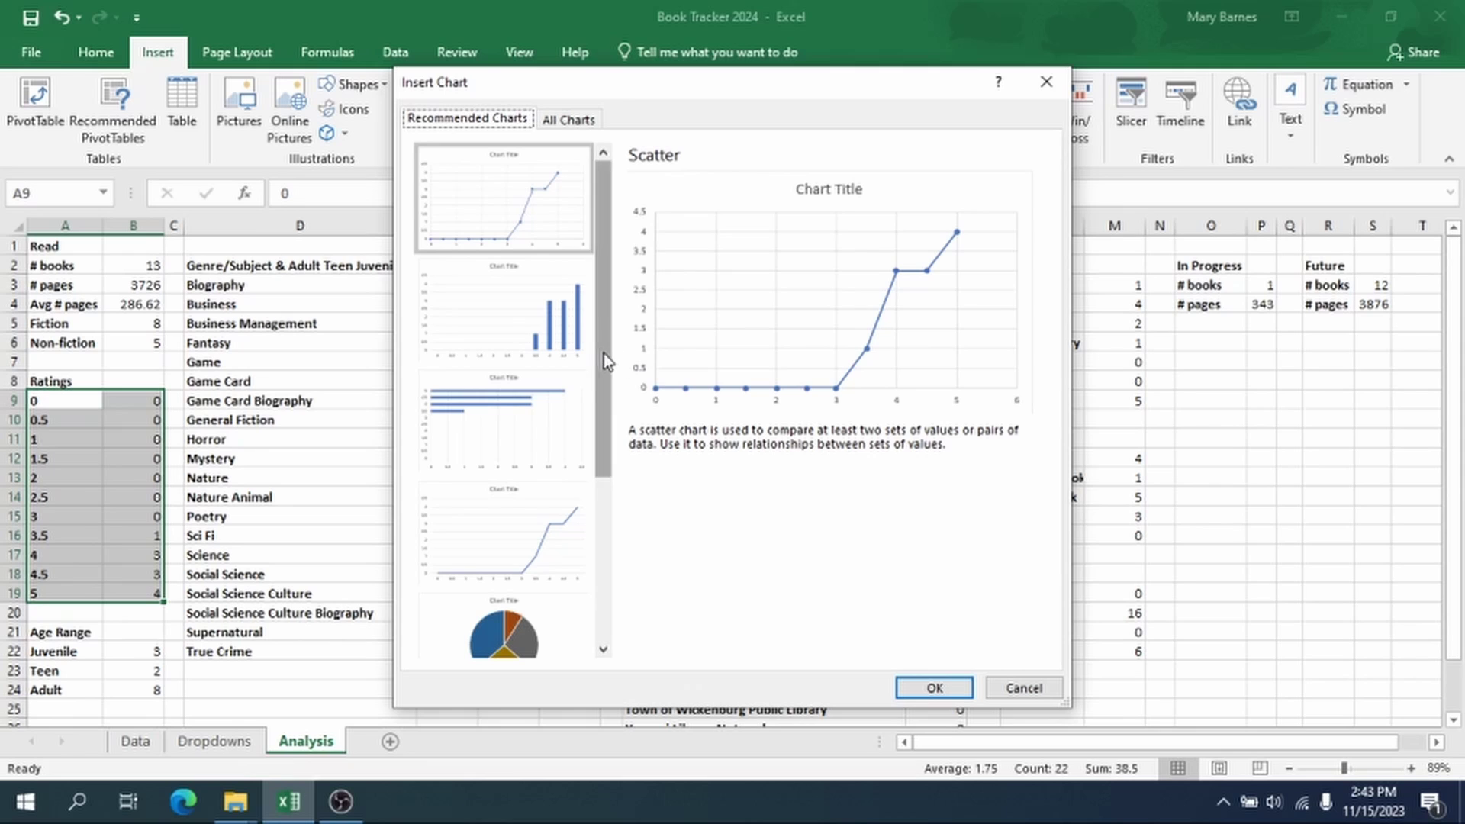
left_click(552, 630)
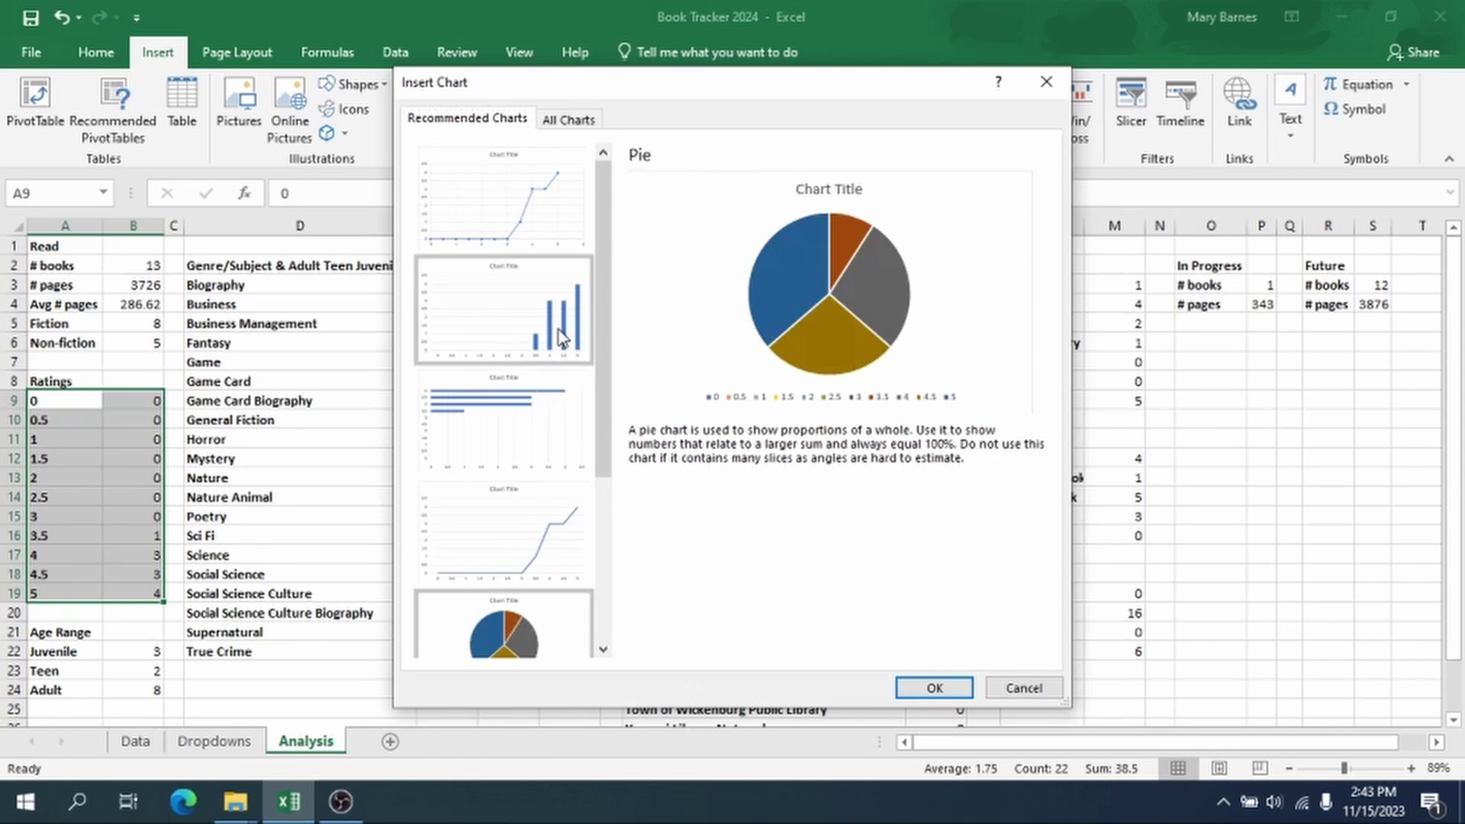
left_click(526, 312)
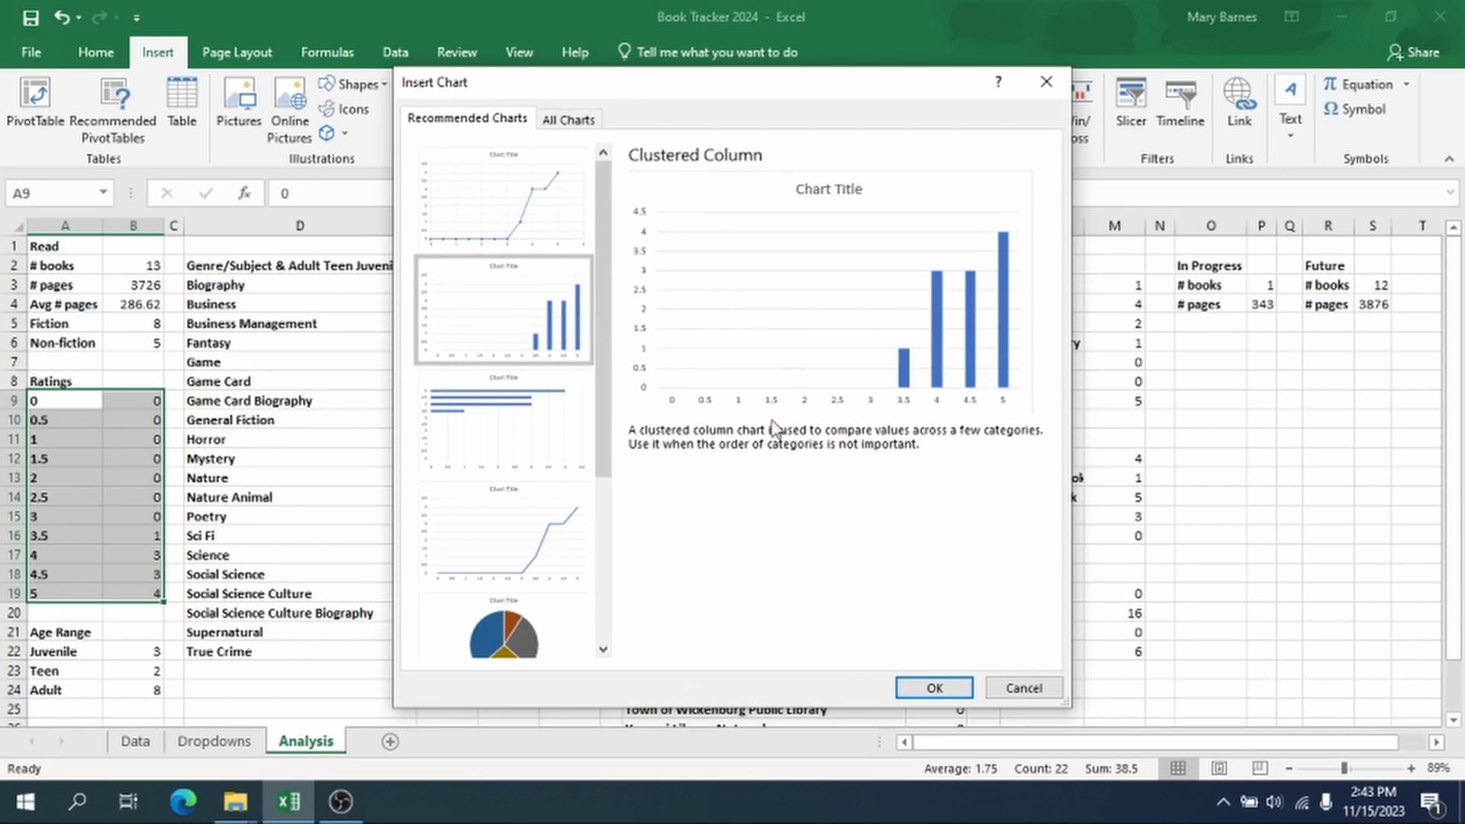
left_click(936, 688)
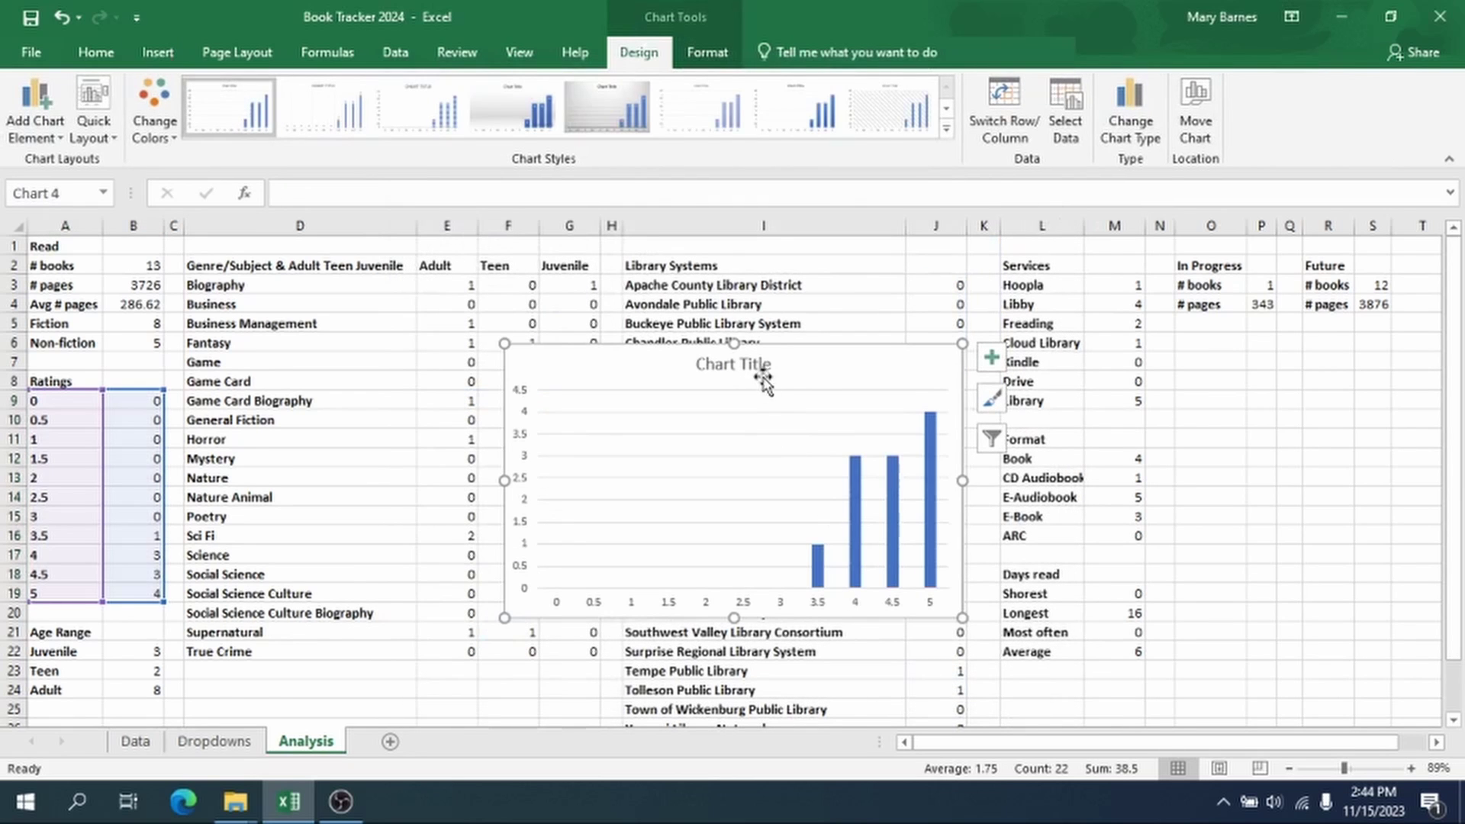
Step: Title the column chart "Ratings" and enlarge it slightly
triple_click(759, 363)
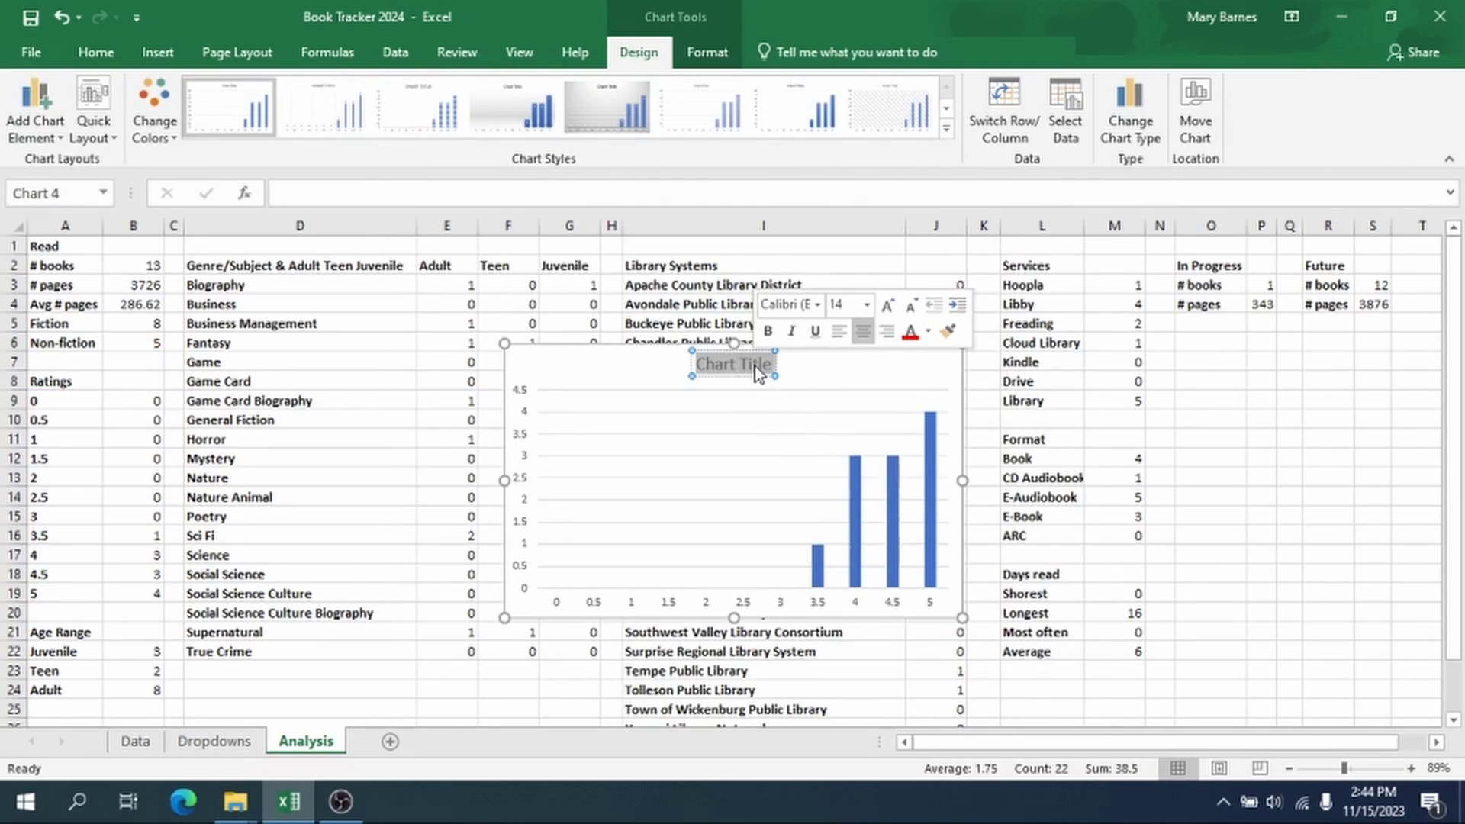
type("Ratings")
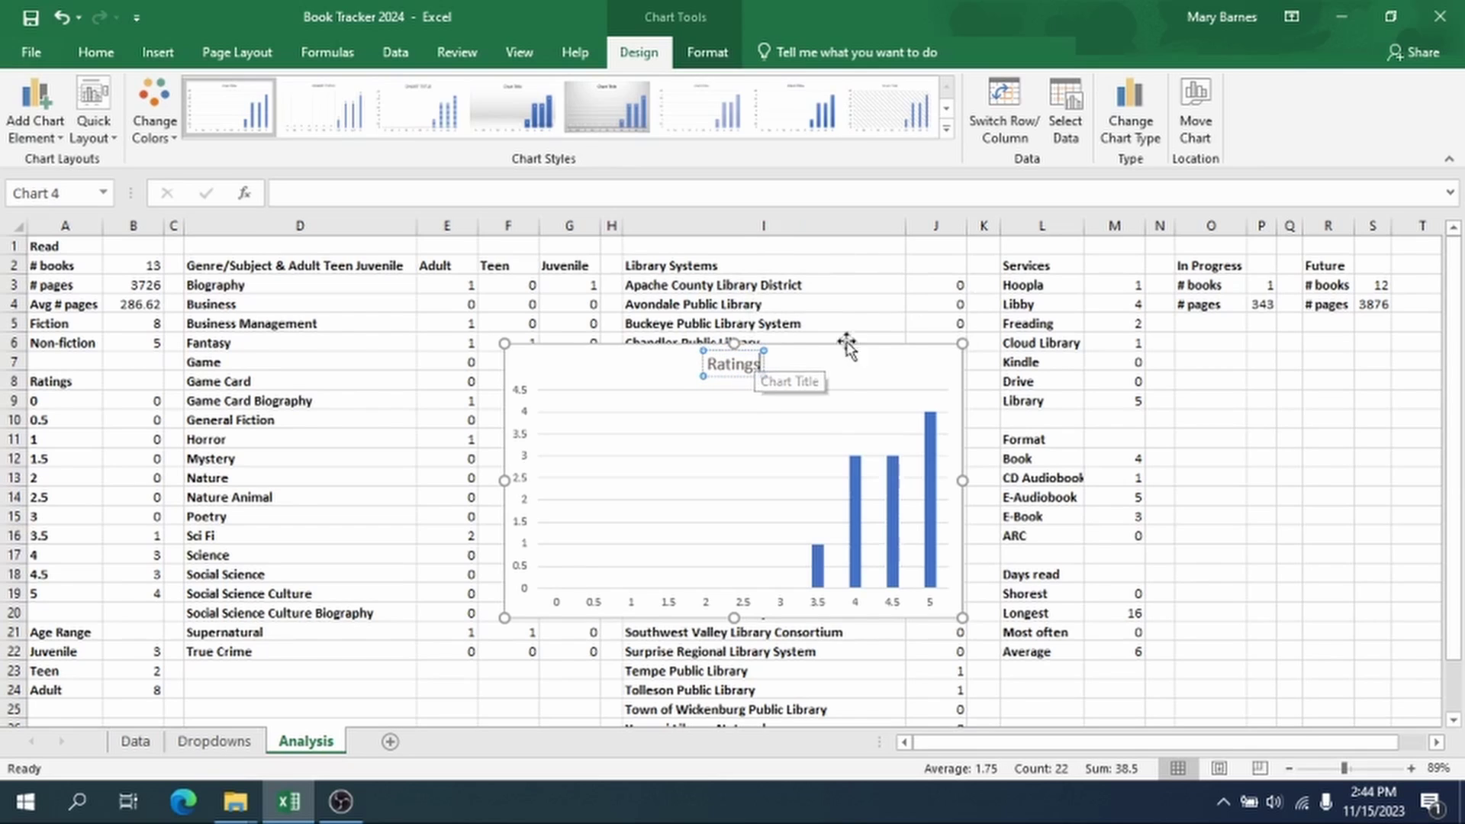
left_click(810, 373)
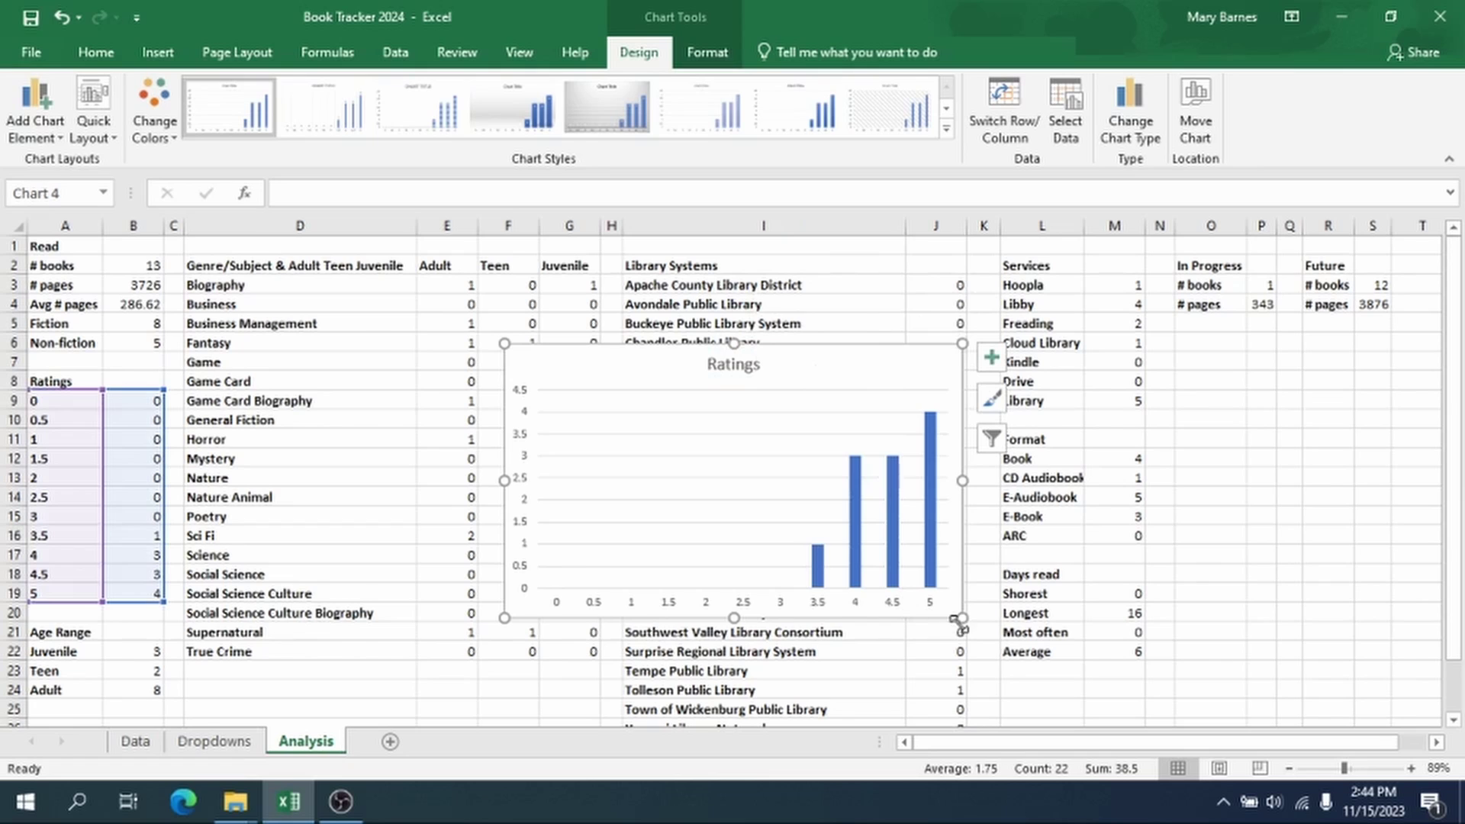
left_click_drag(964, 619, 994, 654)
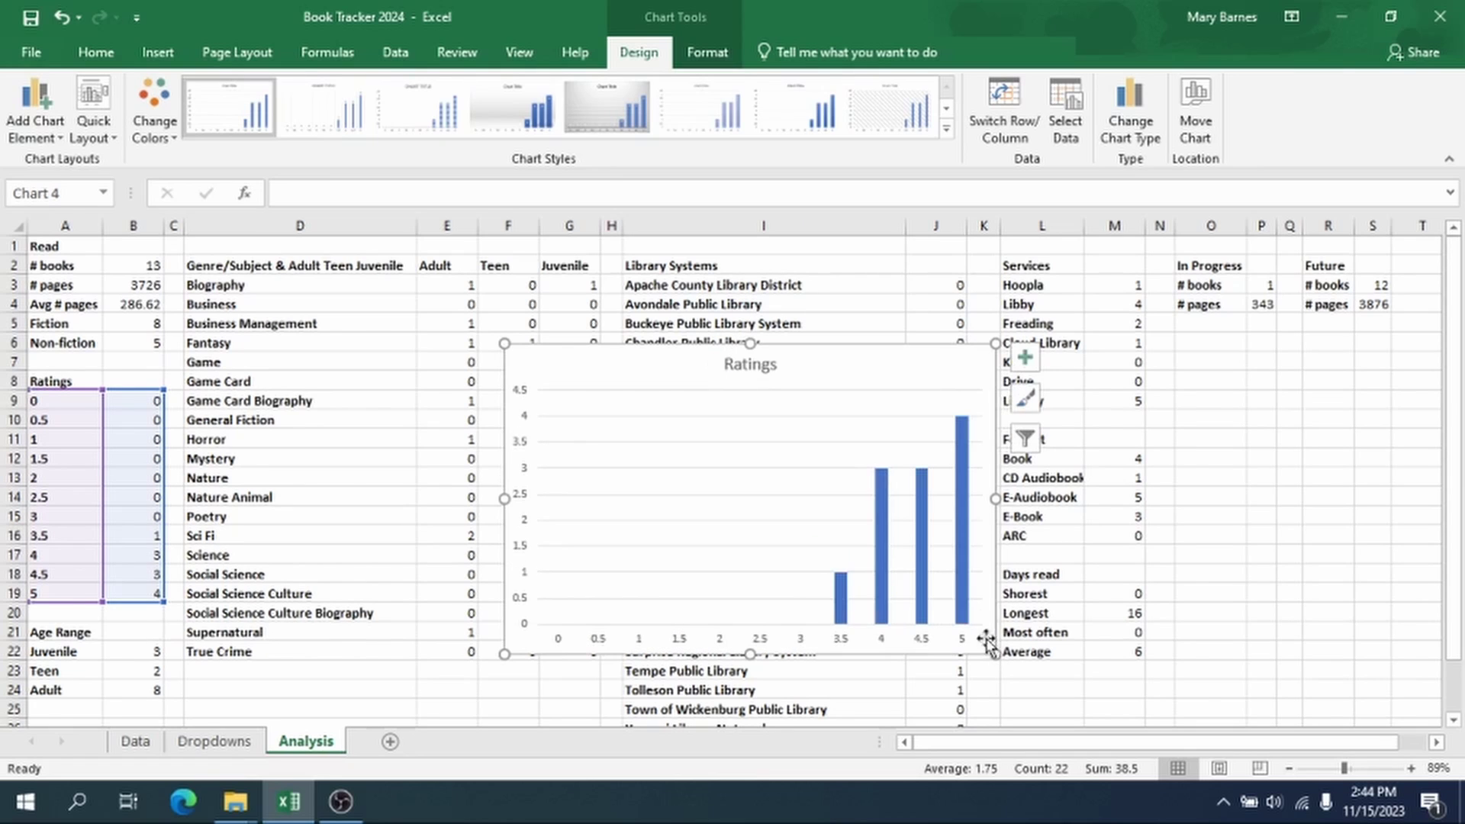
Step: Examine the fill color options for the Ratings chart's columns and the available chart color palettes
left_click(959, 575)
double_click(960, 575)
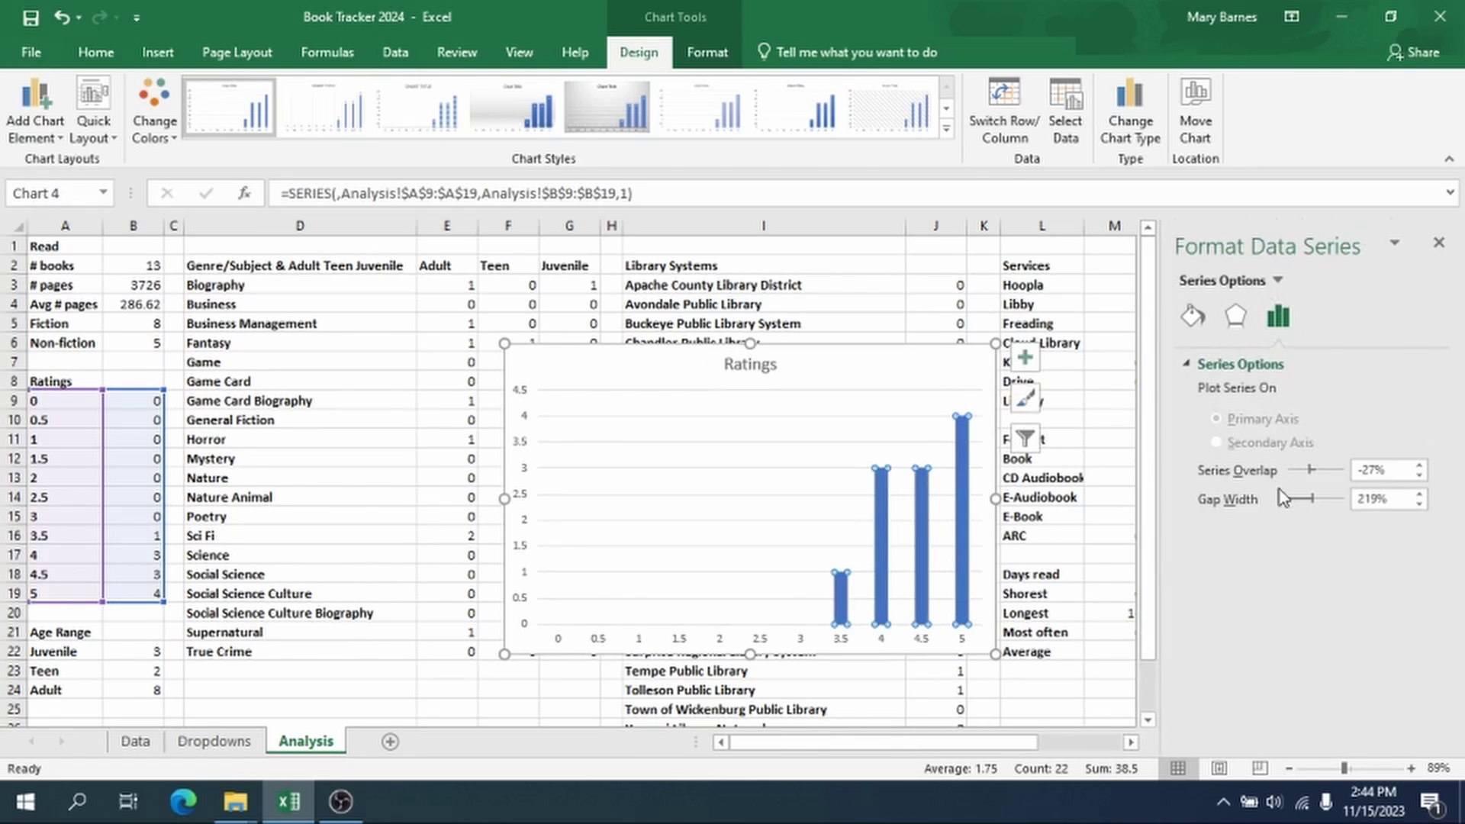
left_click(1193, 318)
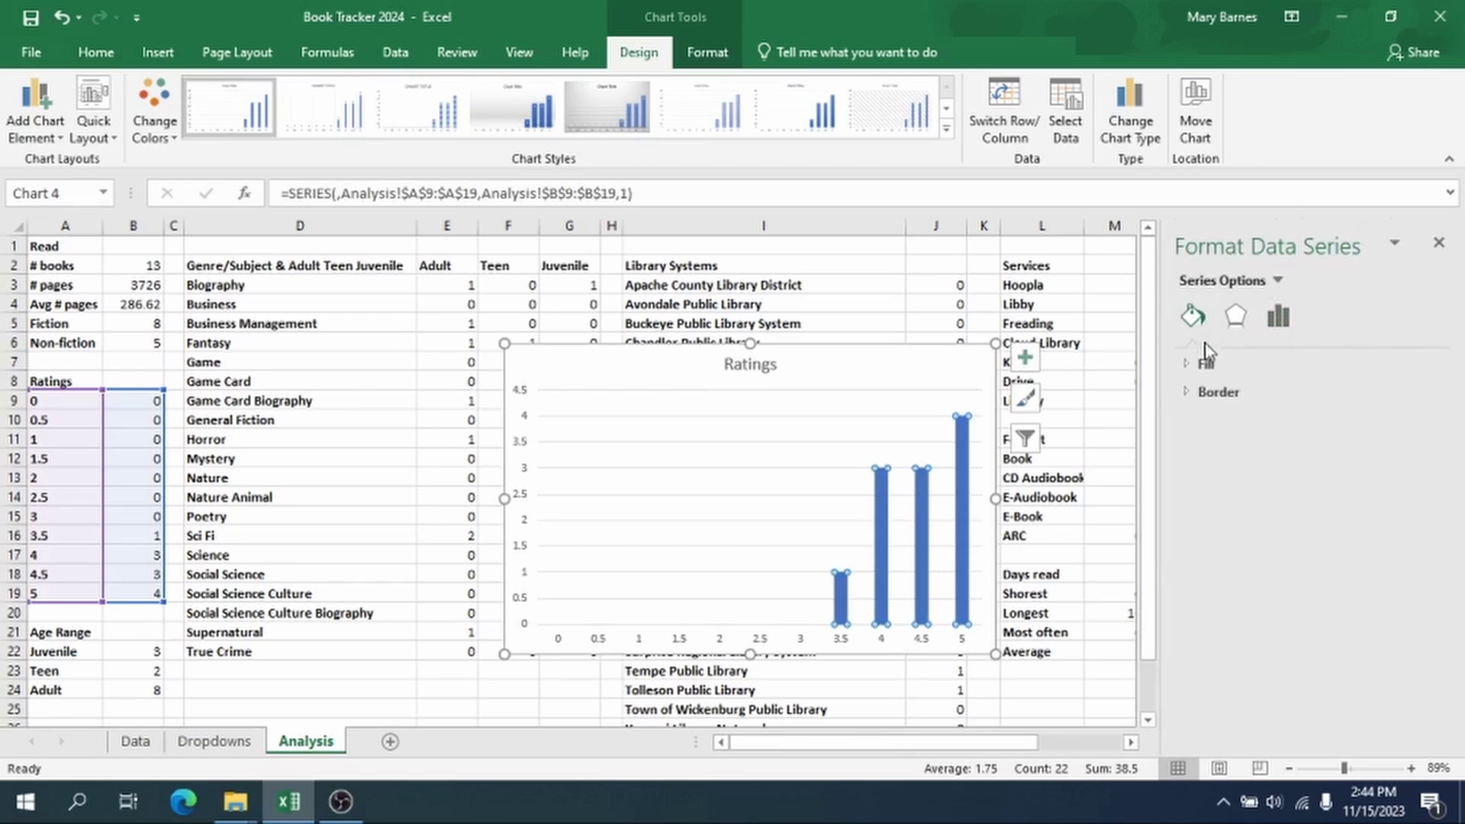
left_click(1199, 364)
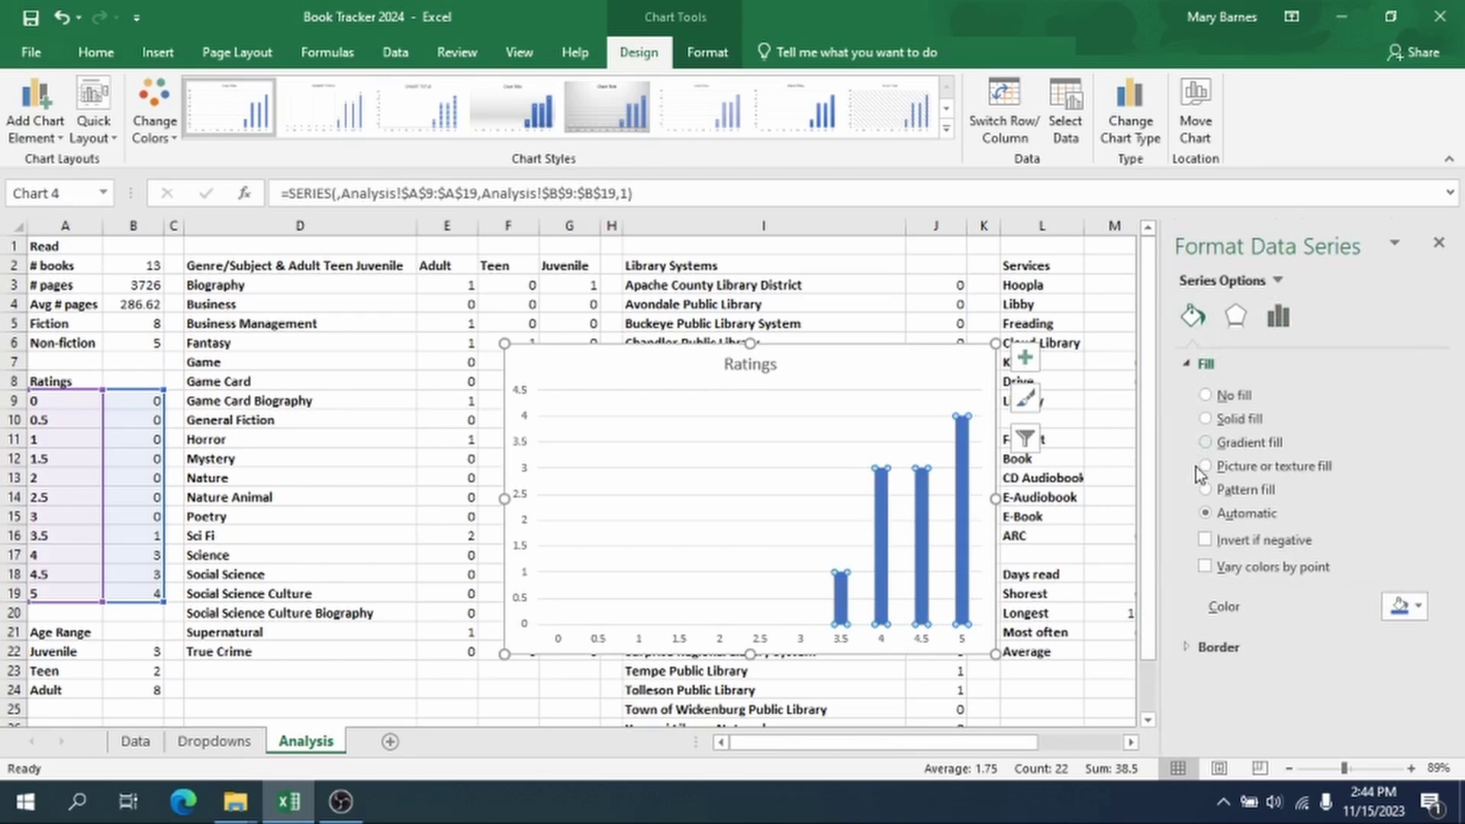
left_click(1417, 611)
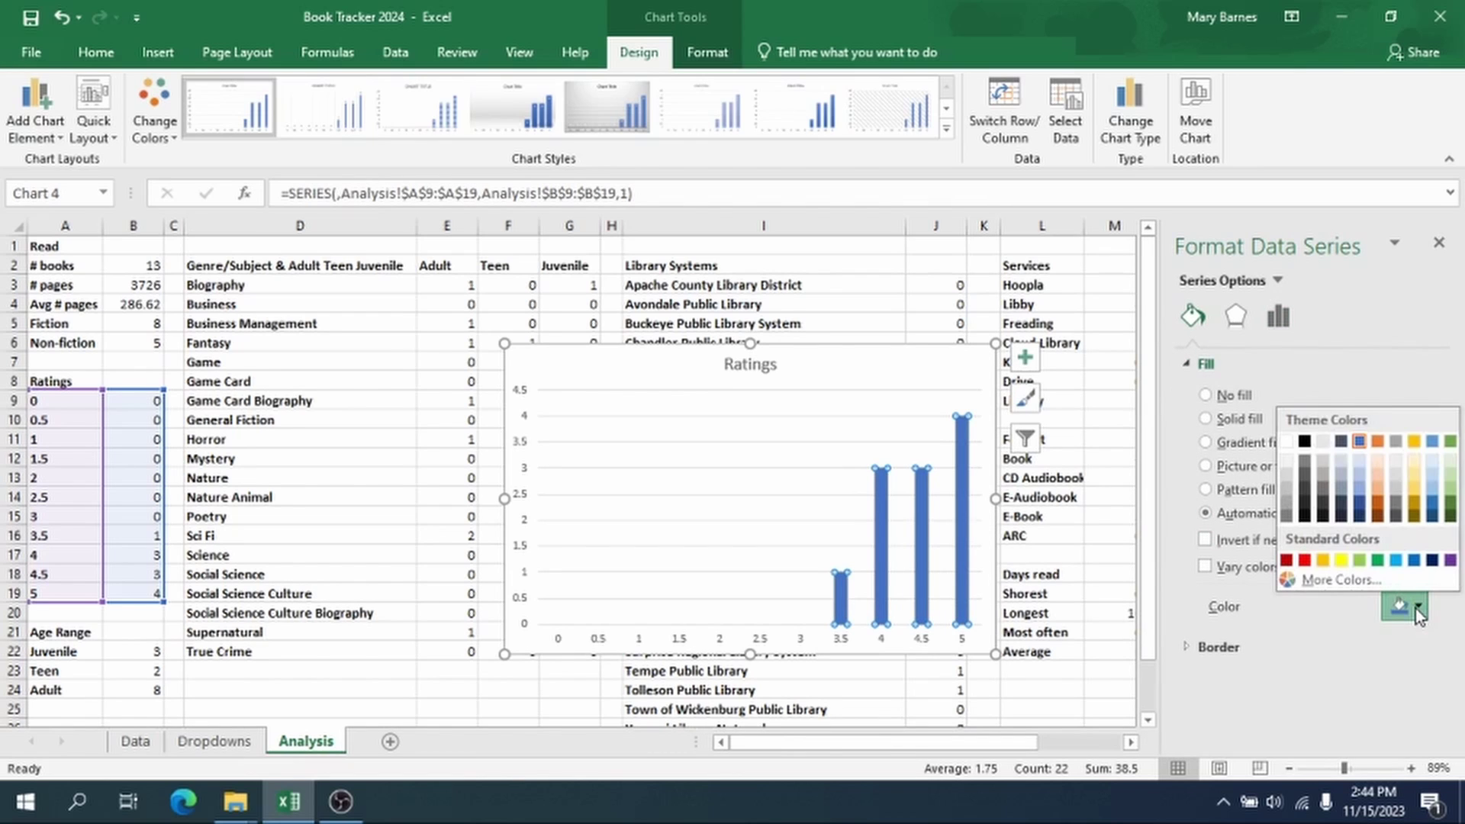
left_click(1407, 321)
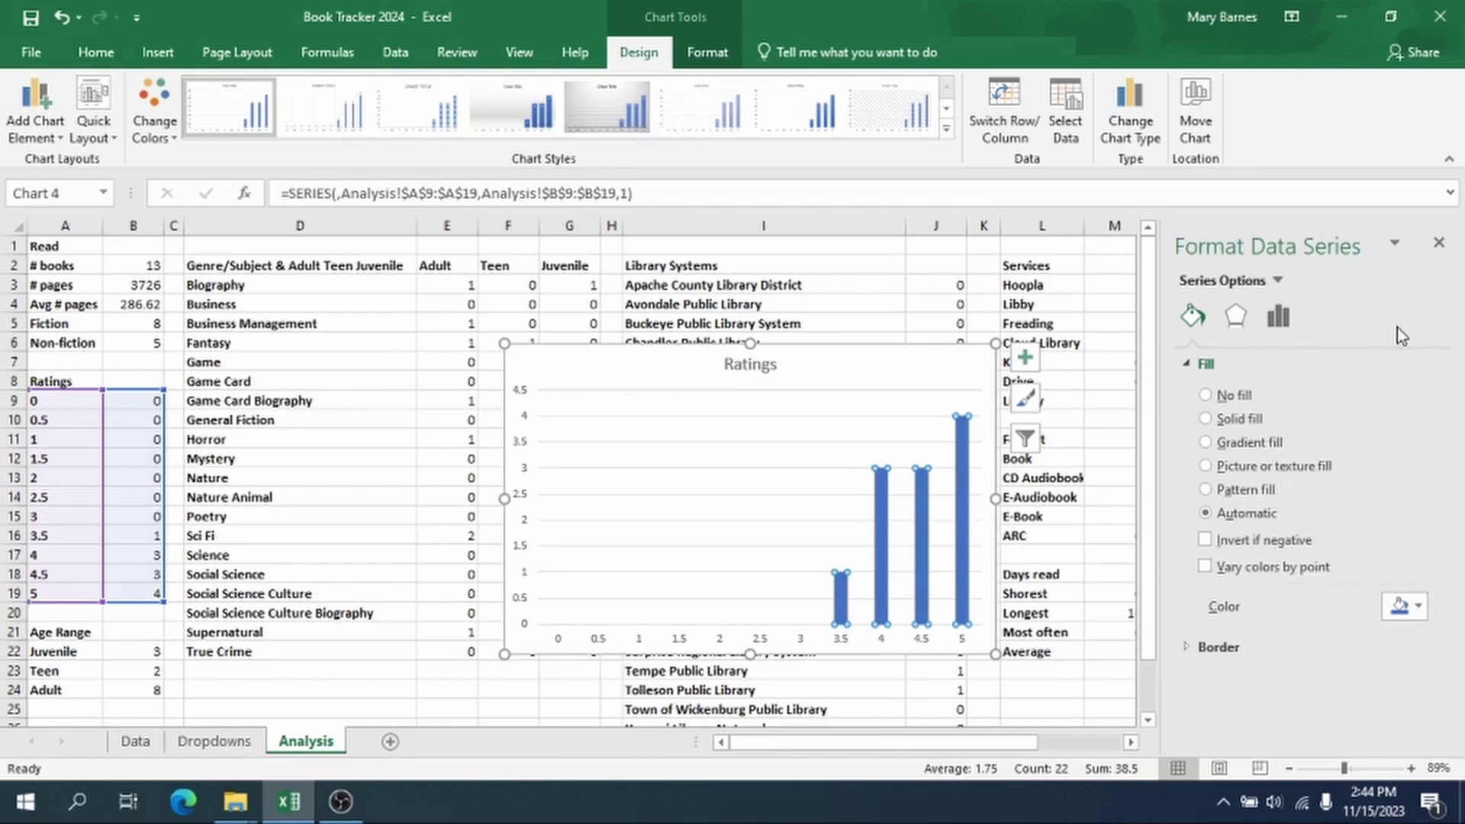
left_click(155, 131)
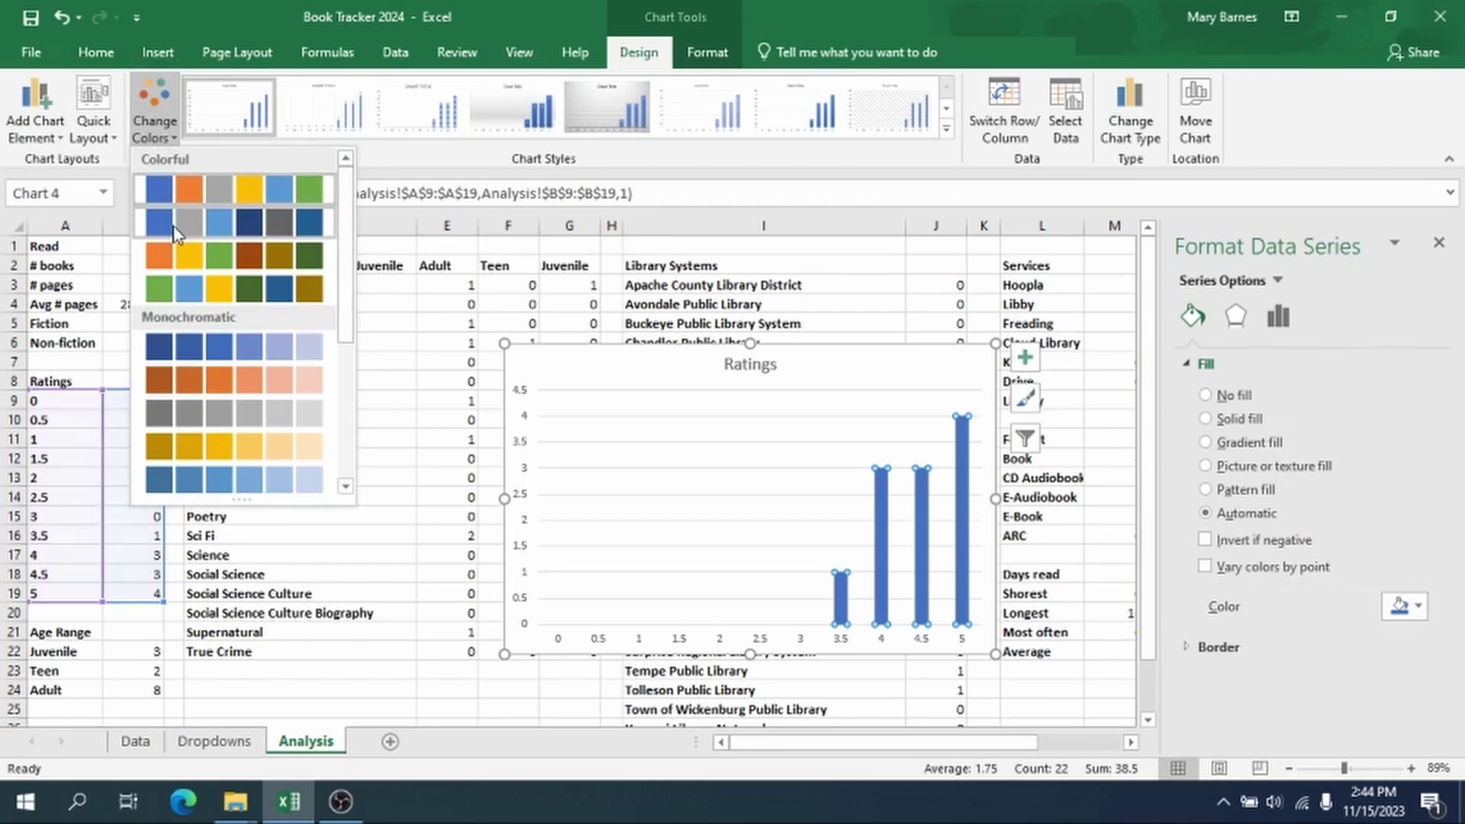
scroll(242, 330, "down", 3)
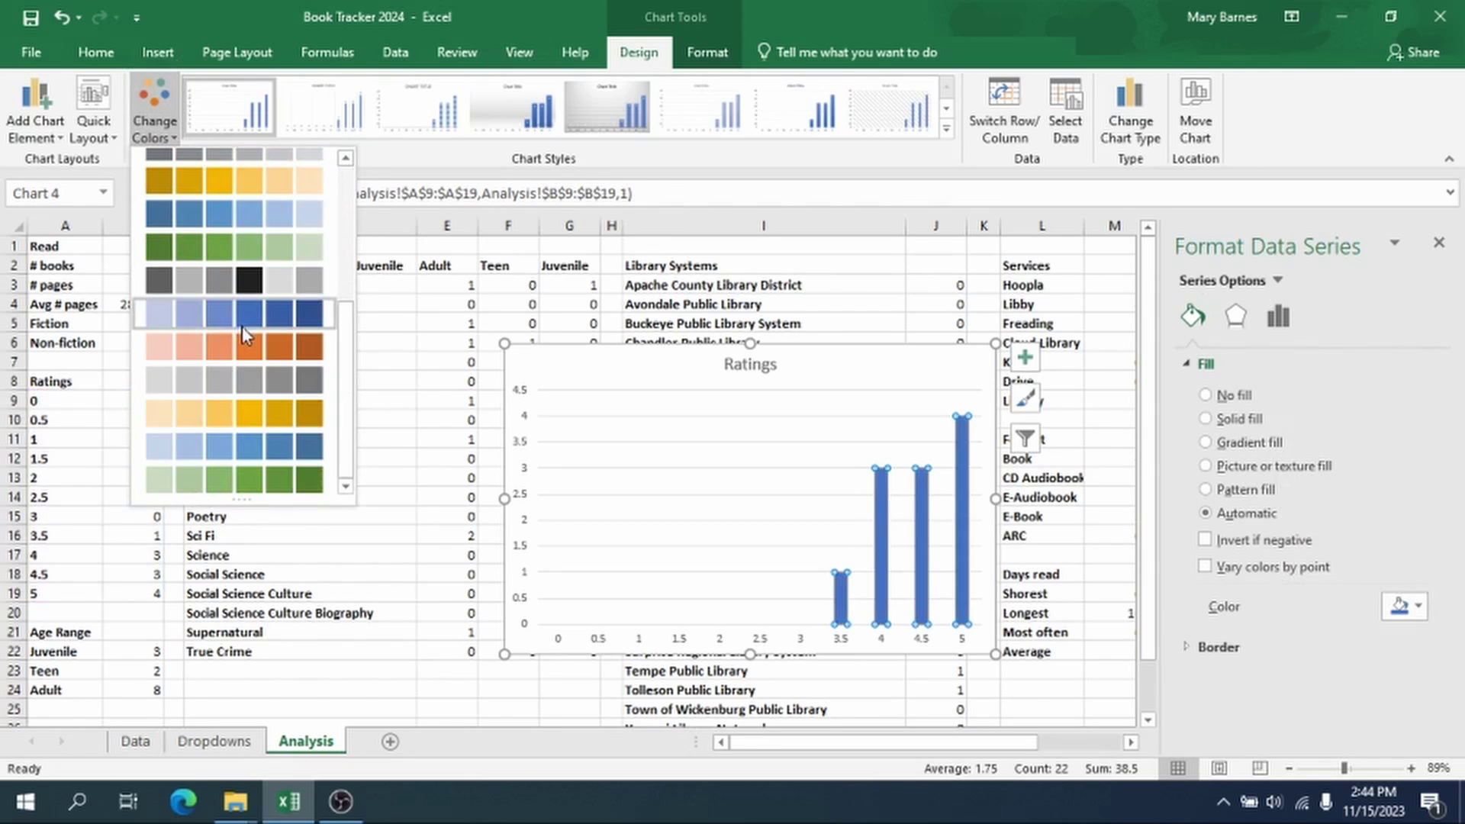
scroll(246, 322, "up", 3)
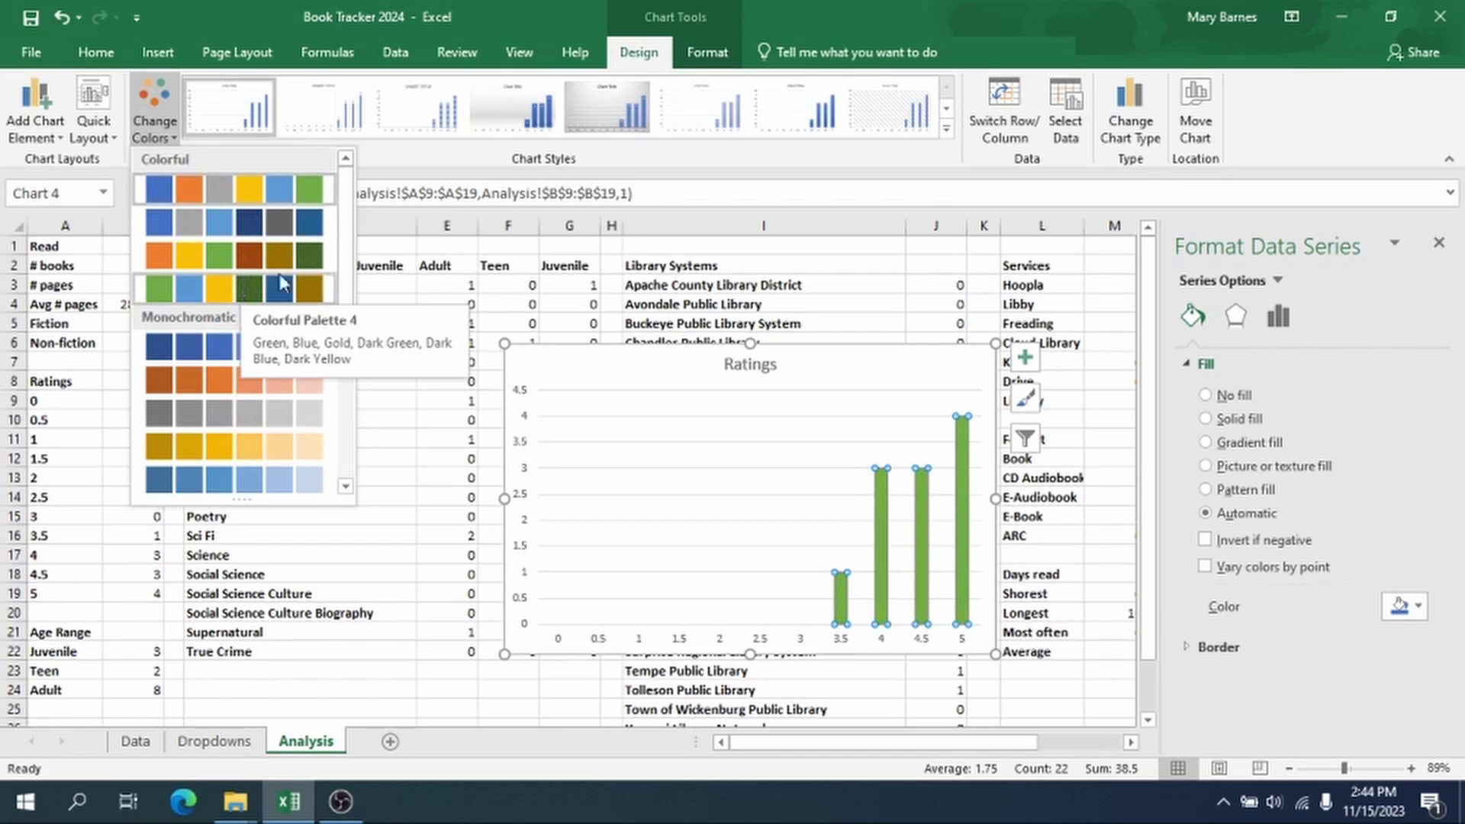
key("Escape")
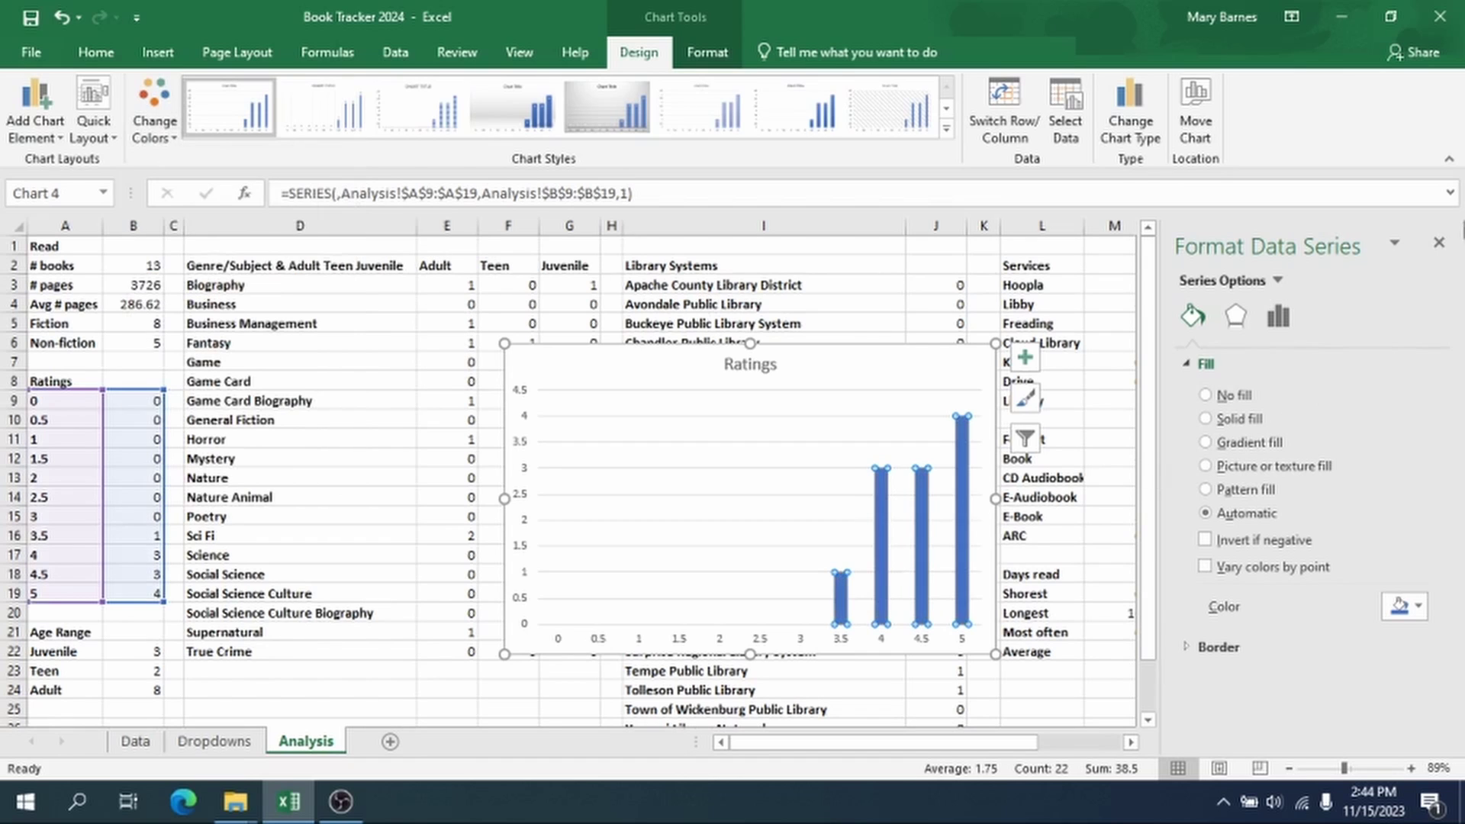
left_click(1436, 245)
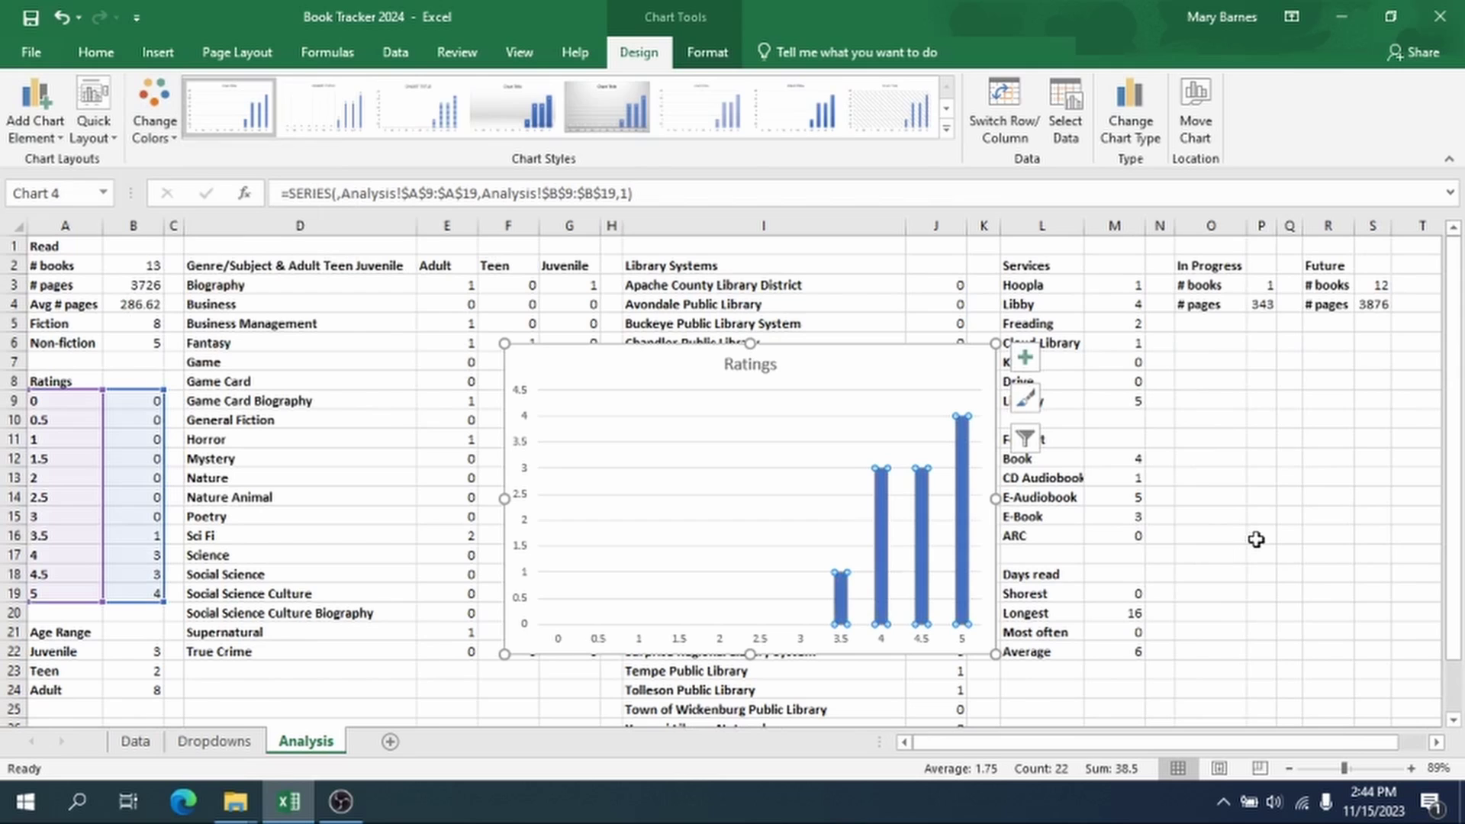
Step: Move the Ratings chart to the empty area below the data, starting near column A
left_click(1256, 539)
scroll(1033, 445, "down", 7)
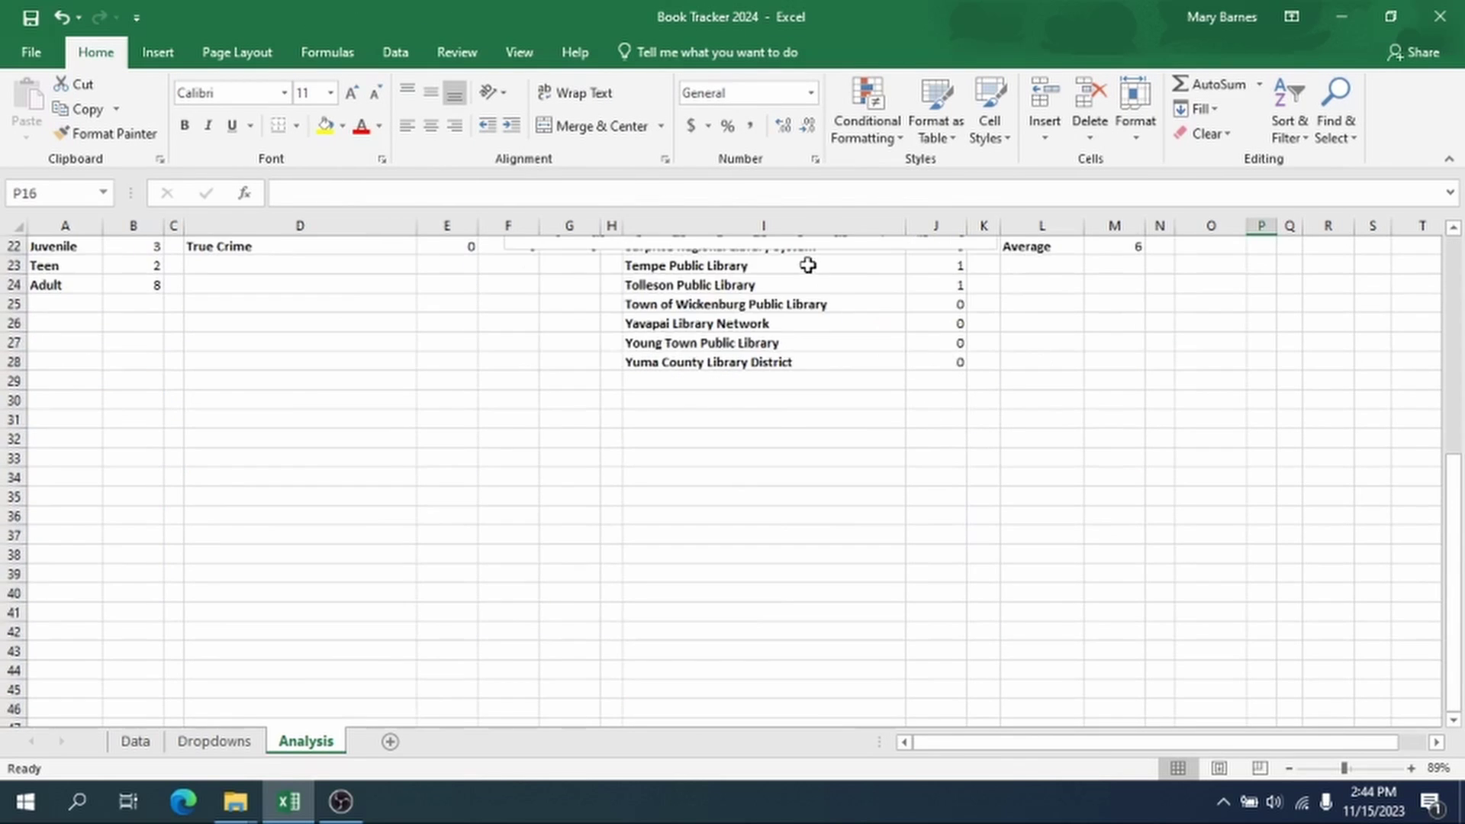
scroll(808, 265, "up", 2)
left_click(778, 326)
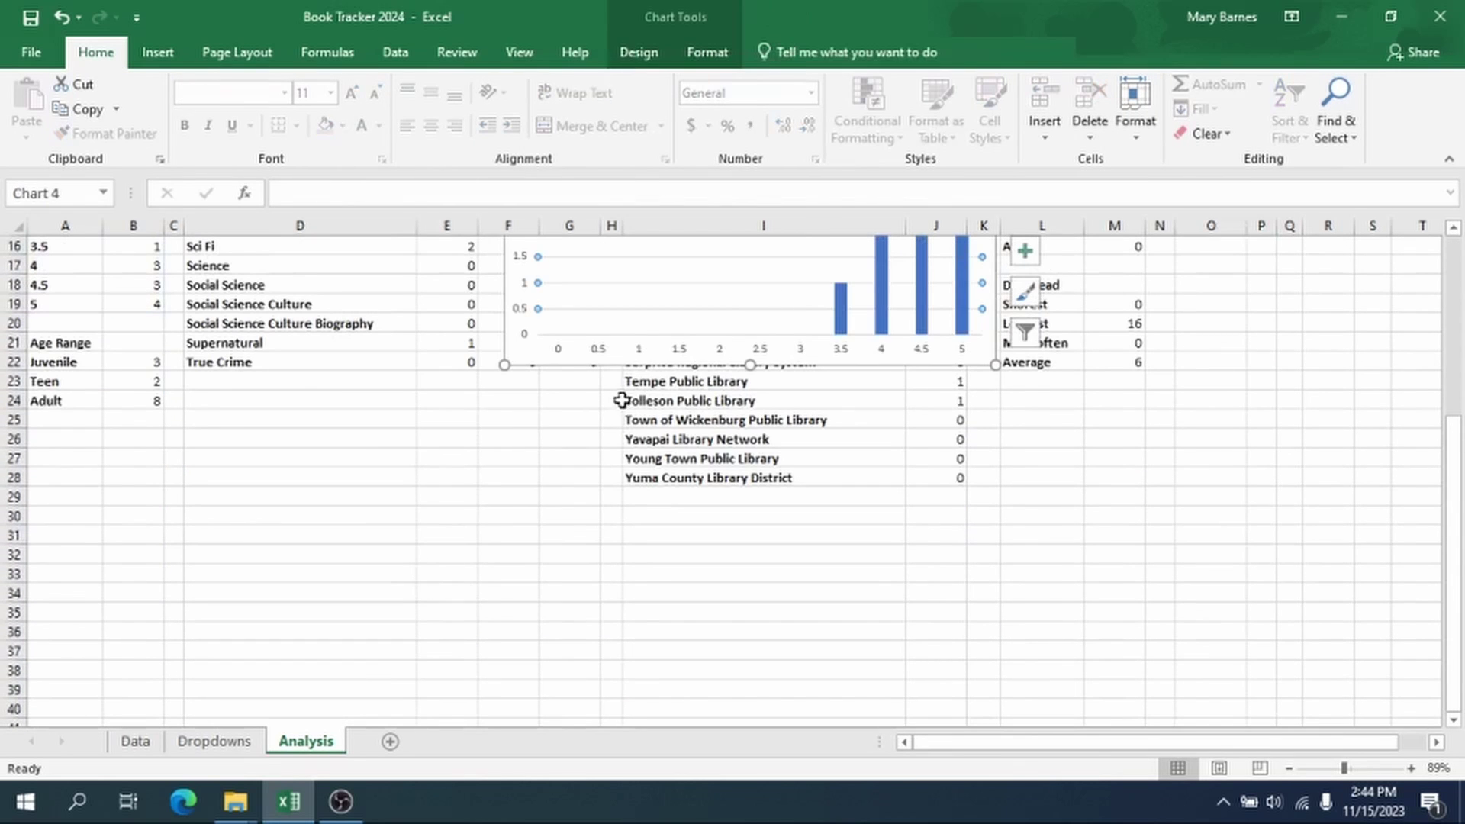
left_click_drag(592, 363, 242, 490)
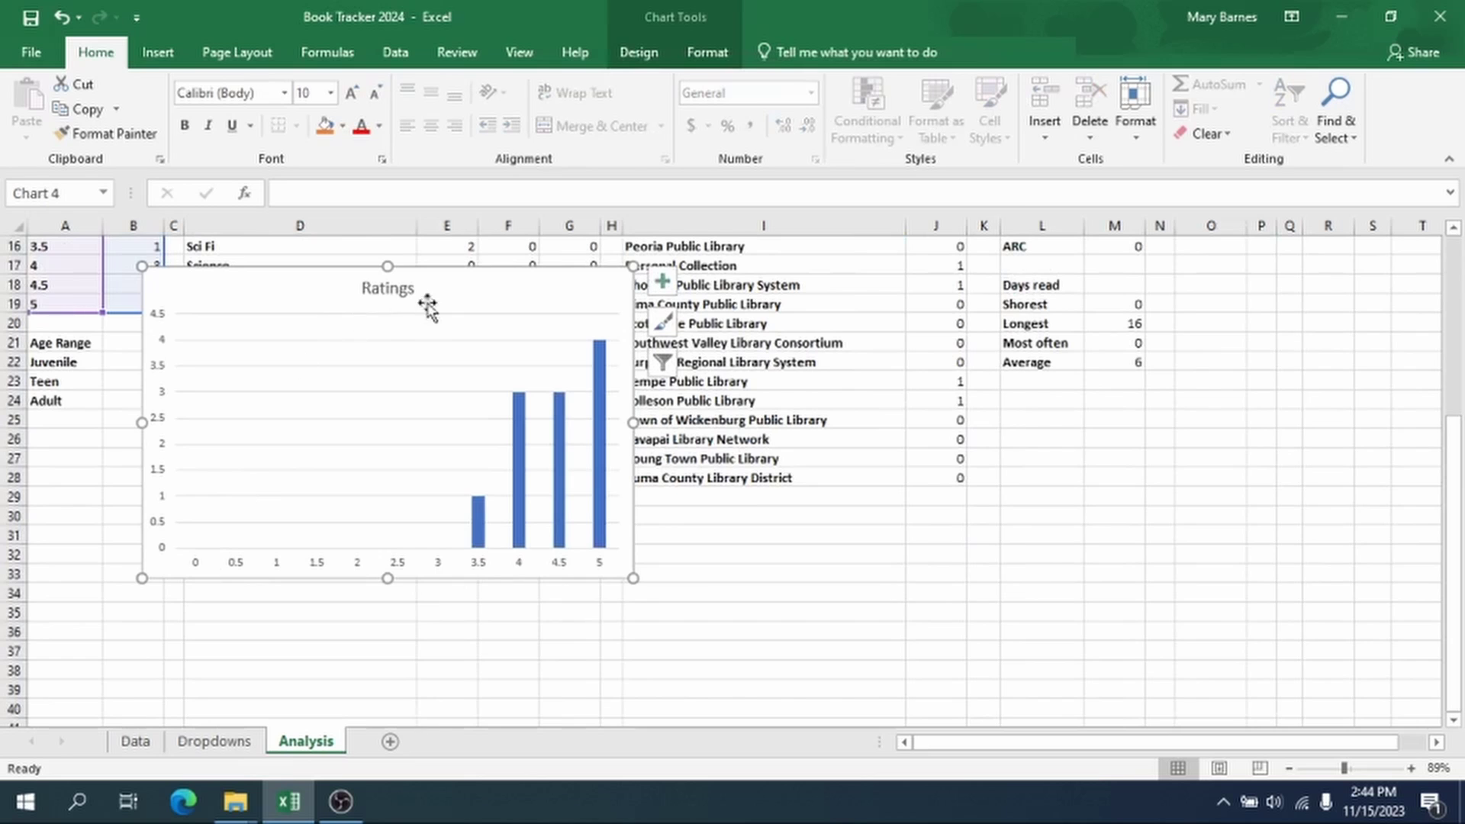
left_click_drag(471, 281, 268, 523)
Step: Insert a pie chart of the Juvenile, Teen and Adult counts in A22:B24
scroll(294, 490, "up", 4)
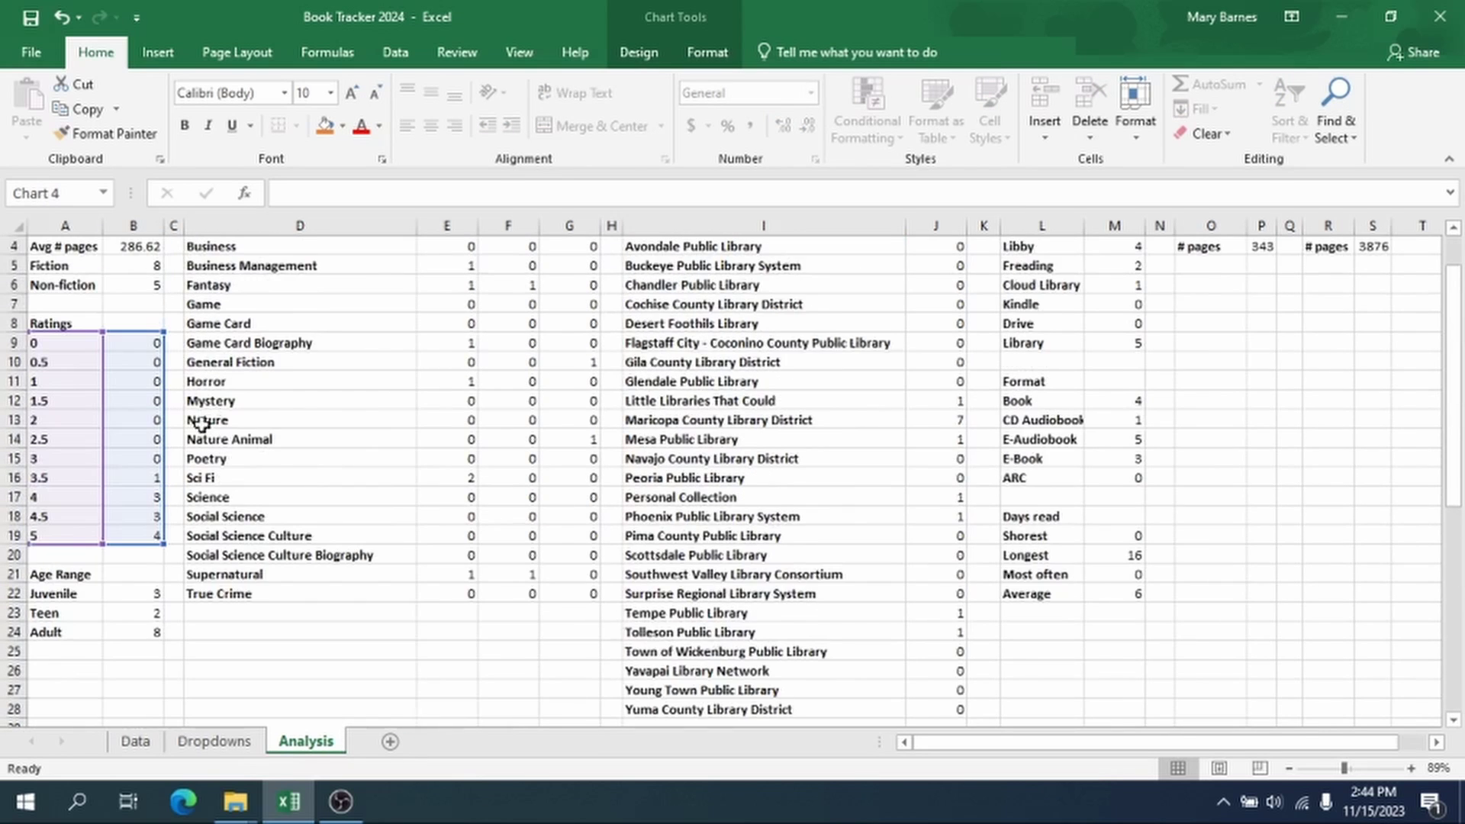
left_click(153, 634)
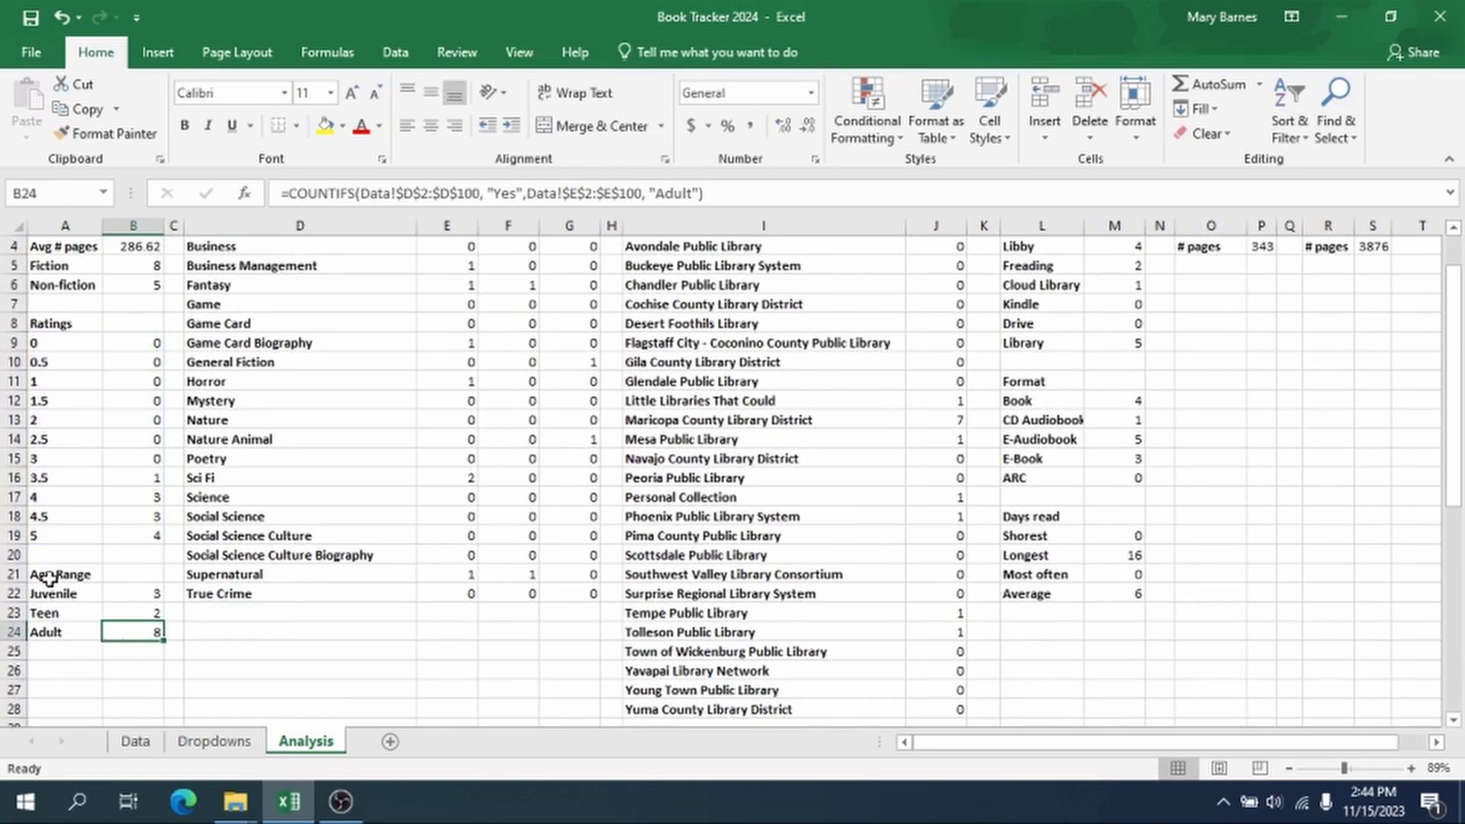
left_click(53, 594, "shift")
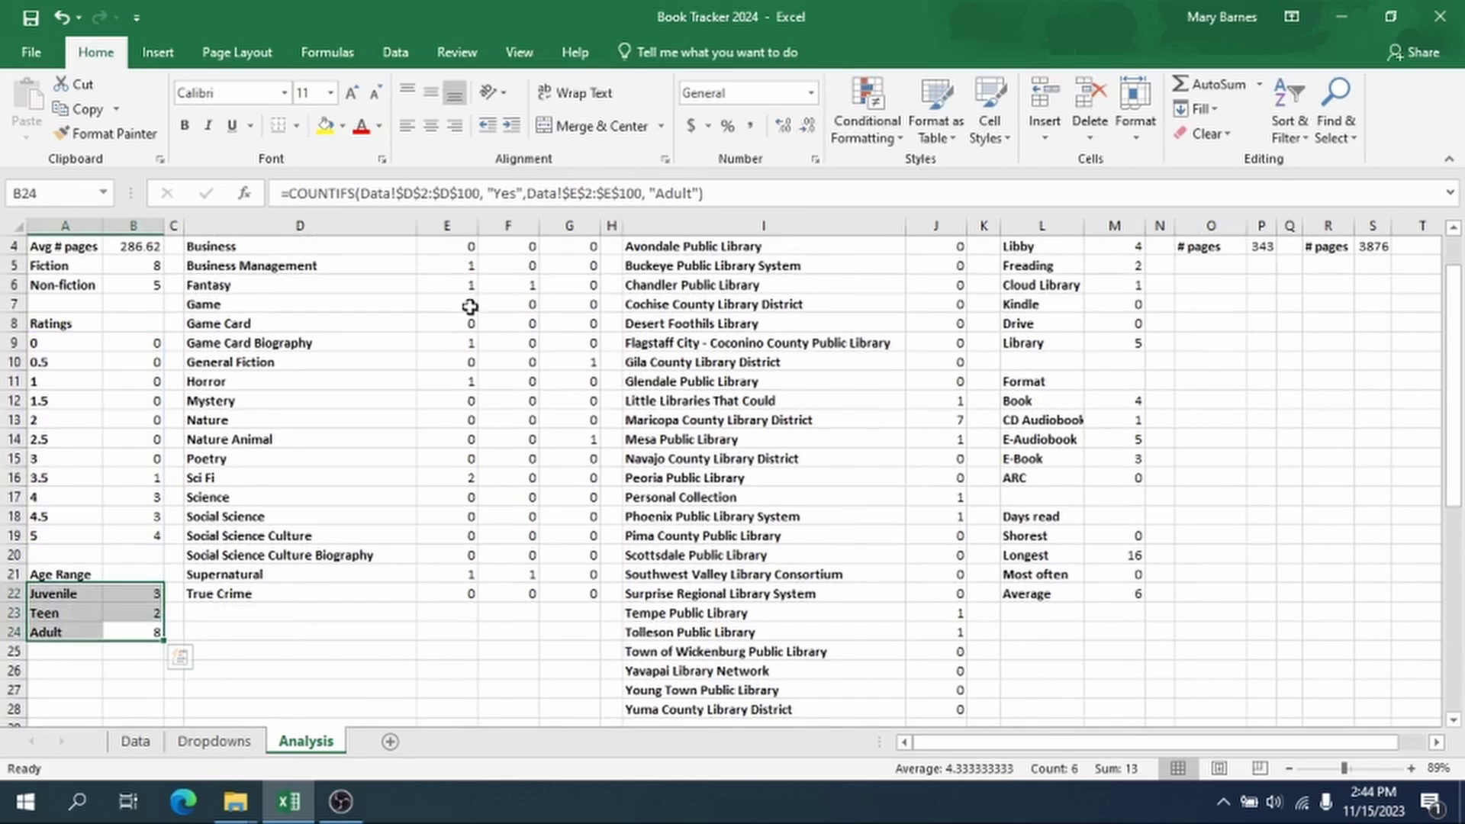
left_click(175, 60)
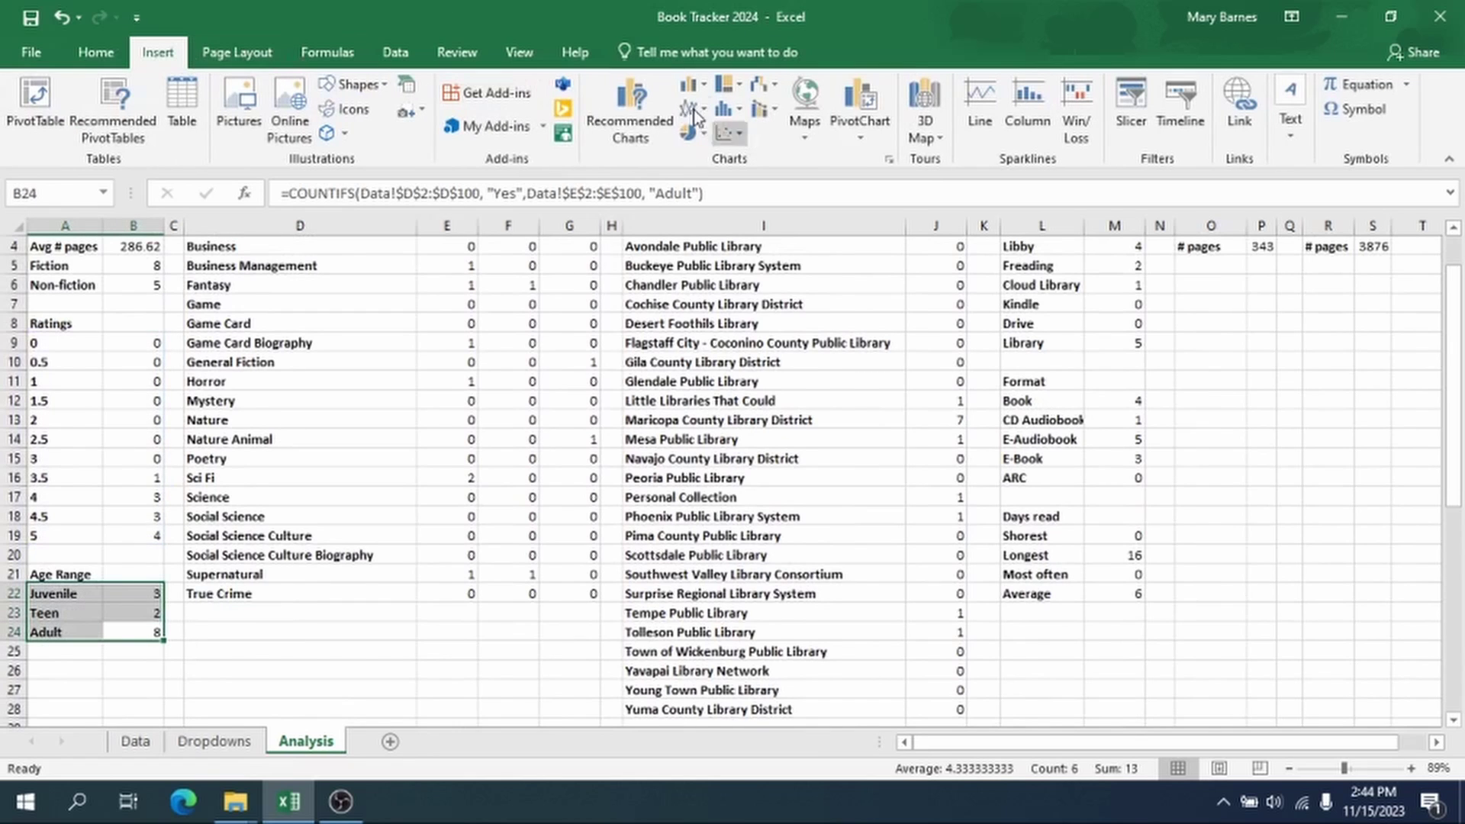
left_click(652, 130)
left_click(526, 316)
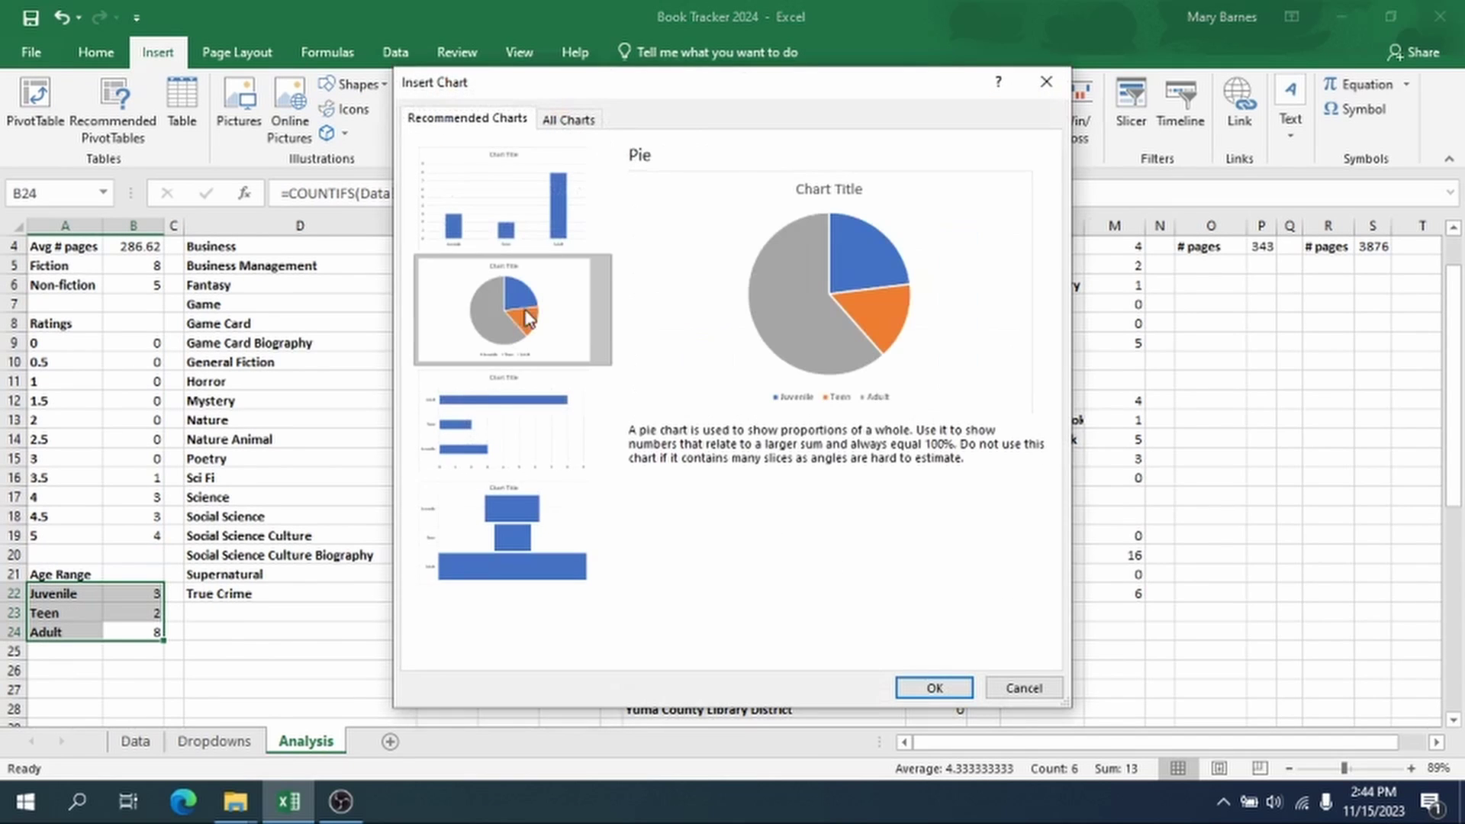
left_click(934, 686)
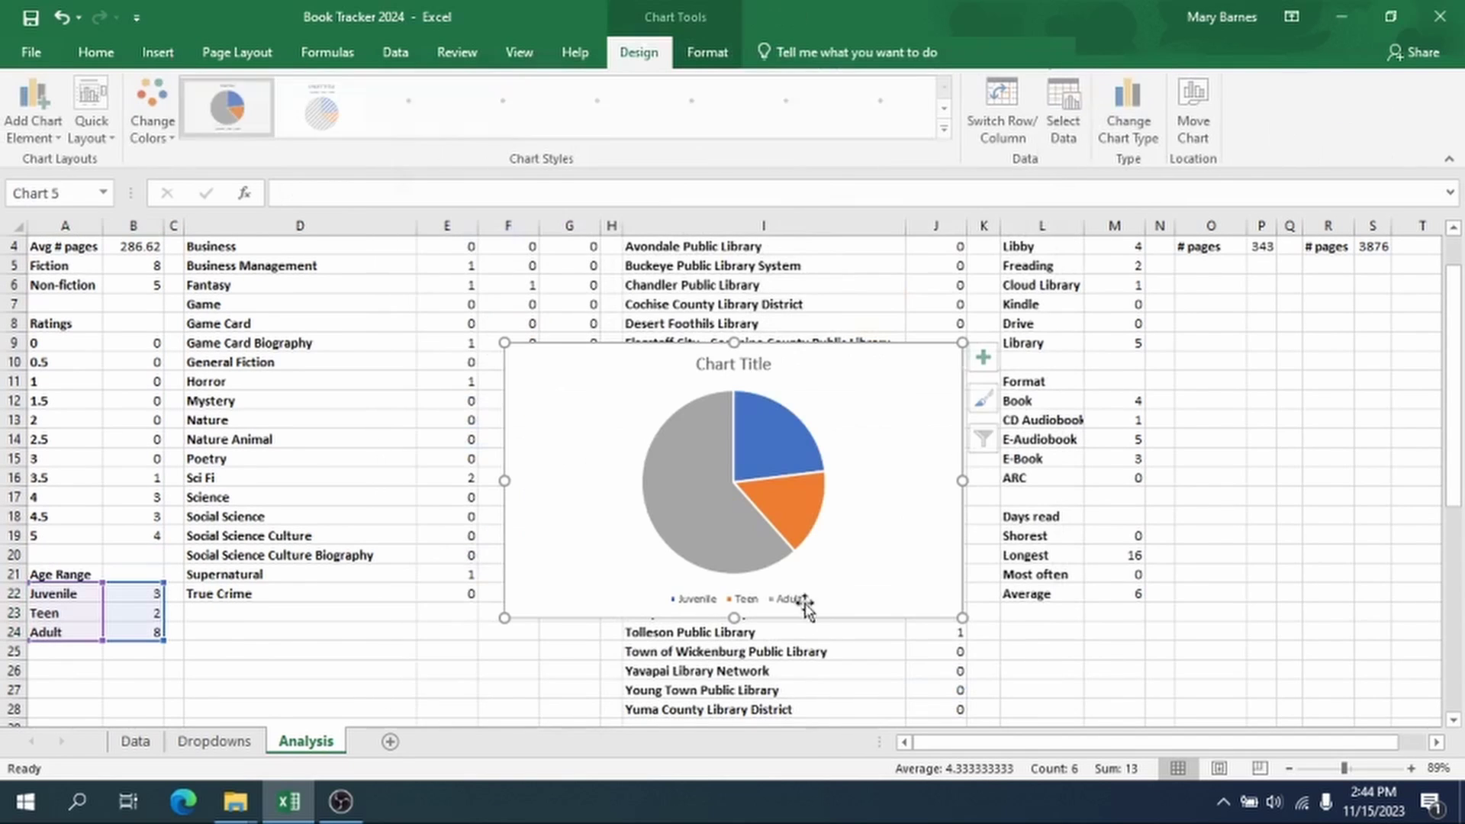
Step: Title the age range pie chart "Age Breakdown" and shift the chart slightly
left_click(763, 369)
triple_click(763, 368)
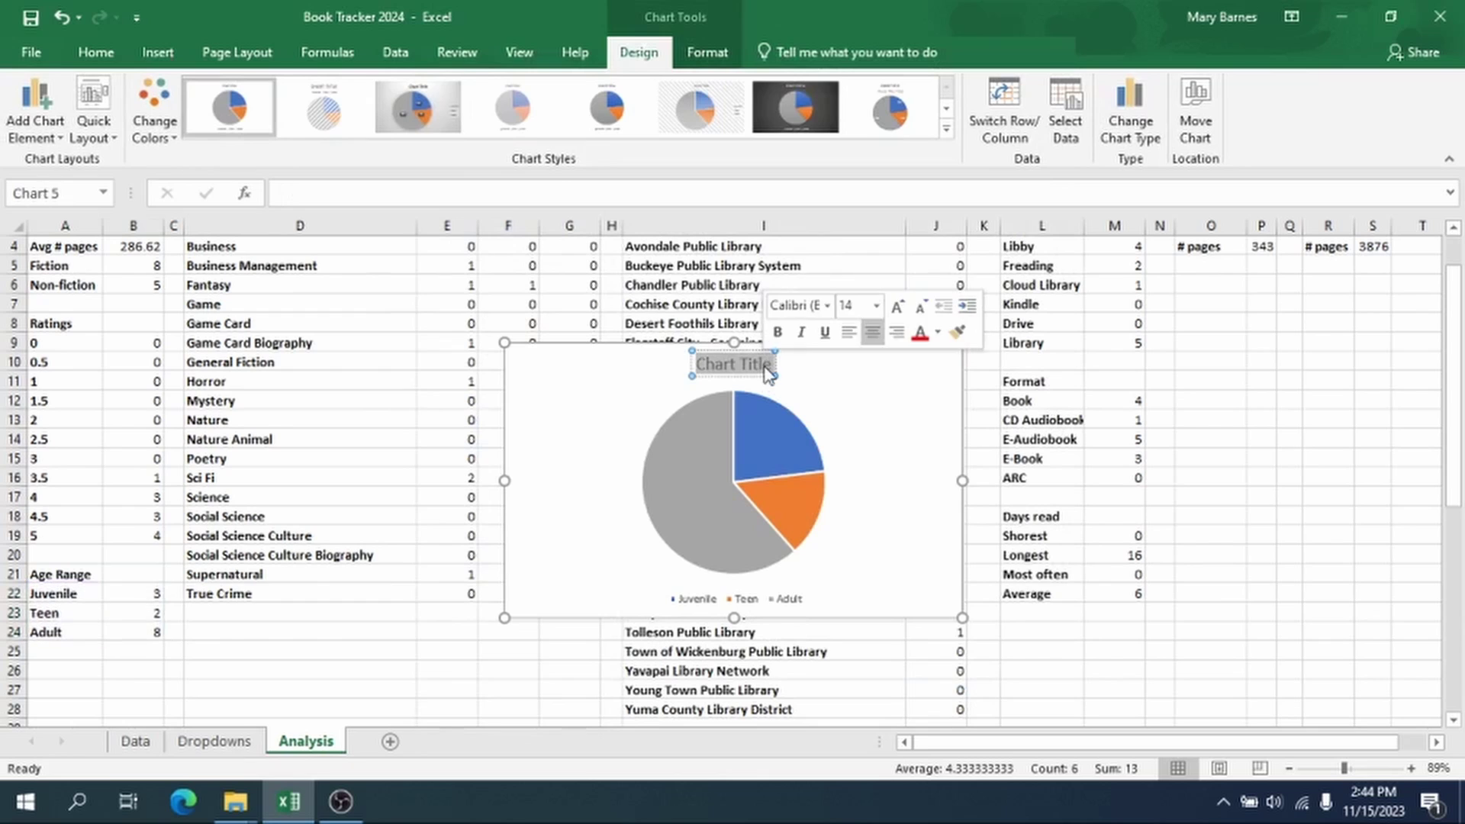
type("A")
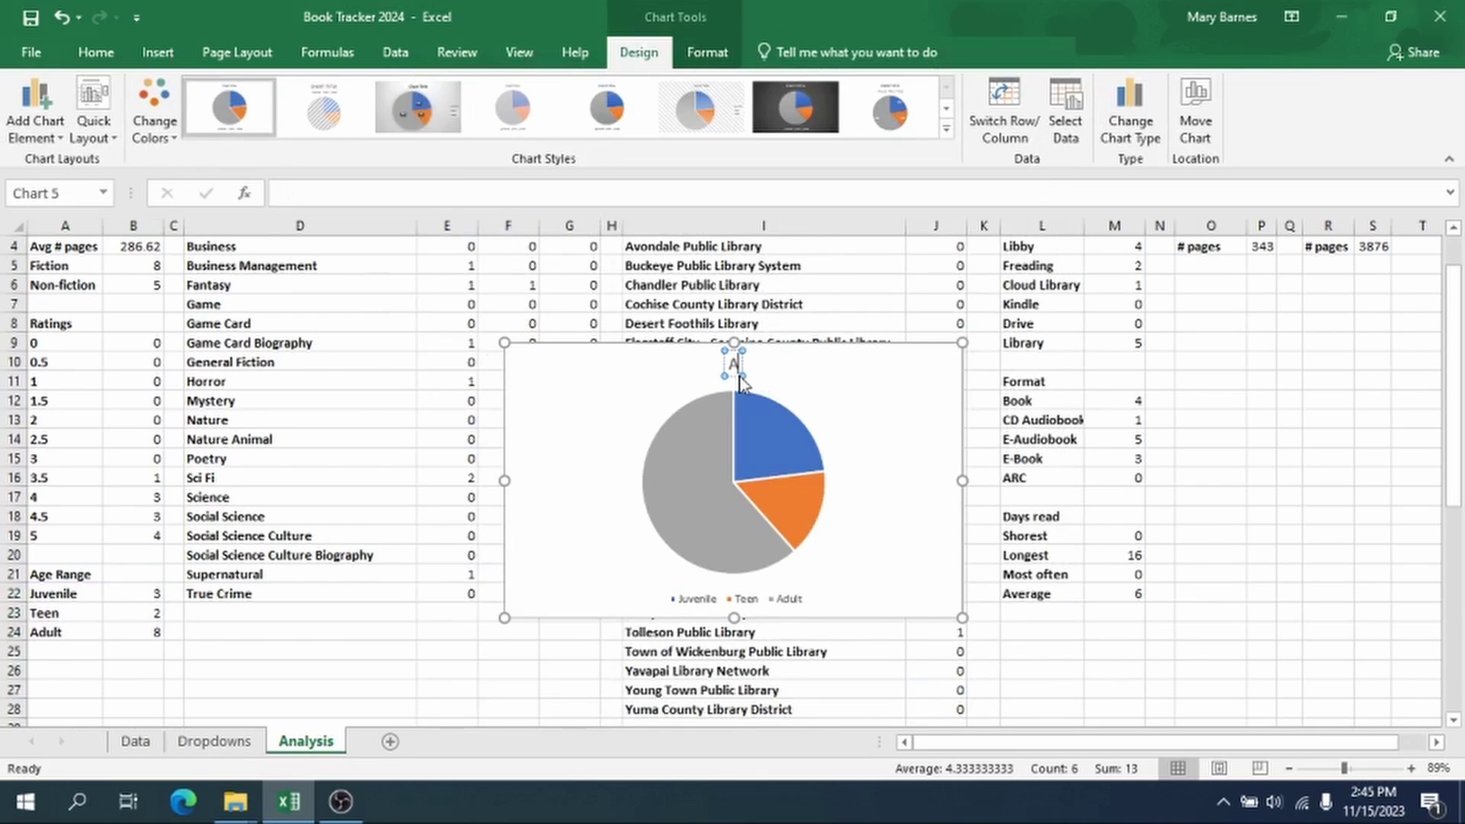
type("ge Breakdown")
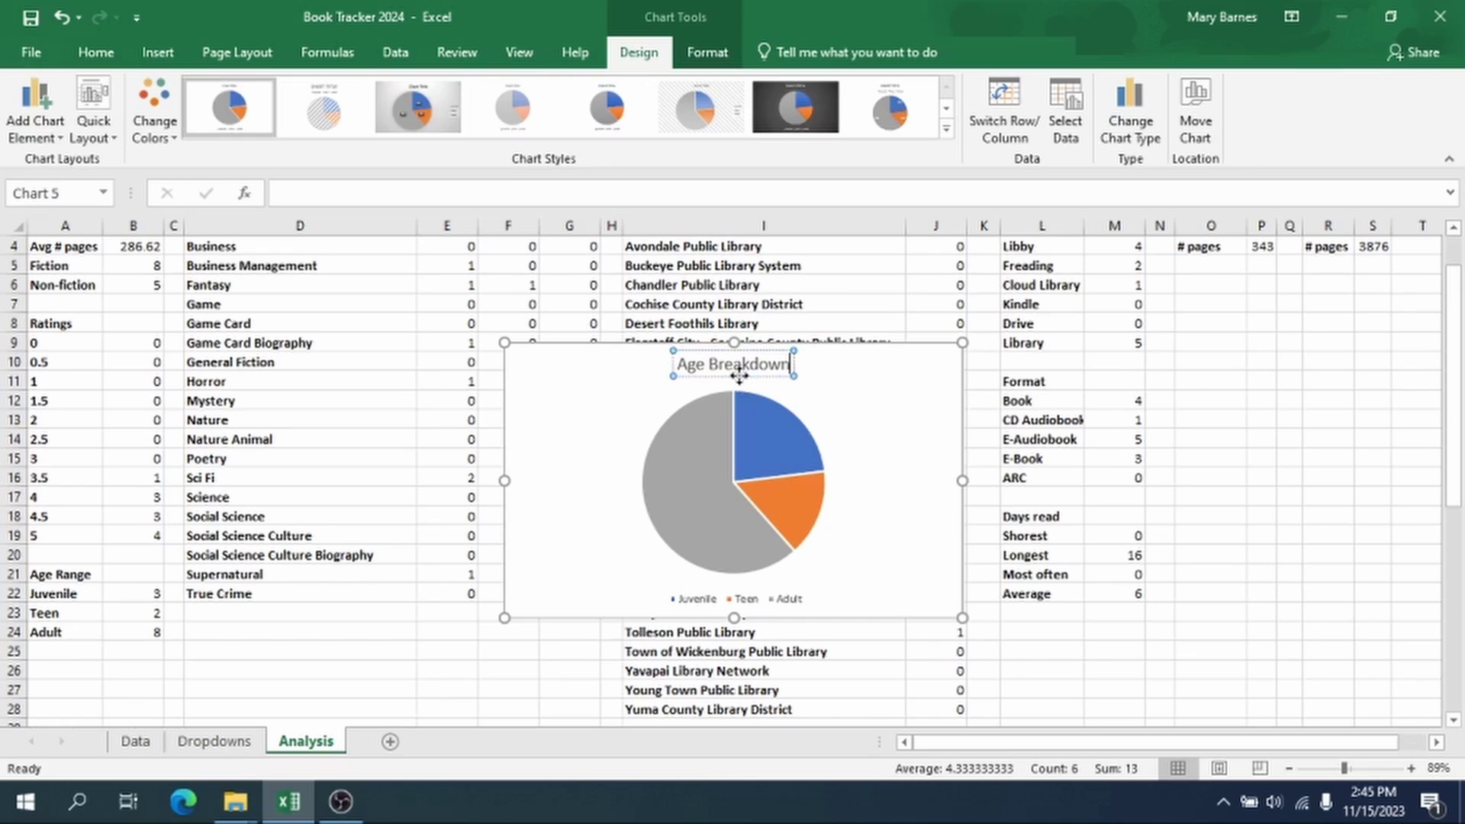
left_click_drag(866, 529, 854, 532)
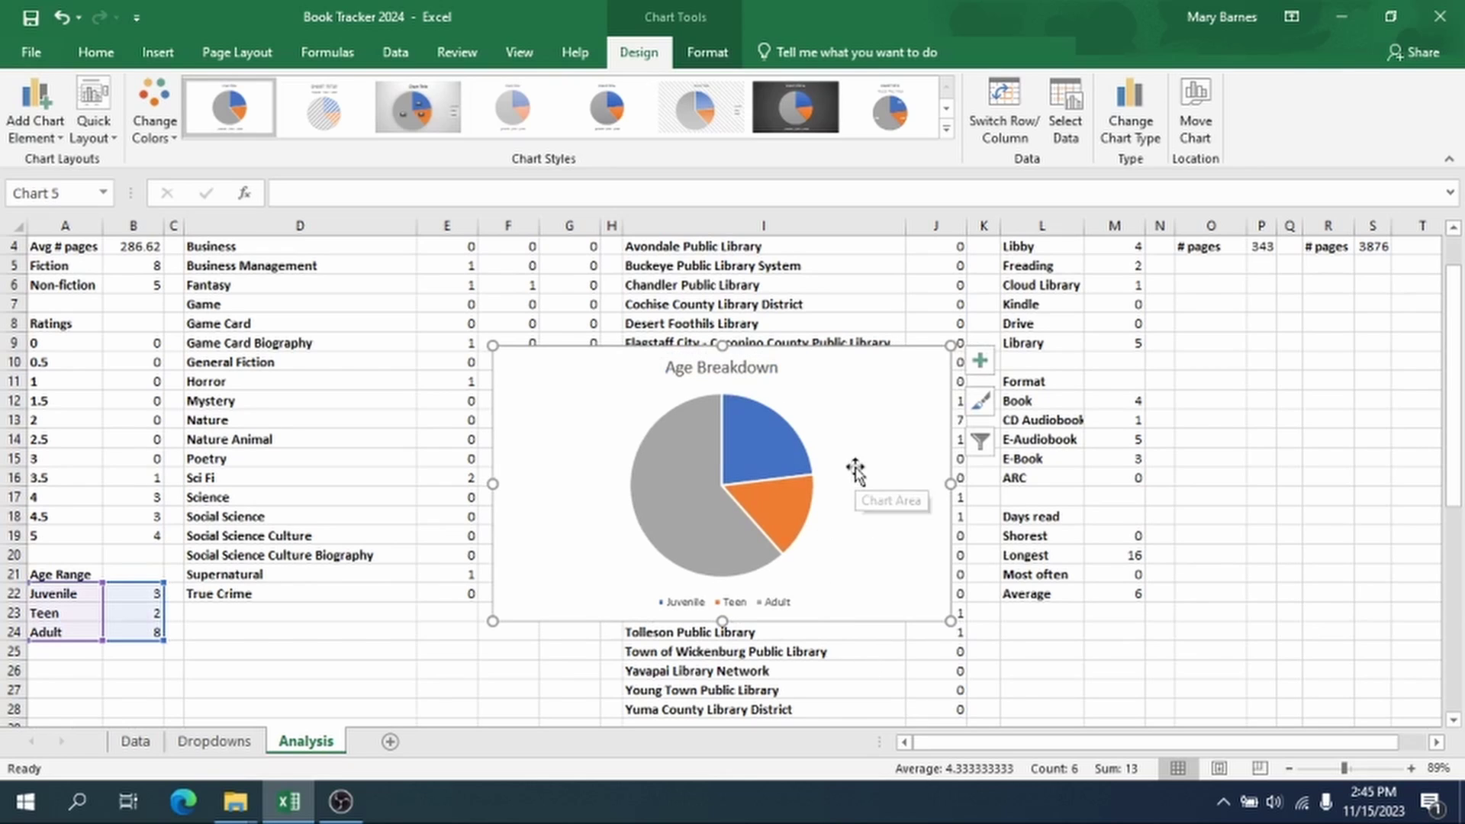
Step: Add data labels to the slices of the Age Breakdown pie chart
double_click(758, 453)
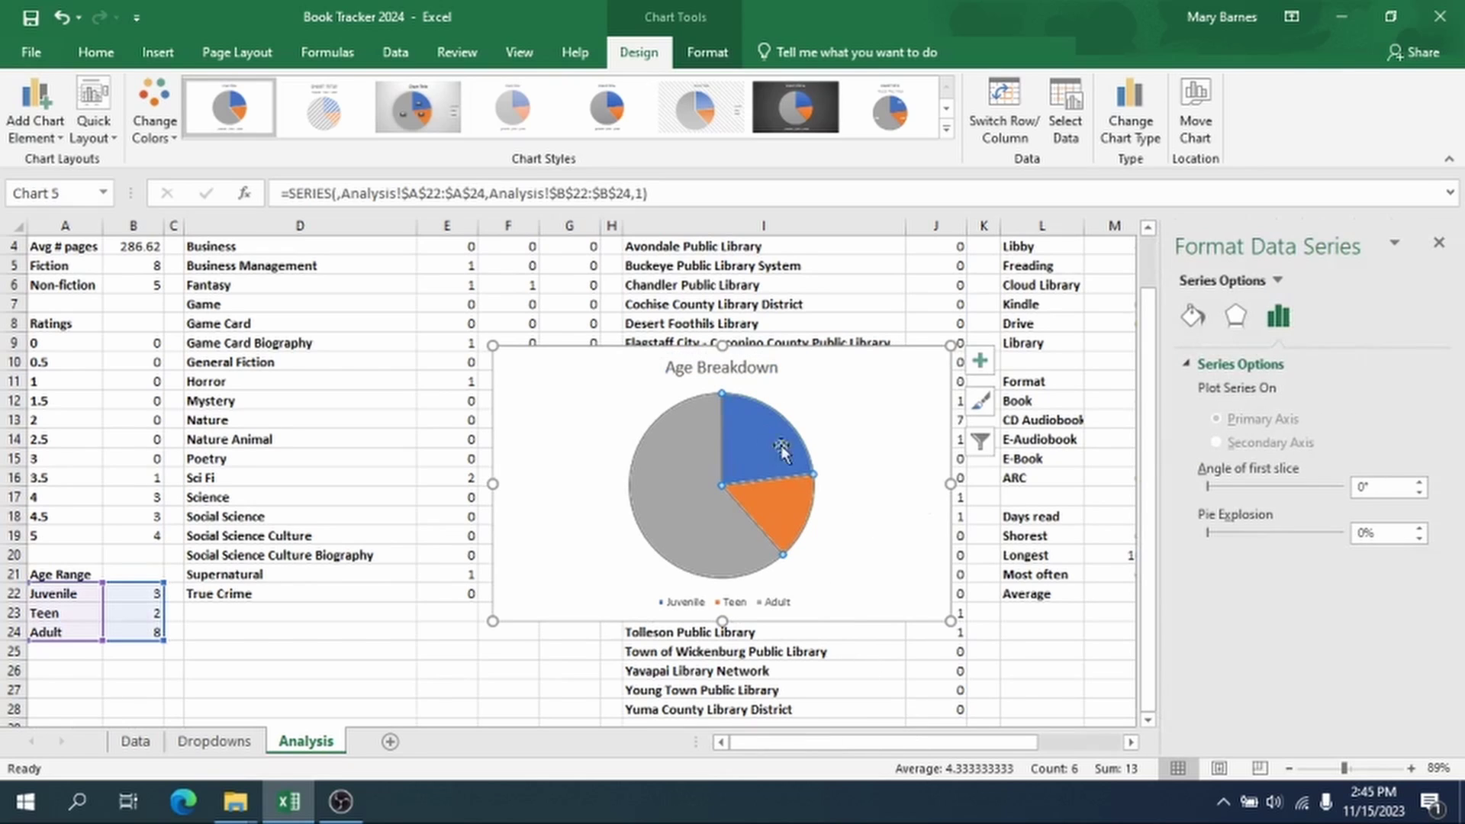
left_click(1237, 317)
left_click(1192, 318)
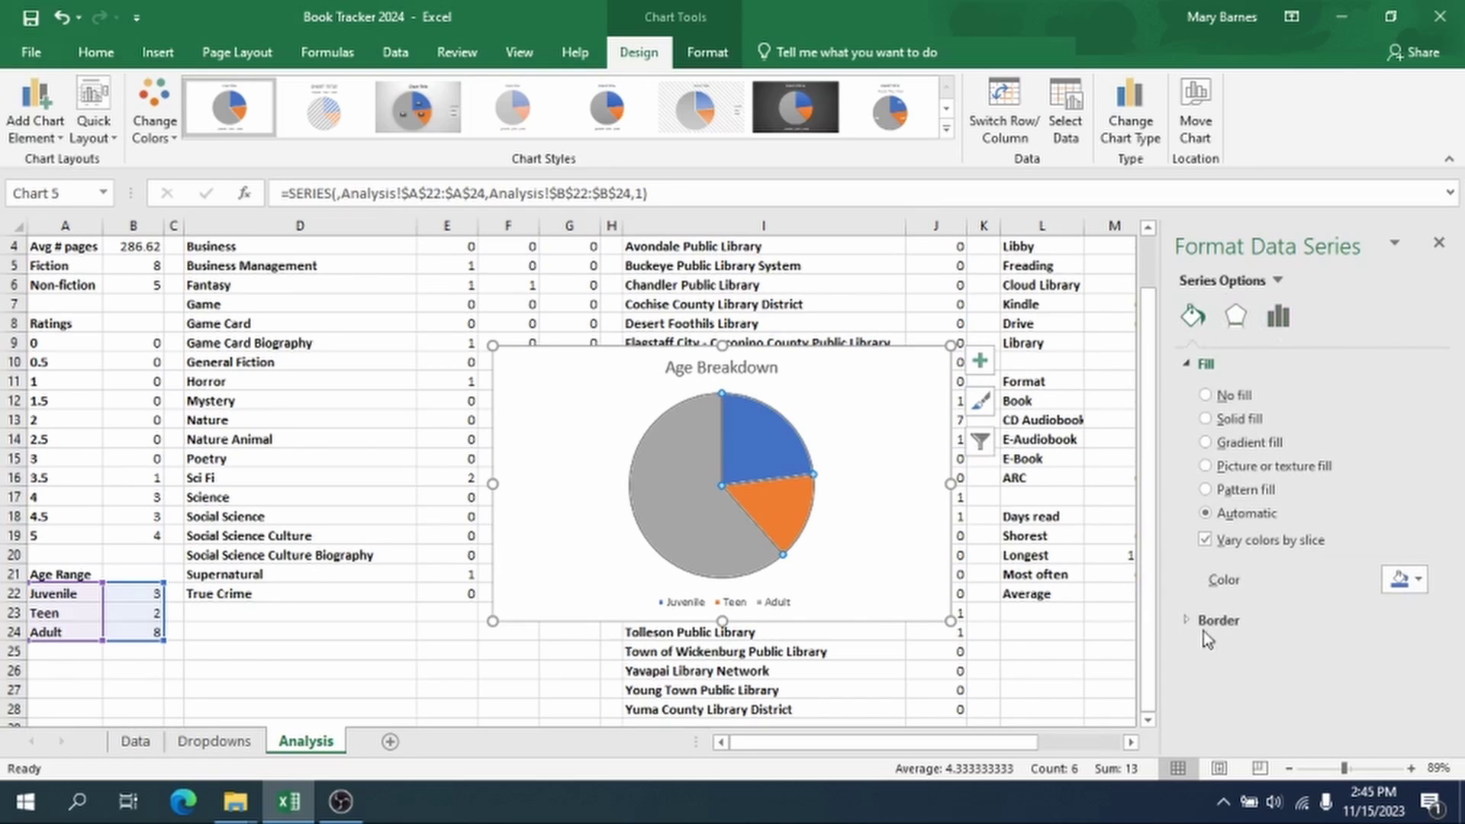
right_click(771, 468)
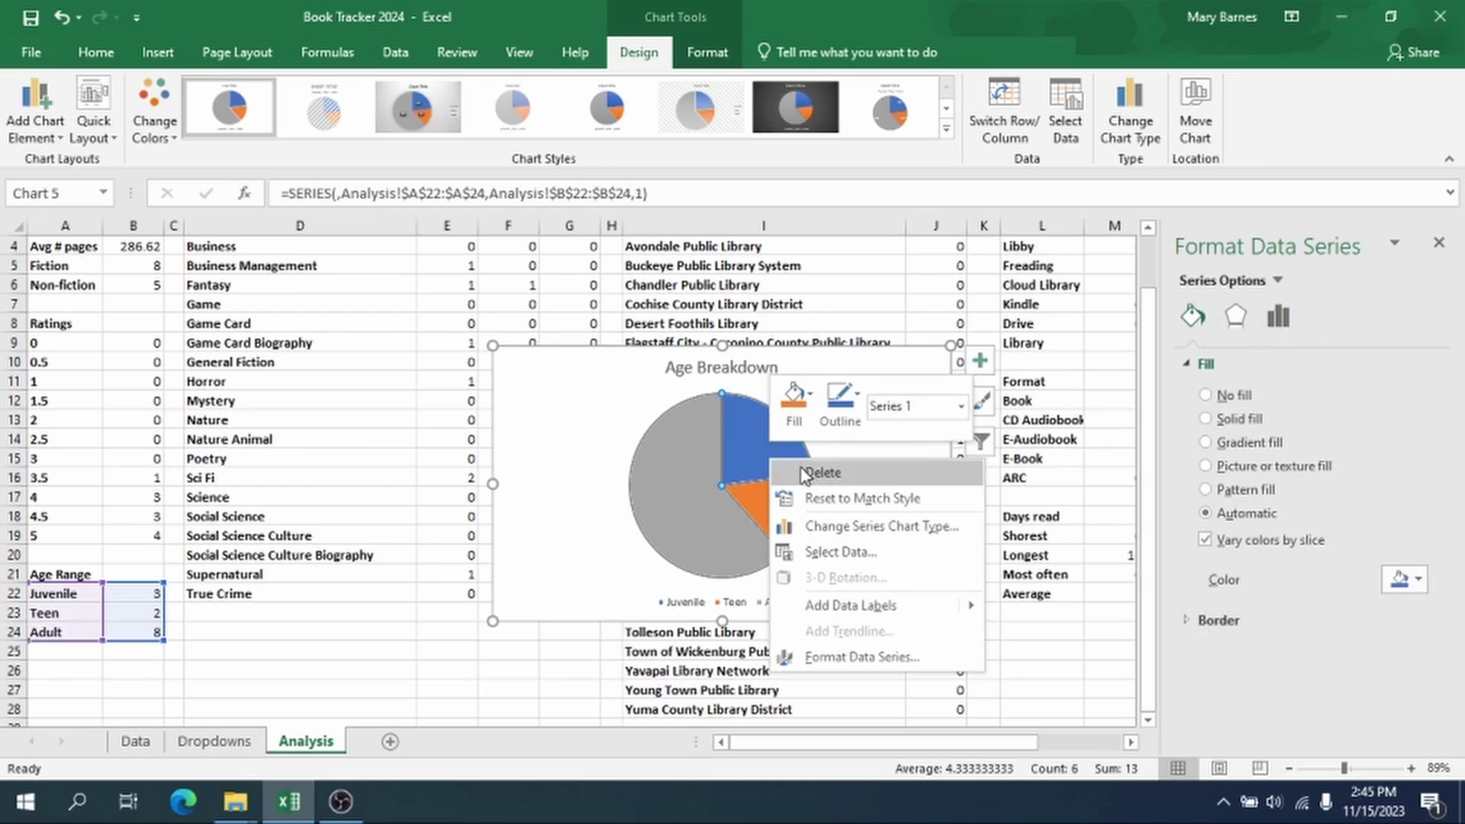
key("Escape")
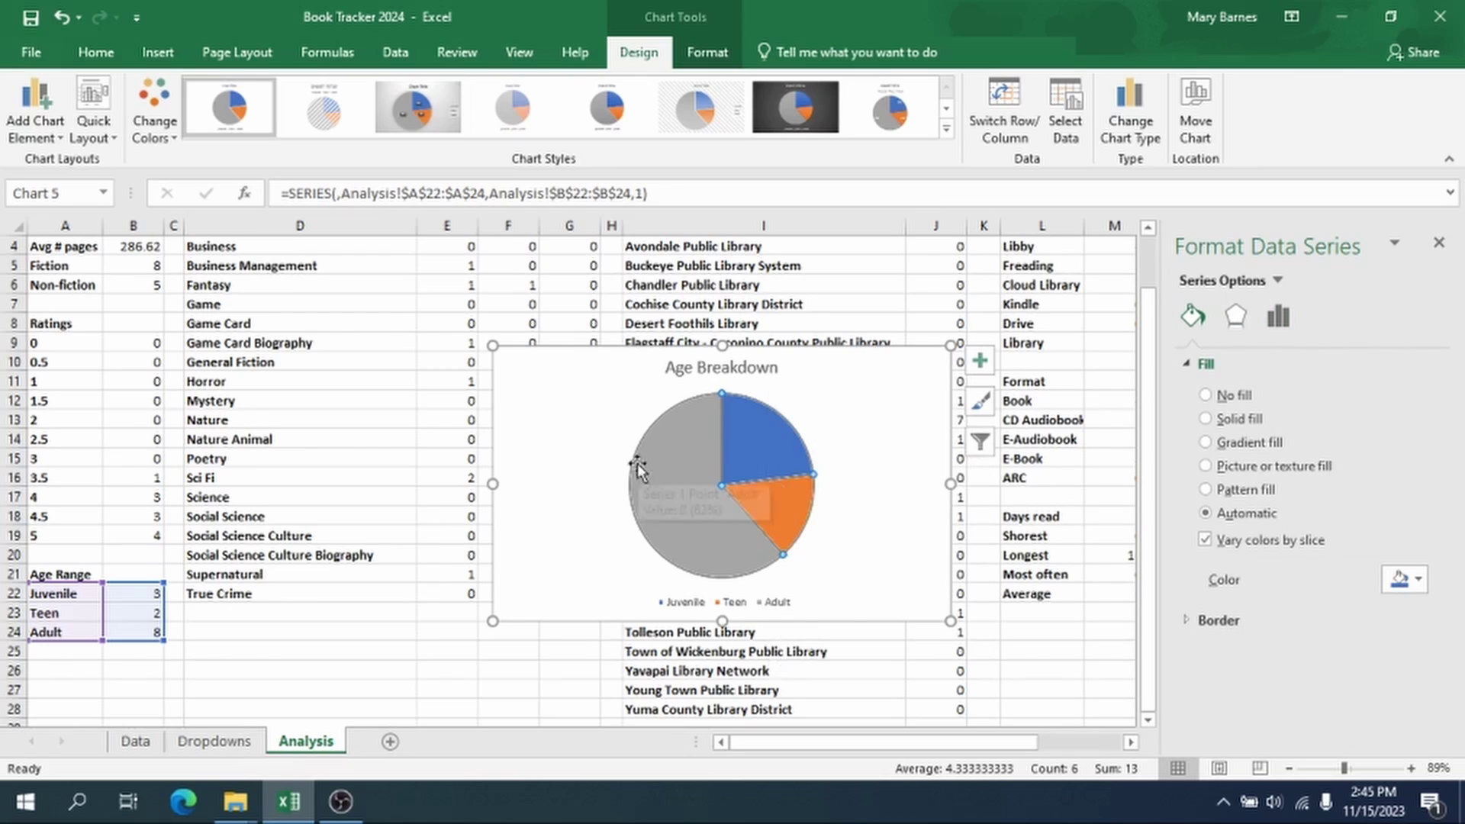
right_click(743, 429)
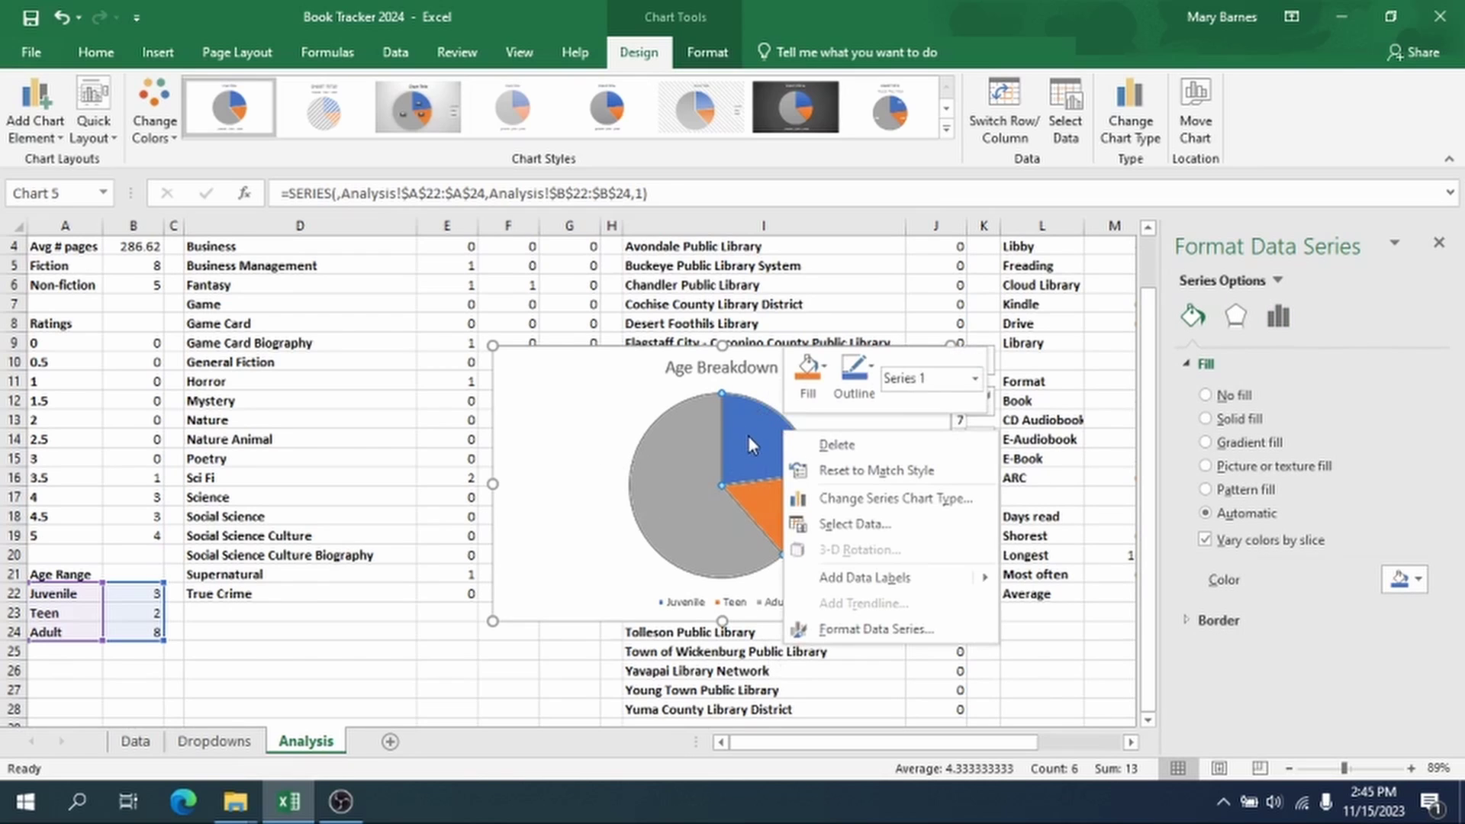
left_click(850, 579)
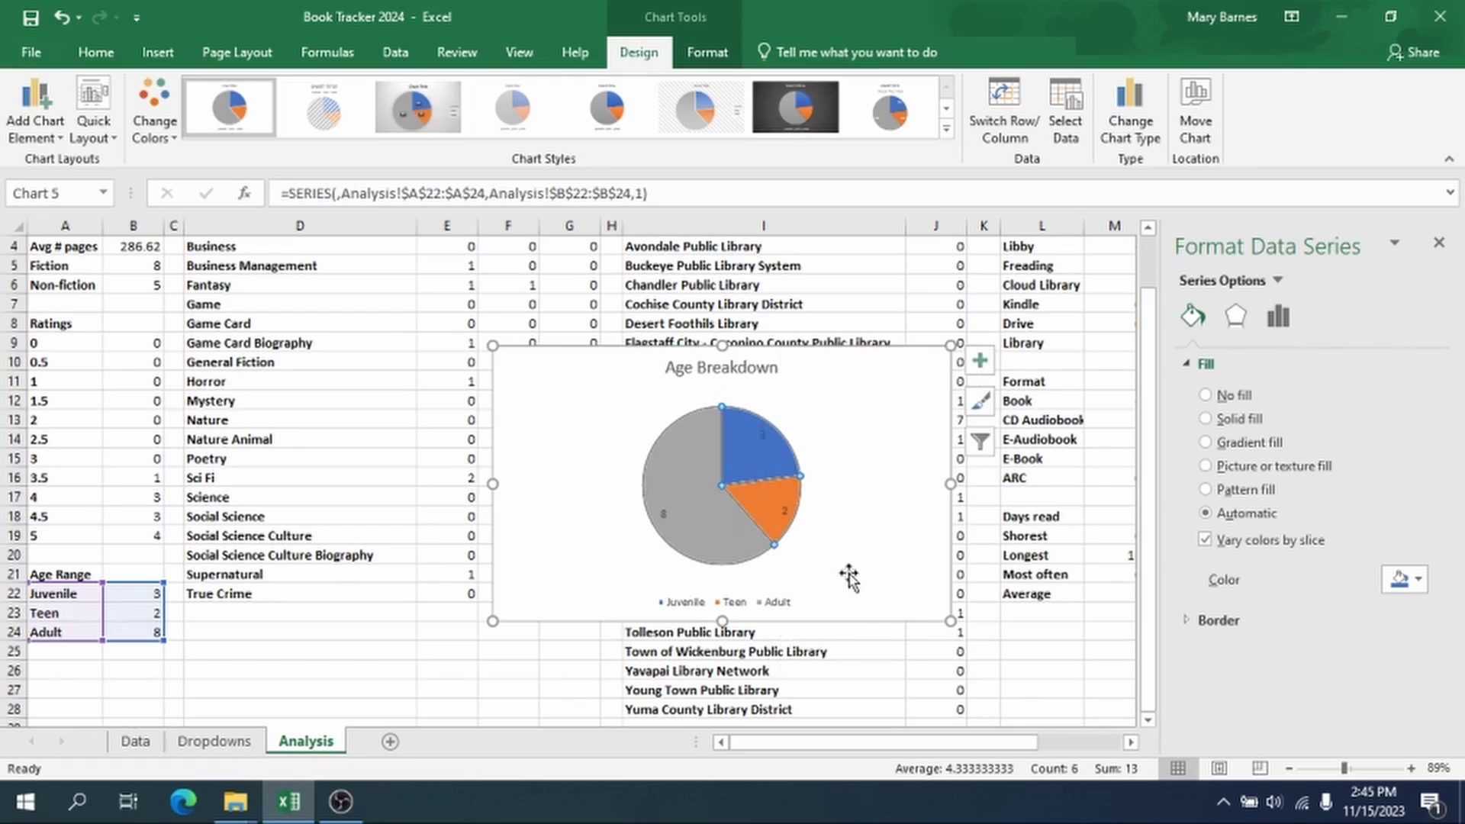
Step: Try moving the Teen slice's data label just outside the pie, and undo the move
left_click(907, 527)
left_click(782, 509)
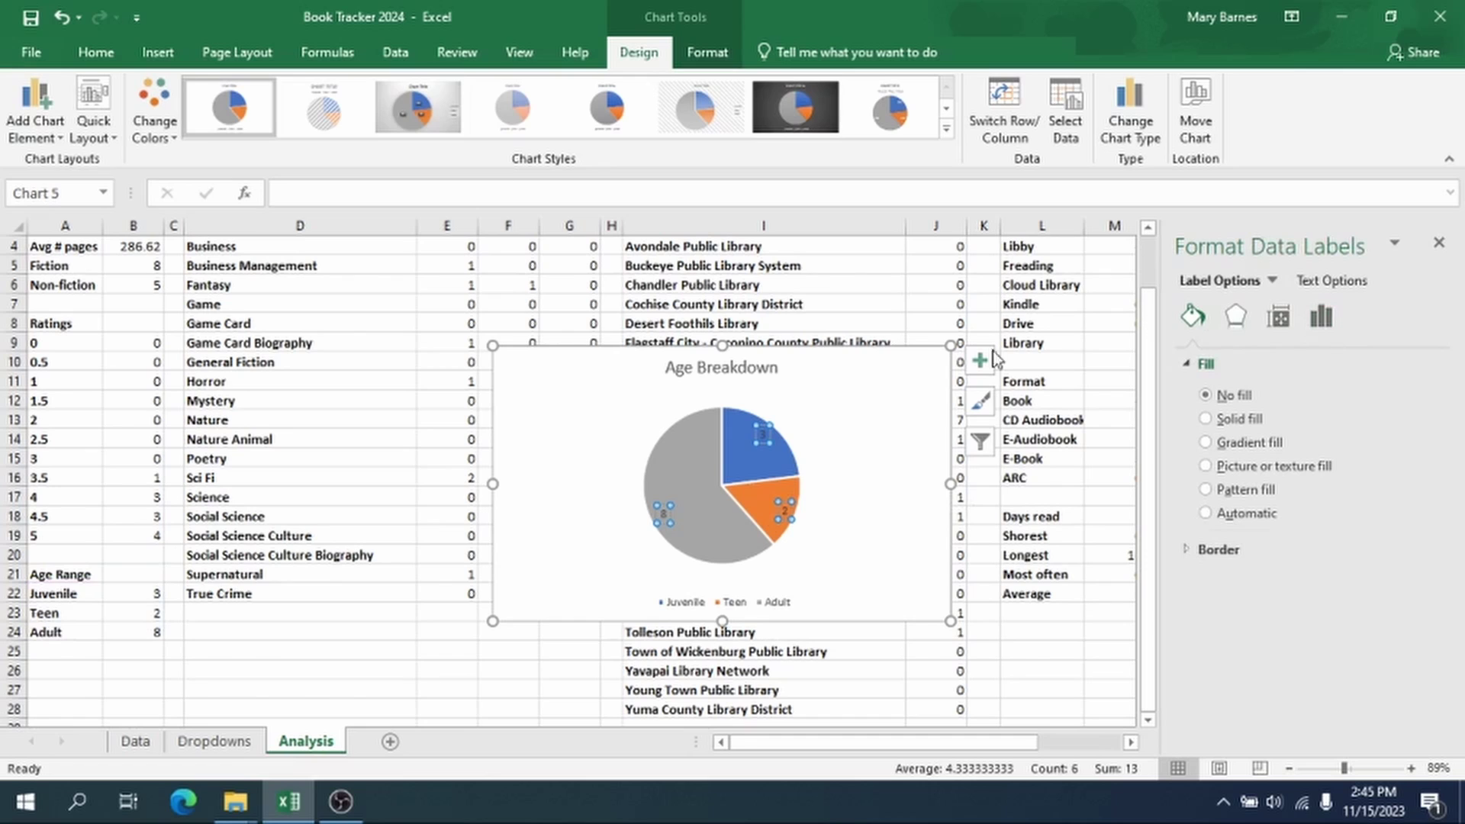
left_click(782, 510)
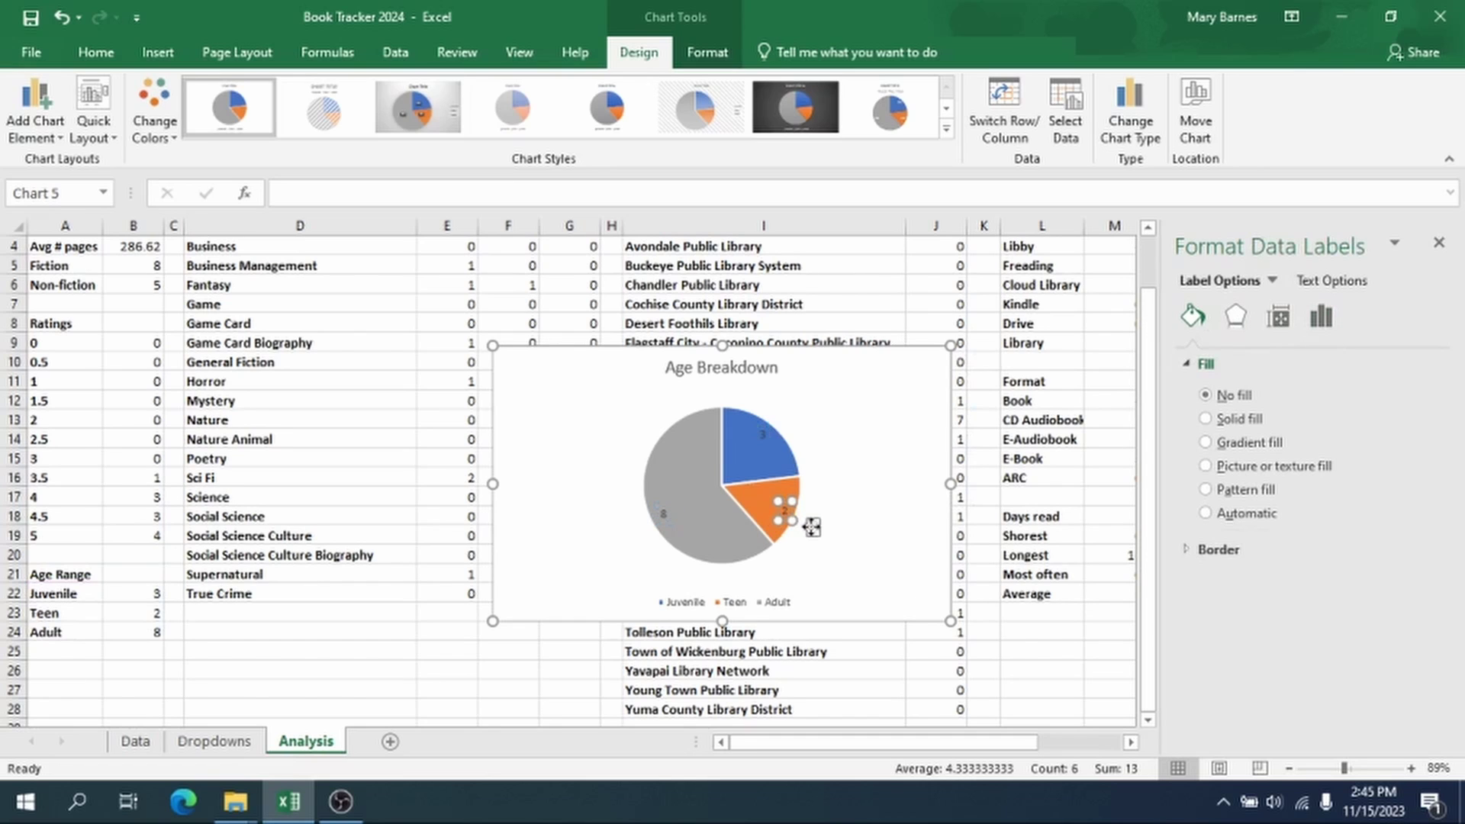
left_click_drag(811, 526, 811, 526)
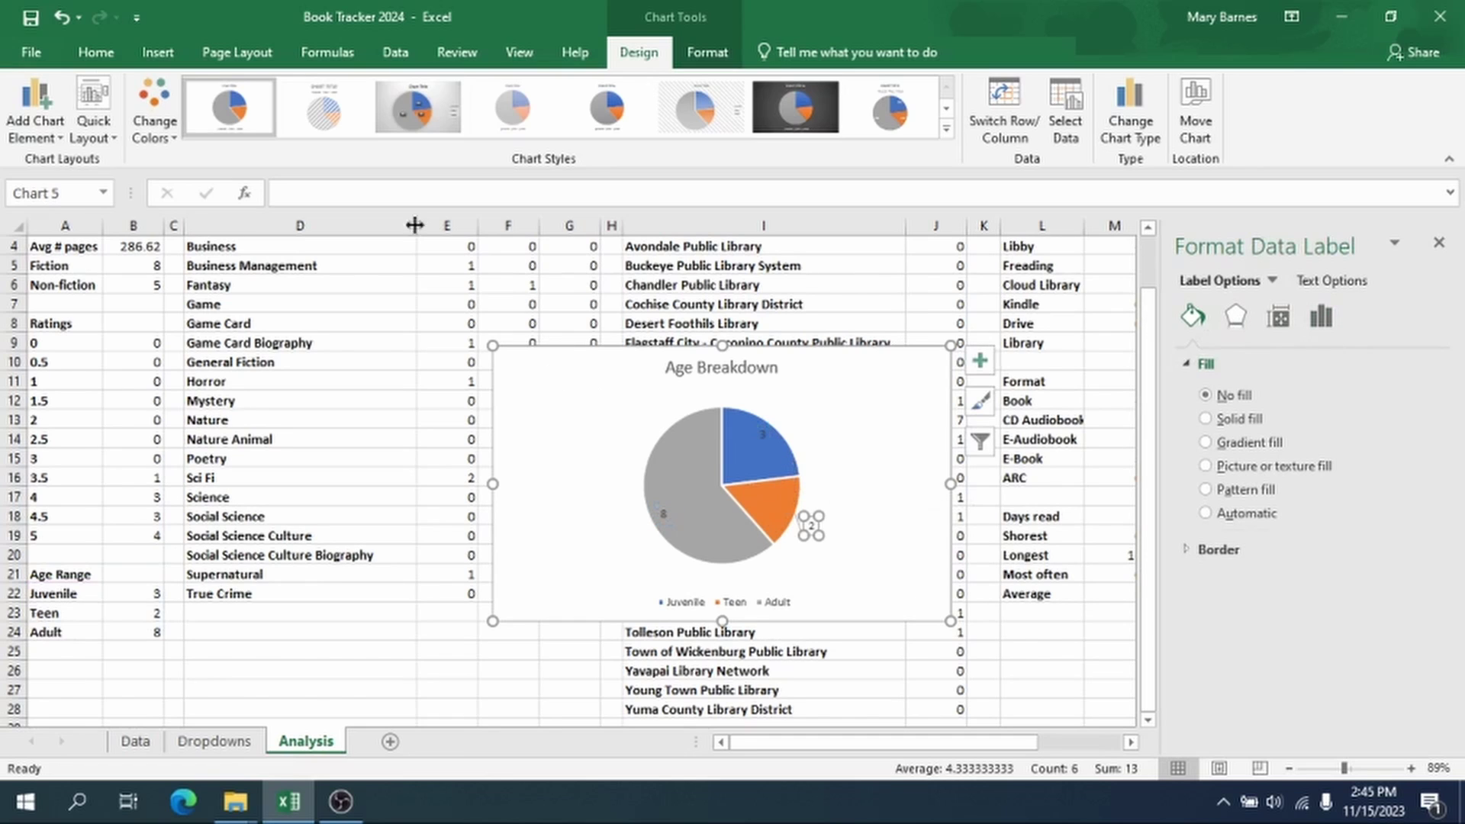
left_click(63, 16)
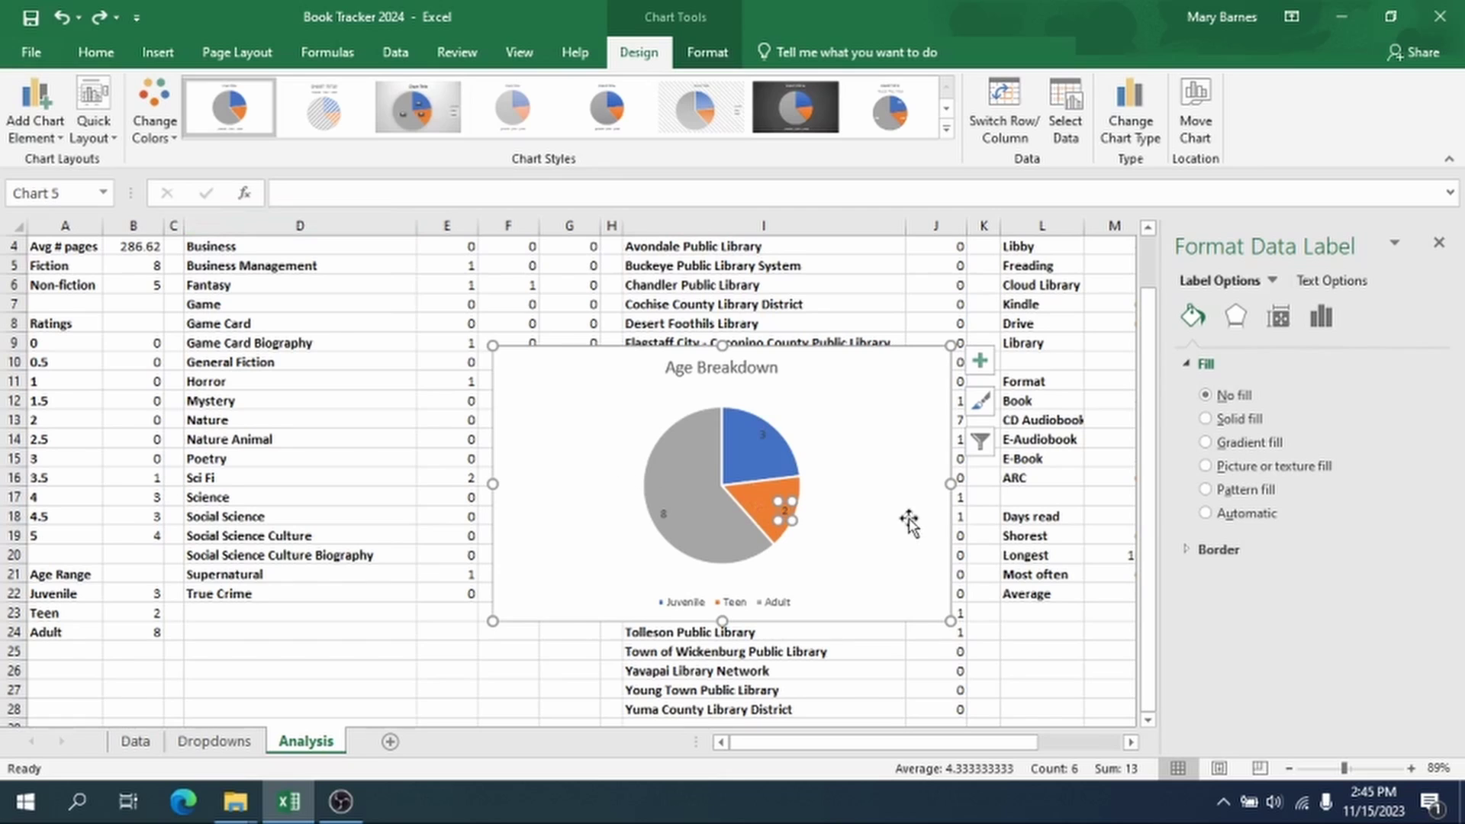
Step: Set the label position of all Age Breakdown data labels to Outside End
left_click(792, 516)
left_click(786, 511)
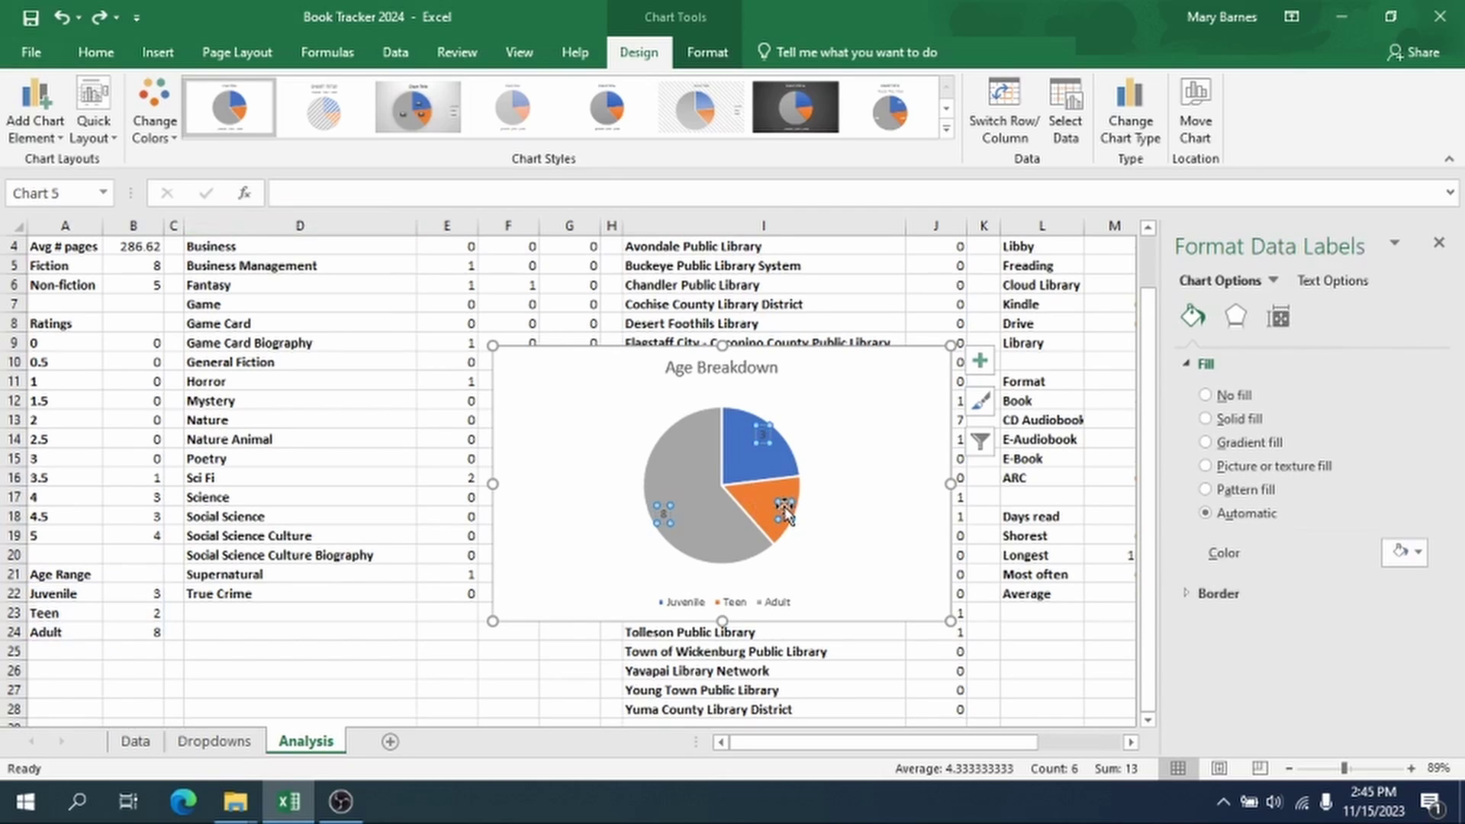
left_click(1237, 316)
left_click(1278, 316)
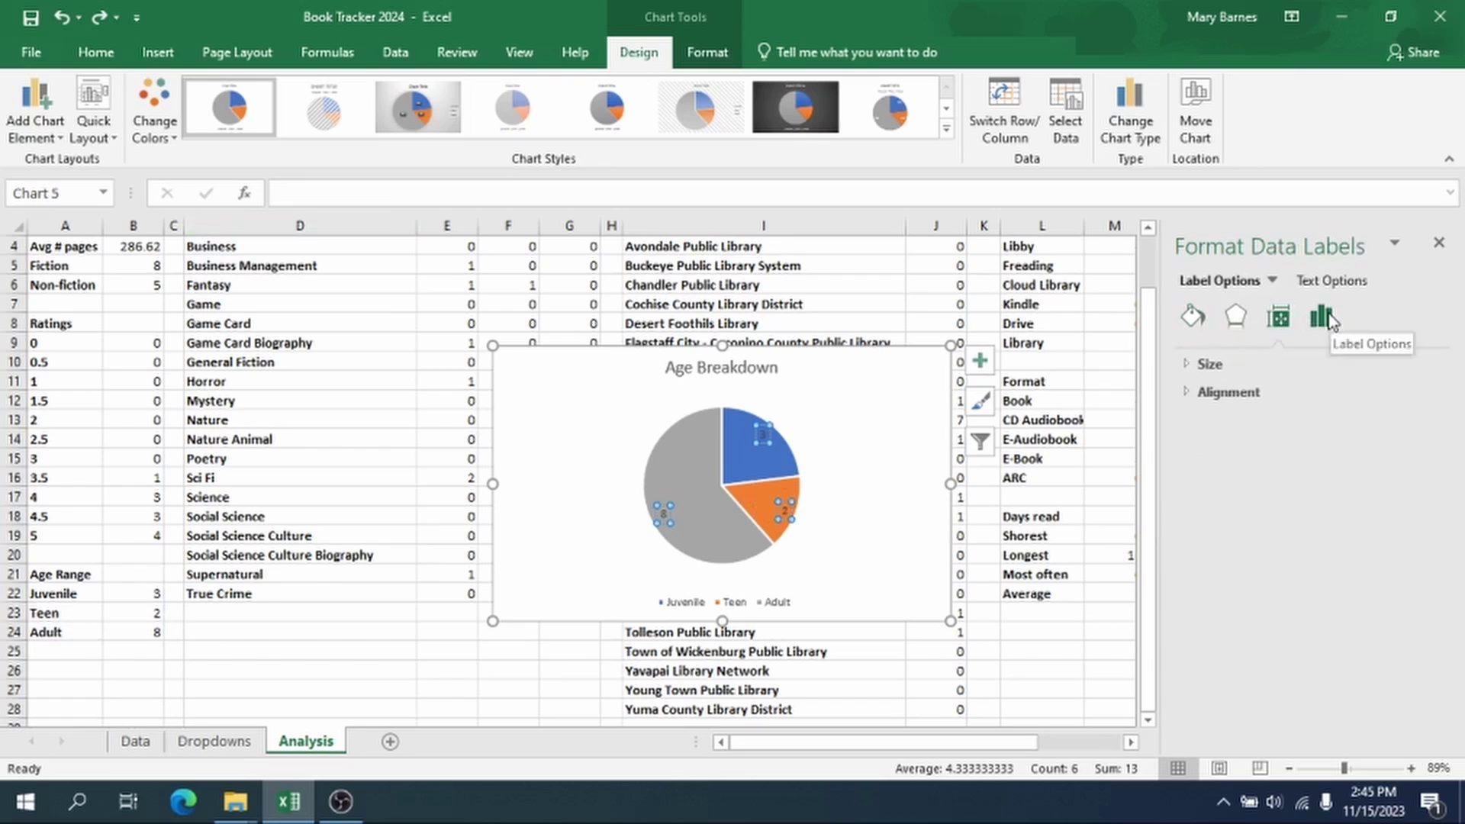
left_click(1324, 317)
left_click(1273, 365)
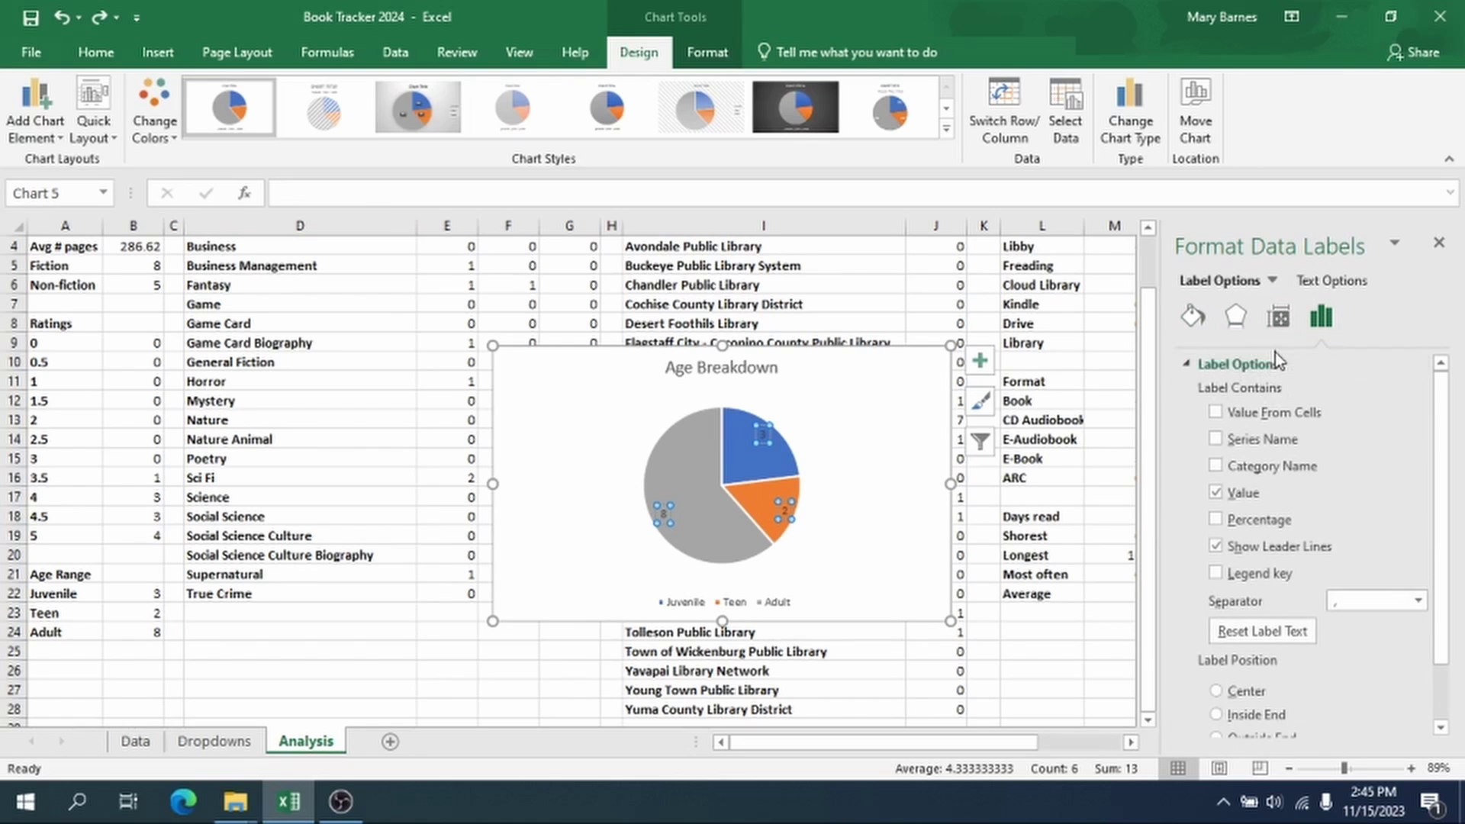
scroll(1342, 481, "down", 1)
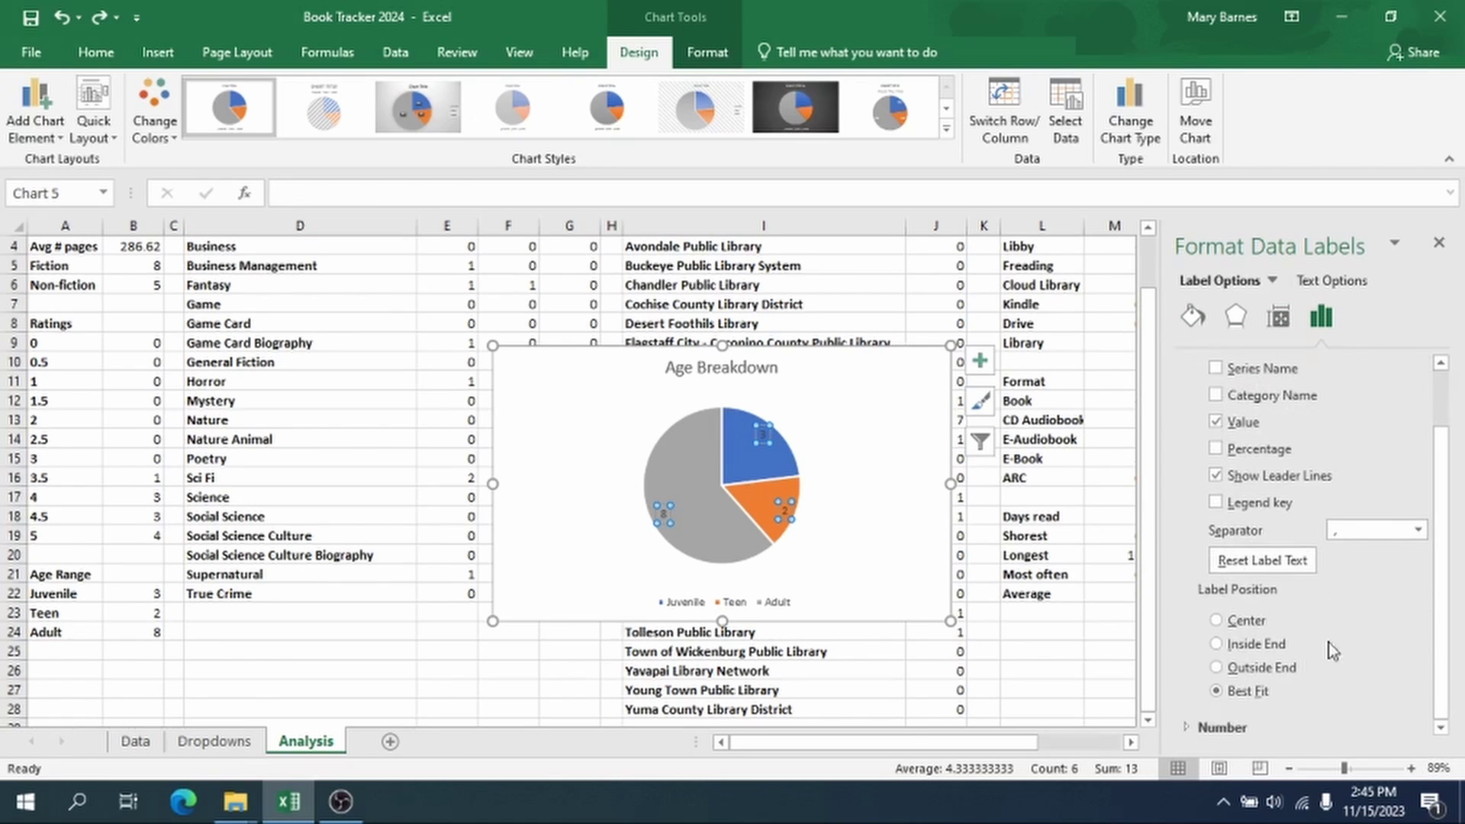
left_click(1262, 670)
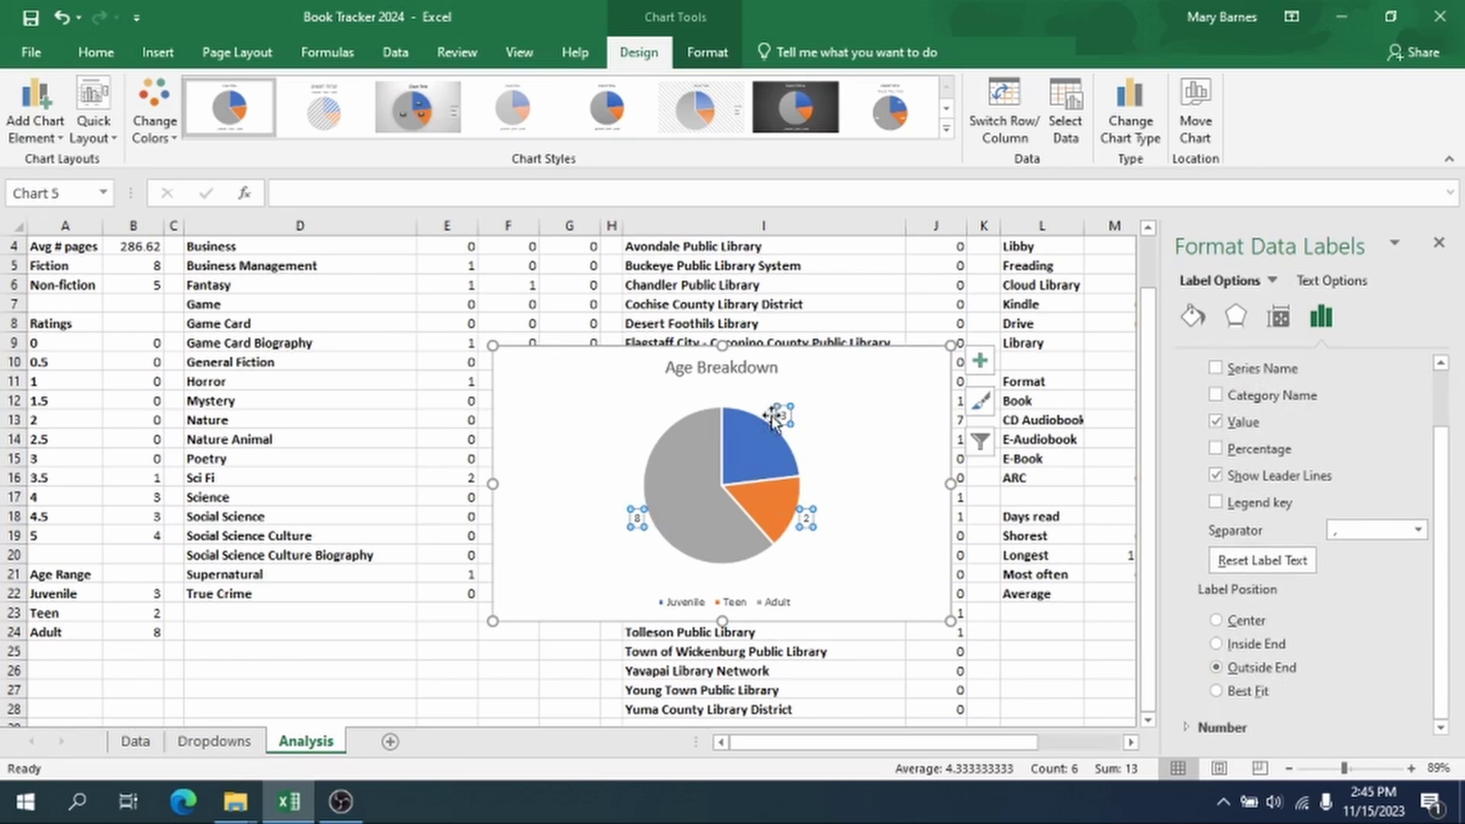
Step: Move the Age Breakdown chart below the data, directly beside the Ratings chart with their upper edges level
scroll(898, 423, "down", 4)
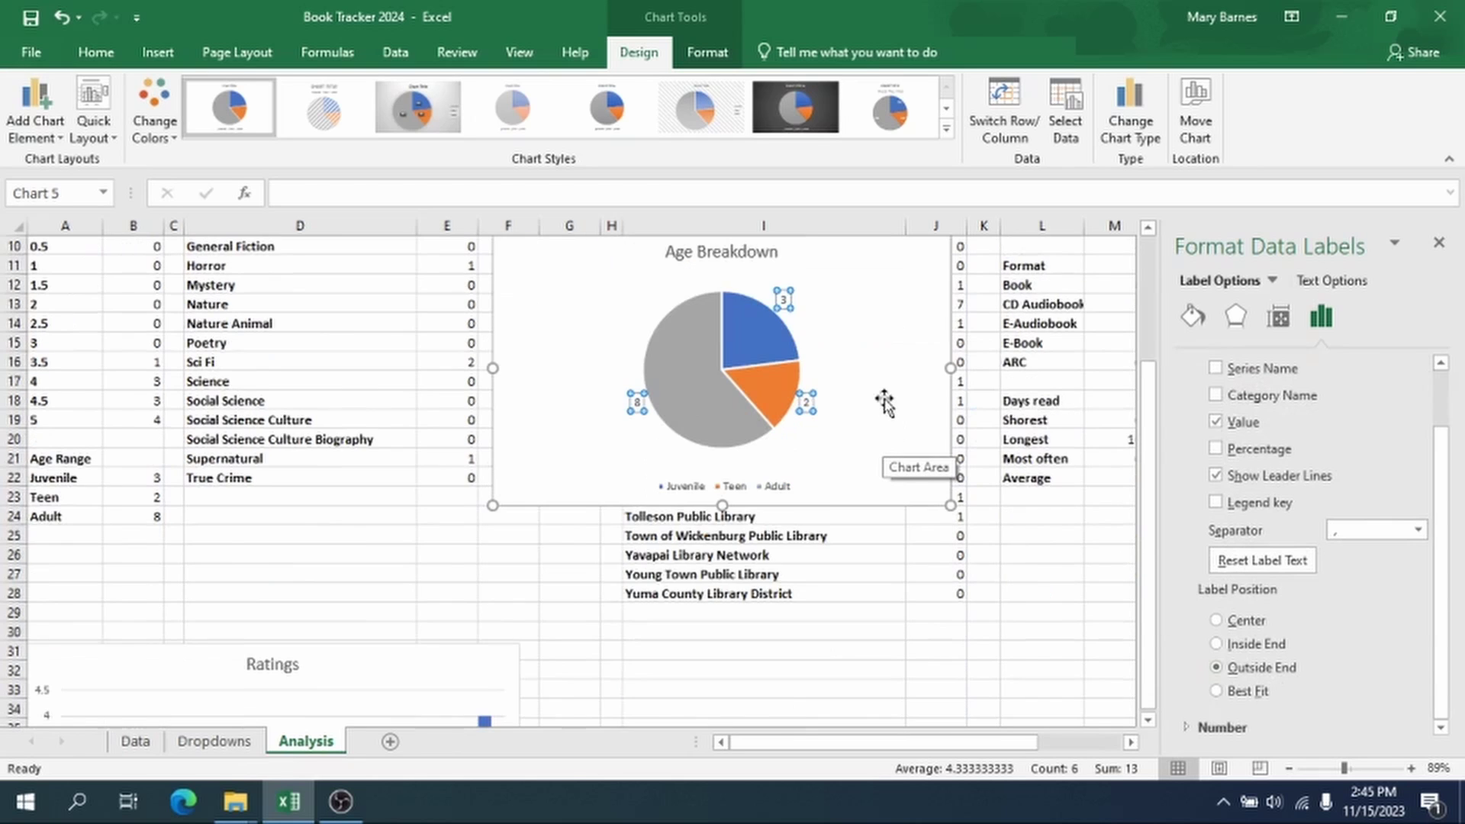
left_click_drag(869, 336, 936, 684)
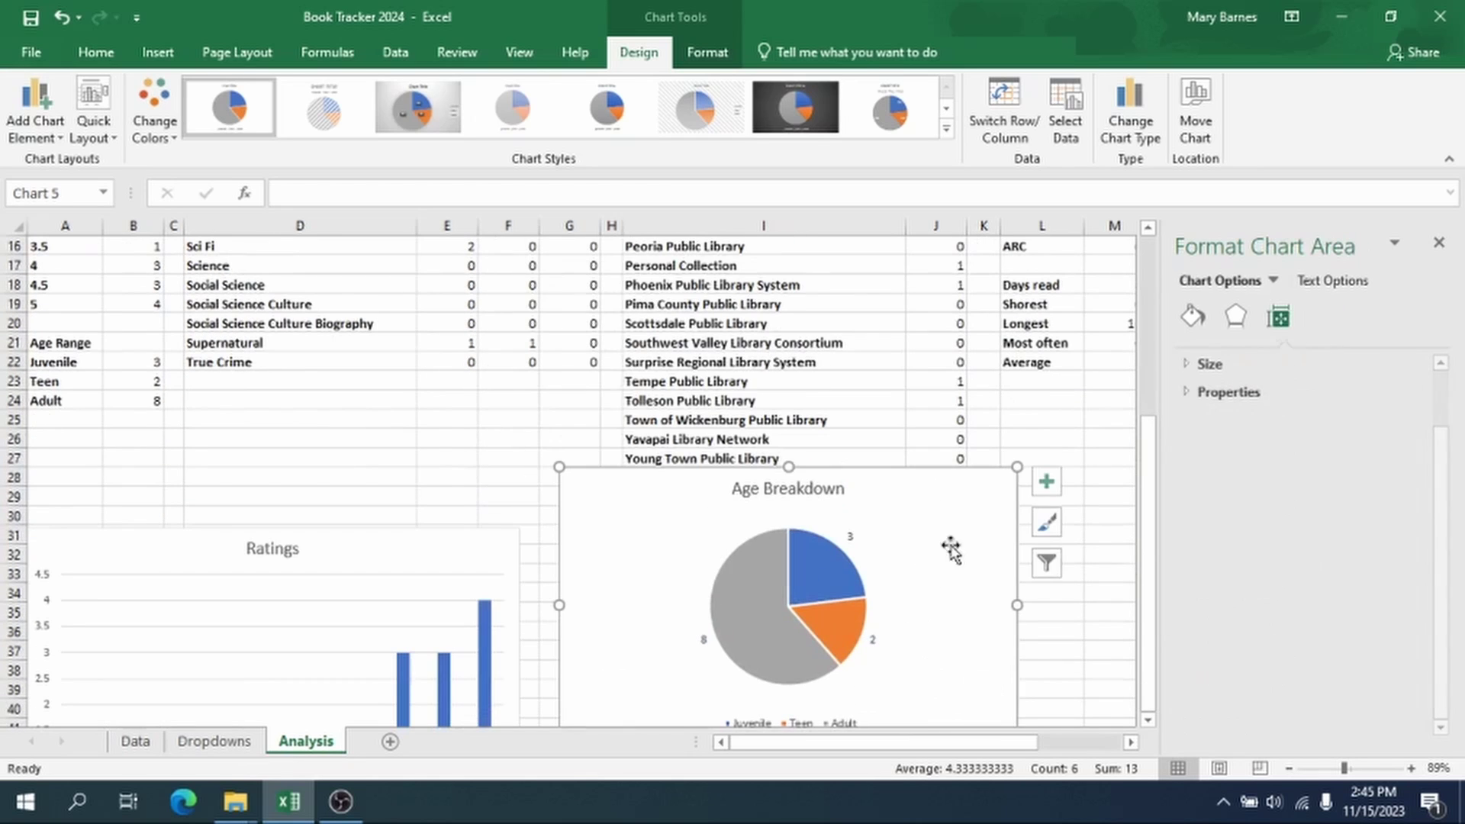
scroll(944, 496, "down", 4)
left_click_drag(920, 422, 879, 477)
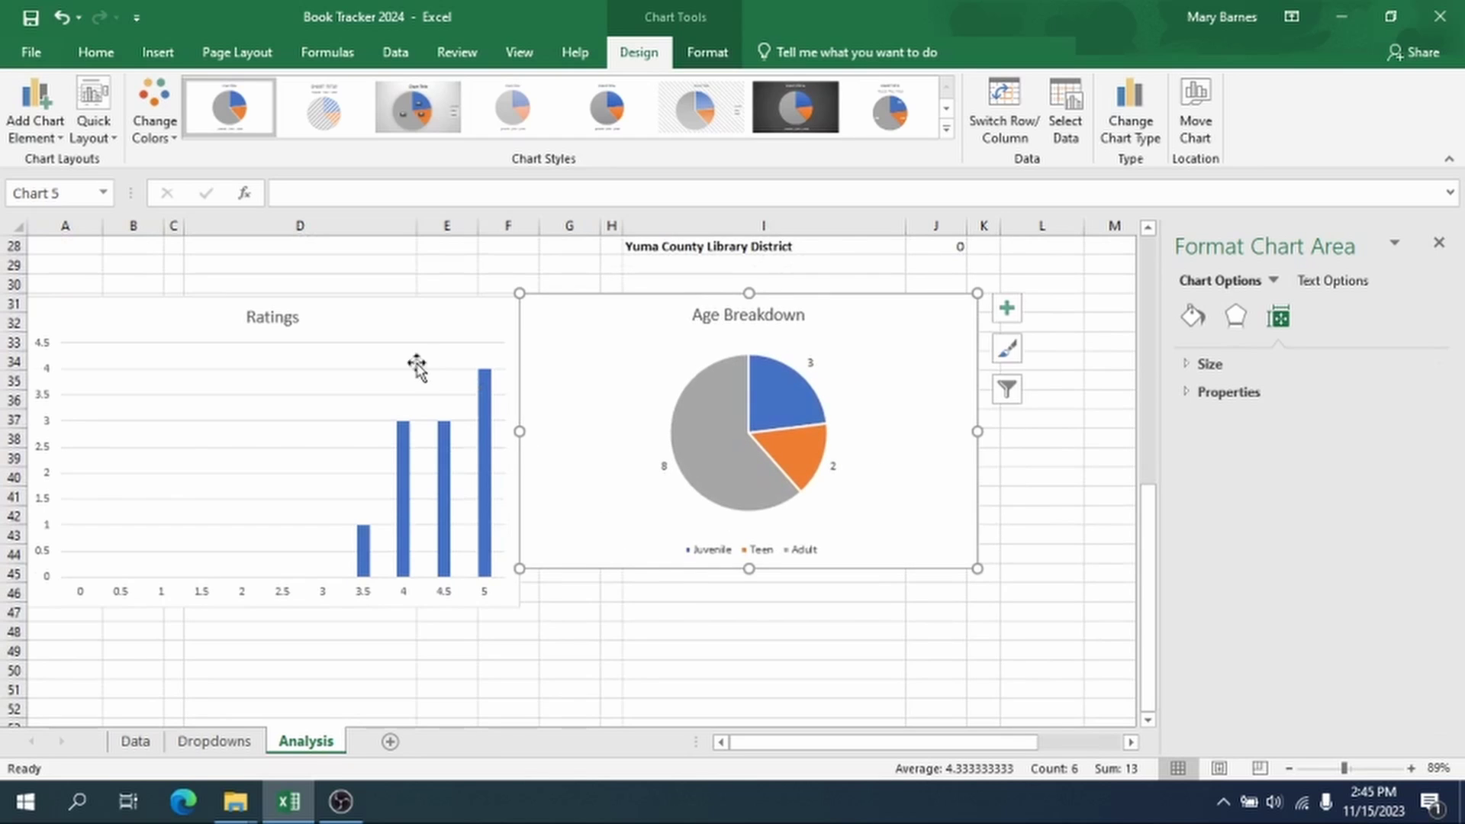
Step: Add data labels to the columns of the Ratings chart
left_click(404, 519)
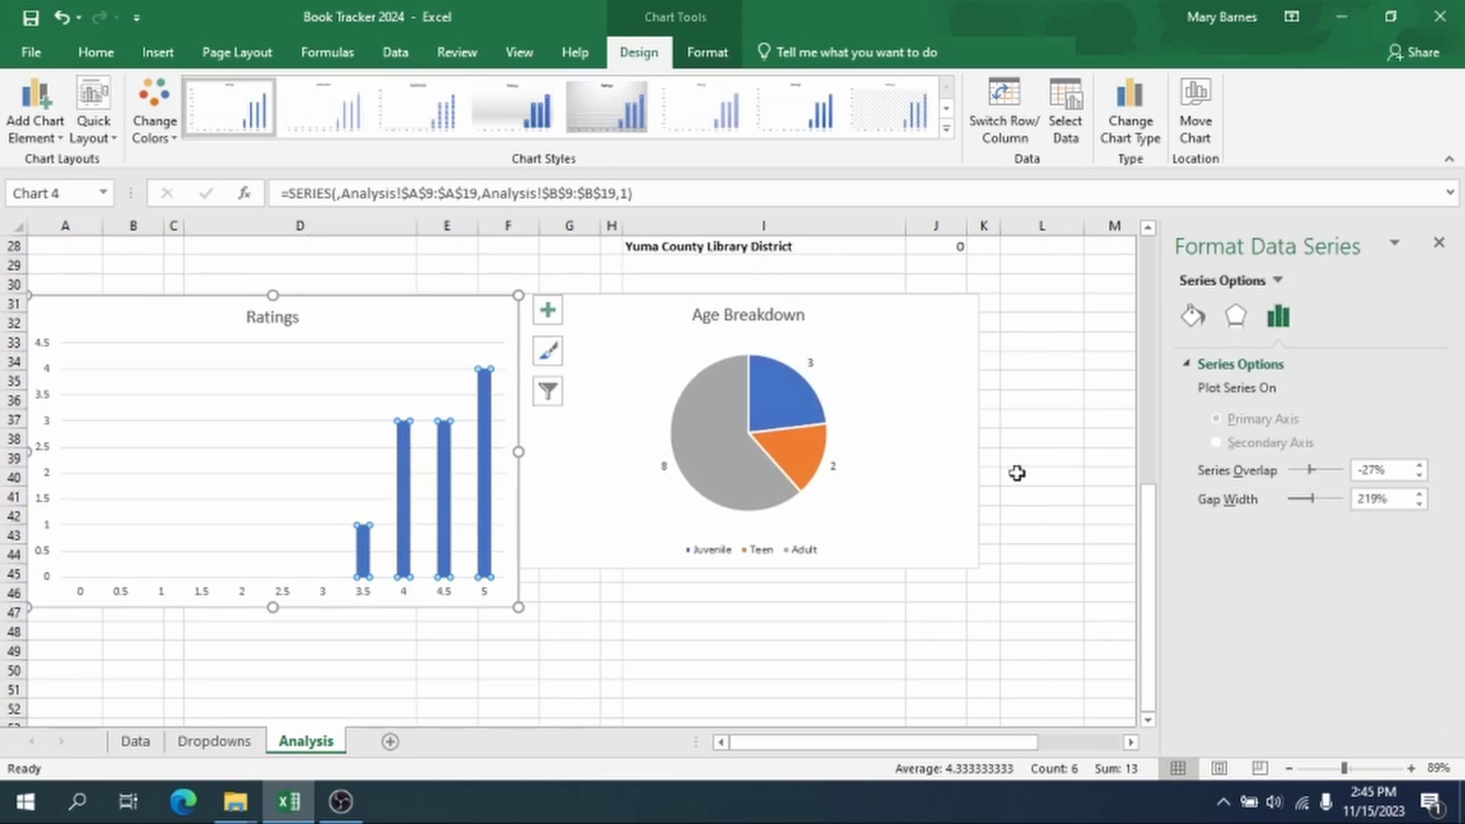
right_click(481, 412)
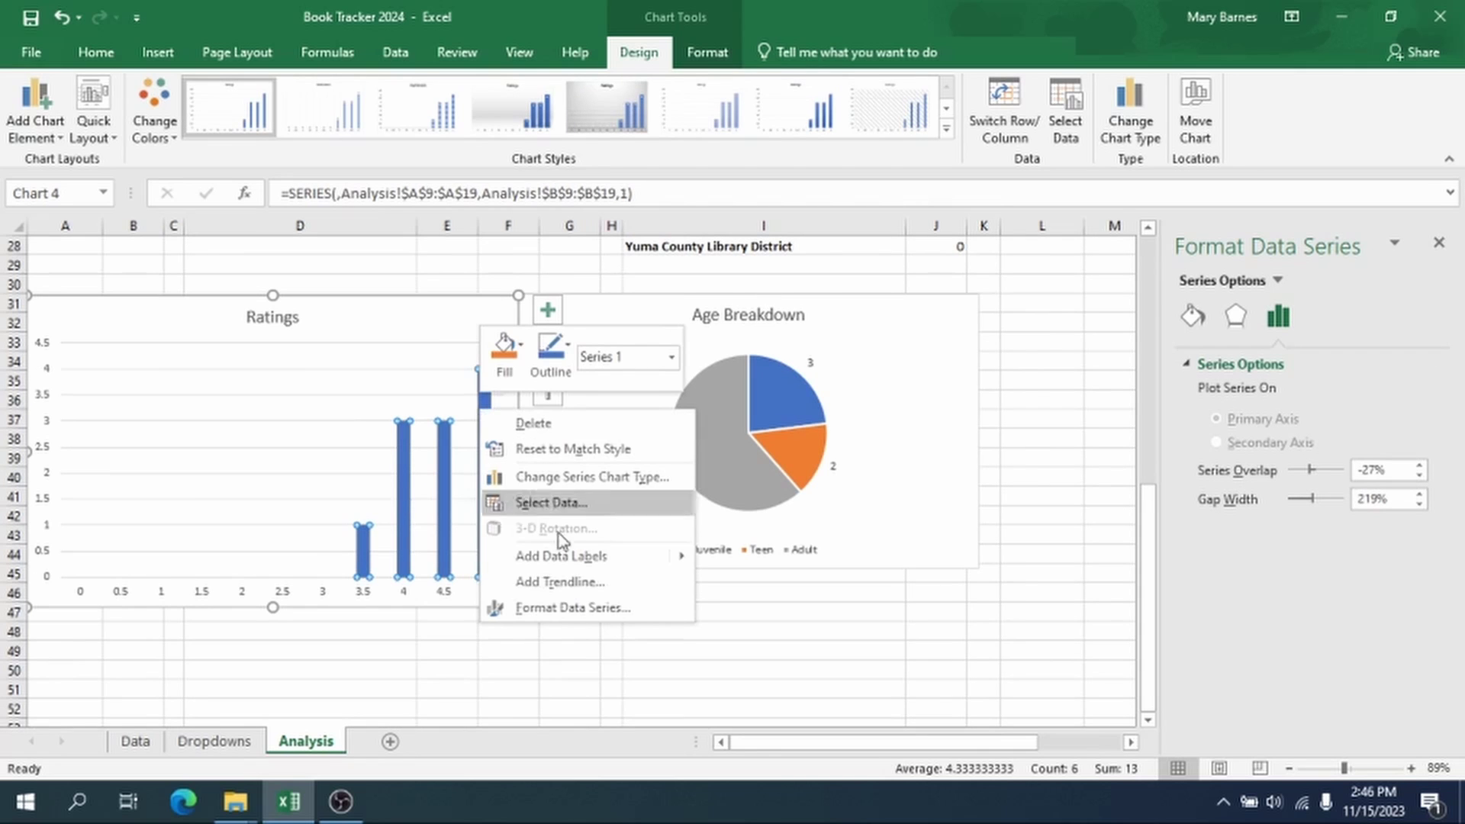
left_click(602, 560)
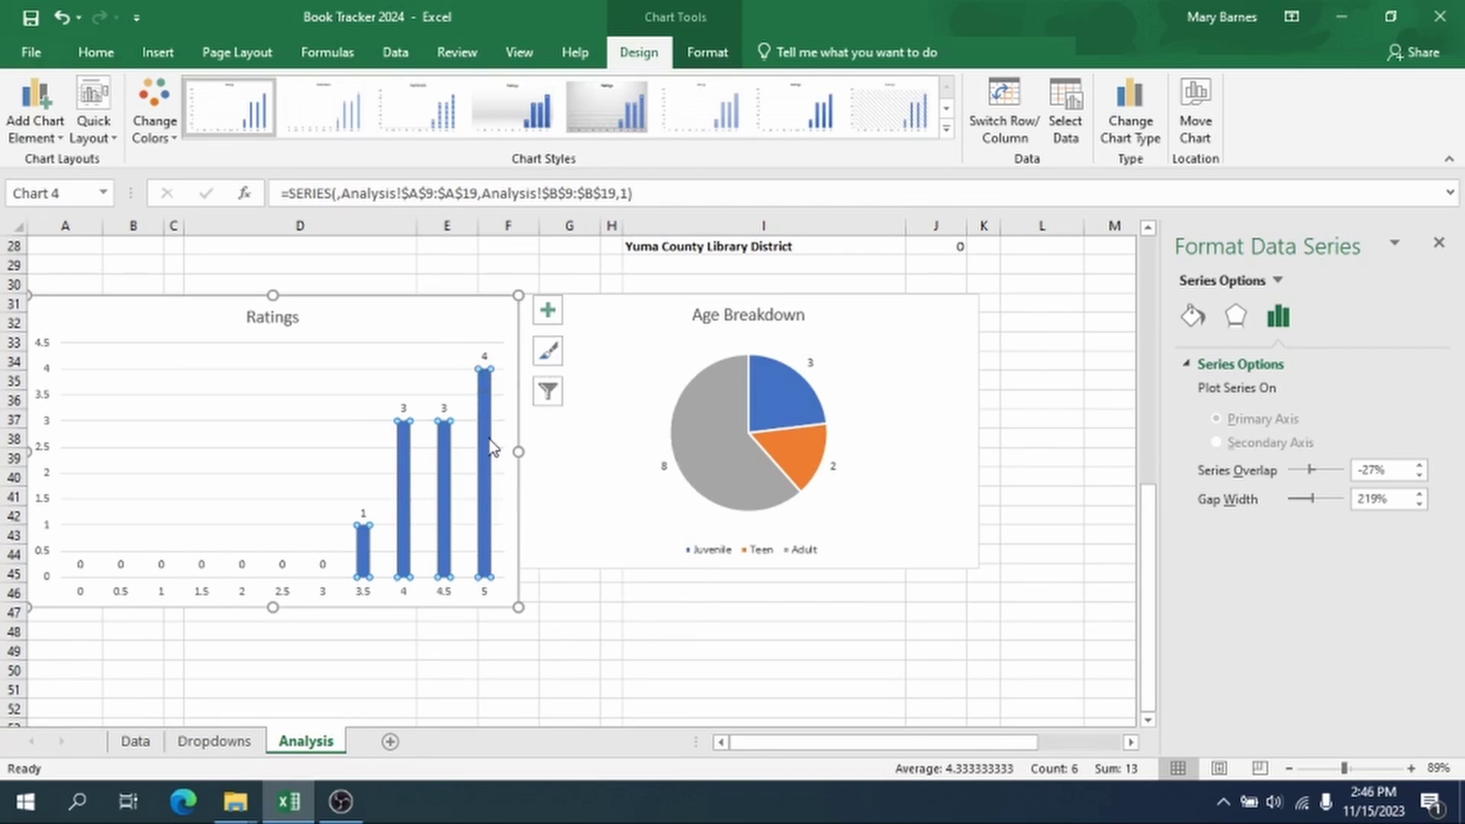
Step: Insert the recommended Clustered Bar chart for the library systems and their counts in I3:J28
scroll(876, 484, "up", 9)
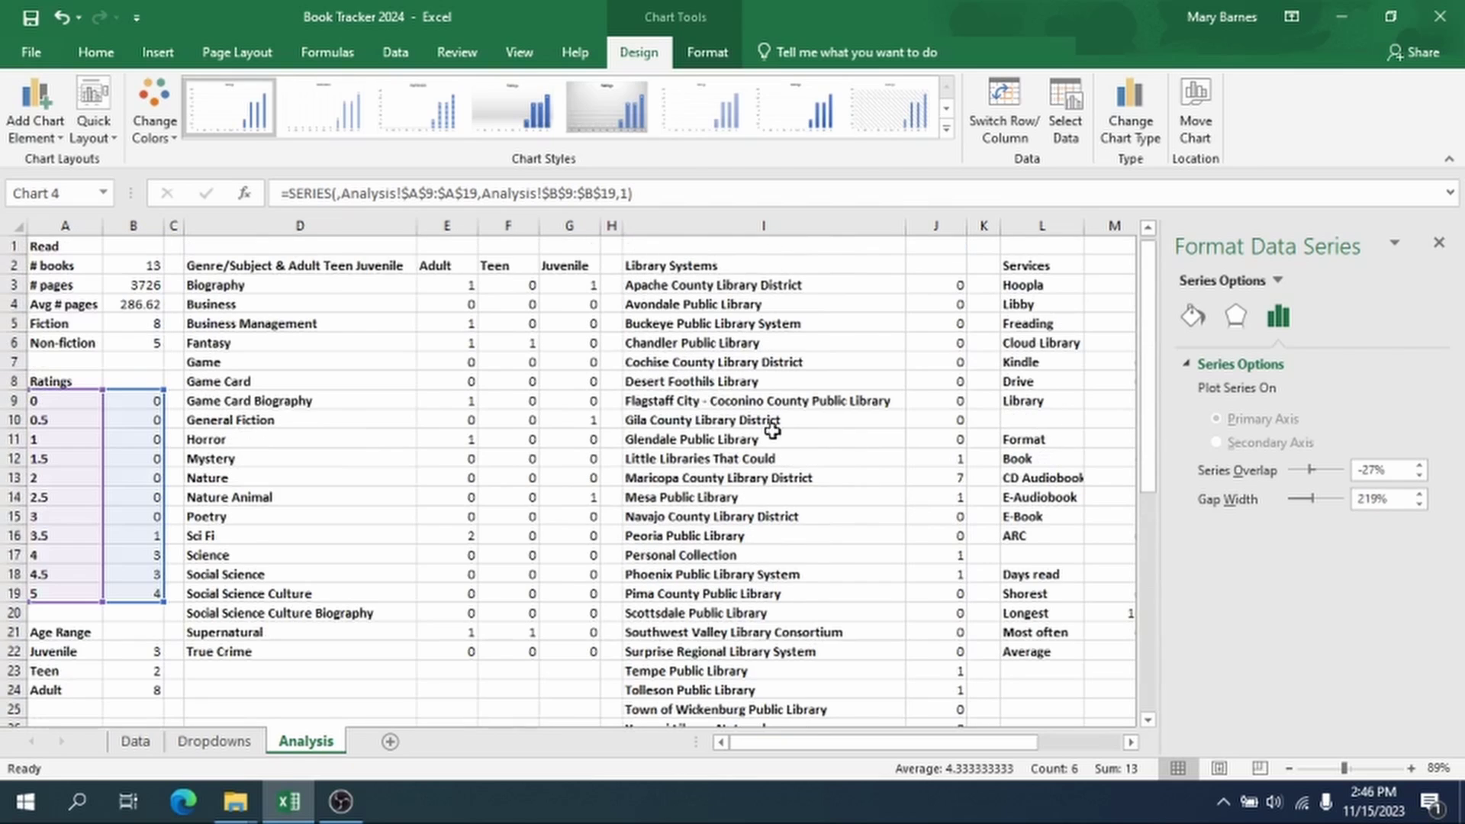
scroll(397, 554, "down", 2)
scroll(458, 542, "up", 2)
left_click(778, 285)
scroll(1024, 605, "down", 3)
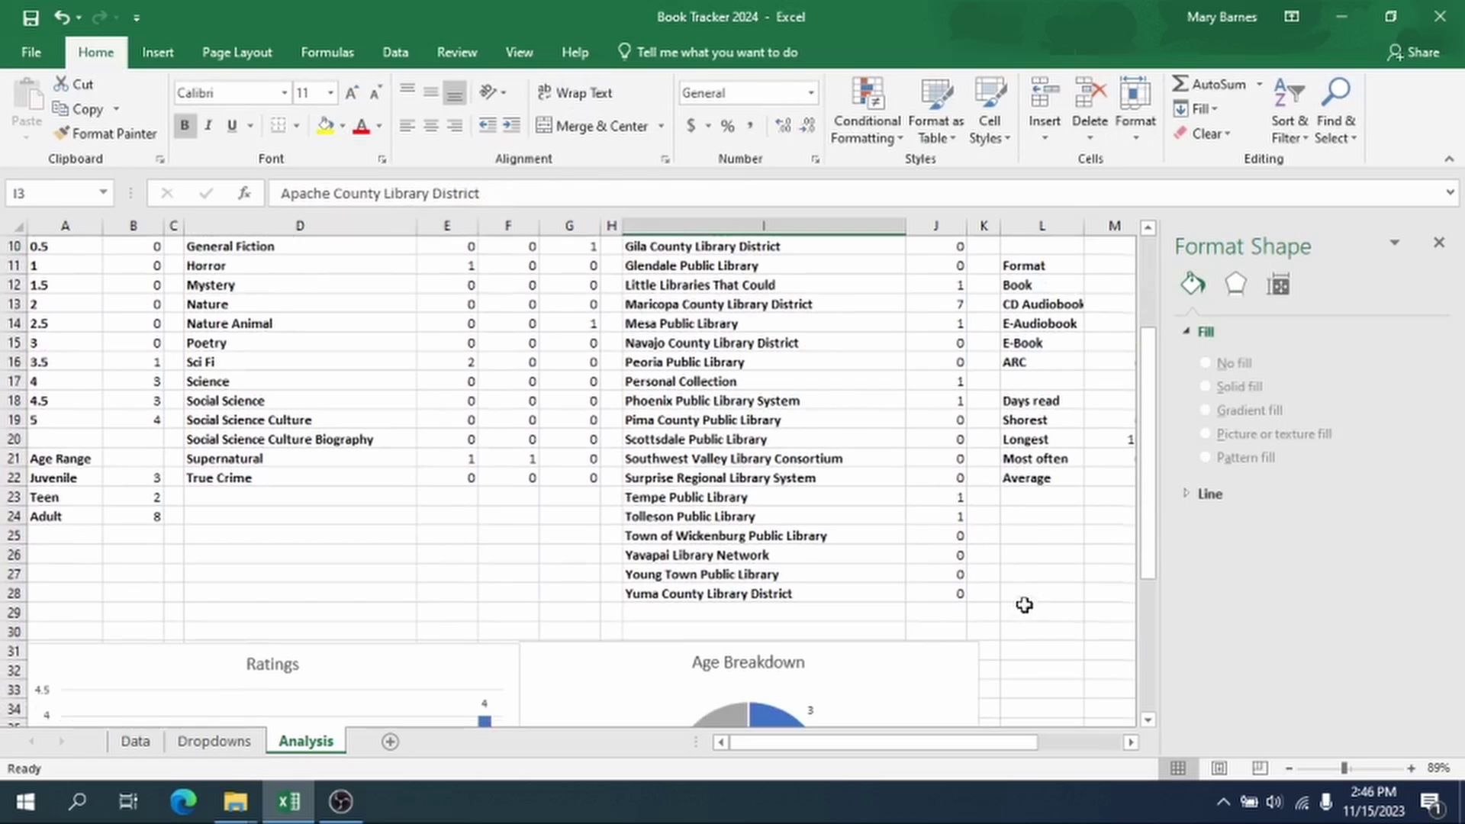
left_click(963, 589, "shift")
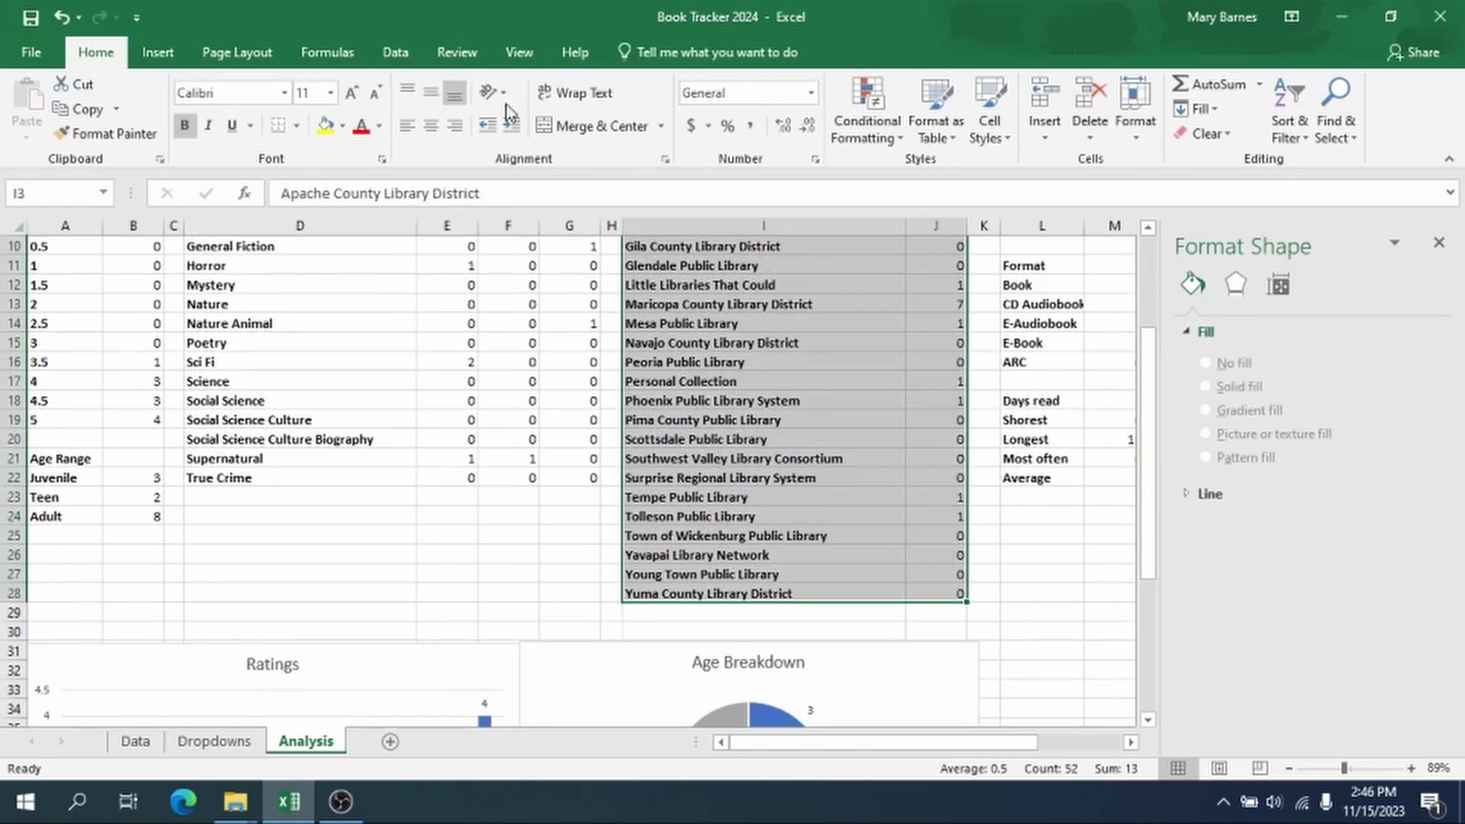
left_click(157, 52)
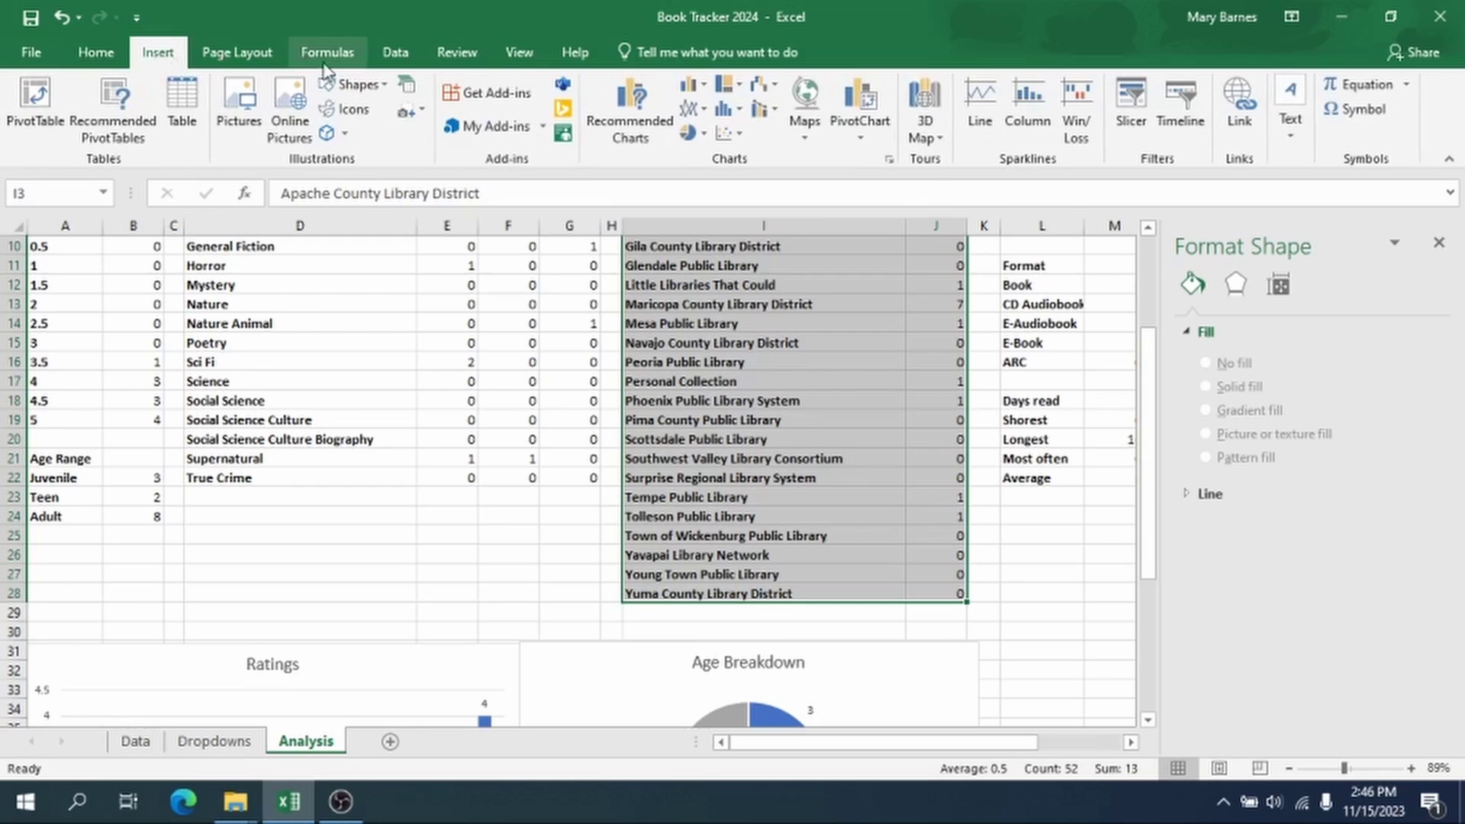
left_click(644, 111)
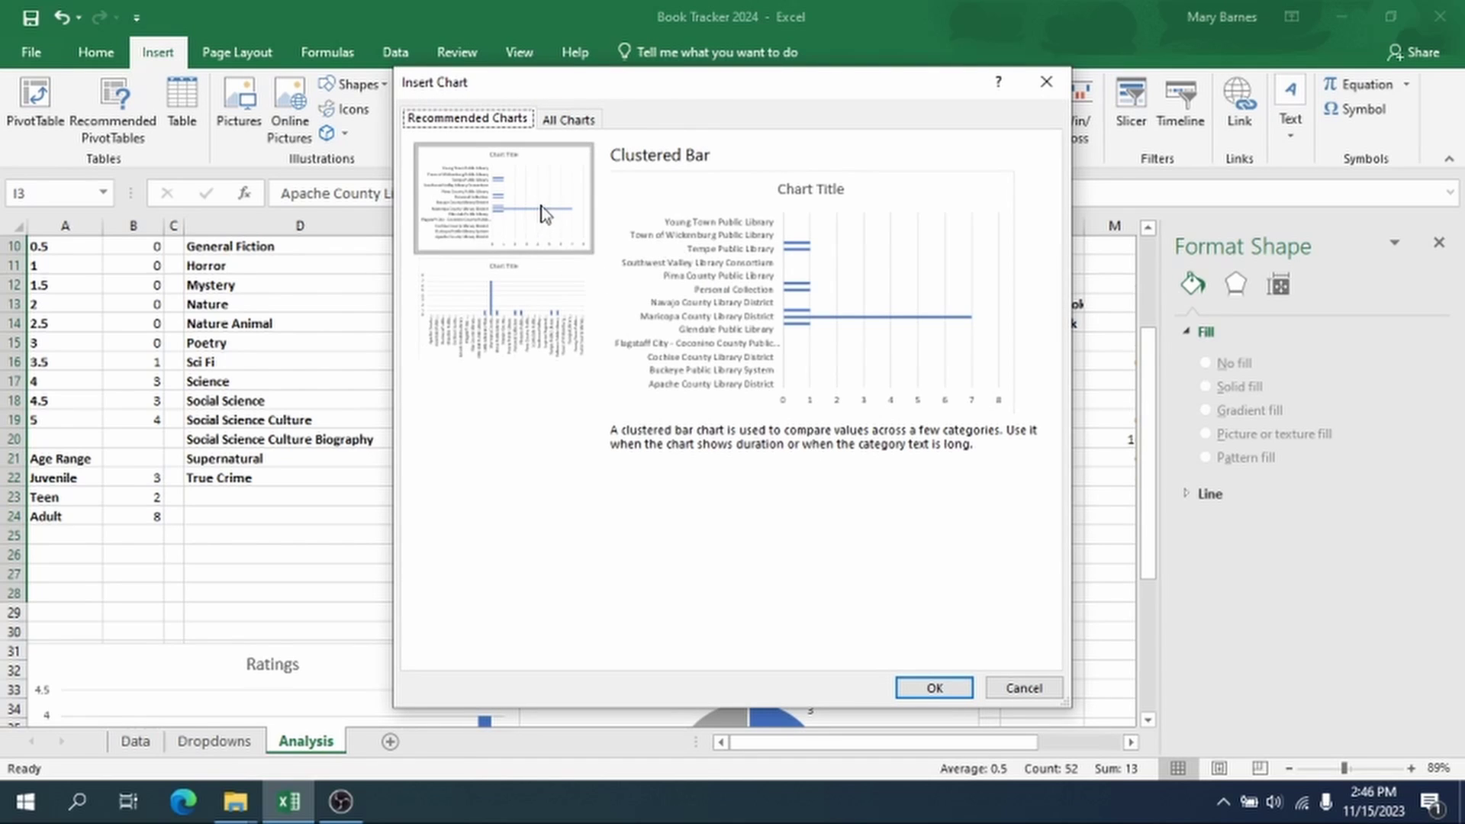
left_click(519, 303)
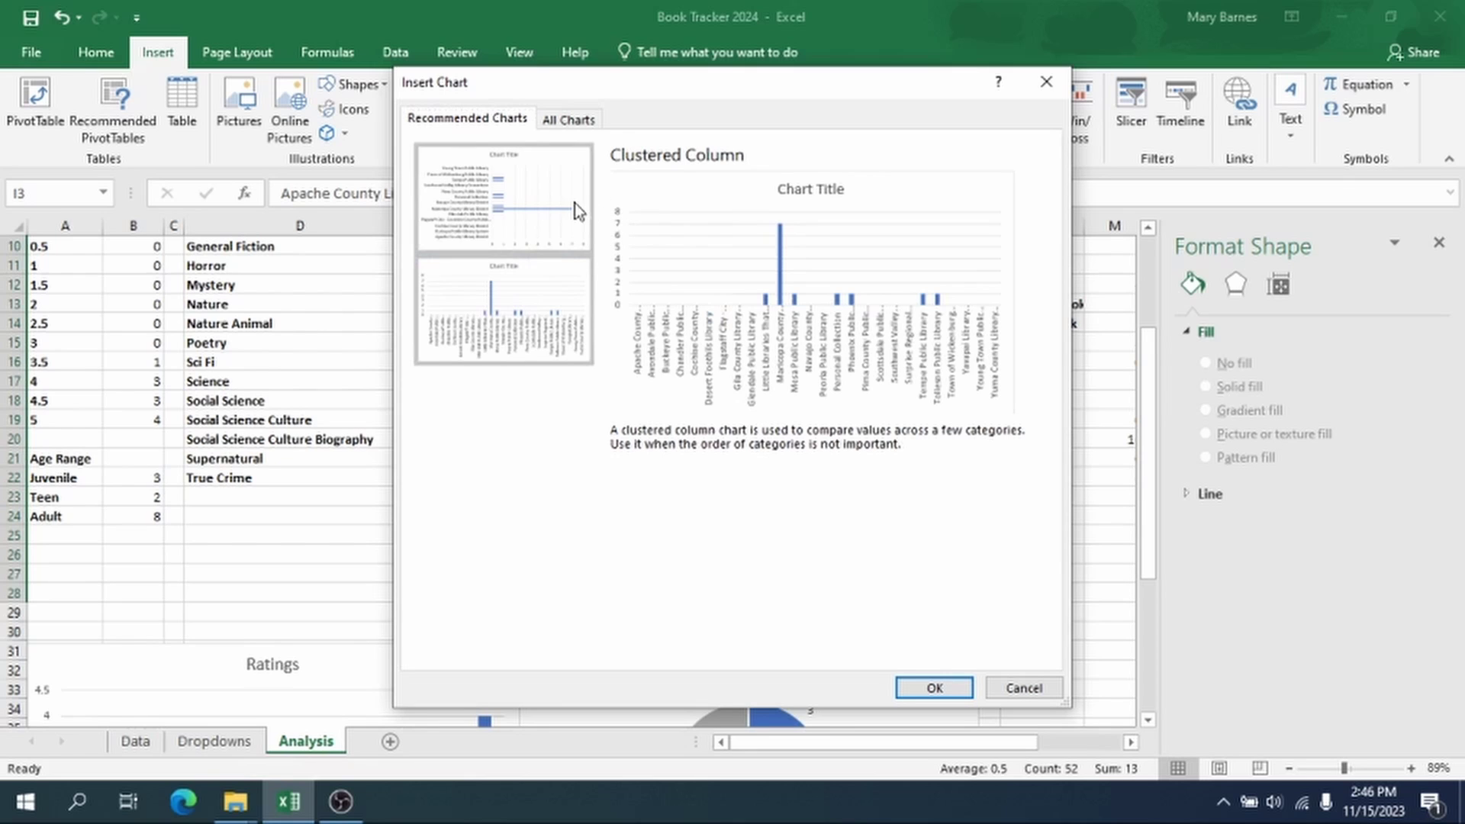
left_click(578, 211)
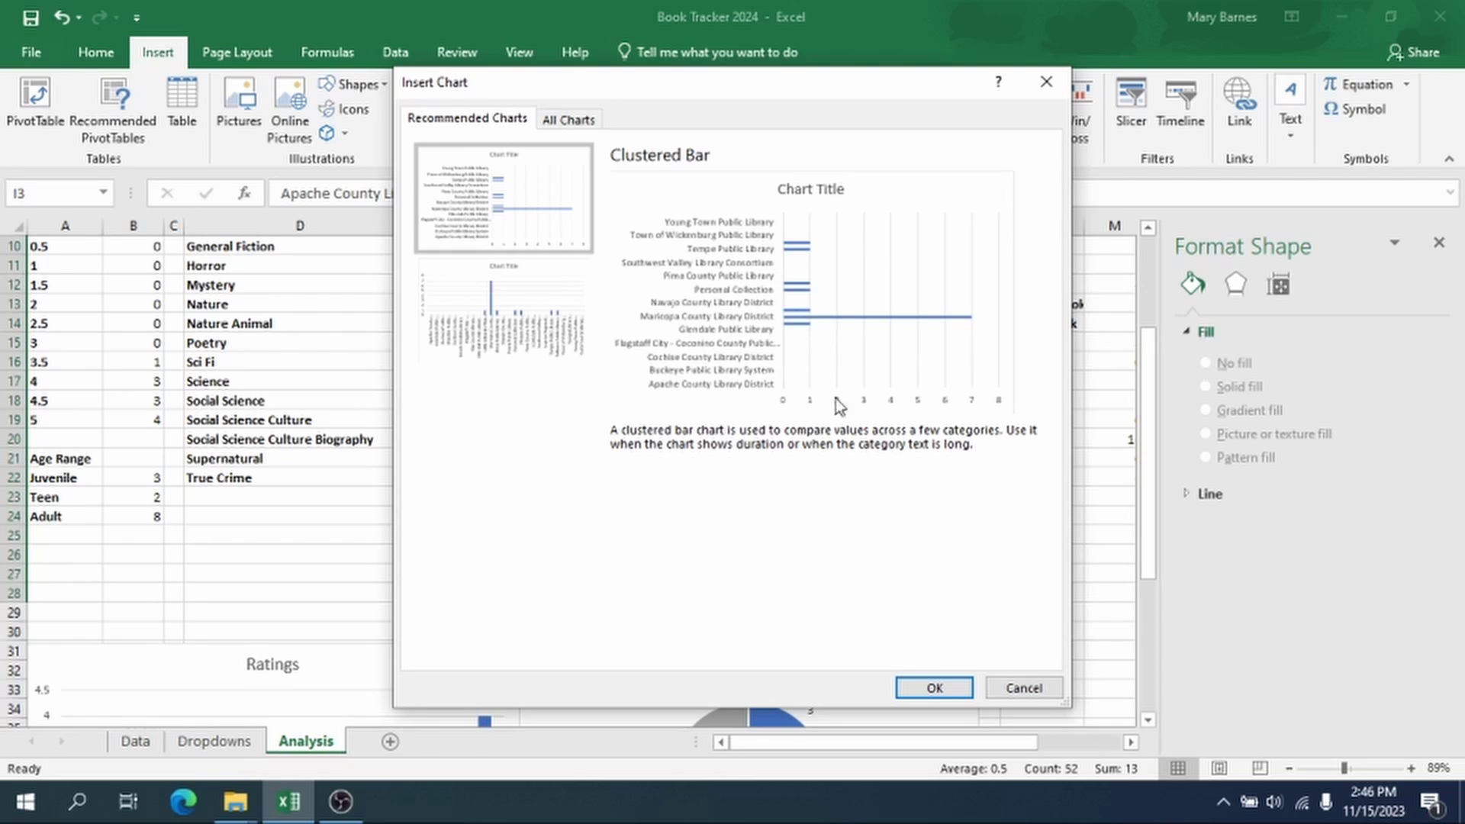
left_click(931, 687)
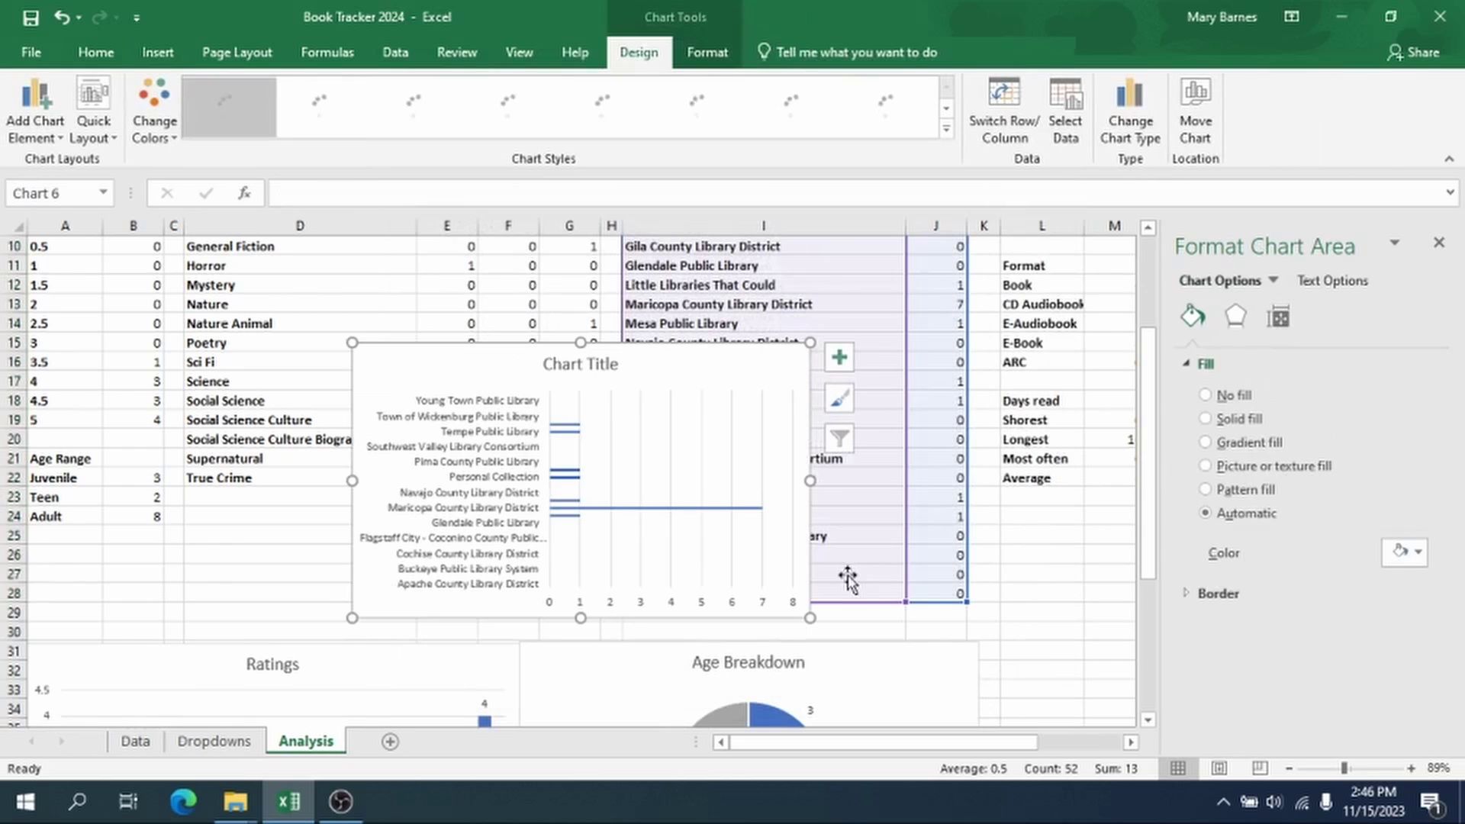
Step: Enlarge the library systems bar chart in width and height so every library name fits on its axis
scroll(770, 580, "down", 1)
scroll(772, 569, "down", 2)
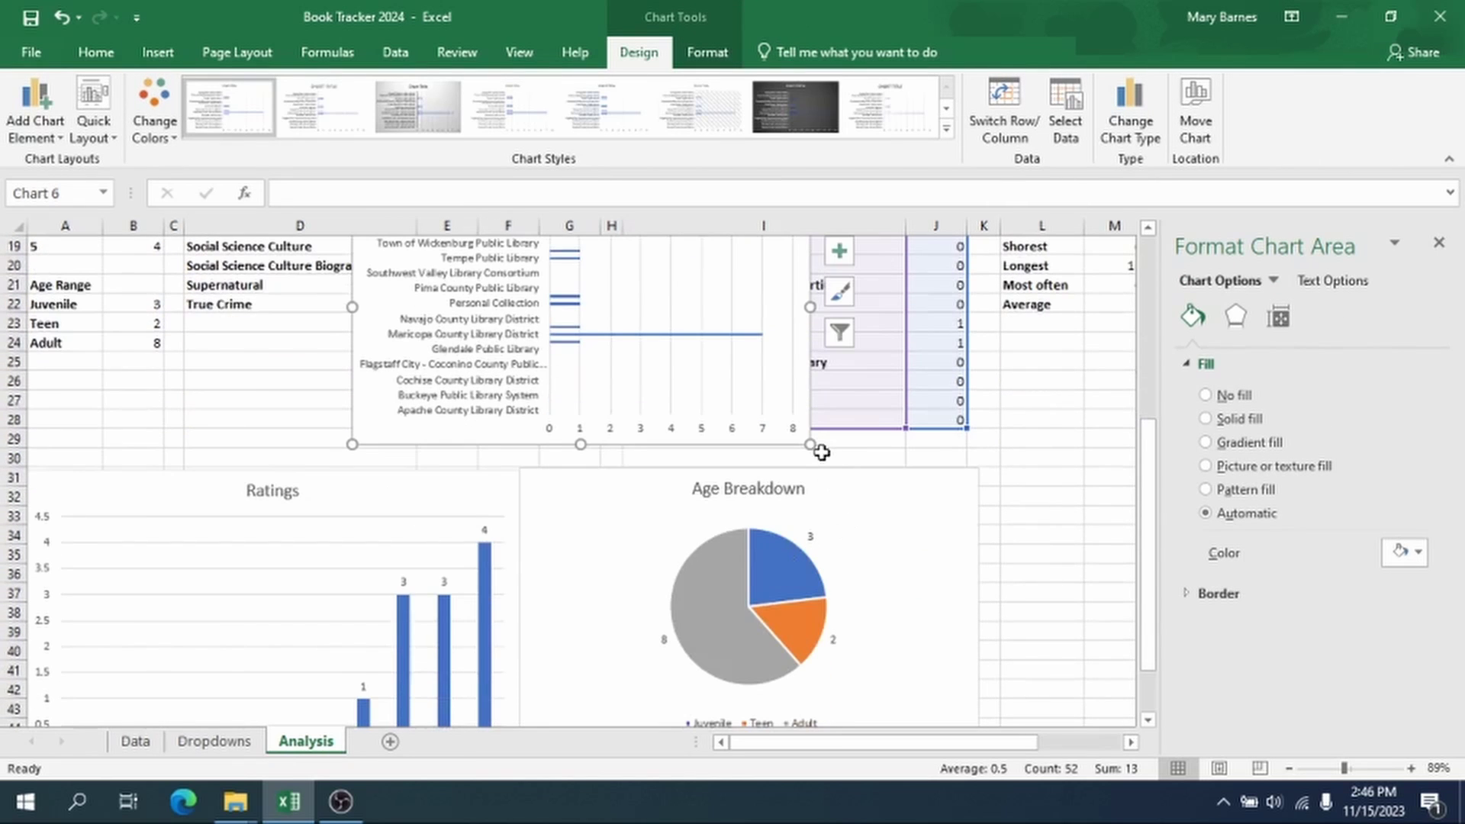
left_click_drag(811, 447, 1051, 663)
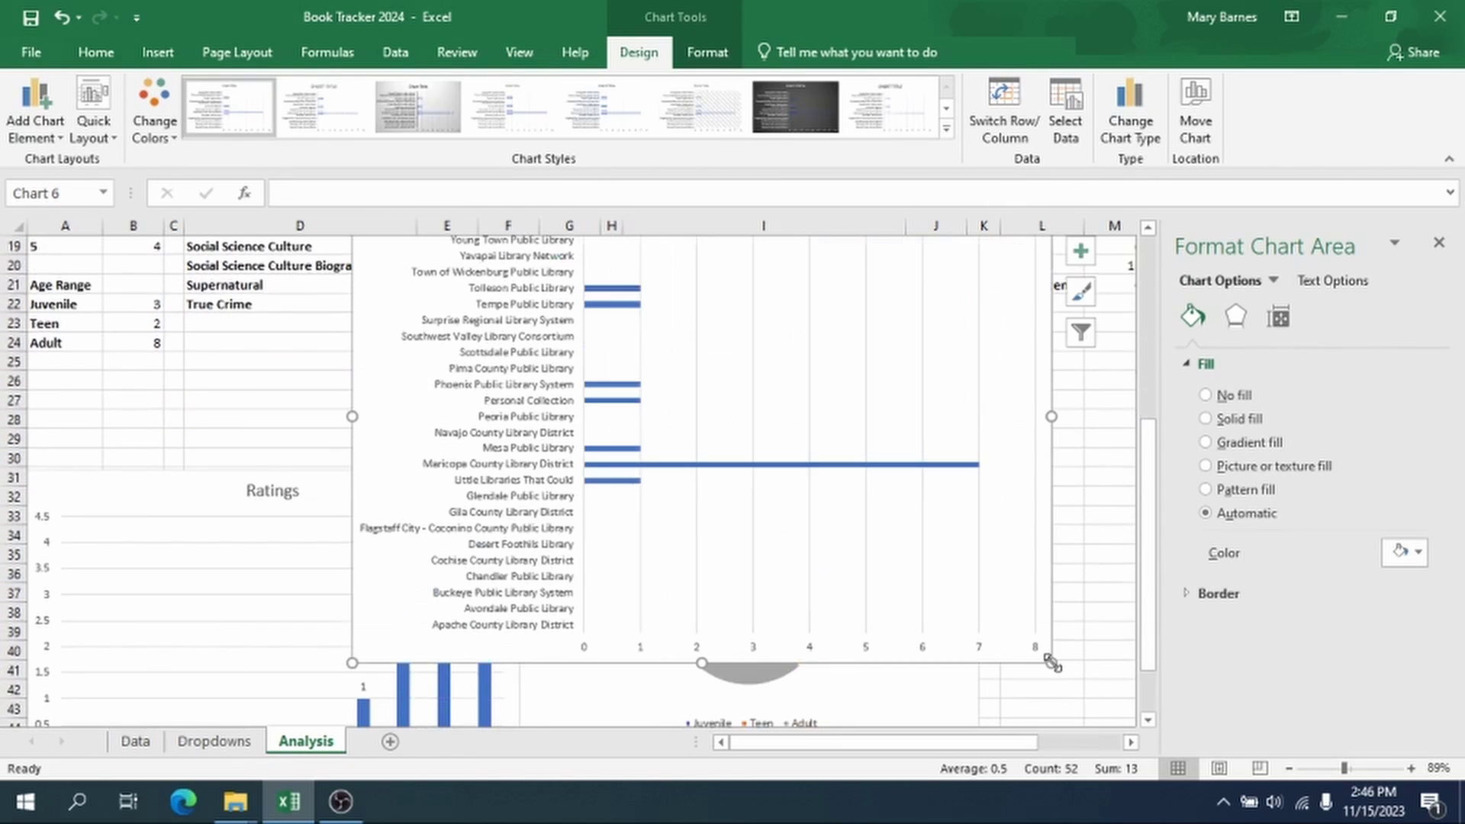
scroll(794, 541, "down", 3)
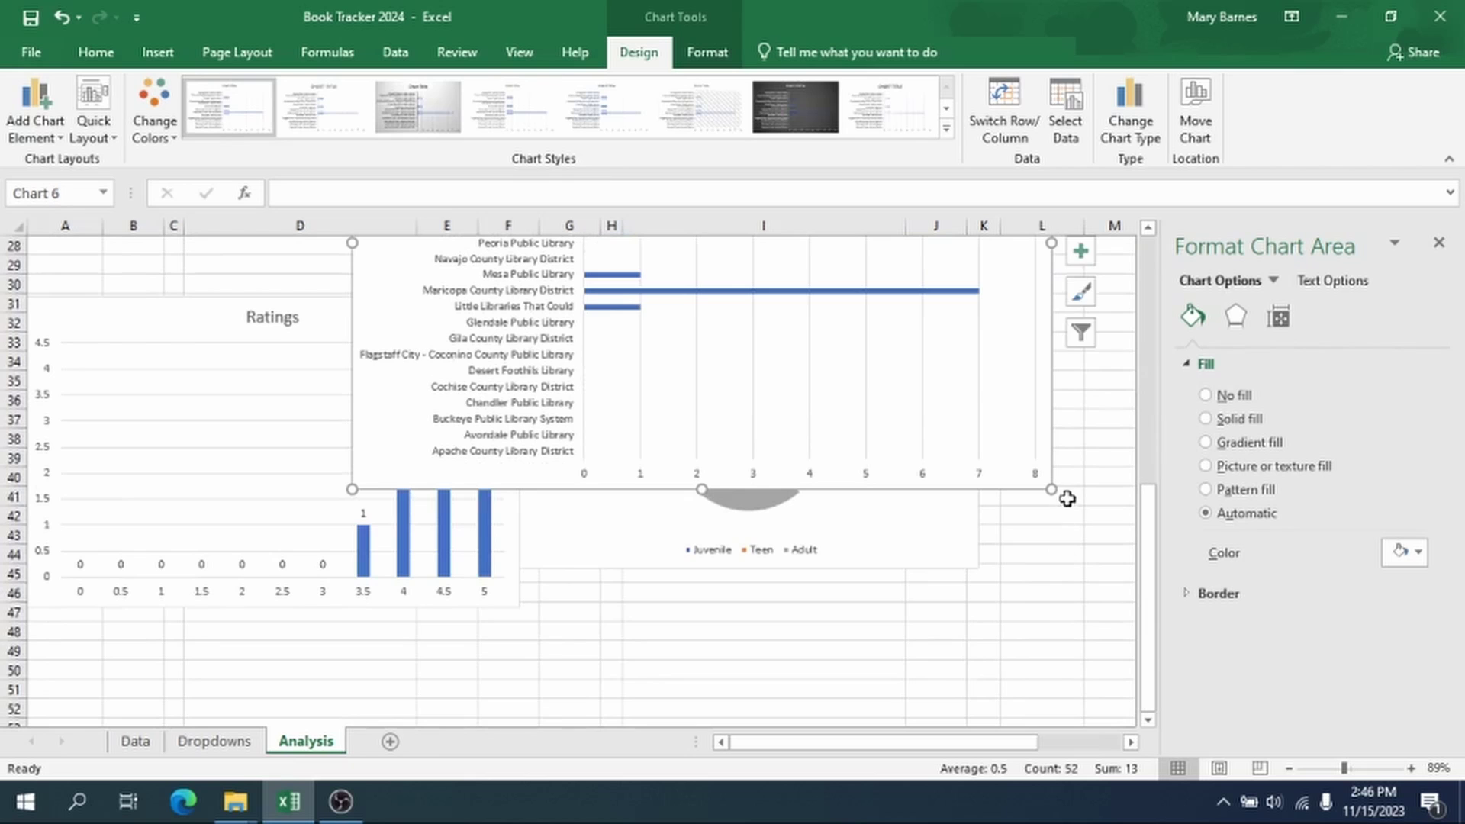
left_click_drag(1103, 529, 1114, 534)
Step: Title the library systems bar chart "Where I Borrowed From"
scroll(831, 468, "up", 5)
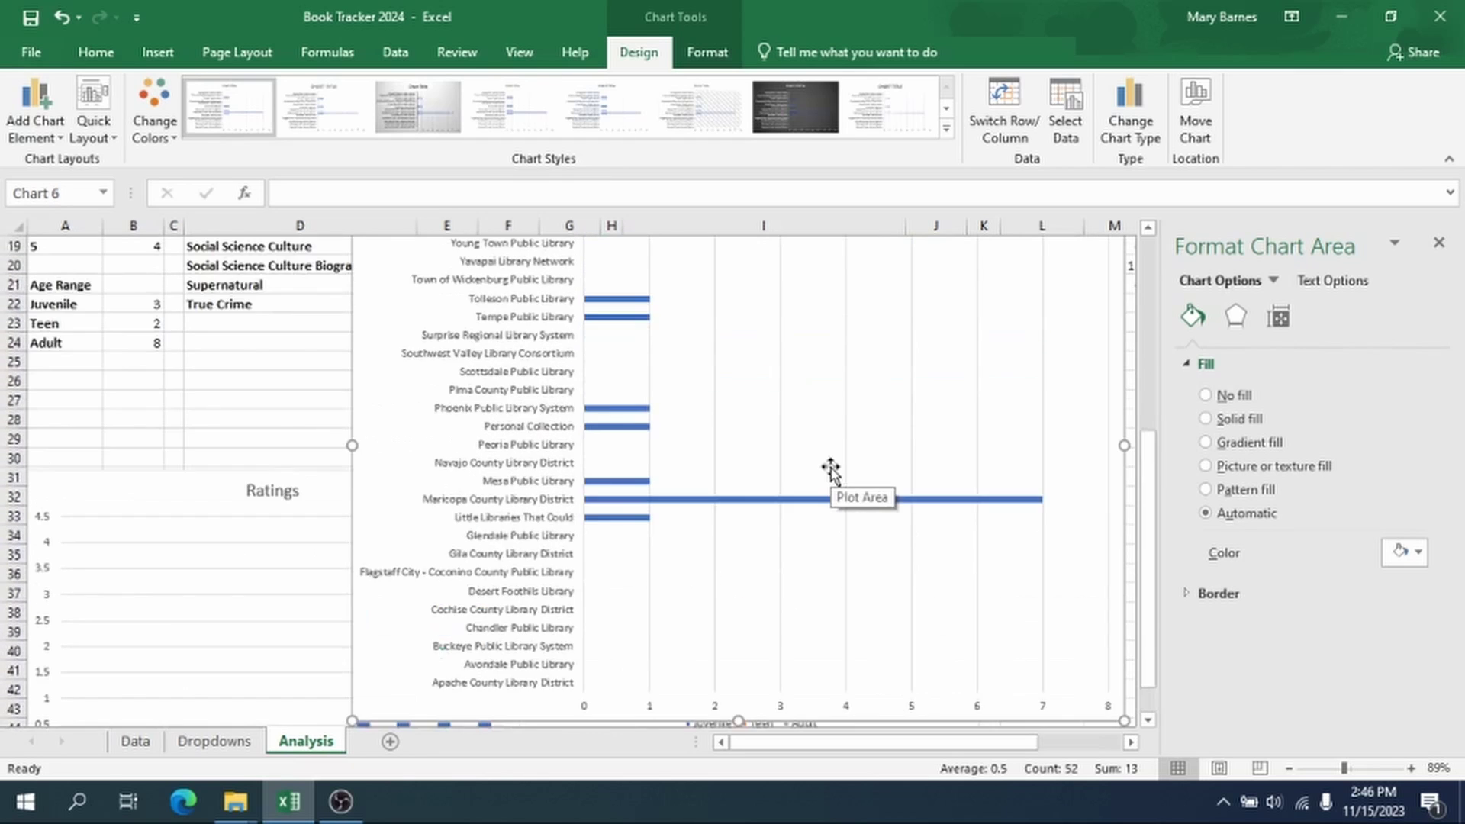
scroll(832, 471, "up", 2)
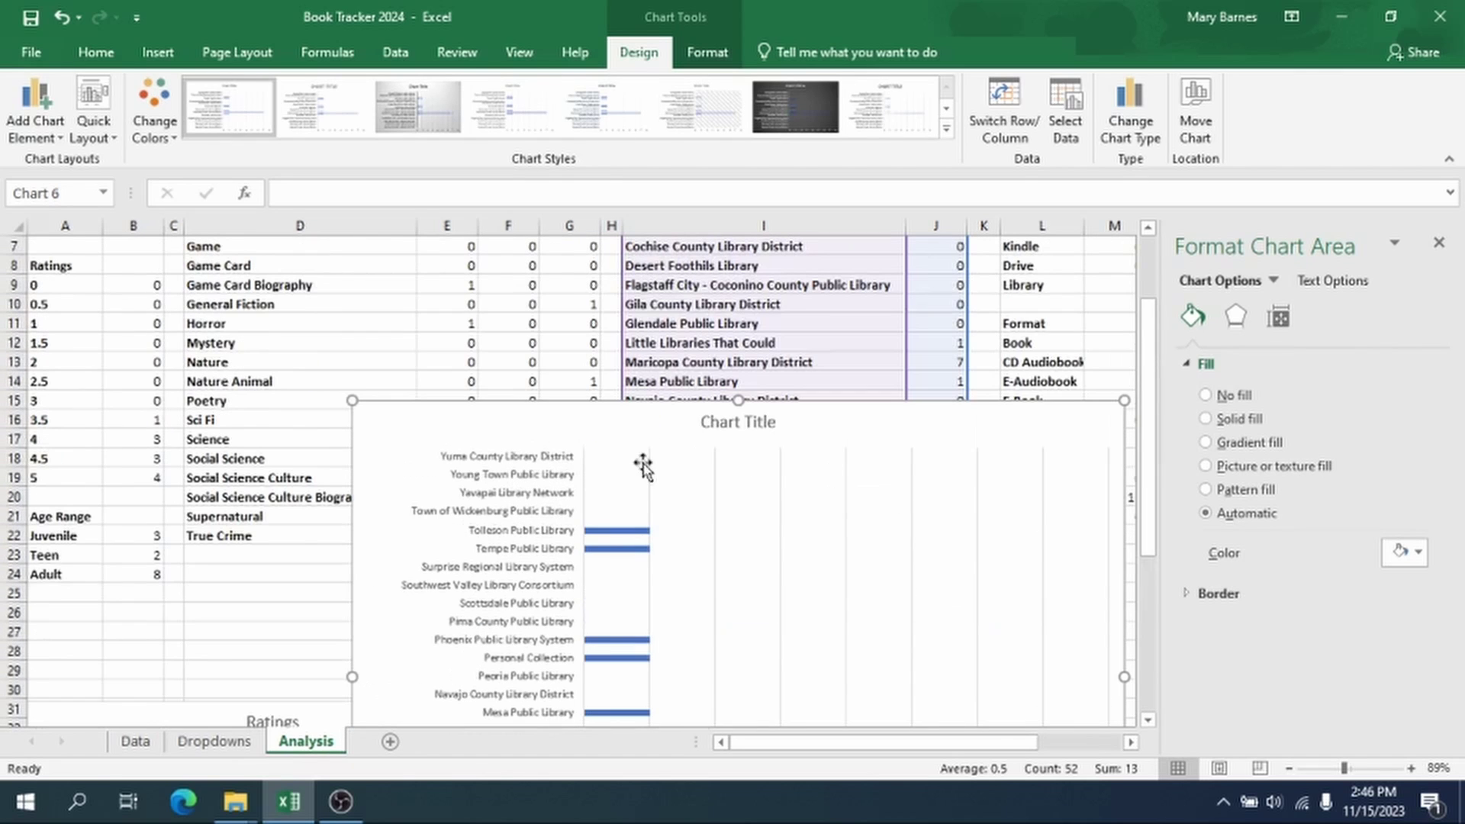
left_click(752, 430)
left_click(752, 424)
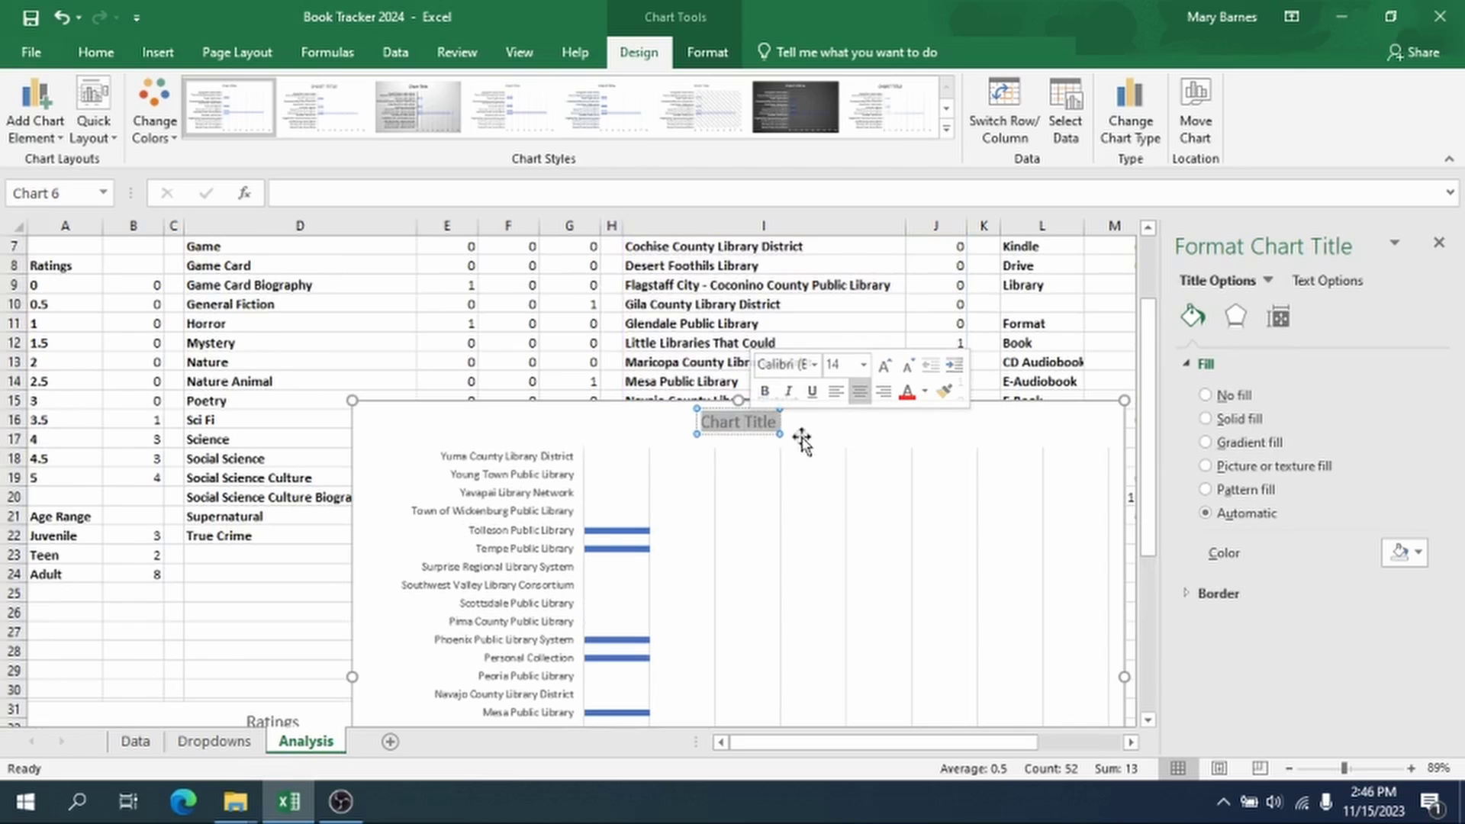
type("Wher")
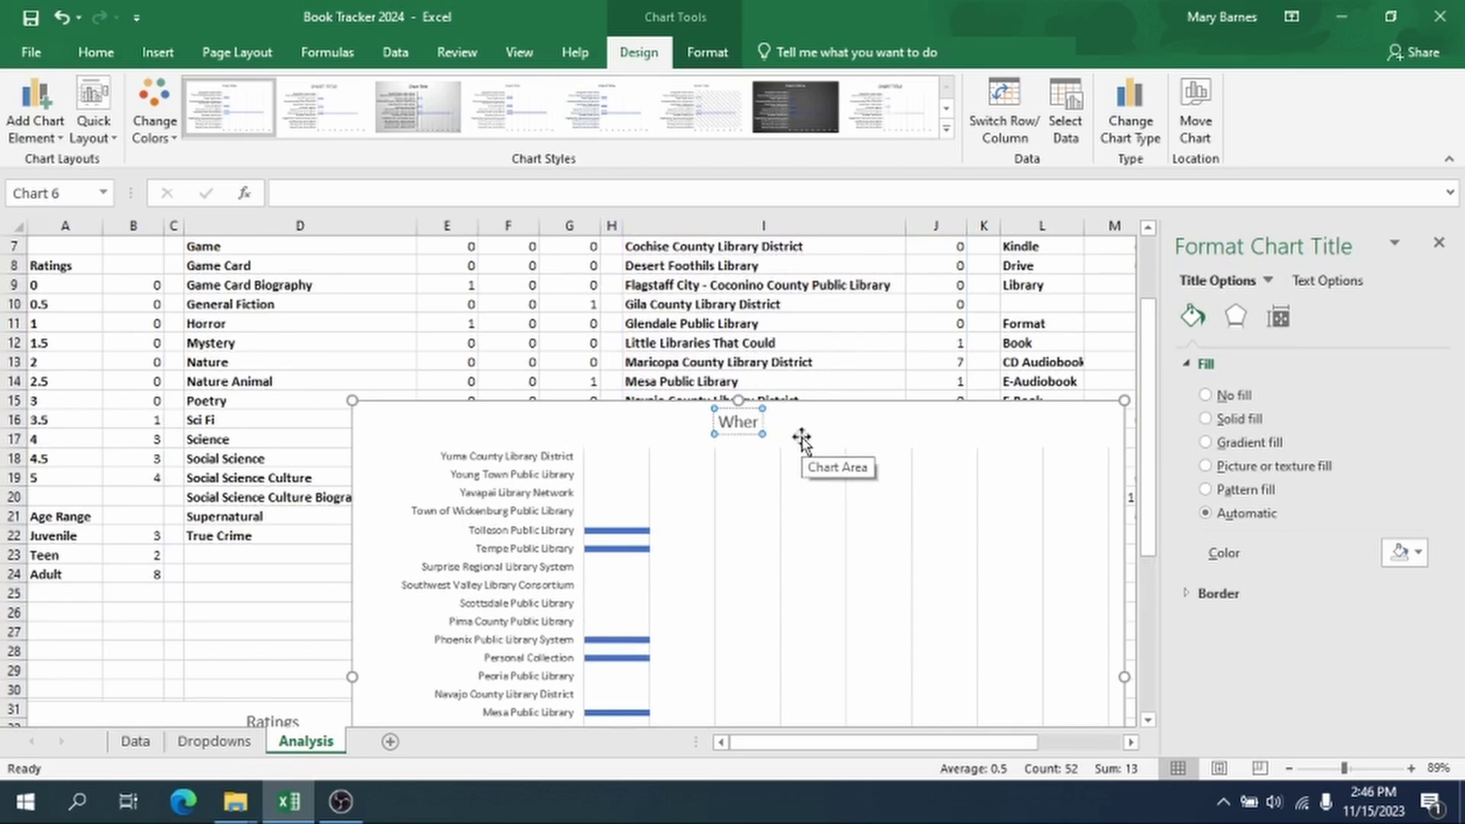
type("e I Bor")
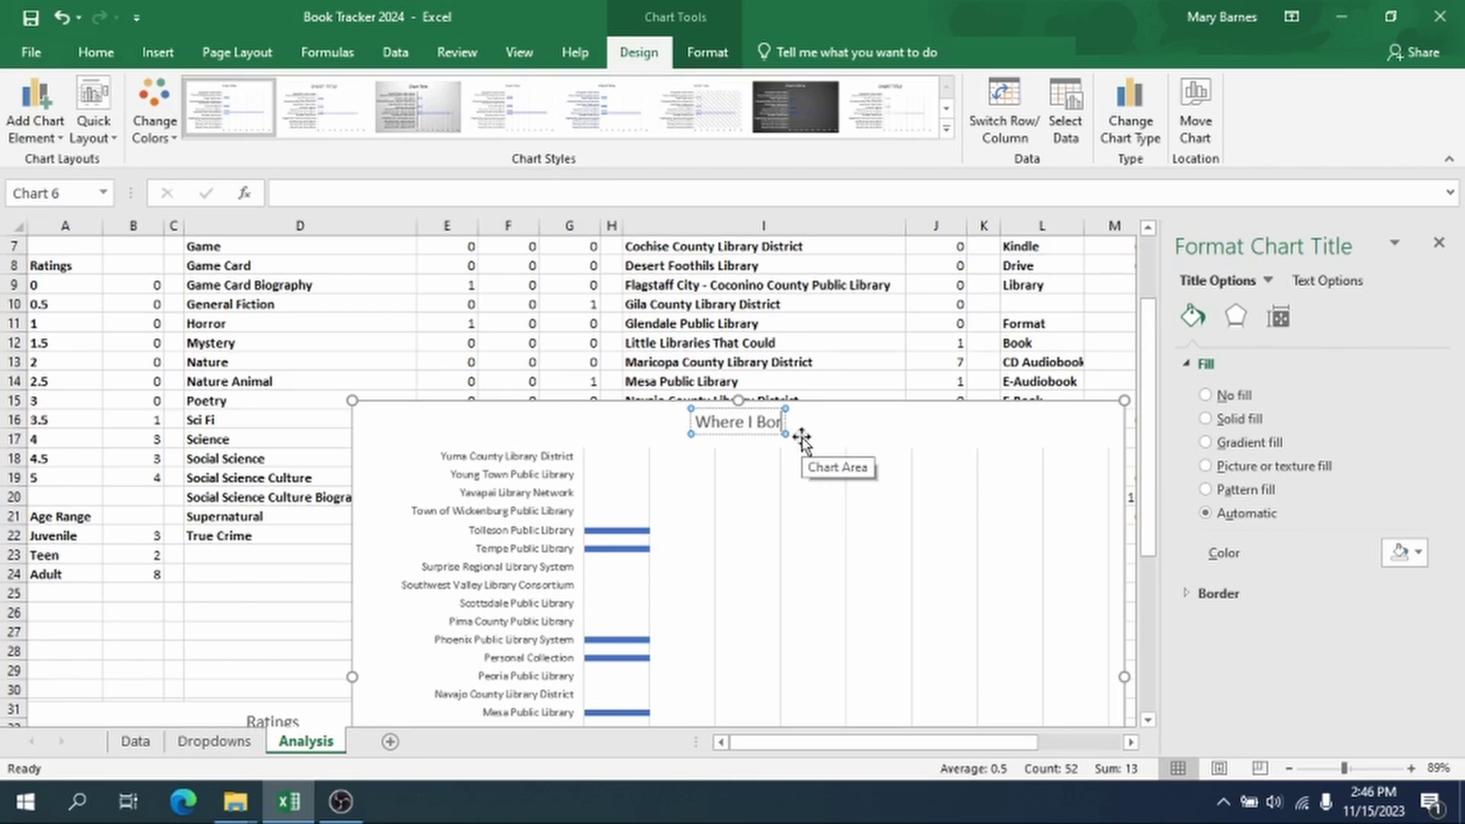
type("rowed From")
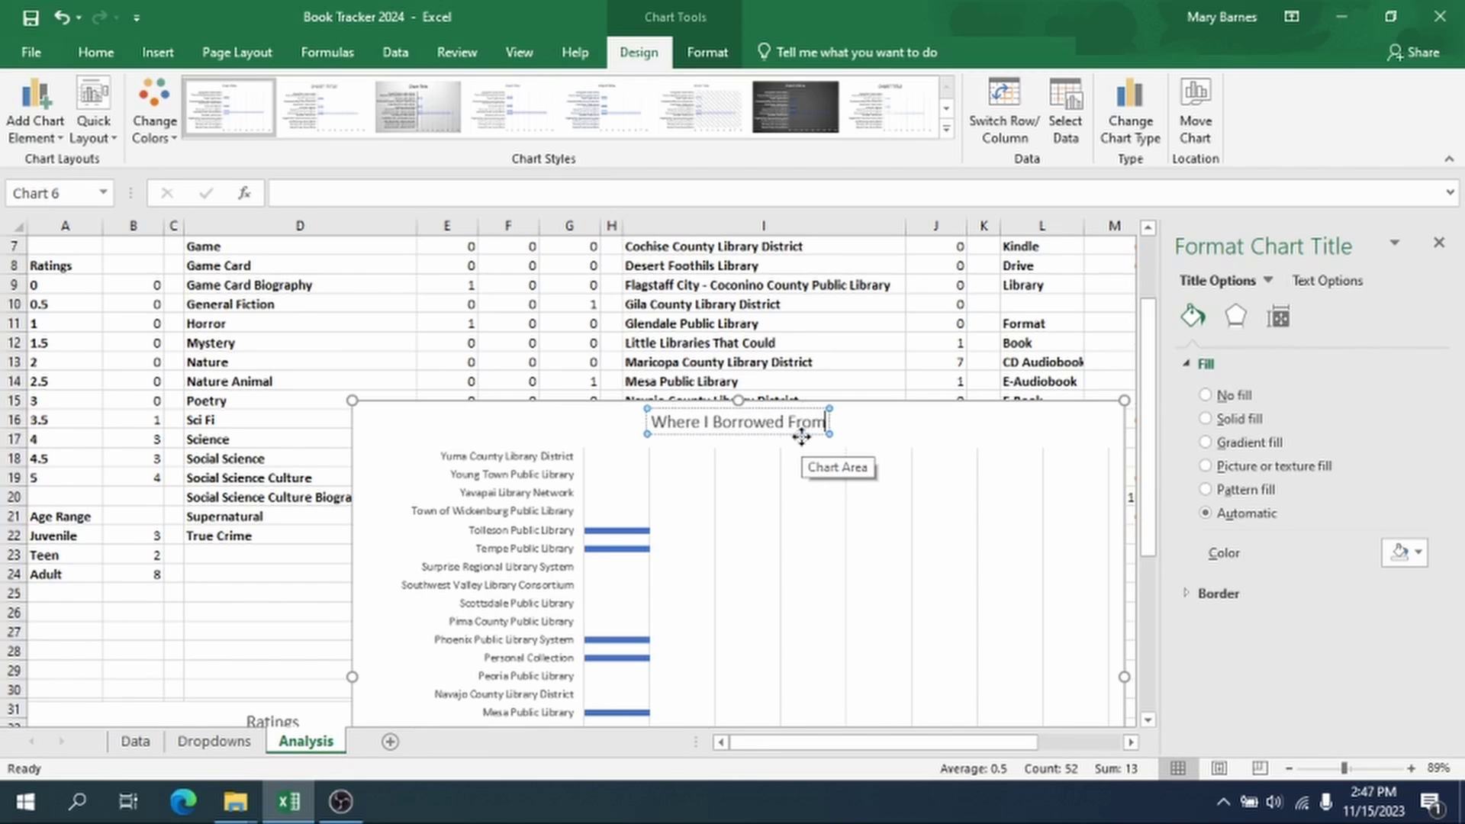
Step: Move the Where I Borrowed From chart directly below the Ratings chart, starting at row 48 along the sheet's first columns
scroll(723, 345, "down", 11)
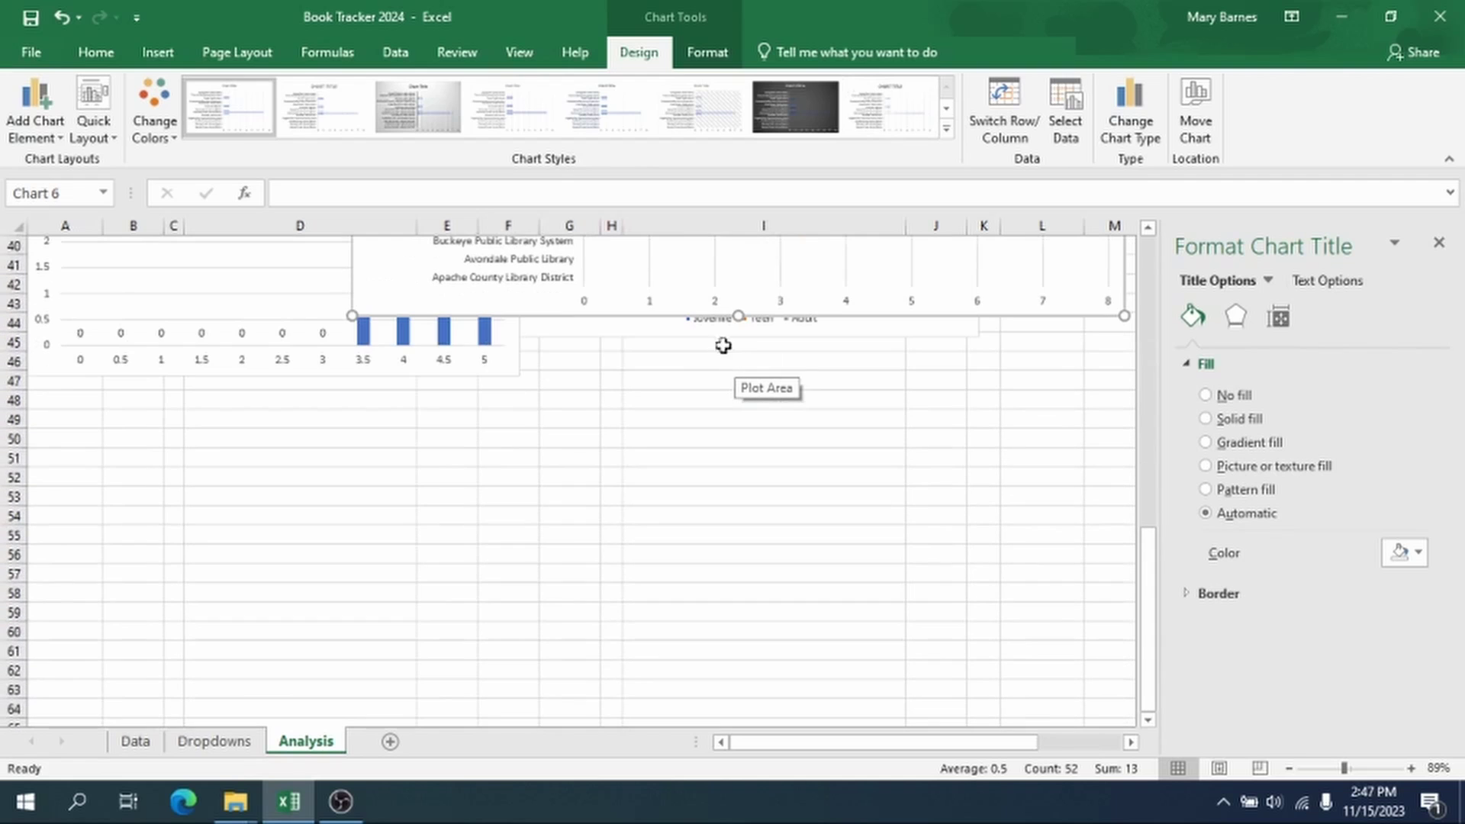
left_click(779, 286)
left_click(402, 296)
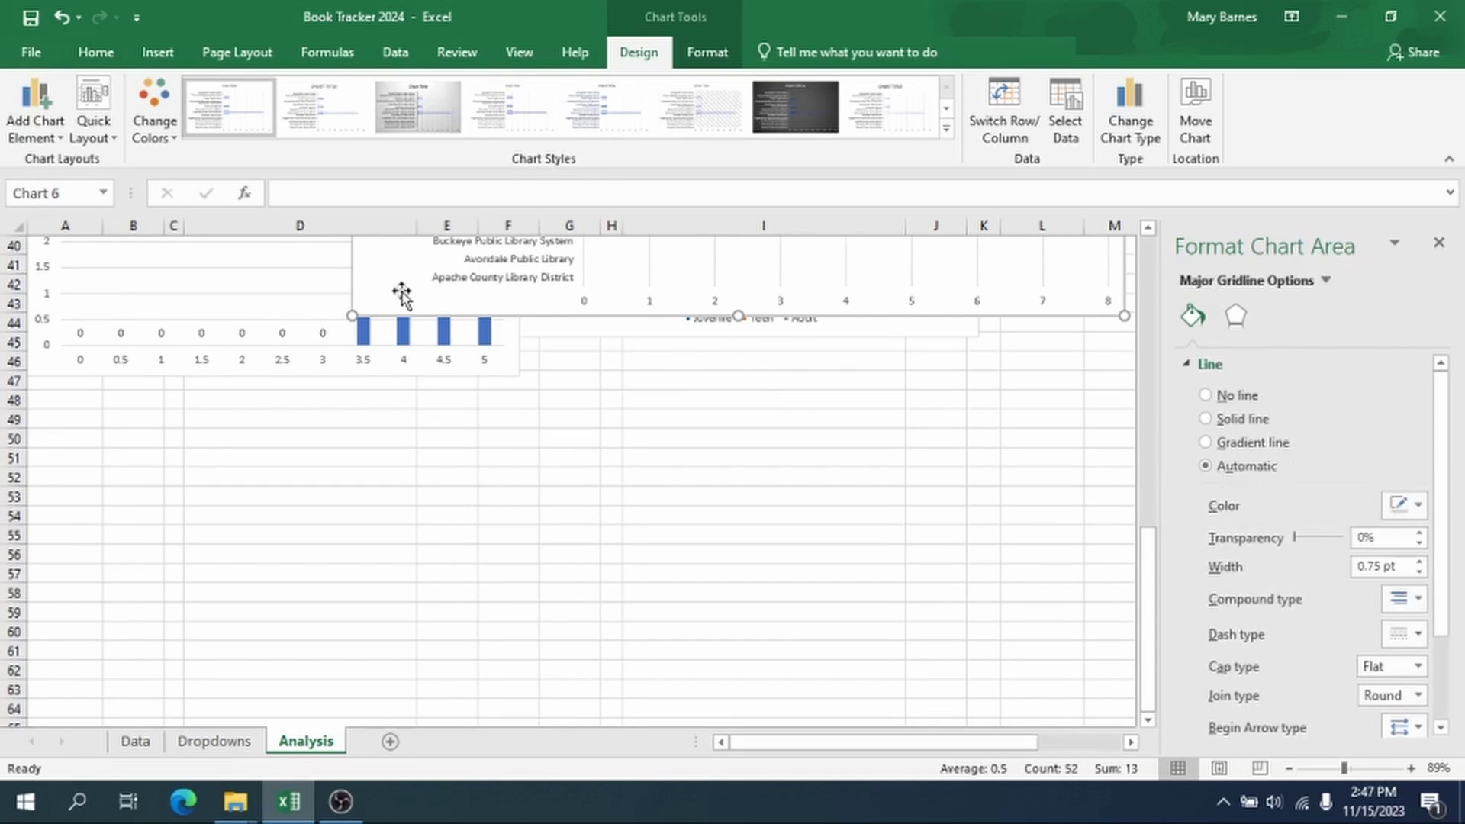
left_click_drag(402, 296, 330, 510)
scroll(442, 419, "up", 7)
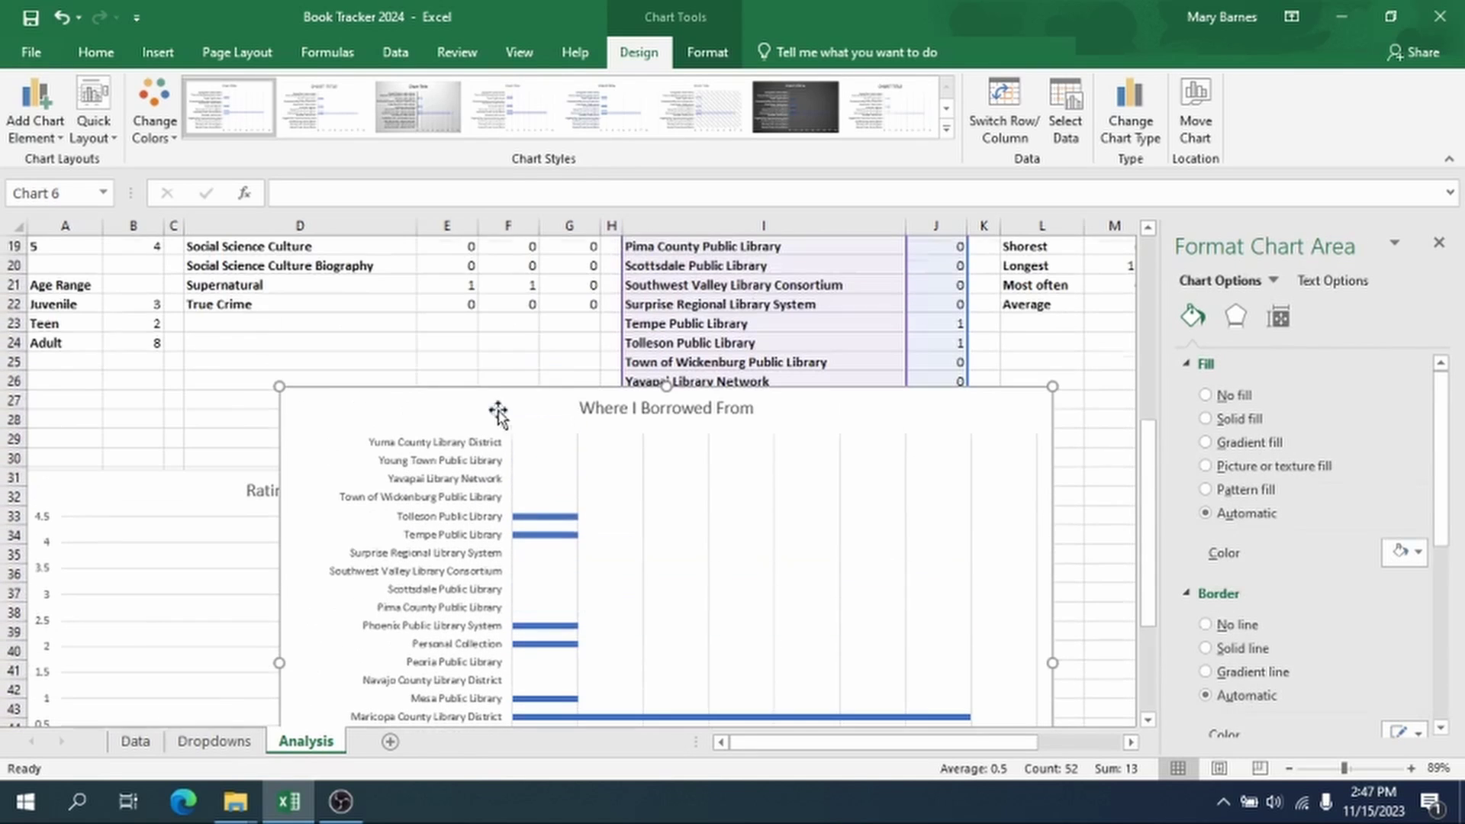
left_click_drag(498, 412, 266, 649)
scroll(373, 546, "down", 5)
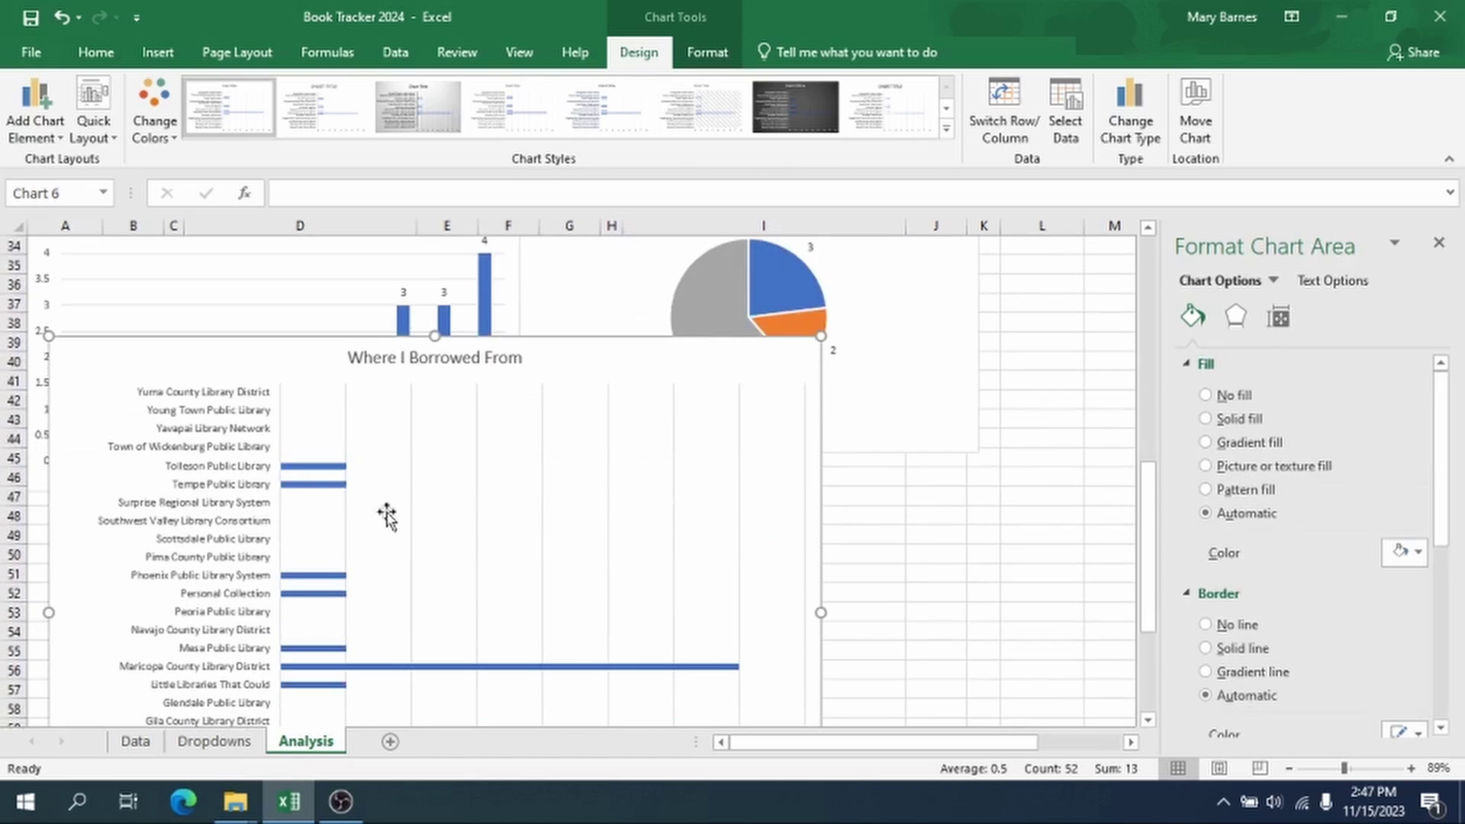
scroll(386, 516, "down", 11)
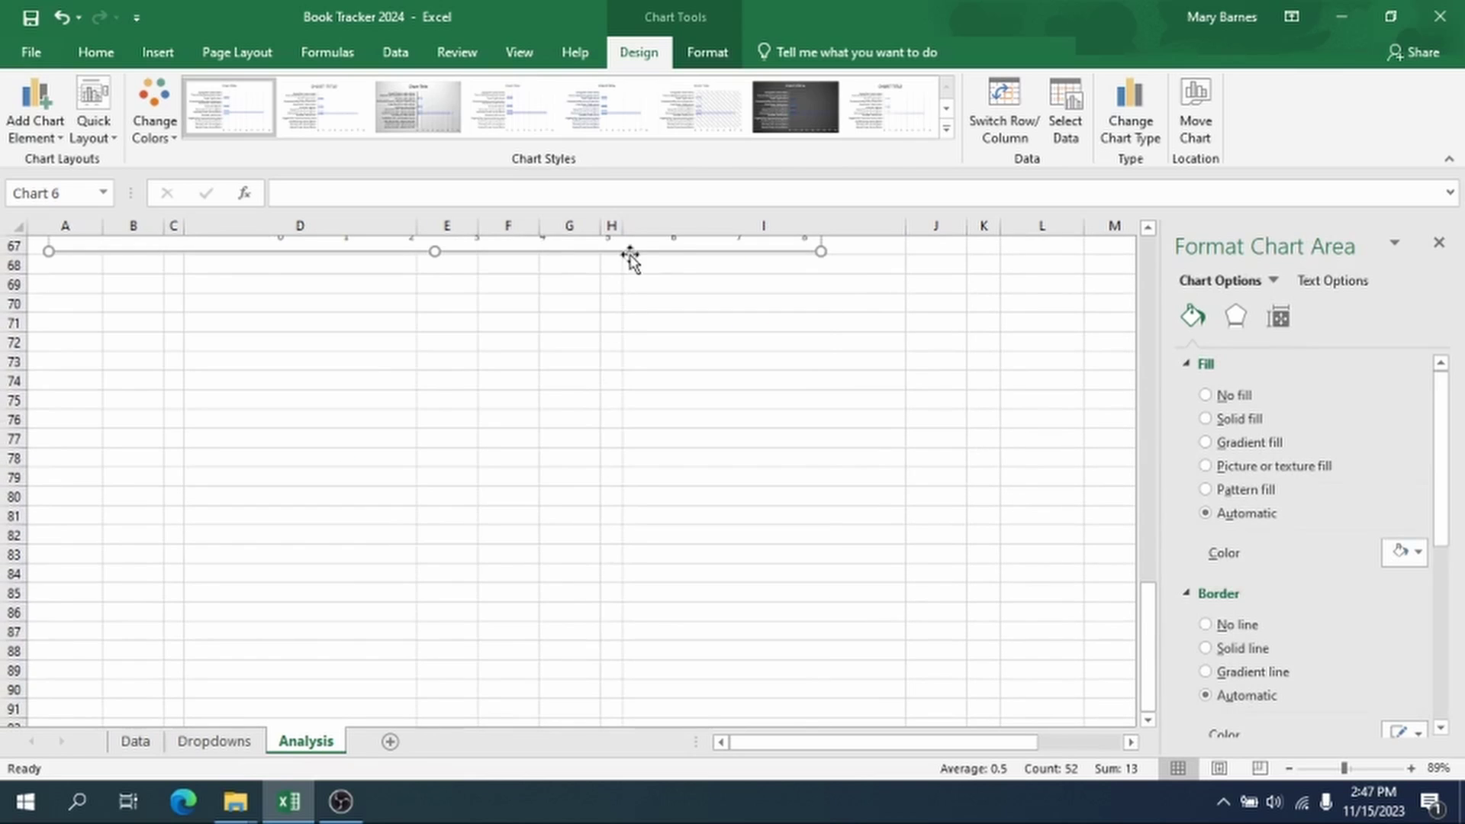
left_click_drag(629, 259, 557, 402)
scroll(568, 507, "up", 9)
scroll(853, 489, "up", 4)
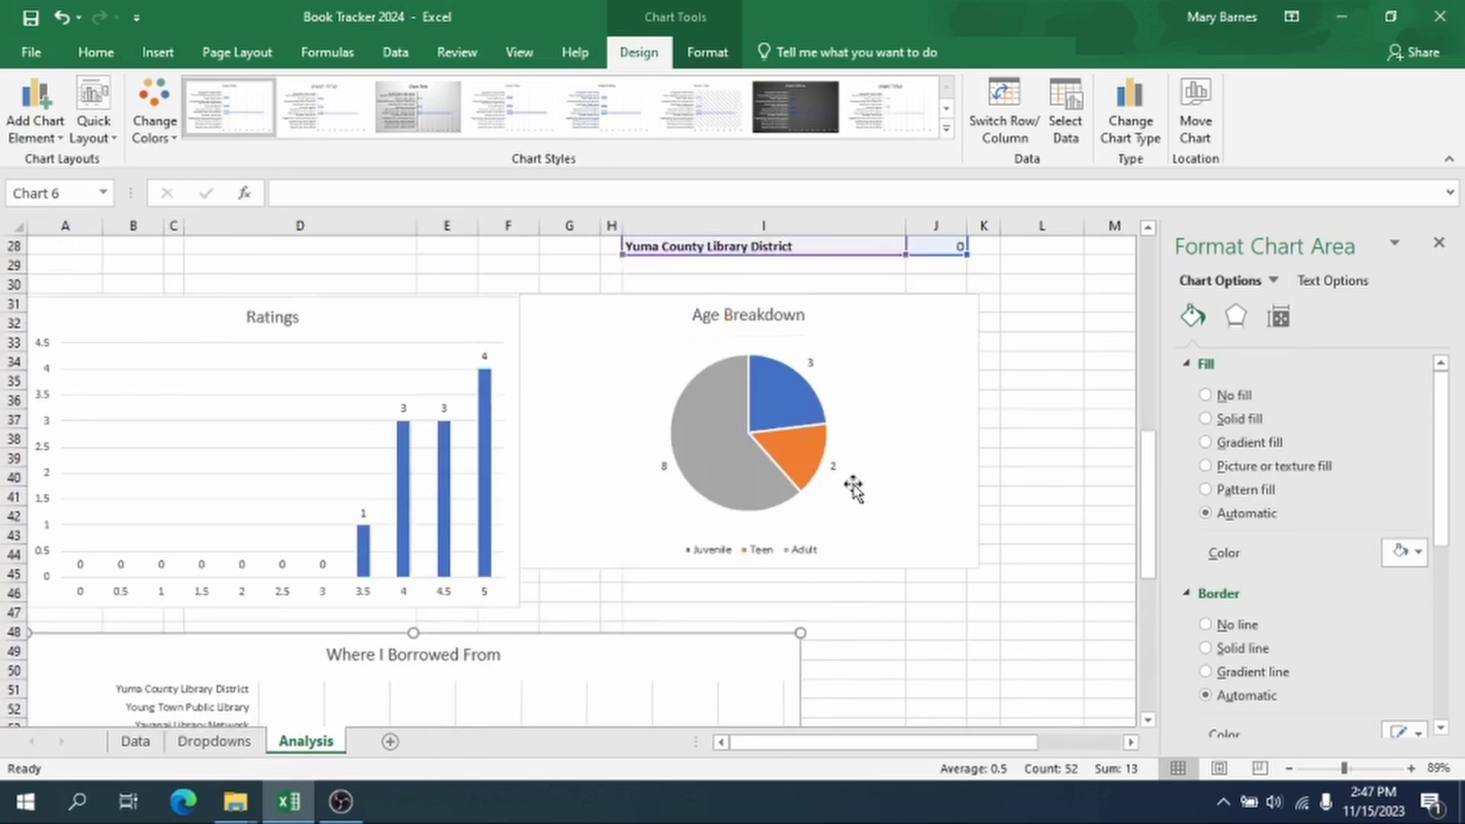
Step: Insert the recommended Pie chart for the services and their counts in L3:M9
scroll(852, 488, "up", 9)
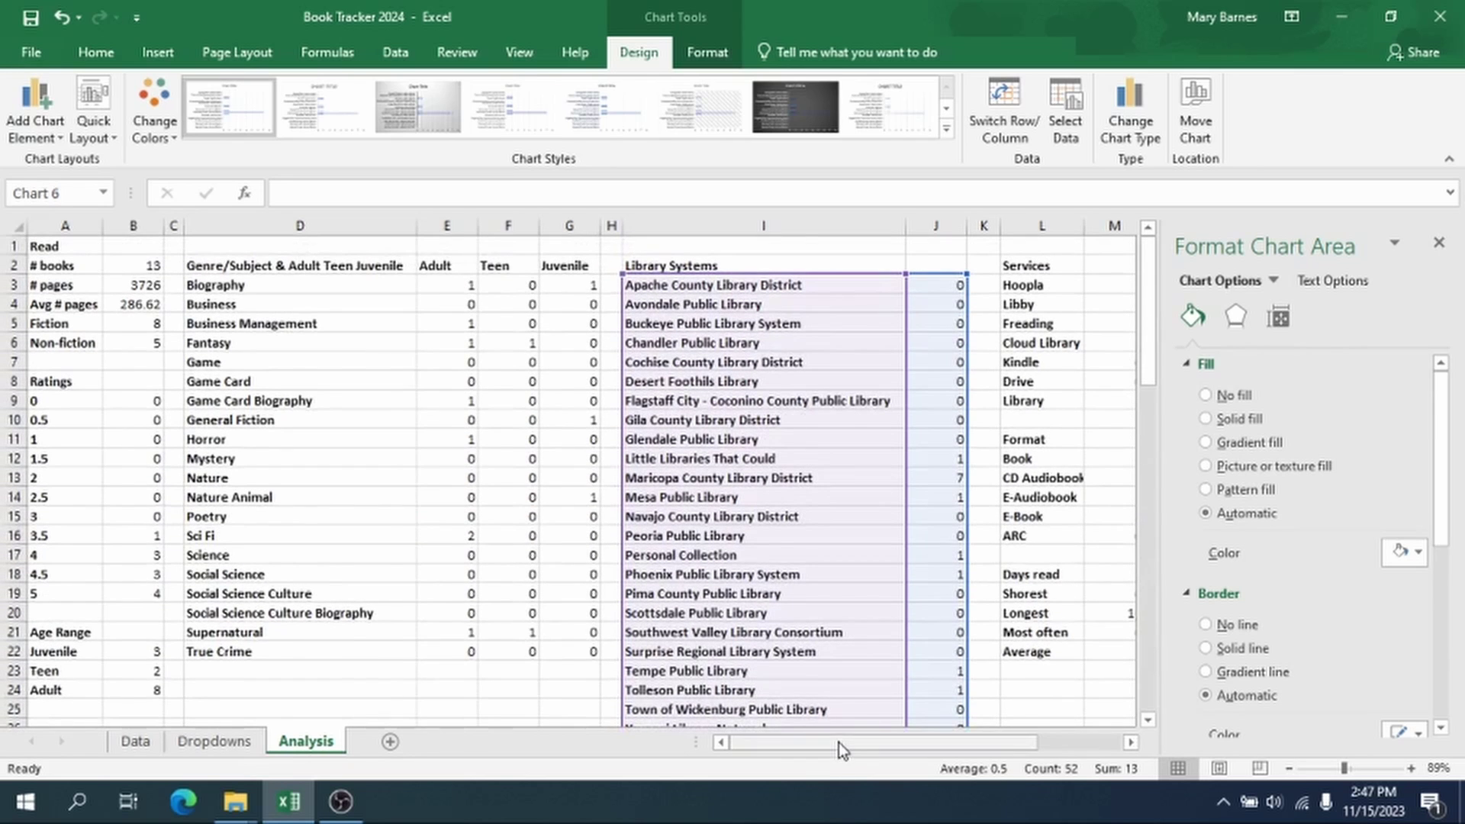
left_click_drag(839, 743, 934, 740)
left_click(627, 287)
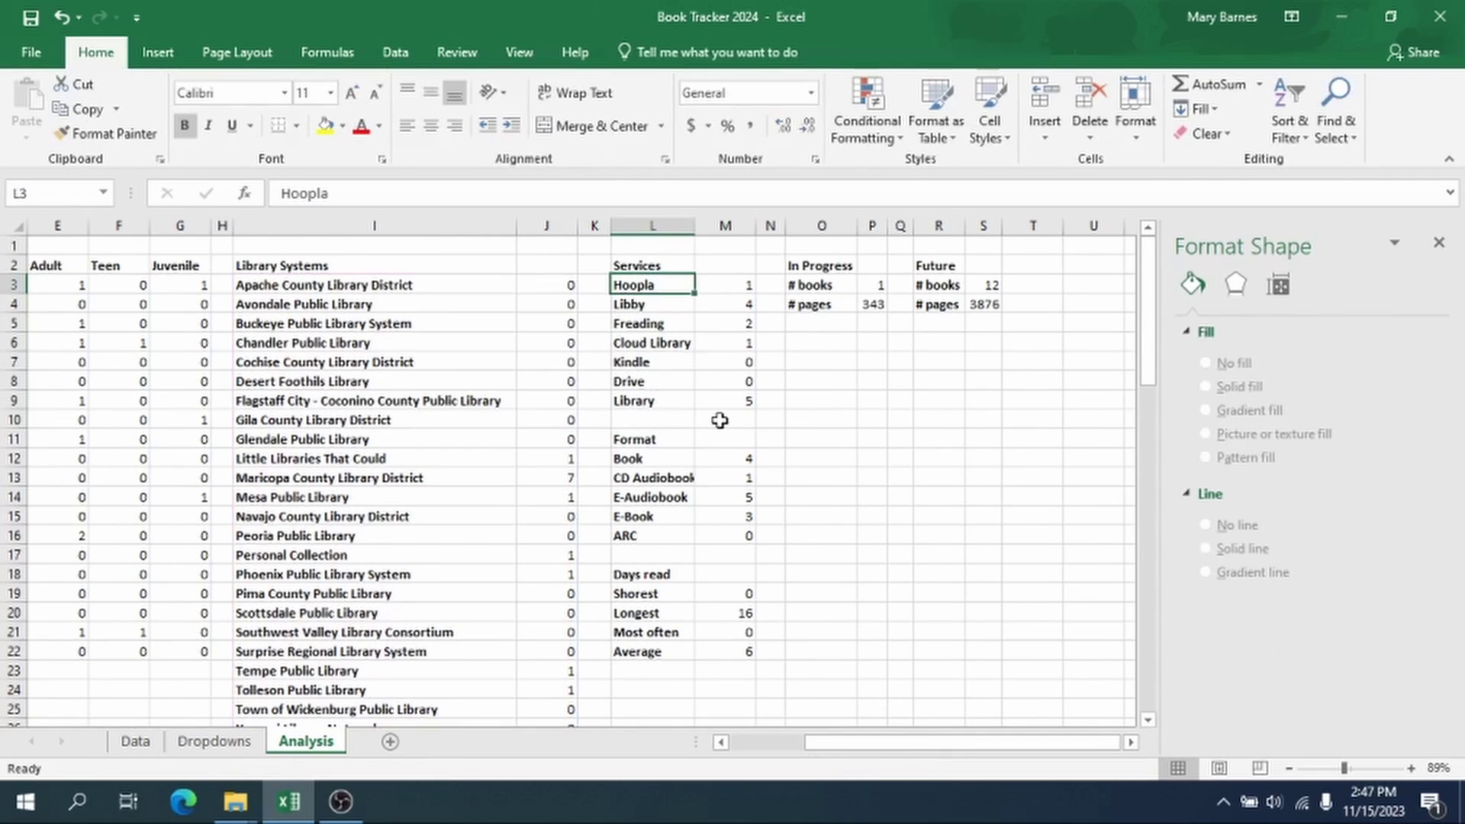
left_click(745, 399, "shift")
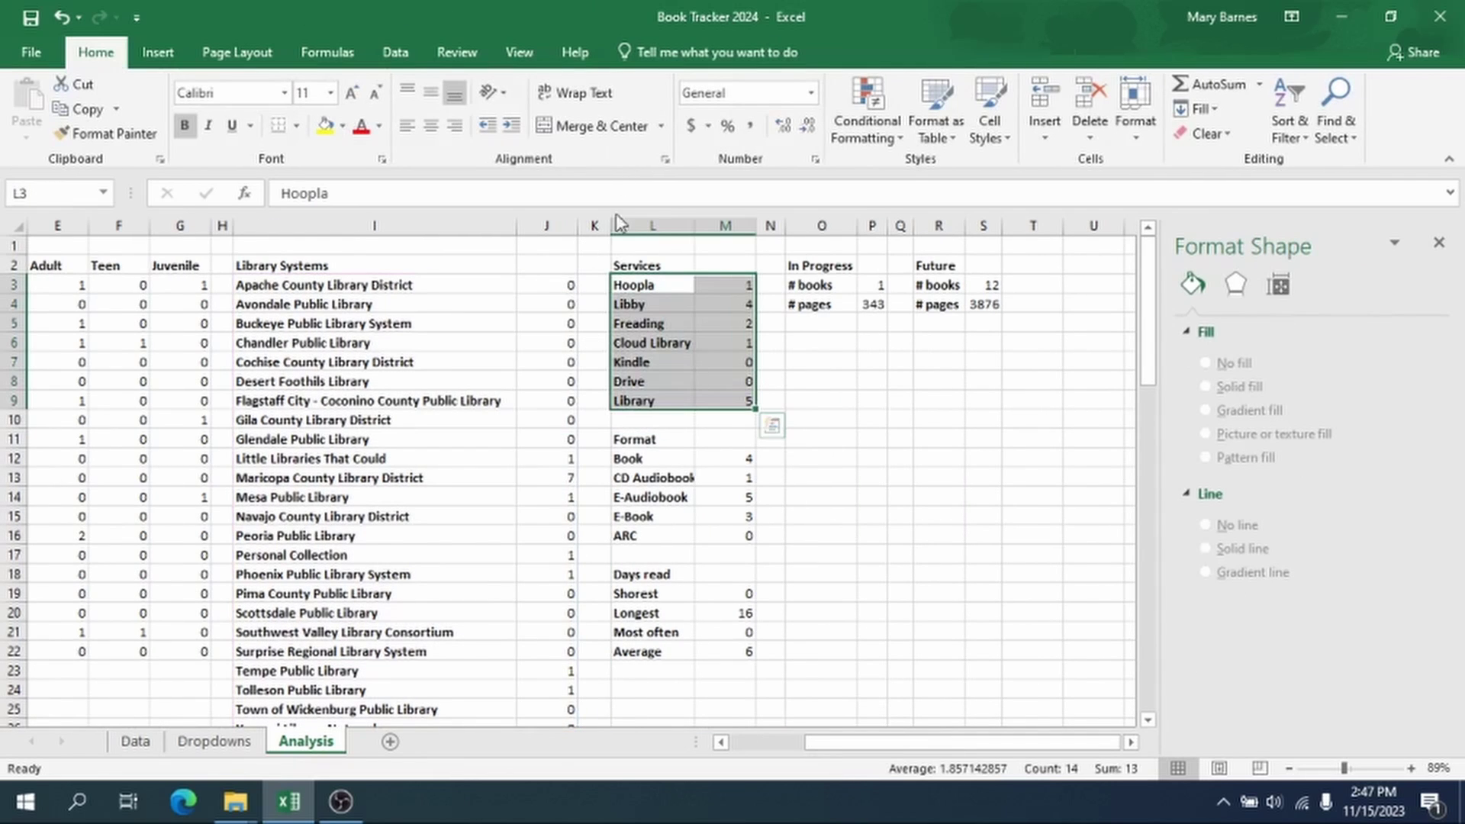
left_click(177, 56)
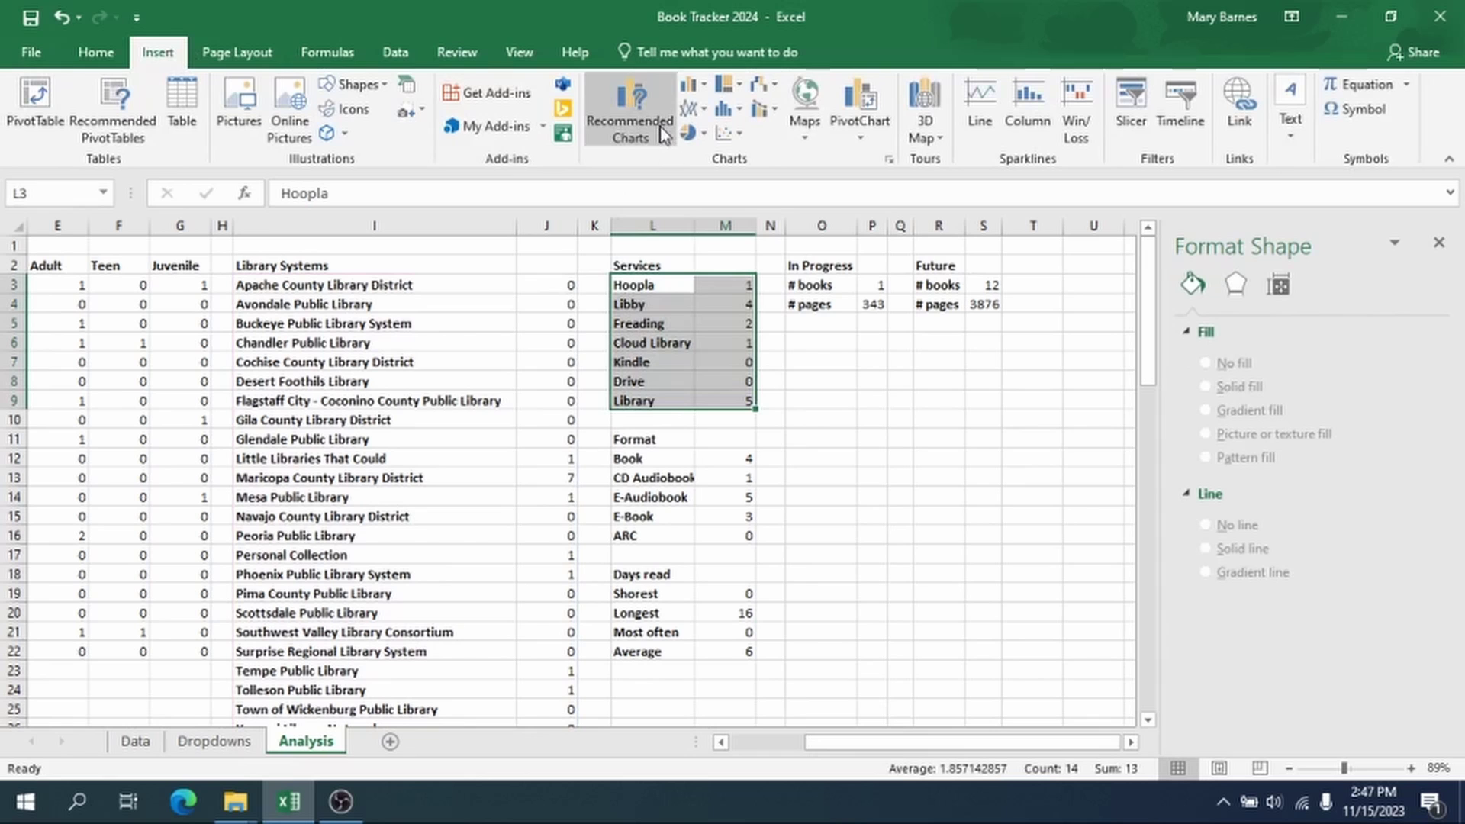
left_click(658, 134)
left_click(500, 426)
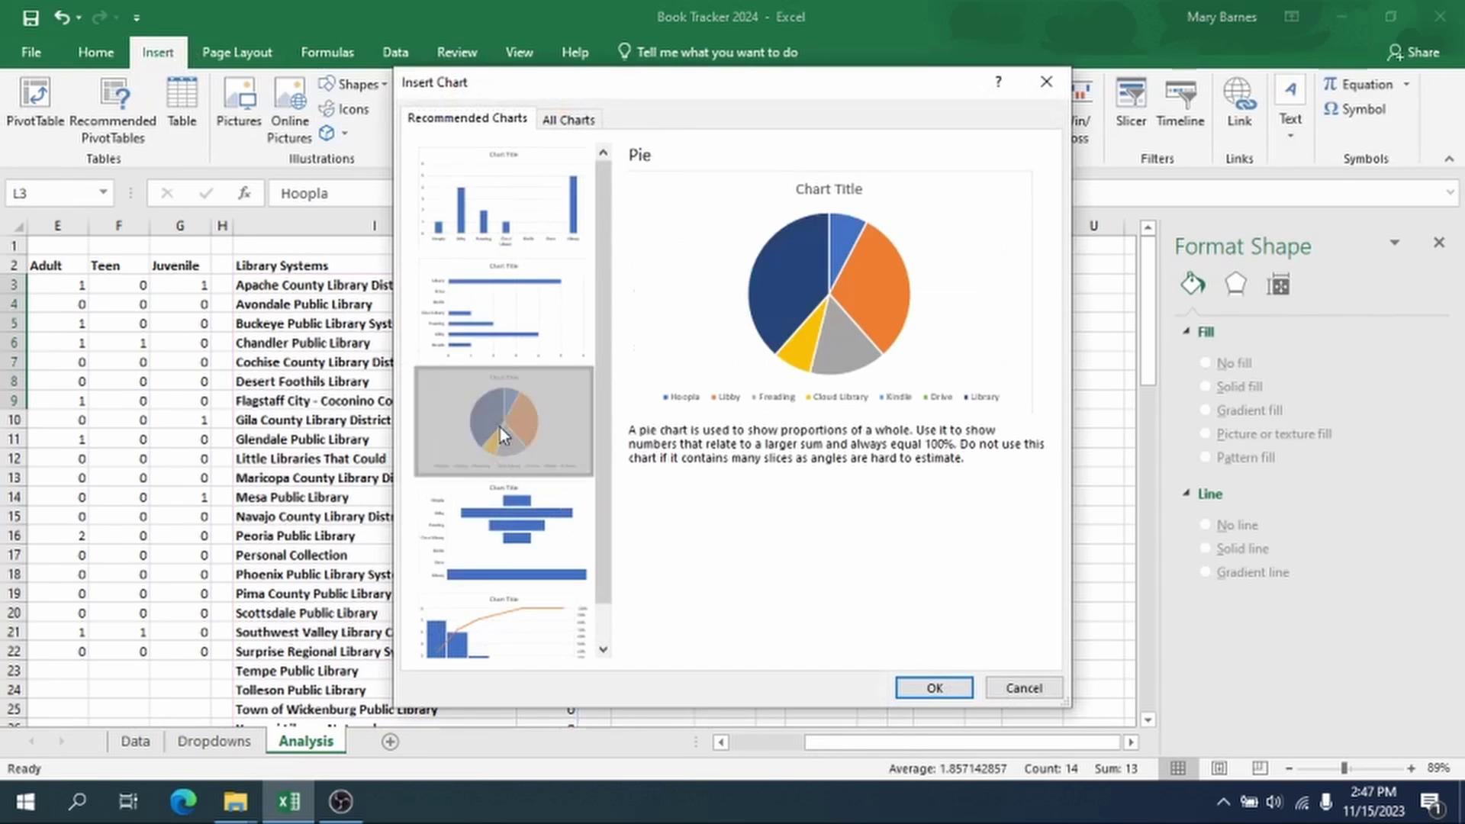
left_click(937, 687)
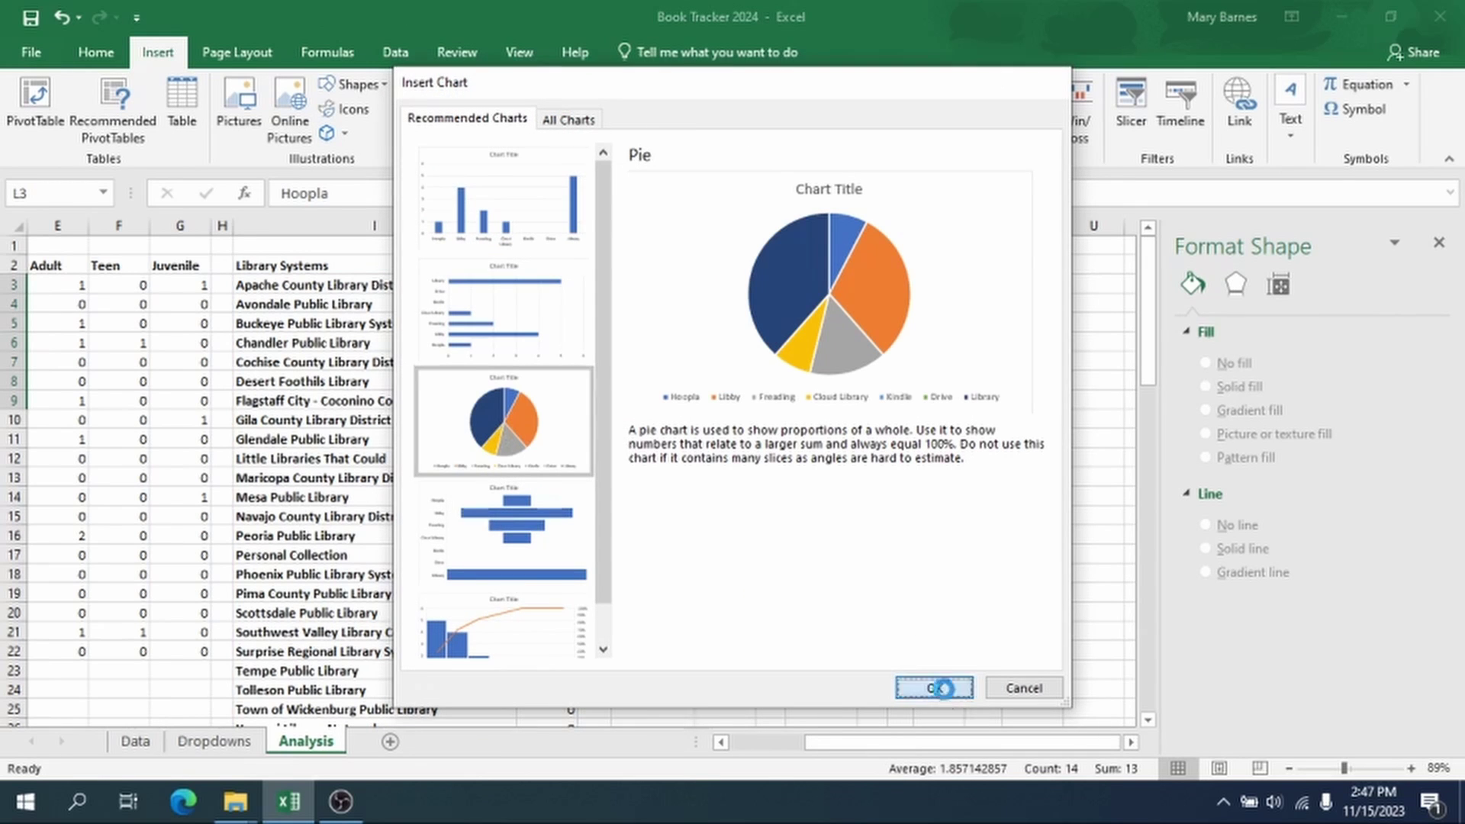
Step: Title the services pie chart "Services I Used"
triple_click(596, 367)
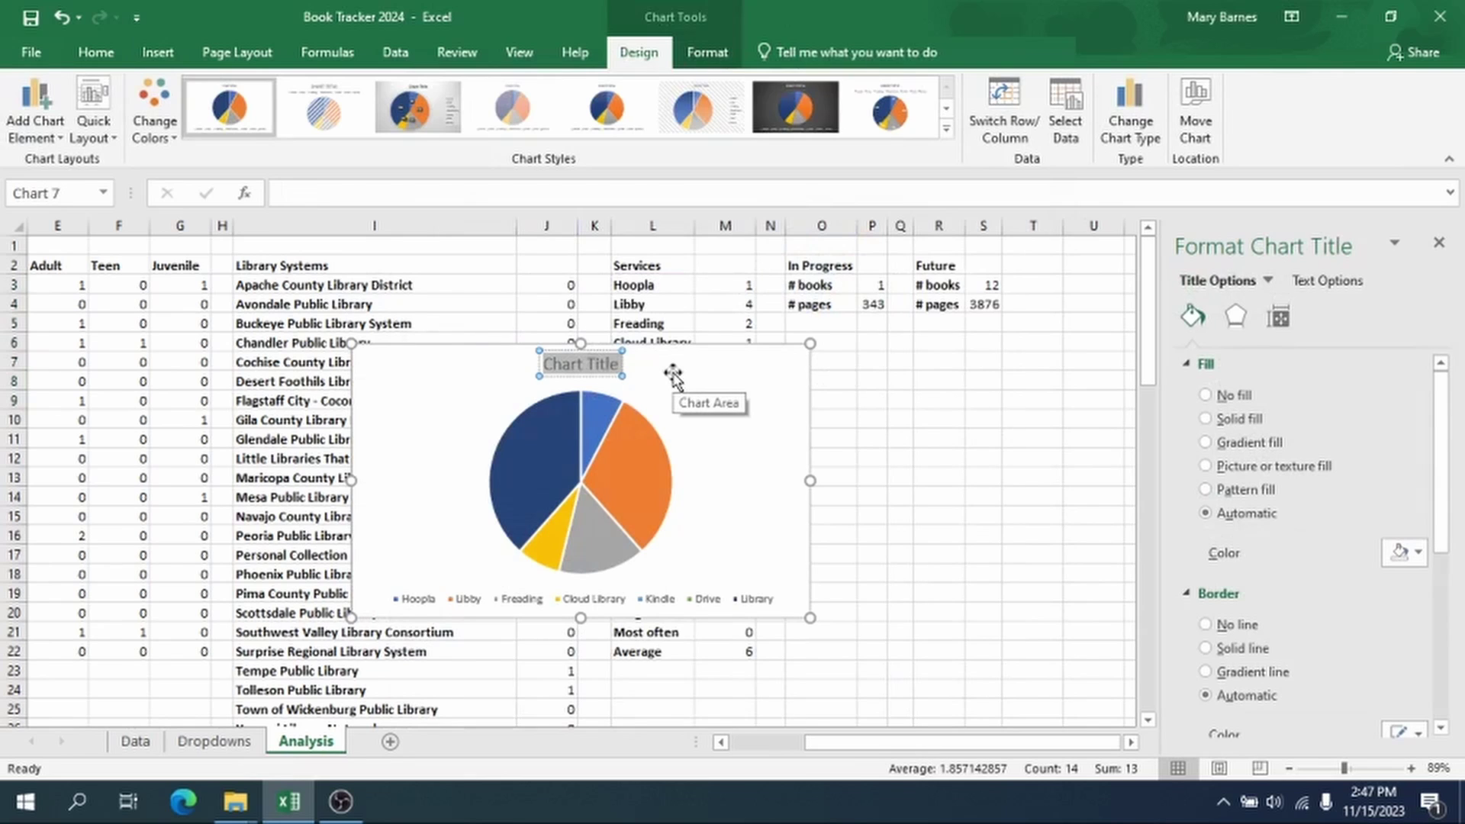
type("Services")
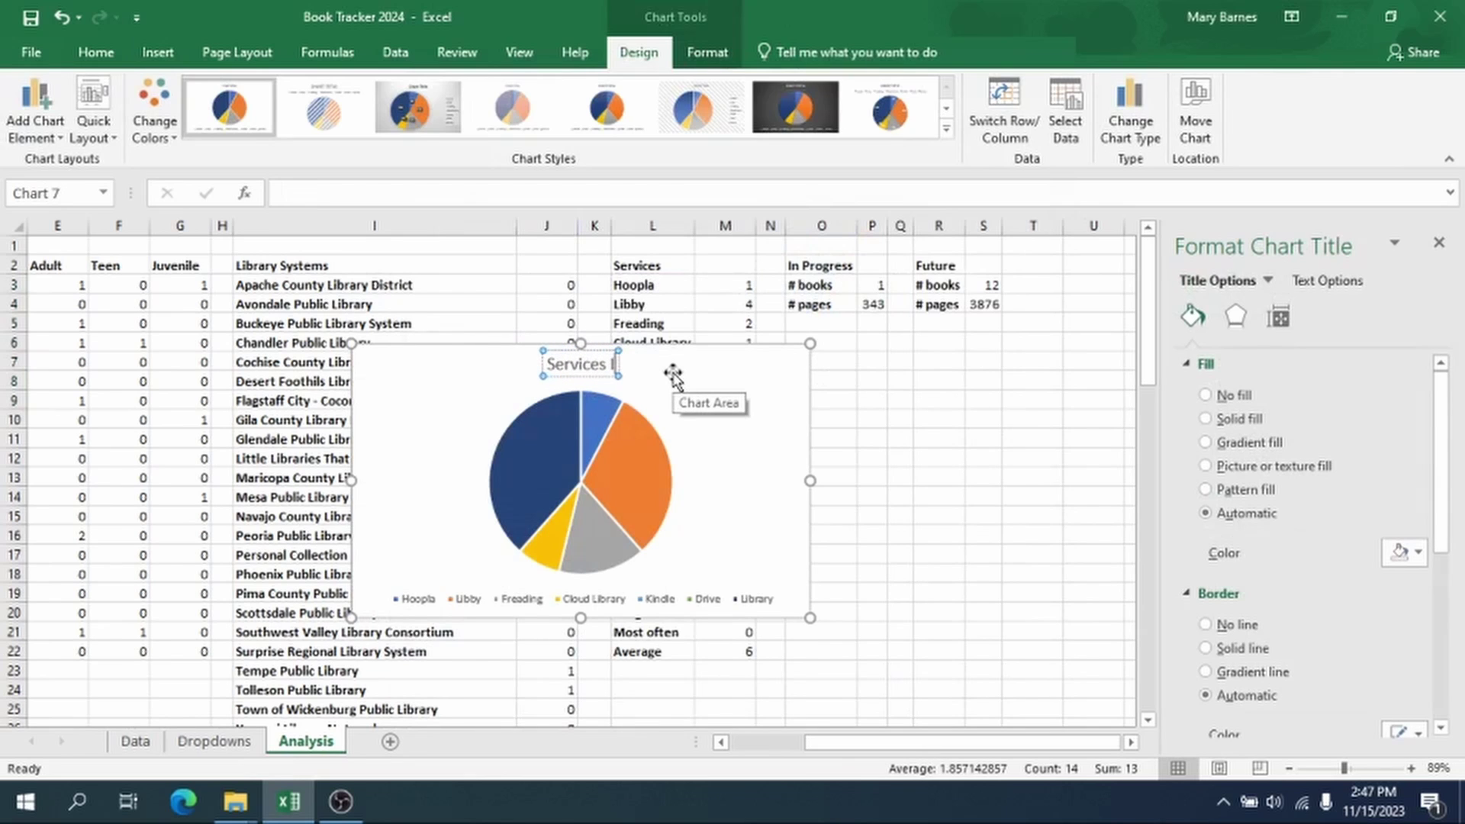
type(" I uSED")
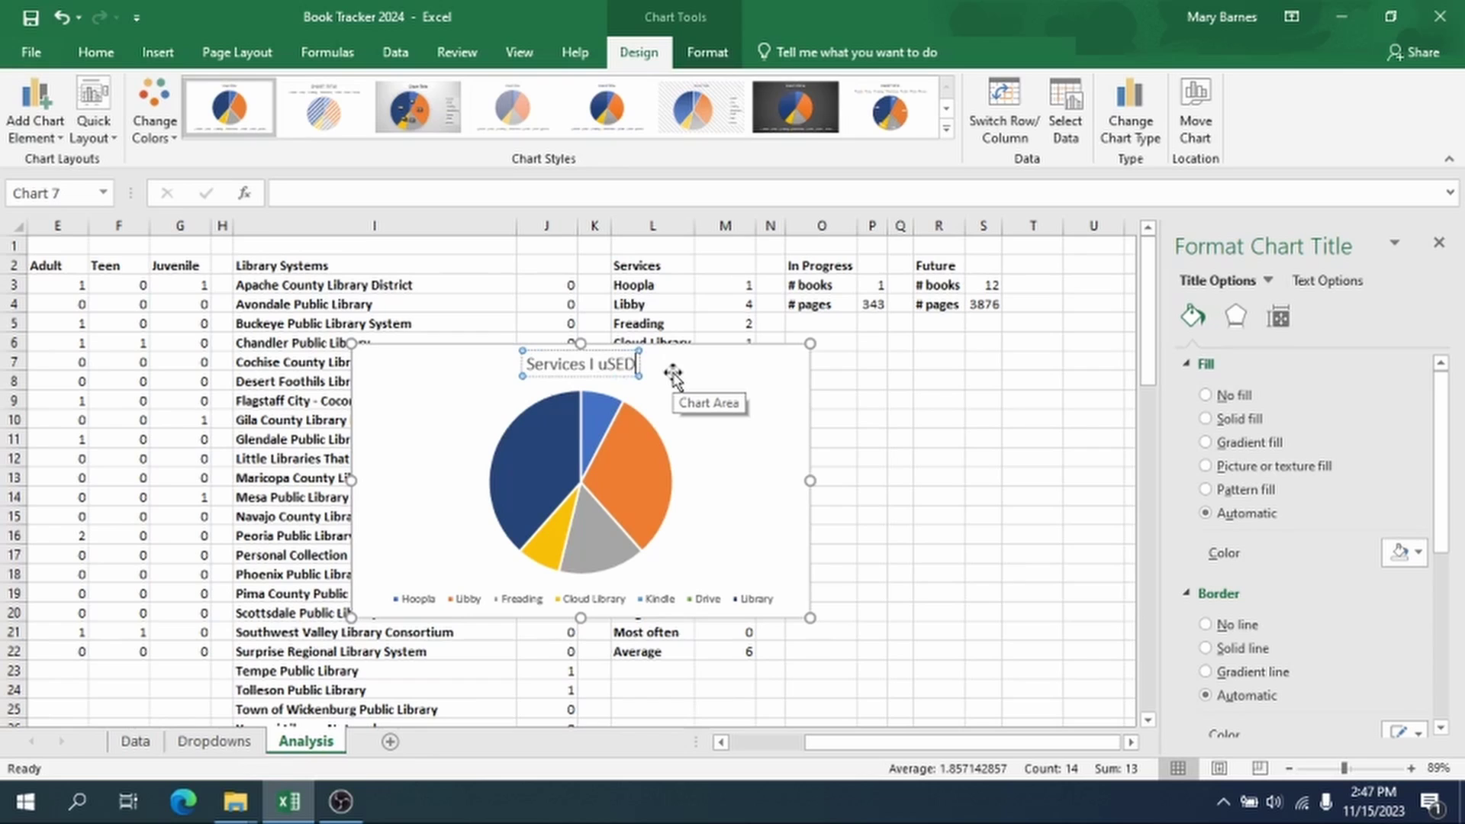
key("BackSpace")
key("BackSpace")
key("BackSpace")
type("sed")
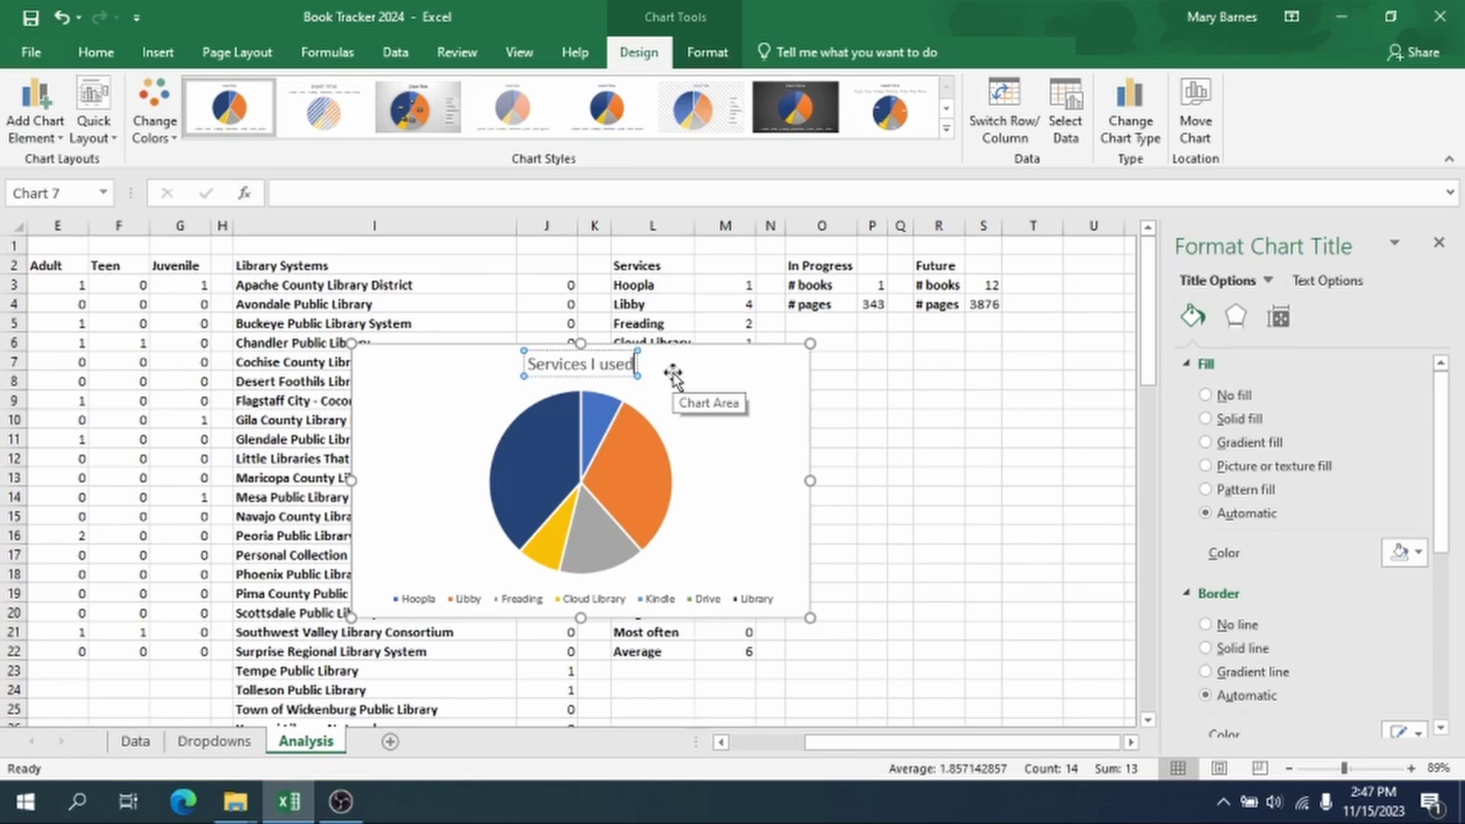
key("BackSpace")
key("BackSpace")
key("BackSpace")
key("BackSpace")
type("Use")
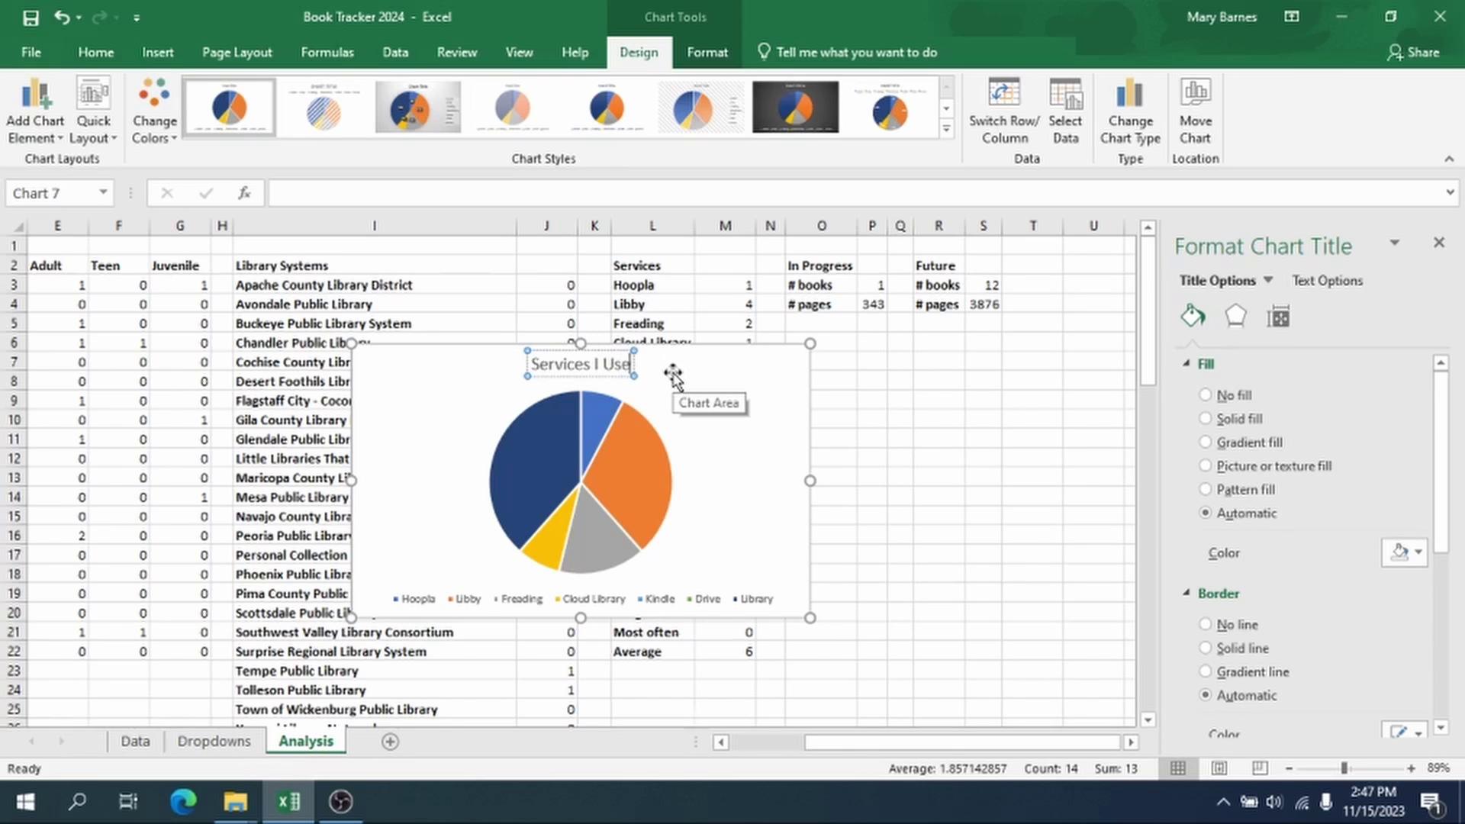
type("d")
left_click(912, 480)
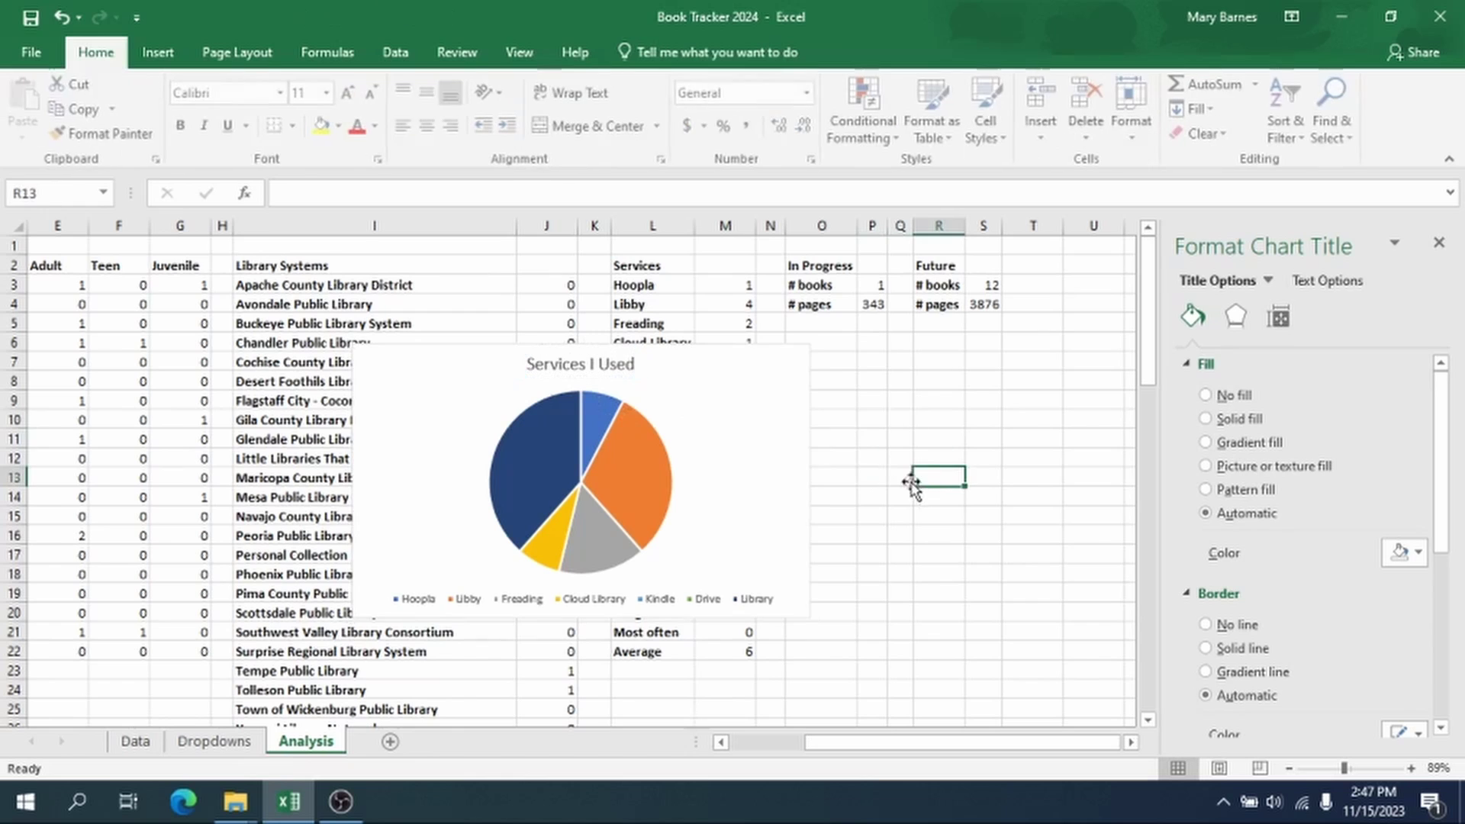
Step: Add data labels to the Services I Used pie and set their position to Outside End
scroll(873, 477, "down", 3)
left_click(638, 304)
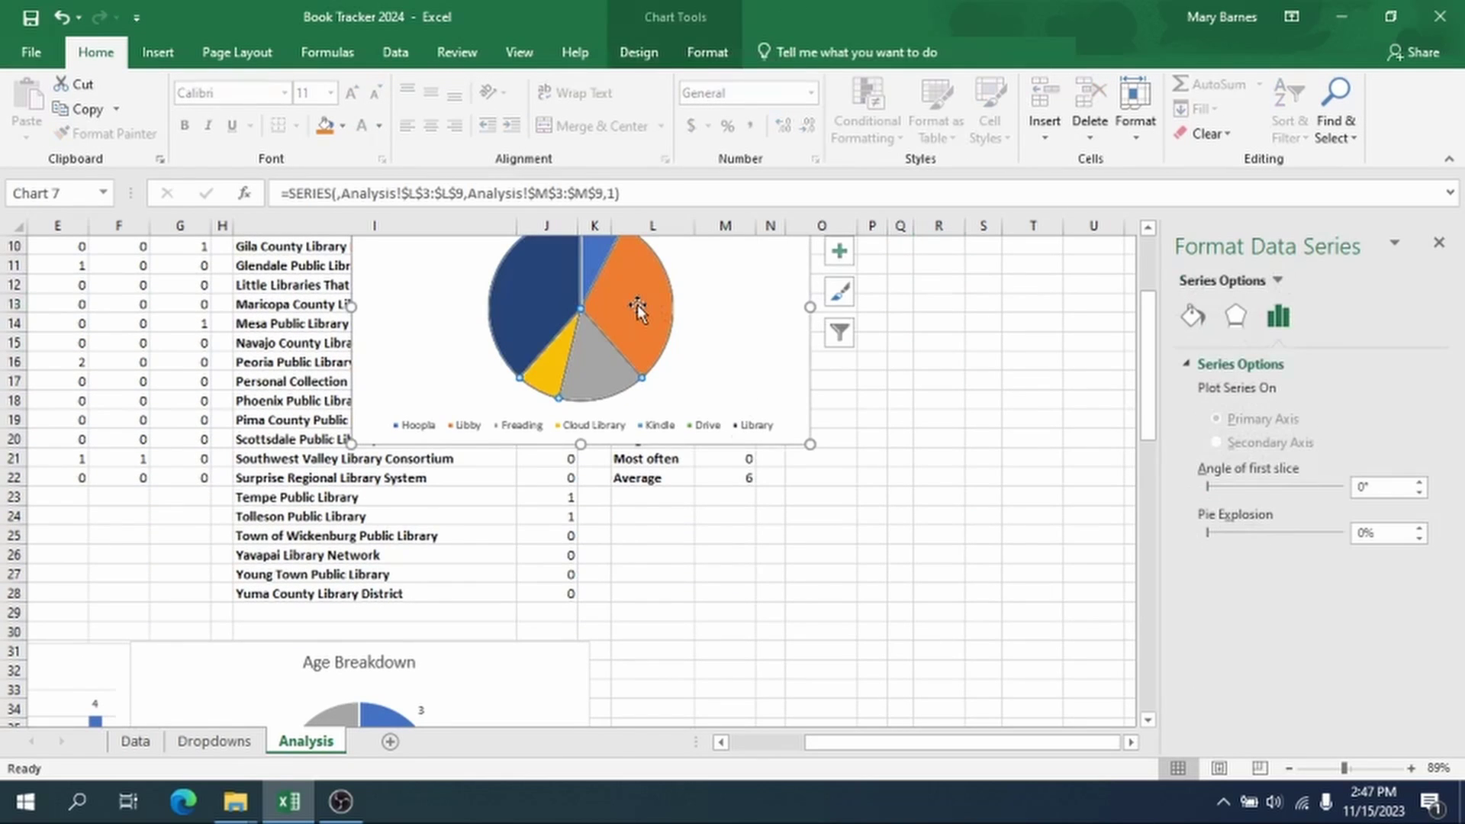
right_click(638, 305)
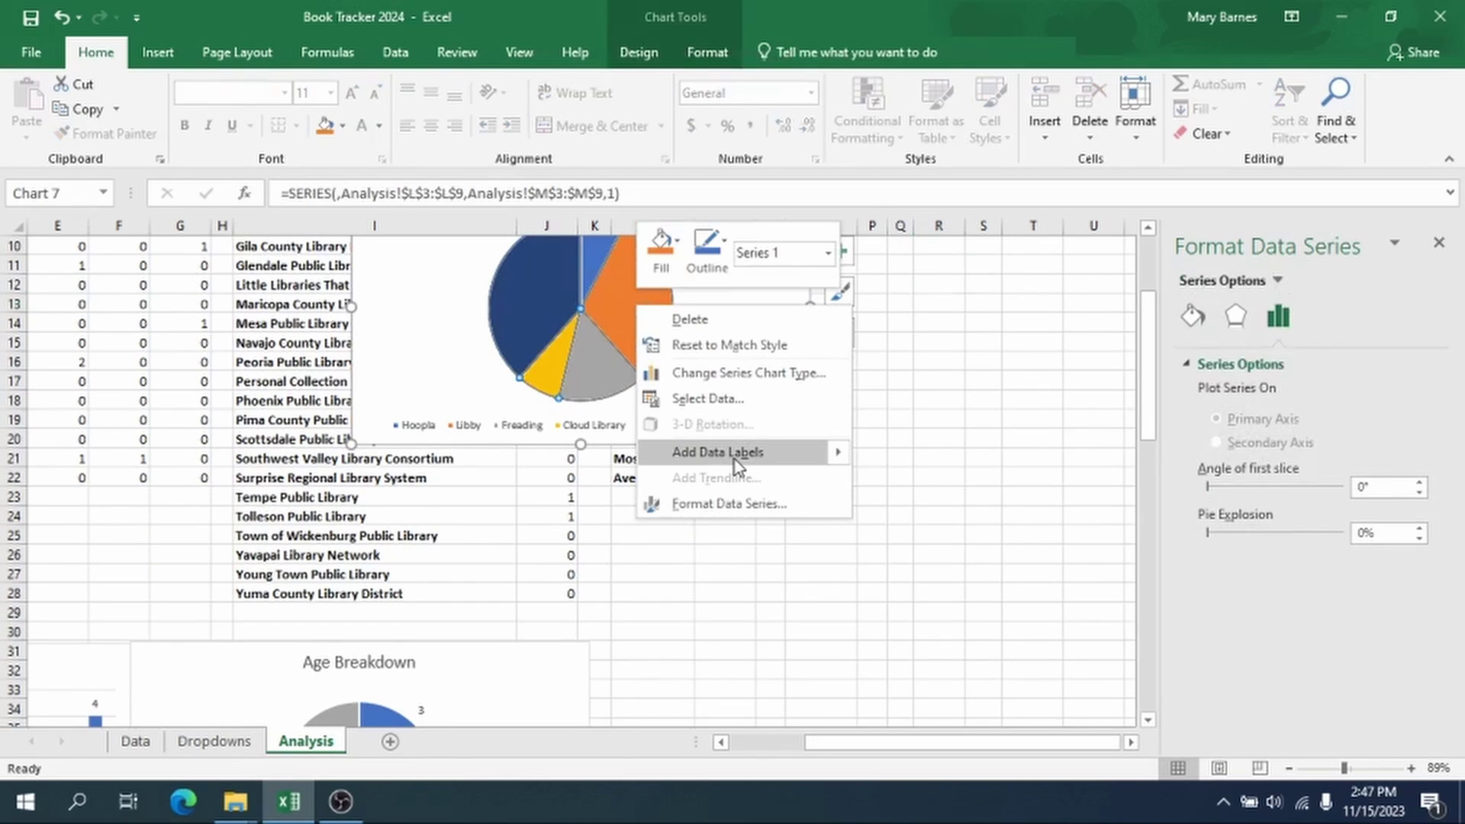
left_click(734, 459)
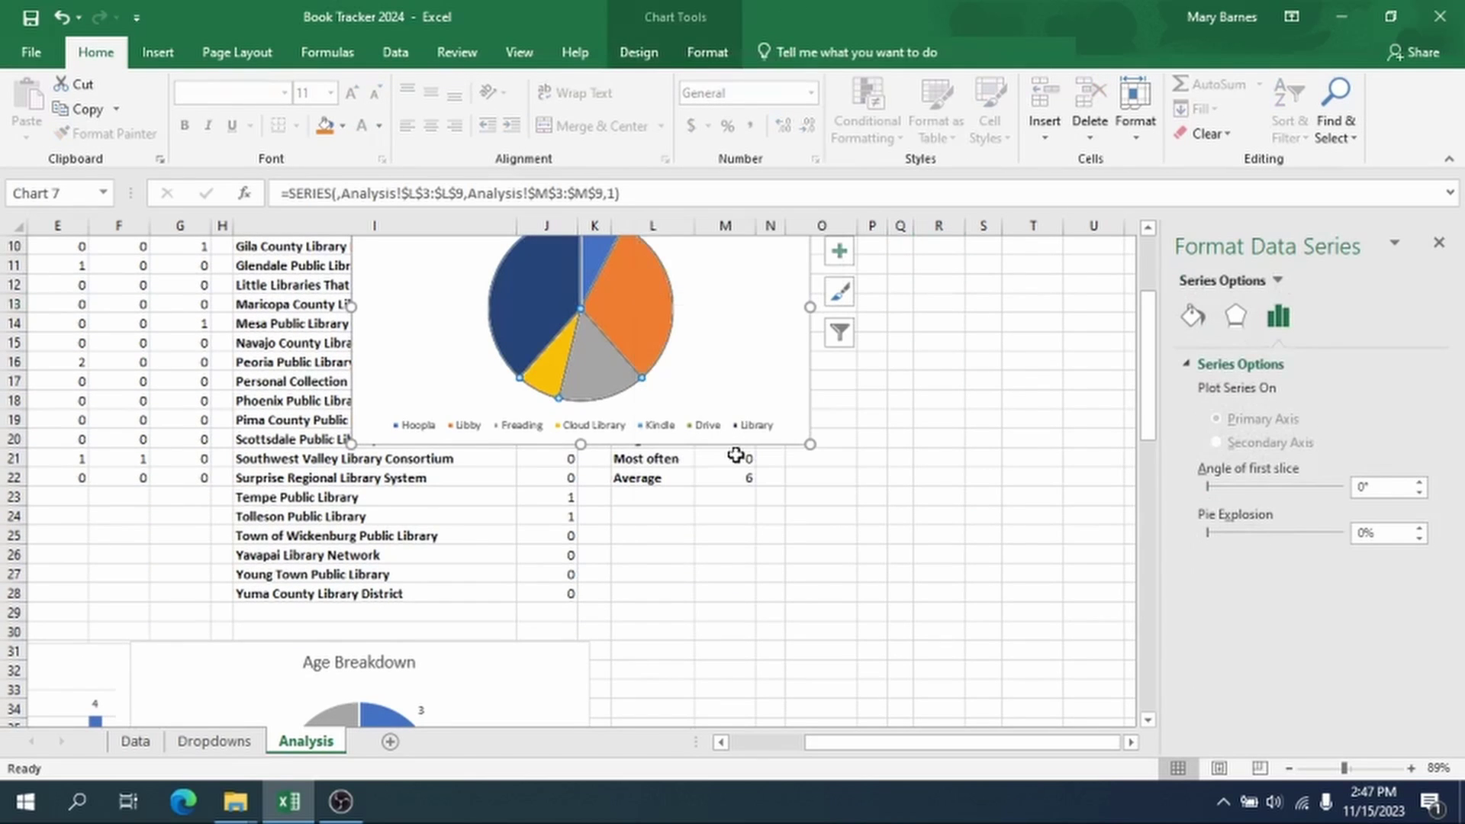
left_click(647, 302)
left_click(1315, 326)
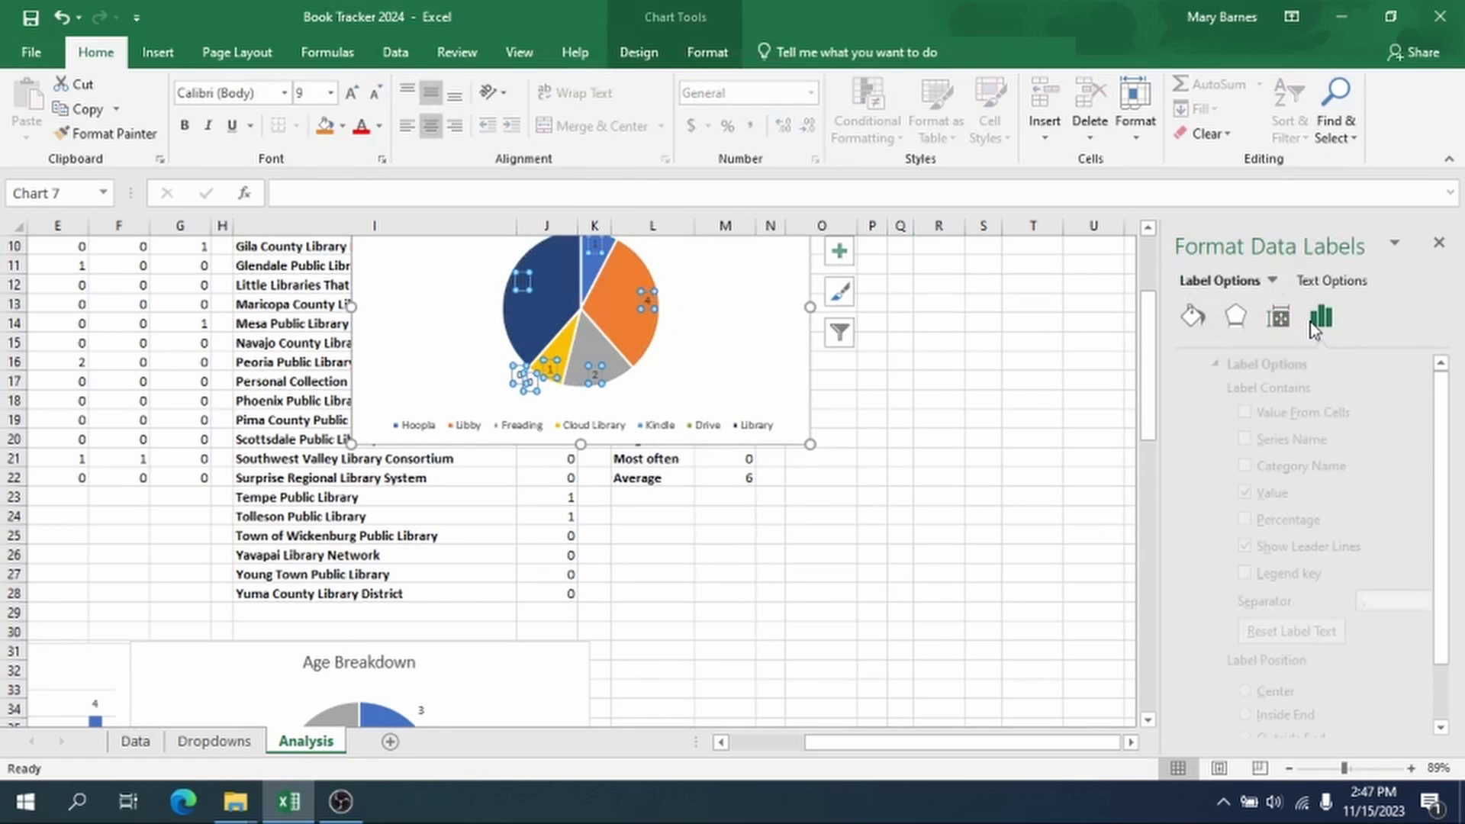
scroll(1312, 367, "down", 2)
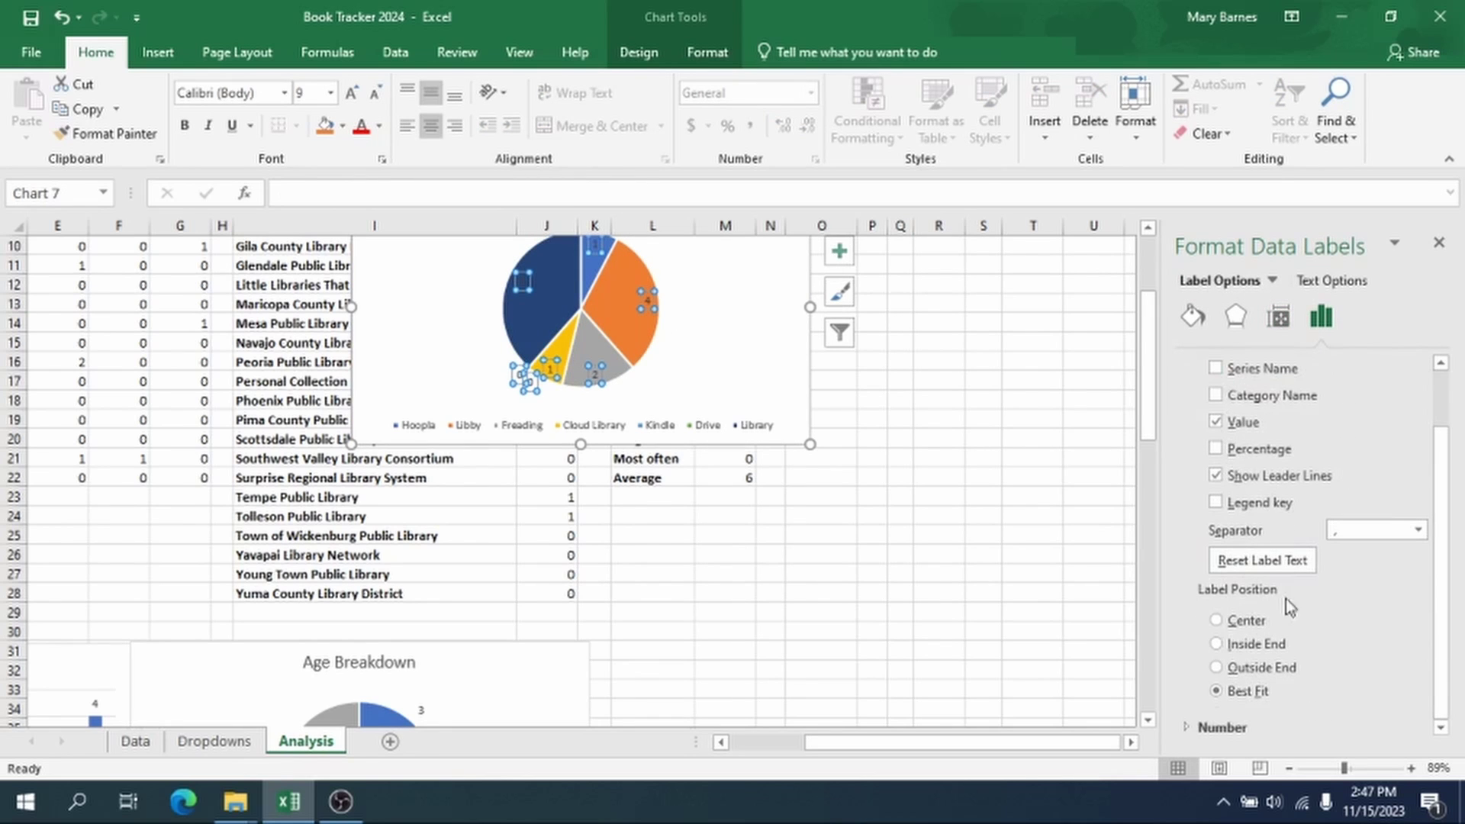
left_click(1228, 671)
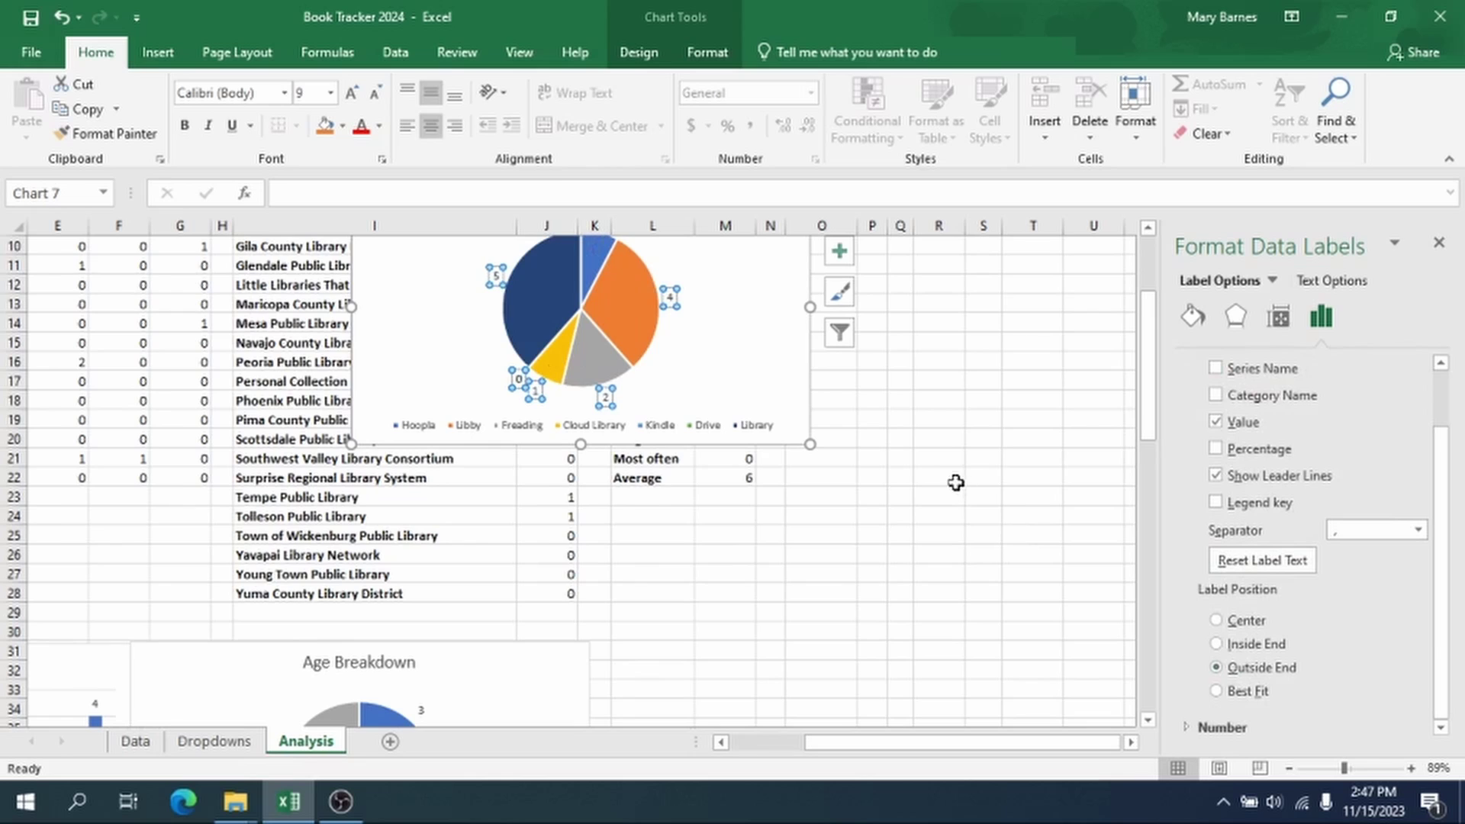
Step: Move the Services I Used chart below the data, directly beside the Age Breakdown chart with their upper edges level
scroll(956, 482, "down", 3)
left_click_drag(786, 249, 954, 458)
left_click(931, 327)
left_click_drag(931, 327, 938, 494)
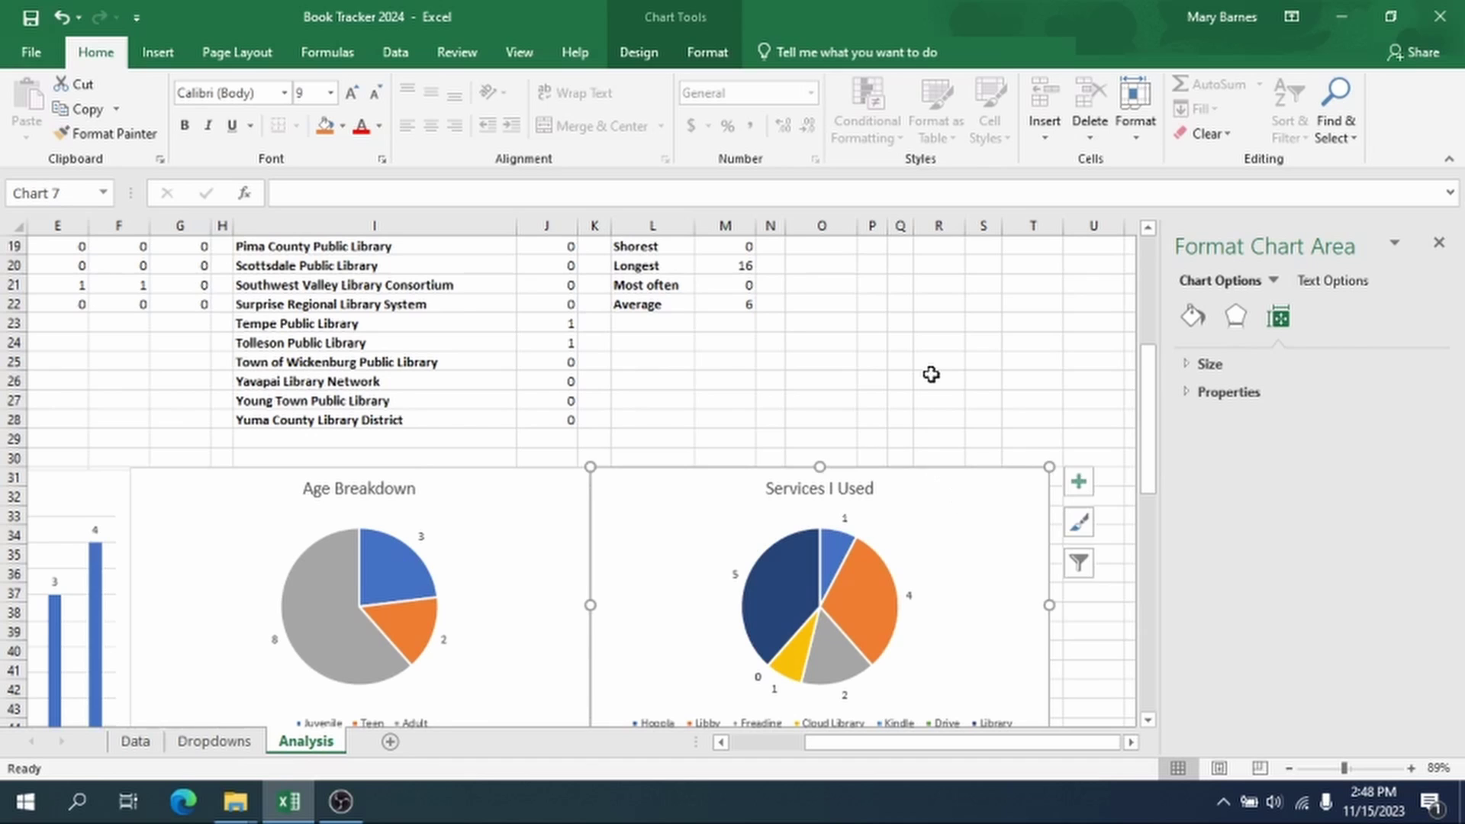
Step: Insert the recommended Clustered Column chart for the Format entries and their counts in L12:M16
scroll(931, 374, "up", 6)
scroll(804, 392, "down", 1)
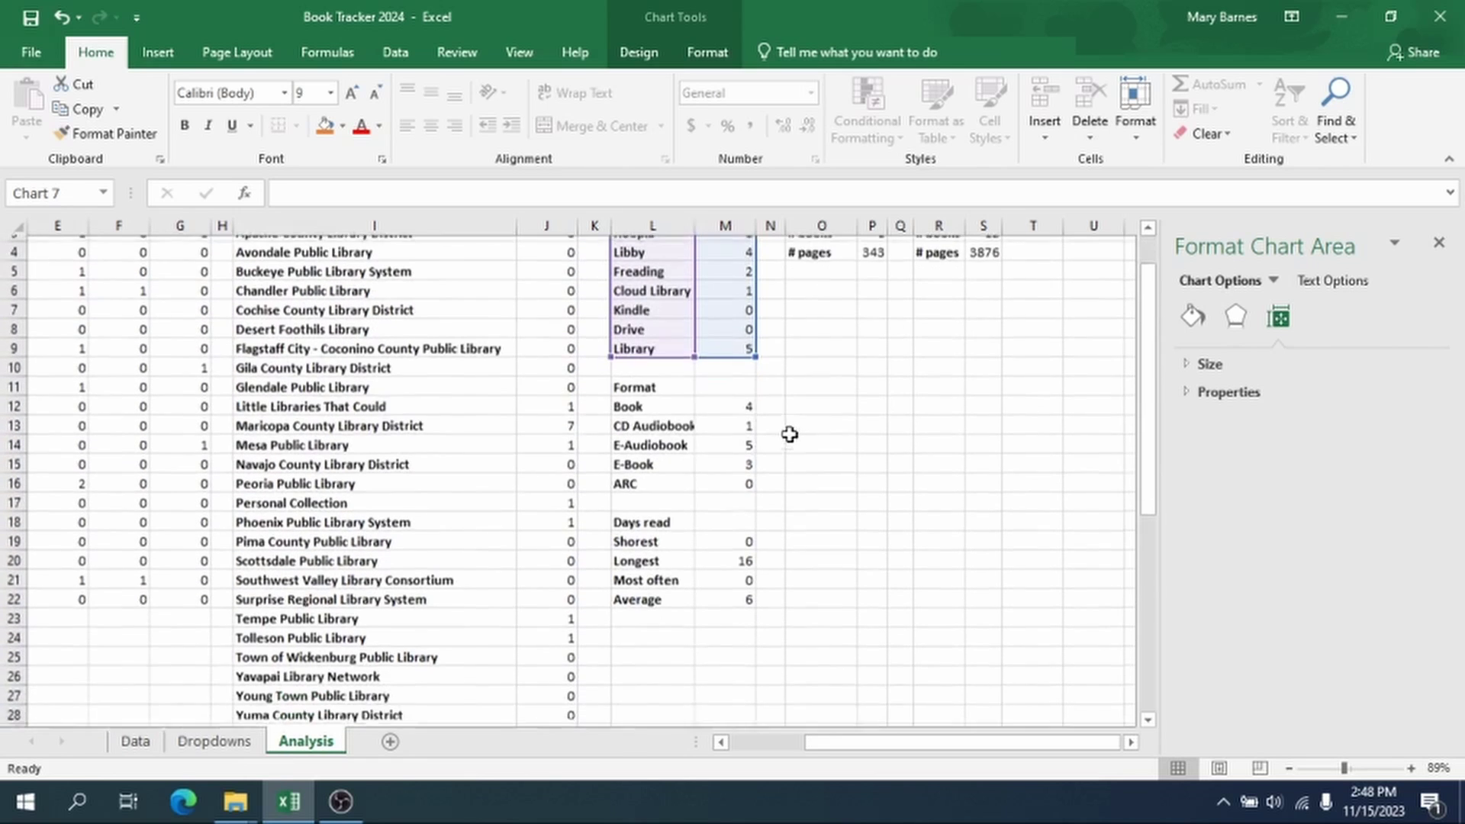
scroll(788, 432, "up", 1)
left_click(639, 460)
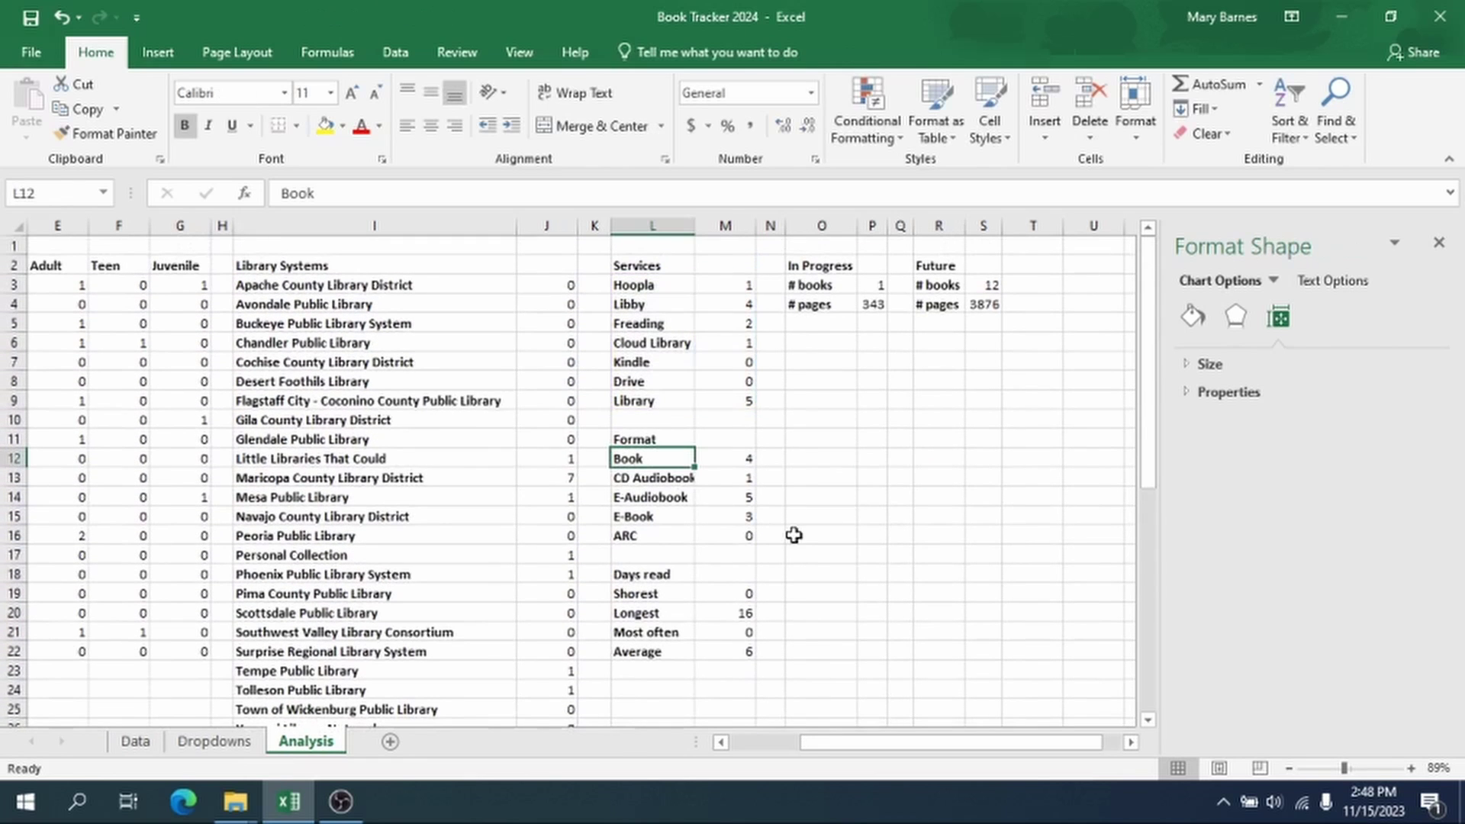
left_click(740, 538, "shift")
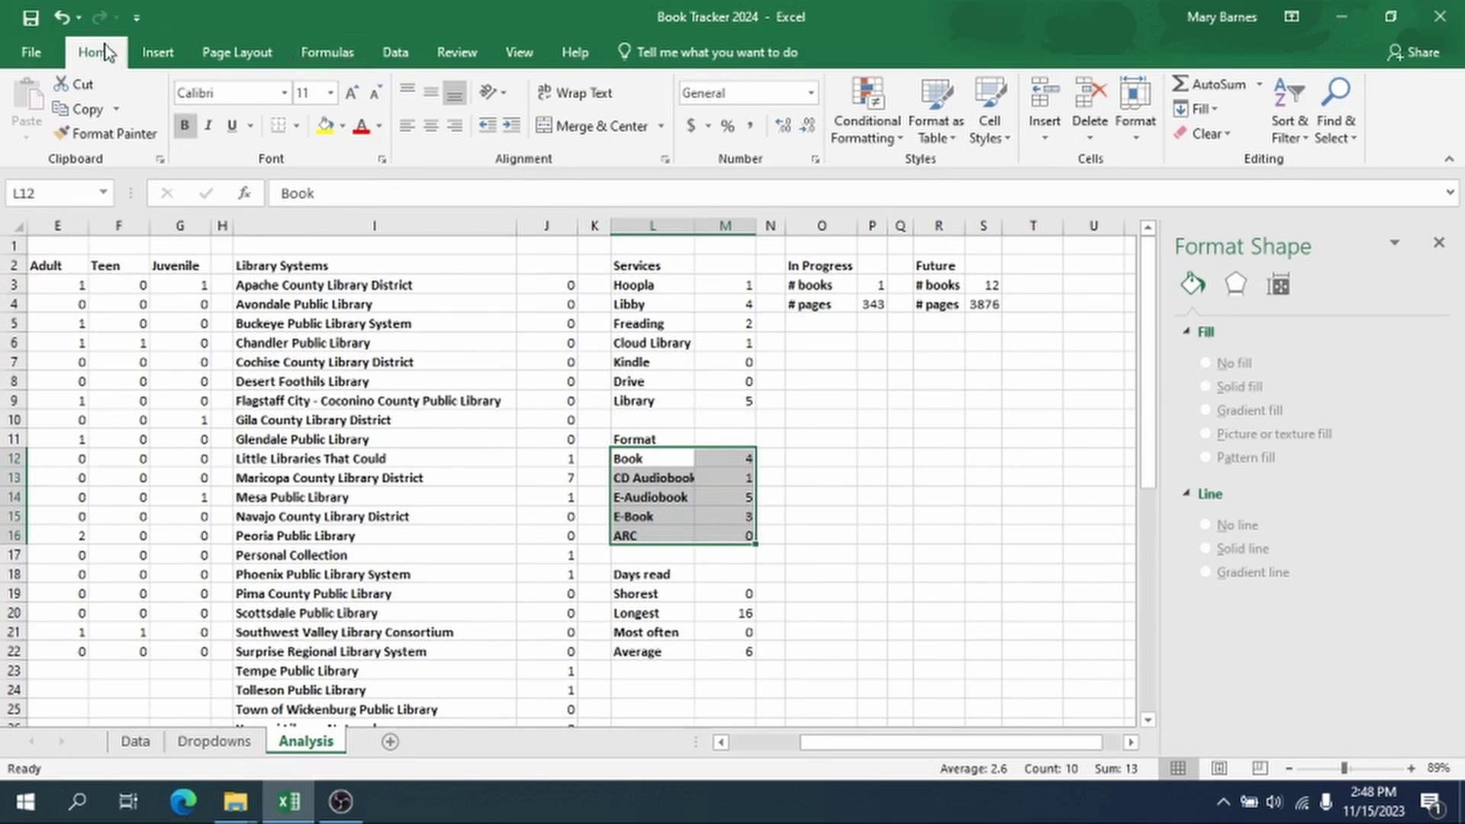
left_click(157, 52)
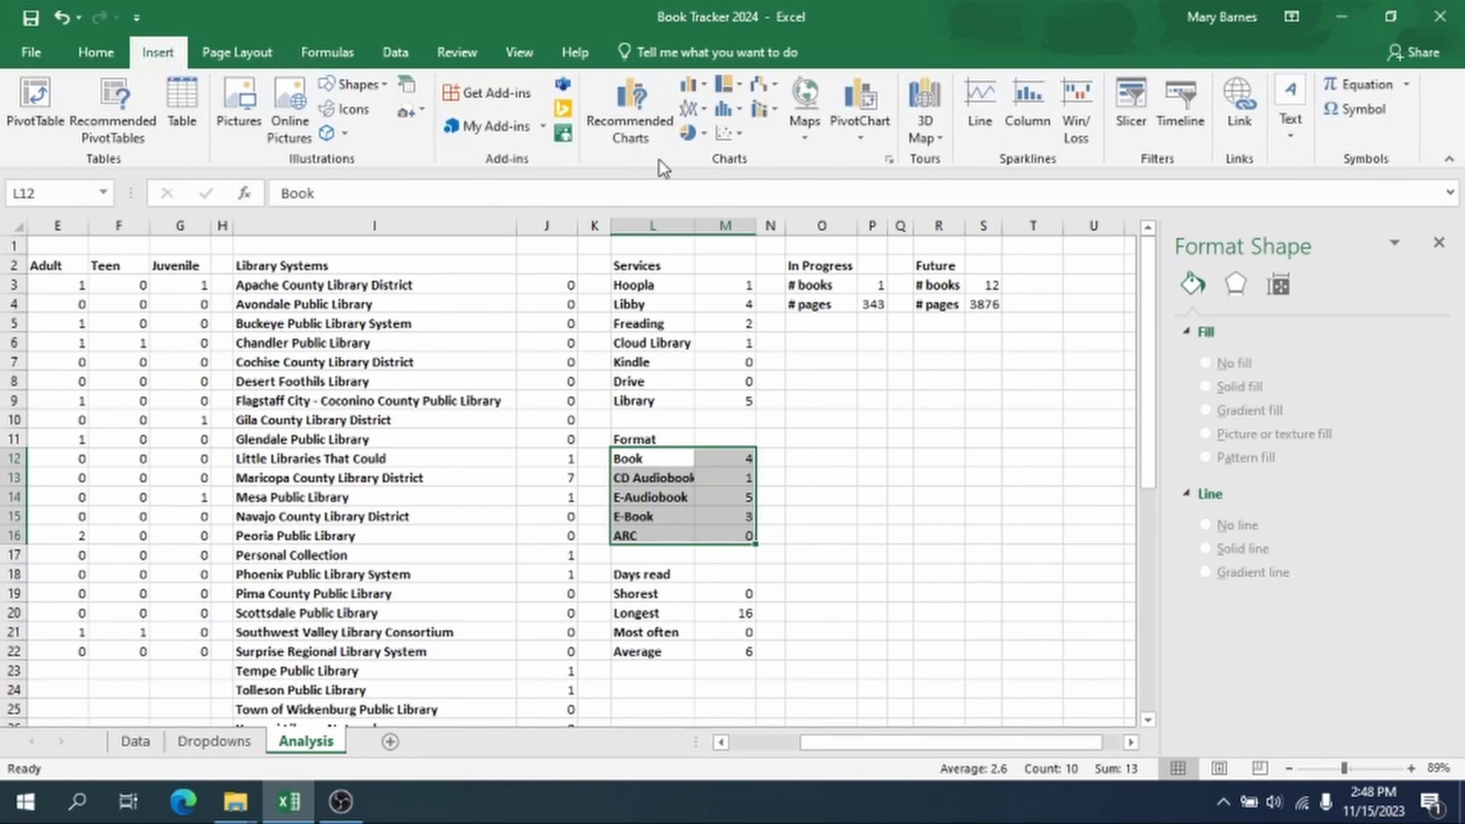
left_click(640, 114)
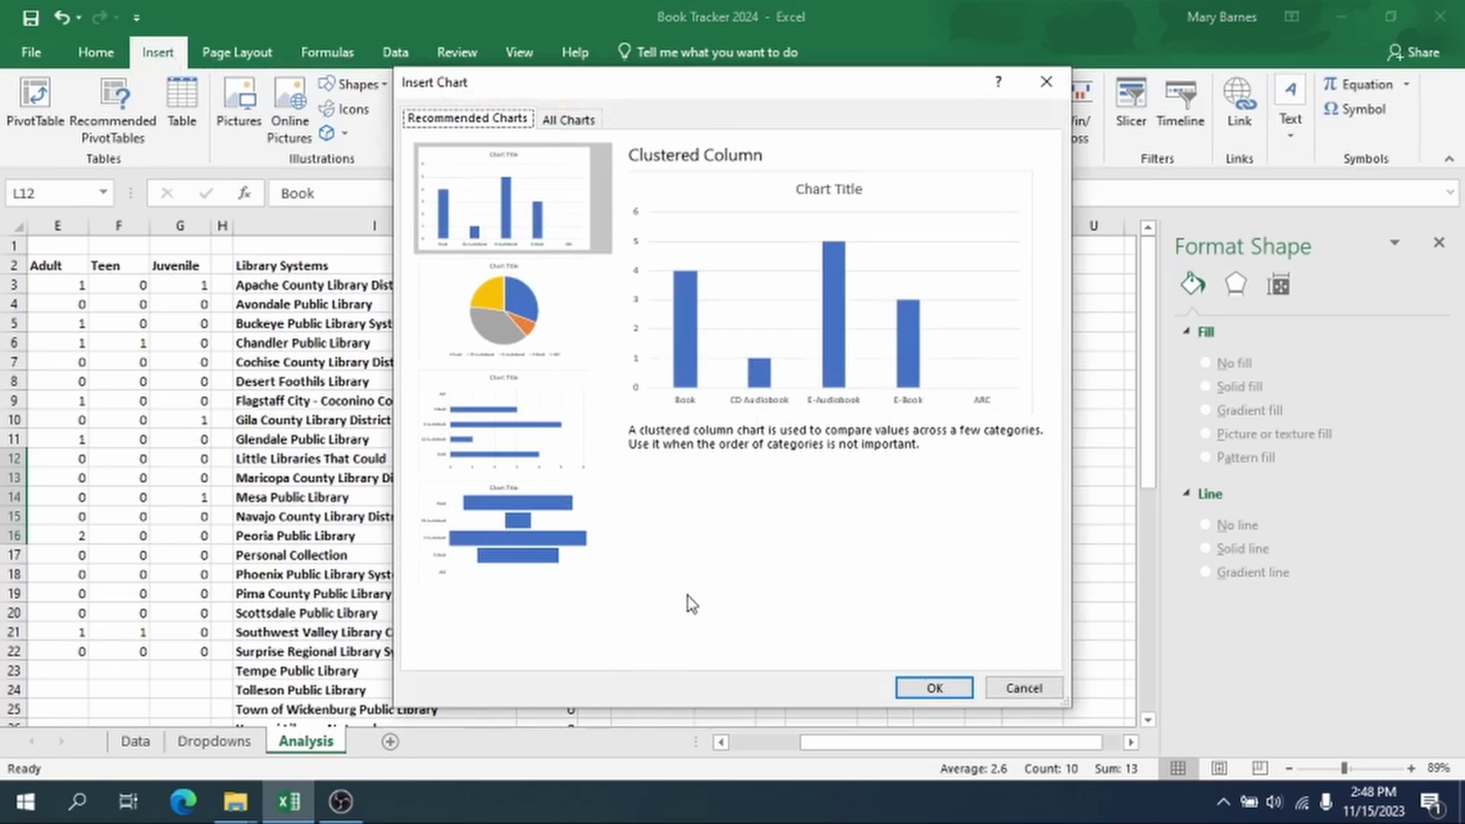
left_click(510, 216)
left_click(934, 688)
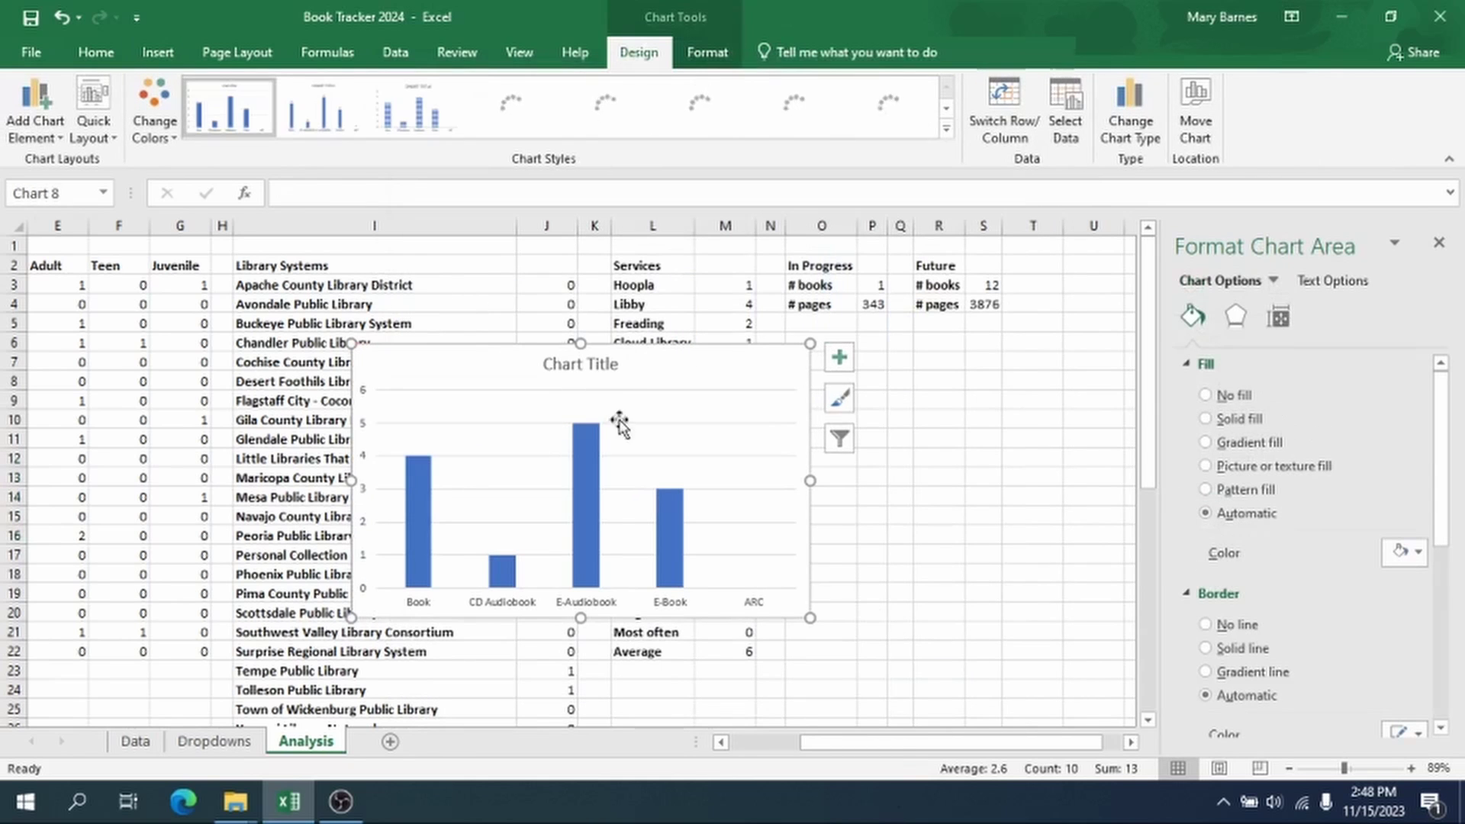
Step: Title the new format column chart "Formats"
left_click(598, 368)
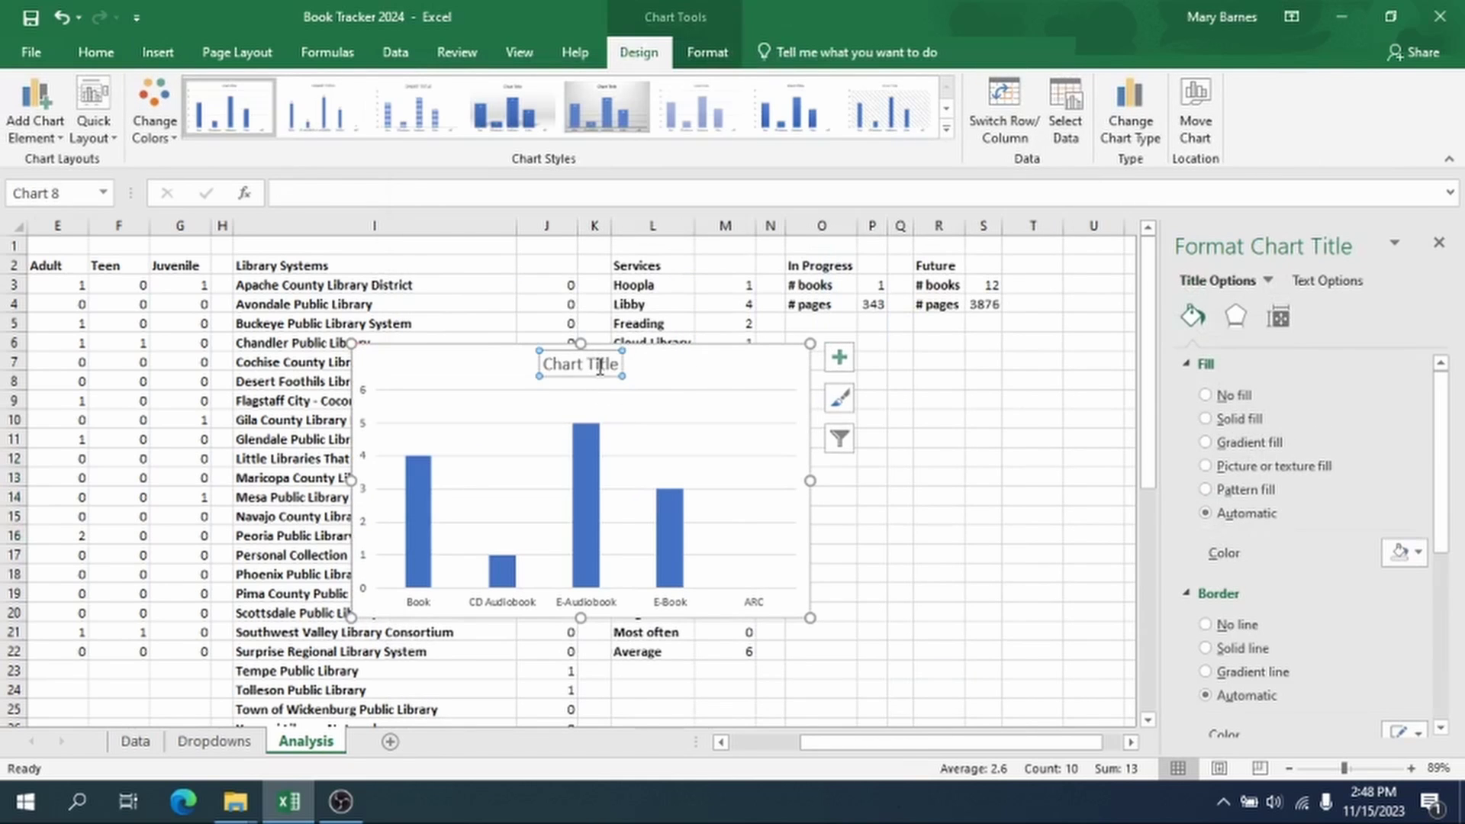
triple_click(600, 370)
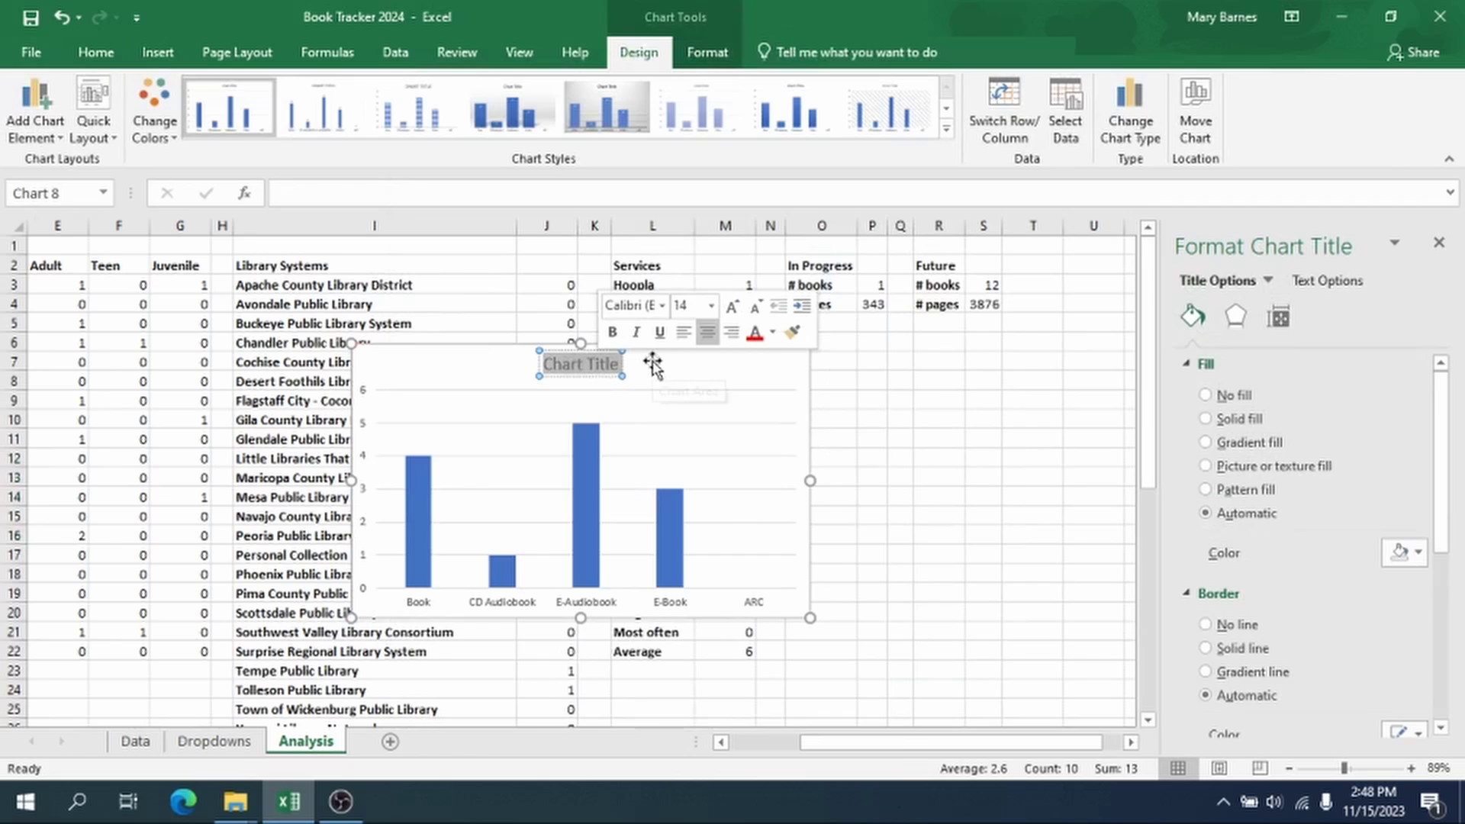
type("Format")
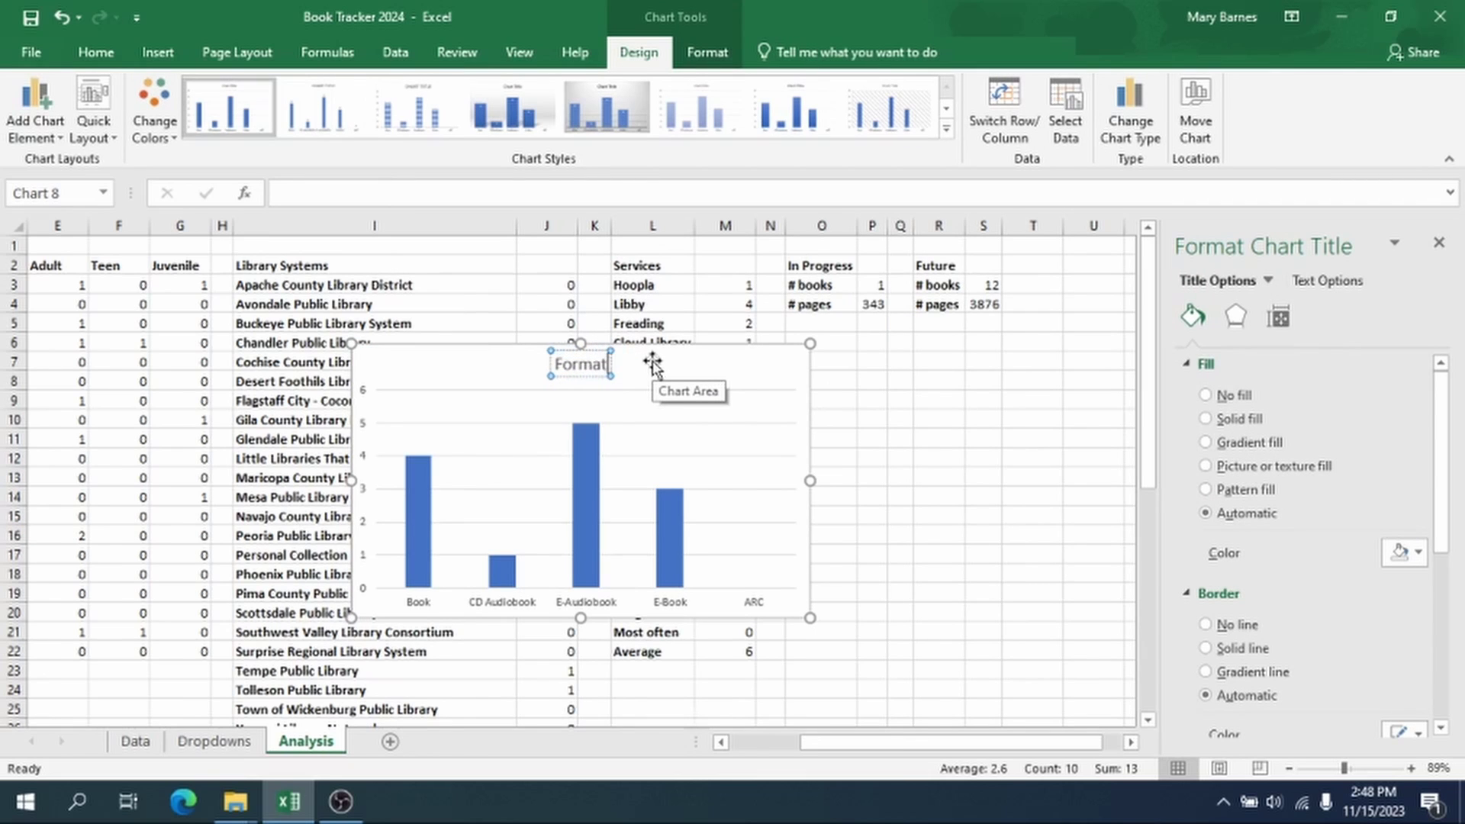
type("s")
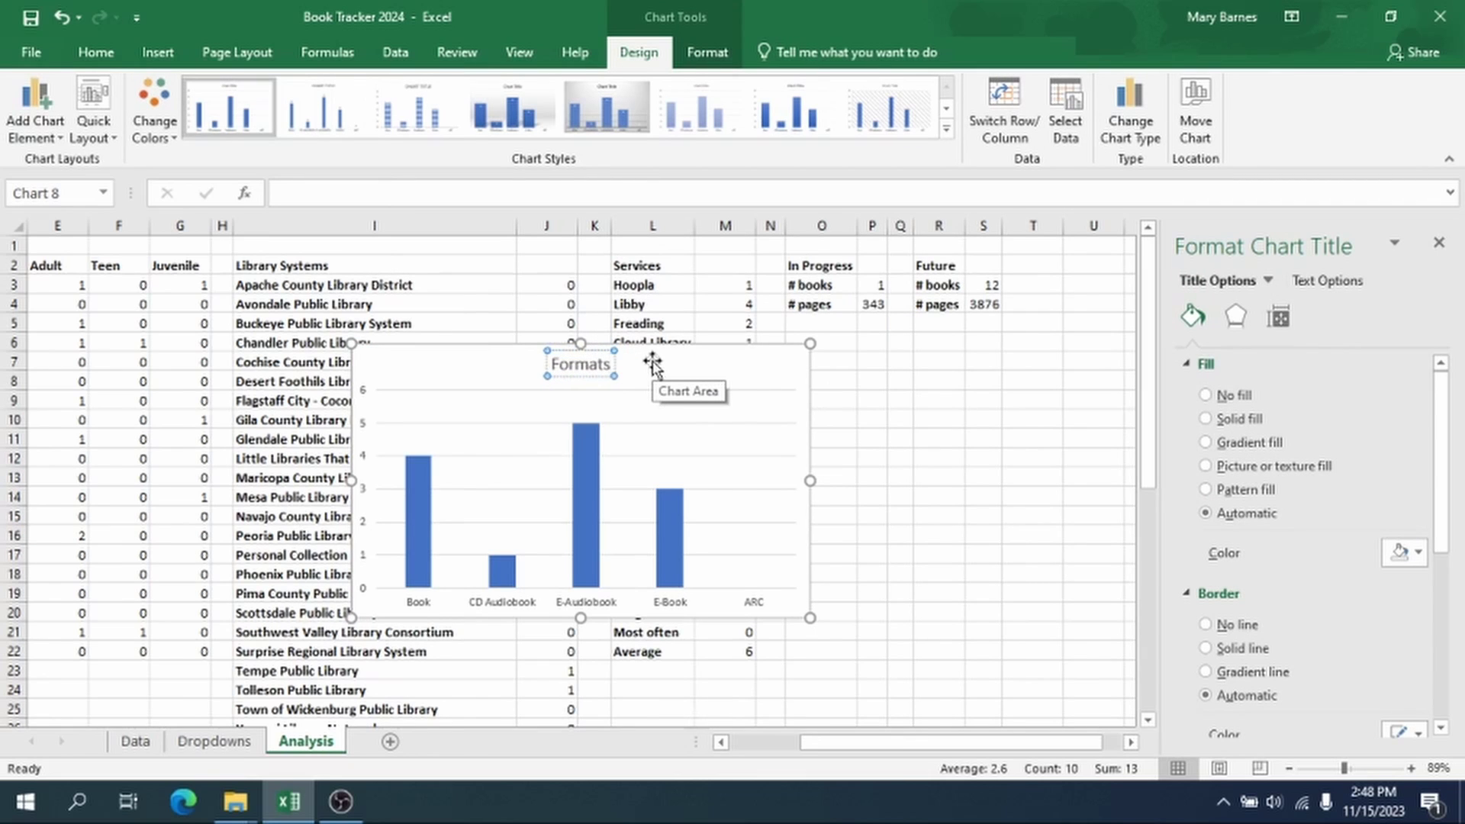
left_click(702, 355)
Step: Move the Formats chart below the Services I Used chart, beside the Where I Borrowed From chart
left_click_drag(734, 391, 948, 492)
scroll(857, 402, "down", 5)
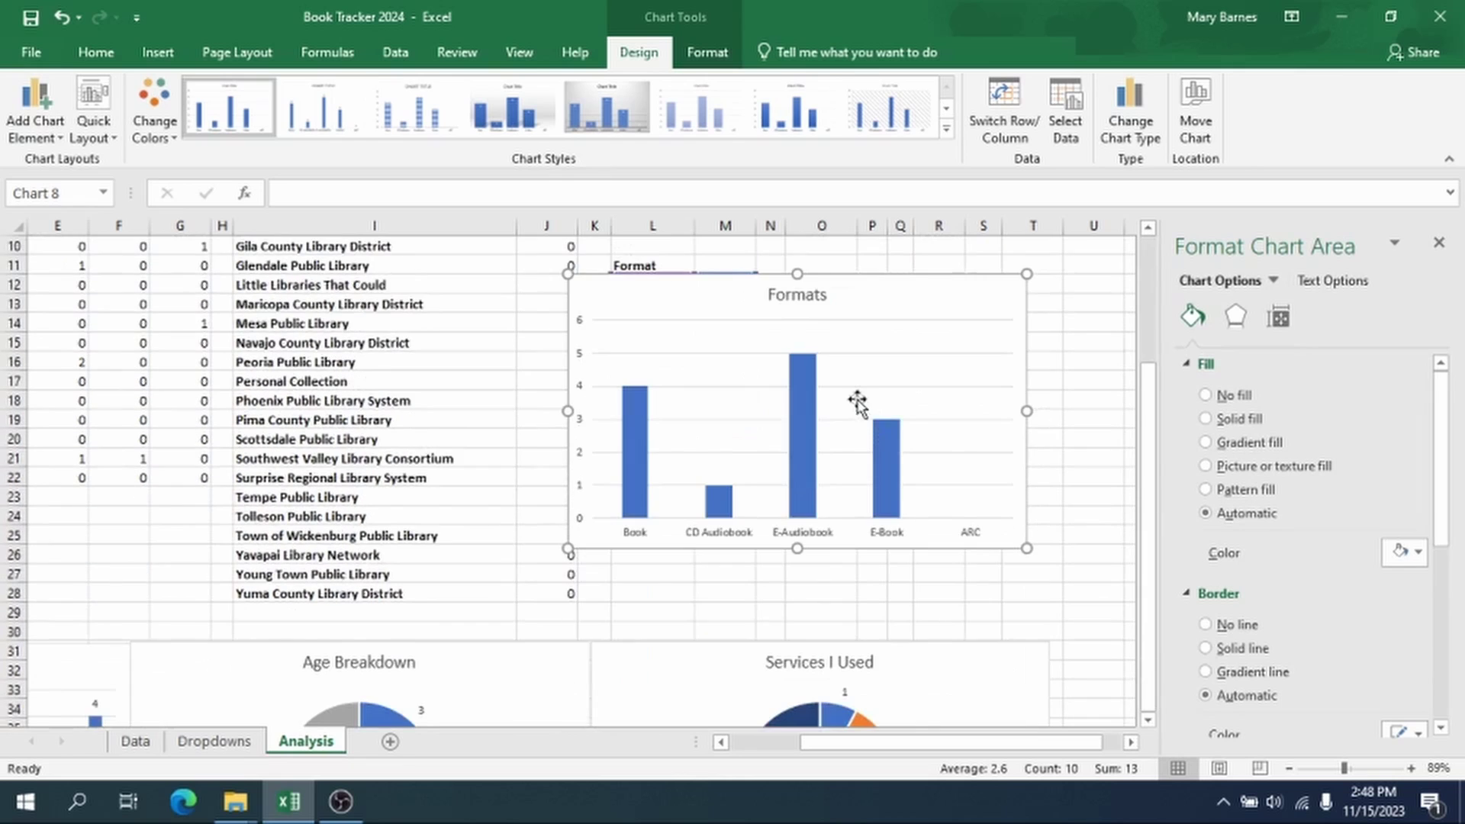
left_click_drag(936, 429, 1056, 615)
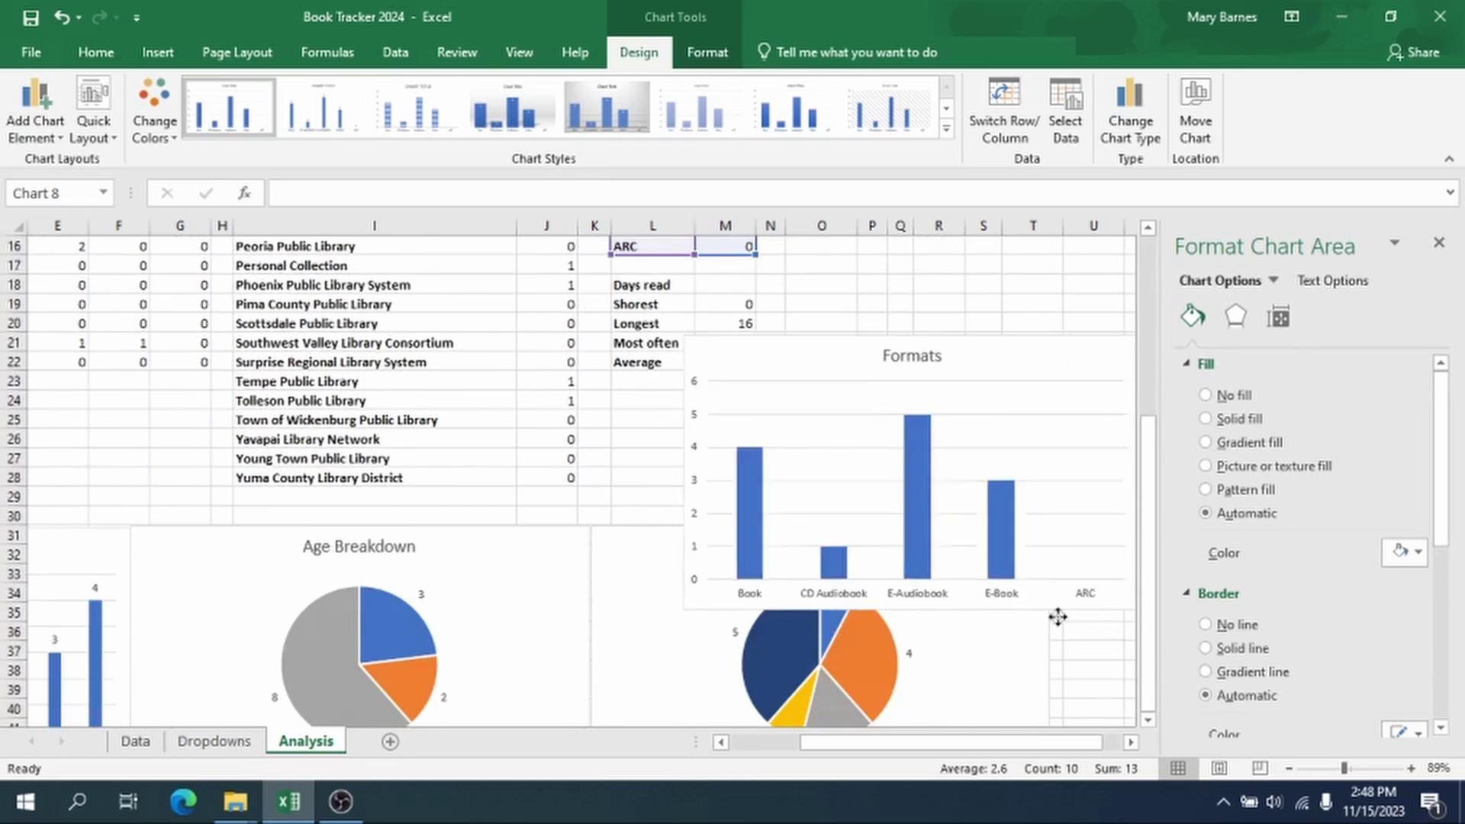
scroll(991, 530, "down", 7)
scroll(857, 353, "up", 2)
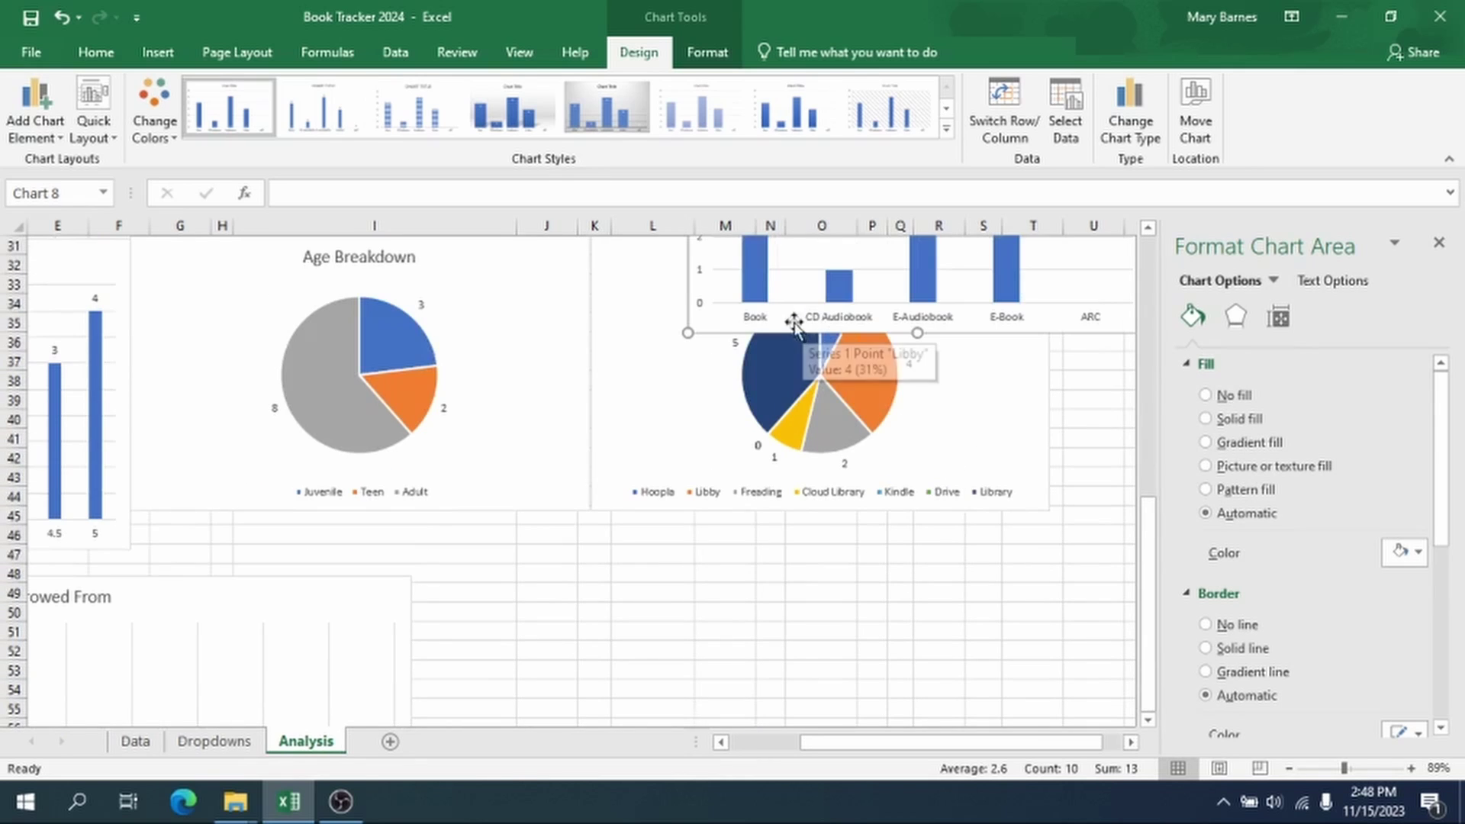
left_click_drag(789, 323, 704, 765)
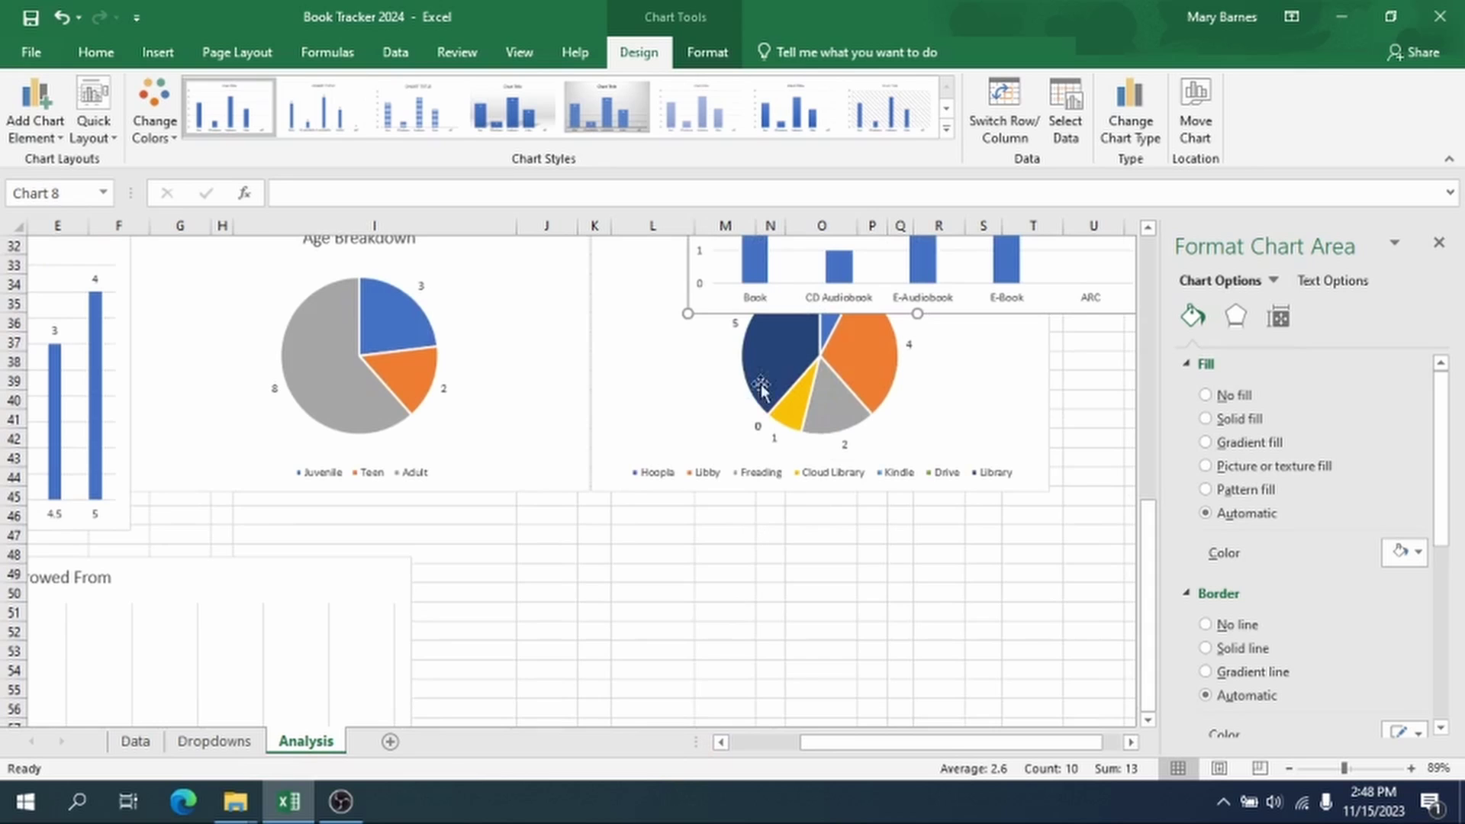
left_click_drag(709, 315, 598, 650)
scroll(602, 602, "down", 3)
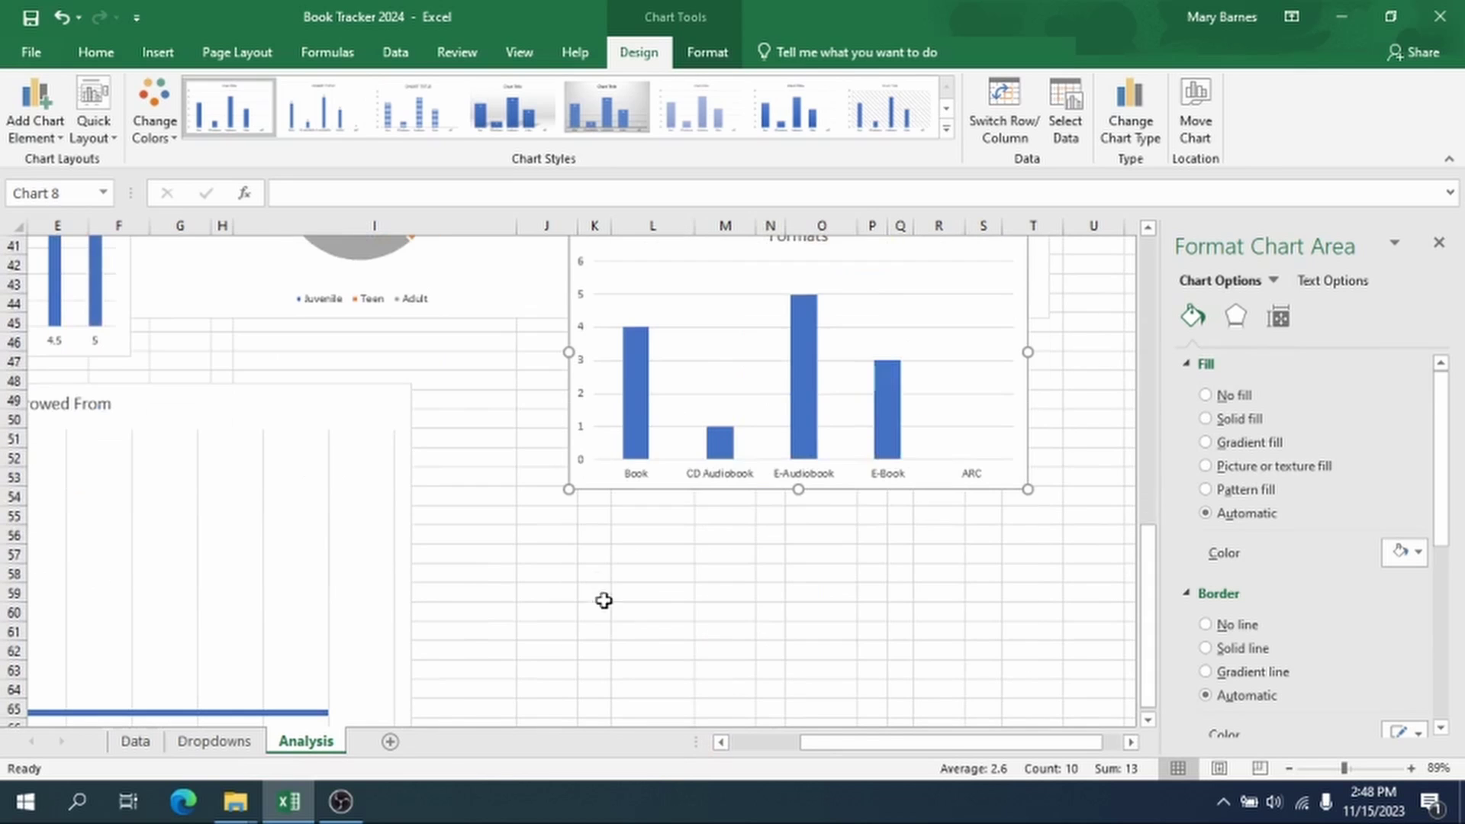
left_click_drag(588, 480, 491, 592)
scroll(473, 599, "down", 2)
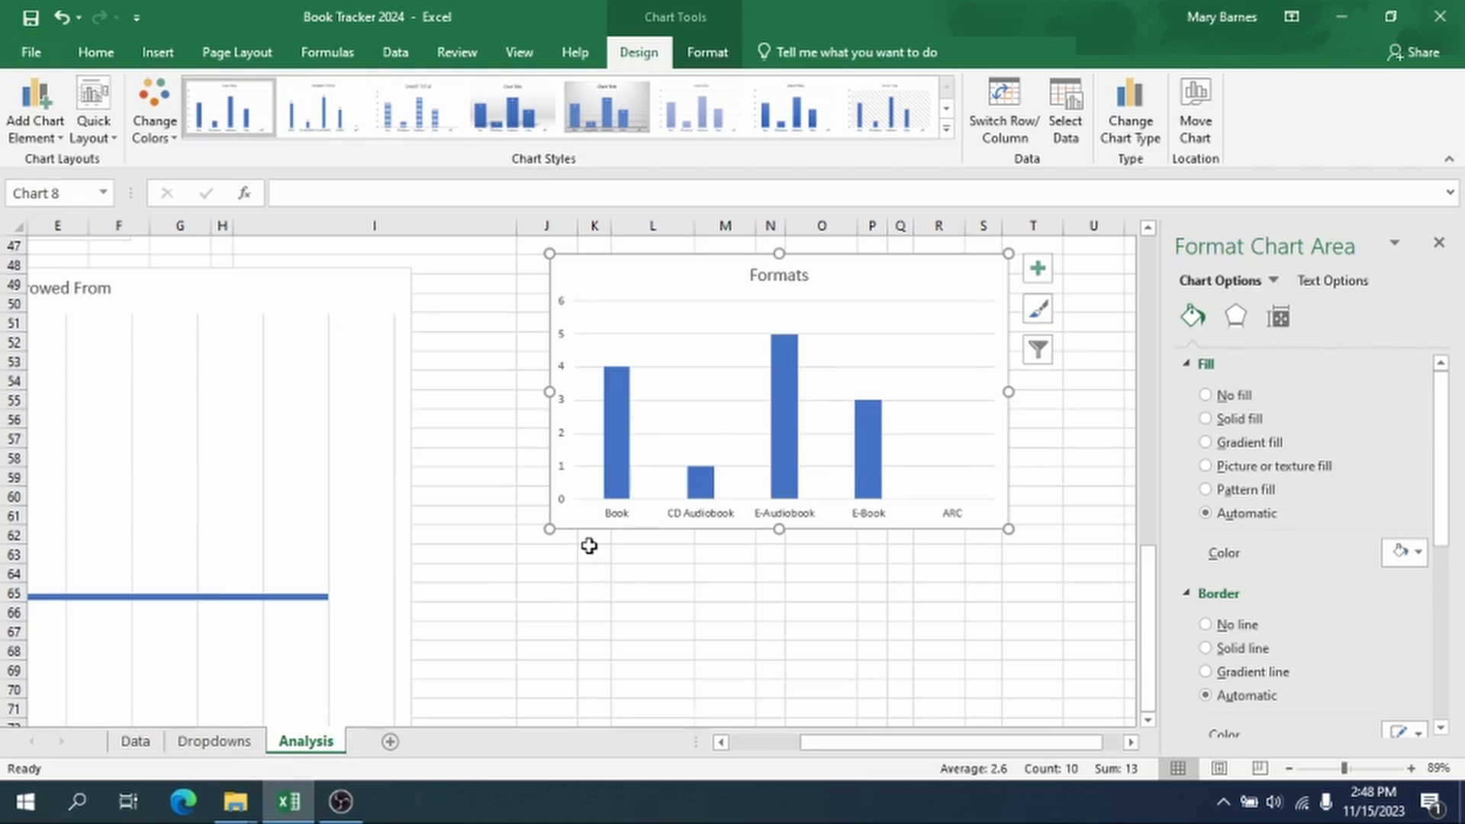
Step: Deselect the Formats chart and zoom the sheet out to 25% to examine the whole layout of data and charts
left_click(644, 635)
scroll(624, 584, "down", 2)
scroll(625, 582, "down", 1)
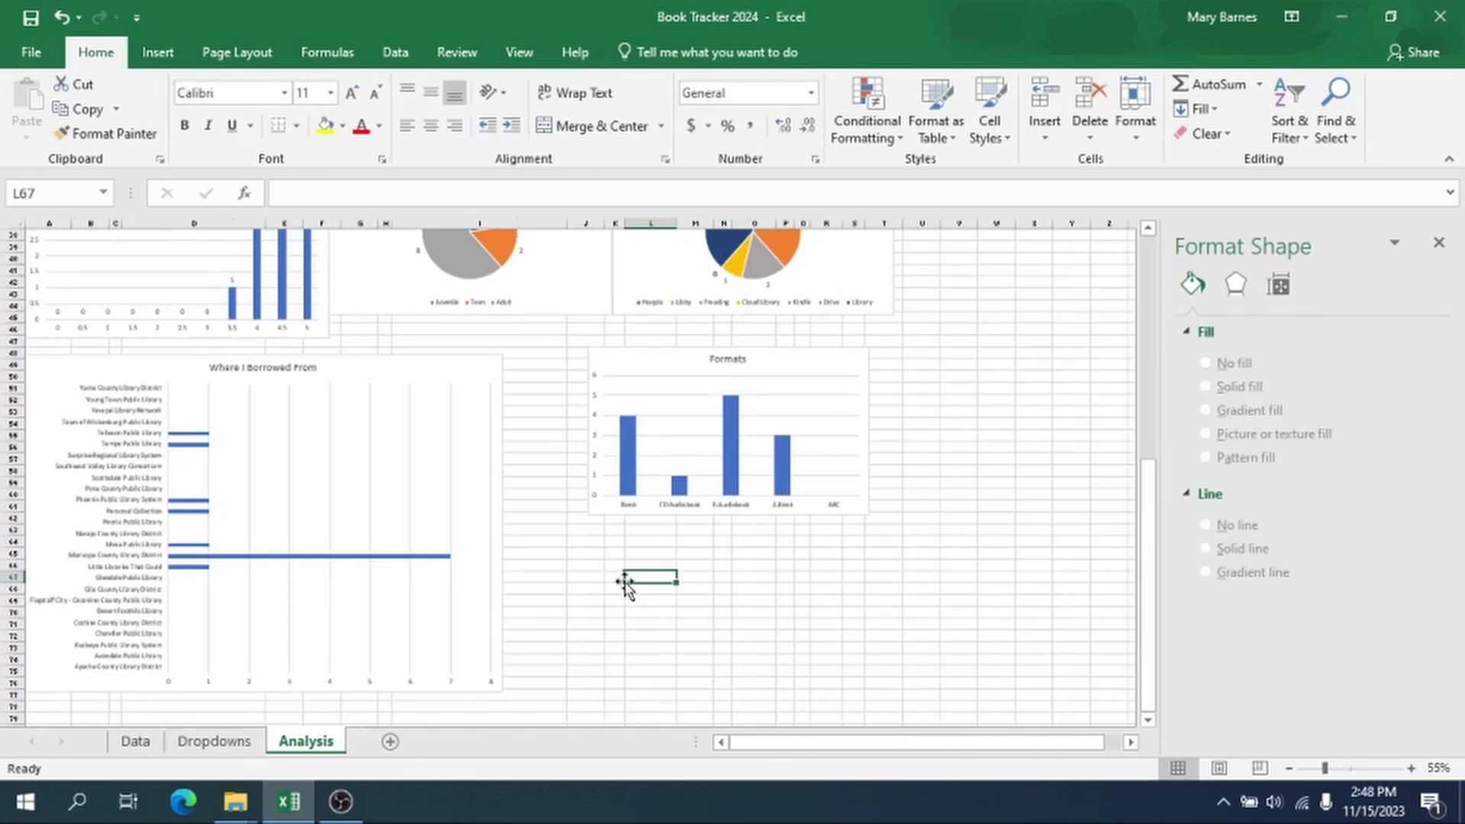
scroll(626, 575, "down", 2)
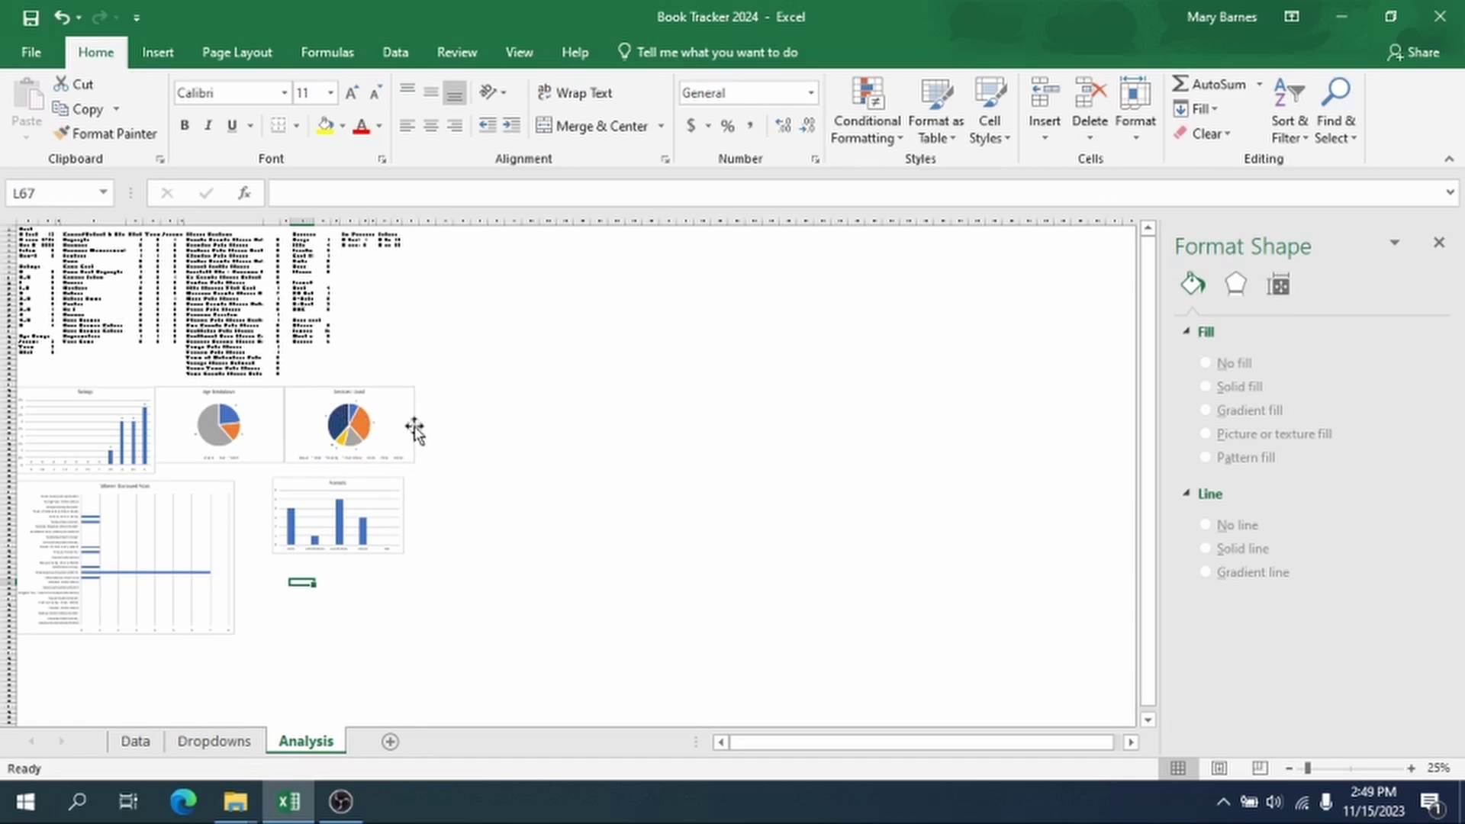
left_click(180, 539)
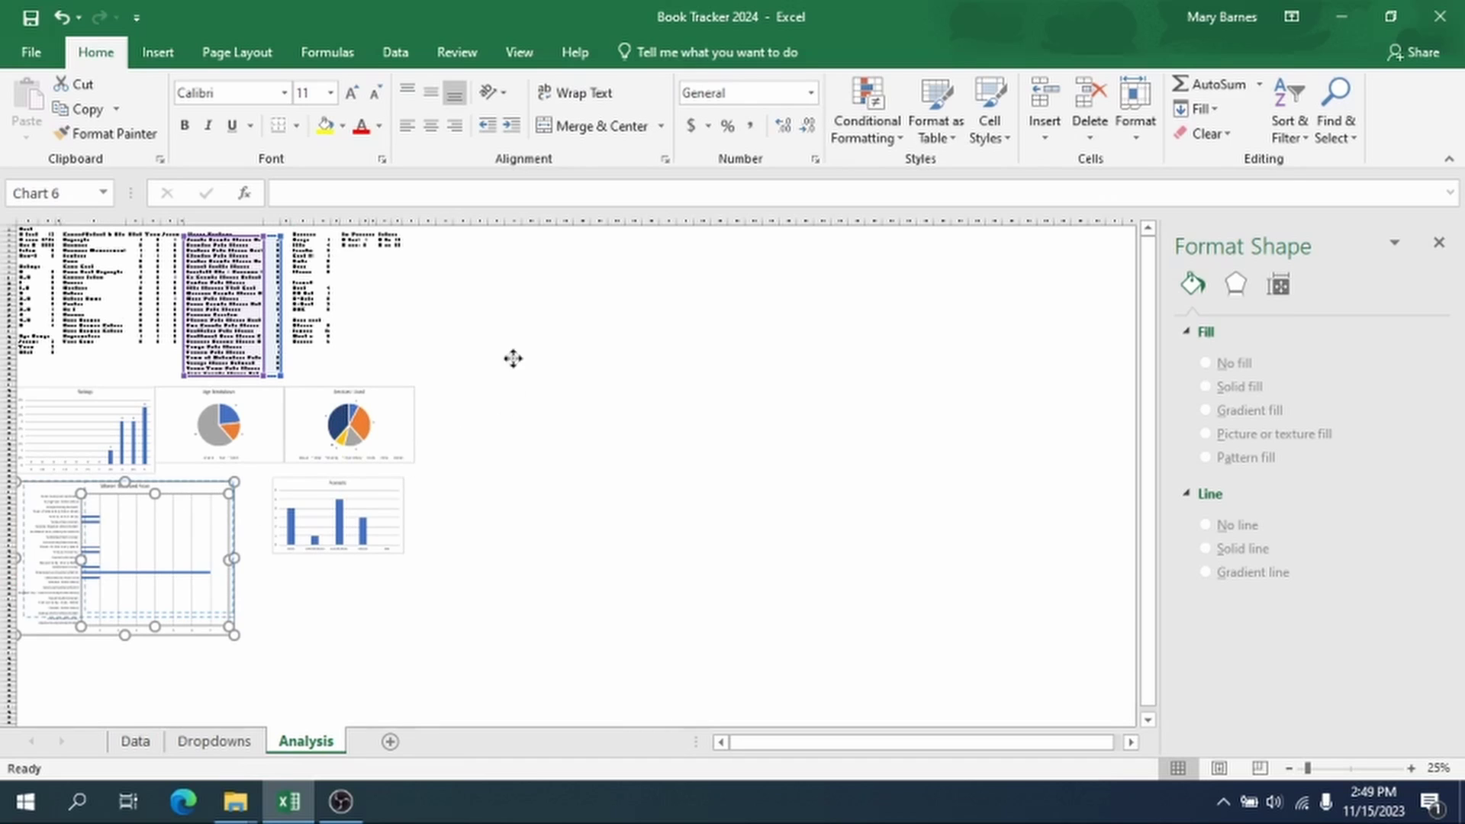
left_click(153, 538)
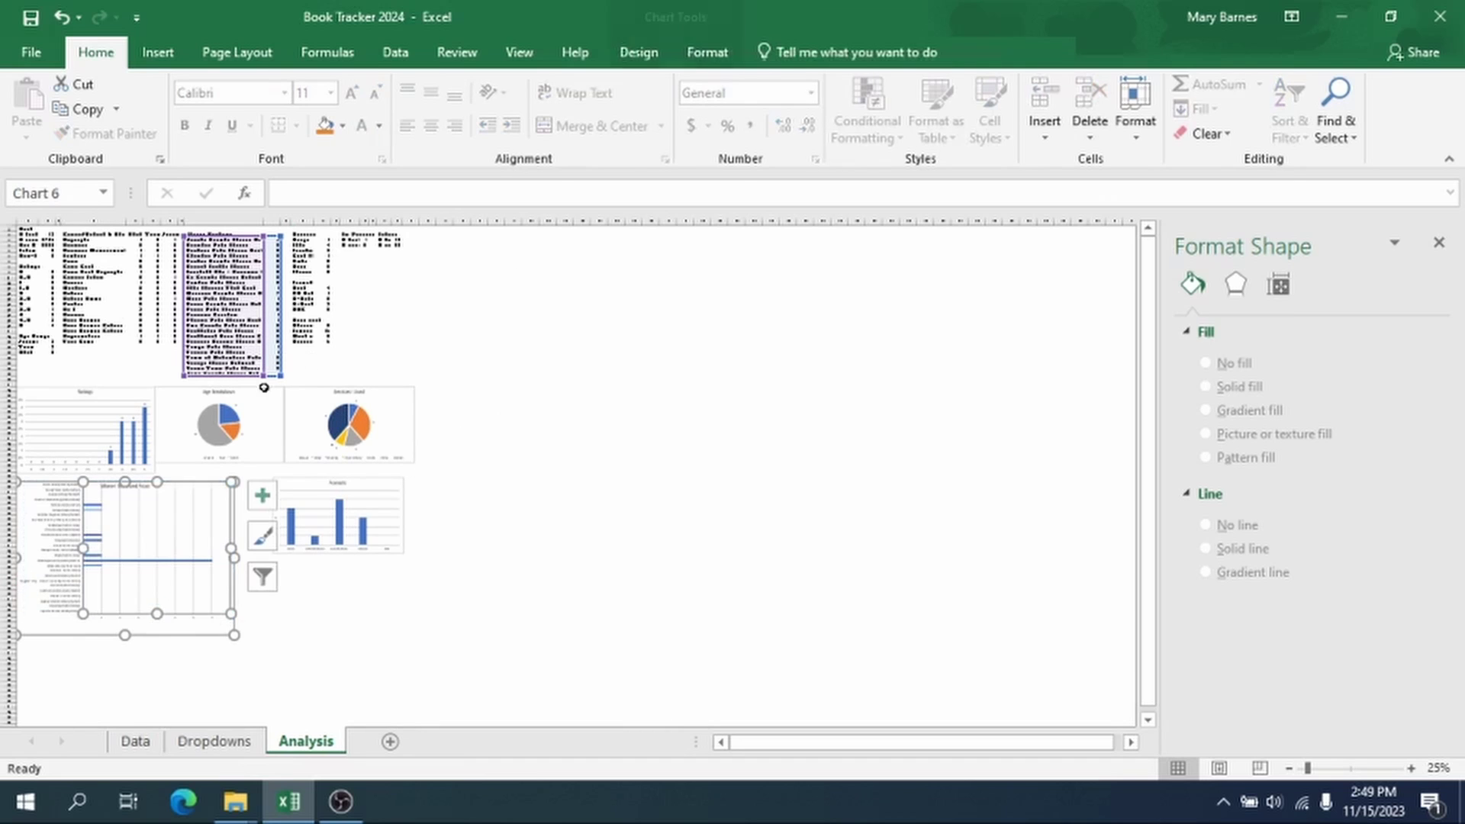
left_click(61, 16)
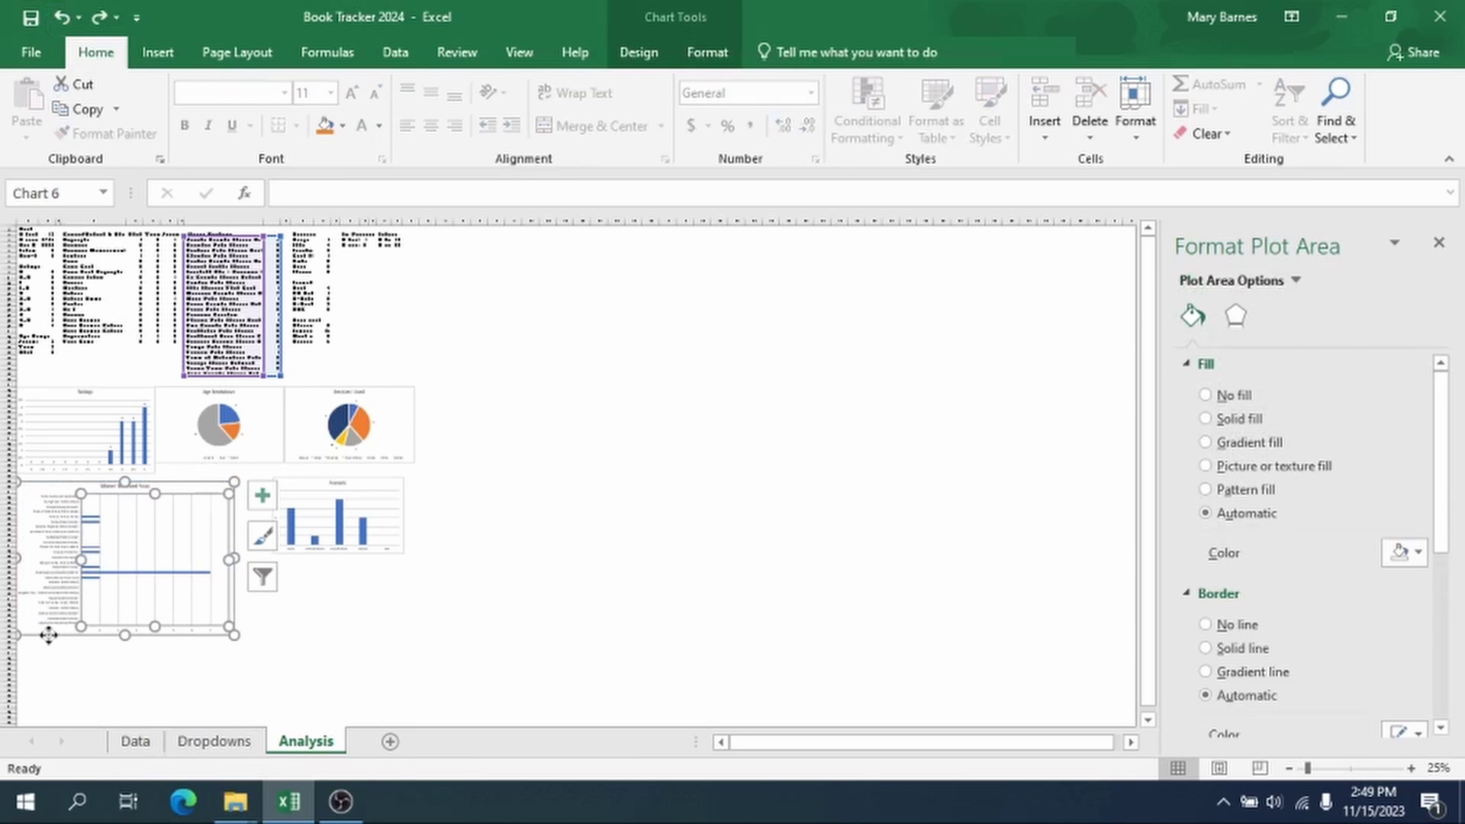
Step: Move the Where I Borrowed From chart beside the data, after the Future column, and place the Ratings chart directly beneath it
left_click_drag(48, 633, 438, 363)
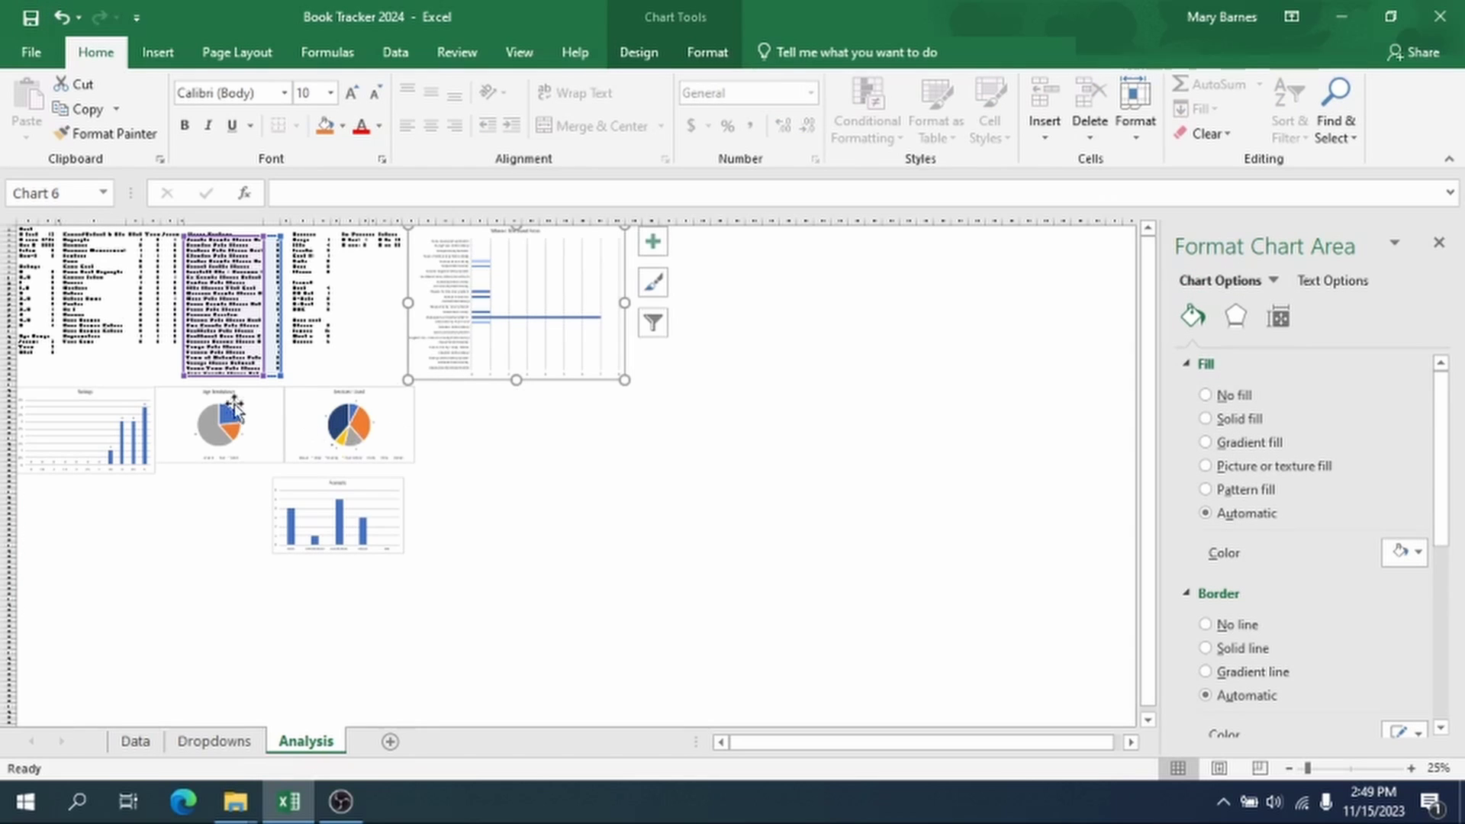
left_click_drag(126, 398, 513, 384)
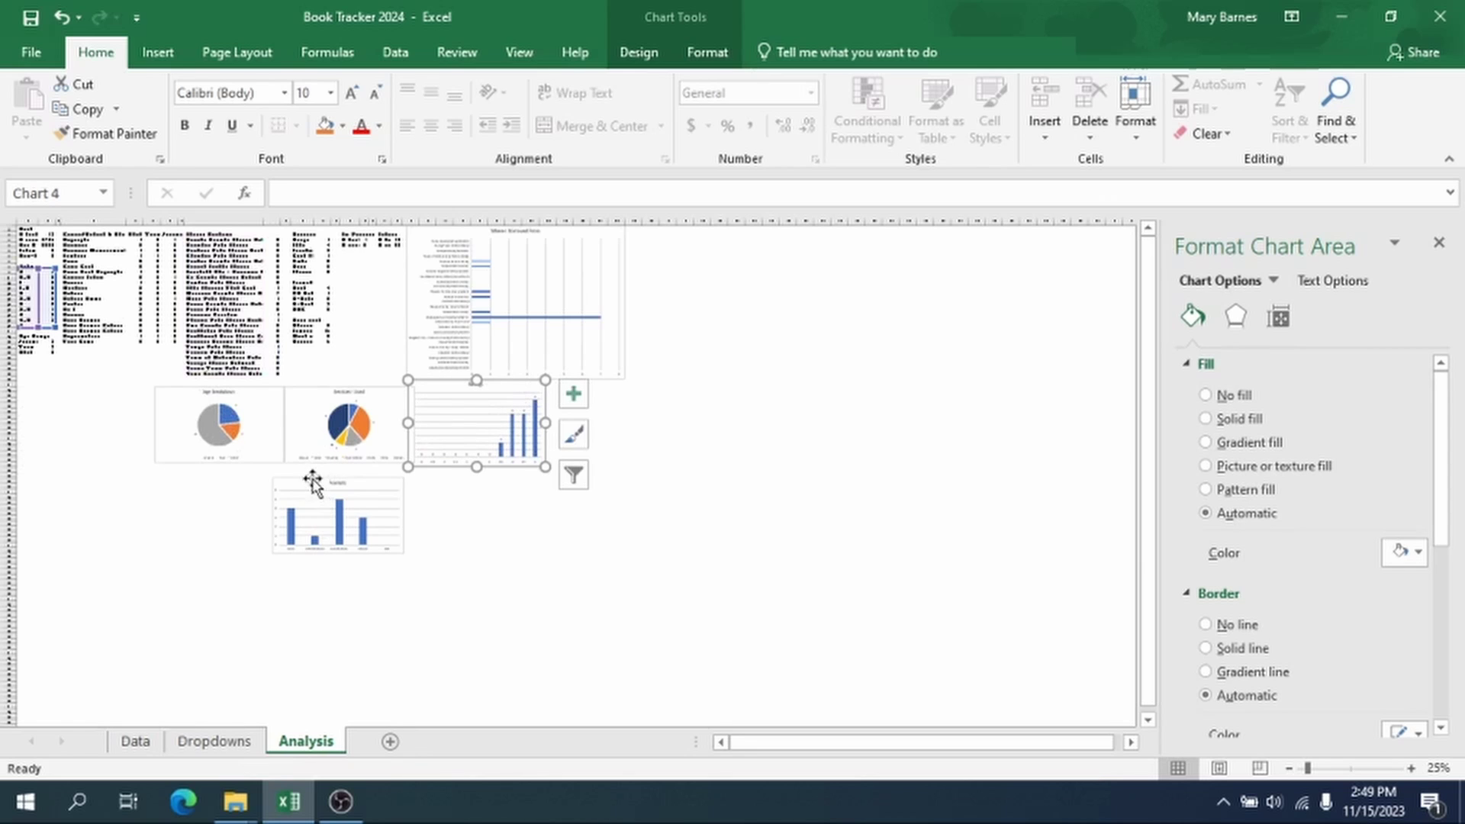
Step: Move the Formats chart below the data into the gap before the Age Breakdown chart, then deselect it
left_click_drag(312, 481, 63, 386)
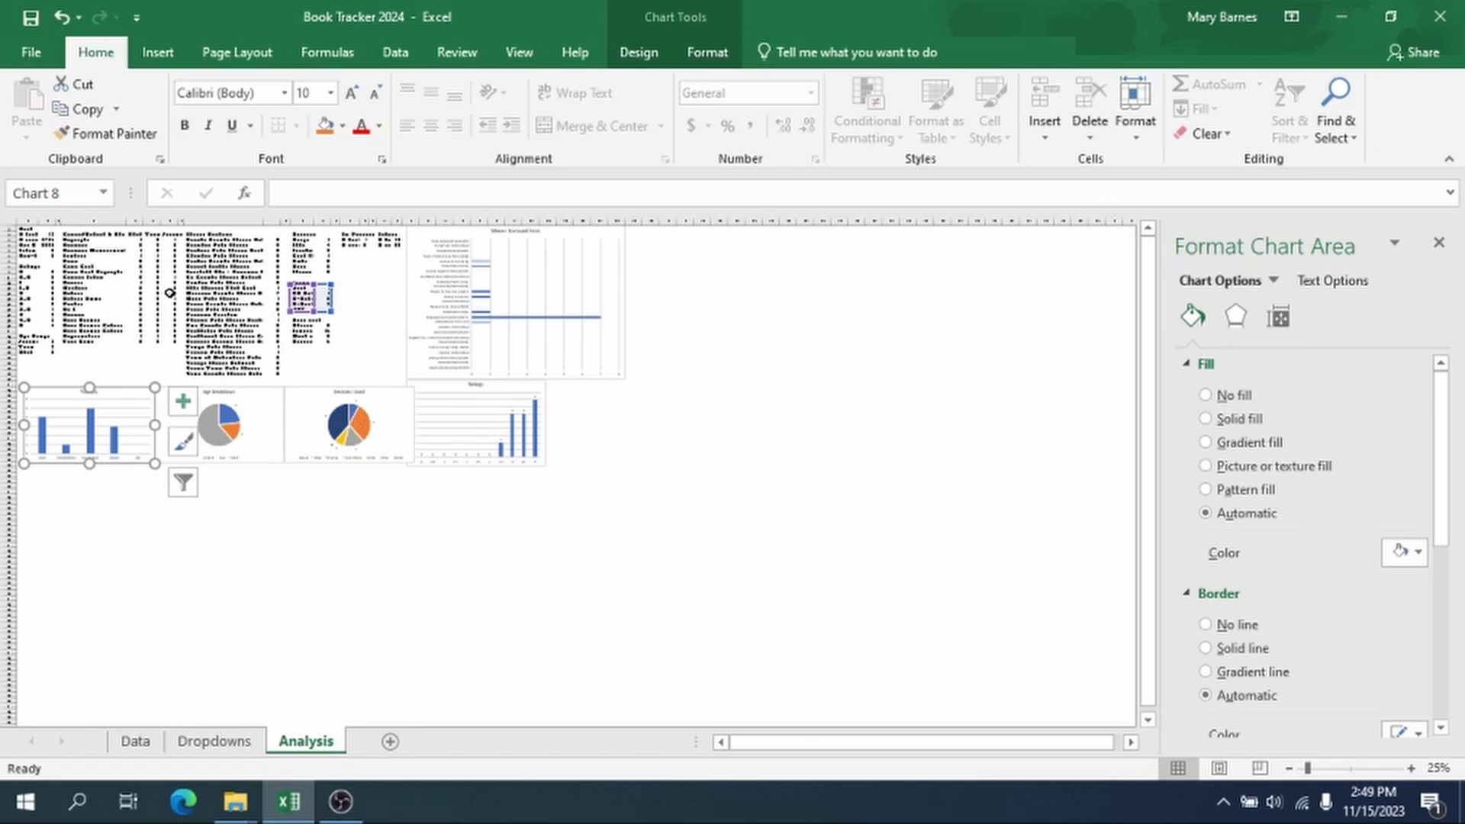
left_click(137, 293)
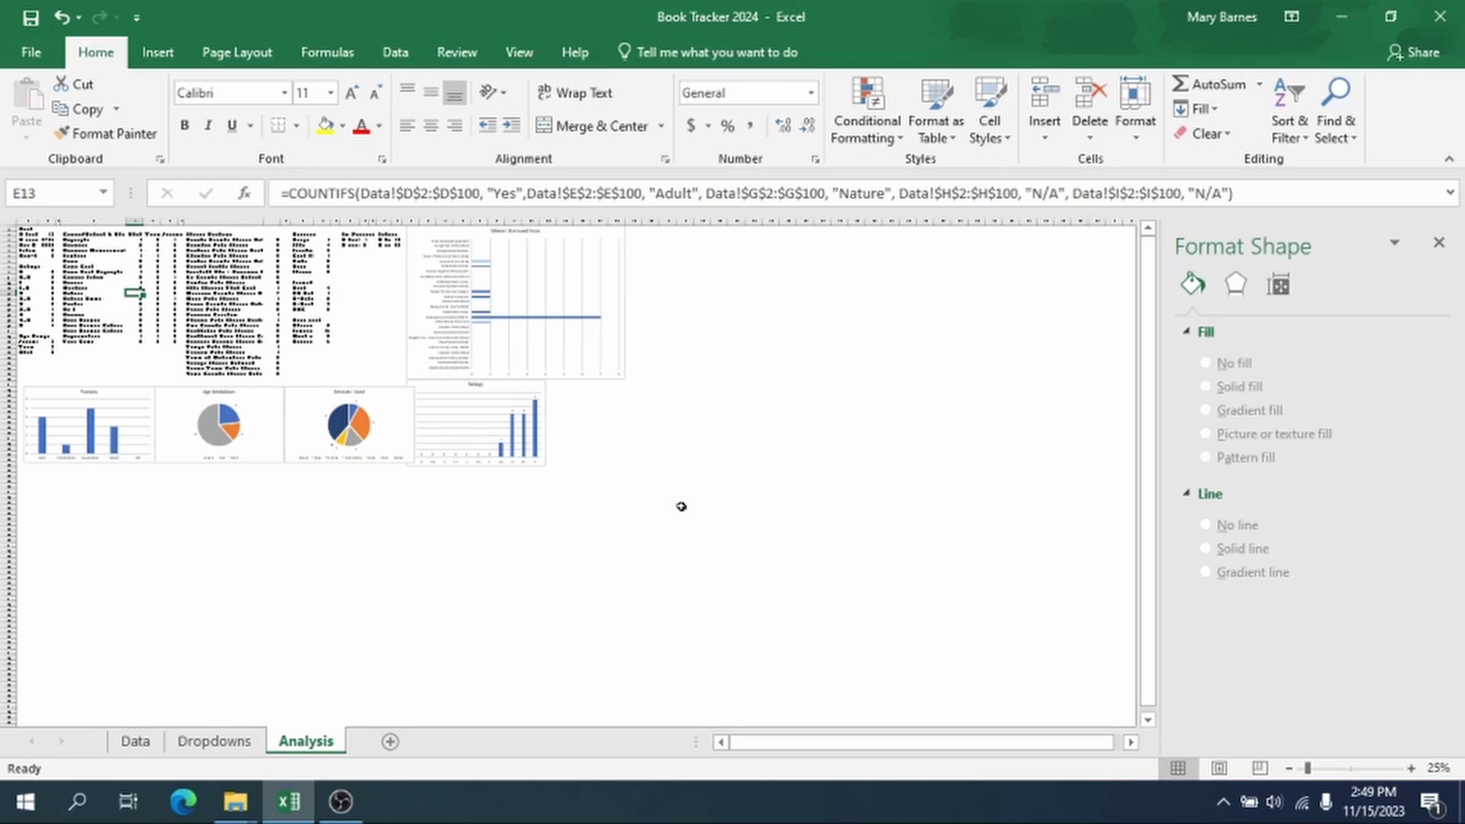
Step: Zoom back in to 85%, close the Format Shape pane and review the rearranged charts around the data
left_click(1347, 769)
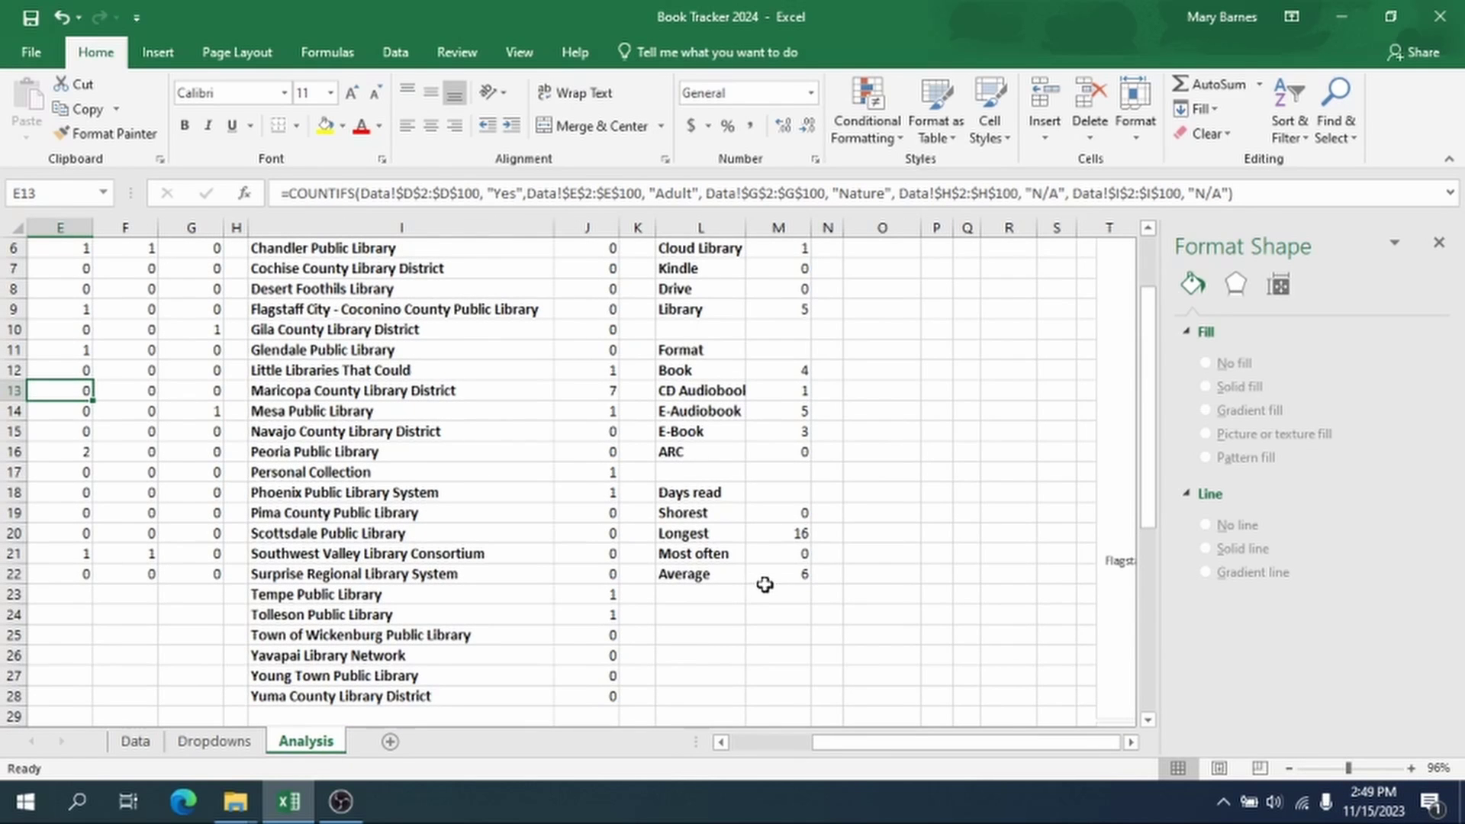
scroll(764, 584, "down", 1)
left_click(1444, 242)
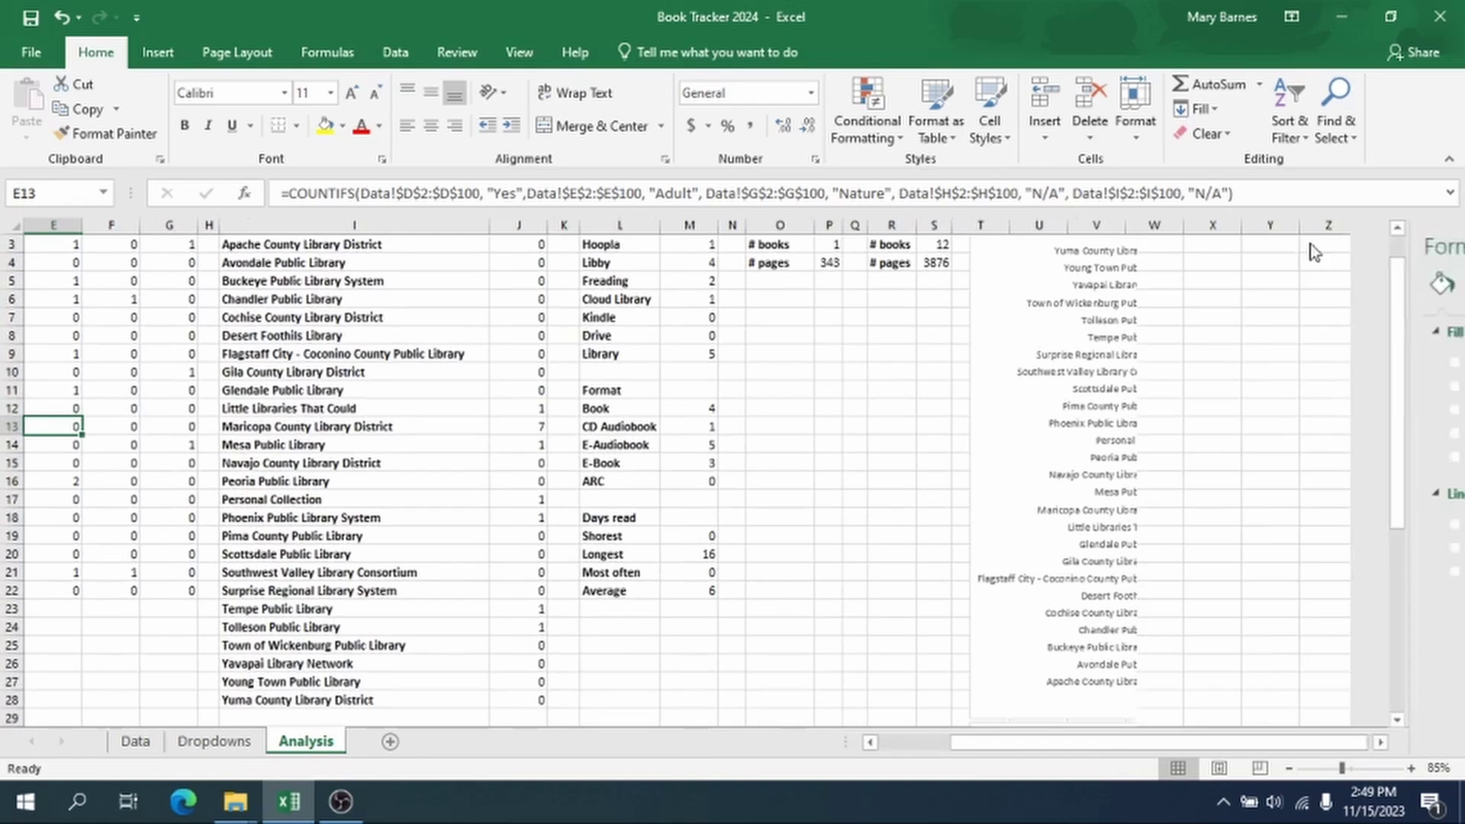
scroll(1072, 366, "up", 1)
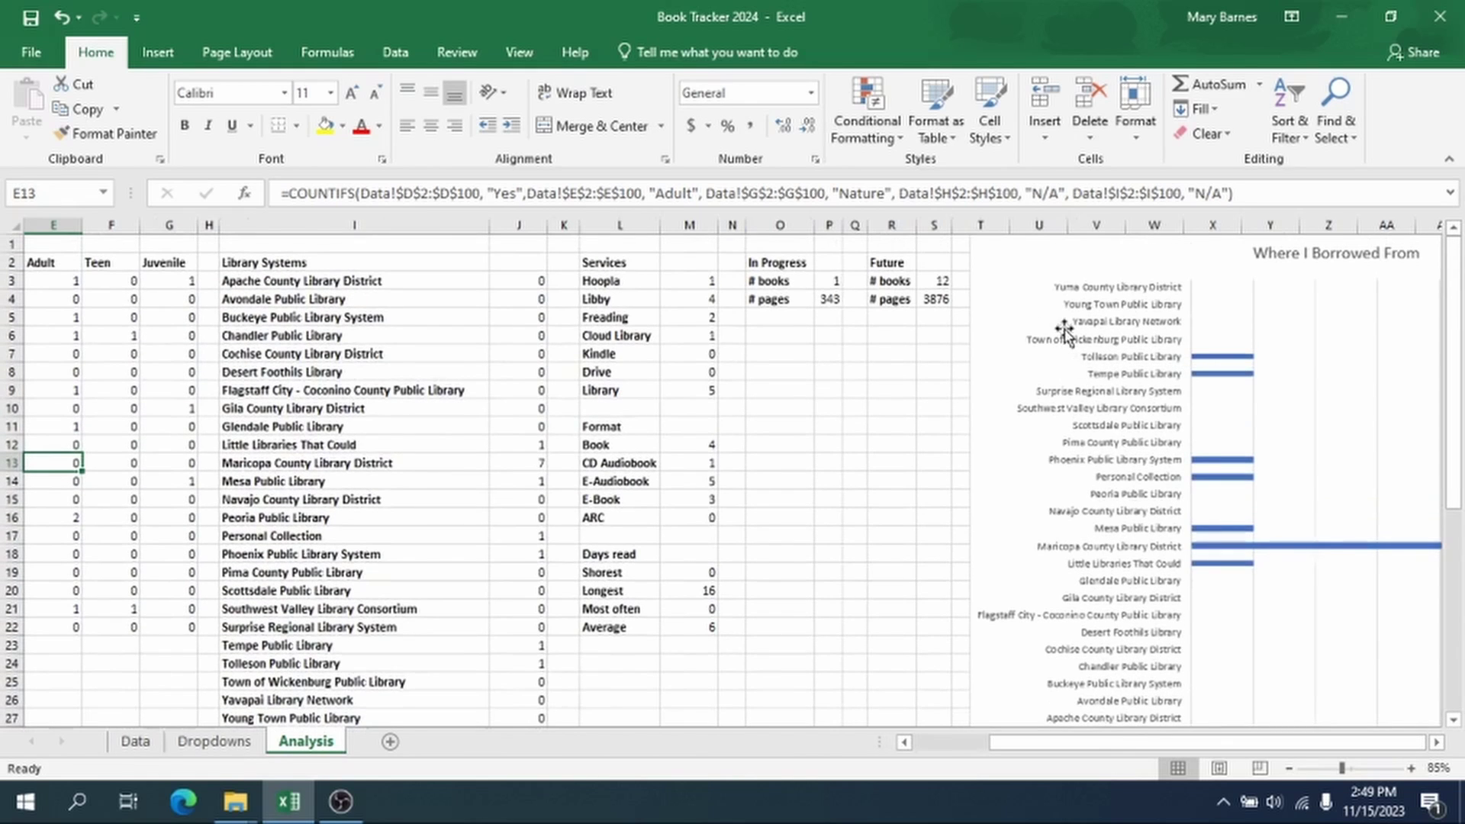
scroll(1115, 312, "down", 4)
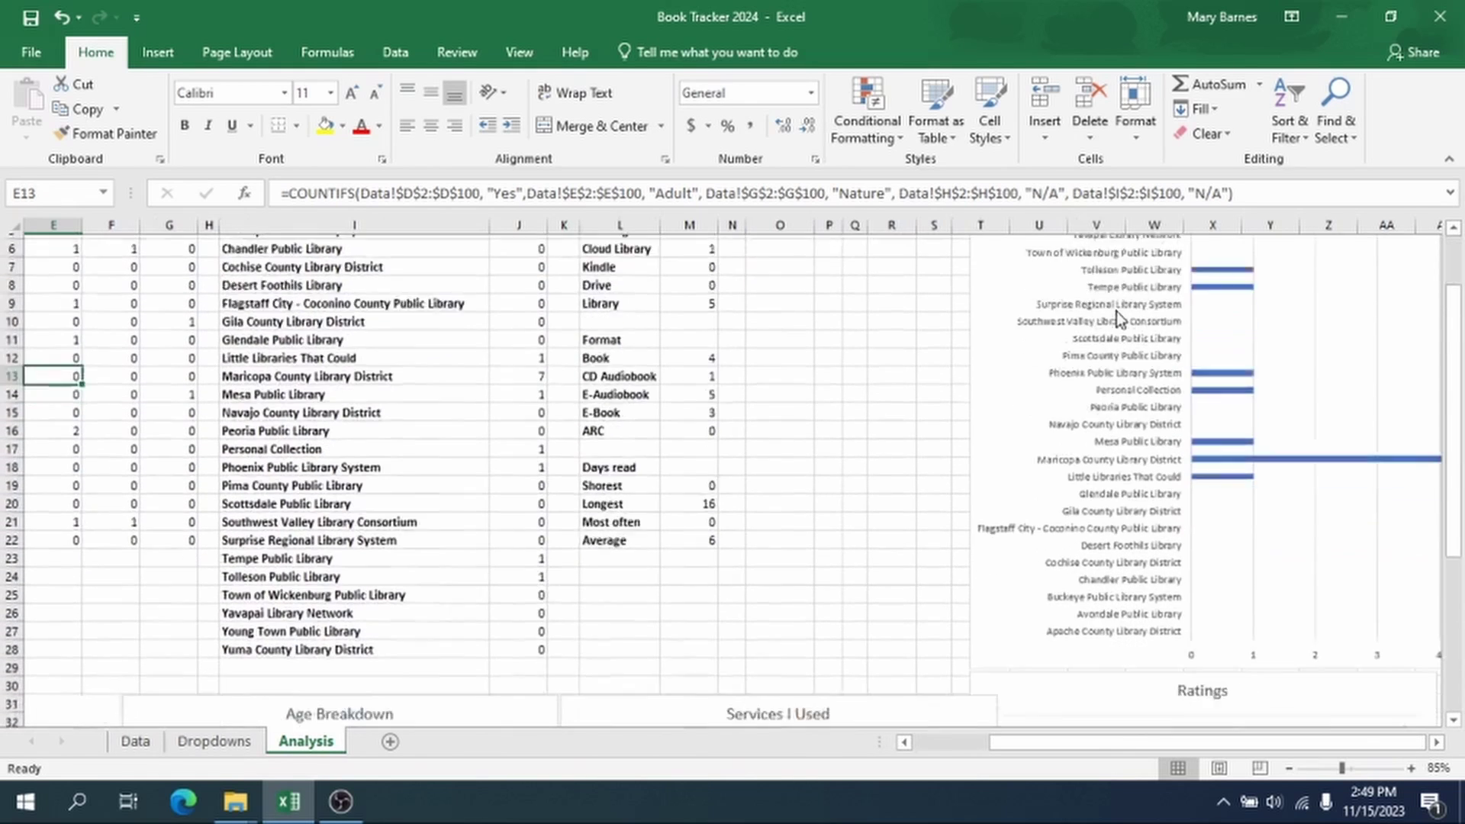
scroll(897, 301, "up", 4)
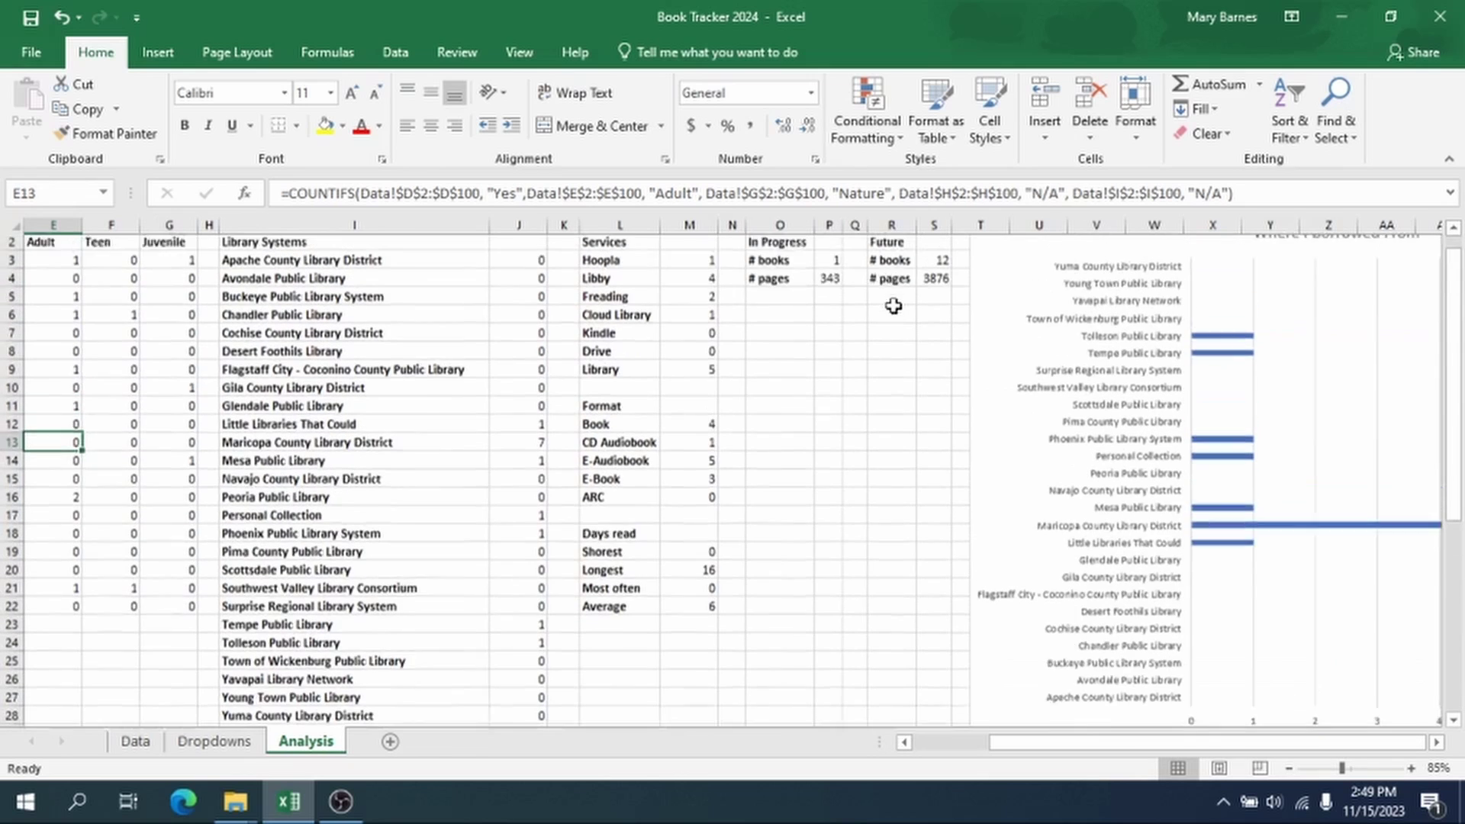
left_click_drag(1236, 739, 1029, 738)
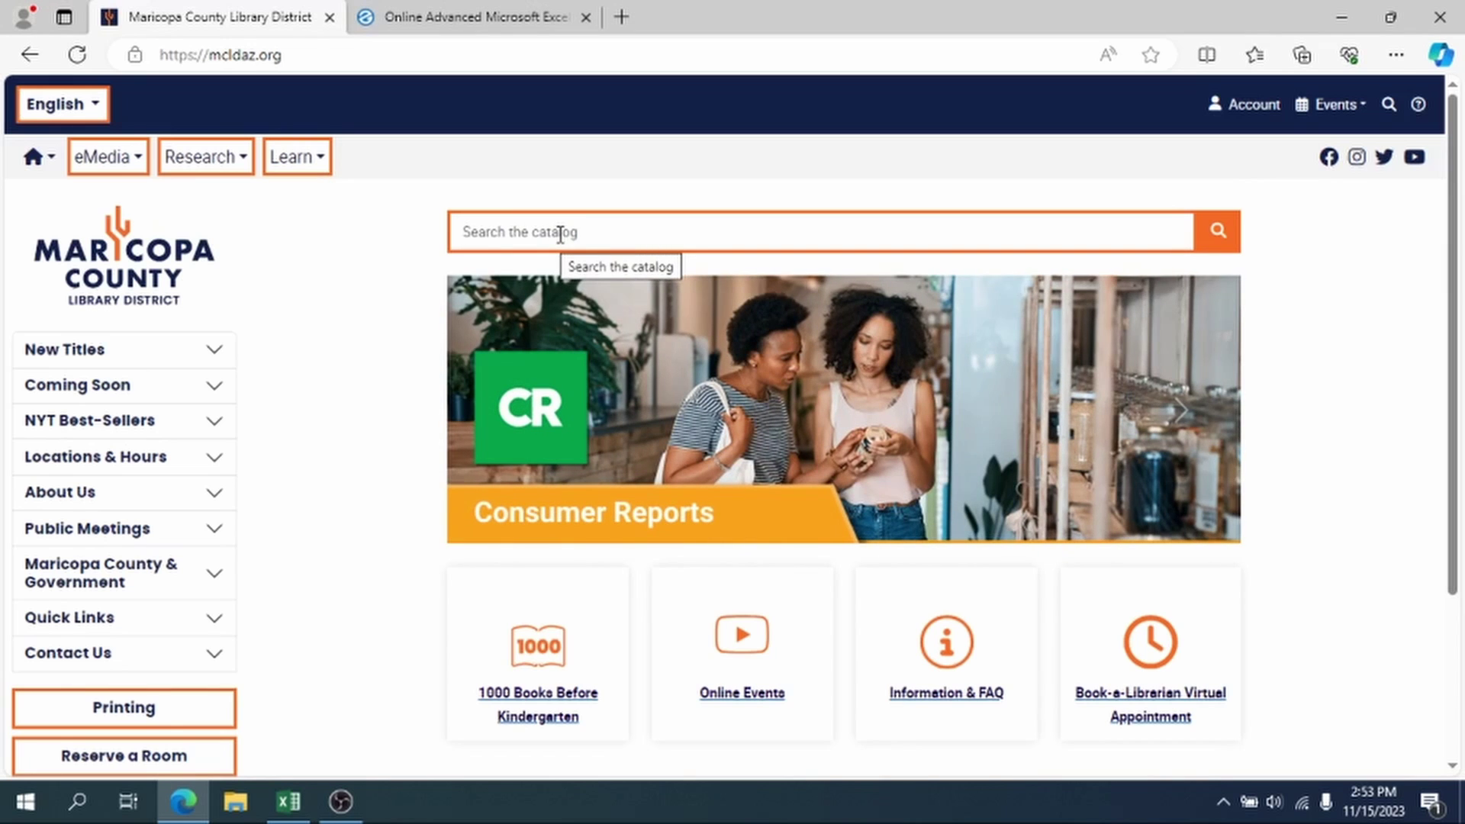
Step: Switch to the Maricopa County Library District website in the browser, search its catalog for "excel" and look over the results
type("exce")
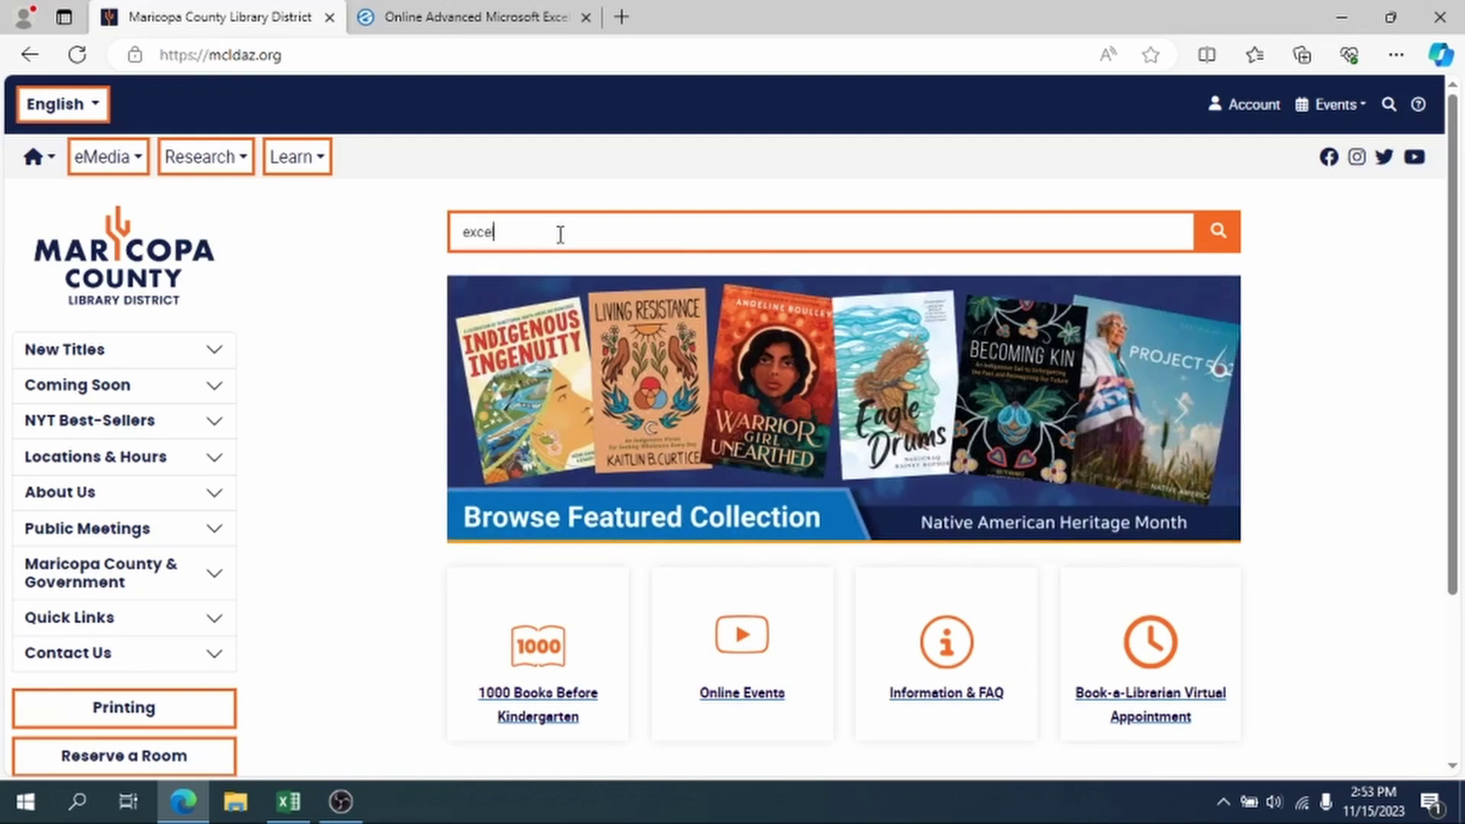
type("l")
key("Return")
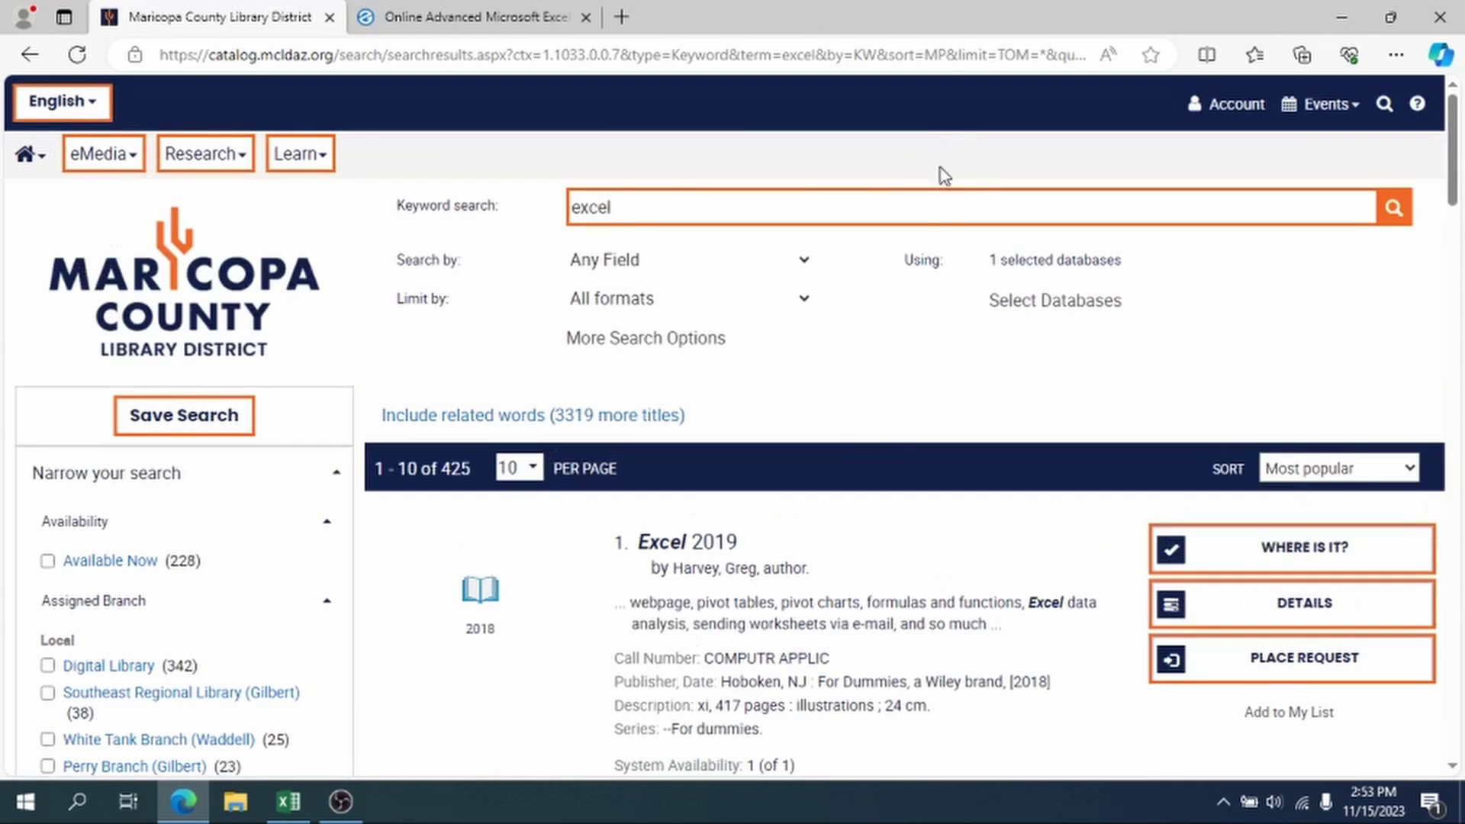
scroll(867, 437, "down", 4)
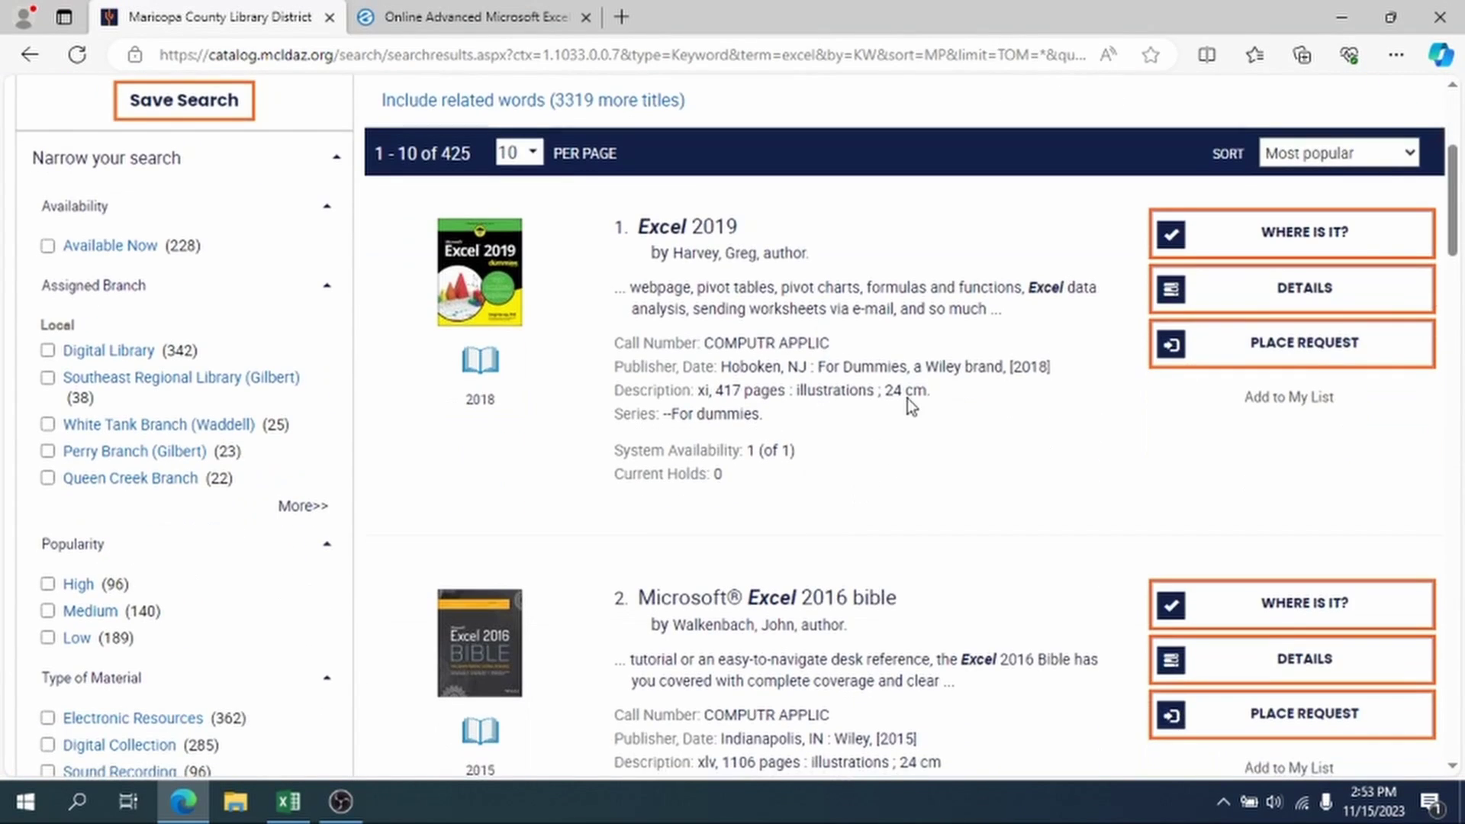
scroll(907, 398, "up", 4)
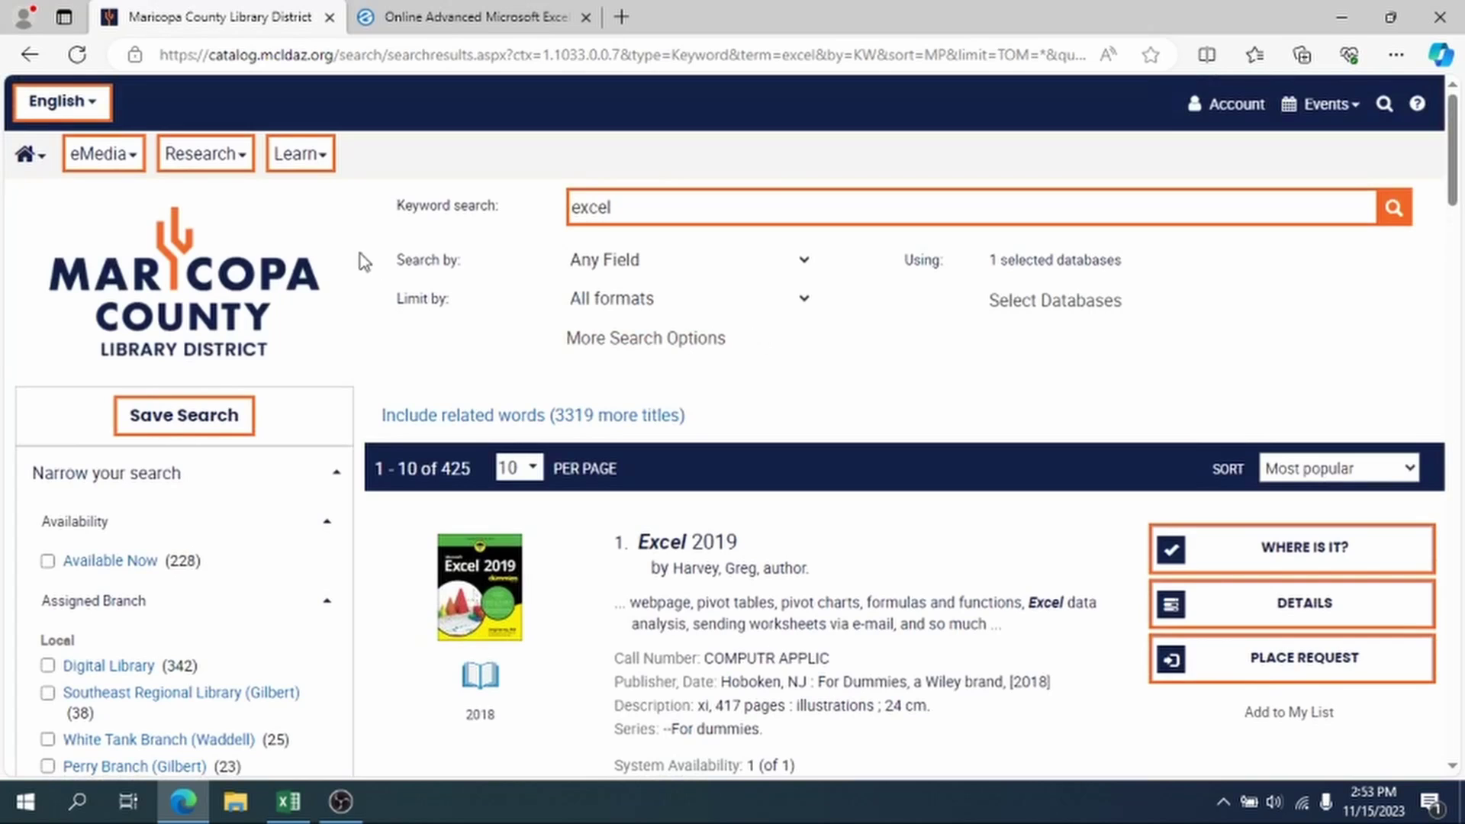
Step: Open the library's A–Z list of research e-resources and launch Gale Courses from it
left_click(226, 156)
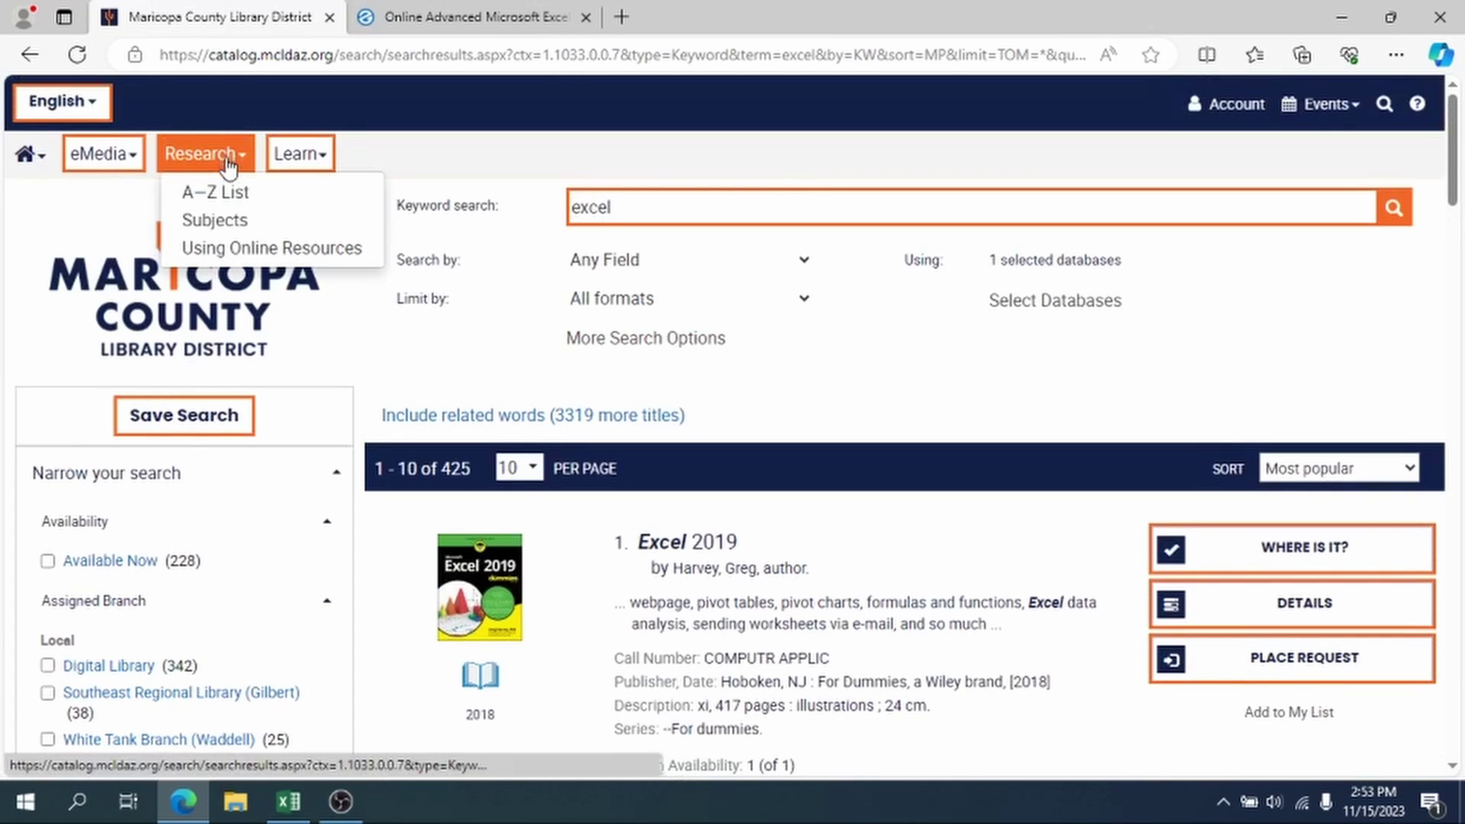
left_click(237, 197)
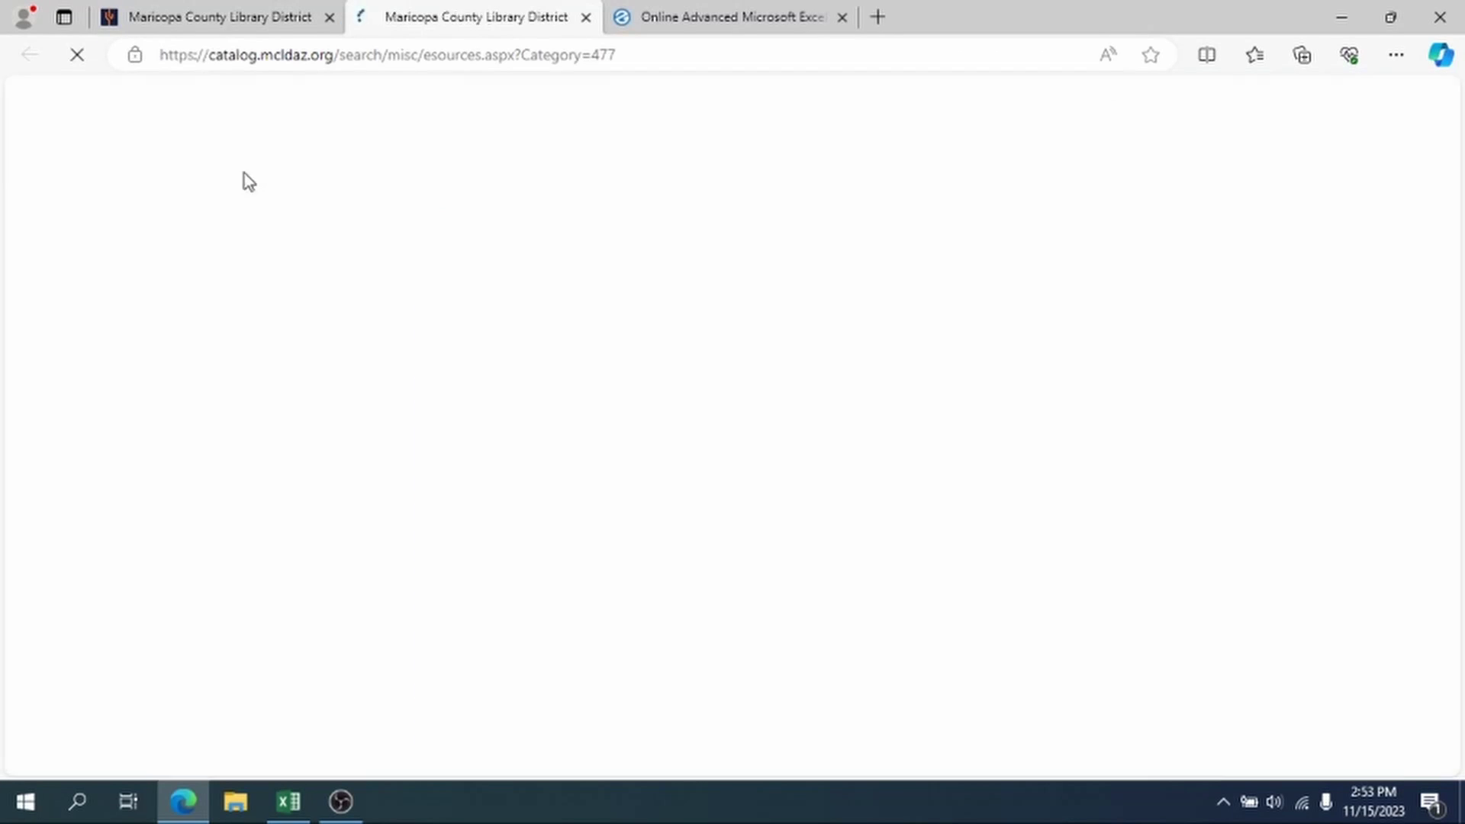
scroll(534, 228, "down", 2)
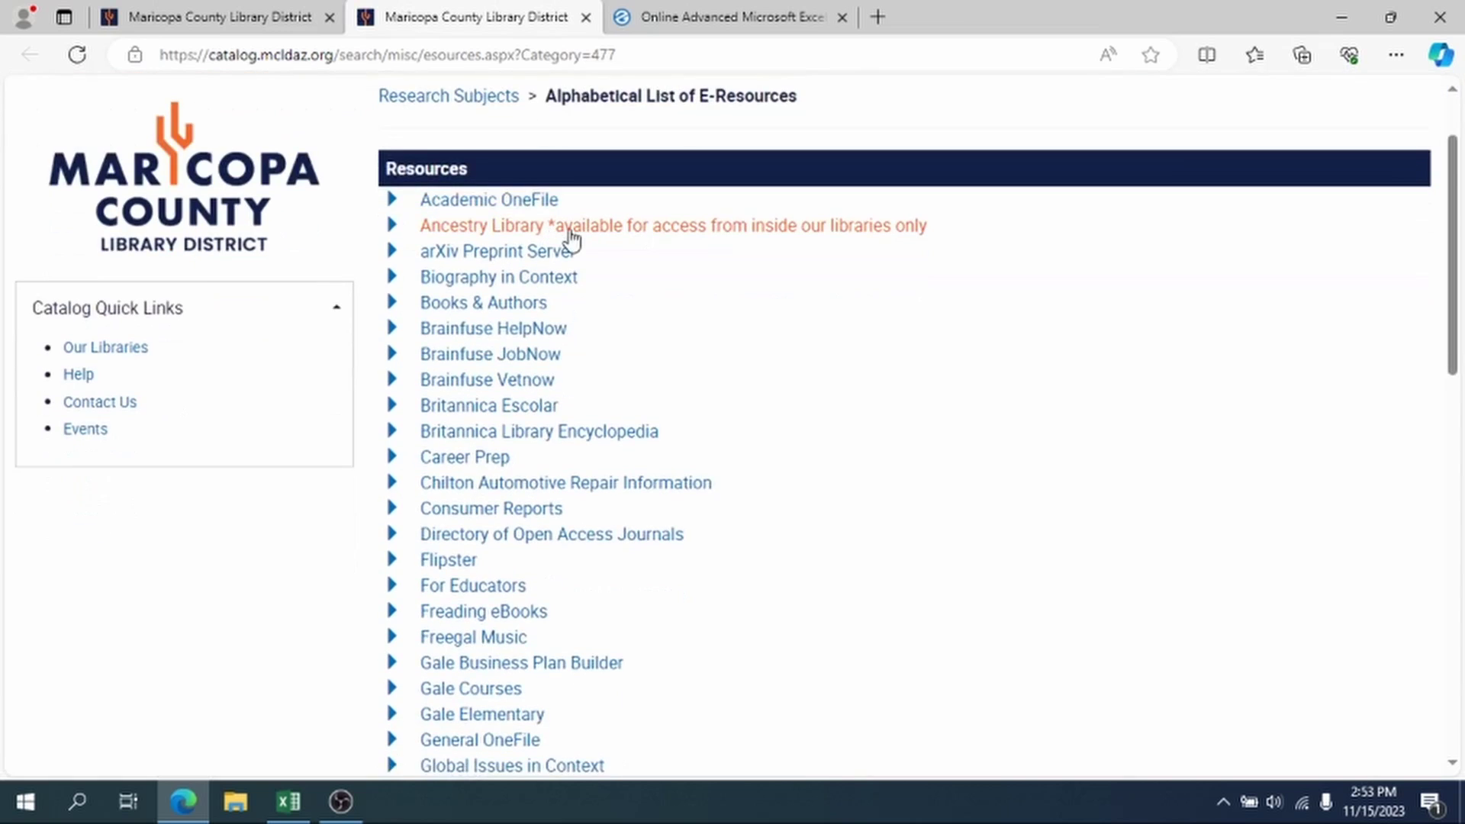
scroll(621, 379, "down", 4)
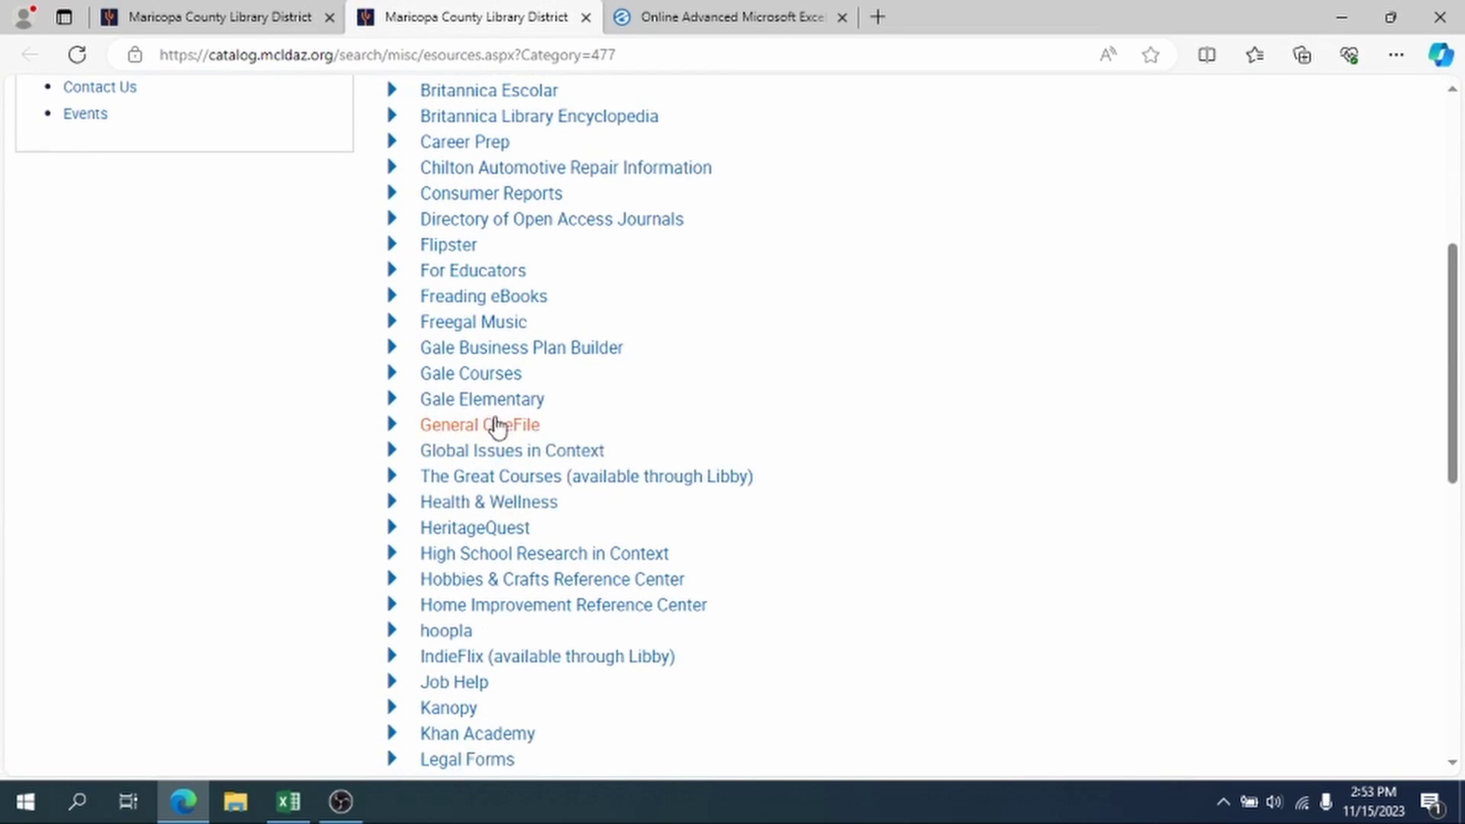
left_click(489, 379)
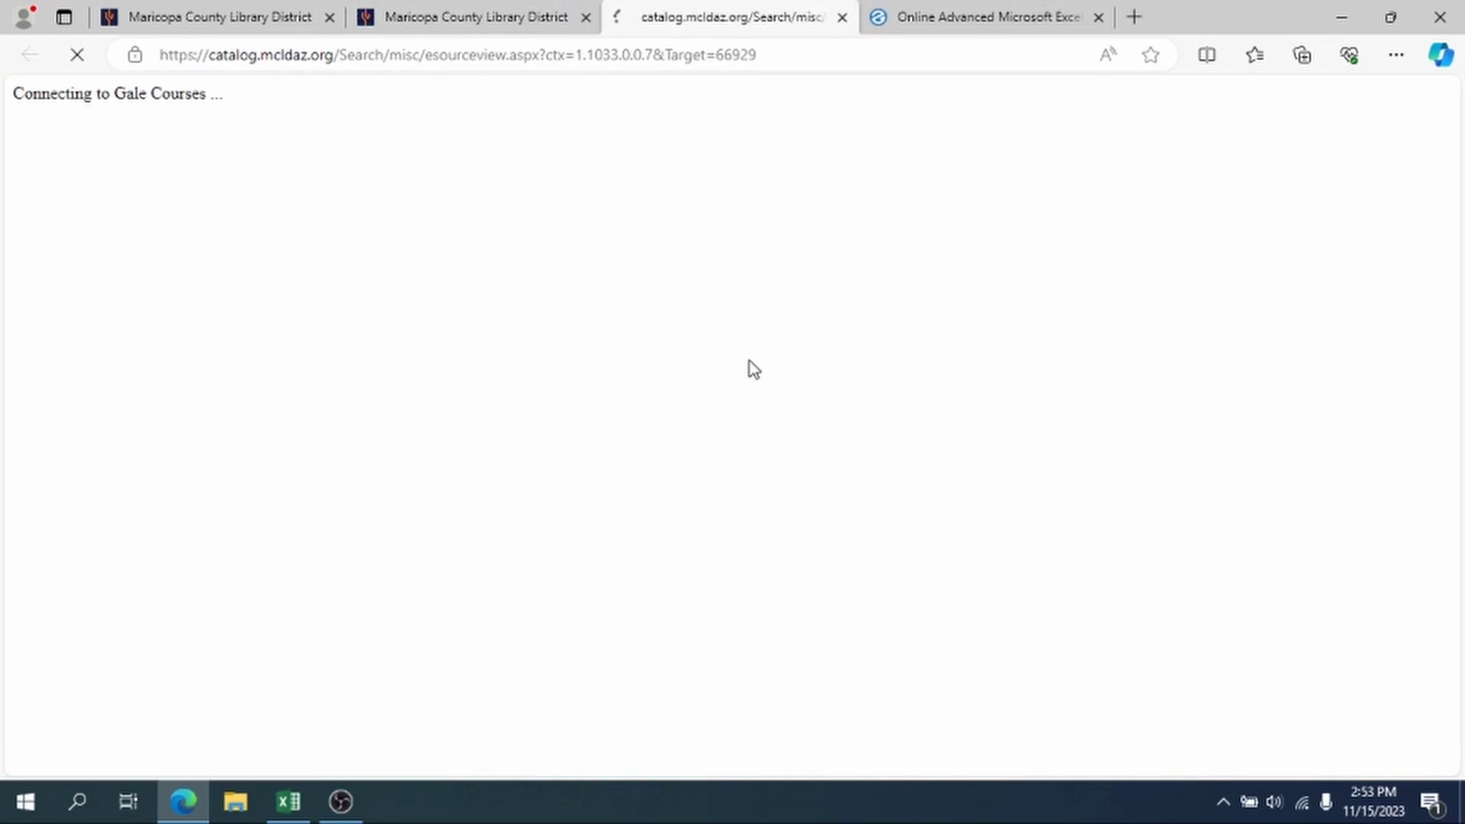
Step: Search the Gale Courses catalog for "excel" and look over the listed courses
left_click(849, 244)
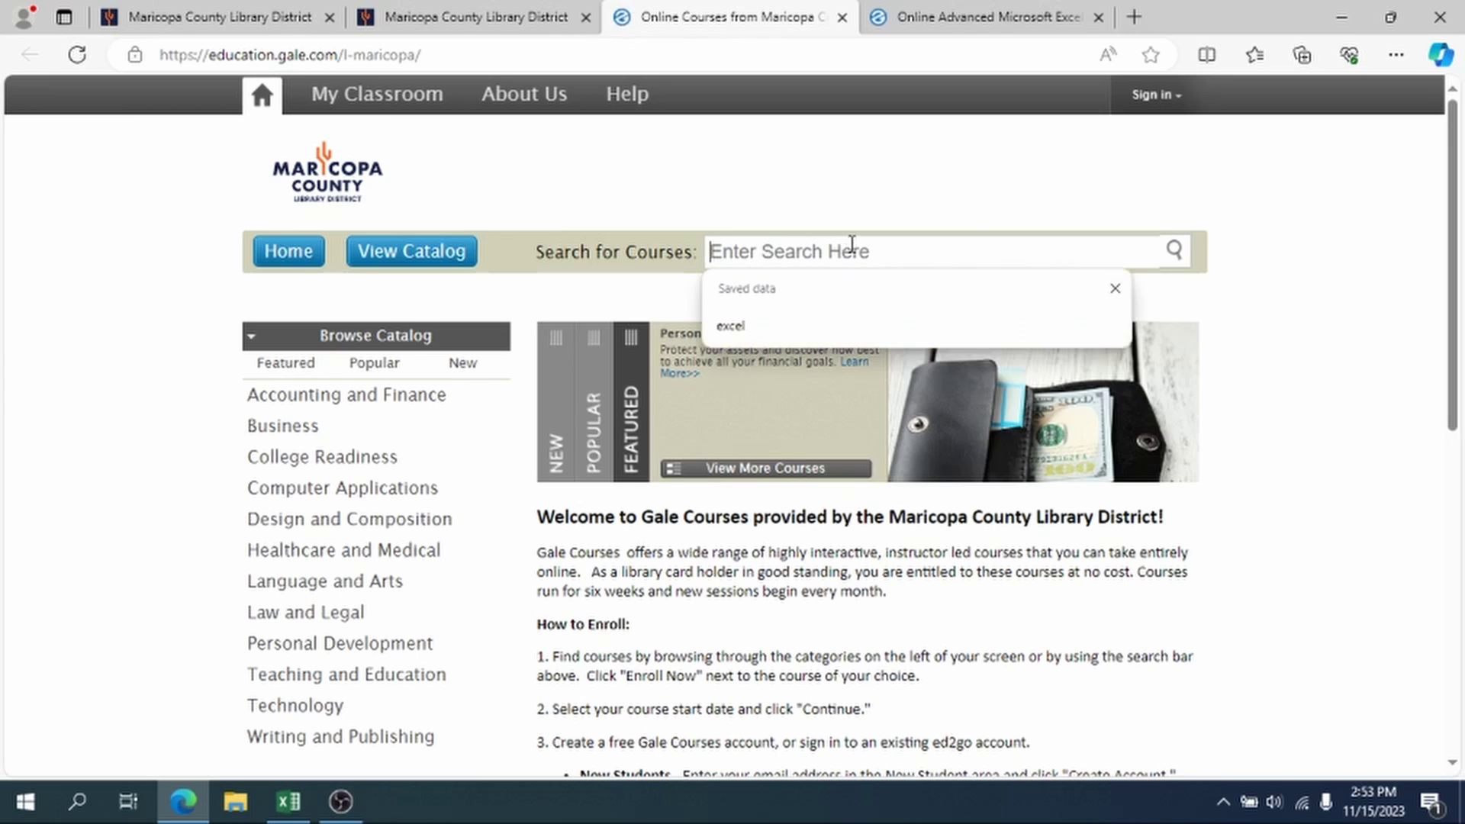
type("excel")
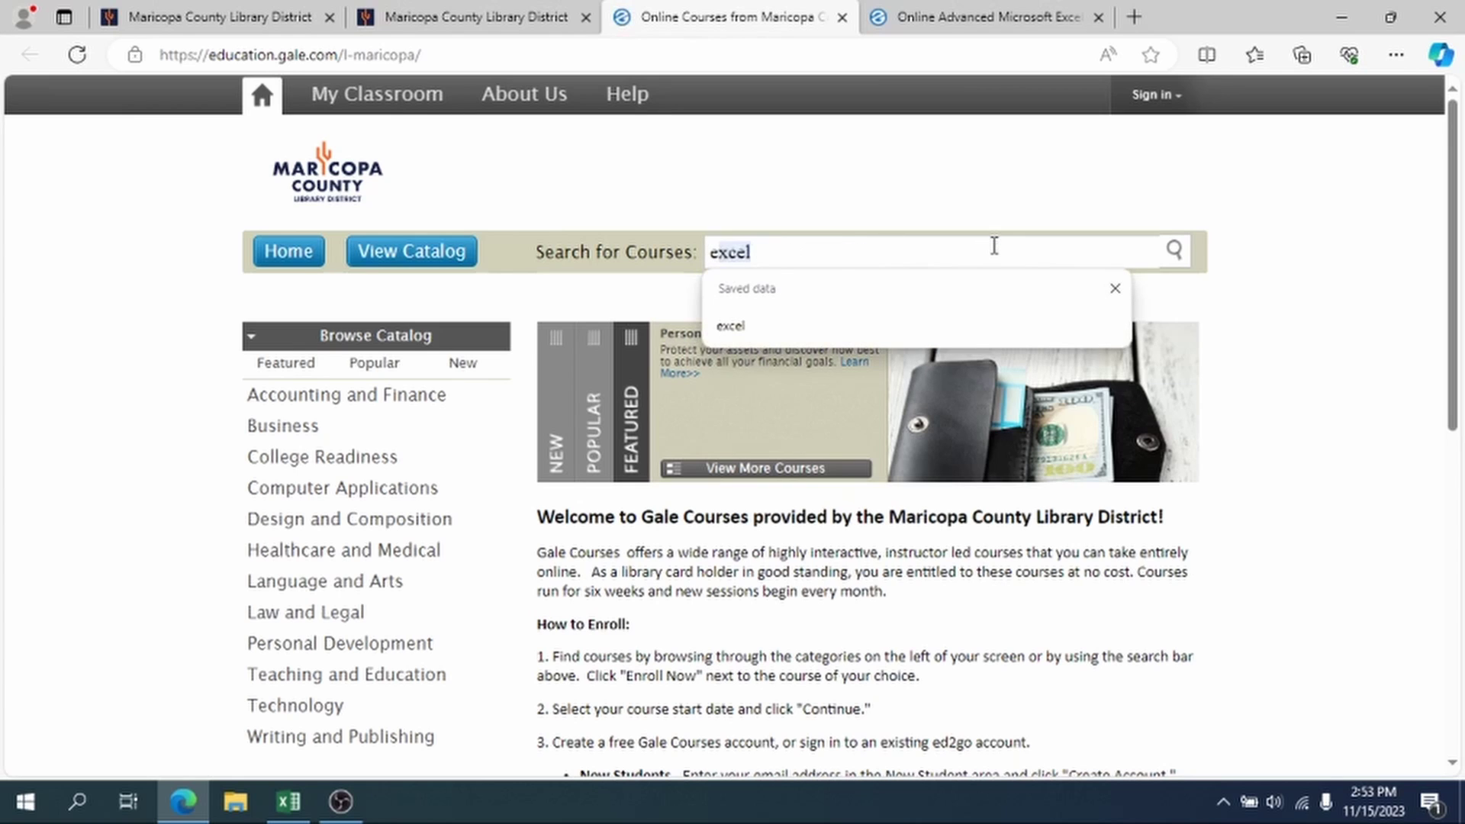
key("Return")
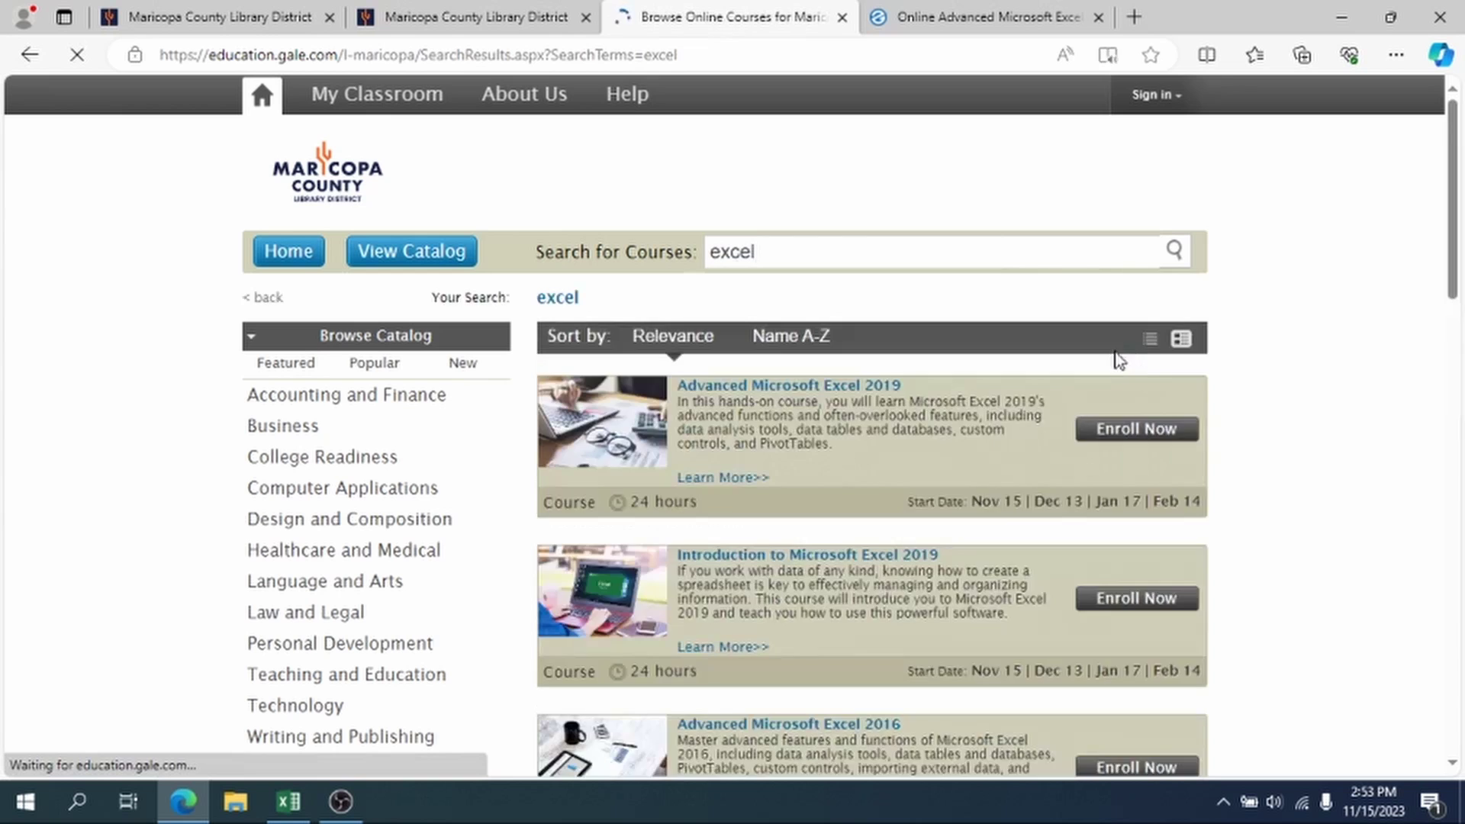
scroll(1150, 356, "down", 1)
scroll(1252, 328, "down", 4)
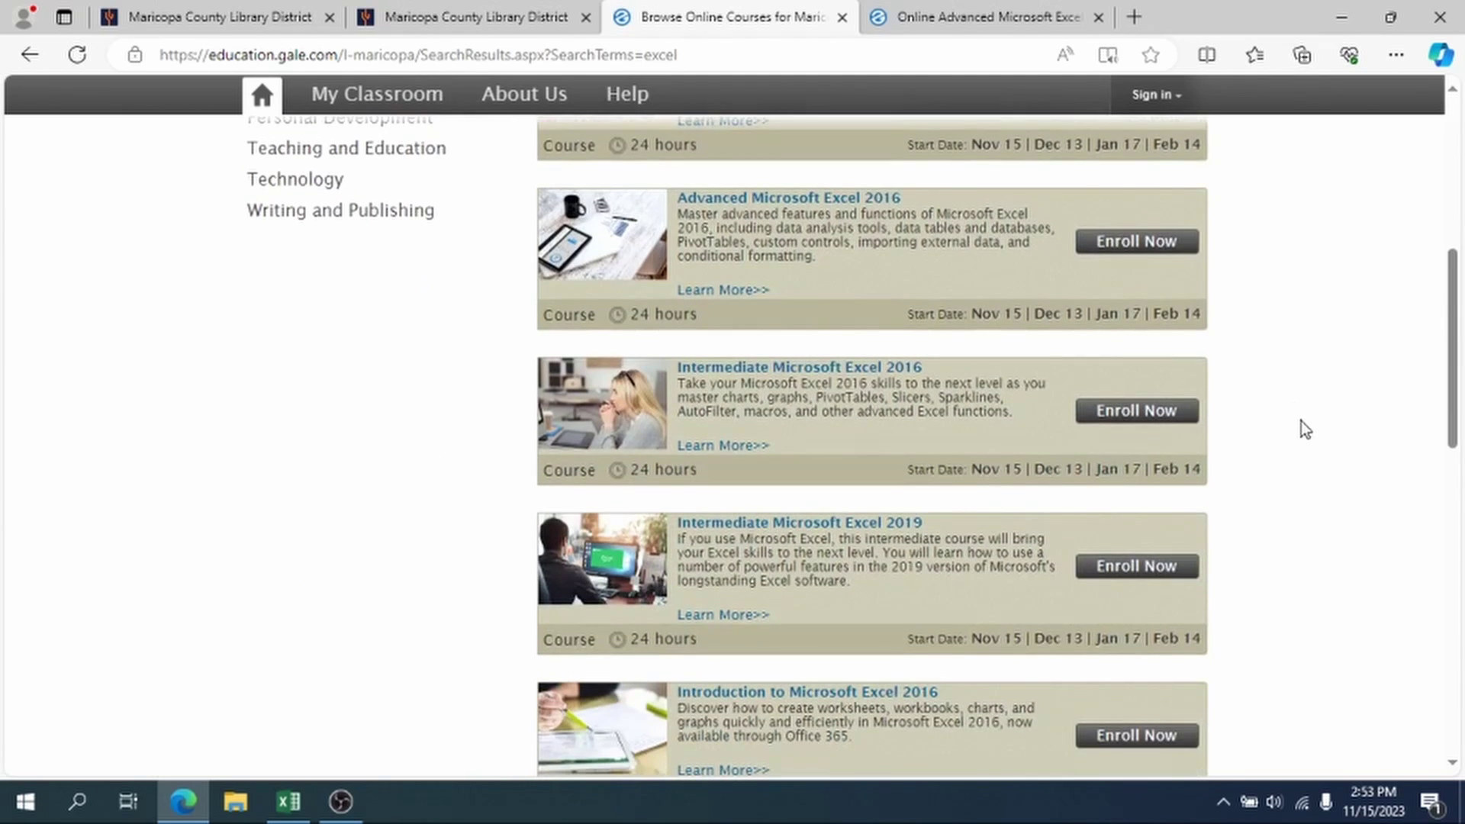
scroll(1300, 424, "down", 1)
scroll(1300, 427, "down", 2)
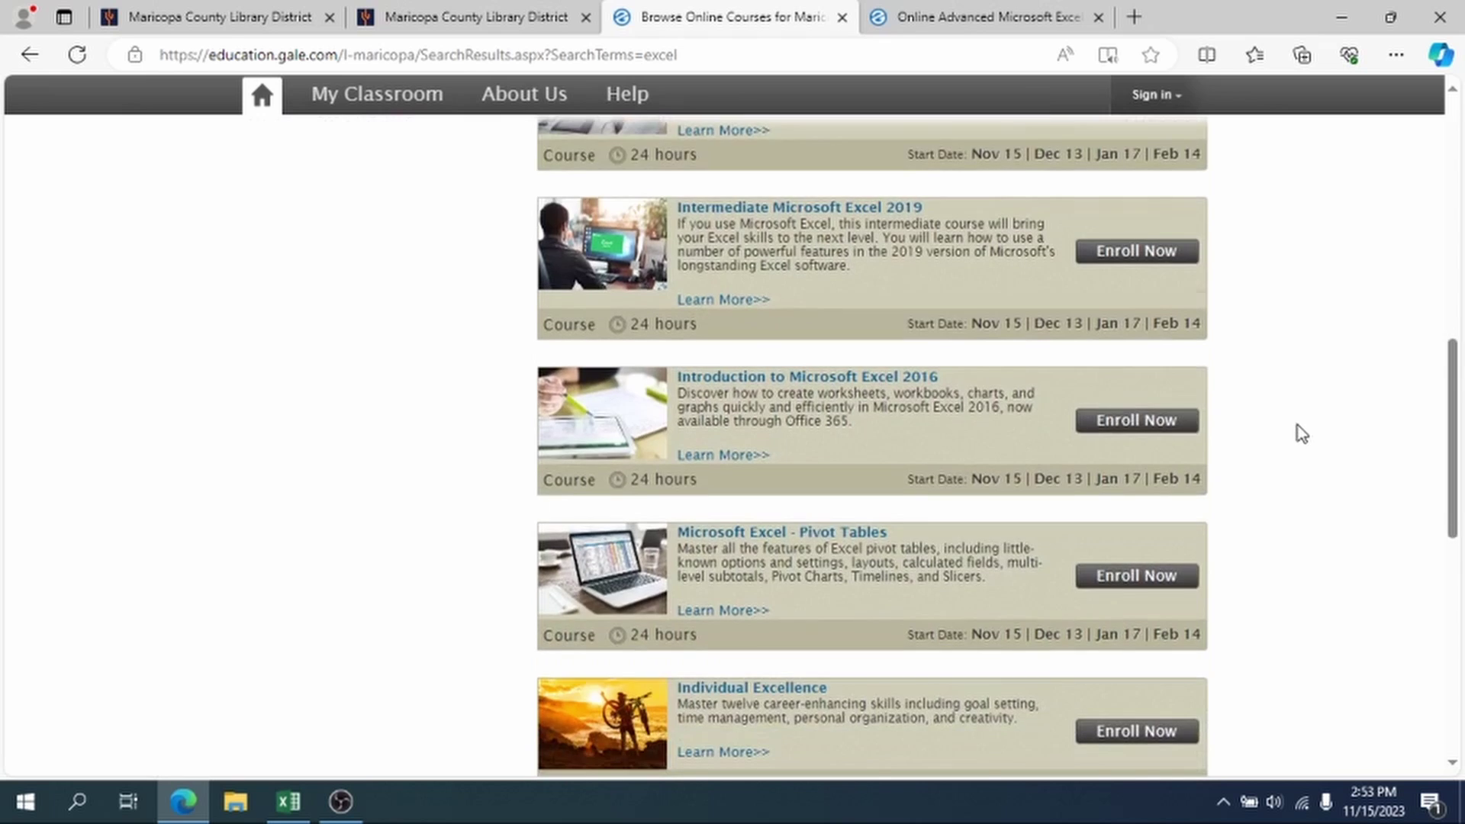
scroll(1300, 433, "down", 2)
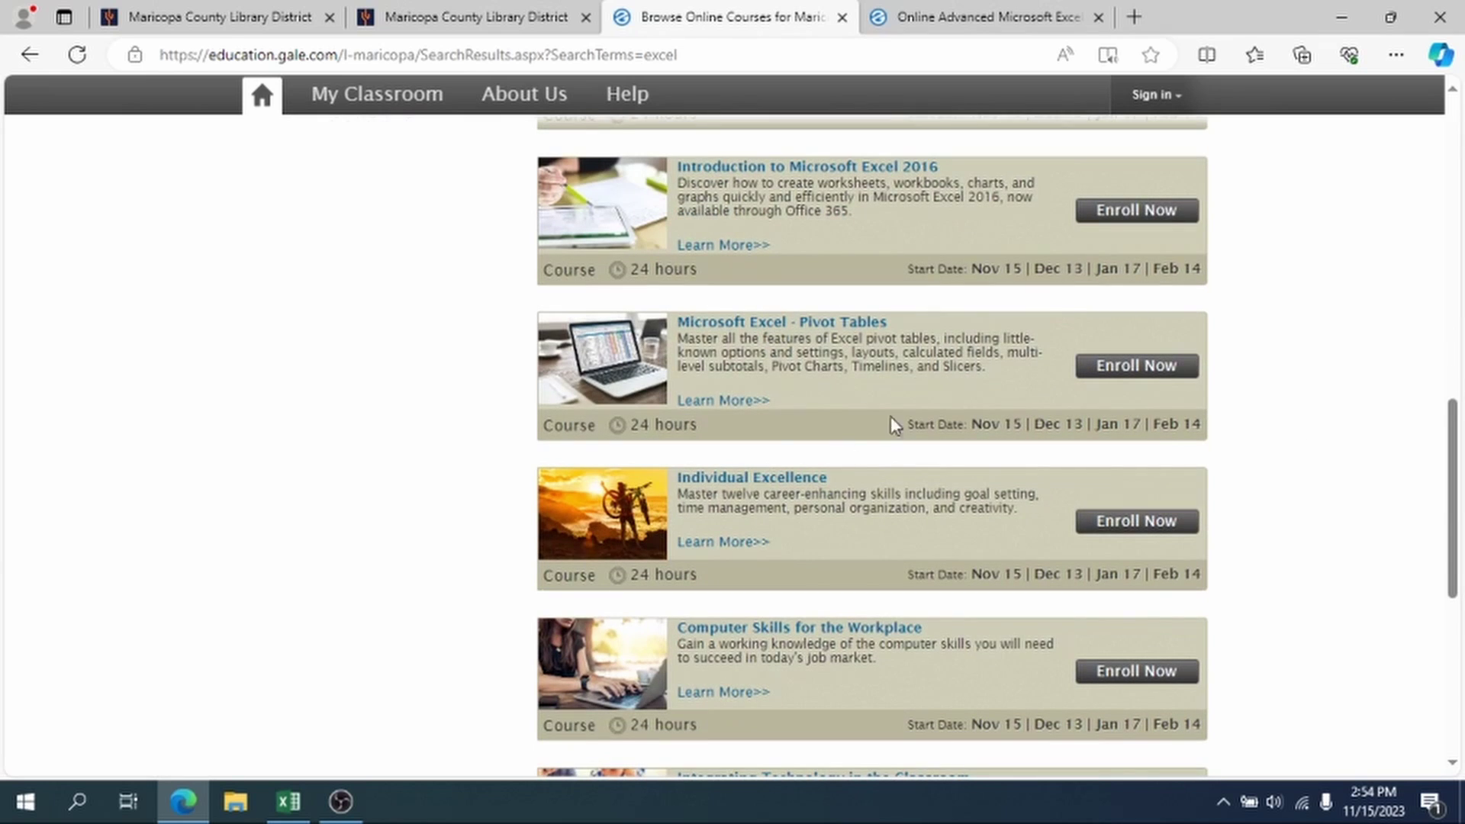
scroll(969, 349, "up", 1)
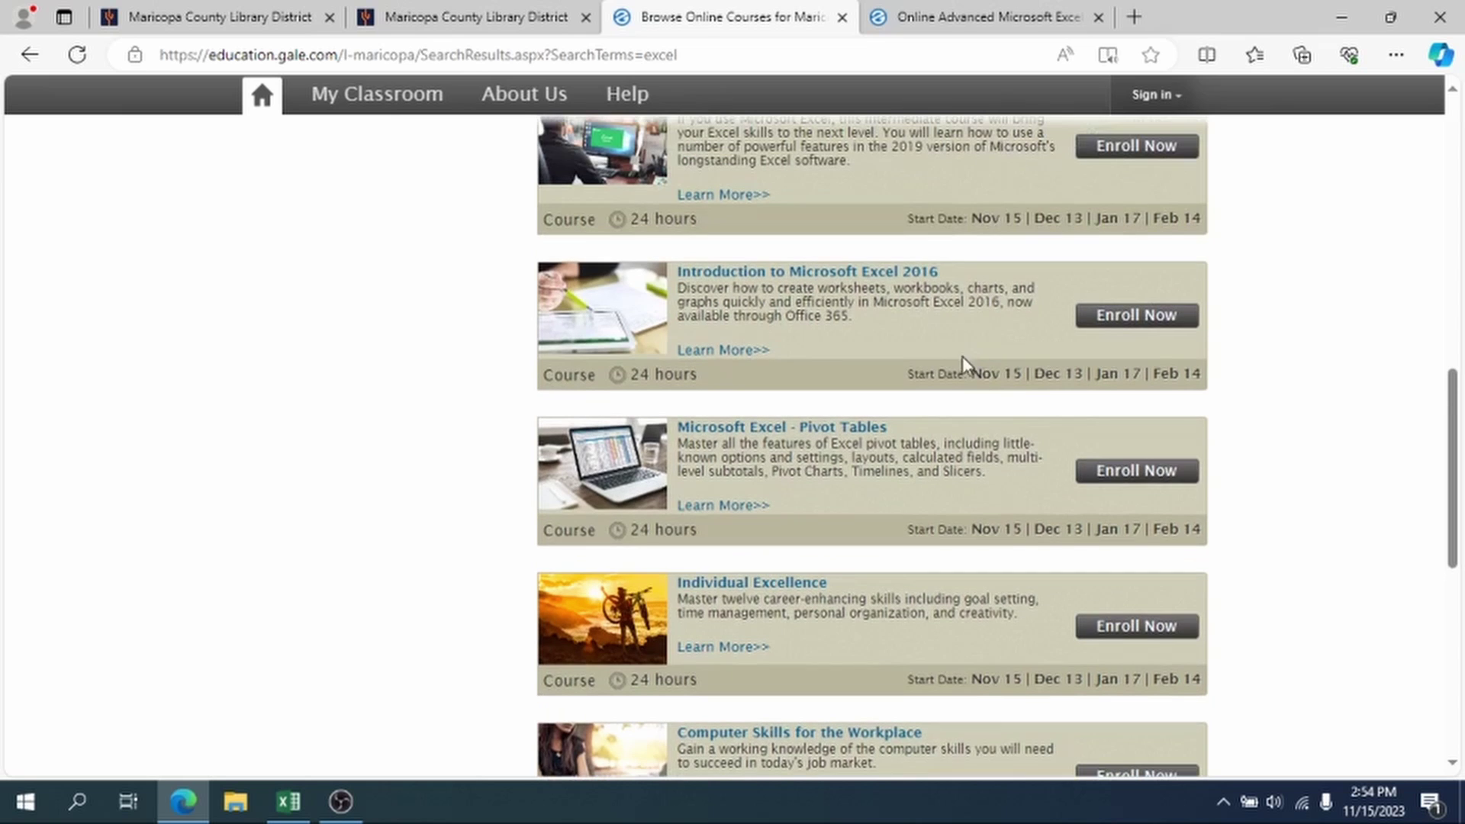
scroll(972, 341, "up", 7)
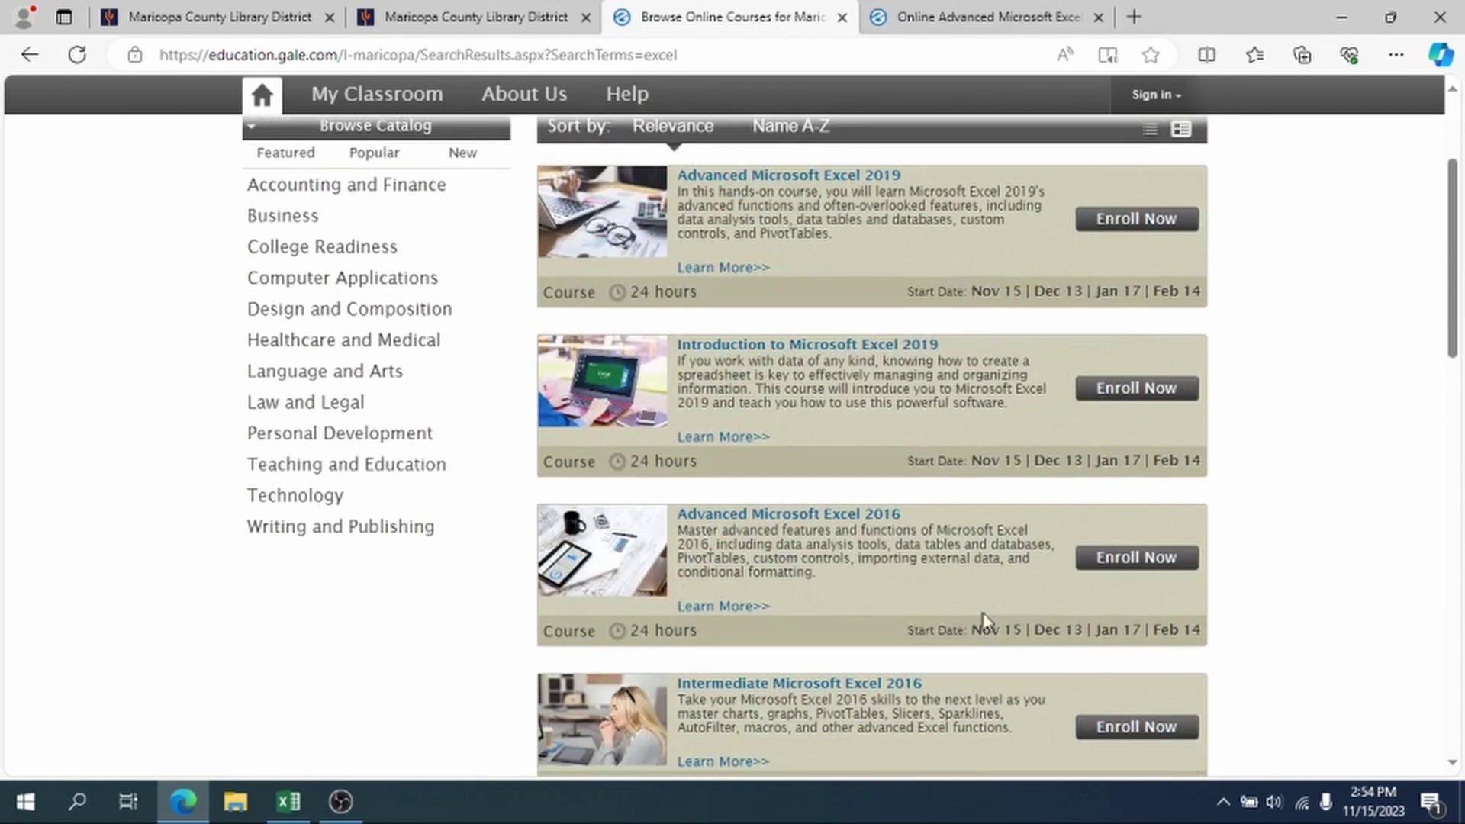
Step: Open the Introduction to Microsoft Excel 2019 course and review its requirements, student reviews and course details
left_click(839, 351)
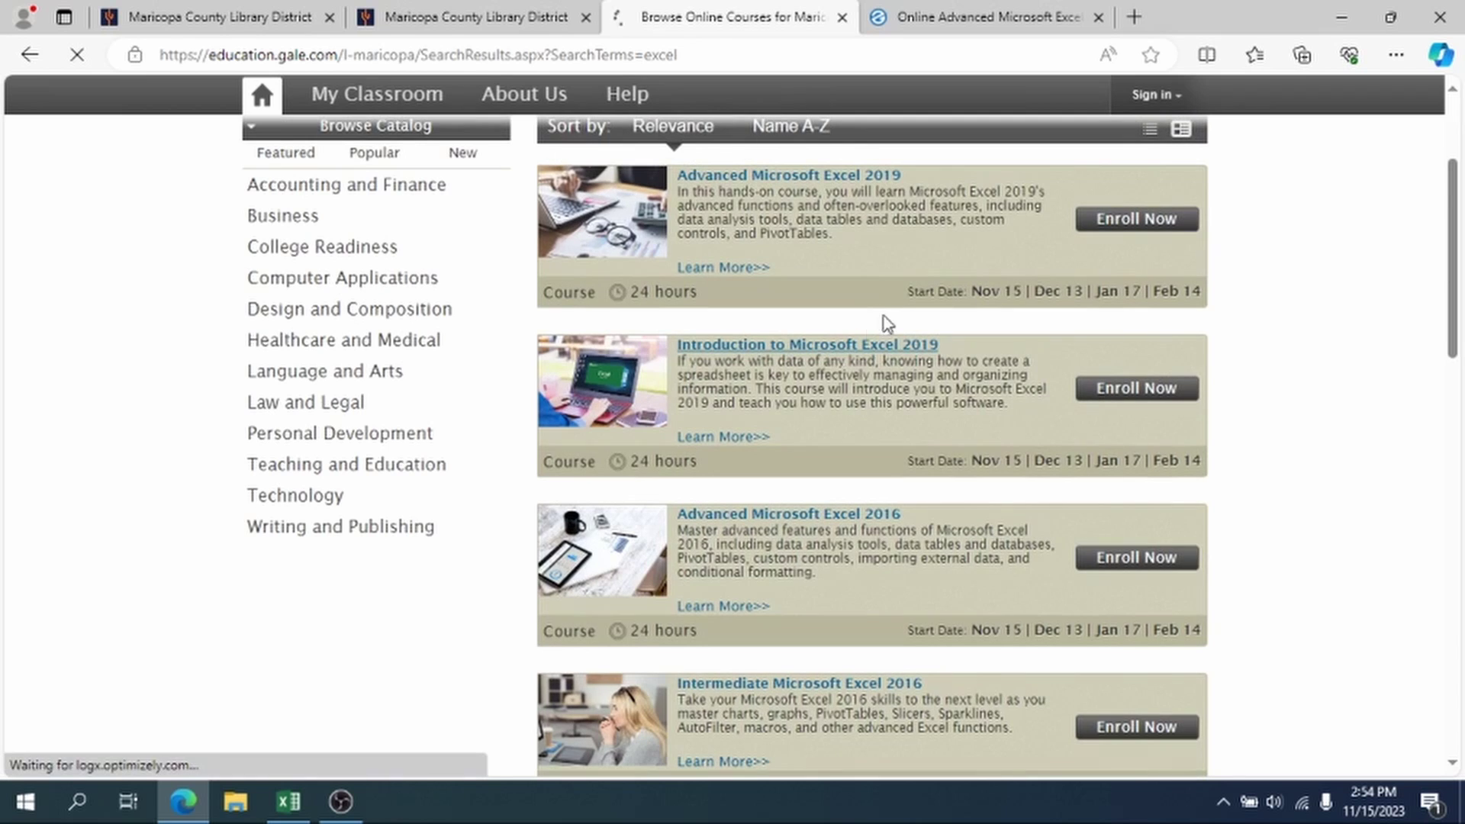
scroll(791, 364, "down", 4)
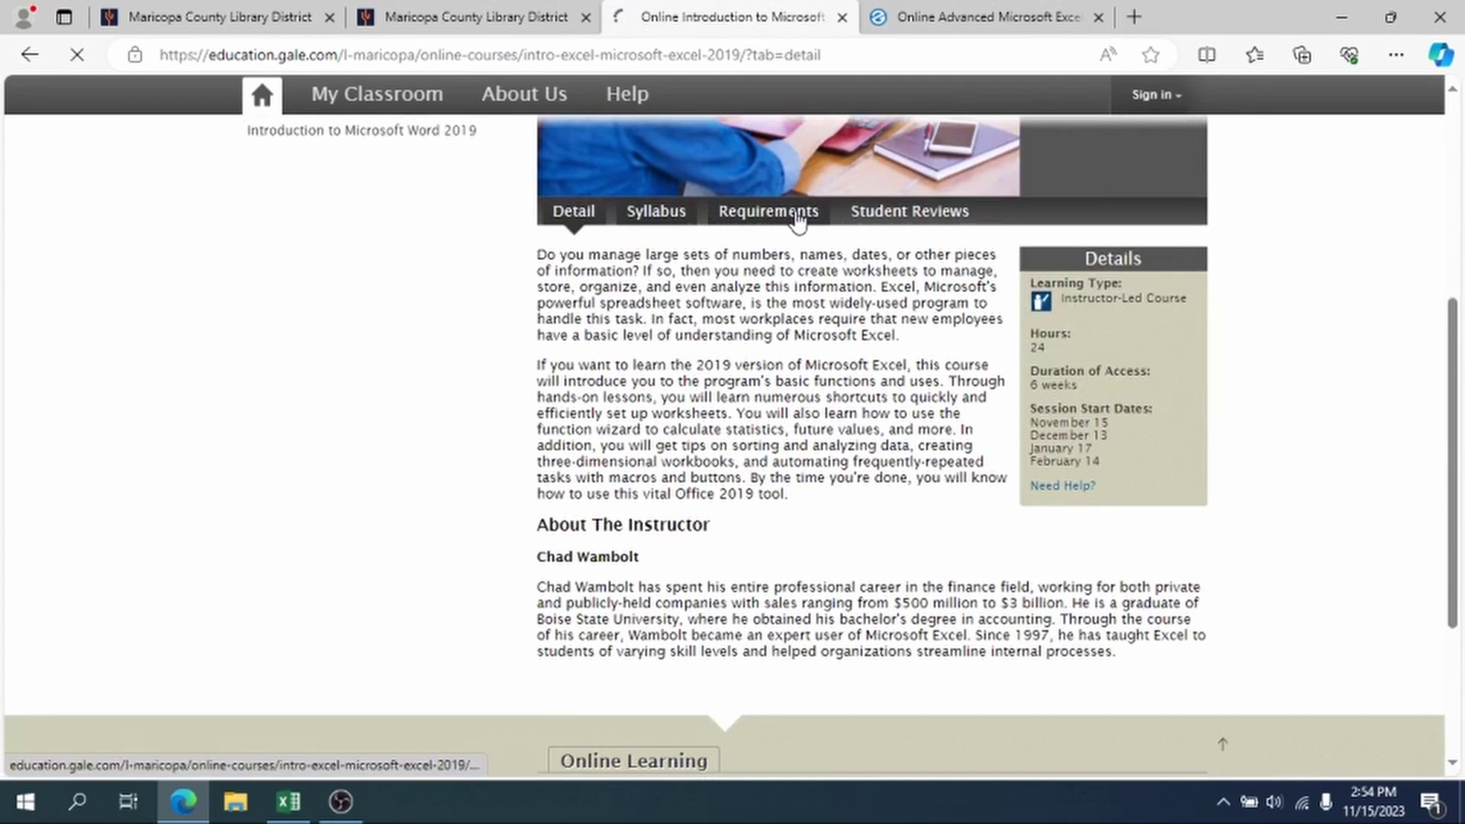
left_click(795, 213)
left_click(820, 644)
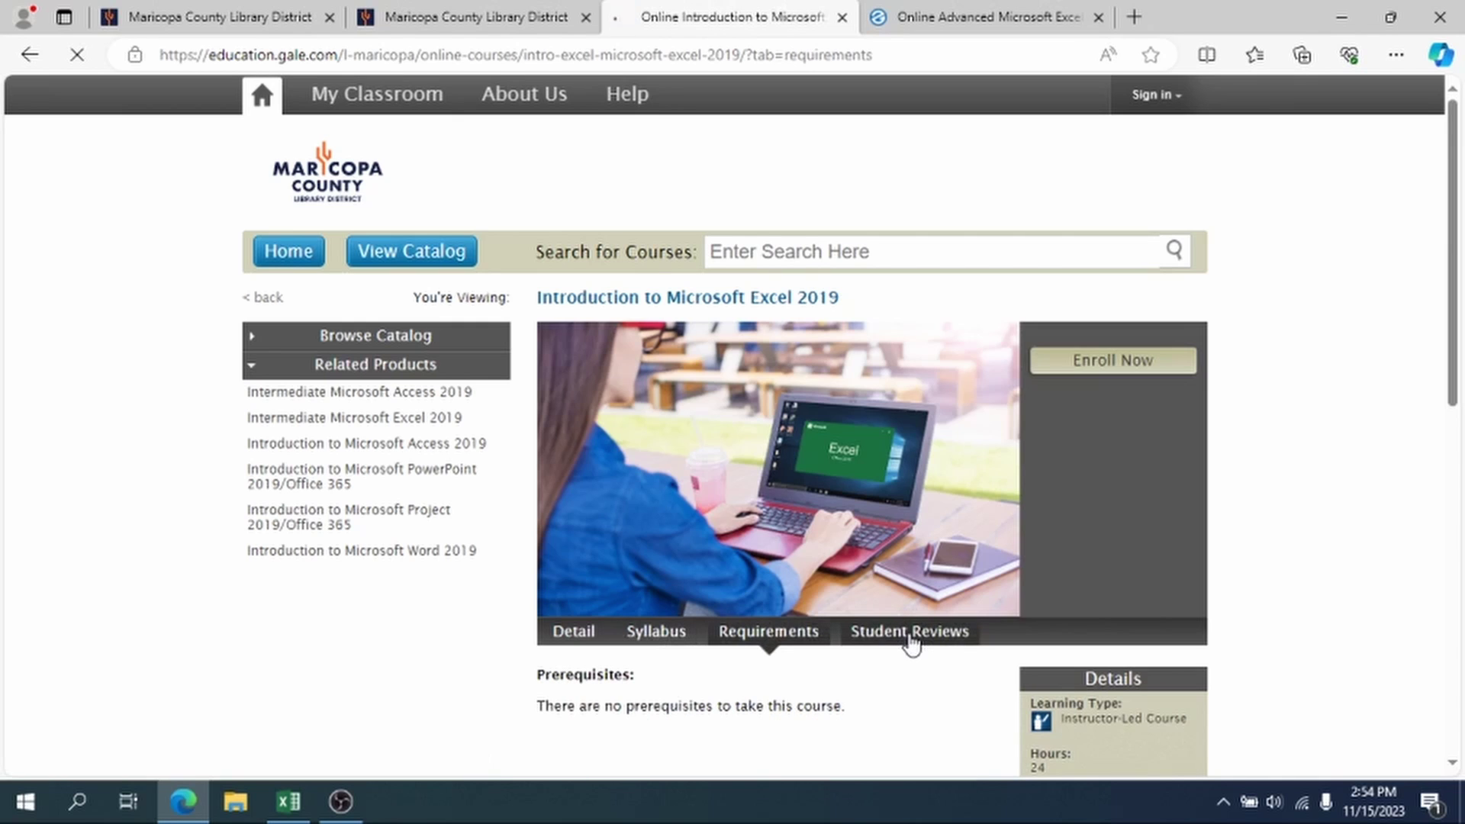
left_click(892, 629)
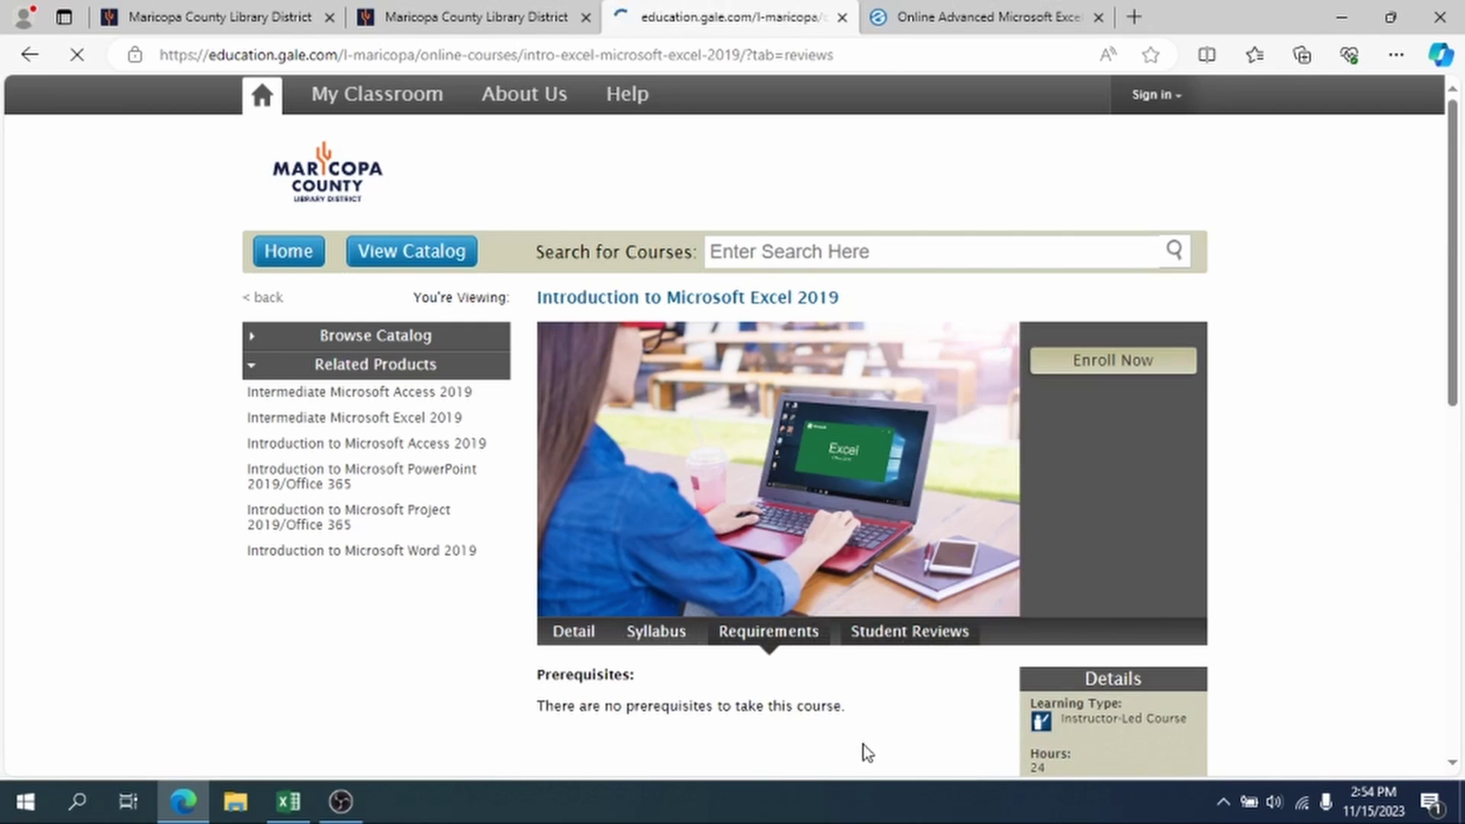
left_click(591, 639)
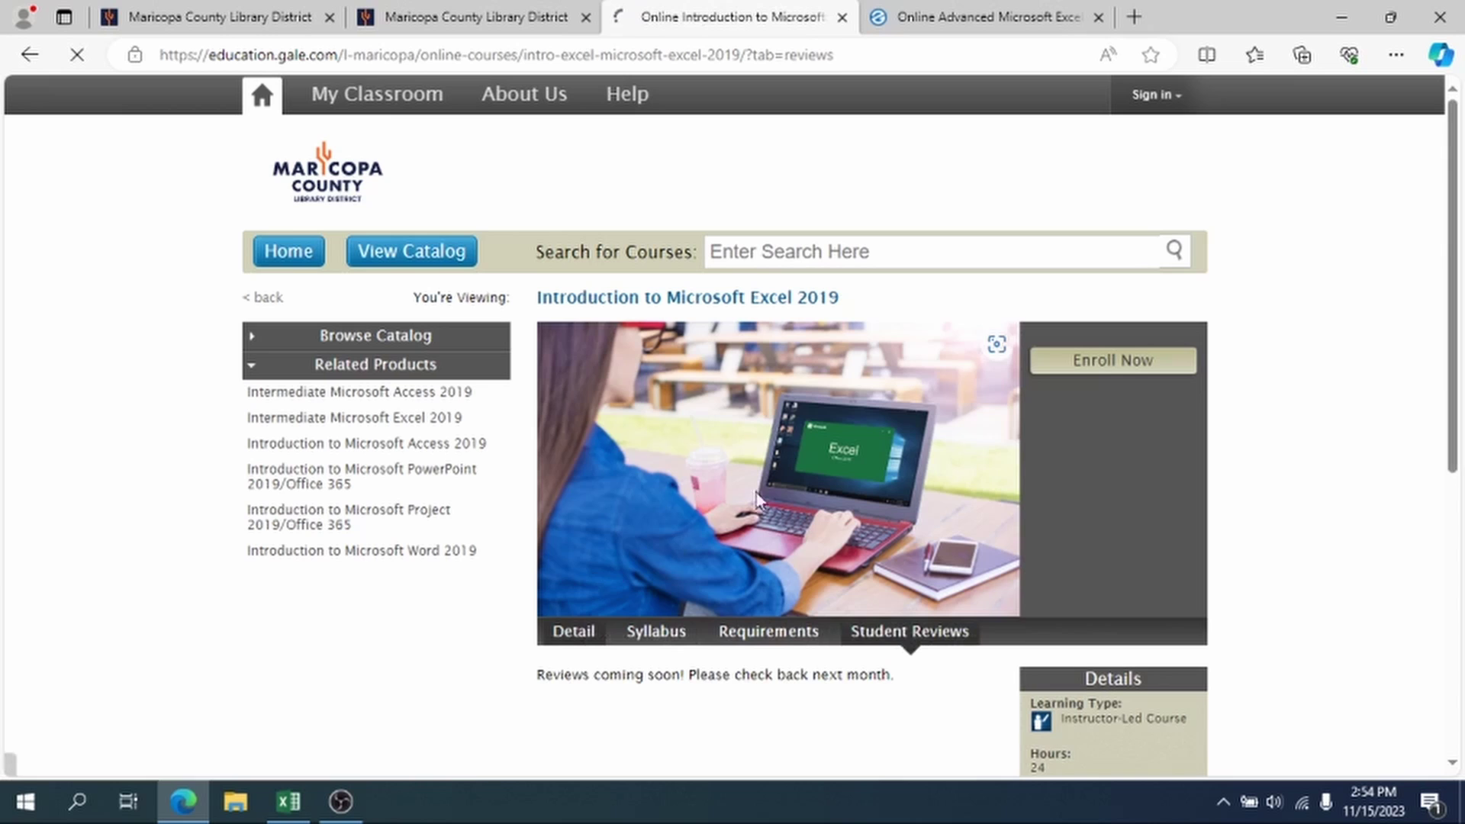
scroll(918, 371, "down", 2)
scroll(915, 373, "down", 4)
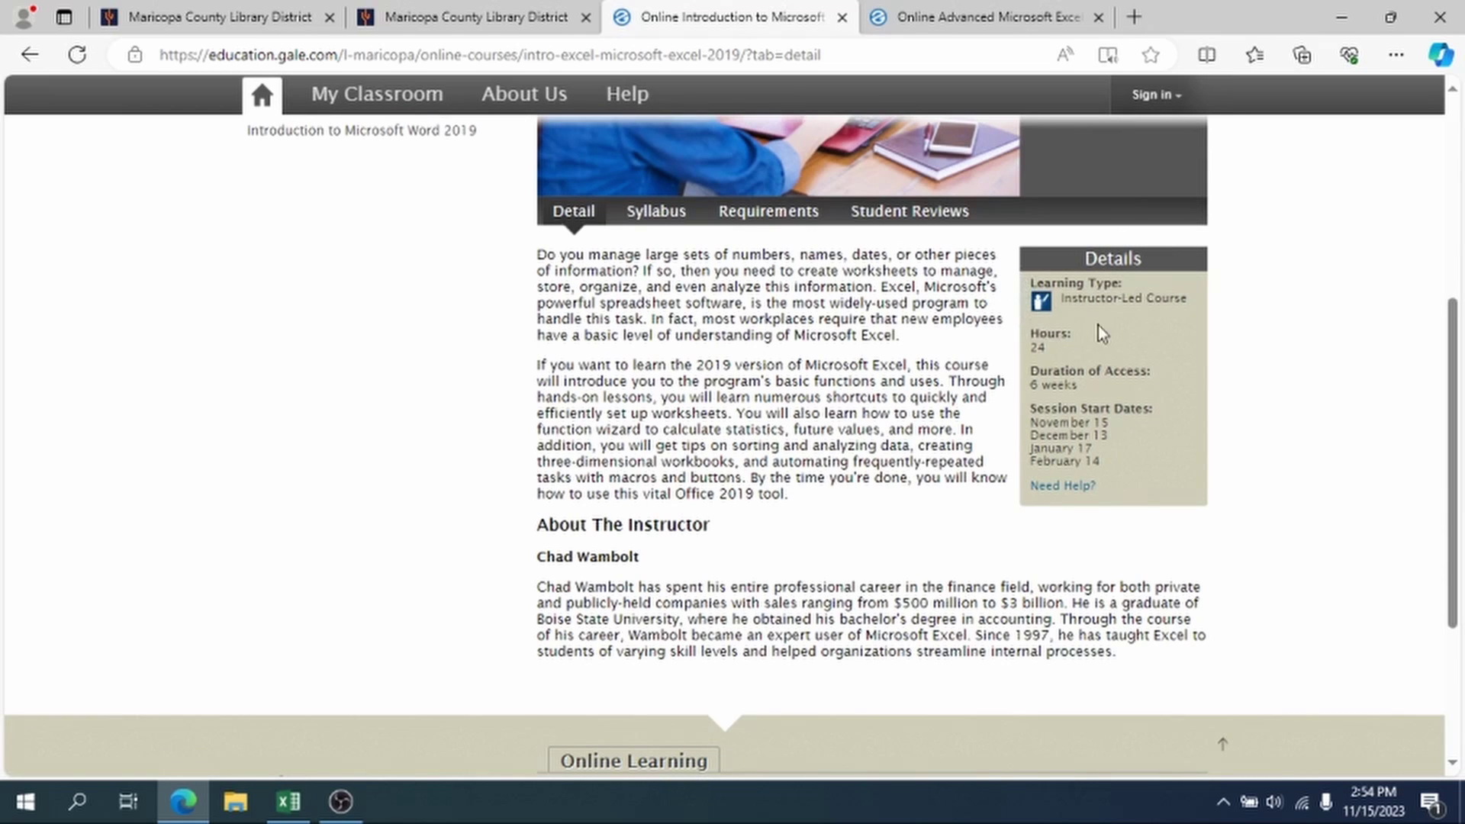
scroll(1291, 432, "up", 5)
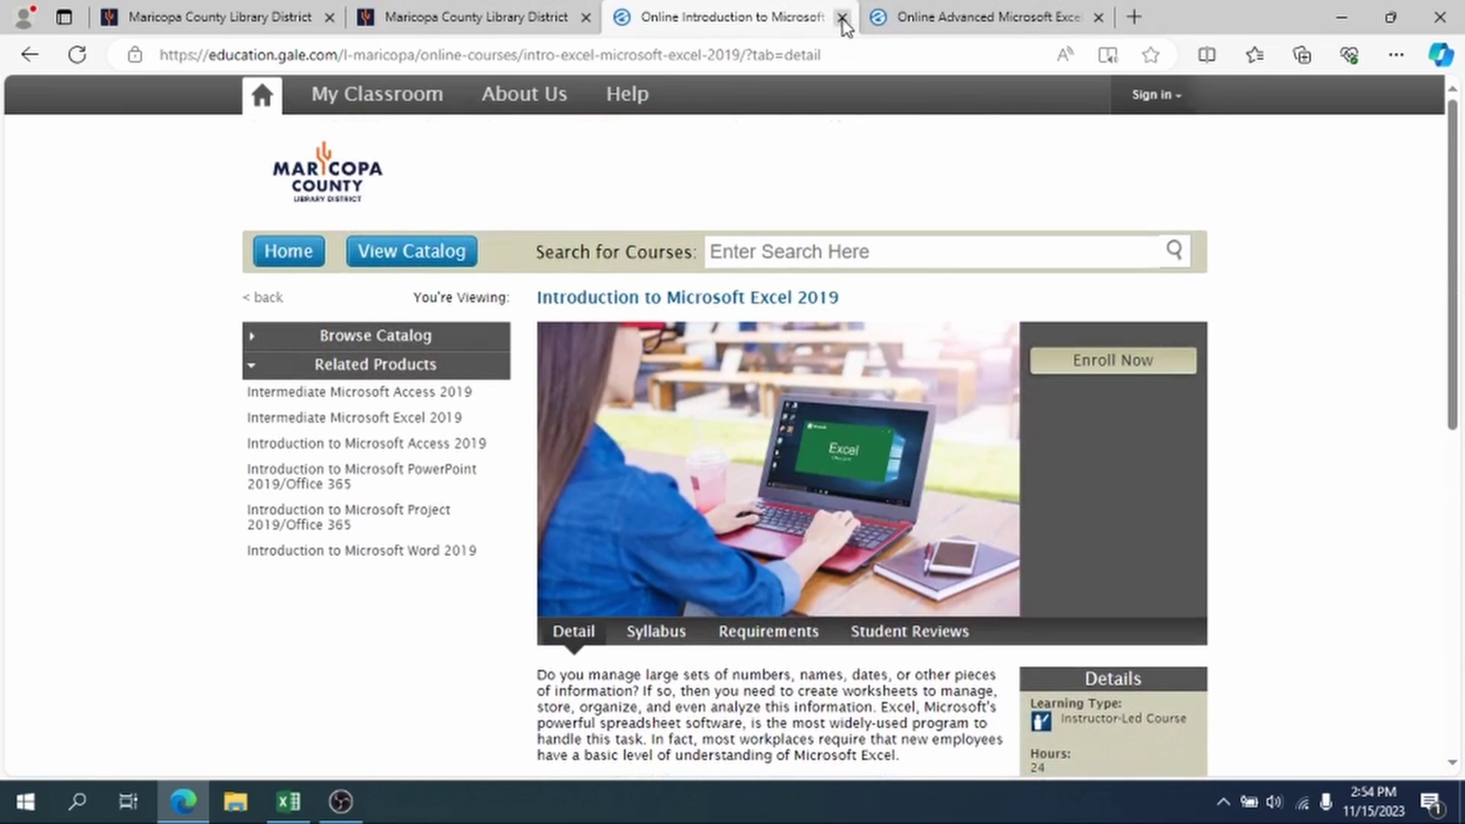
Step: Return to the library's home page from the e-resources list and open the Find My Library locations page, ready for a ZIP code search
left_click(477, 16)
scroll(455, 359, "up", 5)
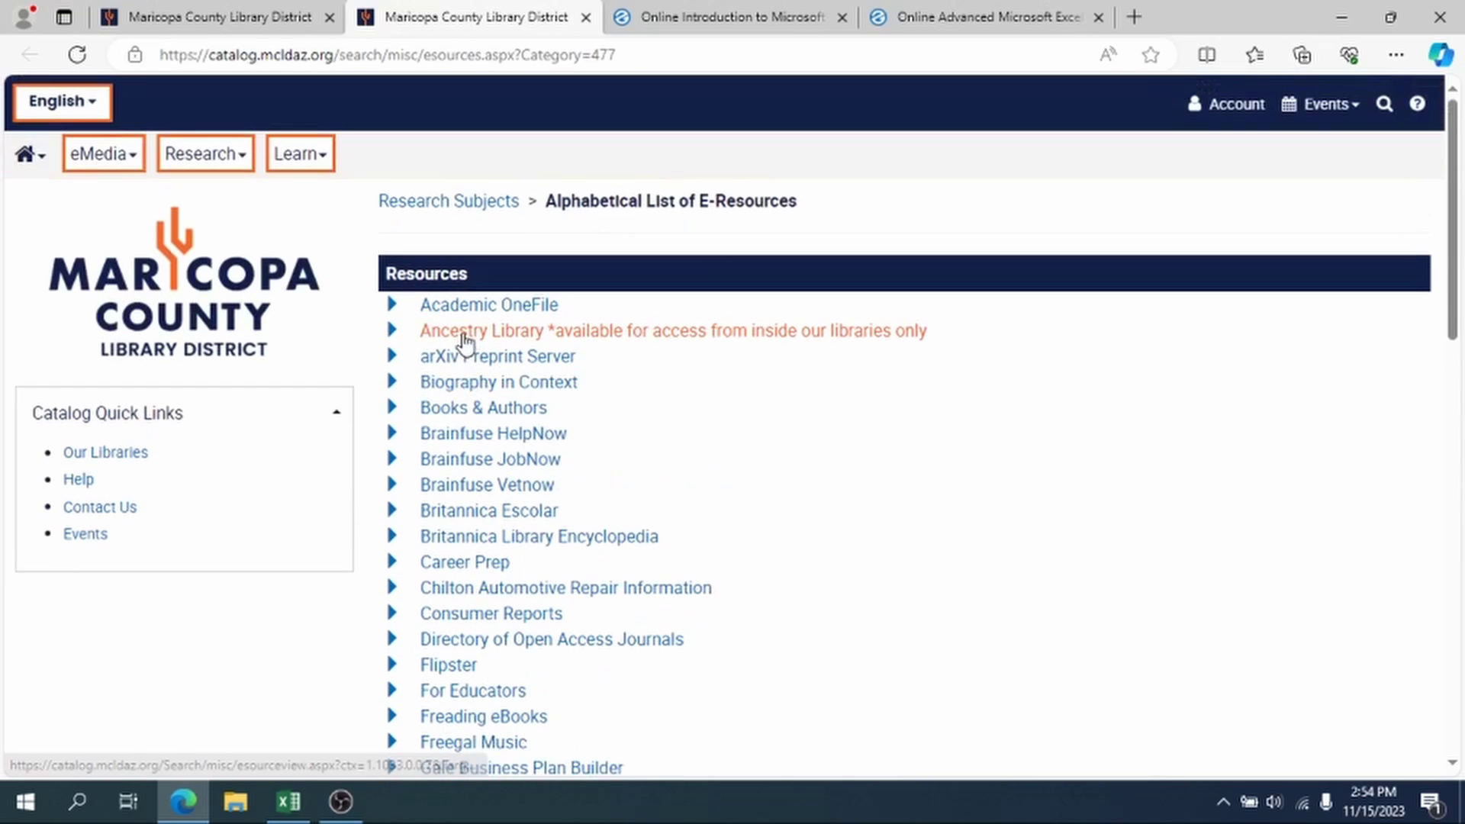
left_click(258, 297)
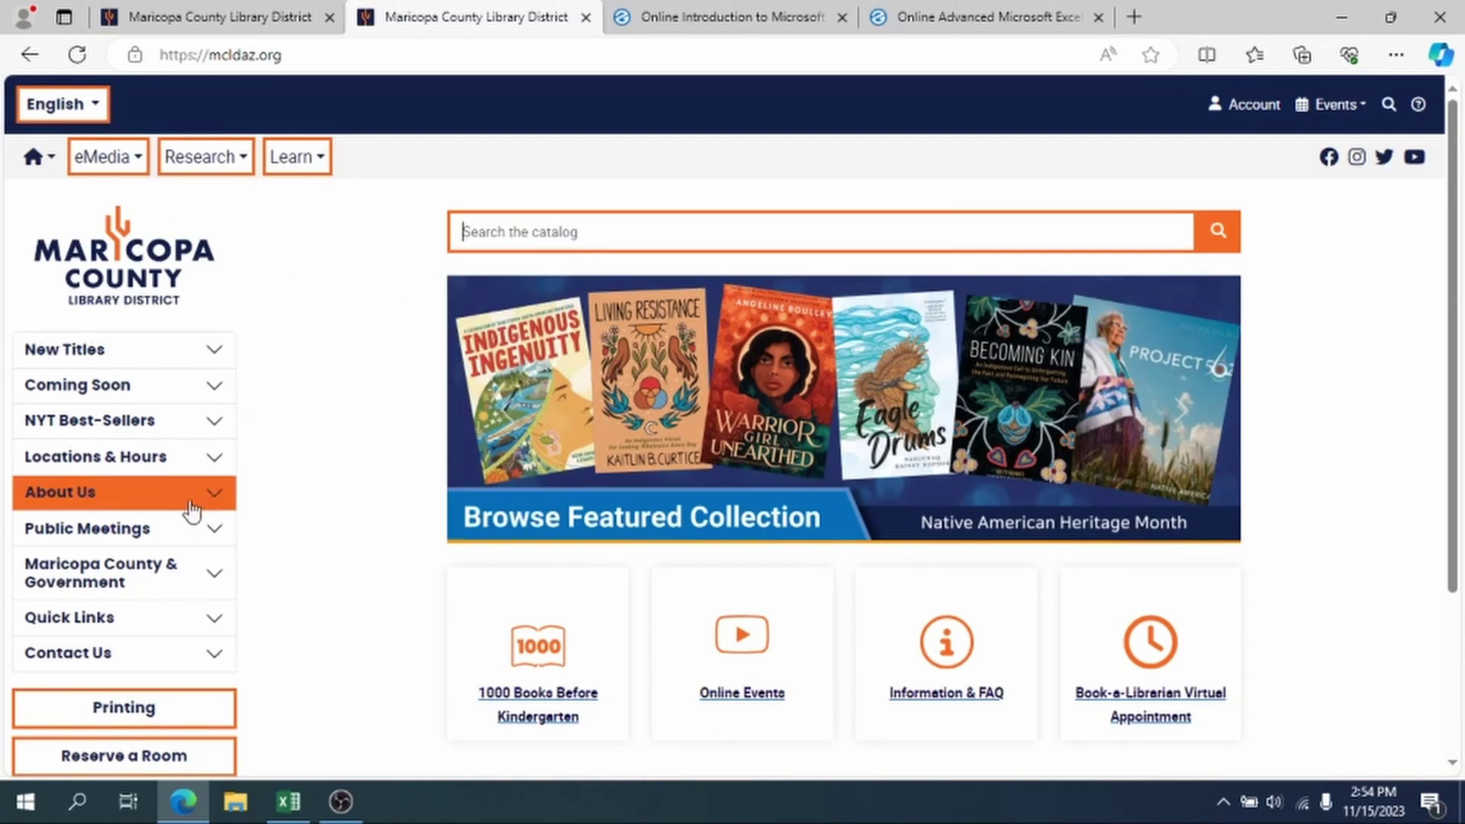
left_click(202, 464)
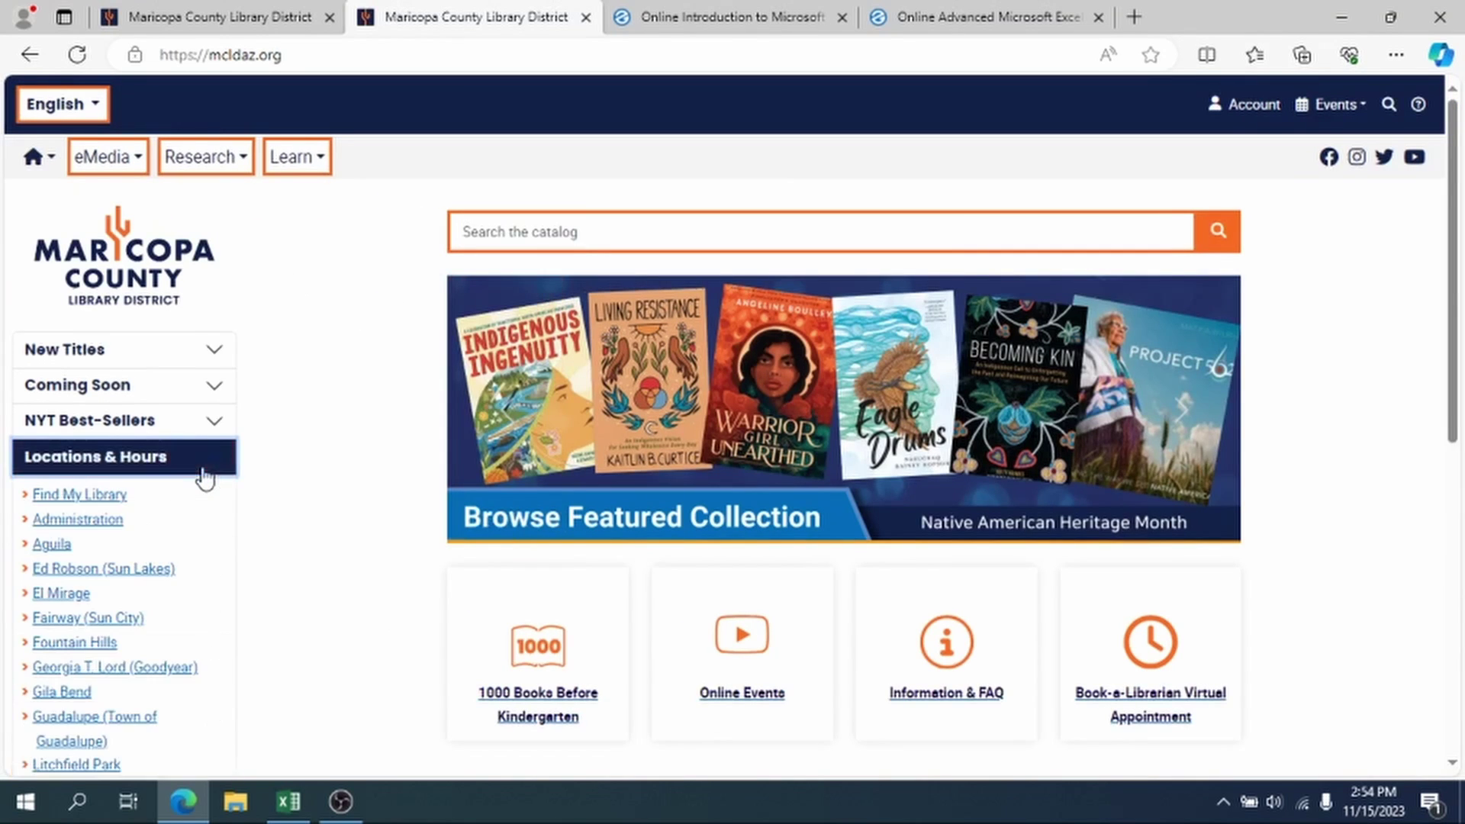
left_click(80, 497)
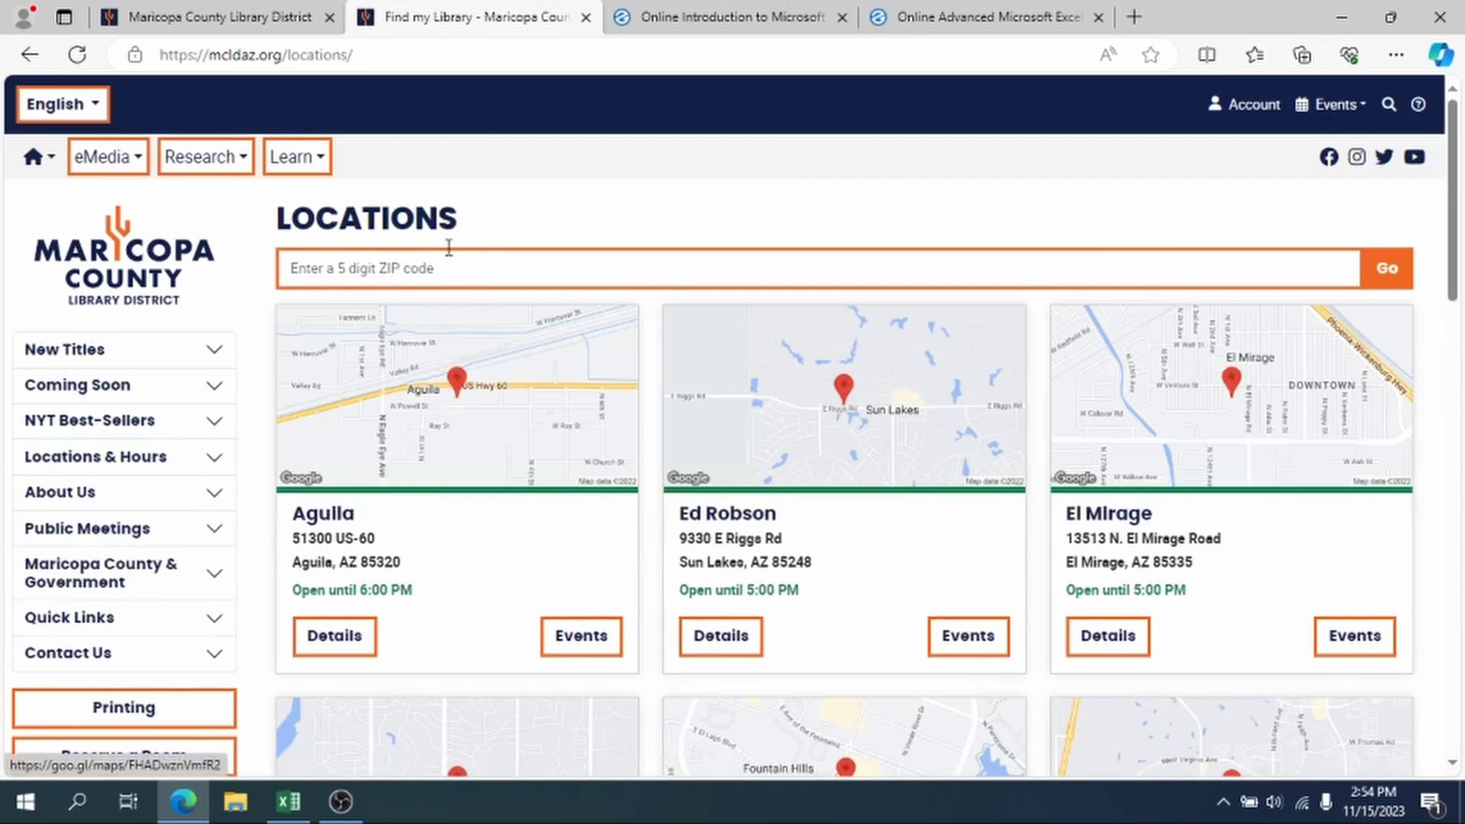
left_click(440, 276)
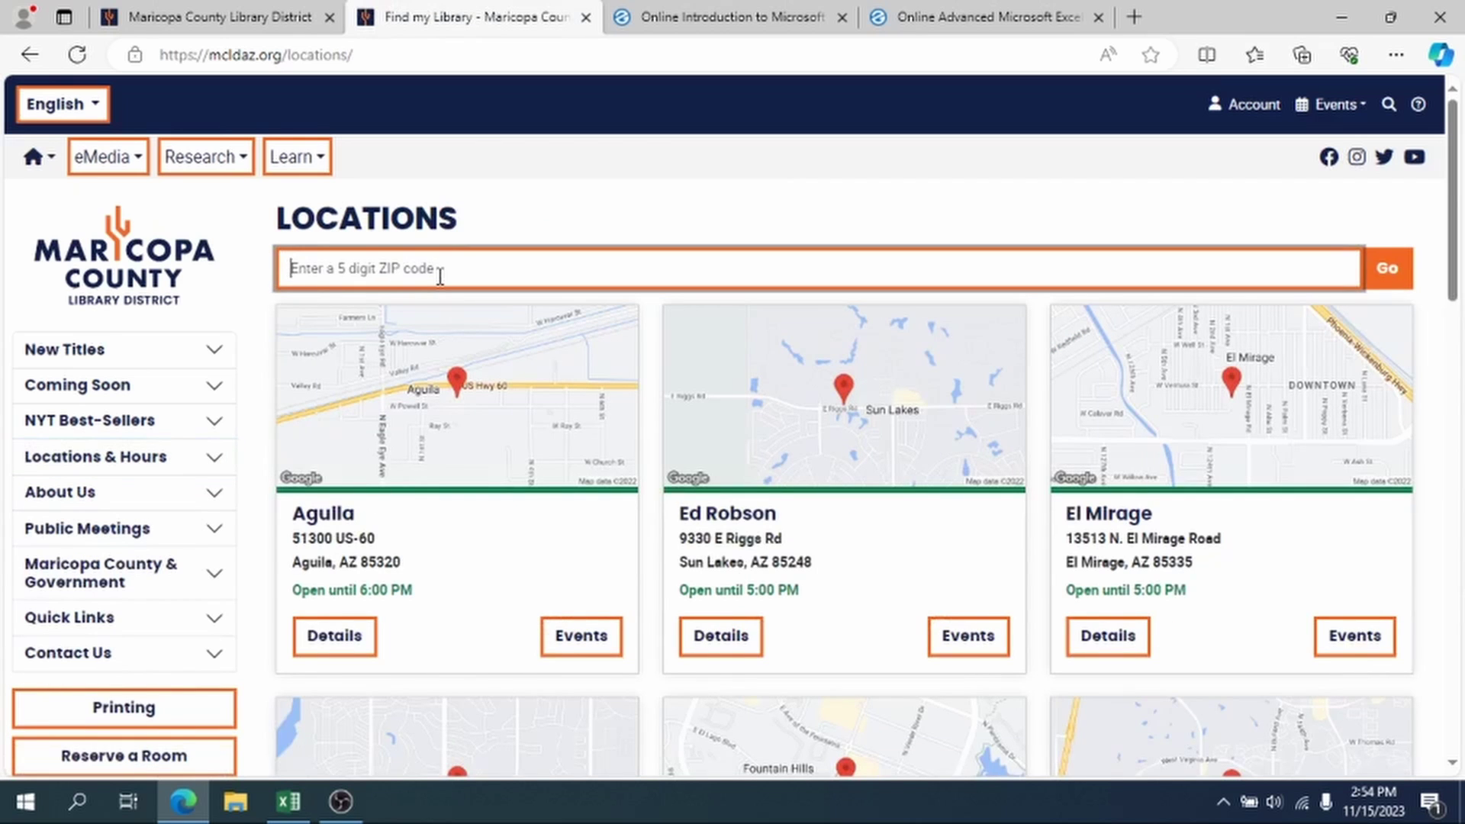